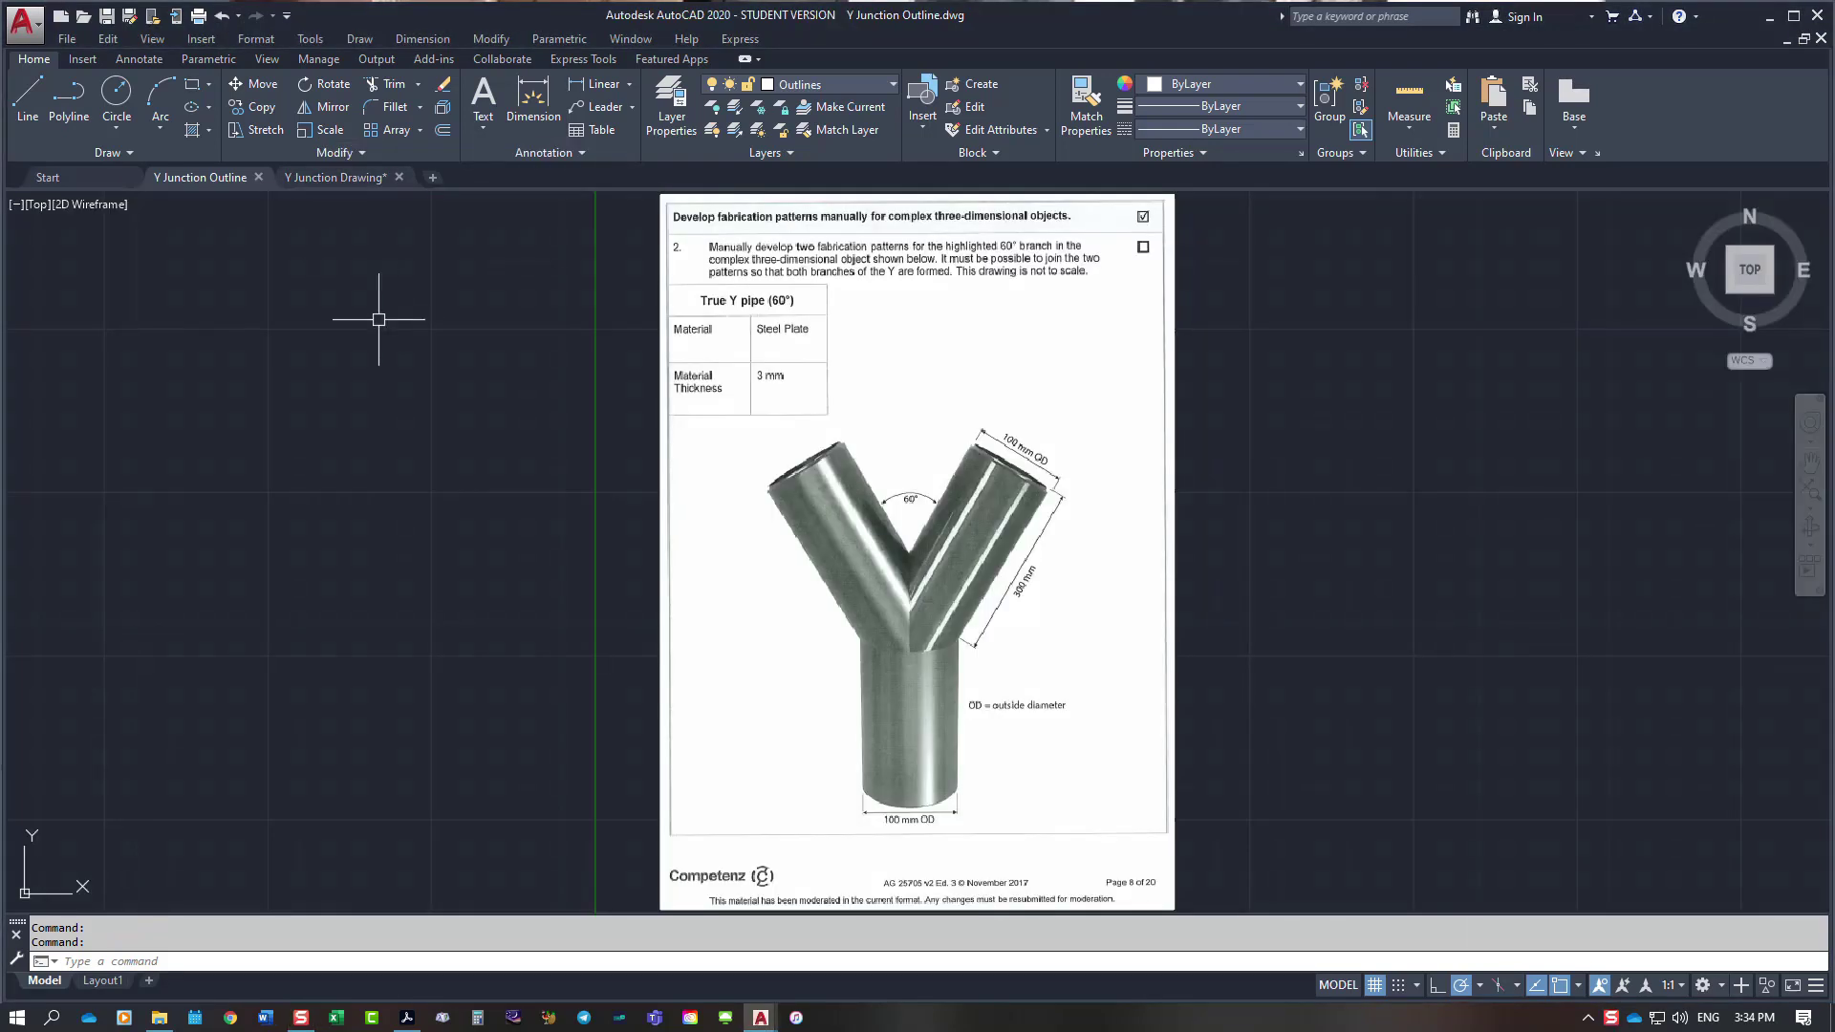
Step: Check the Y-pipe brief in Y Junction Outline and have the model space of Y Junction Drawing open for drawing
{"action": "left_click", "coordinate": [330, 177]}
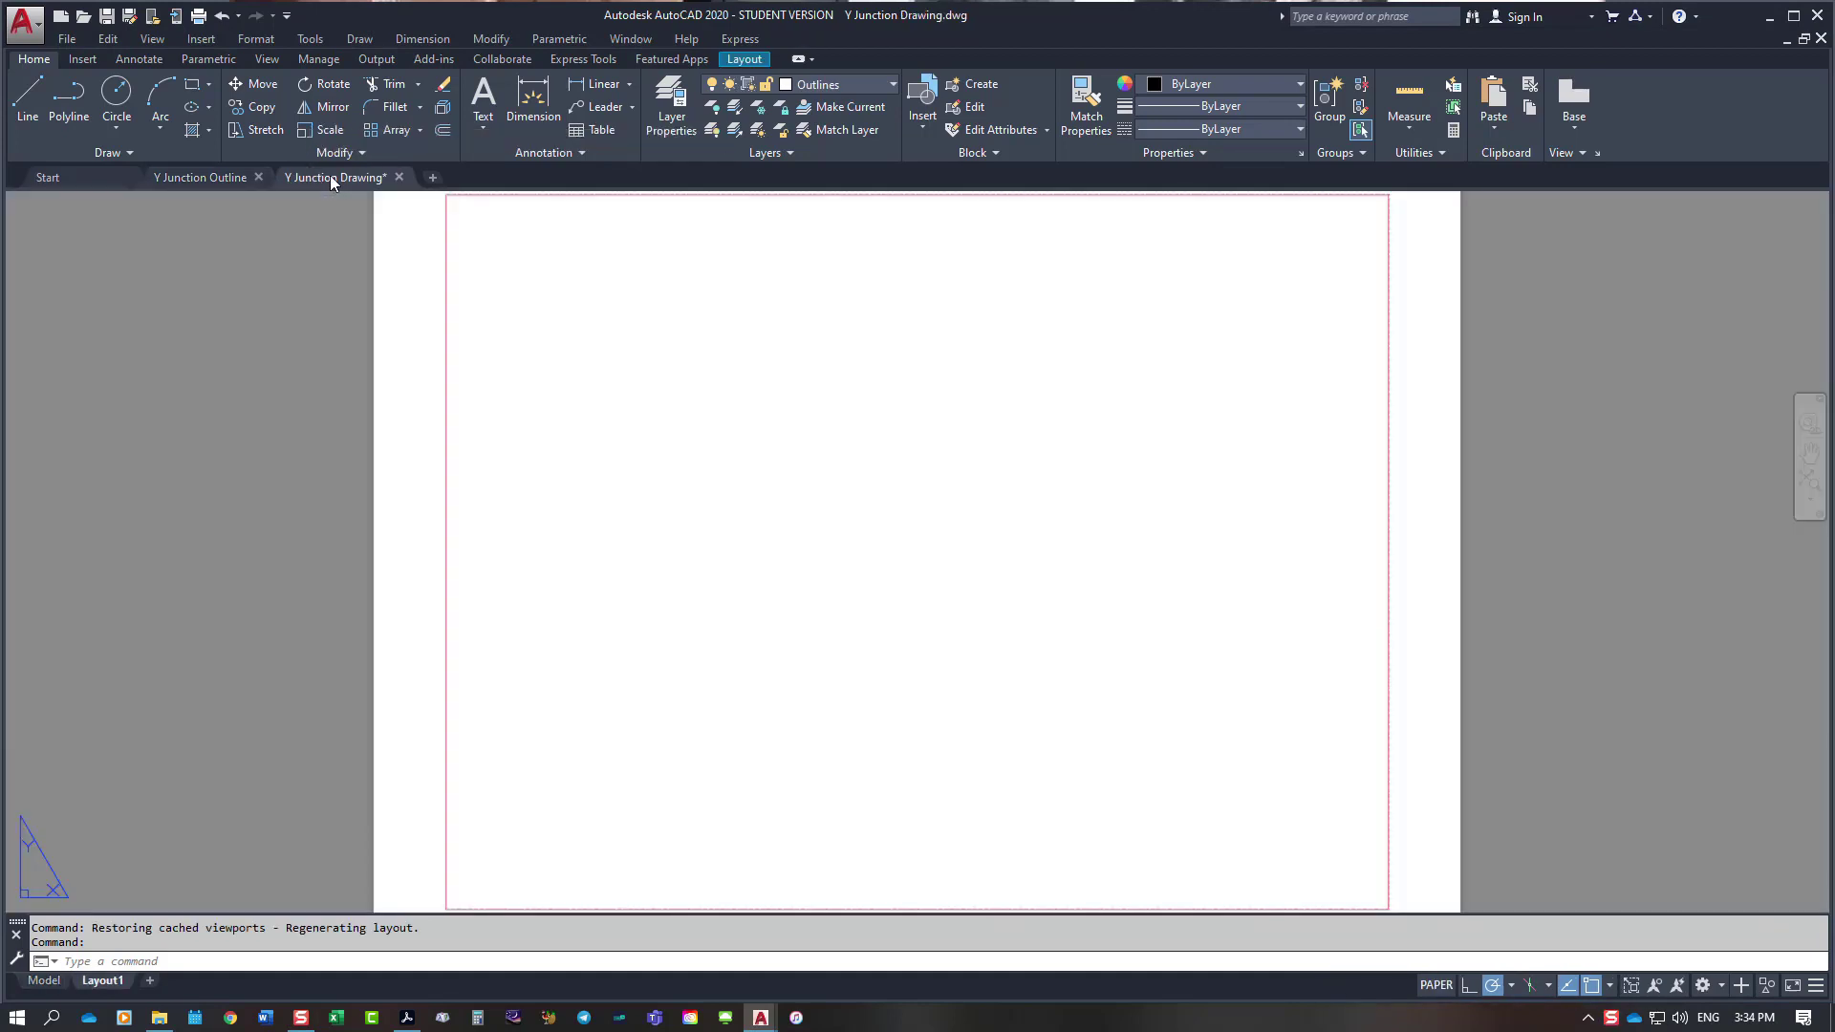
{"action": "left_click", "coordinate": [46, 981]}
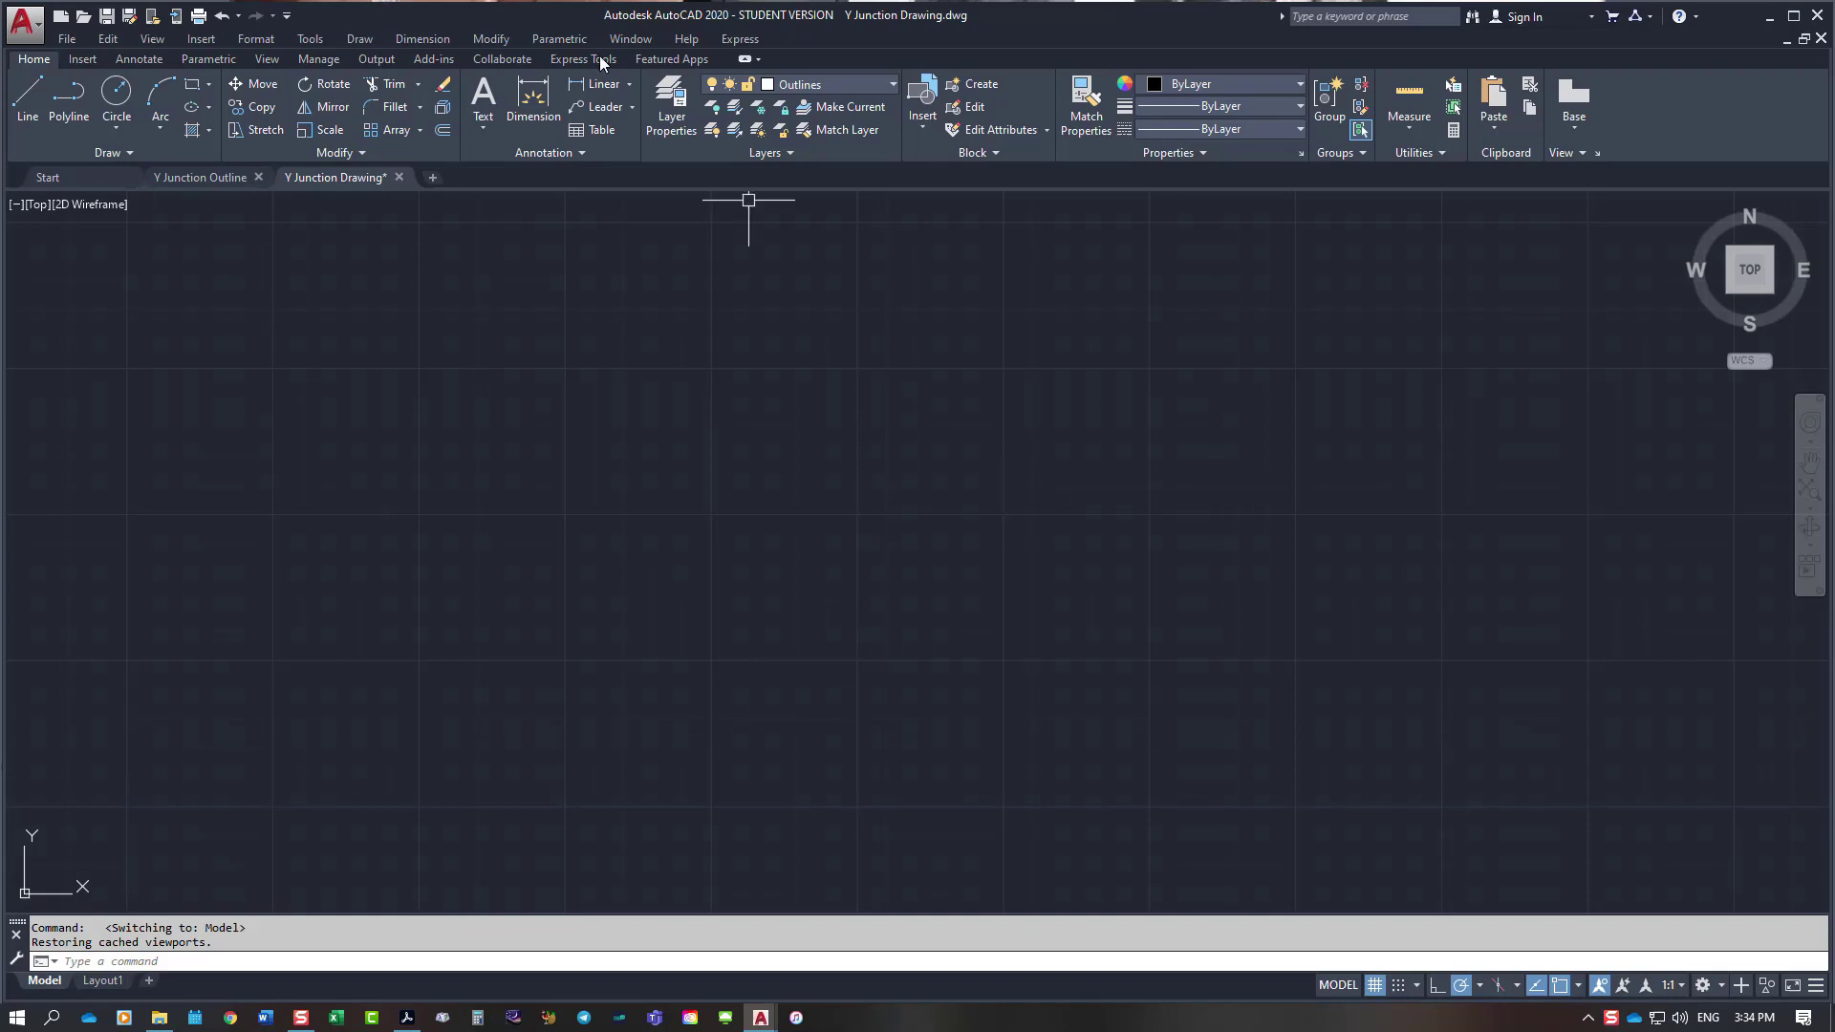
{"action": "left_click", "coordinate": [209, 178]}
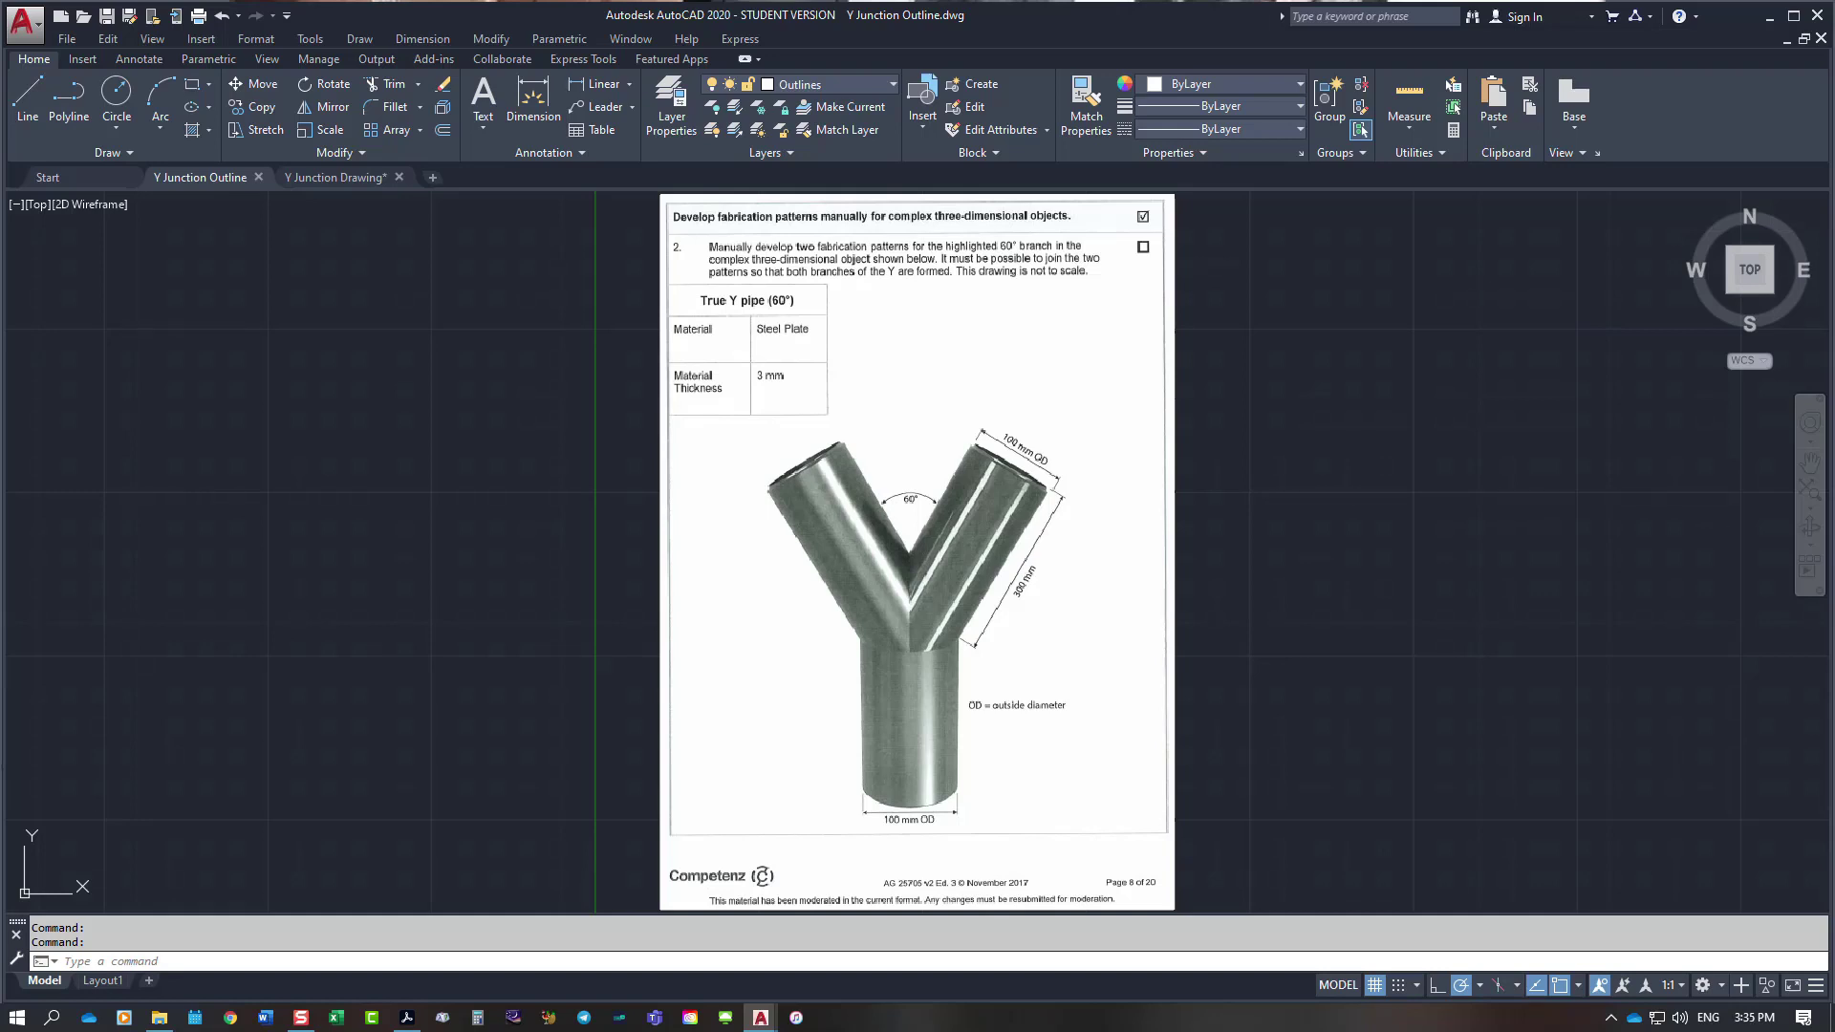
{"action": "left_click", "coordinate": [334, 177]}
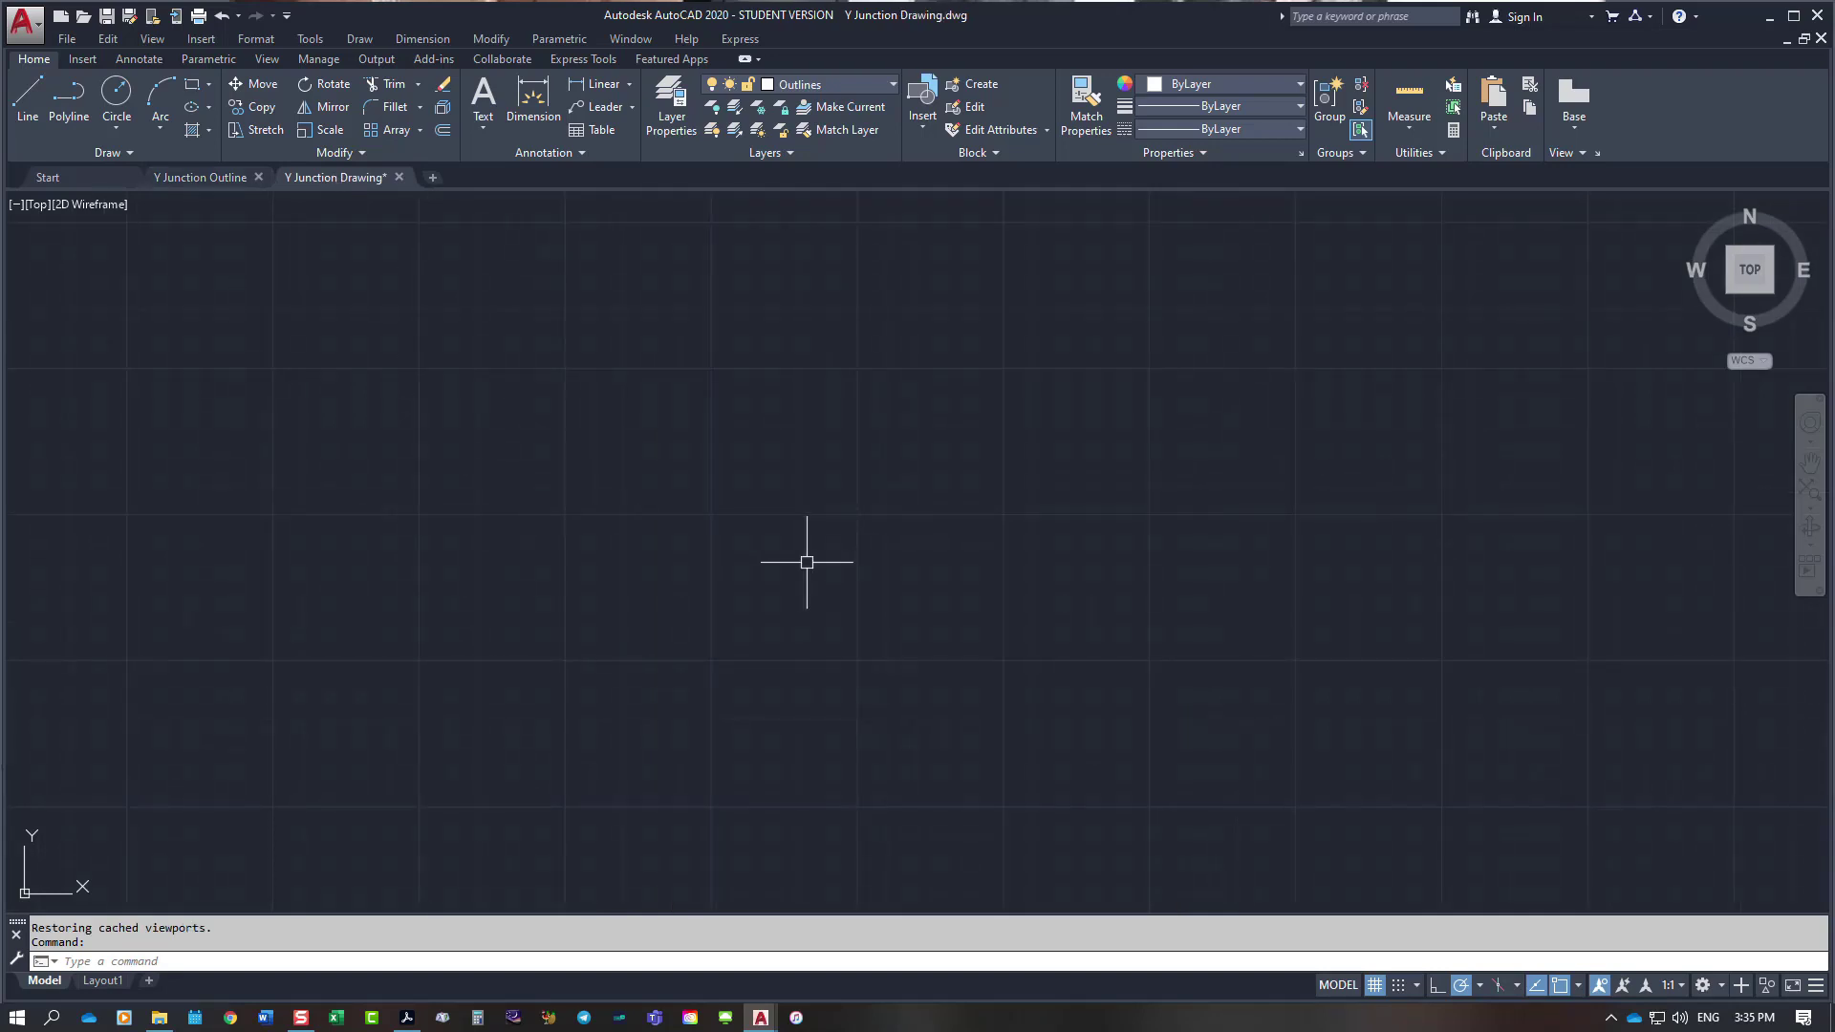
Step: Draw a 97 mm horizontal base line and a 150 mm vertical line up from its right end
{"action": "key", "text": "Return"}
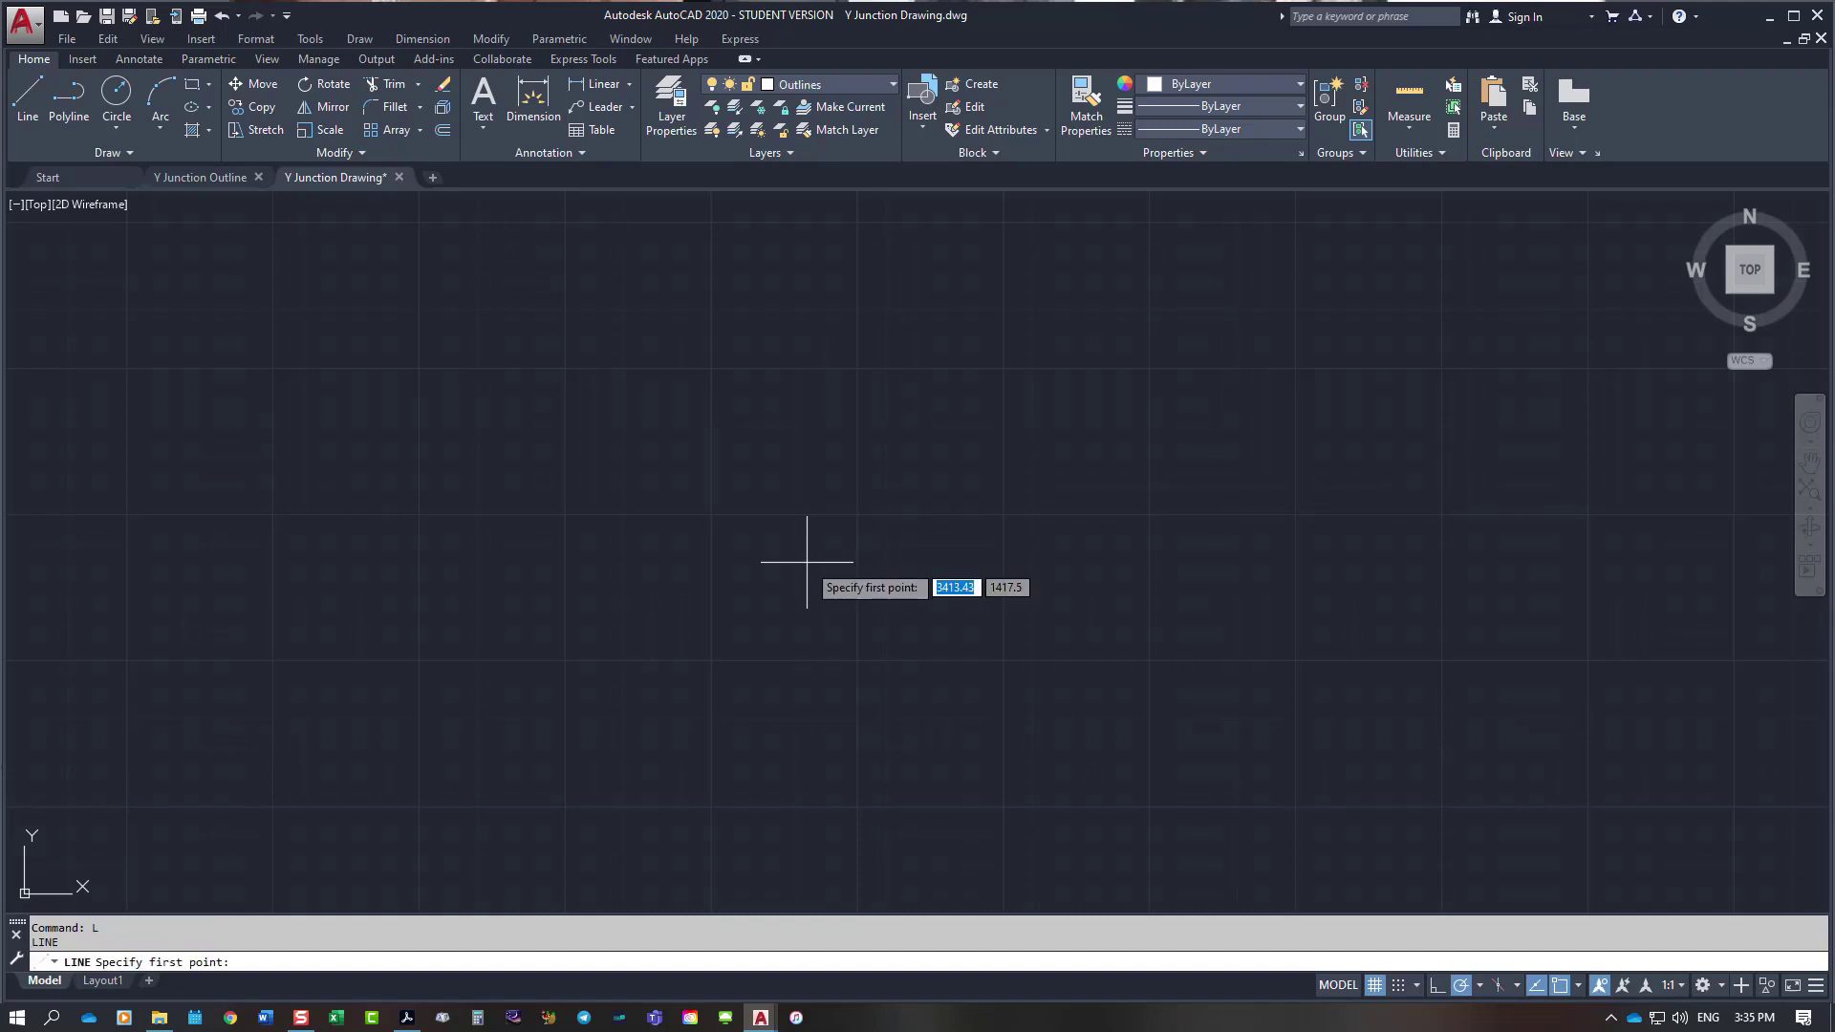
{"action": "left_click", "coordinate": [650, 766]}
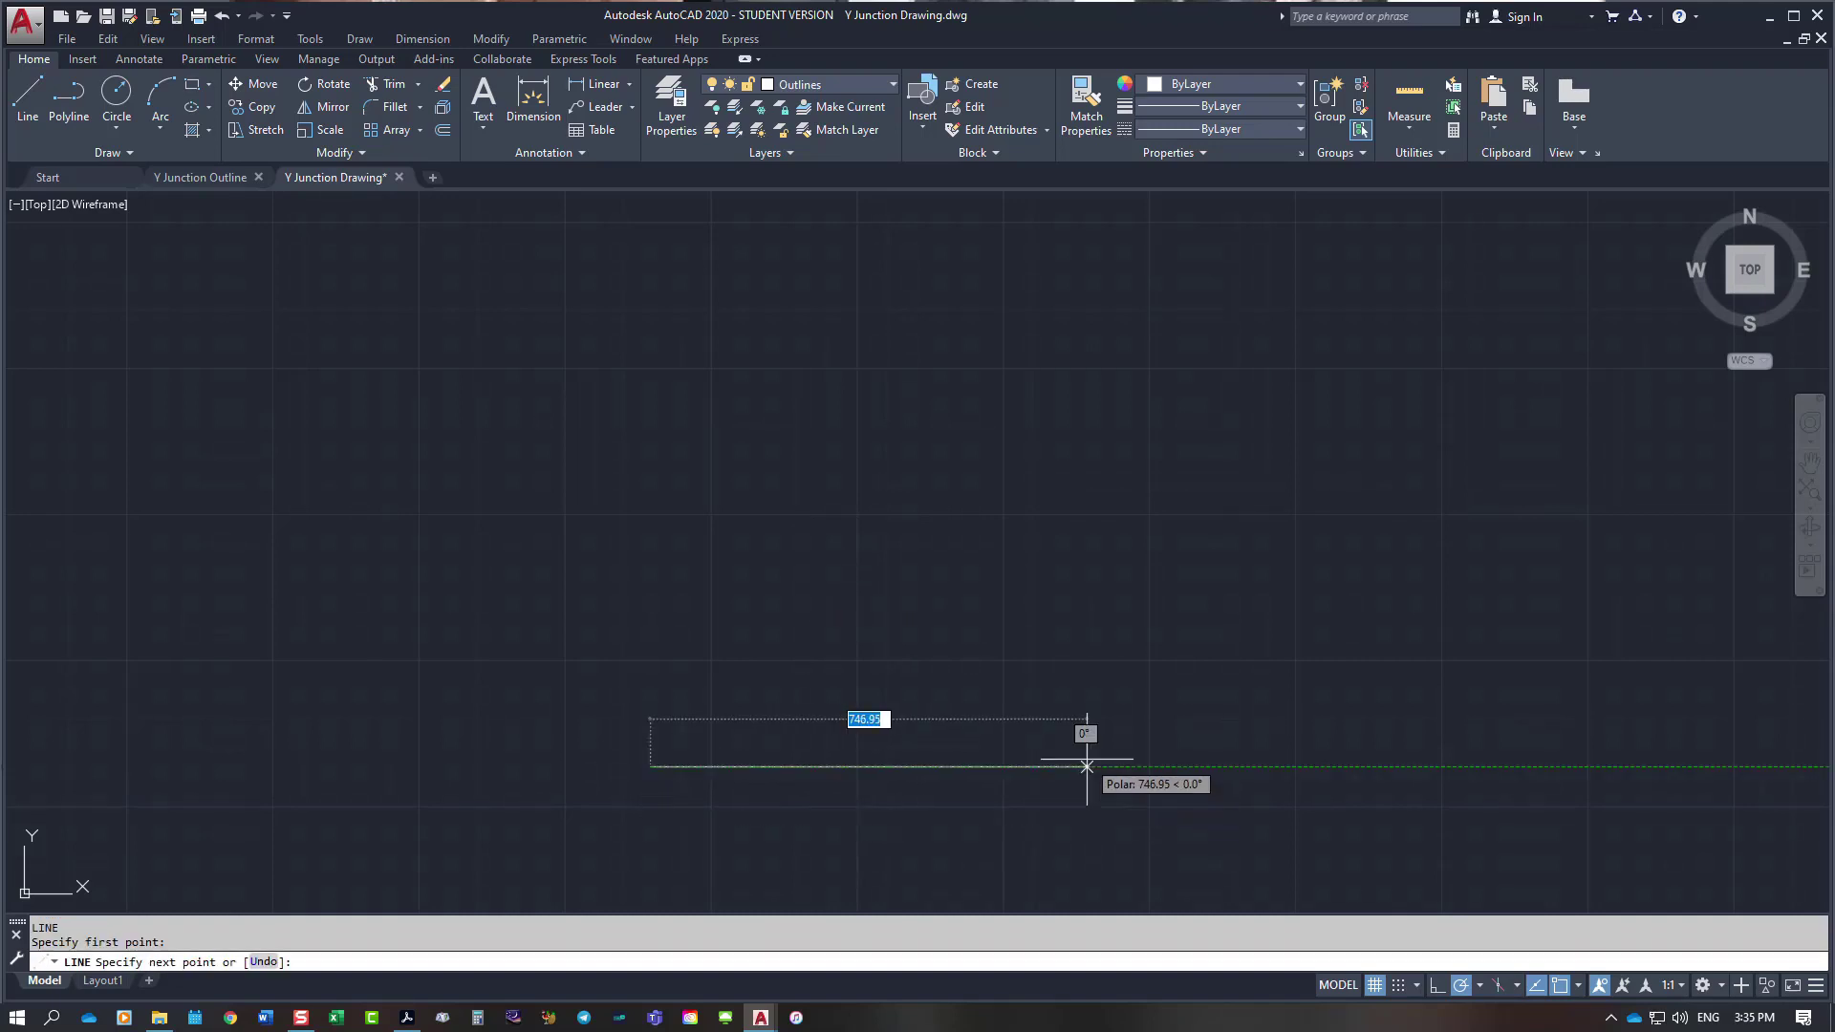
{"action": "type", "text": "97"}
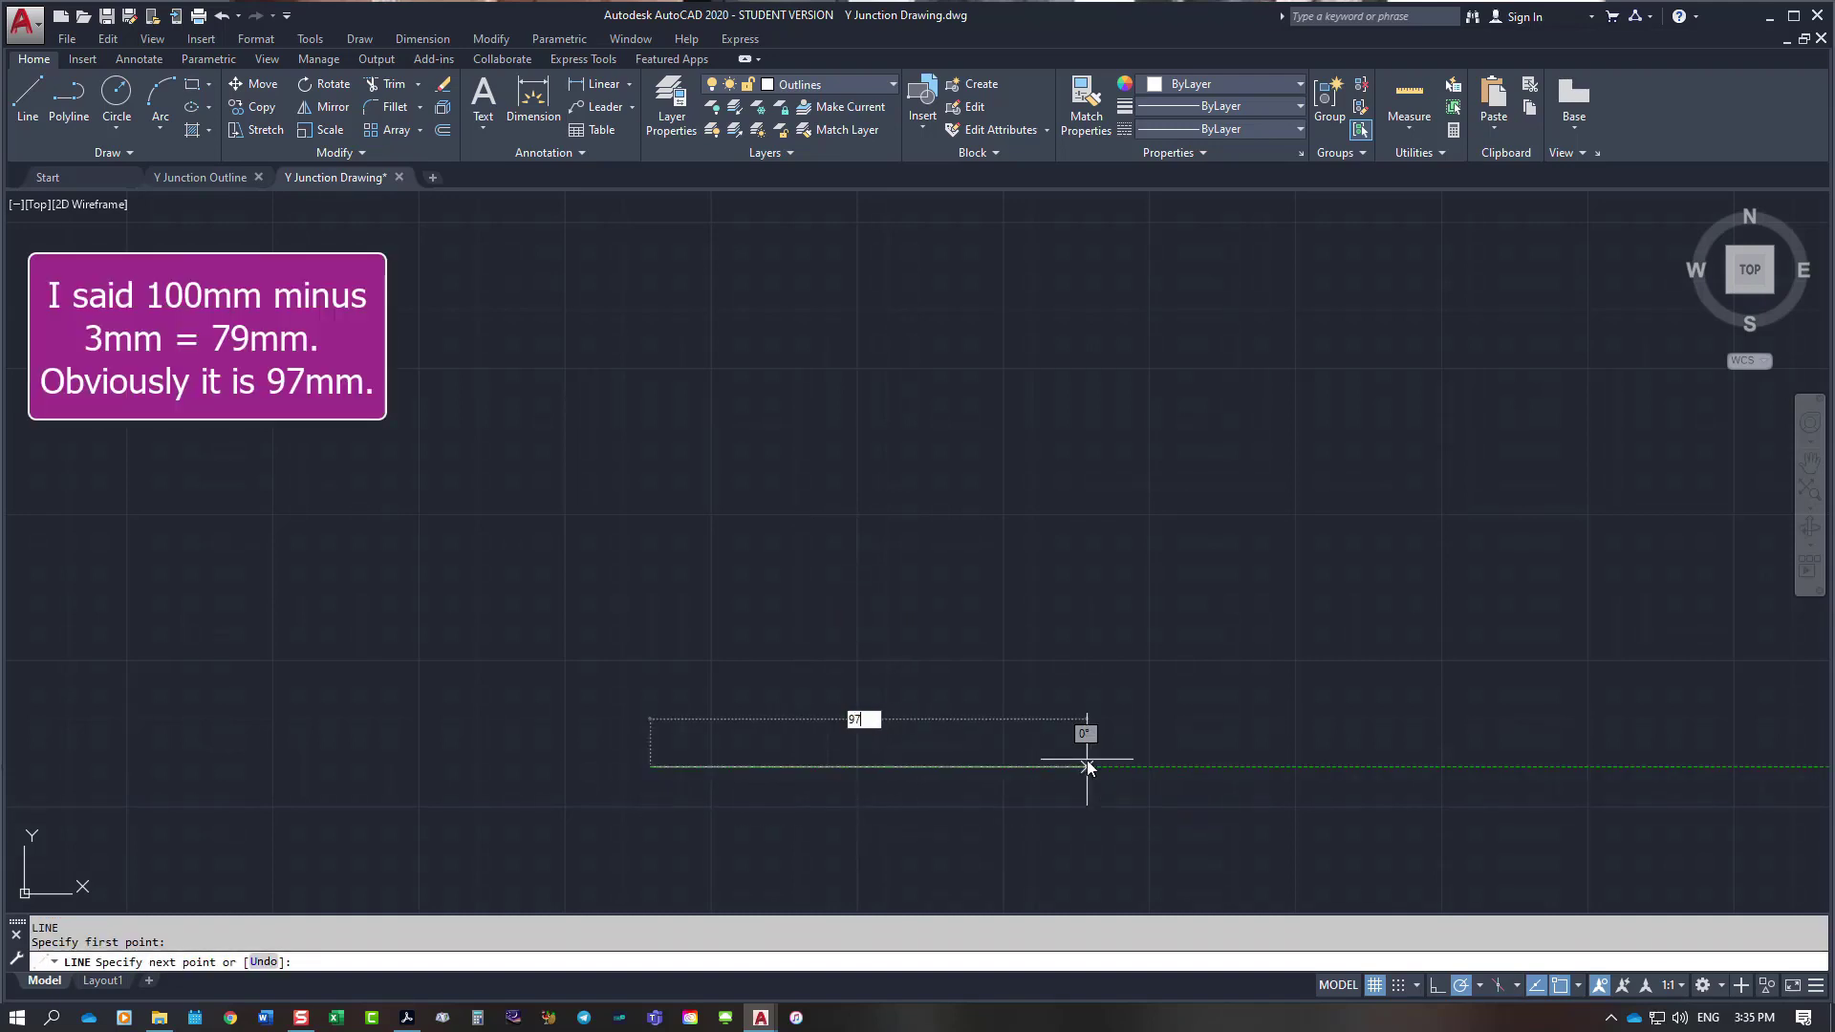
{"action": "key", "text": "Return"}
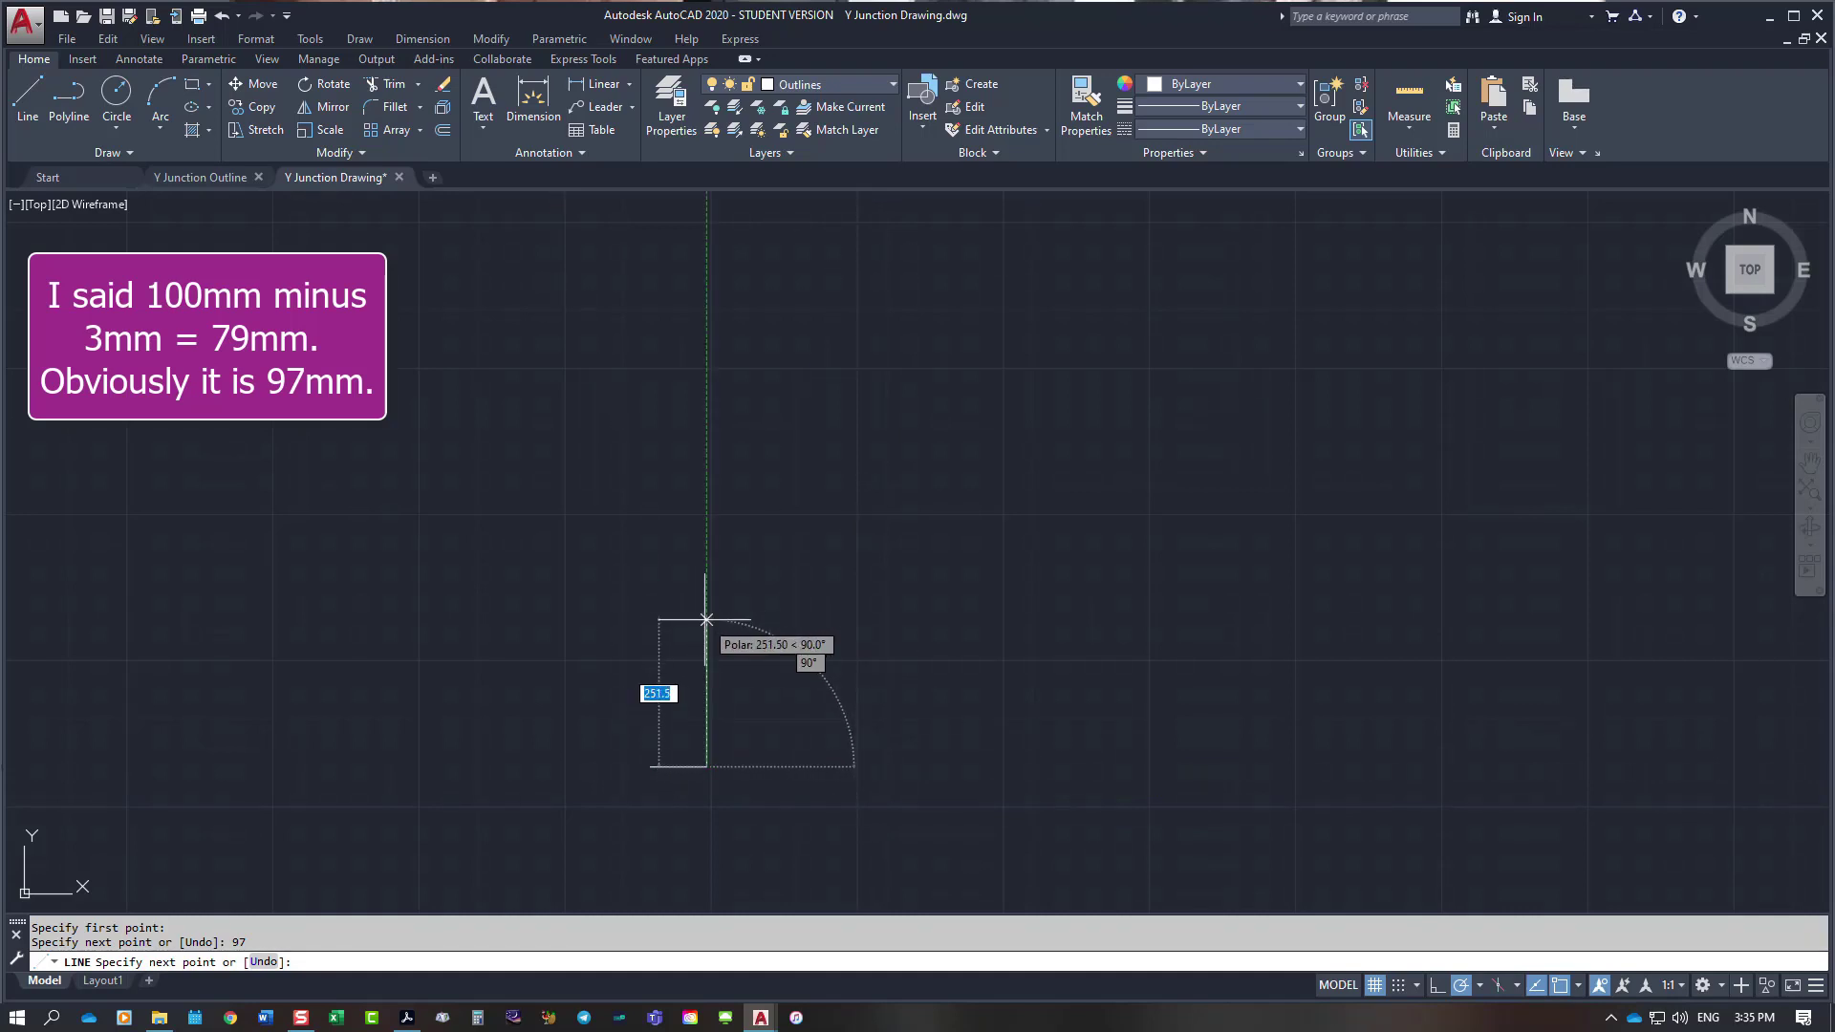
{"action": "type", "text": "150"}
{"action": "key", "text": "Return"}
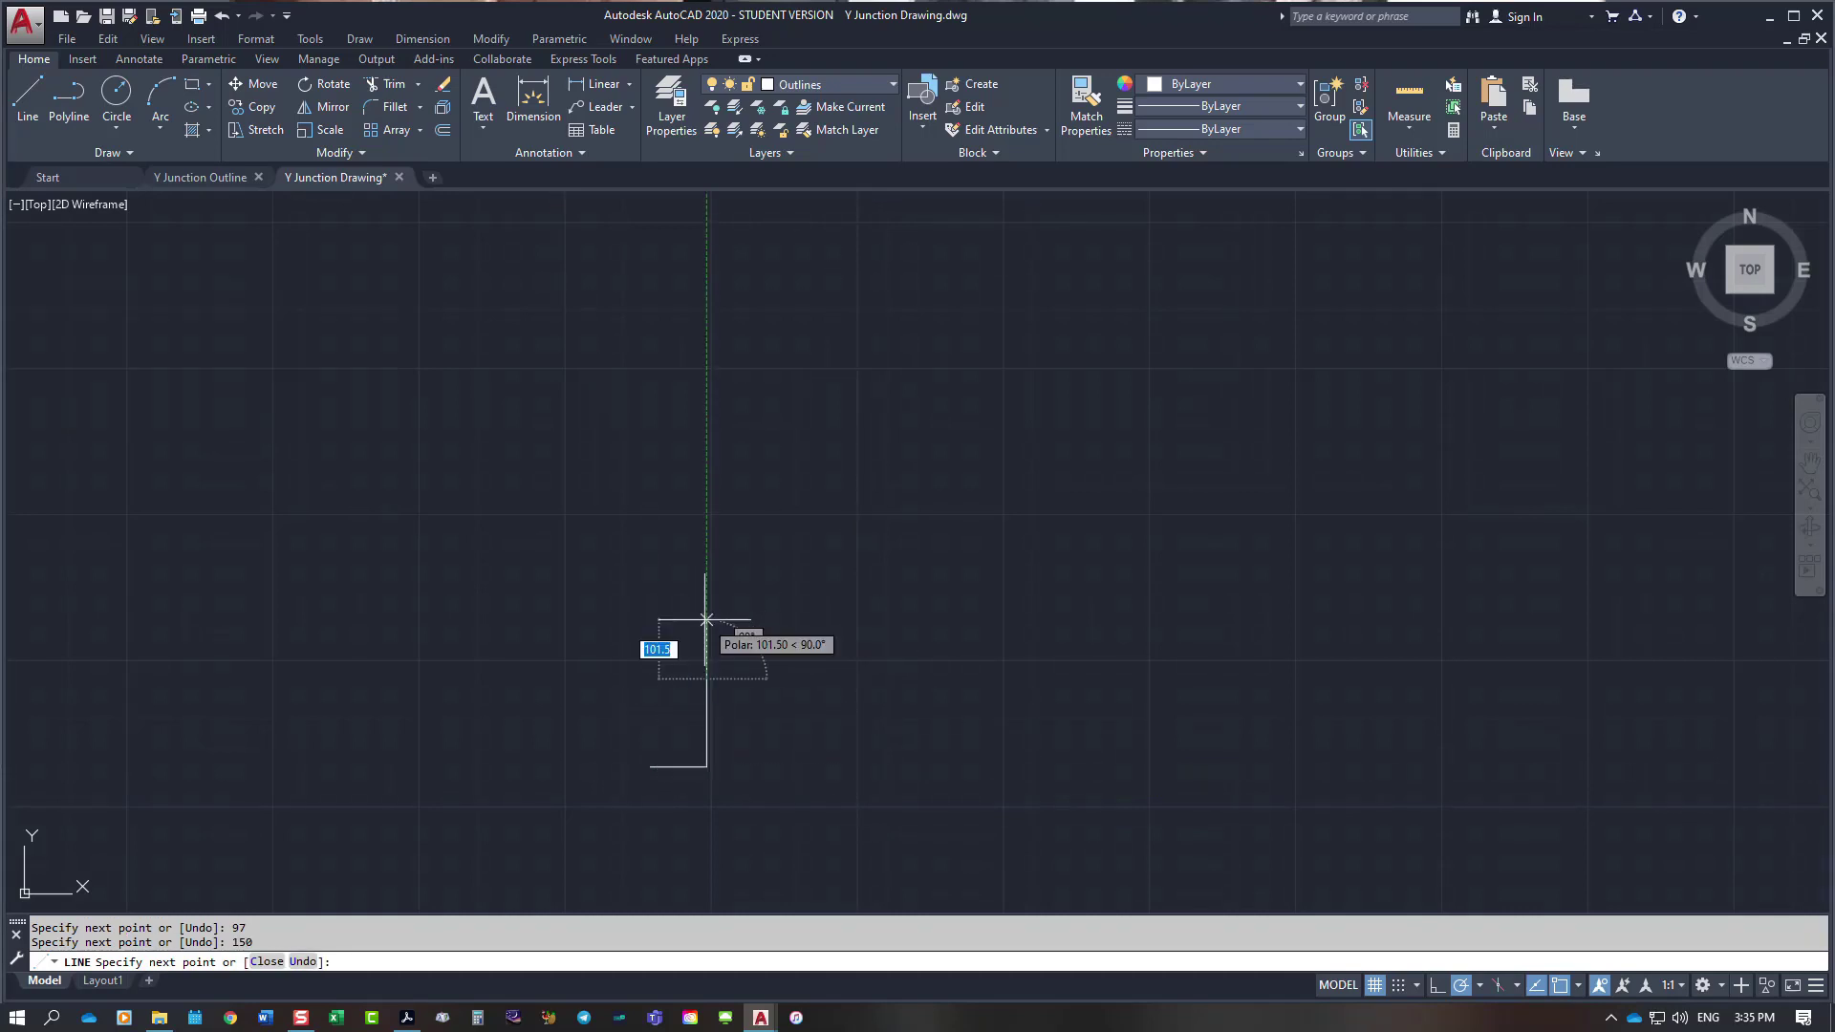
{"action": "key", "text": "Escape"}
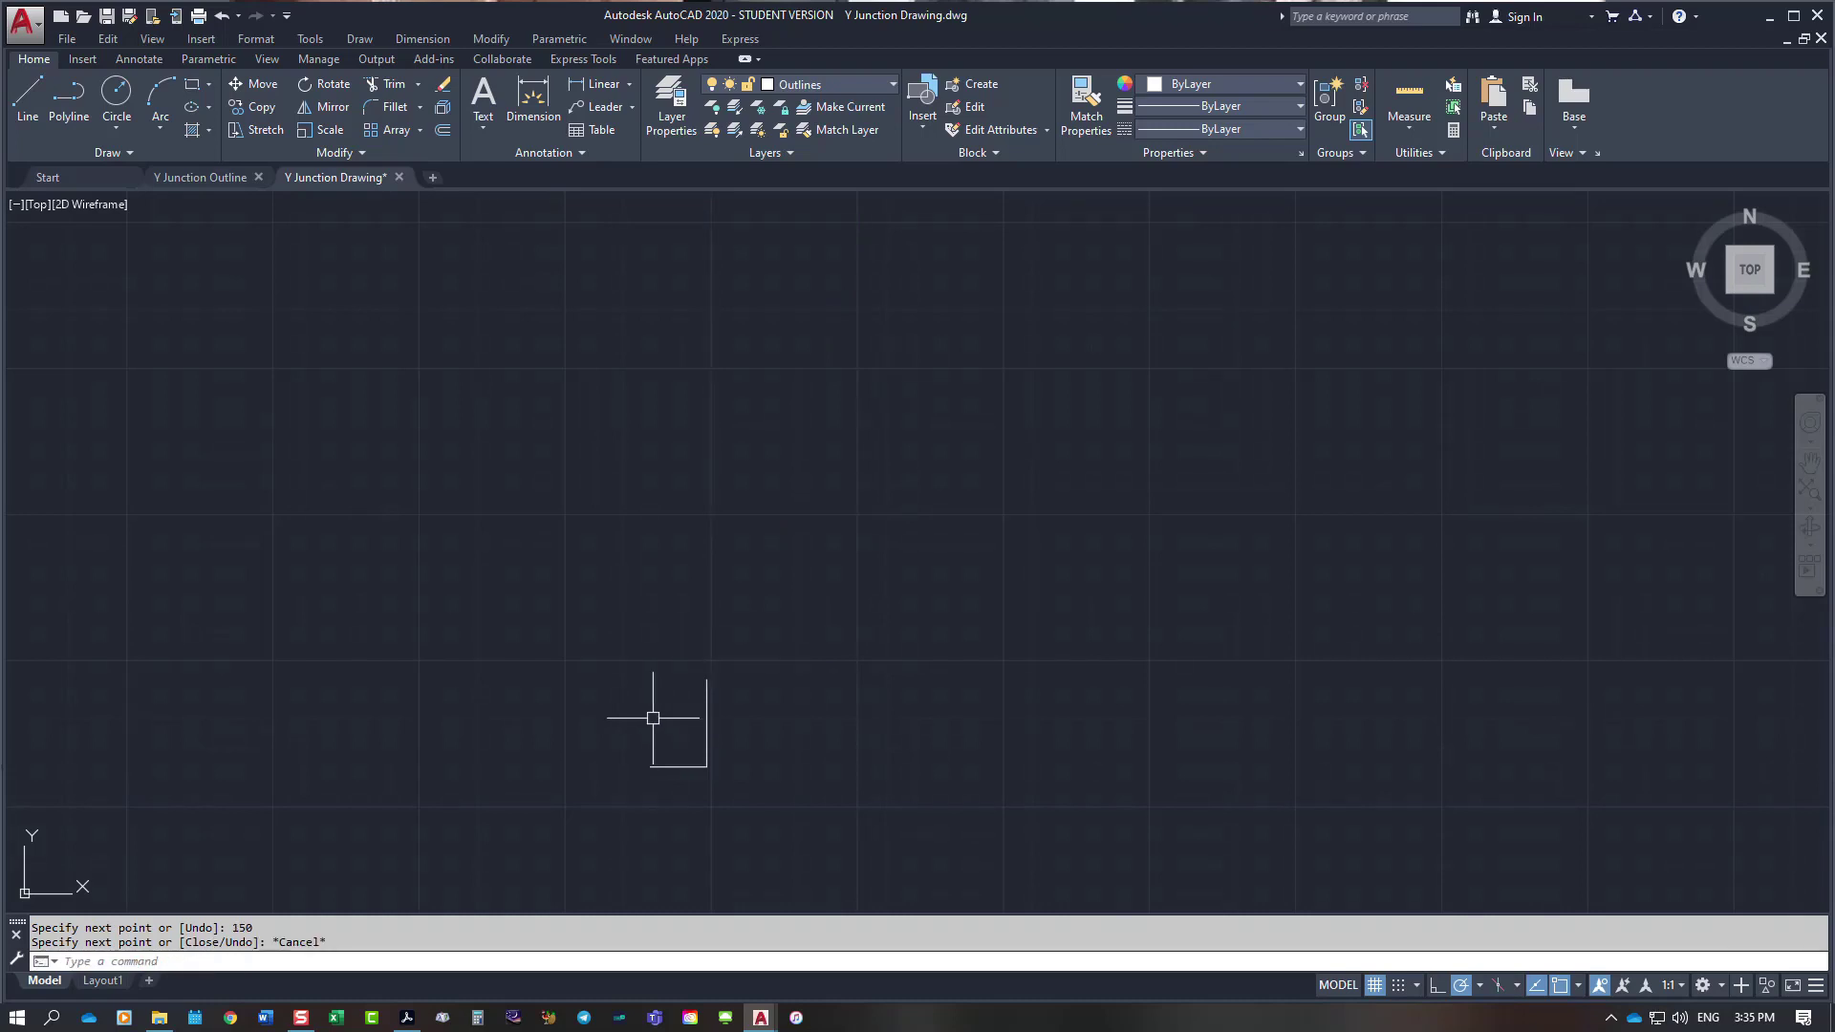
Step: Draw a 150 mm vertical centre line upward from the midpoint of the base line
{"action": "right_click", "coordinate": [640, 651]}
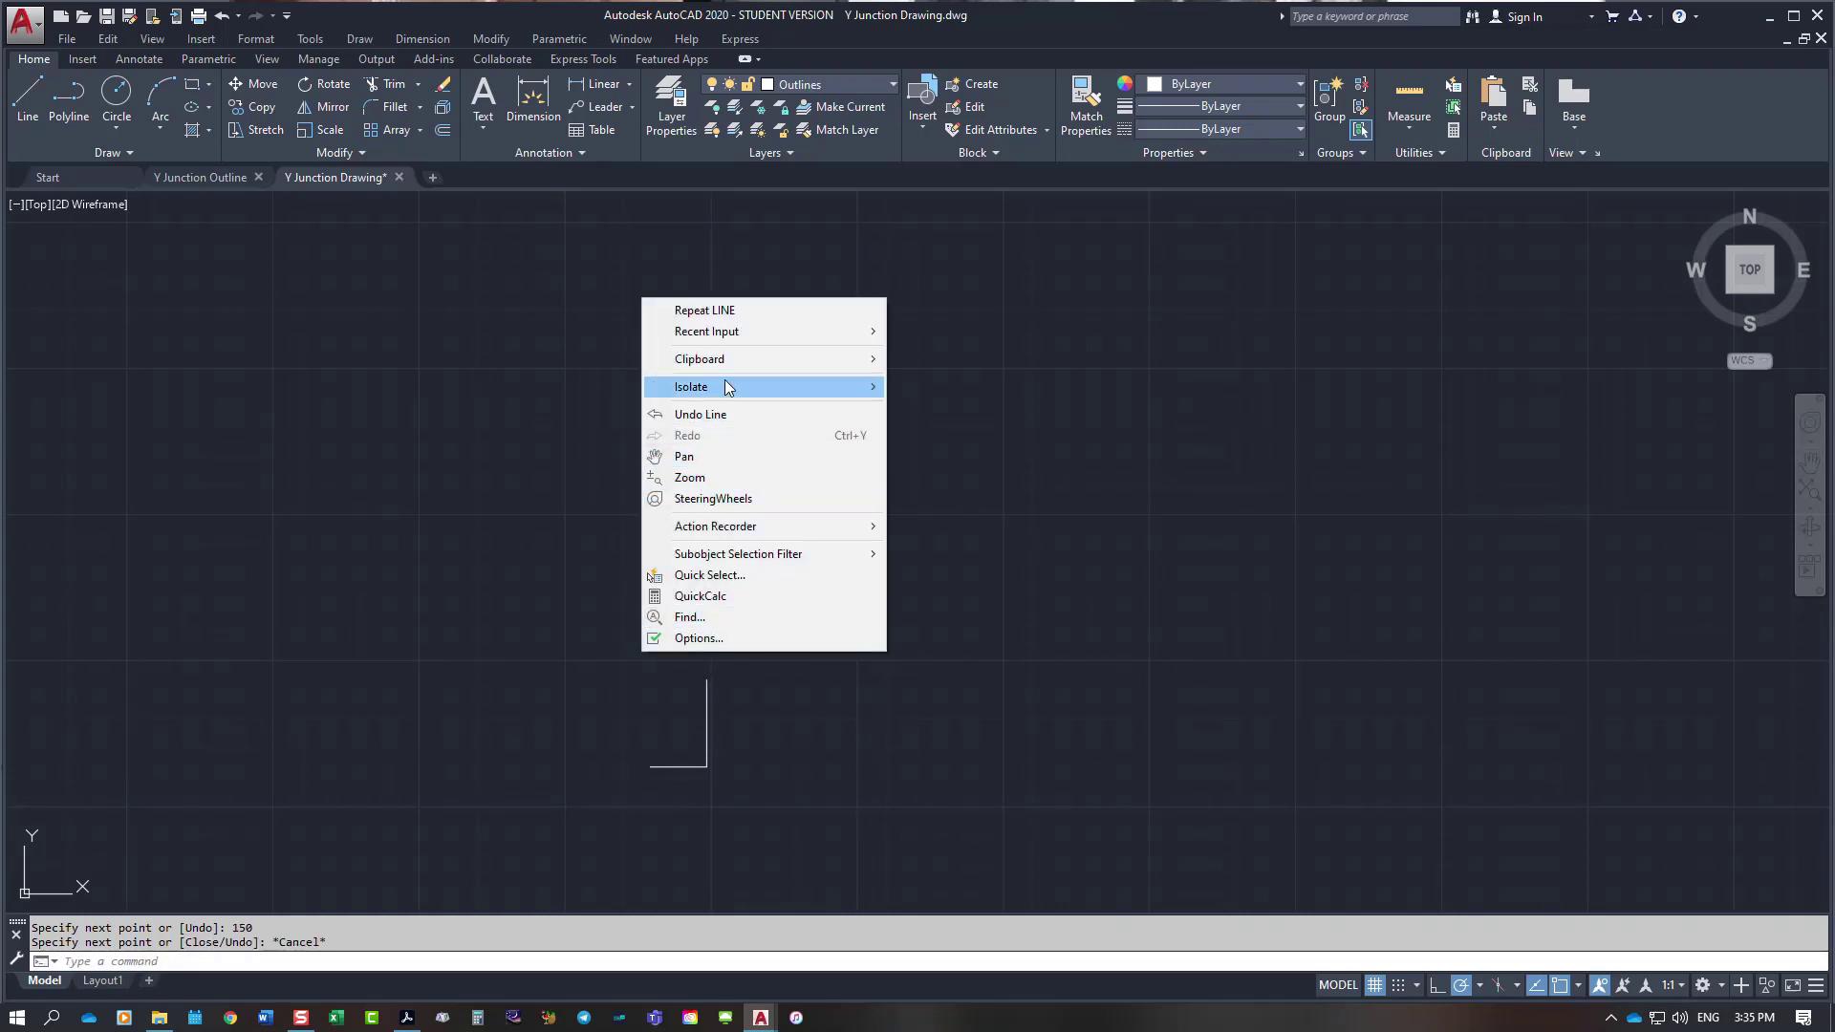
{"action": "left_click", "coordinate": [708, 309]}
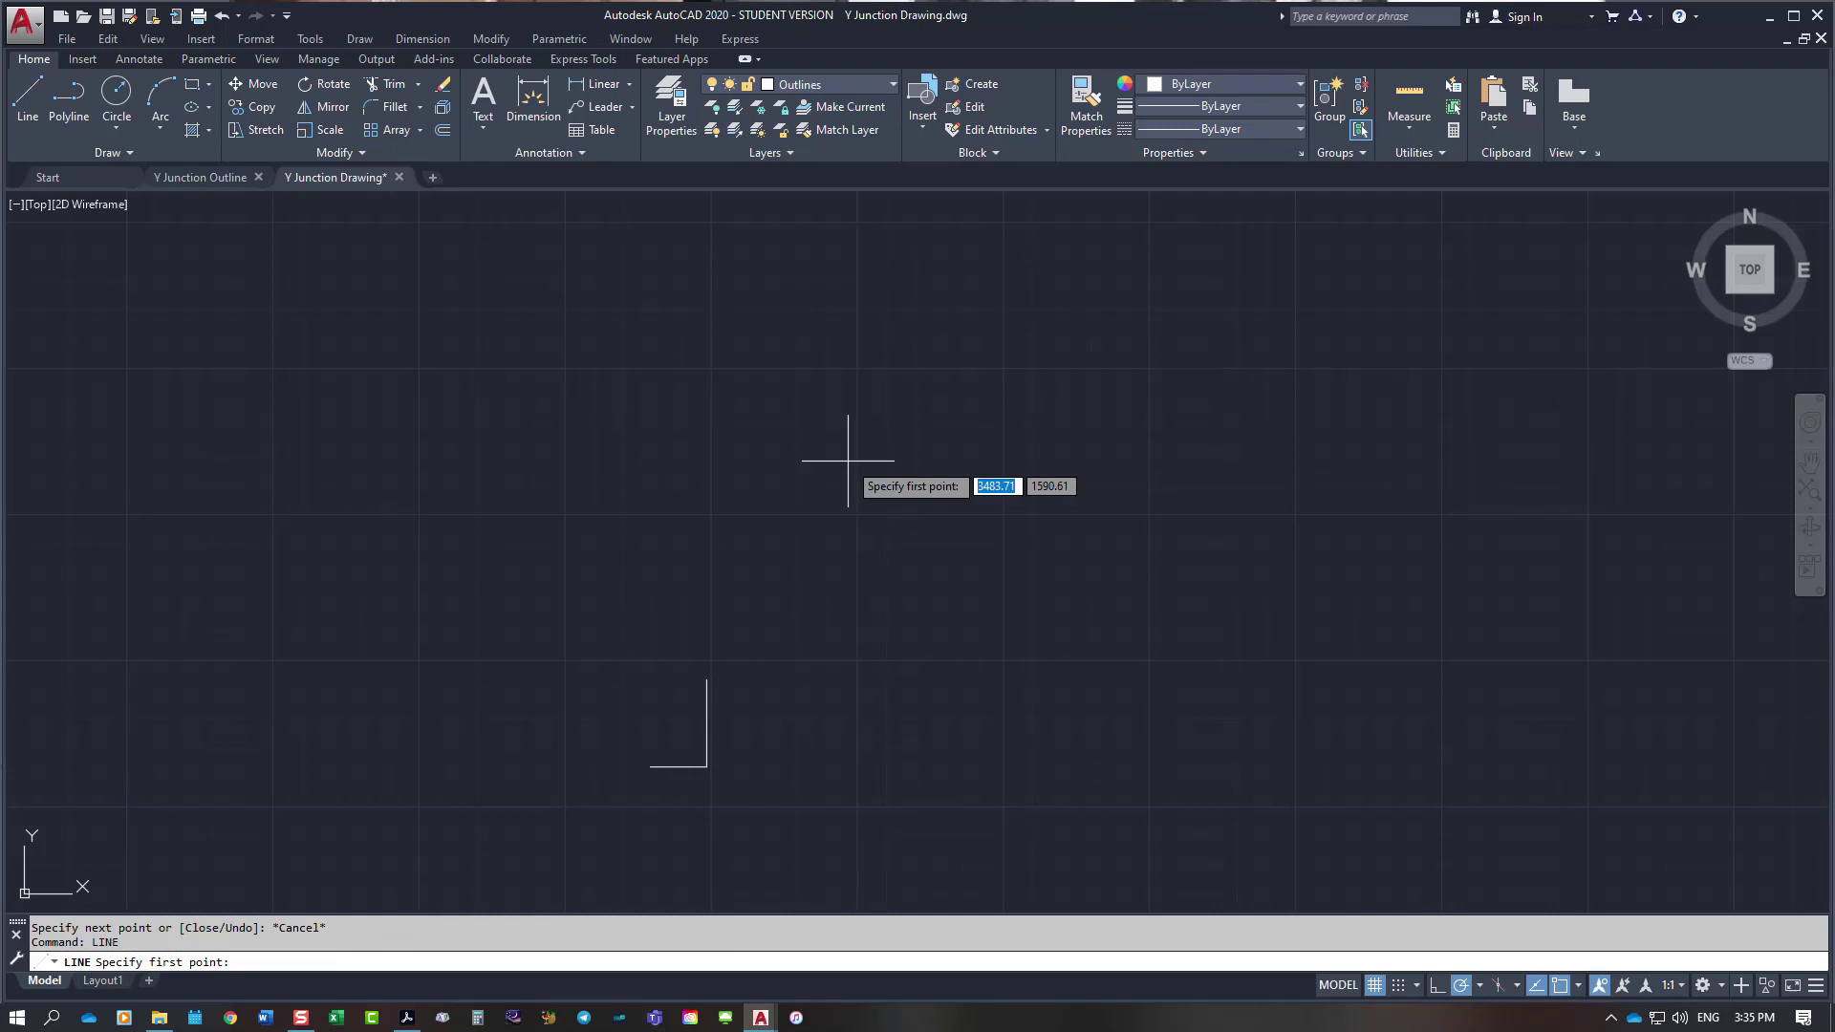
{"action": "right_click", "coordinate": [847, 460], "text": "shift"}
{"action": "left_click", "coordinate": [898, 613]}
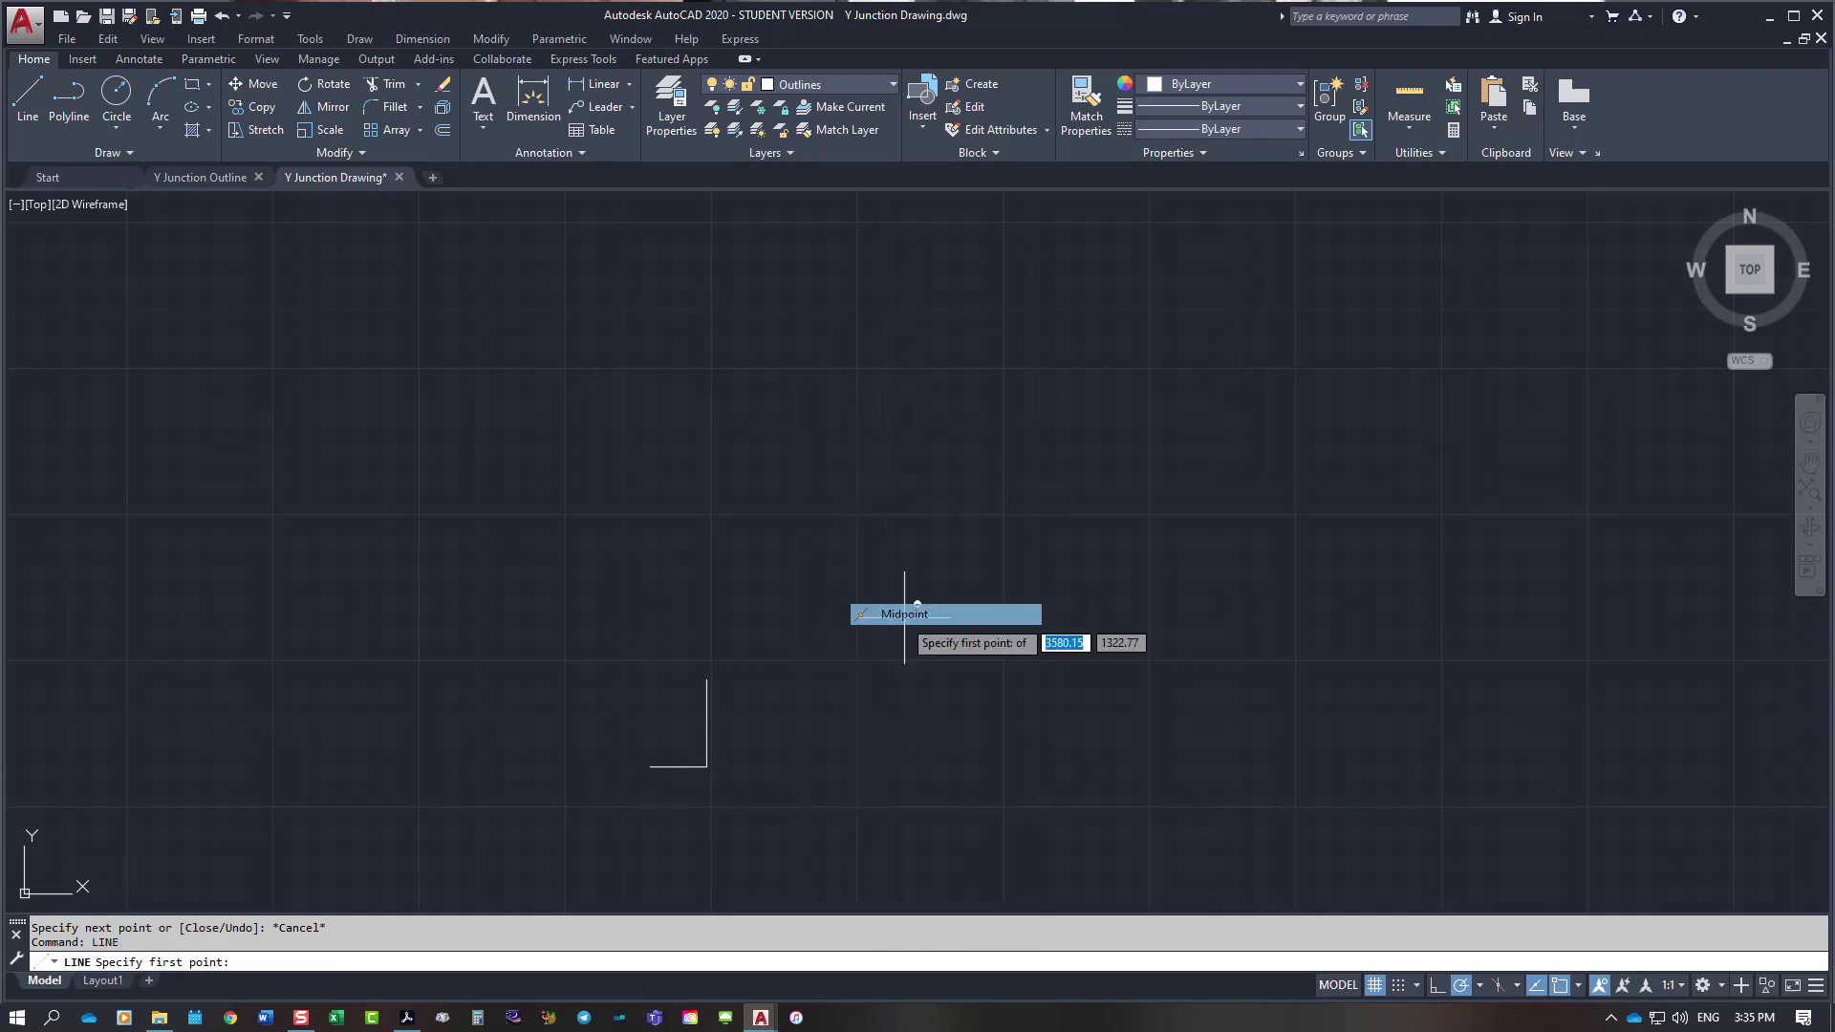
{"action": "left_click", "coordinate": [678, 766]}
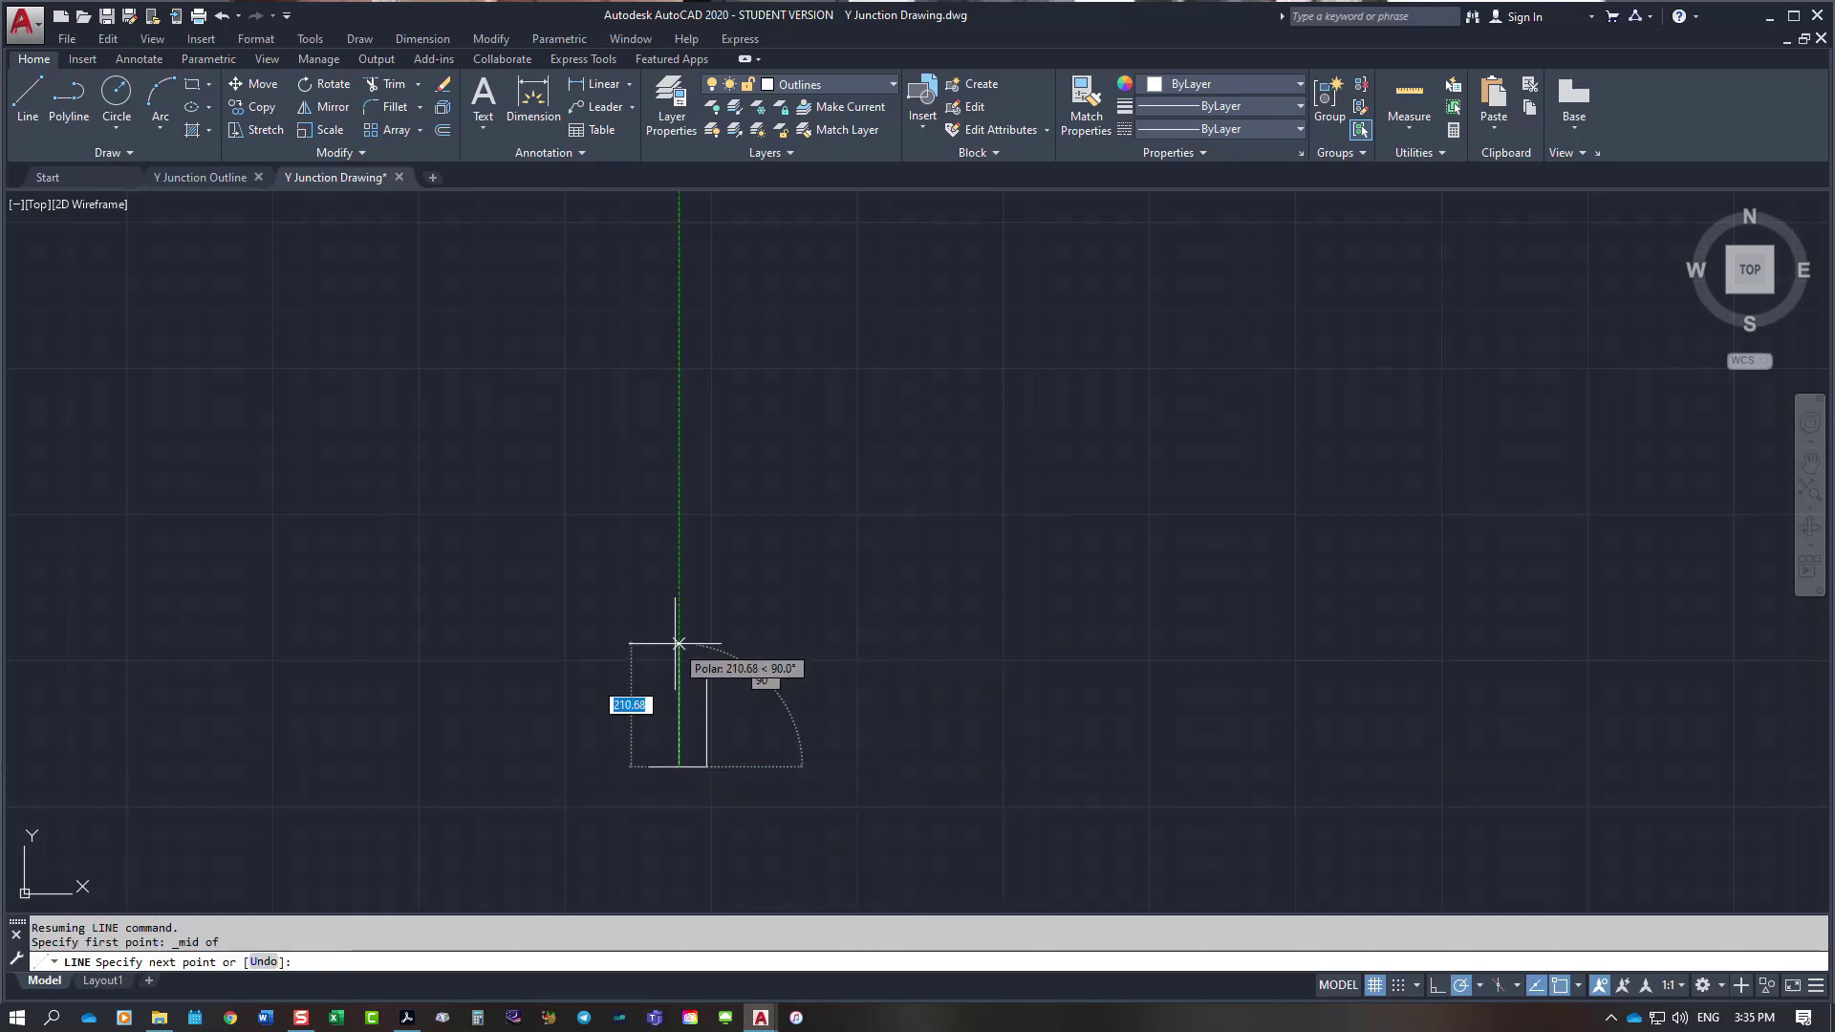
{"action": "type", "text": "150"}
{"action": "key", "text": "Return"}
{"action": "key", "text": "Escape"}
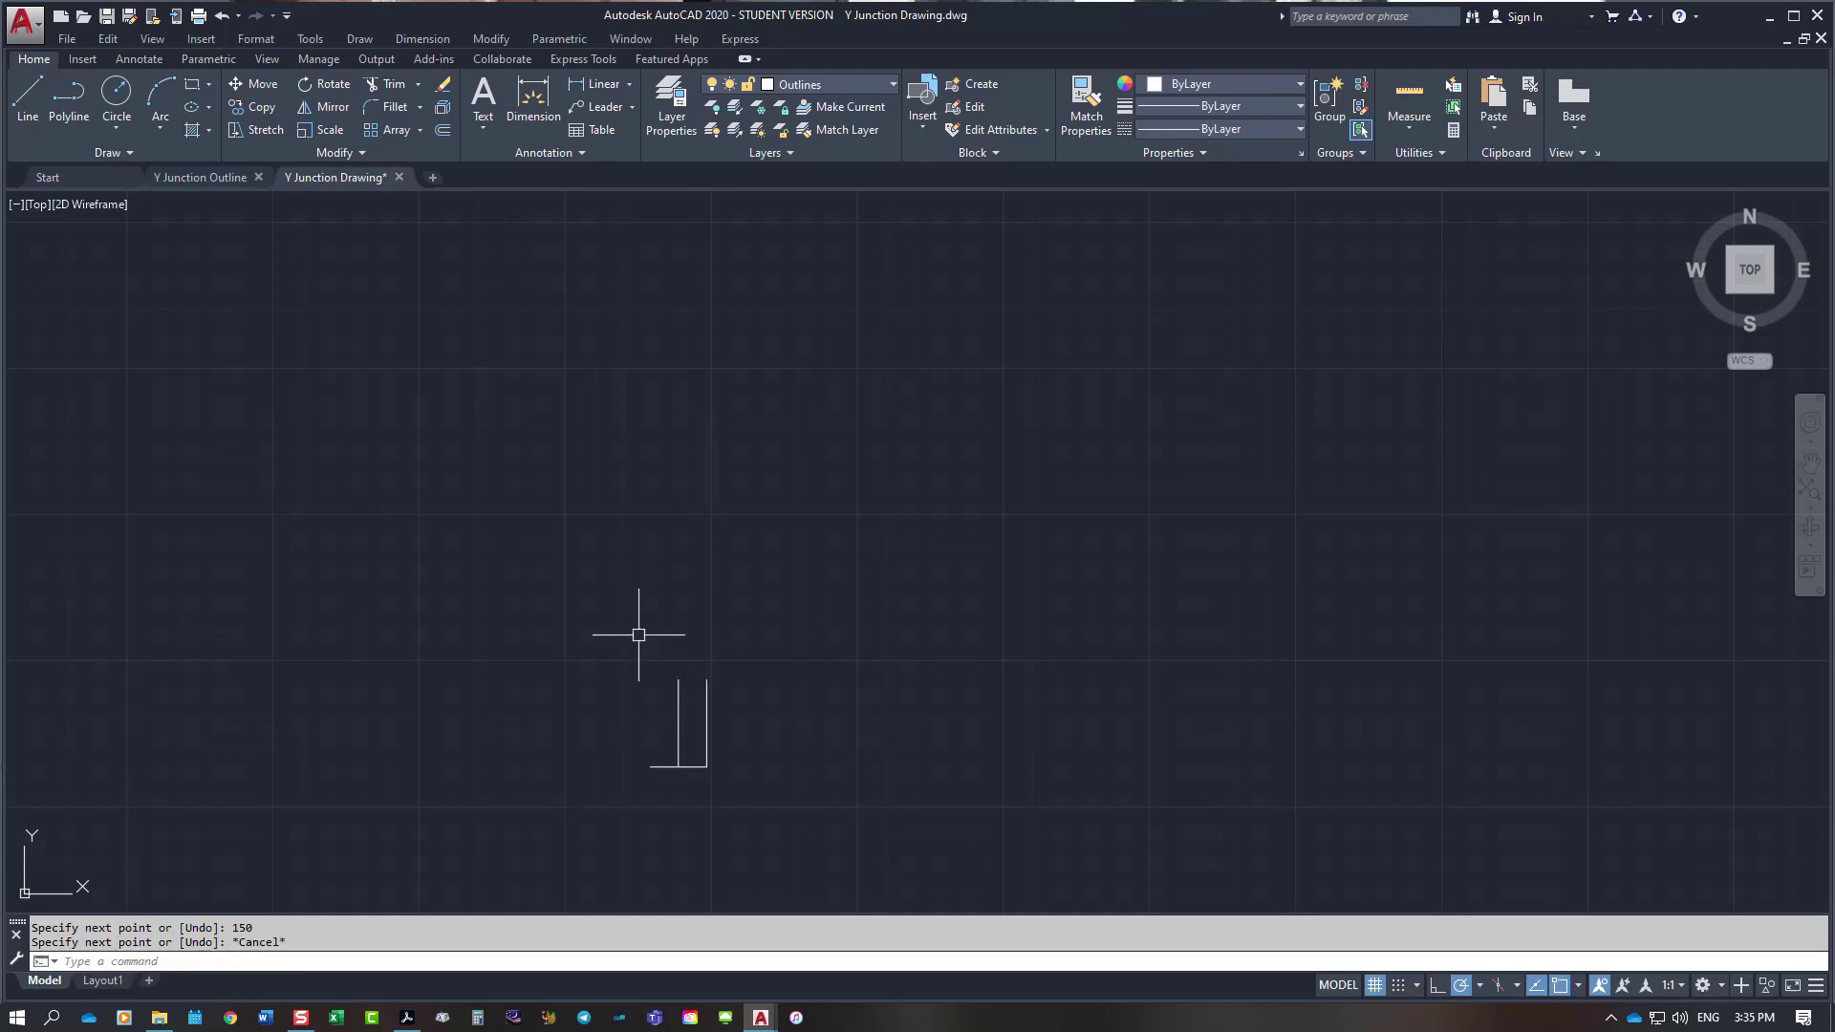
Step: Draw a circle of radius 48.5 mm centred on the upper end of the vertical centre line
{"action": "scroll", "coordinate": [656, 680], "scroll_direction": "up", "scroll_amount": 5}
{"action": "scroll", "coordinate": [999, 688], "scroll_direction": "down", "scroll_amount": 3}
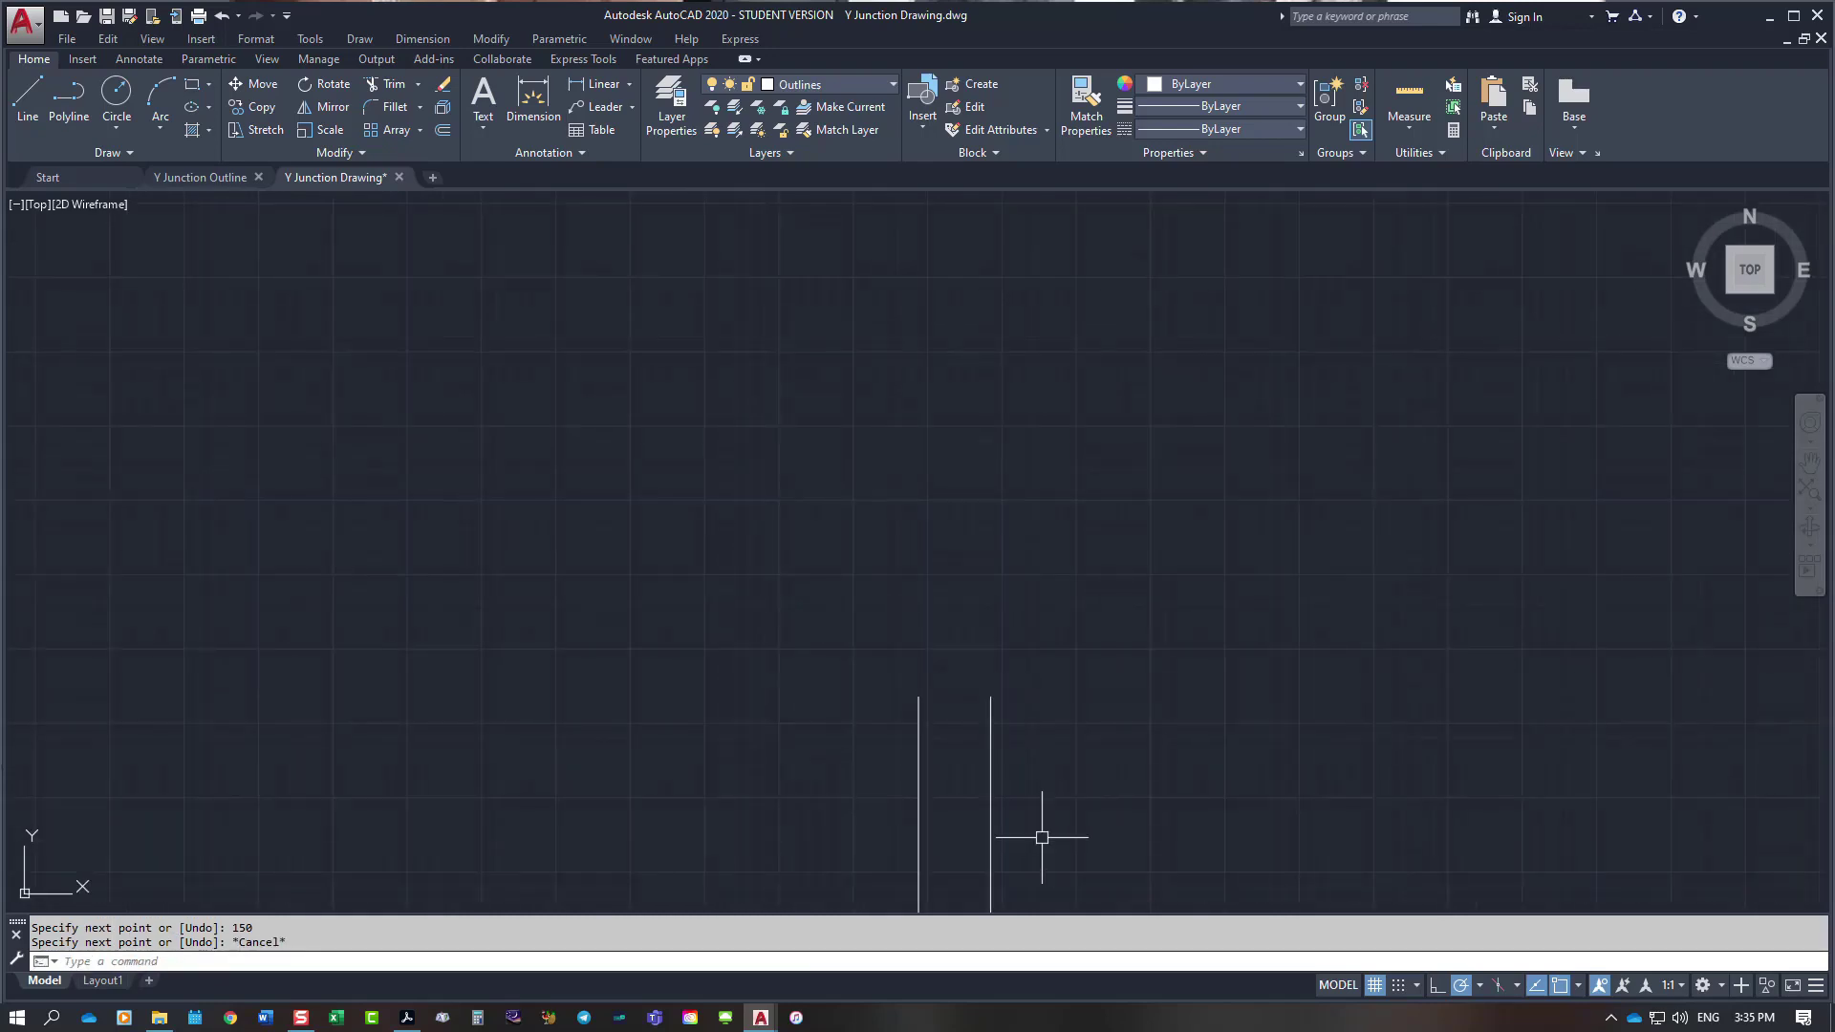
{"action": "scroll", "coordinate": [1042, 837], "scroll_direction": "down", "scroll_amount": 2}
{"action": "scroll", "coordinate": [1008, 873], "scroll_direction": "up", "scroll_amount": 4}
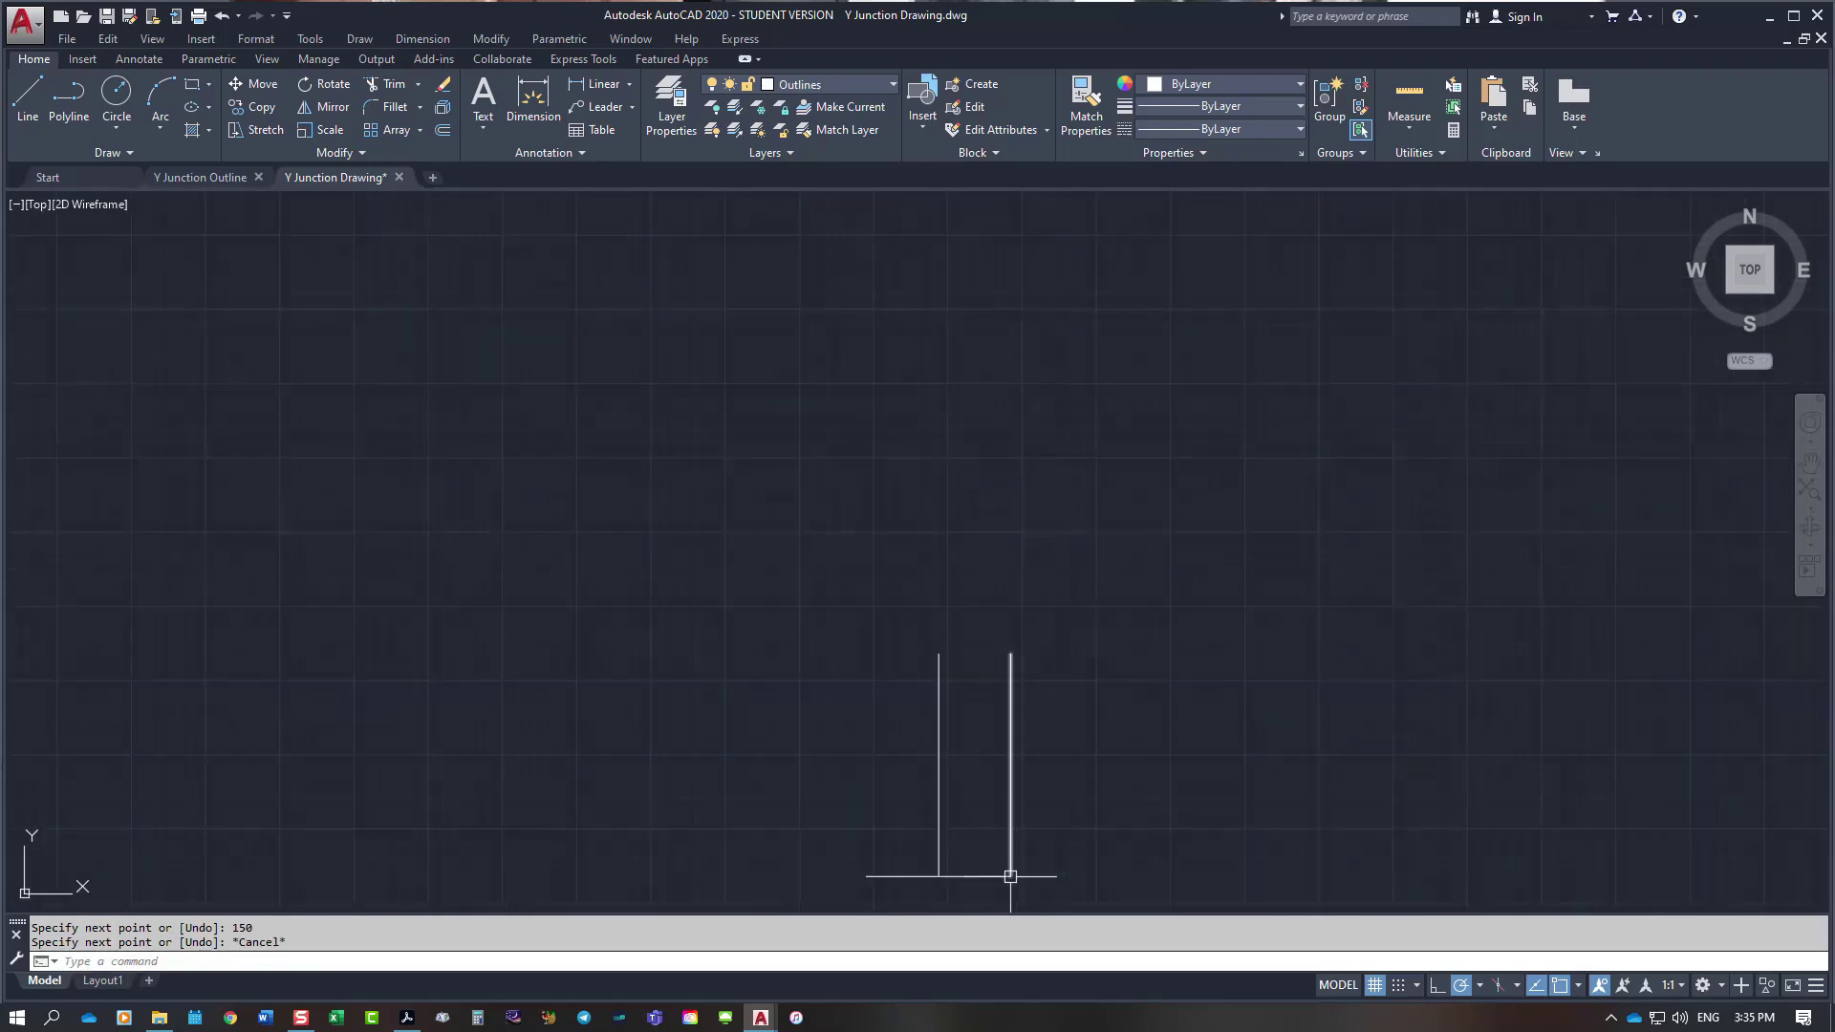
{"action": "right_click", "coordinate": [747, 555]}
{"action": "key", "text": "Escape"}
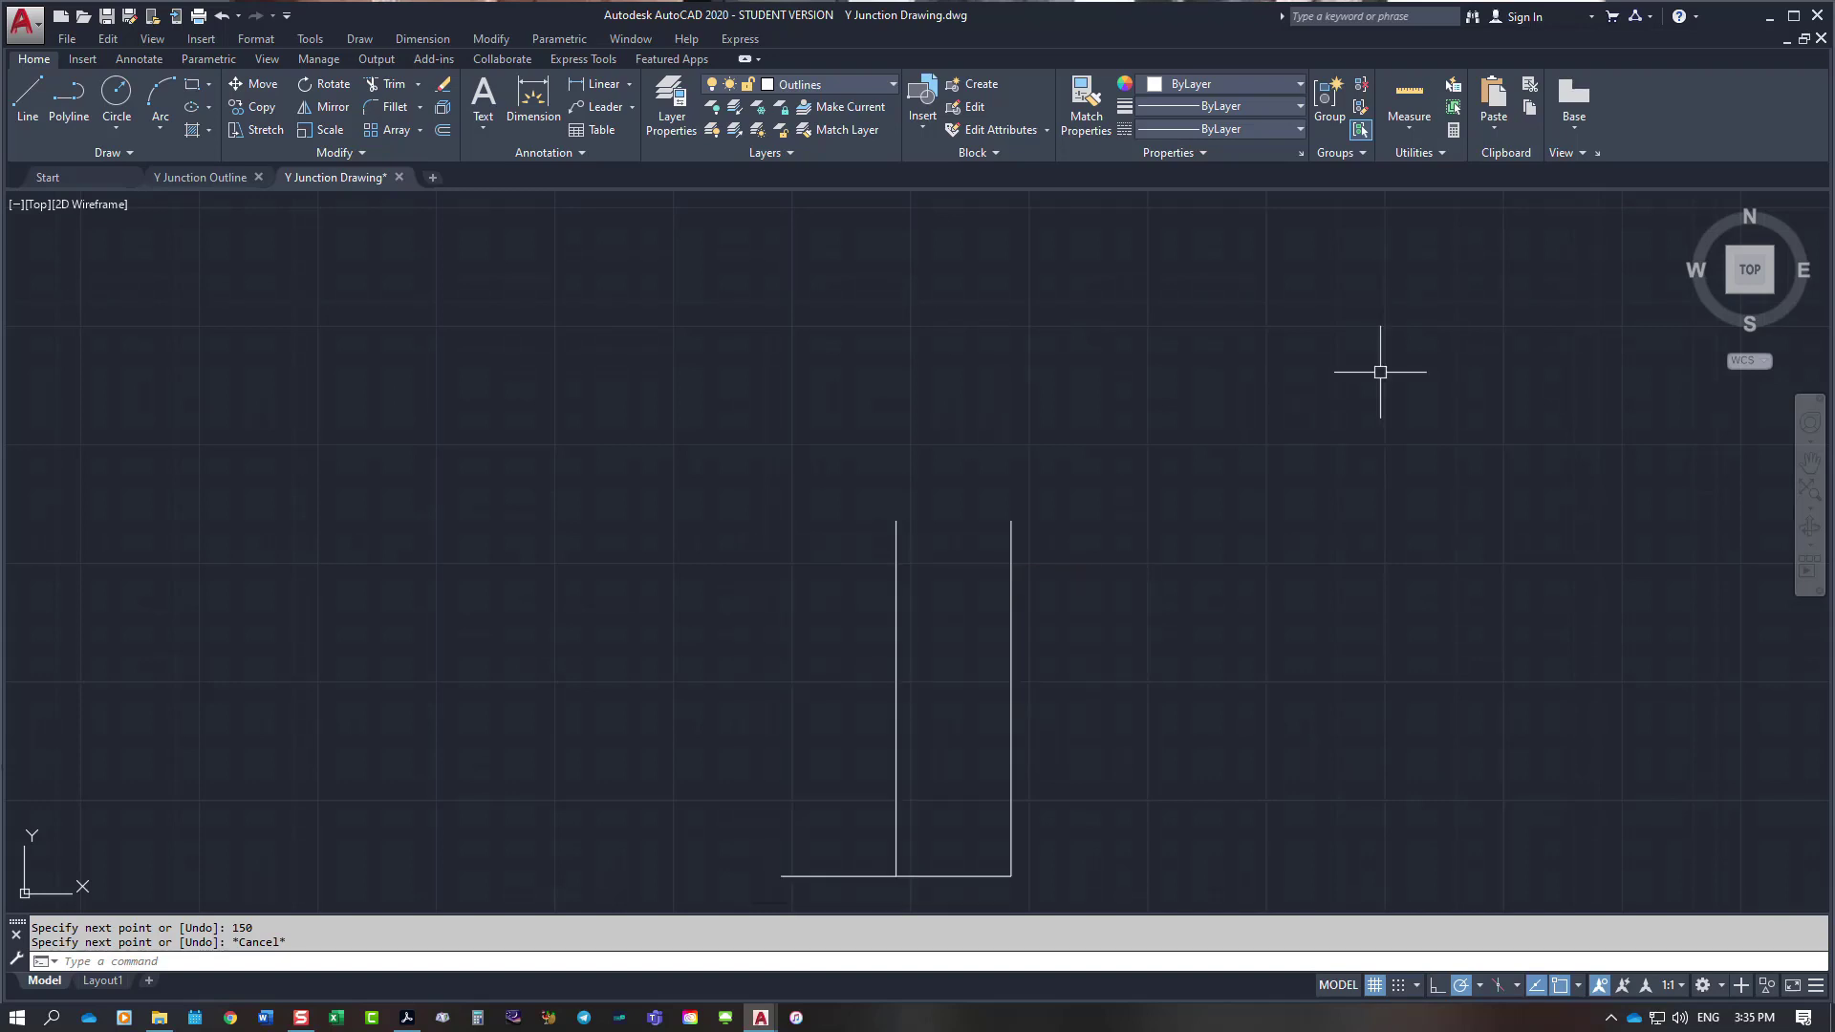
{"action": "type", "text": "c"}
{"action": "key", "text": "Return"}
{"action": "left_click", "coordinate": [896, 521]}
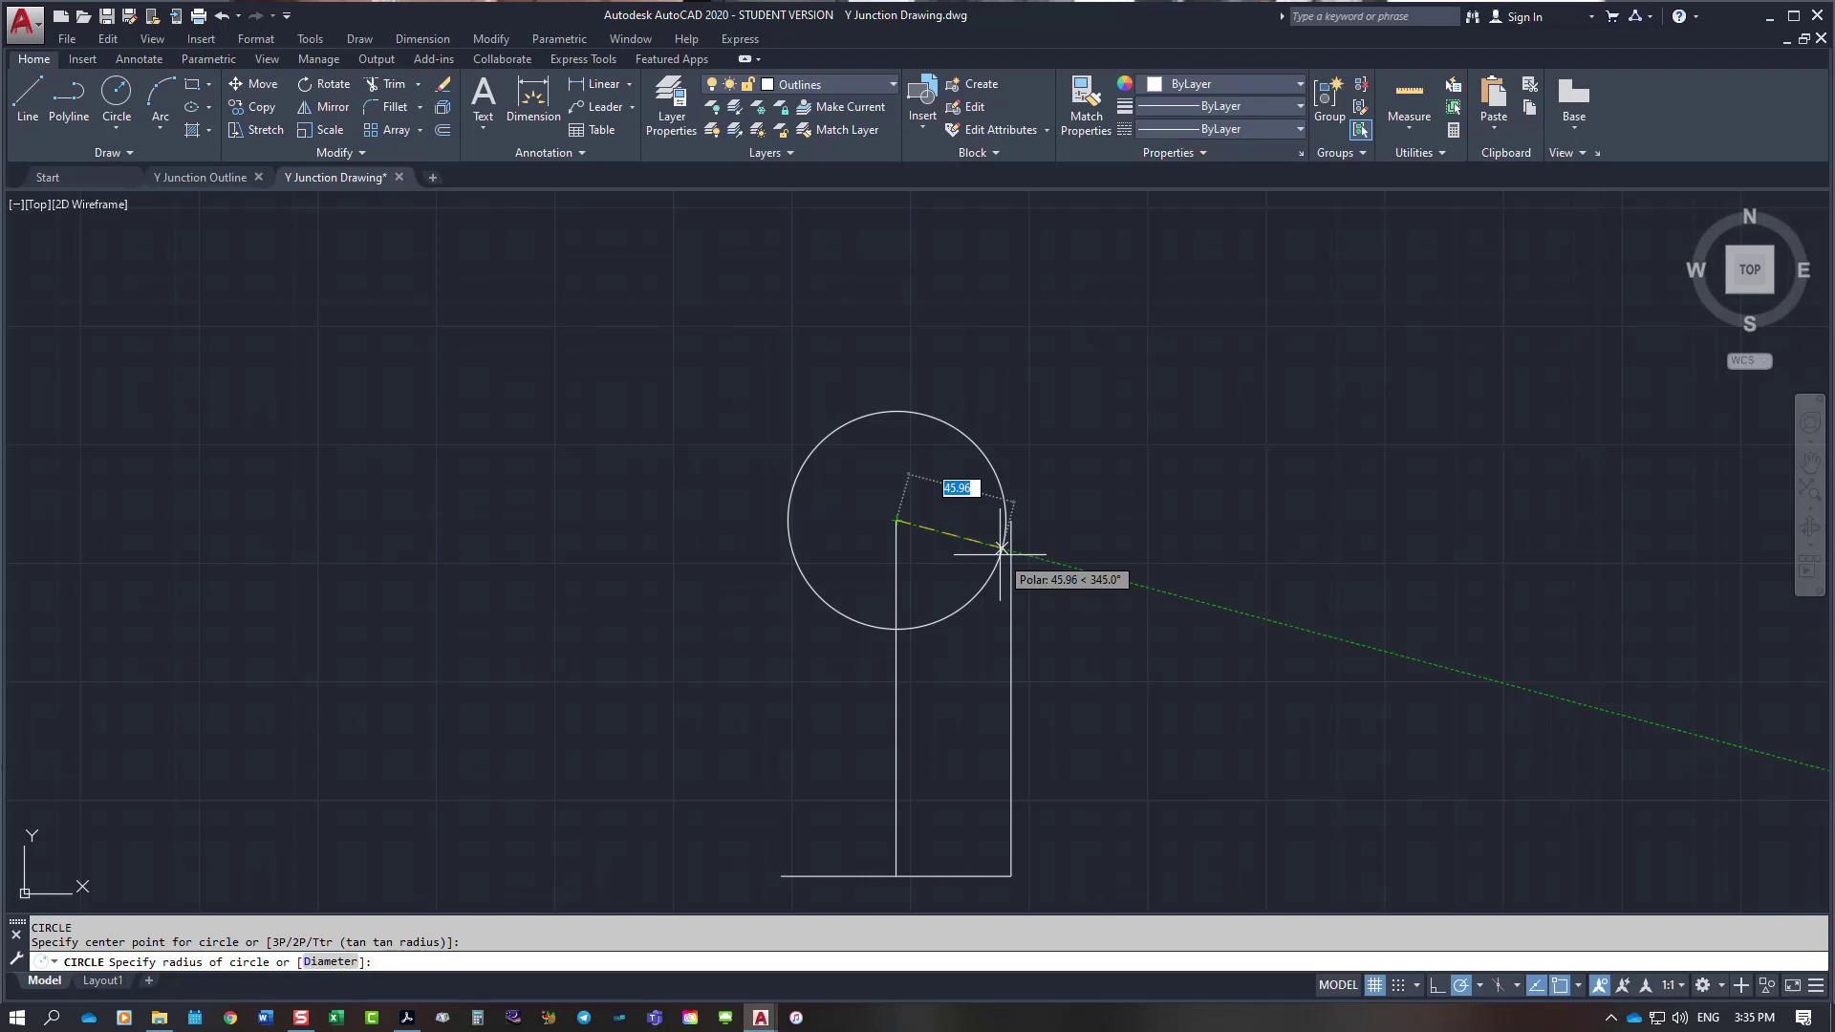
{"action": "type", "text": "48.5"}
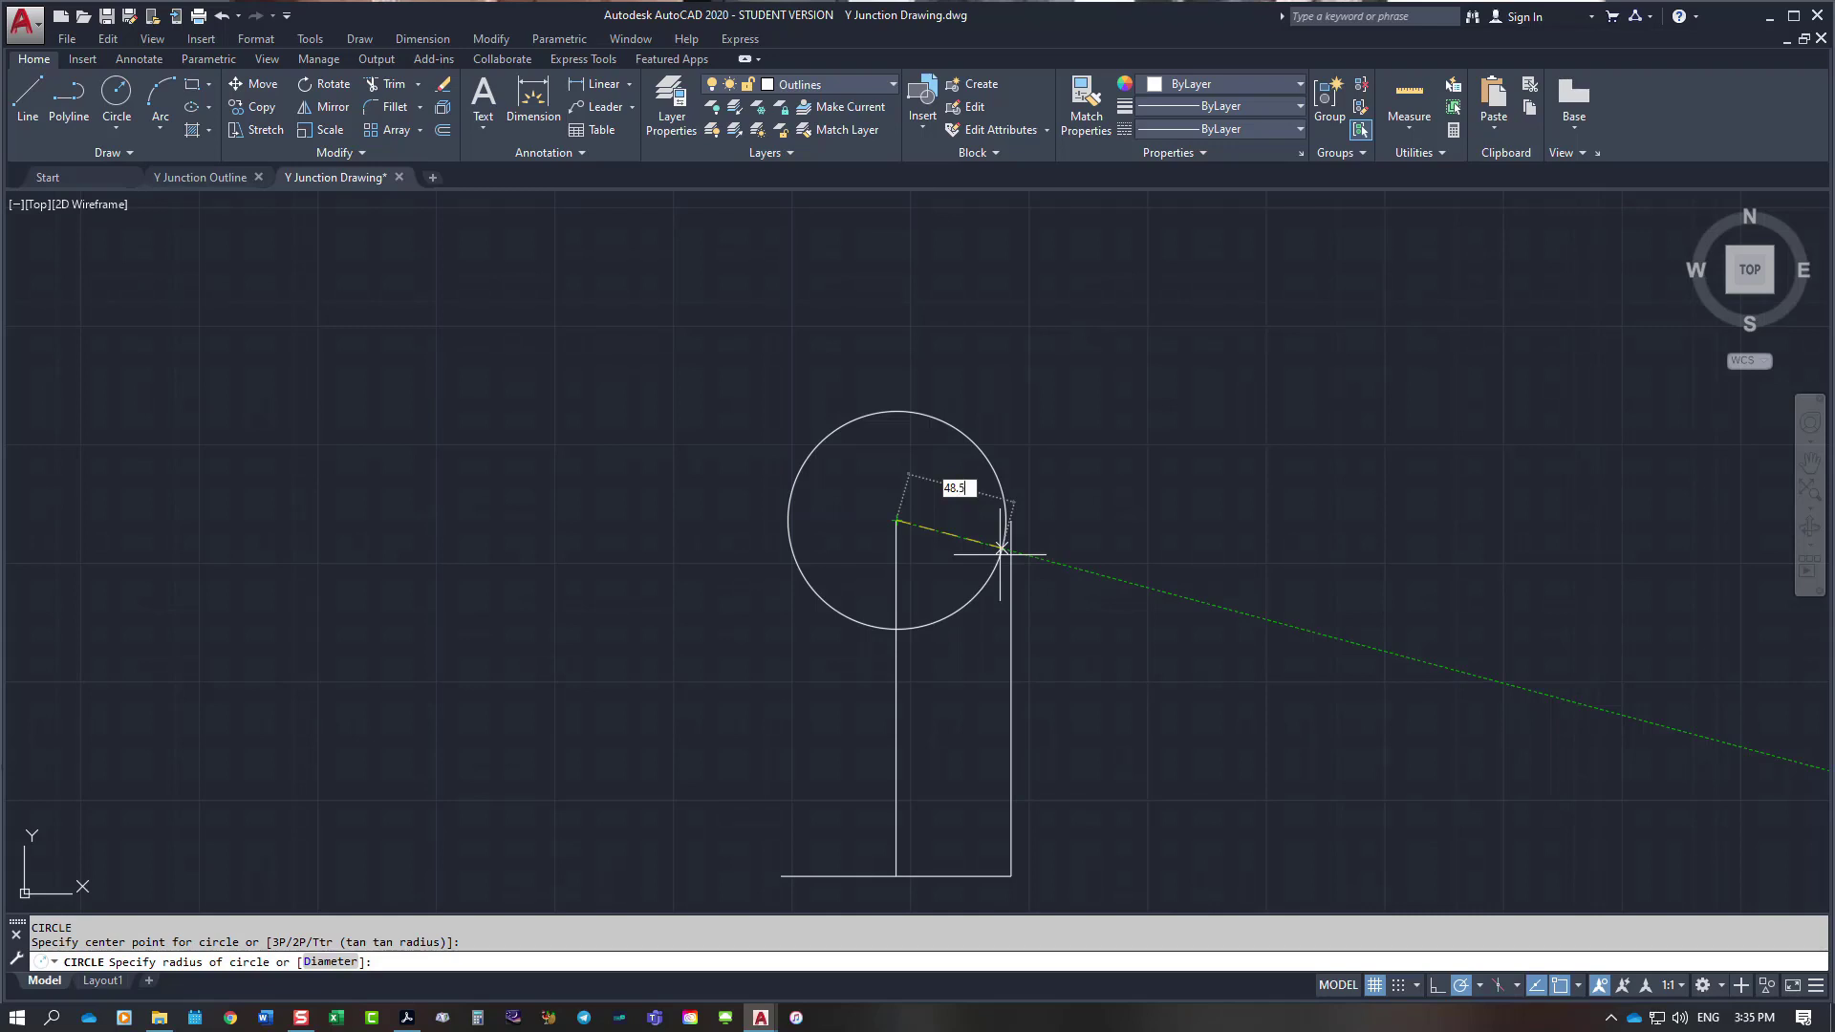
{"action": "key", "text": "Return"}
Step: Draw the pipe's left side as a vertical line from the base's left end to the circle's left edge
{"action": "right_click", "coordinate": [1175, 535]}
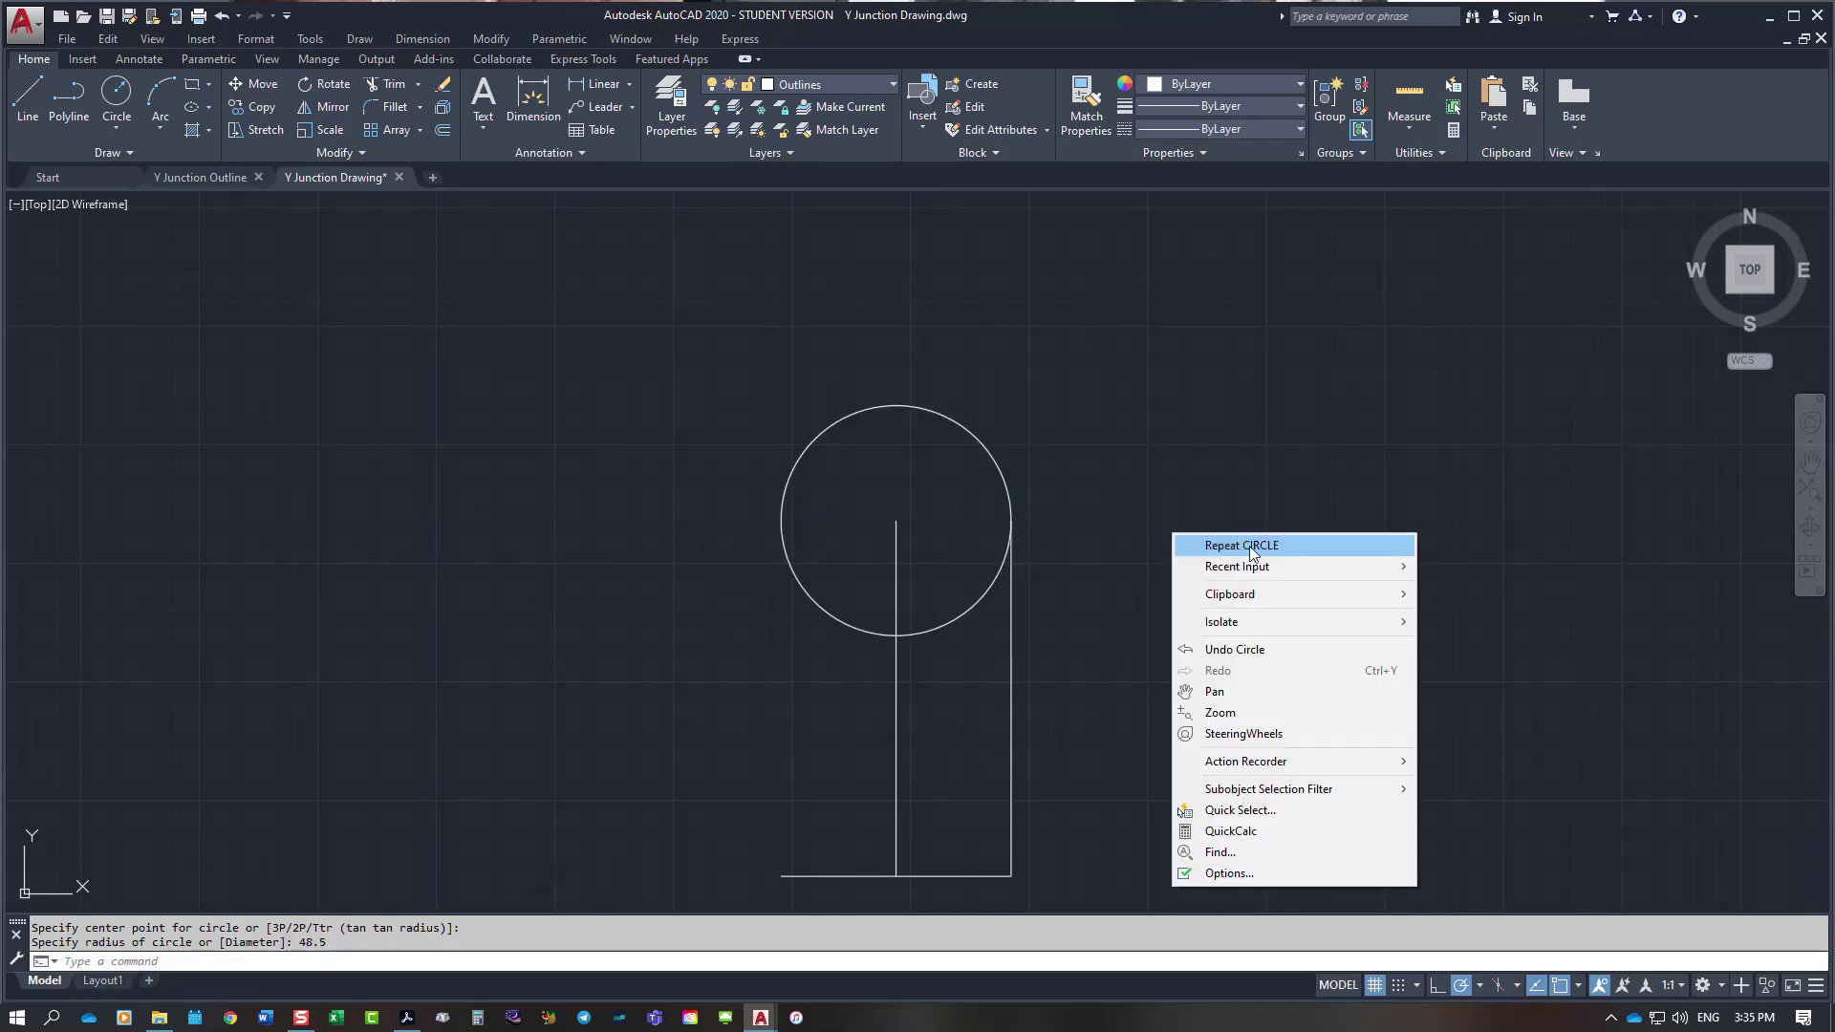
{"action": "mouse_move", "coordinate": [1256, 566]}
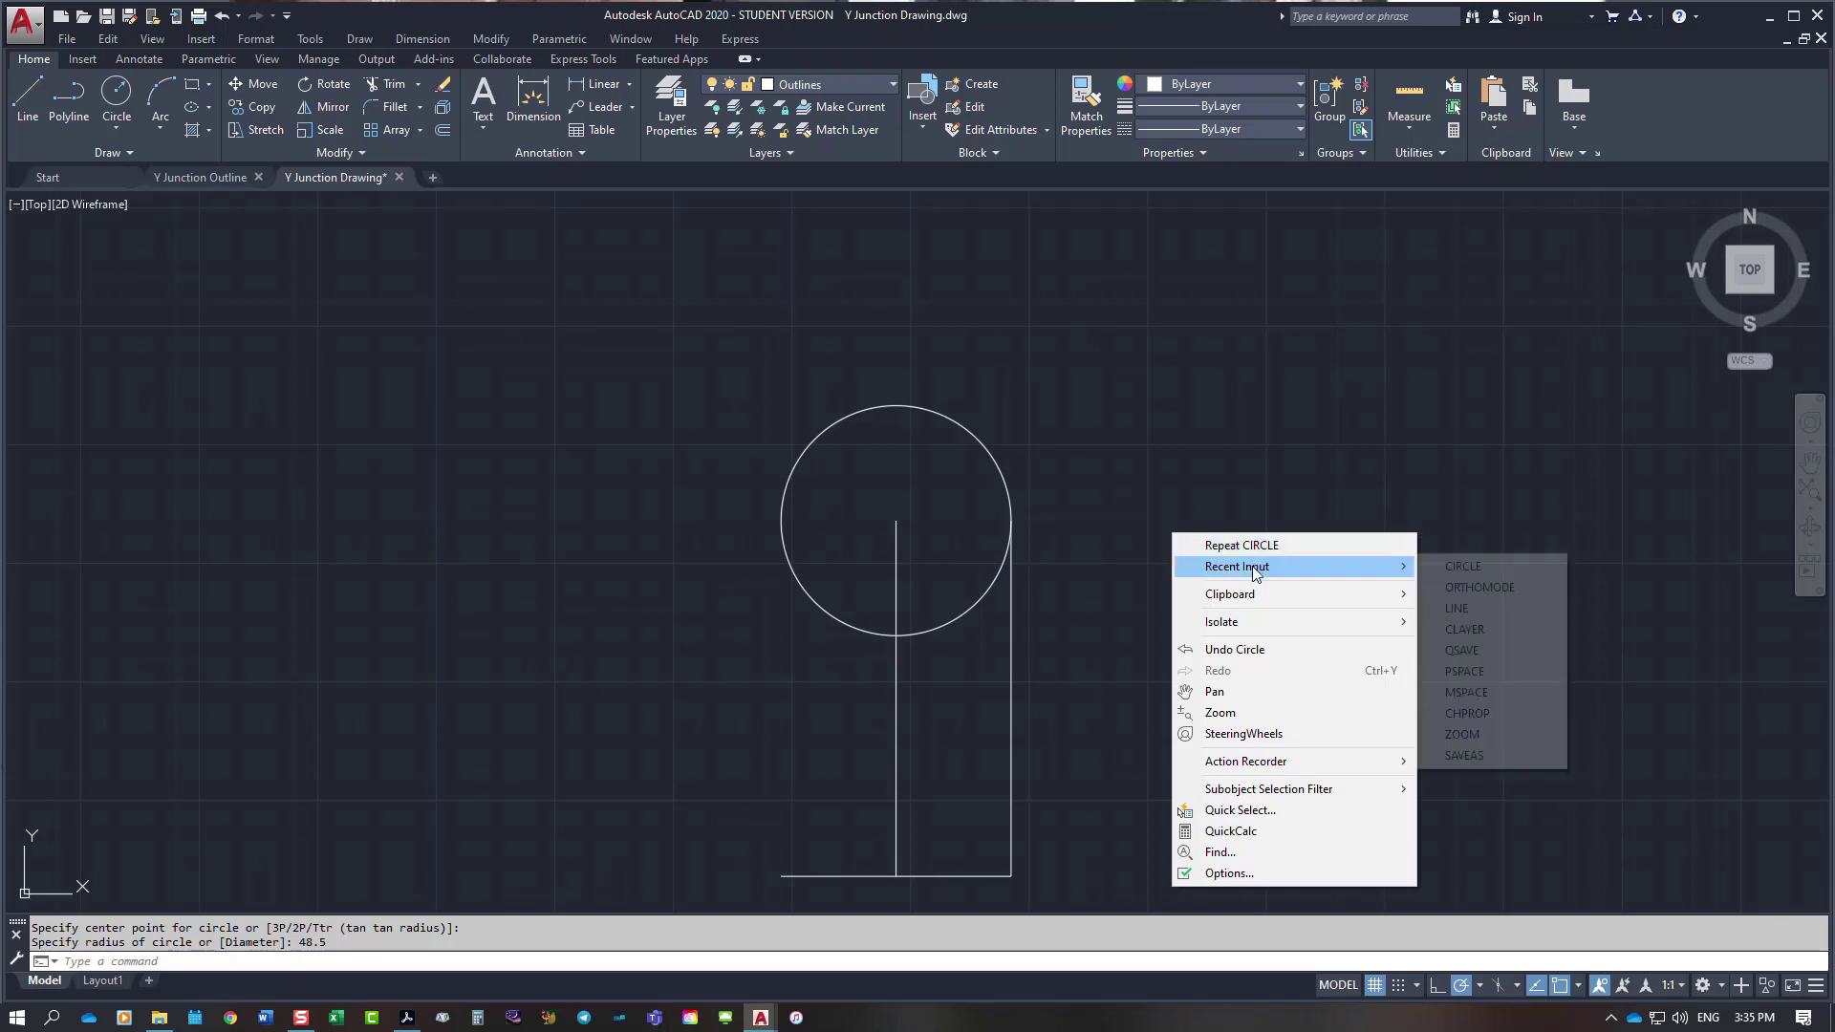
{"action": "left_click", "coordinate": [1476, 609]}
{"action": "left_click", "coordinate": [781, 875]}
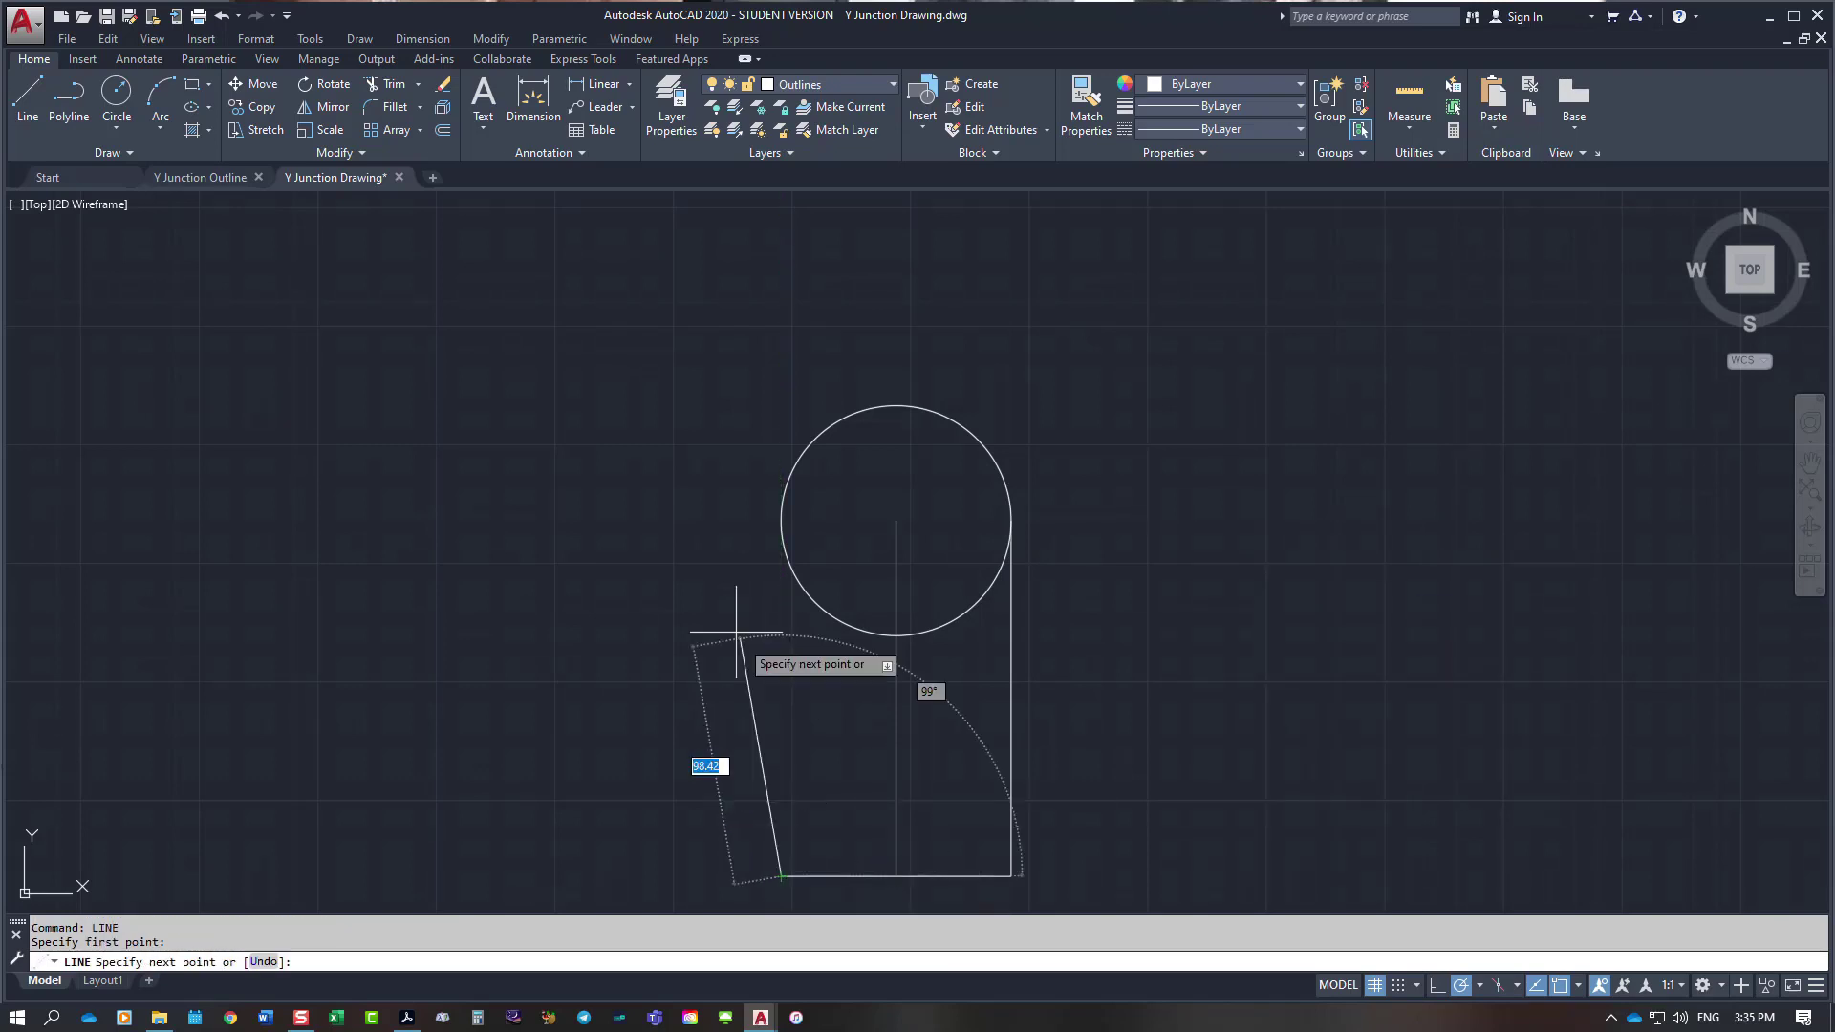
{"action": "key", "text": "Escape"}
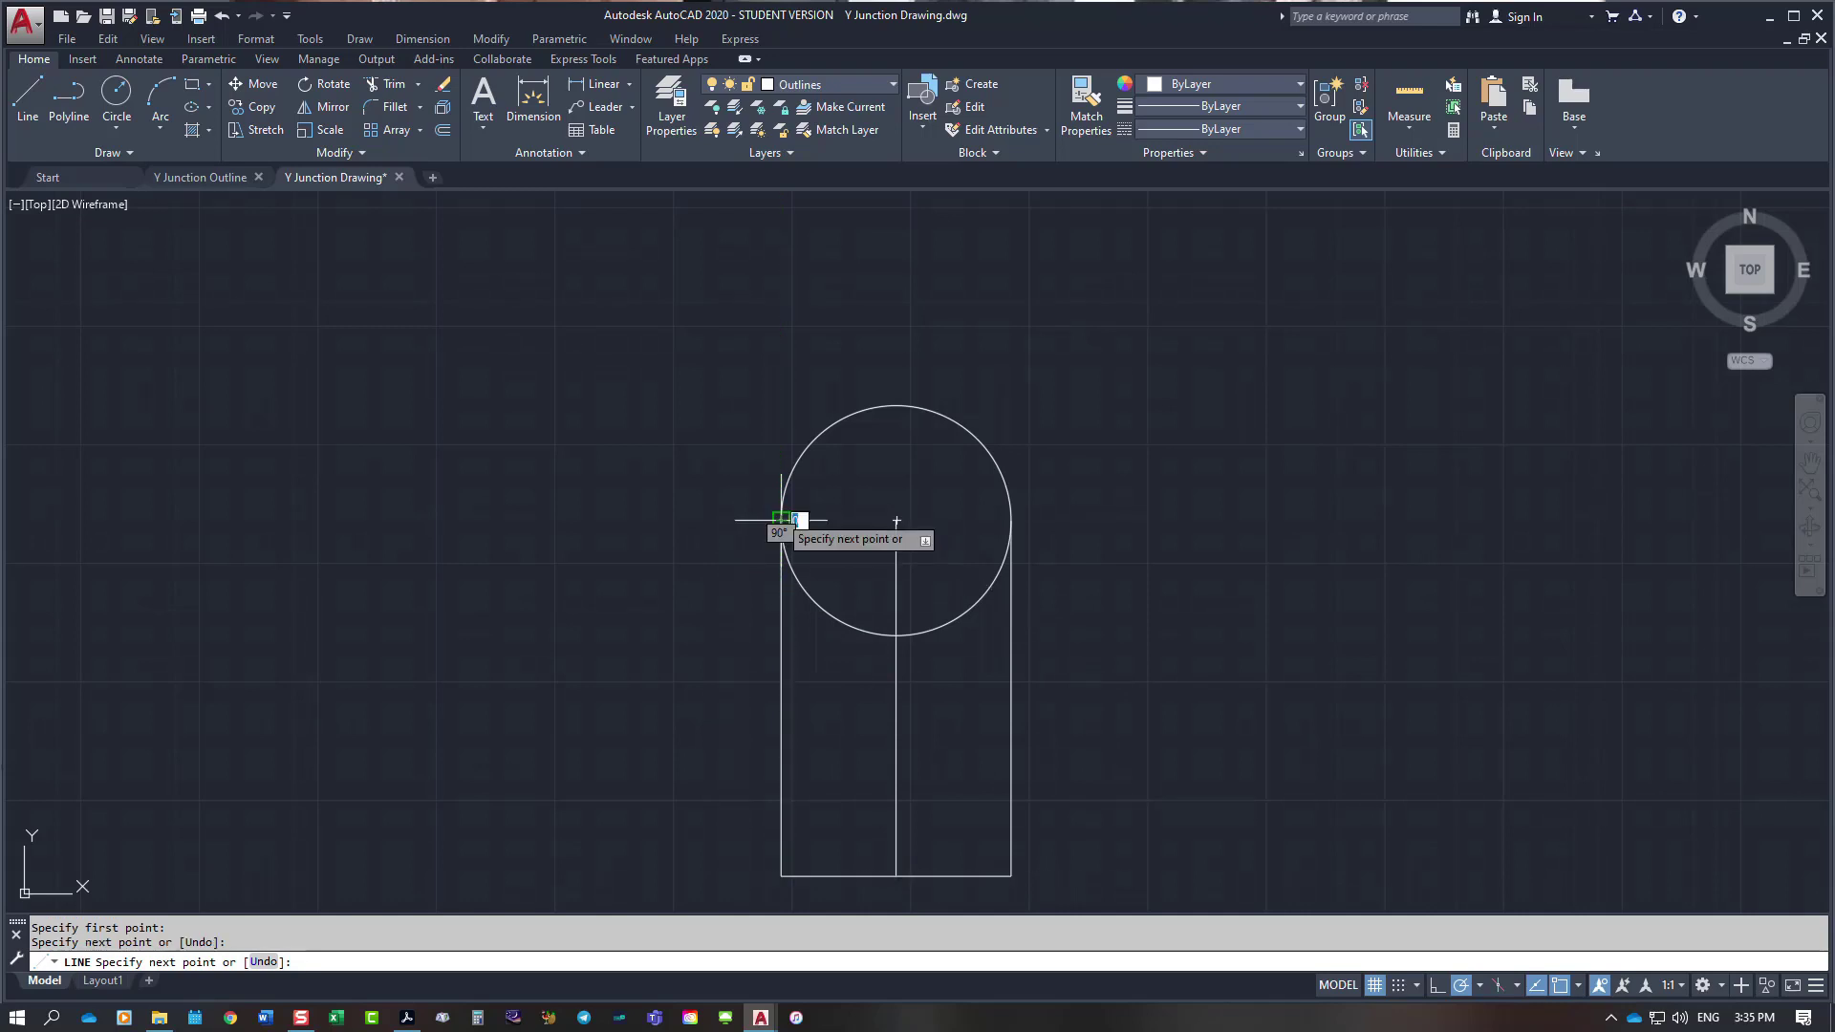
{"action": "key", "text": "Escape"}
Step: Draw a 400 mm line at 60° from the circle's centre as the right branch's centre line
{"action": "right_click", "coordinate": [1106, 407]}
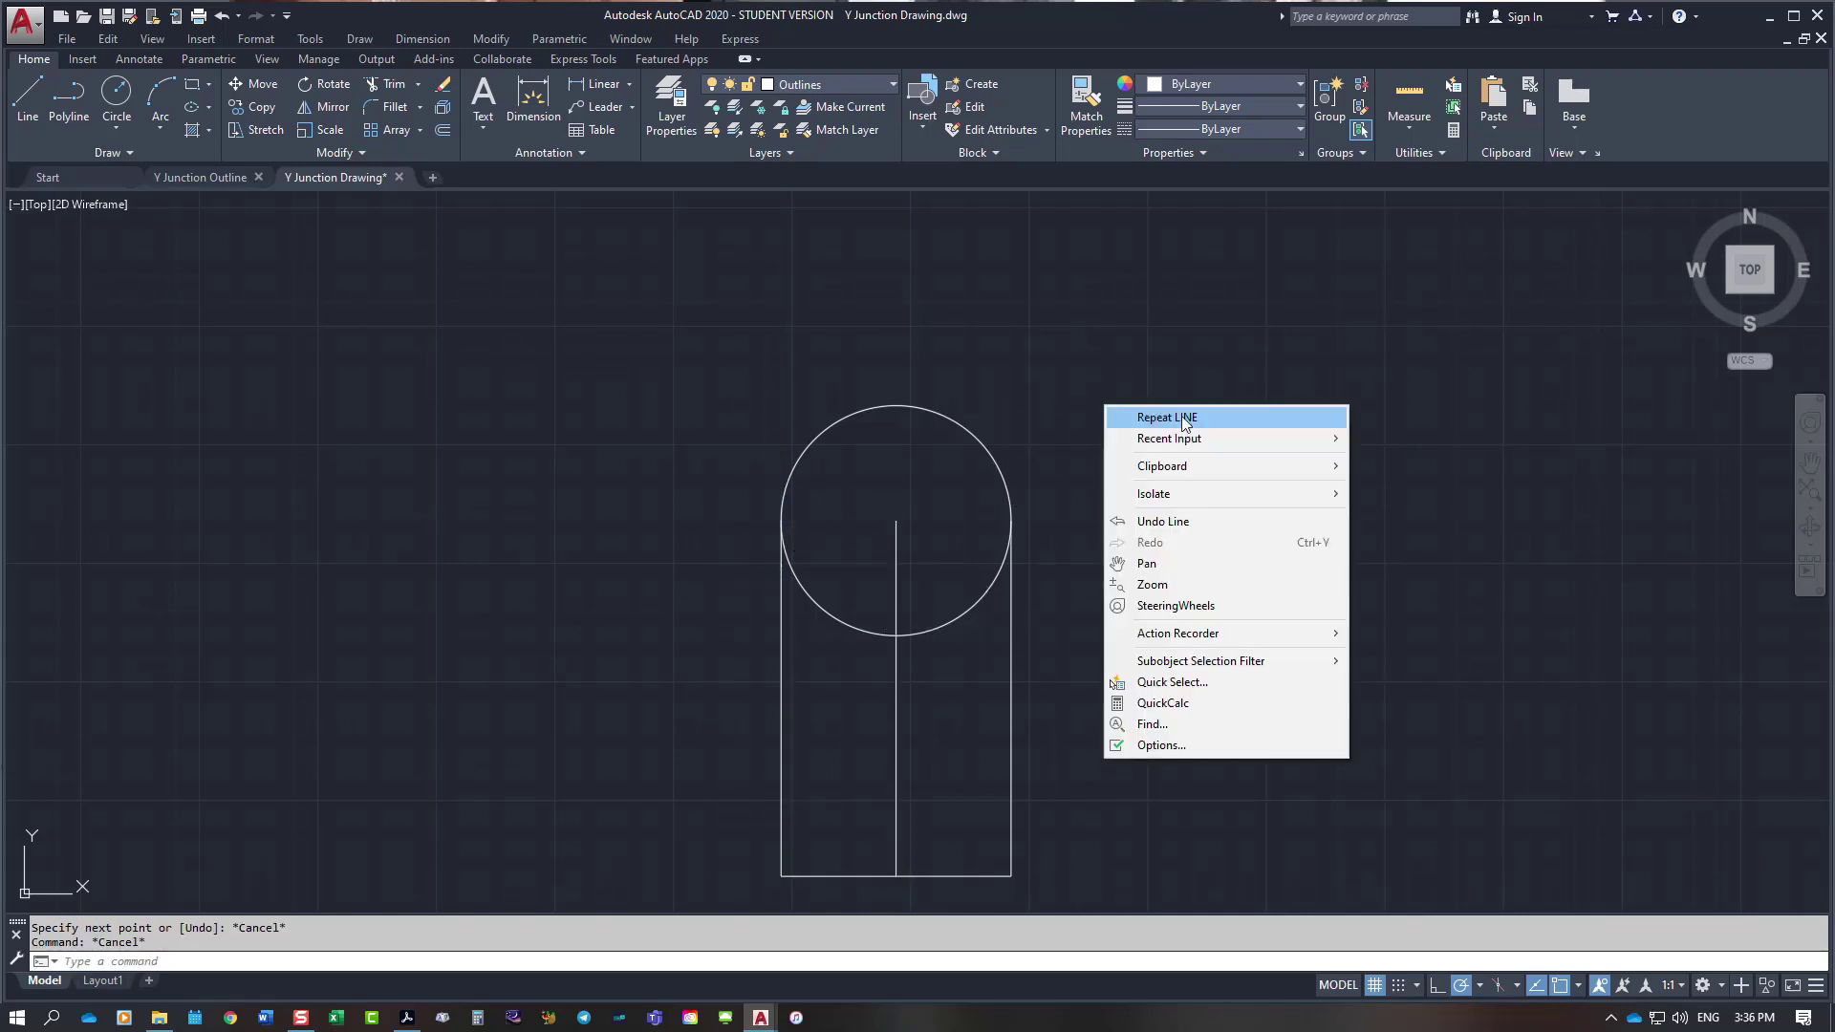
{"action": "left_click", "coordinate": [1183, 426]}
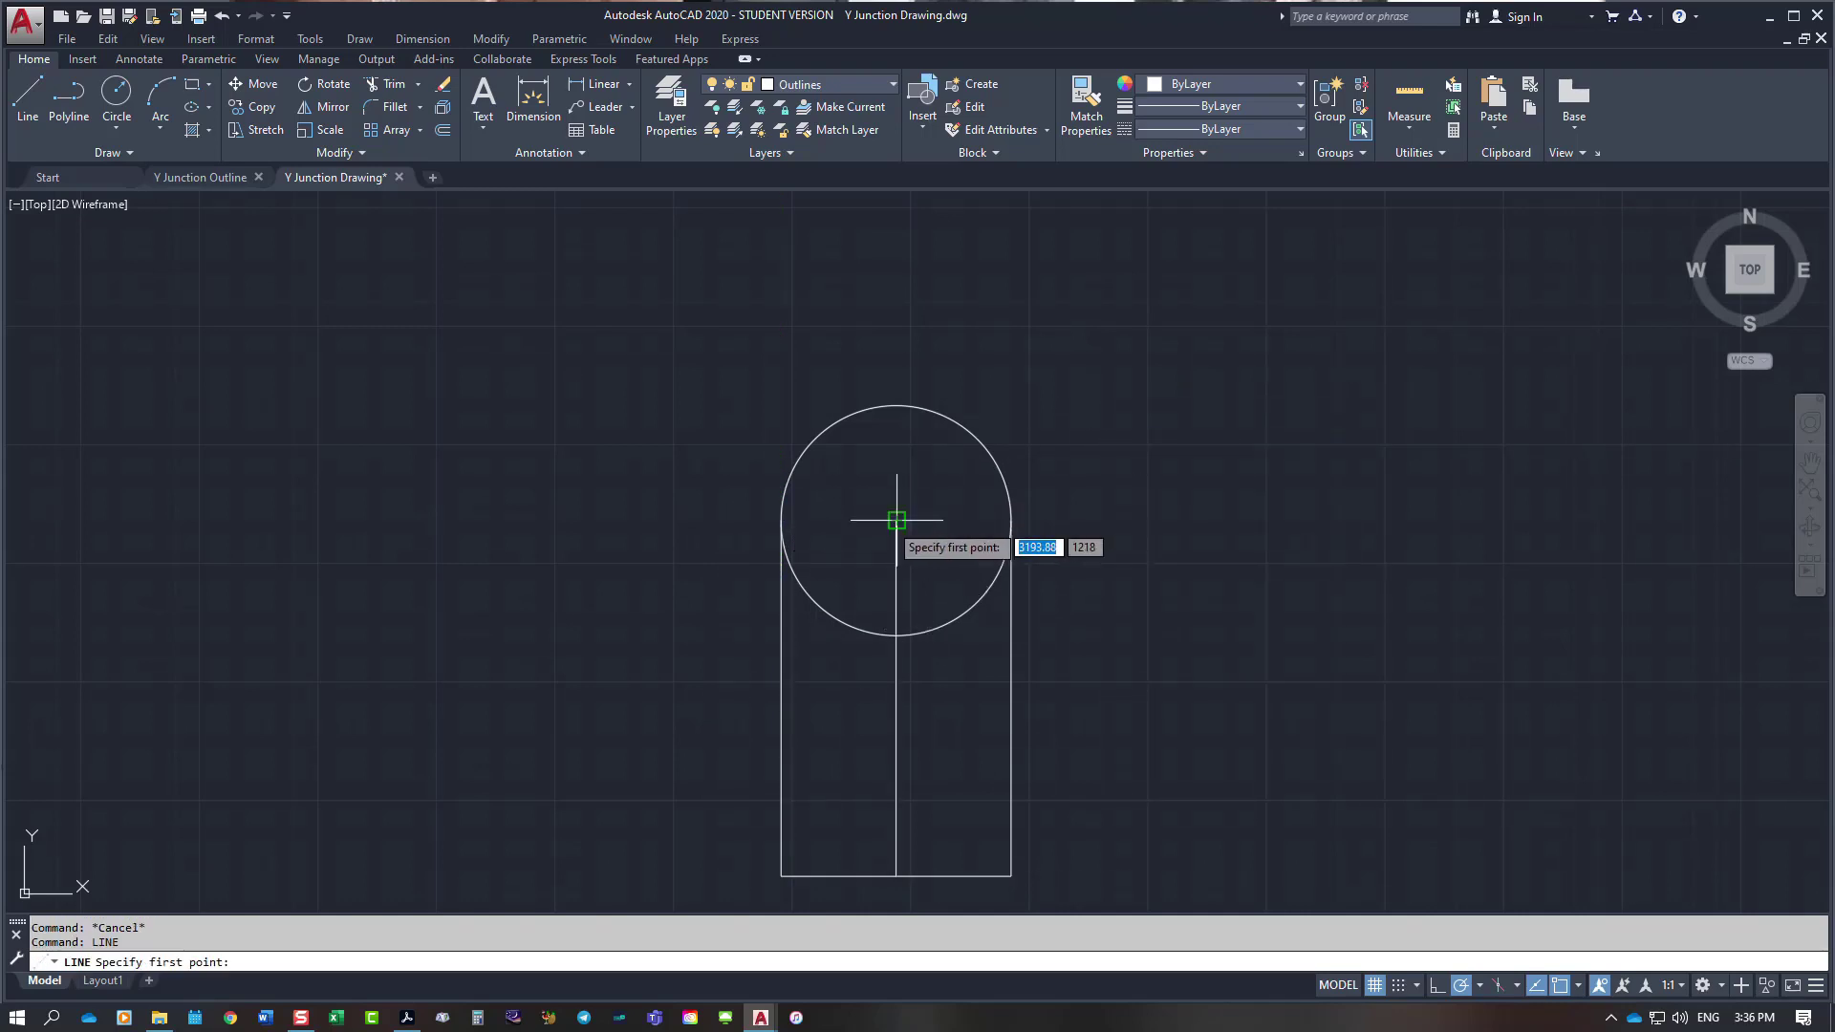
{"action": "left_click", "coordinate": [895, 521]}
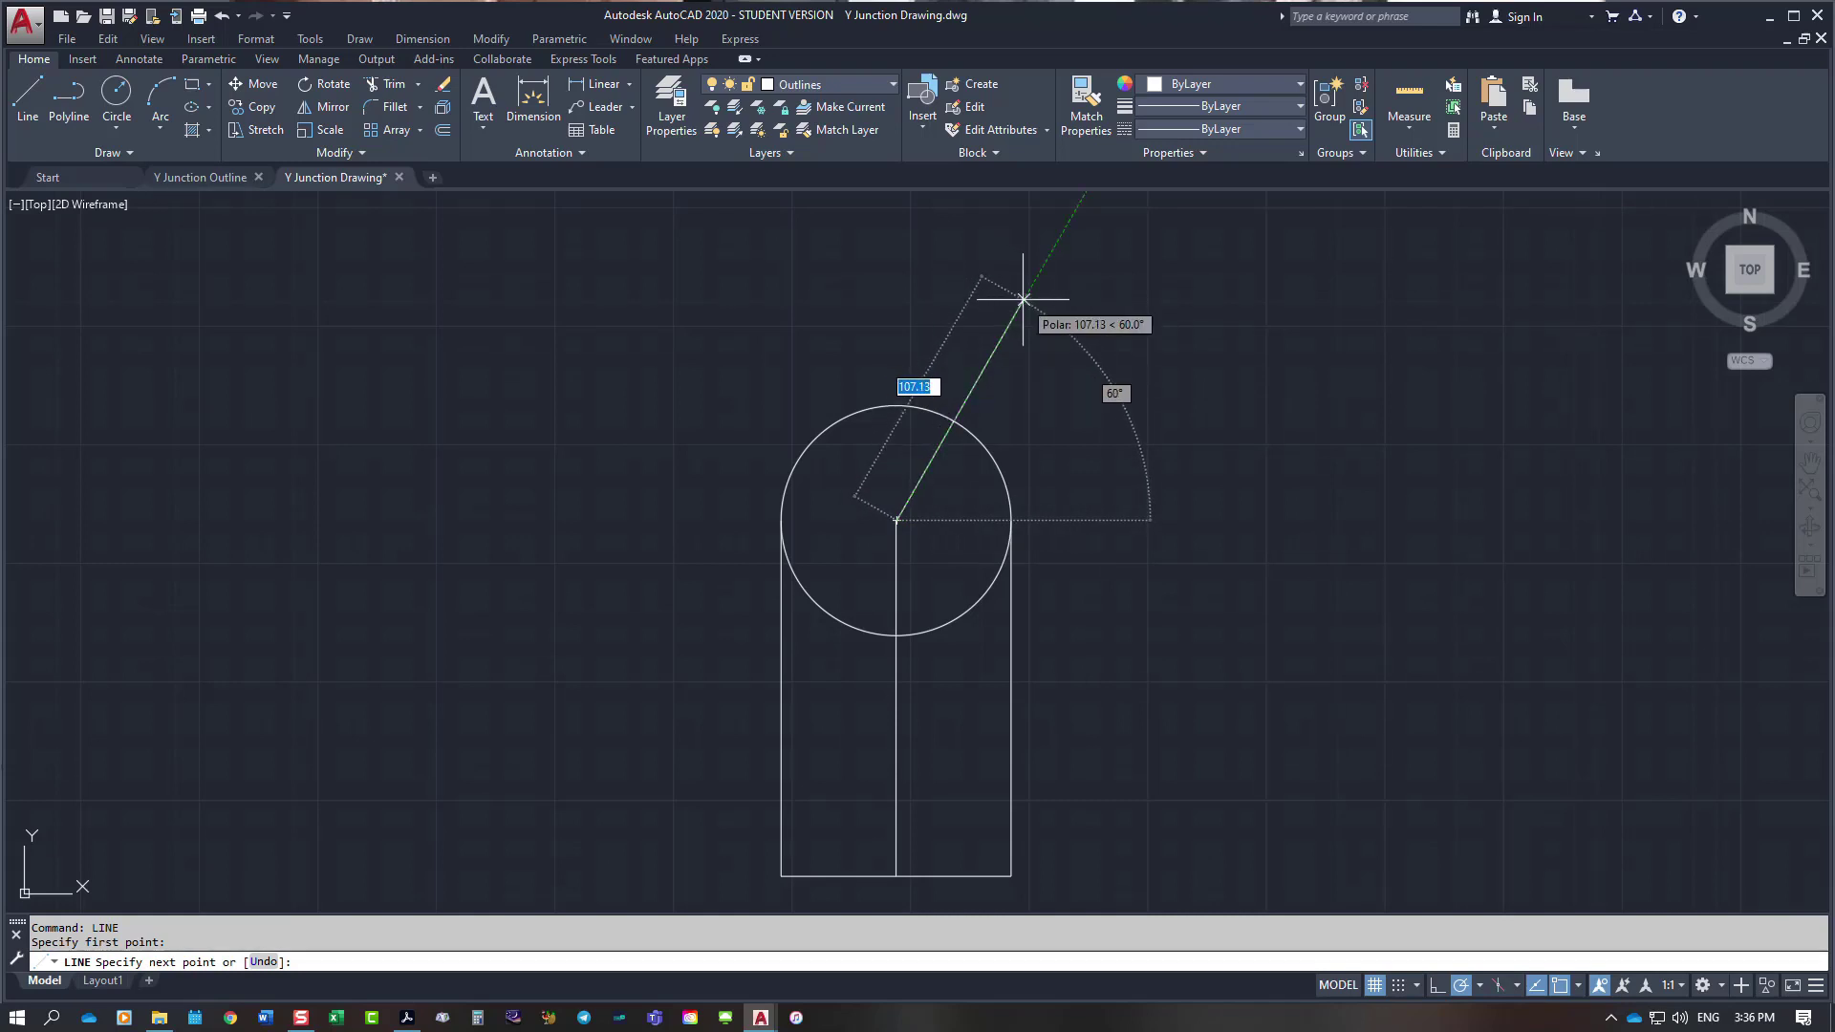
{"action": "type", "text": "400"}
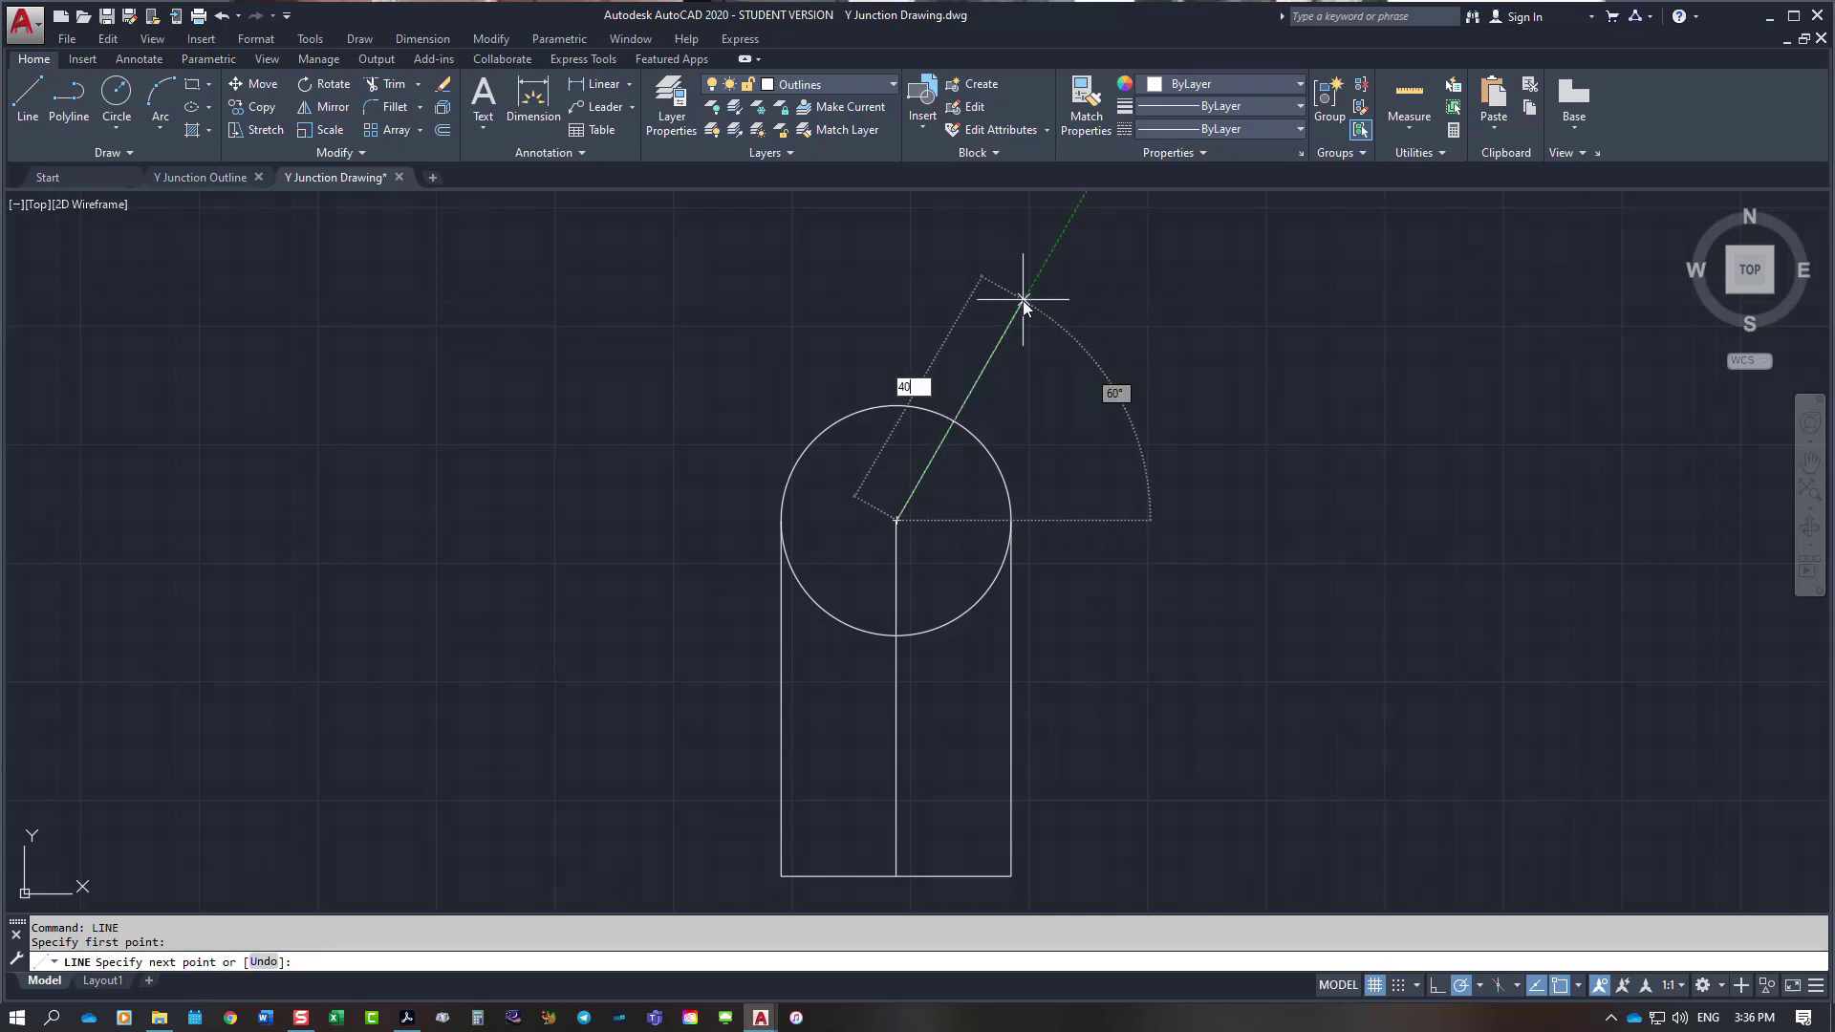
{"action": "key", "text": "Return"}
{"action": "key", "text": "Escape"}
Step: Draw a 400 mm line at 120° from the circle's centre as the left branch's centre line
{"action": "right_click", "coordinate": [873, 335]}
{"action": "left_click", "coordinate": [921, 346]}
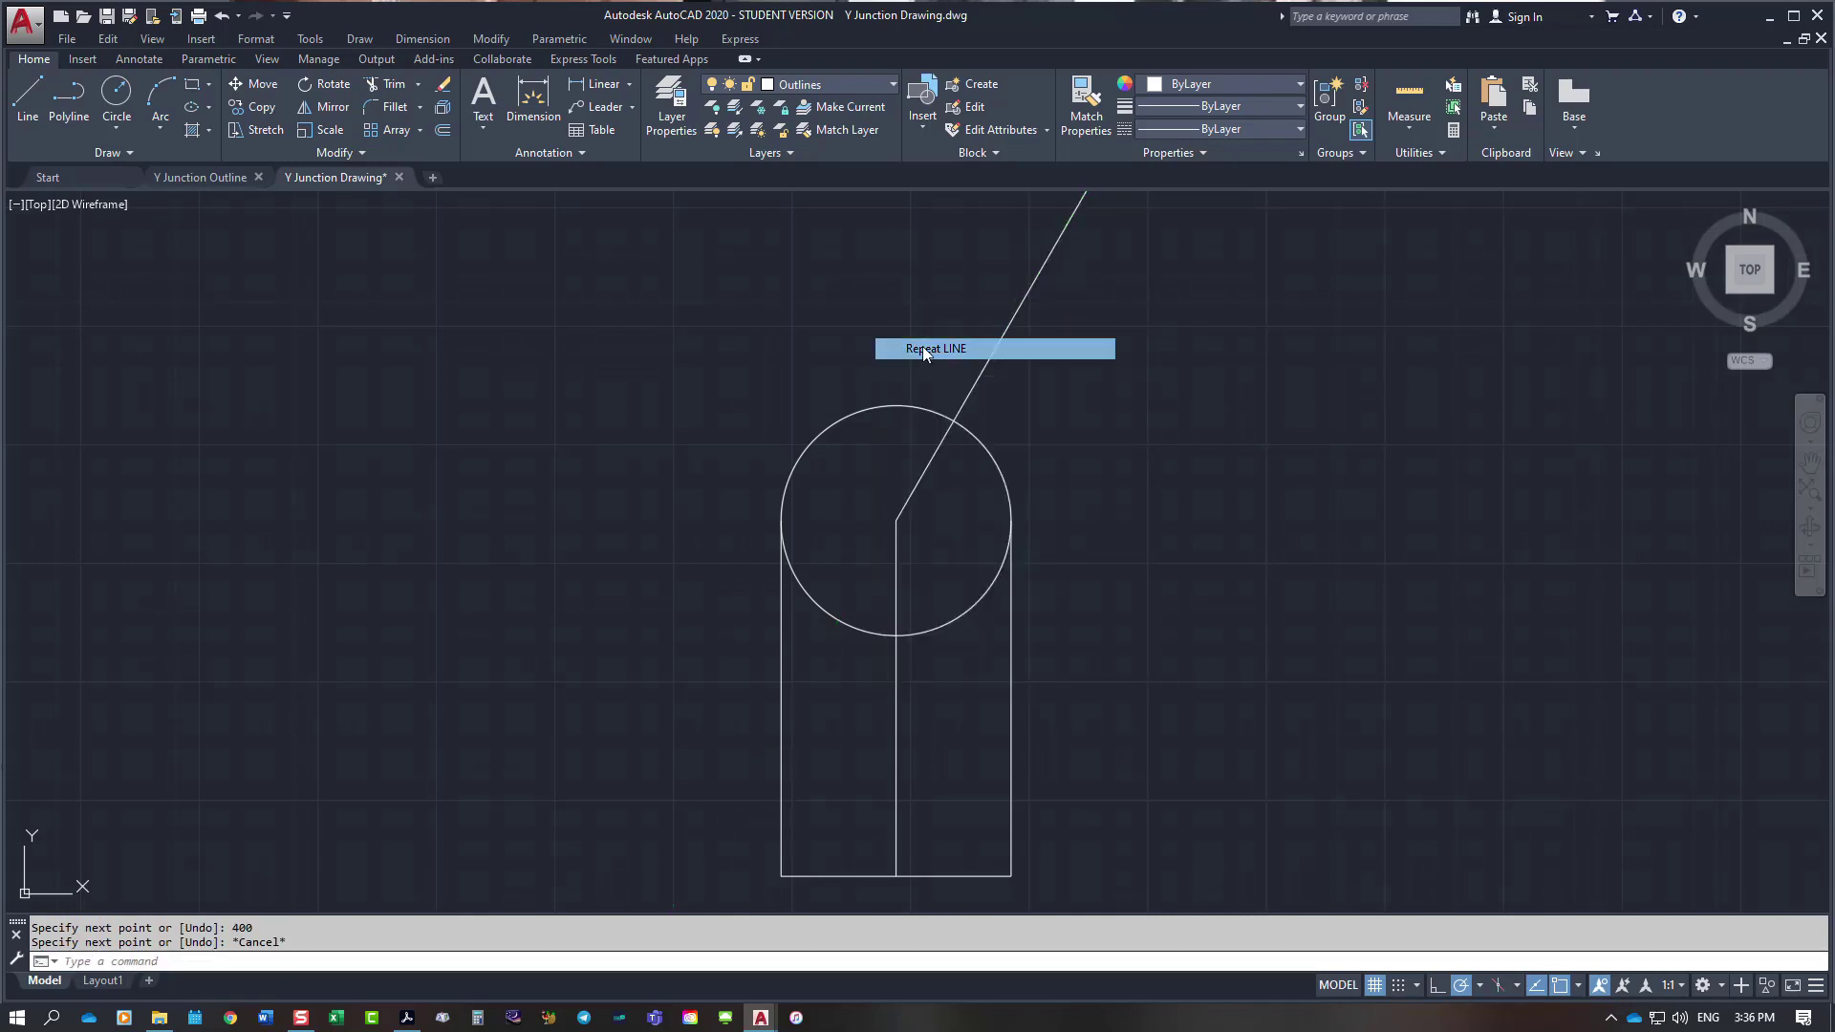
{"action": "left_click", "coordinate": [896, 521]}
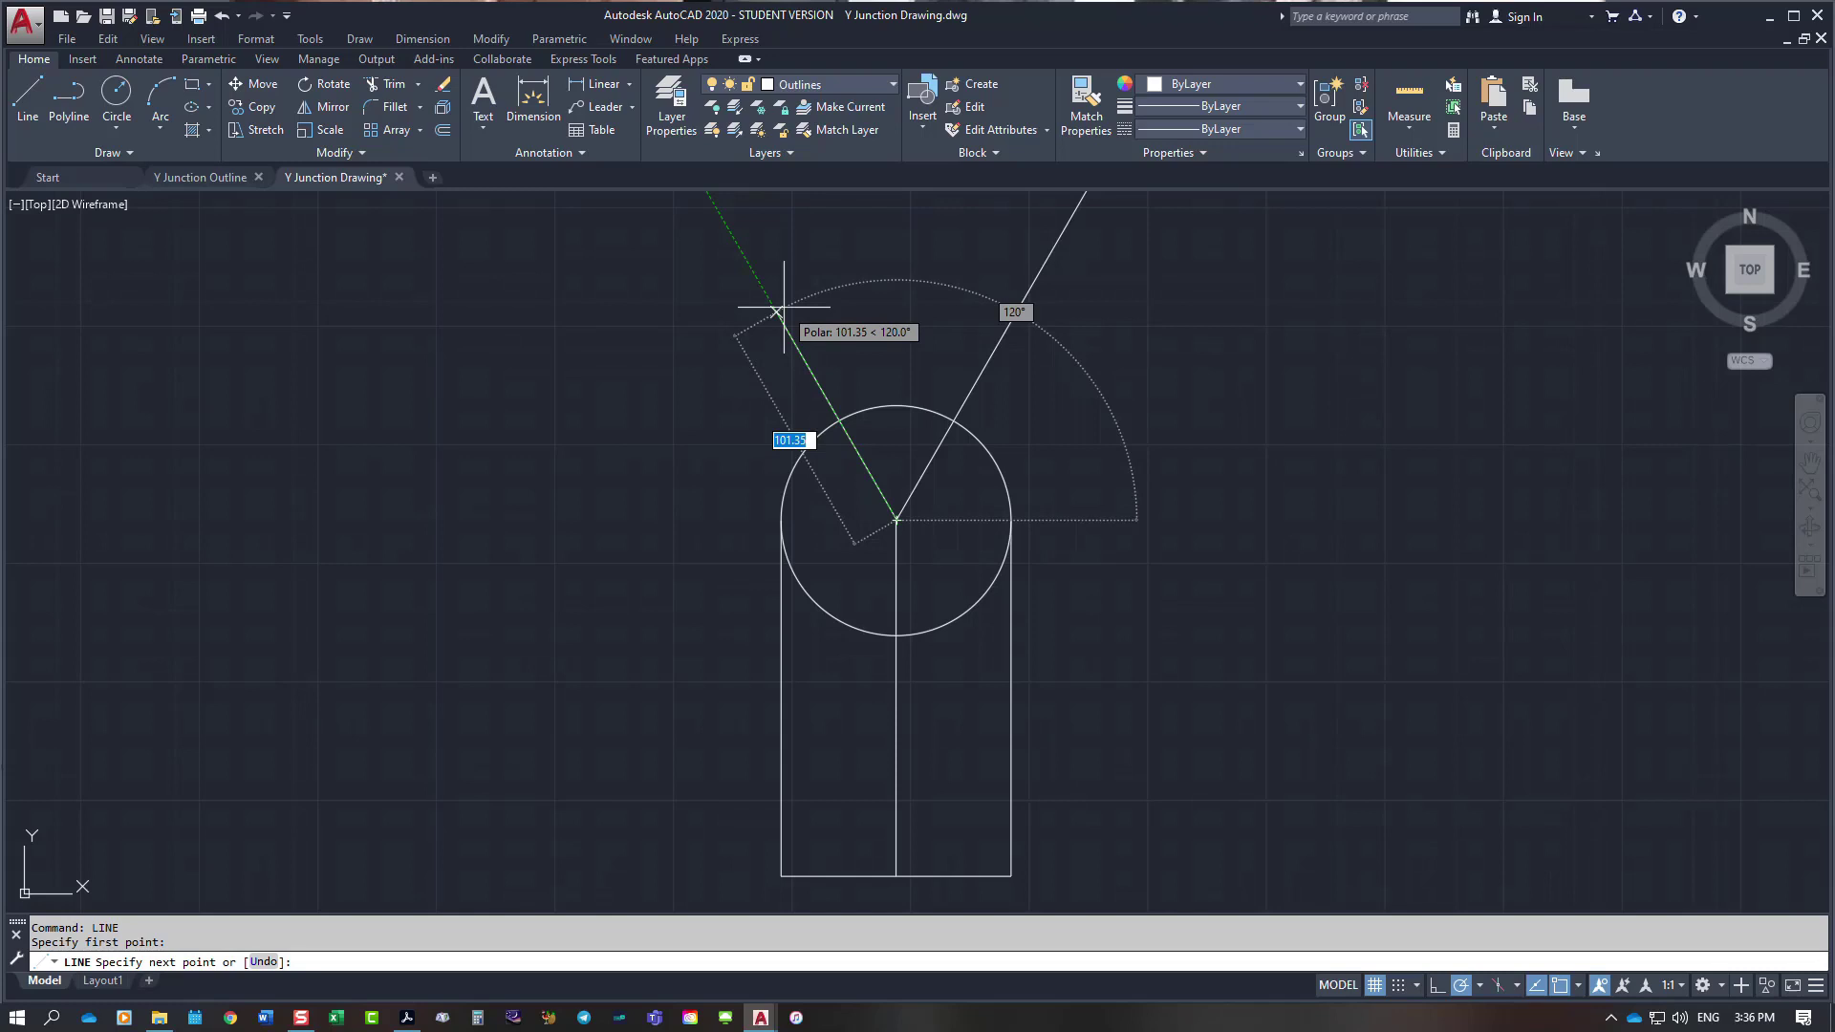
{"action": "key", "text": "Return"}
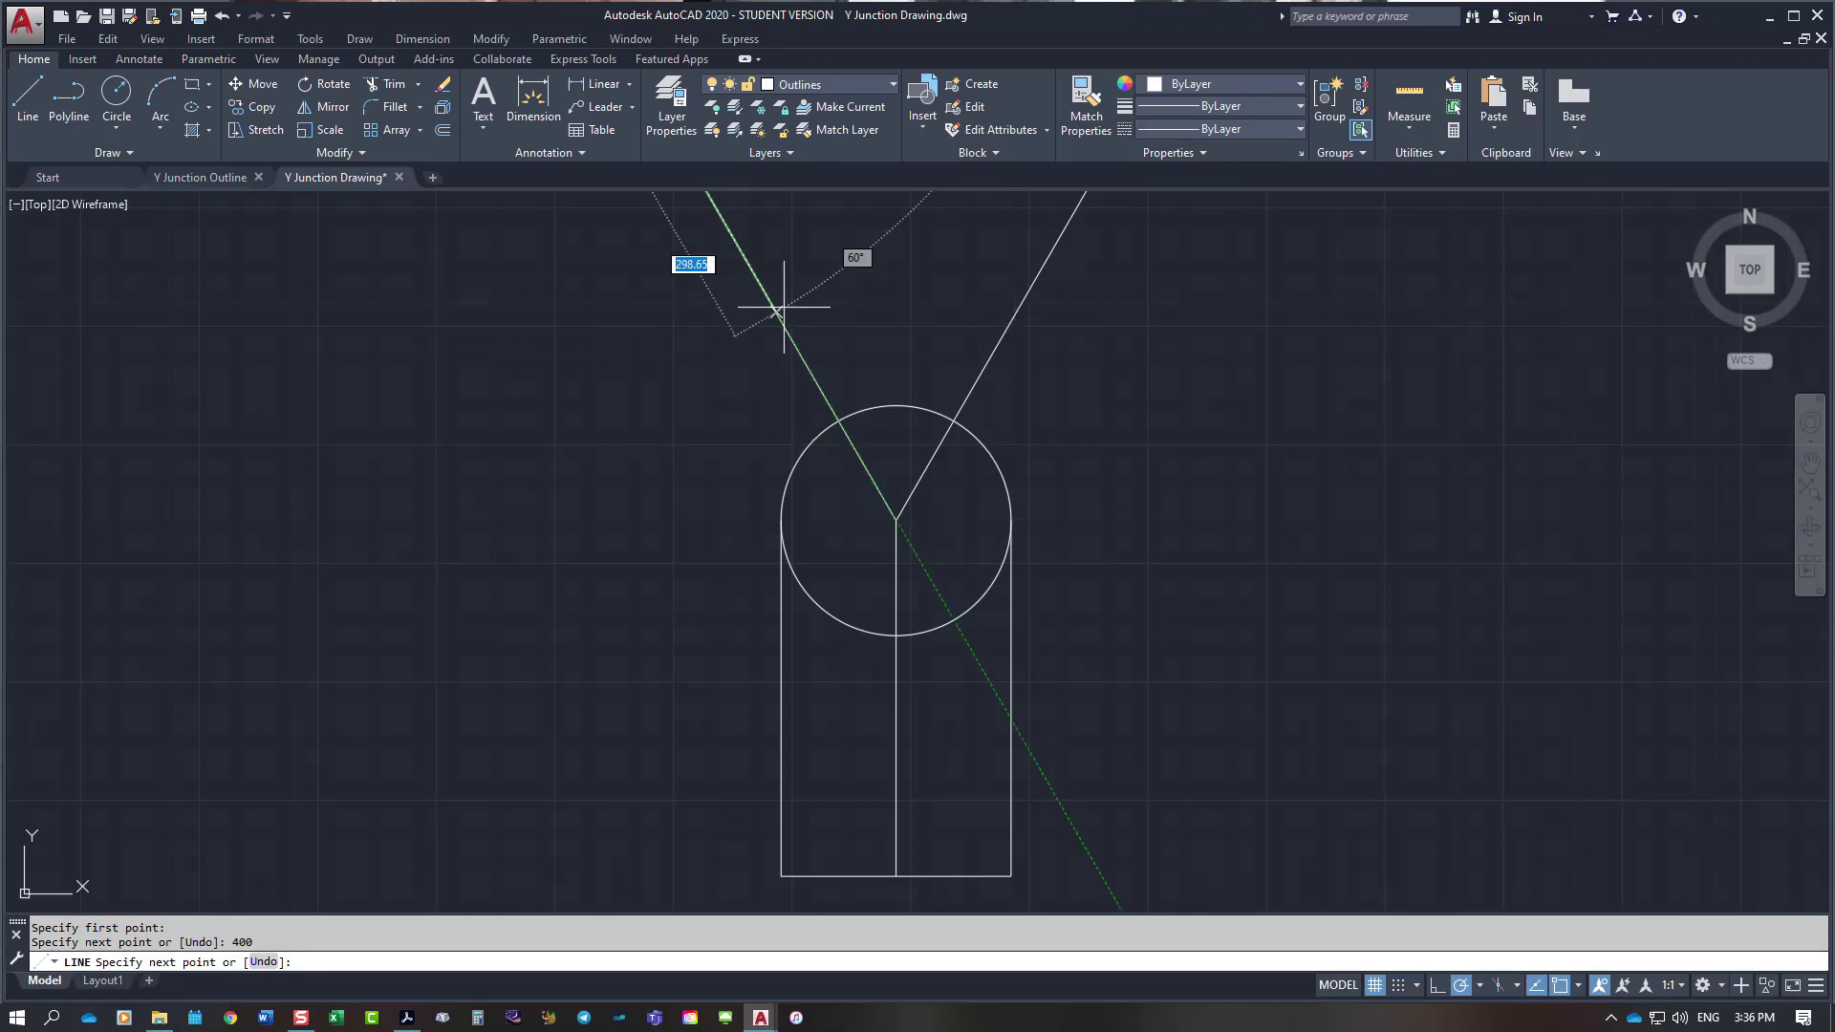
{"action": "key", "text": "Escape"}
Step: Offset the right branch's centre line 48.5 mm to both sides to form the branch's edges
{"action": "scroll", "coordinate": [778, 299], "scroll_direction": "down", "scroll_amount": 10}
{"action": "scroll", "coordinate": [820, 286], "scroll_direction": "up", "scroll_amount": 8}
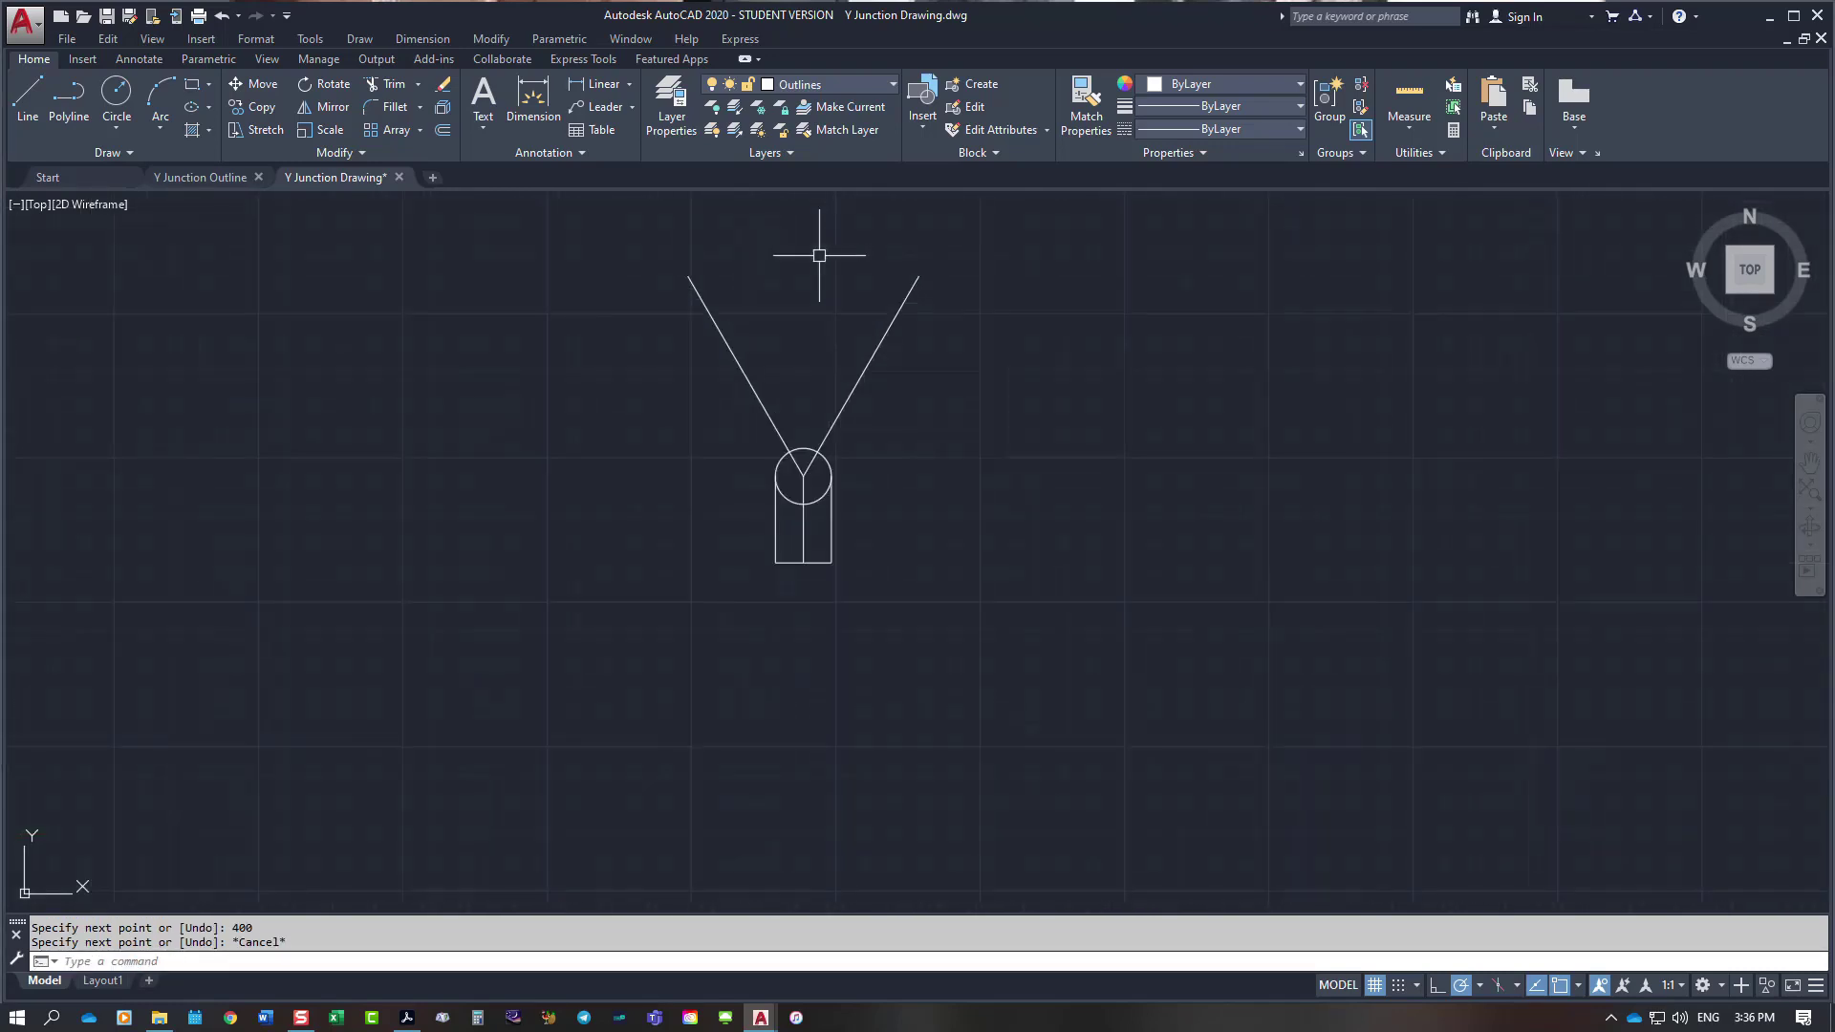
{"action": "scroll", "coordinate": [459, 468], "scroll_direction": "down", "scroll_amount": 2}
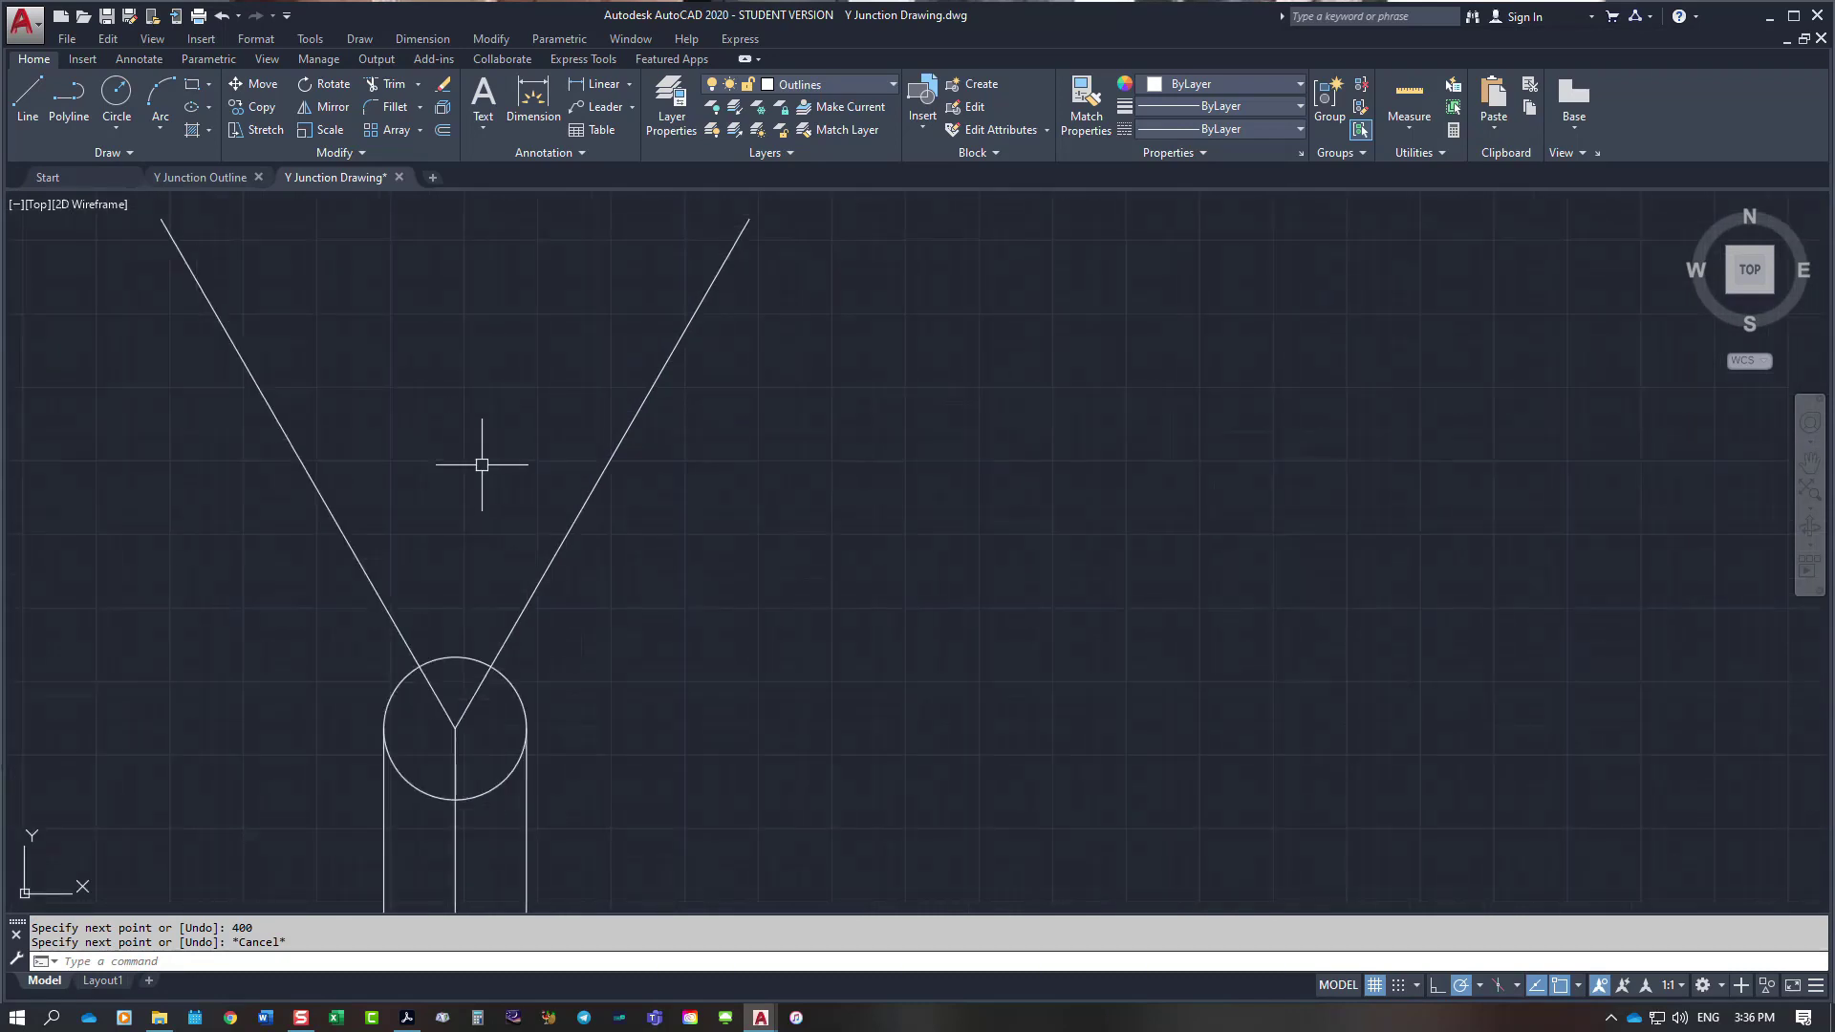
{"action": "key", "text": "Escape"}
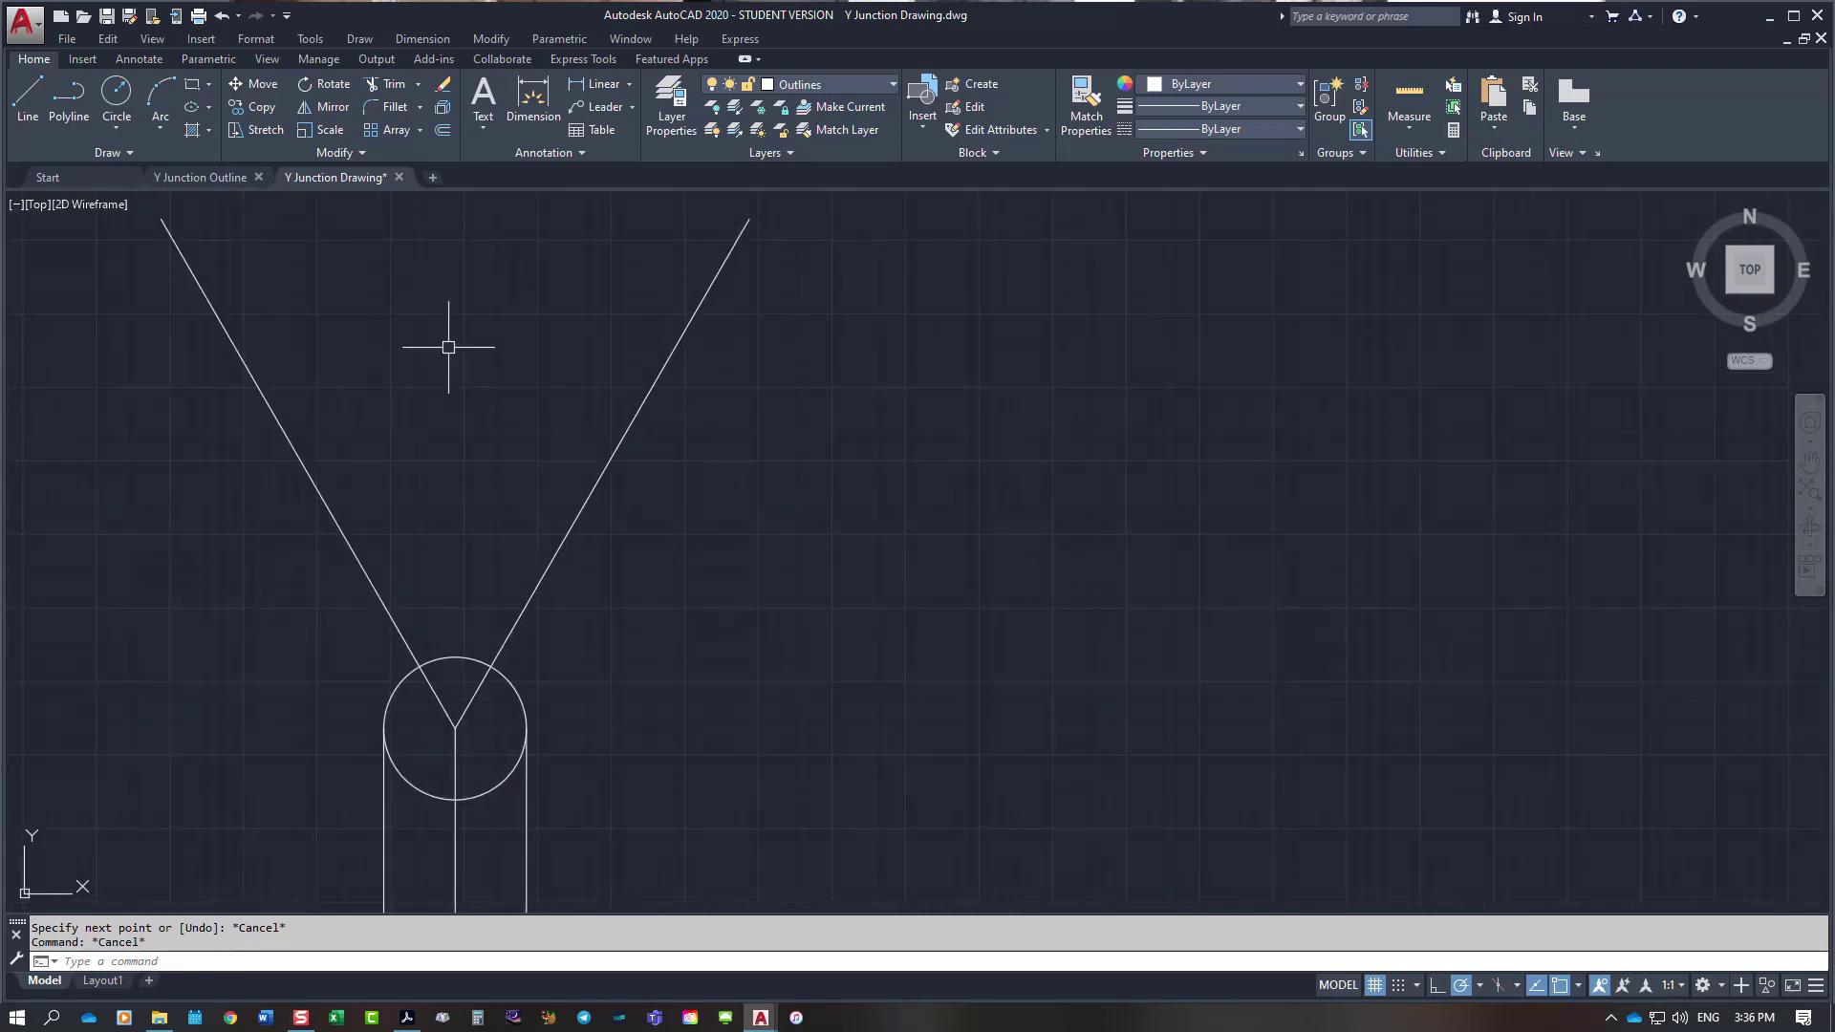
{"action": "type", "text": "O"}
{"action": "key", "text": "Return"}
{"action": "type", "text": "48.5"}
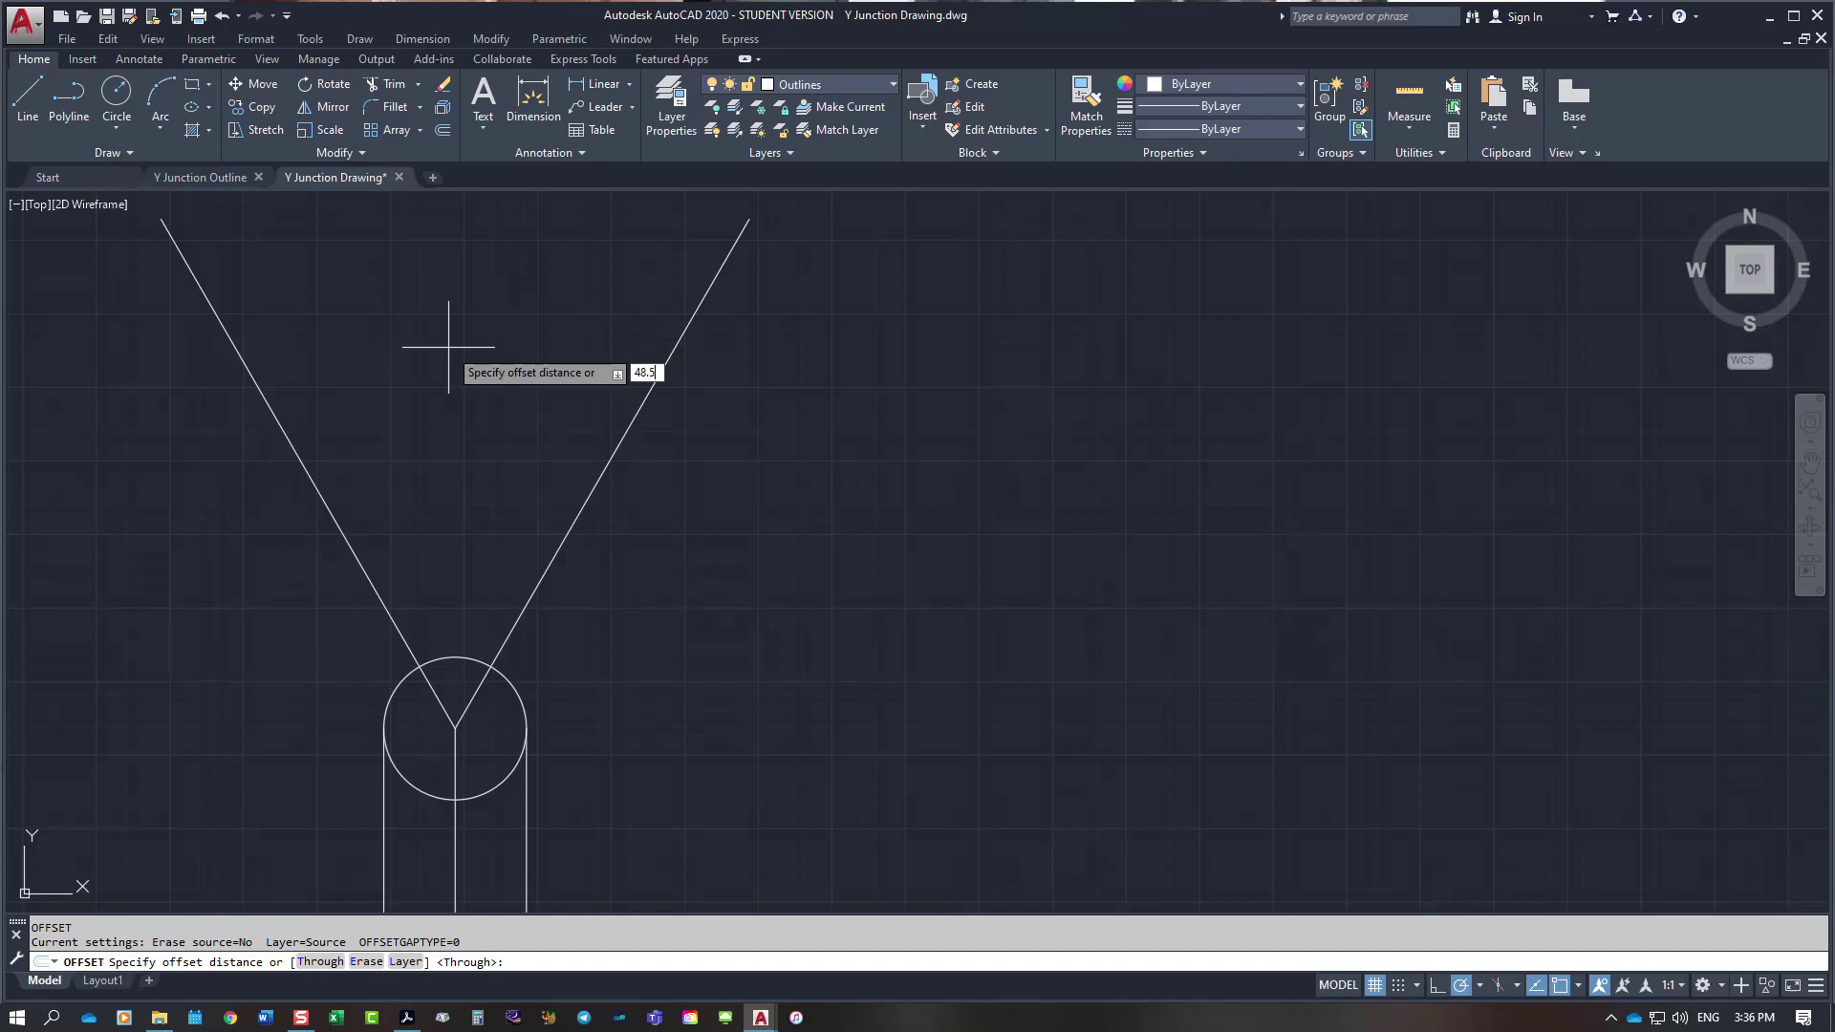
{"action": "key", "text": "Return"}
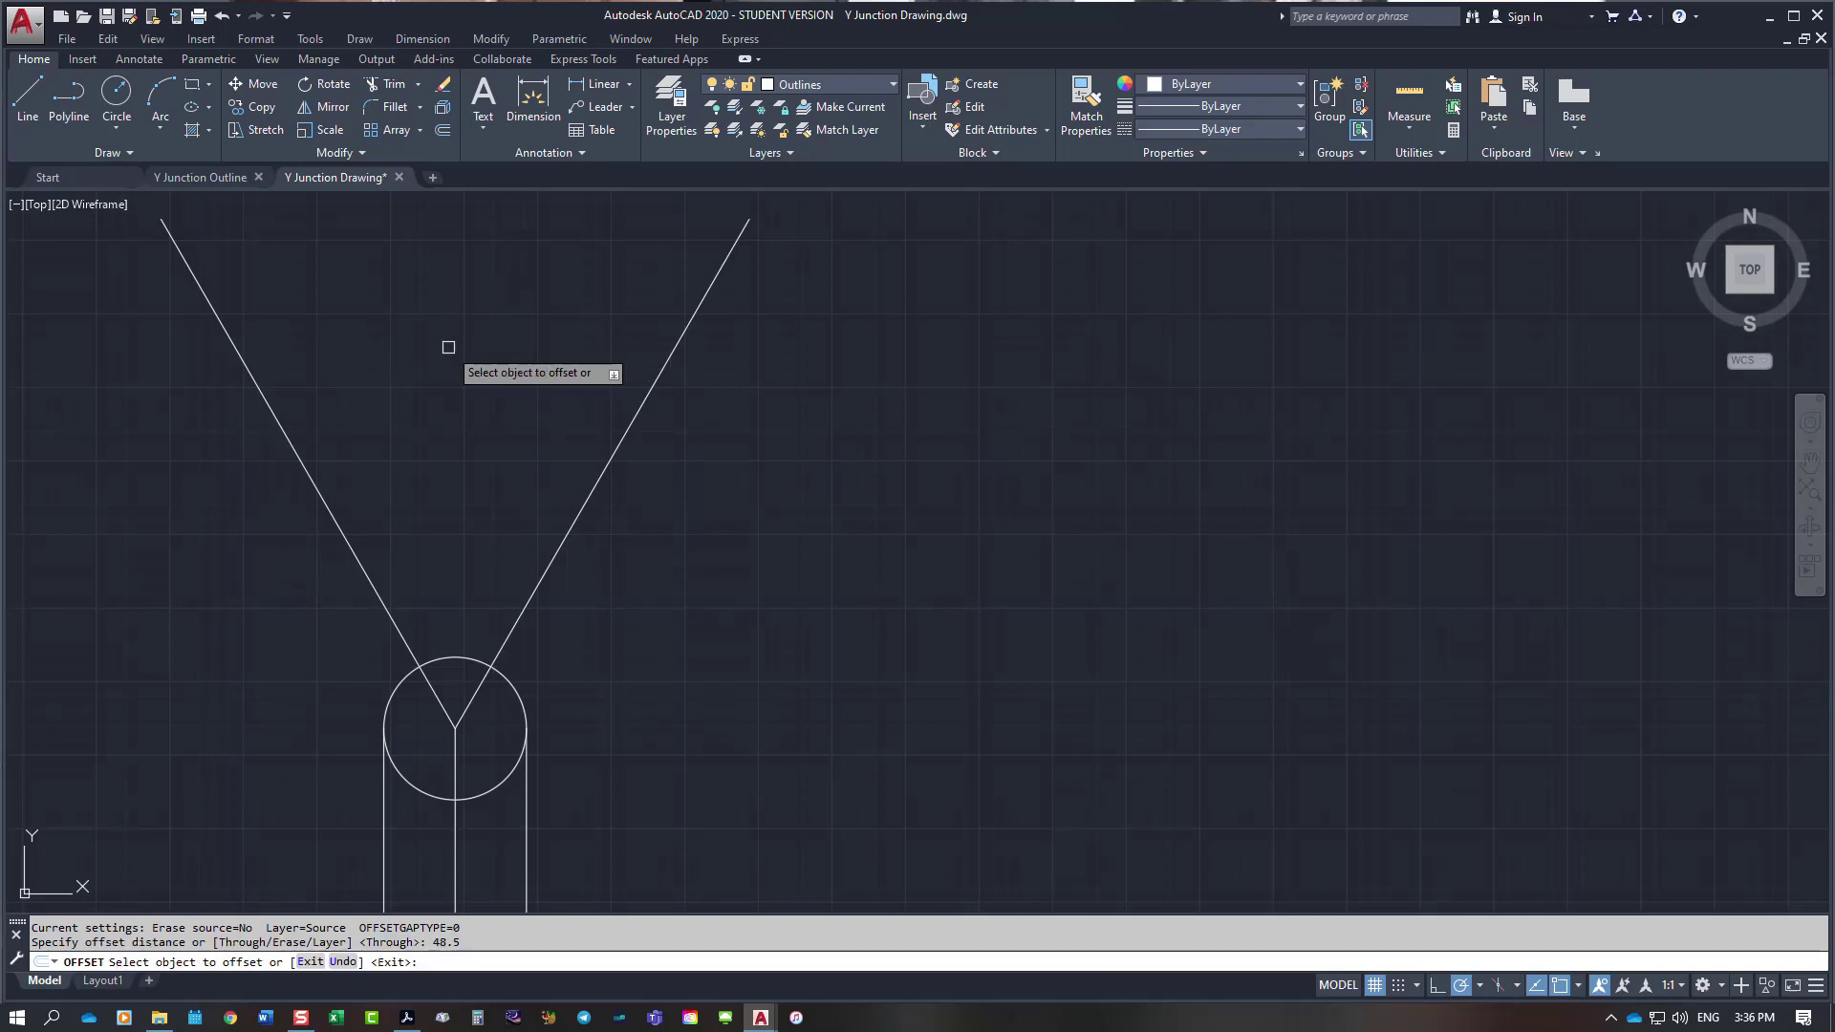
{"action": "left_click", "coordinate": [591, 479]}
{"action": "left_click", "coordinate": [487, 418]}
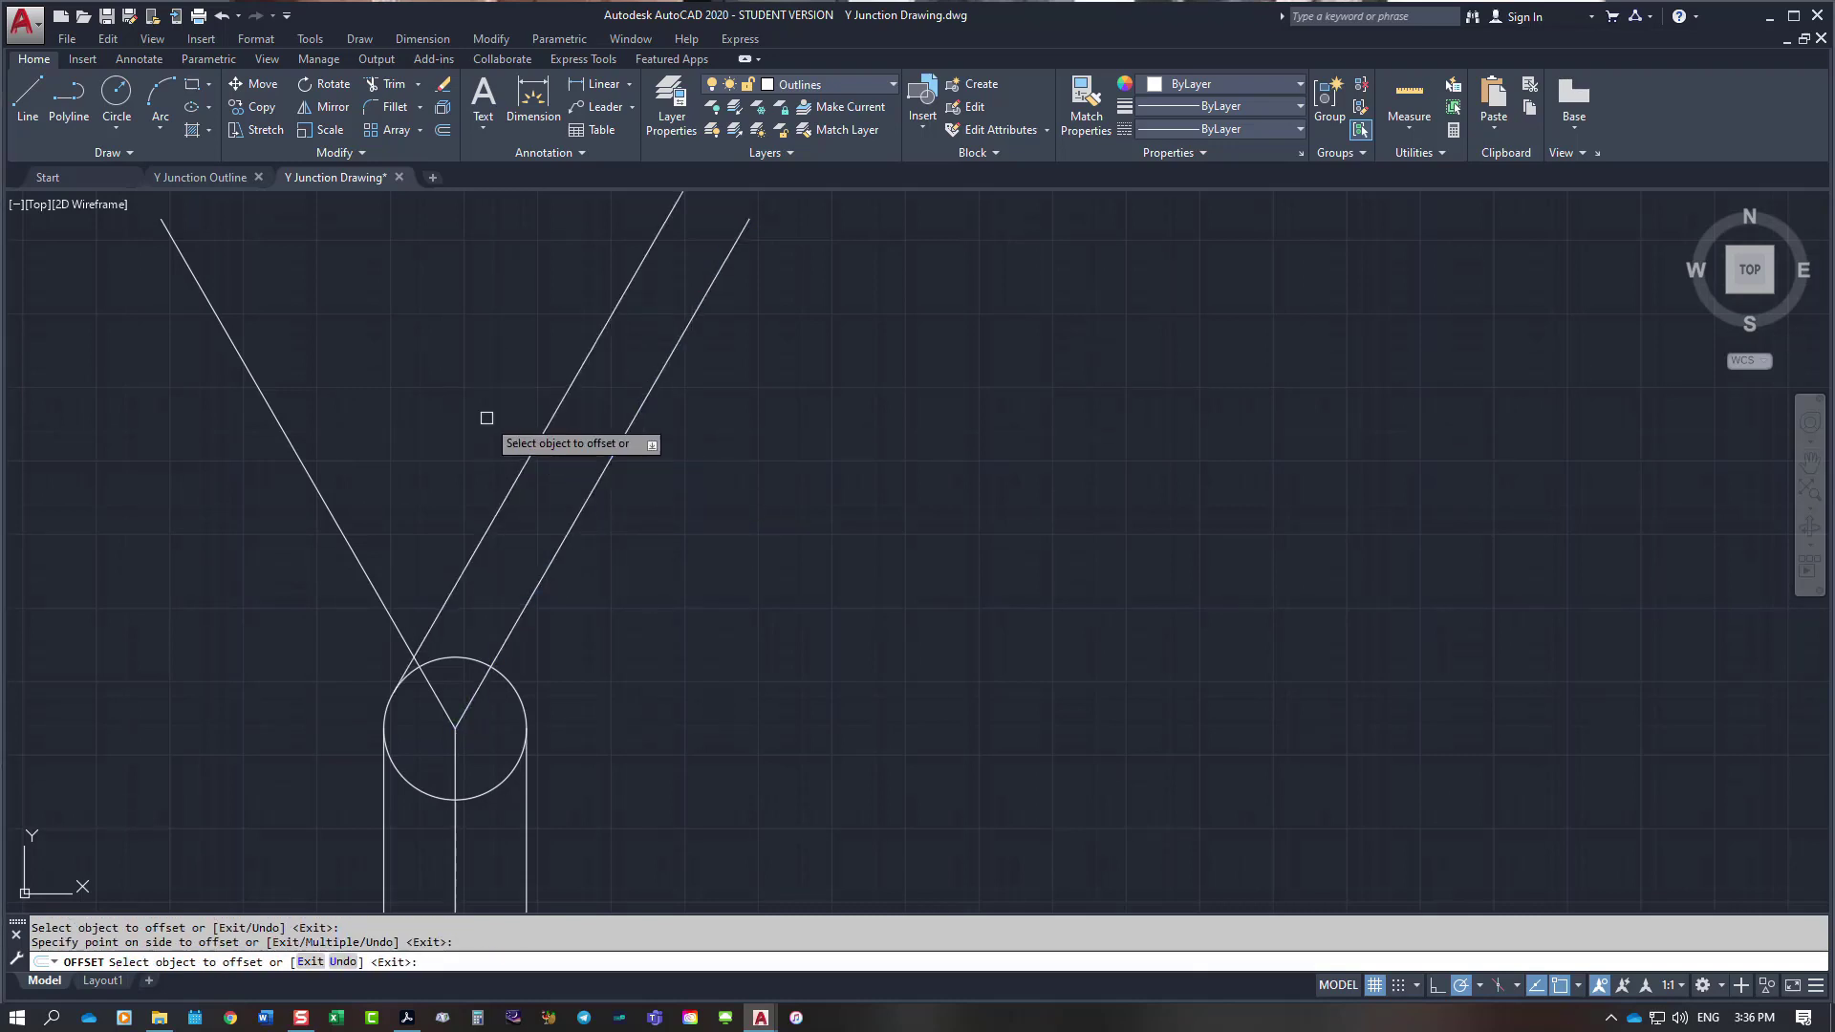
{"action": "left_click", "coordinate": [594, 482]}
{"action": "left_click", "coordinate": [635, 496]}
Step: Offset the left branch's centre line to both sides by the same 48.5 mm
{"action": "left_click", "coordinate": [318, 506]}
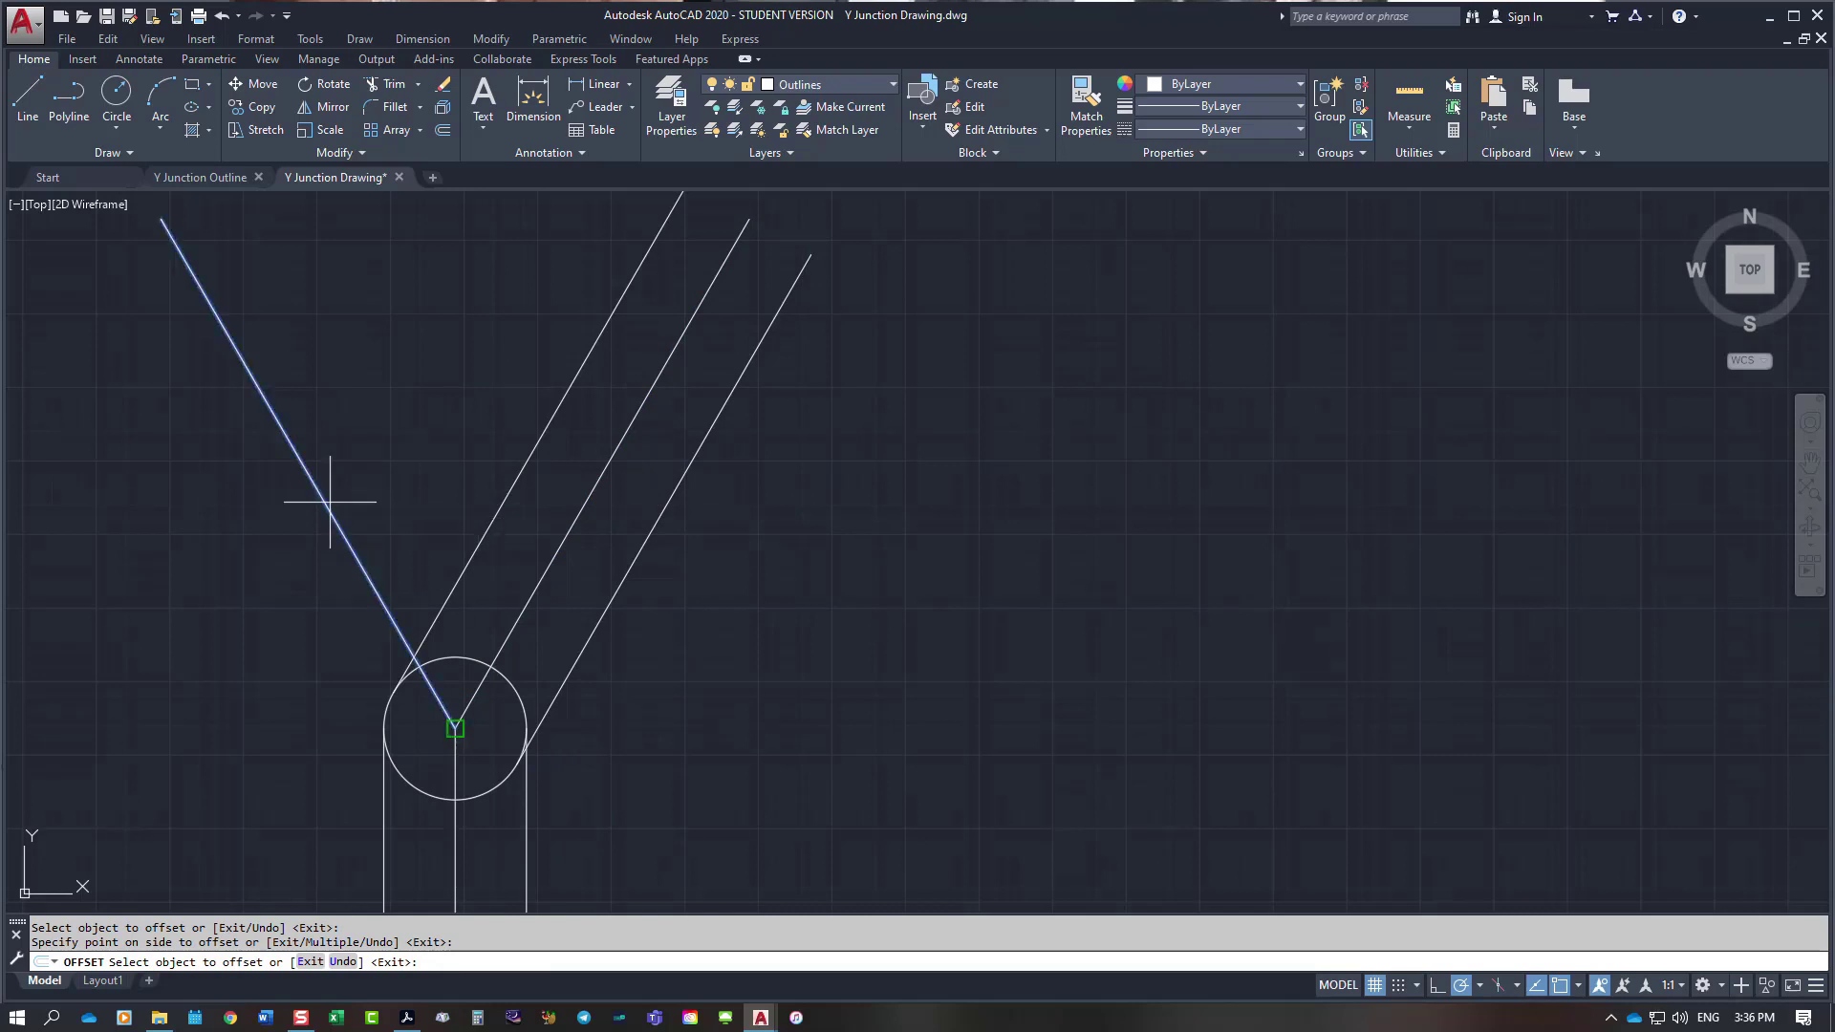
{"action": "left_click", "coordinate": [388, 450]}
{"action": "left_click", "coordinate": [313, 483]}
{"action": "left_click", "coordinate": [207, 509]}
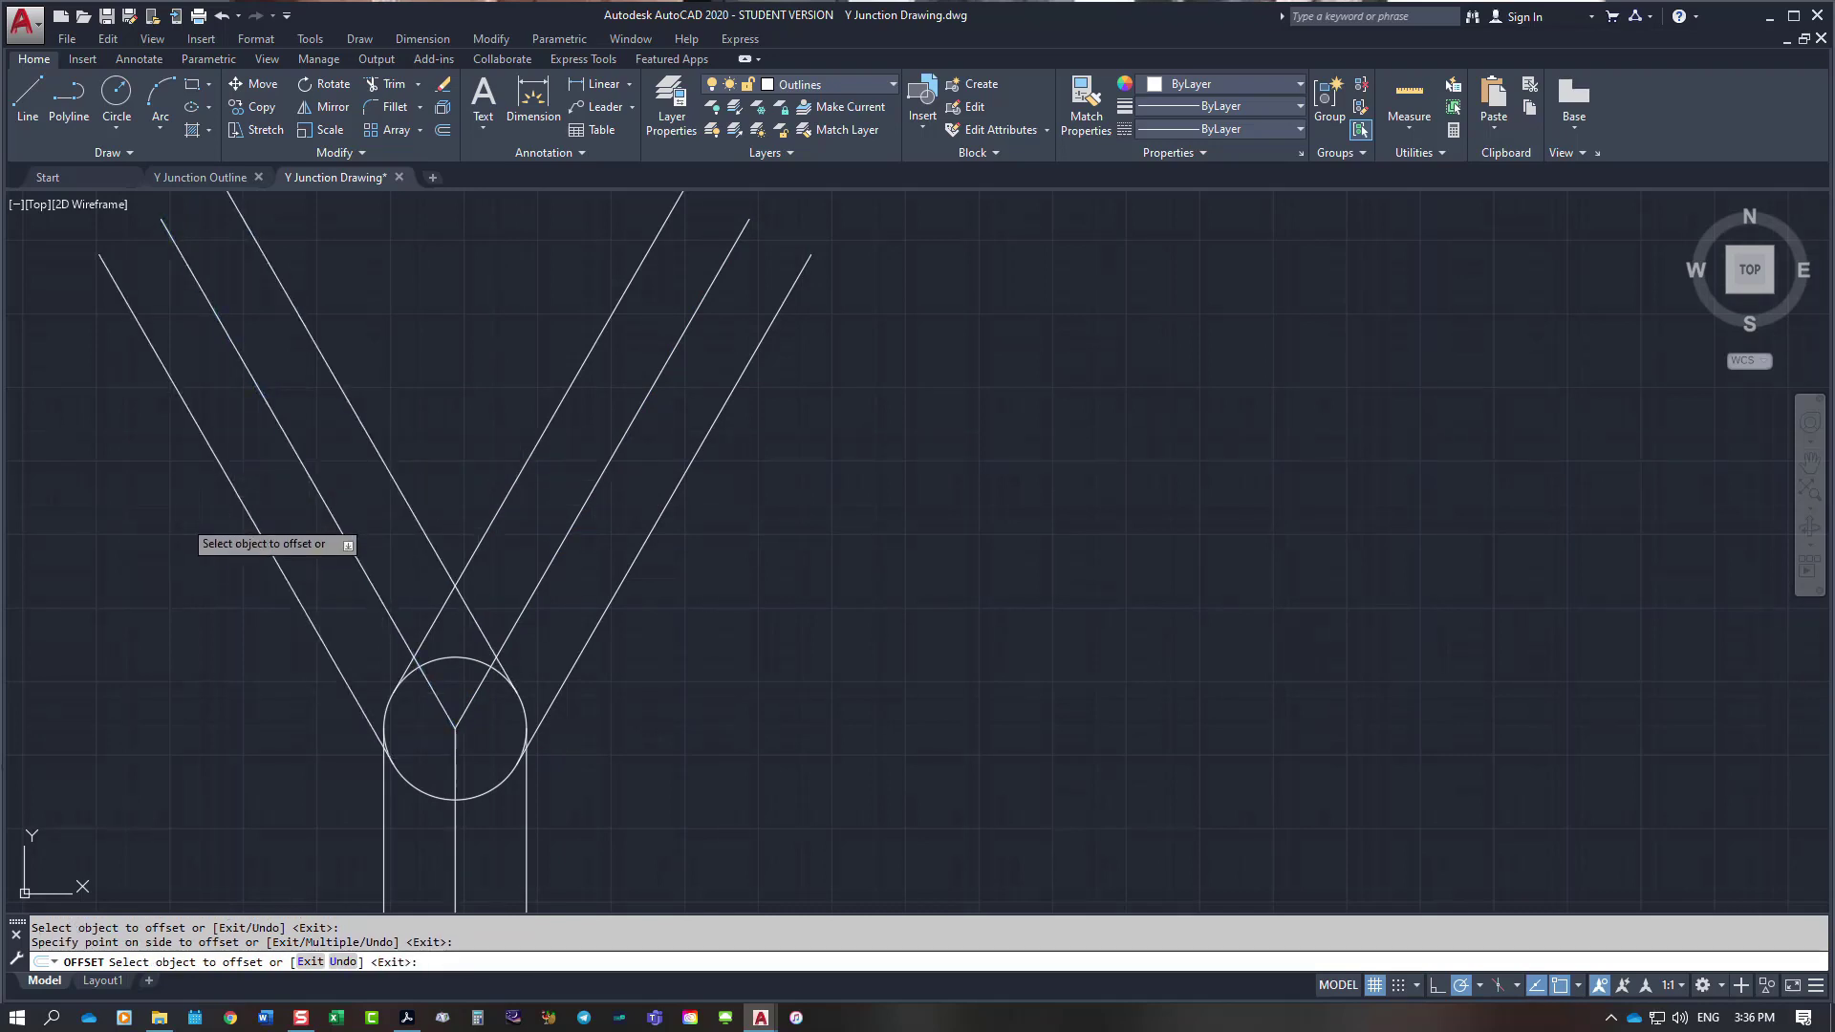
{"action": "key", "text": "Escape"}
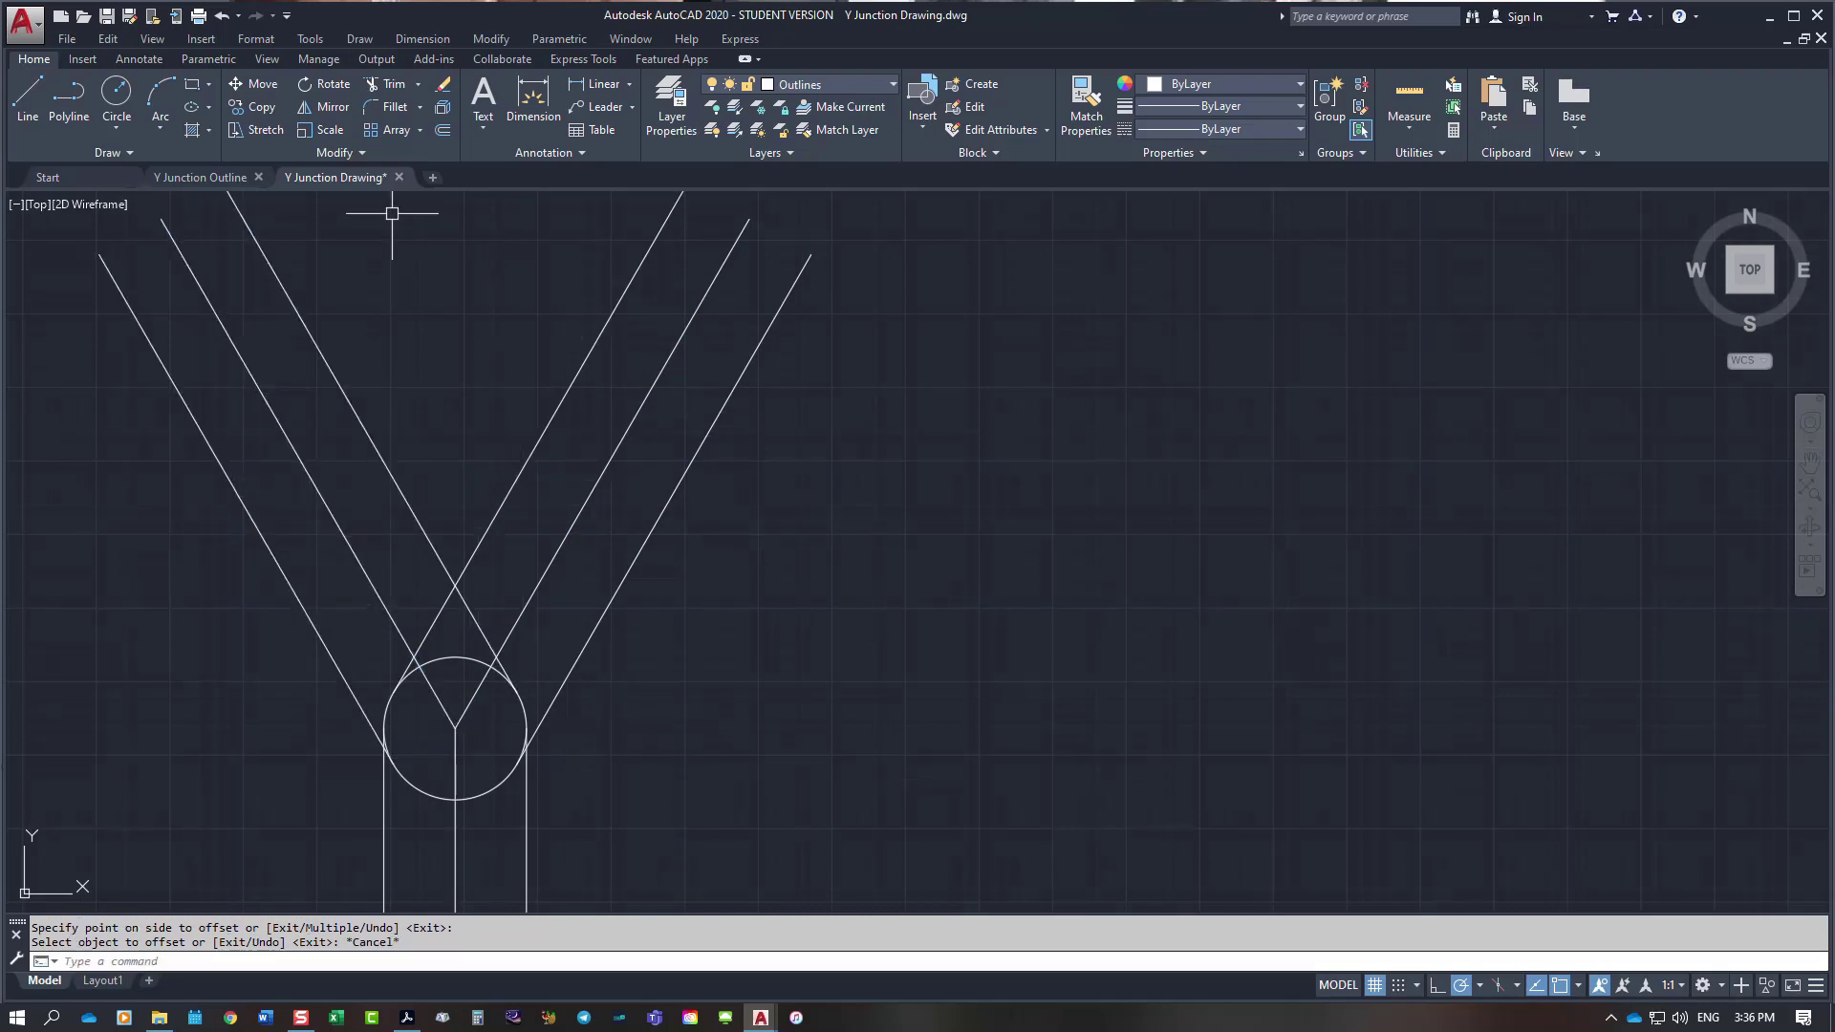
Step: Check the branch length in the Y Junction Outline reference drawing and return to Y Junction Drawing
{"action": "left_click", "coordinate": [203, 177]}
{"action": "scroll", "coordinate": [1083, 628], "scroll_direction": "up", "scroll_amount": 2}
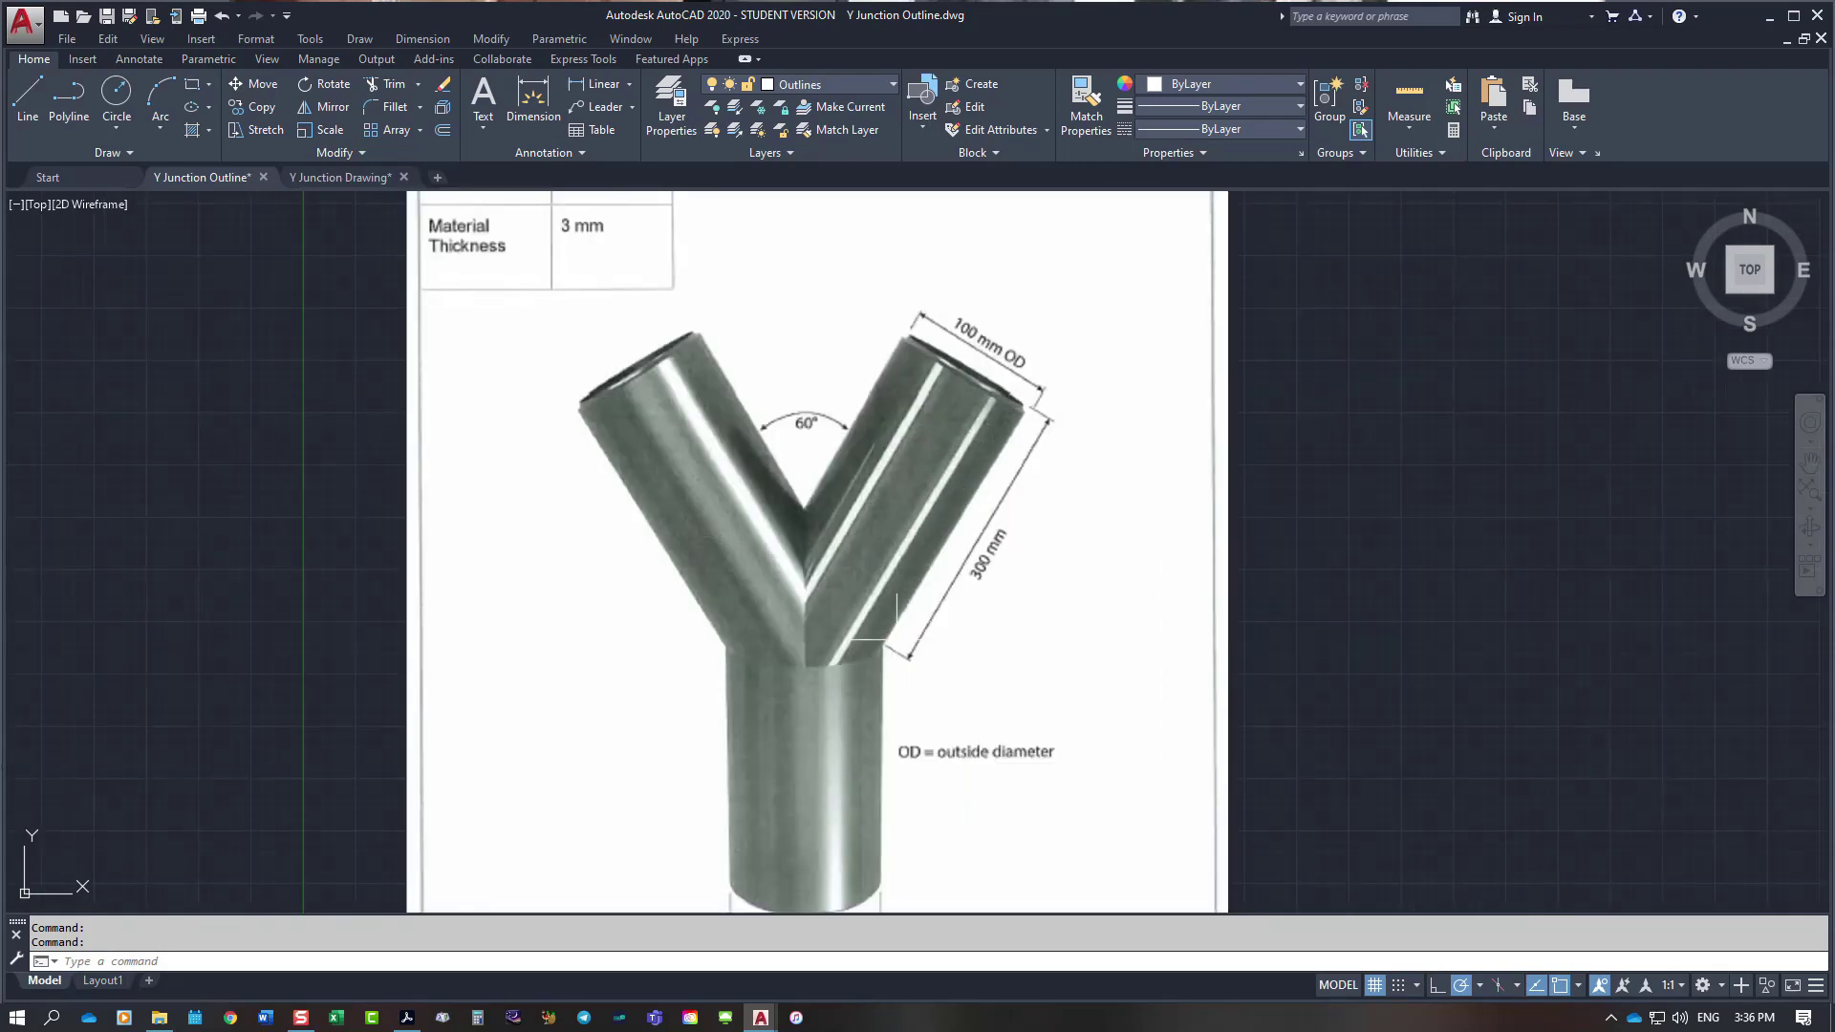
{"action": "left_click", "coordinate": [324, 175]}
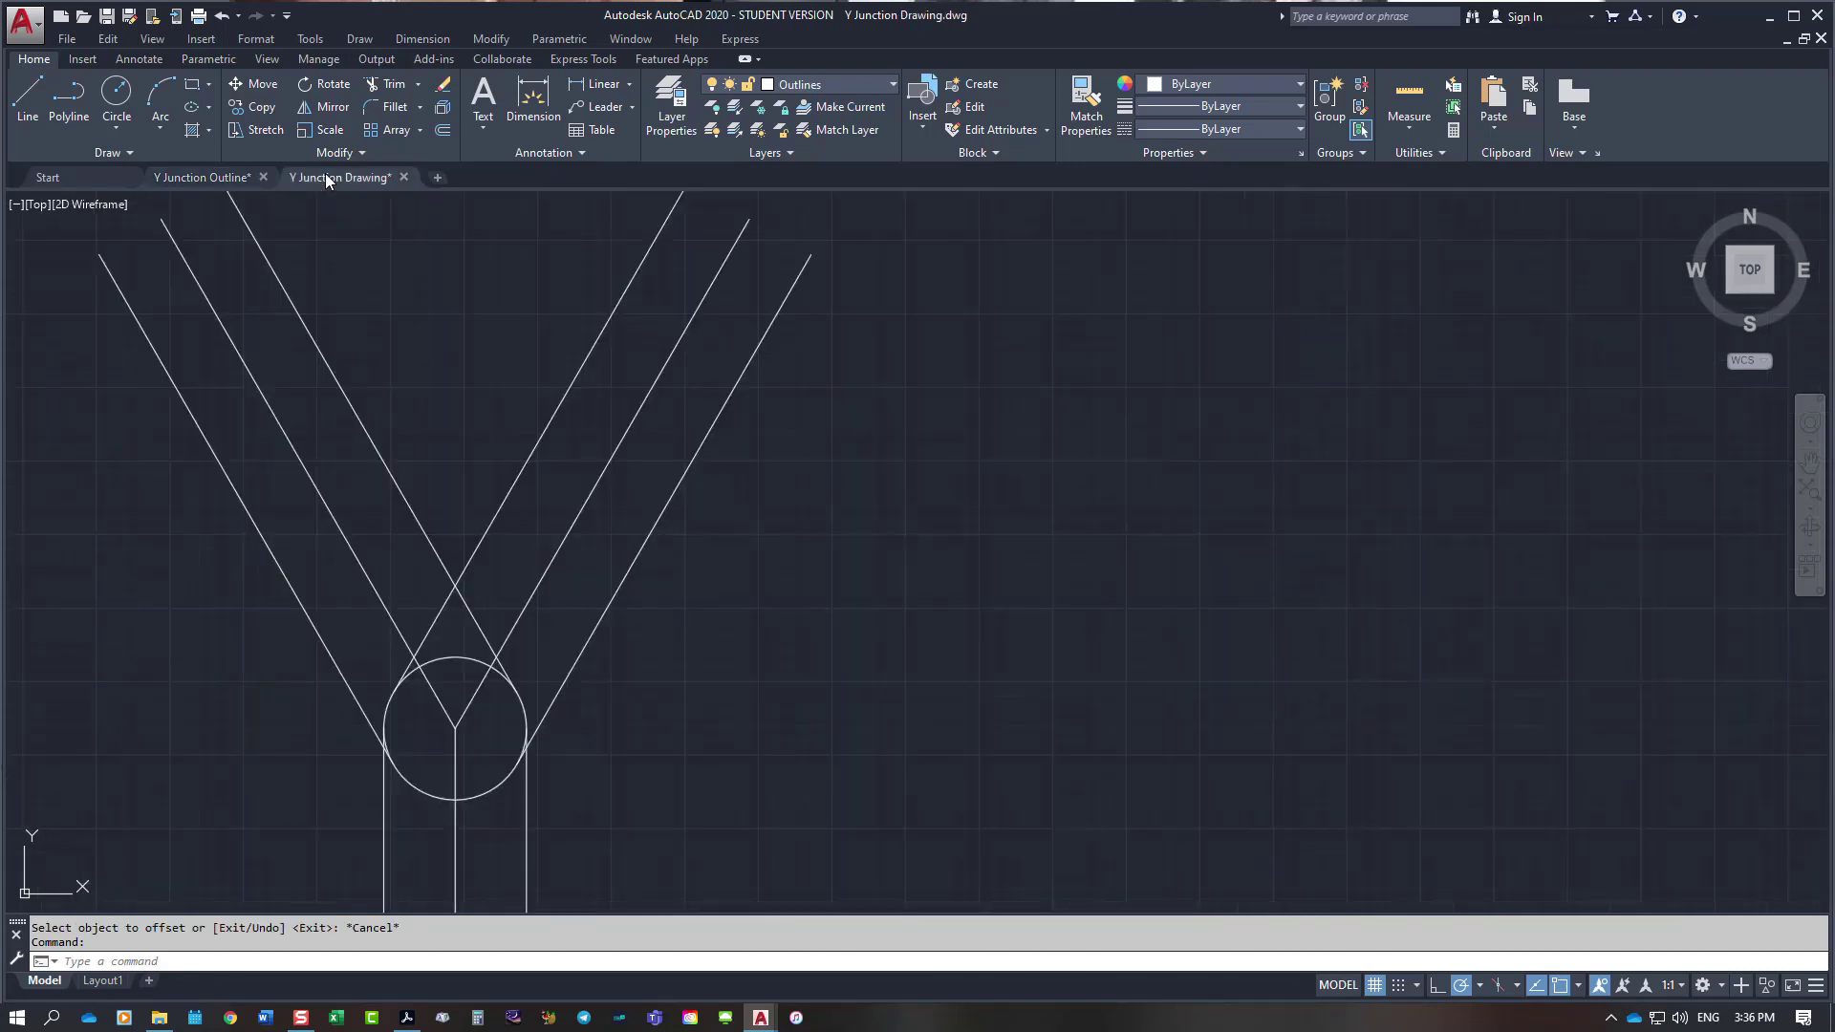
Step: Draw a 300 mm line at 60° along the right branch's outer edge, starting where that edge meets the pipe's right side
{"action": "right_click", "coordinate": [712, 659]}
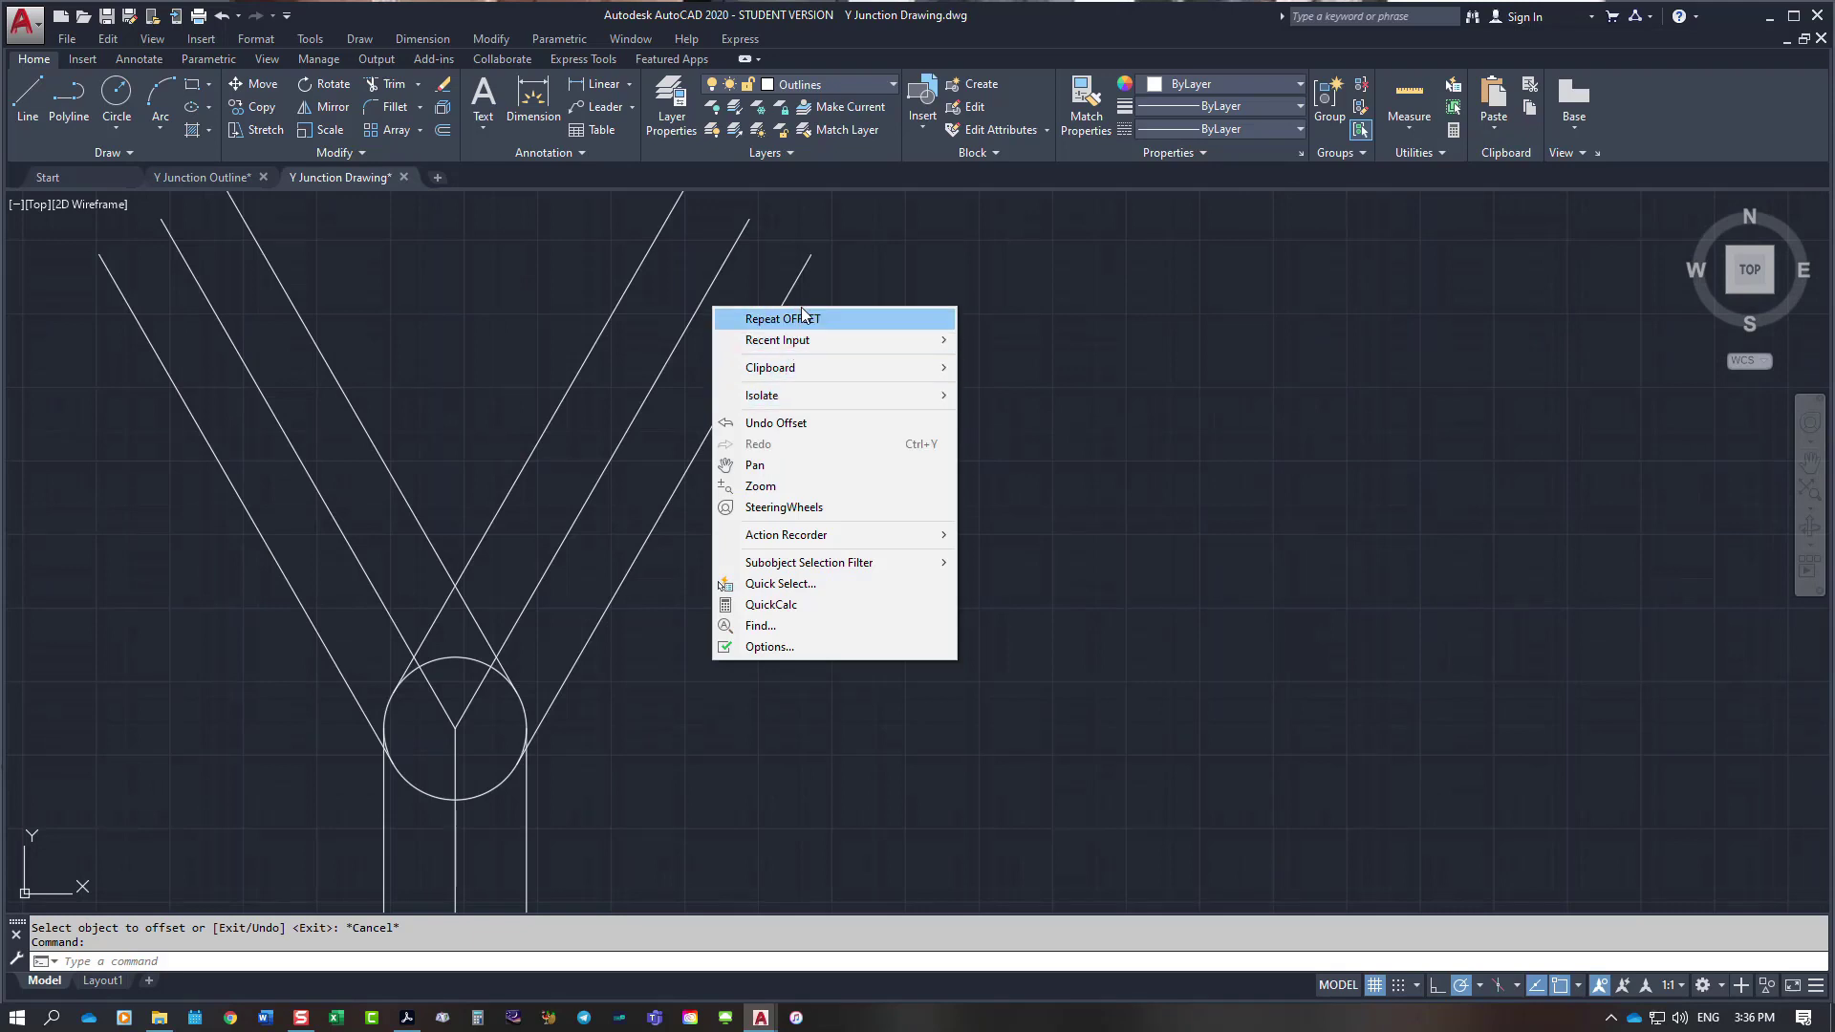
{"action": "key", "text": "Escape"}
{"action": "right_click", "coordinate": [831, 385]}
{"action": "mouse_move", "coordinate": [926, 415]}
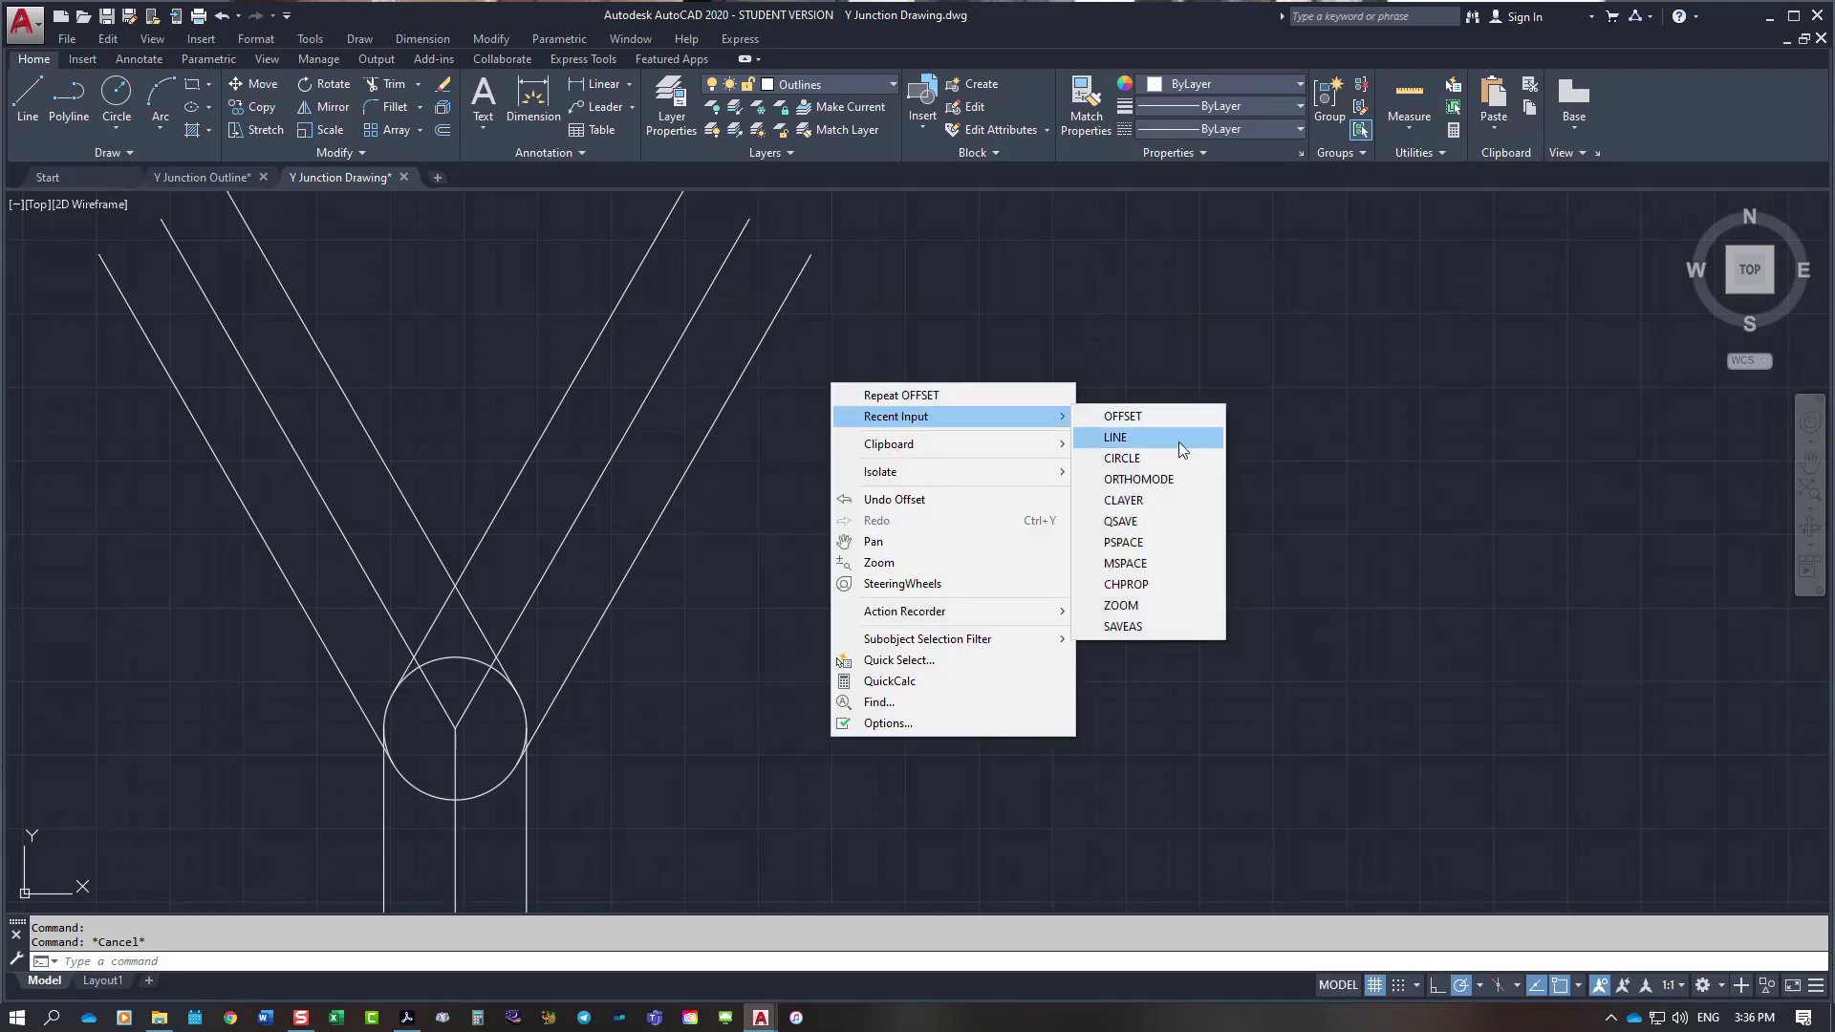
{"action": "left_click", "coordinate": [1178, 442]}
{"action": "right_click", "coordinate": [1004, 593], "text": "shift"}
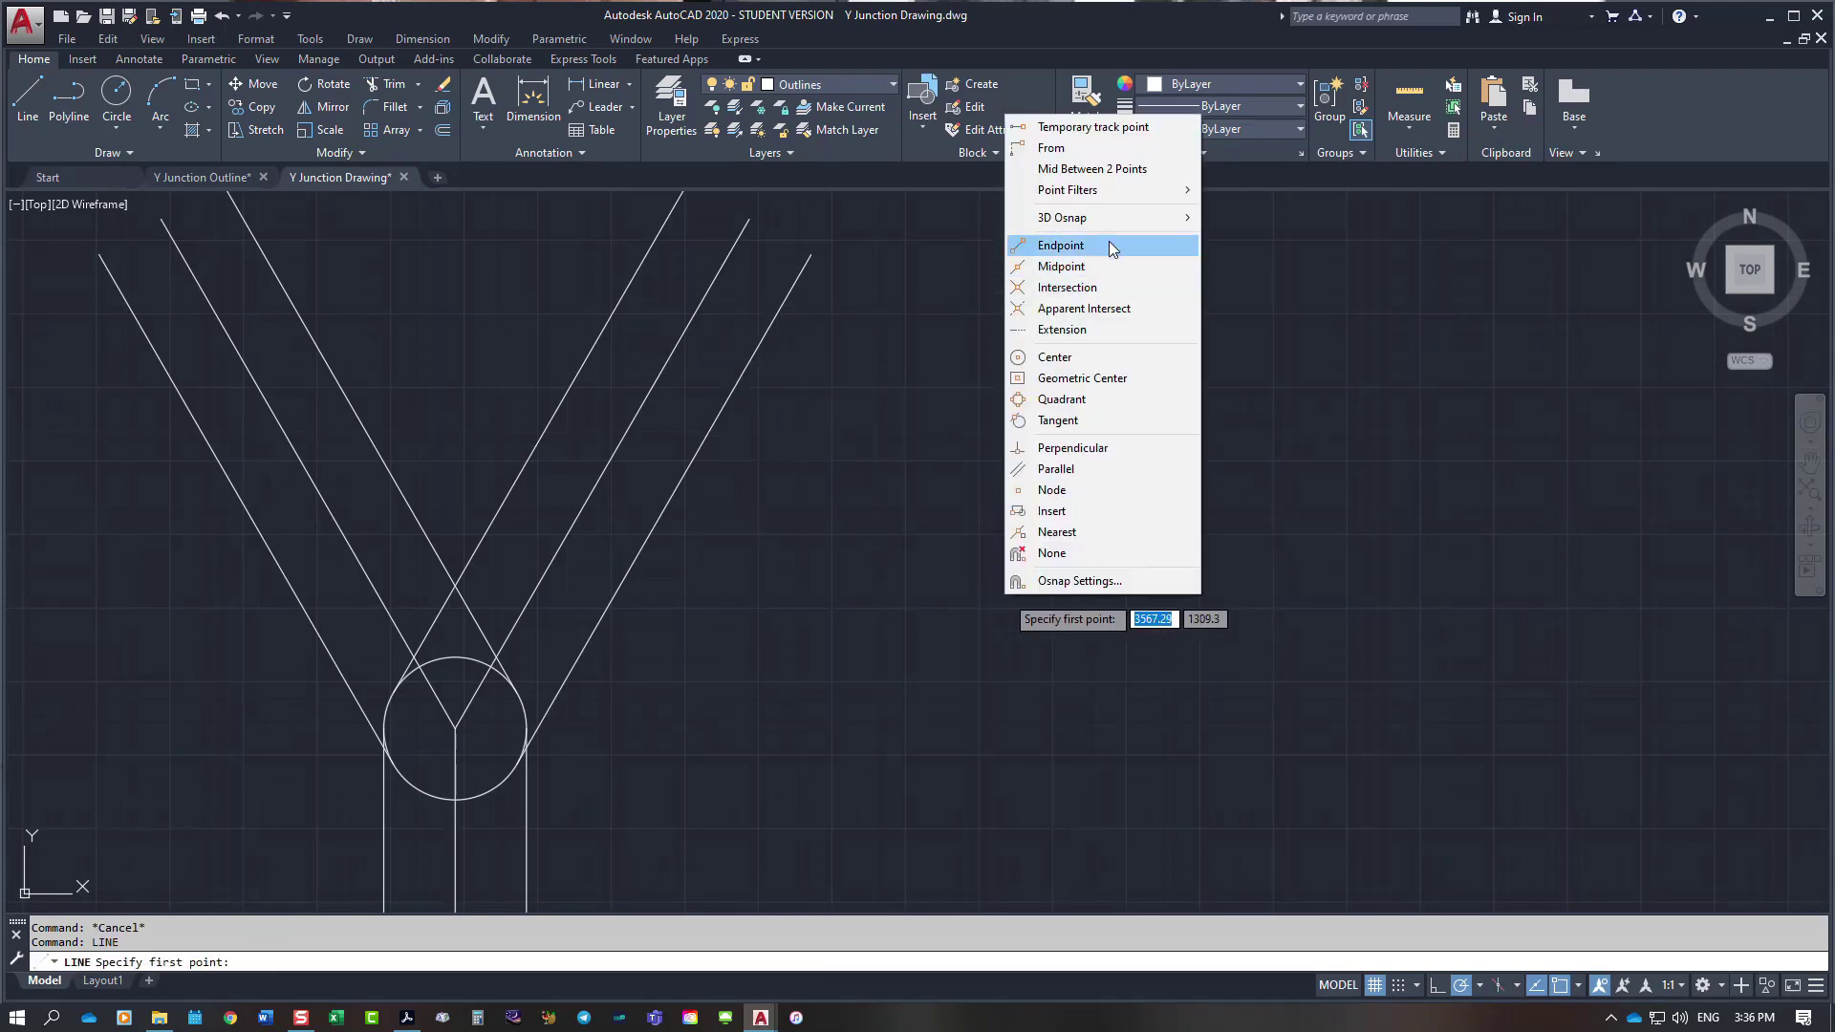
{"action": "left_click", "coordinate": [1052, 148]}
{"action": "scroll", "coordinate": [507, 798], "scroll_direction": "up", "scroll_amount": 8}
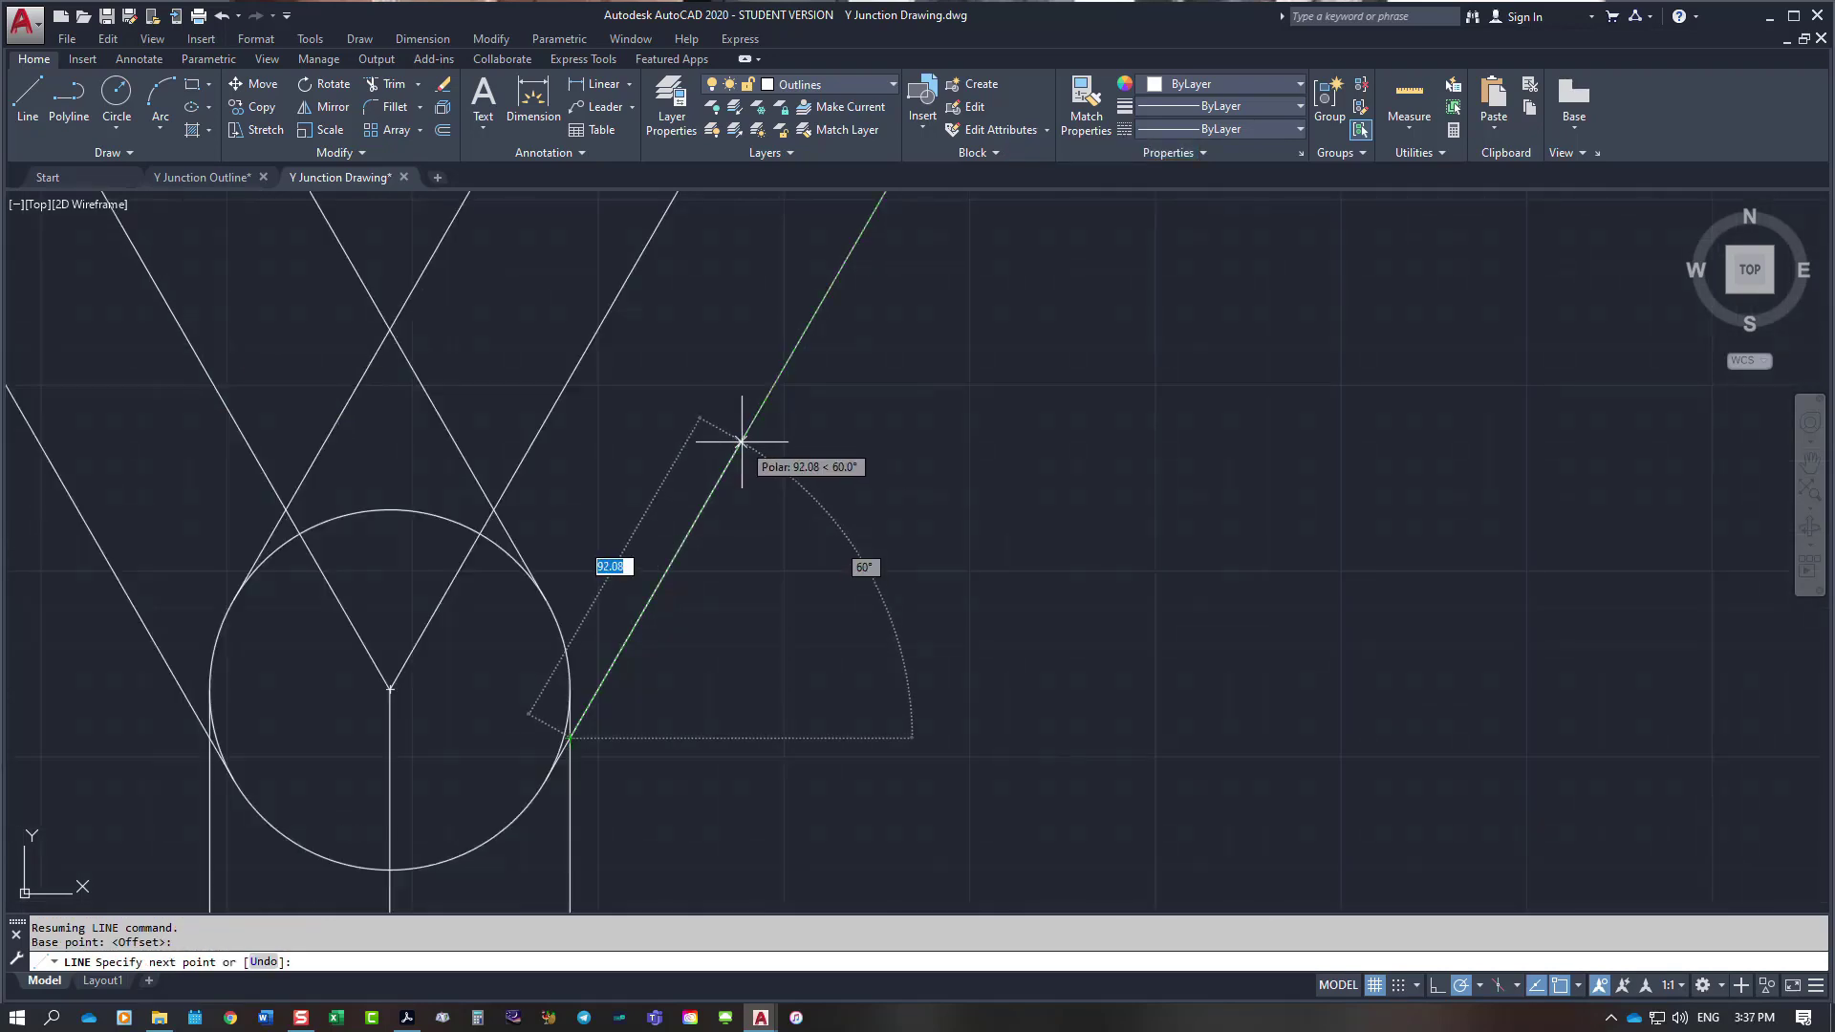
{"action": "type", "text": "300"}
{"action": "key", "text": "Return"}
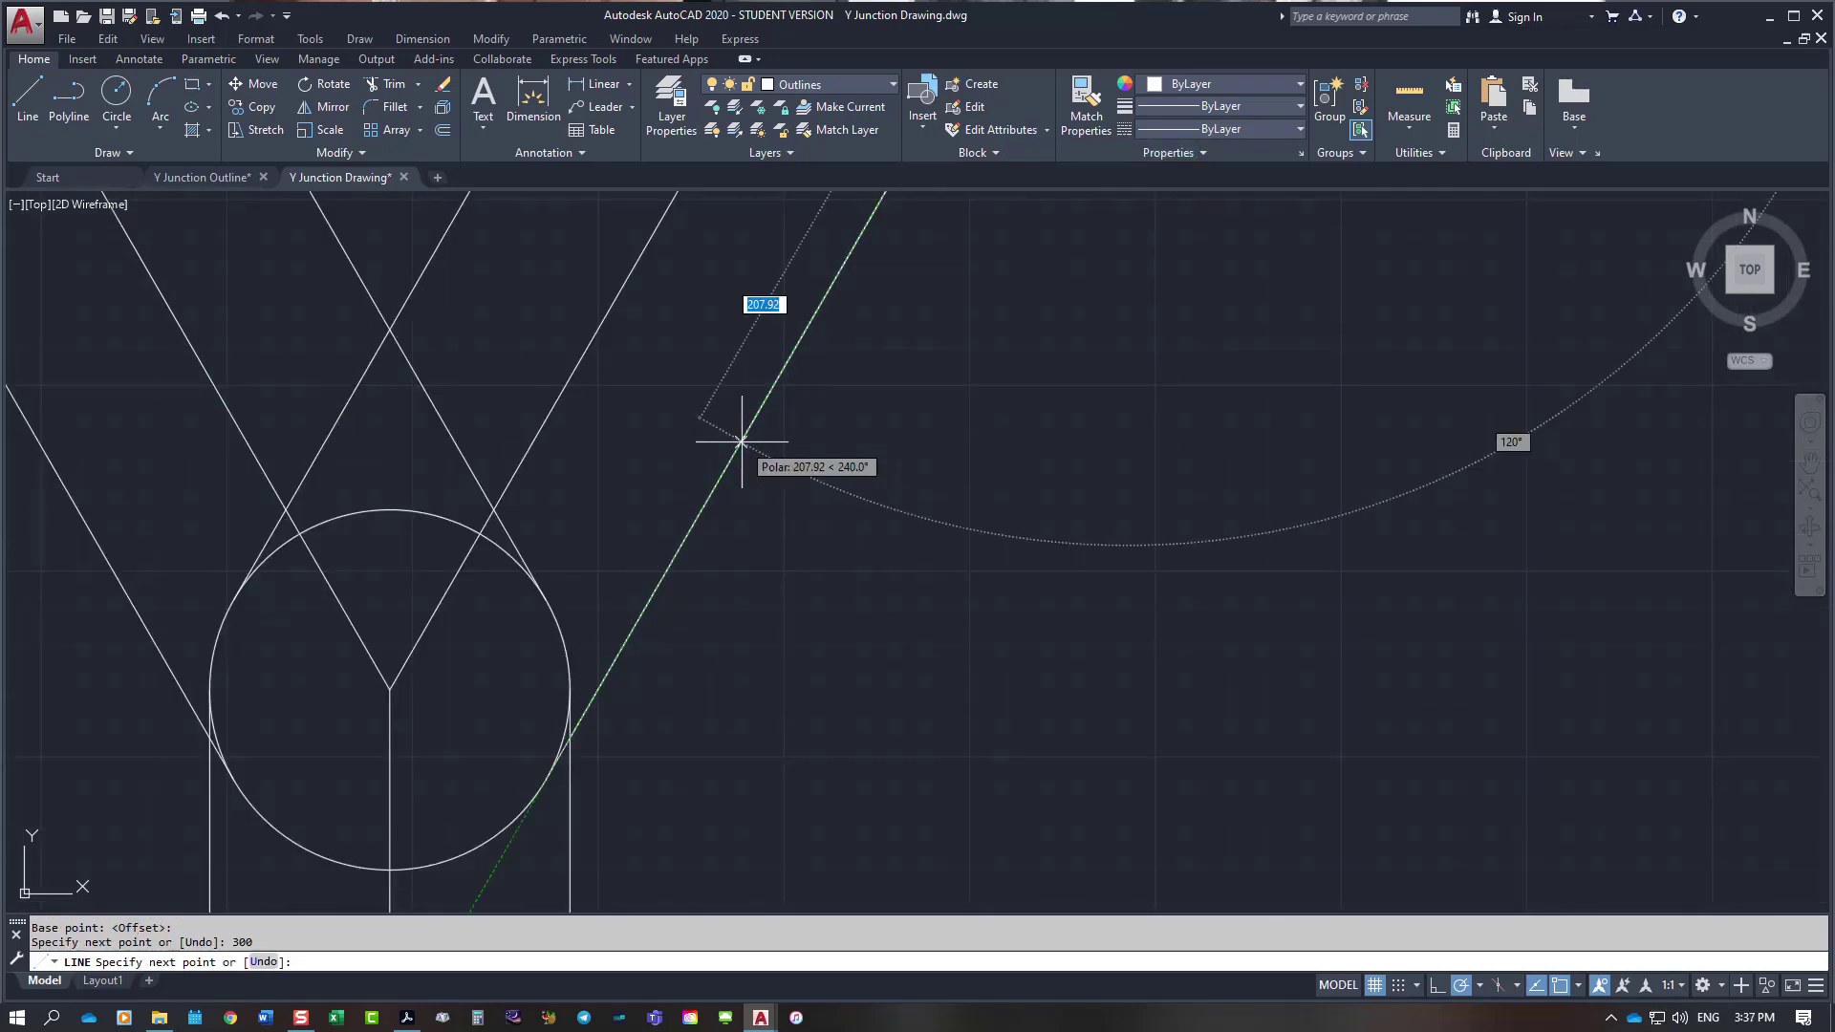
Step: Continue the line from its upper end perpendicularly across the right branch, past the inner edge, as the end line
{"action": "scroll", "coordinate": [925, 482], "scroll_direction": "down", "scroll_amount": 10}
{"action": "scroll", "coordinate": [892, 429], "scroll_direction": "up", "scroll_amount": 6}
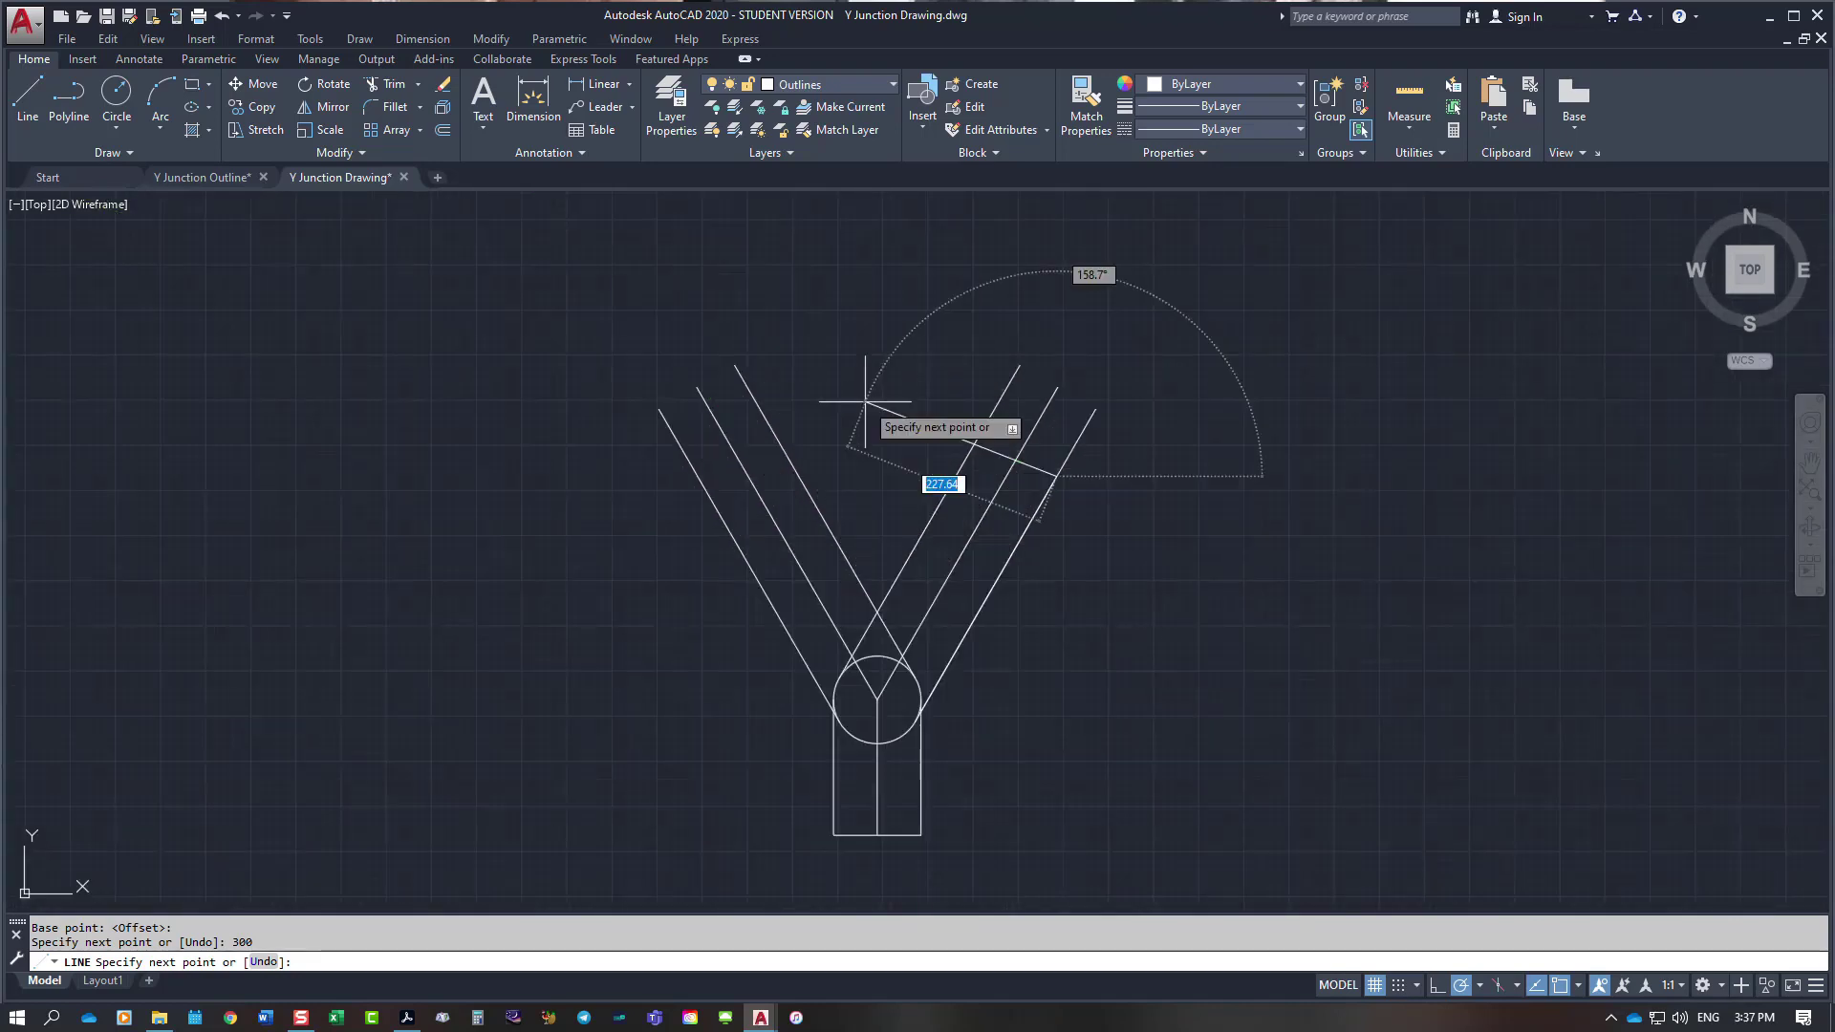
{"action": "left_click", "coordinate": [927, 402]}
{"action": "key", "text": "Escape"}
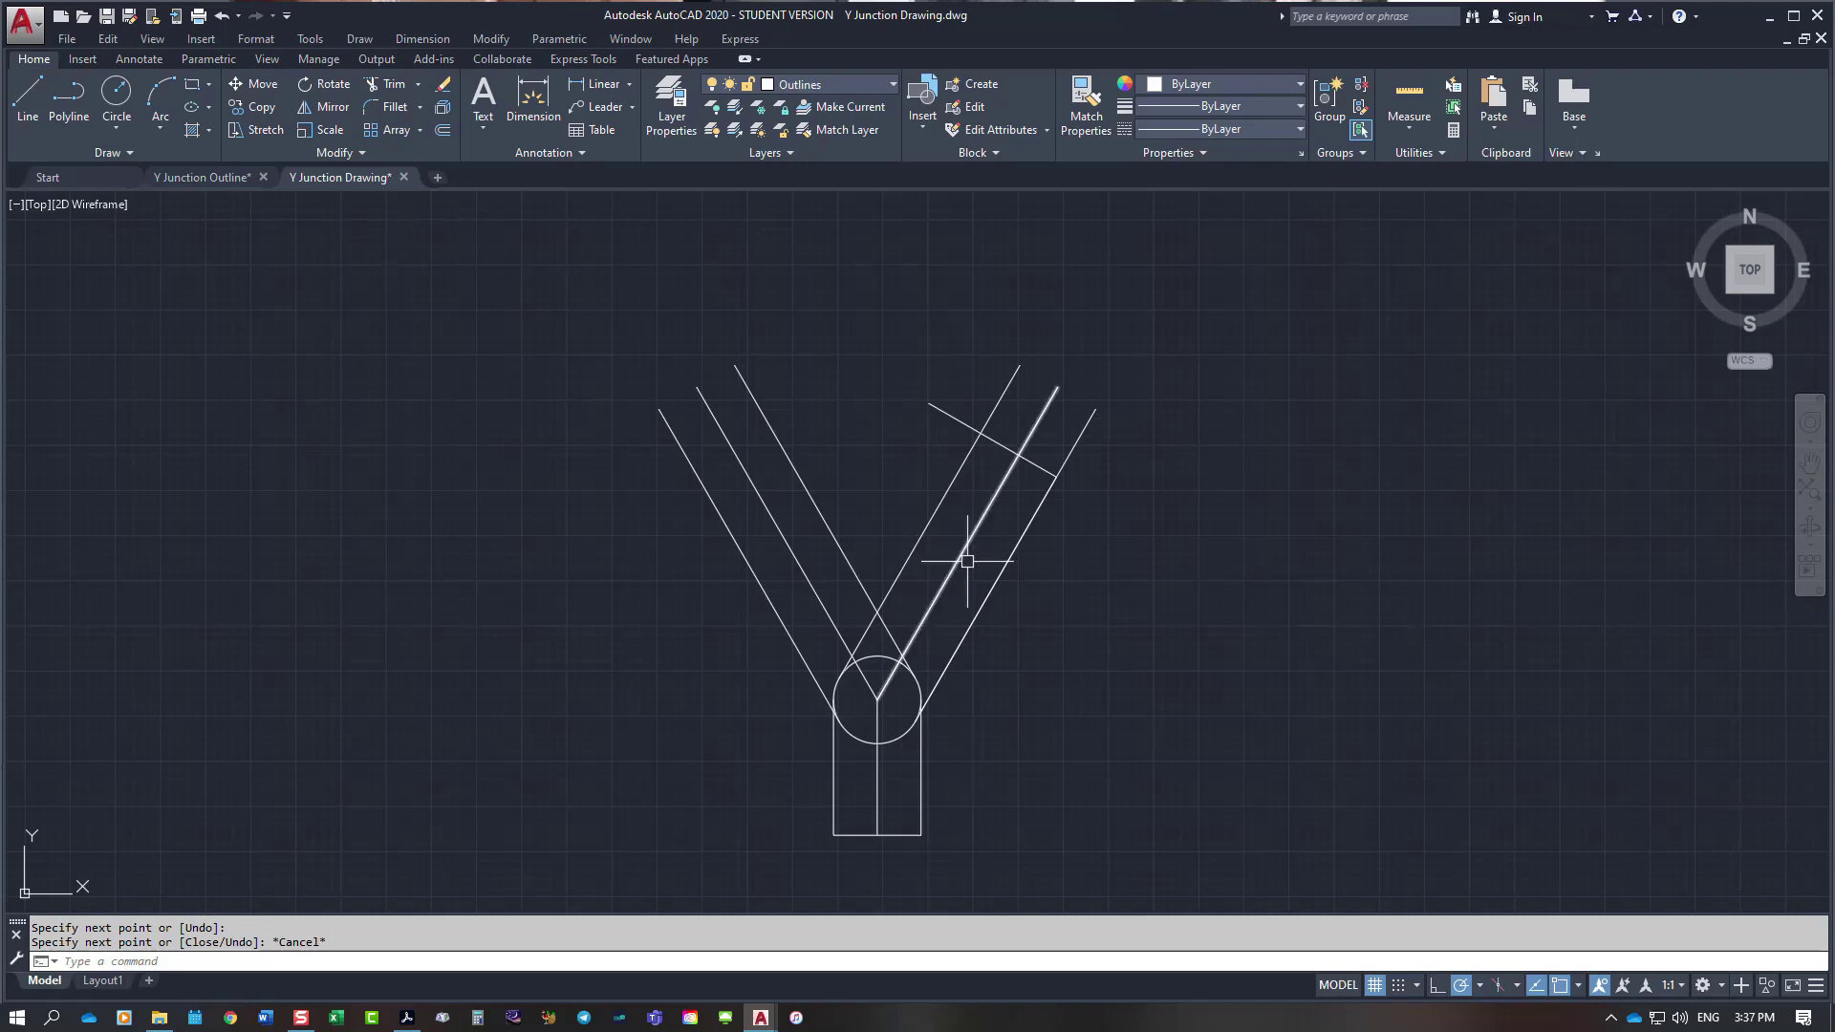
Step: Put the vertical centre line and both branch centre lines on the Centerlines layer
{"action": "scroll", "coordinate": [967, 561], "scroll_direction": "up", "scroll_amount": 2}
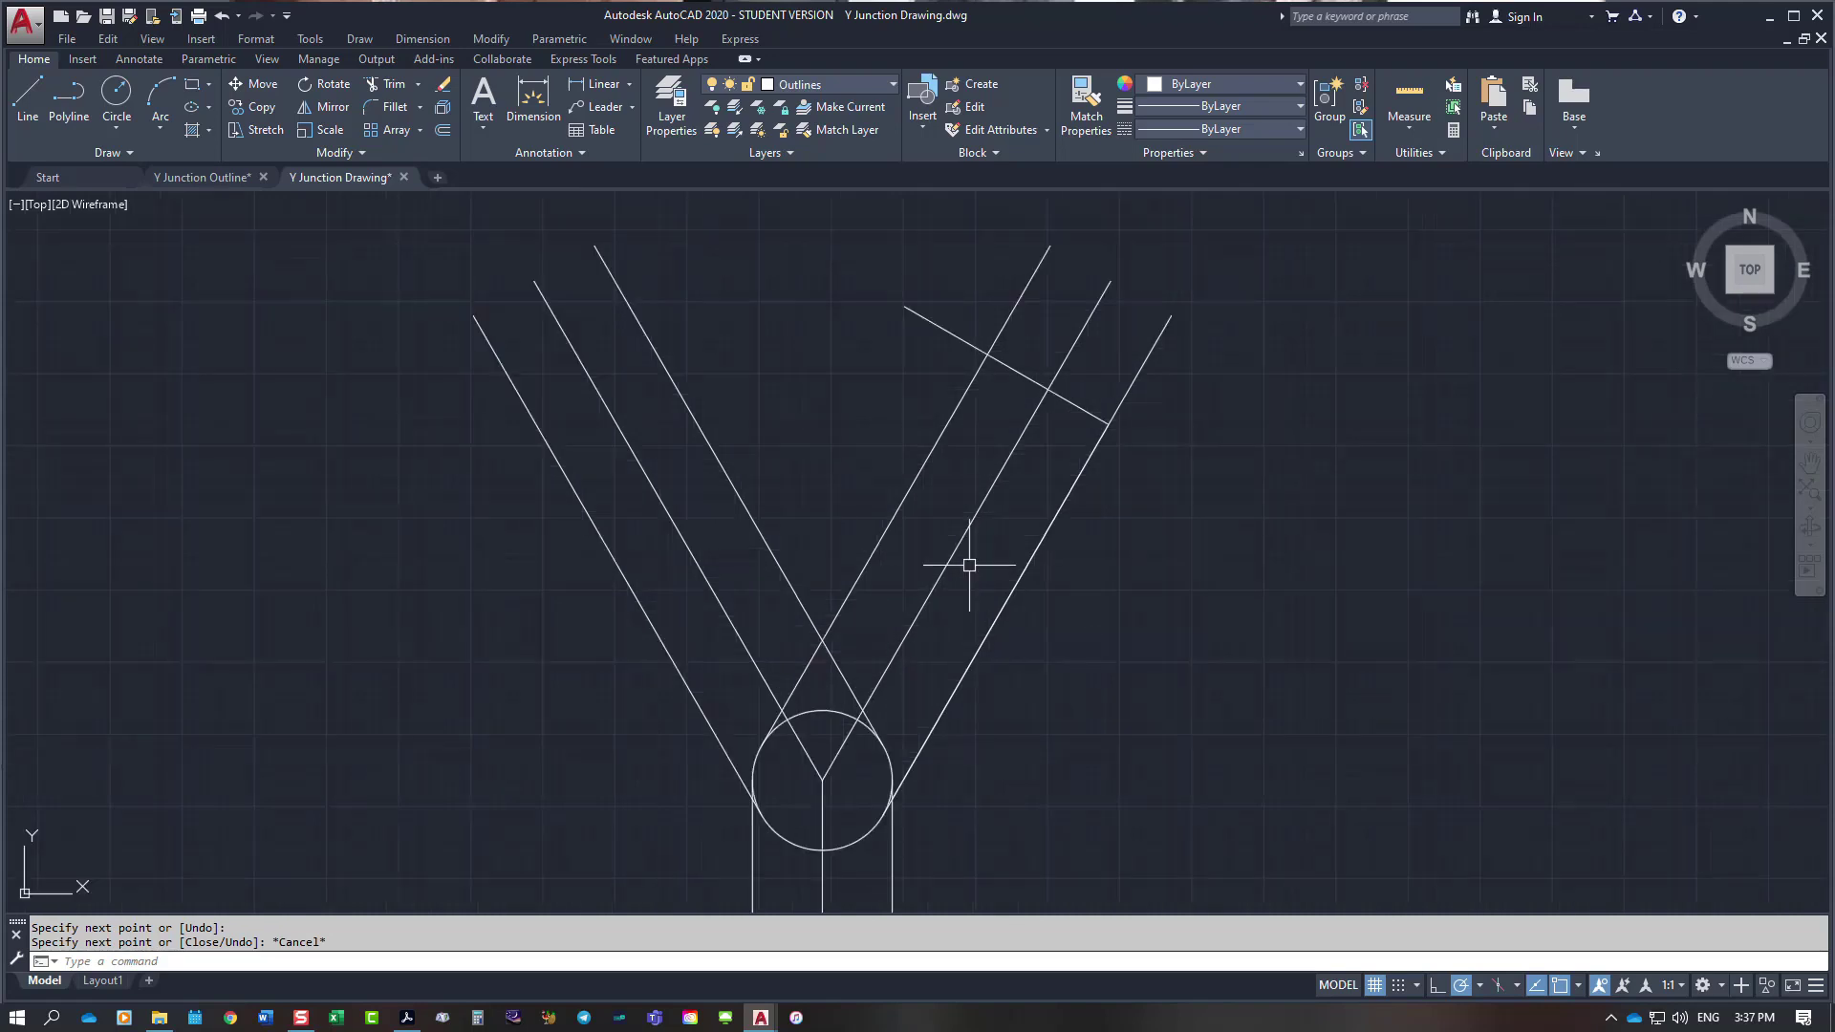
{"action": "left_click", "coordinate": [821, 841]}
{"action": "left_click", "coordinate": [940, 578]}
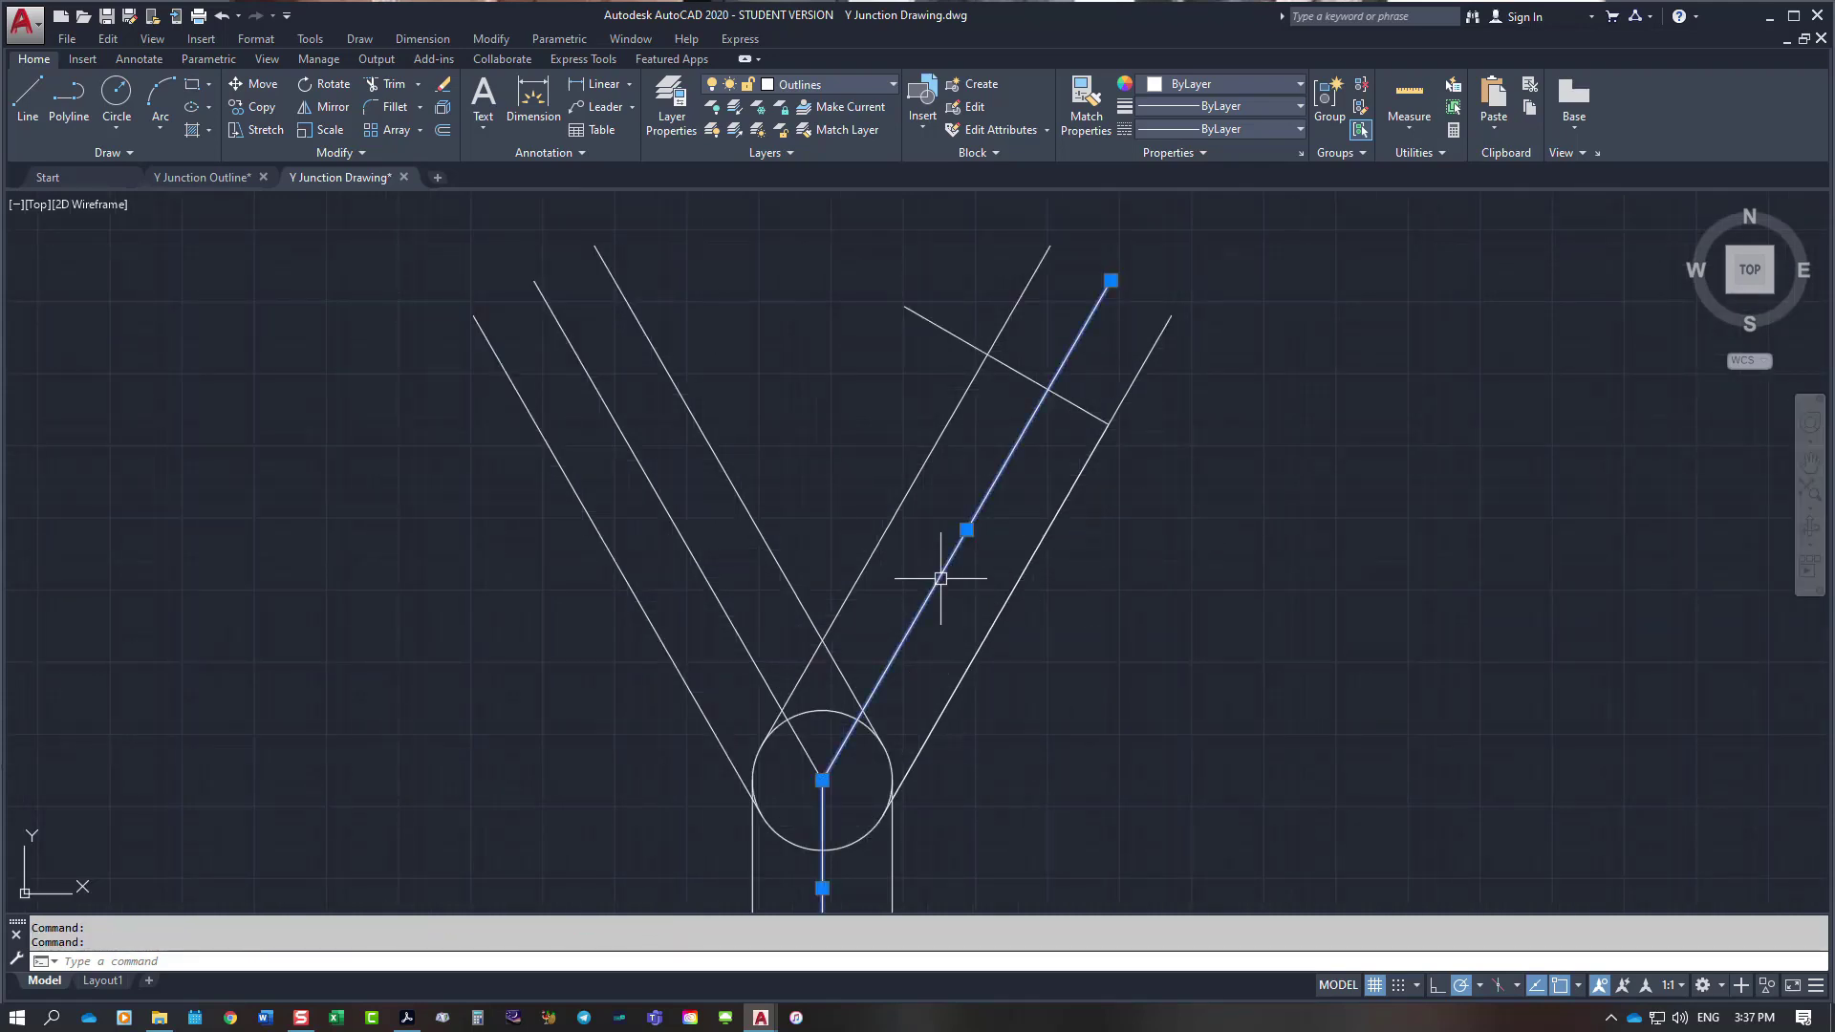
{"action": "left_click", "coordinate": [723, 604]}
{"action": "left_click", "coordinate": [887, 84]}
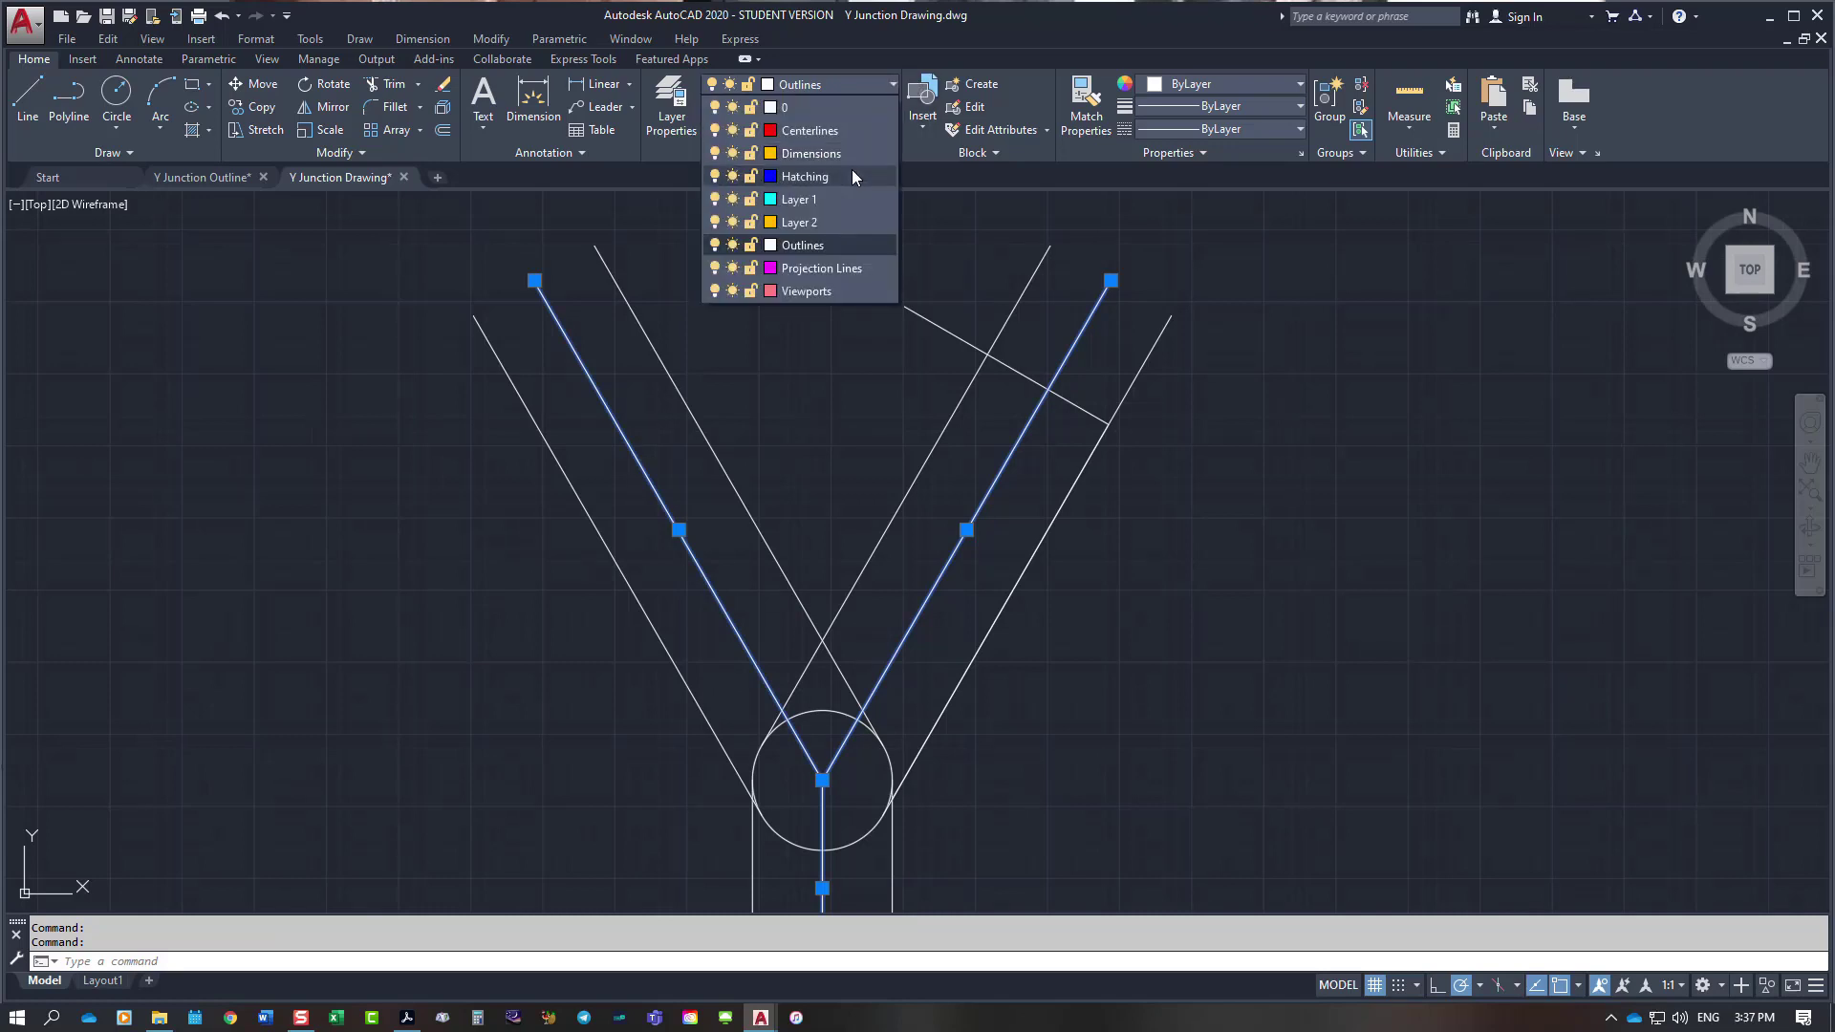
{"action": "left_click", "coordinate": [837, 135]}
{"action": "key", "text": "Escape"}
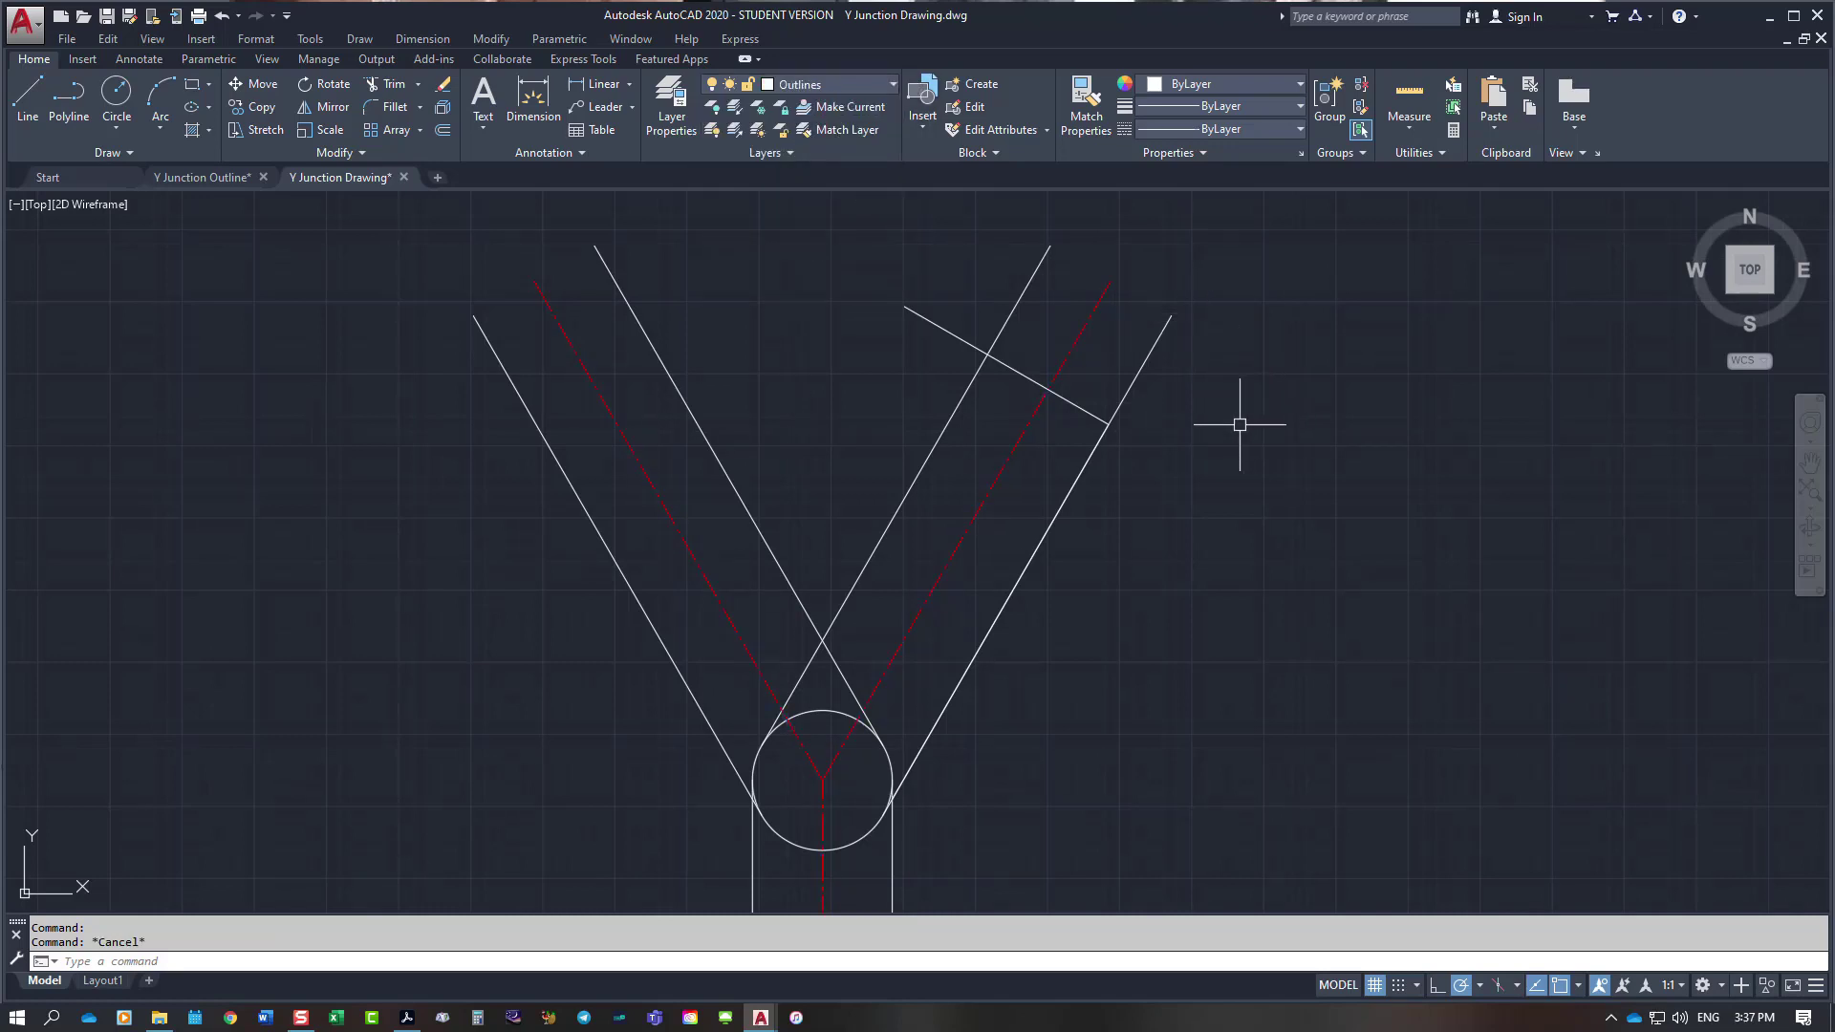
Step: Trim the right branch's two edges and centre line beyond its end line
{"action": "key", "text": "Return"}
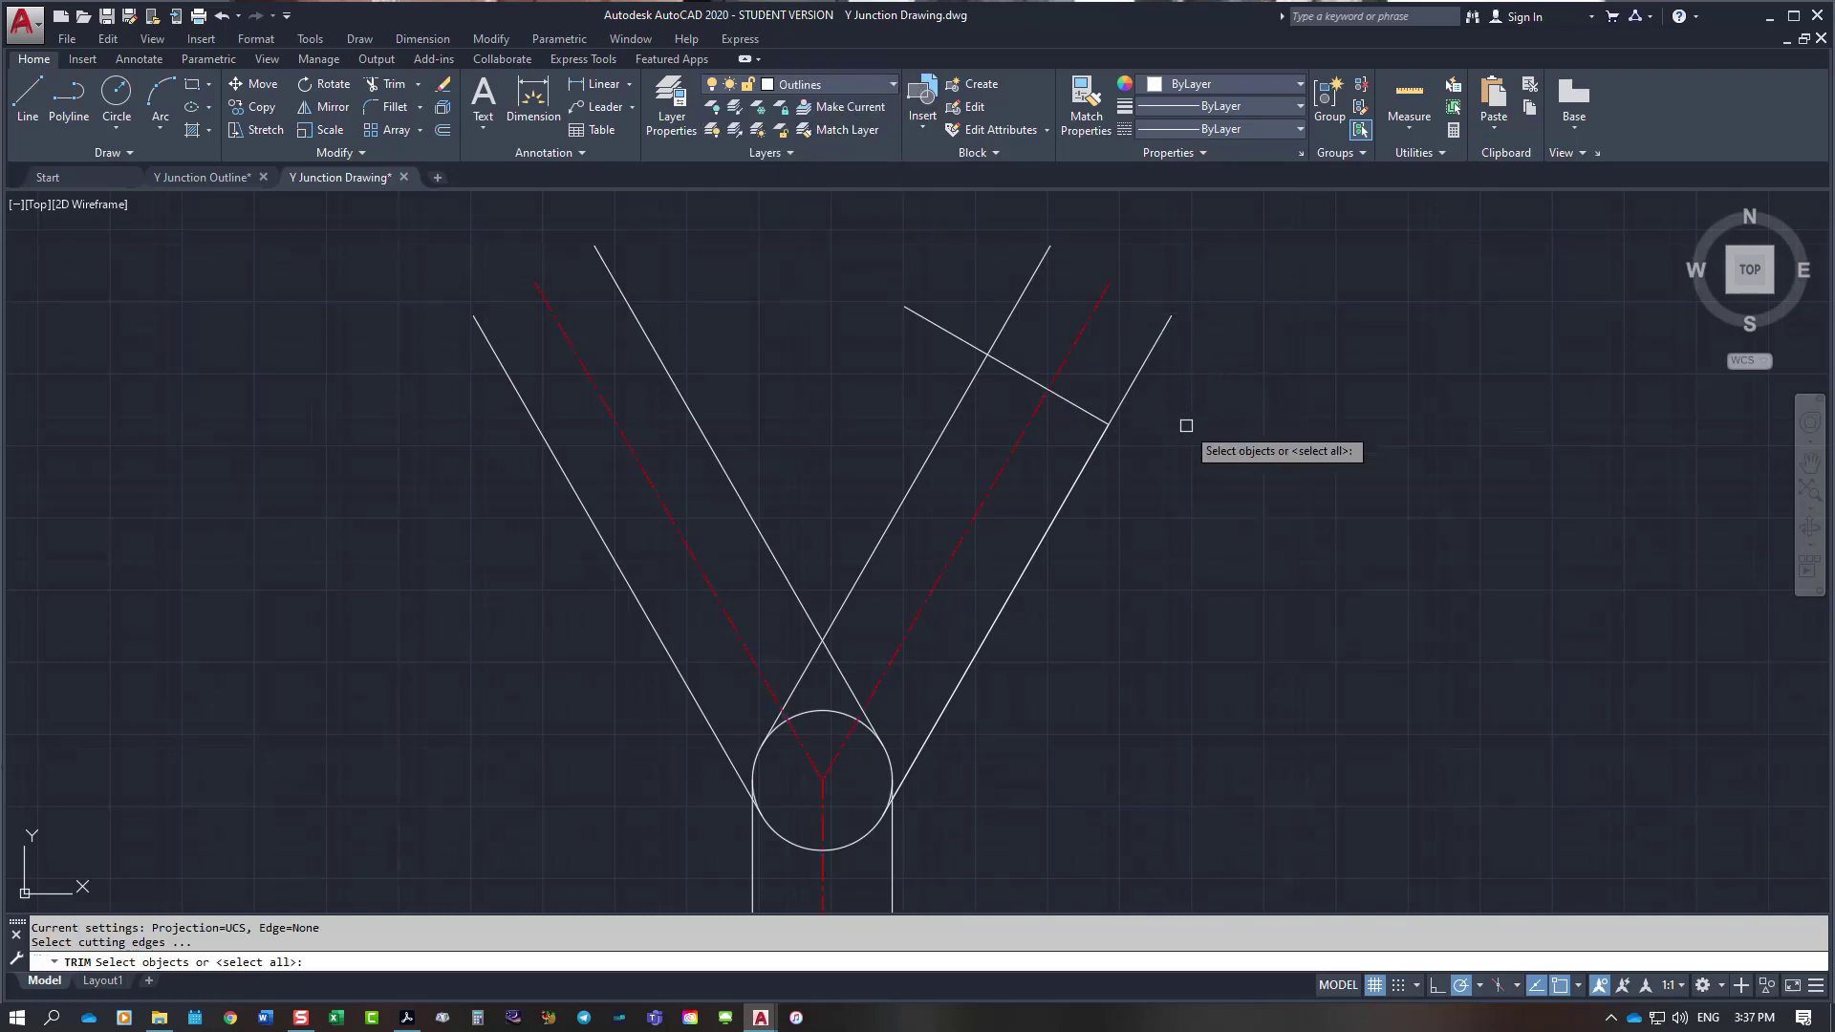
{"action": "key", "text": "Return"}
{"action": "left_click", "coordinate": [1131, 381]}
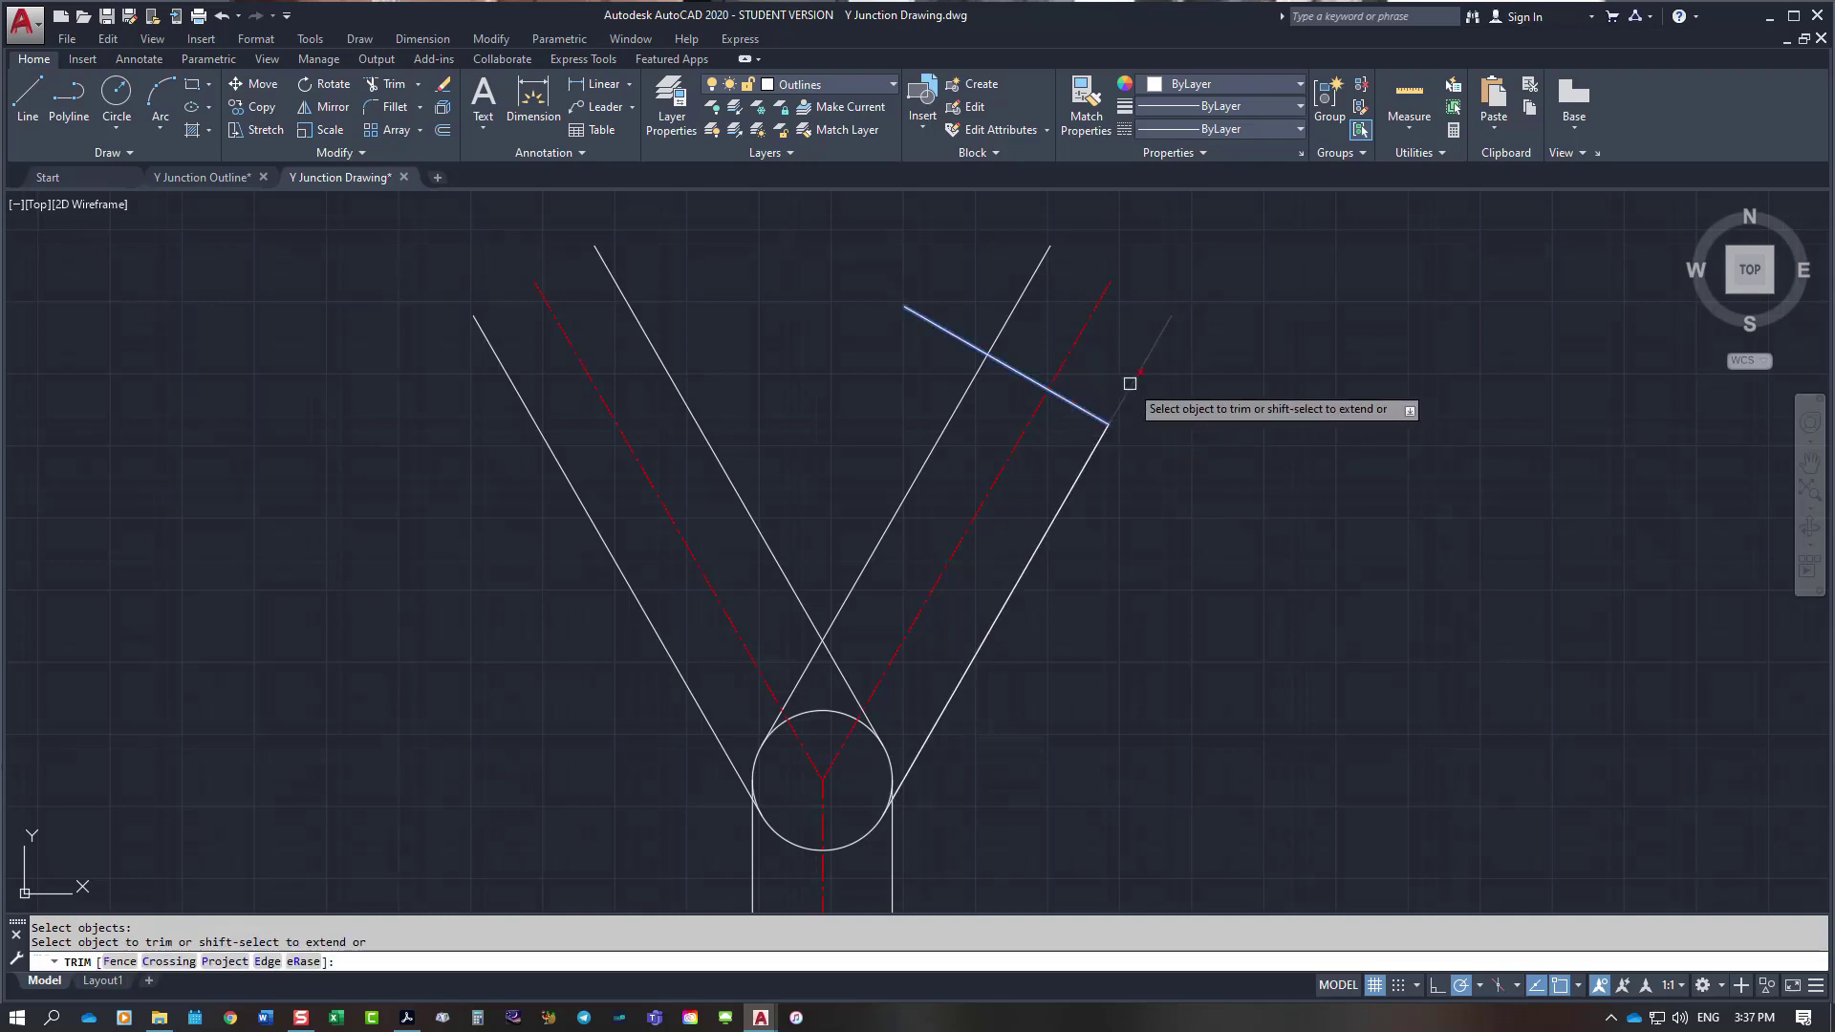
{"action": "left_click", "coordinate": [1072, 353]}
{"action": "left_click", "coordinate": [1012, 306]}
{"action": "right_click", "coordinate": [1007, 307]}
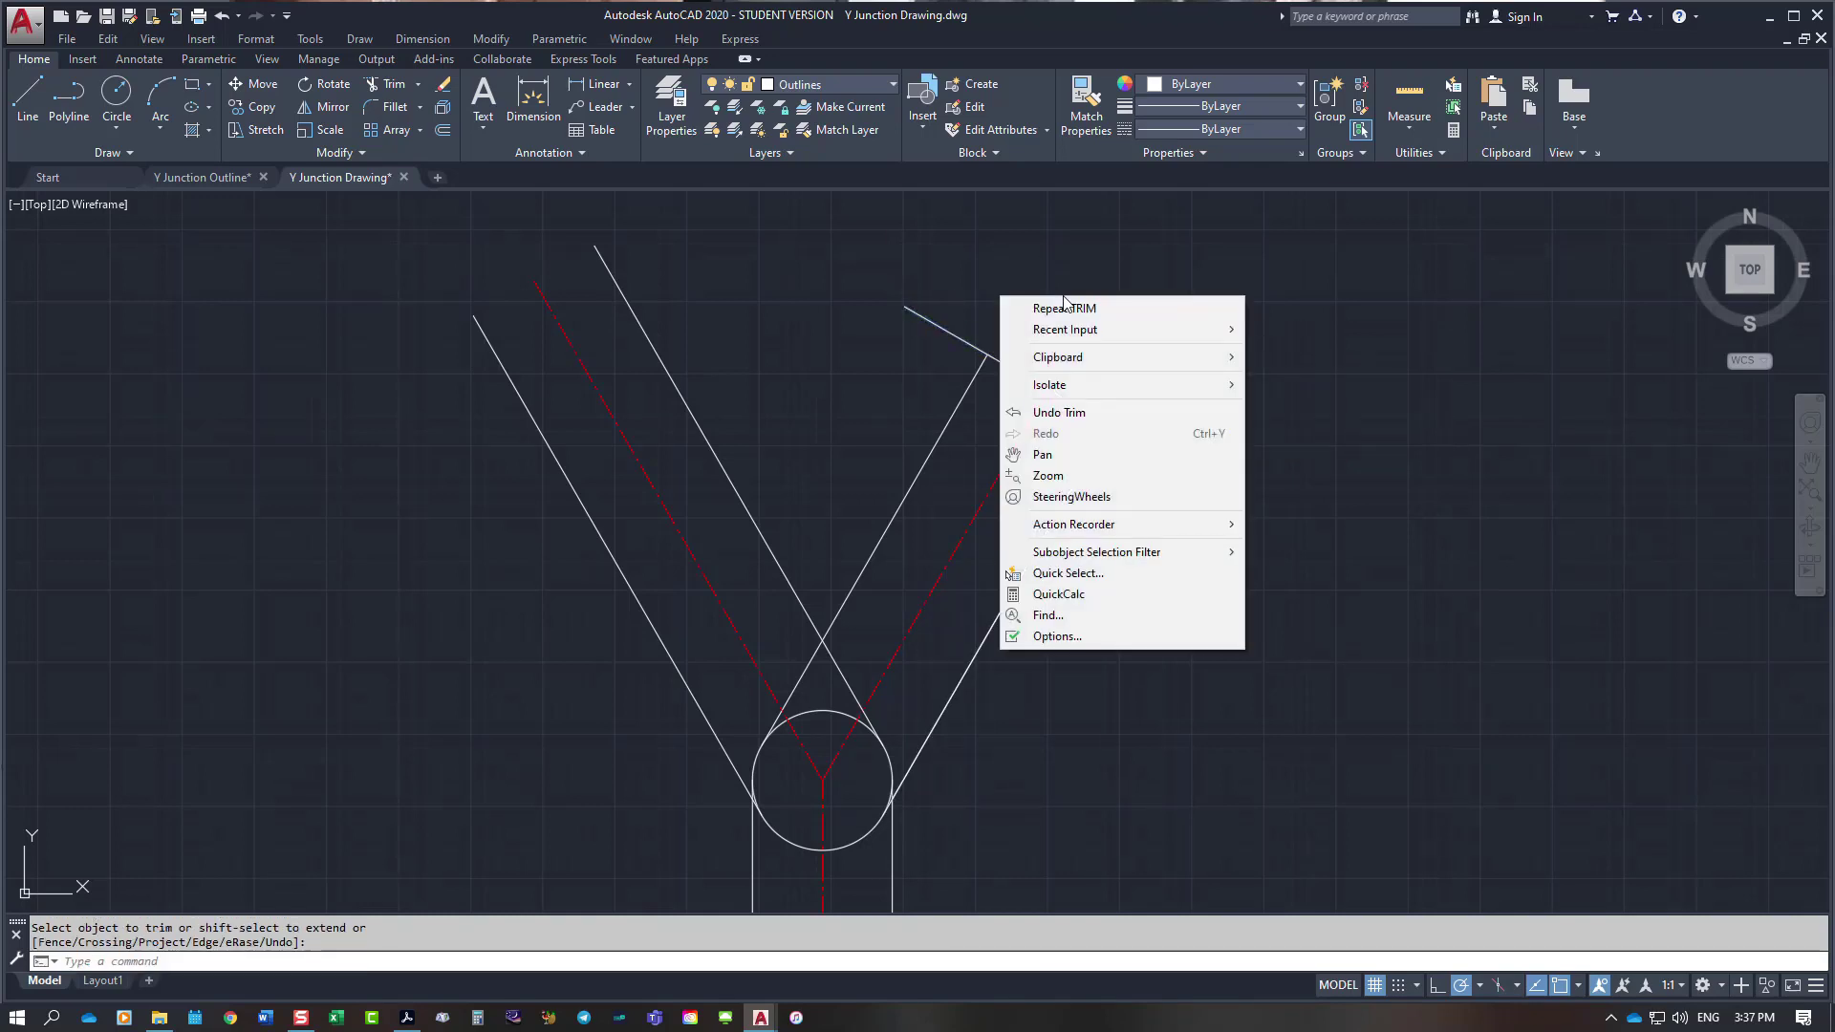
Step: Trim the part of the right branch's end line that overhangs the inner edge
{"action": "left_click", "coordinate": [1051, 315]}
{"action": "key", "text": "Return"}
{"action": "left_click", "coordinate": [963, 339]}
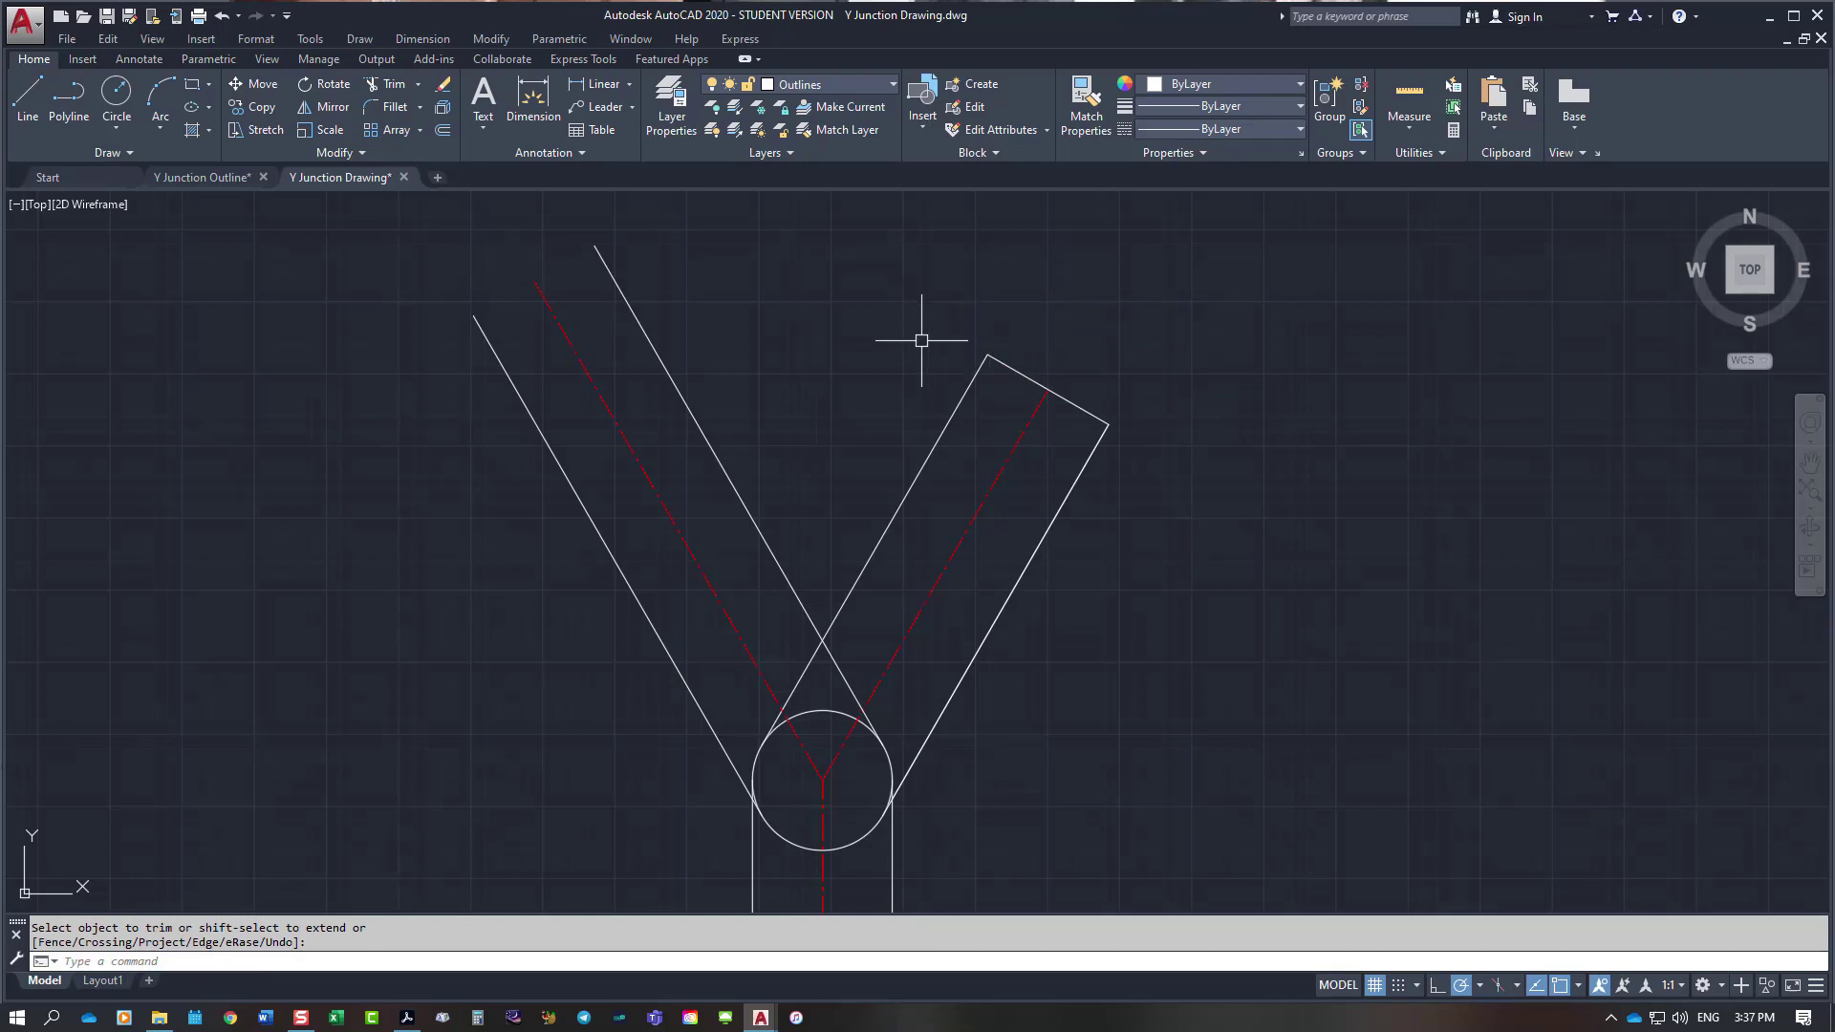
{"action": "key", "text": "Escape"}
Step: Mirror the right branch's end line about the vertical centre line, keeping the original
{"action": "left_click", "coordinate": [1089, 400]}
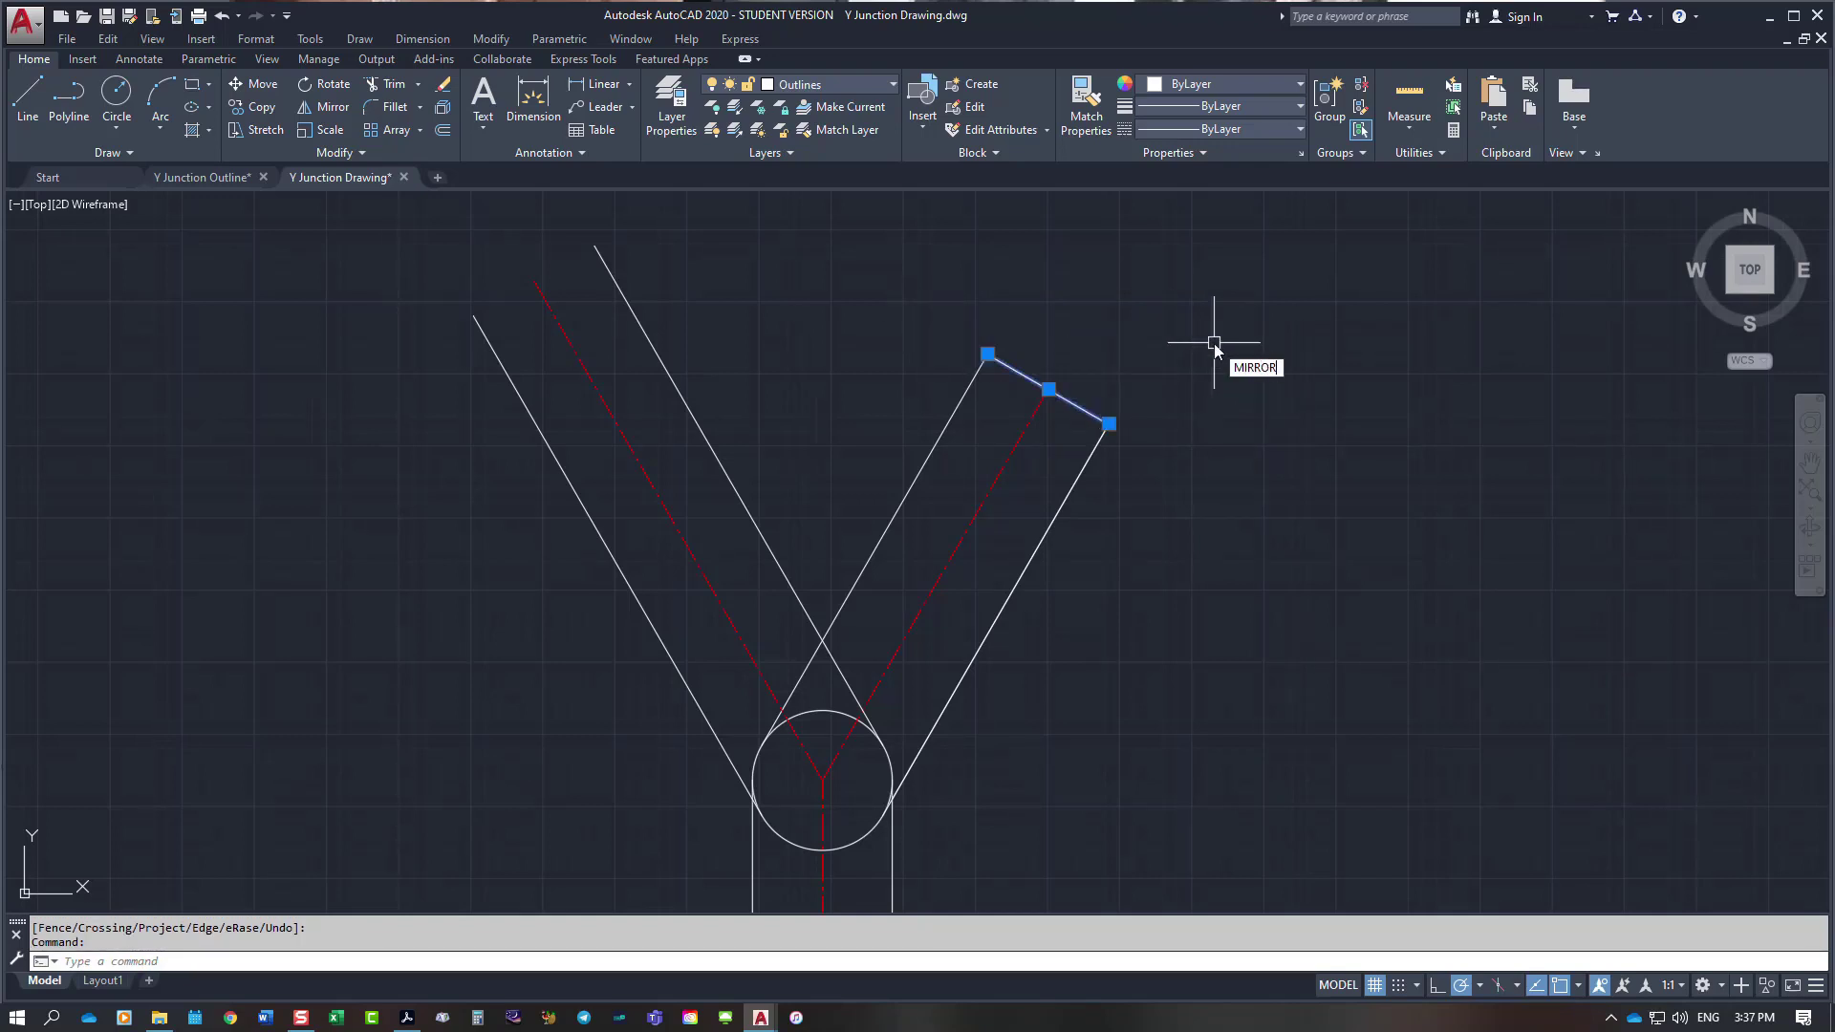
{"action": "key", "text": "Return"}
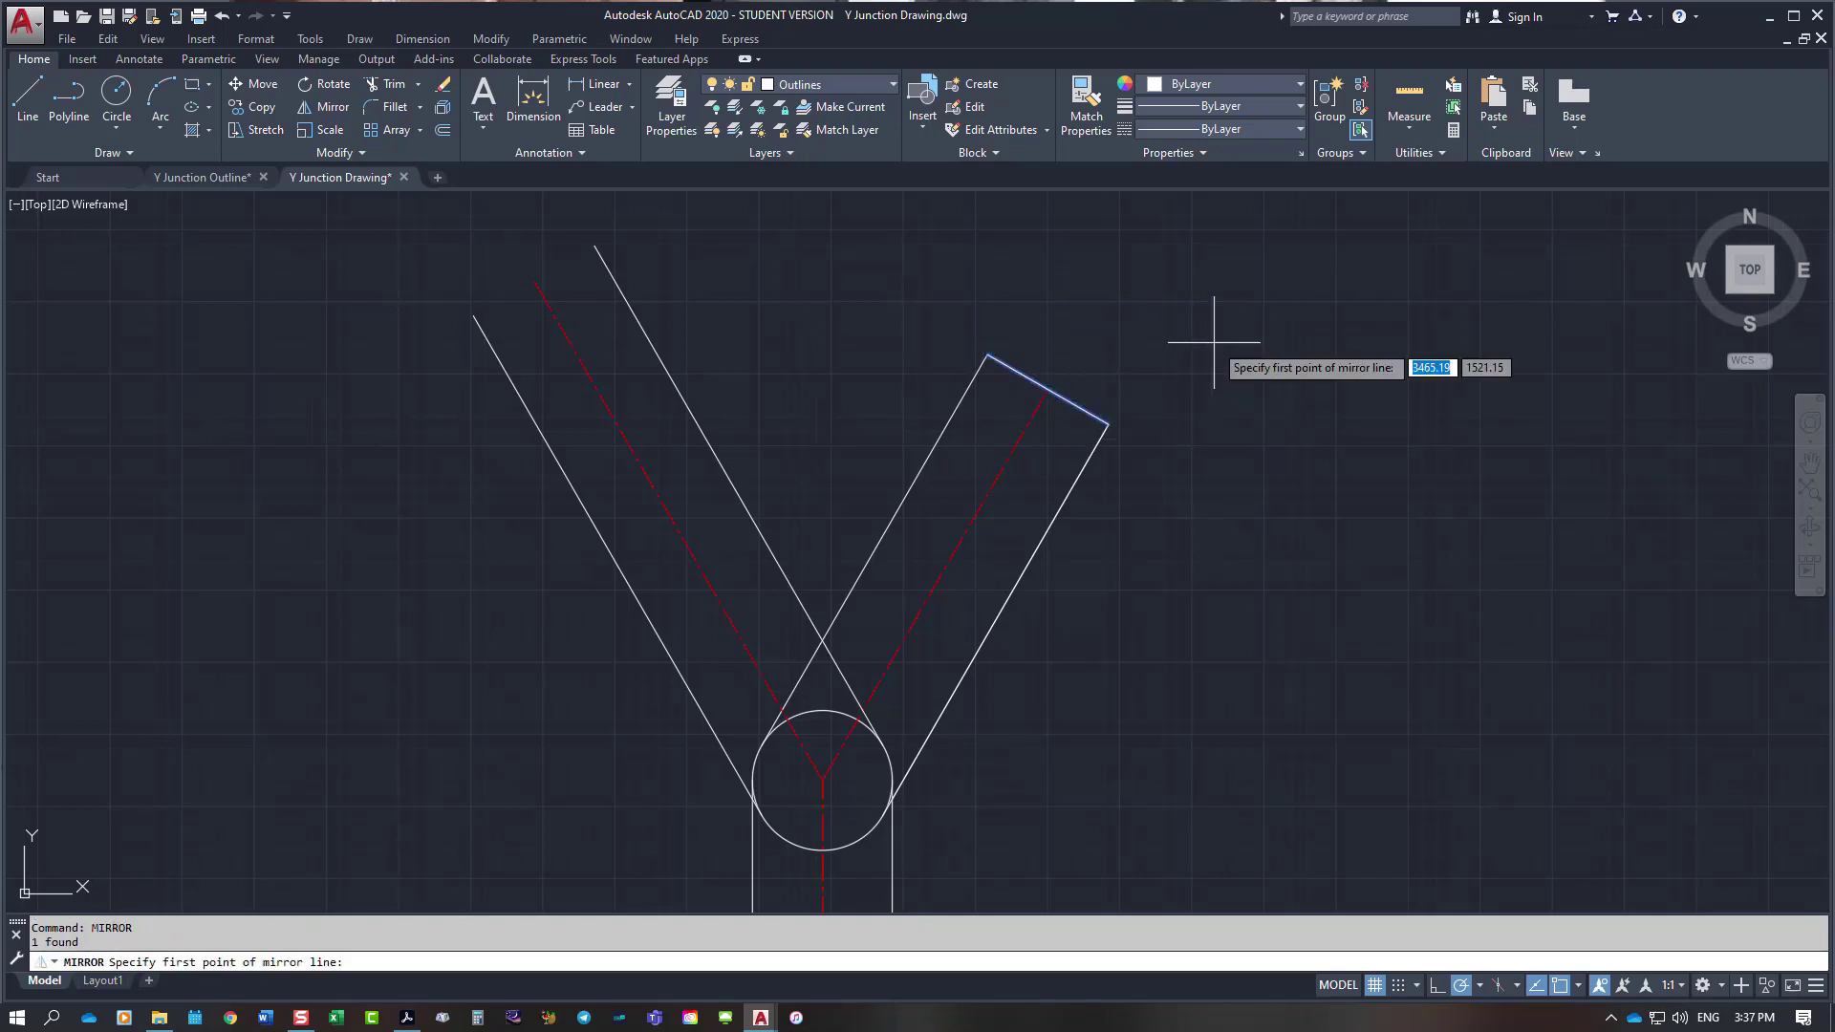
{"action": "left_click", "coordinate": [822, 849]}
{"action": "left_click", "coordinate": [822, 779]}
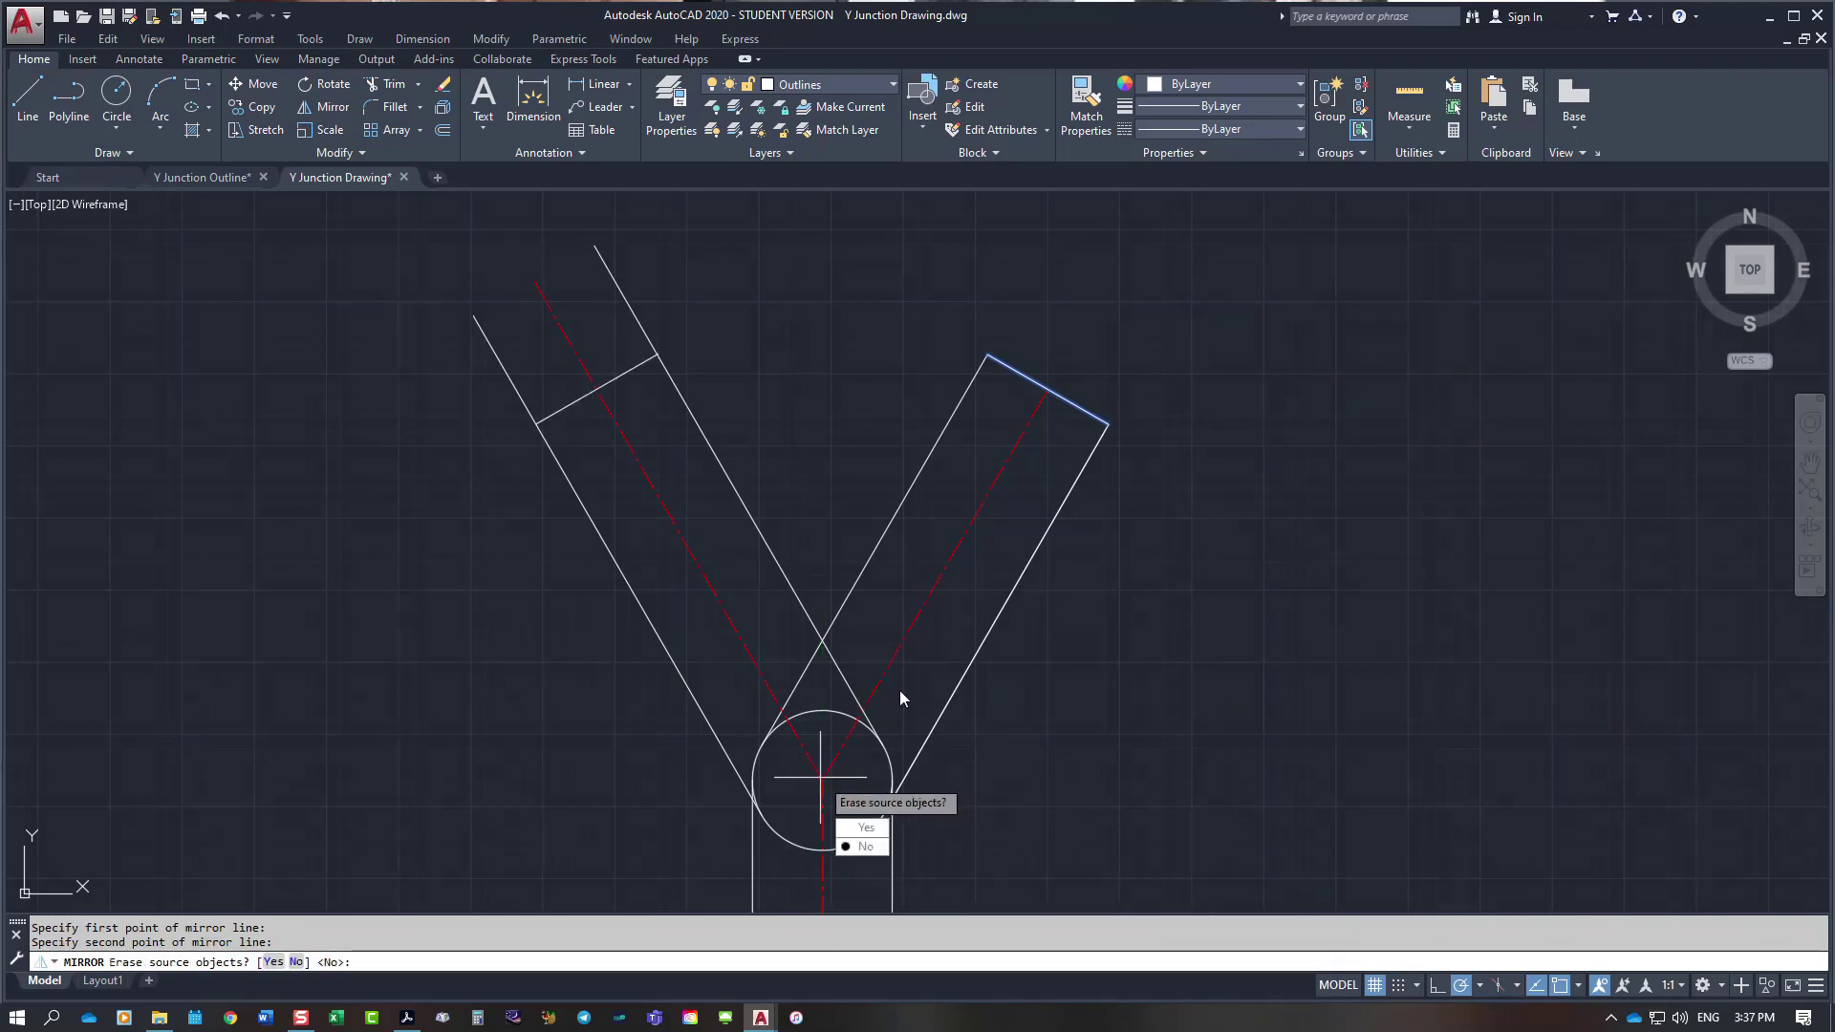
{"action": "key", "text": "Escape"}
{"action": "key", "text": "Escape"}
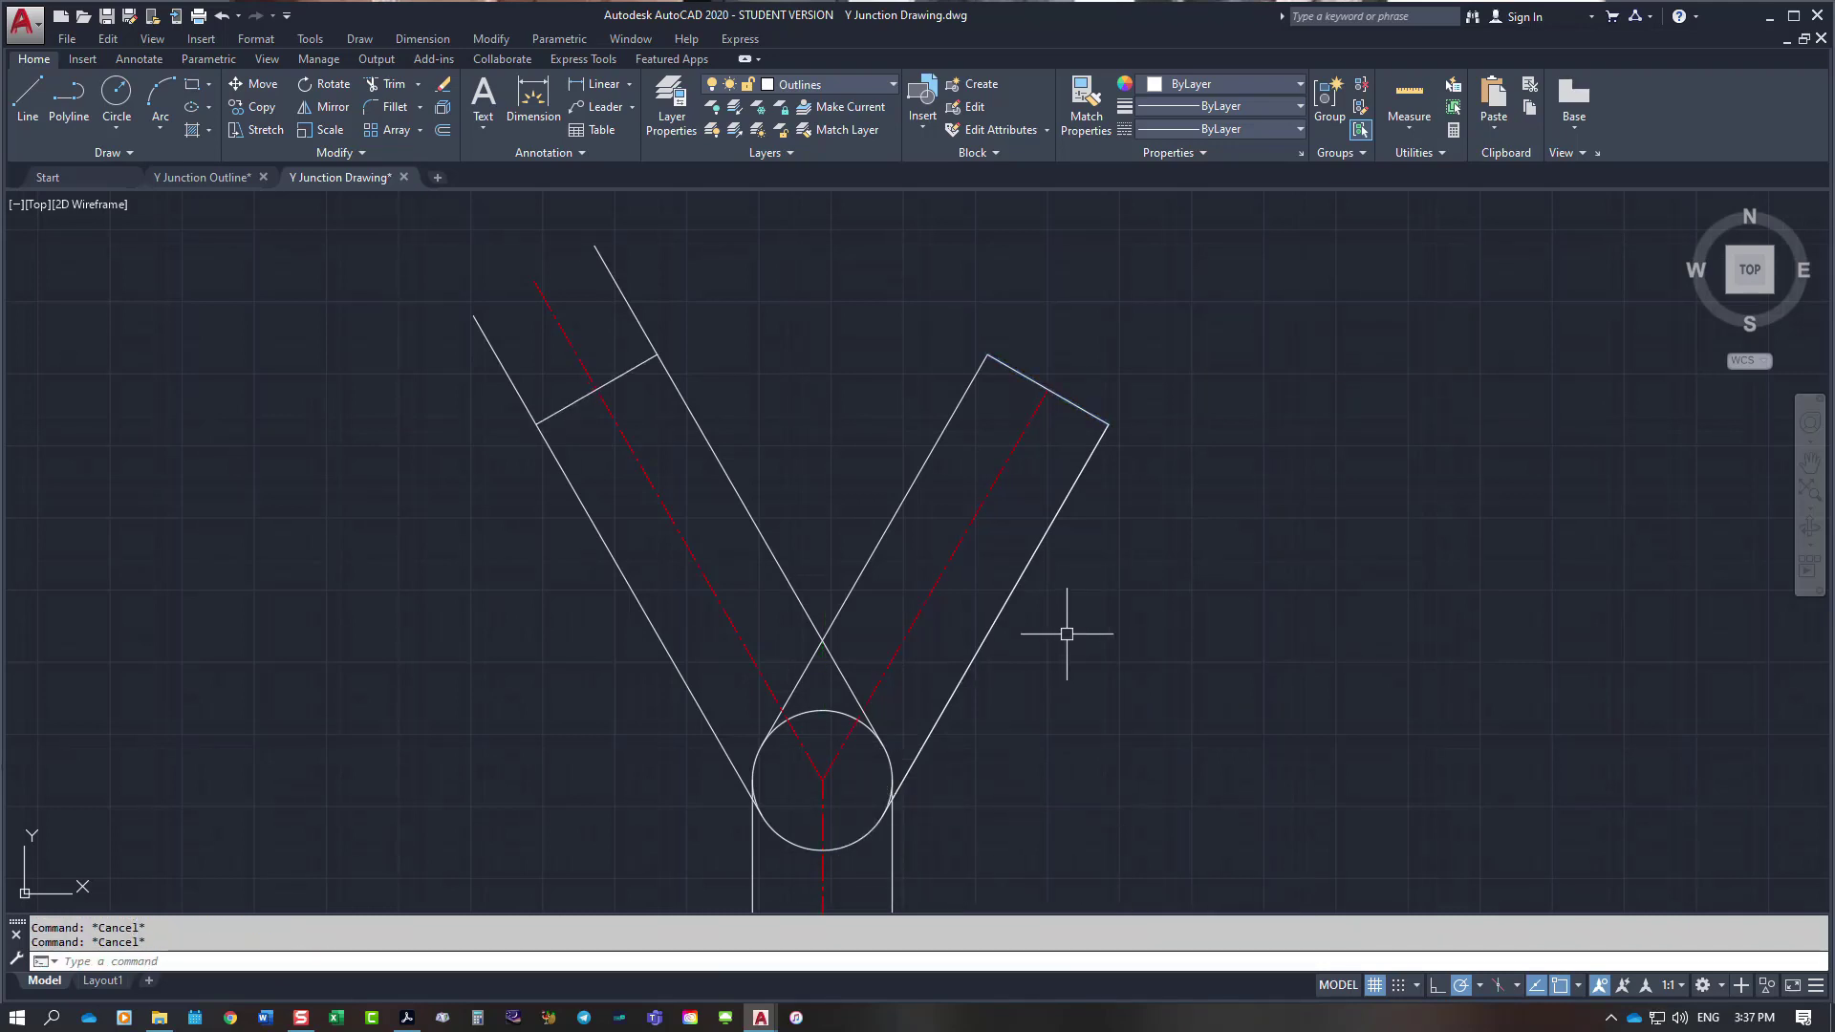
Step: Trim the left branch's two edges and centre line beyond the mirrored end line
{"action": "type", "text": "tr"}
{"action": "key", "text": "Return"}
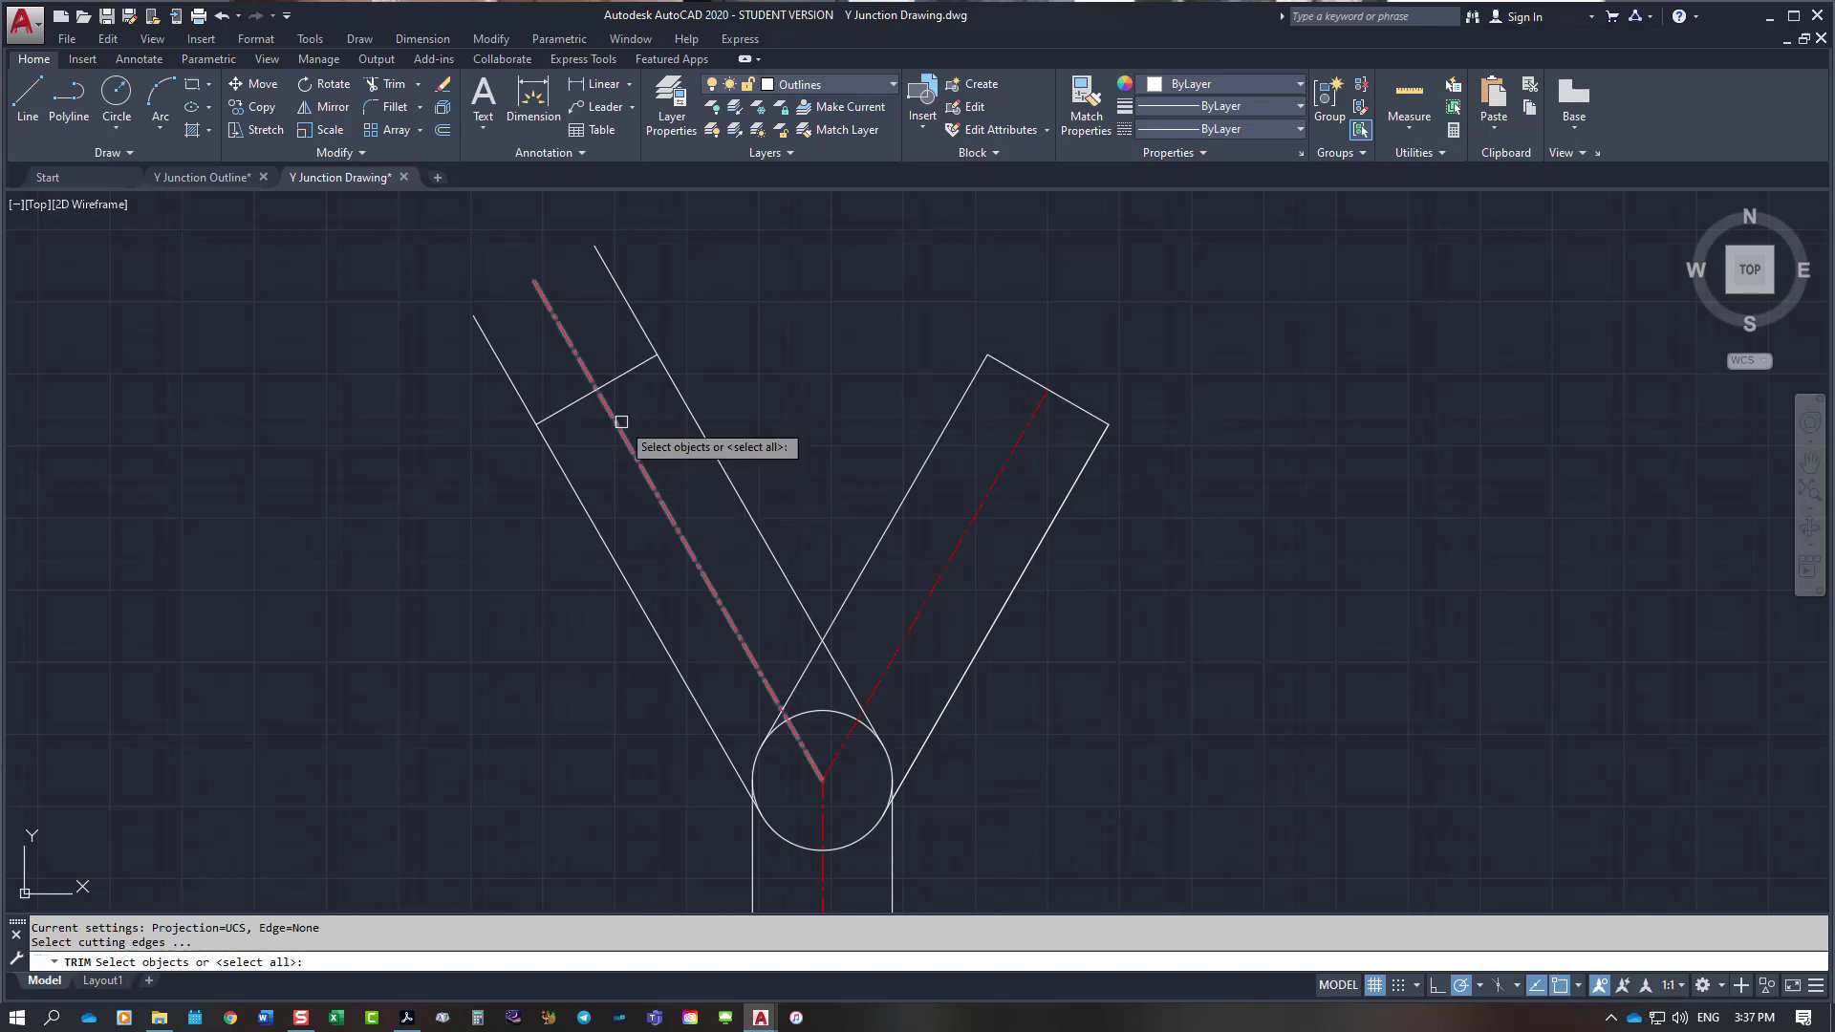
{"action": "left_click", "coordinate": [625, 374]}
{"action": "key", "text": "Return"}
{"action": "left_click", "coordinate": [586, 369]}
{"action": "left_click", "coordinate": [523, 396]}
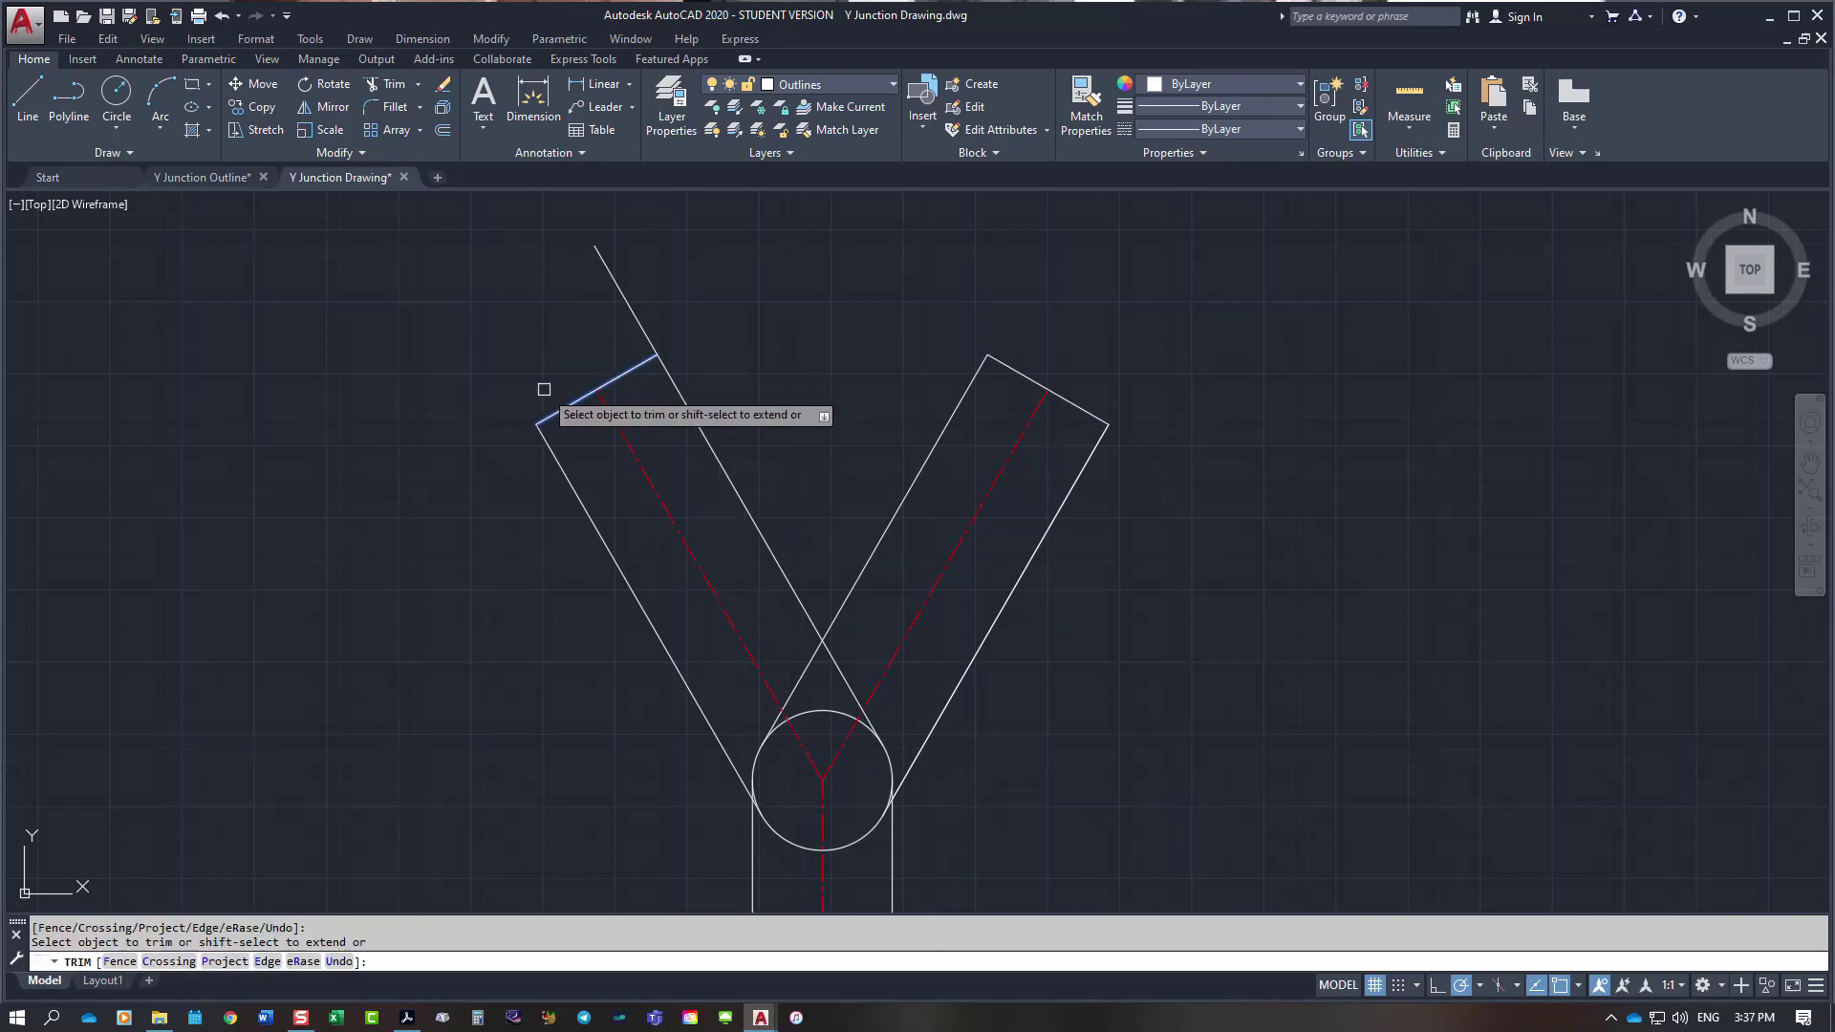
{"action": "left_click", "coordinate": [635, 327]}
{"action": "key", "text": "Return"}
{"action": "scroll", "coordinate": [983, 634], "scroll_direction": "up", "scroll_amount": 2}
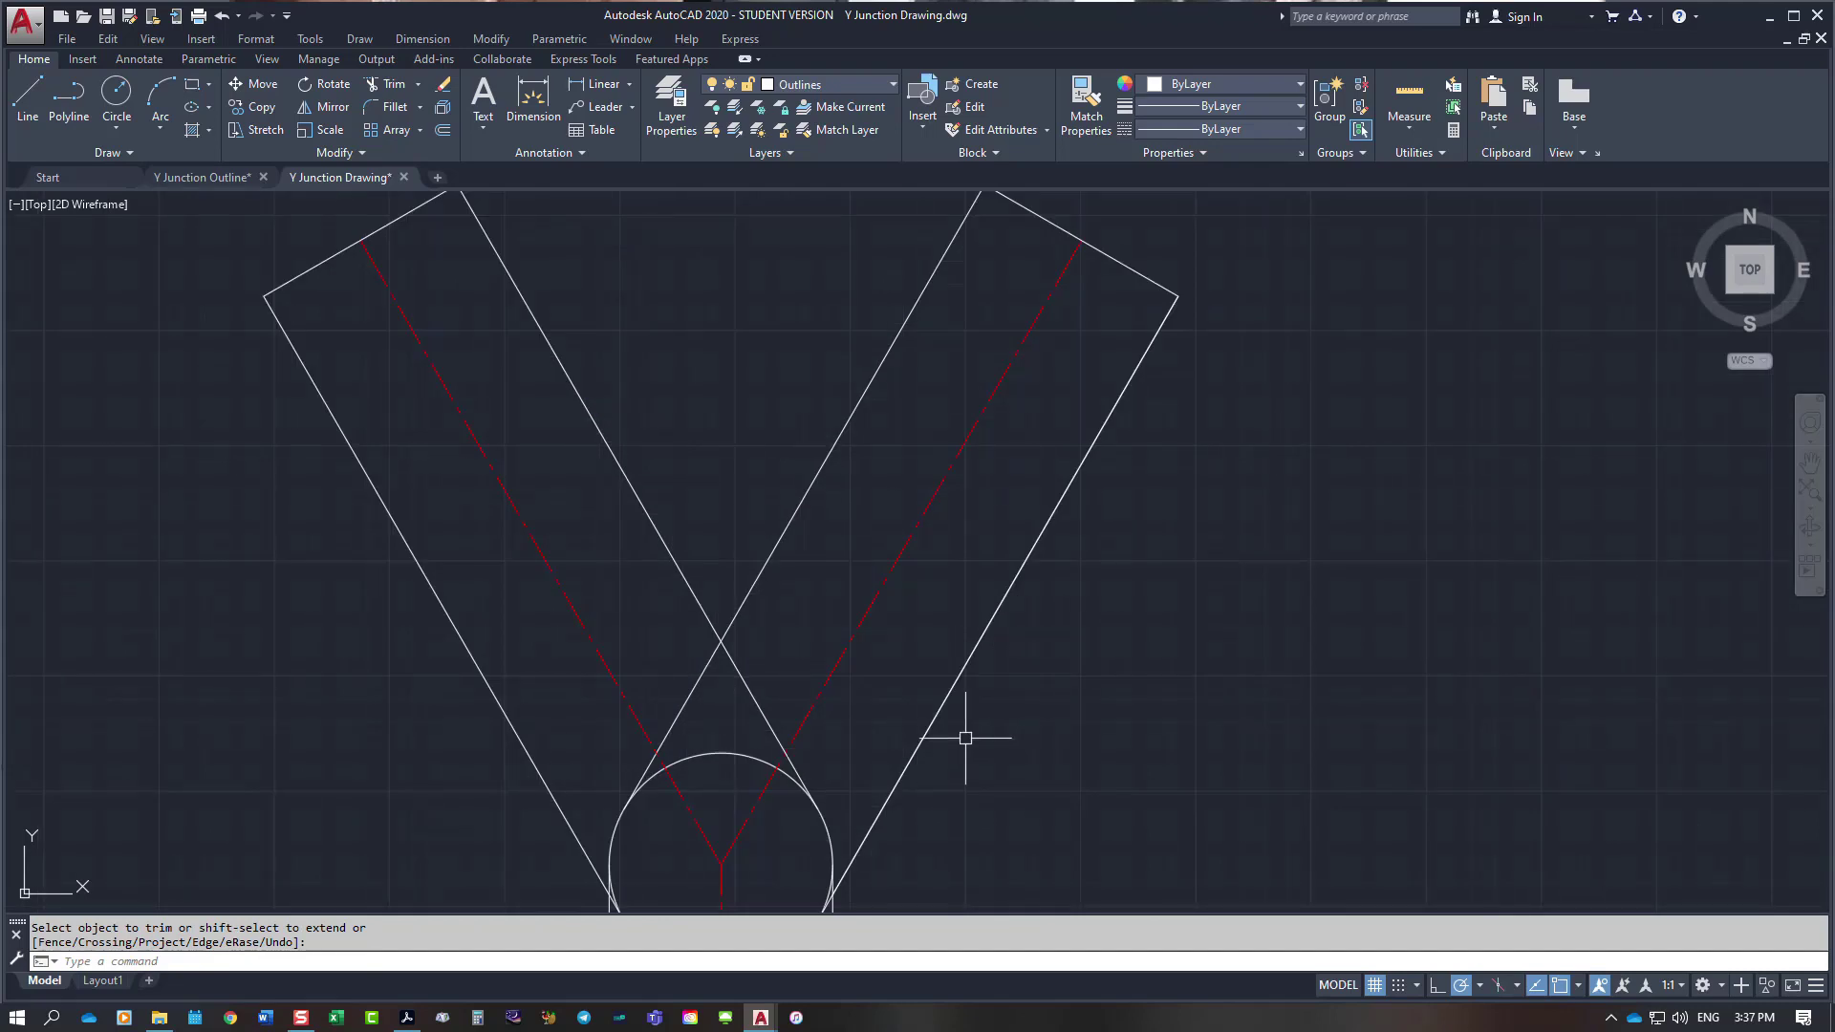
{"action": "scroll", "coordinate": [965, 738], "scroll_direction": "down", "scroll_amount": 2}
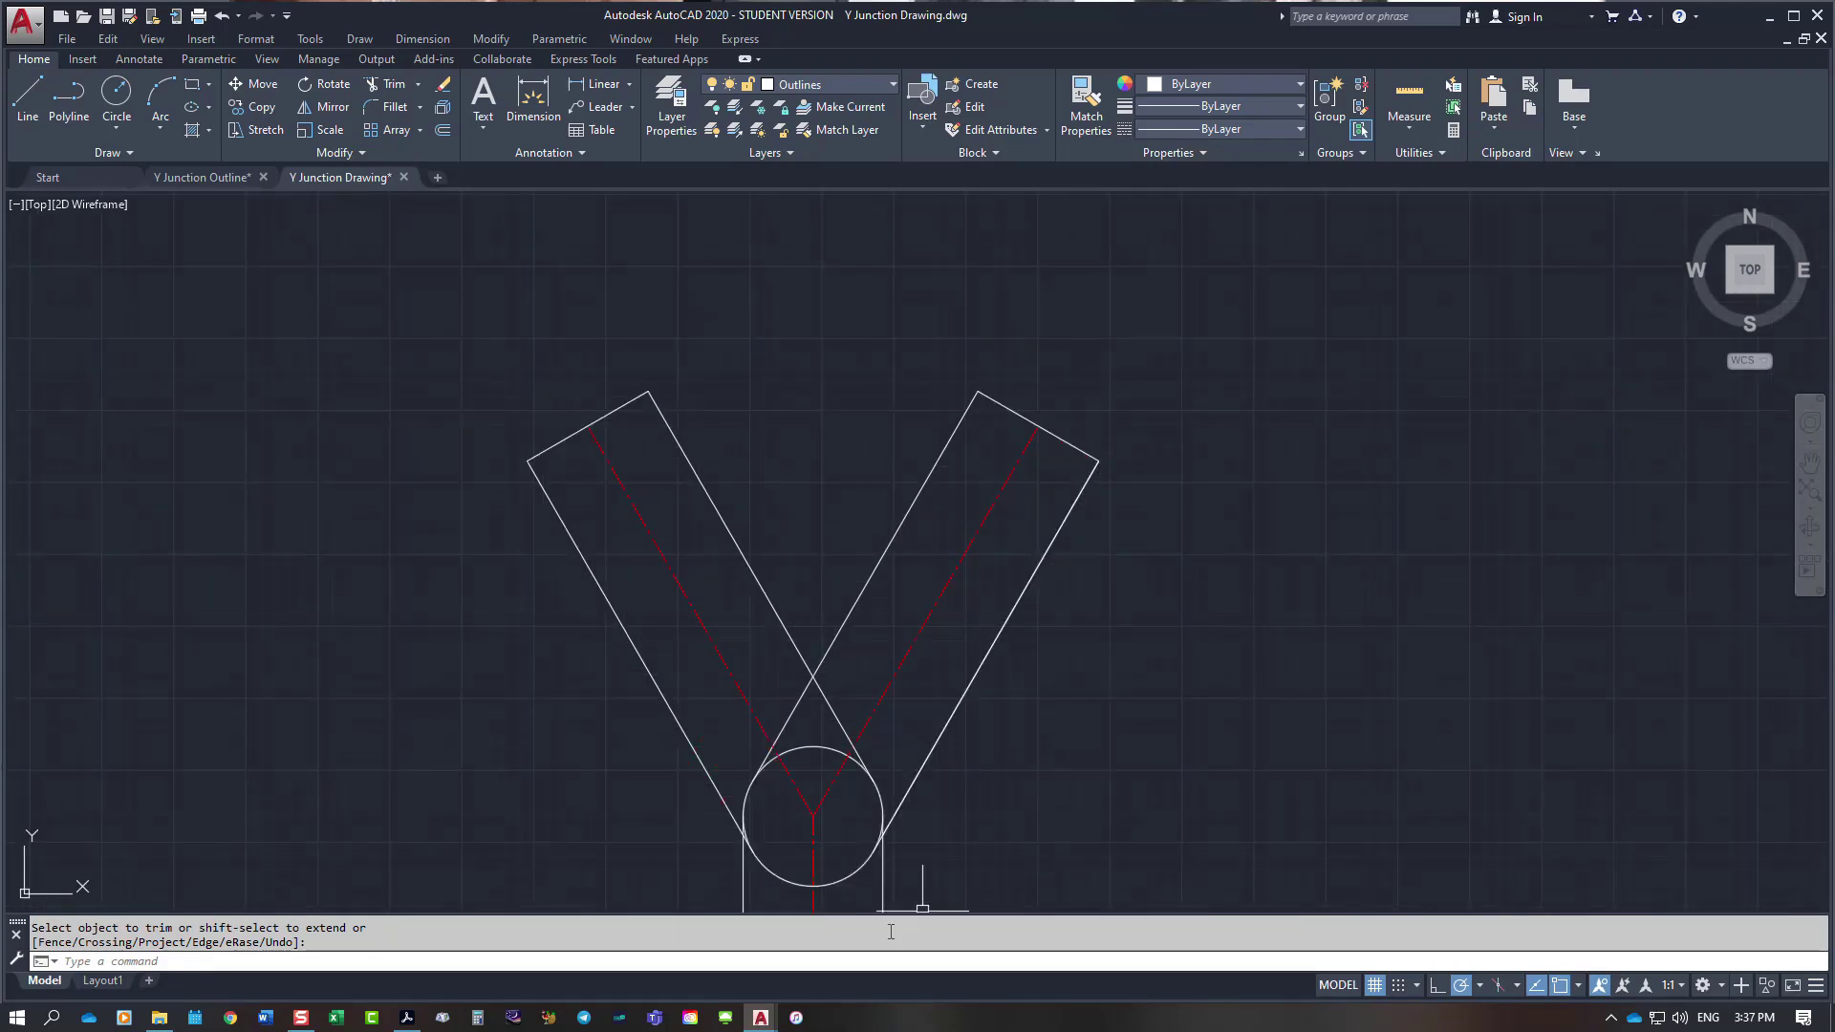
{"action": "scroll", "coordinate": [737, 880], "scroll_direction": "up", "scroll_amount": 4}
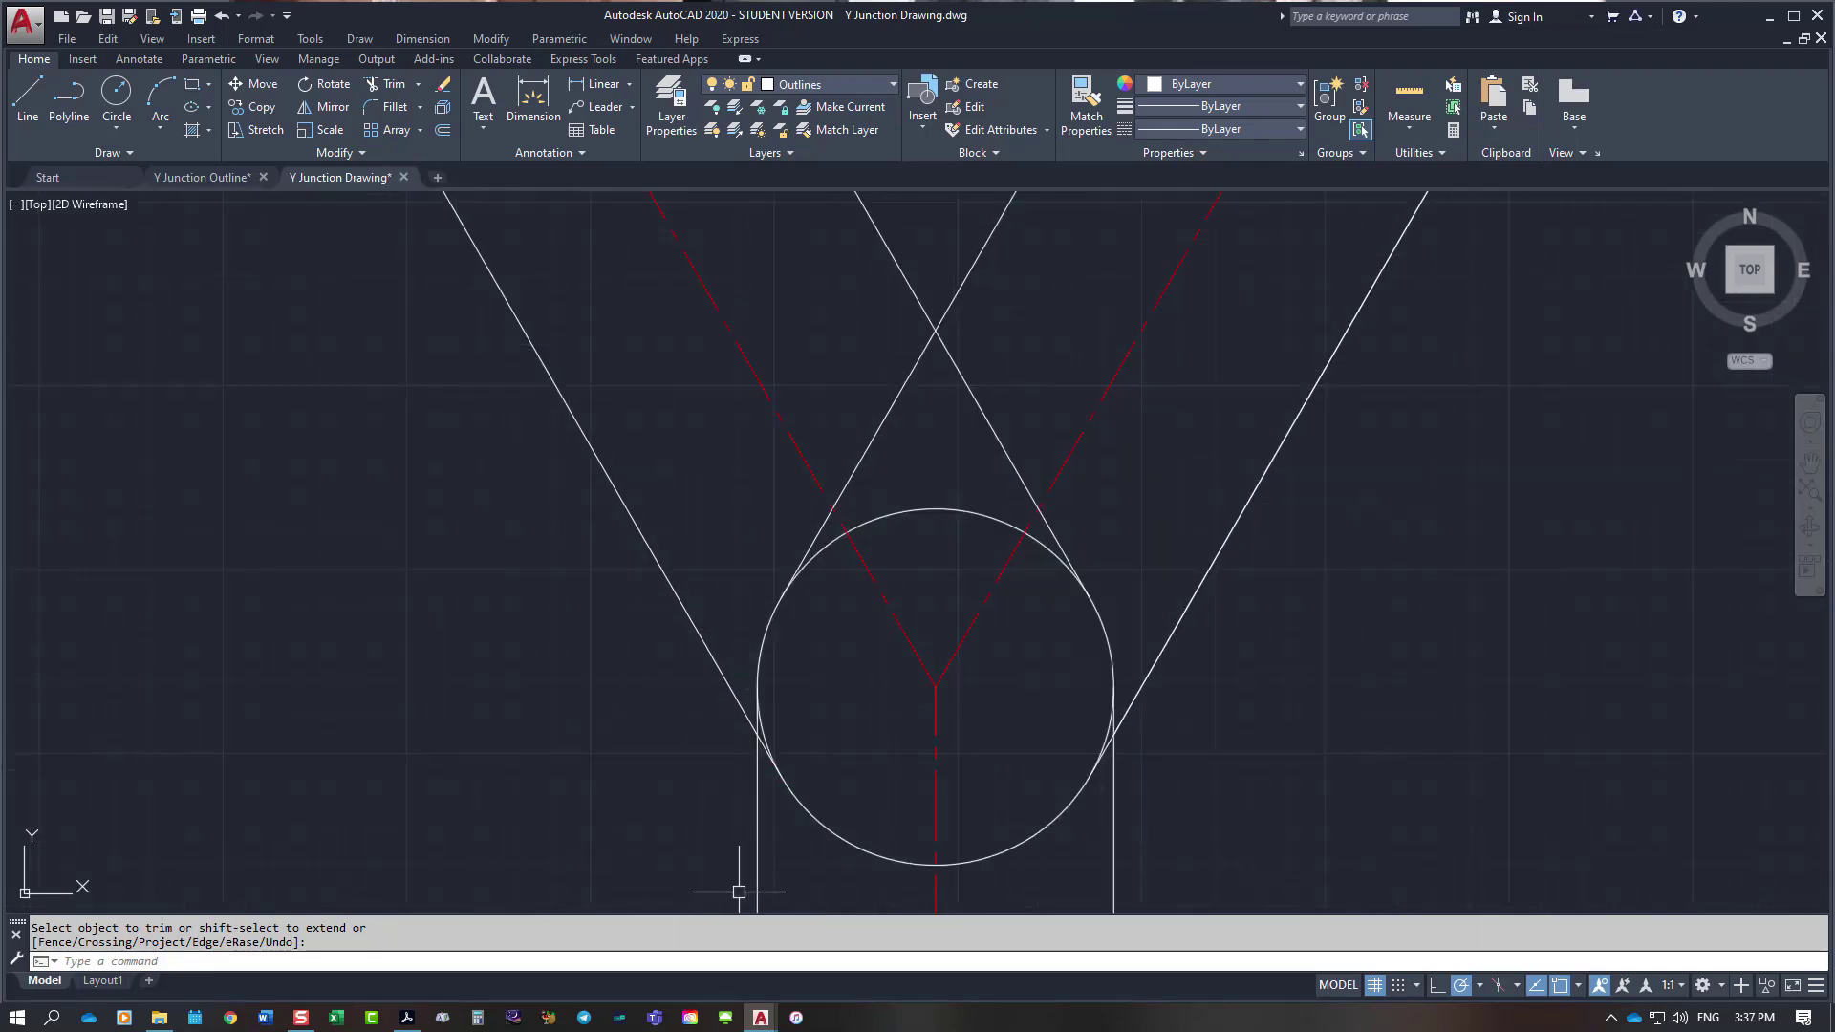
{"action": "key", "text": "Escape"}
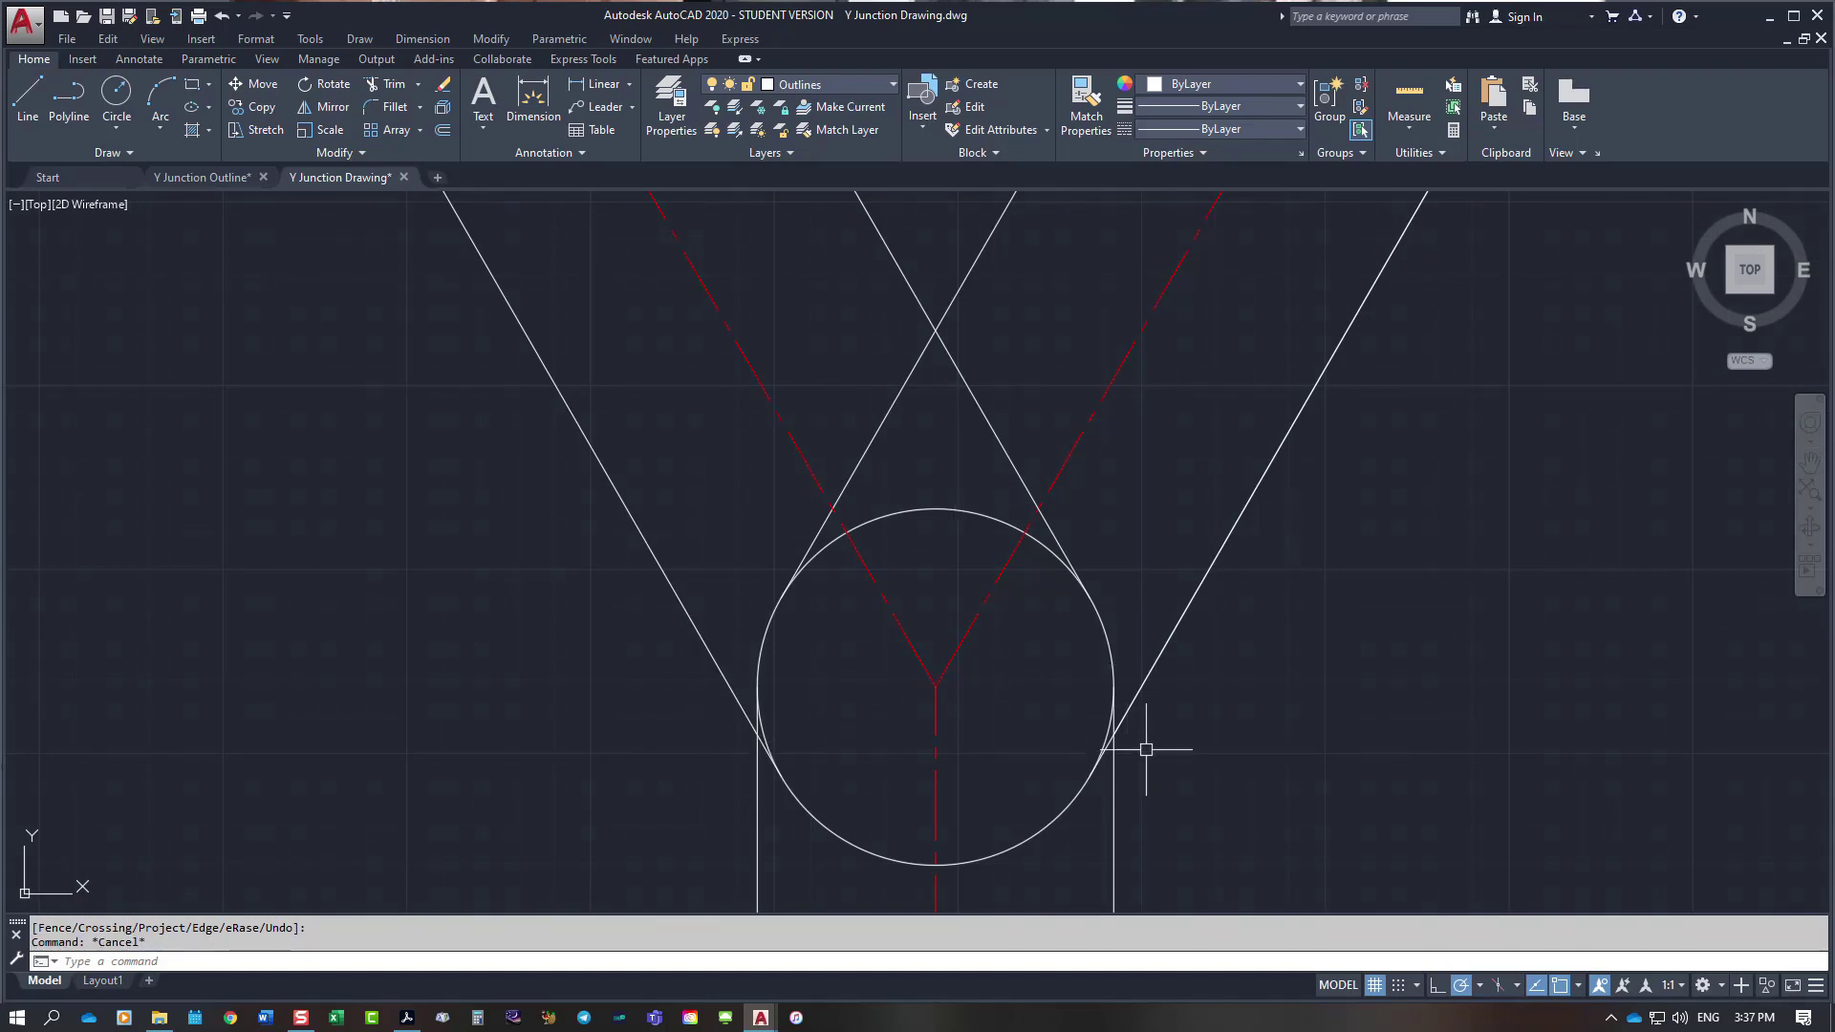
{"action": "left_click", "coordinate": [1180, 625]}
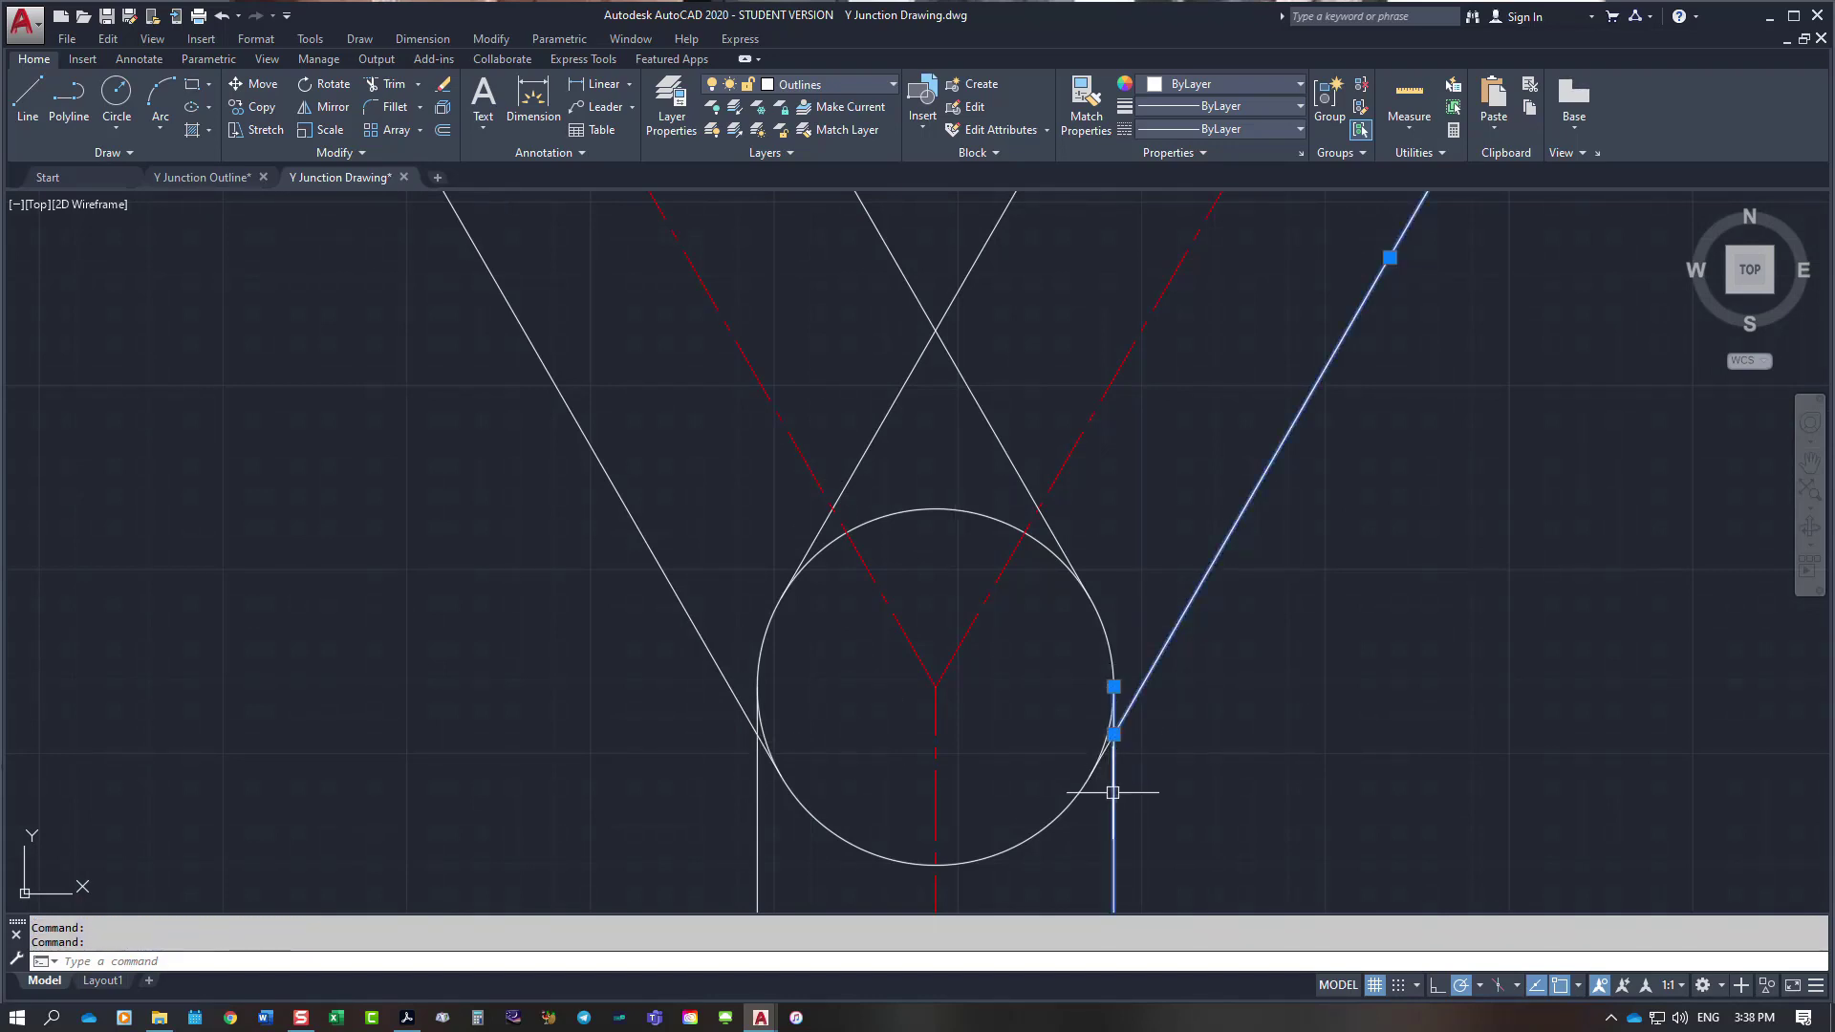
{"action": "mouse_move", "coordinate": [1113, 734]}
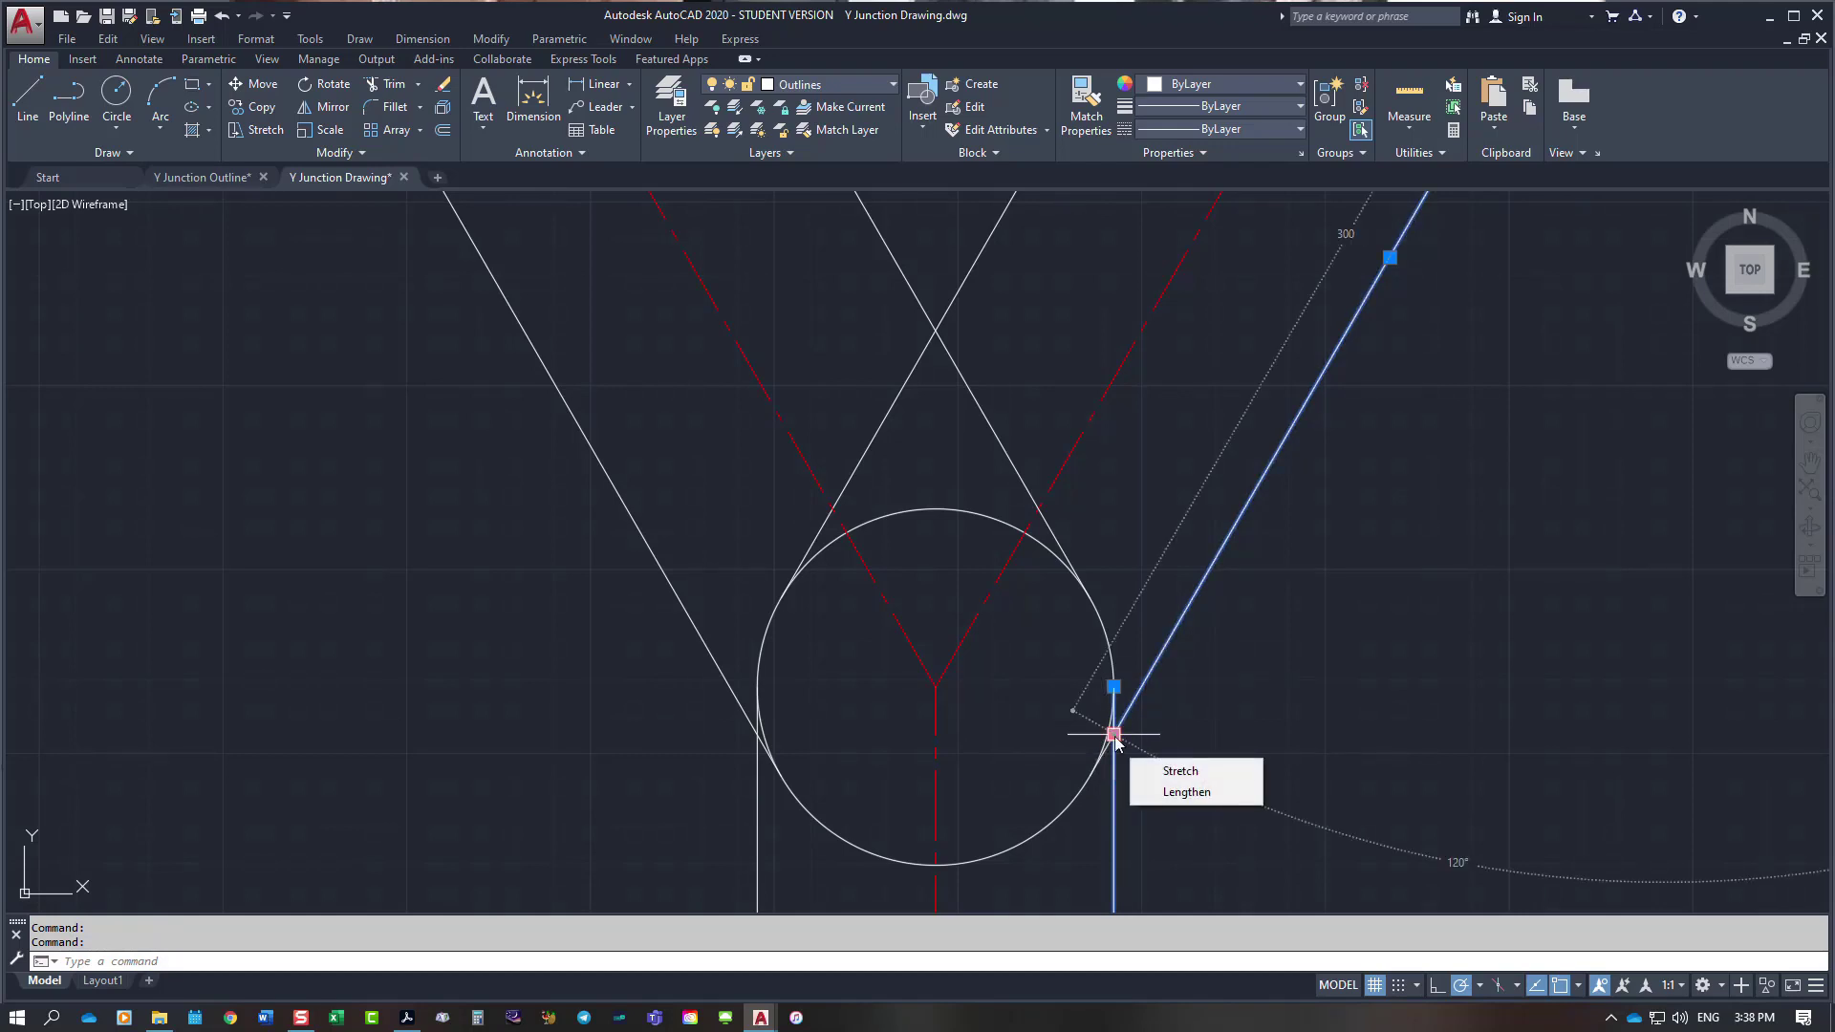
{"action": "key", "text": "Escape"}
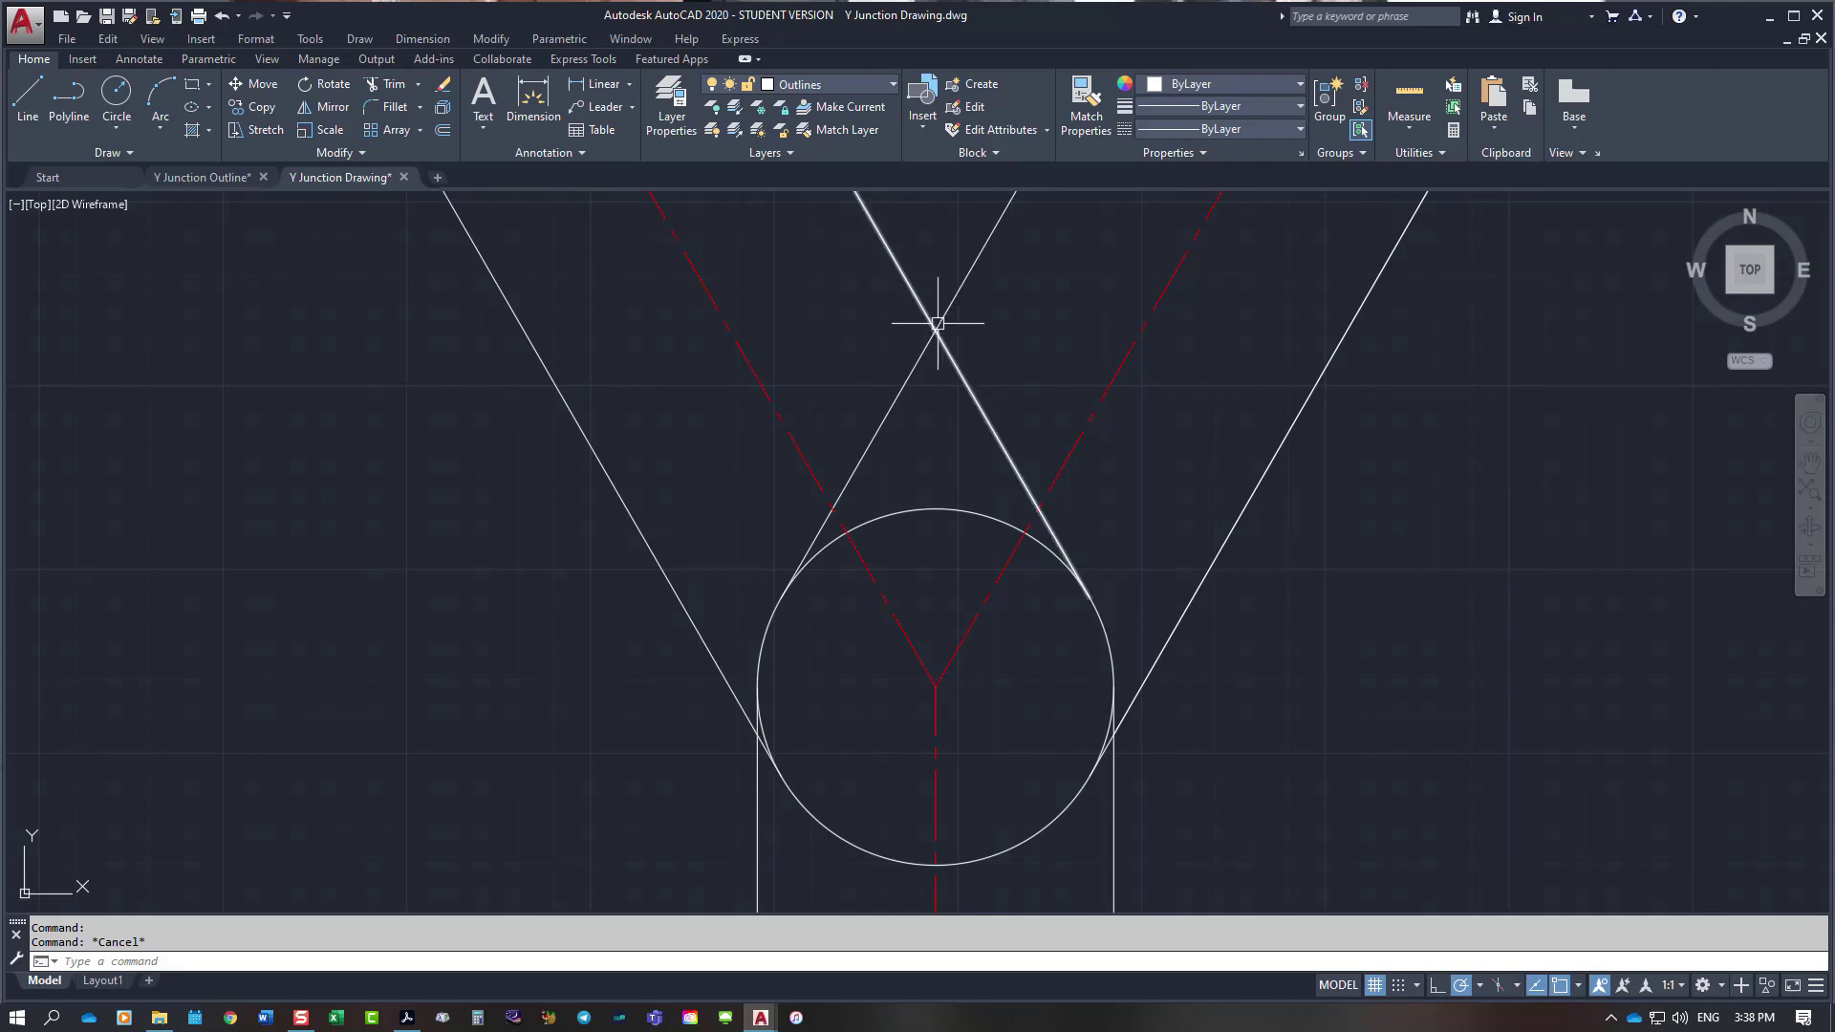
Step: Draw two joint lines from the circle's centre to the points where the branches' outer edges meet the vertical pipe's edges
{"action": "right_click", "coordinate": [1263, 732]}
{"action": "mouse_move", "coordinate": [1338, 412]}
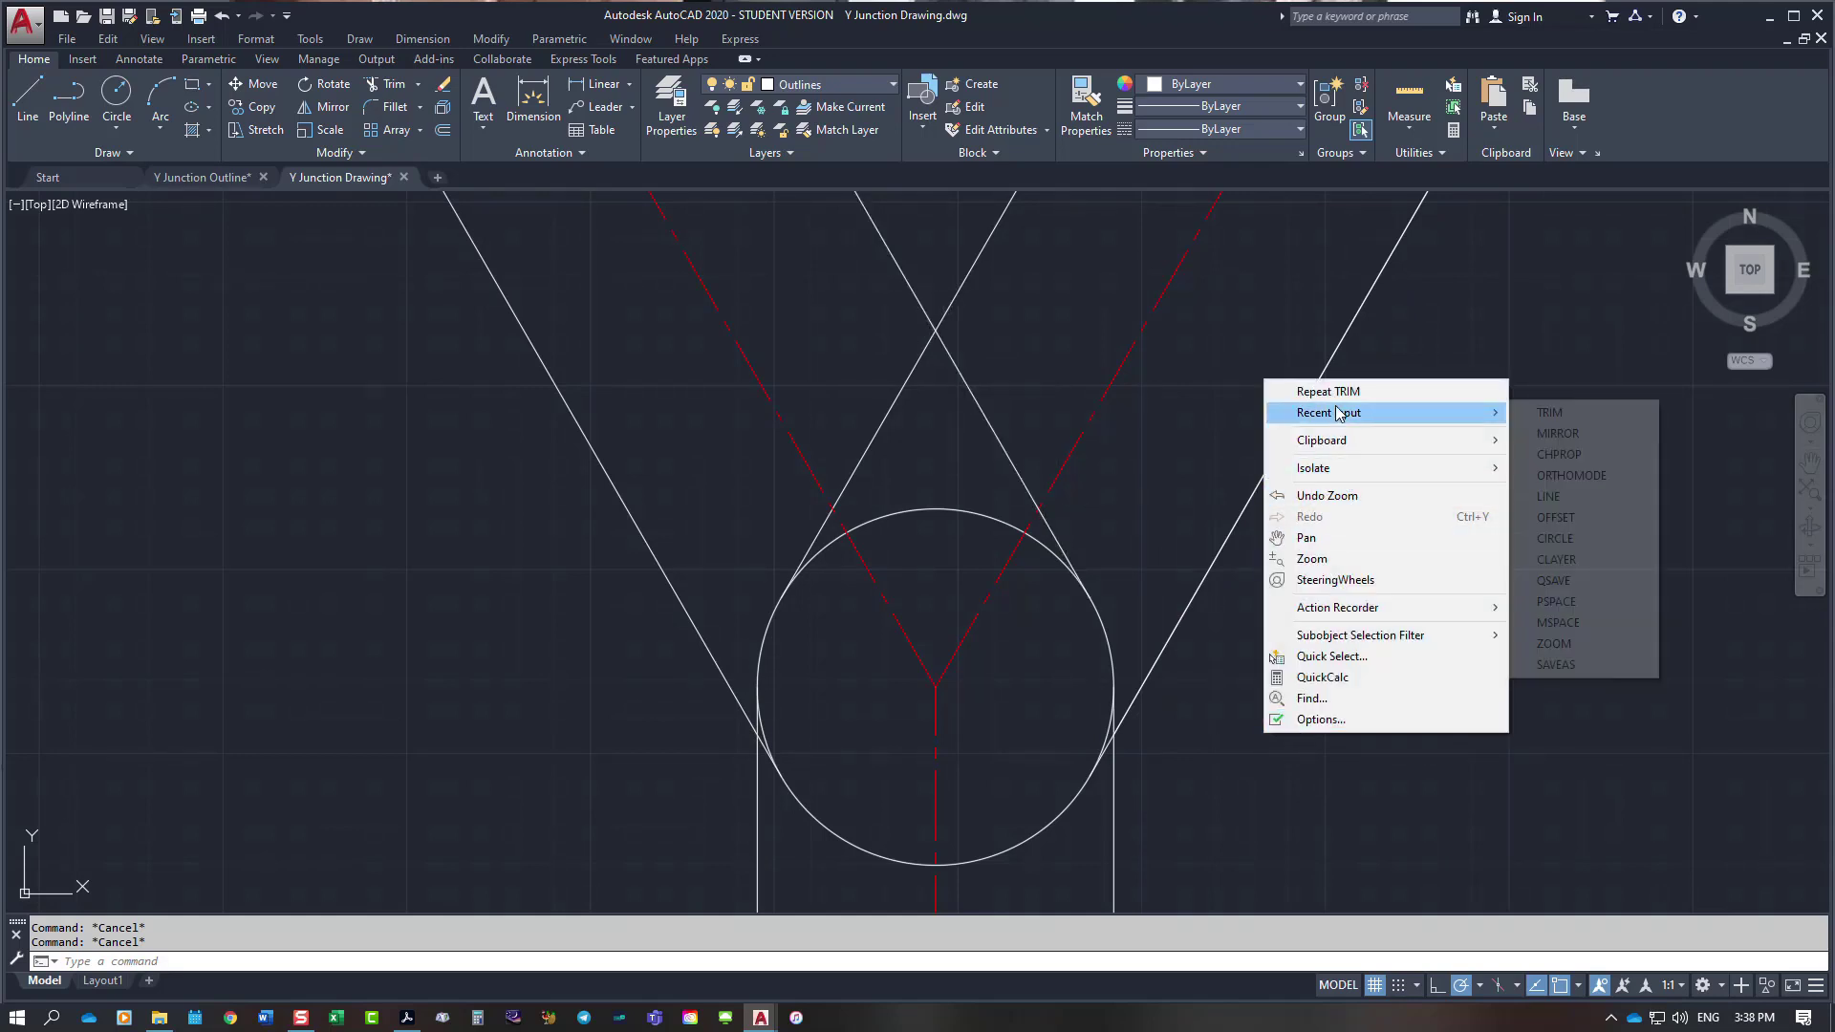
{"action": "left_click", "coordinate": [1547, 497]}
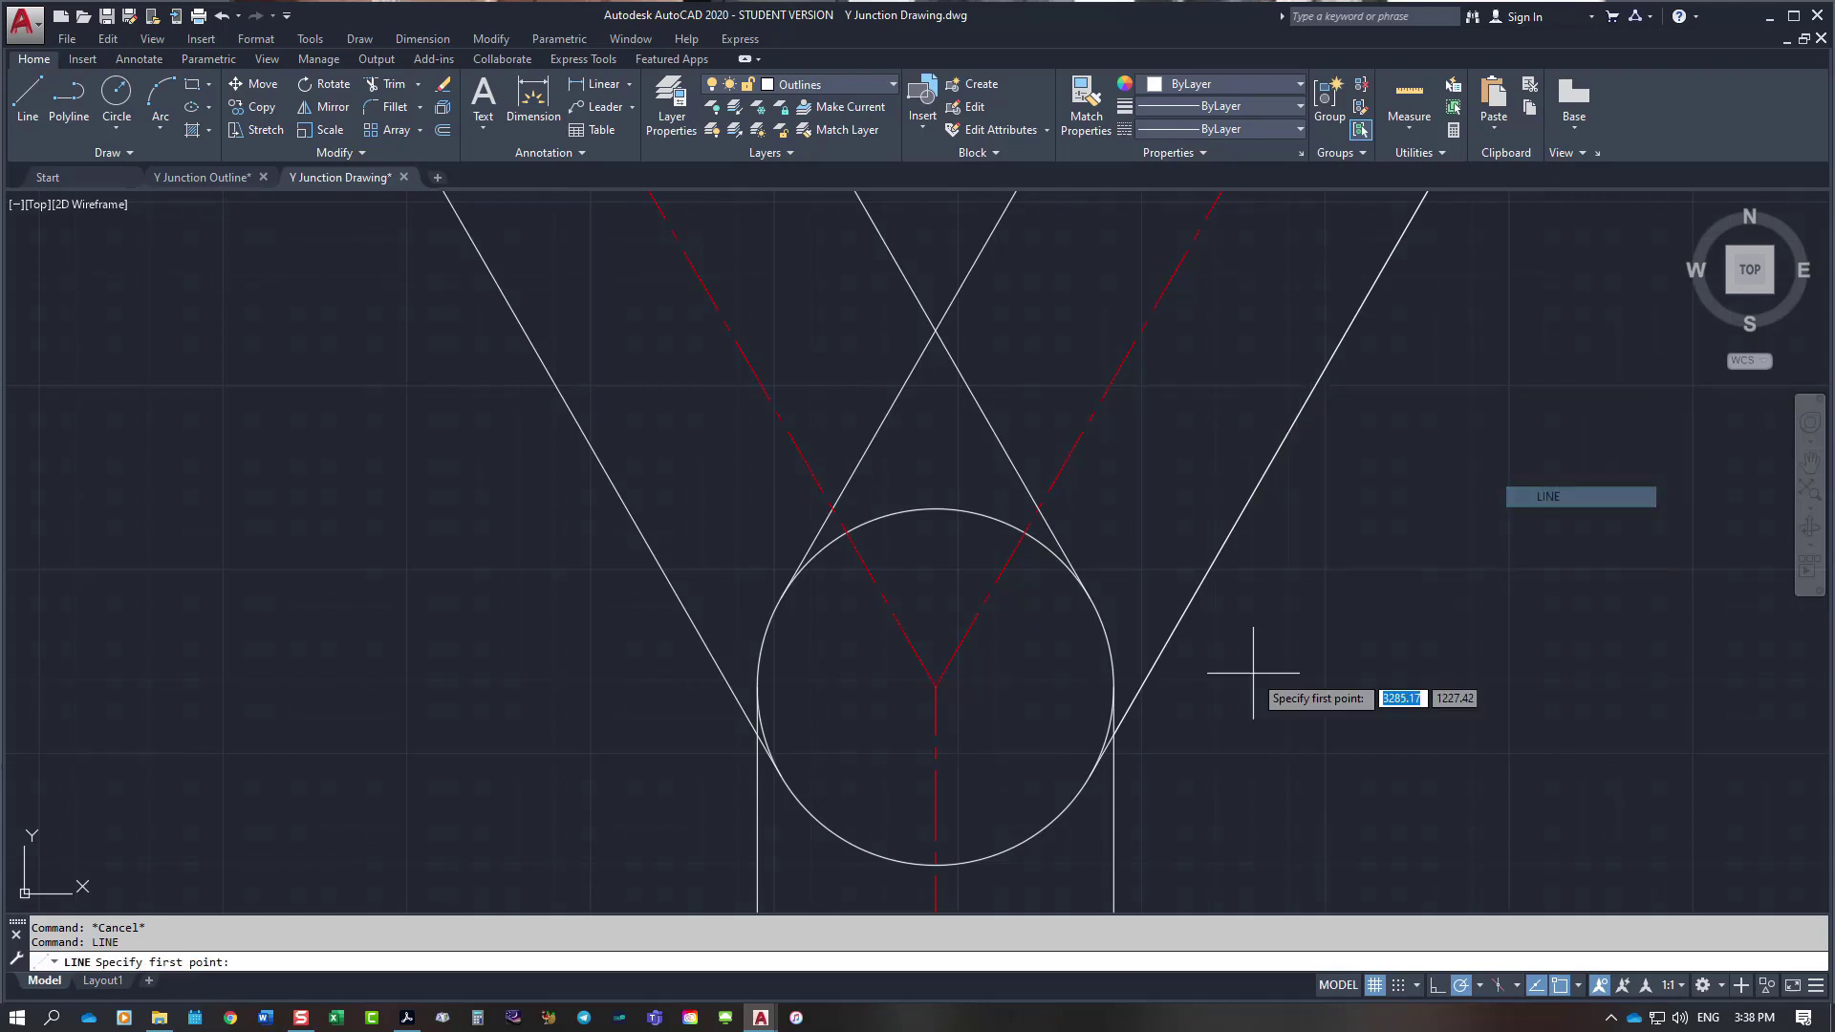
{"action": "left_click", "coordinate": [1113, 734]}
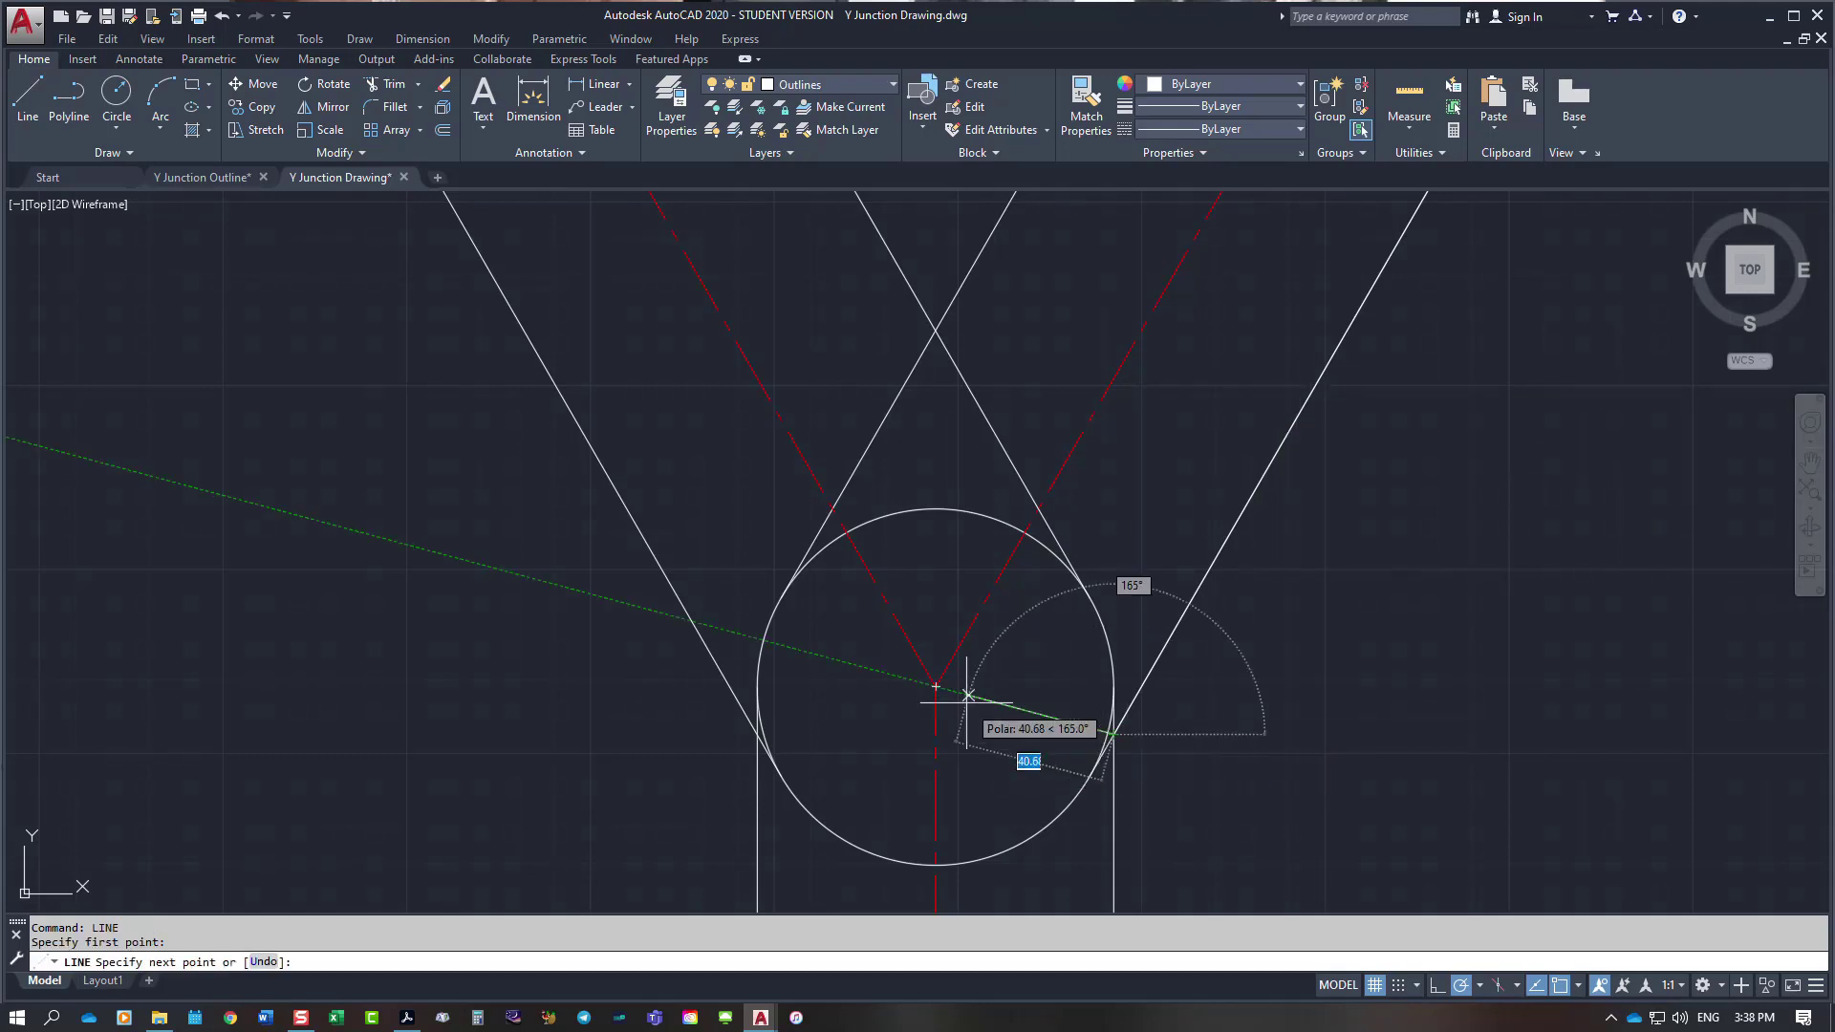
{"action": "left_click", "coordinate": [935, 685]}
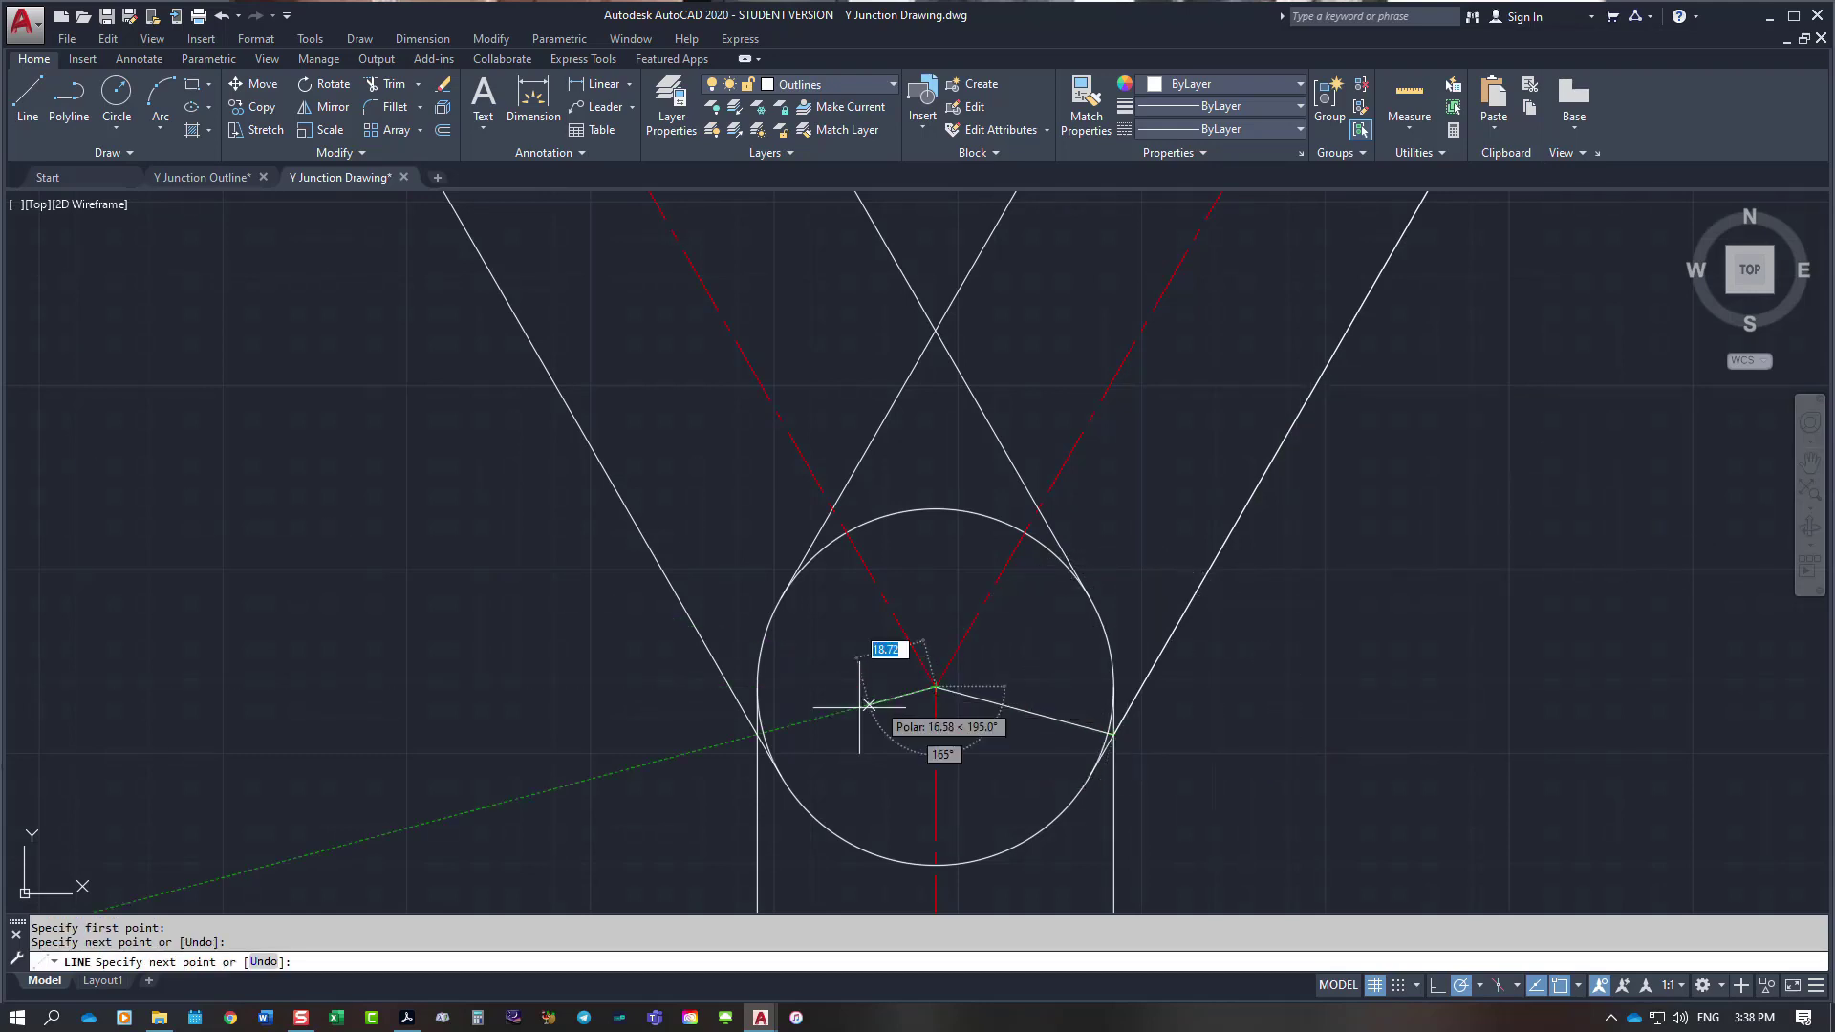
{"action": "left_click", "coordinate": [757, 734]}
{"action": "key", "text": "Escape"}
Step: Draw a vertical joint line from the crossing of the branches' inner edges down to the circle's centre
{"action": "right_click", "coordinate": [933, 419]}
{"action": "left_click", "coordinate": [978, 437]}
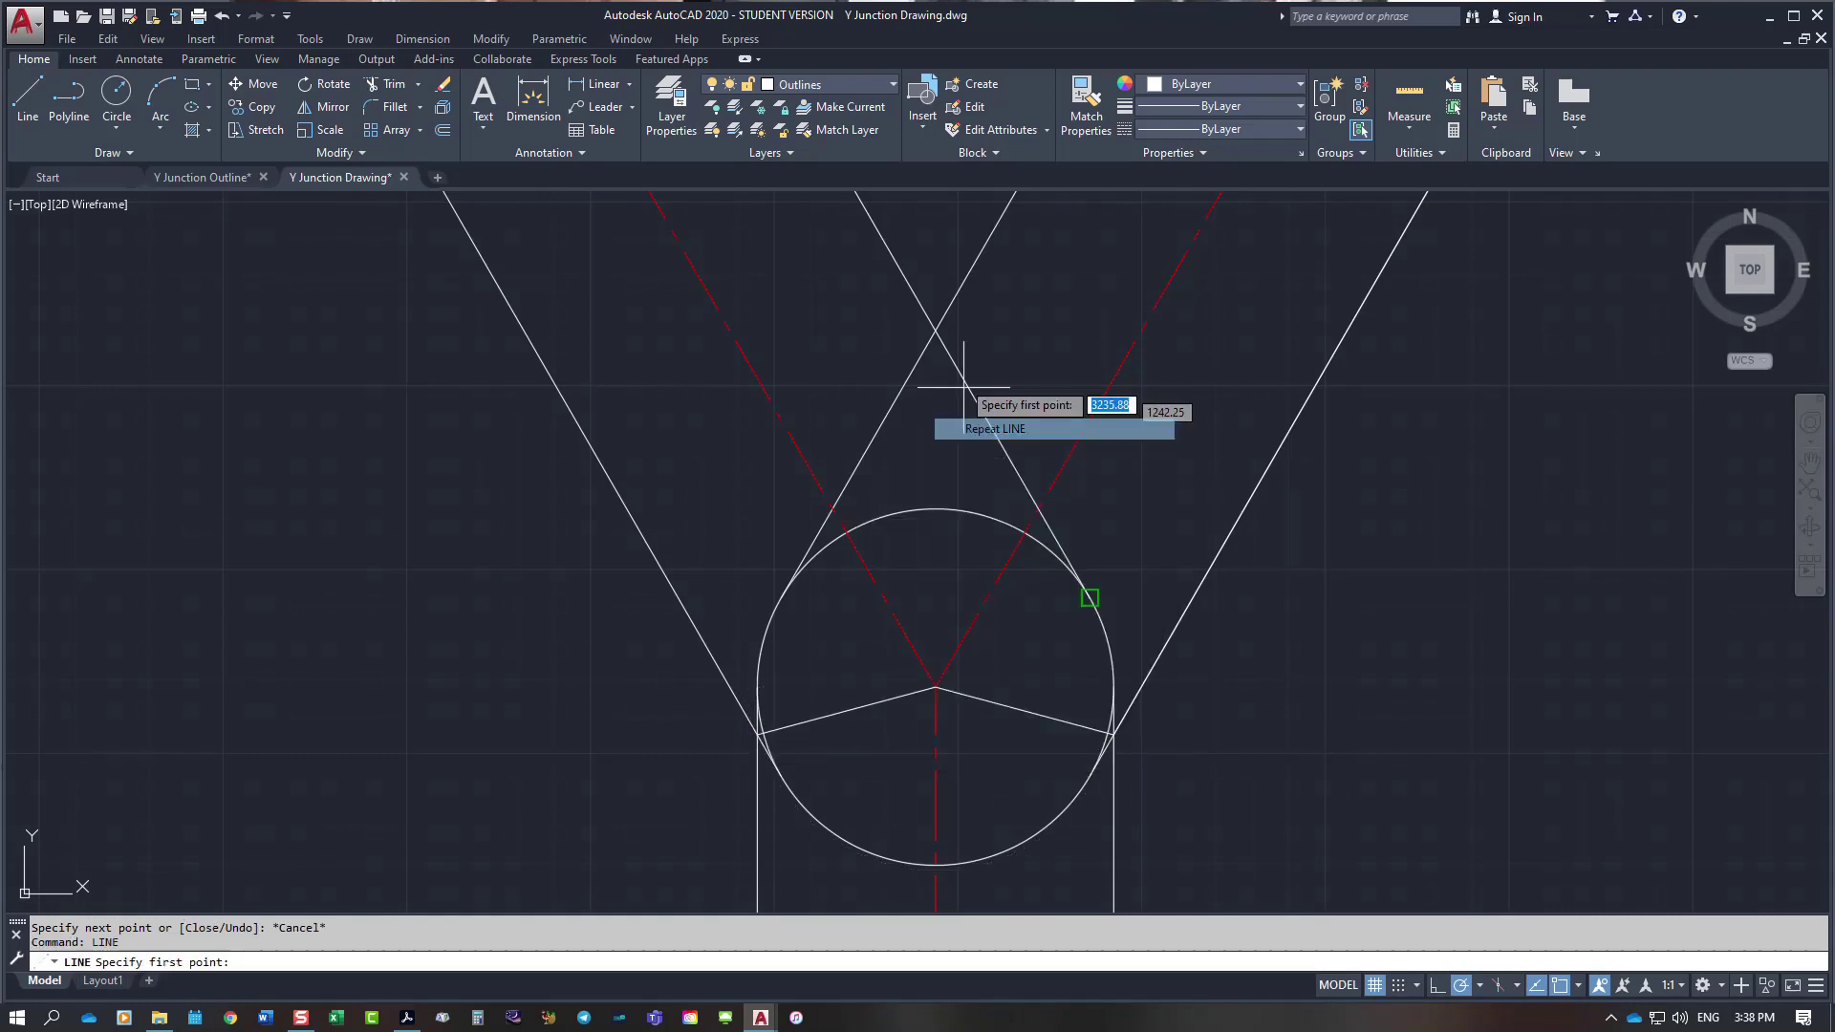
{"action": "left_click", "coordinate": [935, 329]}
{"action": "left_click", "coordinate": [936, 685]}
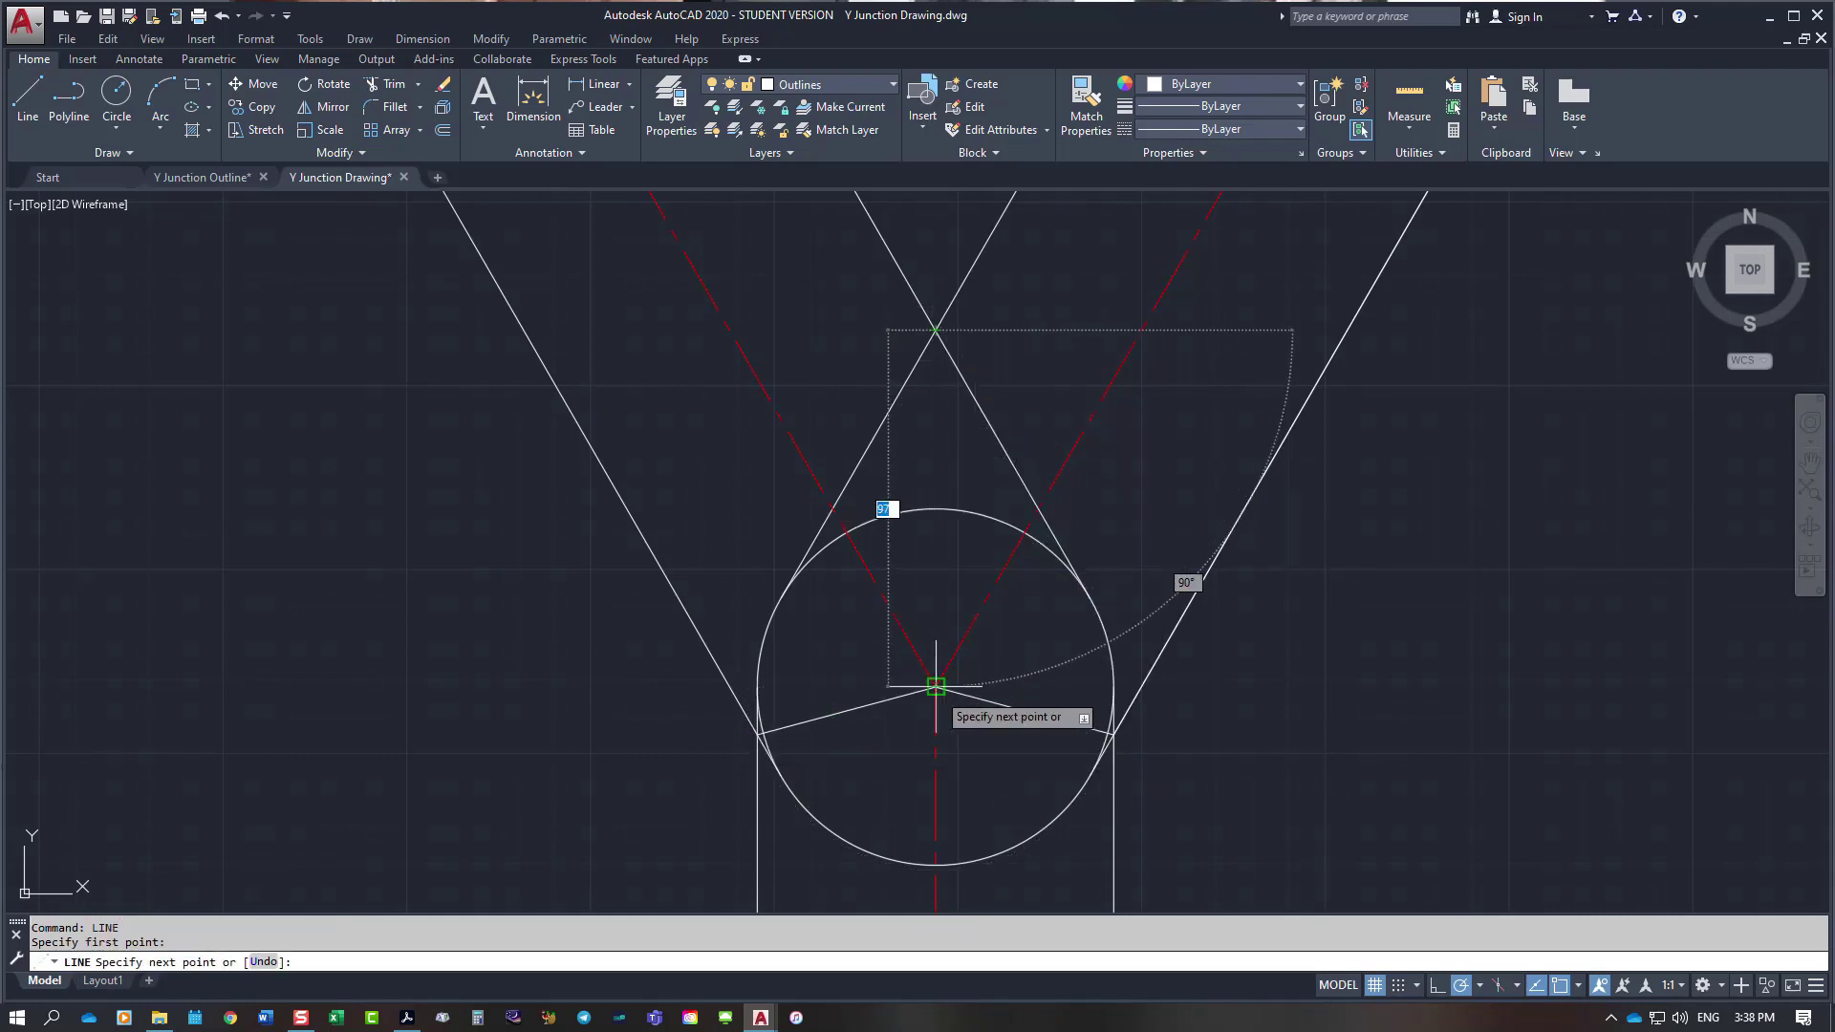
{"action": "key", "text": "Escape"}
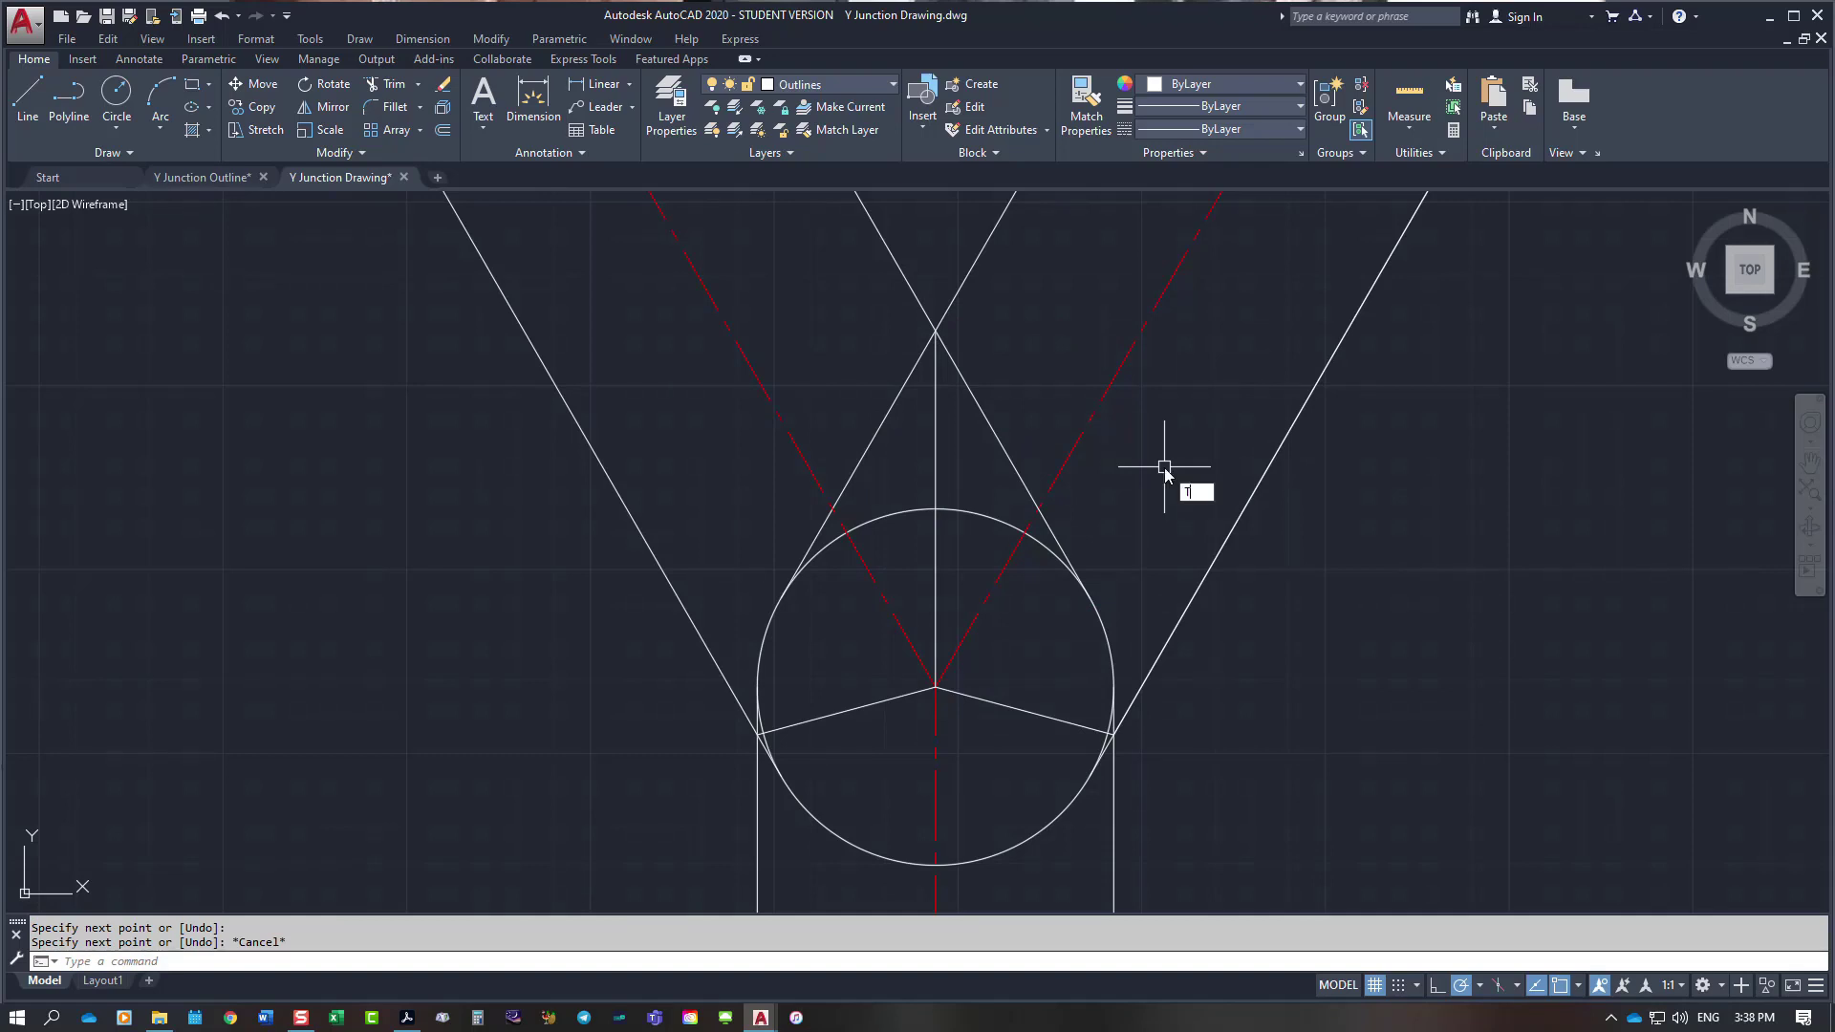
Step: Trim both branches' inner edges below the point where they cross each other
{"action": "type", "text": "r"}
{"action": "key", "text": "Return"}
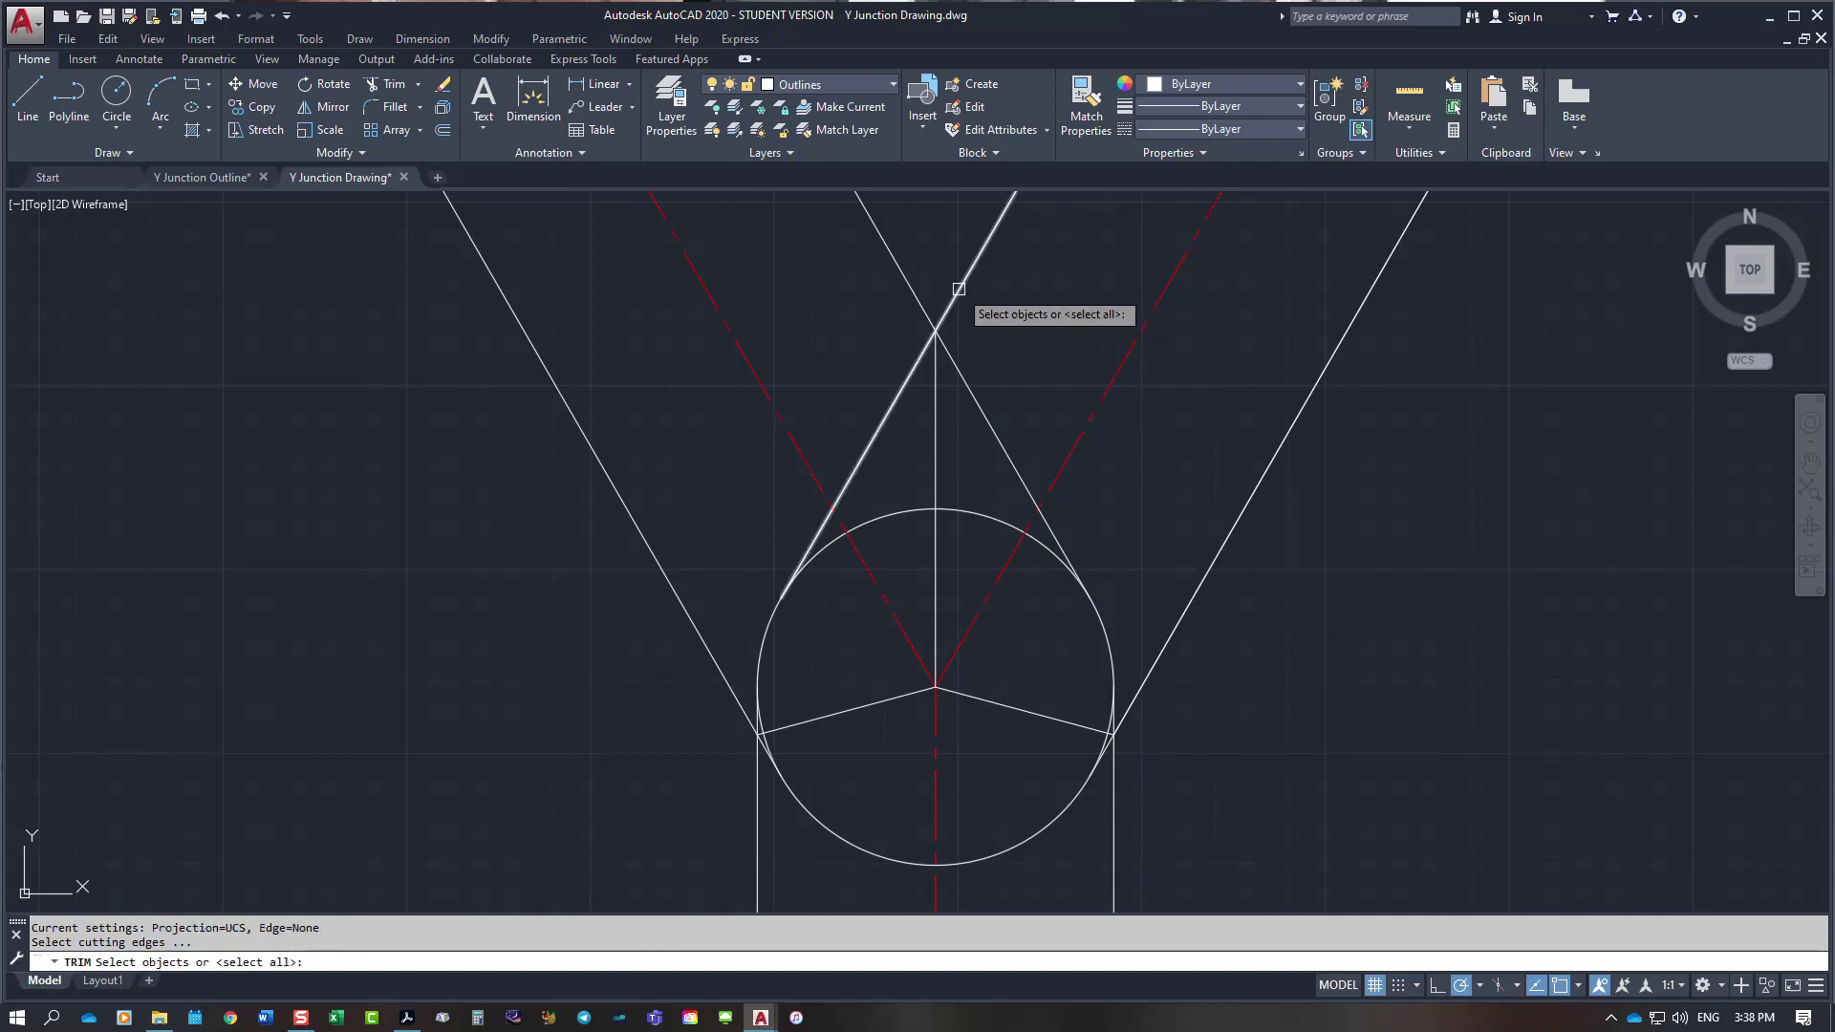
{"action": "left_click", "coordinate": [958, 289]}
{"action": "left_click", "coordinate": [920, 316]}
{"action": "key", "text": "Return"}
{"action": "left_click", "coordinate": [973, 406]}
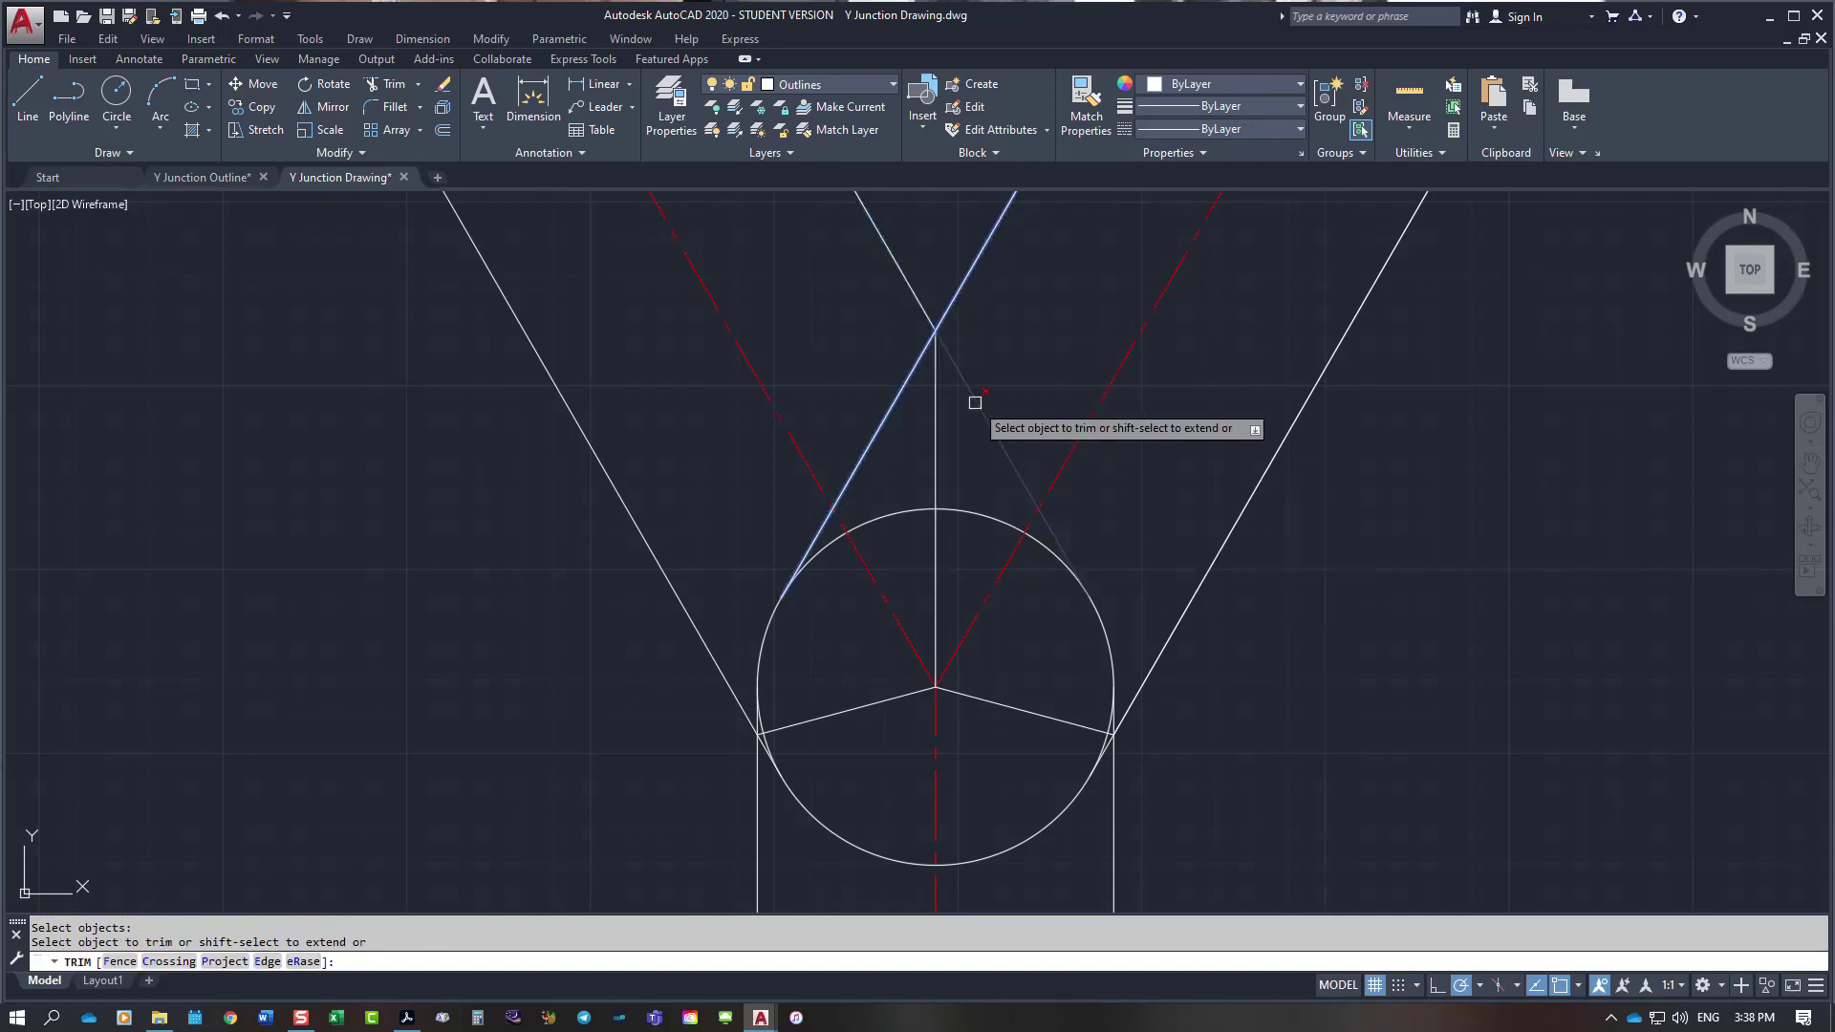
{"action": "left_click", "coordinate": [897, 408]}
{"action": "key", "text": "Return"}
Step: Trim the overhanging ends of the right branch's outer edge and the vertical pipe's right edge at their intersection
{"action": "right_click", "coordinate": [1016, 389]}
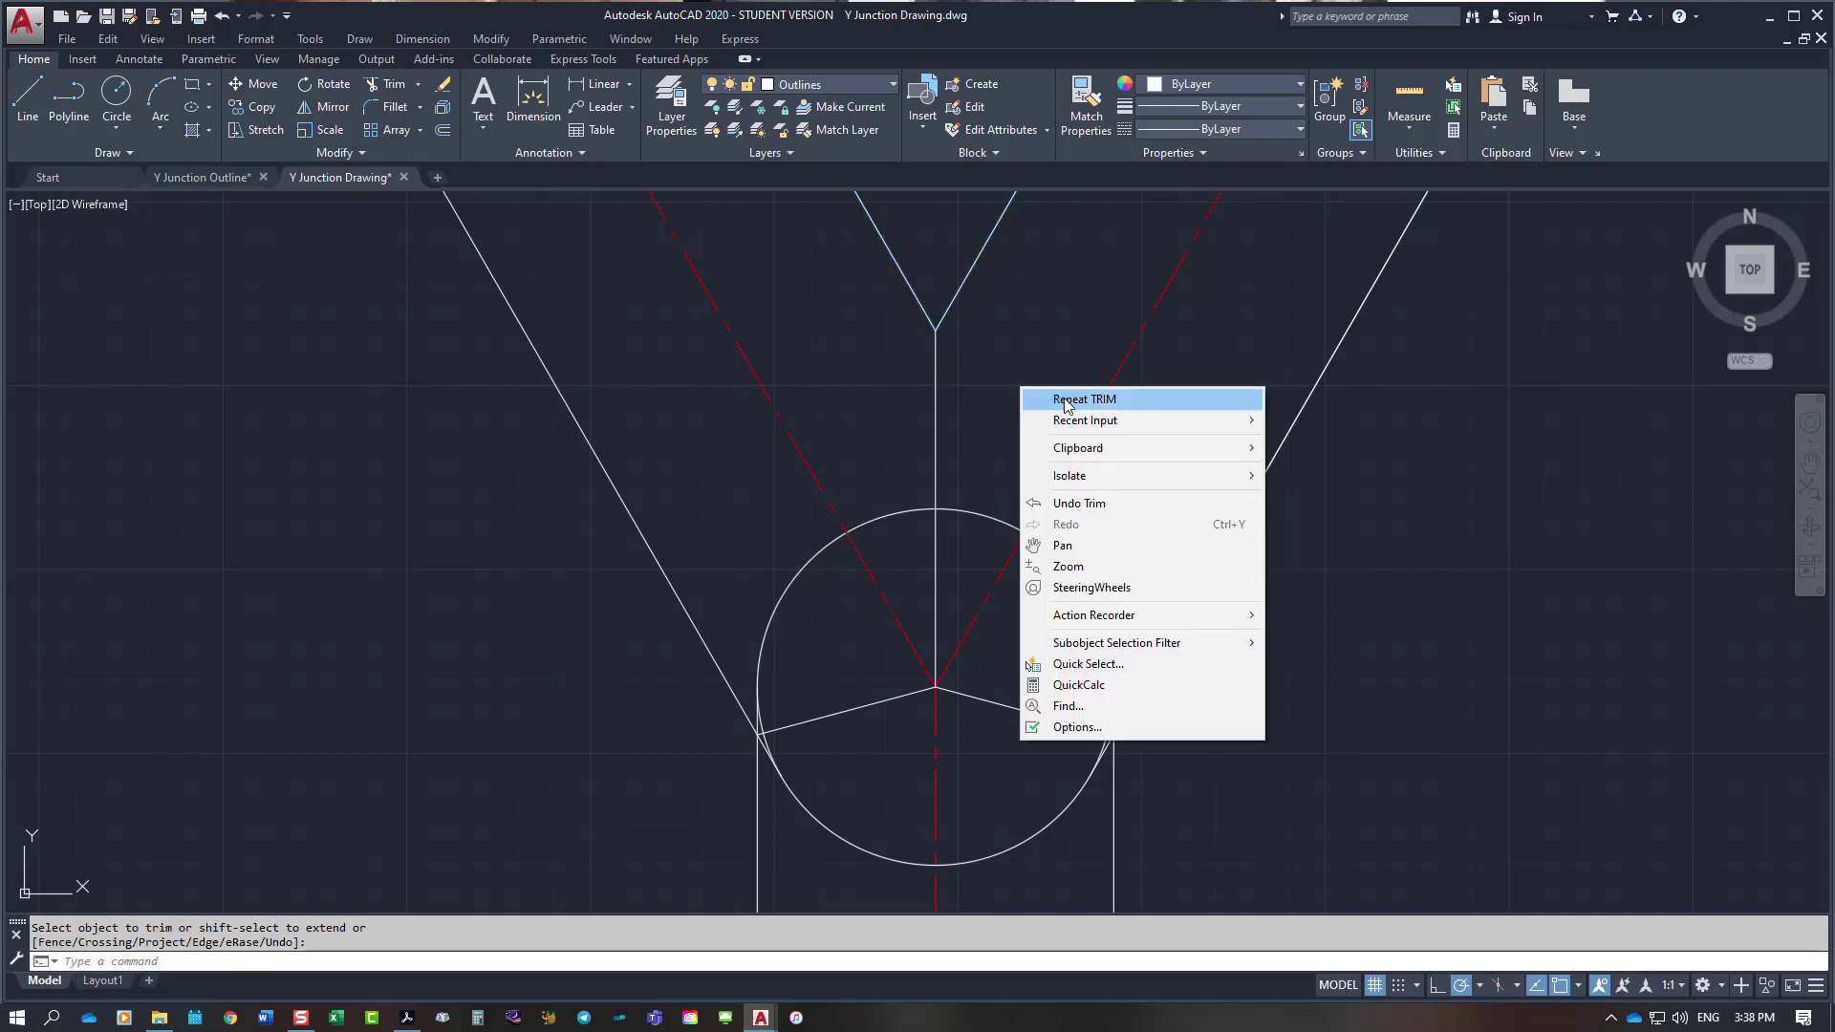
{"action": "left_click", "coordinate": [1066, 401]}
{"action": "scroll", "coordinate": [1090, 824], "scroll_direction": "up", "scroll_amount": 2}
{"action": "scroll", "coordinate": [1094, 803], "scroll_direction": "up", "scroll_amount": 3}
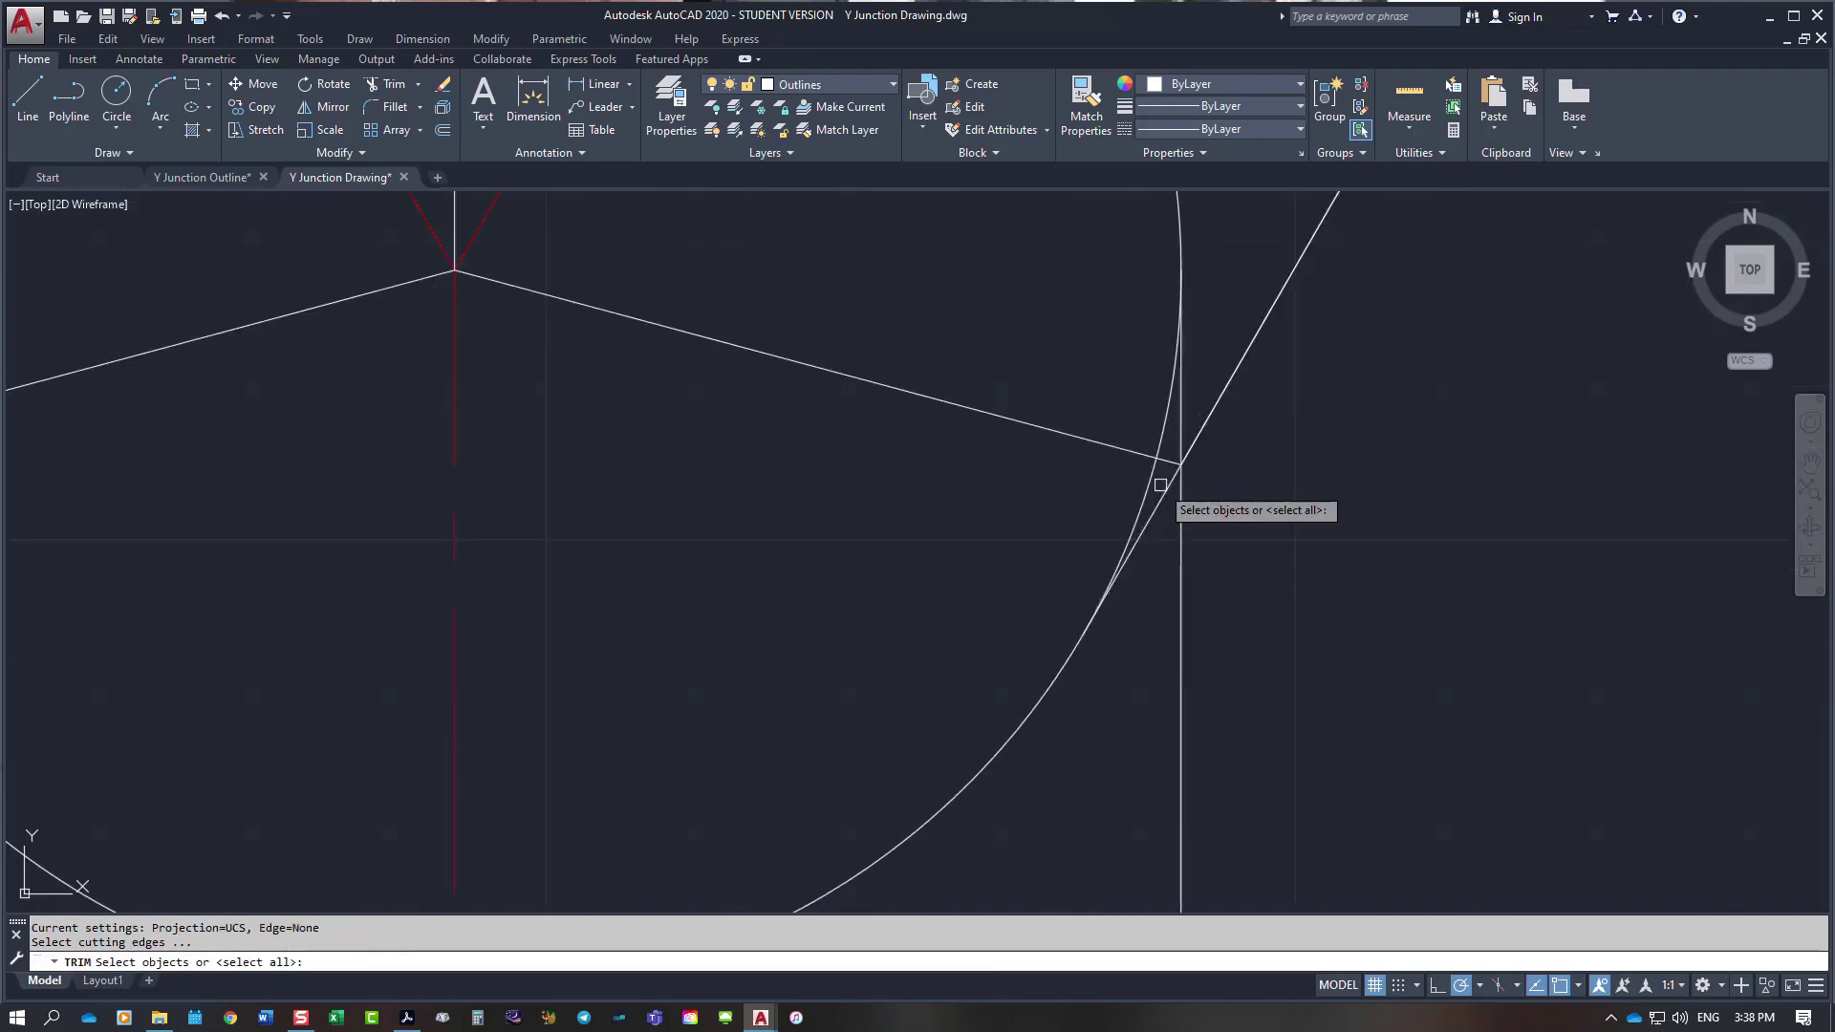
{"action": "scroll", "coordinate": [1182, 487], "scroll_direction": "up", "scroll_amount": 2}
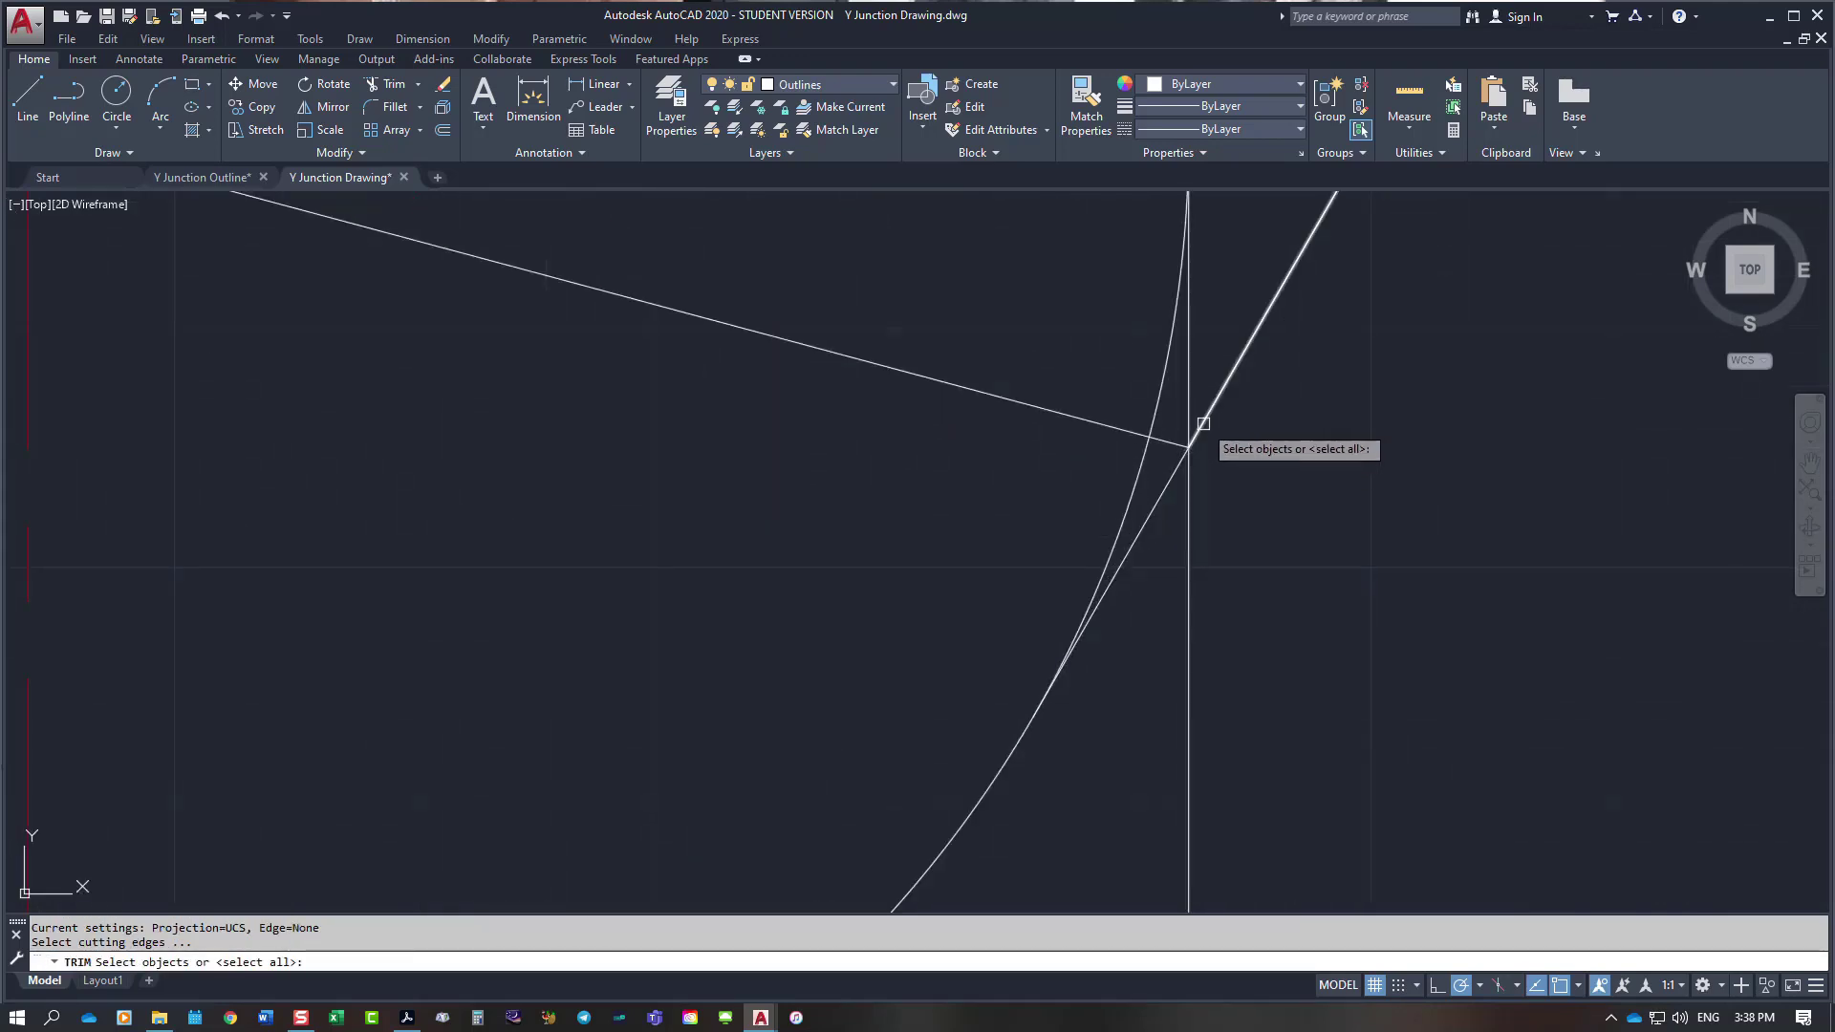
{"action": "left_click", "coordinate": [1188, 489]}
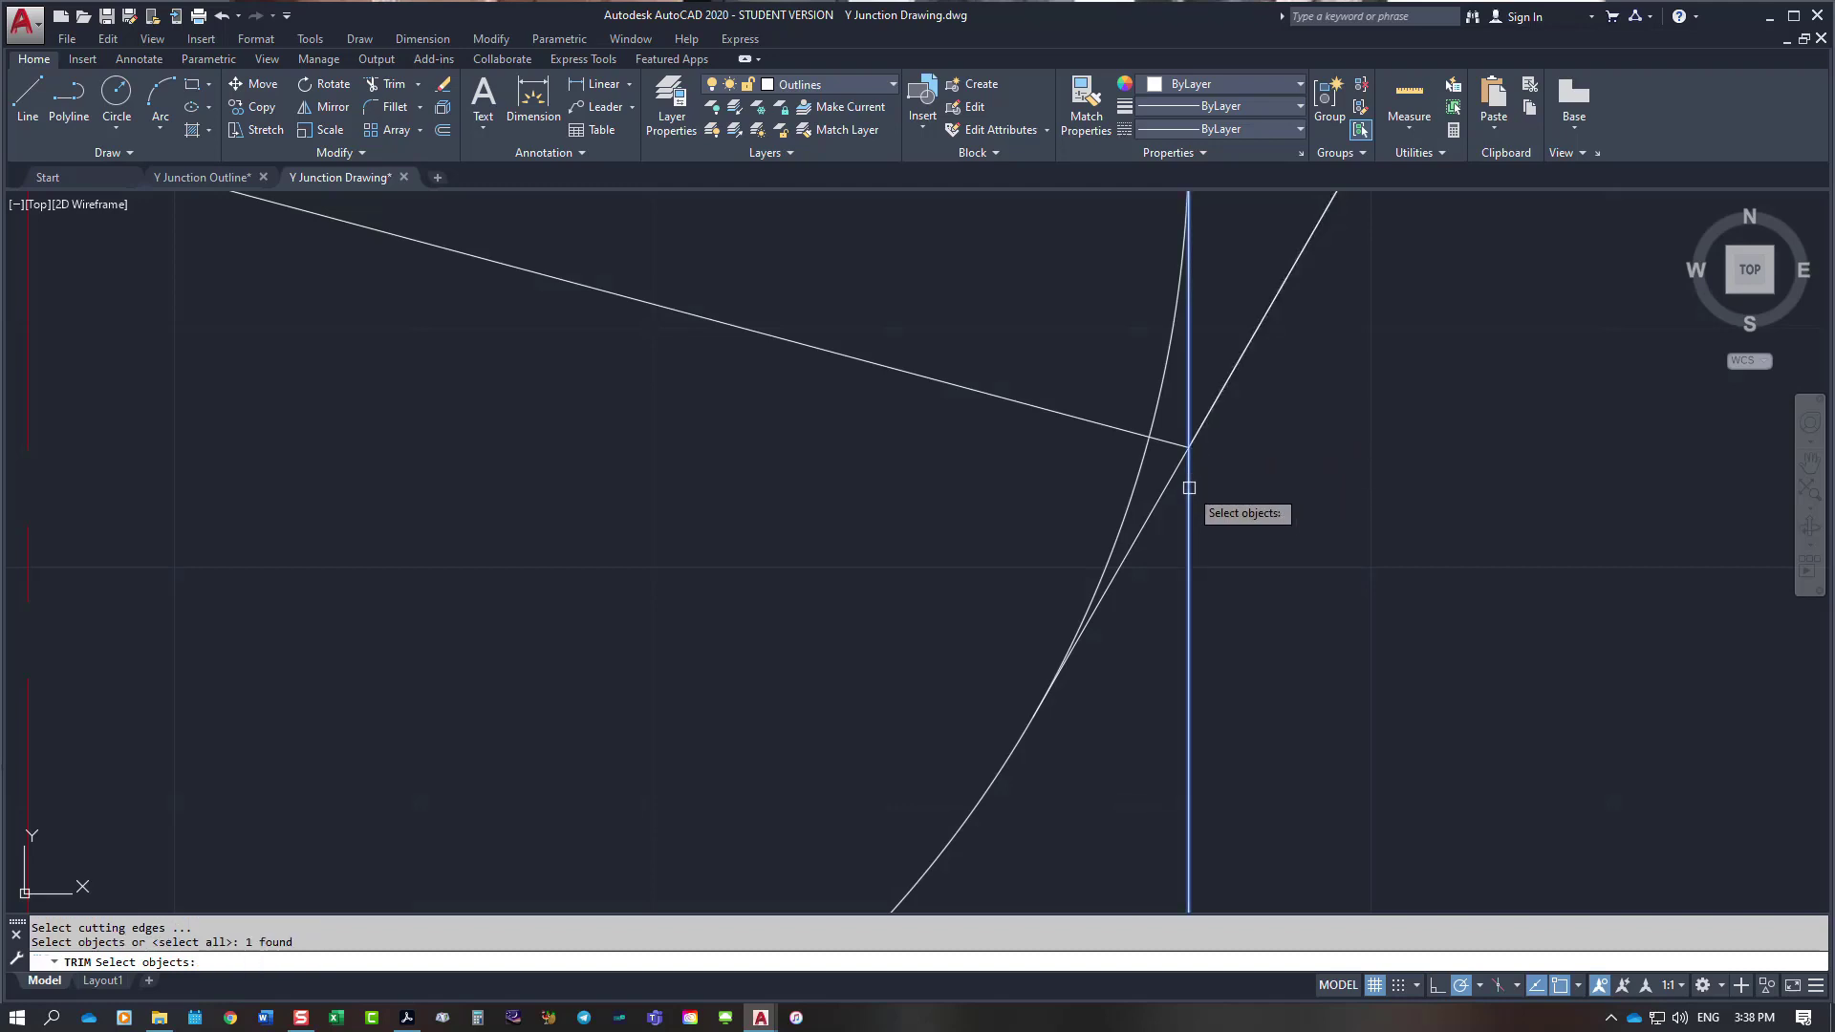
{"action": "key", "text": "Return"}
{"action": "left_click", "coordinate": [1190, 406]}
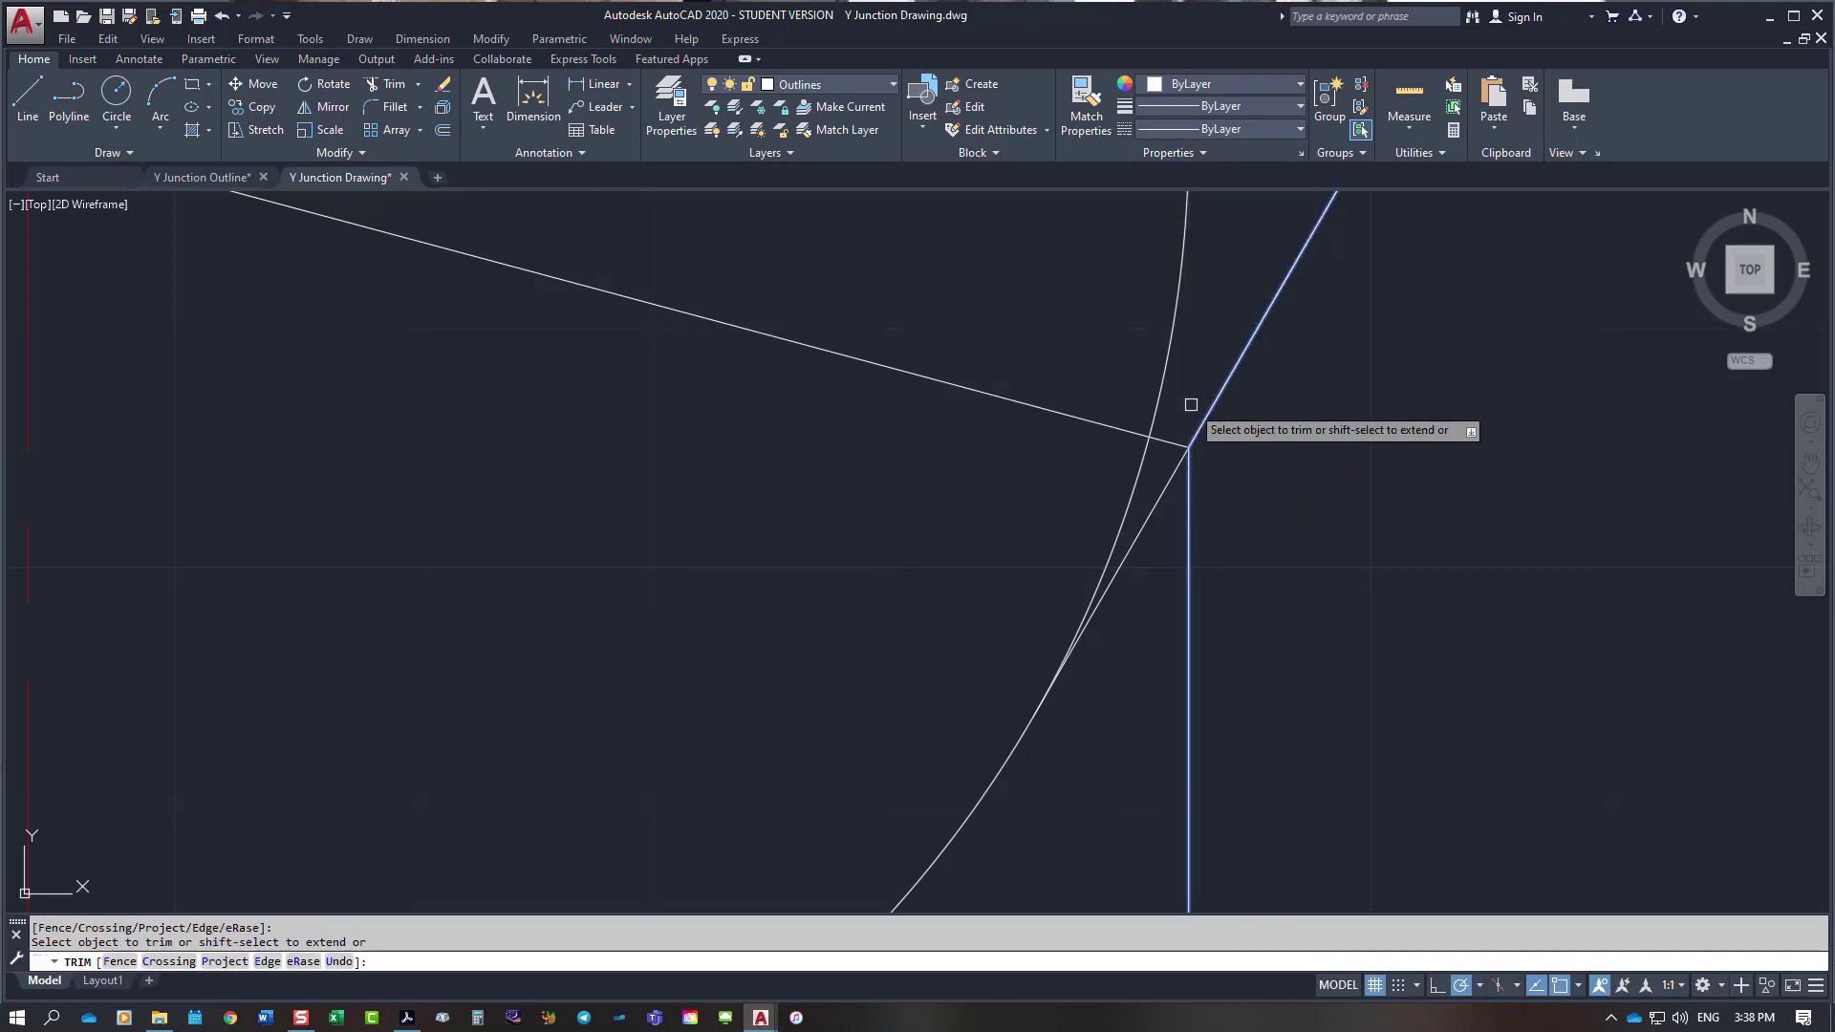
{"action": "left_click", "coordinate": [1167, 483]}
{"action": "scroll", "coordinate": [1237, 619], "scroll_direction": "down", "scroll_amount": 3}
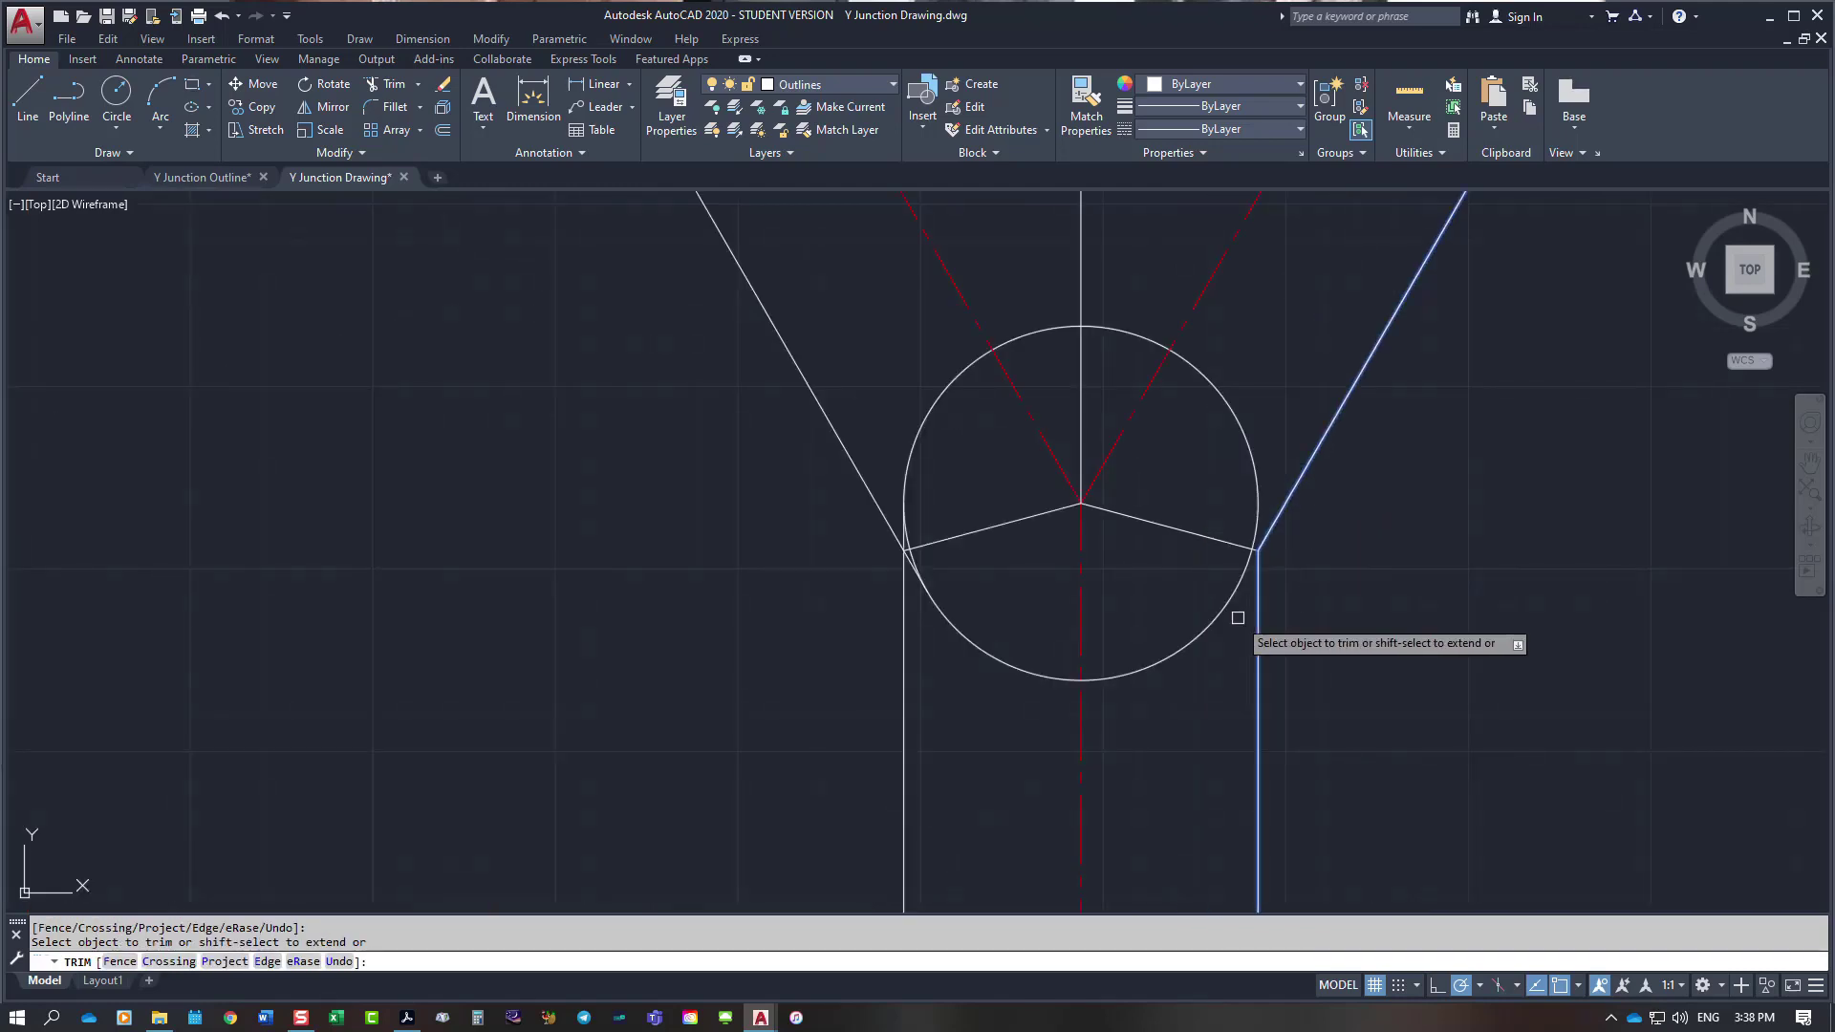
{"action": "key", "text": "Escape"}
{"action": "key", "text": "Escape"}
Step: Trim the overhanging ends of the left branch's outer edge and the vertical pipe's left edge at their intersection
{"action": "right_click", "coordinate": [727, 538]}
{"action": "left_click", "coordinate": [802, 548]}
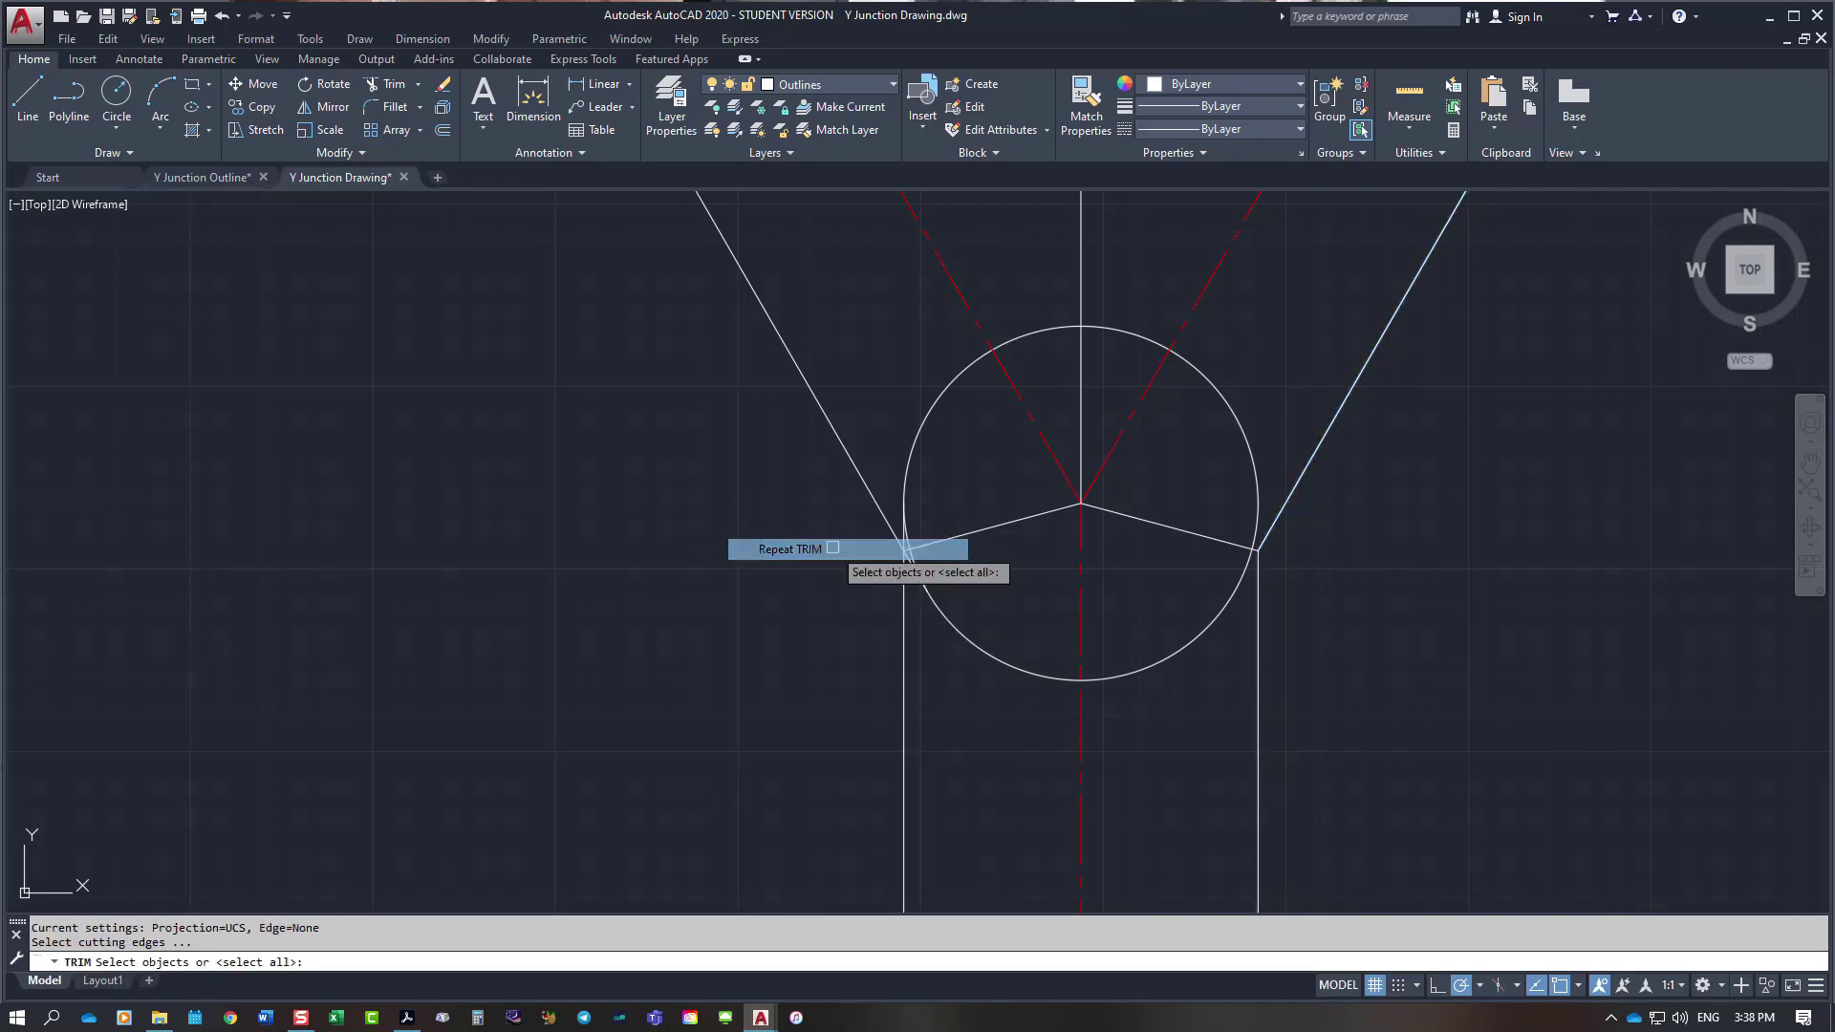
{"action": "left_click", "coordinate": [905, 586]}
{"action": "scroll", "coordinate": [914, 564], "scroll_direction": "up", "scroll_amount": 10}
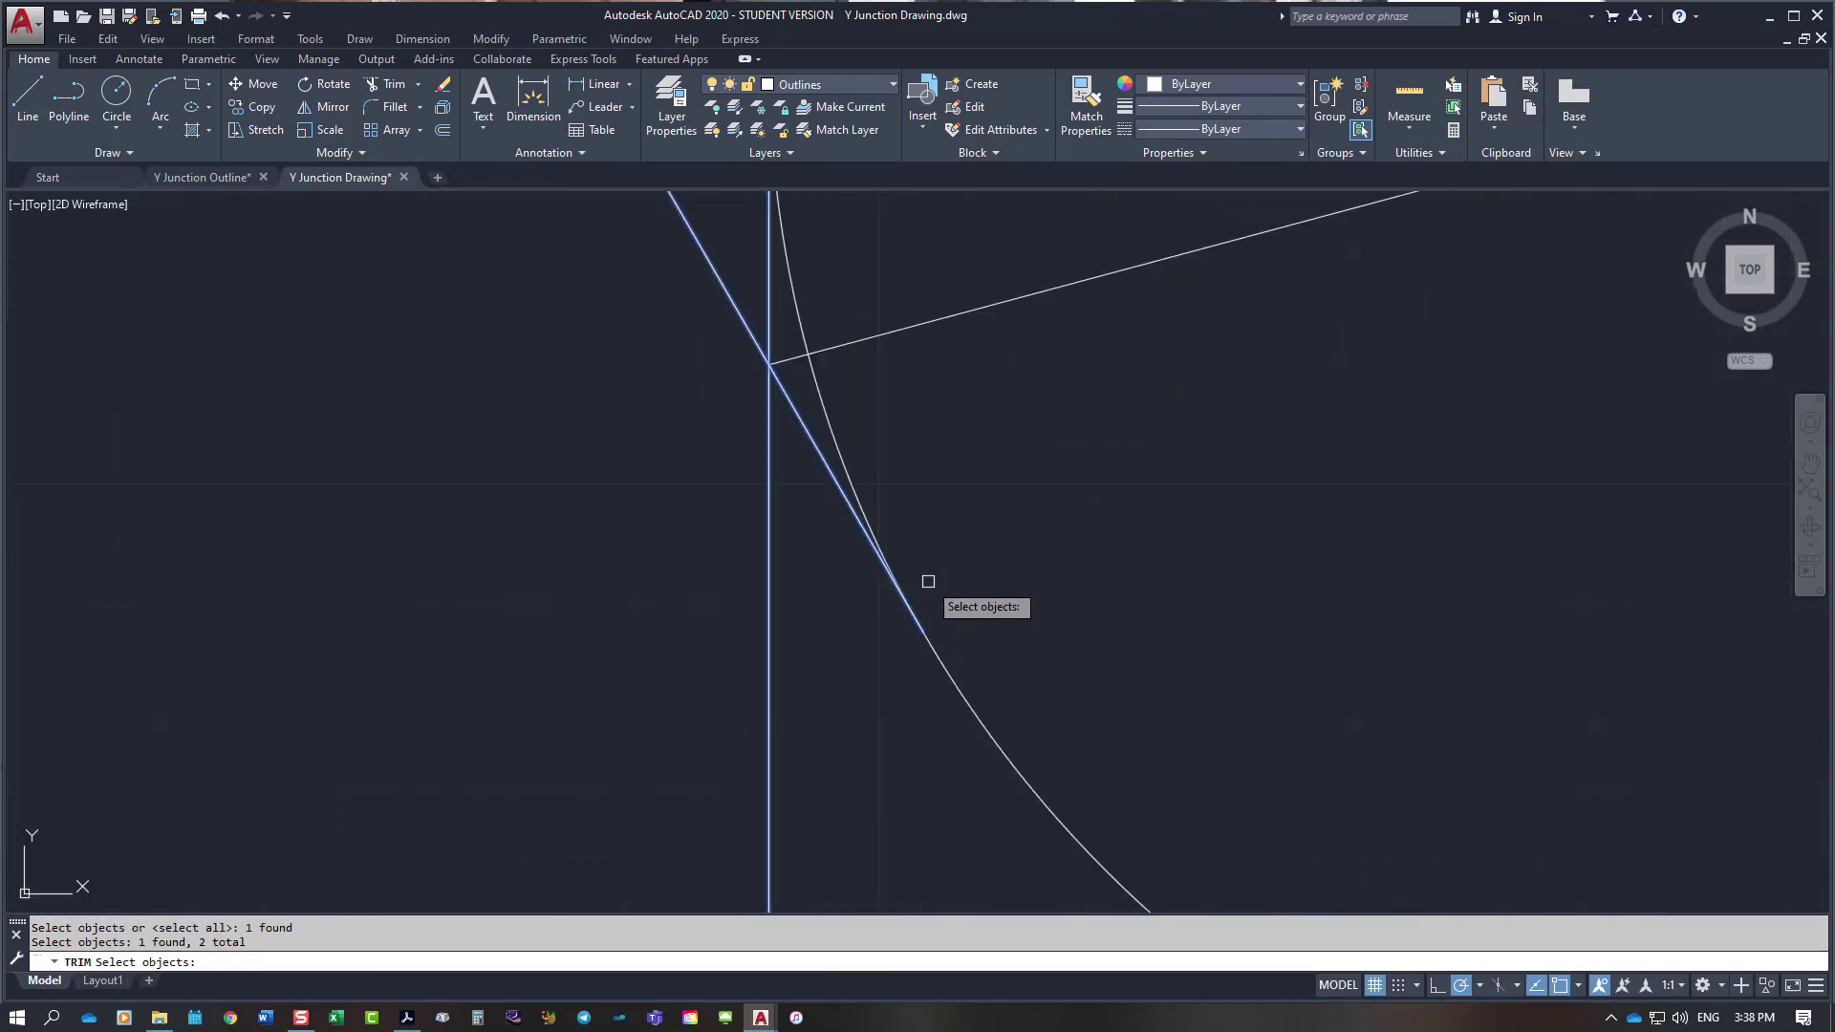
{"action": "key", "text": "Return"}
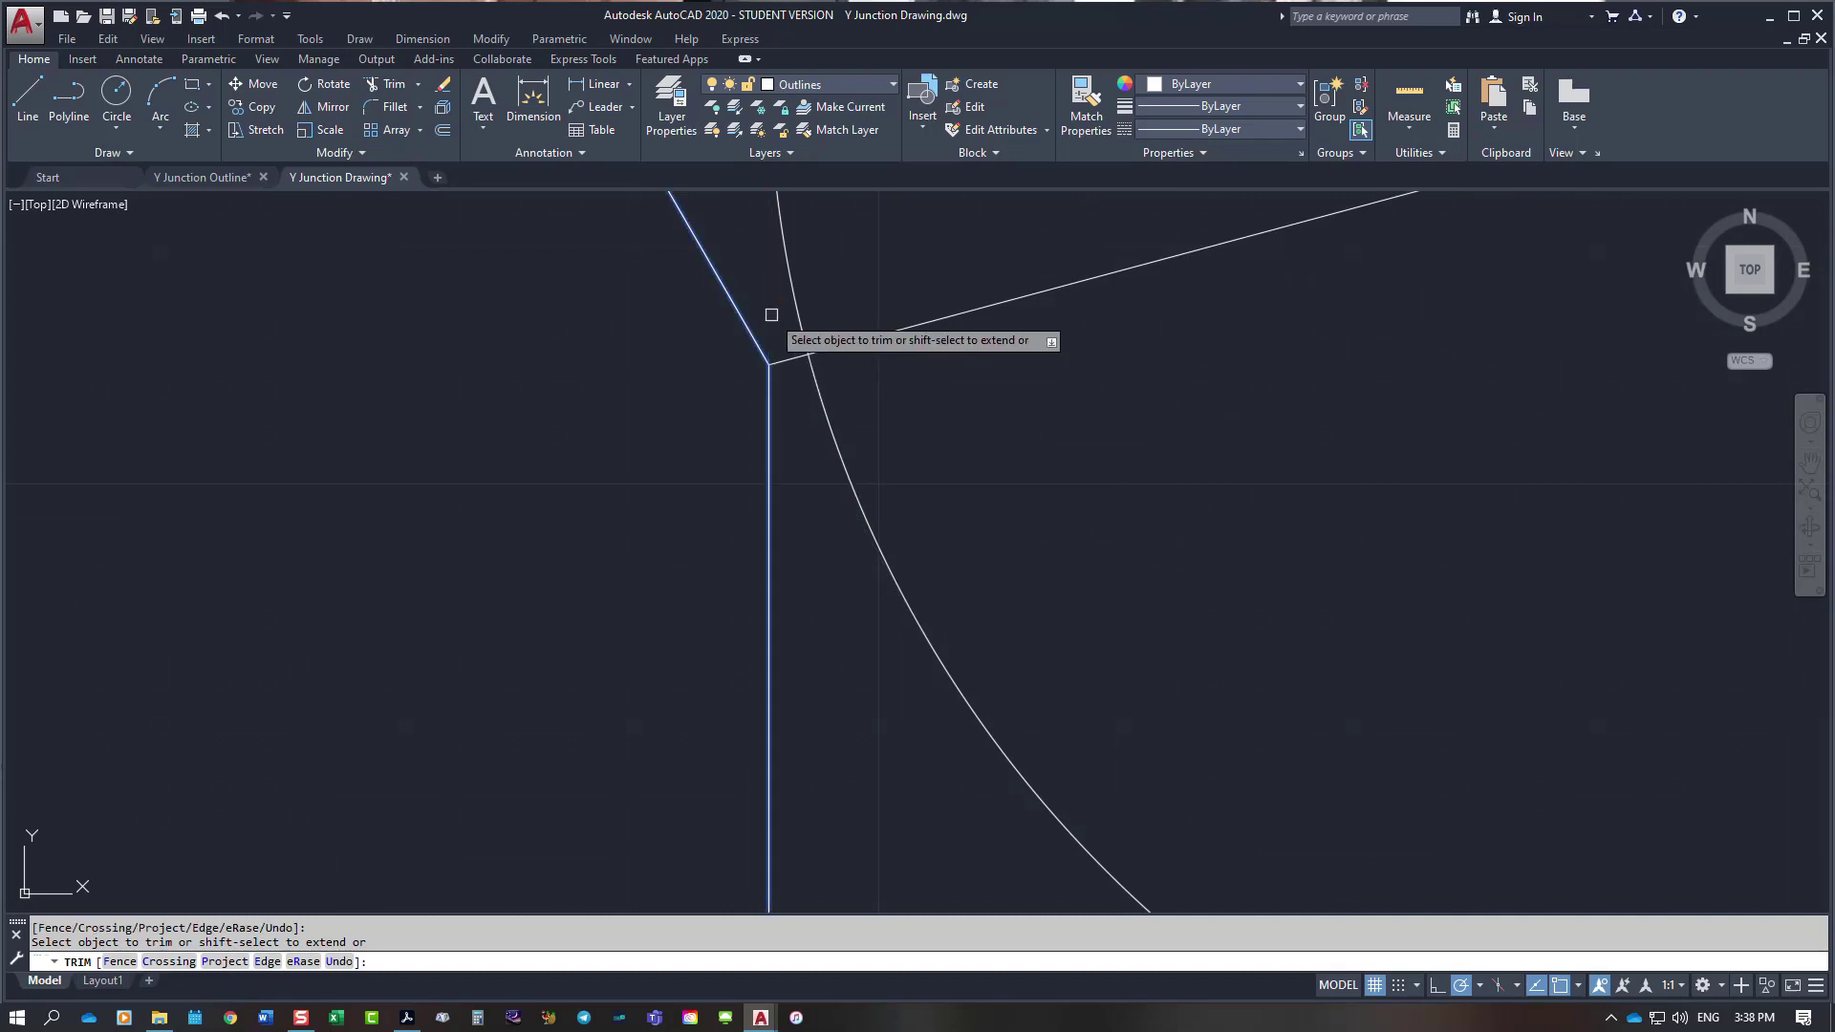
{"action": "left_click", "coordinate": [769, 315]}
{"action": "scroll", "coordinate": [872, 519], "scroll_direction": "down", "scroll_amount": 10}
{"action": "key", "text": "Escape"}
Step: Move the construction circle at the junction to the Projection Lines layer
{"action": "left_click", "coordinate": [1143, 335]}
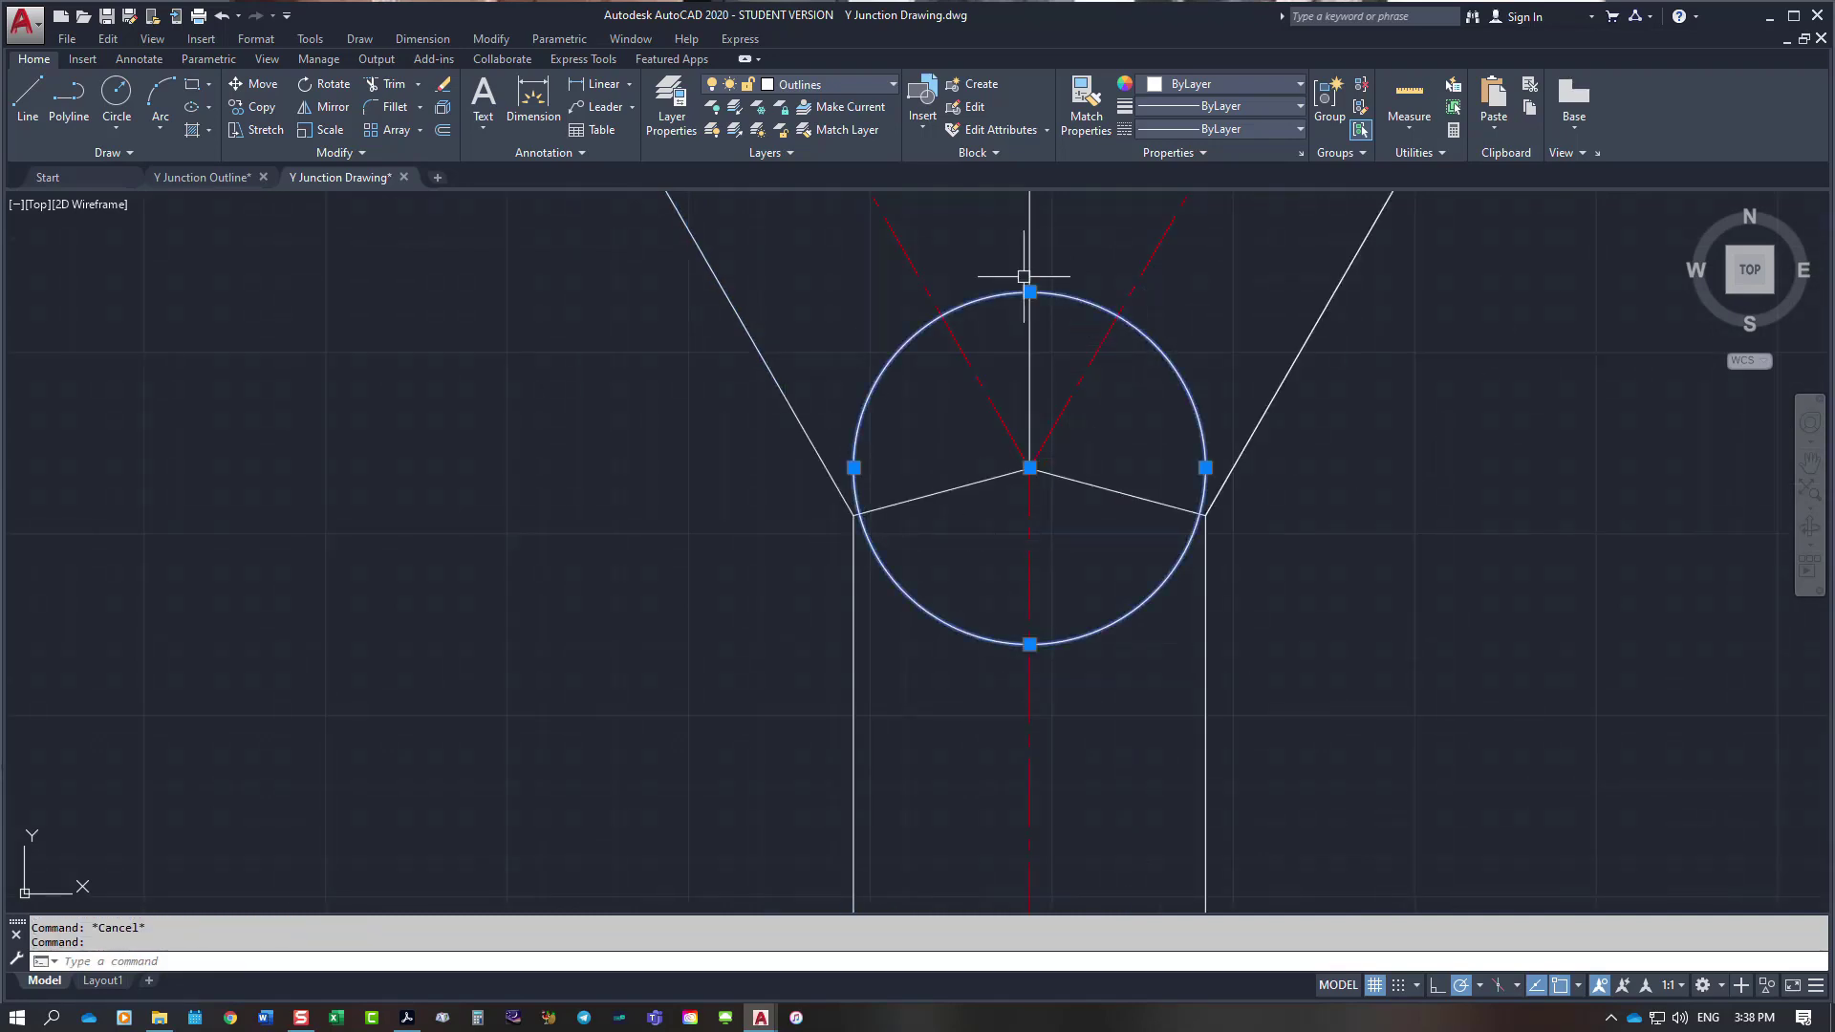
{"action": "left_click", "coordinate": [889, 90]}
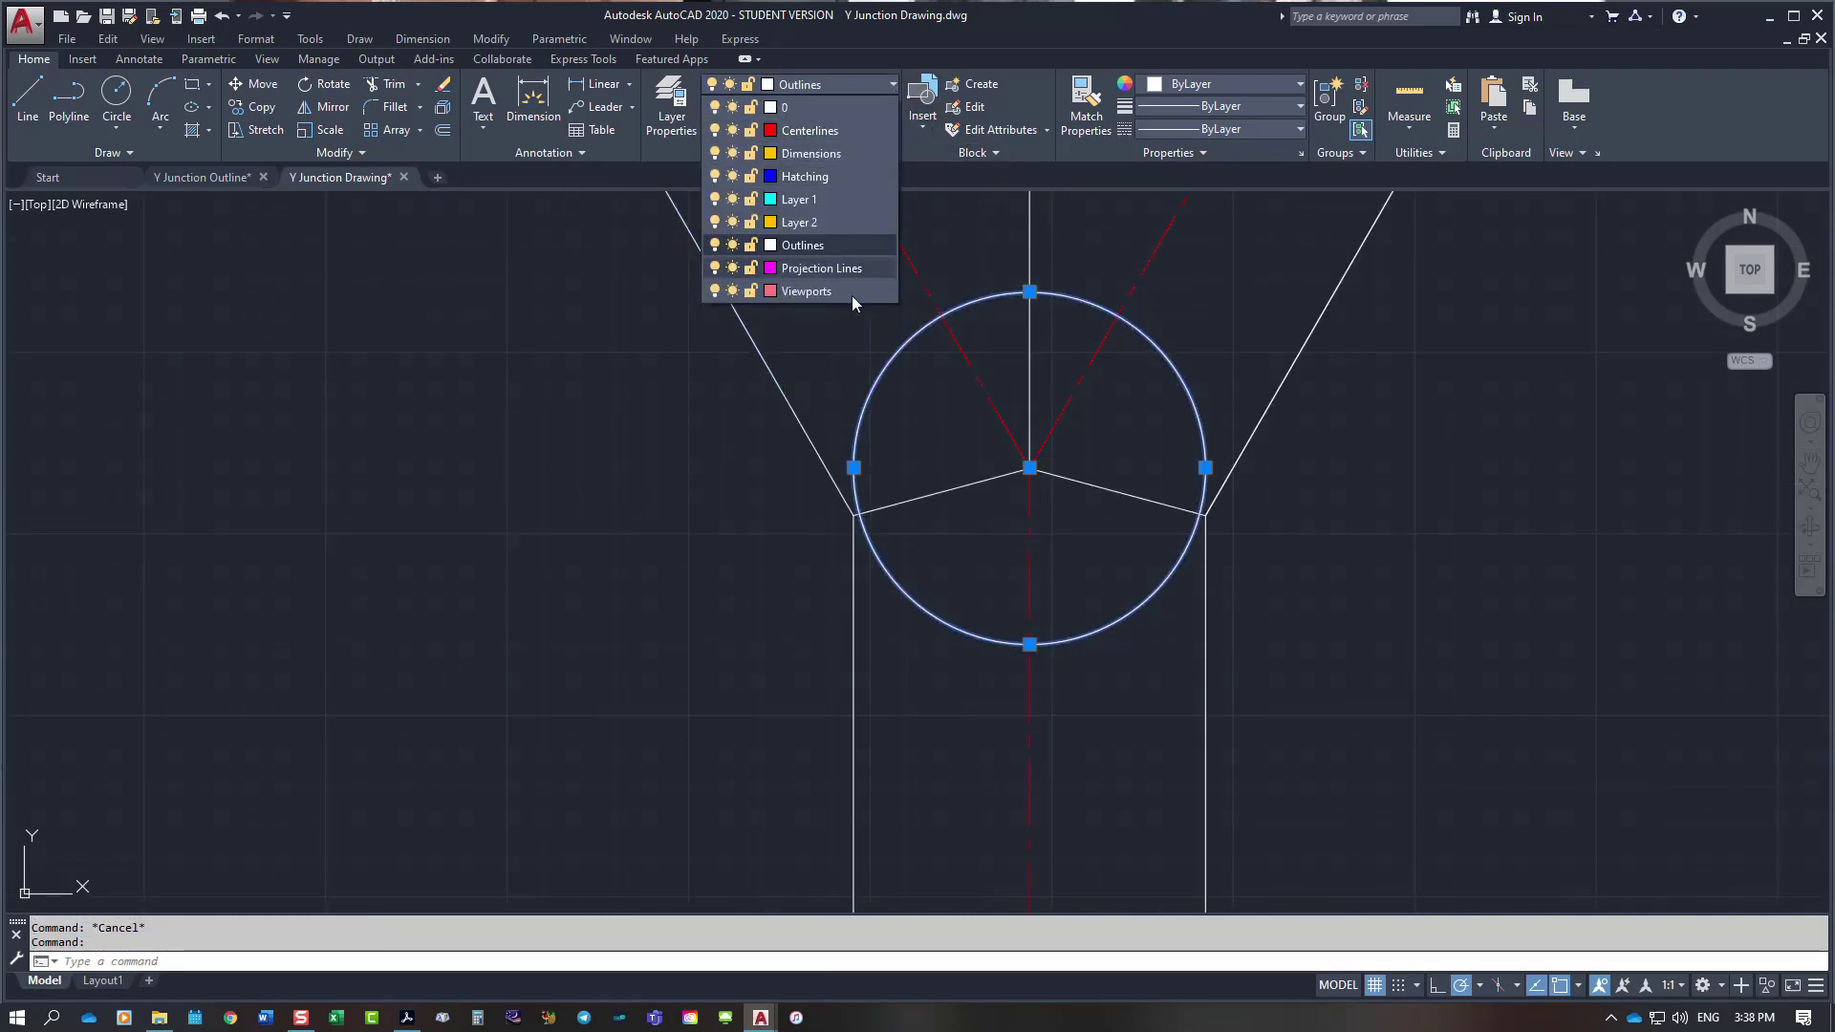
{"action": "left_click", "coordinate": [811, 256]}
{"action": "key", "text": "Escape"}
Step: Examine the complete Y junction outline and the joint lines meeting at the circle's centre
{"action": "scroll", "coordinate": [1381, 576], "scroll_direction": "down", "scroll_amount": 6}
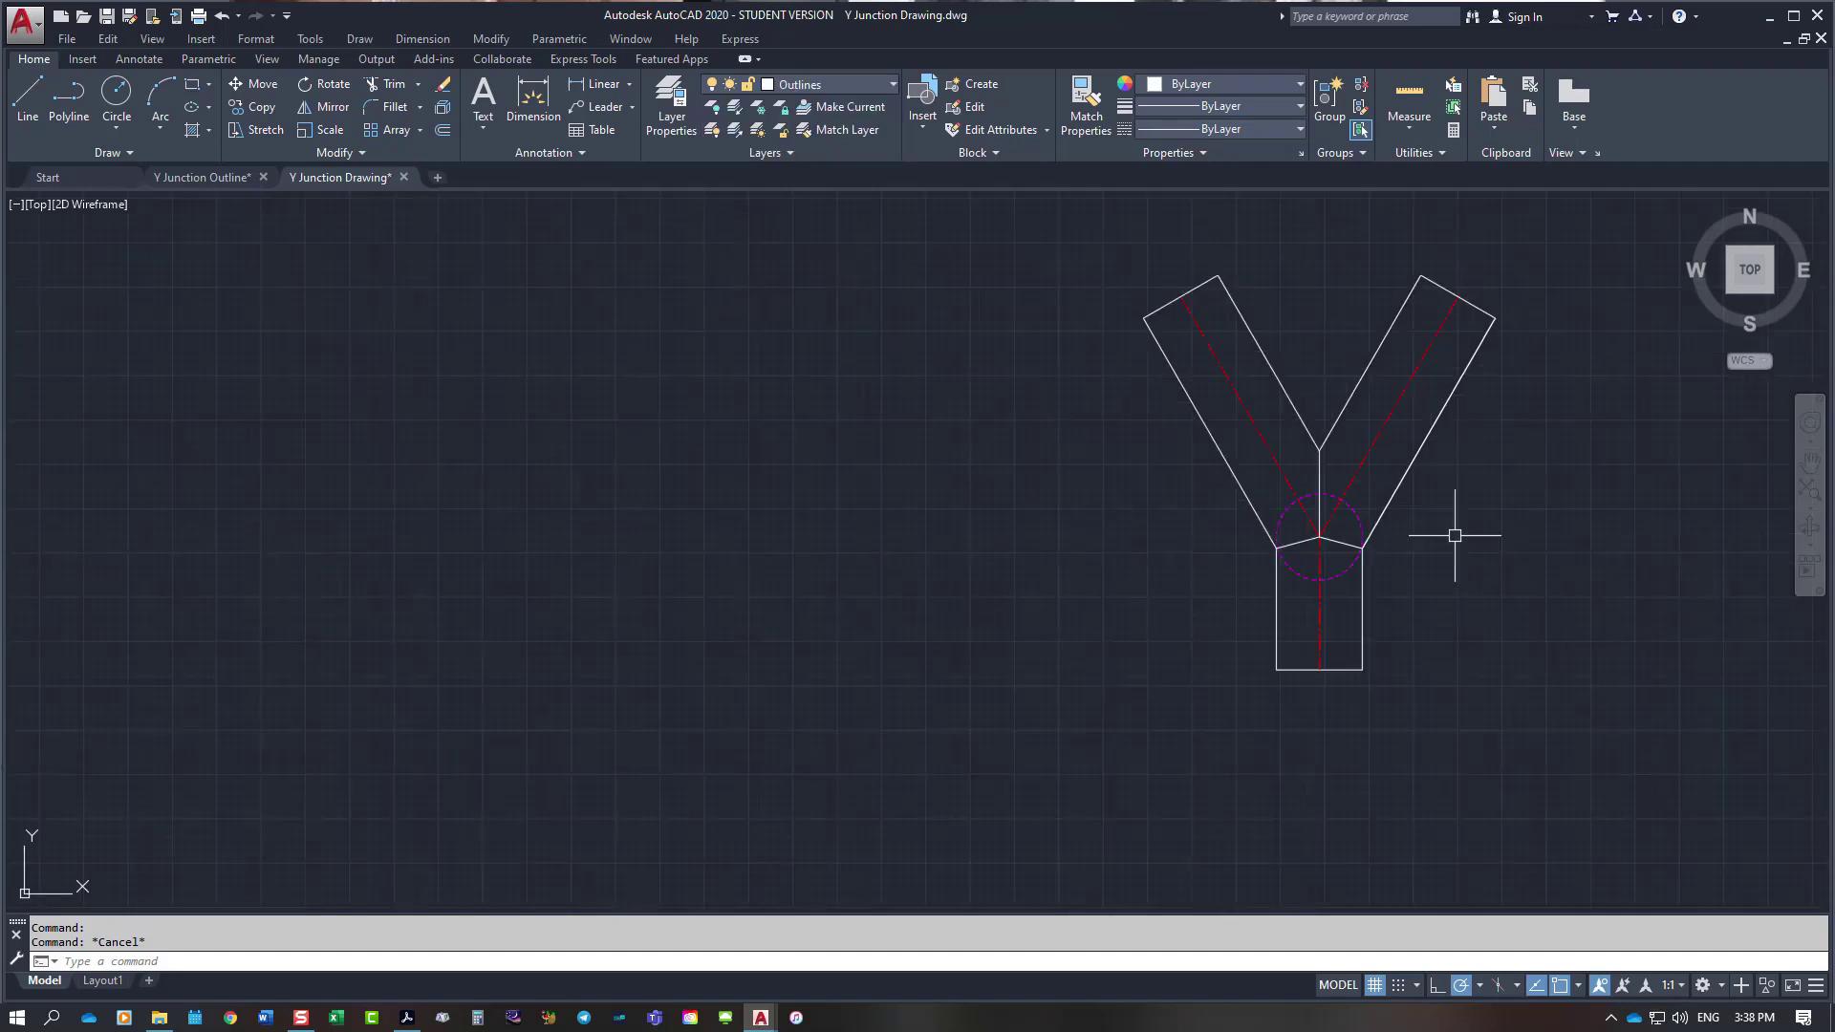
{"action": "scroll", "coordinate": [1447, 531], "scroll_direction": "up", "scroll_amount": 2}
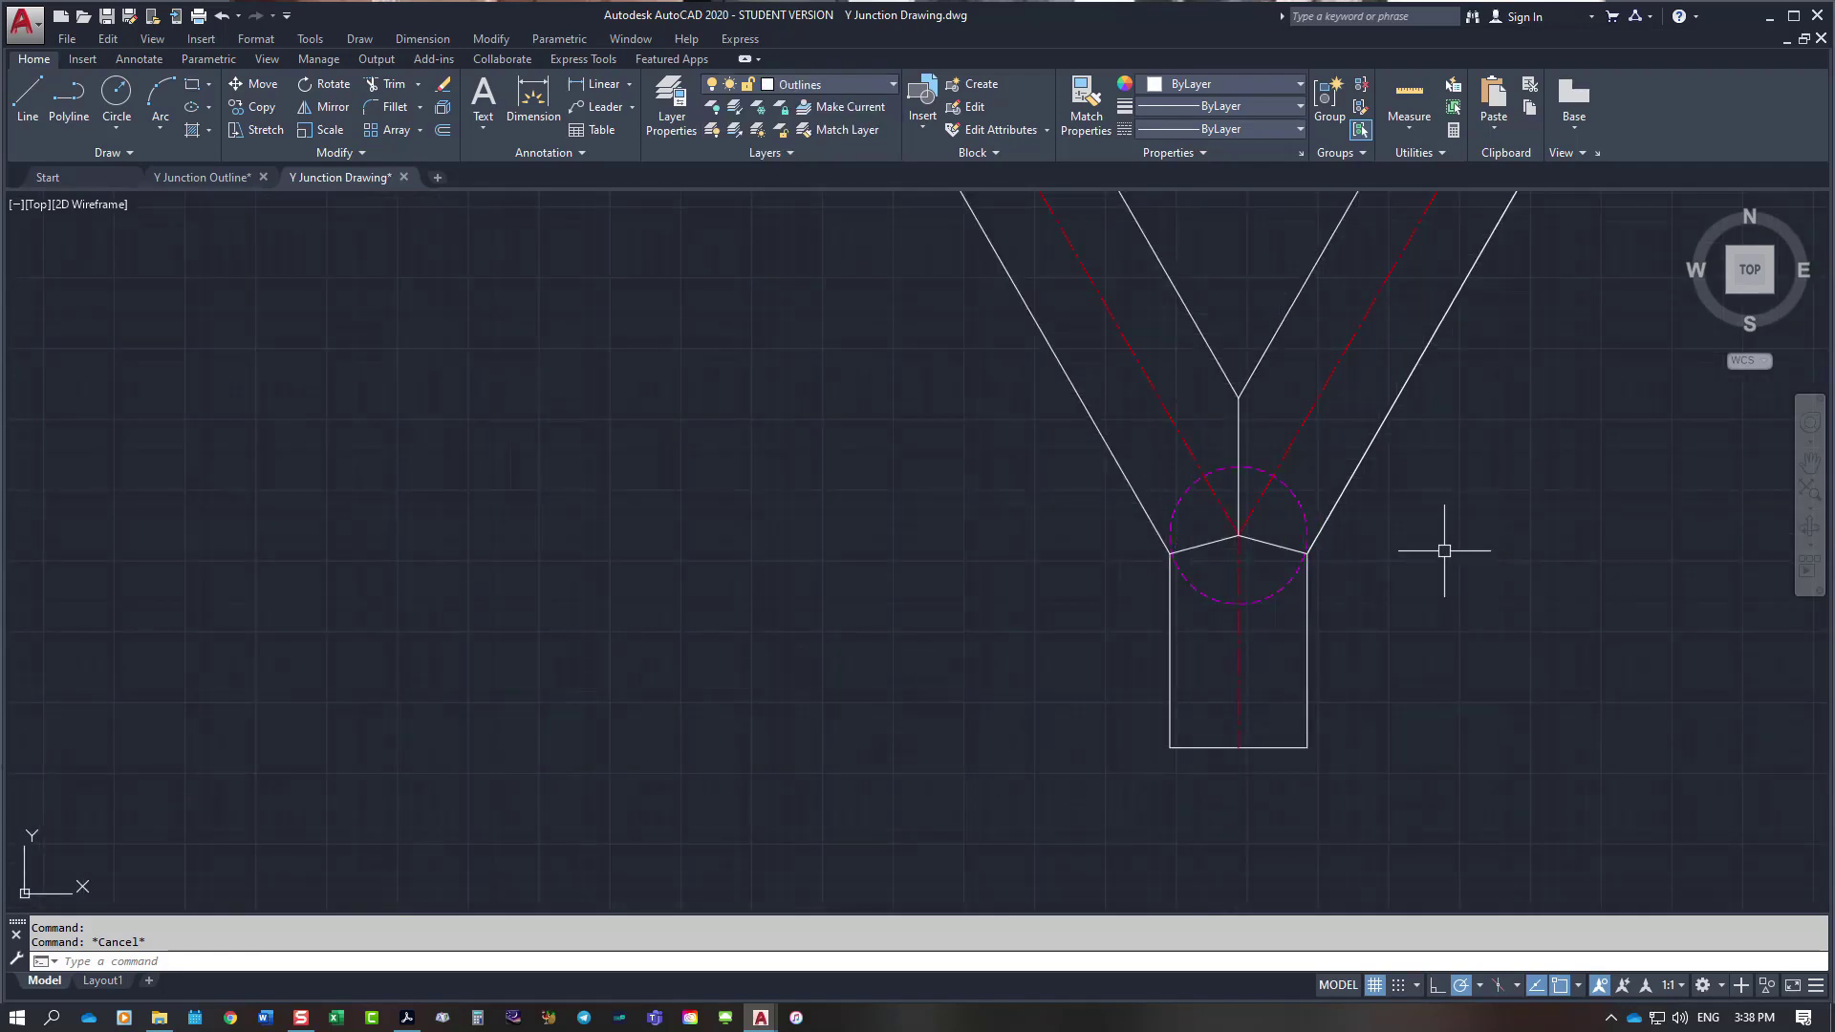
{"action": "scroll", "coordinate": [1427, 560], "scroll_direction": "down", "scroll_amount": 1}
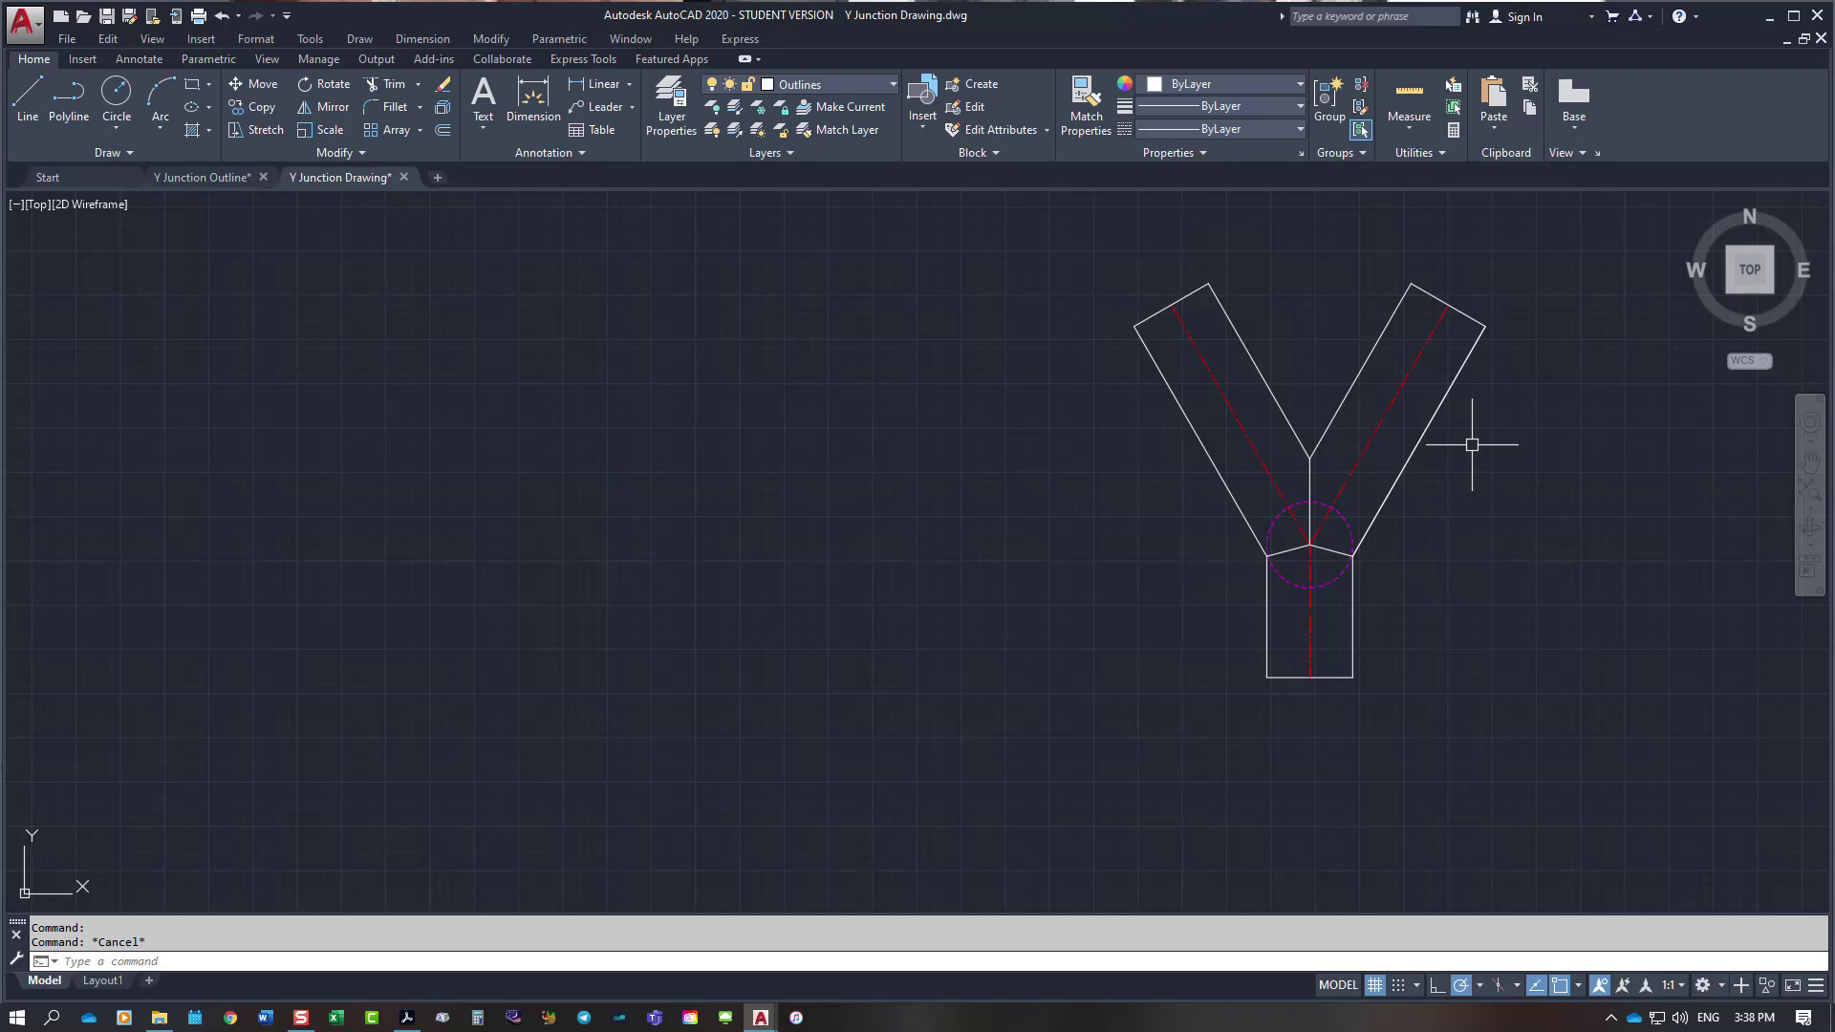
{"action": "key", "text": "Return"}
{"action": "type", "text": "e"}
{"action": "key", "text": "Return"}
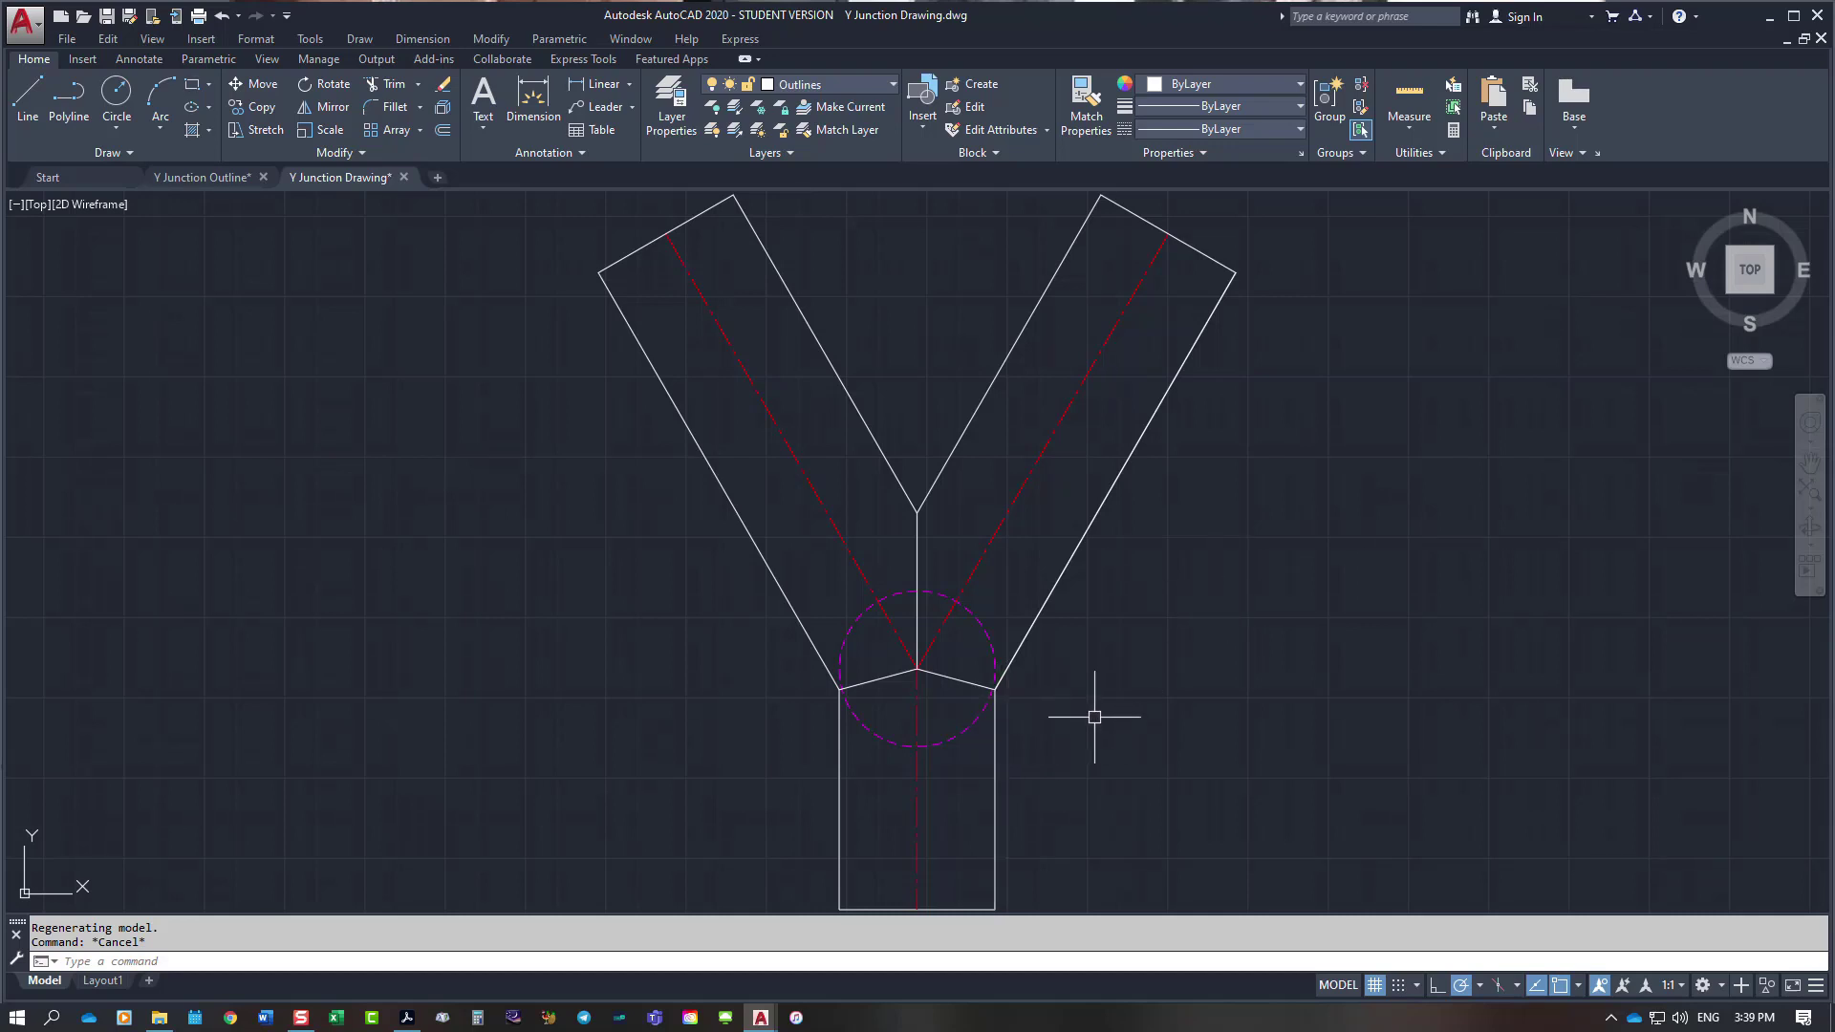
{"action": "scroll", "coordinate": [1071, 719], "scroll_direction": "up", "scroll_amount": 2}
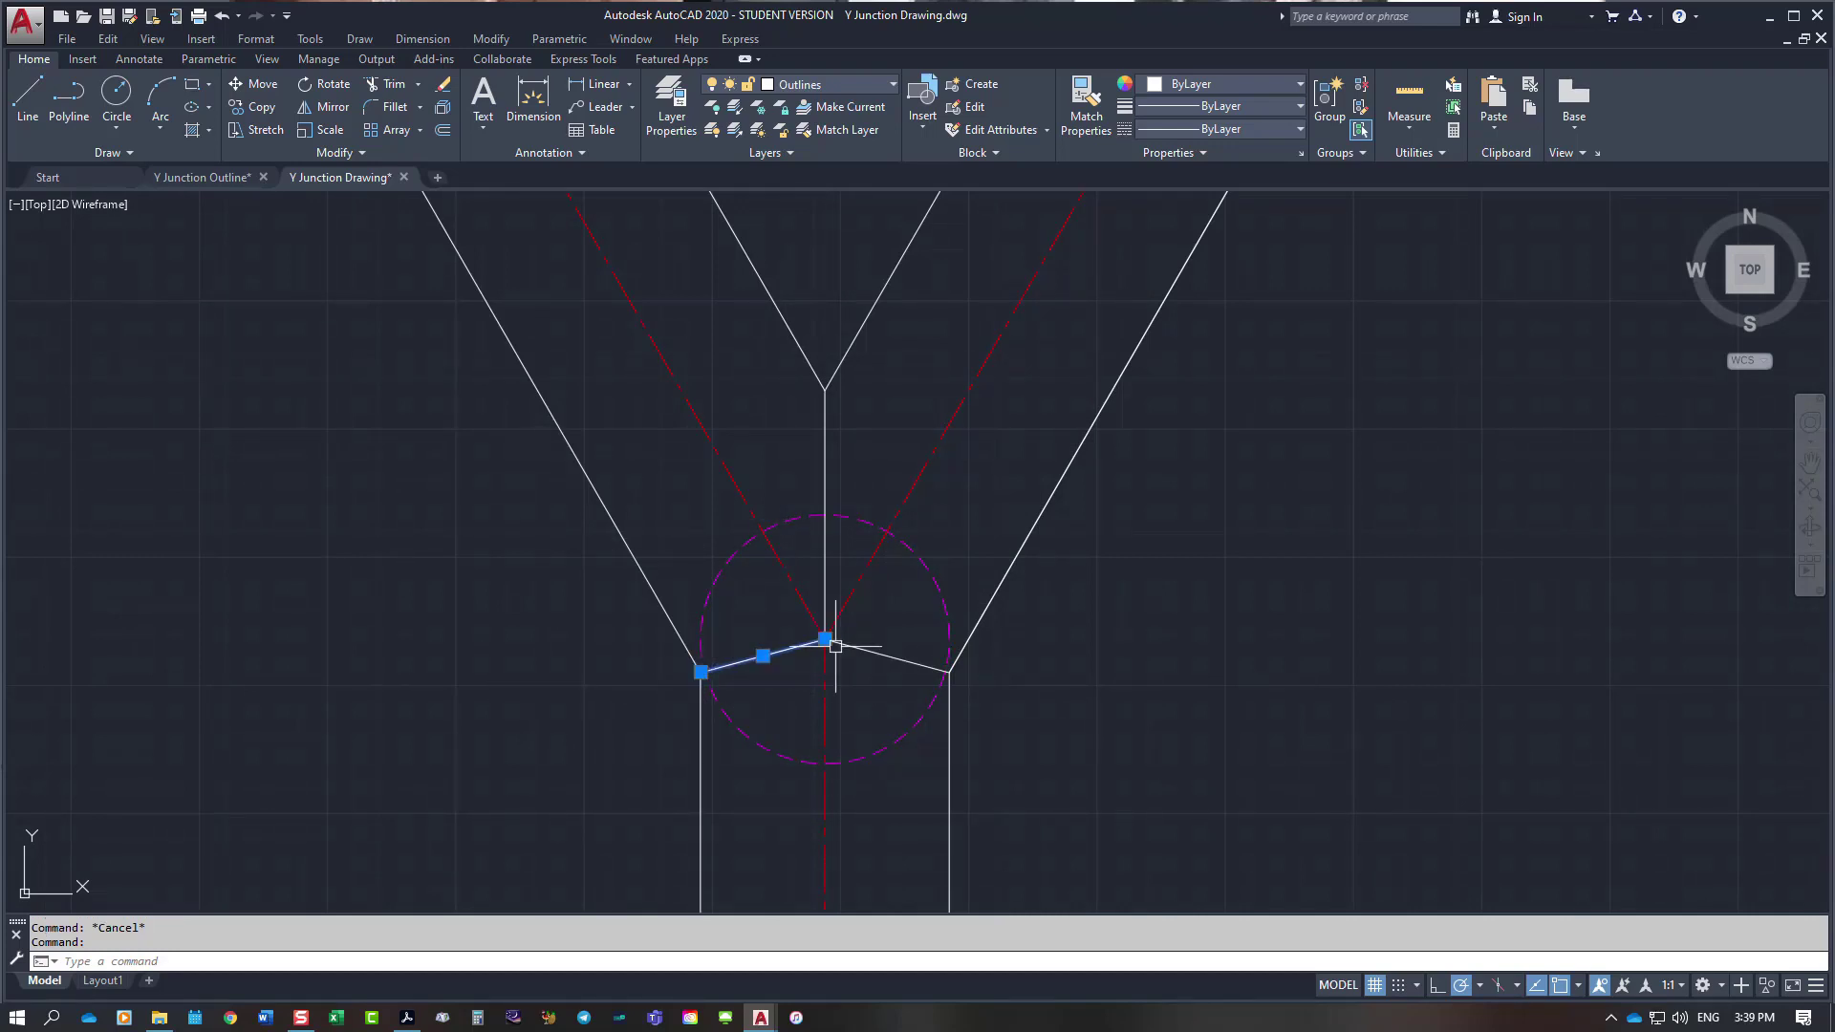
{"action": "key", "text": "Escape"}
Step: Draw a horizontal line across the vertical pipe between the outer ends of the two sloping joint lines
{"action": "right_click", "coordinate": [1072, 697]}
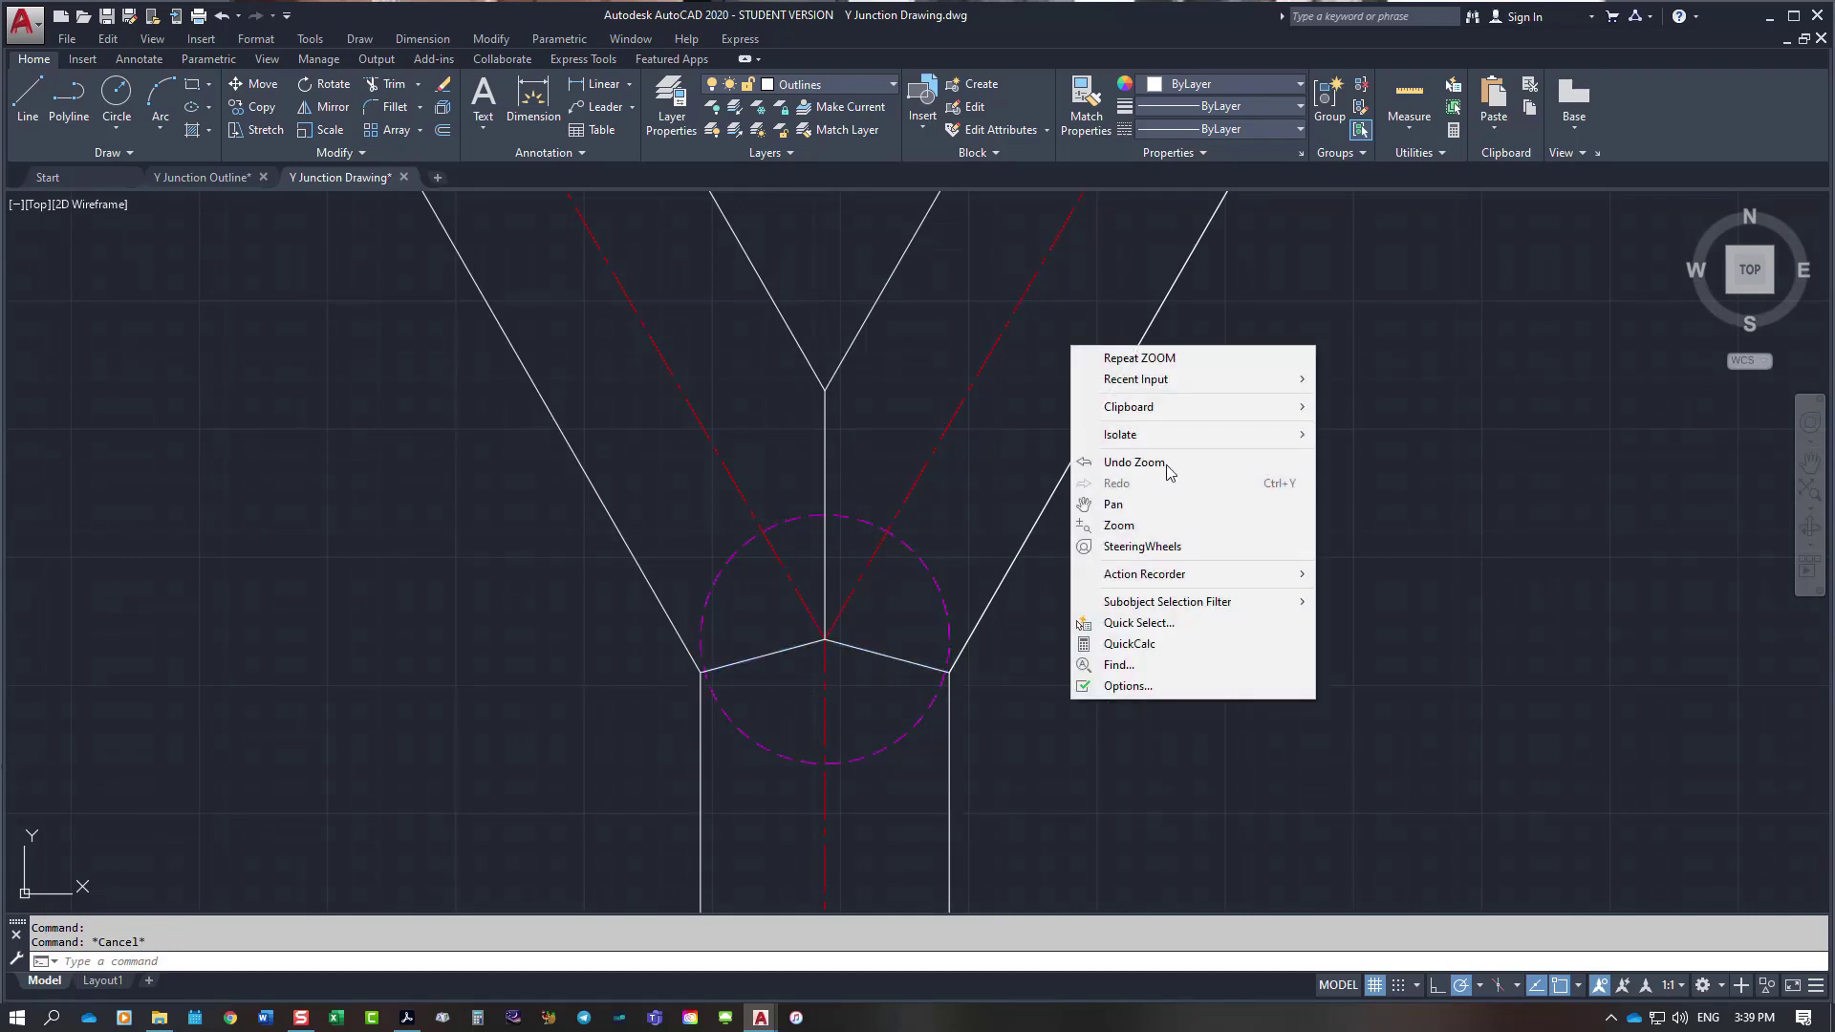
{"action": "mouse_move", "coordinate": [1173, 379]}
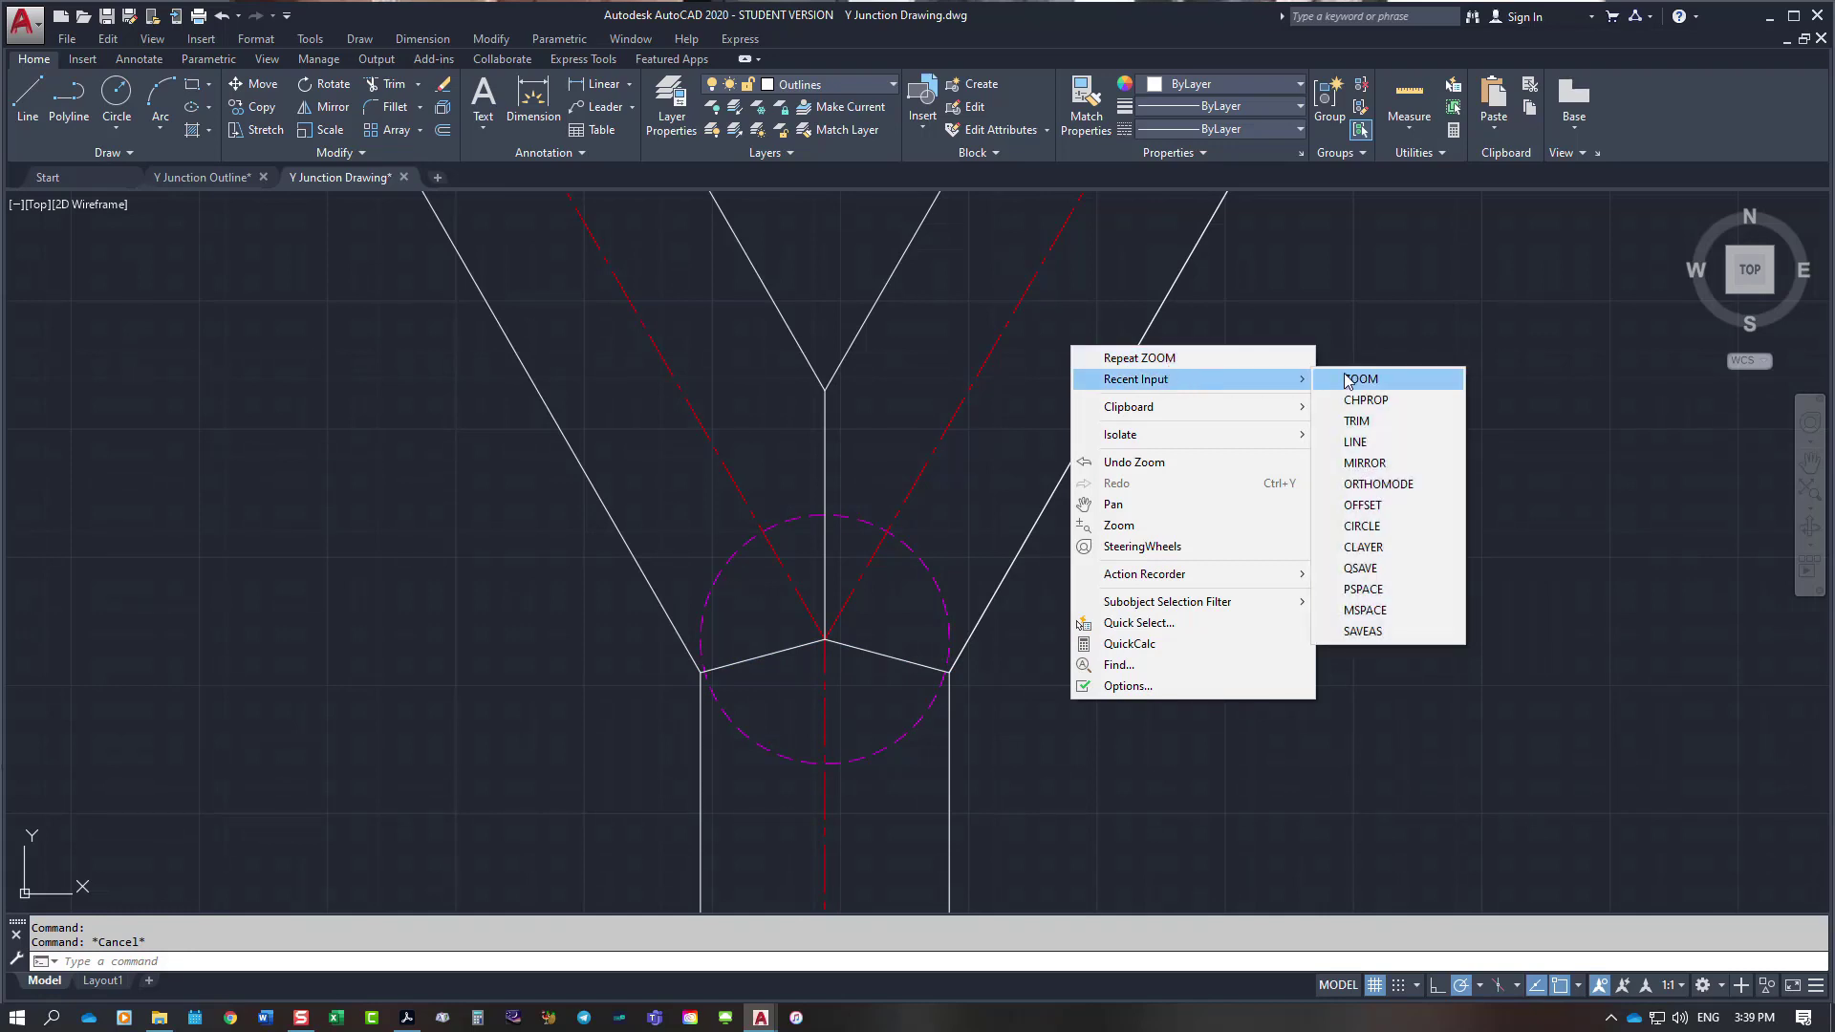
{"action": "left_click", "coordinate": [1360, 442]}
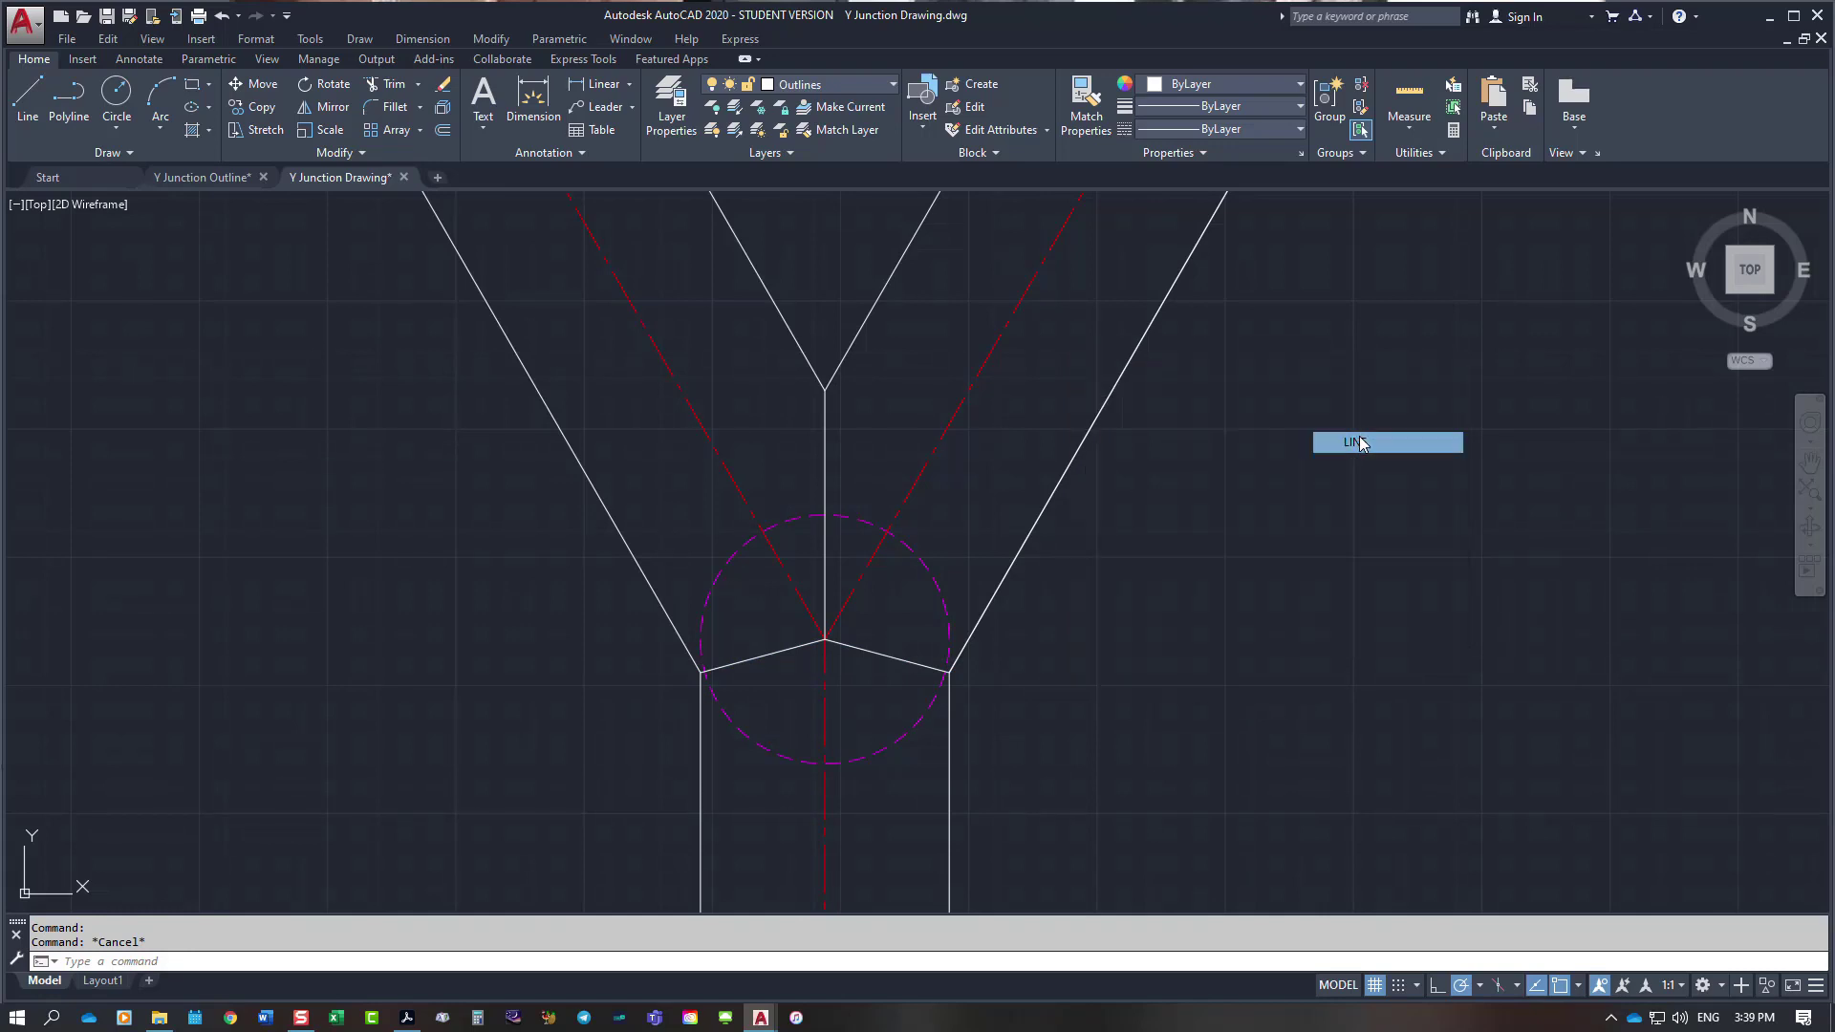
{"action": "left_click", "coordinate": [703, 670]}
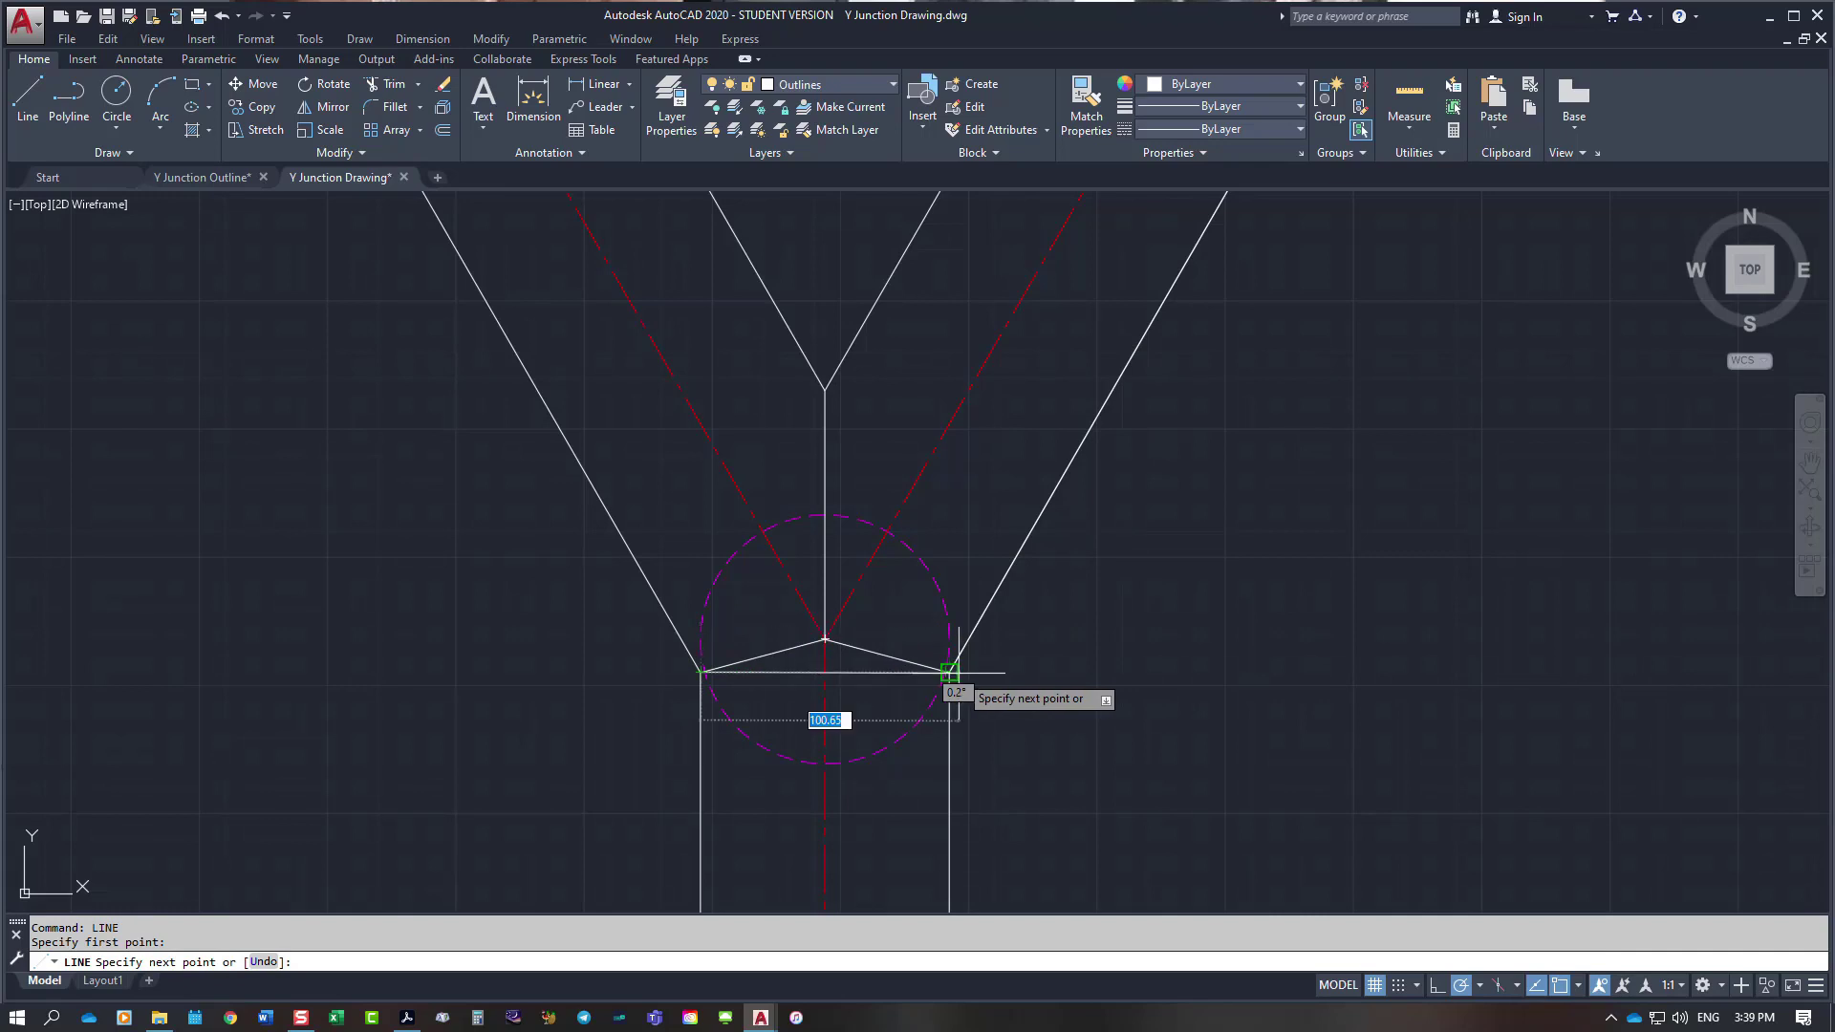
{"action": "scroll", "coordinate": [941, 671], "scroll_direction": "up", "scroll_amount": 2}
{"action": "left_click", "coordinate": [936, 668]}
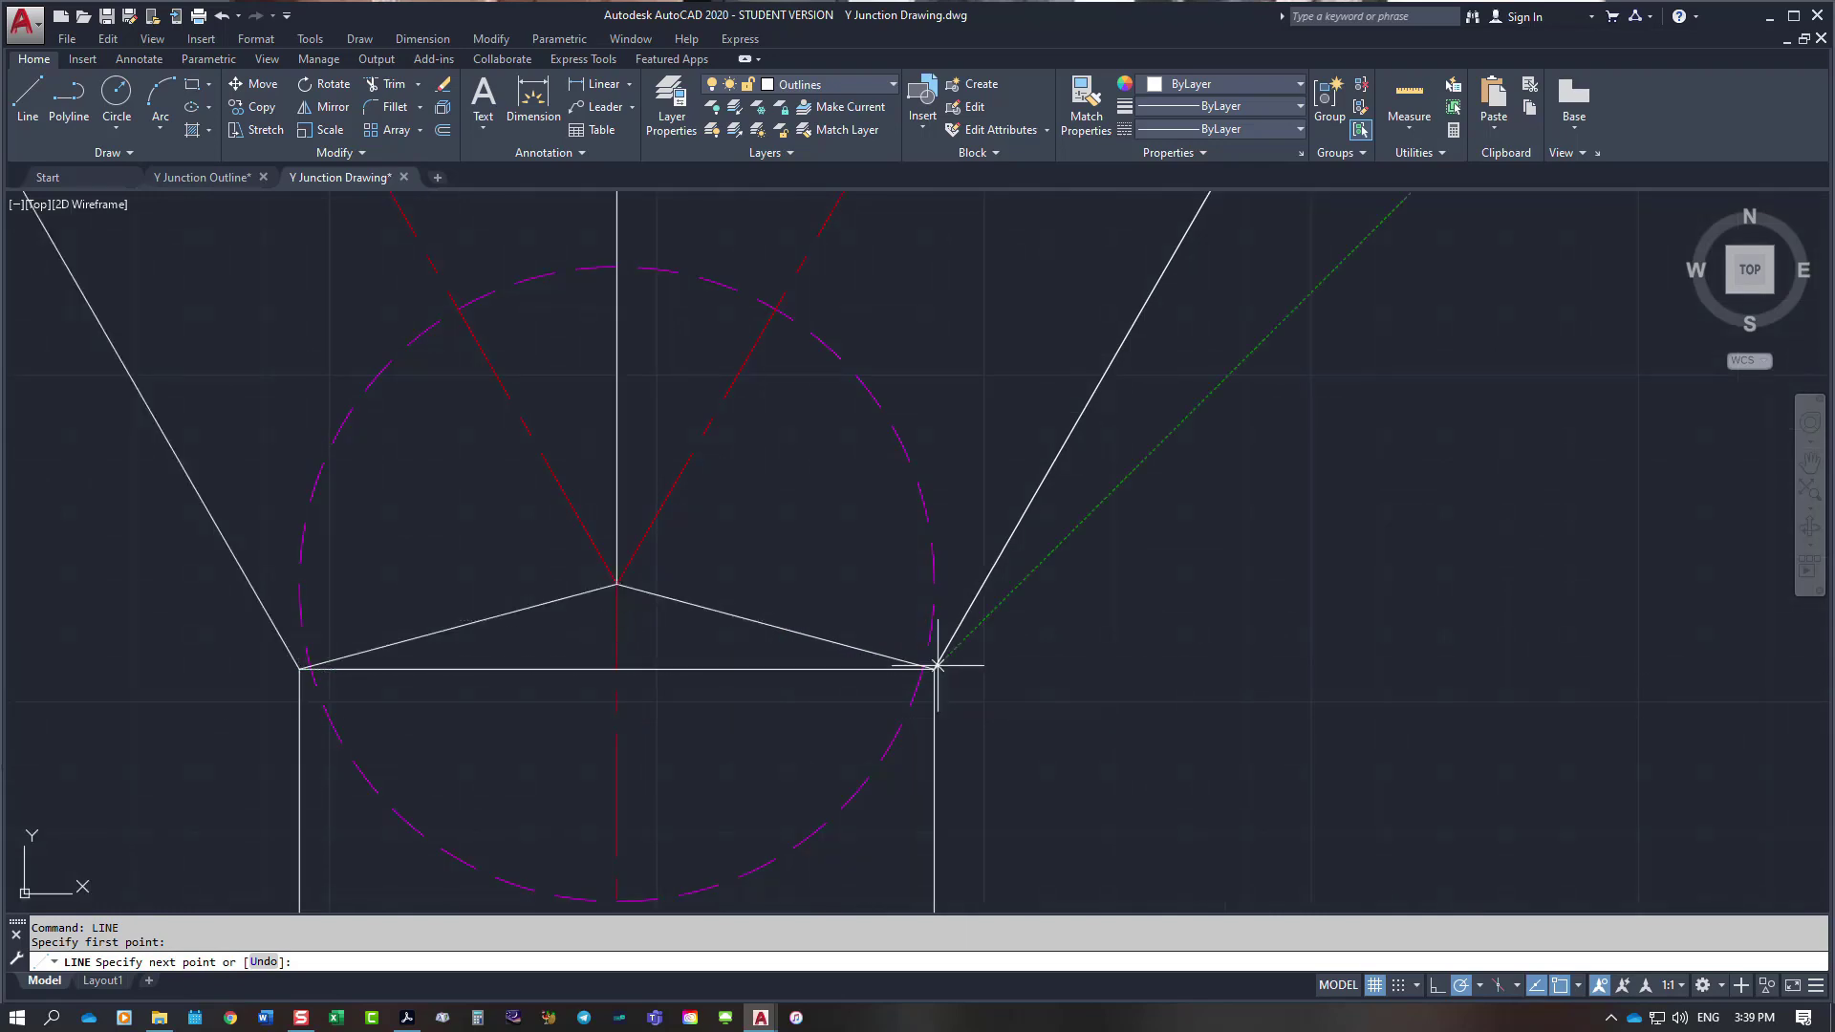
{"action": "key", "text": "Escape"}
{"action": "scroll", "coordinate": [1051, 703], "scroll_direction": "down", "scroll_amount": 4}
{"action": "scroll", "coordinate": [910, 669], "scroll_direction": "up", "scroll_amount": 2}
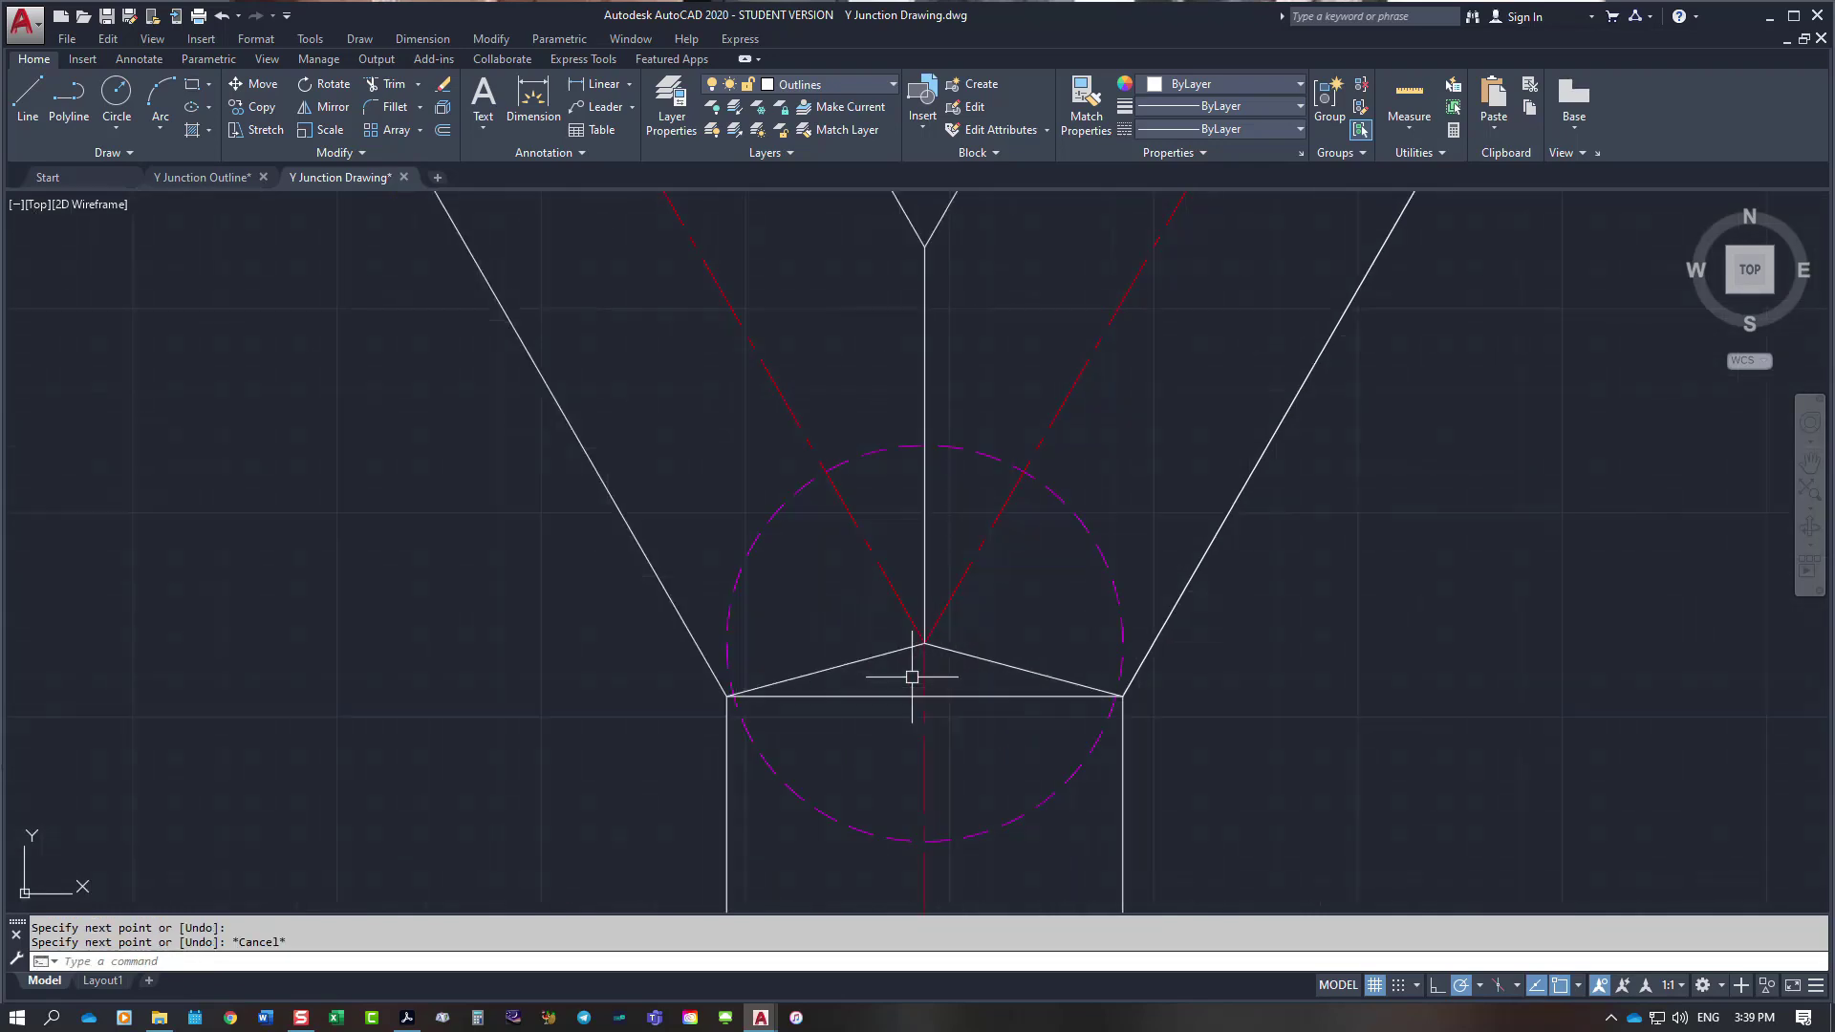
Step: Stretch the left end of the horizontal joint line outward beyond the vertical pipe's left edge
{"action": "scroll", "coordinate": [969, 672], "scroll_direction": "down", "scroll_amount": 1}
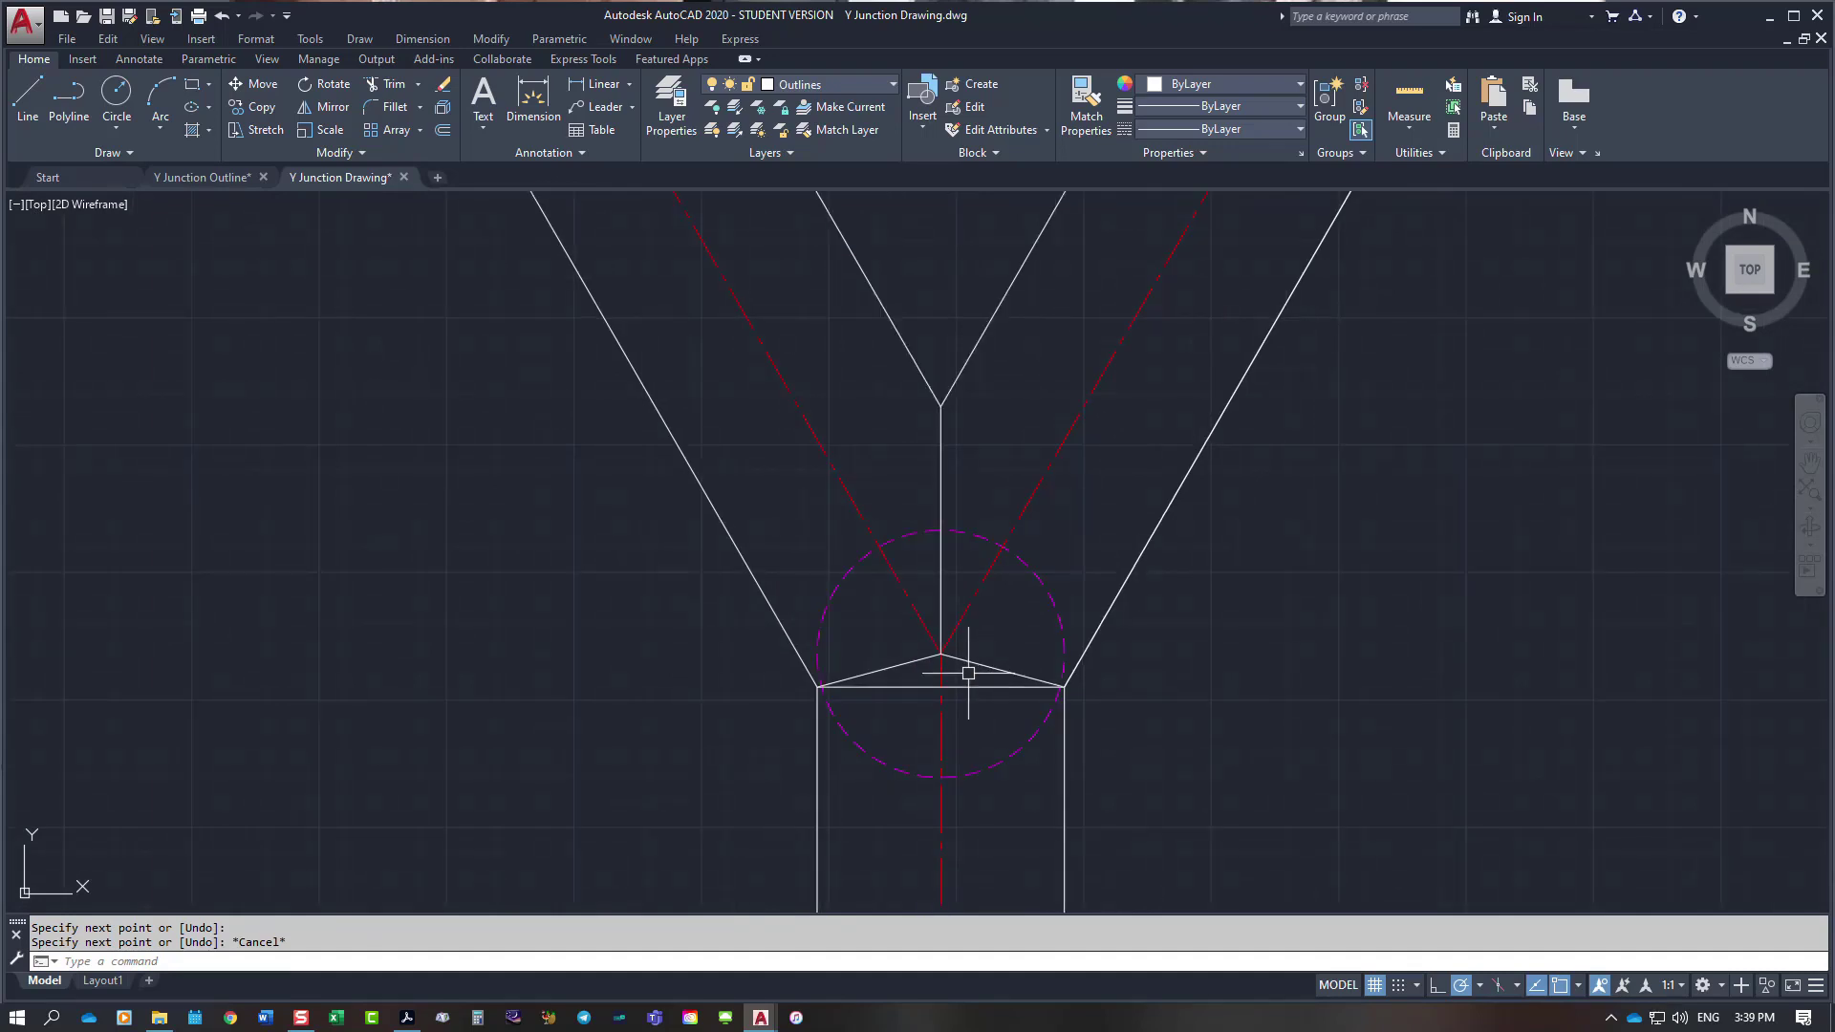
{"action": "key", "text": "Escape"}
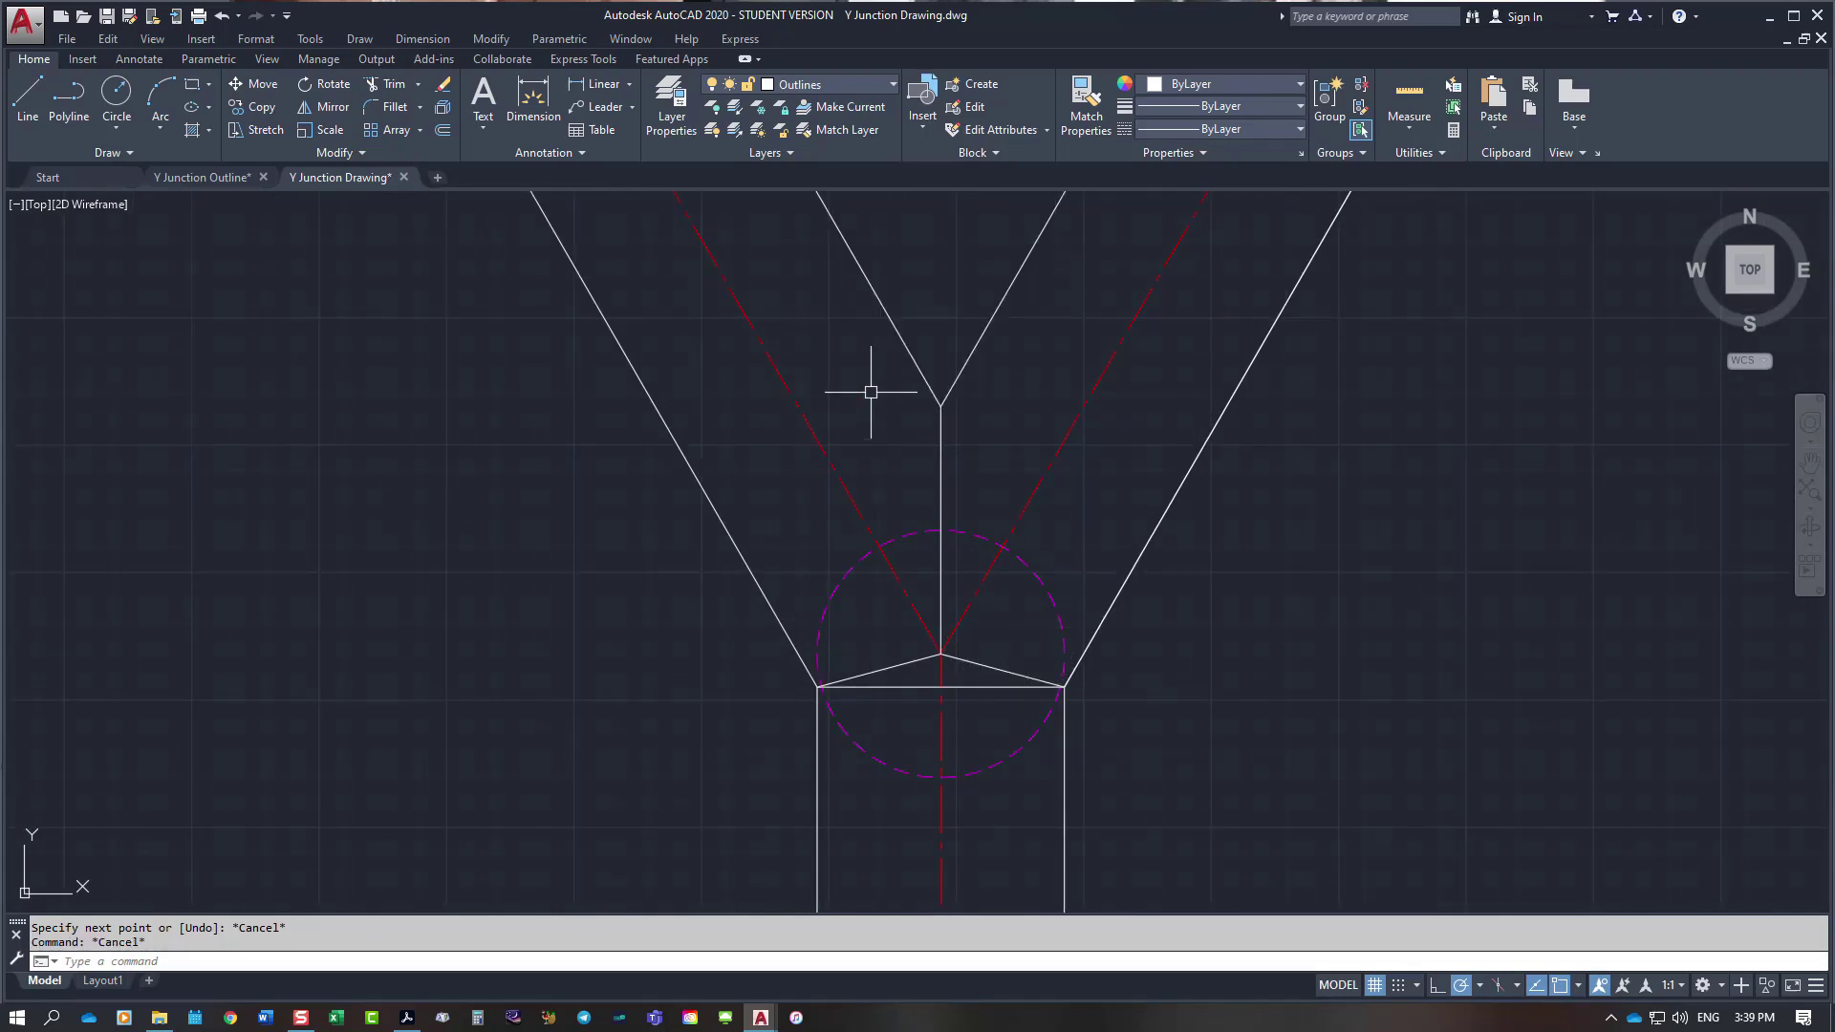
{"action": "right_click", "coordinate": [870, 393]}
{"action": "key", "text": "Escape"}
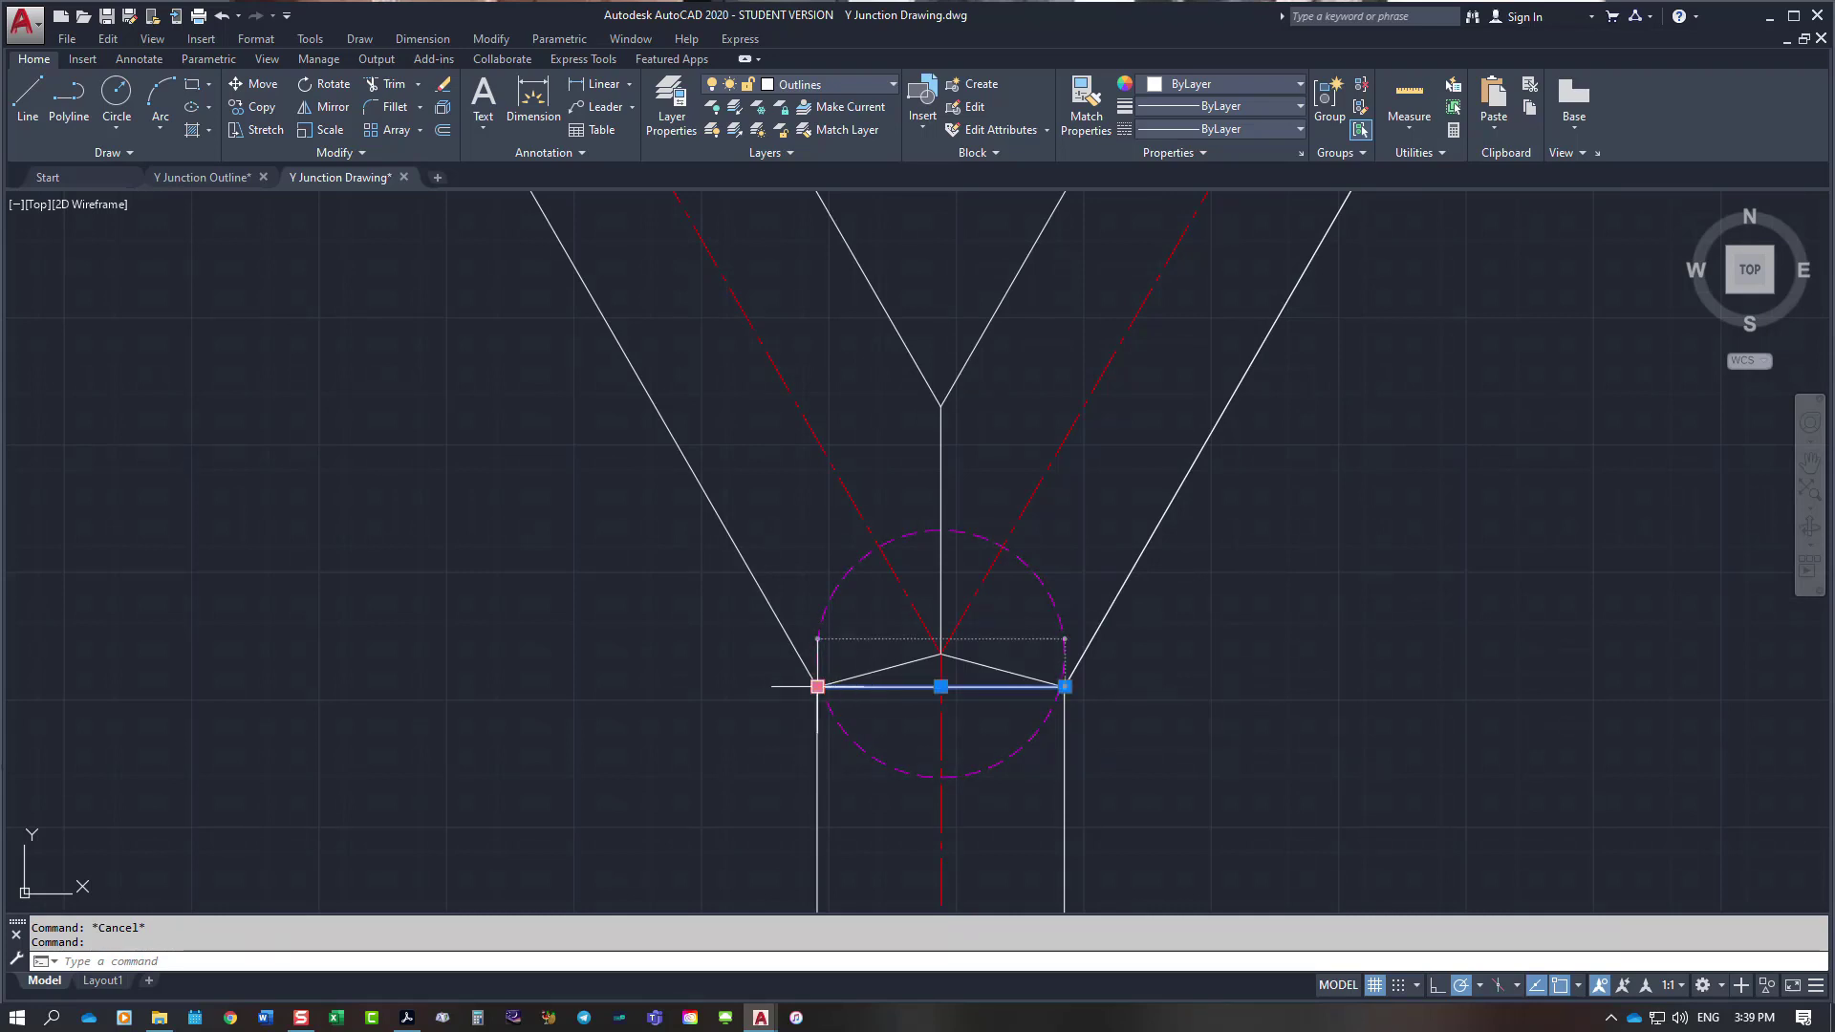
{"action": "left_click", "coordinate": [817, 686]}
{"action": "left_click", "coordinate": [556, 682]}
{"action": "key", "text": "Escape"}
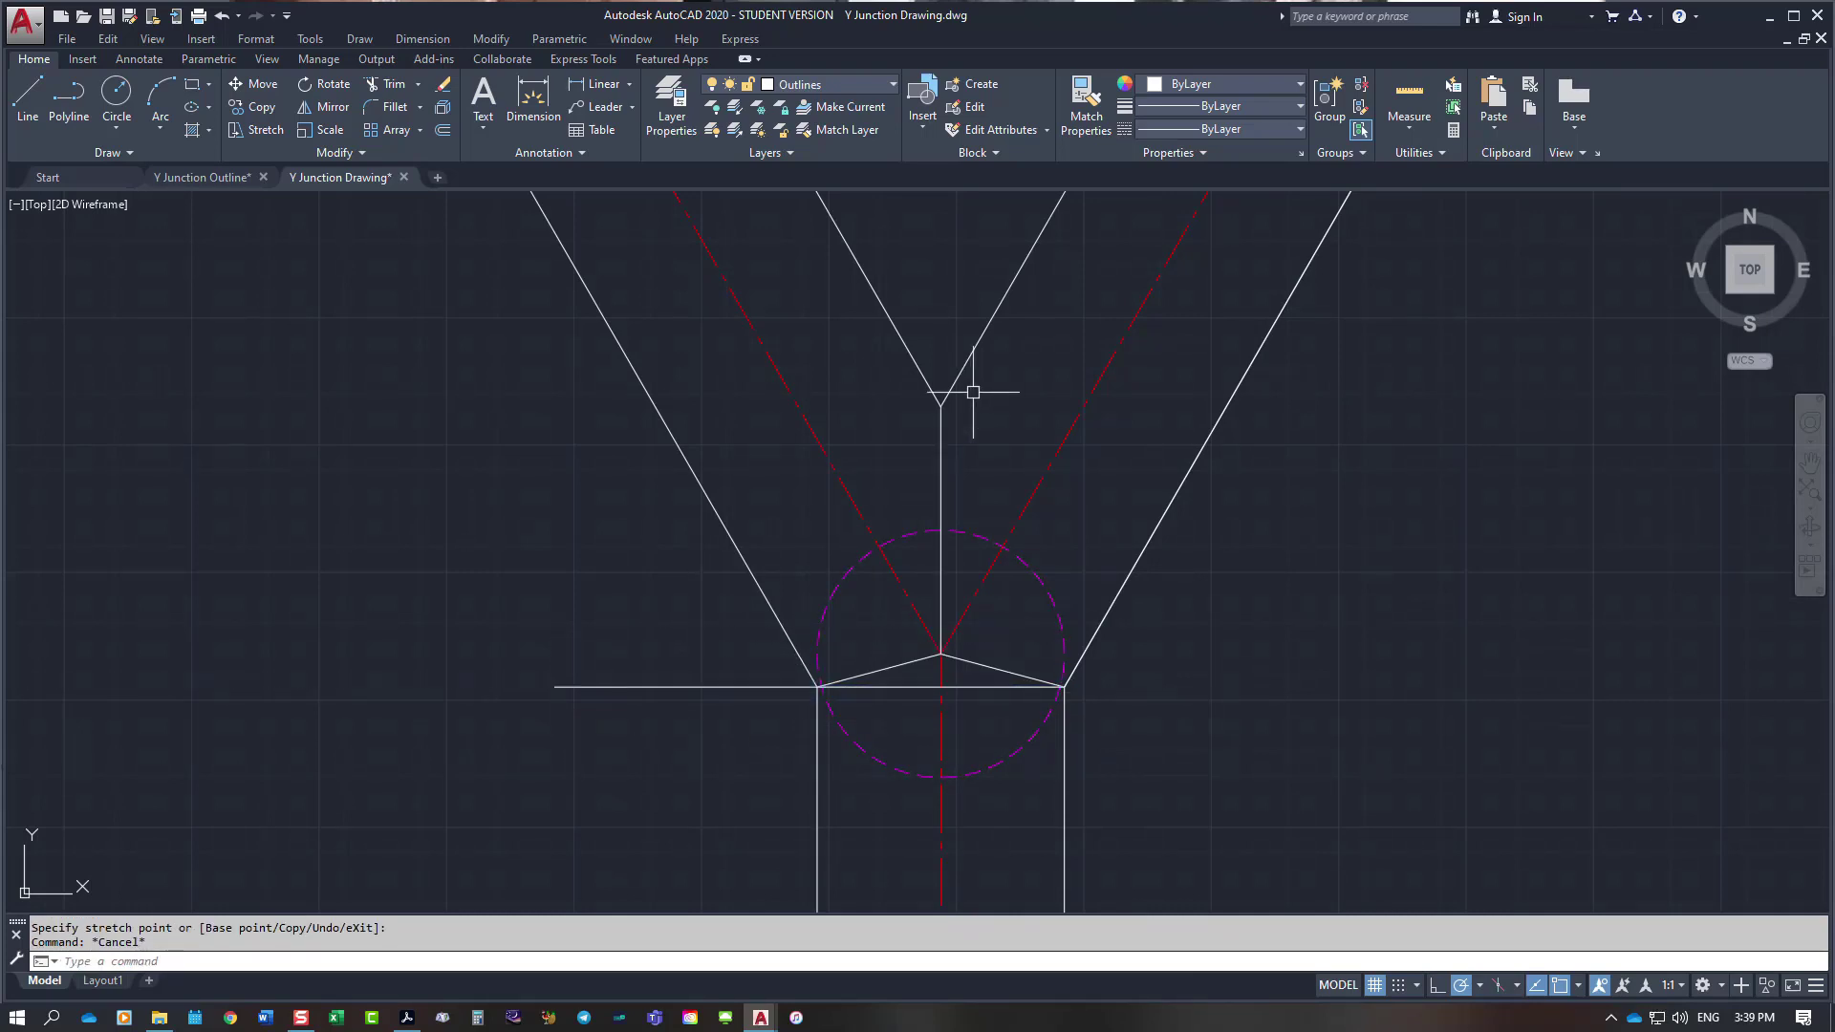
Step: Extend the right branch's inner edge down through the left branch to the lengthened horizontal line
{"action": "key", "text": "Escape"}
{"action": "type", "text": "ex"}
{"action": "key", "text": "Return"}
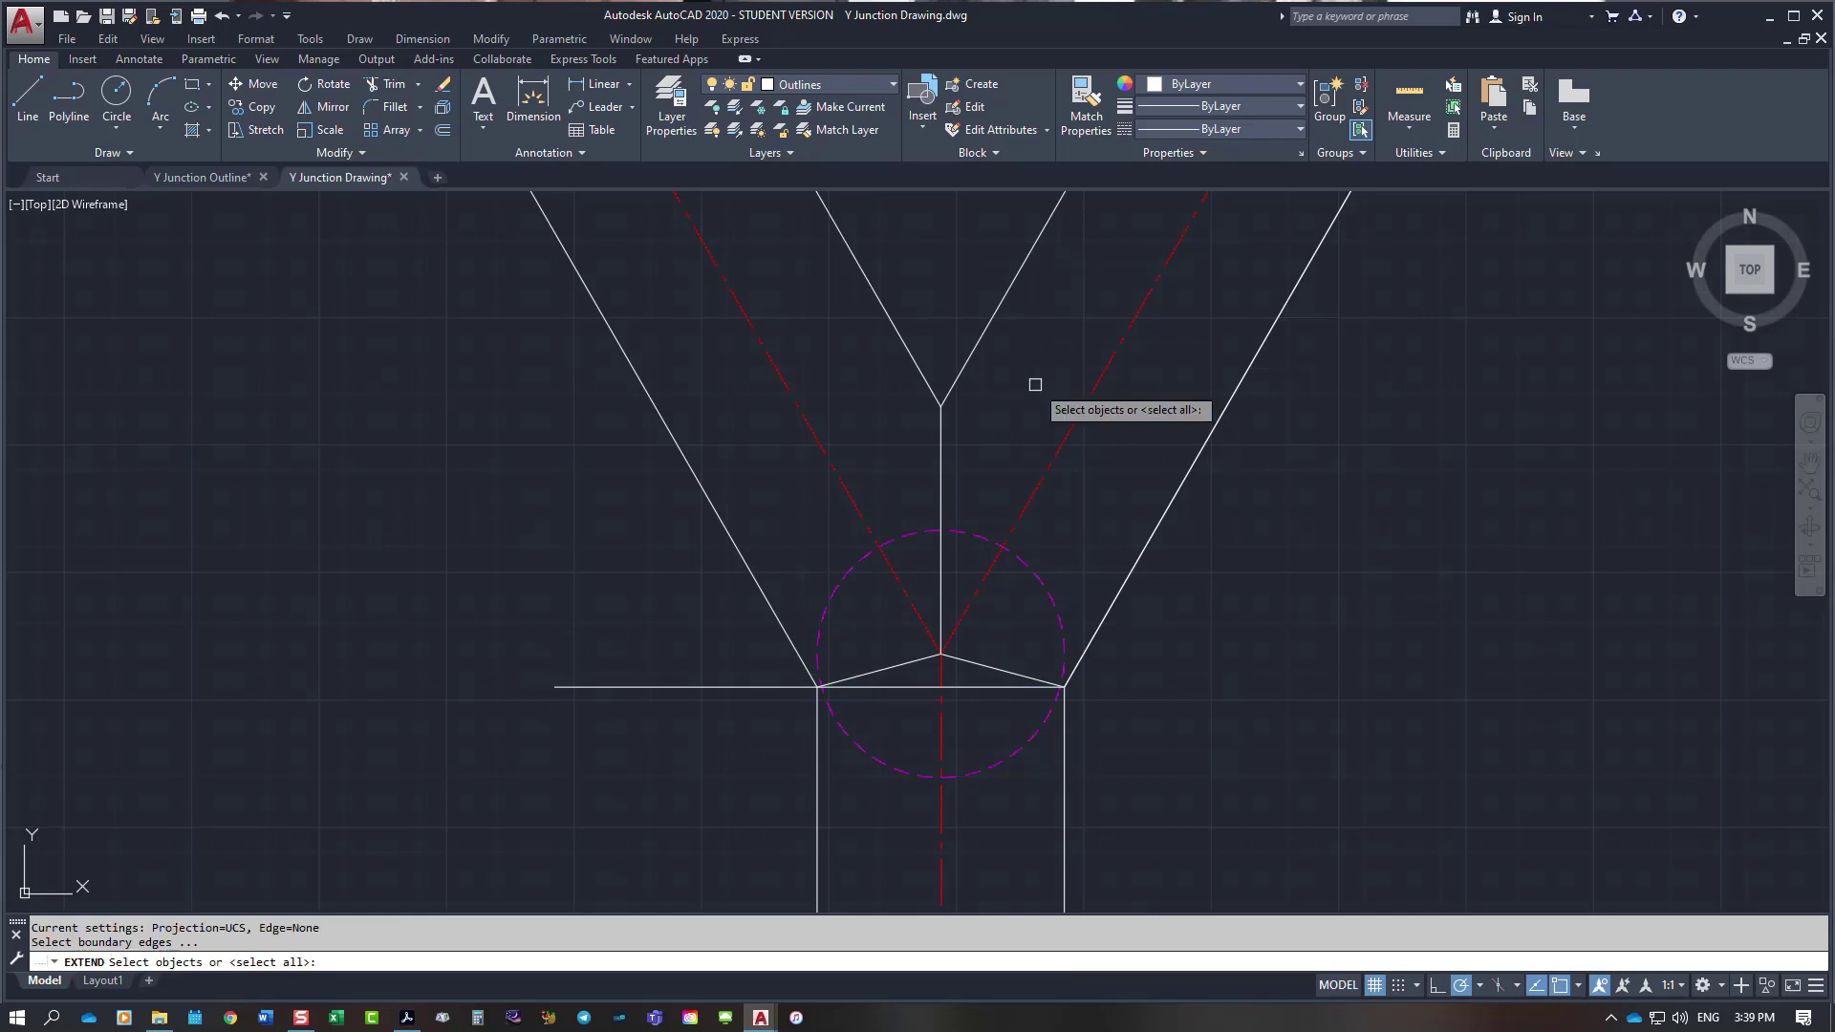
{"action": "left_click", "coordinate": [870, 688]}
{"action": "key", "text": "Return"}
{"action": "left_click", "coordinate": [968, 362]}
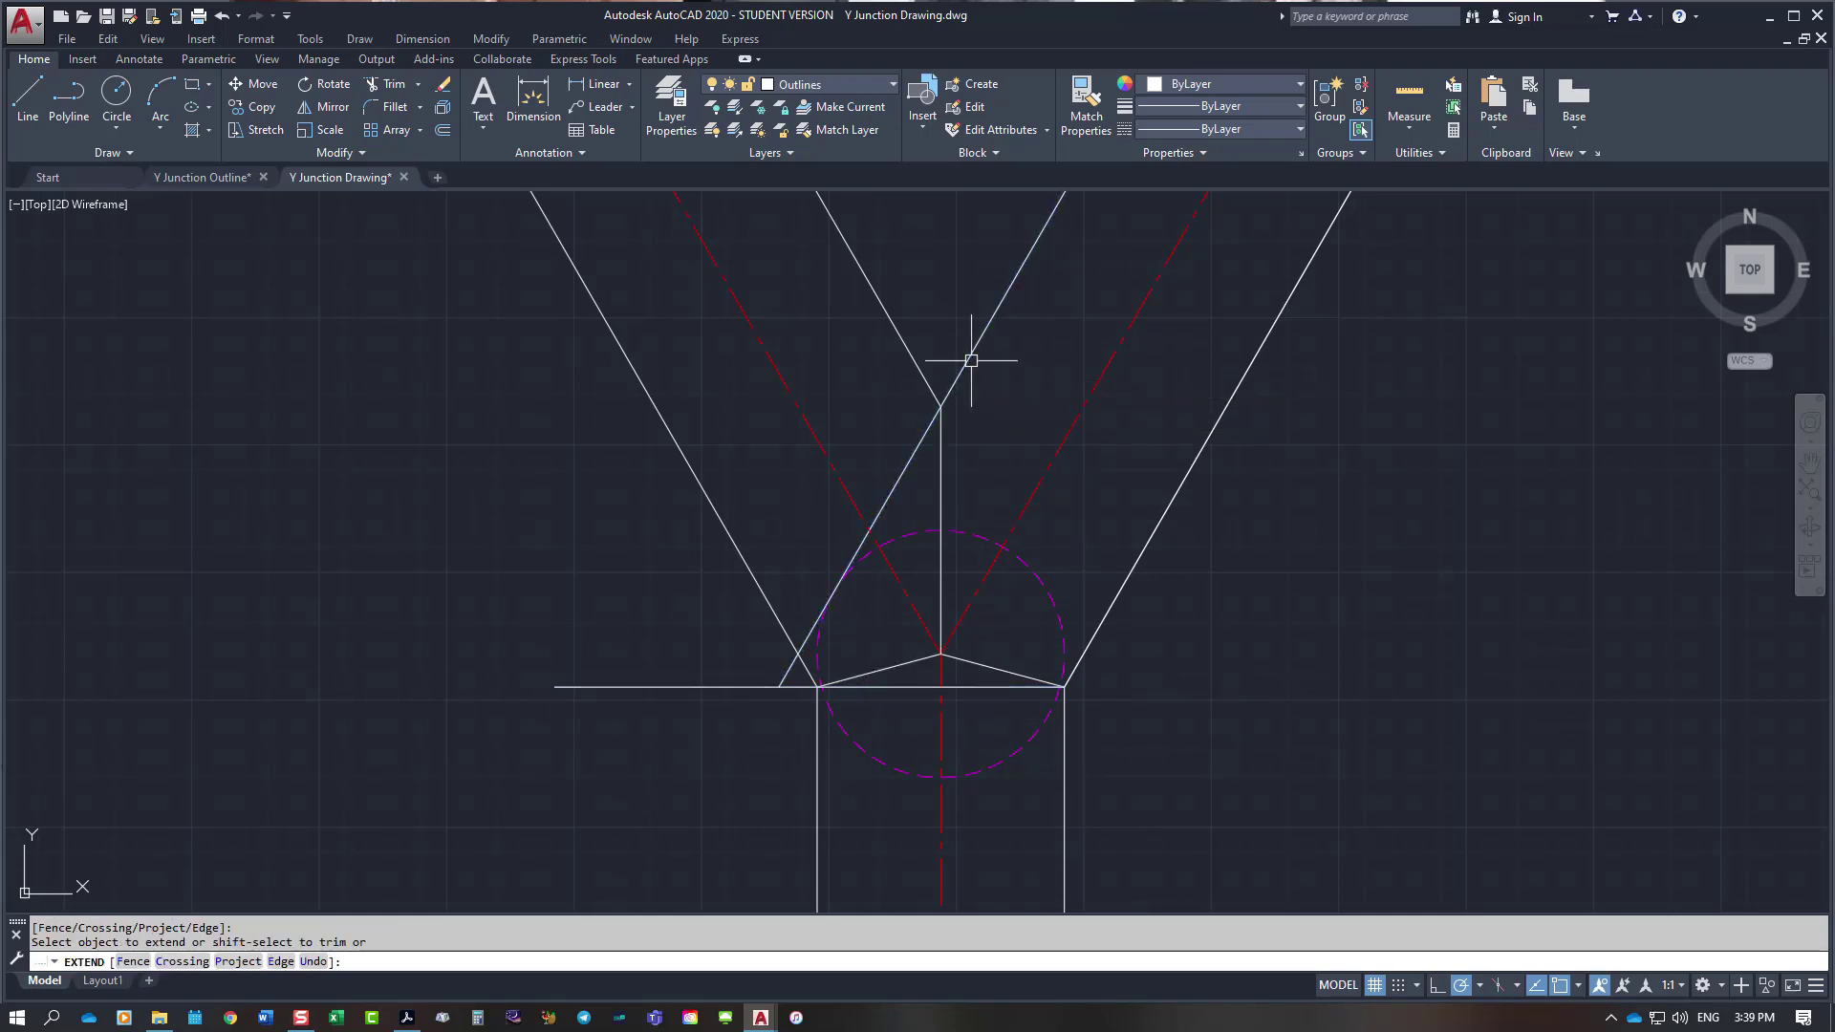
{"action": "key", "text": "Return"}
Step: Trim the overhanging left end of the horizontal line at the extended inner edge of the right branch
{"action": "right_click", "coordinate": [586, 627]}
{"action": "mouse_move", "coordinate": [668, 653]}
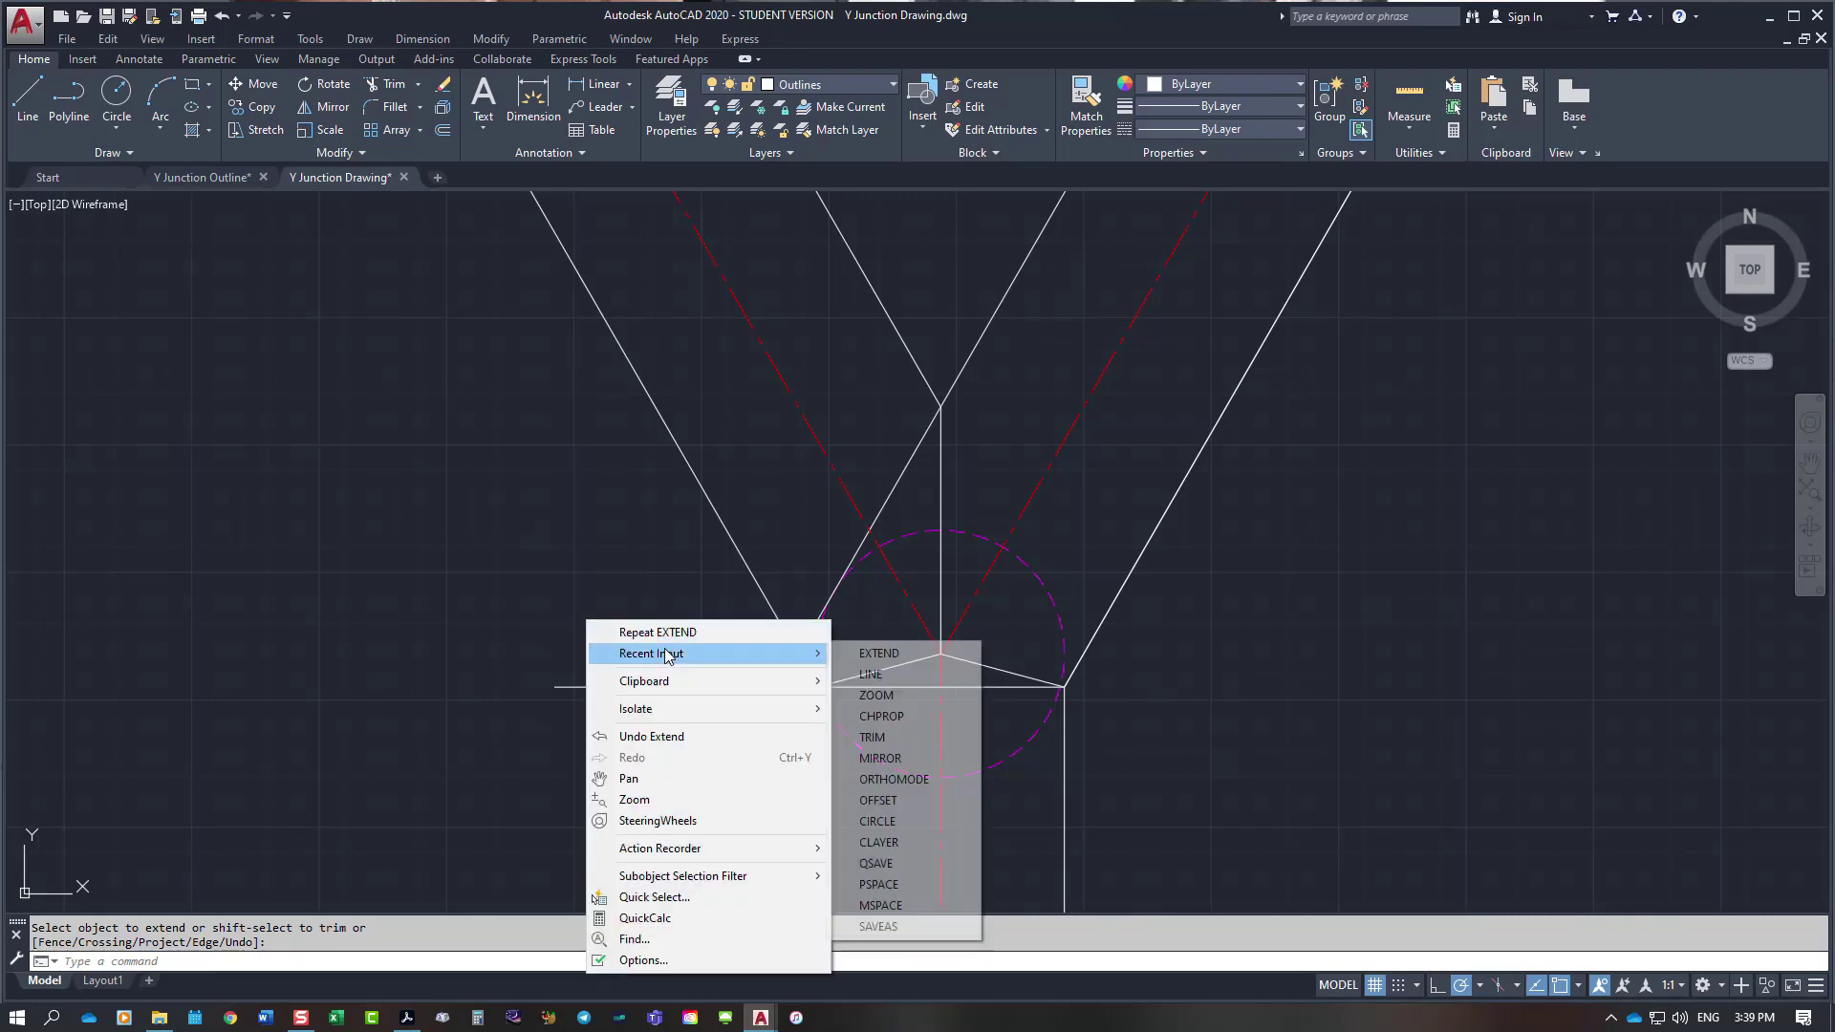
{"action": "left_click", "coordinate": [887, 737]}
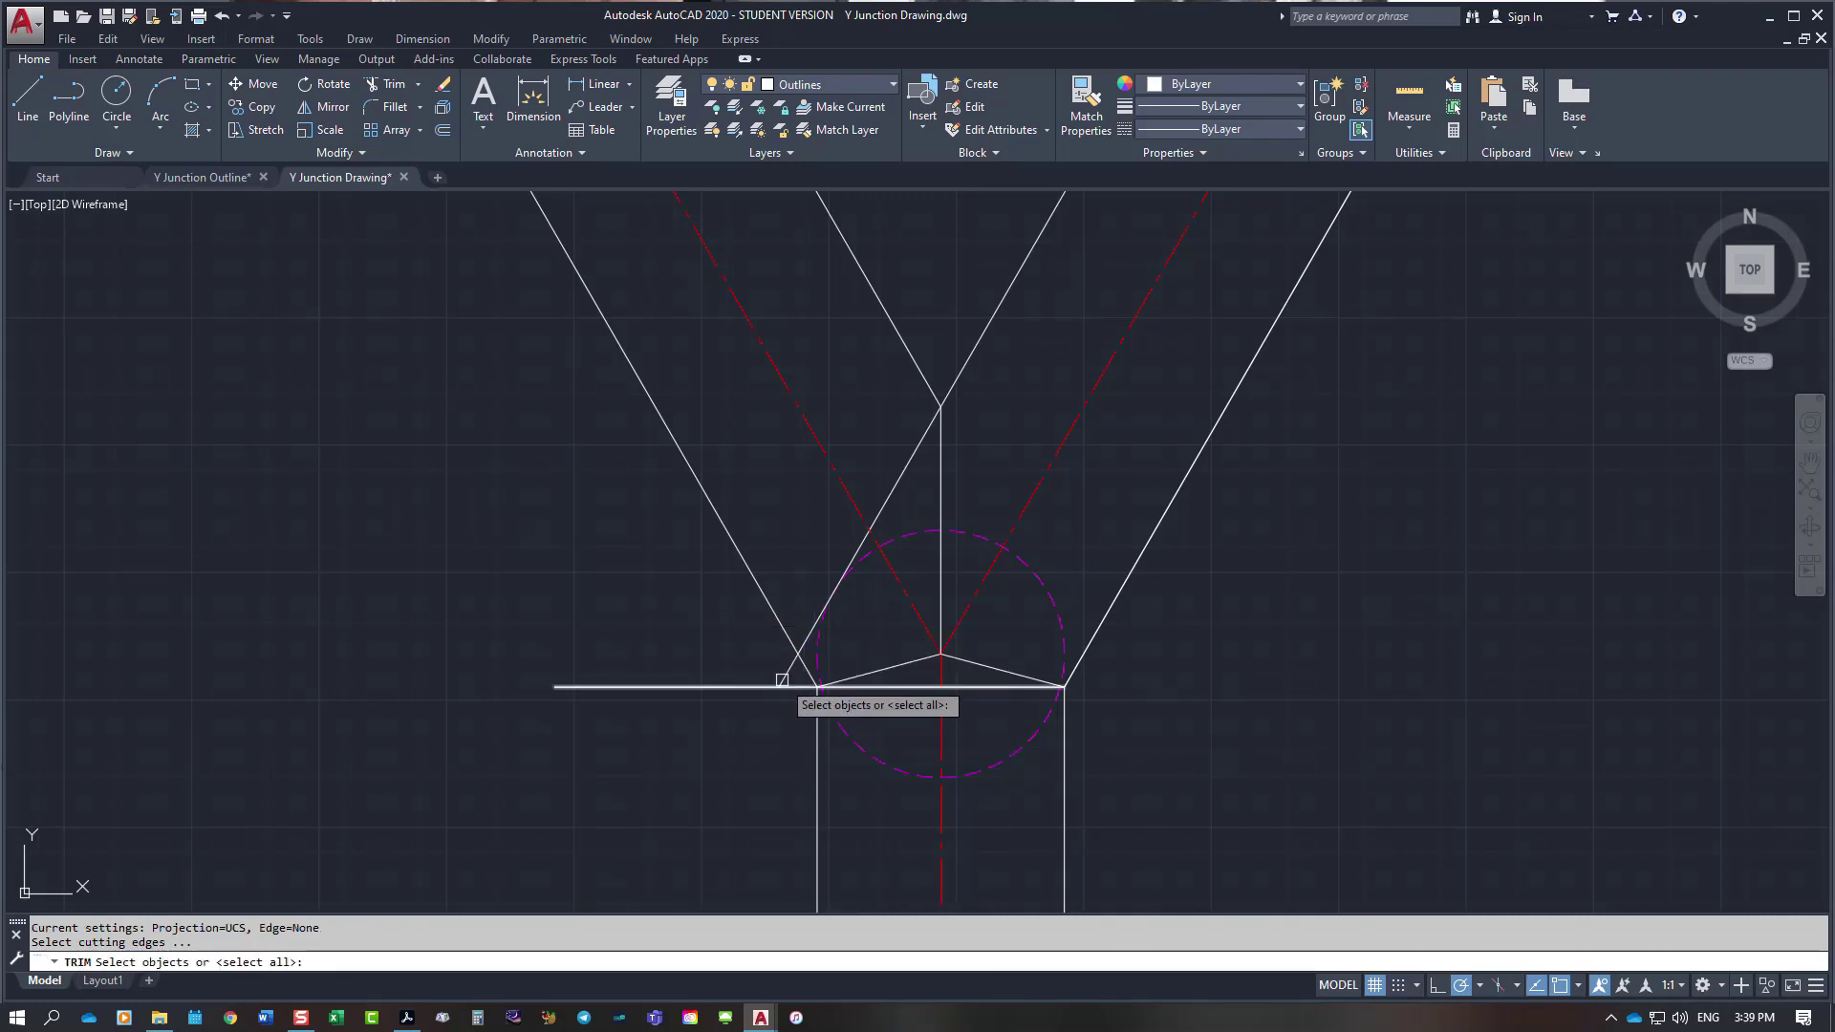
{"action": "key", "text": "Return"}
{"action": "key", "text": "Return"}
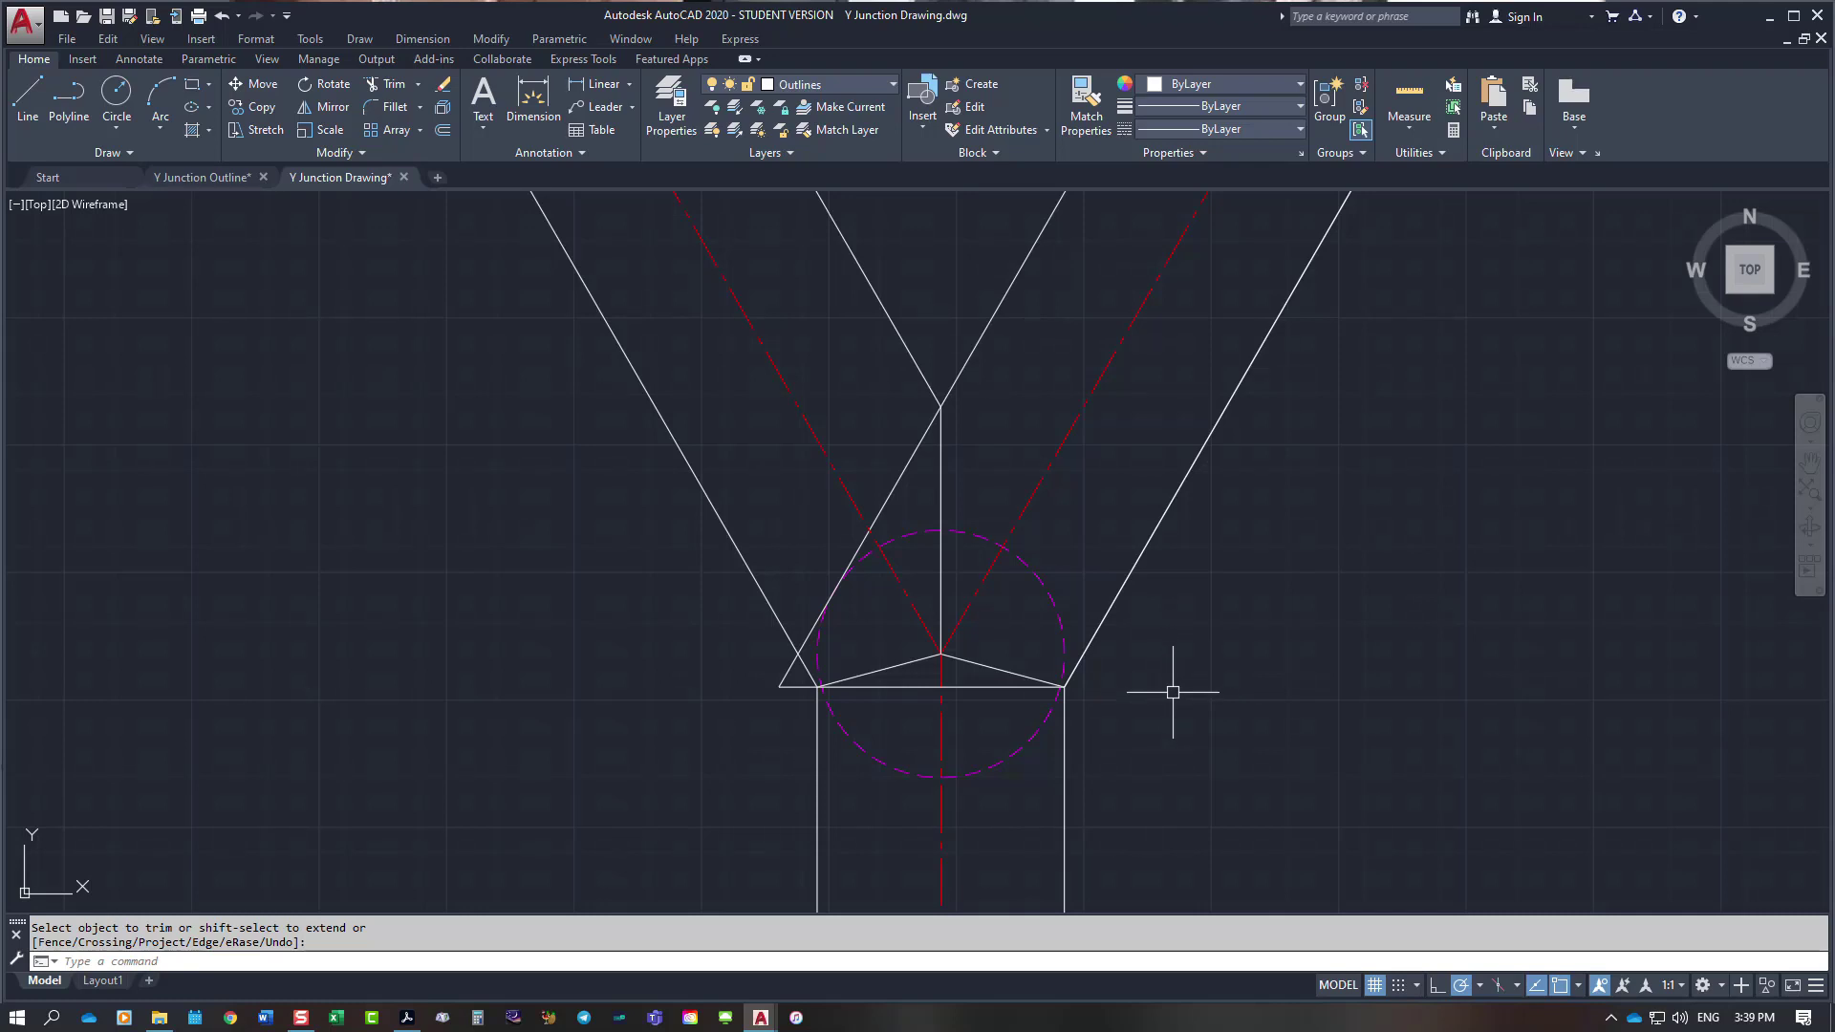
{"action": "key", "text": "Escape"}
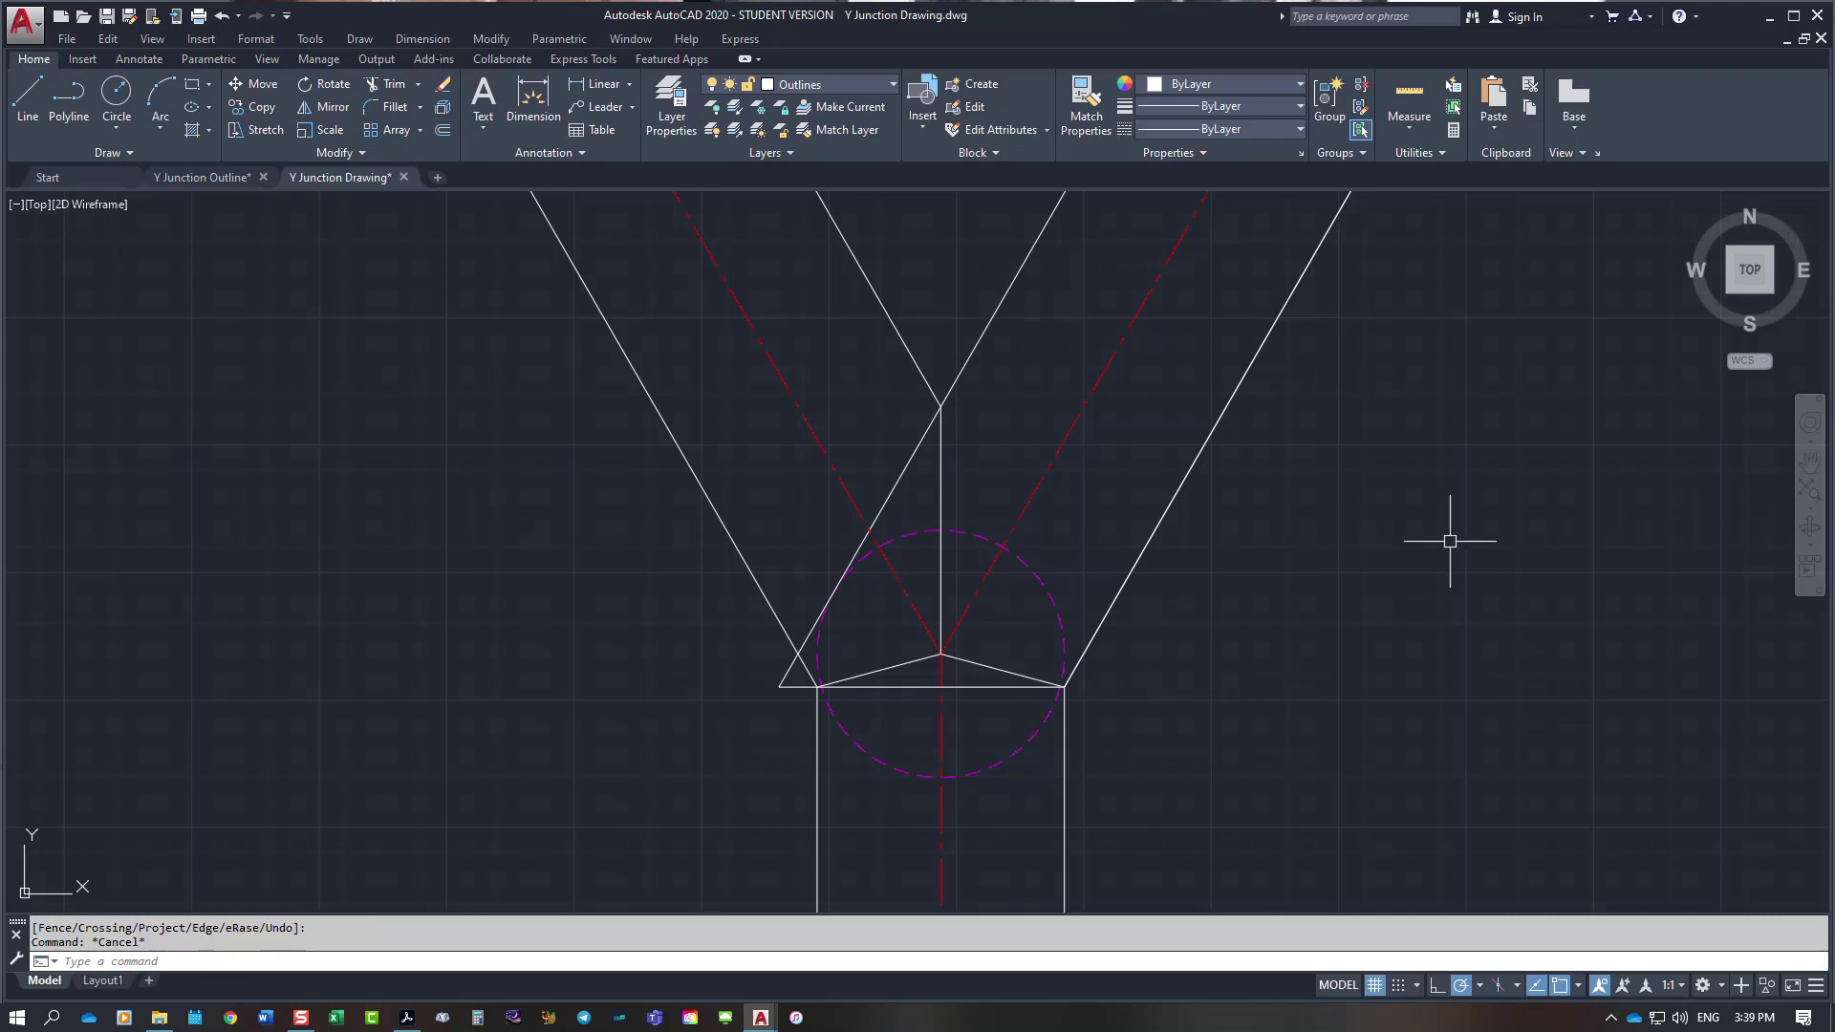
Step: Draw a circle centred where the pipe centreline crosses the horizontal line, with its radius reaching the vertical pipe's right edge
{"action": "type", "text": "C"}
{"action": "key", "text": "Return"}
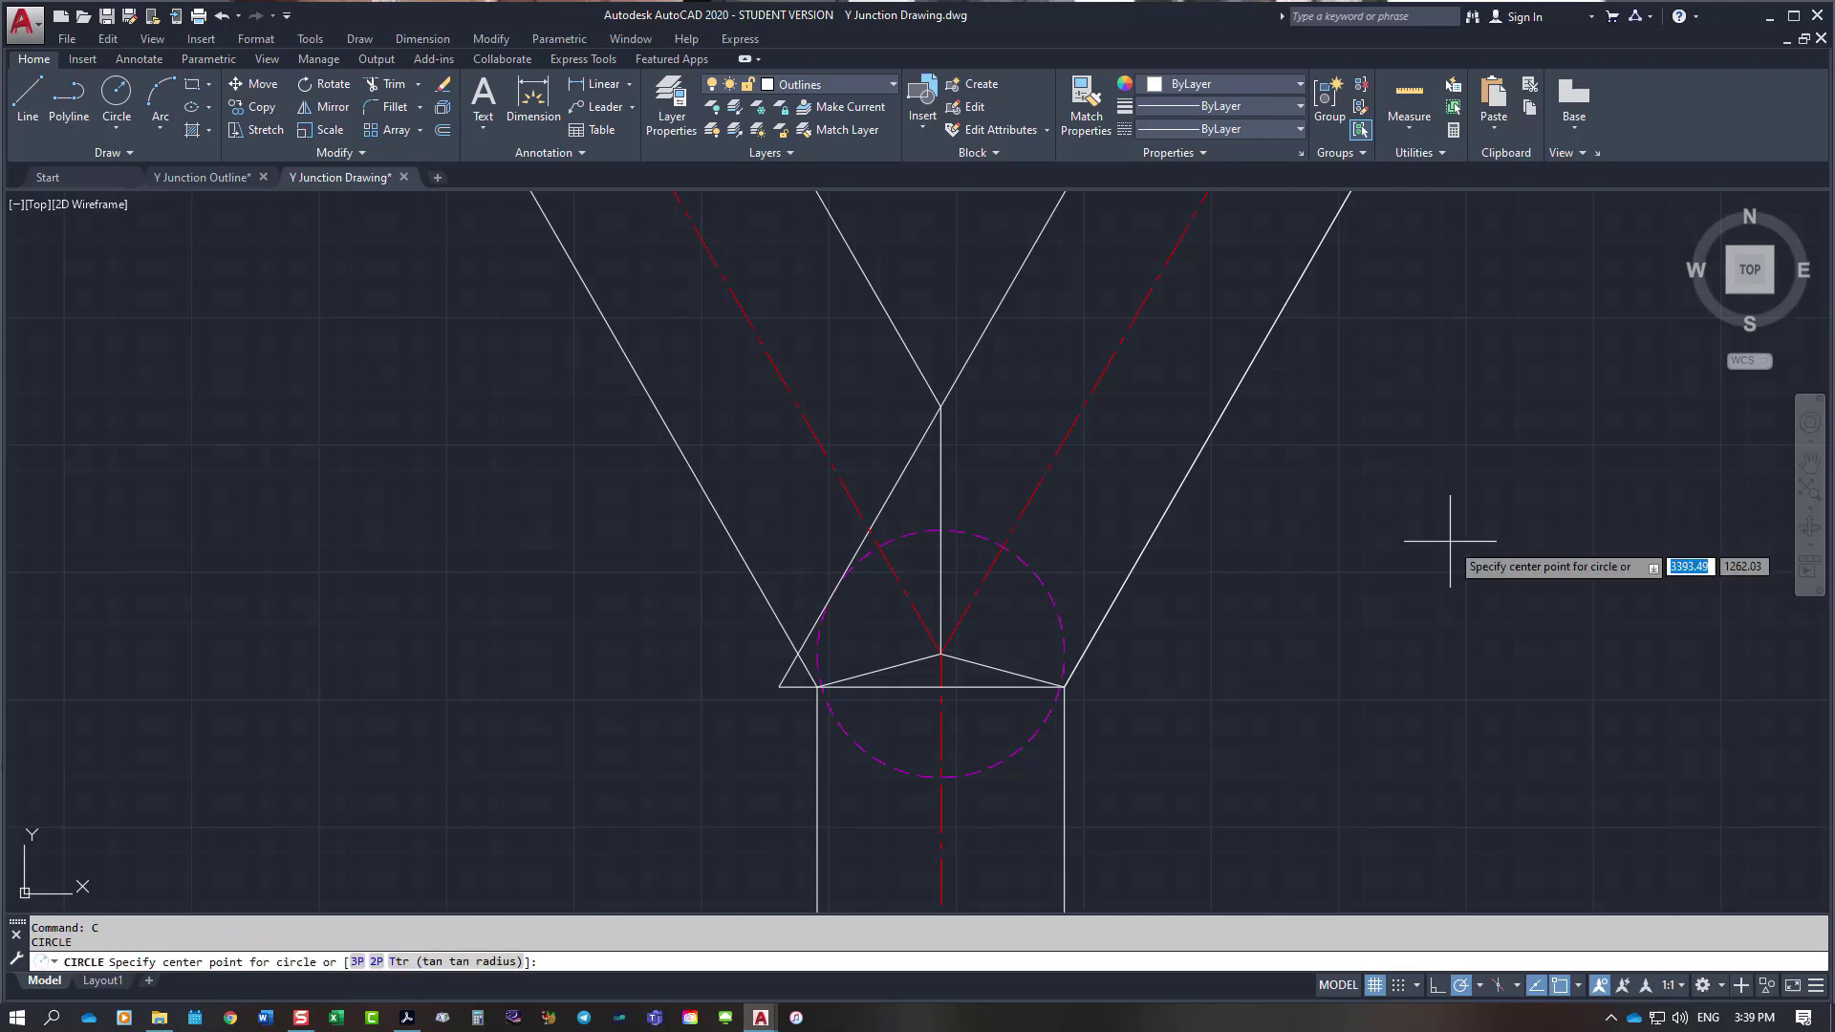
{"action": "left_click", "coordinate": [940, 687]}
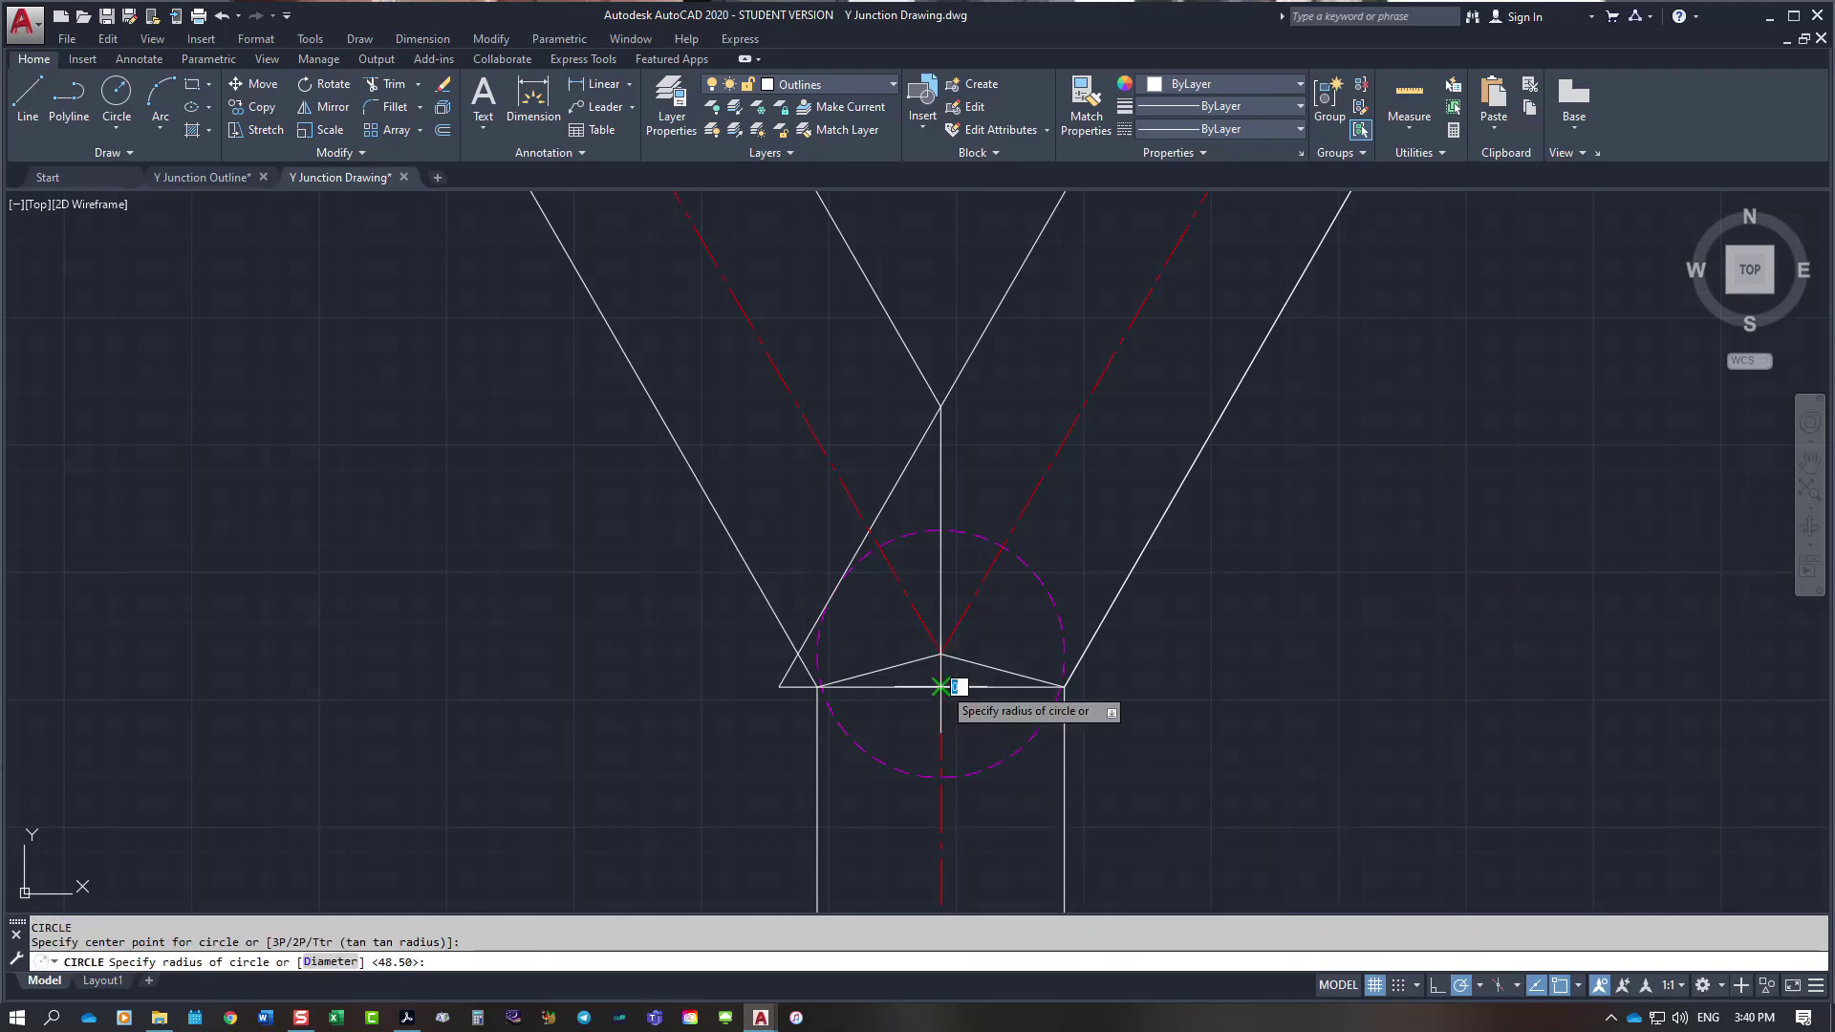
{"action": "left_click", "coordinate": [1060, 686]}
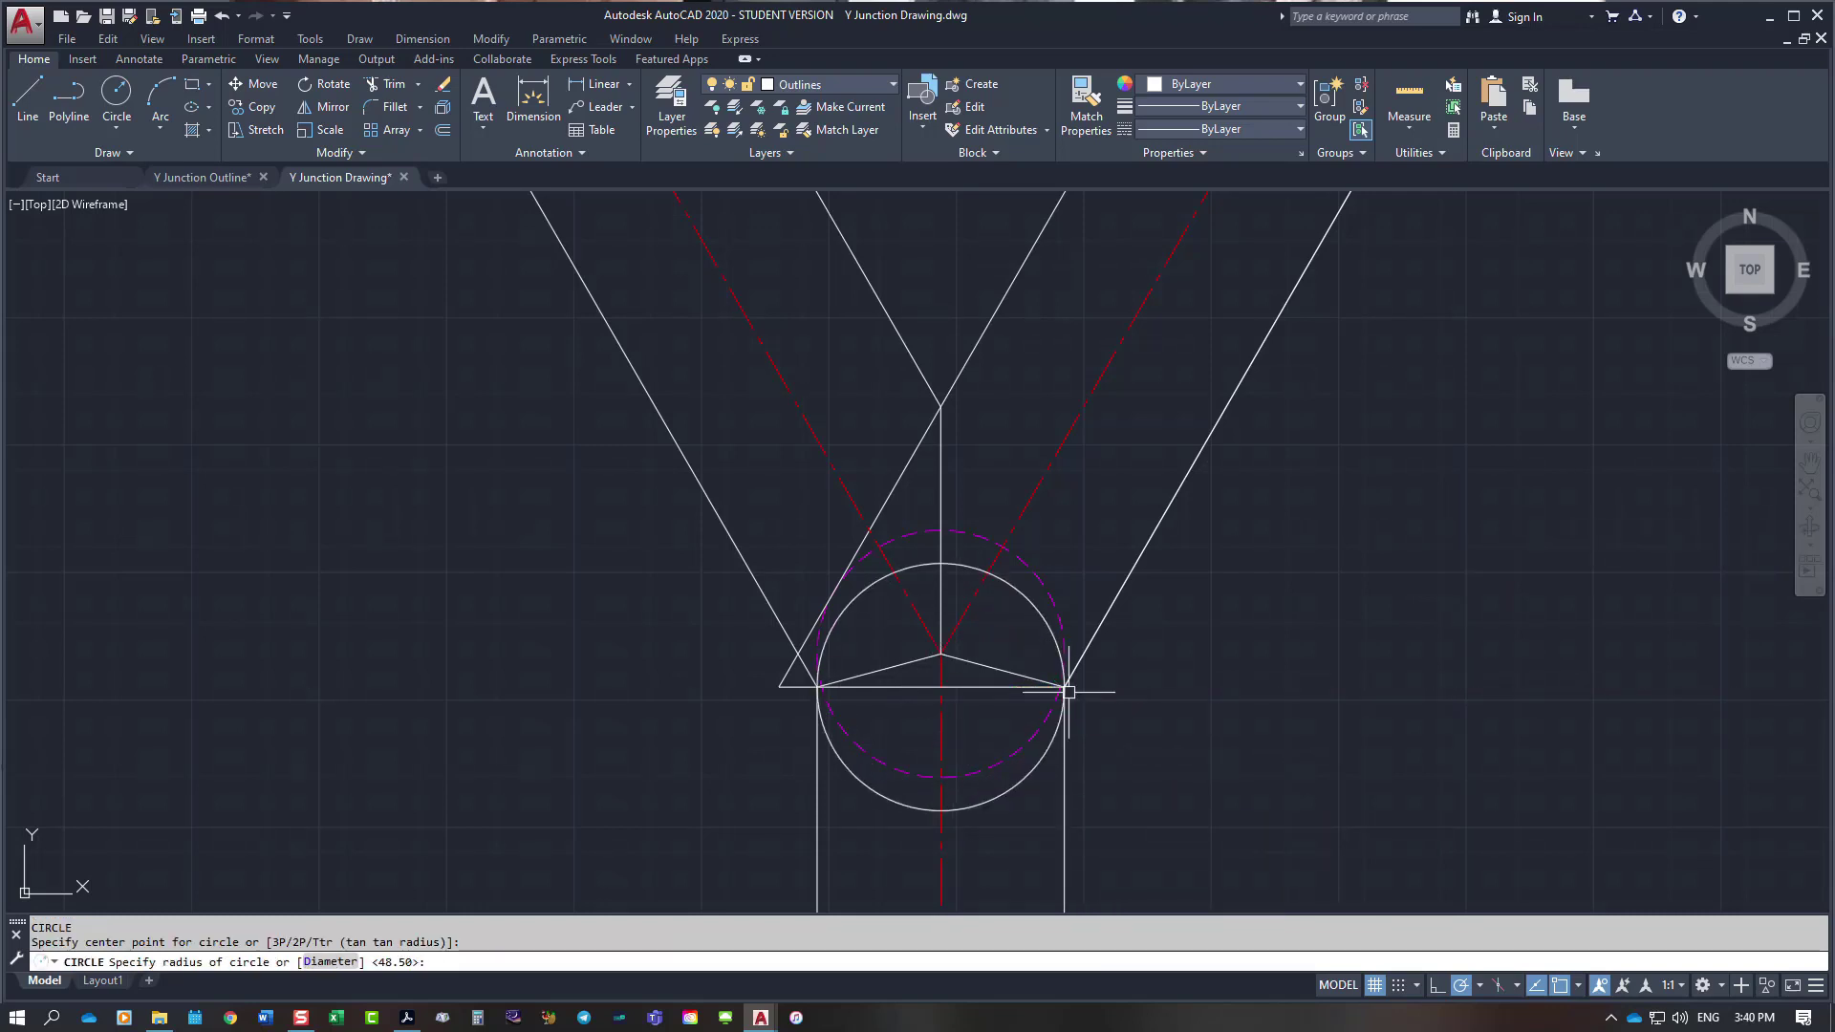
{"action": "key", "text": "Escape"}
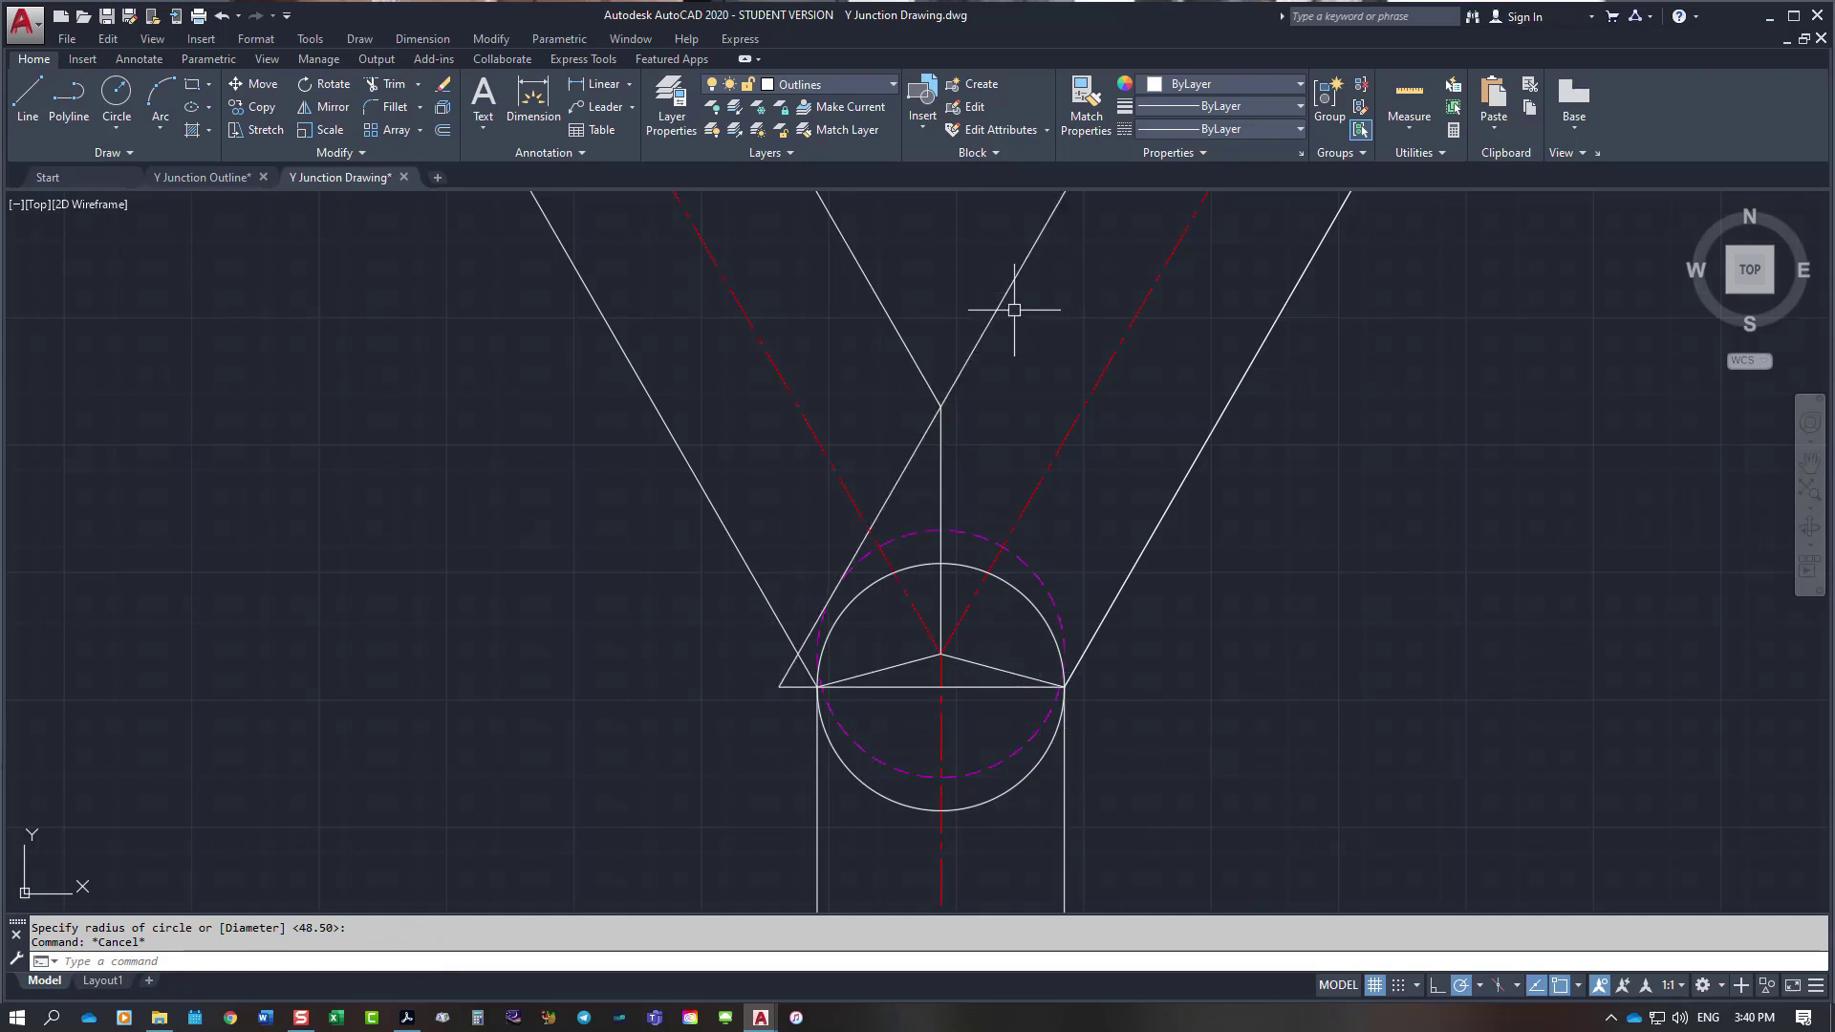
Step: Draw a horizontal line from the new circle's lowest point on the centreline leftward, ending inside the pipe's left edge
{"action": "scroll", "coordinate": [1075, 480], "scroll_direction": "down", "scroll_amount": 4}
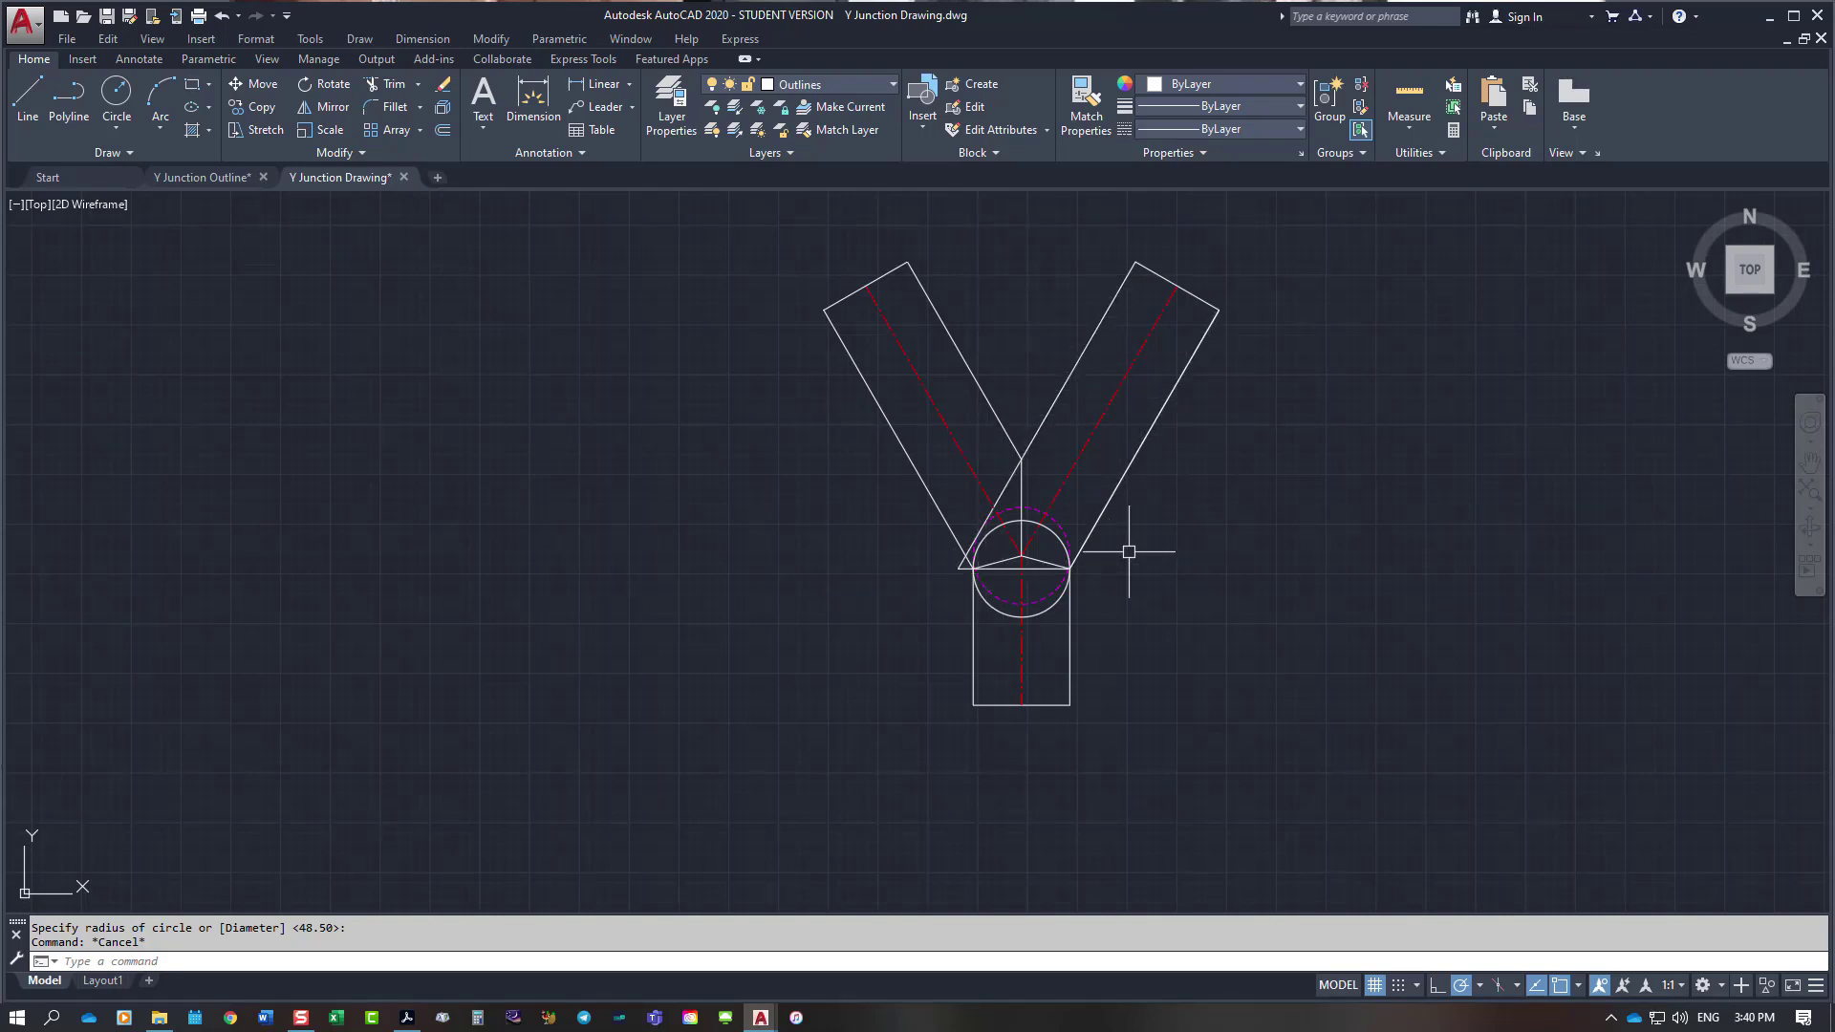
{"action": "scroll", "coordinate": [1023, 488], "scroll_direction": "up", "scroll_amount": 4}
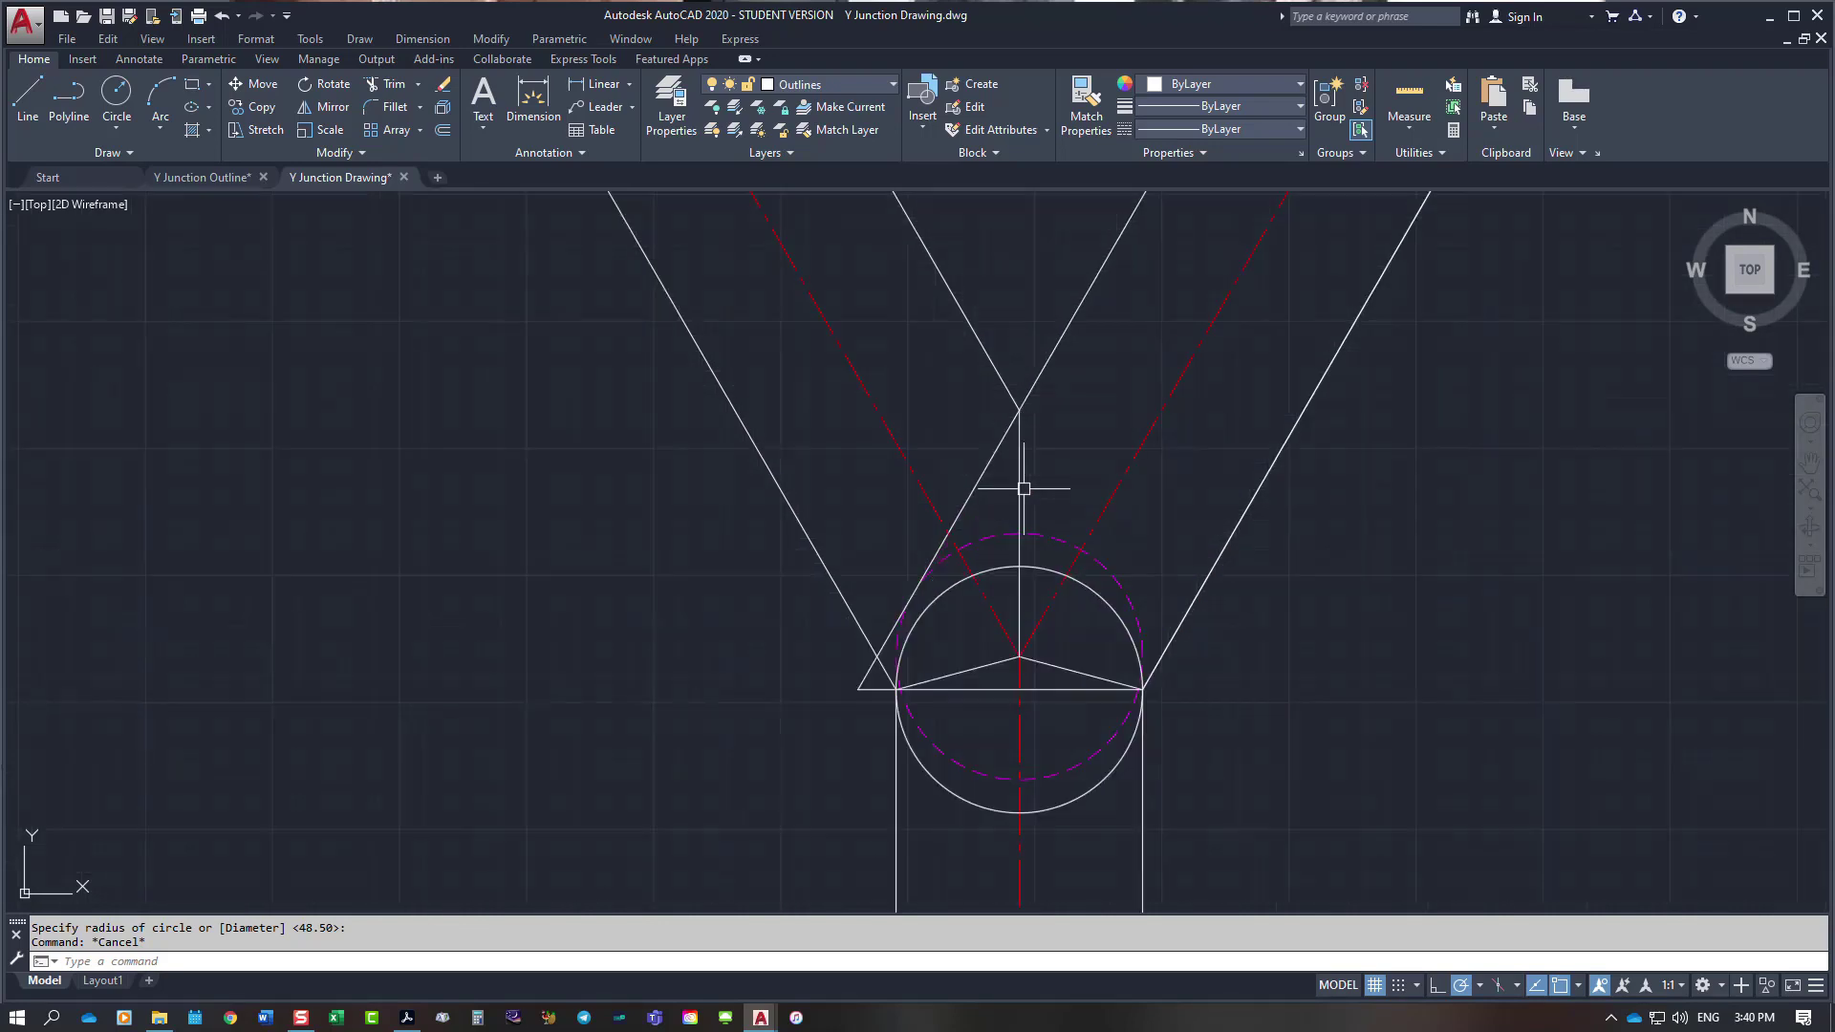
{"action": "right_click", "coordinate": [1270, 658]}
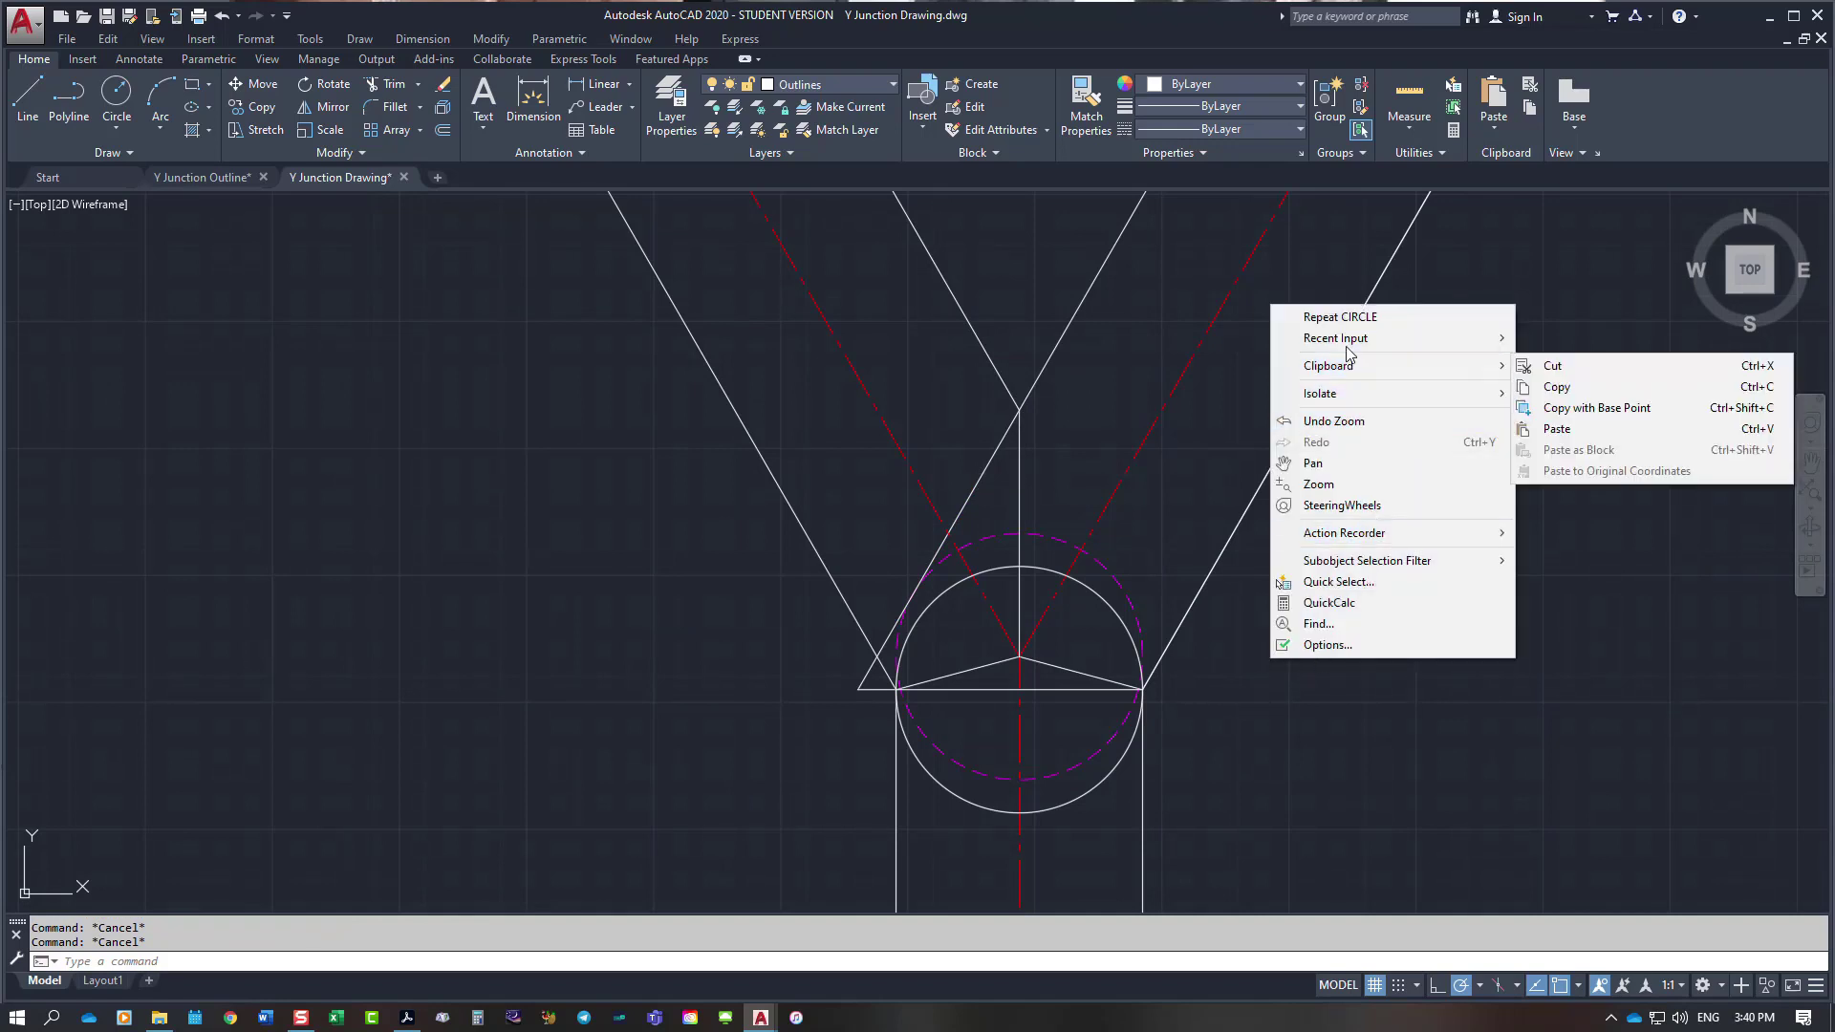
{"action": "mouse_move", "coordinate": [1349, 346]}
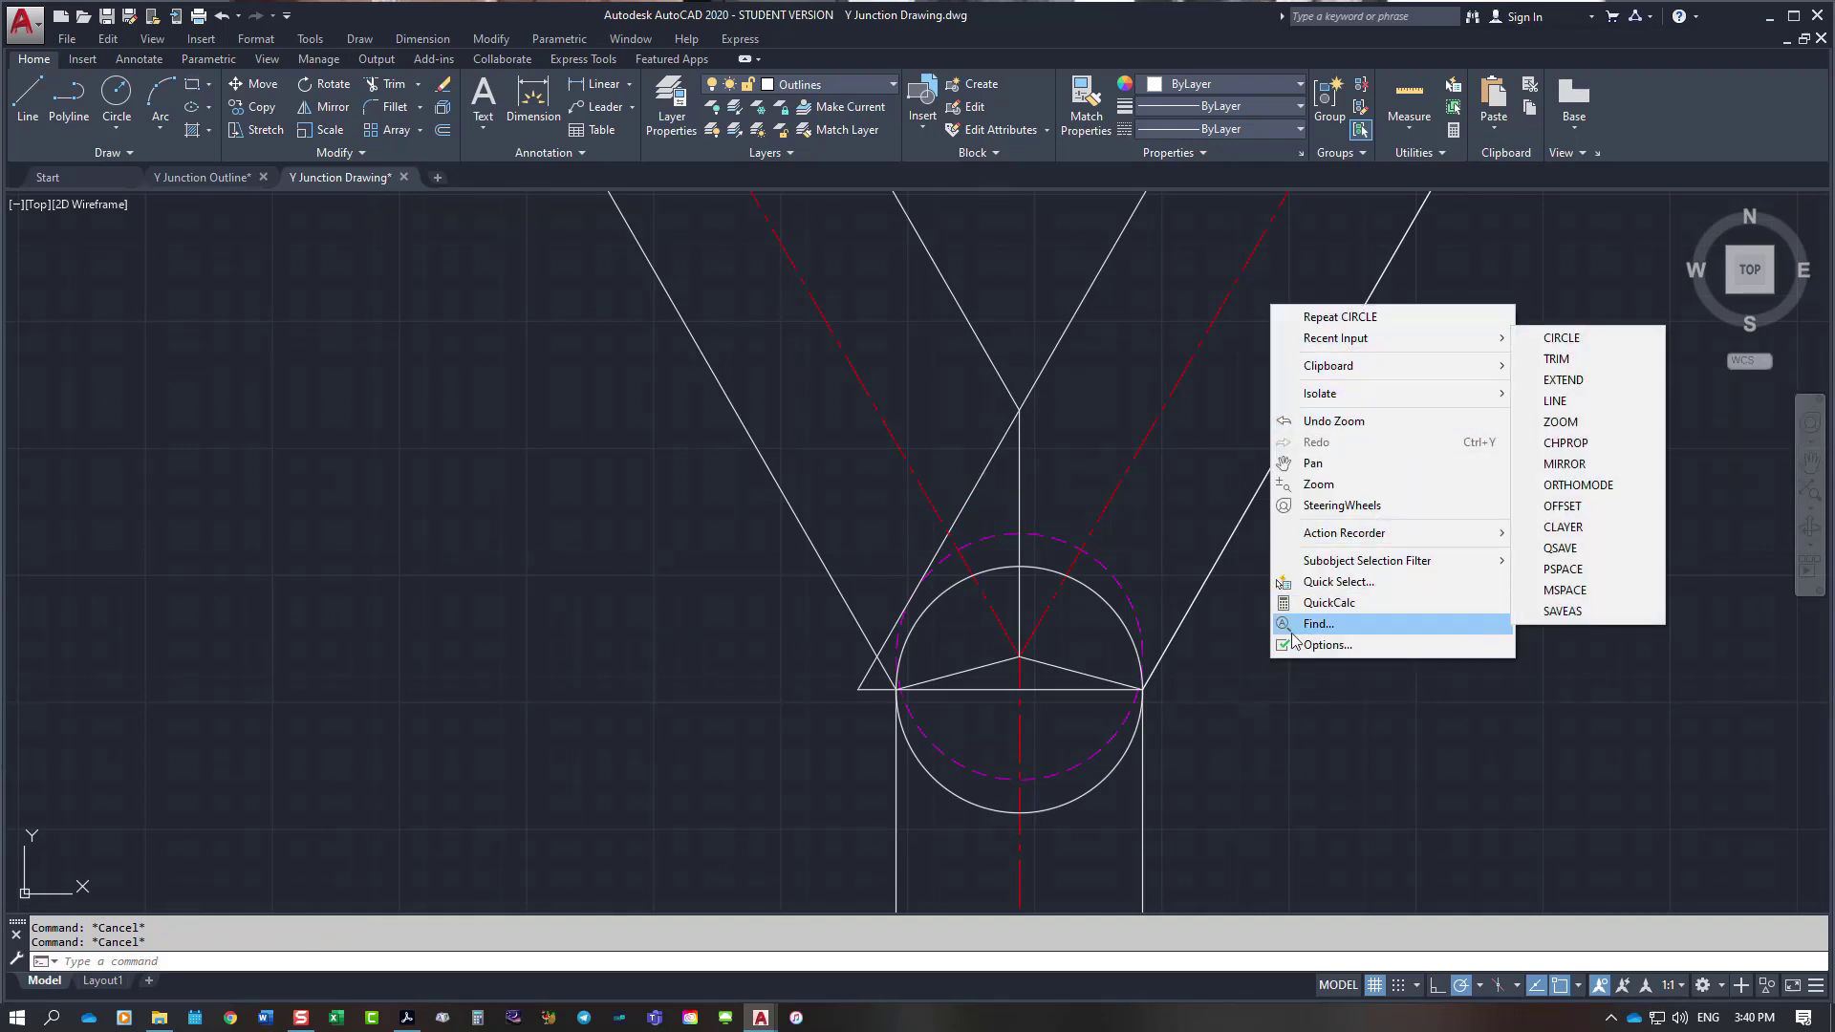
{"action": "left_click", "coordinate": [1067, 827]}
{"action": "right_click", "coordinate": [1299, 660]}
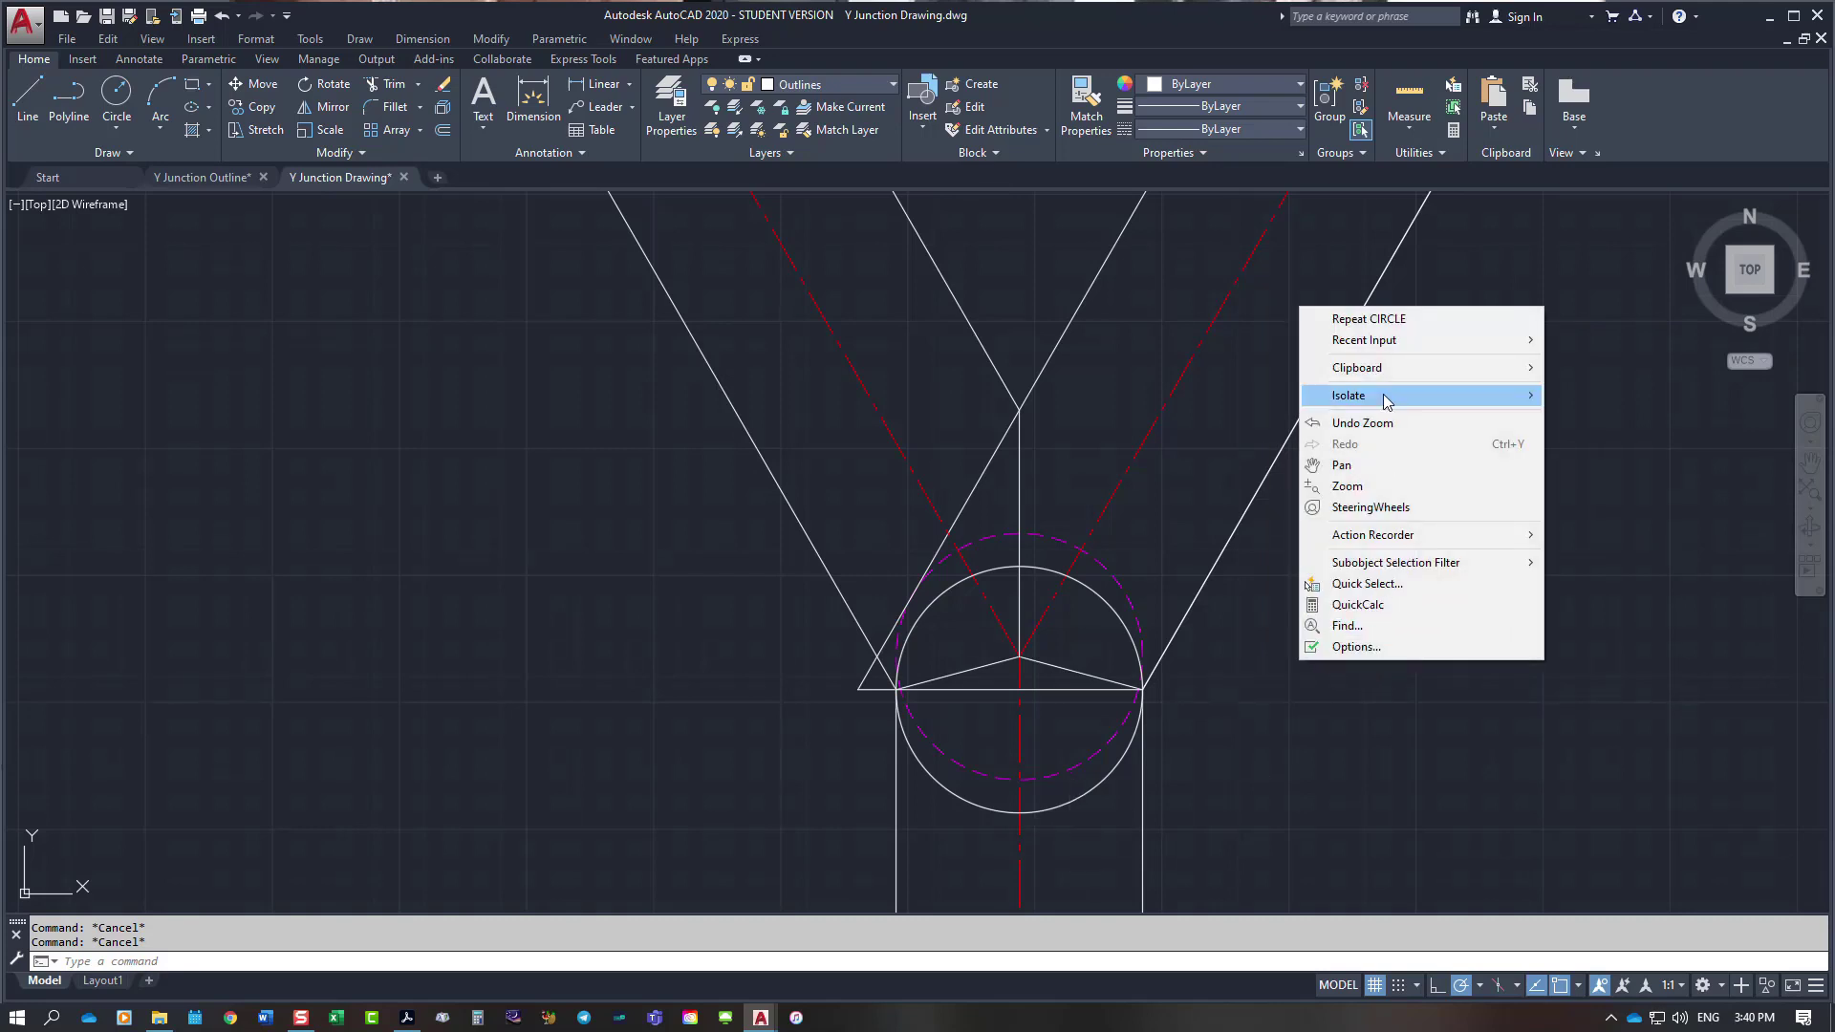
{"action": "mouse_move", "coordinate": [1376, 341]}
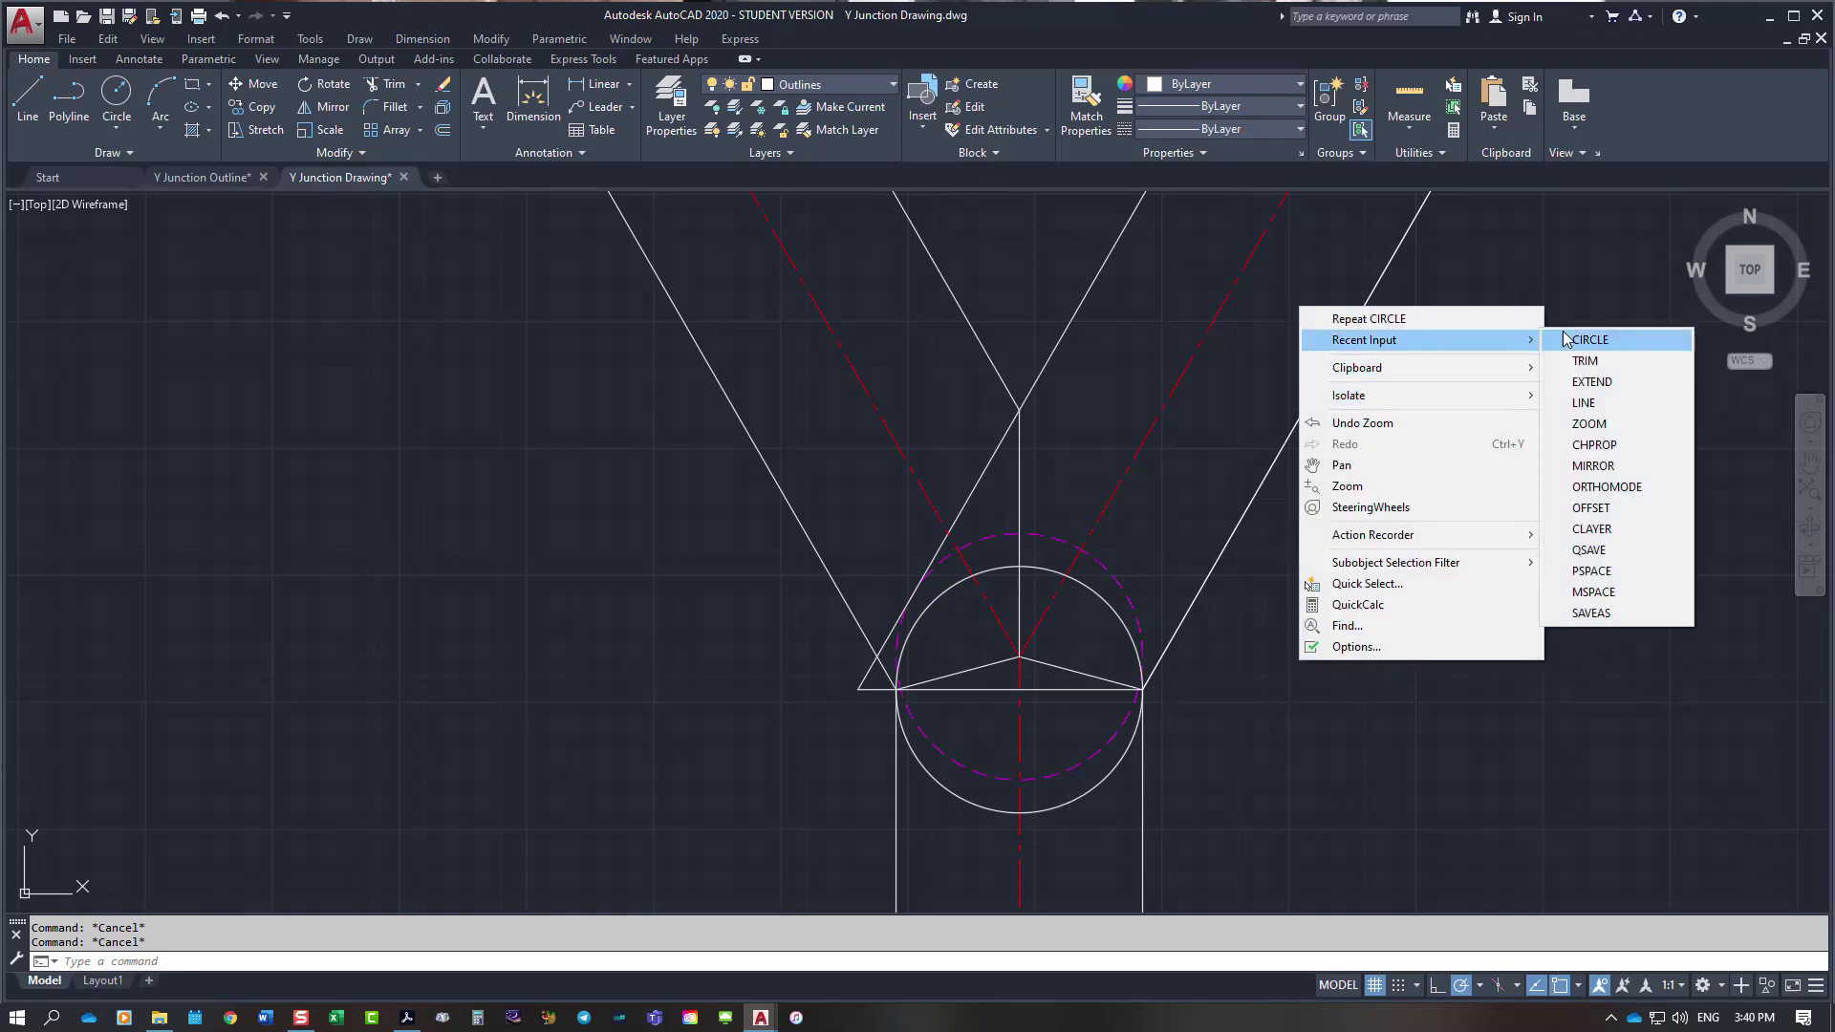
{"action": "left_click", "coordinate": [1584, 402]}
{"action": "scroll", "coordinate": [1073, 749], "scroll_direction": "up", "scroll_amount": 8}
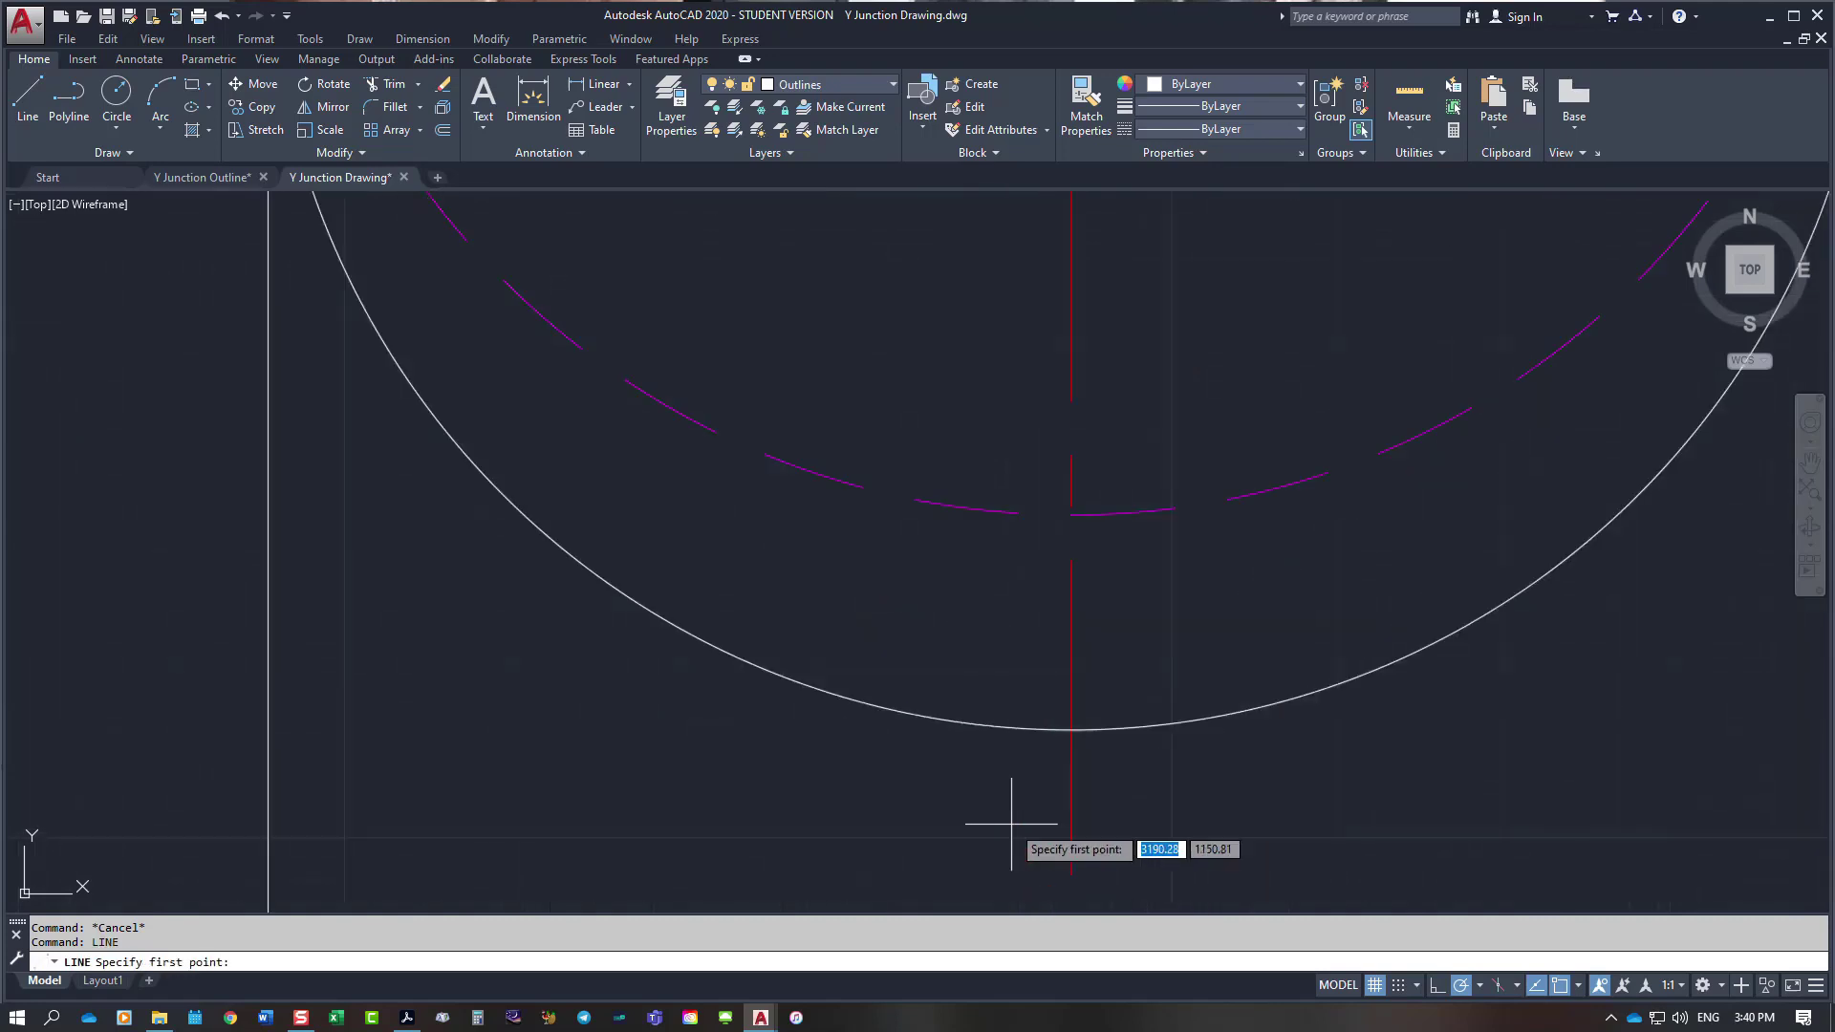
{"action": "left_click", "coordinate": [1071, 730]}
{"action": "left_click", "coordinate": [375, 730]}
{"action": "key", "text": "Escape"}
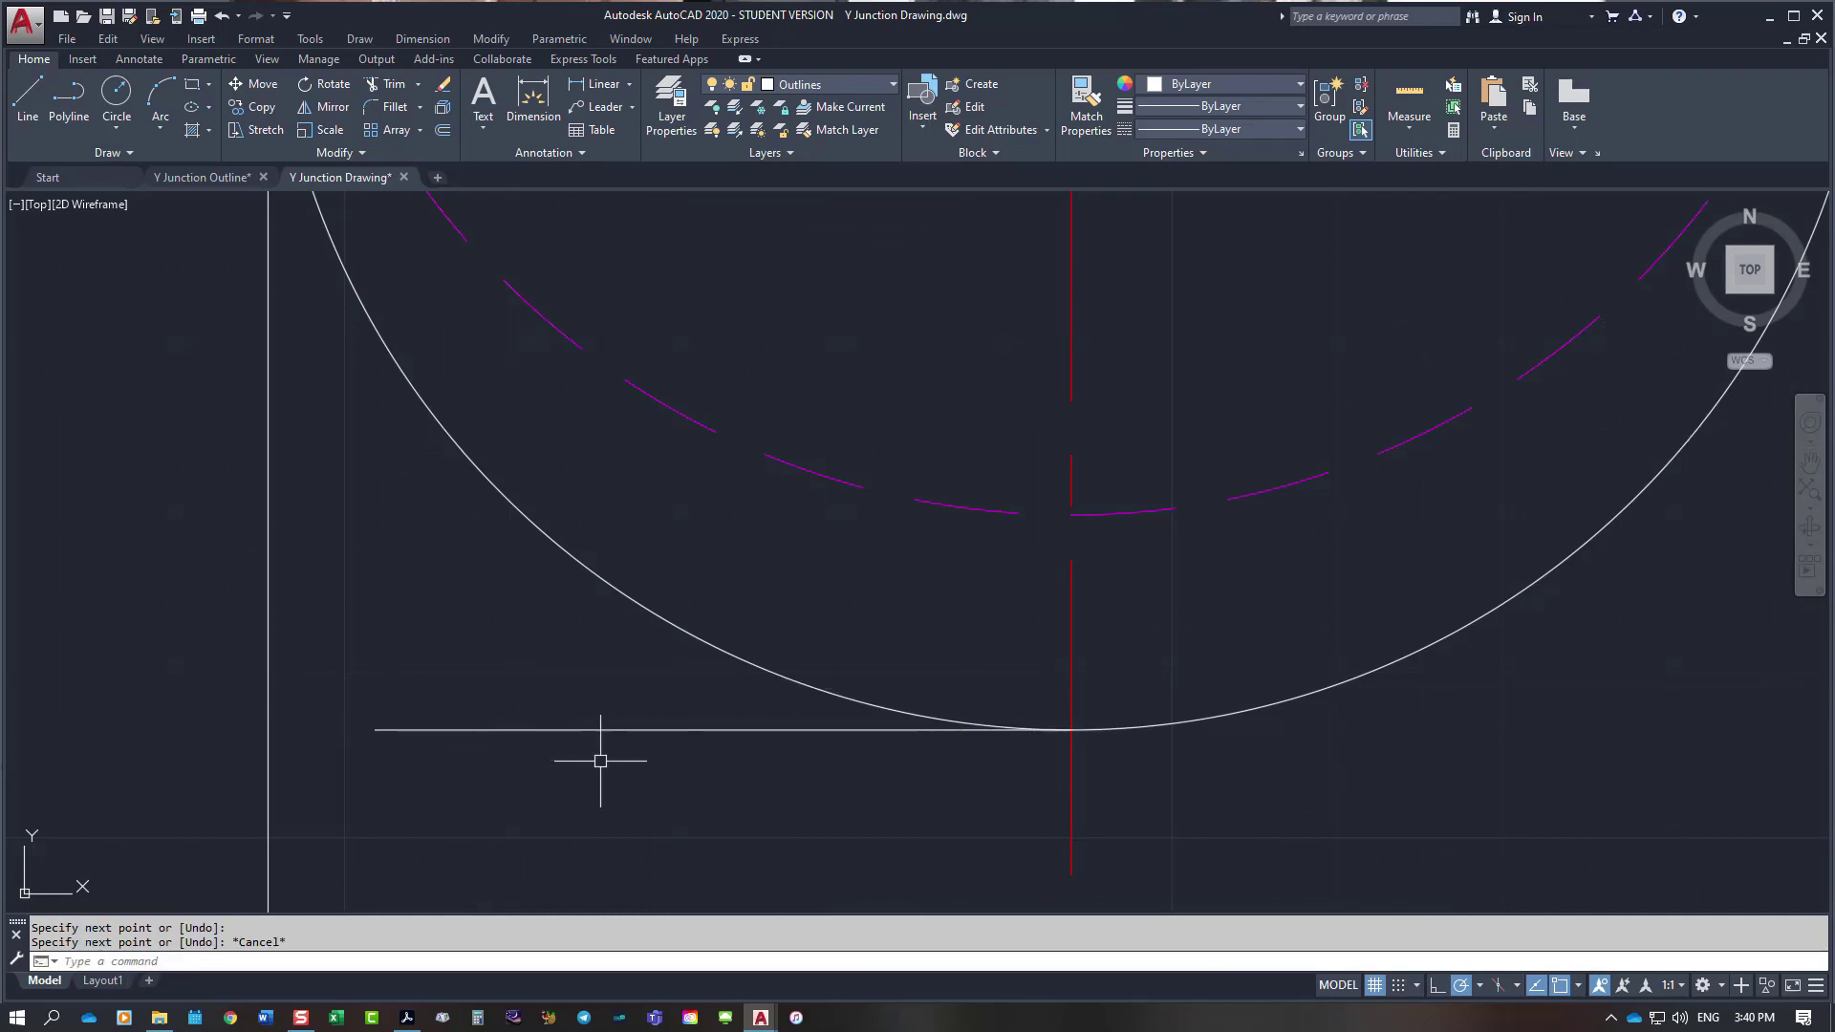
Step: With Ortho on, draw a vertical line about 52 mm long downward from the lengthened horizontal line's midpoint, crossing the line beneath the circle
{"action": "scroll", "coordinate": [602, 750], "scroll_direction": "down", "scroll_amount": 8}
{"action": "scroll", "coordinate": [413, 587], "scroll_direction": "up", "scroll_amount": 4}
{"action": "right_click", "coordinate": [412, 582]}
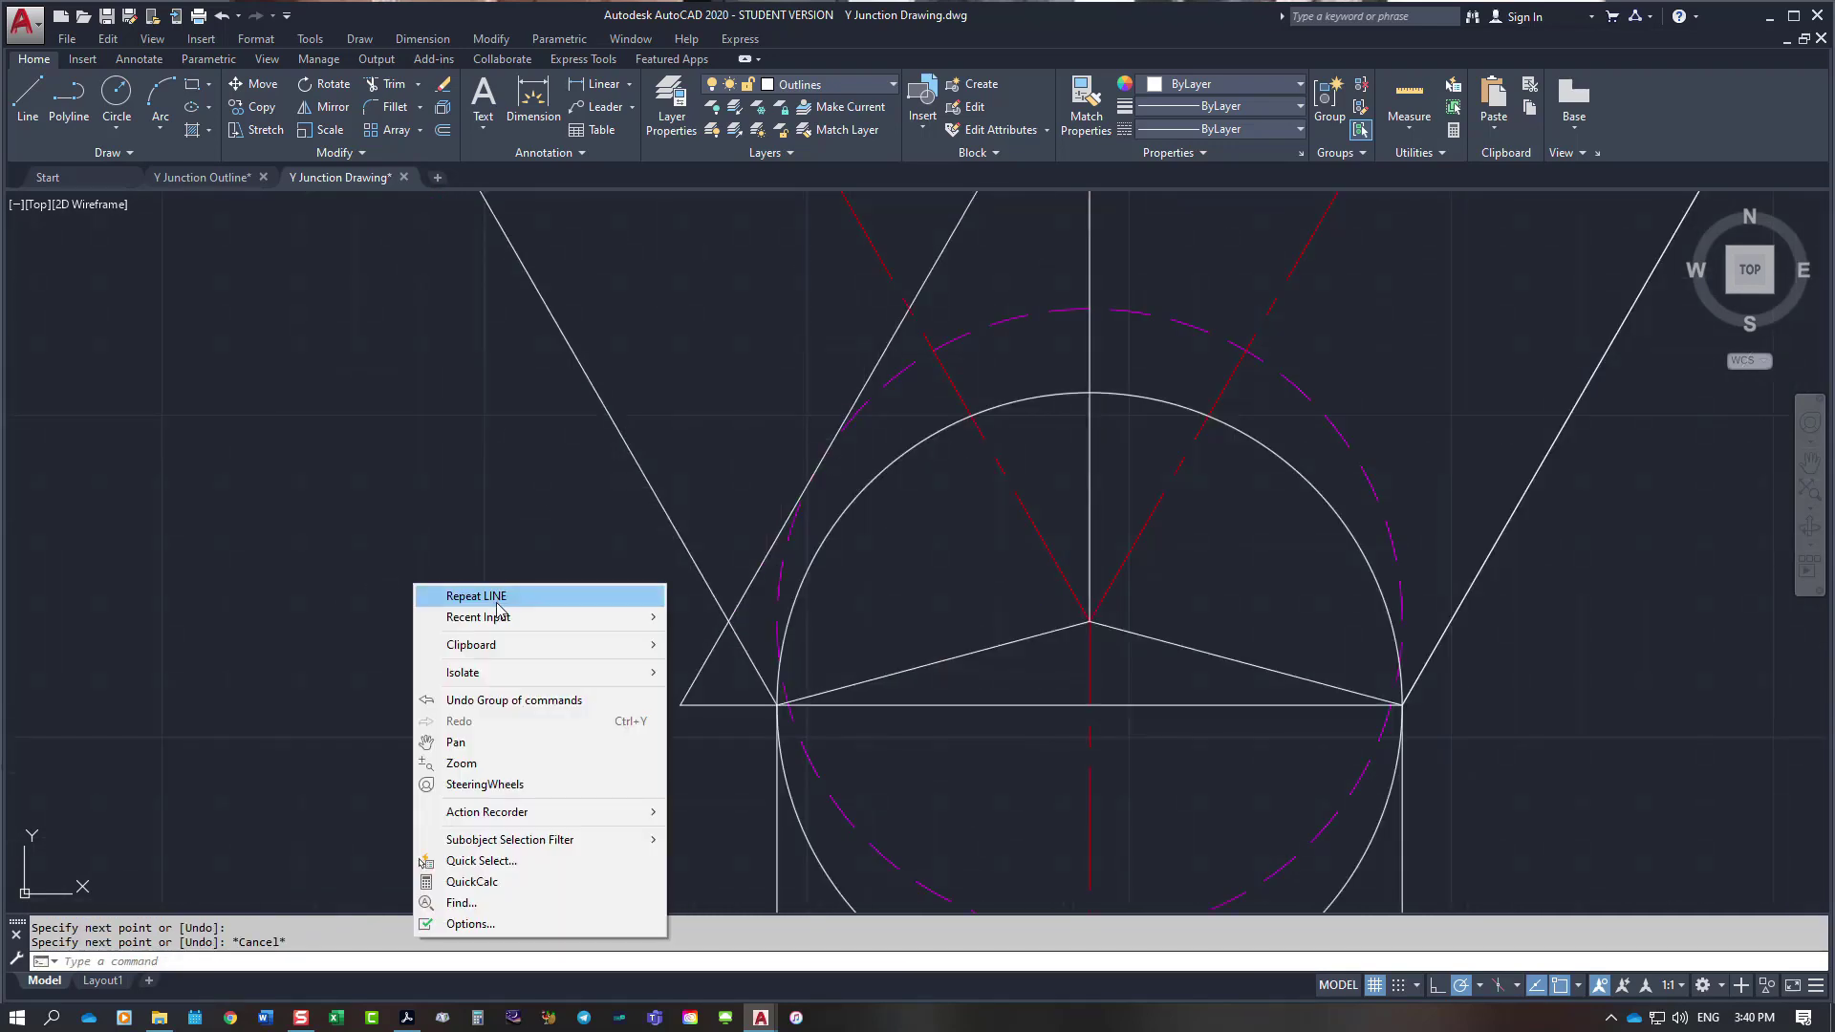
{"action": "left_click", "coordinate": [469, 597]}
{"action": "right_click", "coordinate": [582, 646], "text": "shift"}
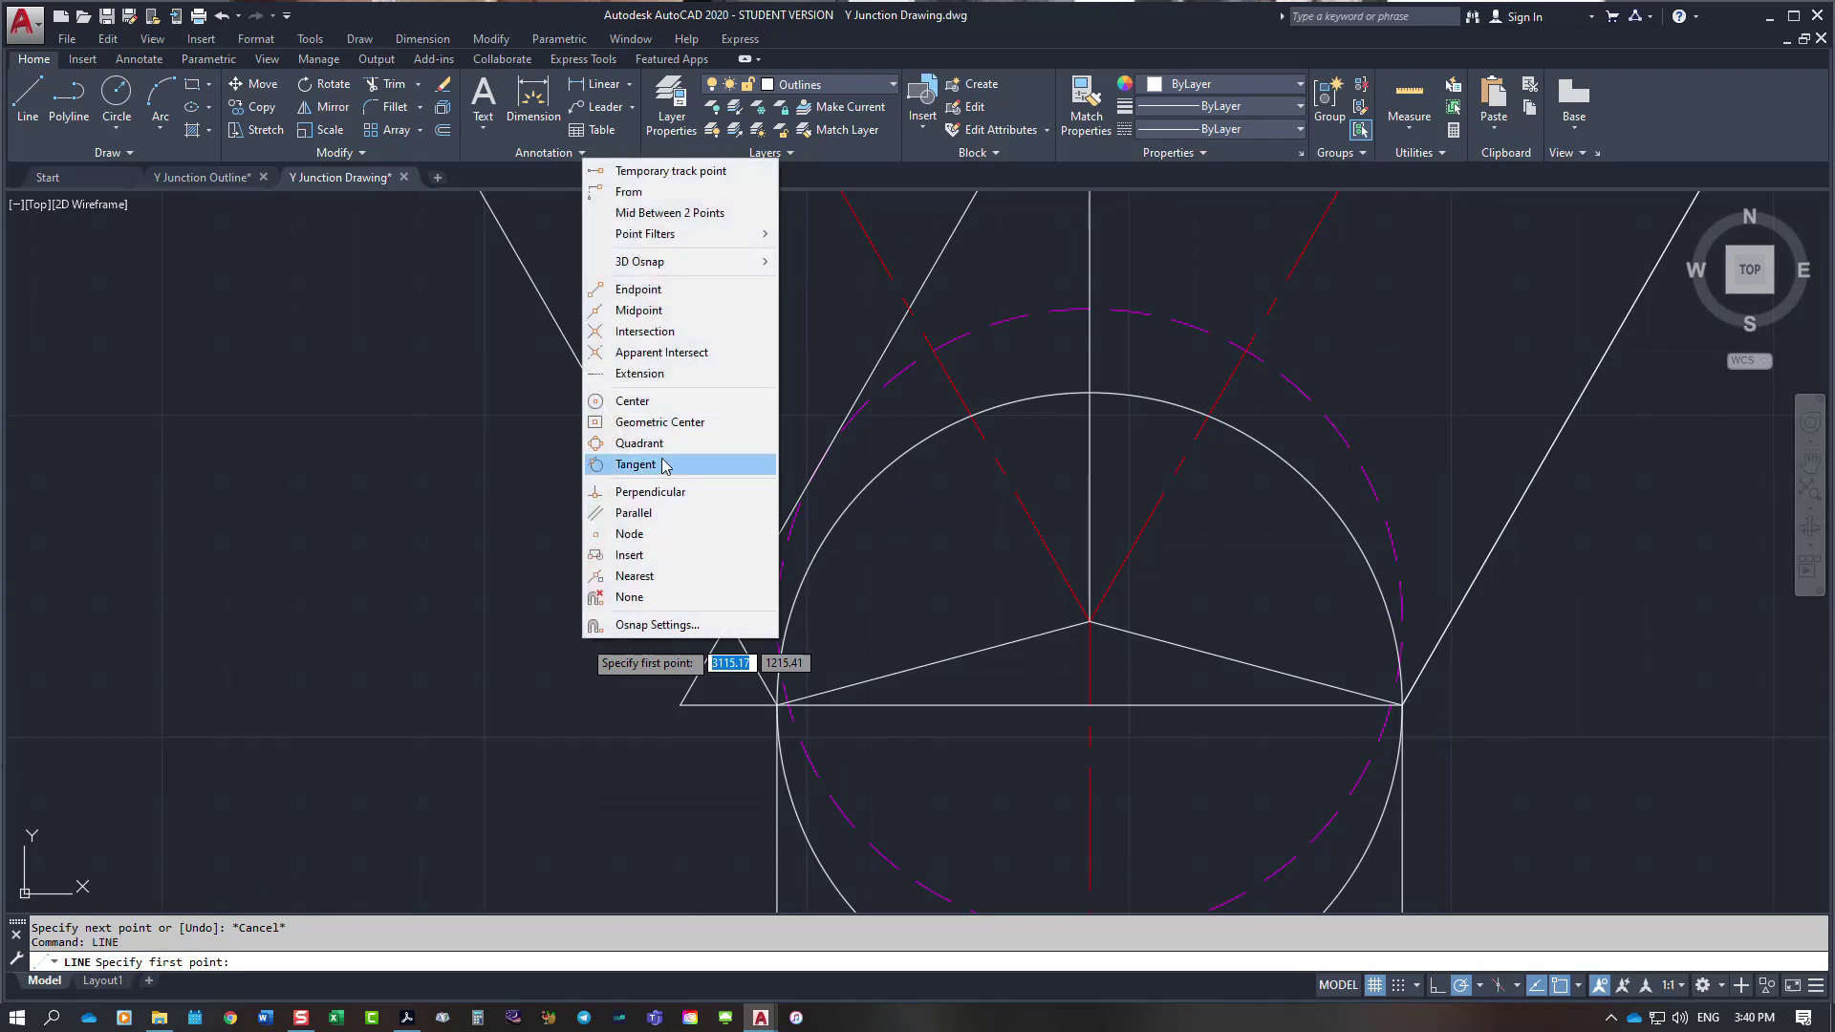
{"action": "key", "text": "F8"}
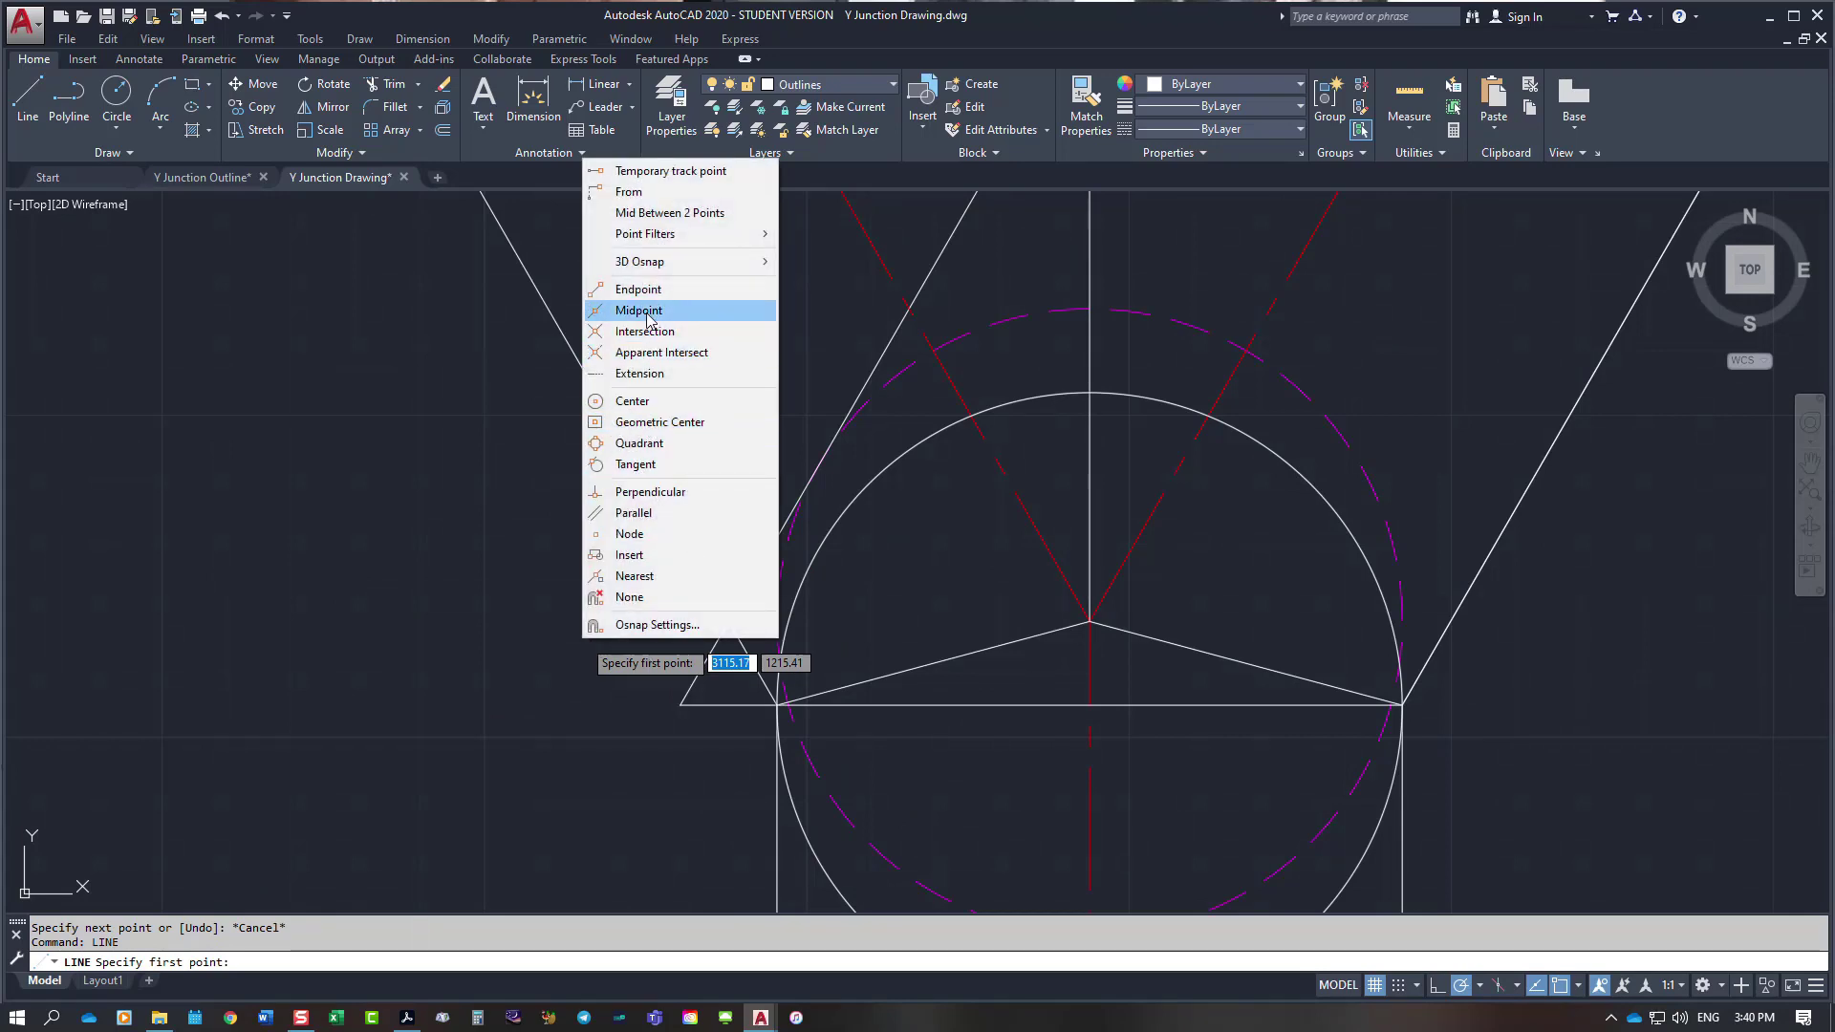
{"action": "left_click", "coordinate": [647, 313]}
{"action": "left_click", "coordinate": [1033, 704]}
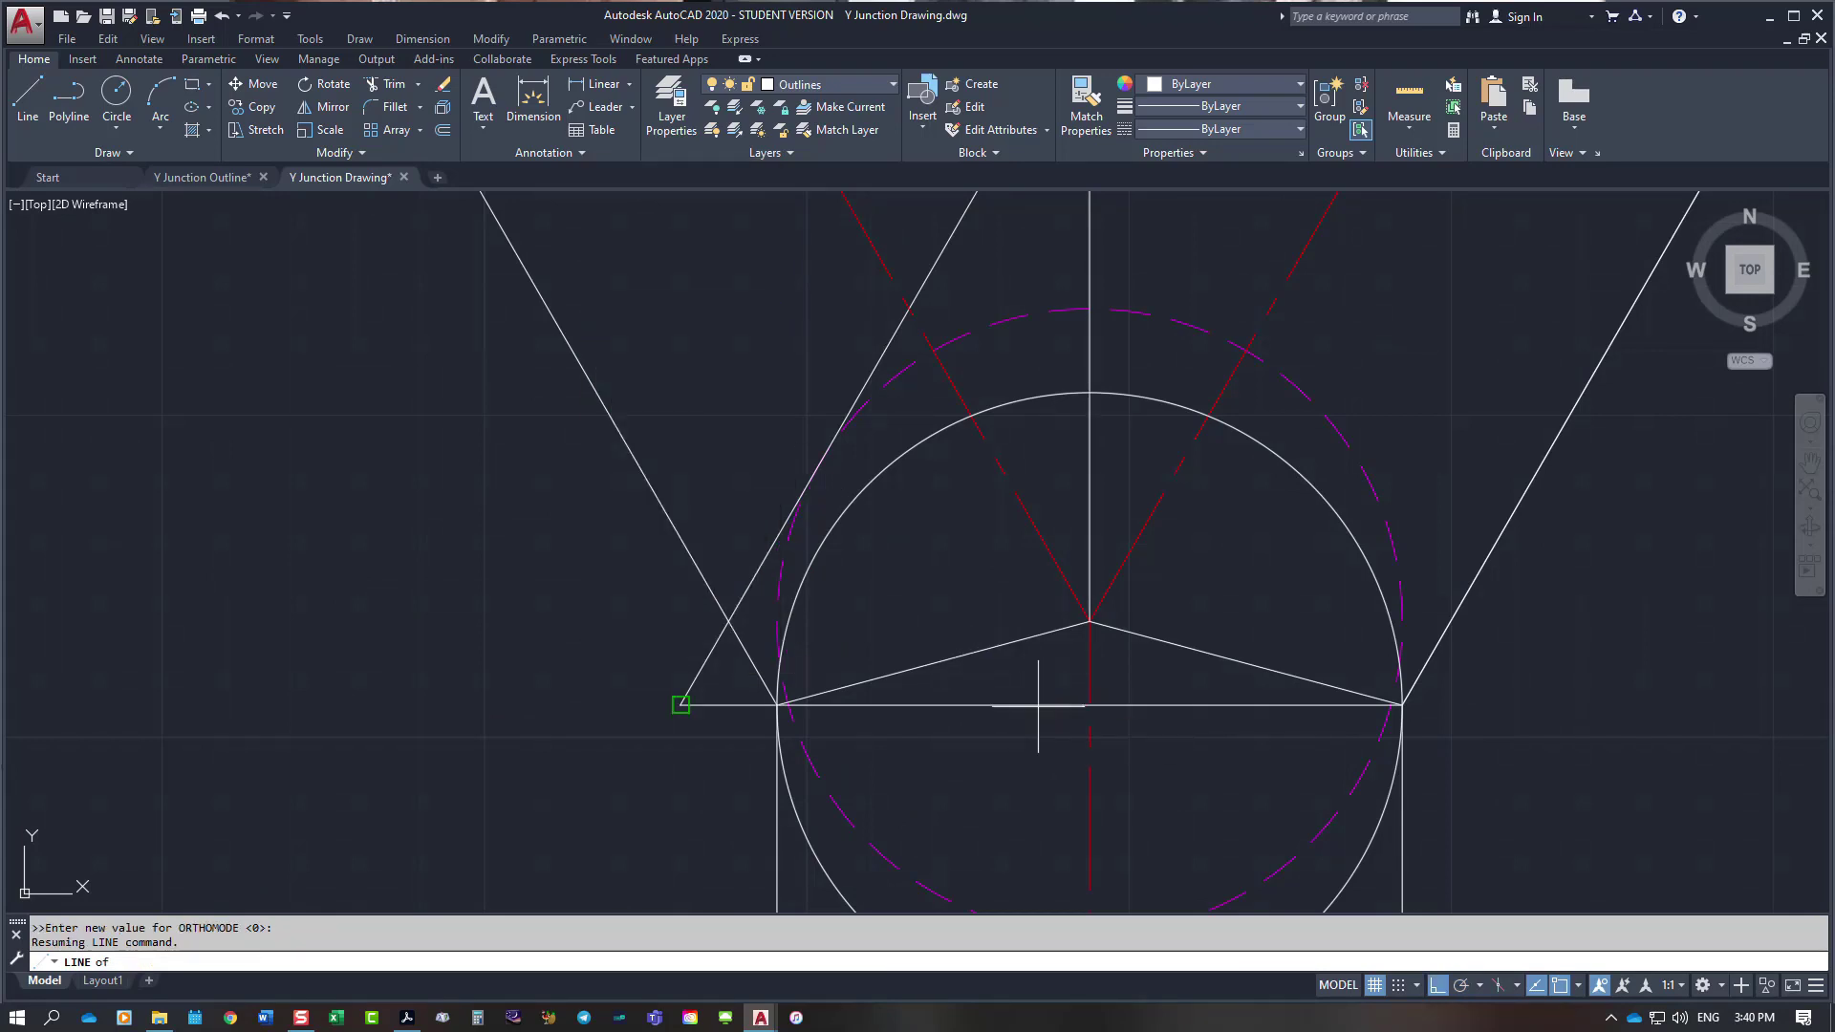
{"action": "scroll", "coordinate": [1045, 755], "scroll_direction": "down", "scroll_amount": 7}
{"action": "scroll", "coordinate": [1051, 784], "scroll_direction": "up", "scroll_amount": 7}
{"action": "scroll", "coordinate": [970, 789], "scroll_direction": "up", "scroll_amount": 4}
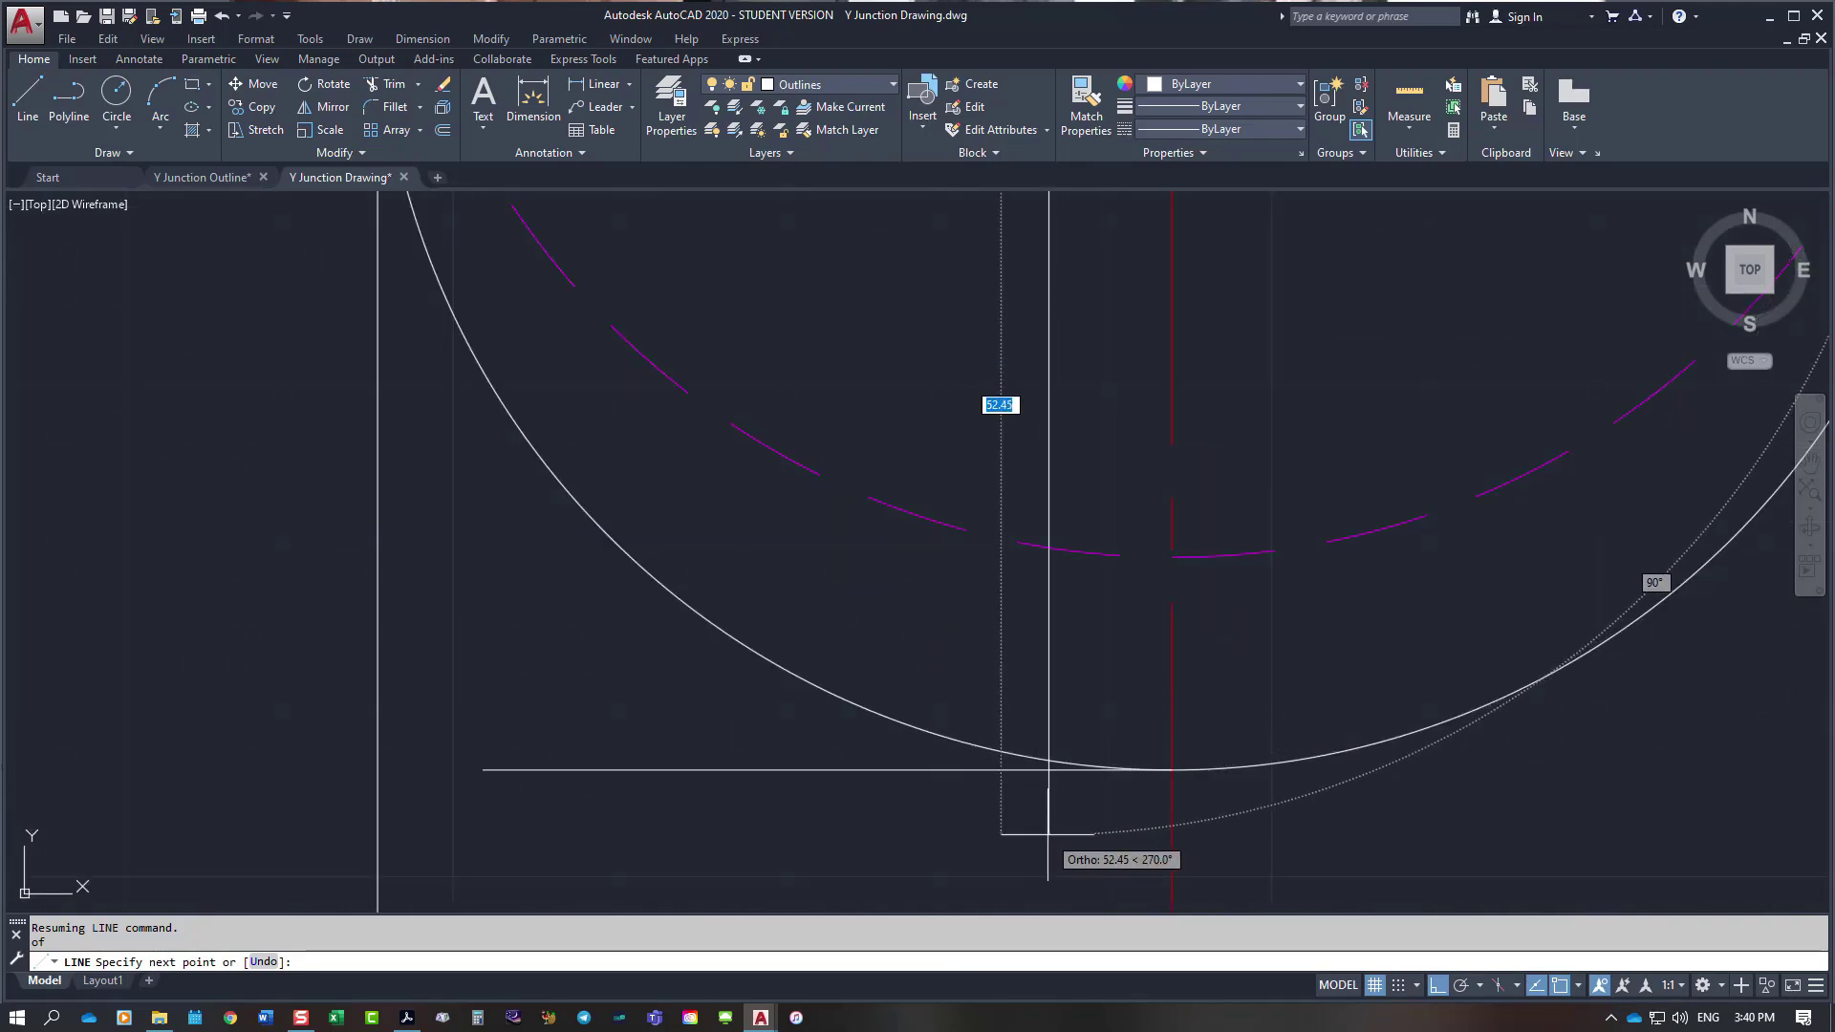
{"action": "left_click", "coordinate": [1048, 834]}
{"action": "key", "text": "Escape"}
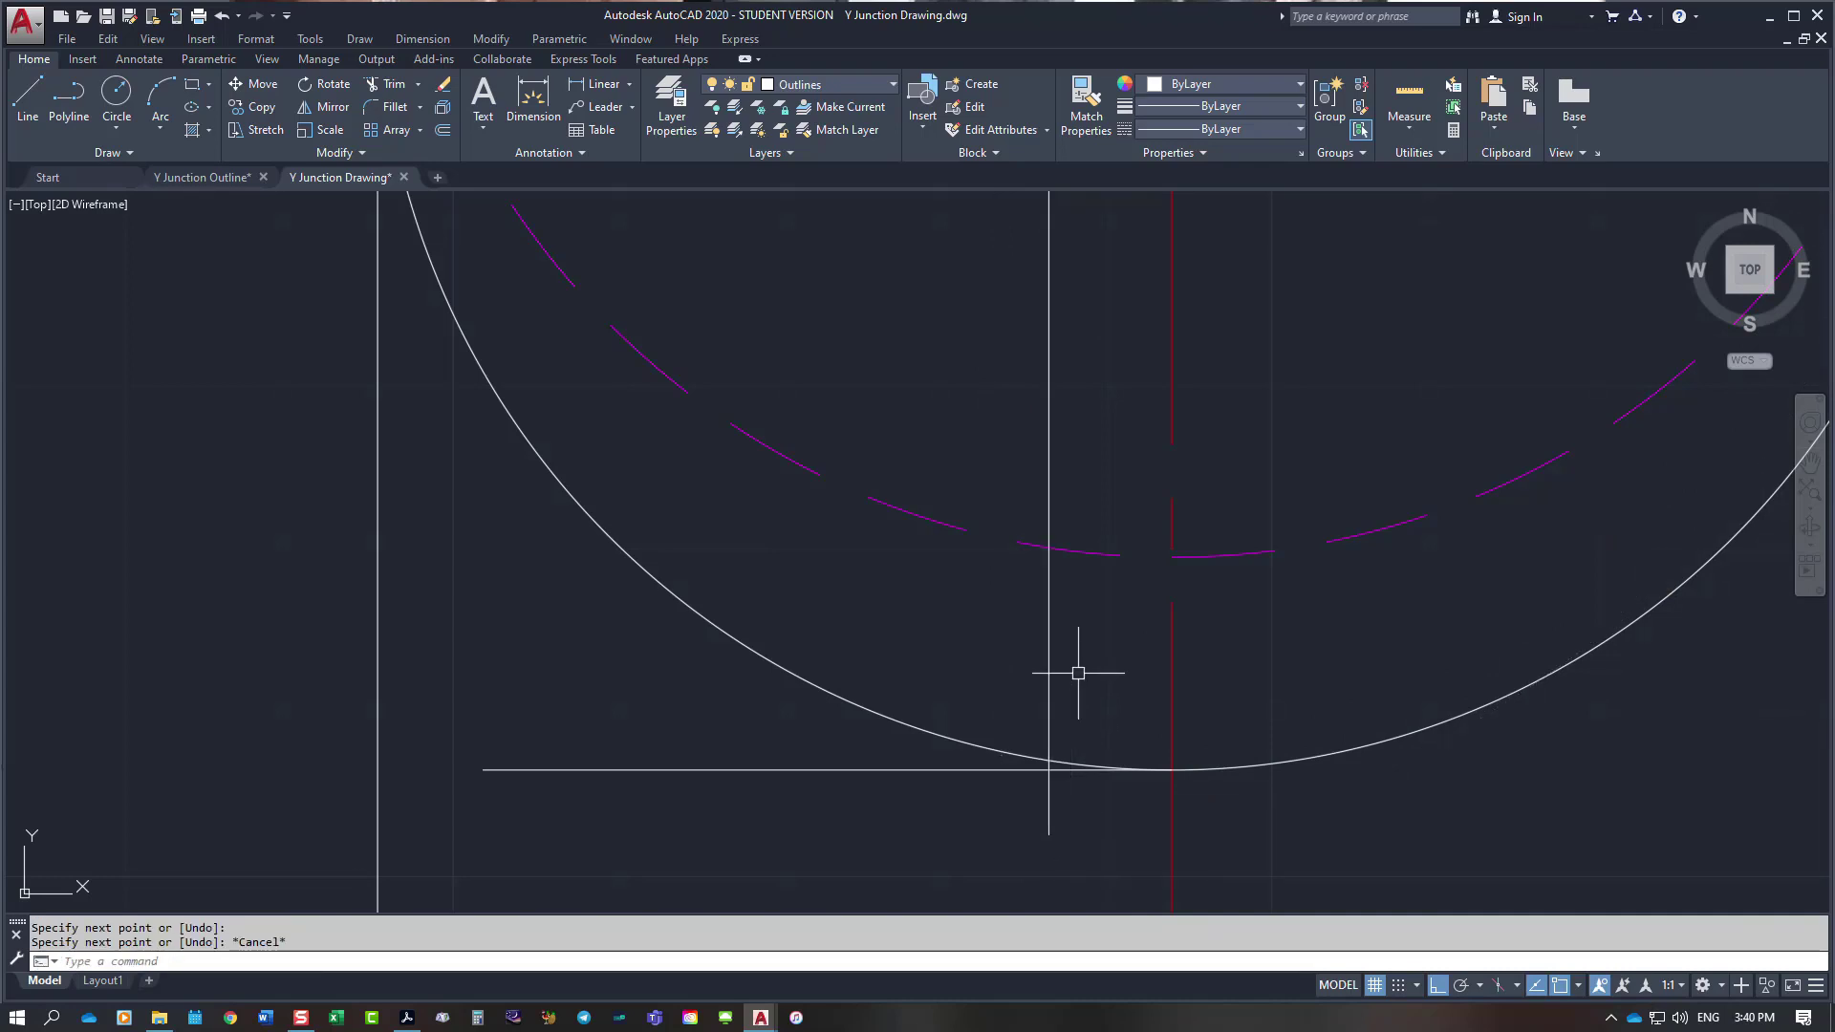
Step: Trim the vertical line's lower end at the horizontal line beneath the circle
{"action": "type", "text": "TR"}
{"action": "key", "text": "Return"}
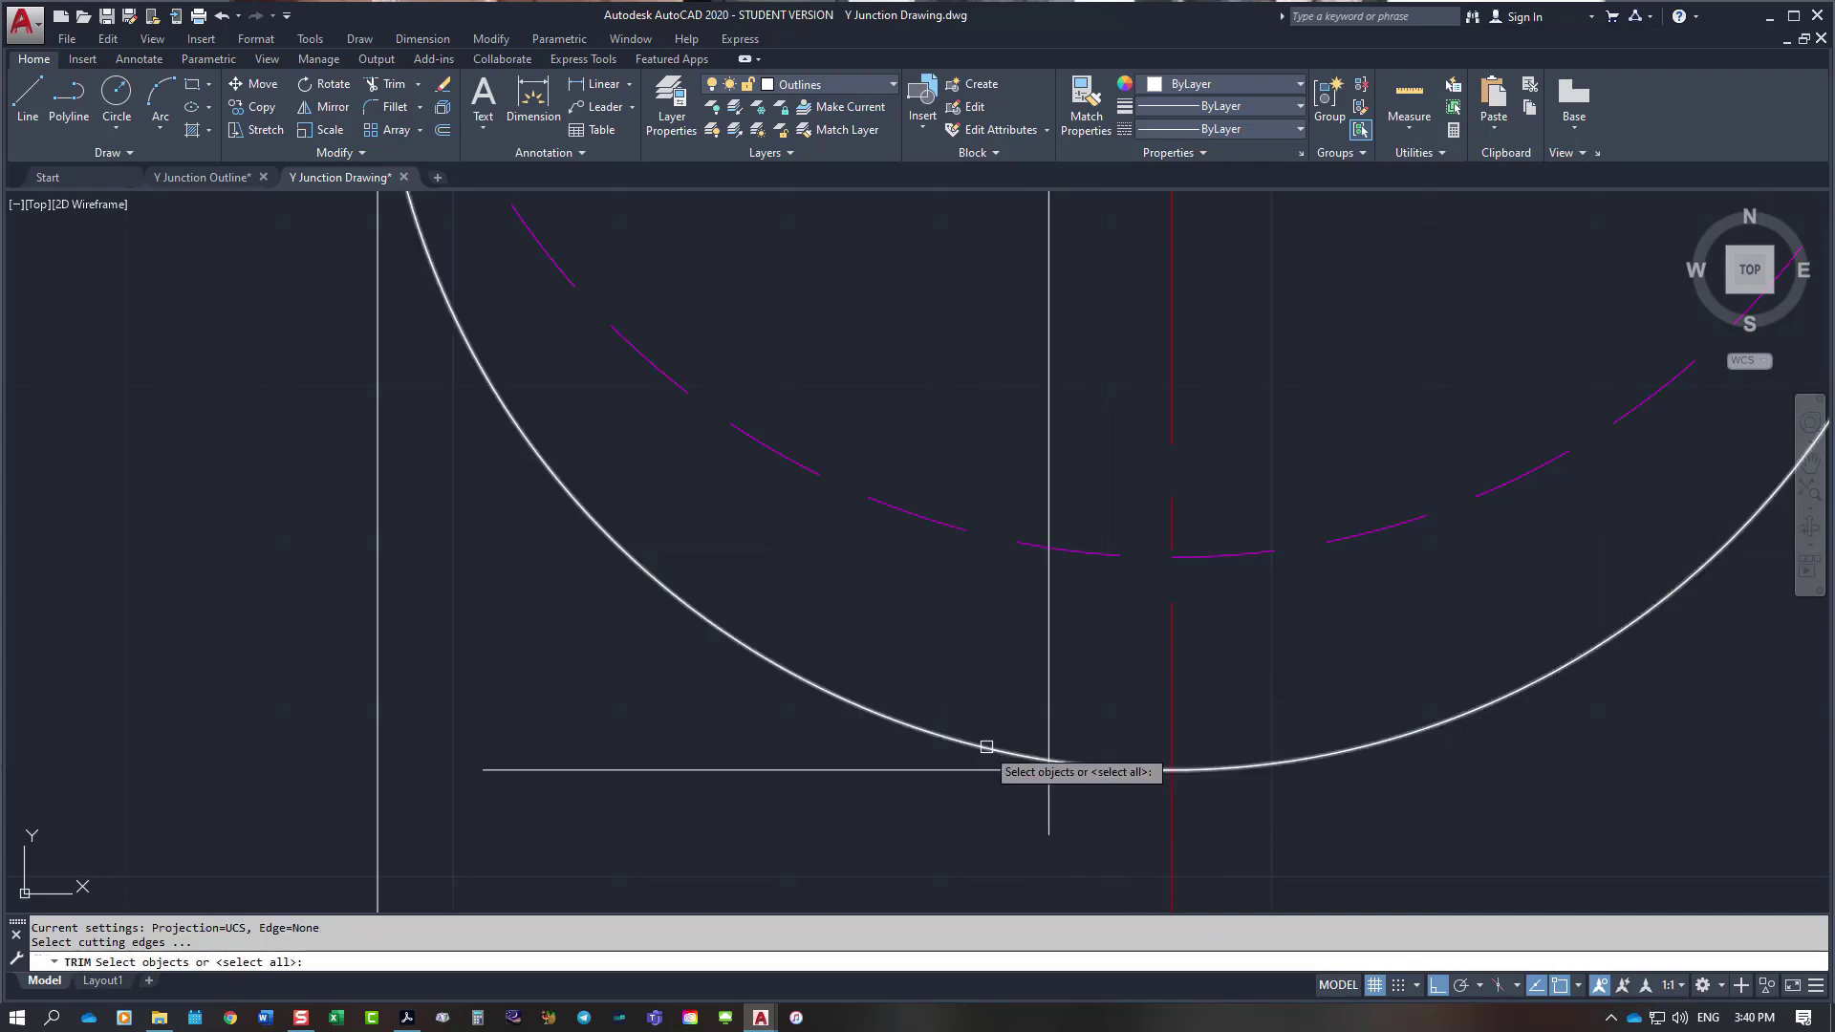
{"action": "left_click", "coordinate": [978, 754]}
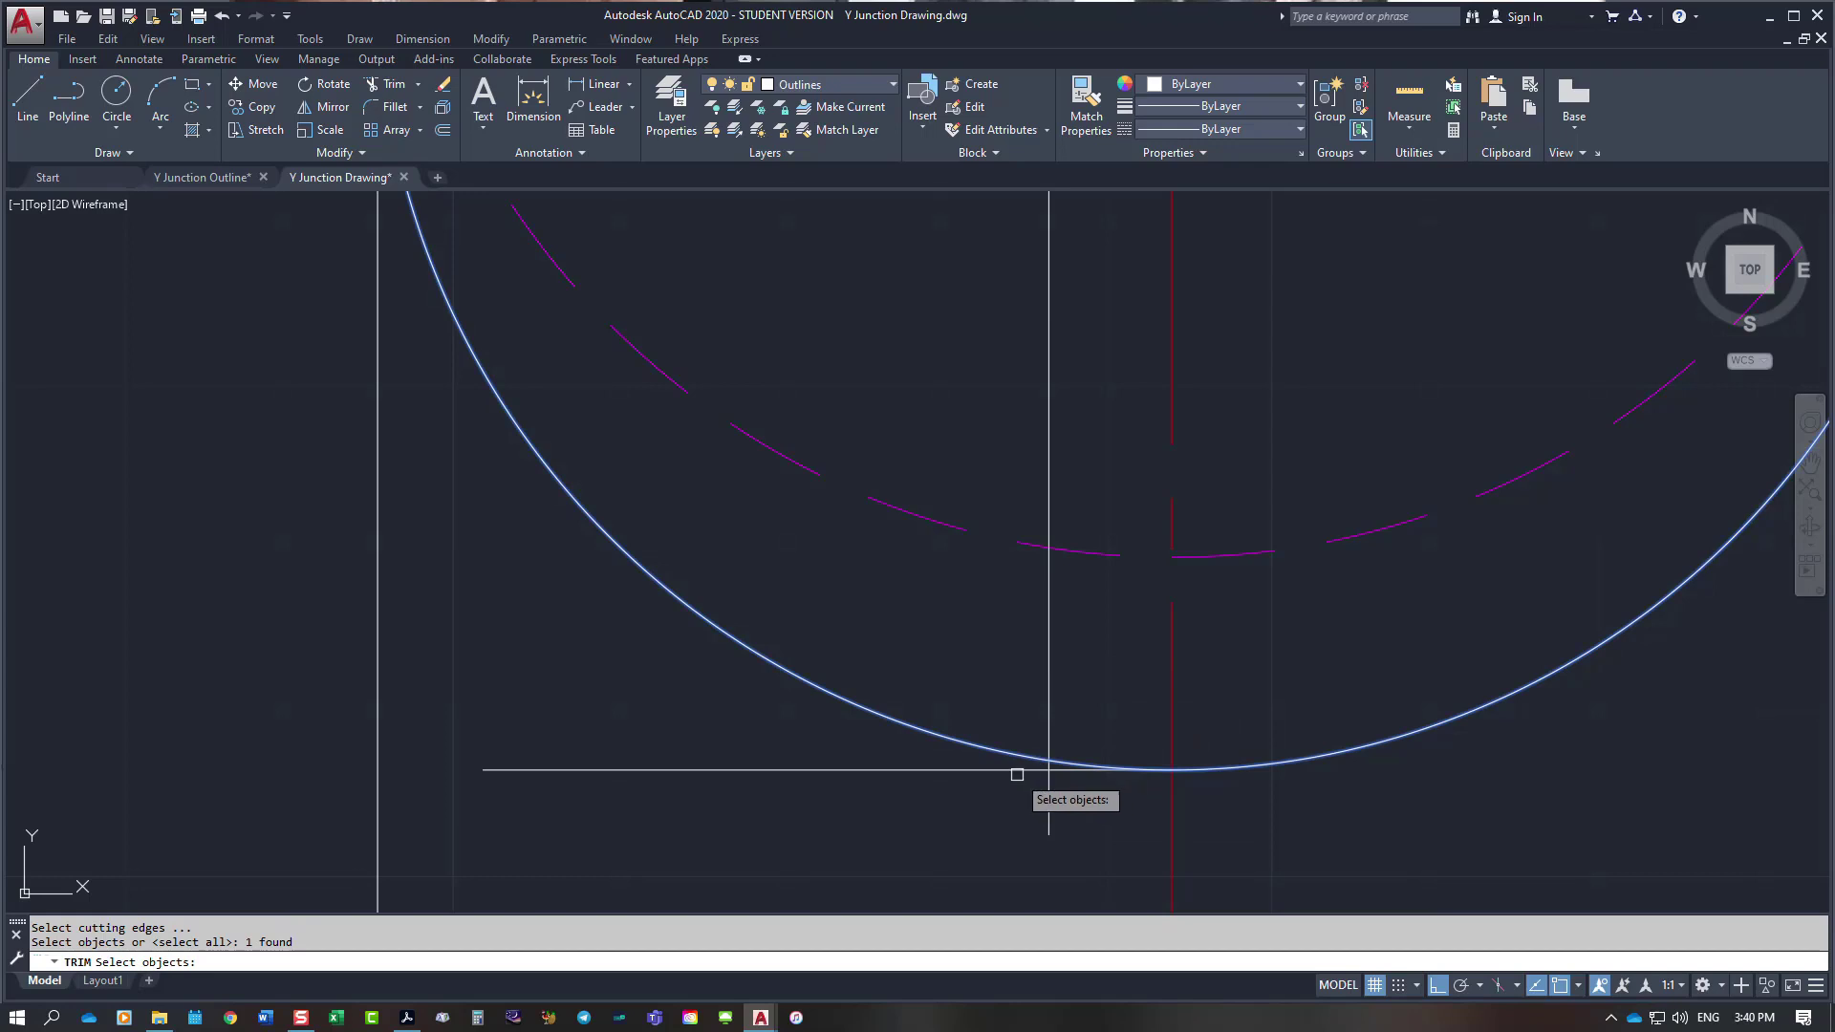
{"action": "key", "text": "Return"}
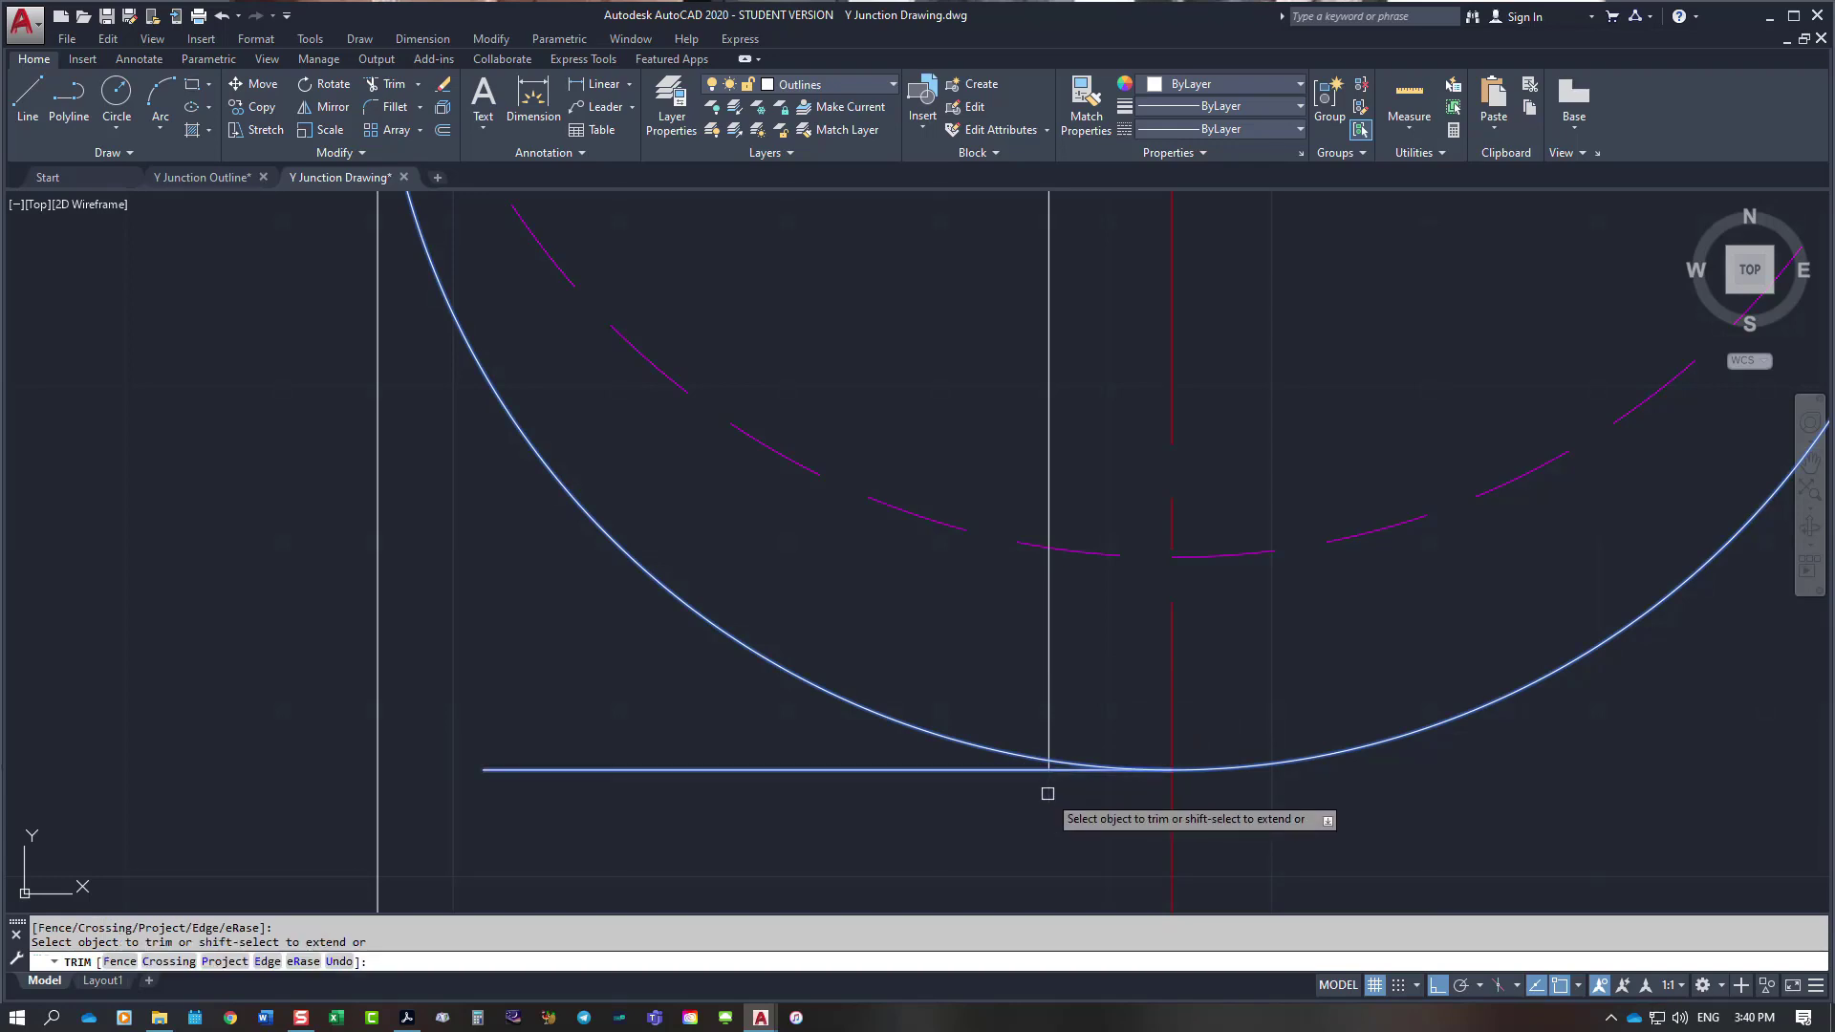
{"action": "key", "text": "Return"}
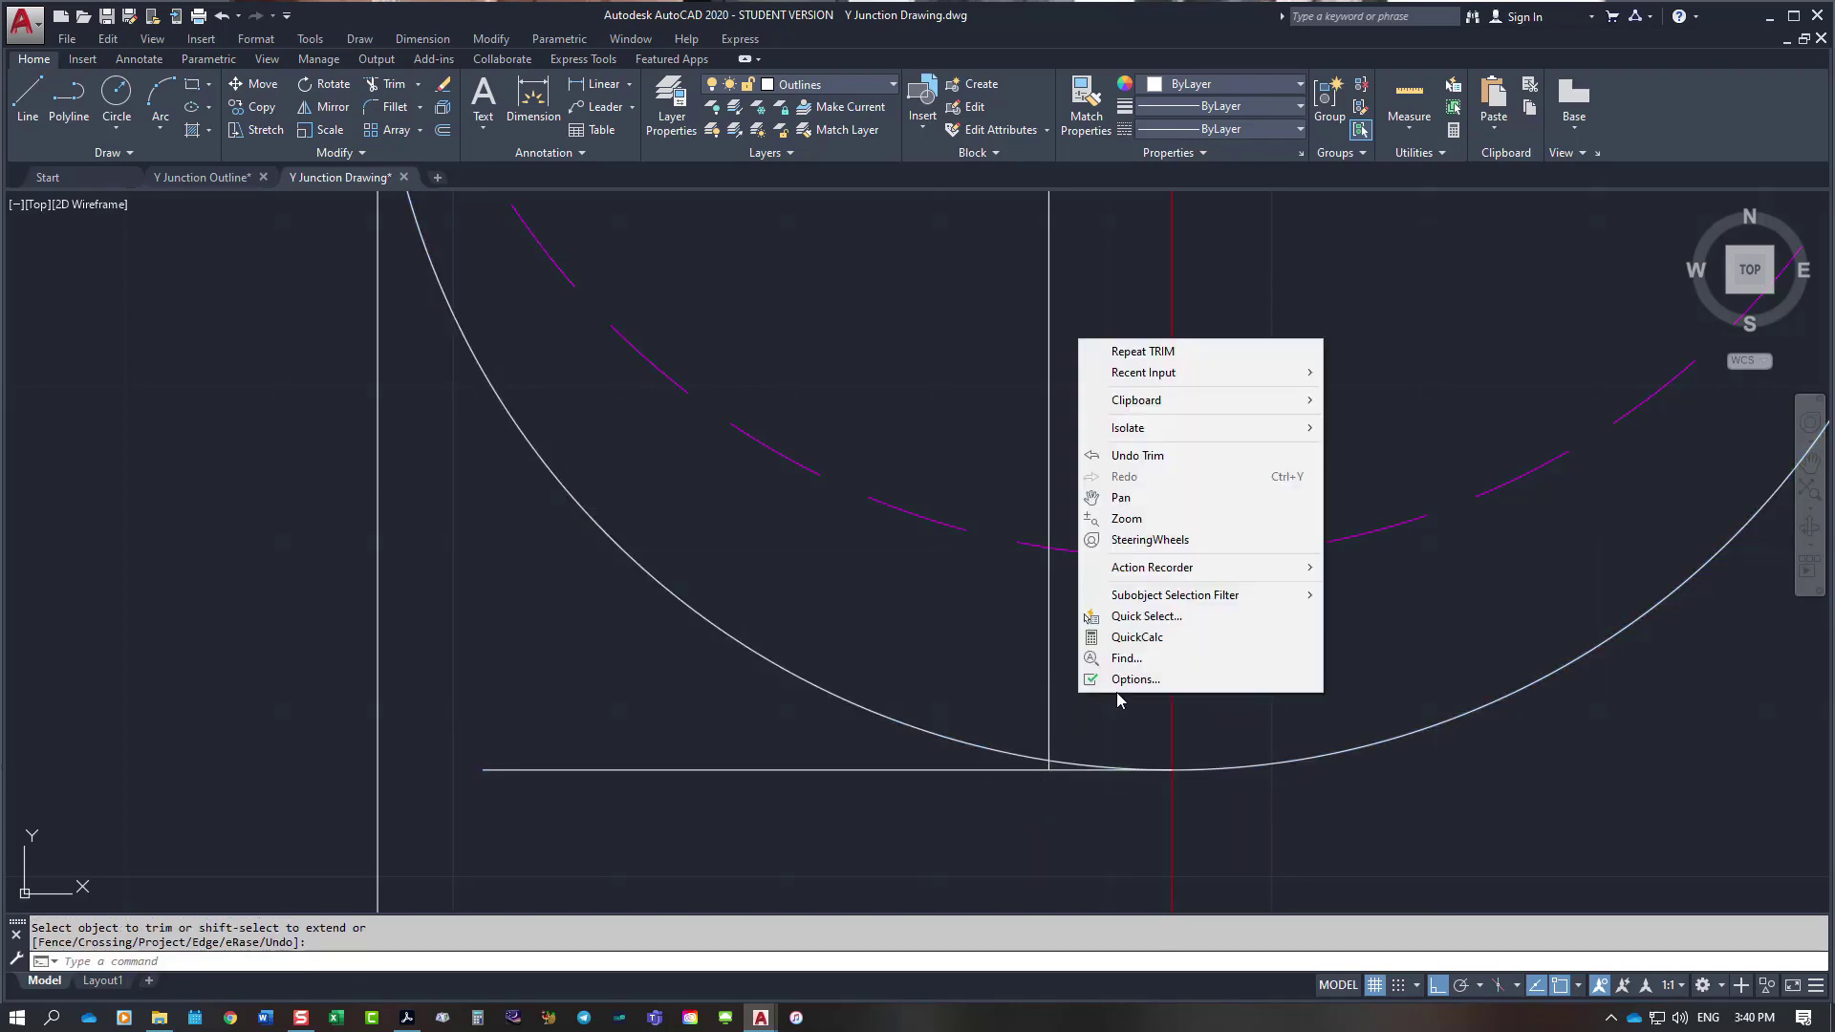
Step: Trim the lower horizontal line's portion to the left of the vertical line
{"action": "right_click", "coordinate": [1076, 696]}
{"action": "left_click", "coordinate": [1143, 351]}
{"action": "key", "text": "Return"}
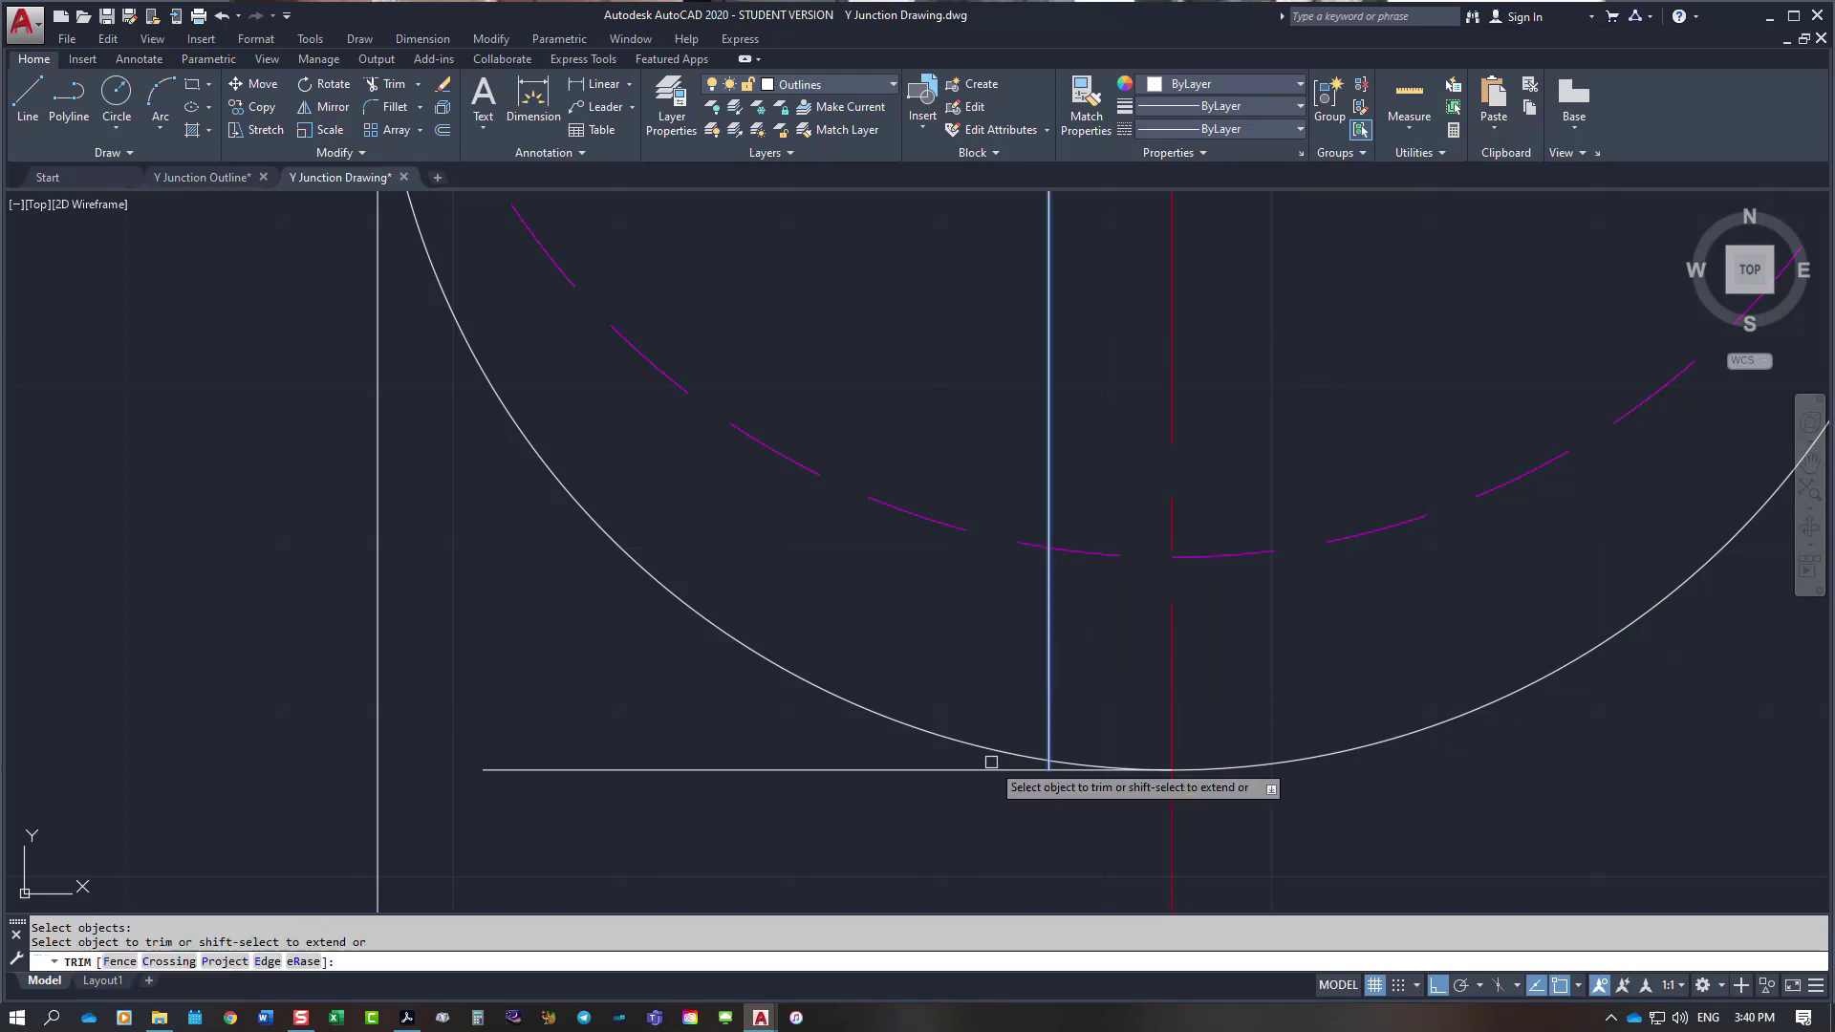
{"action": "scroll", "coordinate": [985, 769], "scroll_direction": "down", "scroll_amount": 7}
{"action": "scroll", "coordinate": [1044, 799], "scroll_direction": "up", "scroll_amount": 2}
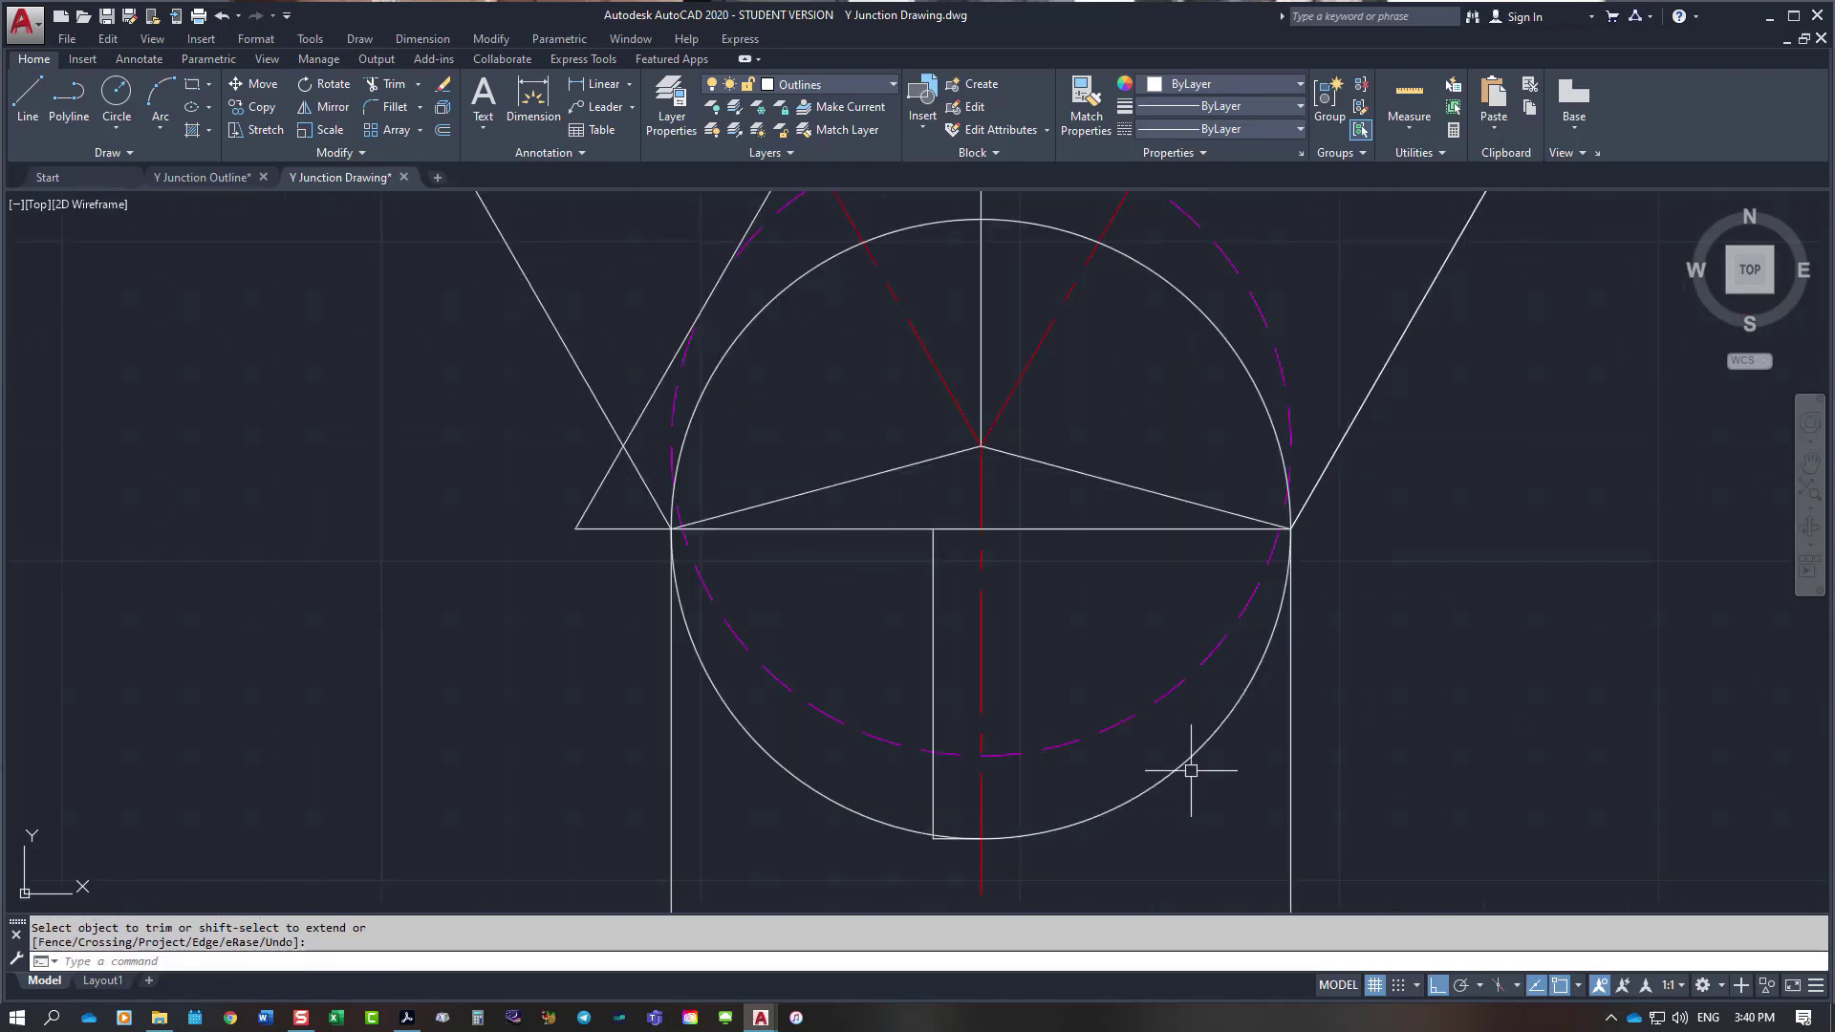
{"action": "key", "text": "Escape"}
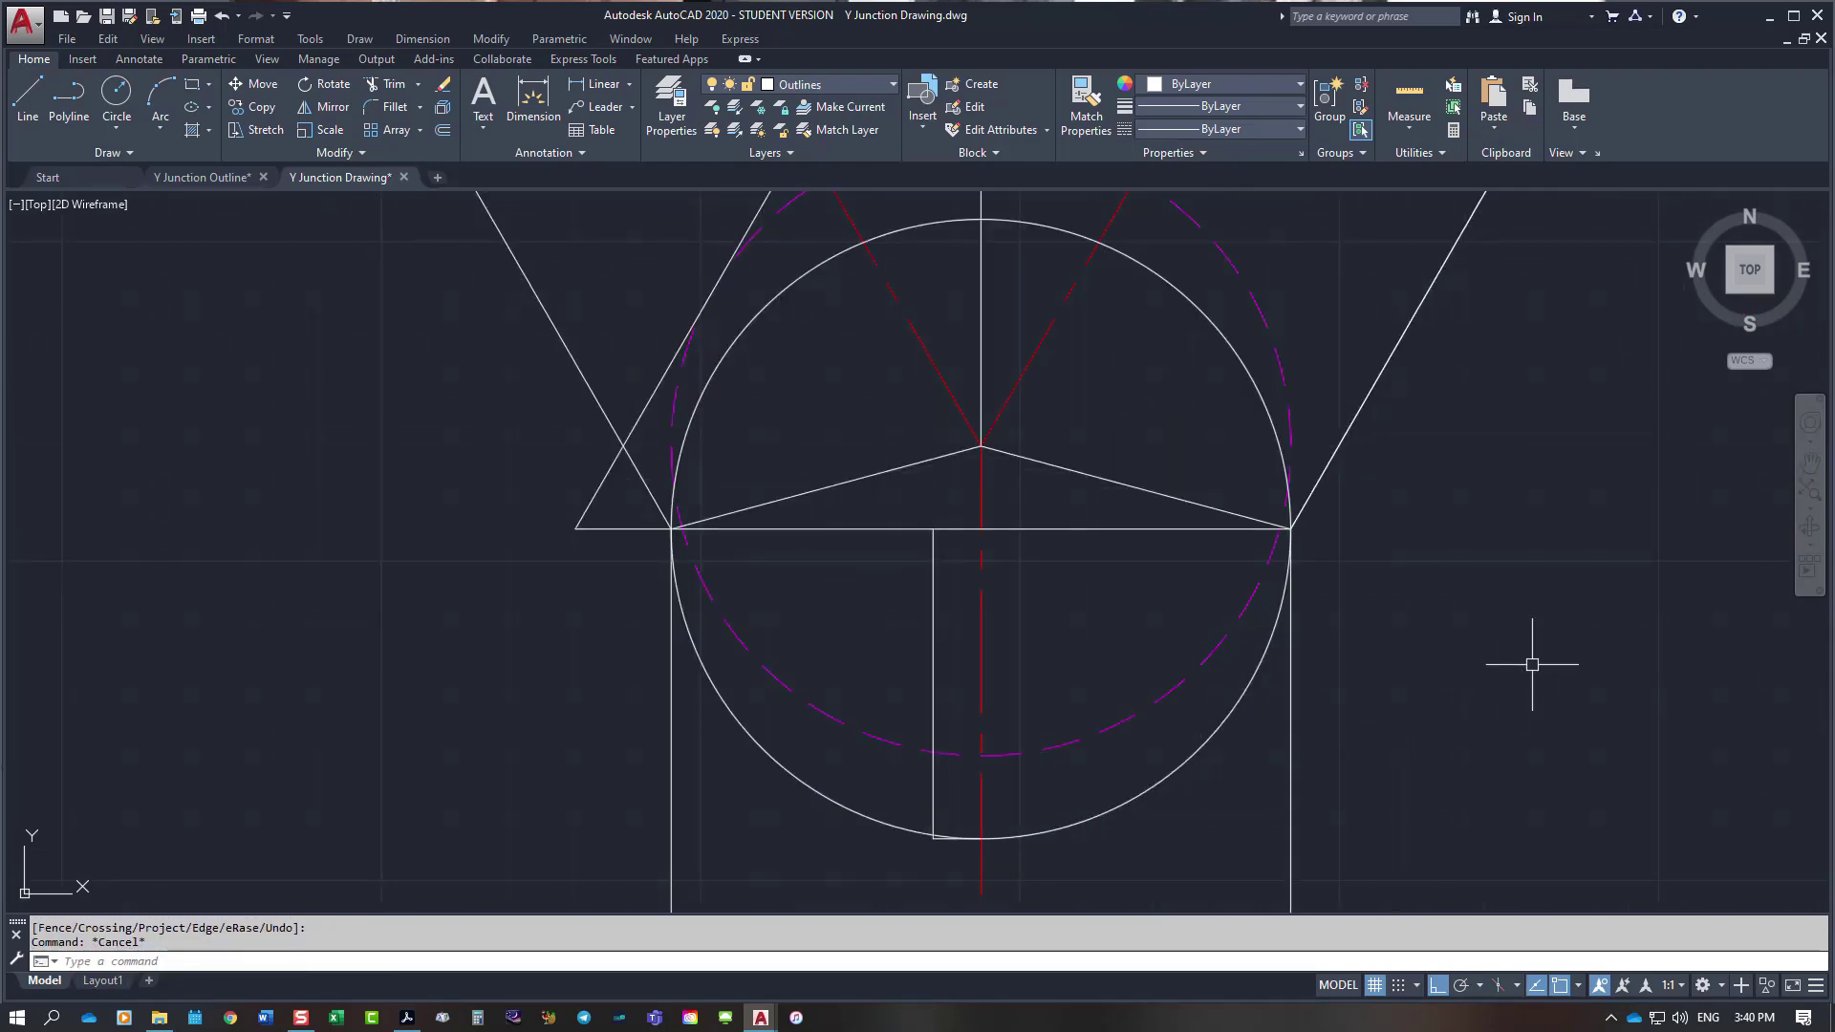
Step: Draw an ellipse with the lengthened horizontal line as its full axis and the vertical line's lower end setting the other axis
{"action": "type", "text": "EL"}
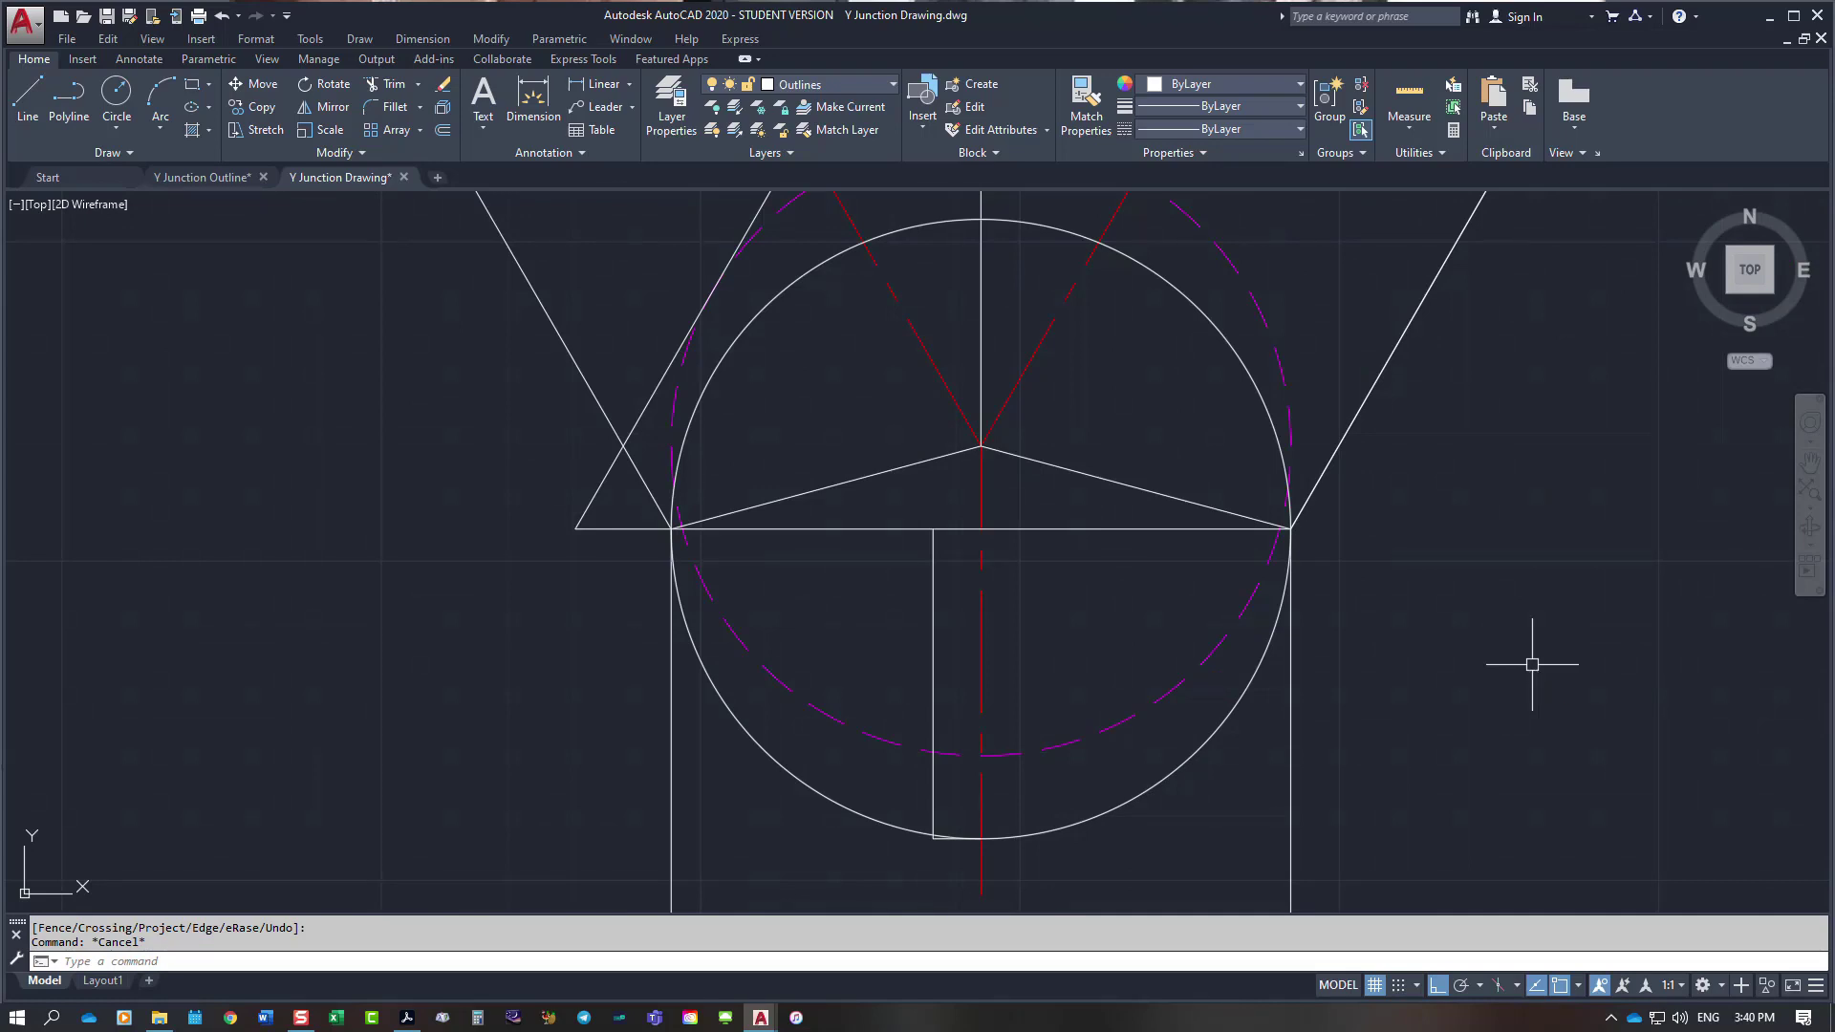
{"action": "type", "text": "el"}
{"action": "key", "text": "Return"}
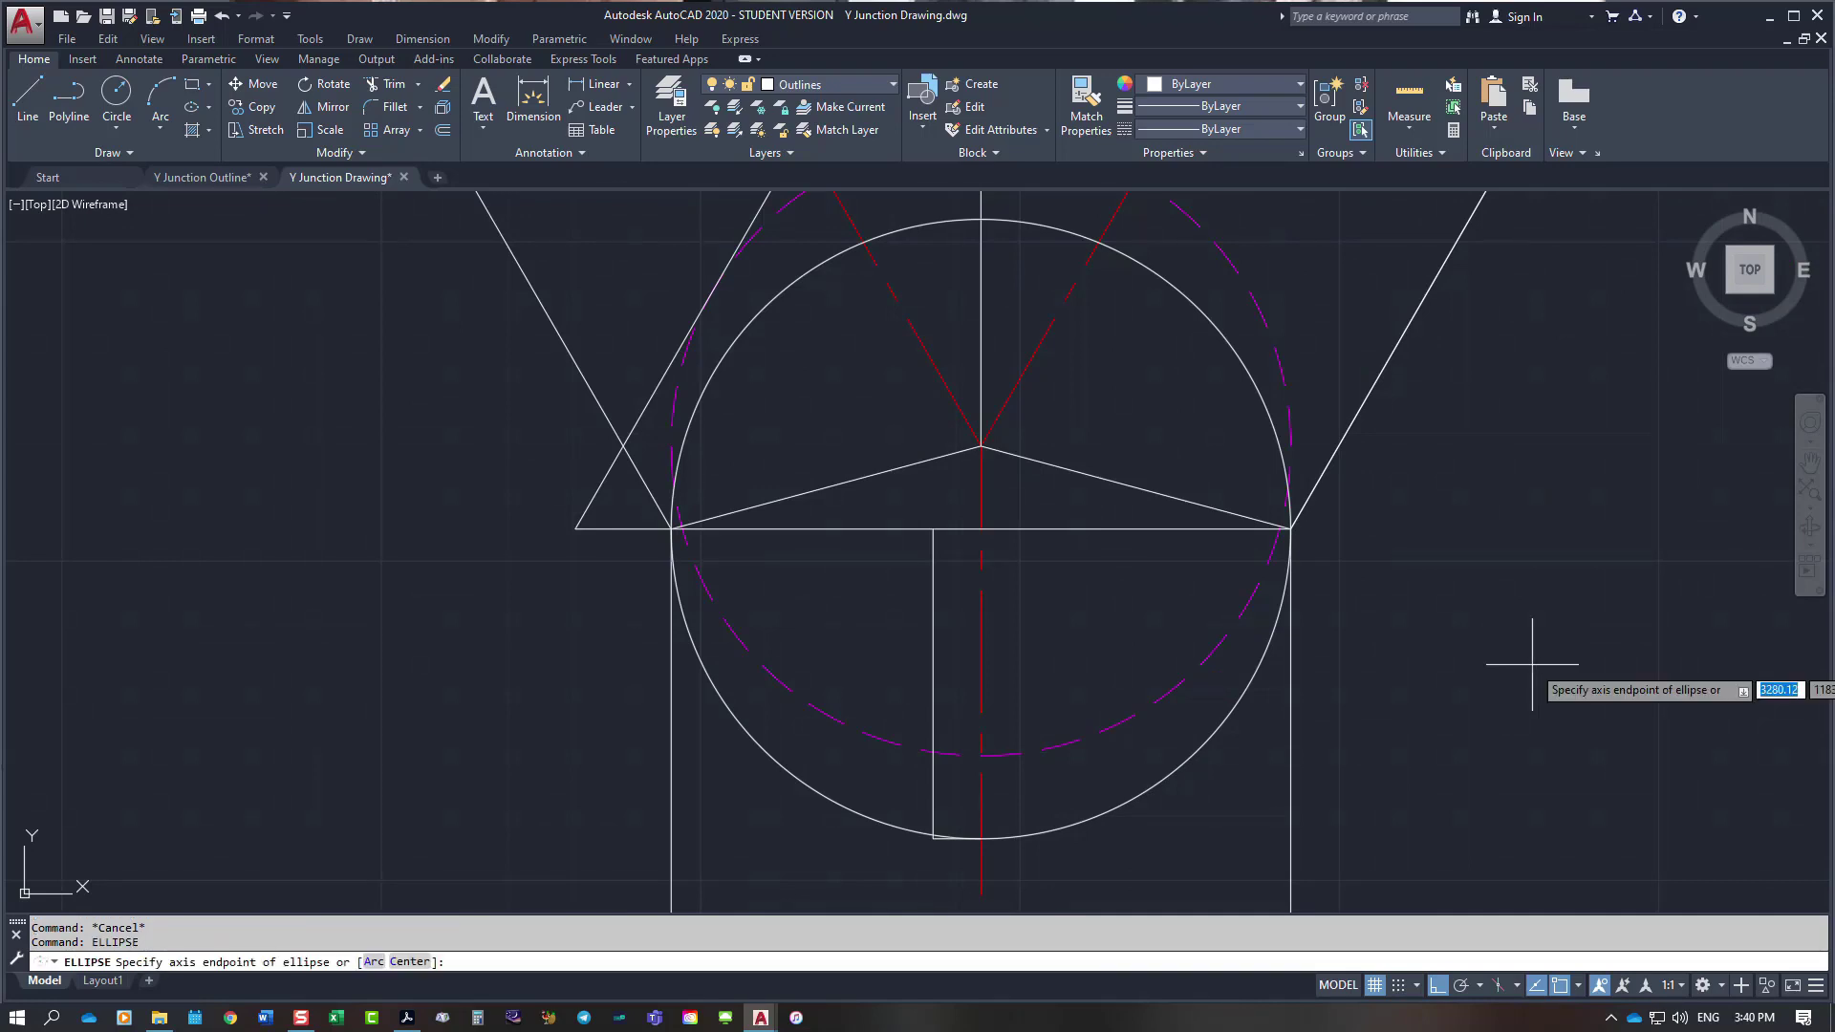
{"action": "left_click", "coordinate": [575, 528]}
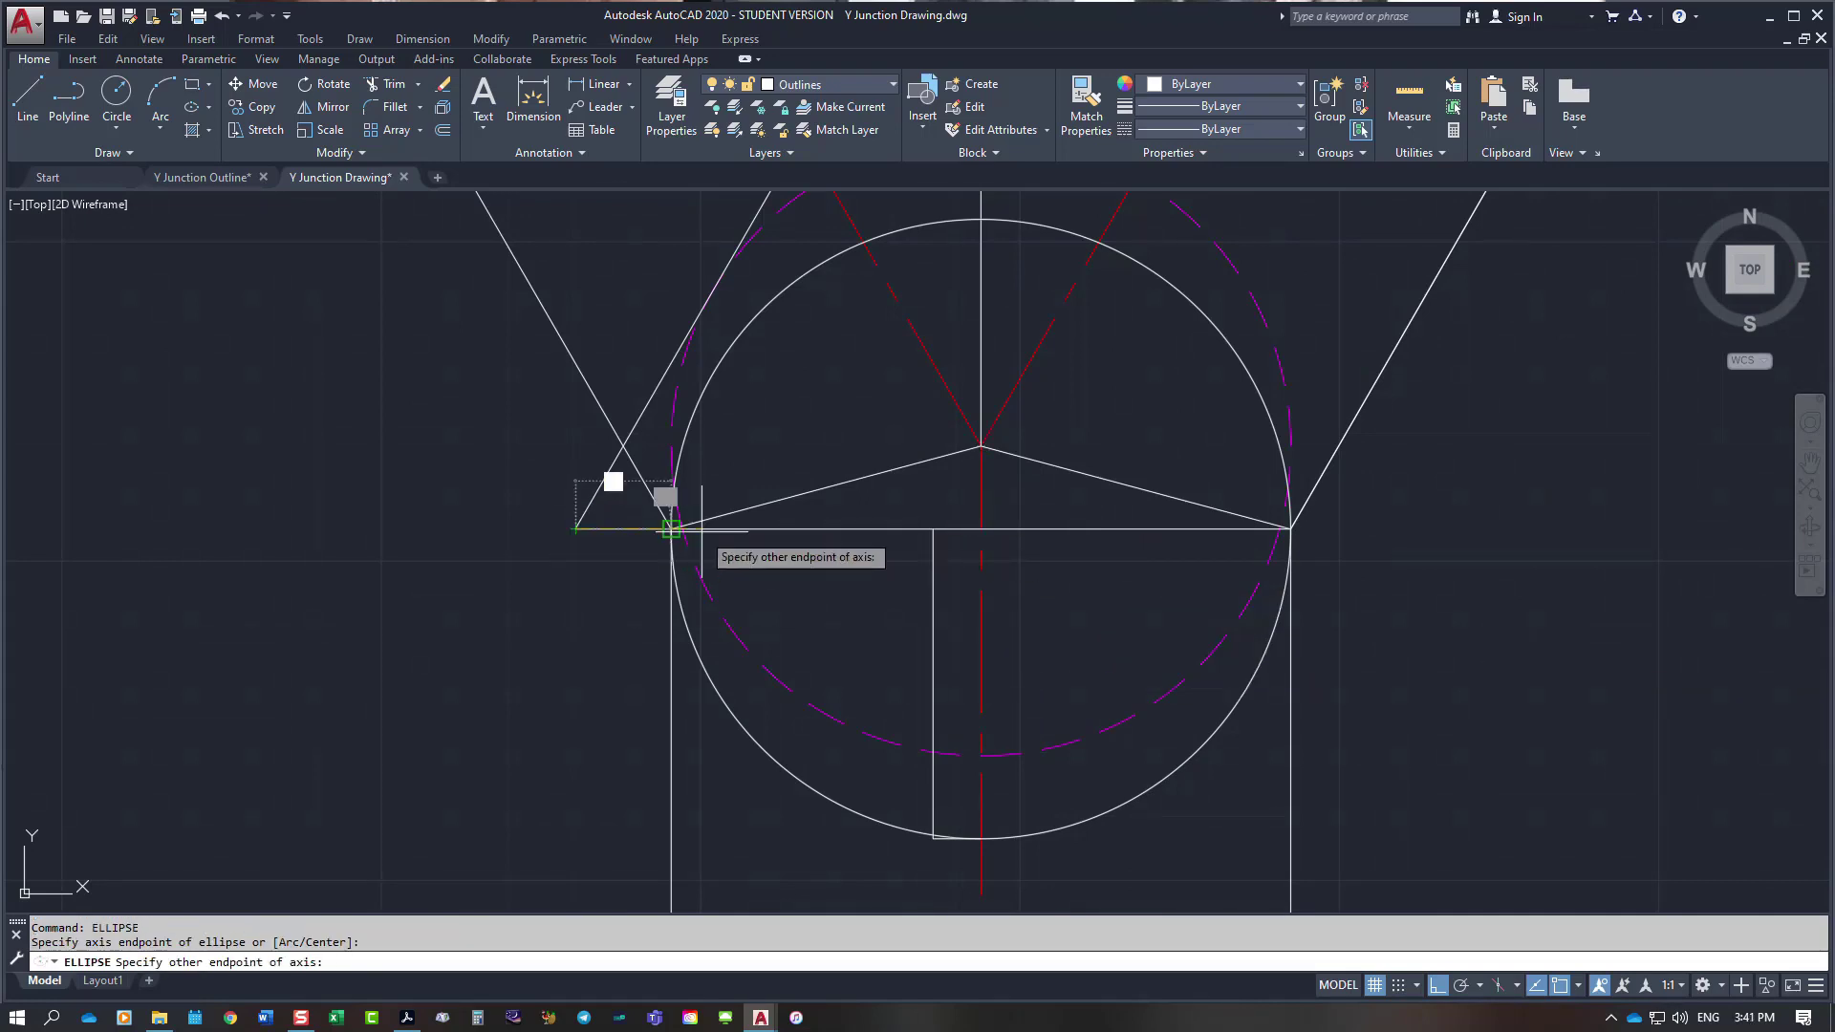
{"action": "left_click", "coordinate": [1290, 528]}
{"action": "scroll", "coordinate": [961, 865], "scroll_direction": "up", "scroll_amount": 5}
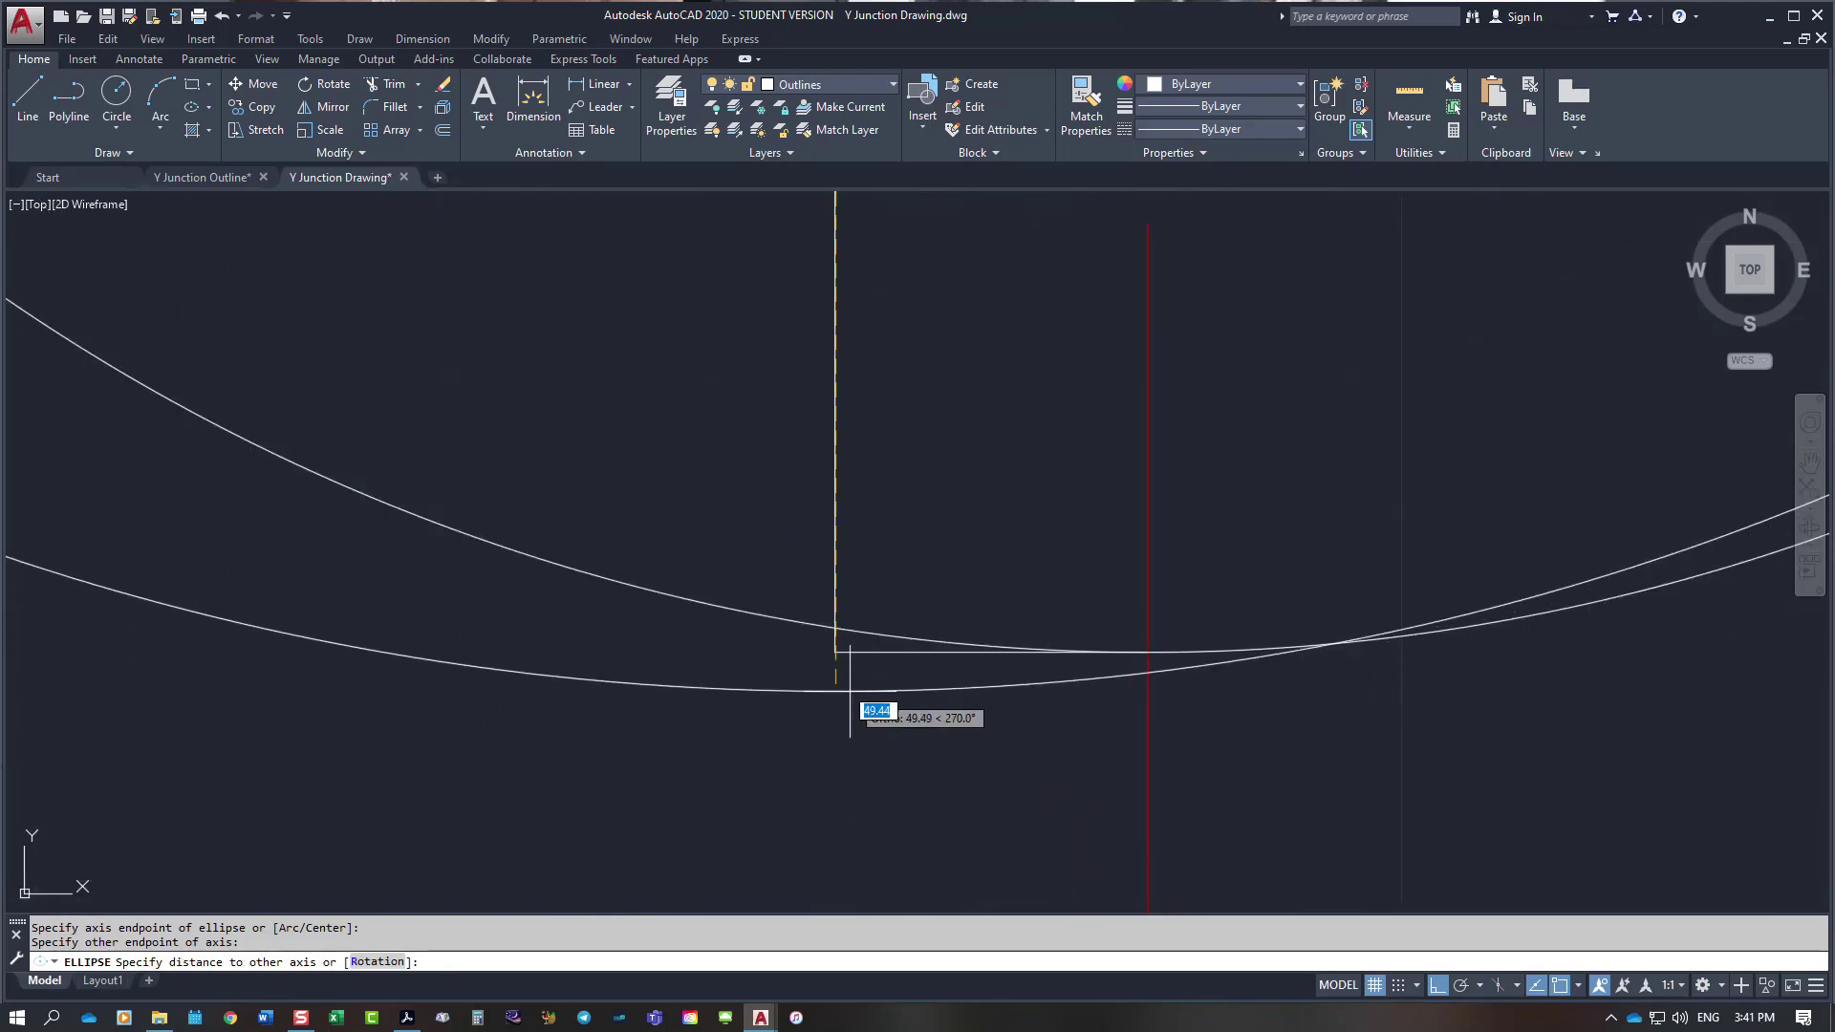
{"action": "left_click", "coordinate": [837, 654]}
{"action": "scroll", "coordinate": [879, 707], "scroll_direction": "down", "scroll_amount": 4}
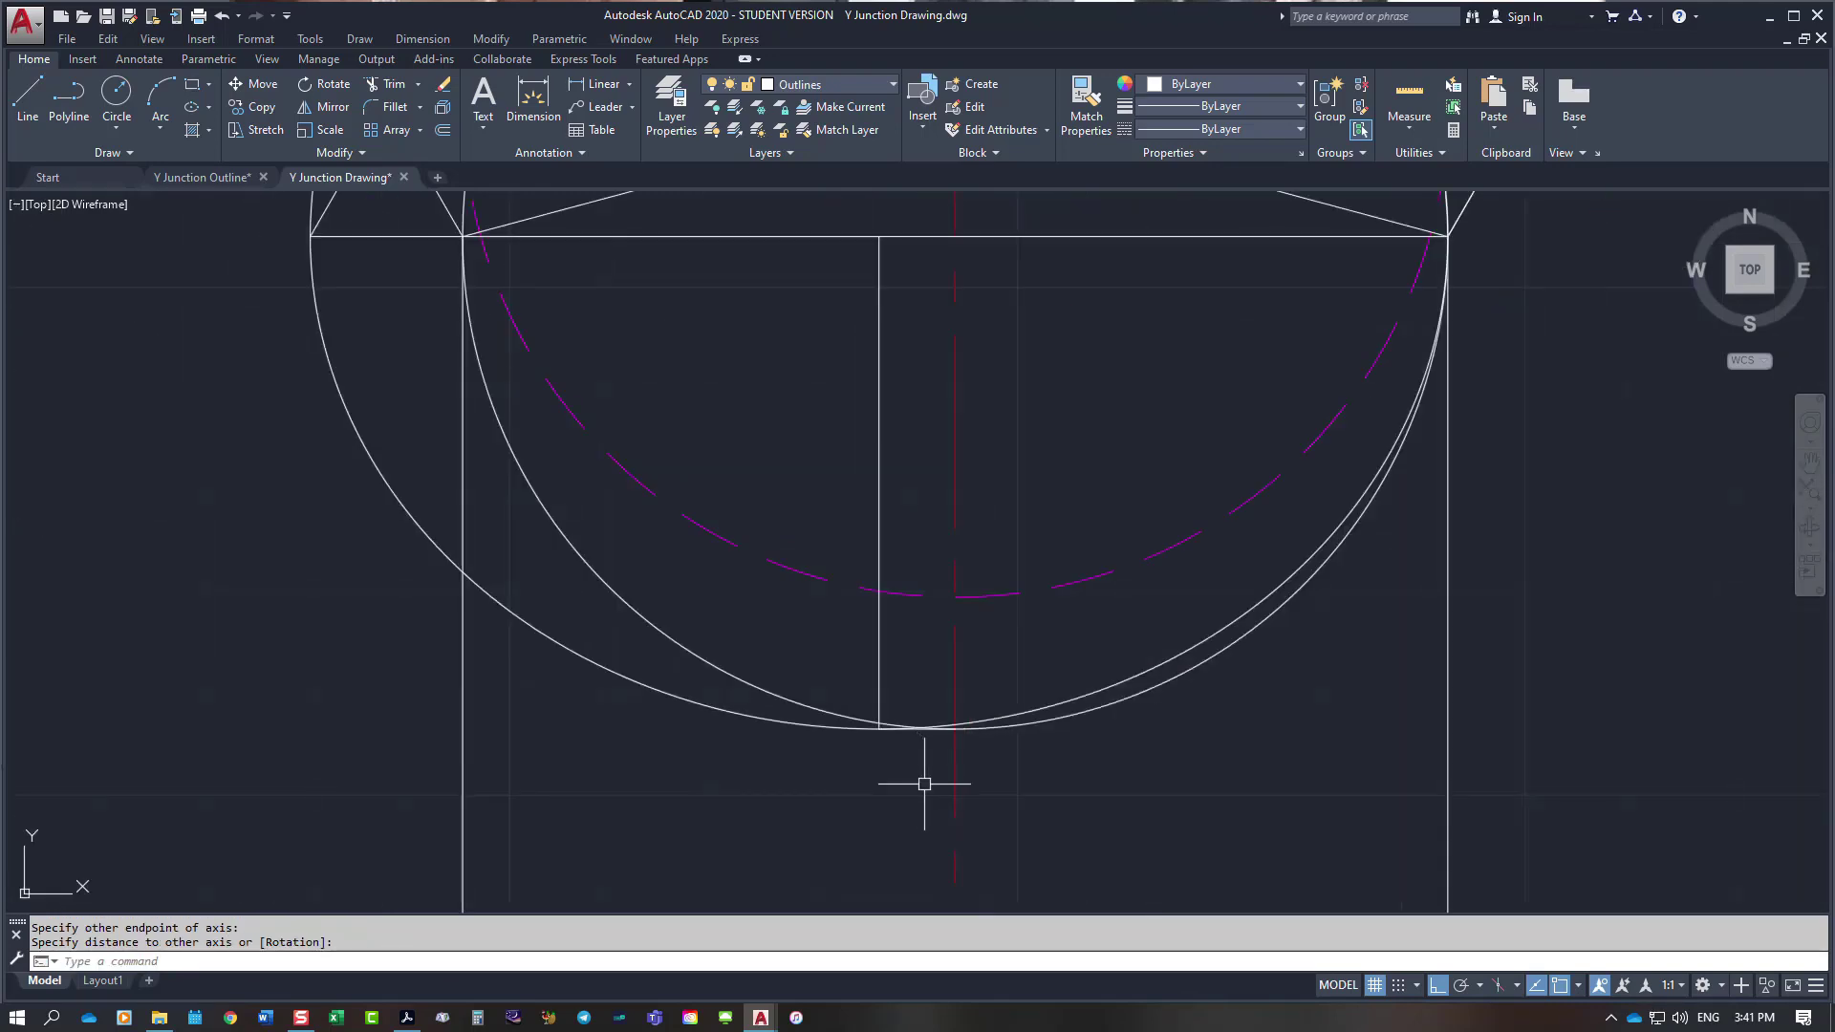
{"action": "scroll", "coordinate": [924, 784], "scroll_direction": "down", "scroll_amount": 4}
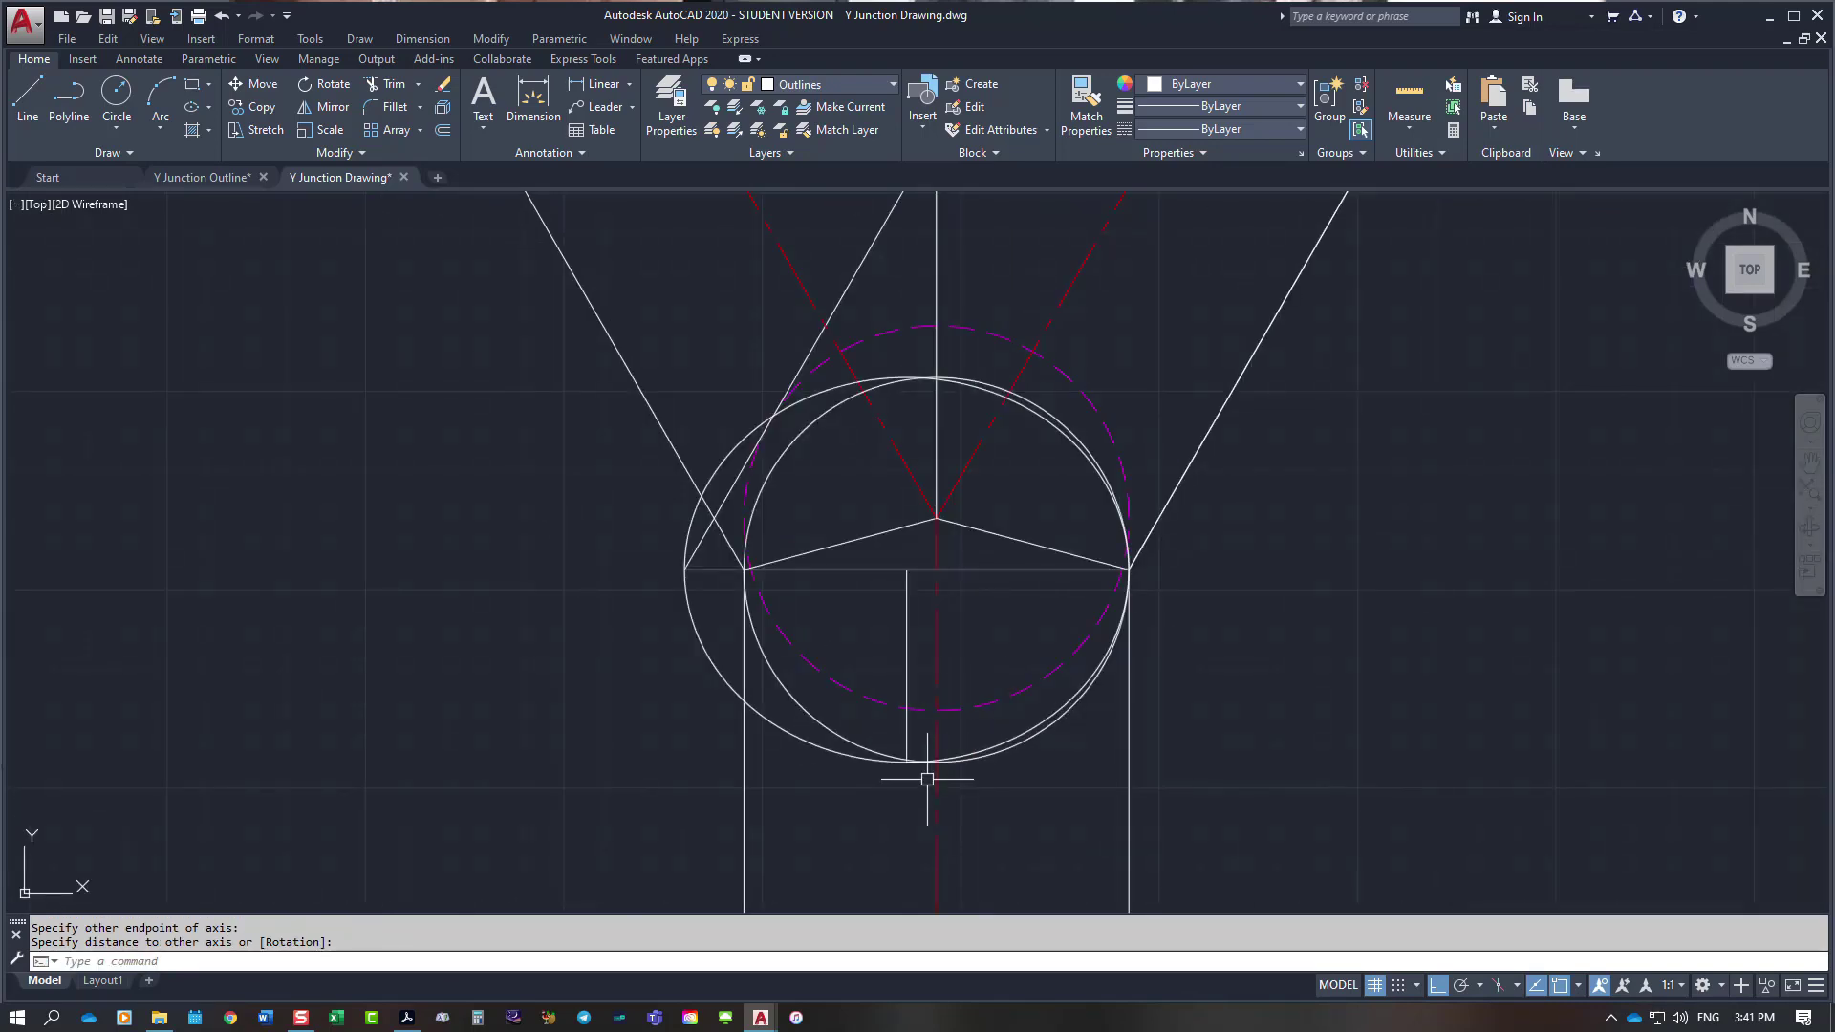
{"action": "left_click", "coordinate": [816, 393]}
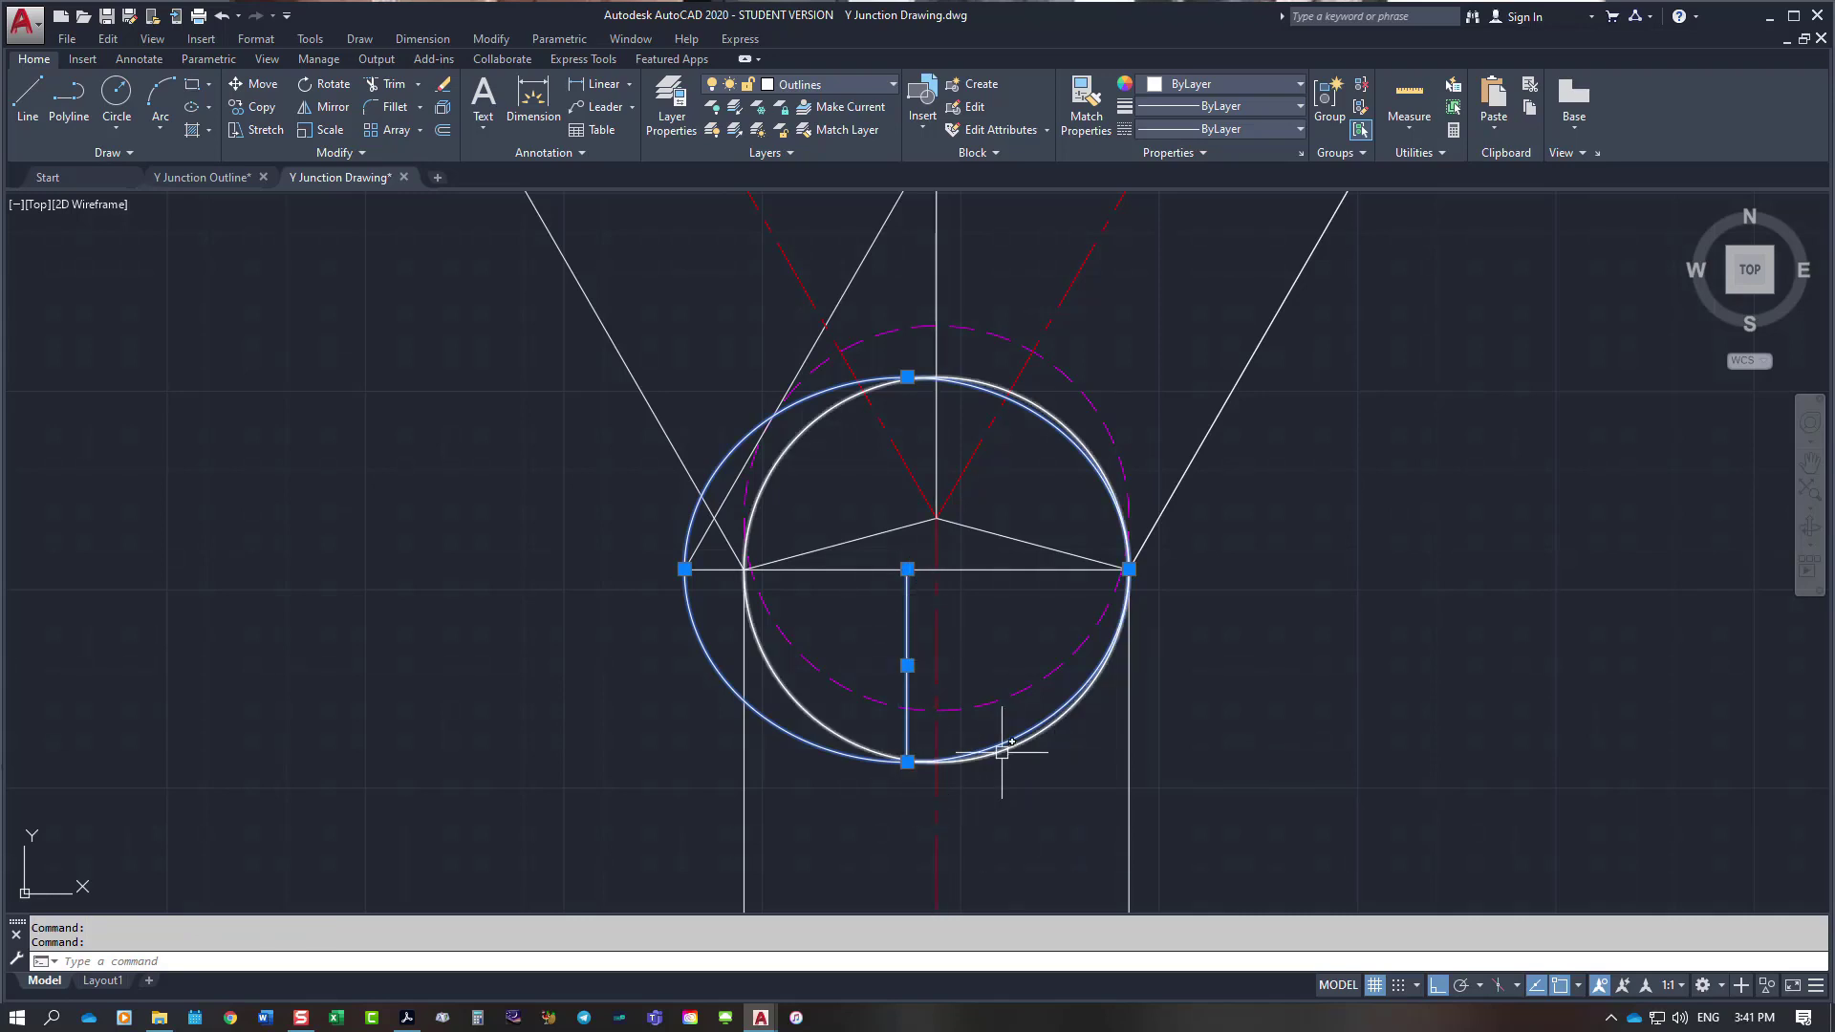
{"action": "scroll", "coordinate": [1001, 743], "scroll_direction": "up", "scroll_amount": 3}
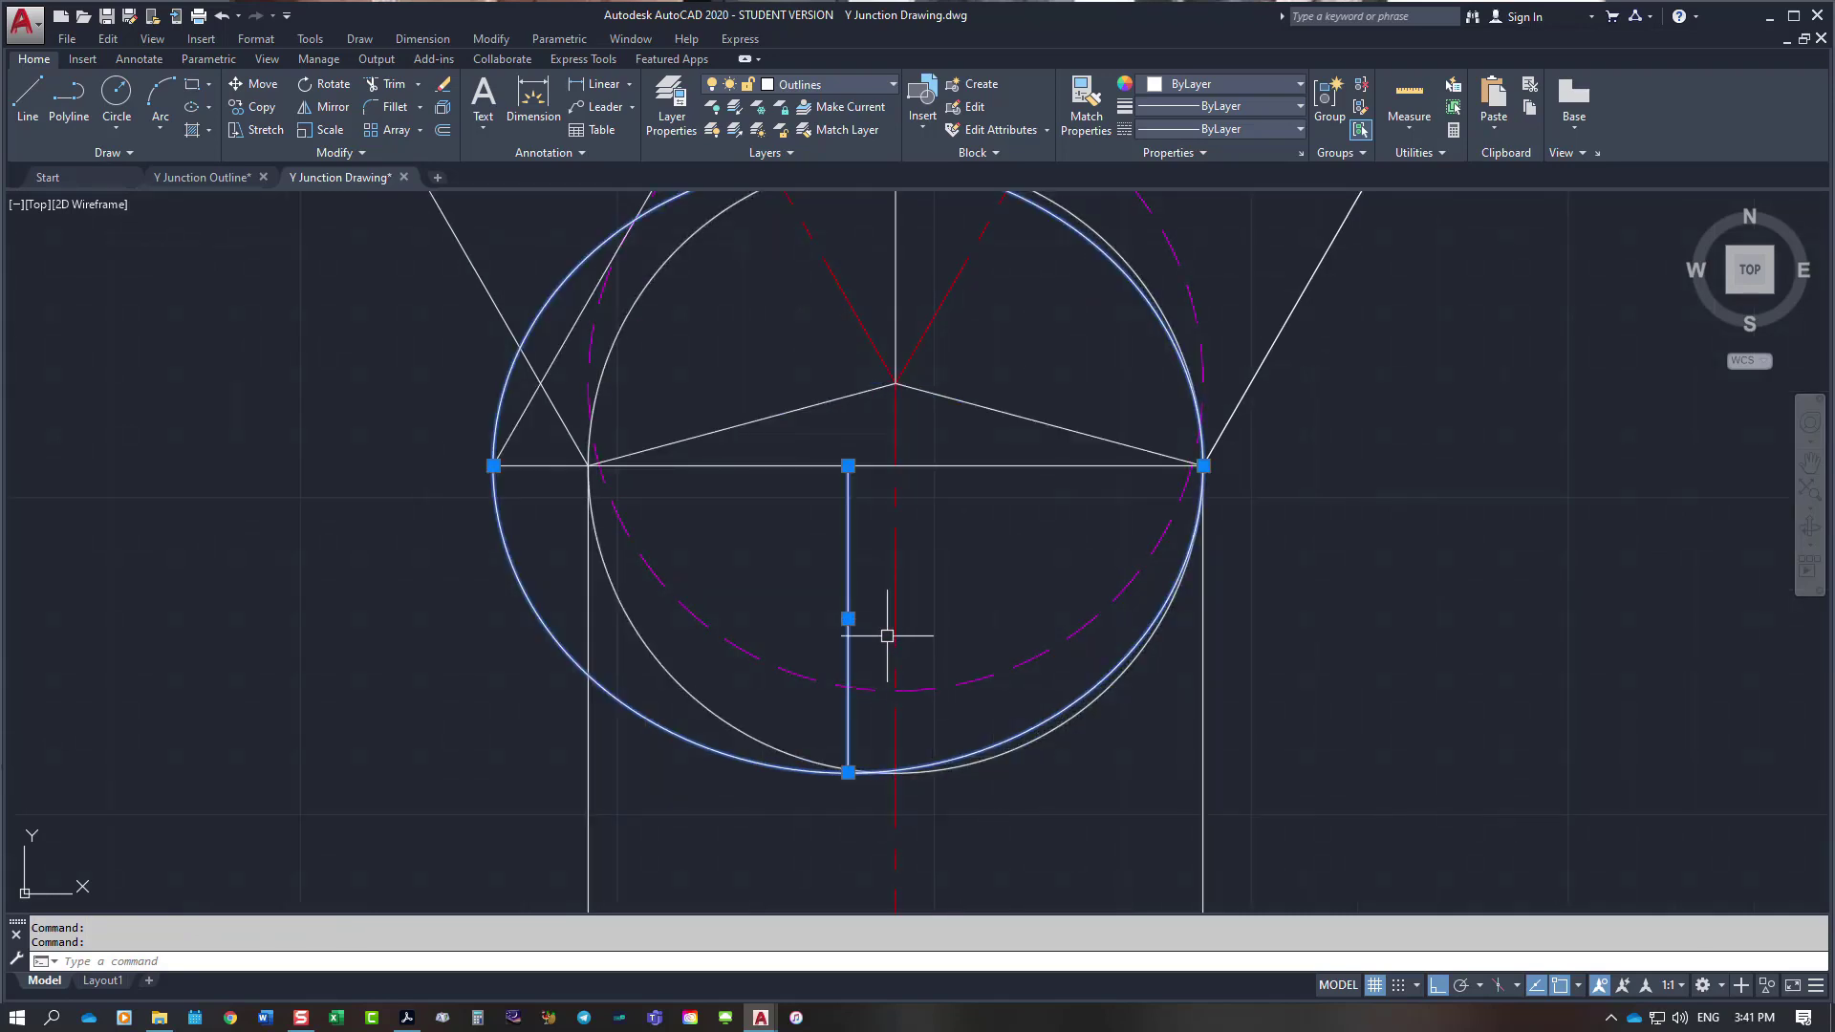
{"action": "left_click", "coordinate": [1057, 727]}
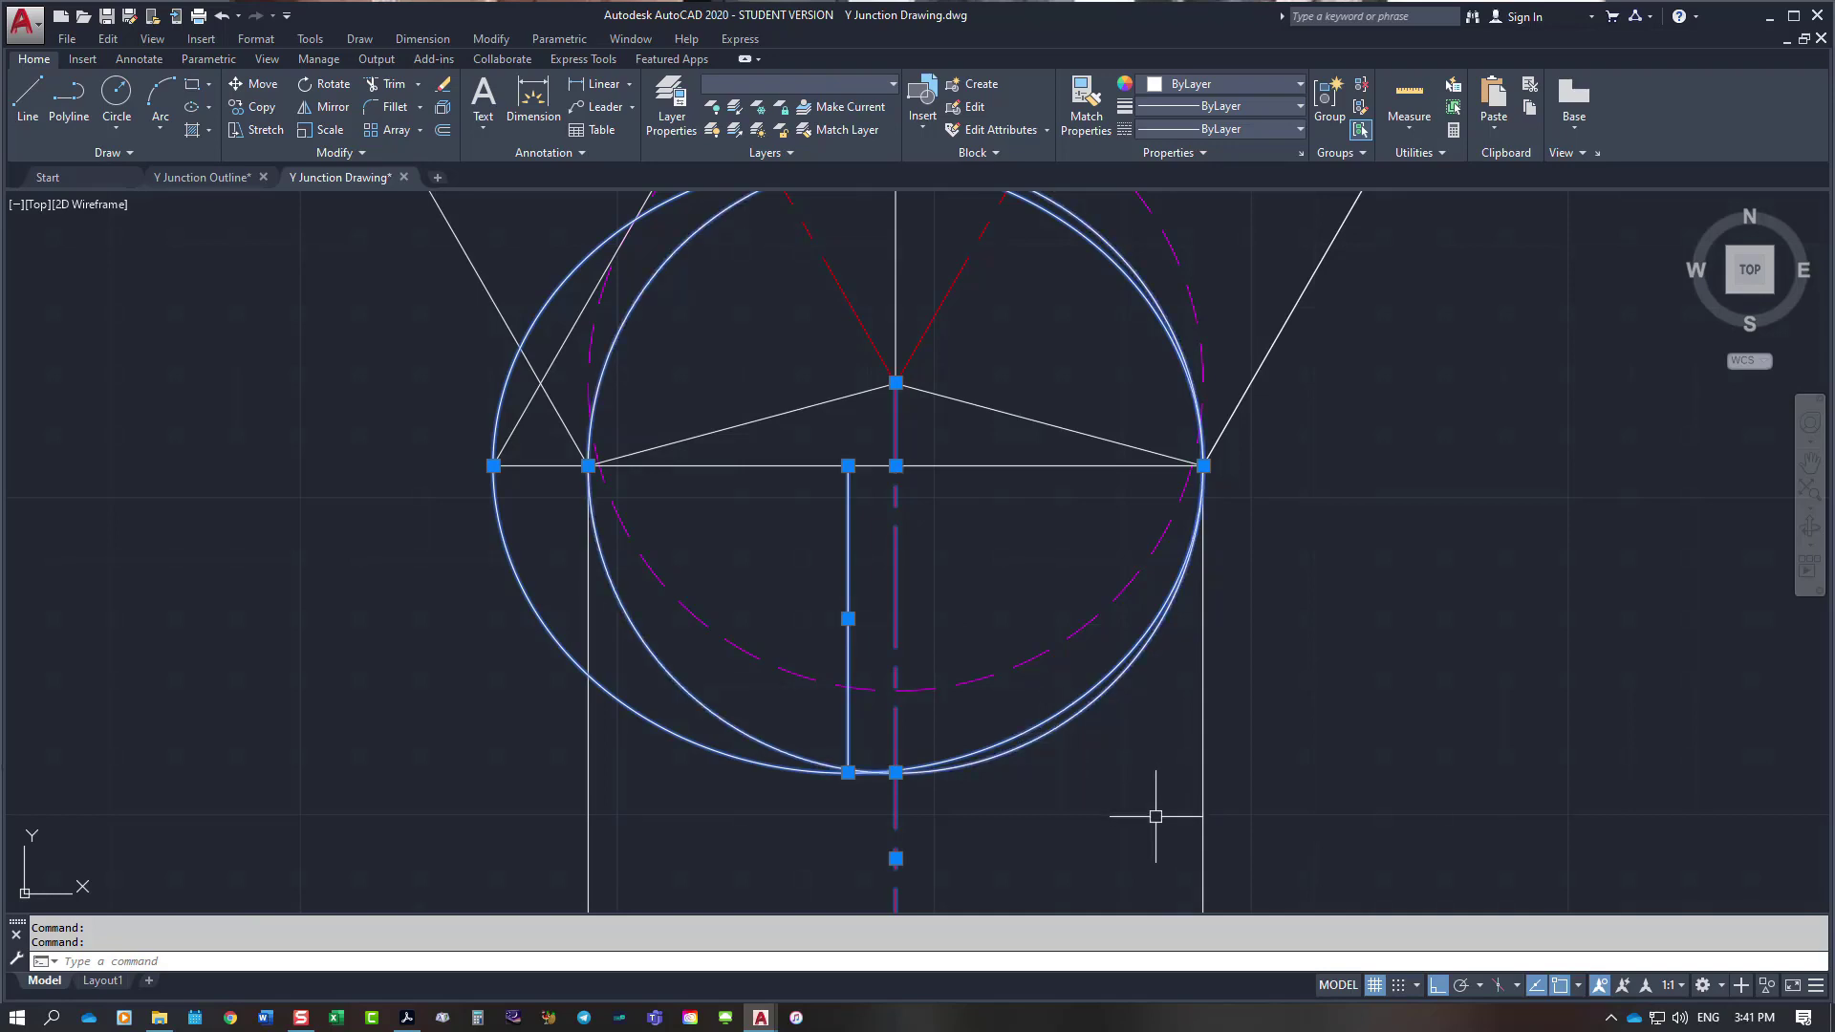
{"action": "key", "text": "Escape"}
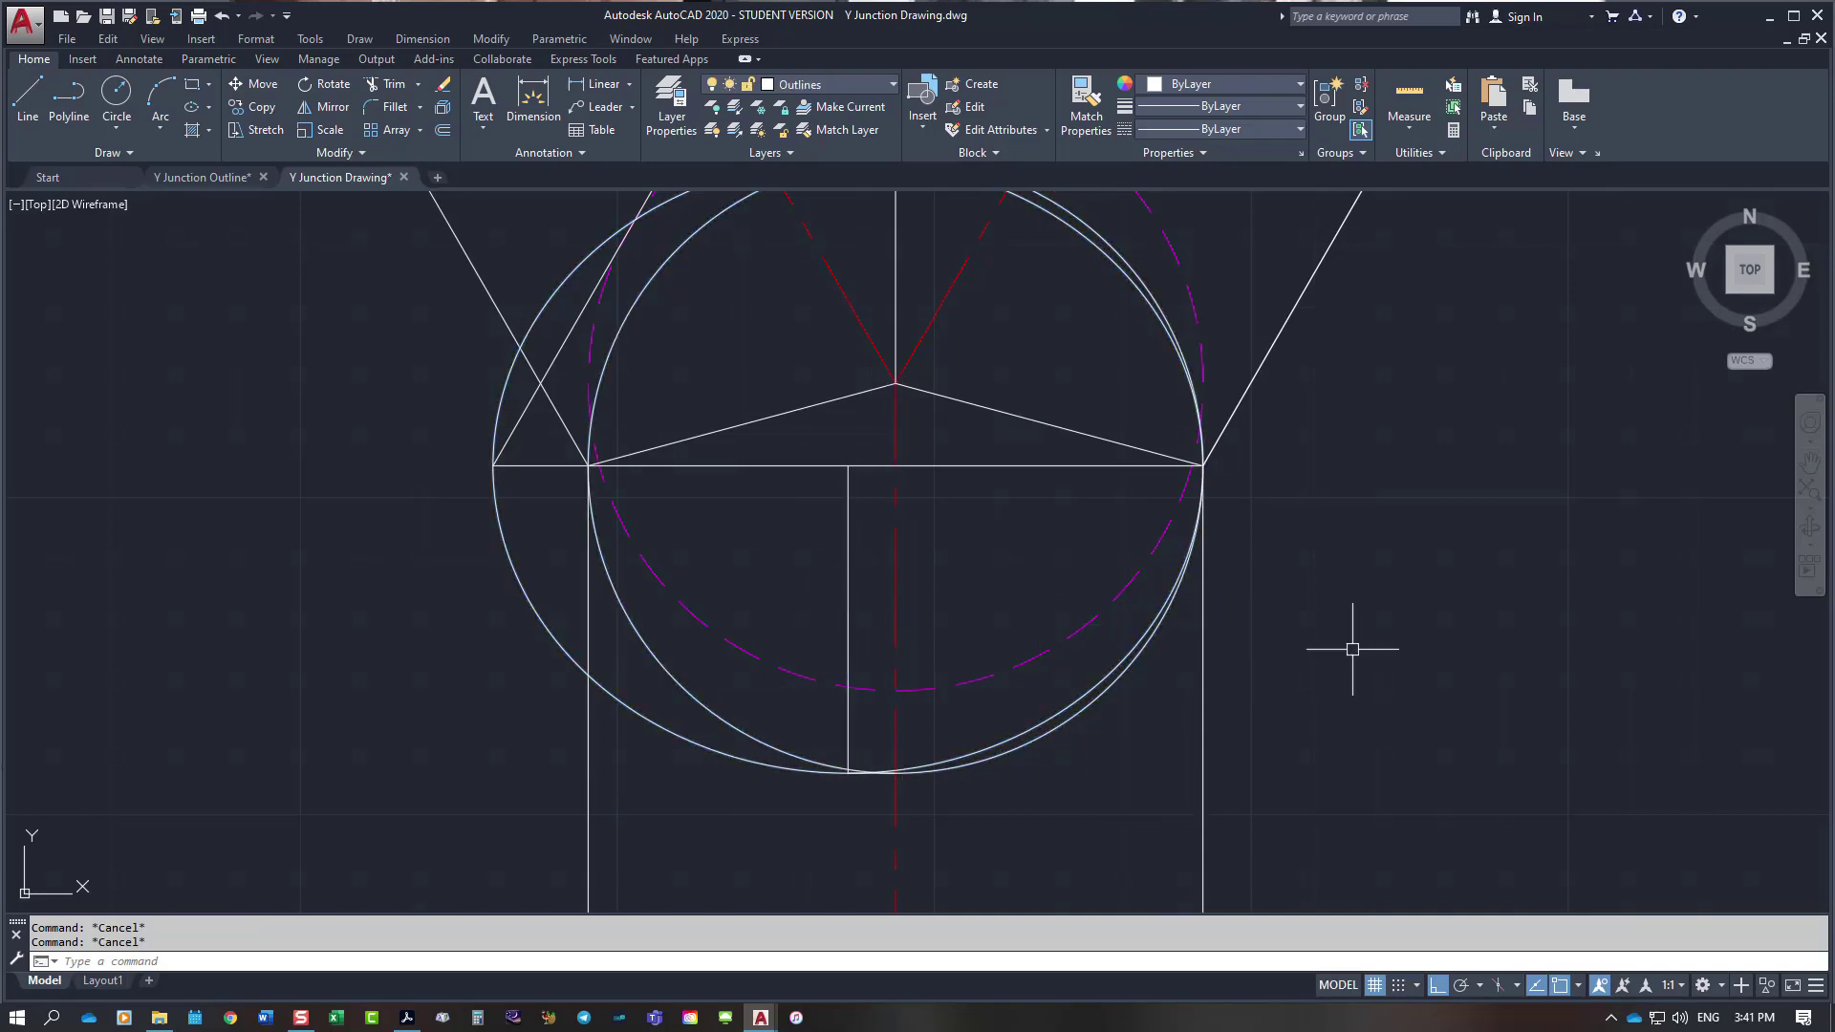
Step: Trim the ellipse against the vertical and horizontal lines, keeping only its lower-right quarter
{"action": "key", "text": "Return"}
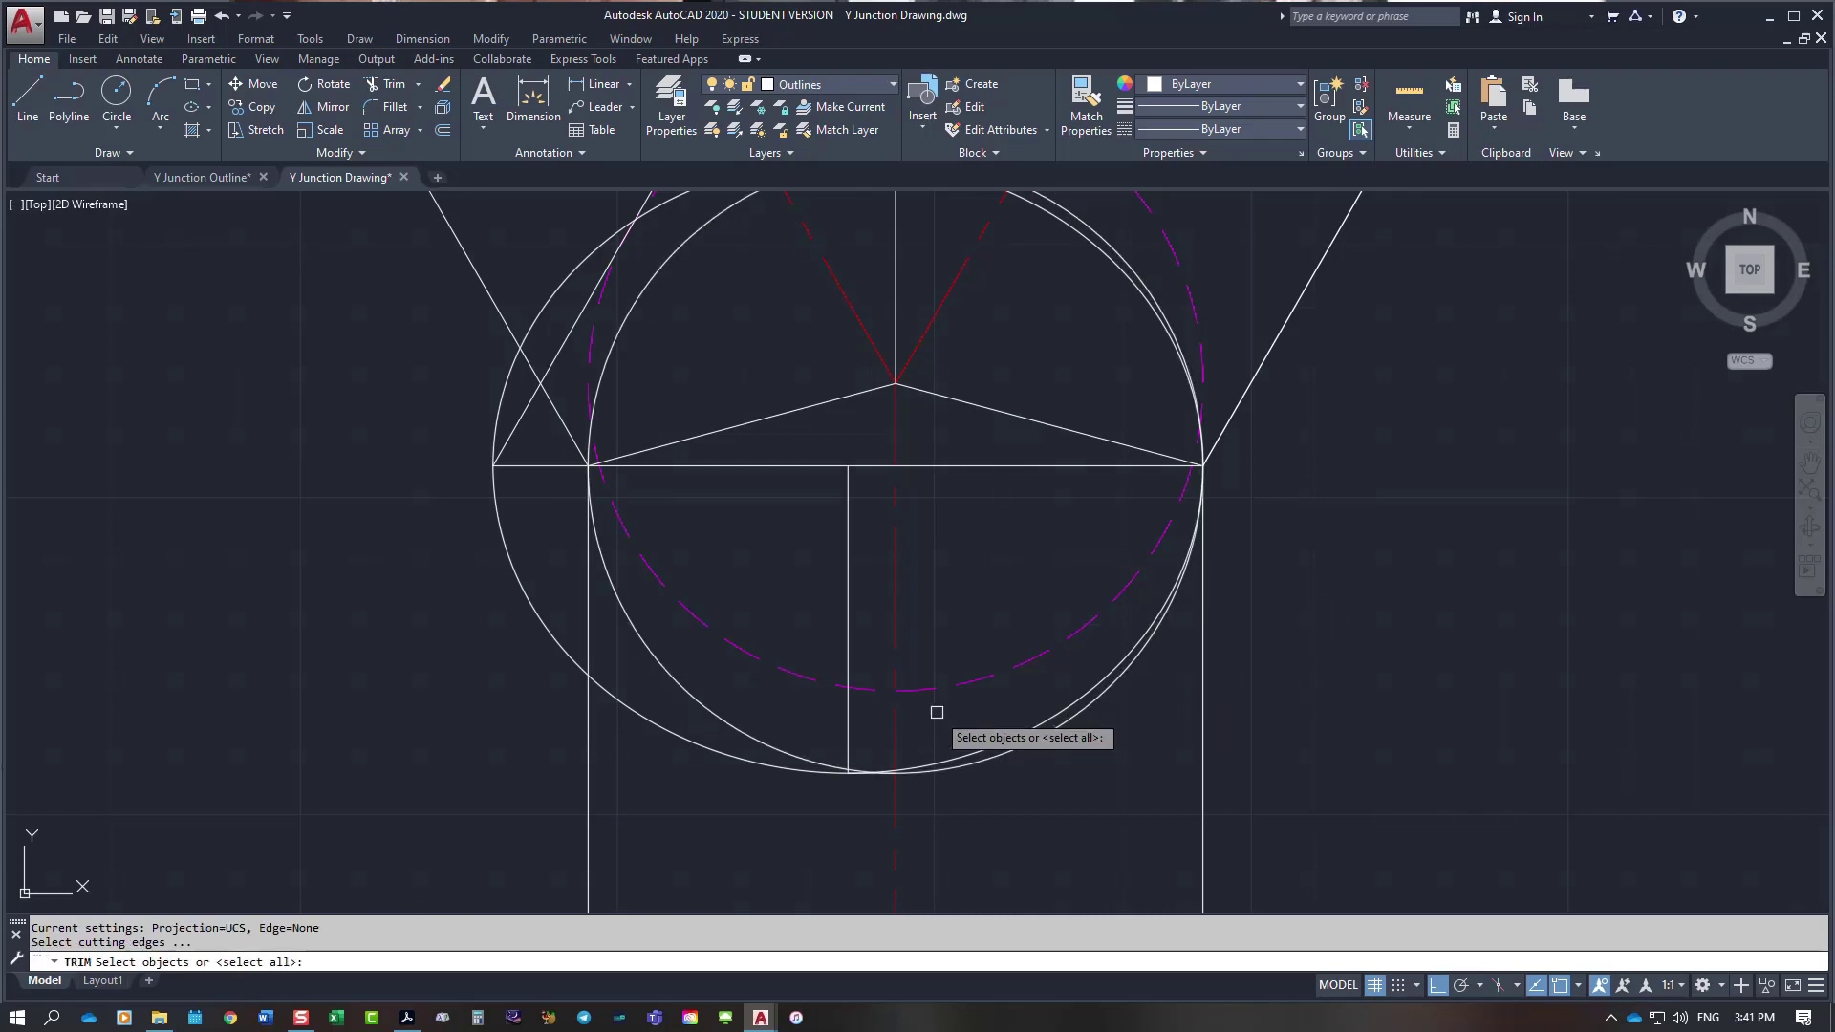
{"action": "left_click", "coordinate": [847, 741]}
{"action": "left_click", "coordinate": [1185, 465]}
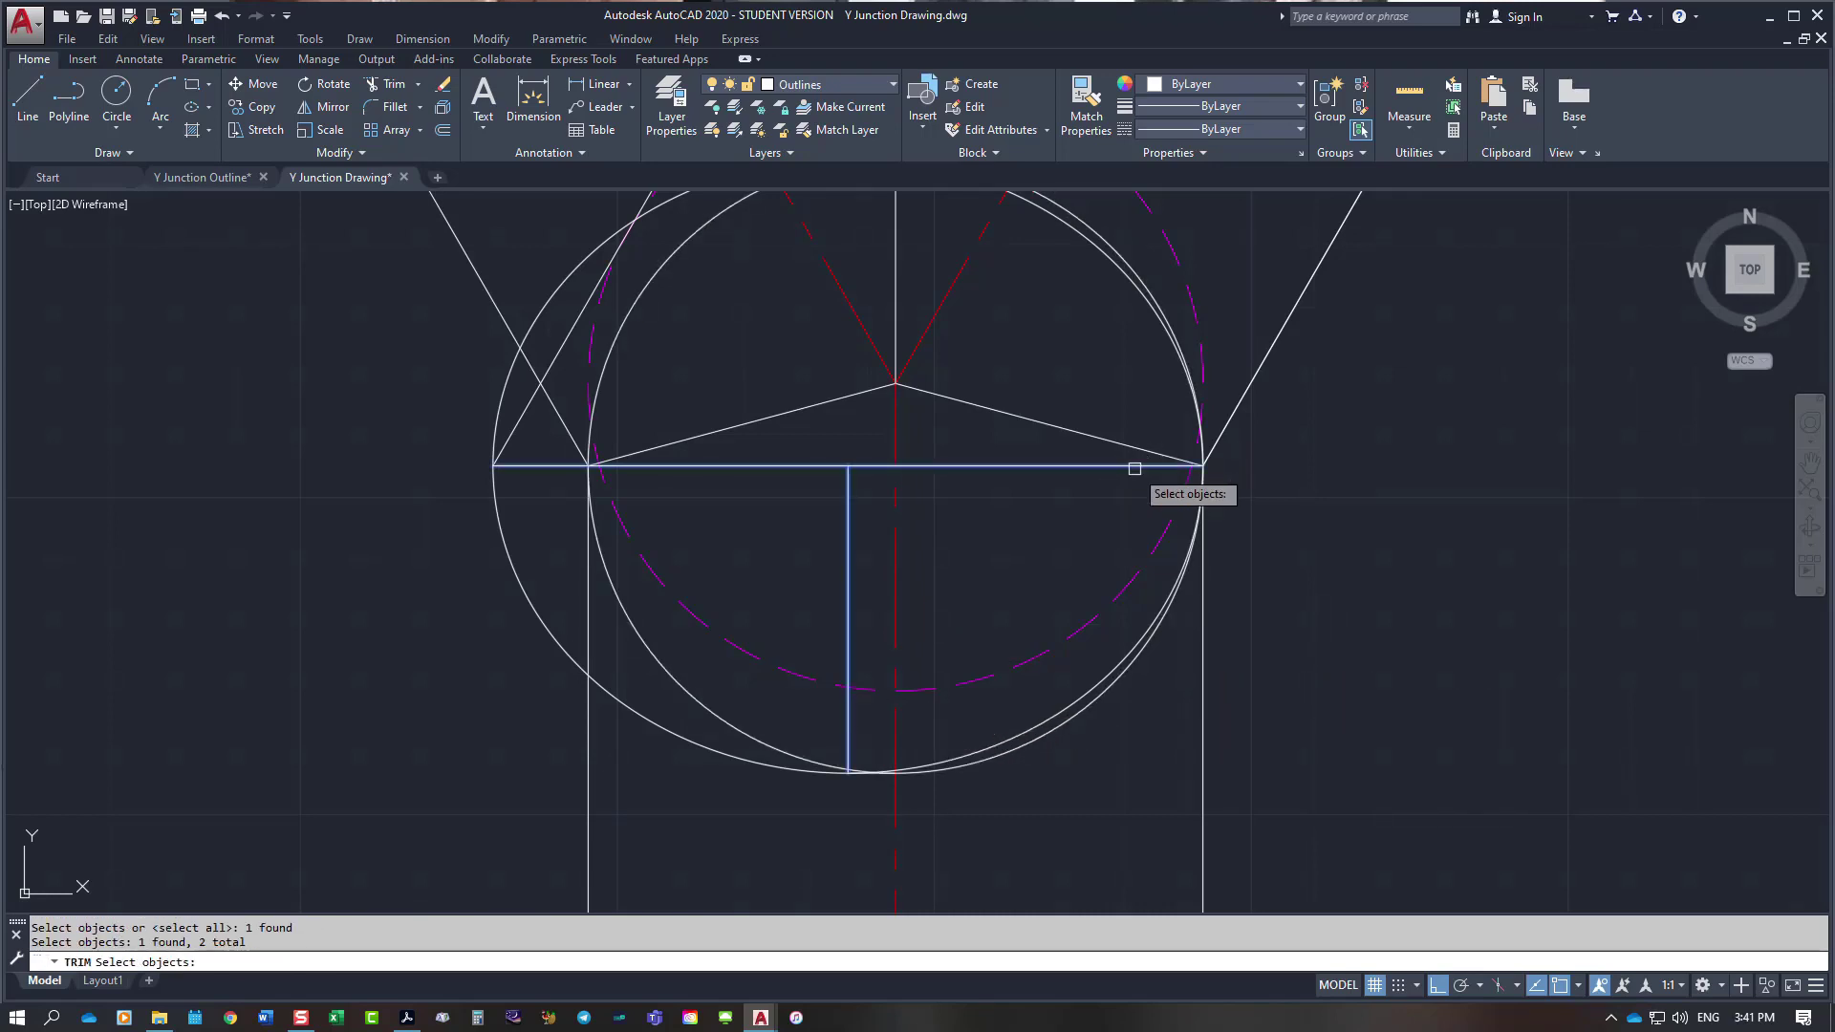
{"action": "key", "text": "Return"}
{"action": "left_click", "coordinate": [764, 764]}
{"action": "left_click", "coordinate": [564, 288]}
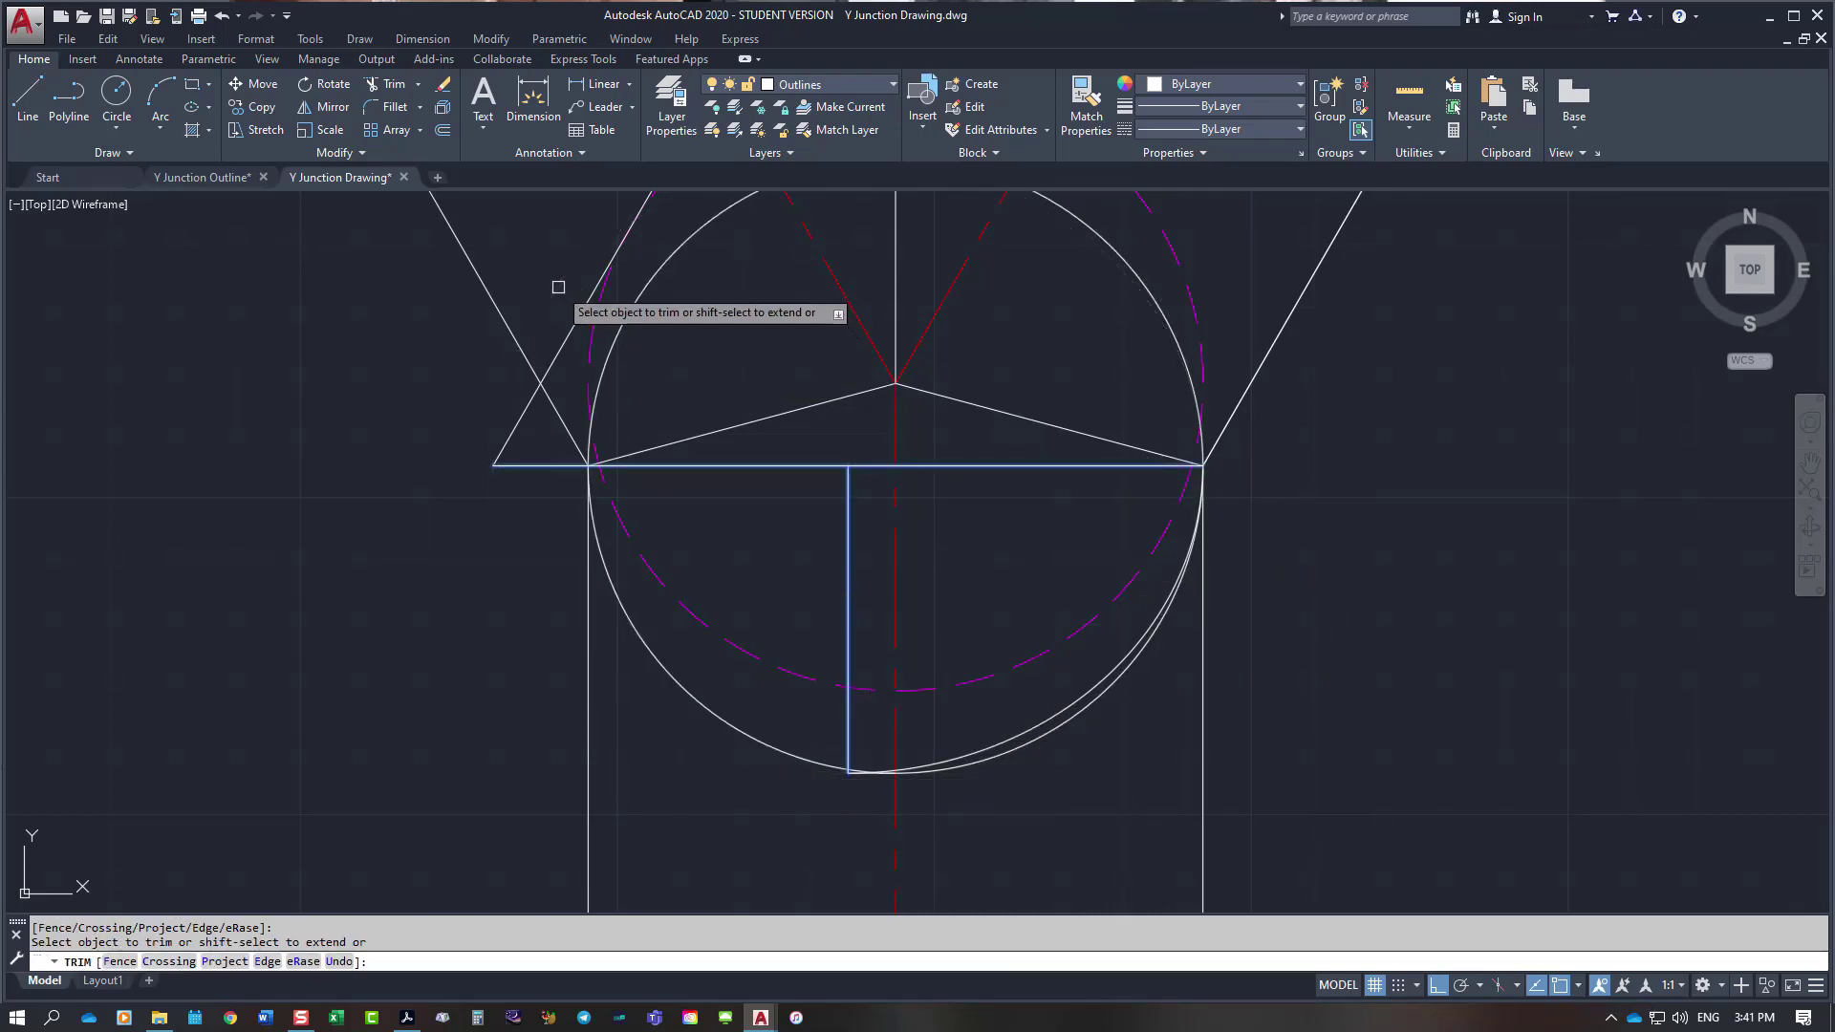
{"action": "scroll", "coordinate": [1064, 749], "scroll_direction": "up", "scroll_amount": 2}
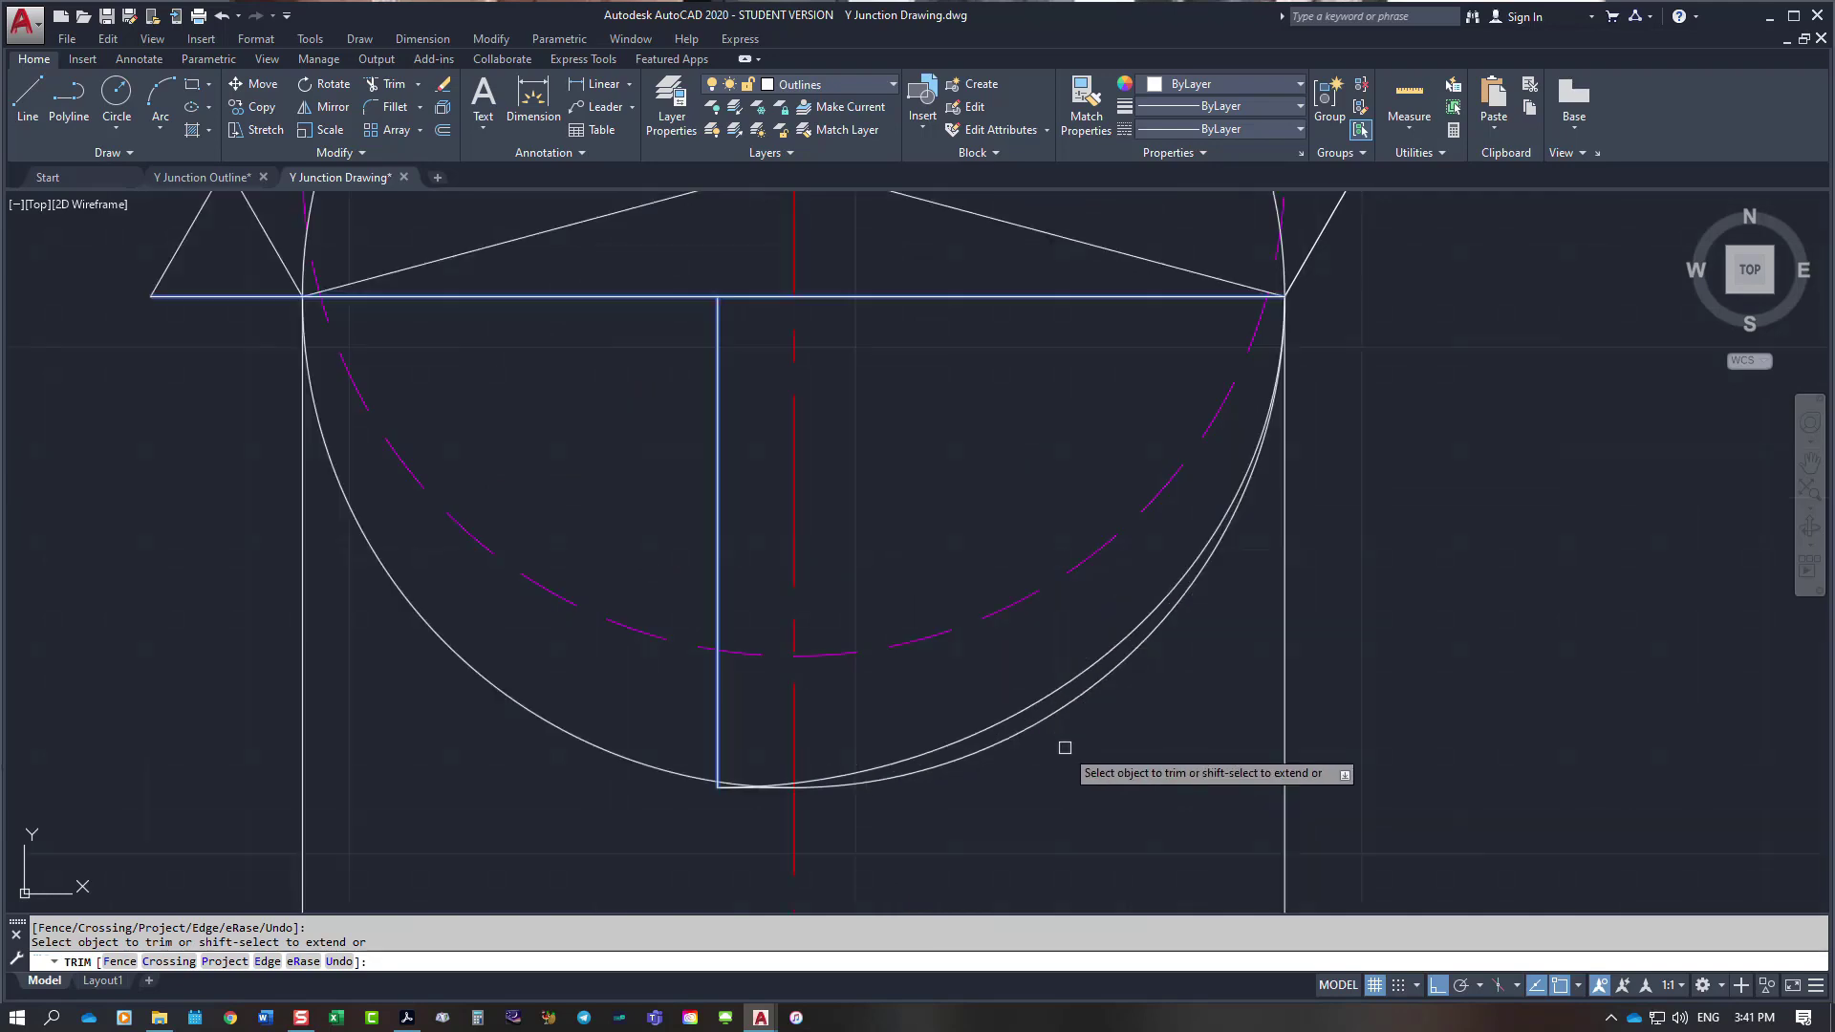
{"action": "right_click", "coordinate": [643, 702]}
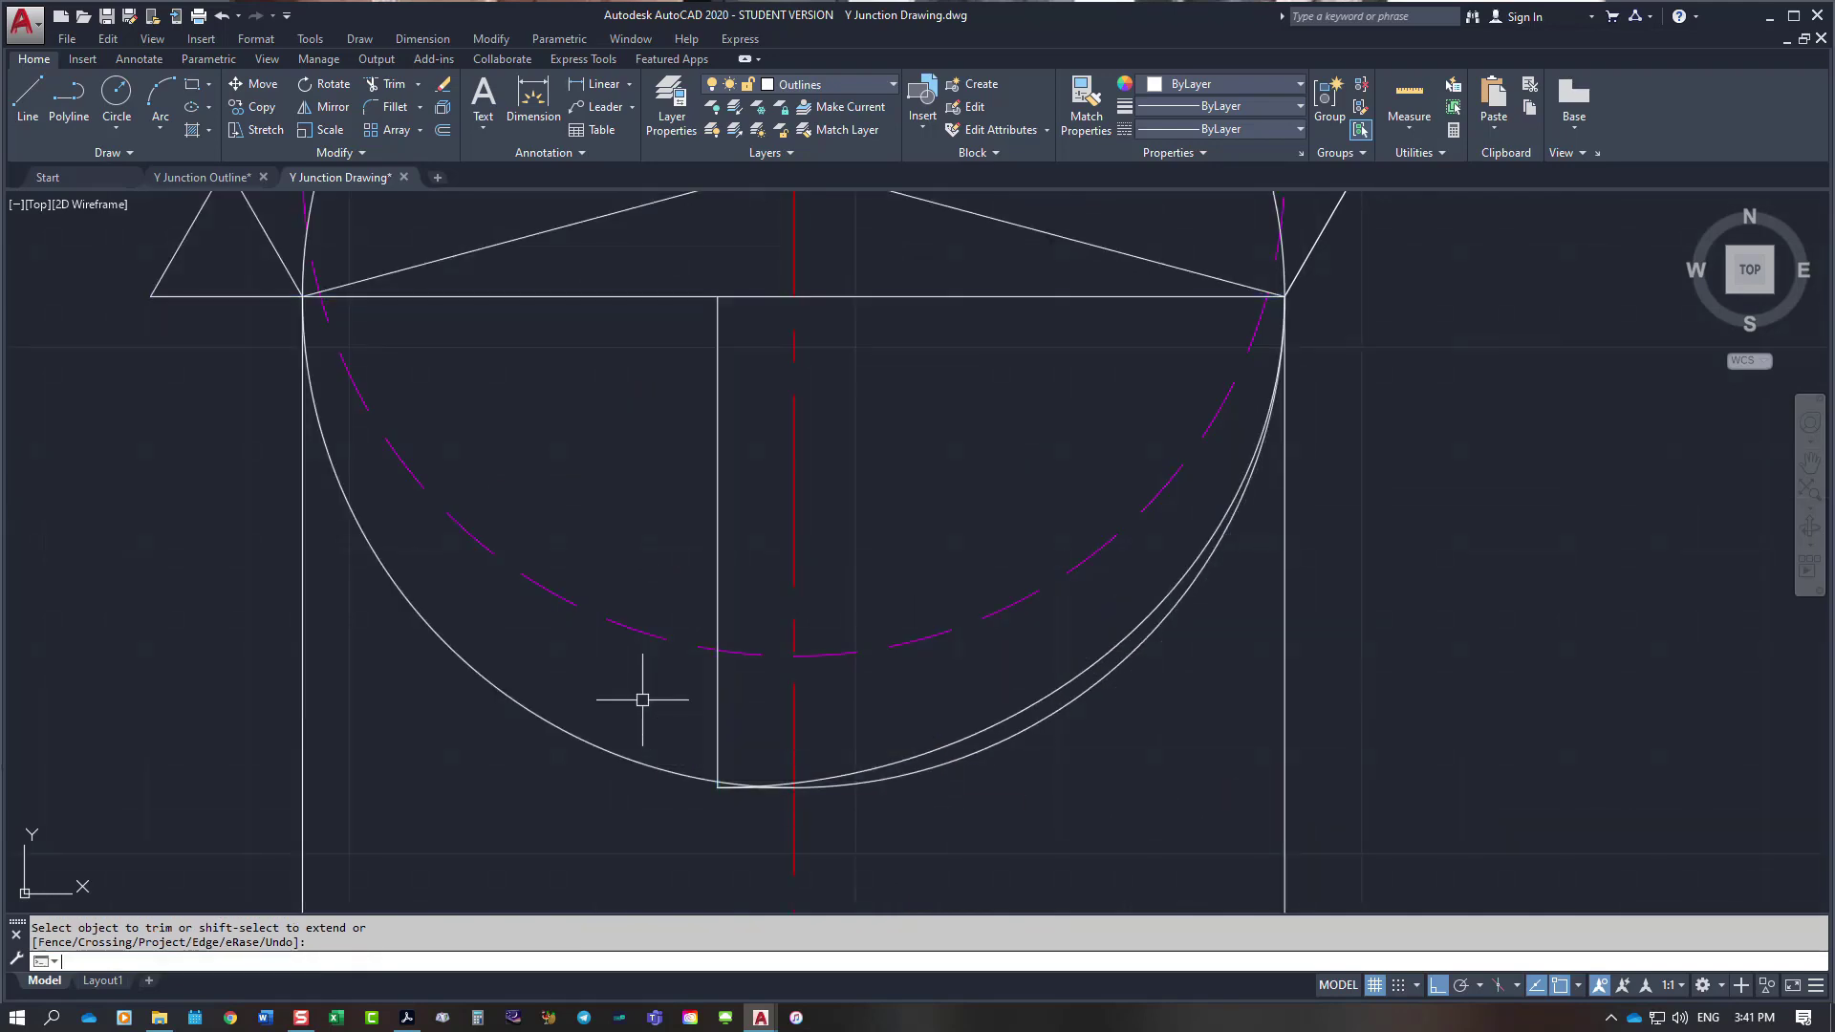
{"action": "right_click", "coordinate": [644, 346]}
{"action": "left_click", "coordinate": [707, 358]}
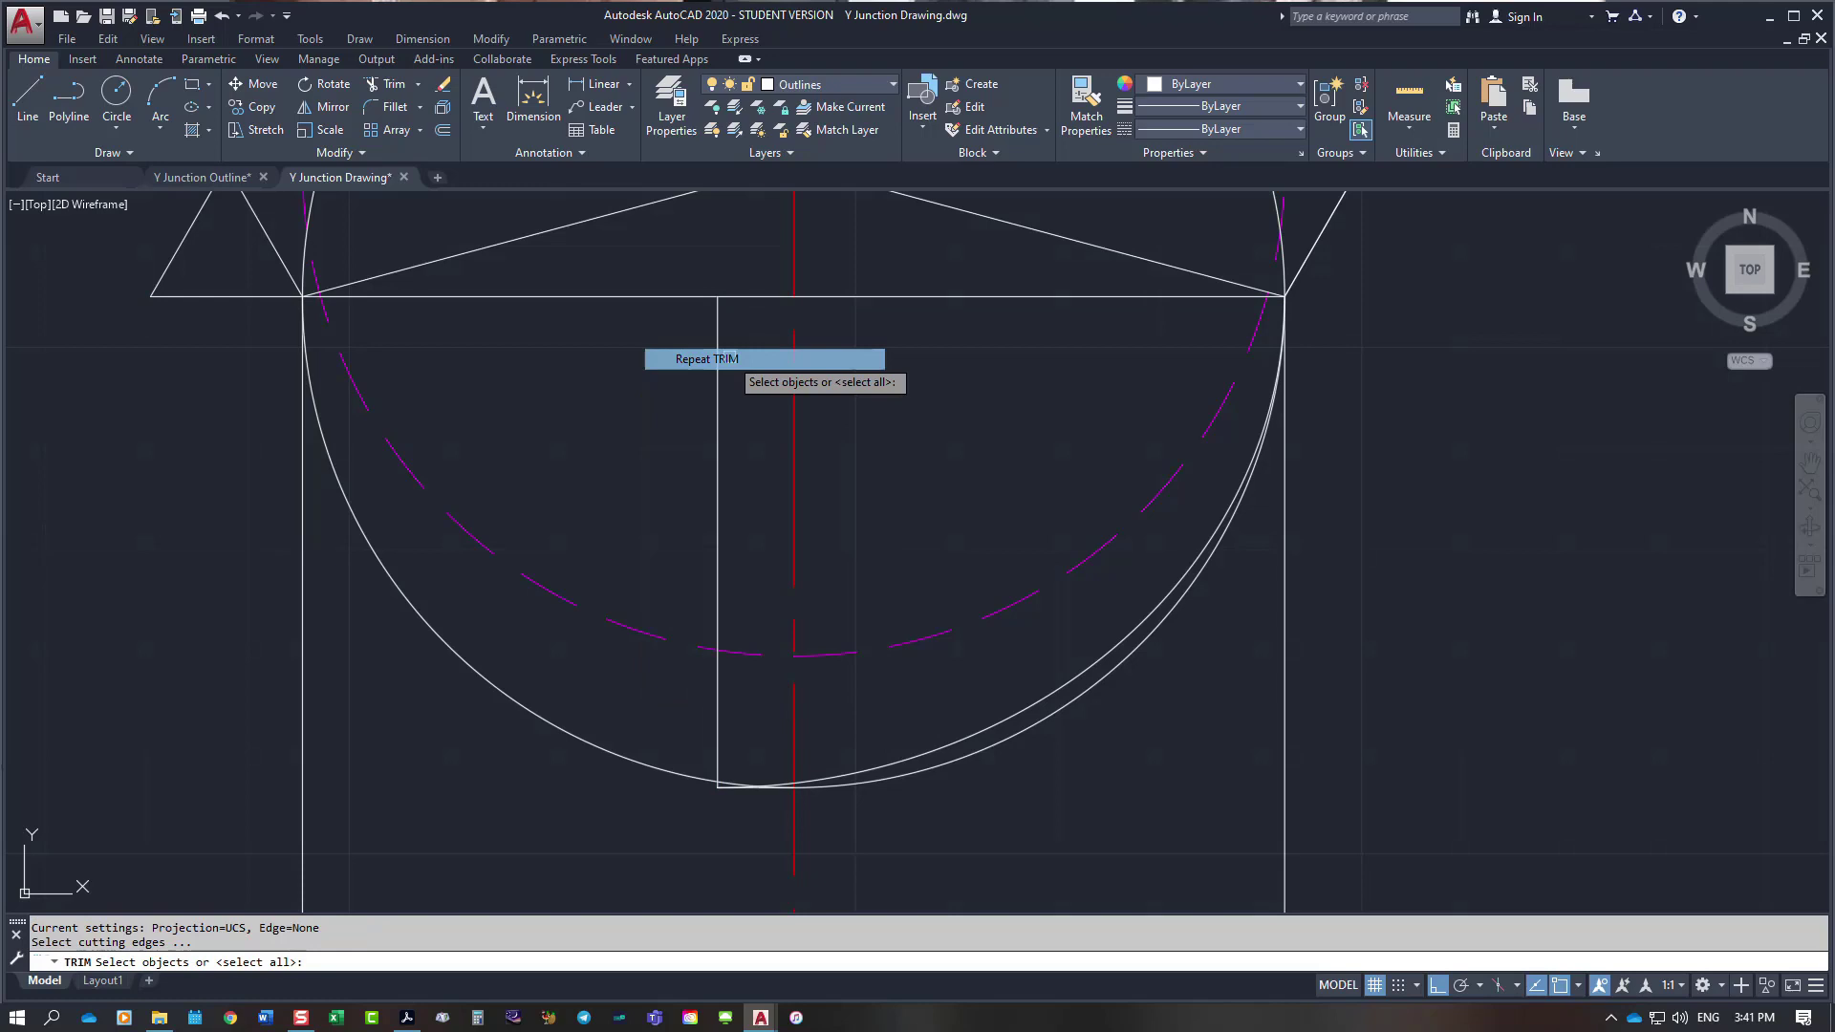
{"action": "left_click", "coordinate": [792, 743]}
{"action": "key", "text": "Return"}
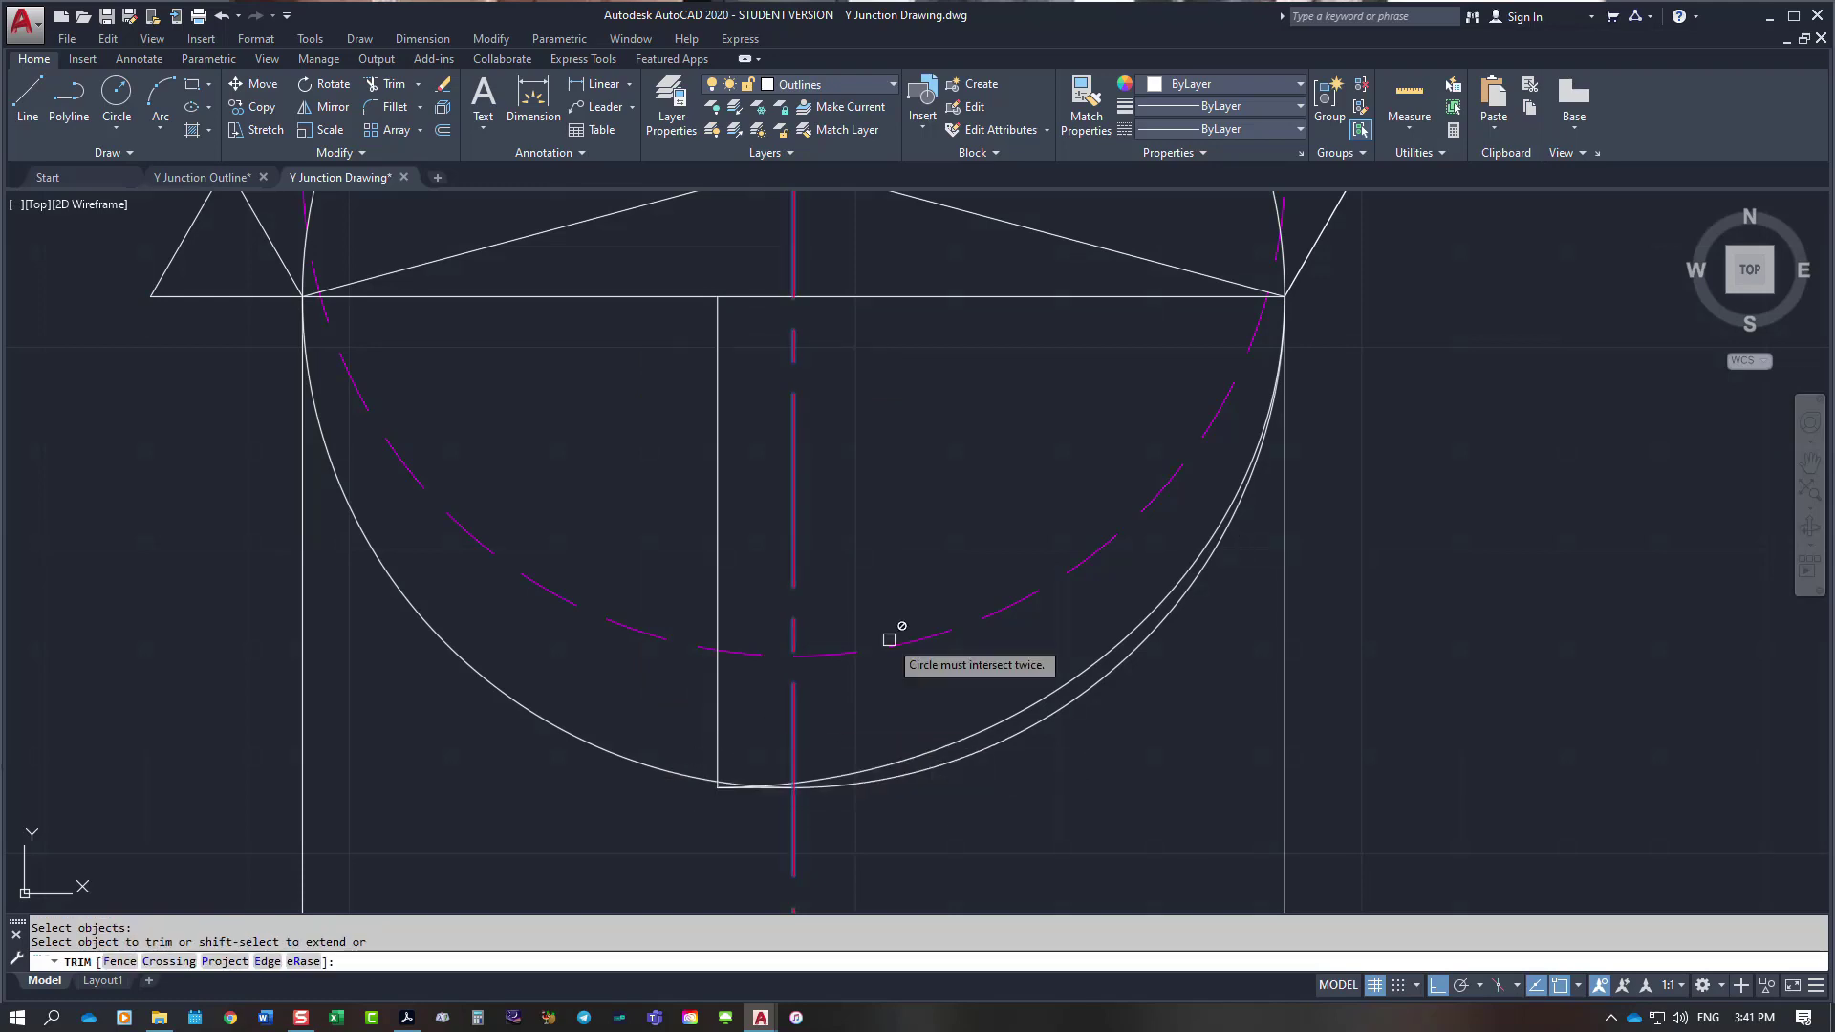
{"action": "key", "text": "Return"}
Step: Trim away the circle's lower-left quarter, using the horizontal line and the vertical centreline as cutting edges
{"action": "right_click", "coordinate": [949, 495]}
{"action": "left_click", "coordinate": [993, 506]}
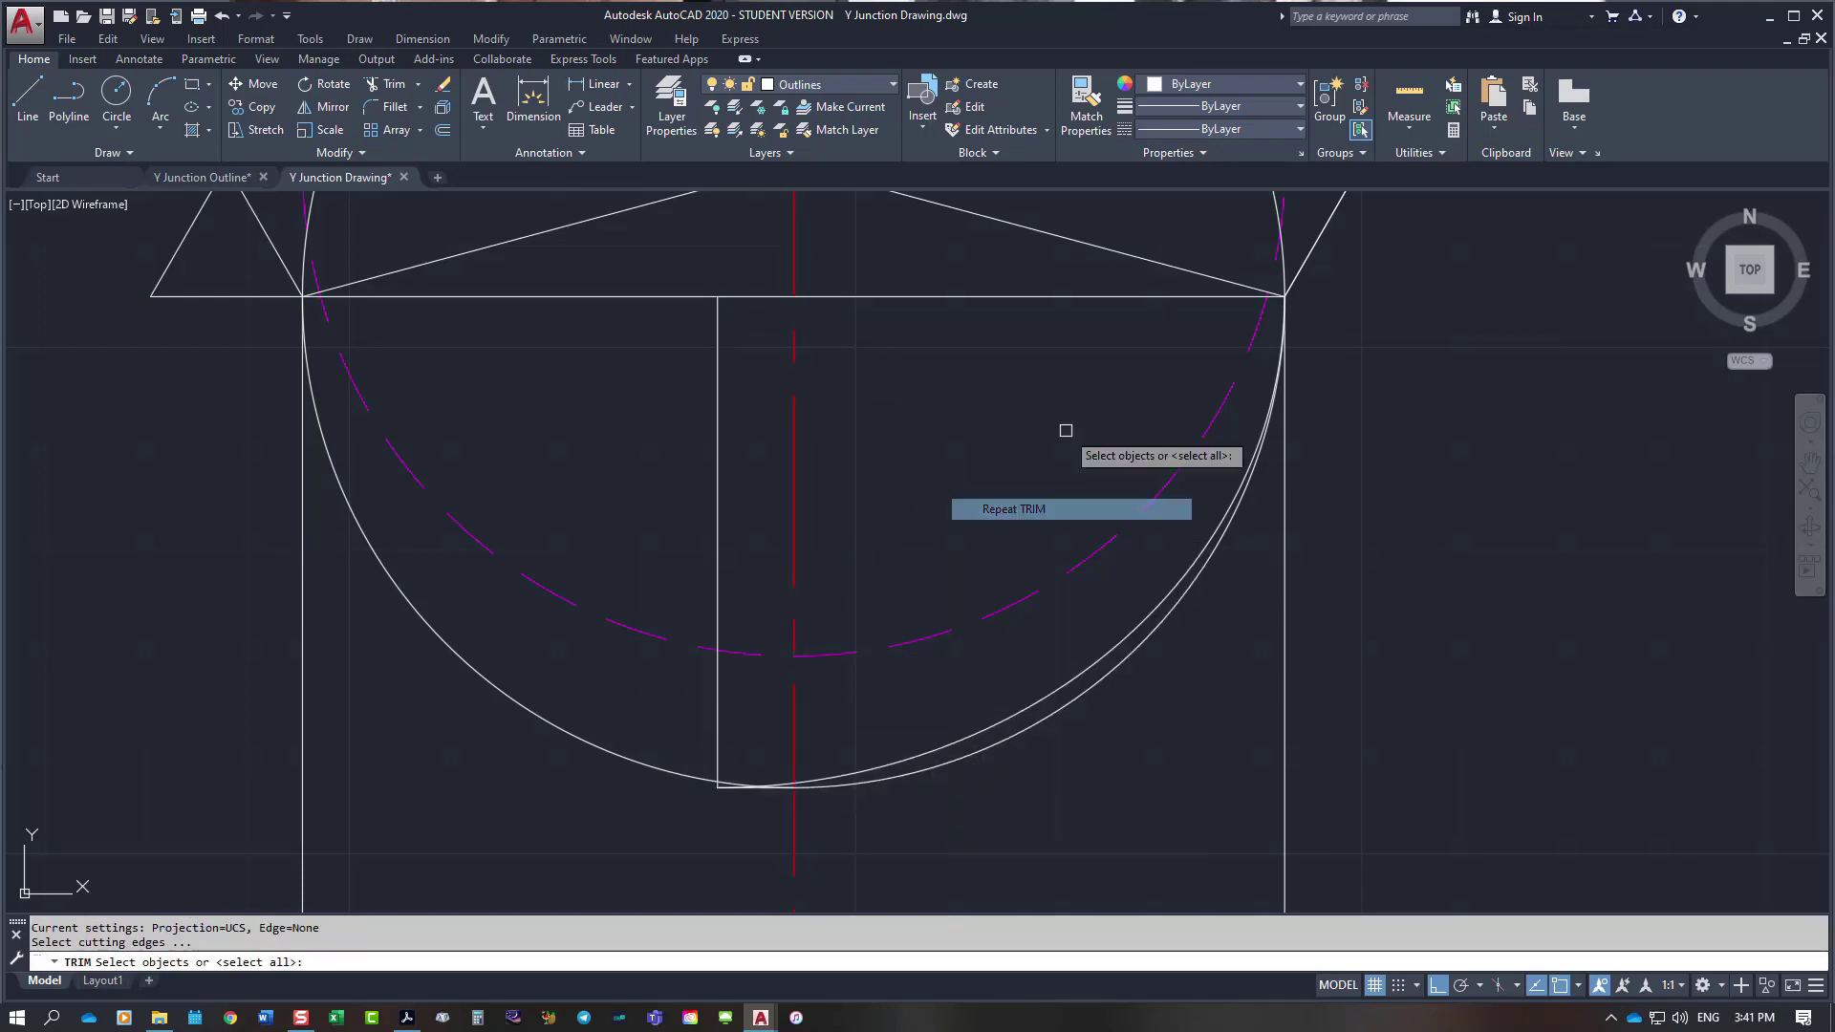
{"action": "left_click", "coordinate": [1156, 298]}
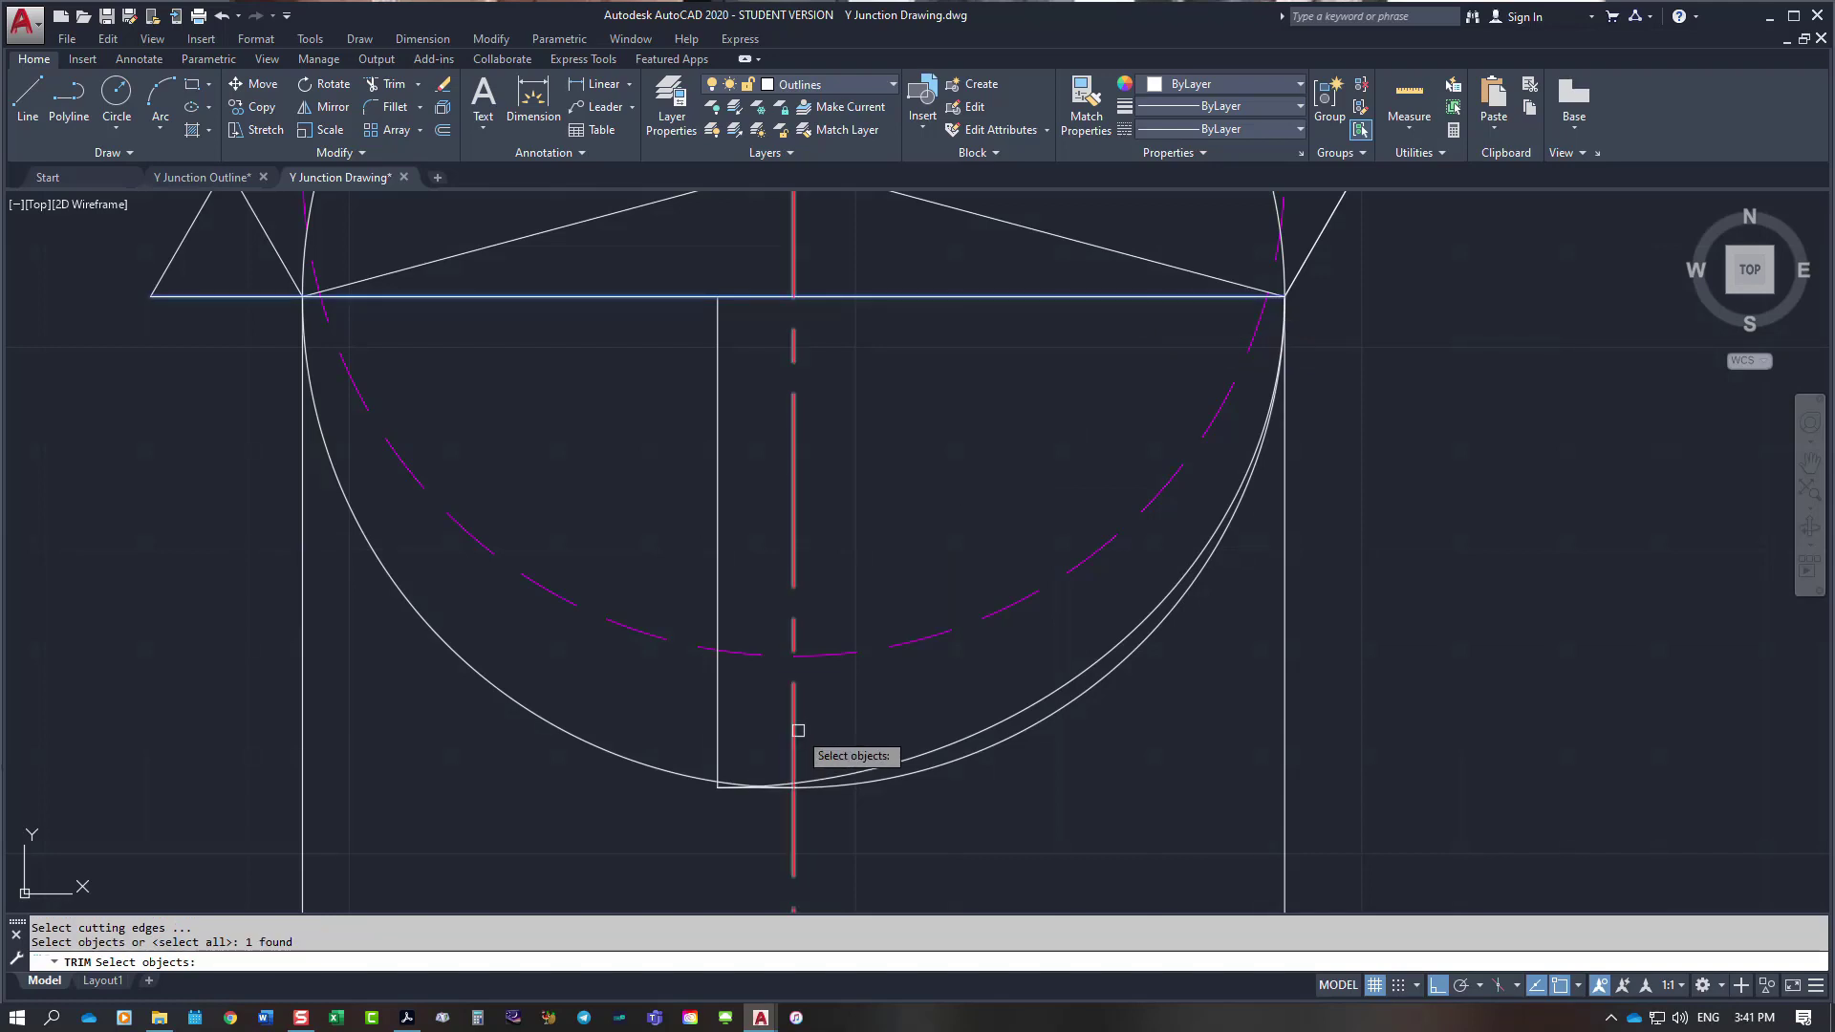
{"action": "key", "text": "Return"}
{"action": "left_click", "coordinate": [693, 778]}
{"action": "key", "text": "Return"}
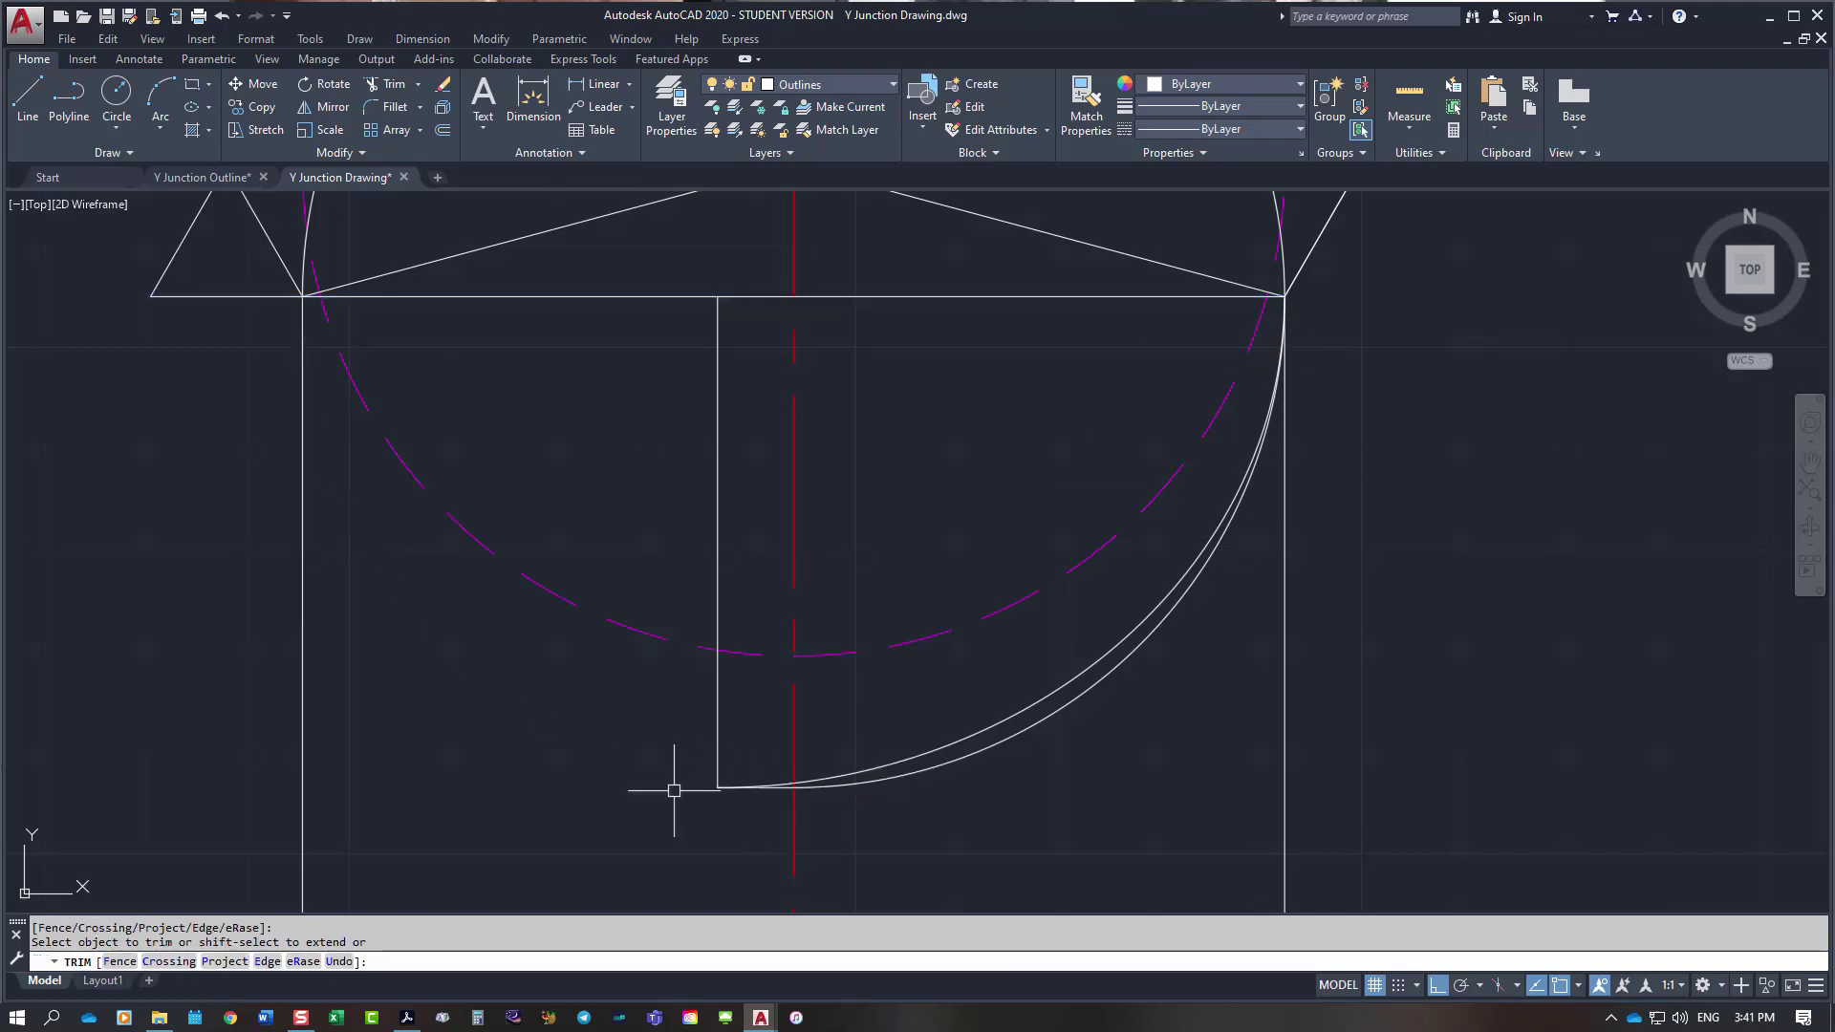
Step: Try to trim the short horizontal line beneath the arcs at the vertical centreline
{"action": "scroll", "coordinate": [774, 804], "scroll_direction": "up", "scroll_amount": 4}
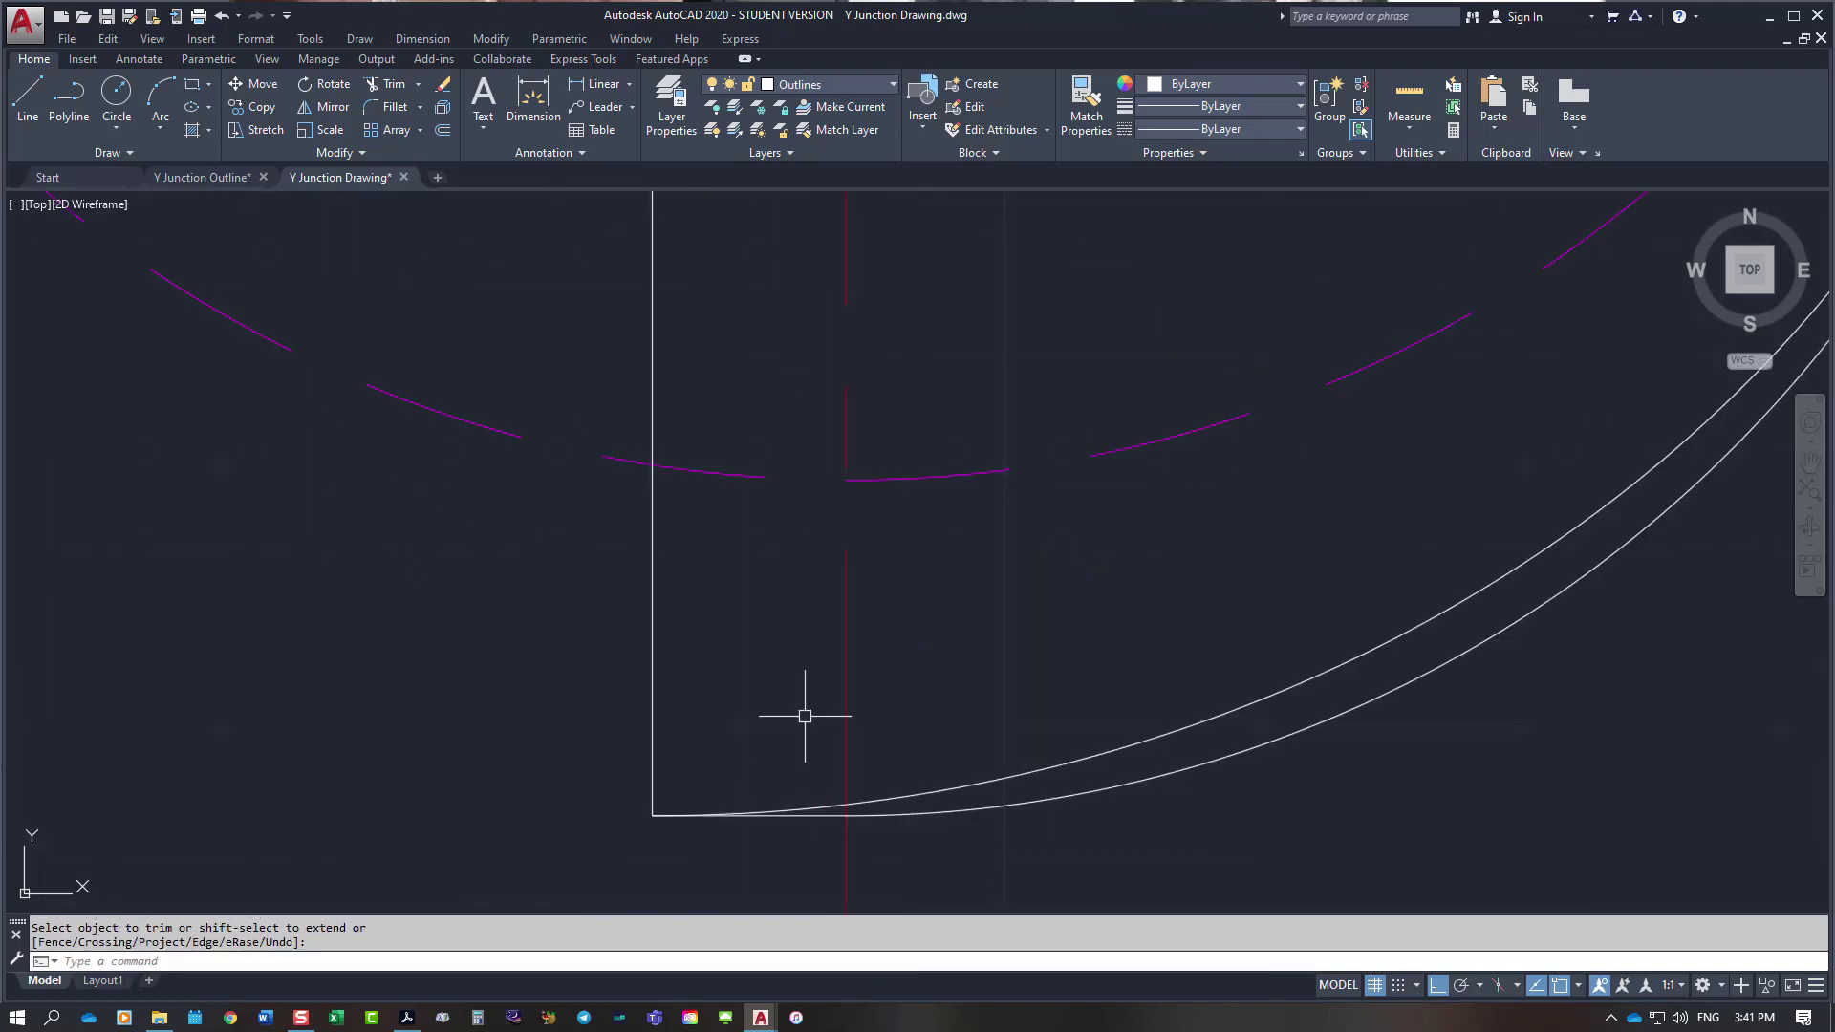
{"action": "right_click", "coordinate": [805, 716]}
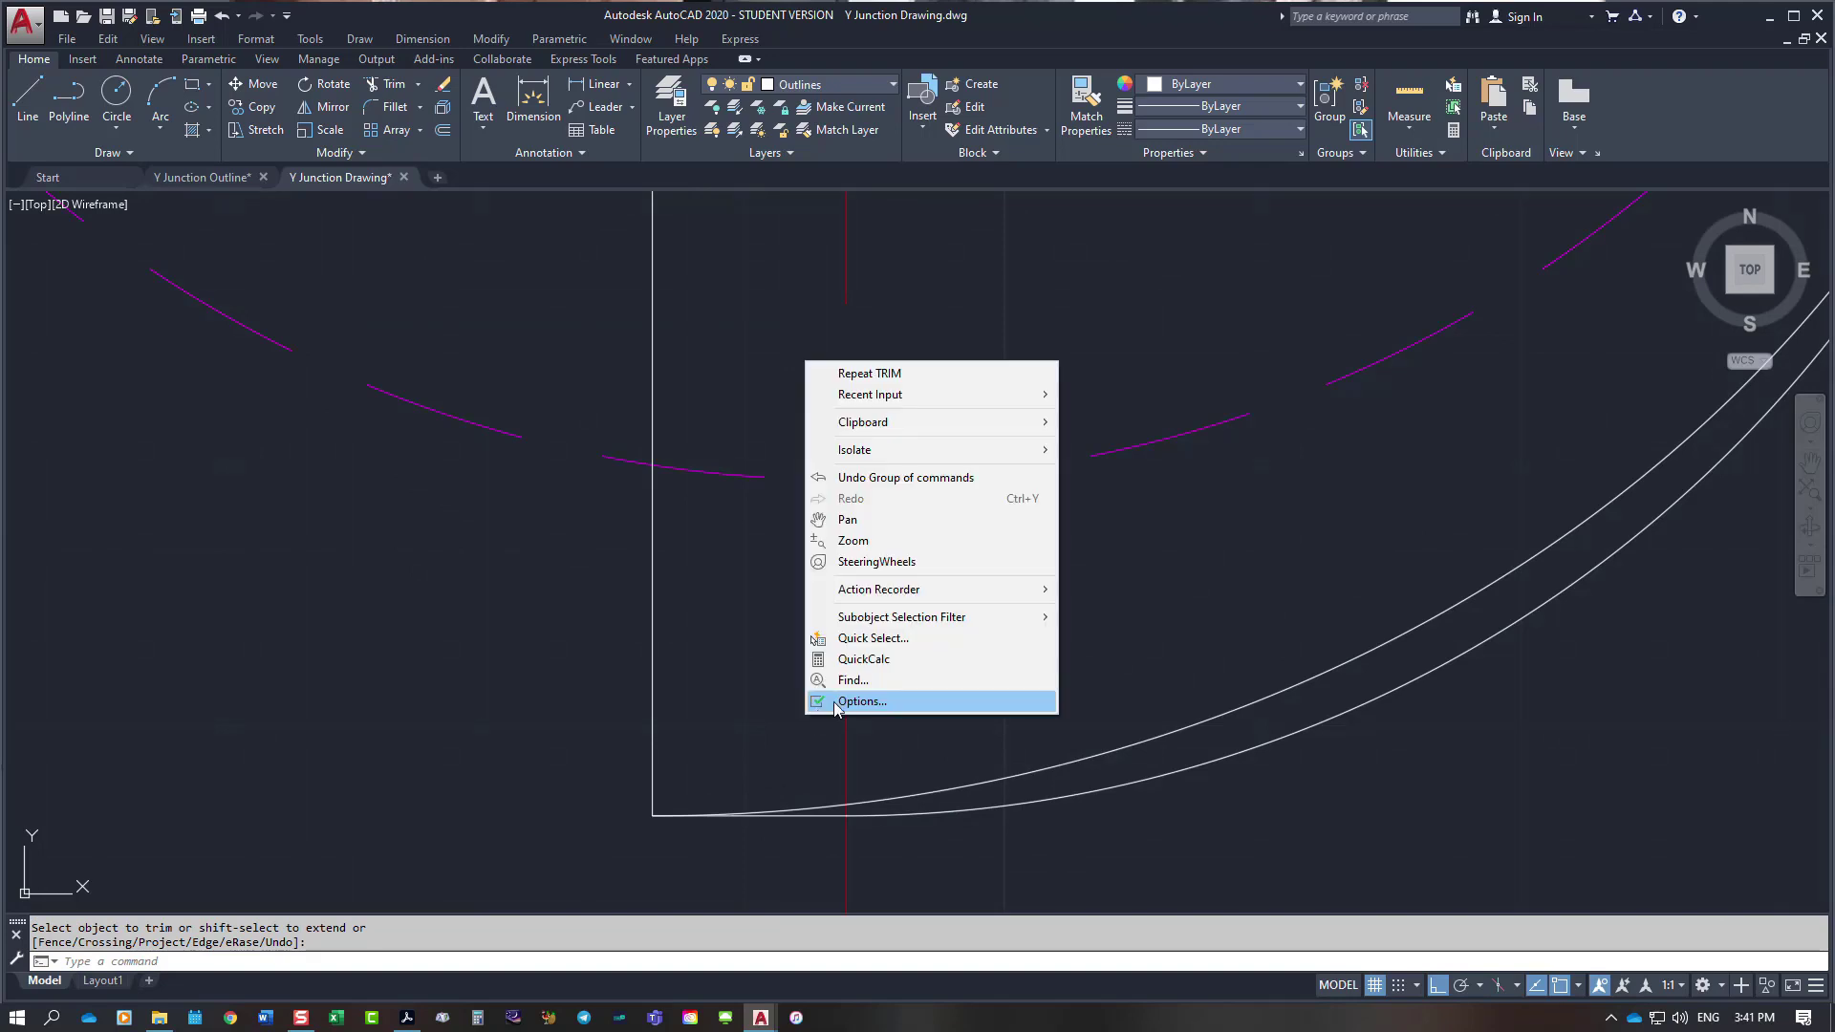
{"action": "left_click", "coordinate": [915, 374]}
{"action": "left_click", "coordinate": [847, 762]}
{"action": "key", "text": "Return"}
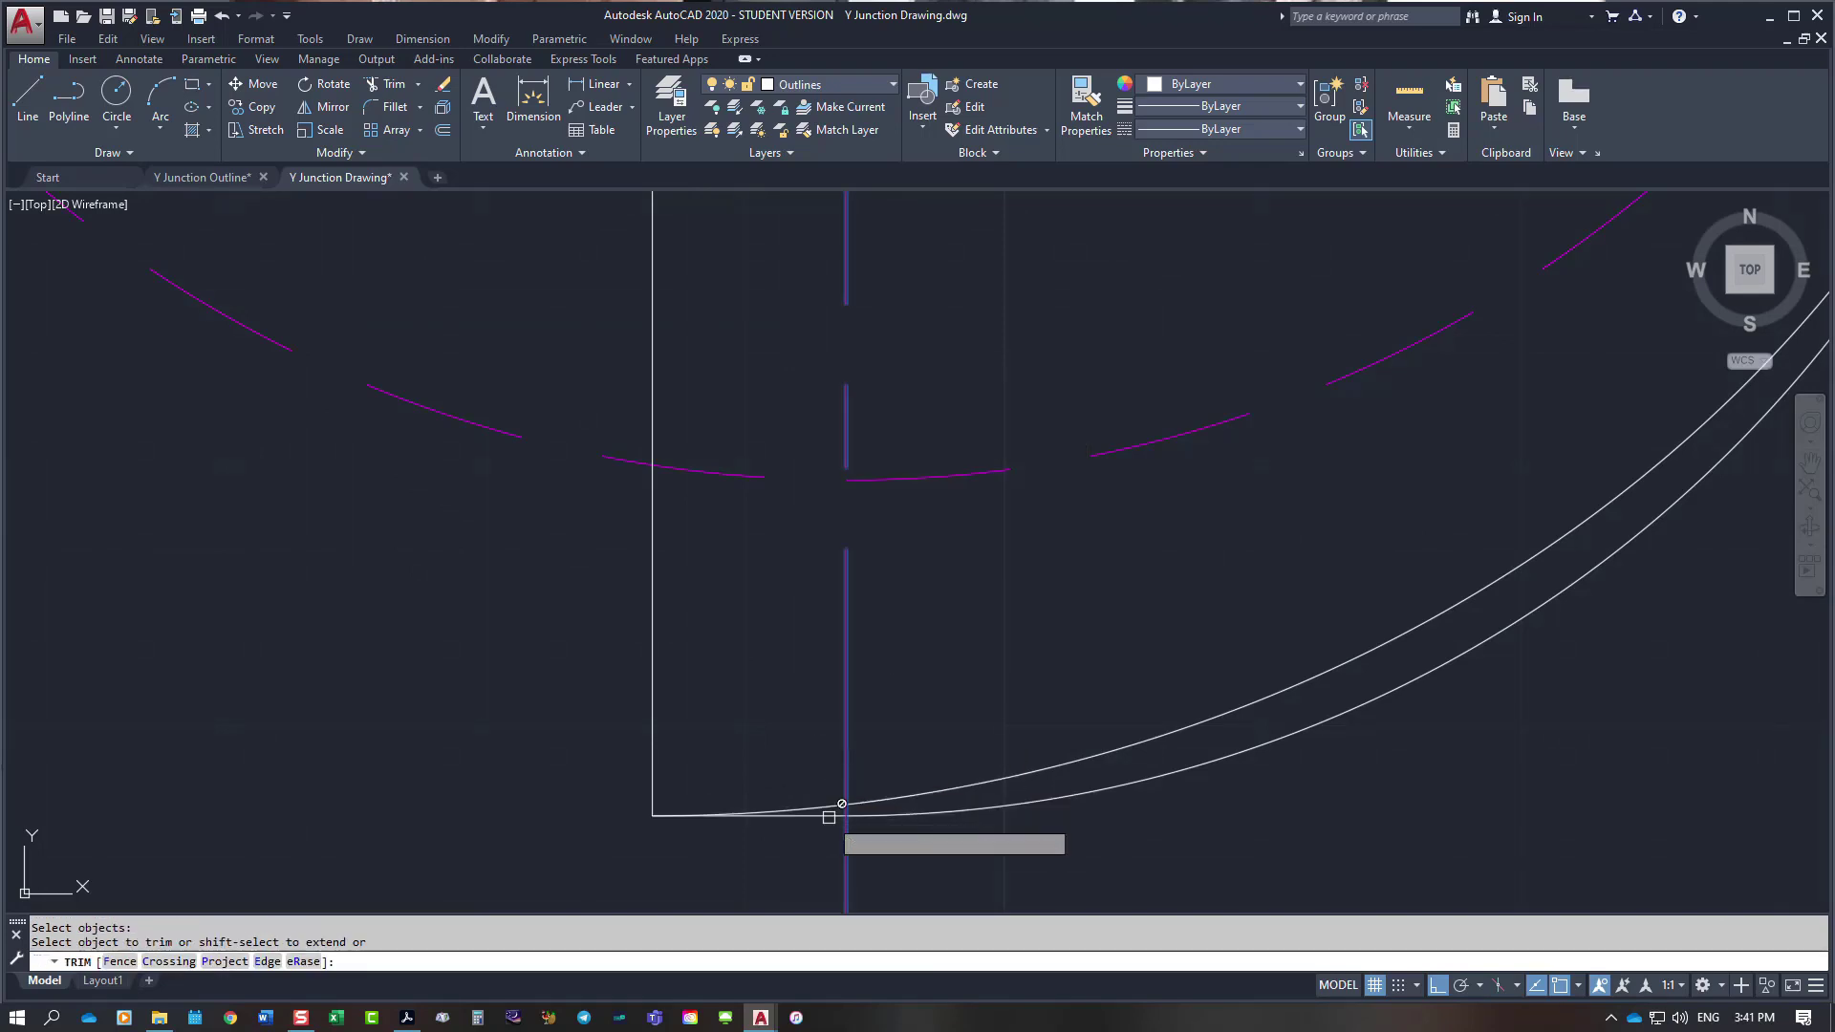
{"action": "key", "text": "Escape"}
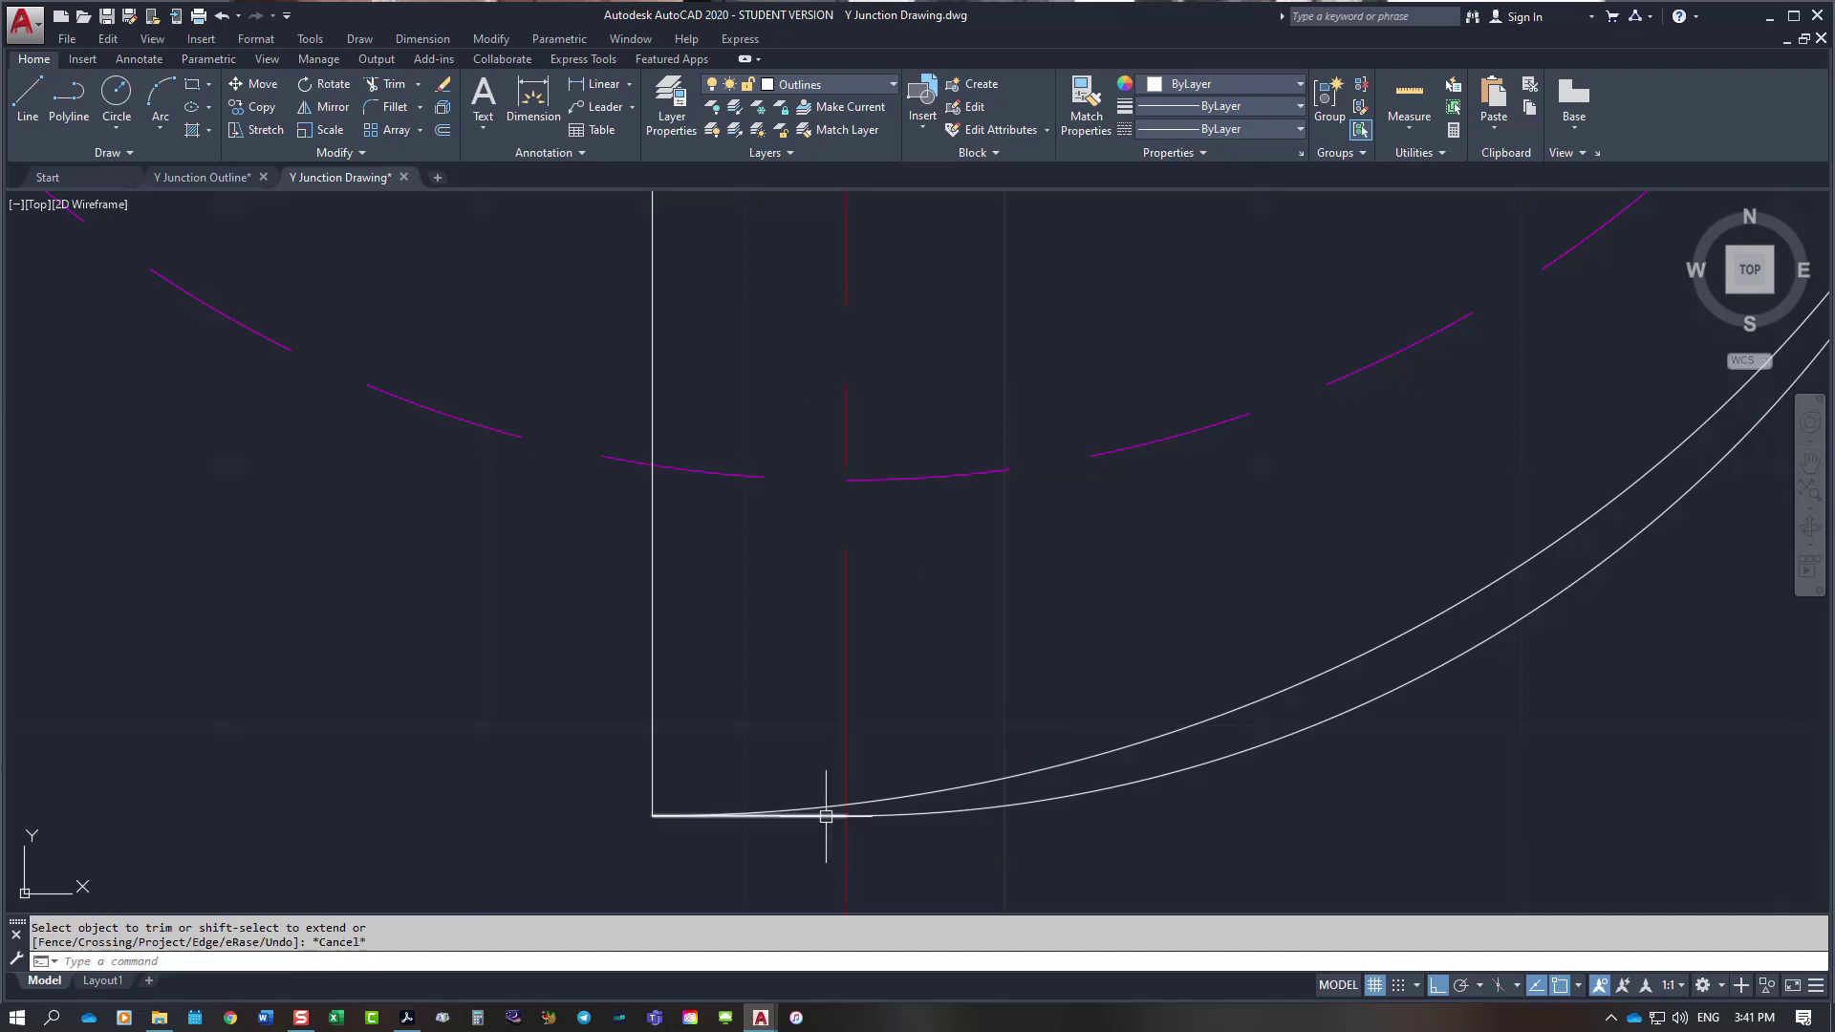
Step: Erase the short horizontal line running from the vertical line's lower end to the centreline
{"action": "left_click", "coordinate": [845, 815]}
{"action": "key", "text": "Delete"}
{"action": "scroll", "coordinate": [1025, 868], "scroll_direction": "down", "scroll_amount": 6}
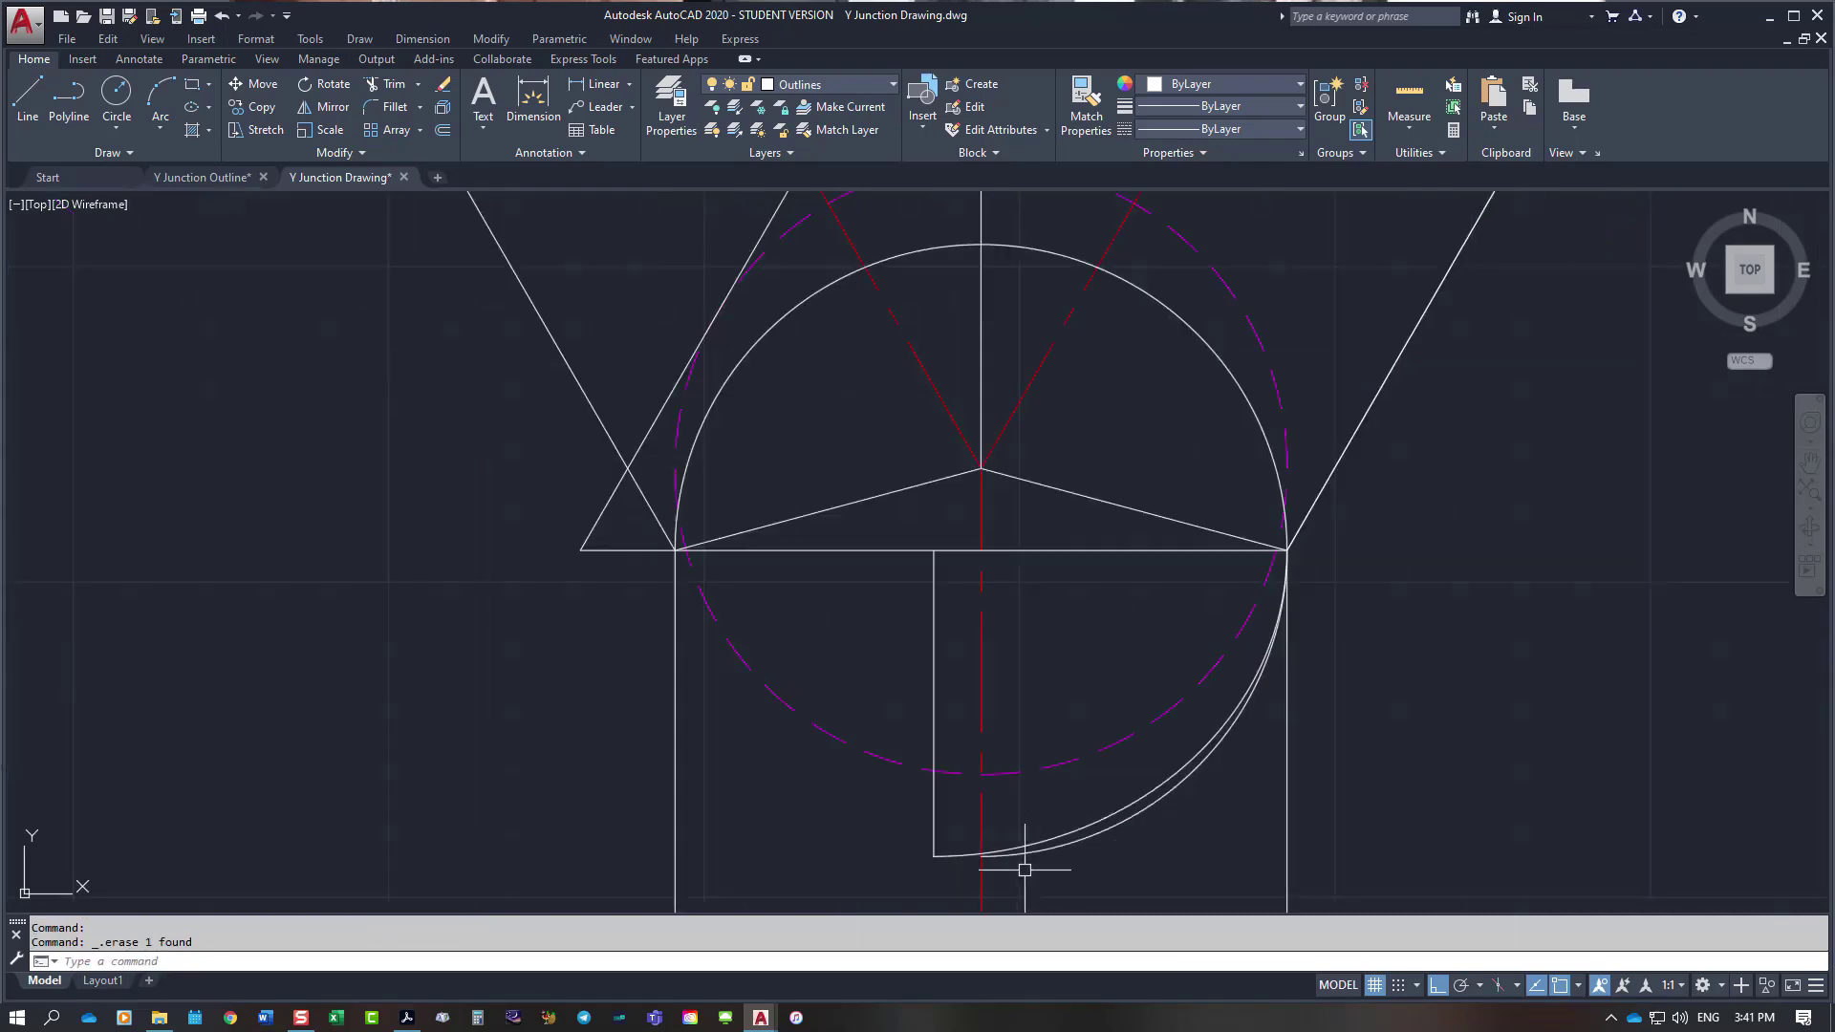
Step: Trim away the solid circle's upper half at the horizontal line, leaving its lower-right quarter
{"action": "scroll", "coordinate": [1261, 824], "scroll_direction": "up", "scroll_amount": 2}
{"action": "scroll", "coordinate": [1268, 814], "scroll_direction": "down", "scroll_amount": 4}
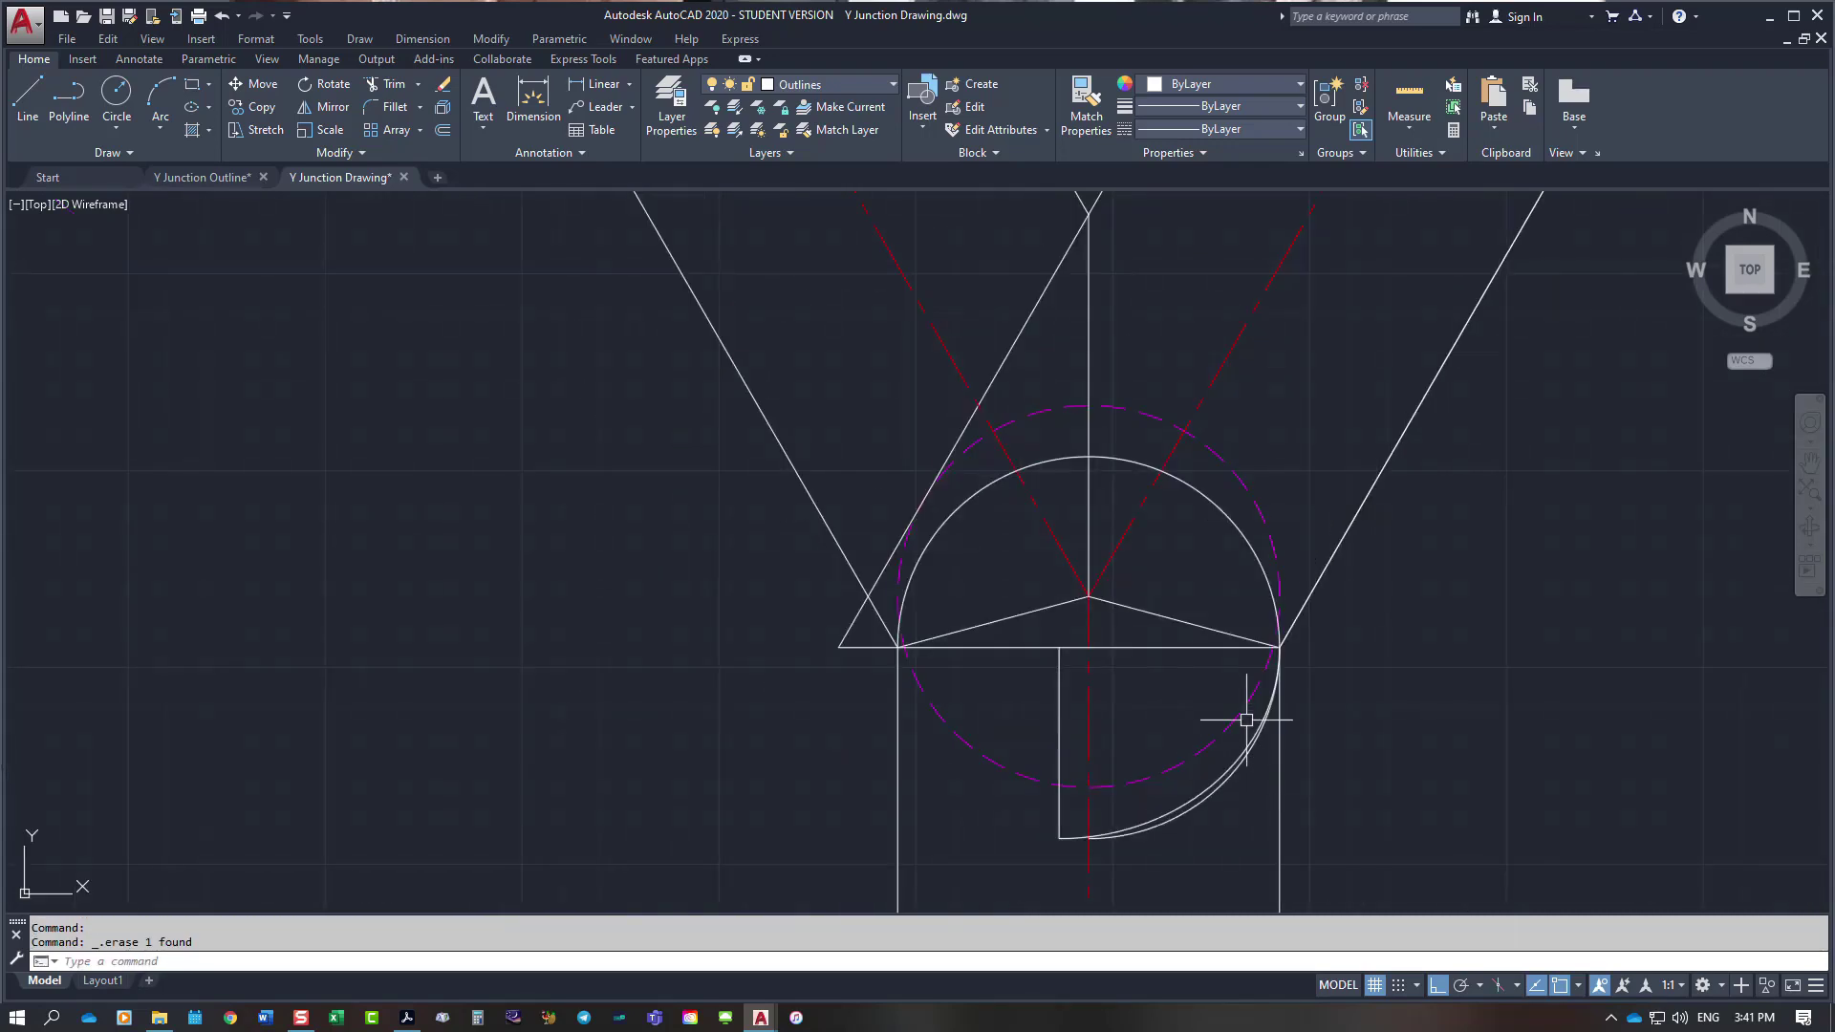
{"action": "right_click", "coordinate": [1137, 703]}
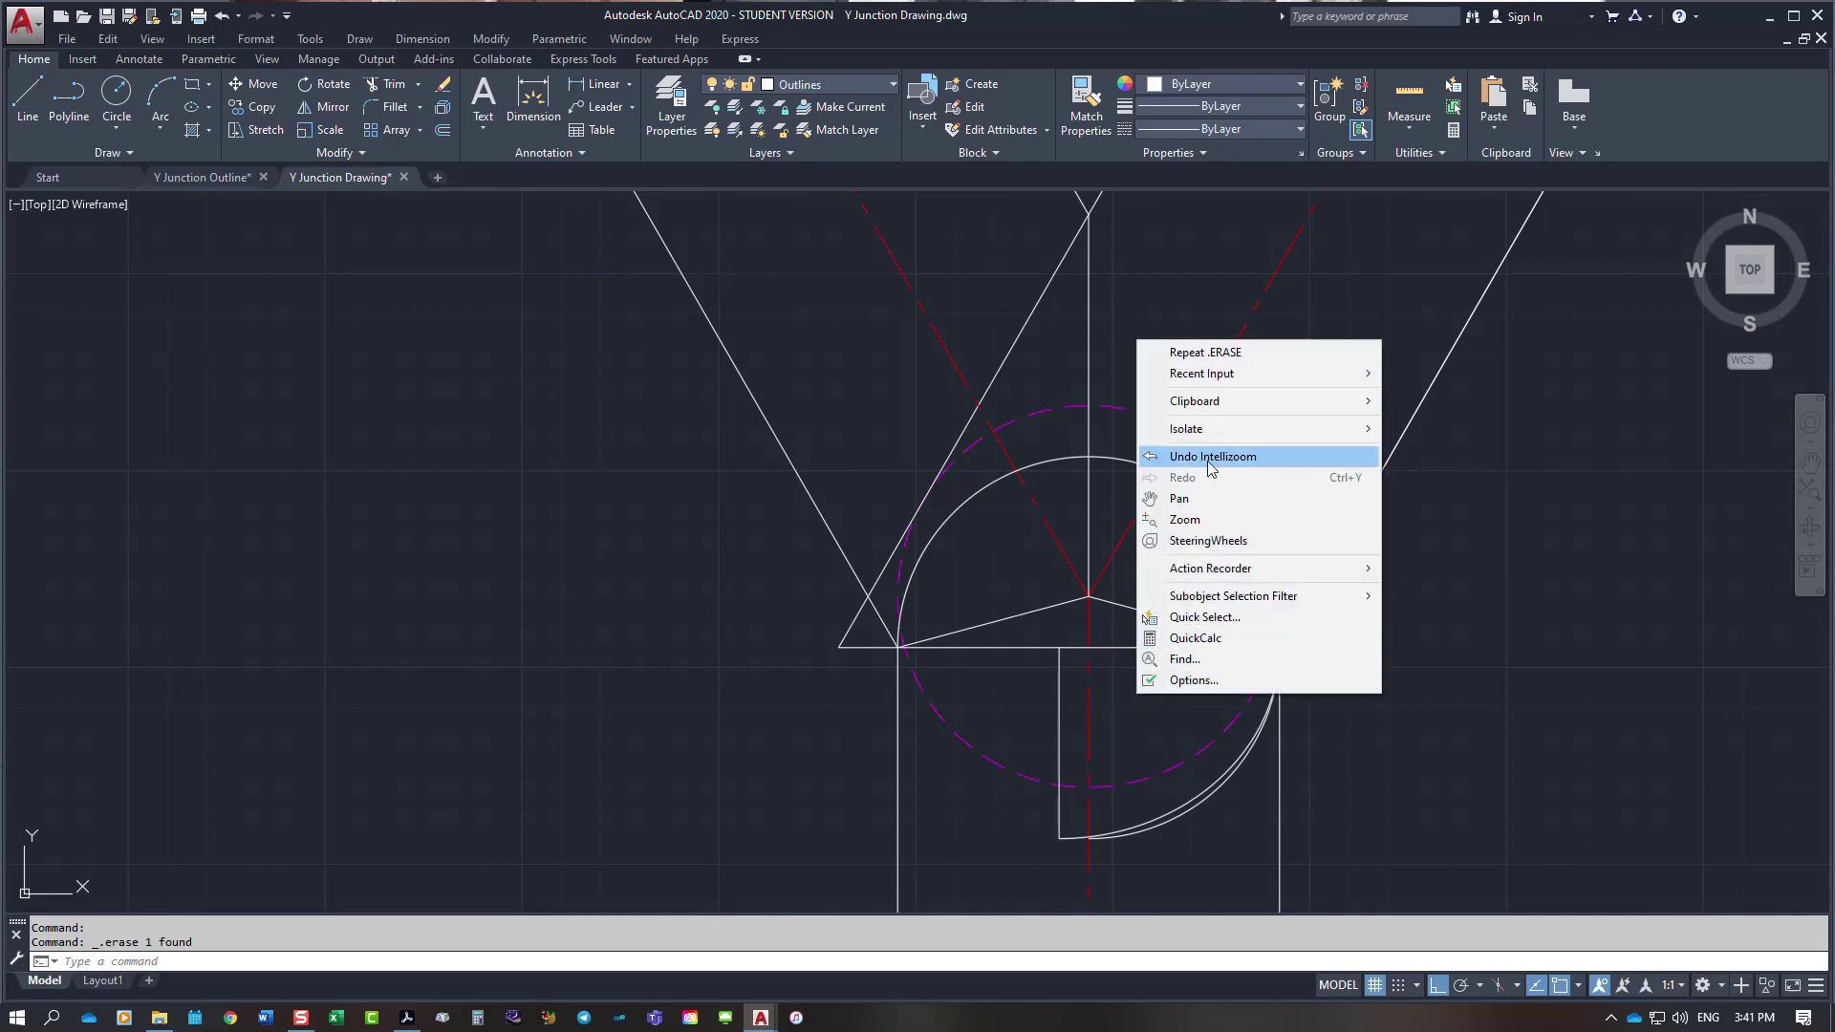
{"action": "mouse_move", "coordinate": [1209, 380]}
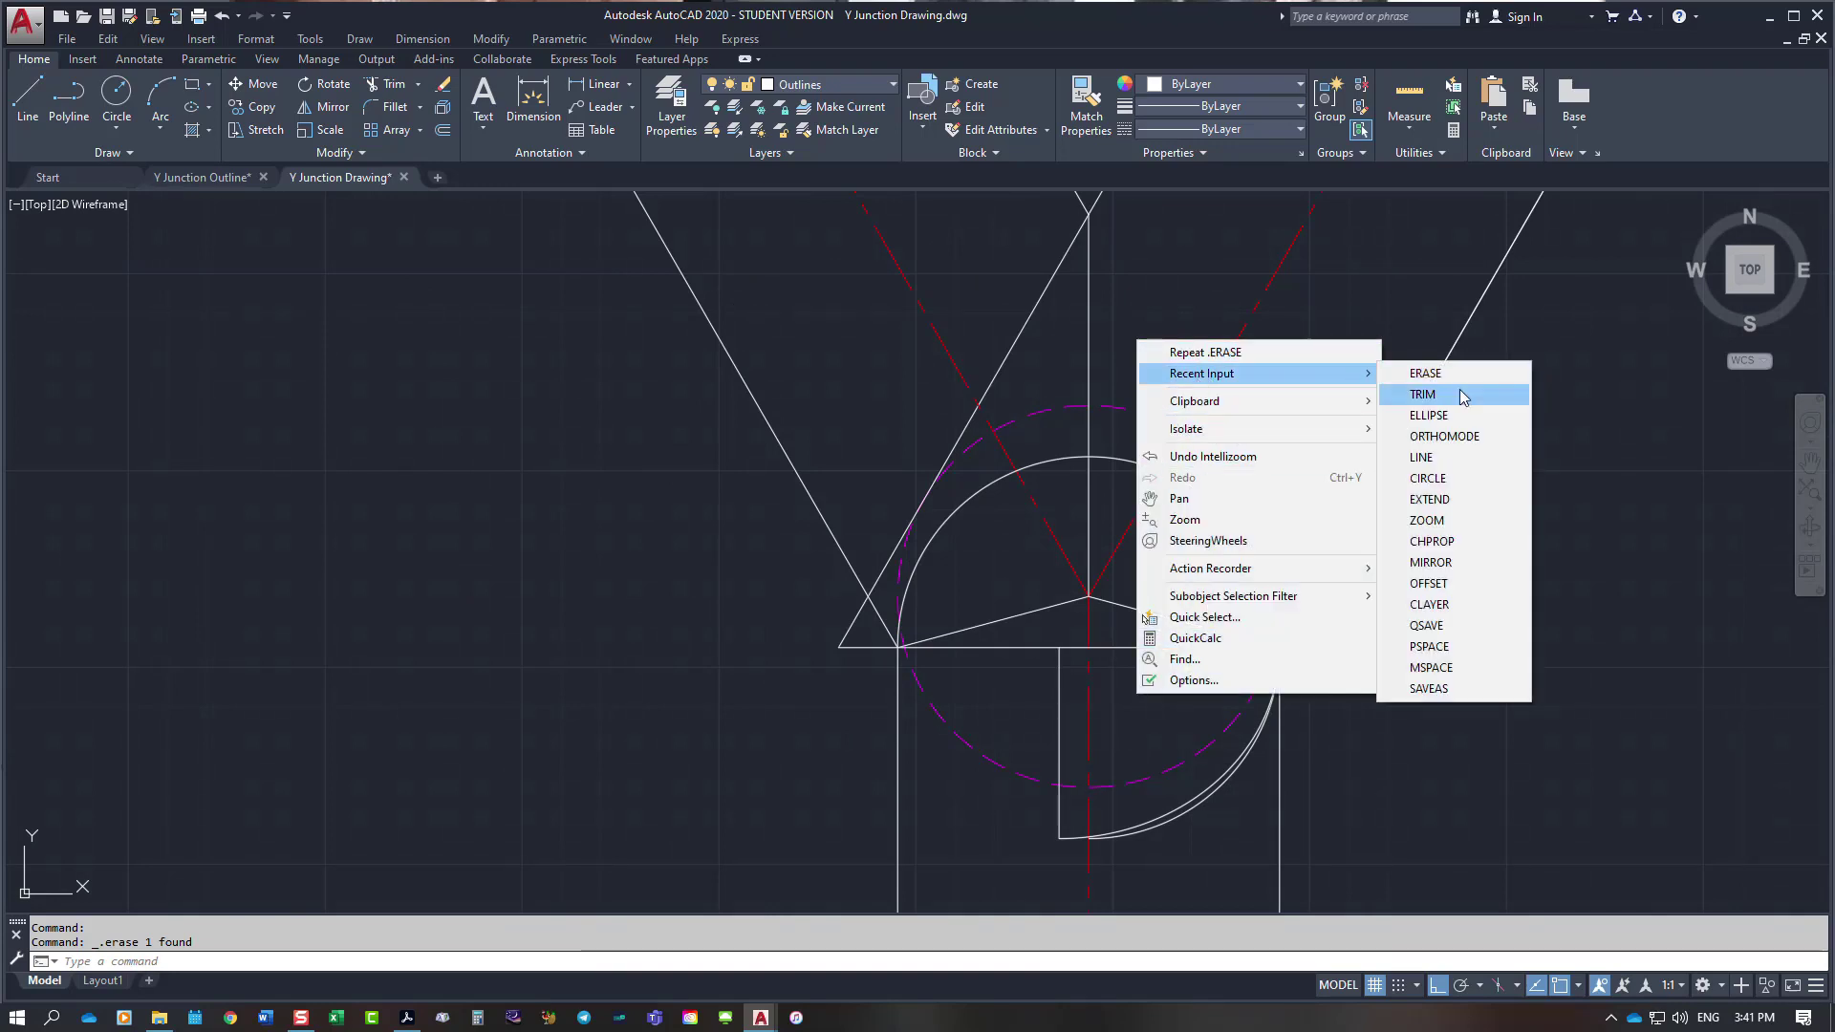
{"action": "left_click", "coordinate": [1422, 394]}
{"action": "left_click", "coordinate": [1229, 519]}
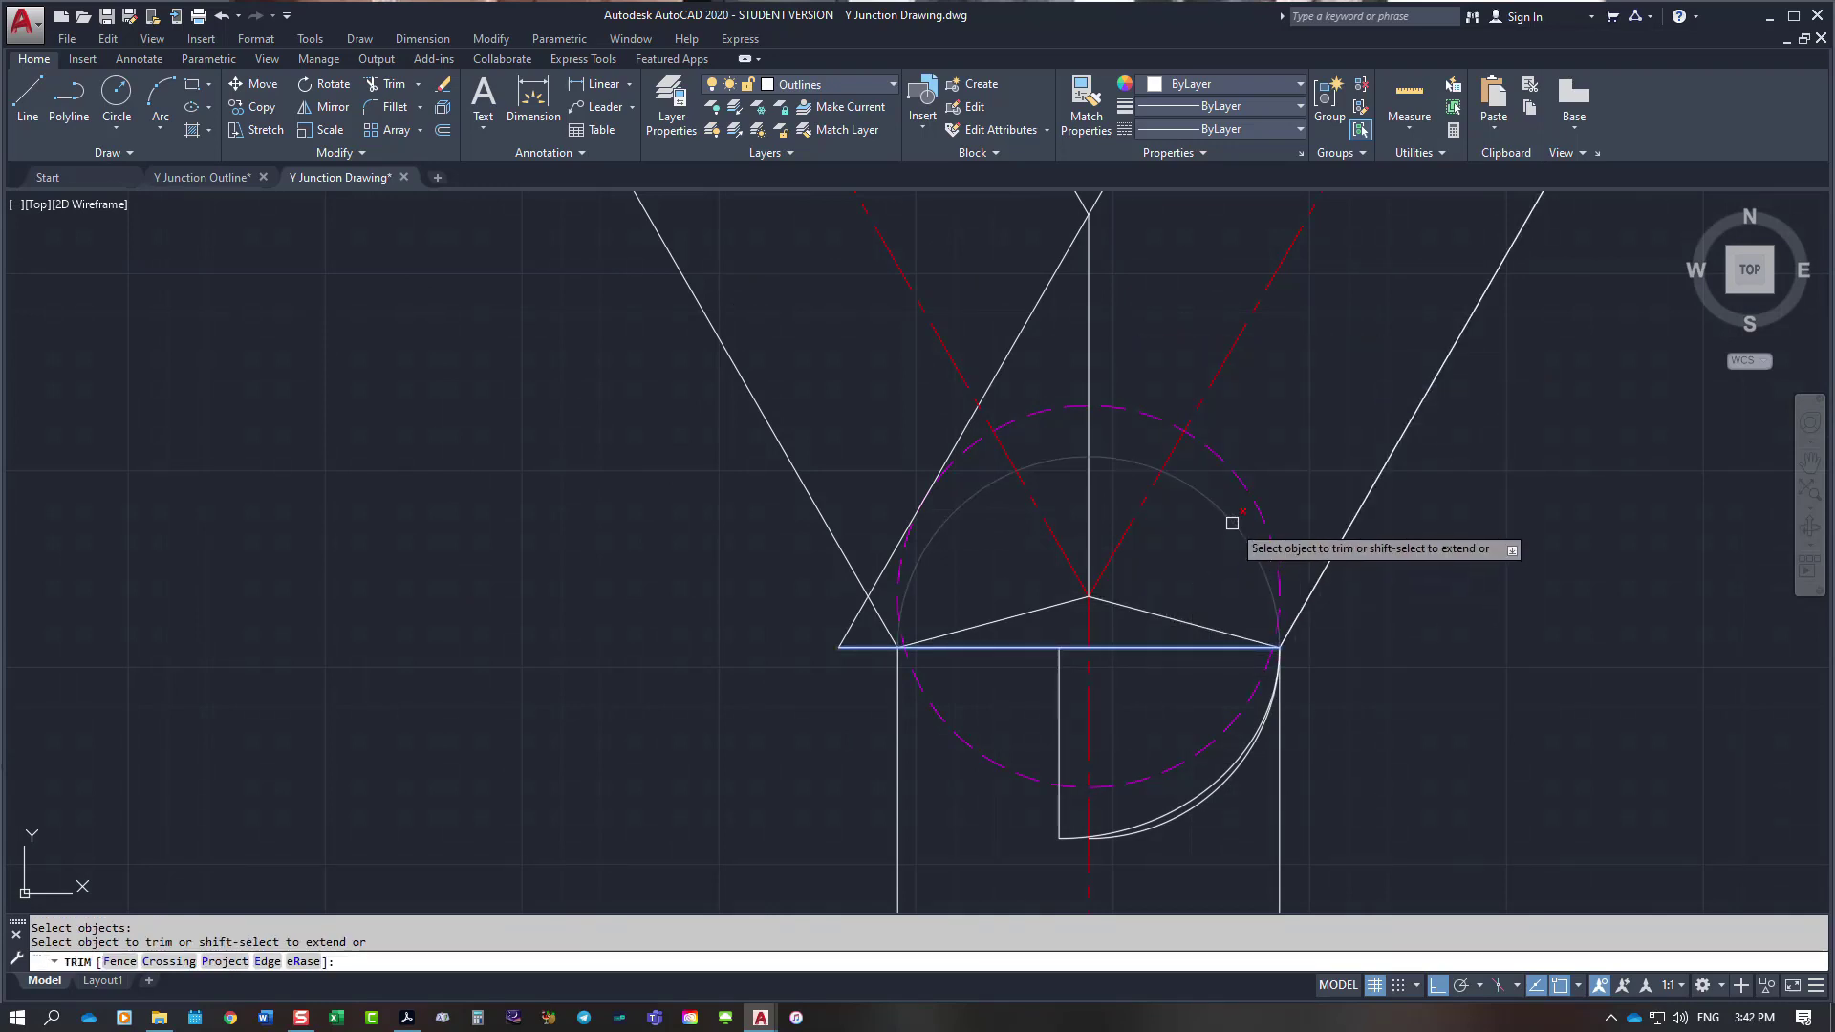
{"action": "key", "text": "Return"}
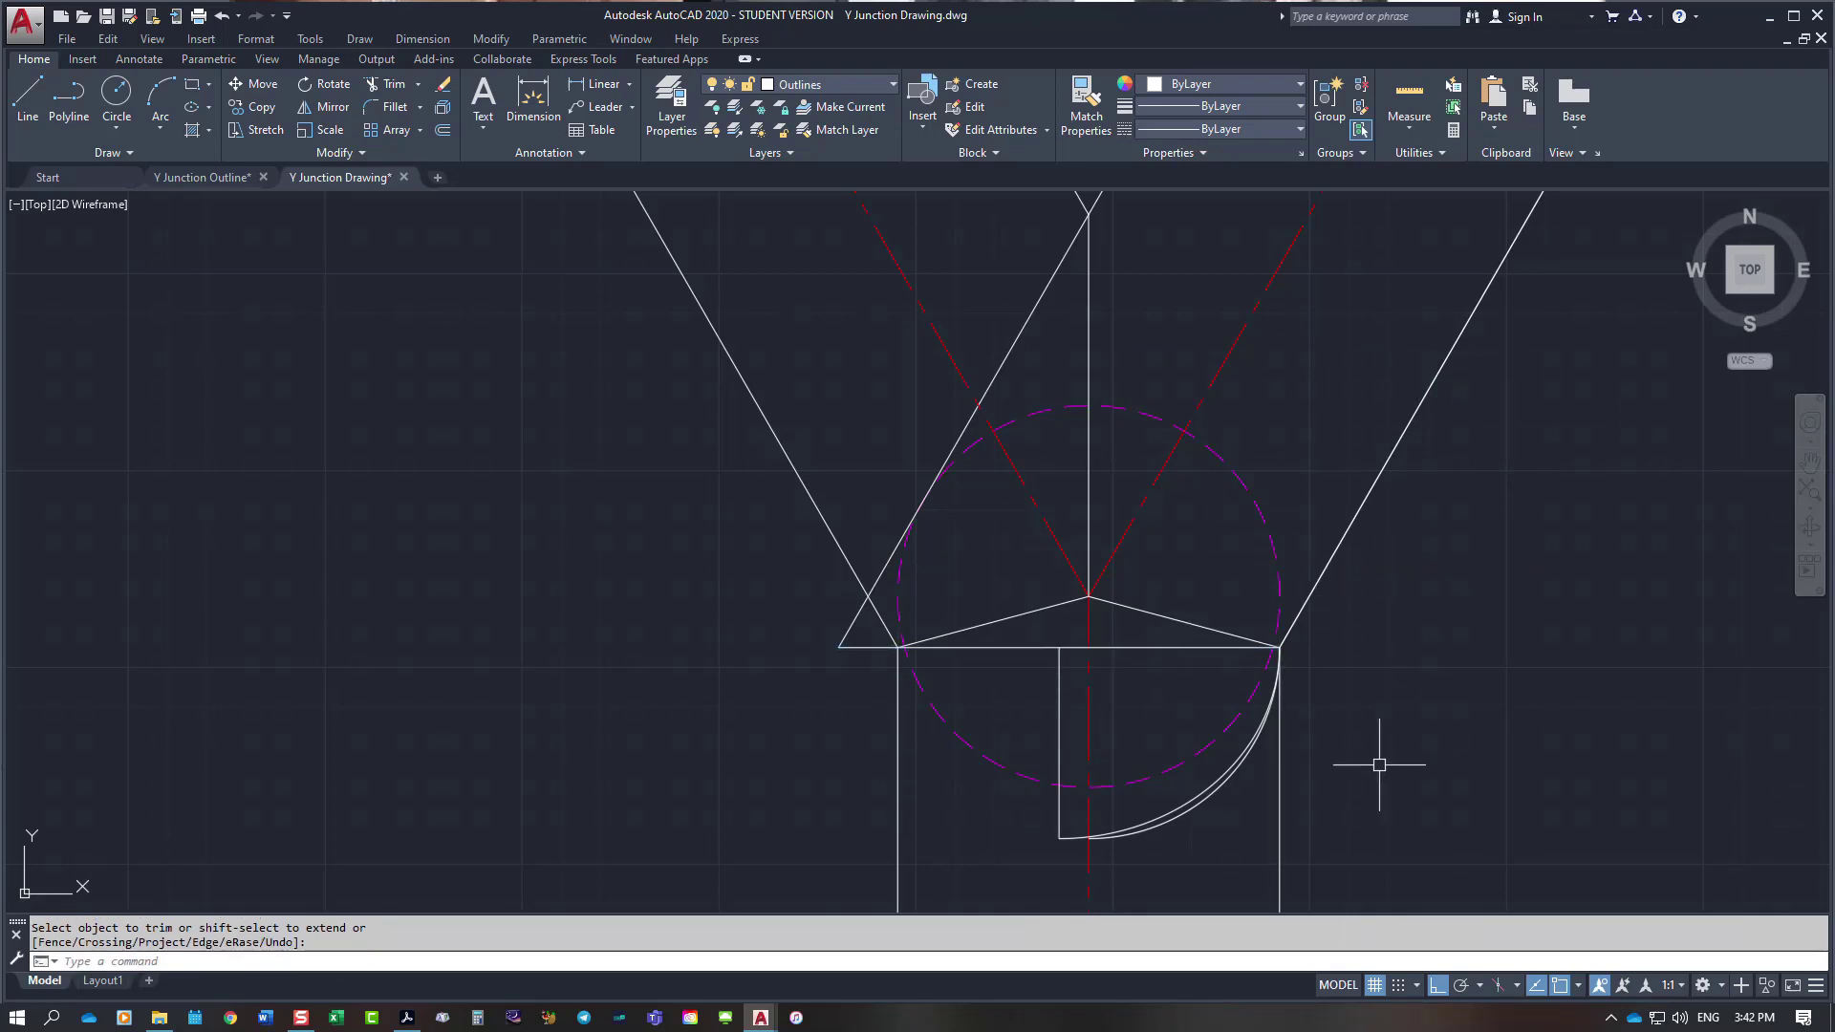
{"action": "scroll", "coordinate": [1378, 765], "scroll_direction": "up", "scroll_amount": 5}
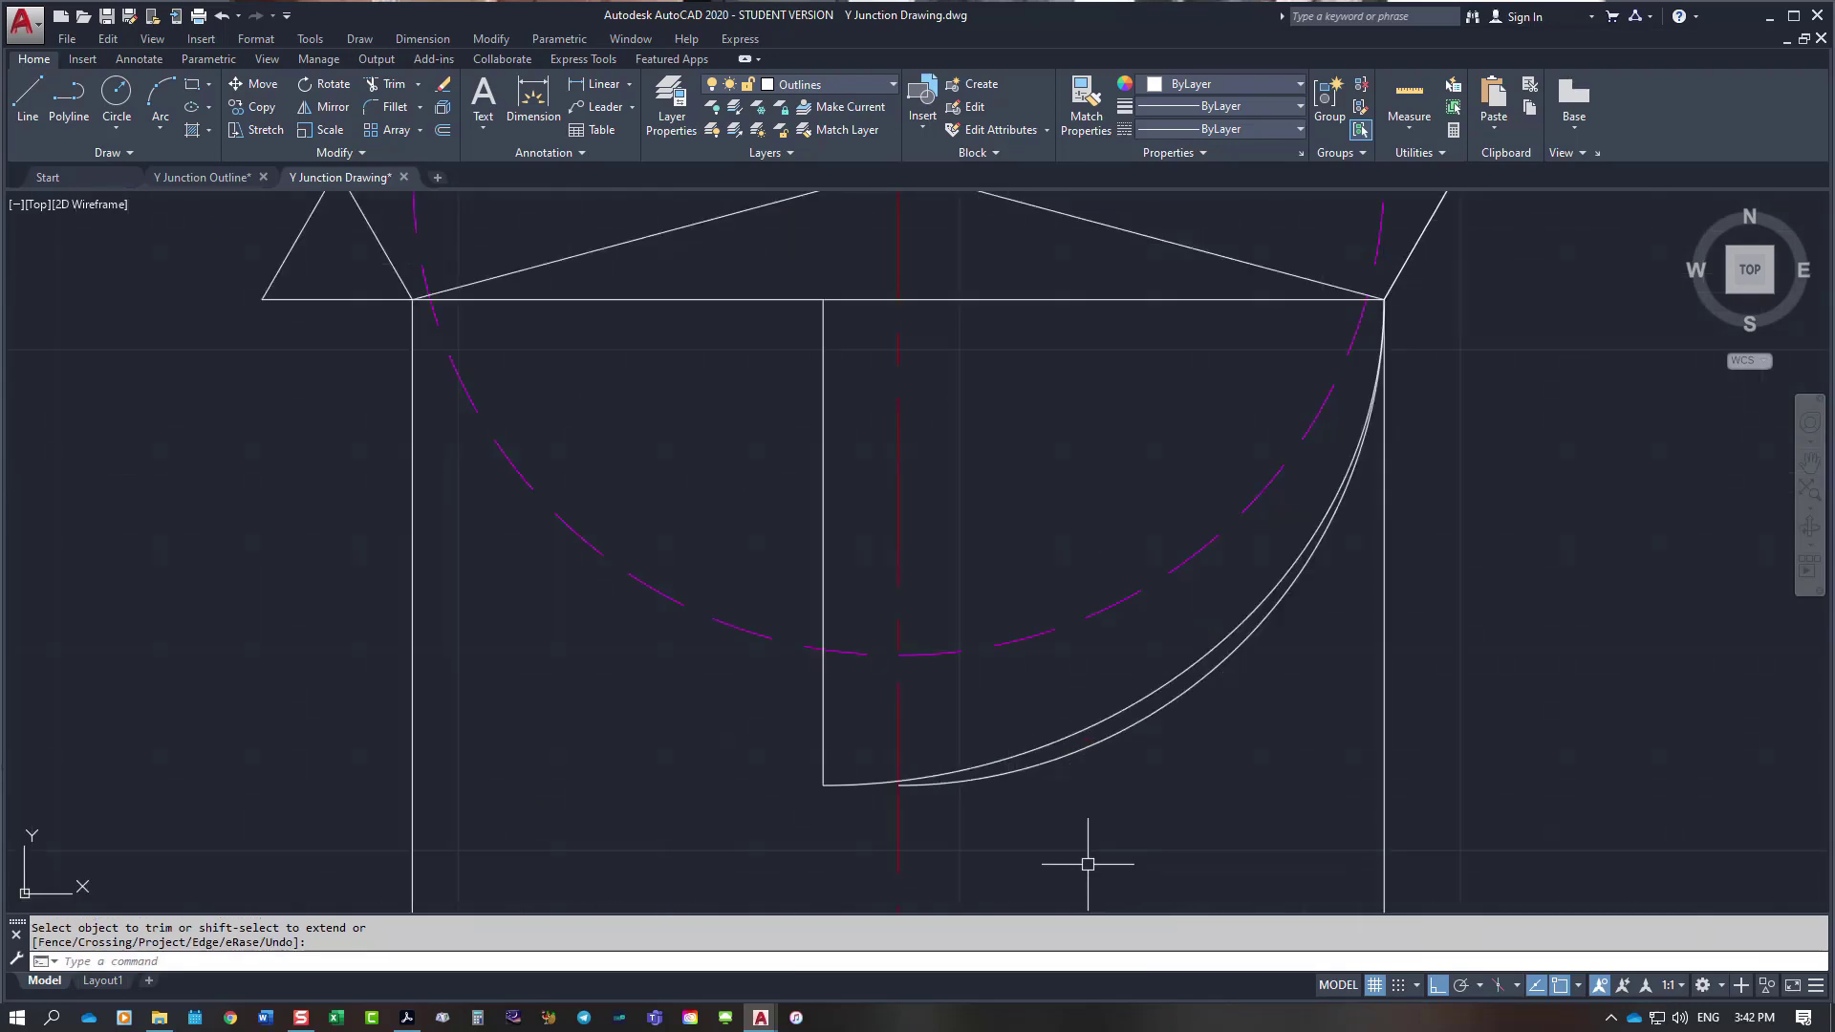
{"action": "left_click", "coordinate": [1252, 634]}
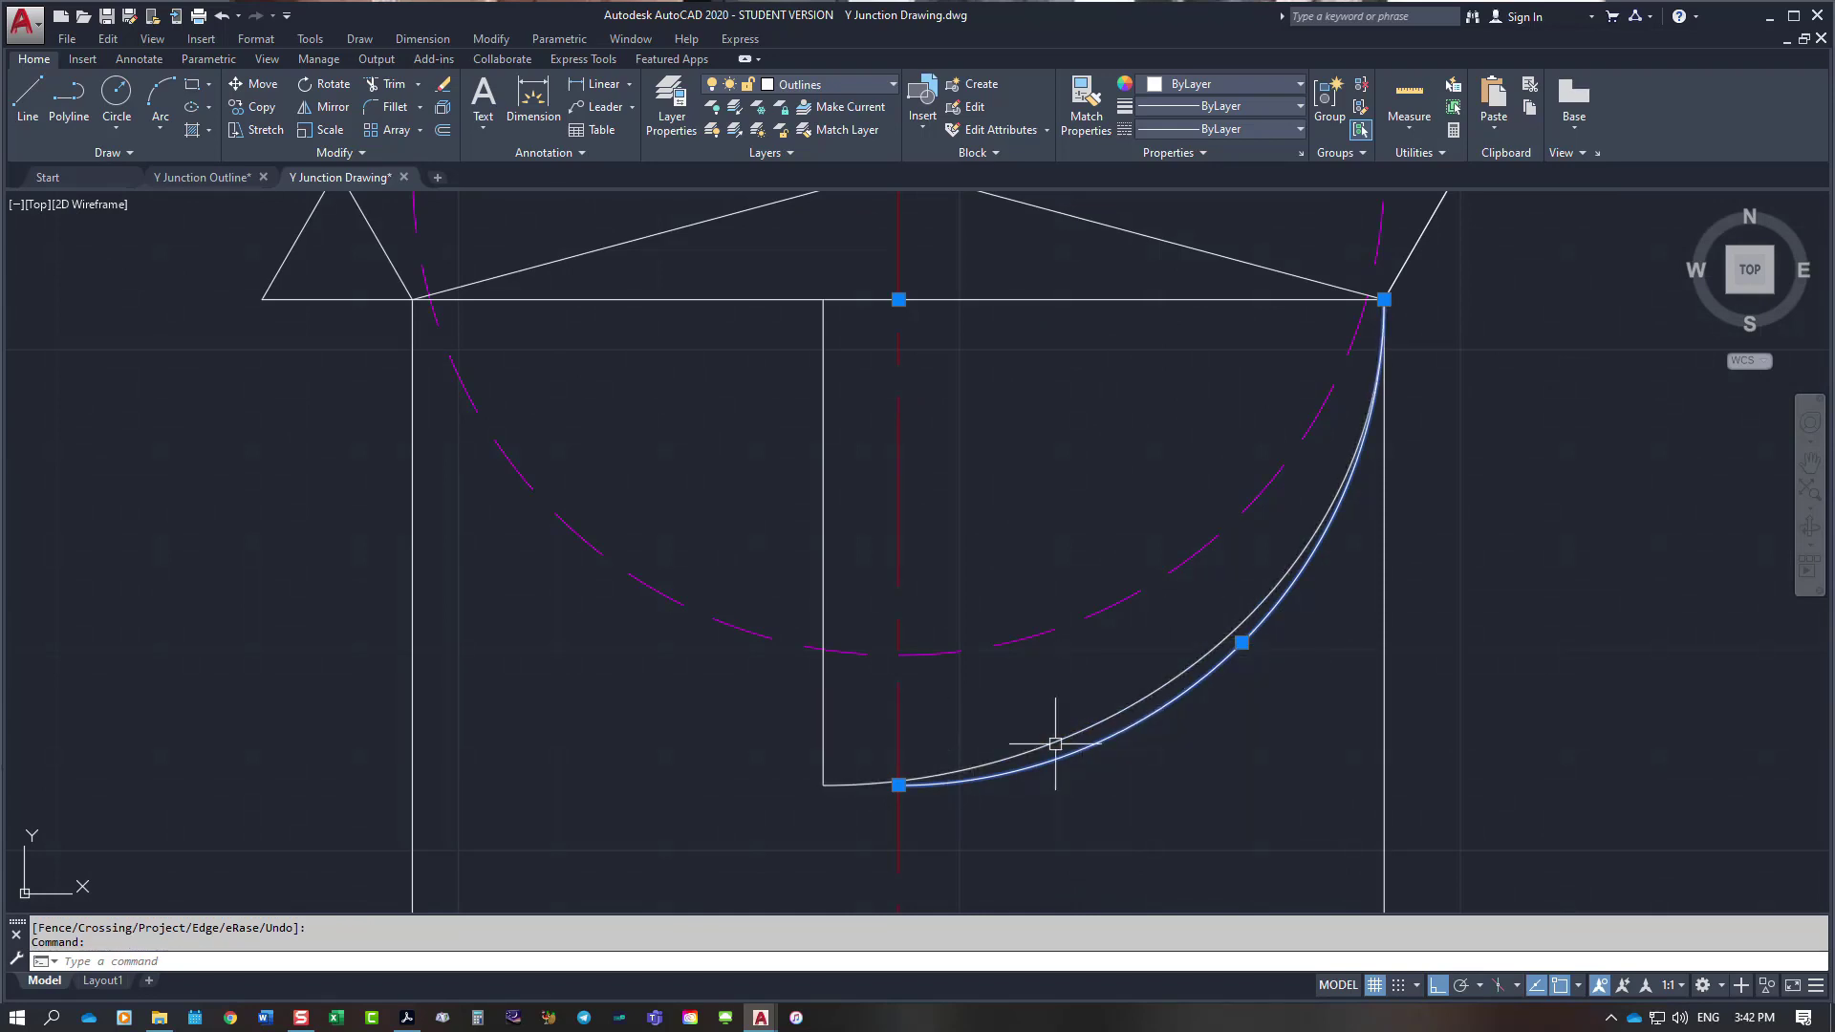
{"action": "left_click", "coordinate": [819, 754]}
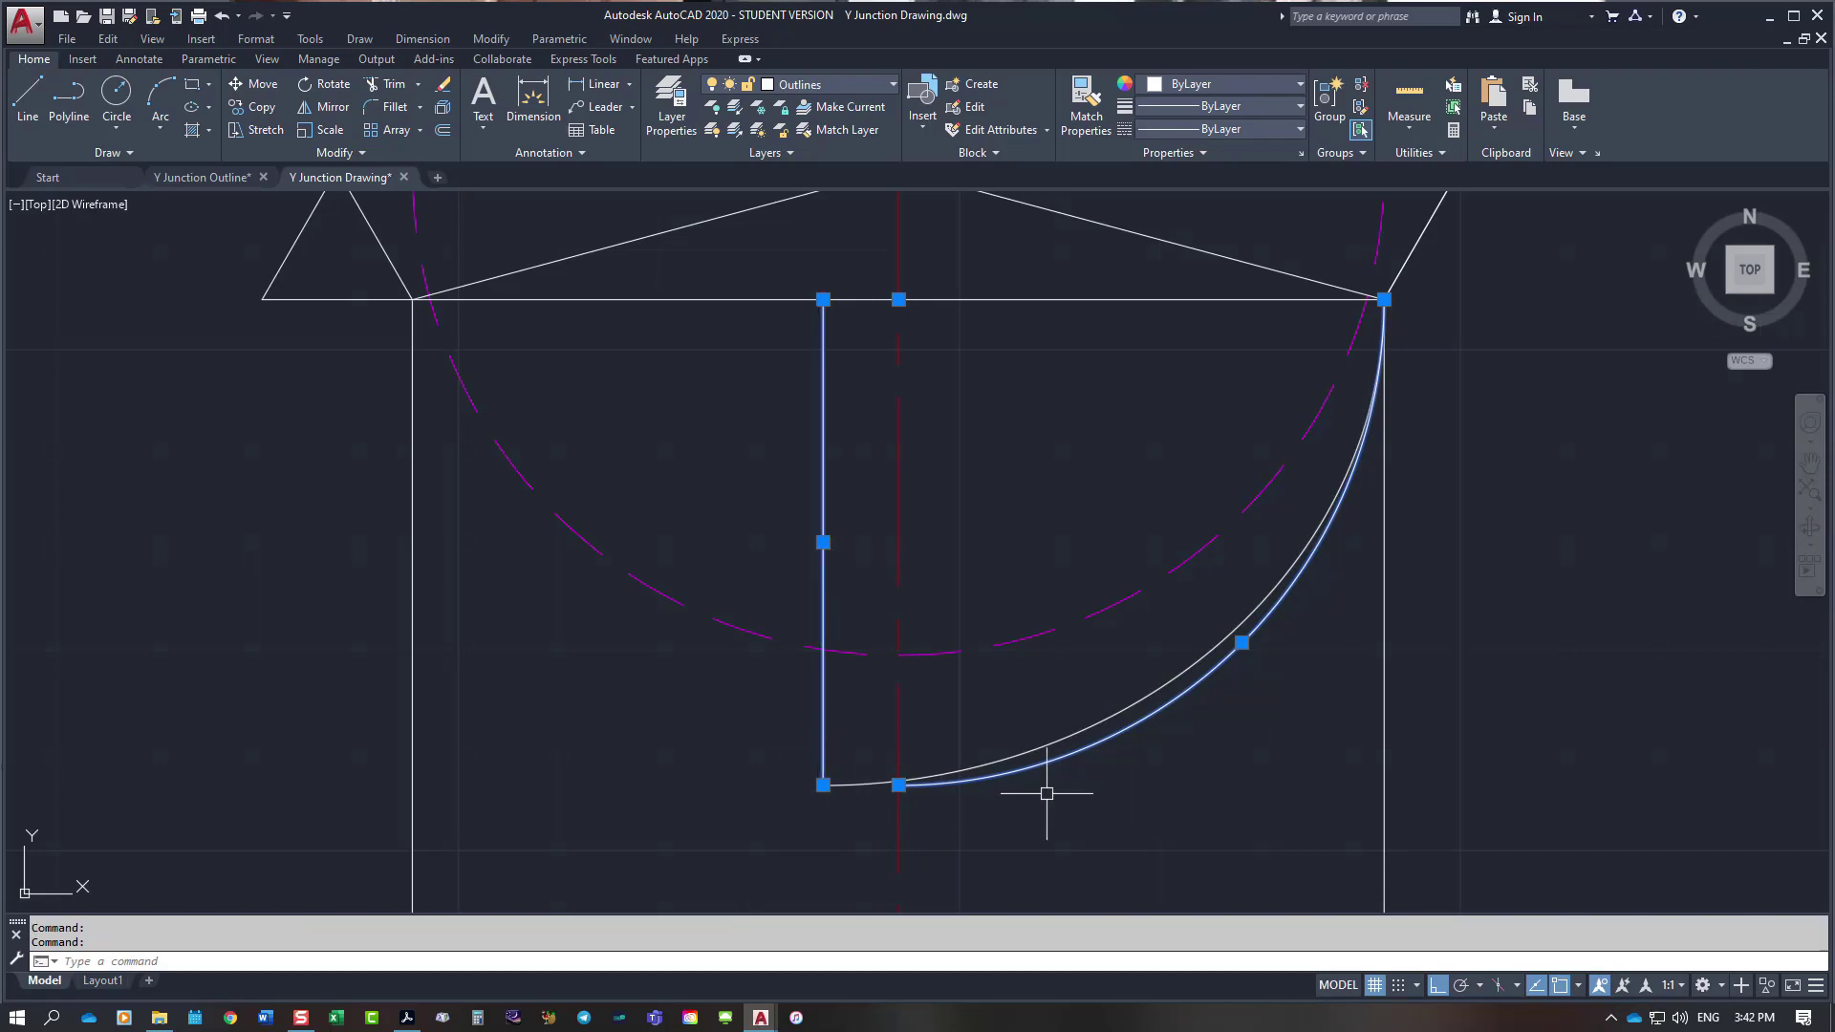
{"action": "left_click", "coordinate": [1077, 764]}
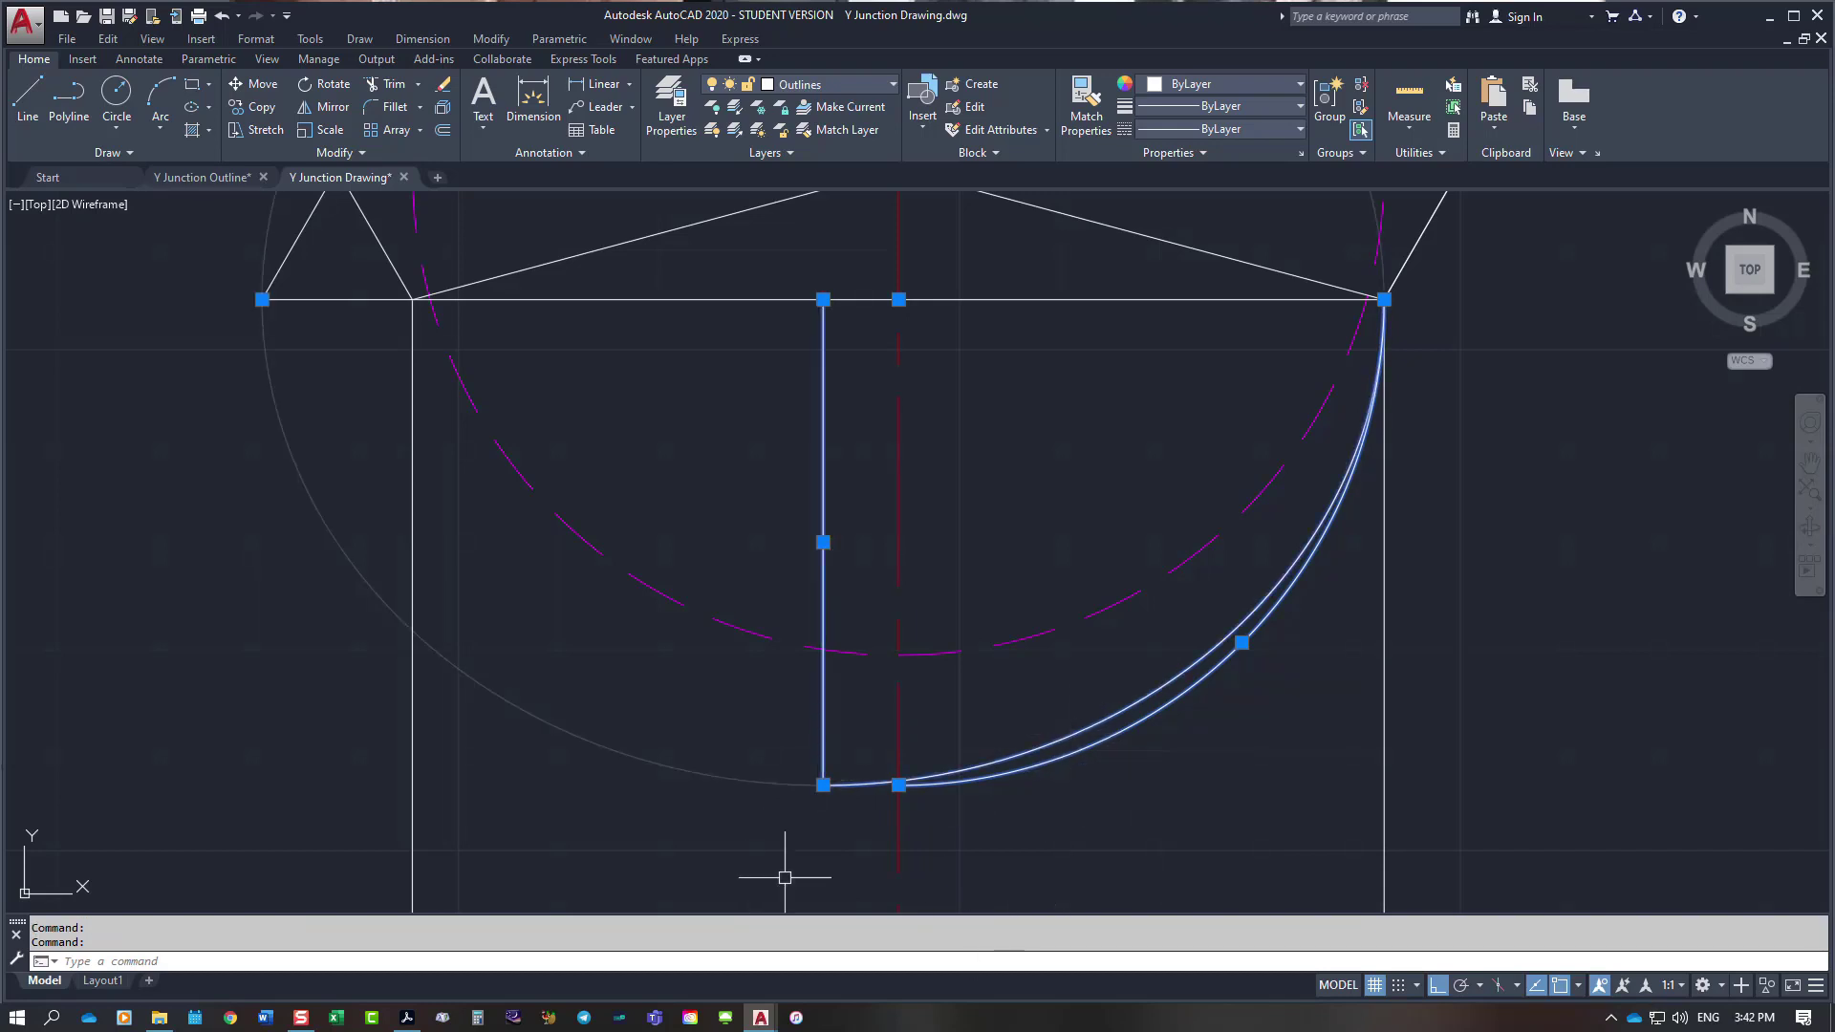
{"action": "key", "text": "Escape"}
{"action": "scroll", "coordinate": [1319, 668], "scroll_direction": "down", "scroll_amount": 2}
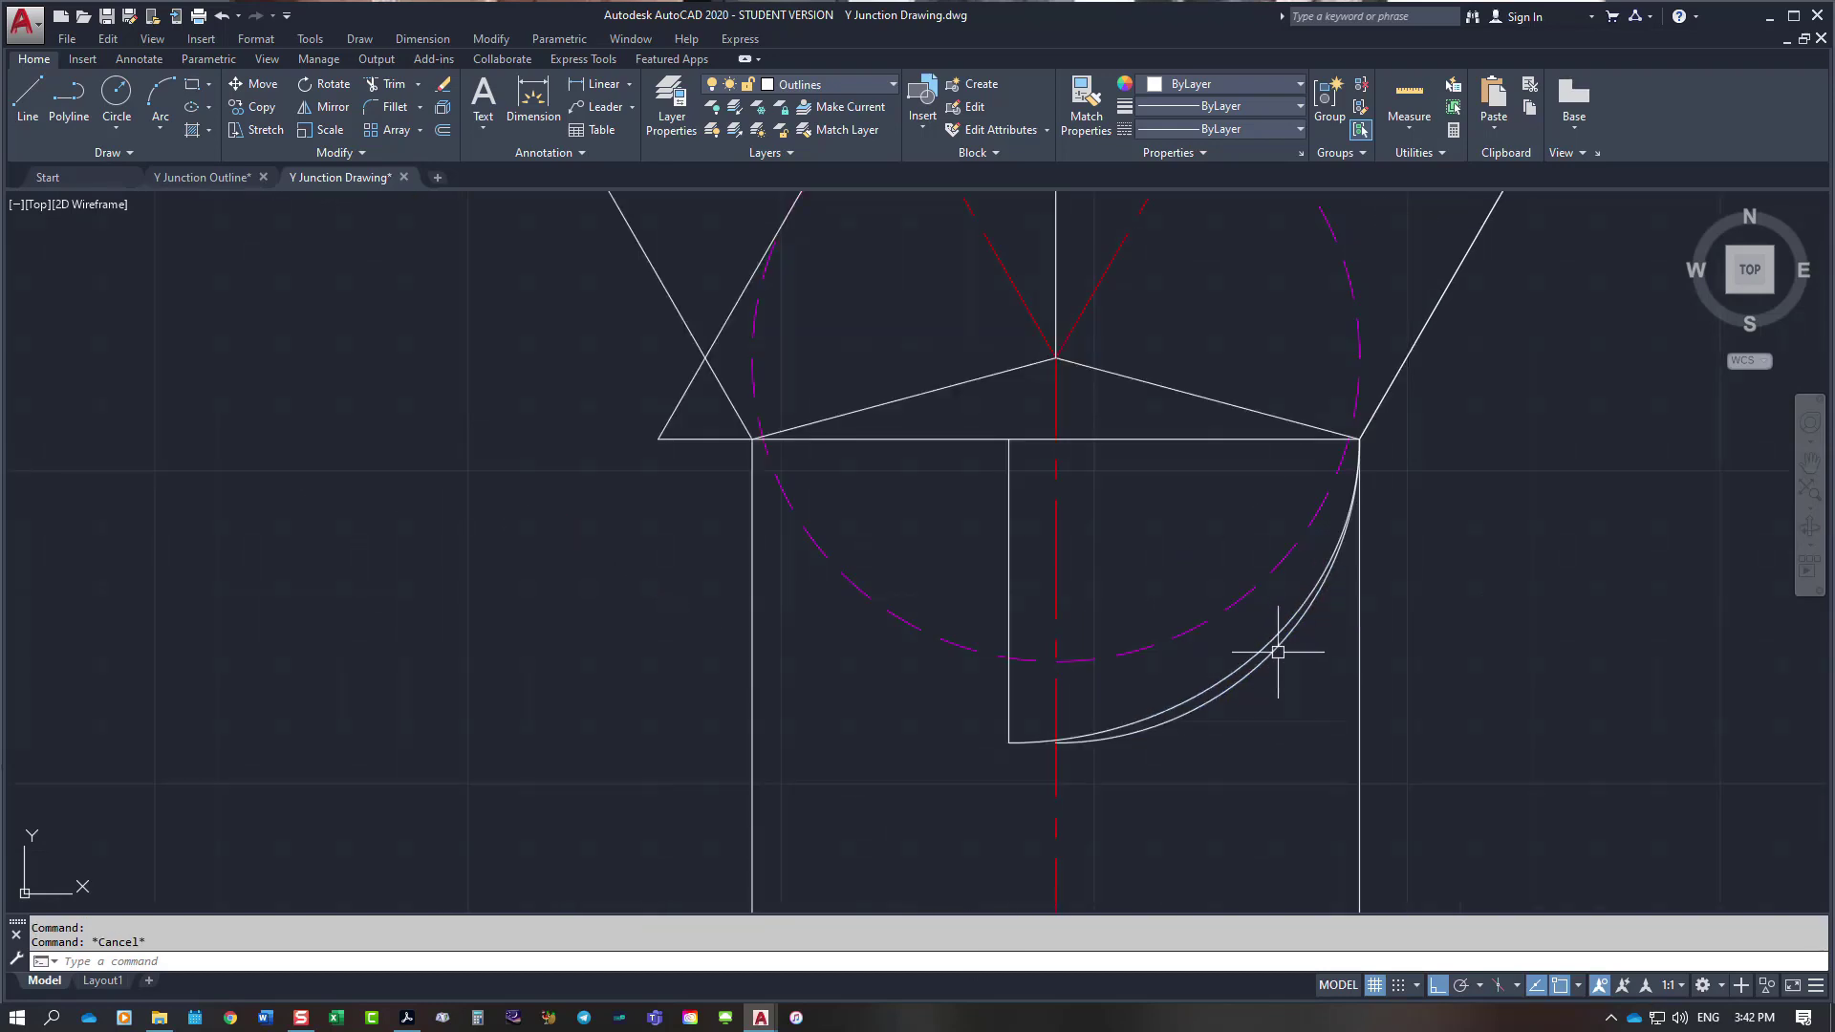
Step: Erase the quarter ellipse, the quarter circle, the short vertical line and the horizontal line across the joint
{"action": "left_click", "coordinate": [1271, 640]}
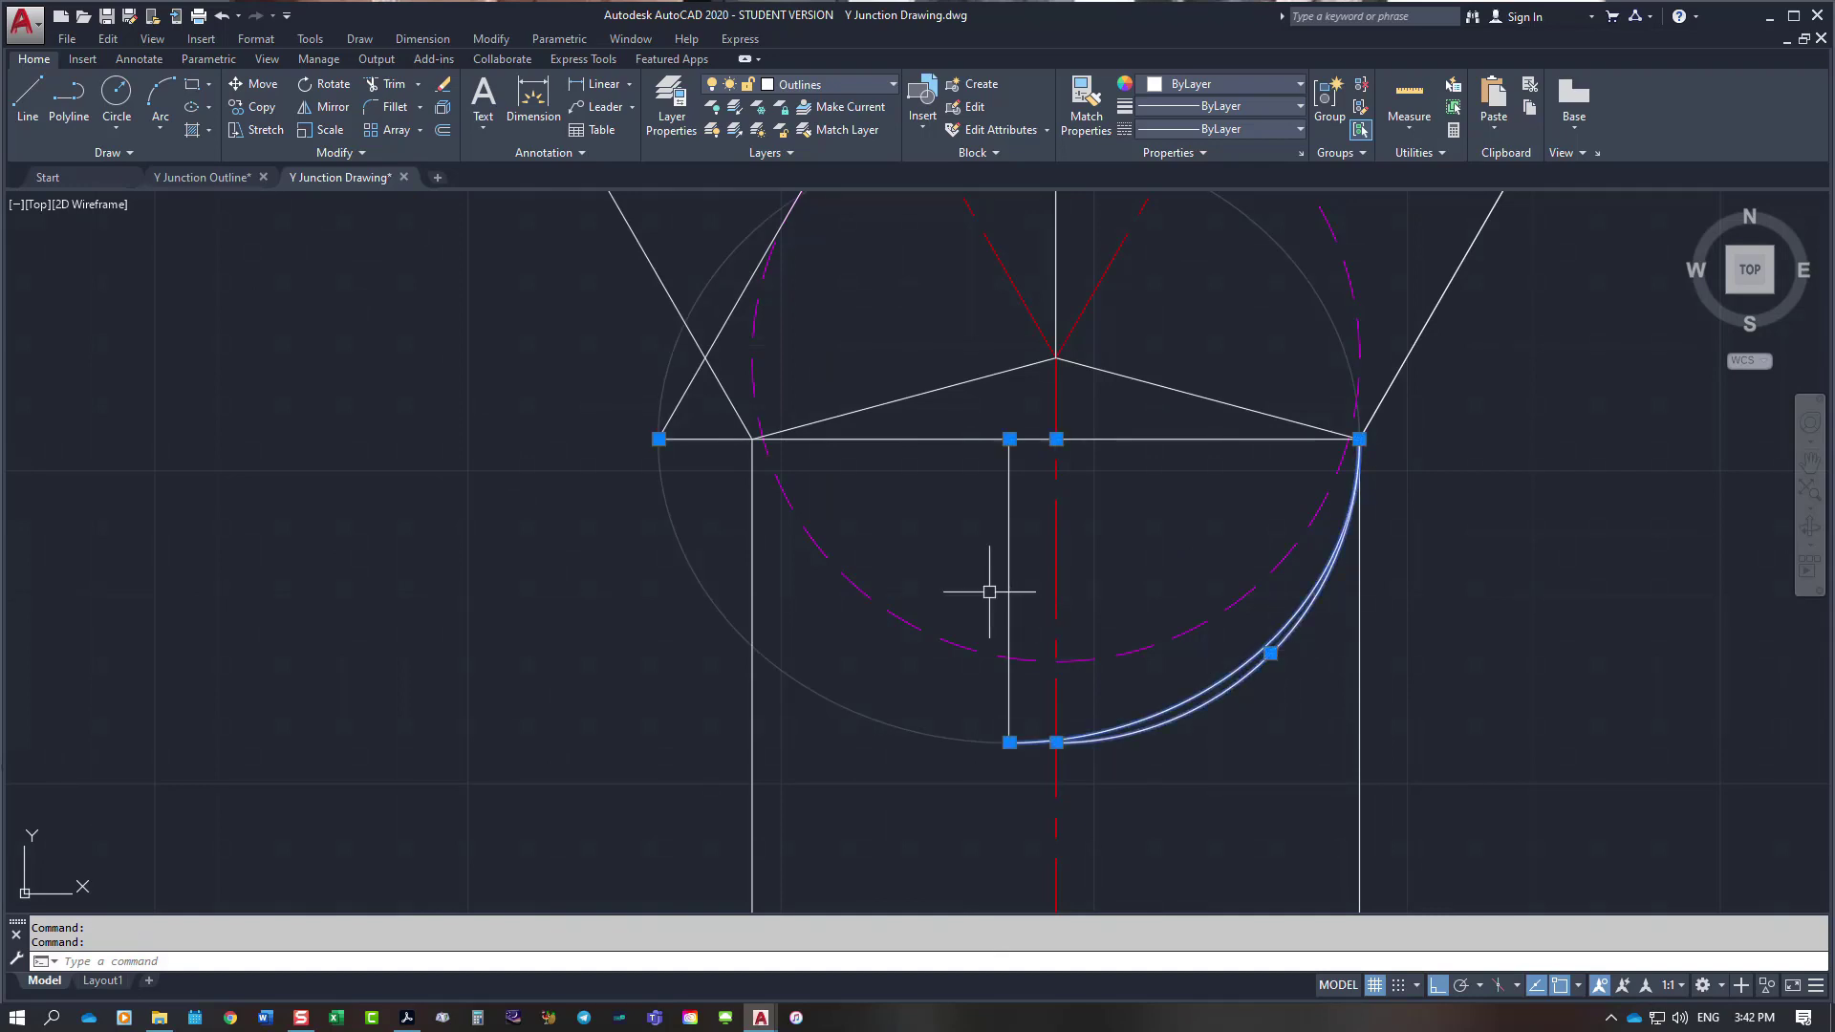
{"action": "key", "text": "Delete"}
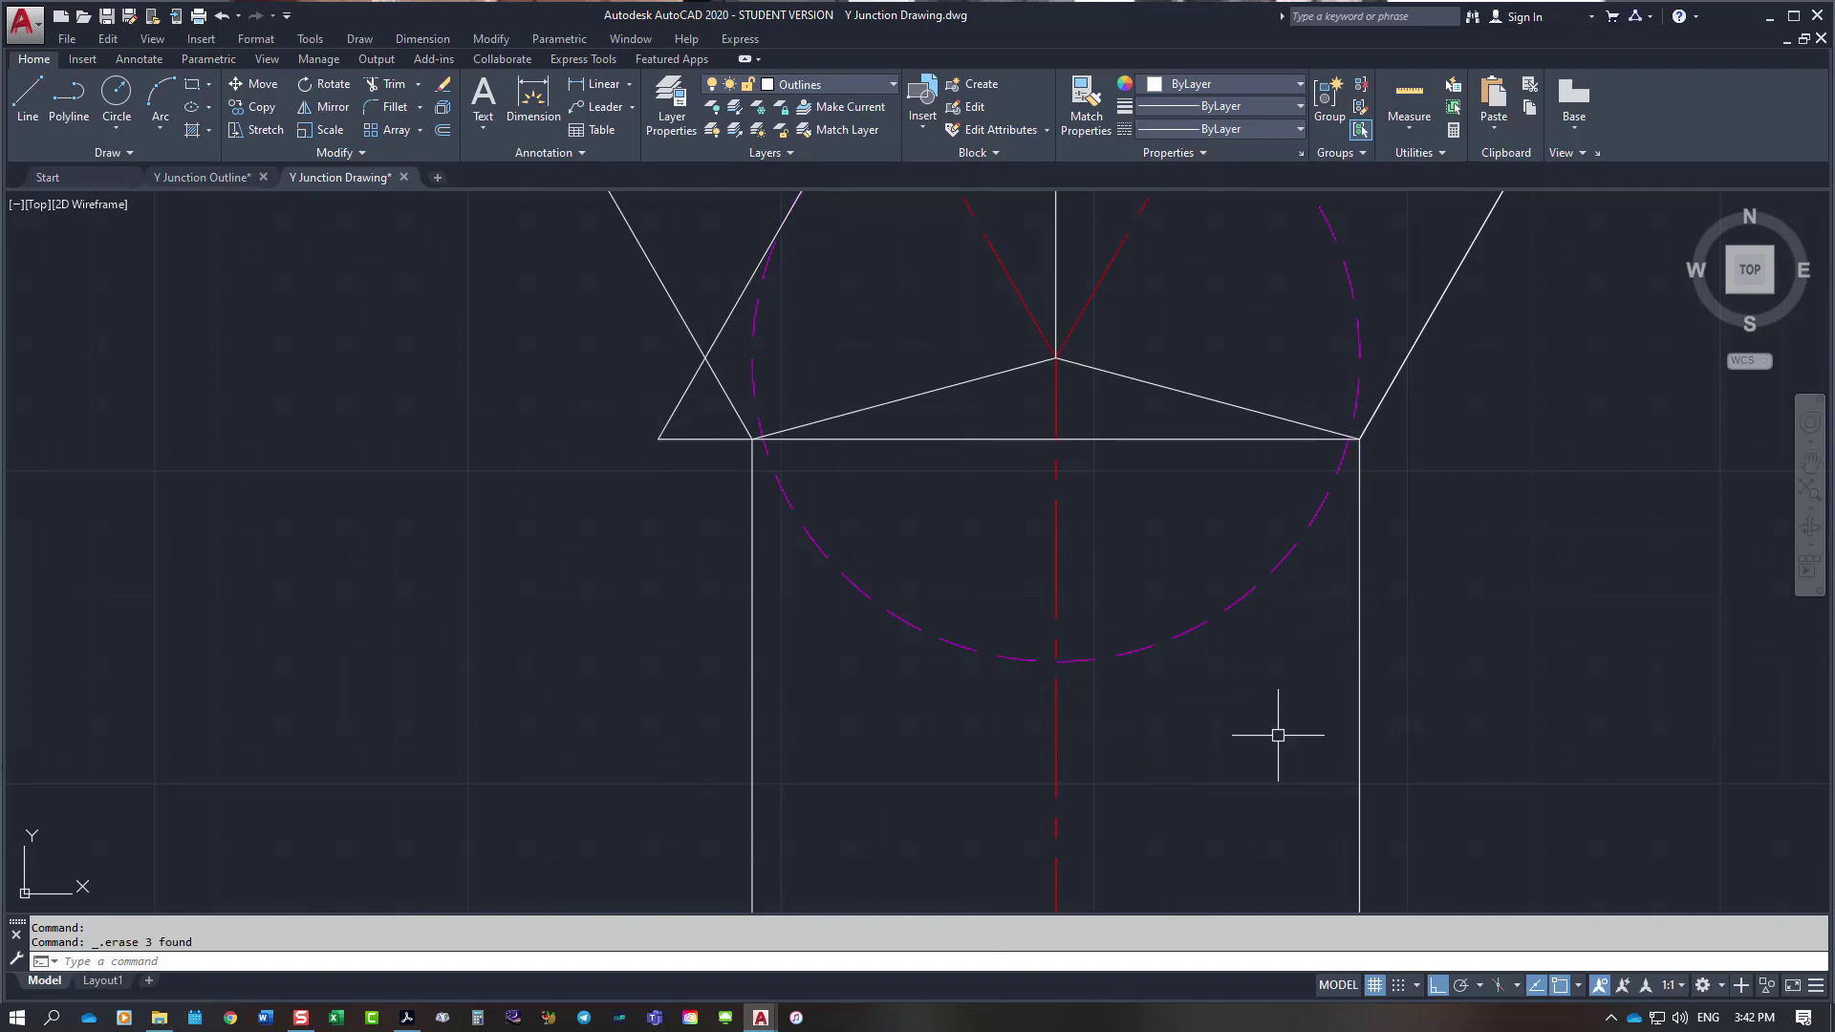
{"action": "scroll", "coordinate": [1272, 732], "scroll_direction": "down", "scroll_amount": 4}
{"action": "scroll", "coordinate": [1369, 614], "scroll_direction": "up", "scroll_amount": 4}
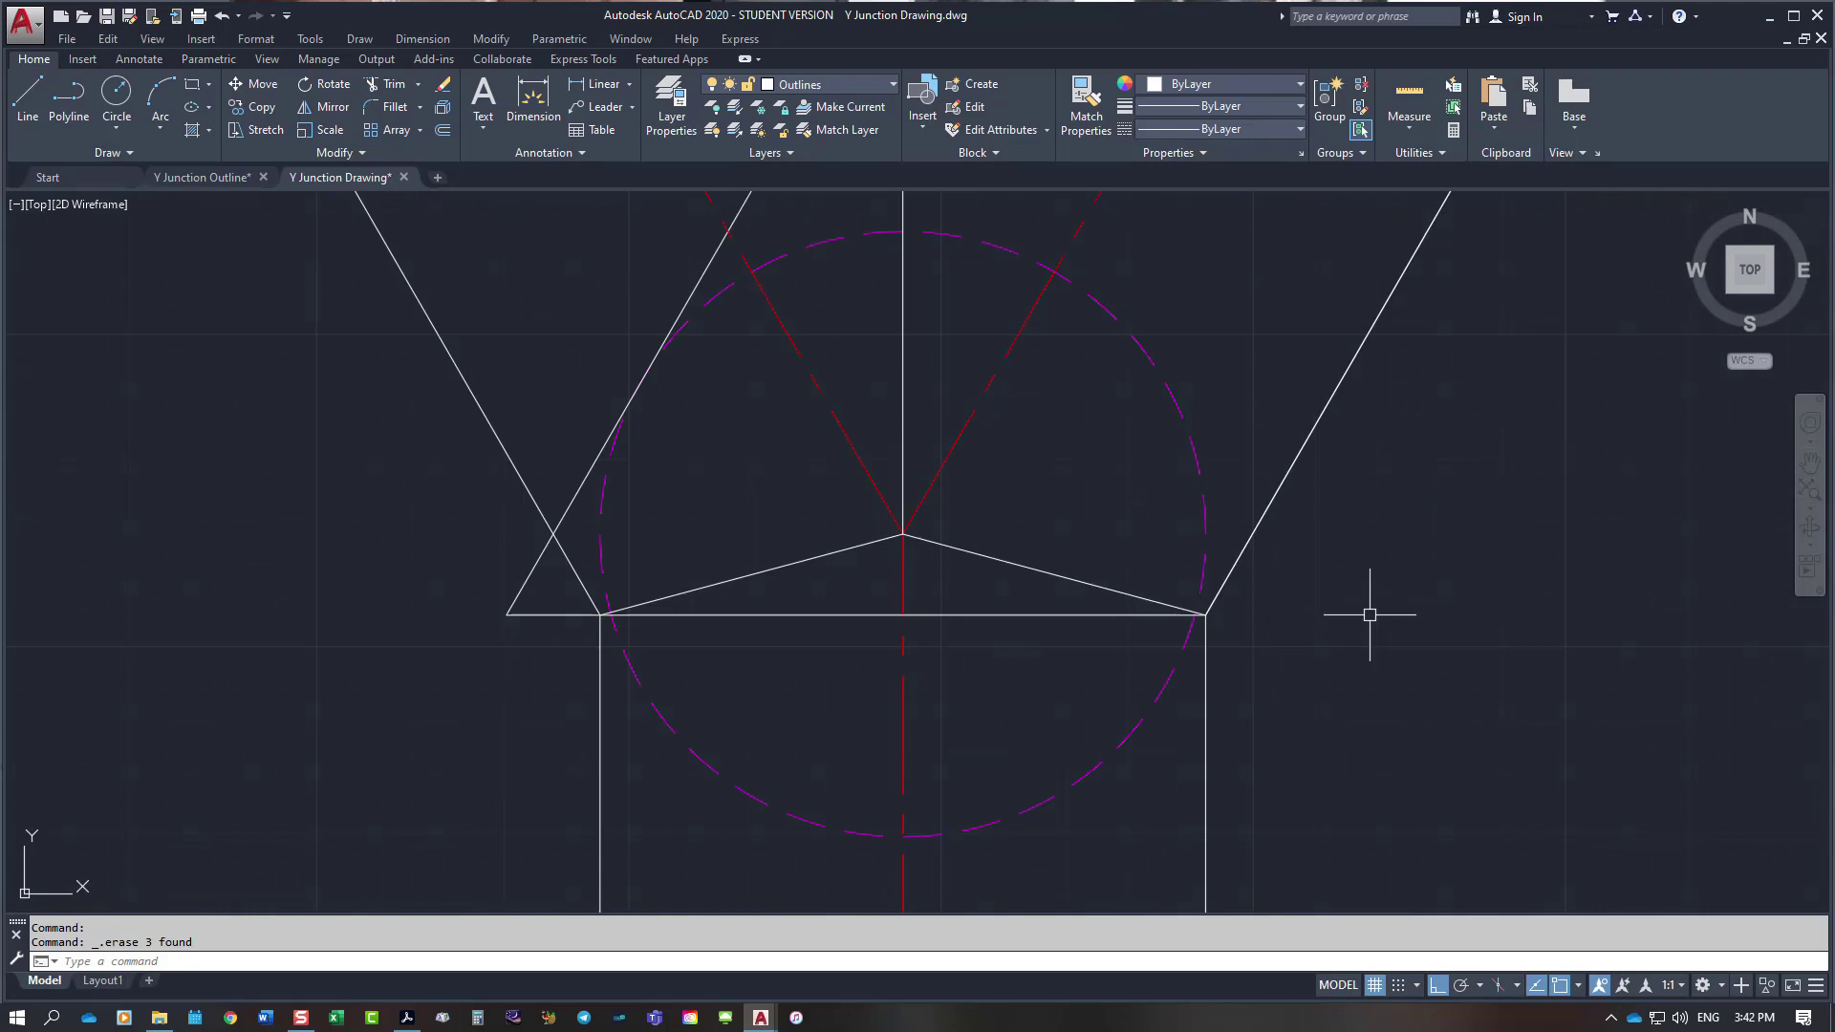
{"action": "left_click", "coordinate": [1024, 616]}
{"action": "key", "text": "Delete"}
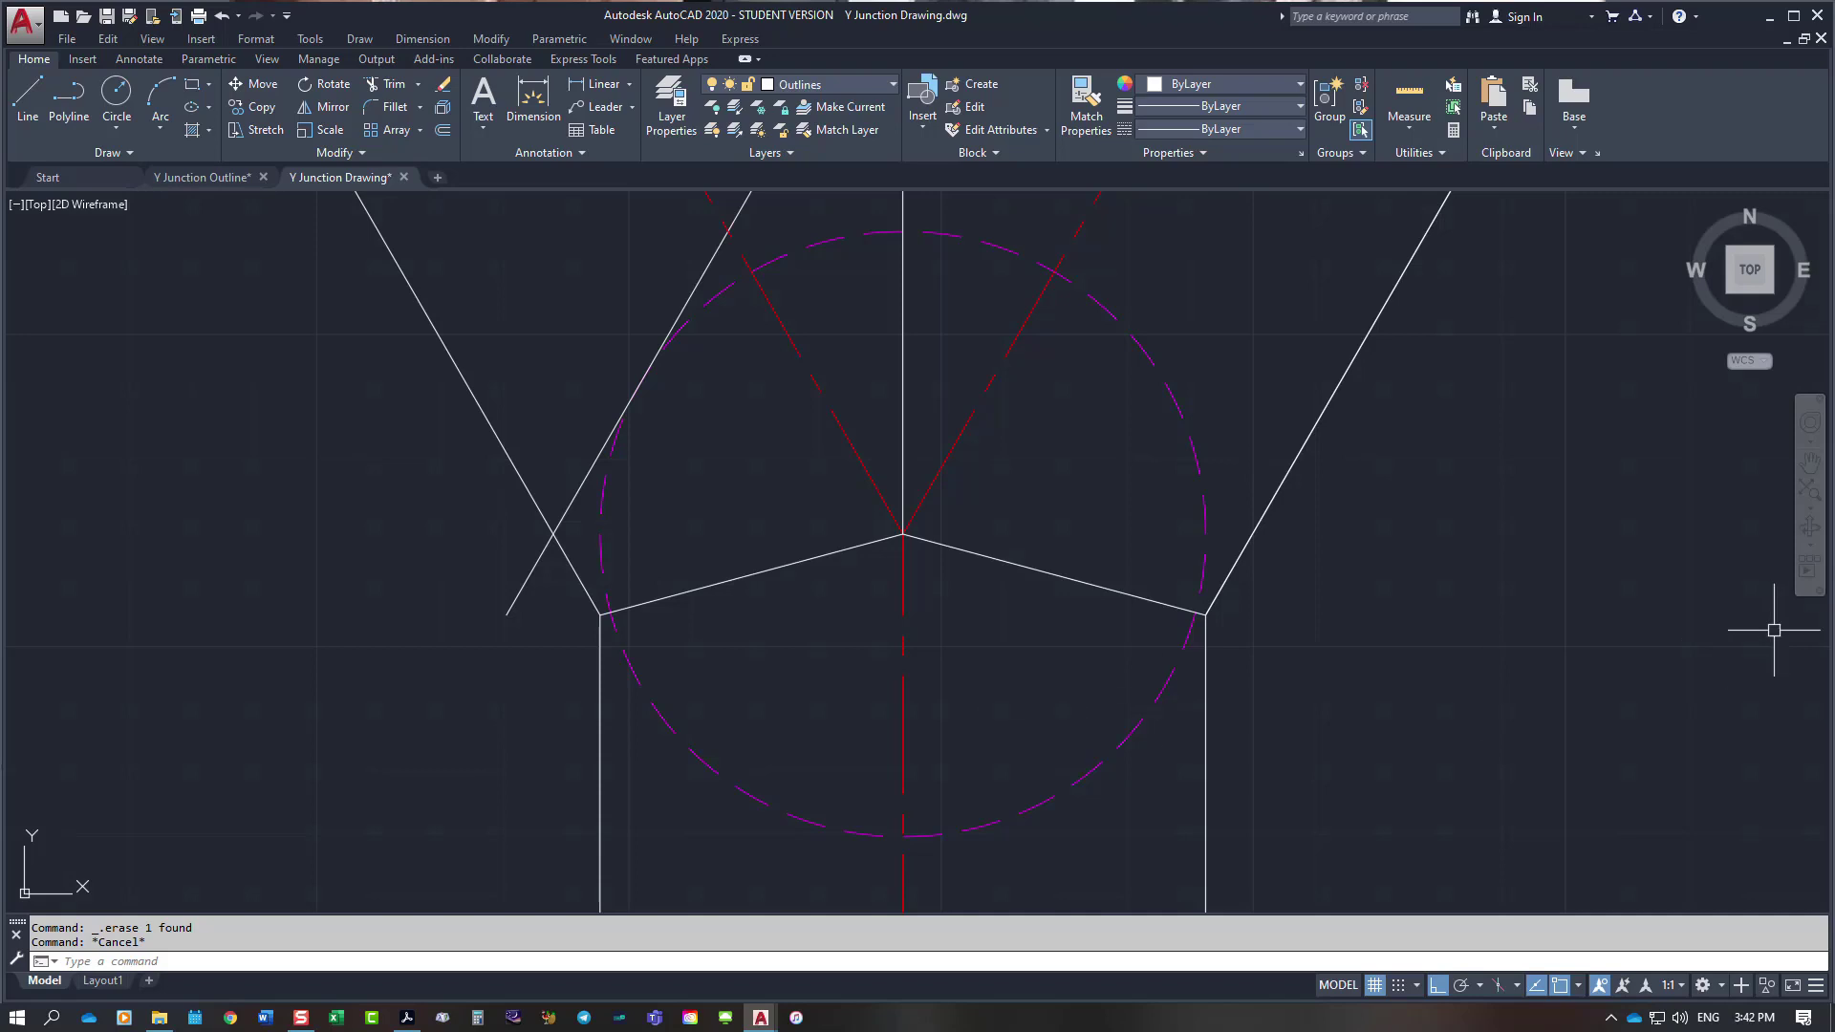
Step: Draw a horizontal line from the right-hand joint corner to just past the vertical centreline
{"action": "type", "text": "L"}
{"action": "key", "text": "Return"}
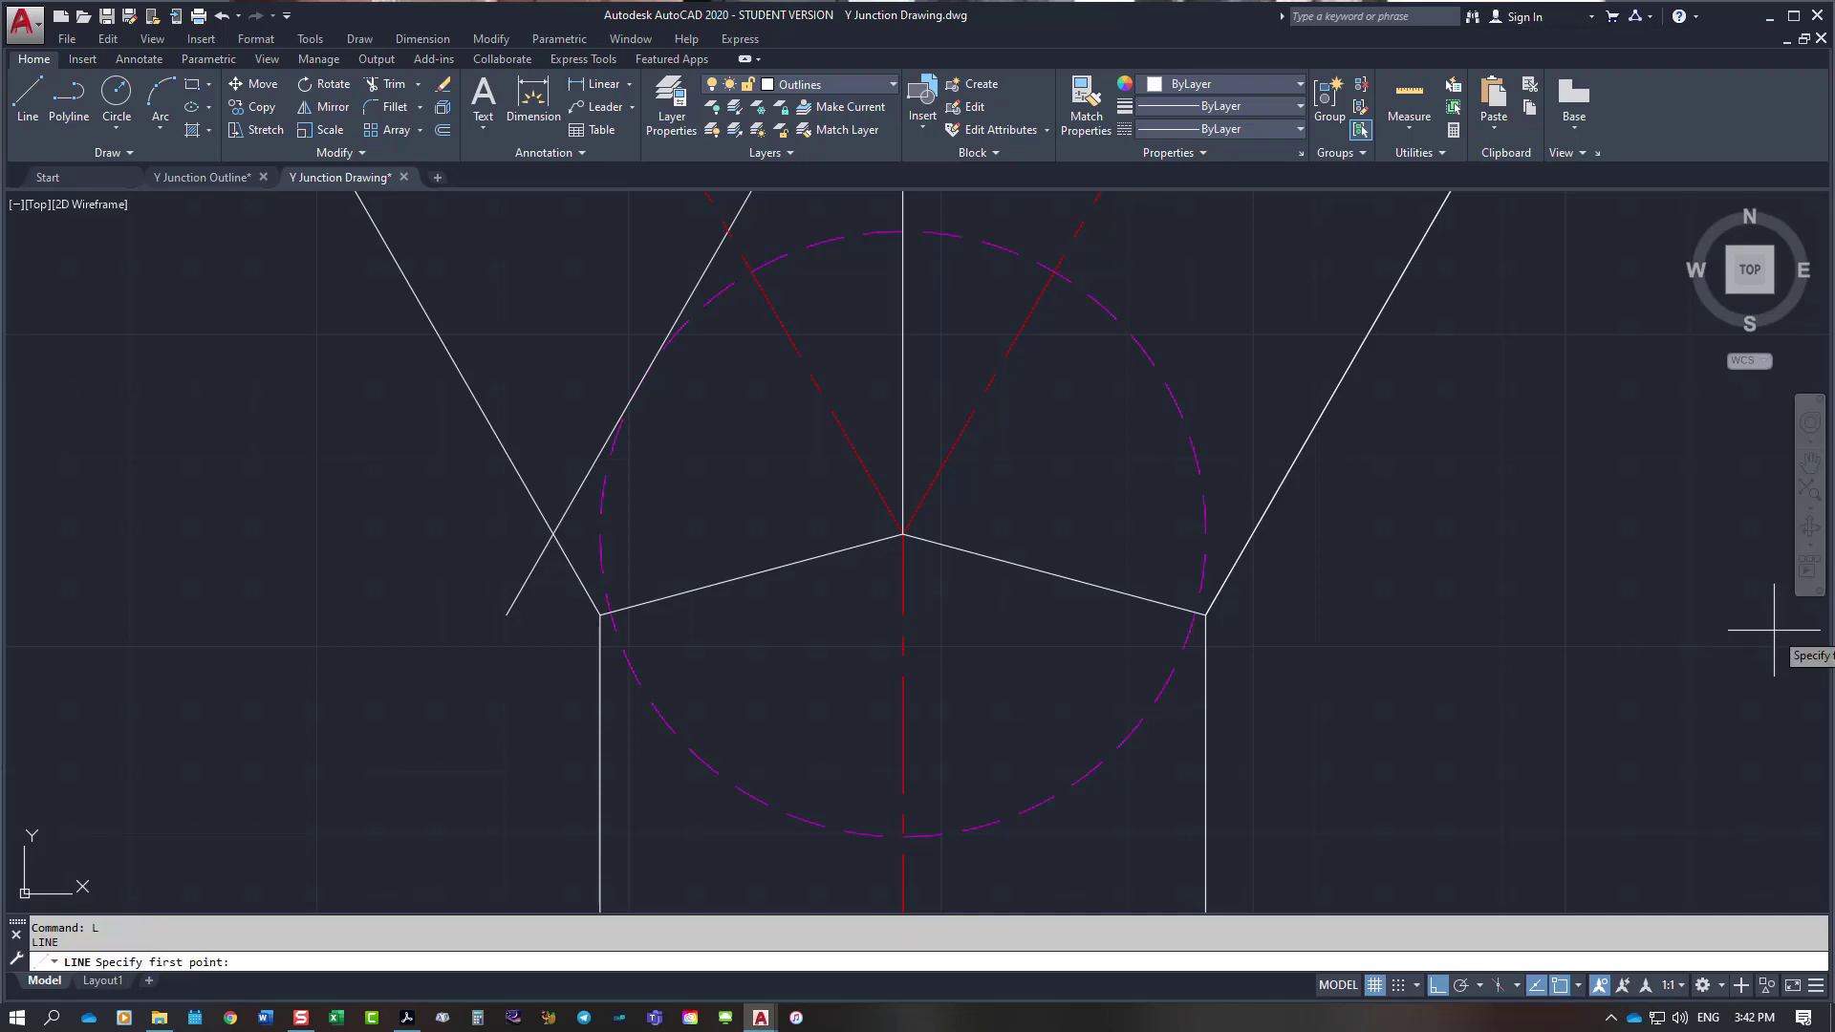
{"action": "left_click", "coordinate": [1205, 614]}
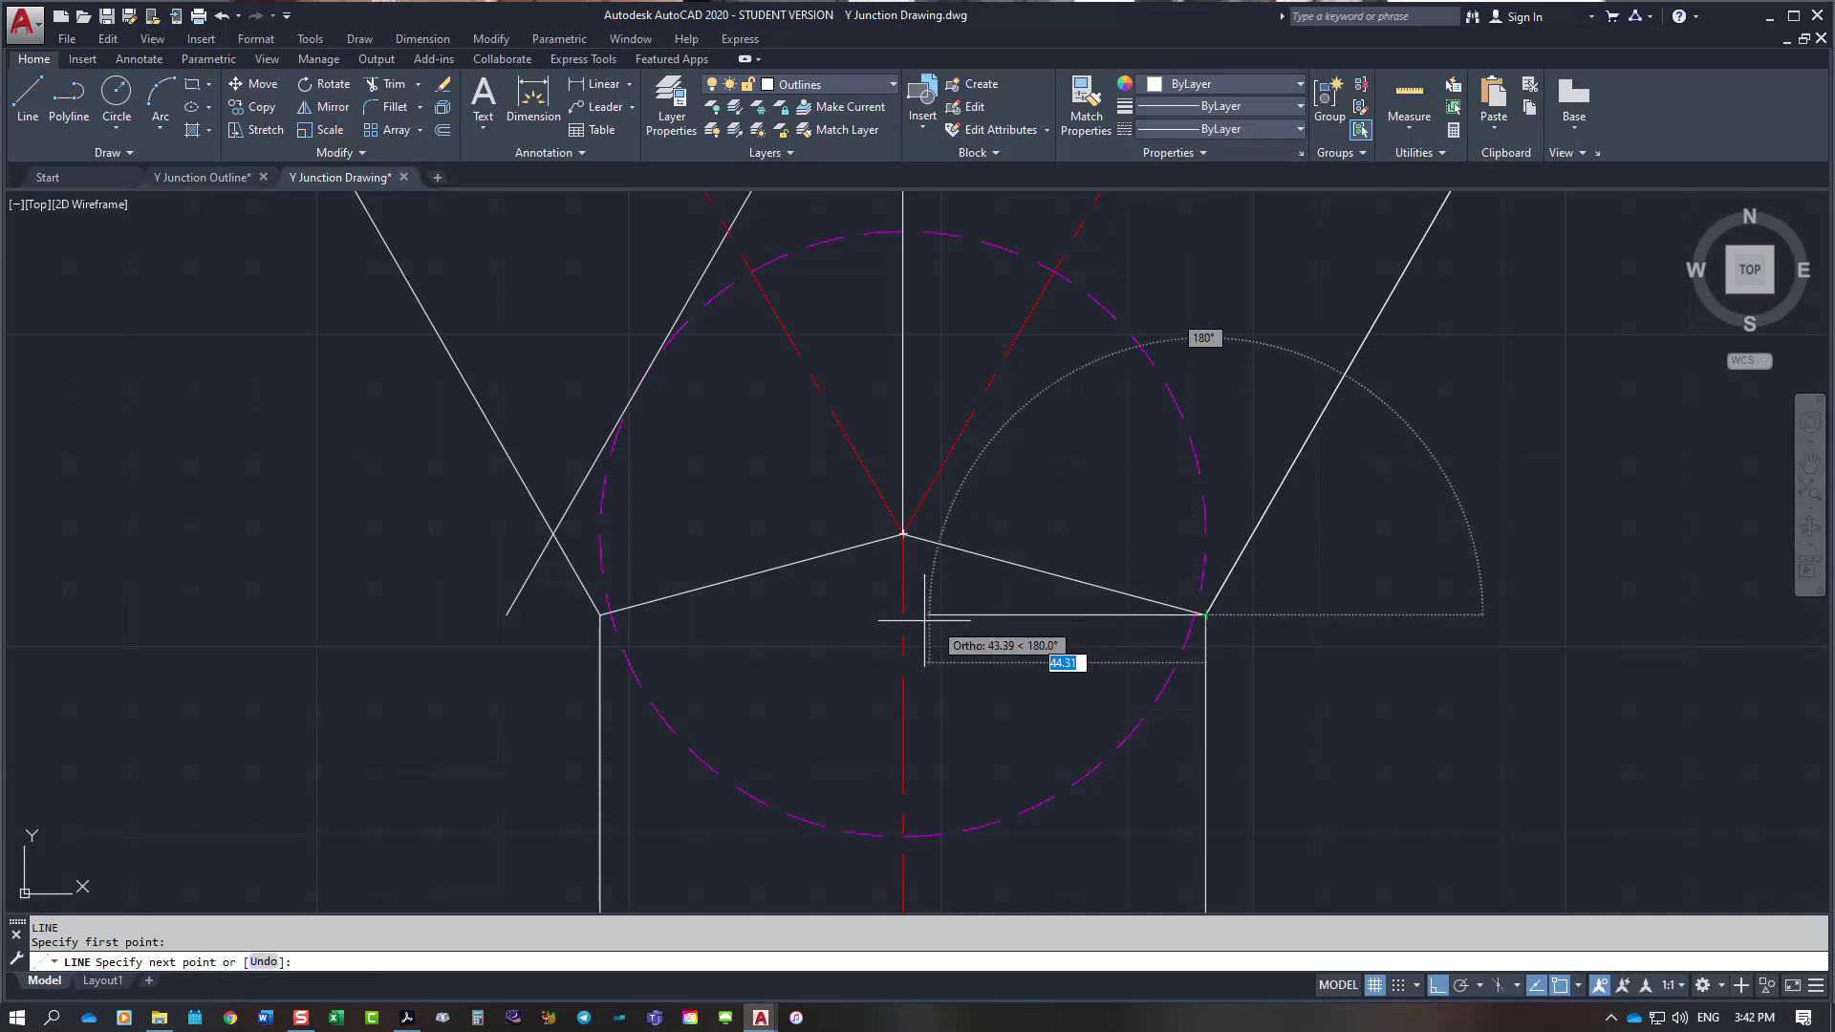
{"action": "key", "text": "Escape"}
Step: With ortho off, draw a line from the right-hand joint corner perpendicular to the right branch's centreline
{"action": "right_click", "coordinate": [1037, 481]}
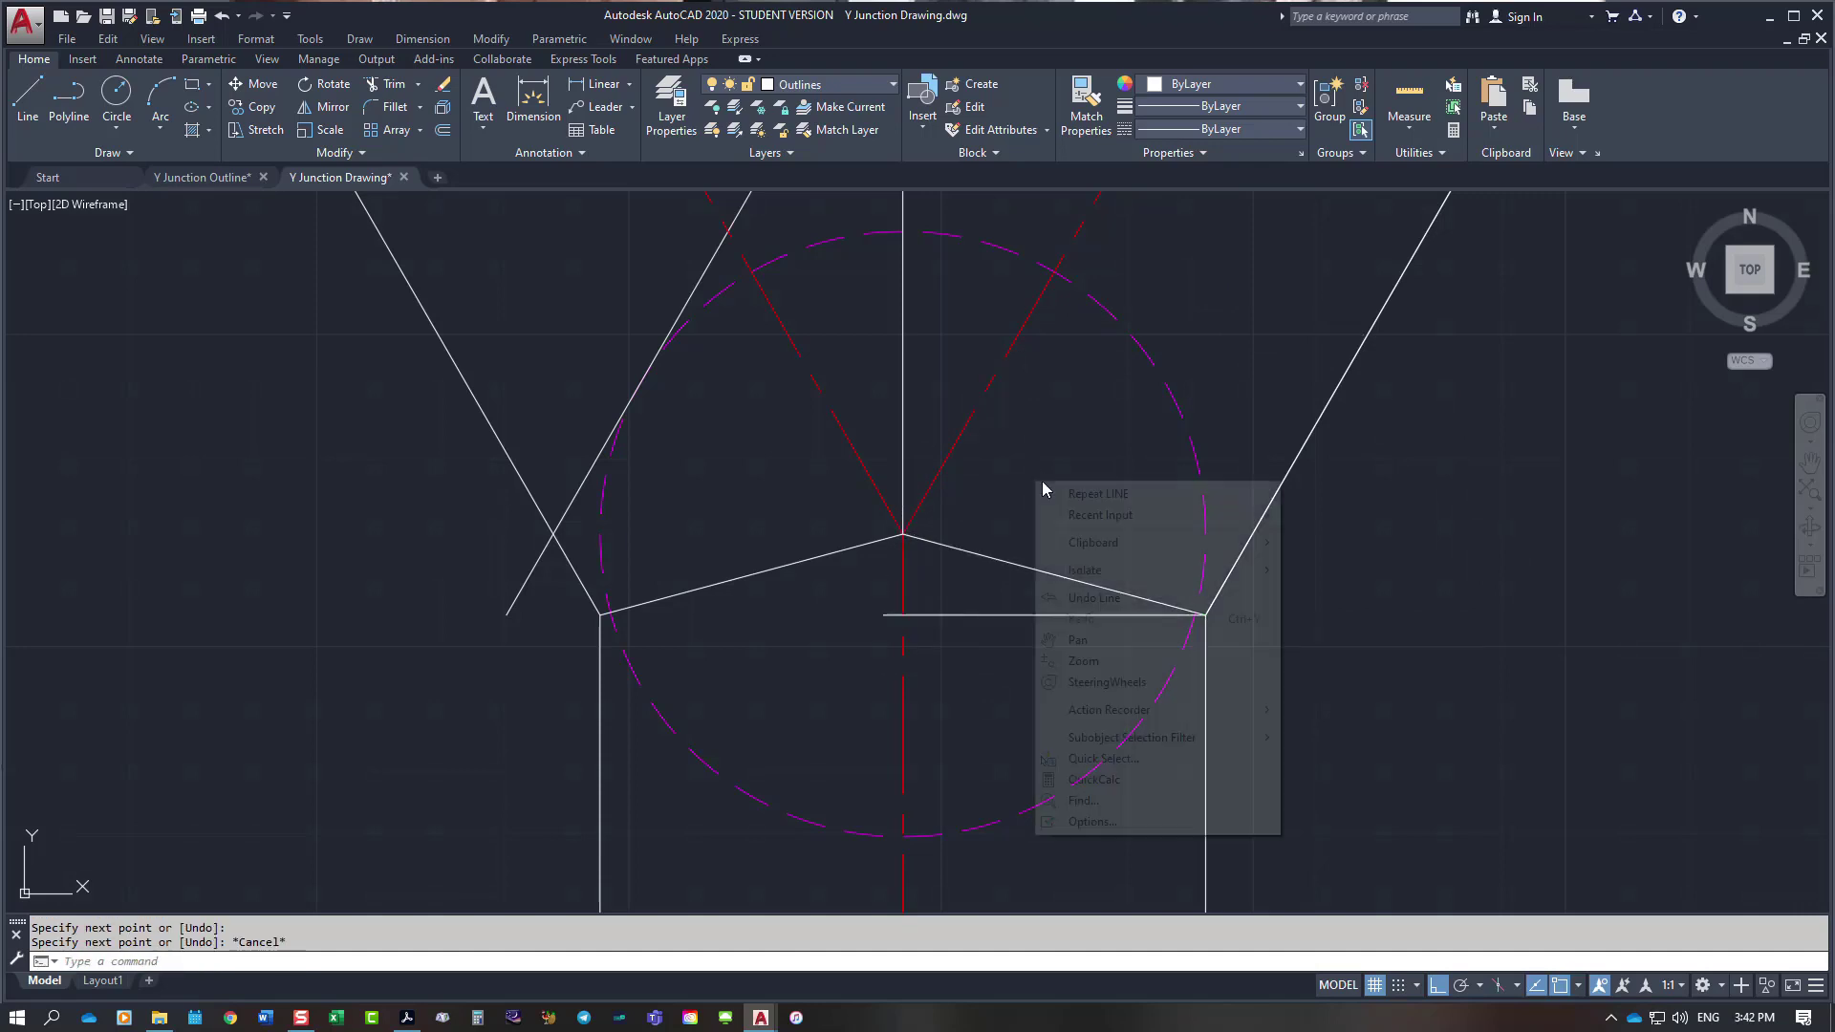
{"action": "left_click", "coordinate": [1056, 490]}
{"action": "left_click", "coordinate": [1196, 613]}
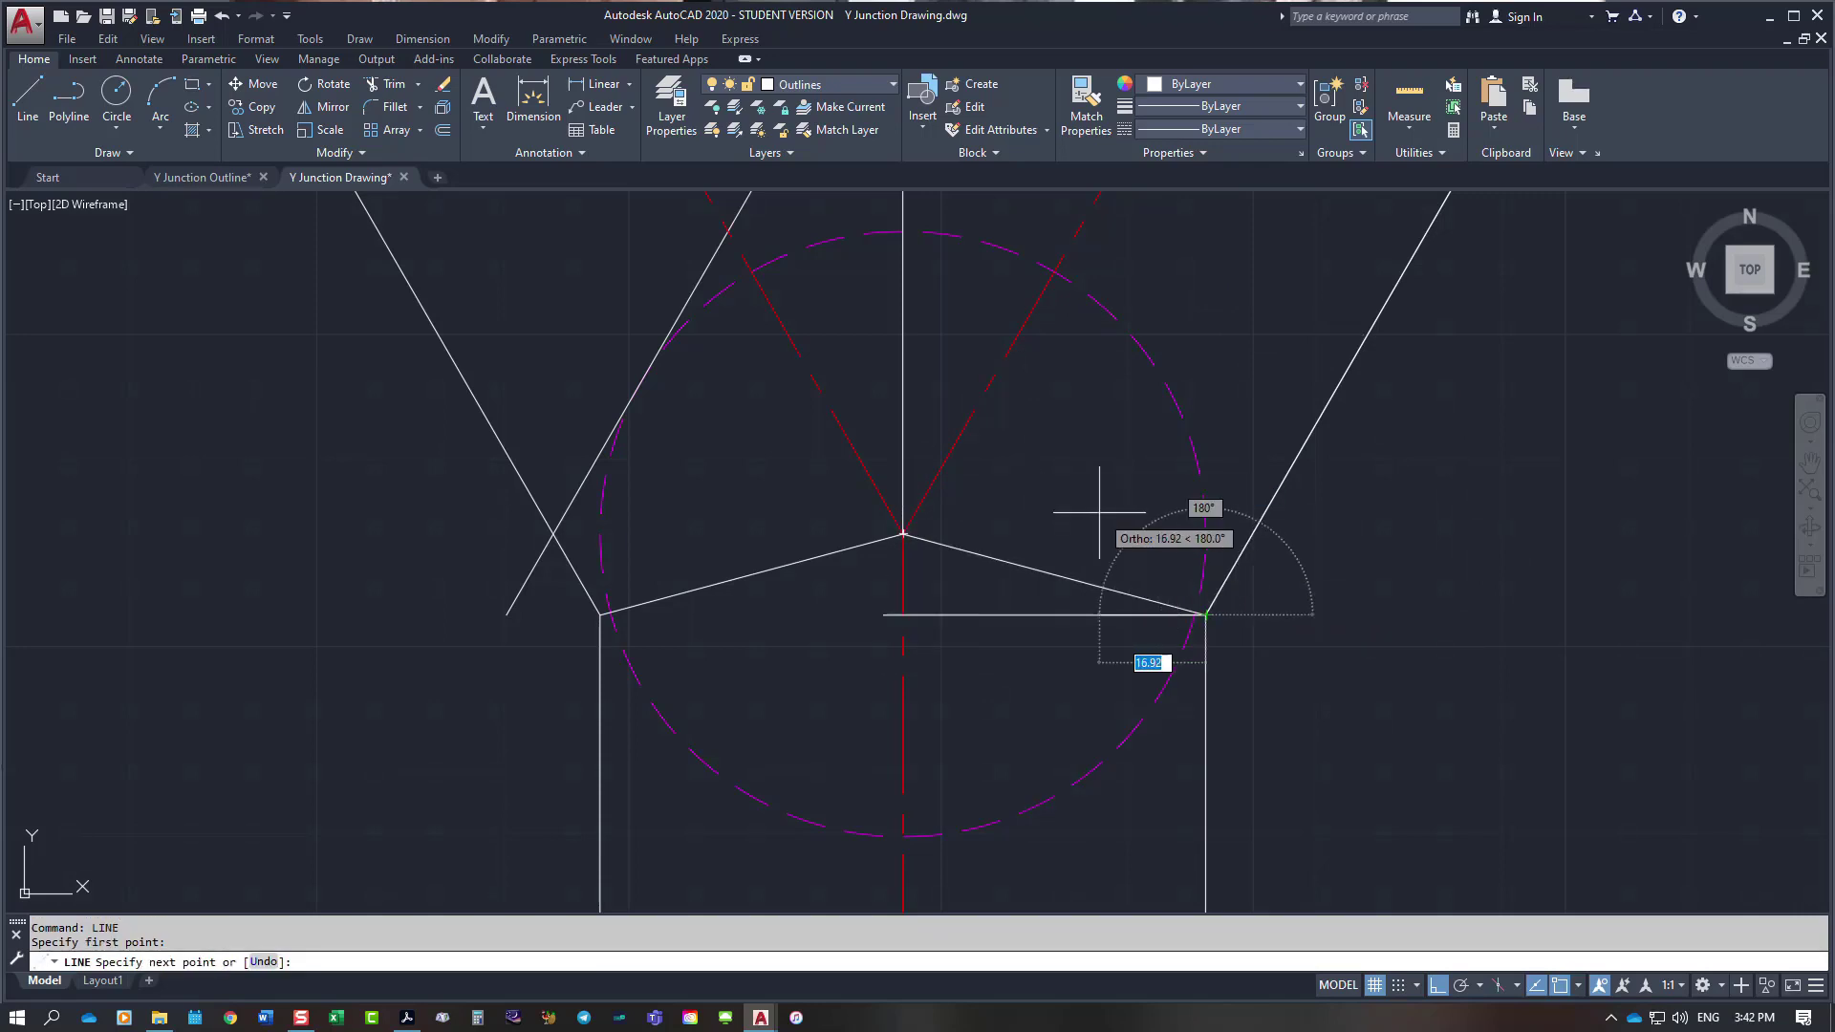
{"action": "key", "text": "F8"}
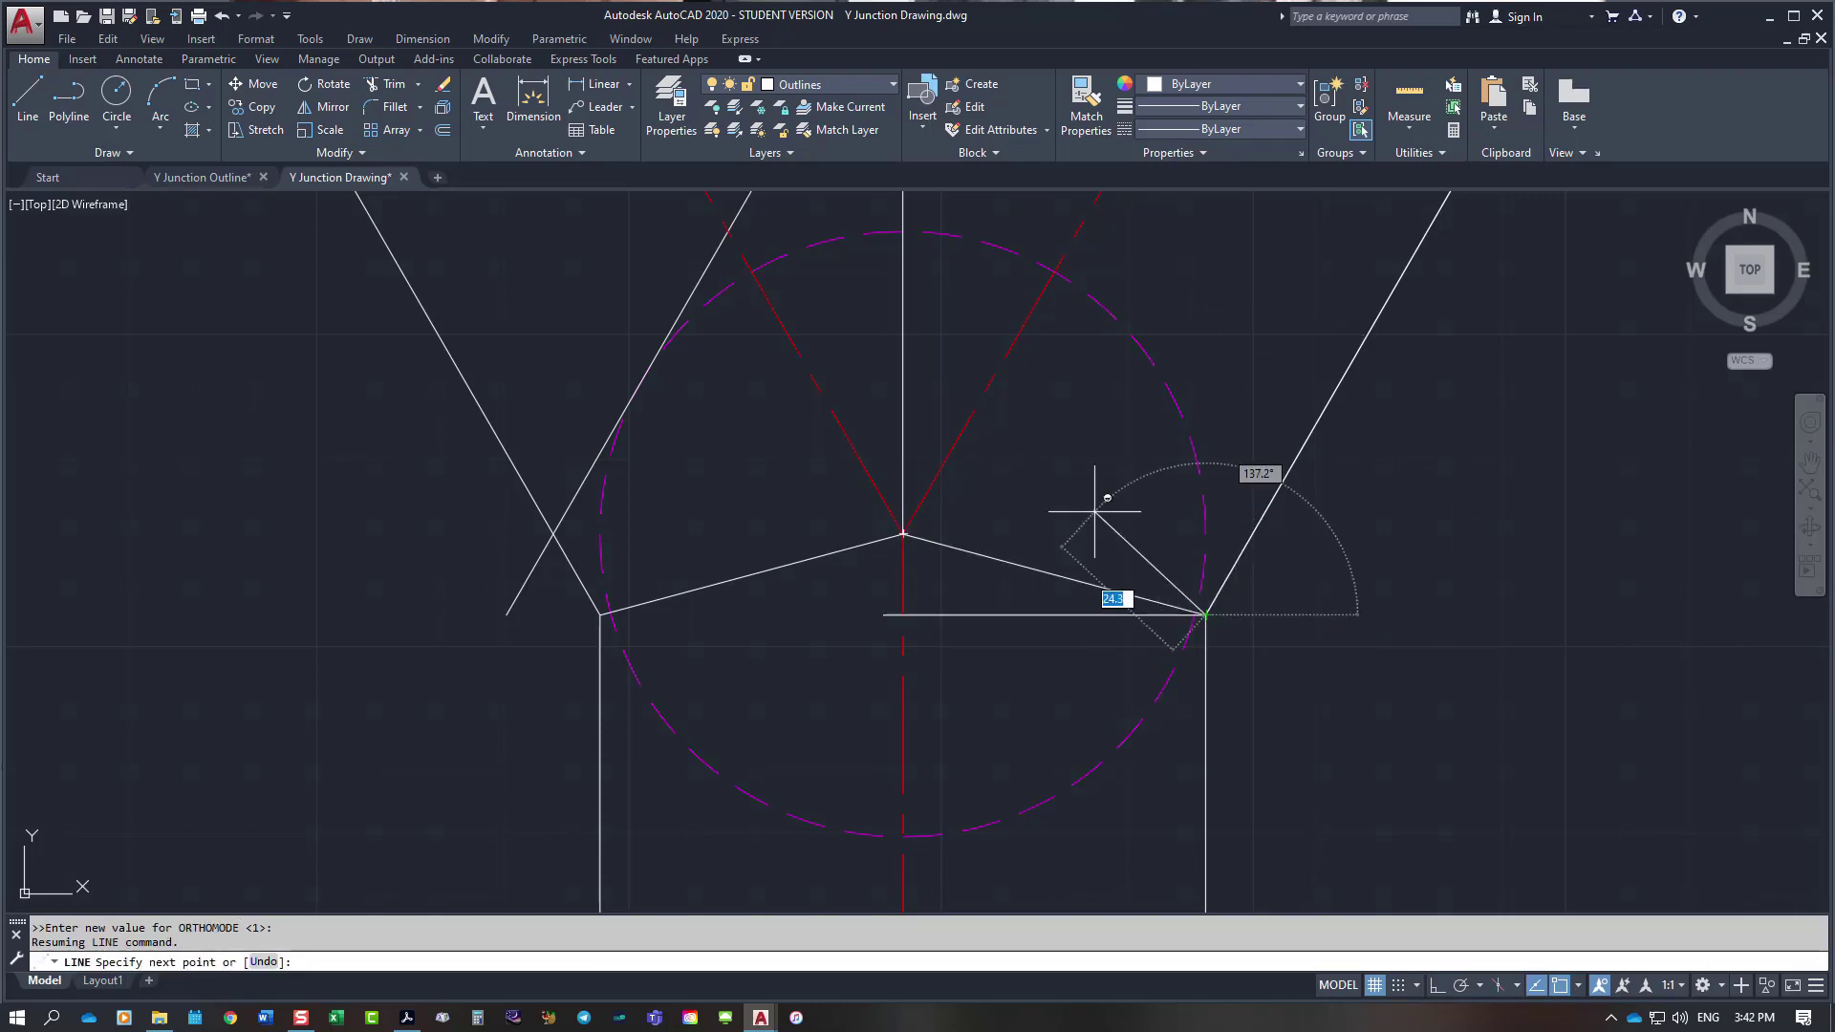
{"action": "right_click", "coordinate": [1095, 511], "text": "shift"}
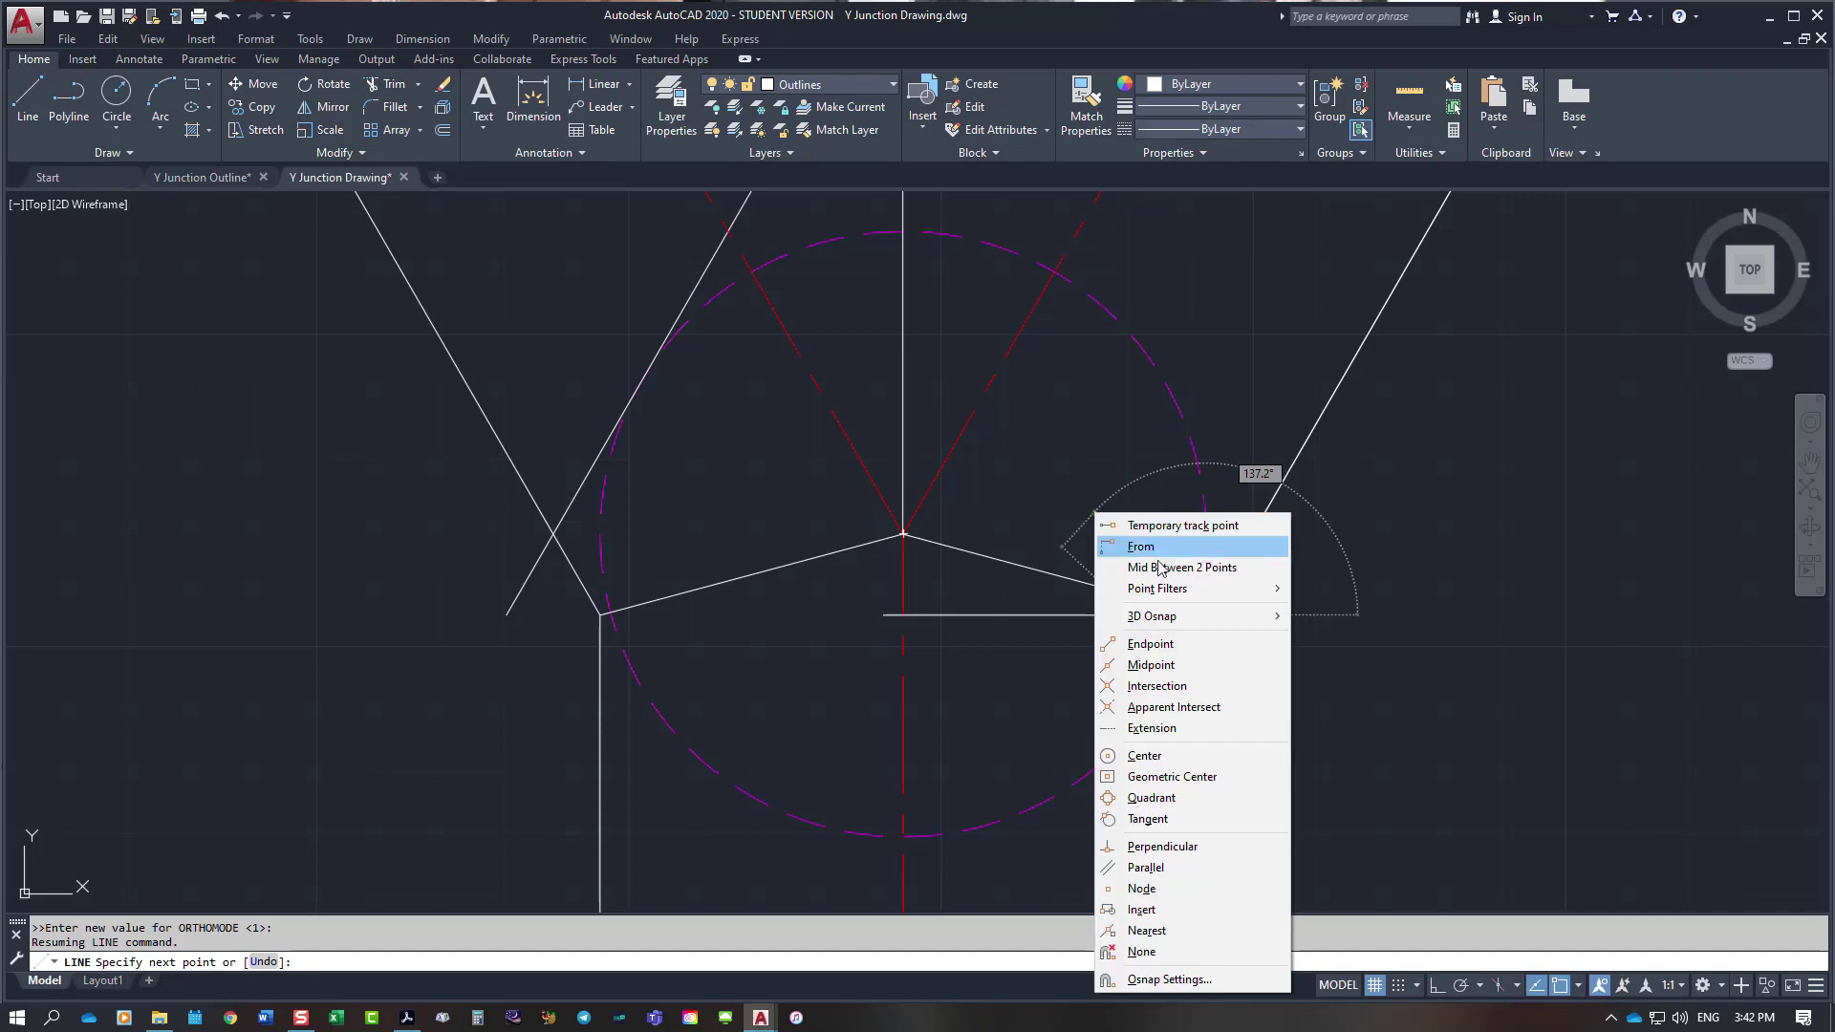
{"action": "left_click", "coordinate": [1162, 846]}
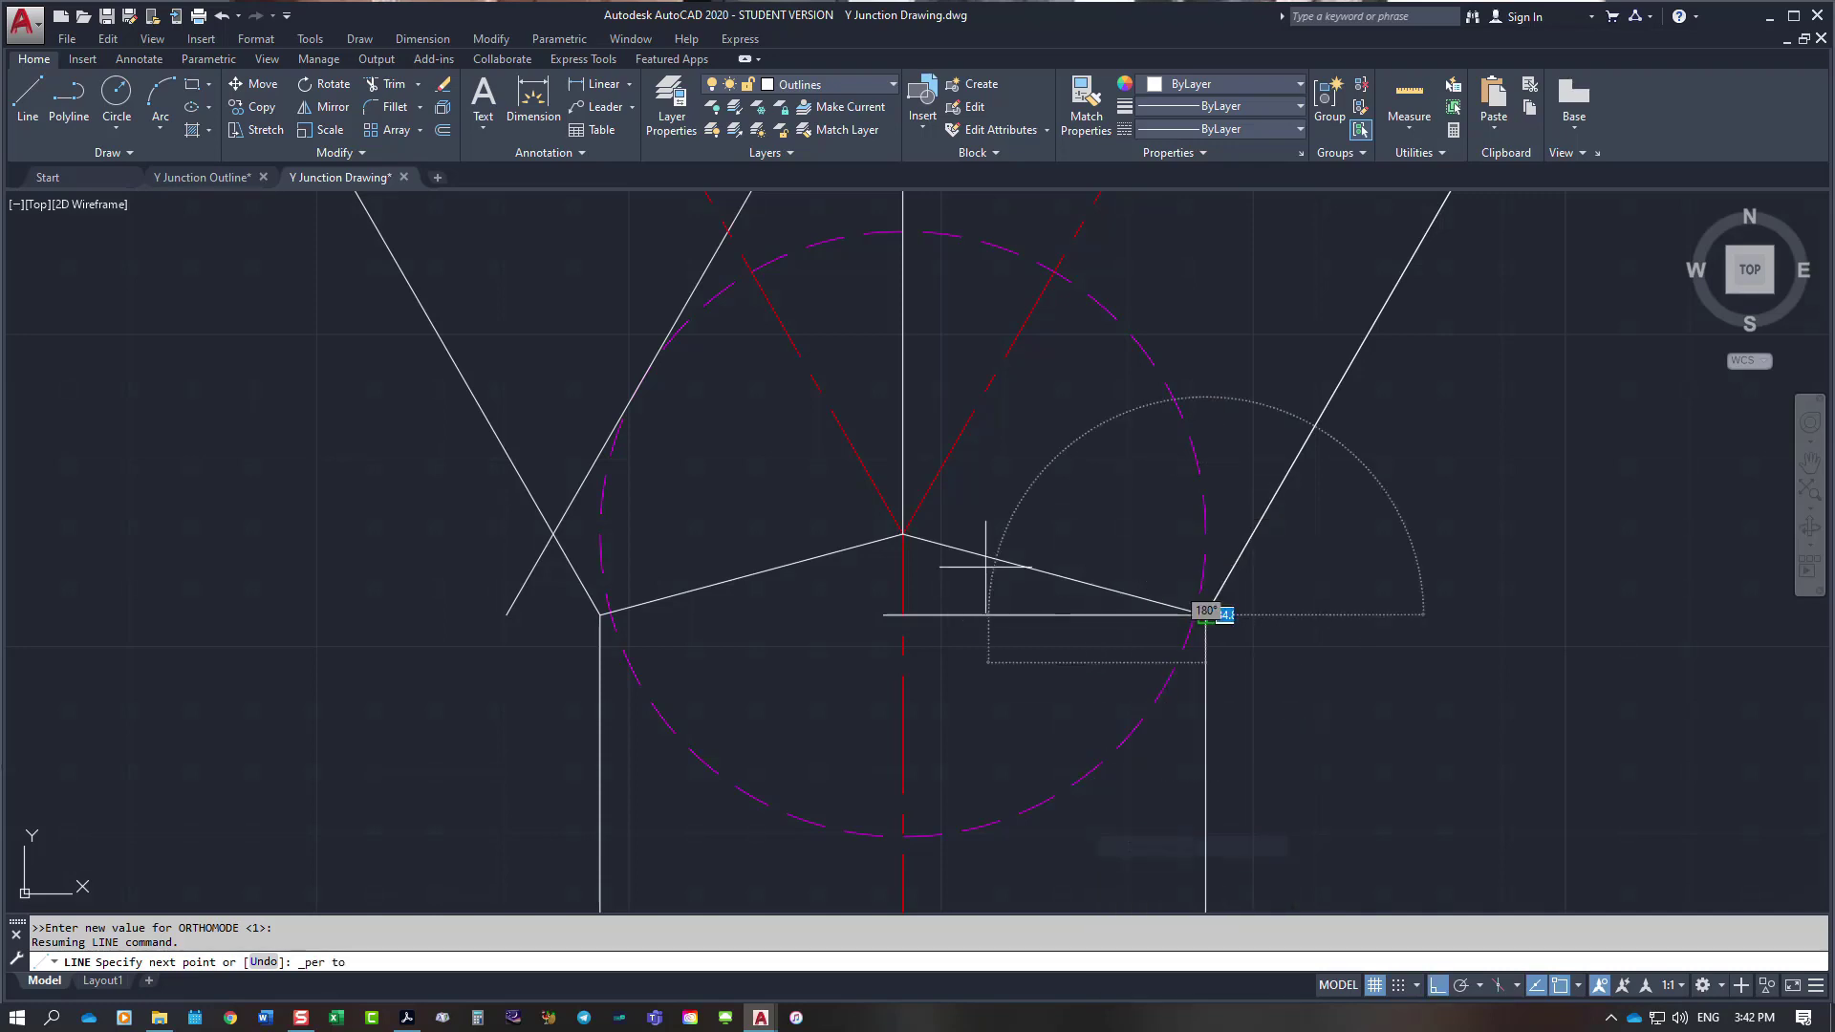
{"action": "left_click", "coordinate": [941, 466]}
{"action": "key", "text": "Escape"}
Step: Add an angular dimension between the right-hand sloping joint line and the horizontal line
{"action": "left_click", "coordinate": [1012, 567]}
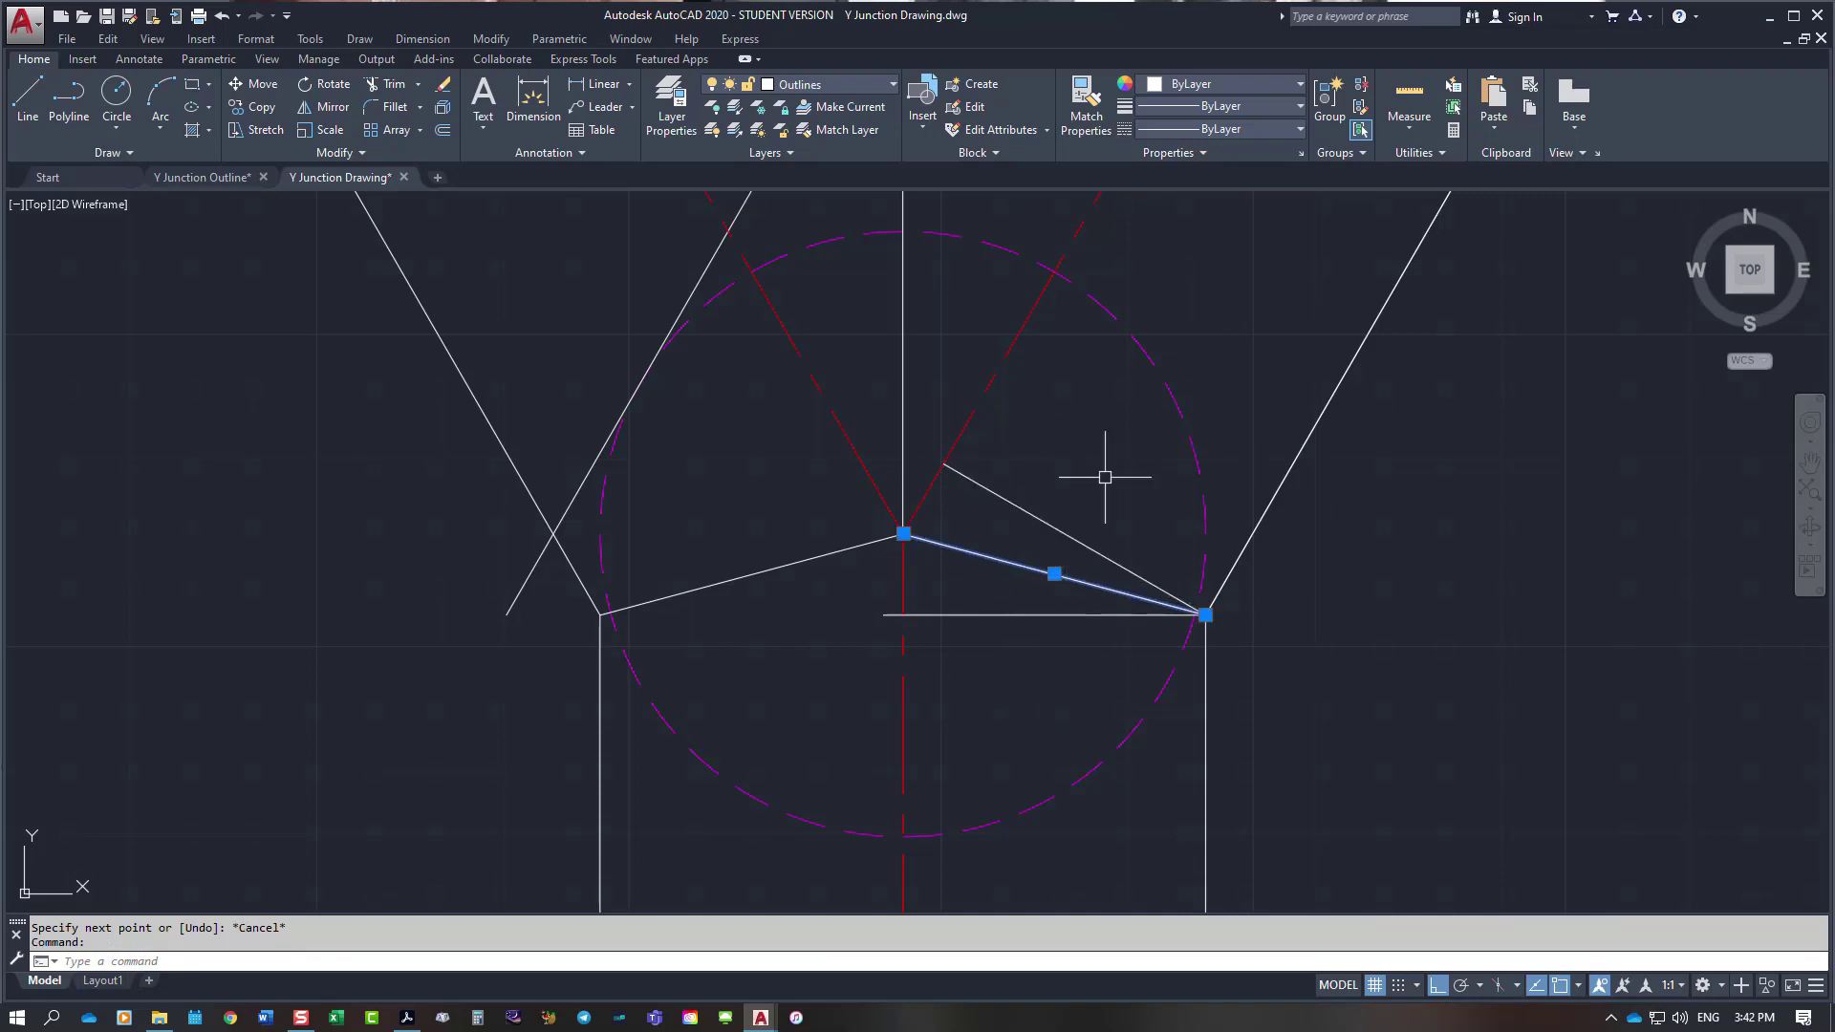
{"action": "key", "text": "Escape"}
{"action": "scroll", "coordinate": [1304, 642], "scroll_direction": "up", "scroll_amount": 2}
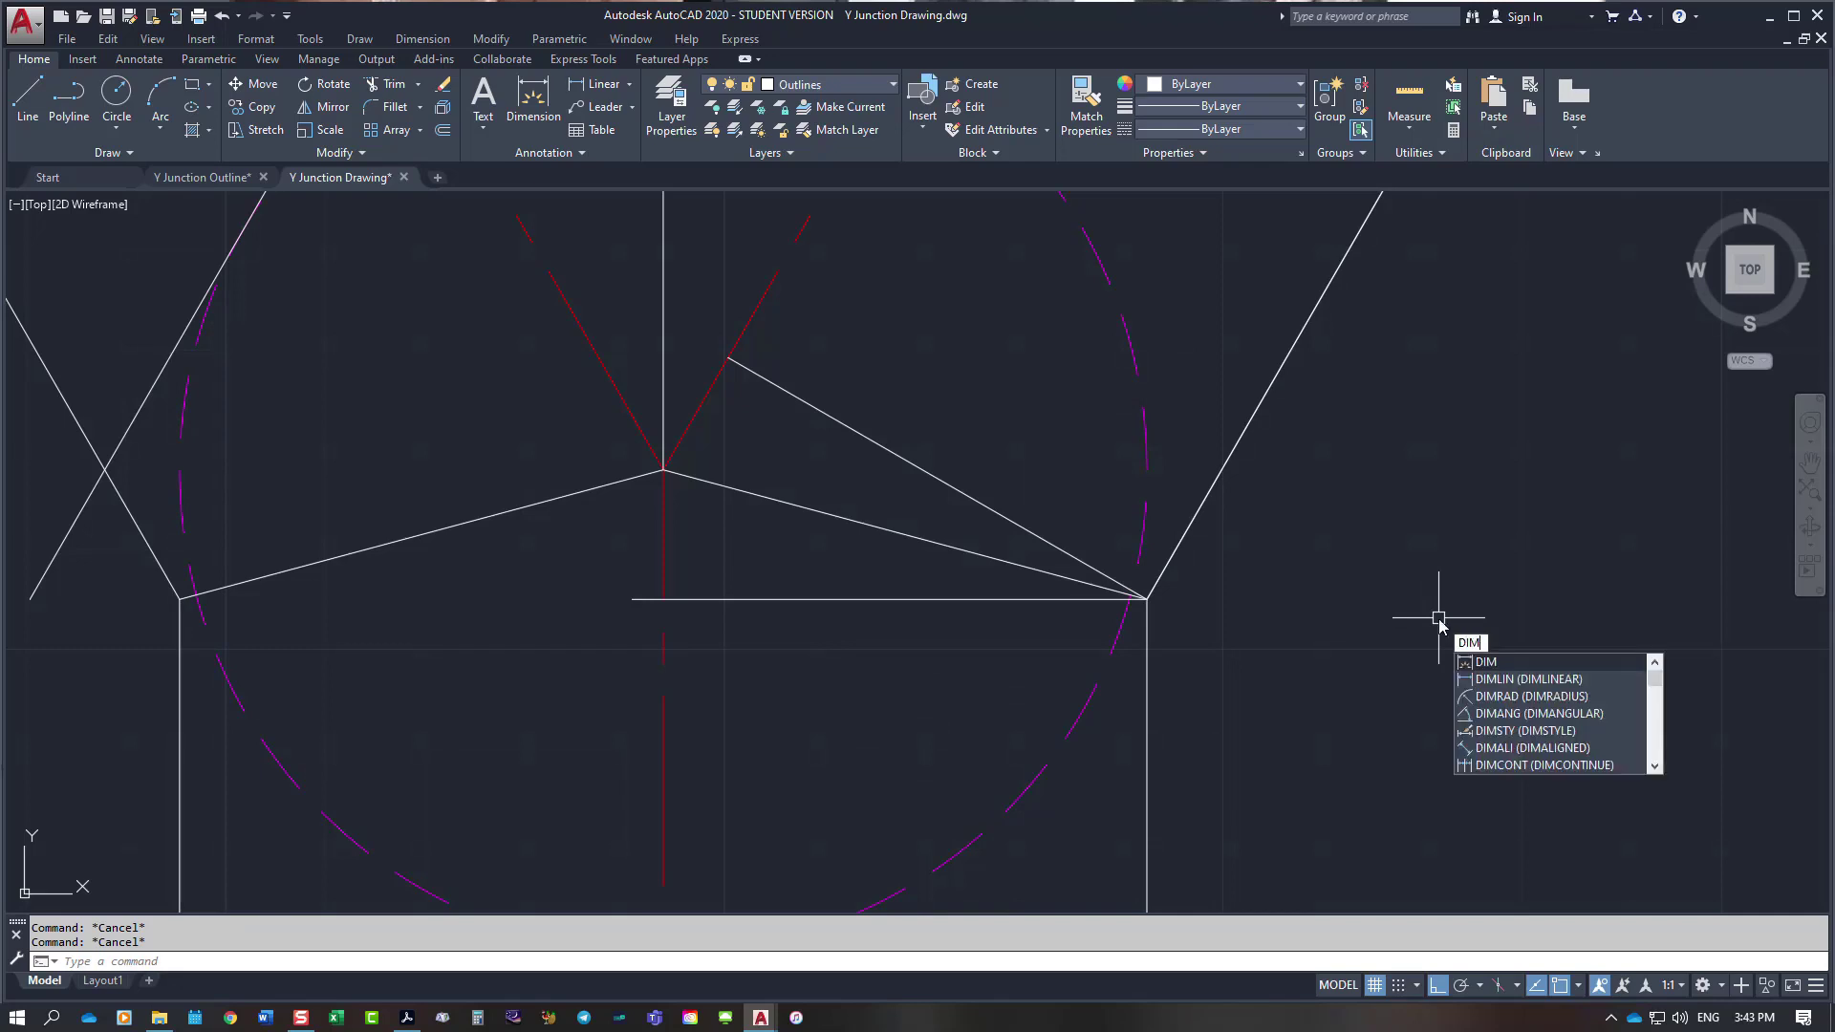
{"action": "type", "text": "ANG"}
{"action": "key", "text": "Return"}
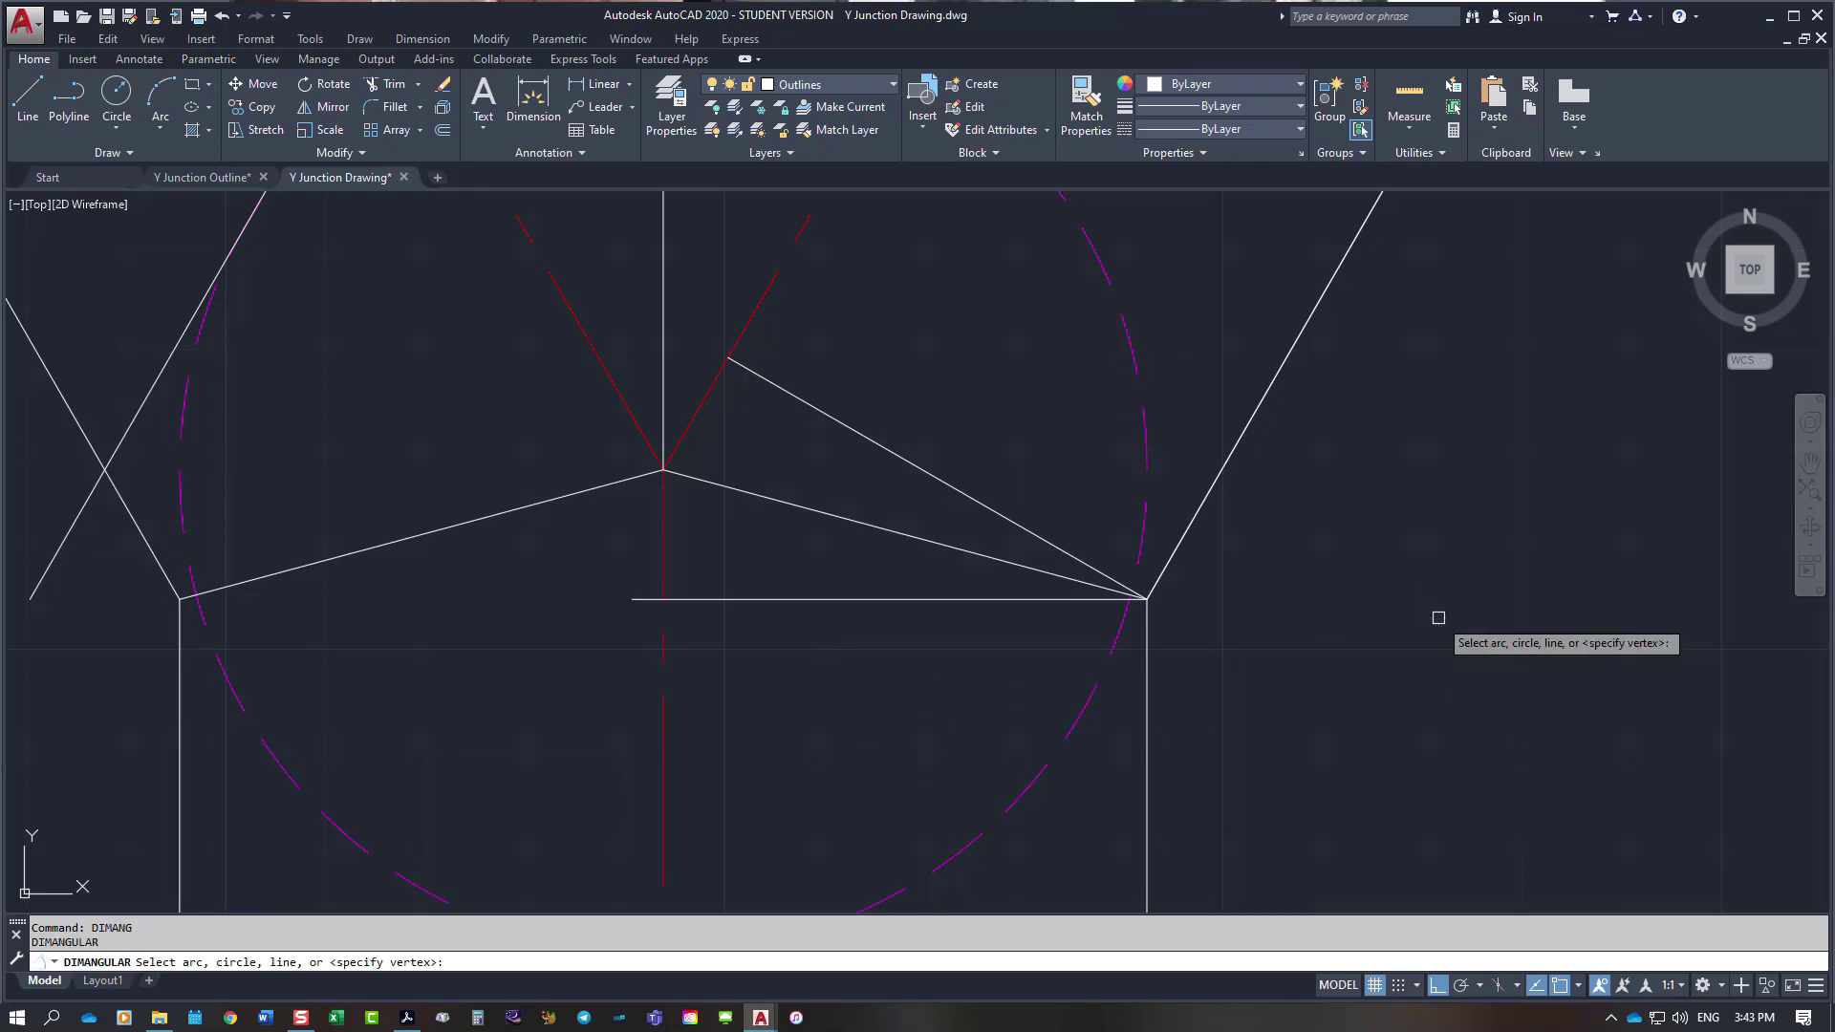
{"action": "left_click", "coordinate": [842, 526]}
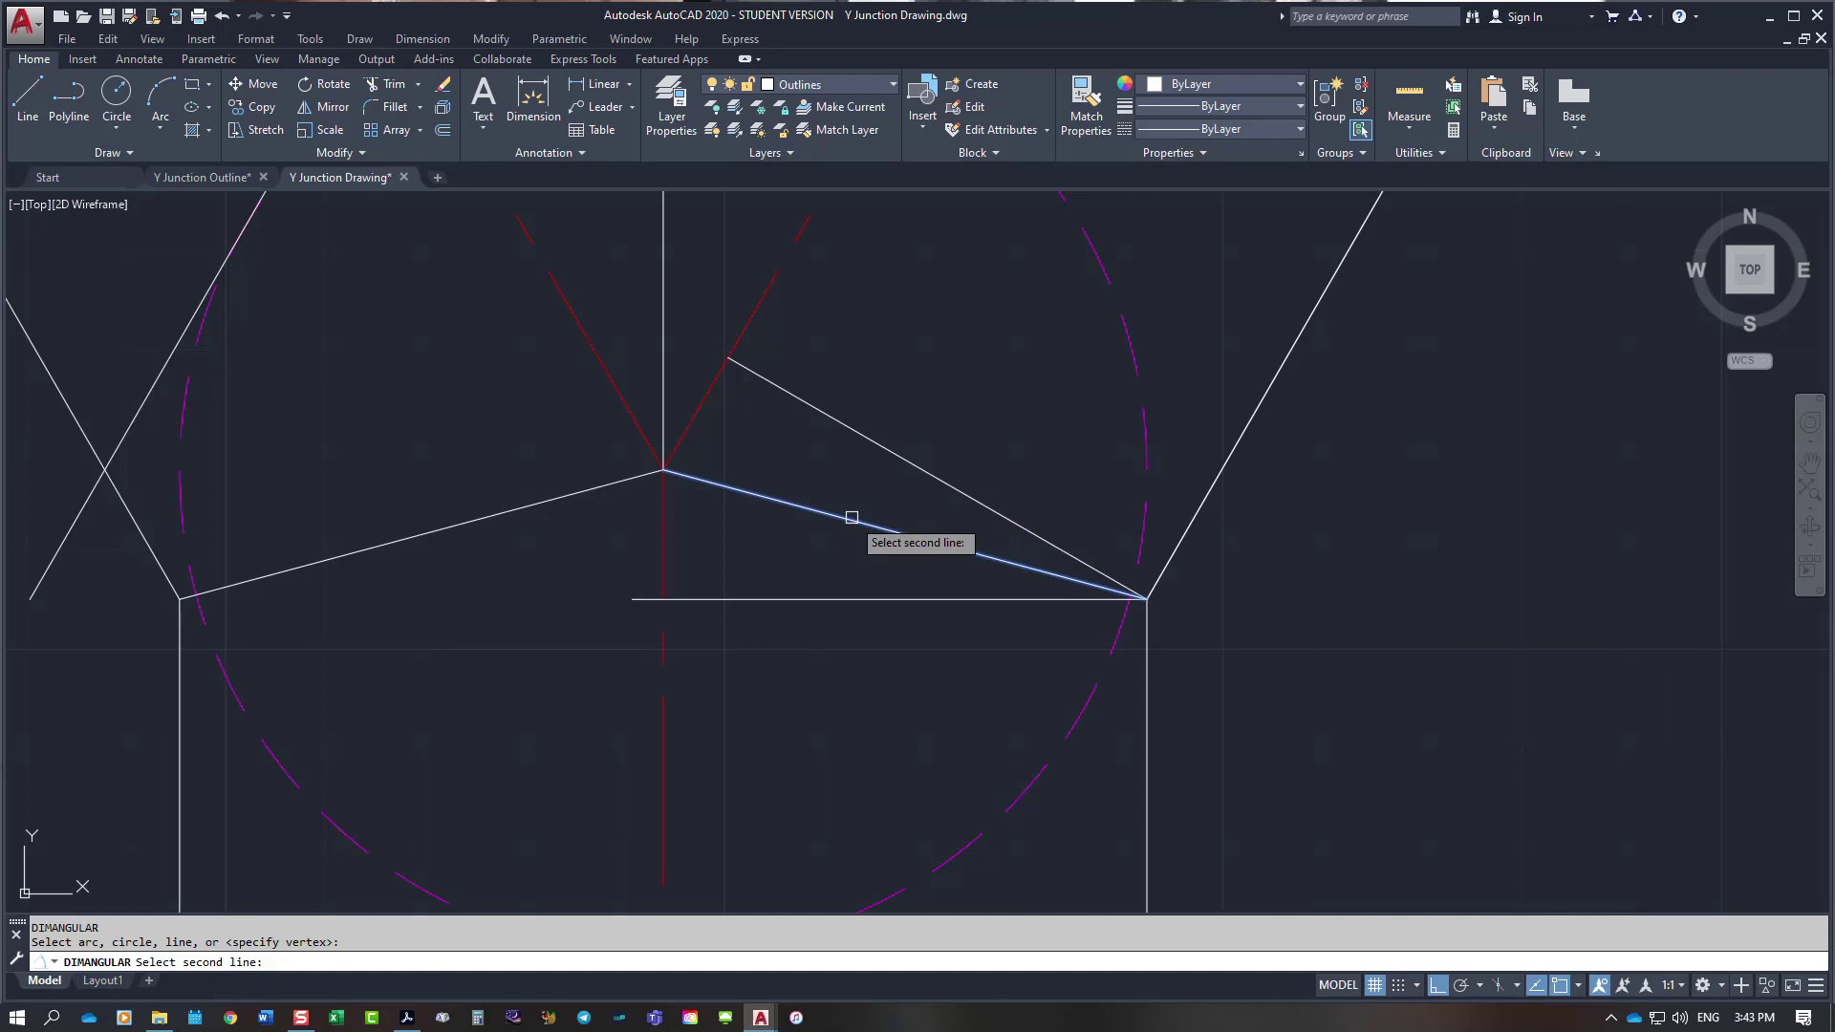
{"action": "left_click", "coordinate": [840, 599]}
{"action": "left_click", "coordinate": [792, 549]}
Step: Add an angular dimension between the right-hand sloping joint line and the line perpendicular to the branch centreline
{"action": "right_click", "coordinate": [892, 483]}
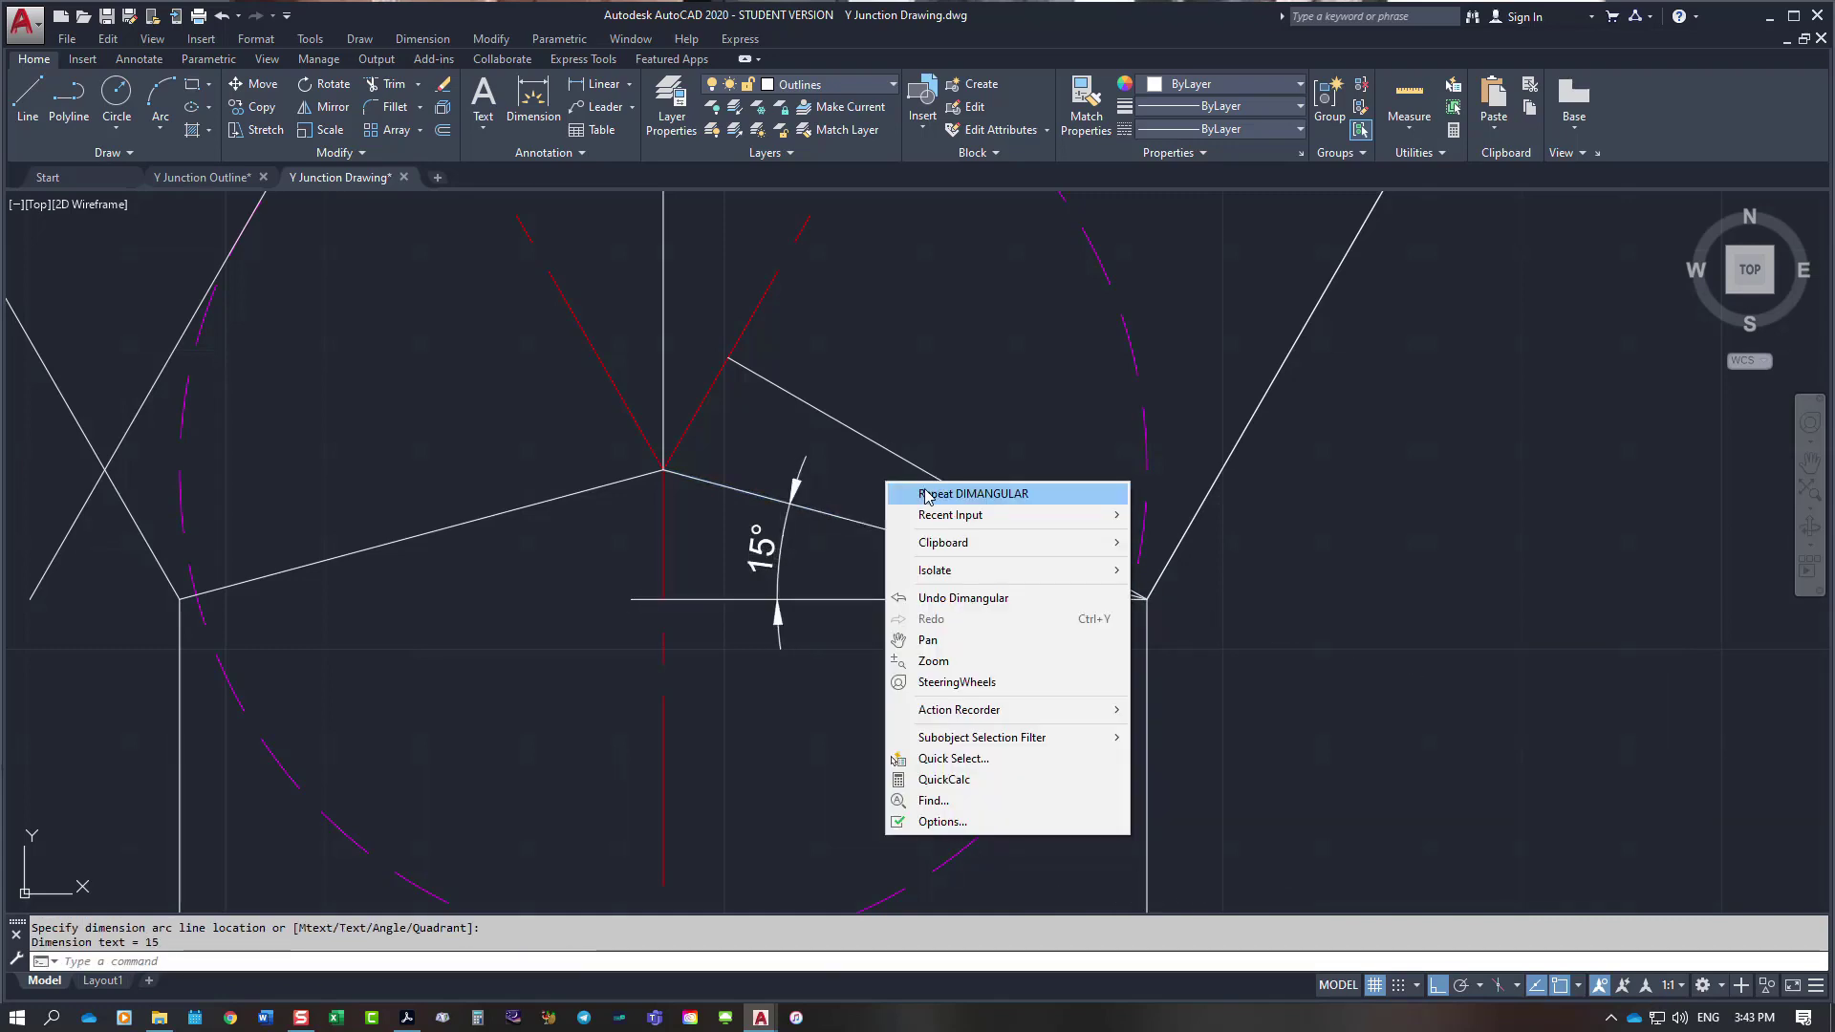
{"action": "left_click", "coordinate": [912, 496]}
{"action": "left_click", "coordinate": [924, 470]}
{"action": "left_click", "coordinate": [860, 522]}
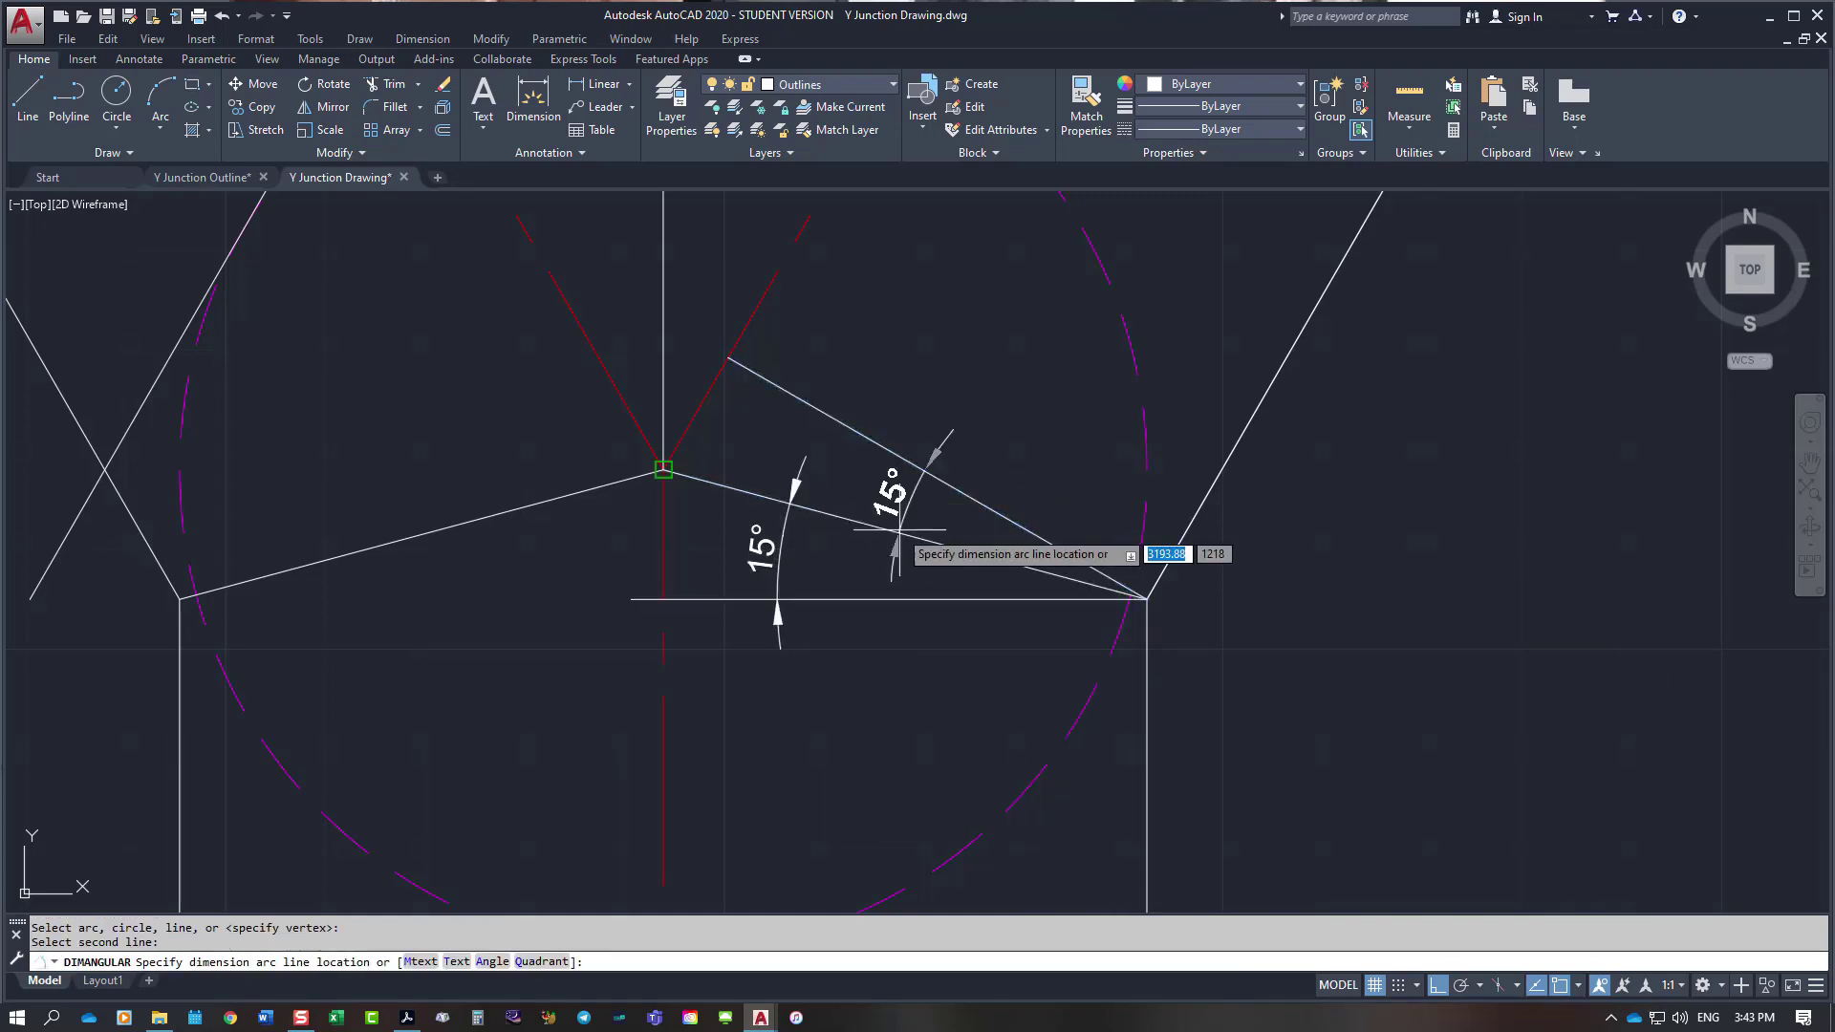
{"action": "left_click", "coordinate": [772, 442]}
{"action": "key", "text": "Escape"}
Step: Highlight the three joint lines meeting at the centre of the dashed circle and examine them against the whole junction
{"action": "scroll", "coordinate": [1051, 638], "scroll_direction": "down", "scroll_amount": 5}
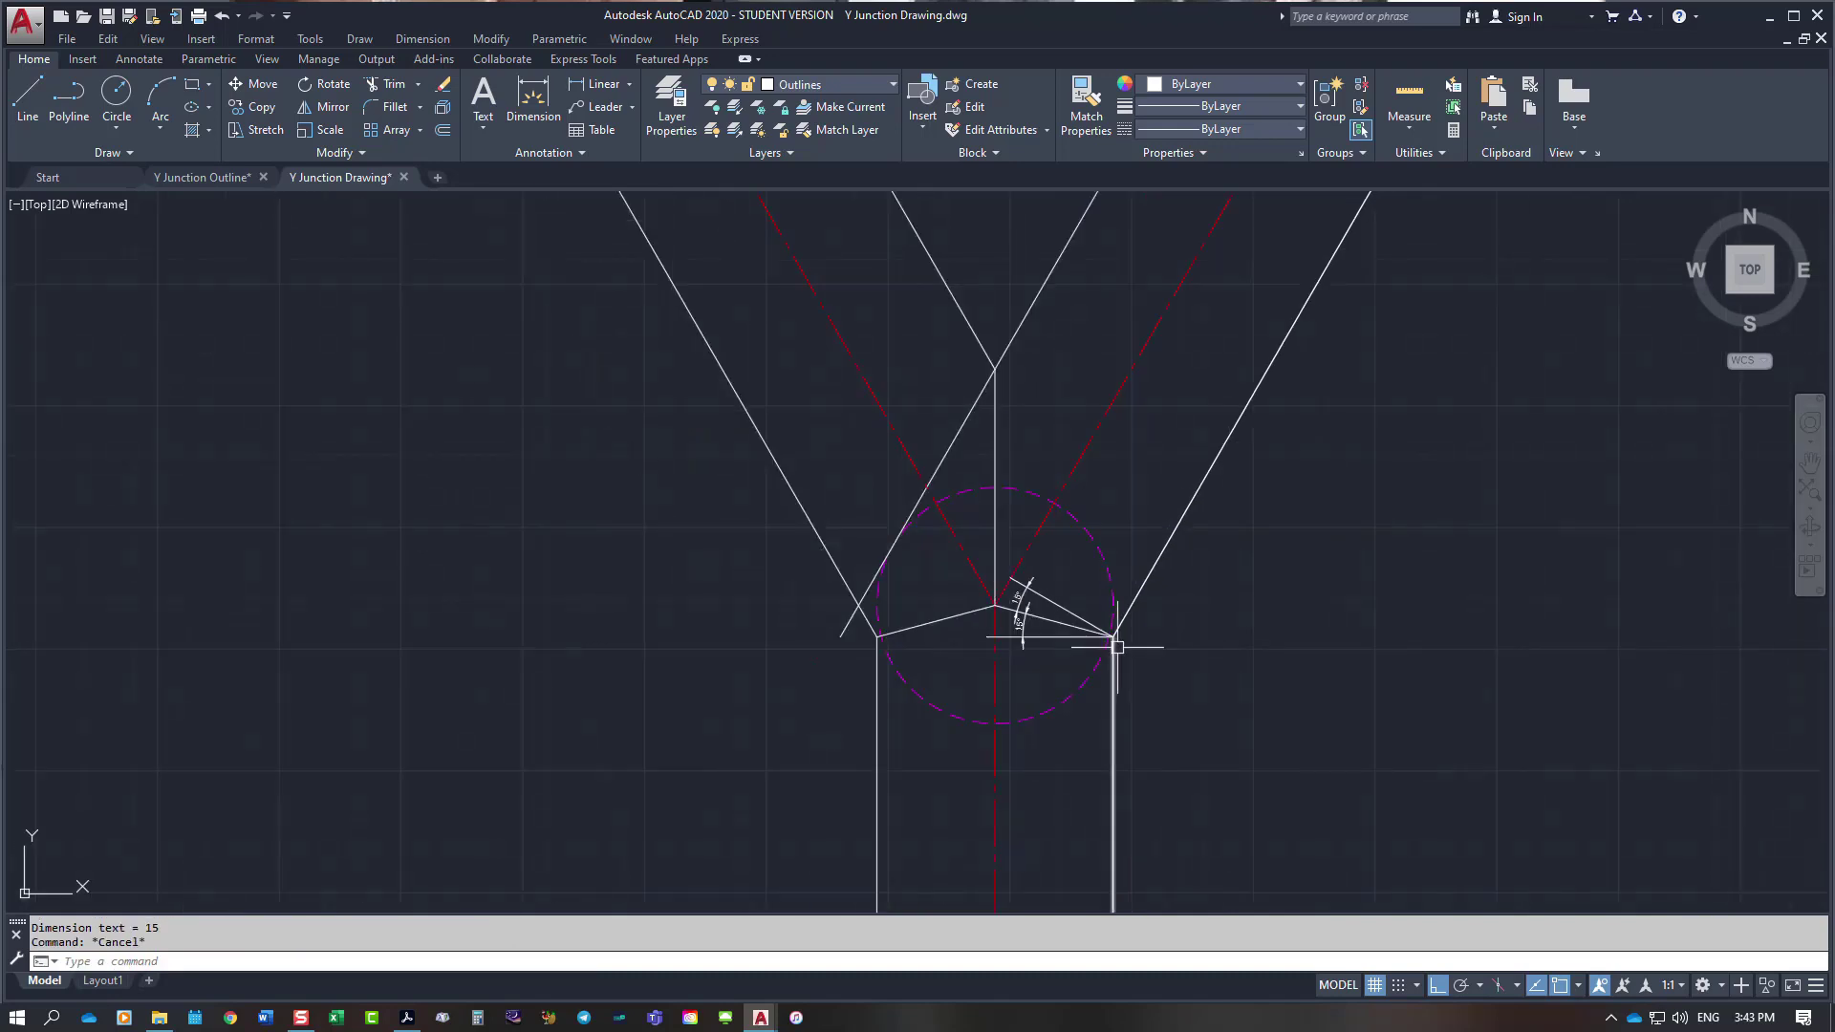
{"action": "scroll", "coordinate": [1044, 611], "scroll_direction": "up", "scroll_amount": 4}
{"action": "left_click", "coordinate": [1073, 615]}
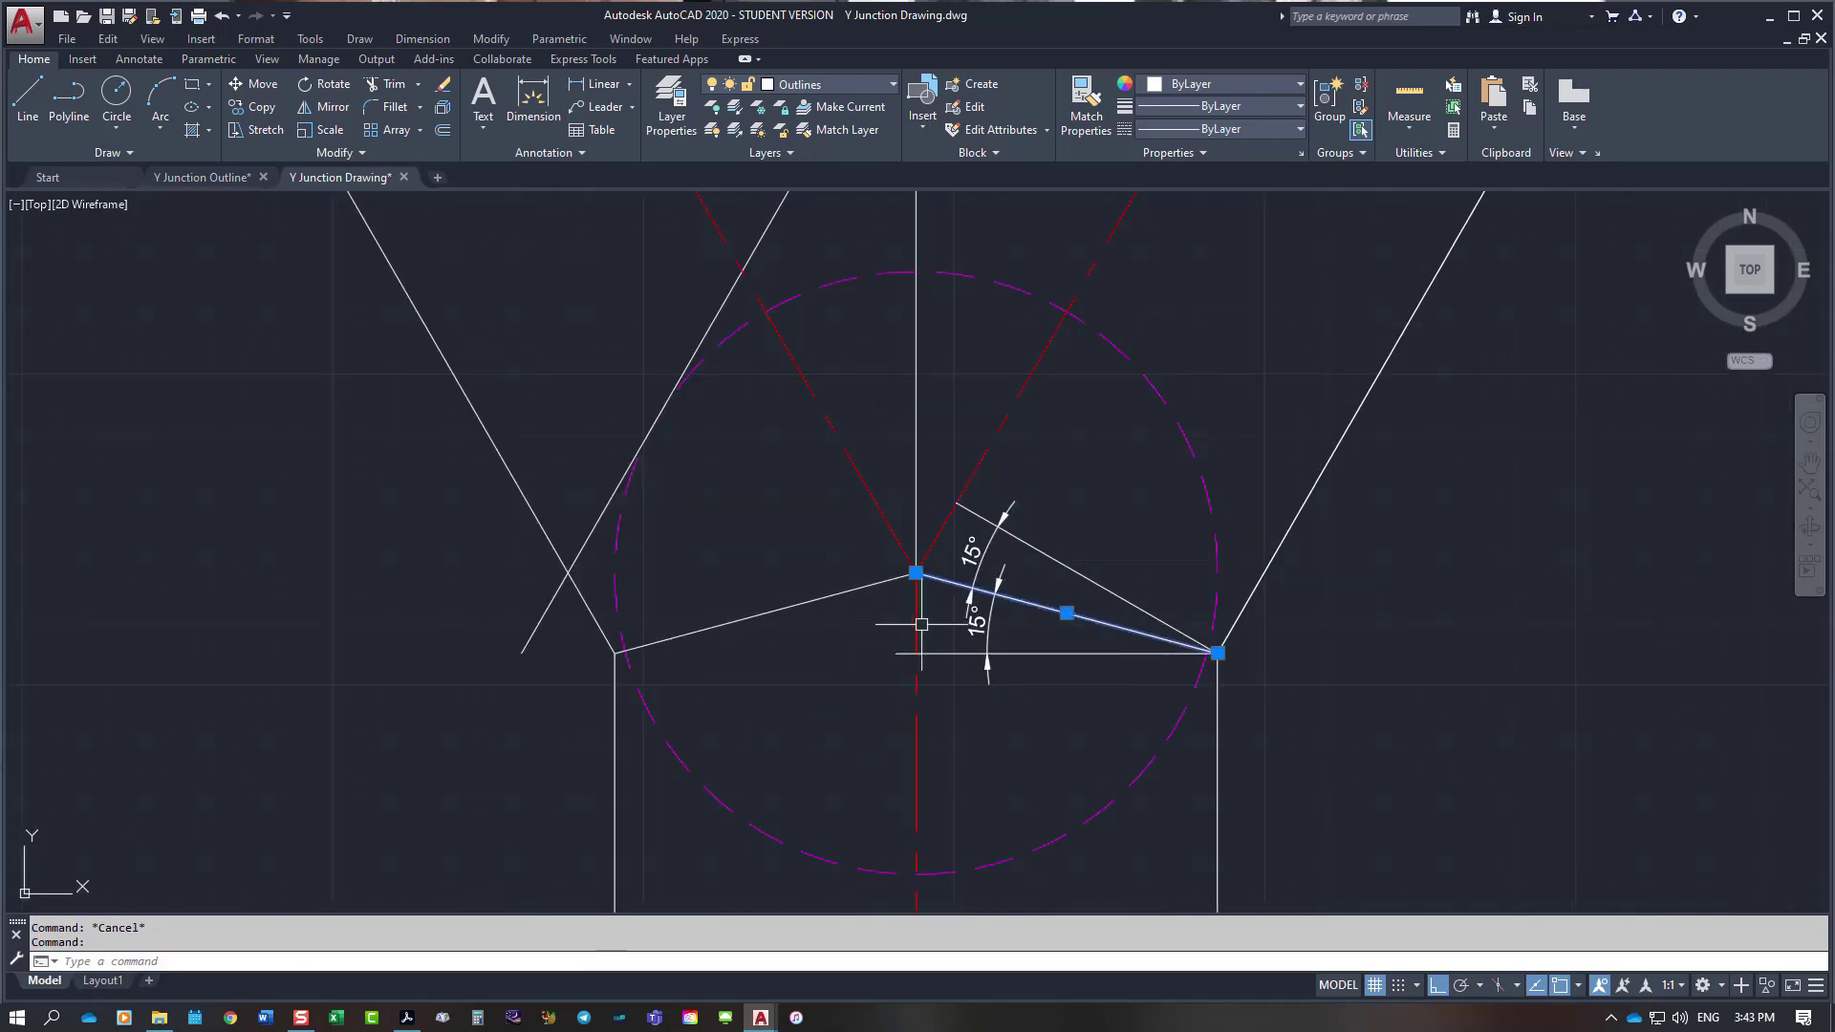
{"action": "left_click", "coordinate": [825, 591]}
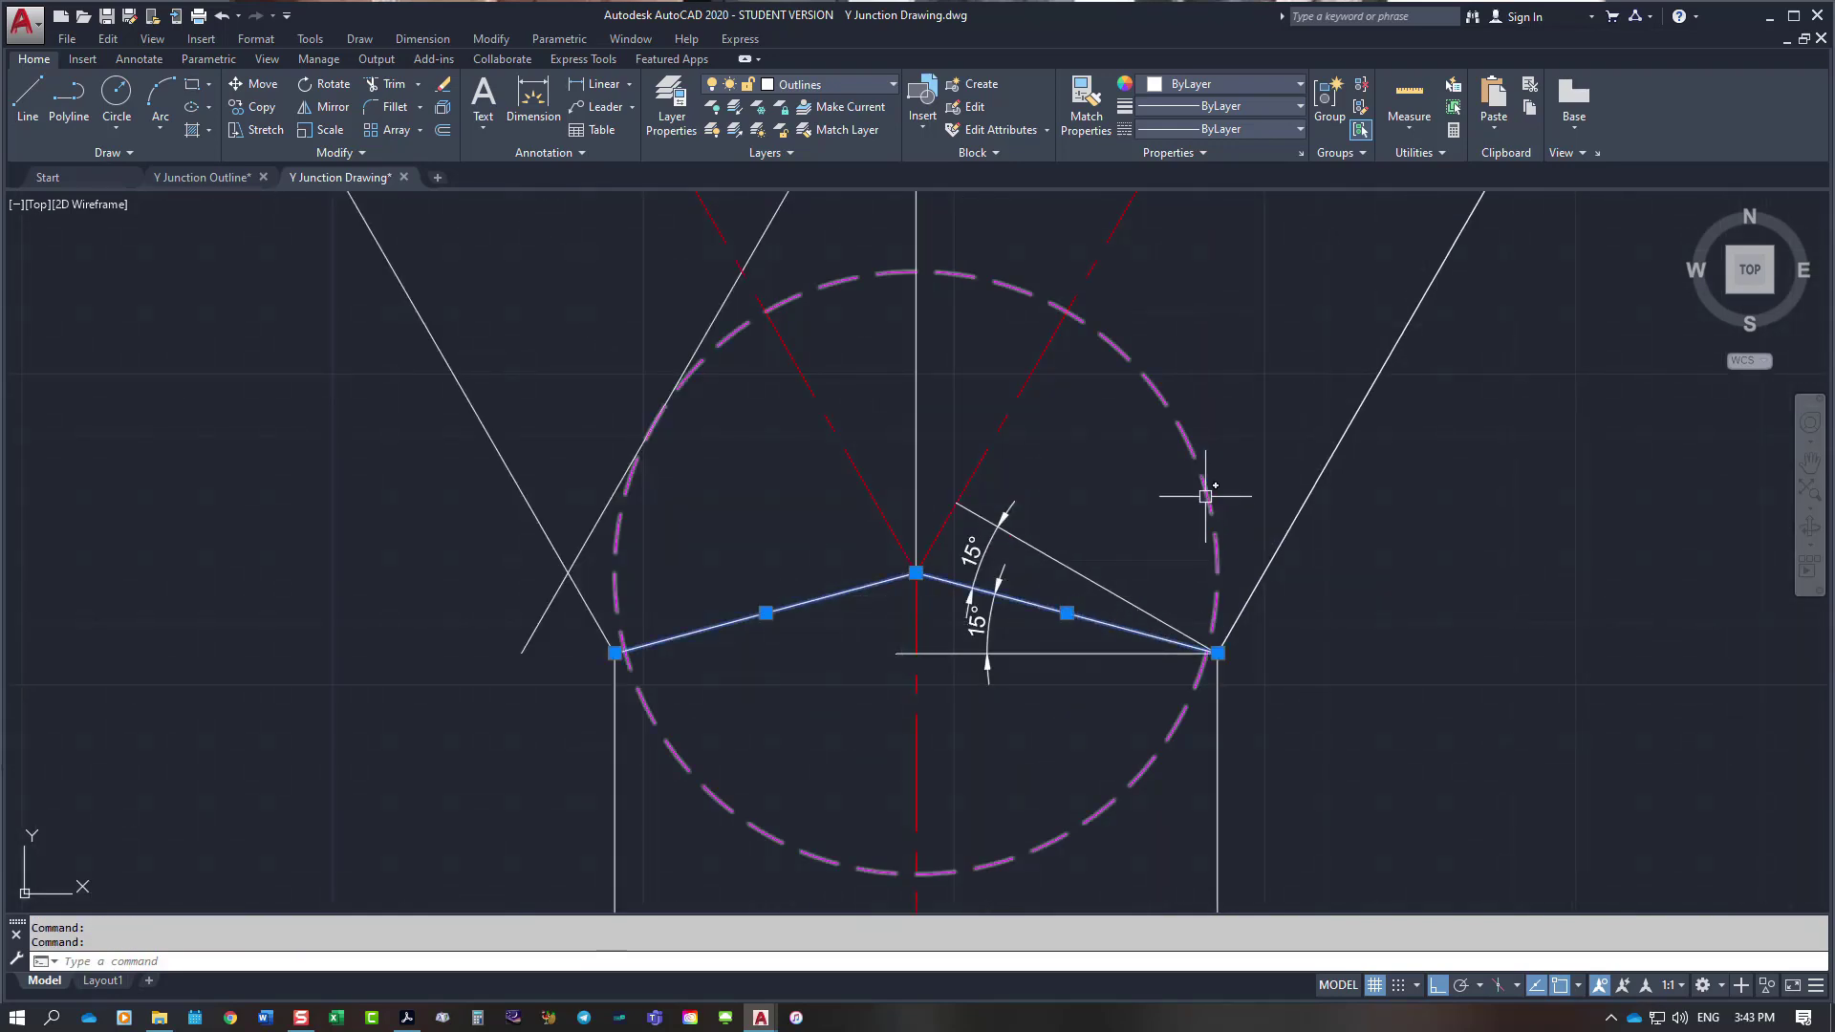
{"action": "scroll", "coordinate": [1075, 461], "scroll_direction": "down", "scroll_amount": 2}
{"action": "left_click", "coordinate": [984, 399]}
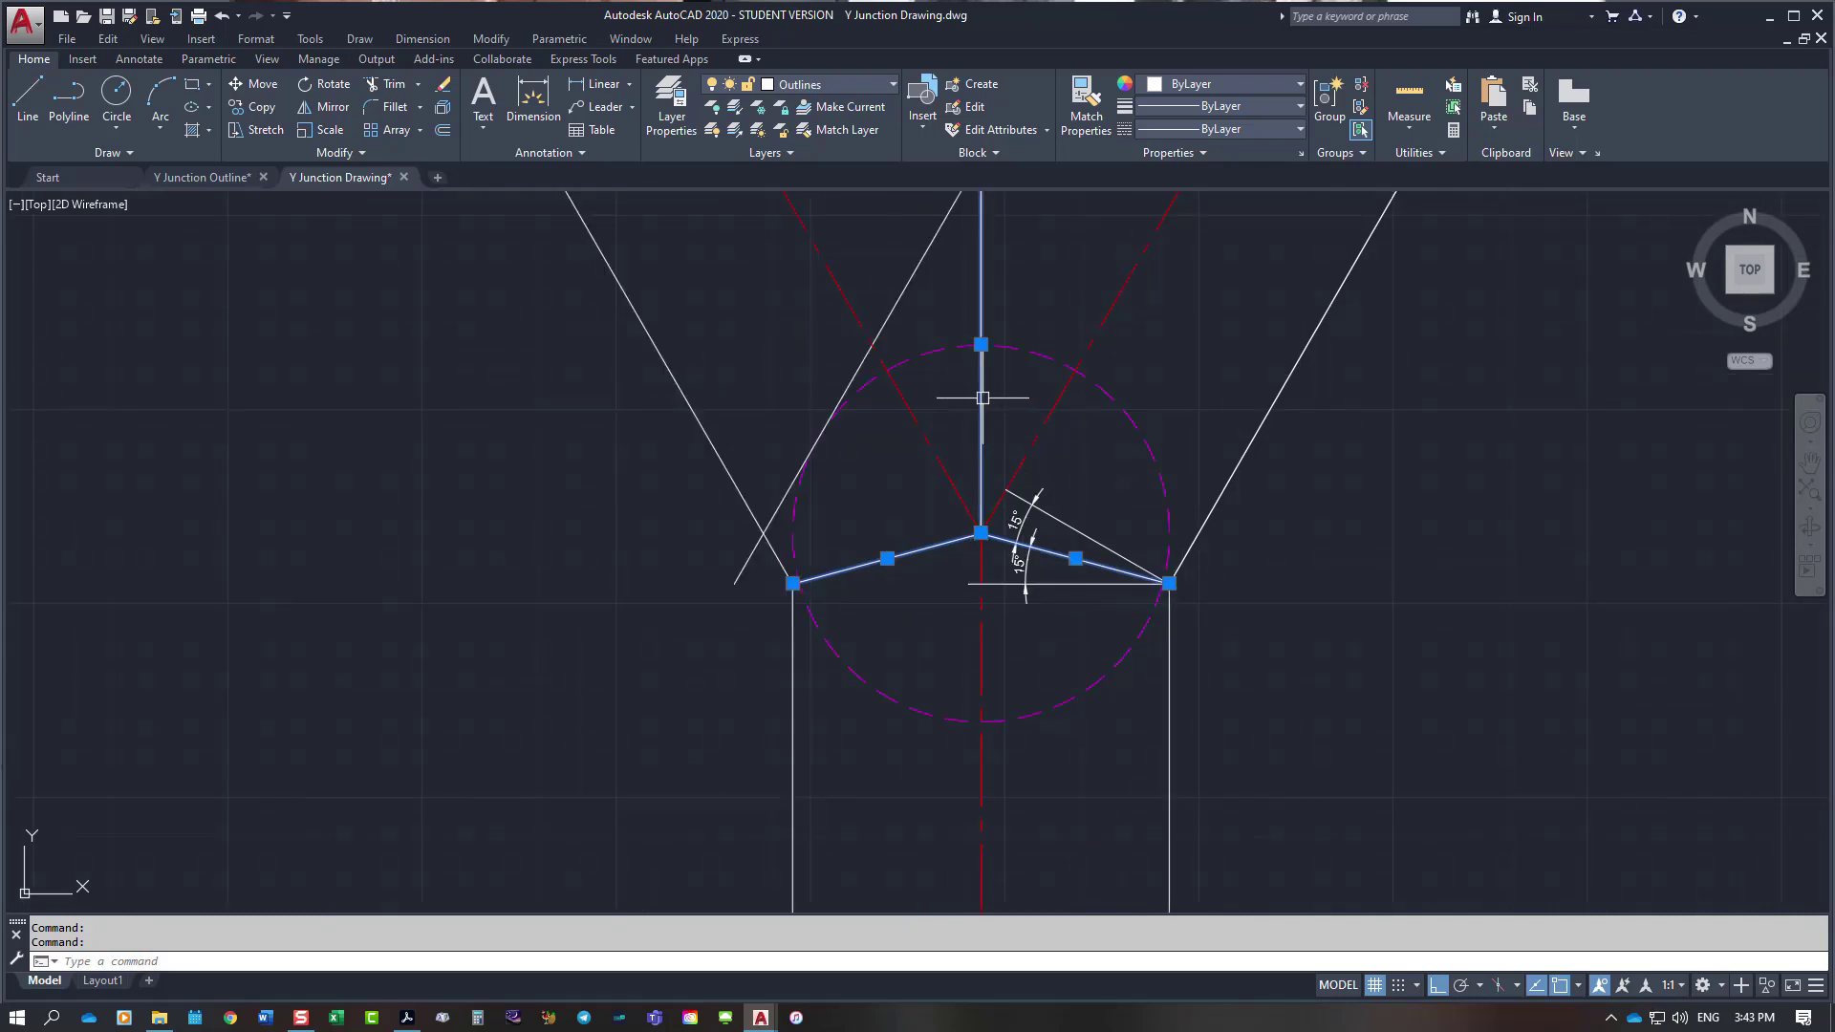
{"action": "scroll", "coordinate": [1270, 478], "scroll_direction": "down", "scroll_amount": 4}
{"action": "scroll", "coordinate": [1333, 373], "scroll_direction": "up", "scroll_amount": 2}
{"action": "scroll", "coordinate": [1358, 386], "scroll_direction": "up", "scroll_amount": 2}
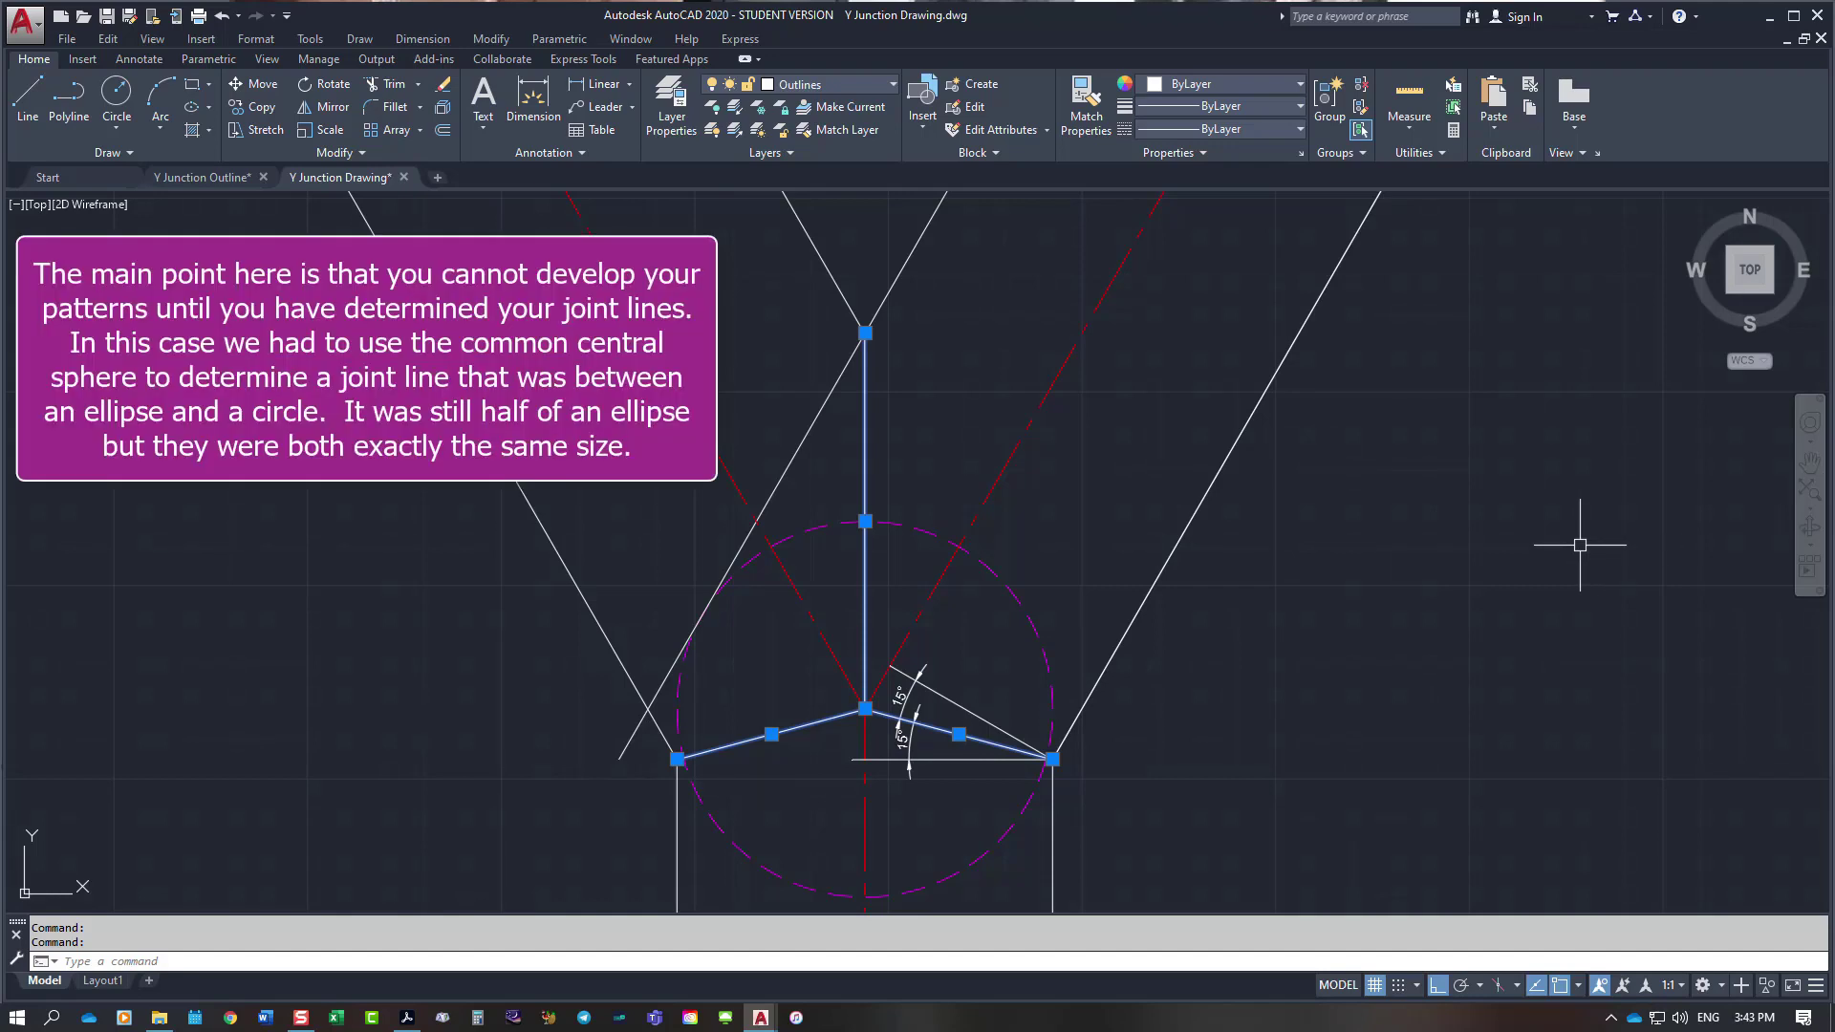
{"action": "key", "text": "Escape"}
Step: Erase the upper angular dimension, the perpendicular line and the horizontal line at the right-hand joint corner
{"action": "left_click", "coordinate": [946, 696]}
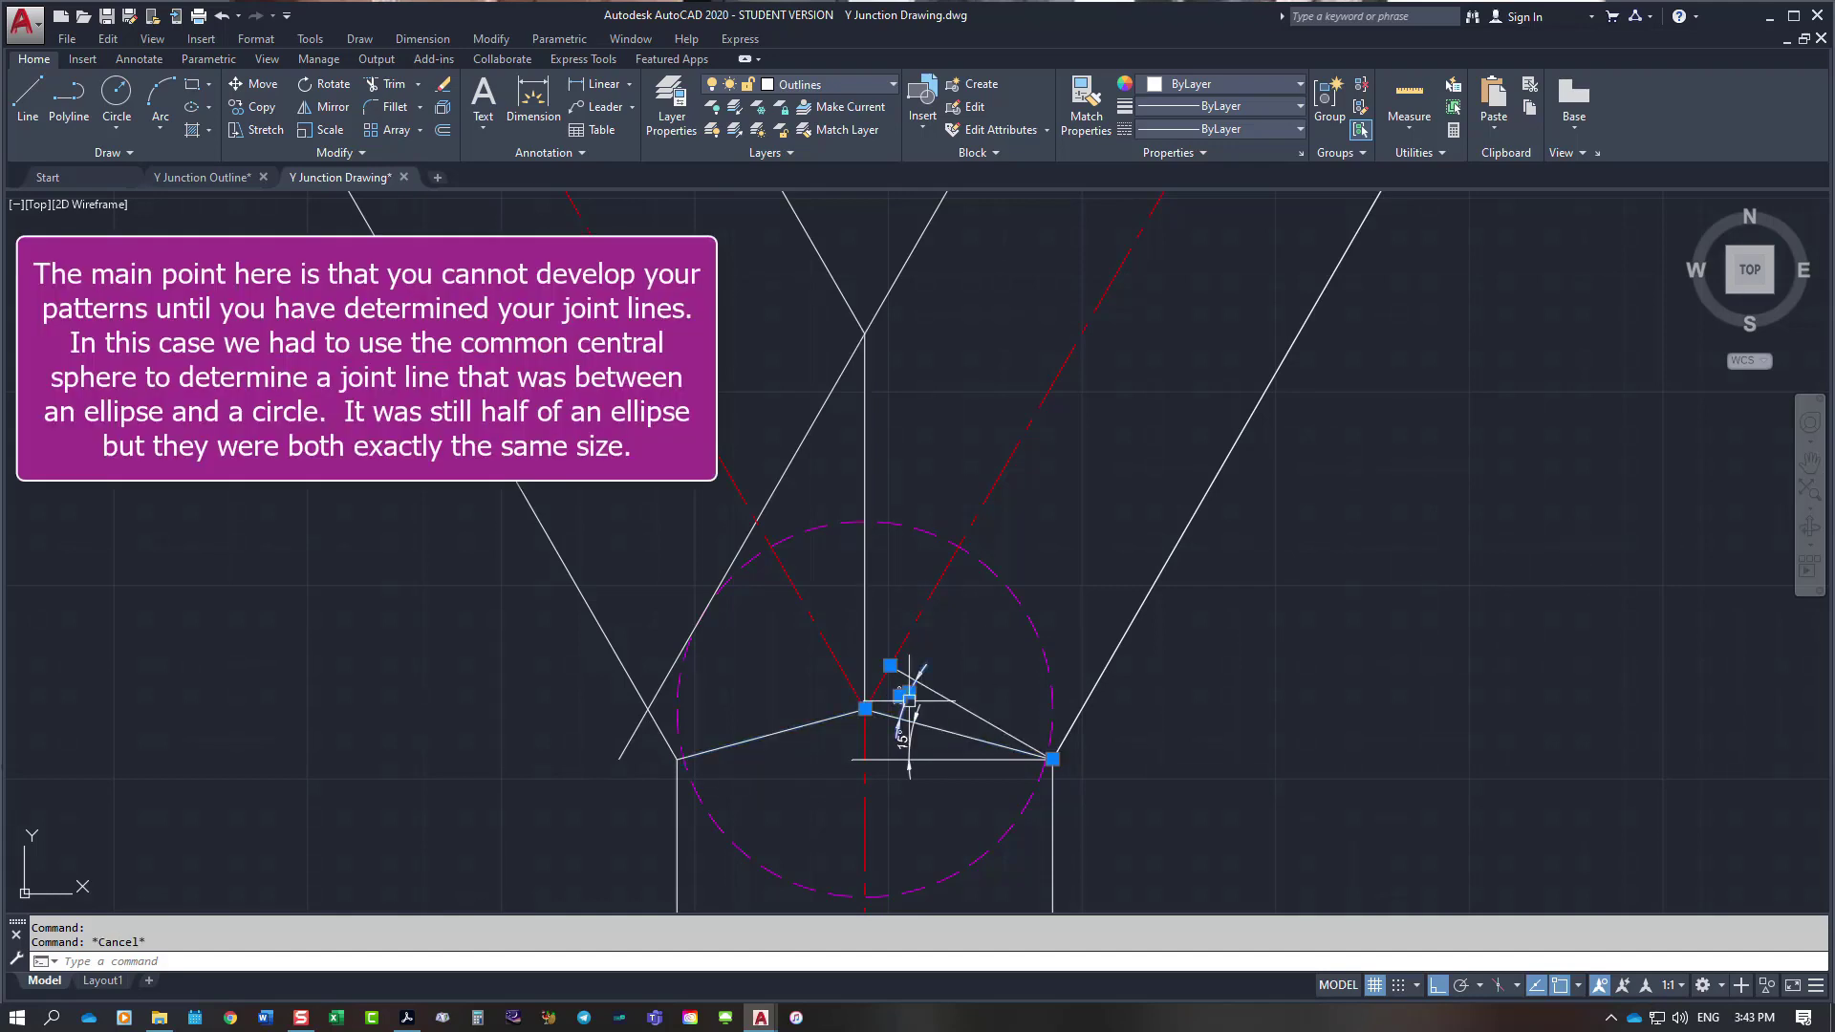
{"action": "left_click", "coordinate": [956, 759]}
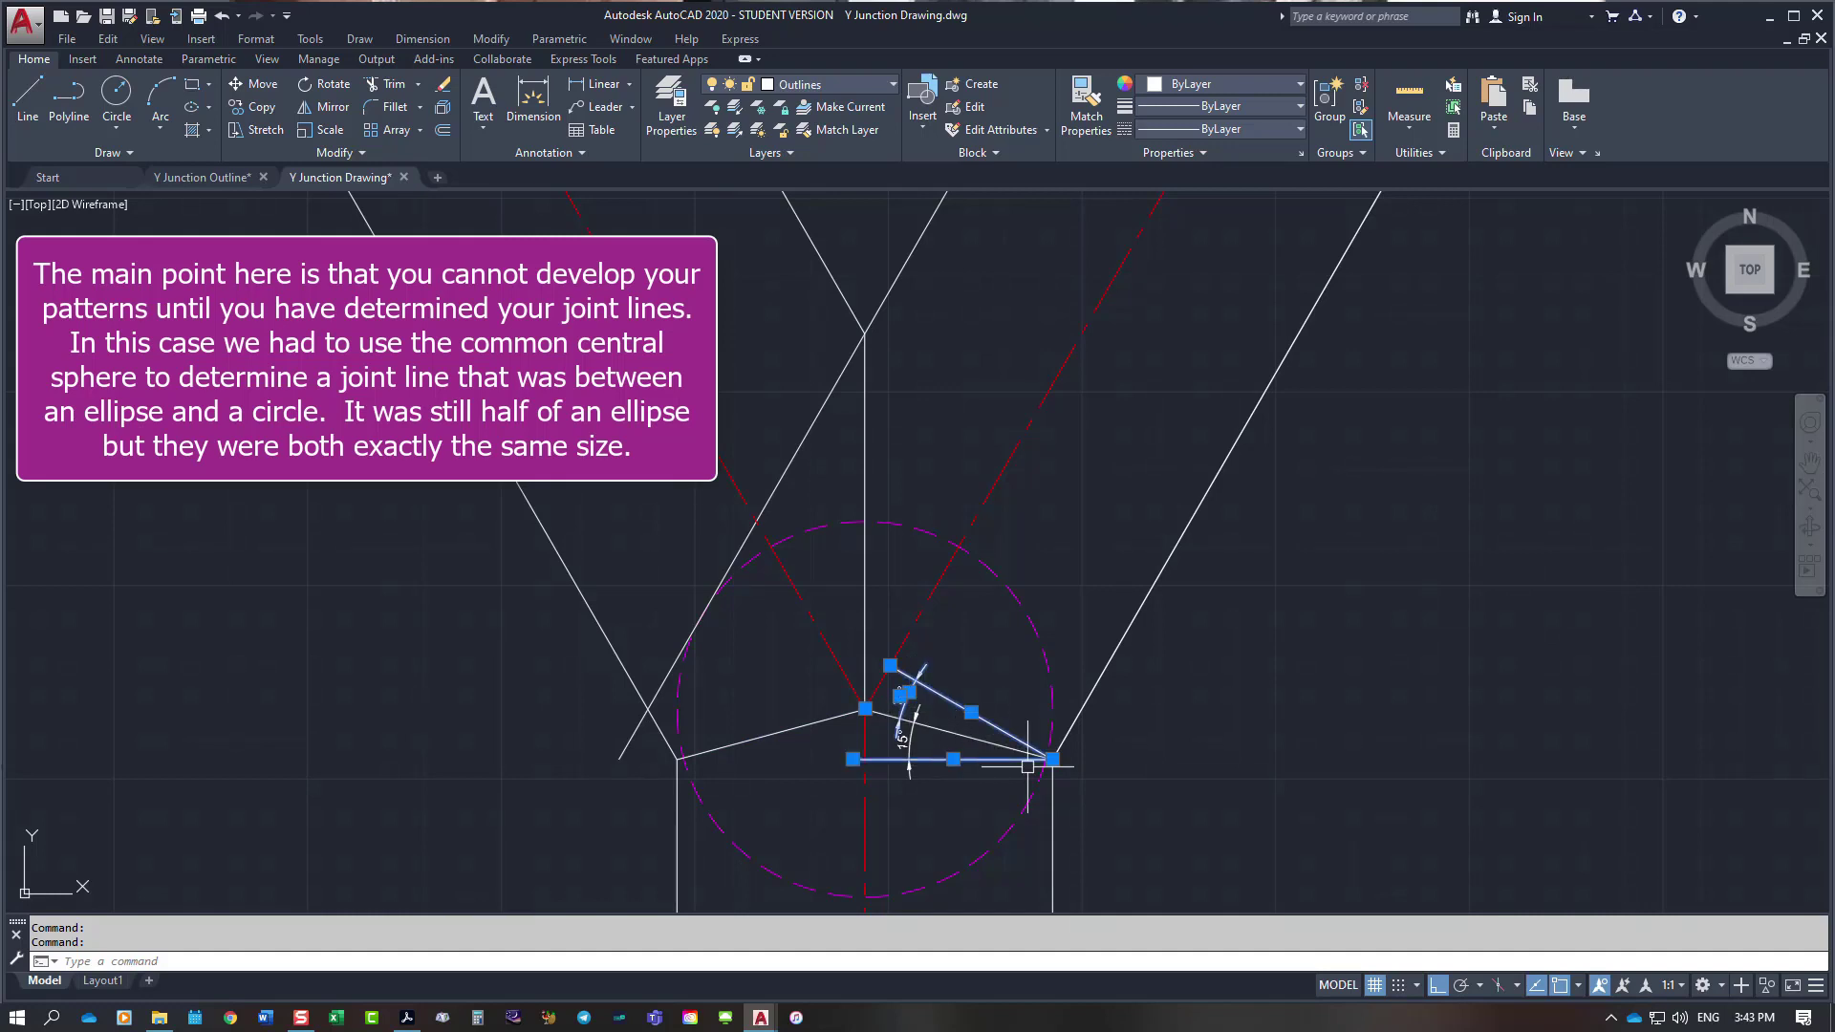
{"action": "key", "text": "Delete"}
Step: Trim the right branch's inner edge where it runs past the vertical joint line, using that joint line as cutting edge
{"action": "right_click", "coordinate": [1429, 741]}
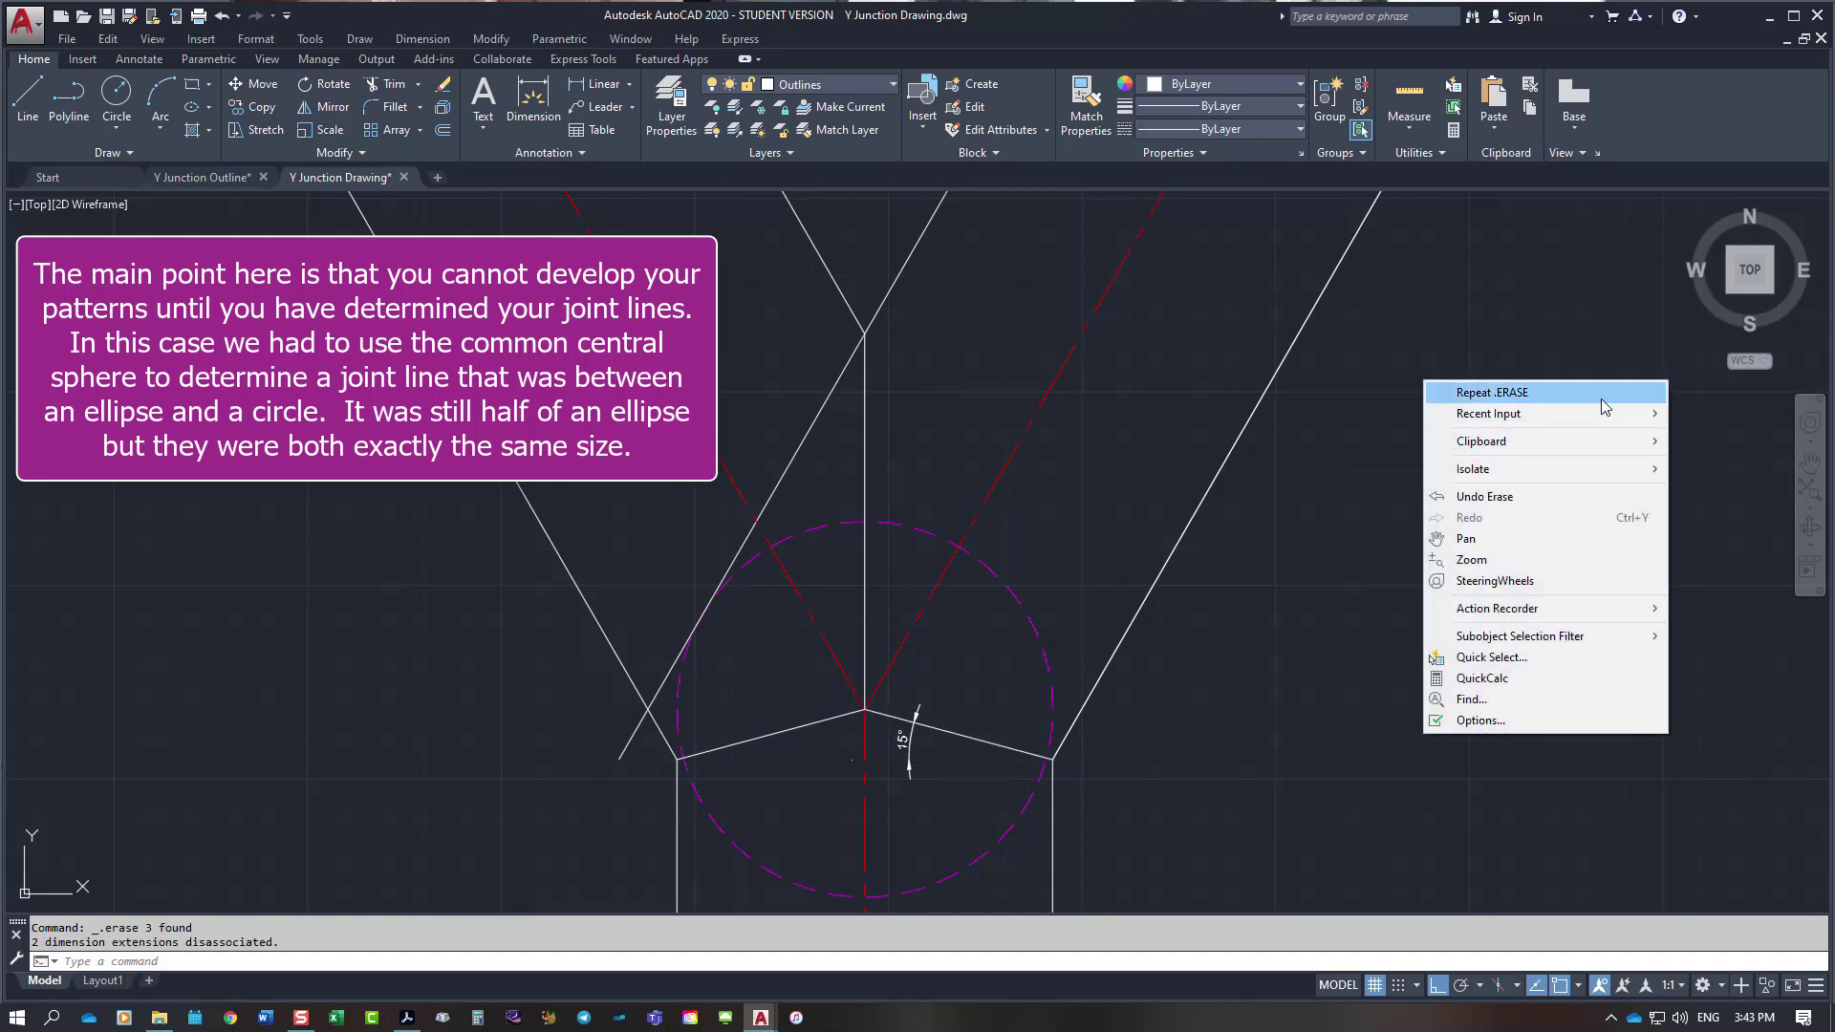
{"action": "mouse_move", "coordinate": [1582, 417]}
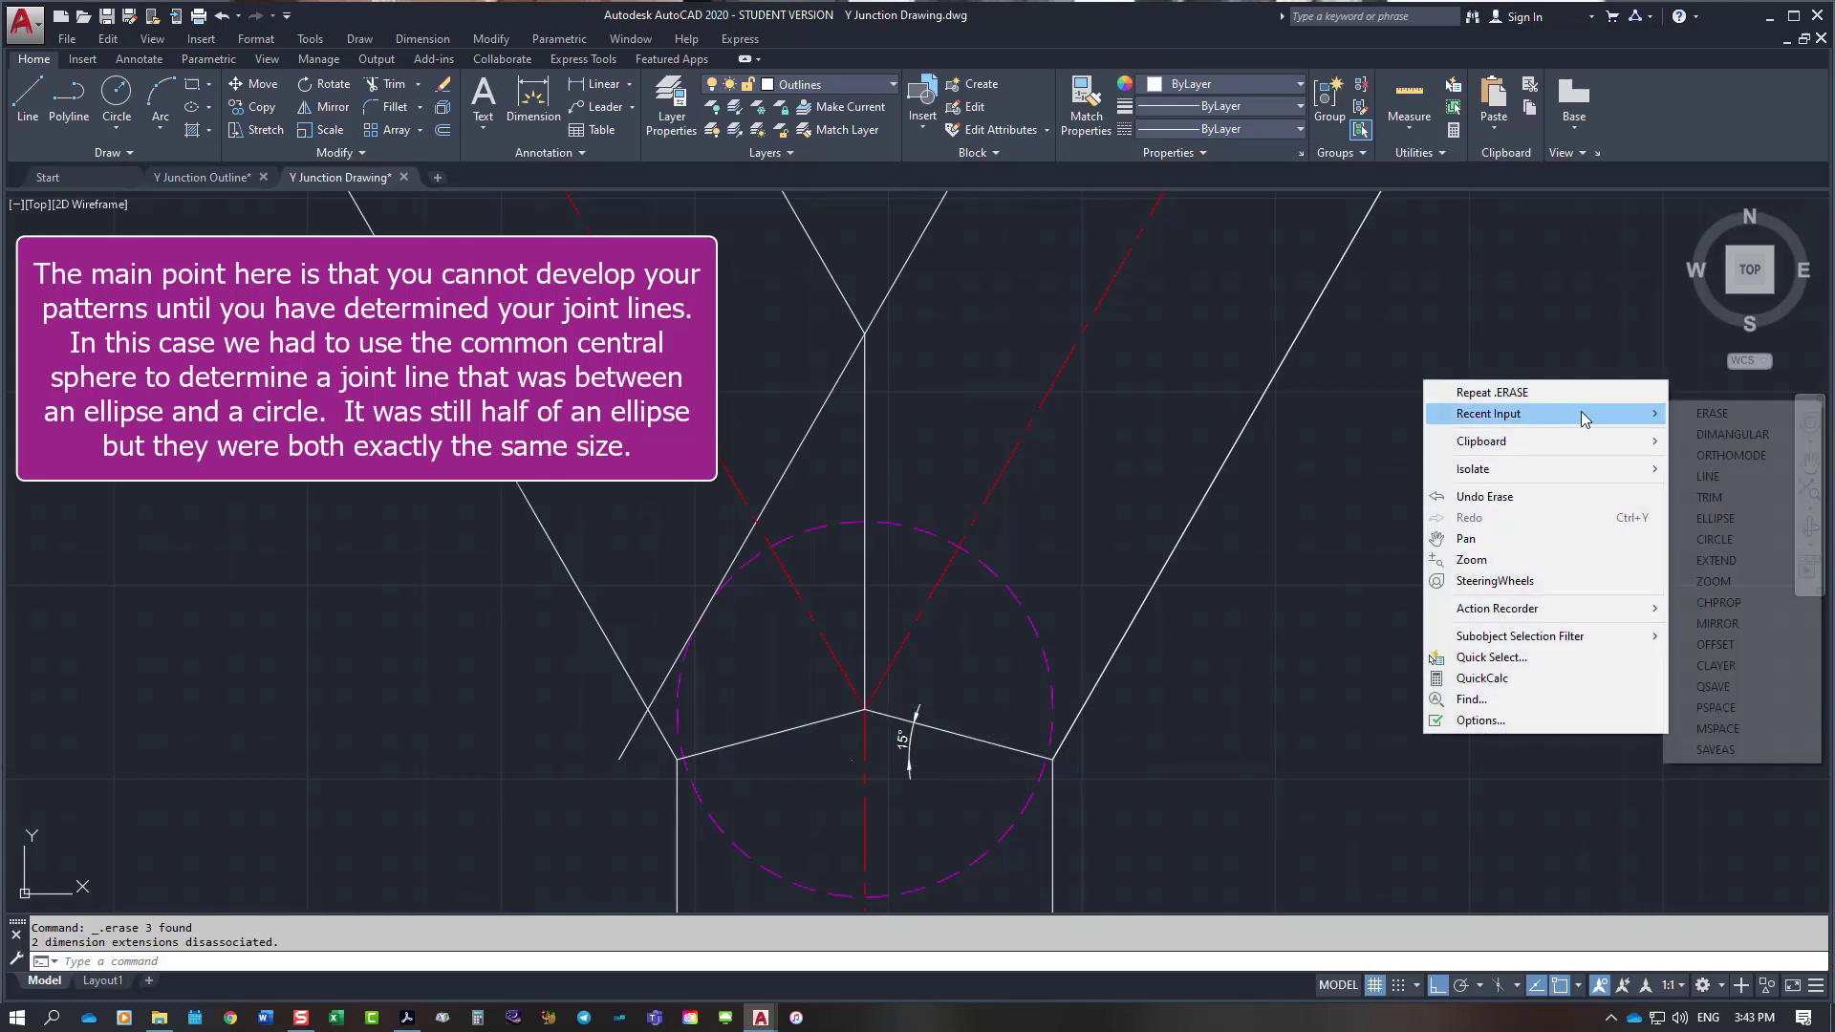
{"action": "left_click", "coordinate": [1710, 497]}
{"action": "left_click", "coordinate": [867, 365]}
{"action": "key", "text": "Return"}
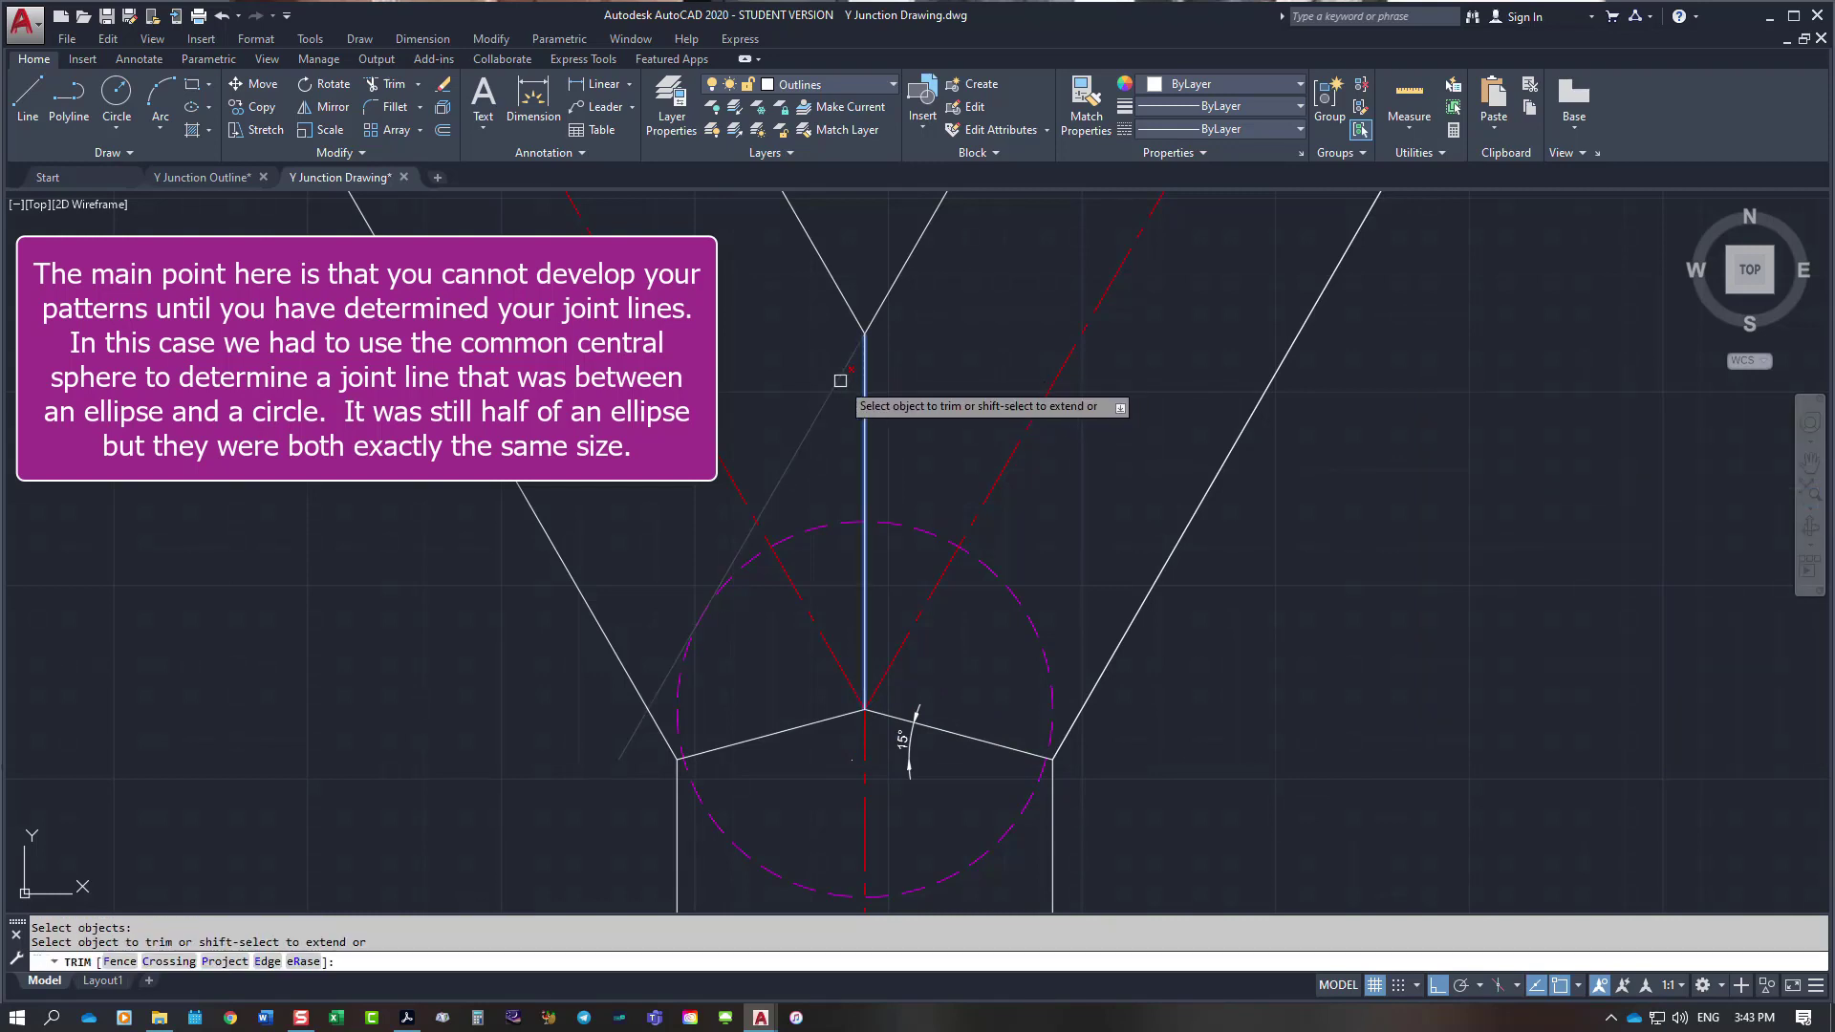
{"action": "left_click", "coordinate": [838, 381]}
{"action": "key", "text": "Return"}
Step: Erase the remaining angular dimension below the right-hand sloping joint line
{"action": "key", "text": "Return"}
{"action": "left_click", "coordinate": [903, 738]}
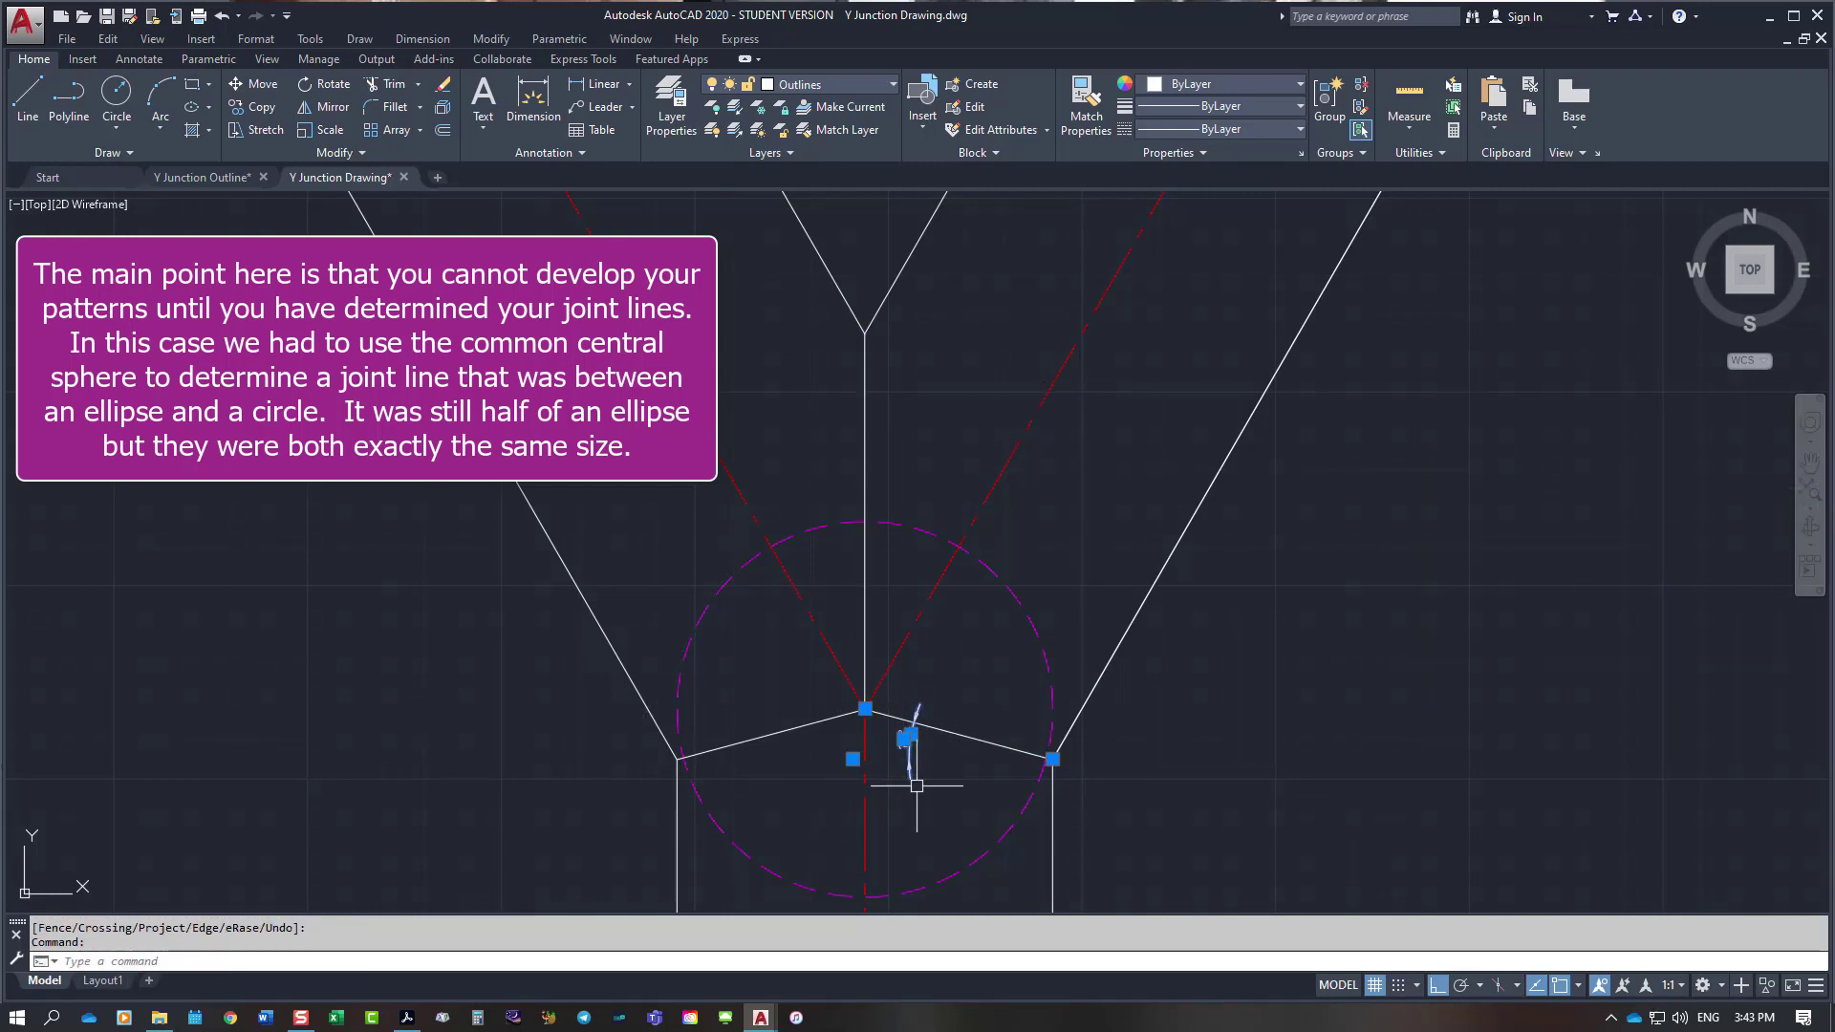
{"action": "key", "text": "Delete"}
Step: View the drawing's full extents and examine the Y junction's upper branches and vertical lower branch
{"action": "scroll", "coordinate": [1803, 653], "scroll_direction": "down", "scroll_amount": 6}
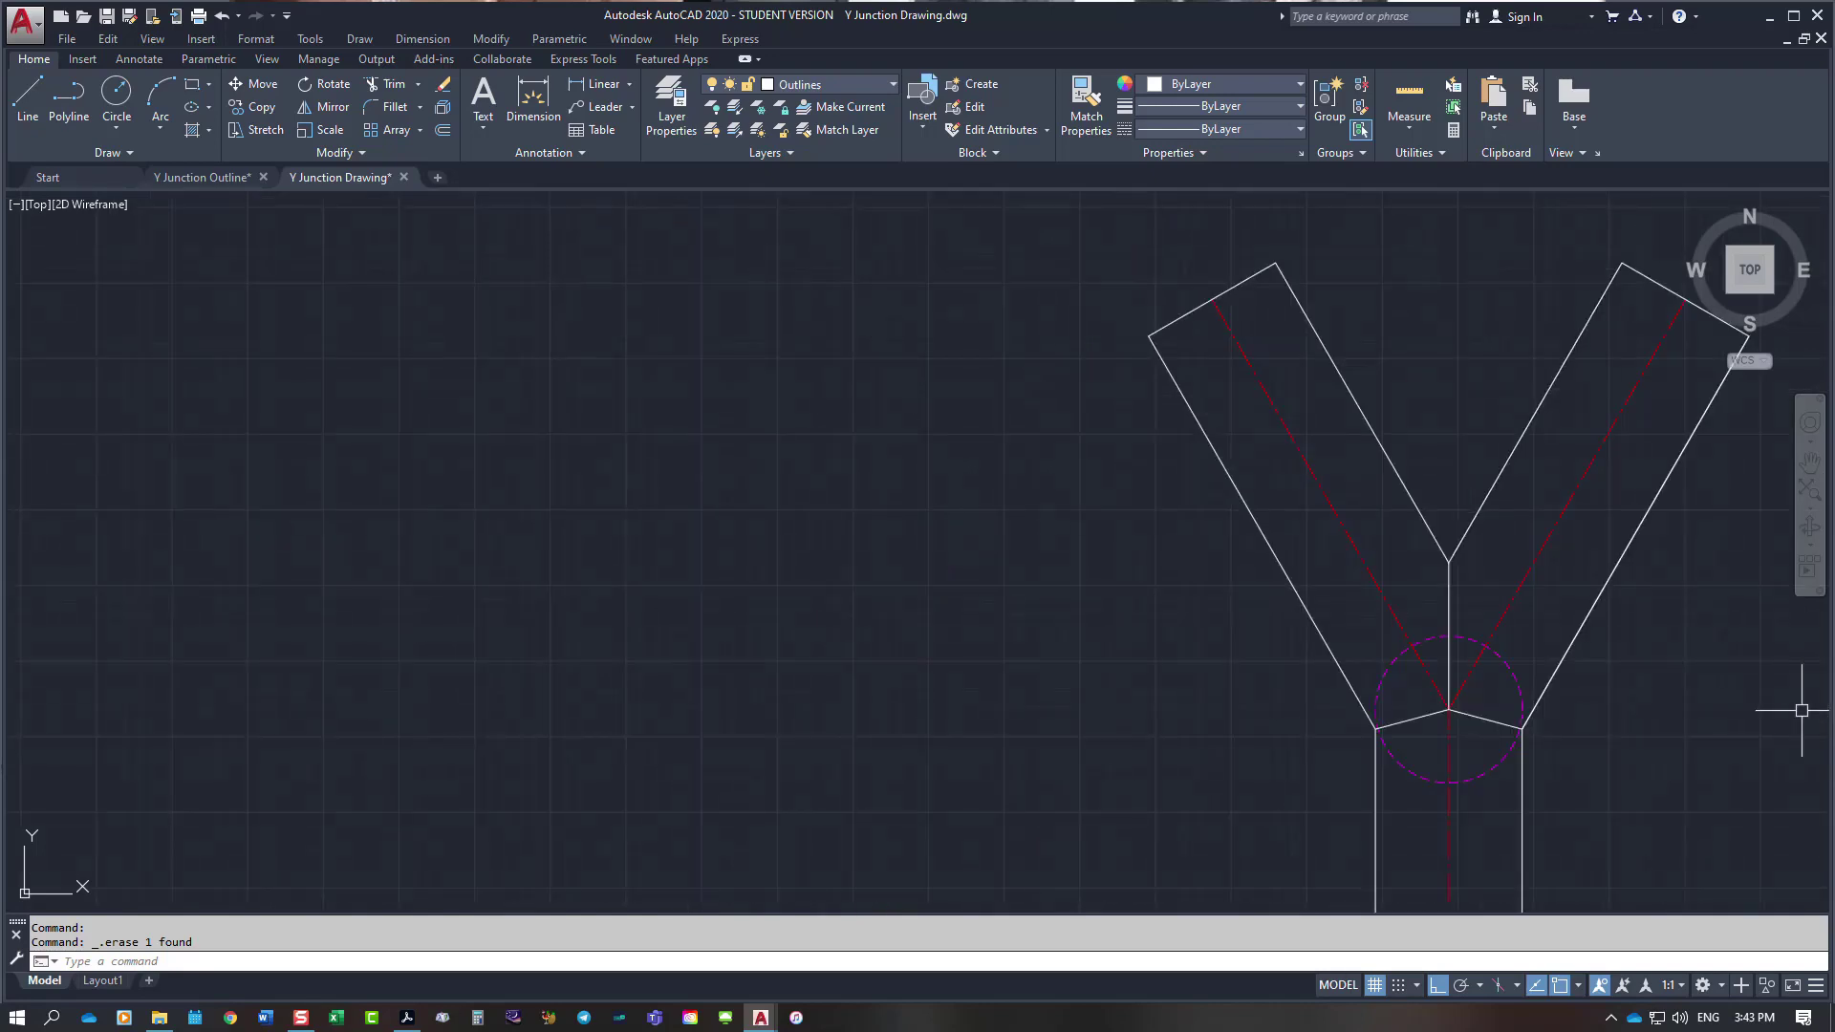
{"action": "key", "text": "Escape"}
{"action": "key", "text": "Escape"}
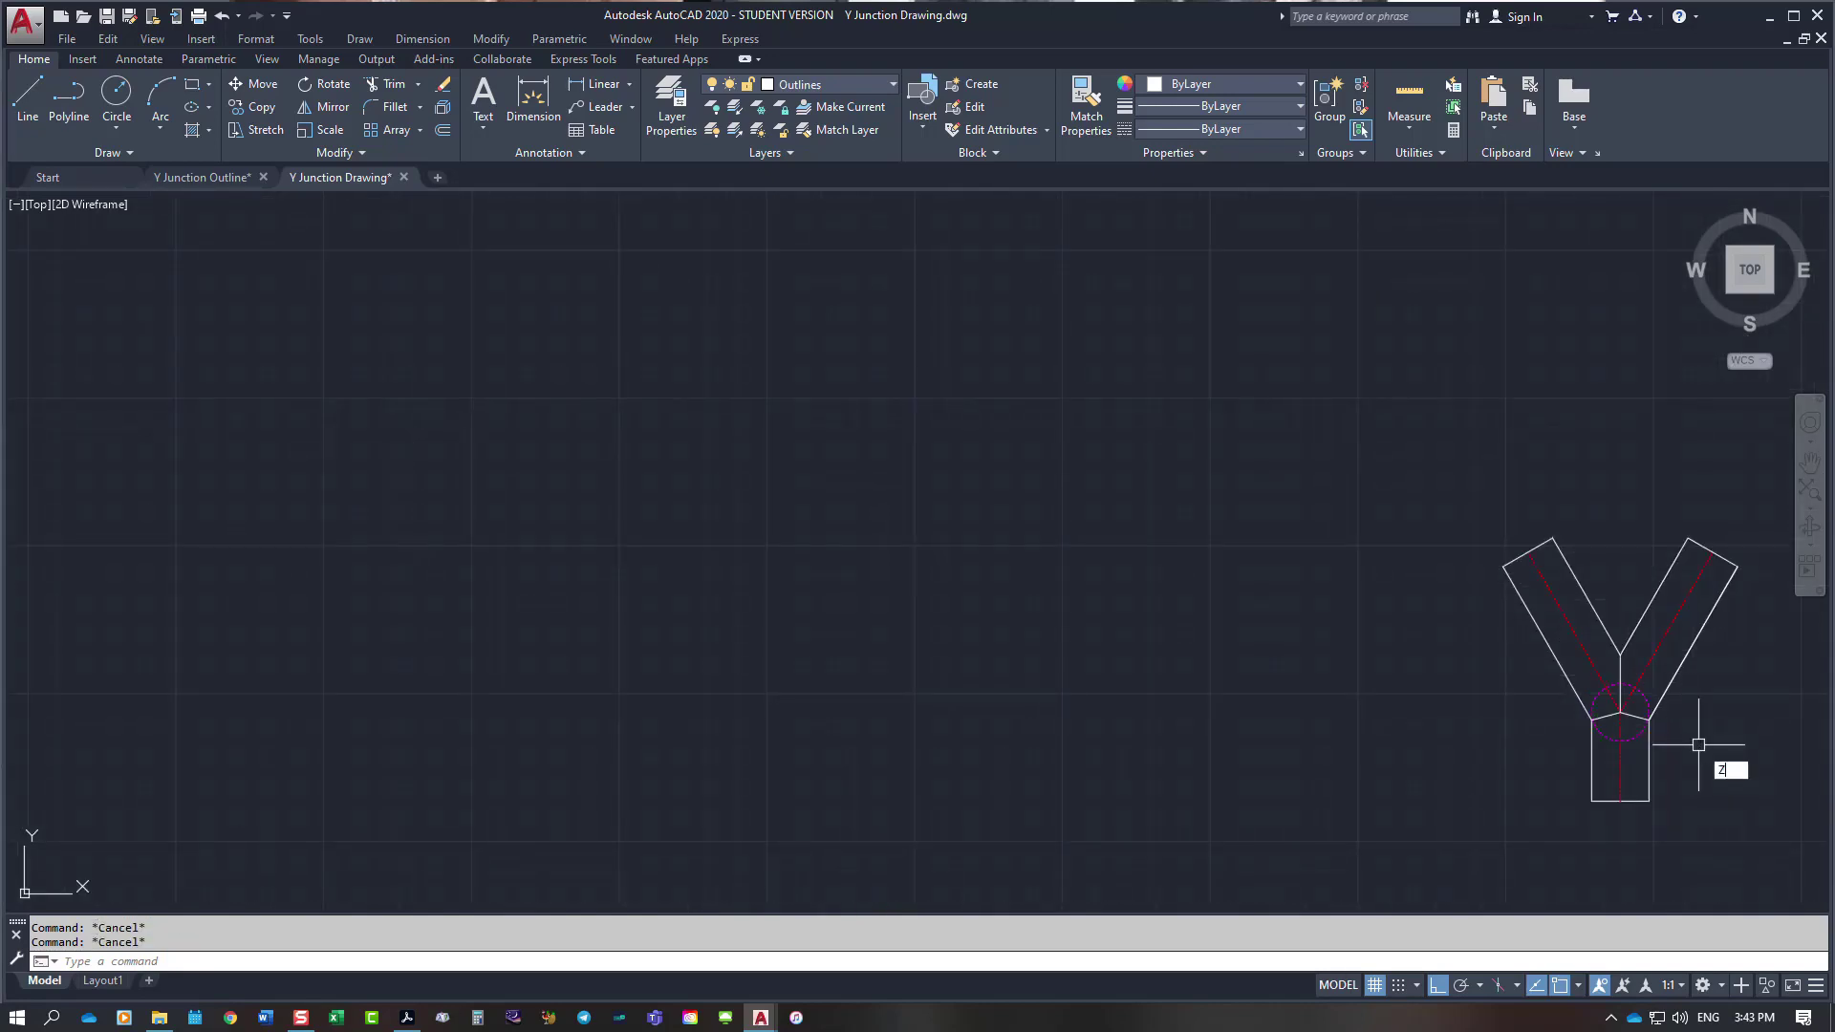
{"action": "key", "text": "Return"}
{"action": "type", "text": "e"}
{"action": "key", "text": "Return"}
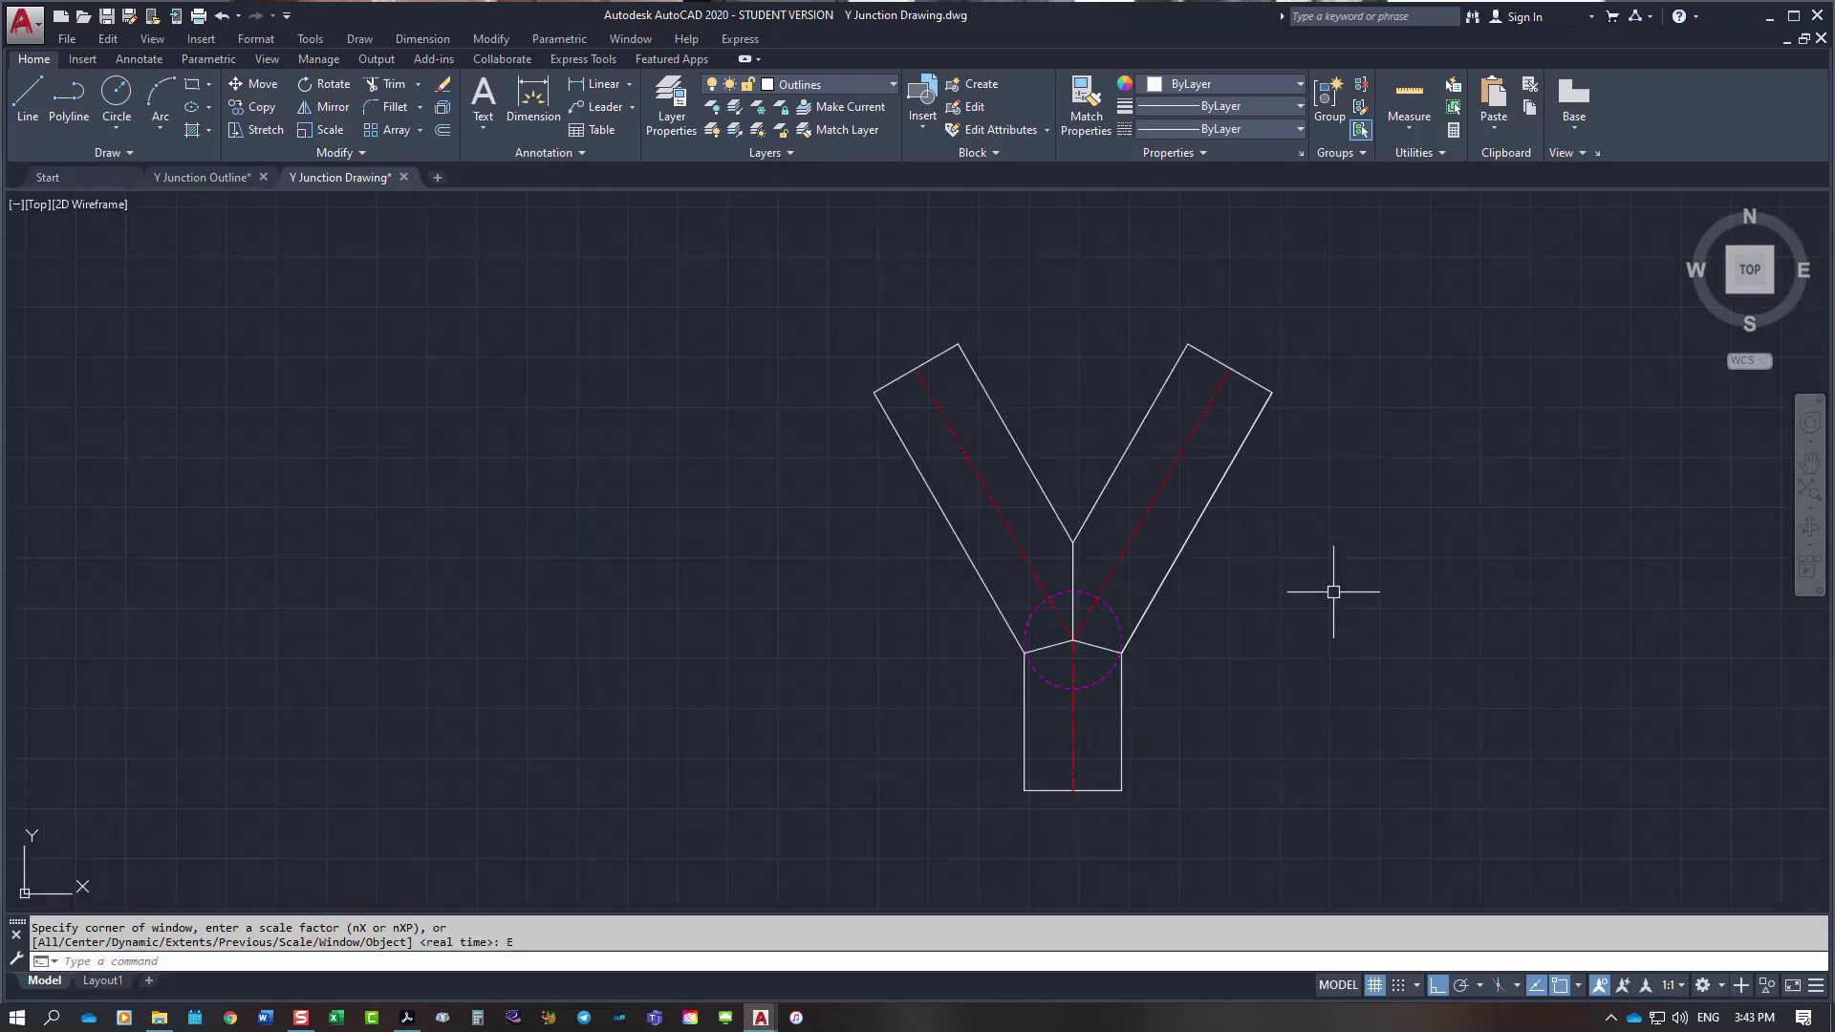
{"action": "scroll", "coordinate": [1419, 304], "scroll_direction": "up", "scroll_amount": 2}
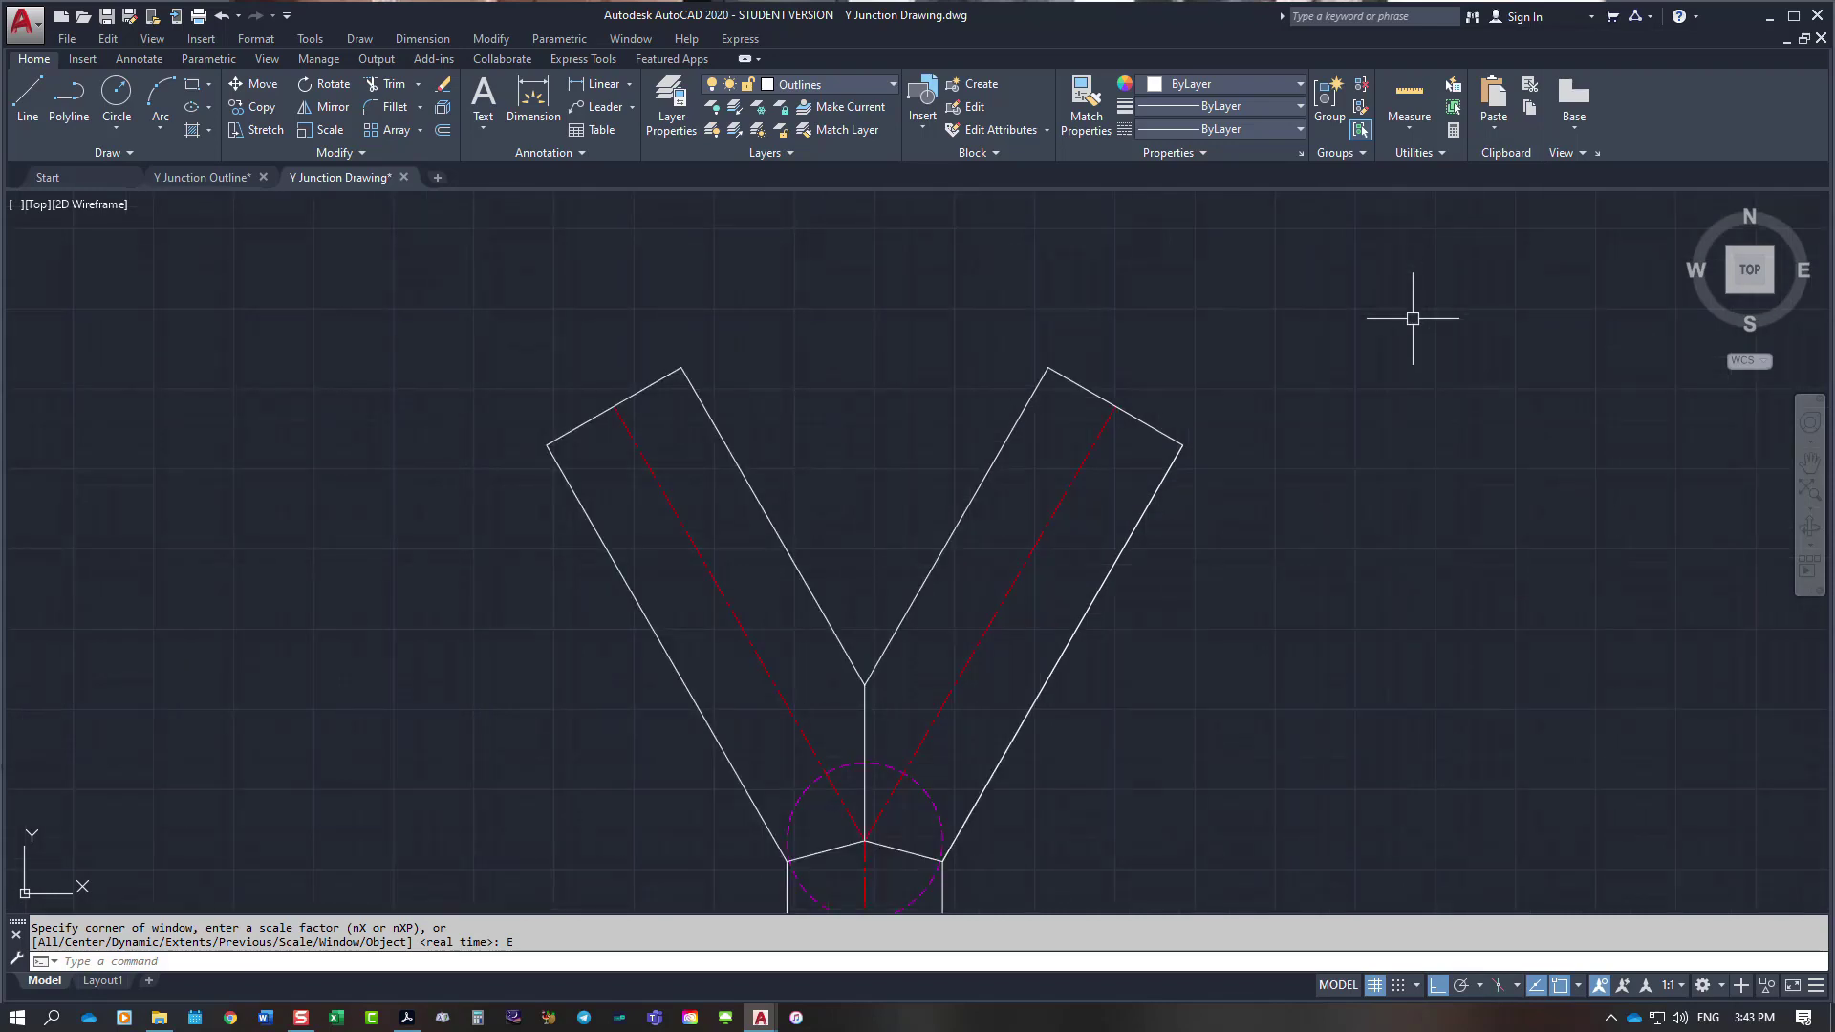
{"action": "scroll", "coordinate": [1412, 318], "scroll_direction": "down", "scroll_amount": 2}
{"action": "scroll", "coordinate": [1161, 880], "scroll_direction": "up", "scroll_amount": 4}
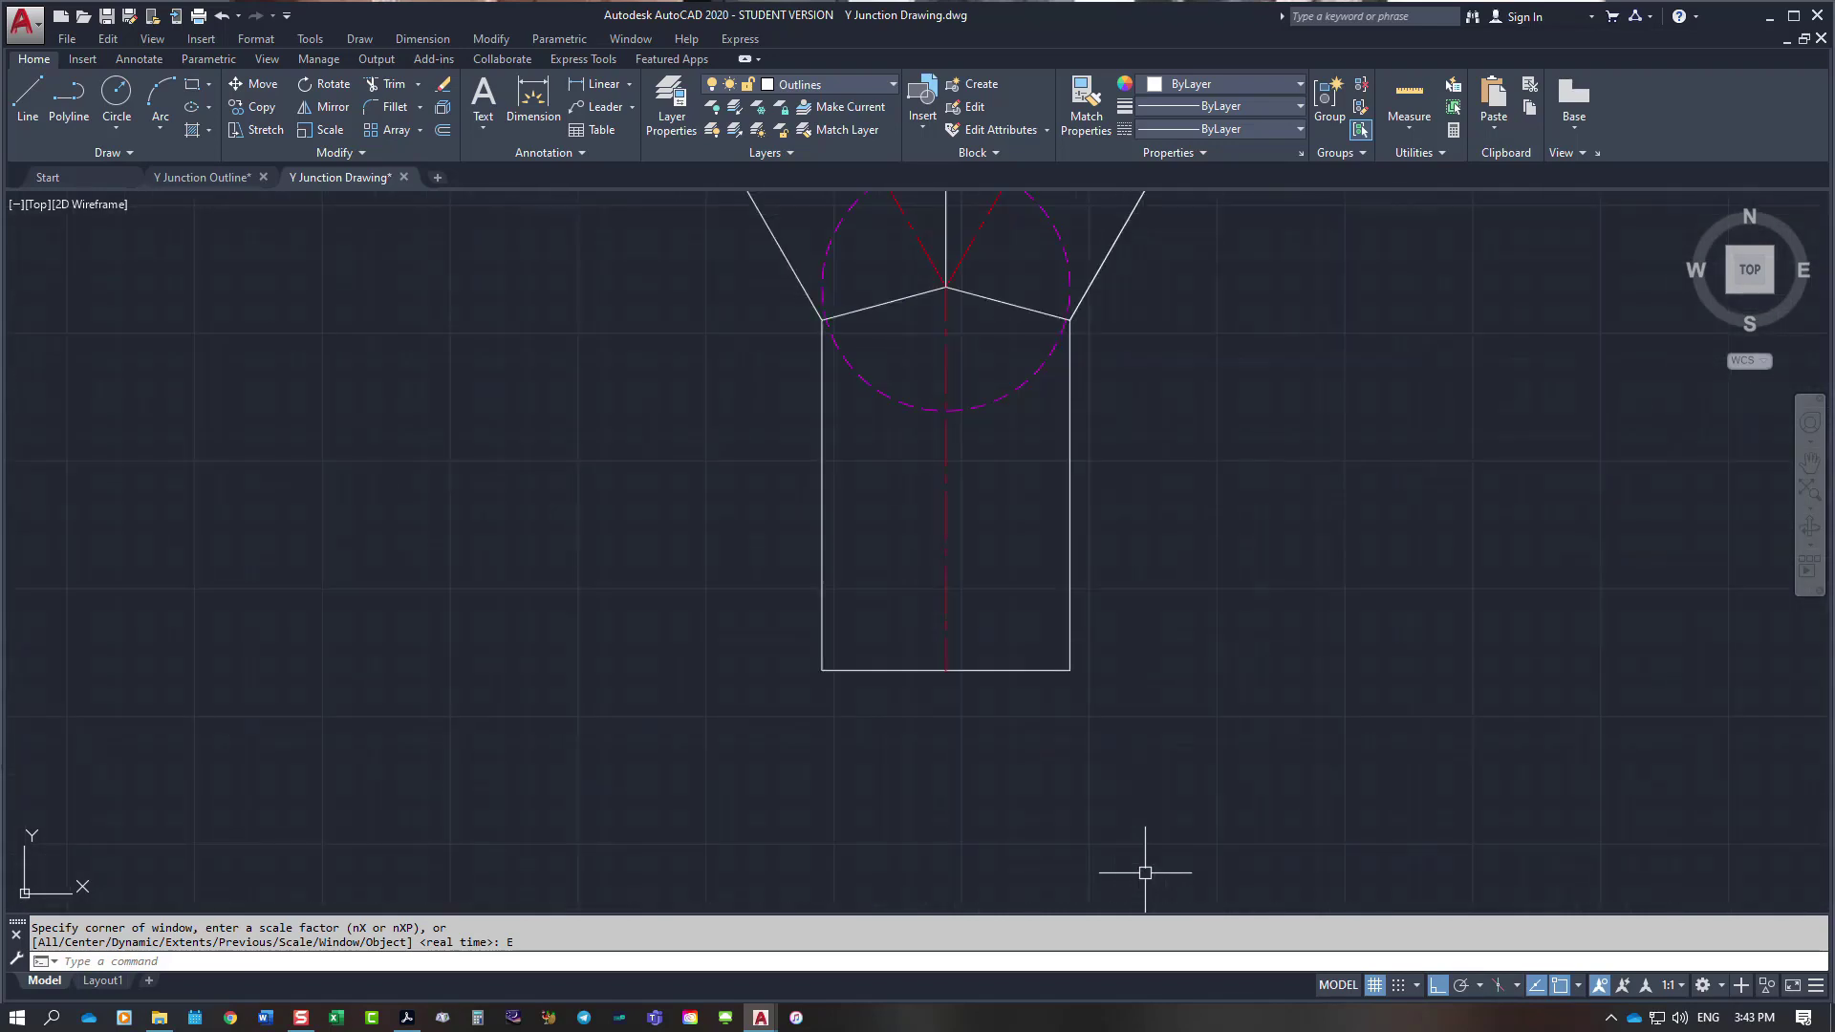
Step: Draw a 48.5 mm radius circle centred on the midpoint of the lower branch's end line, reaching to the branch's right corner
{"action": "key", "text": "Escape"}
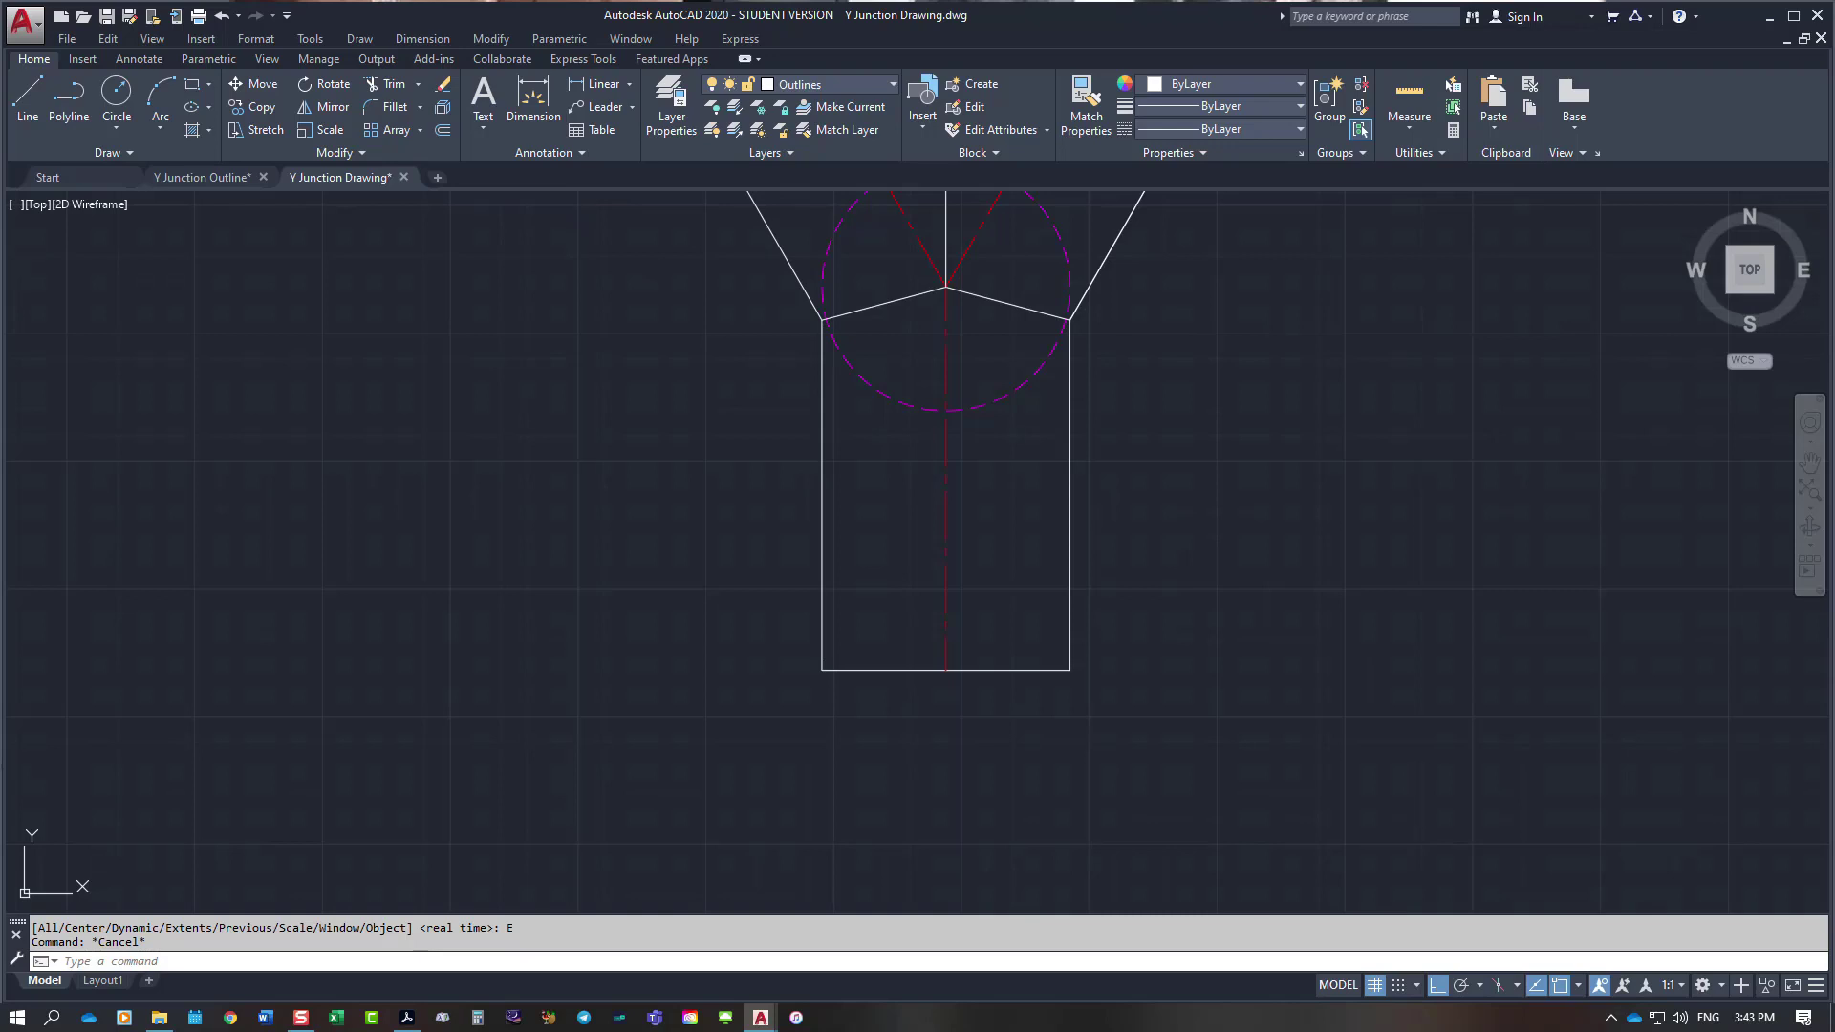
{"action": "type", "text": "C"}
{"action": "key", "text": "Return"}
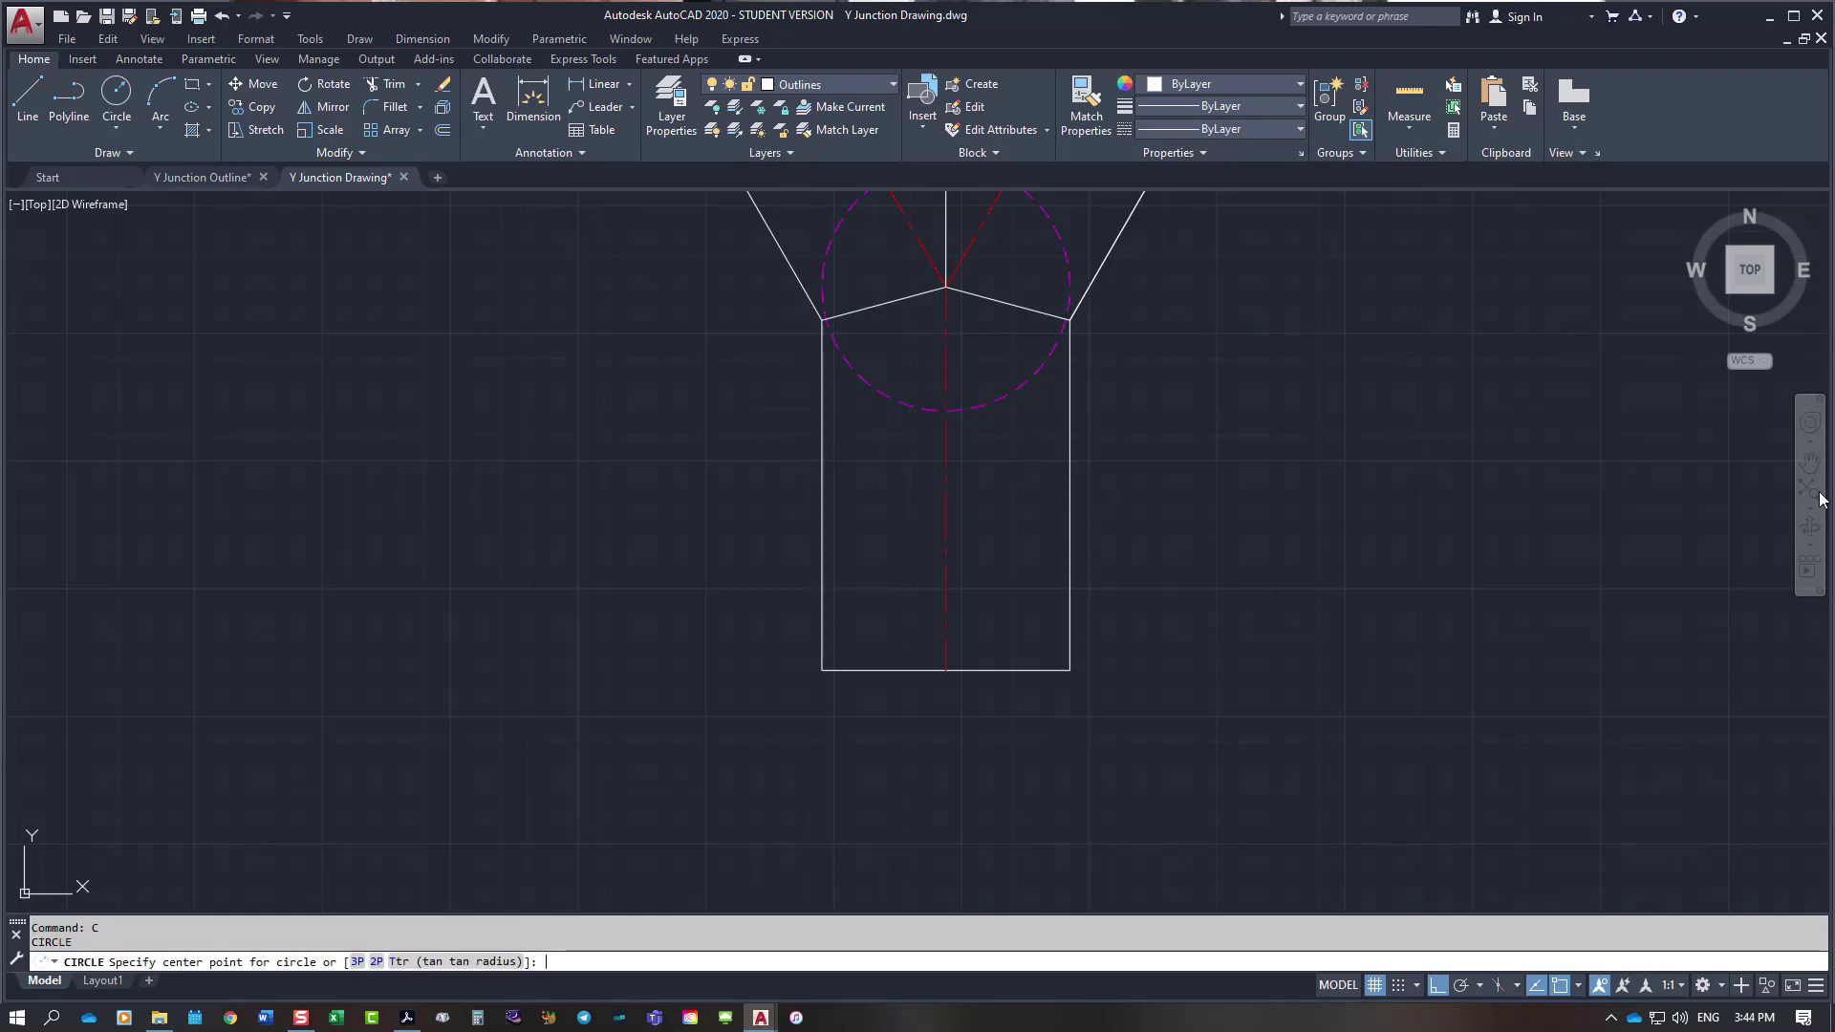
{"action": "left_click", "coordinate": [946, 670]}
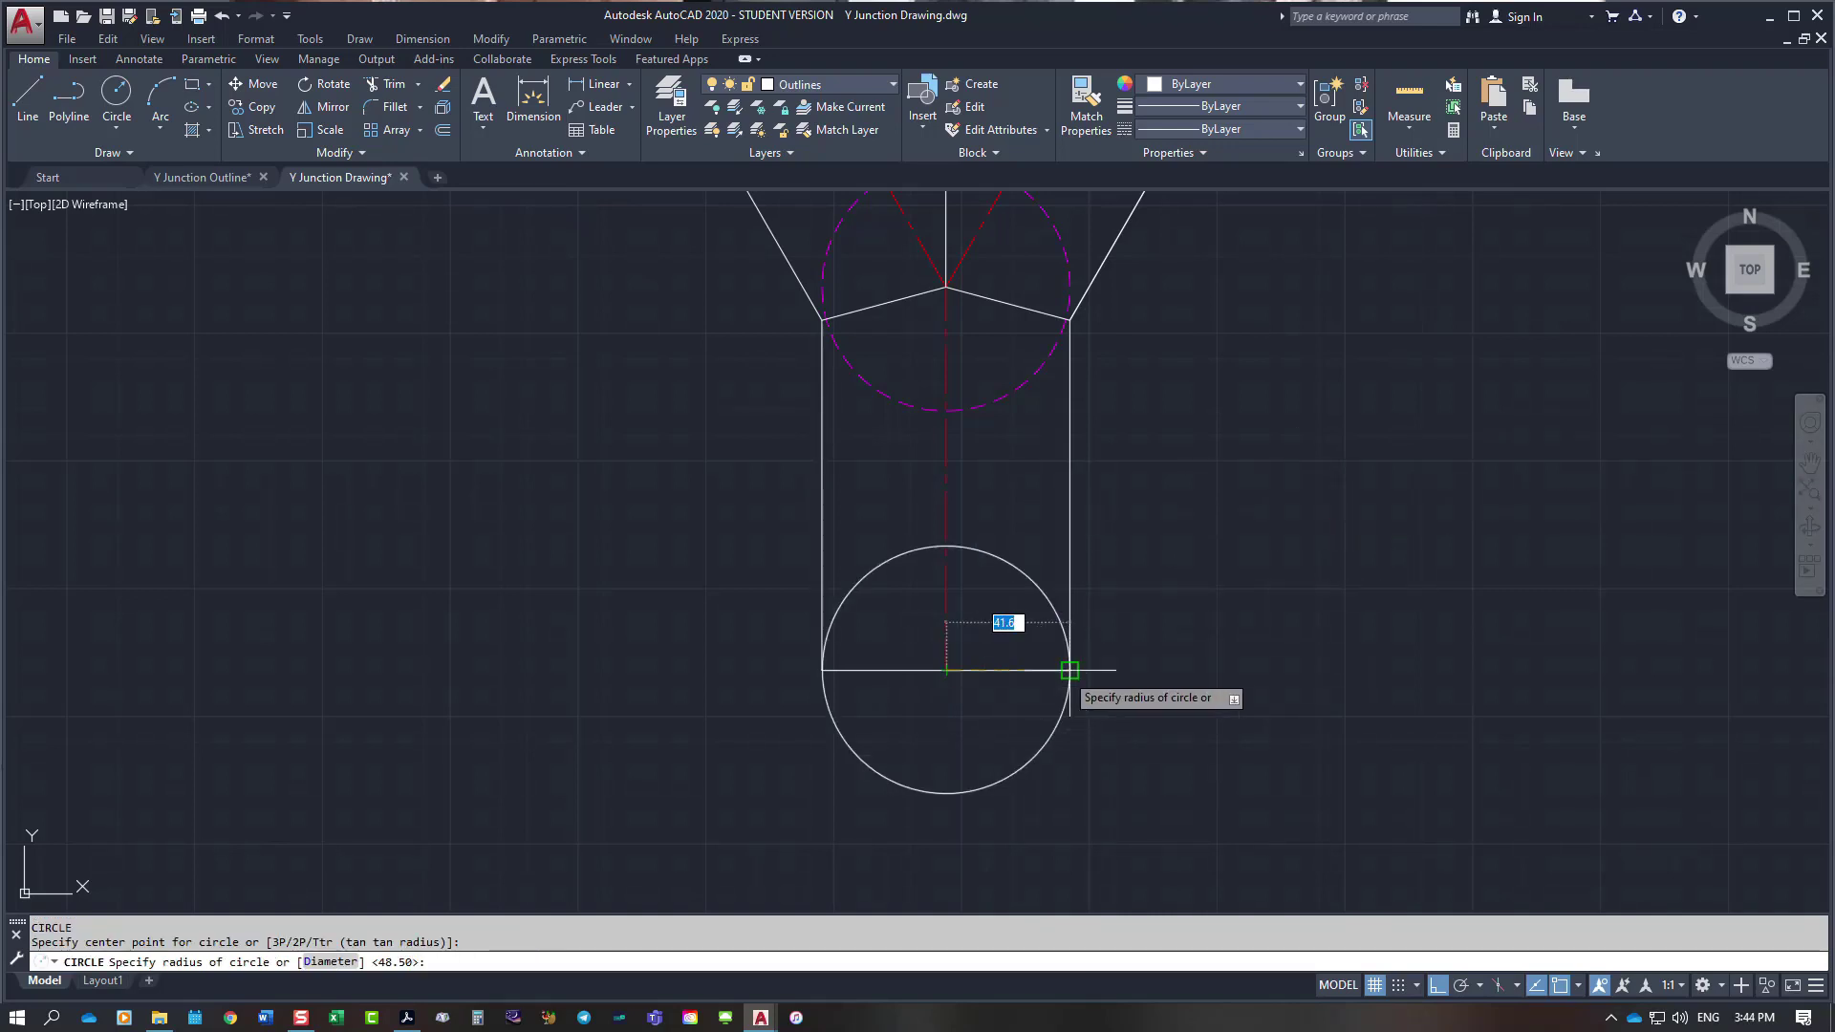
{"action": "key", "text": "Escape"}
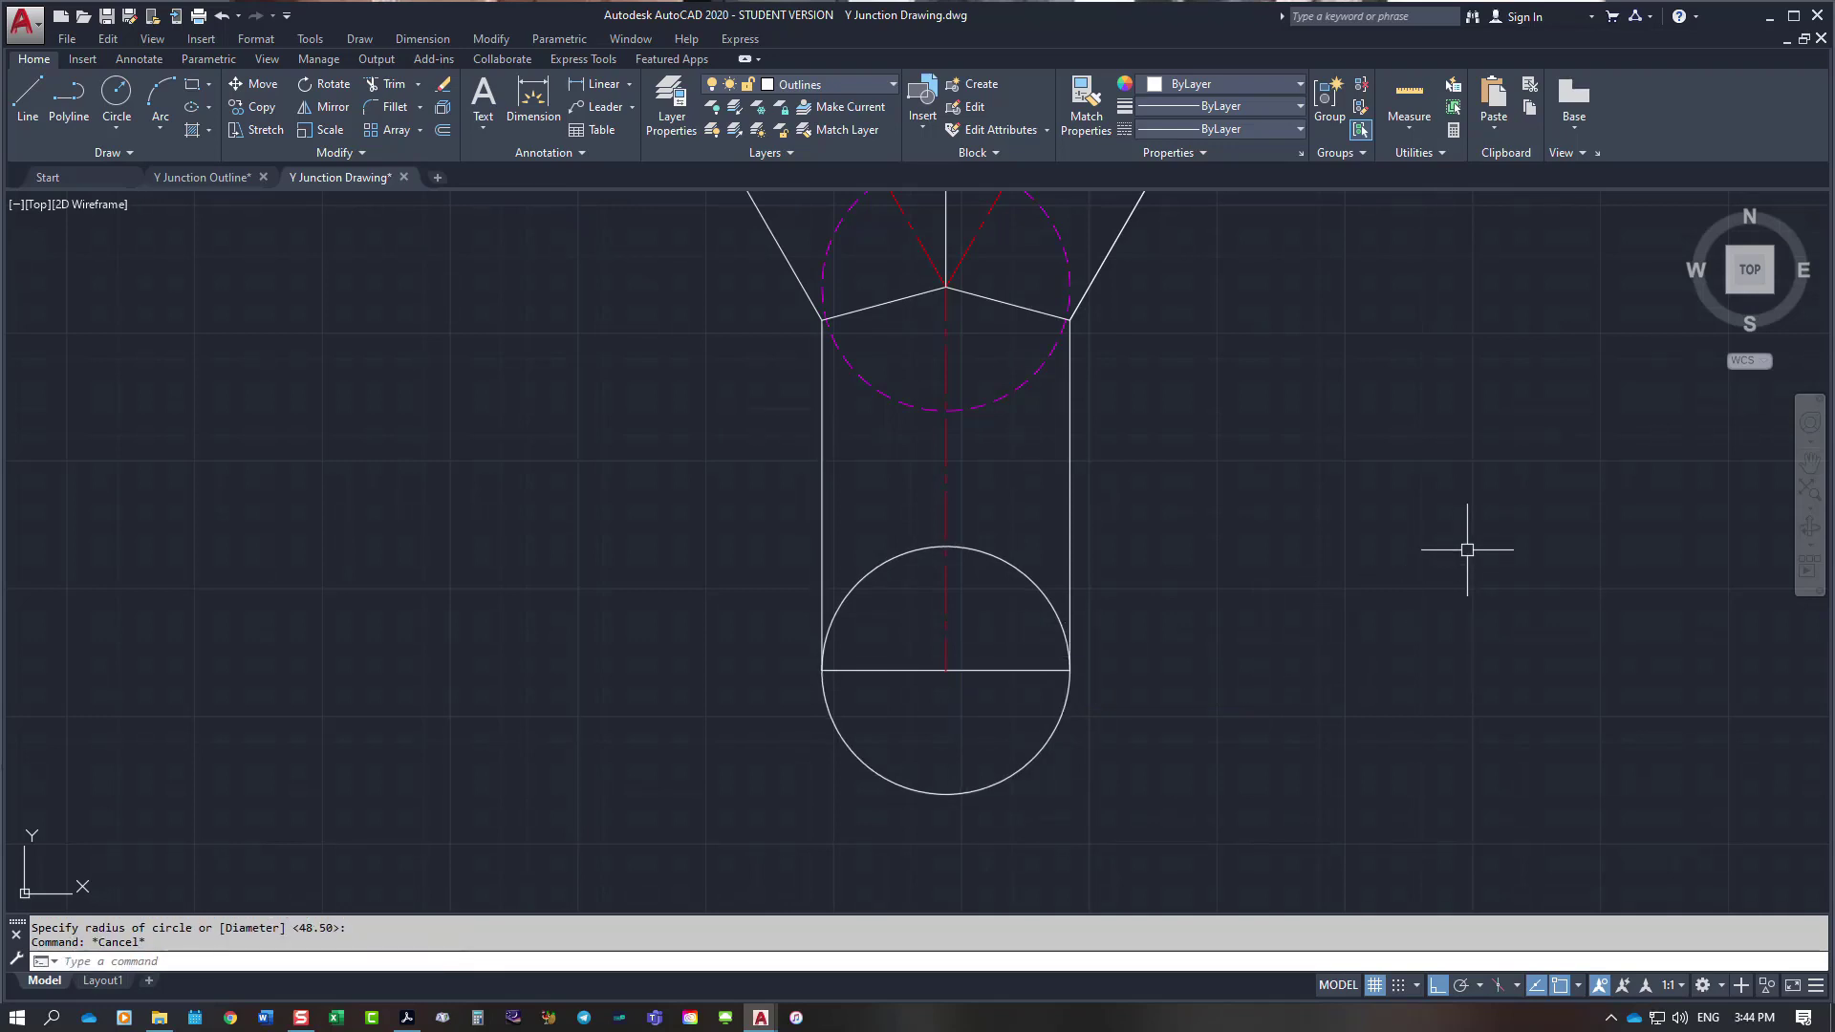
Step: Trim away the upper half of the circle, using the lower branch's end line as cutting edge
{"action": "type", "text": "R"}
{"action": "key", "text": "Return"}
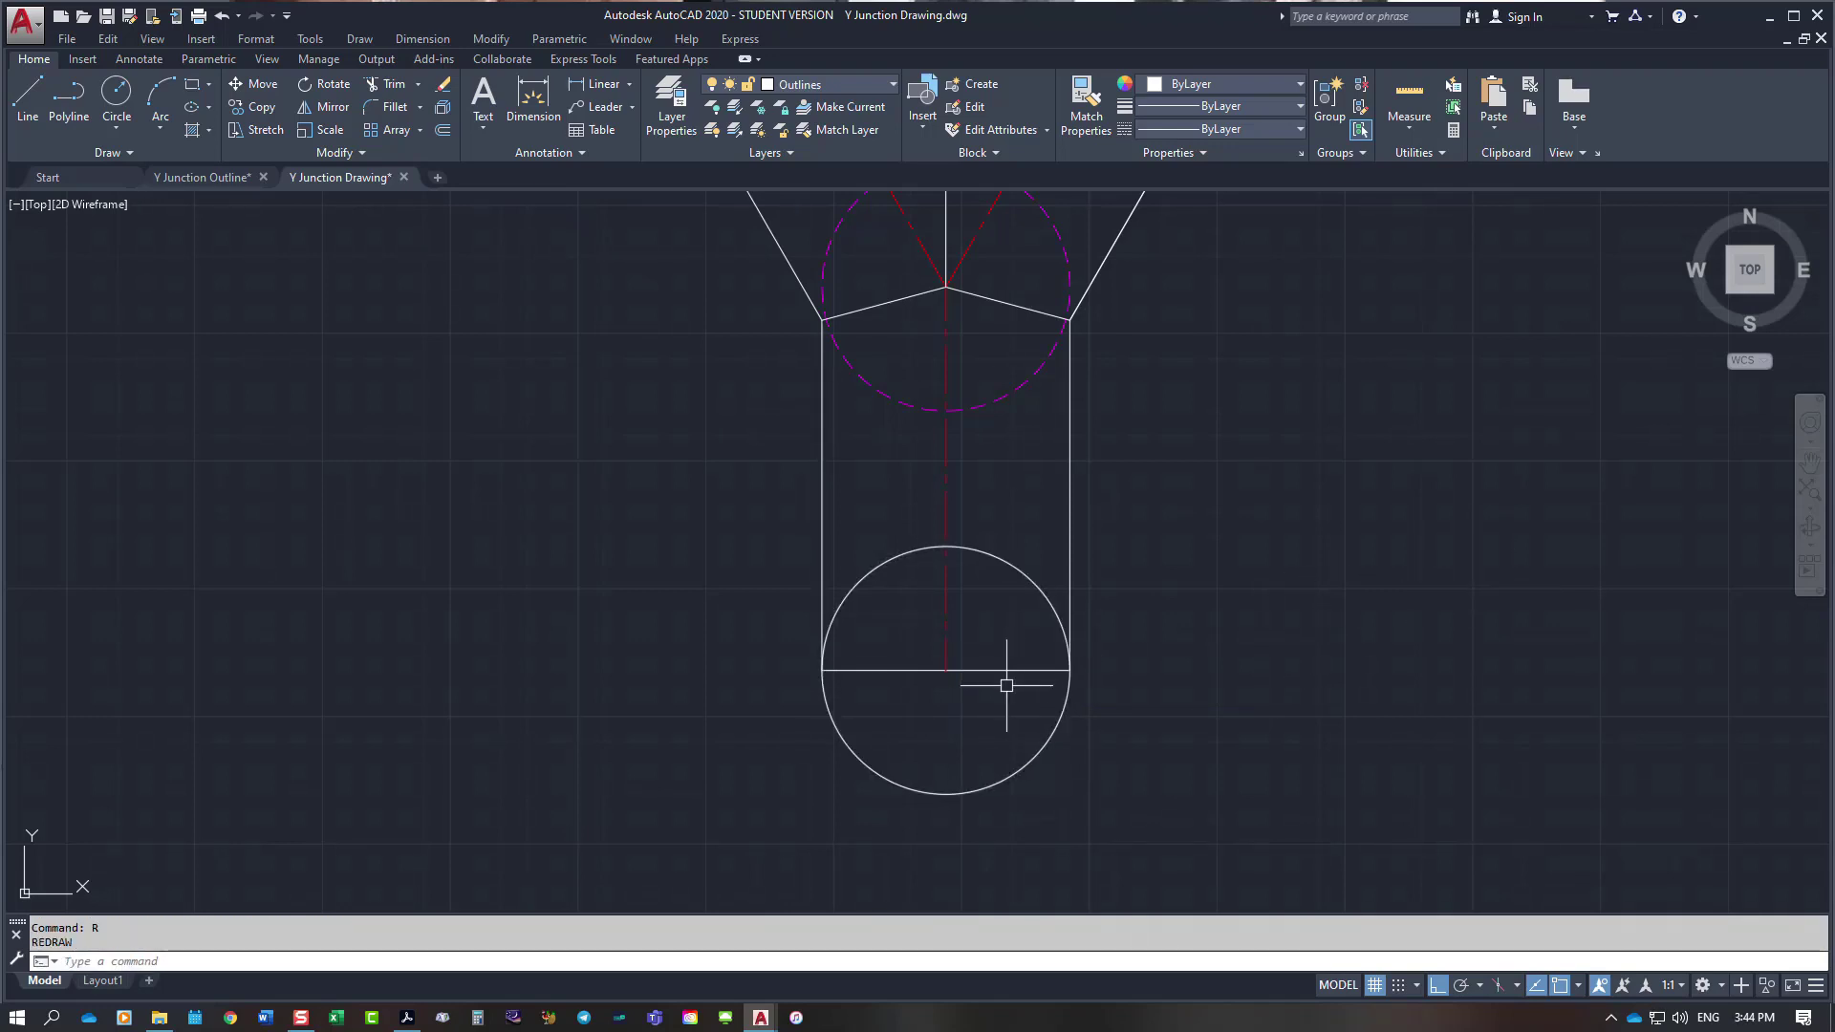
{"action": "right_click", "coordinate": [1190, 602]}
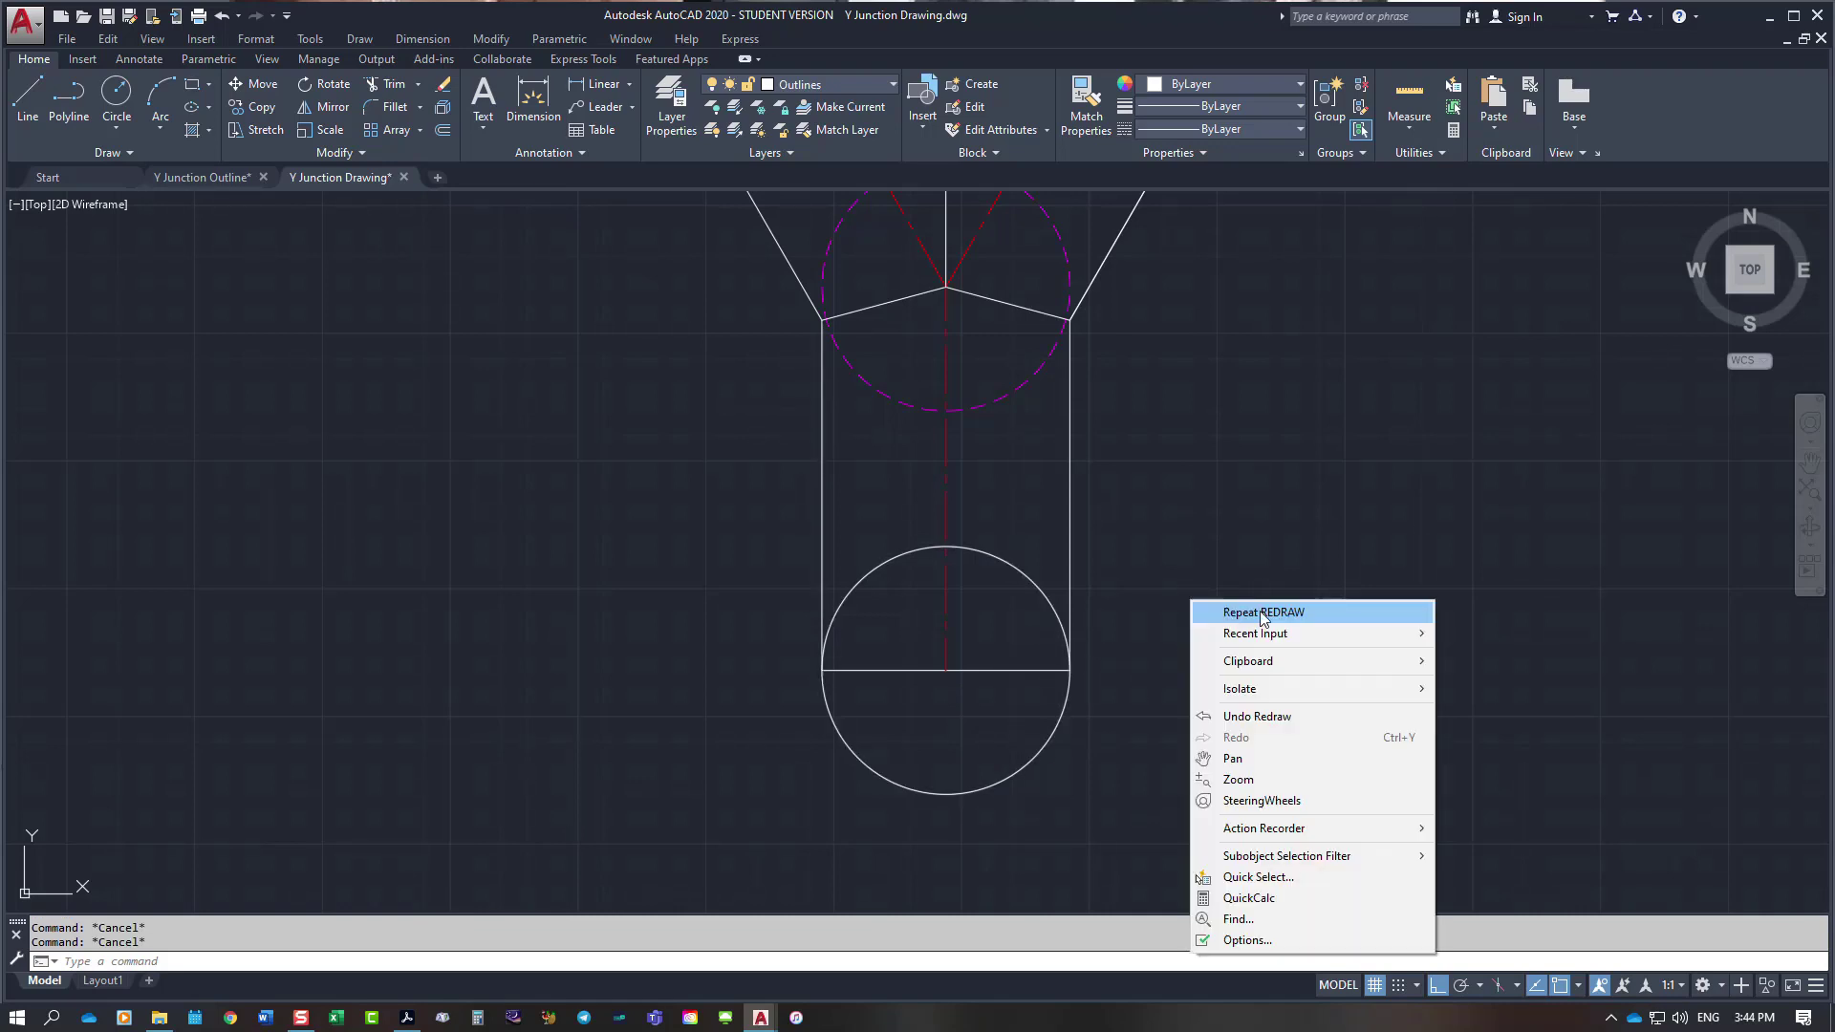
{"action": "mouse_move", "coordinate": [1337, 633]}
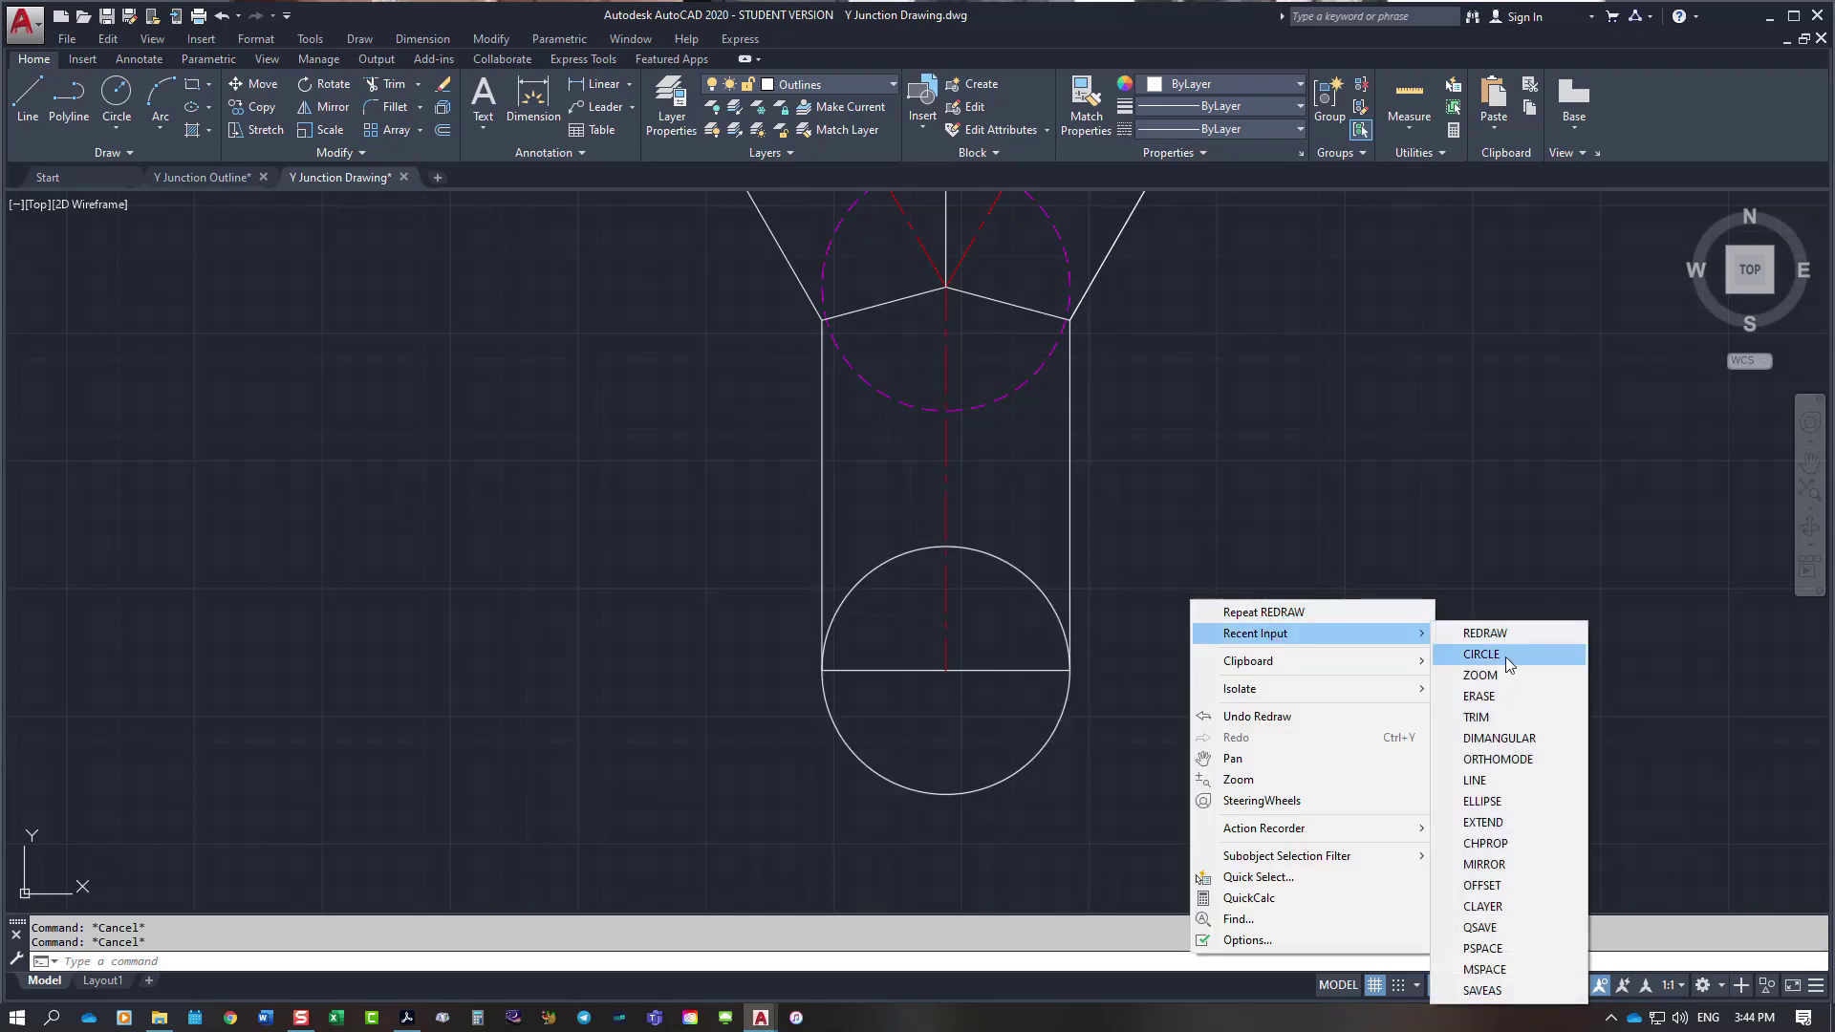
{"action": "left_click", "coordinate": [1487, 716]}
{"action": "left_click", "coordinate": [1015, 670]}
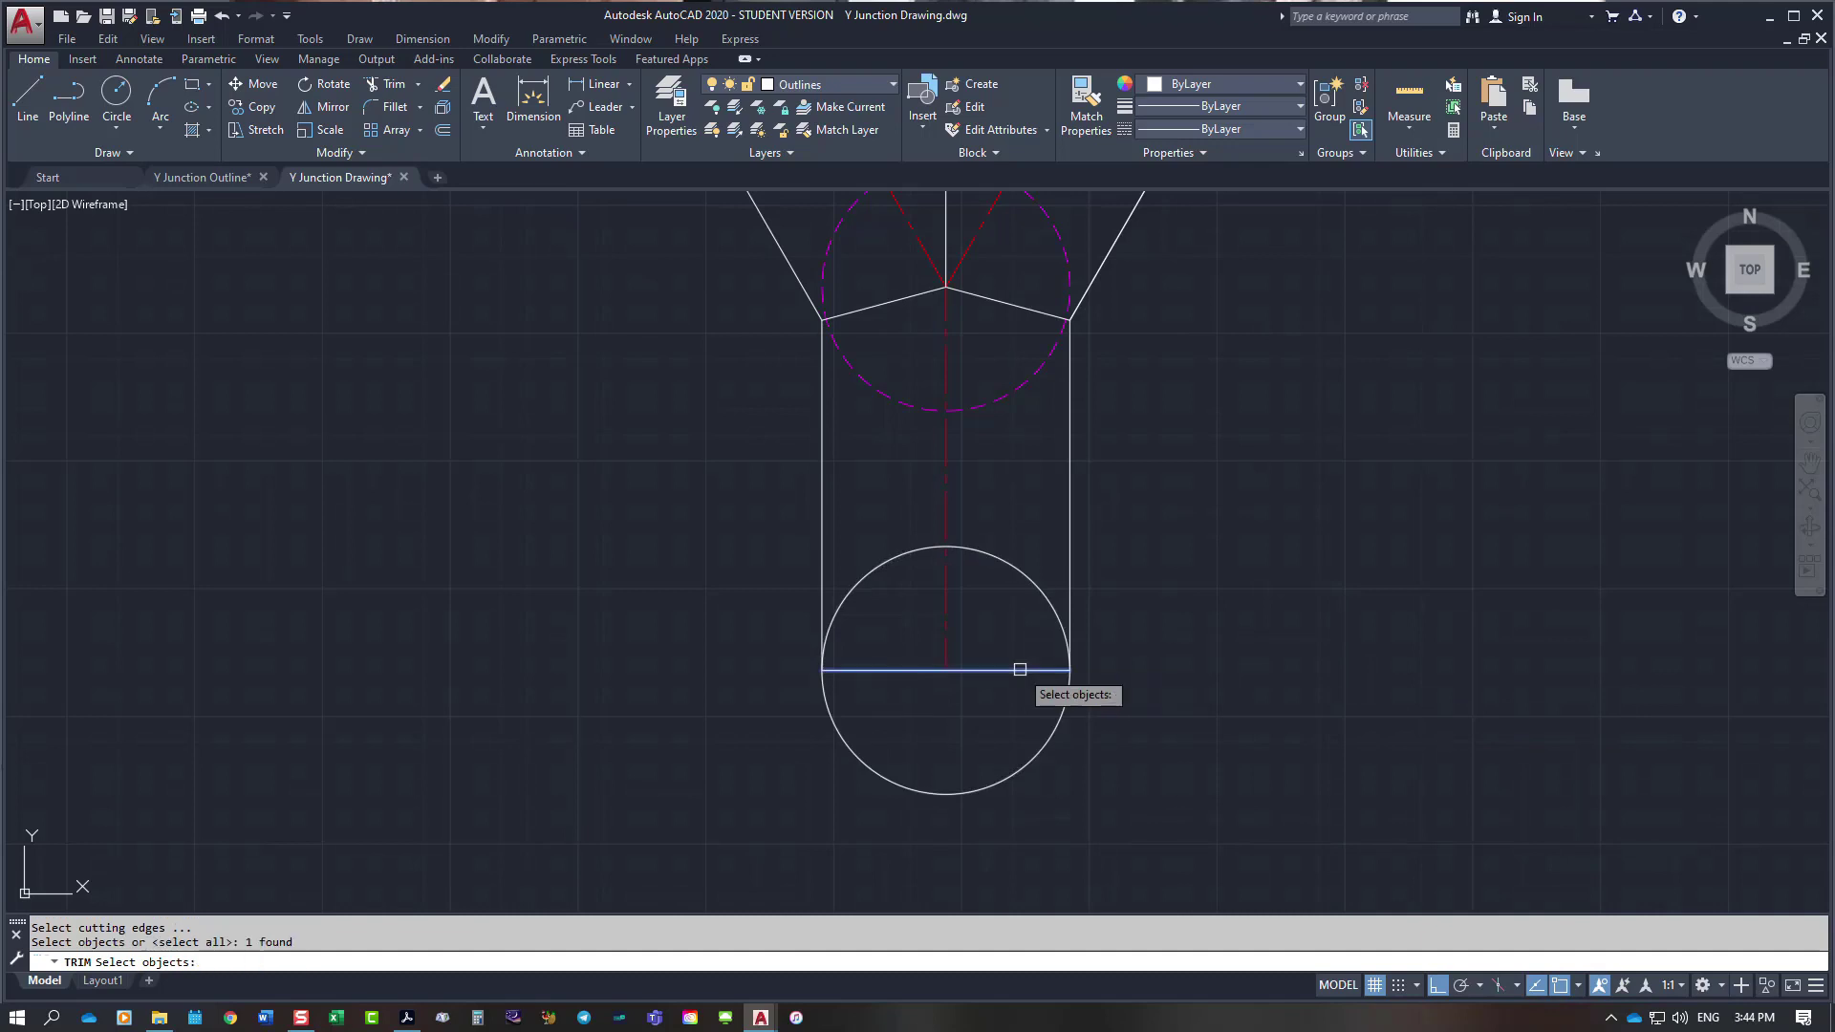
{"action": "key", "text": "Return"}
{"action": "left_click", "coordinate": [1038, 593]}
{"action": "key", "text": "Return"}
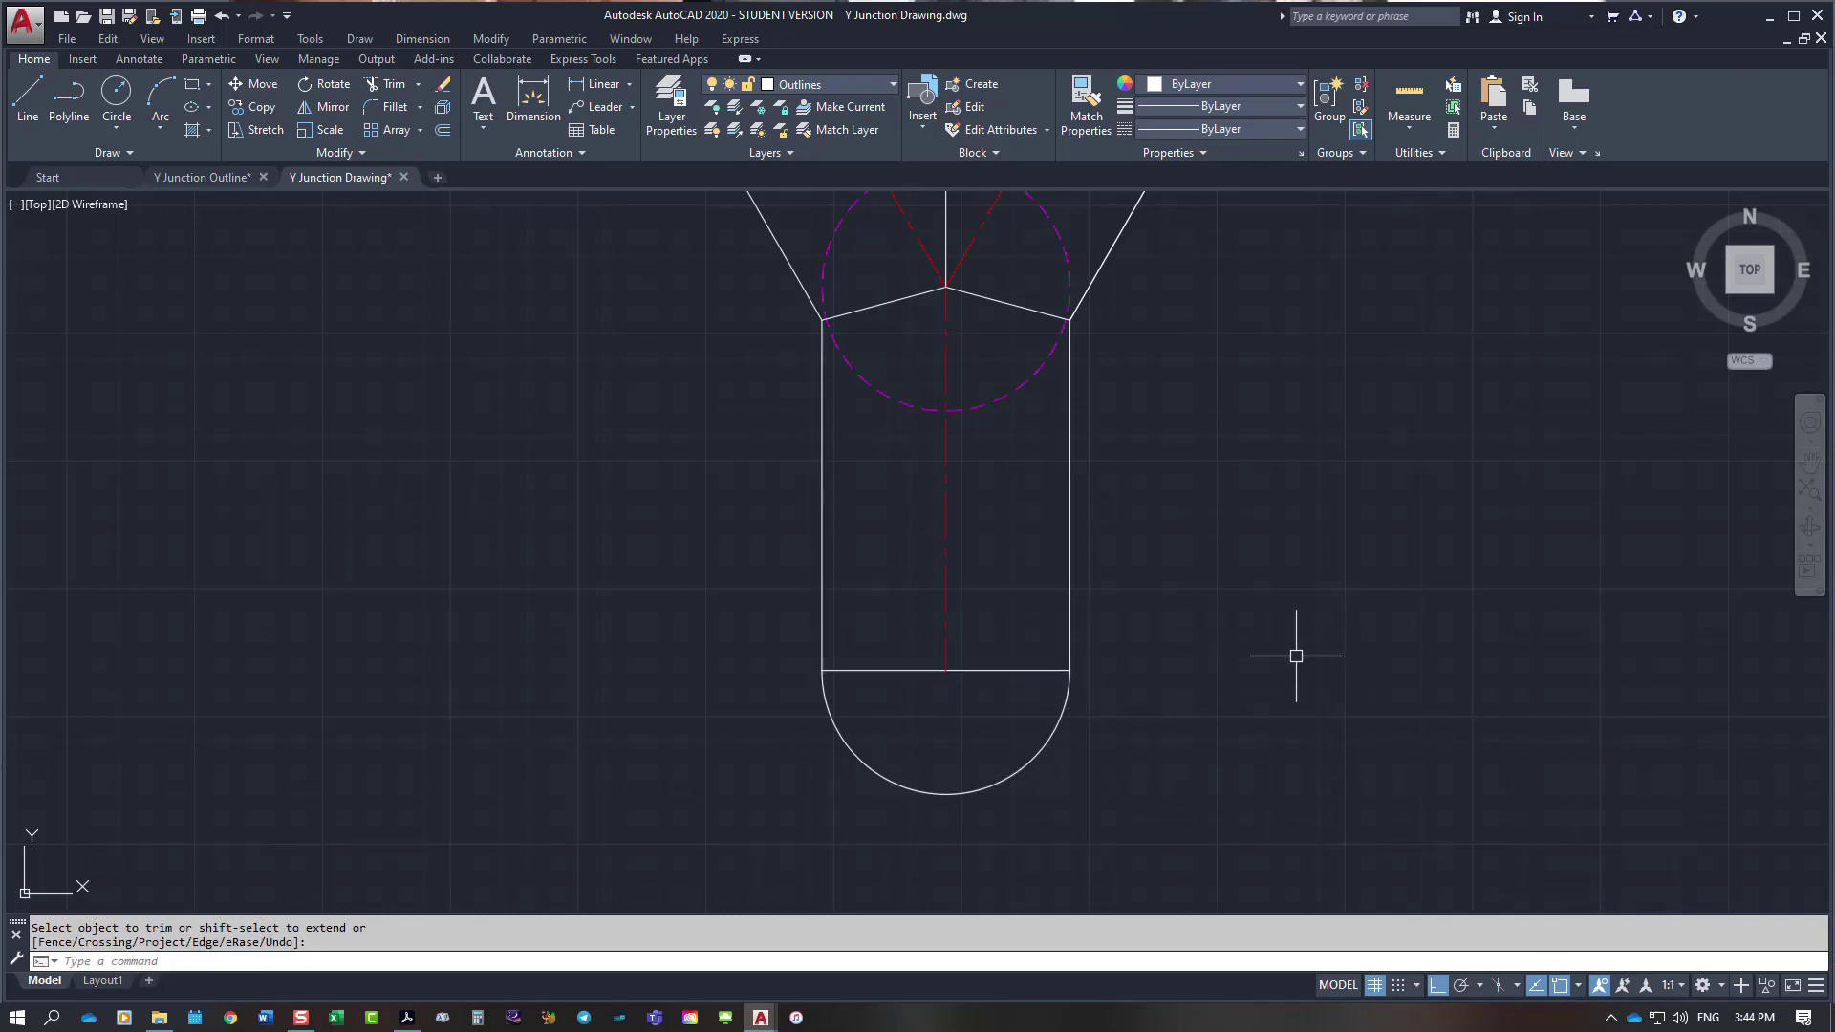
{"action": "key", "text": "Escape"}
Step: Extend the lower branch's vertical centreline down to the semicircle
{"action": "type", "text": "E"}
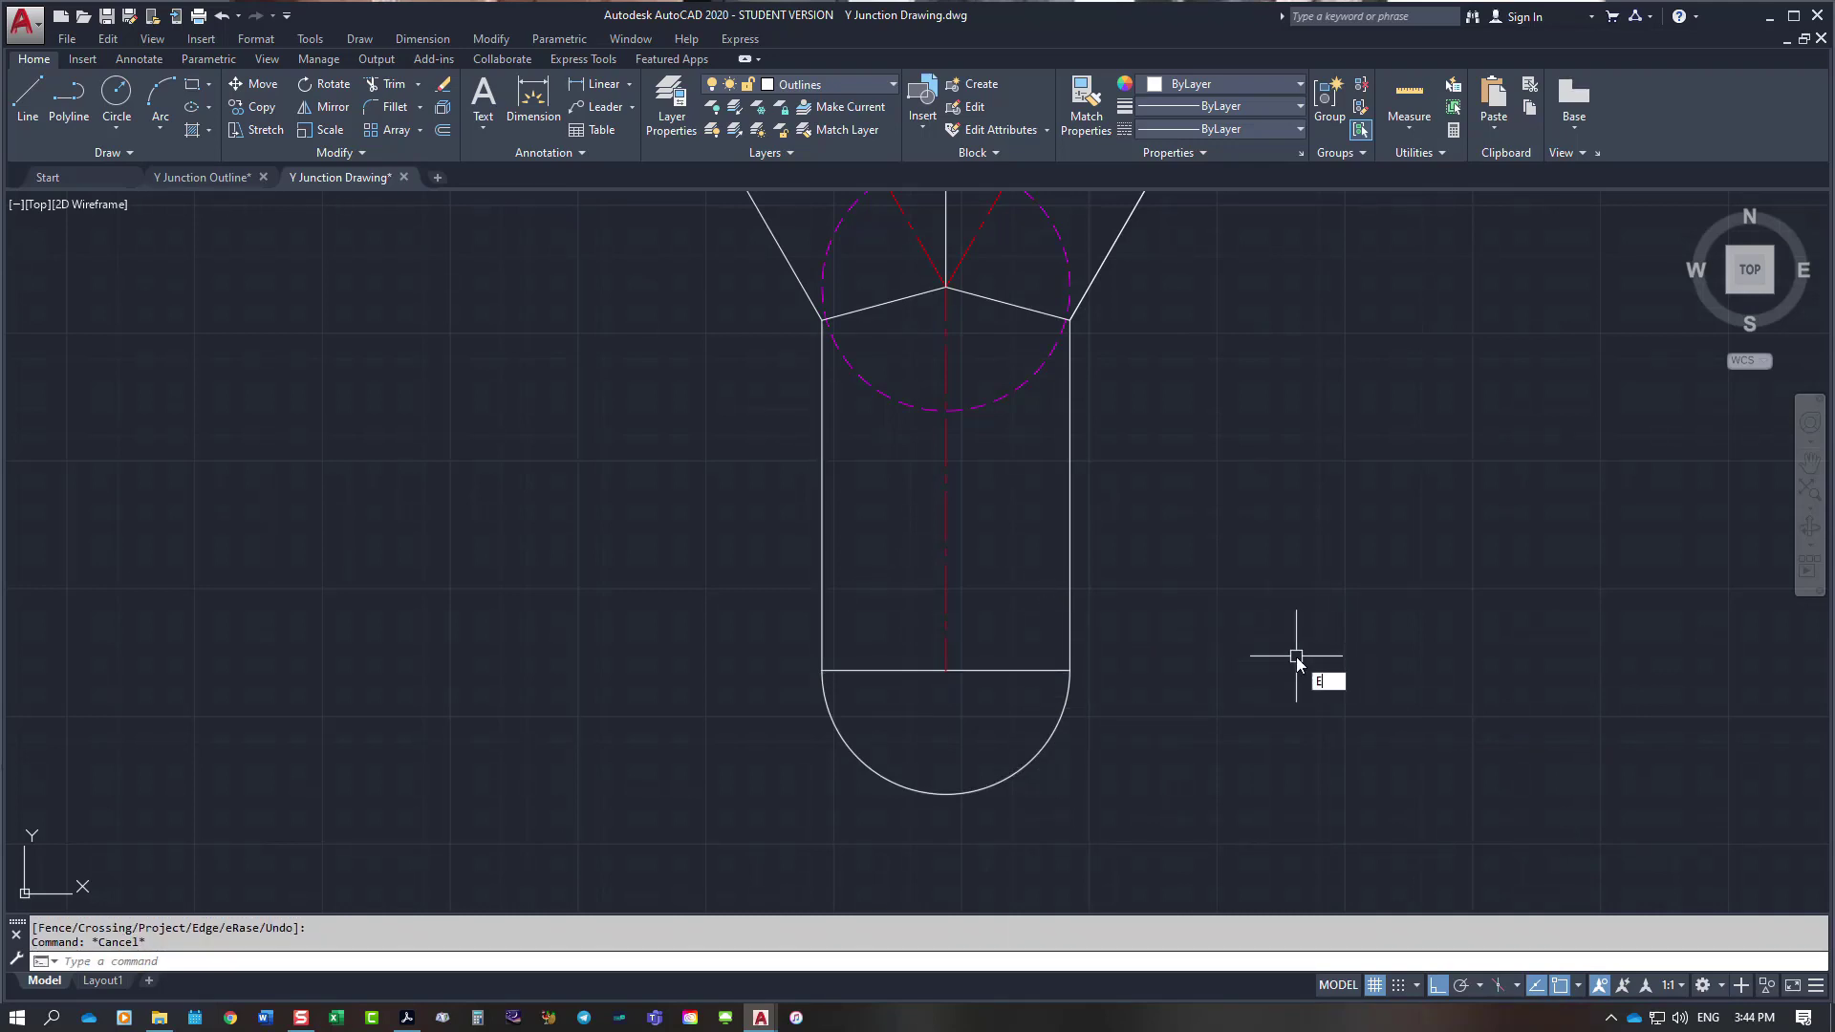
{"action": "type", "text": "x"}
{"action": "key", "text": "Return"}
{"action": "left_click", "coordinate": [999, 786]}
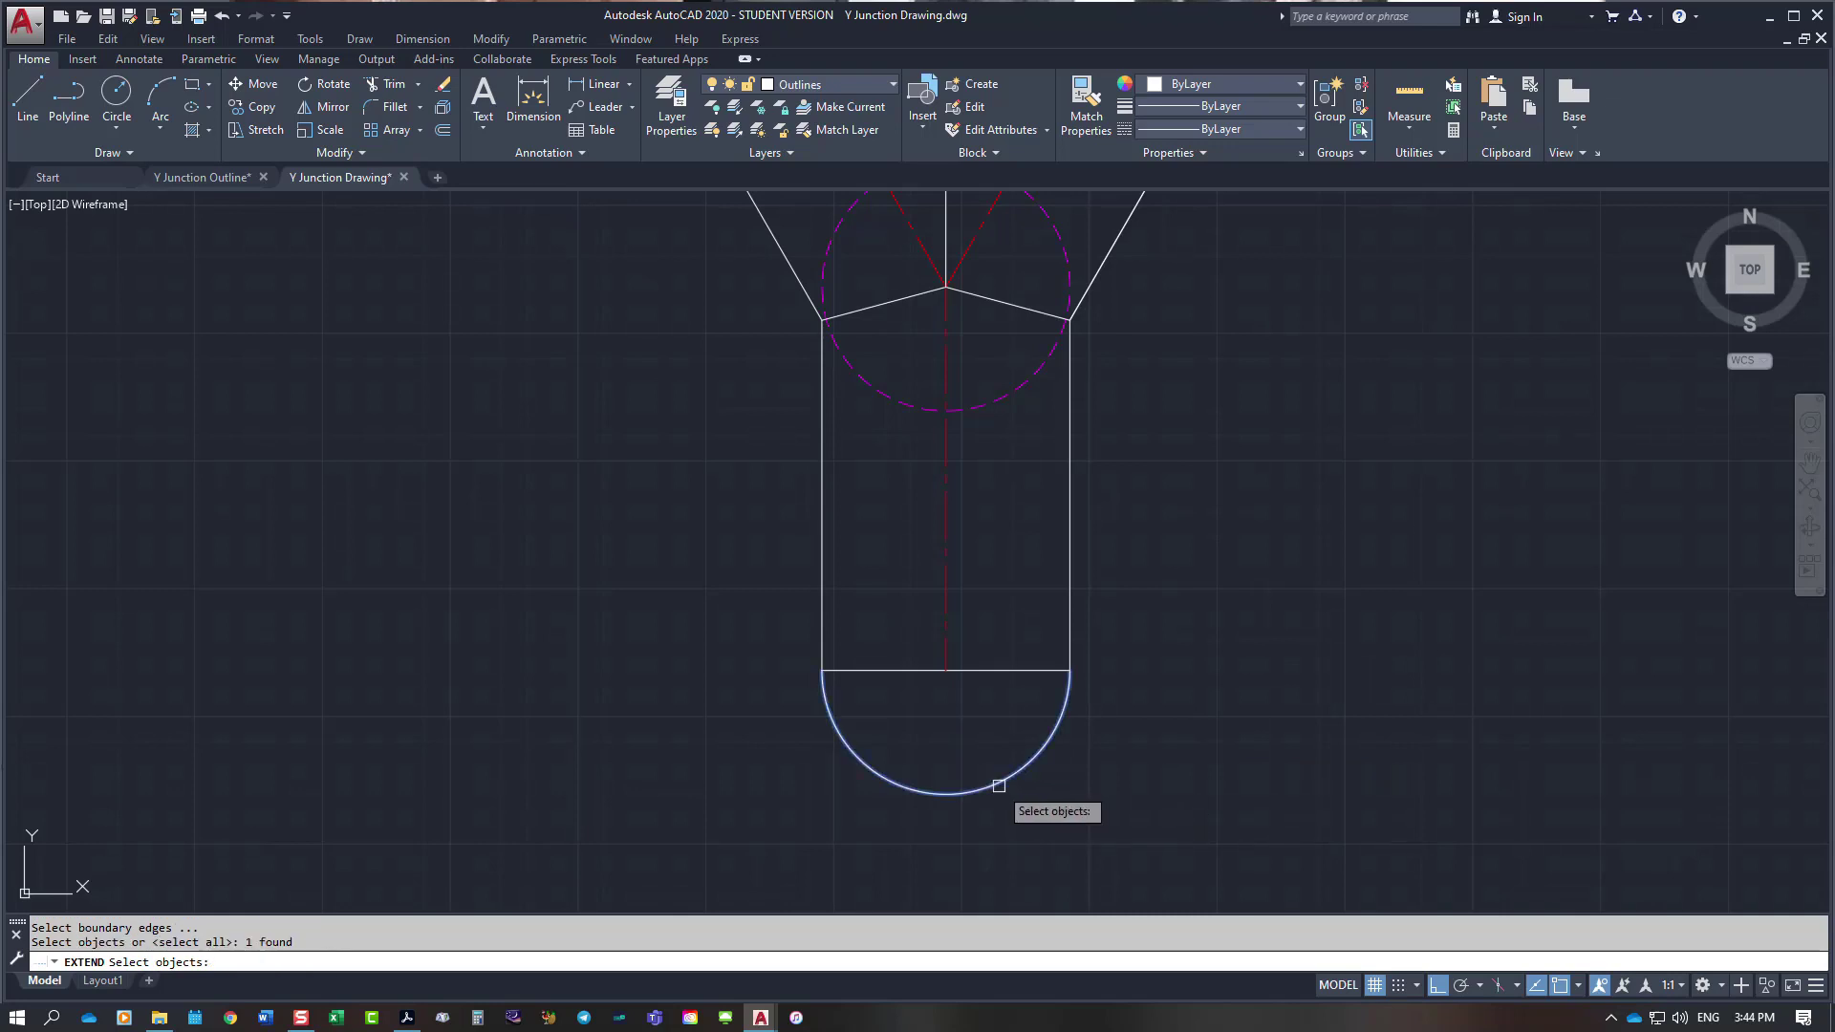
{"action": "key", "text": "Return"}
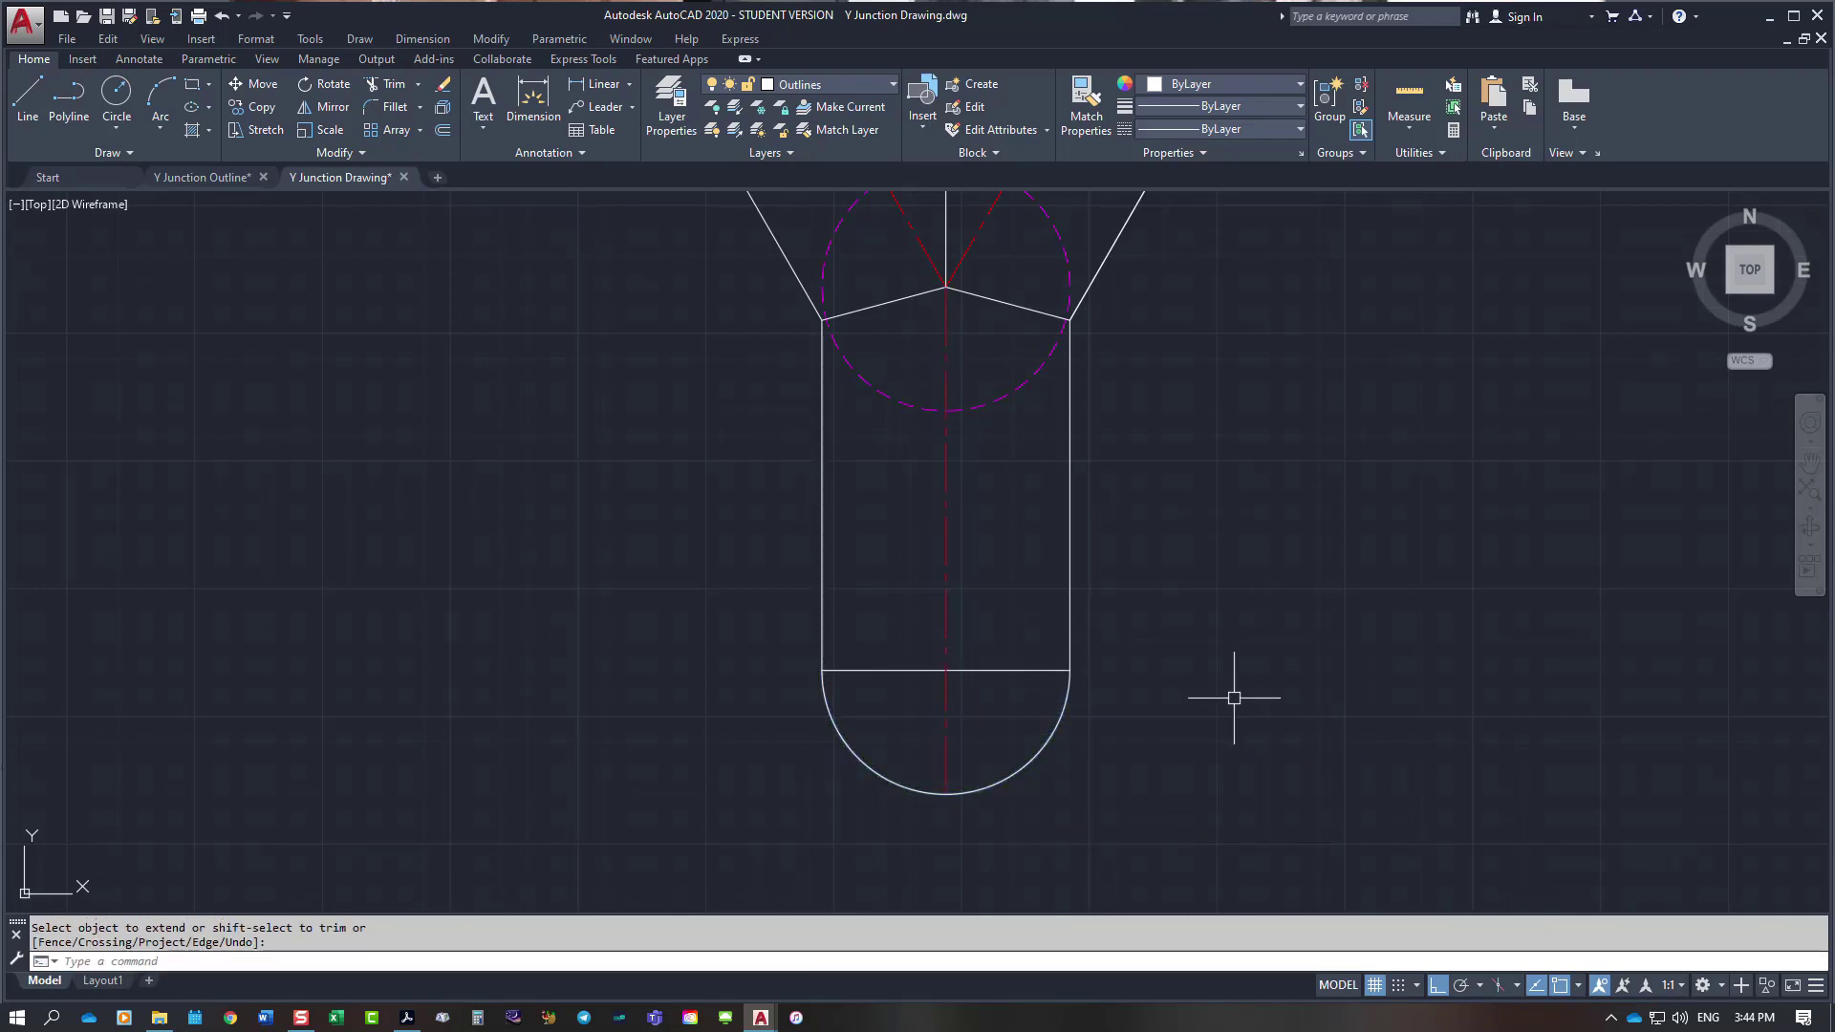
{"action": "key", "text": "Escape"}
Step: Draw a 48.5 mm radius construction circle centred where the centreline meets the bottom of the semicircle
{"action": "type", "text": "c"}
{"action": "key", "text": "Return"}
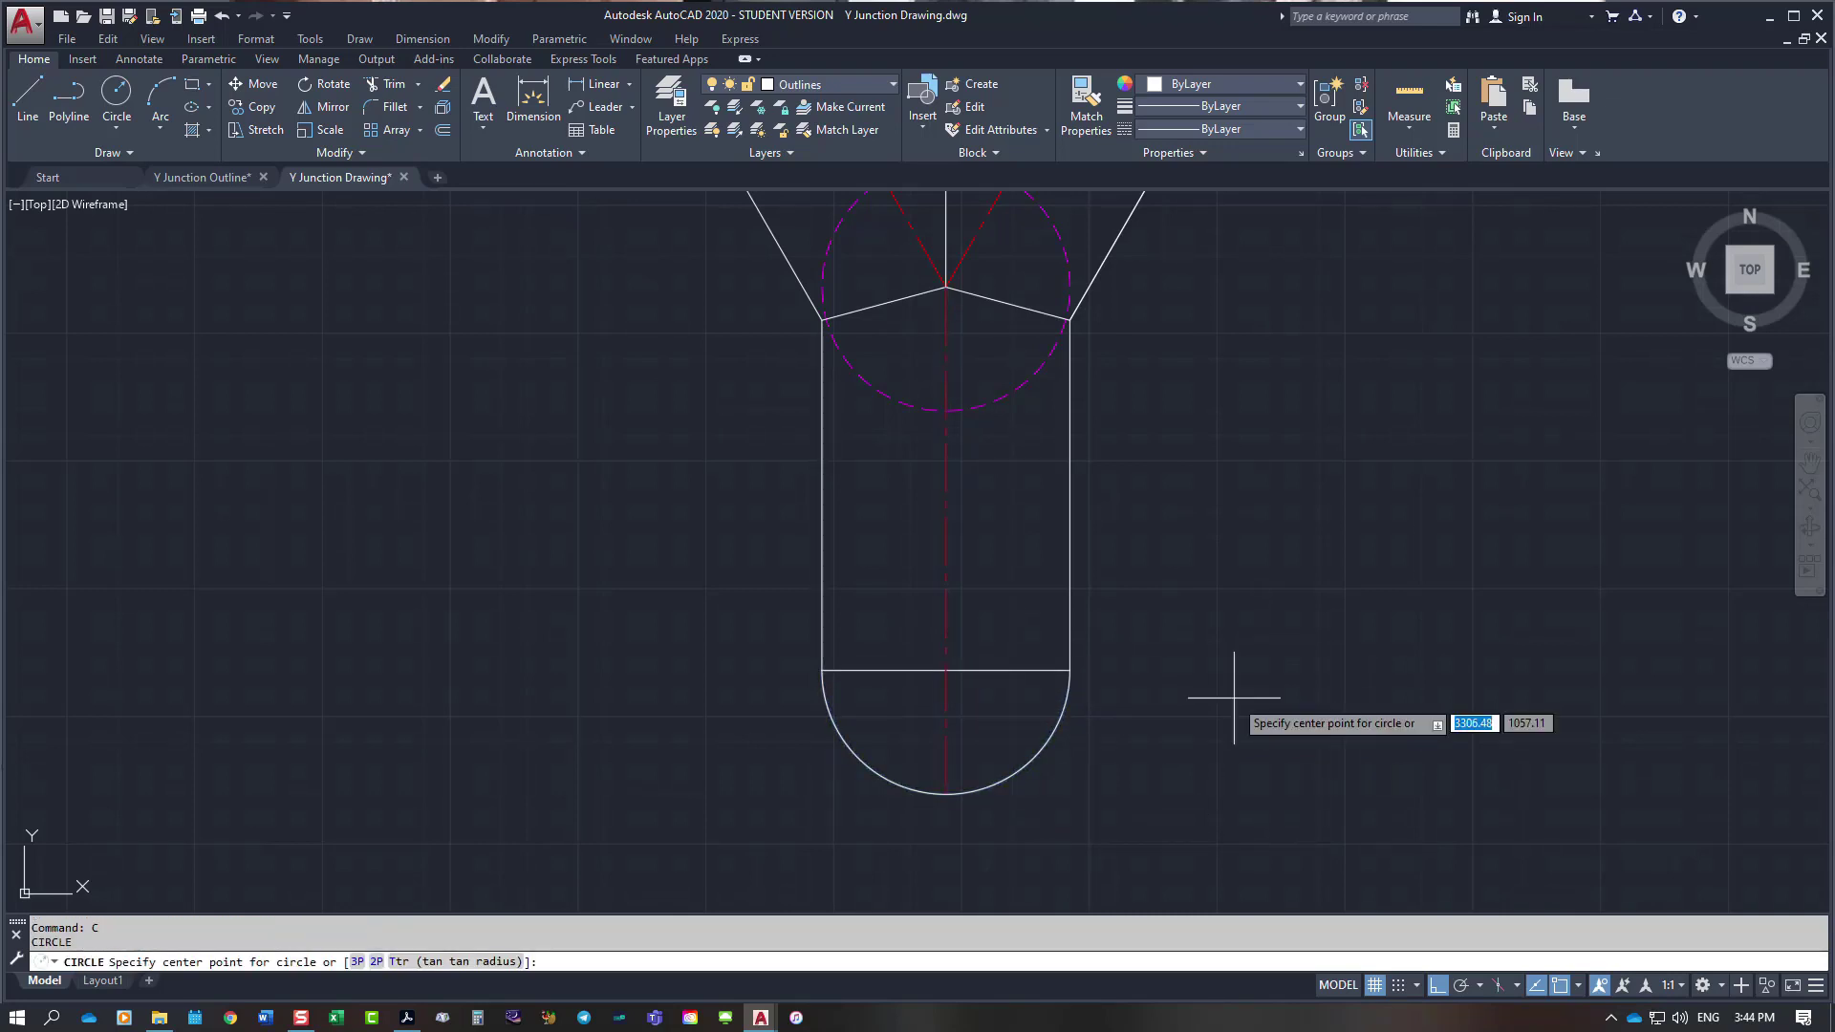
{"action": "left_click", "coordinate": [946, 794]}
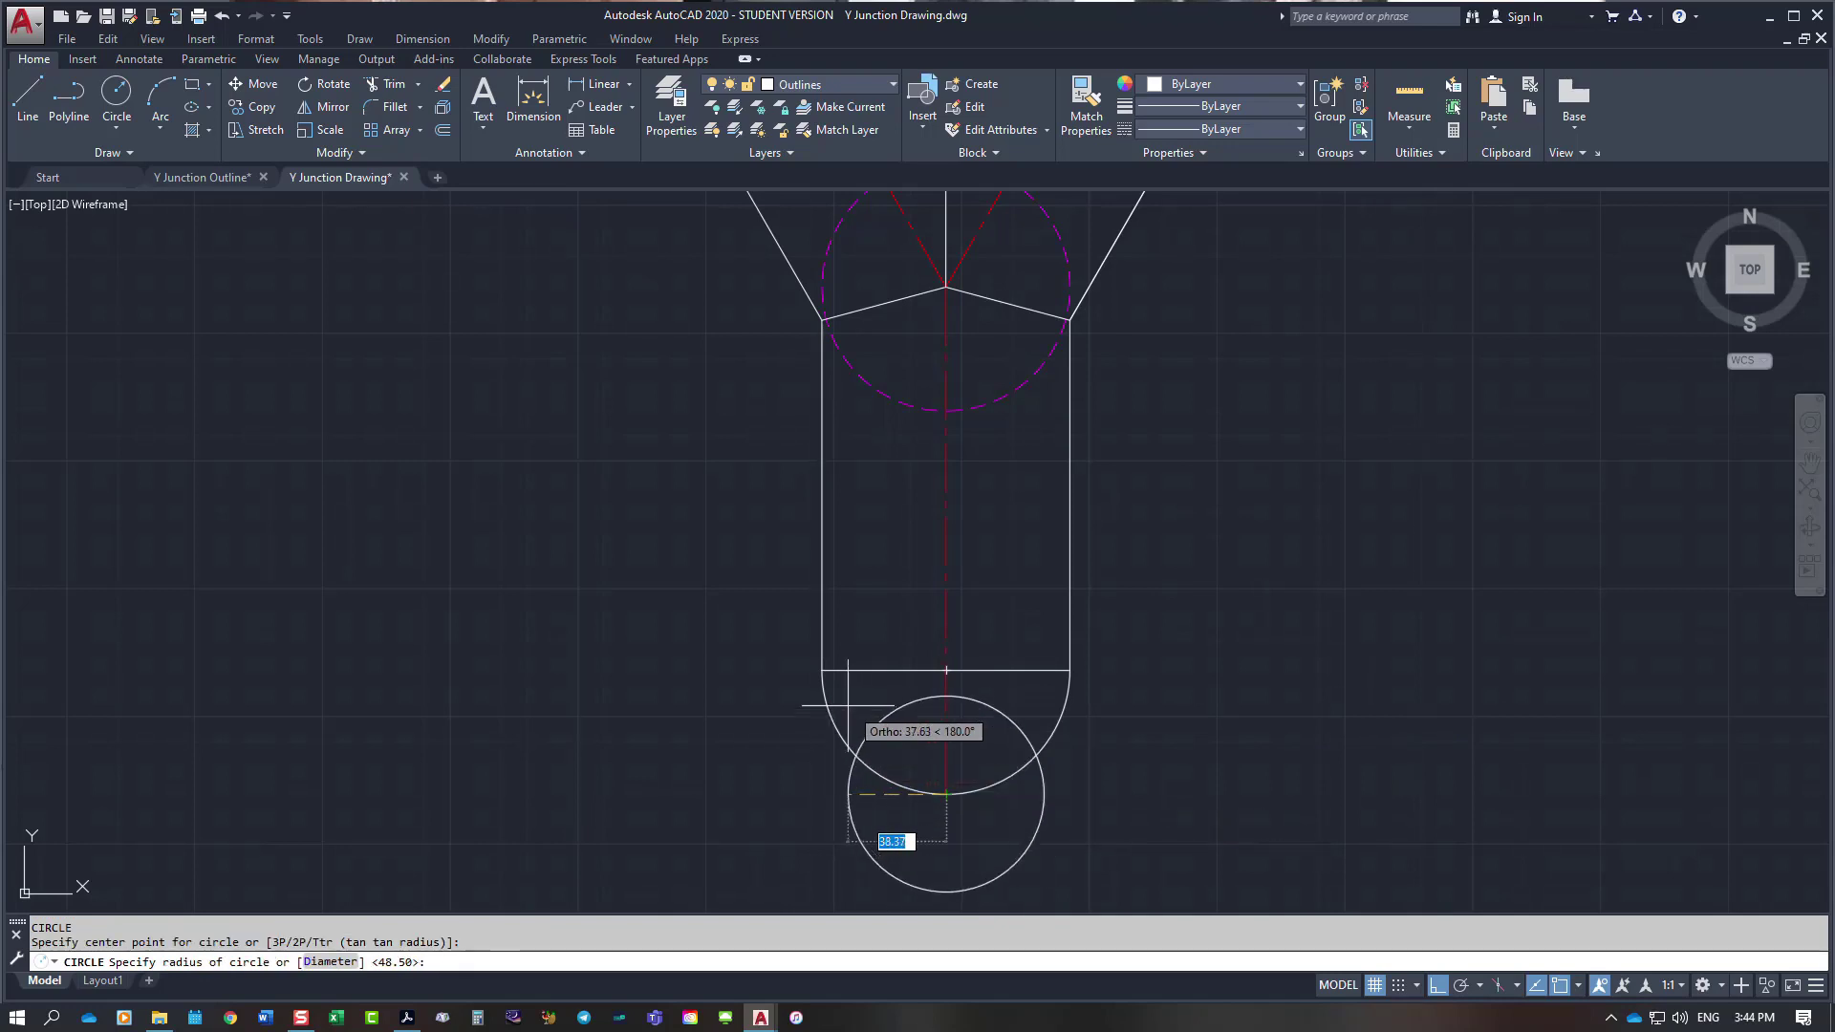
{"action": "key", "text": "Return"}
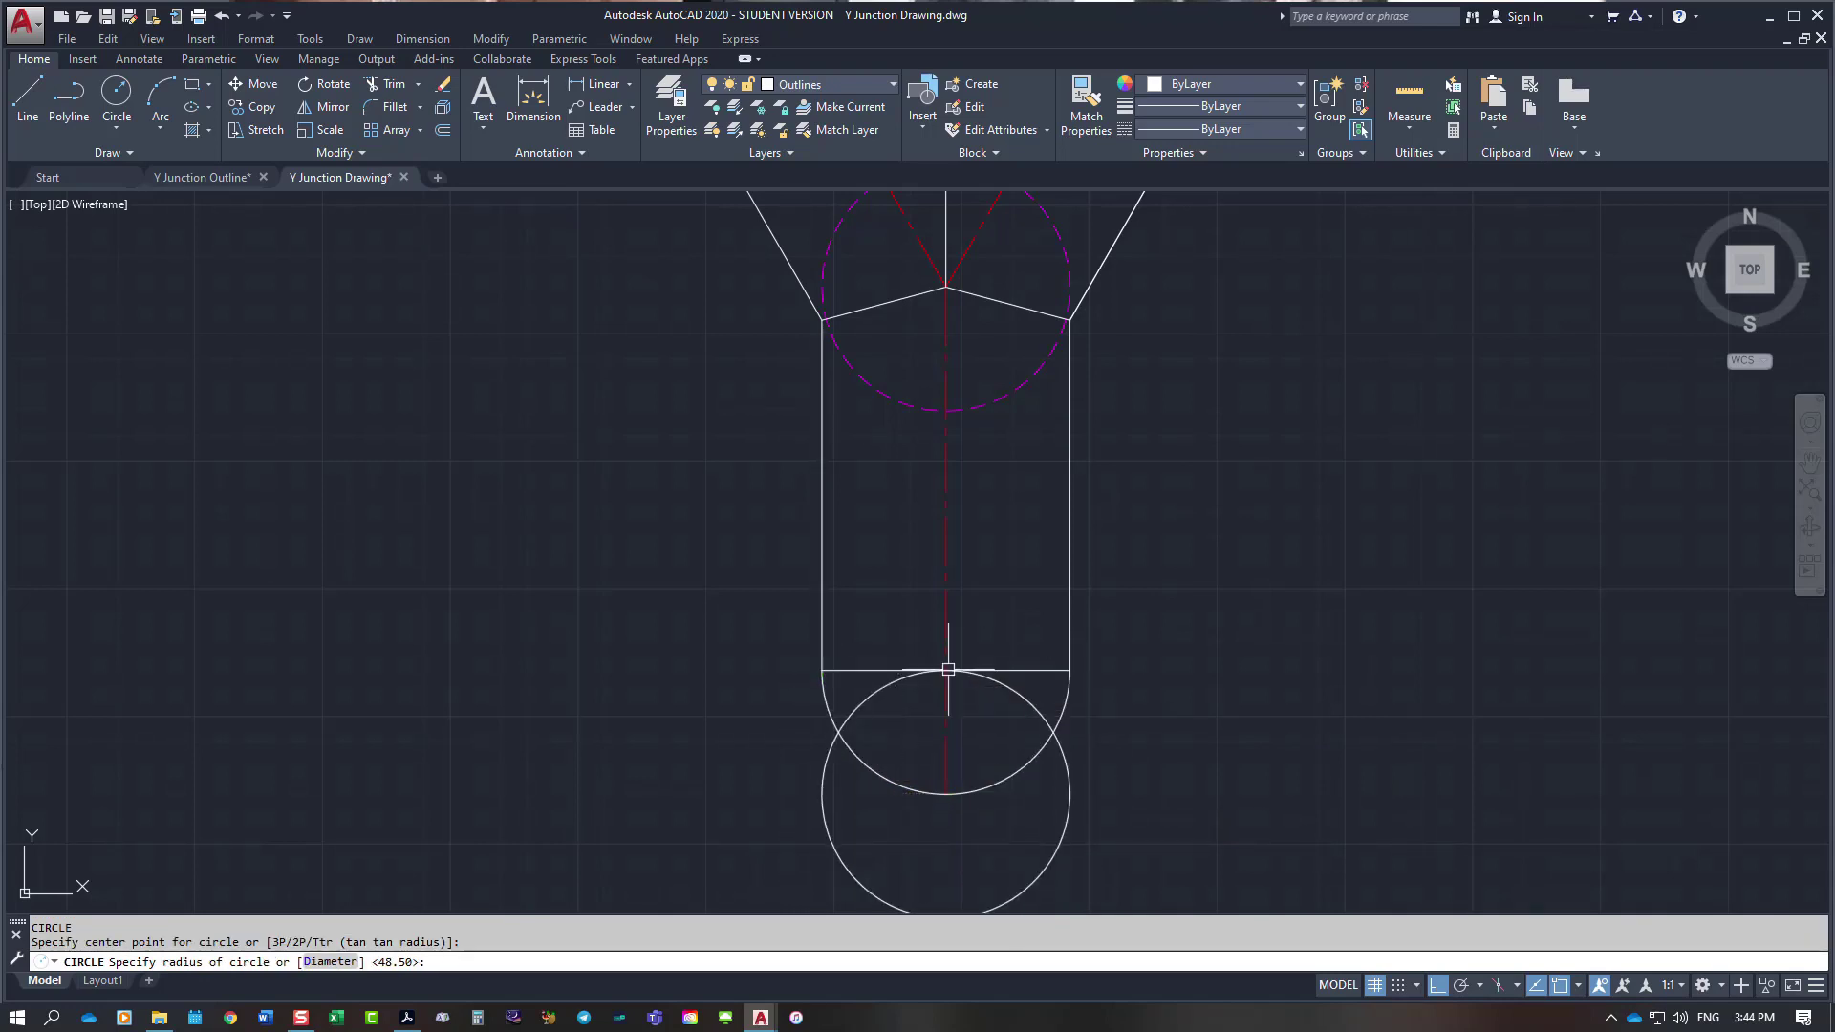
Step: Draw two 48.5 mm radius construction circles centred on the right and left ends of the lower branch's end line
{"action": "right_click", "coordinate": [1227, 621]}
{"action": "left_click", "coordinate": [1289, 633]}
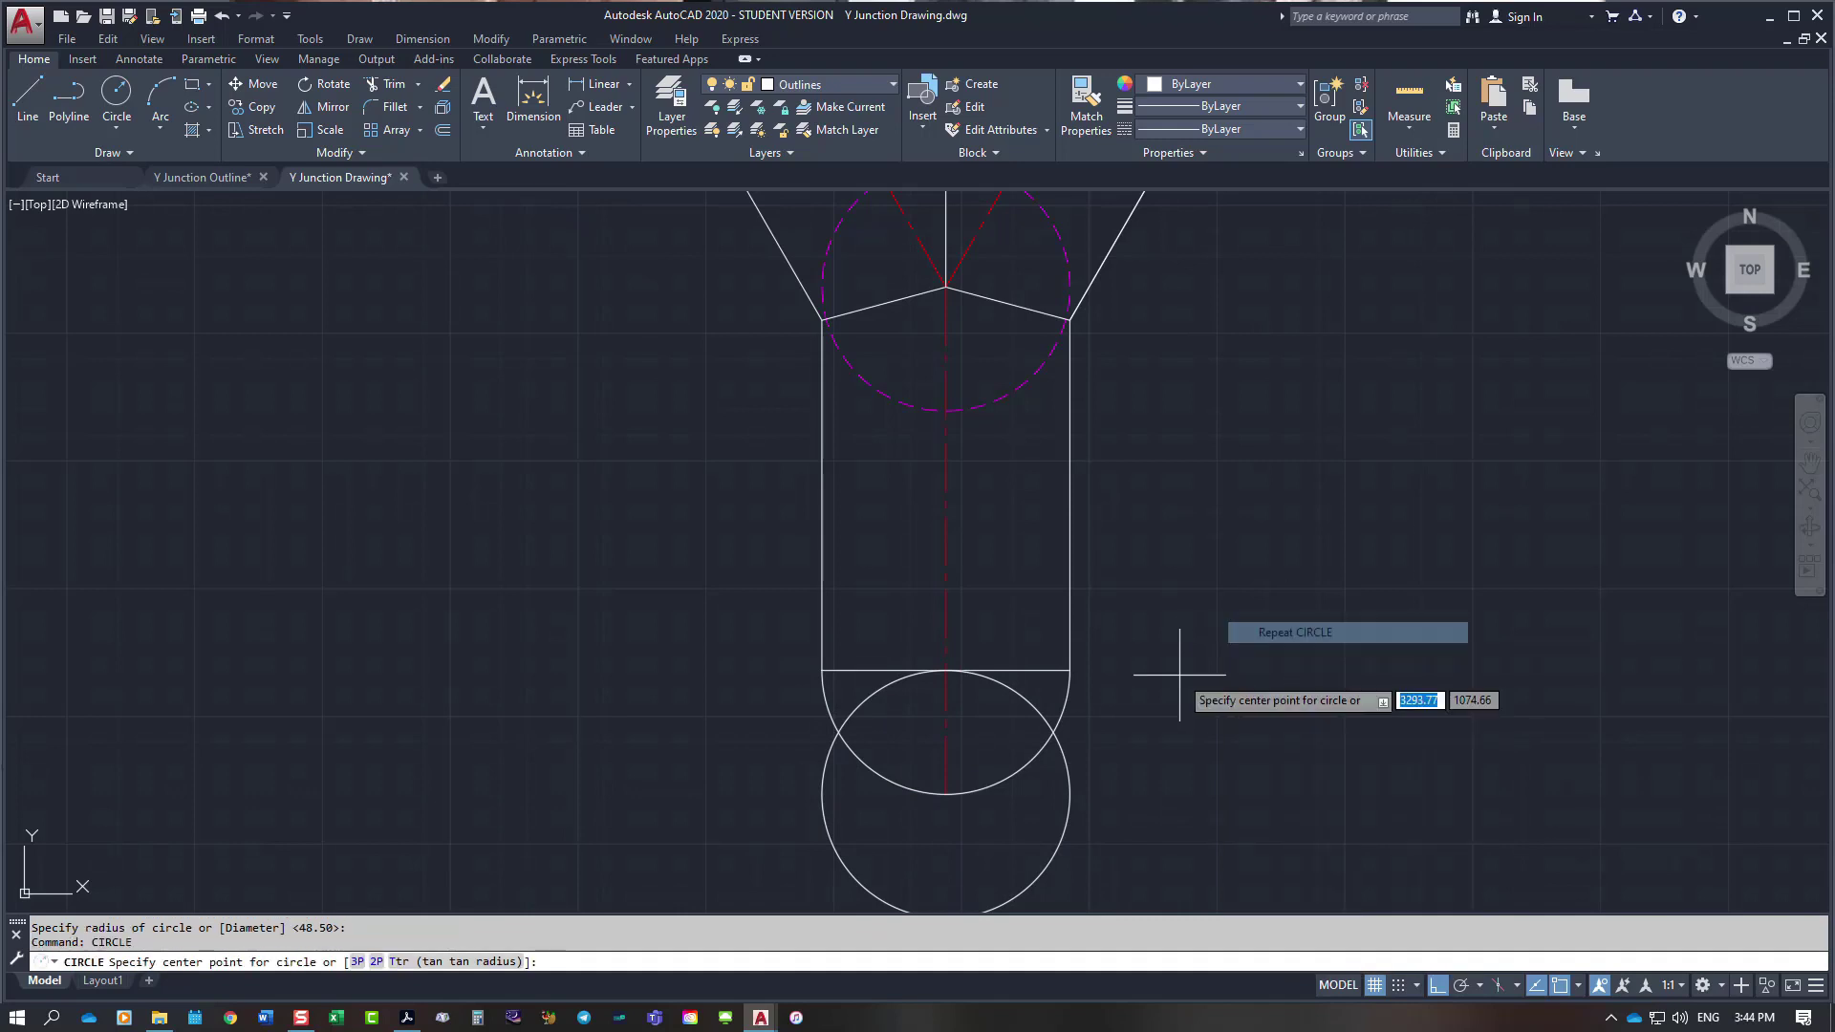
{"action": "left_click", "coordinate": [1069, 671]}
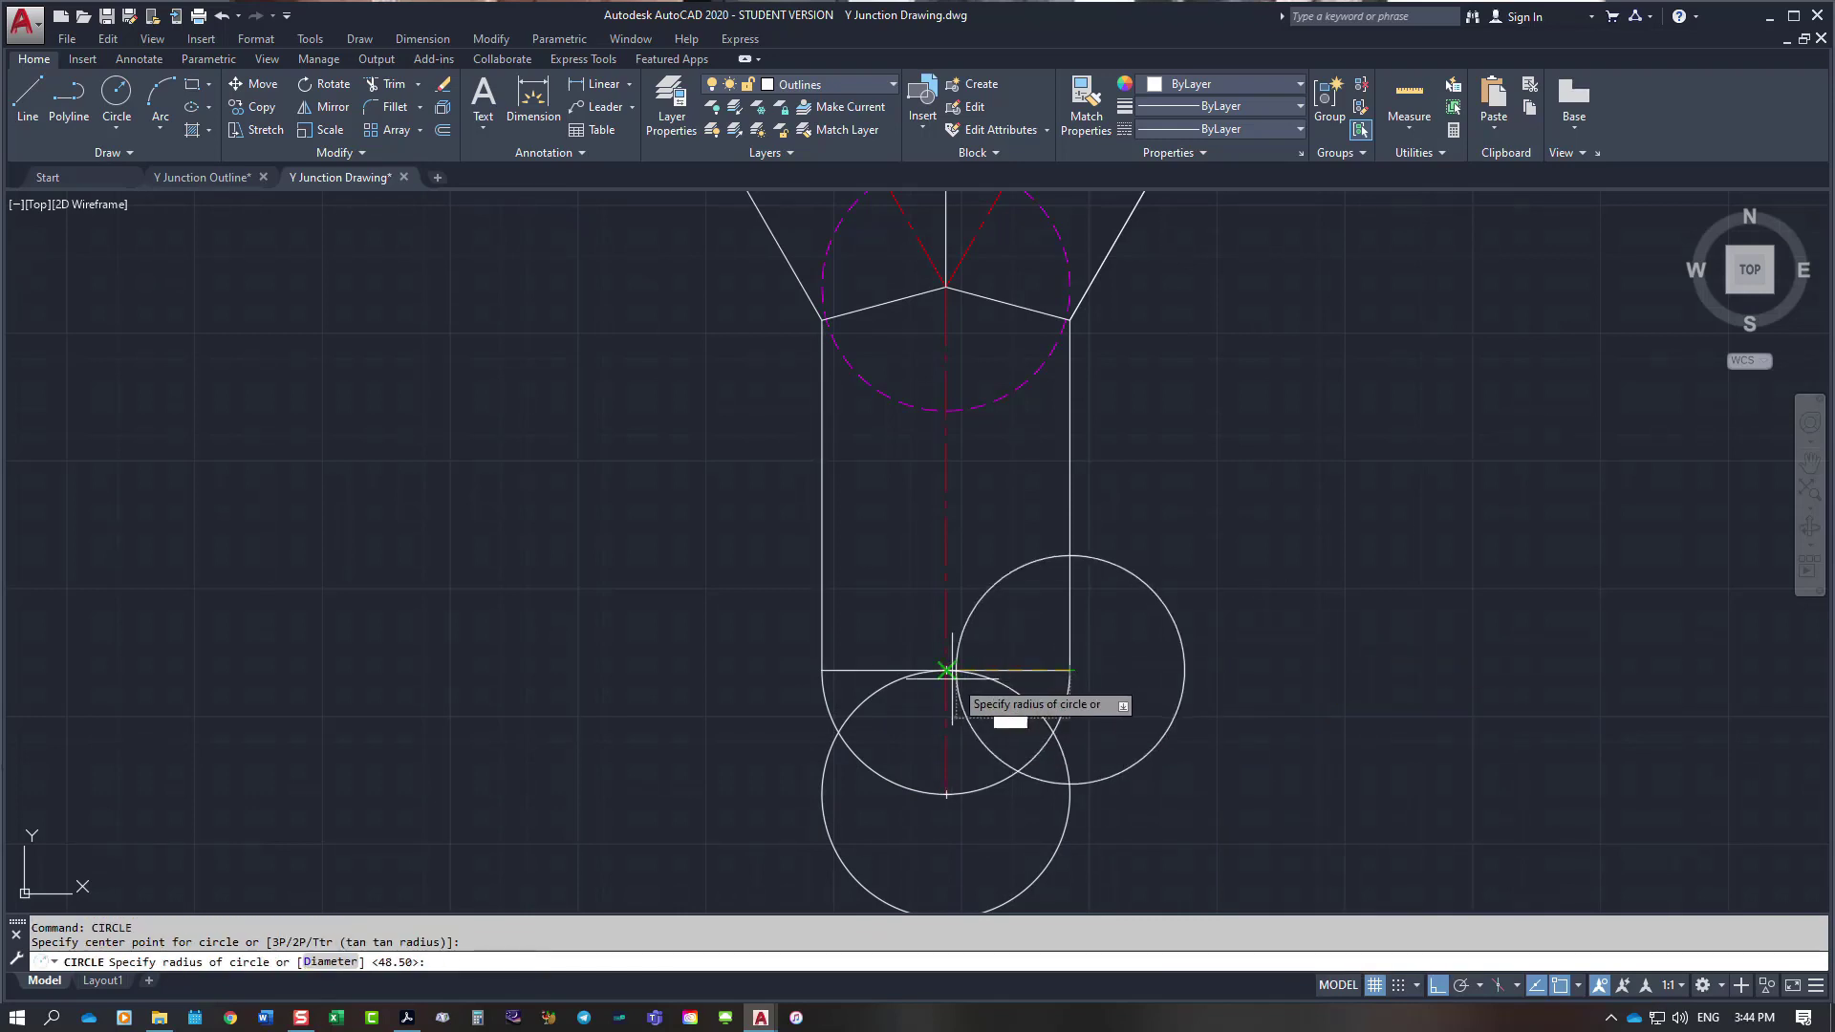
{"action": "key", "text": "Return"}
{"action": "right_click", "coordinate": [1336, 612]}
{"action": "left_click", "coordinate": [1398, 623]}
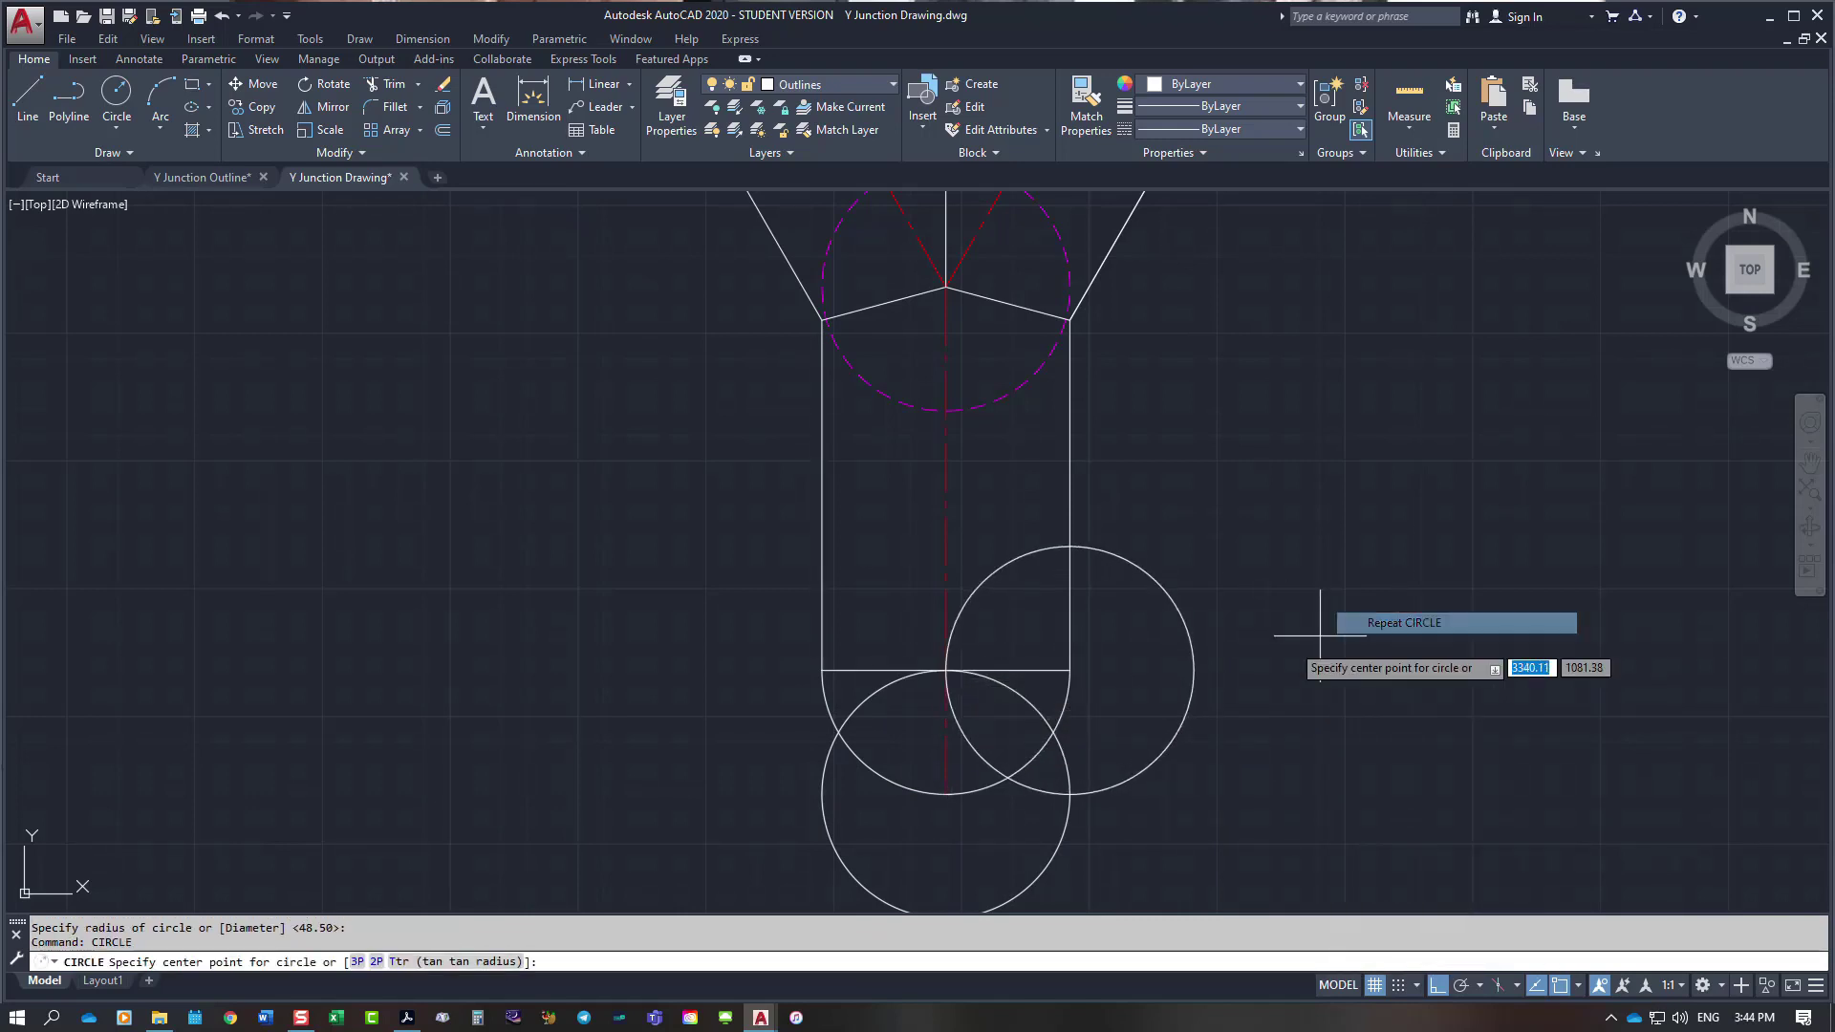
{"action": "left_click", "coordinate": [822, 670]}
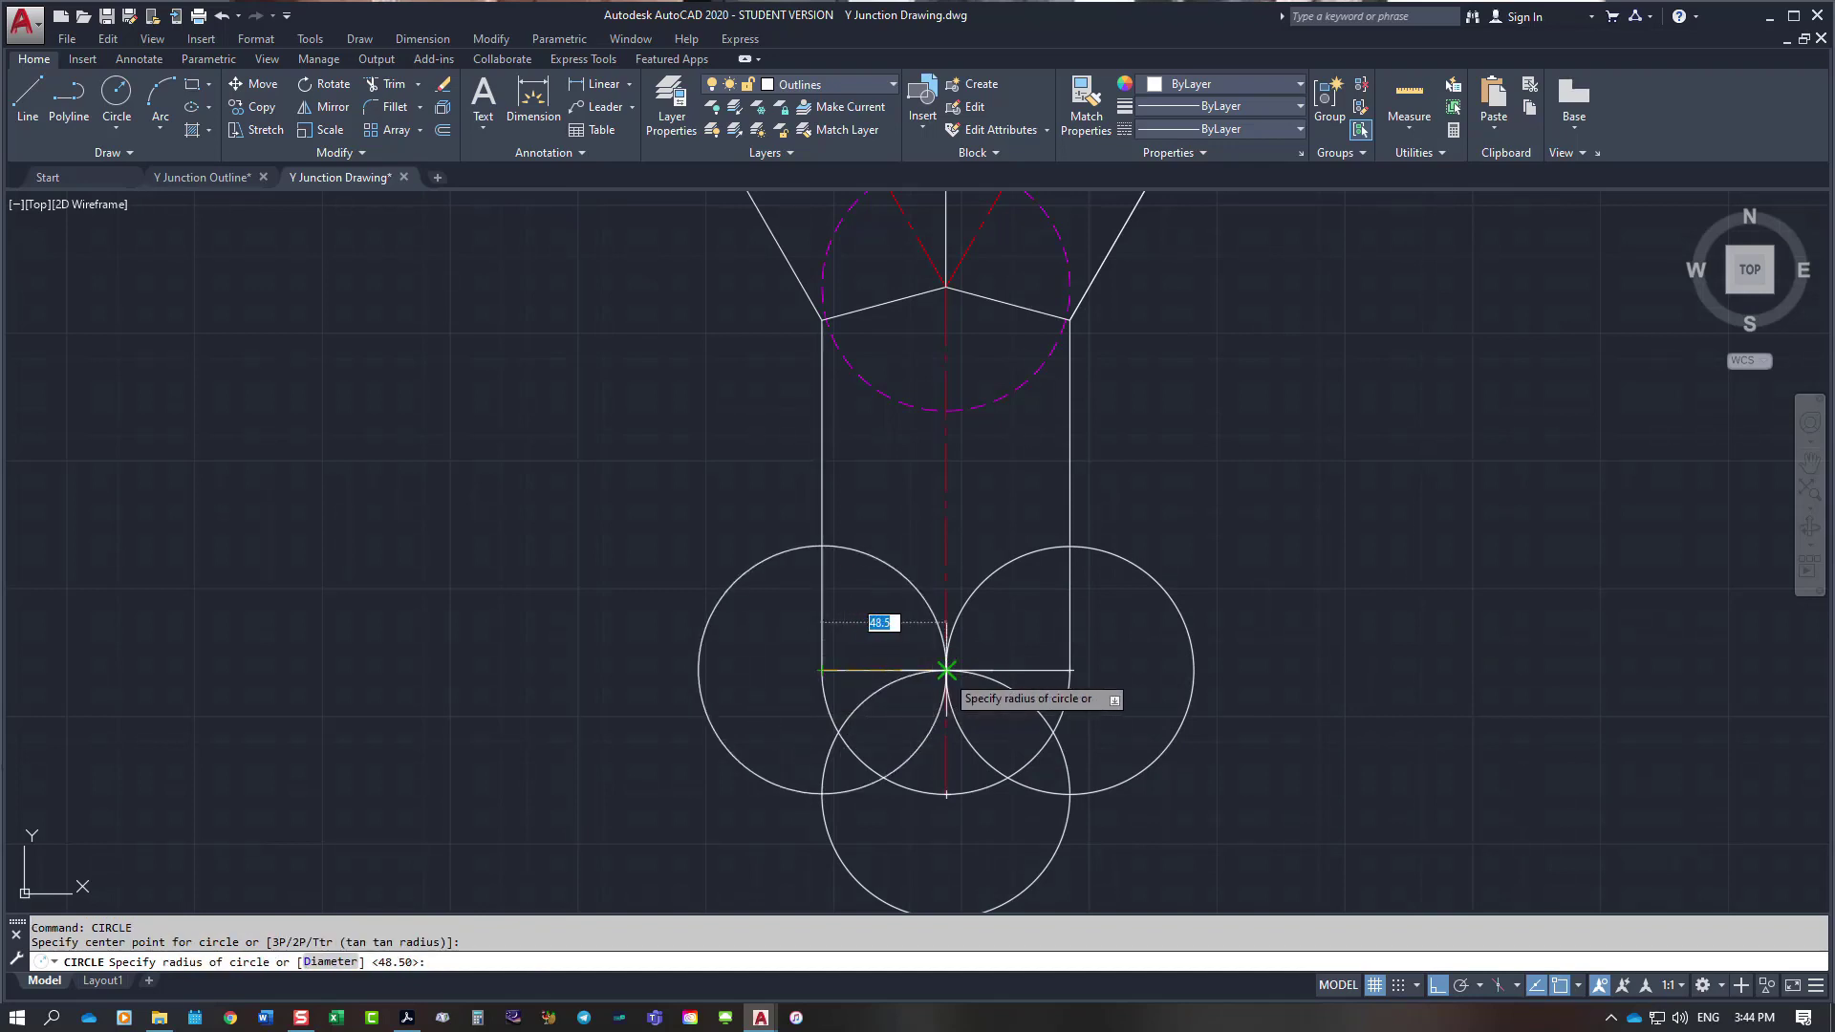
{"action": "key", "text": "Return"}
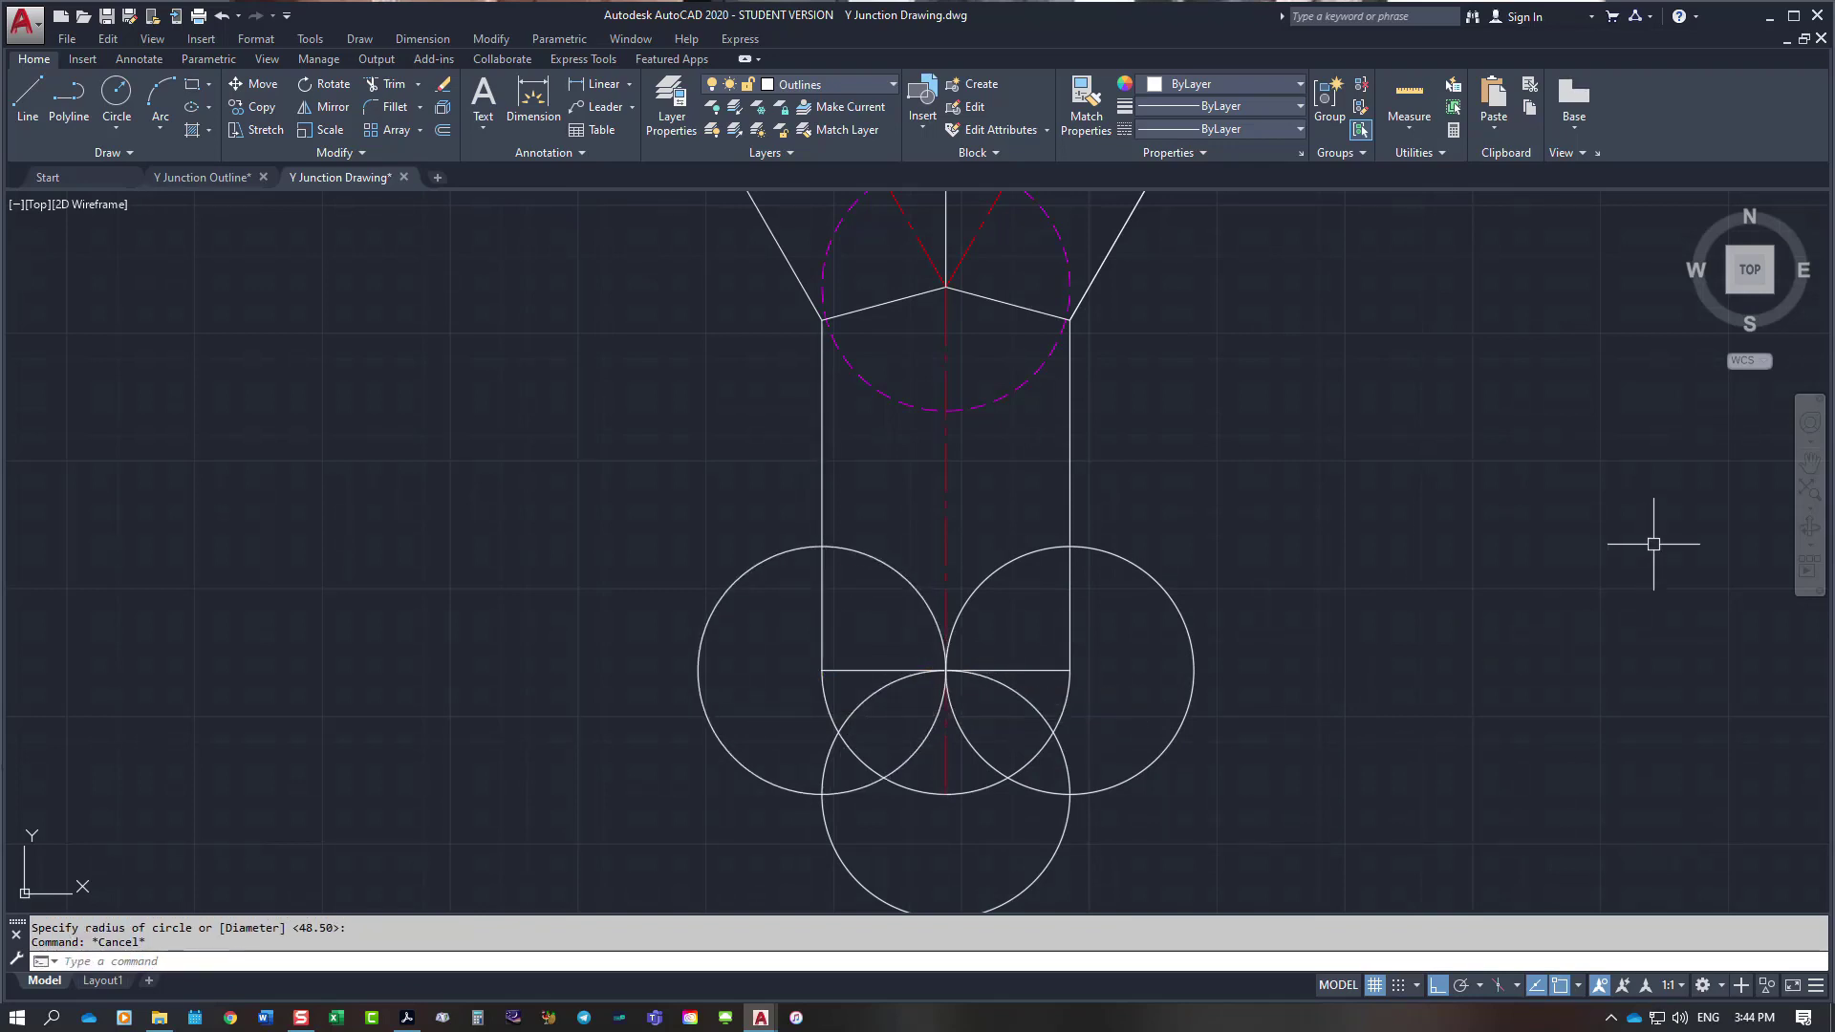
Step: Mark the two left-hand intersections of the construction circles with the semicircle using circles of radius 5
{"action": "type", "text": "c"}
{"action": "key", "text": "Return"}
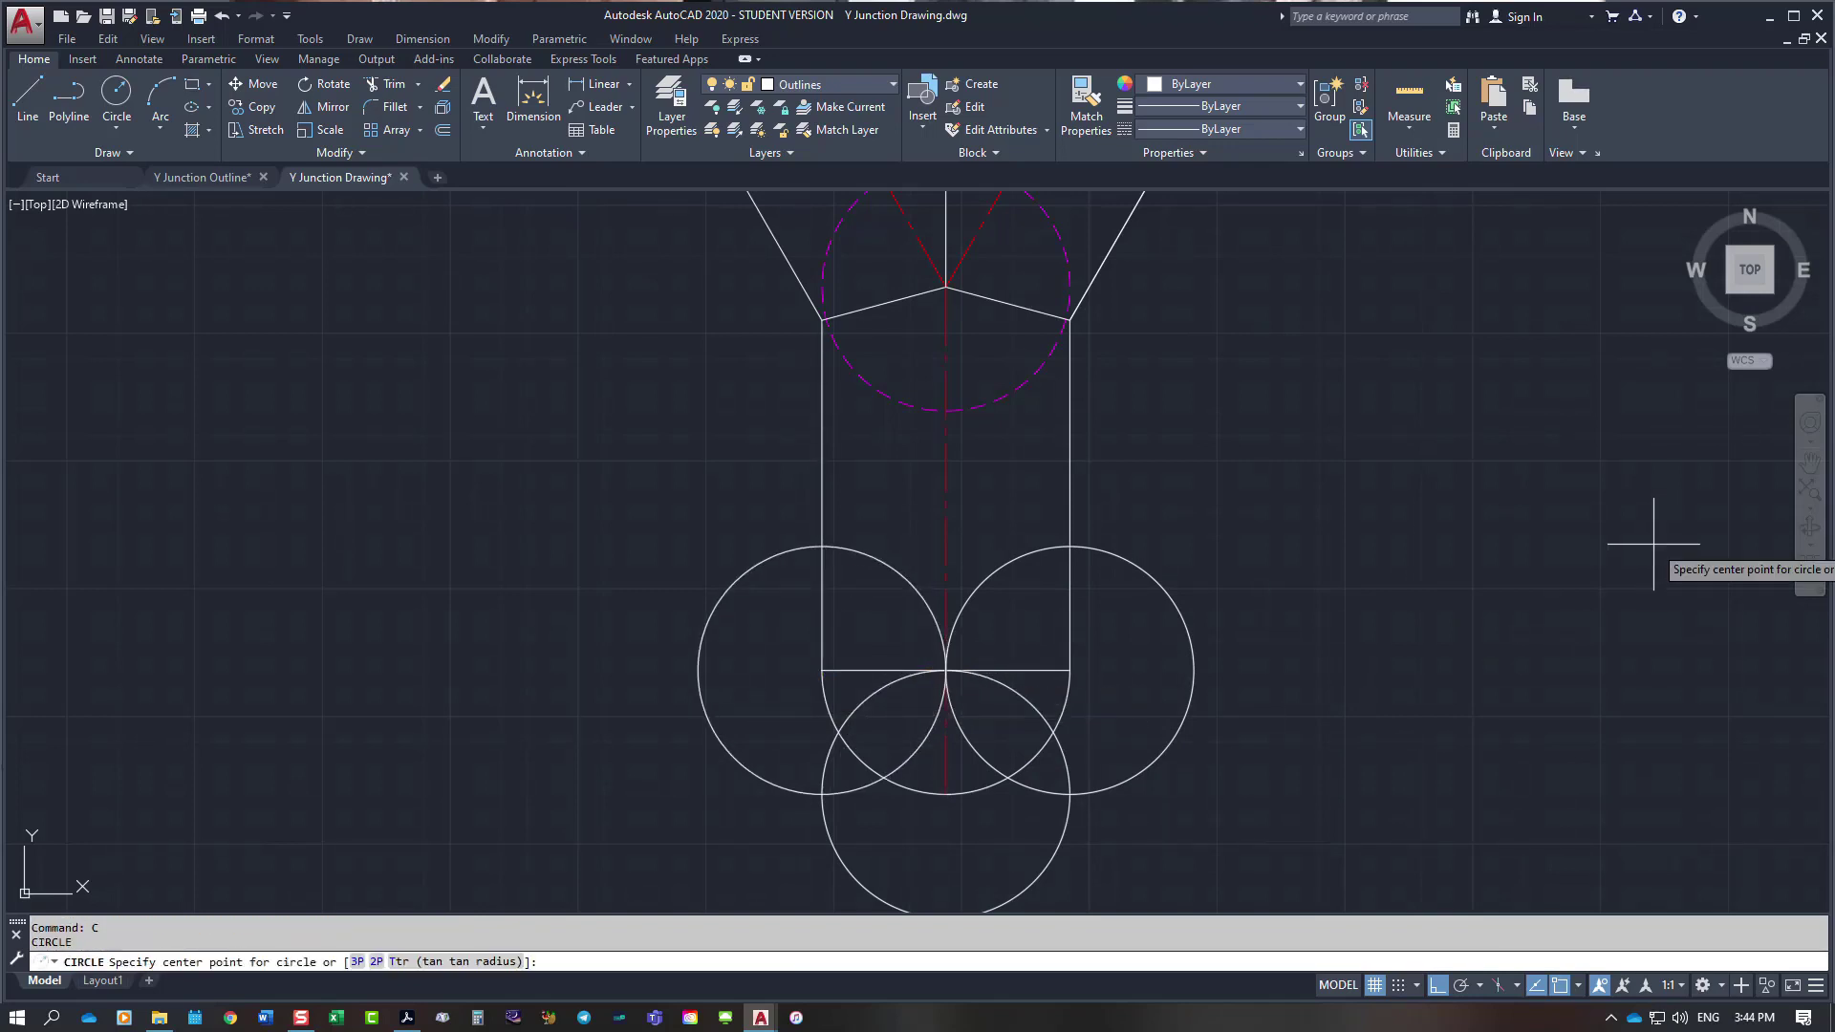
{"action": "left_click", "coordinate": [884, 777]}
{"action": "key", "text": "Return"}
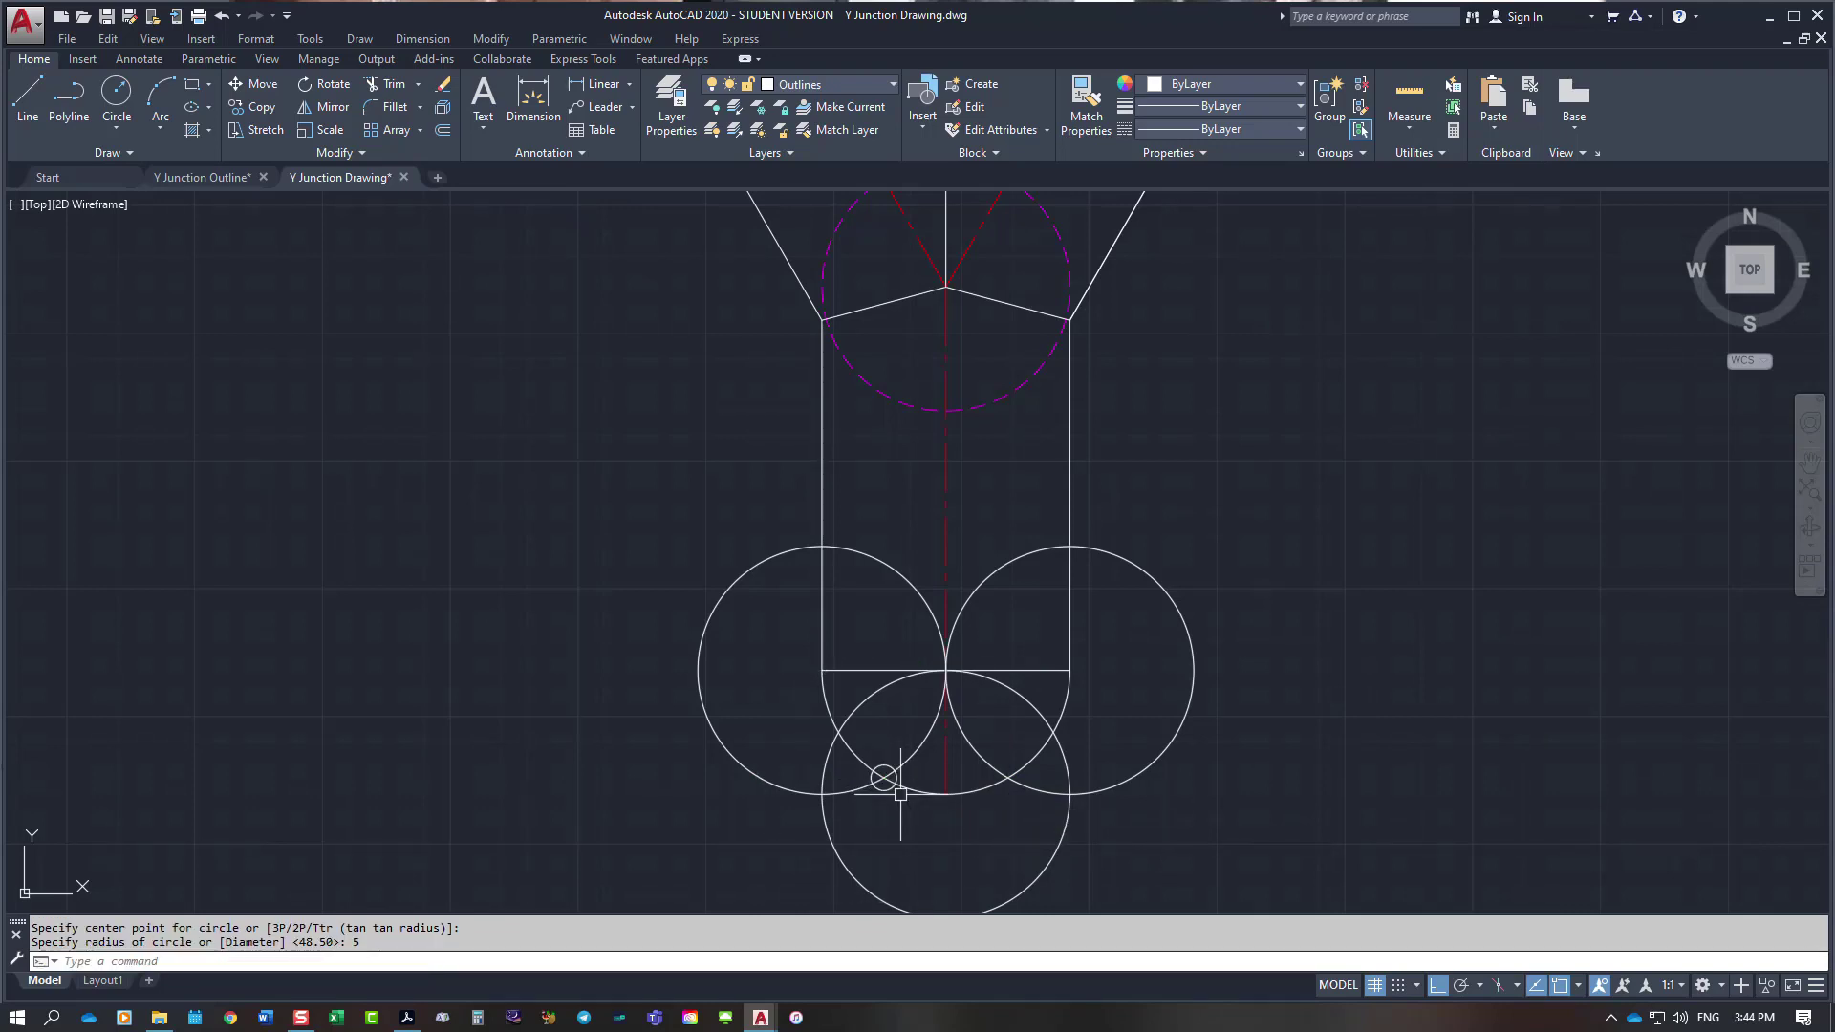
{"action": "right_click", "coordinate": [1247, 510]}
{"action": "left_click", "coordinate": [1285, 524]}
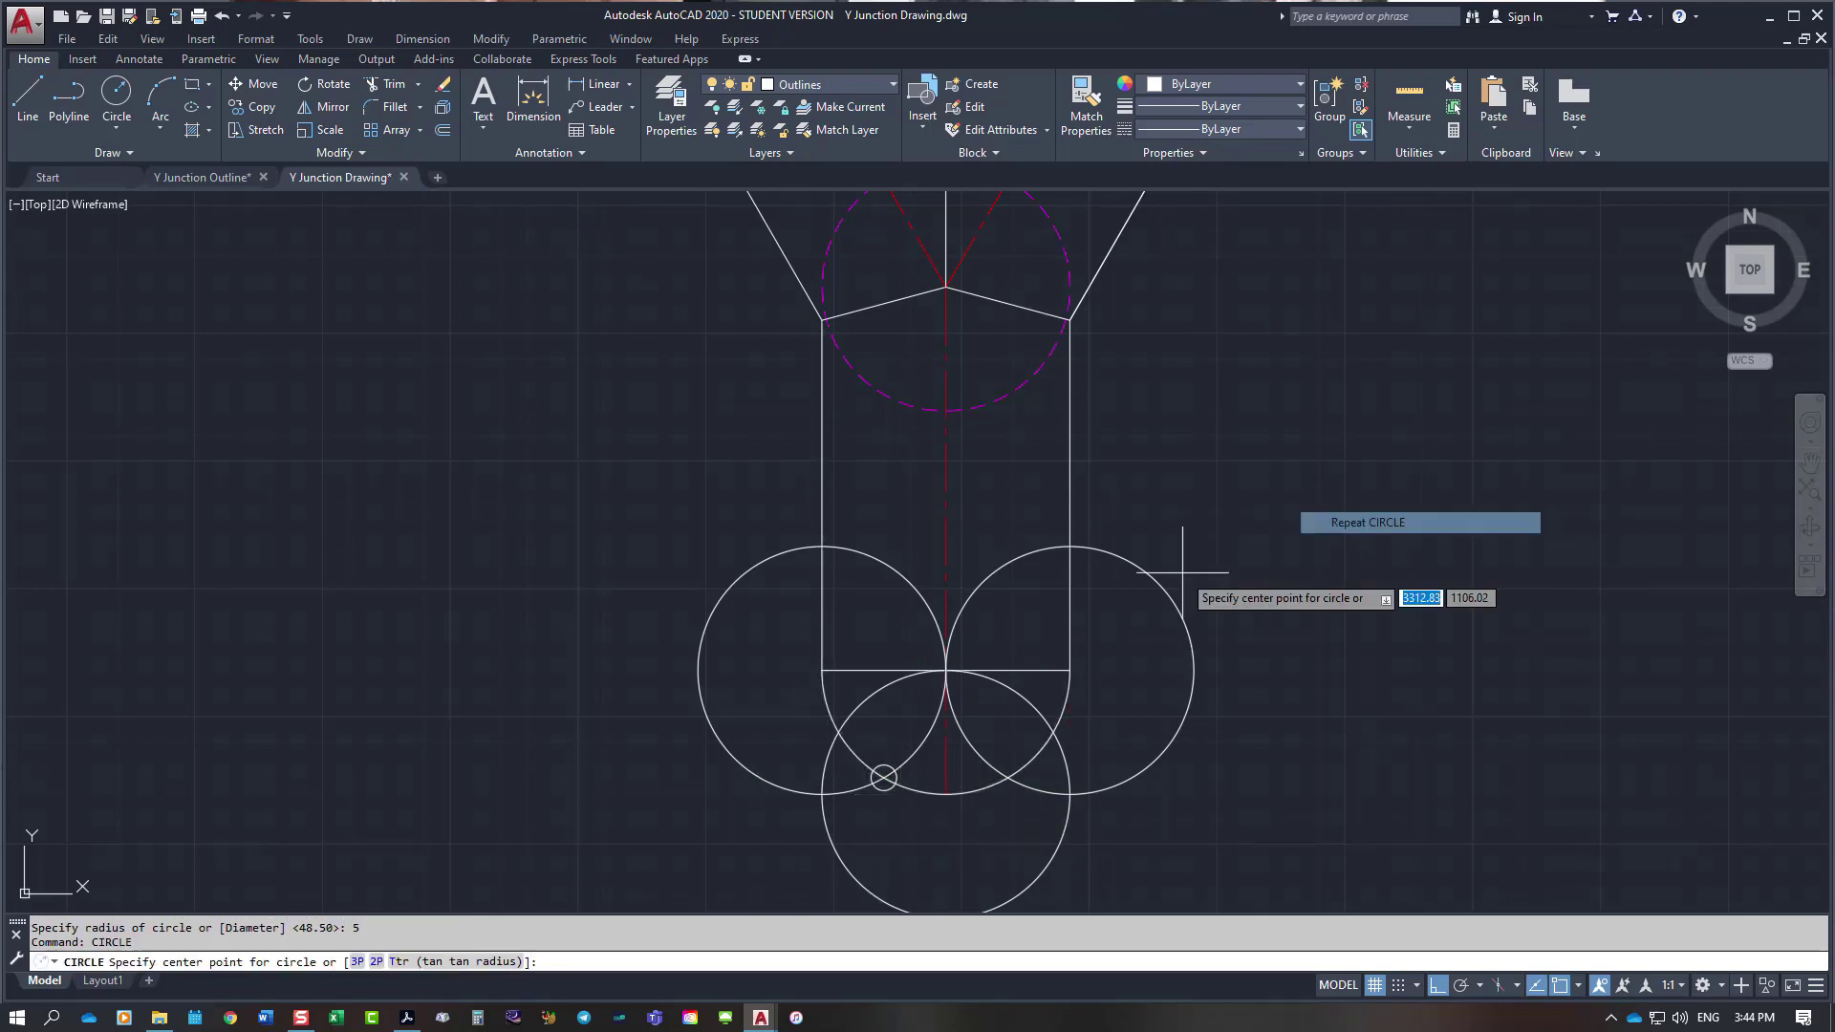
{"action": "left_click", "coordinate": [837, 732]}
{"action": "key", "text": "Return"}
Step: Mark the two right-hand intersections of the construction circles with the semicircle using circles of radius 5
{"action": "right_click", "coordinate": [986, 732]}
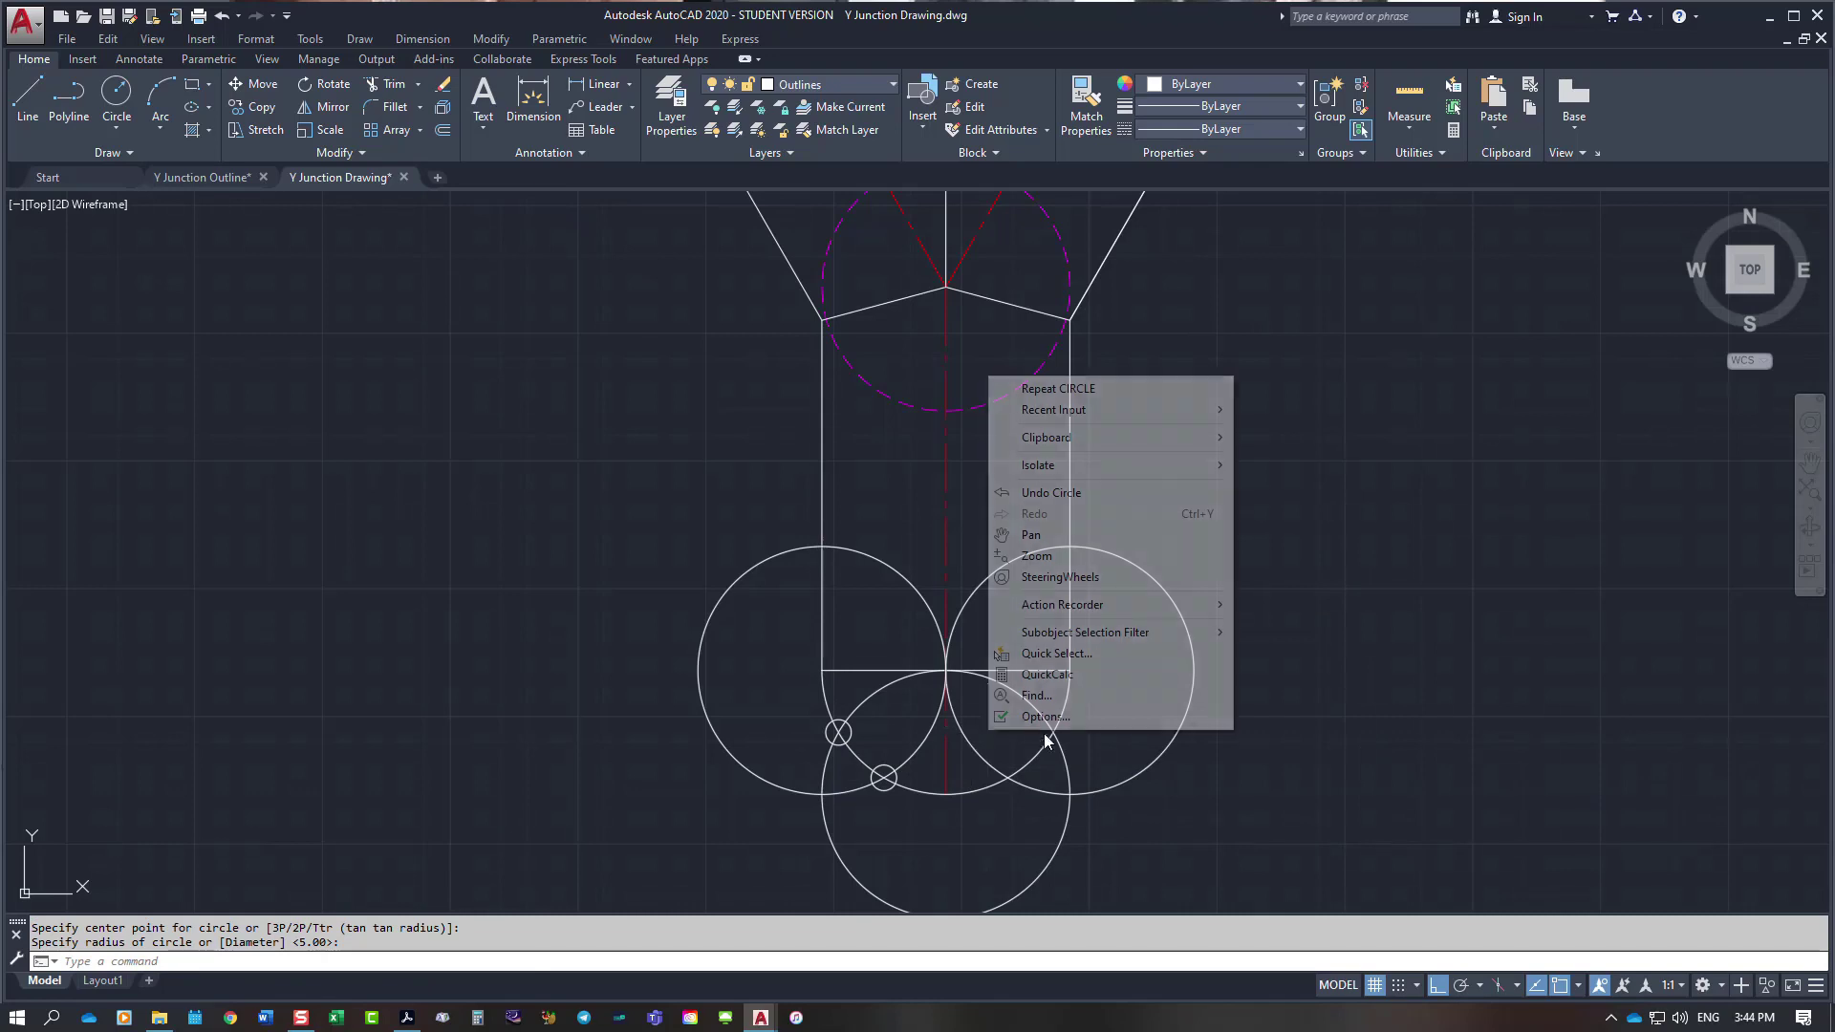
{"action": "left_click", "coordinate": [1013, 388]}
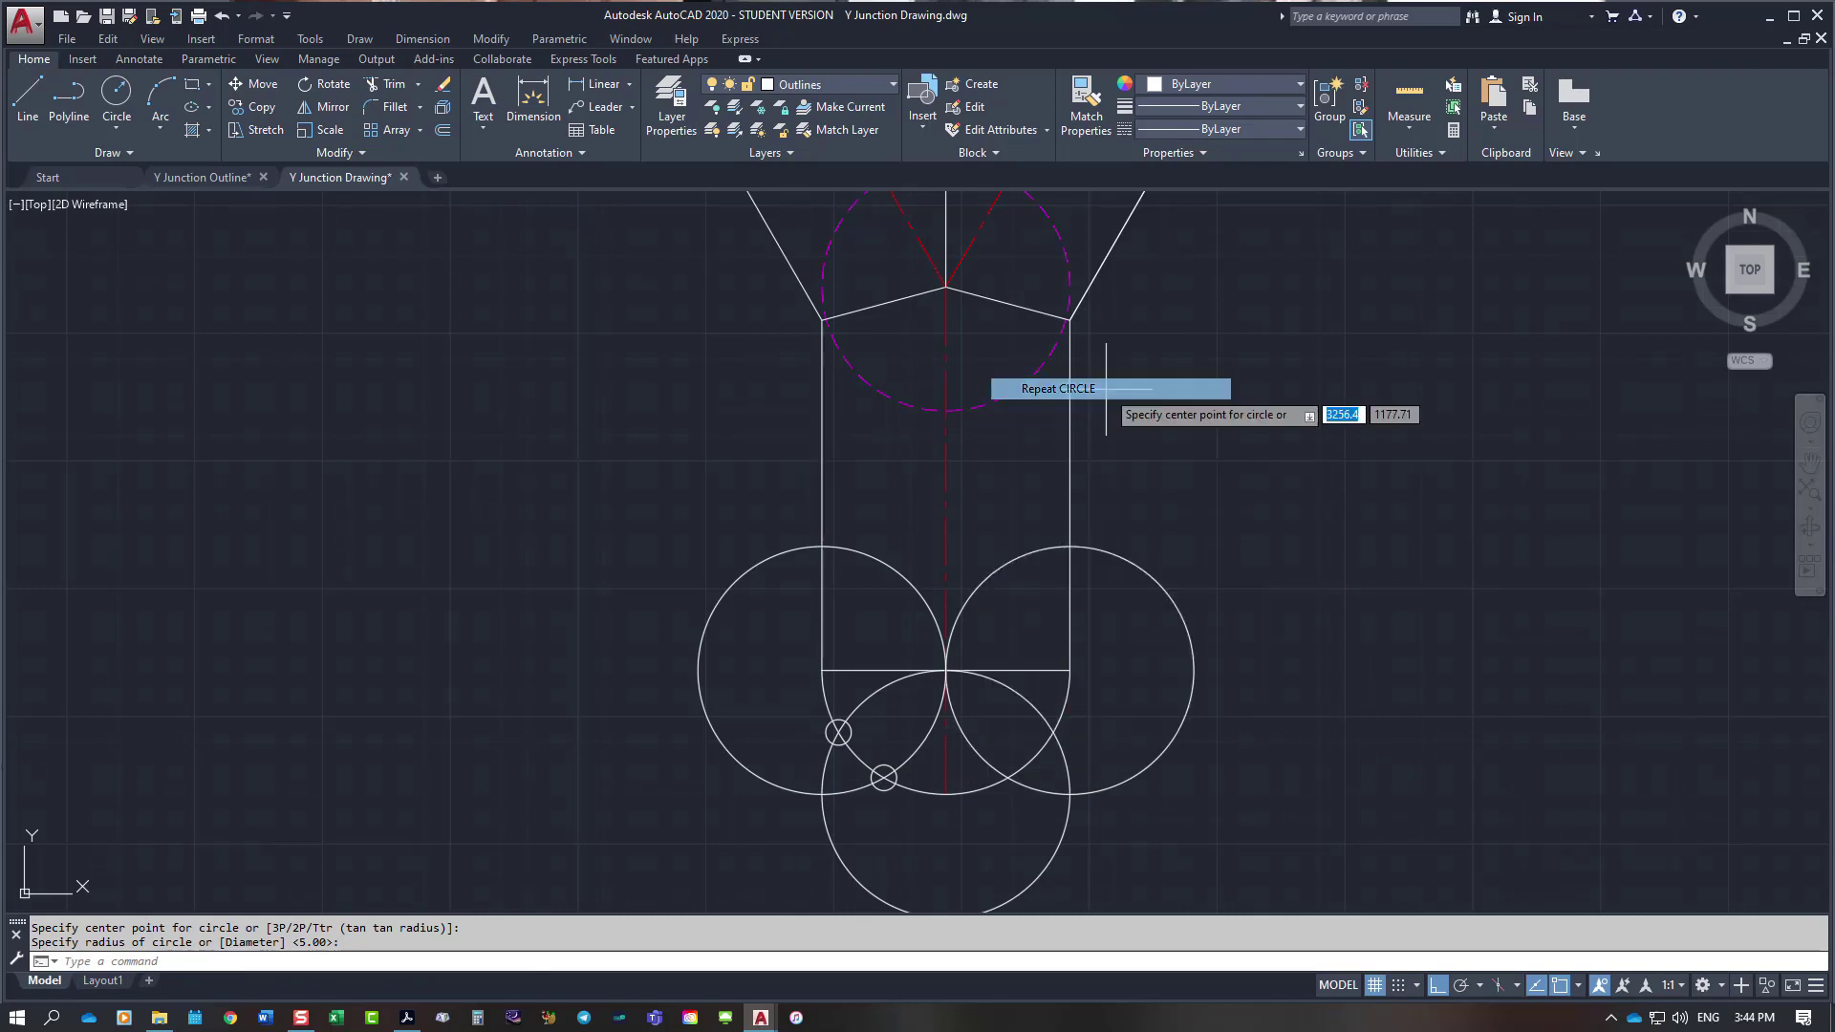
{"action": "left_click", "coordinate": [1007, 777]}
{"action": "key", "text": "Return"}
{"action": "key", "text": "Return"}
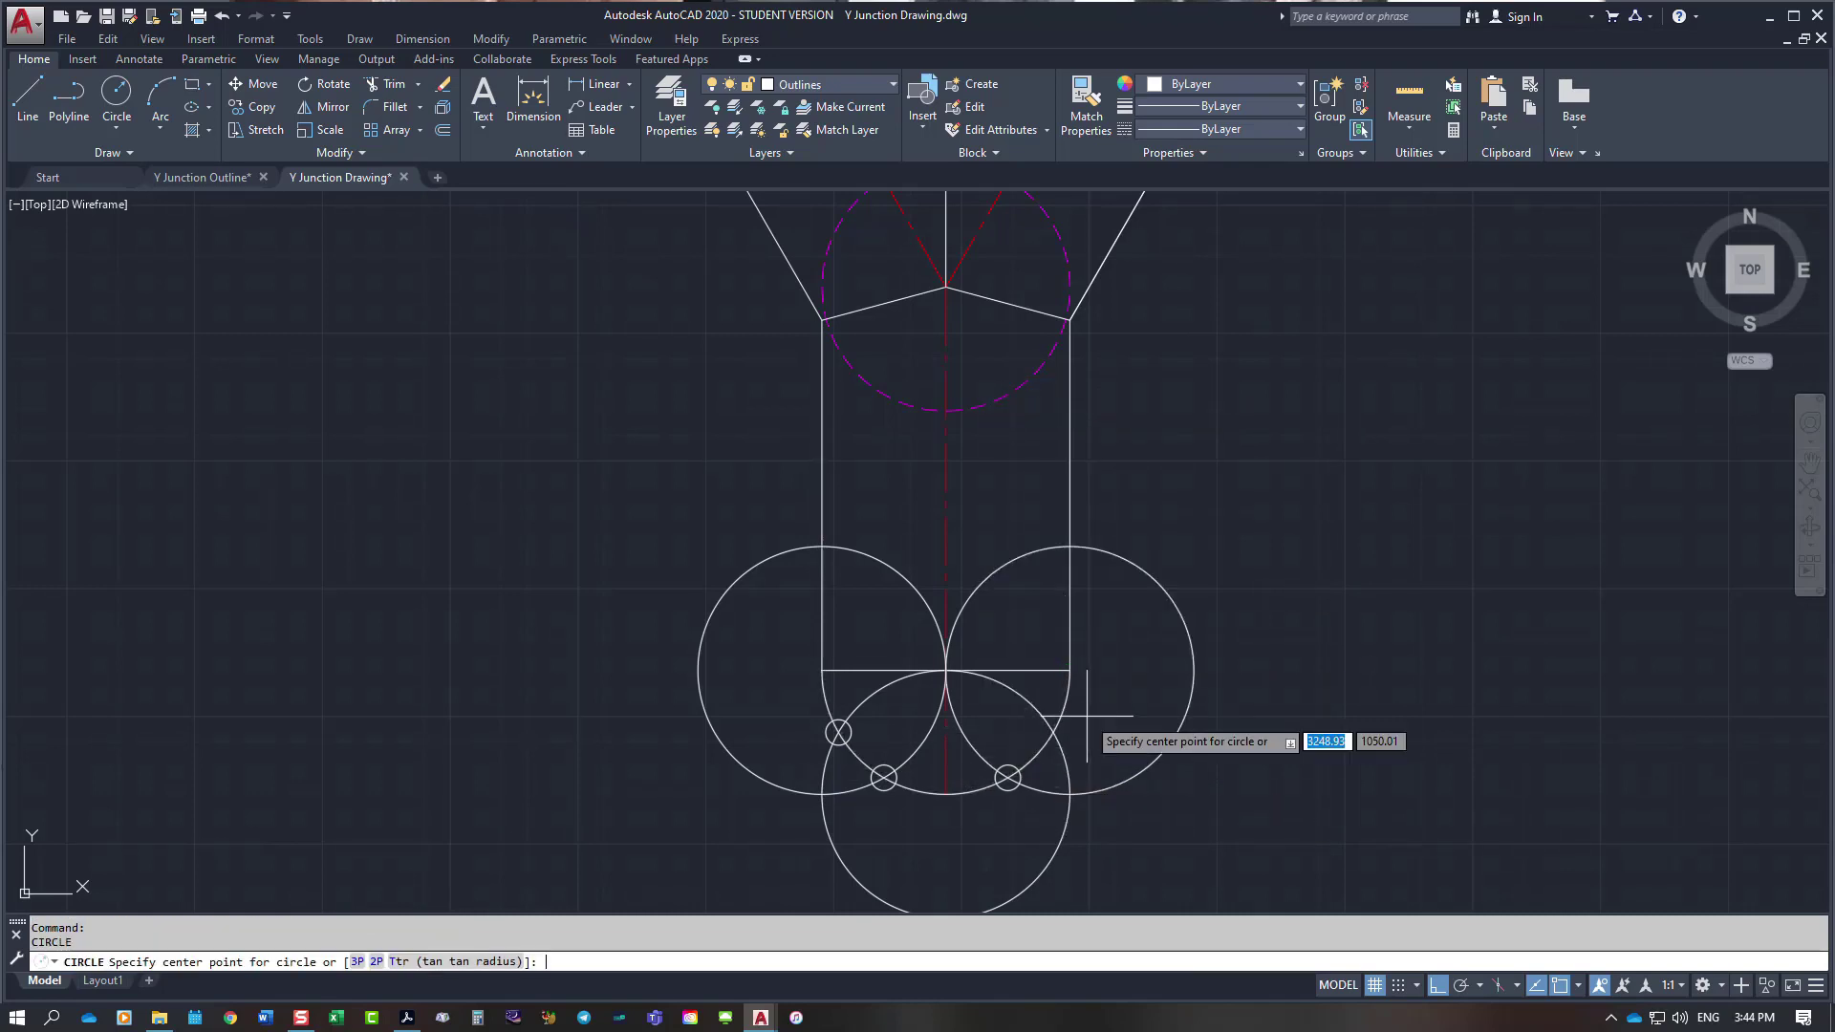
{"action": "left_click", "coordinate": [1052, 732]}
{"action": "key", "text": "Return"}
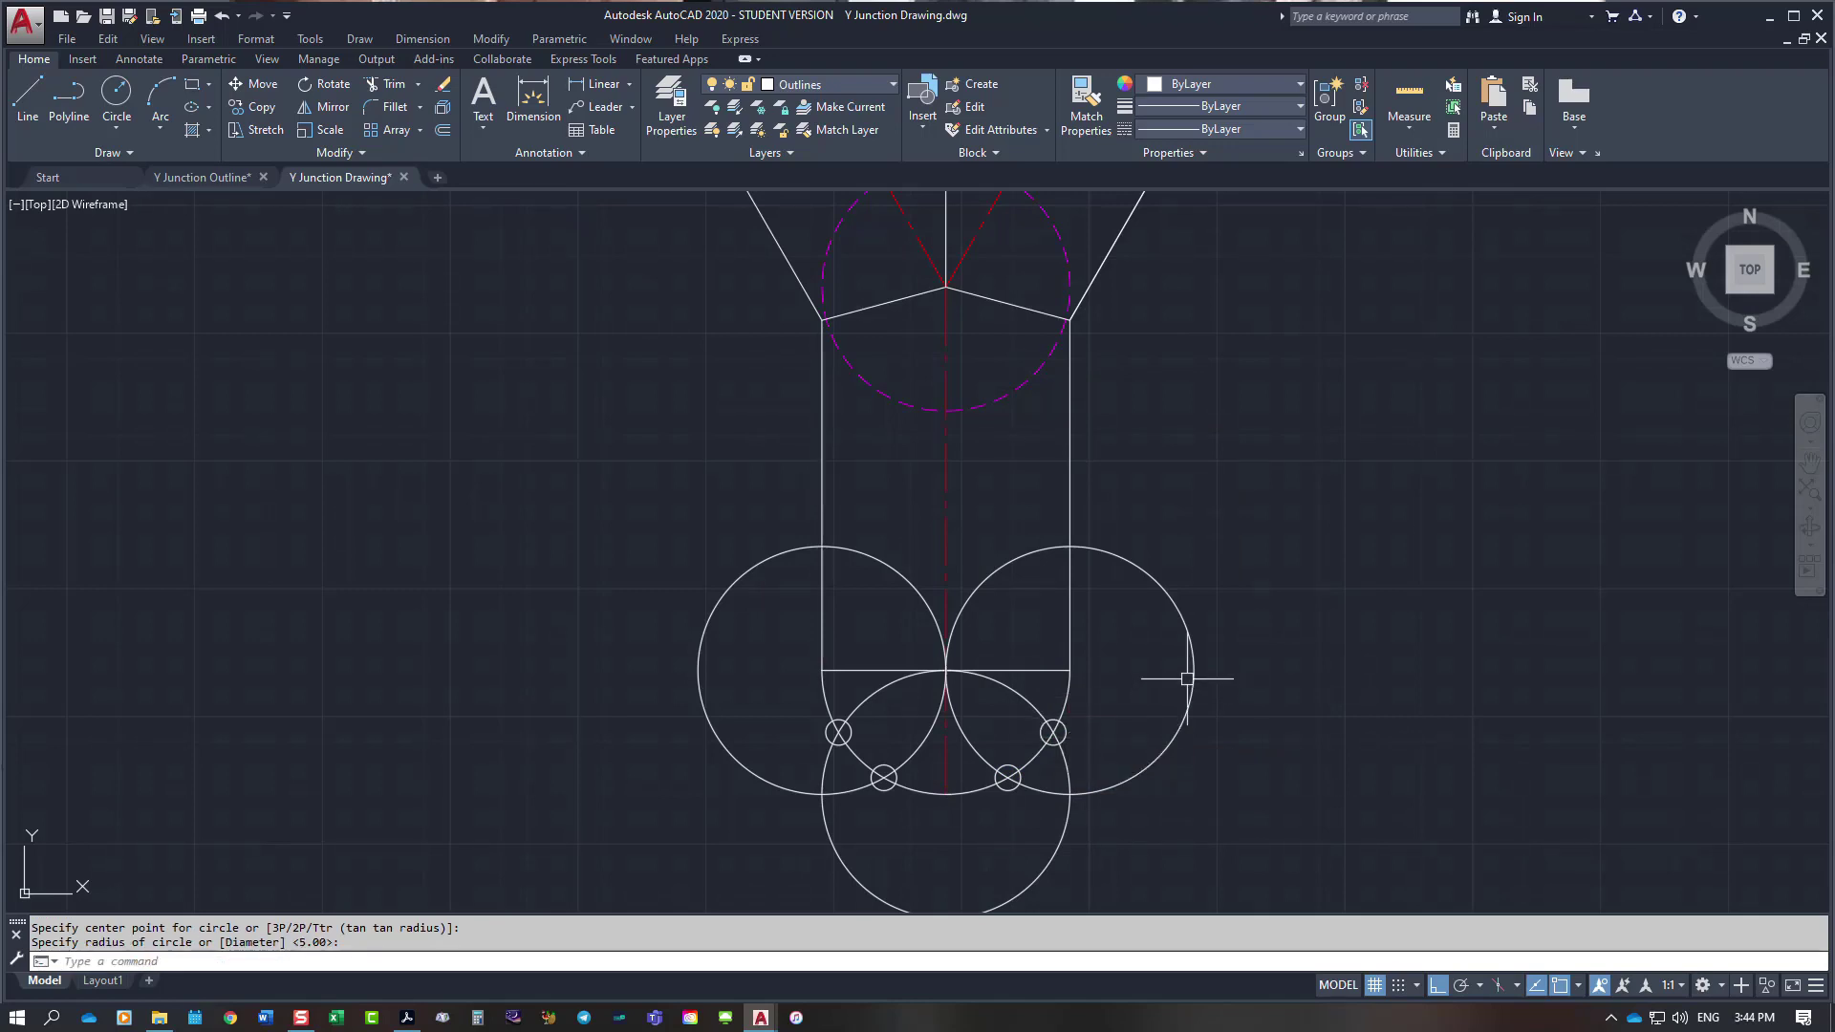
{"action": "key", "text": "Return"}
Step: Trim the bottom construction circle outside the upper right marker circle, using that marker as cutting edge
{"action": "right_click", "coordinate": [1272, 625]}
{"action": "mouse_move", "coordinate": [1348, 661]}
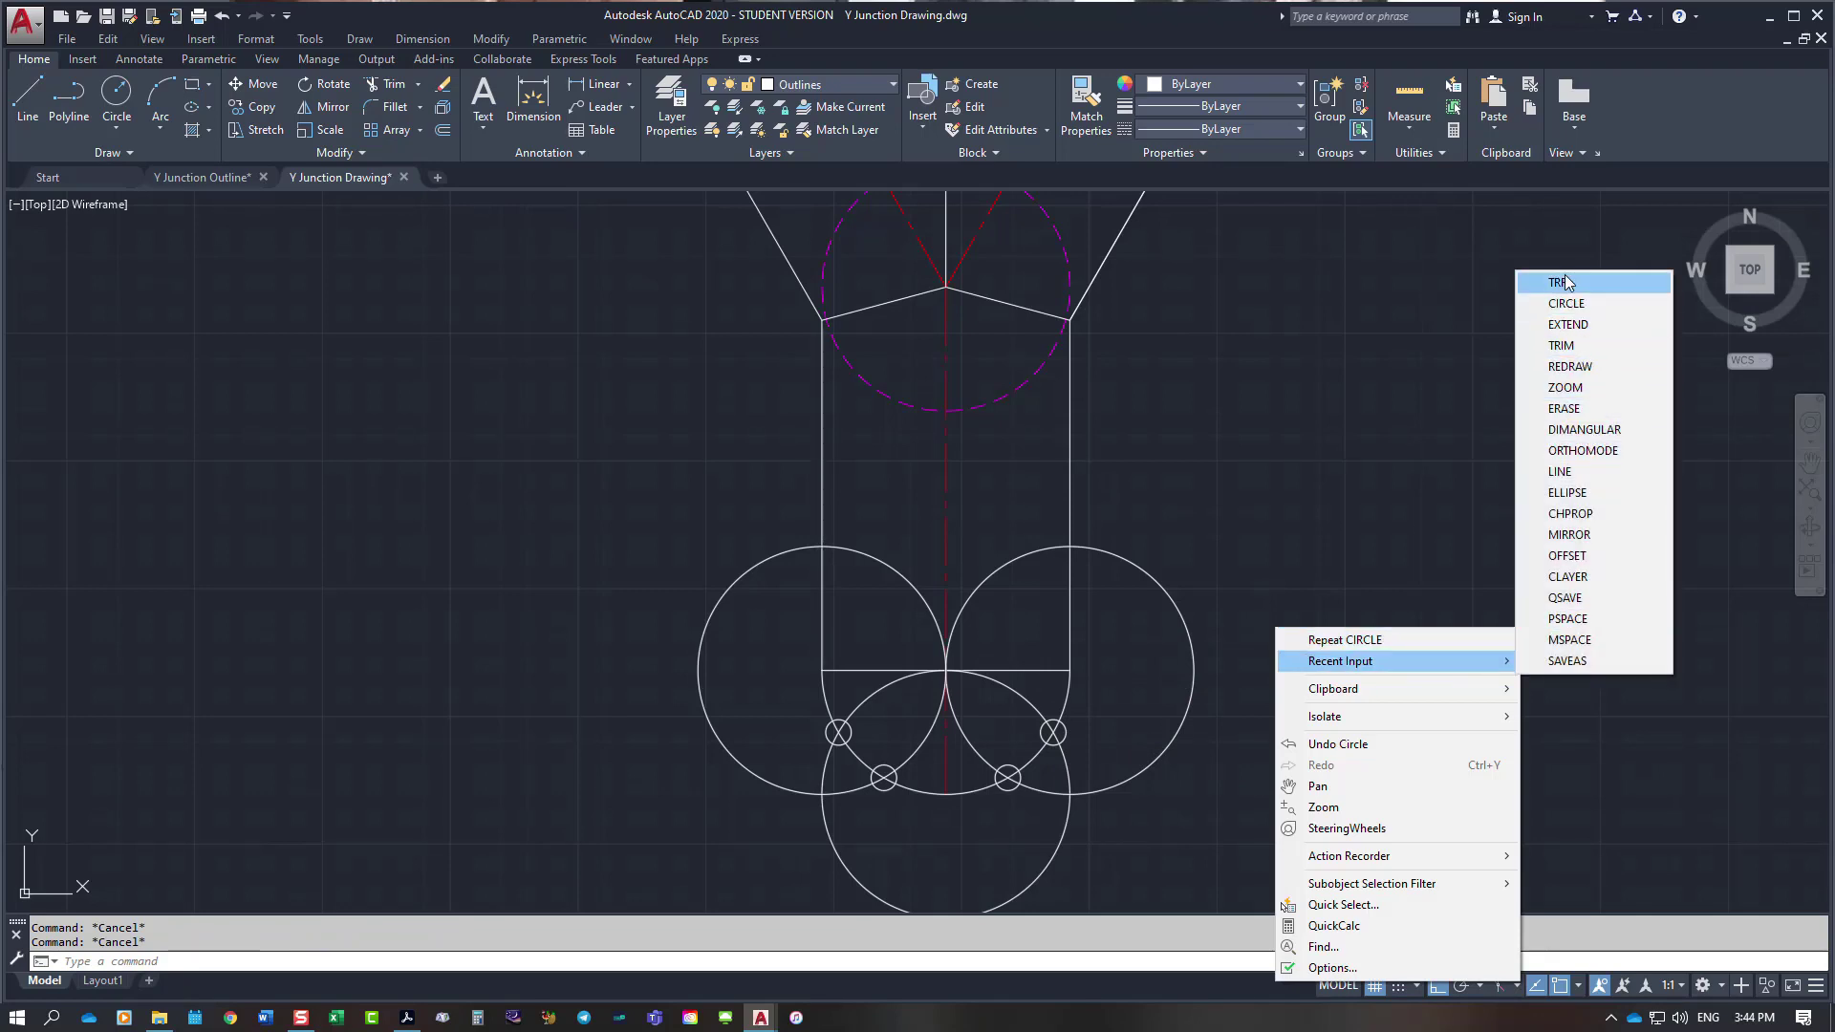
{"action": "left_click", "coordinate": [1563, 345]}
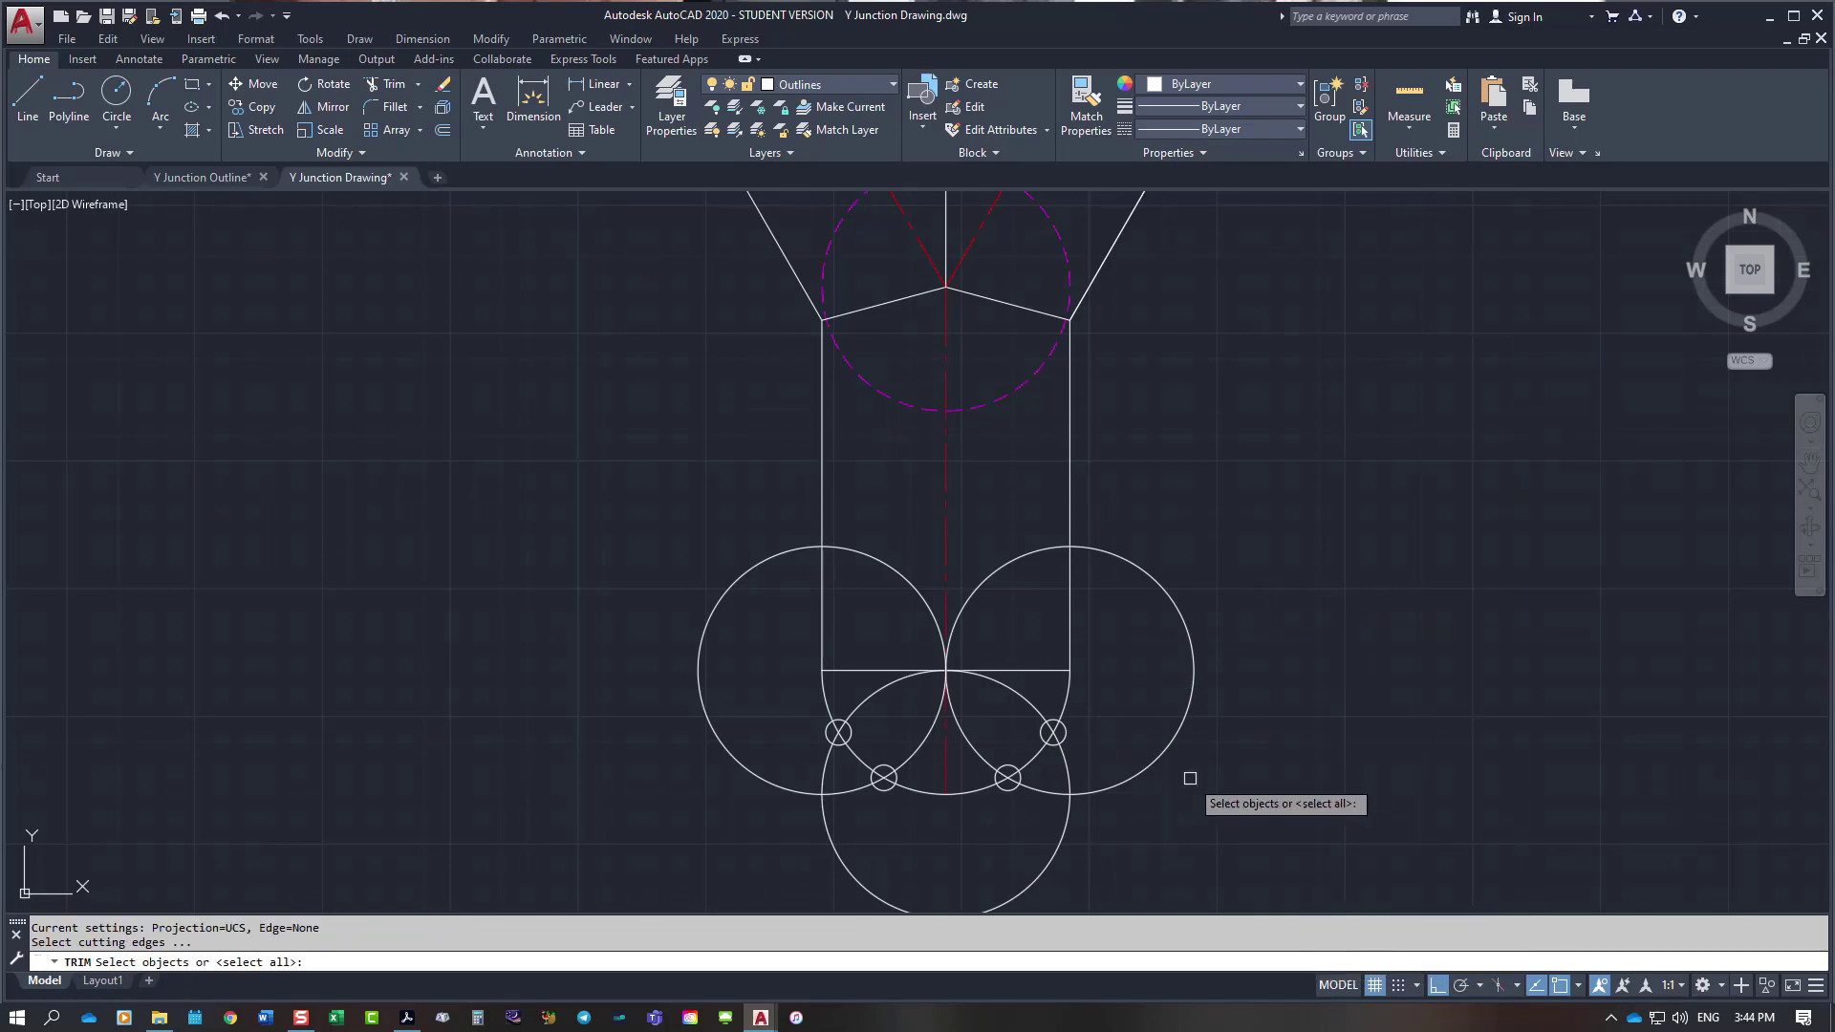
{"action": "left_click", "coordinate": [1061, 743]}
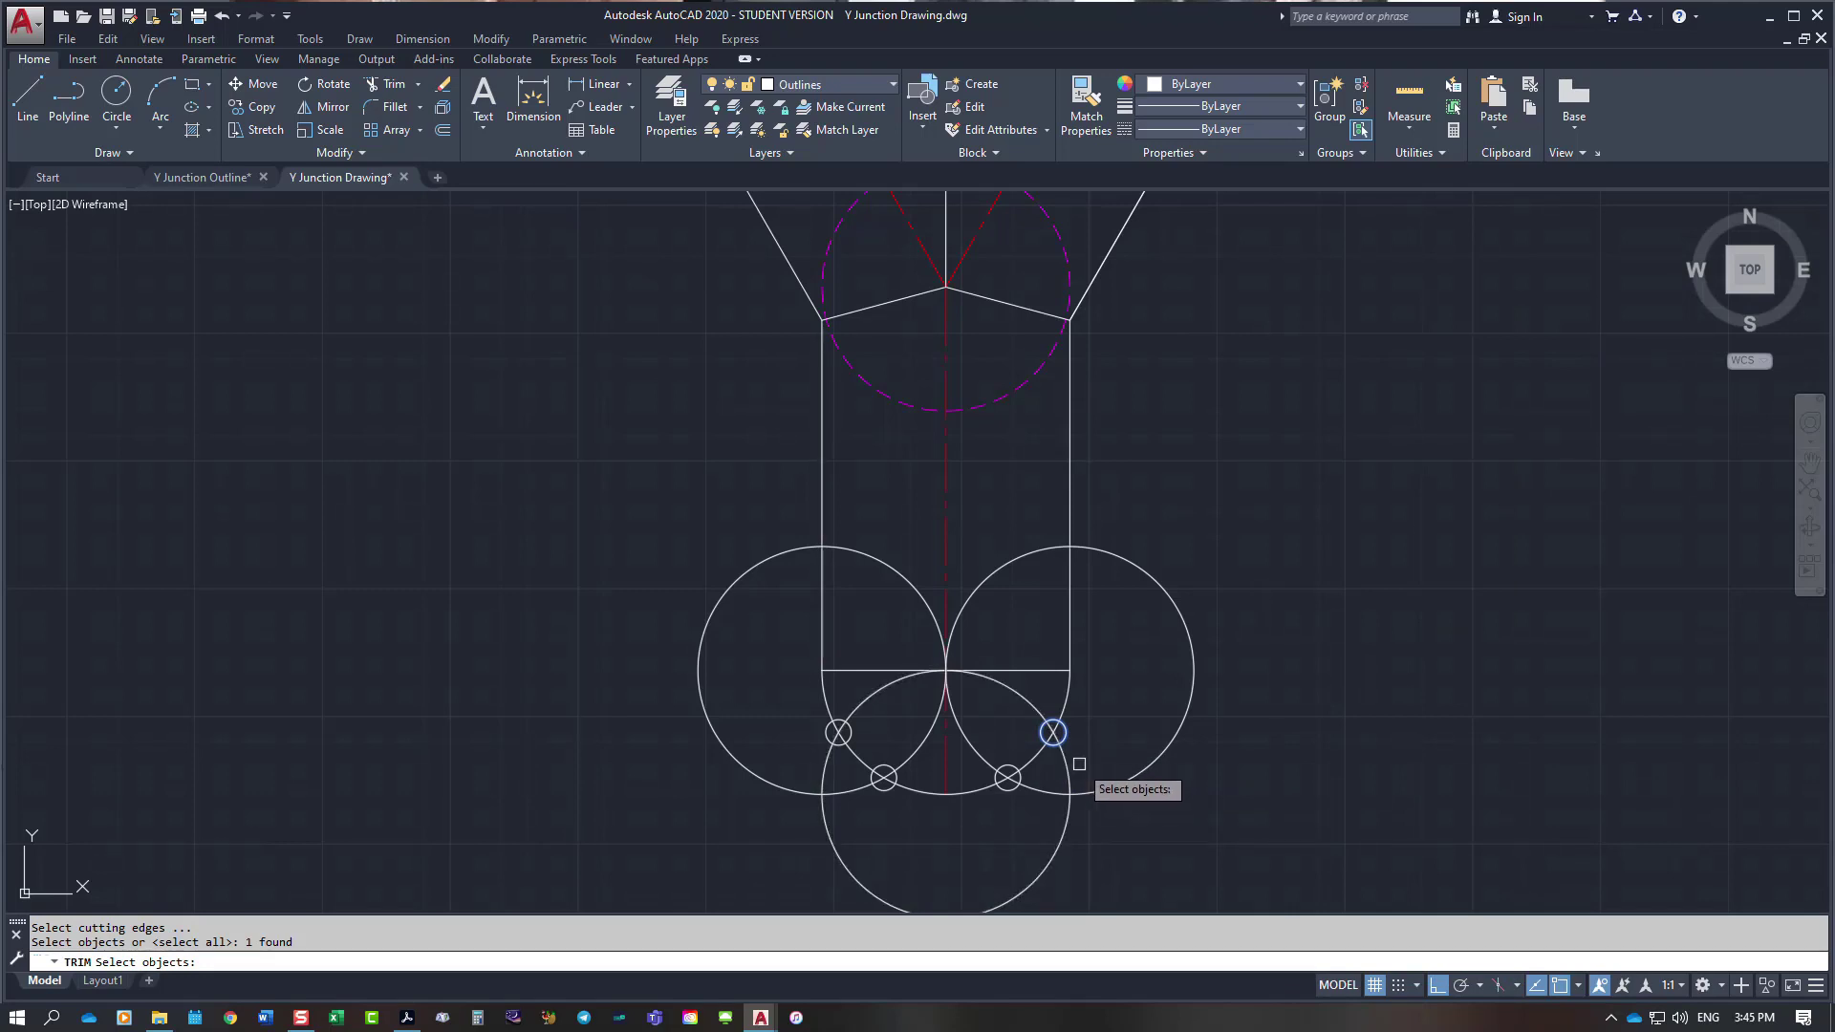
{"action": "key", "text": "Return"}
Step: Trim the right-hand construction circle outside the lower right marker circle, using that marker as cutting edge
{"action": "right_click", "coordinate": [1106, 721]}
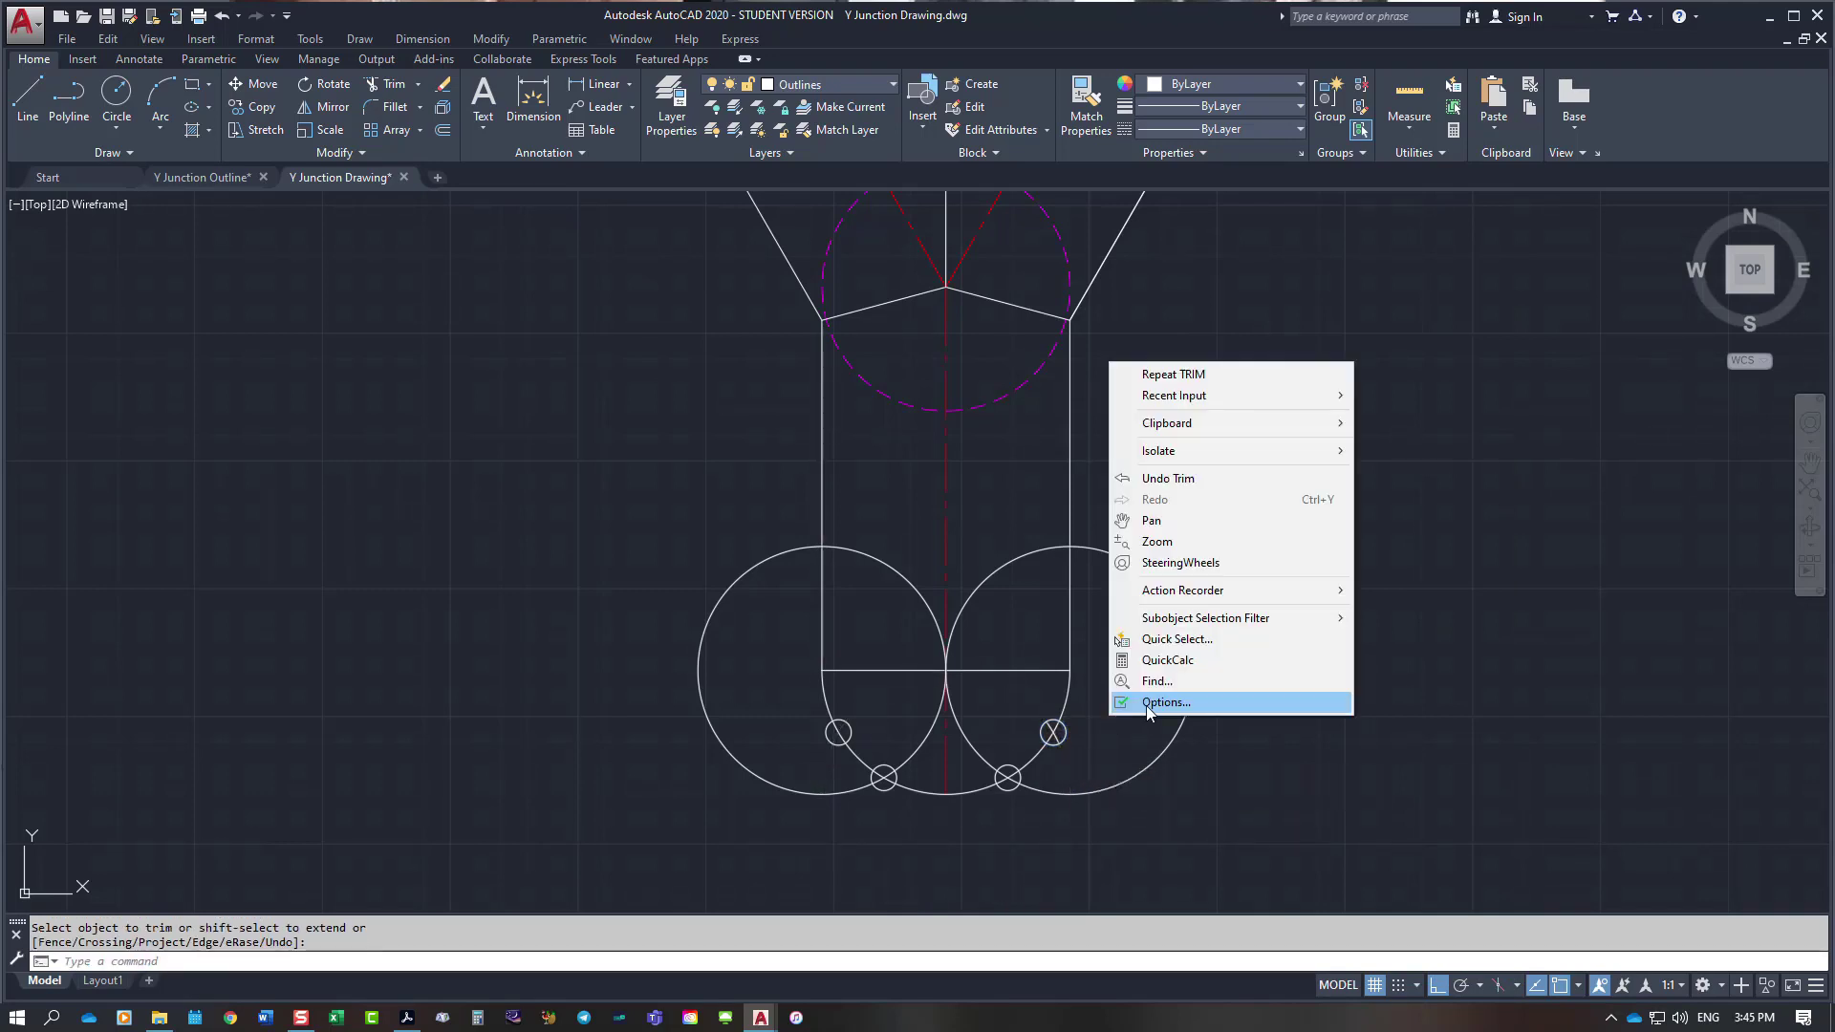
{"action": "left_click", "coordinate": [1232, 373]}
{"action": "key", "text": "Return"}
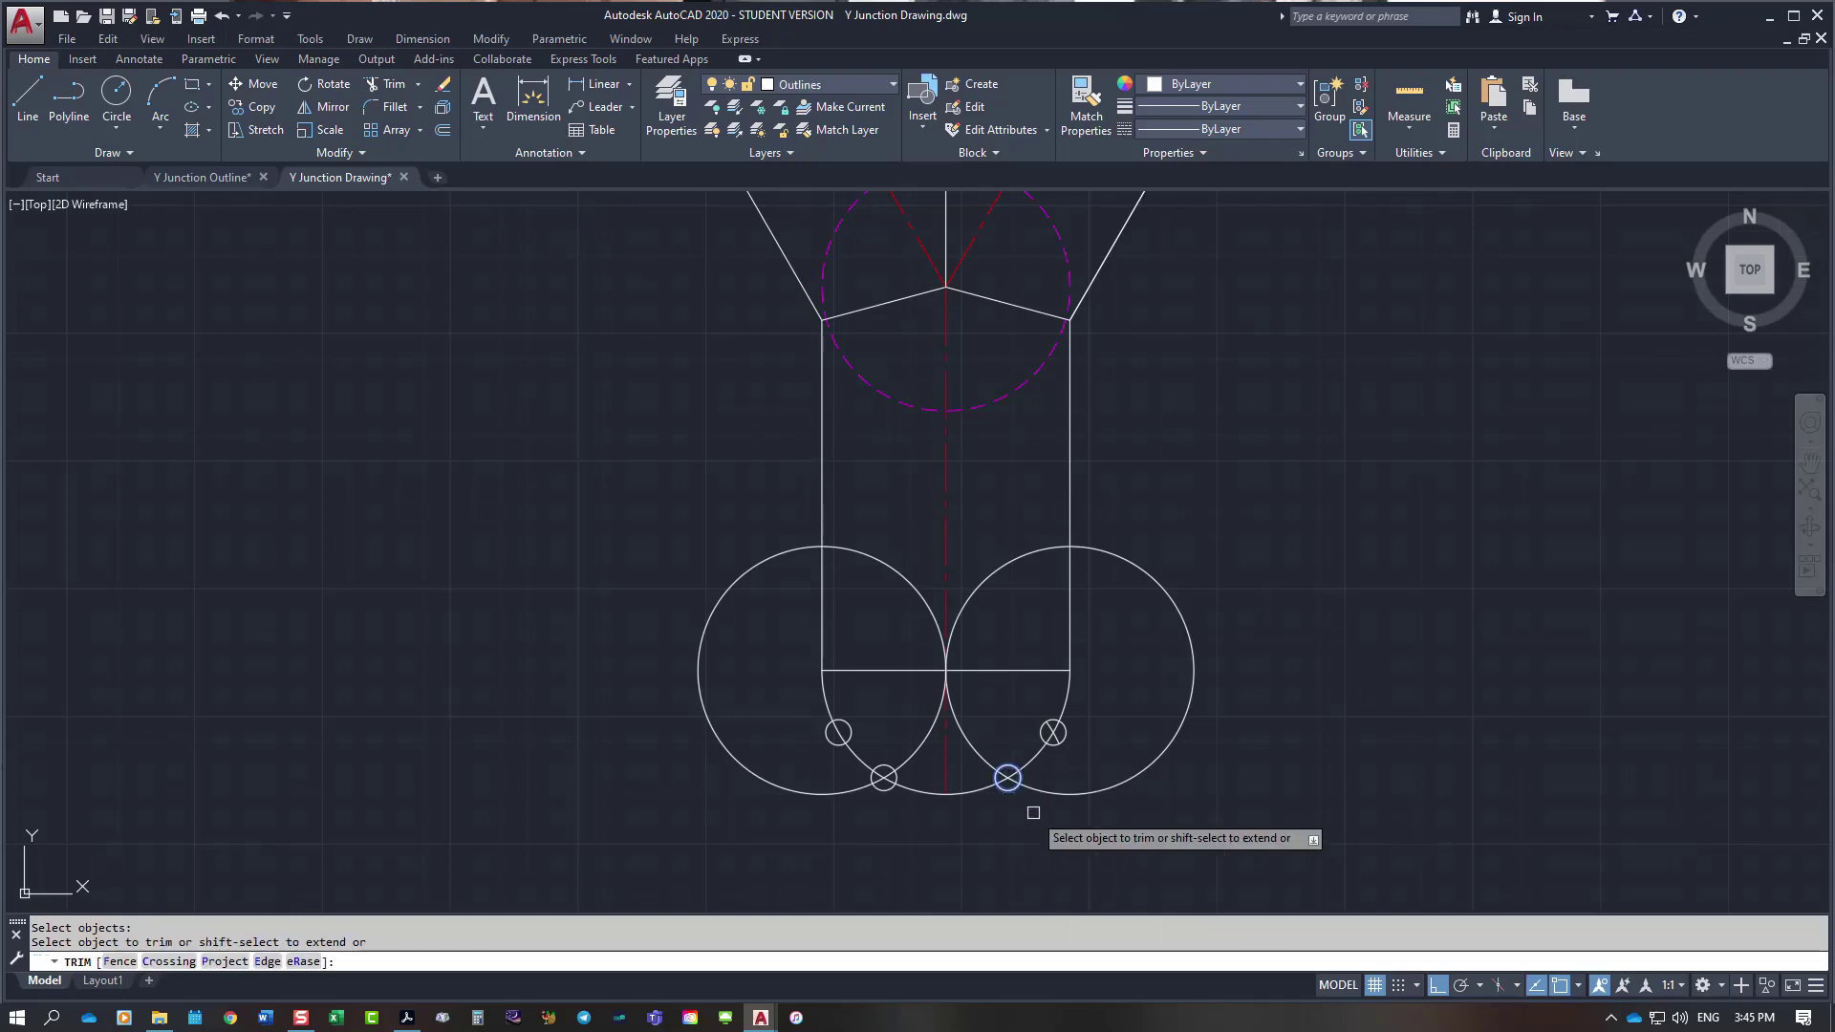
{"action": "left_click", "coordinate": [1051, 793]}
{"action": "key", "text": "Return"}
{"action": "right_click", "coordinate": [1104, 776]}
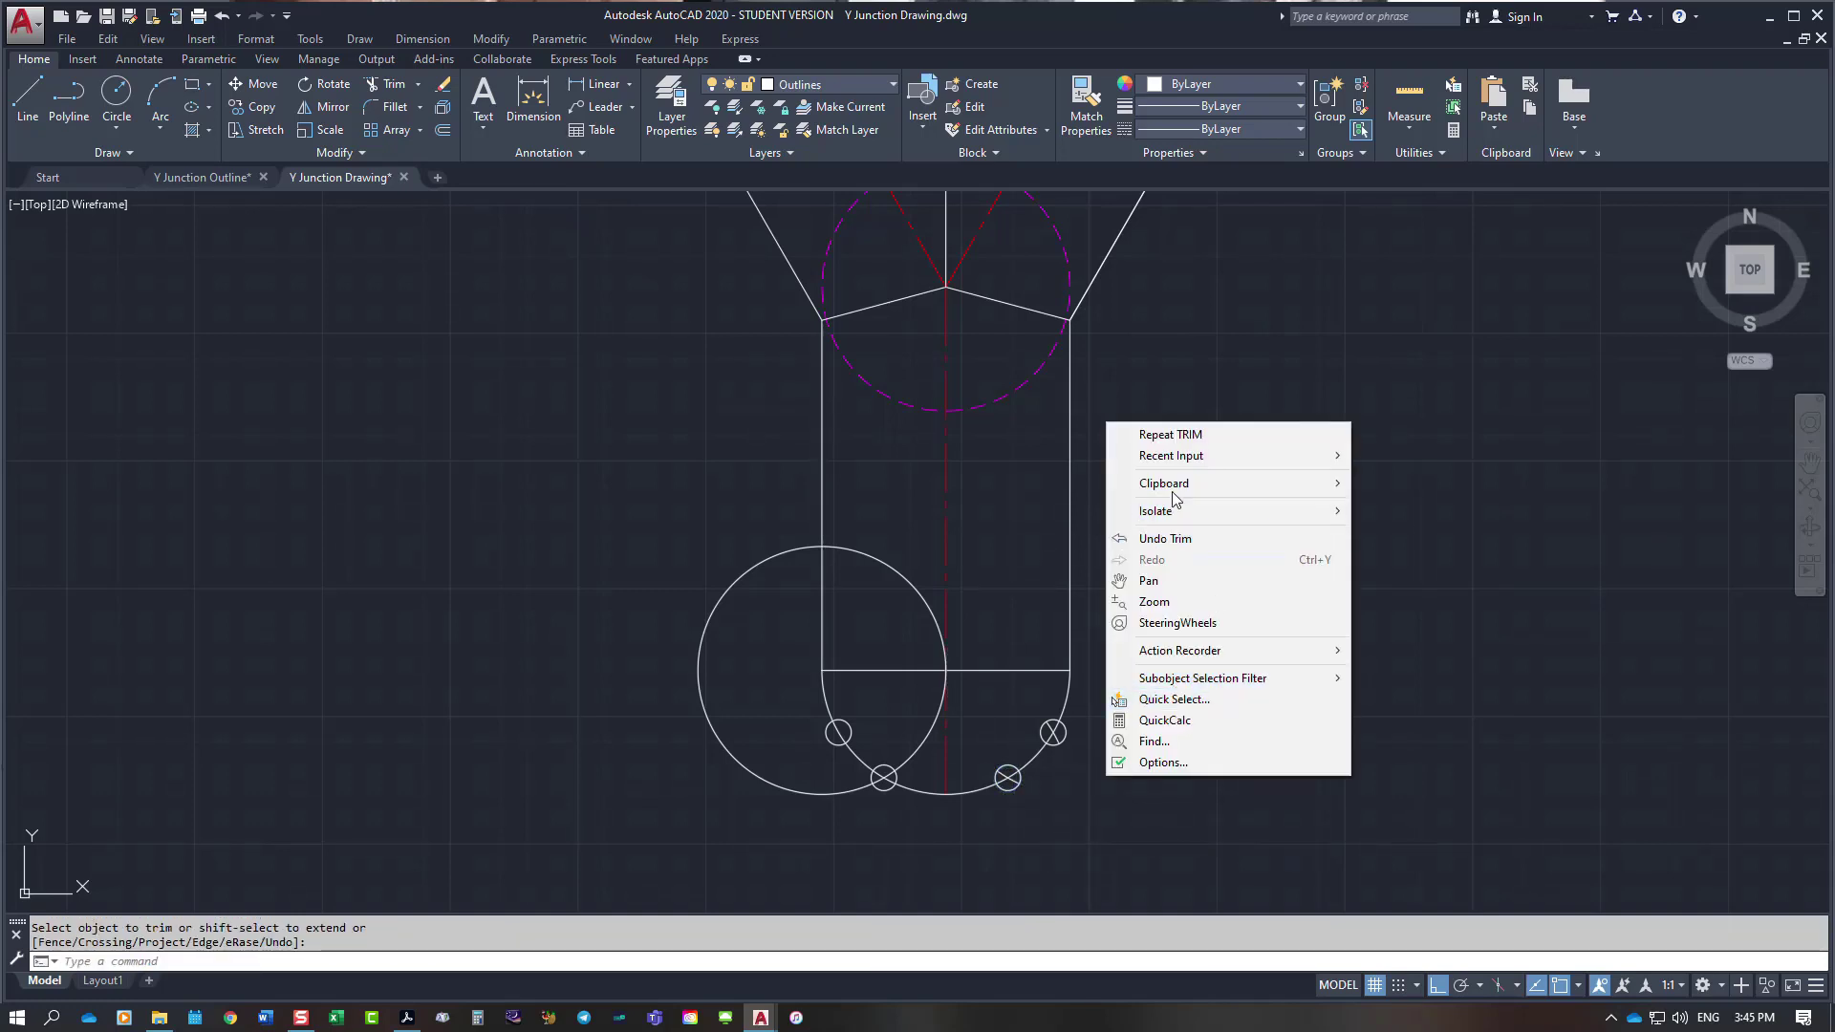
{"action": "left_click", "coordinate": [1183, 436]}
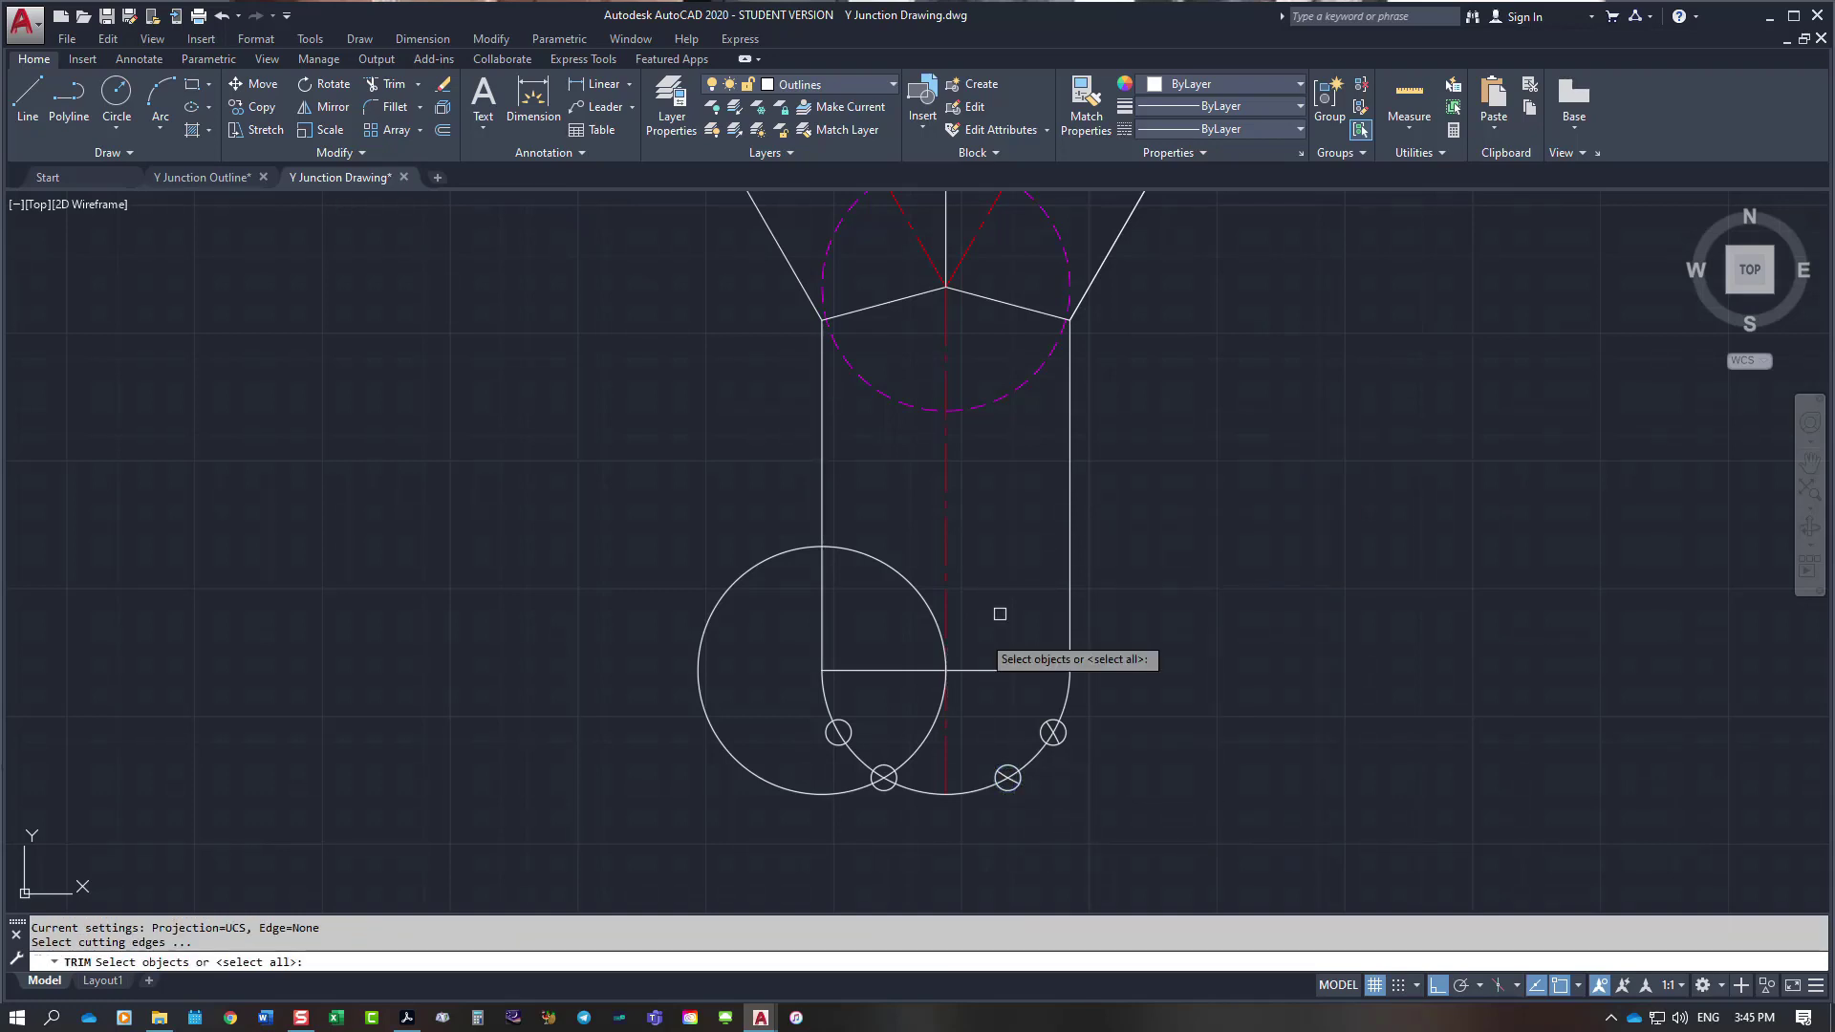
{"action": "left_click", "coordinate": [890, 789]}
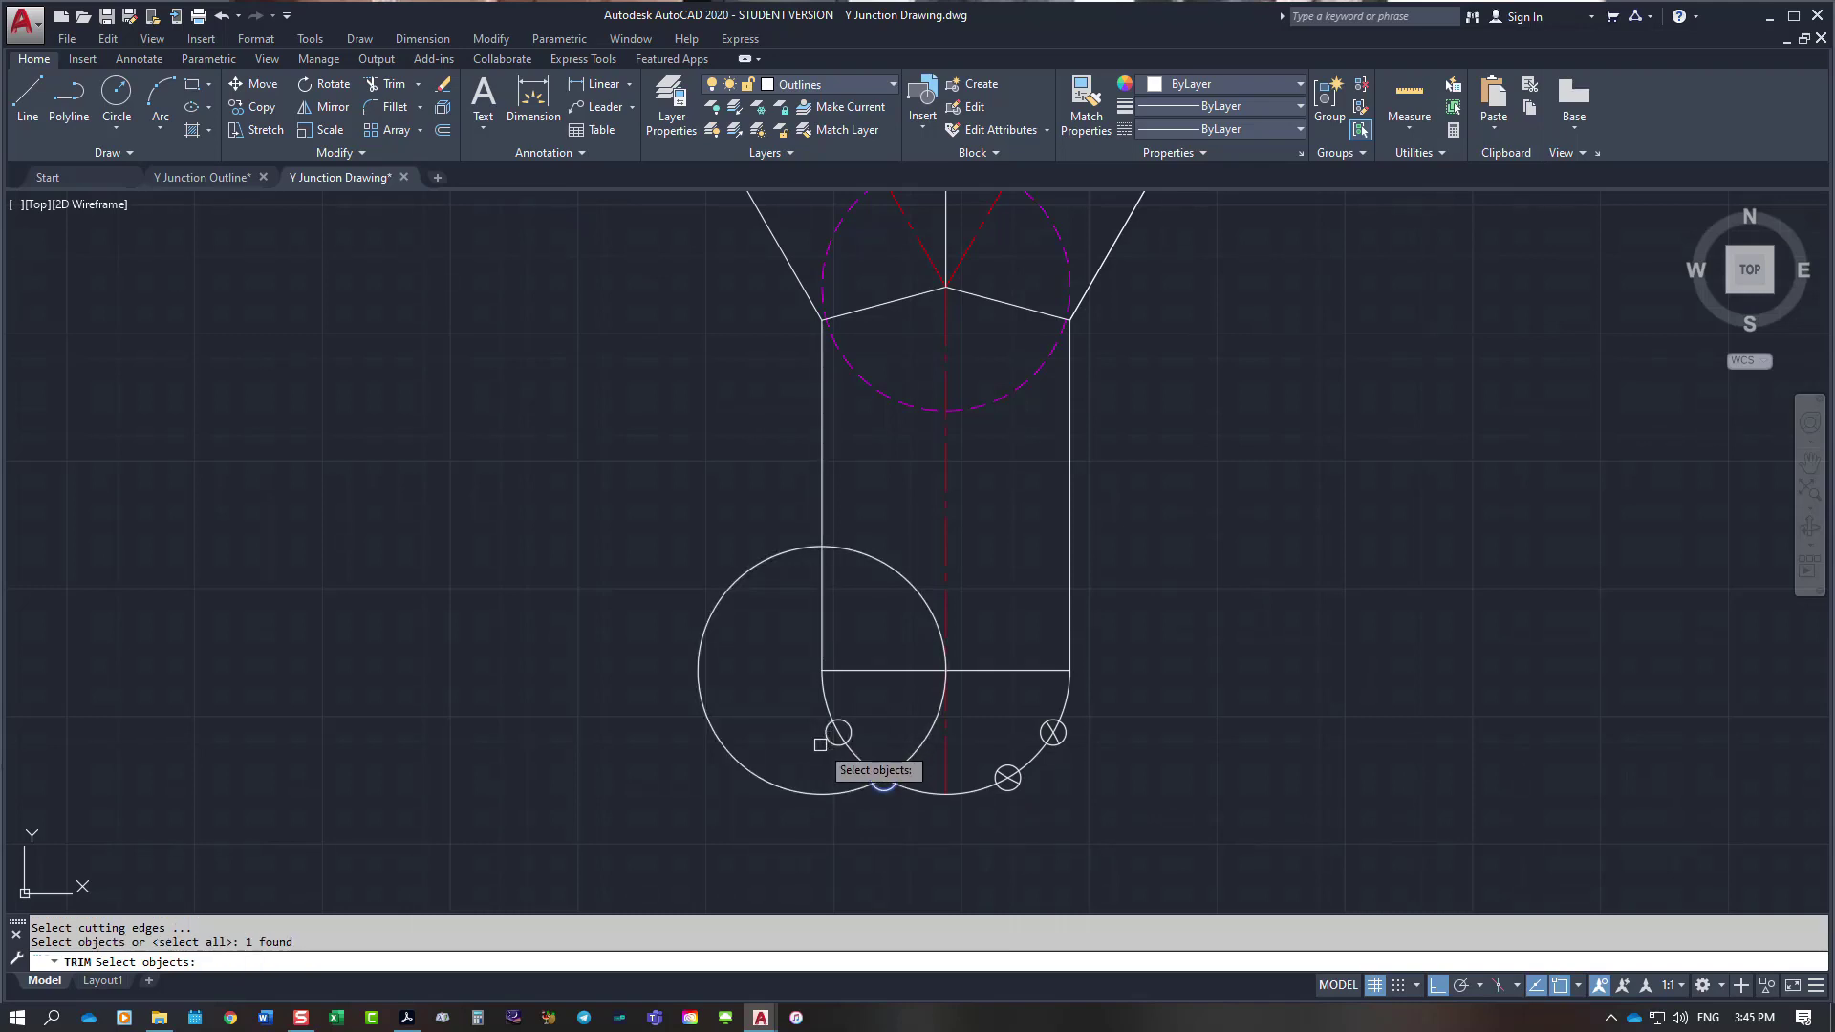
{"action": "key", "text": "Escape"}
{"action": "key", "text": "Escape"}
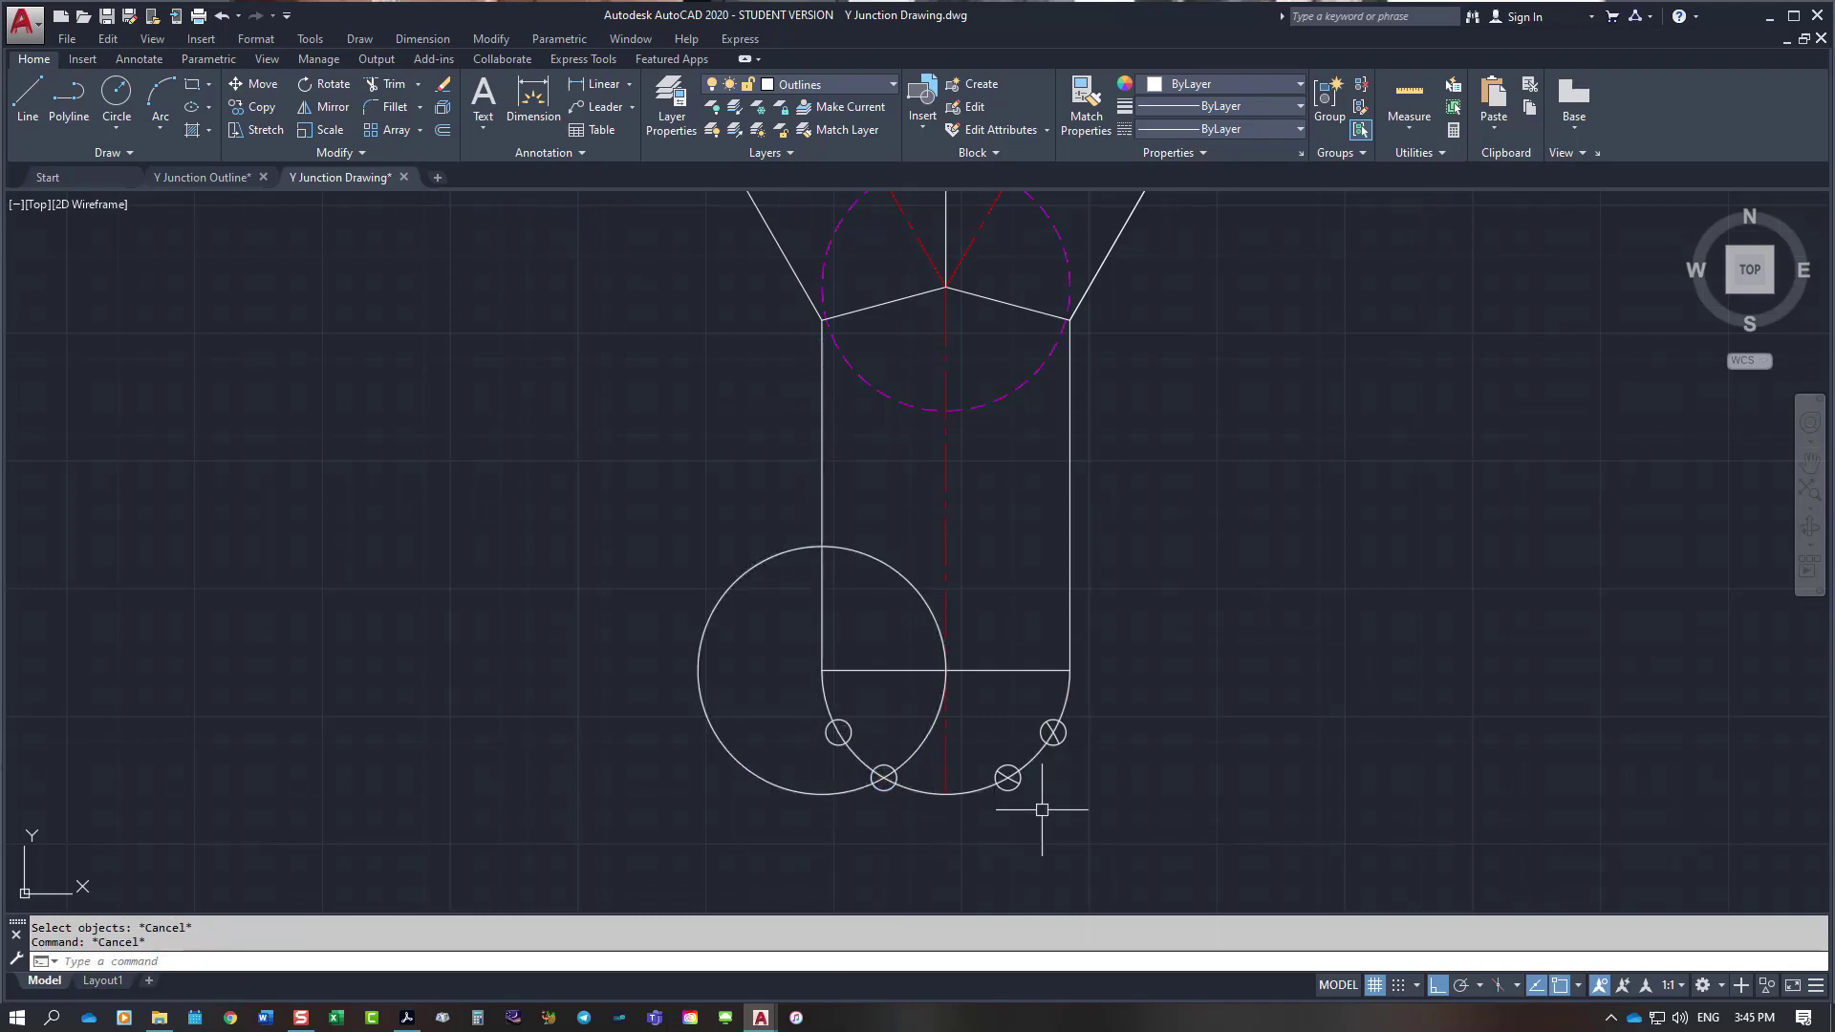
Step: Erase the left-hand construction circle and all four marker circles, keeping the two crossing ticks on the semicircle's right half
{"action": "left_click", "coordinate": [920, 755]}
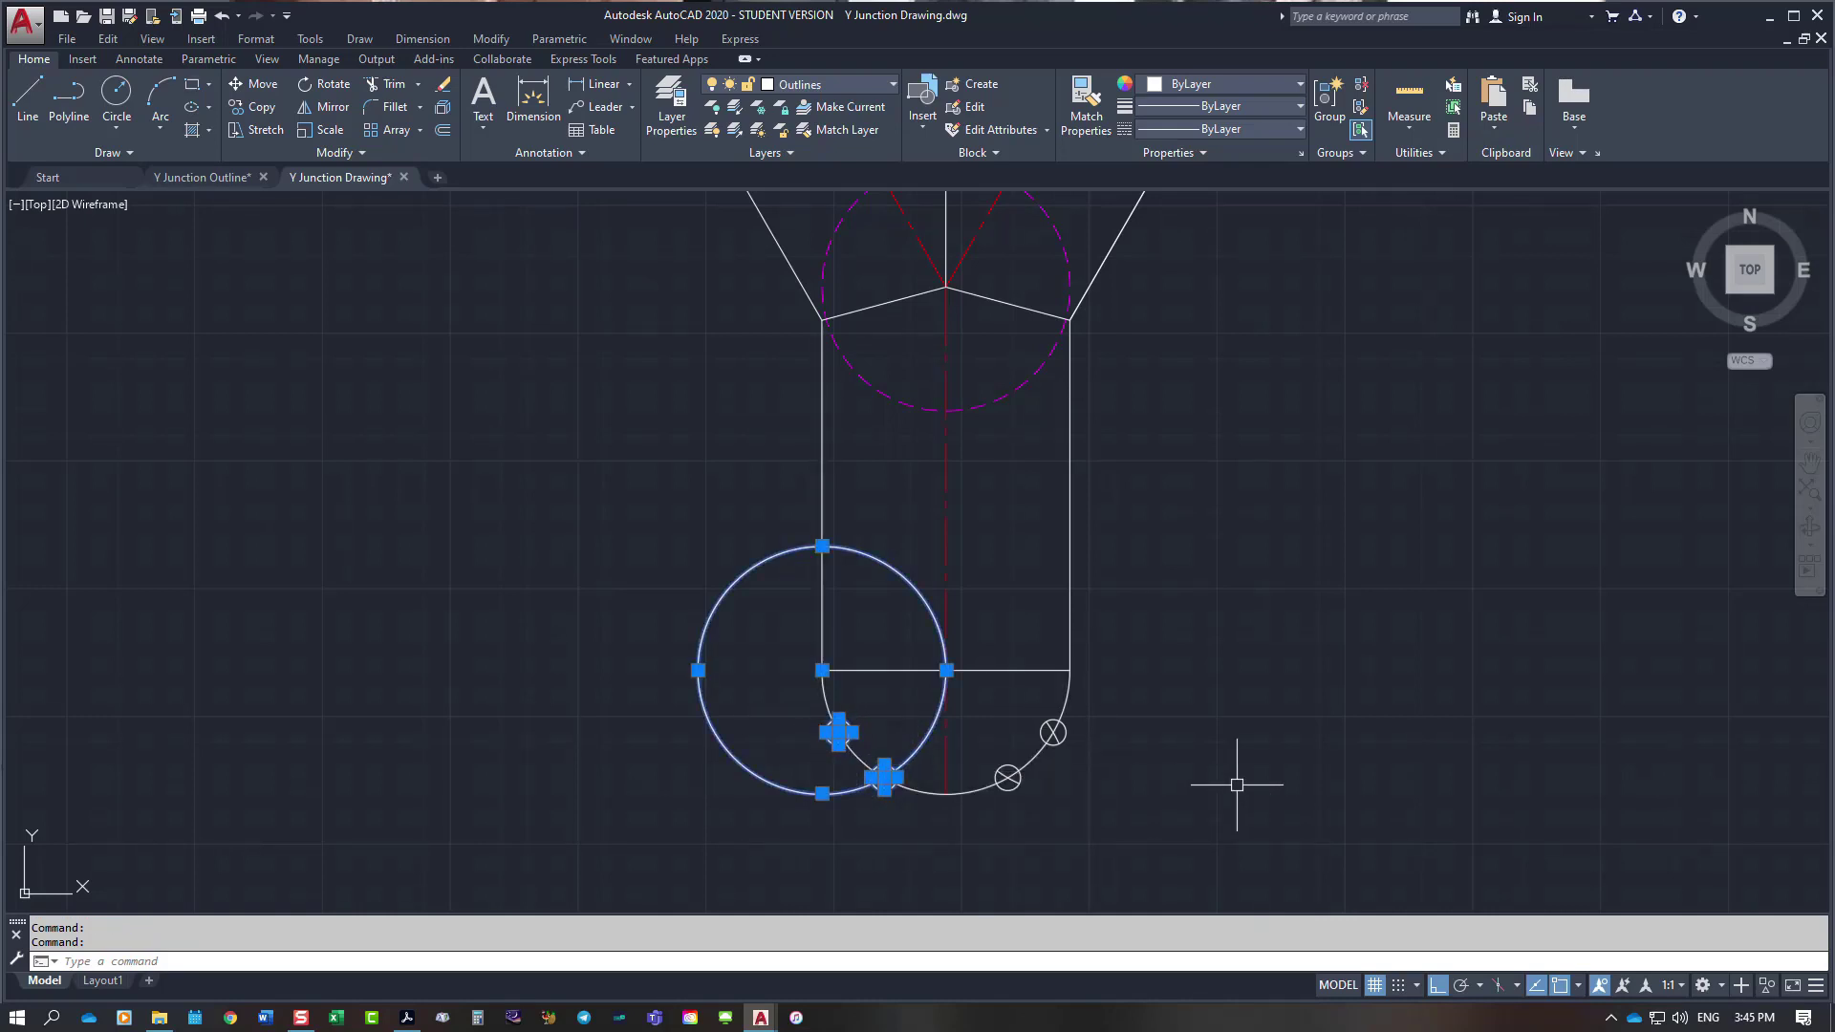
{"action": "key", "text": "Delete"}
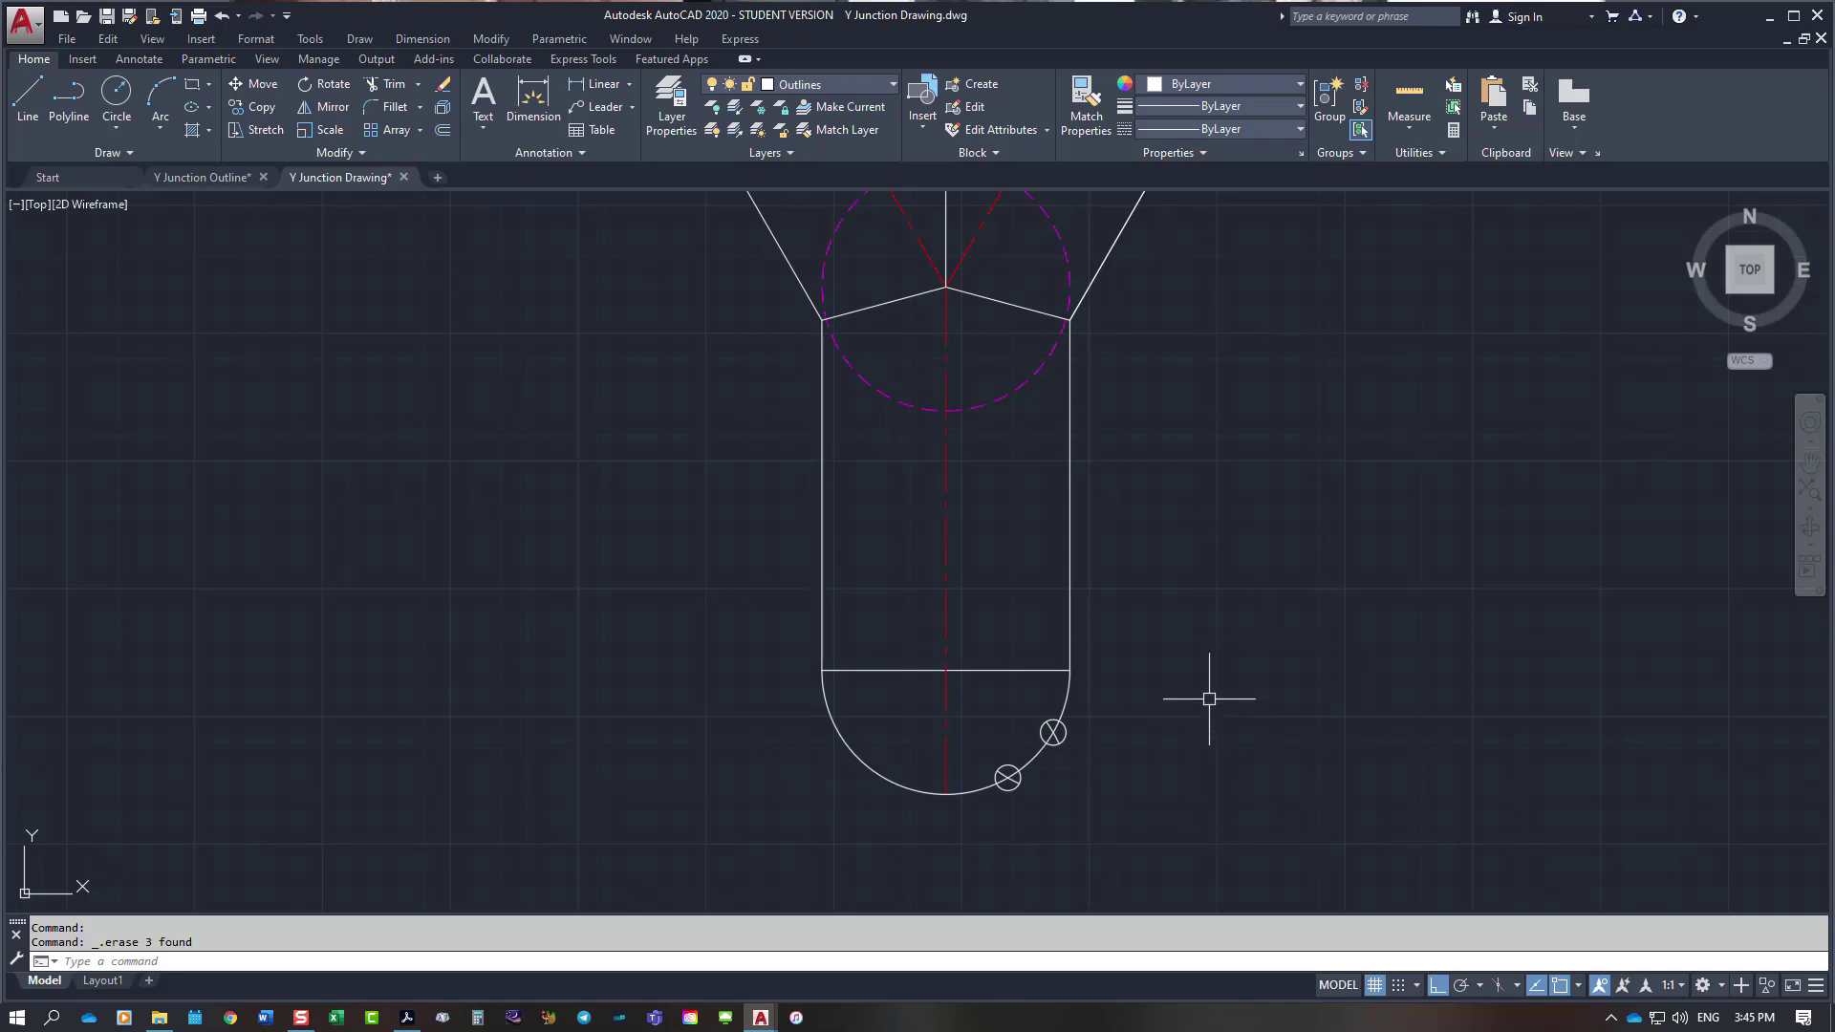
{"action": "scroll", "coordinate": [1209, 698], "scroll_direction": "up", "scroll_amount": 2}
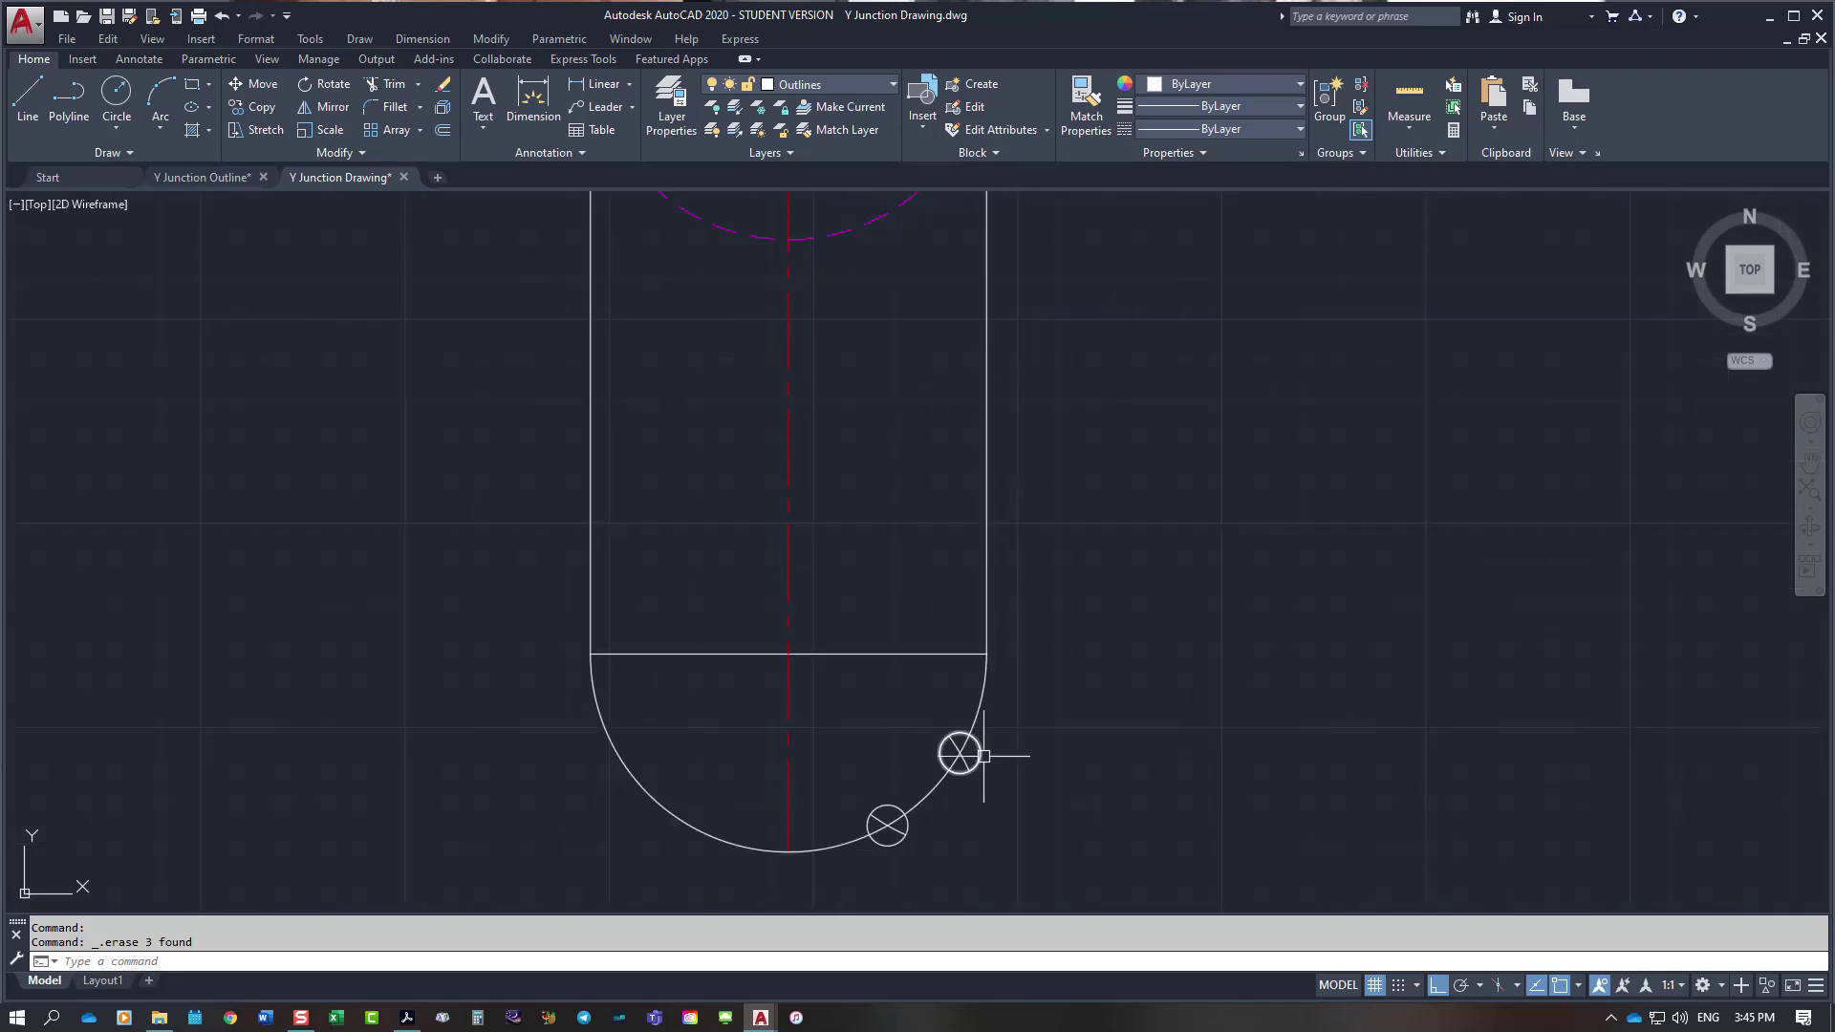
{"action": "left_click", "coordinate": [889, 851]}
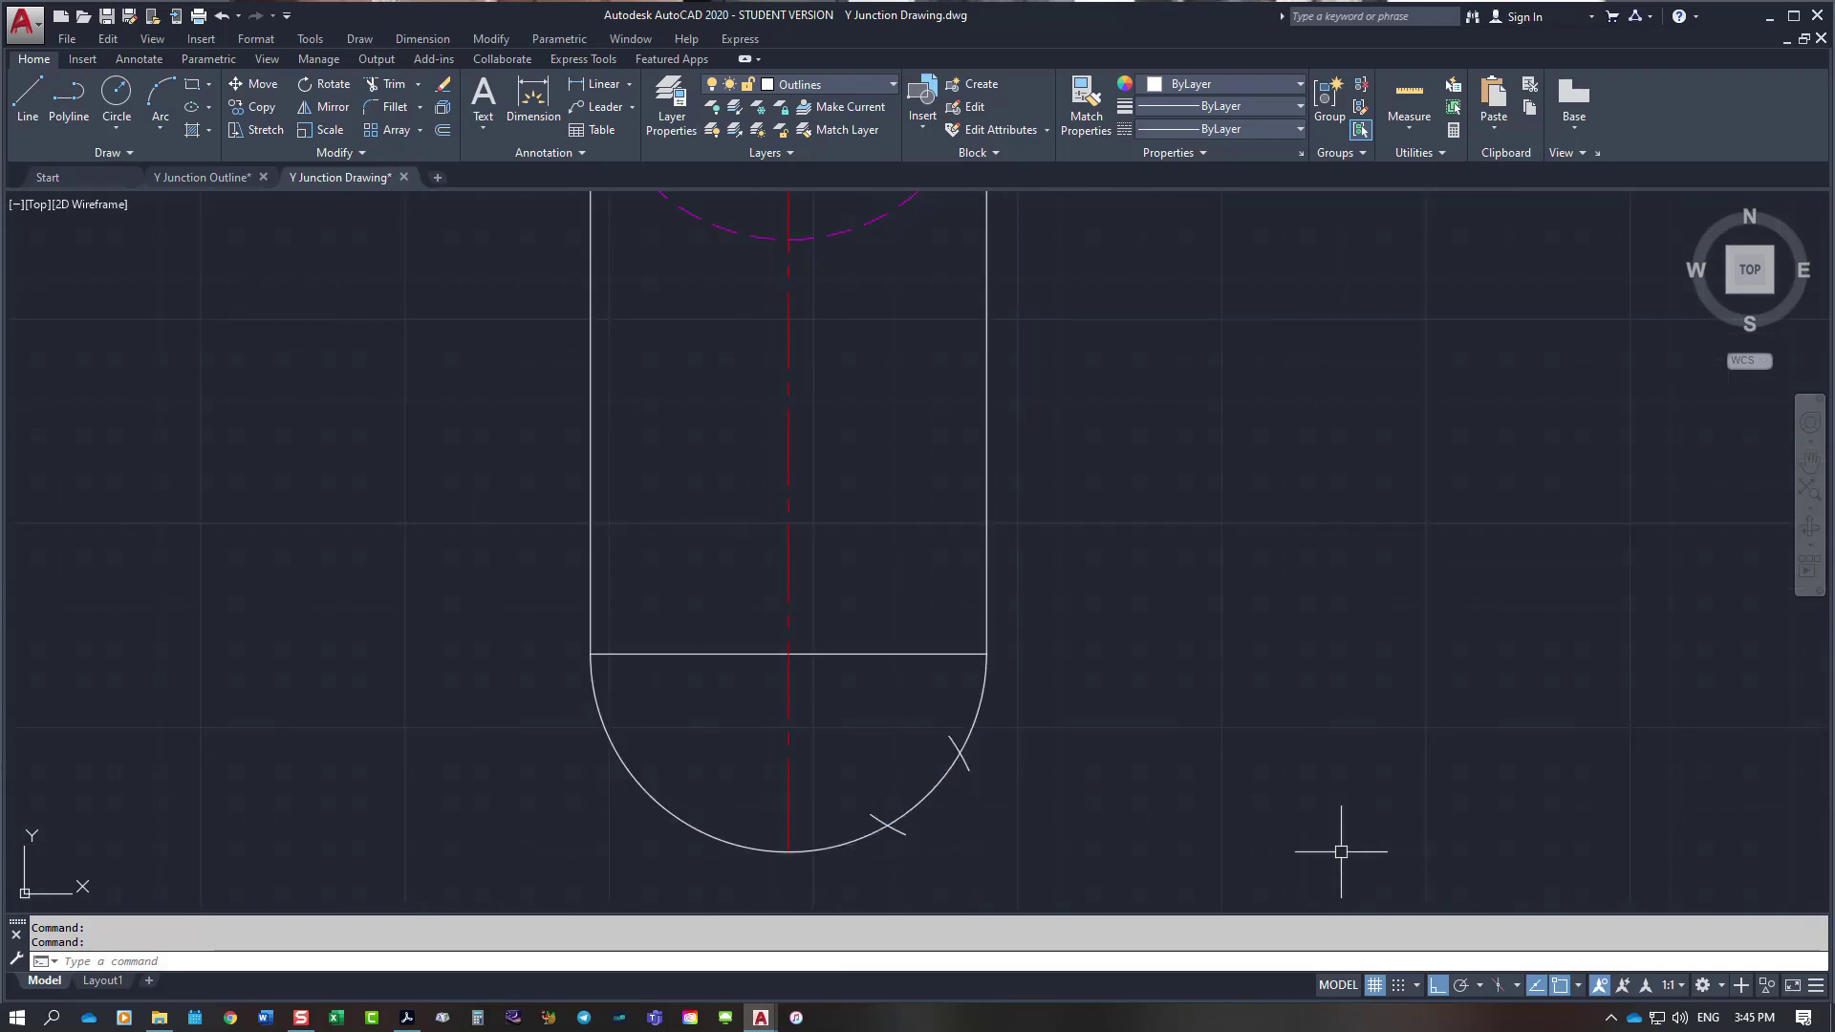
Step: Draw a vertical line from the semicircle's upper right division mark up past the sloping joint line
{"action": "right_click", "coordinate": [1062, 732]}
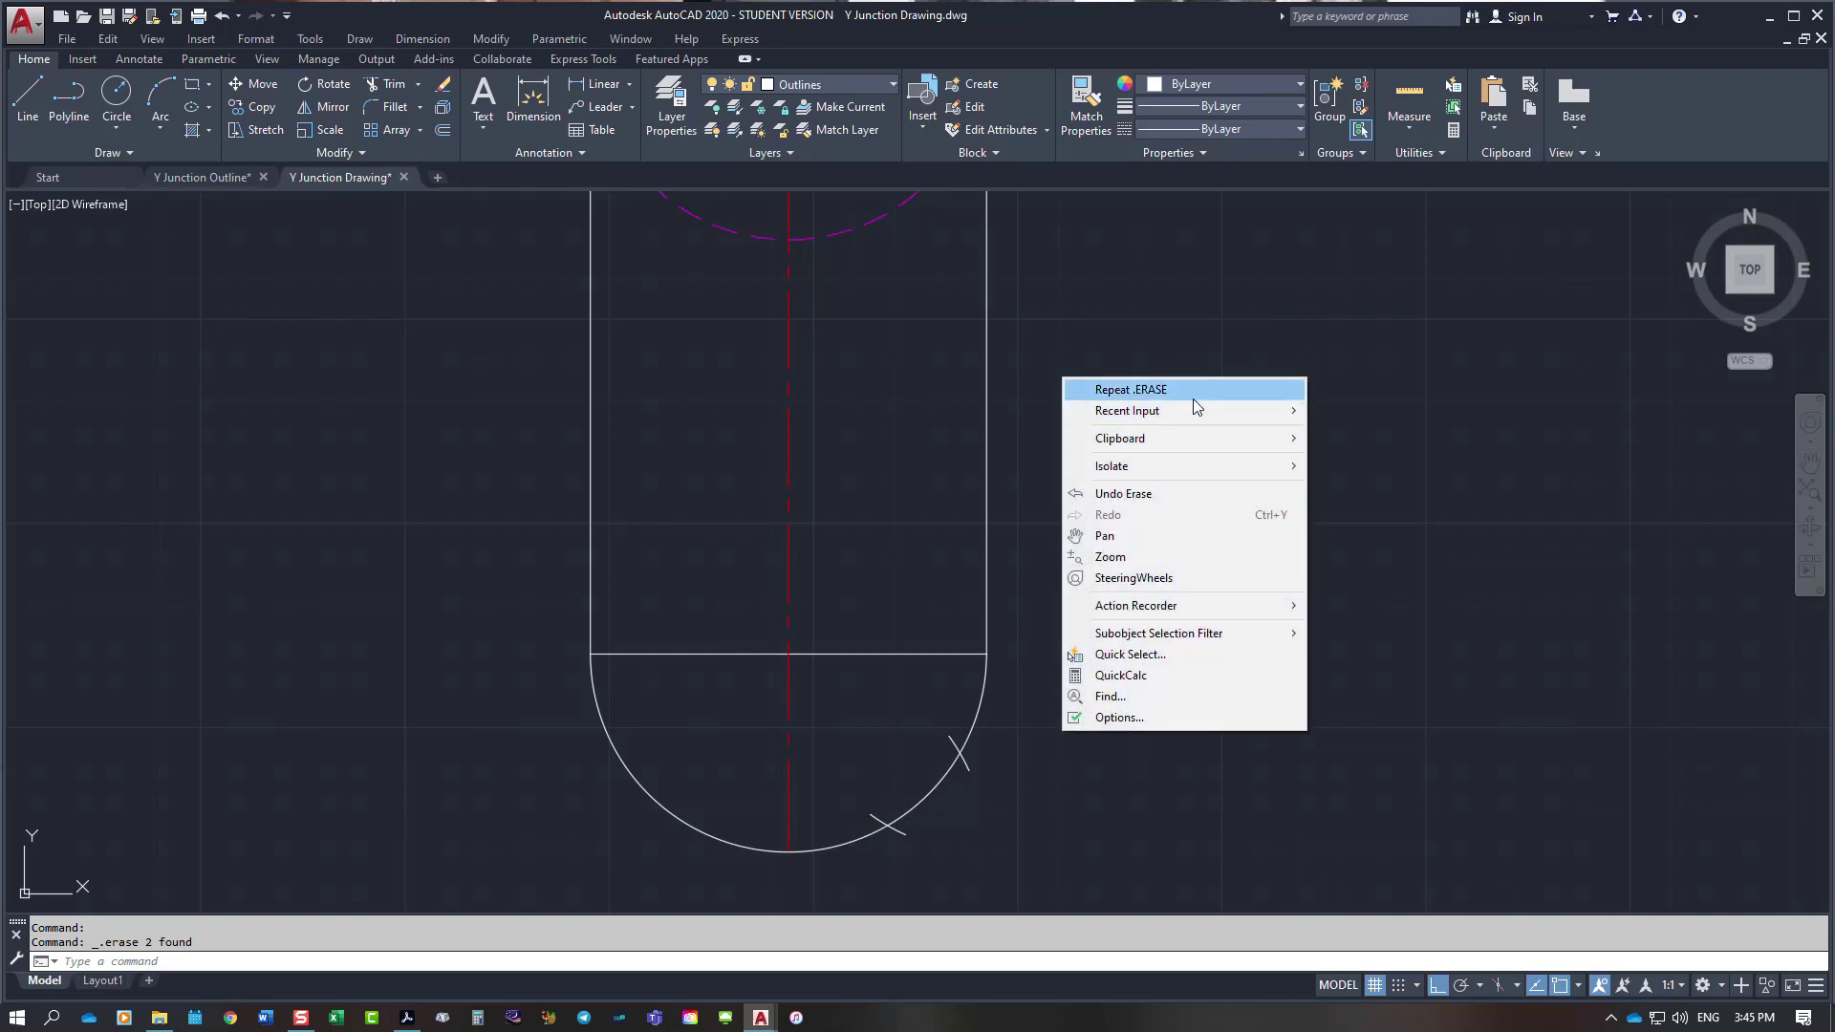
{"action": "mouse_move", "coordinate": [1193, 410]}
{"action": "left_click", "coordinate": [1345, 579]}
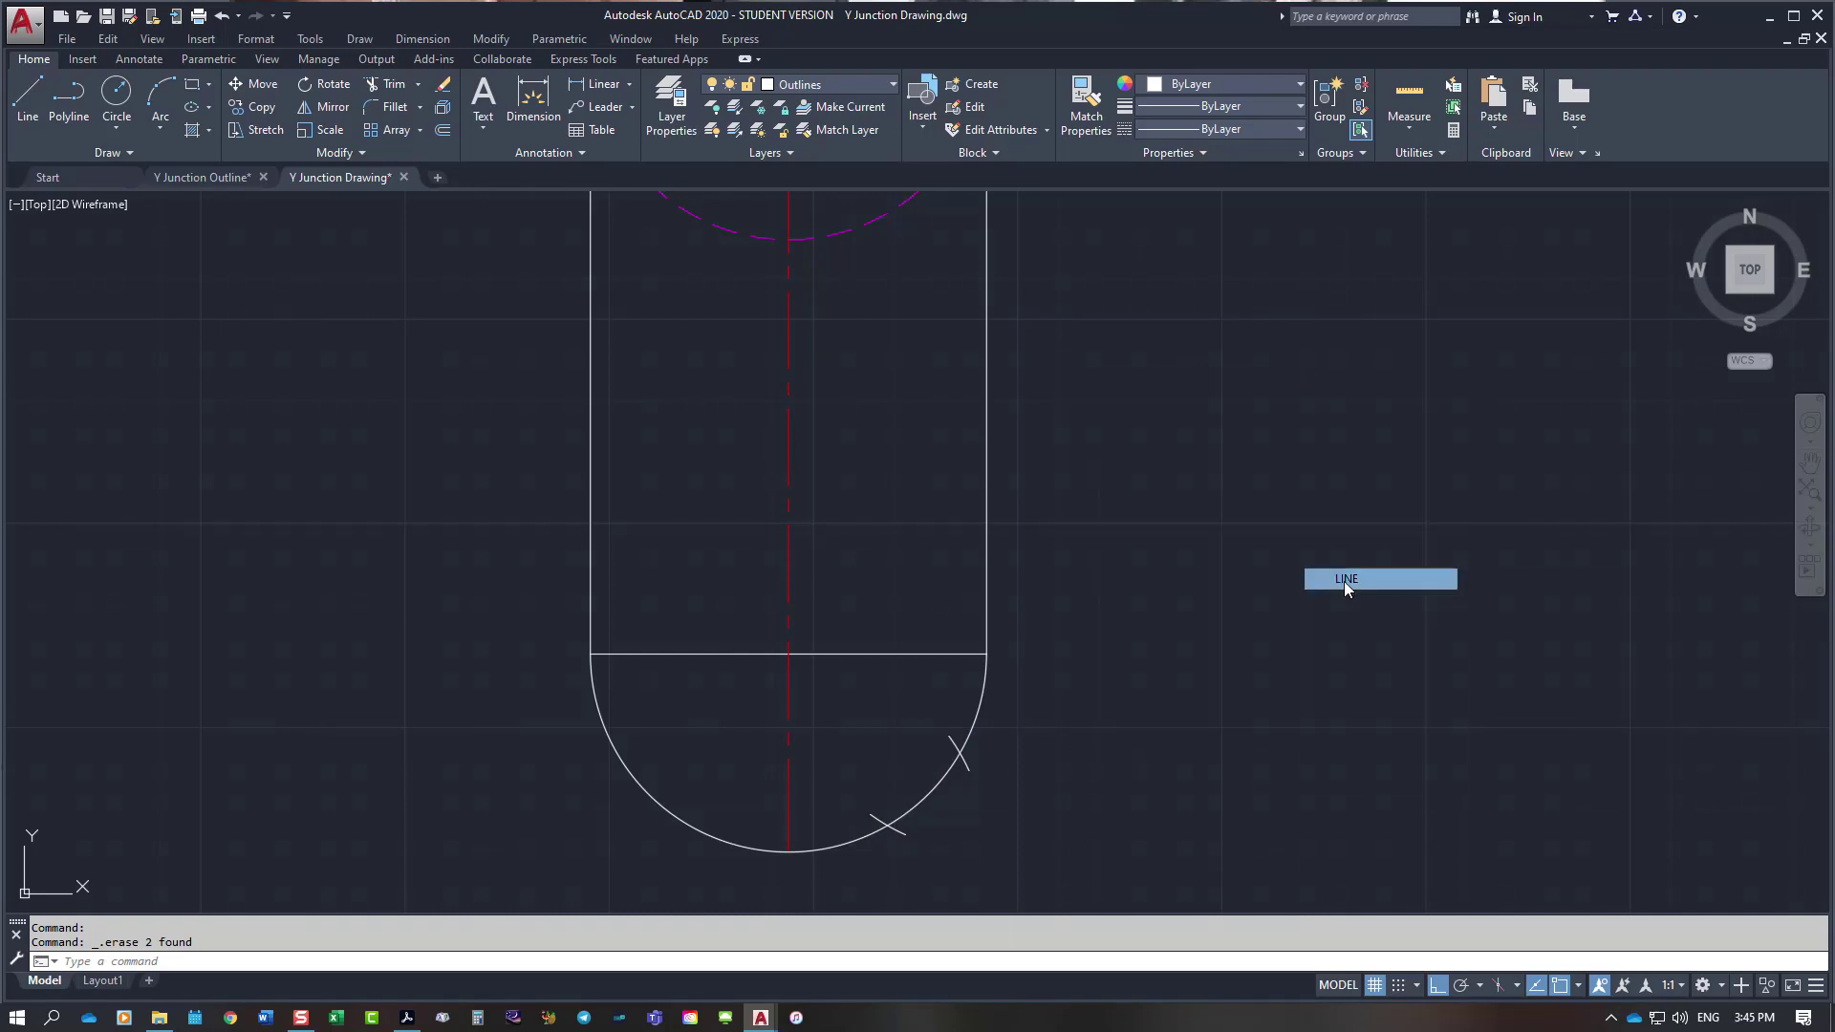
{"action": "left_click", "coordinate": [965, 657]}
{"action": "scroll", "coordinate": [963, 658], "scroll_direction": "down", "scroll_amount": 6}
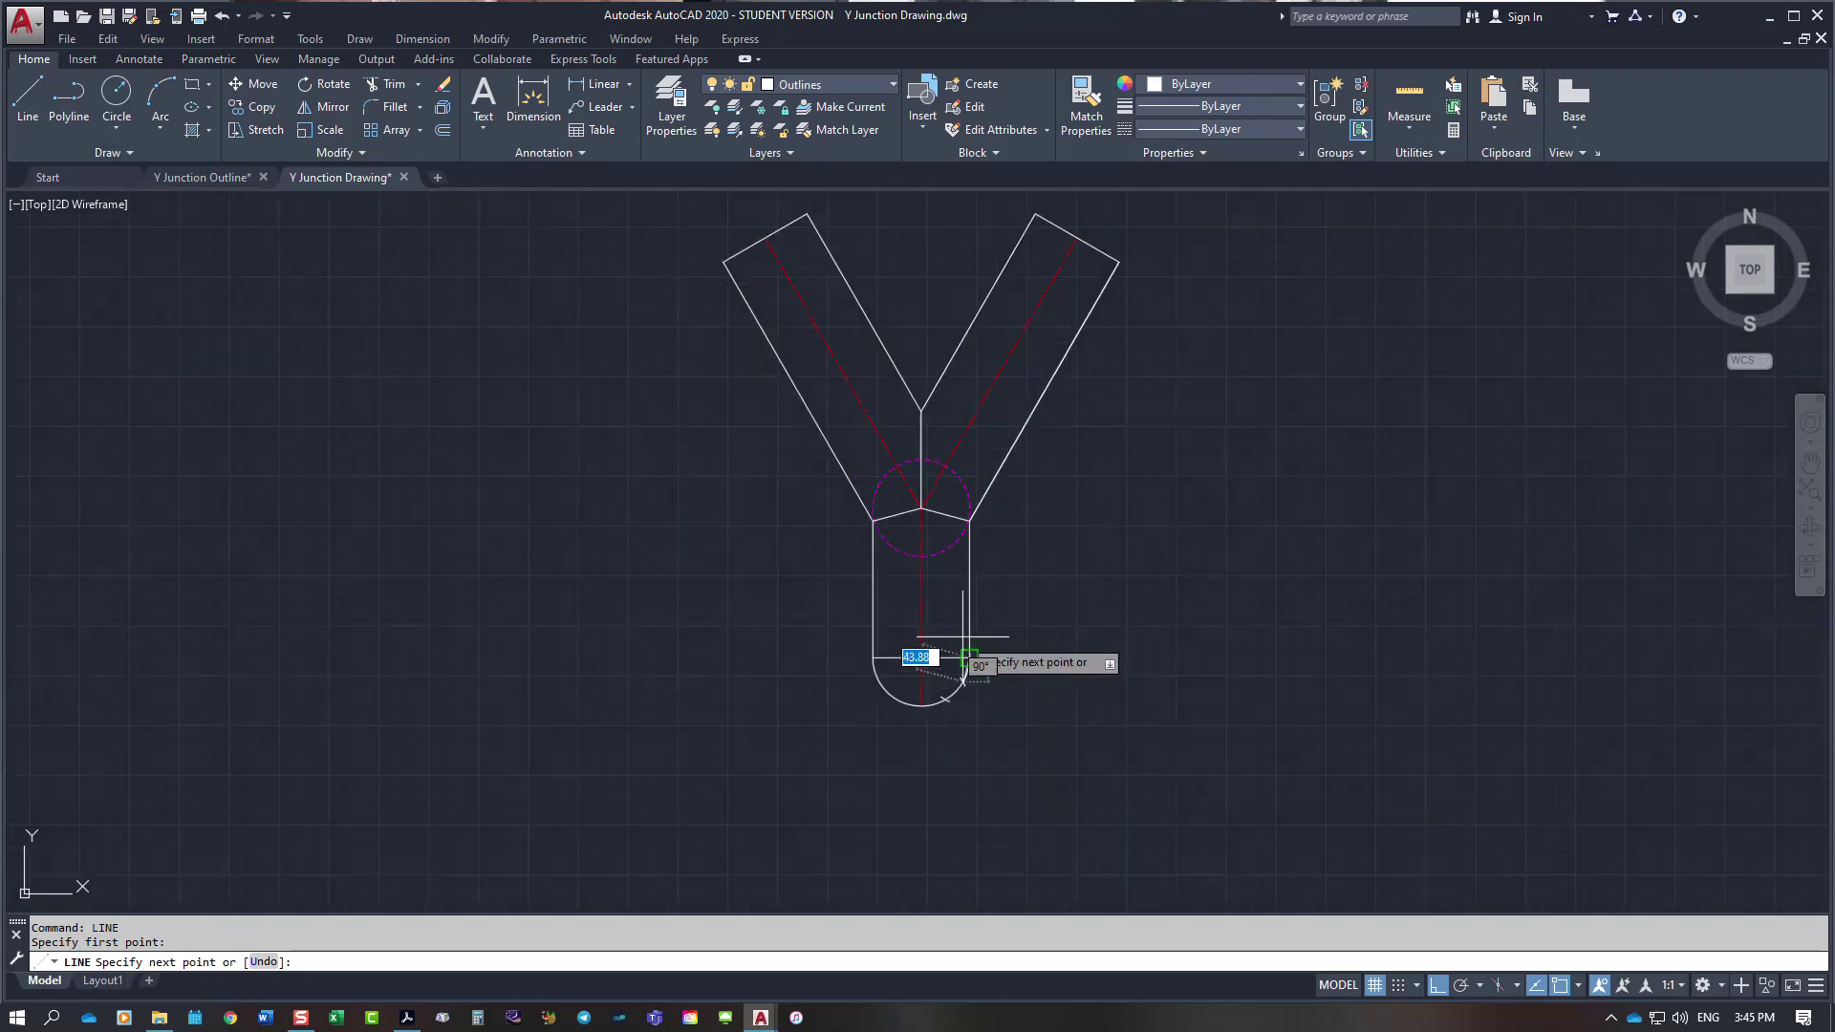
{"action": "scroll", "coordinate": [983, 525], "scroll_direction": "up", "scroll_amount": 6}
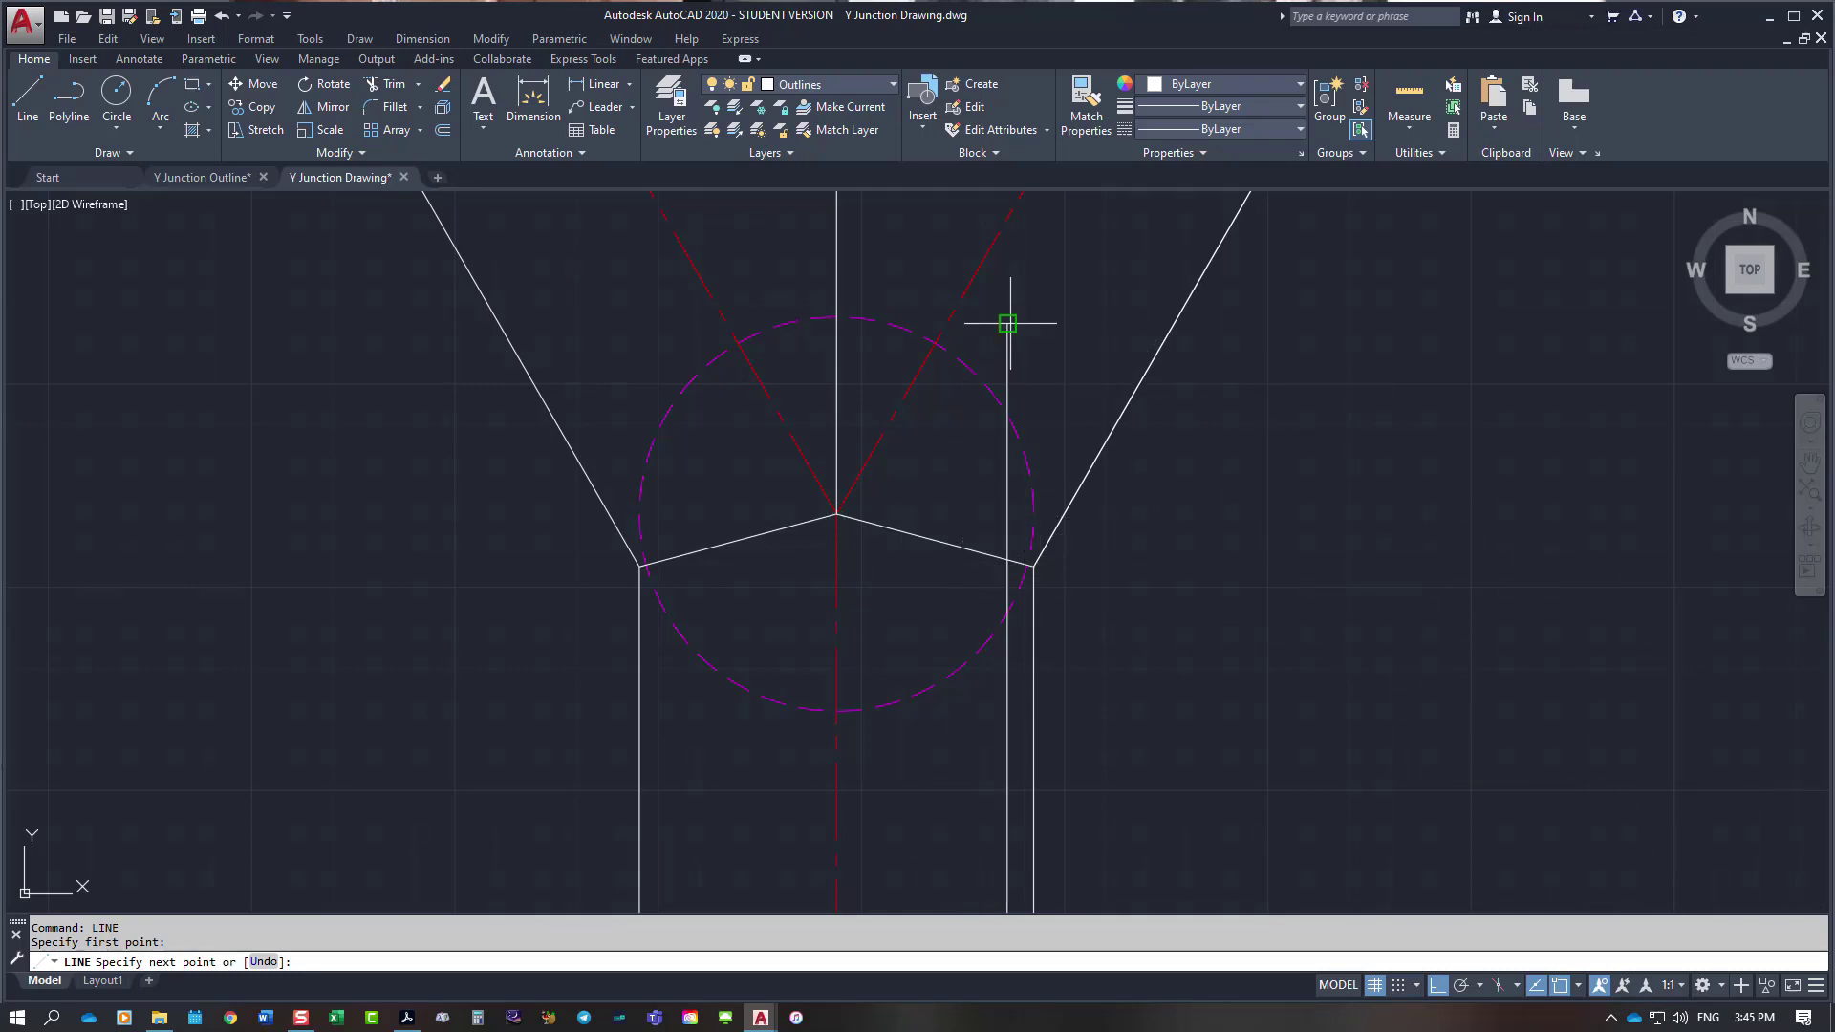
{"action": "key", "text": "Escape"}
Step: Draw a second vertical line from the semicircle's lower right division mark up past the sloping joint line
{"action": "right_click", "coordinate": [1126, 561]}
{"action": "left_click", "coordinate": [1177, 577]}
{"action": "scroll", "coordinate": [1252, 690], "scroll_direction": "down", "scroll_amount": 8}
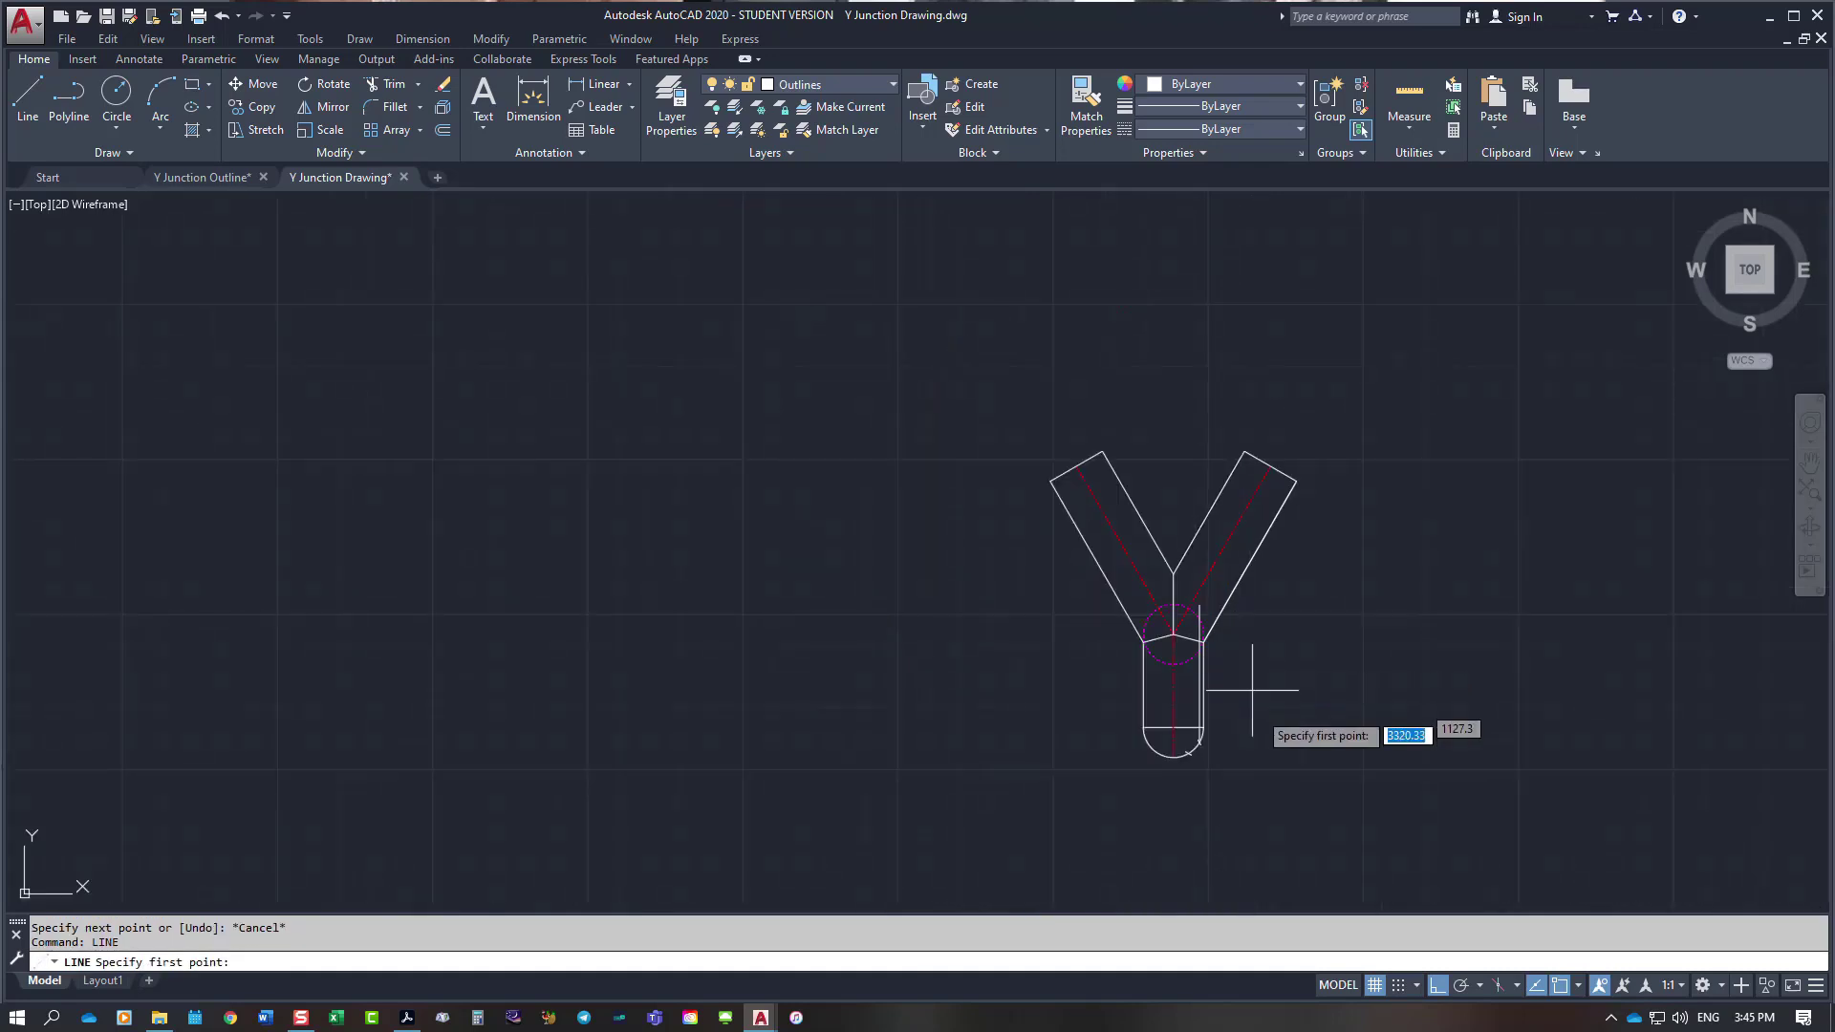
{"action": "scroll", "coordinate": [1252, 689], "scroll_direction": "up", "scroll_amount": 6}
{"action": "left_click", "coordinate": [1021, 743]}
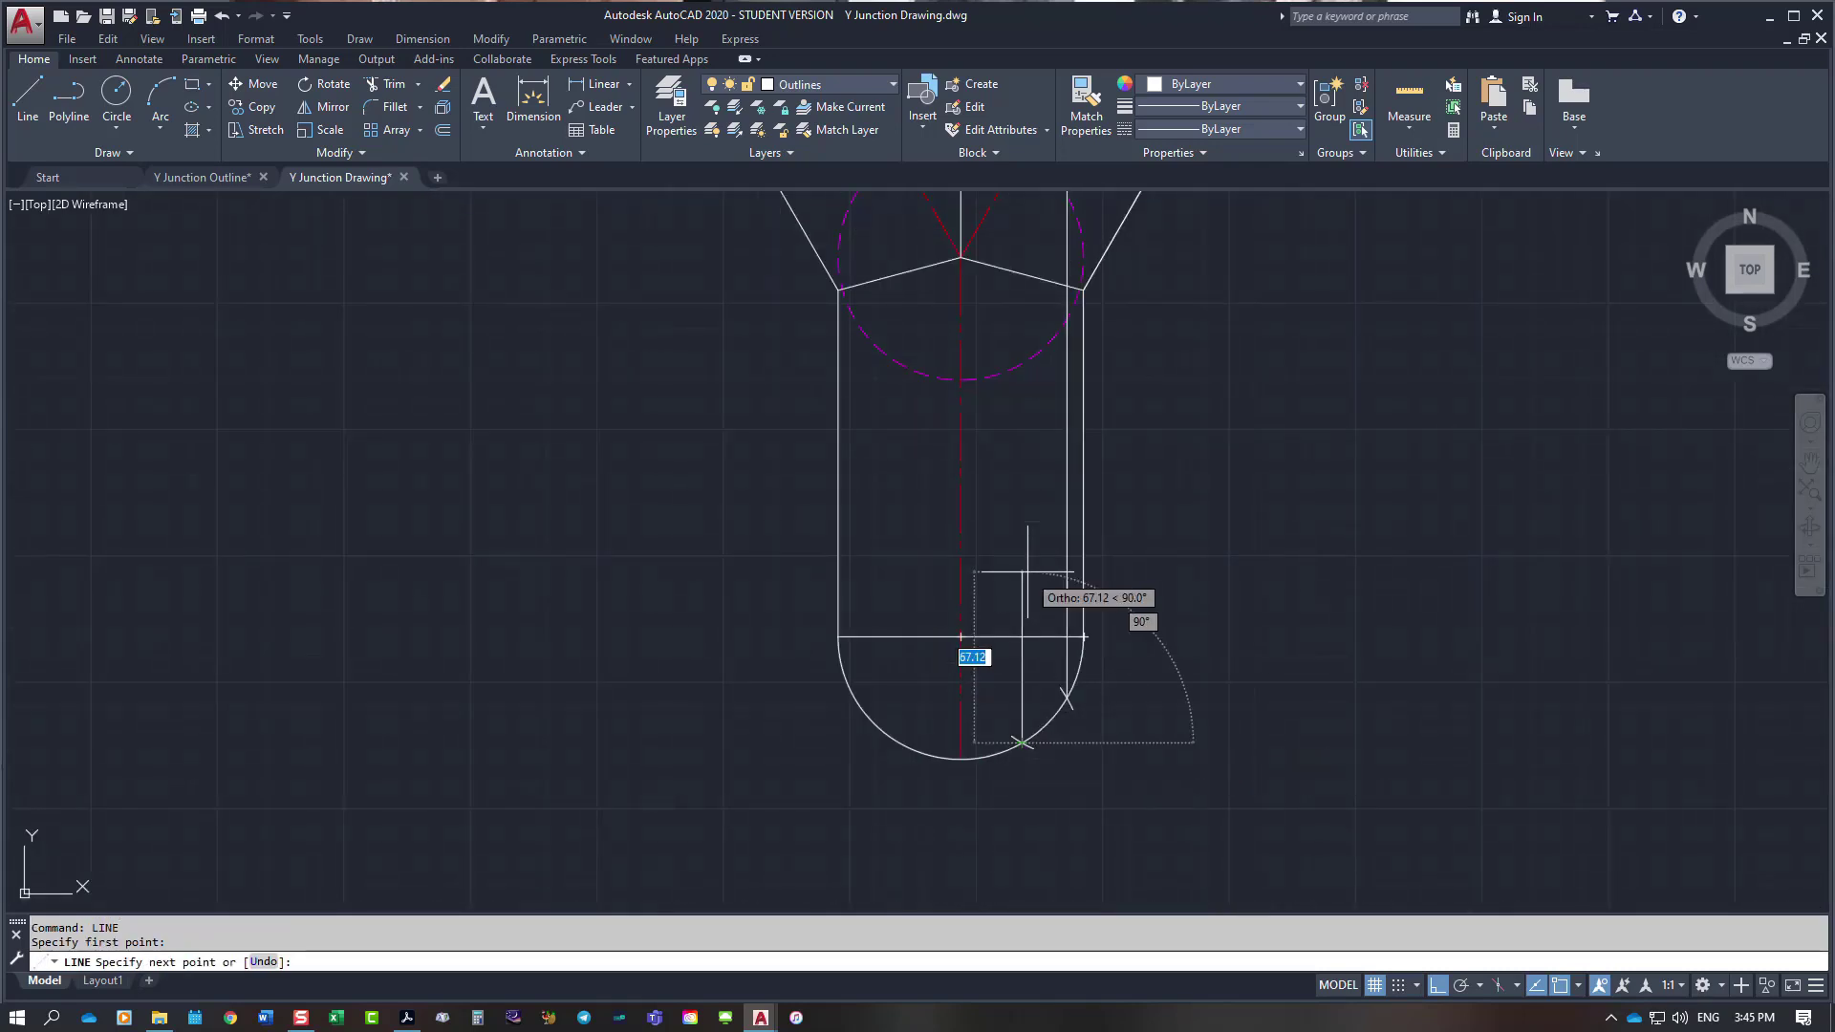
{"action": "scroll", "coordinate": [1027, 572], "scroll_direction": "down", "scroll_amount": 3}
{"action": "scroll", "coordinate": [1016, 458], "scroll_direction": "up", "scroll_amount": 5}
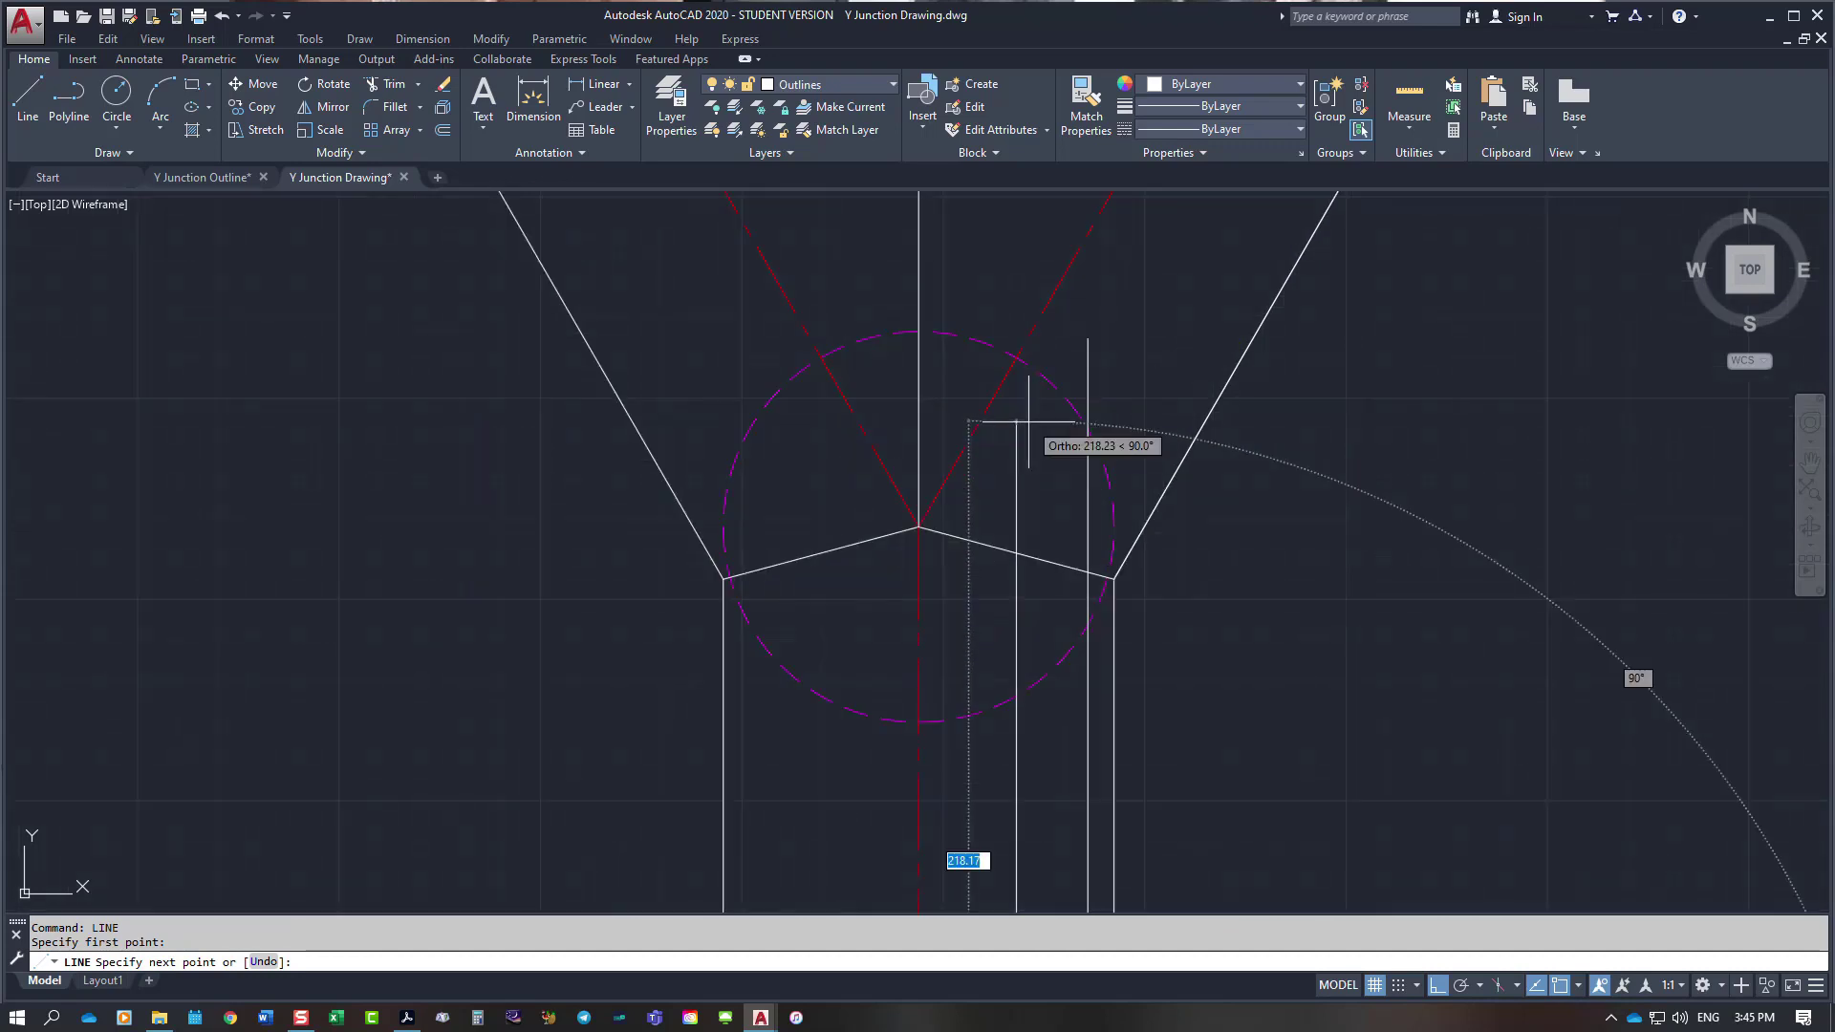
{"action": "left_click", "coordinate": [1016, 479]}
{"action": "key", "text": "Escape"}
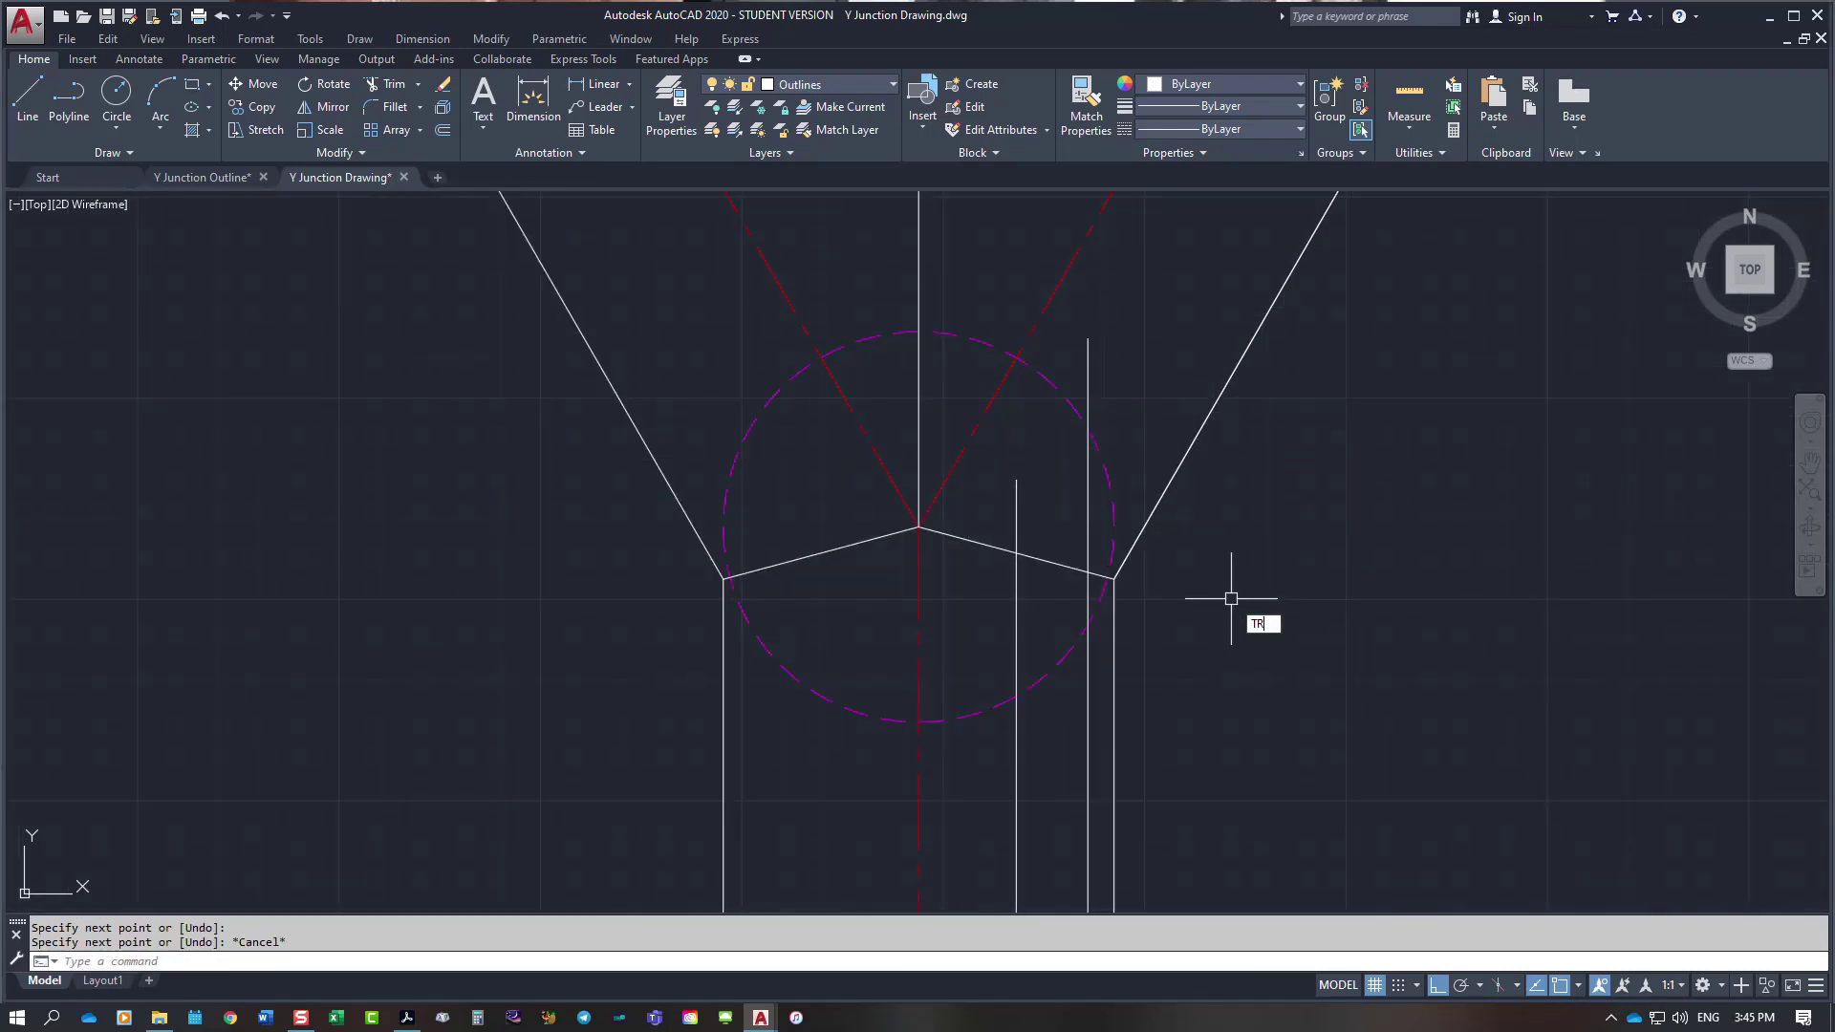
Step: Trim the two vertical division lines above the right-hand sloping joint line, using that joint line as cutting edge
{"action": "key", "text": "Return"}
{"action": "left_click", "coordinate": [1073, 567]}
{"action": "key", "text": "Return"}
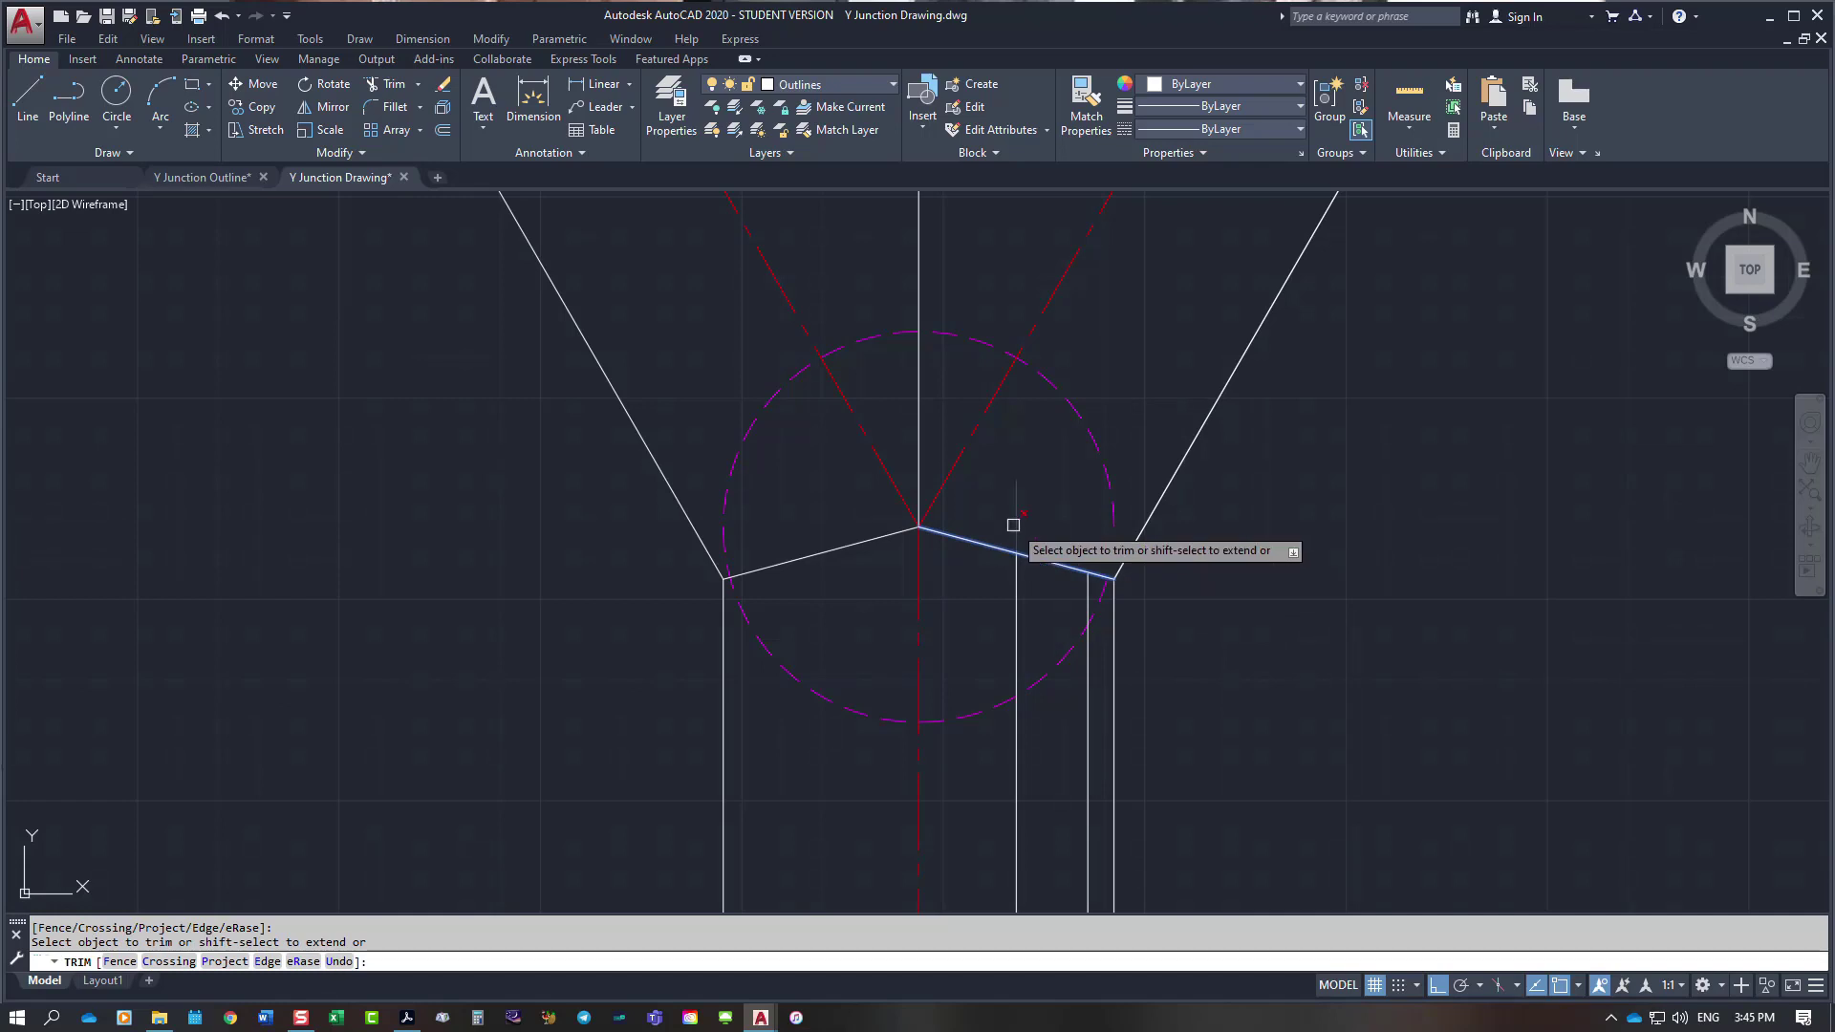
{"action": "left_click", "coordinate": [1013, 525]}
{"action": "key", "text": "Return"}
{"action": "scroll", "coordinate": [1283, 705], "scroll_direction": "down", "scroll_amount": 5}
{"action": "scroll", "coordinate": [1284, 708], "scroll_direction": "up", "scroll_amount": 2}
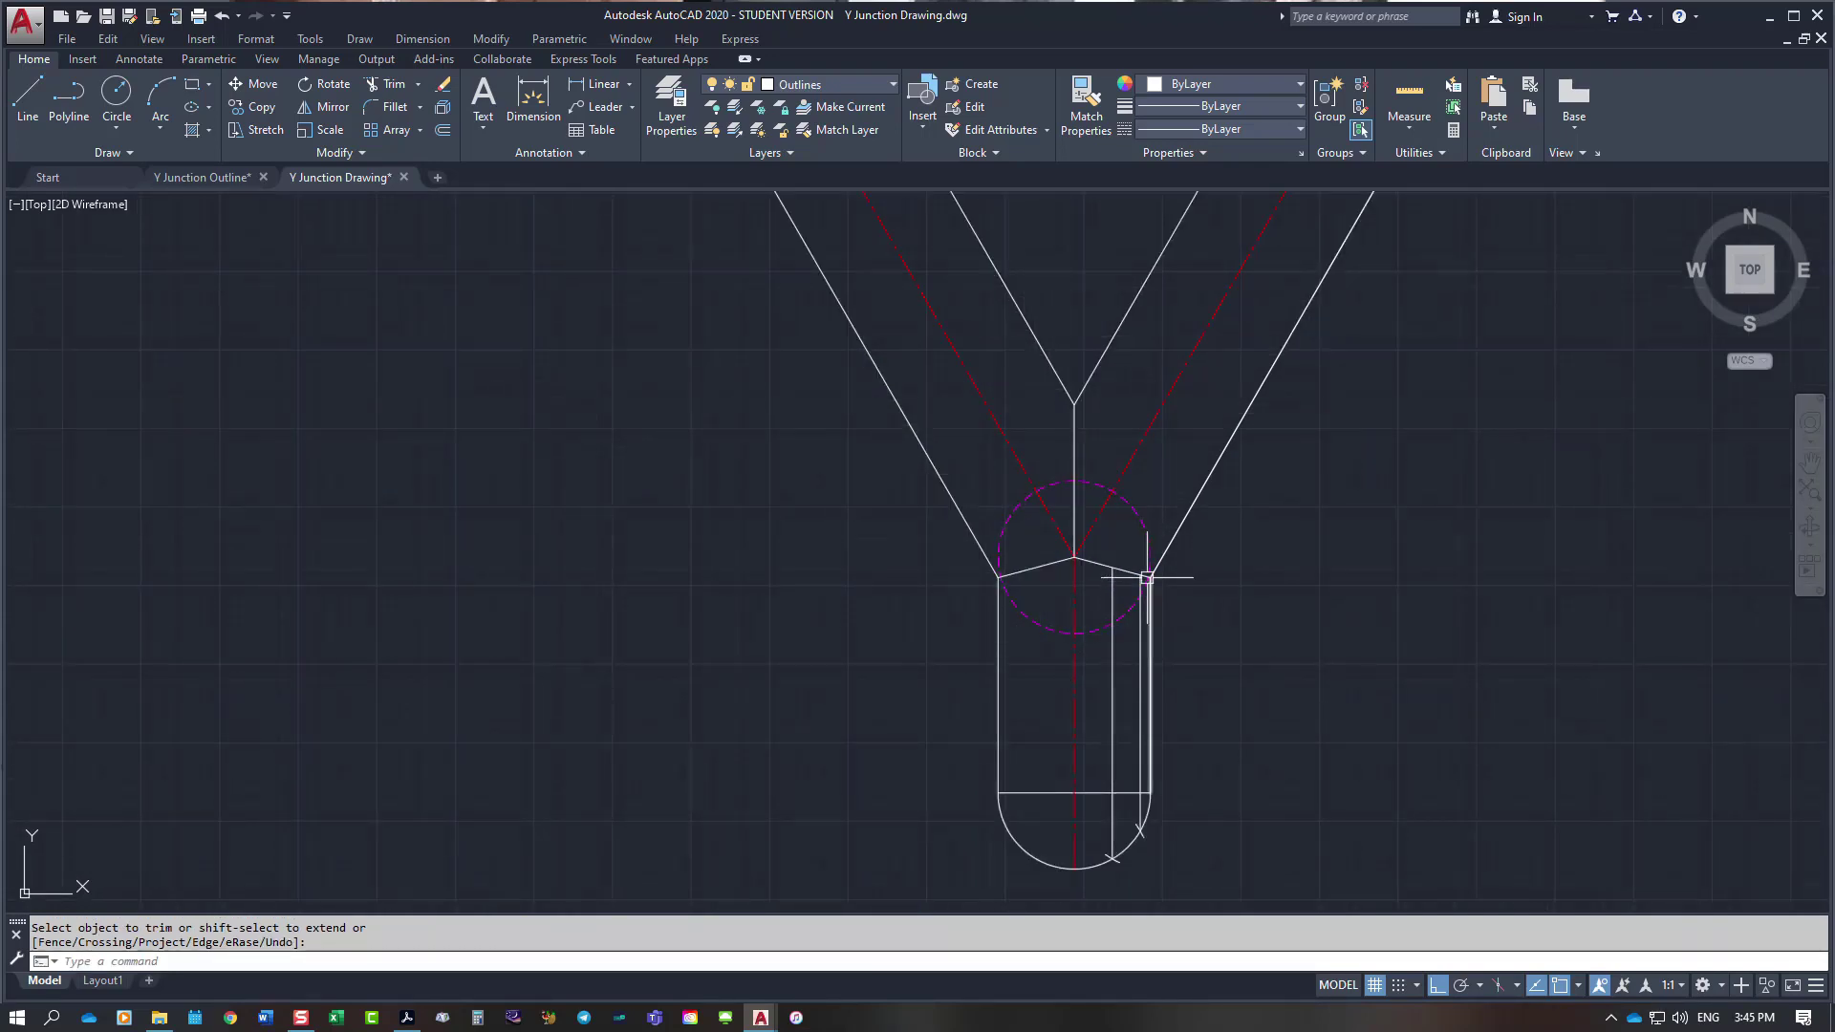
{"action": "key", "text": "Return"}
{"action": "left_click", "coordinate": [1133, 571]}
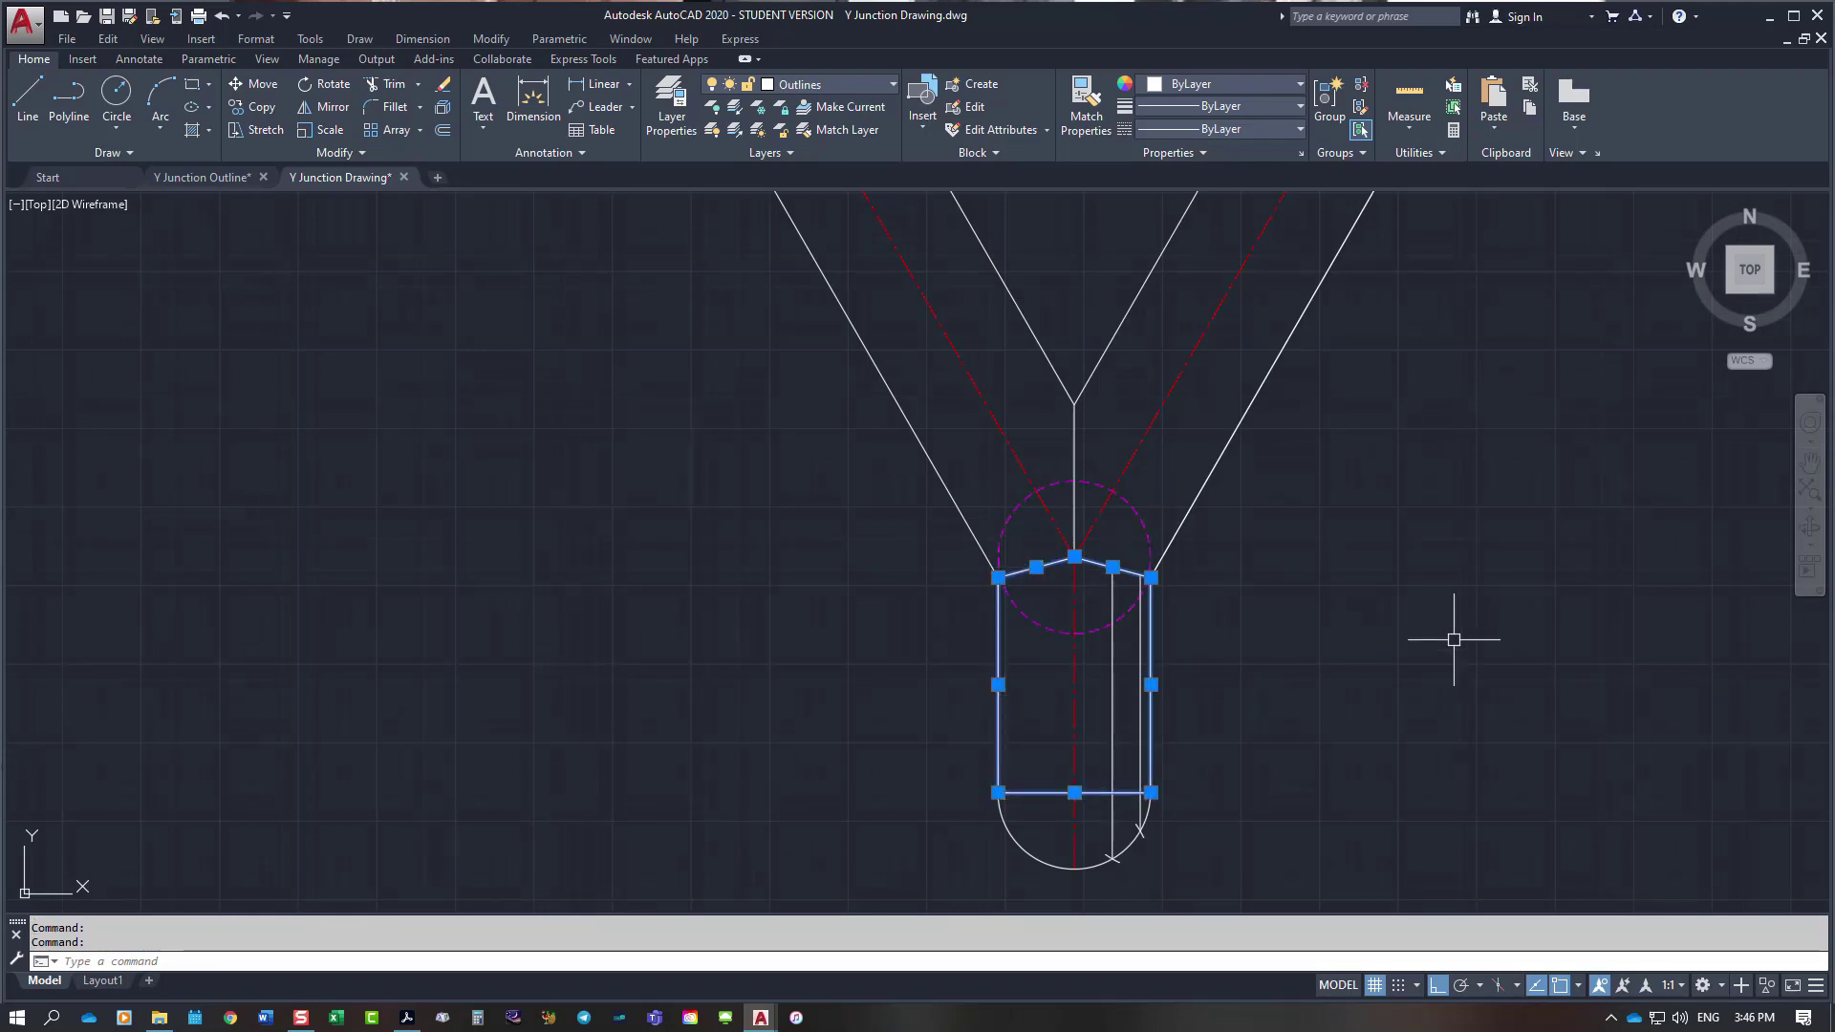
{"action": "type", "text": "tr"}
{"action": "key", "text": "Return"}
{"action": "scroll", "coordinate": [1466, 459], "scroll_direction": "down", "scroll_amount": 3}
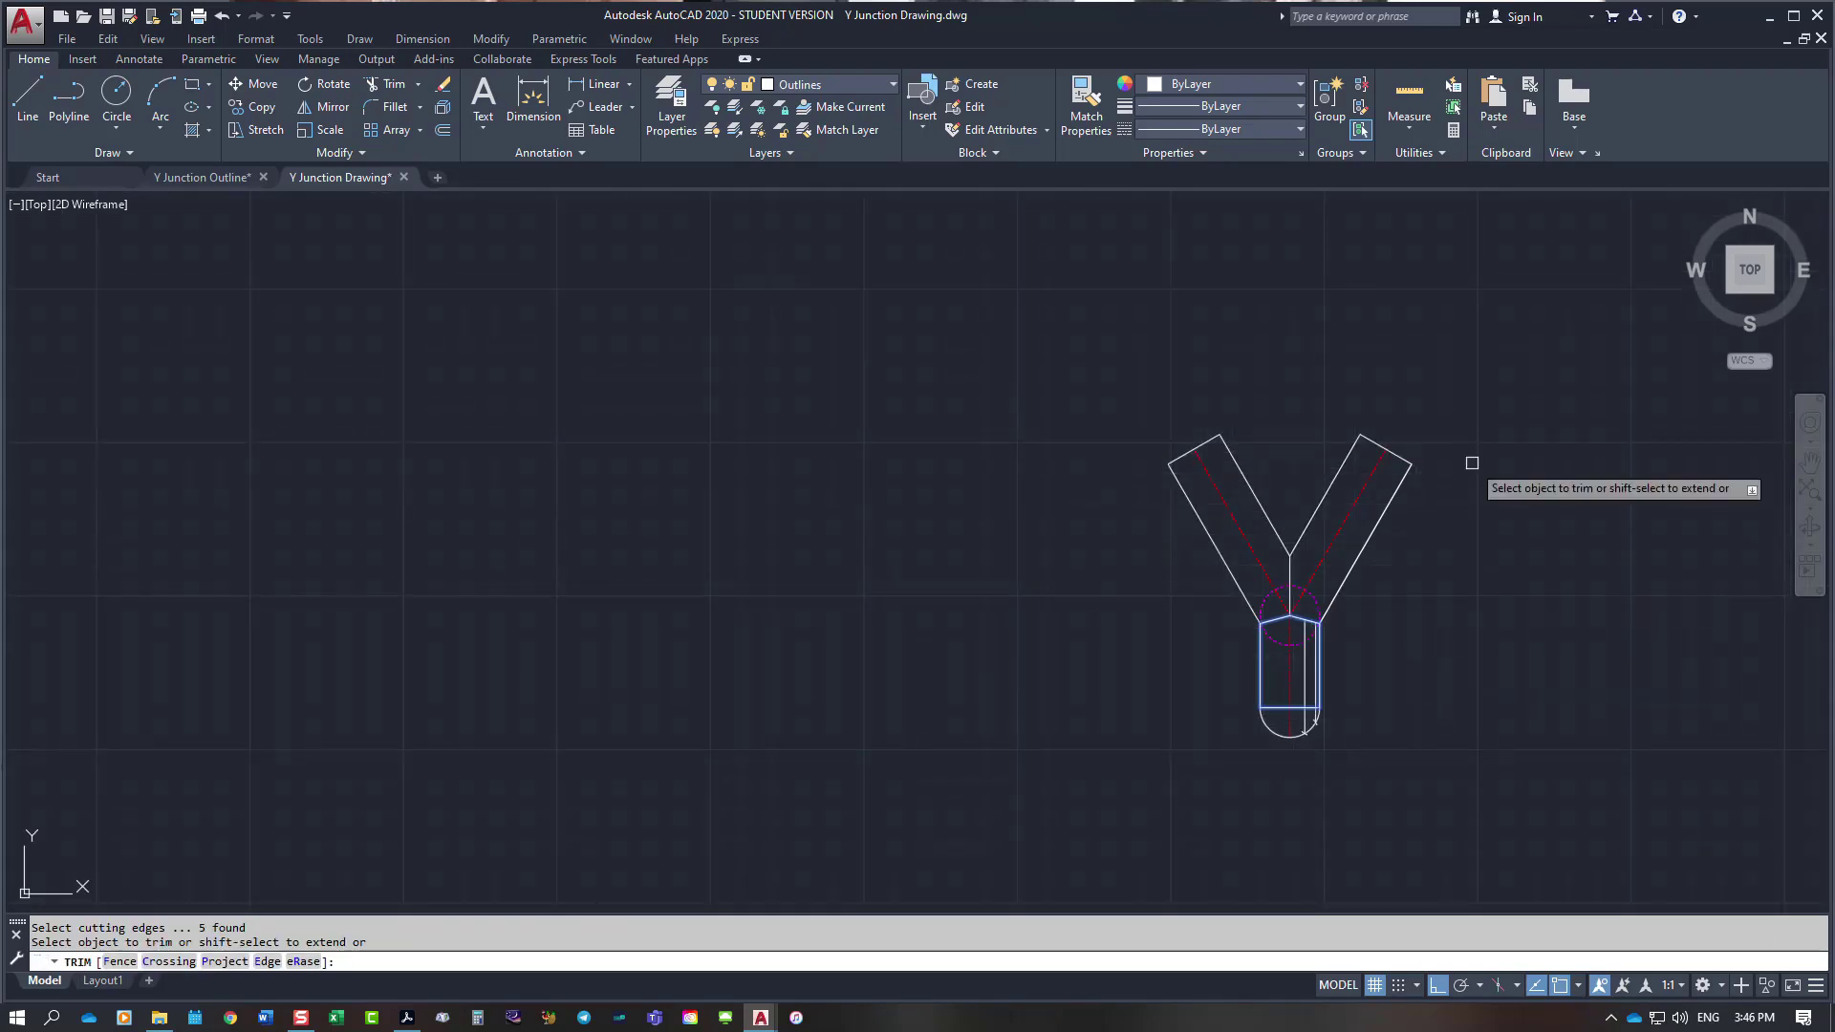
{"action": "scroll", "coordinate": [1433, 430], "scroll_direction": "up", "scroll_amount": 6}
{"action": "key", "text": "Escape"}
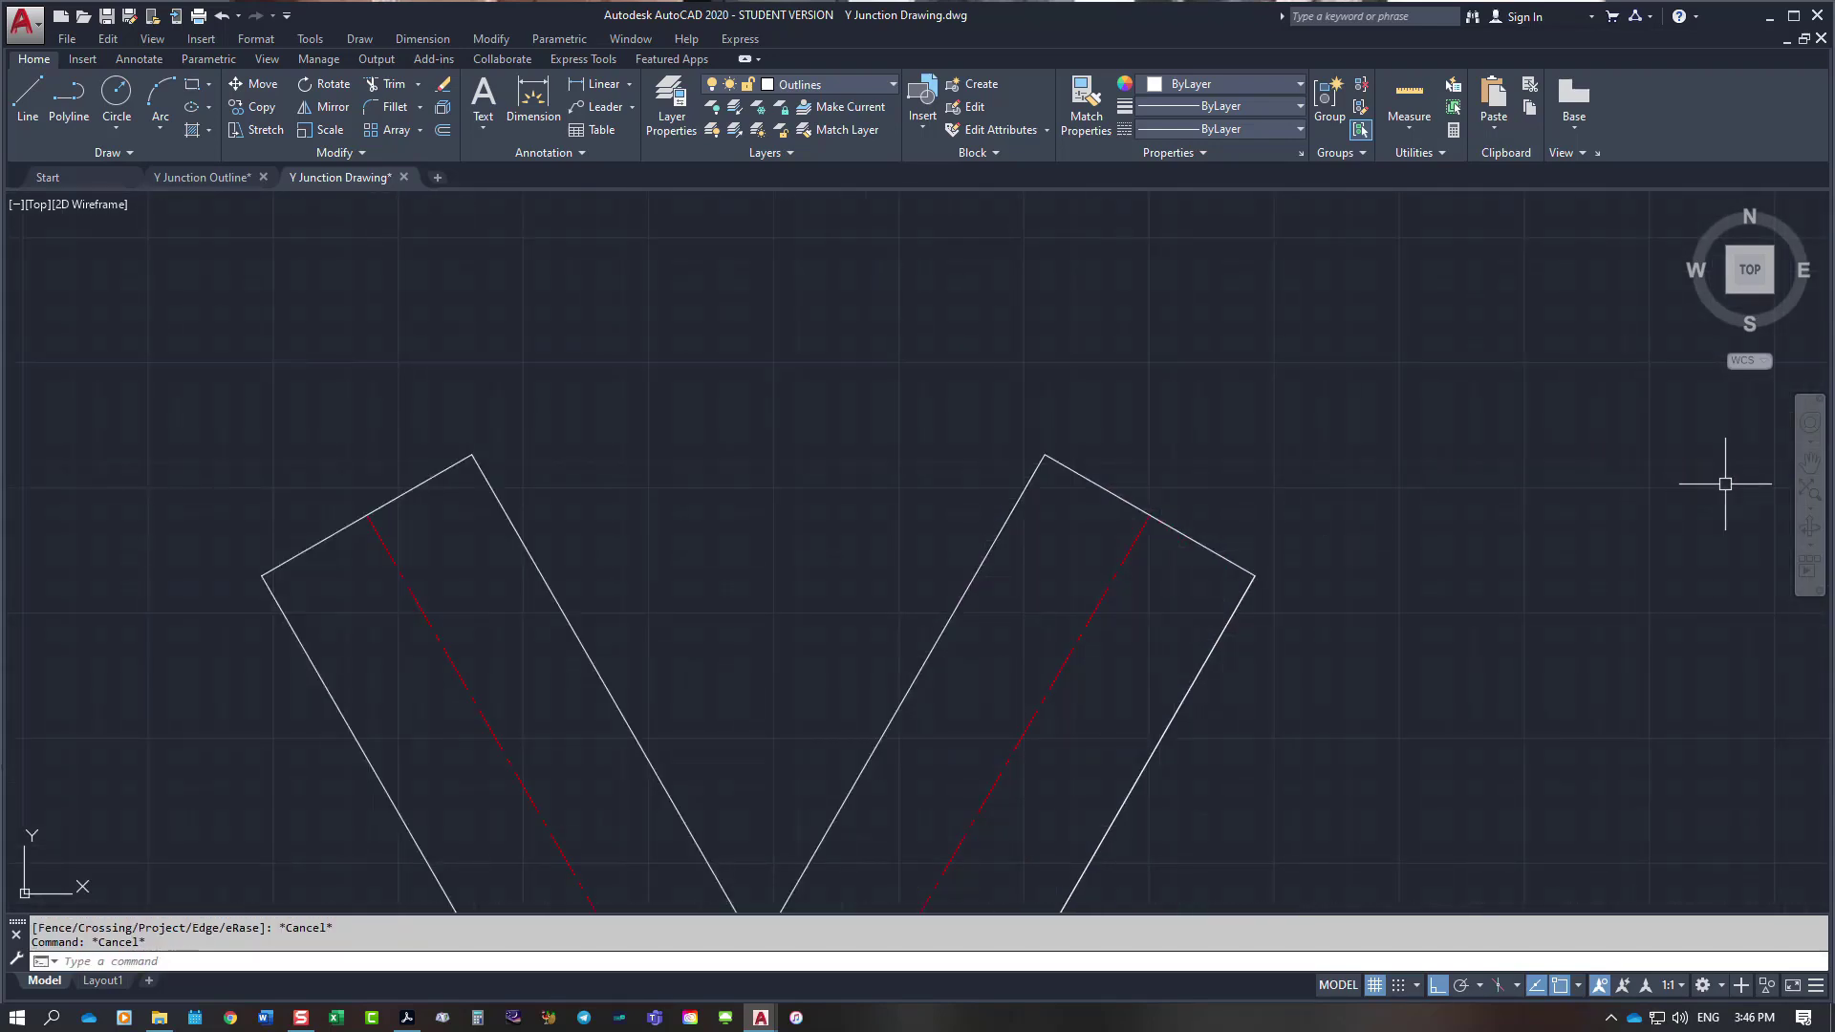
Step: Draw a circle centred on the midpoint of the right branch's end line, passing through the end line's corner
{"action": "type", "text": "c"}
{"action": "key", "text": "Return"}
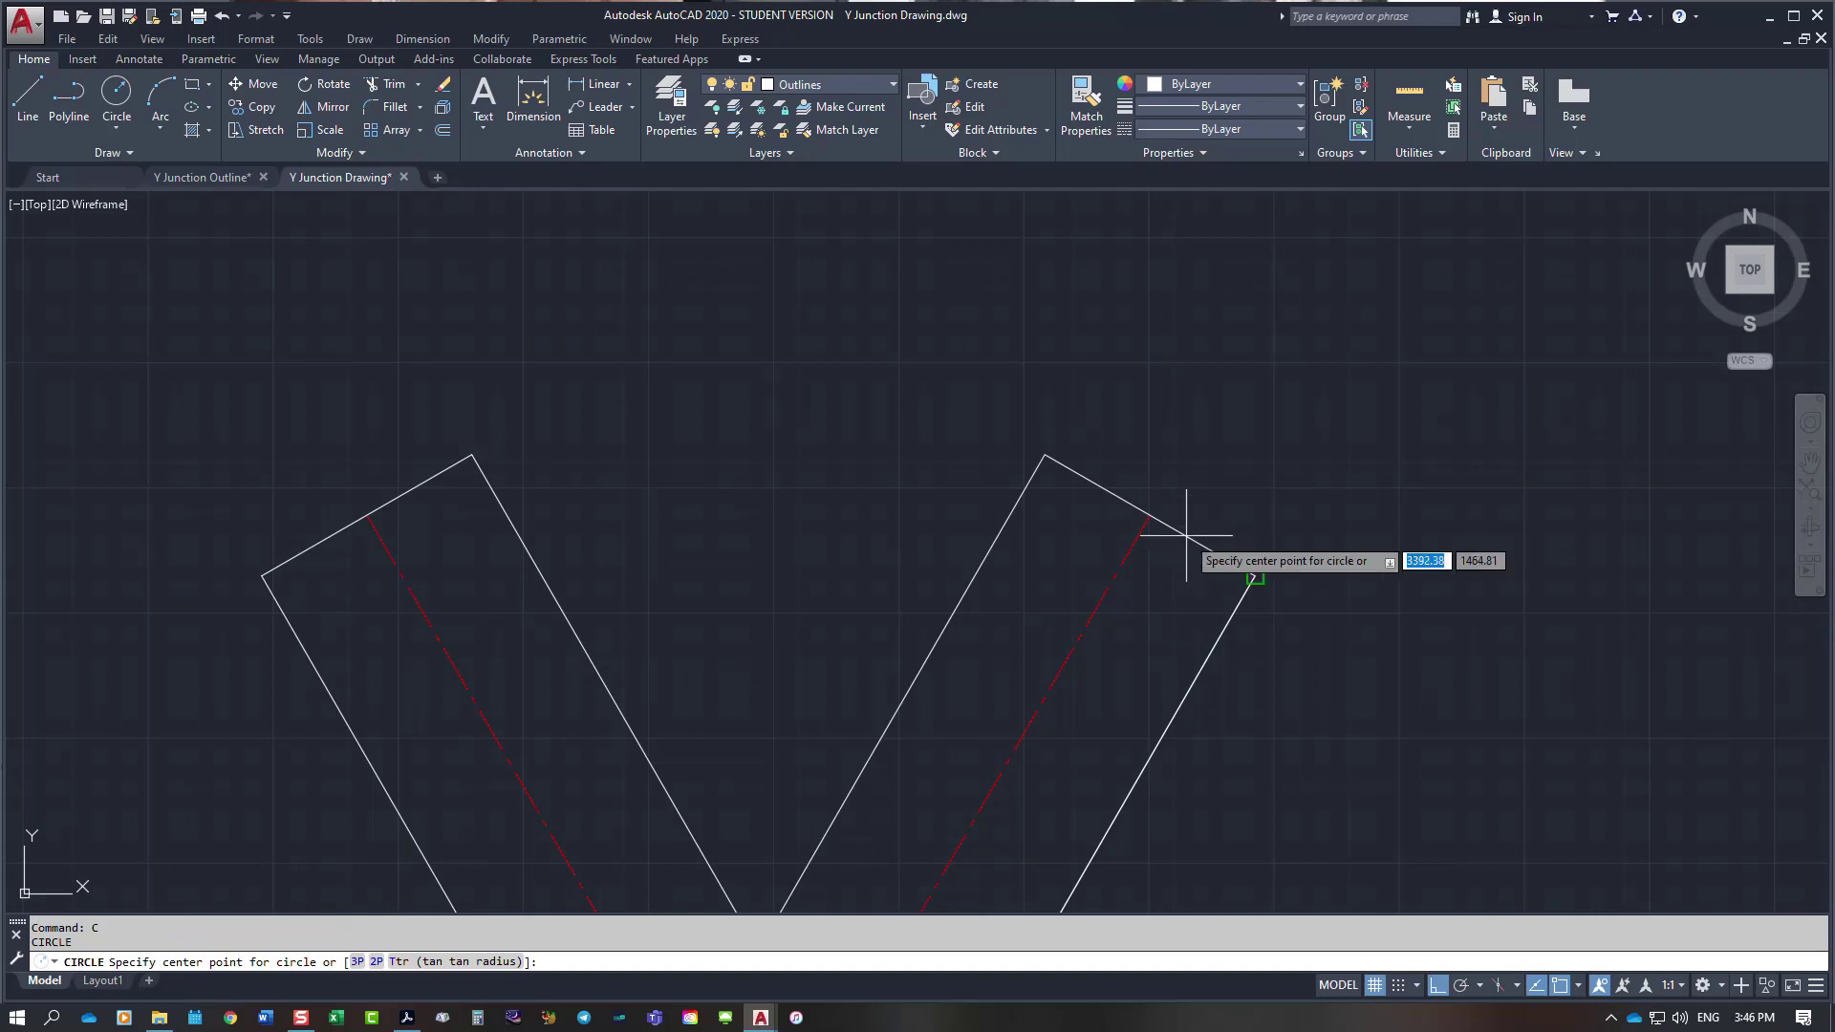
{"action": "left_click", "coordinate": [1150, 514]}
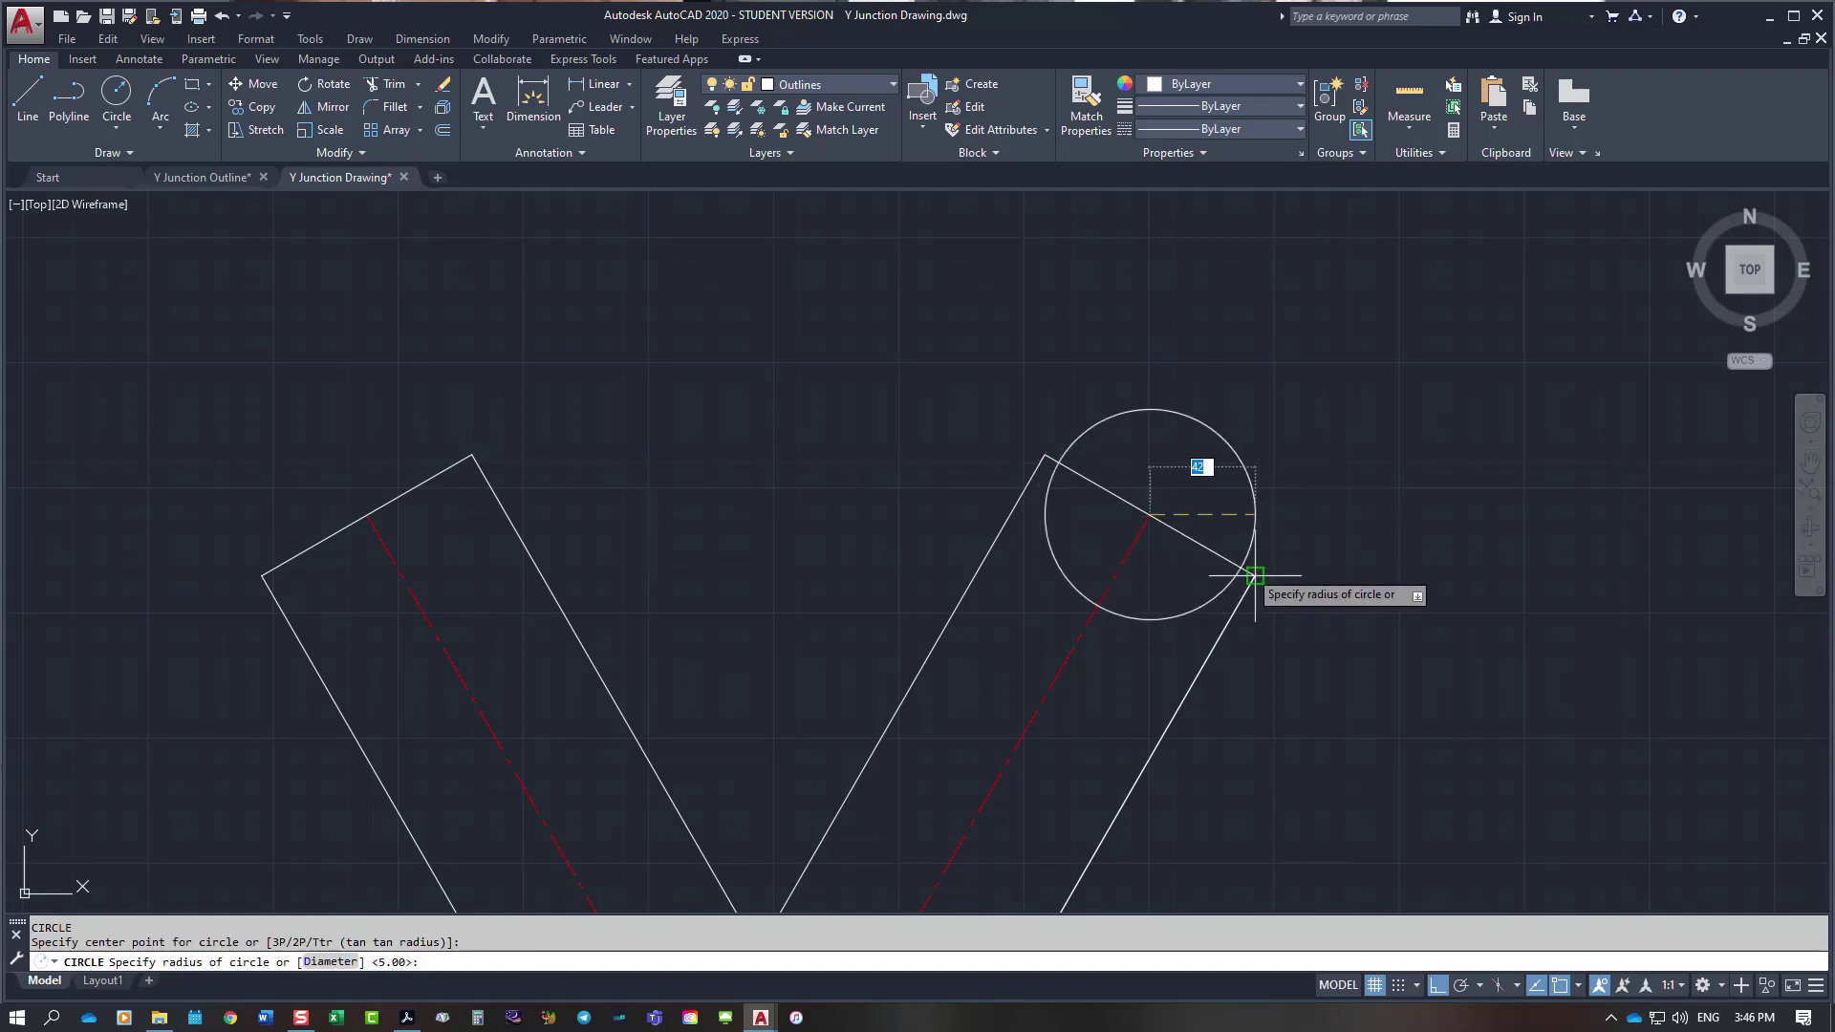
{"action": "left_click", "coordinate": [1254, 567]}
{"action": "key", "text": "Escape"}
{"action": "right_click", "coordinate": [1291, 420]}
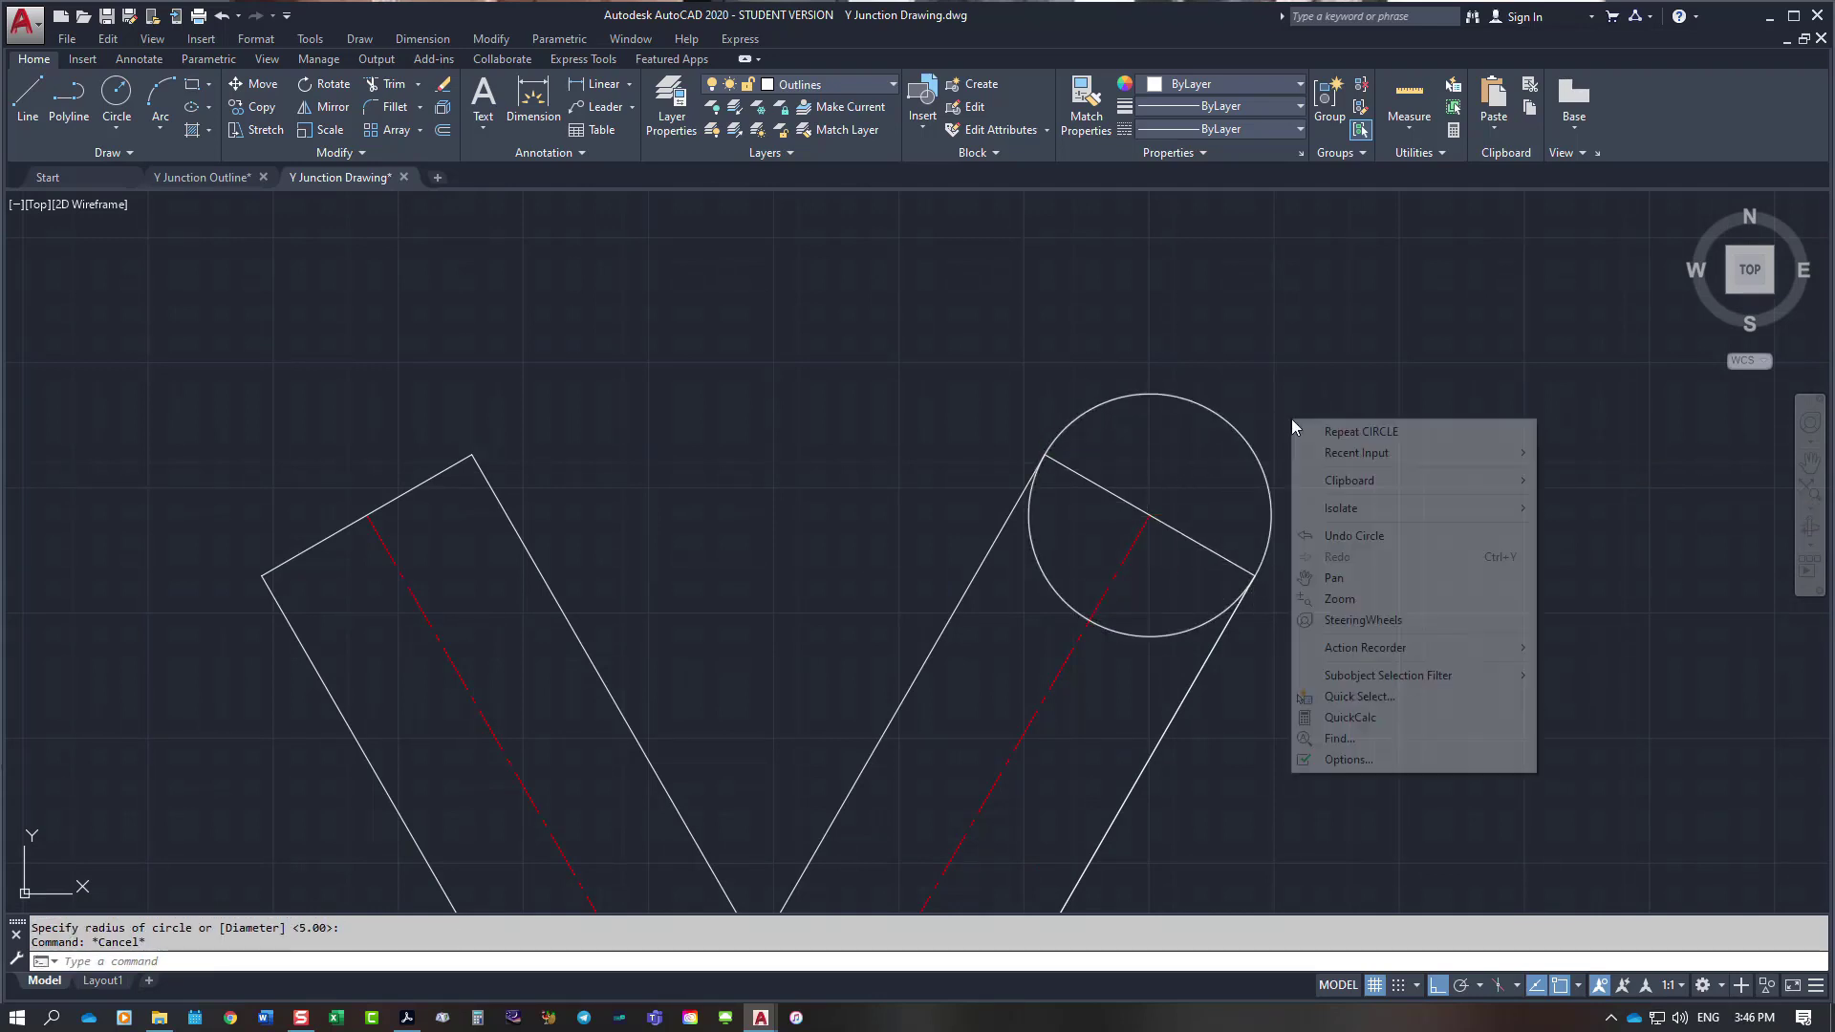
{"action": "left_click", "coordinate": [1290, 320]}
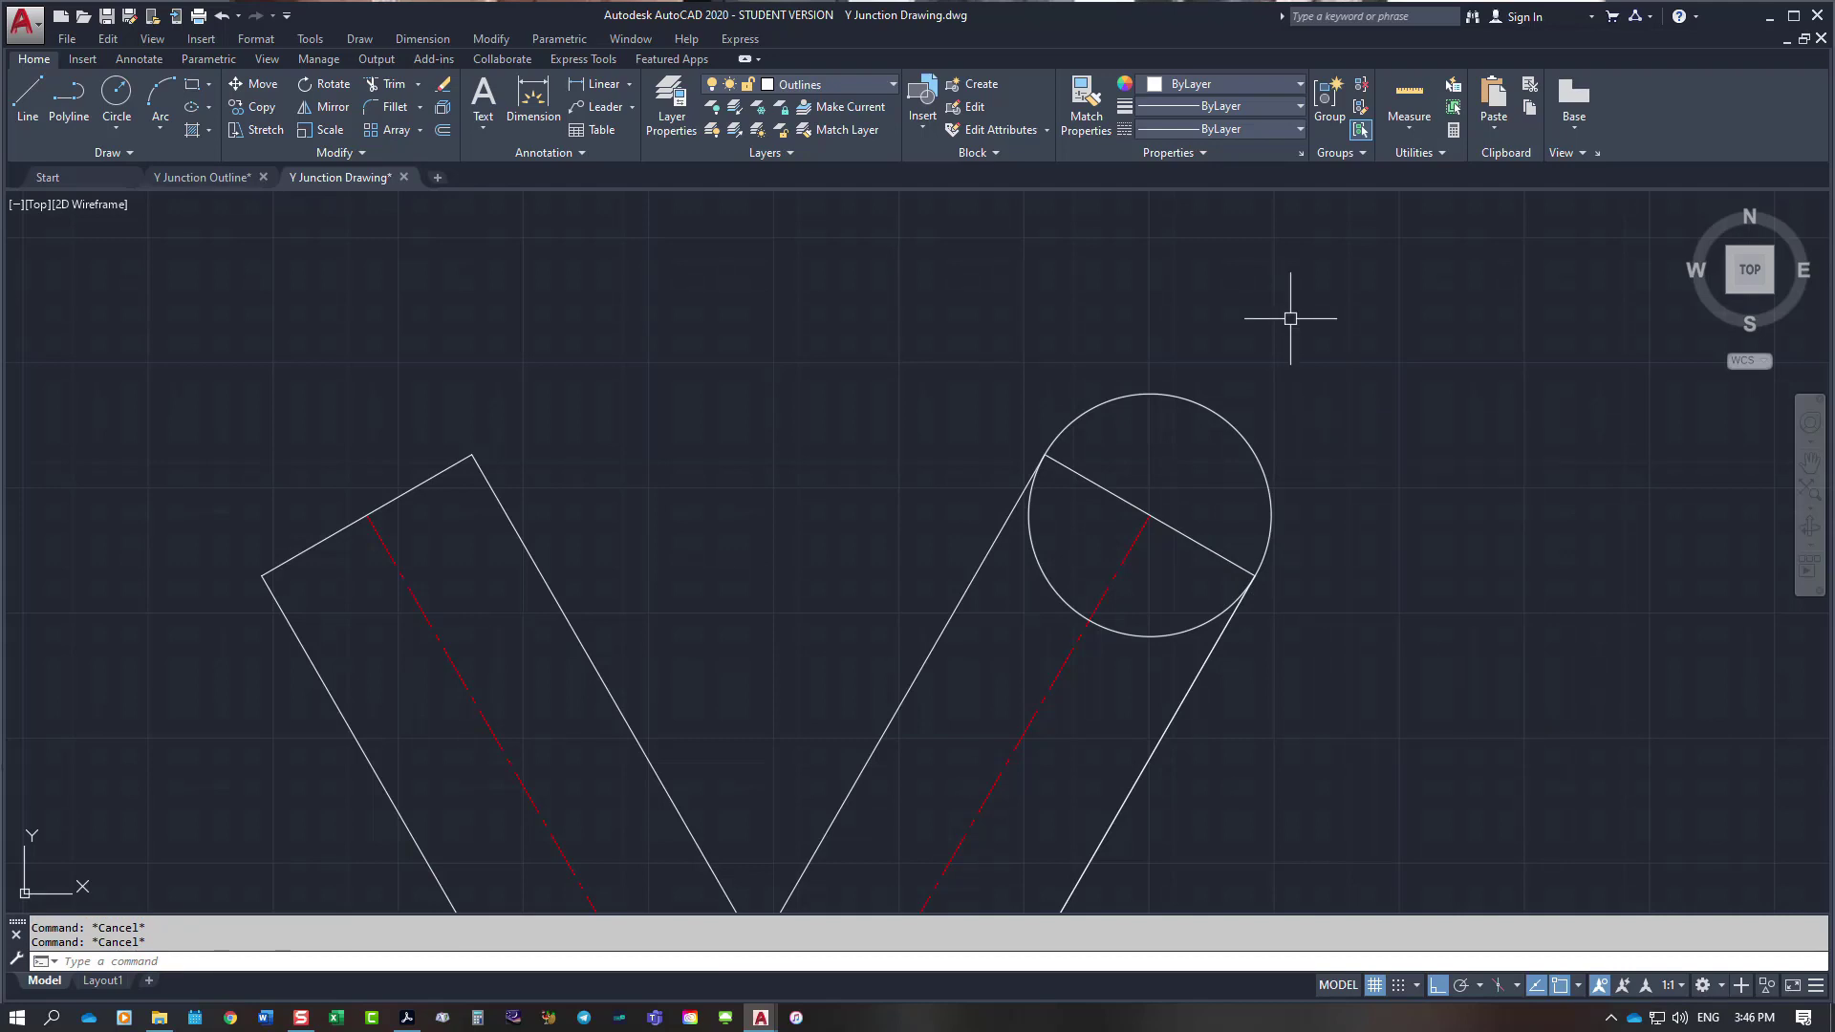
Step: Extend the right branch's centreline outward to the far side of the end circle
{"action": "type", "text": "Ex"}
{"action": "key", "text": "Return"}
{"action": "left_click", "coordinate": [1250, 450]}
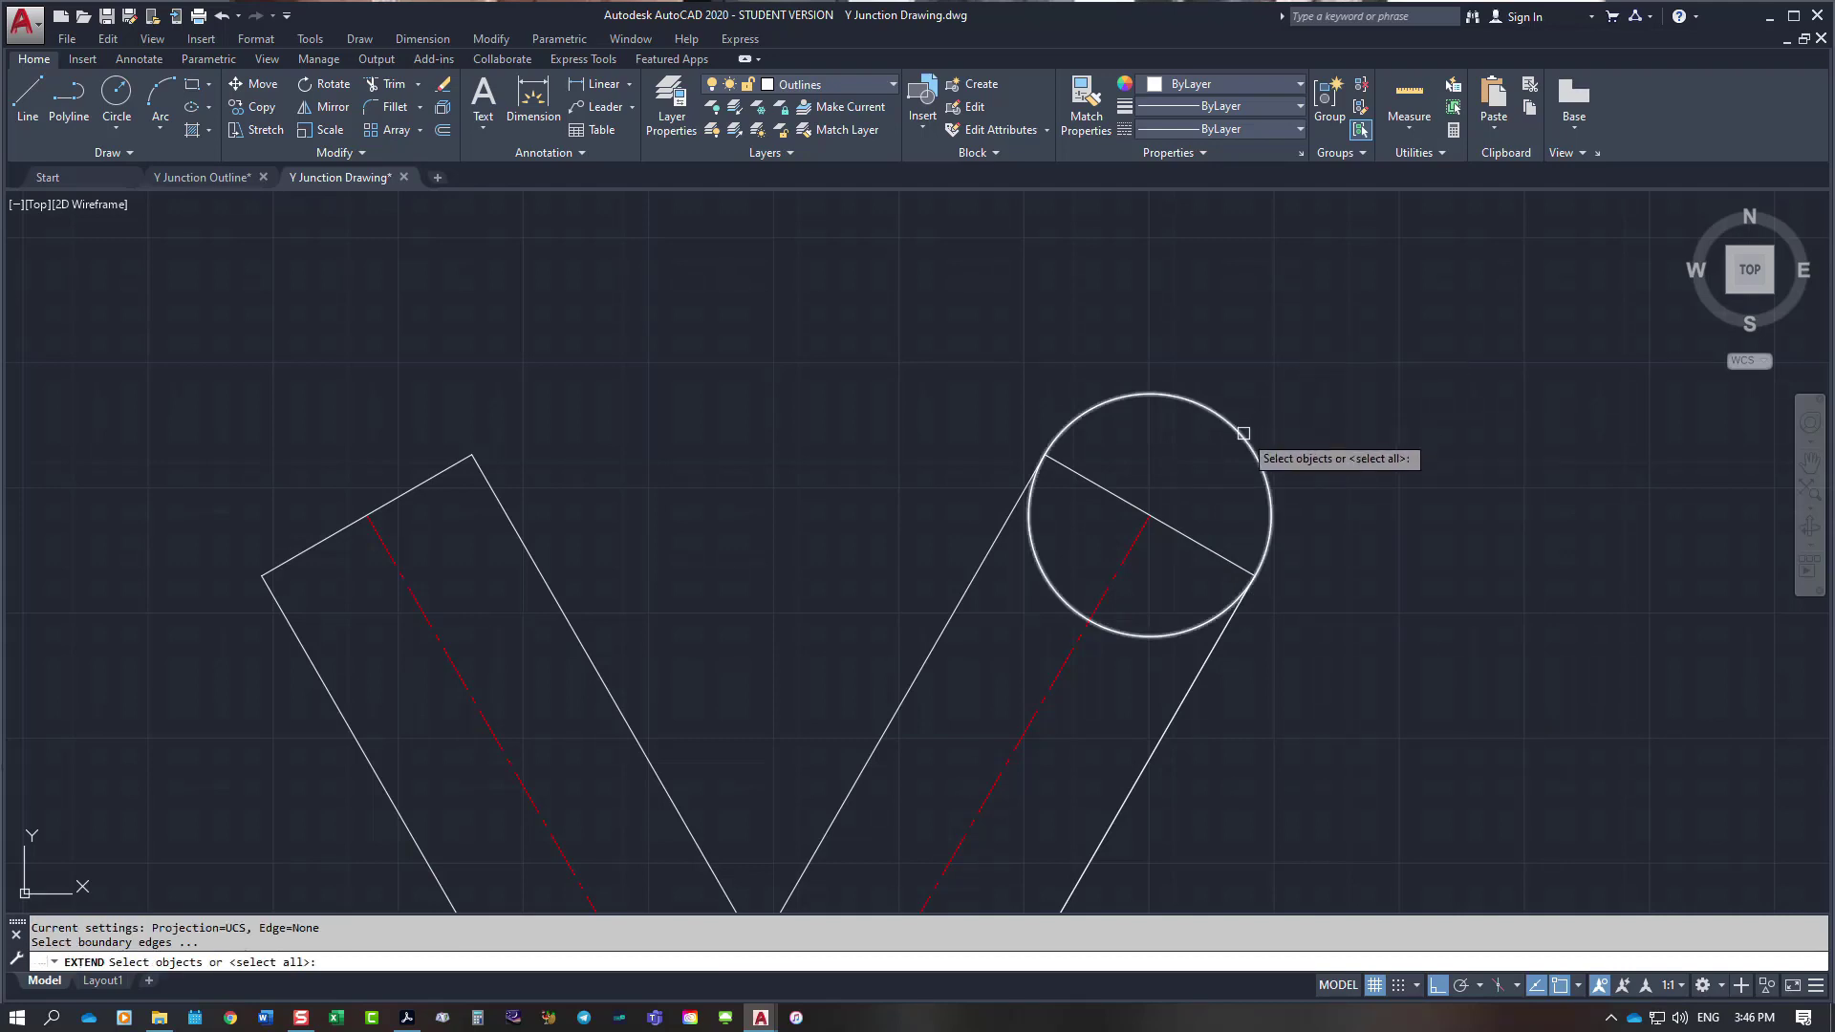
{"action": "key", "text": "Return"}
{"action": "left_click", "coordinate": [1137, 533]}
{"action": "key", "text": "Return"}
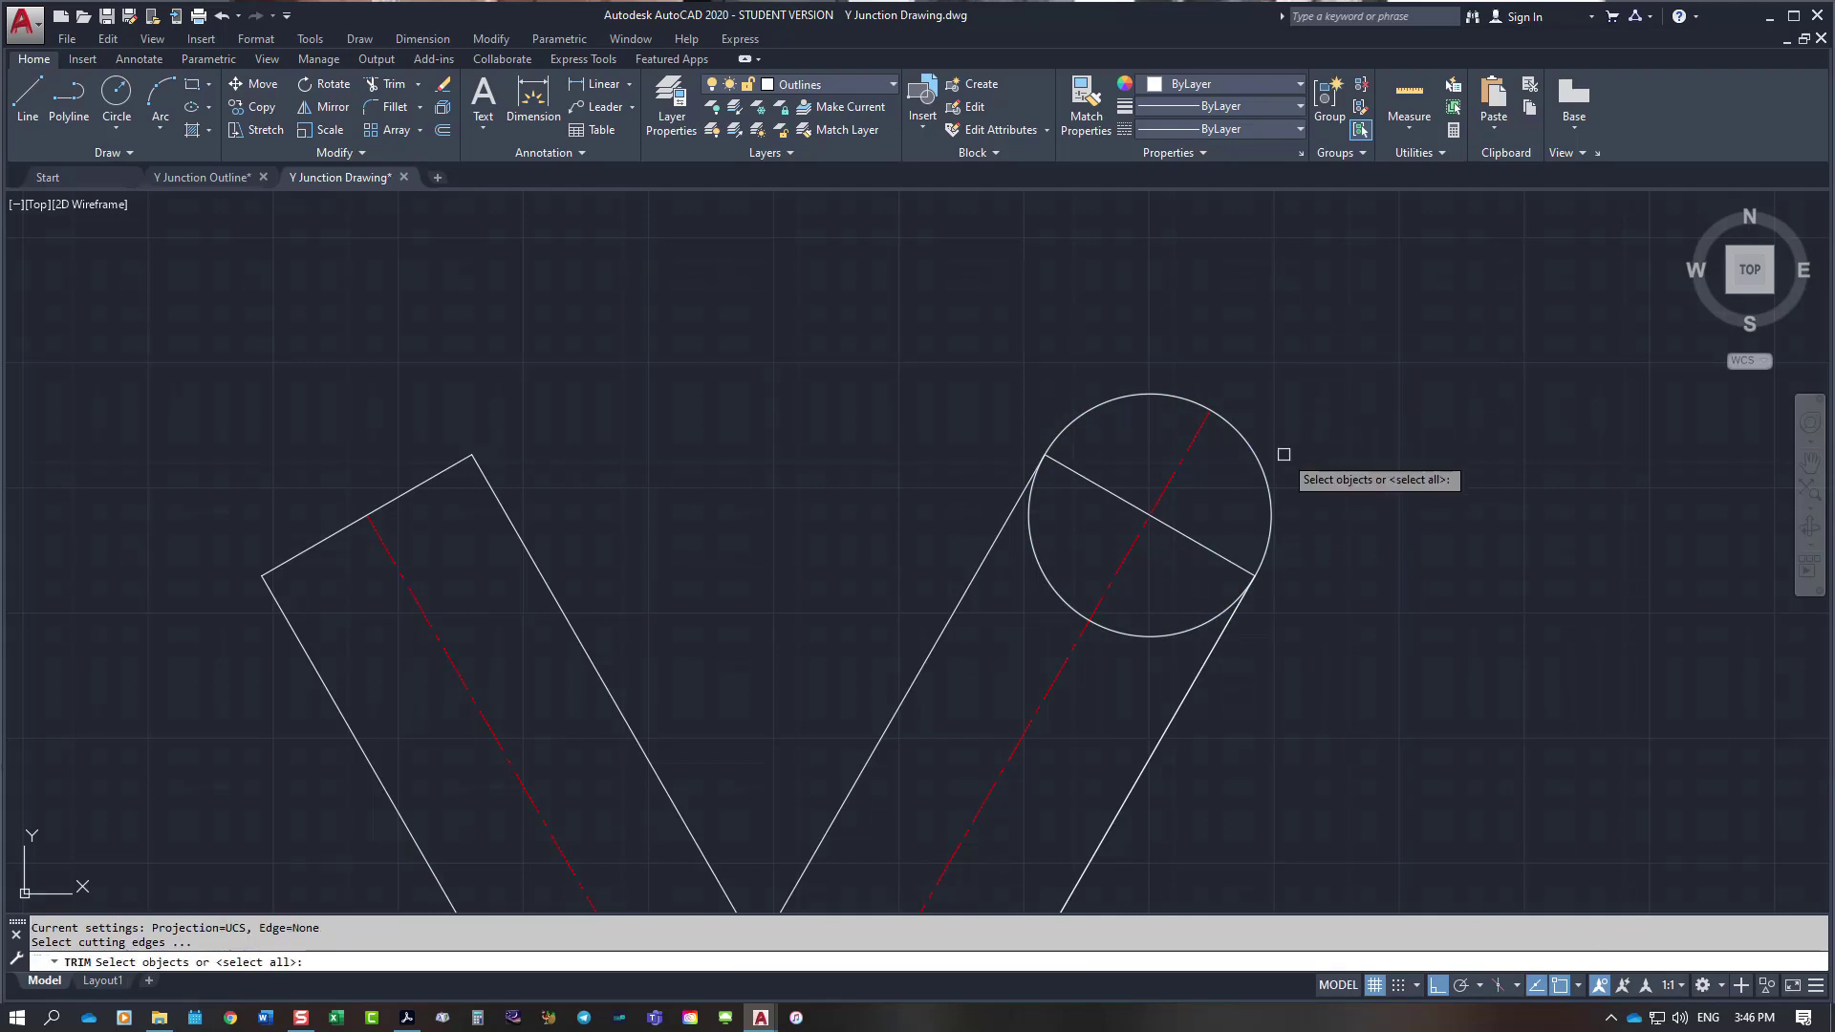
Step: Trim away the half of the end circle inside the right branch, using the branch's end line as cutting edge
{"action": "left_click", "coordinate": [1226, 559]}
{"action": "key", "text": "Return"}
{"action": "left_click", "coordinate": [1212, 617]}
{"action": "key", "text": "Return"}
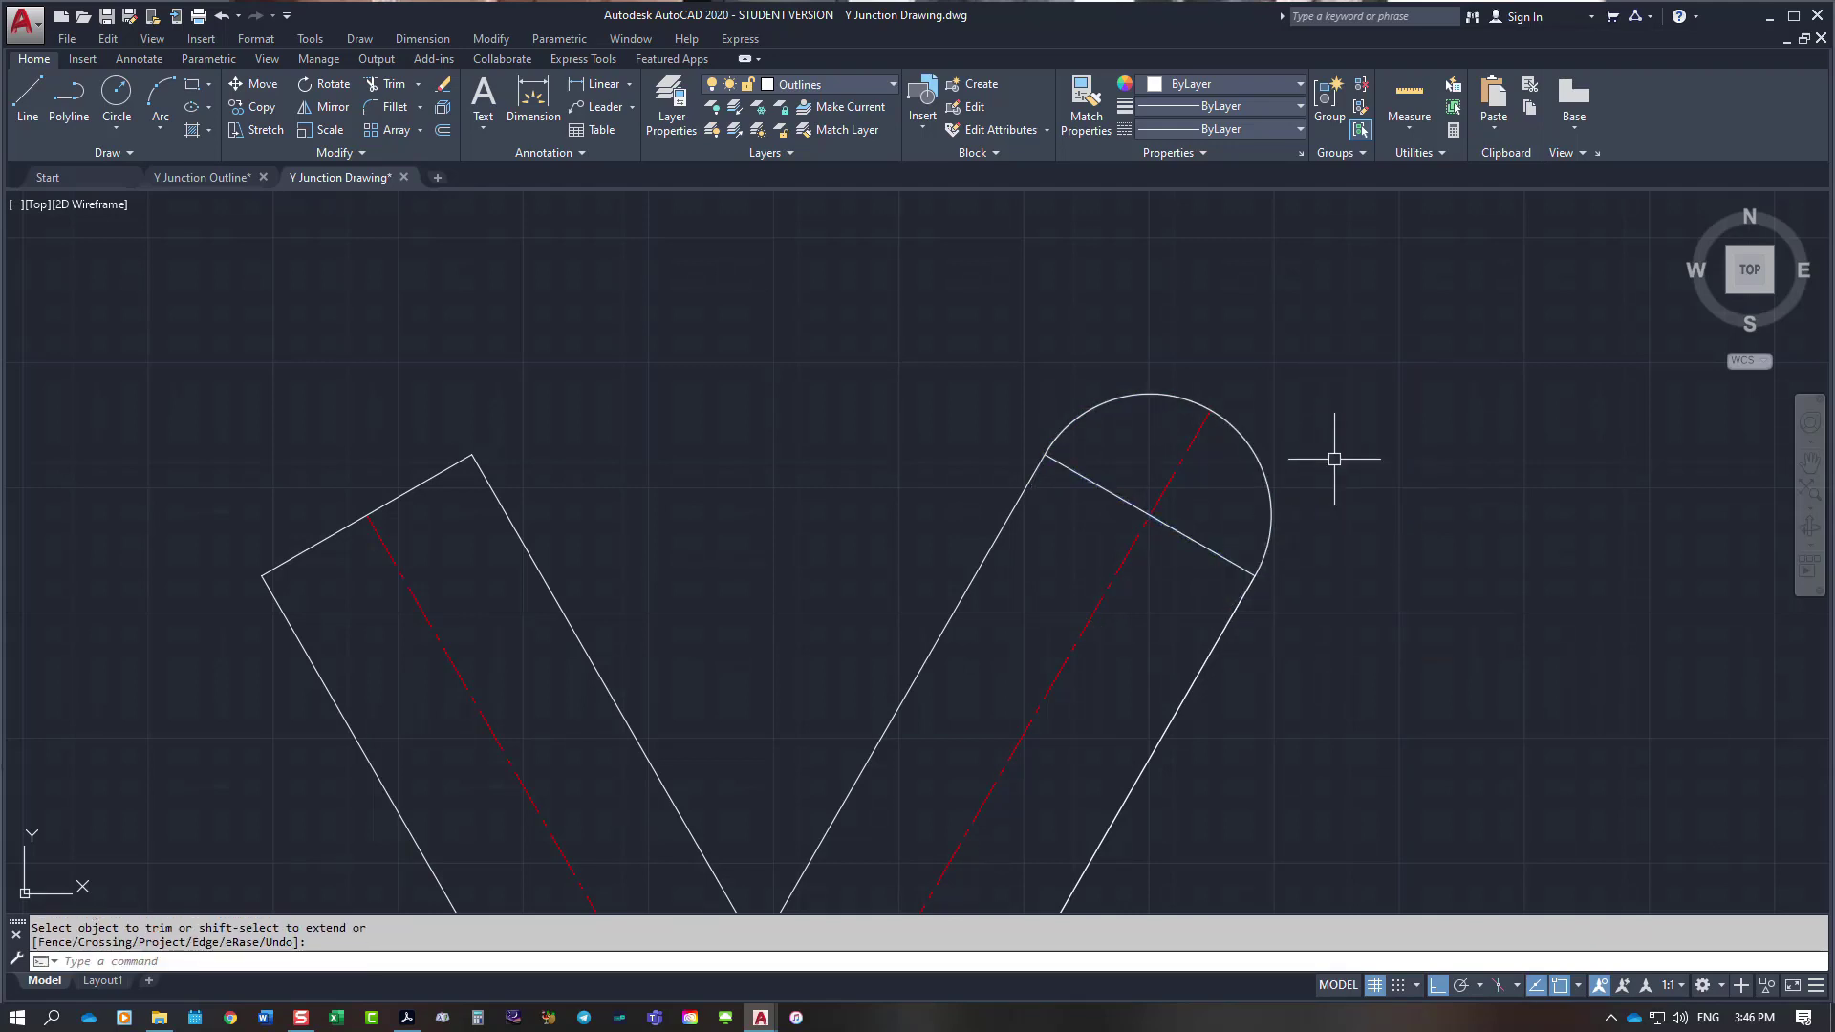
Step: Draw two construction circles centred on the right branch's end corners, each passing through the end line's midpoint
{"action": "type", "text": "c"}
{"action": "key", "text": "Return"}
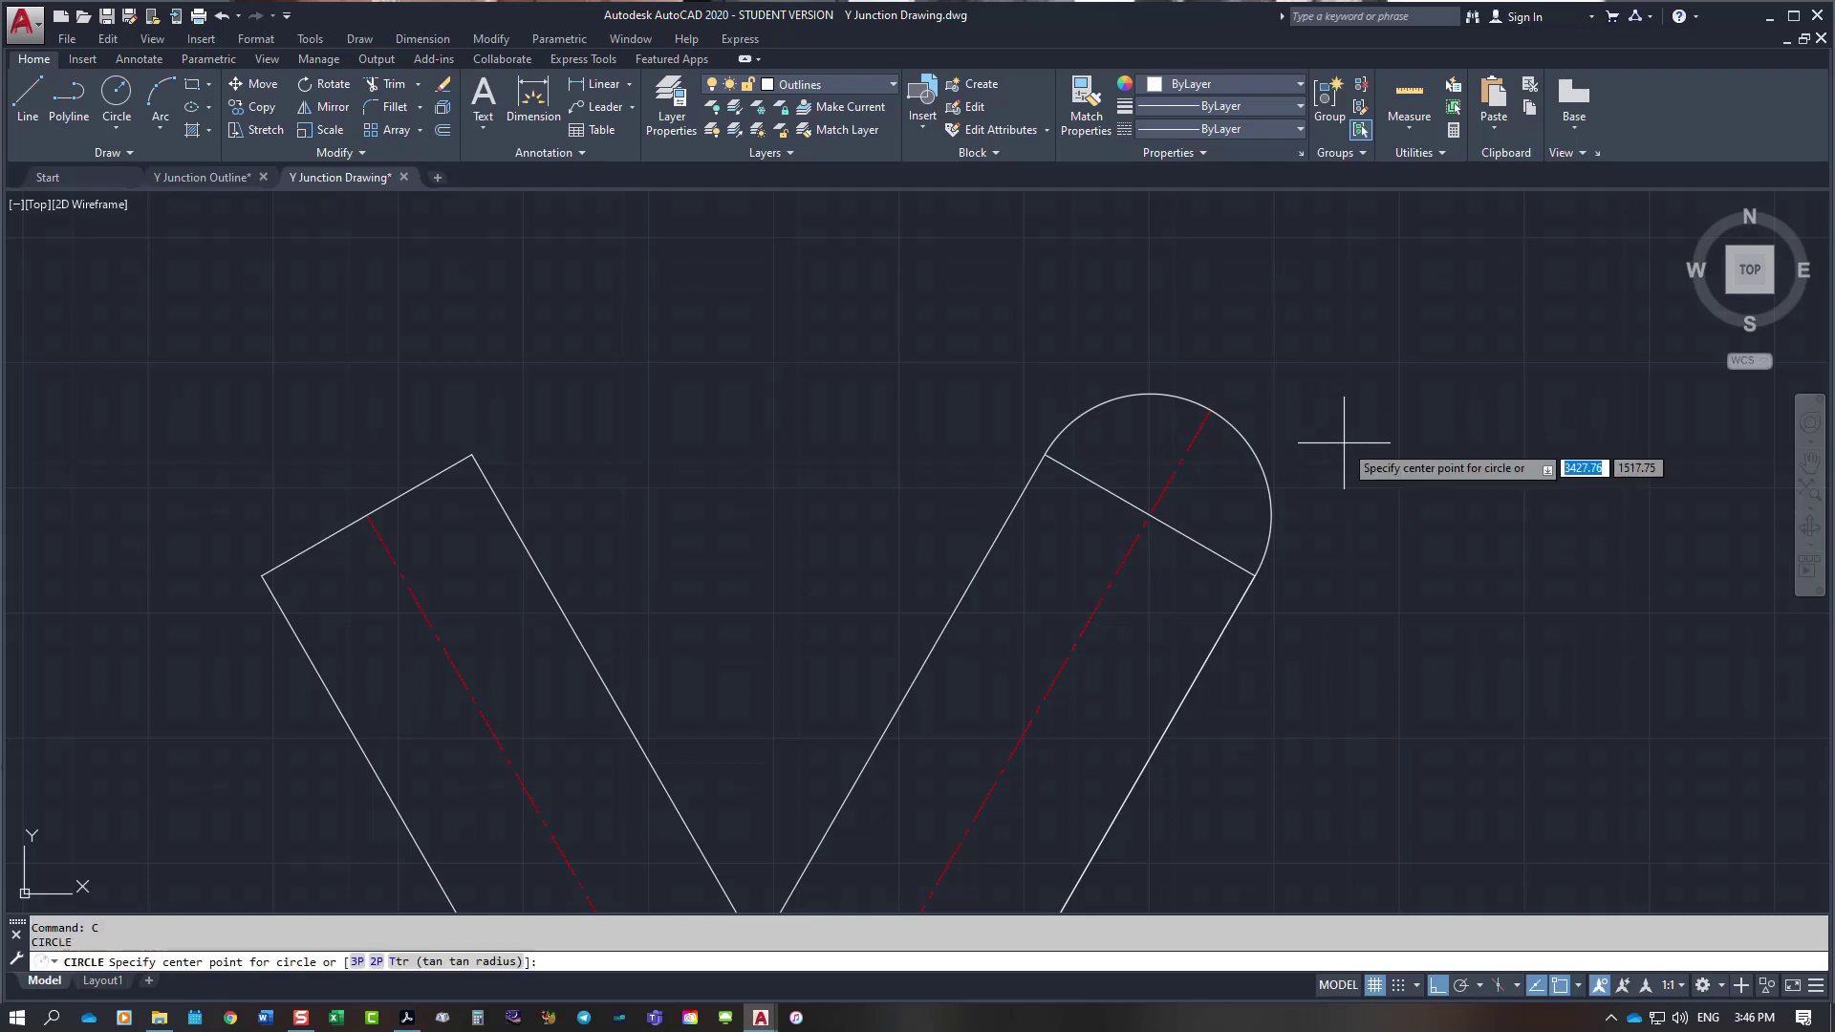
{"action": "left_click", "coordinate": [1255, 575]}
{"action": "left_click", "coordinate": [1150, 515]}
{"action": "key", "text": "Return"}
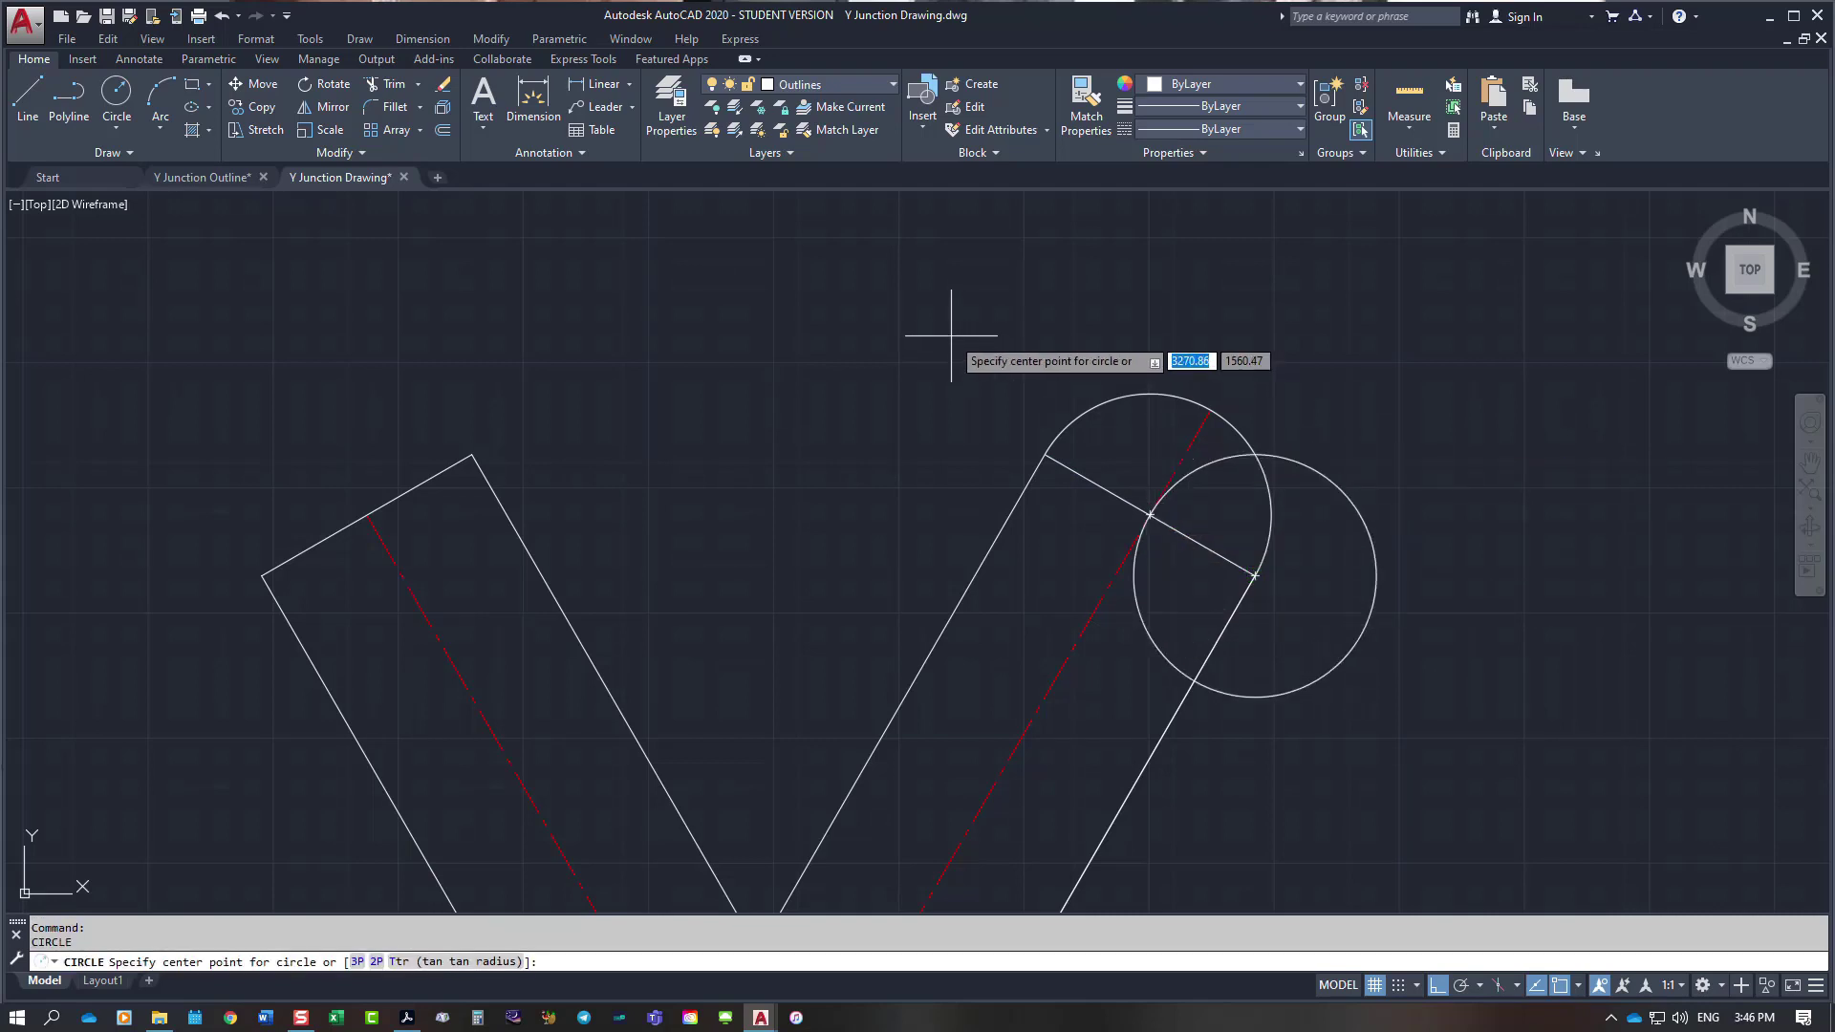
{"action": "right_click", "coordinate": [951, 335]}
{"action": "left_click", "coordinate": [955, 352]}
{"action": "left_click", "coordinate": [1046, 454]}
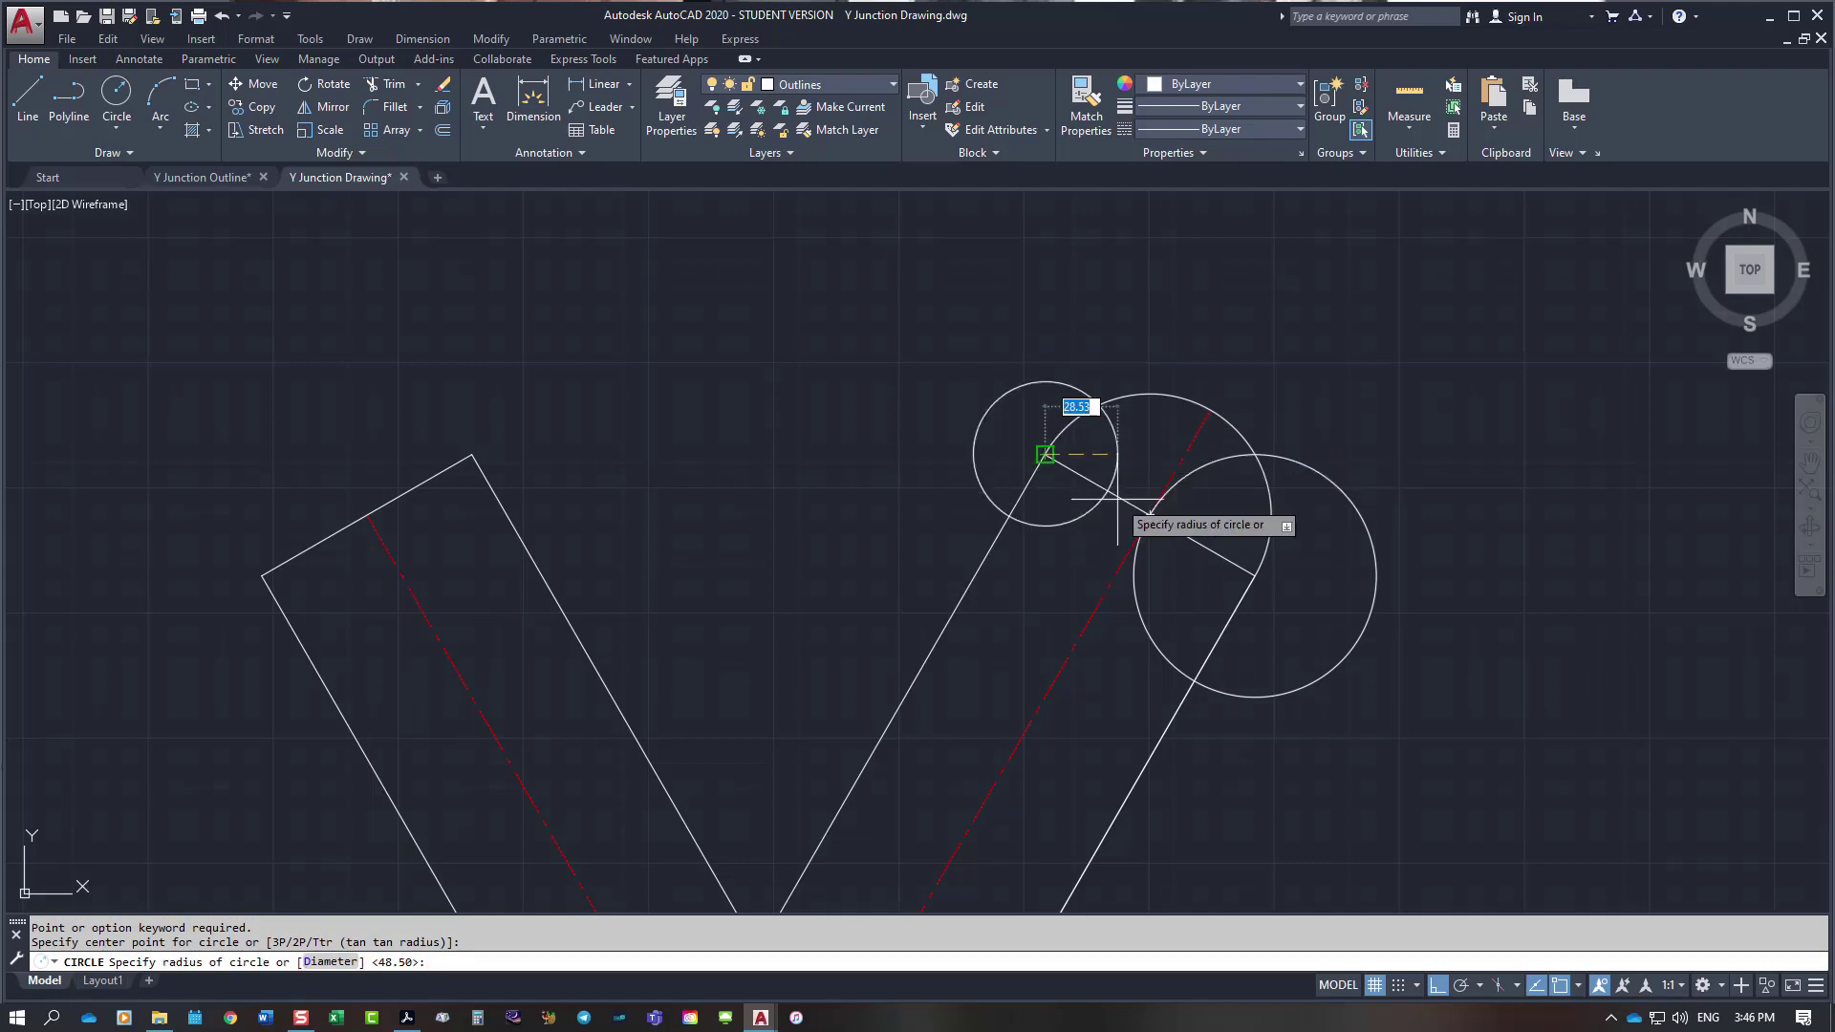
{"action": "left_click", "coordinate": [1150, 515]}
Step: Draw a construction circle of radius 48.5 centred where the extended centreline meets the right branch's semicircle
{"action": "right_click", "coordinate": [1328, 331]}
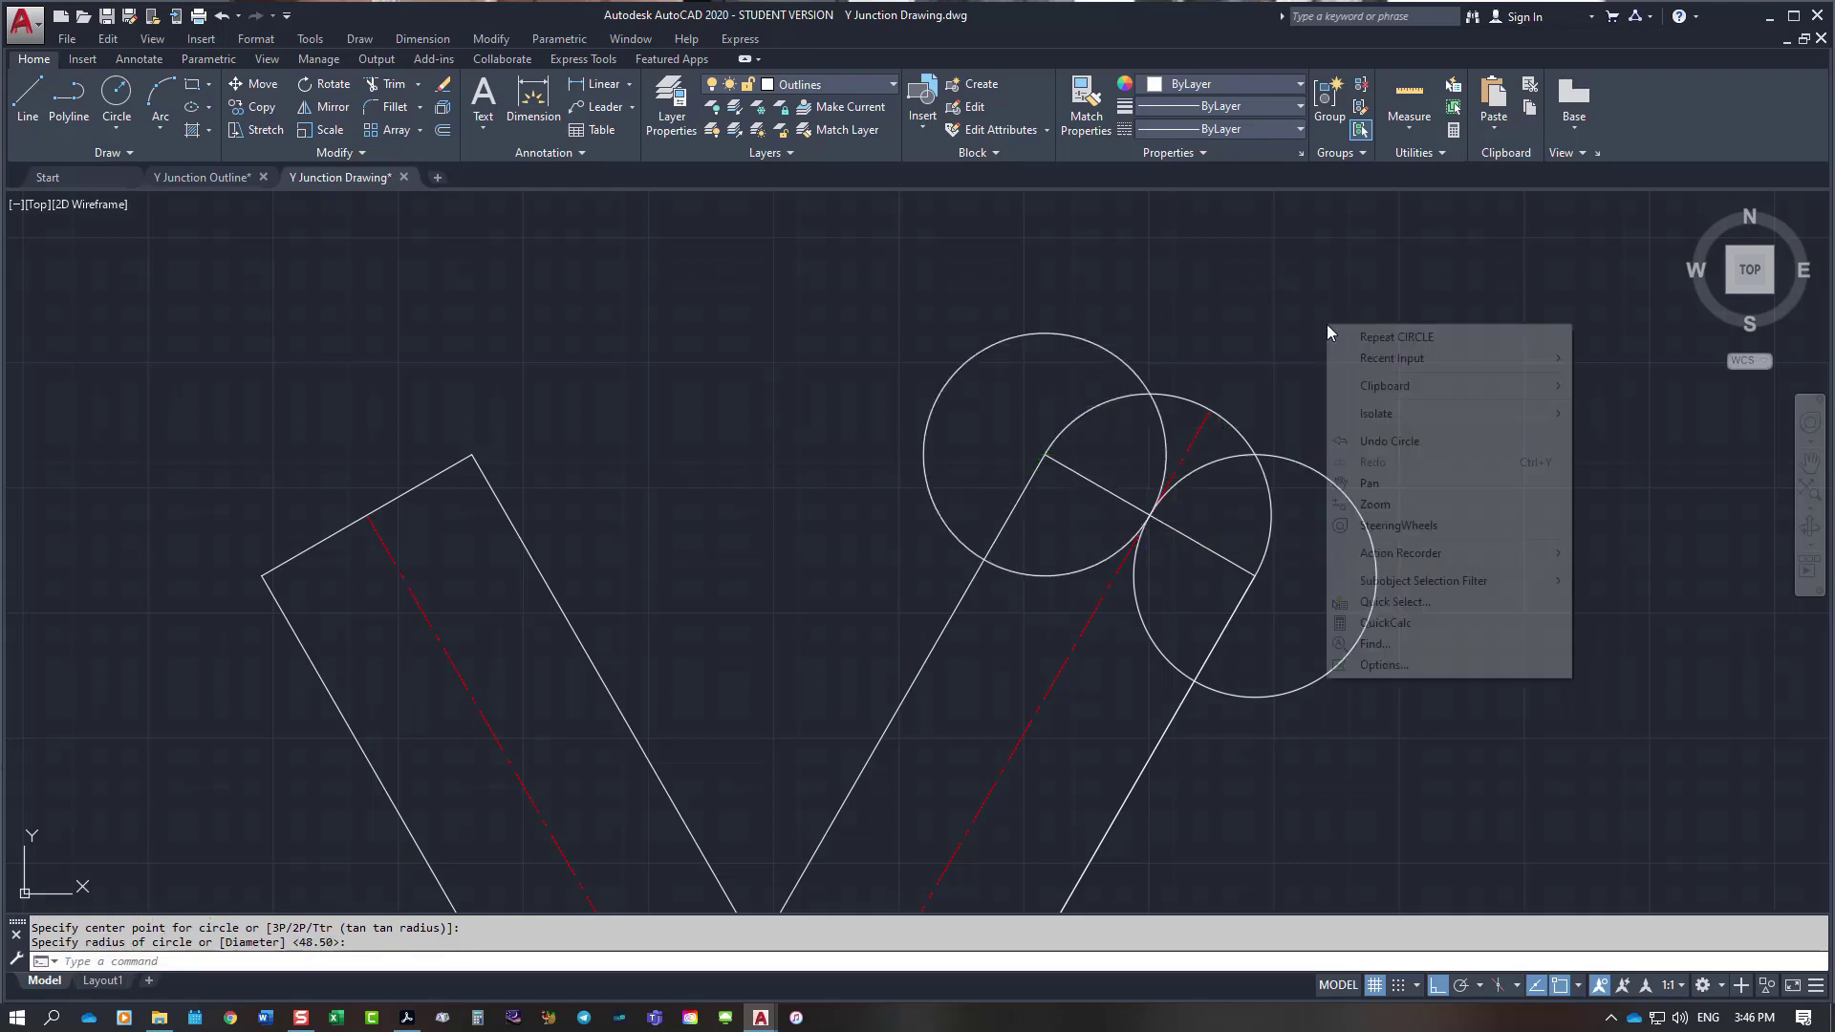
{"action": "left_click", "coordinate": [1343, 337]}
{"action": "left_click", "coordinate": [1210, 411]}
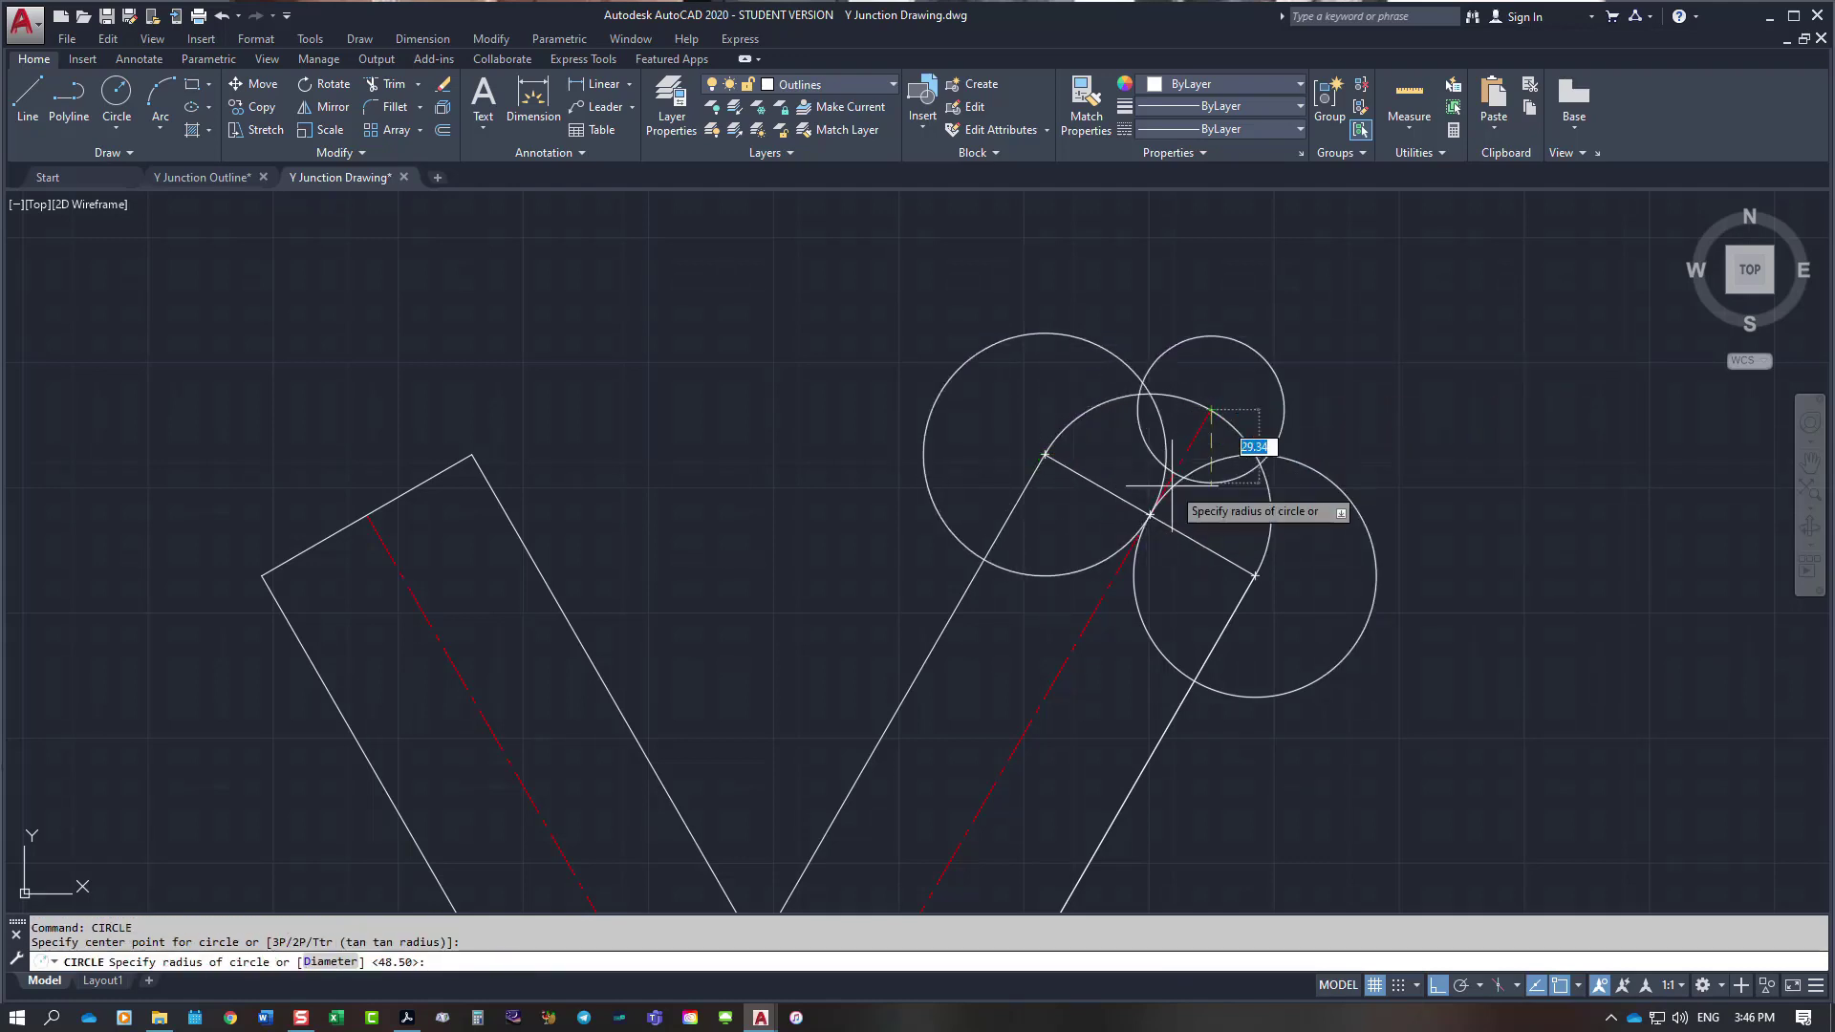
{"action": "key", "text": "Return"}
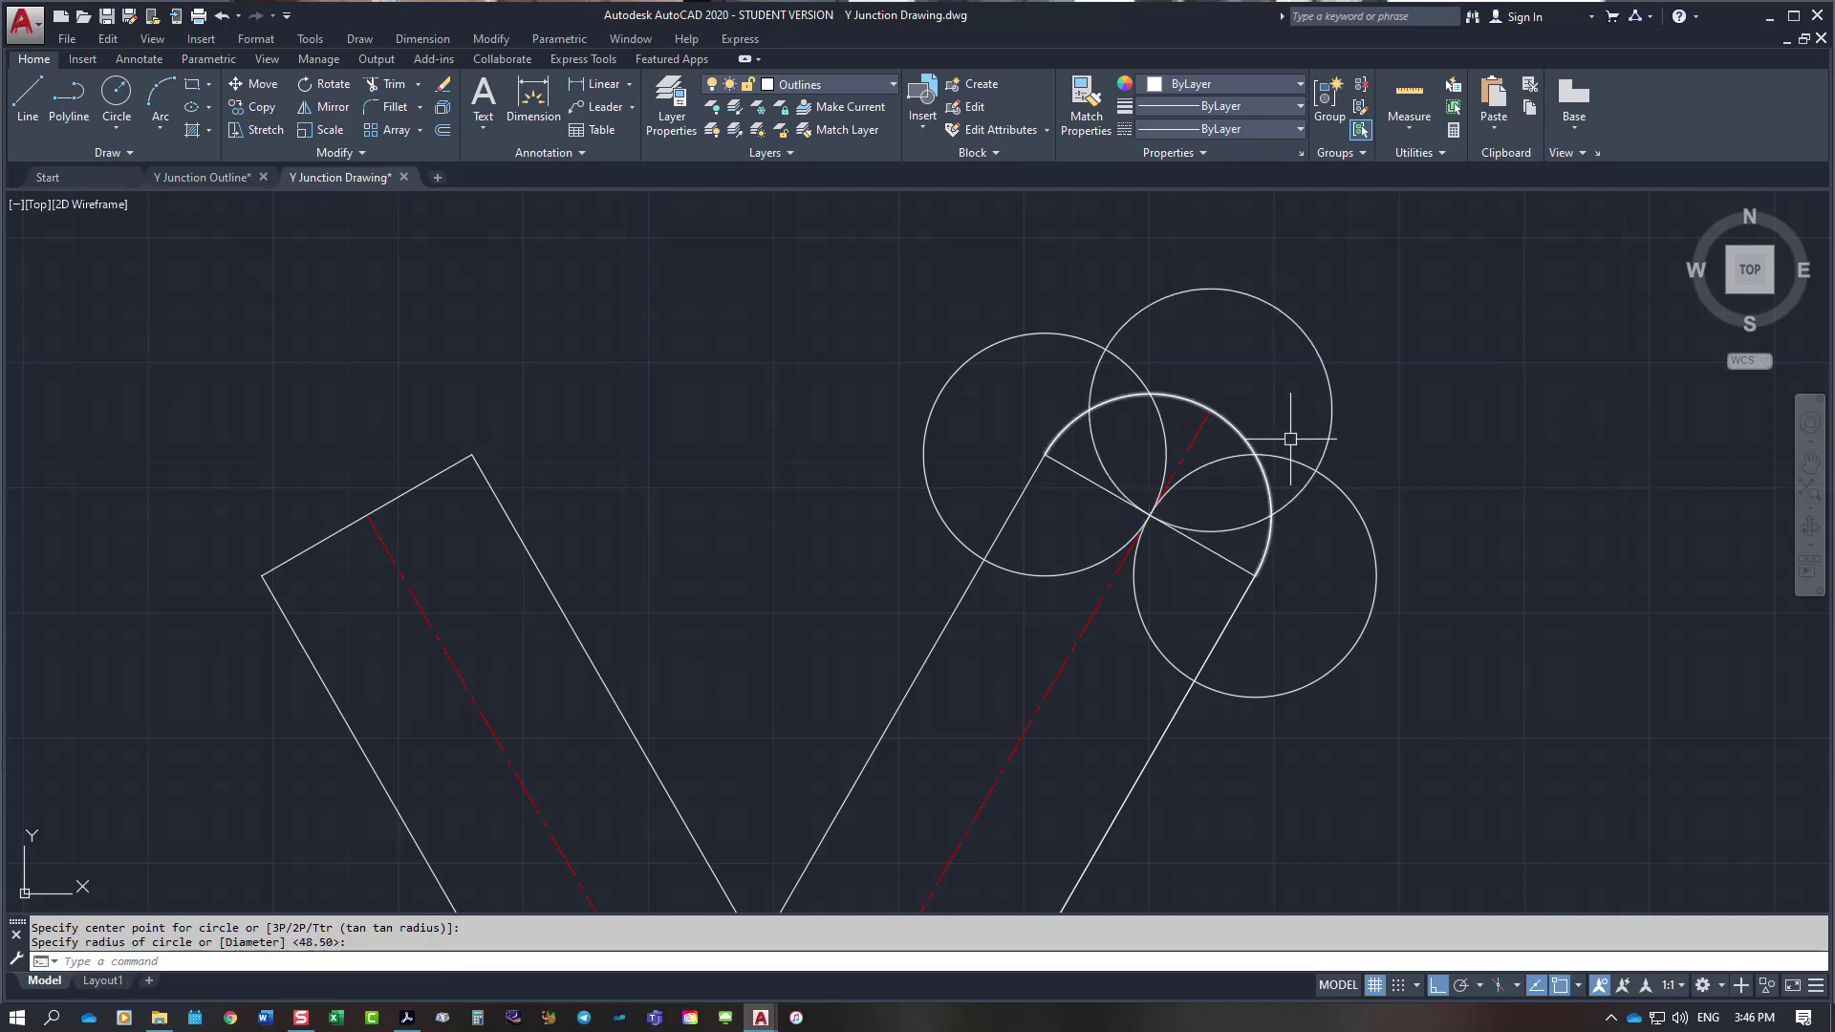
{"action": "key", "text": "Return"}
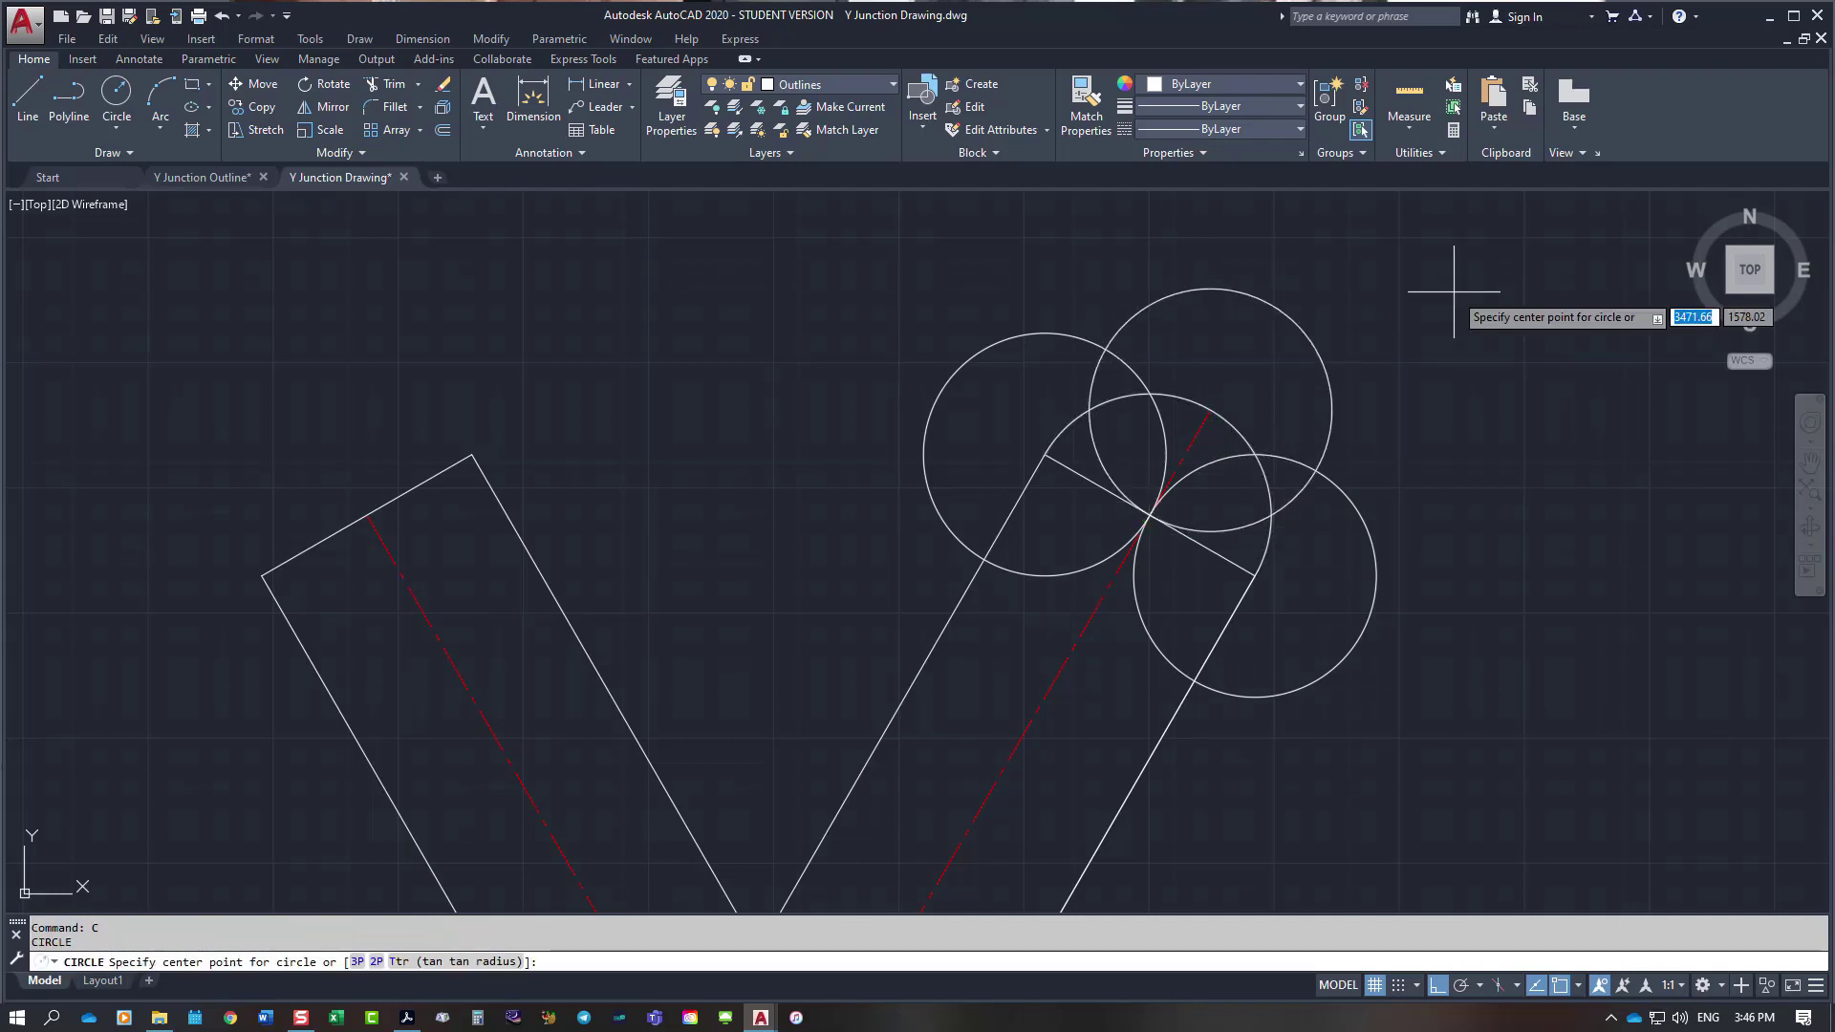
Step: Draw four marker circles of radius 5 where the construction circles cross the right branch's end semicircle
{"action": "left_click", "coordinate": [1271, 514]}
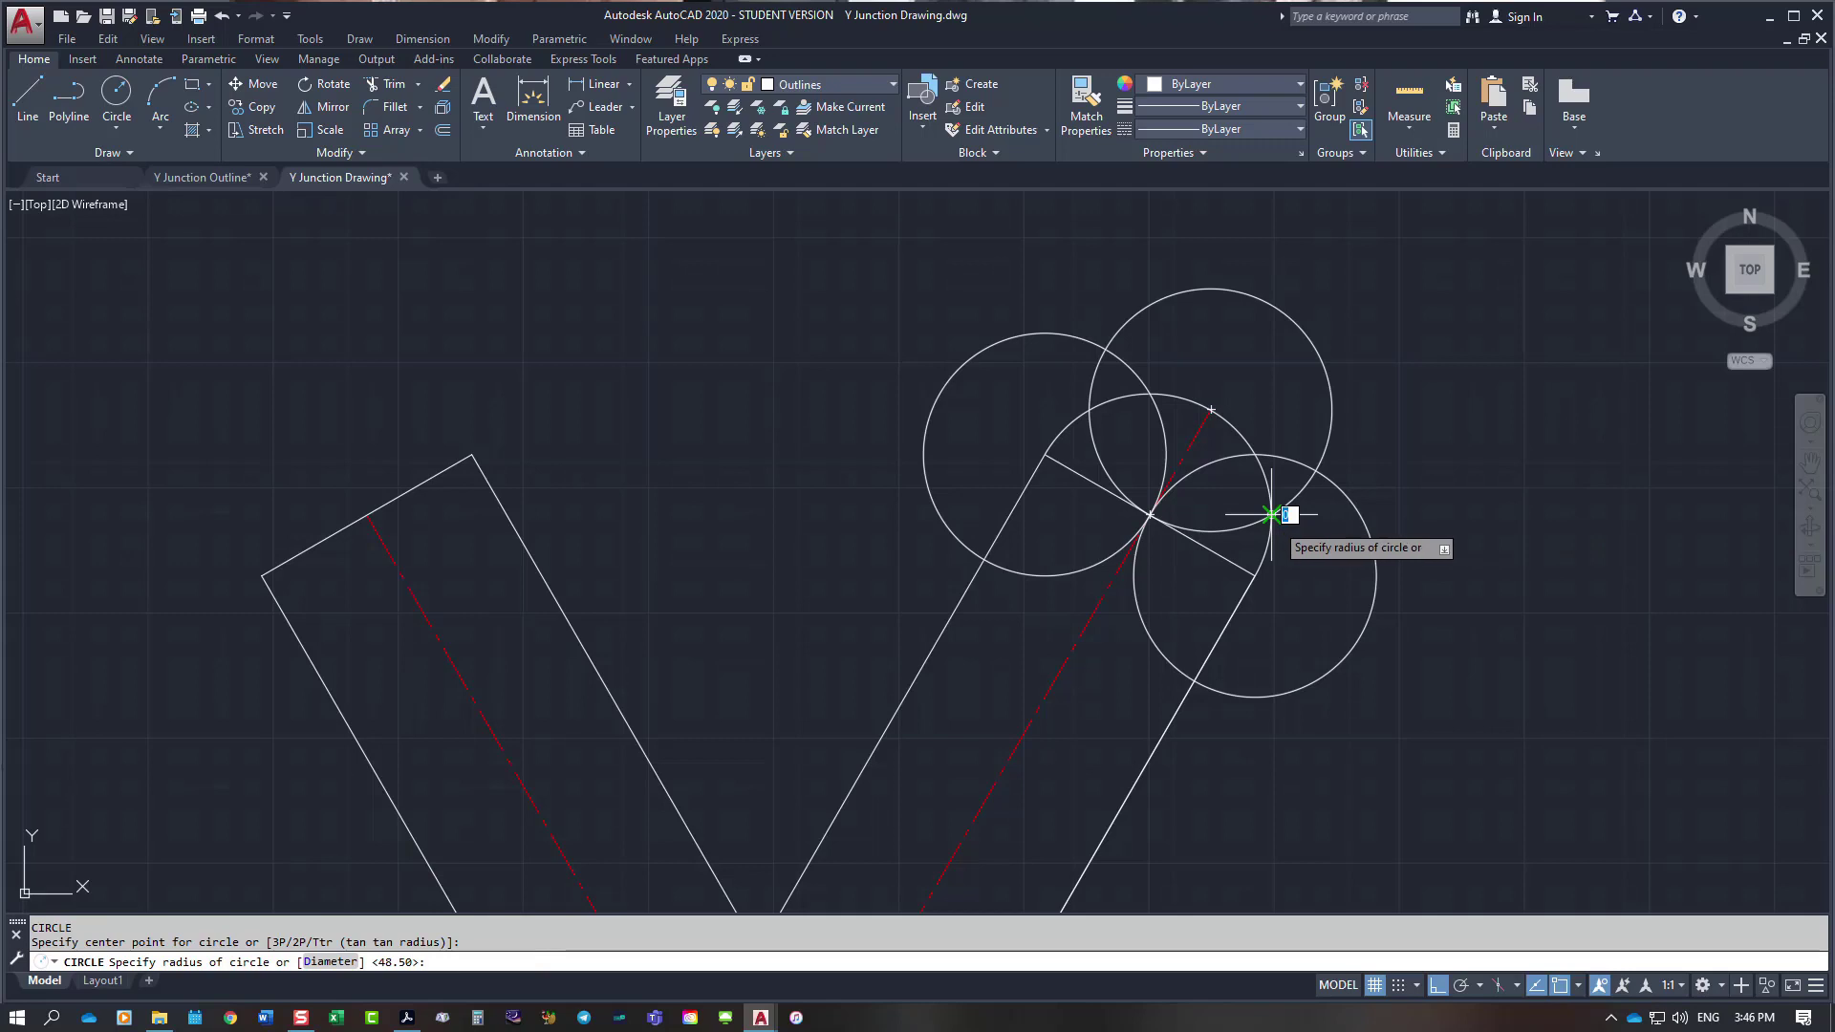
{"action": "type", "text": "5"}
{"action": "key", "text": "Return"}
{"action": "right_click", "coordinate": [1294, 436]}
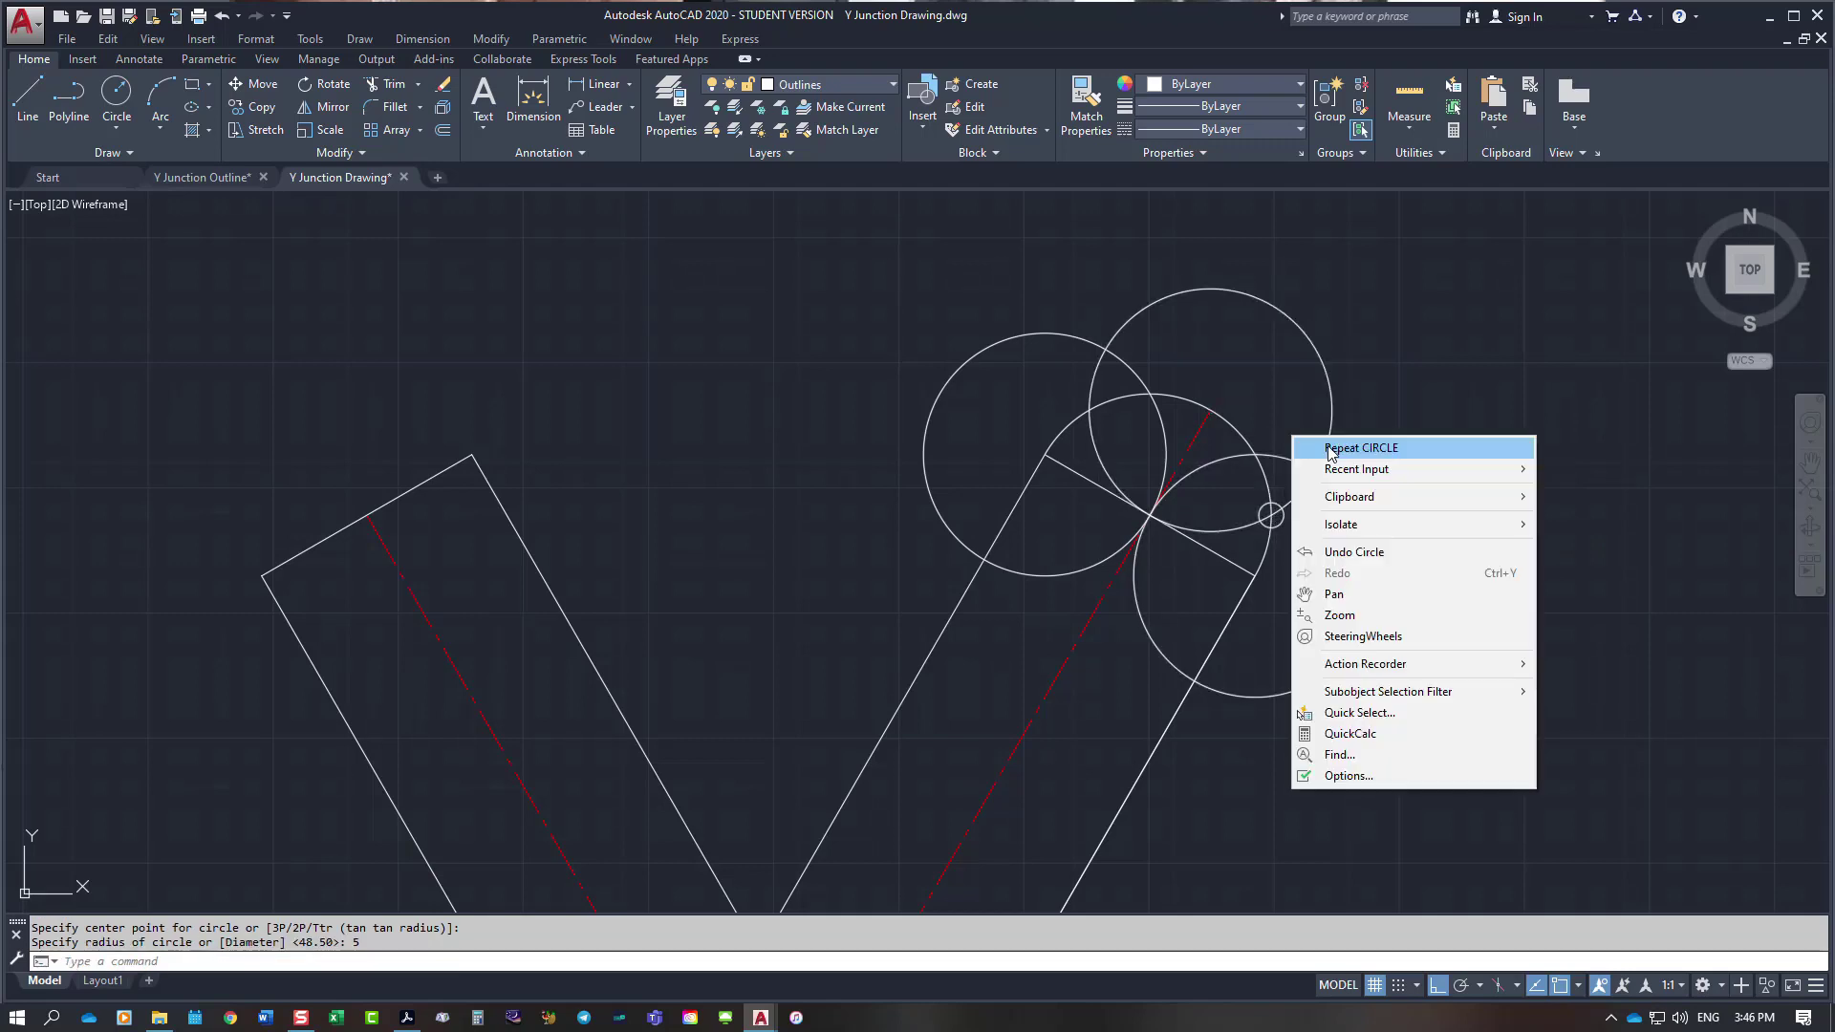
{"action": "left_click", "coordinate": [1299, 448]}
{"action": "left_click", "coordinate": [1254, 452]}
{"action": "key", "text": "Return"}
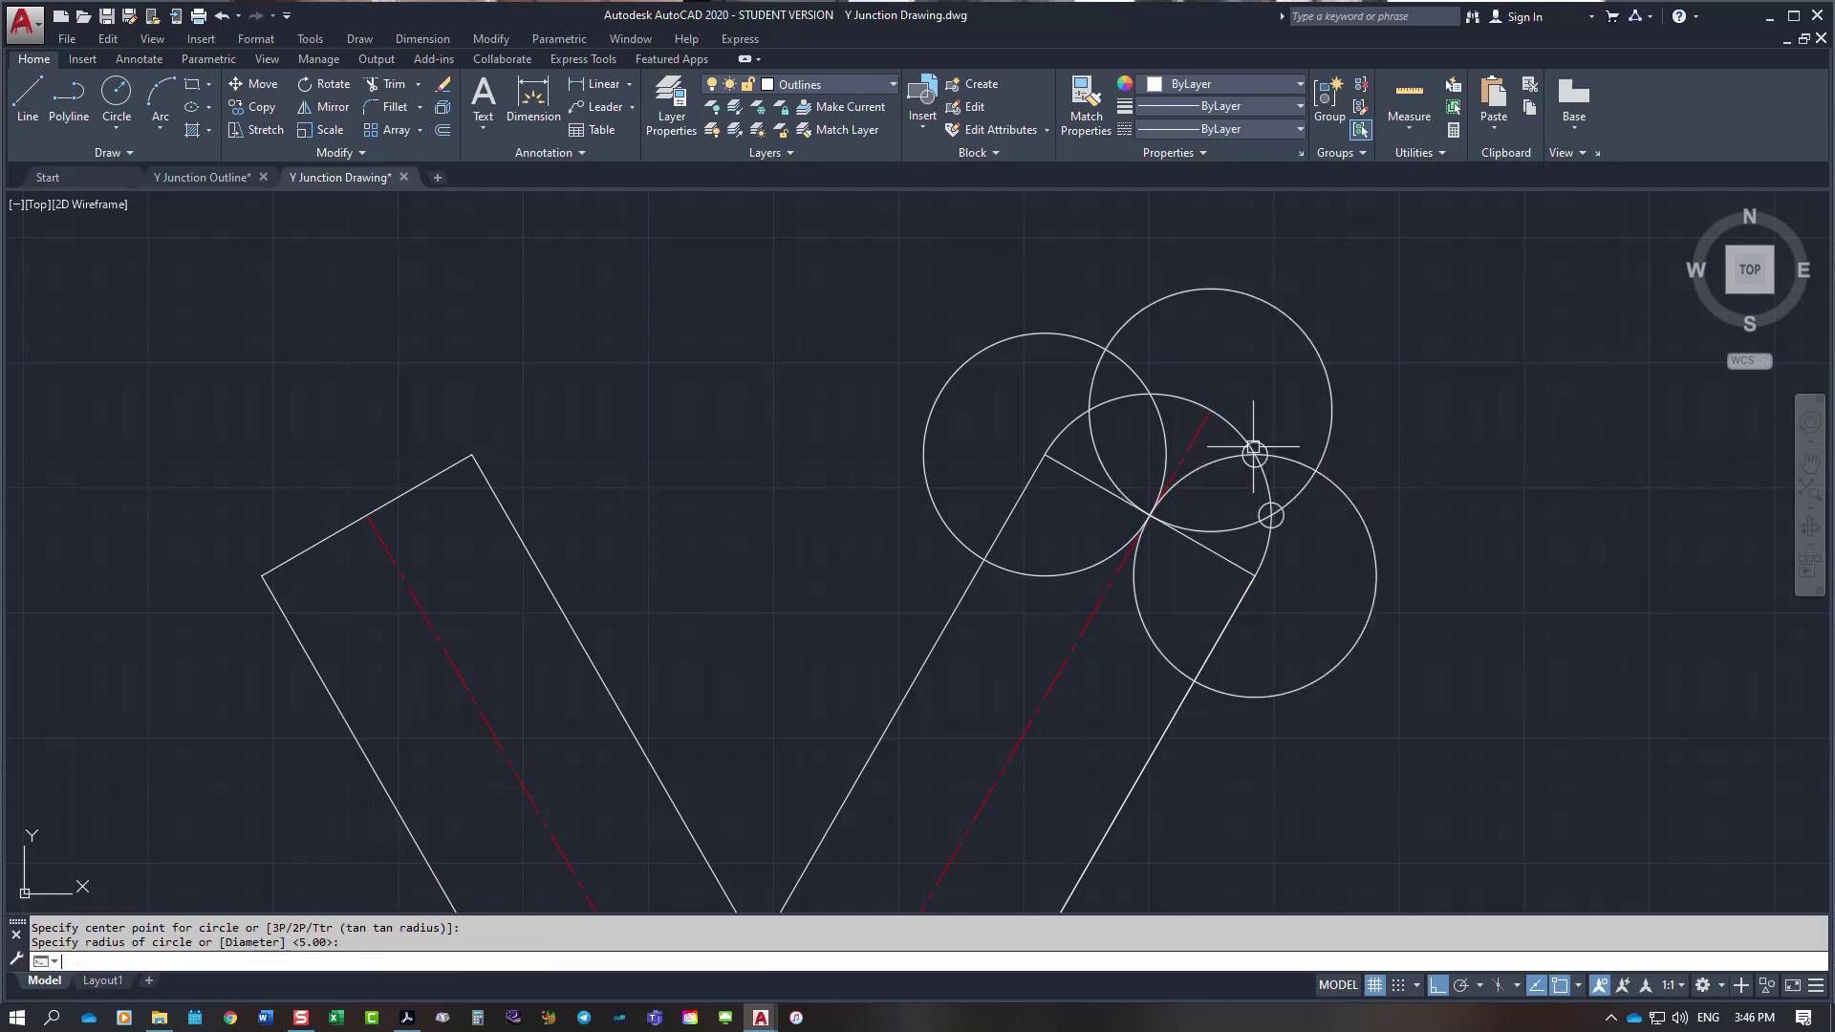
{"action": "key", "text": "Return"}
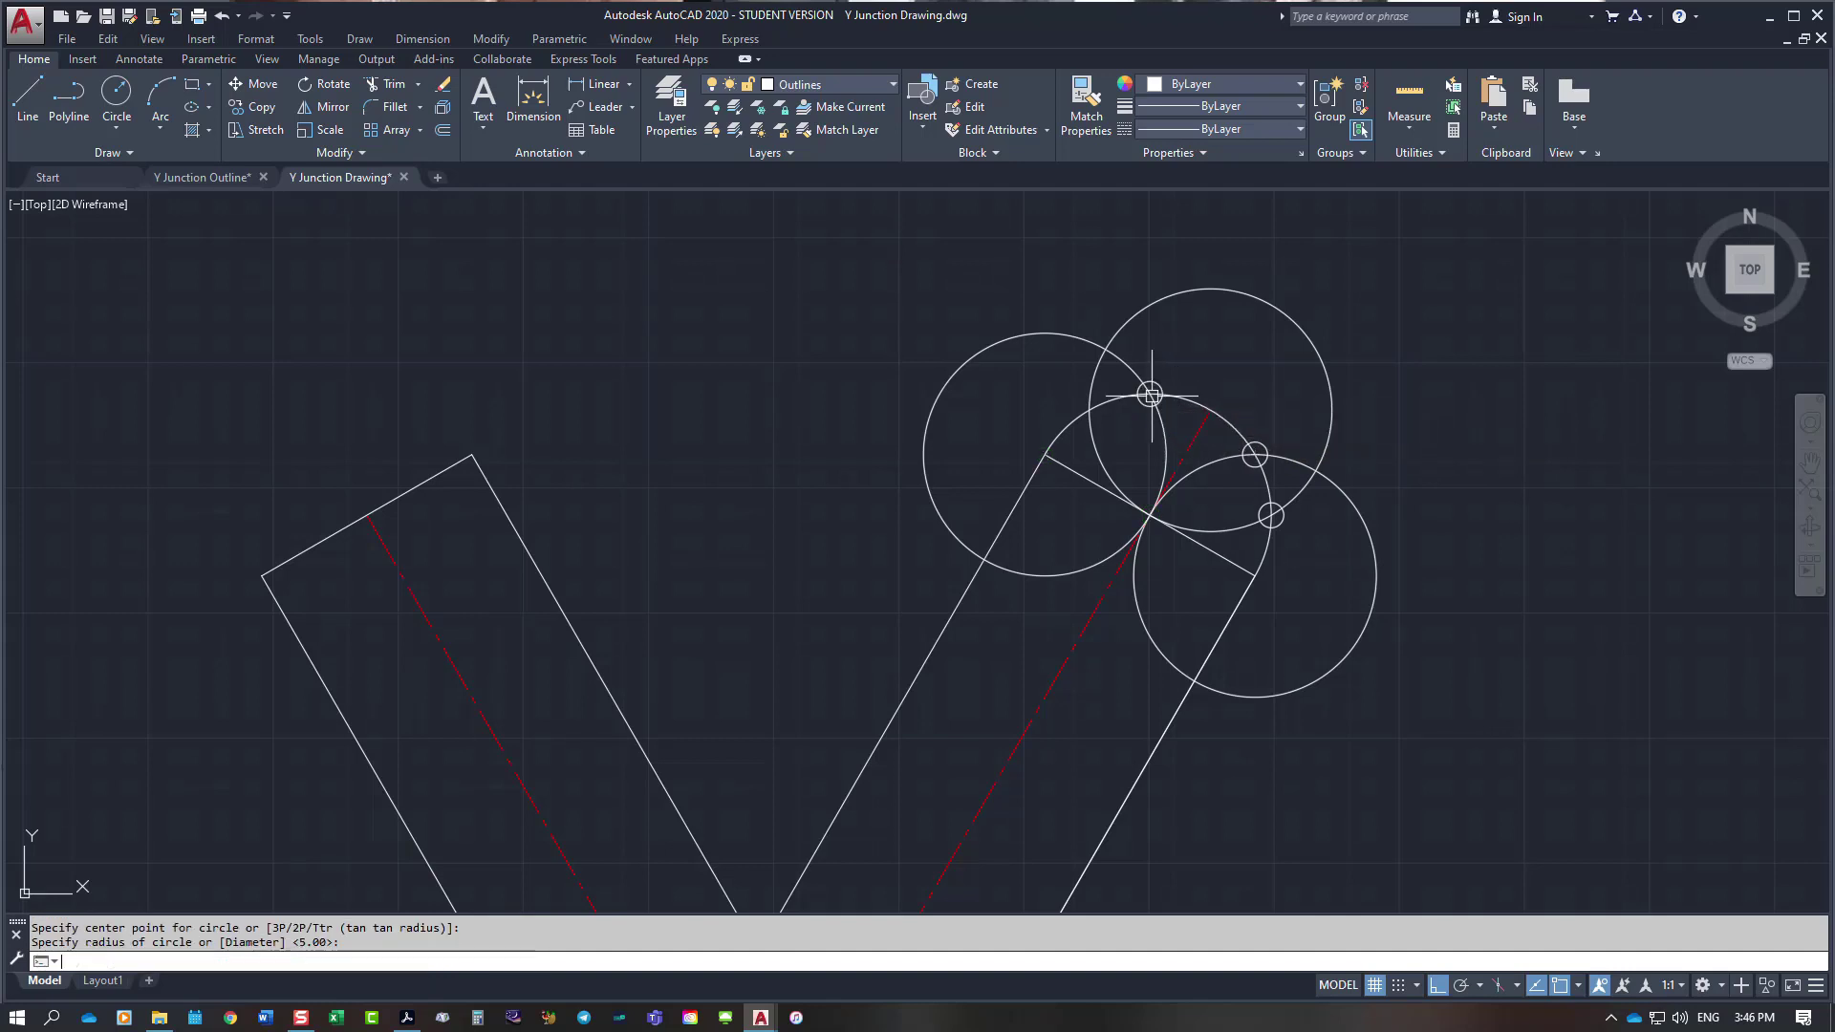
{"action": "left_click", "coordinate": [1089, 410]}
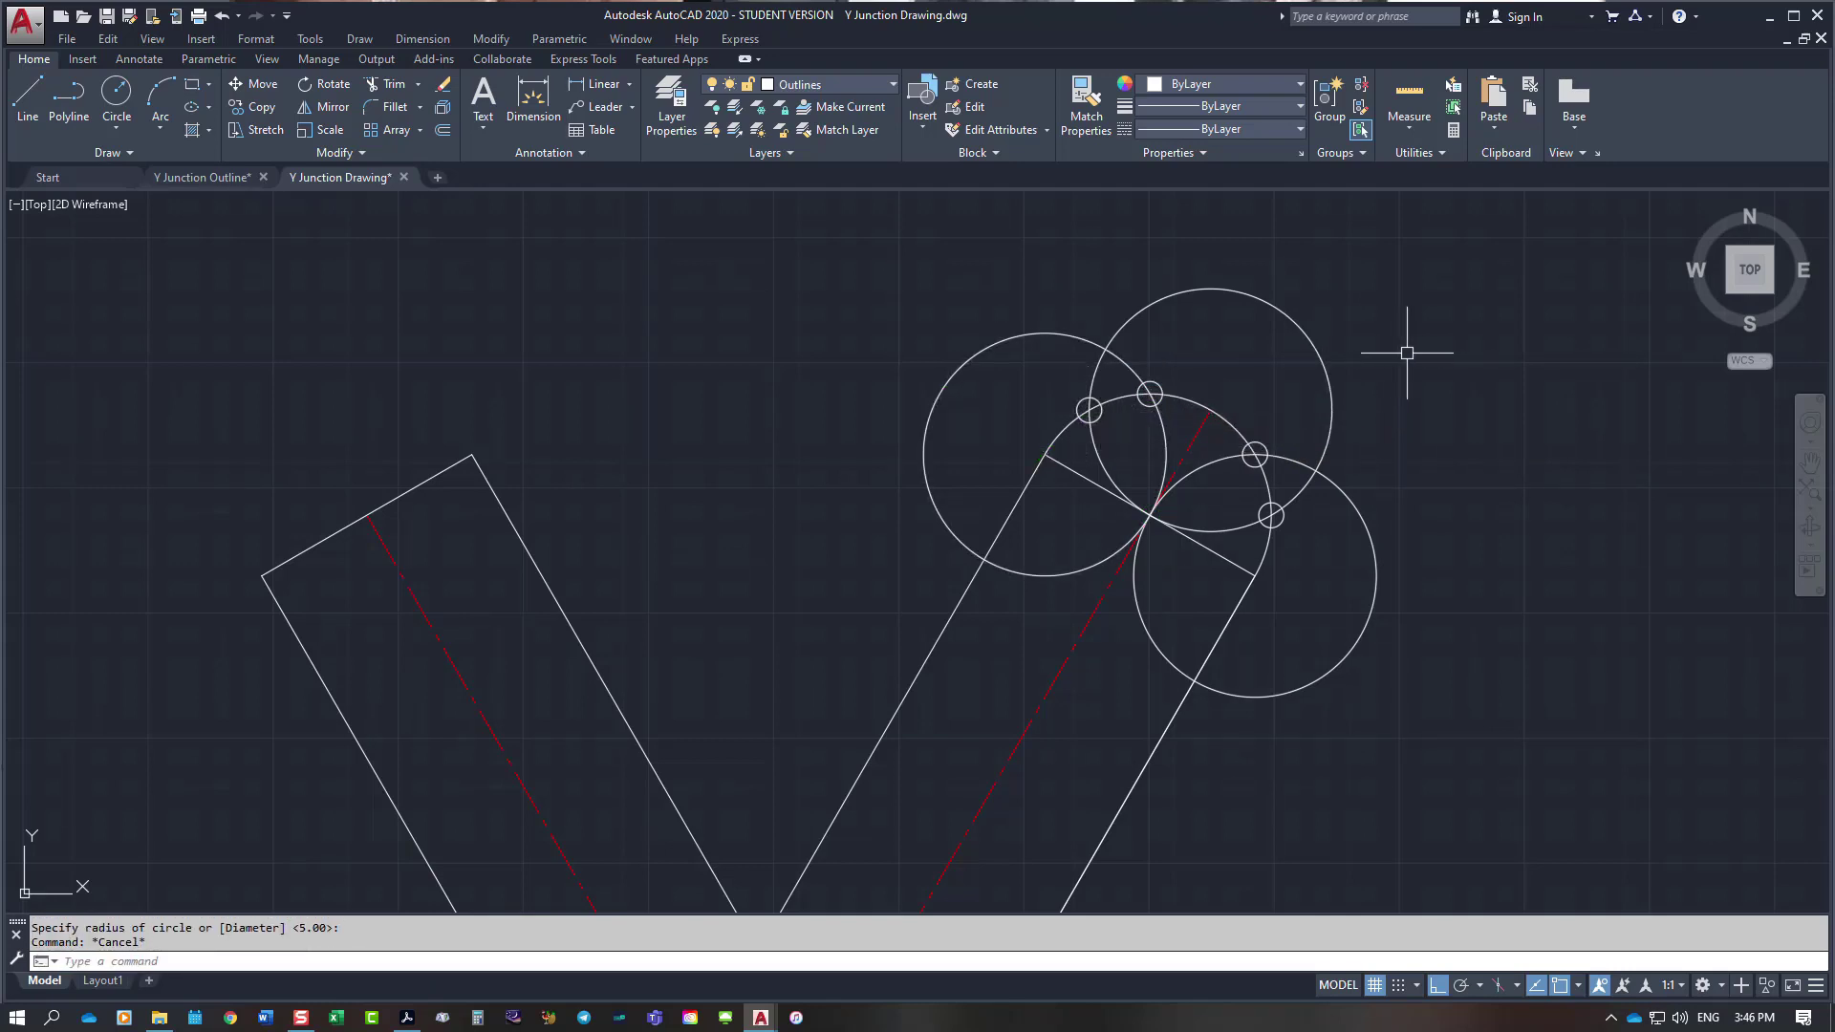
Step: Trim the construction circle centred on the extended centreline to short ticks inside the two outermost marker circles
{"action": "key", "text": "Return"}
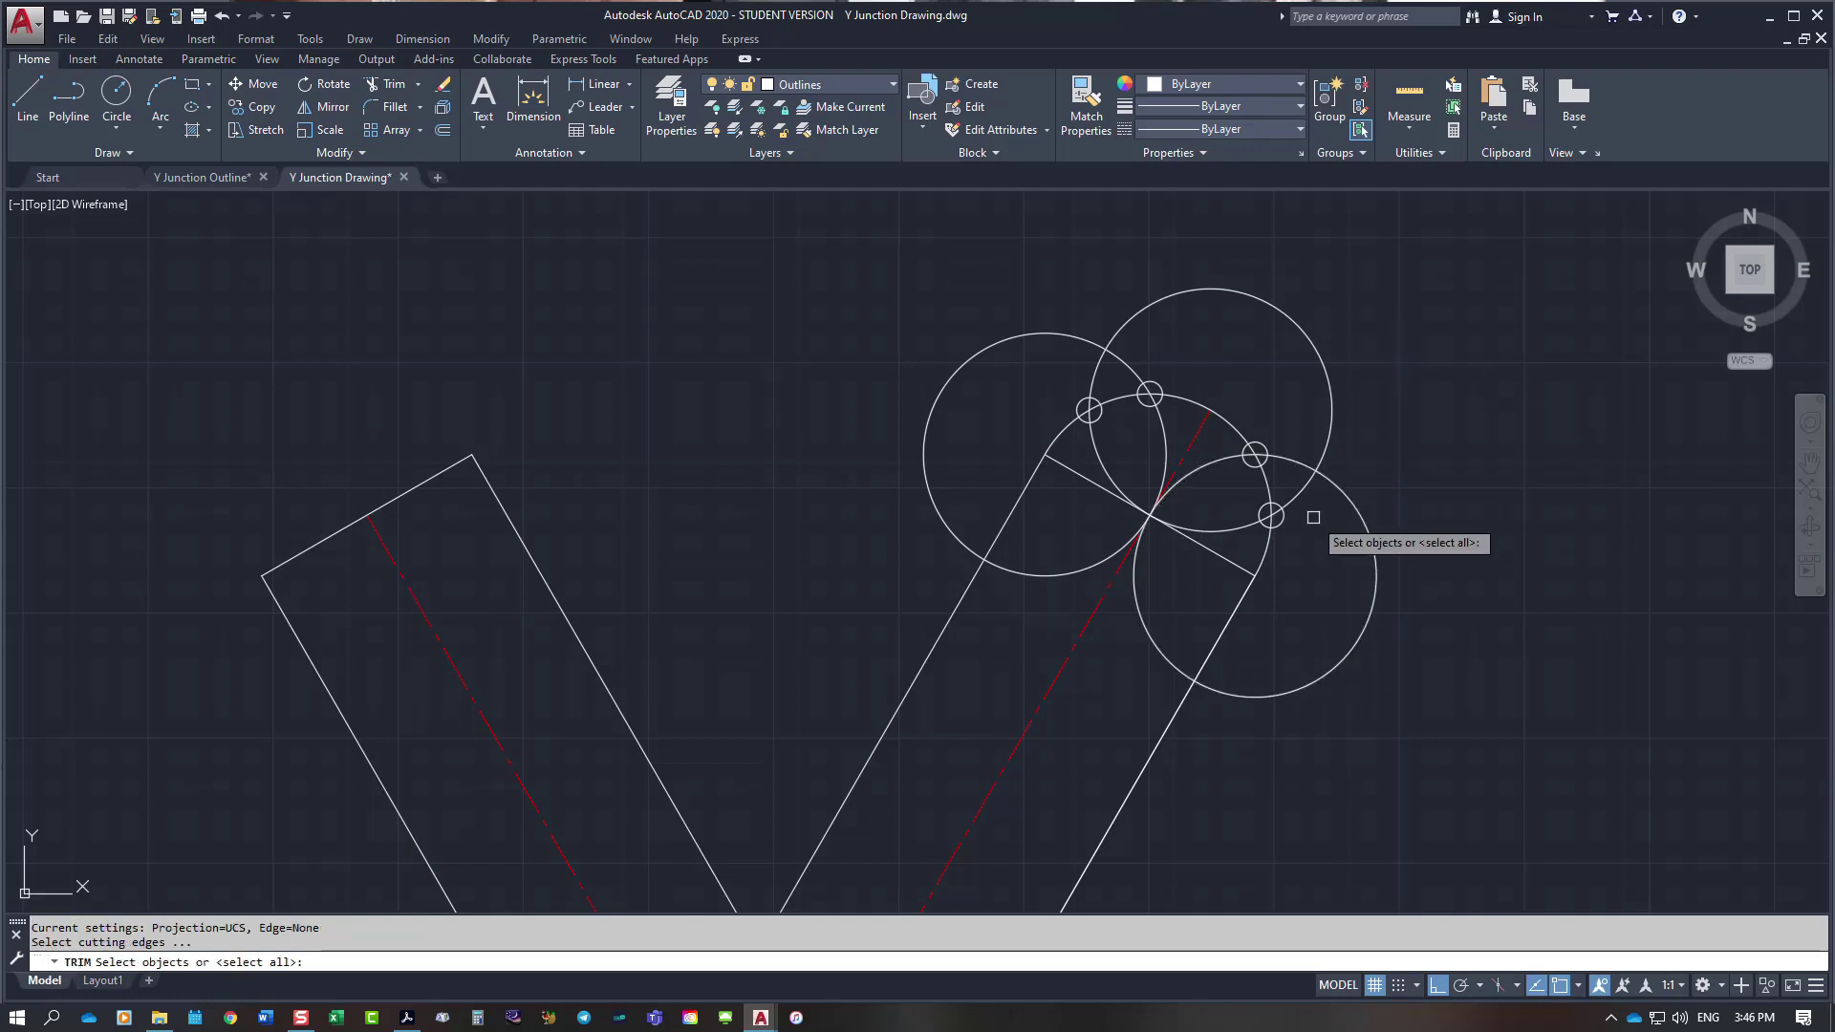
{"action": "left_click", "coordinate": [1271, 516]}
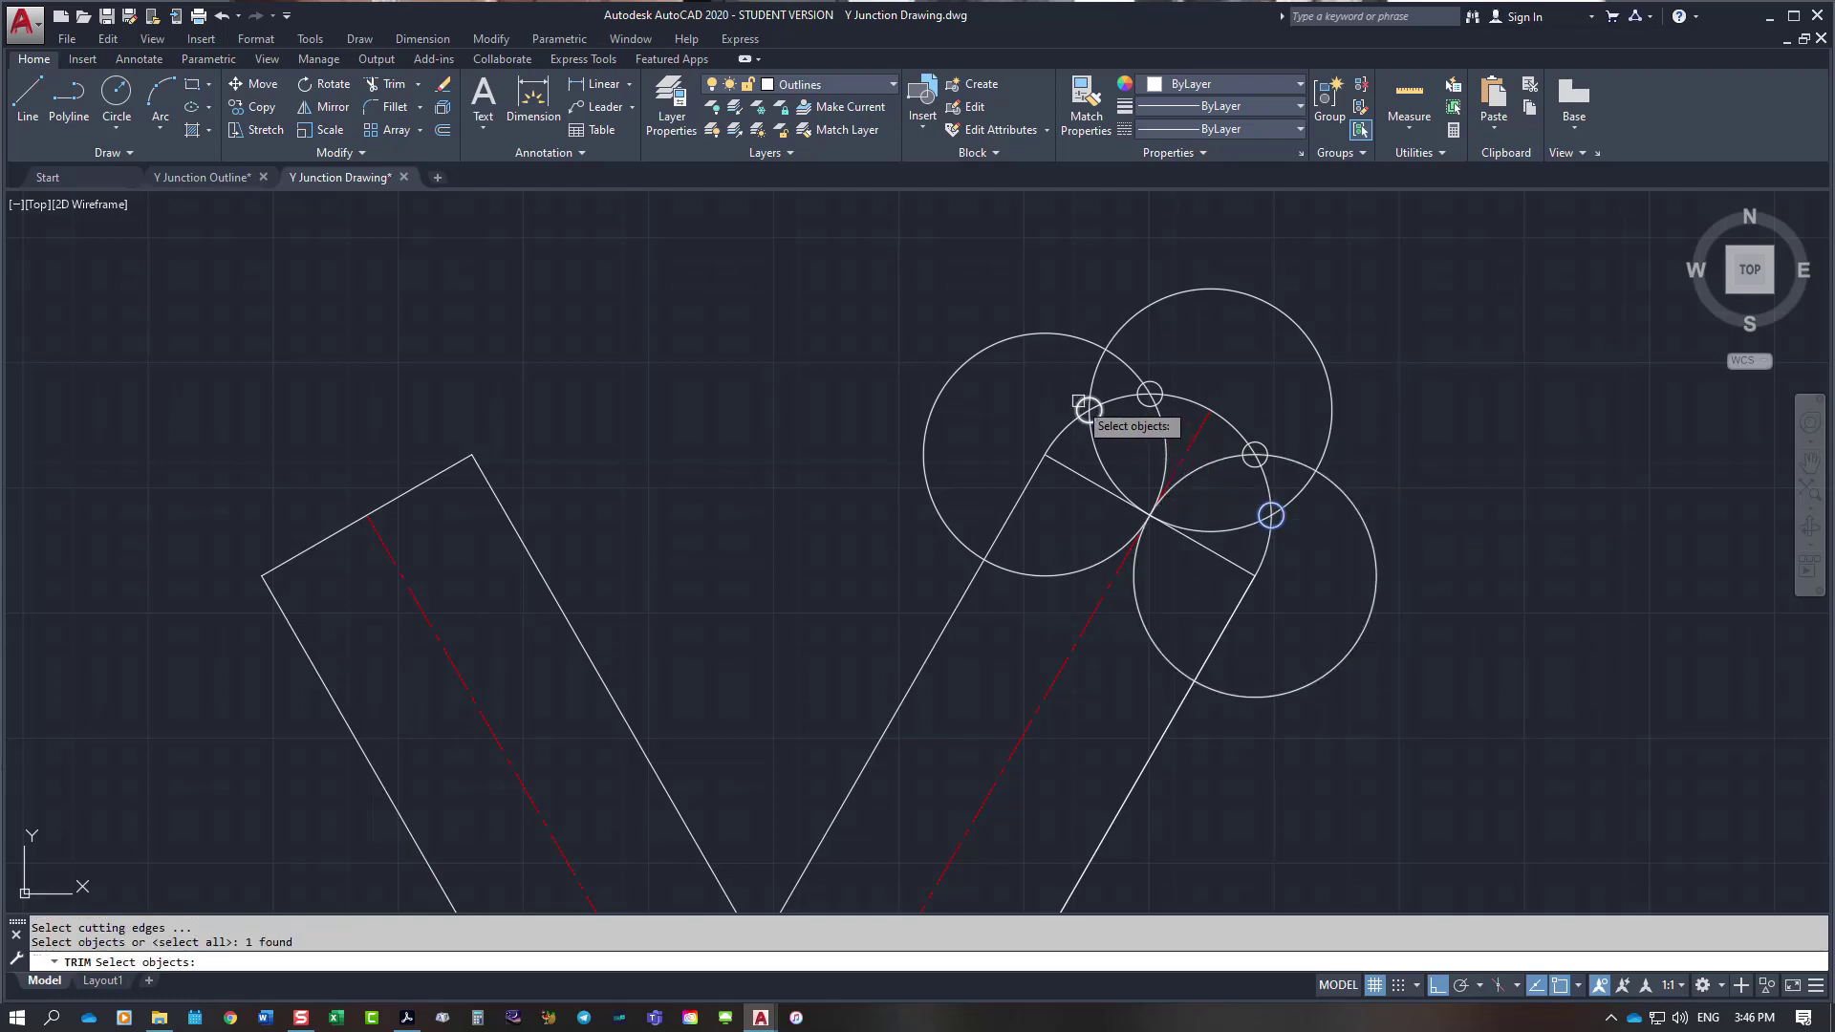
{"action": "key", "text": "Return"}
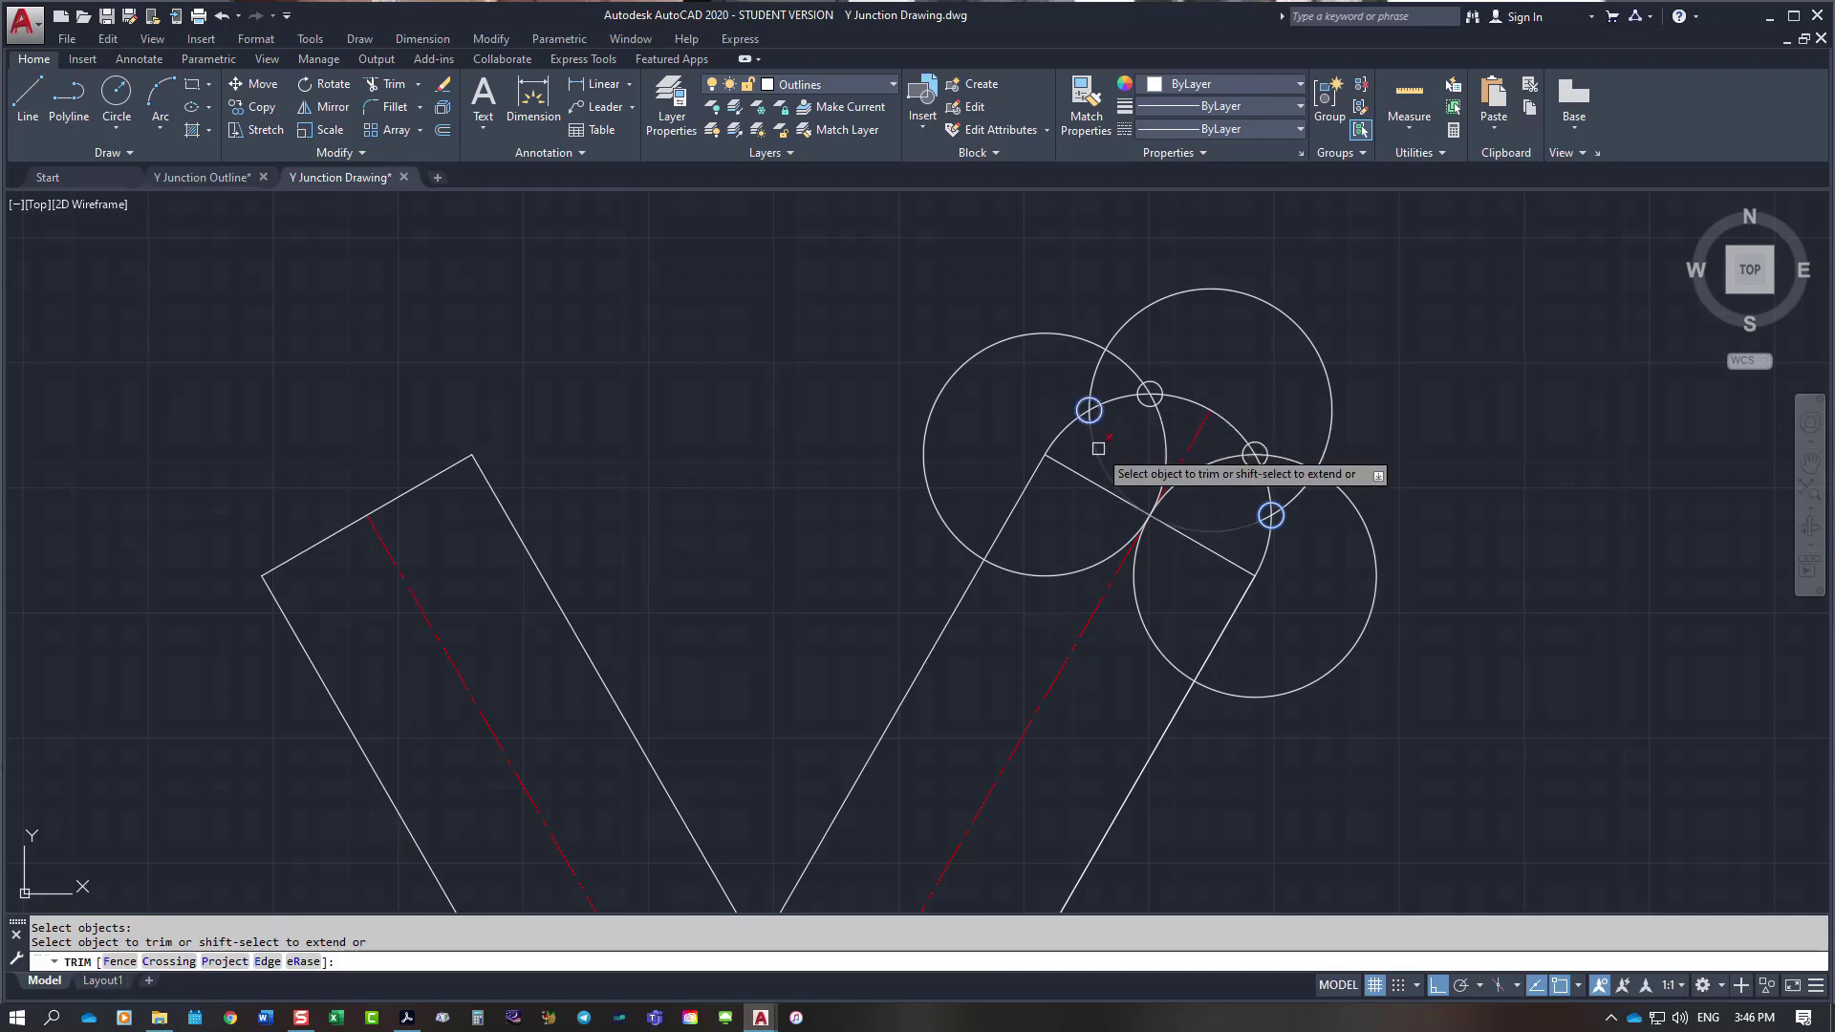
{"action": "right_click", "coordinate": [1369, 349]}
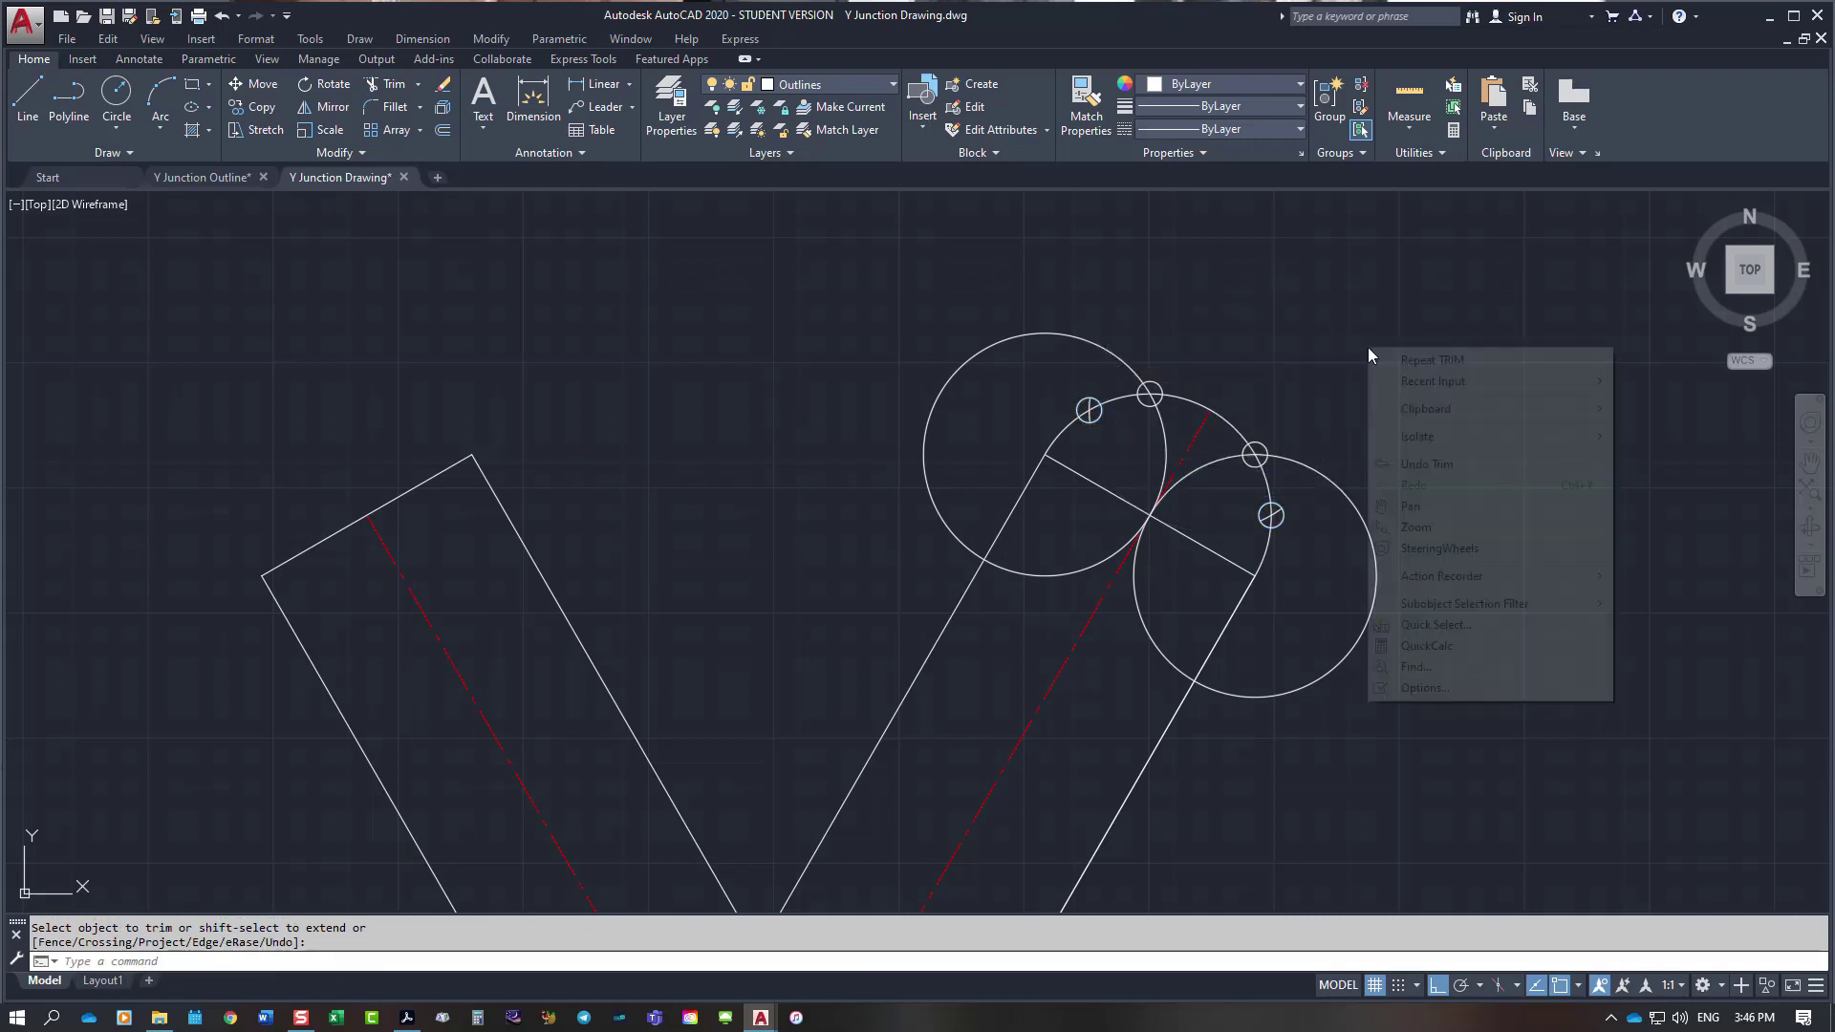
Step: Trim the two corner-centred construction circles to short ticks, using the two middle marker circles as cutting edges
{"action": "left_click", "coordinate": [1416, 363]}
{"action": "left_click", "coordinate": [1255, 454]}
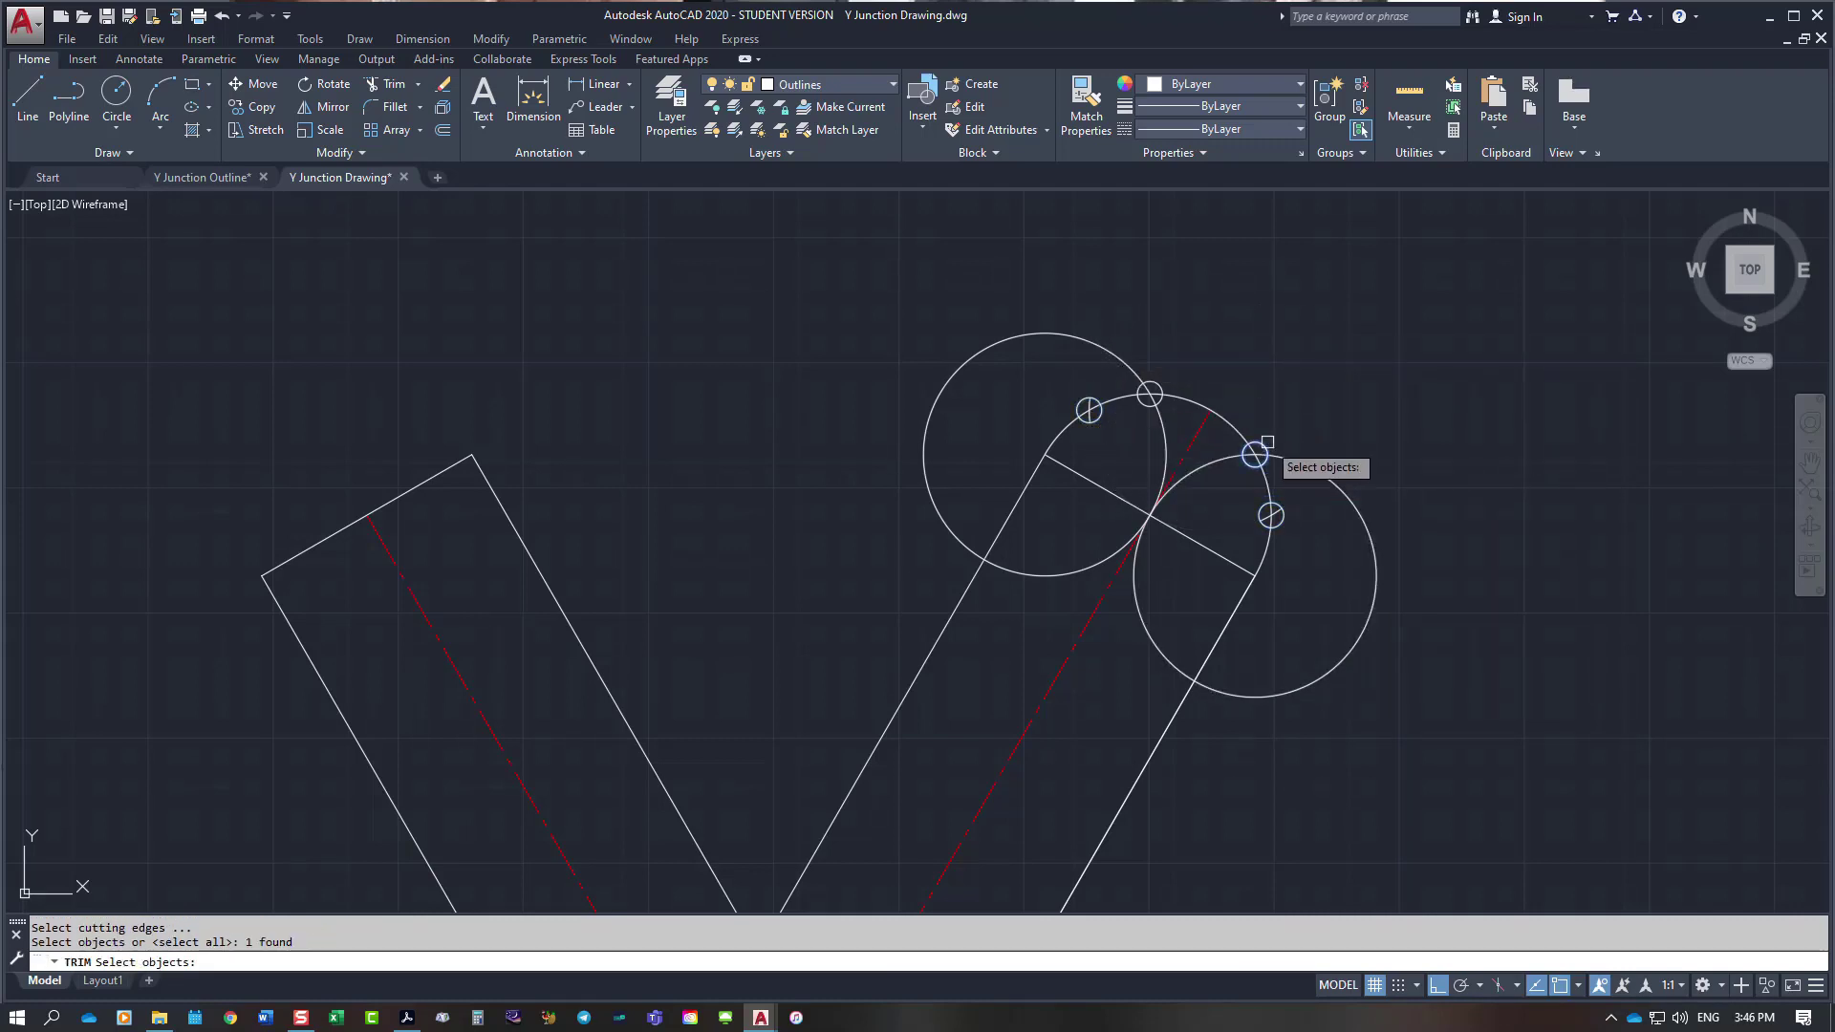
{"action": "key", "text": "Return"}
{"action": "left_click", "coordinate": [1128, 362]}
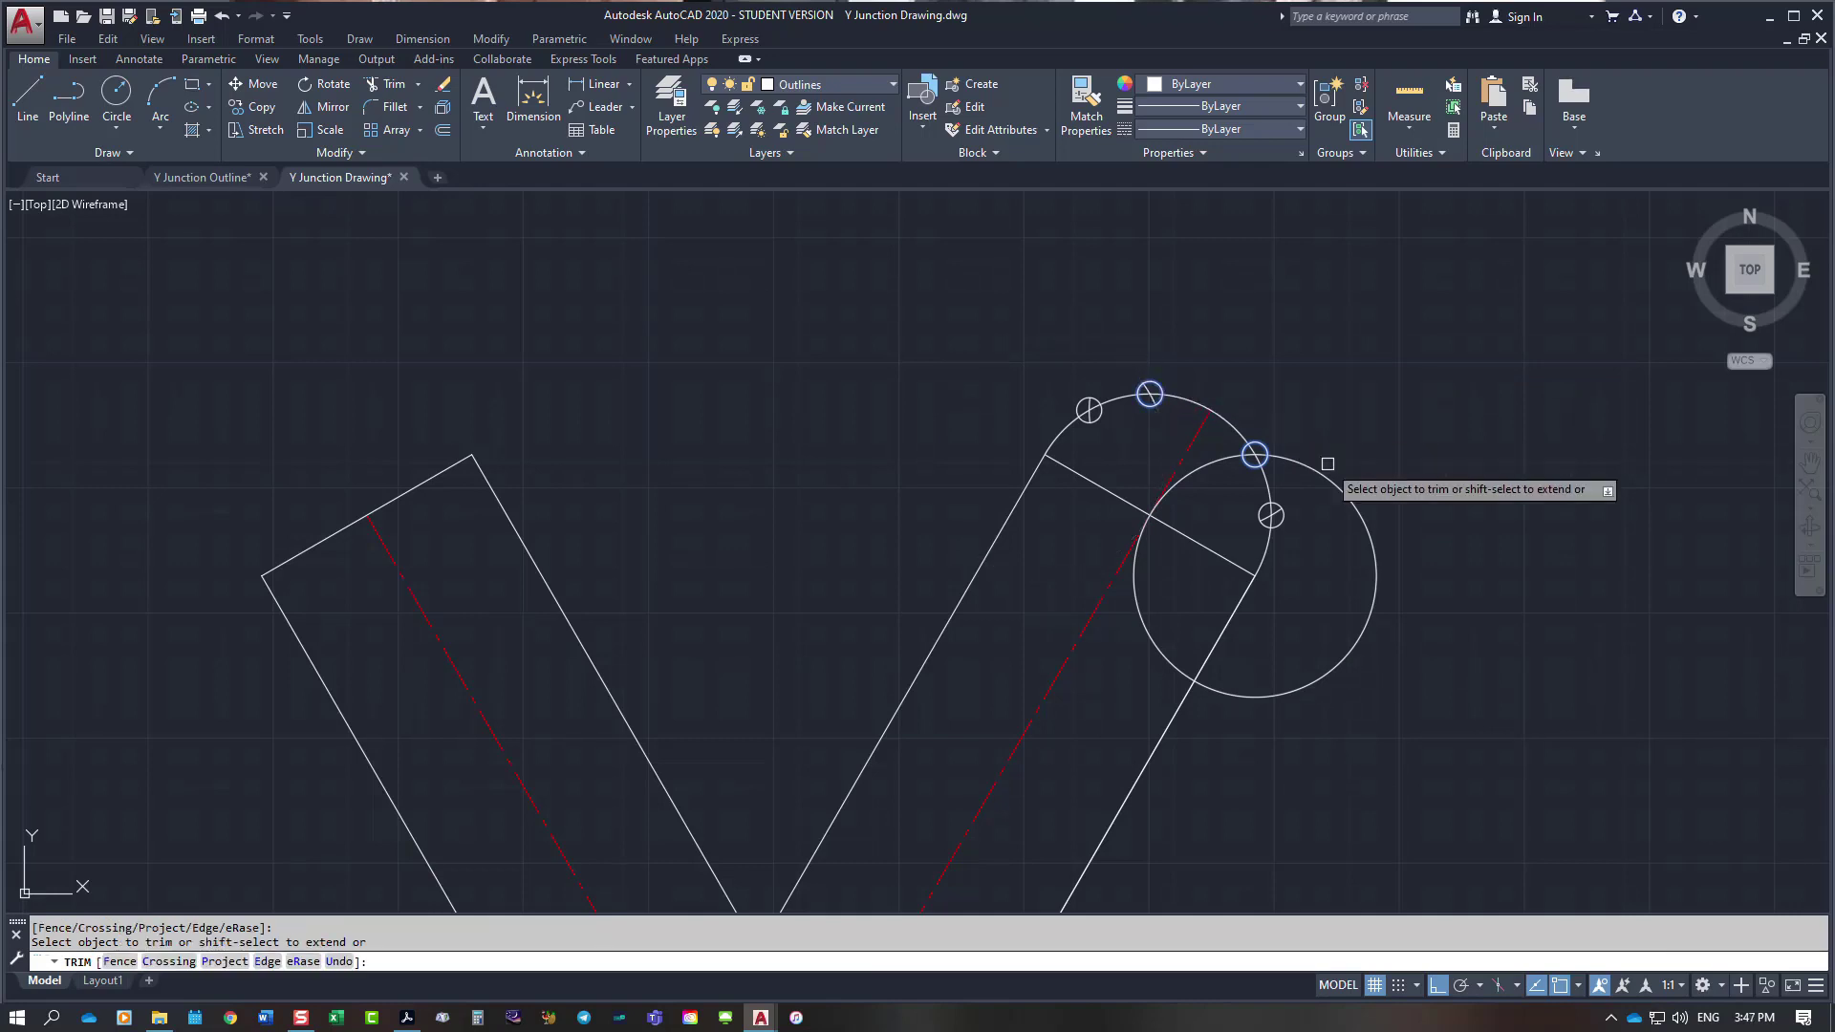
{"action": "left_click", "coordinate": [1333, 470]}
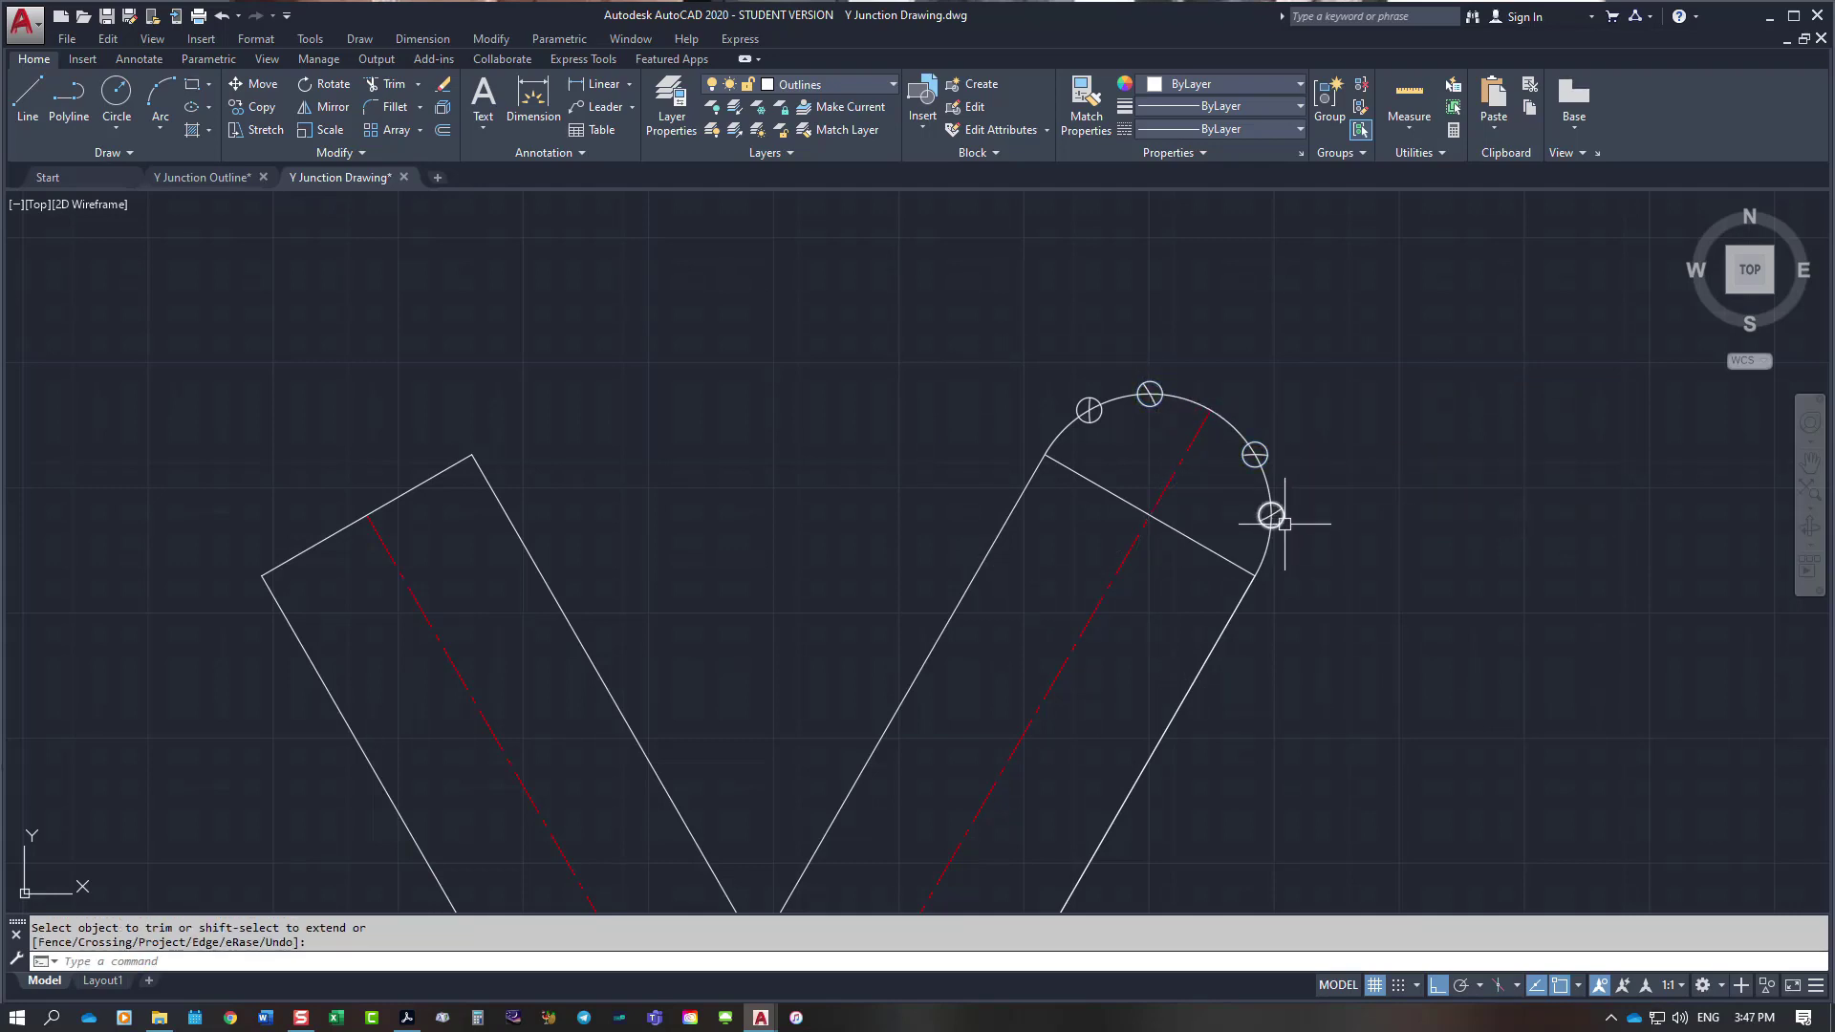
{"action": "key", "text": "Return"}
Step: Erase the four radius 5 marker circles, keeping only the division ticks on the right branch's semicircle
{"action": "left_click", "coordinate": [1284, 524]}
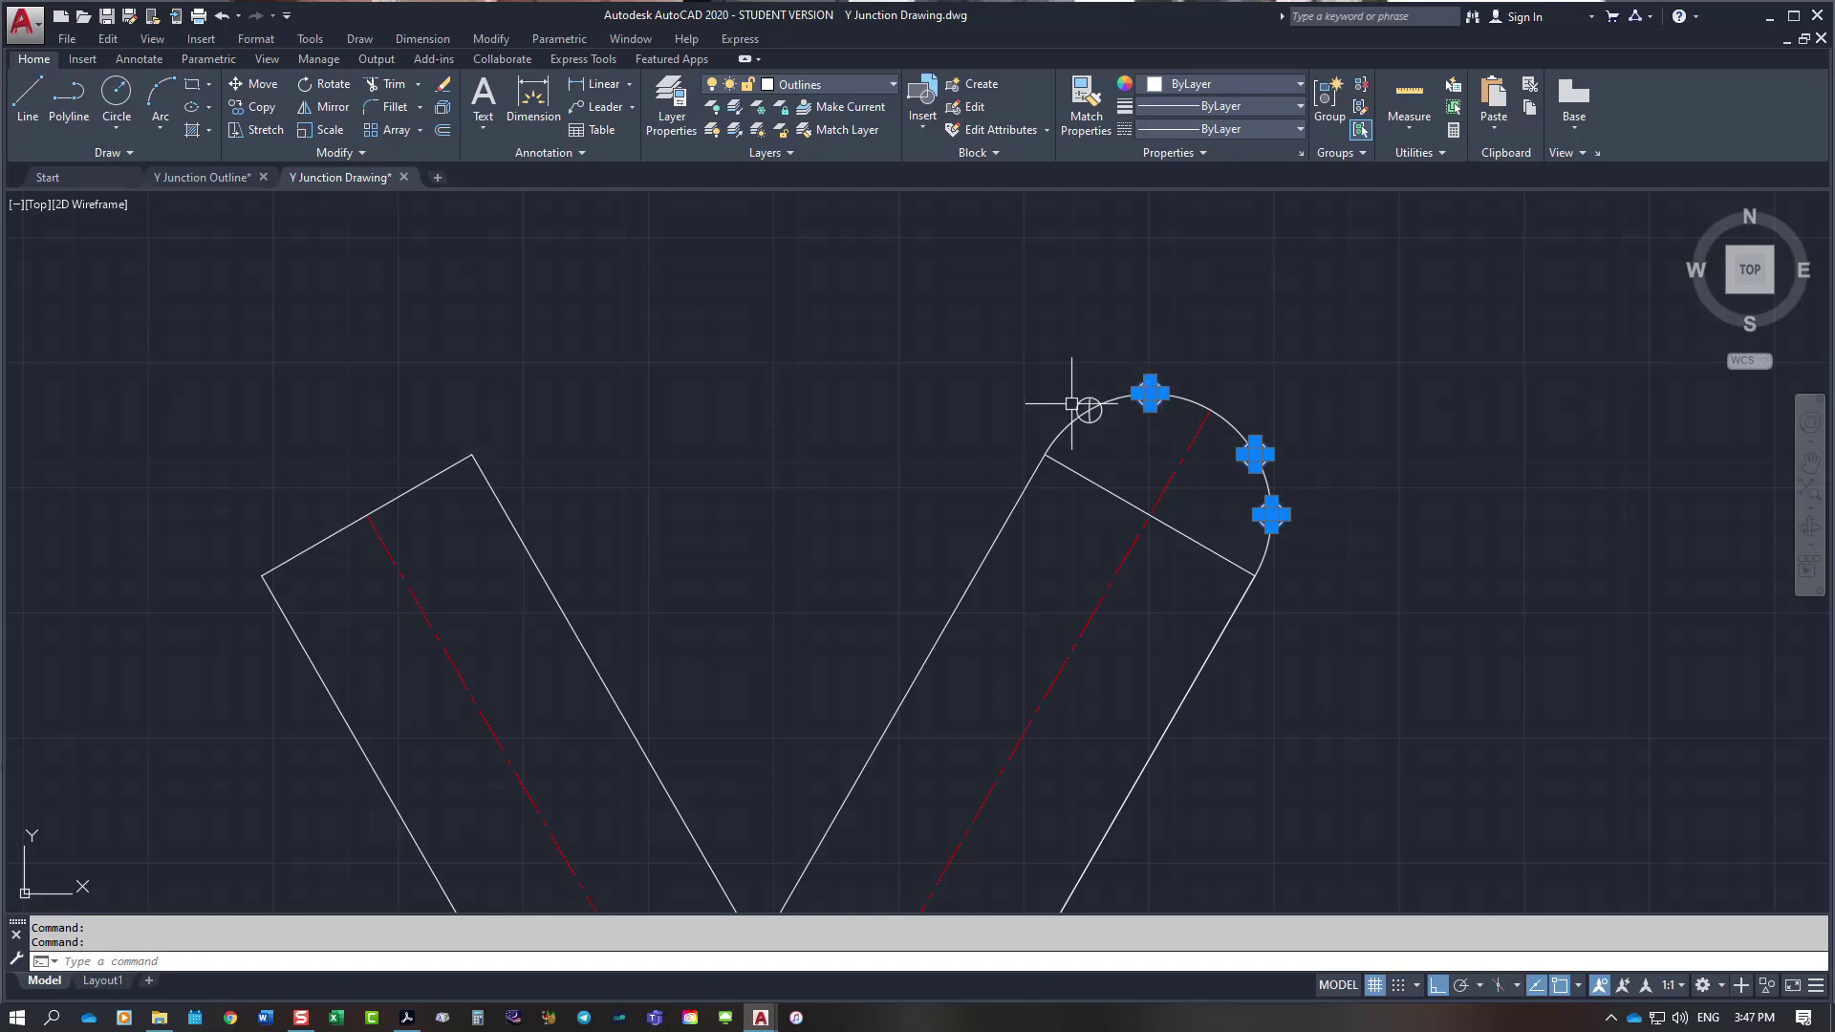
{"action": "scroll", "coordinate": [1555, 452], "scroll_direction": "down", "scroll_amount": 3}
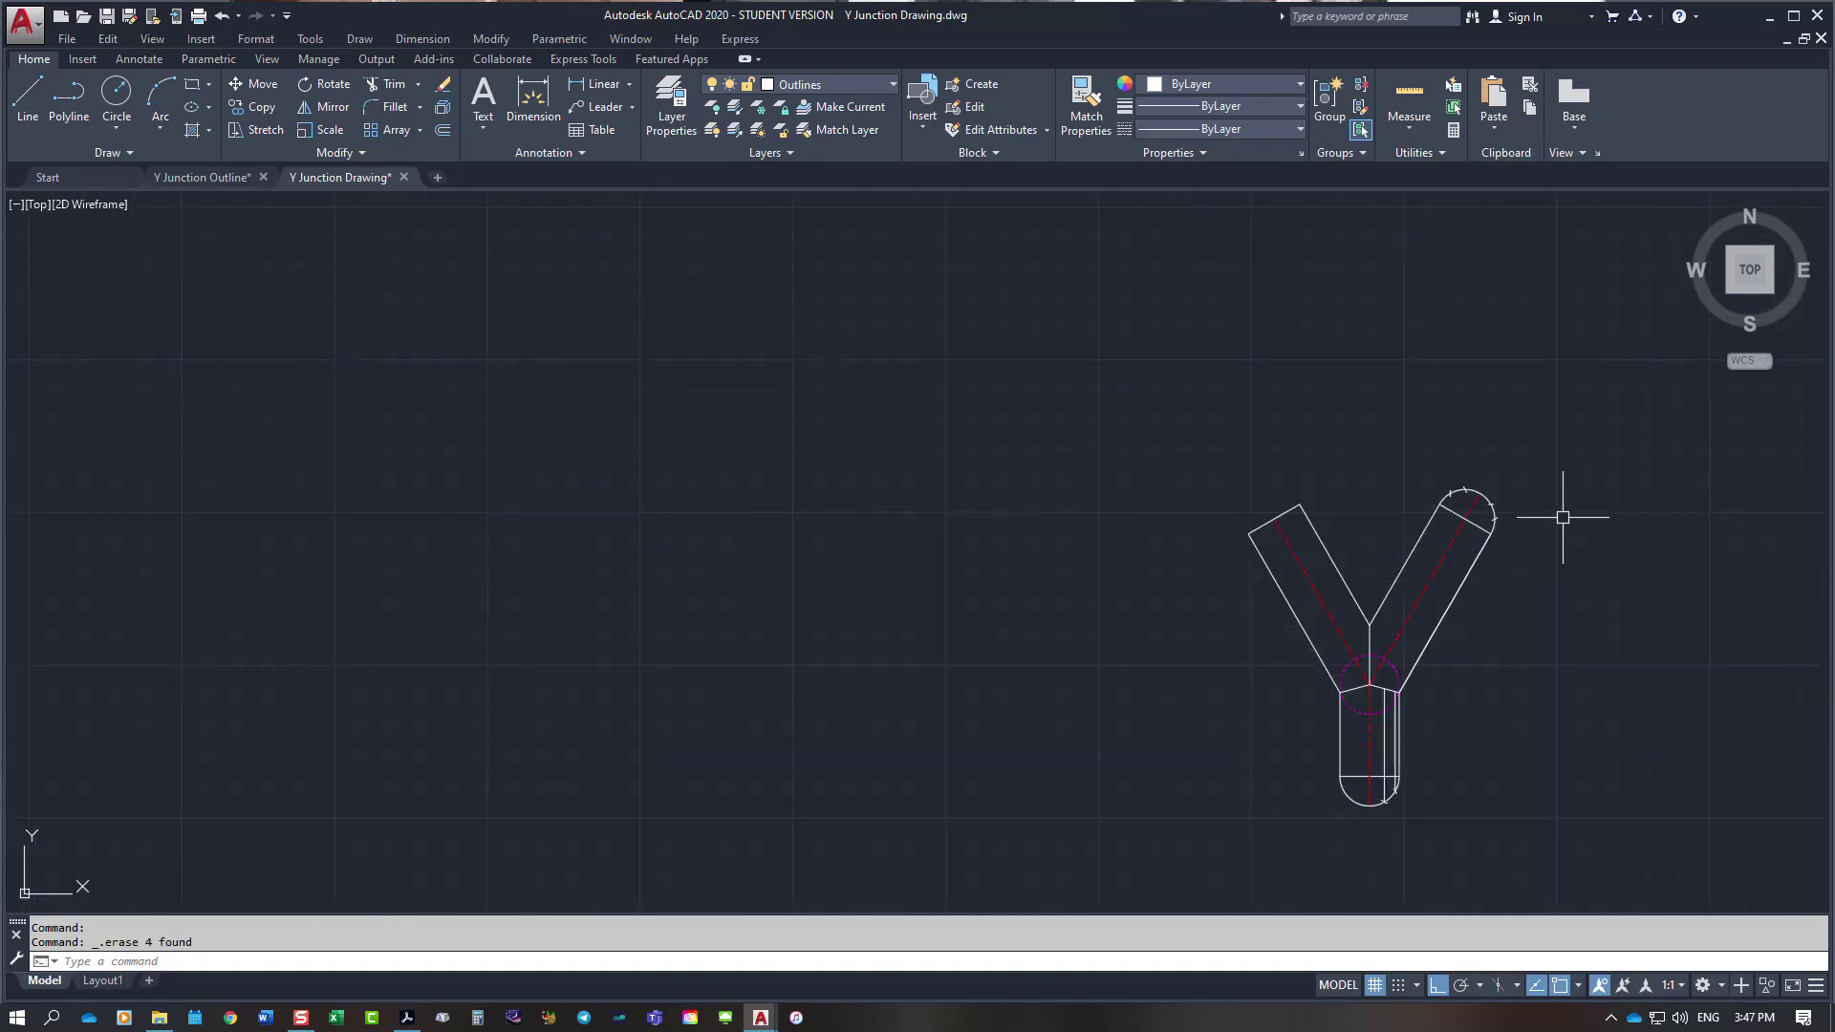
{"action": "scroll", "coordinate": [1576, 535], "scroll_direction": "up", "scroll_amount": 1}
{"action": "scroll", "coordinate": [1503, 536], "scroll_direction": "up", "scroll_amount": 2}
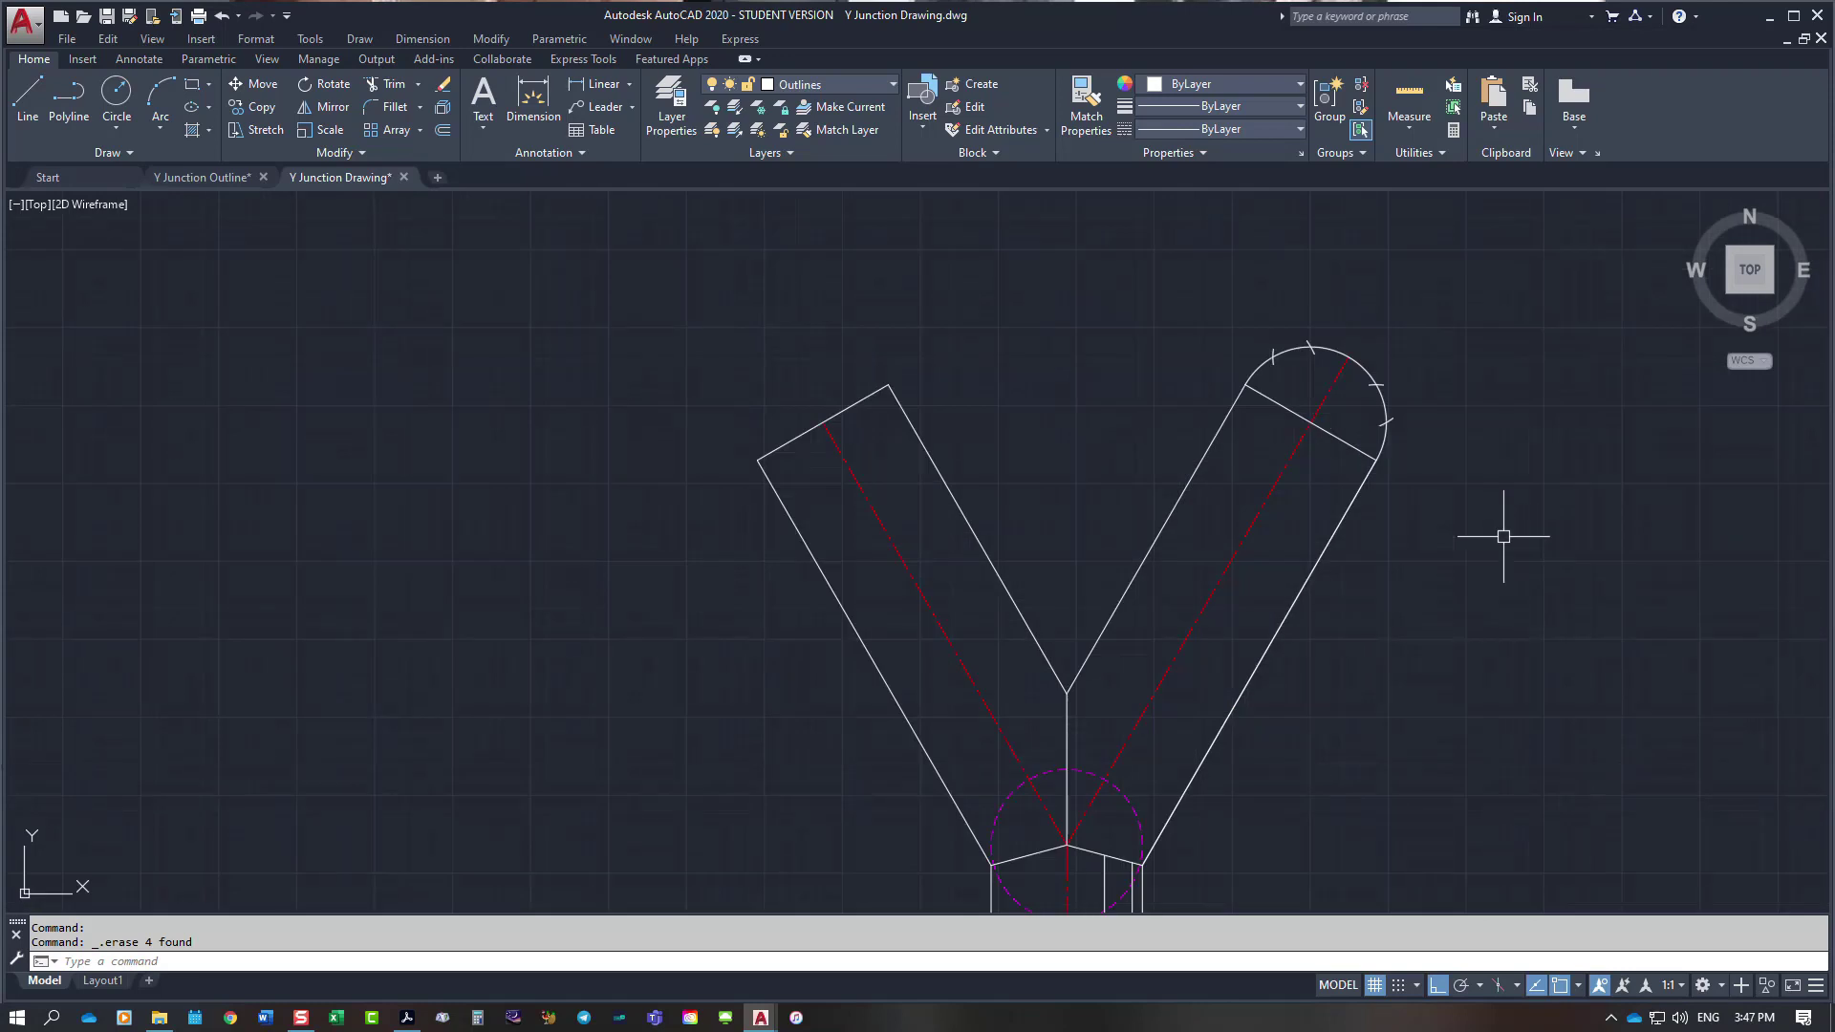
Step: With polar tracking on, draw a line from the semicircle's lowest division tick to the outer vertical division line's end on the mitre joint
{"action": "right_click", "coordinate": [1488, 494]}
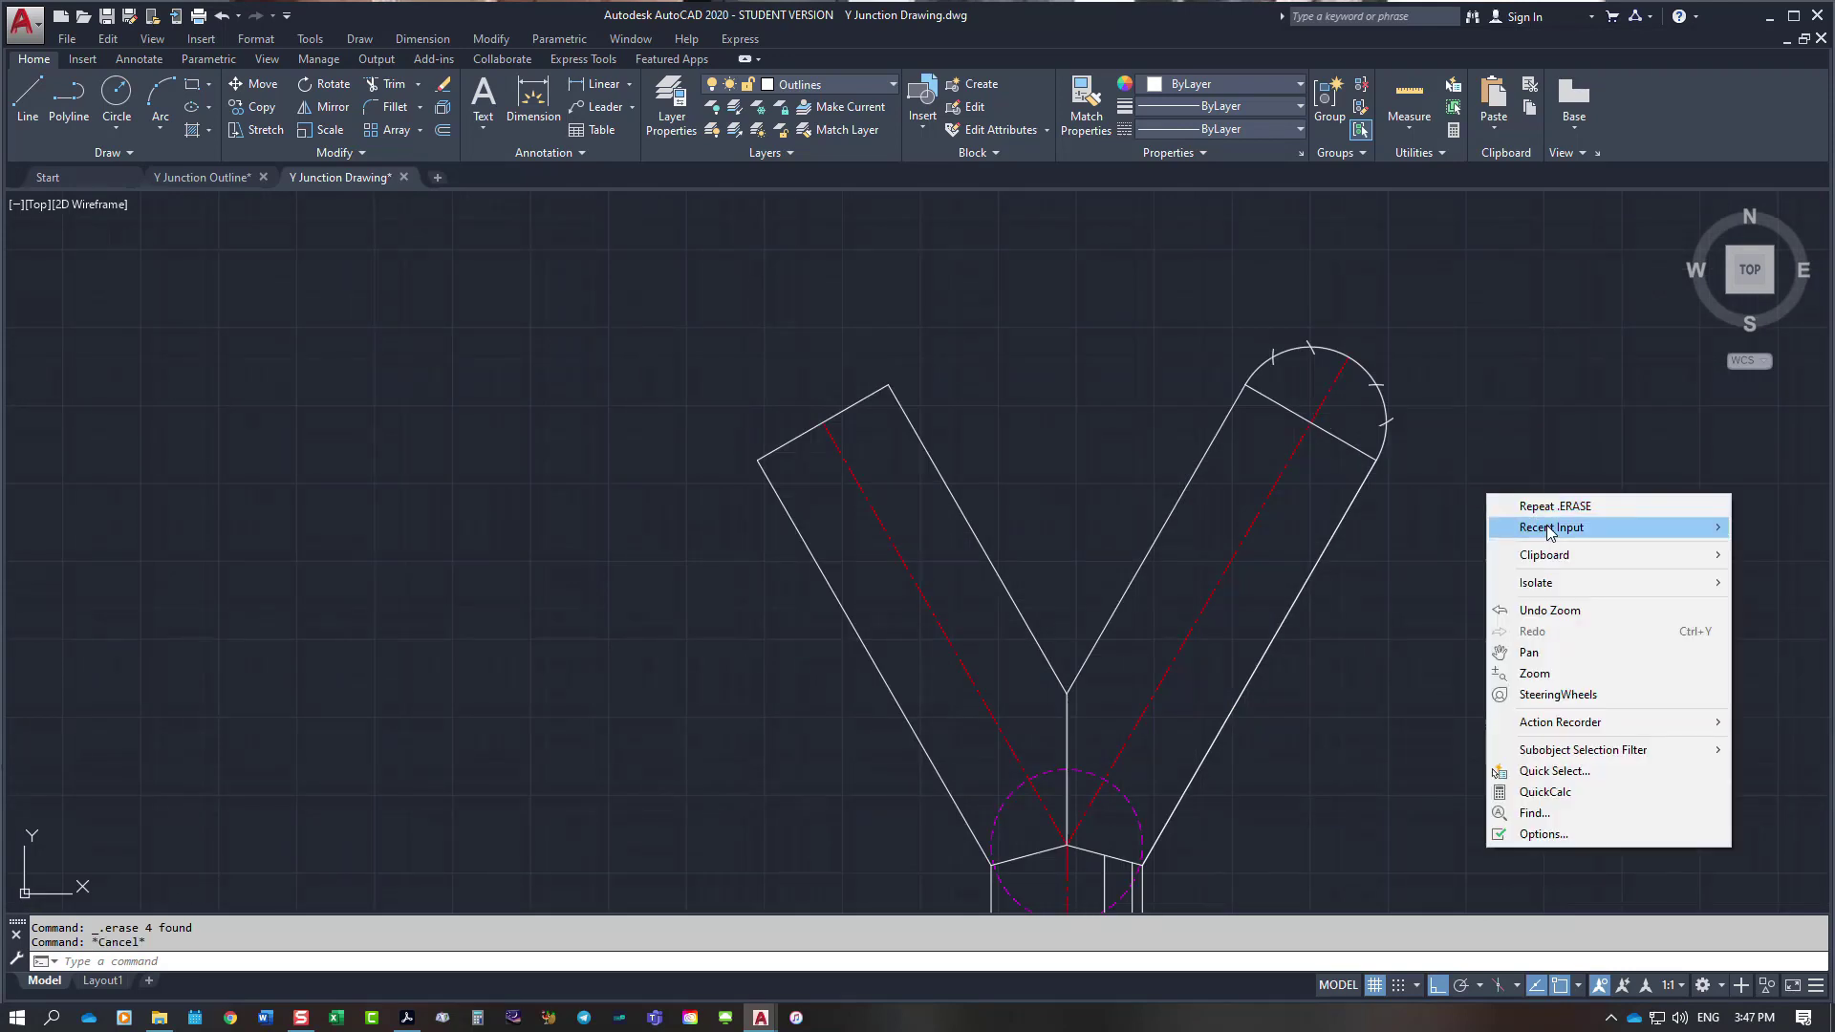
{"action": "mouse_move", "coordinate": [1552, 527]}
{"action": "left_click", "coordinate": [1401, 613]}
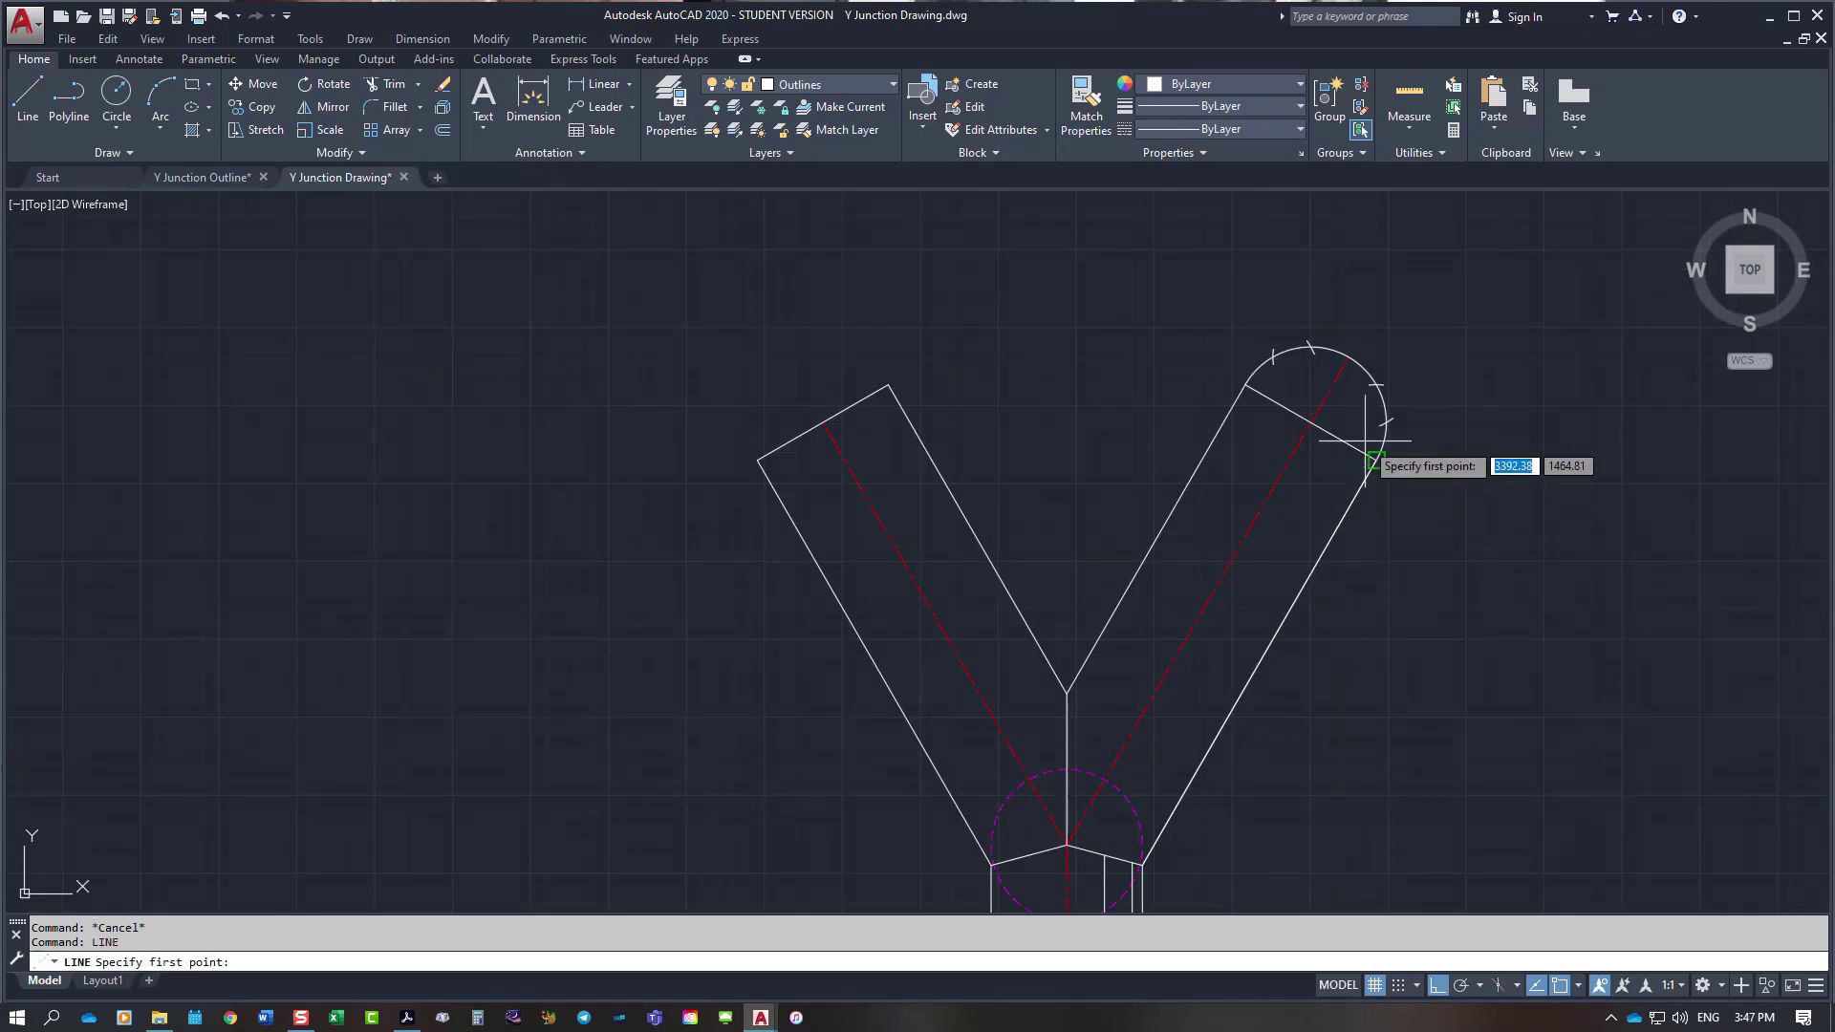
{"action": "left_click", "coordinate": [1376, 459]}
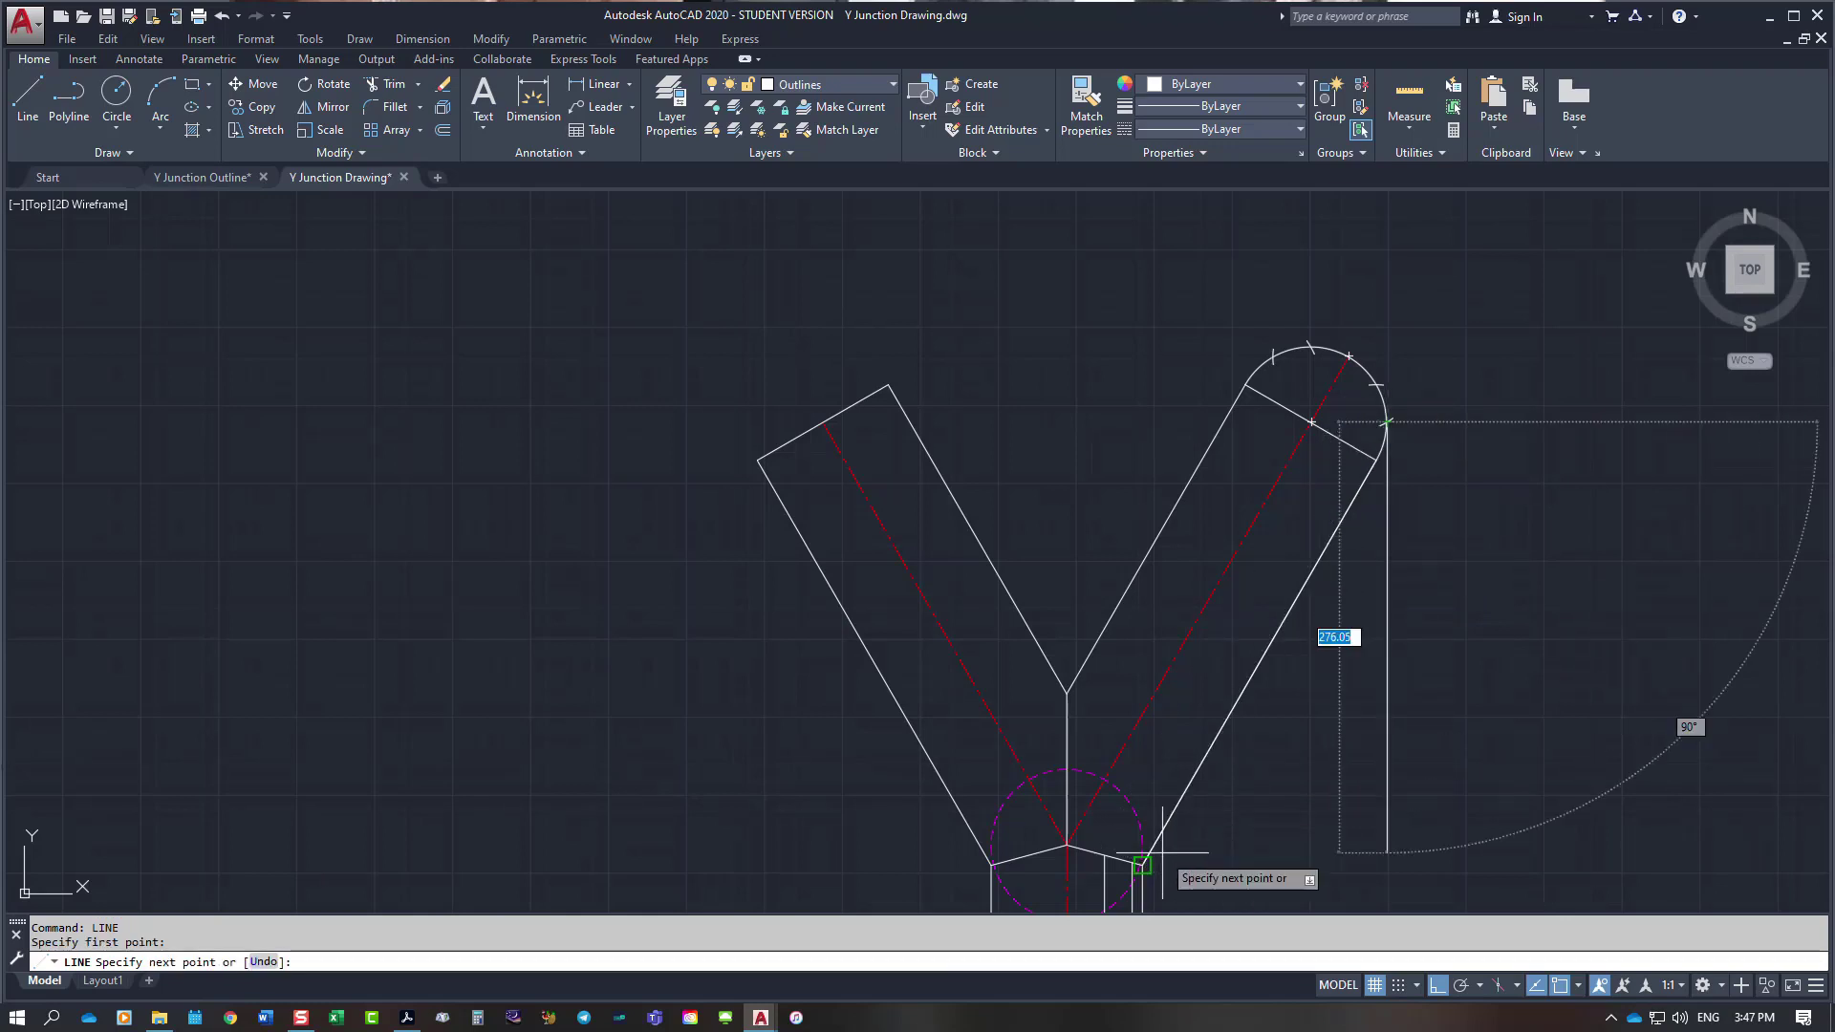
{"action": "scroll", "coordinate": [1145, 813], "scroll_direction": "up", "scroll_amount": 3}
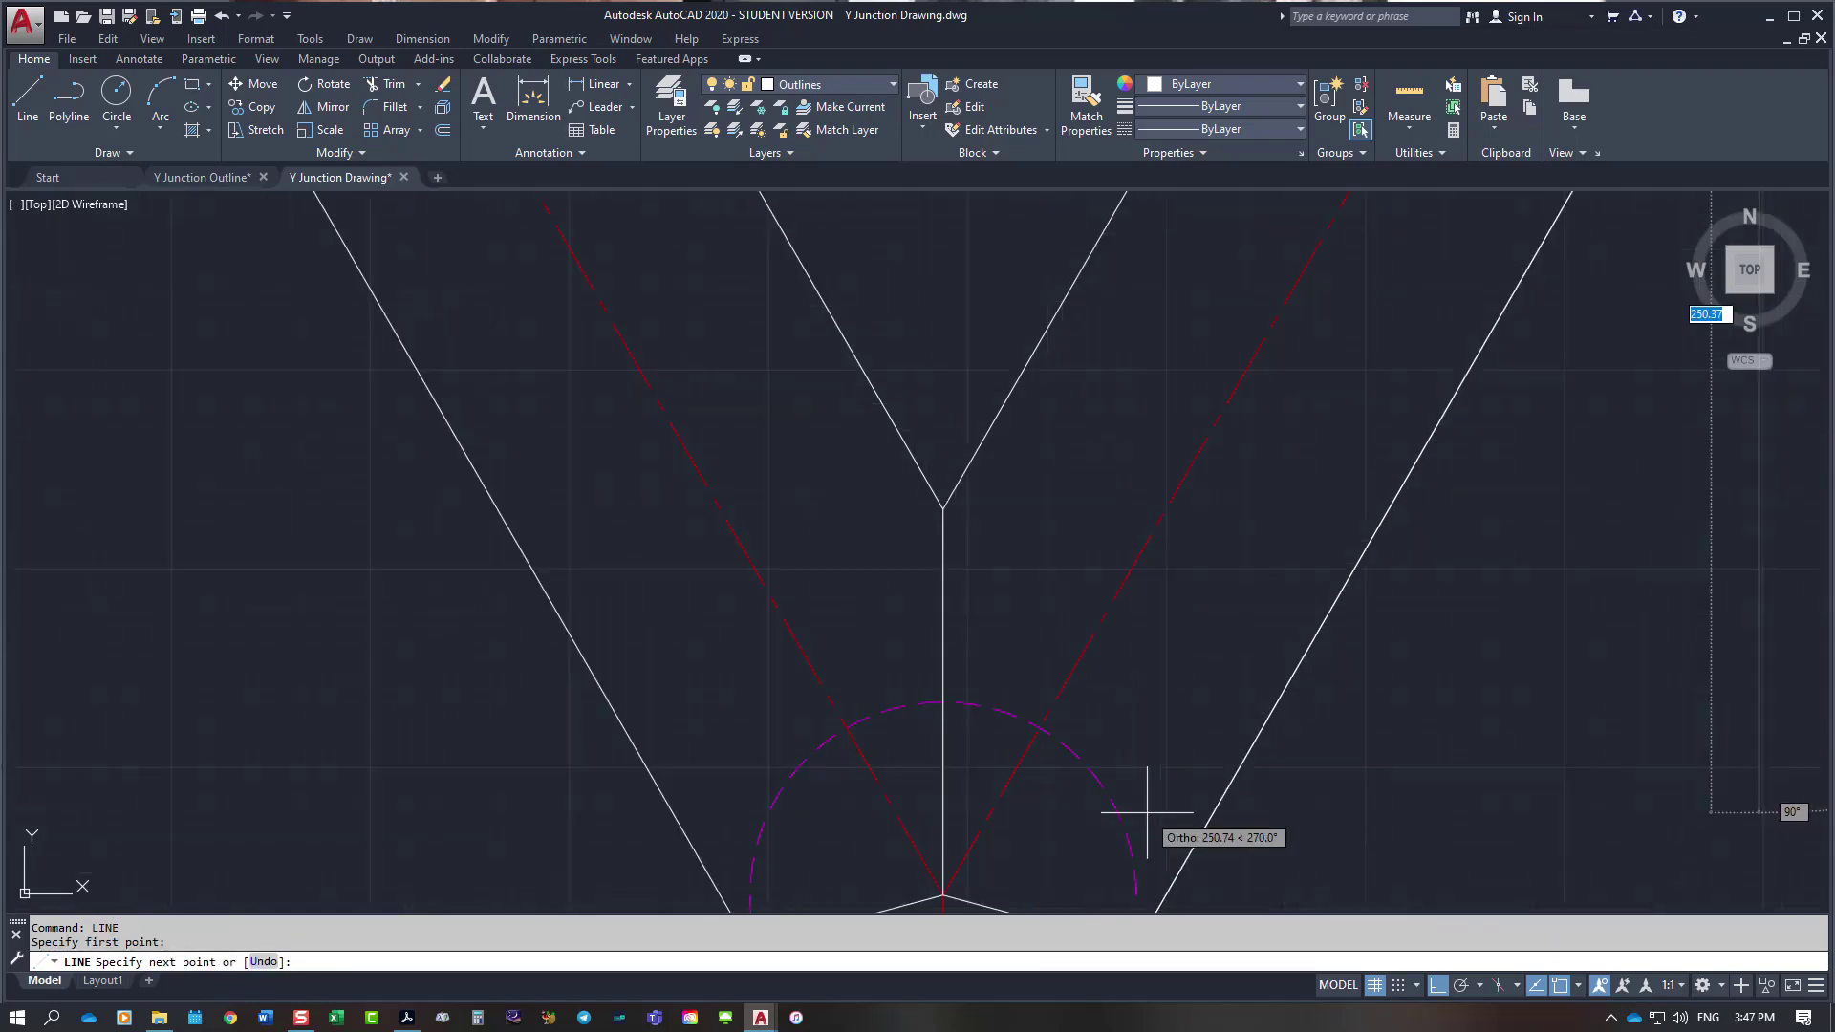
{"action": "scroll", "coordinate": [1159, 806], "scroll_direction": "down", "scroll_amount": 3}
{"action": "scroll", "coordinate": [1114, 873], "scroll_direction": "up", "scroll_amount": 4}
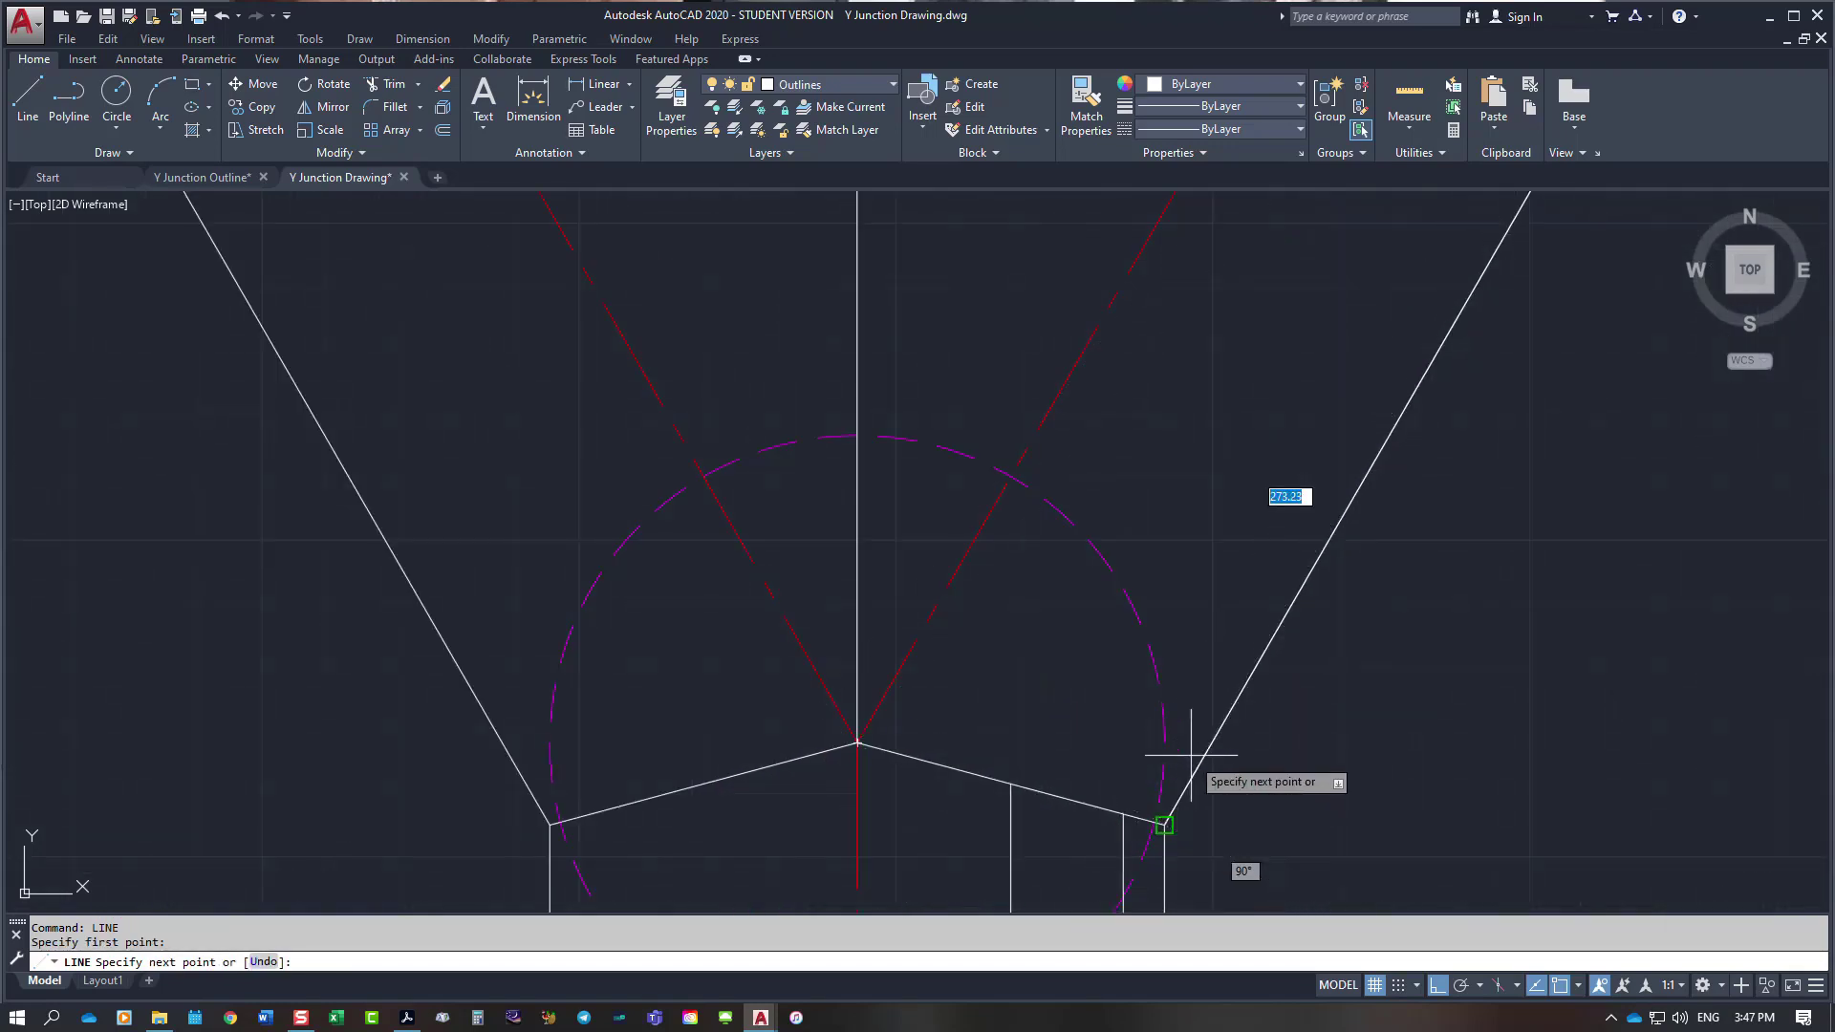
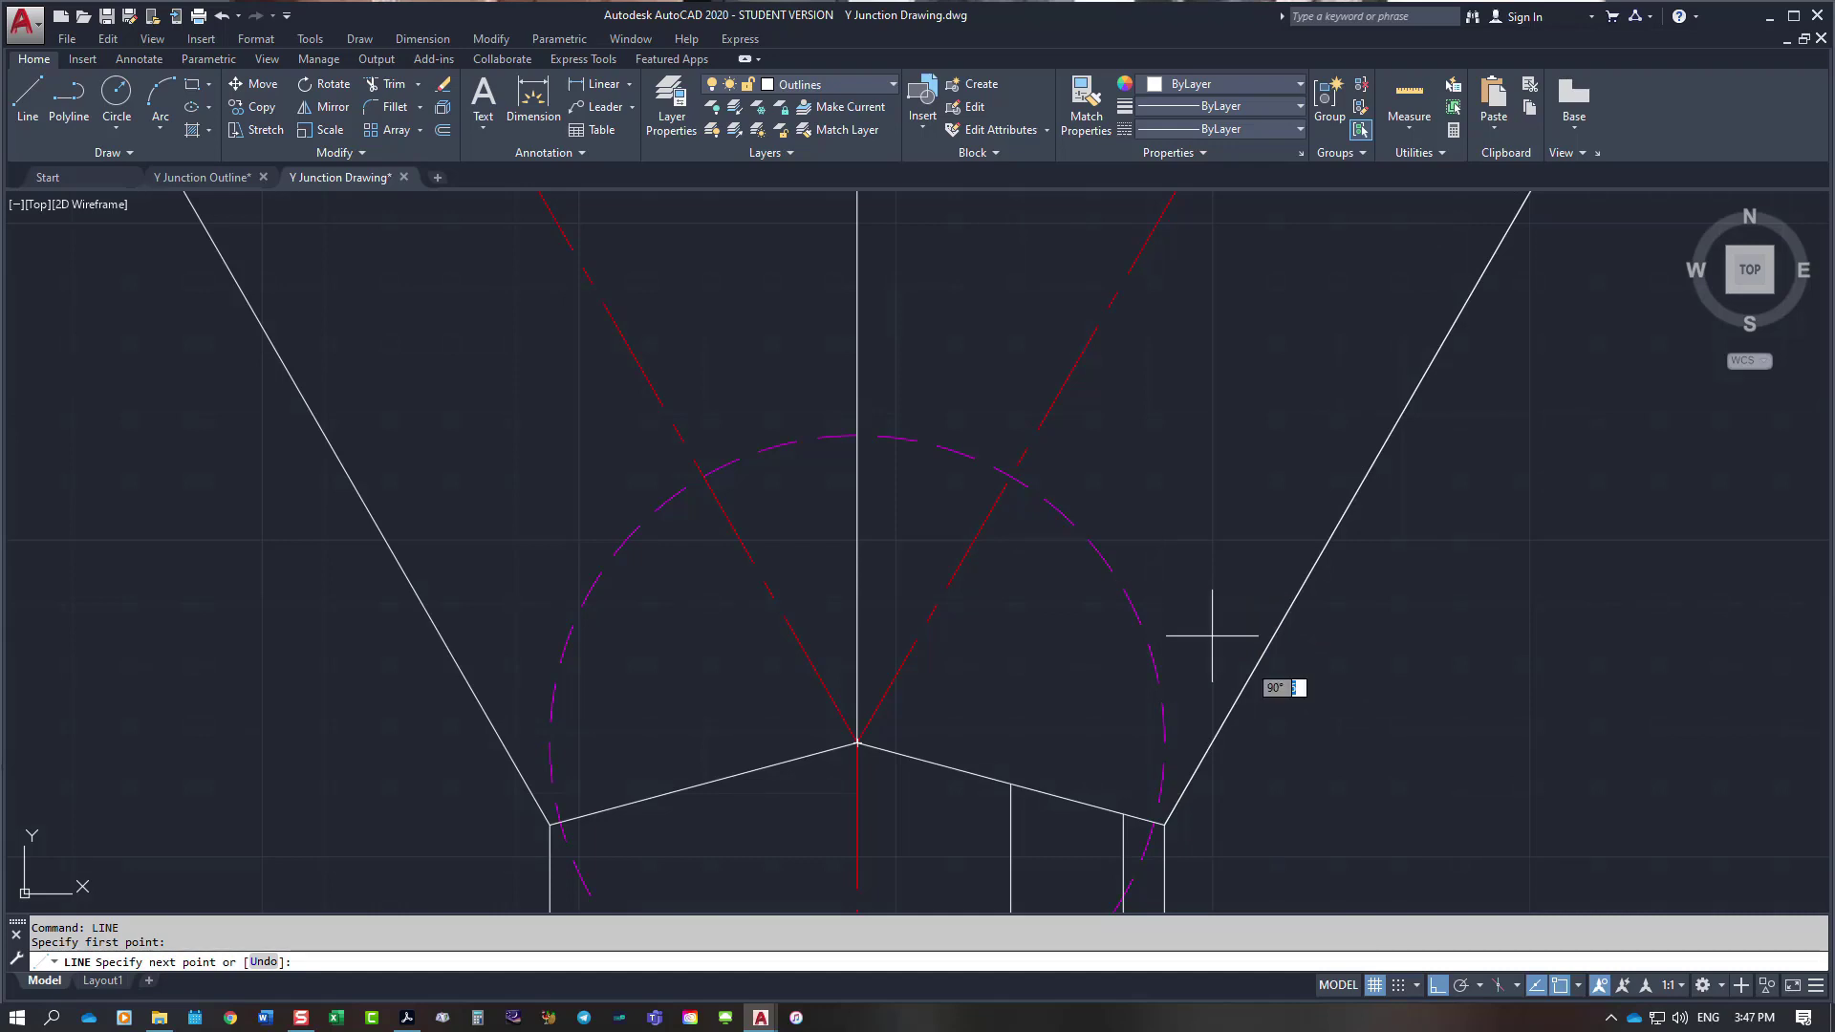
{"action": "left_click", "coordinate": [1467, 987]}
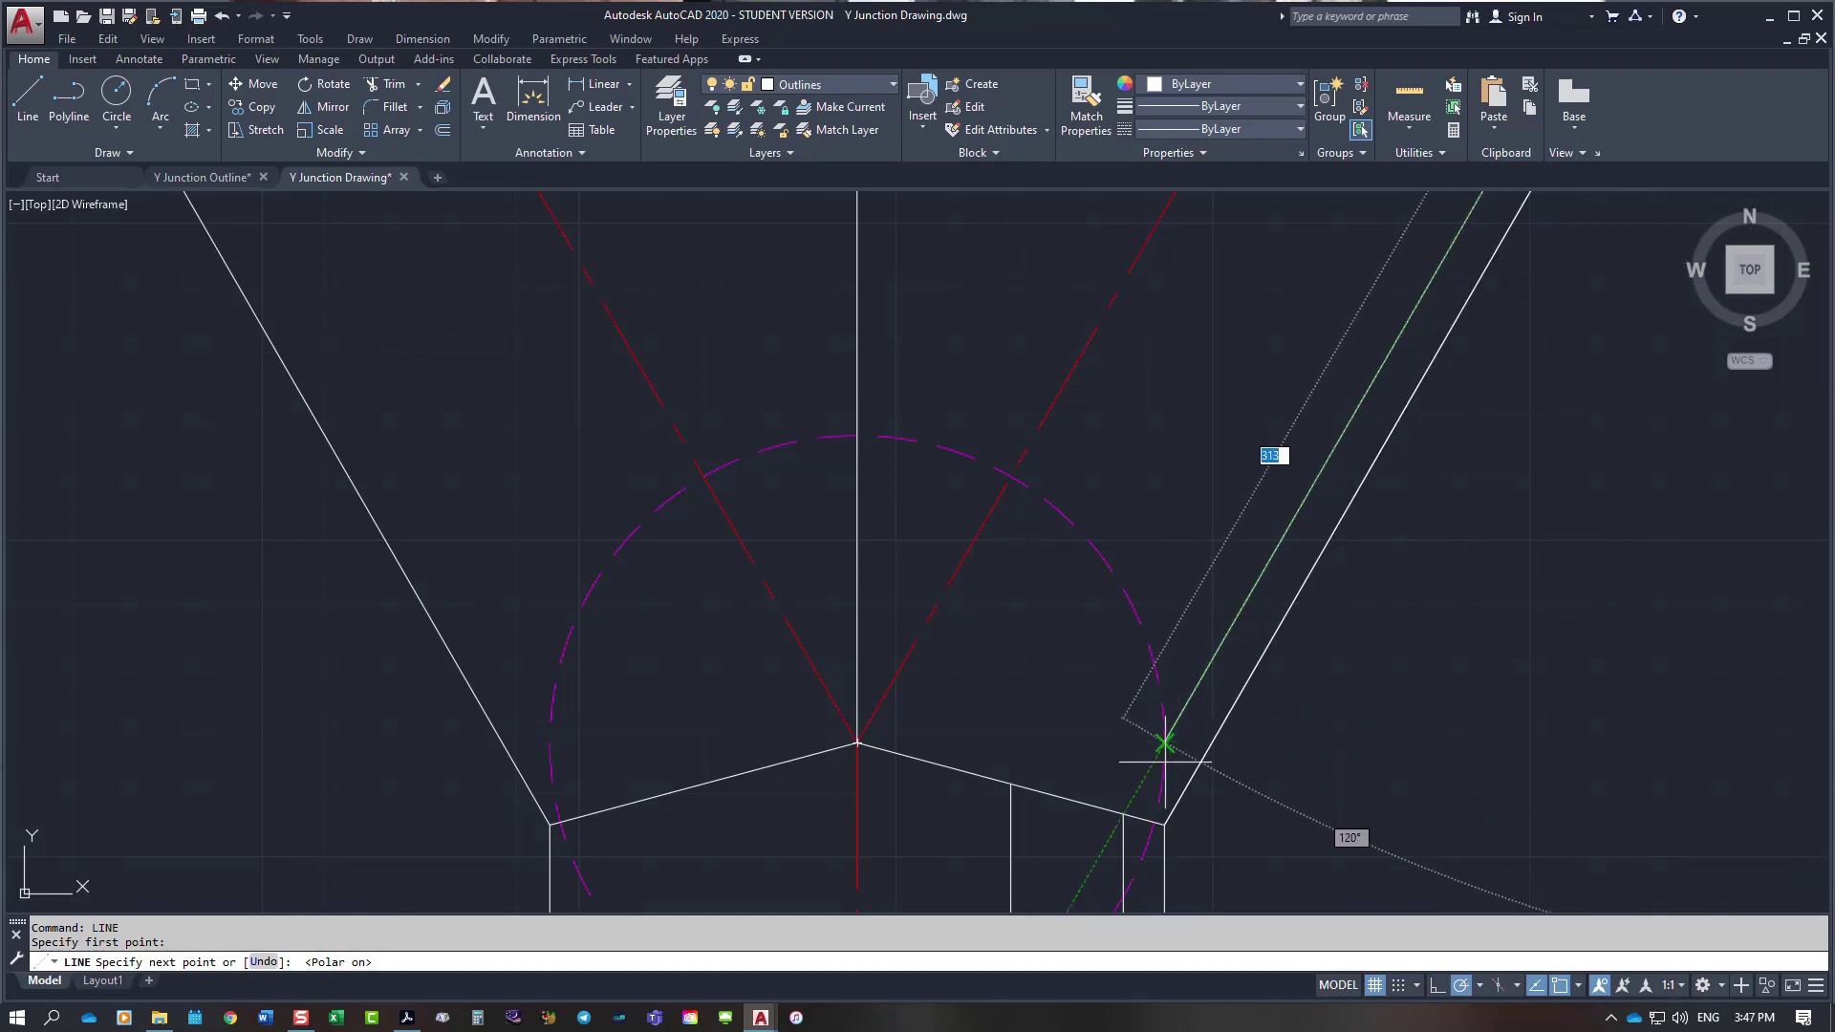
{"action": "left_click", "coordinate": [1124, 813]}
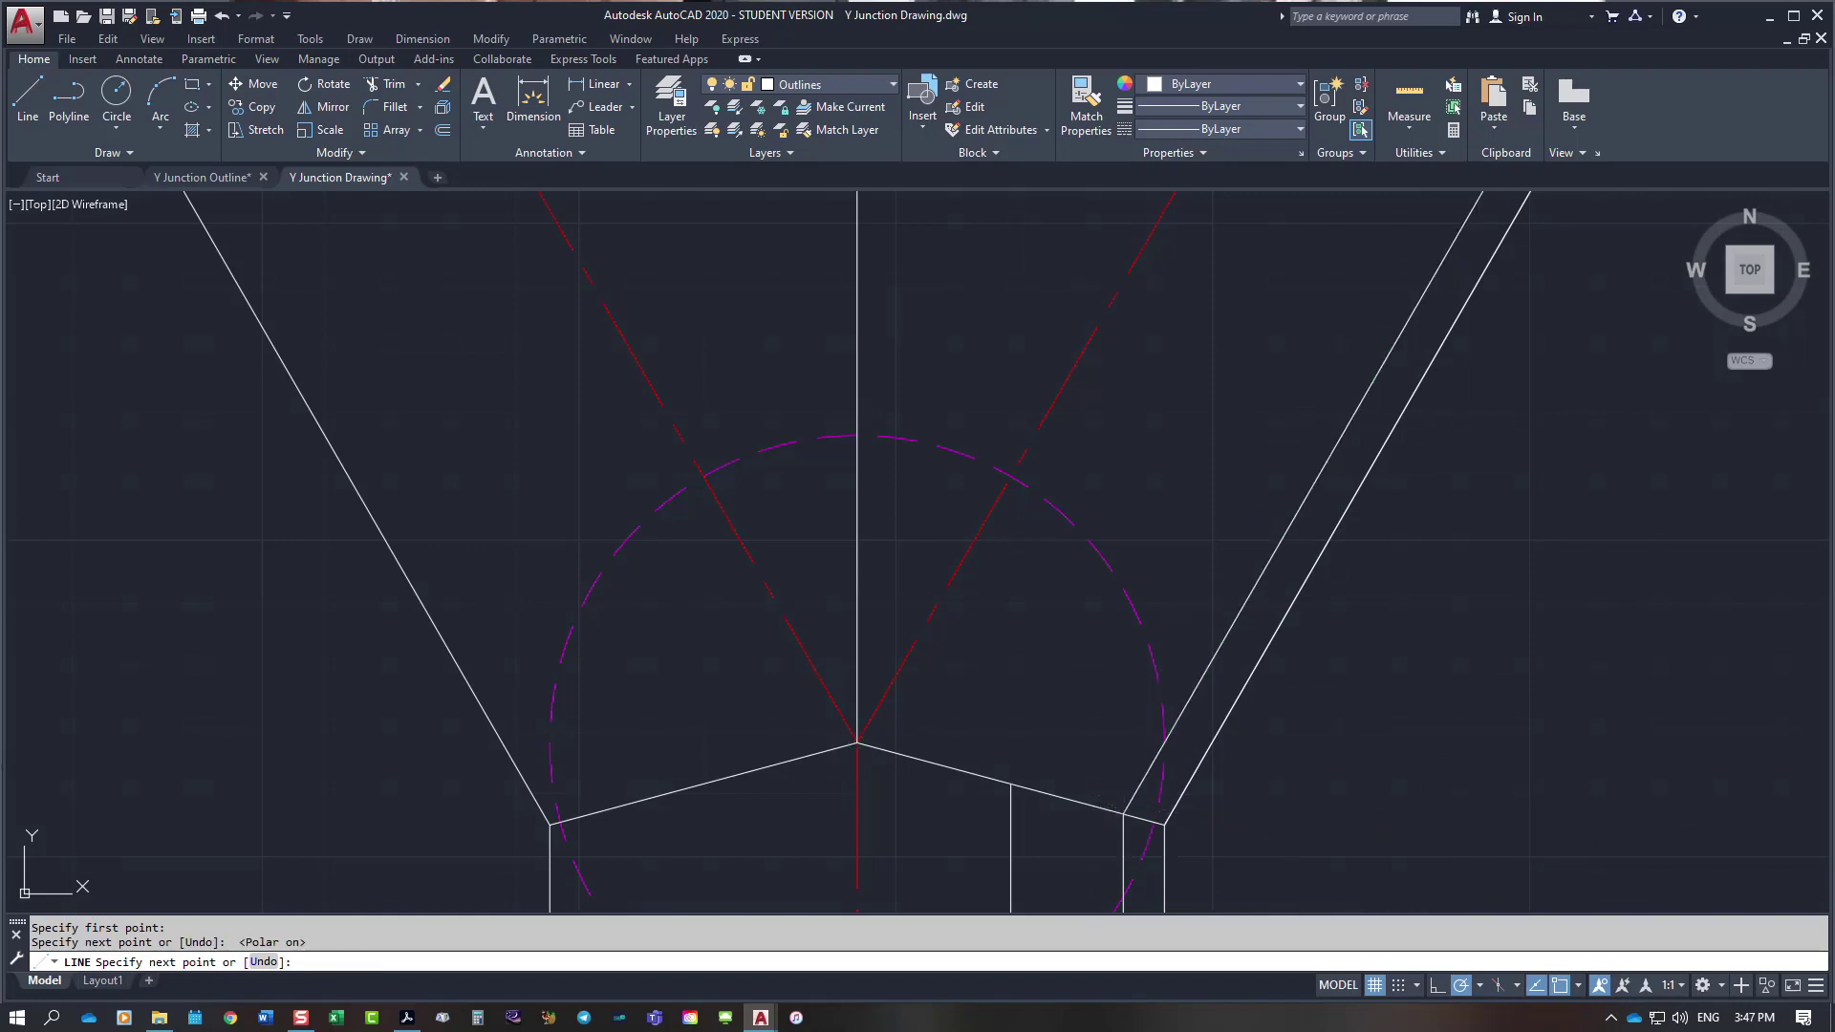
{"action": "key", "text": "Escape"}
Step: Draw a line from the second-lowest division tick down the right branch to the inner vertical division line's end on the mitre joint
{"action": "right_click", "coordinate": [1175, 455]}
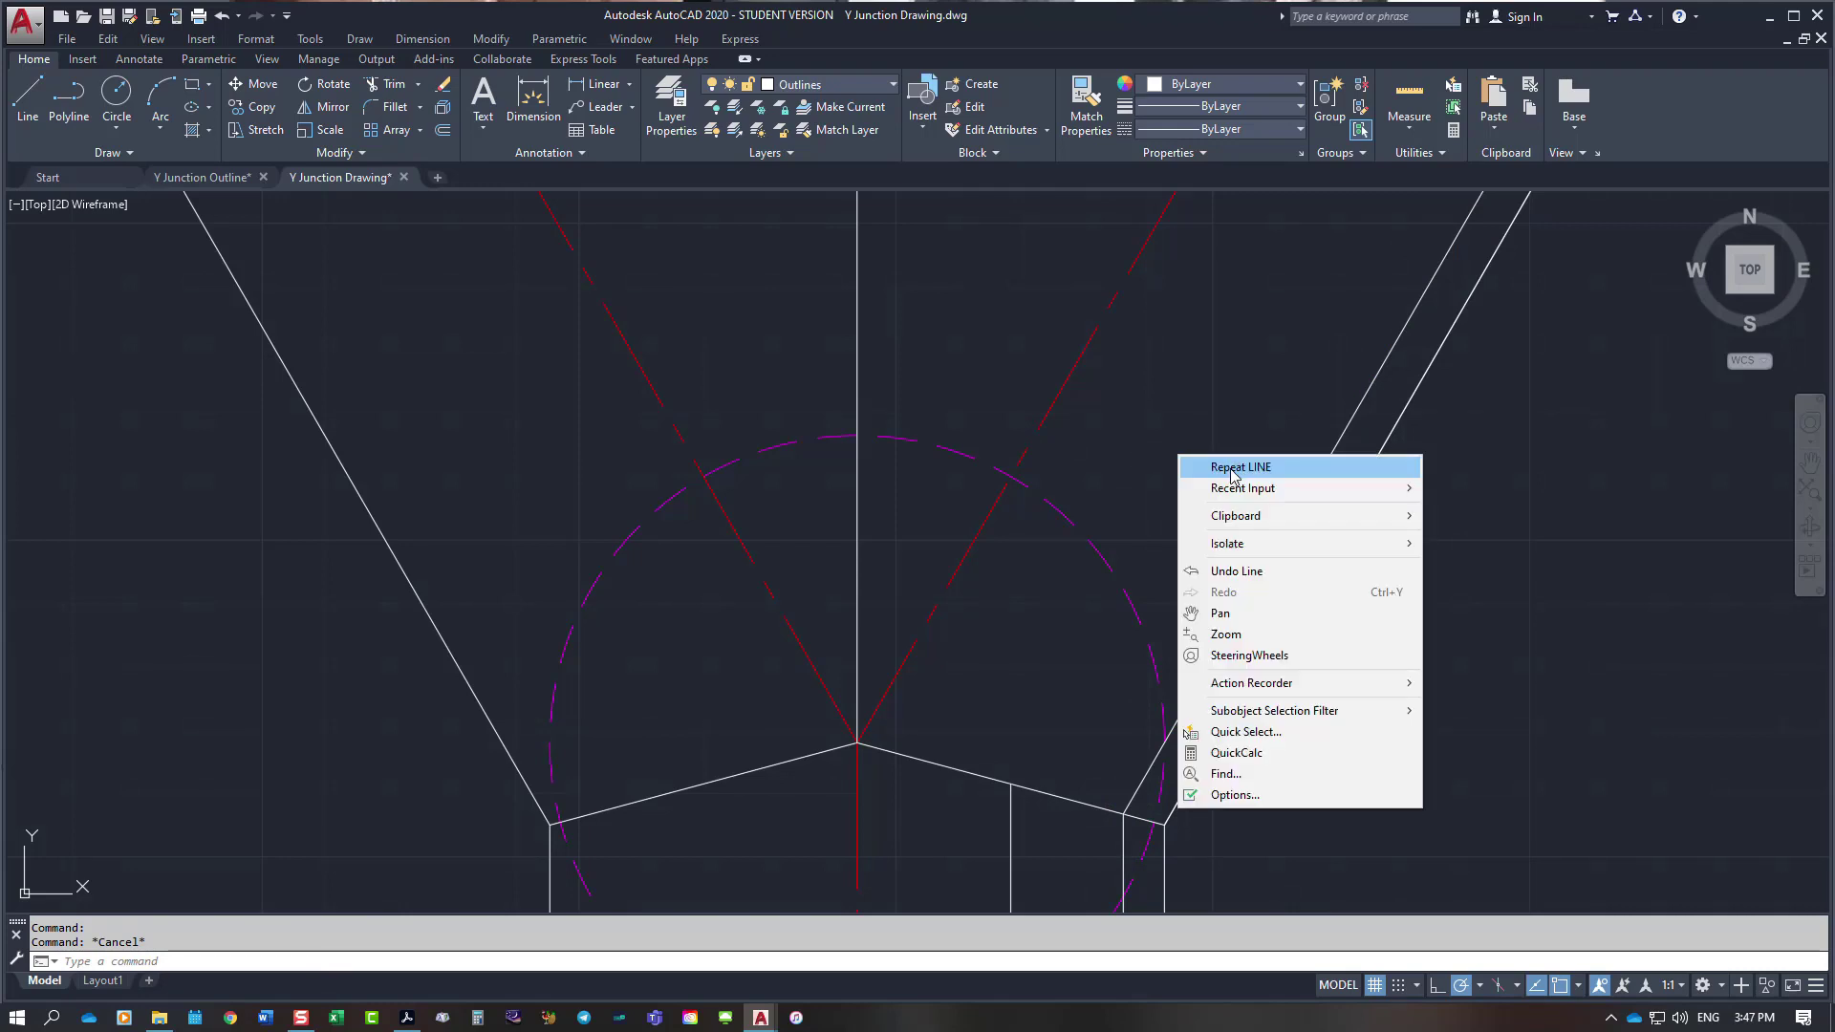
{"action": "left_click", "coordinate": [1228, 463]}
{"action": "scroll", "coordinate": [1244, 471], "scroll_direction": "down", "scroll_amount": 4}
{"action": "scroll", "coordinate": [1244, 471], "scroll_direction": "down", "scroll_amount": 2}
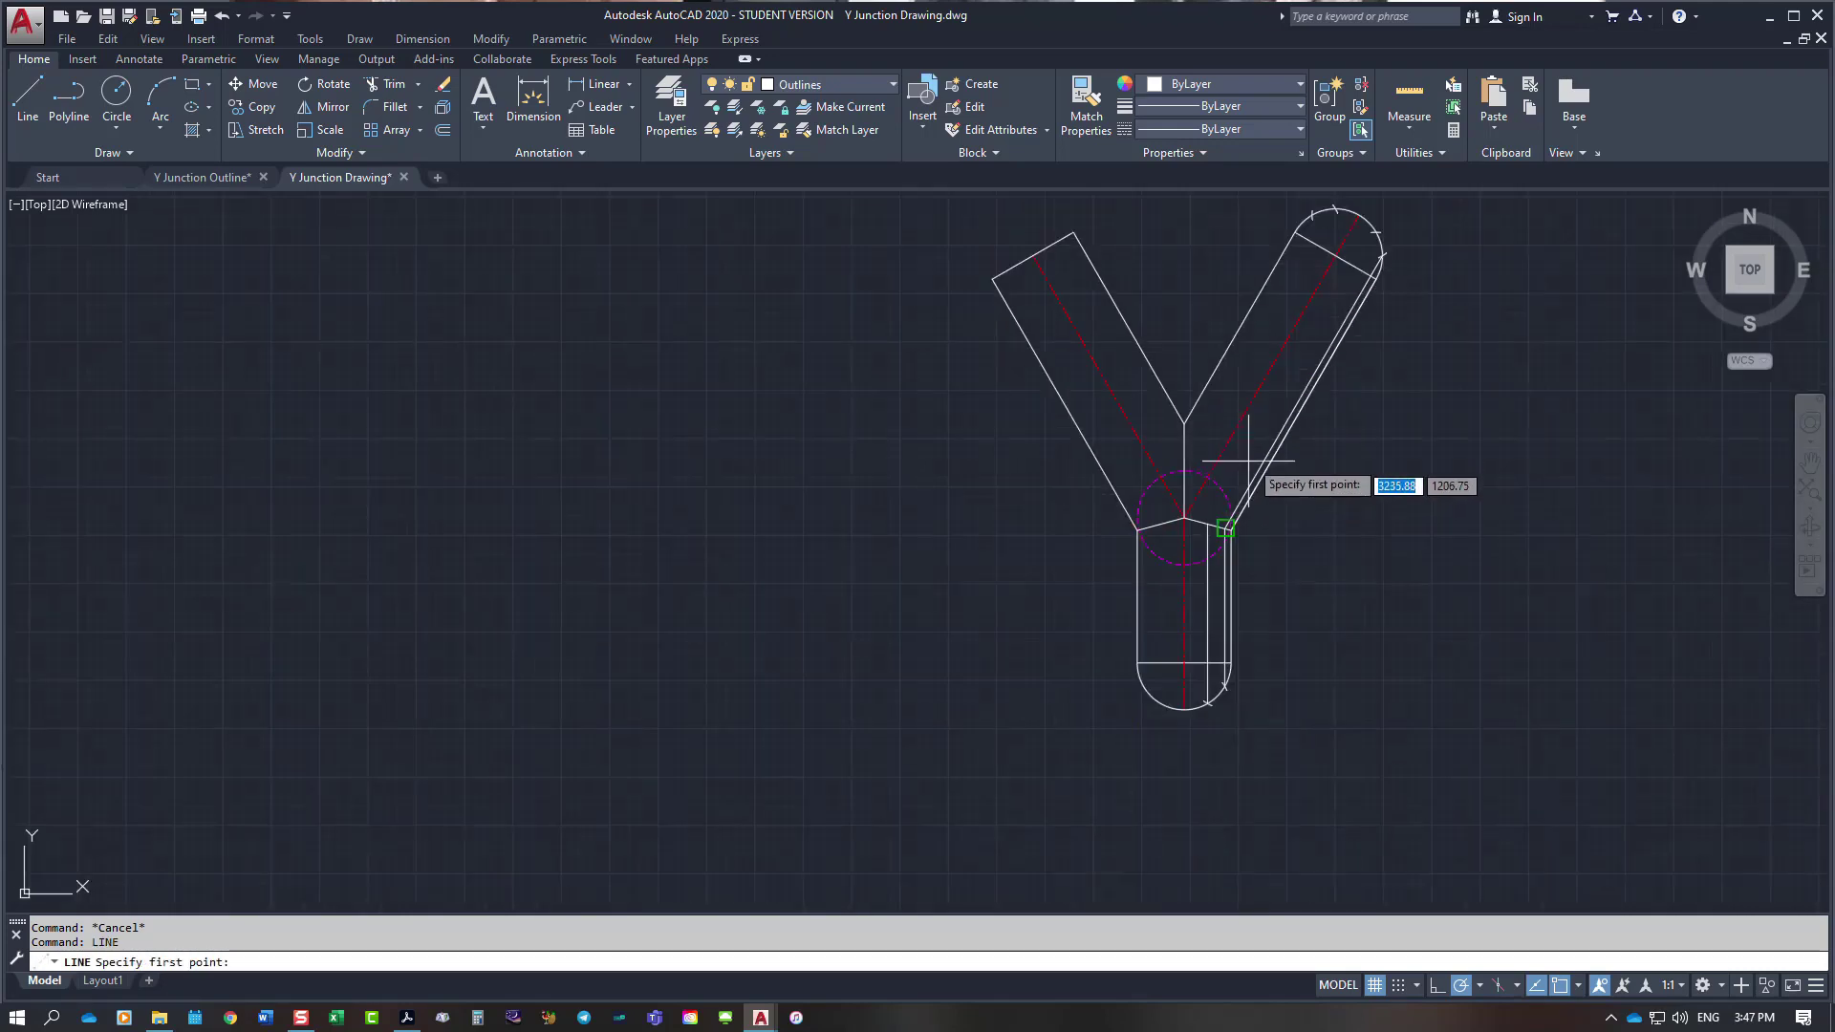
{"action": "scroll", "coordinate": [1385, 255], "scroll_direction": "up", "scroll_amount": 5}
{"action": "left_click", "coordinate": [1361, 243]}
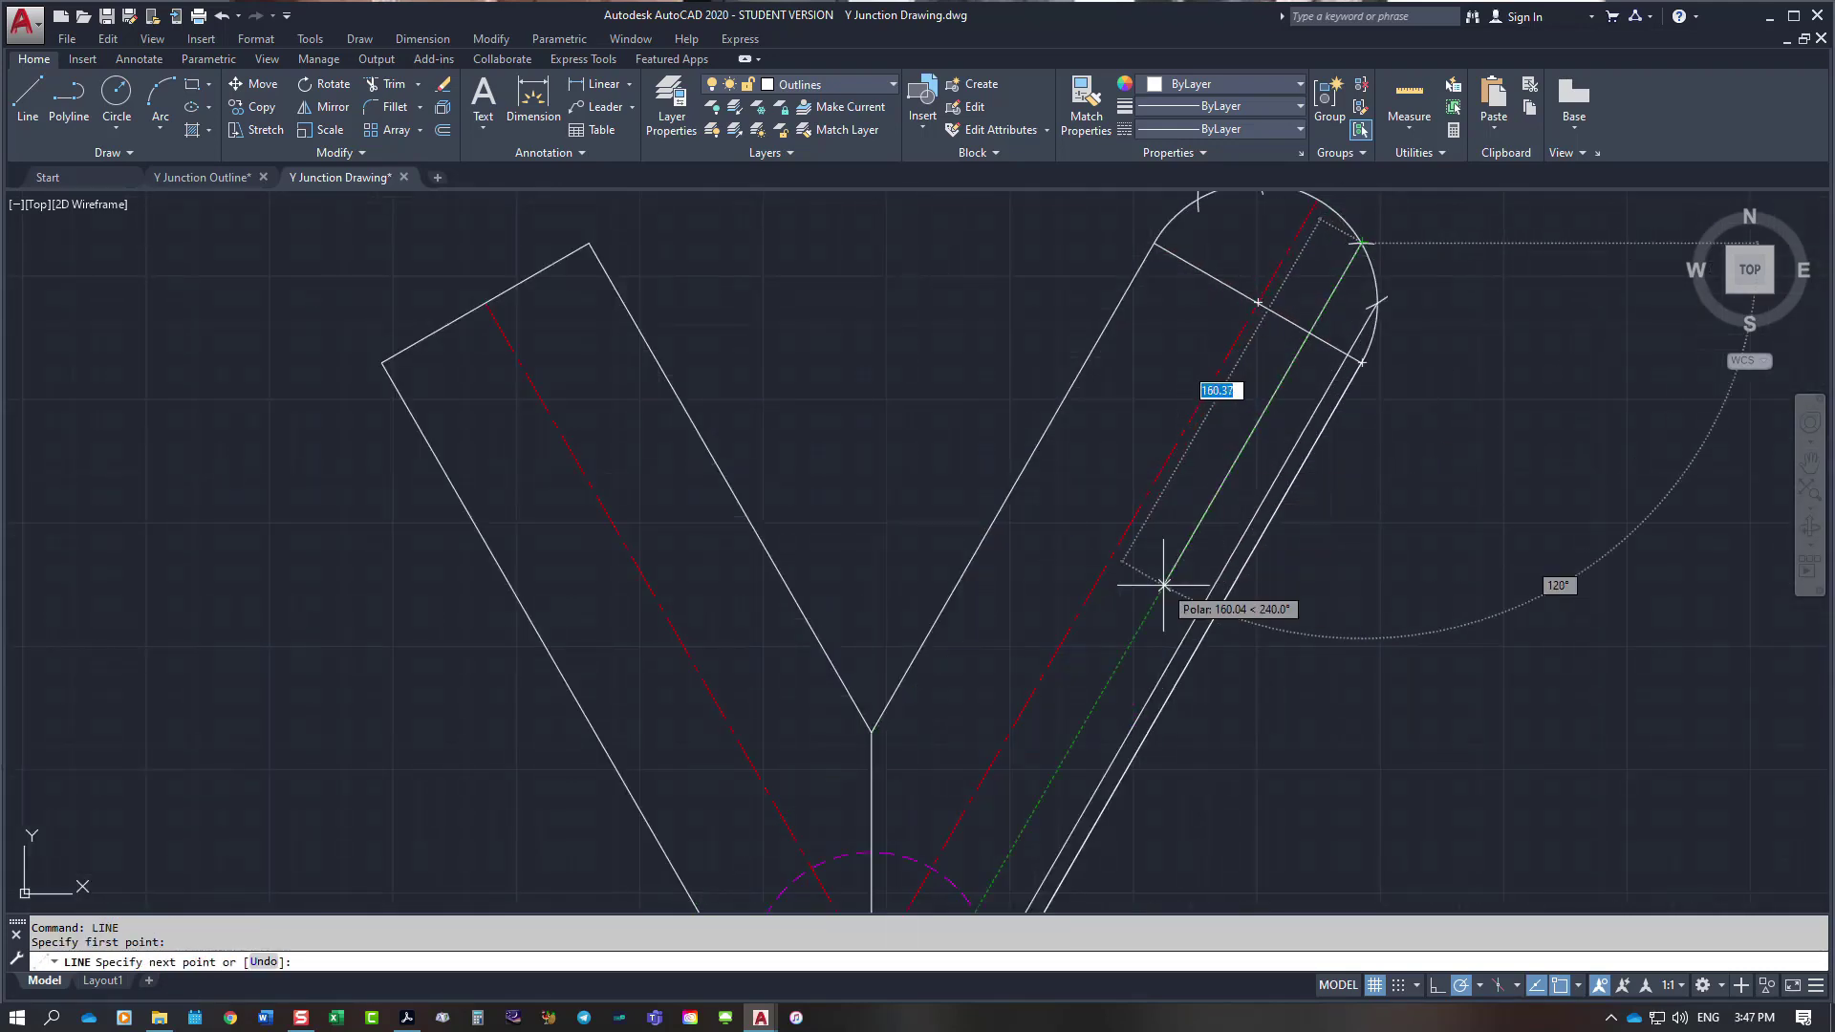
{"action": "scroll", "coordinate": [1166, 535], "scroll_direction": "down", "scroll_amount": 4}
{"action": "scroll", "coordinate": [1137, 650], "scroll_direction": "up", "scroll_amount": 4}
{"action": "scroll", "coordinate": [1144, 644], "scroll_direction": "up", "scroll_amount": 2}
{"action": "scroll", "coordinate": [1127, 673], "scroll_direction": "down", "scroll_amount": 2}
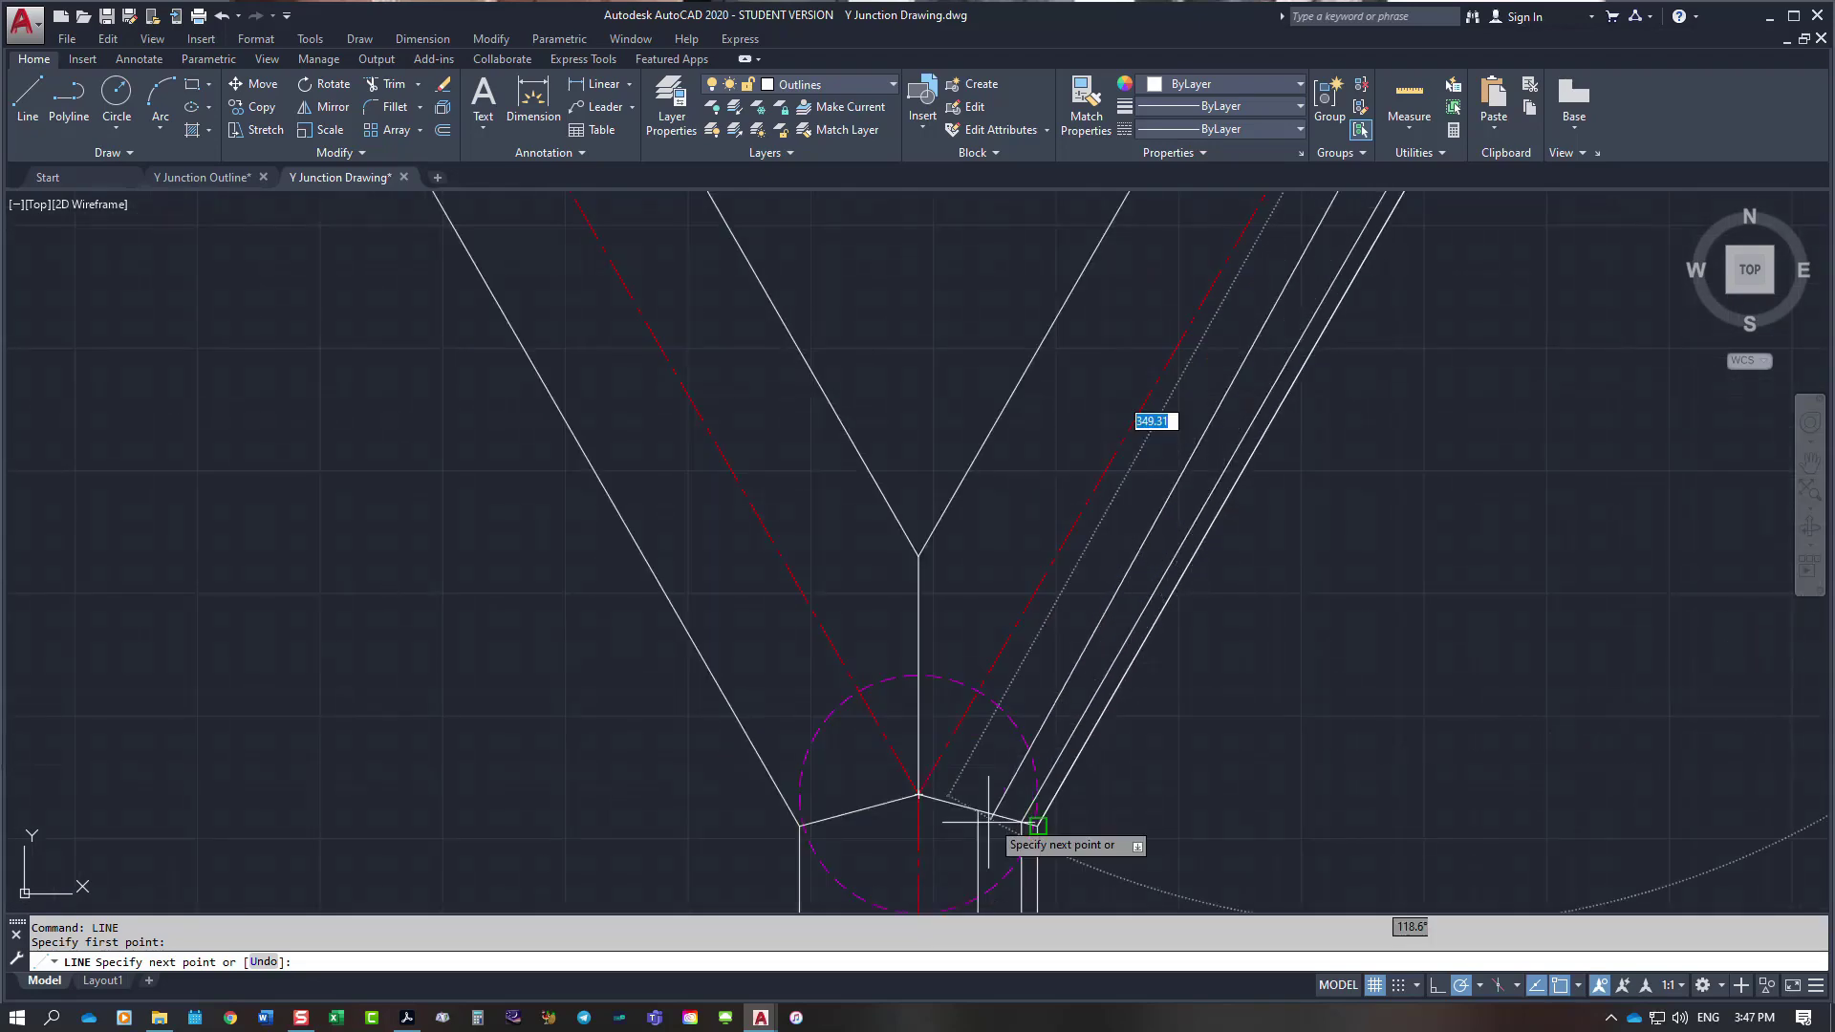
{"action": "left_click", "coordinate": [976, 810]}
{"action": "key", "text": "Escape"}
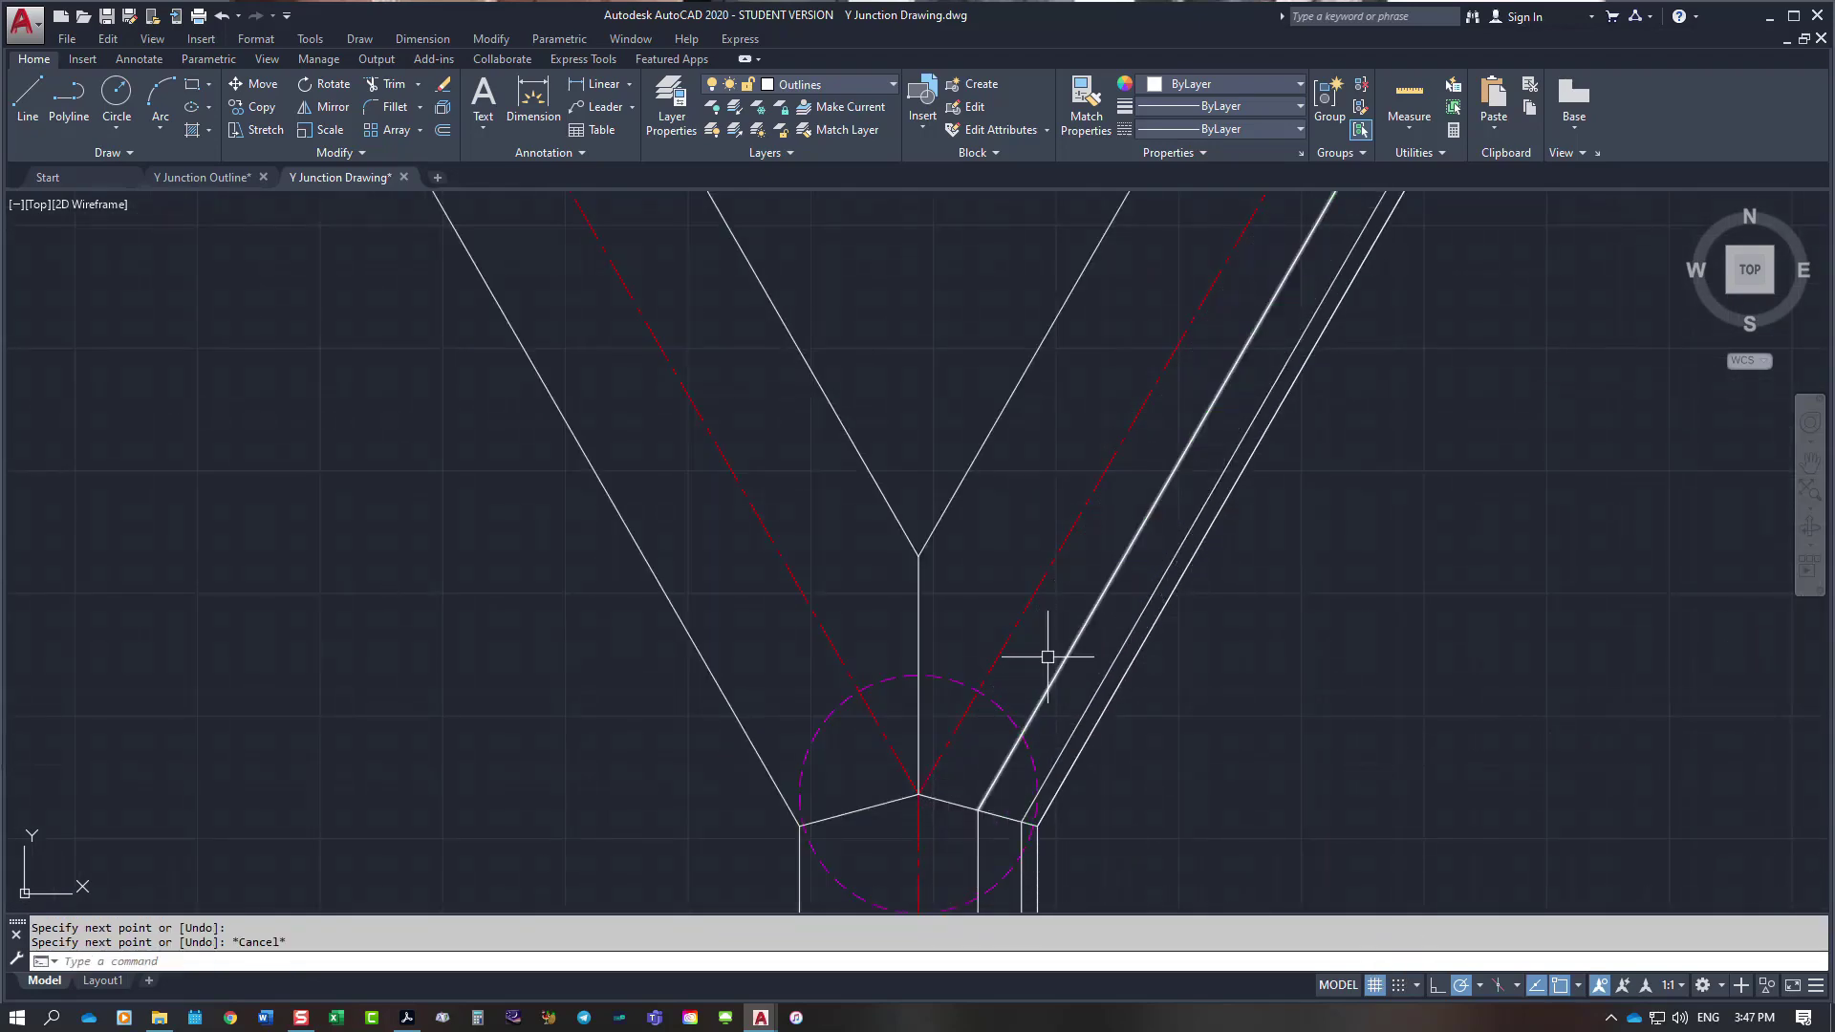
Step: Draw a line at 240° from the semicircle's topmost division tick down the right branch, running just past the vertical joint line
{"action": "right_click", "coordinate": [1021, 528]}
{"action": "left_click", "coordinate": [1091, 539]}
{"action": "scroll", "coordinate": [1159, 382], "scroll_direction": "down", "scroll_amount": 2}
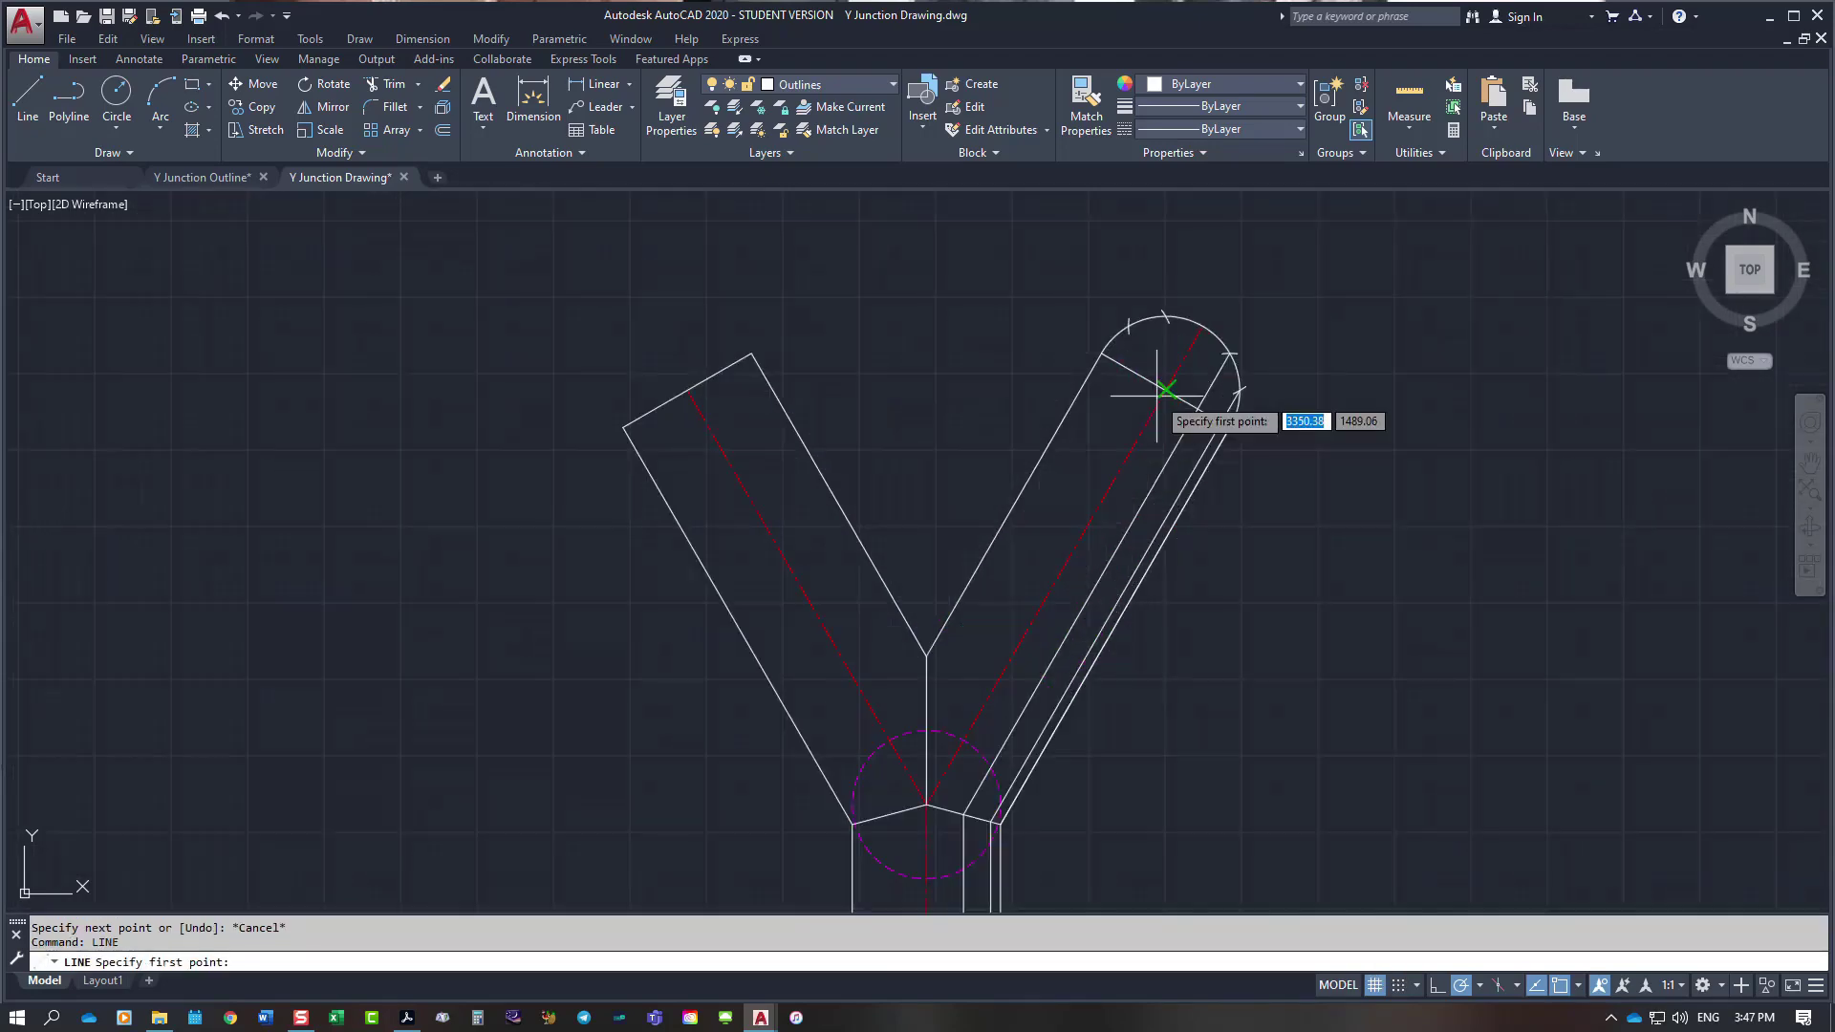
{"action": "scroll", "coordinate": [1159, 401], "scroll_direction": "up", "scroll_amount": 4}
{"action": "scroll", "coordinate": [1175, 267], "scroll_direction": "down", "scroll_amount": 2}
{"action": "left_click", "coordinate": [1170, 263]}
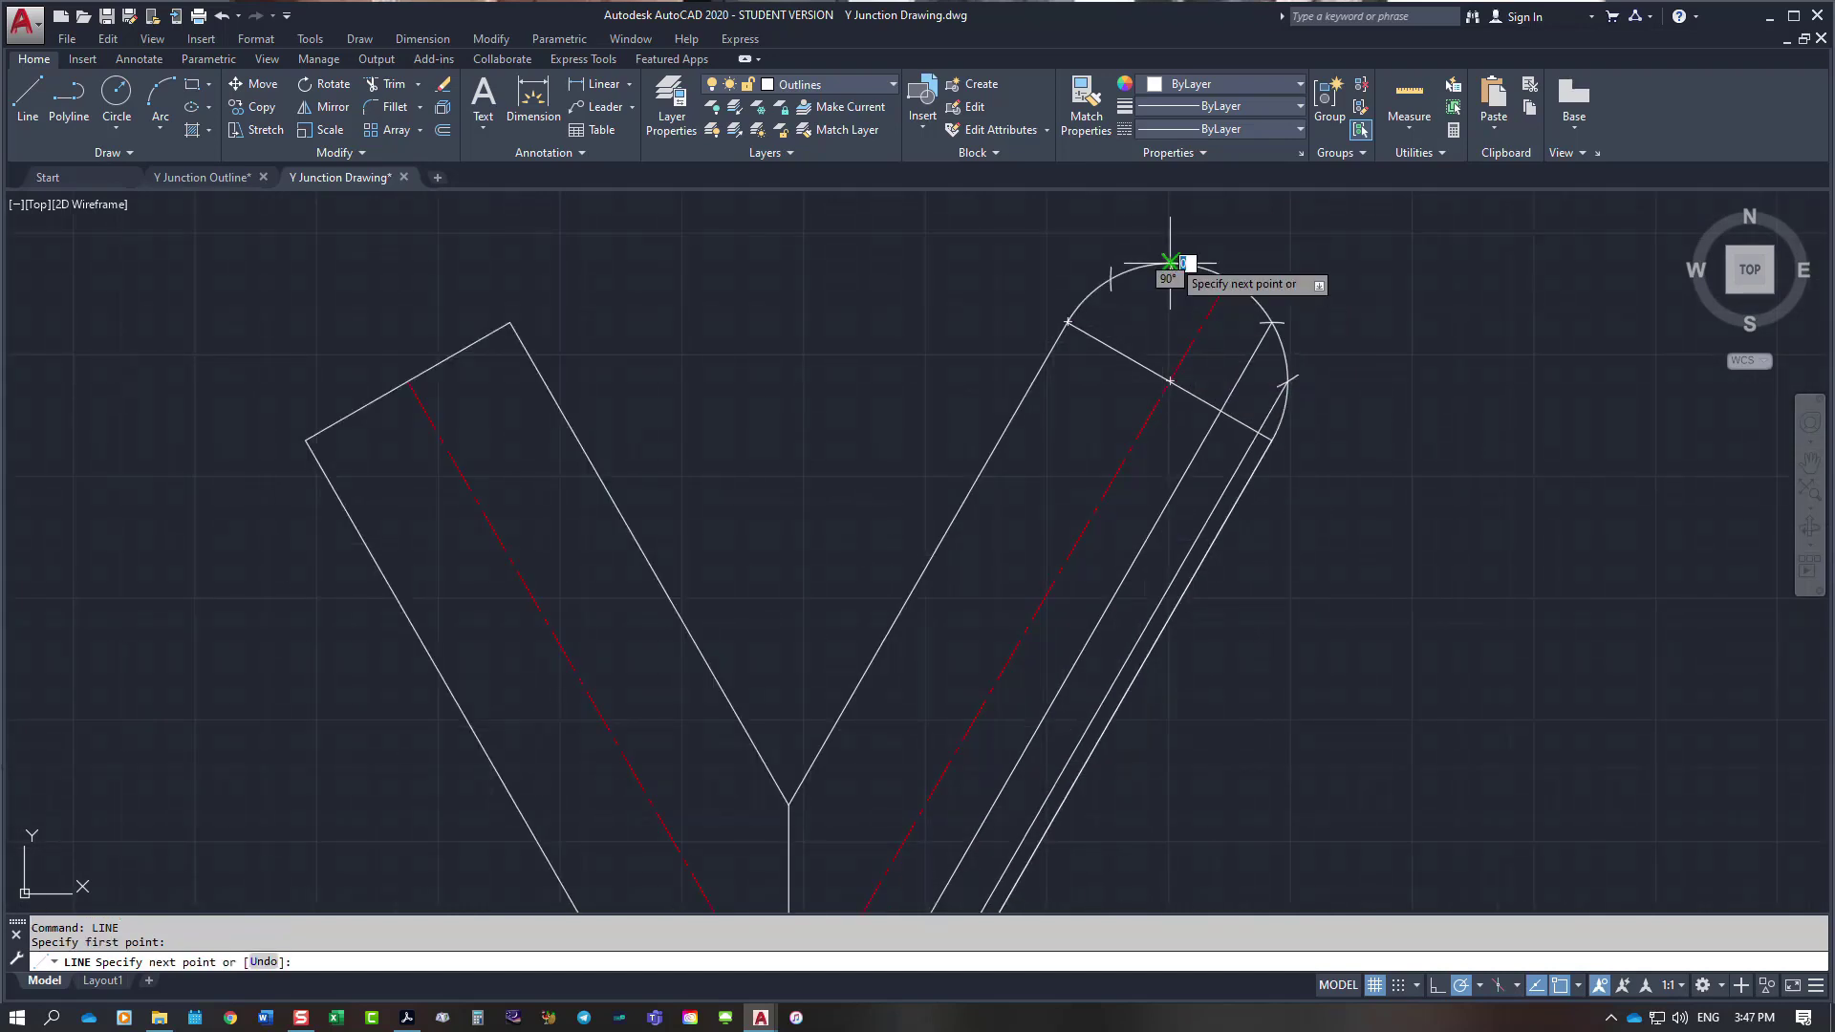
{"action": "scroll", "coordinate": [1056, 450], "scroll_direction": "down", "scroll_amount": 3}
{"action": "scroll", "coordinate": [950, 585], "scroll_direction": "up", "scroll_amount": 4}
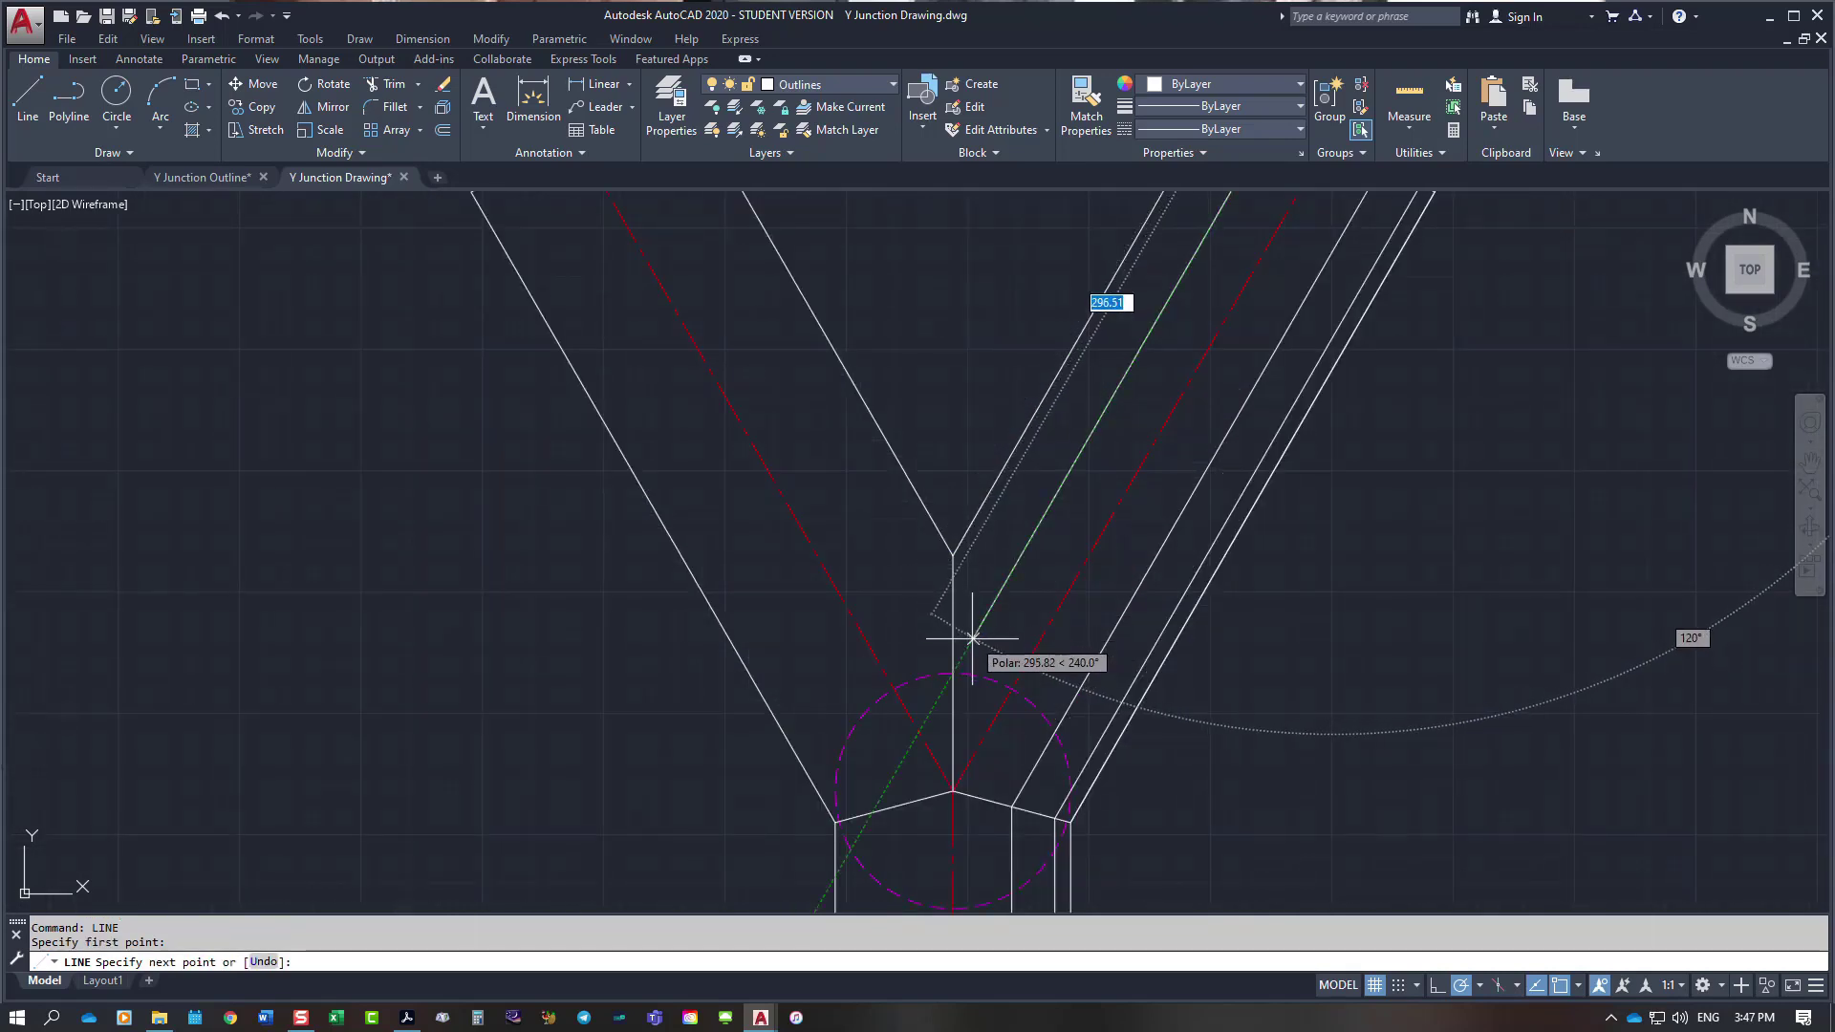
{"action": "key", "text": "Escape"}
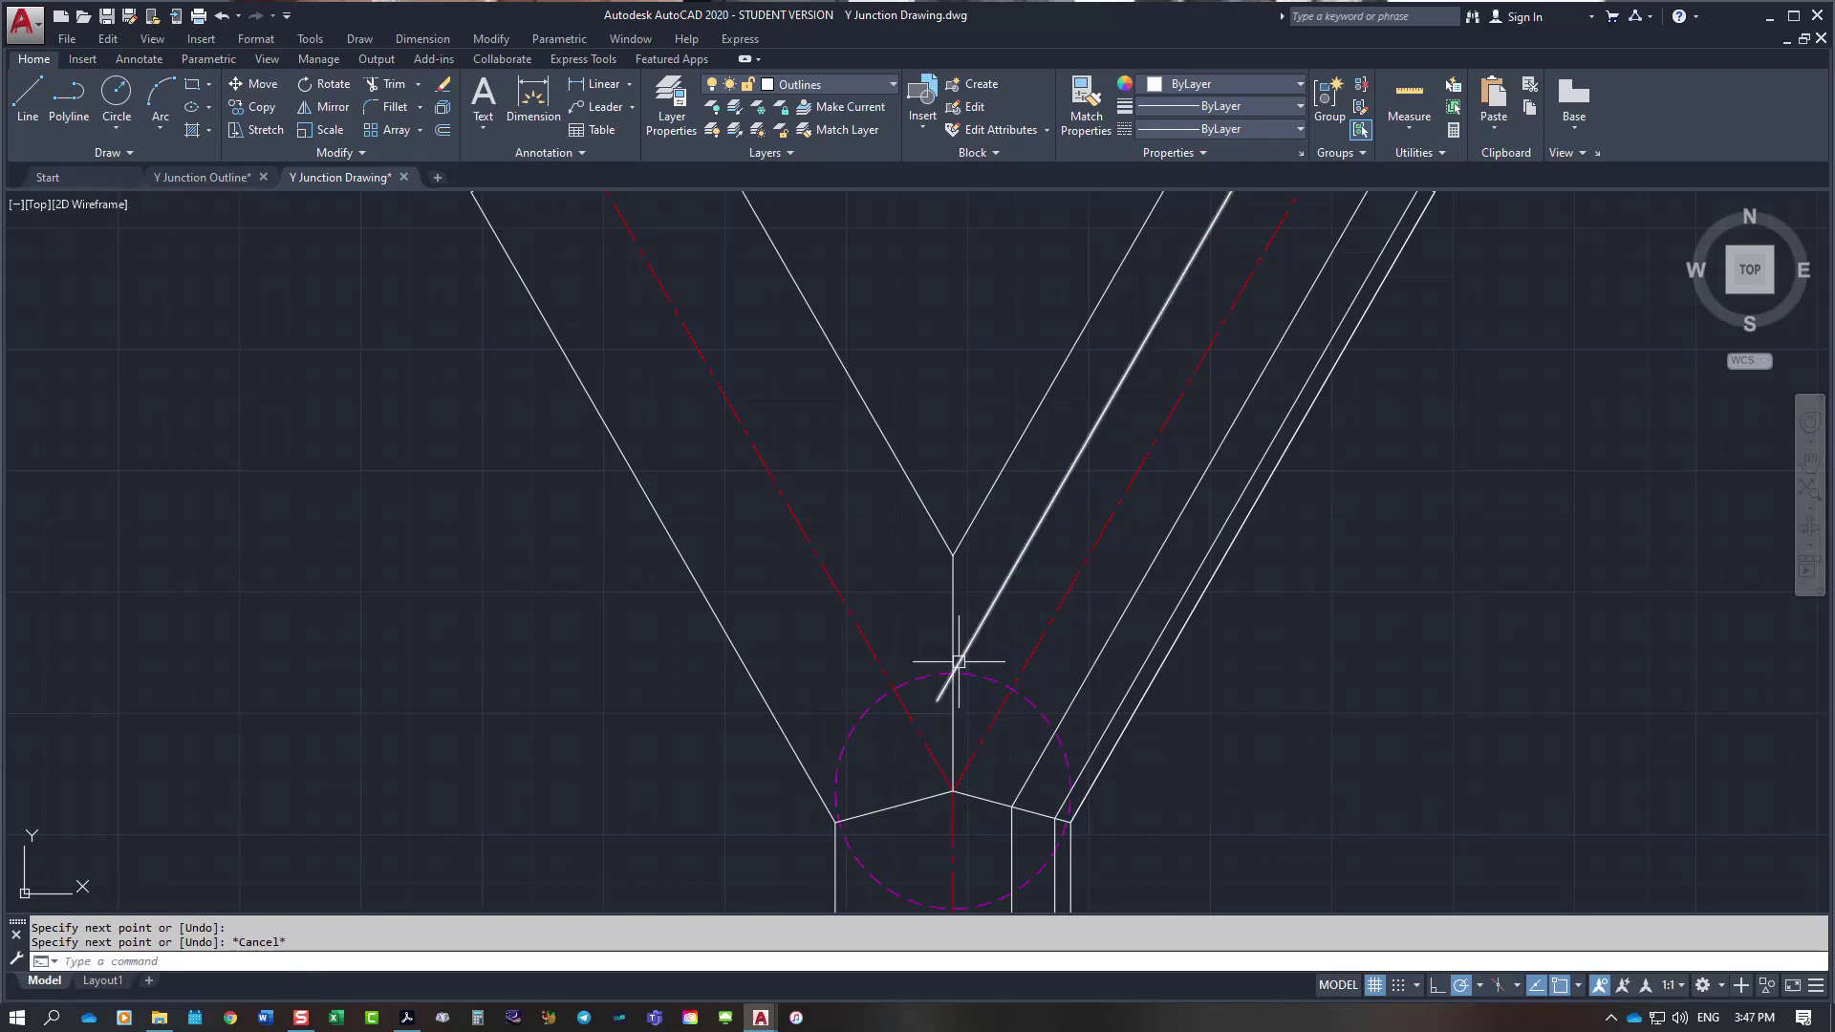
Step: Draw a parallel line from the division tick nearest the right branch's inner edge, running just past the vertical joint line
{"action": "right_click", "coordinate": [967, 657]}
{"action": "left_click", "coordinate": [1003, 312]}
{"action": "scroll", "coordinate": [1176, 310], "scroll_direction": "down", "scroll_amount": 6}
{"action": "scroll", "coordinate": [1195, 277], "scroll_direction": "up", "scroll_amount": 4}
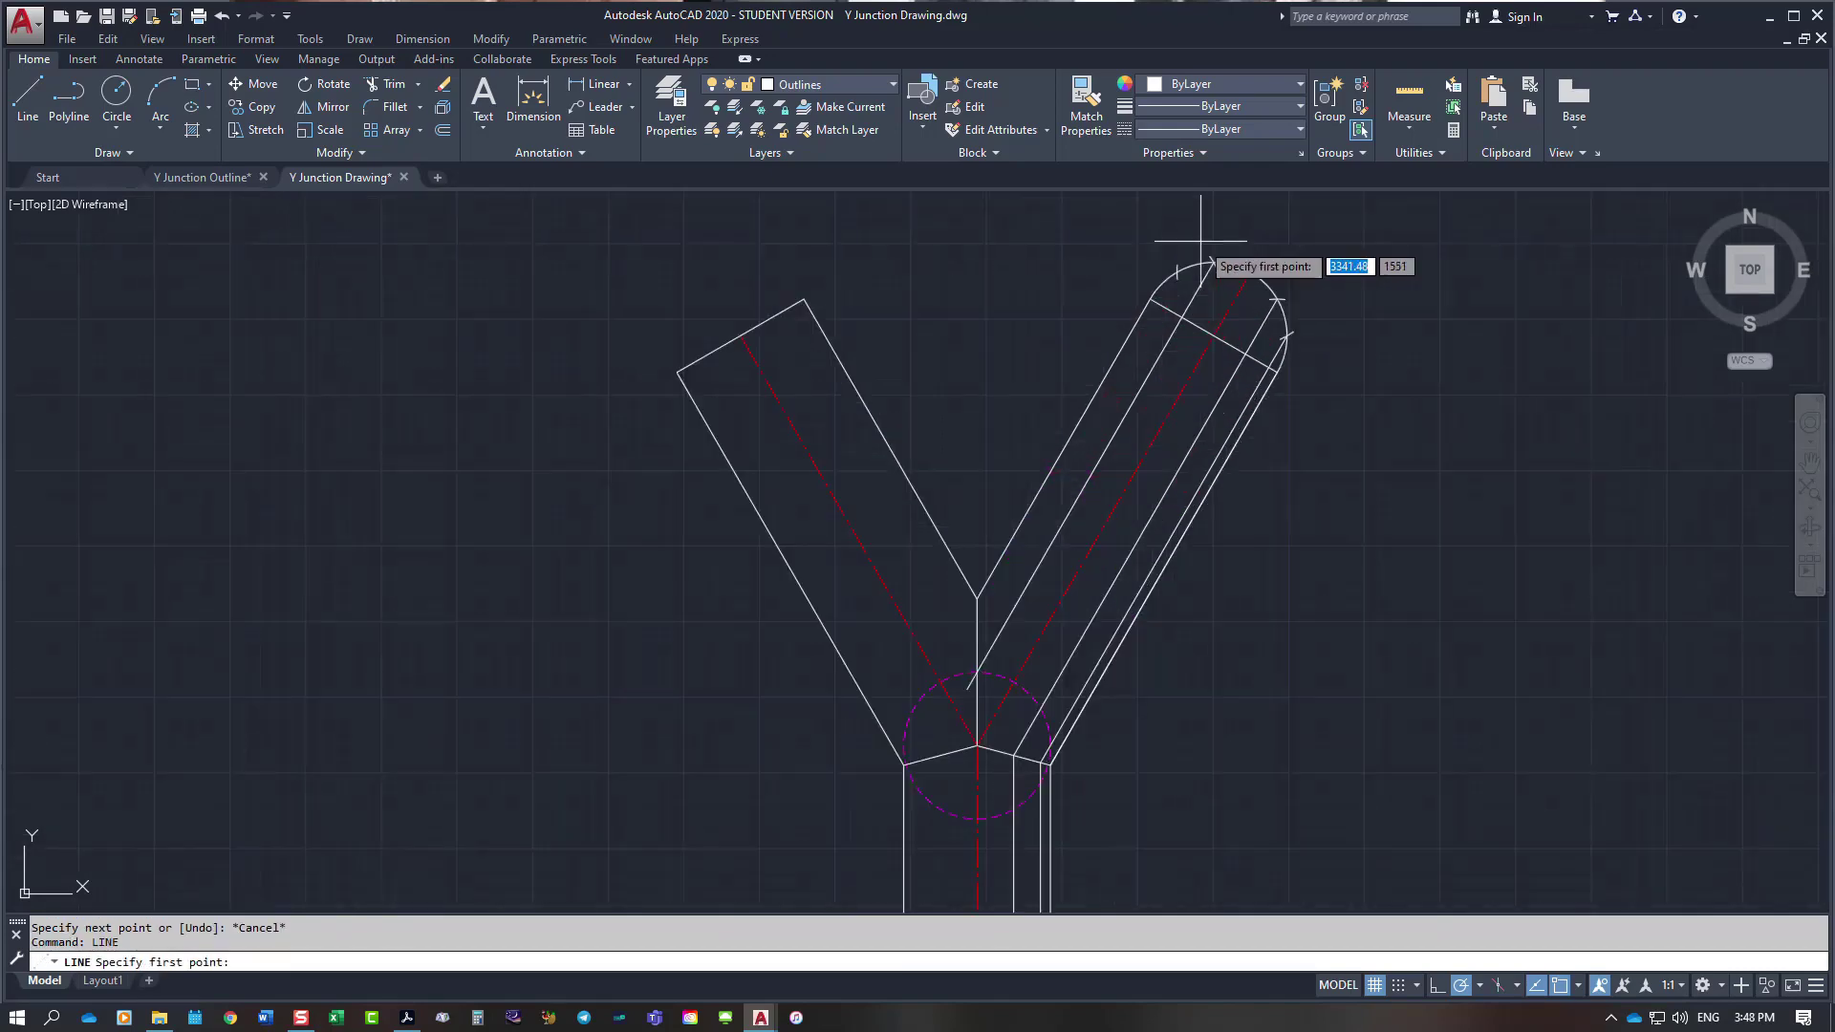
{"action": "left_click", "coordinate": [1164, 286]}
{"action": "scroll", "coordinate": [1051, 540], "scroll_direction": "down", "scroll_amount": 3}
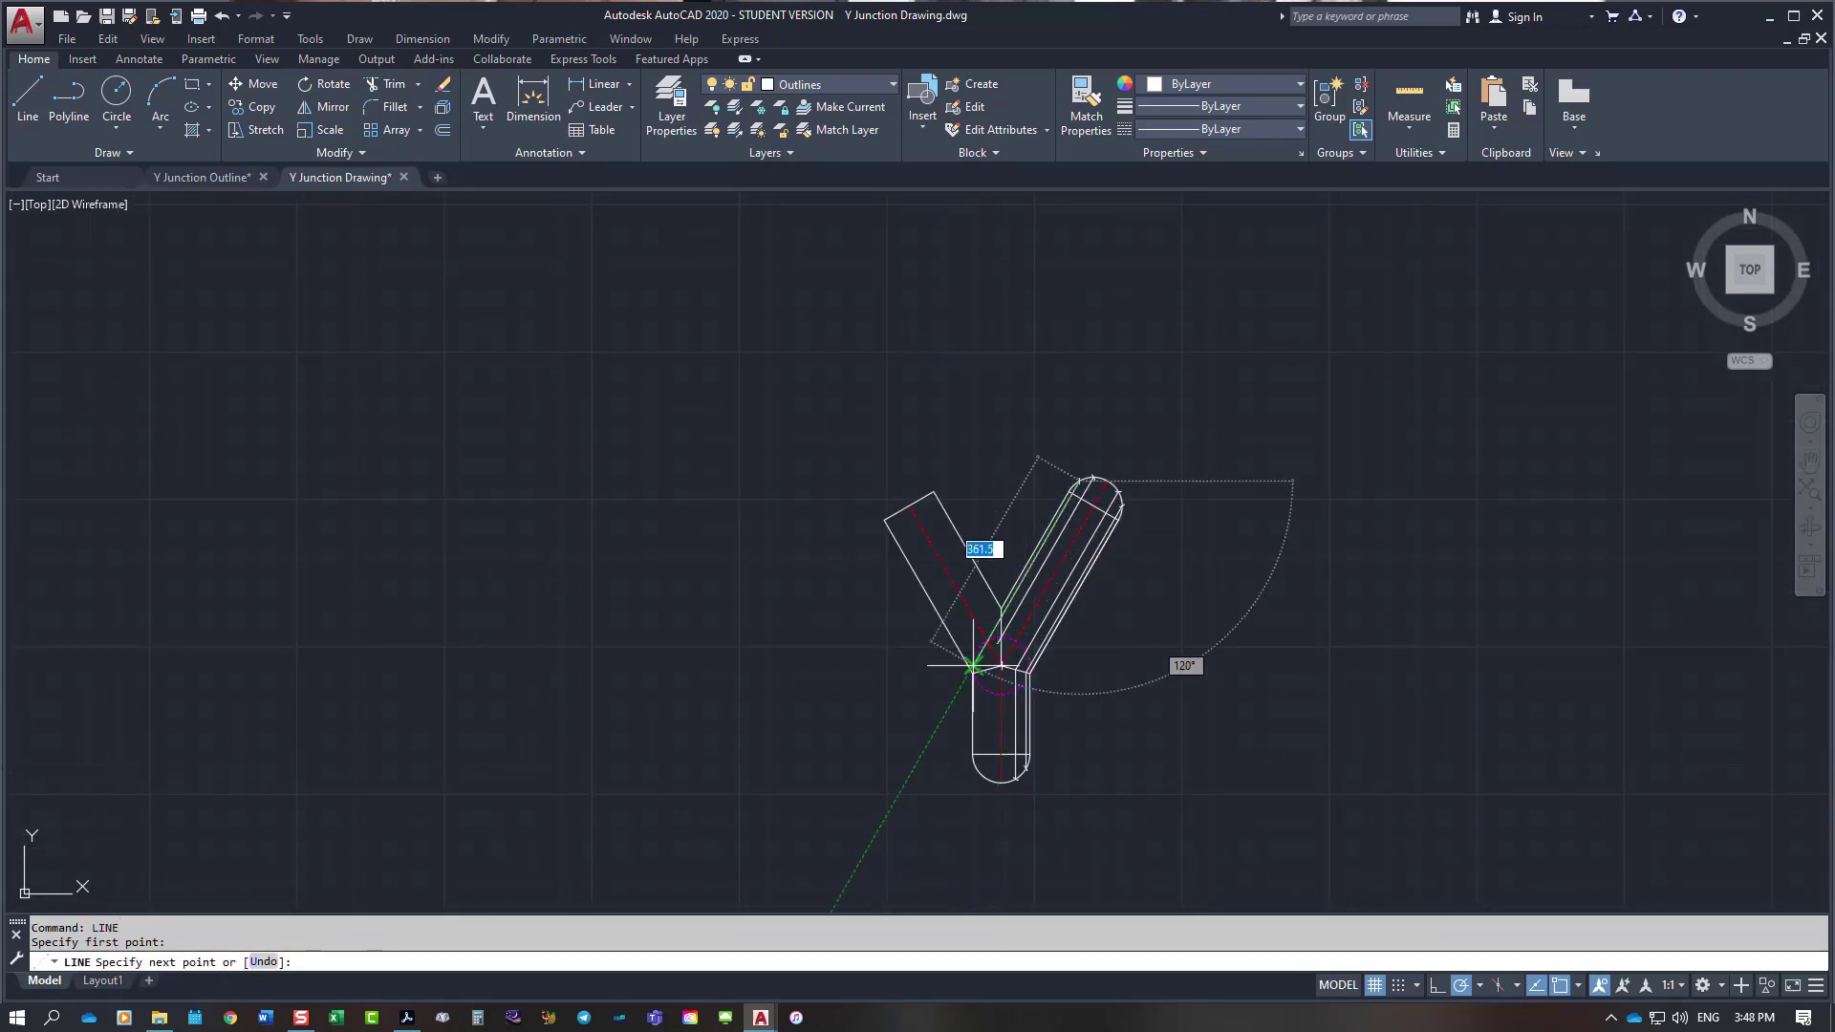
{"action": "scroll", "coordinate": [969, 664], "scroll_direction": "up", "scroll_amount": 4}
{"action": "left_click", "coordinate": [1027, 560]}
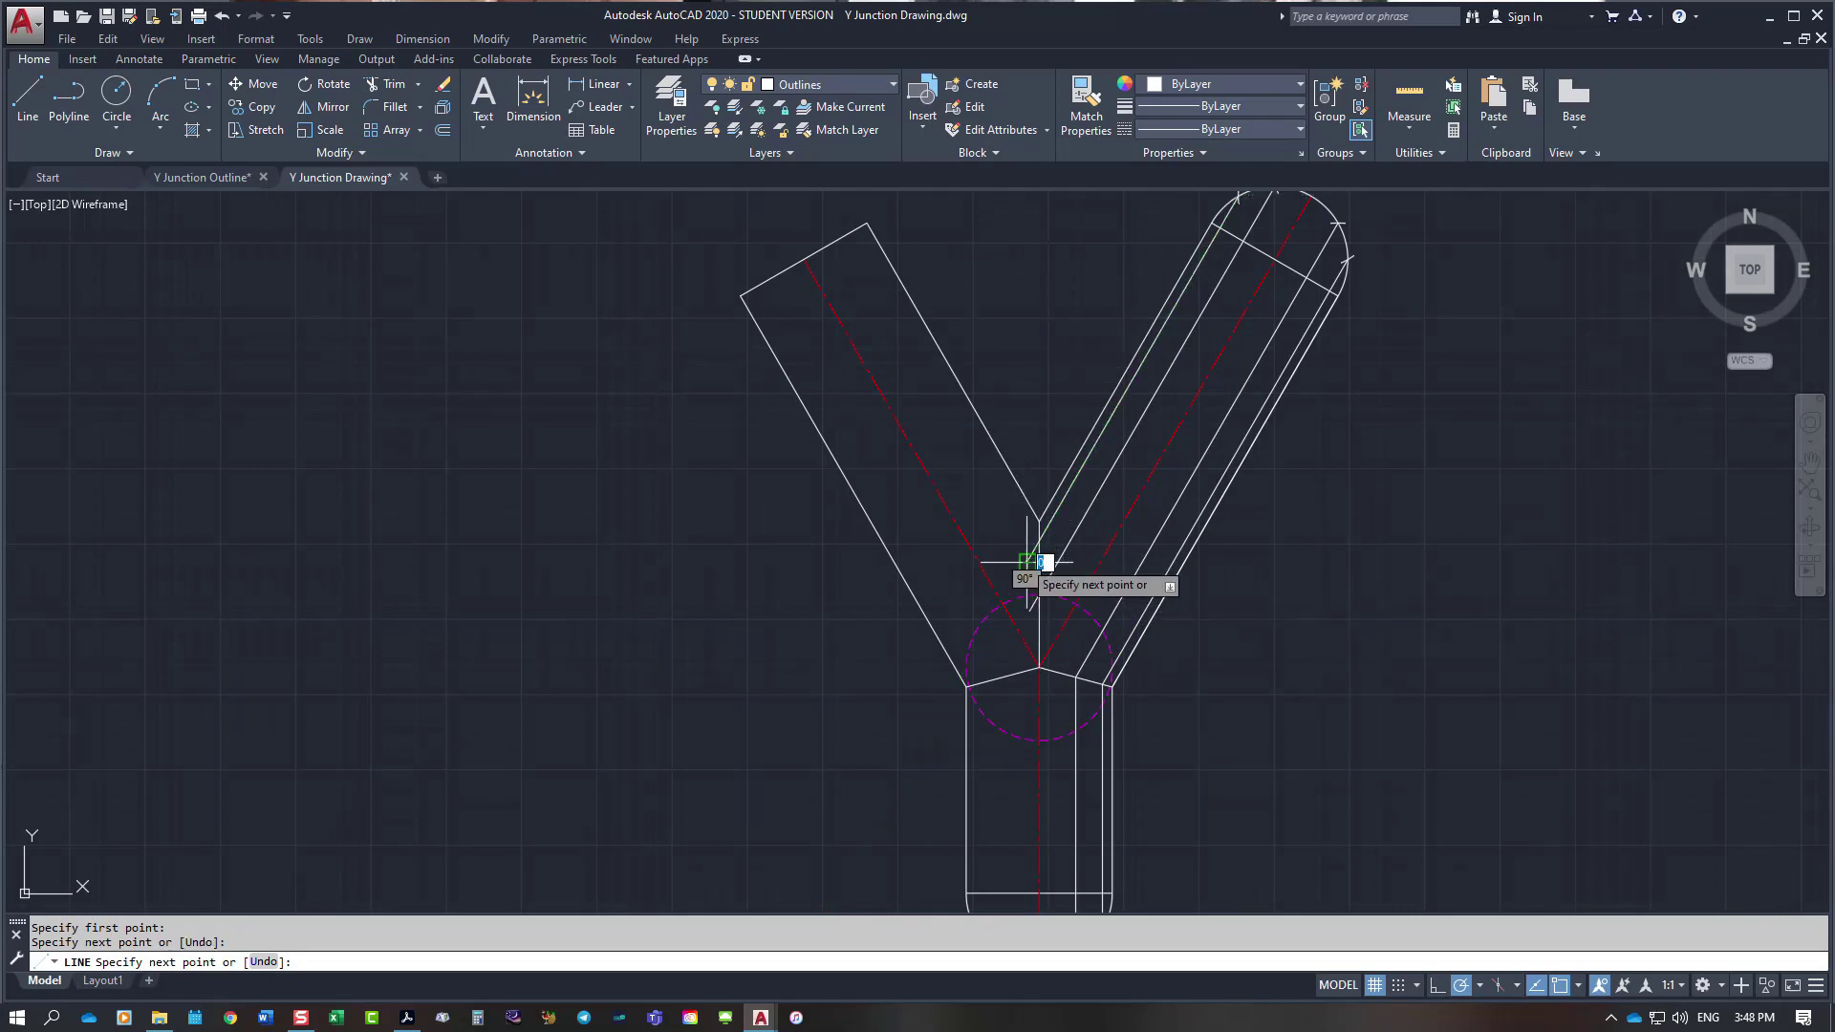
Step: Trim the two right-branch projection lines that overshoot, using the vertical joint line as the cutting edge
{"action": "key", "text": "Escape"}
{"action": "scroll", "coordinate": [1156, 530], "scroll_direction": "up", "scroll_amount": 4}
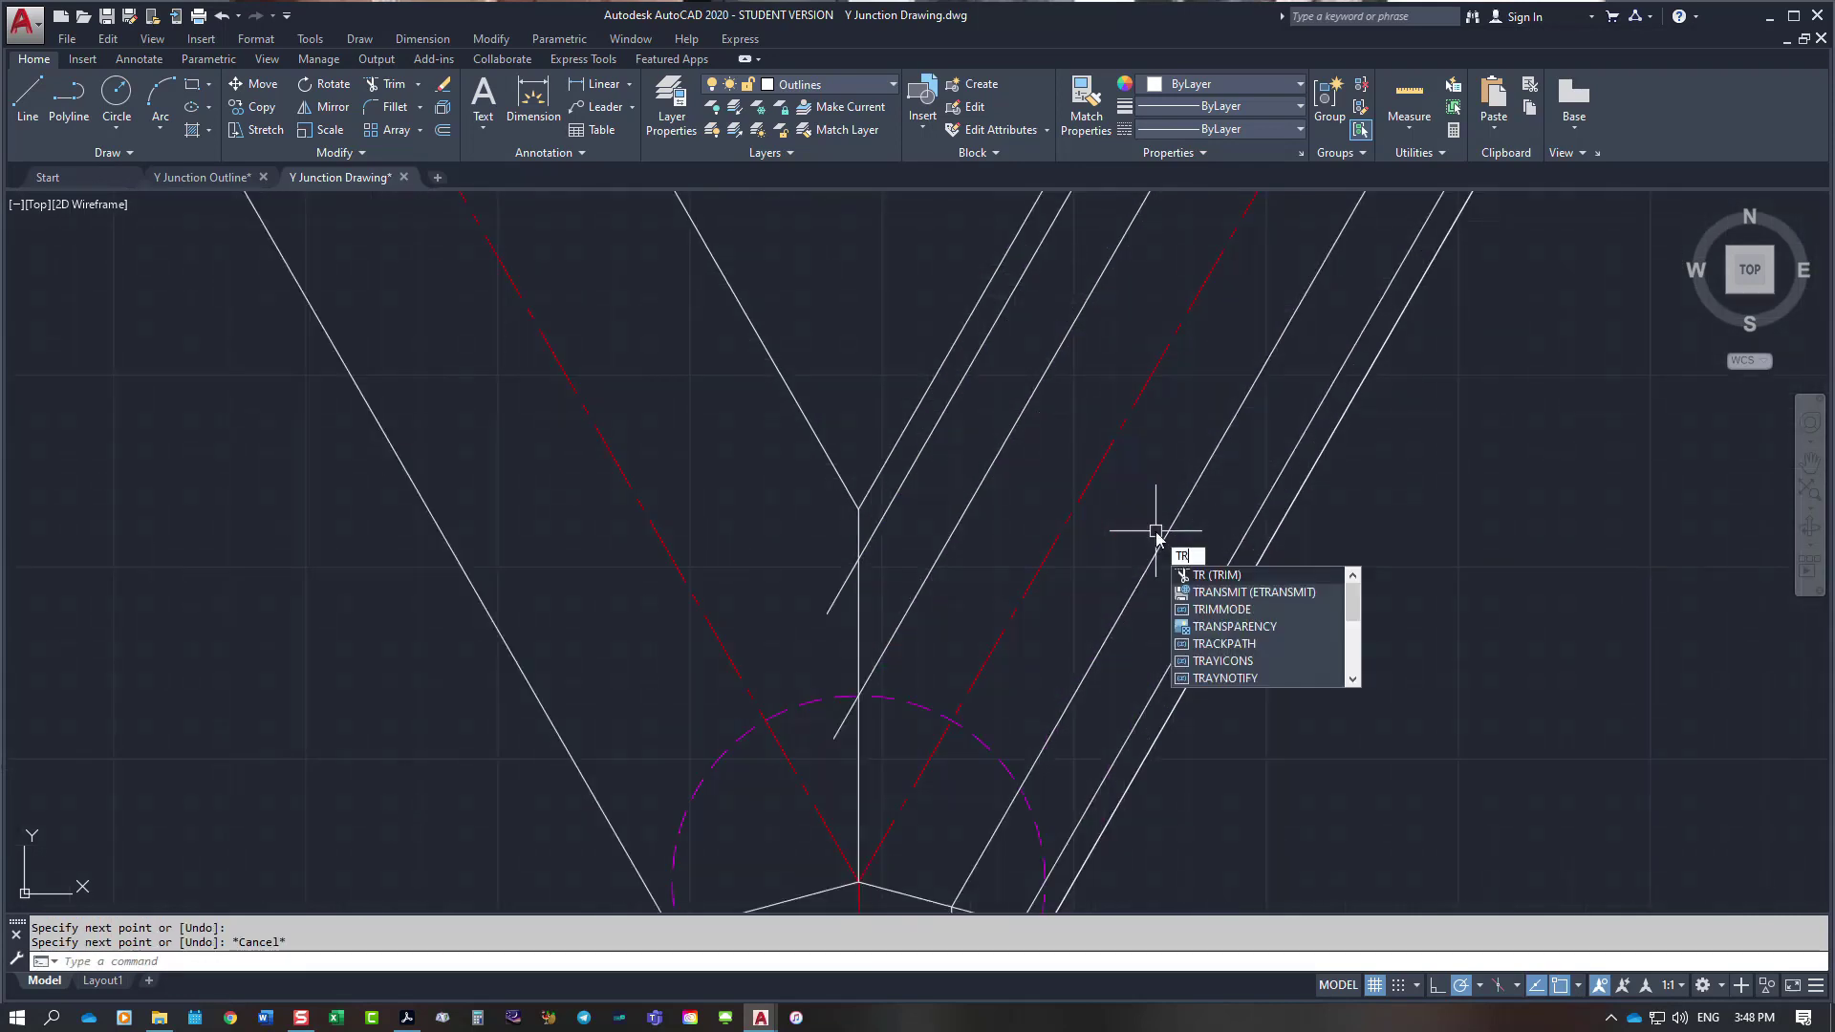
{"action": "key", "text": "Return"}
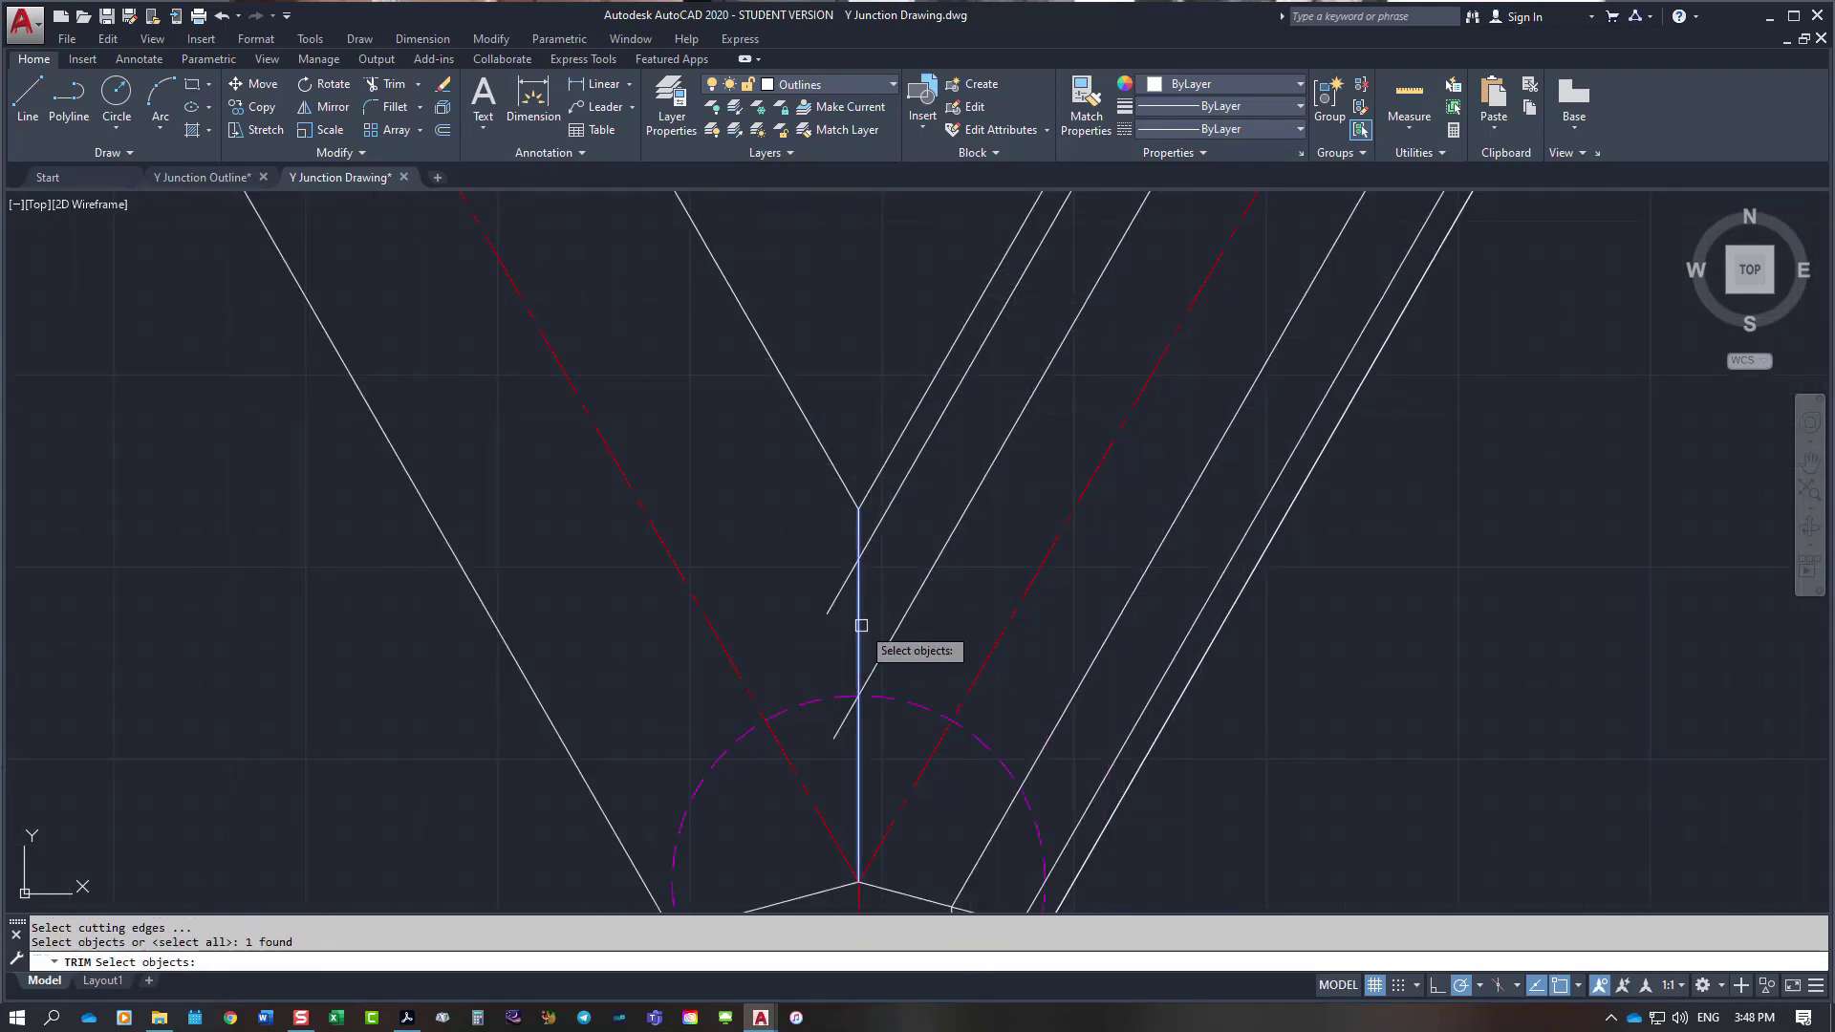
{"action": "left_click", "coordinate": [858, 626]}
{"action": "key", "text": "Return"}
{"action": "scroll", "coordinate": [1105, 643], "scroll_direction": "down", "scroll_amount": 5}
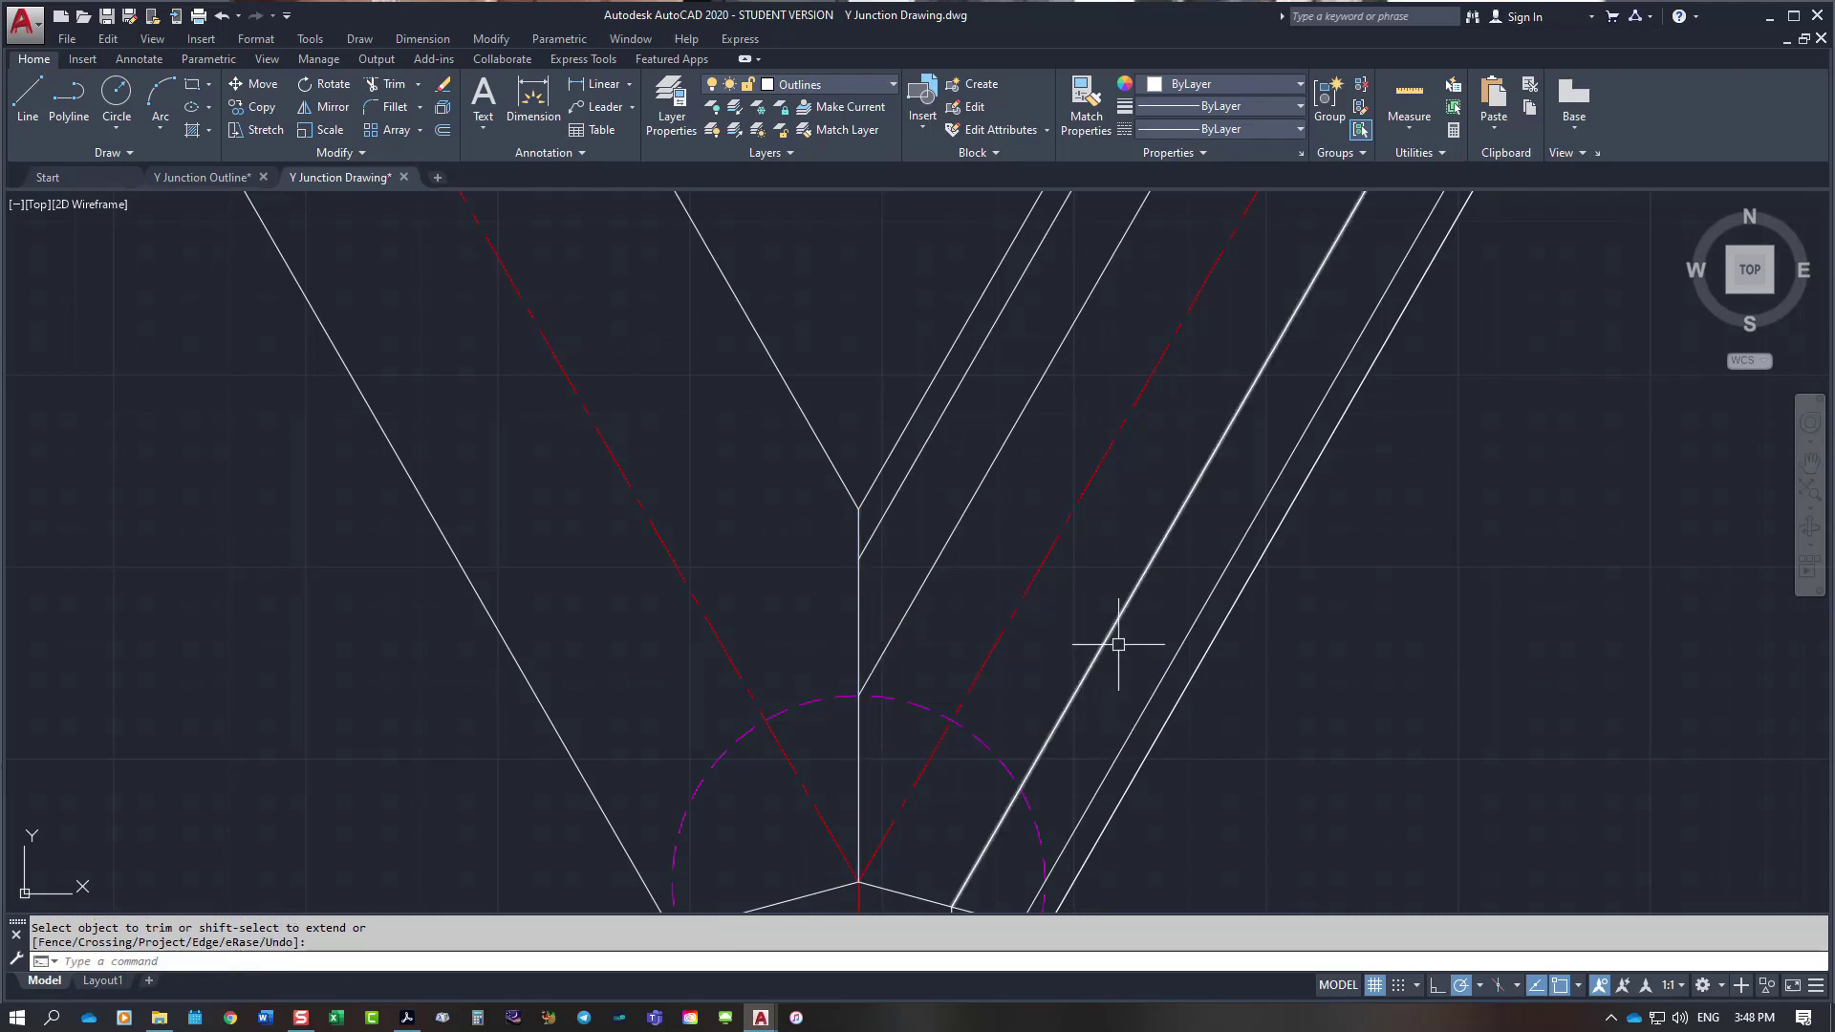
{"action": "key", "text": "Return"}
Step: Move the right branch's and stem's division lines and both end semicircles to the Projection Lines layer
{"action": "left_click", "coordinate": [1150, 591]}
{"action": "left_click", "coordinate": [1118, 524]}
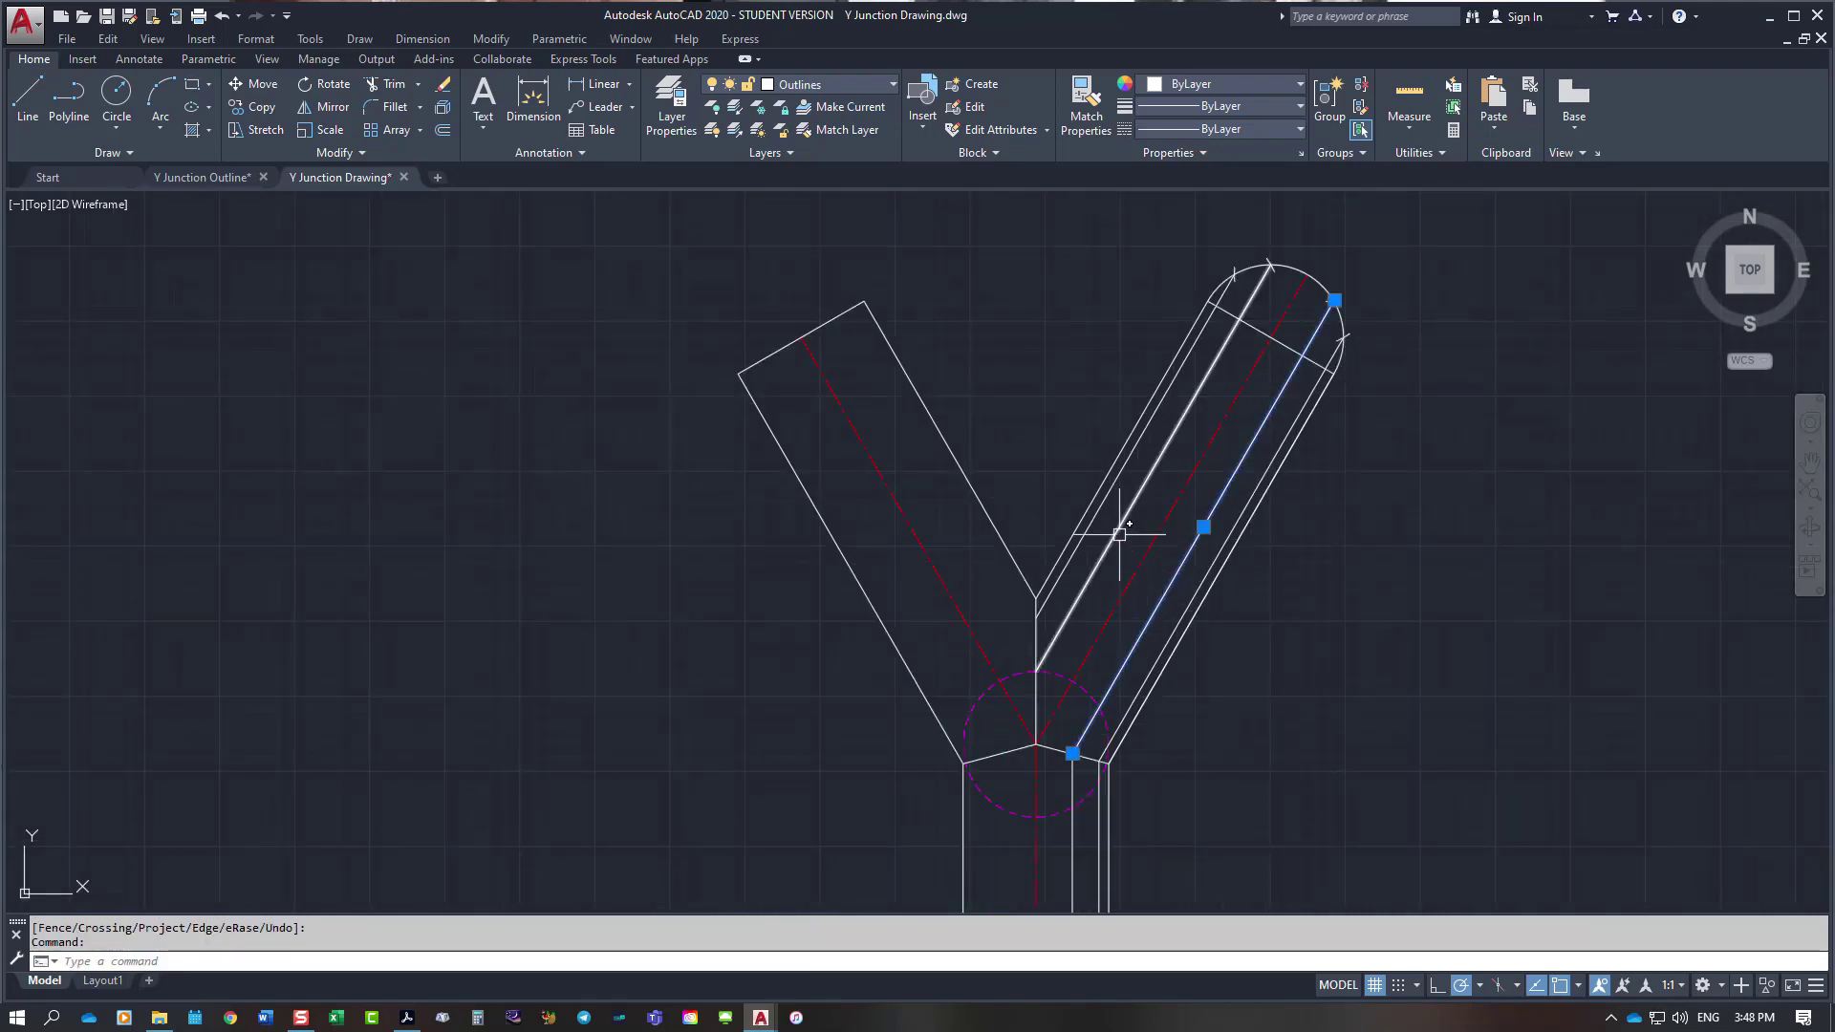
{"action": "left_click", "coordinate": [1102, 505]}
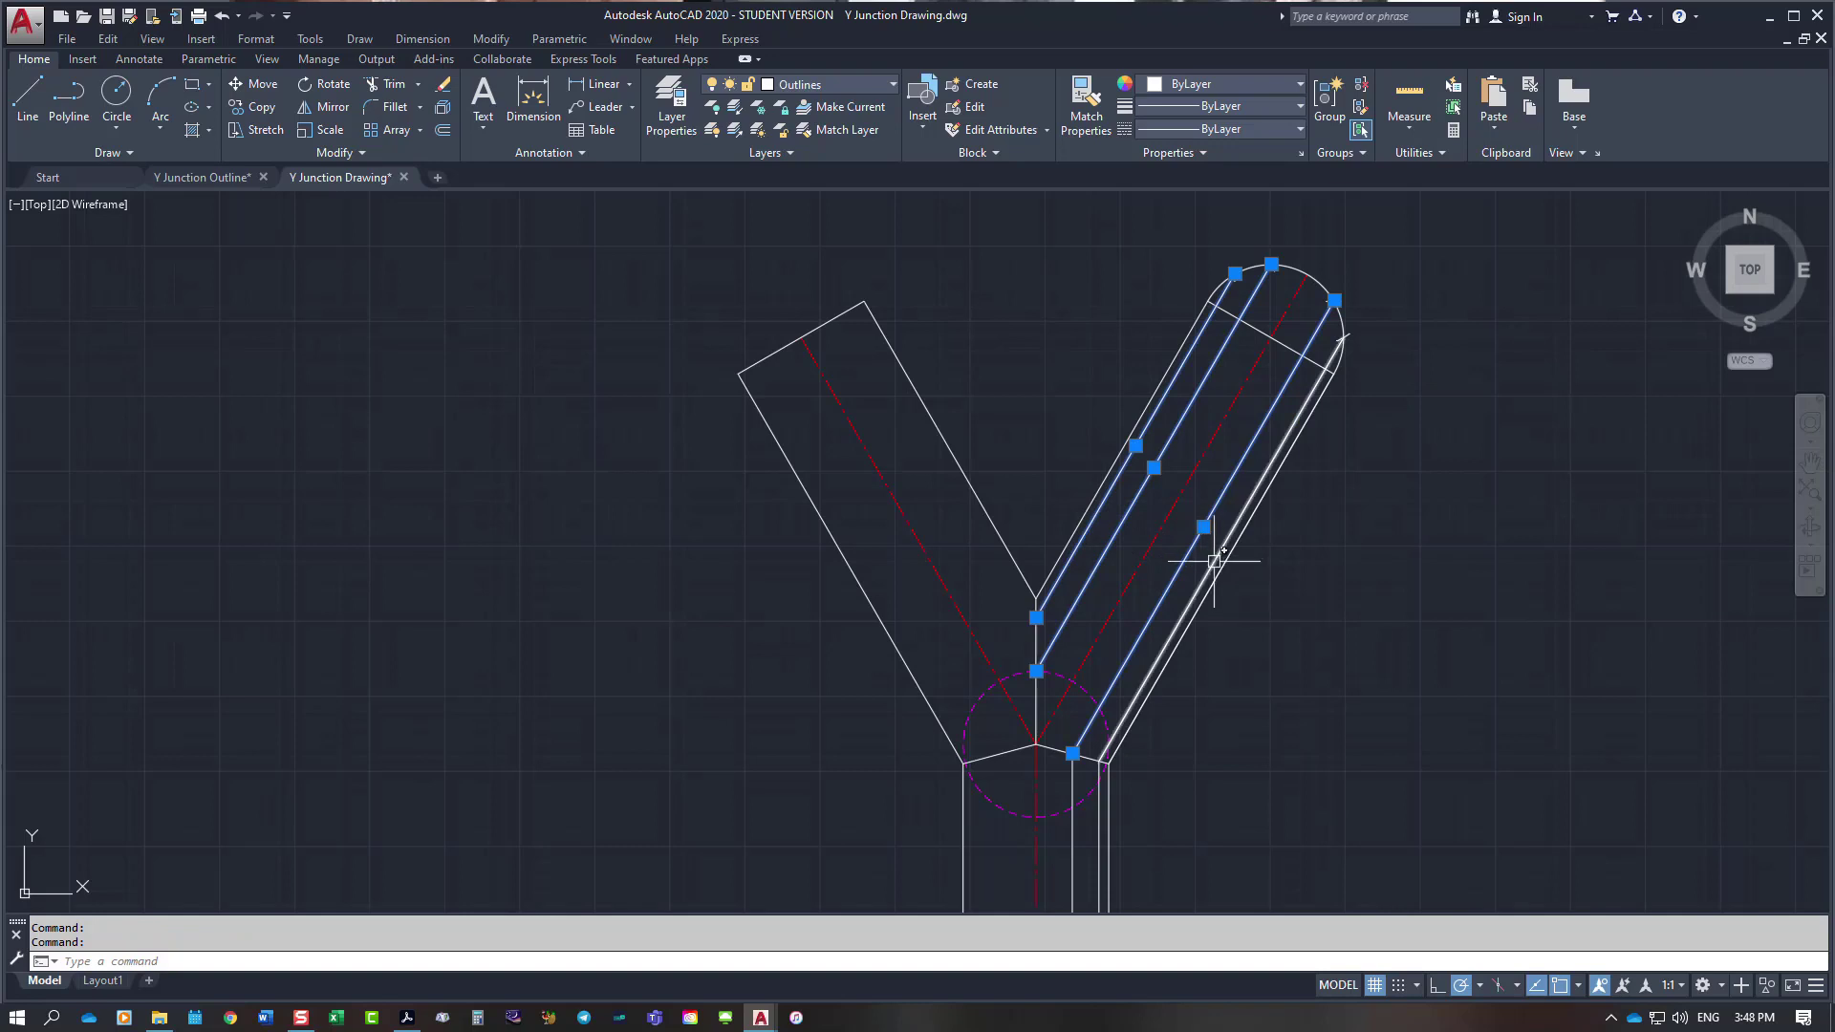
{"action": "left_click", "coordinate": [1215, 552]}
{"action": "scroll", "coordinate": [1344, 519], "scroll_direction": "down", "scroll_amount": 4}
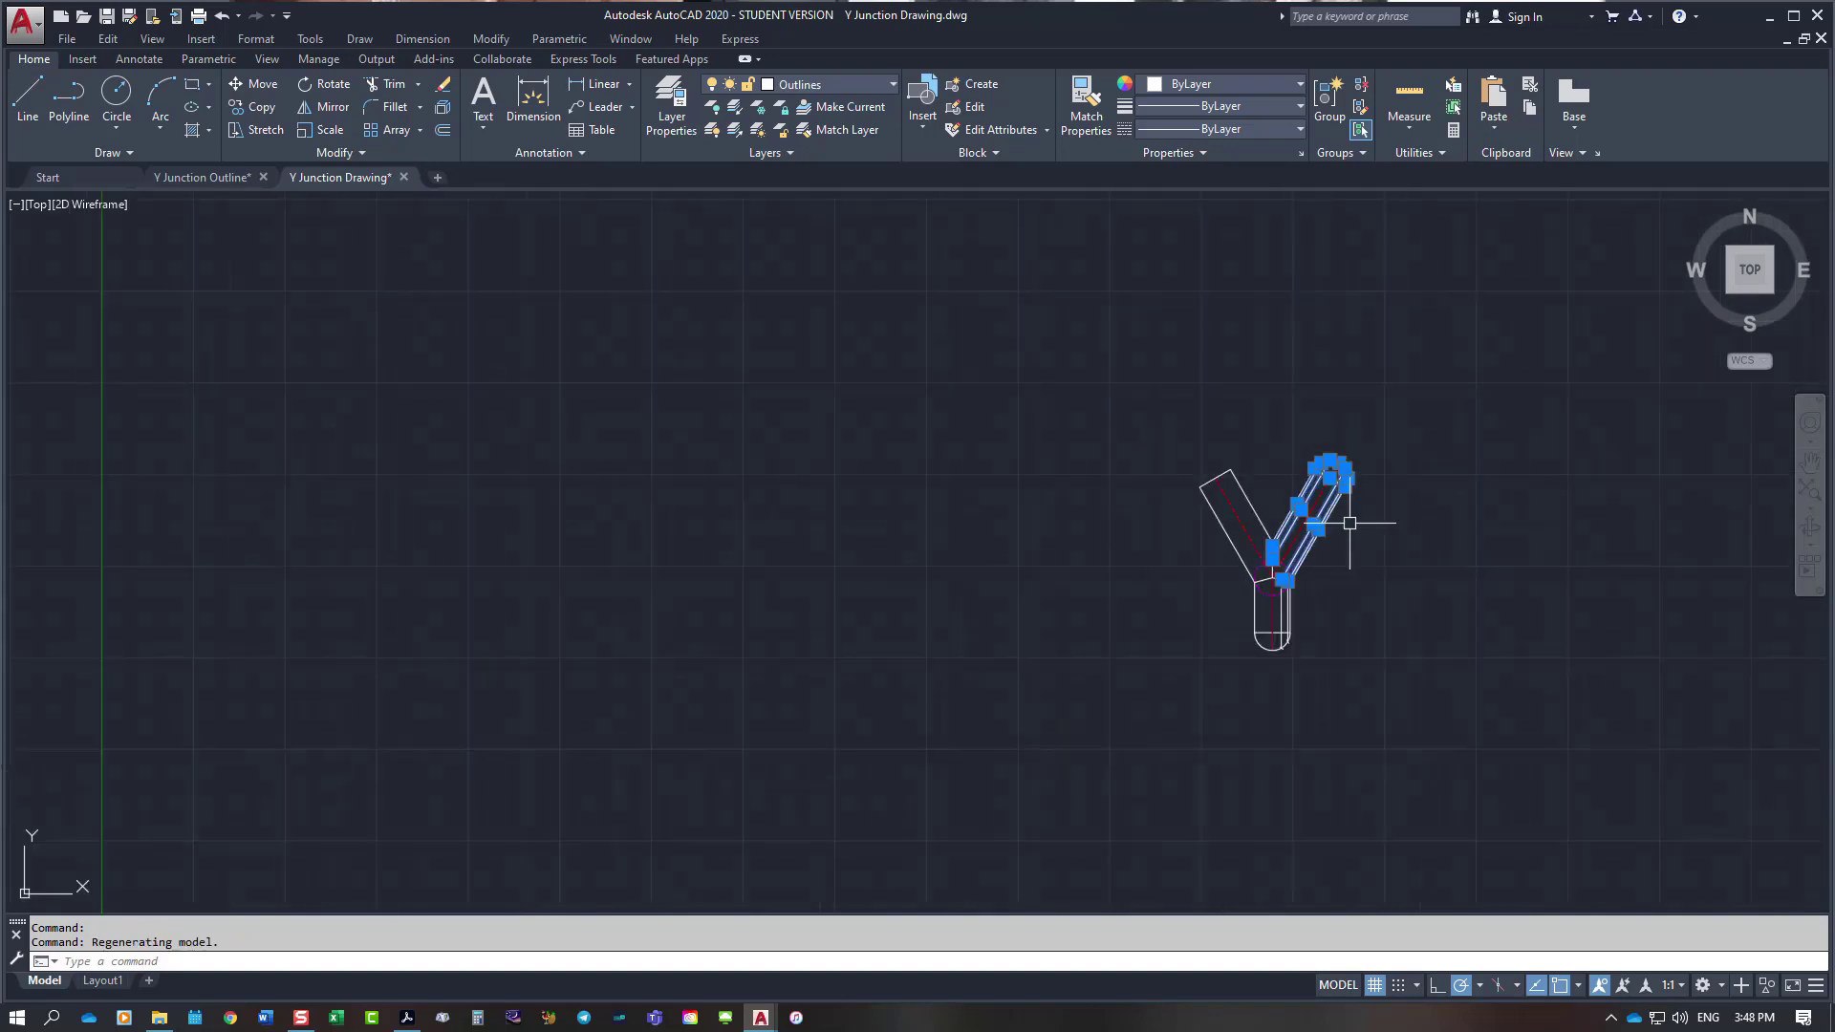
{"action": "scroll", "coordinate": [1302, 663], "scroll_direction": "up", "scroll_amount": 6}
{"action": "left_click", "coordinate": [1178, 440]}
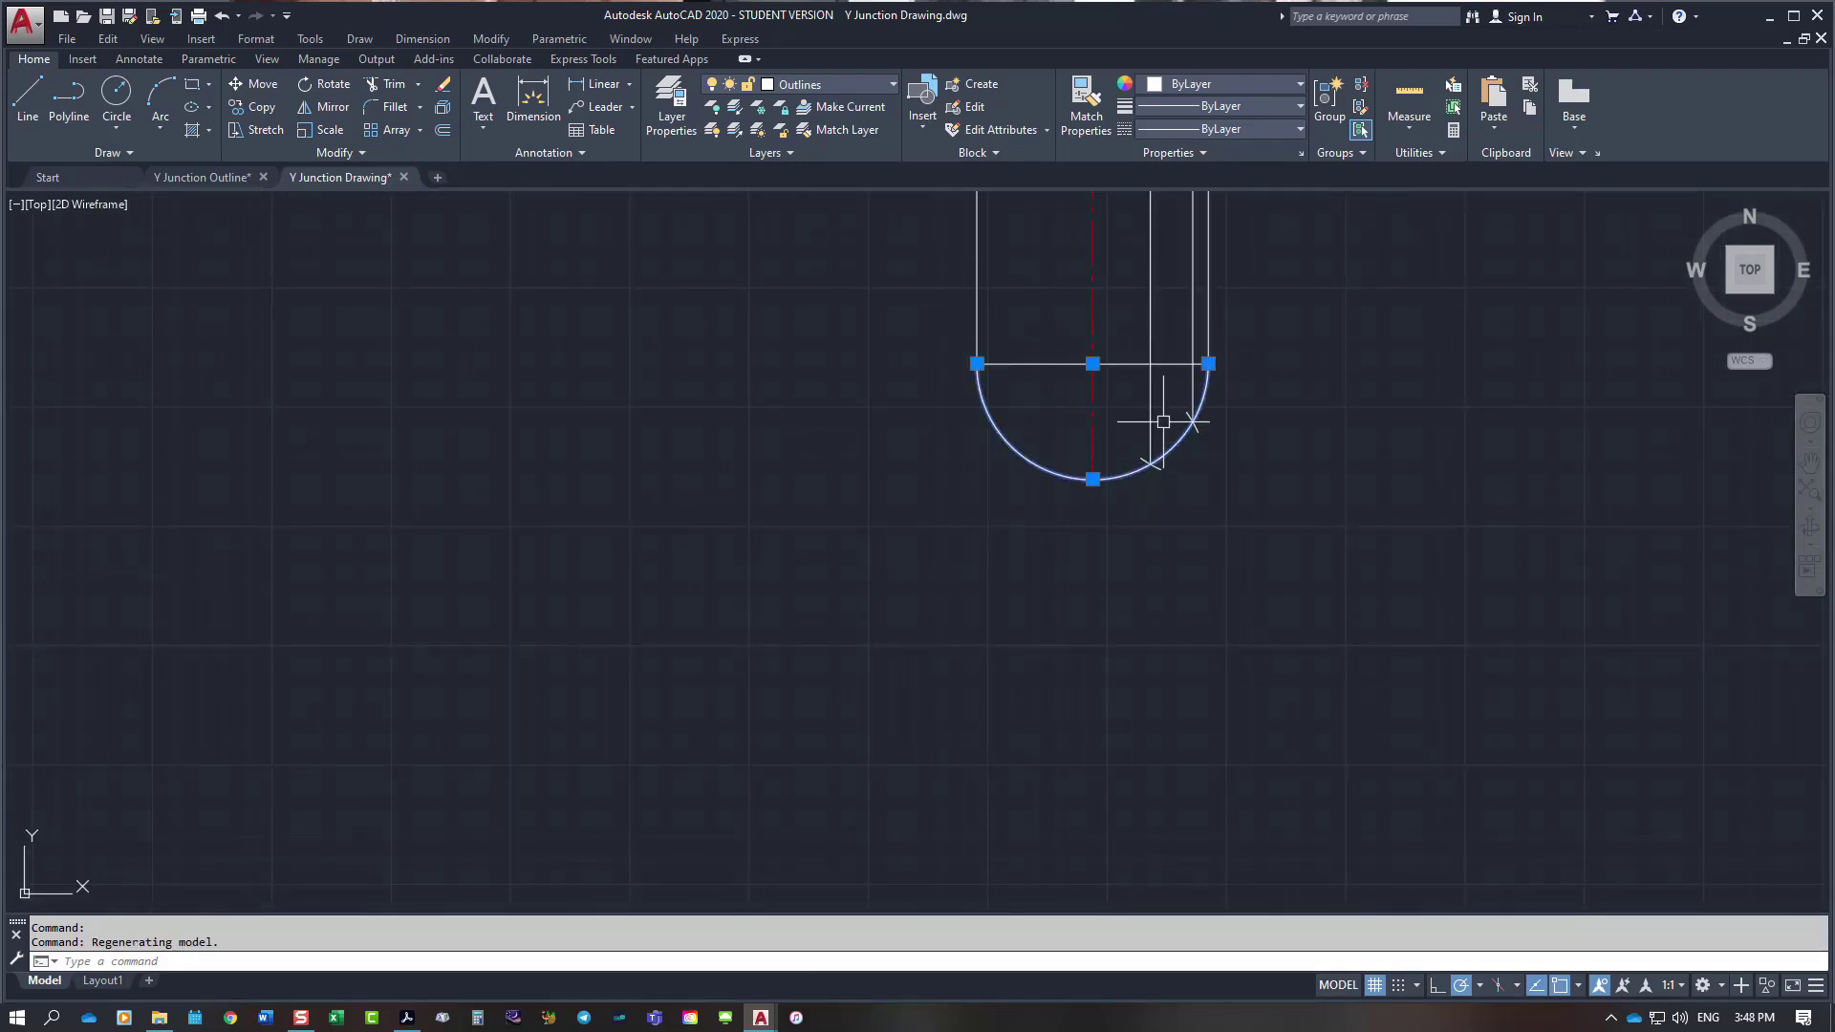
{"action": "left_click", "coordinate": [1150, 411]}
{"action": "left_click", "coordinate": [1194, 364]}
{"action": "left_click", "coordinate": [1195, 381]}
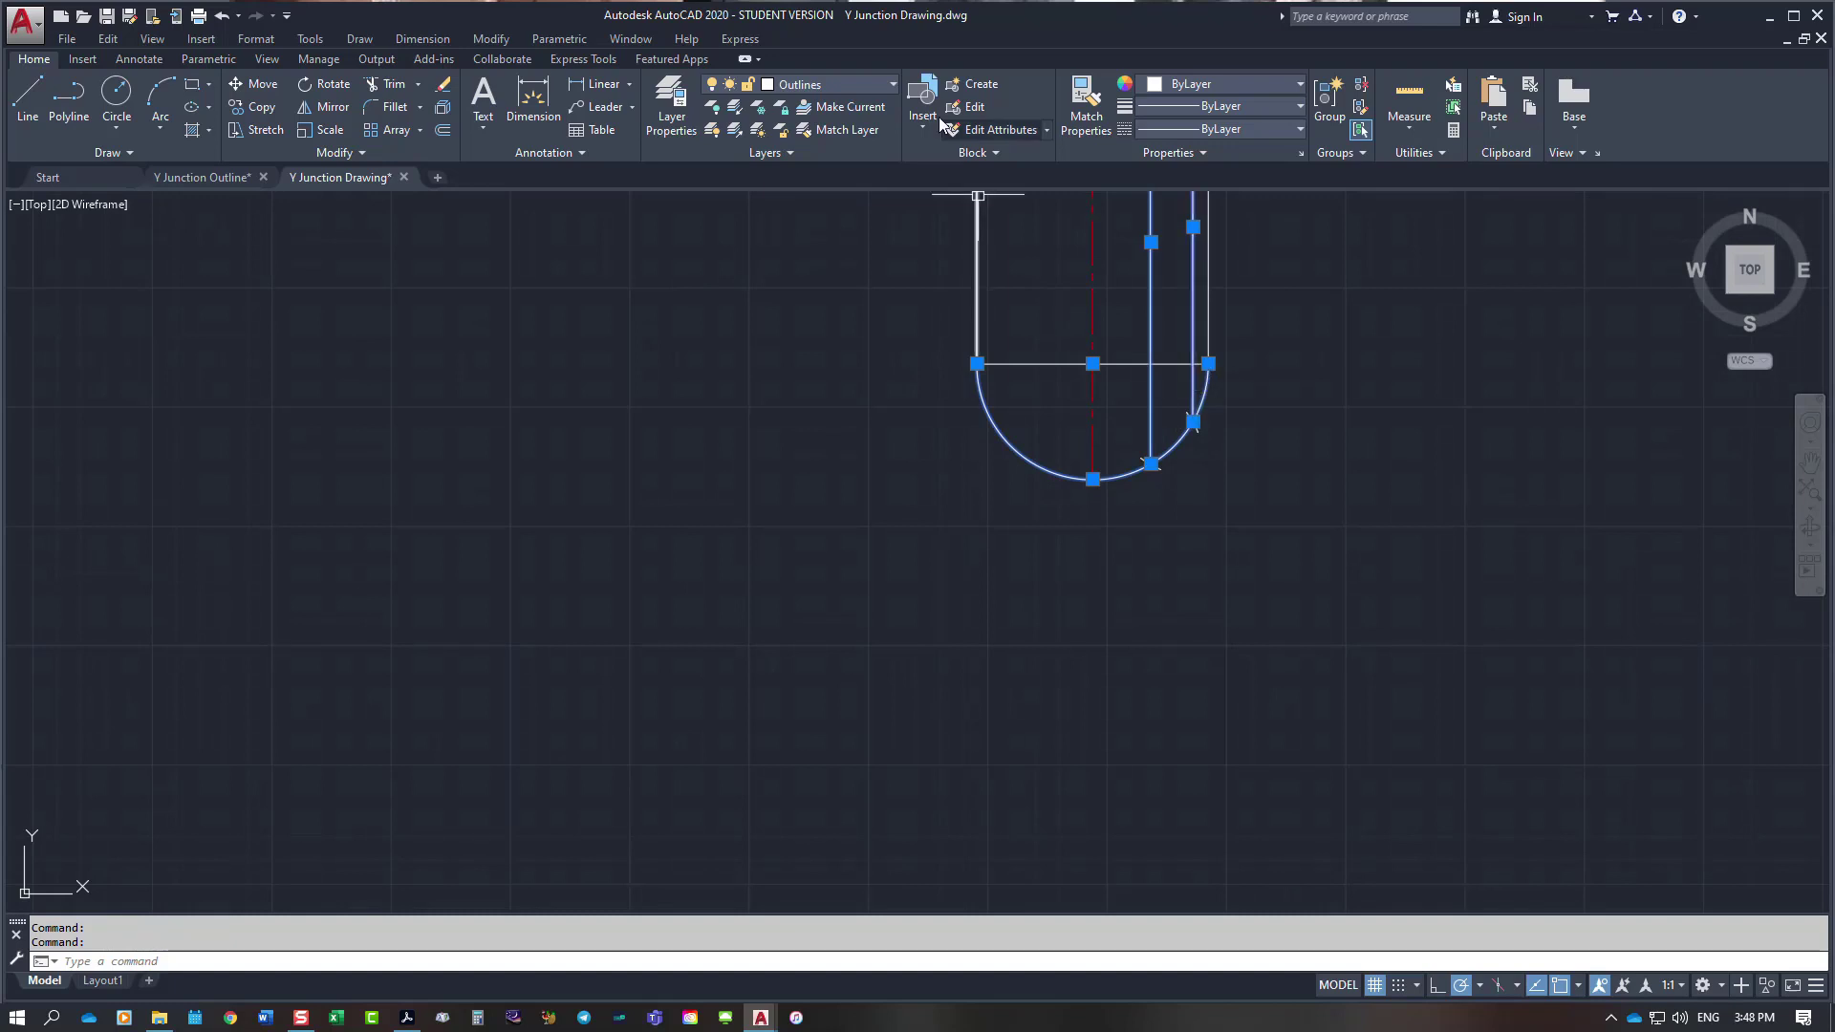
{"action": "left_click", "coordinate": [895, 84]}
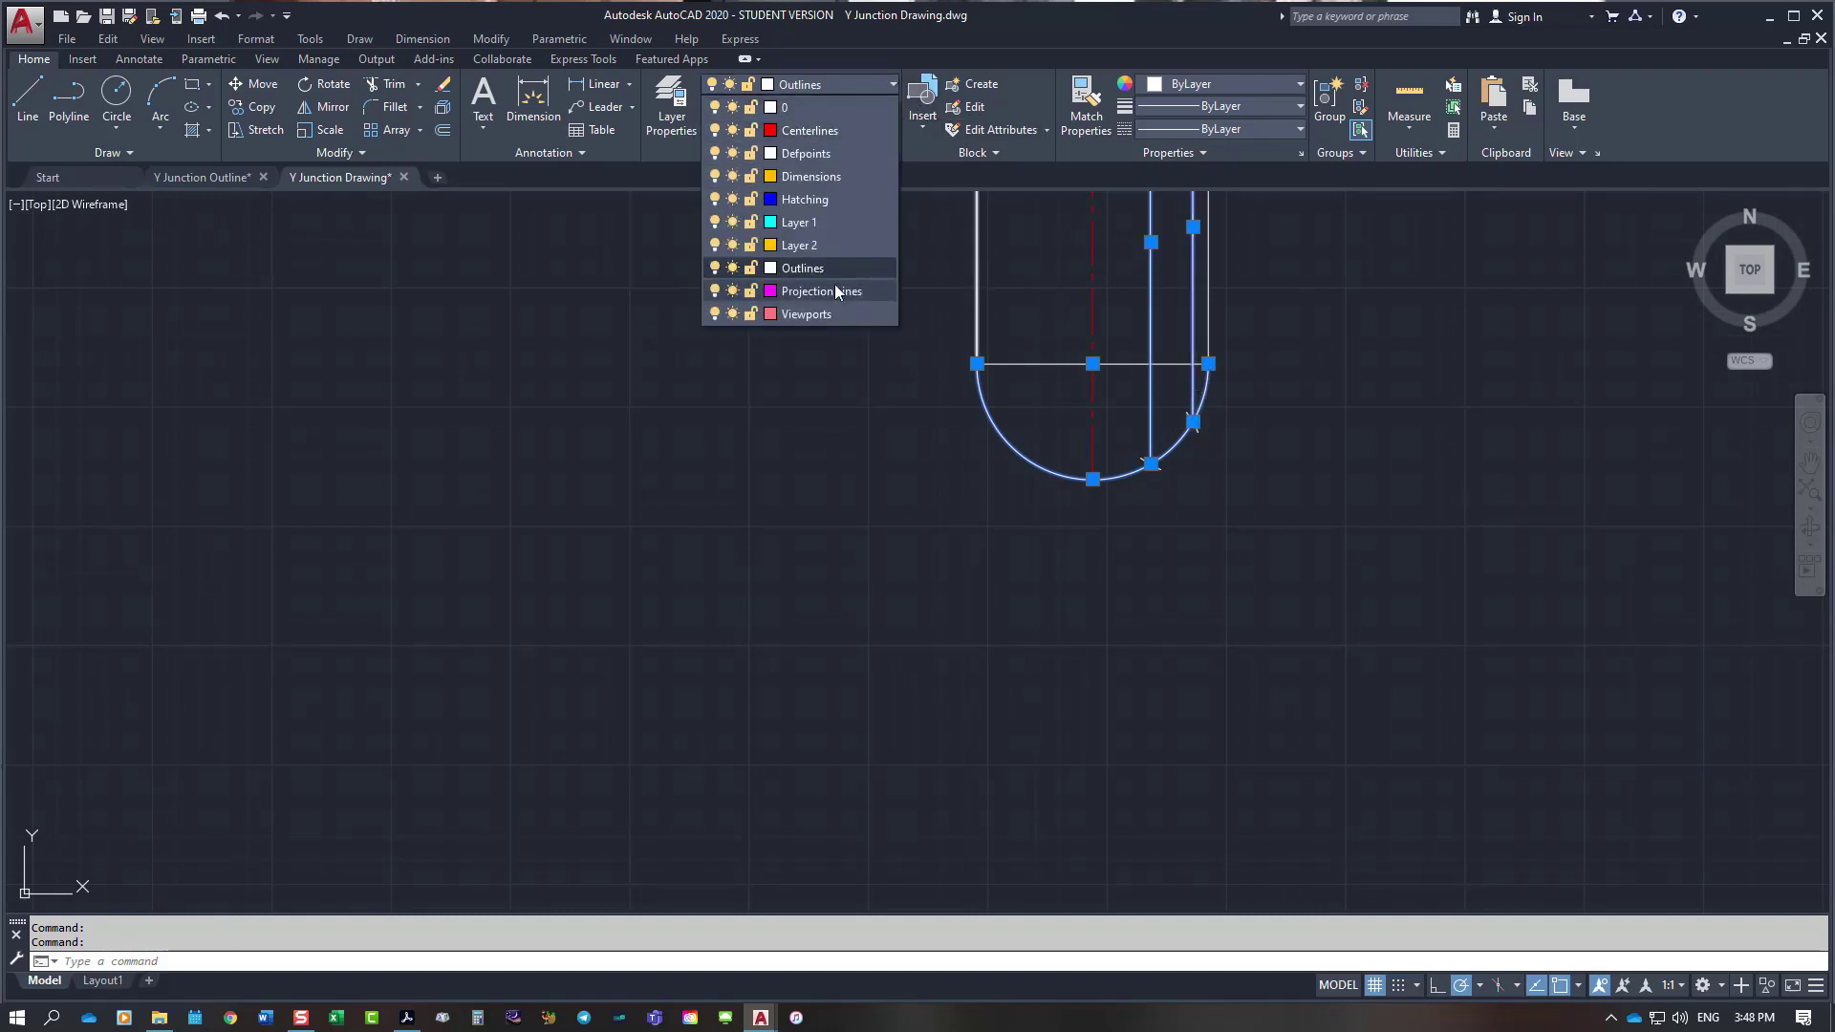
{"action": "left_click", "coordinate": [832, 289]}
{"action": "key", "text": "Escape"}
{"action": "scroll", "coordinate": [1402, 375], "scroll_direction": "down", "scroll_amount": 5}
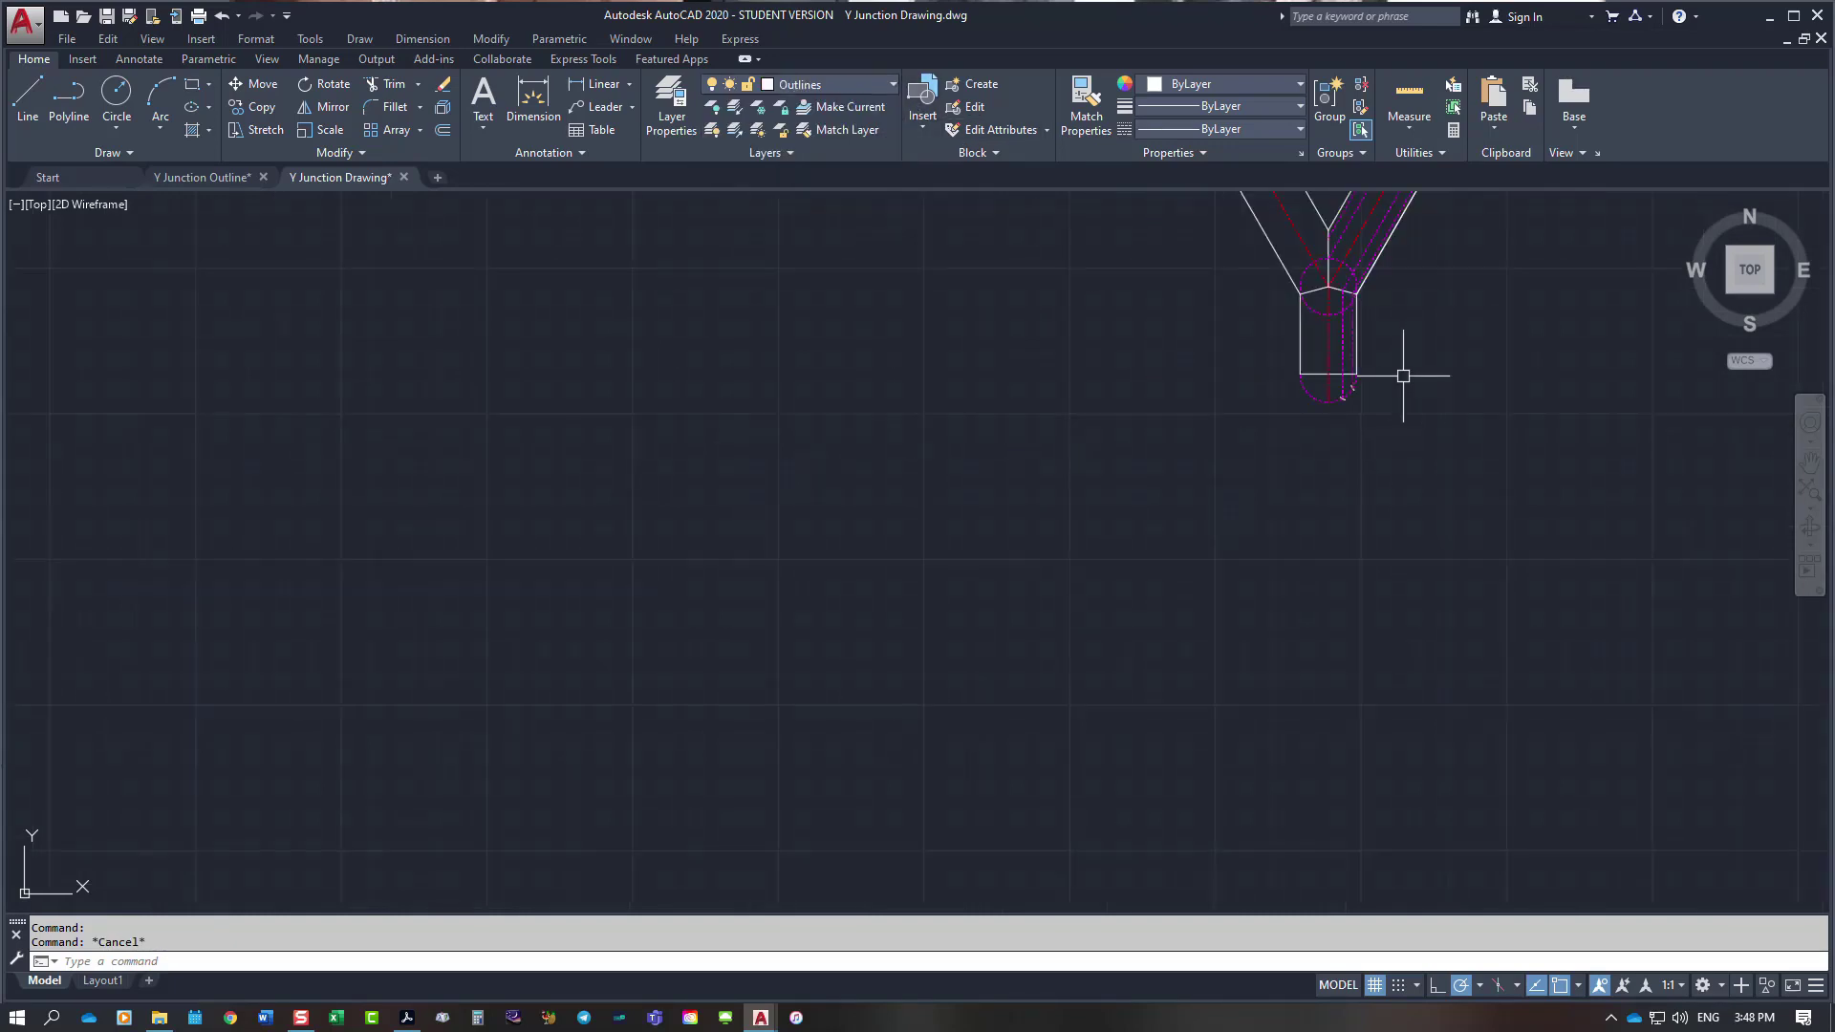
Step: Erase the dashed construction circle centred on the apex where the three pipes meet
{"action": "scroll", "coordinate": [1387, 287], "scroll_direction": "up", "scroll_amount": 4}
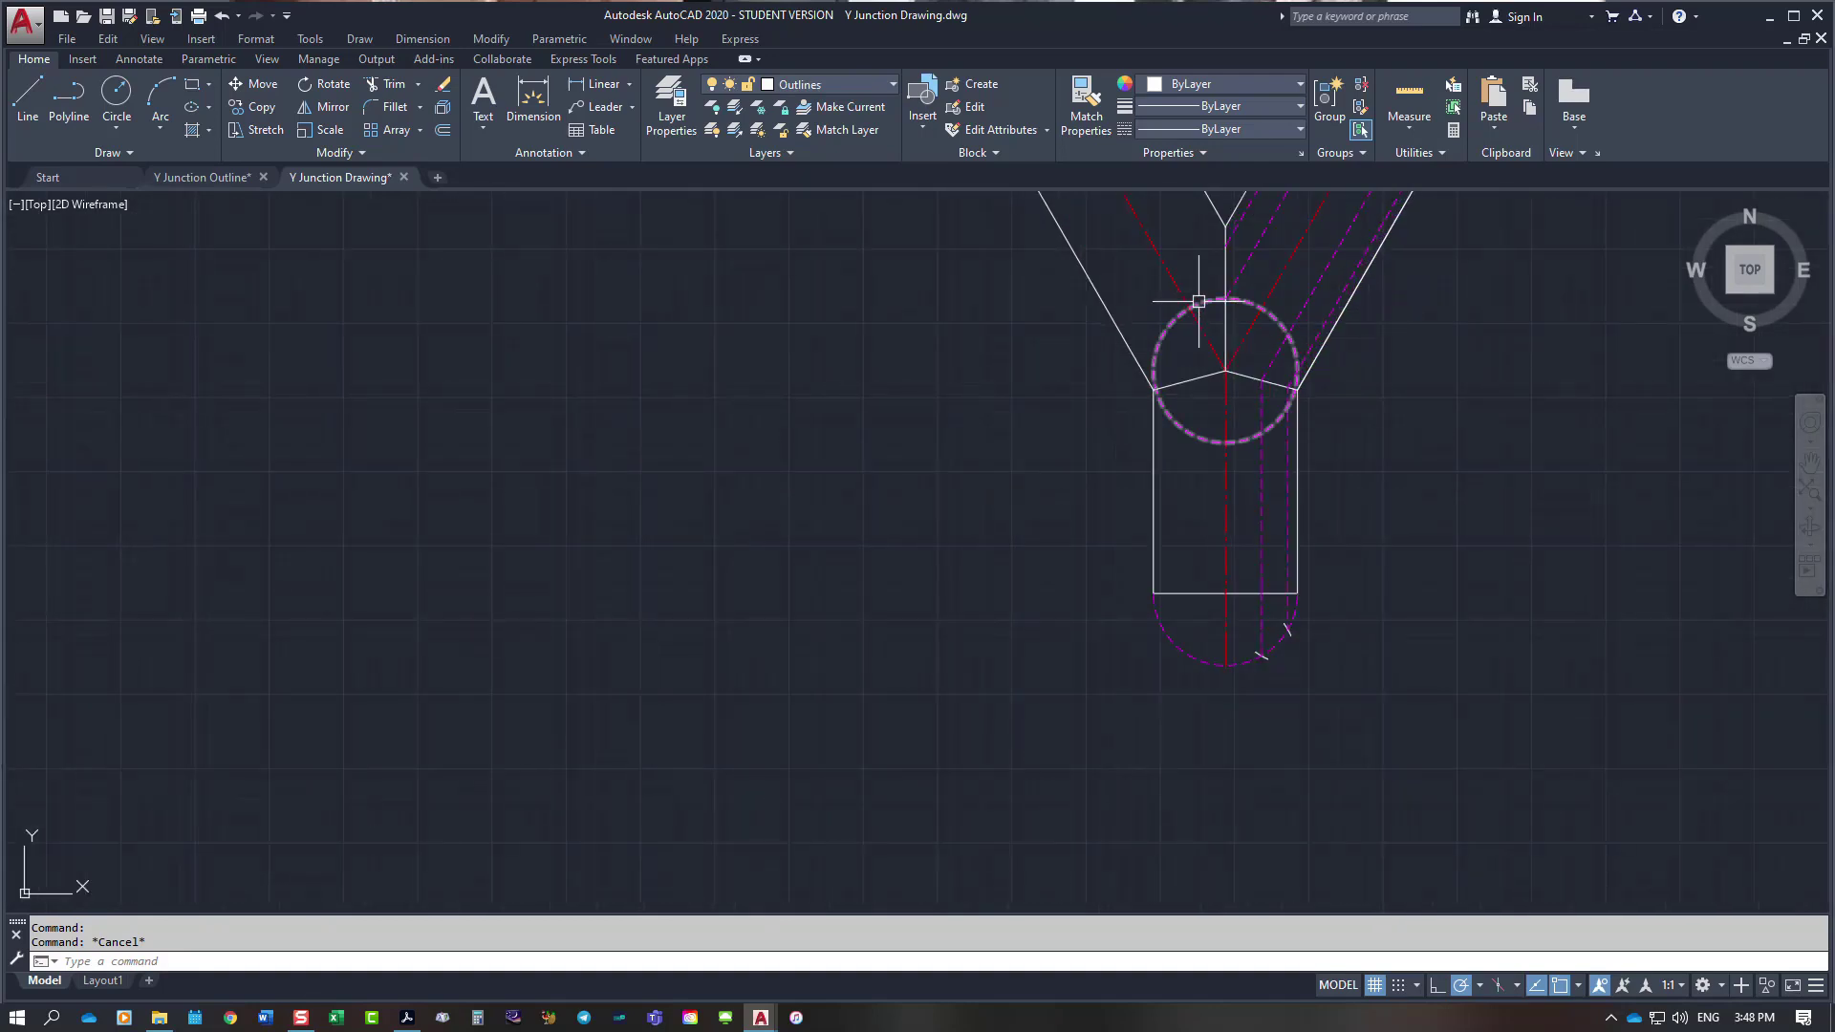
{"action": "left_click", "coordinate": [1198, 302]}
{"action": "key", "text": "Delete"}
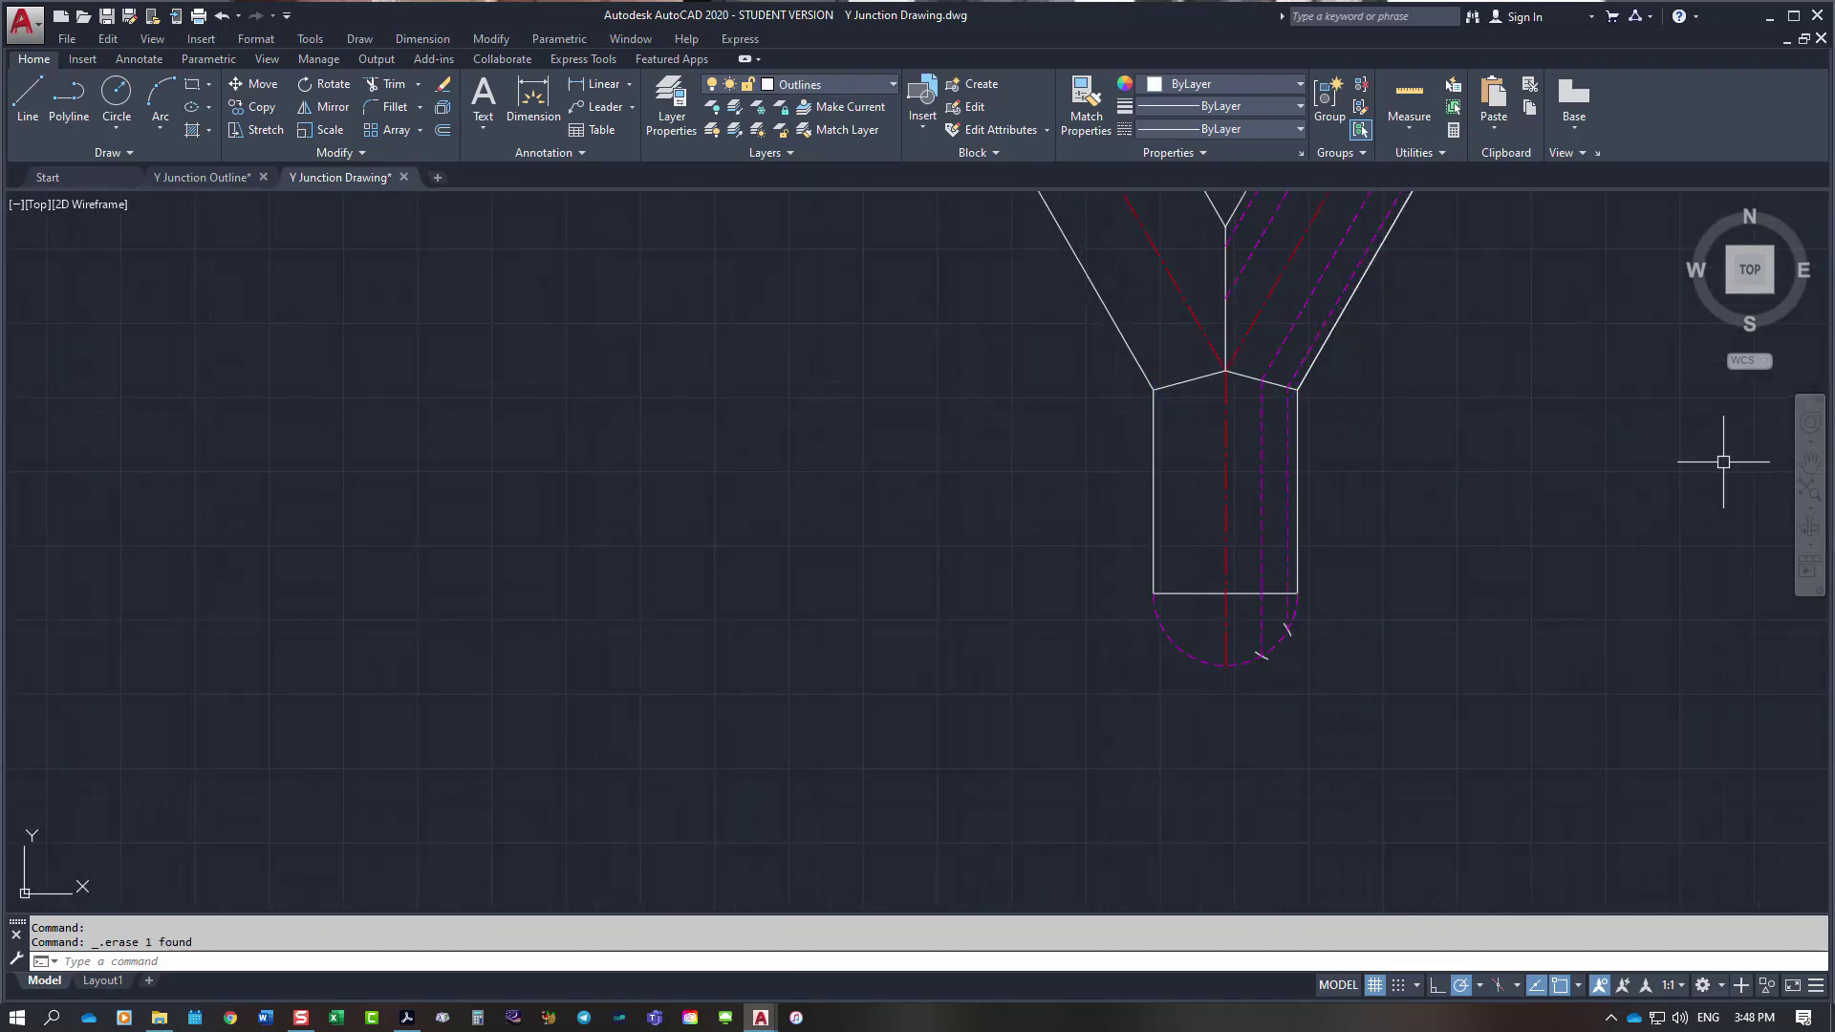
{"action": "key", "text": "Escape"}
{"action": "type", "text": "z"}
{"action": "key", "text": "Return"}
{"action": "type", "text": "e"}
{"action": "key", "text": "Return"}
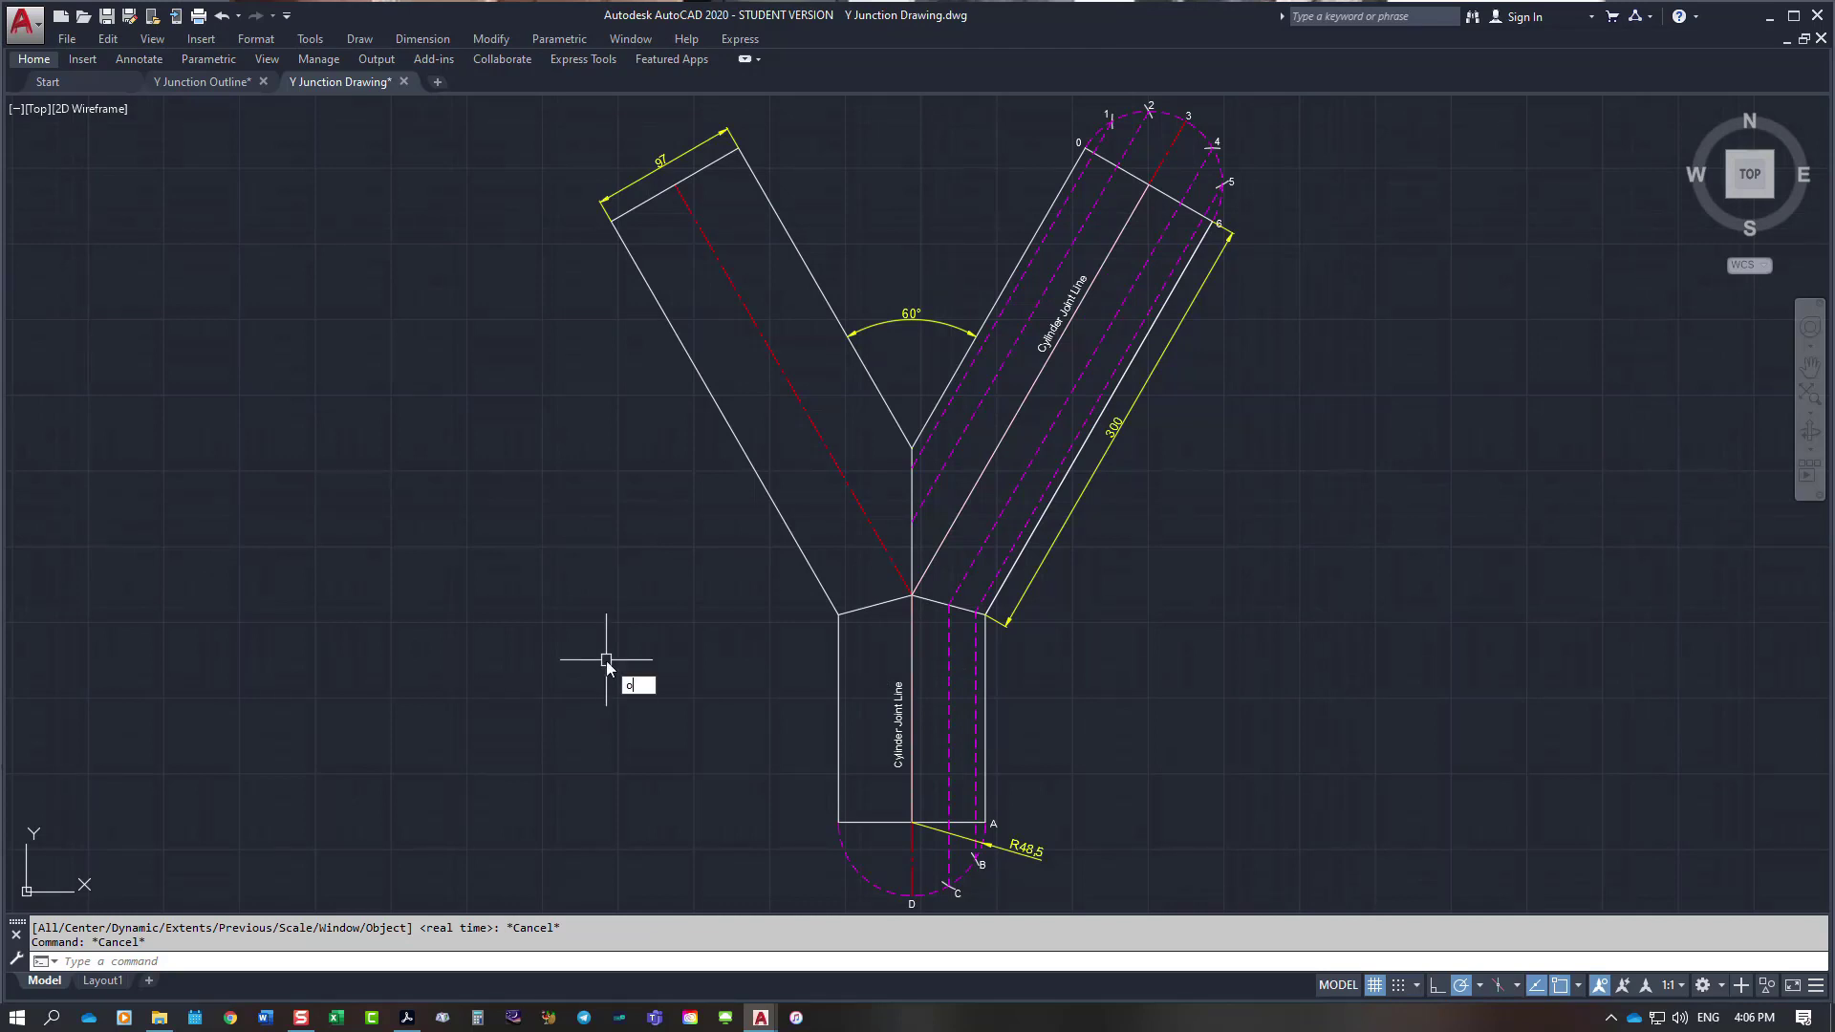
Step: Offset the stem's left edge 10 mm outward to start the stem pattern
{"action": "key", "text": "Return"}
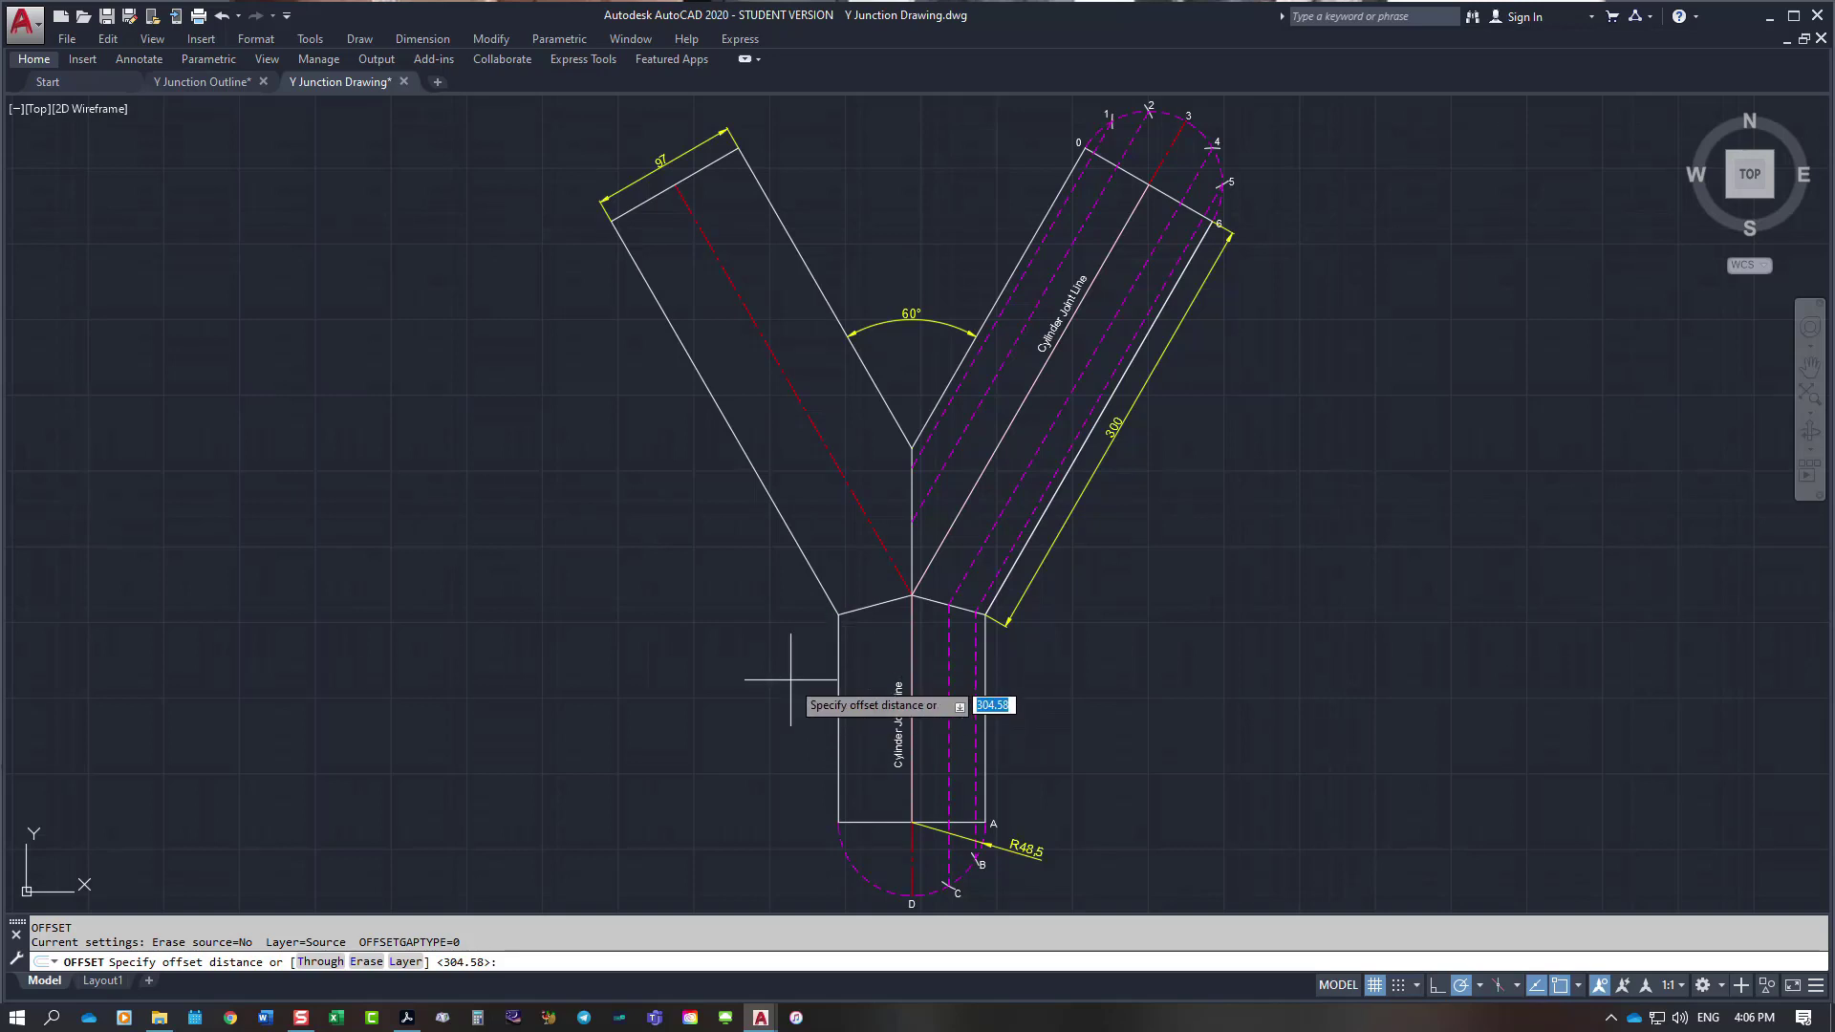
{"action": "type", "text": "10"}
{"action": "key", "text": "Return"}
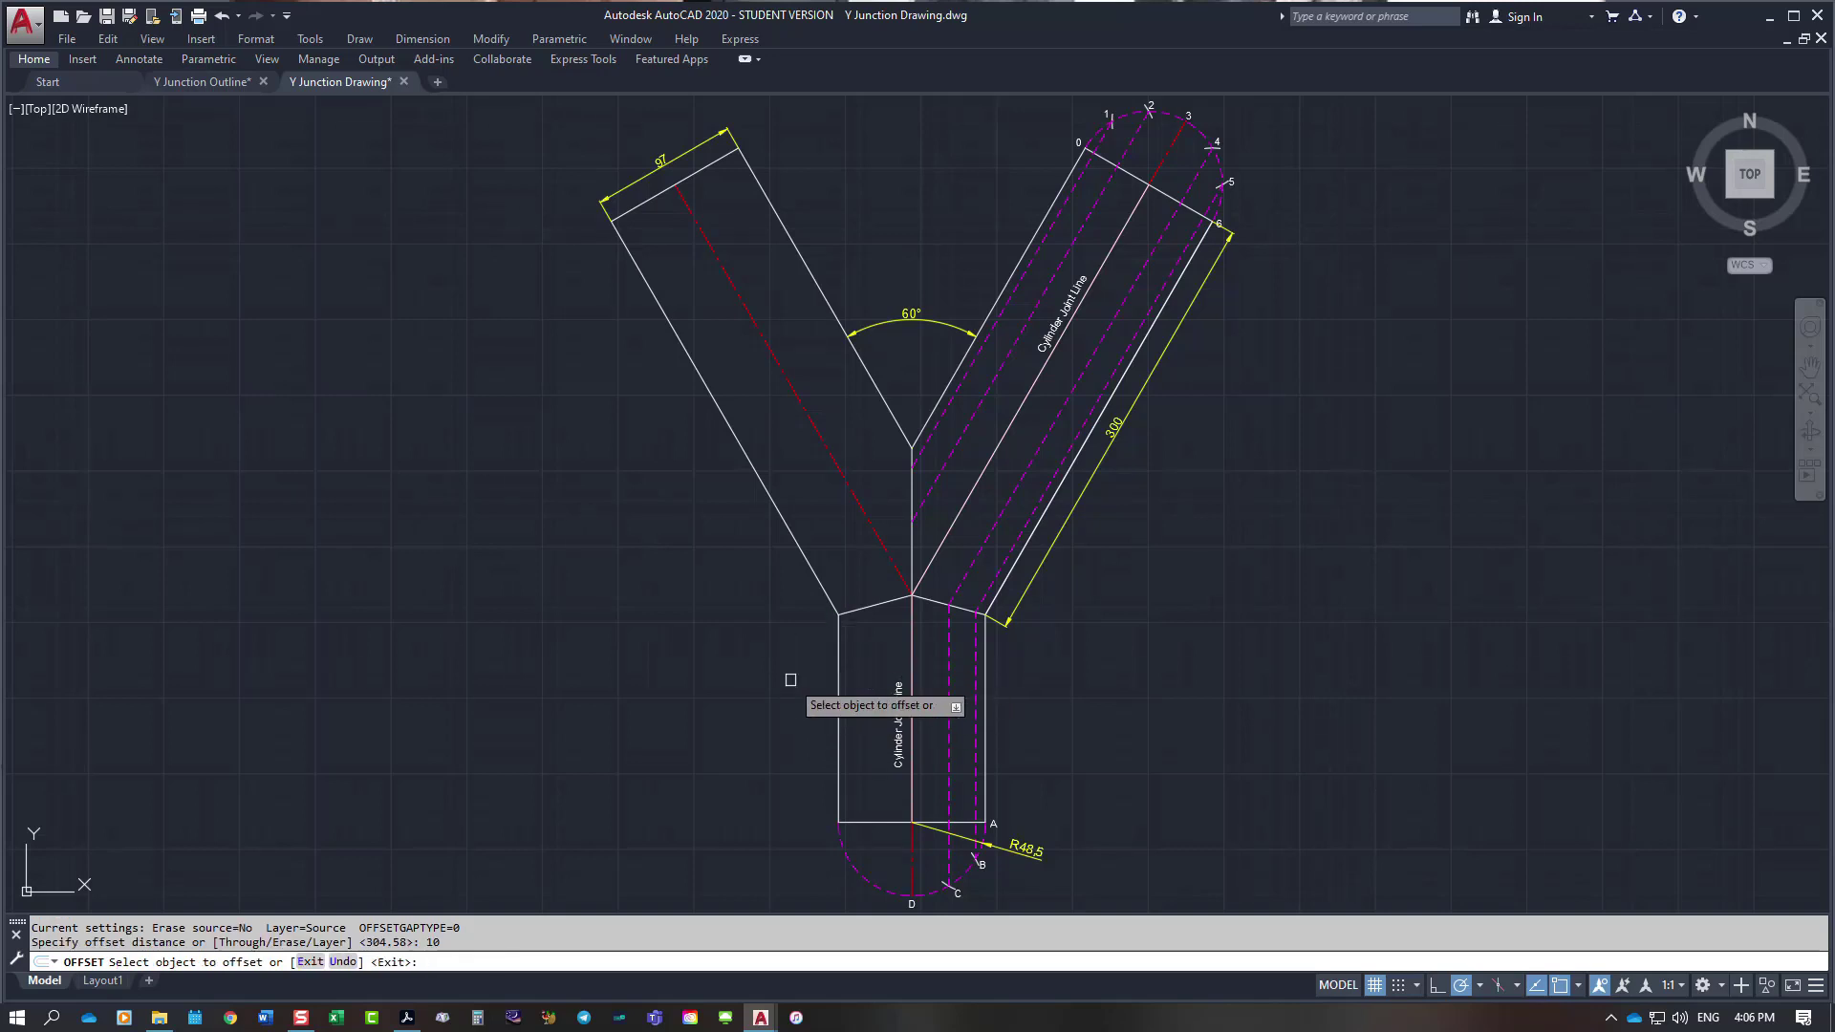
{"action": "left_click", "coordinate": [838, 673]}
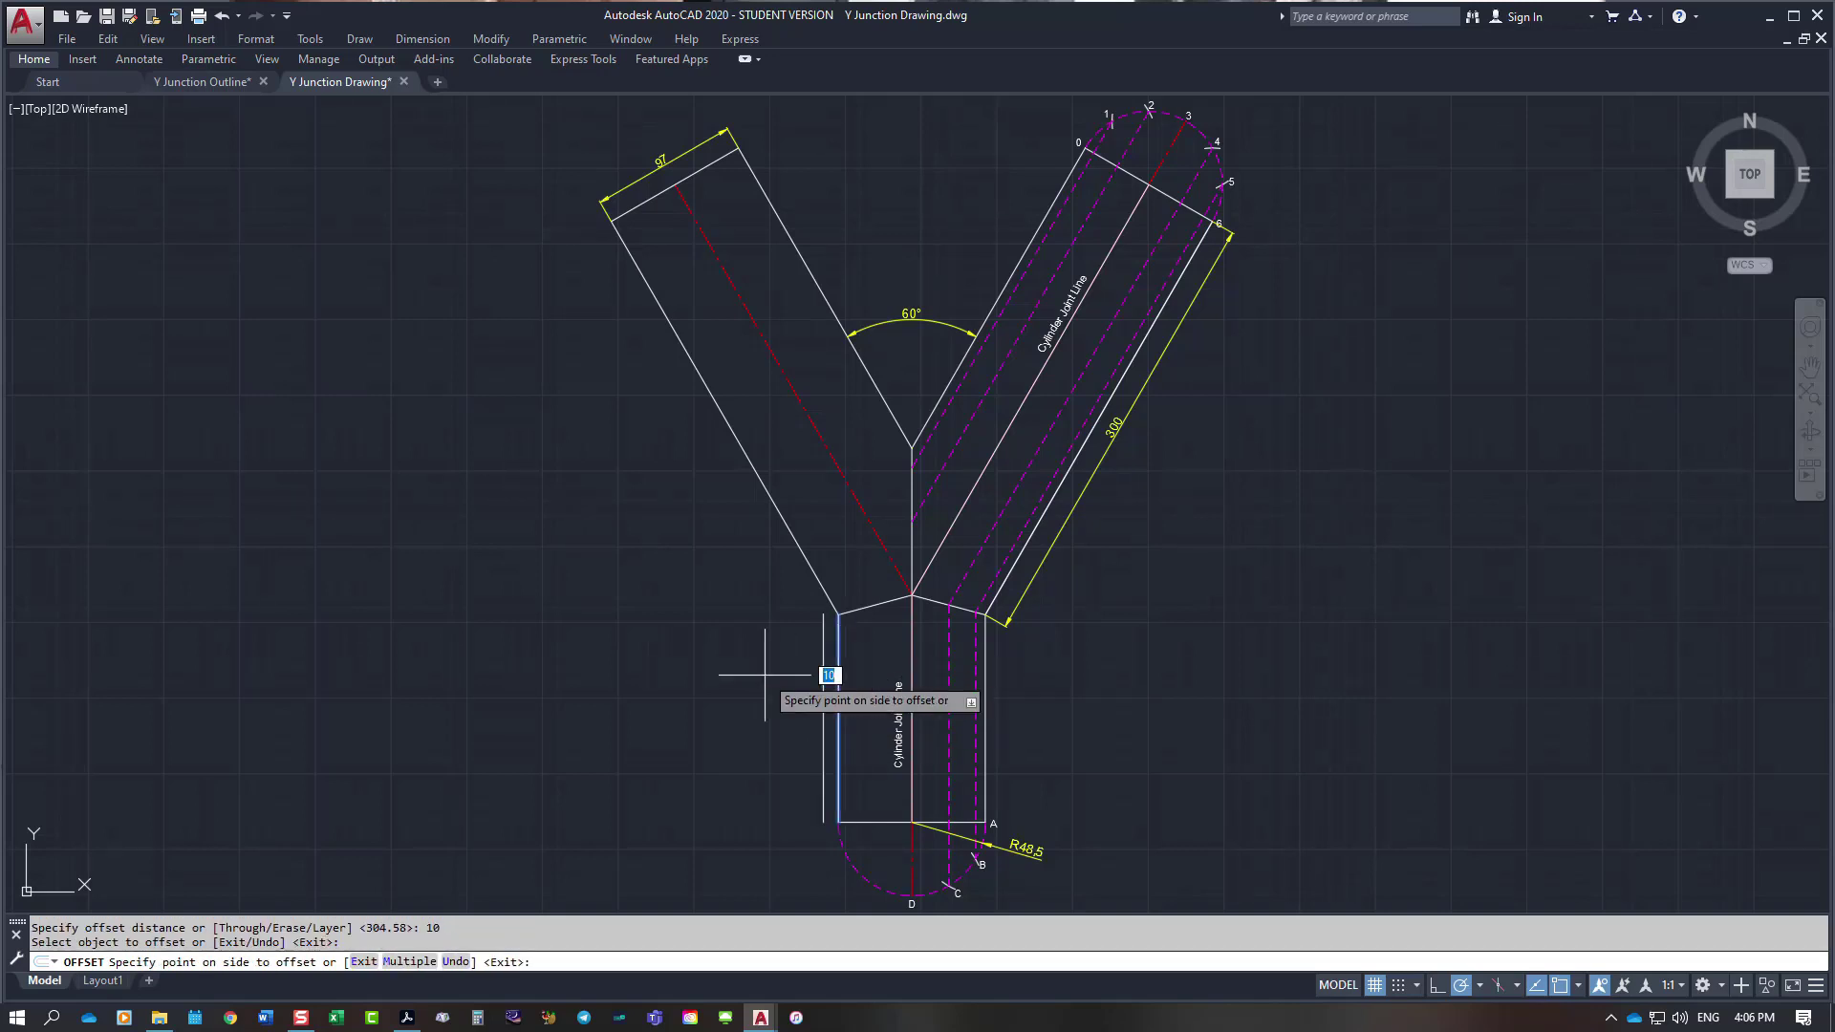
{"action": "left_click", "coordinate": [719, 674]}
{"action": "key", "text": "Escape"}
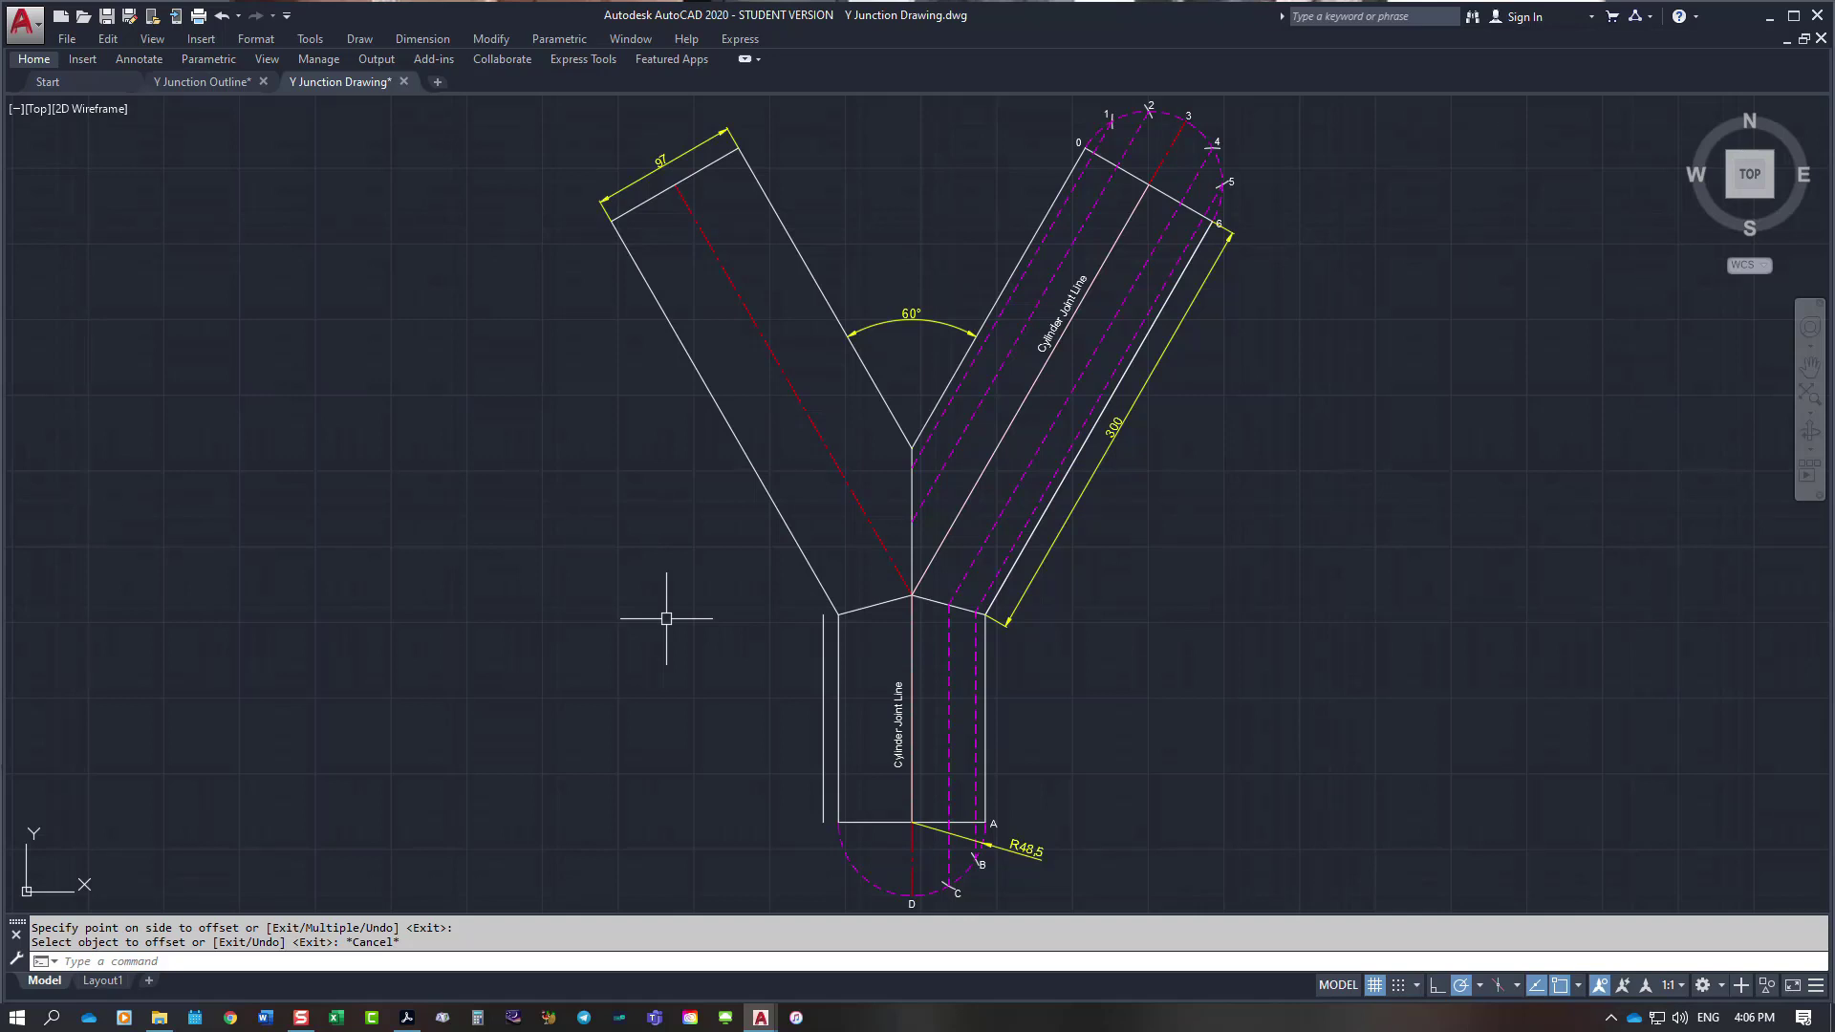
Step: Offset the new vertical line 304.58 mm to the left to set the stem pattern's full width
{"action": "key", "text": "Return"}
{"action": "type", "text": "3"}
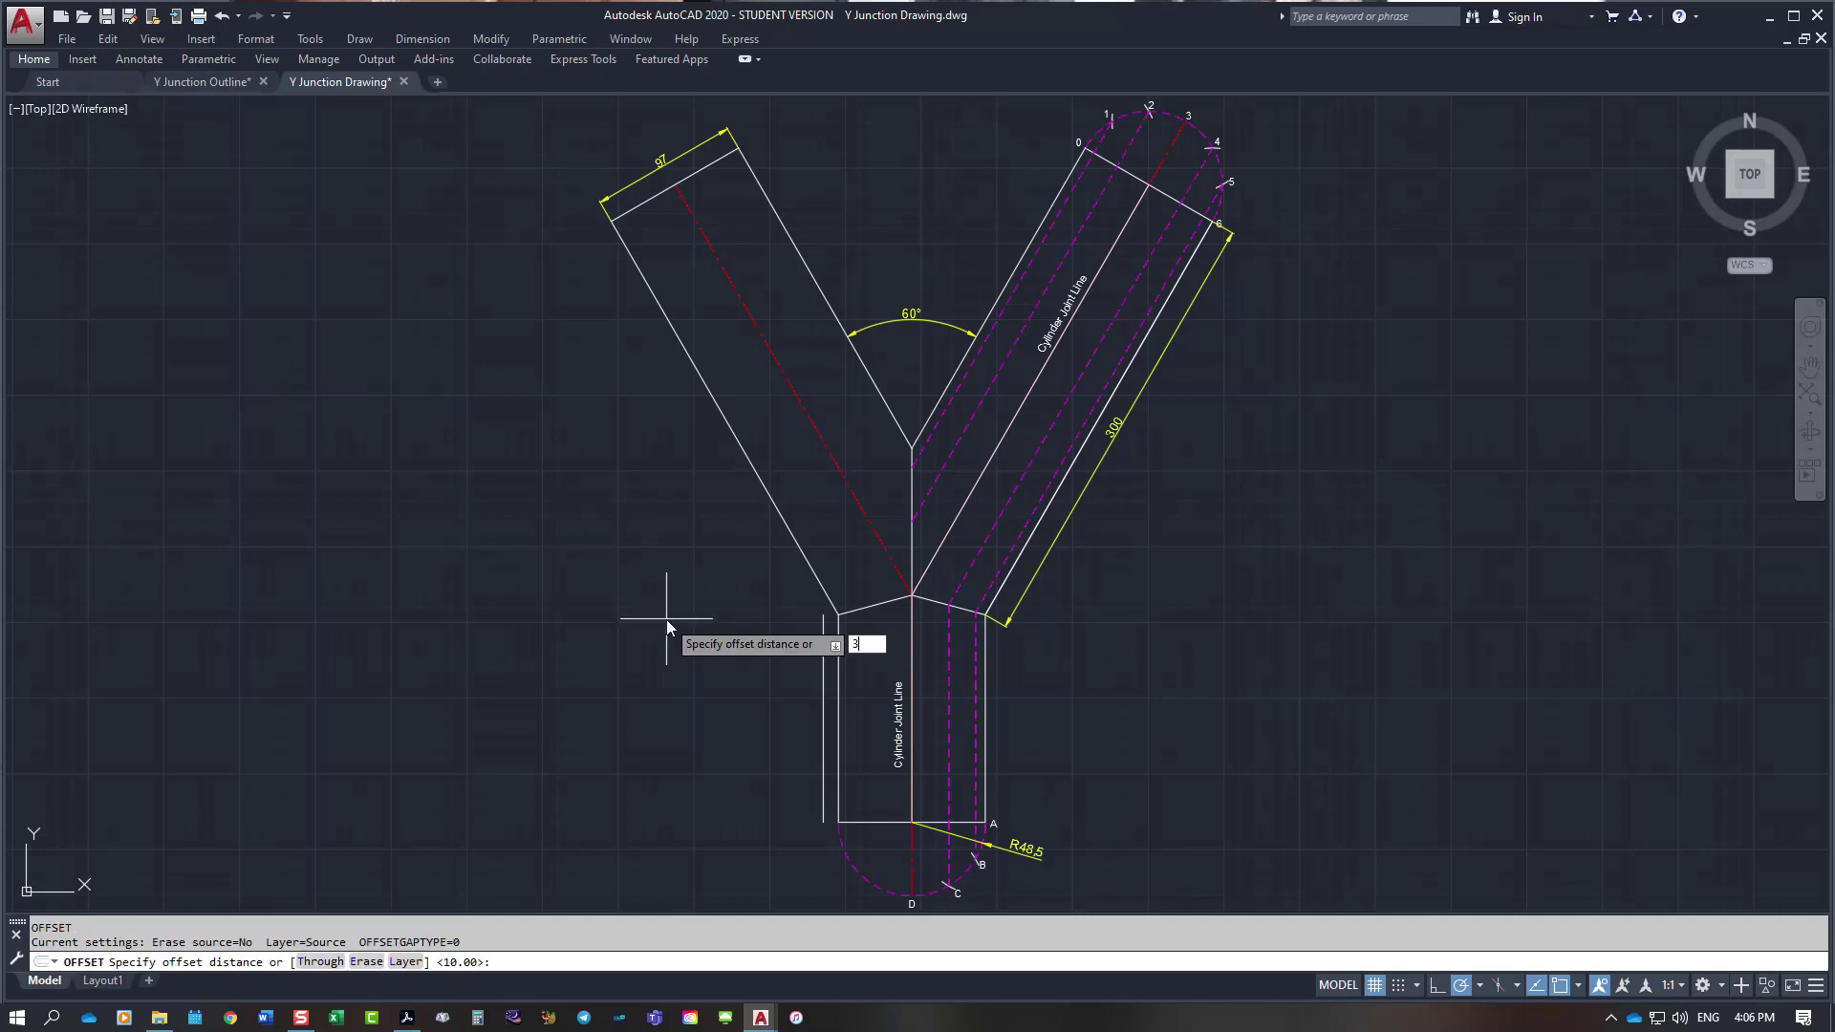
{"action": "type", "text": "0"}
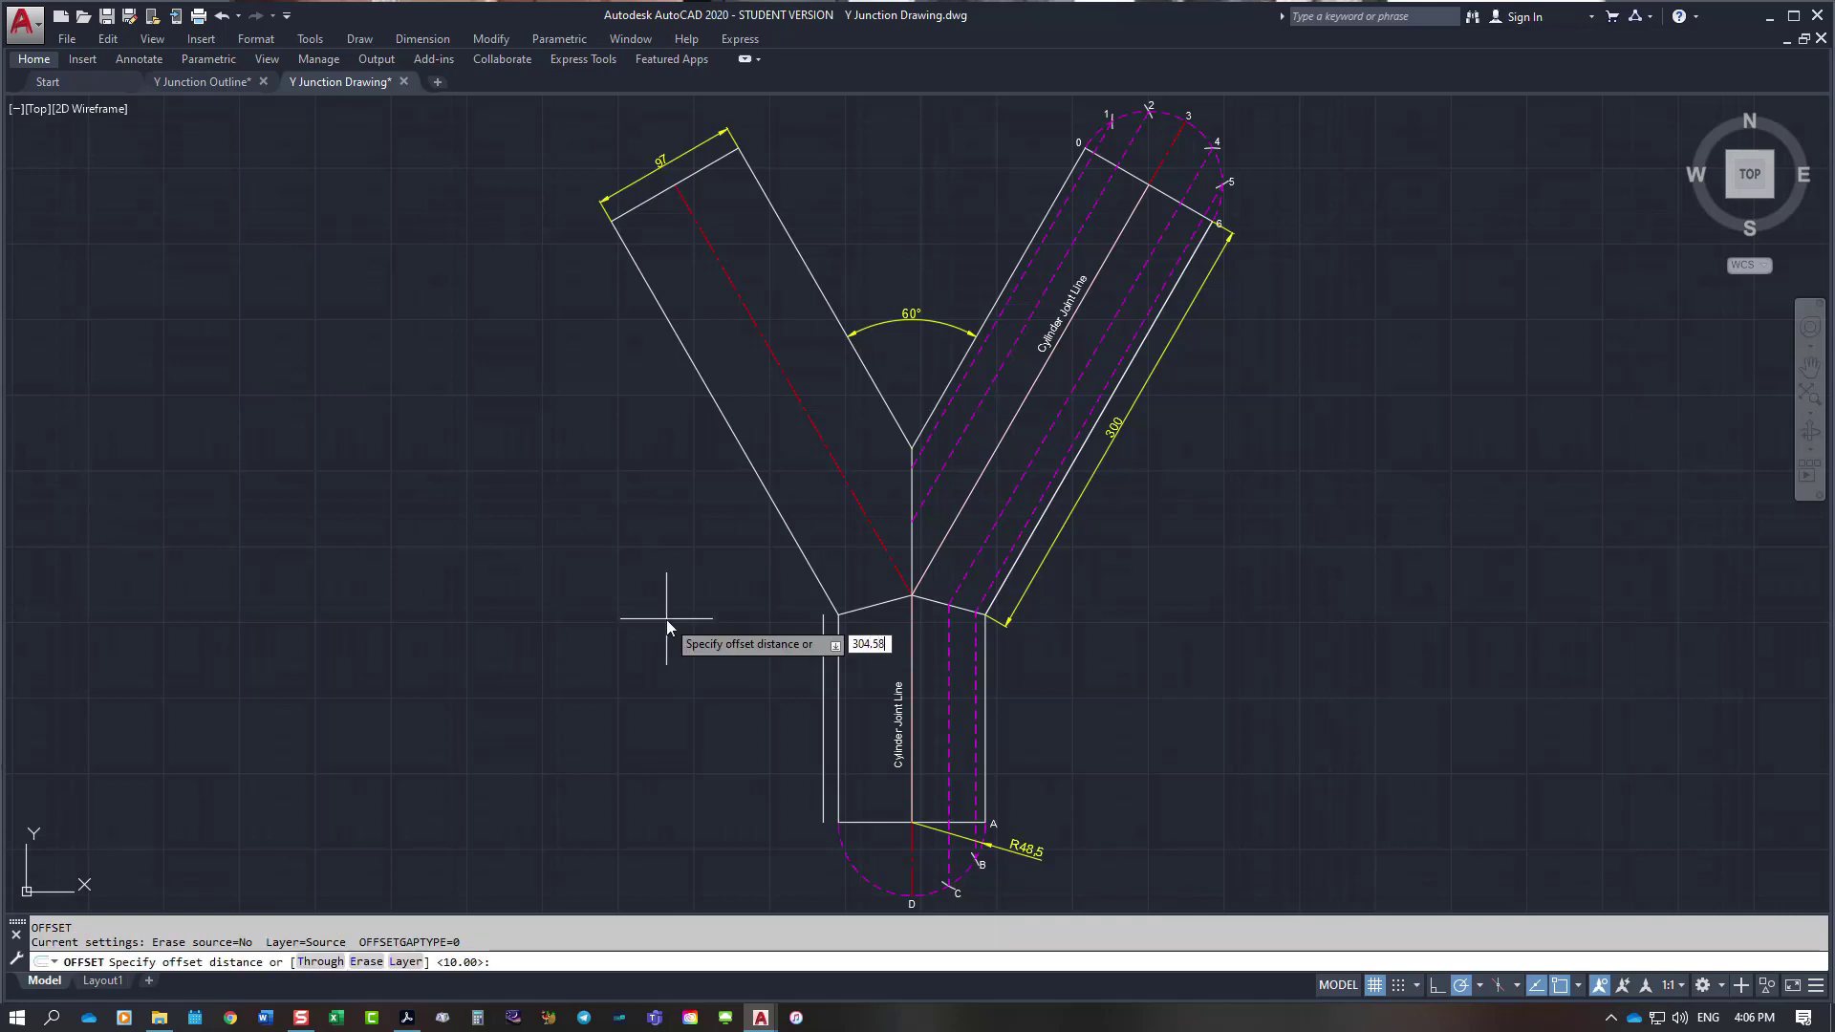
{"action": "type", "text": "4.58"}
{"action": "key", "text": "Return"}
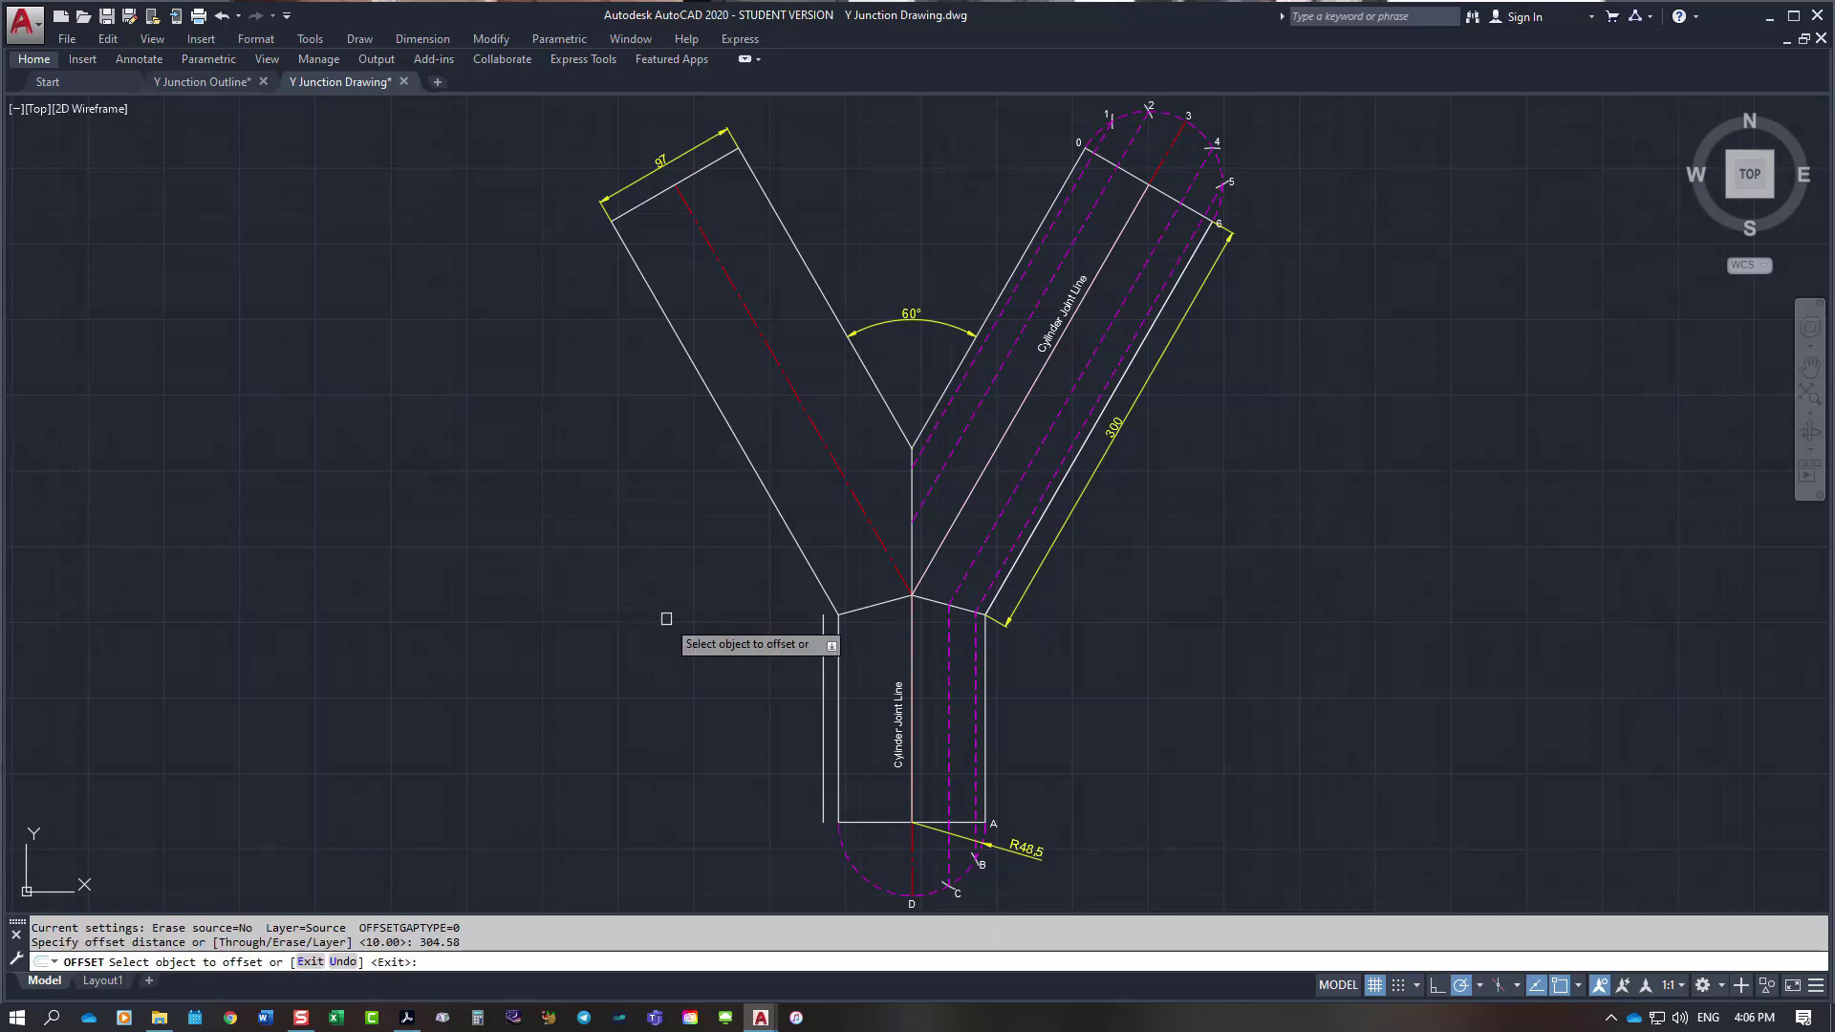
{"action": "left_click", "coordinate": [821, 690]}
{"action": "left_click", "coordinate": [491, 676]}
{"action": "key", "text": "Escape"}
Step: Draw the stem pattern's base line between the lower ends of the two offset vertical lines
{"action": "right_click", "coordinate": [512, 532]}
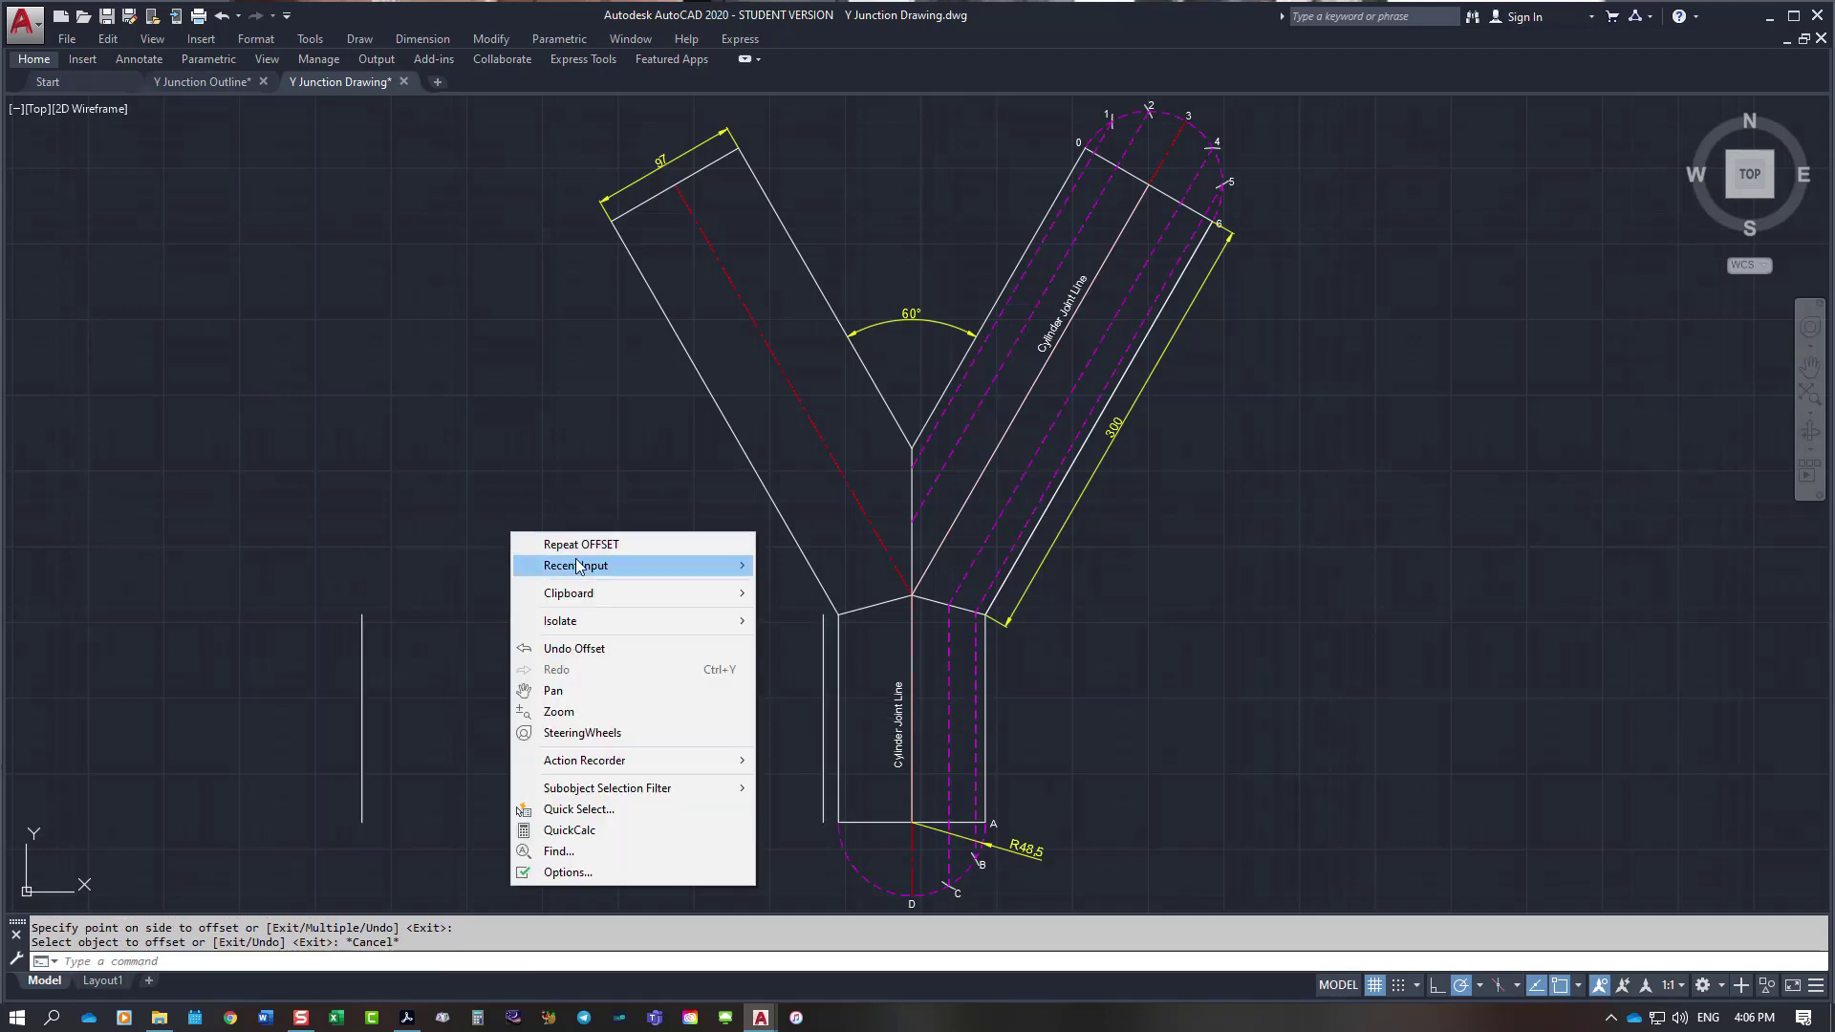
{"action": "mouse_move", "coordinate": [578, 565]}
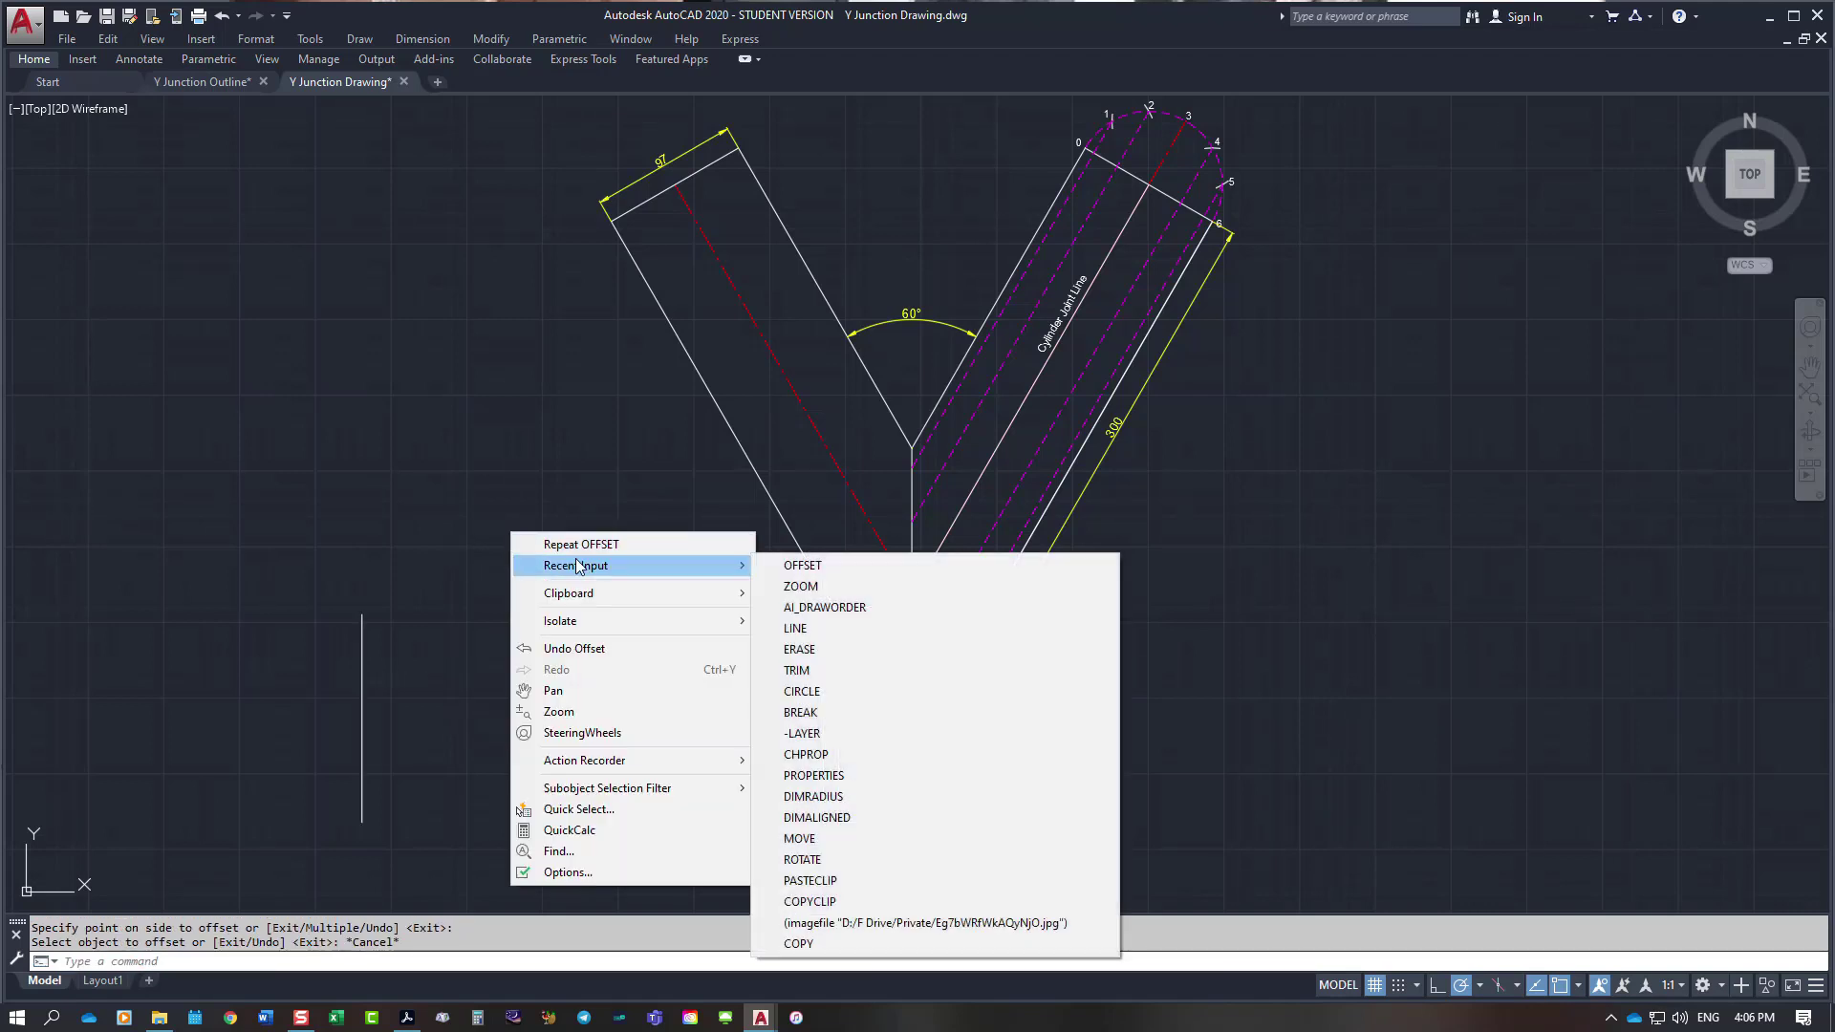
{"action": "left_click", "coordinate": [795, 628]}
{"action": "left_click", "coordinate": [824, 822]}
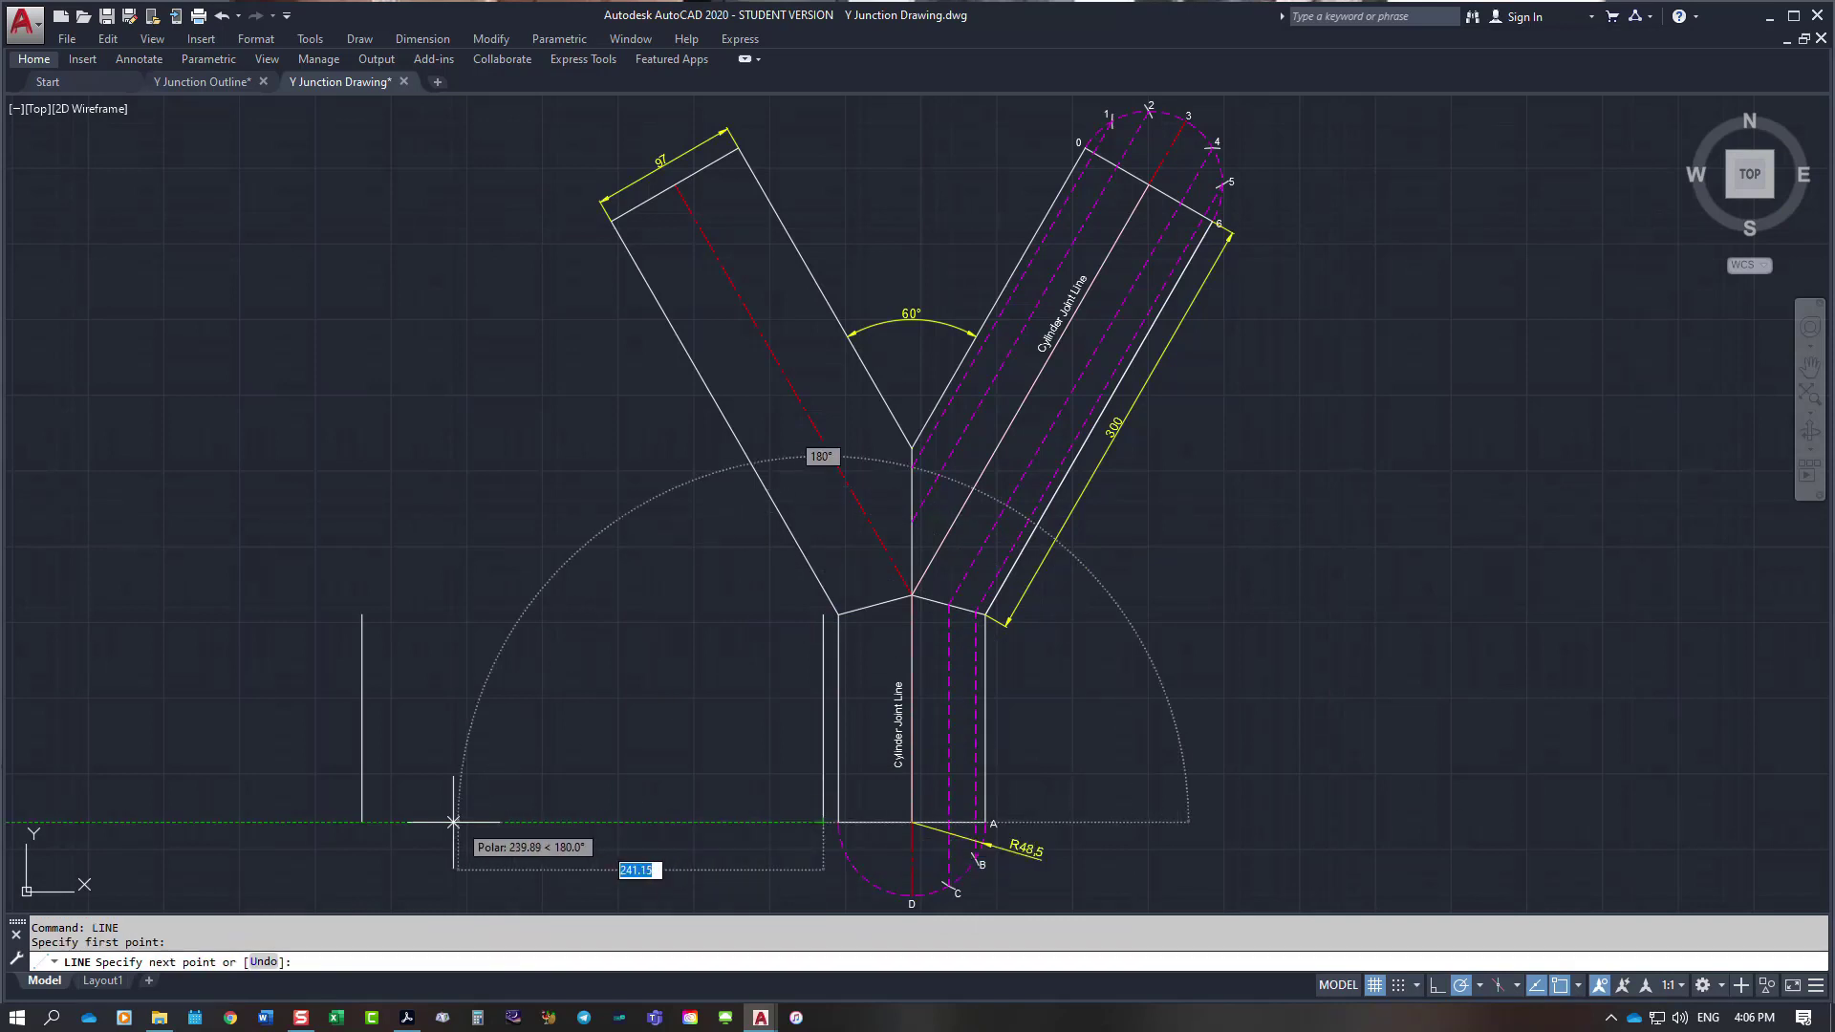
{"action": "left_click", "coordinate": [361, 822]}
{"action": "key", "text": "Escape"}
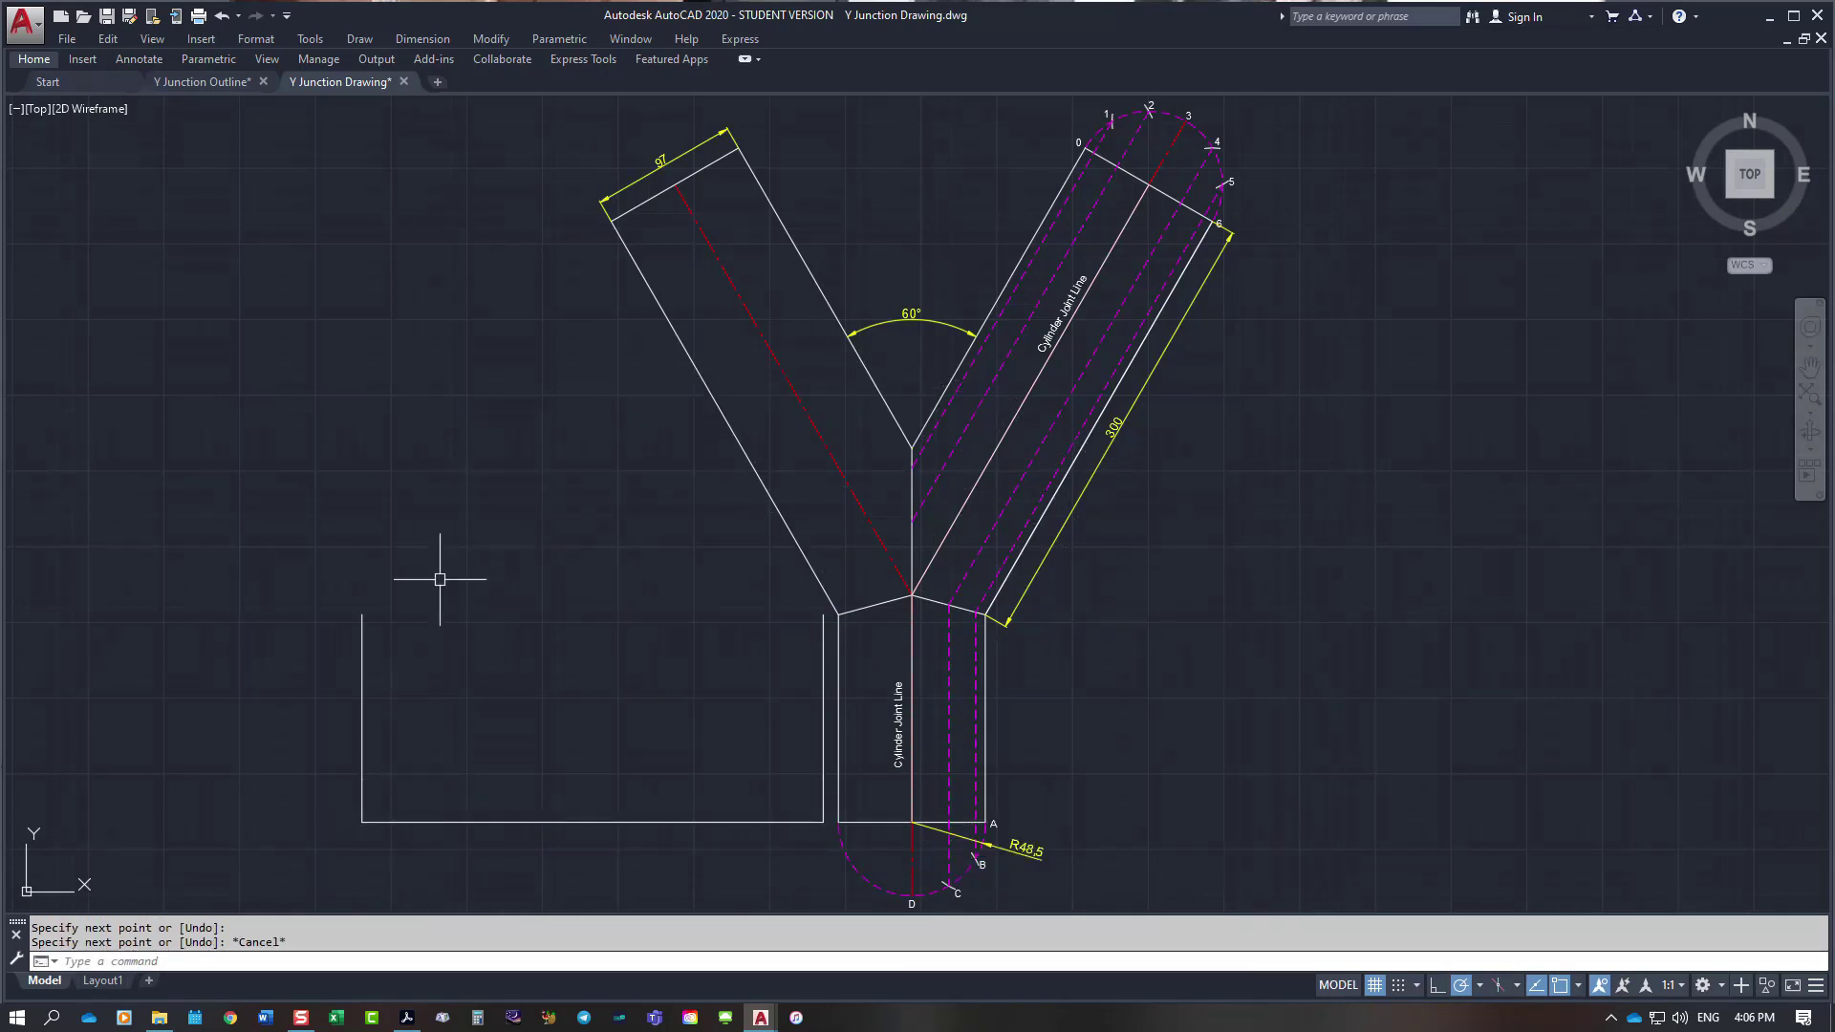
Step: Stretch the upper end of the pattern's far left vertical line upward to a total length of about 211 mm
{"action": "left_click", "coordinate": [362, 621]}
{"action": "left_click", "coordinate": [361, 614]}
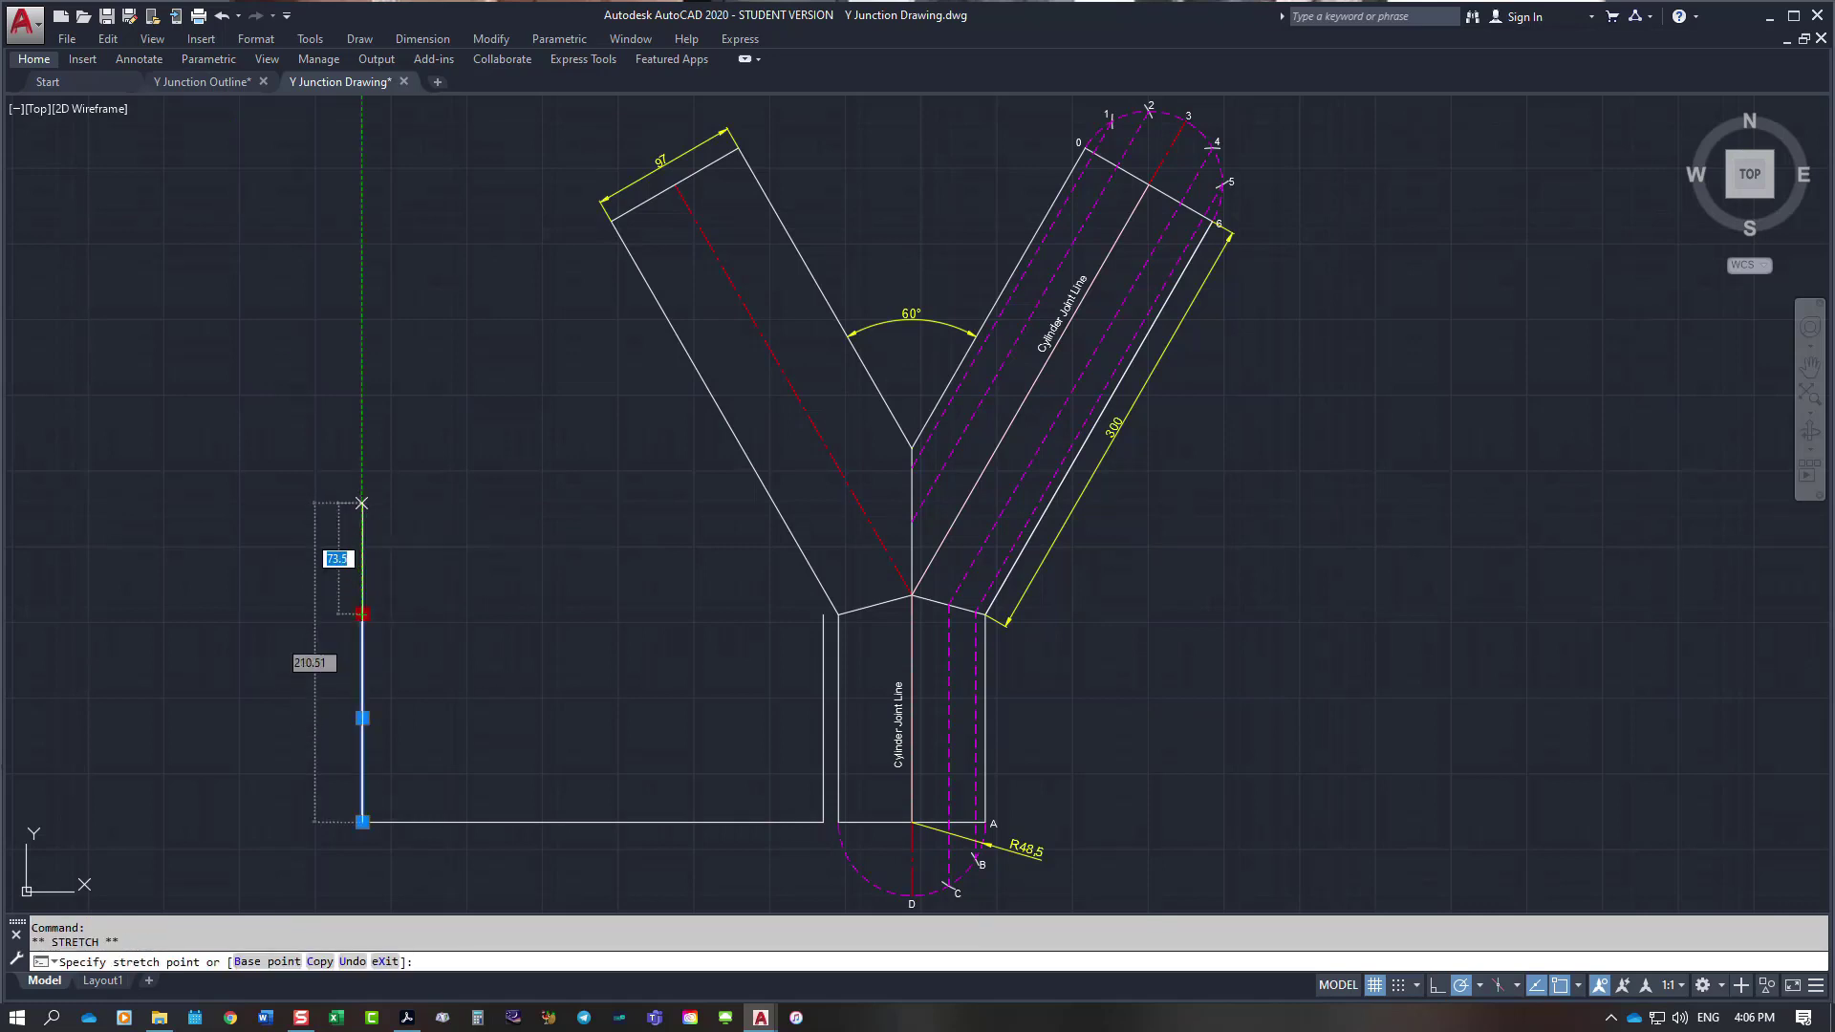
{"action": "left_click", "coordinate": [519, 504]}
{"action": "right_click", "coordinate": [529, 511]}
{"action": "left_click", "coordinate": [584, 519]}
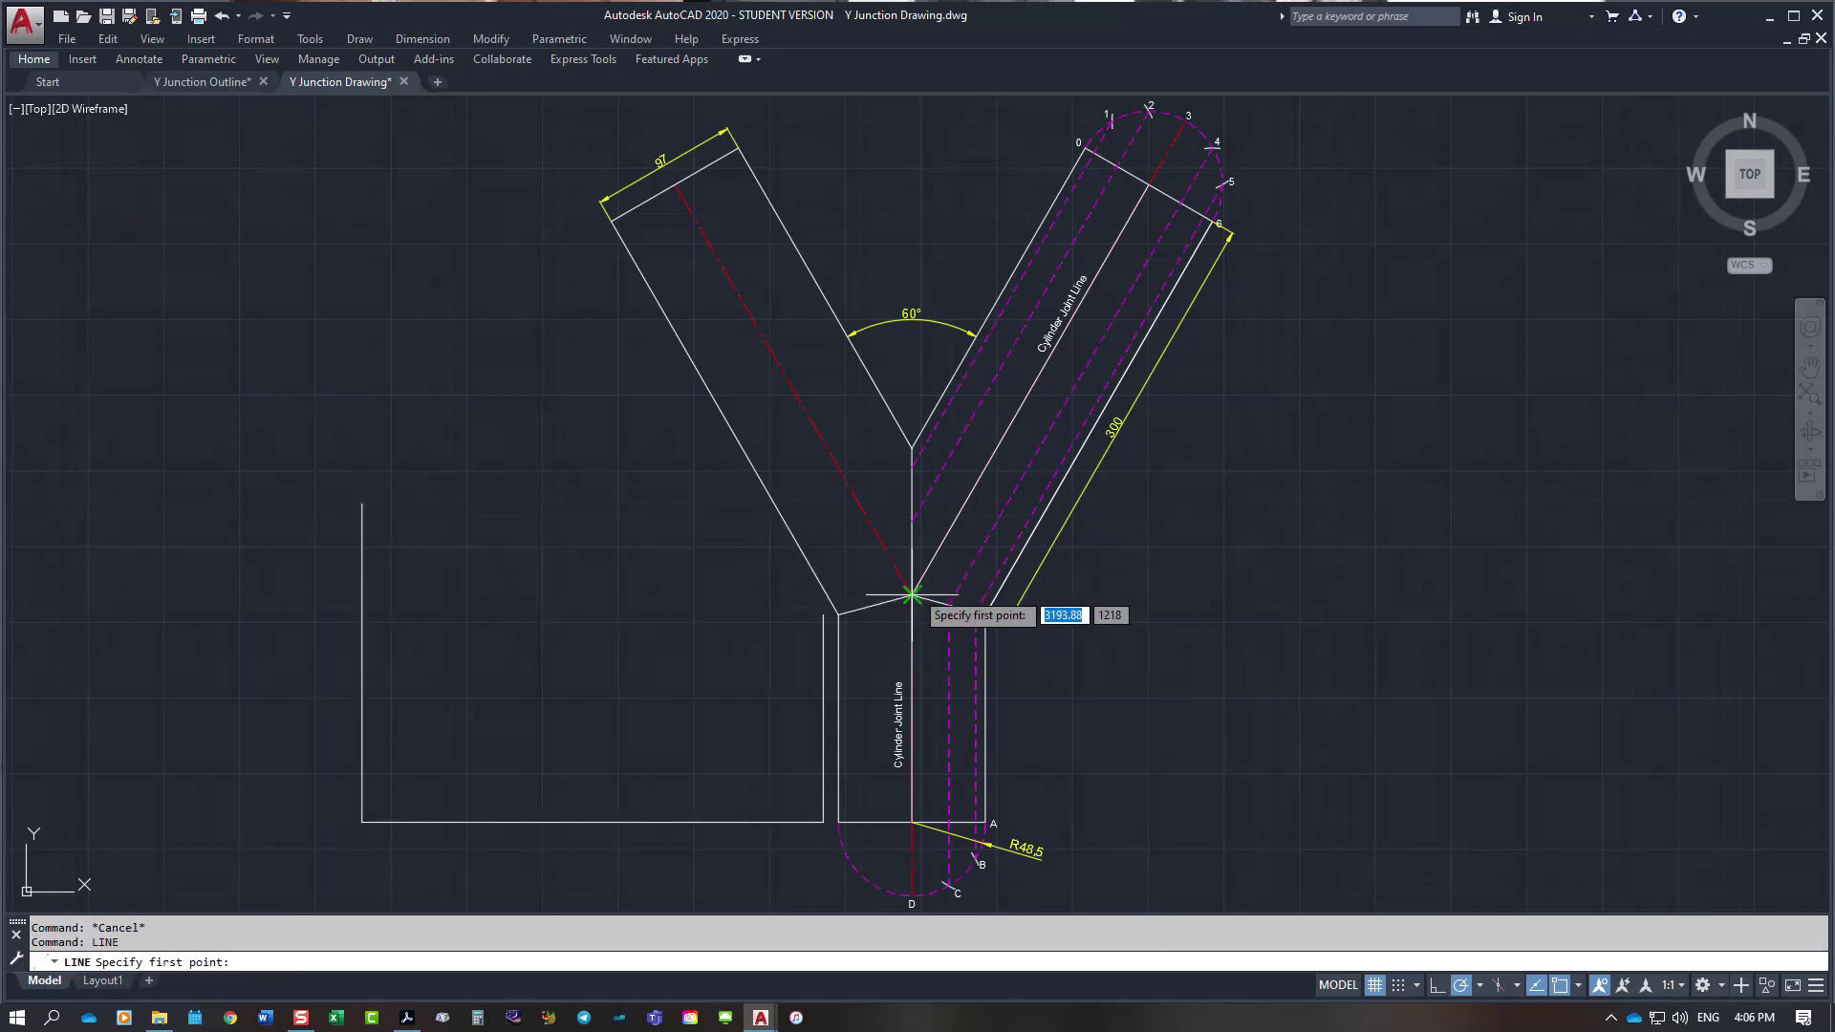
{"action": "scroll", "coordinate": [944, 613], "scroll_direction": "up", "scroll_amount": 5}
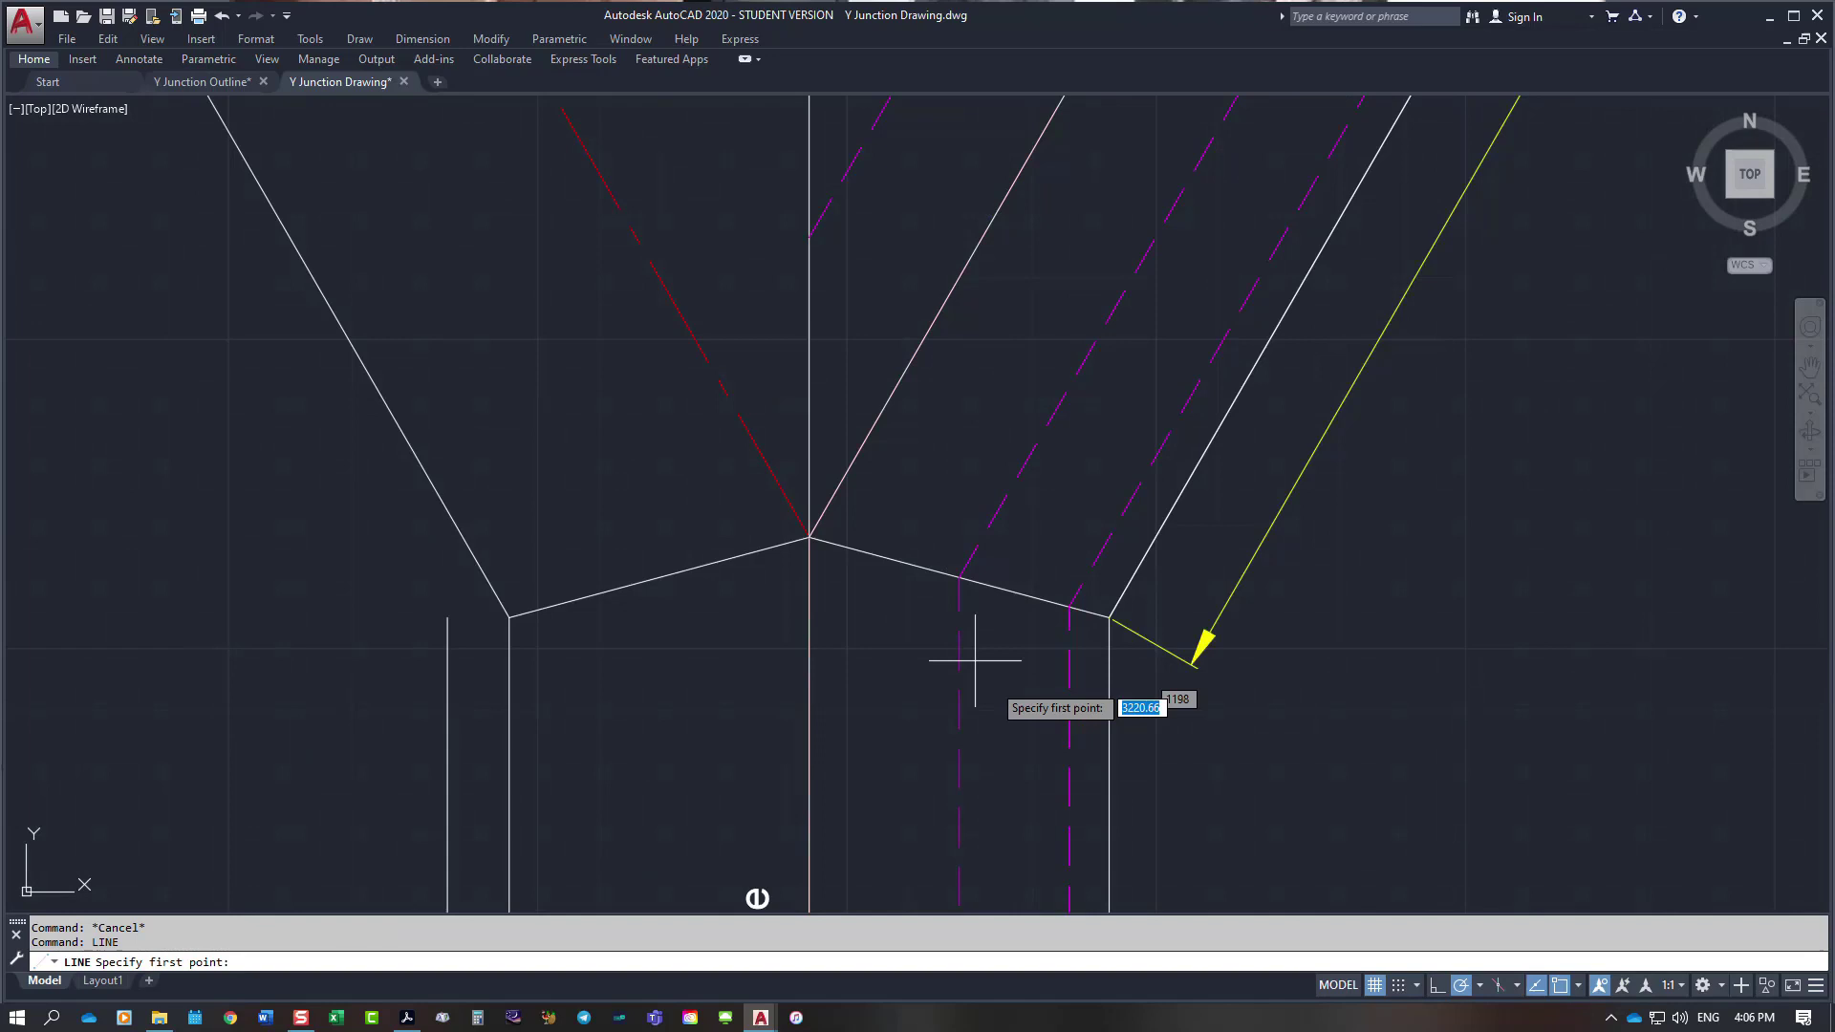
{"action": "key", "text": "Escape"}
Step: Examine where the stem's right edge, division lines and cylinder joint line end on the mitre joint
{"action": "left_click", "coordinate": [1110, 702]}
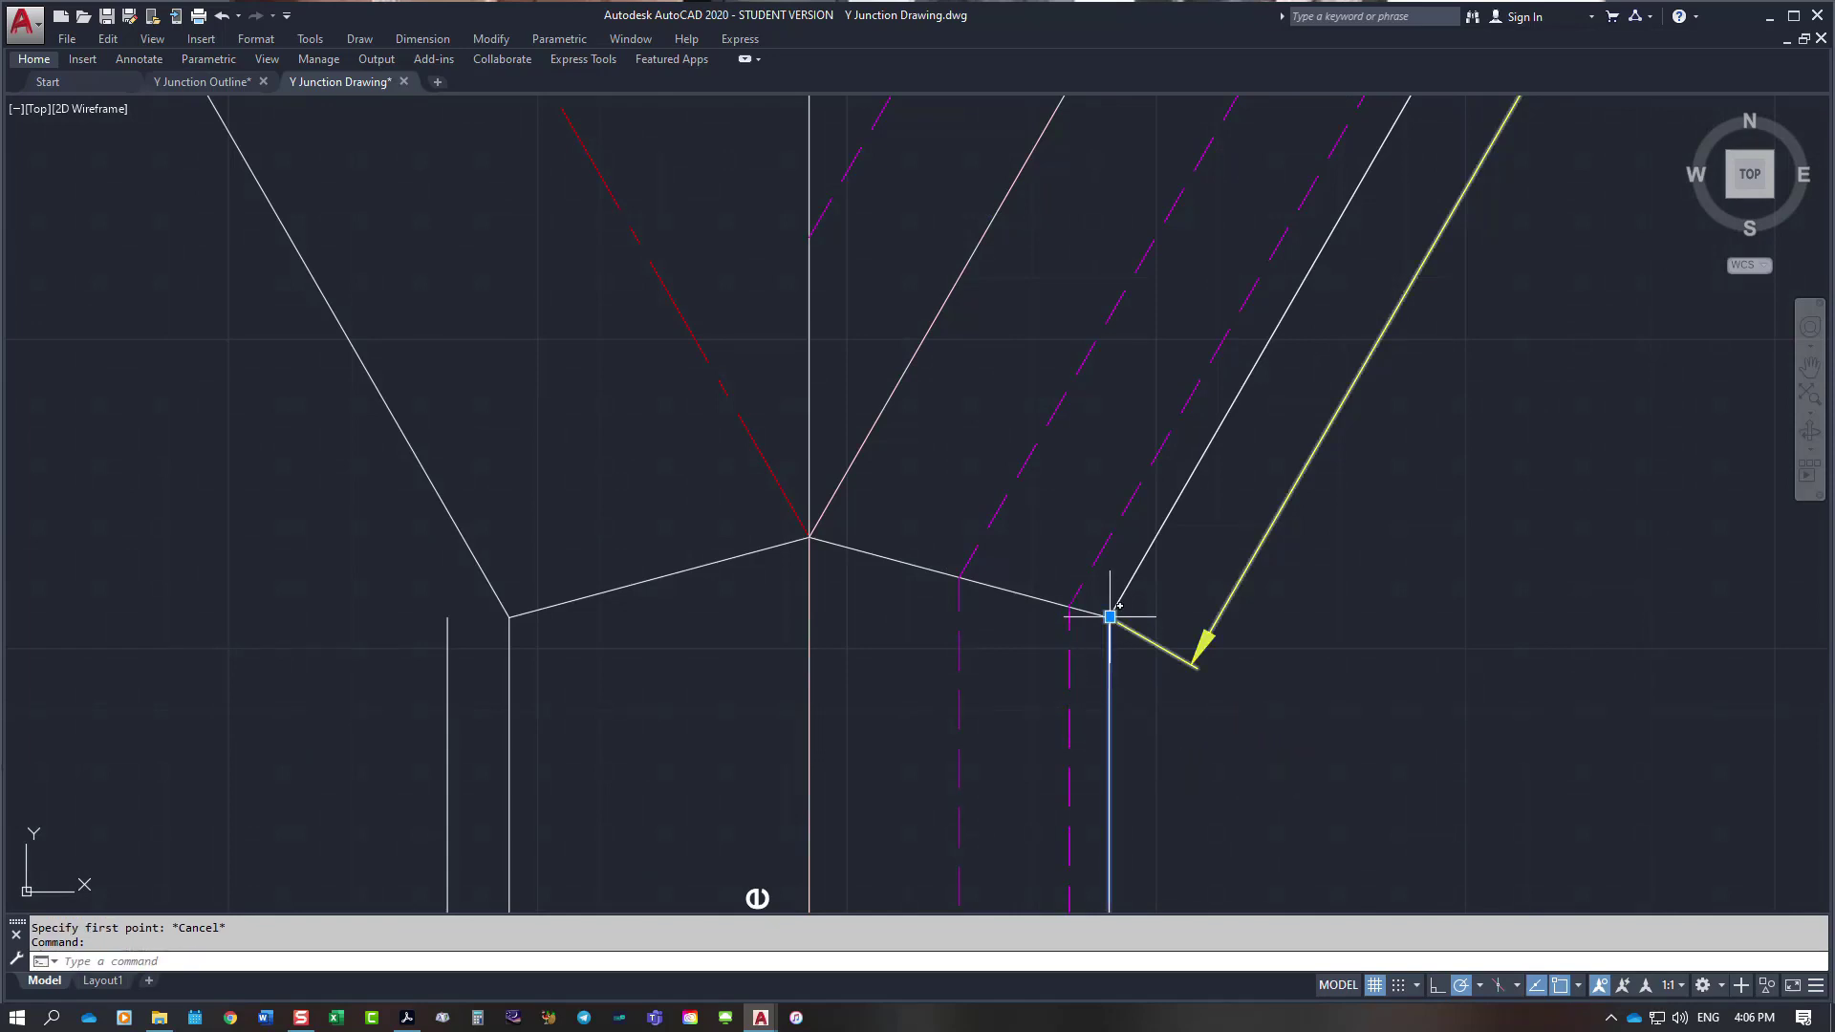
{"action": "mouse_move", "coordinate": [1111, 618]}
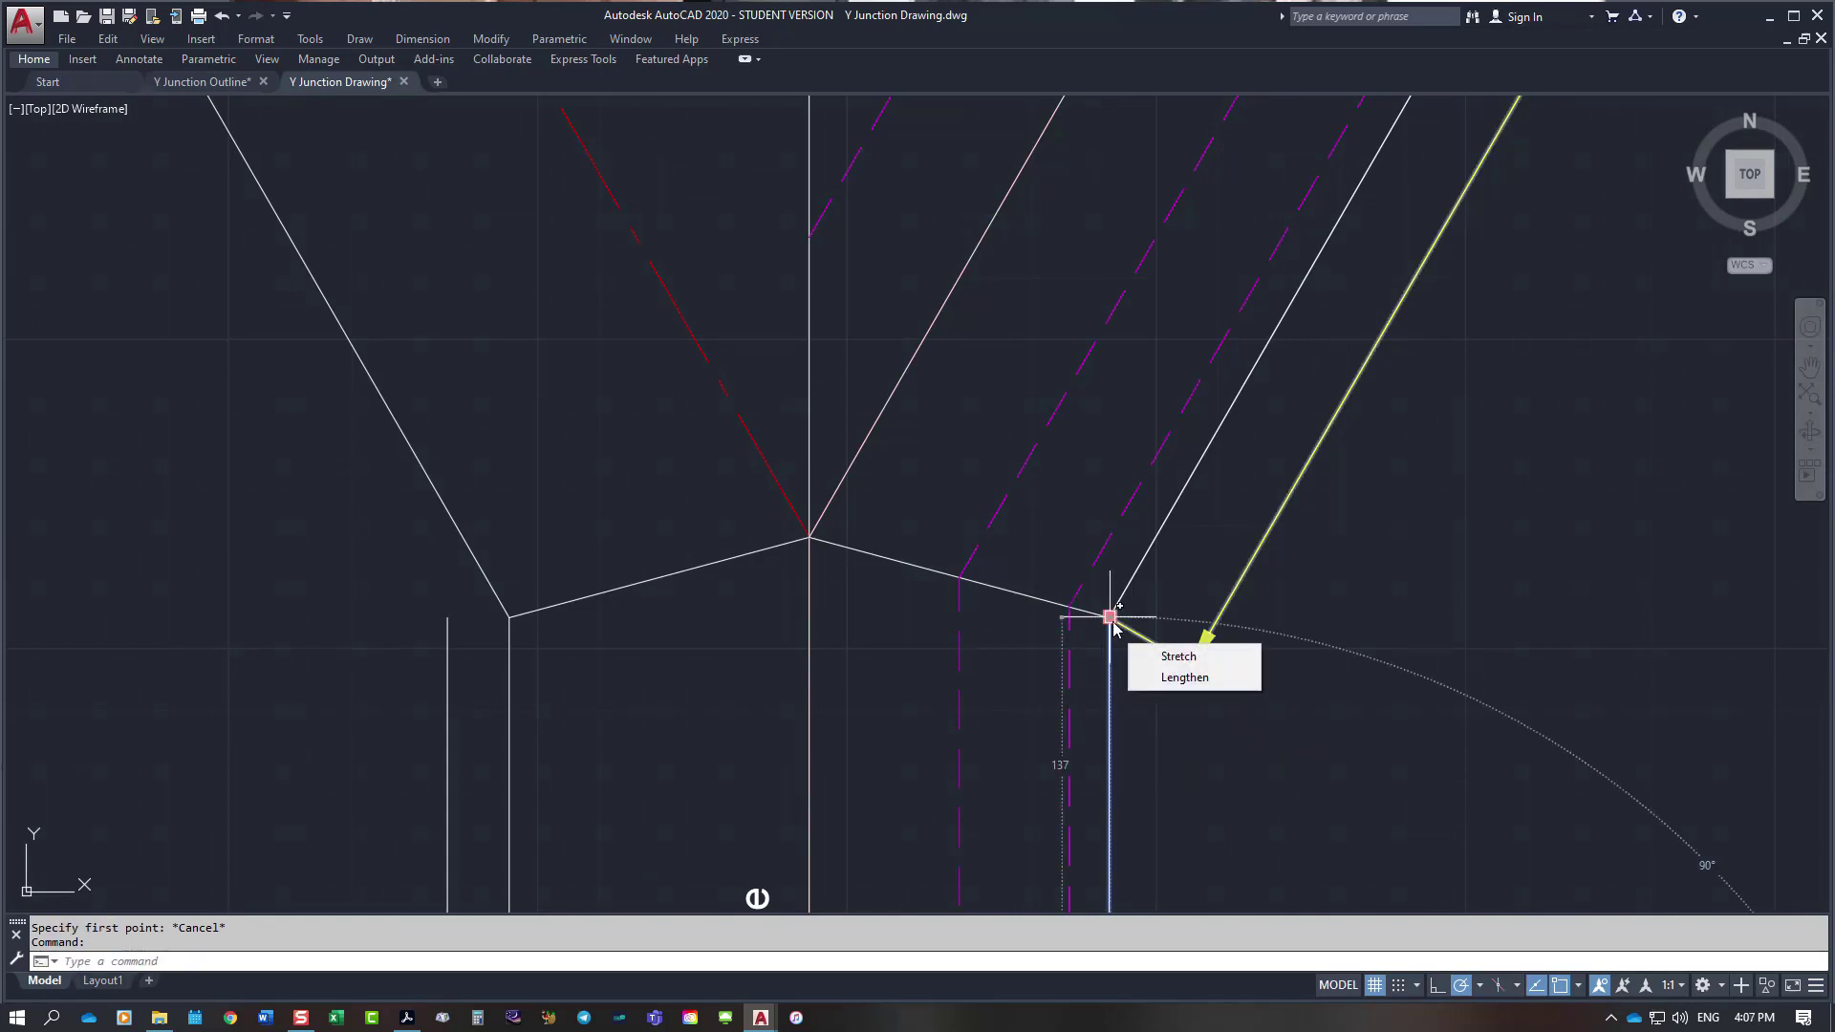
{"action": "key", "text": "Escape"}
{"action": "left_click", "coordinate": [1069, 630]}
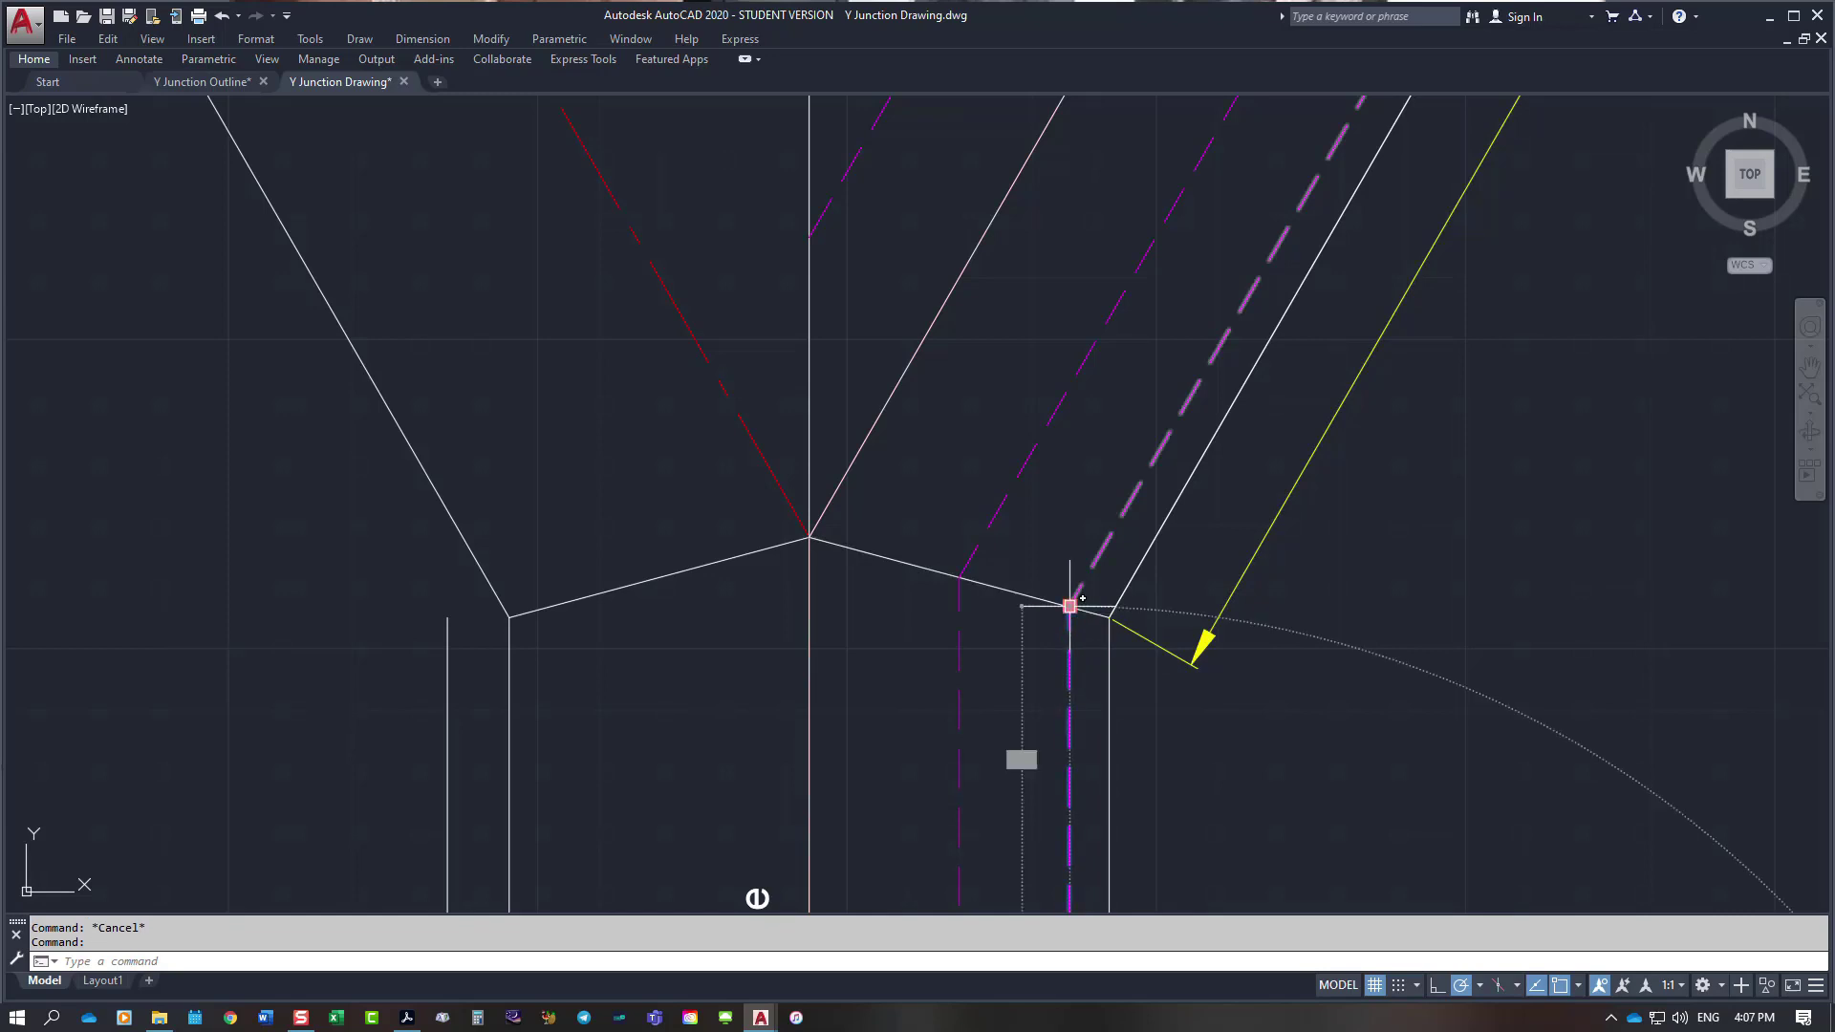
{"action": "key", "text": "Escape"}
{"action": "left_click", "coordinate": [960, 602]}
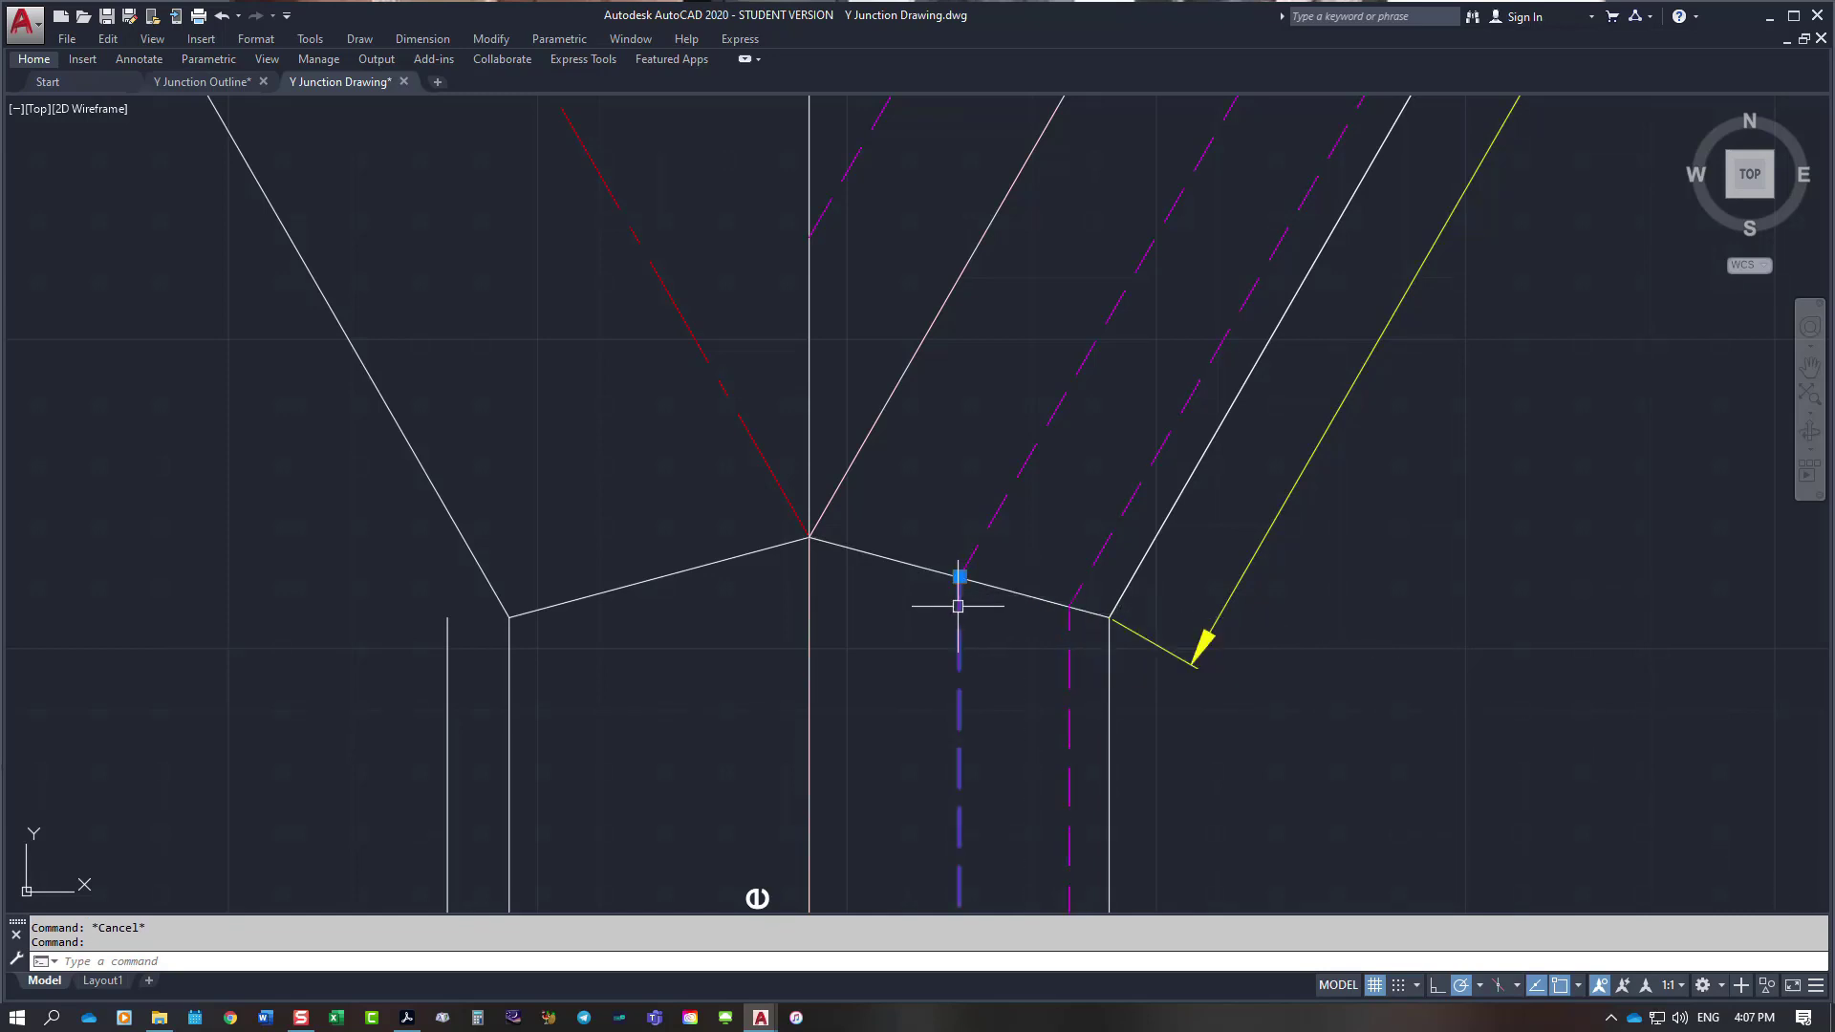
{"action": "left_click", "coordinate": [808, 581]}
{"action": "mouse_move", "coordinate": [810, 537]}
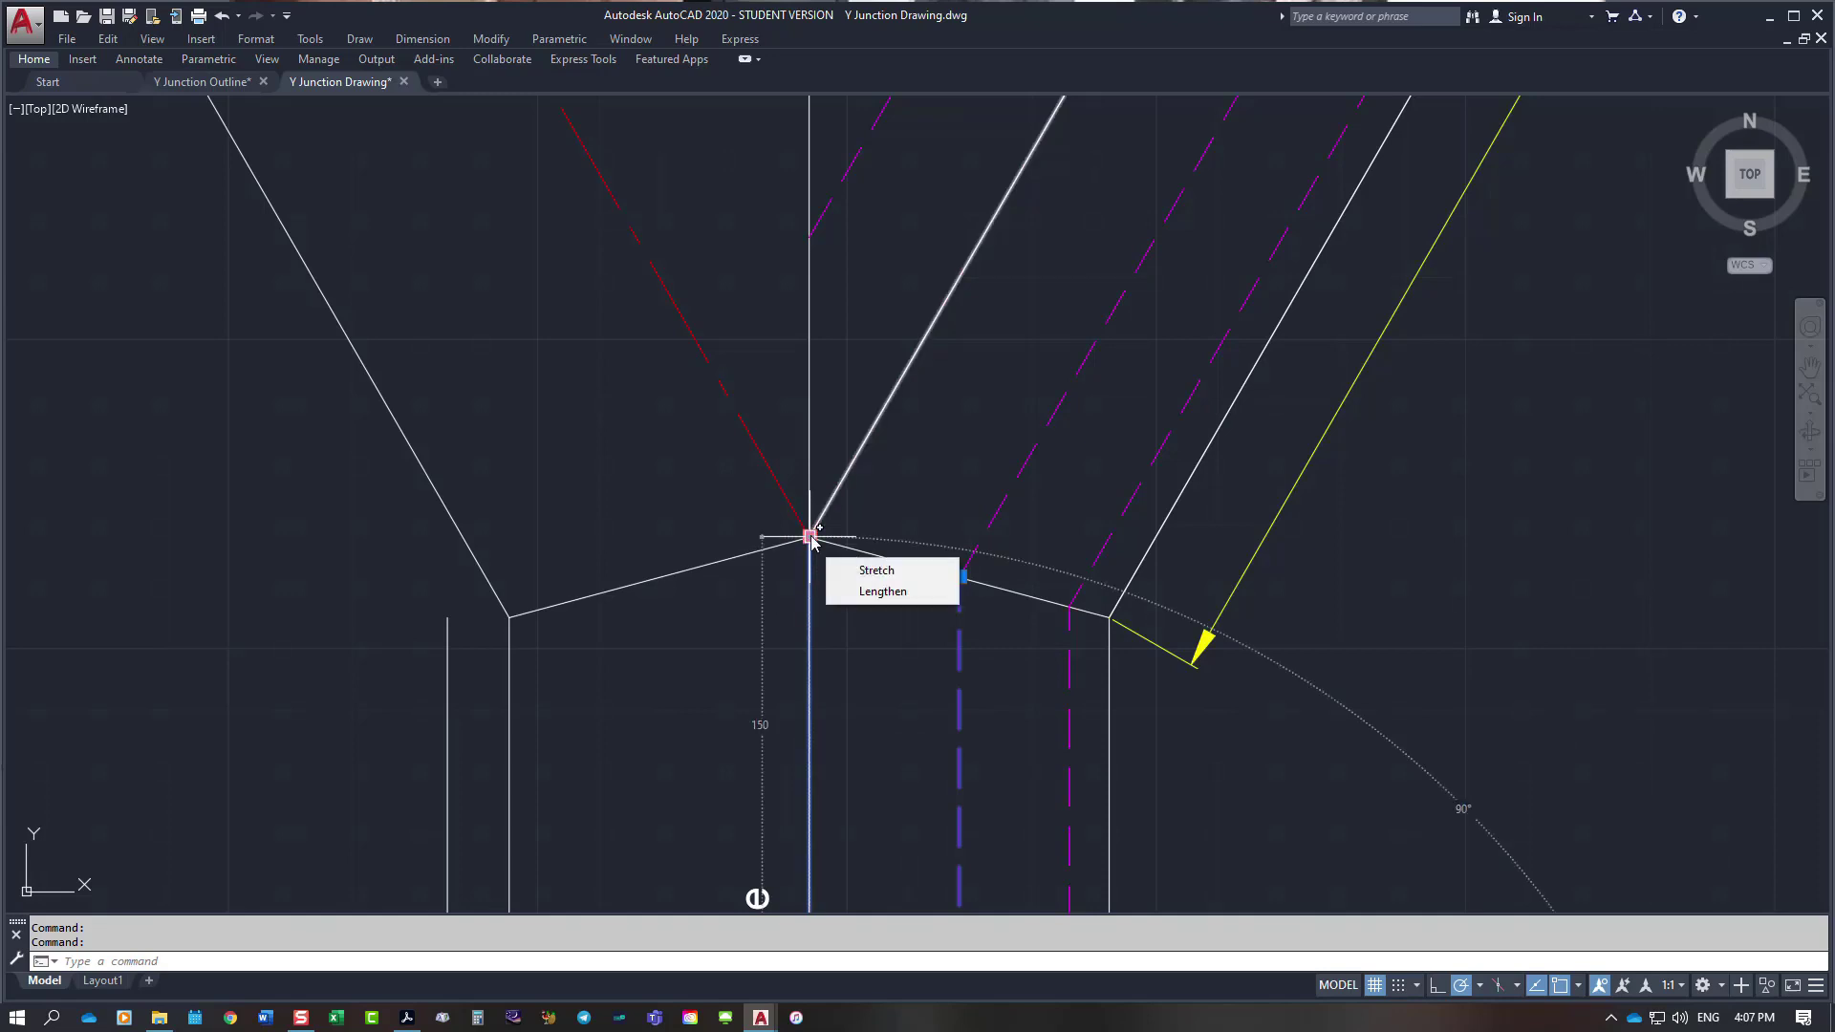
{"action": "scroll", "coordinate": [936, 490], "scroll_direction": "down", "scroll_amount": 3}
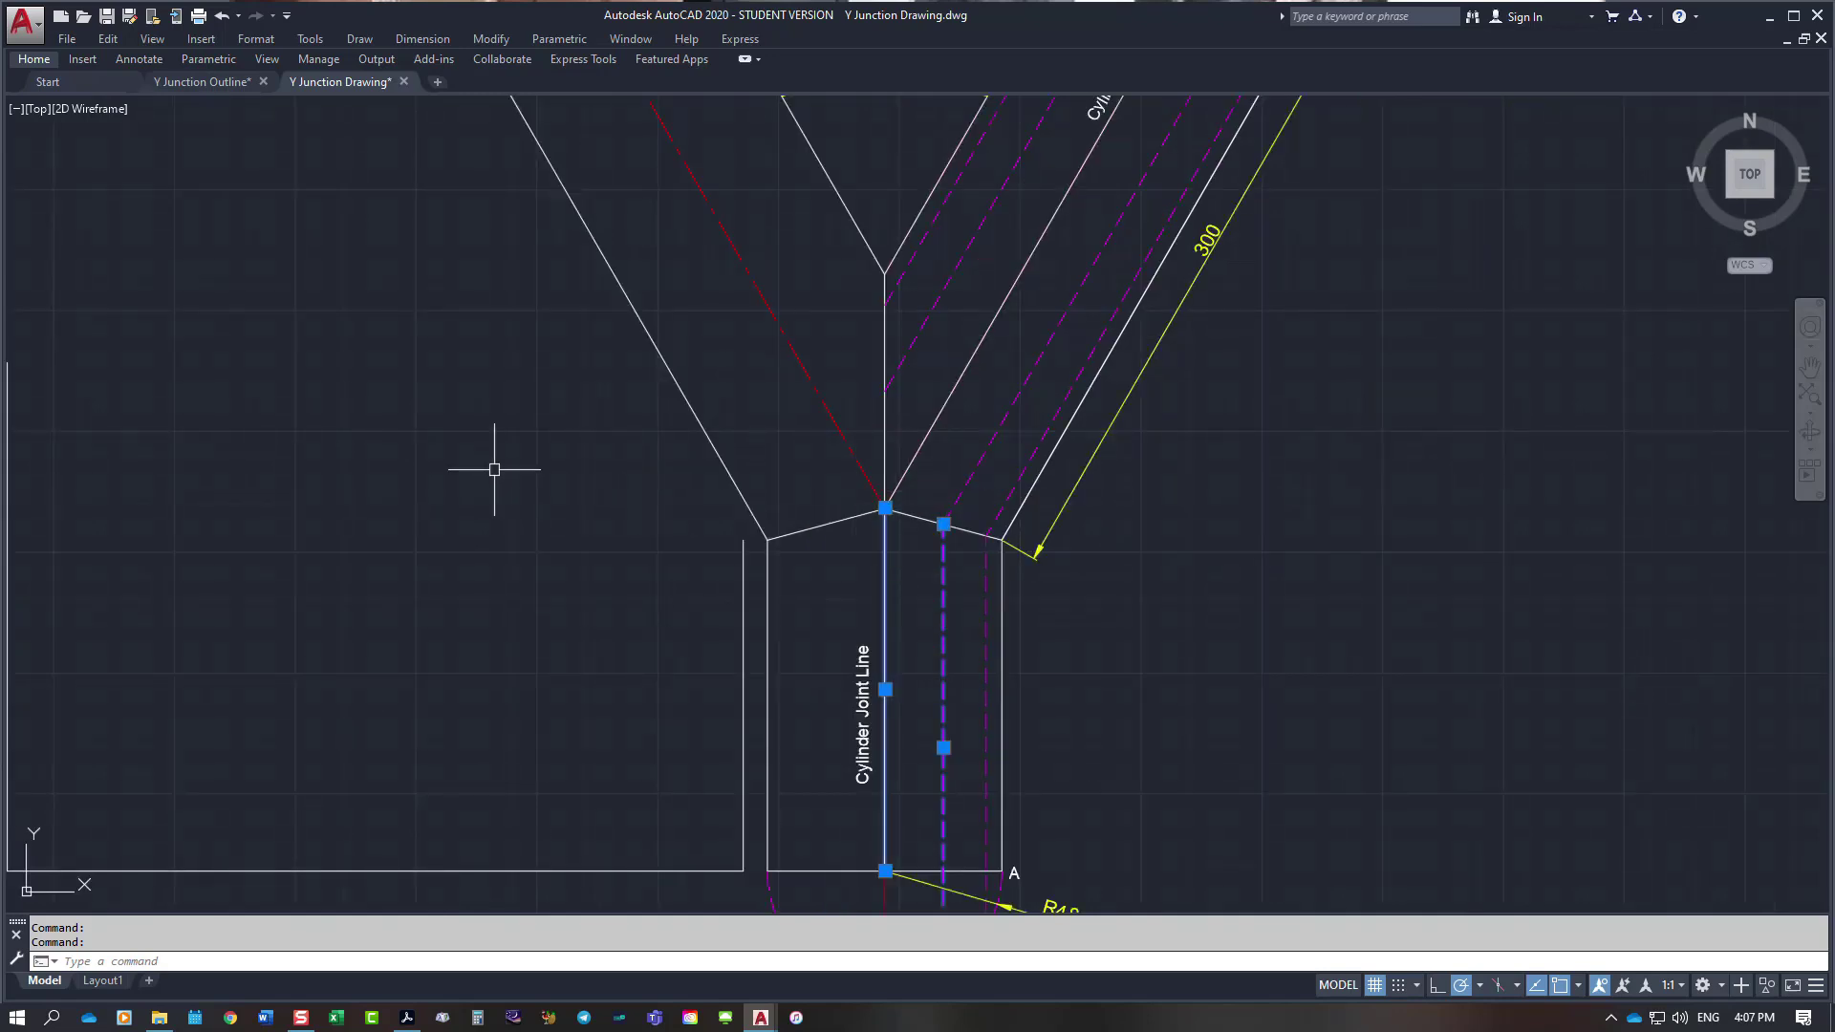
Step: Draw a horizontal projection line from the stem's upper right corner, above A, to the pattern's far left vertical line
{"action": "right_click", "coordinate": [494, 470]}
{"action": "left_click", "coordinate": [511, 482]}
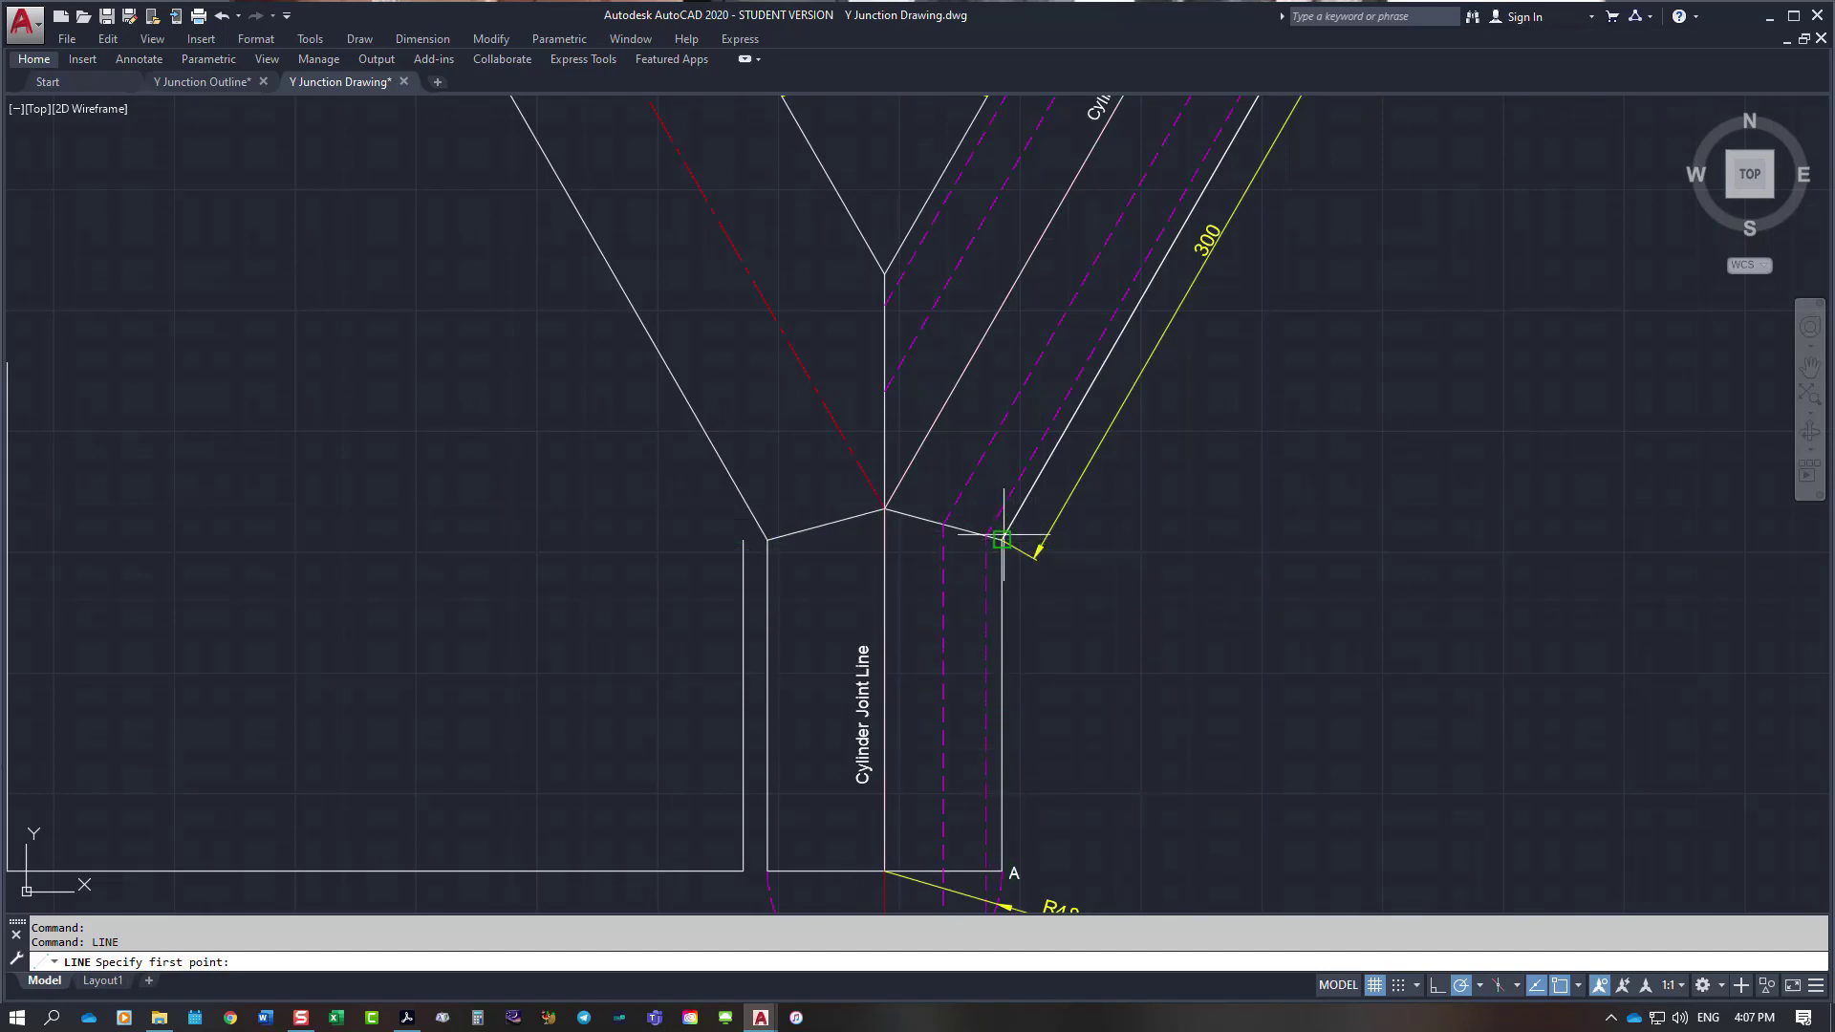
{"action": "left_click", "coordinate": [1001, 538]}
{"action": "scroll", "coordinate": [25, 538], "scroll_direction": "down", "scroll_amount": 2}
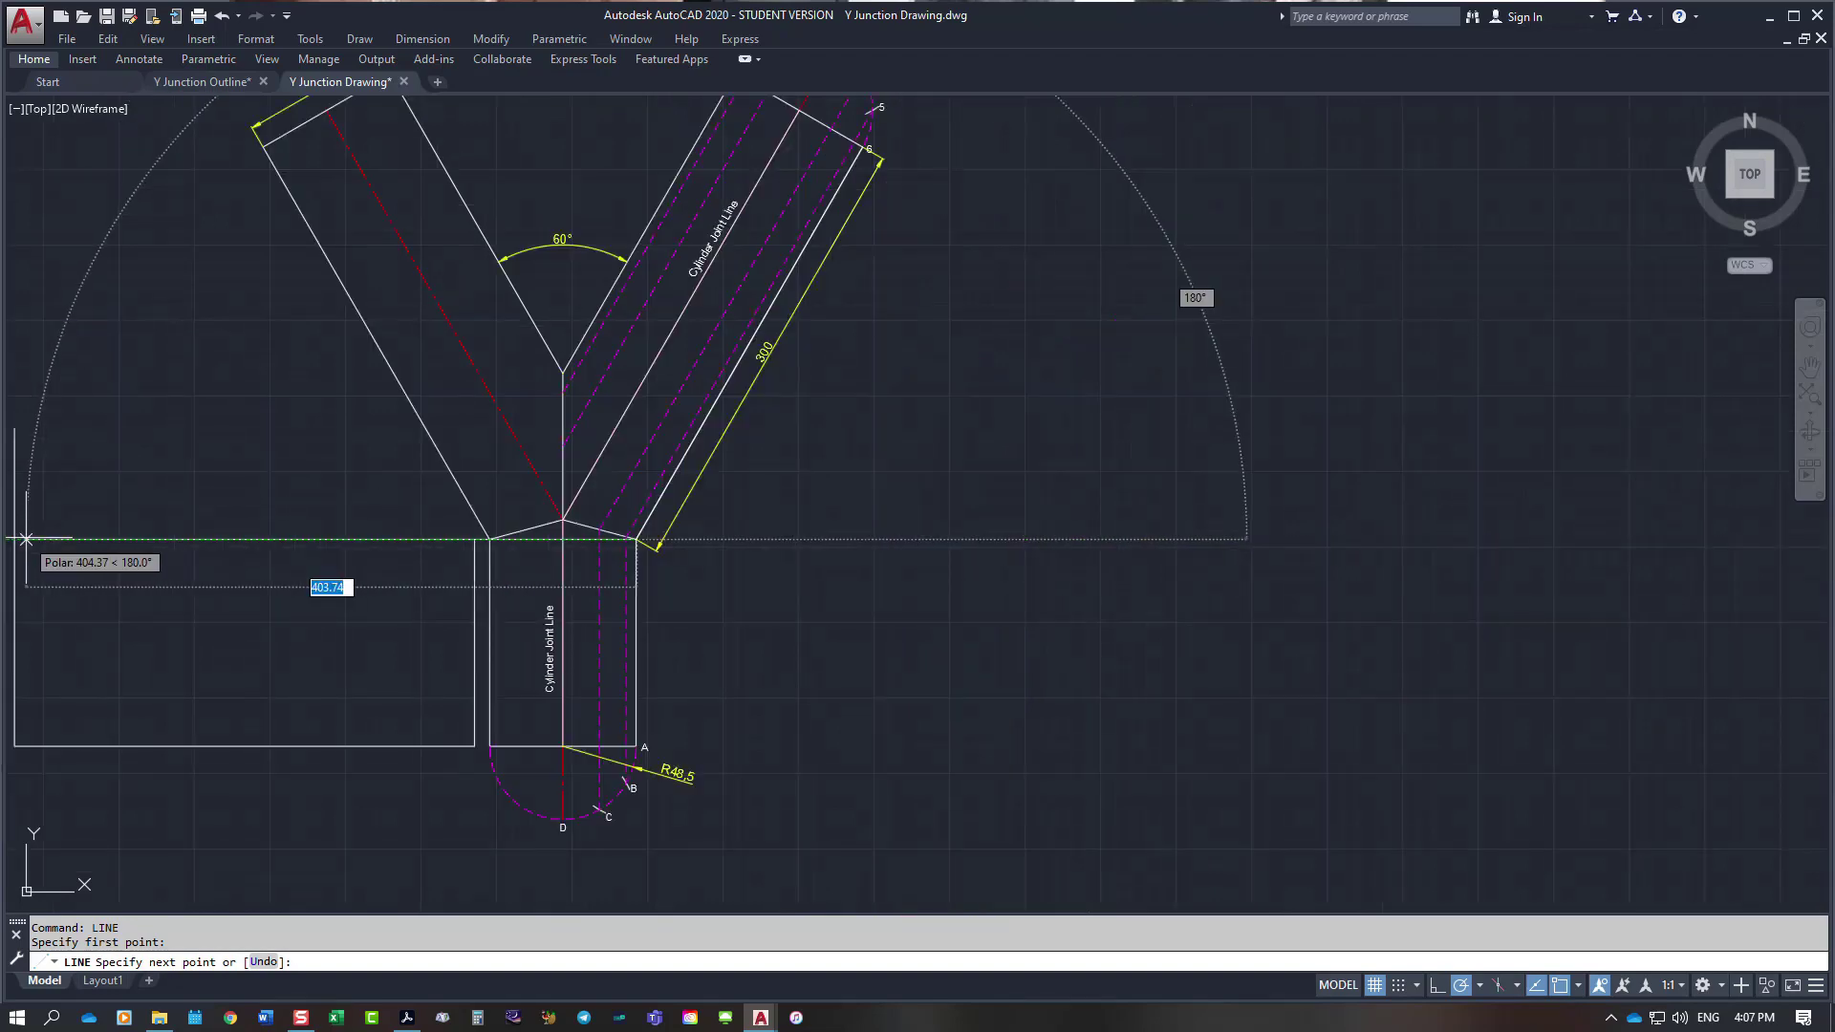
{"action": "scroll", "coordinate": [26, 538], "scroll_direction": "down", "scroll_amount": 2}
{"action": "key", "text": "Escape"}
{"action": "scroll", "coordinate": [11, 530], "scroll_direction": "up", "scroll_amount": 2}
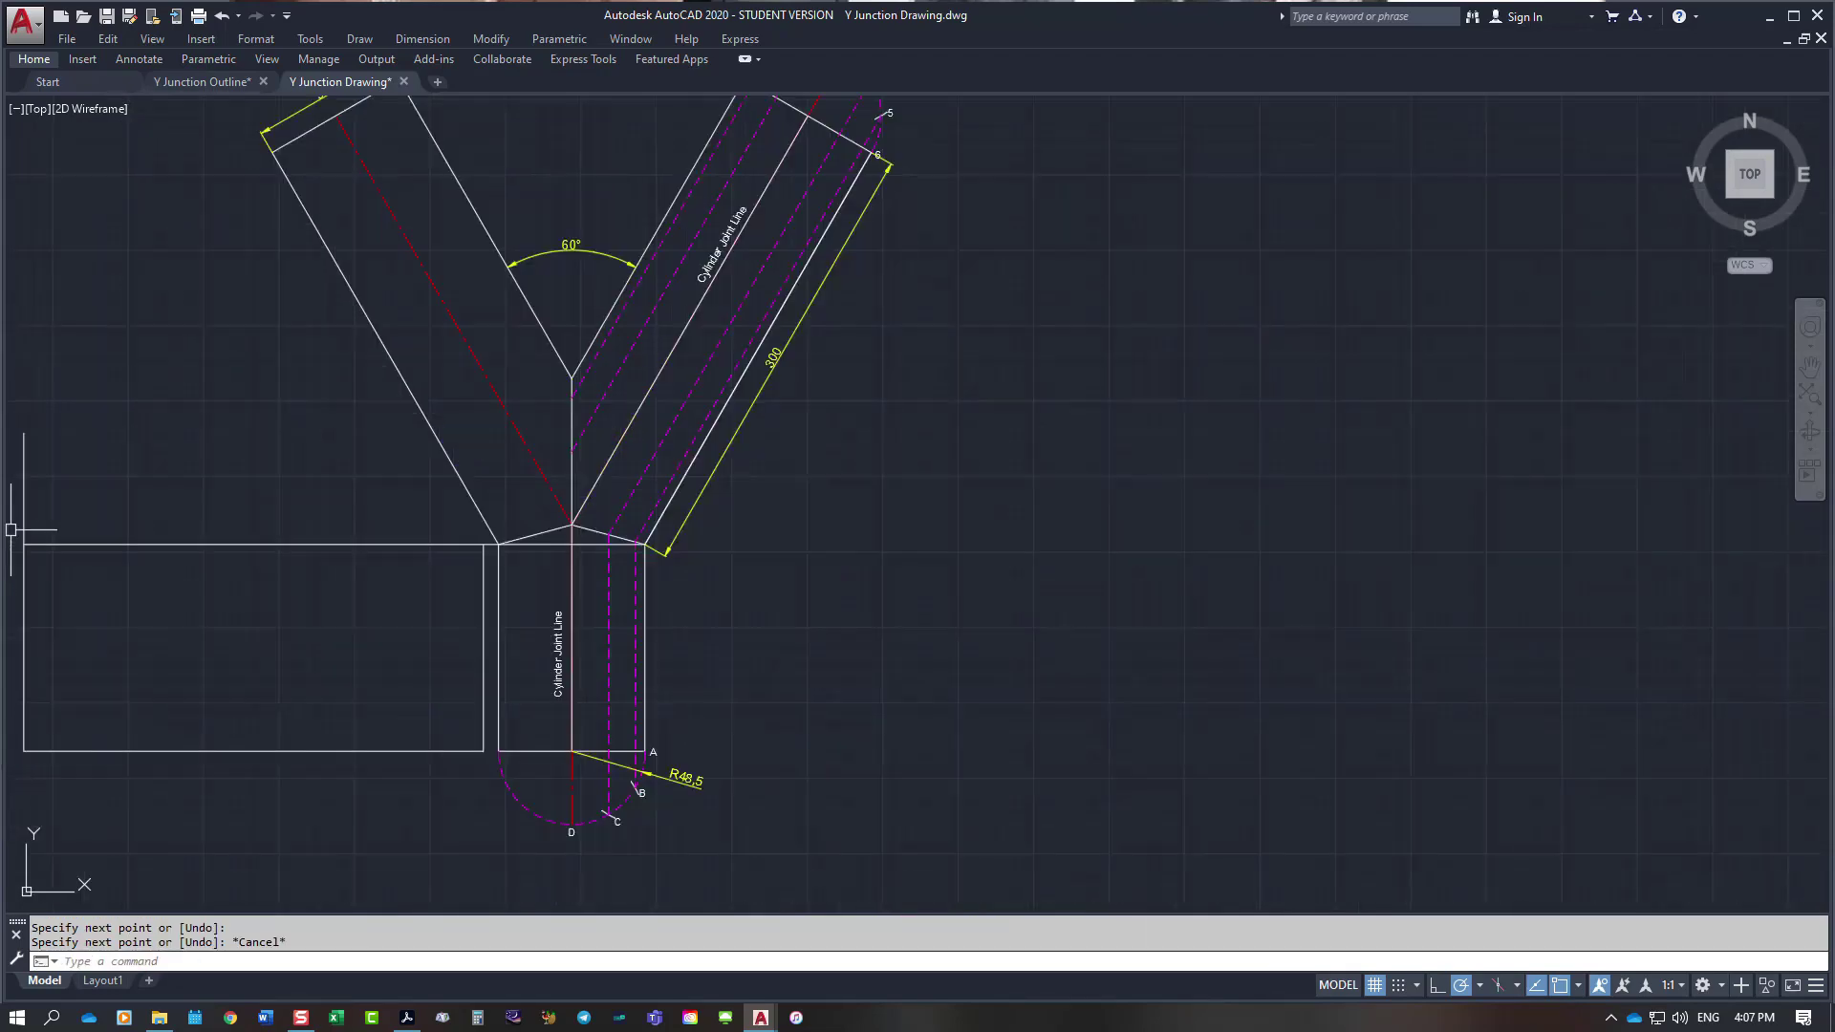
Step: Project a horizontal line from where division line B meets the mitre joint to the pattern's far left vertical line
{"action": "scroll", "coordinate": [12, 529], "scroll_direction": "up", "scroll_amount": 2}
{"action": "right_click", "coordinate": [350, 480]}
{"action": "left_click", "coordinate": [458, 493]}
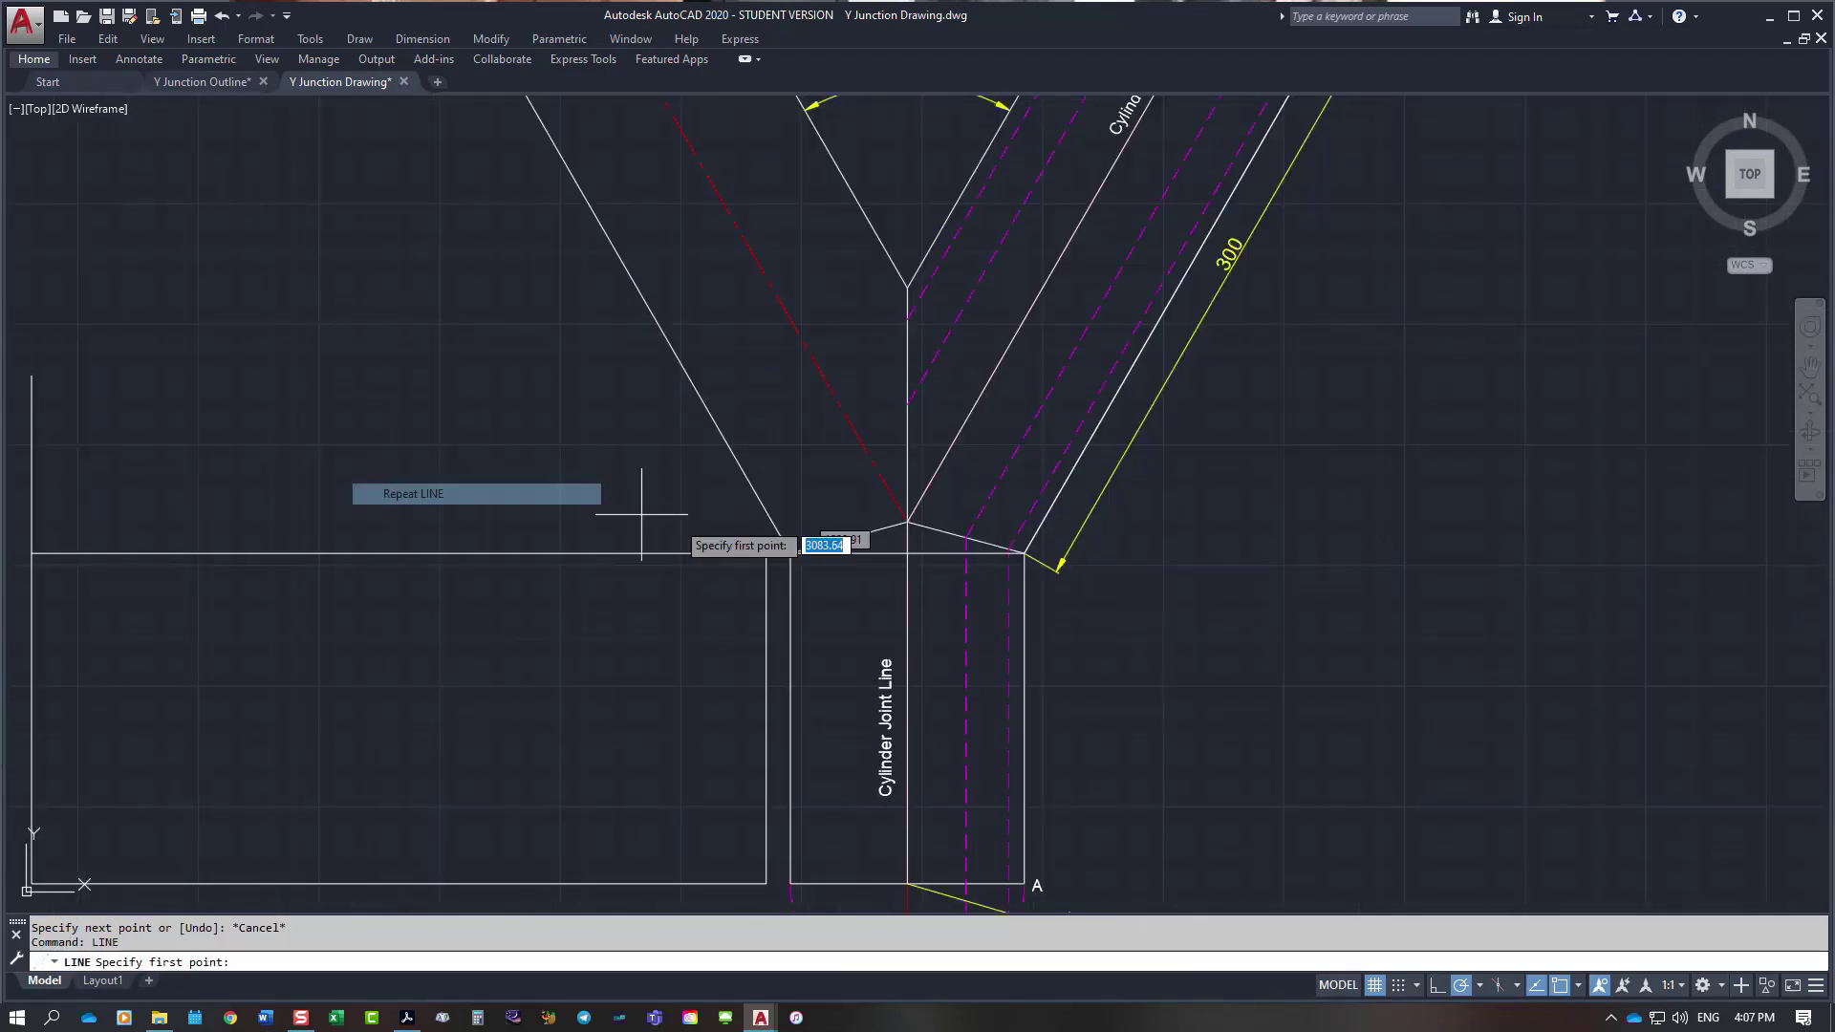
{"action": "left_click", "coordinate": [1005, 535]}
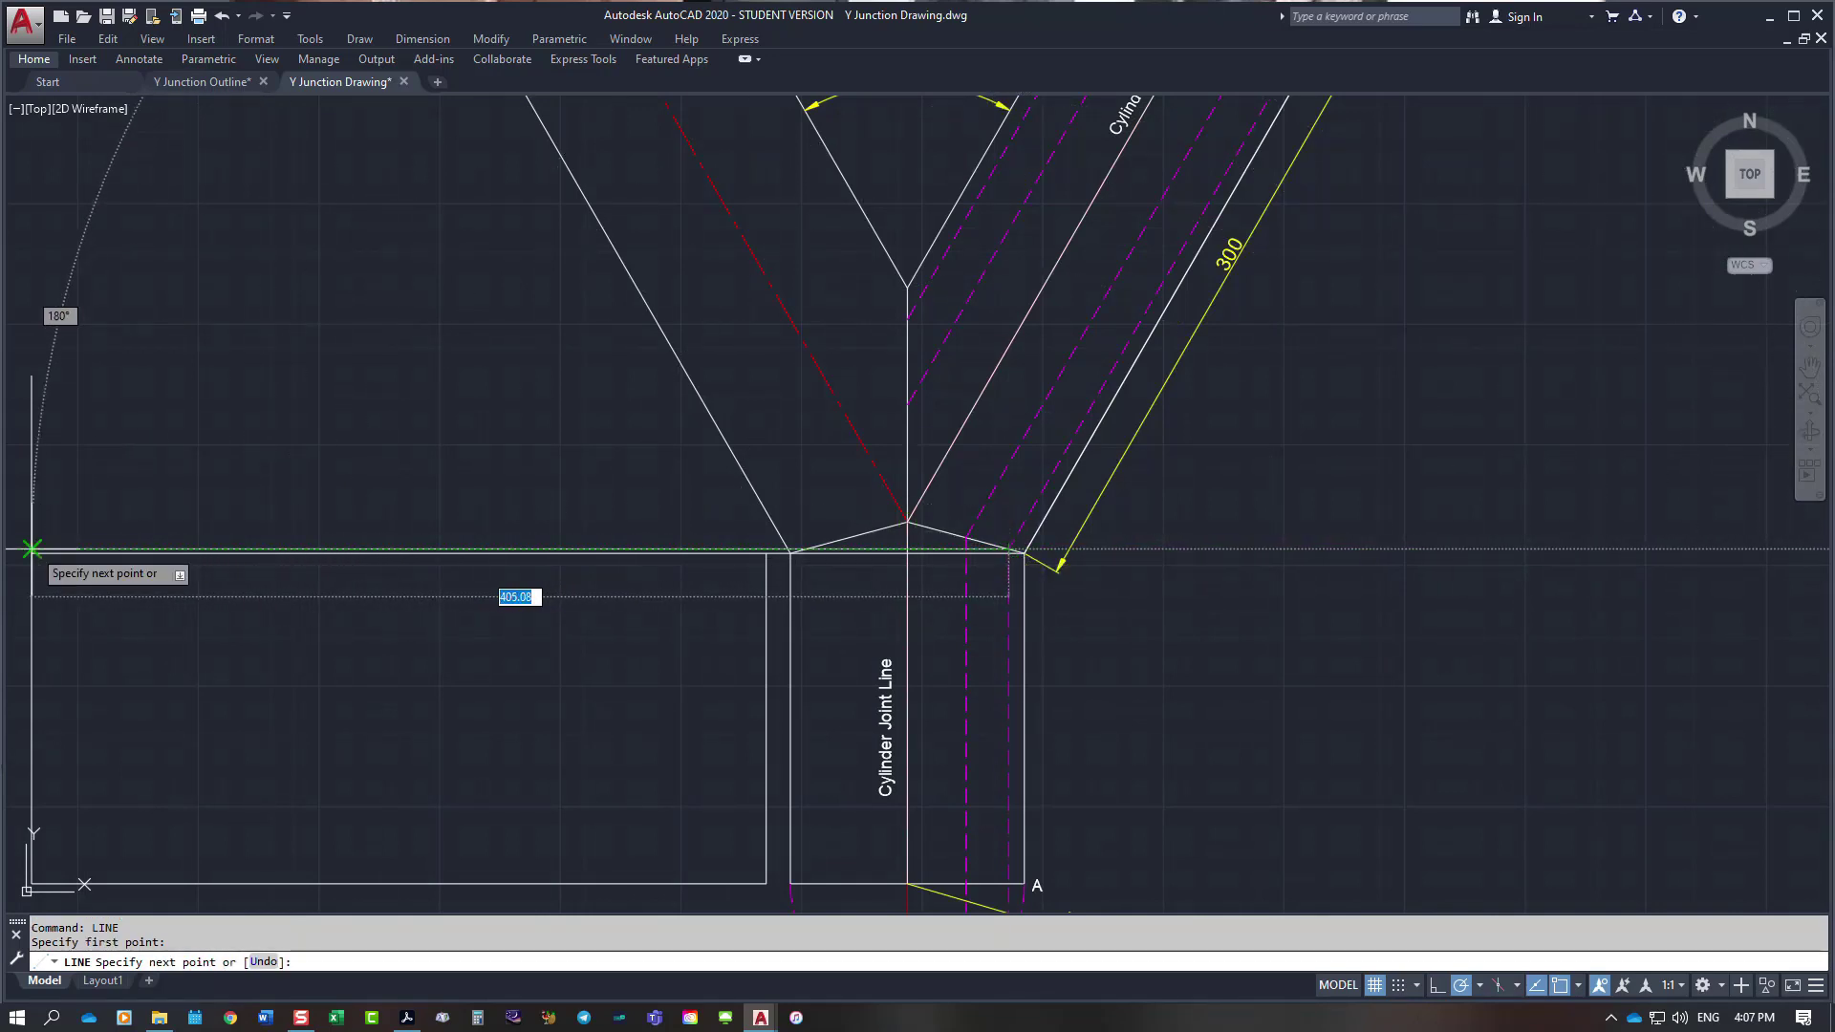
{"action": "left_click", "coordinate": [32, 549]}
{"action": "key", "text": "Escape"}
Step: Project a horizontal line from where division line C meets the mitre joint to the pattern's far left vertical line
{"action": "right_click", "coordinate": [251, 457]}
{"action": "left_click", "coordinate": [350, 470]}
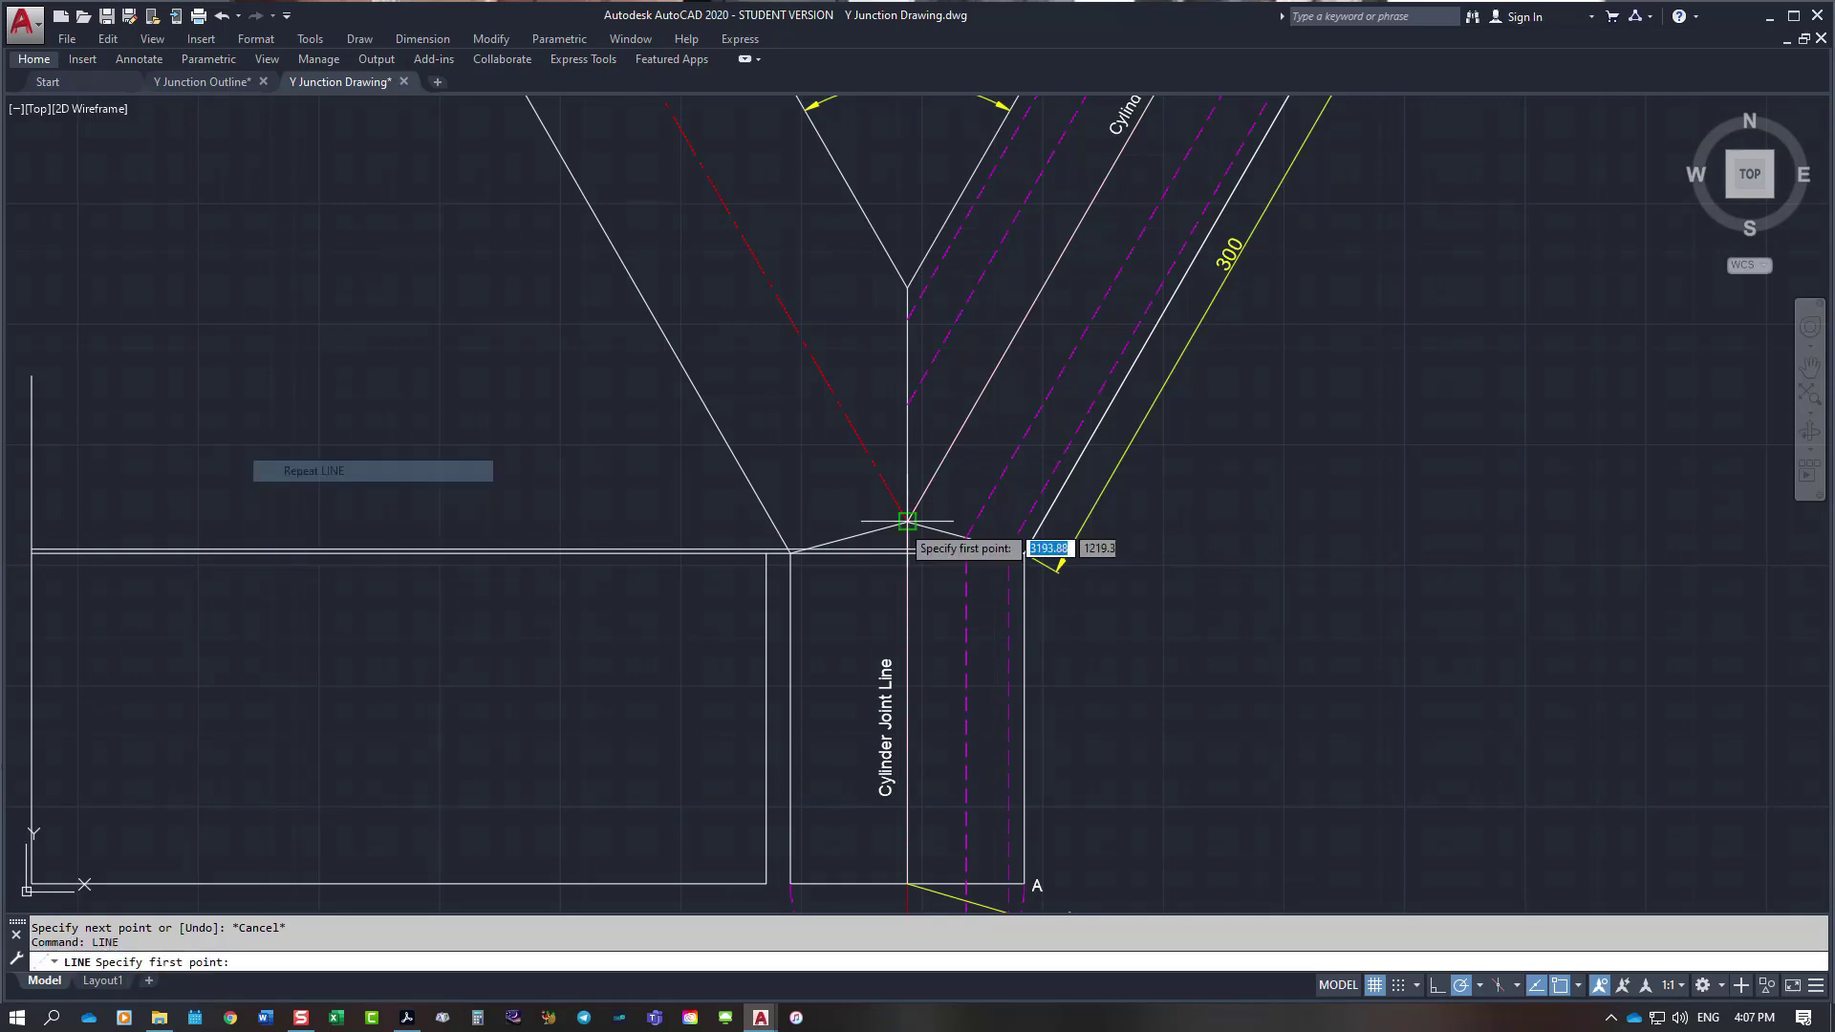
{"action": "left_click", "coordinate": [967, 536]}
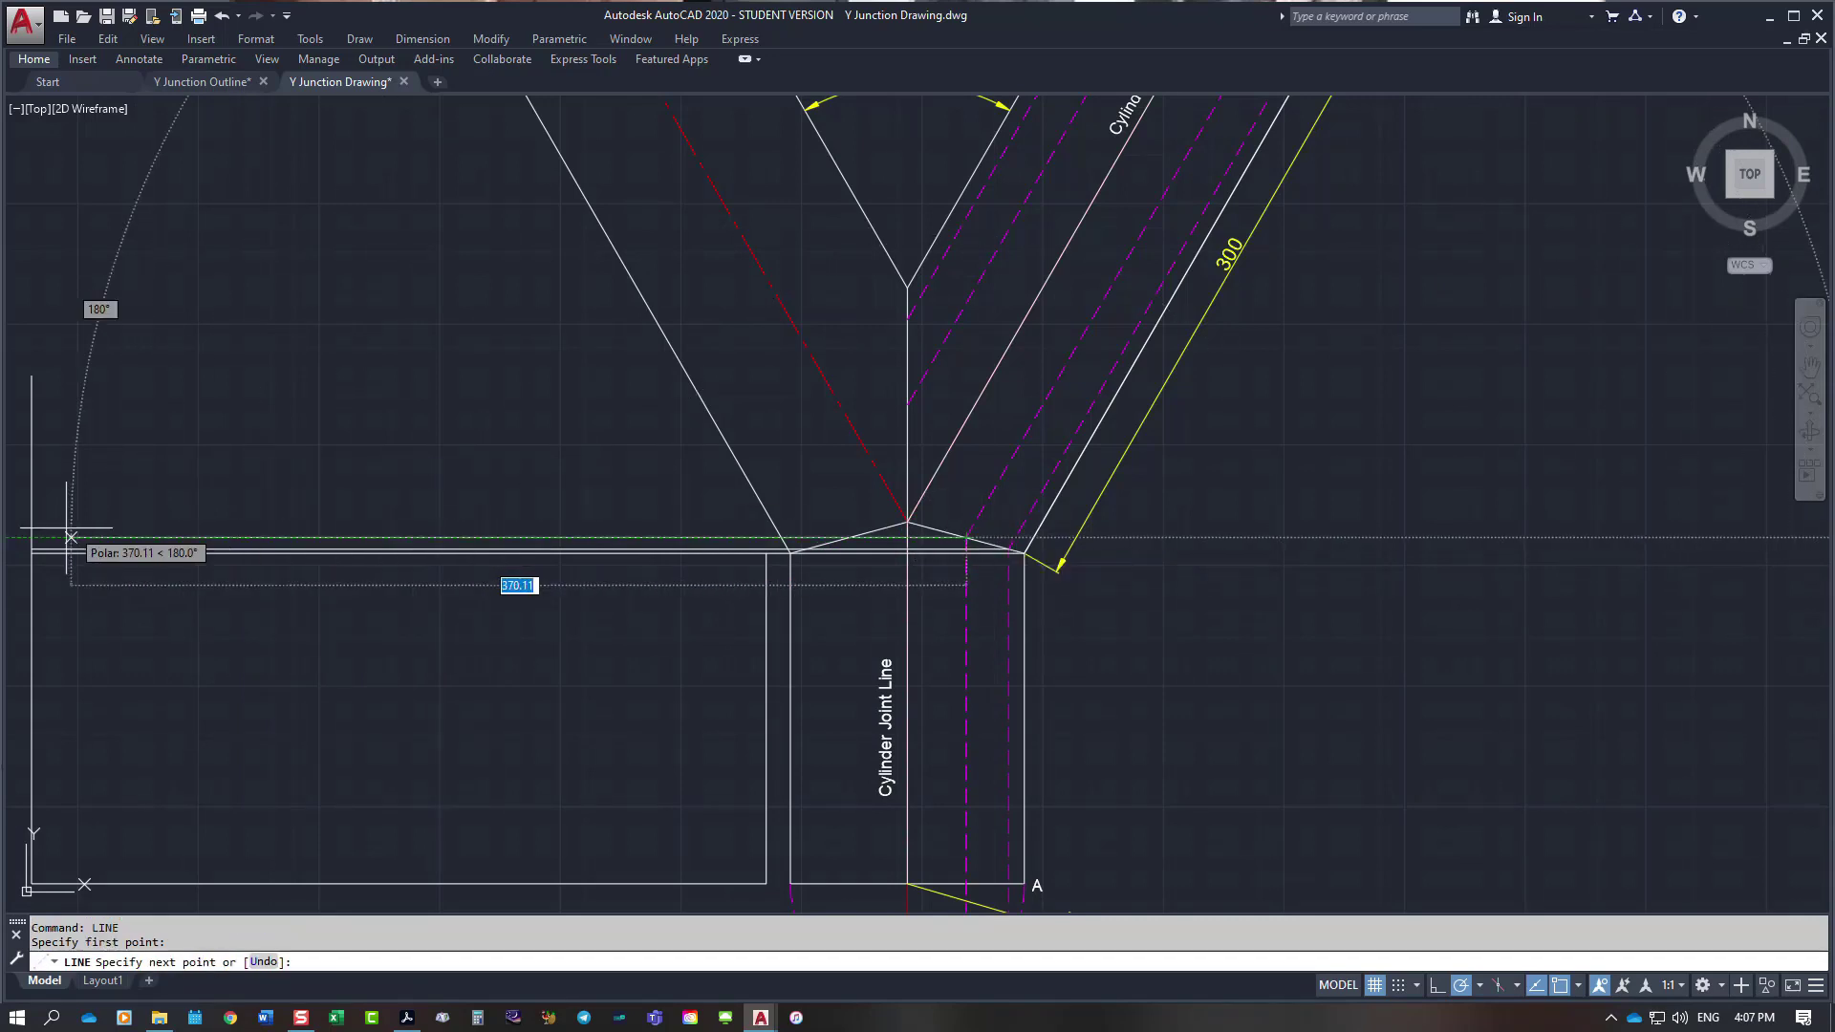
{"action": "left_click", "coordinate": [32, 540]}
{"action": "key", "text": "Escape"}
Step: Project a horizontal line from the stem's mitre peak on the cylinder joint line to the pattern's far left vertical line
{"action": "right_click", "coordinate": [331, 491]}
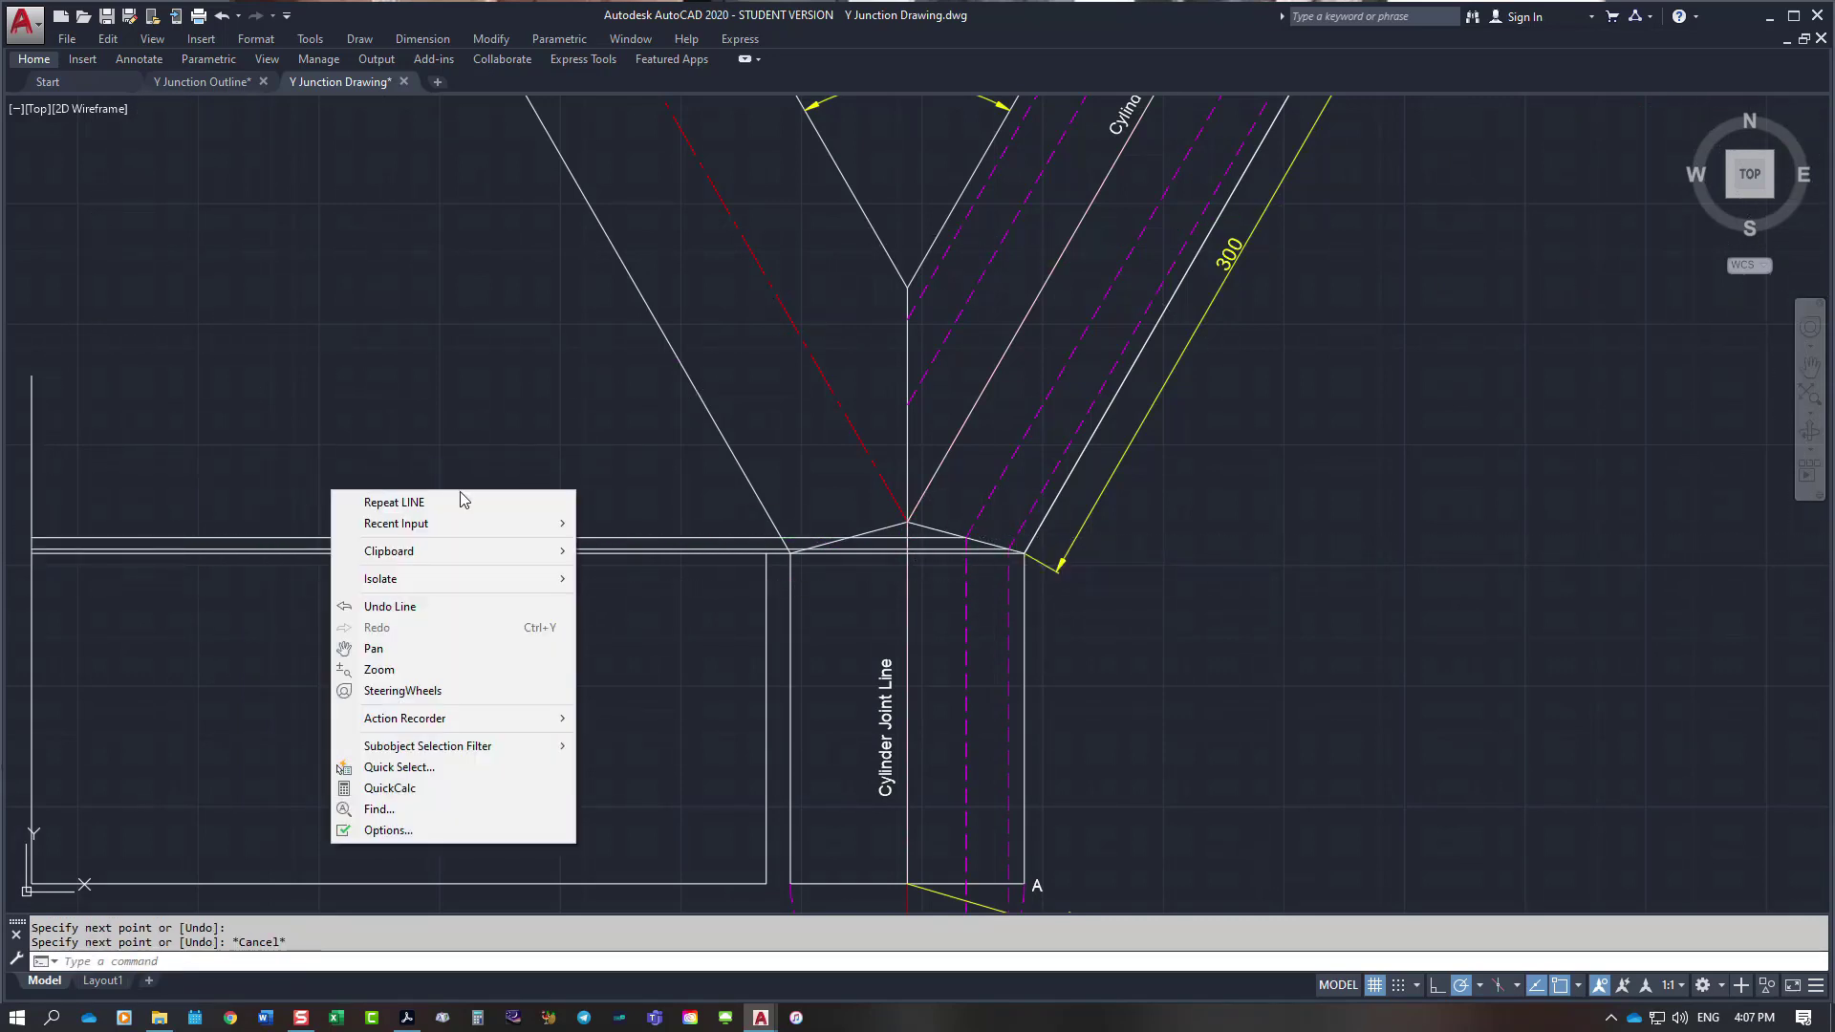
{"action": "left_click", "coordinate": [394, 502]}
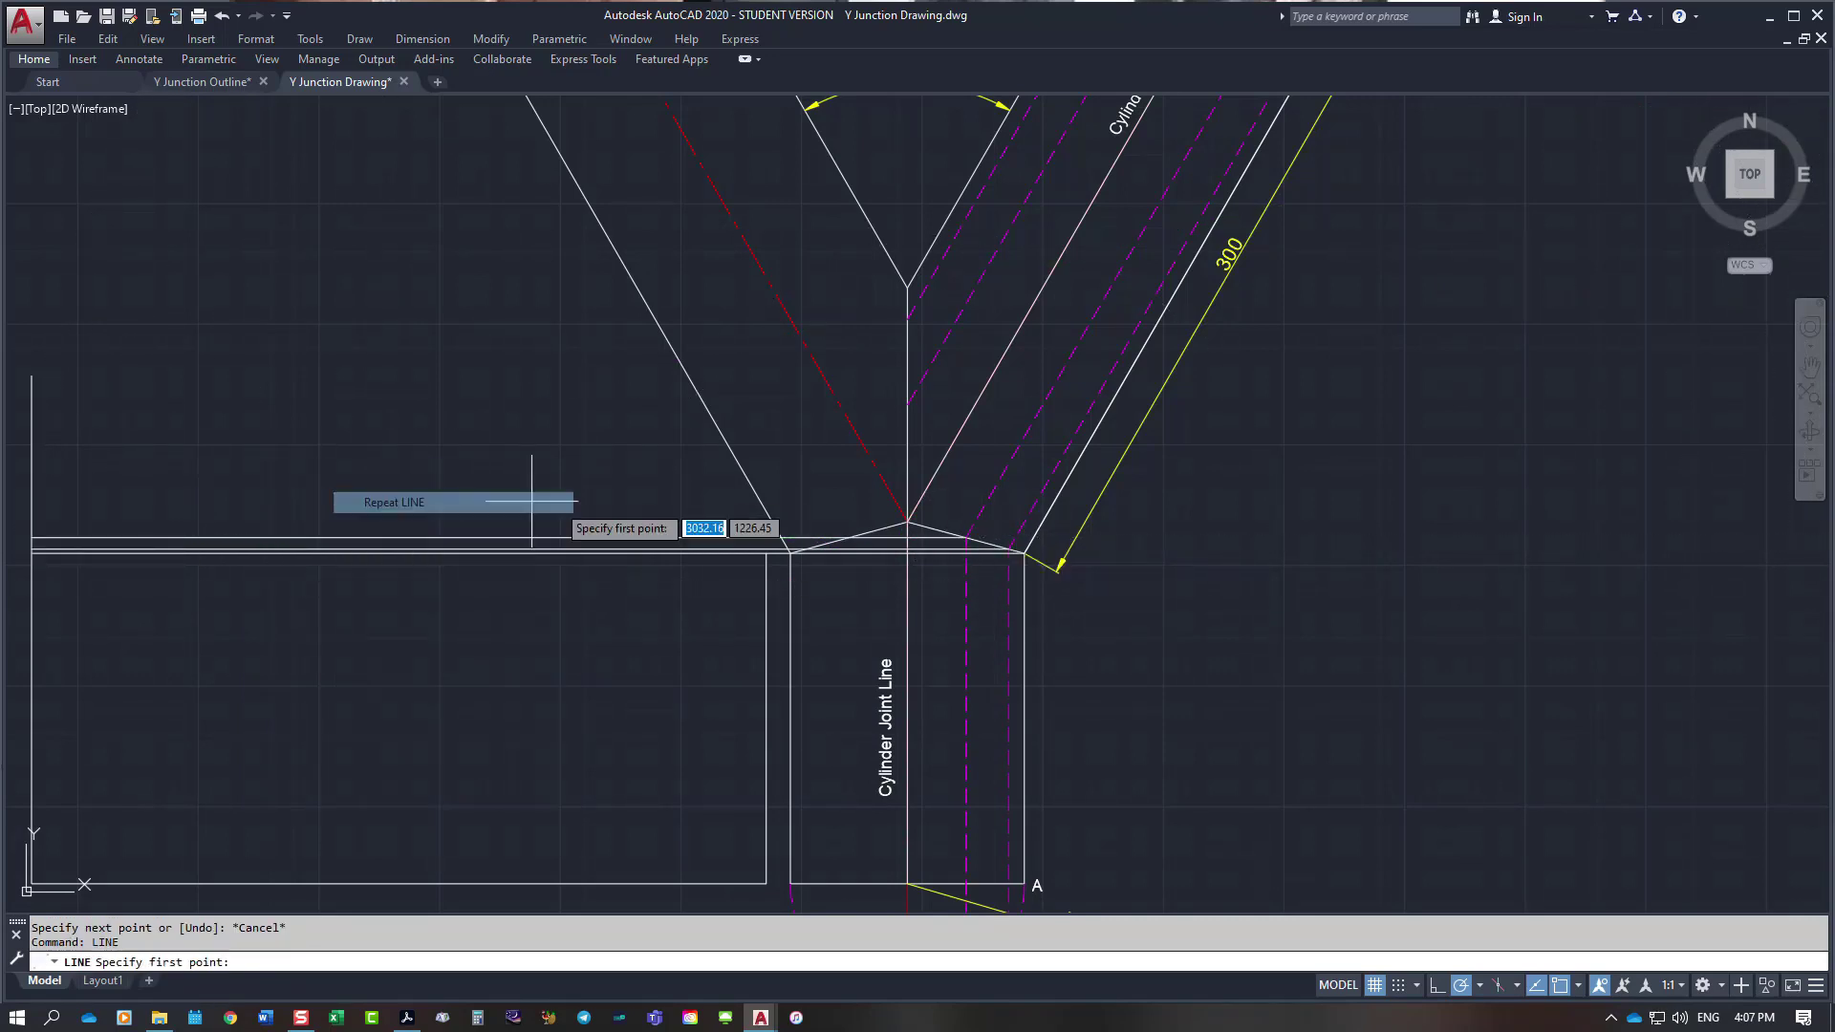
{"action": "left_click", "coordinate": [908, 521]}
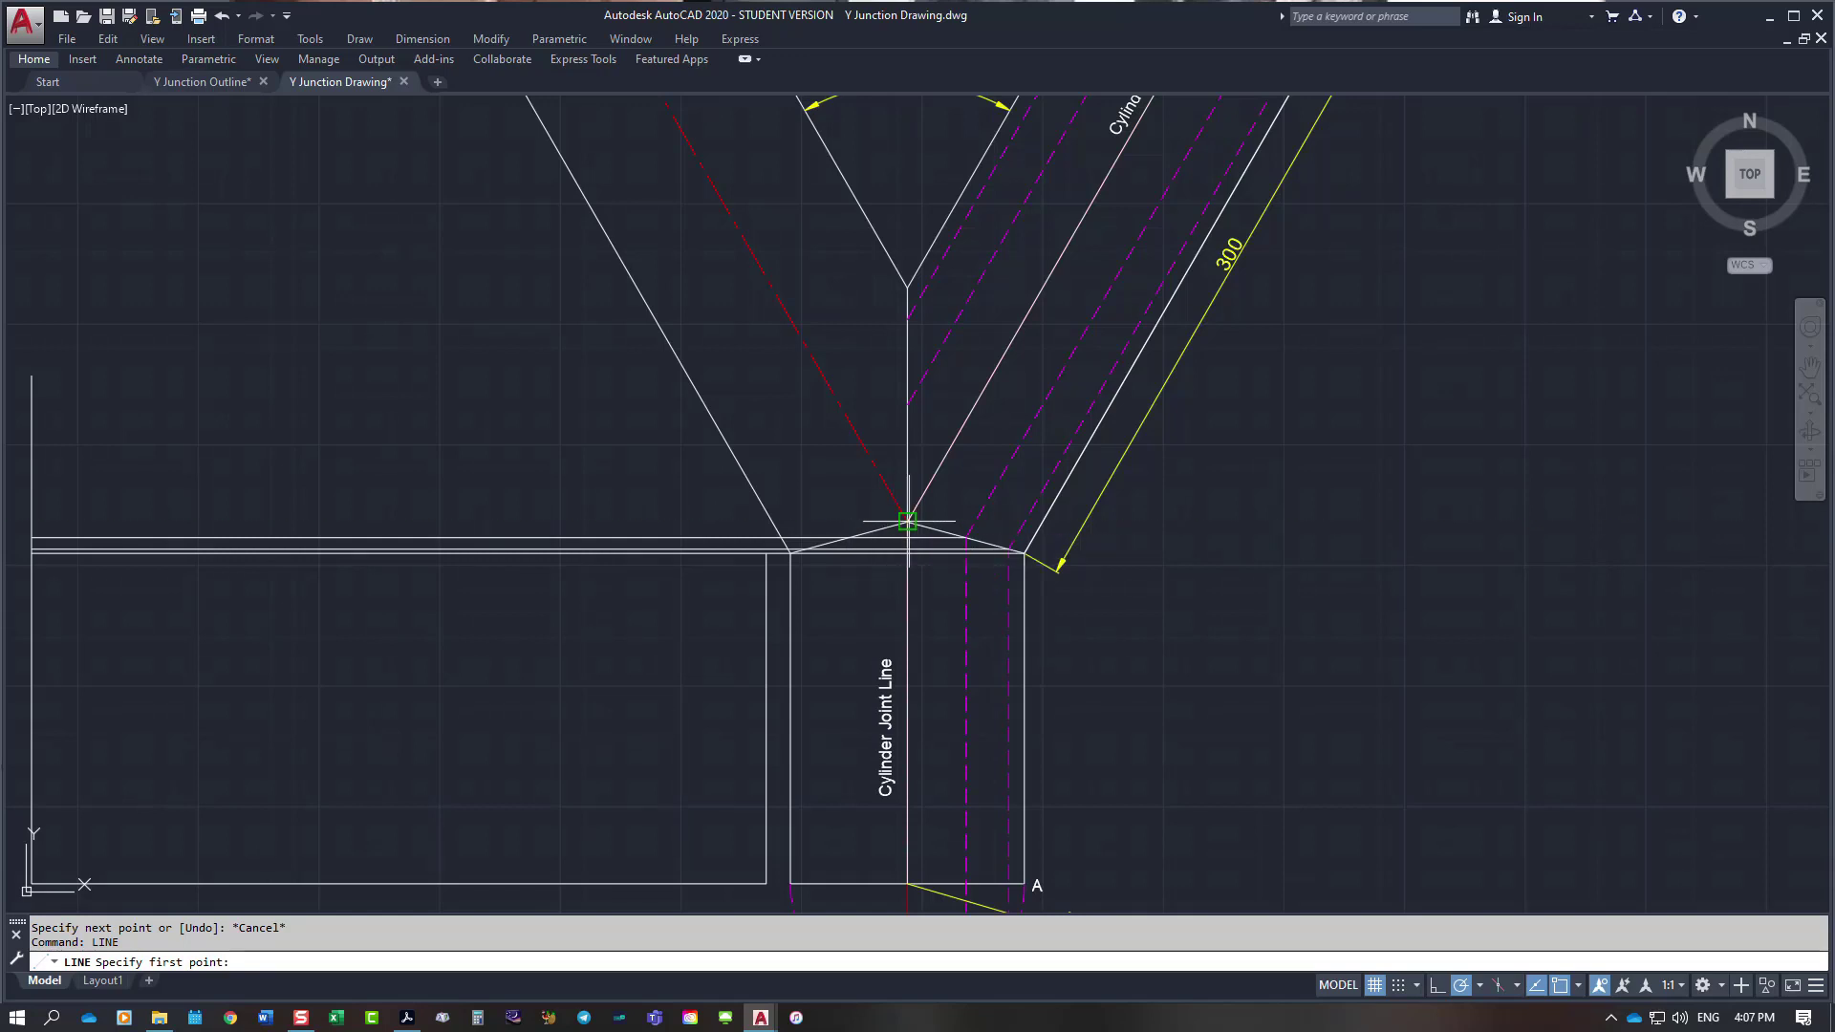
{"action": "left_click", "coordinate": [31, 521]}
{"action": "key", "text": "Escape"}
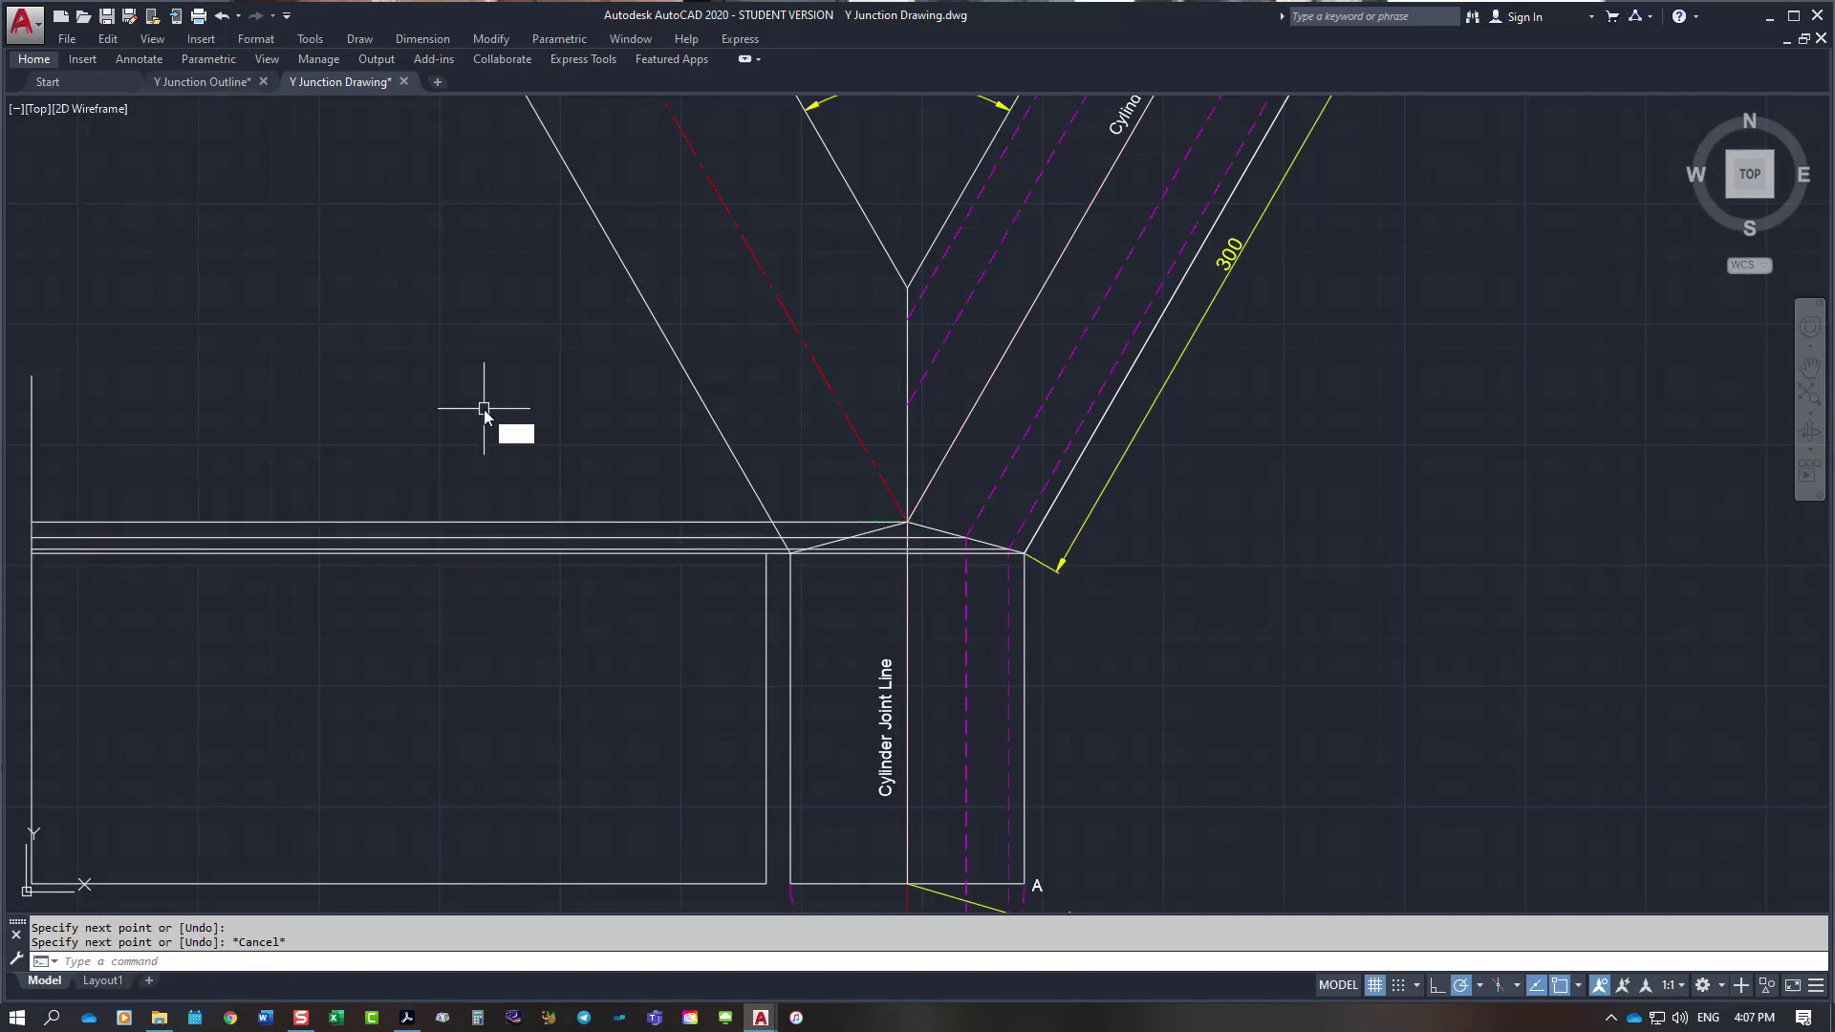
Step: Trim the pattern's far left vertical line where it extends above the uppermost horizontal projection line
{"action": "type", "text": "z"}
{"action": "key", "text": "Return"}
{"action": "type", "text": "e"}
{"action": "key", "text": "Return"}
{"action": "key", "text": "Escape"}
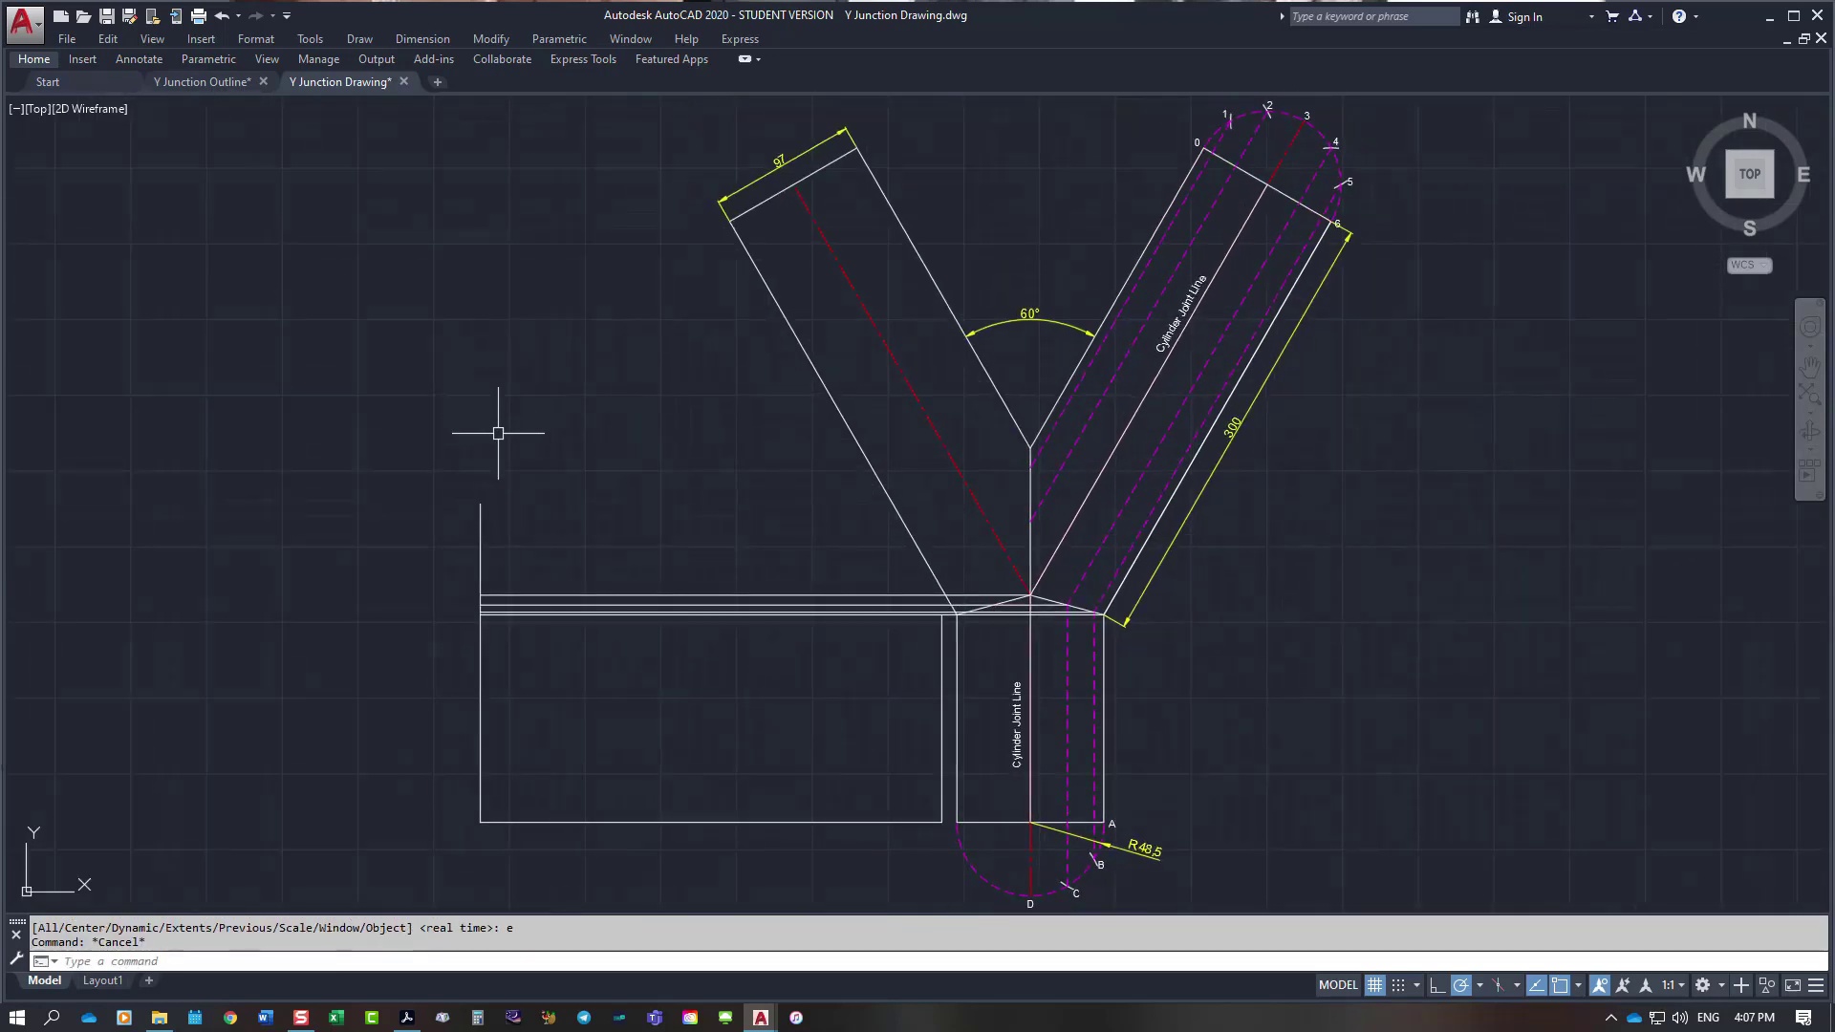
{"action": "right_click", "coordinate": [514, 416]}
{"action": "mouse_move", "coordinate": [731, 449]}
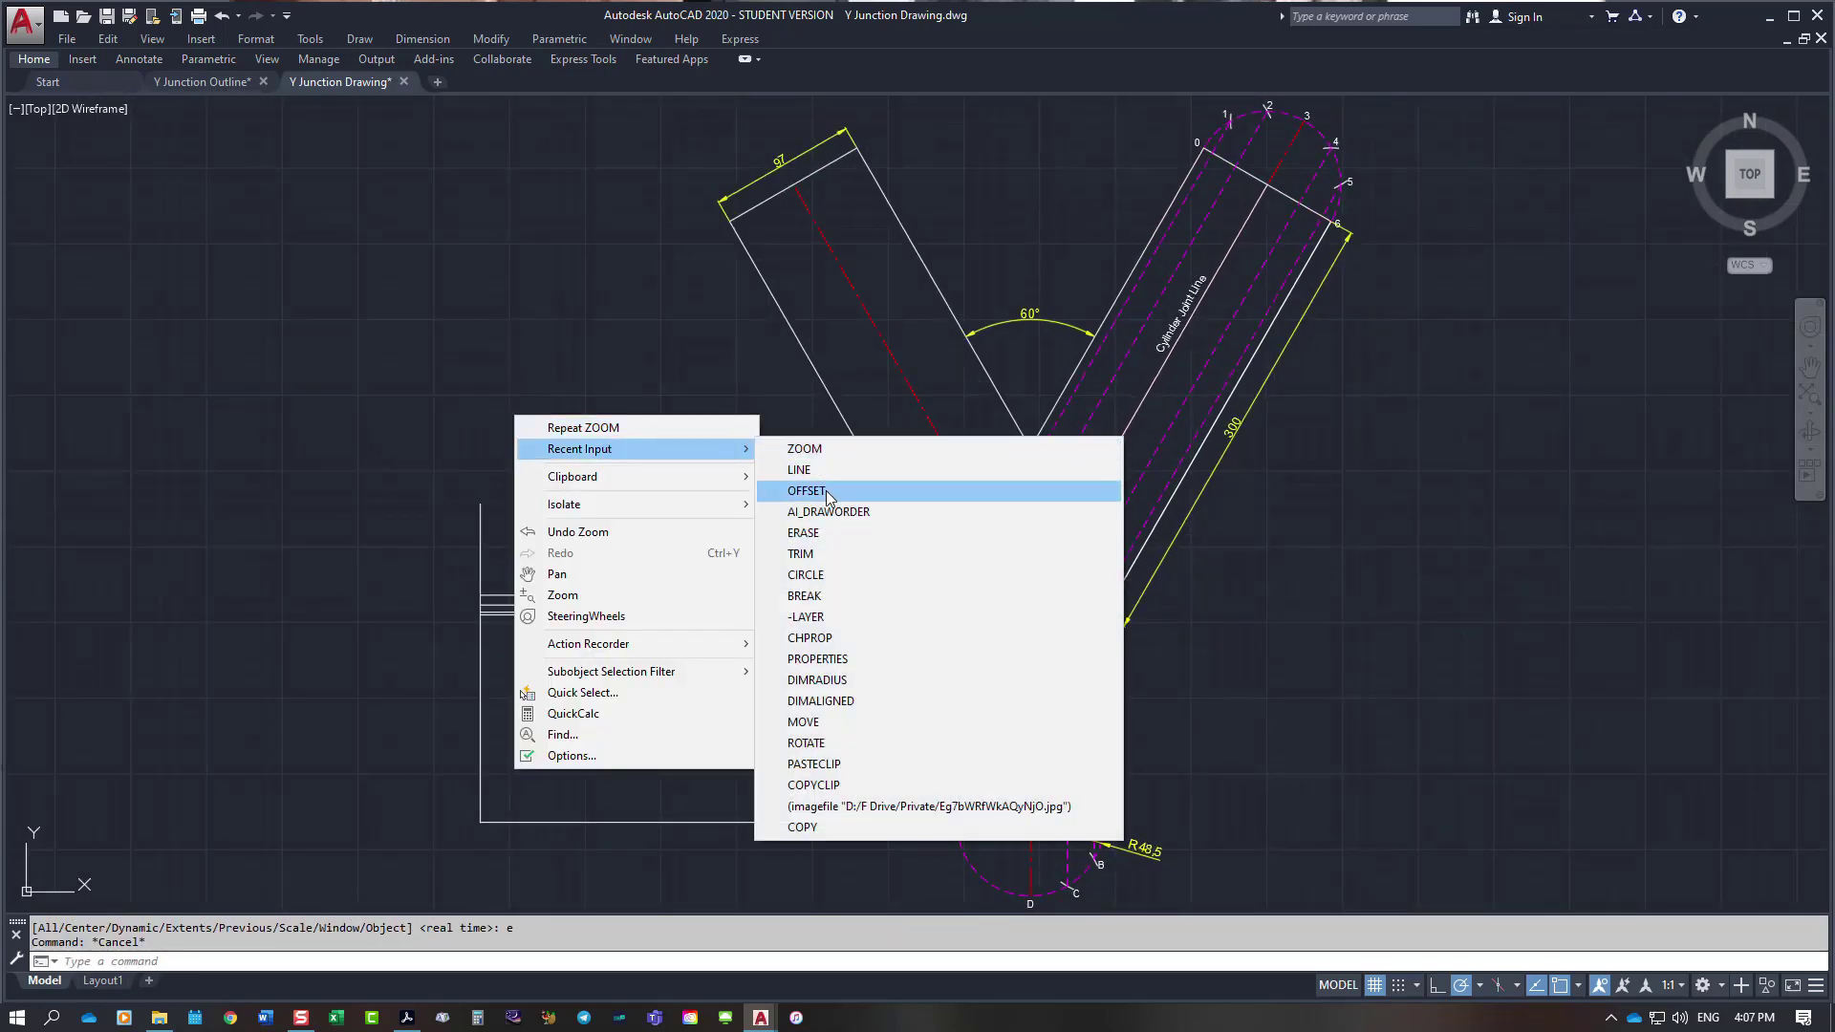
{"action": "left_click", "coordinate": [1008, 273]}
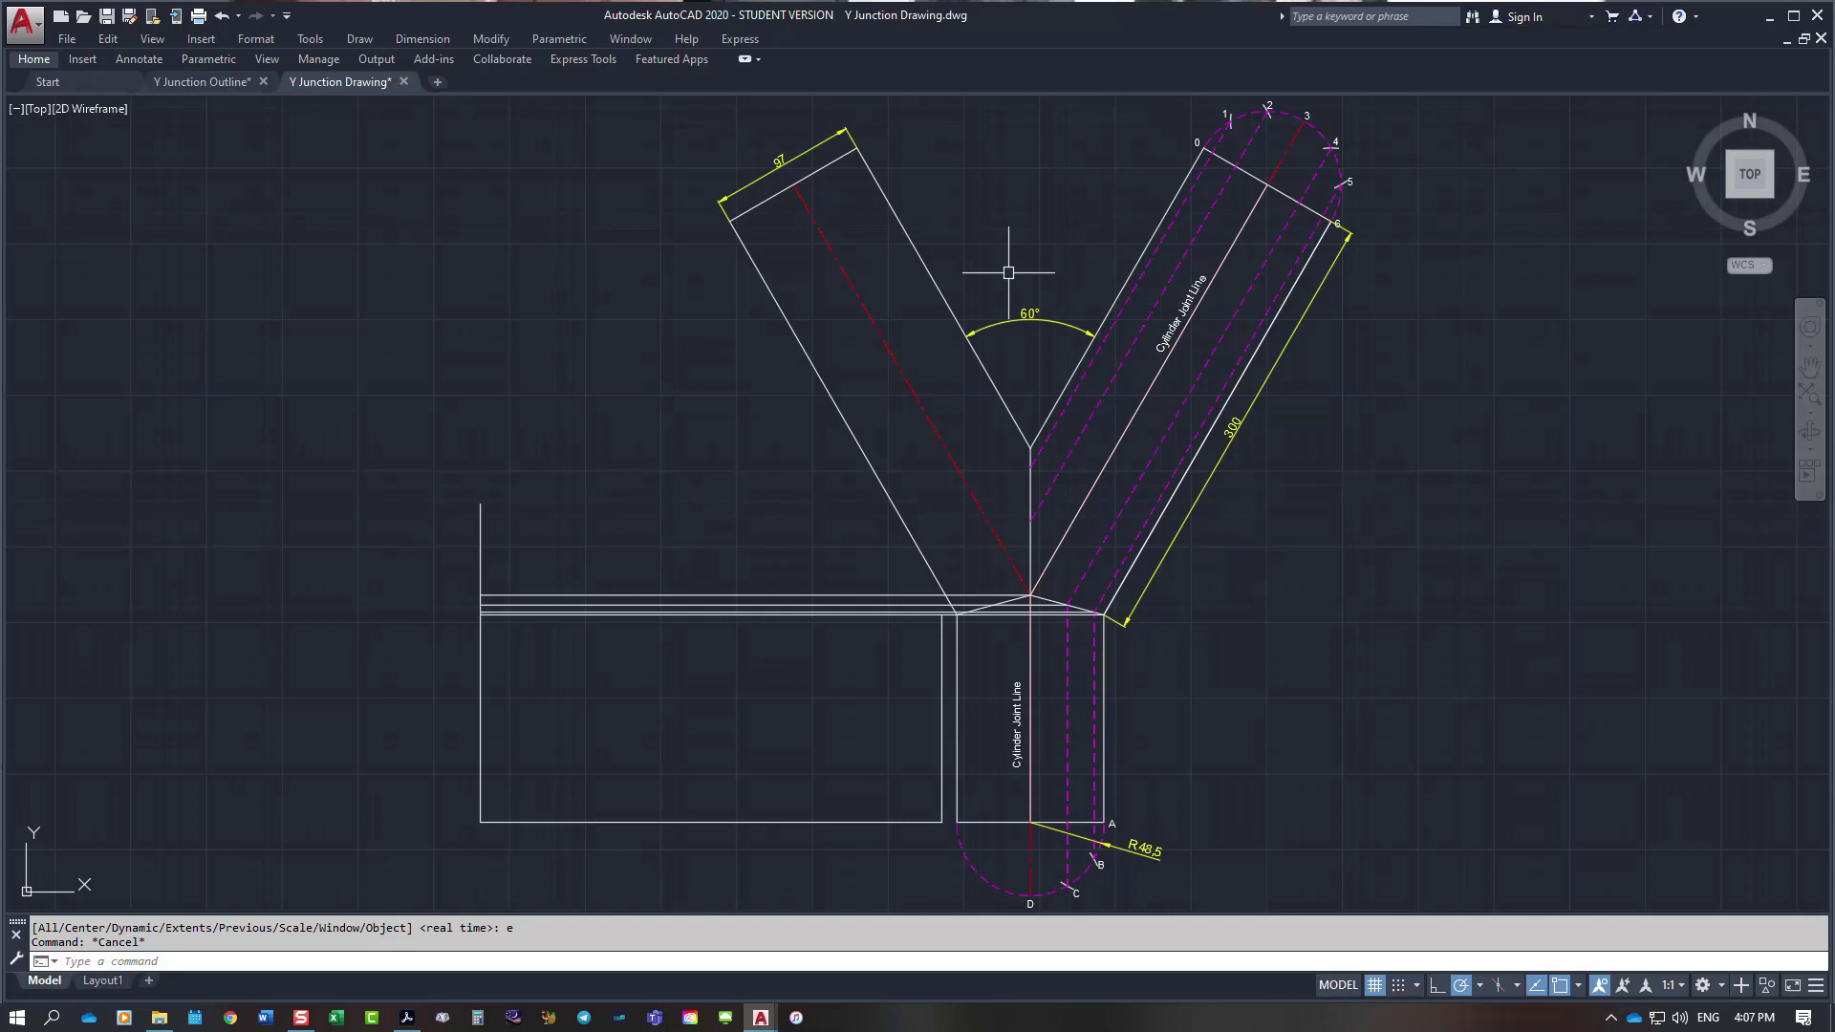
{"action": "type", "text": "tr"}
{"action": "key", "text": "Return"}
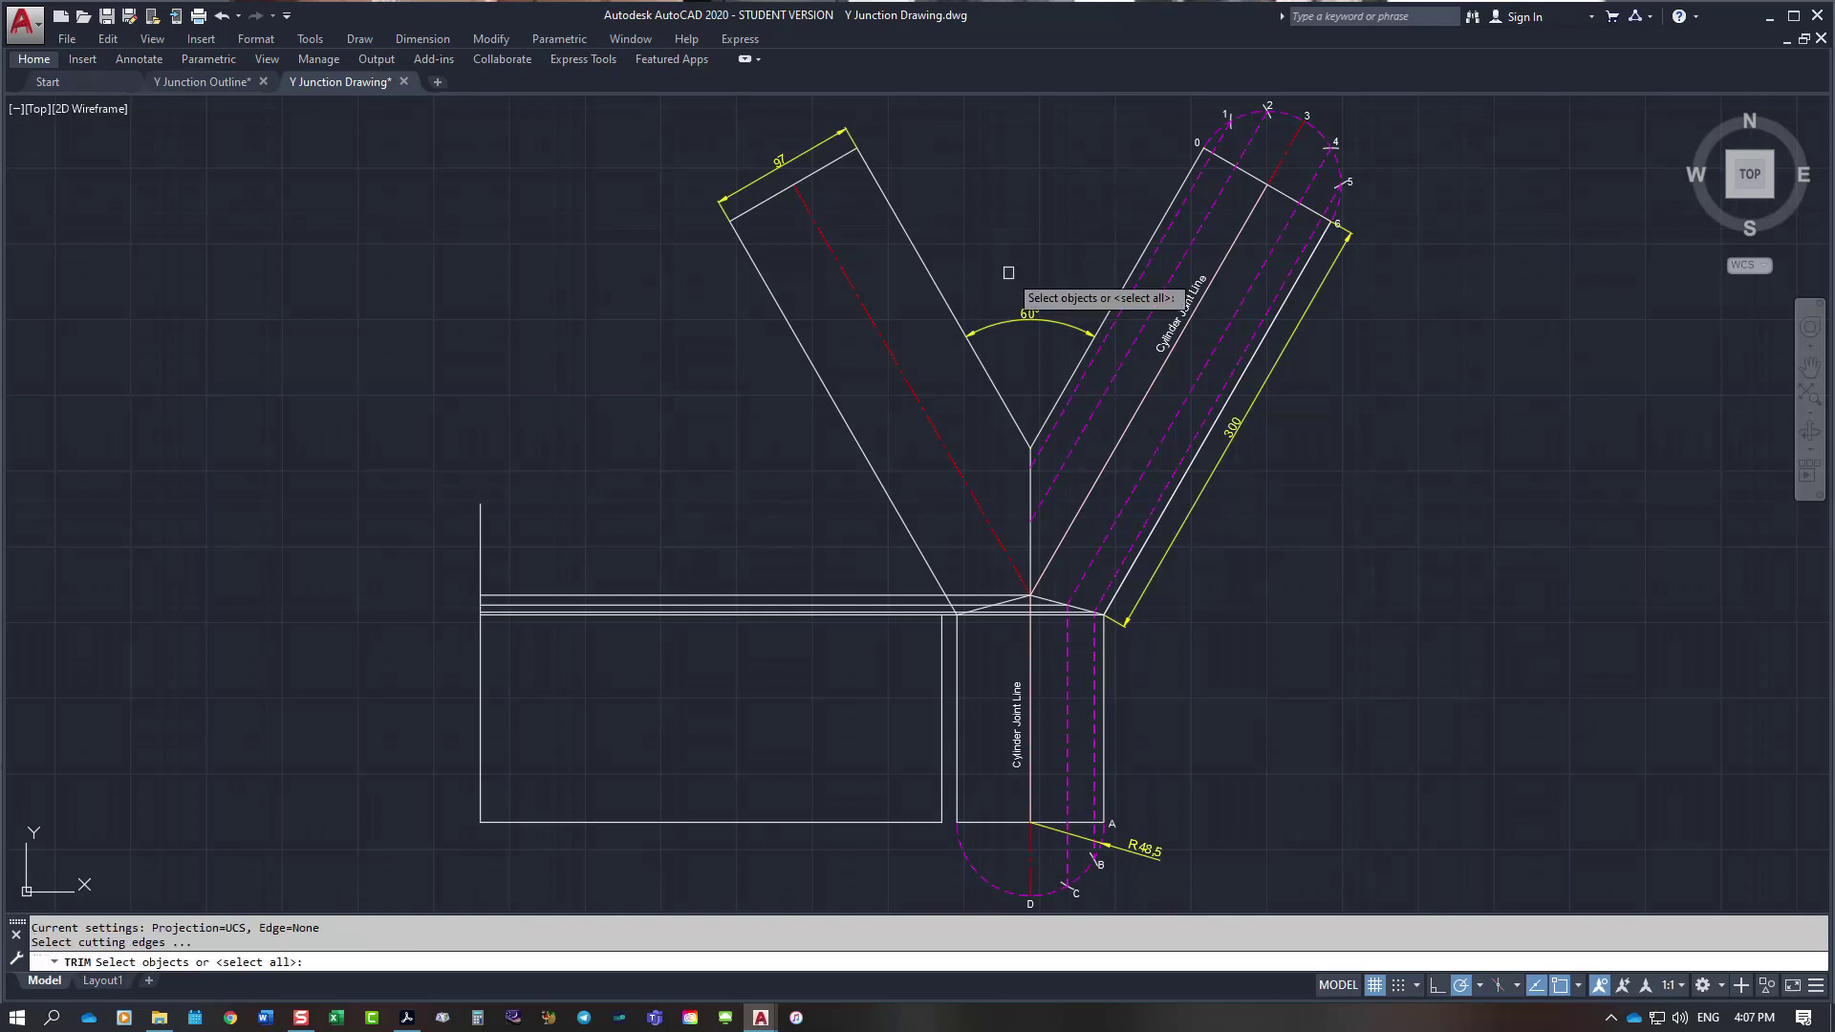
{"action": "left_click", "coordinate": [530, 597]}
{"action": "key", "text": "Return"}
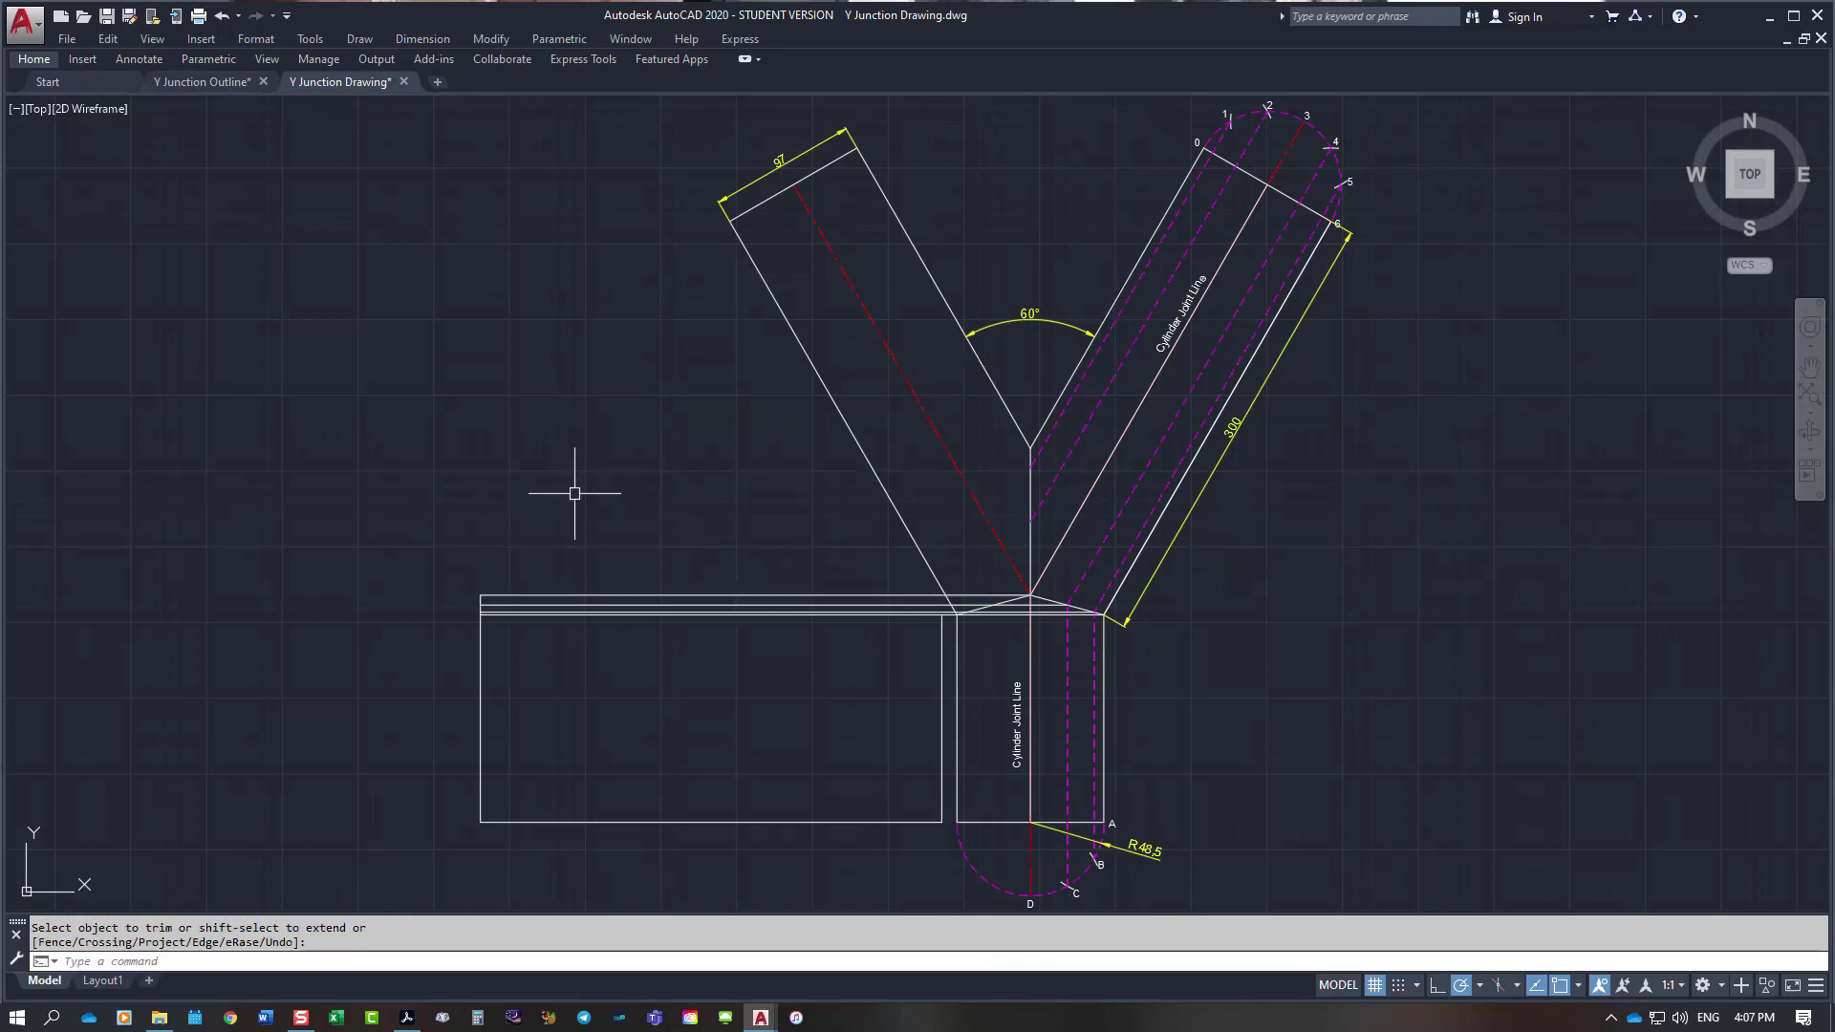
{"action": "key", "text": "Return"}
Step: Offset the pattern's right vertical line successively leftward at 25.382 mm intervals to make eleven division lines across the pattern
{"action": "left_click", "coordinate": [715, 821]}
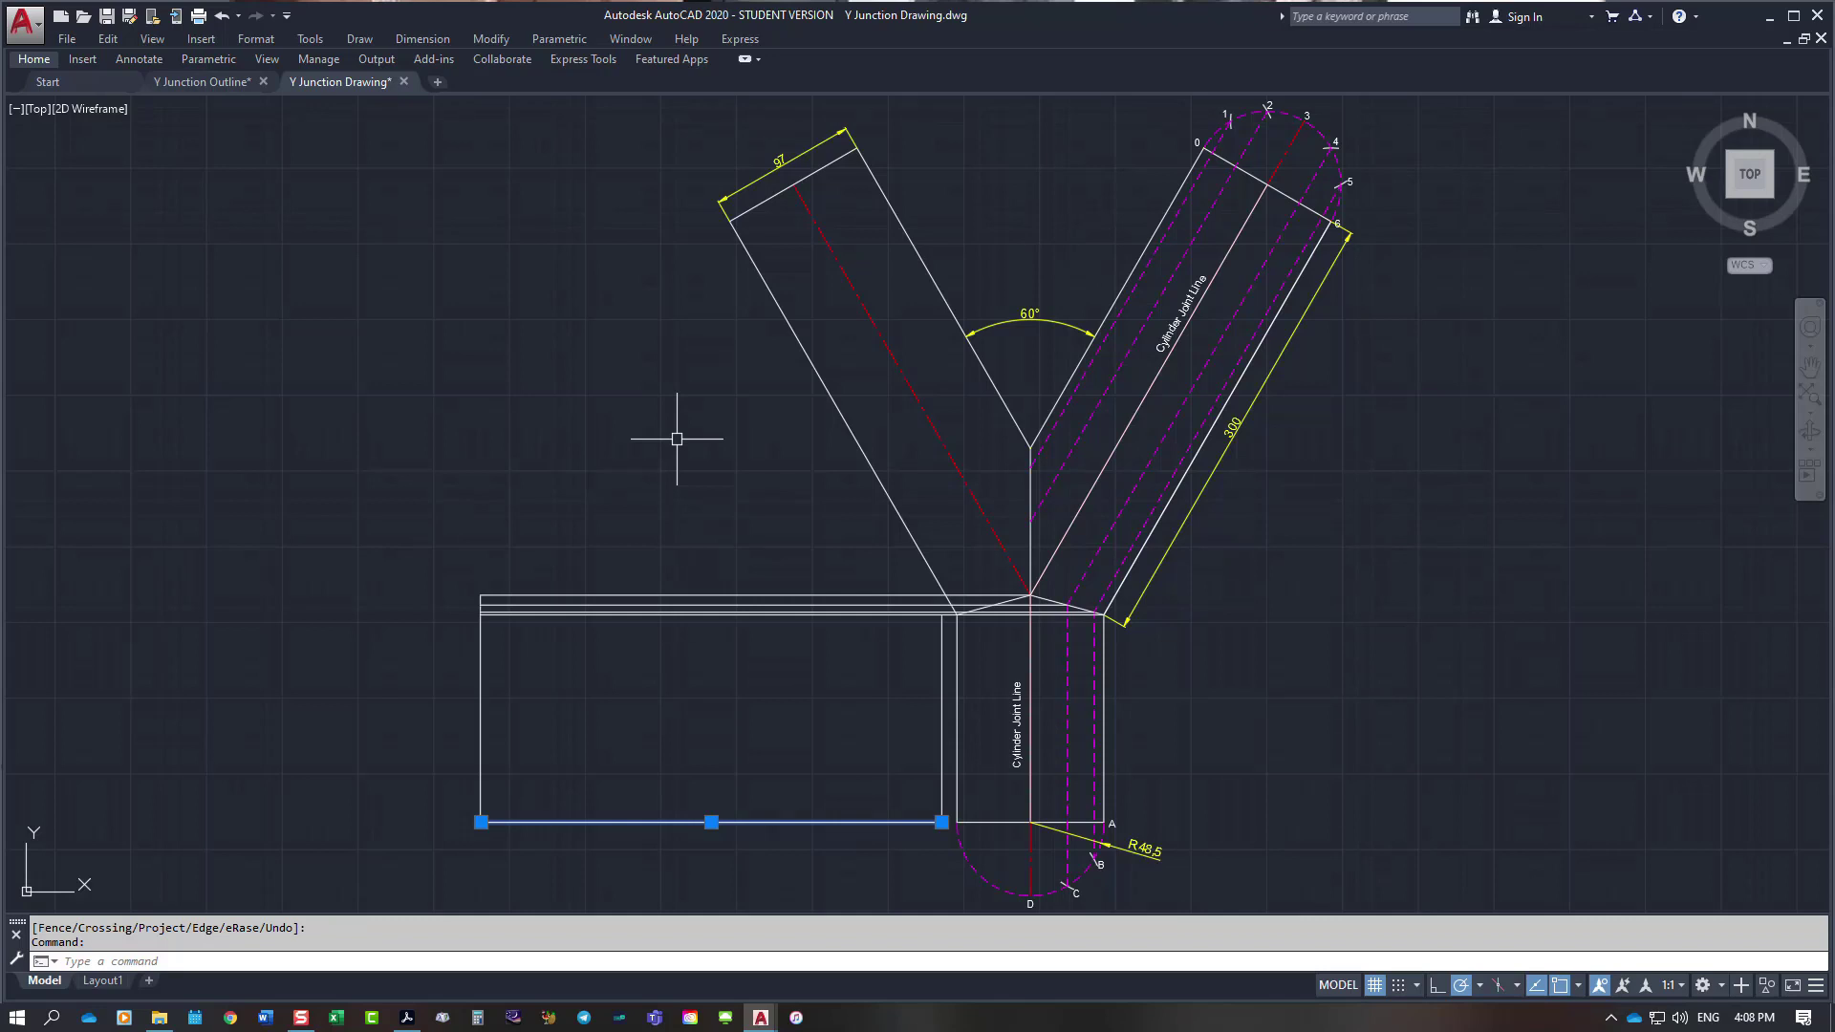
{"action": "key", "text": "Escape"}
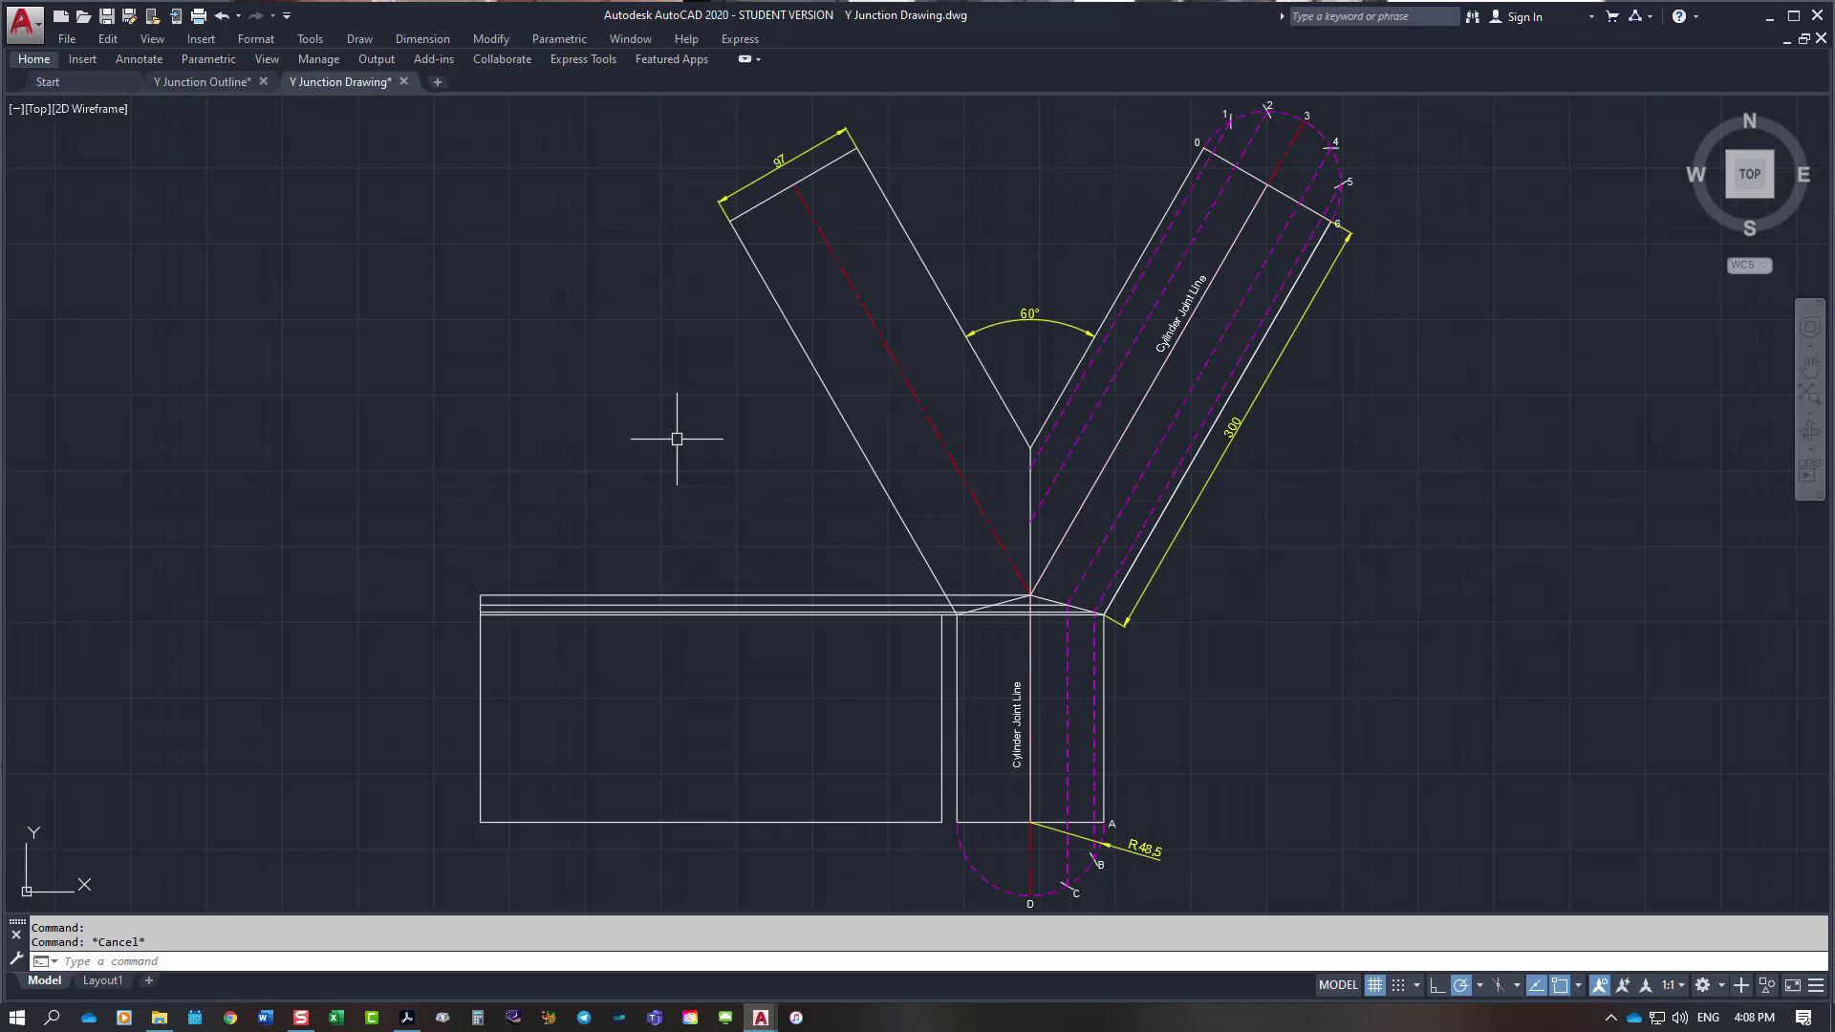
{"action": "type", "text": "o"}
{"action": "key", "text": "Return"}
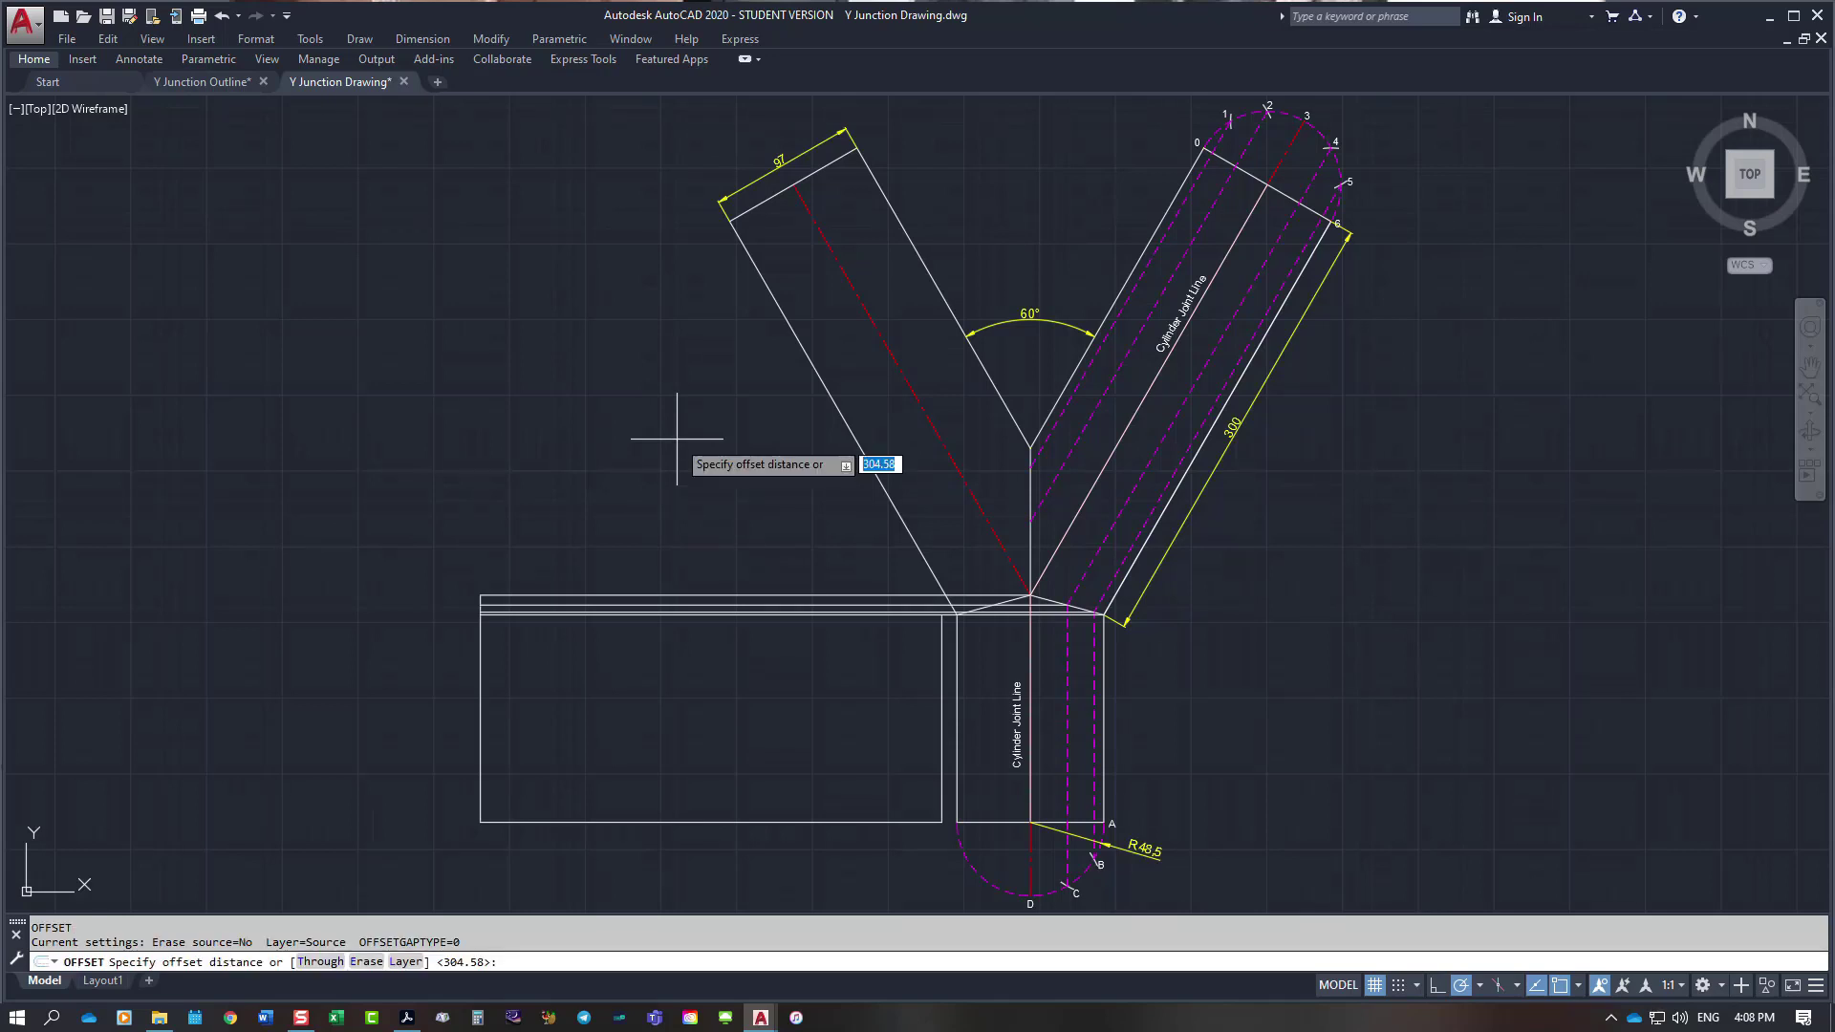
{"action": "type", "text": "25.382"}
{"action": "key", "text": "Return"}
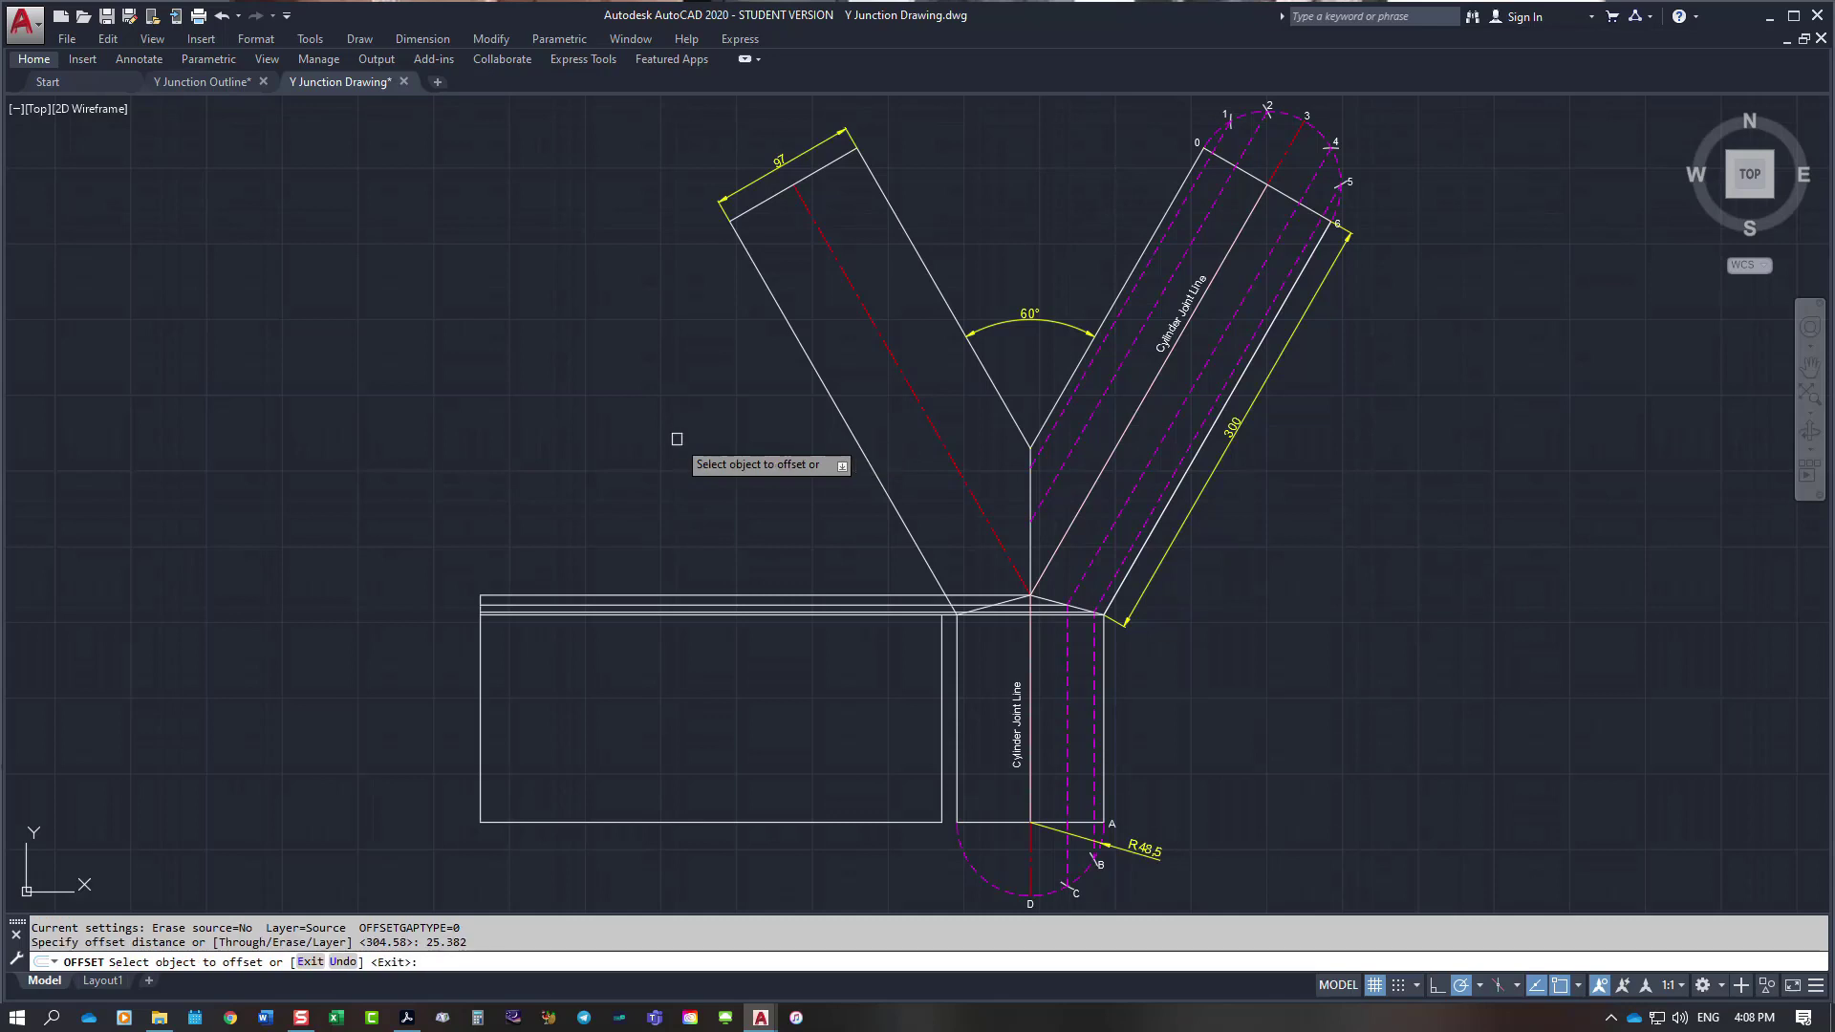
{"action": "left_click", "coordinate": [941, 726]}
{"action": "left_click", "coordinate": [895, 713]}
{"action": "left_click", "coordinate": [904, 711]}
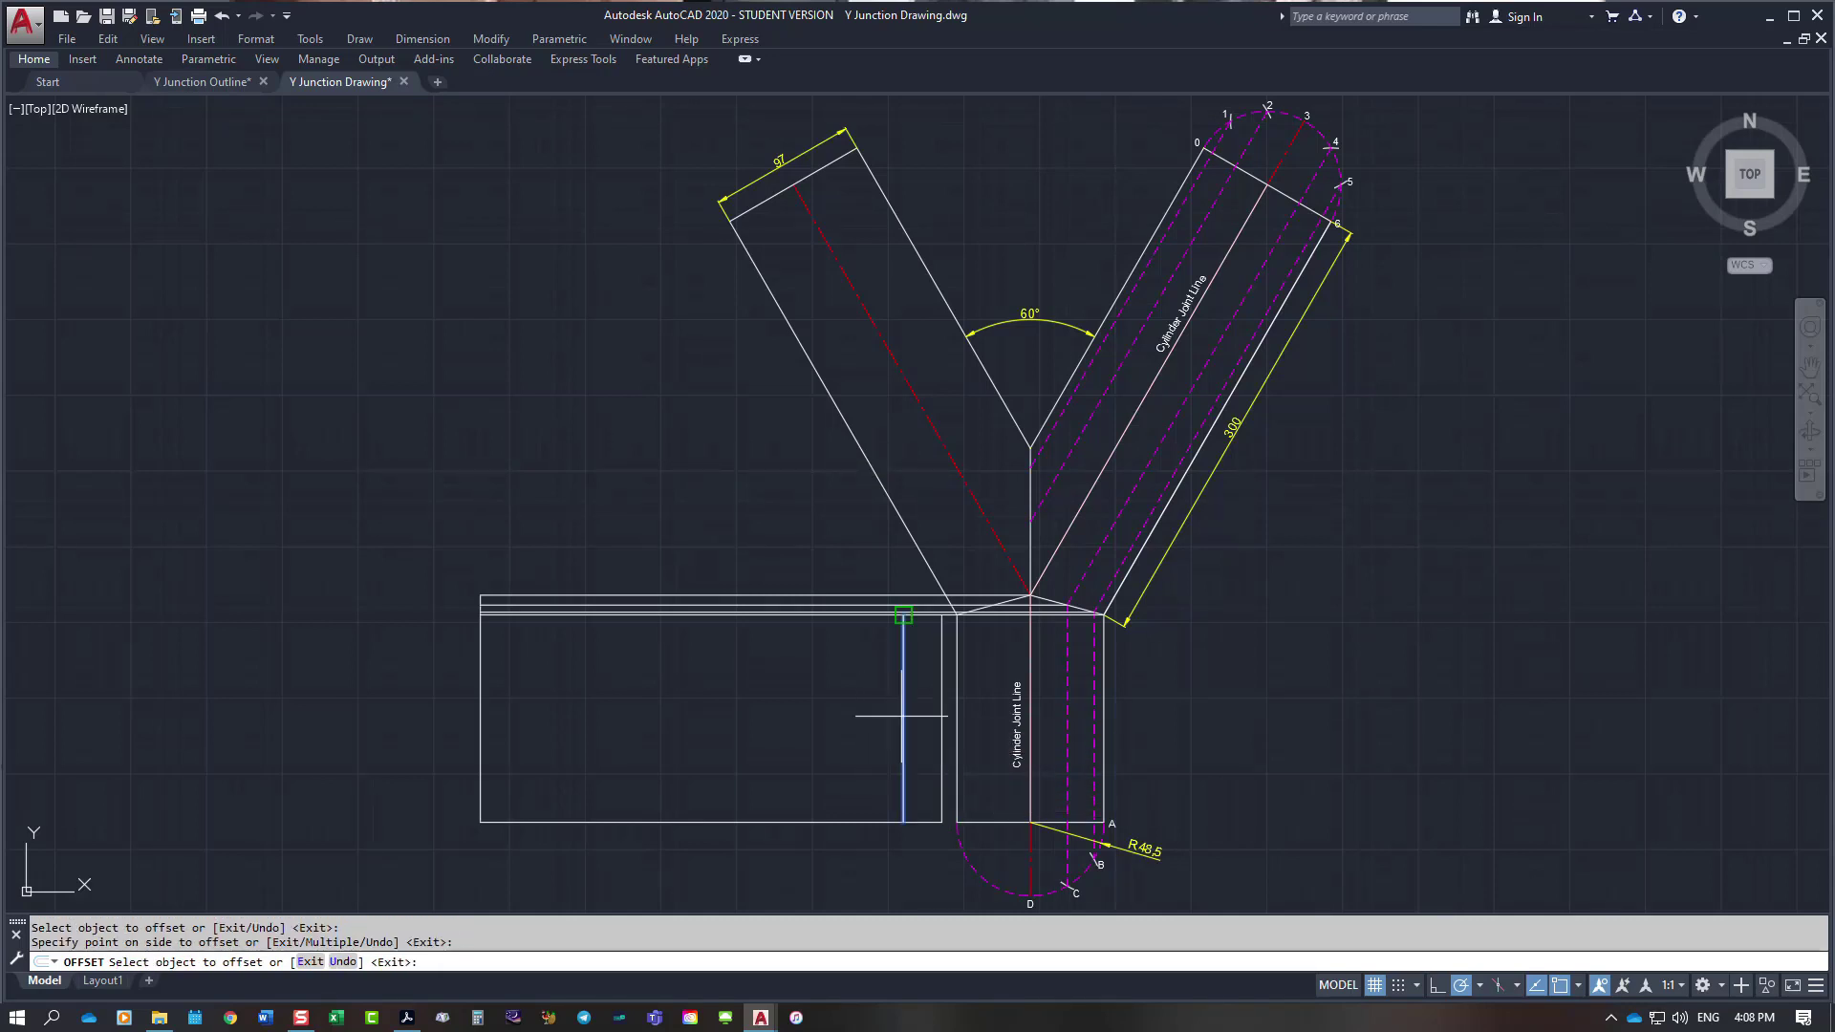
{"action": "left_click", "coordinate": [839, 709]}
{"action": "left_click", "coordinate": [864, 707]}
{"action": "left_click", "coordinate": [783, 707]}
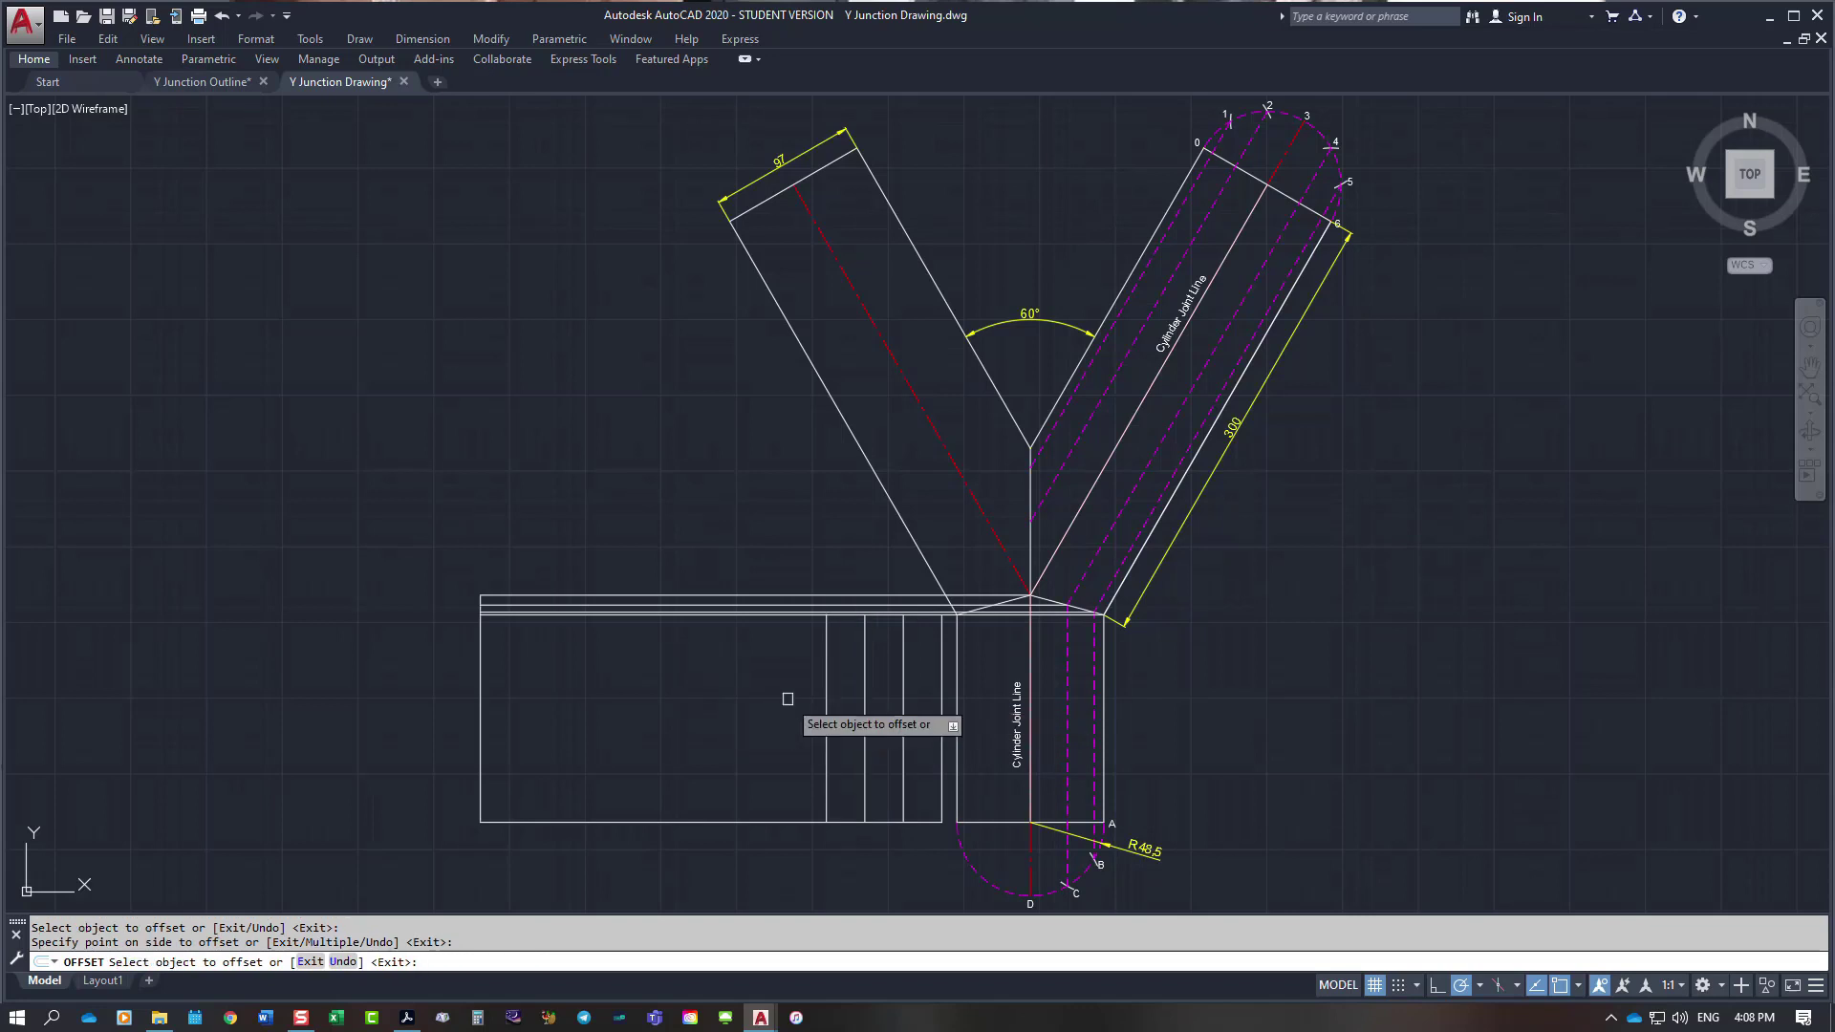
{"action": "left_click", "coordinate": [826, 712]}
{"action": "left_click", "coordinate": [800, 702]}
{"action": "left_click", "coordinate": [788, 704]}
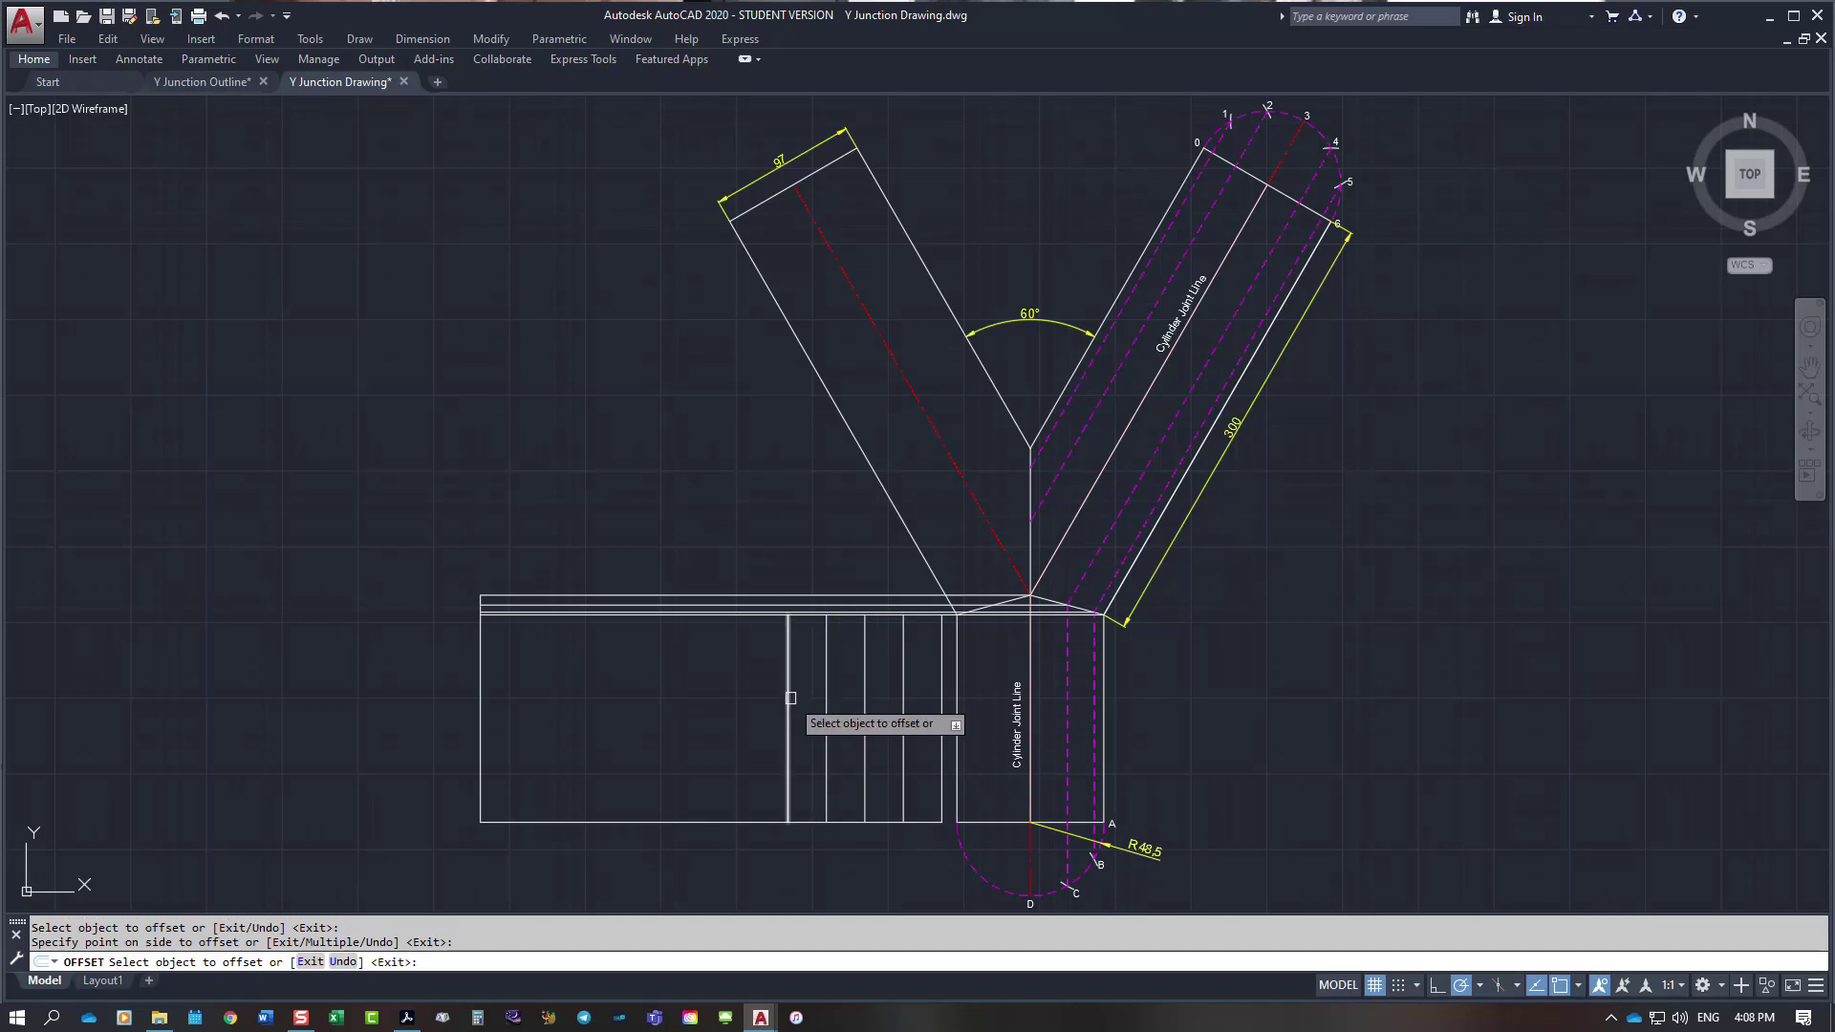
{"action": "left_click", "coordinate": [707, 700]}
{"action": "left_click", "coordinate": [749, 697]}
{"action": "left_click", "coordinate": [695, 698]}
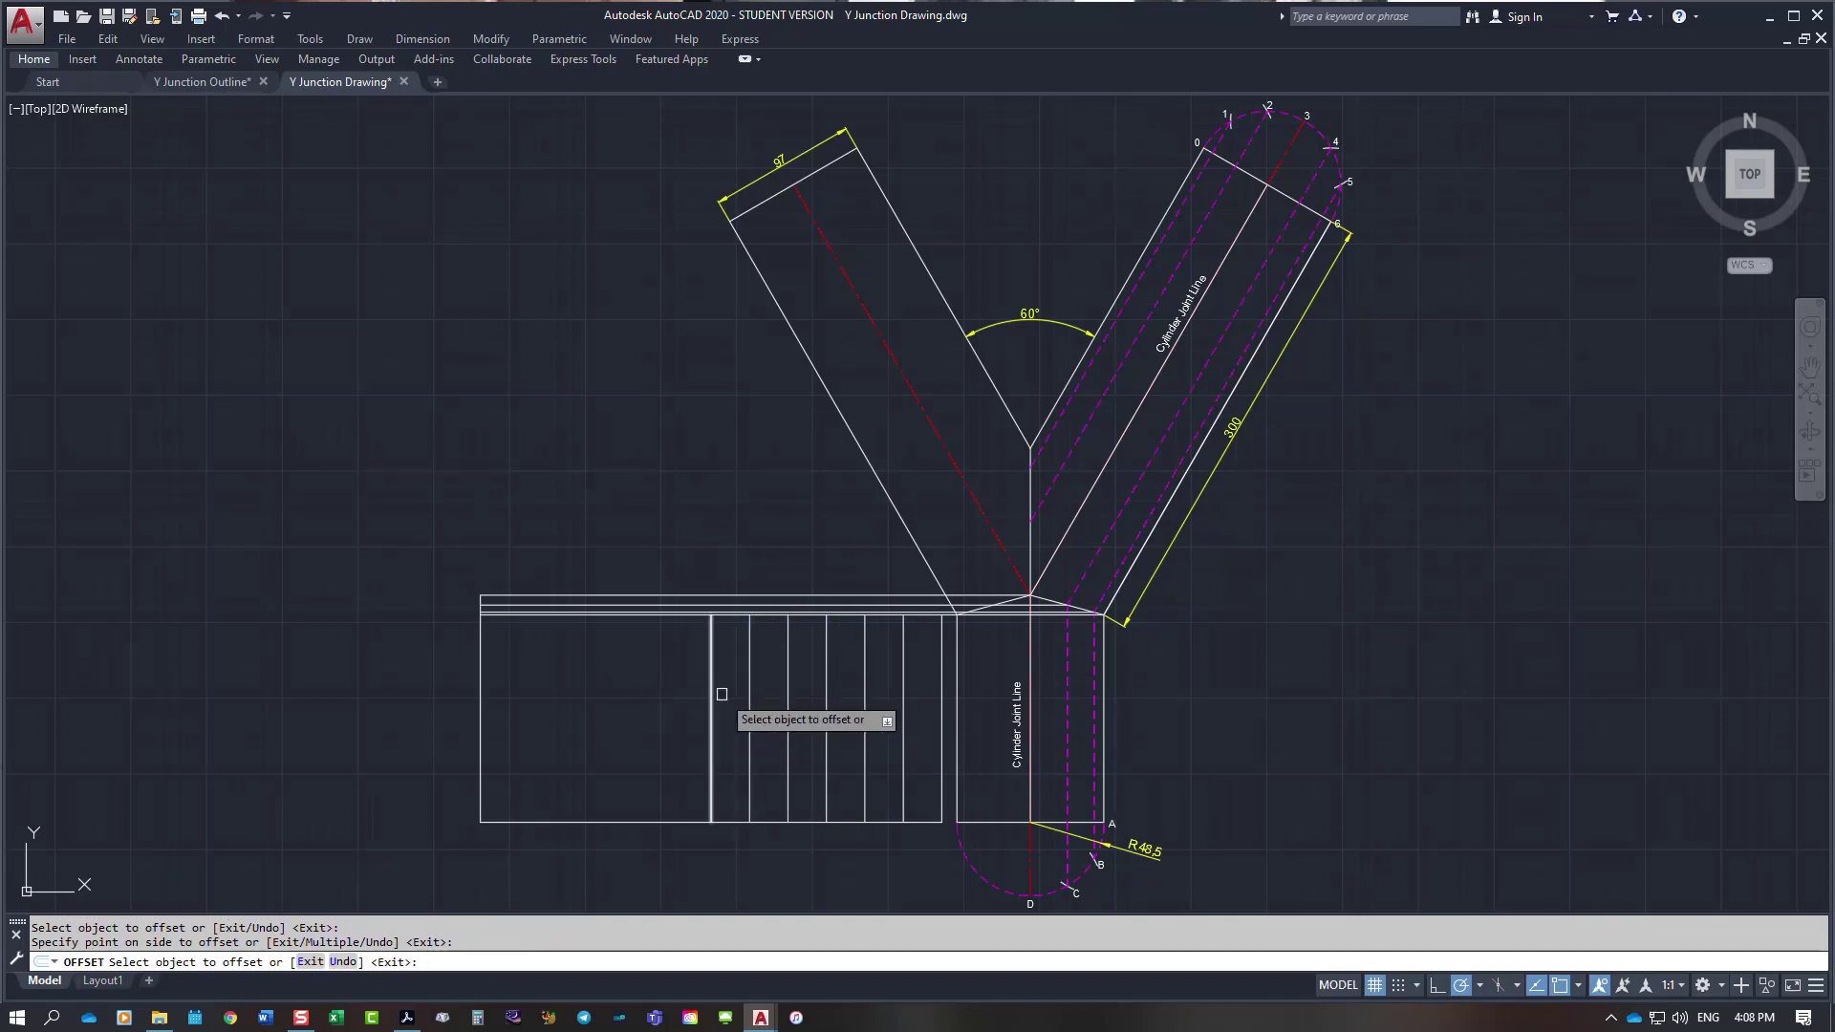
{"action": "left_click", "coordinate": [712, 697]}
{"action": "left_click", "coordinate": [634, 696]}
{"action": "left_click", "coordinate": [673, 696]}
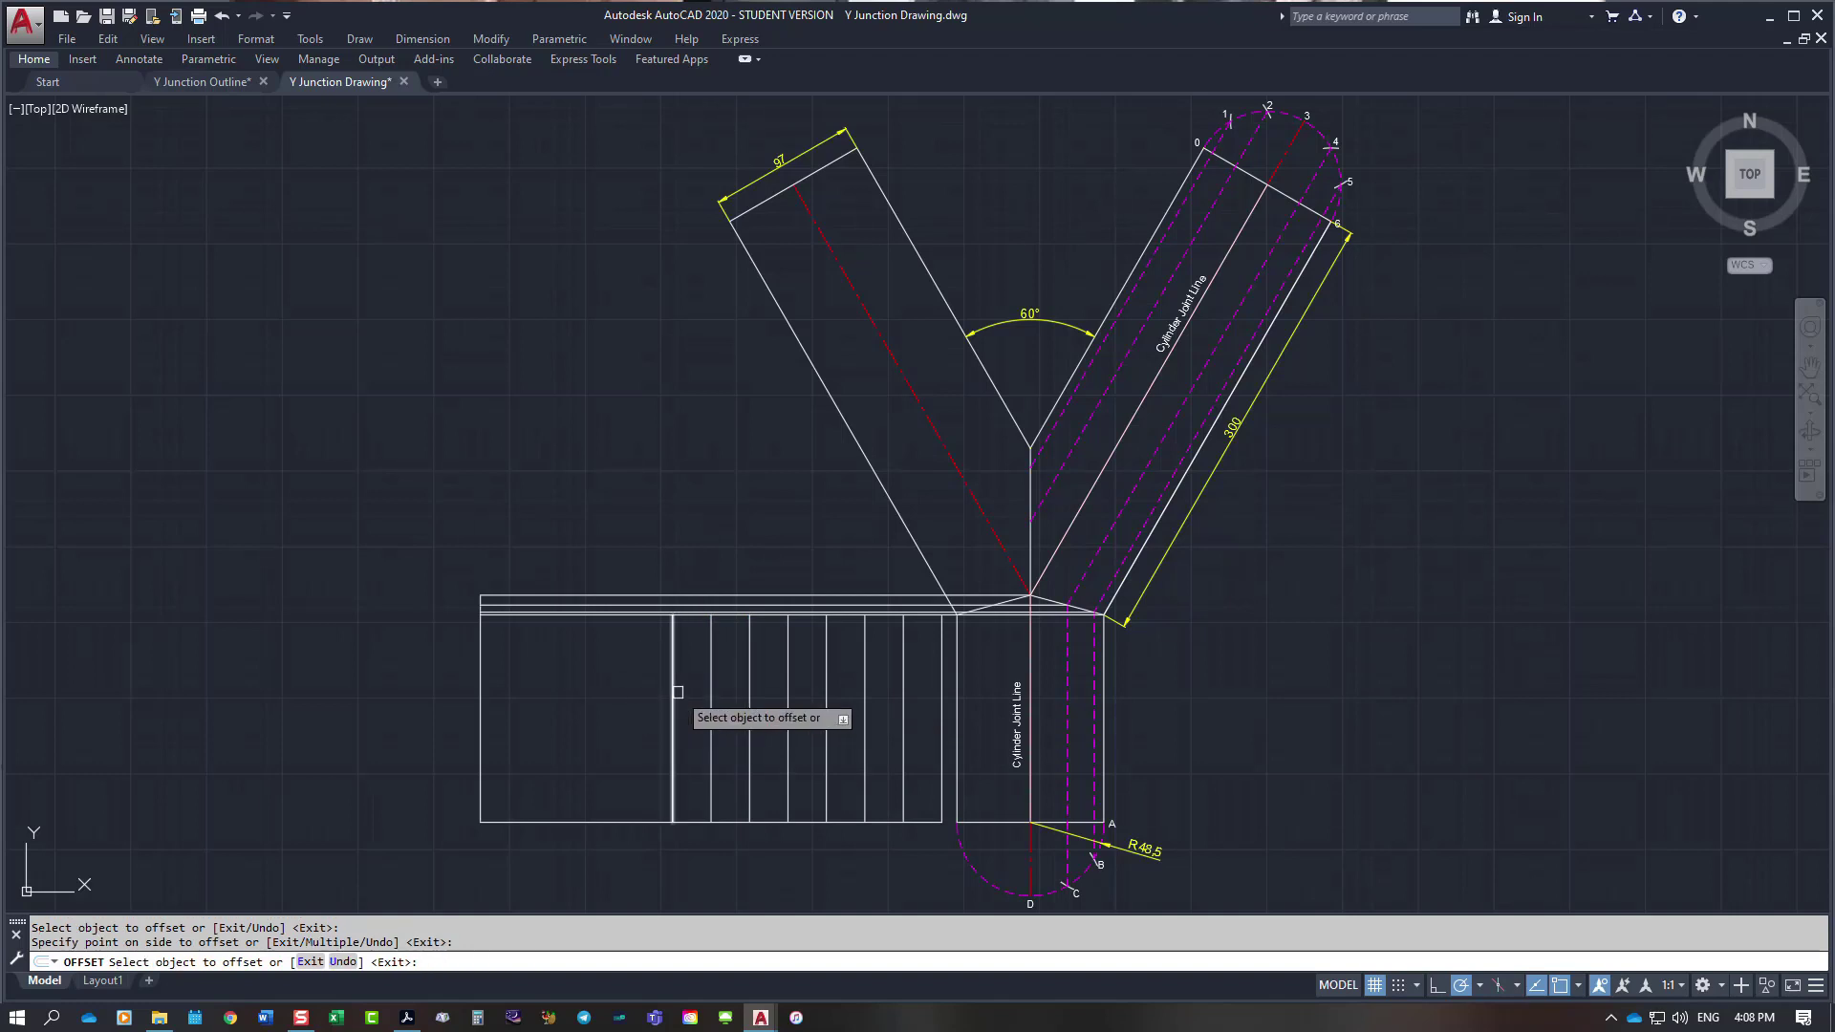
{"action": "left_click", "coordinate": [614, 696]}
{"action": "left_click", "coordinate": [633, 693]}
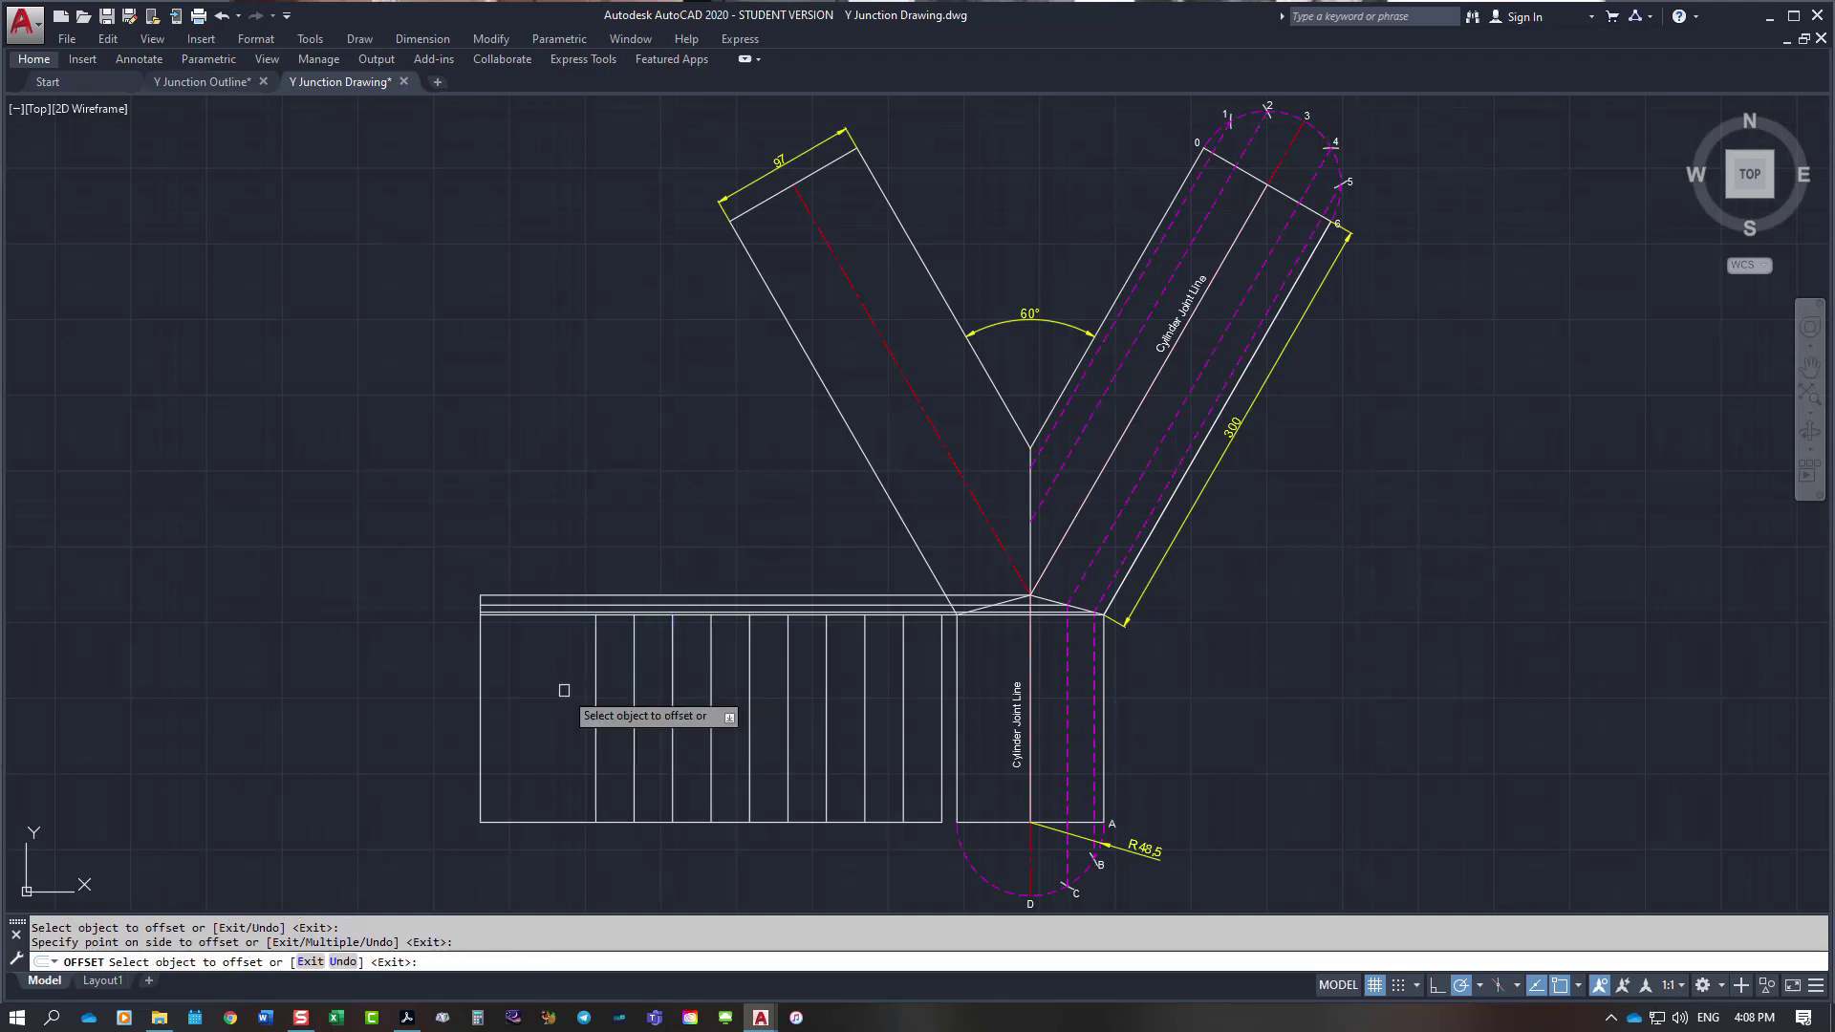
{"action": "left_click", "coordinate": [607, 712]}
{"action": "left_click", "coordinate": [595, 707]}
{"action": "left_click", "coordinate": [560, 692]}
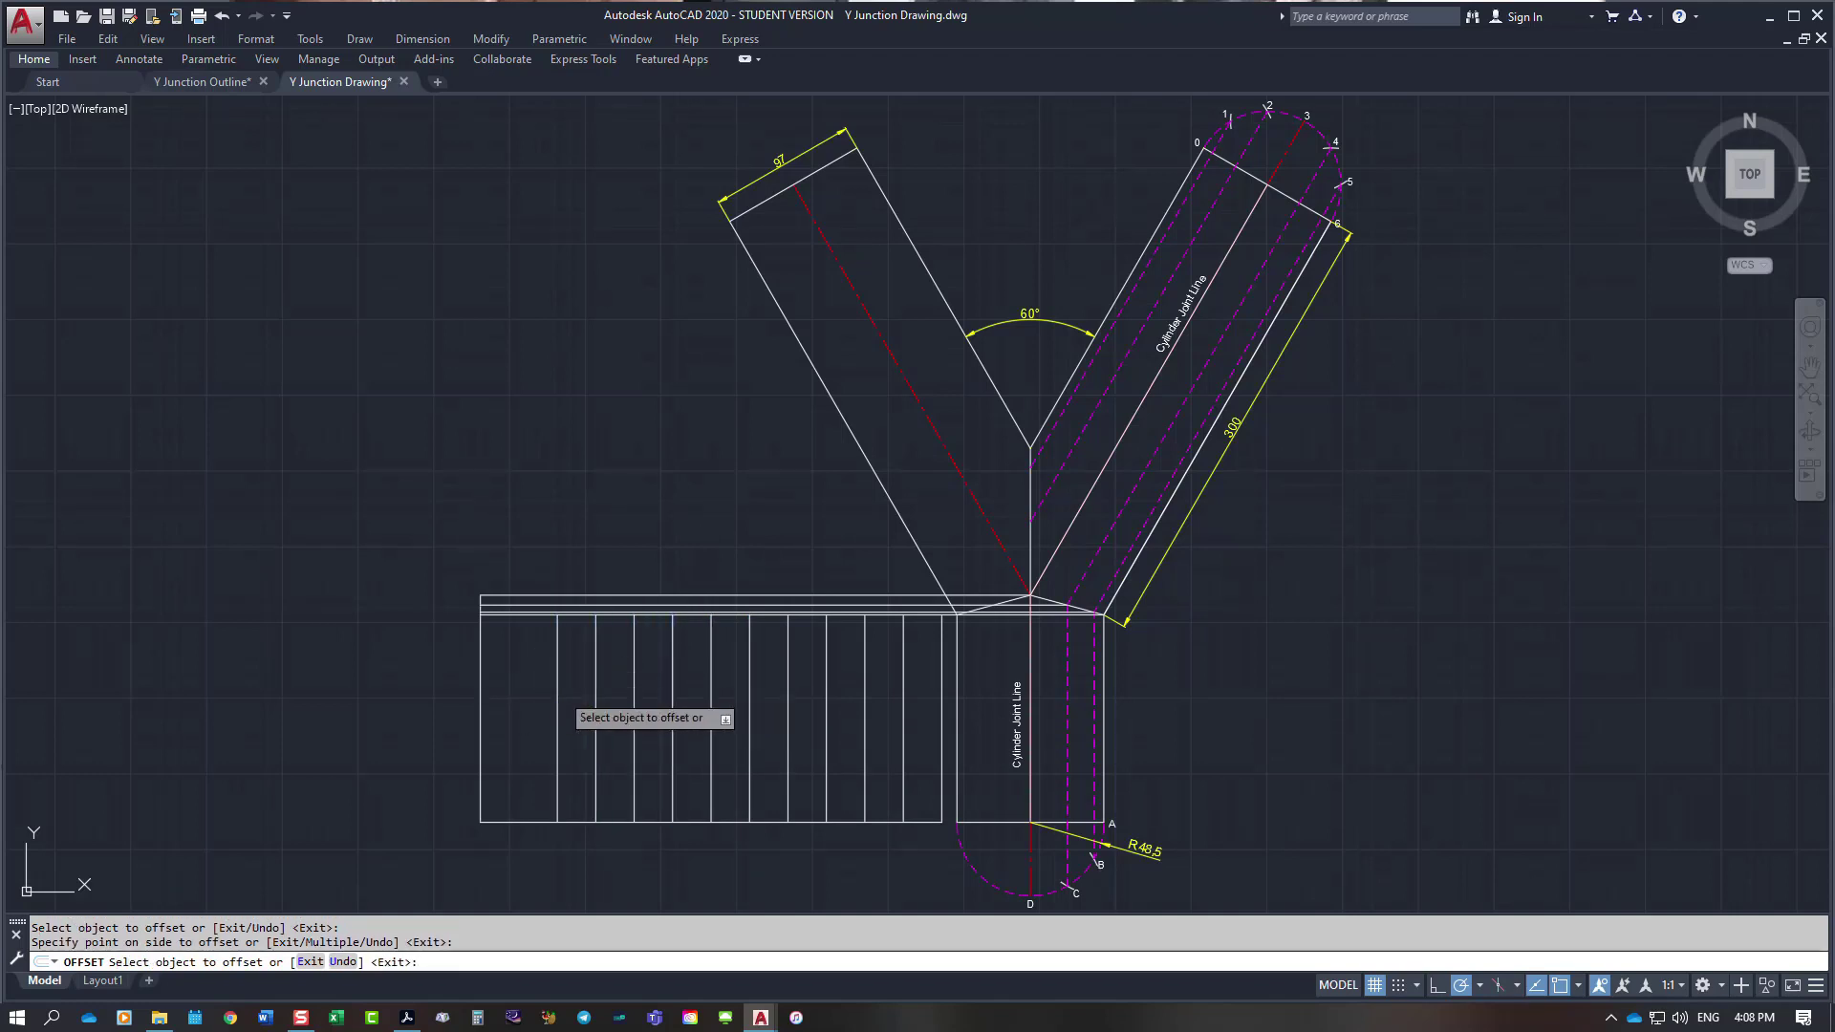
{"action": "left_click", "coordinate": [560, 692]}
{"action": "left_click", "coordinate": [530, 707]}
{"action": "key", "text": "Return"}
Step: Draw a check circle centred on the pattern's lower right corner, with its radius reaching the foot of the adjacent division line
{"action": "scroll", "coordinate": [468, 866], "scroll_direction": "up", "scroll_amount": 2}
{"action": "scroll", "coordinate": [468, 866], "scroll_direction": "up", "scroll_amount": 2}
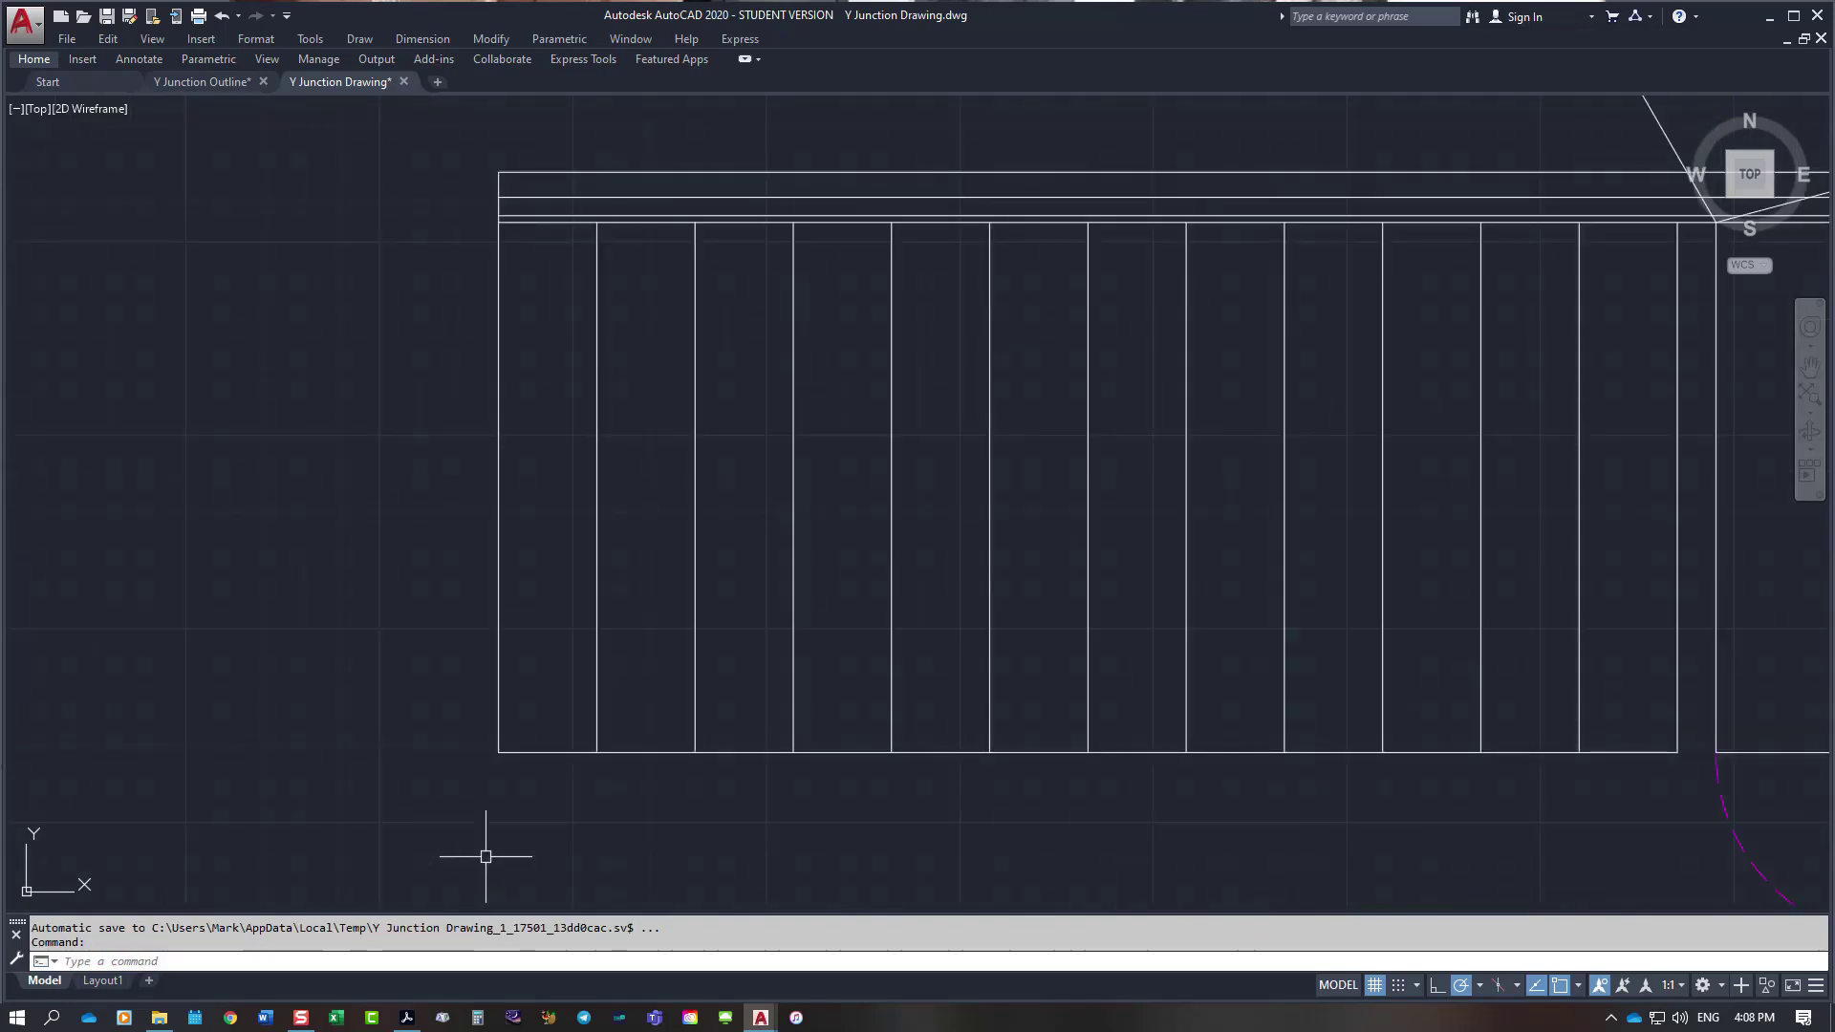
{"action": "scroll", "coordinate": [478, 855], "scroll_direction": "down", "scroll_amount": 2}
{"action": "scroll", "coordinate": [1046, 831], "scroll_direction": "down", "scroll_amount": 2}
{"action": "scroll", "coordinate": [1034, 819], "scroll_direction": "up", "scroll_amount": 3}
{"action": "scroll", "coordinate": [574, 815], "scroll_direction": "up", "scroll_amount": 2}
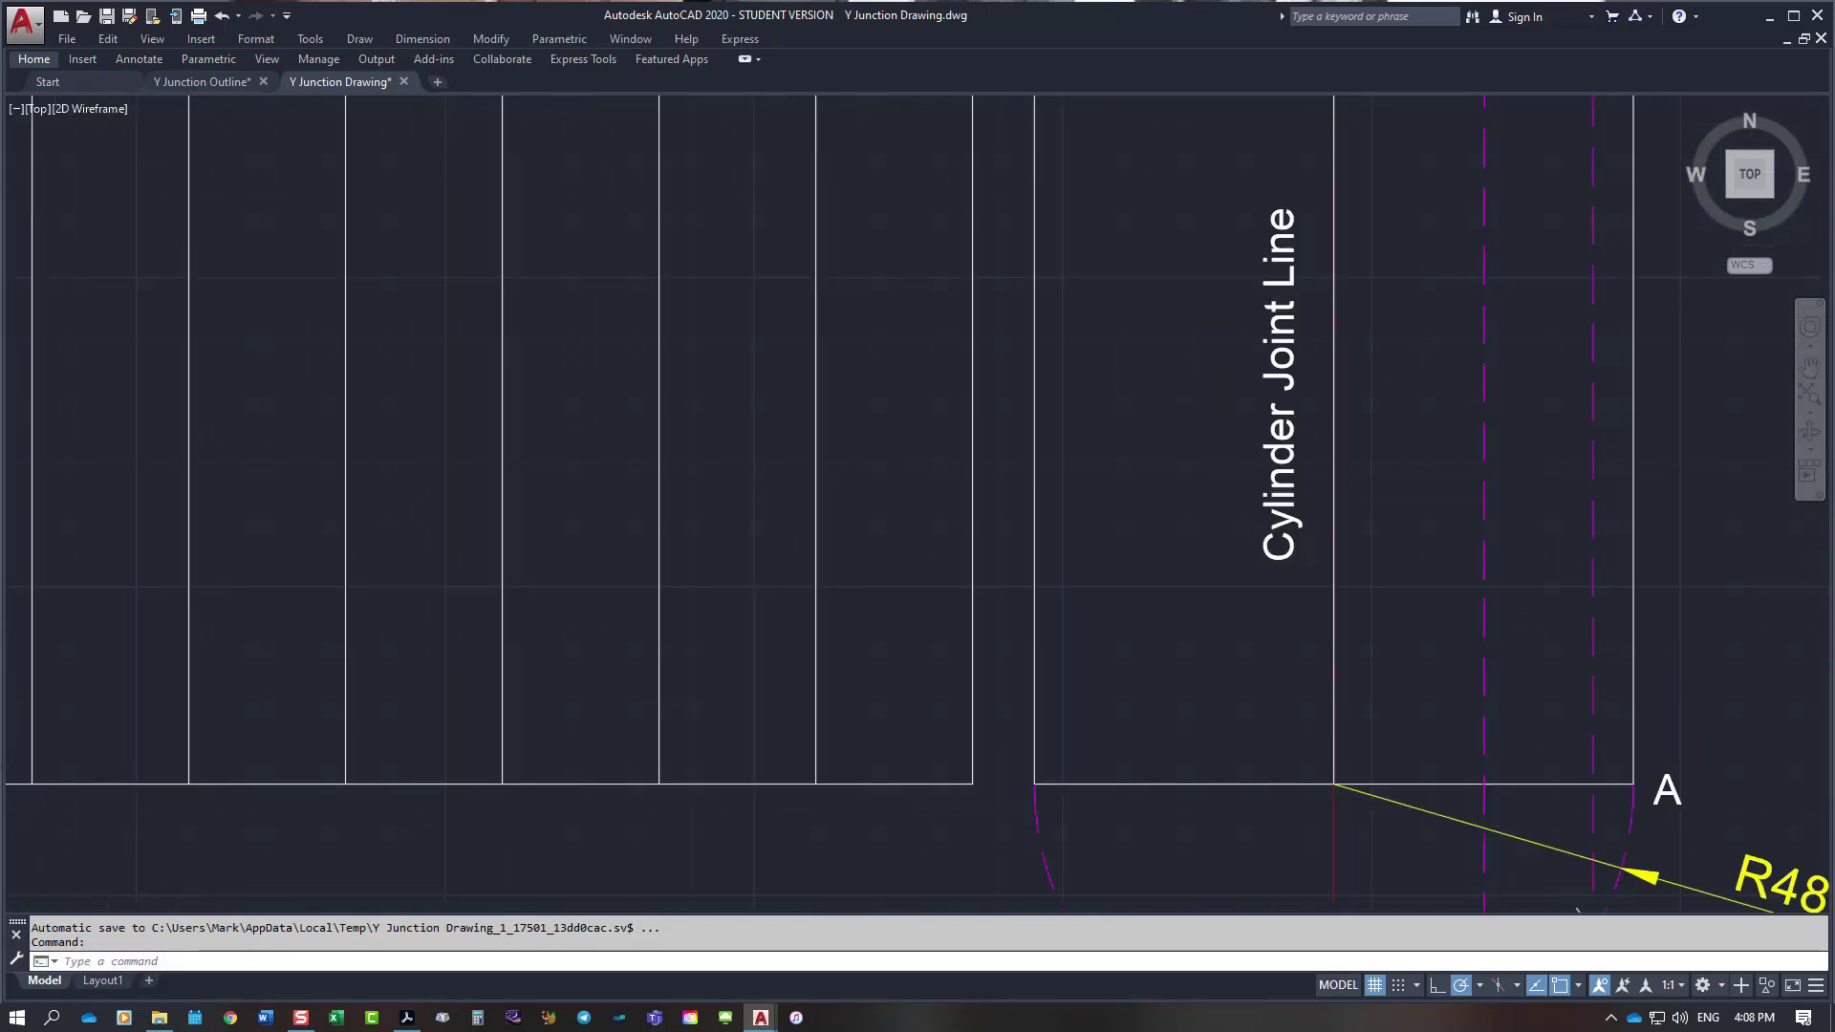
{"action": "key", "text": "Escape"}
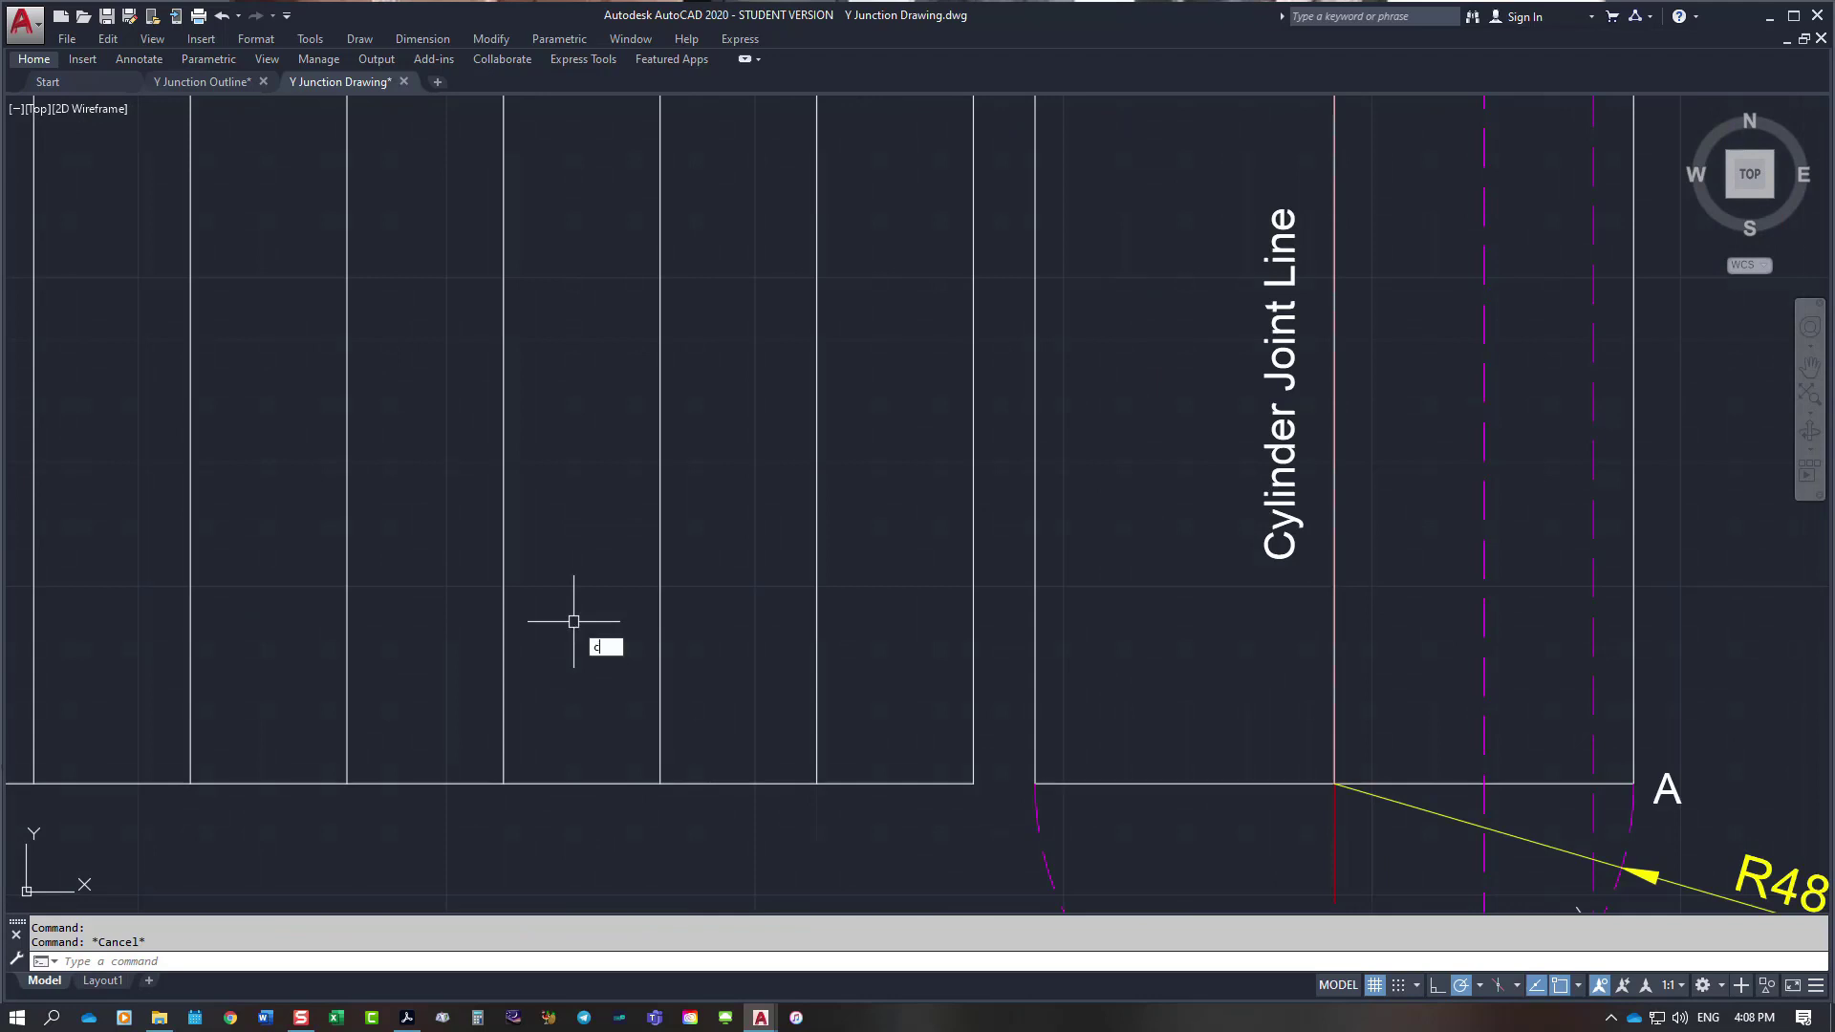
{"action": "key", "text": "Return"}
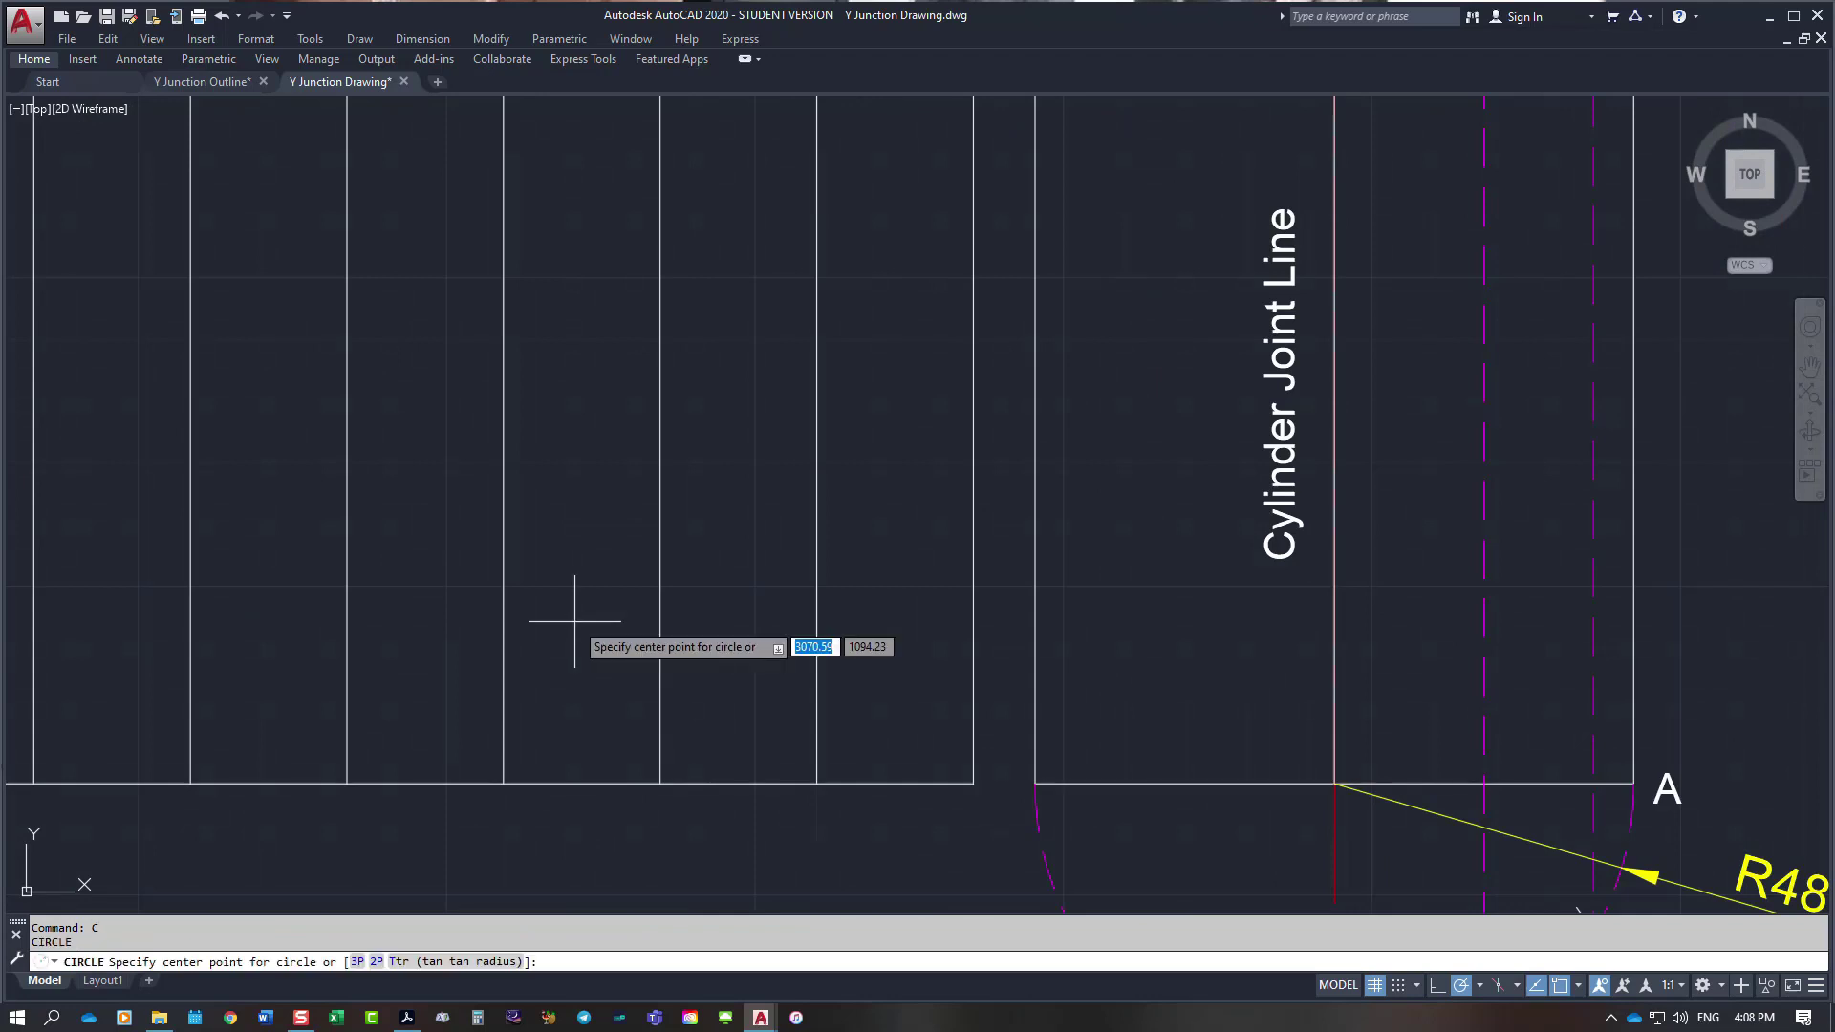
{"action": "left_click", "coordinate": [965, 784]}
{"action": "left_click", "coordinate": [817, 785]}
{"action": "key", "text": "Escape"}
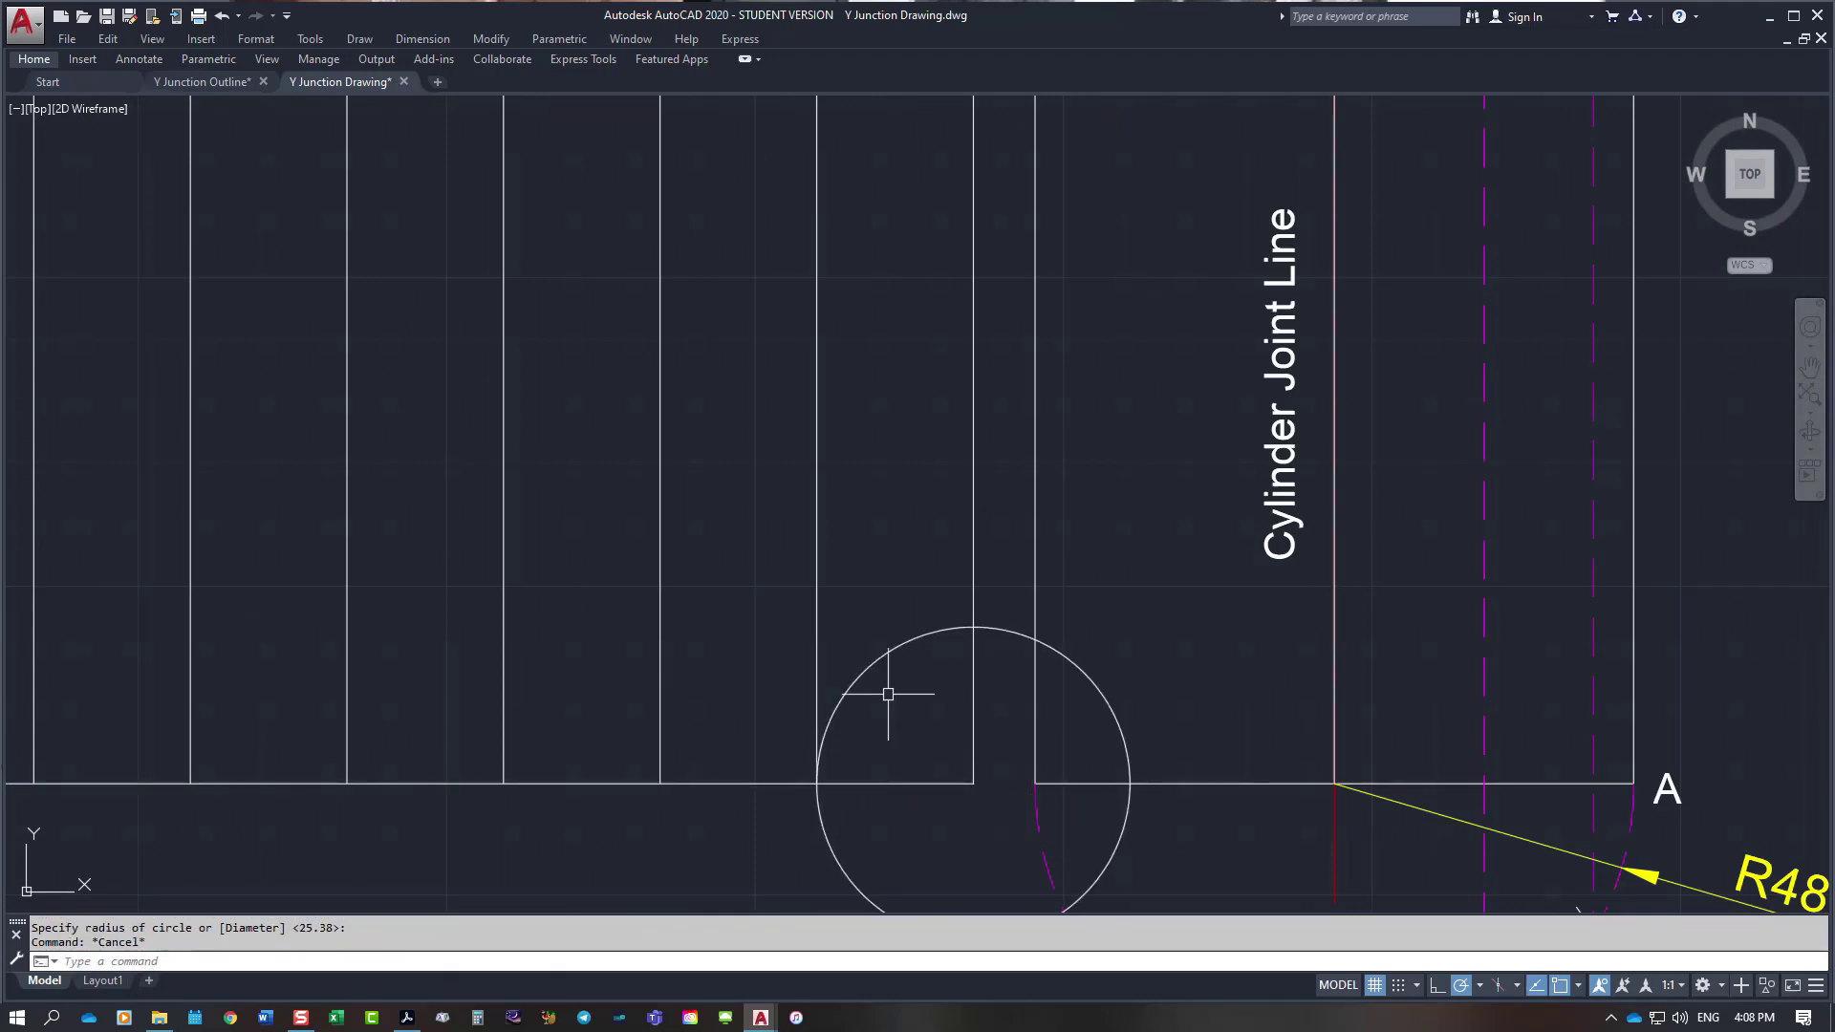
Step: Check the radius of the circle at the pattern's lower right corner in its properties
{"action": "left_click", "coordinate": [885, 648]}
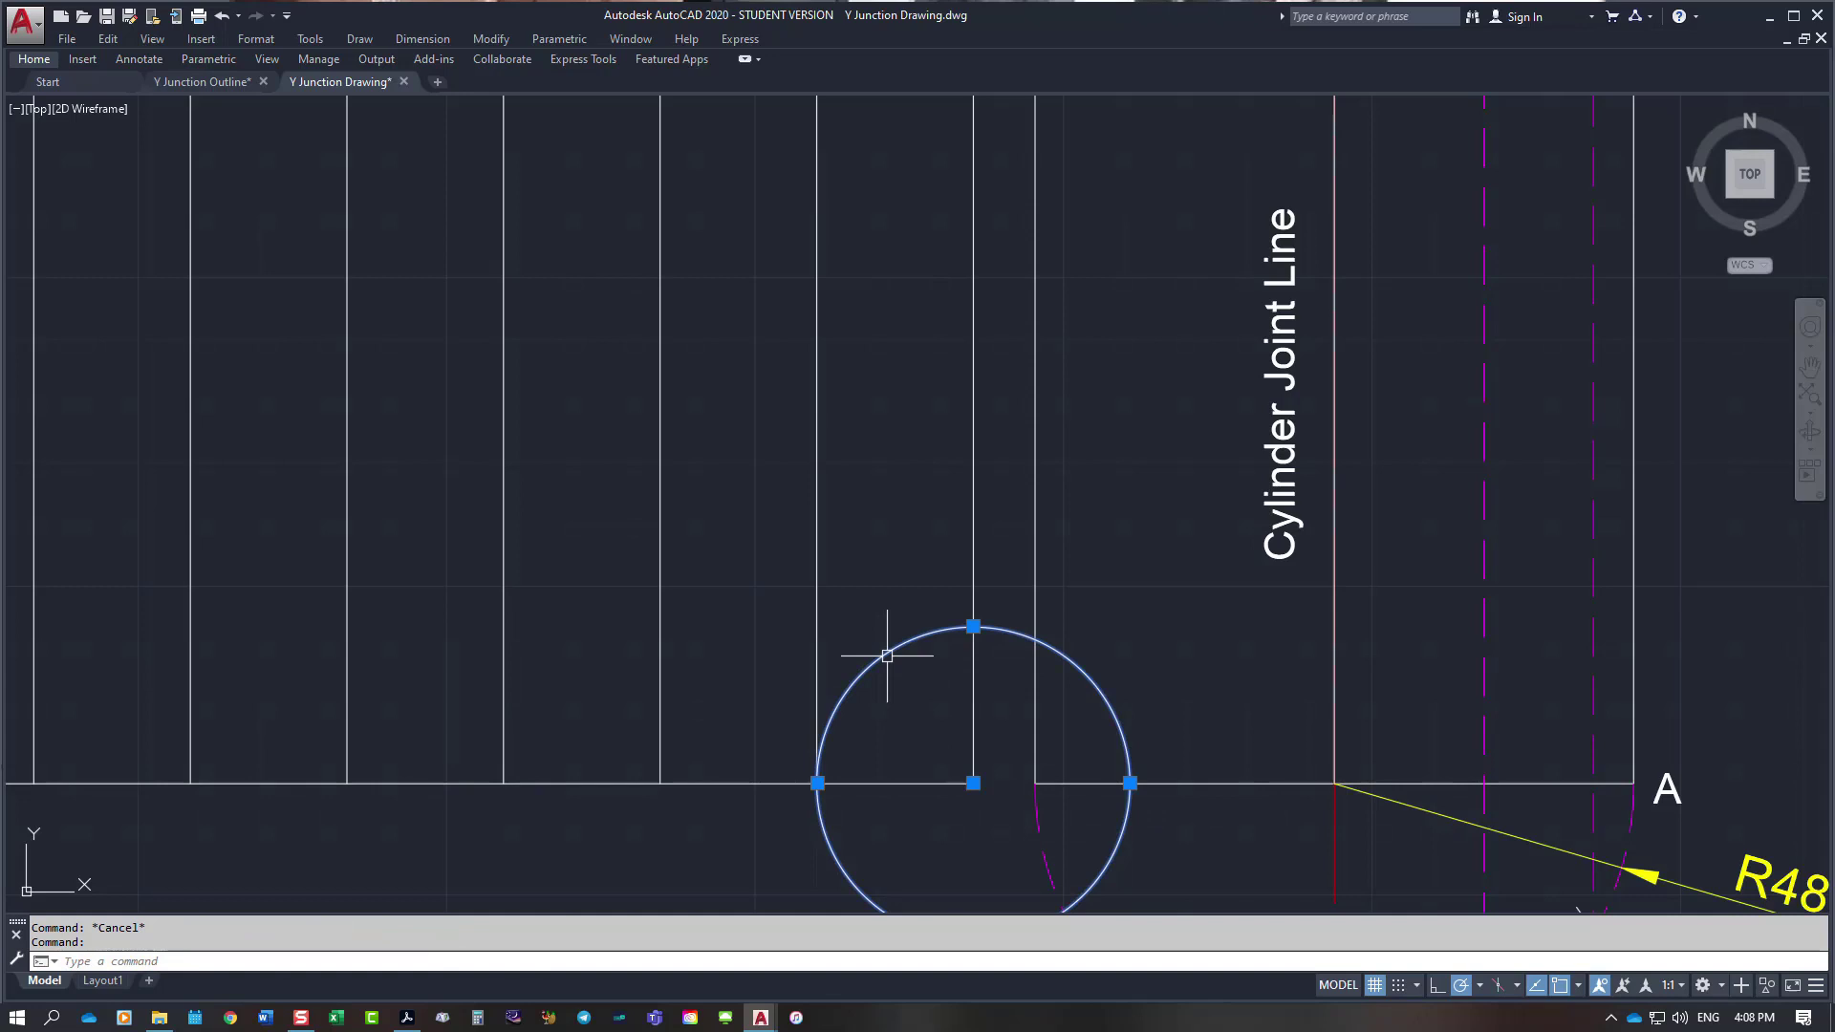
{"action": "right_click", "coordinate": [884, 602]}
{"action": "left_click", "coordinate": [946, 557]}
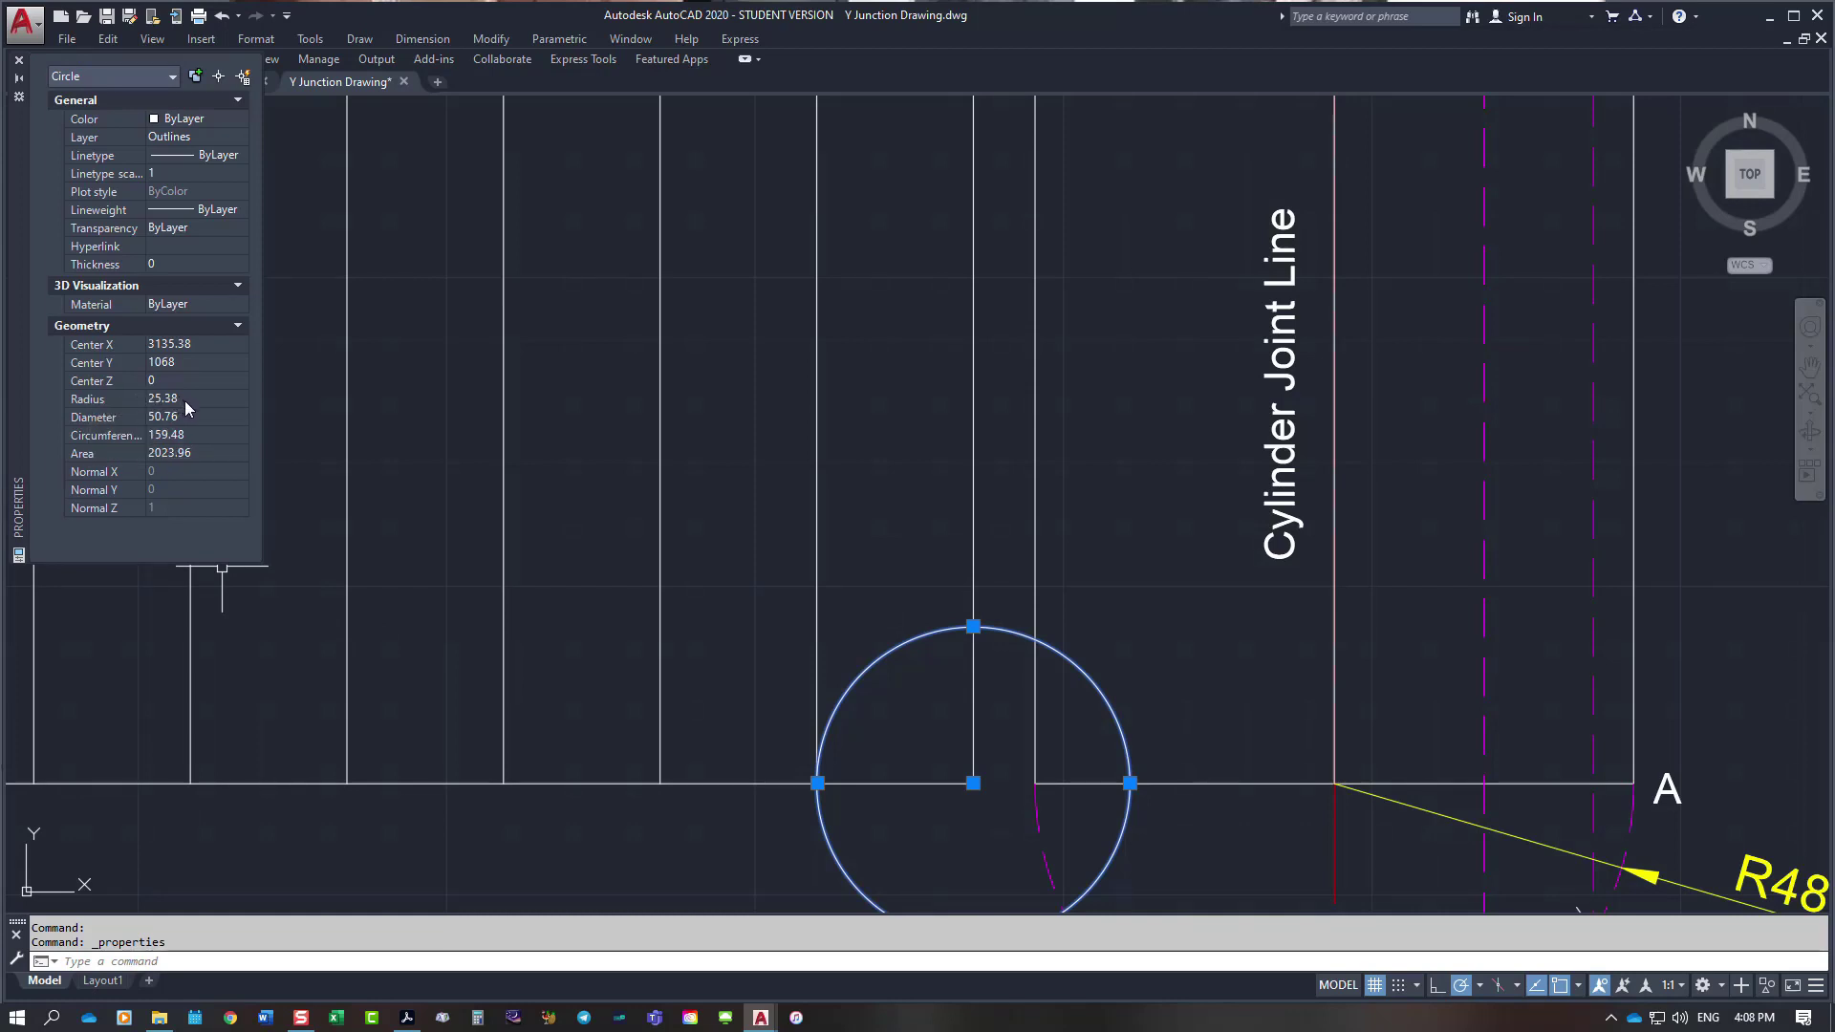
{"action": "key", "text": "Escape"}
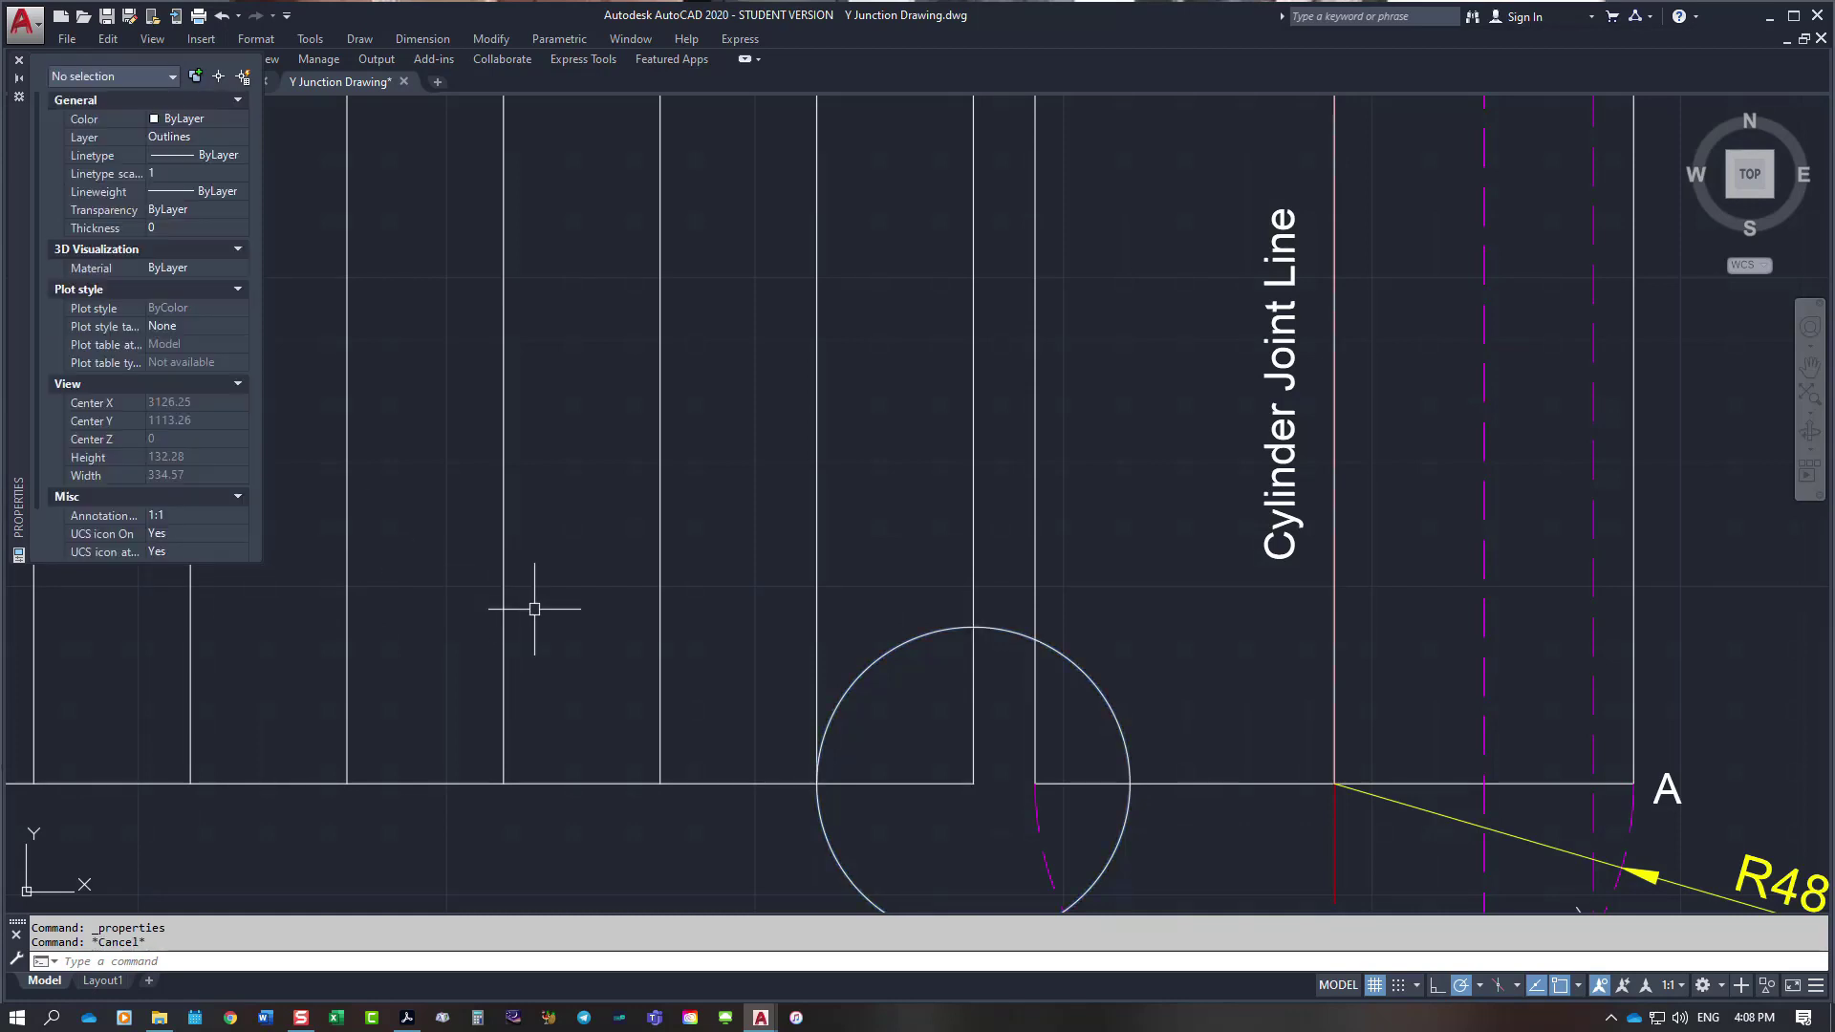
Step: Draw two more check circles of radius 25.38 mm, centred on the feet of the pattern's next two division lines leftward
{"action": "left_click", "coordinate": [20, 61]}
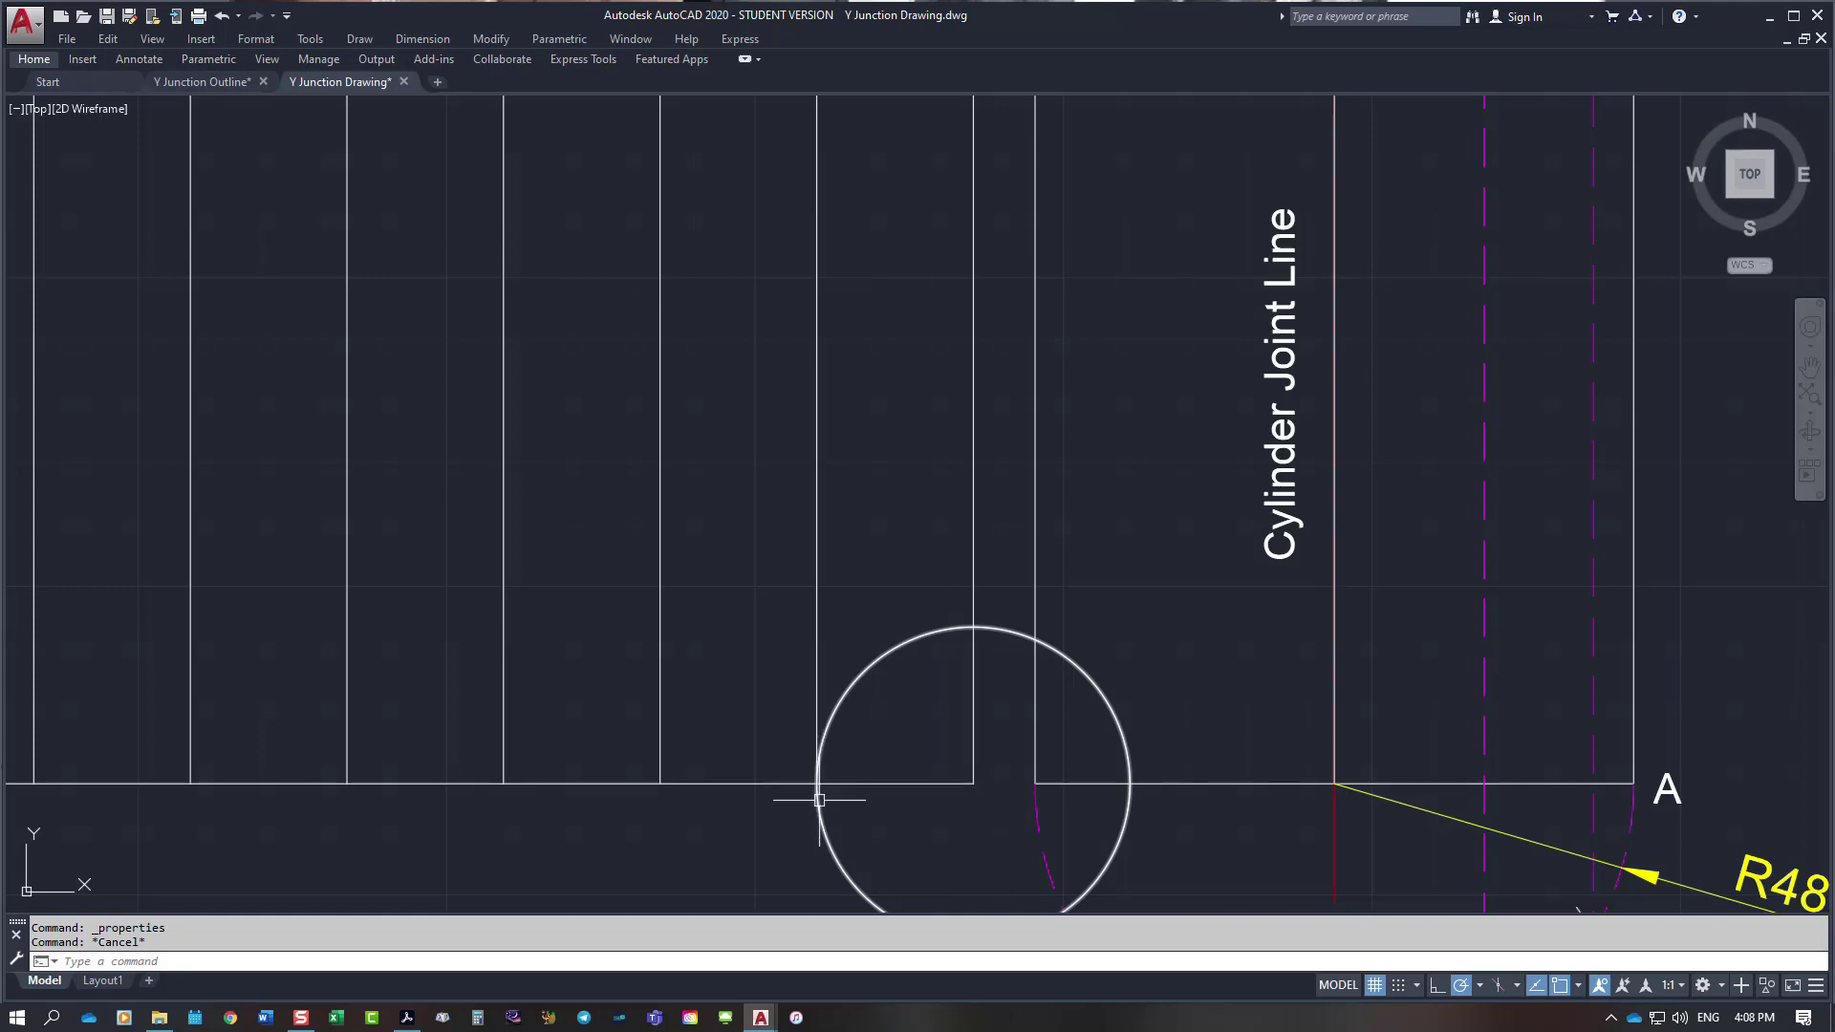
{"action": "right_click", "coordinate": [741, 690]}
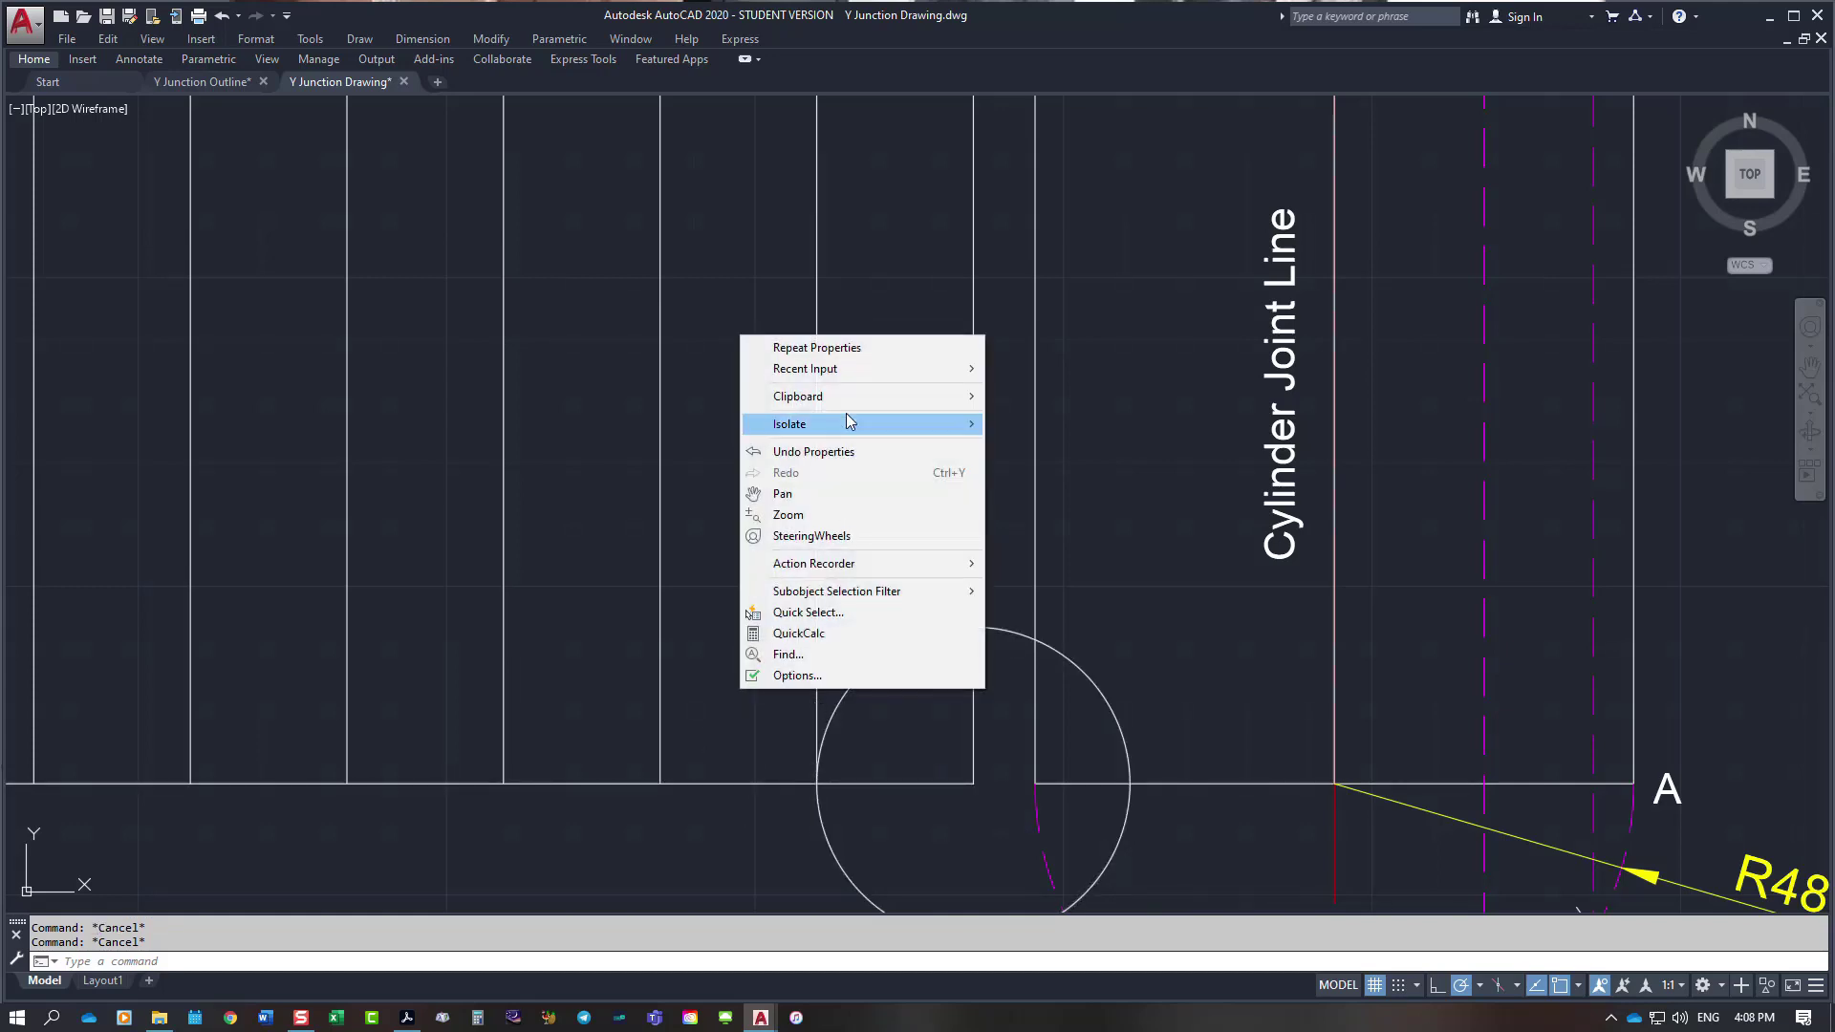
{"action": "mouse_move", "coordinate": [919, 375]}
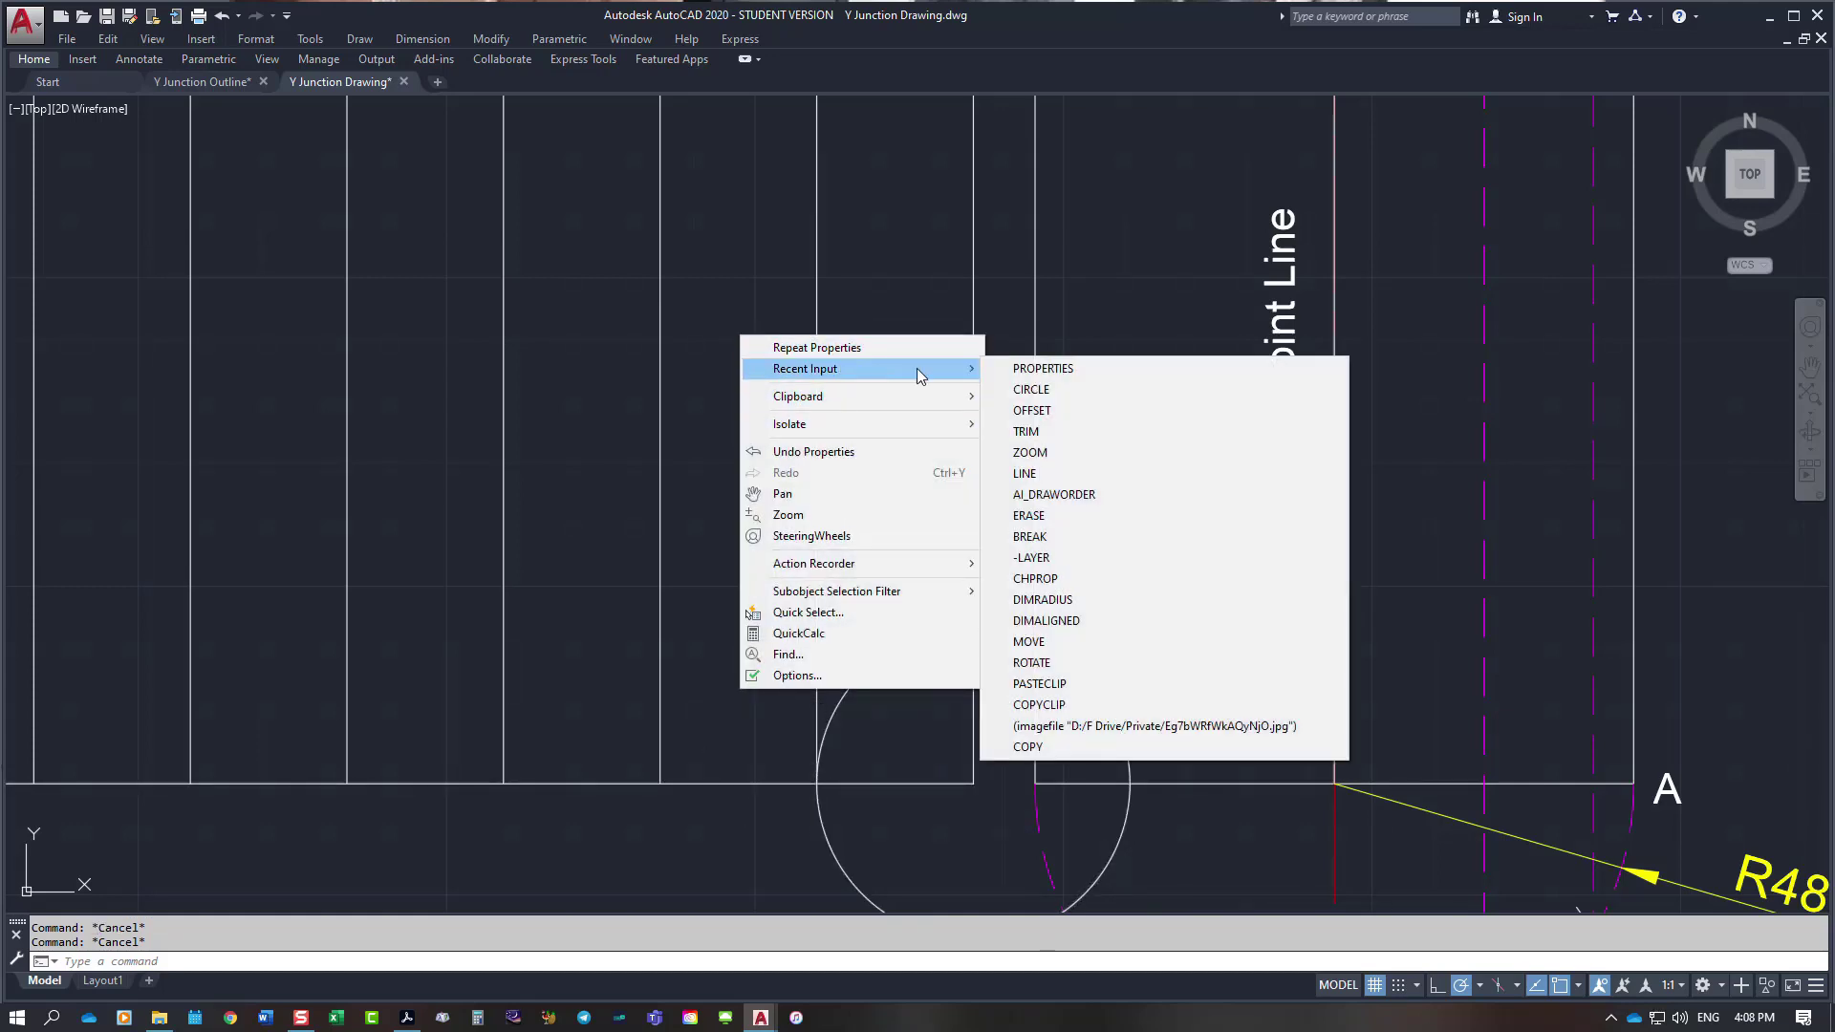
{"action": "left_click", "coordinate": [1031, 388]}
{"action": "left_click", "coordinate": [817, 783]}
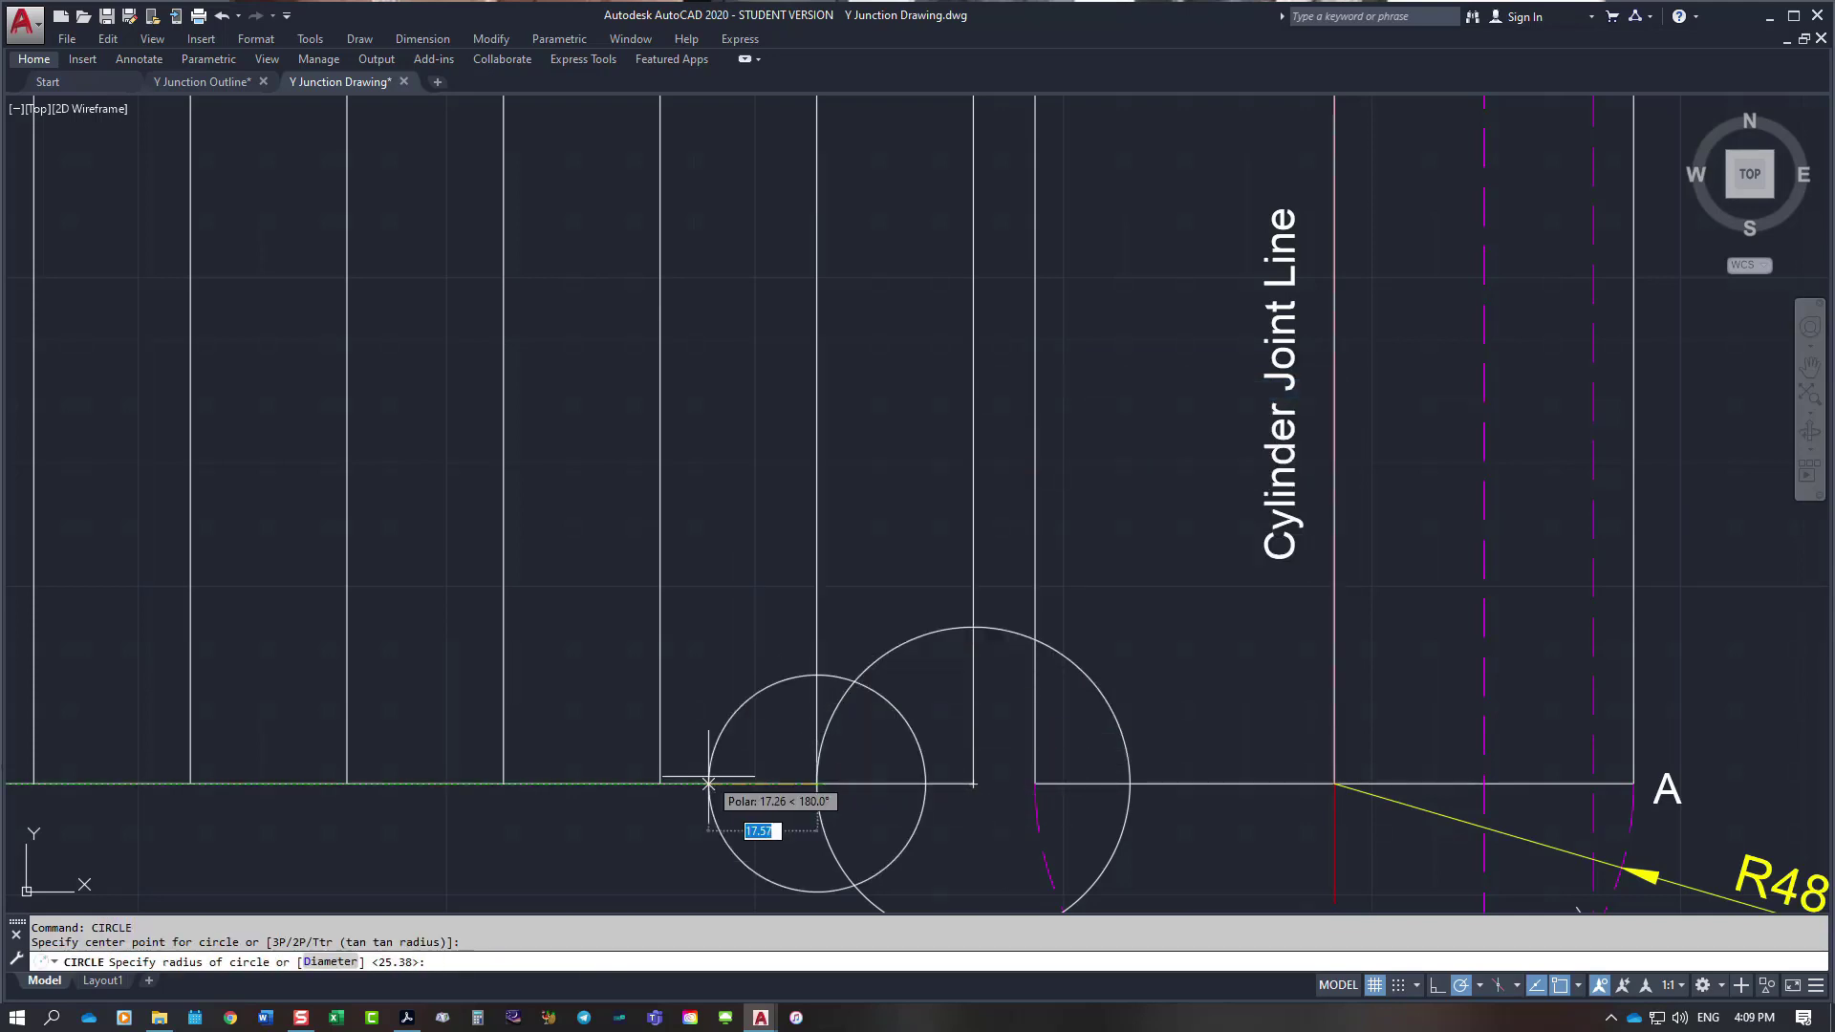
{"action": "key", "text": "Return"}
{"action": "key", "text": "Return"}
{"action": "left_click", "coordinate": [661, 783]}
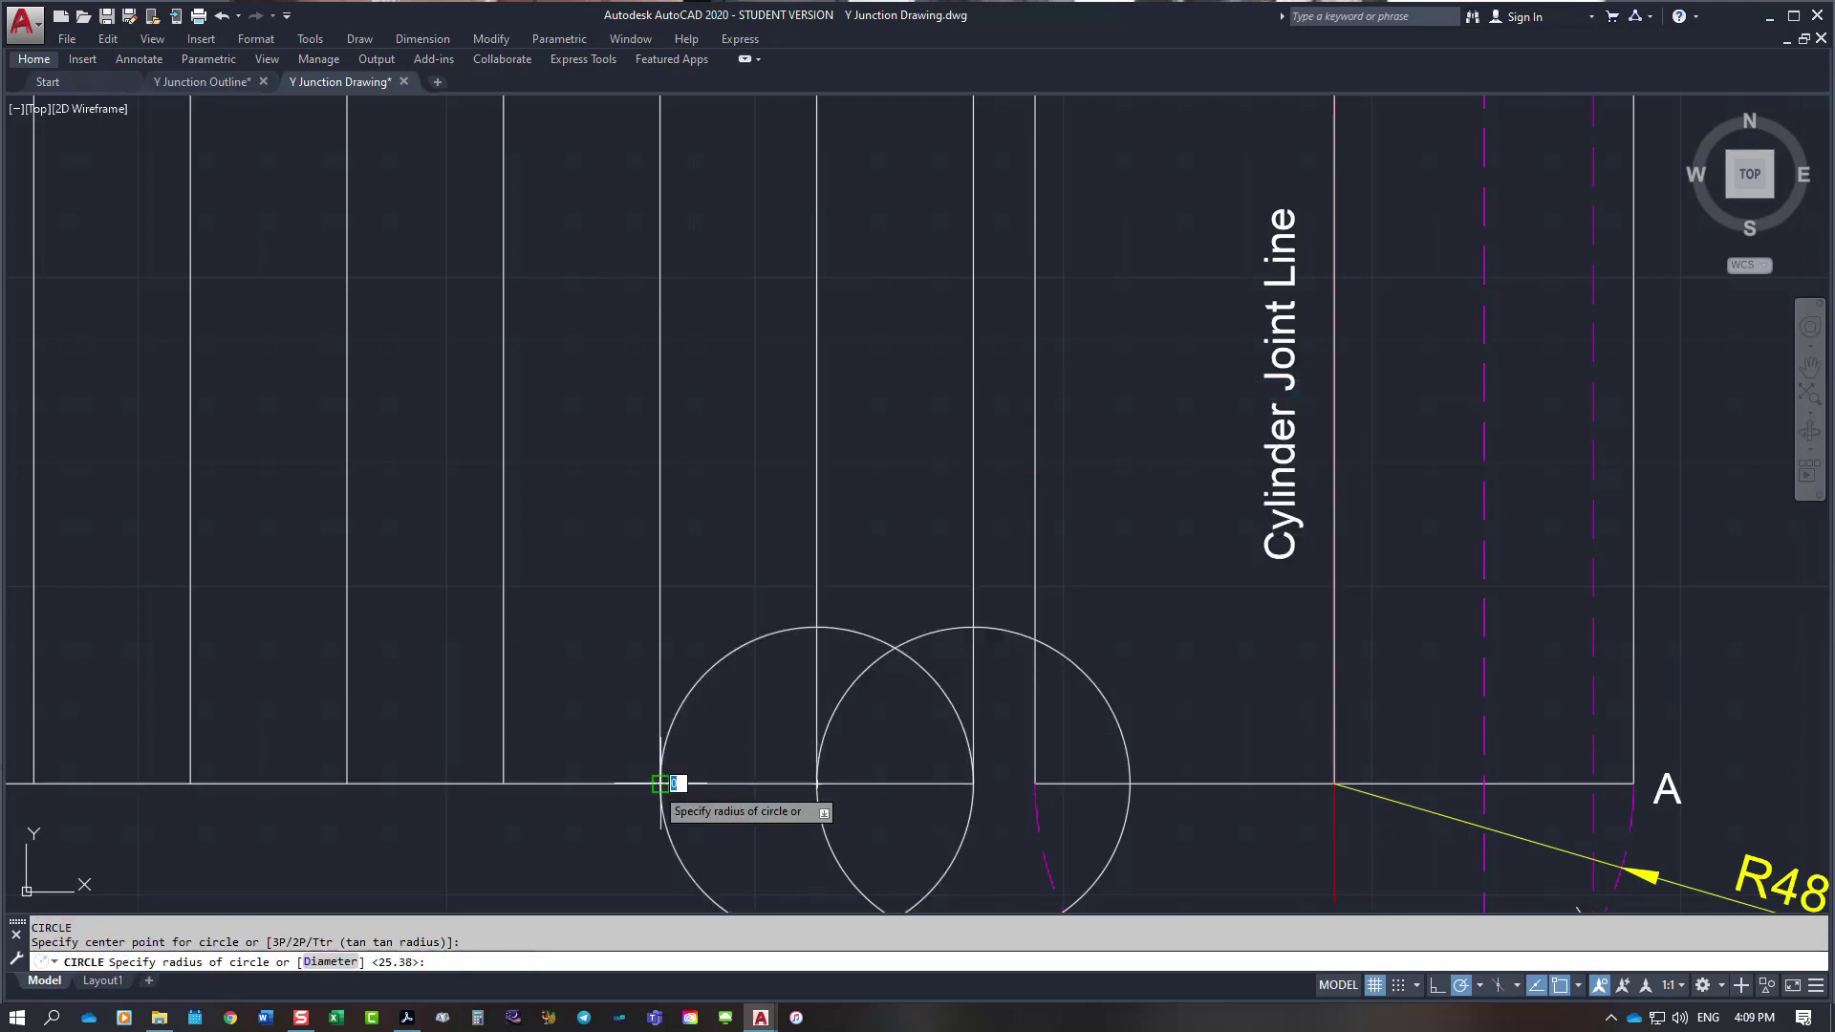
{"action": "key", "text": "Return"}
Step: Draw a straight chord between points D and C on the dashed semicircle below the stem
{"action": "scroll", "coordinate": [784, 793], "scroll_direction": "down", "scroll_amount": 8}
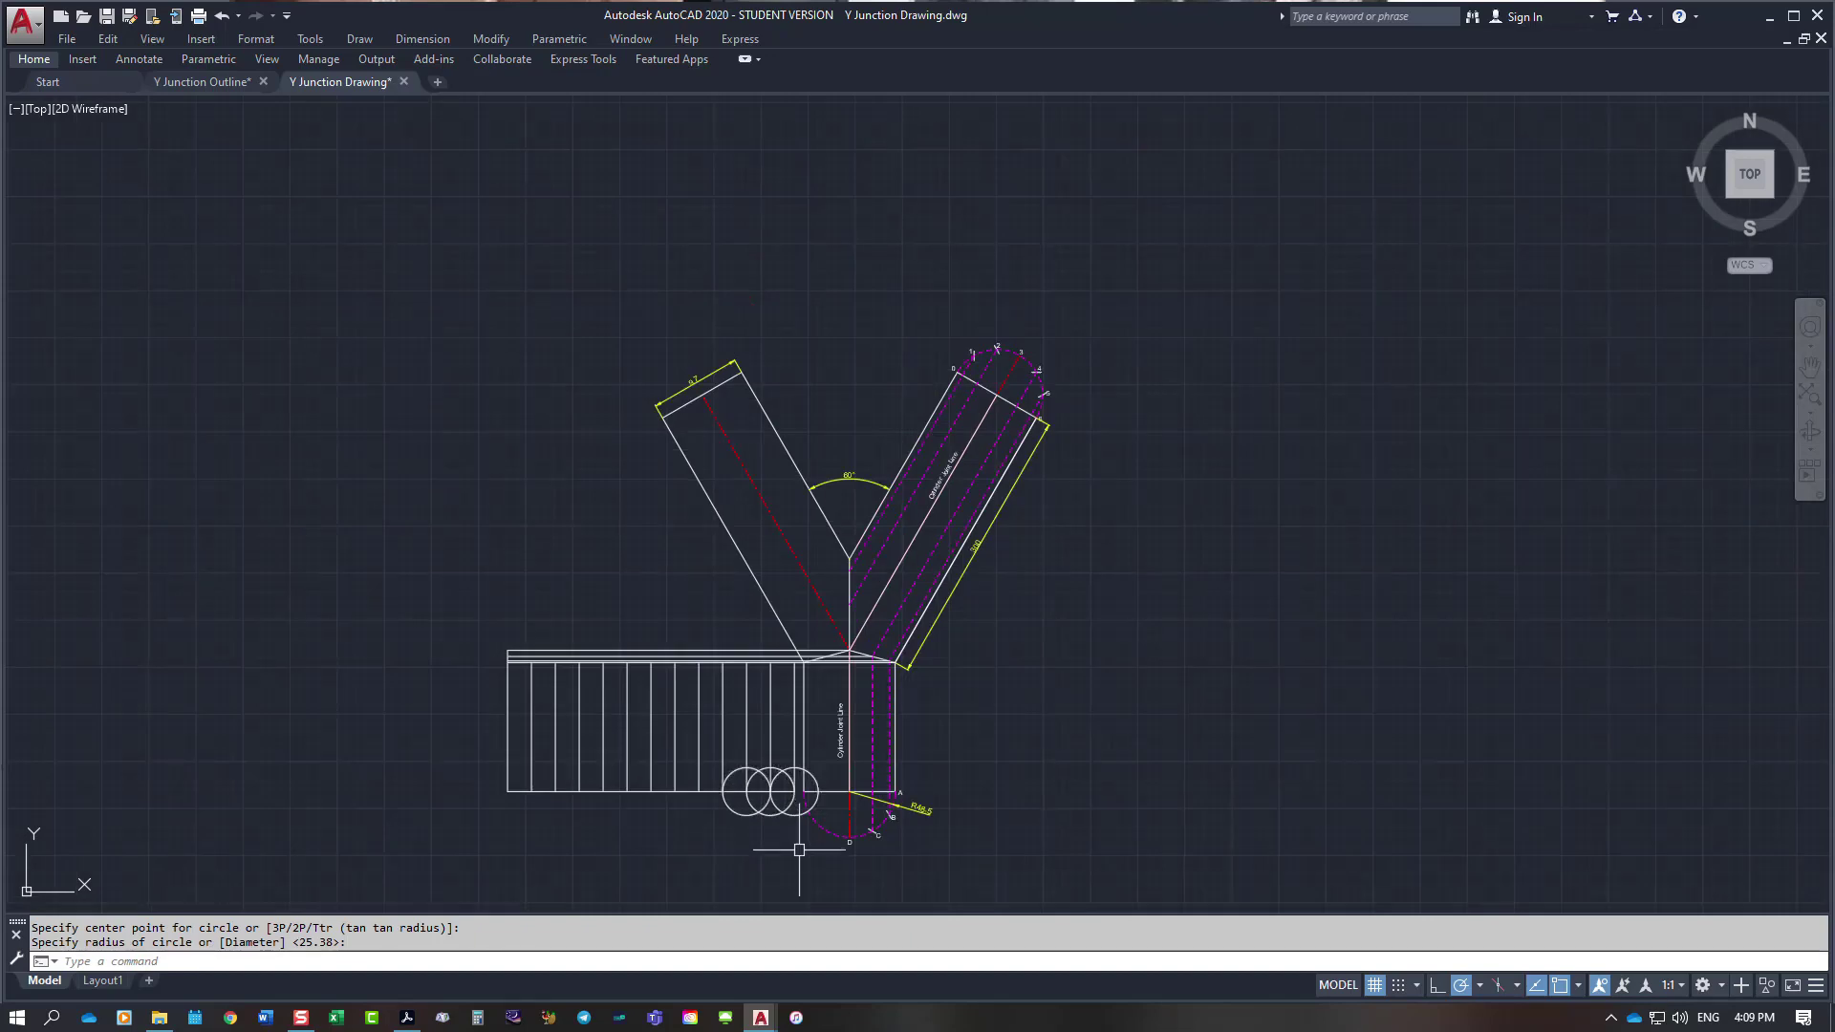
{"action": "scroll", "coordinate": [799, 850], "scroll_direction": "up", "scroll_amount": 8}
{"action": "key", "text": "Escape"}
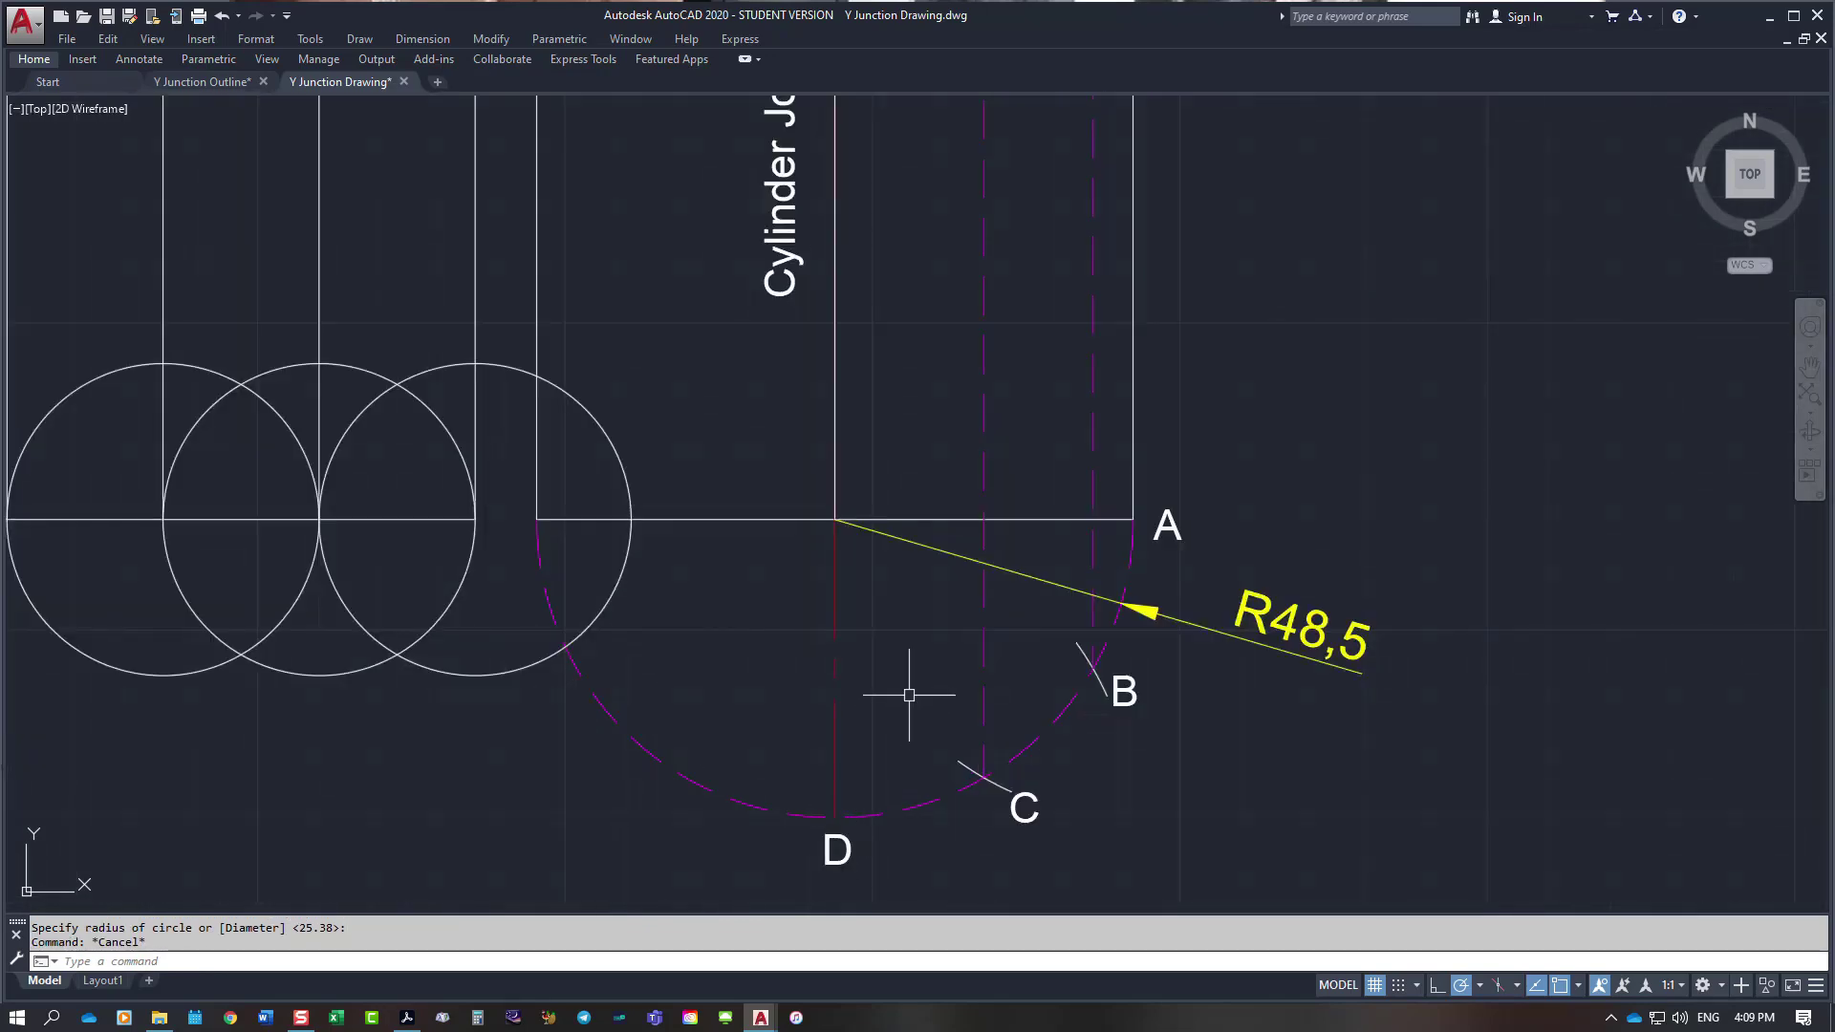
{"action": "type", "text": "l"}
{"action": "key", "text": "Return"}
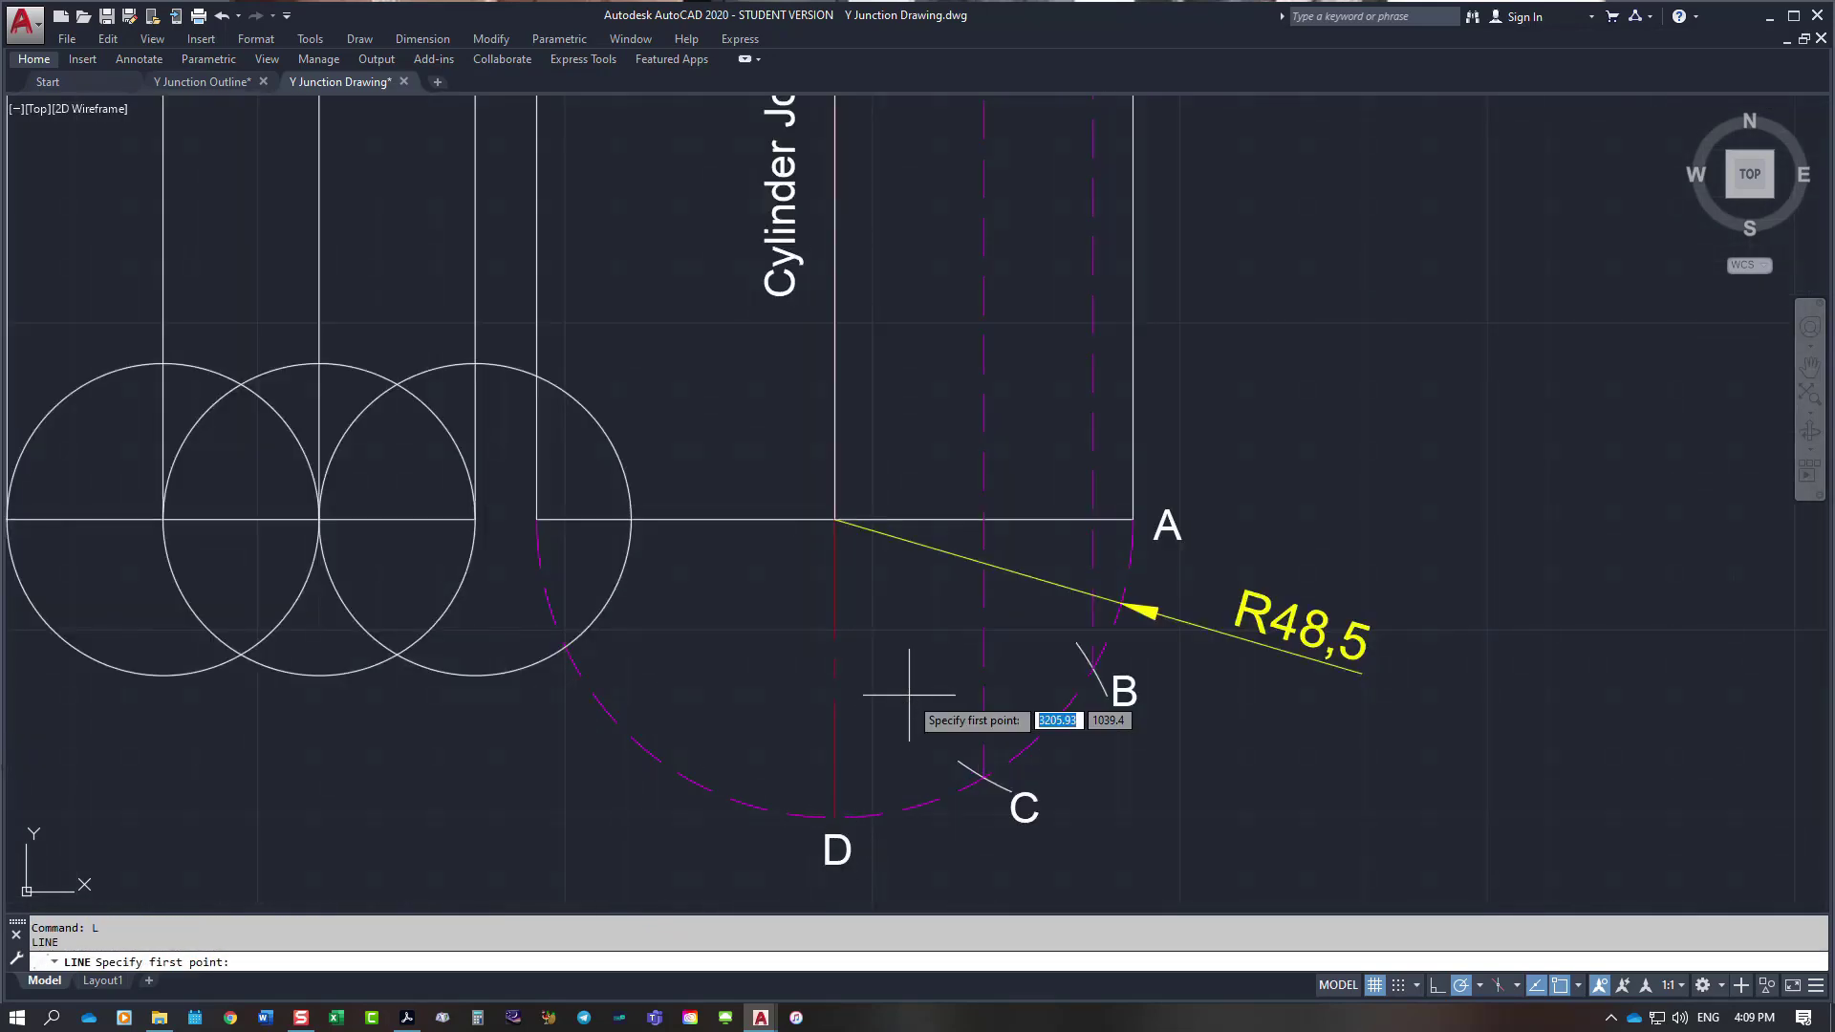
{"action": "left_click", "coordinate": [834, 817]}
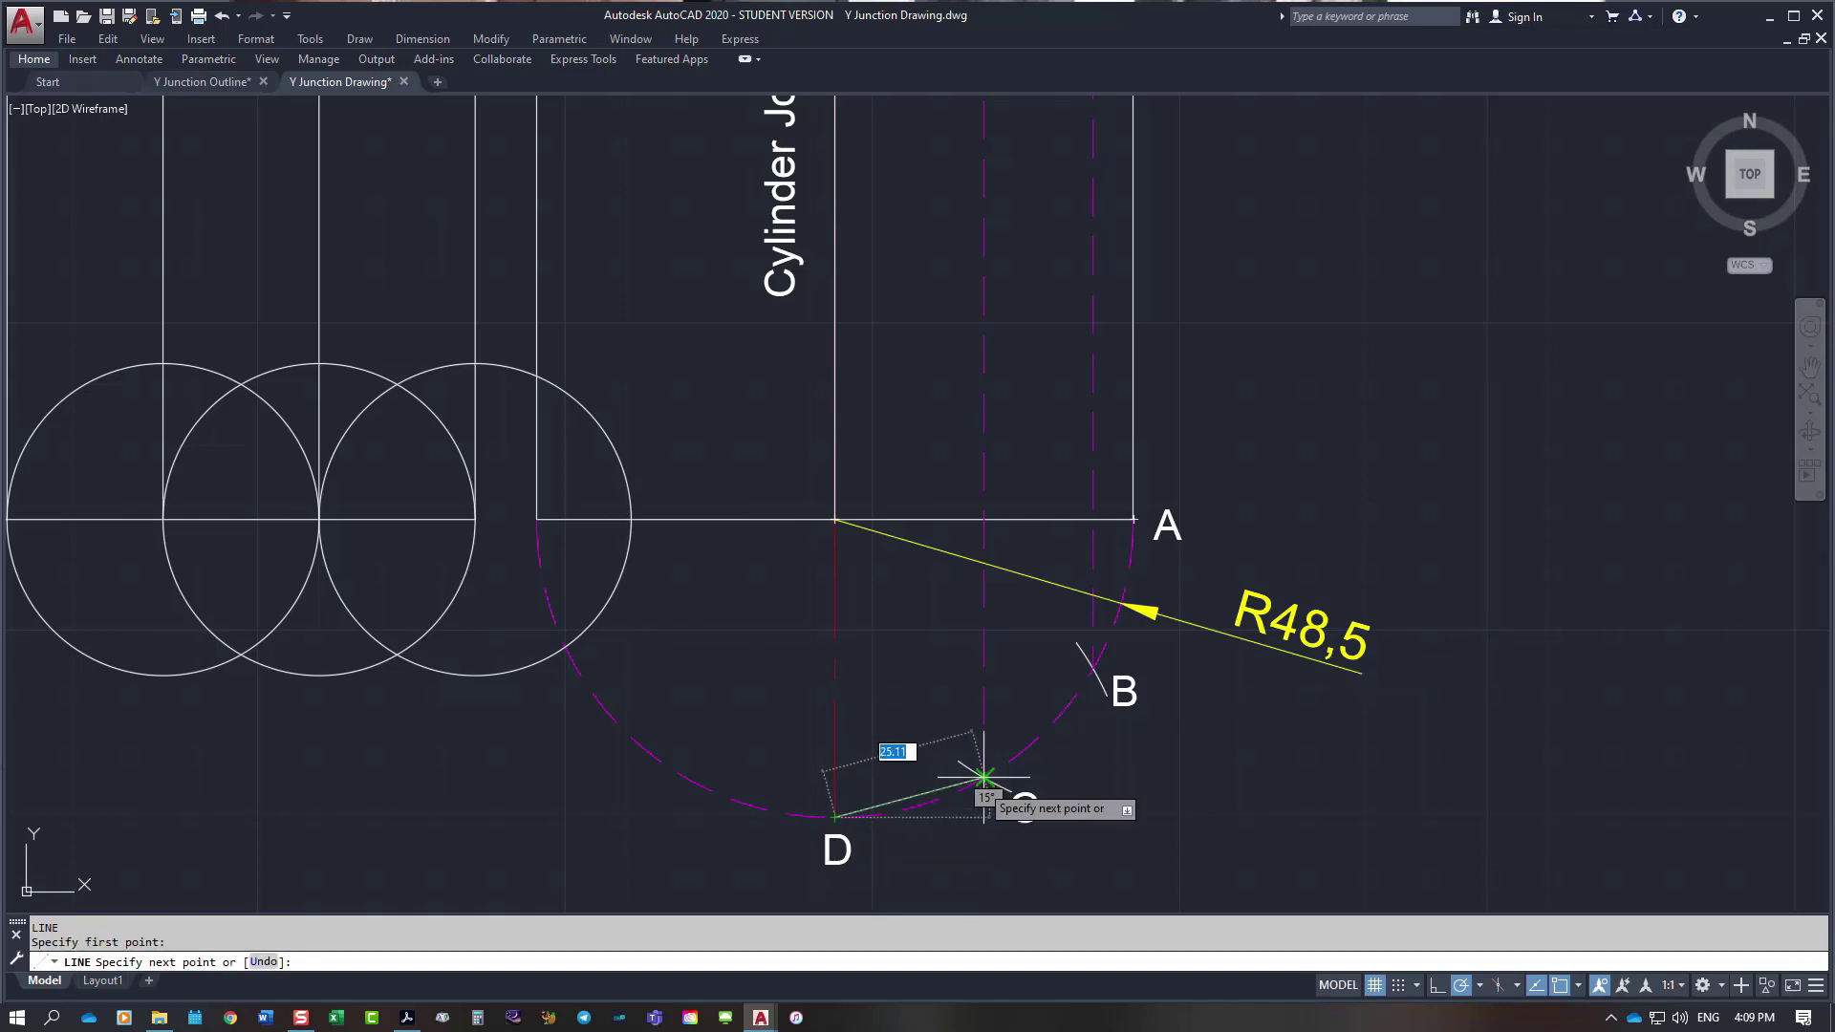
{"action": "left_click", "coordinate": [984, 777]}
{"action": "key", "text": "Escape"}
Step: Draw a straight chord between points C and B on the dashed semicircle
{"action": "right_click", "coordinate": [942, 367]}
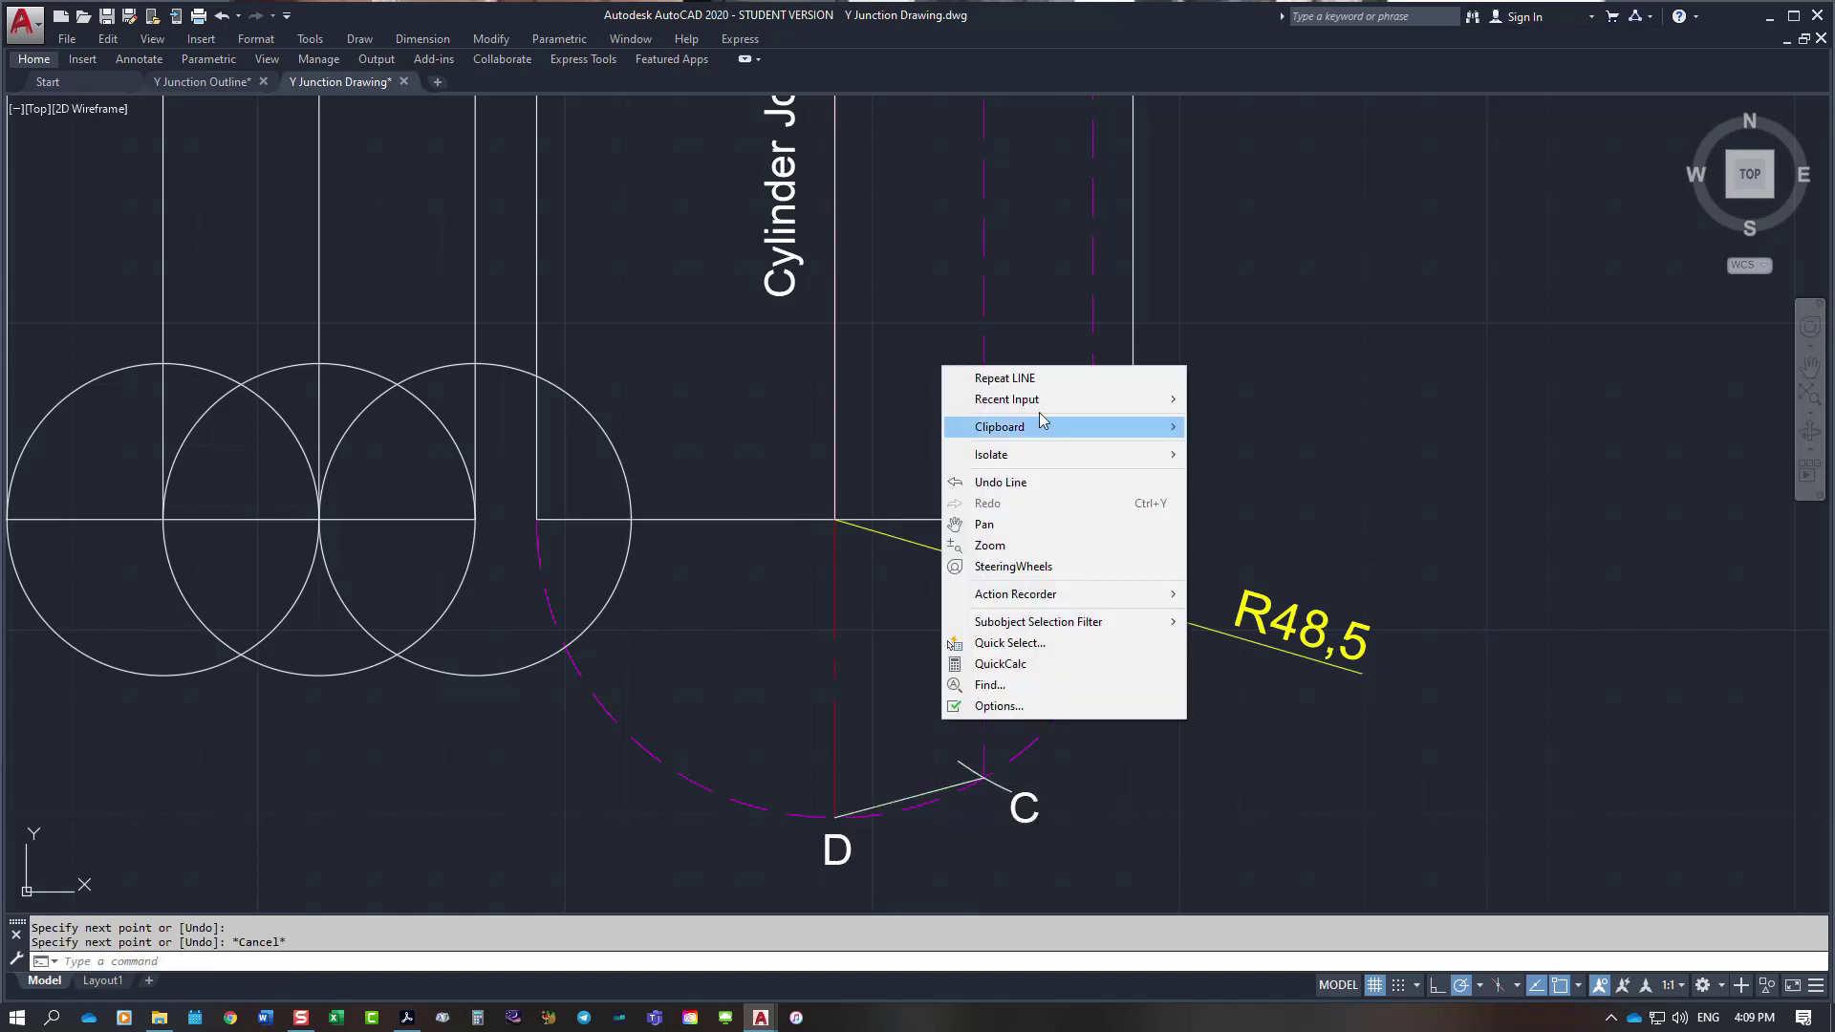
{"action": "left_click", "coordinate": [1042, 377]}
{"action": "left_click", "coordinate": [984, 776]}
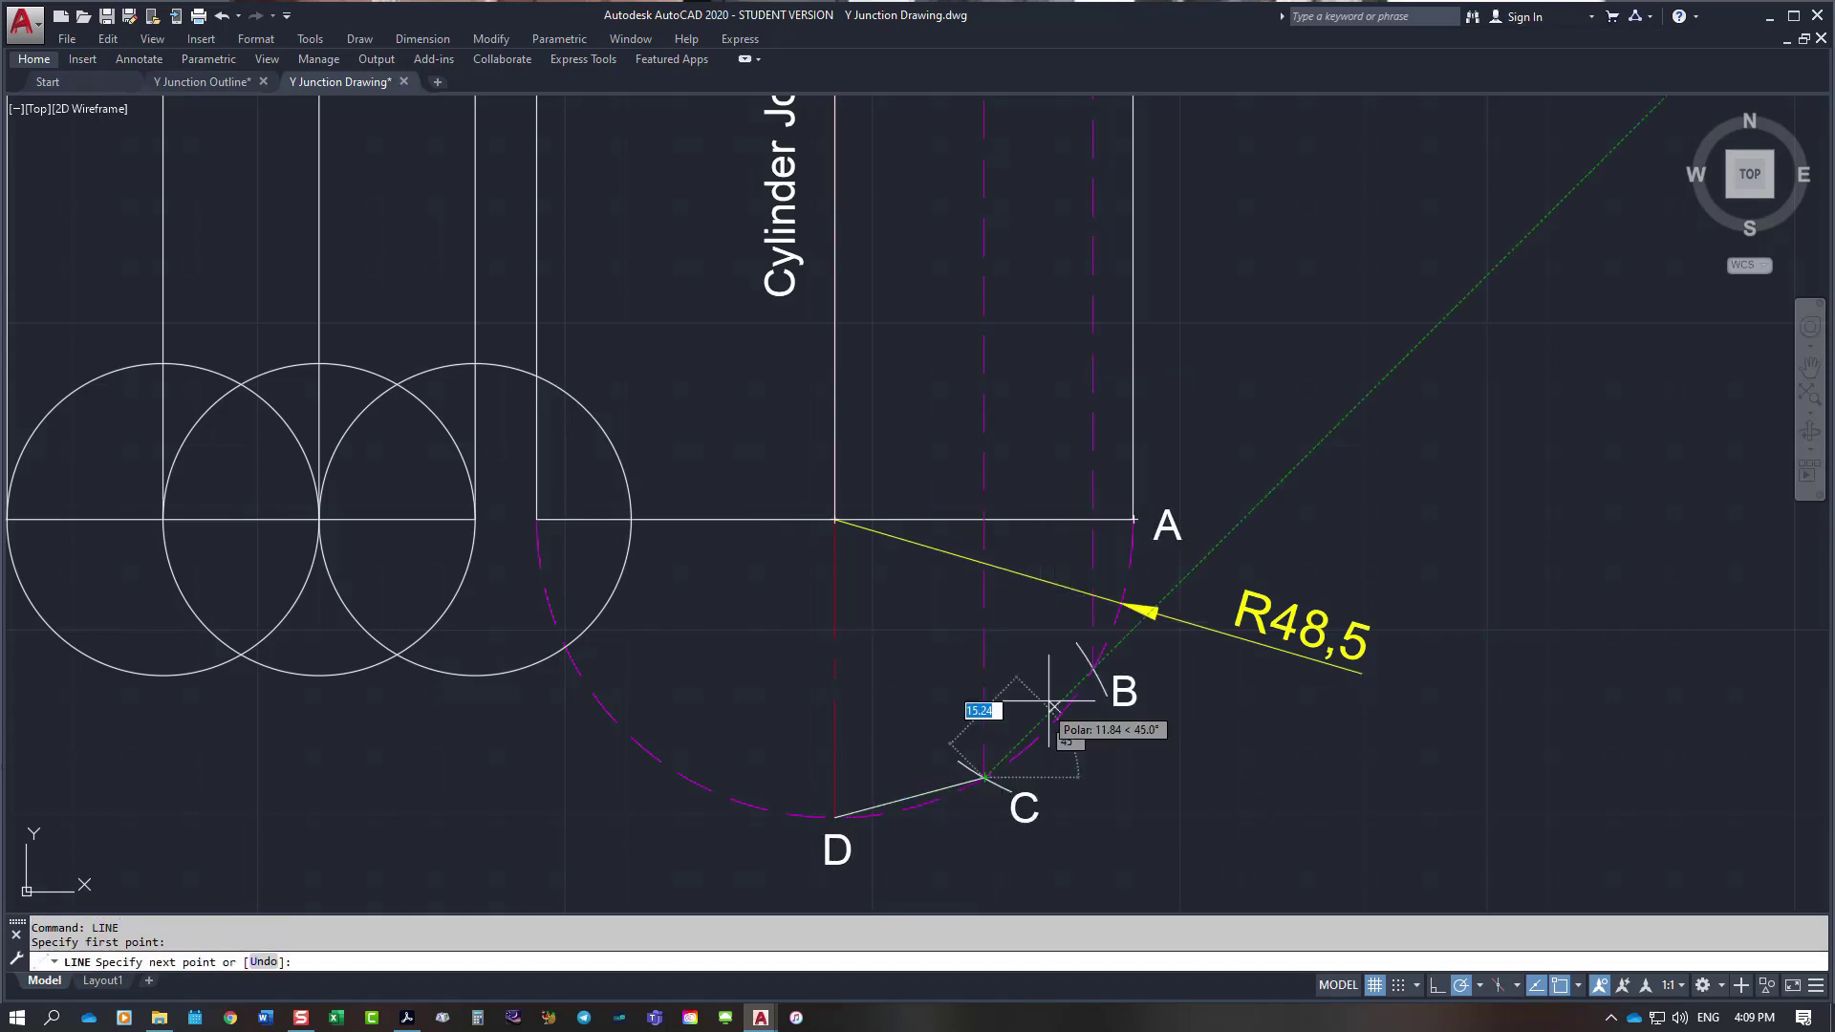
{"action": "left_click", "coordinate": [1094, 669]}
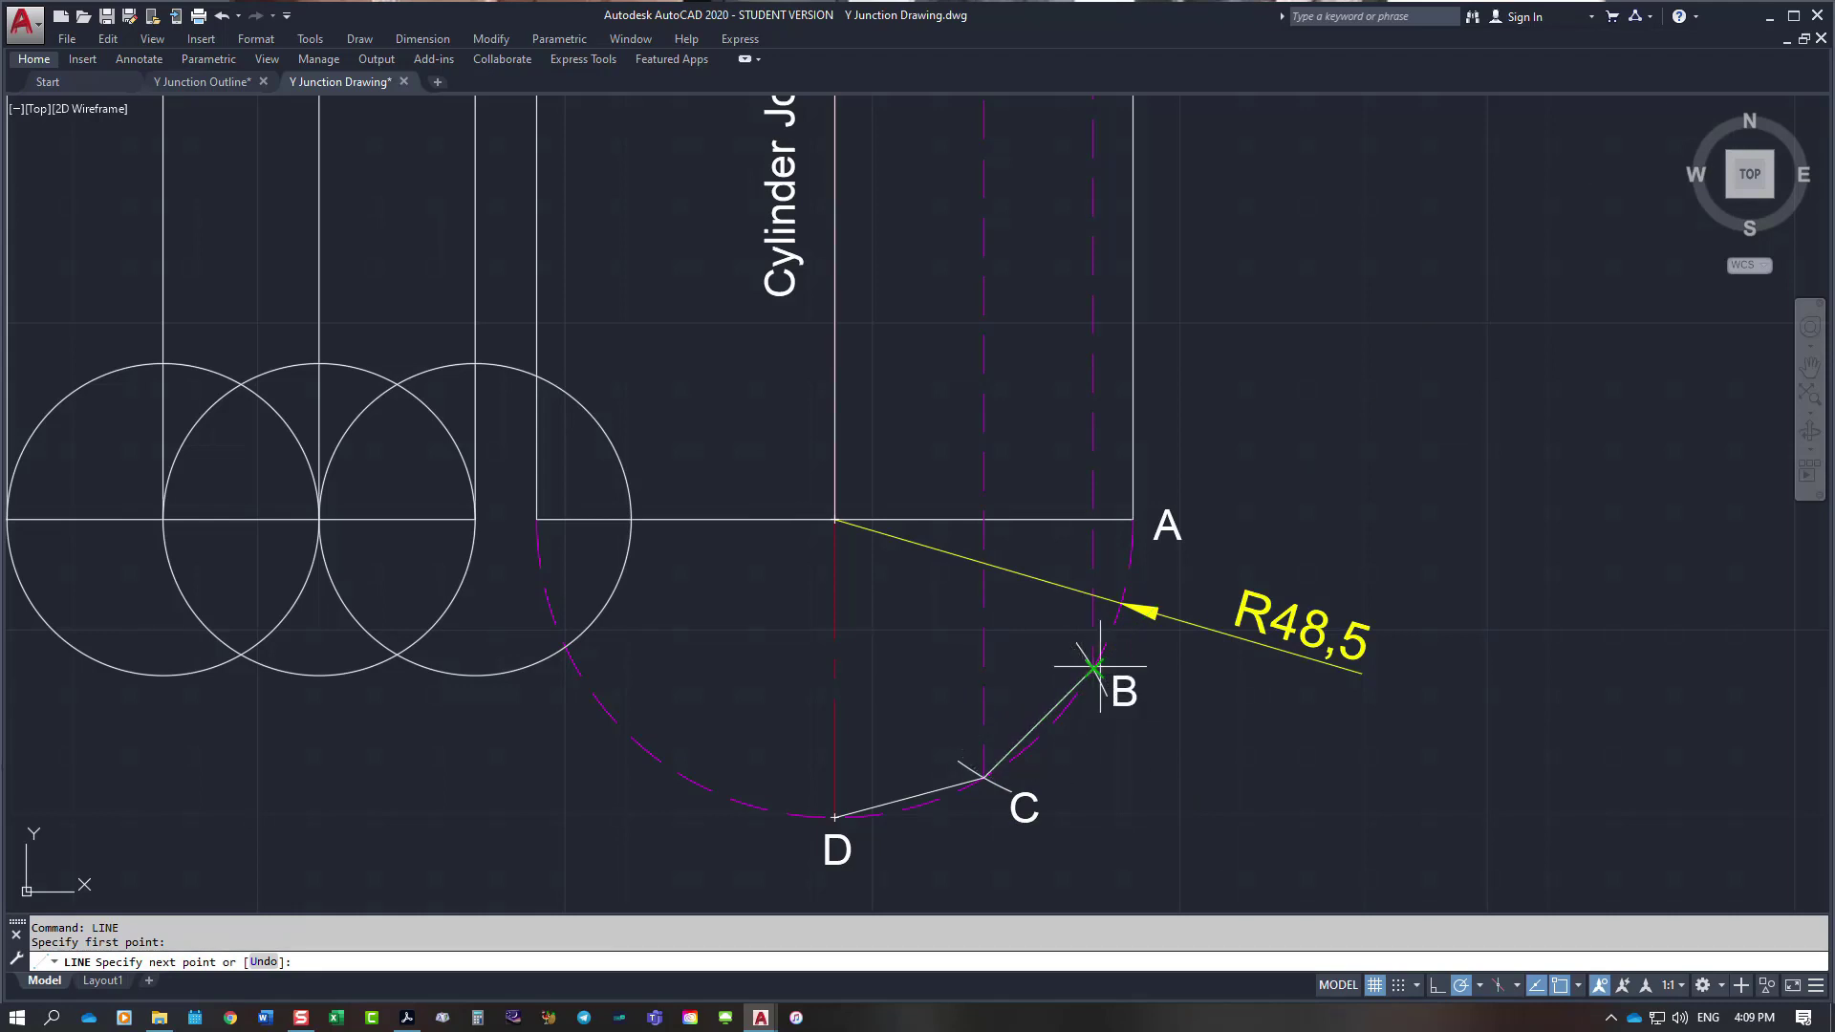
{"action": "key", "text": "Escape"}
Step: Draw a straight chord between points B and A on the dashed semicircle
{"action": "right_click", "coordinate": [998, 648]}
{"action": "left_click", "coordinate": [1060, 660]}
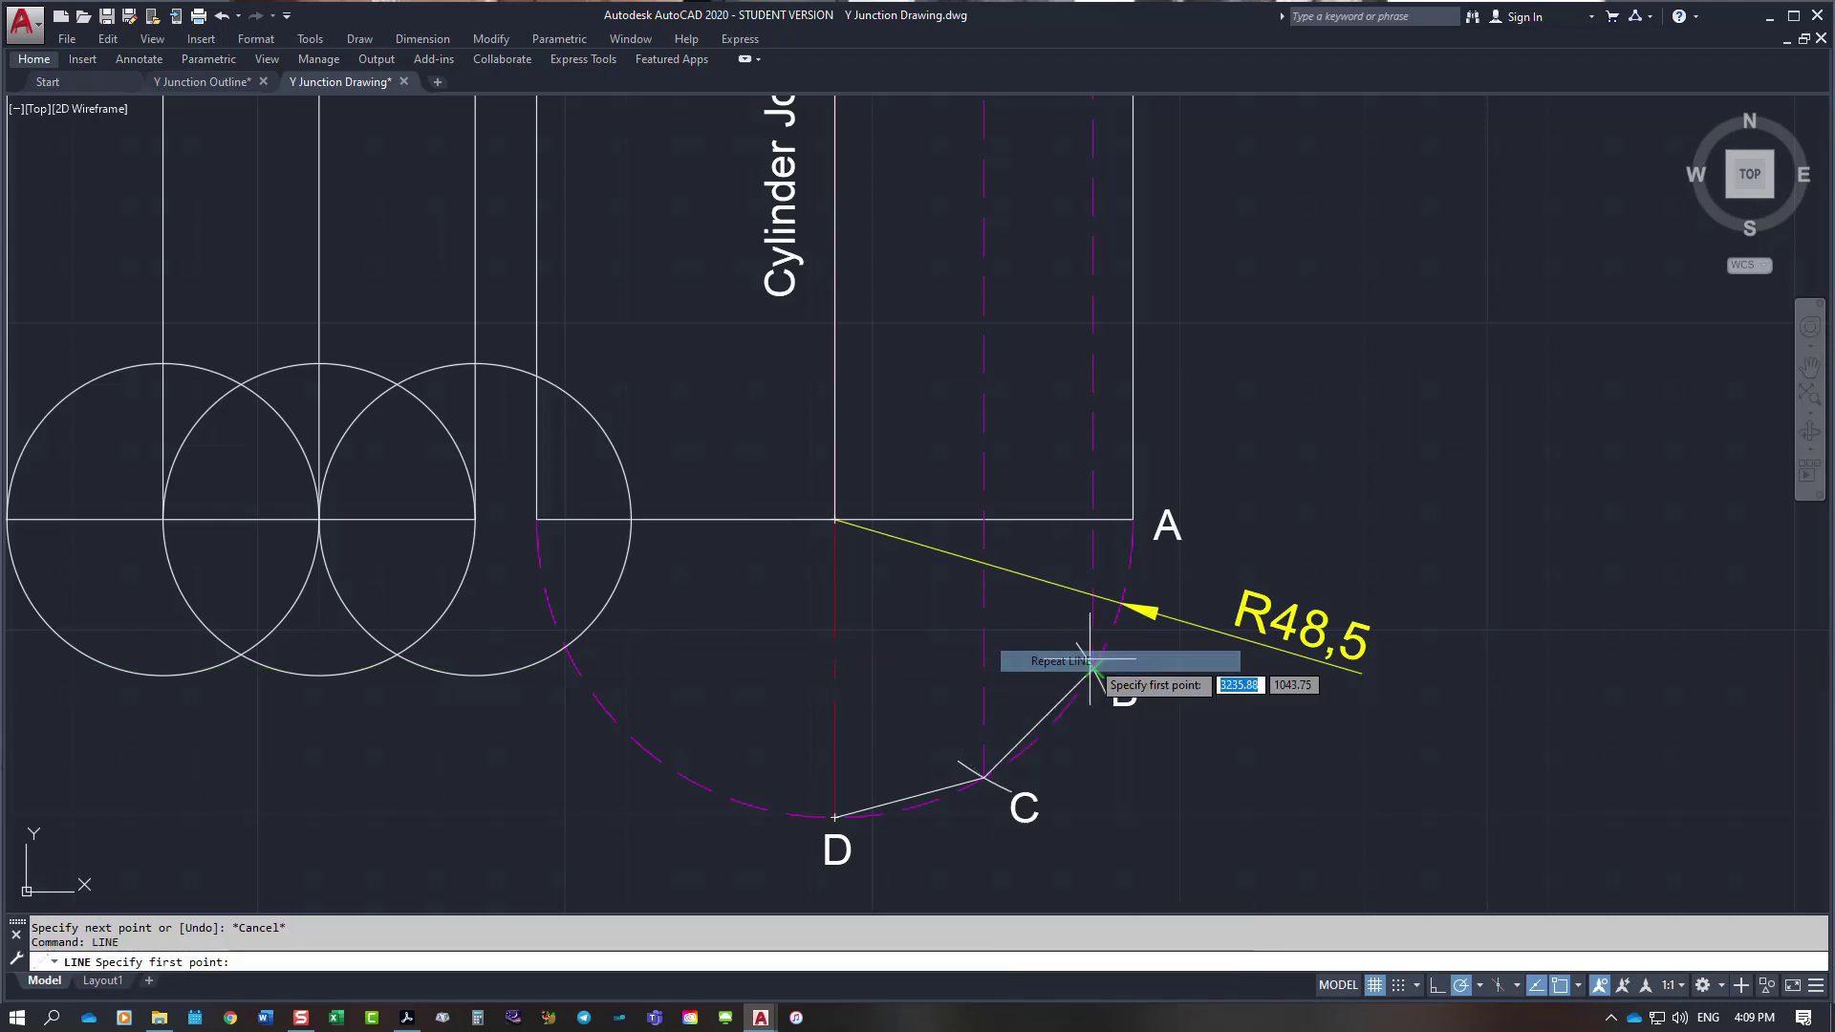
{"action": "left_click", "coordinate": [1094, 668]}
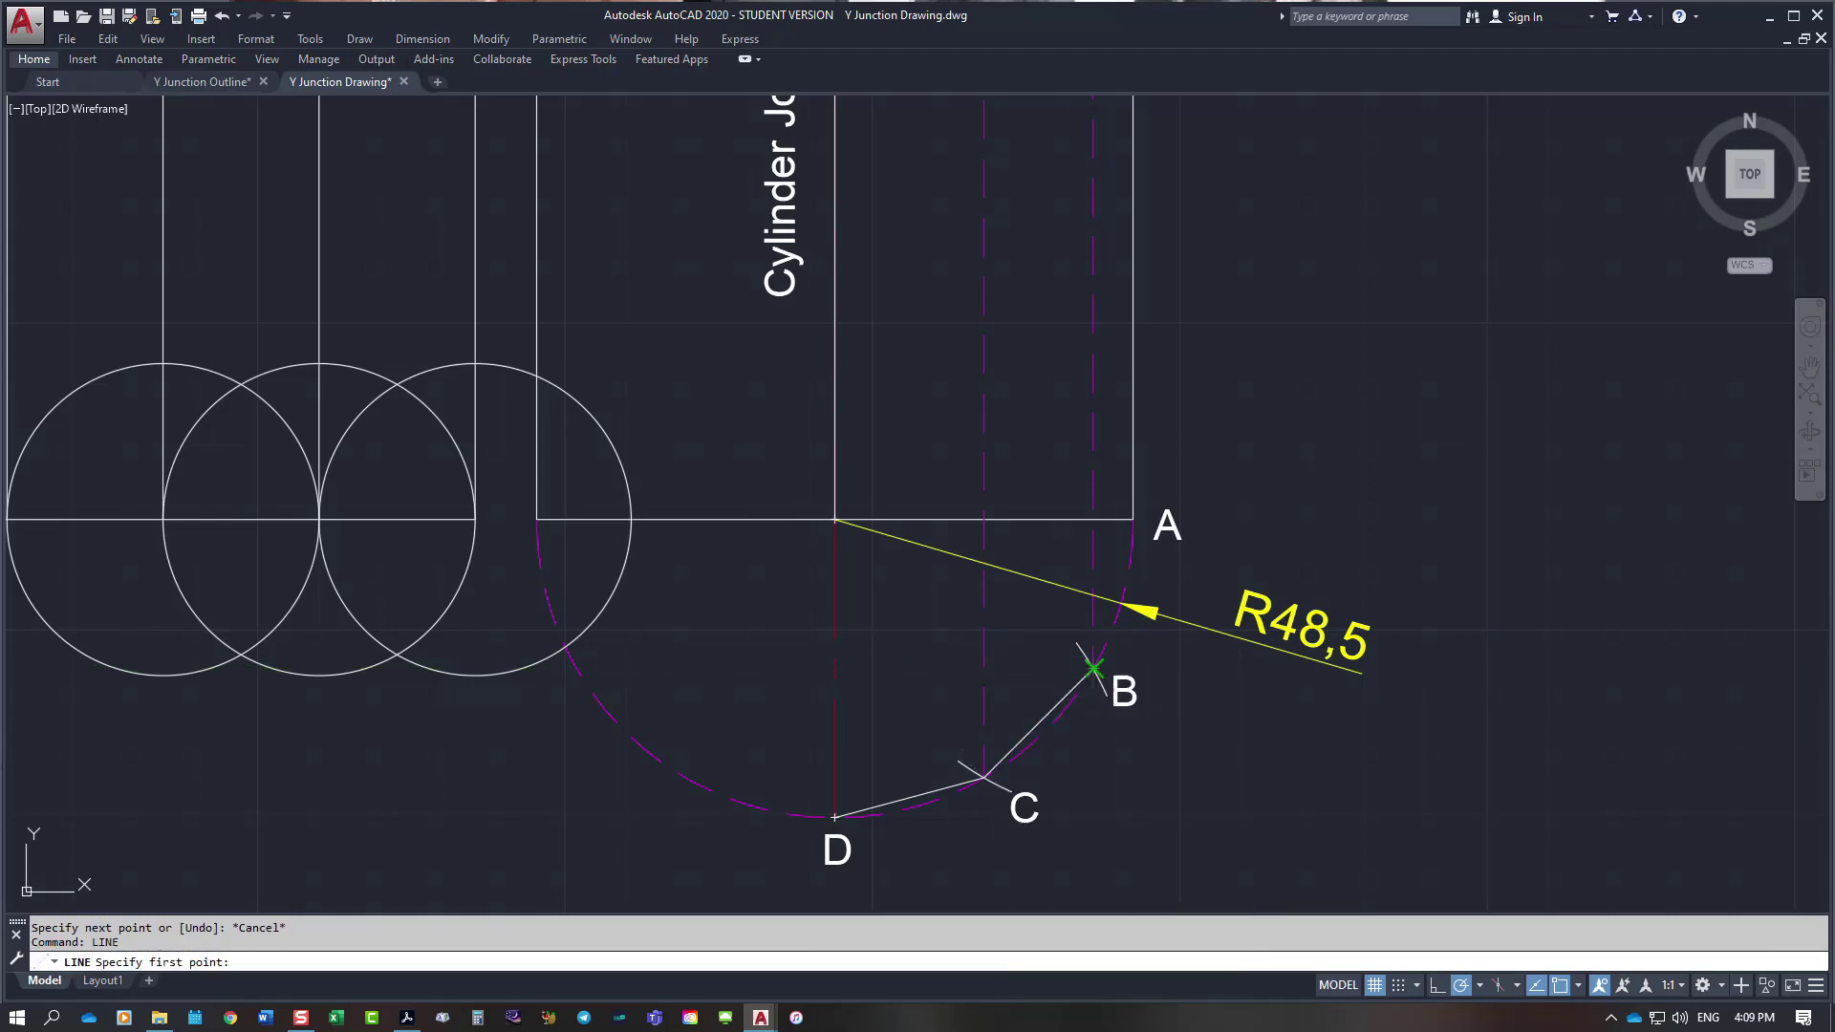
{"action": "left_click", "coordinate": [1134, 519]}
{"action": "key", "text": "Escape"}
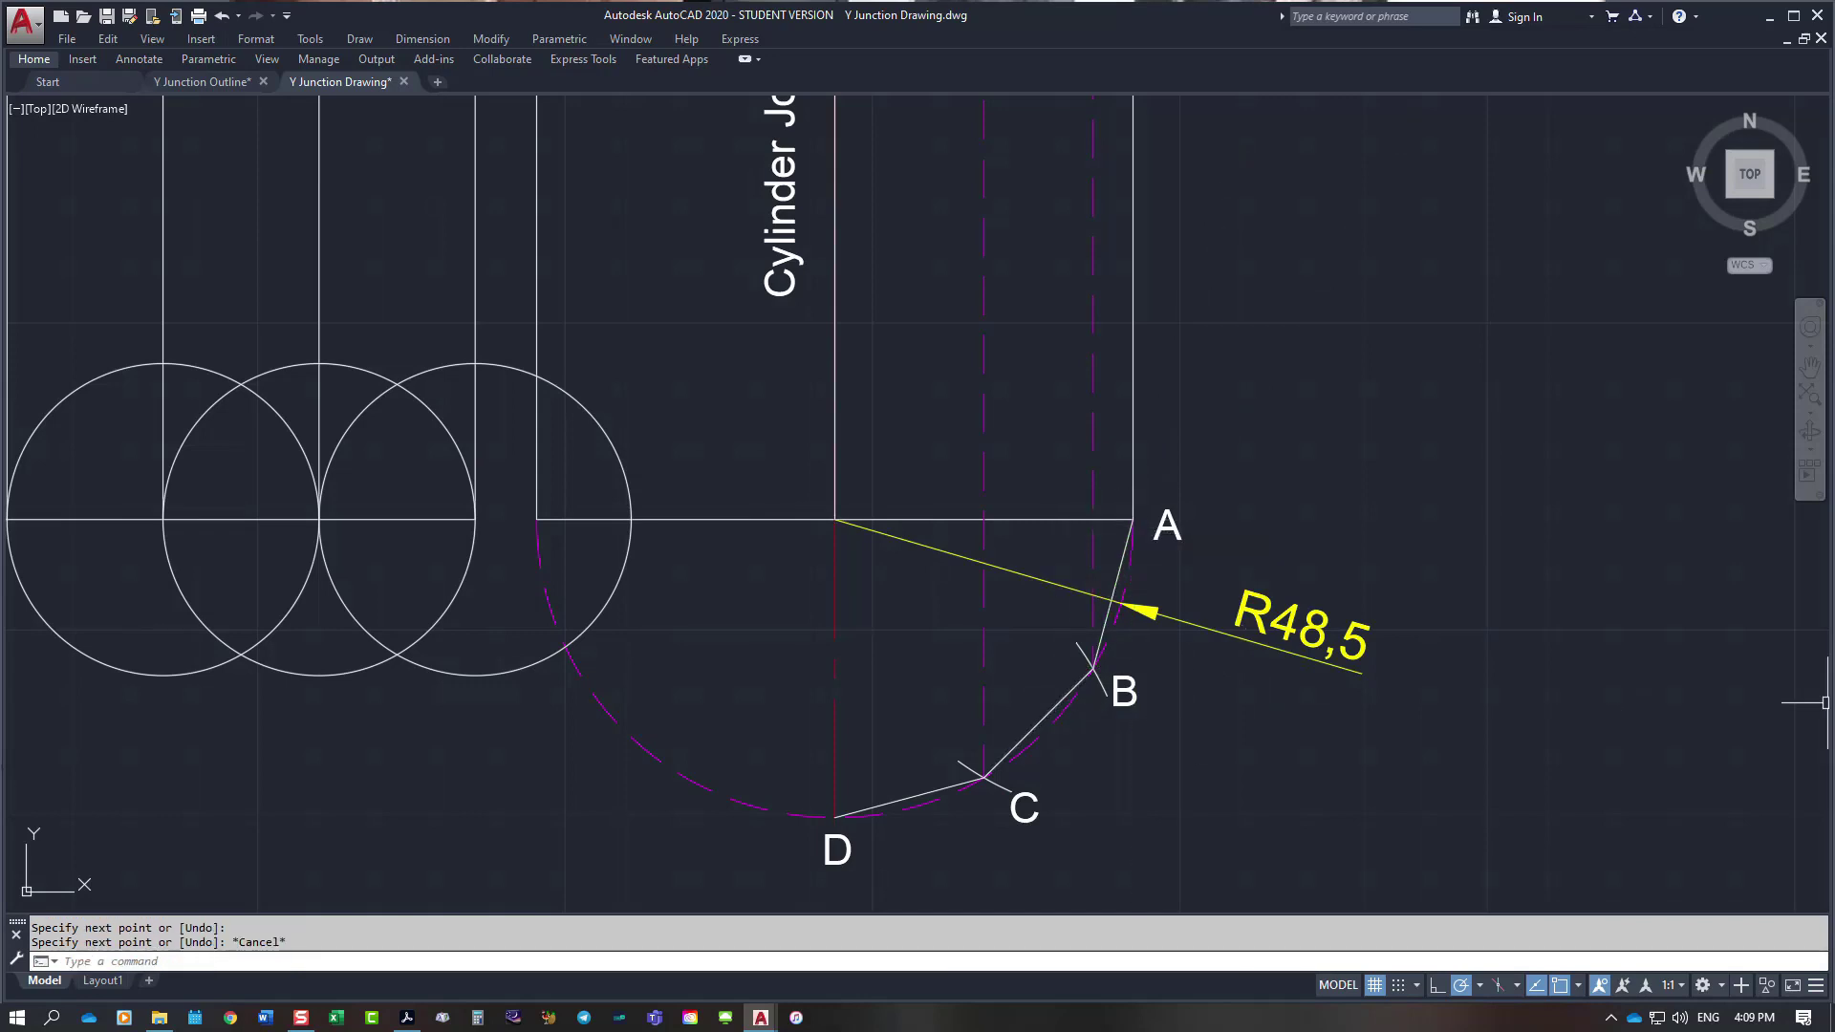
Step: Start an aligned dimension for the chords on the stem's dashed semicircle
{"action": "left_click", "coordinate": [1032, 727]}
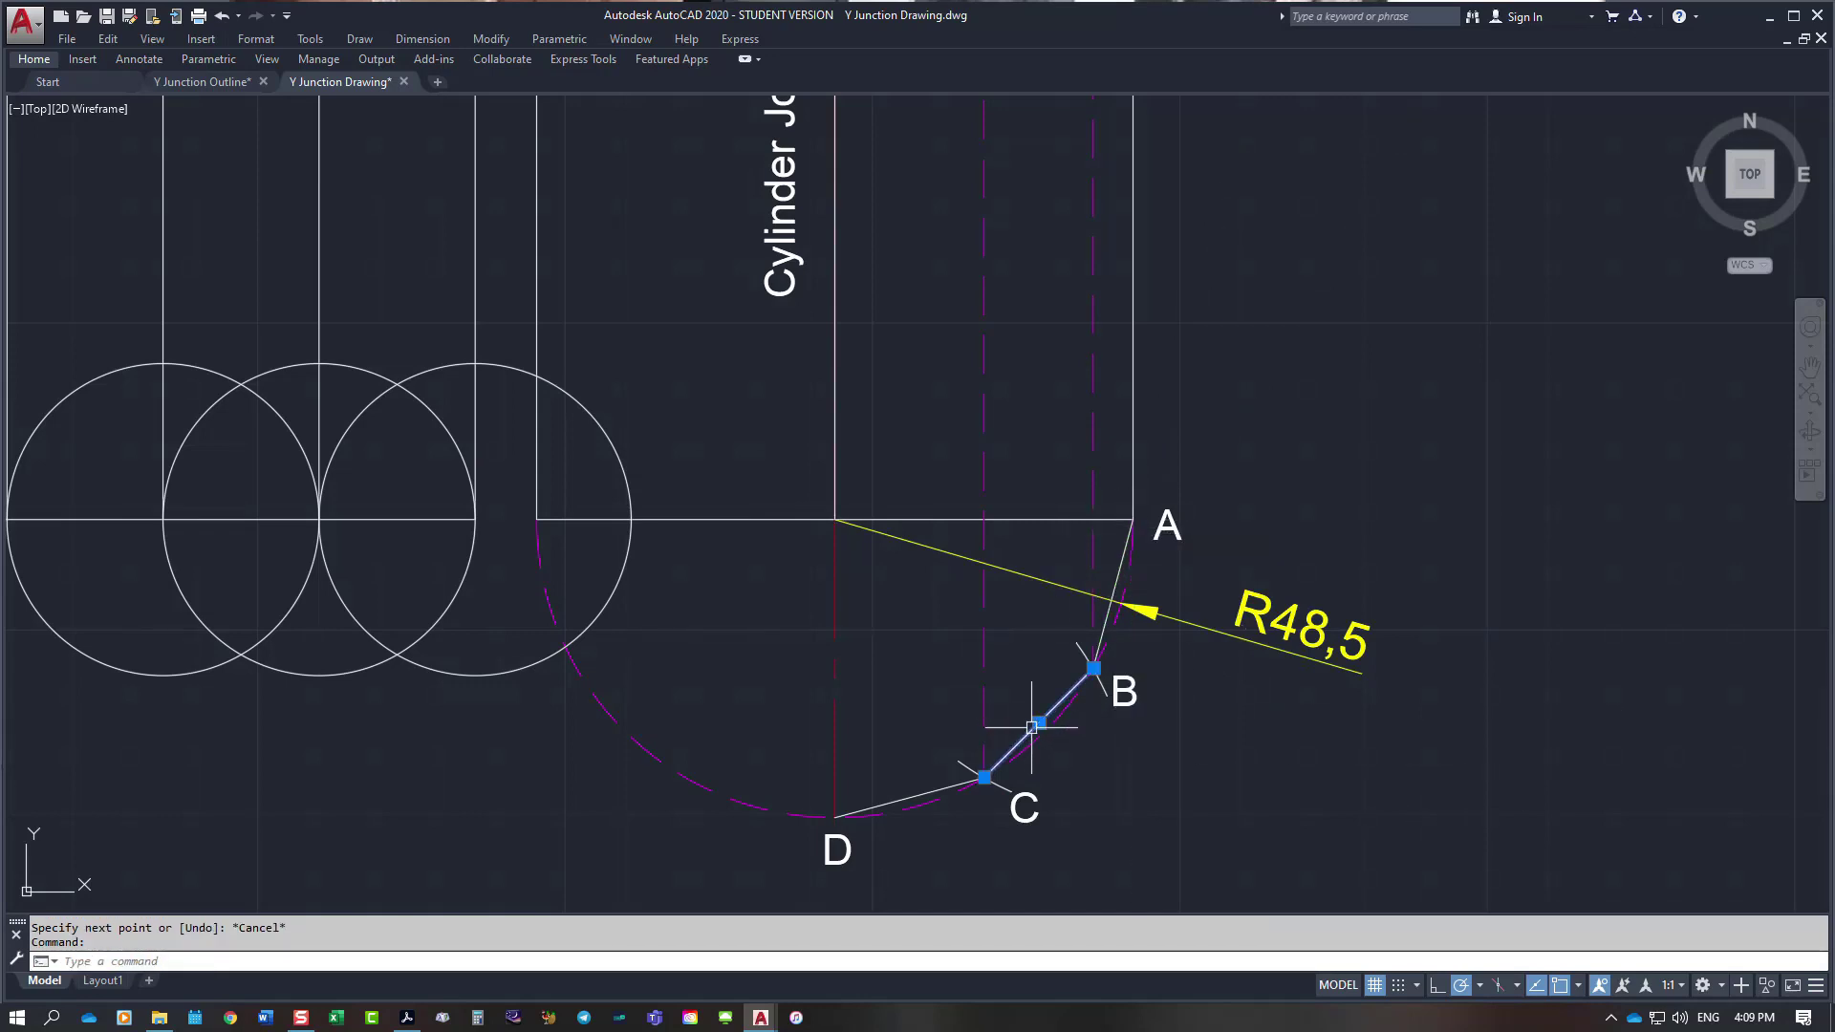
{"action": "key", "text": "Escape"}
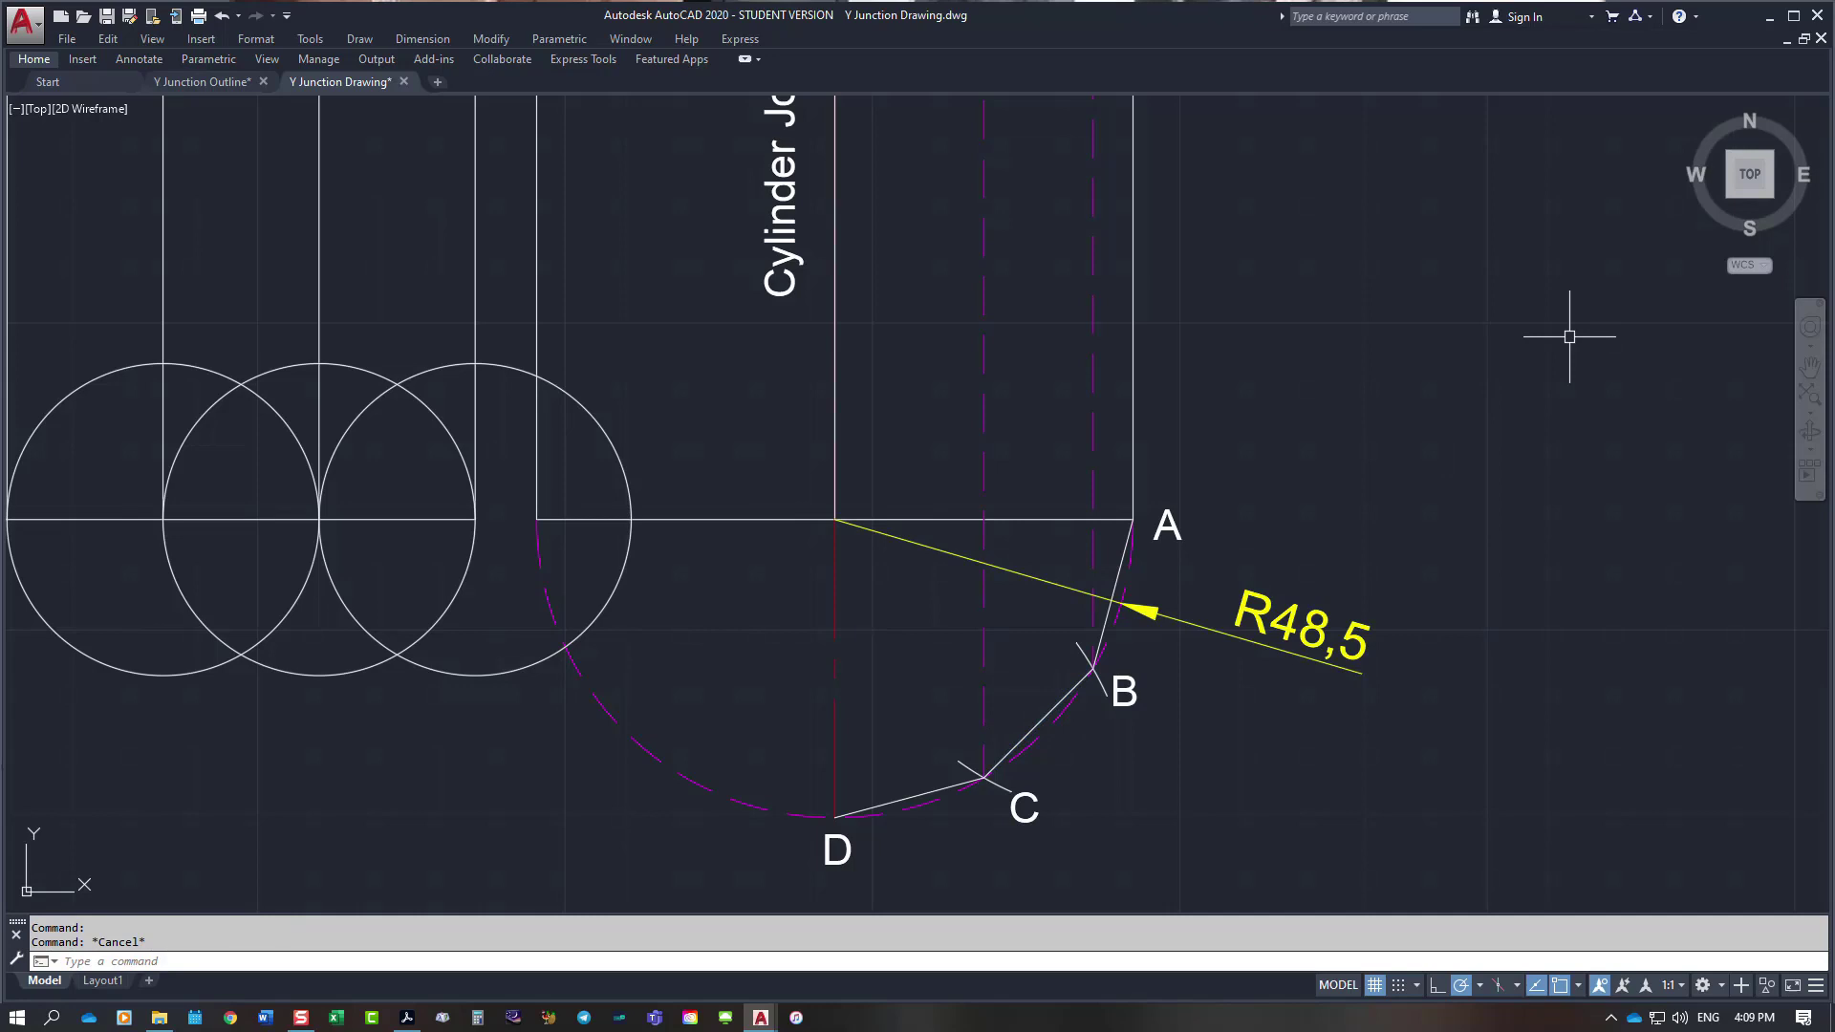
{"action": "key", "text": "Return"}
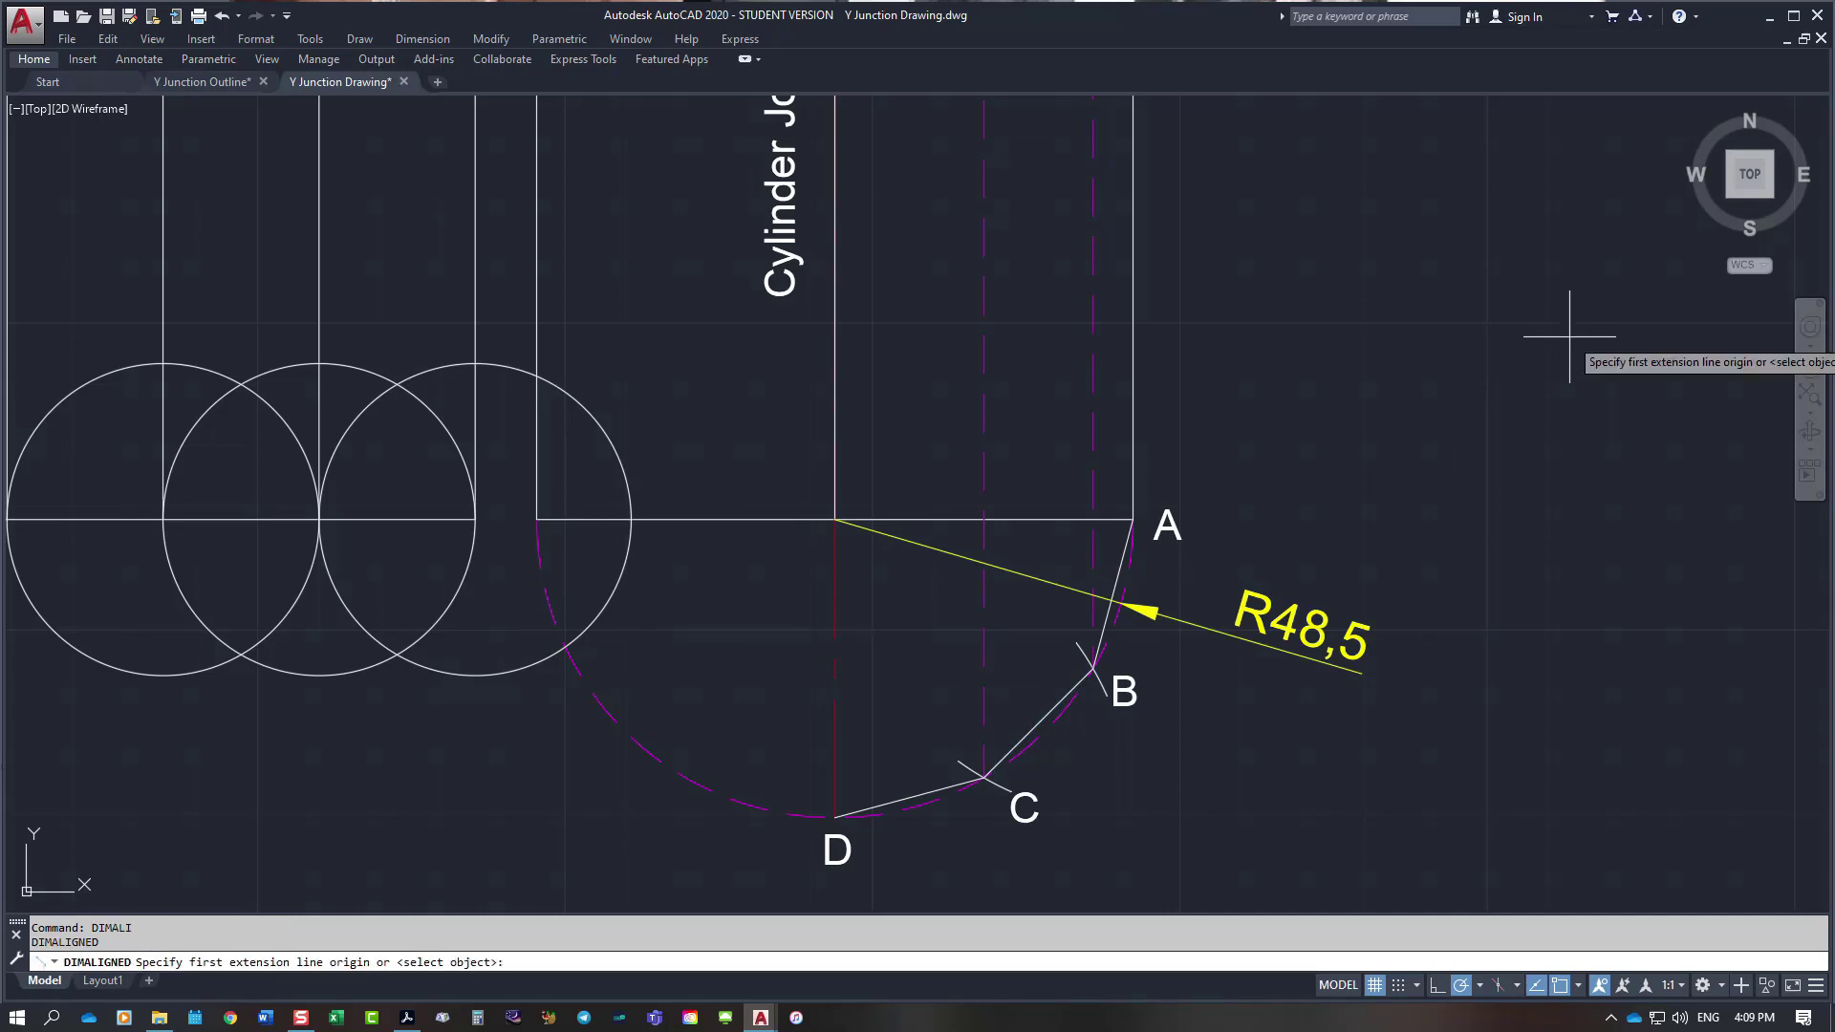
Step: Add an aligned dimension to the chord between points D and C, placing it above the line
{"action": "left_click", "coordinate": [835, 817]}
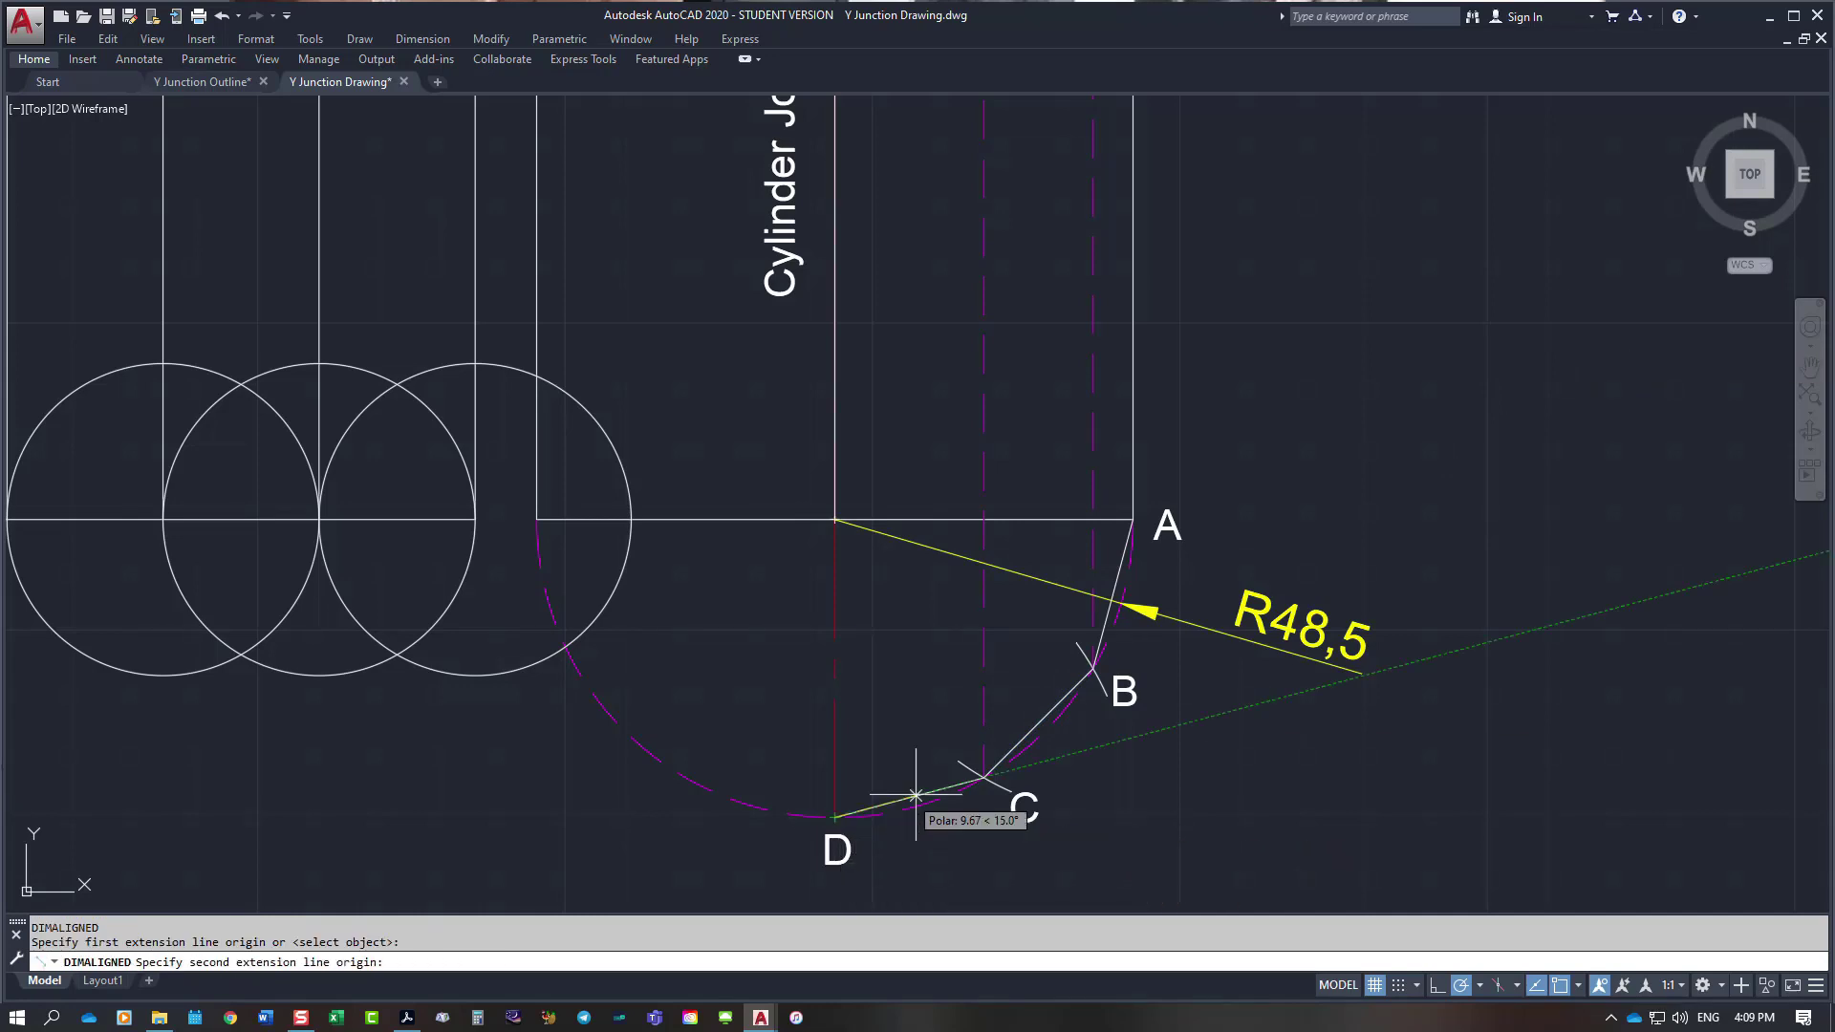
{"action": "left_click", "coordinate": [984, 777]}
{"action": "left_click", "coordinate": [936, 721]}
{"action": "key", "text": "Escape"}
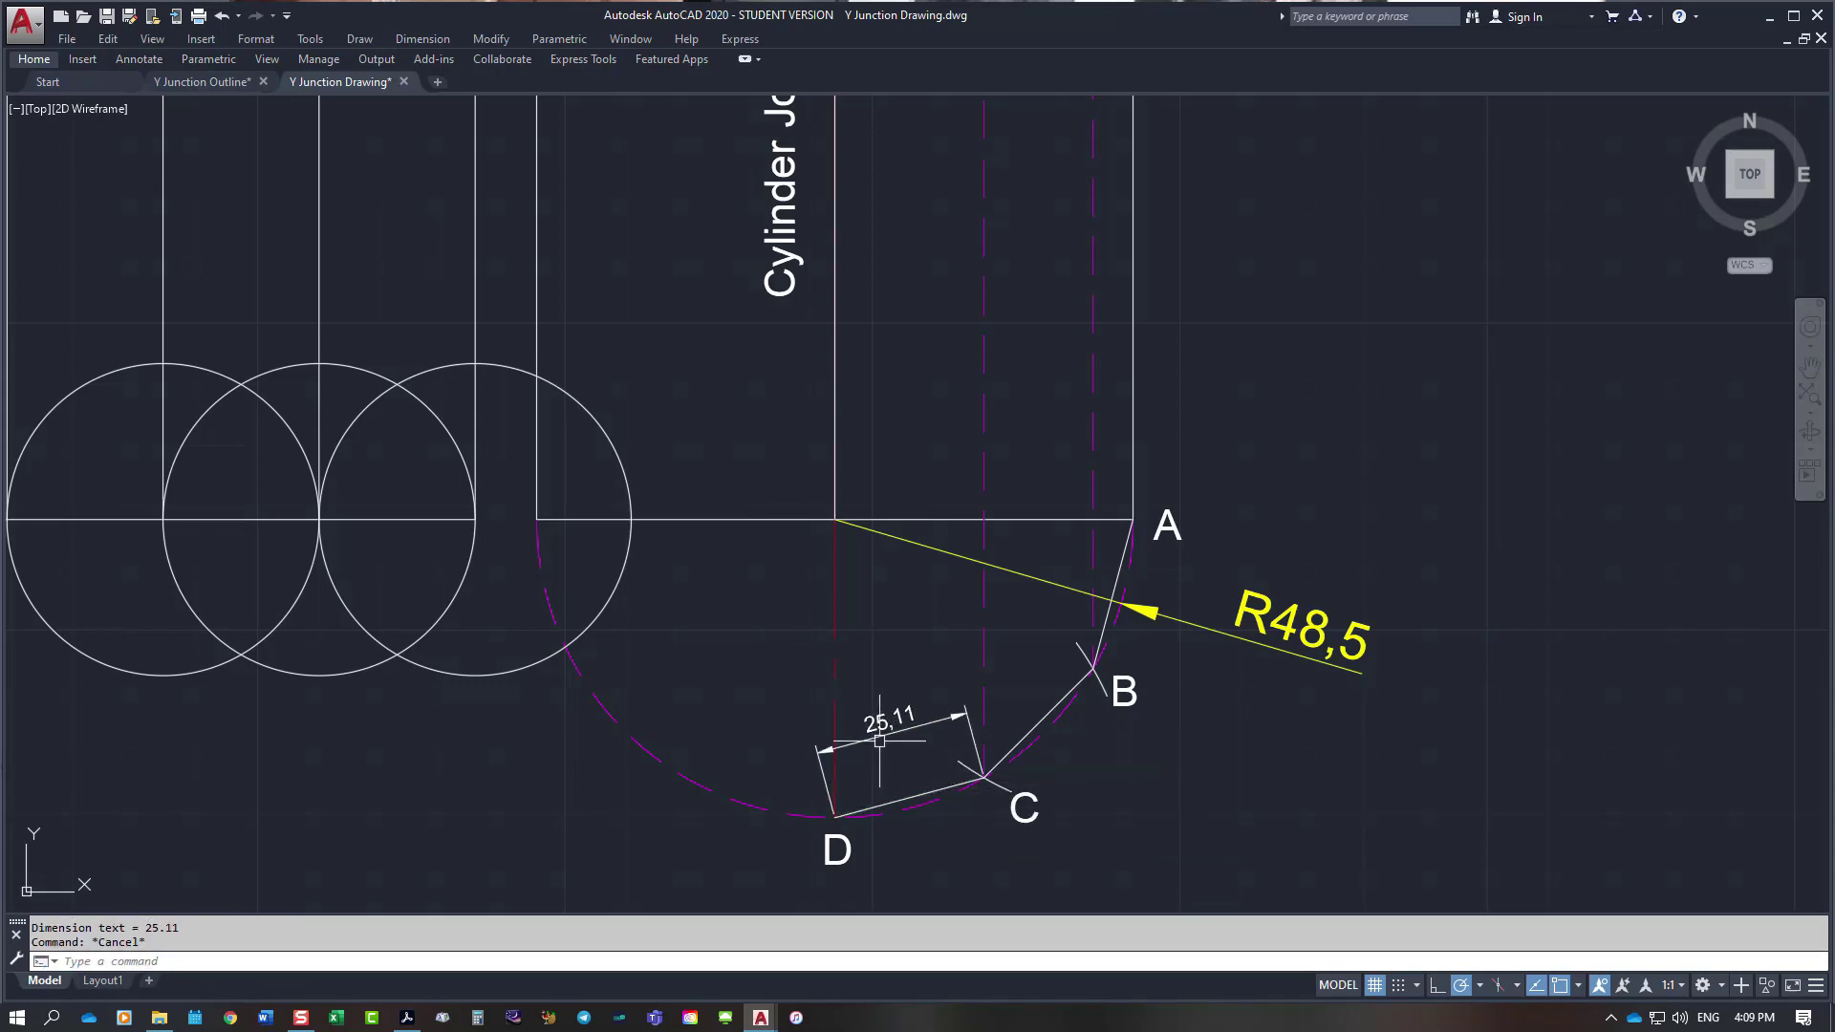
Step: Set the precision of the D–C chord dimension to three decimal places
{"action": "left_click", "coordinate": [932, 715]}
{"action": "right_click", "coordinate": [922, 719]}
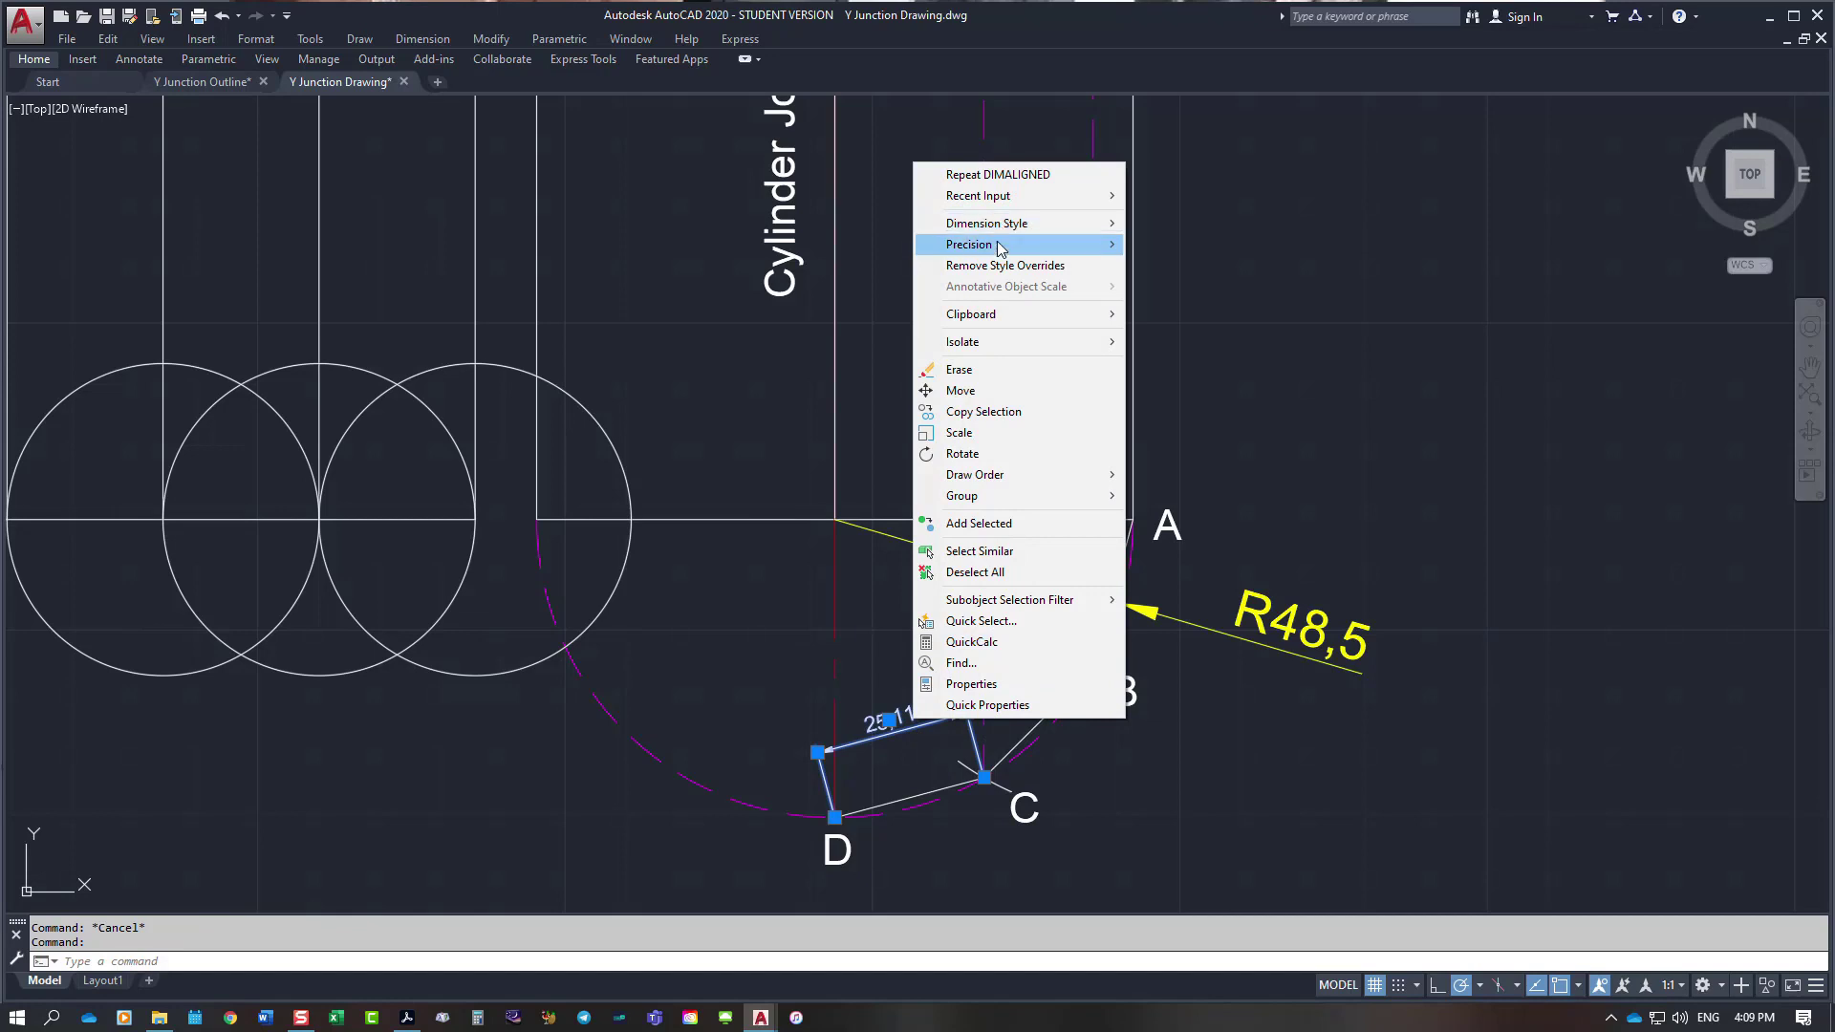
{"action": "mouse_move", "coordinate": [999, 247]}
{"action": "left_click", "coordinate": [1185, 306]}
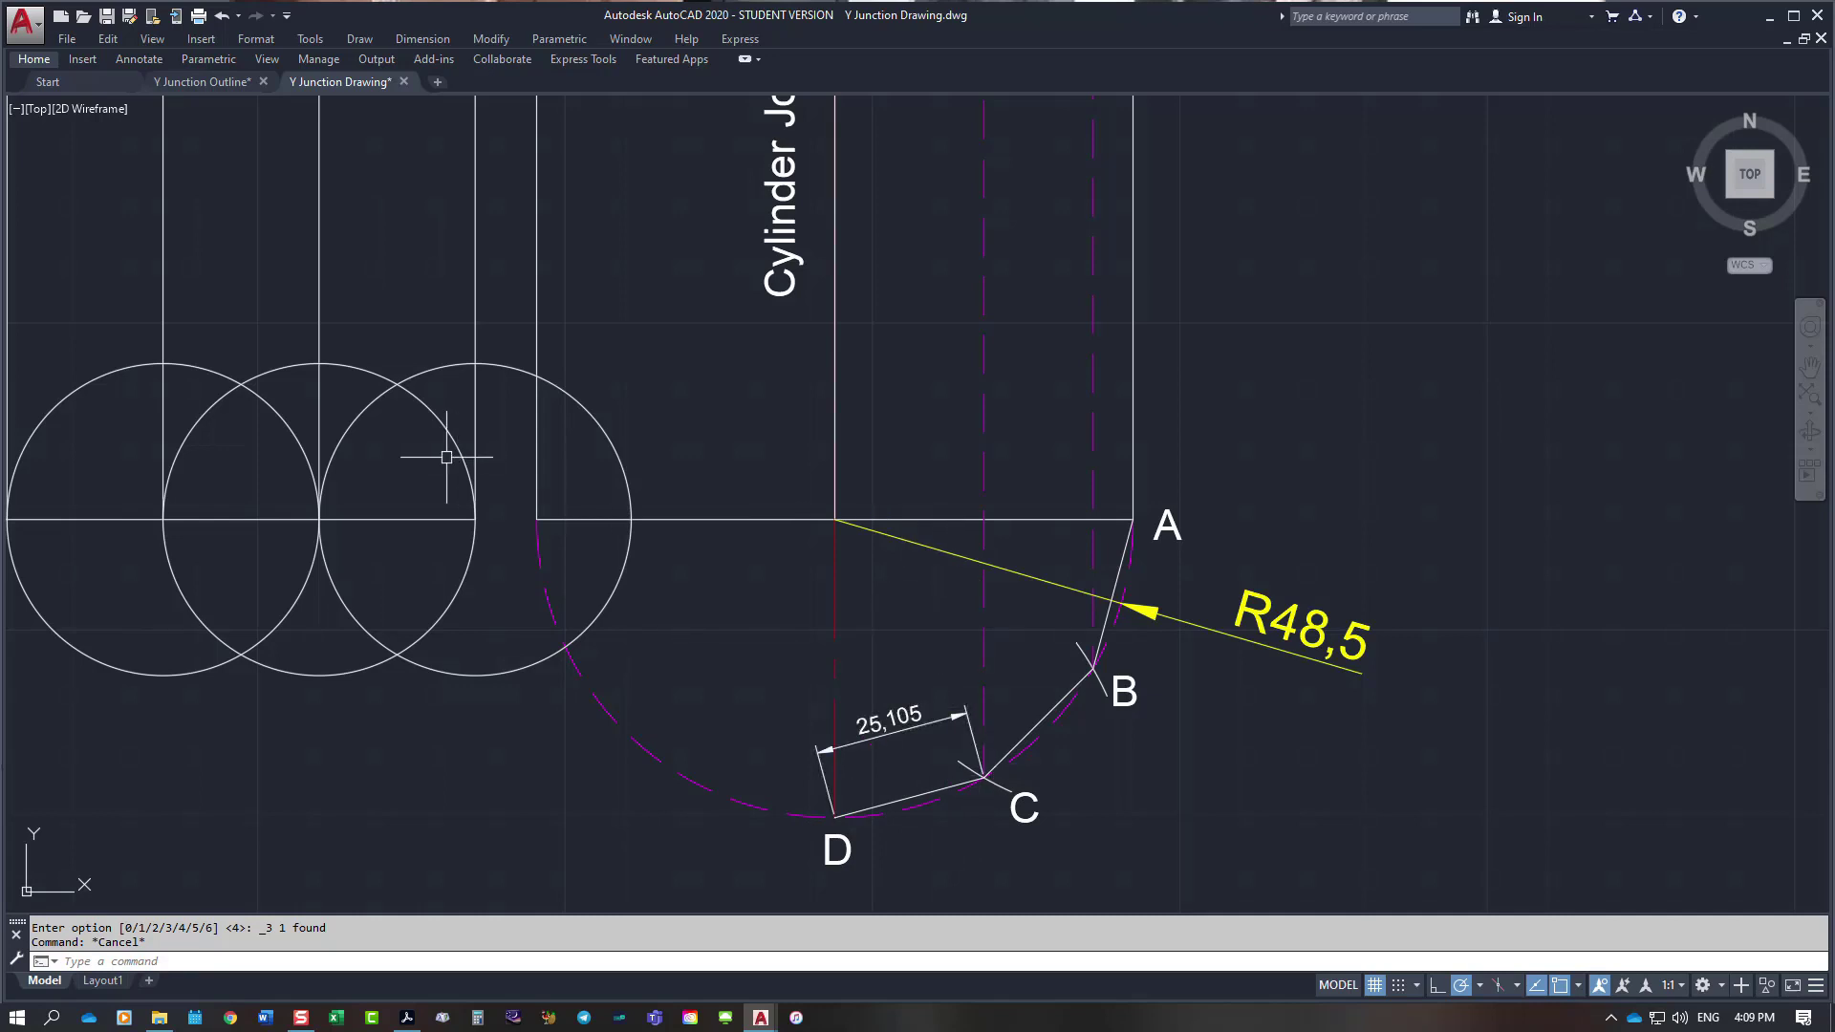
Step: Erase the three overlapping circles at the base of the pattern next to the cylinder
{"action": "left_click", "coordinate": [437, 366]}
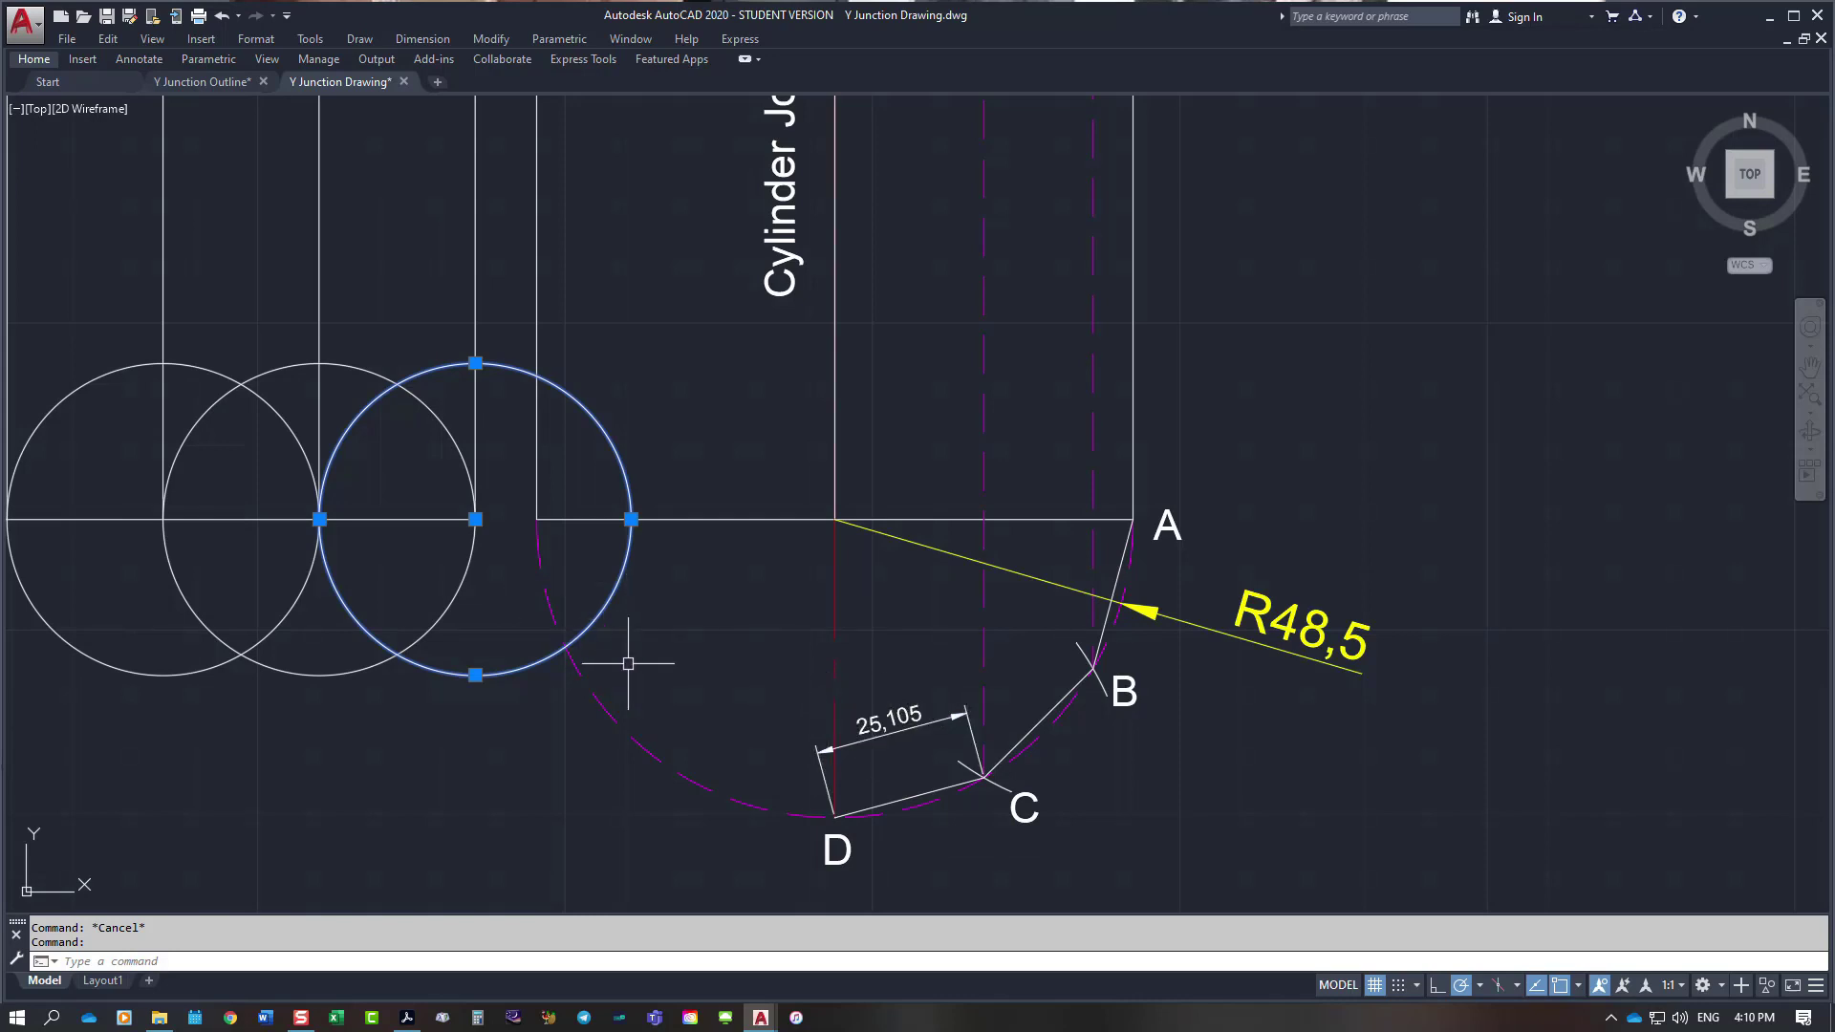
{"action": "scroll", "coordinate": [628, 663], "scroll_direction": "down", "scroll_amount": 4}
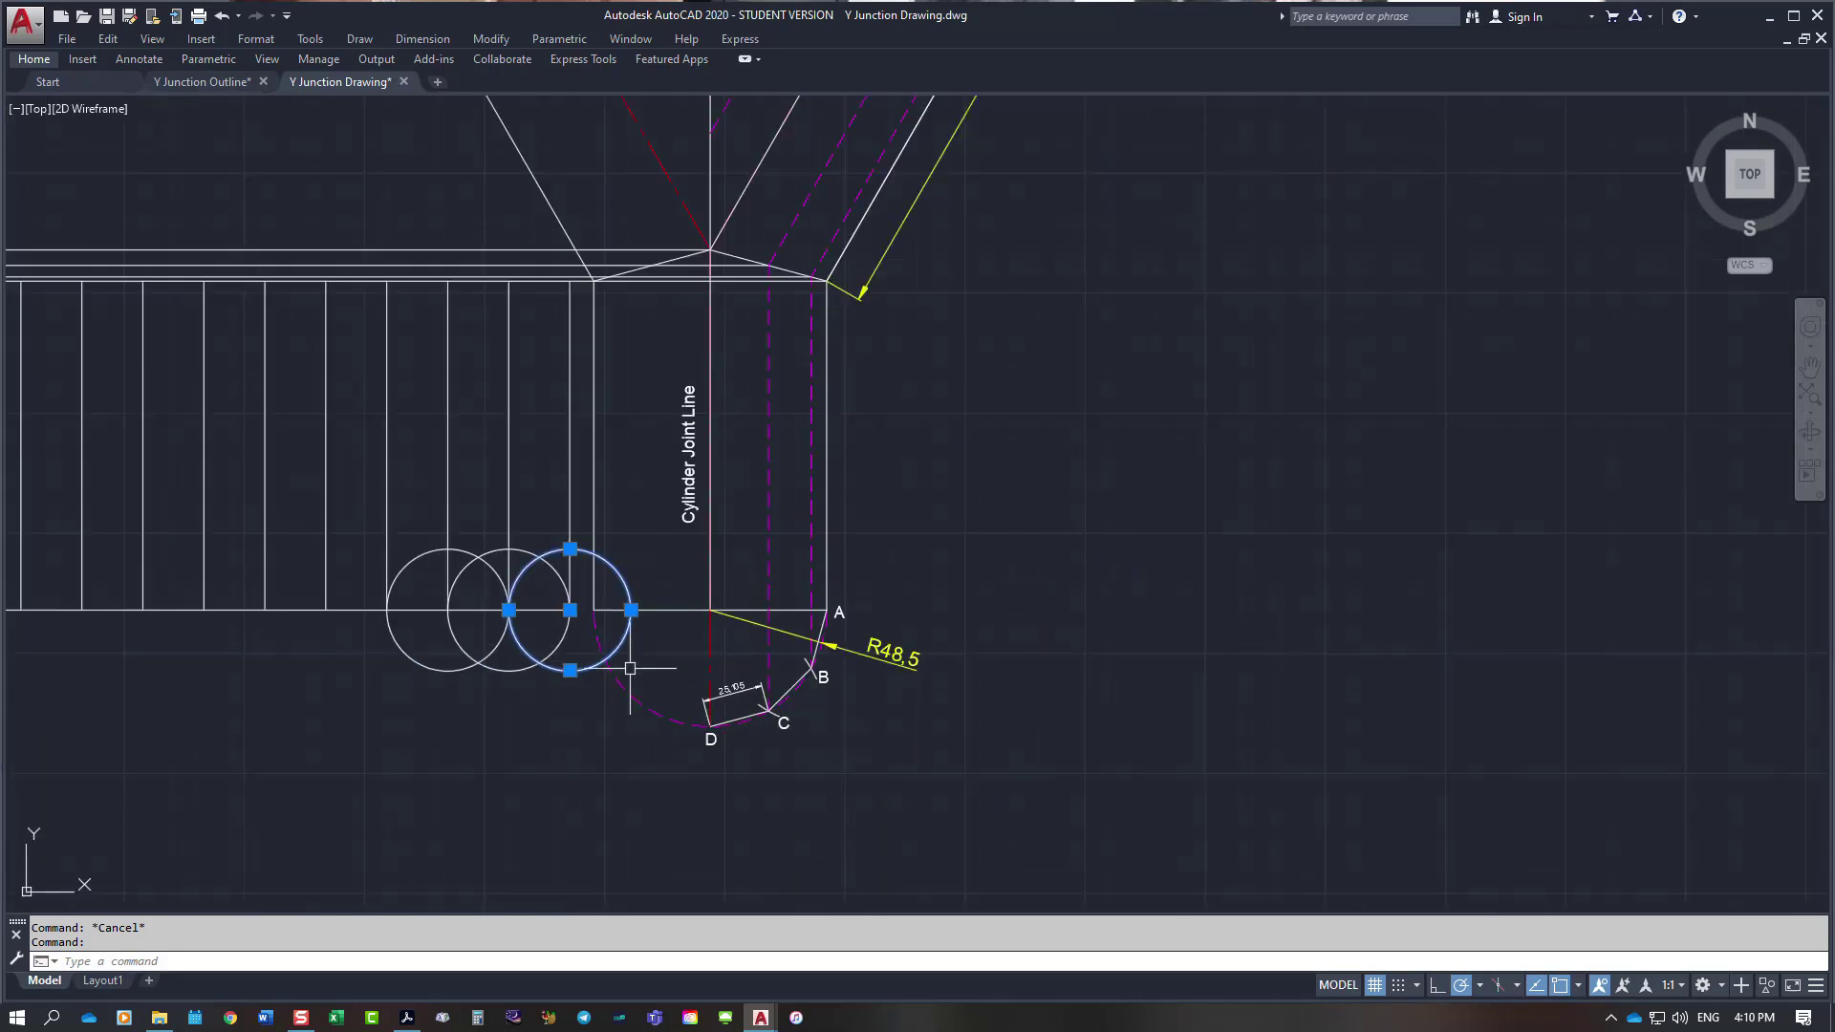
{"action": "left_click", "coordinate": [520, 546]}
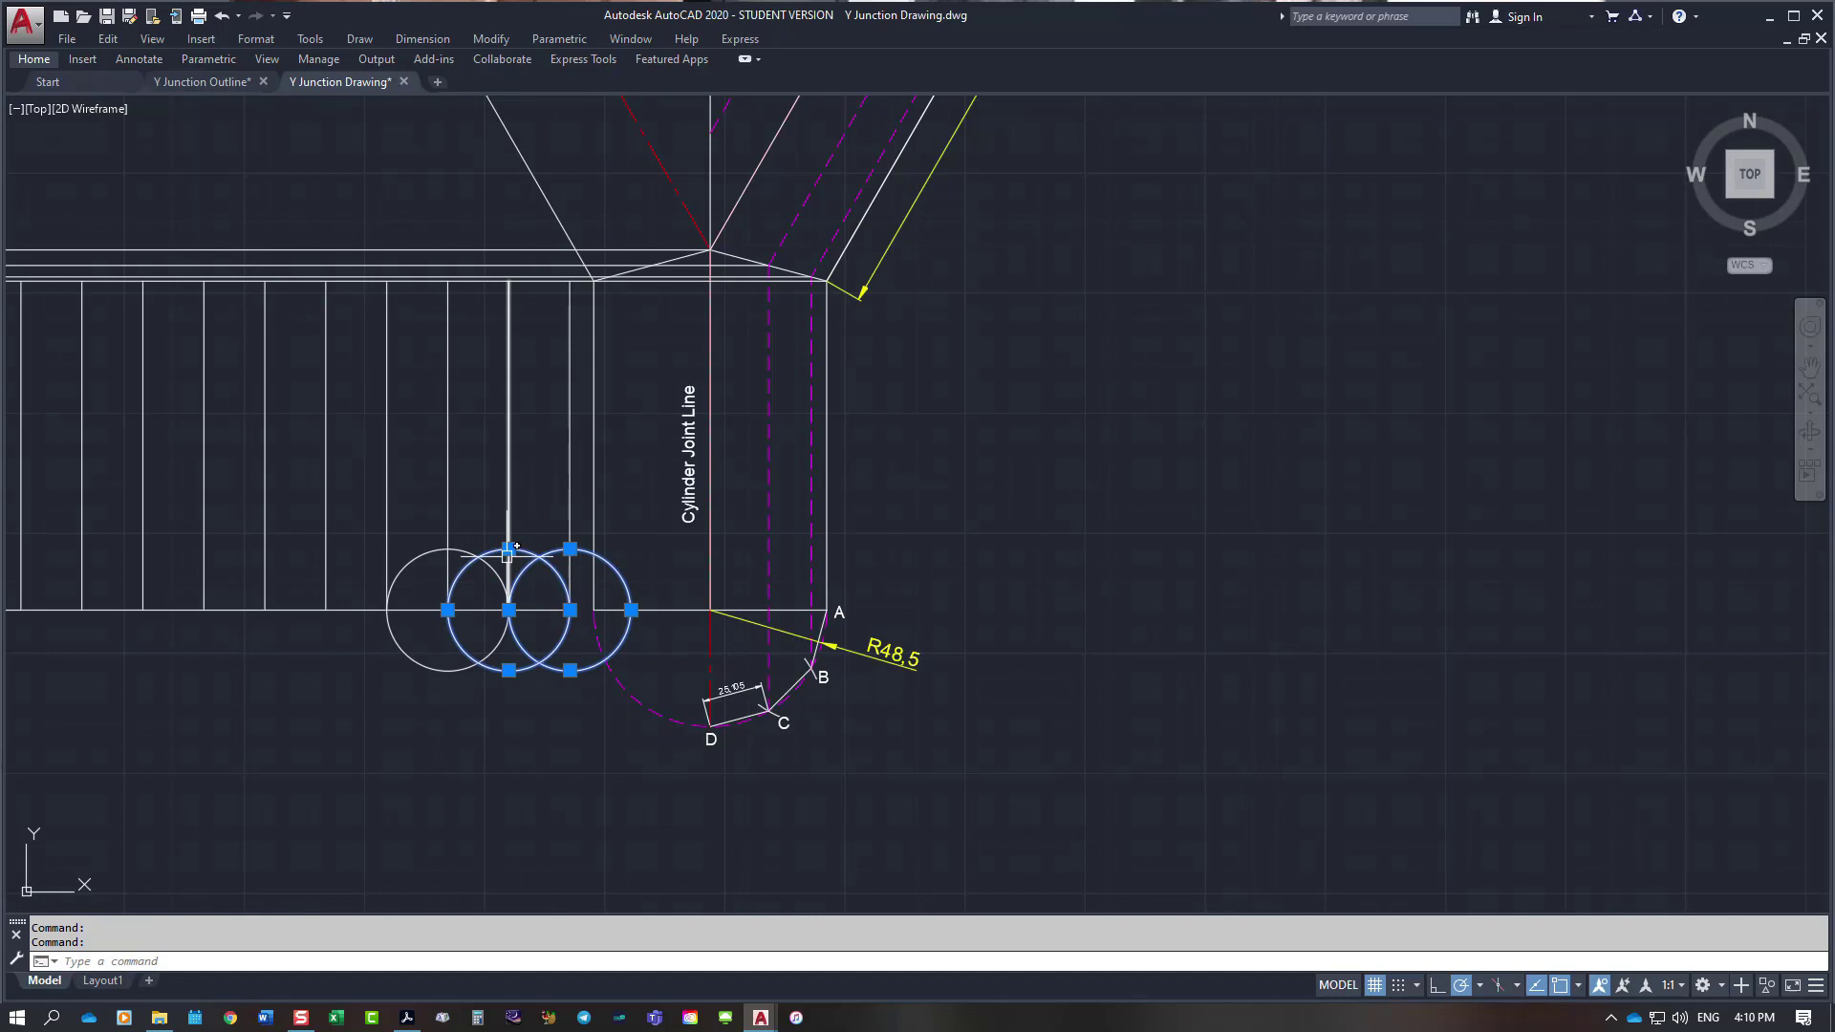
{"action": "left_click", "coordinate": [458, 546]}
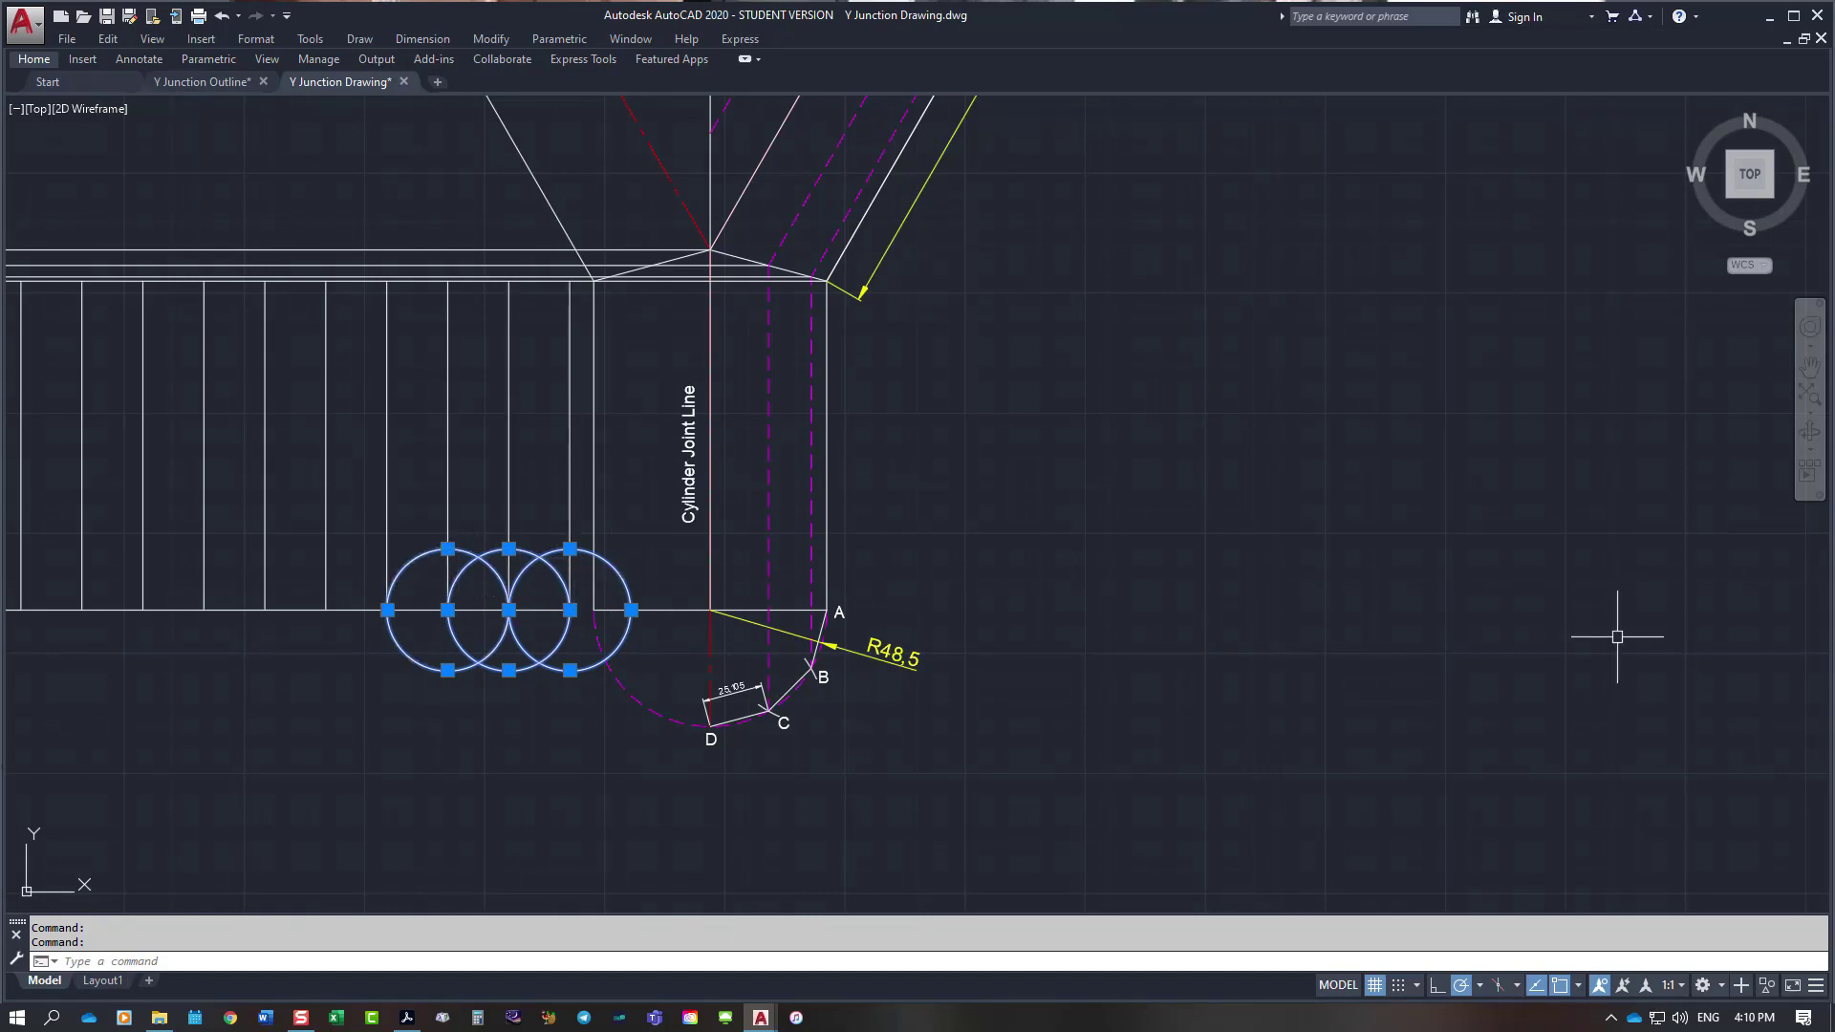
{"action": "key", "text": "Delete"}
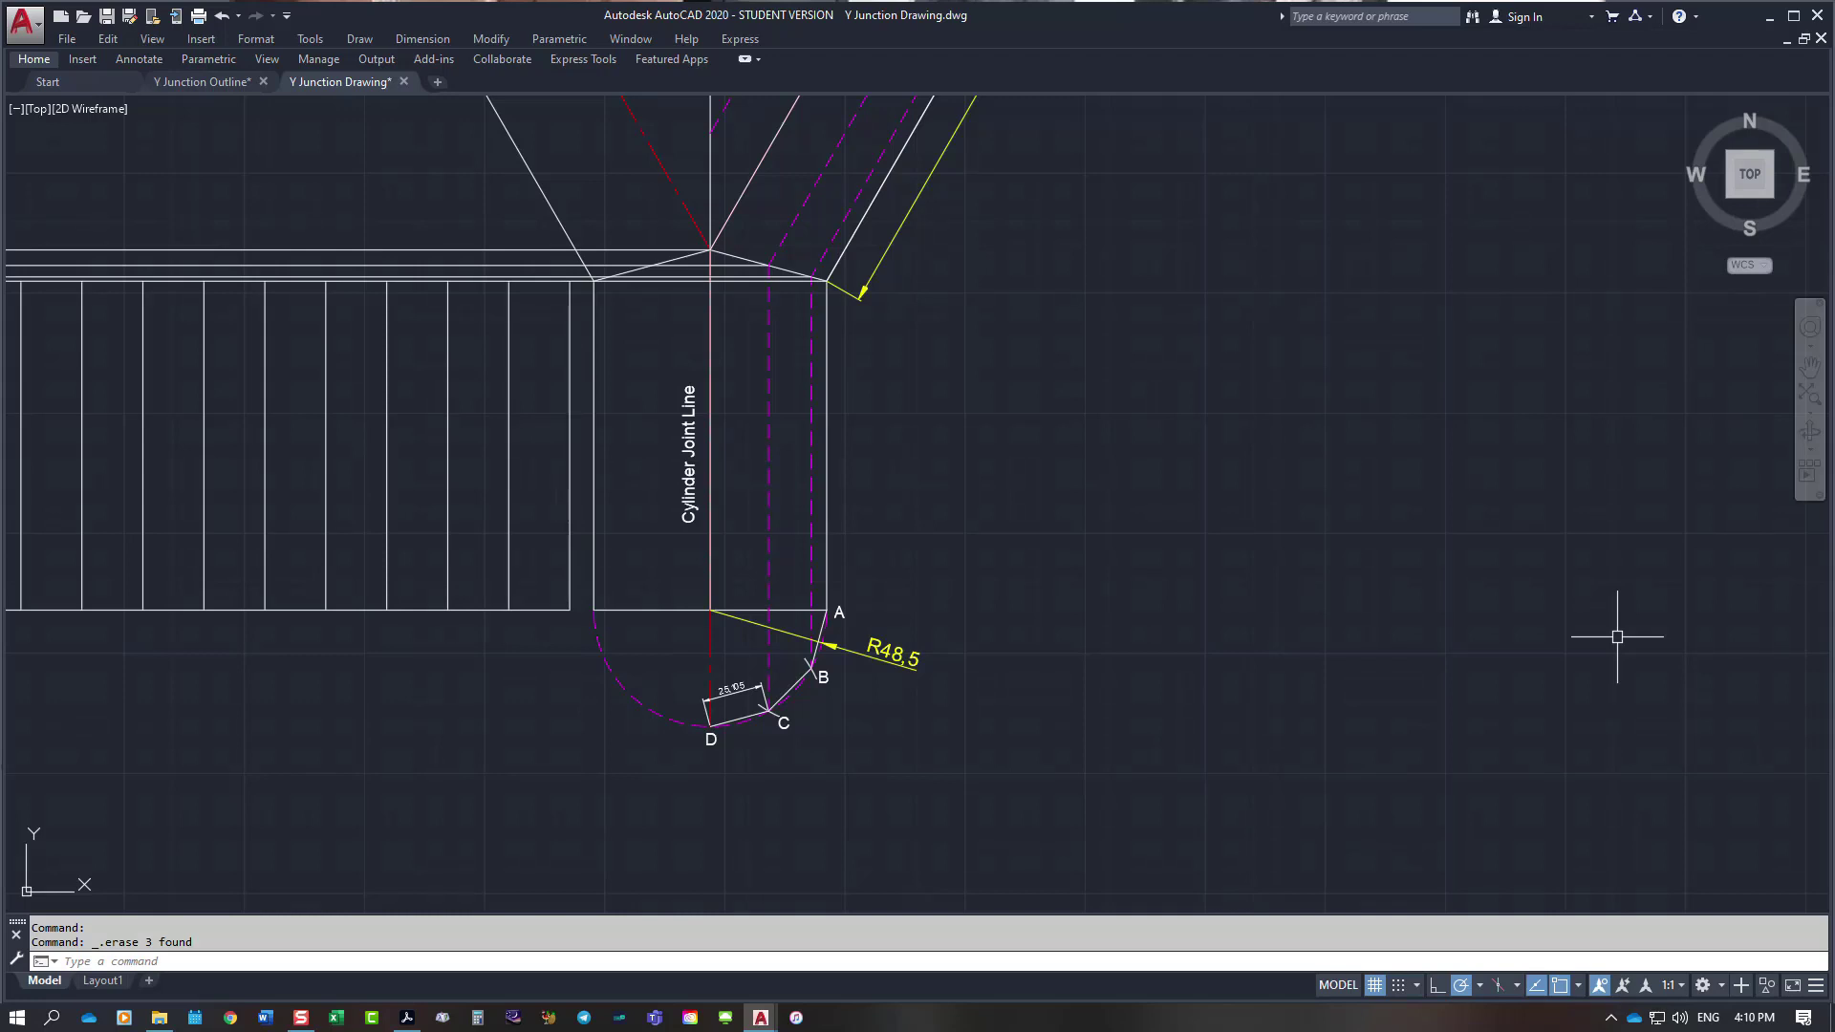
{"action": "key", "text": "Escape"}
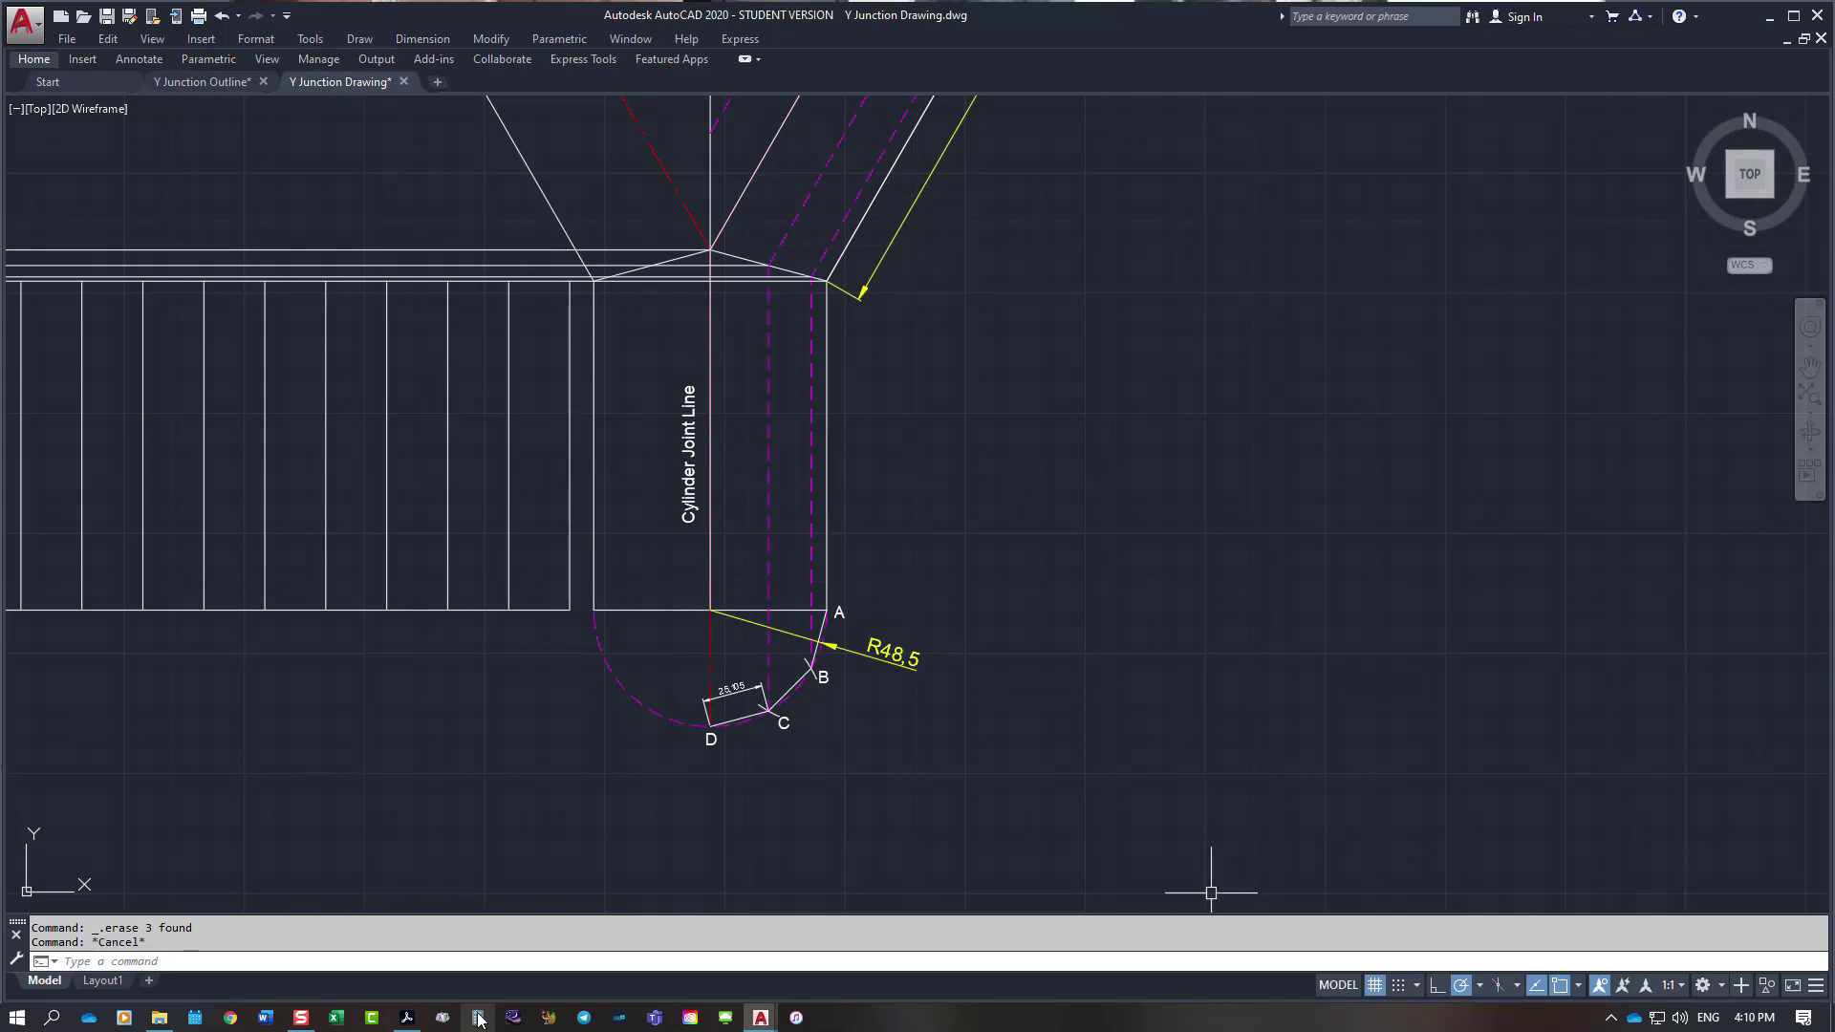
Step: Draw a horizontal line 304.58 long in the empty area below the pattern of vertical lines
{"action": "scroll", "coordinate": [360, 818], "scroll_direction": "down", "scroll_amount": 5}
{"action": "scroll", "coordinate": [271, 766], "scroll_direction": "up", "scroll_amount": 5}
{"action": "scroll", "coordinate": [270, 766], "scroll_direction": "down", "scroll_amount": 2}
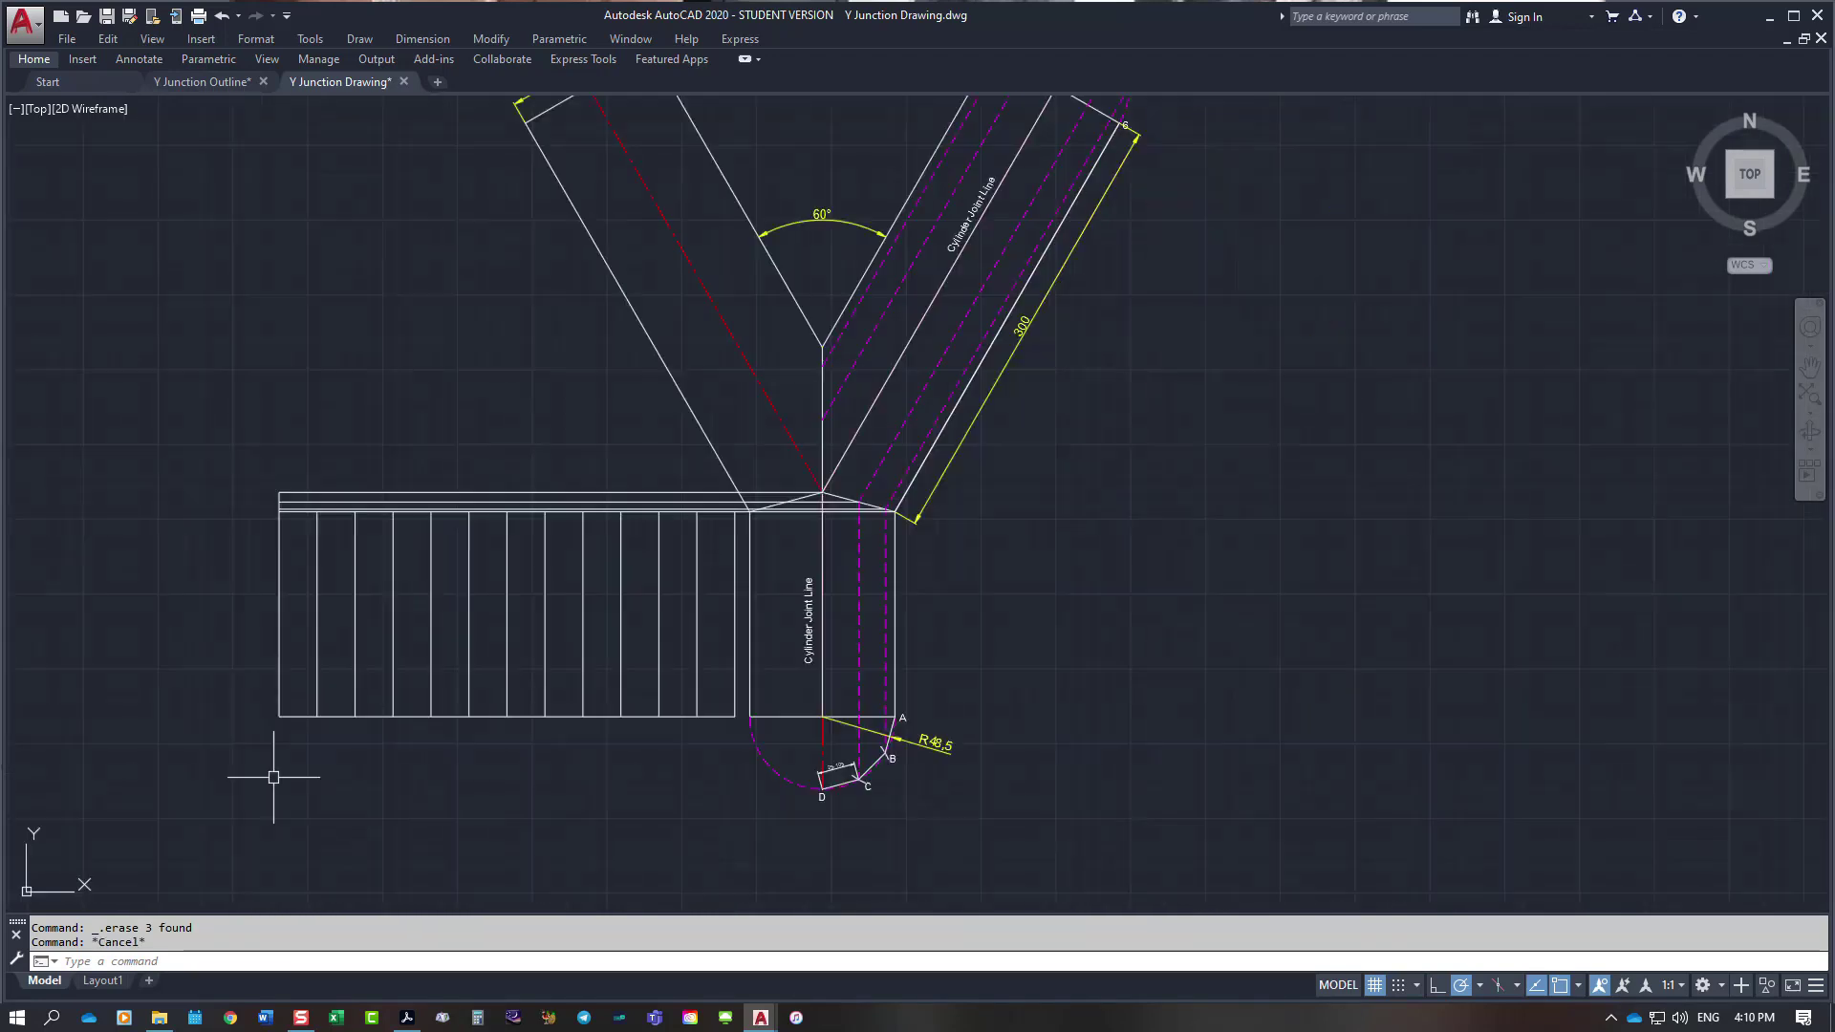
{"action": "scroll", "coordinate": [402, 831], "scroll_direction": "up", "scroll_amount": 3}
{"action": "scroll", "coordinate": [414, 833], "scroll_direction": "down", "scroll_amount": 1}
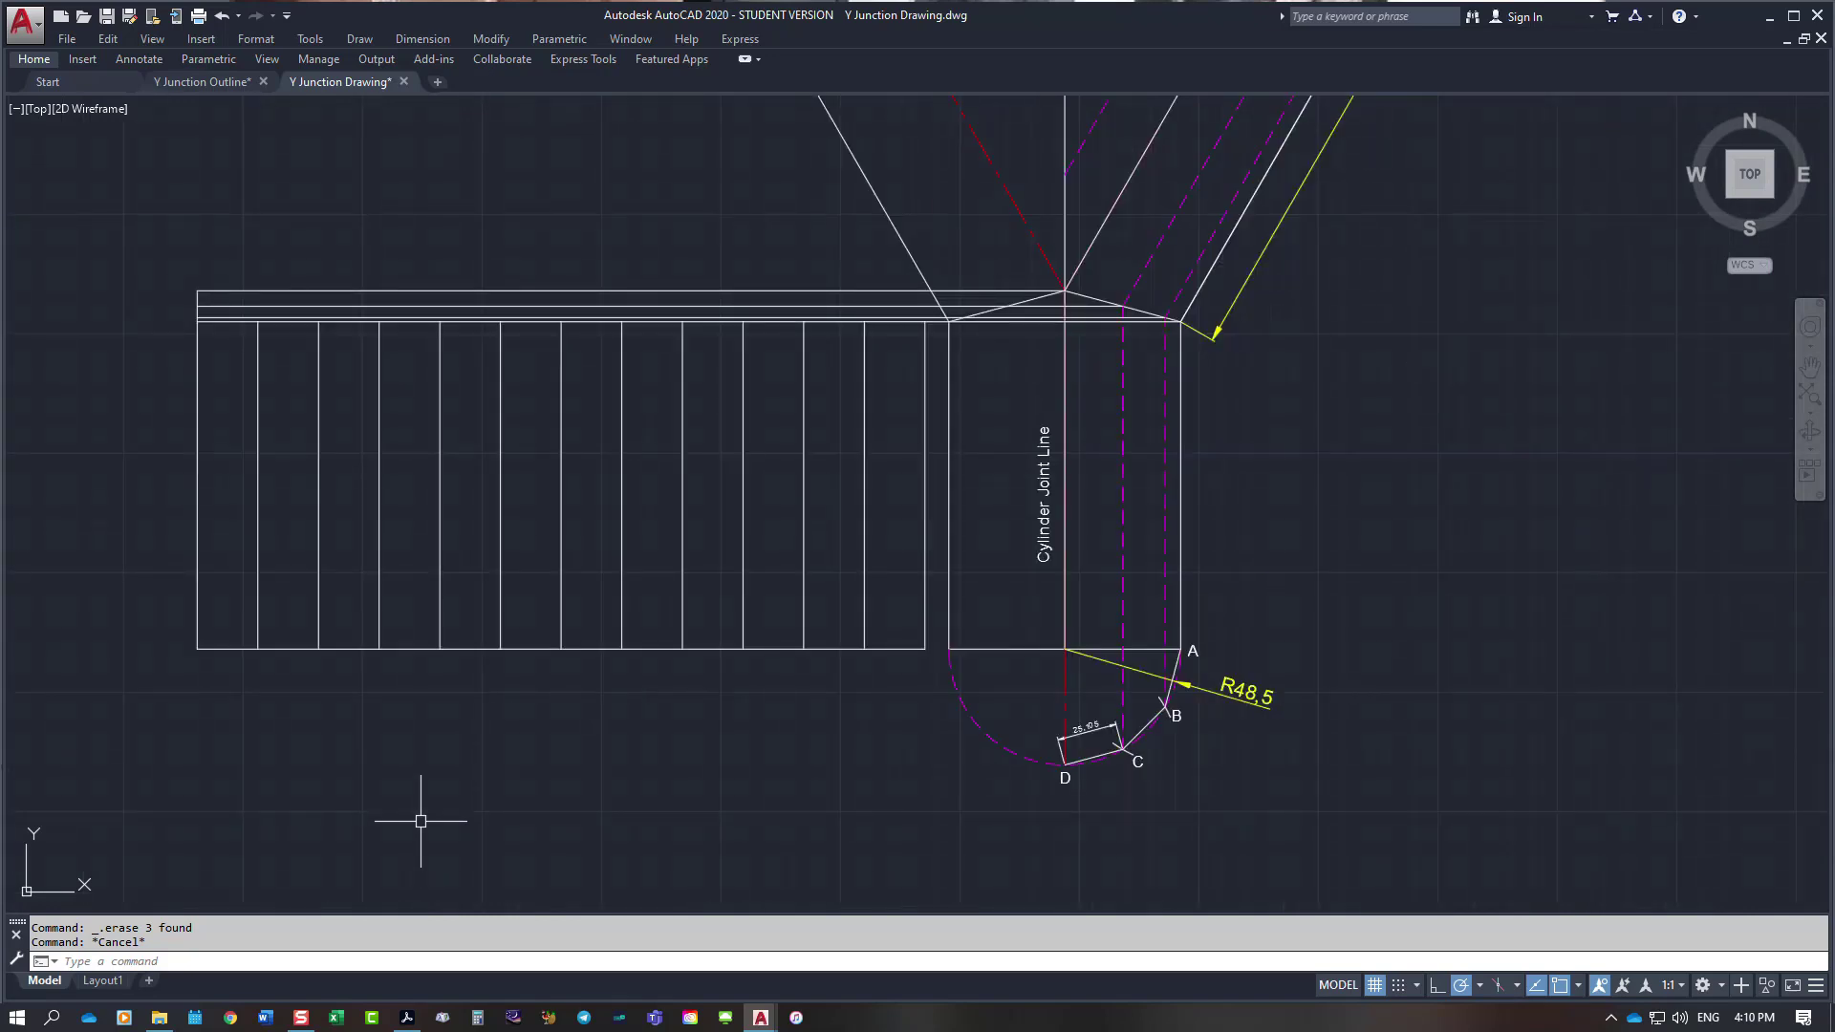
{"action": "right_click", "coordinate": [420, 821]}
{"action": "left_click", "coordinate": [519, 643]}
{"action": "left_click_drag", "start_coordinate": [579, 731], "coordinate": [570, 467]}
{"action": "key", "text": "Escape"}
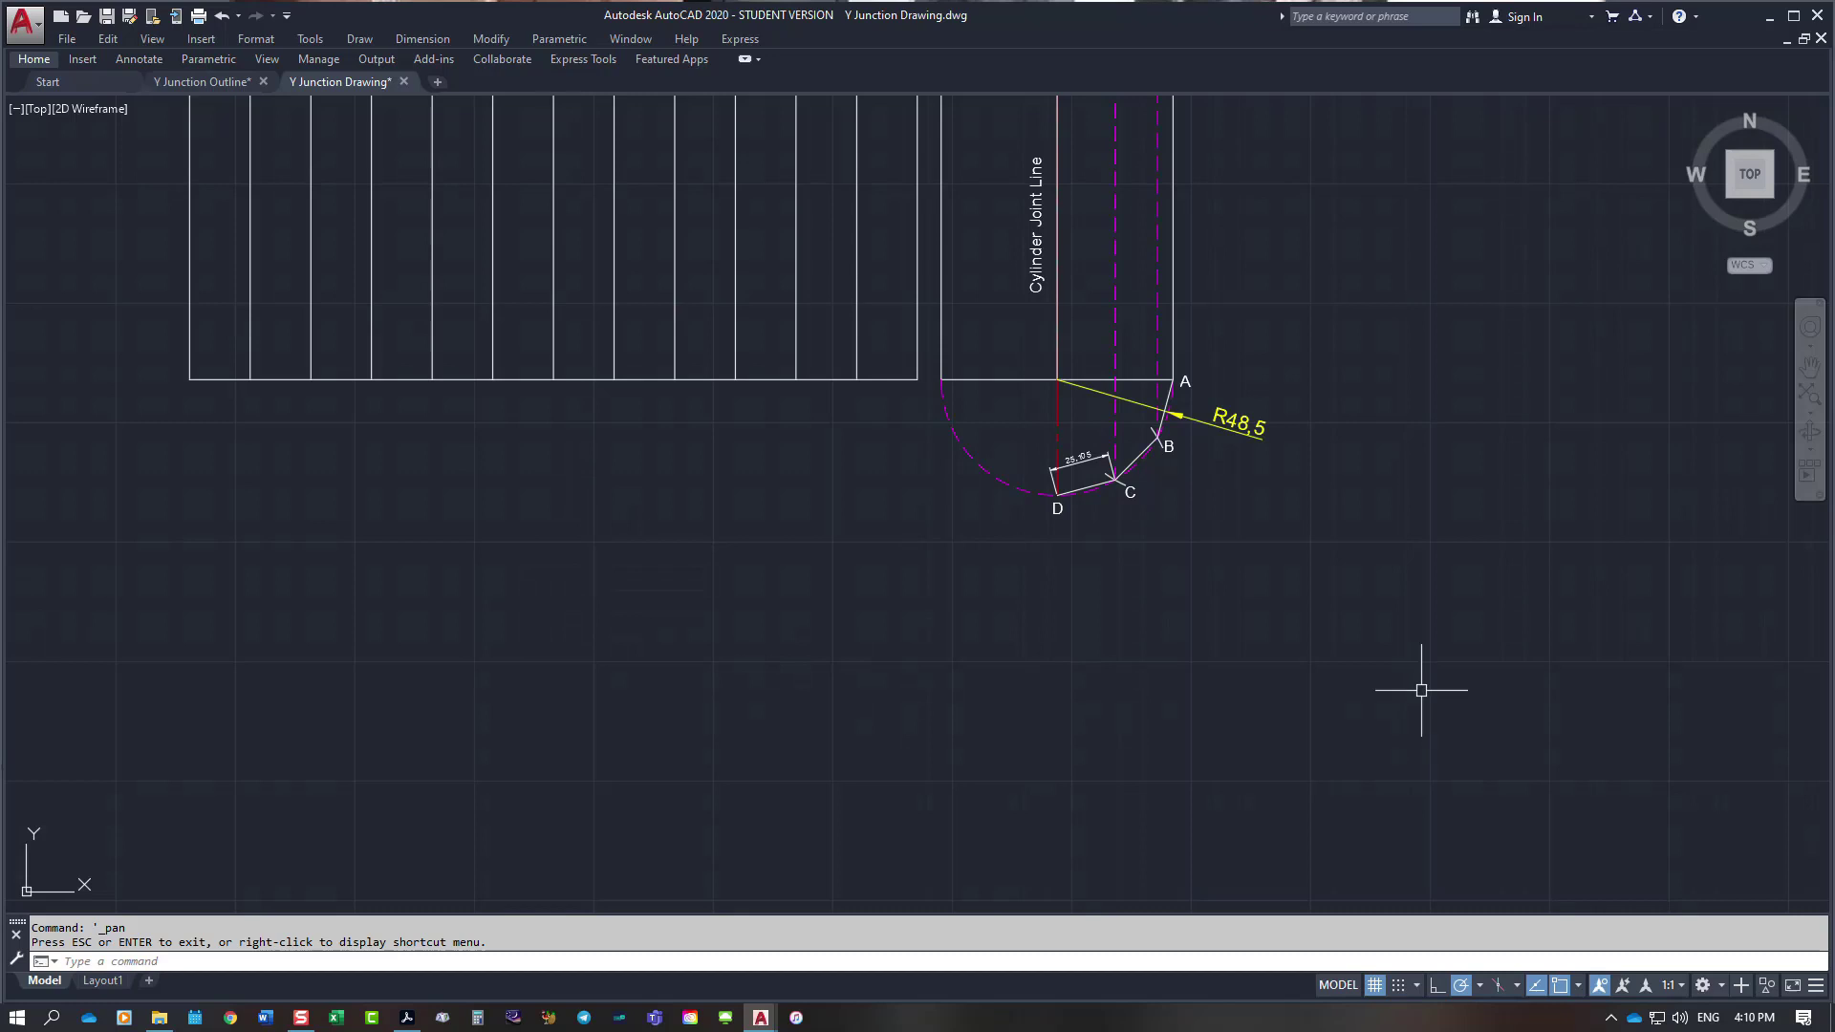
{"action": "type", "text": "L"}
{"action": "key", "text": "Return"}
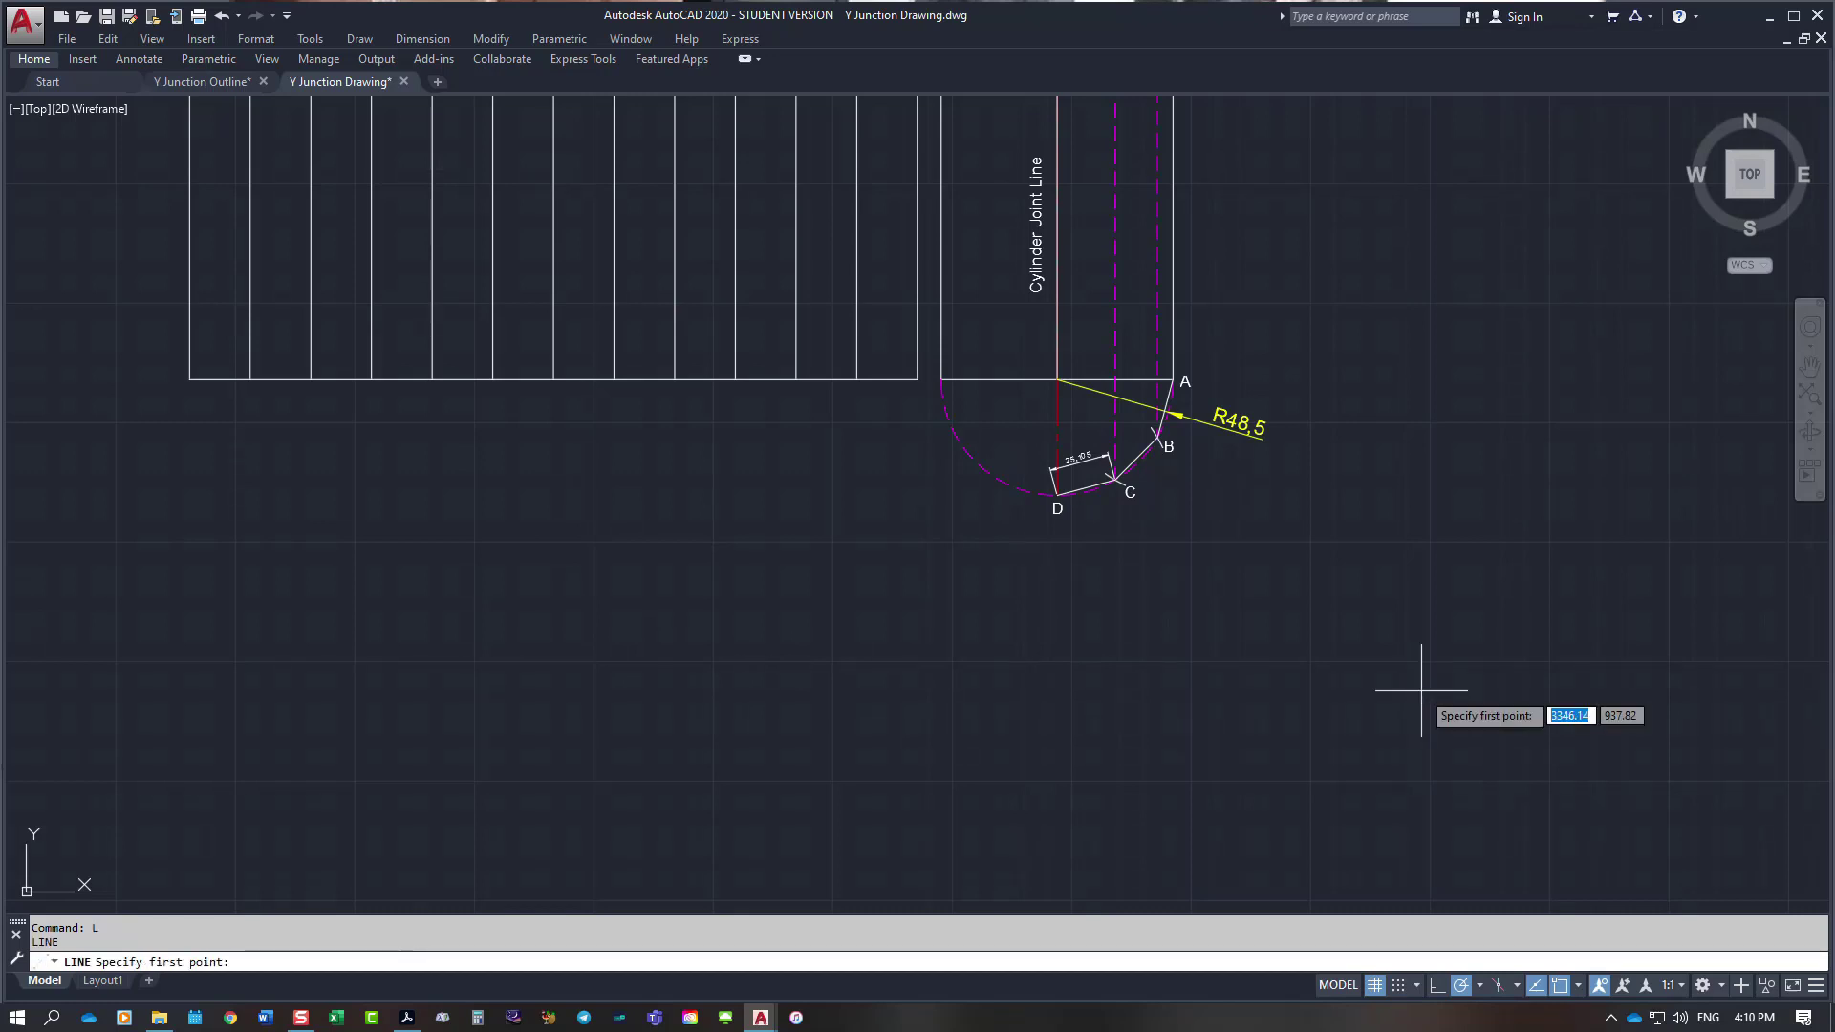
{"action": "left_click", "coordinate": [172, 722]}
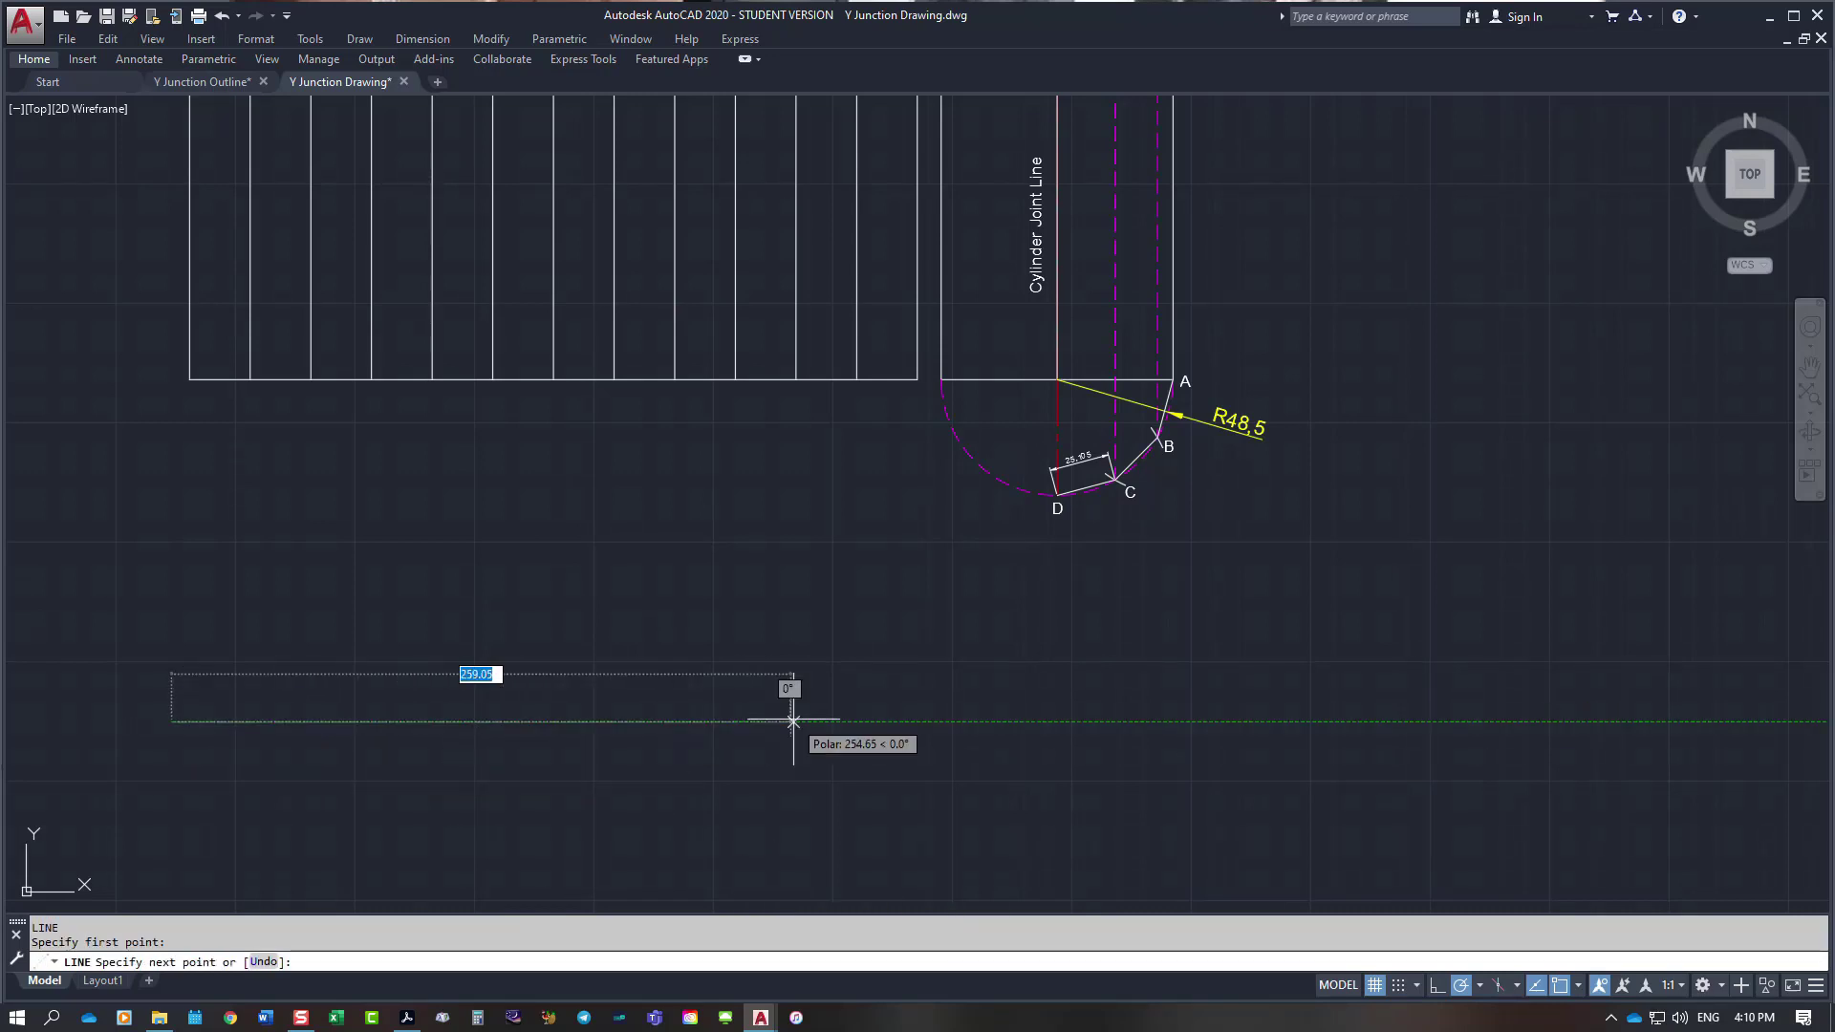
{"action": "type", "text": "3"}
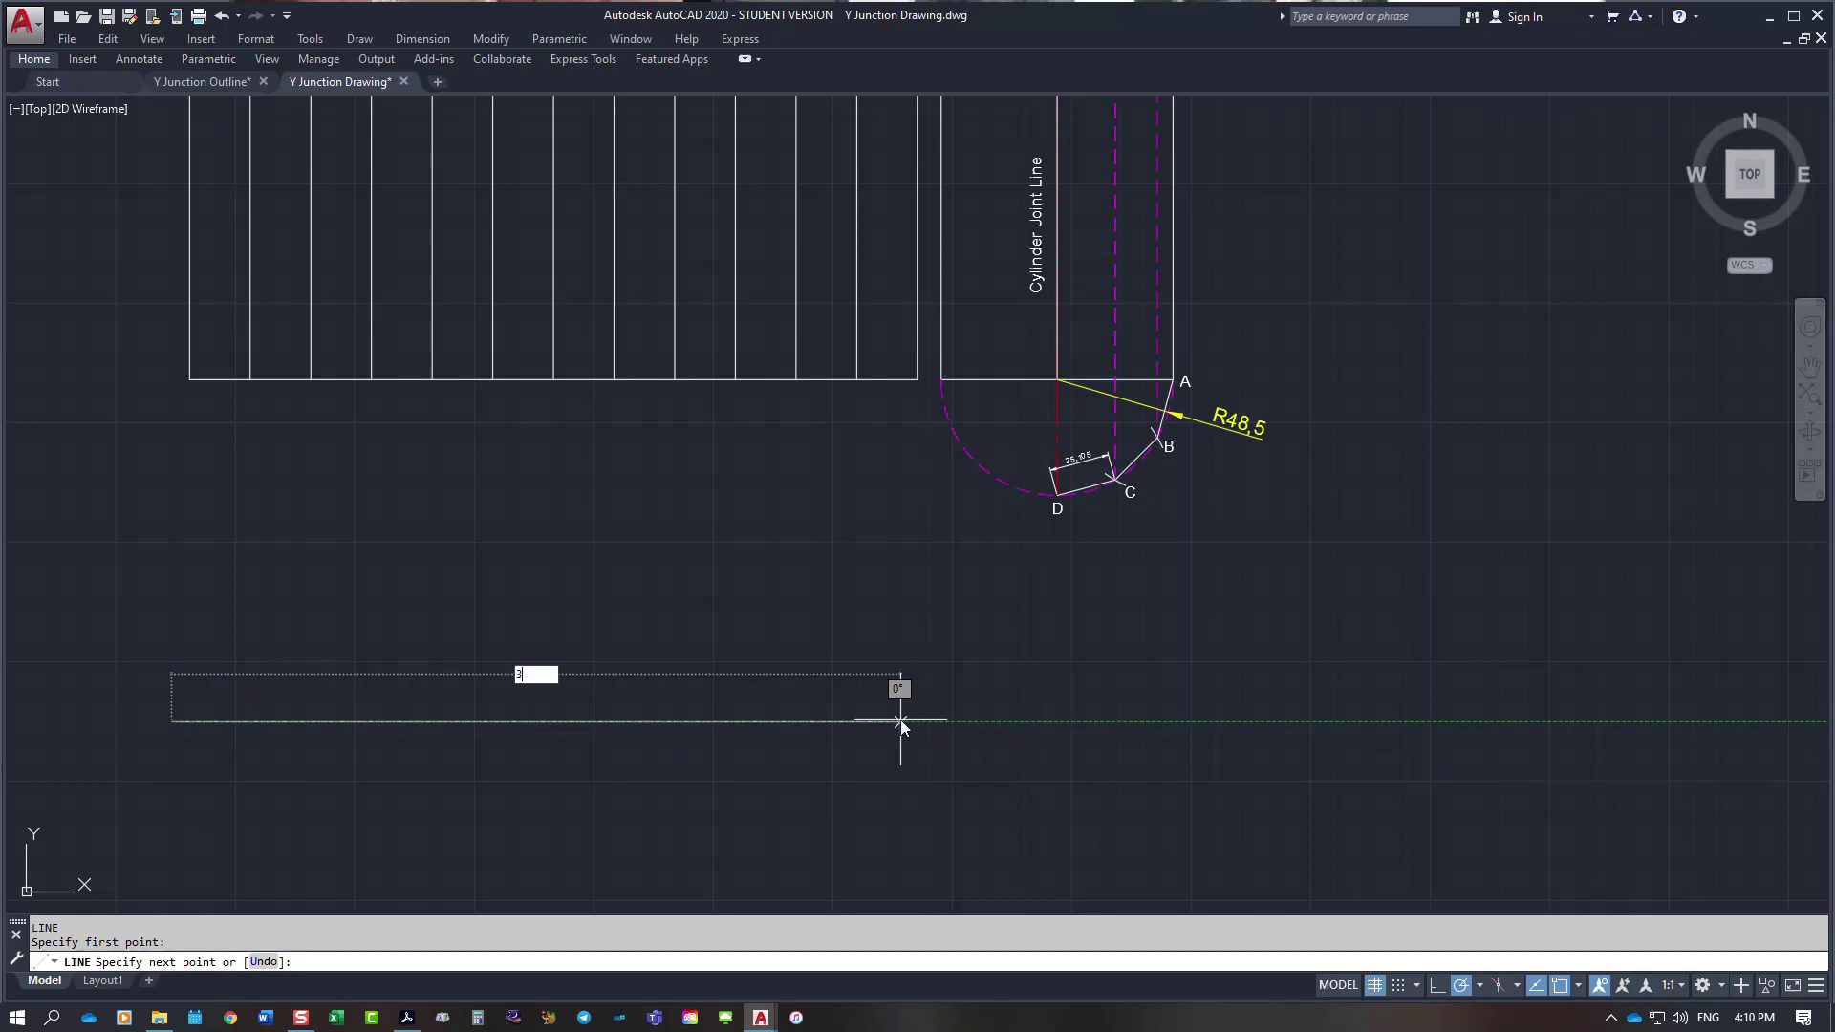
{"action": "type", "text": "04.58"}
{"action": "key", "text": "Return"}
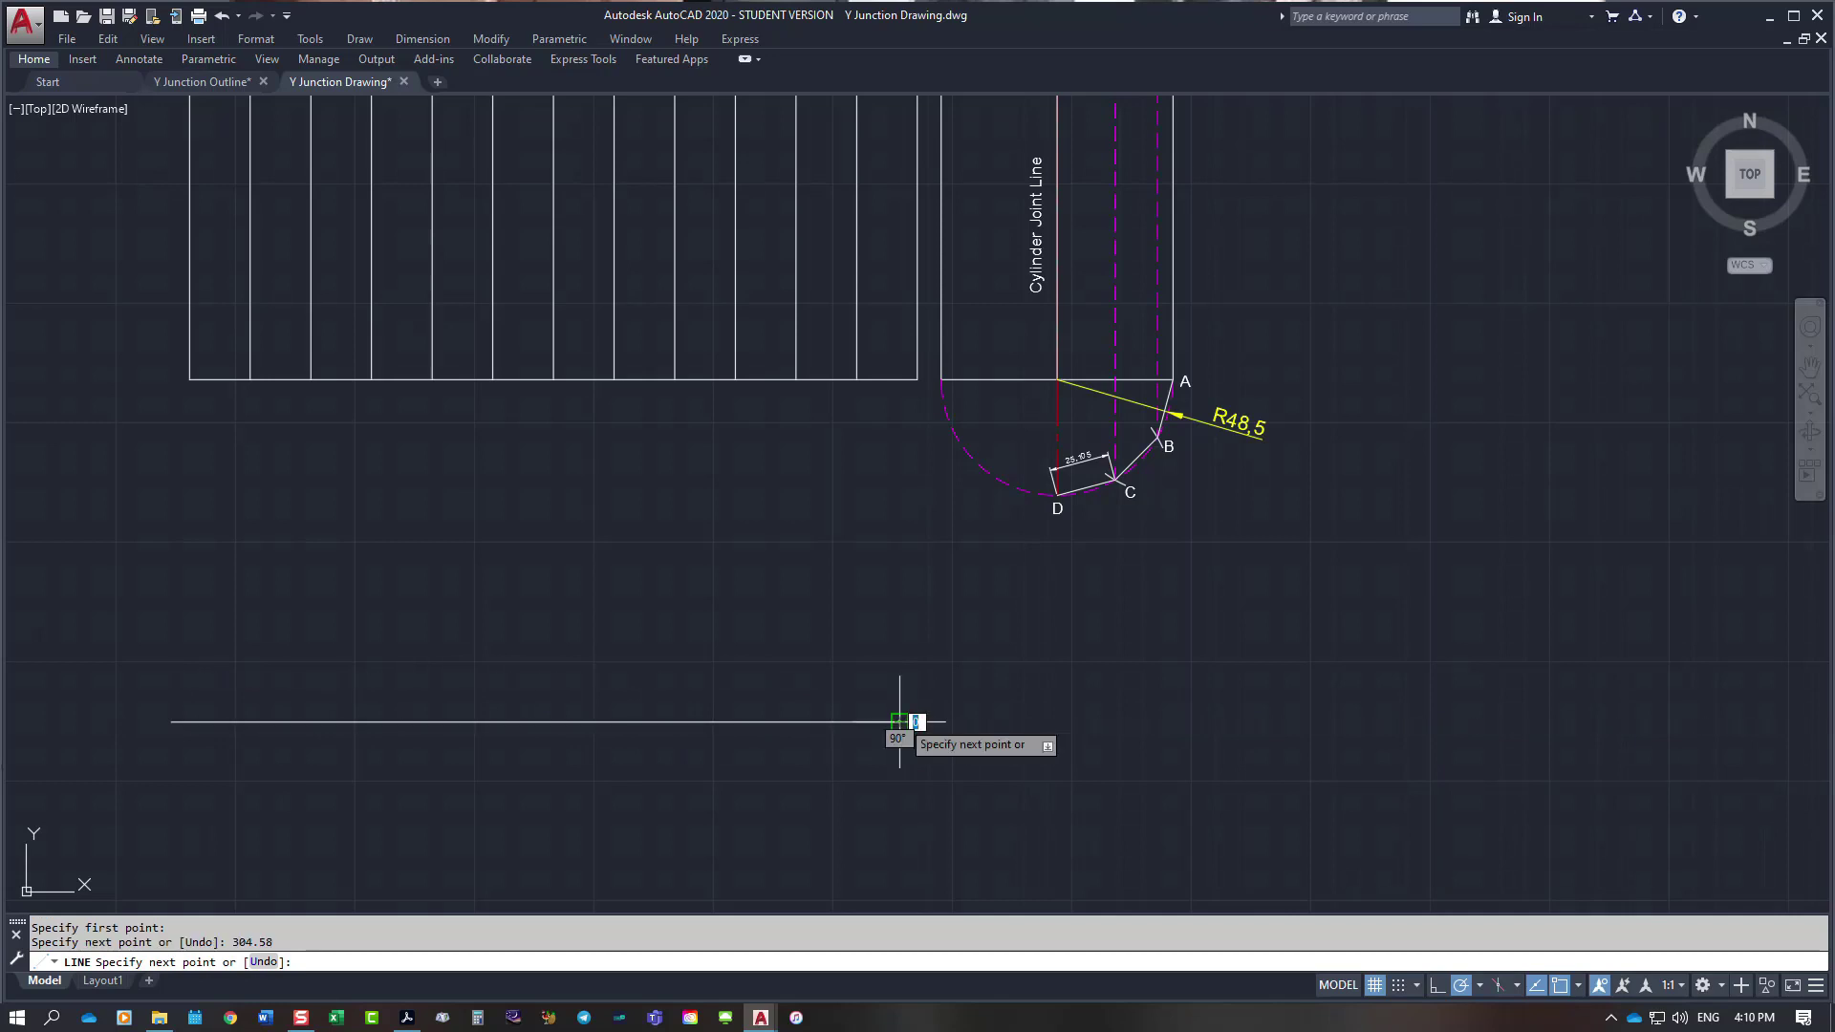
{"action": "key", "text": "Escape"}
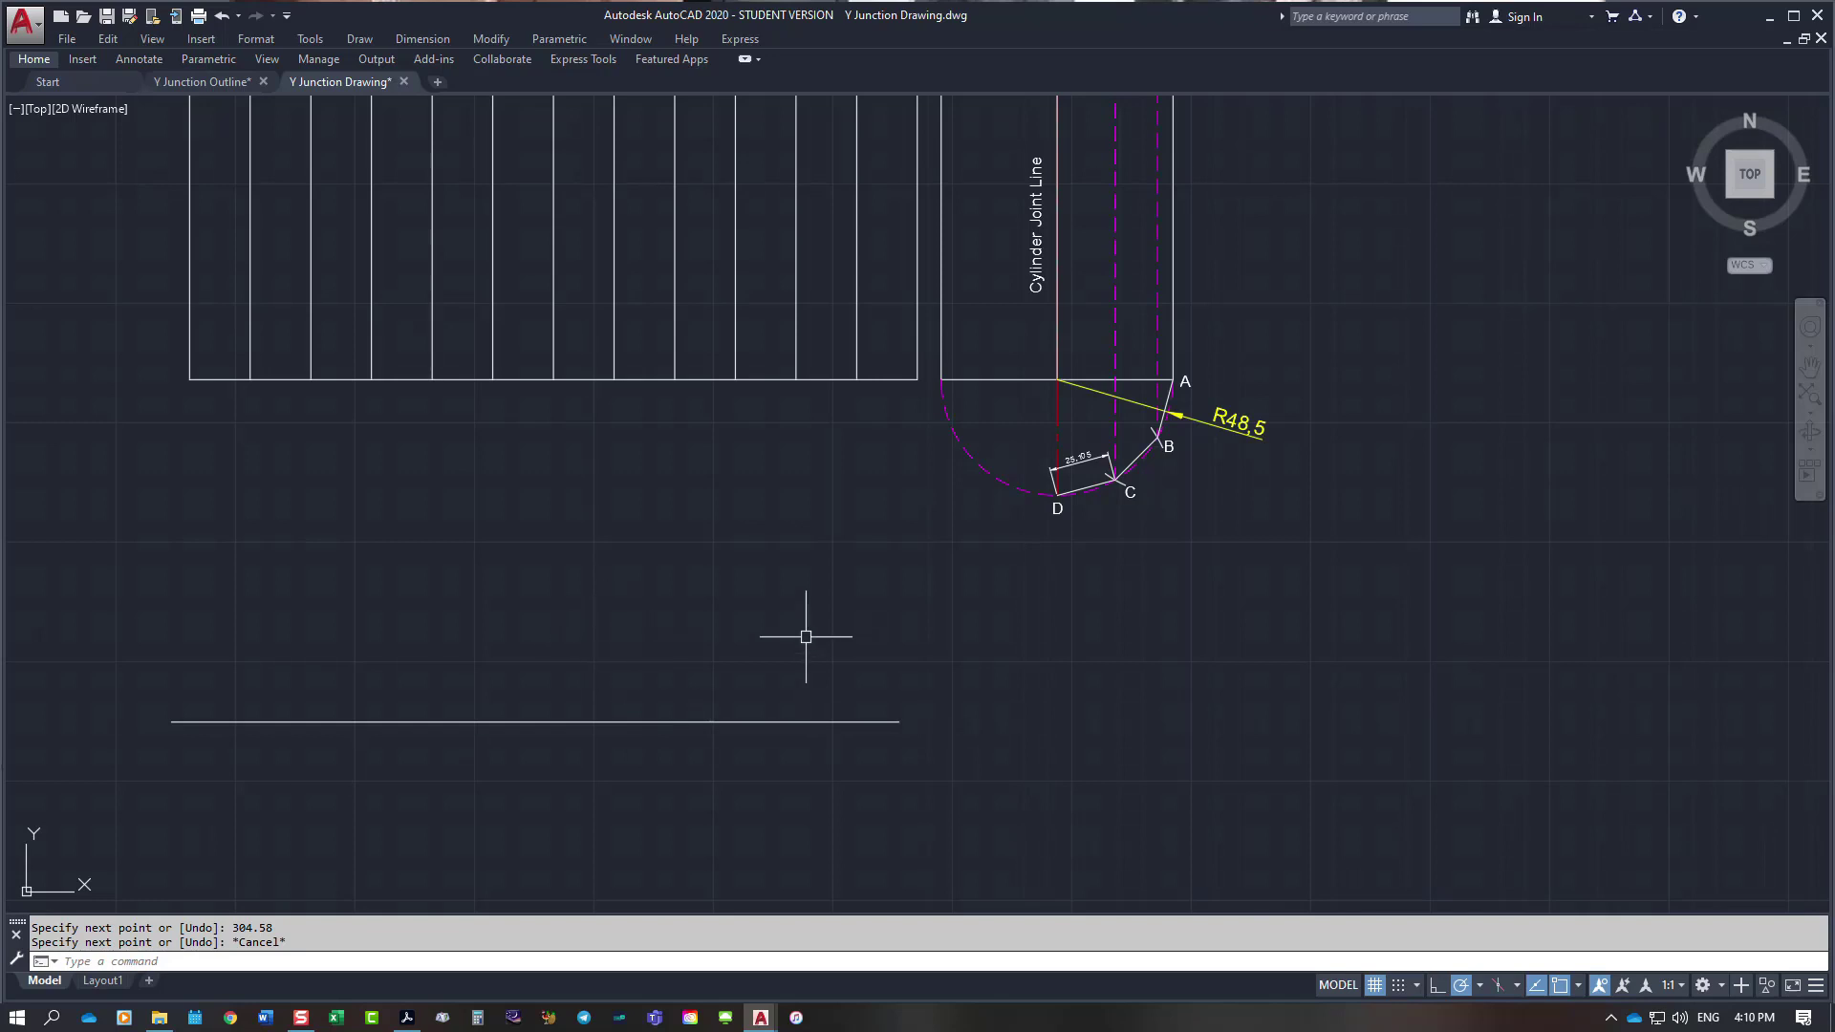
Step: Draw a short vertical line upward from each end of the 304.58 long horizontal line
{"action": "right_click", "coordinate": [806, 636]}
{"action": "left_click", "coordinate": [841, 647]}
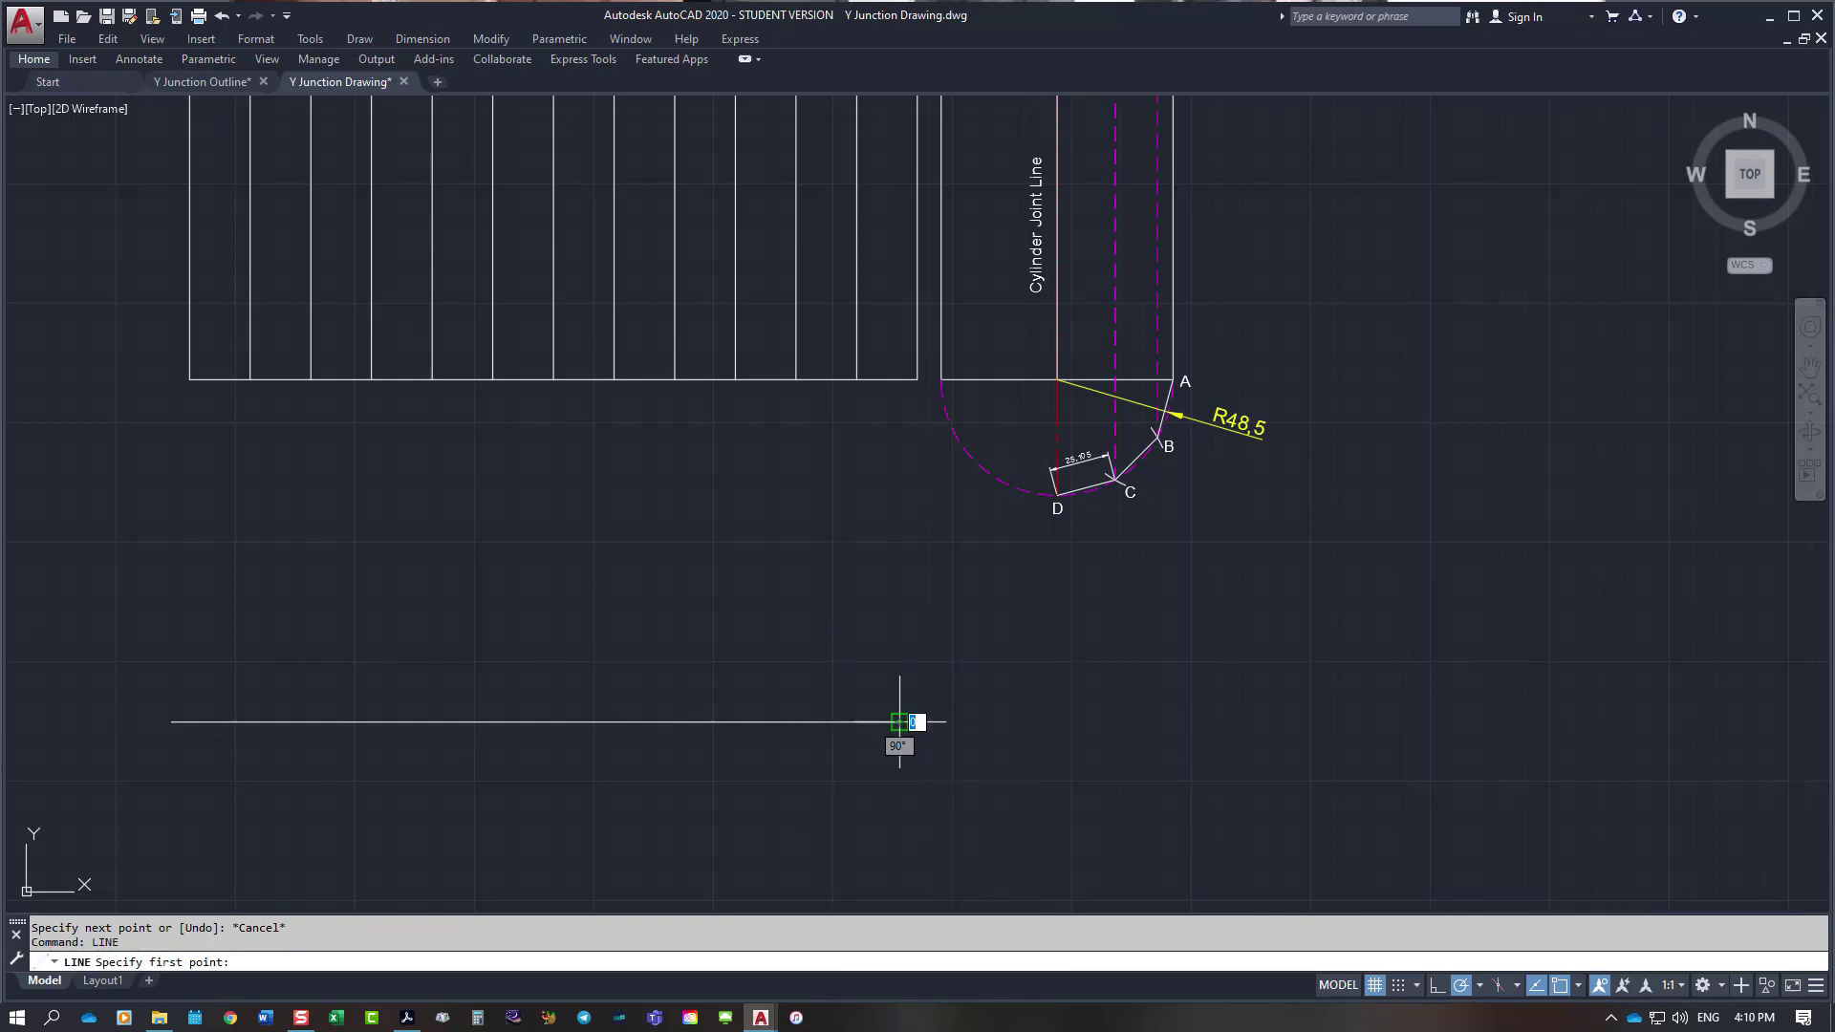
{"action": "left_click", "coordinate": [899, 722]}
{"action": "left_click", "coordinate": [900, 613]}
{"action": "key", "text": "Return"}
{"action": "right_click", "coordinate": [698, 604]}
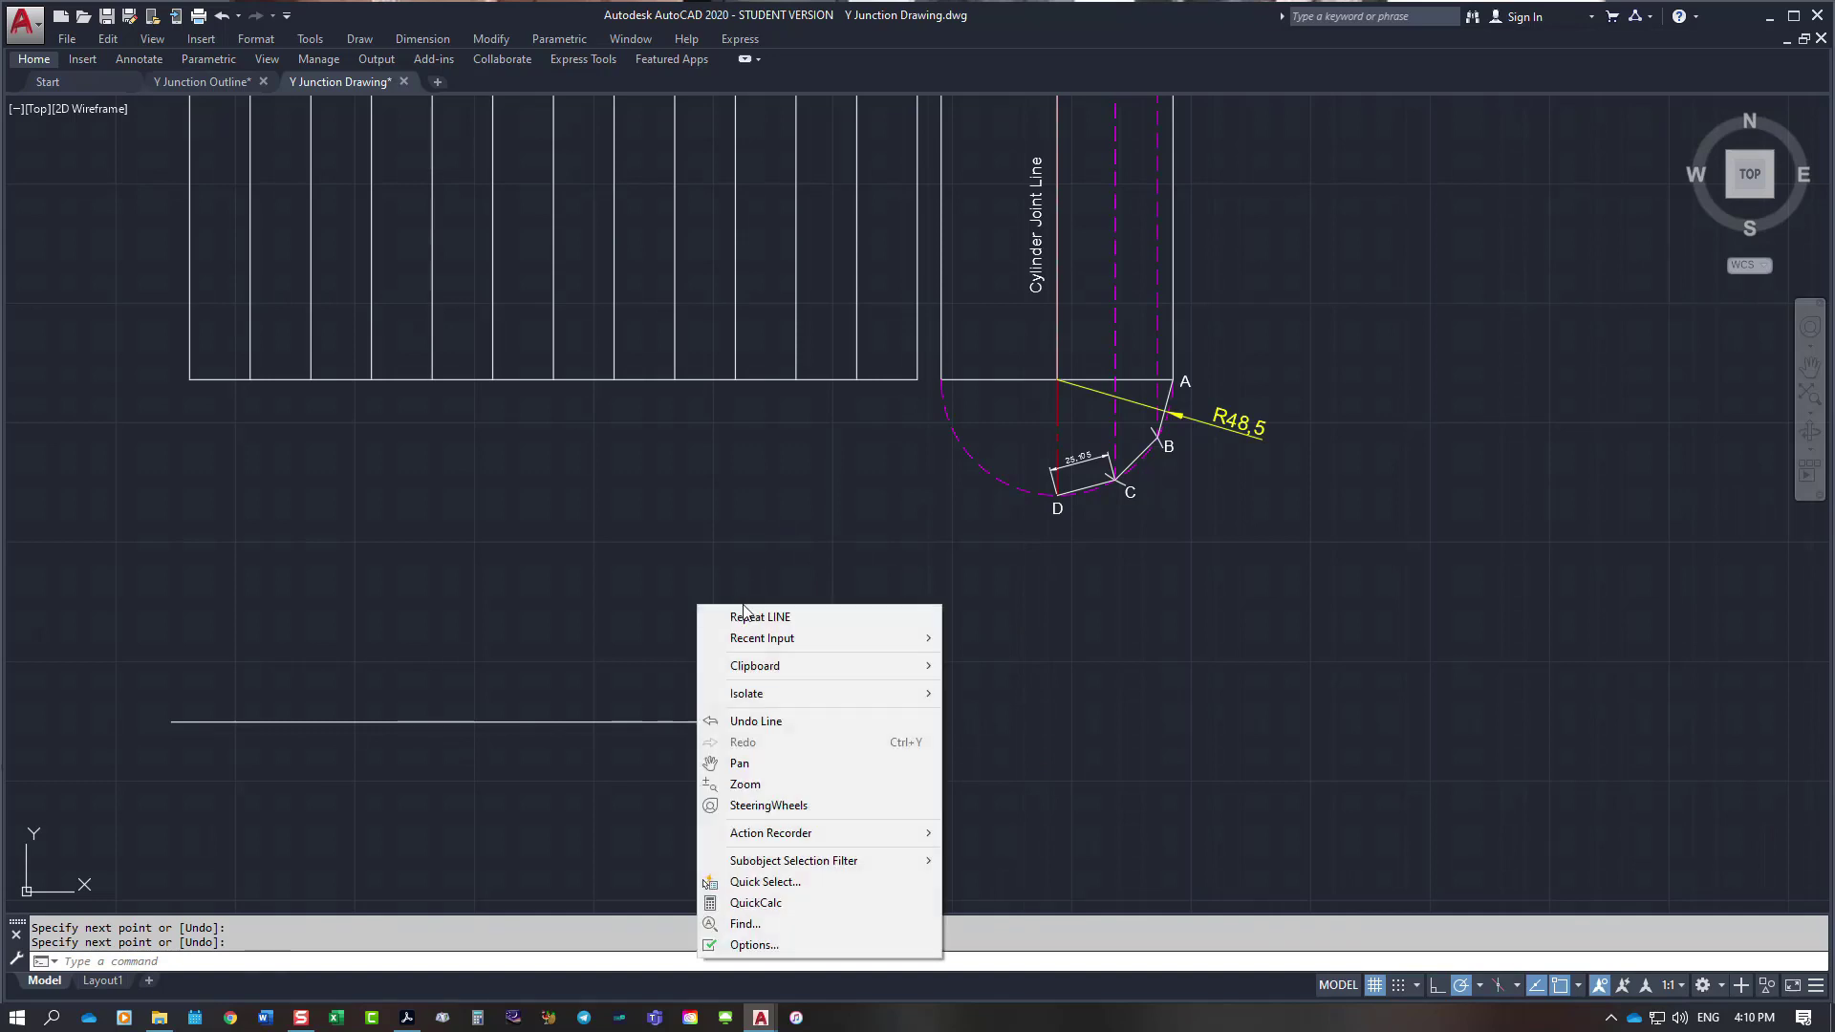
{"action": "left_click", "coordinate": [760, 616]}
{"action": "left_click", "coordinate": [171, 723]}
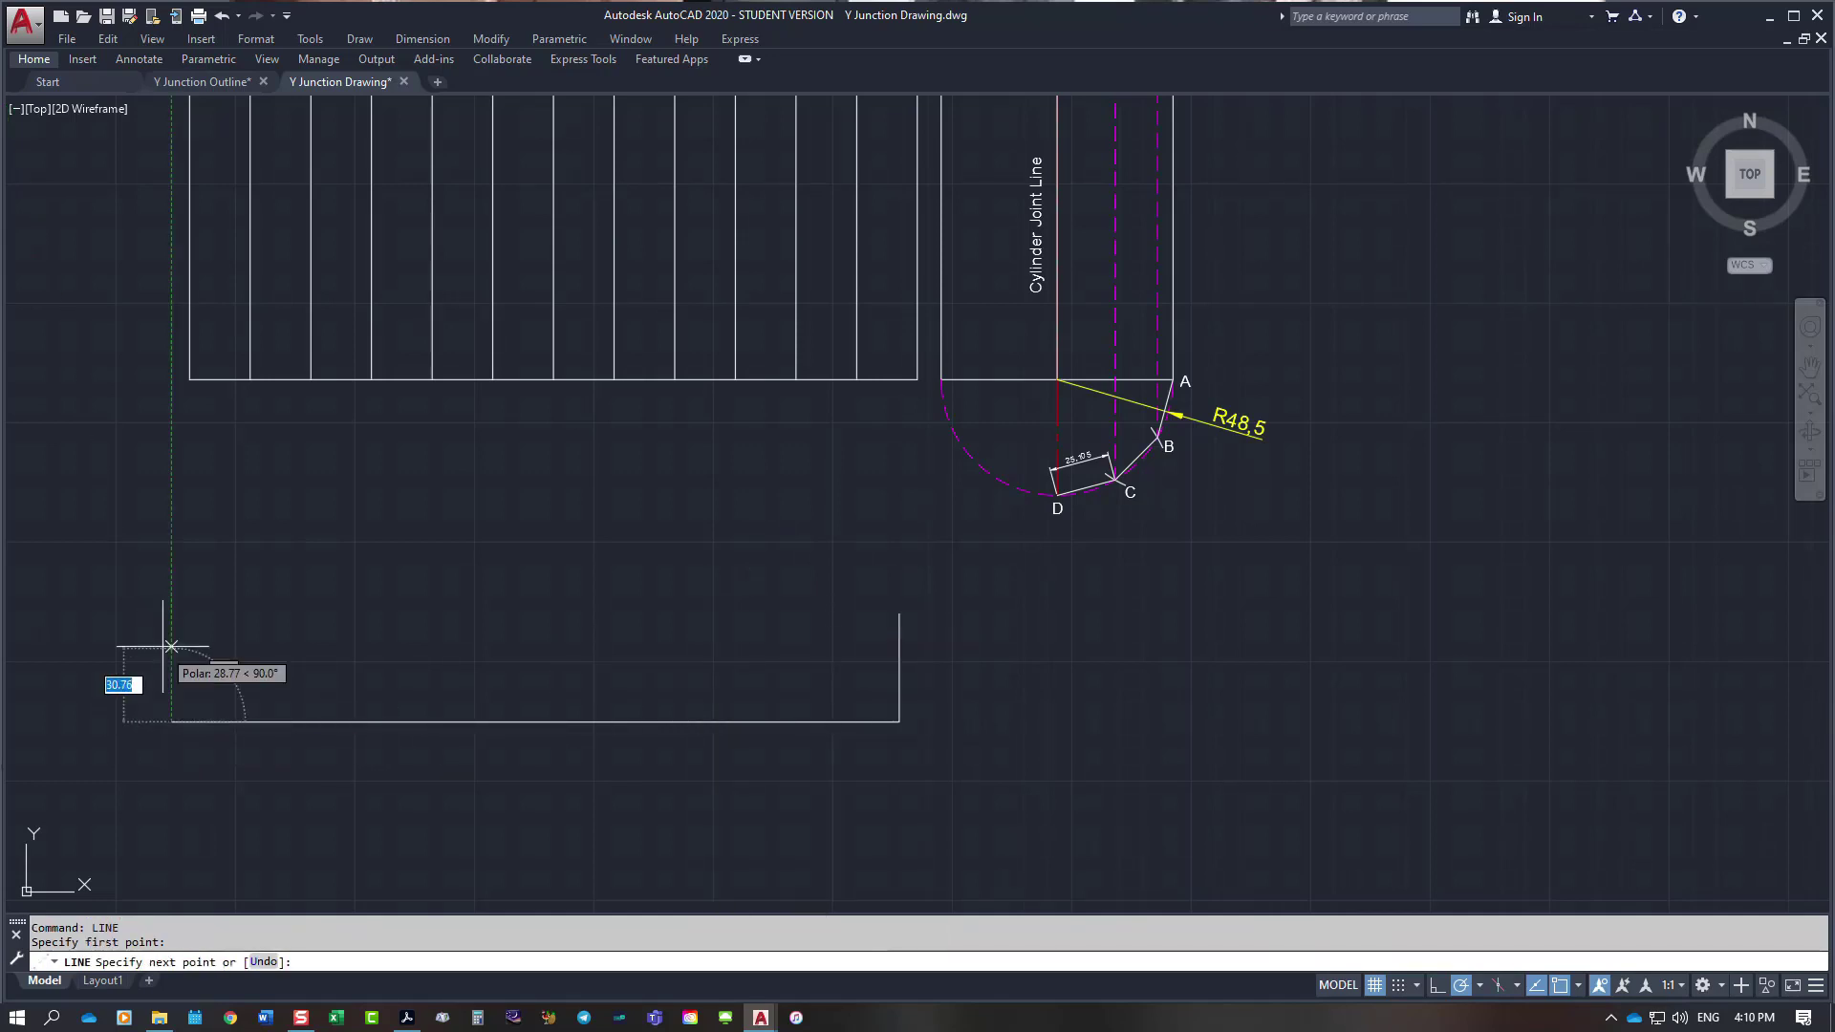
{"action": "left_click", "coordinate": [171, 607]}
{"action": "key", "text": "Return"}
Step: Draw a short vertical line upward from the midpoint of the 304.58 long horizontal line
{"action": "right_click", "coordinate": [421, 541]}
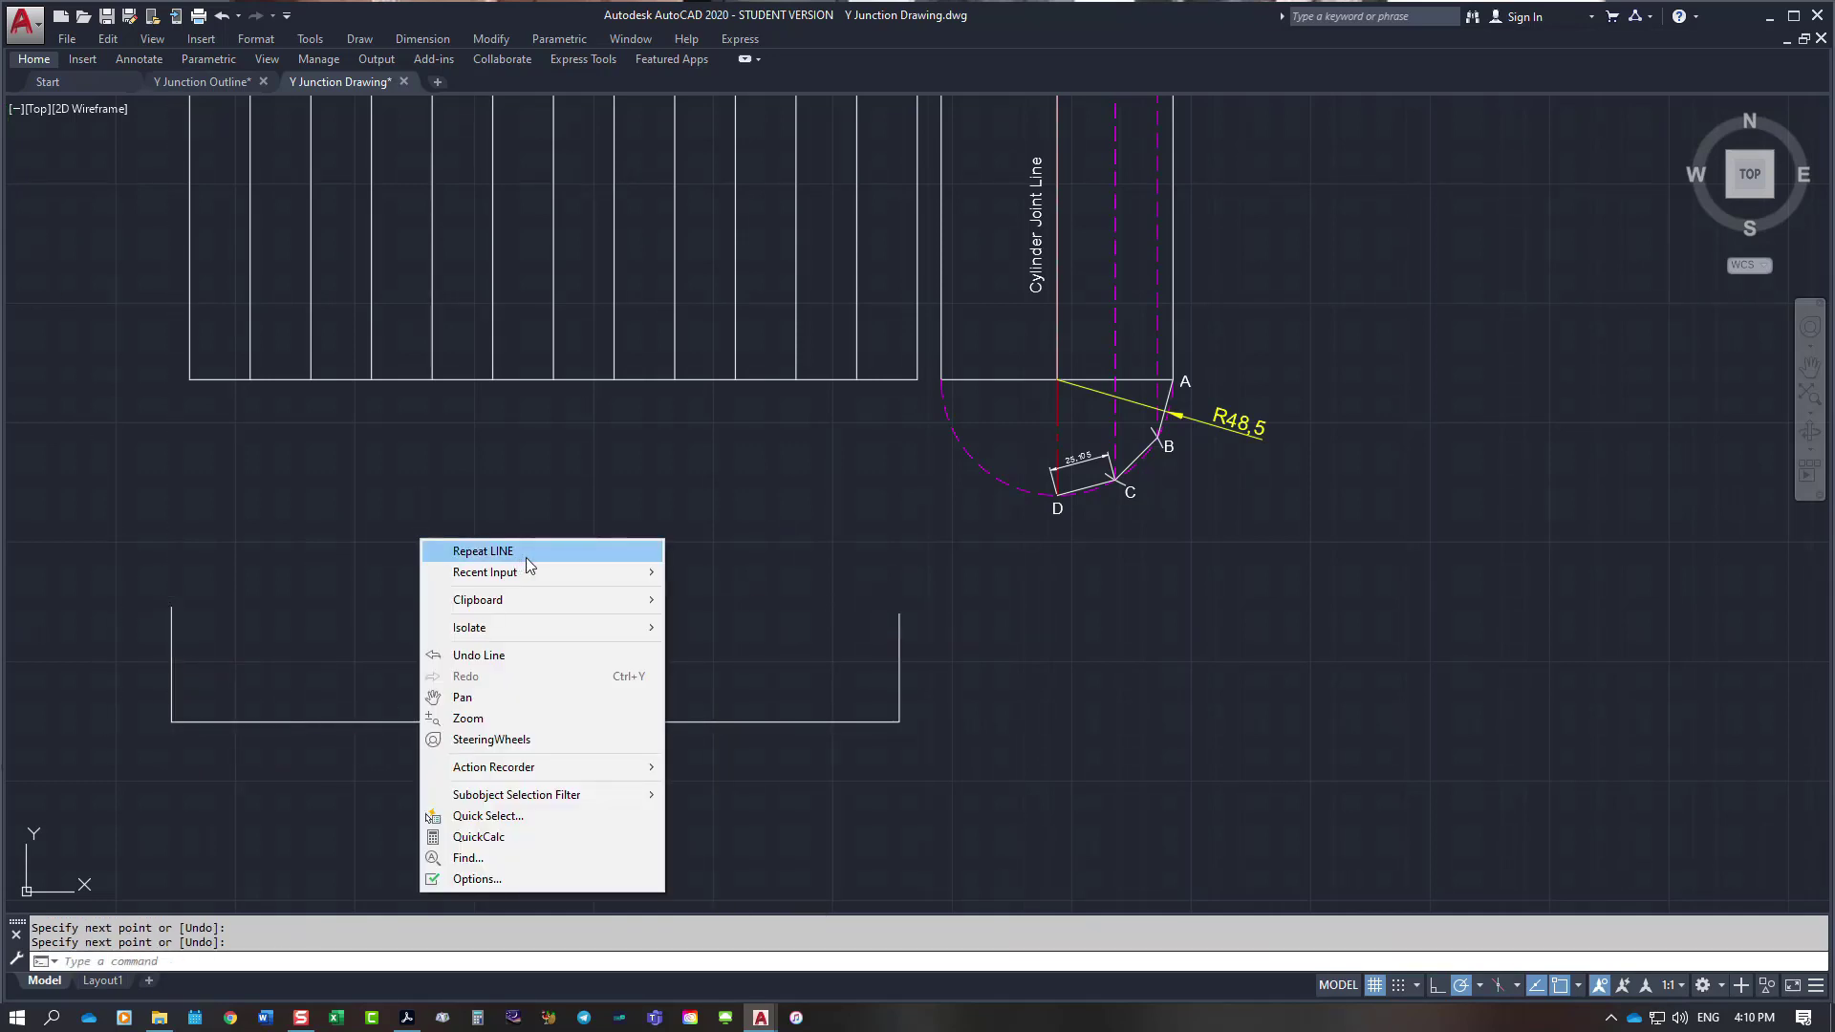
{"action": "left_click", "coordinate": [482, 551]}
{"action": "key", "text": "F8"}
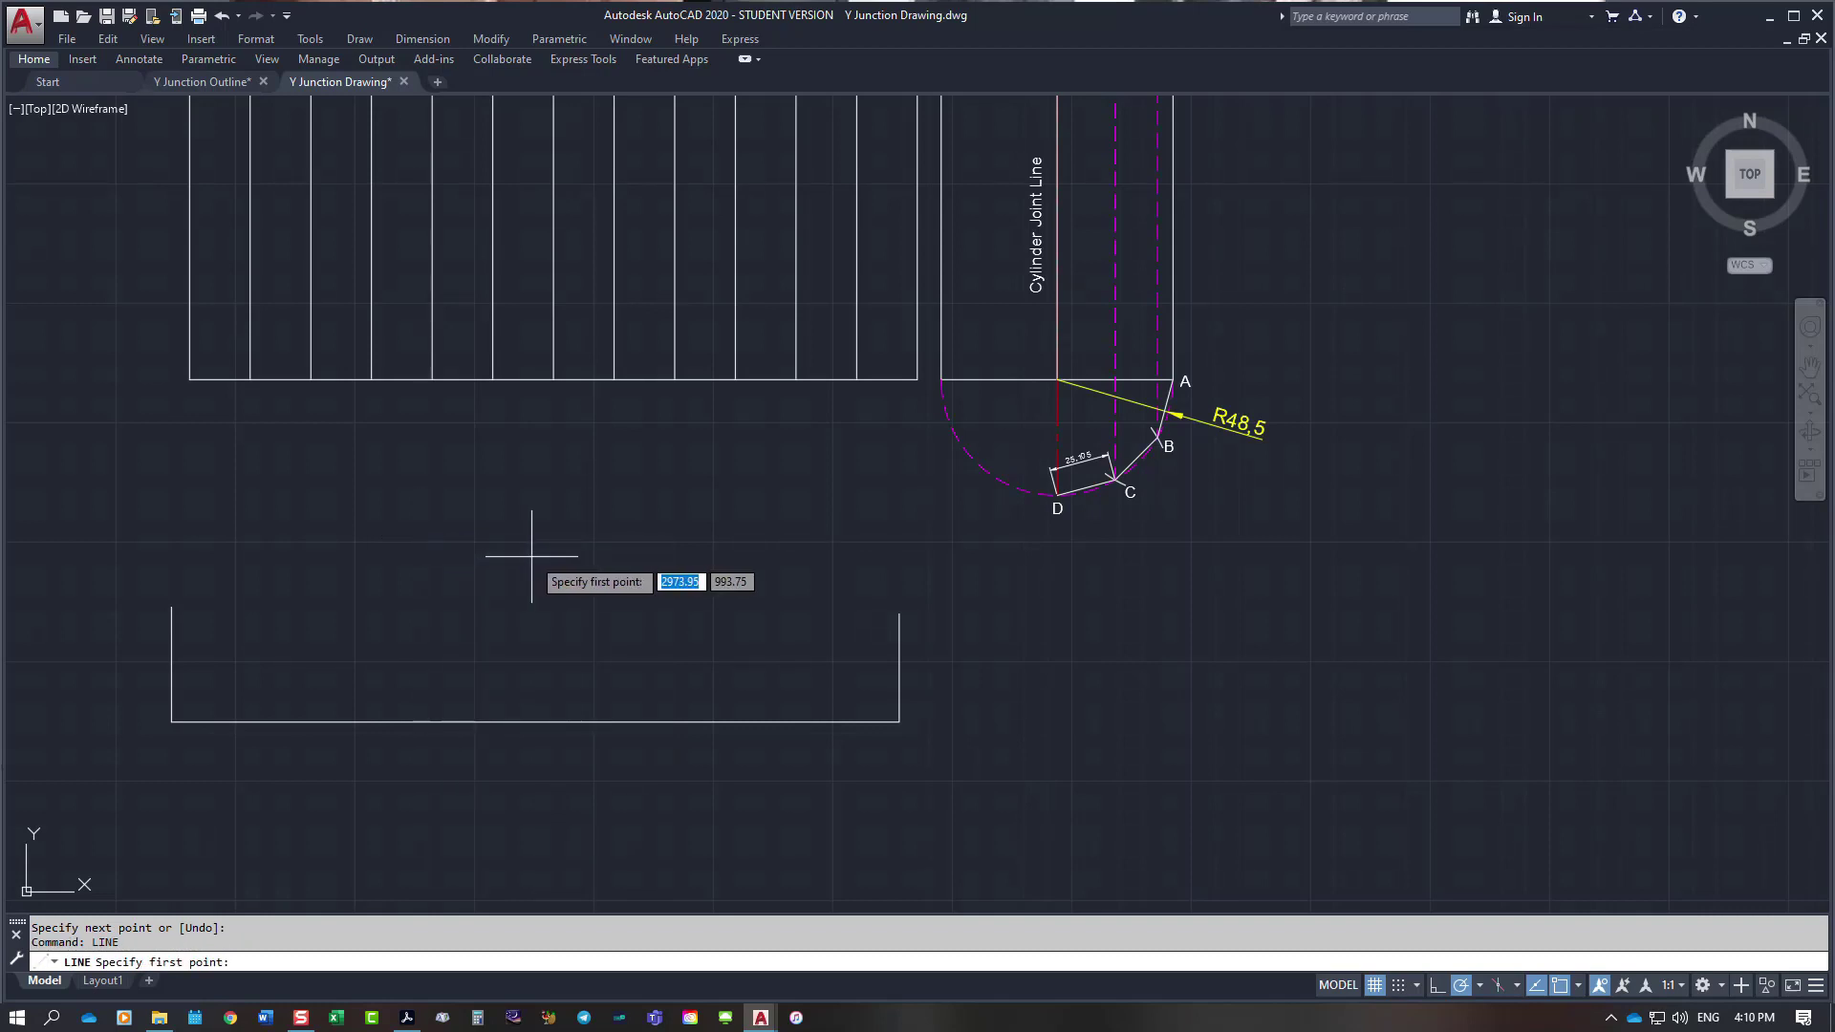
{"action": "right_click", "coordinate": [562, 566], "text": "shift"}
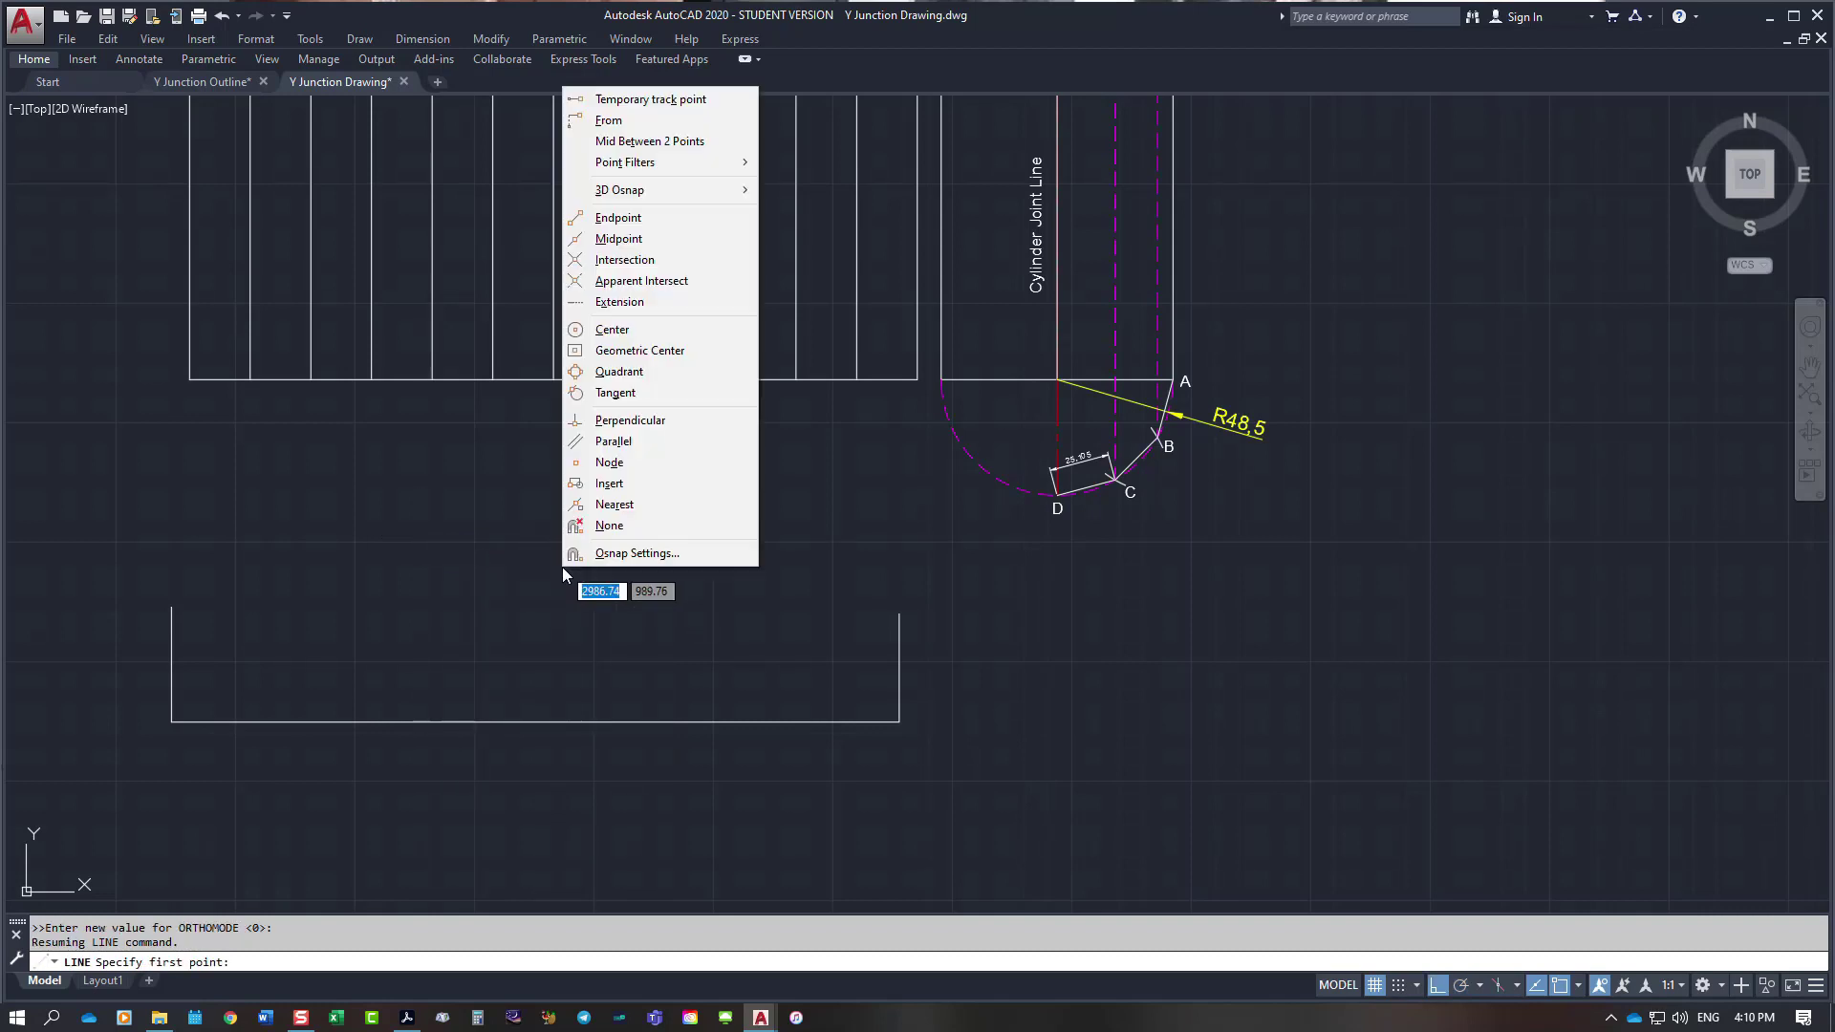
{"action": "left_click", "coordinate": [626, 239]}
{"action": "left_click", "coordinate": [533, 722]}
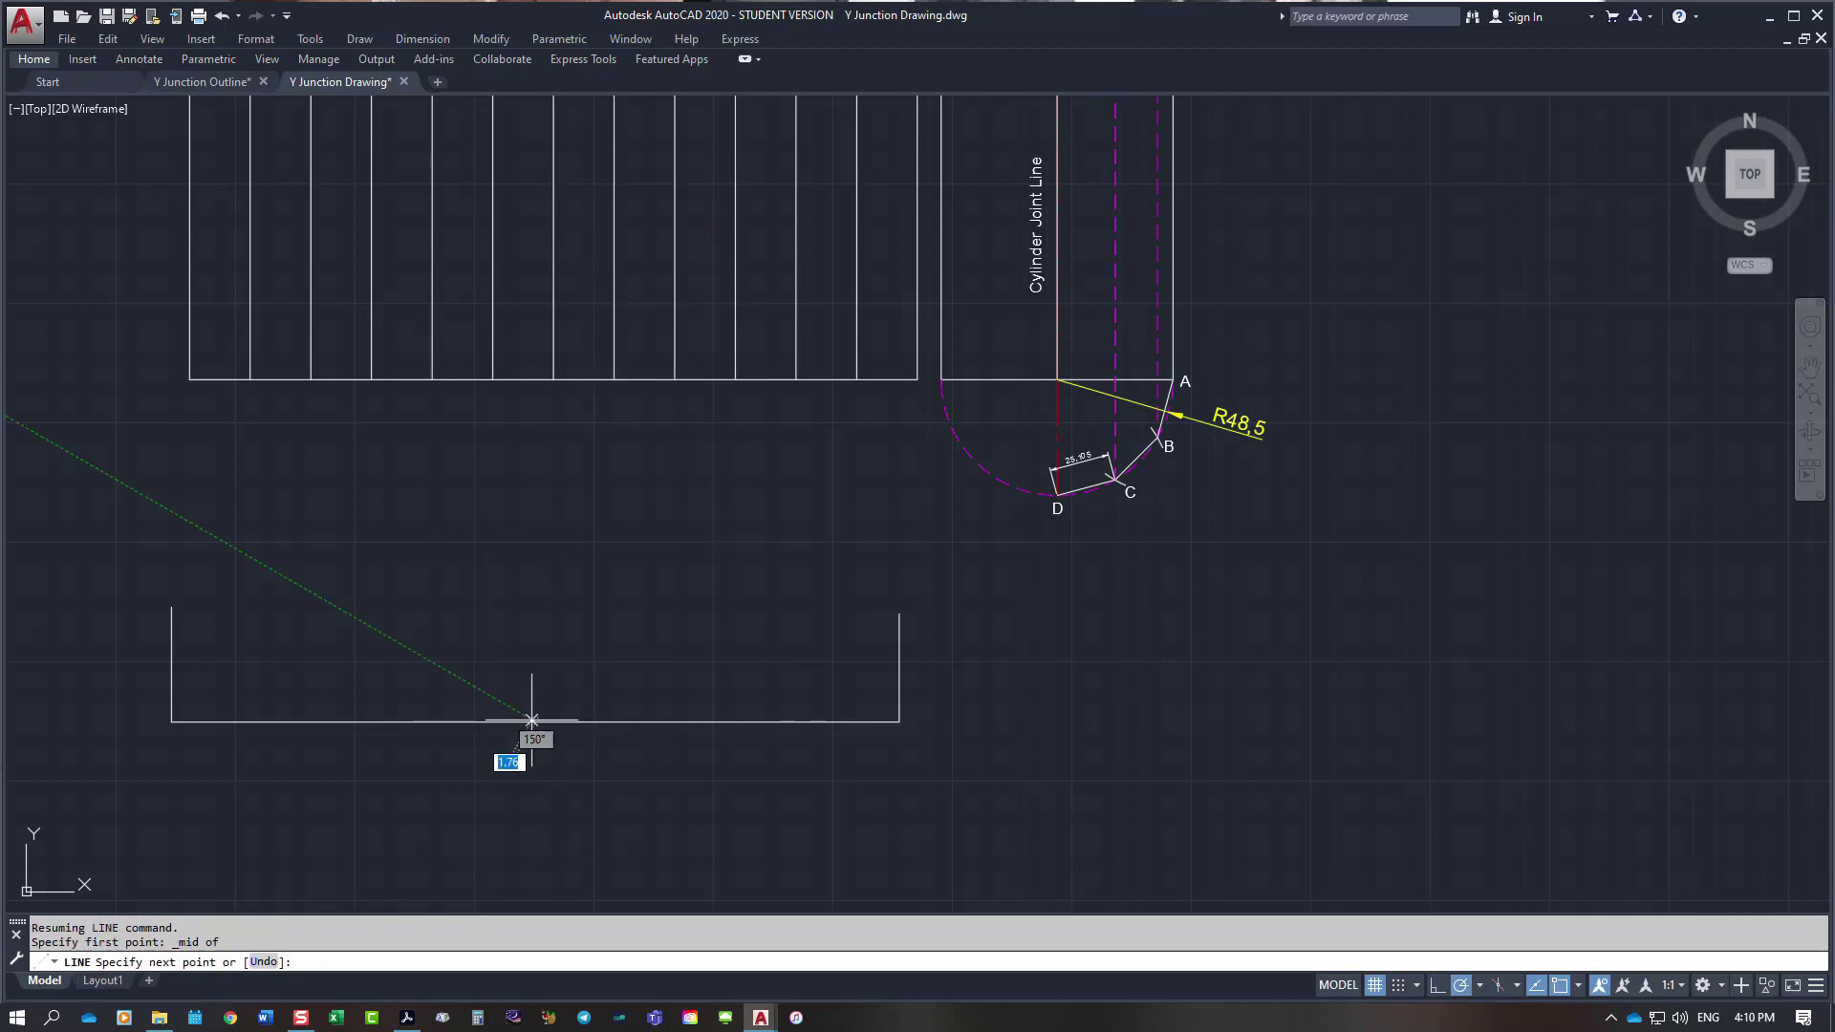
{"action": "left_click", "coordinate": [533, 601]}
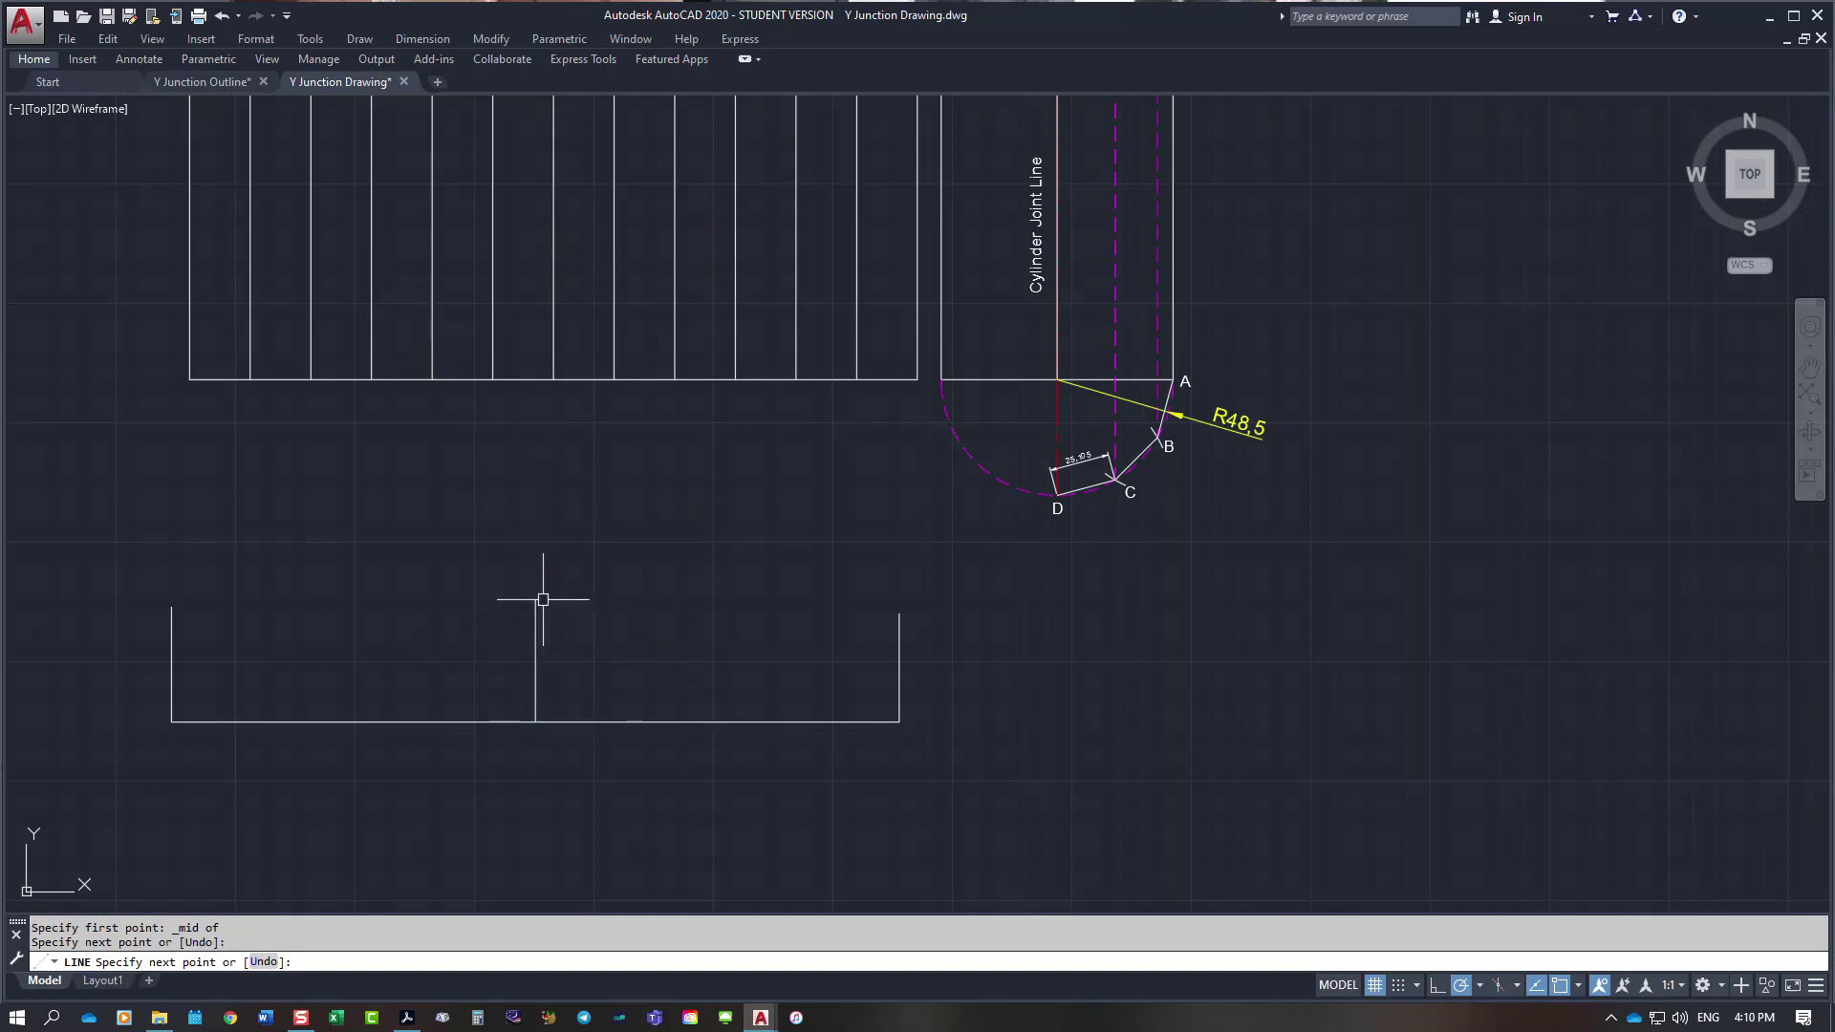
{"action": "key", "text": "Escape"}
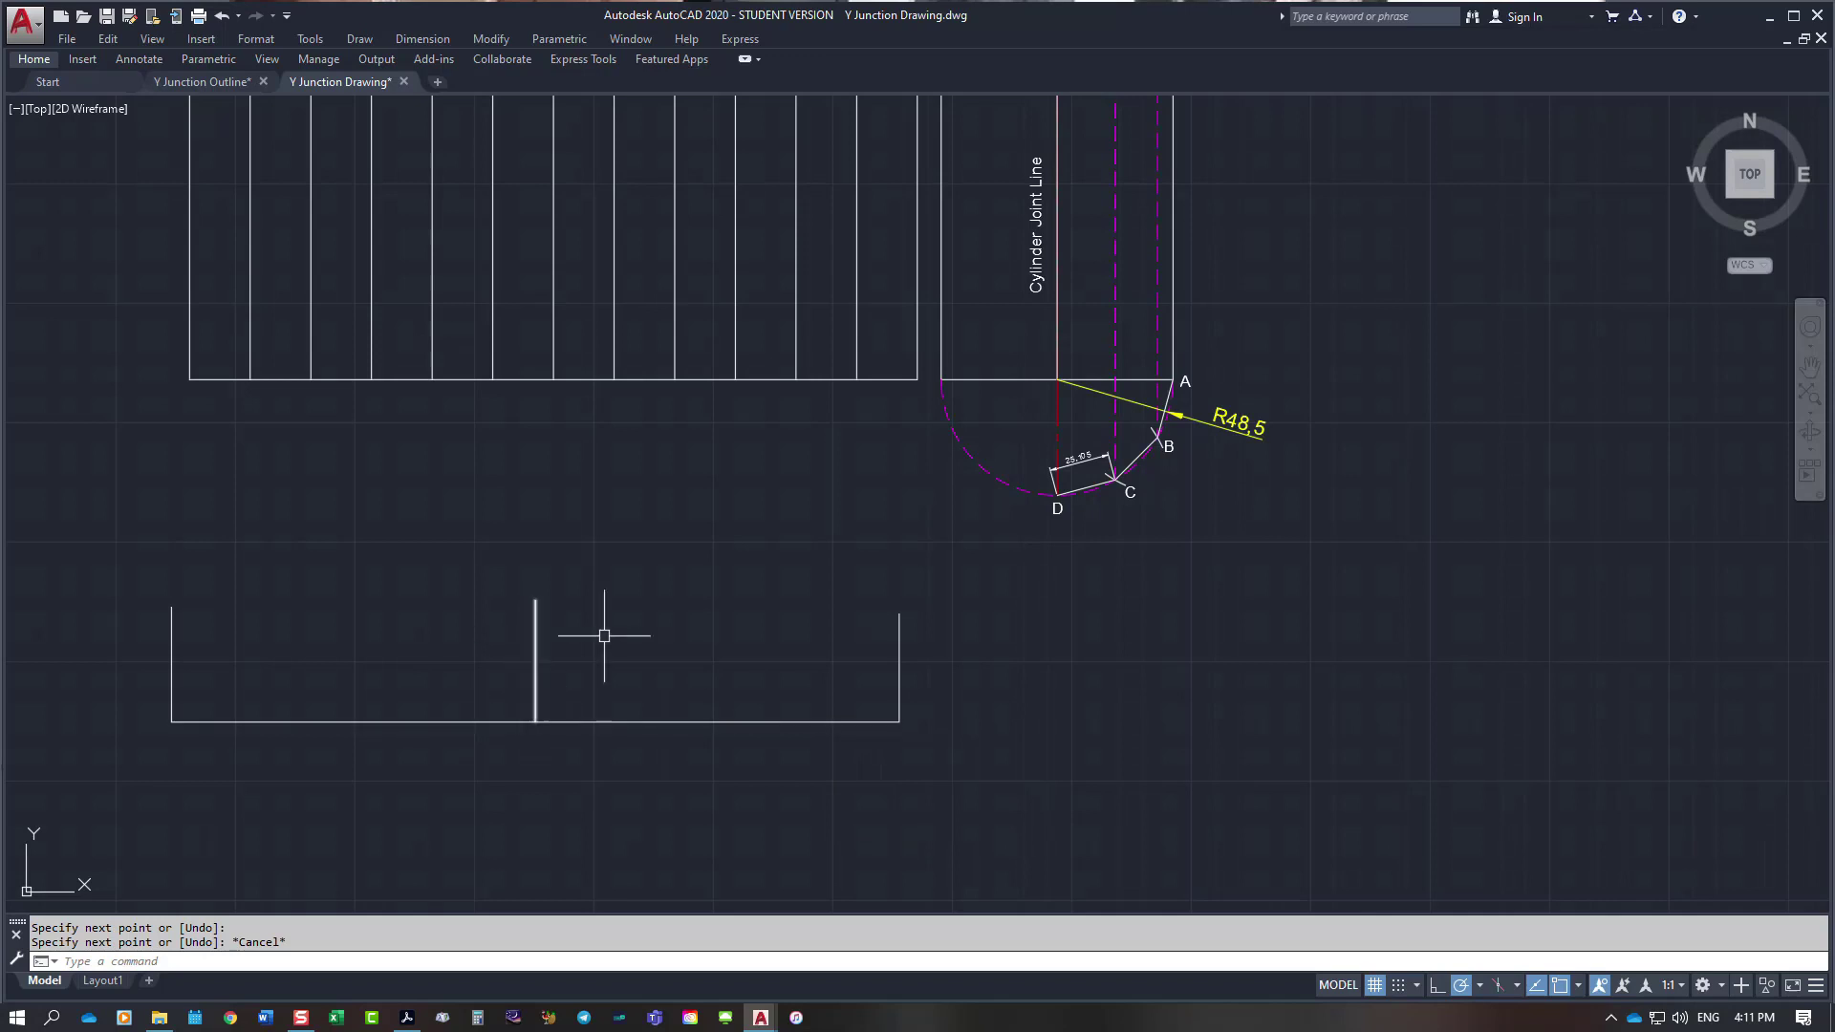
{"action": "right_click", "coordinate": [680, 590]}
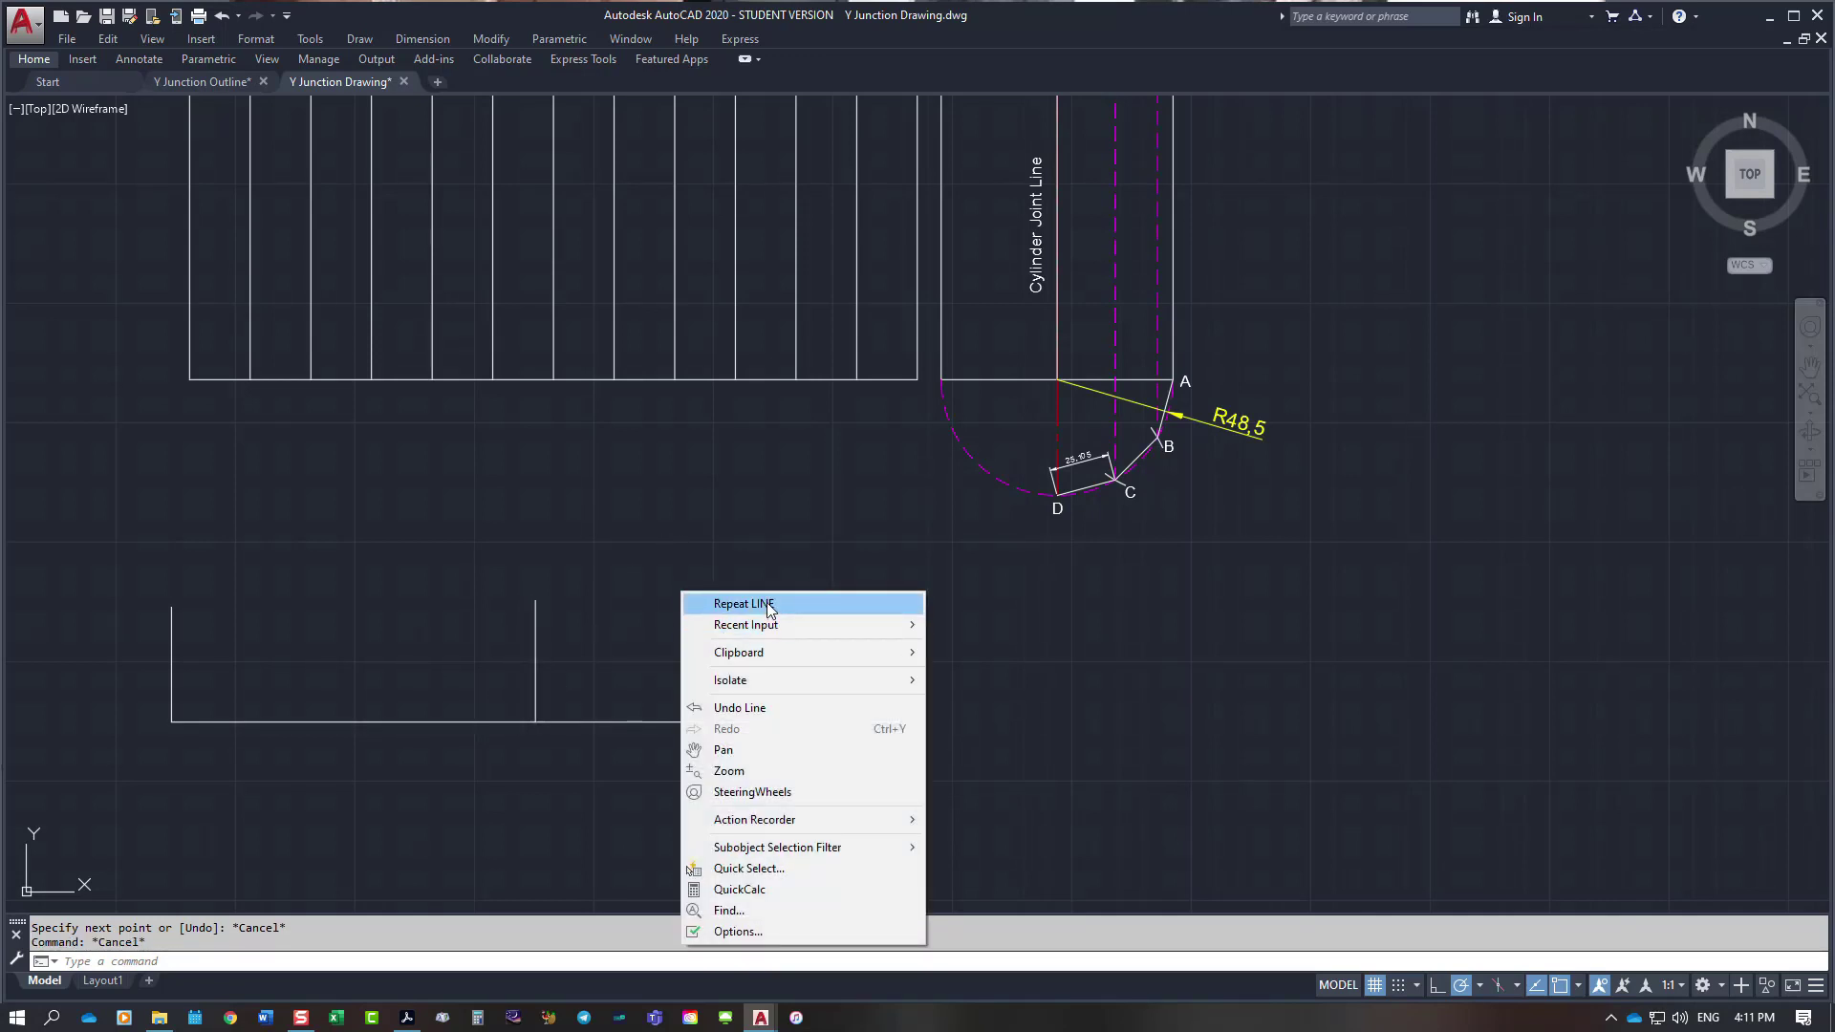
{"action": "key", "text": "Escape"}
{"action": "left_click", "coordinate": [683, 724]}
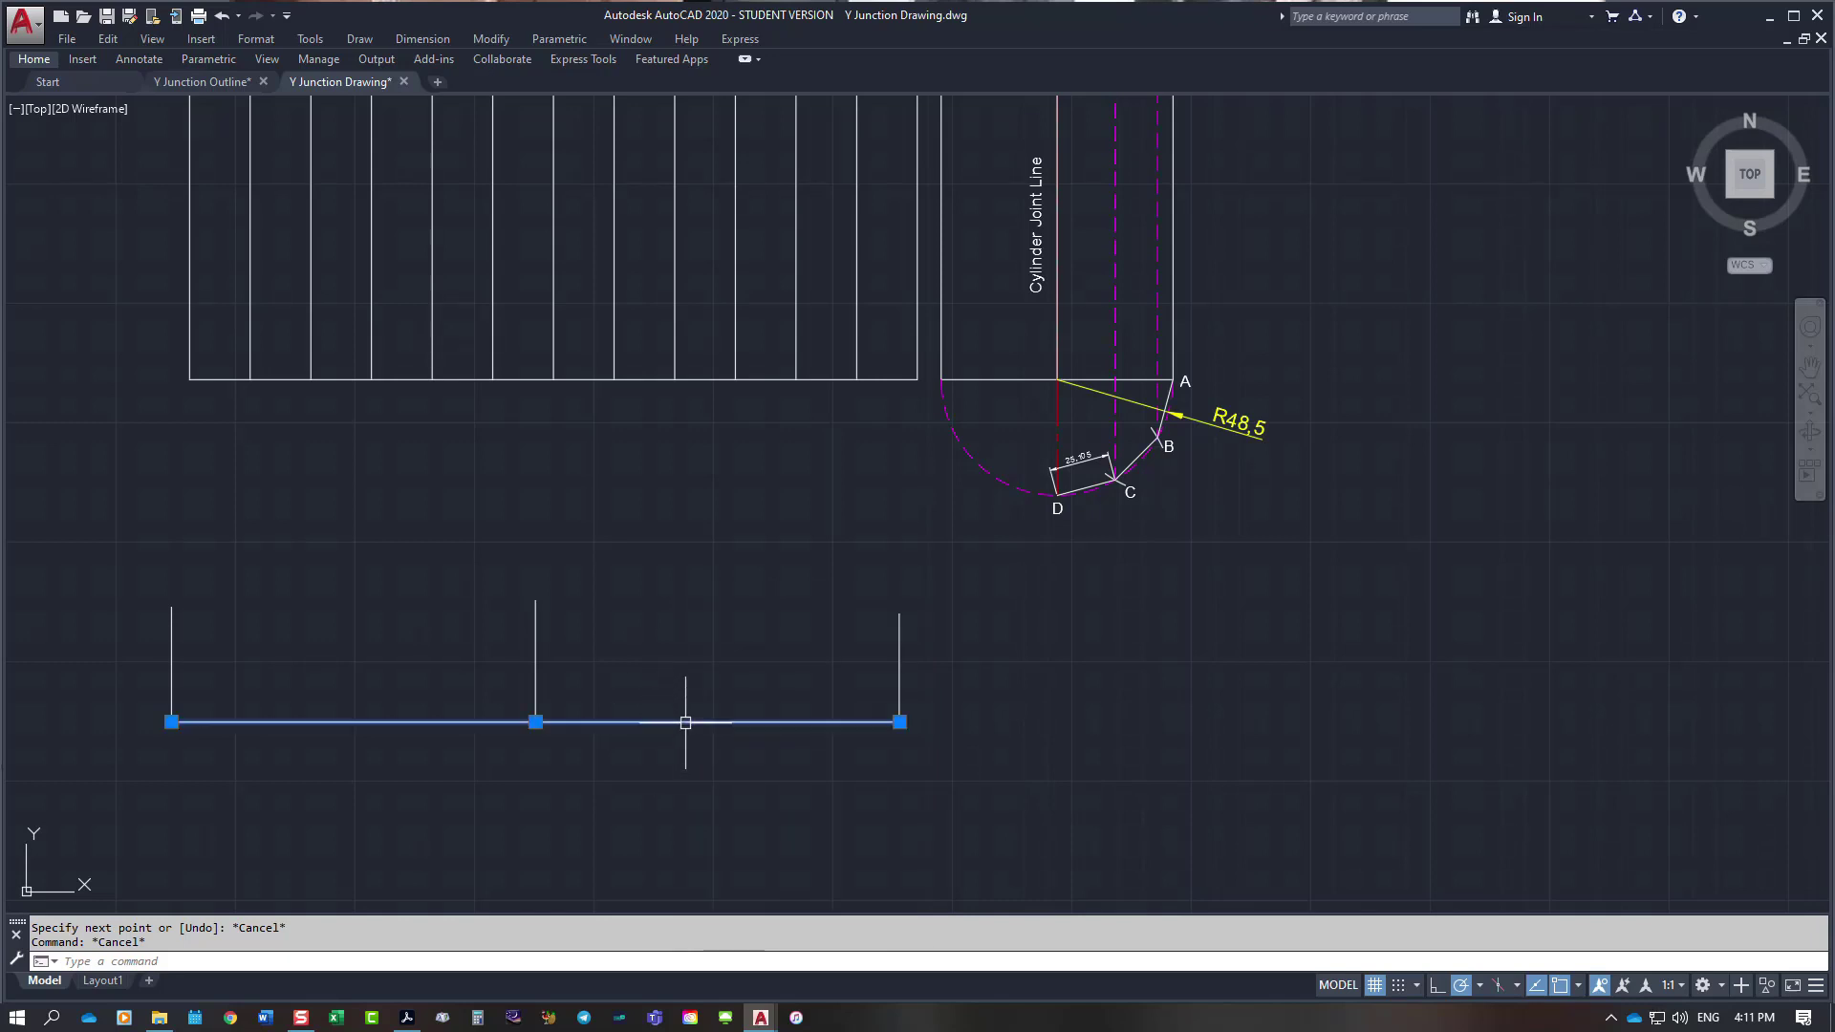
{"action": "key", "text": "Escape"}
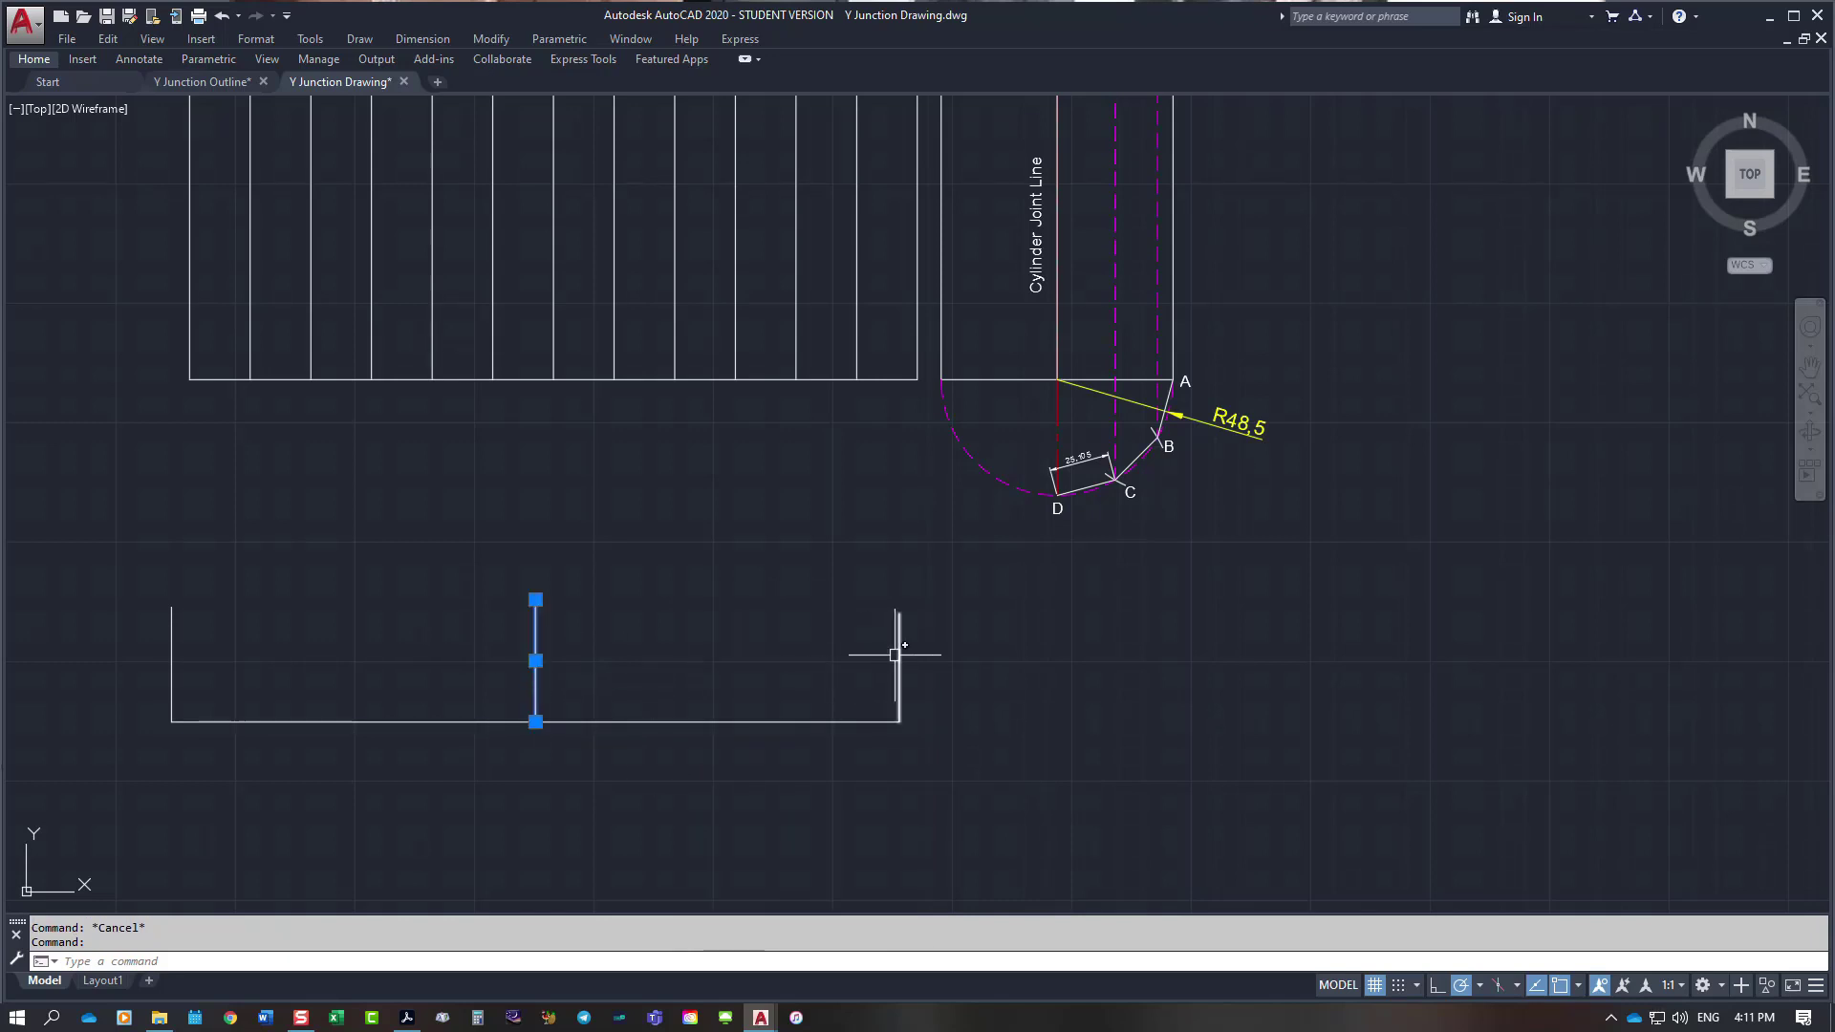
{"action": "key", "text": "Escape"}
{"action": "right_click", "coordinate": [727, 637]}
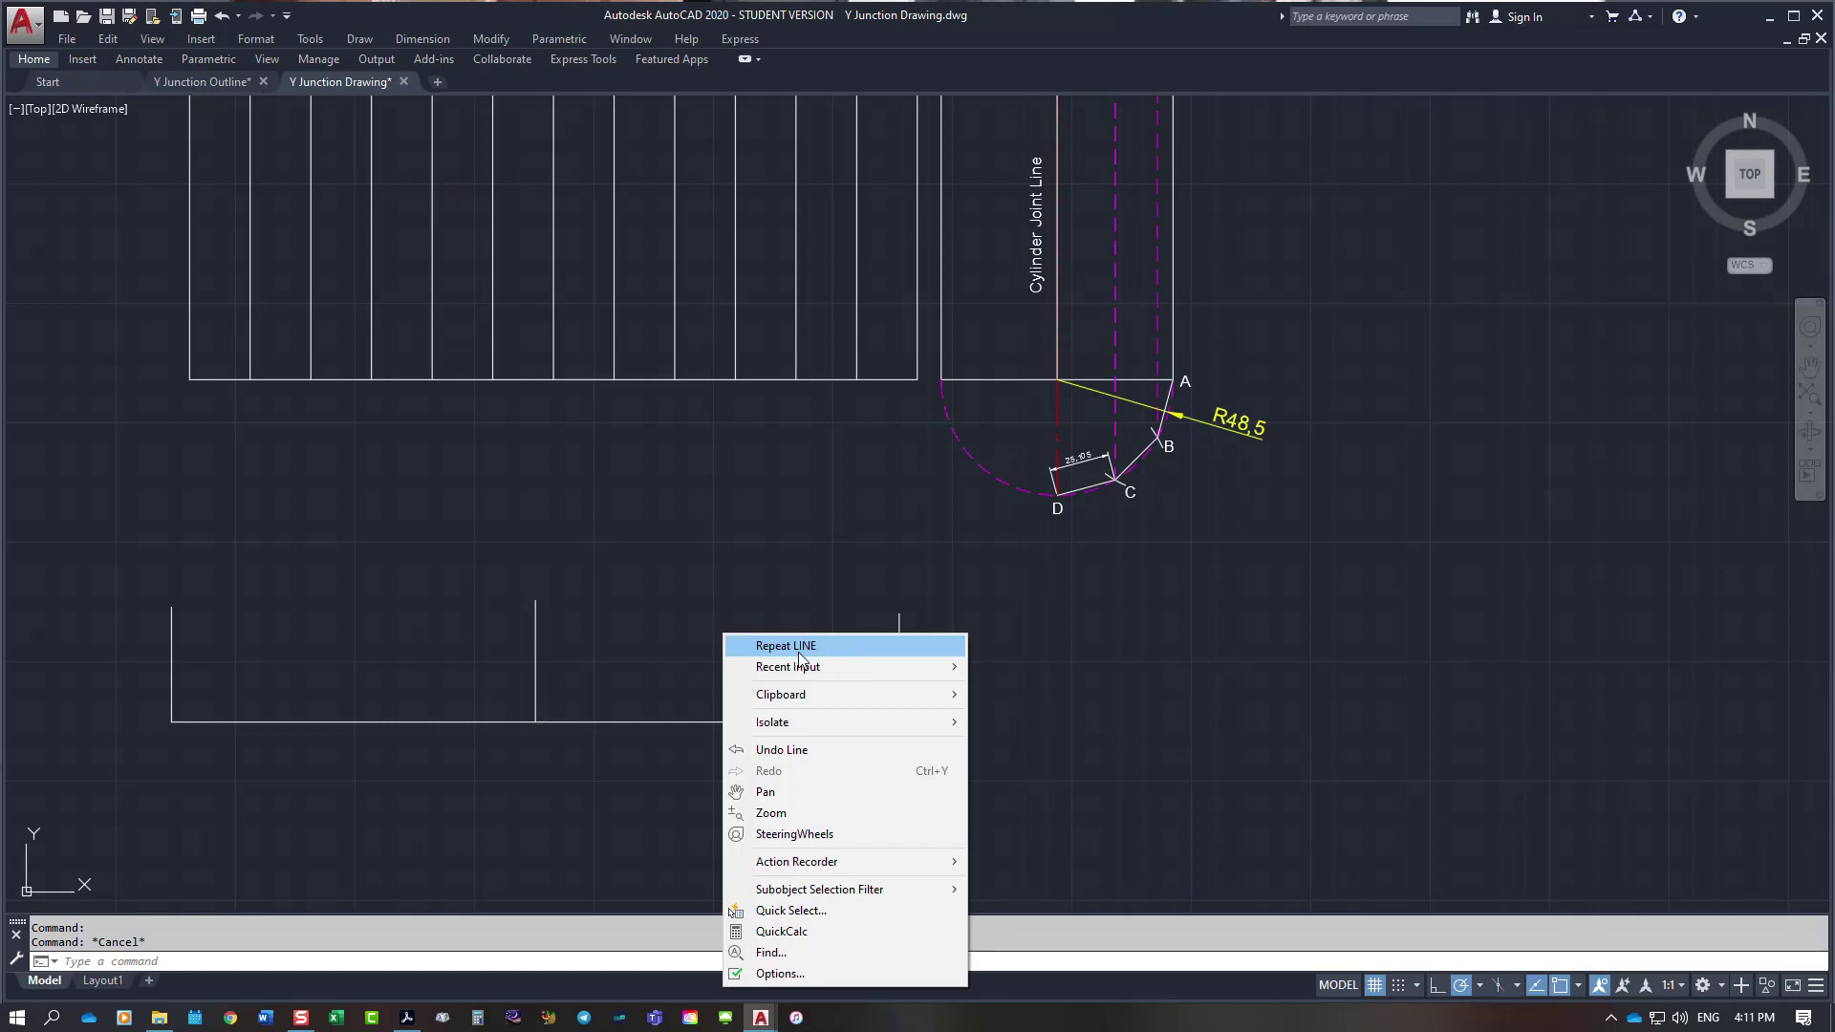
{"action": "key", "text": "Escape"}
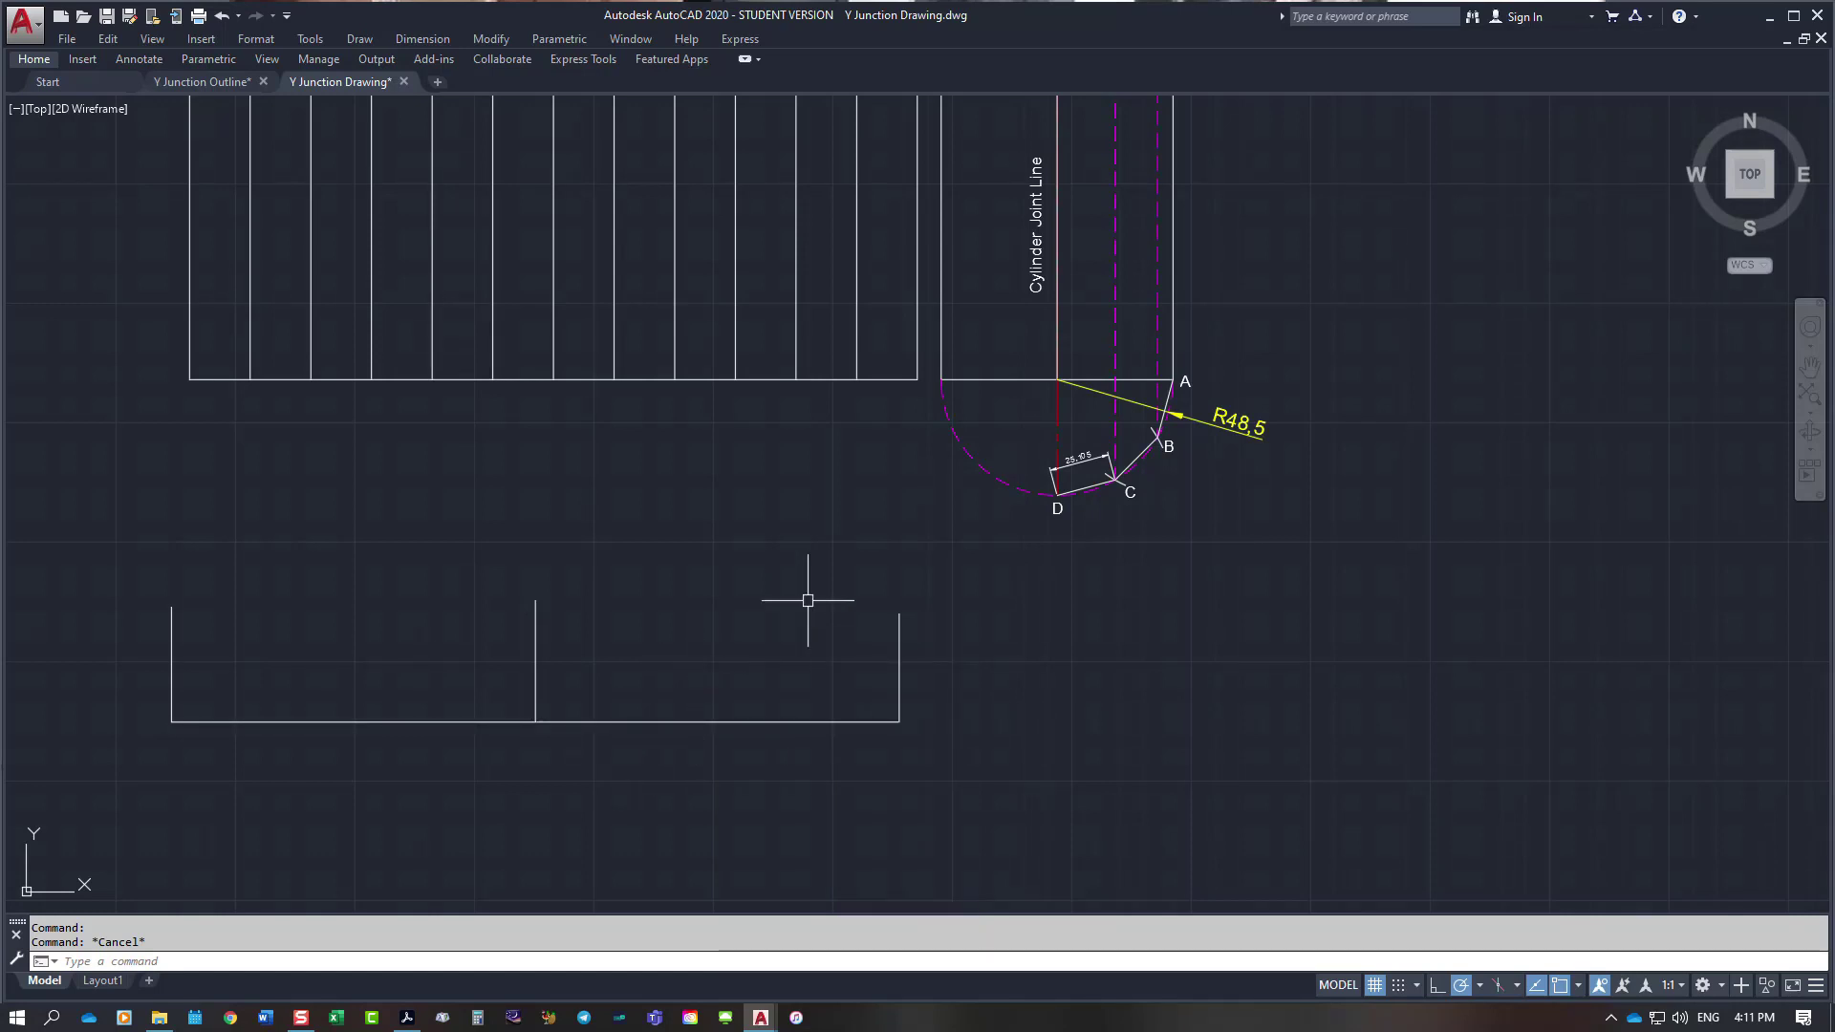
Step: Break the 304.58 long horizontal line into two halves at the foot of its middle vertical line
{"action": "type", "text": "br"}
{"action": "key", "text": "Return"}
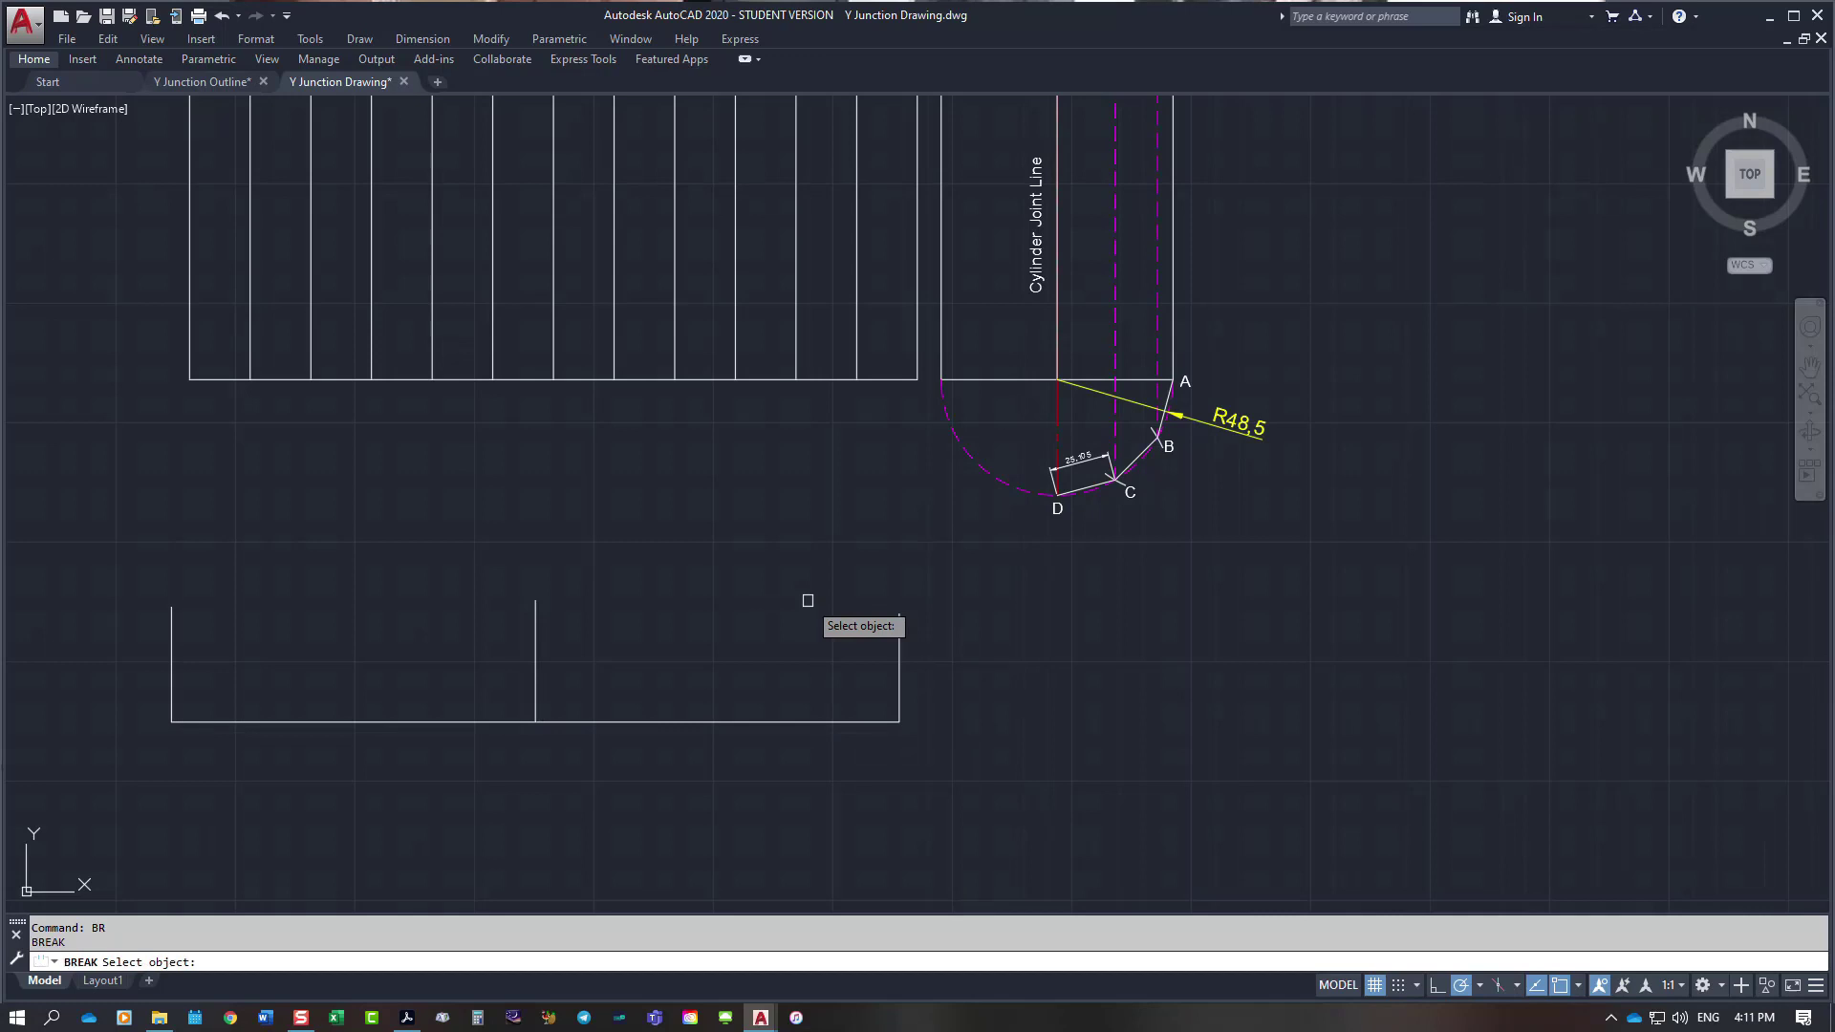
{"action": "left_click", "coordinate": [556, 722]}
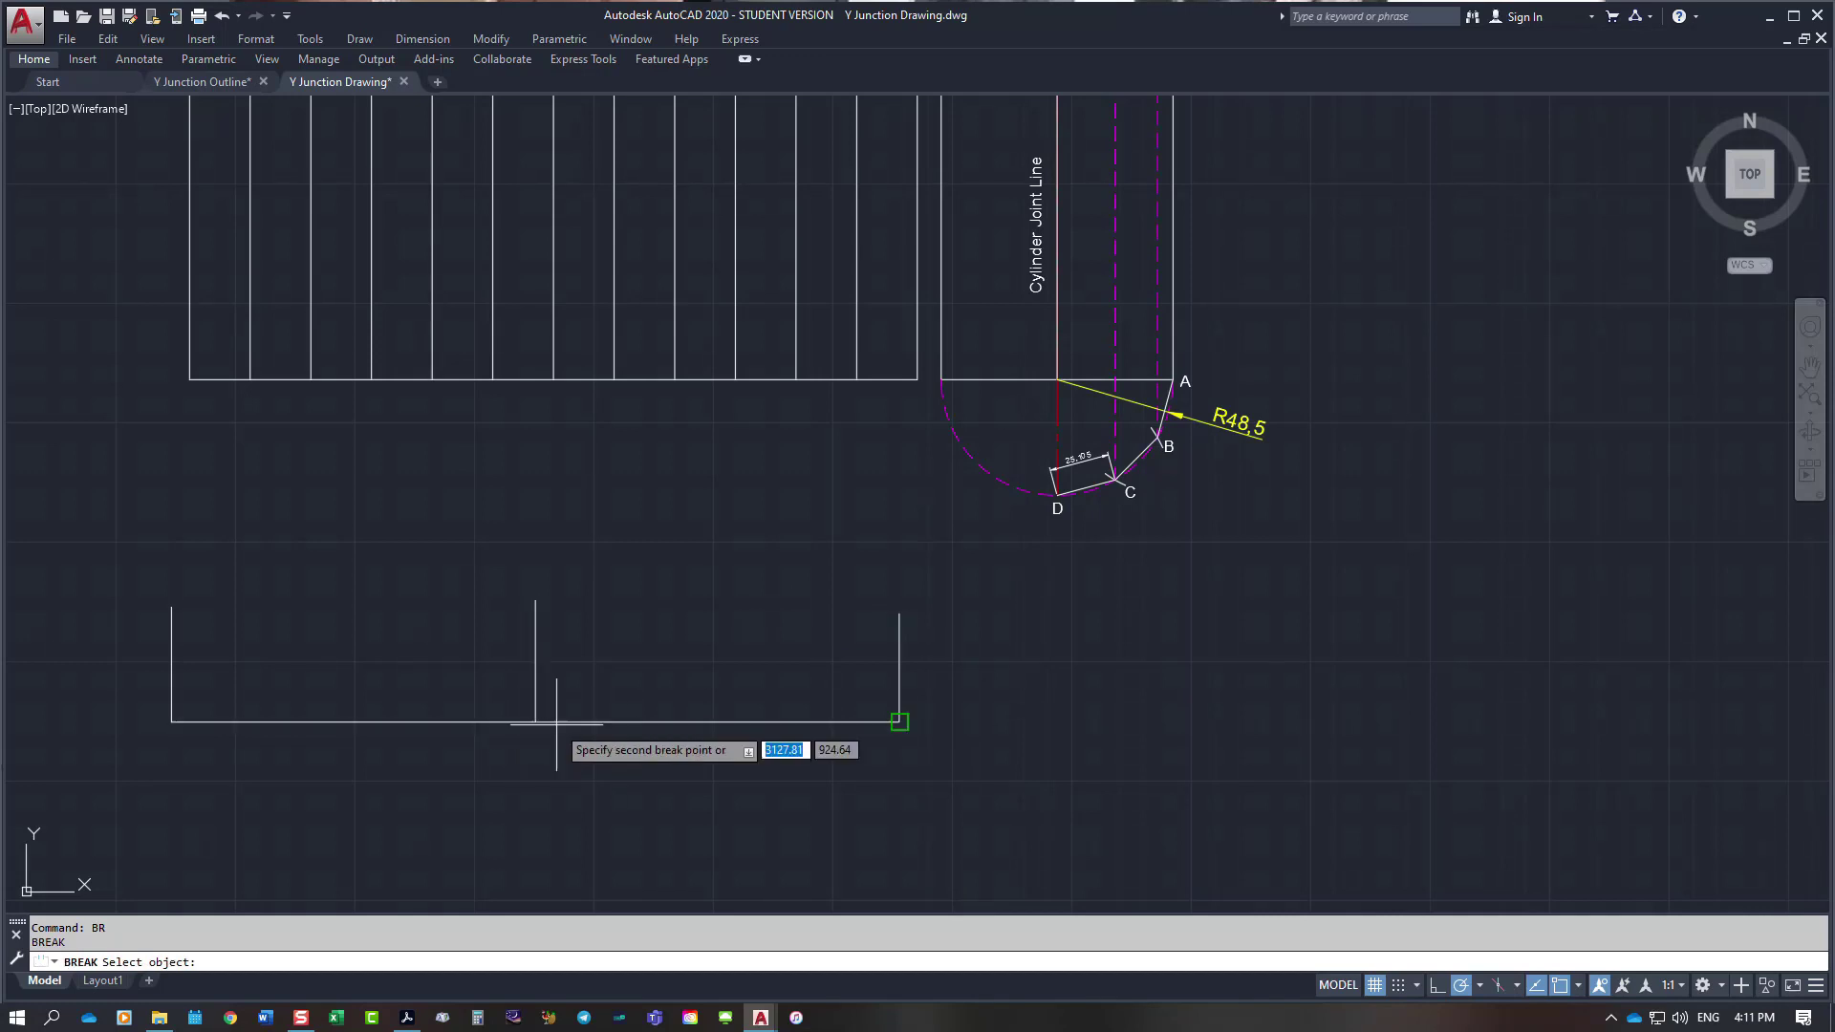
{"action": "type", "text": "f"}
{"action": "key", "text": "Return"}
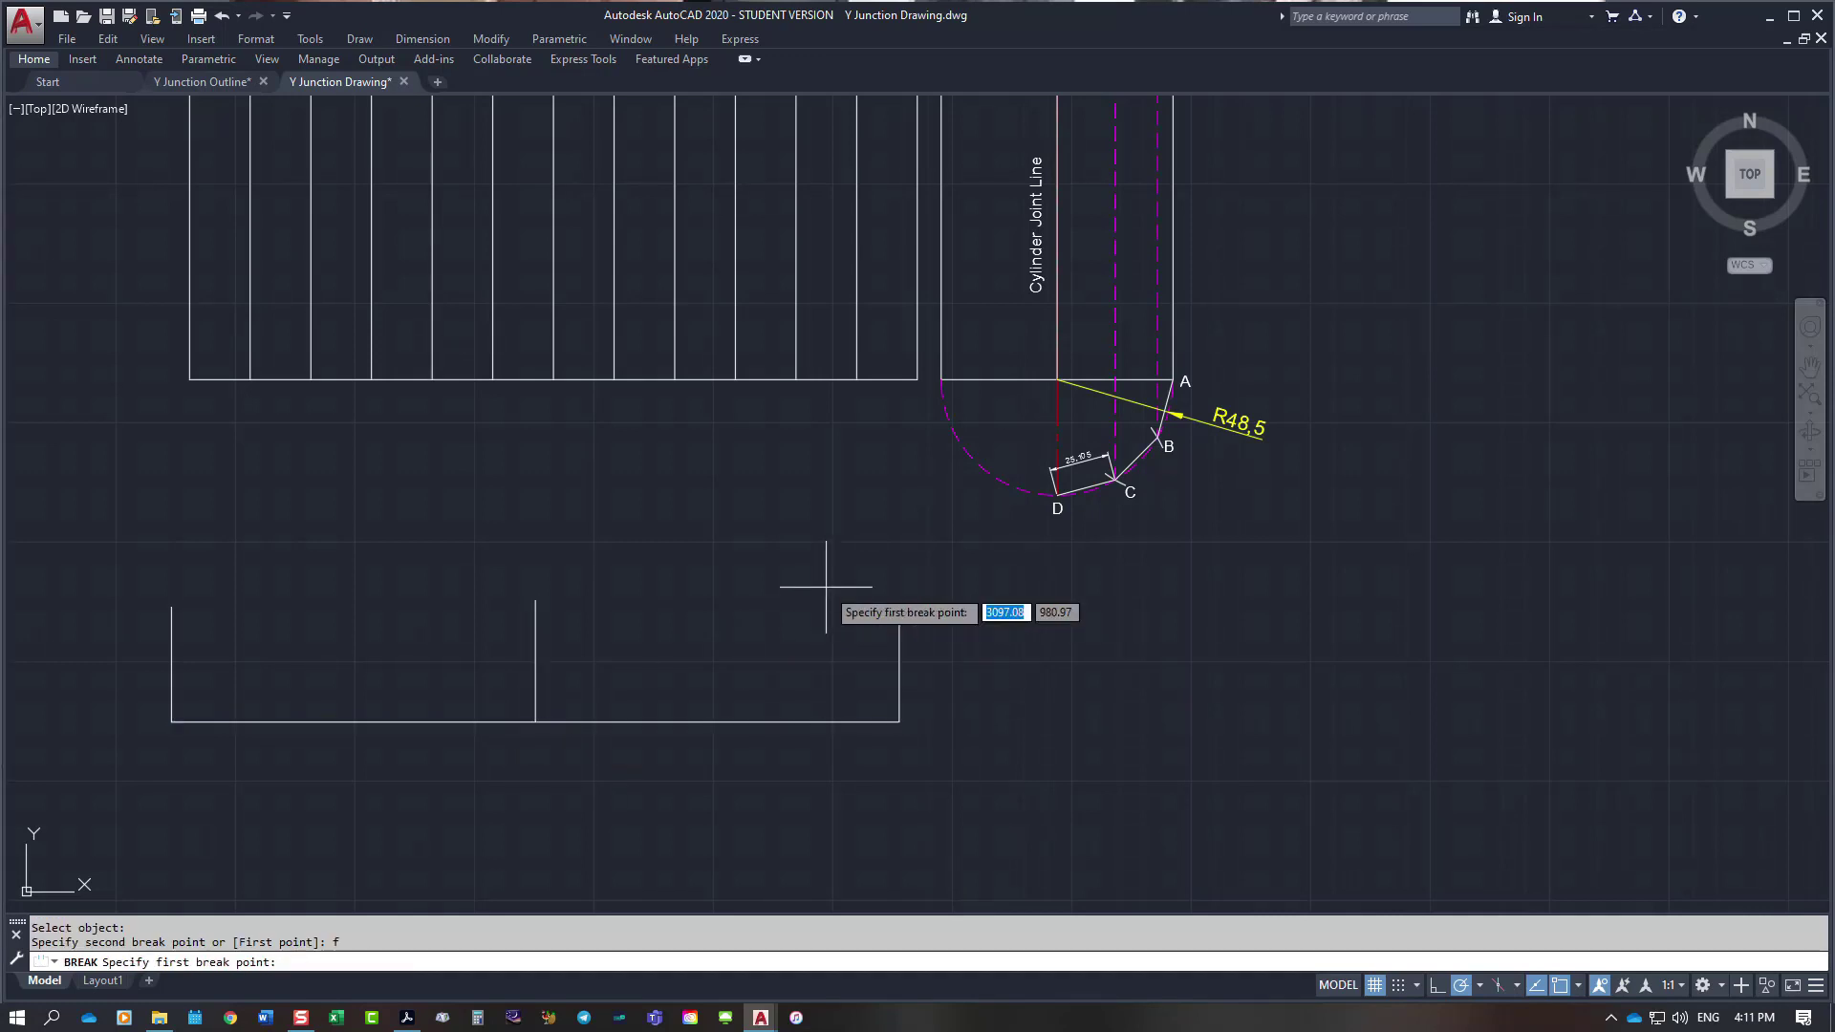
{"action": "left_click", "coordinate": [535, 721]}
{"action": "left_click", "coordinate": [535, 721]}
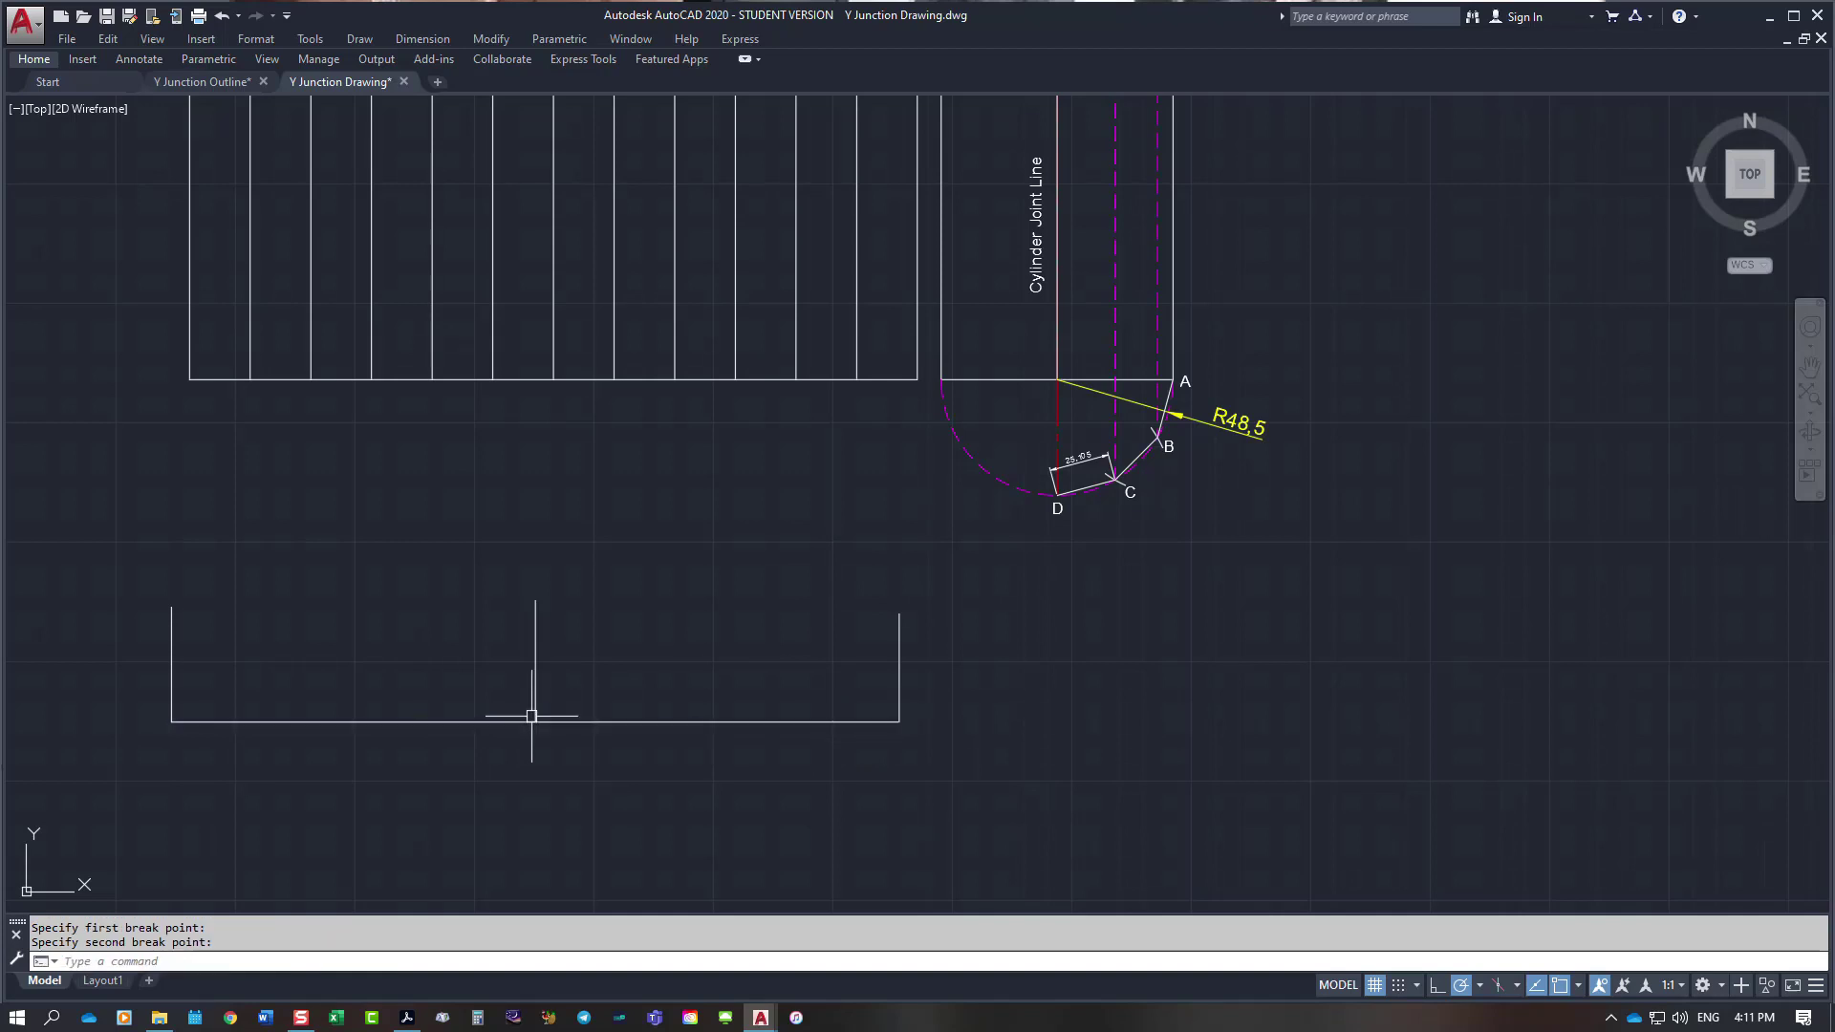
{"action": "left_click", "coordinate": [707, 721]}
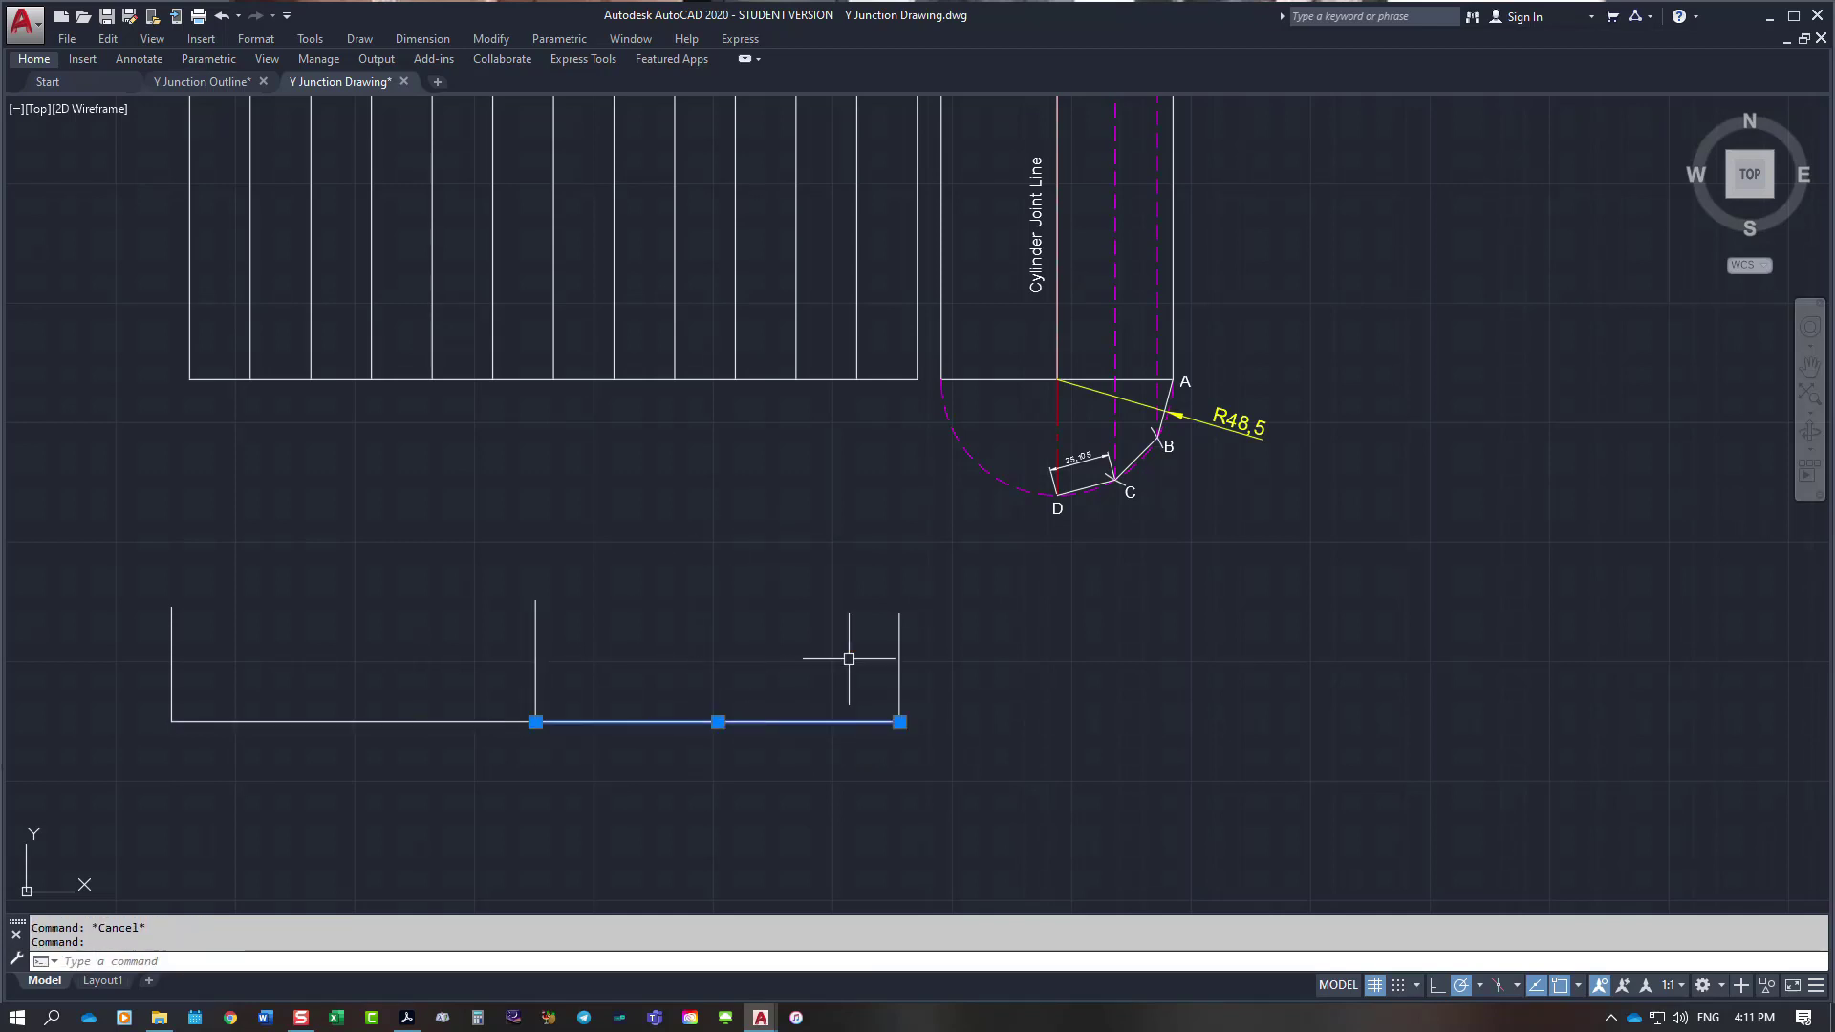
{"action": "key", "text": "Escape"}
{"action": "type", "text": "l"}
{"action": "key", "text": "Return"}
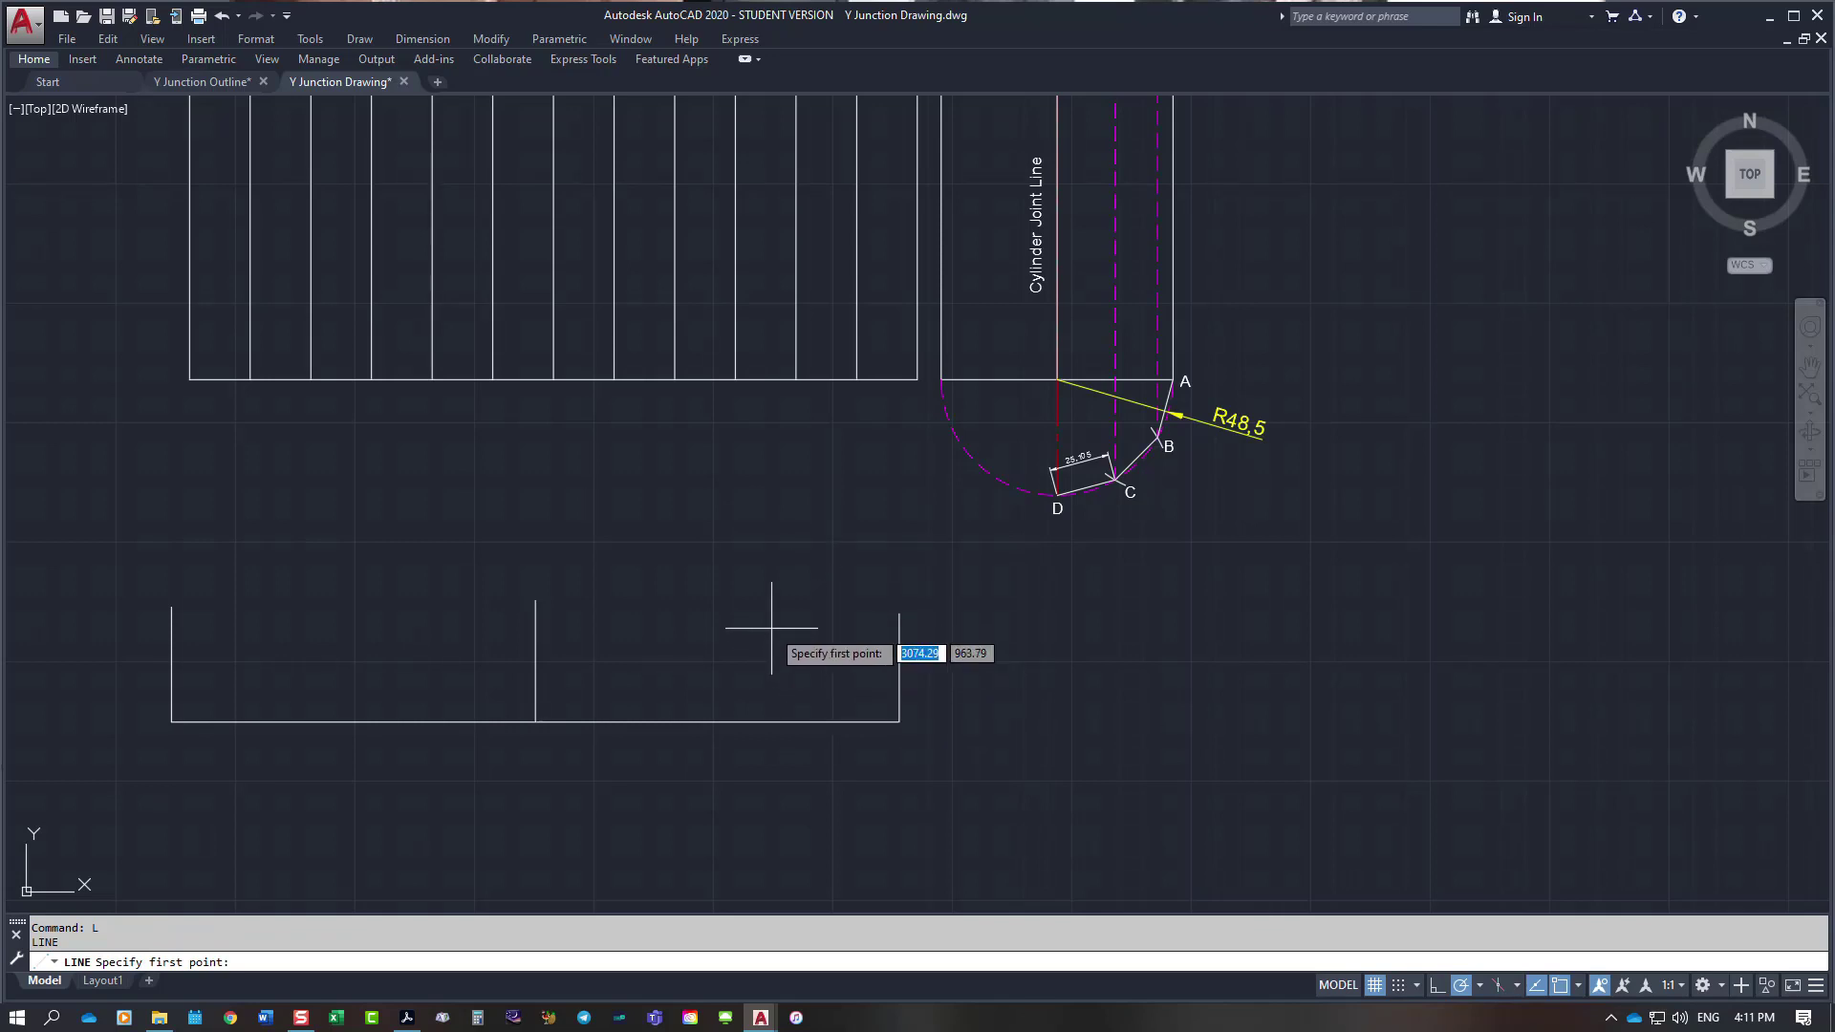
{"action": "left_click", "coordinate": [535, 601]}
{"action": "key", "text": "Escape"}
Step: Draw a short vertical line upward from the midpoint of the right half of the broken horizontal line
{"action": "right_click", "coordinate": [766, 599]}
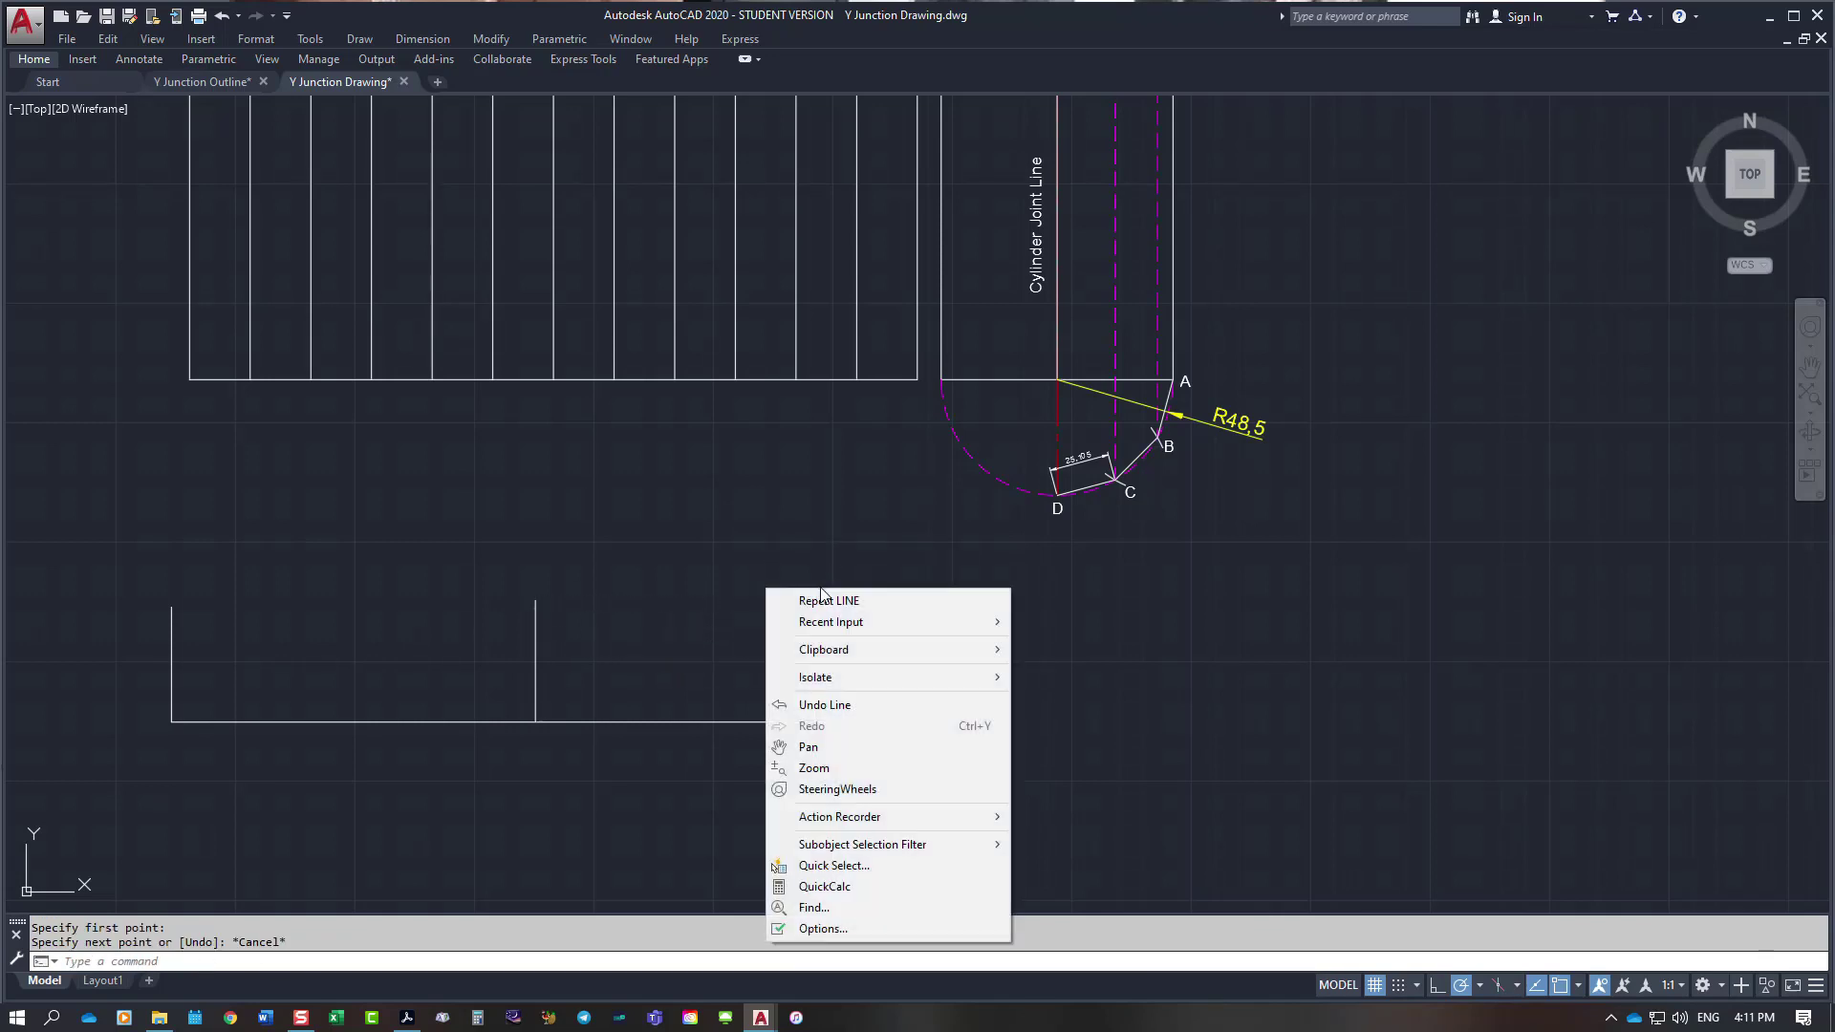
{"action": "left_click", "coordinate": [802, 603]}
{"action": "right_click", "coordinate": [772, 623], "text": "shift"}
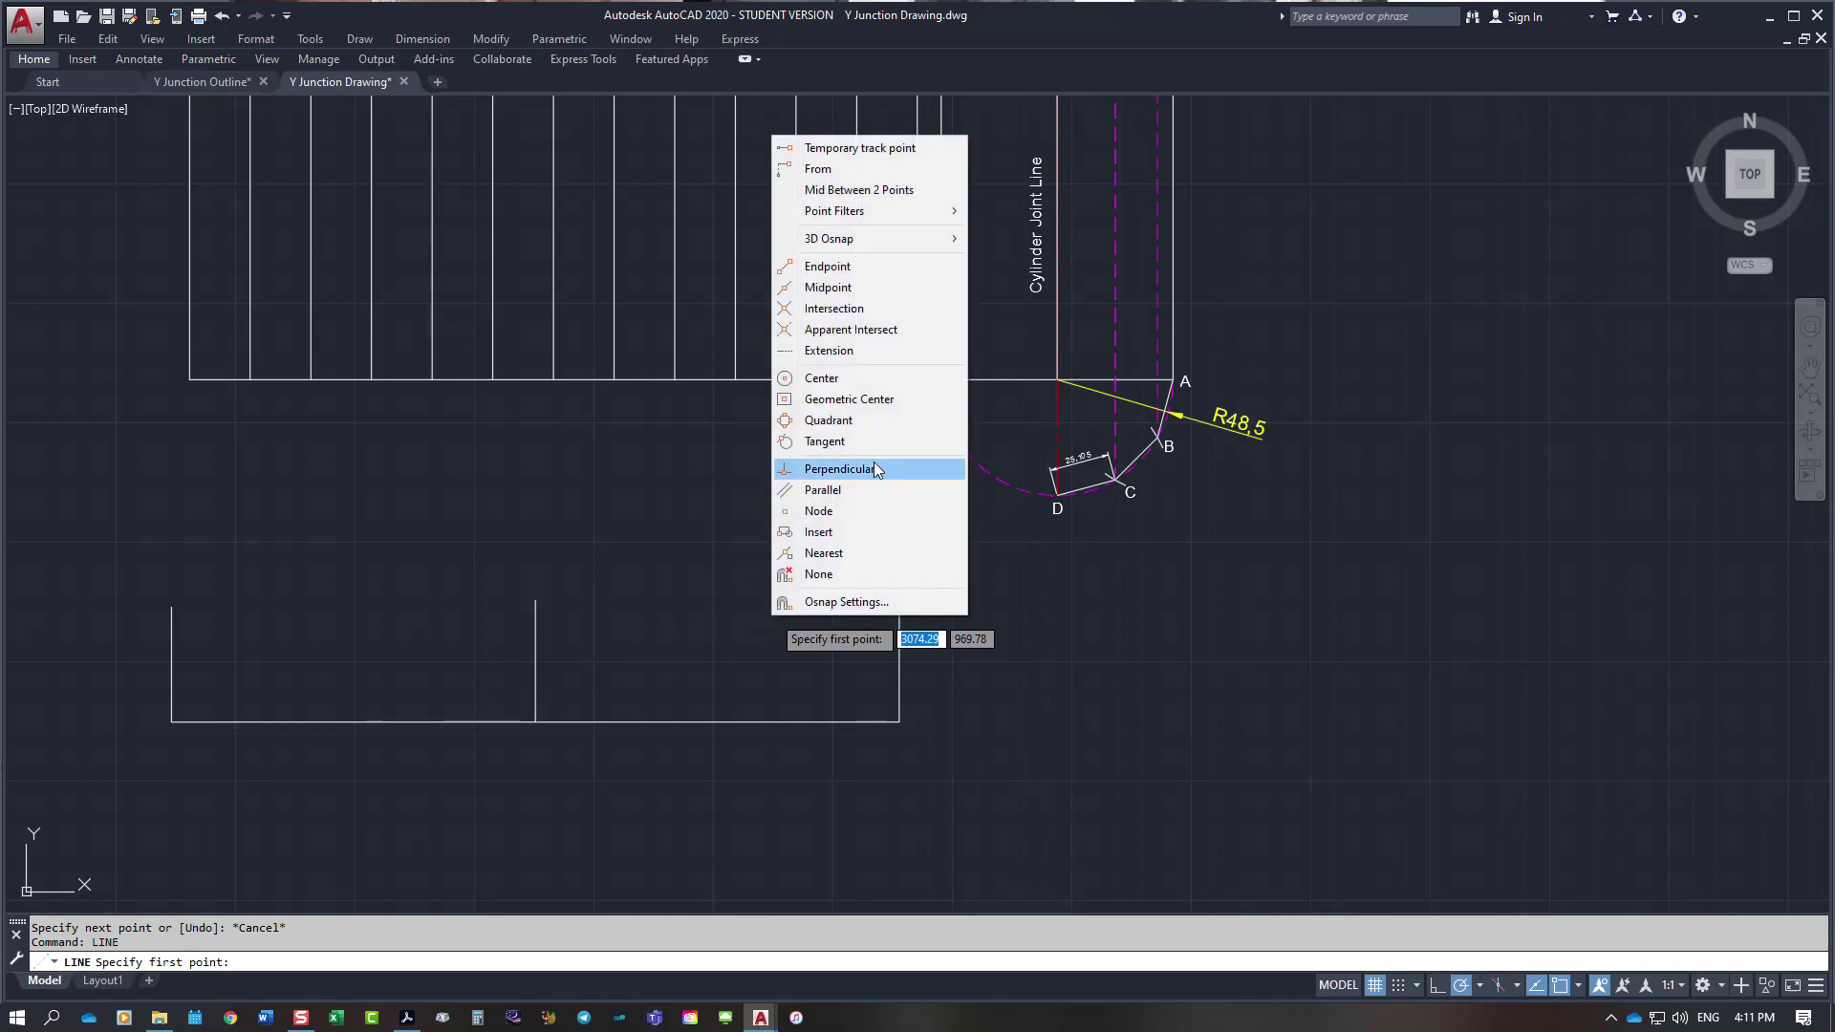
{"action": "left_click", "coordinate": [843, 287]}
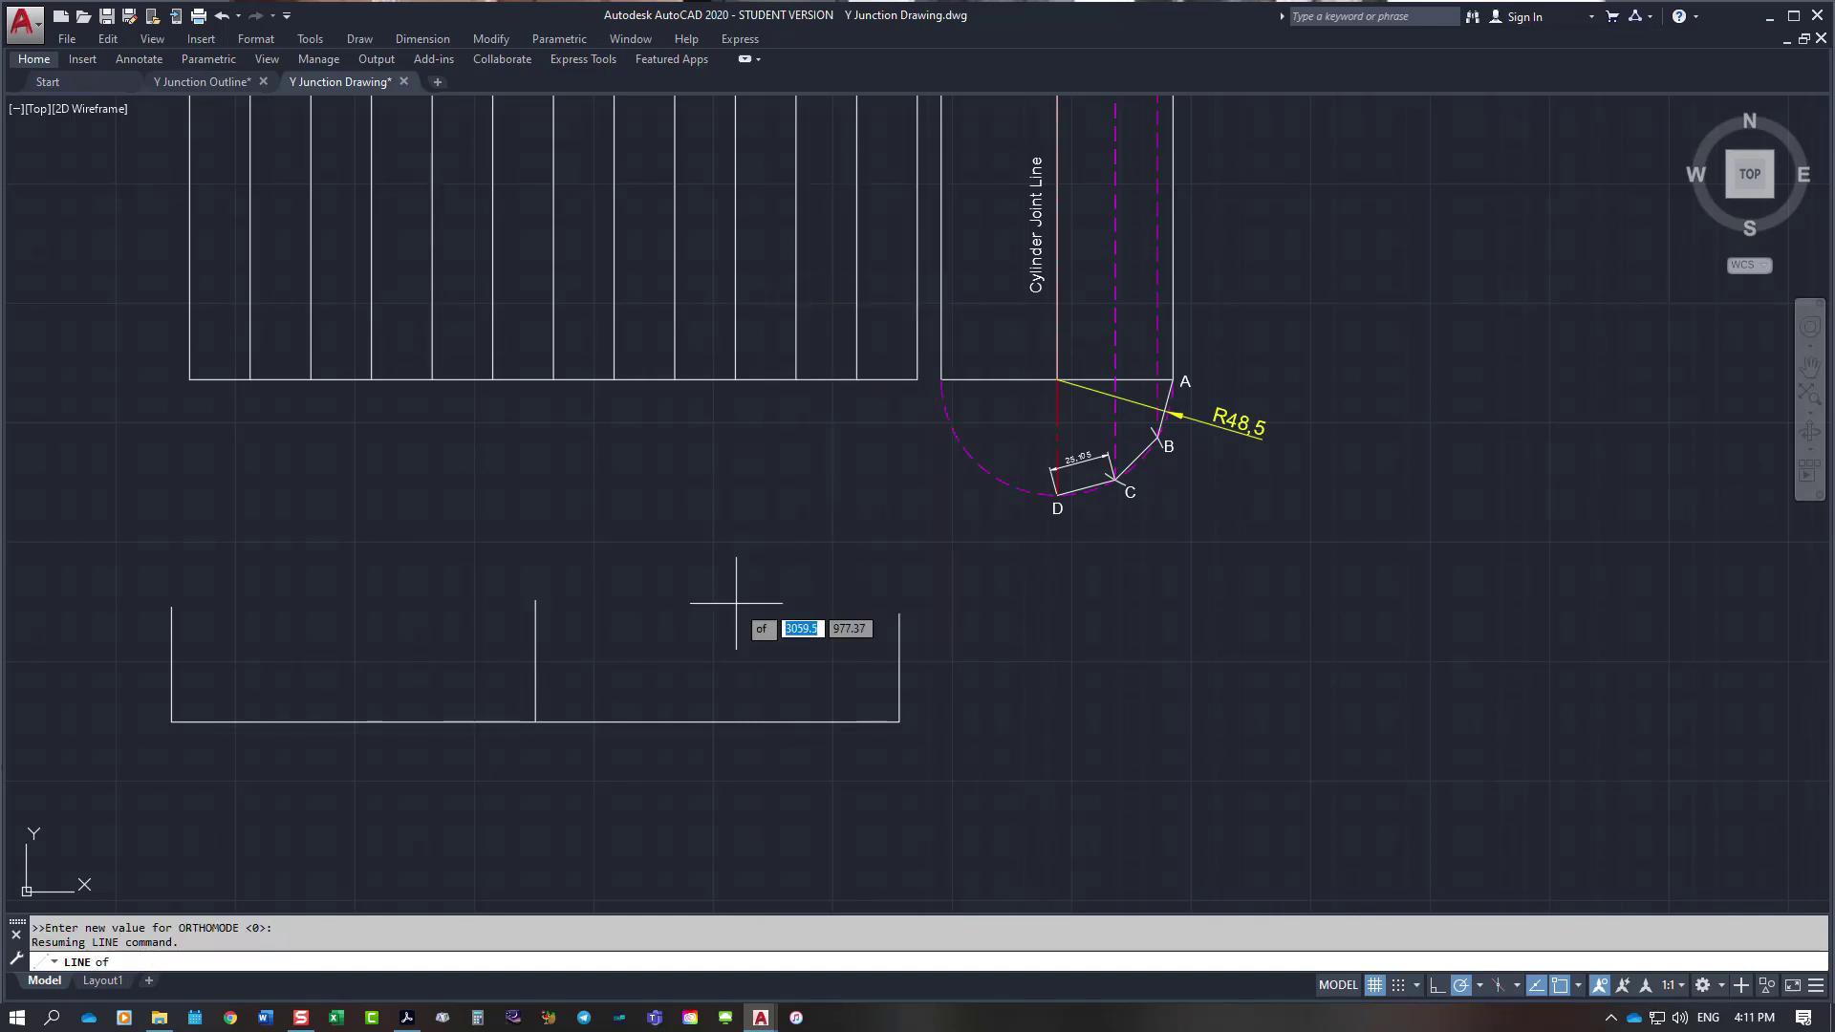
{"action": "left_click", "coordinate": [716, 723]}
{"action": "left_click", "coordinate": [716, 583]}
{"action": "key", "text": "Escape"}
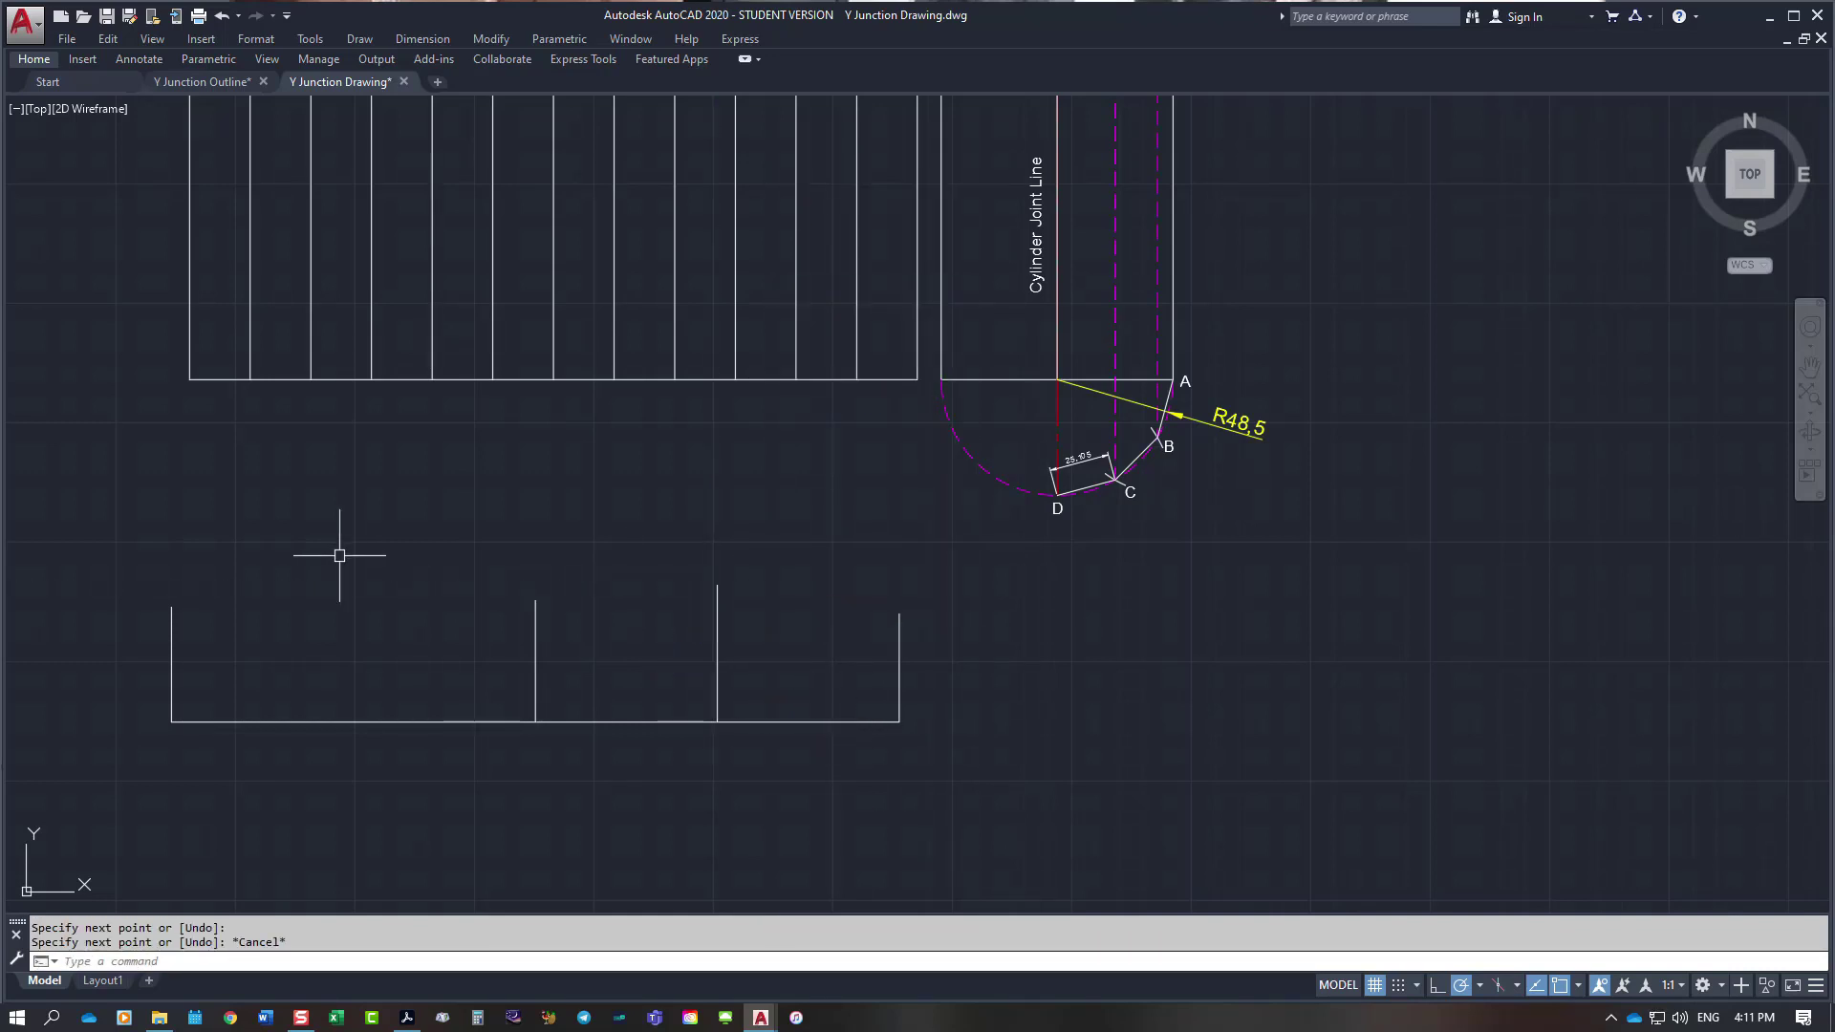
Step: Draw a short vertical line upward from the midpoint of the left half of the broken horizontal line
{"action": "right_click", "coordinate": [339, 554]}
{"action": "left_click", "coordinate": [382, 568]}
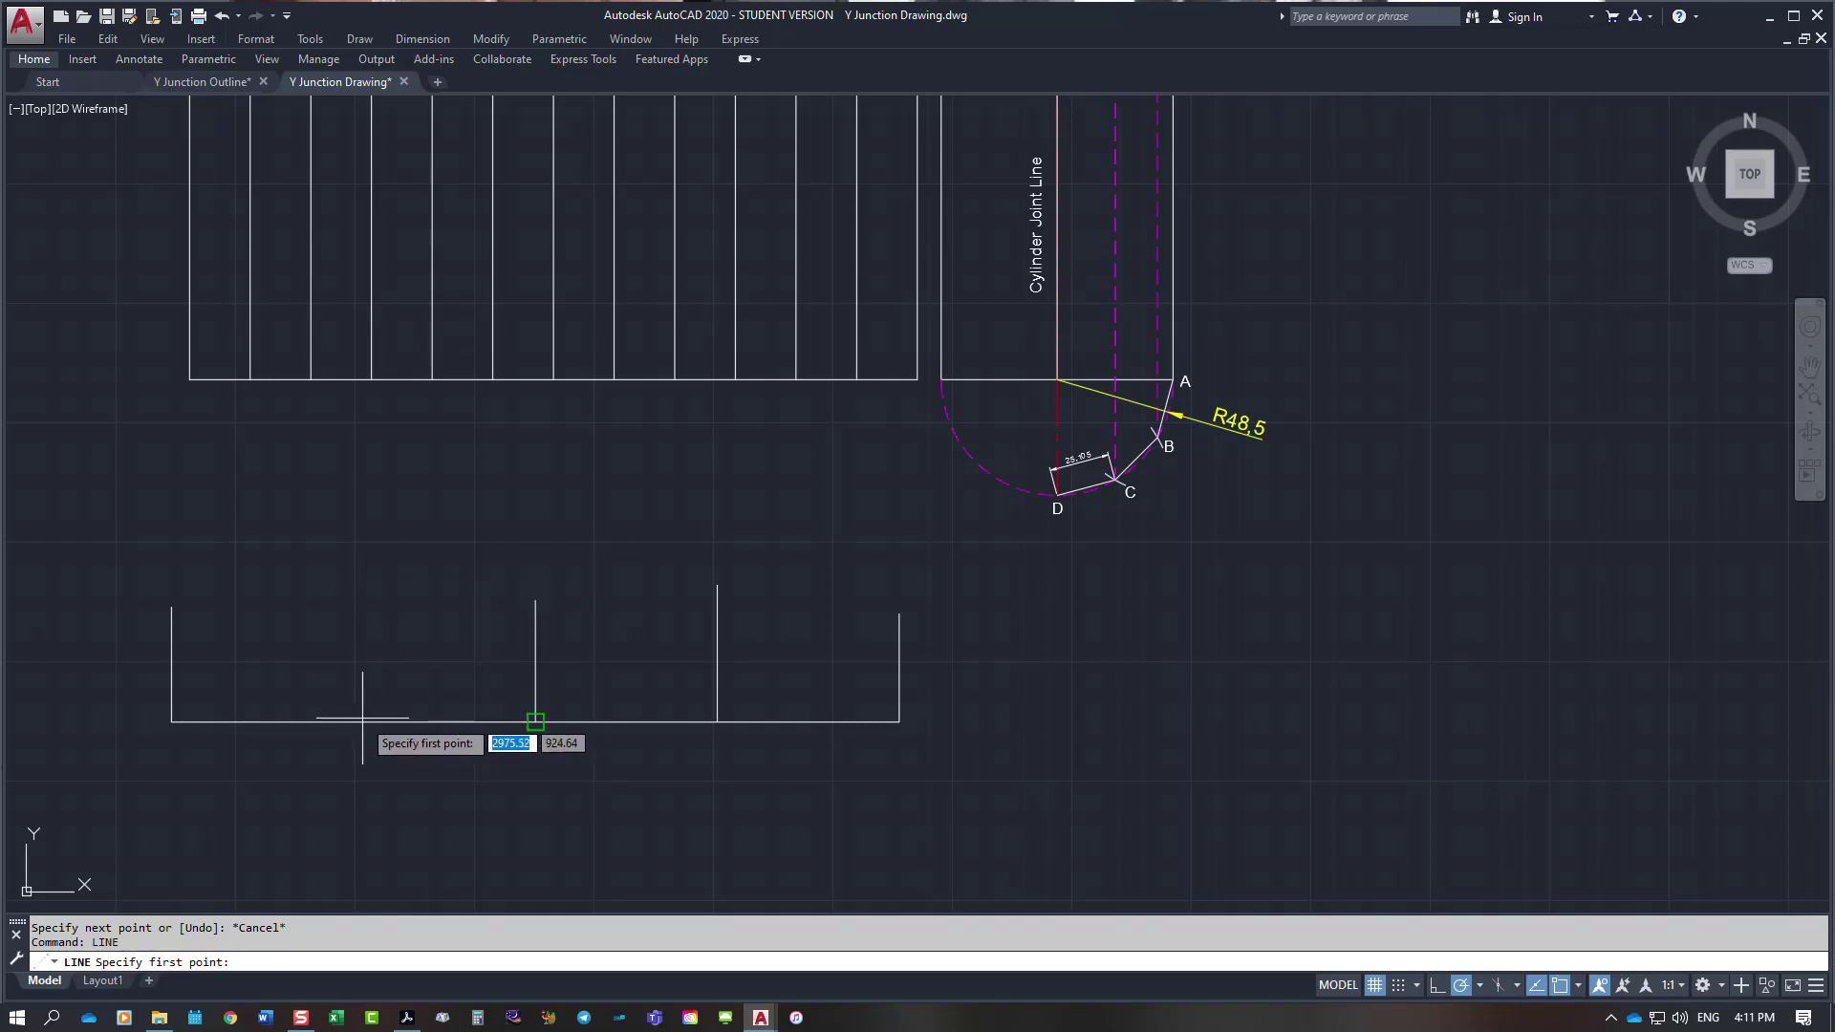
{"action": "right_click", "coordinate": [391, 670], "text": "shift"}
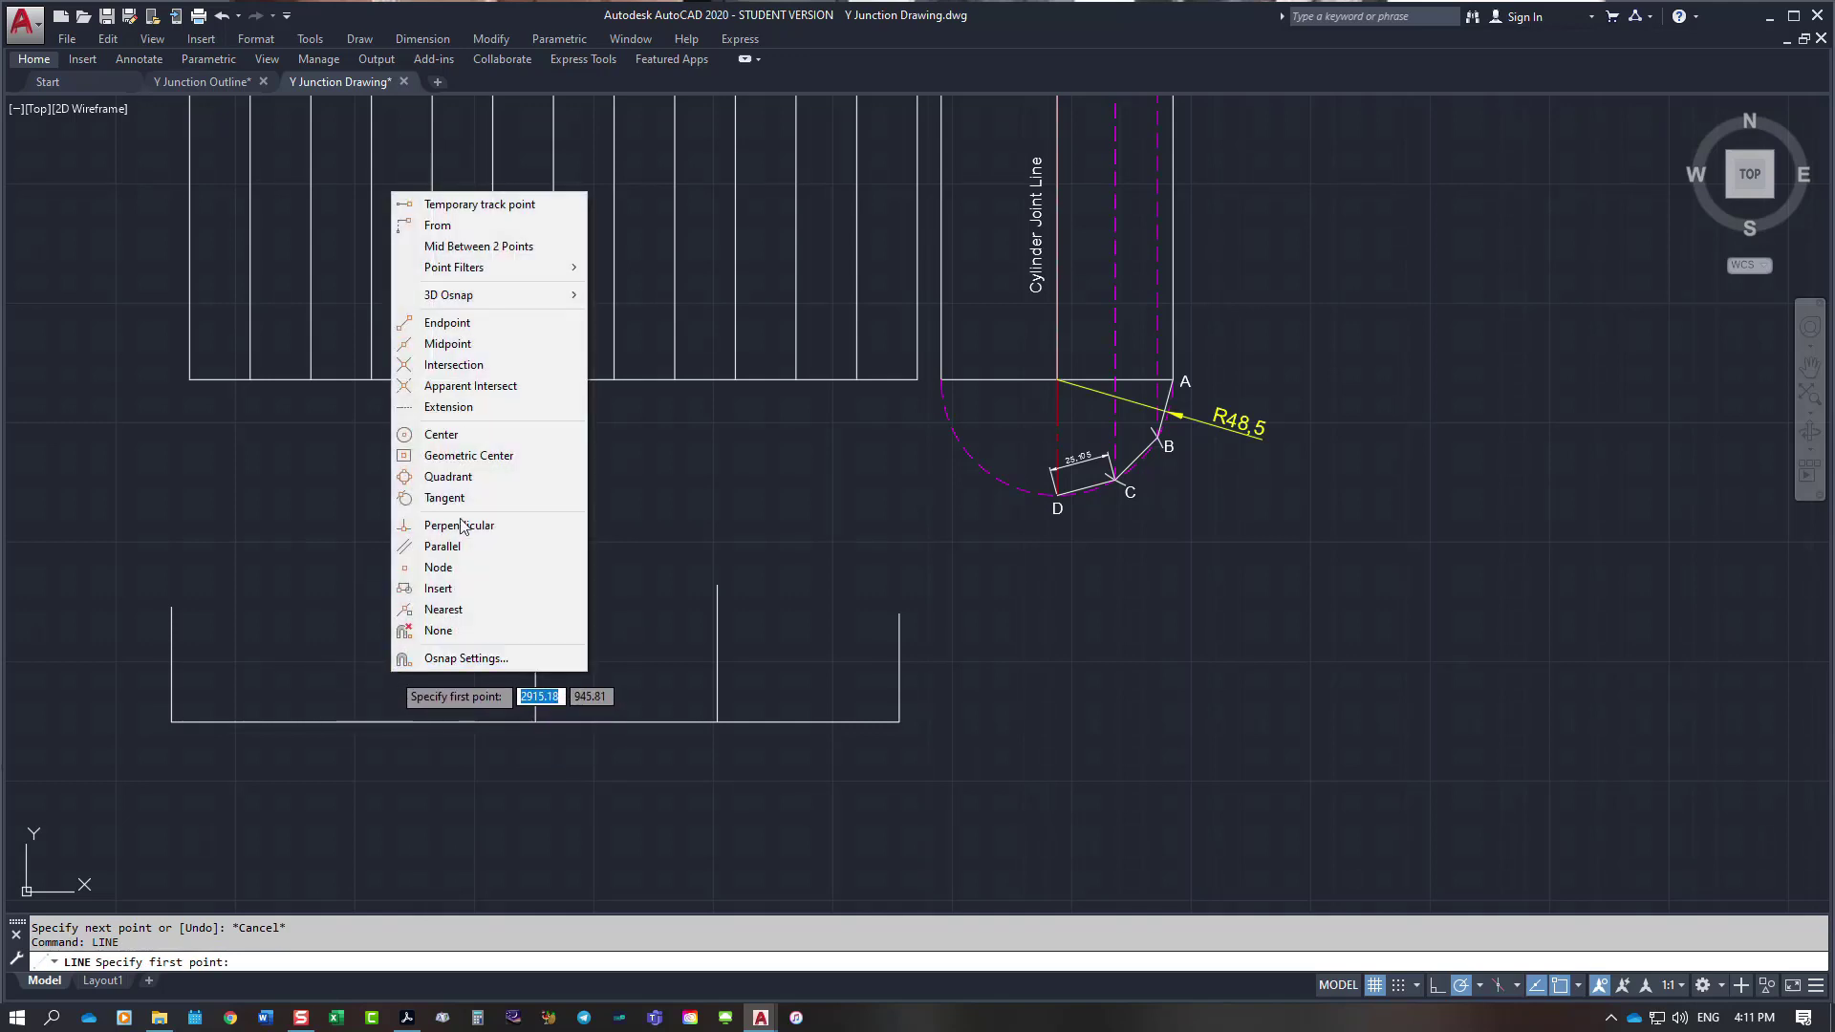
{"action": "left_click", "coordinate": [482, 346]}
{"action": "left_click", "coordinate": [357, 722]}
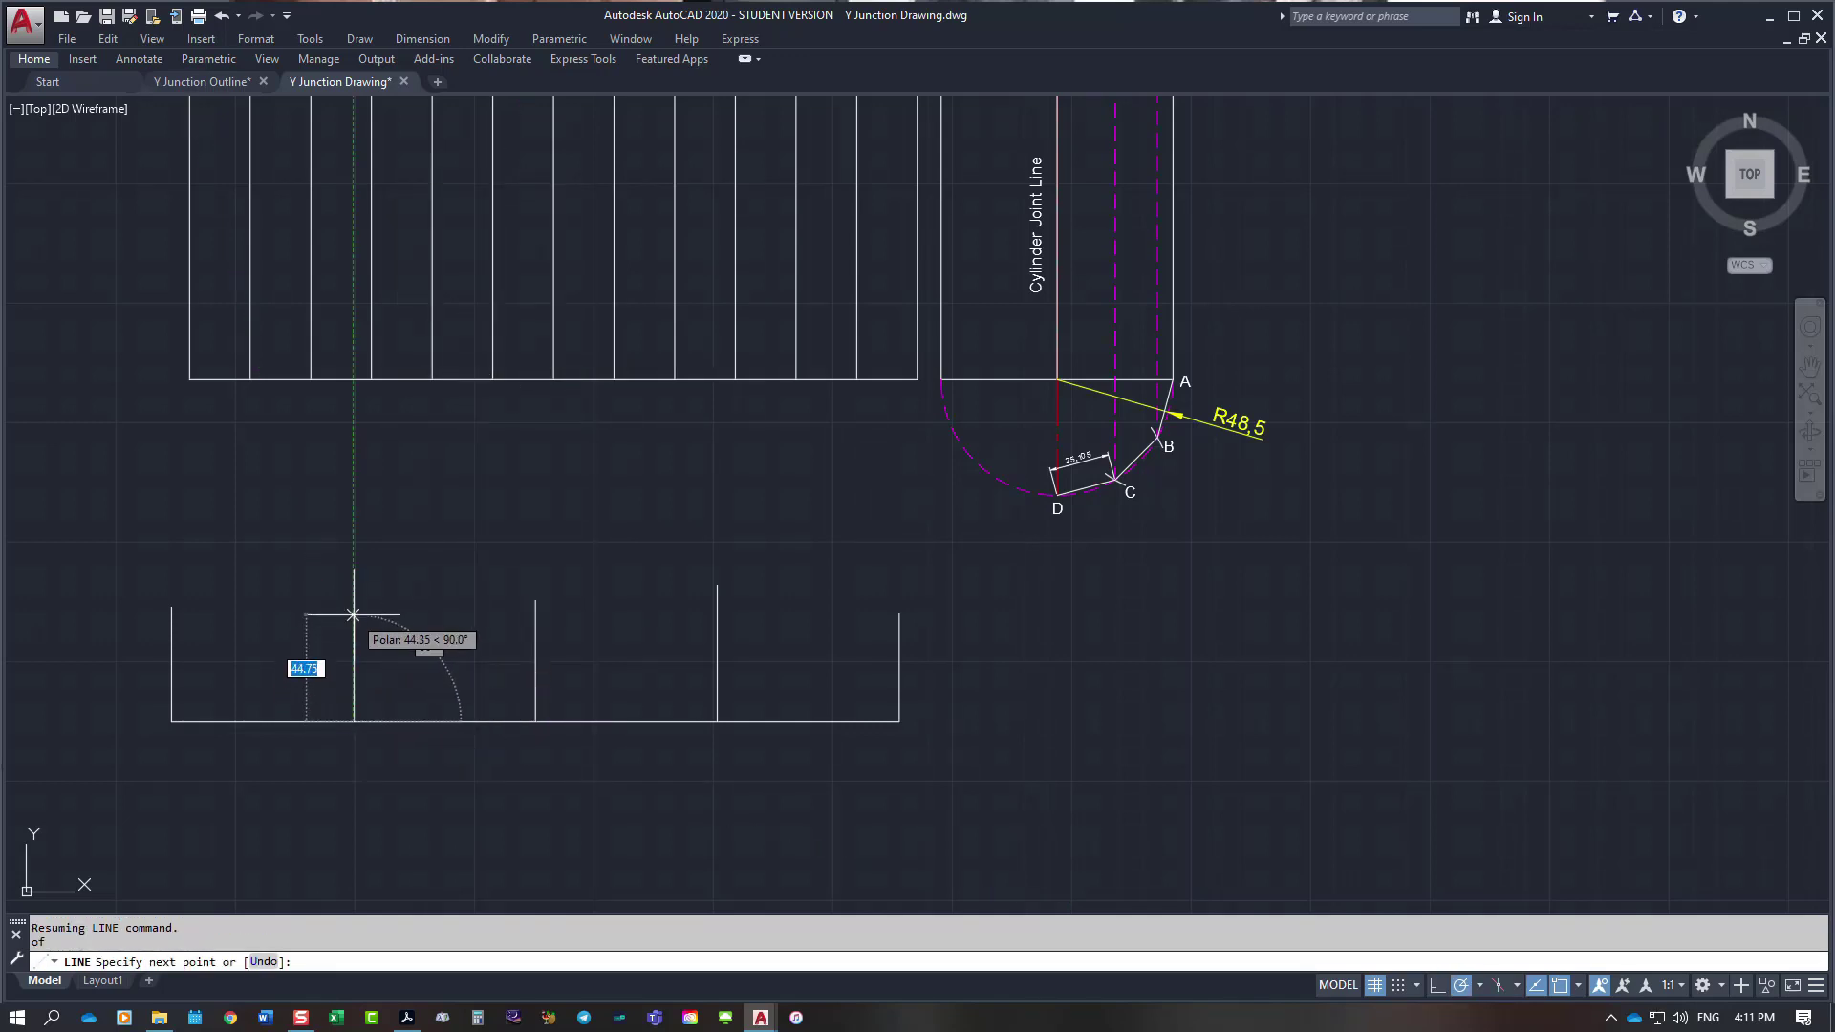
{"action": "left_click", "coordinate": [355, 610]}
{"action": "key", "text": "Escape"}
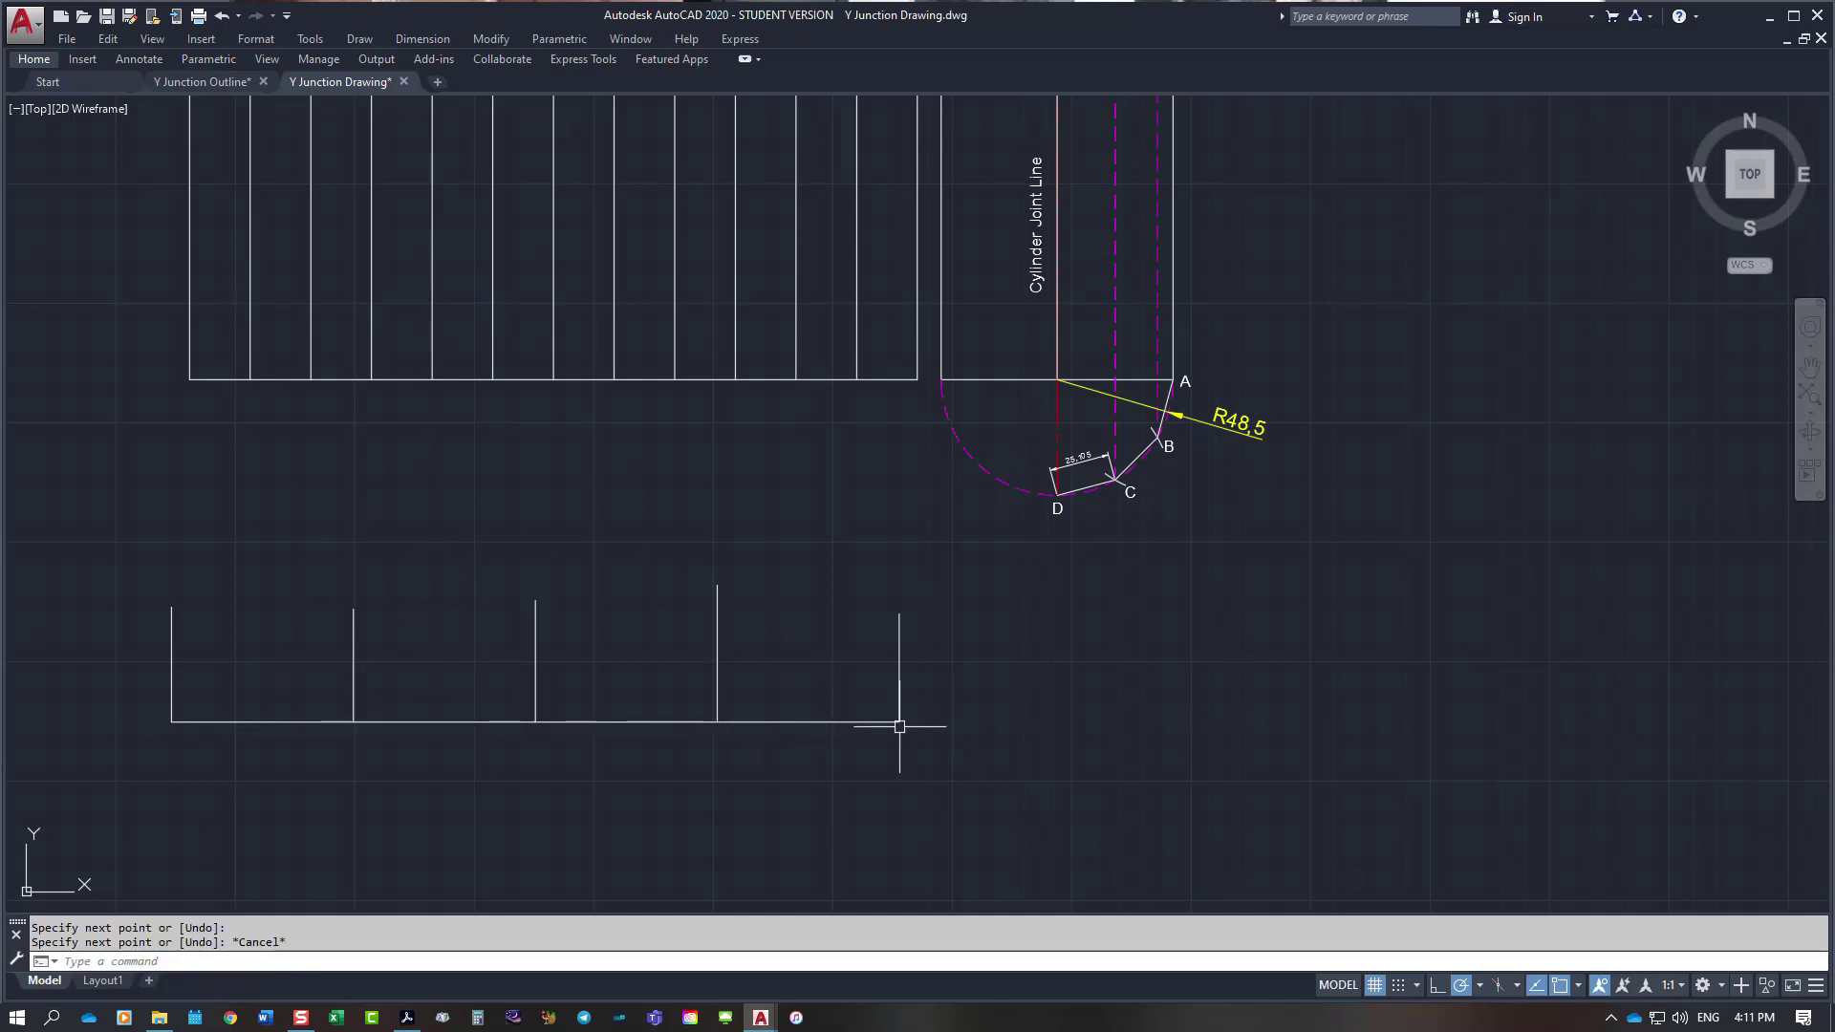
{"action": "key", "text": "Escape"}
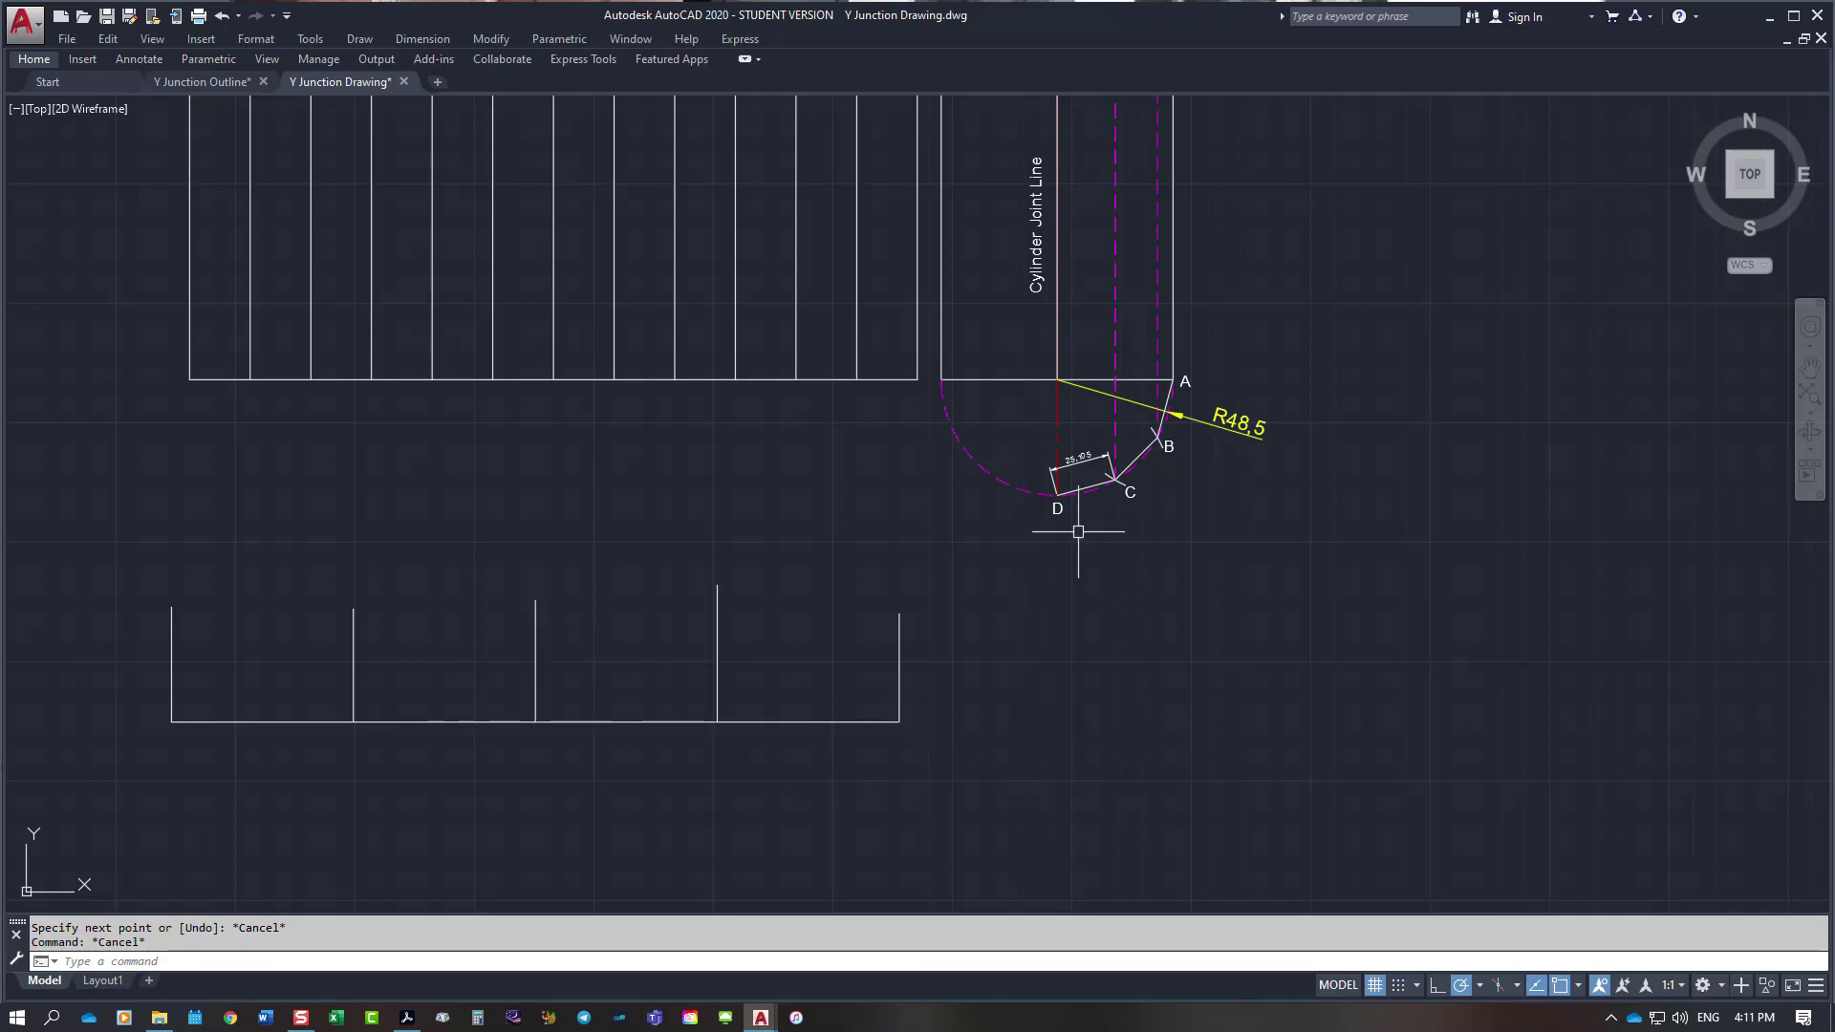
Step: Draw a circle of radius 25.105 centred on the right end of the new horizontal line
{"action": "scroll", "coordinate": [1081, 473], "scroll_direction": "up", "scroll_amount": 4}
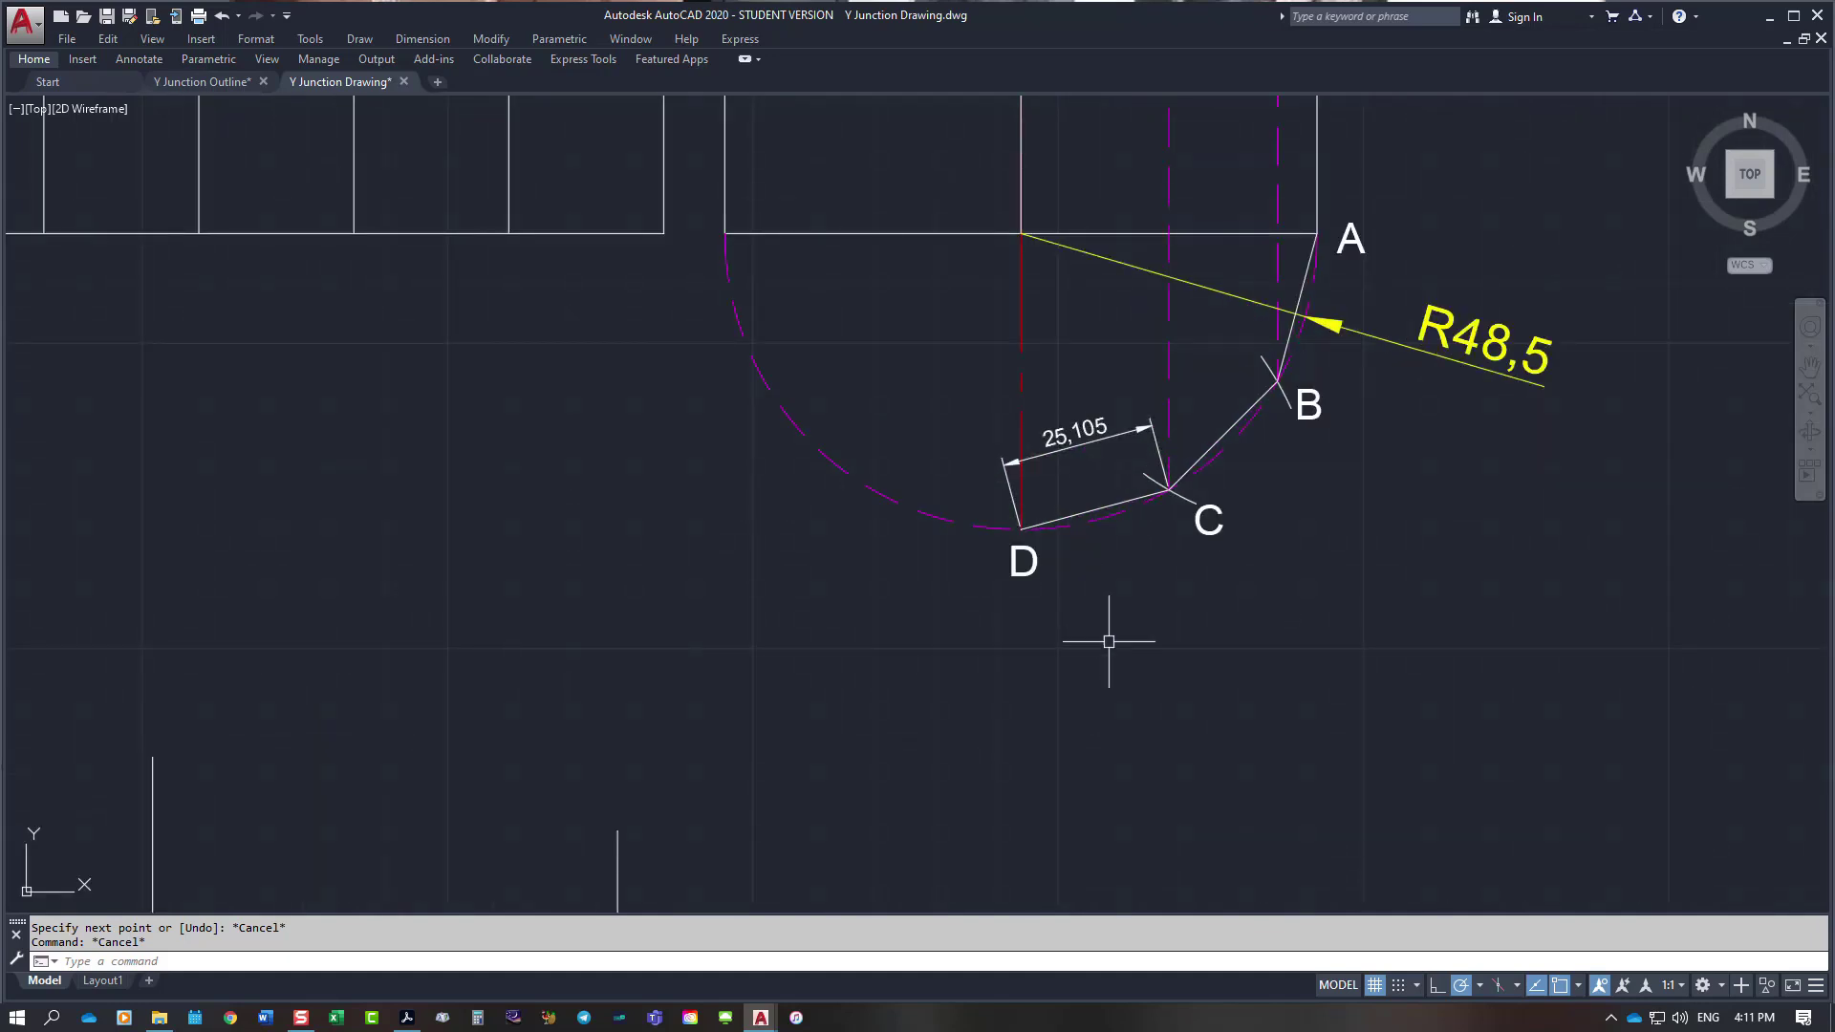
{"action": "scroll", "coordinate": [1097, 640], "scroll_direction": "down", "scroll_amount": 3}
{"action": "scroll", "coordinate": [826, 849], "scroll_direction": "up", "scroll_amount": 4}
{"action": "key", "text": "Escape"}
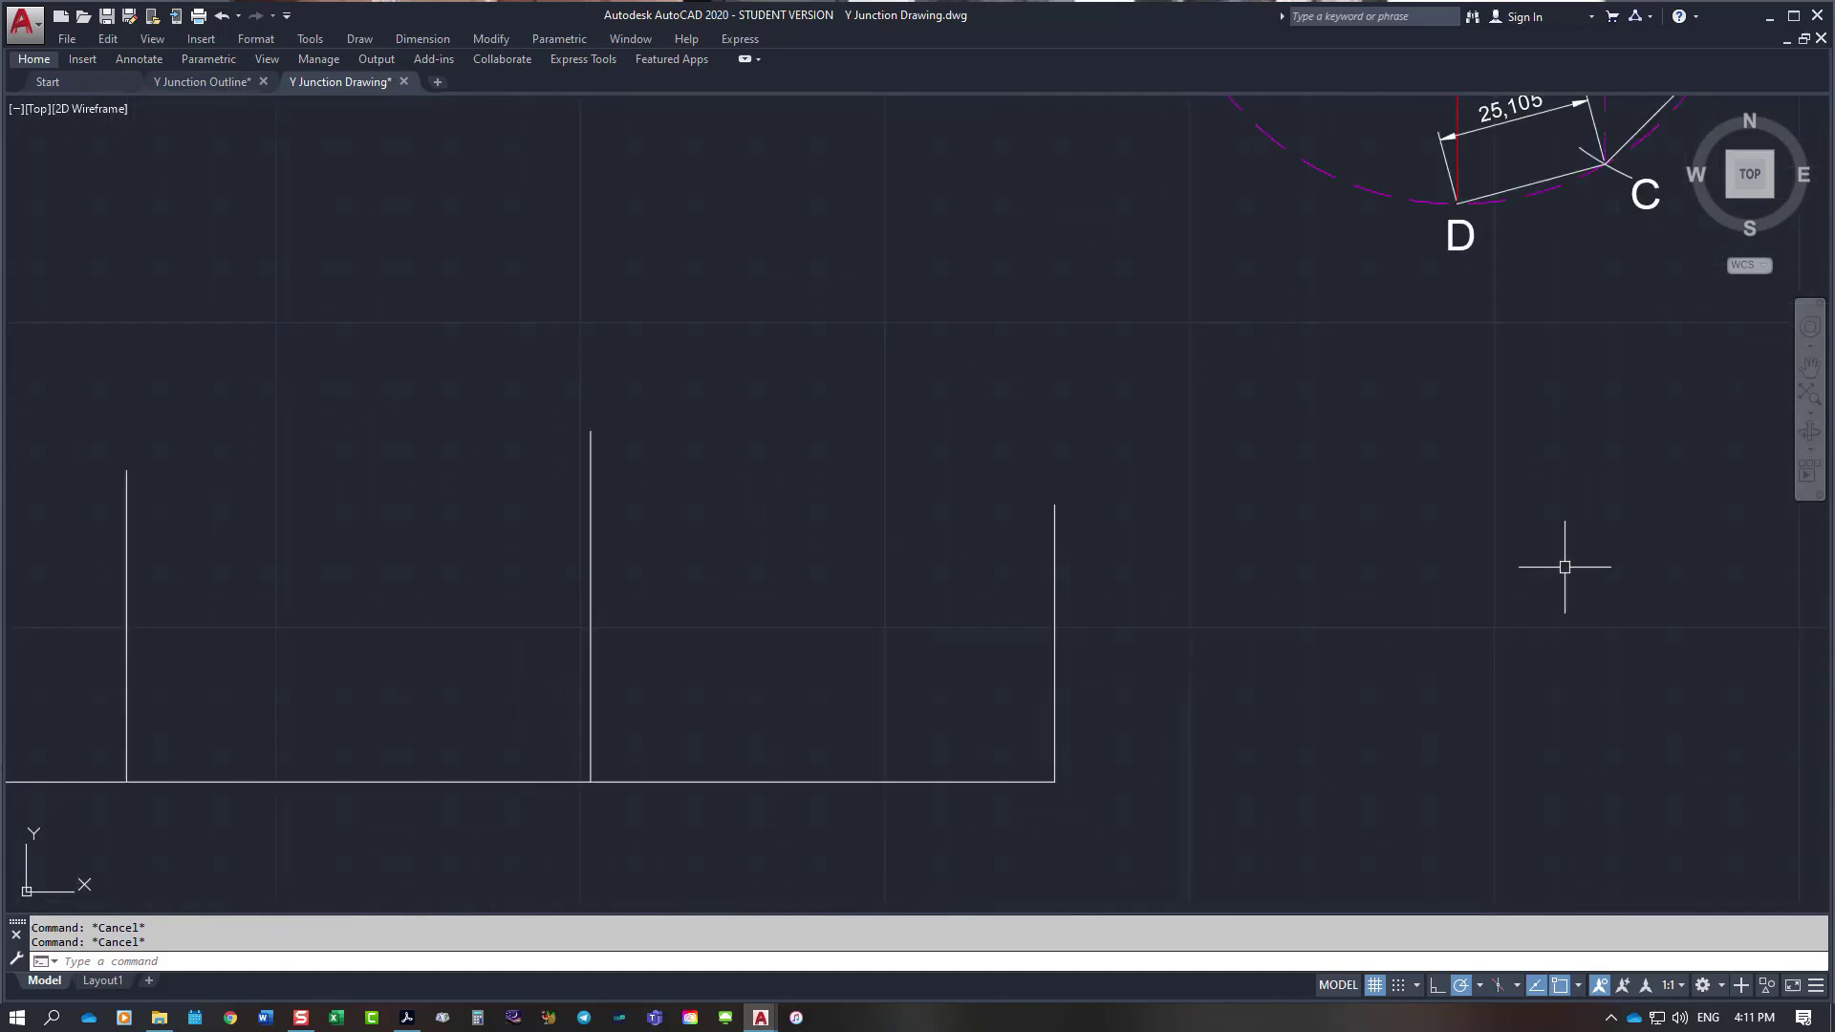
{"action": "type", "text": "C"}
{"action": "key", "text": "Return"}
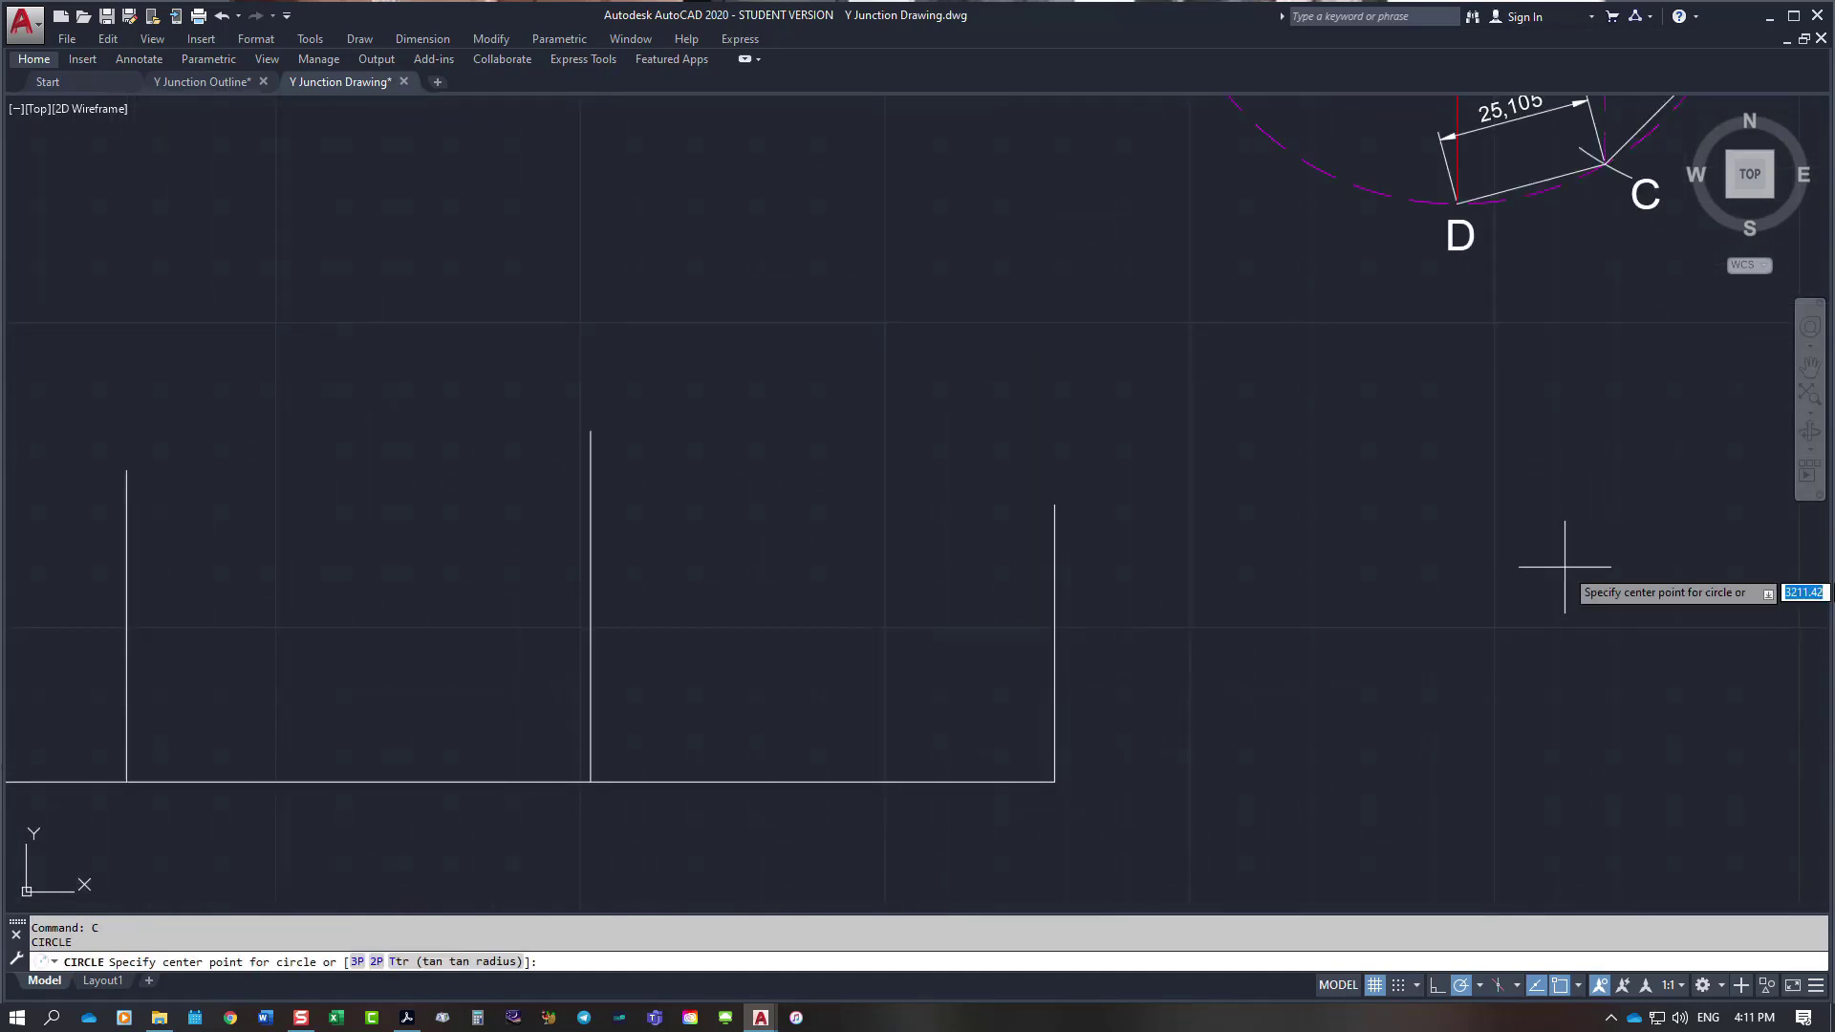
{"action": "left_click", "coordinate": [1055, 781]}
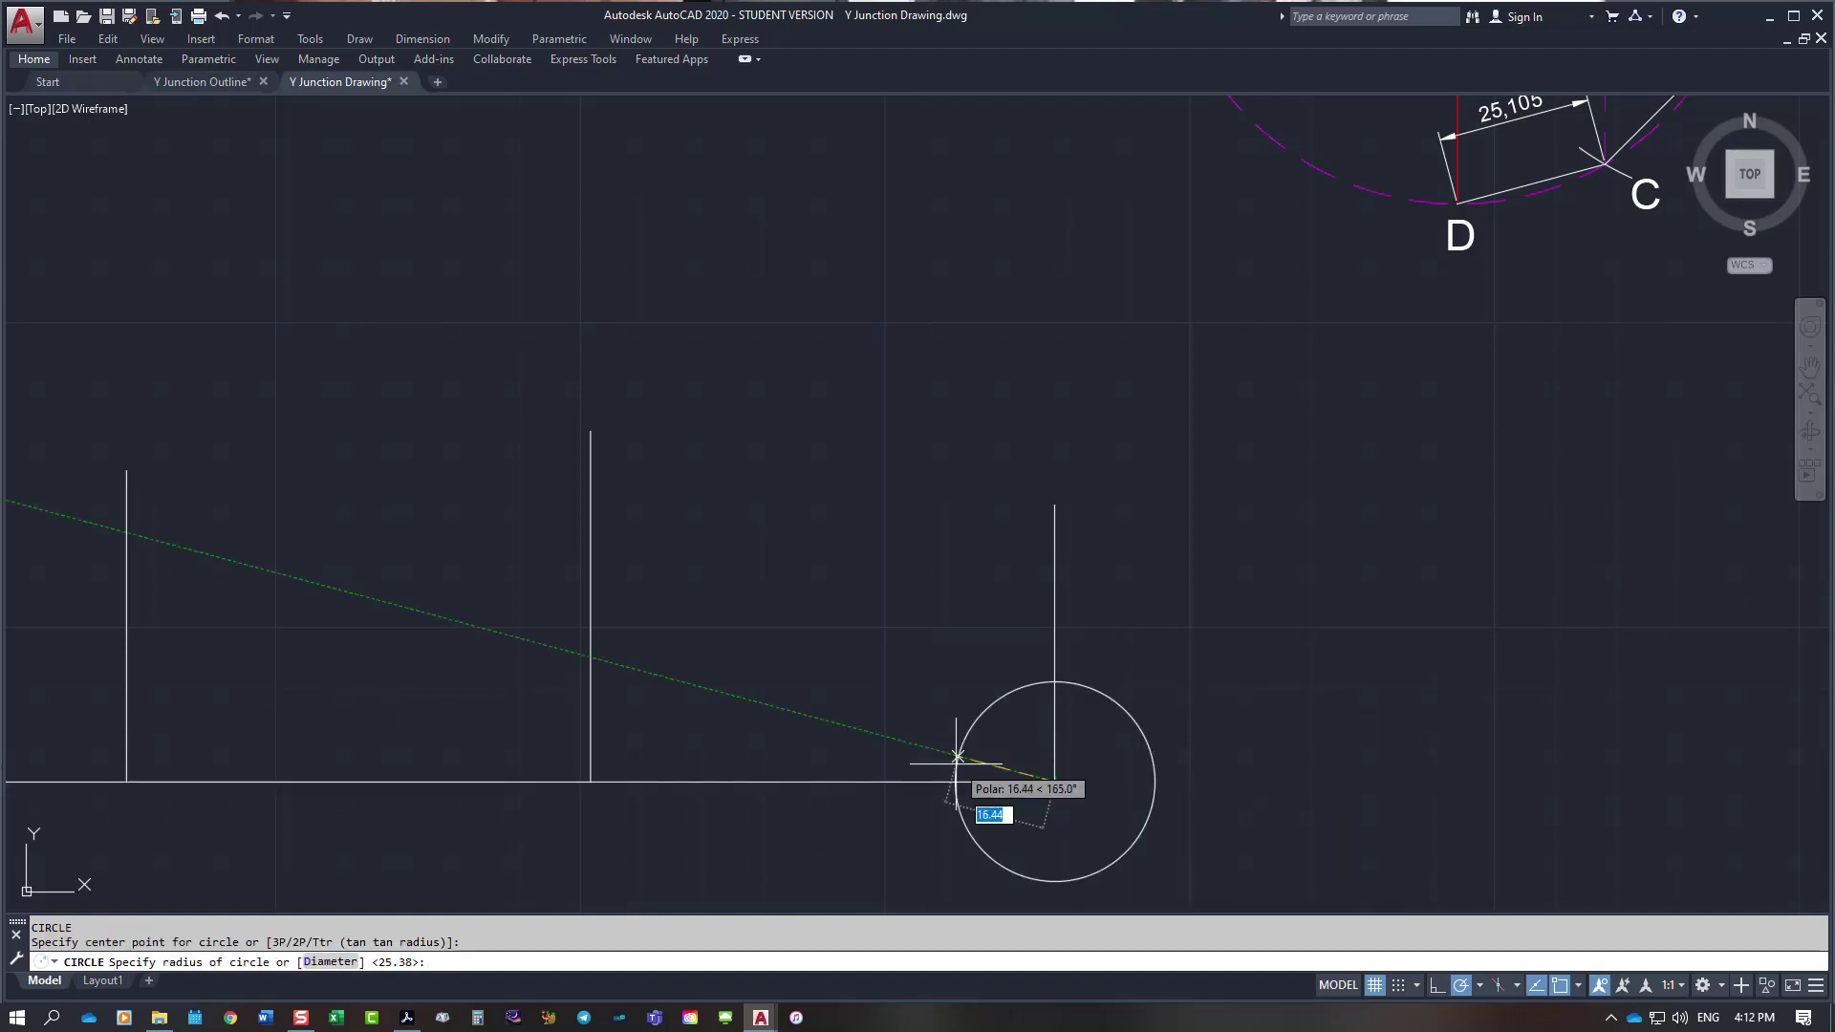
{"action": "type", "text": "25.105"}
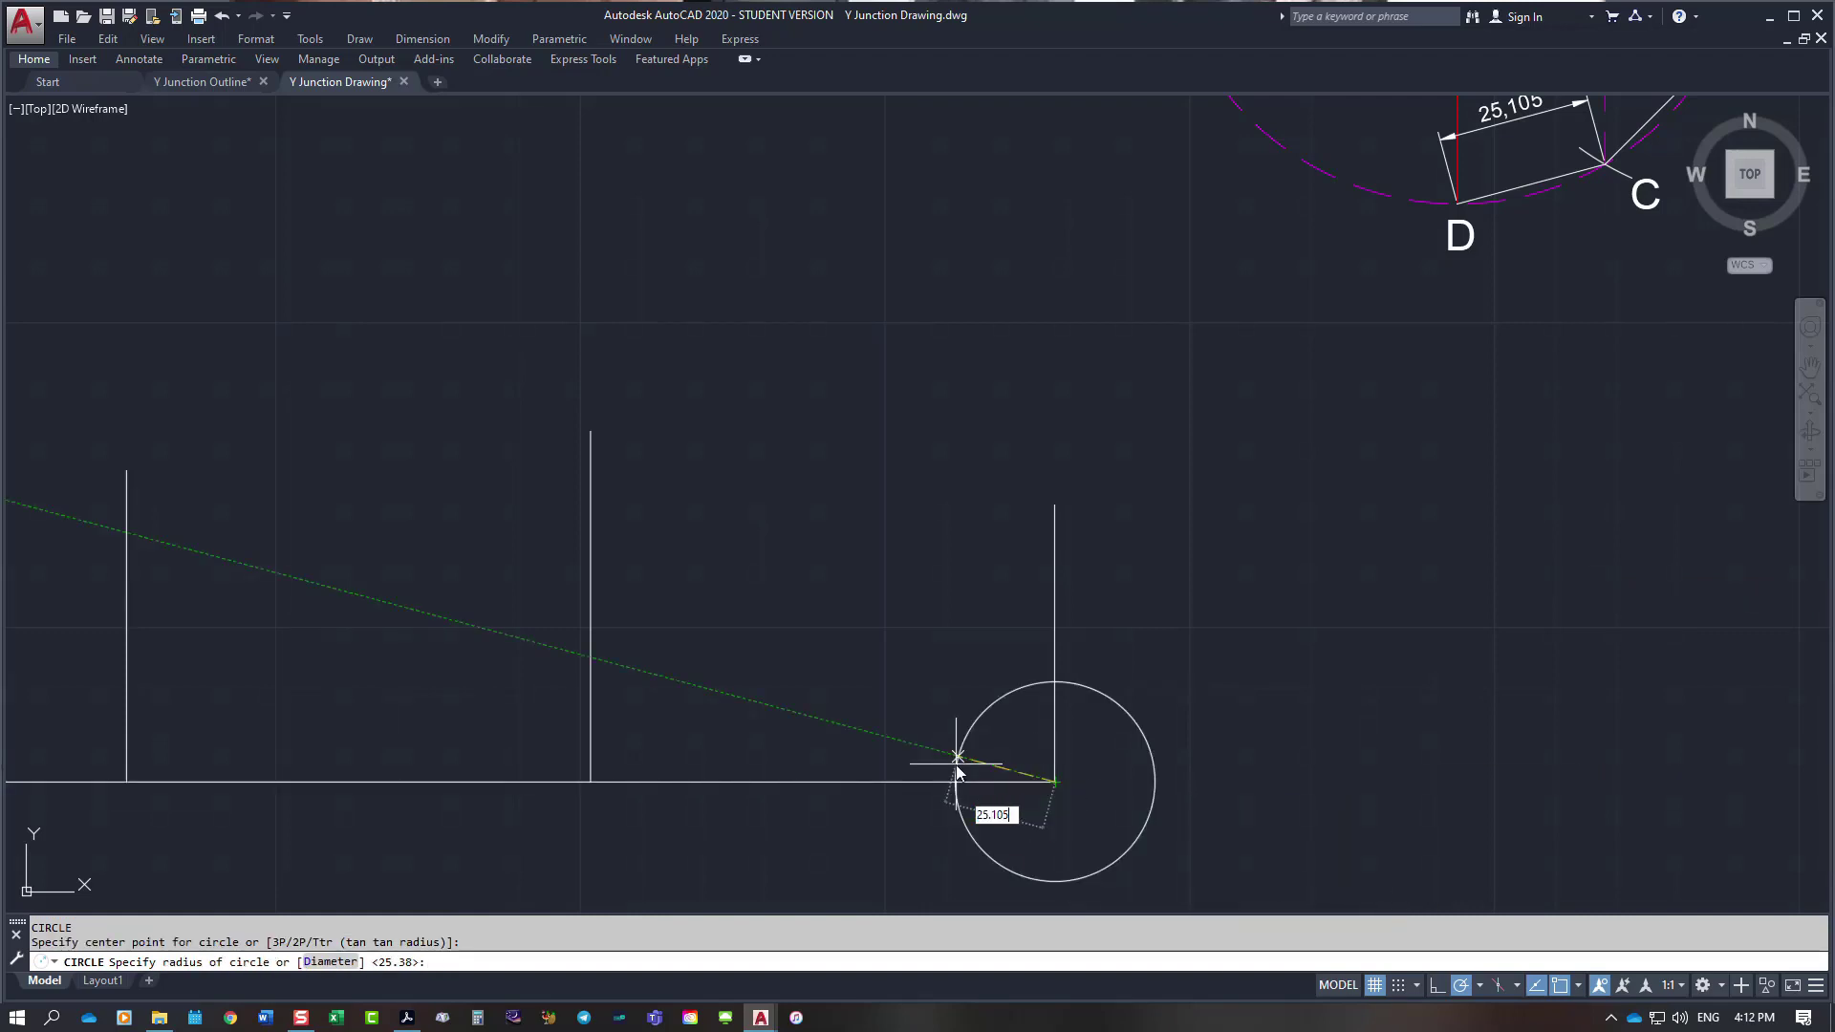
{"action": "key", "text": "Return"}
{"action": "key", "text": "Escape"}
Step: Draw two more circles of radius 25.105, each centred where the previous circle crosses the horizontal line on its left
{"action": "right_click", "coordinate": [893, 698]}
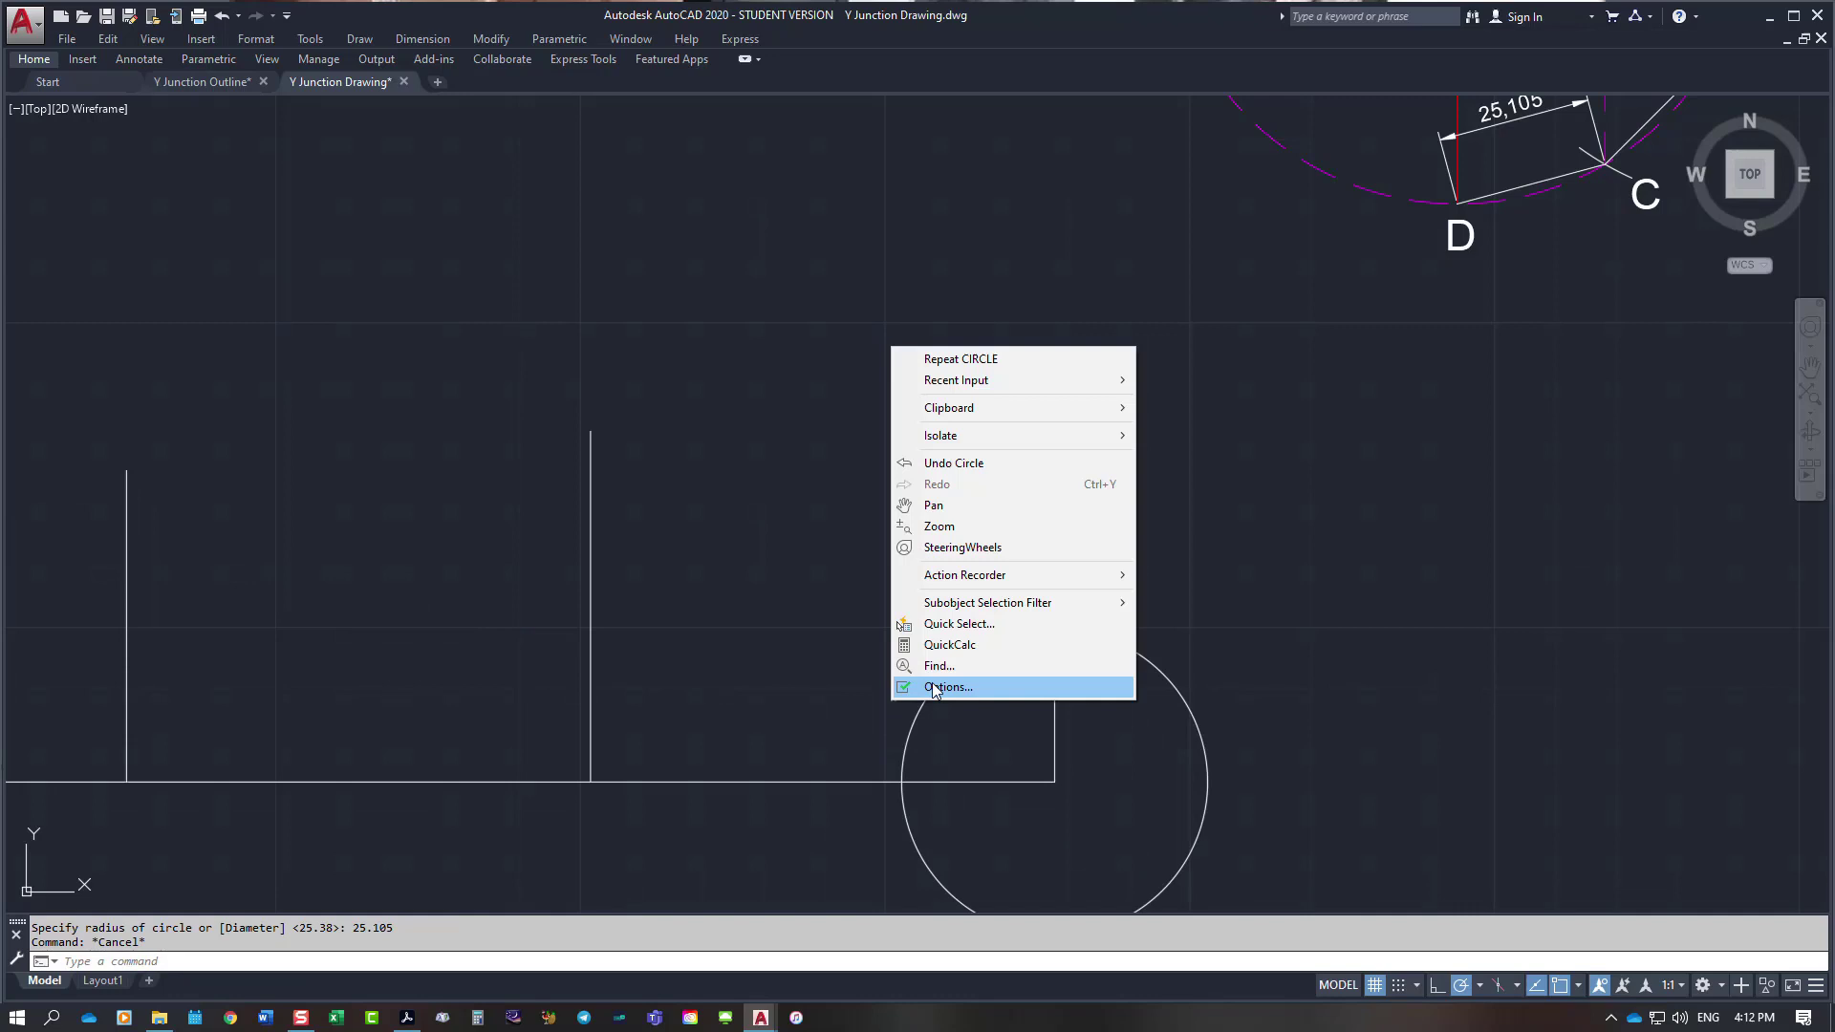
{"action": "left_click", "coordinate": [991, 363]}
{"action": "left_click", "coordinate": [901, 781]}
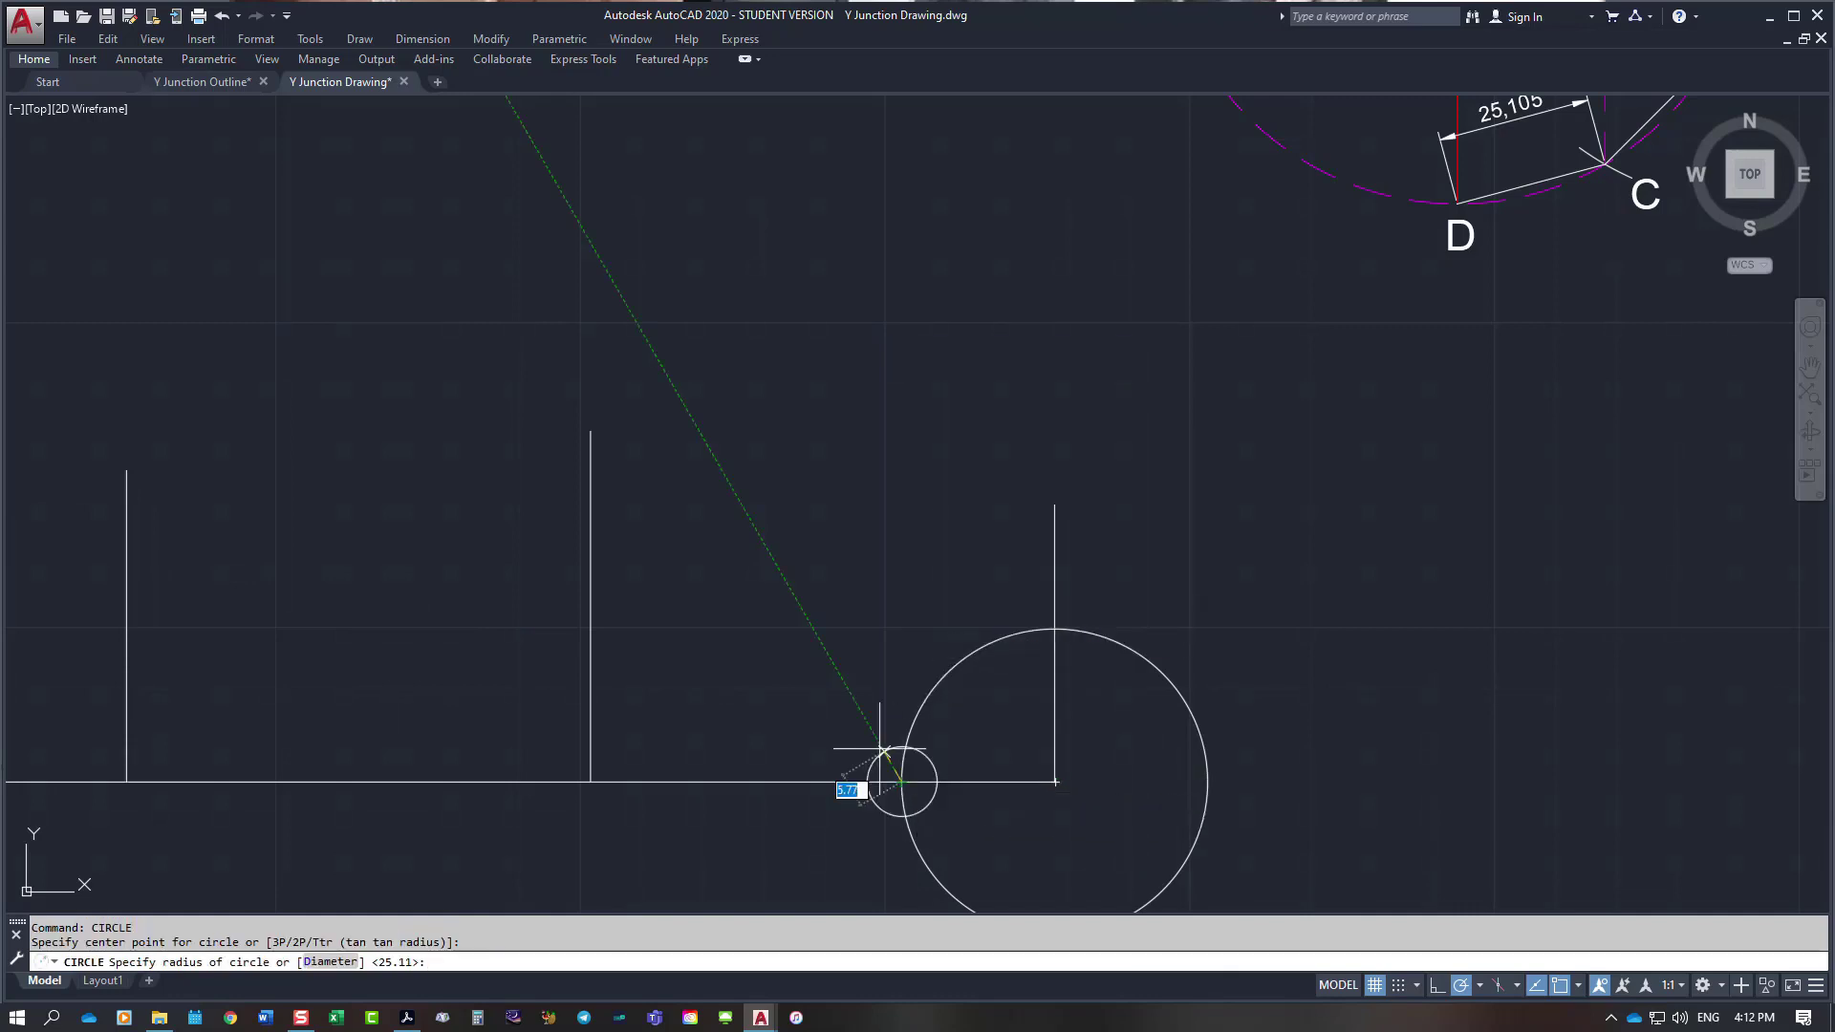
{"action": "left_click", "coordinate": [843, 709]}
{"action": "scroll", "coordinate": [846, 710], "scroll_direction": "down", "scroll_amount": 2}
{"action": "right_click", "coordinate": [756, 597]}
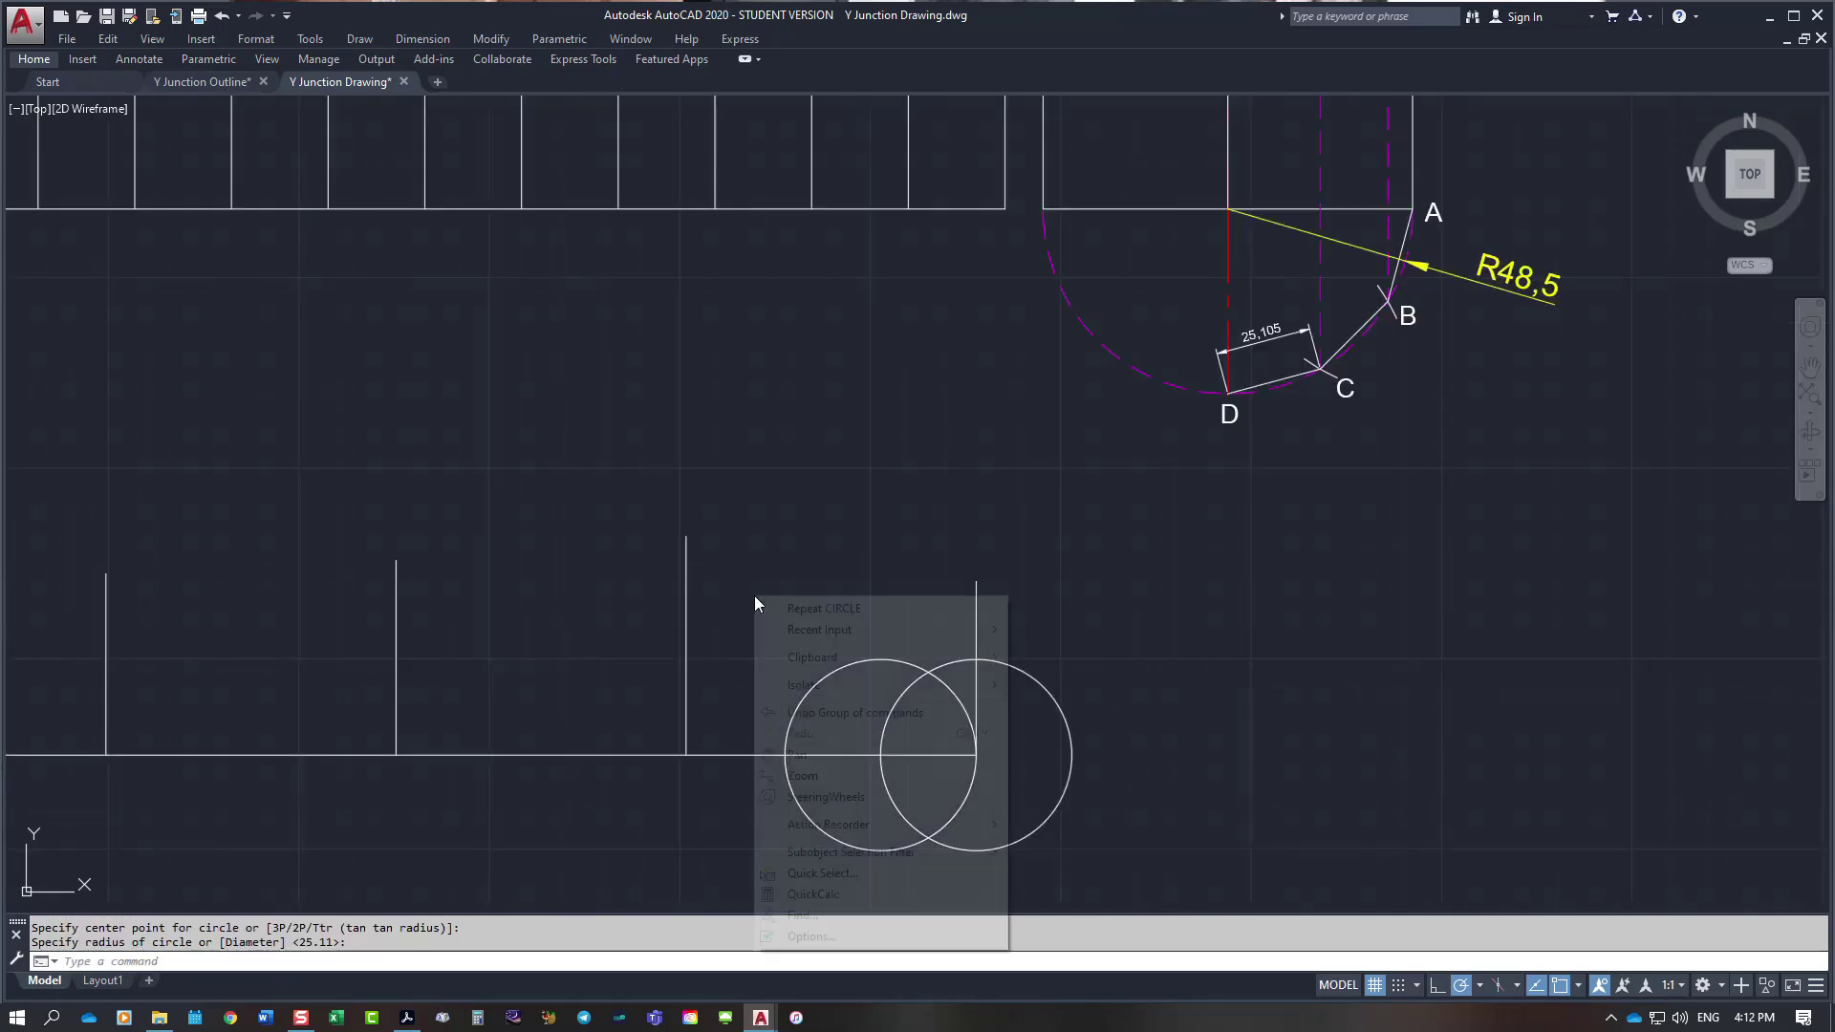
{"action": "left_click", "coordinate": [809, 609]}
{"action": "left_click", "coordinate": [783, 753]}
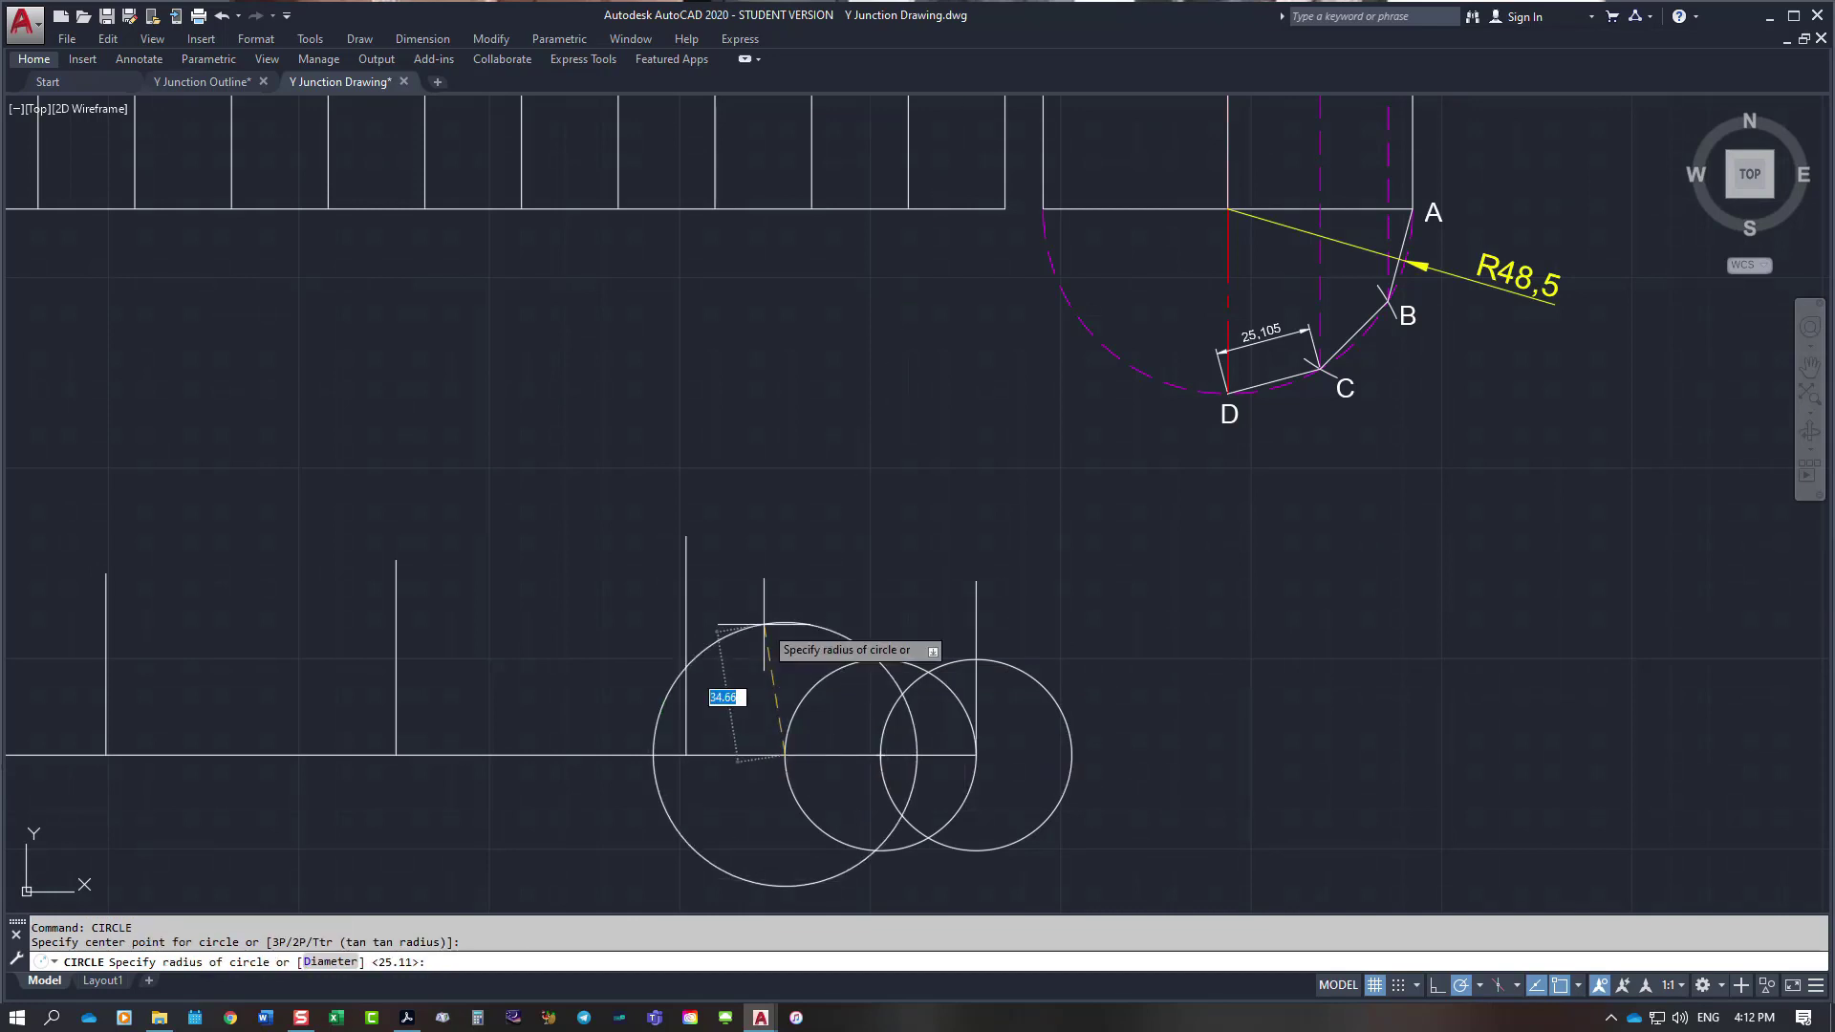
{"action": "key", "text": "Return"}
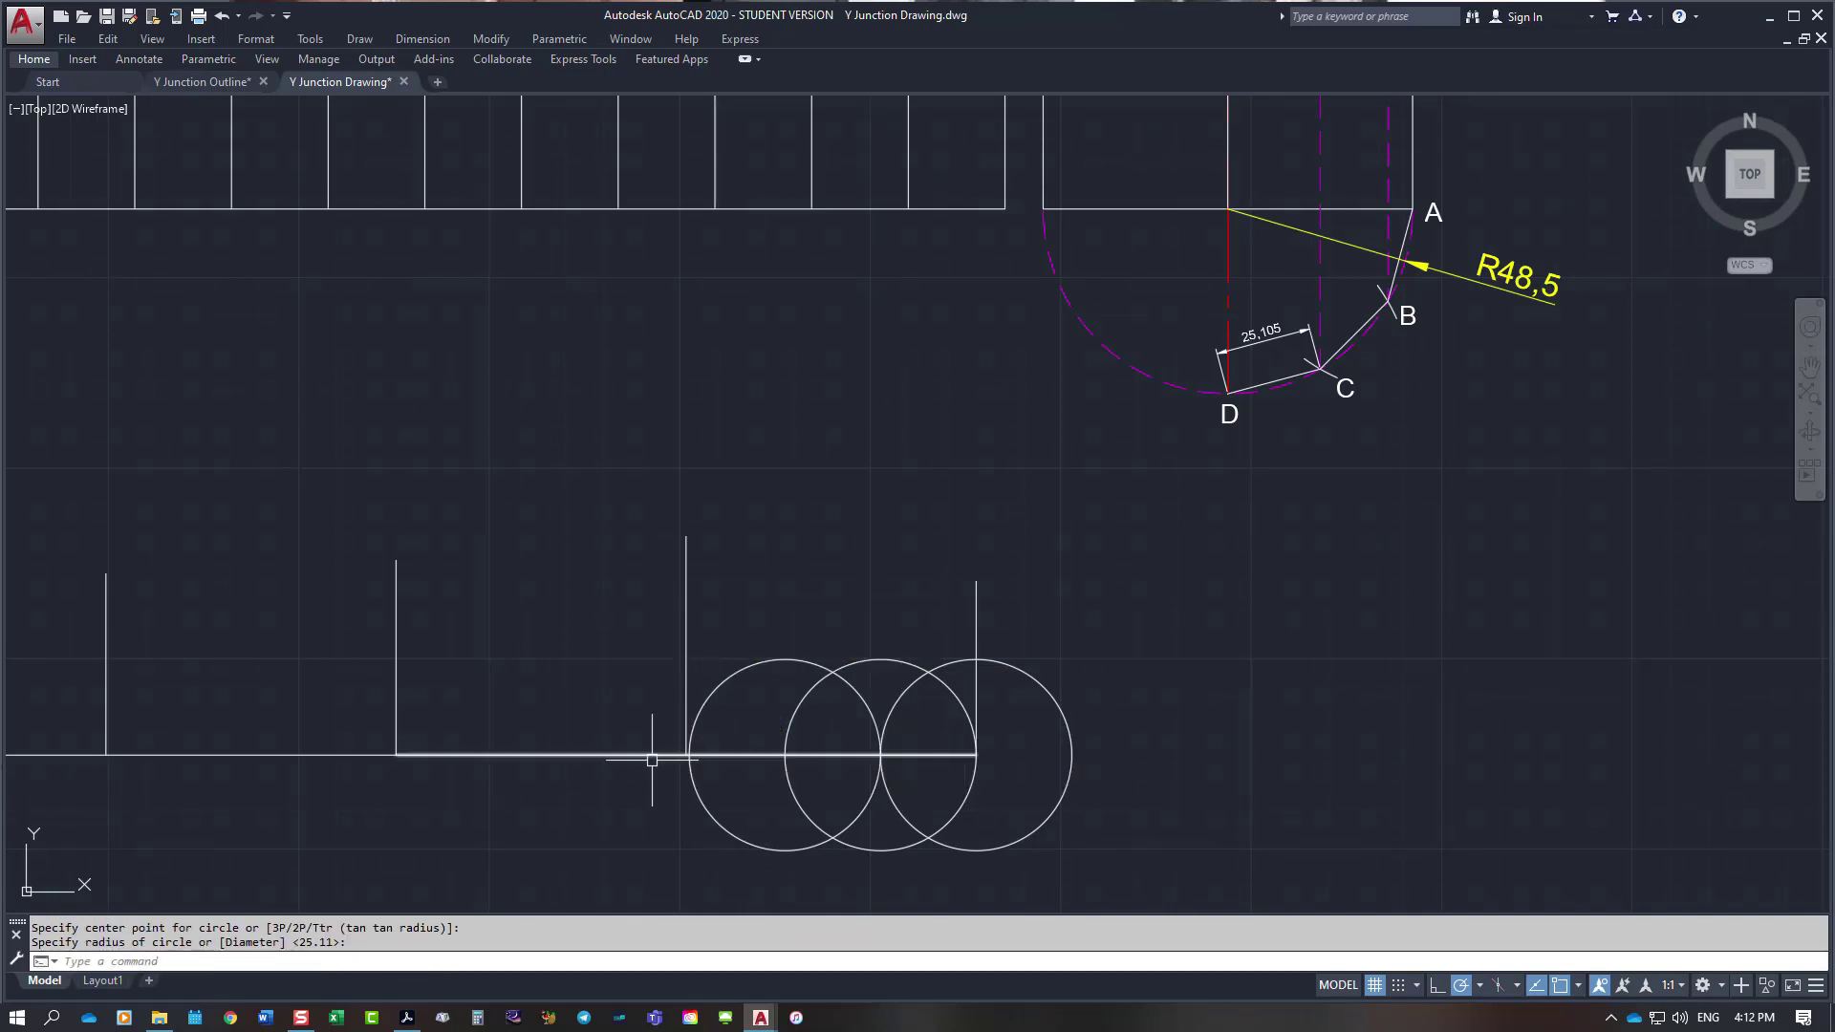
Step: Examine the gap between the rightmost quarter line's foot and the third circle's left edge using the distance tool
{"action": "scroll", "coordinate": [655, 770], "scroll_direction": "up", "scroll_amount": 2}
{"action": "scroll", "coordinate": [719, 720], "scroll_direction": "up", "scroll_amount": 4}
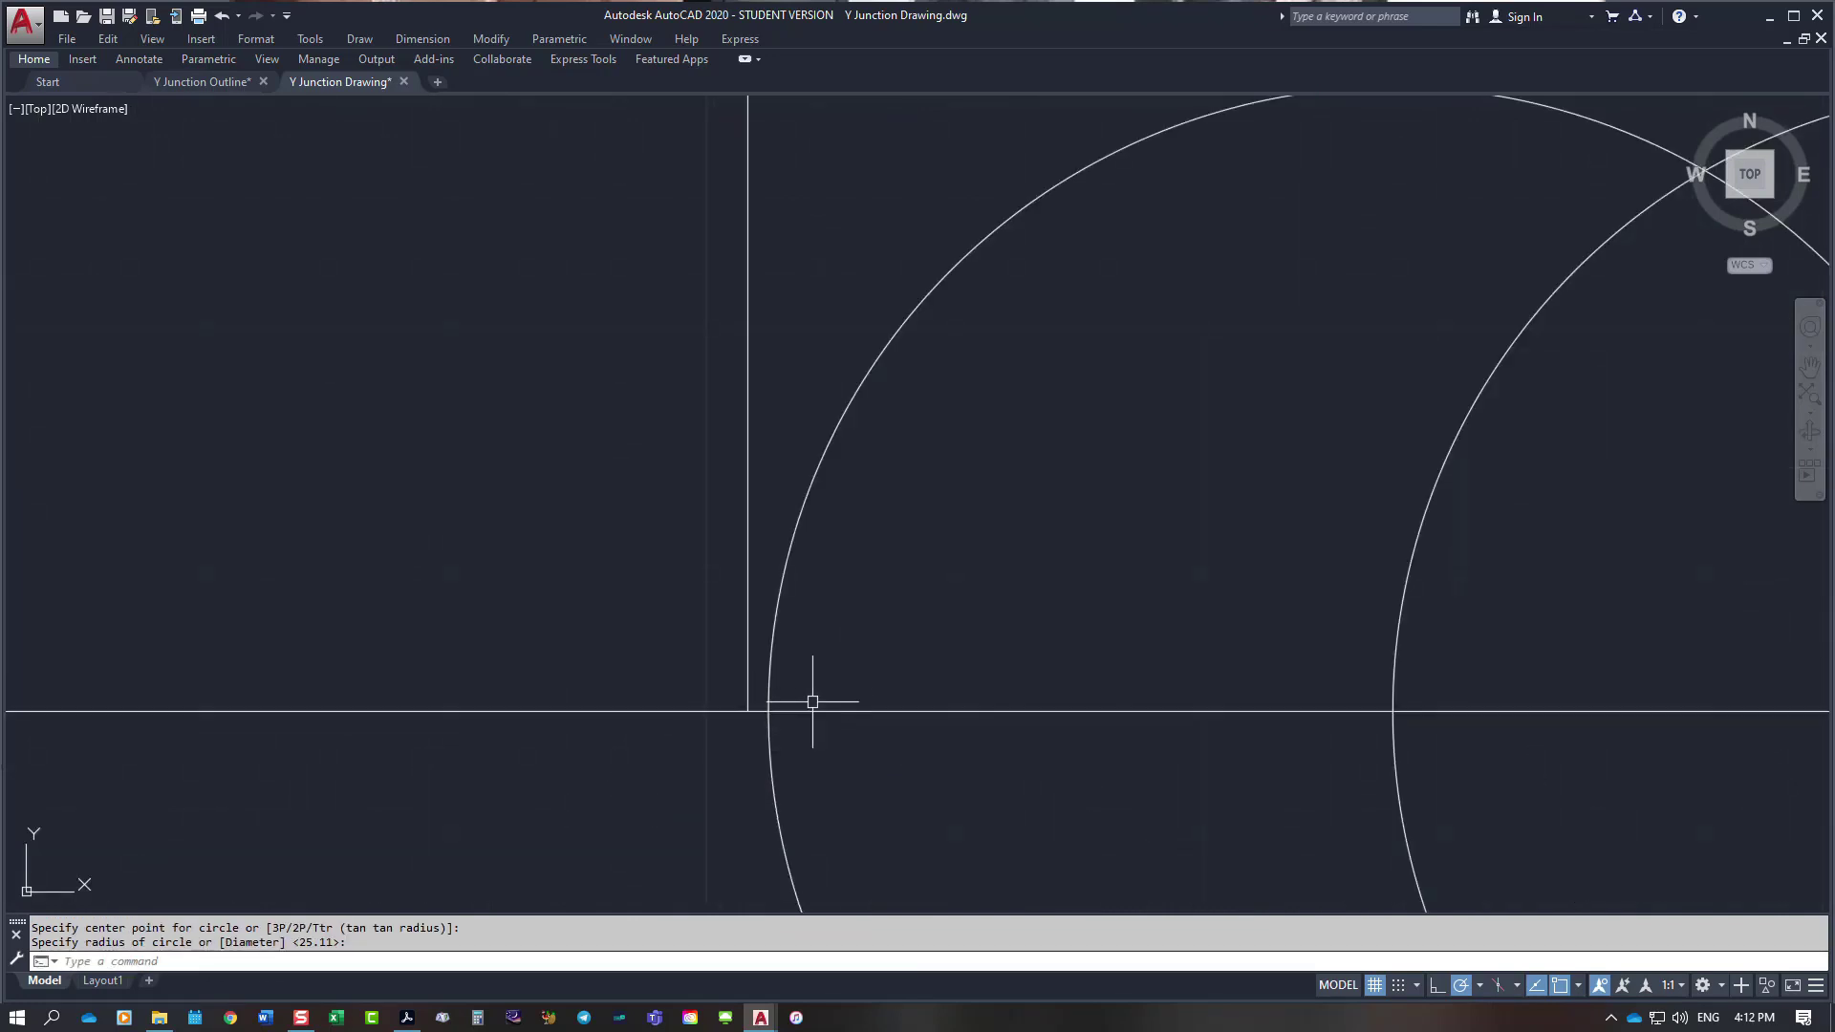
{"action": "key", "text": "Escape"}
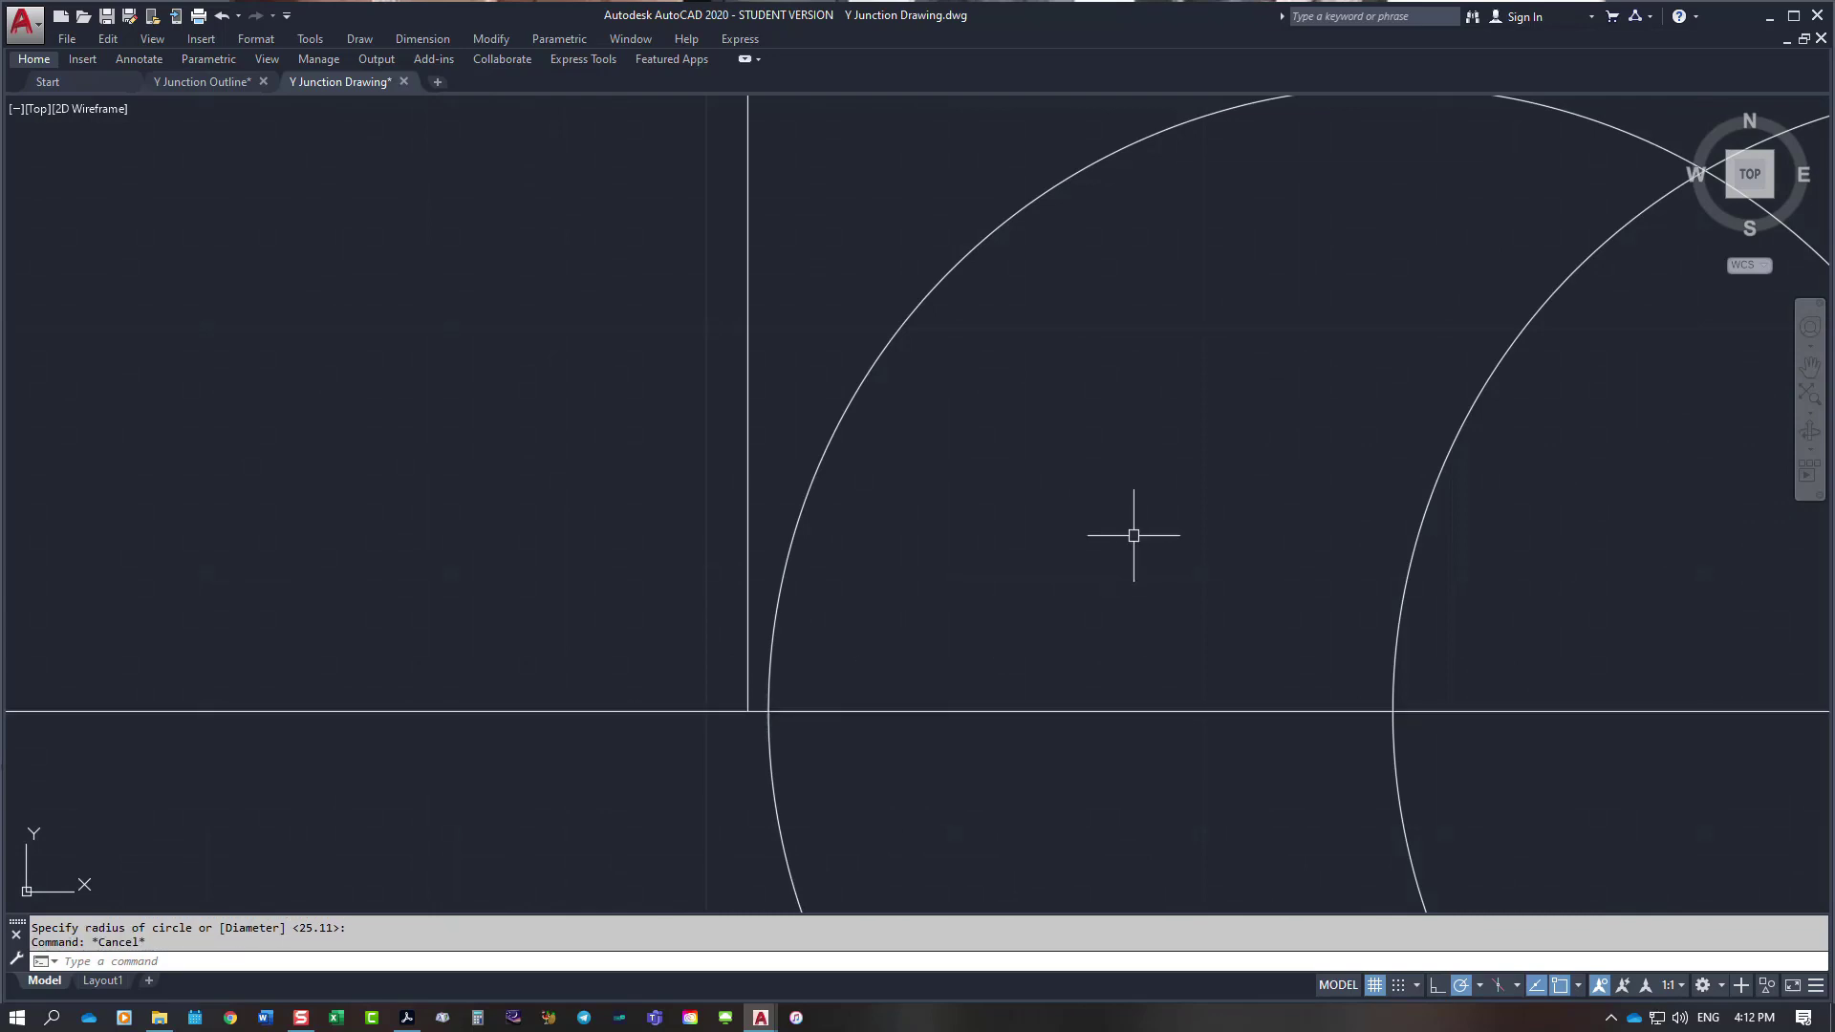
{"action": "type", "text": "dist"}
{"action": "key", "text": "Return"}
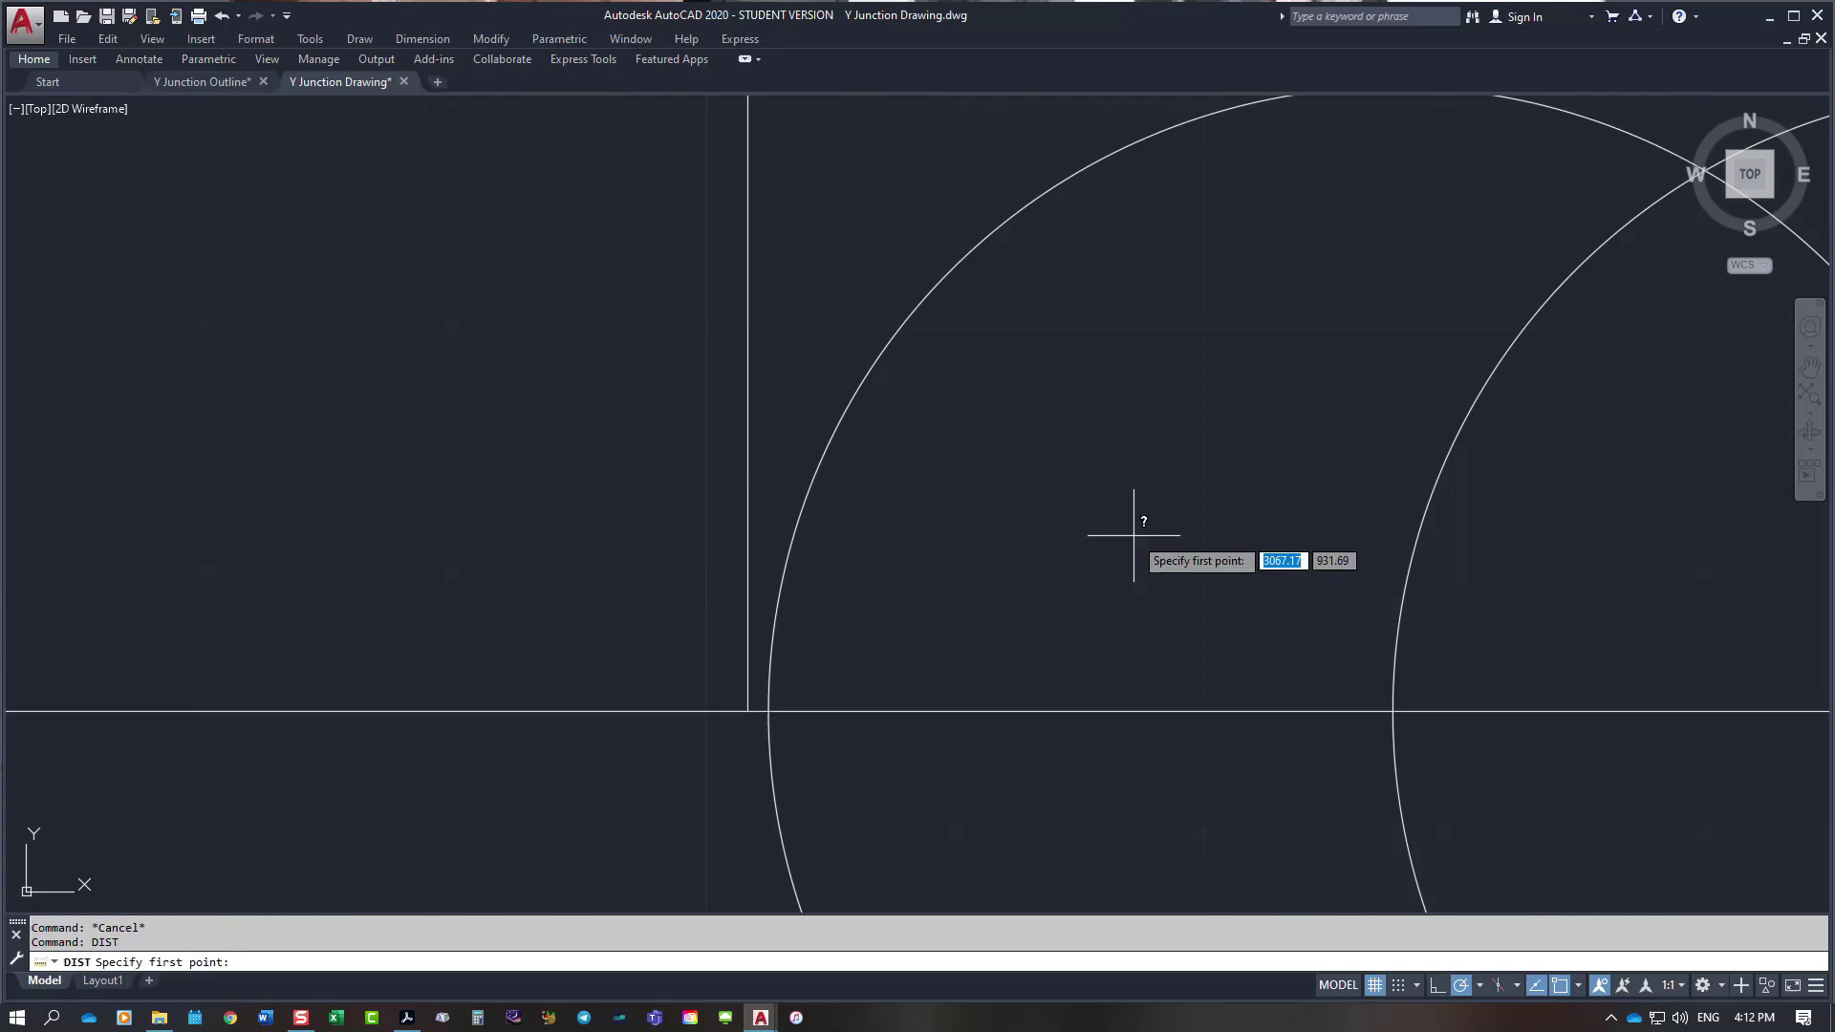
{"action": "left_click", "coordinate": [747, 710]}
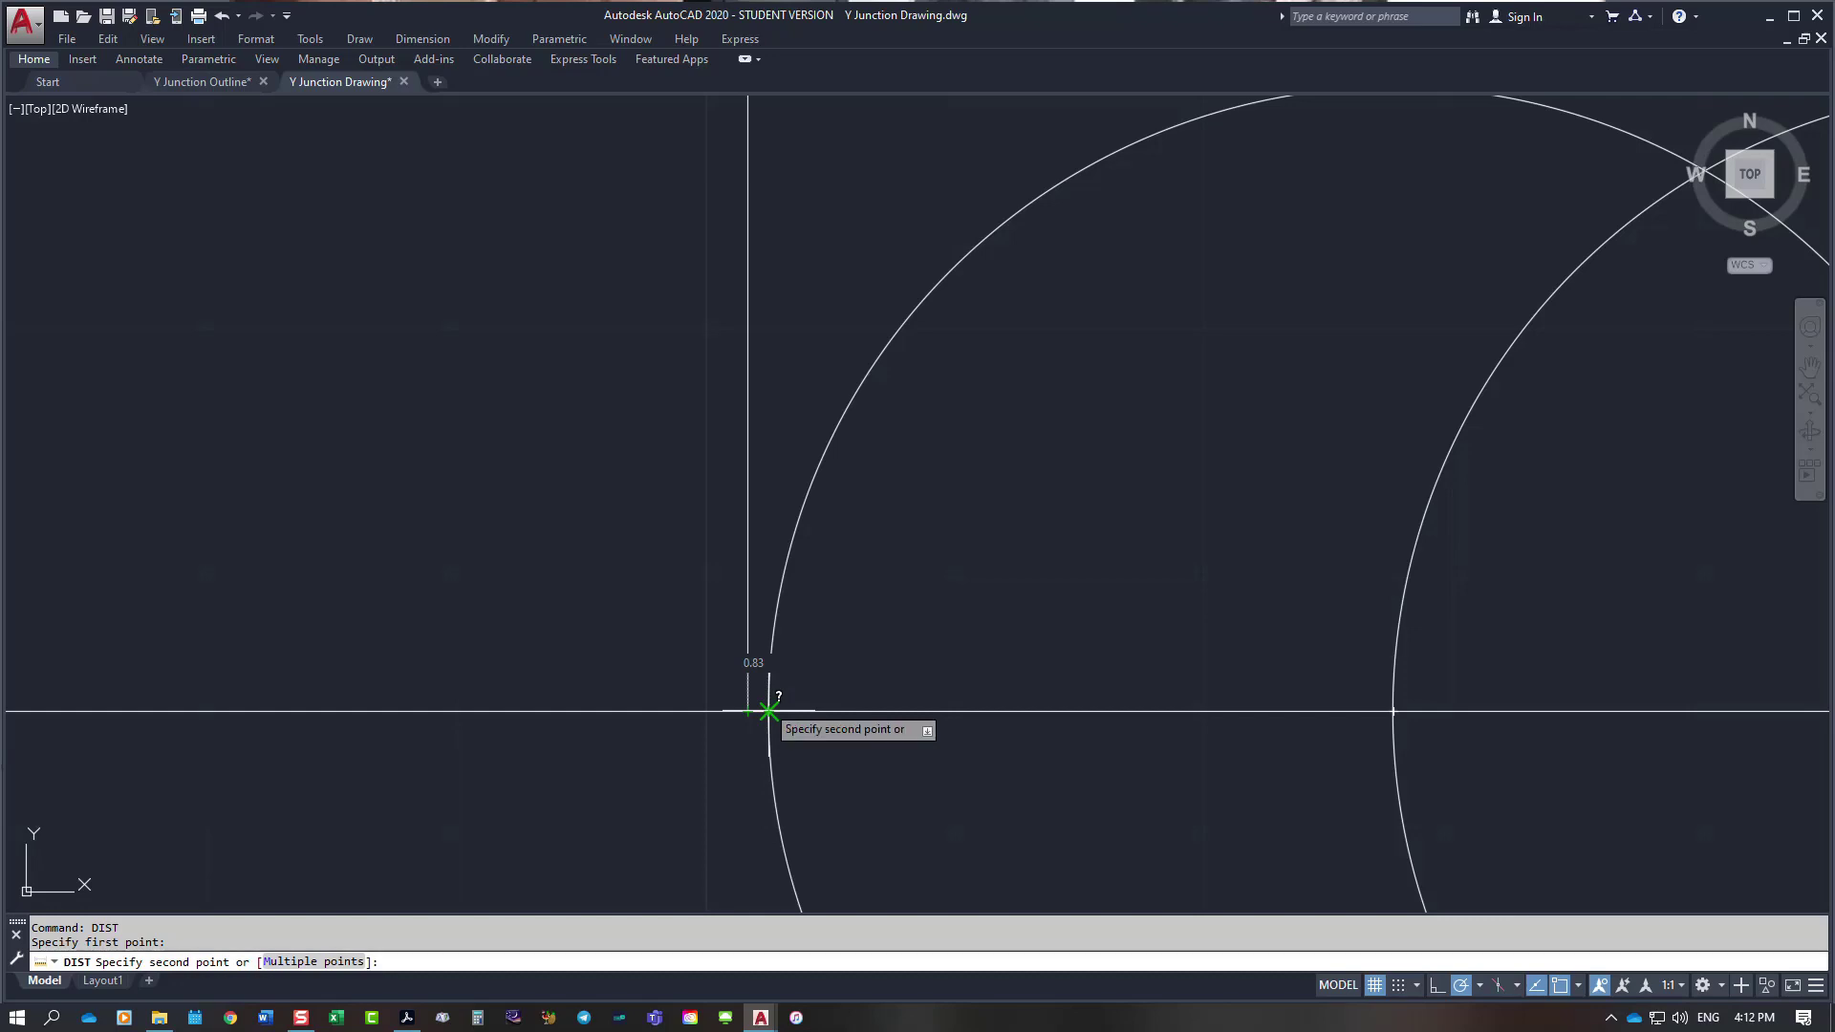
{"action": "scroll", "coordinate": [768, 710], "scroll_direction": "down", "scroll_amount": 8}
{"action": "scroll", "coordinate": [783, 770], "scroll_direction": "up", "scroll_amount": 10}
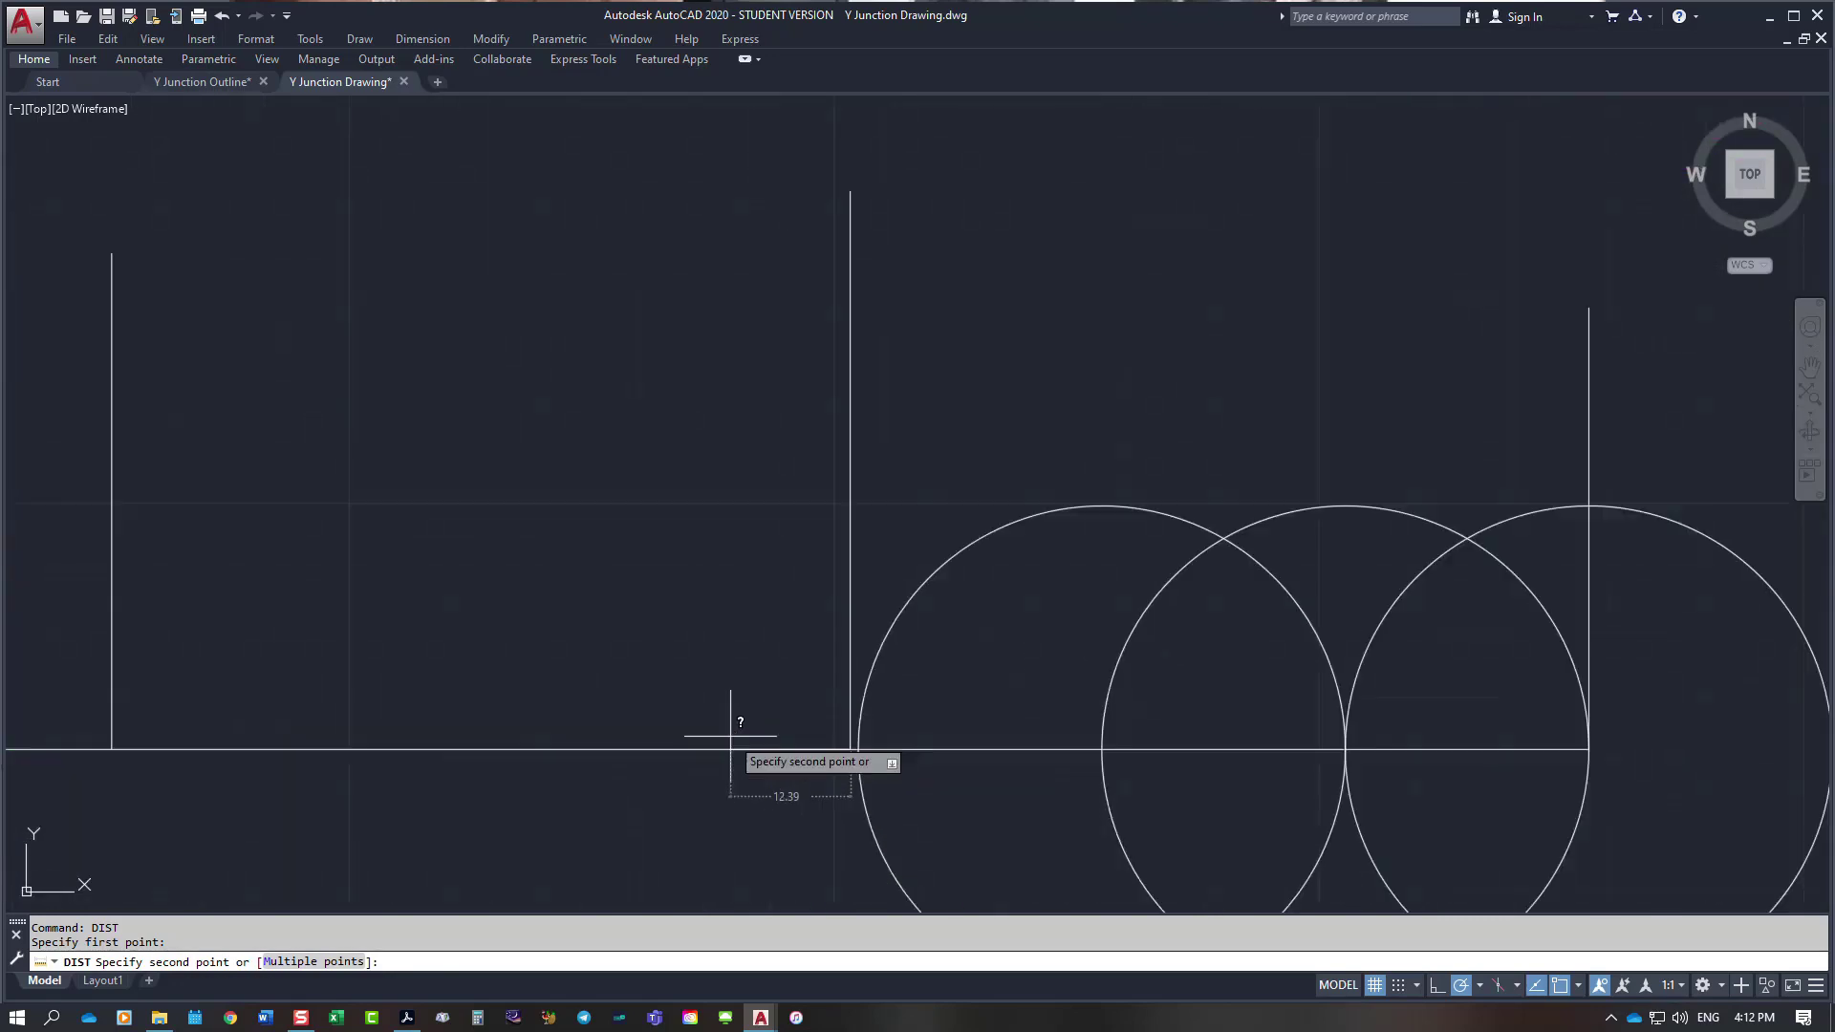
{"action": "key", "text": "Escape"}
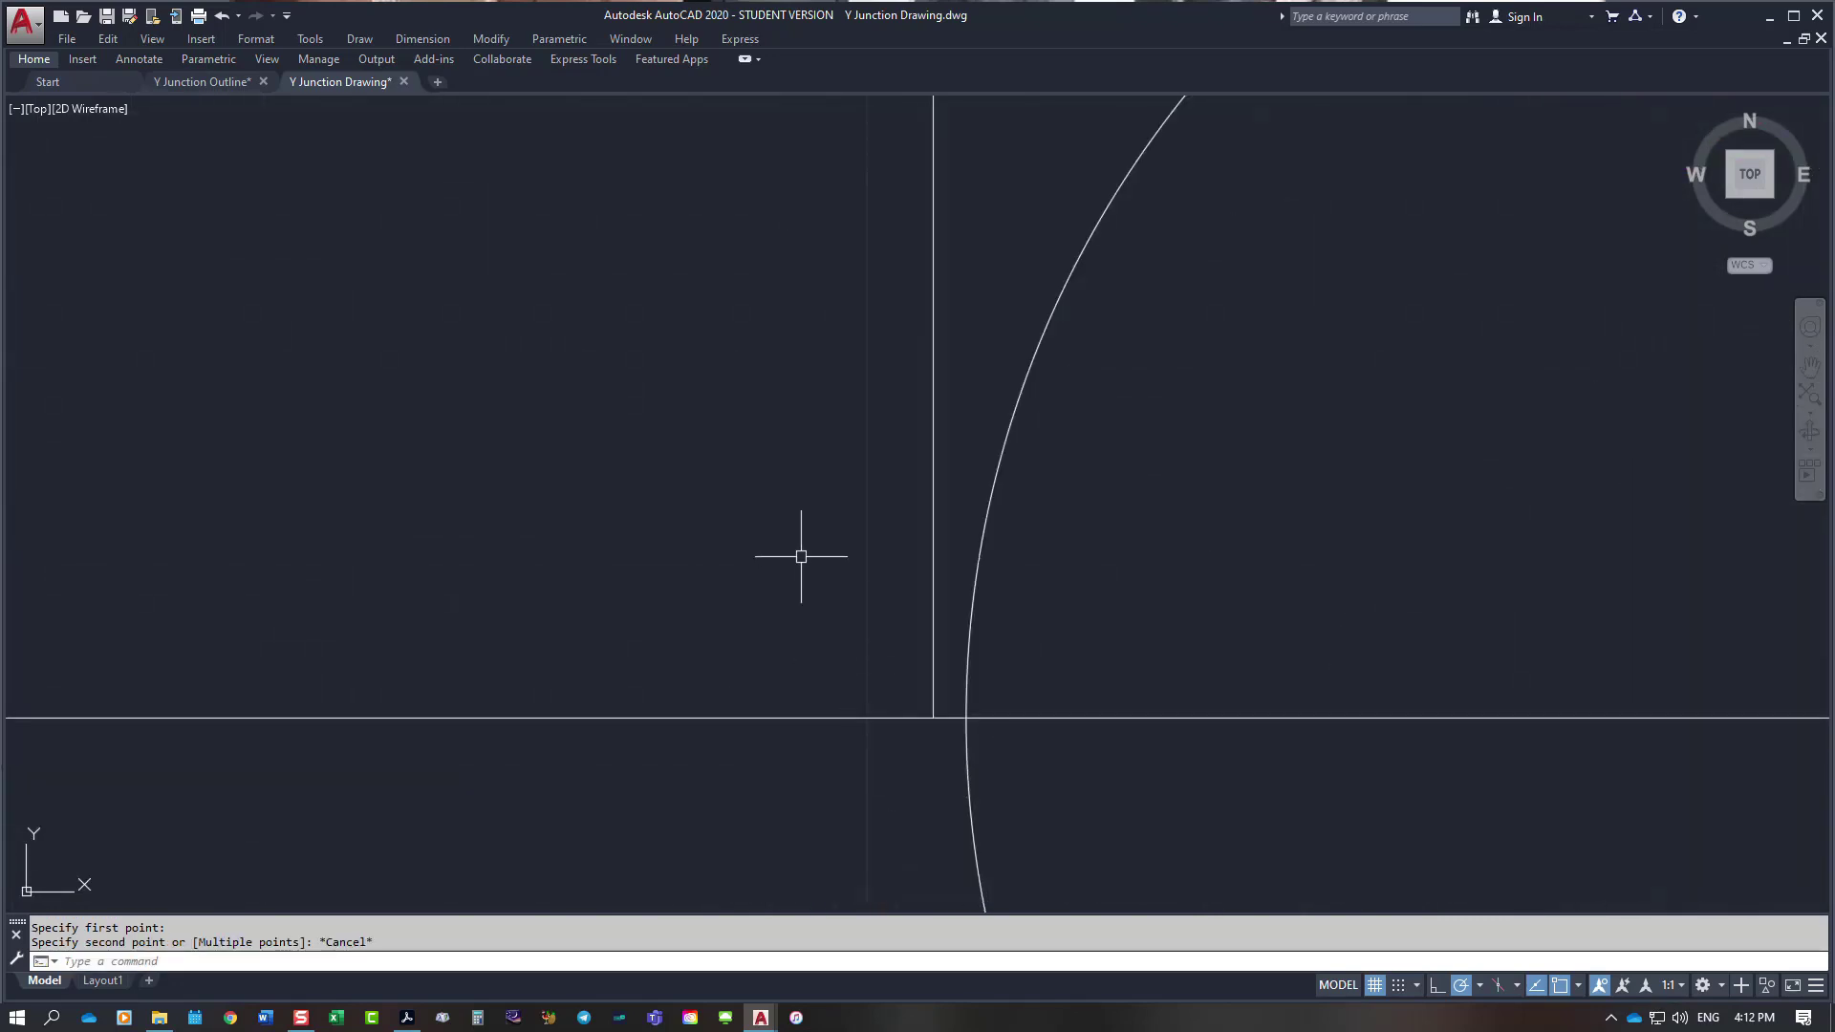
{"action": "right_click", "coordinate": [802, 556]}
{"action": "left_click", "coordinate": [841, 569]}
{"action": "key", "text": "Escape"}
{"action": "key", "text": "Escape"}
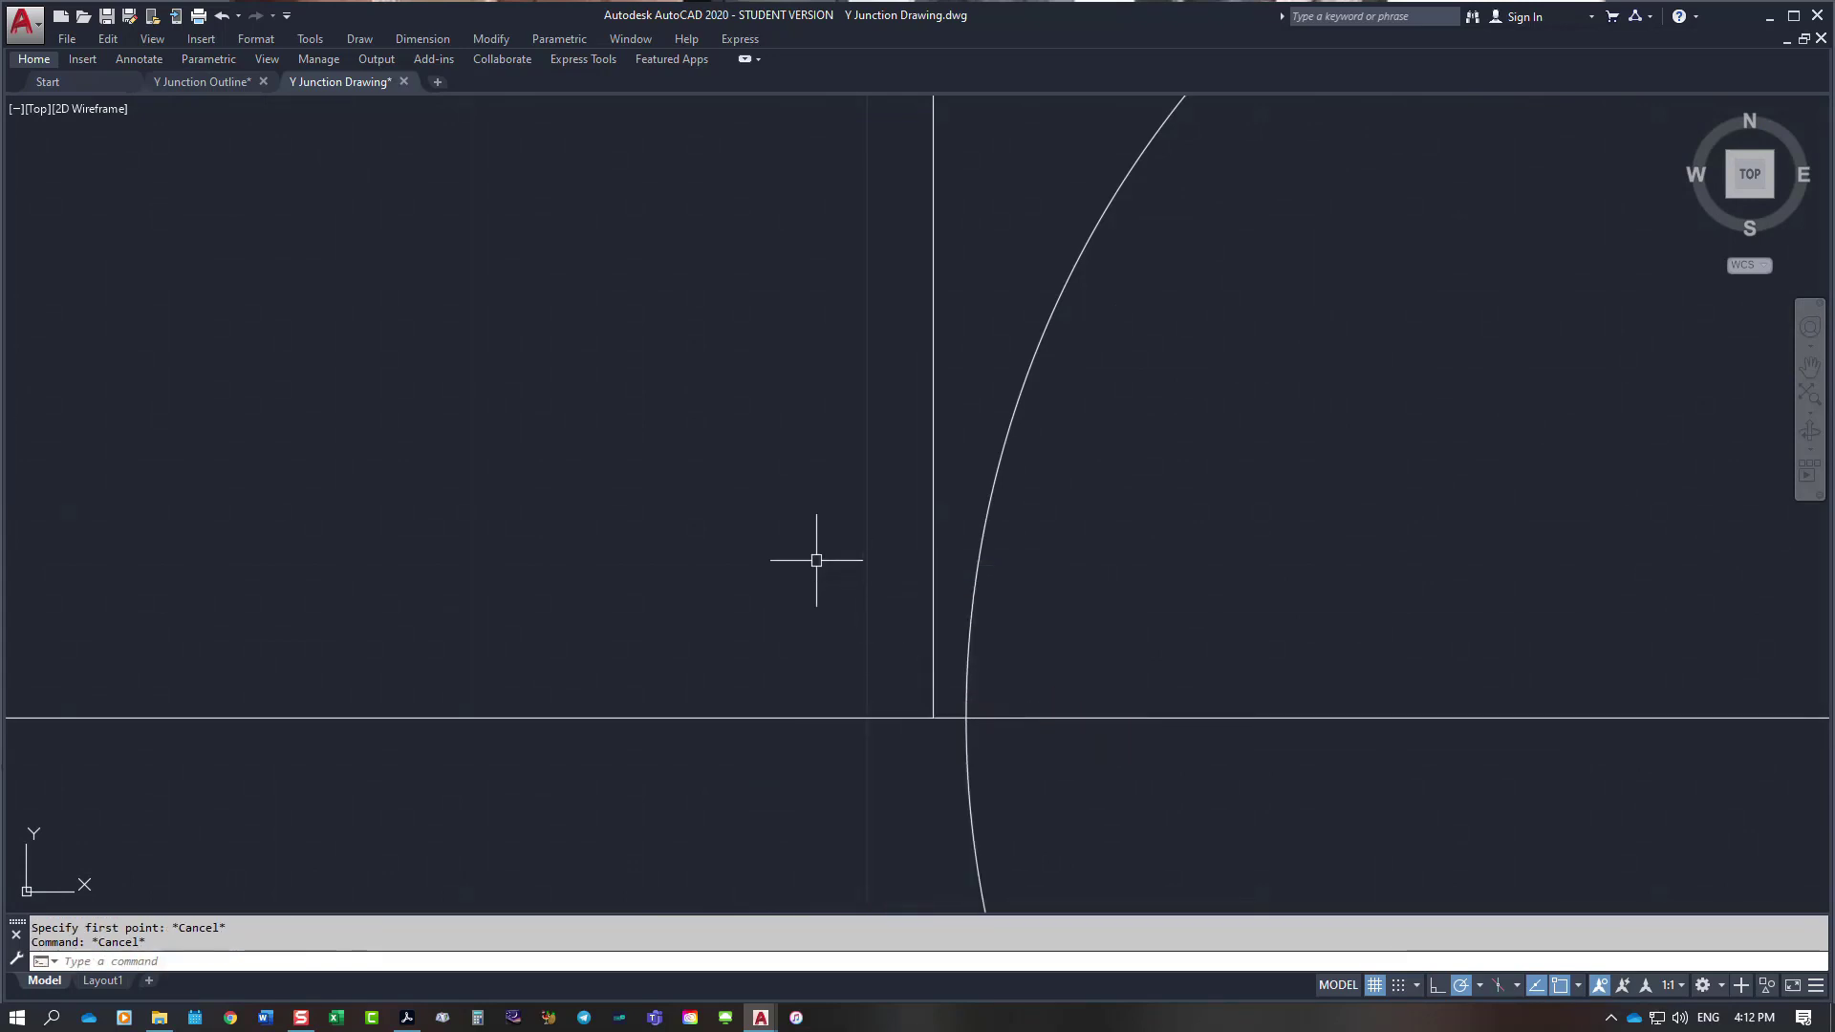
Step: Draw a circle of radius 25.105 centred on the foot of the rightmost quarter line
{"action": "type", "text": "c"}
{"action": "key", "text": "Return"}
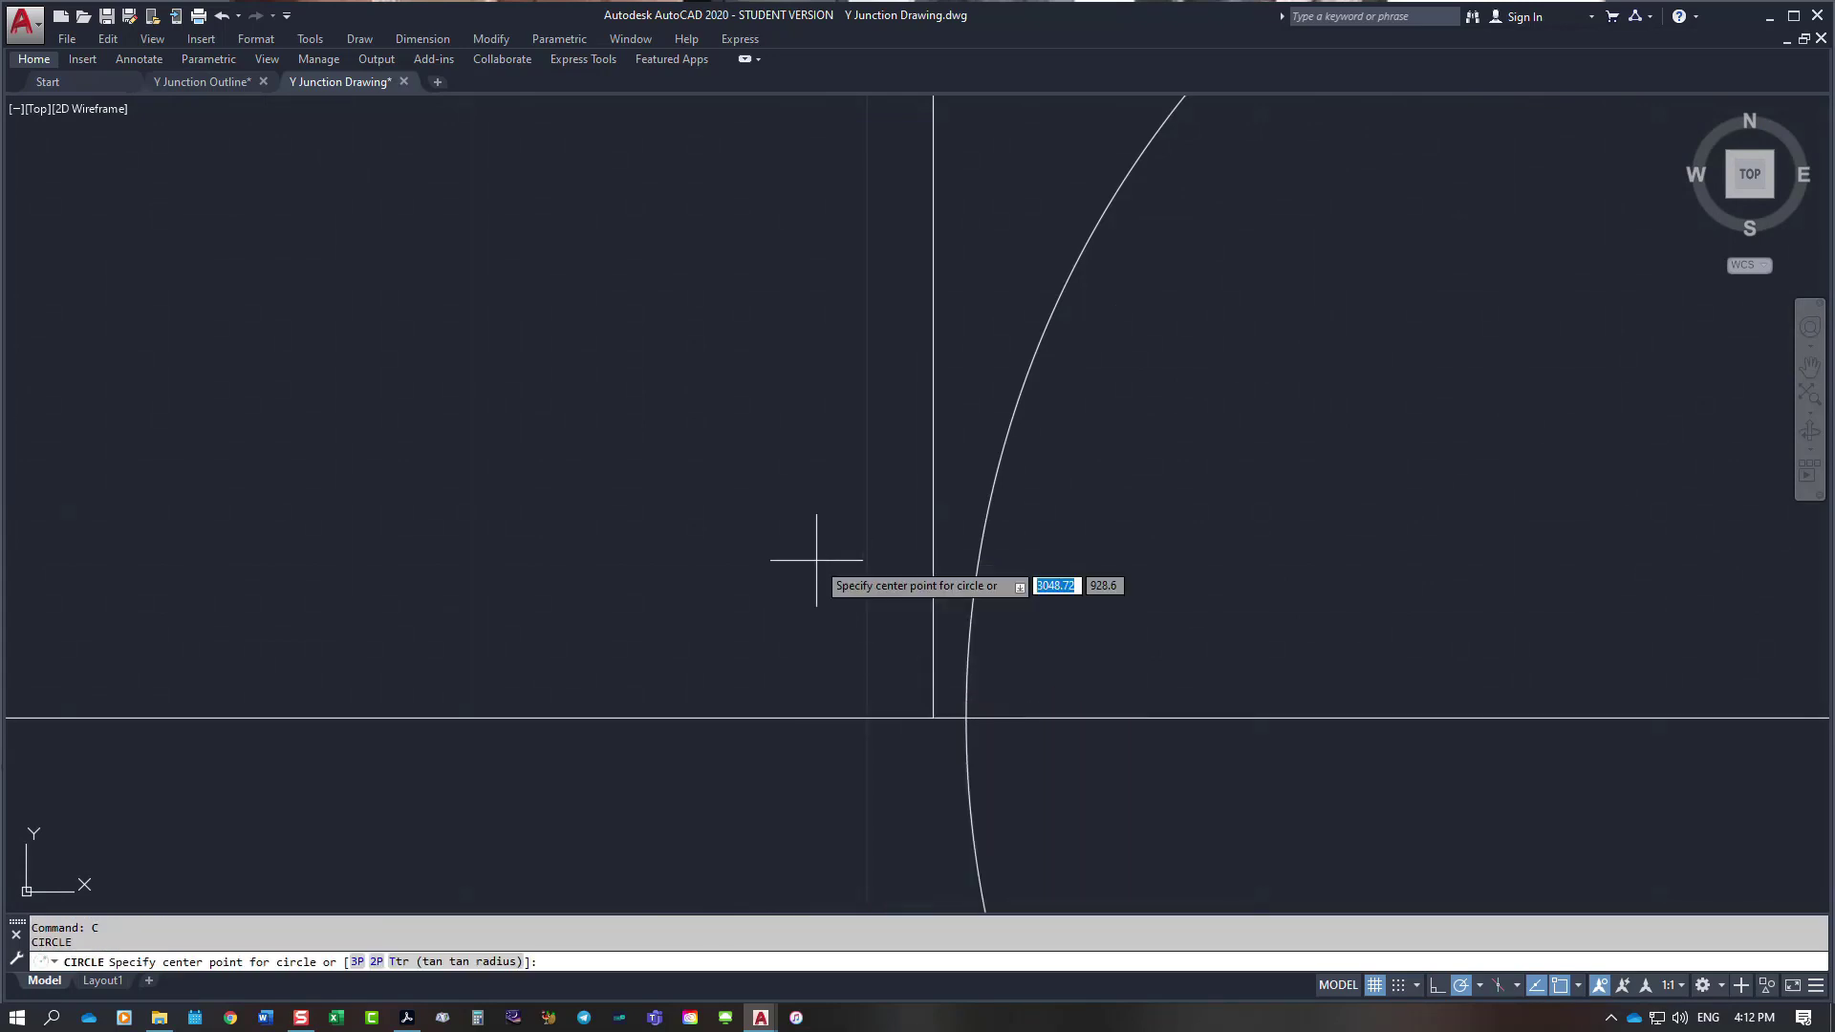
{"action": "left_click", "coordinate": [933, 718]}
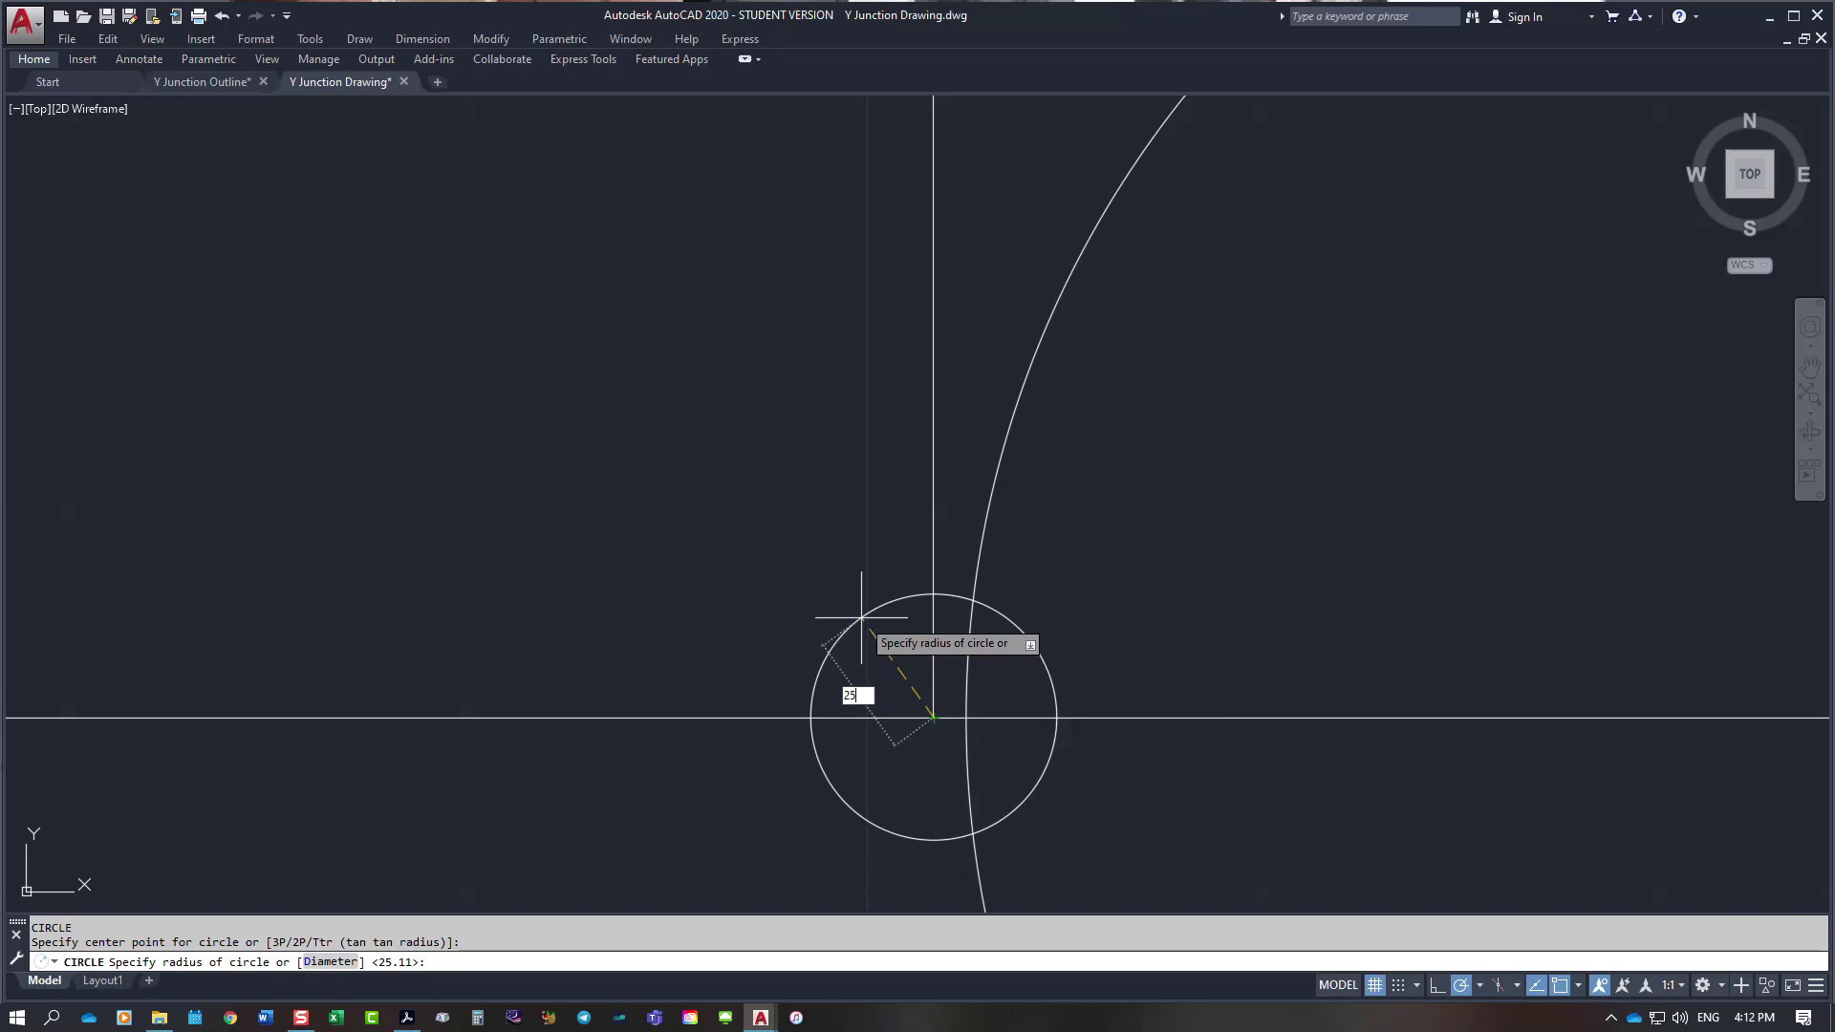
{"action": "type", "text": "25.105"}
{"action": "key", "text": "Return"}
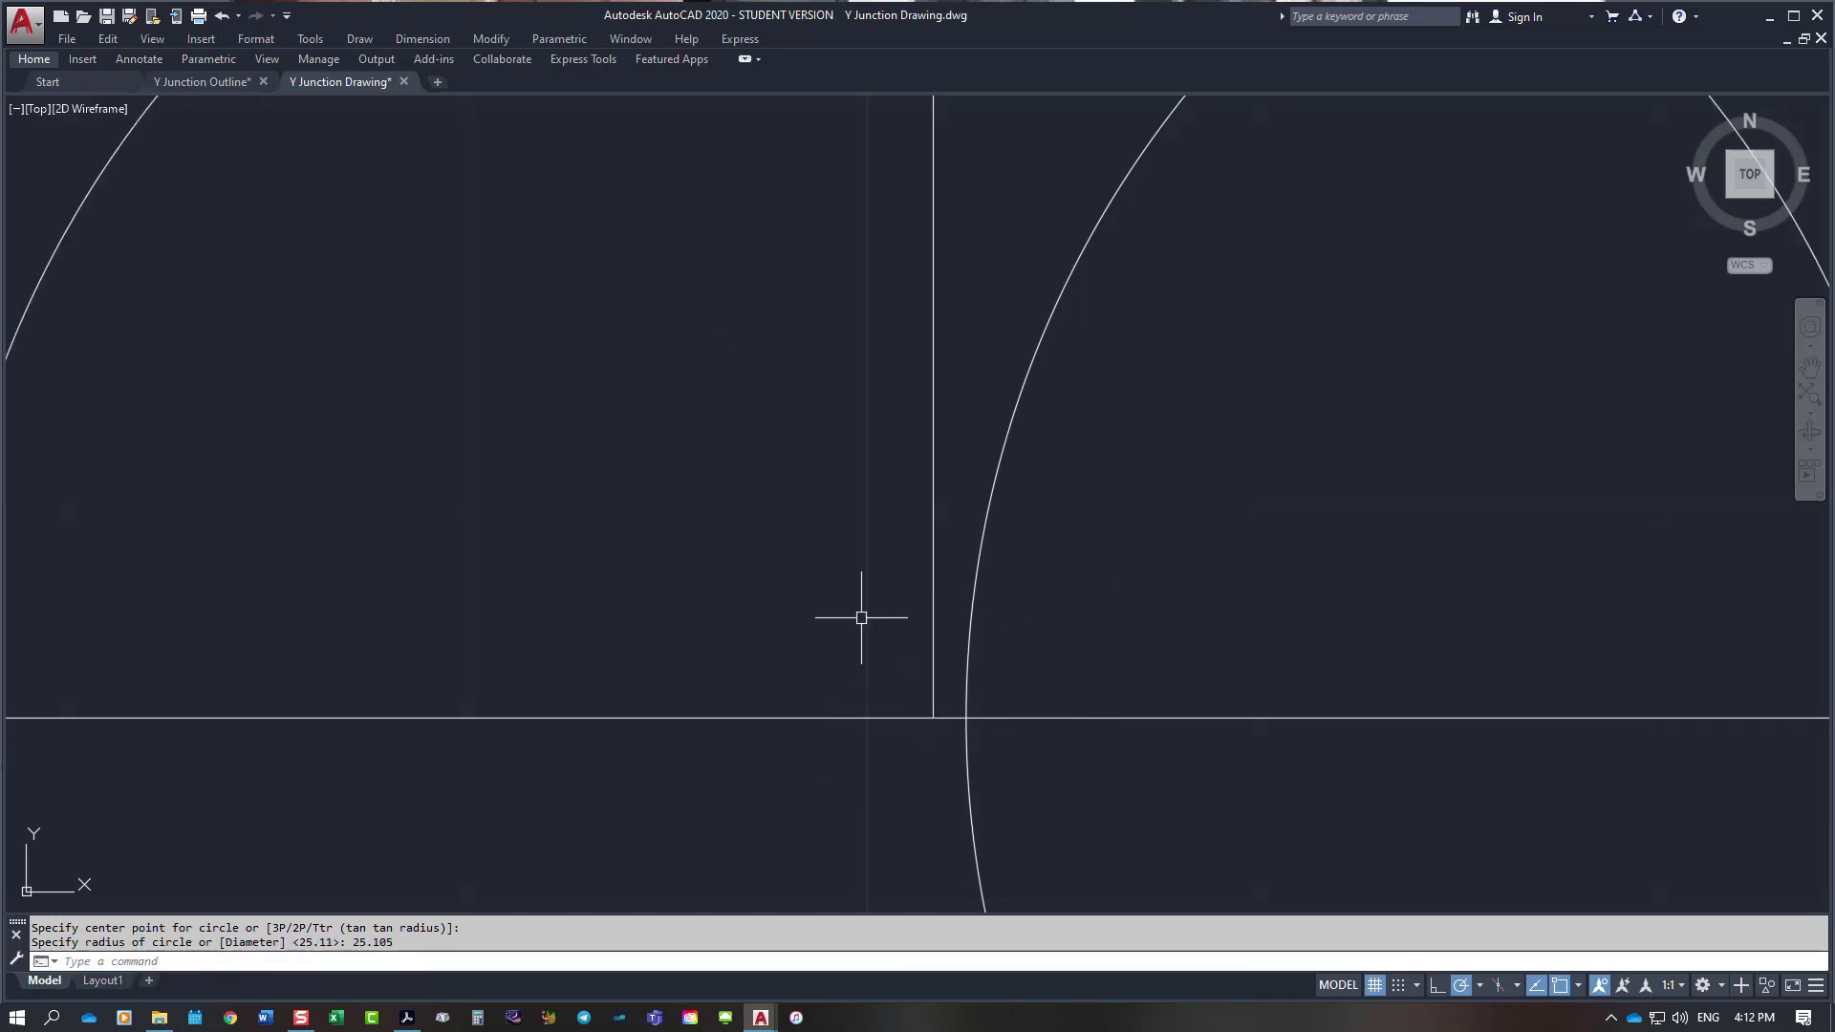
Step: Draw two more circles of radius 25.105, each centred where the previous circle crosses the horizontal line on its left
{"action": "scroll", "coordinate": [675, 643], "scroll_direction": "down", "scroll_amount": 3}
{"action": "scroll", "coordinate": [676, 643], "scroll_direction": "up", "scroll_amount": 5}
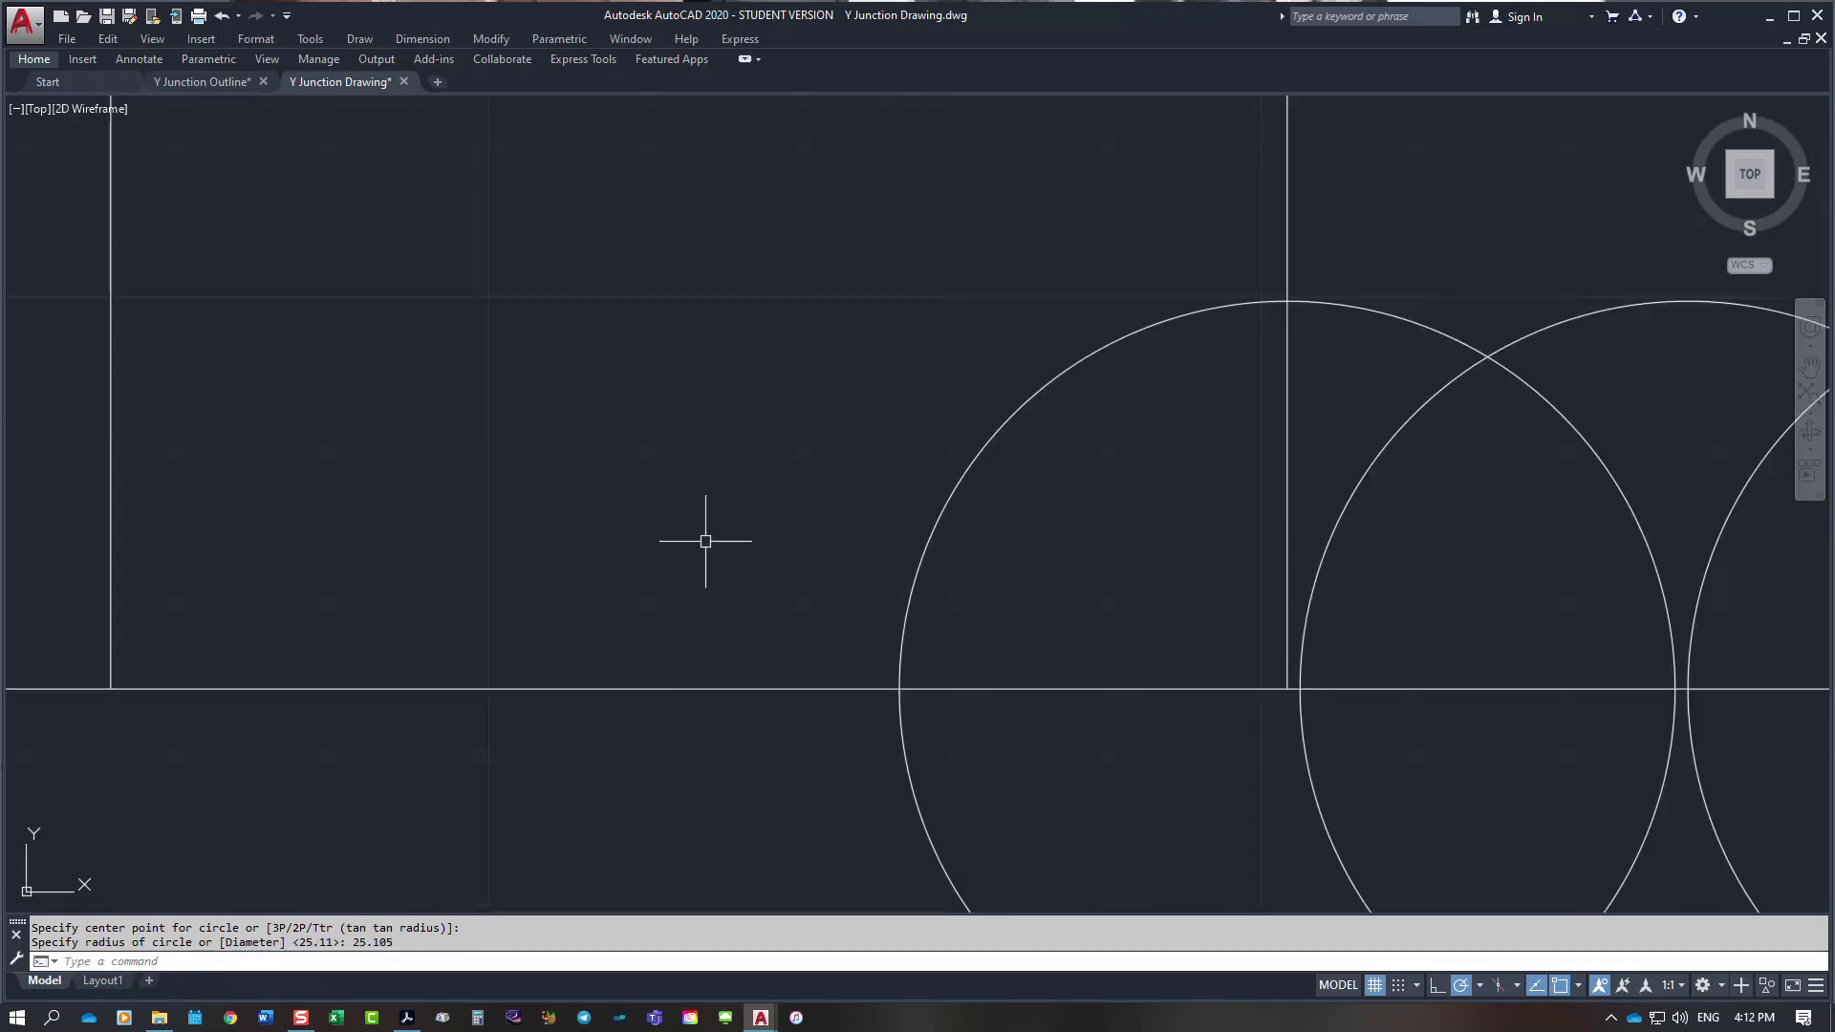
{"action": "key", "text": "Return"}
{"action": "left_click", "coordinate": [899, 688]}
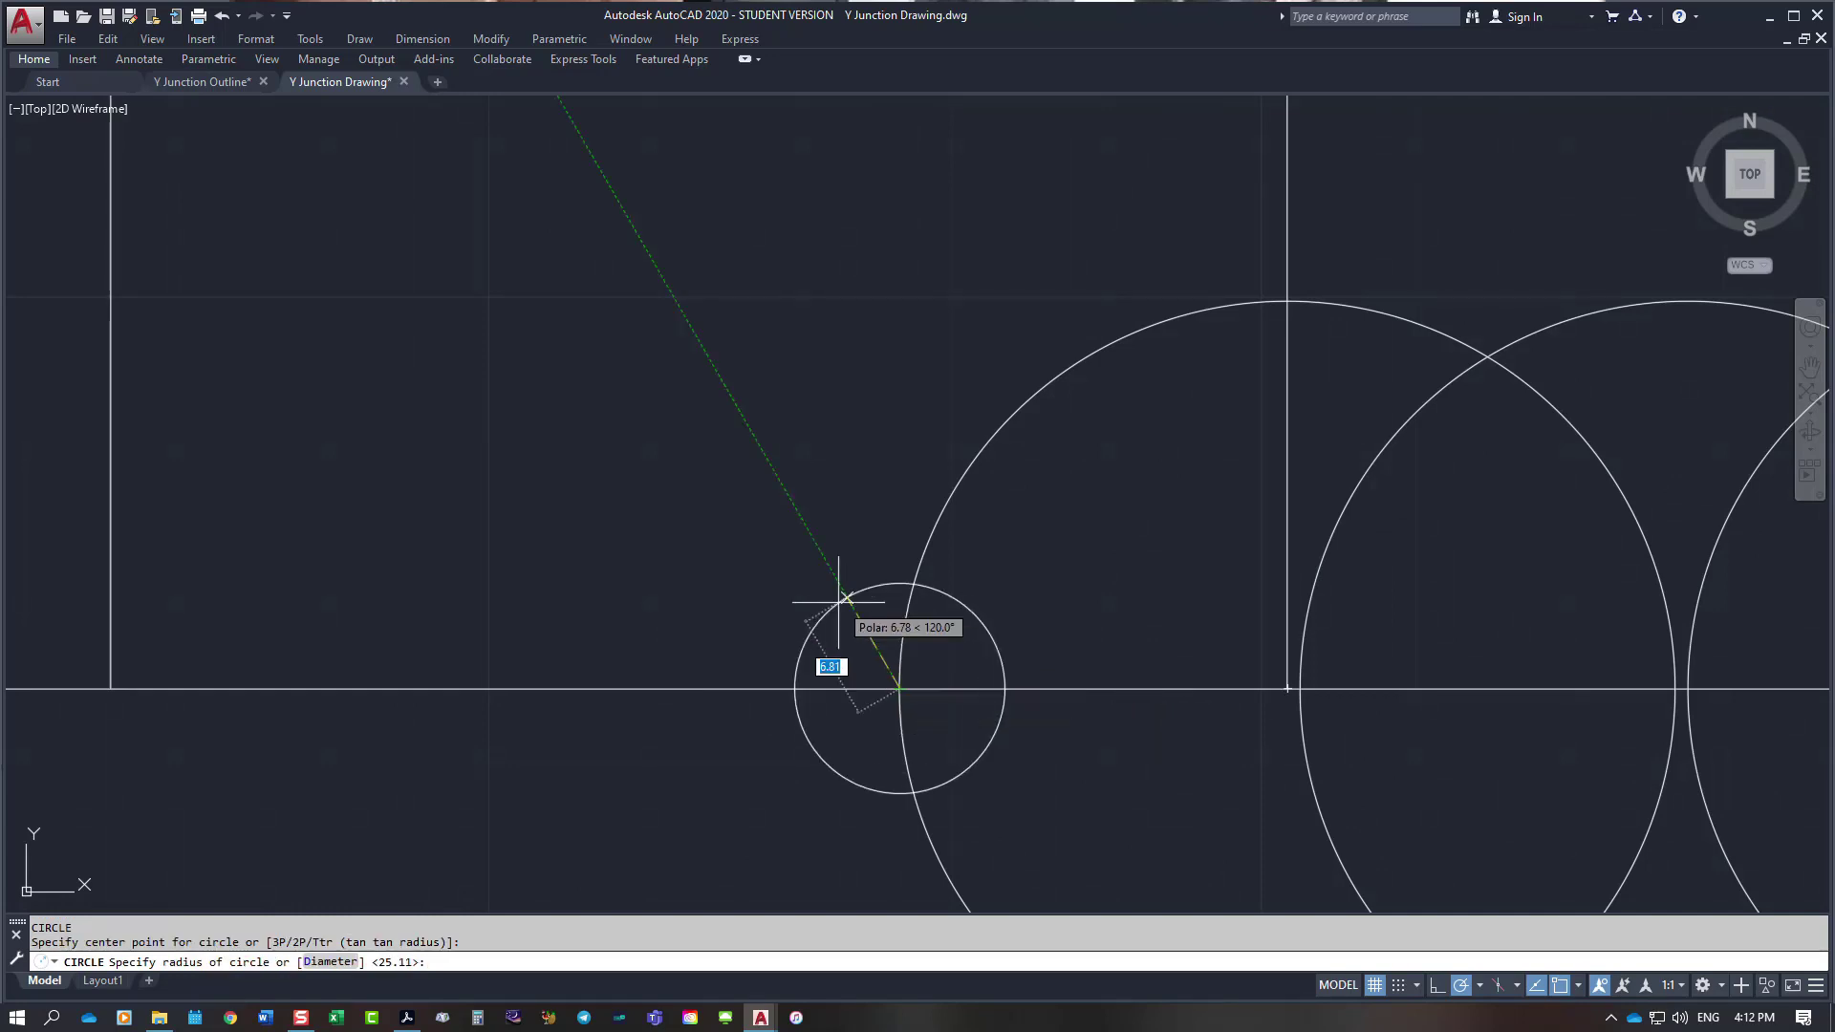
{"action": "key", "text": "Return"}
{"action": "key", "text": "Return"}
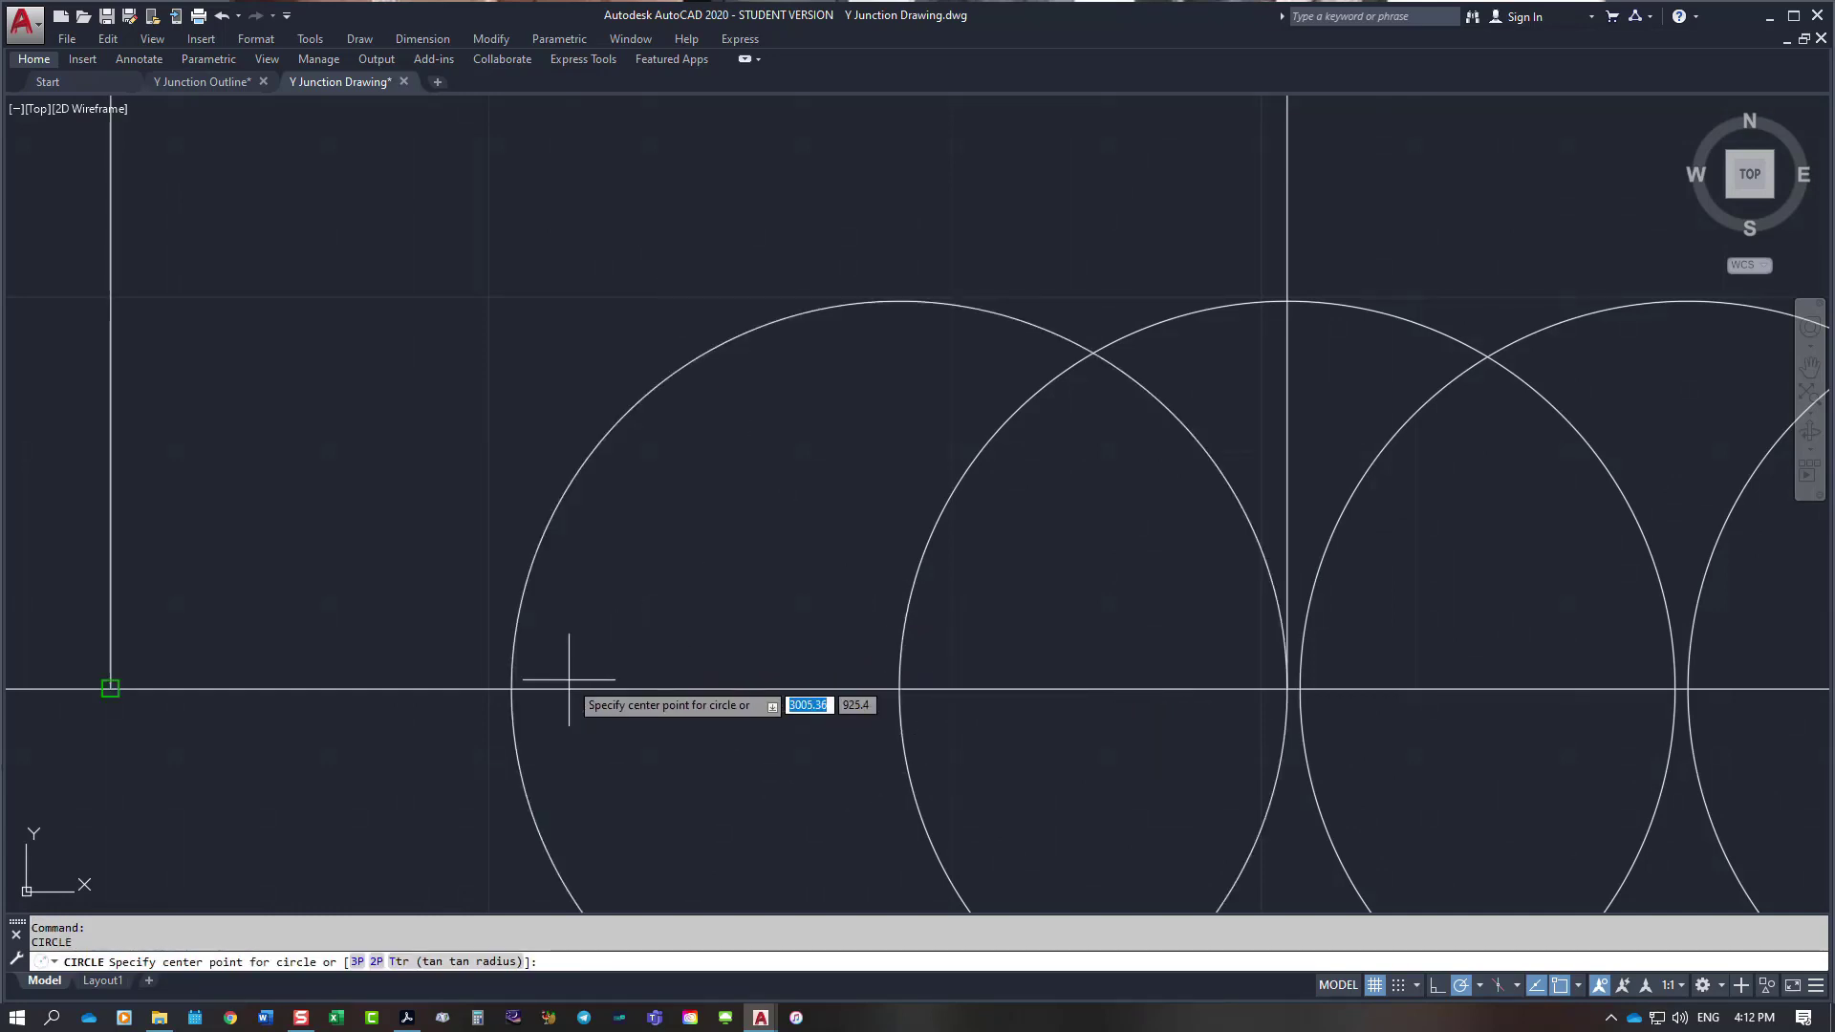
{"action": "left_click", "coordinate": [511, 688]}
{"action": "key", "text": "Return"}
{"action": "scroll", "coordinate": [1126, 729], "scroll_direction": "down", "scroll_amount": 3}
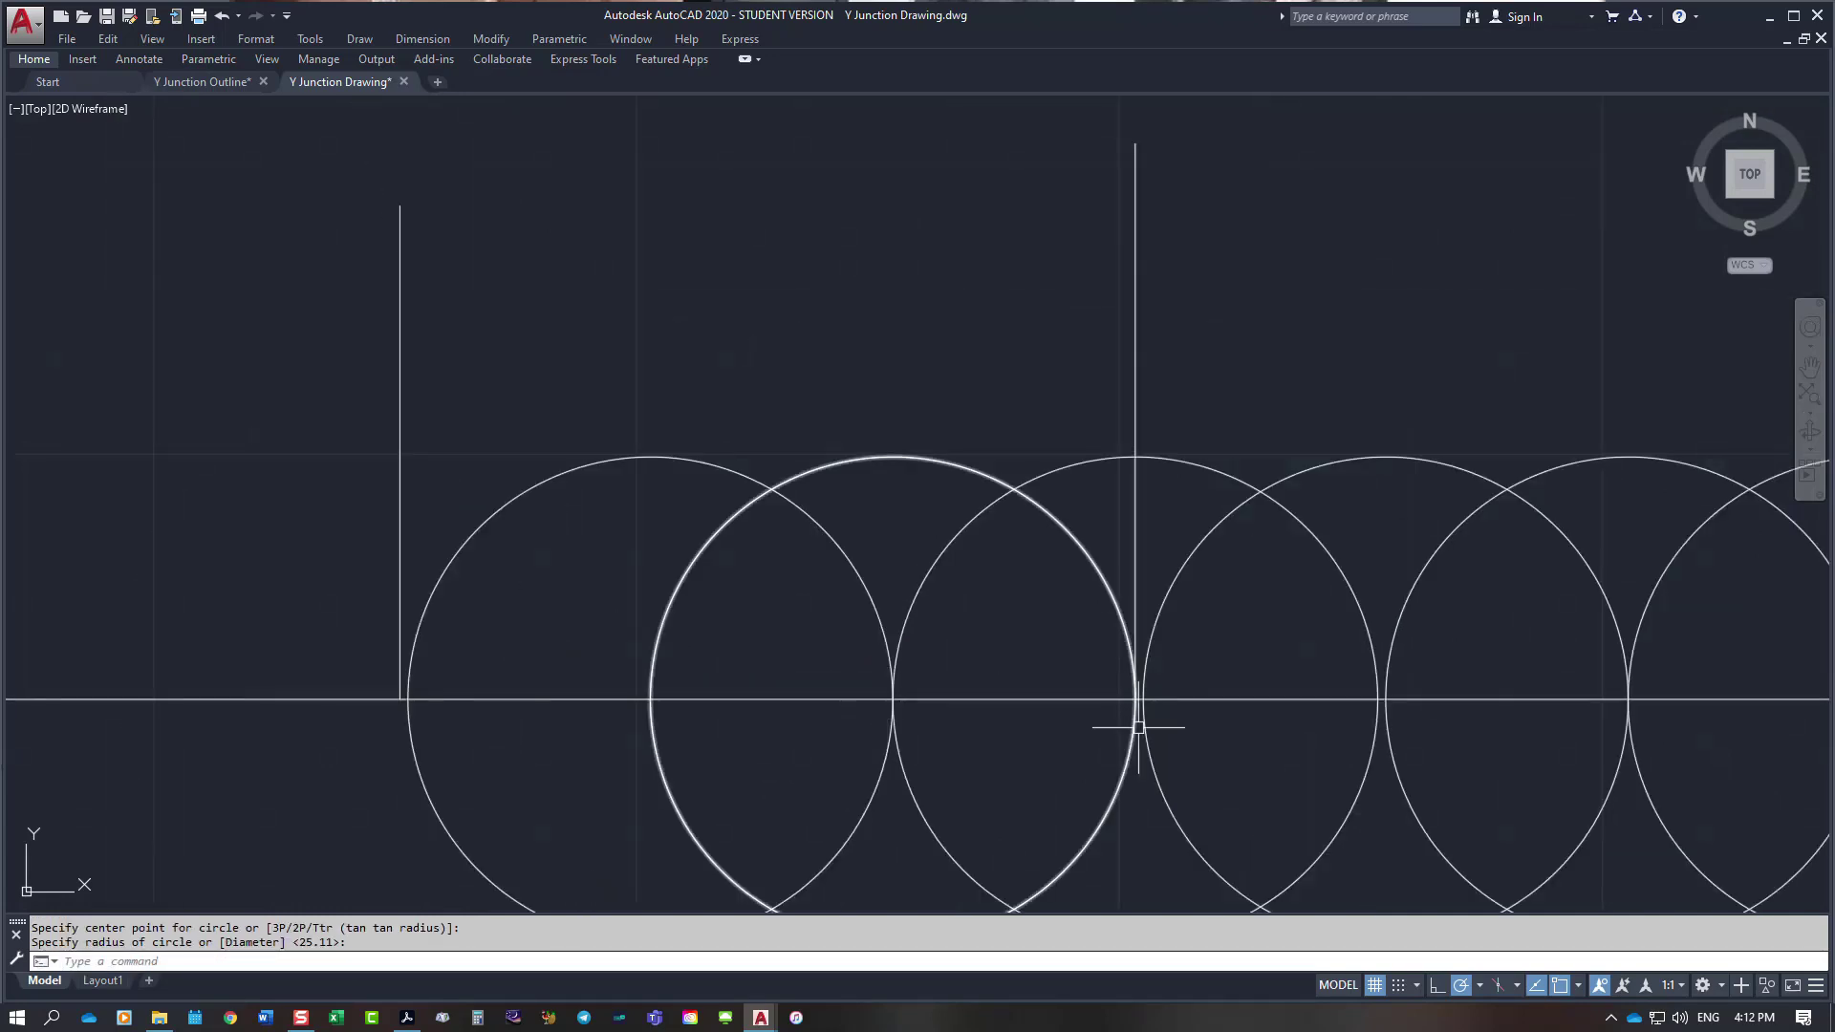
Step: Examine the gap between the circles beside the foot of the rightmost interior quarter line
{"action": "scroll", "coordinate": [1148, 703], "scroll_direction": "up", "scroll_amount": 6}
{"action": "scroll", "coordinate": [1110, 643], "scroll_direction": "up", "scroll_amount": 3}
{"action": "right_click", "coordinate": [1115, 617]}
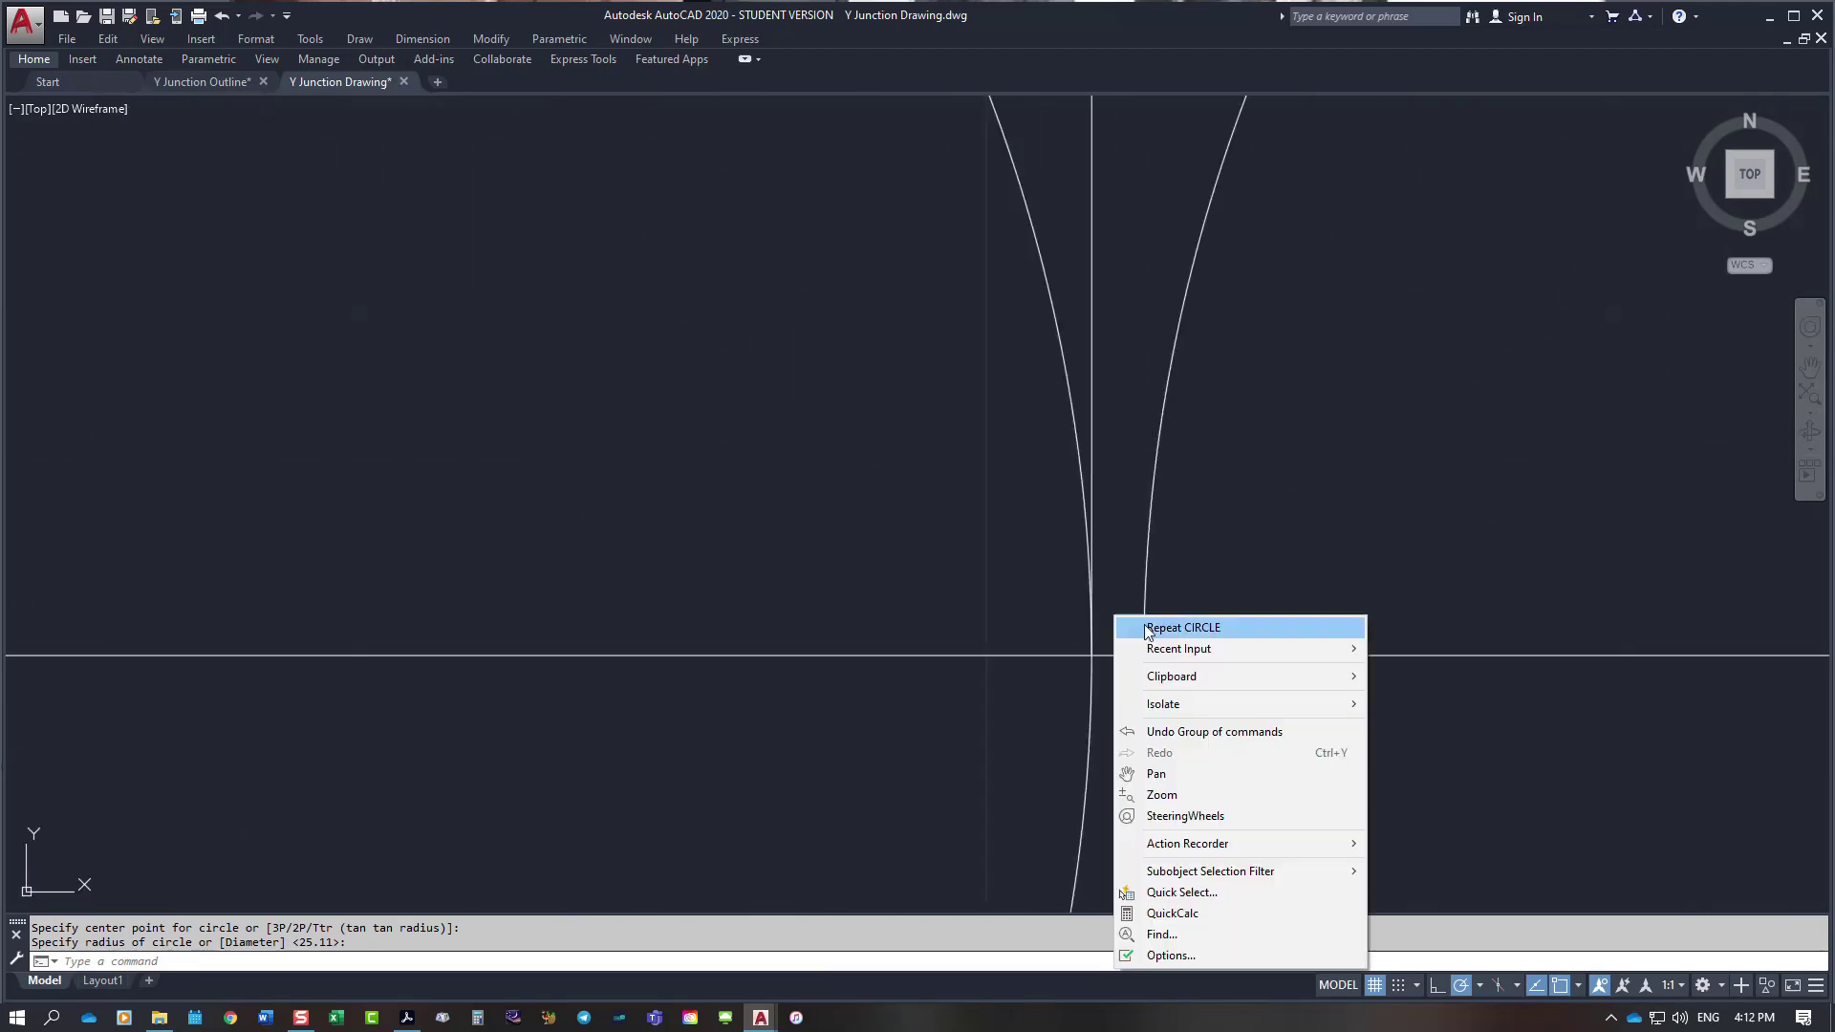
{"action": "mouse_move", "coordinate": [1185, 649]}
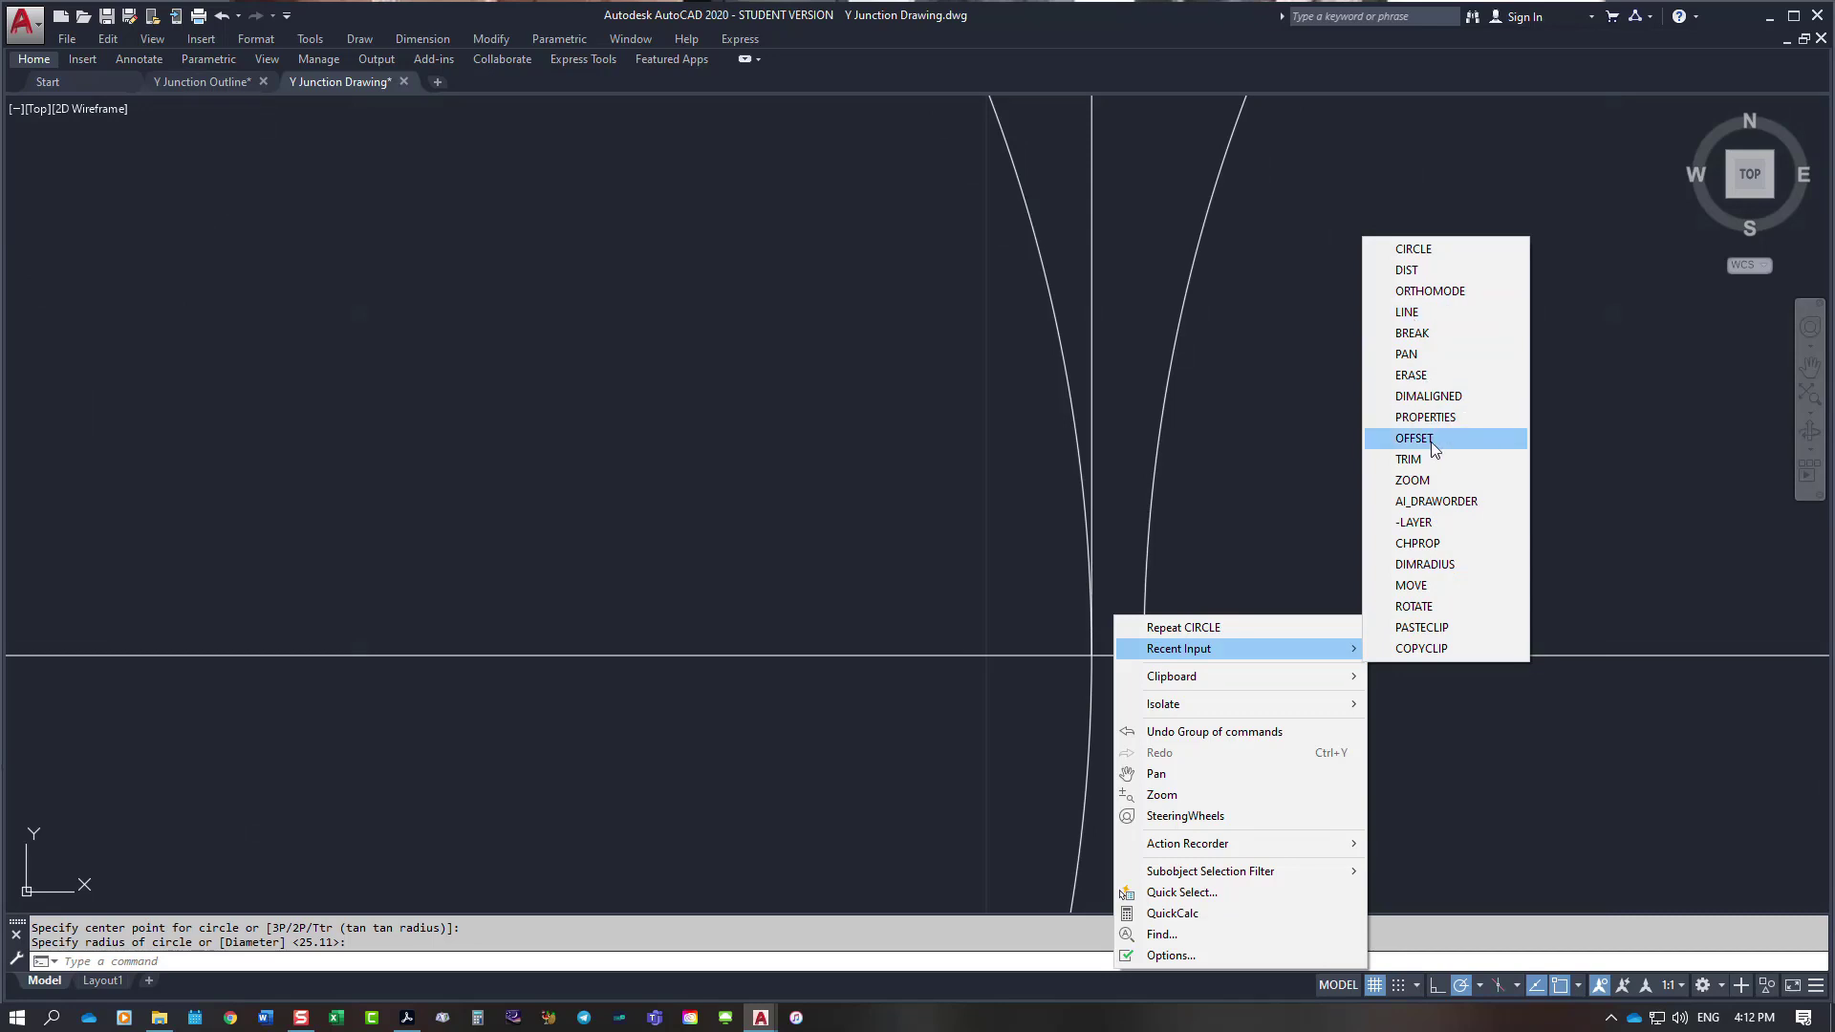
{"action": "scroll", "coordinate": [1322, 443], "scroll_direction": "down", "scroll_amount": 5}
{"action": "scroll", "coordinate": [1330, 481], "scroll_direction": "down", "scroll_amount": 4}
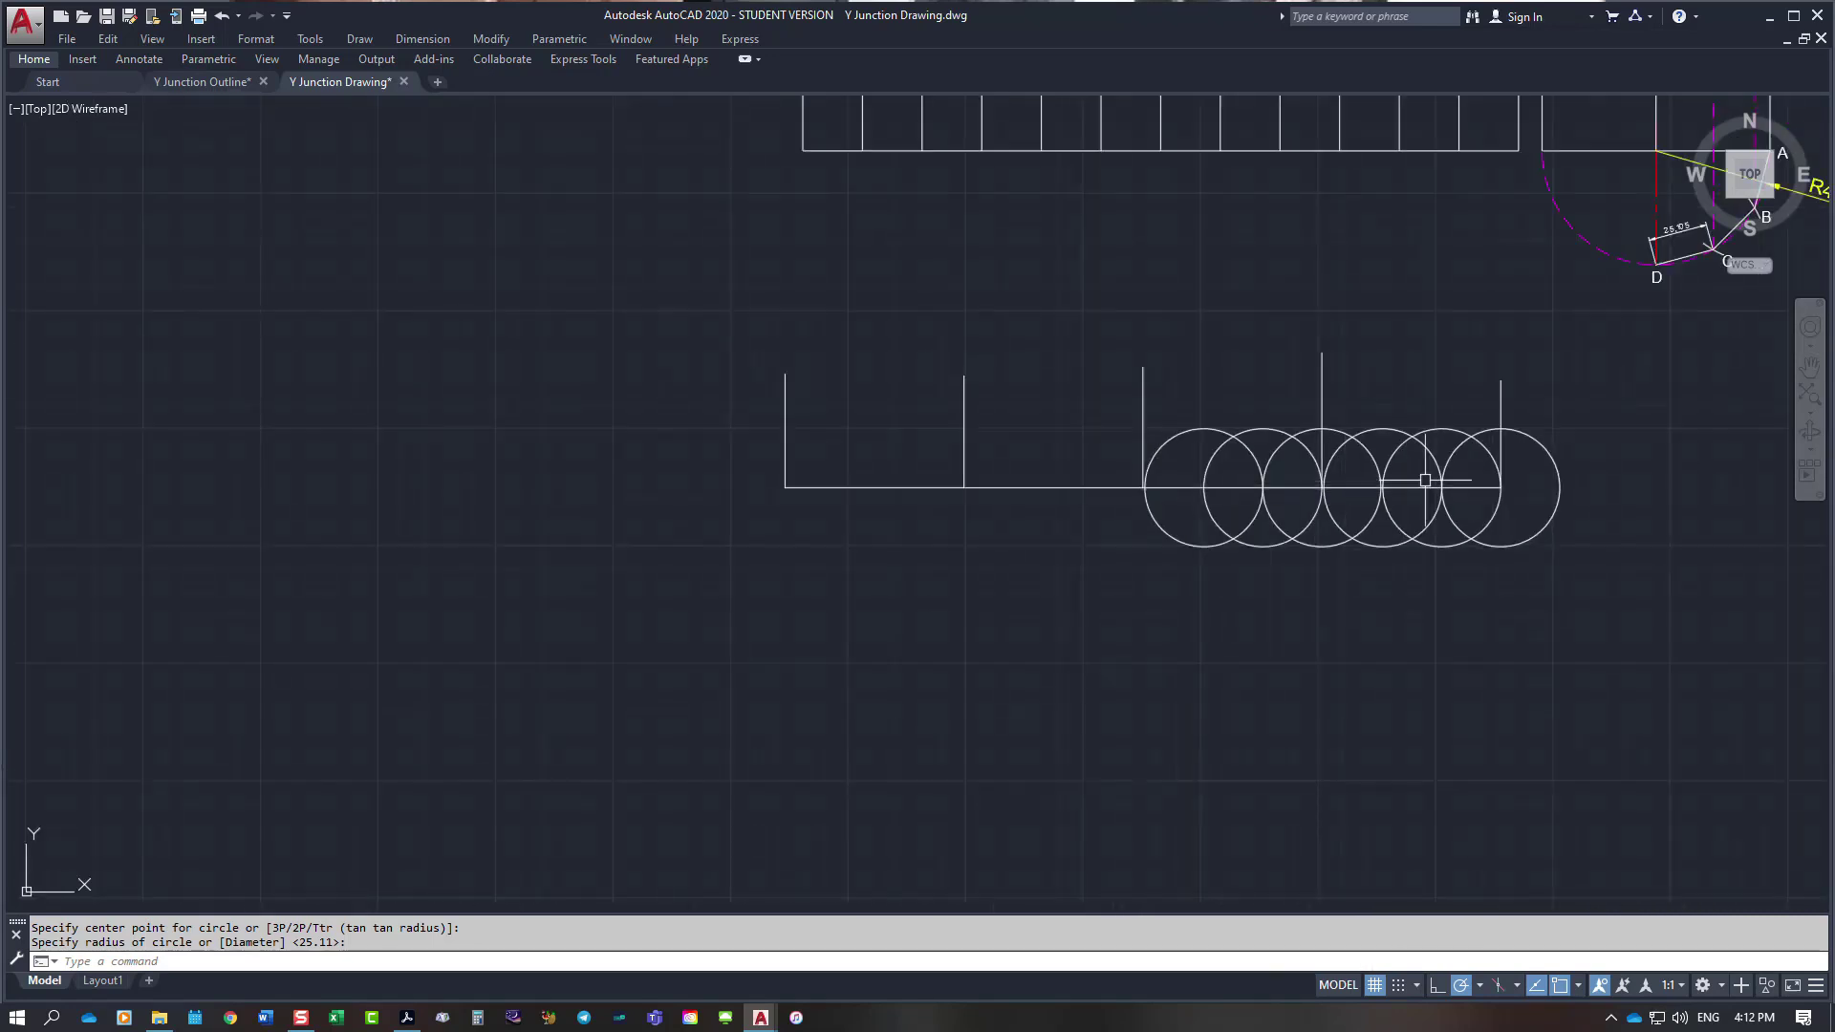
Step: Highlight the vertical quarter lines and both halves of the horizontal line to examine how the circumference is divided
{"action": "left_click", "coordinate": [1502, 445]}
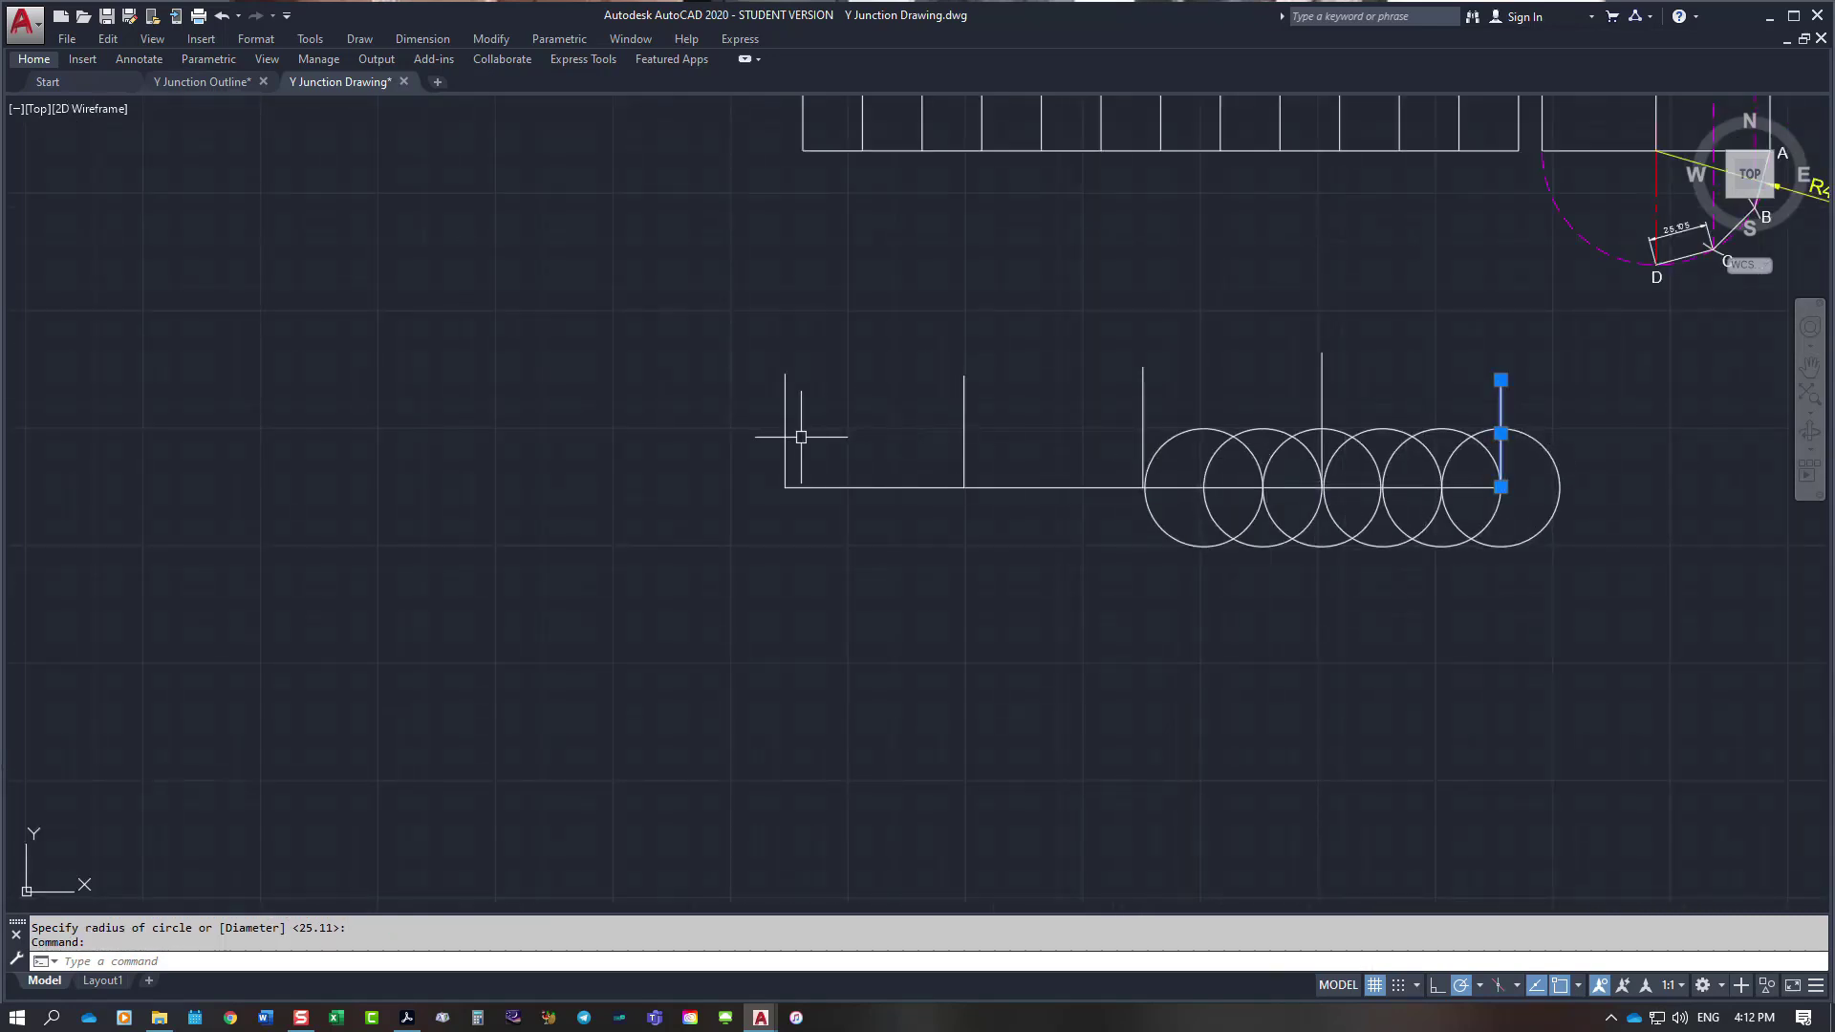
{"action": "left_click", "coordinate": [790, 437]}
{"action": "scroll", "coordinate": [906, 385], "scroll_direction": "up", "scroll_amount": 4}
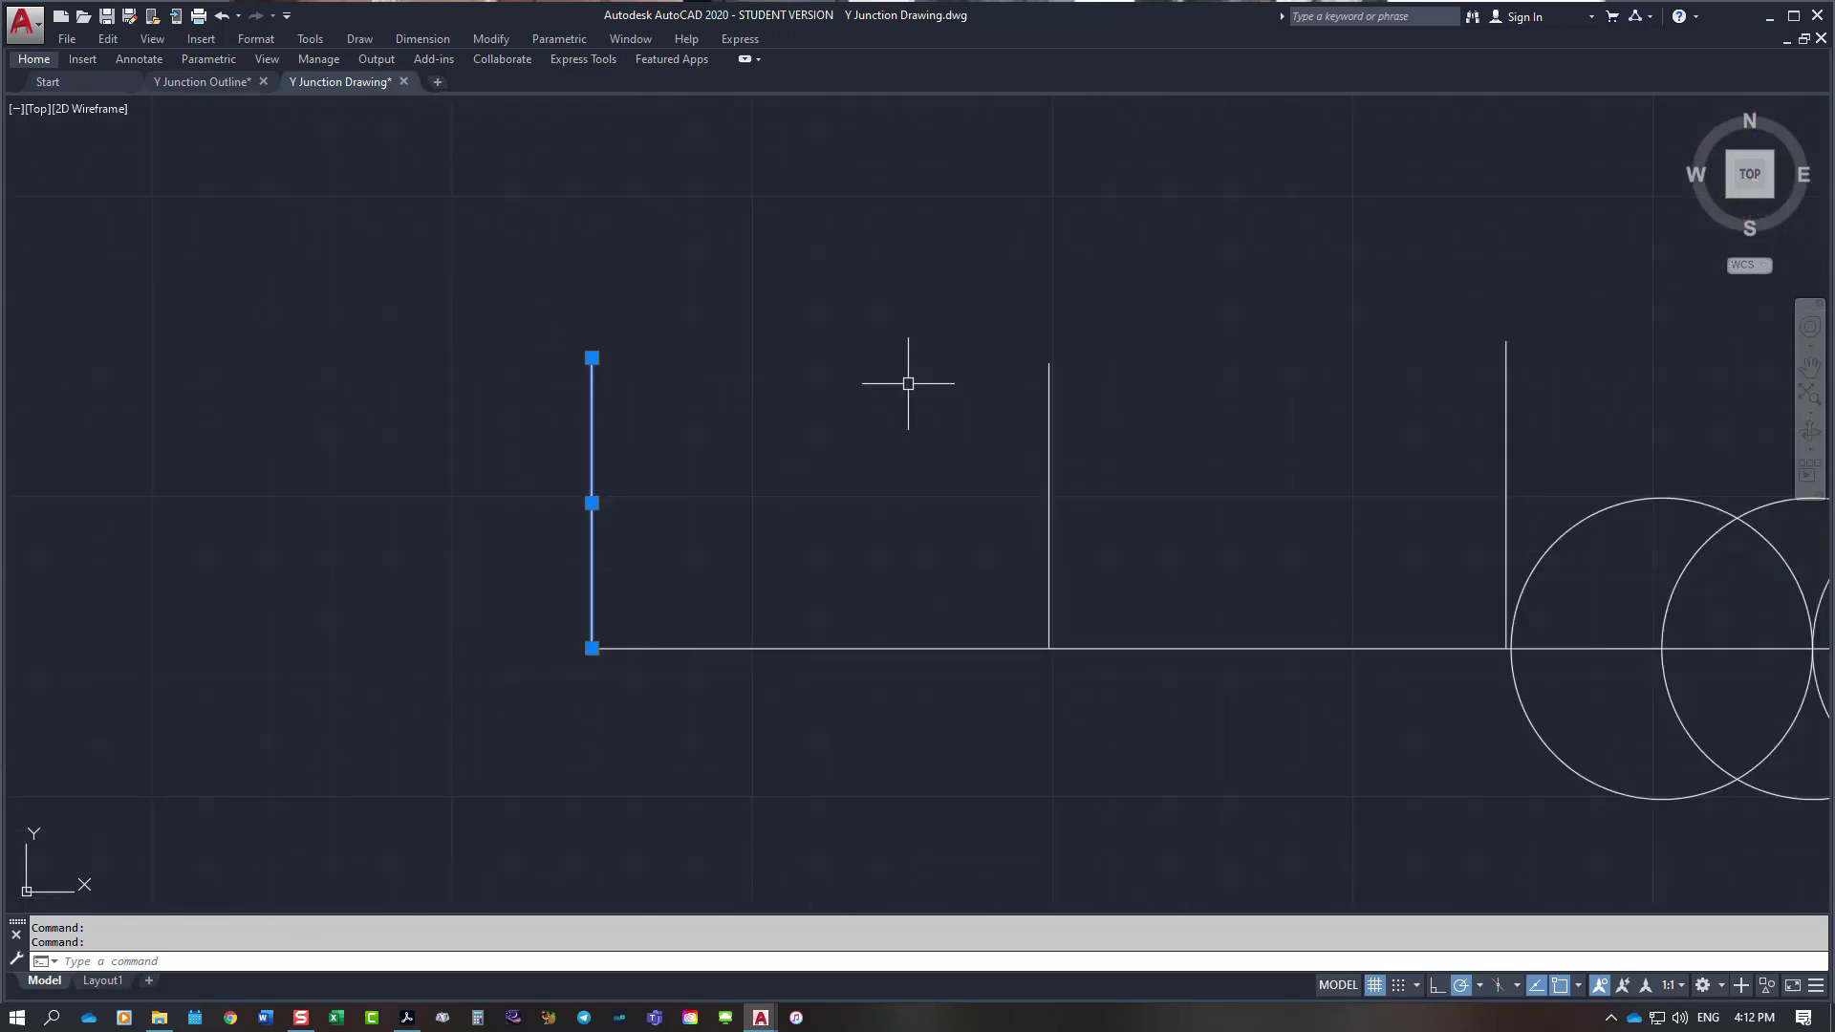
{"action": "scroll", "coordinate": [906, 386], "scroll_direction": "down", "scroll_amount": 2}
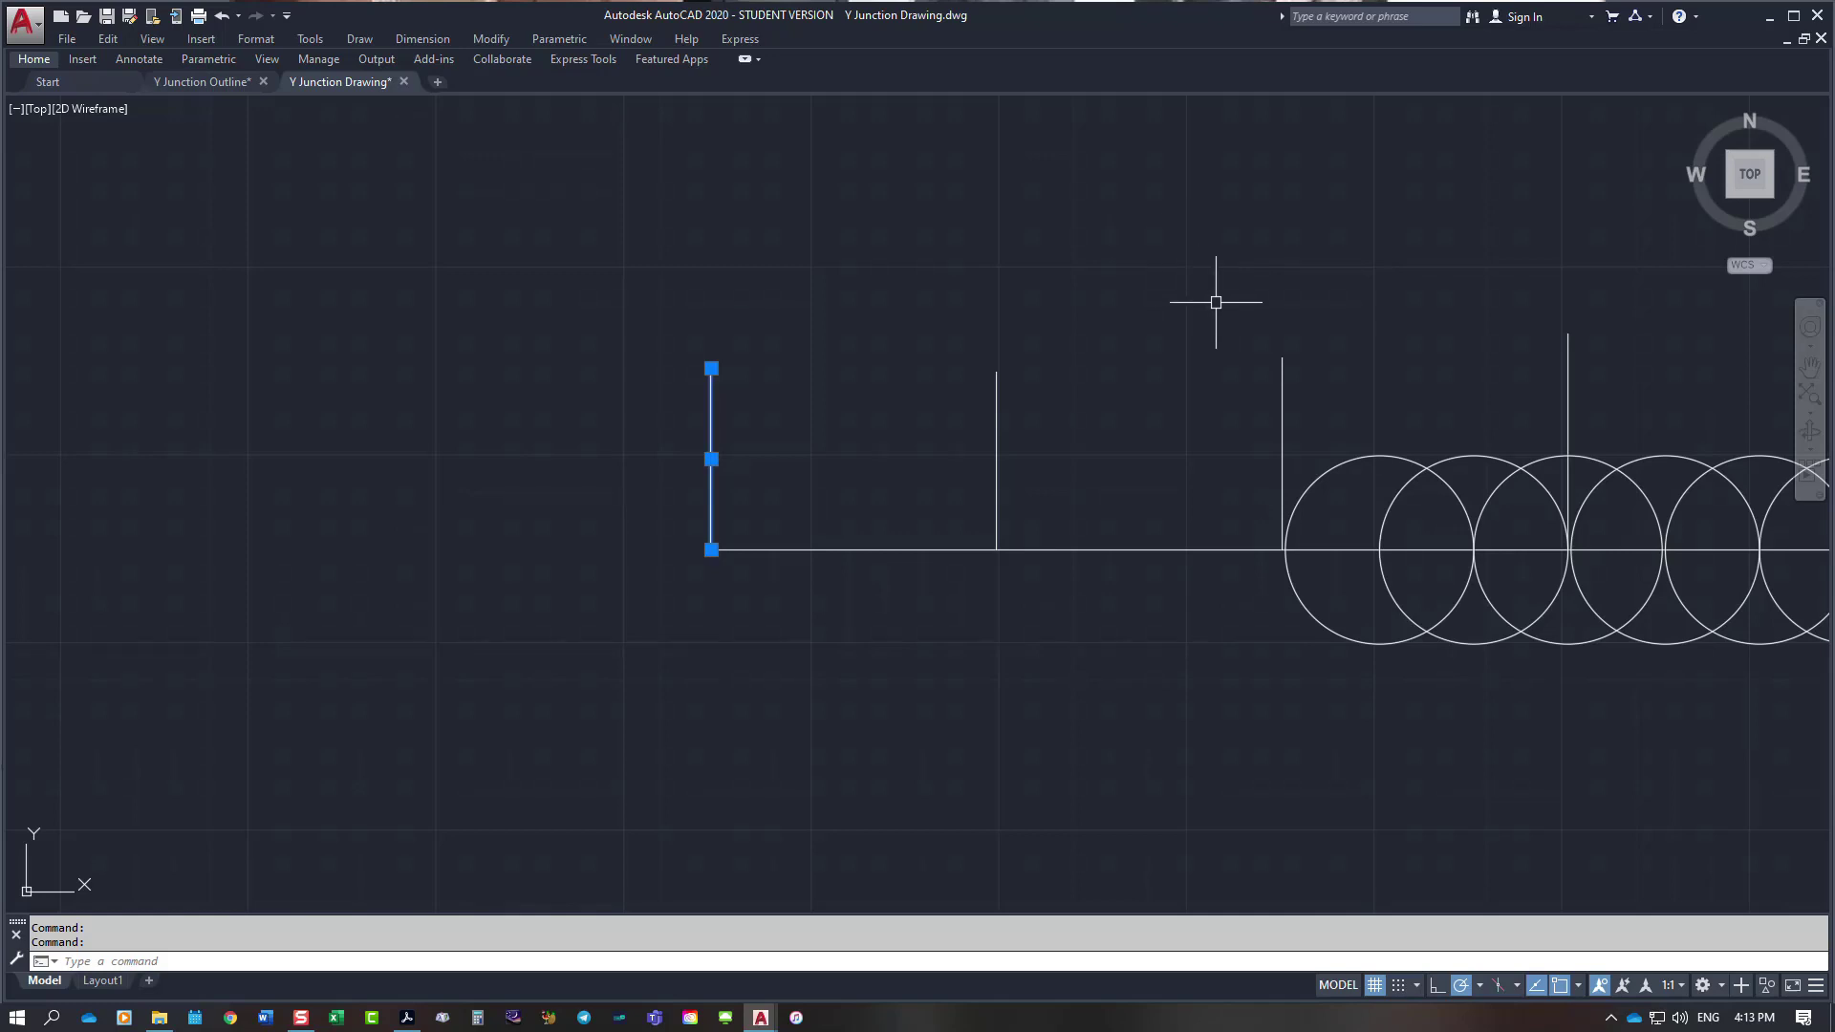
{"action": "left_click", "coordinate": [1567, 397]}
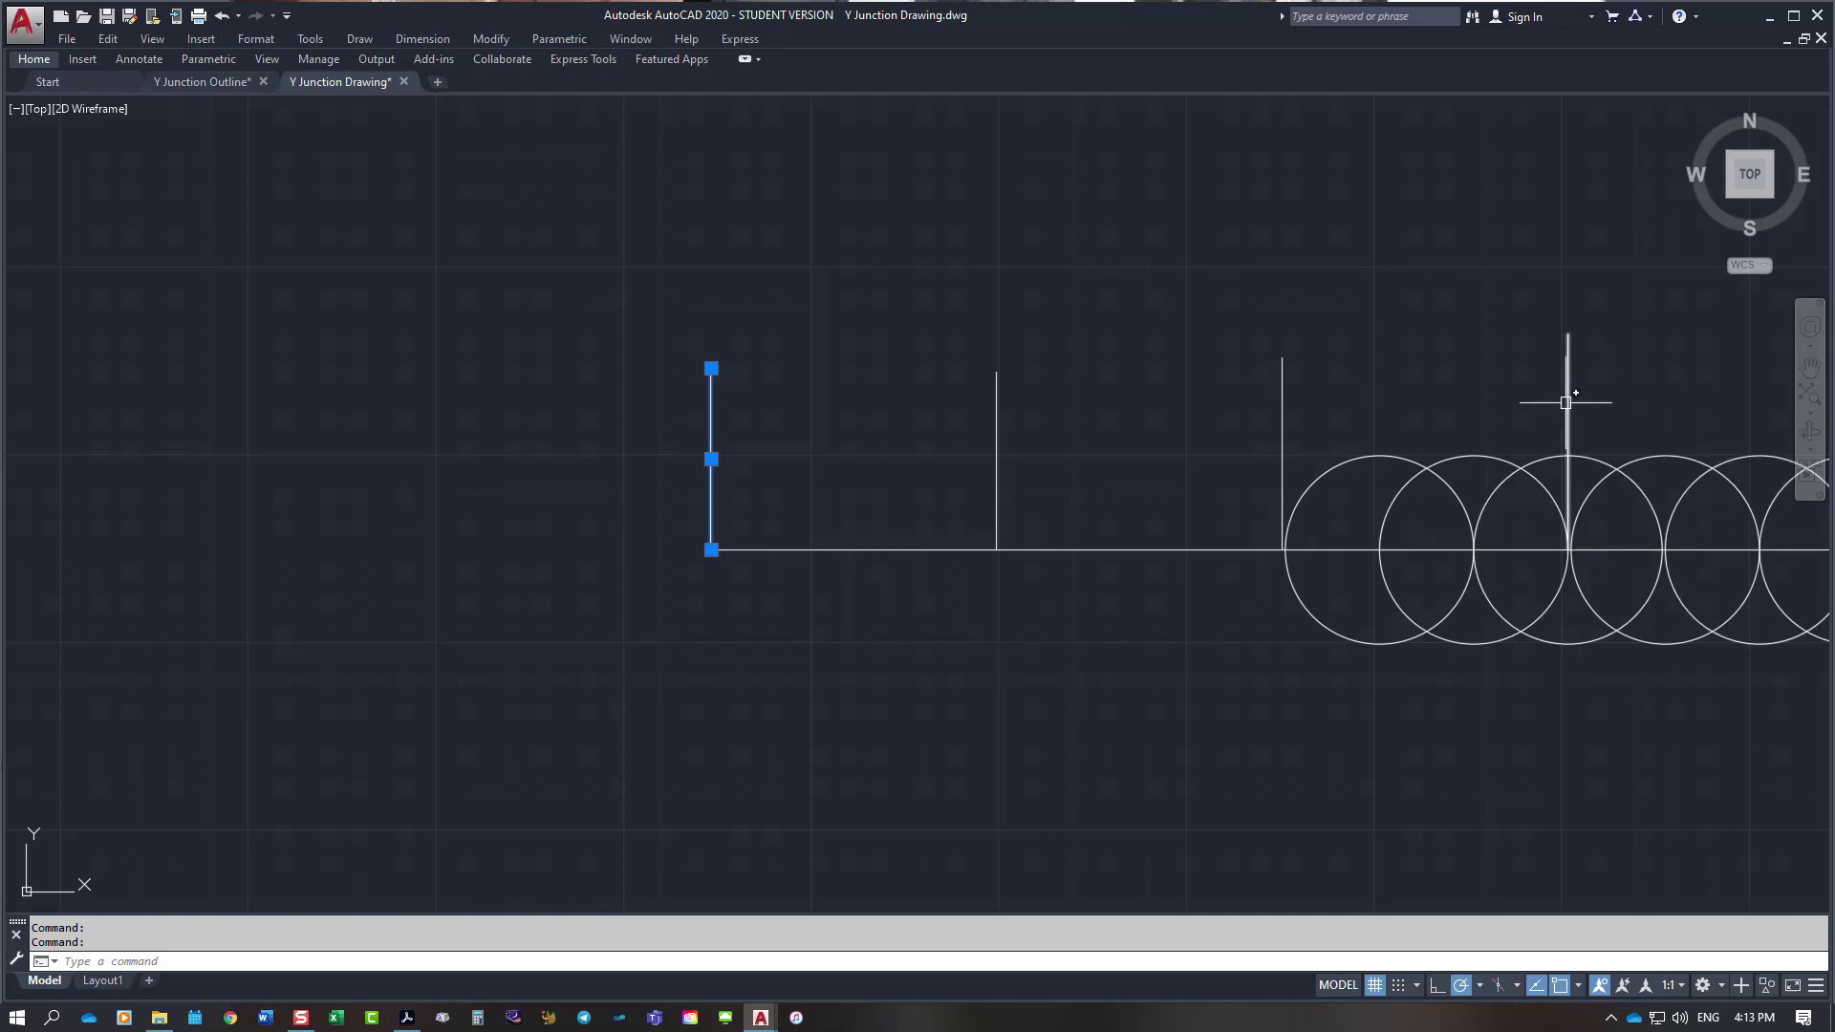
{"action": "left_click", "coordinate": [1281, 413]}
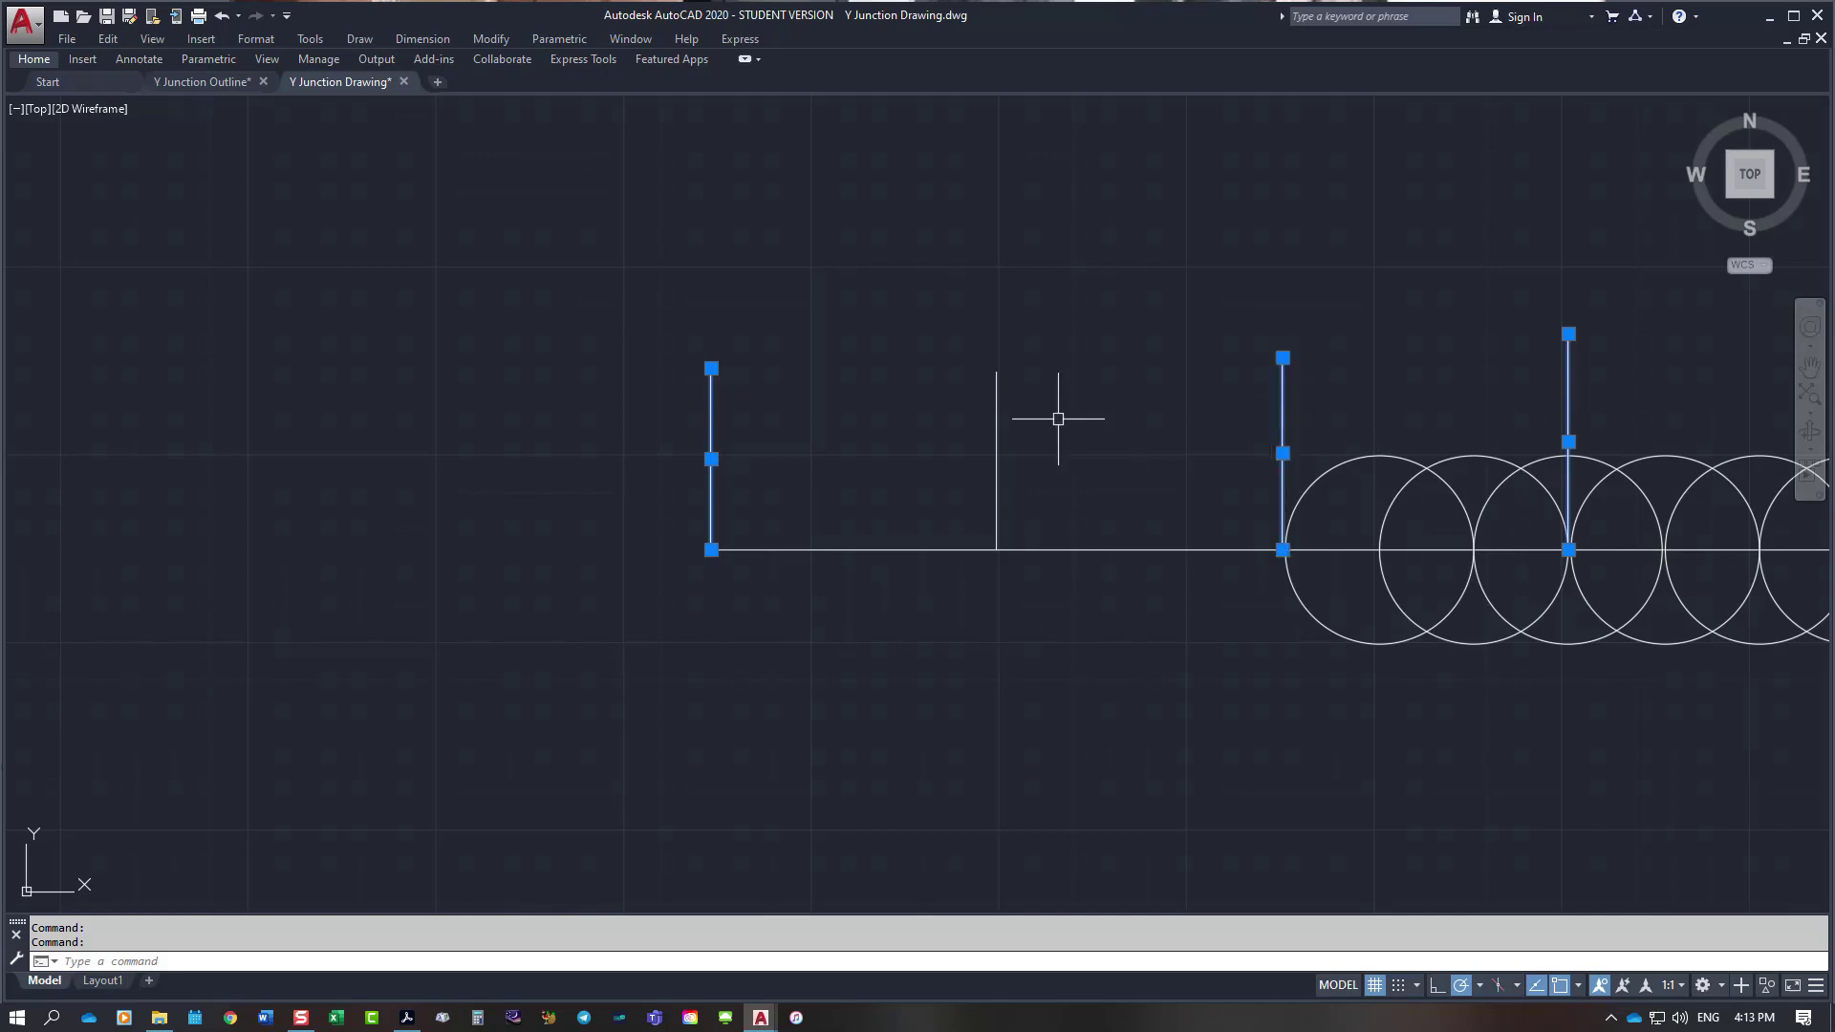
{"action": "left_click", "coordinate": [996, 420]}
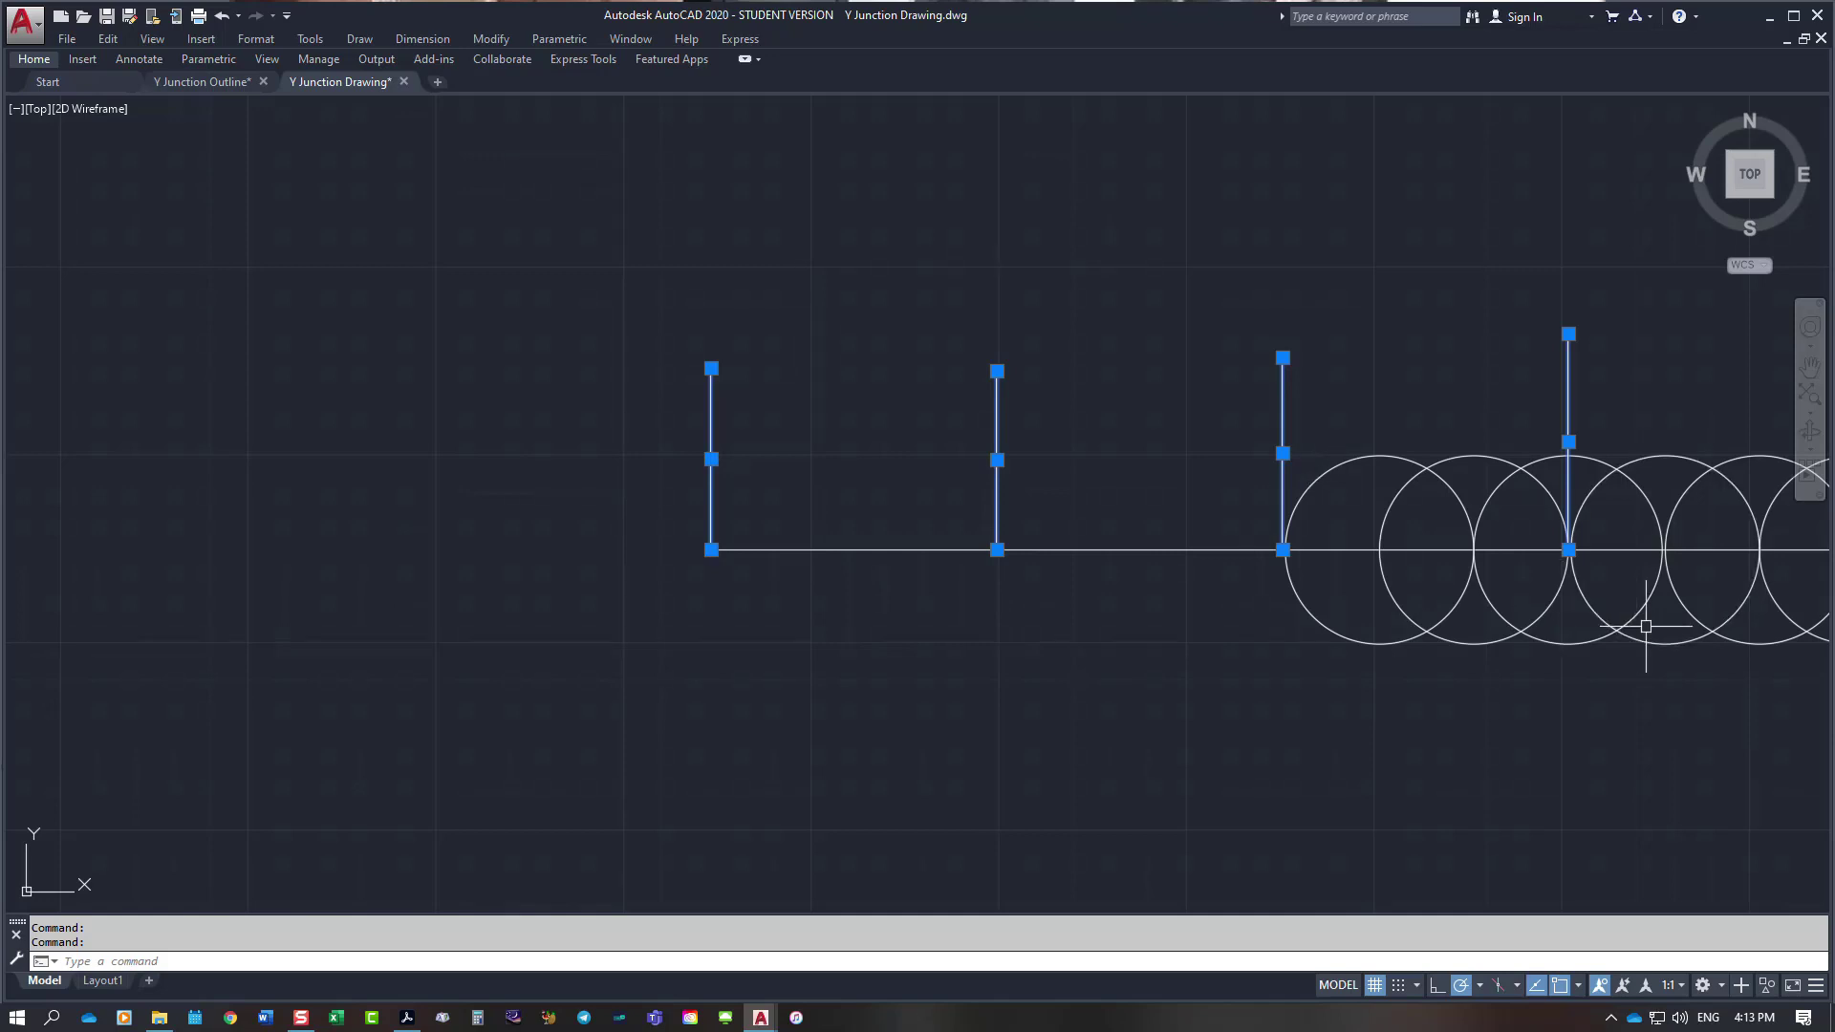
{"action": "scroll", "coordinate": [1618, 529], "scroll_direction": "up", "scroll_amount": 5}
{"action": "key", "text": "Escape"}
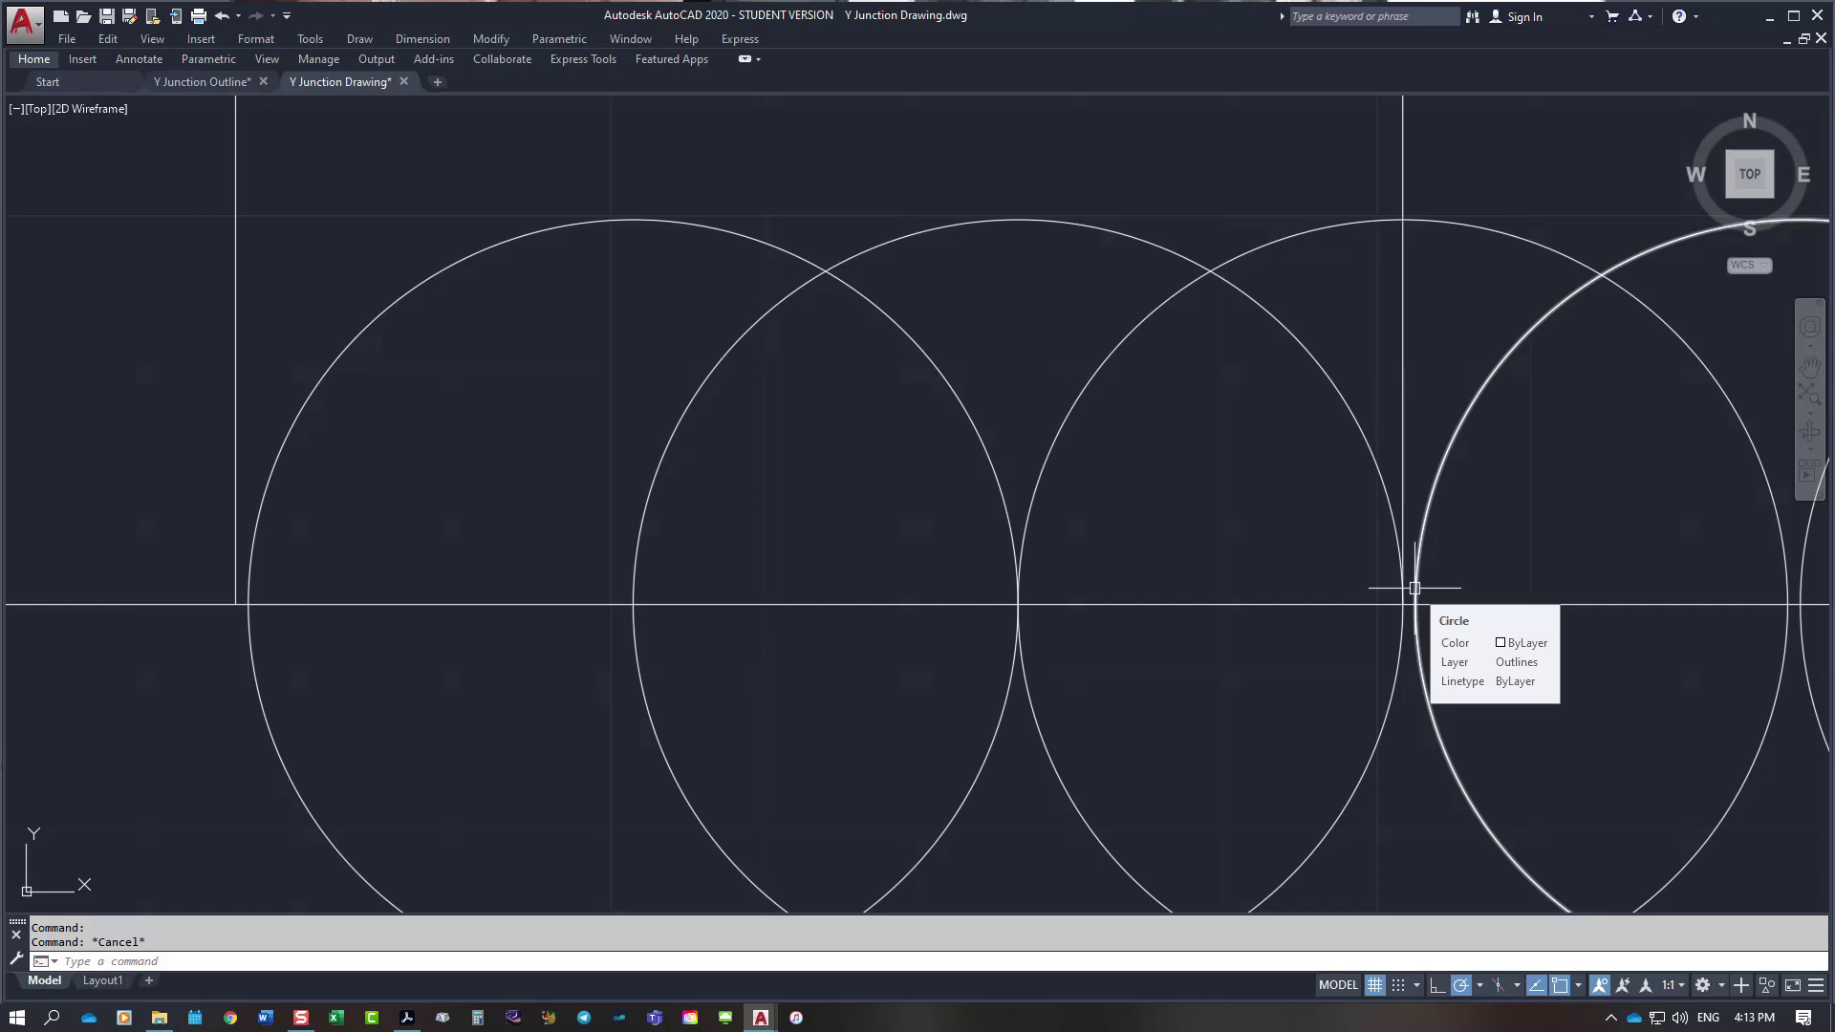
{"action": "scroll", "coordinate": [1414, 588], "scroll_direction": "down", "scroll_amount": 6}
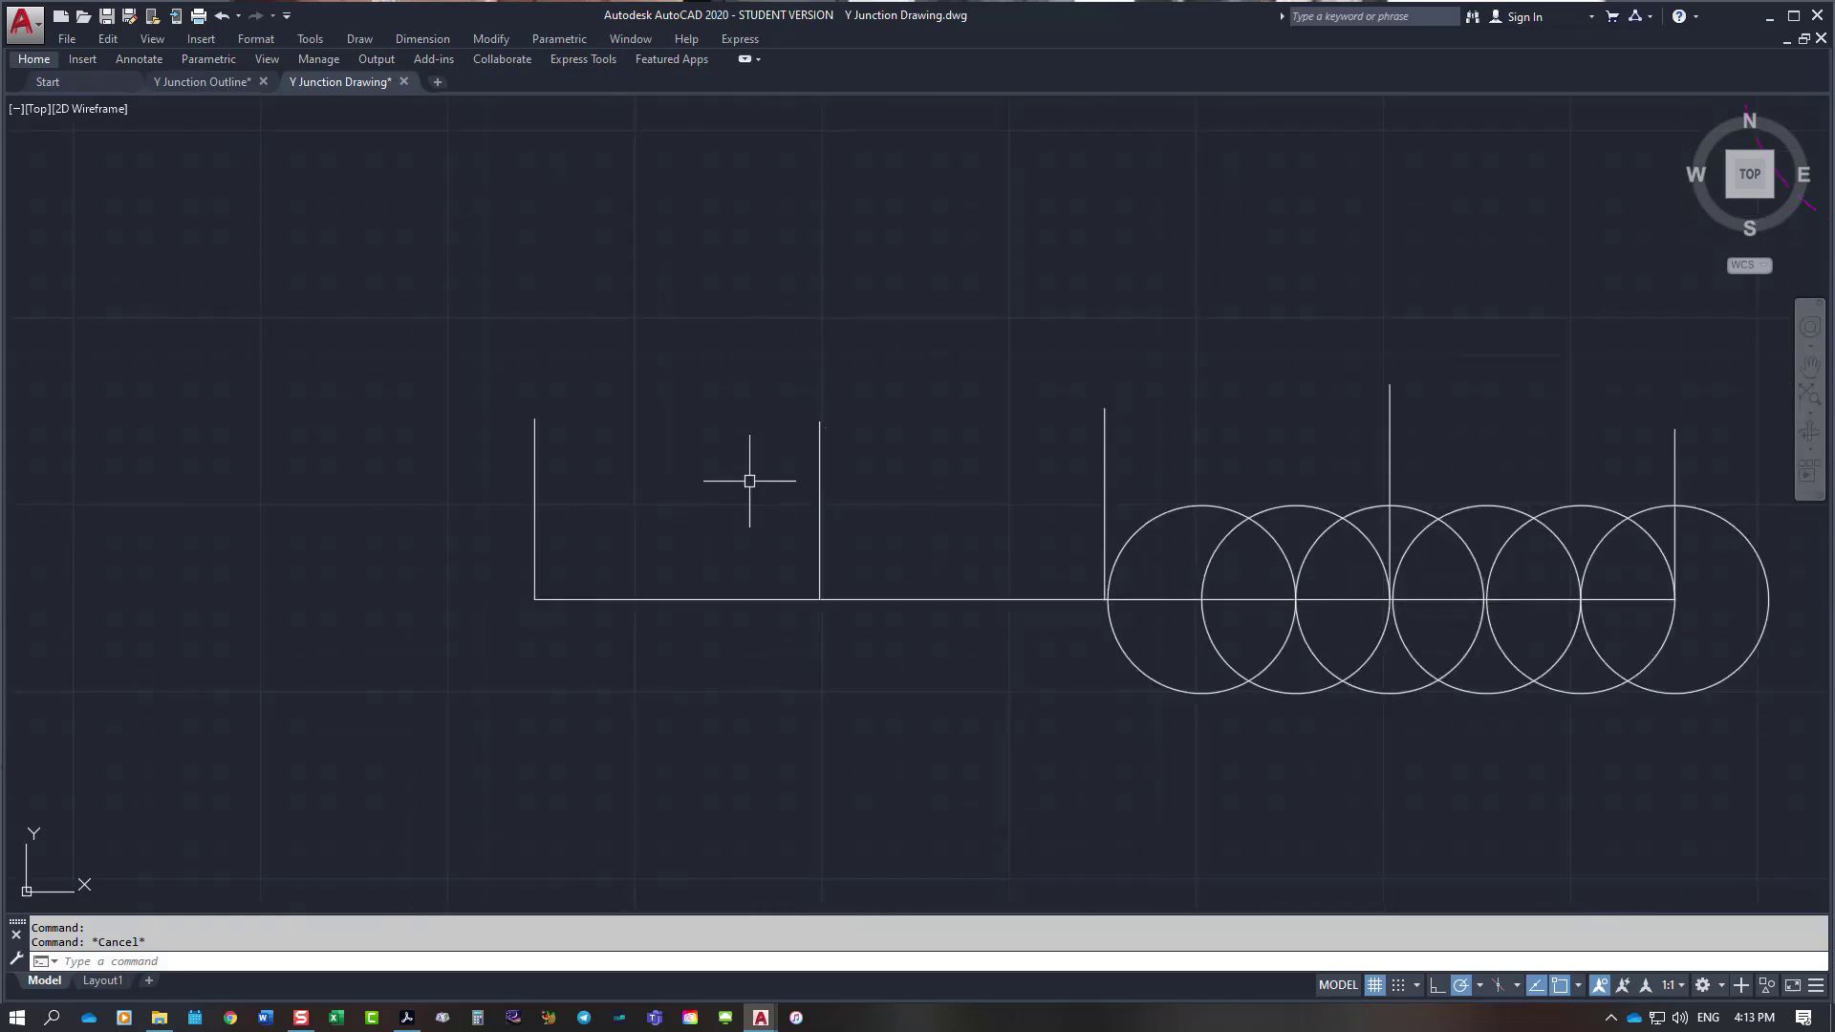
{"action": "left_click", "coordinate": [1611, 598]}
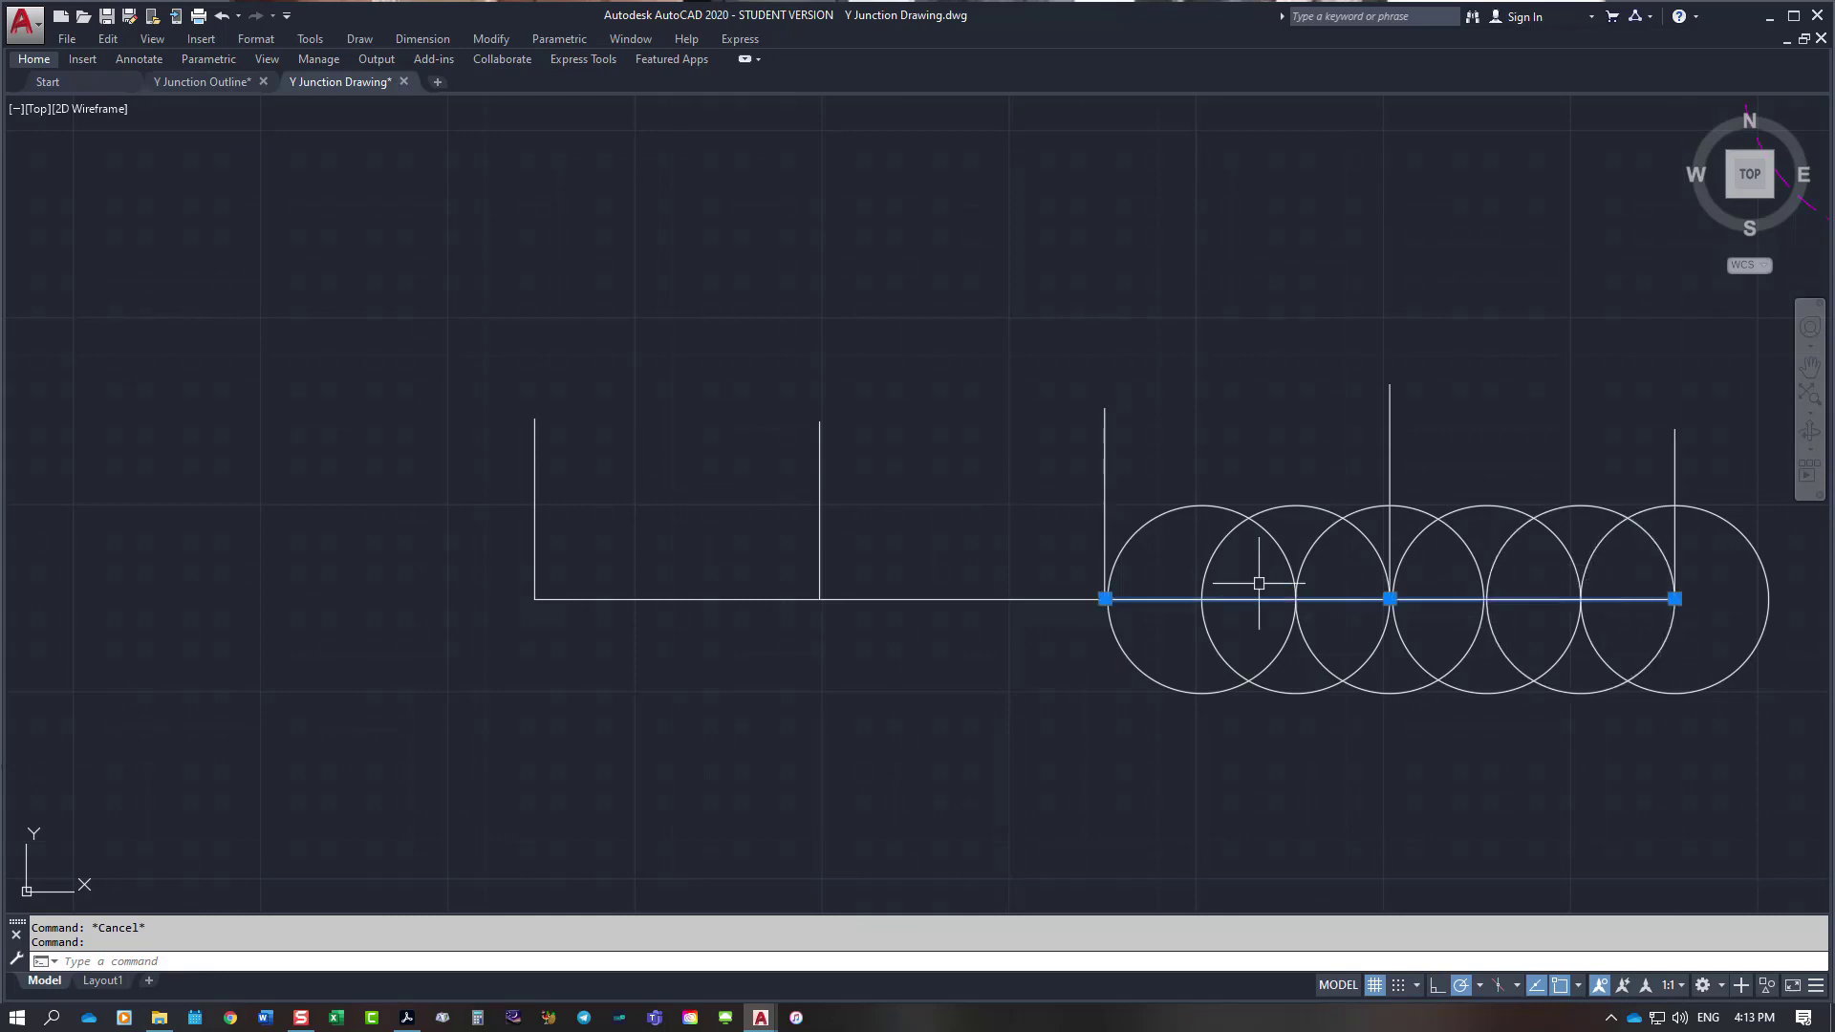
{"action": "left_click", "coordinate": [1051, 597]}
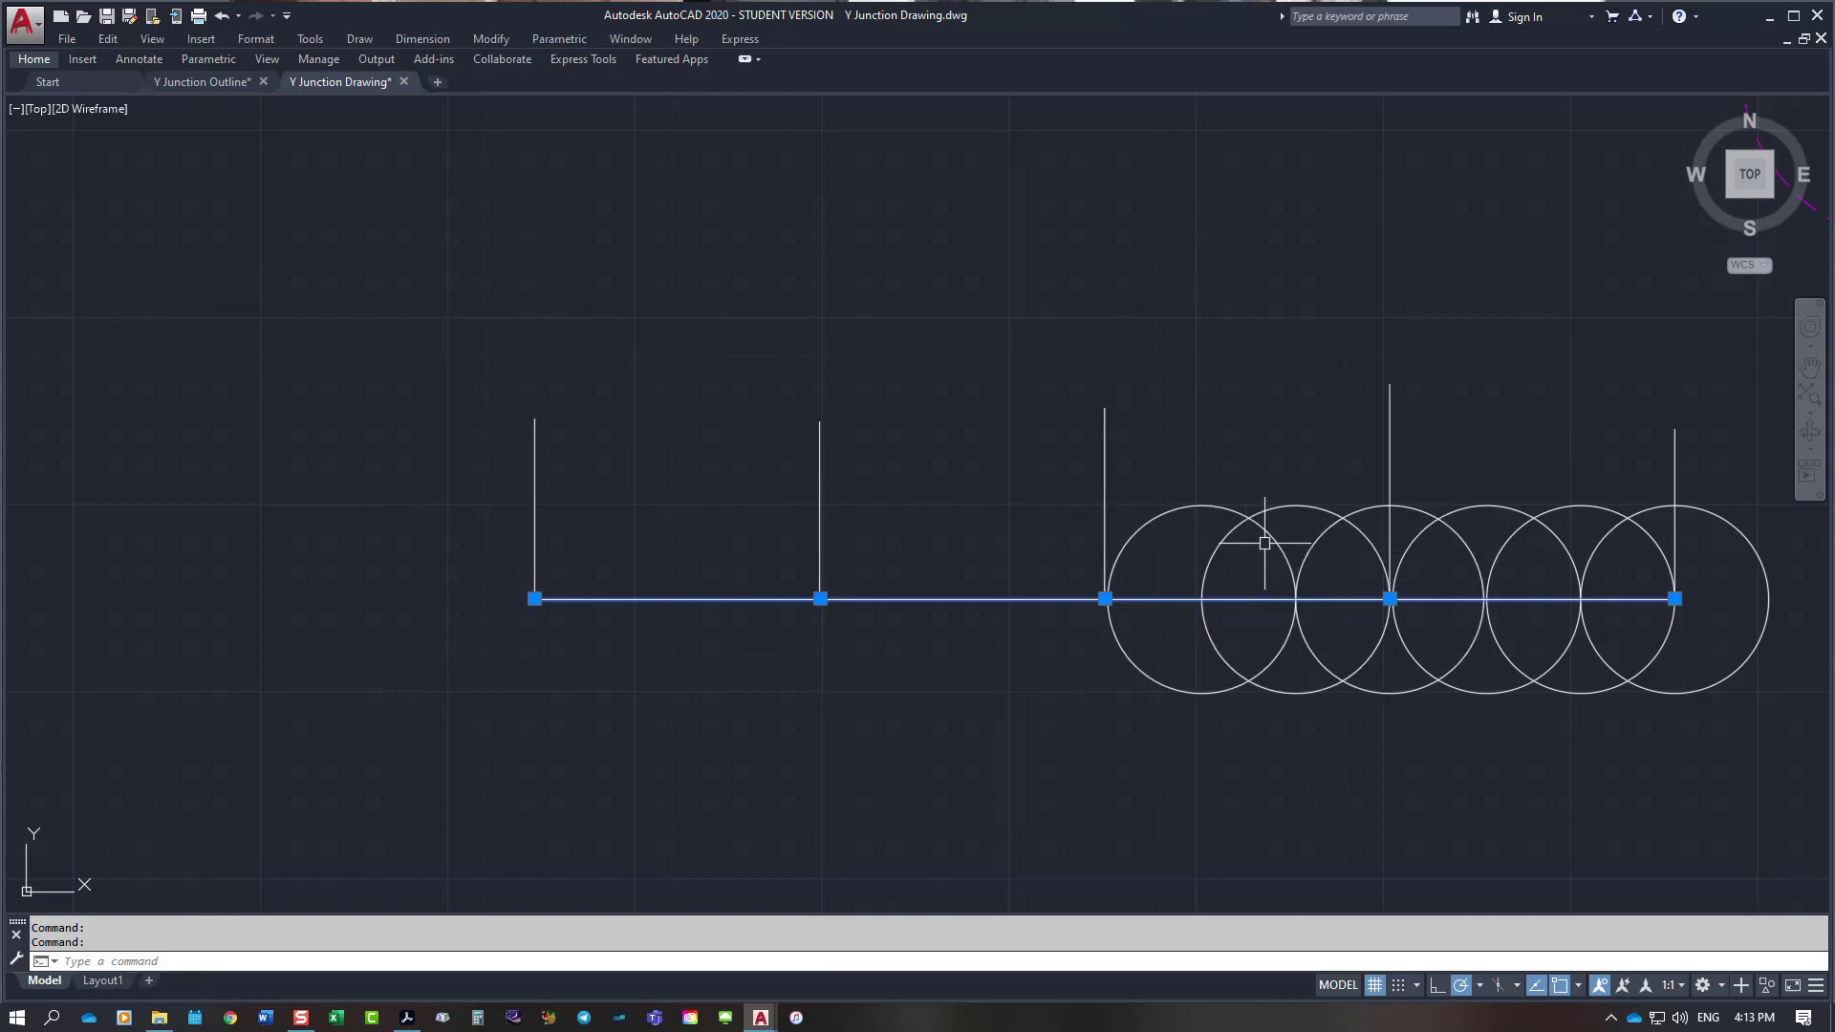
{"action": "key", "text": "Escape"}
Step: Erase the trial horizontal line with its quarter lines and circles below the pattern, and show the whole drawing
{"action": "left_click", "coordinate": [1700, 356]}
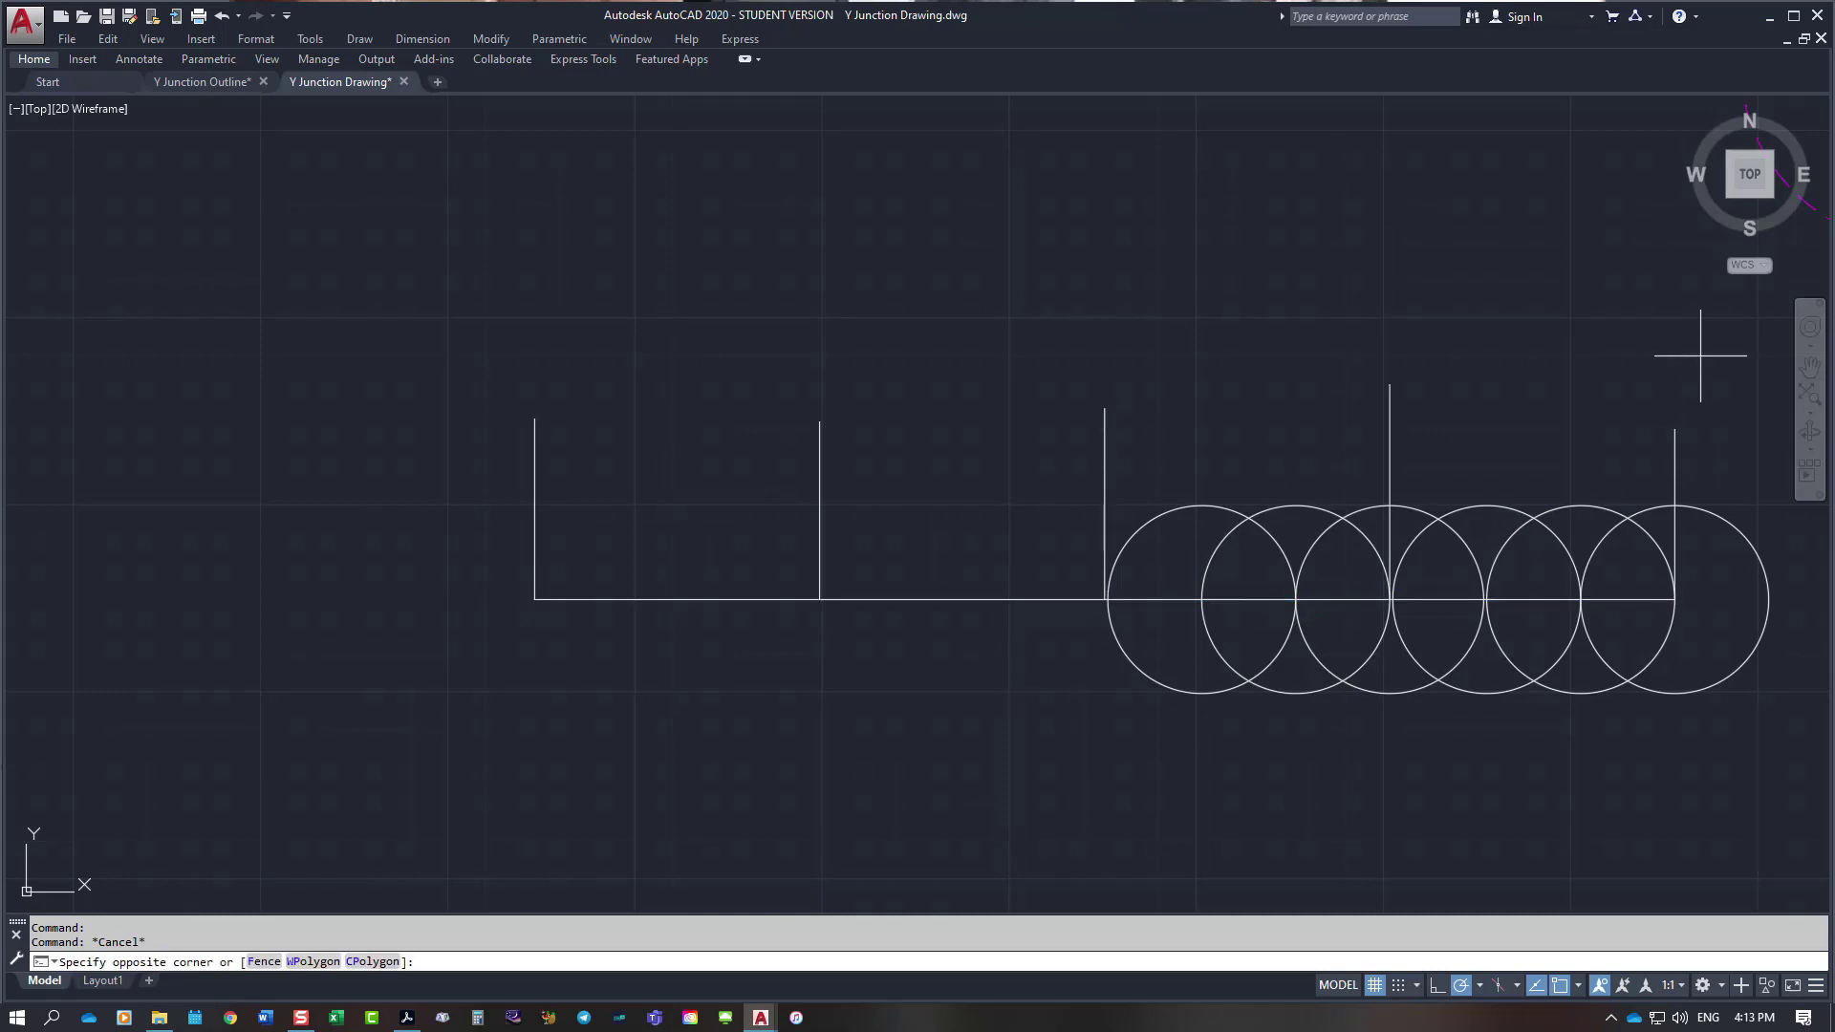
{"action": "mouse_move", "coordinate": [1700, 355]}
{"action": "left_mouse_down"}
{"action": "mouse_move", "coordinate": [1793, 626]}
{"action": "mouse_move", "coordinate": [1806, 726]}
{"action": "mouse_move", "coordinate": [1711, 471]}
{"action": "left_mouse_up"}
{"action": "scroll", "coordinate": [1711, 493], "scroll_direction": "down", "scroll_amount": 5}
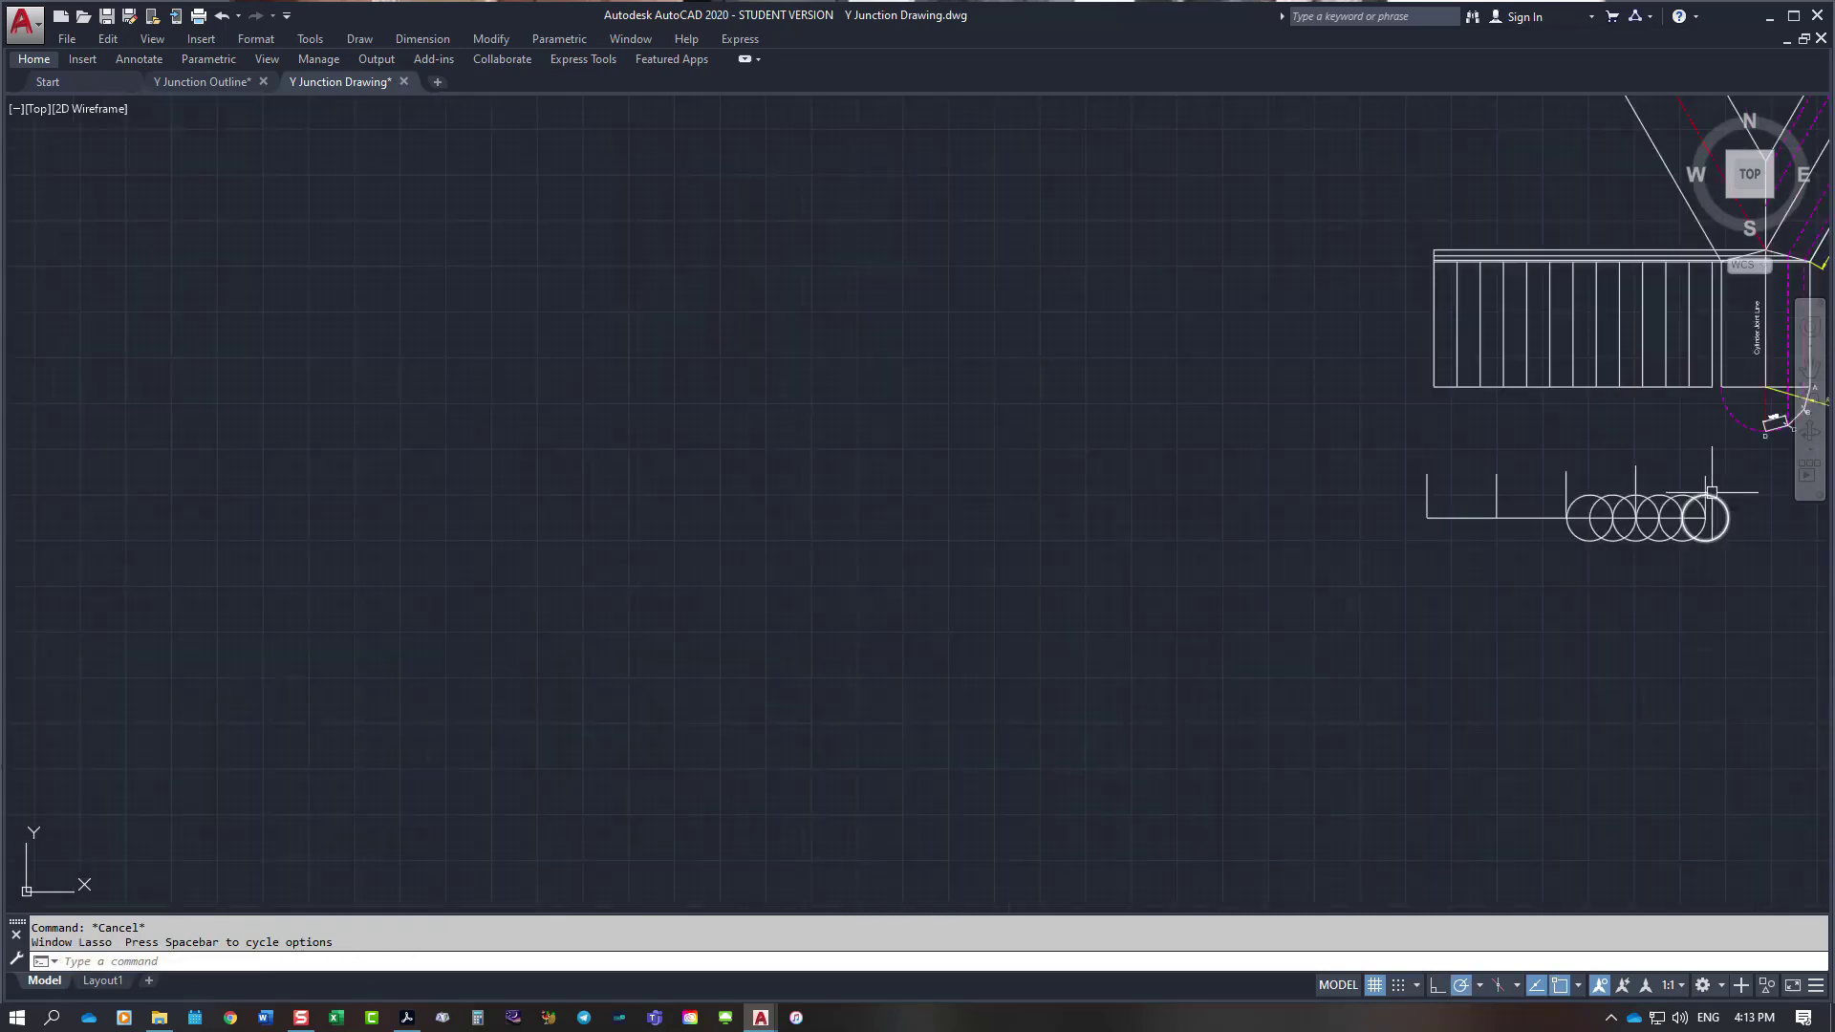
{"action": "scroll", "coordinate": [1712, 492], "scroll_direction": "up", "scroll_amount": 6}
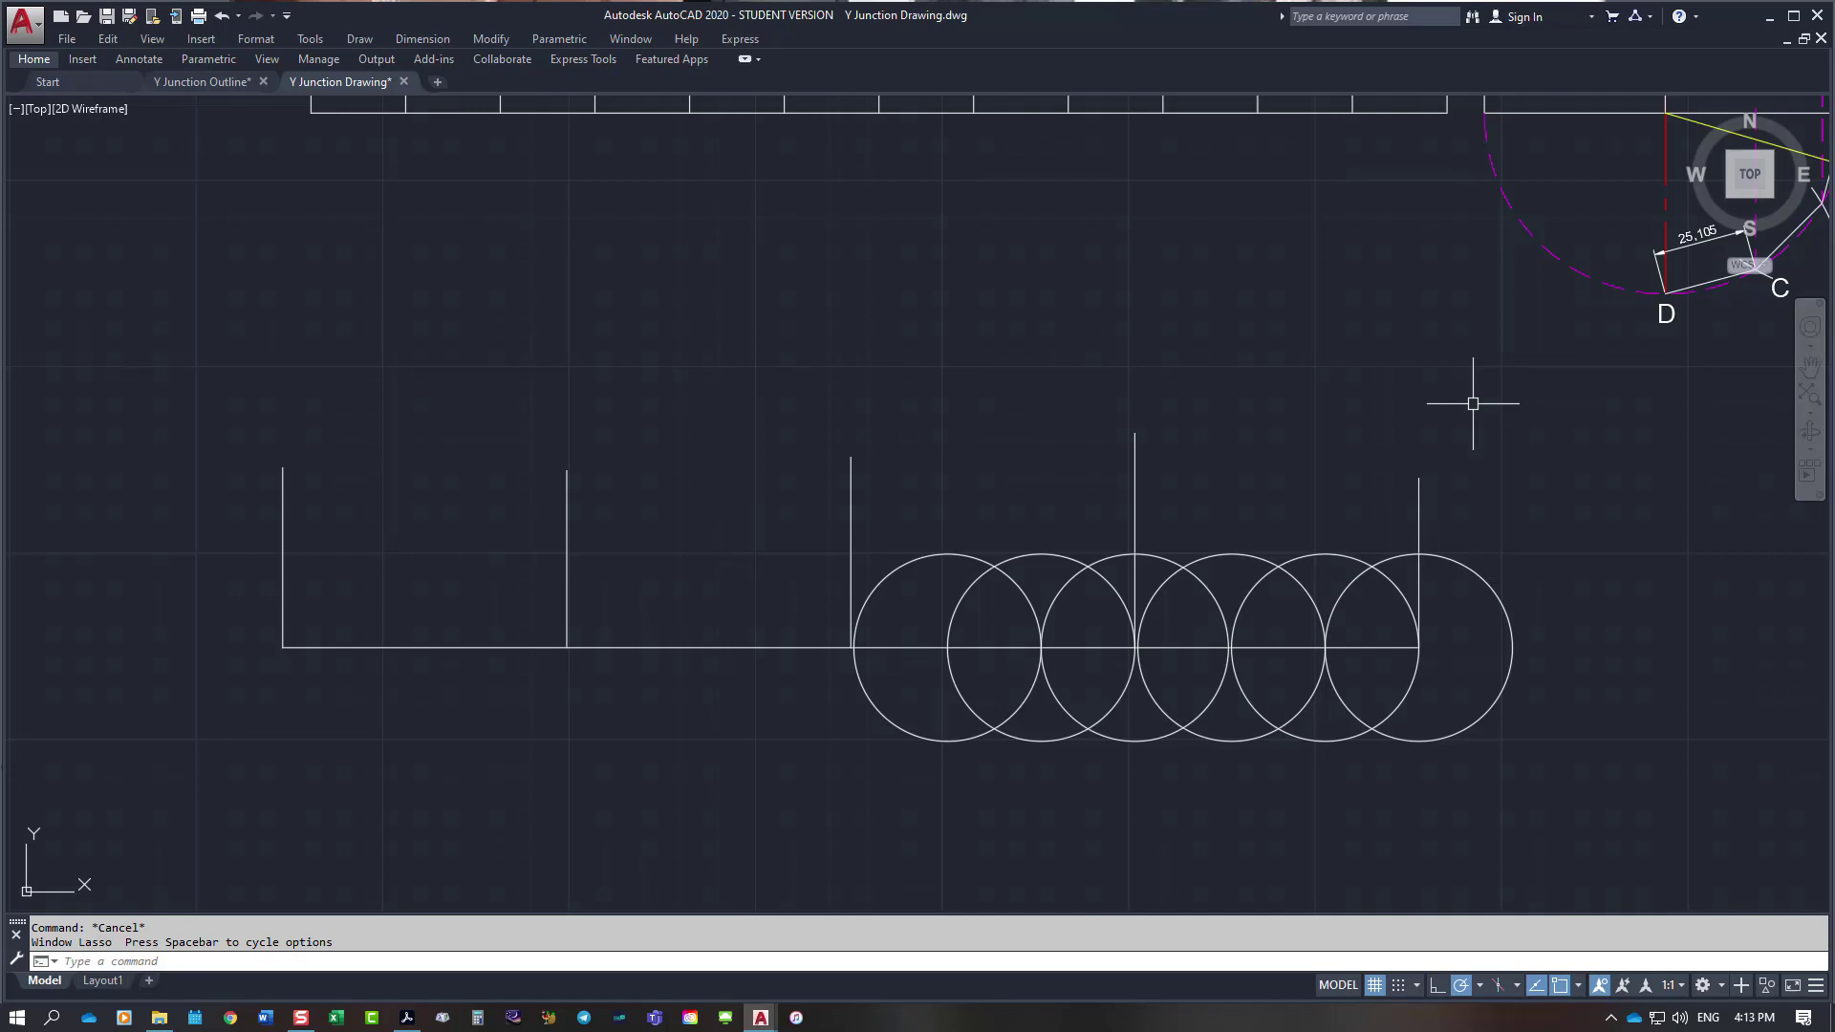
{"action": "mouse_move", "coordinate": [1500, 430]}
{"action": "left_mouse_down"}
{"action": "mouse_move", "coordinate": [1720, 676]}
{"action": "mouse_move", "coordinate": [401, 872]}
{"action": "mouse_move", "coordinate": [27, 734]}
{"action": "left_mouse_up"}
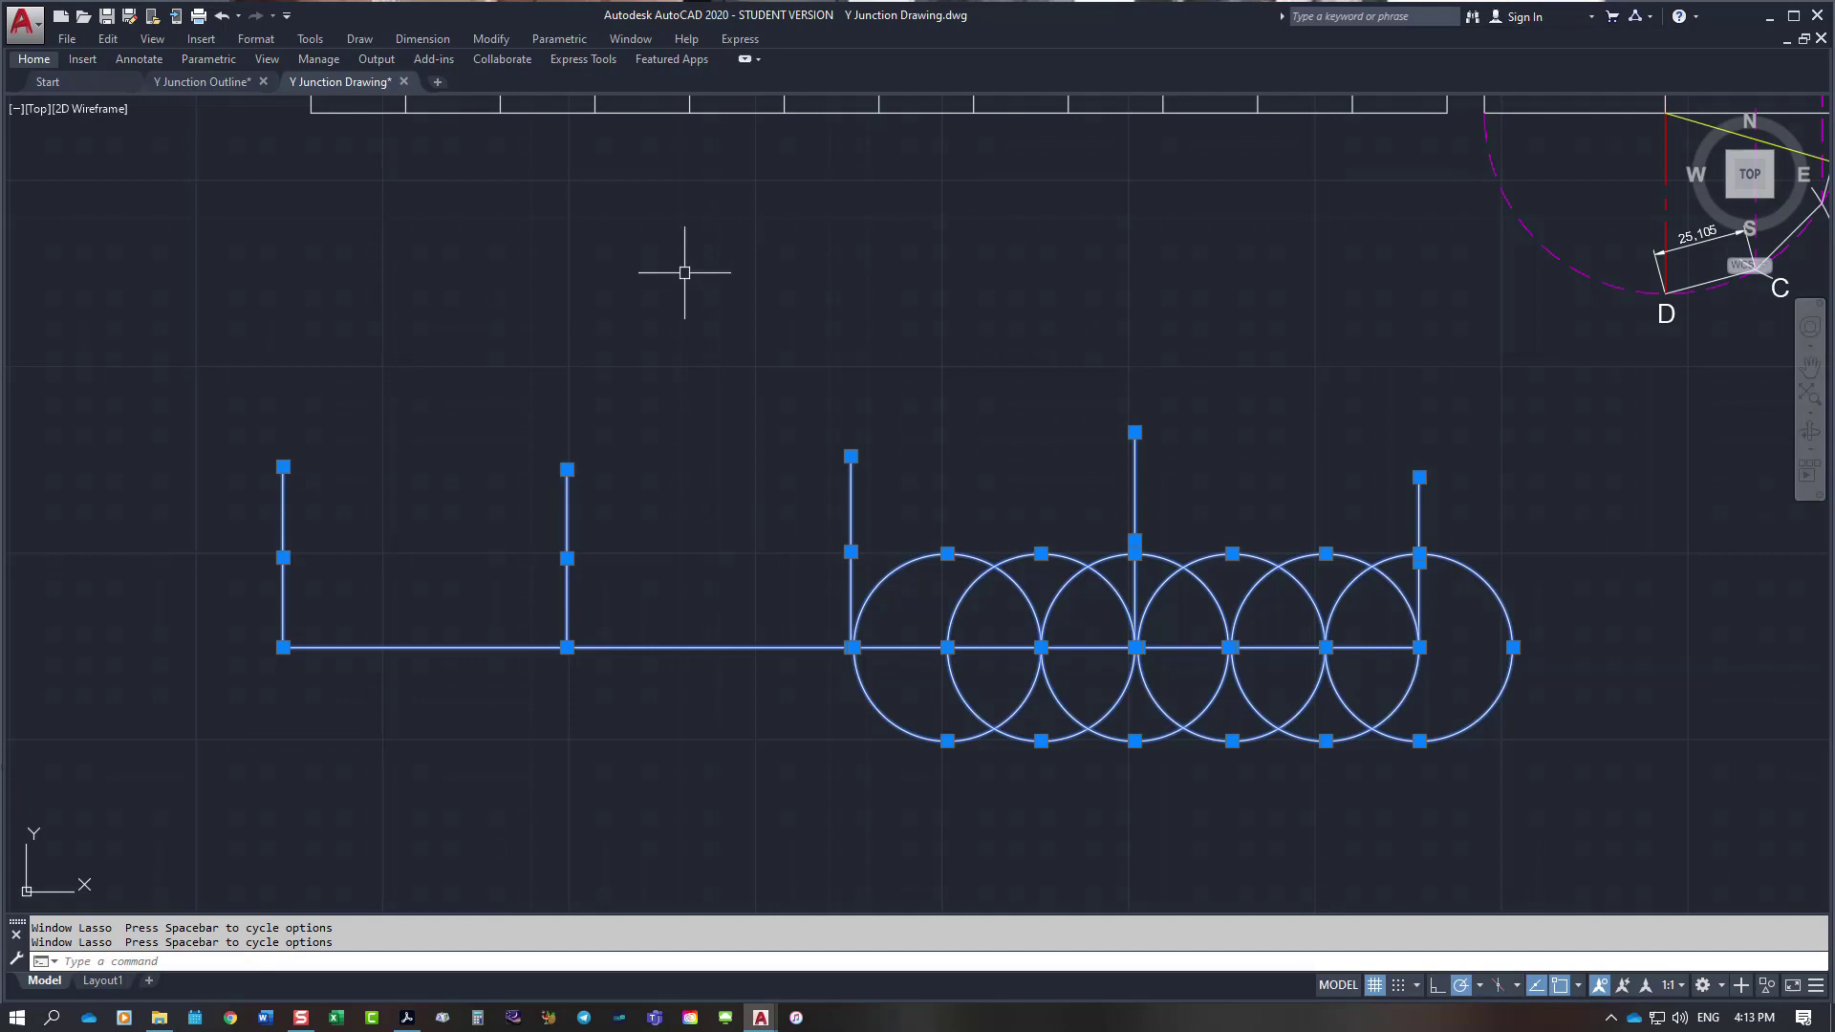
{"action": "key", "text": "Delete"}
{"action": "type", "text": "z"}
{"action": "key", "text": "Return"}
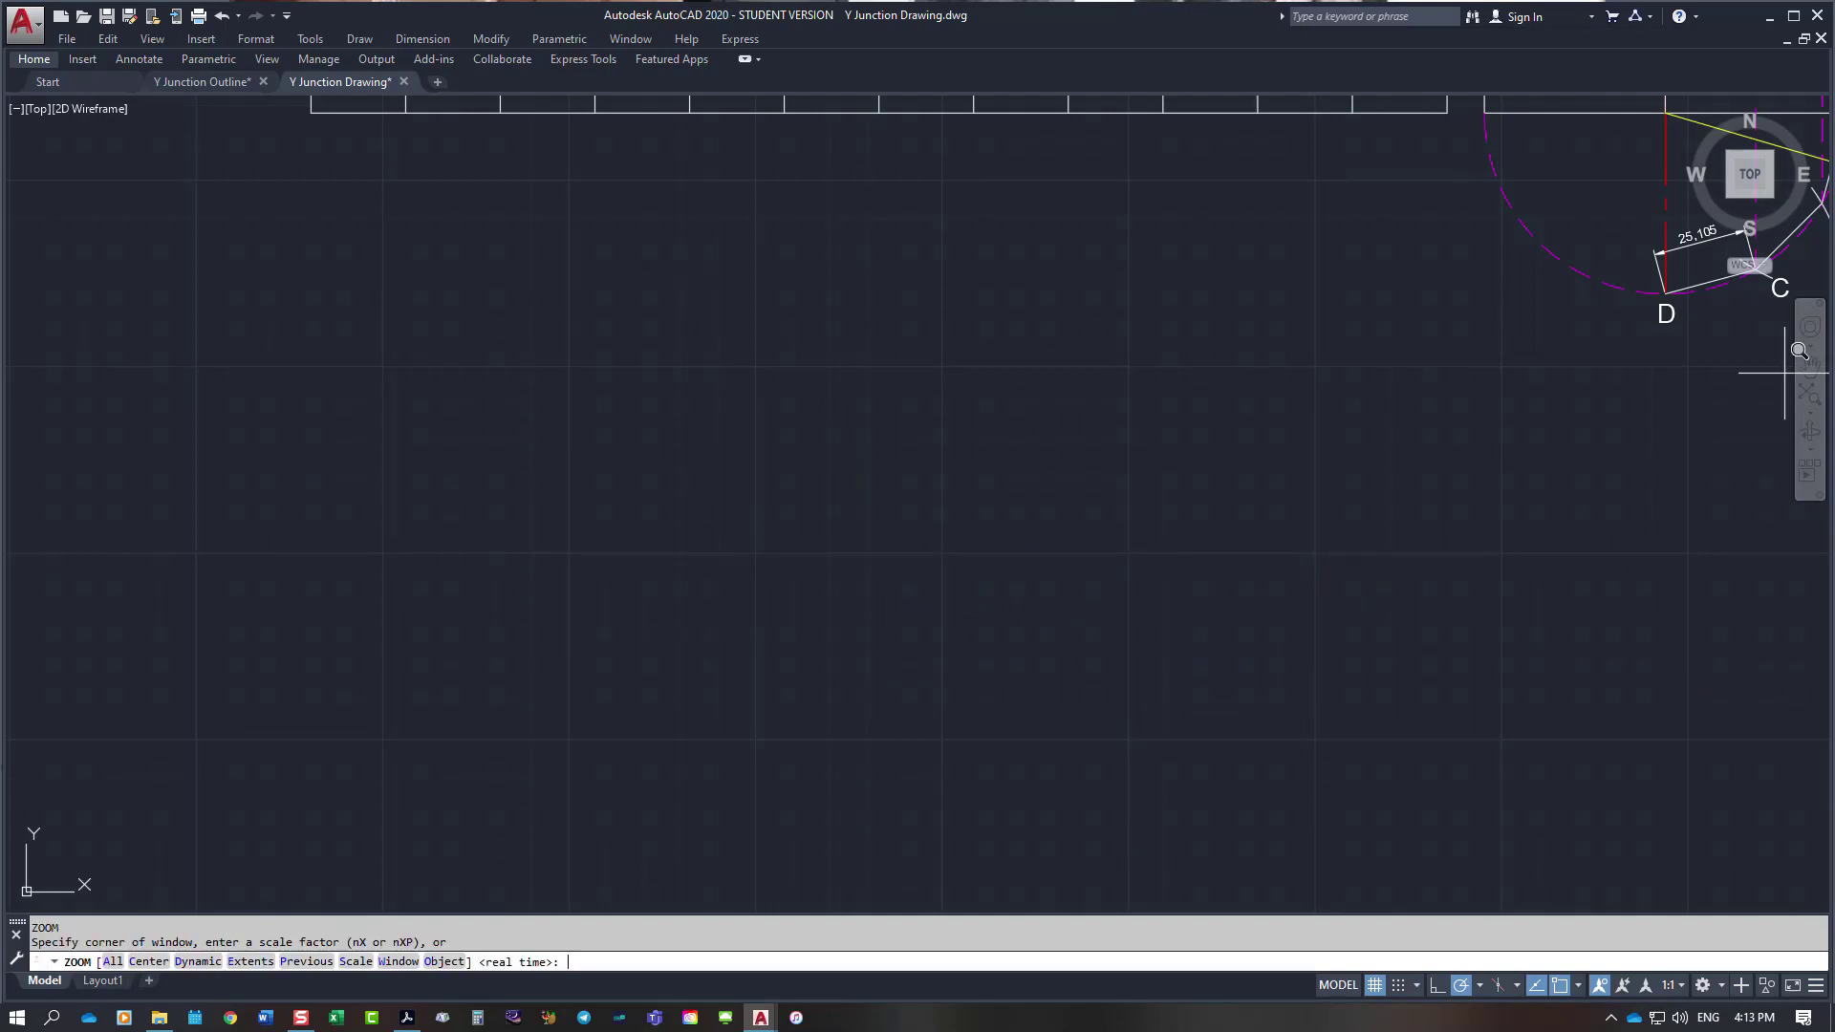
{"action": "type", "text": "e"}
{"action": "key", "text": "Return"}
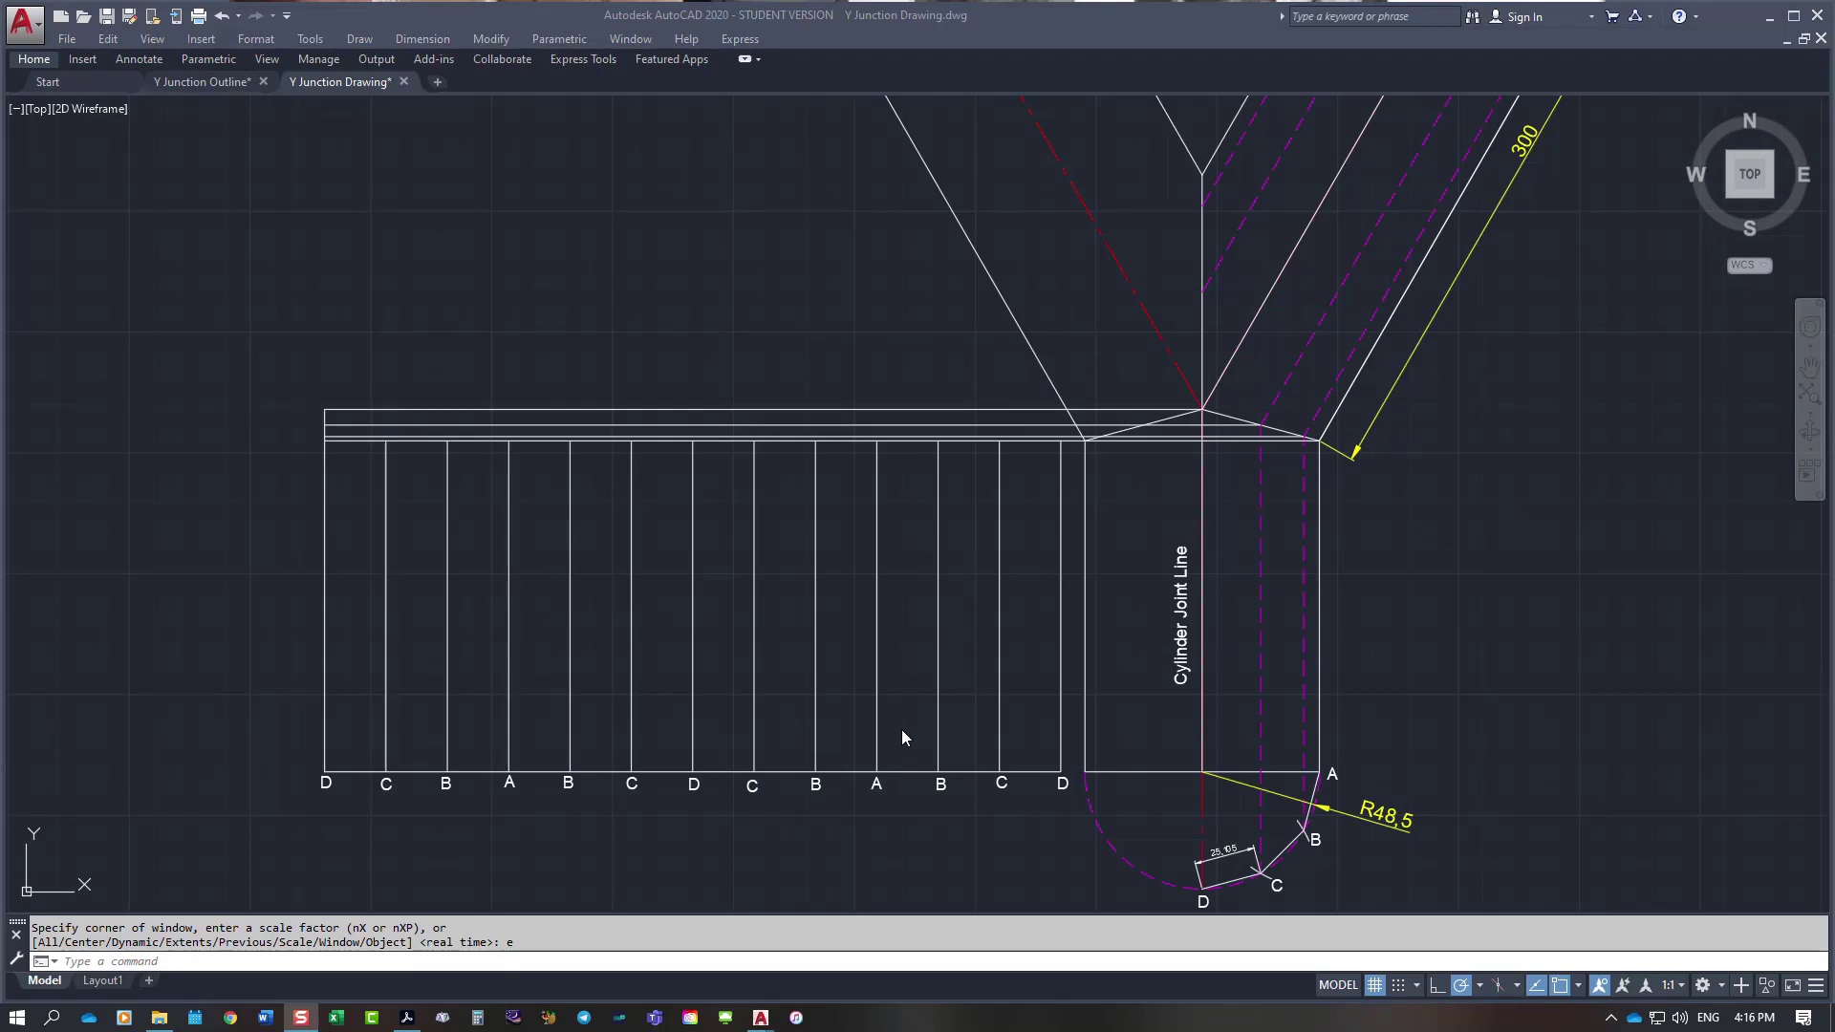
Step: Highlight the cylinder joint line and the rightmost D line of the pattern to compare them
{"action": "left_click", "coordinate": [1202, 576]}
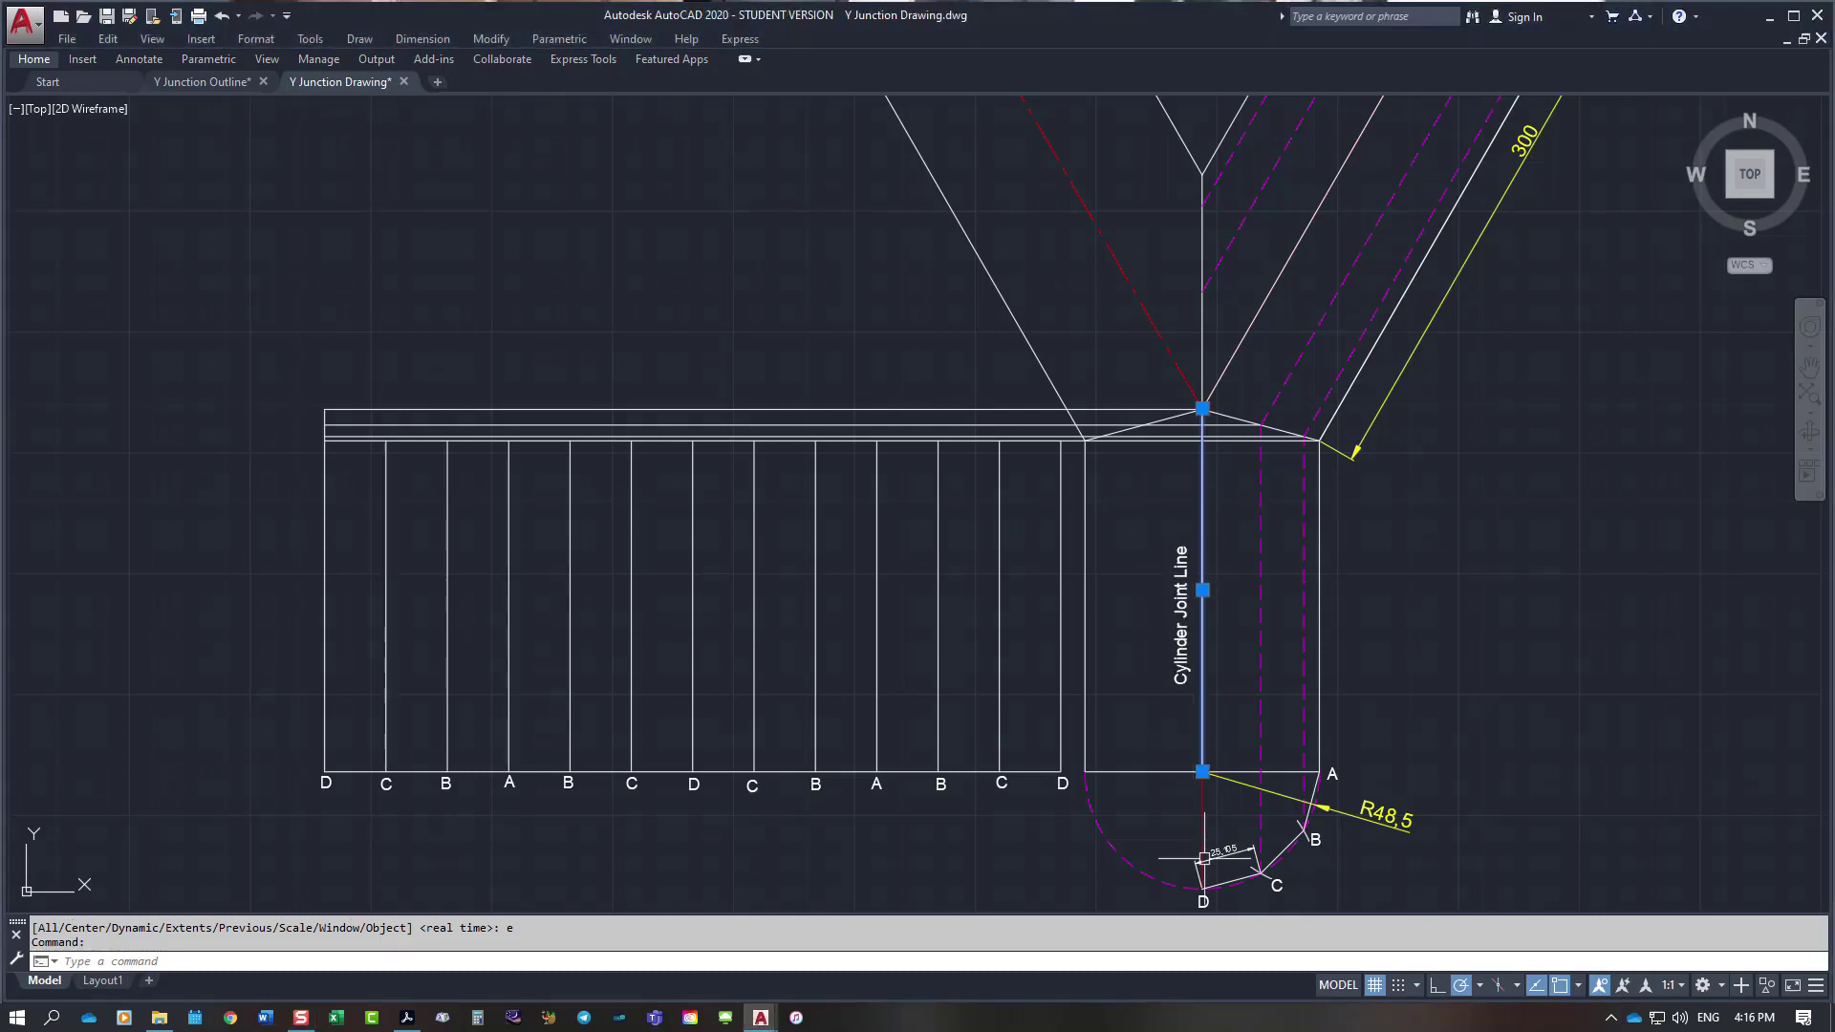
{"action": "key", "text": "Escape"}
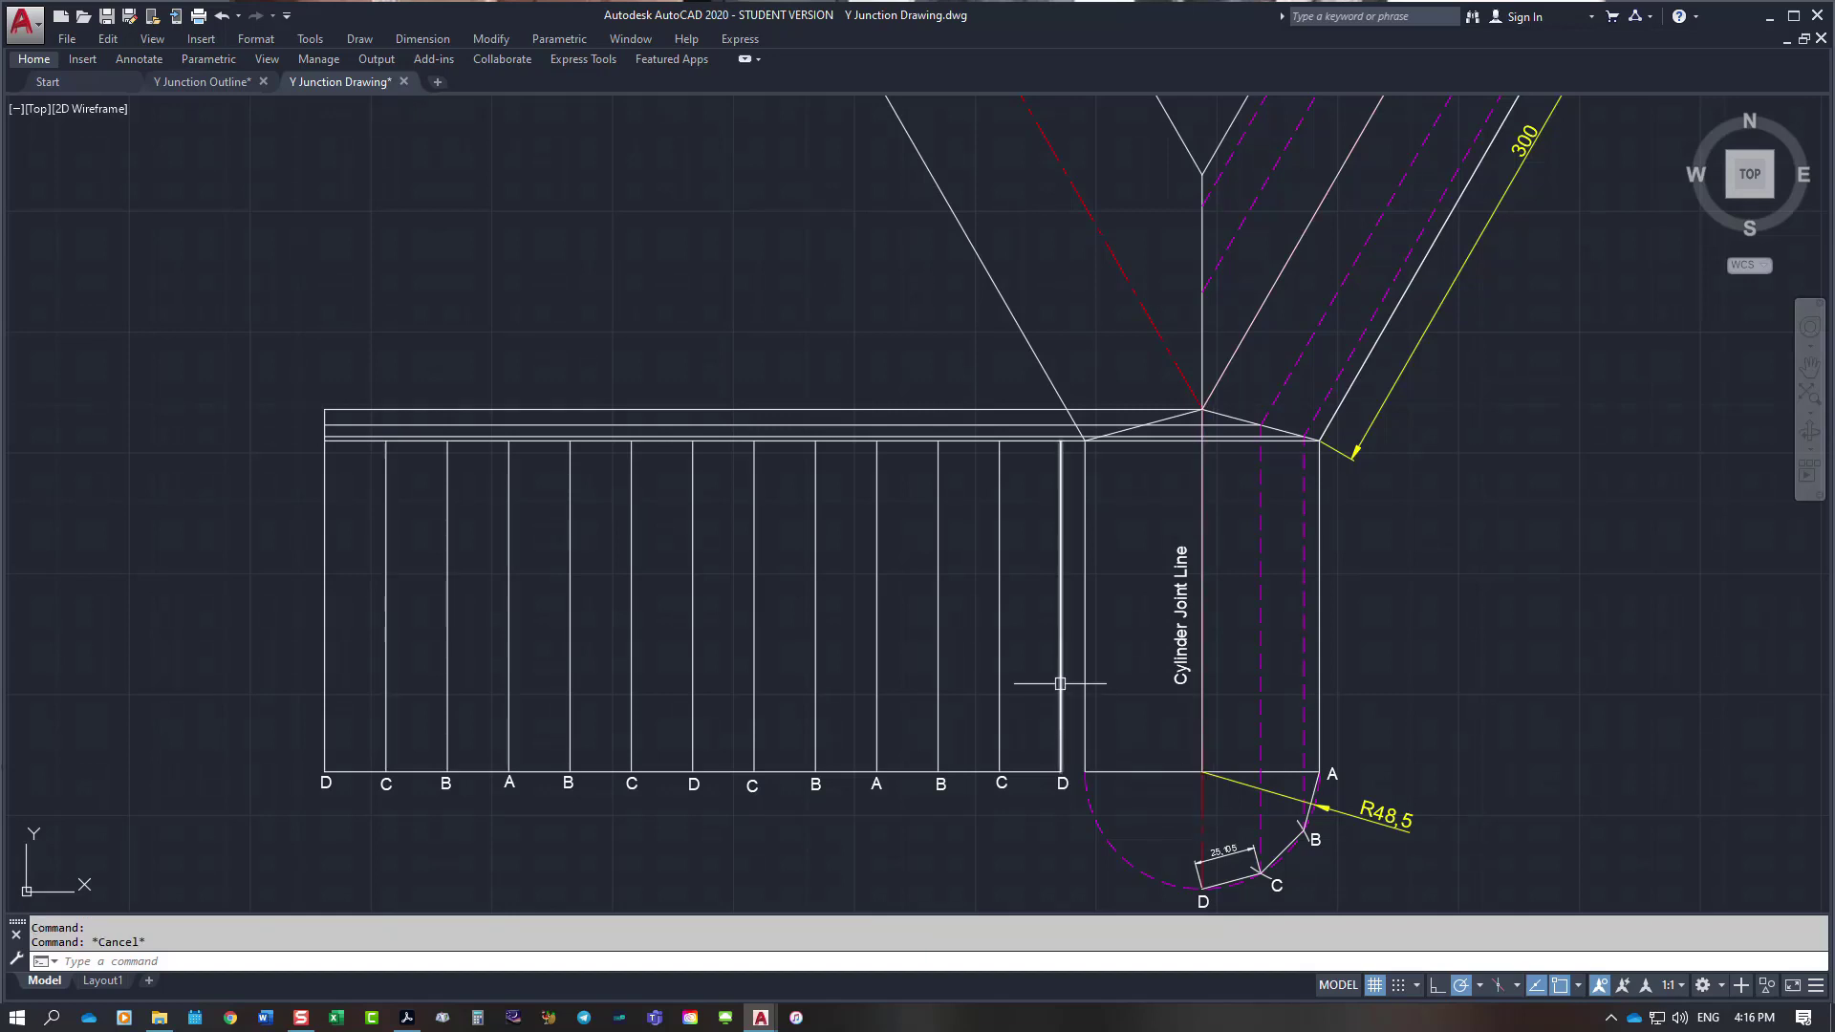
{"action": "left_click", "coordinate": [1060, 683]}
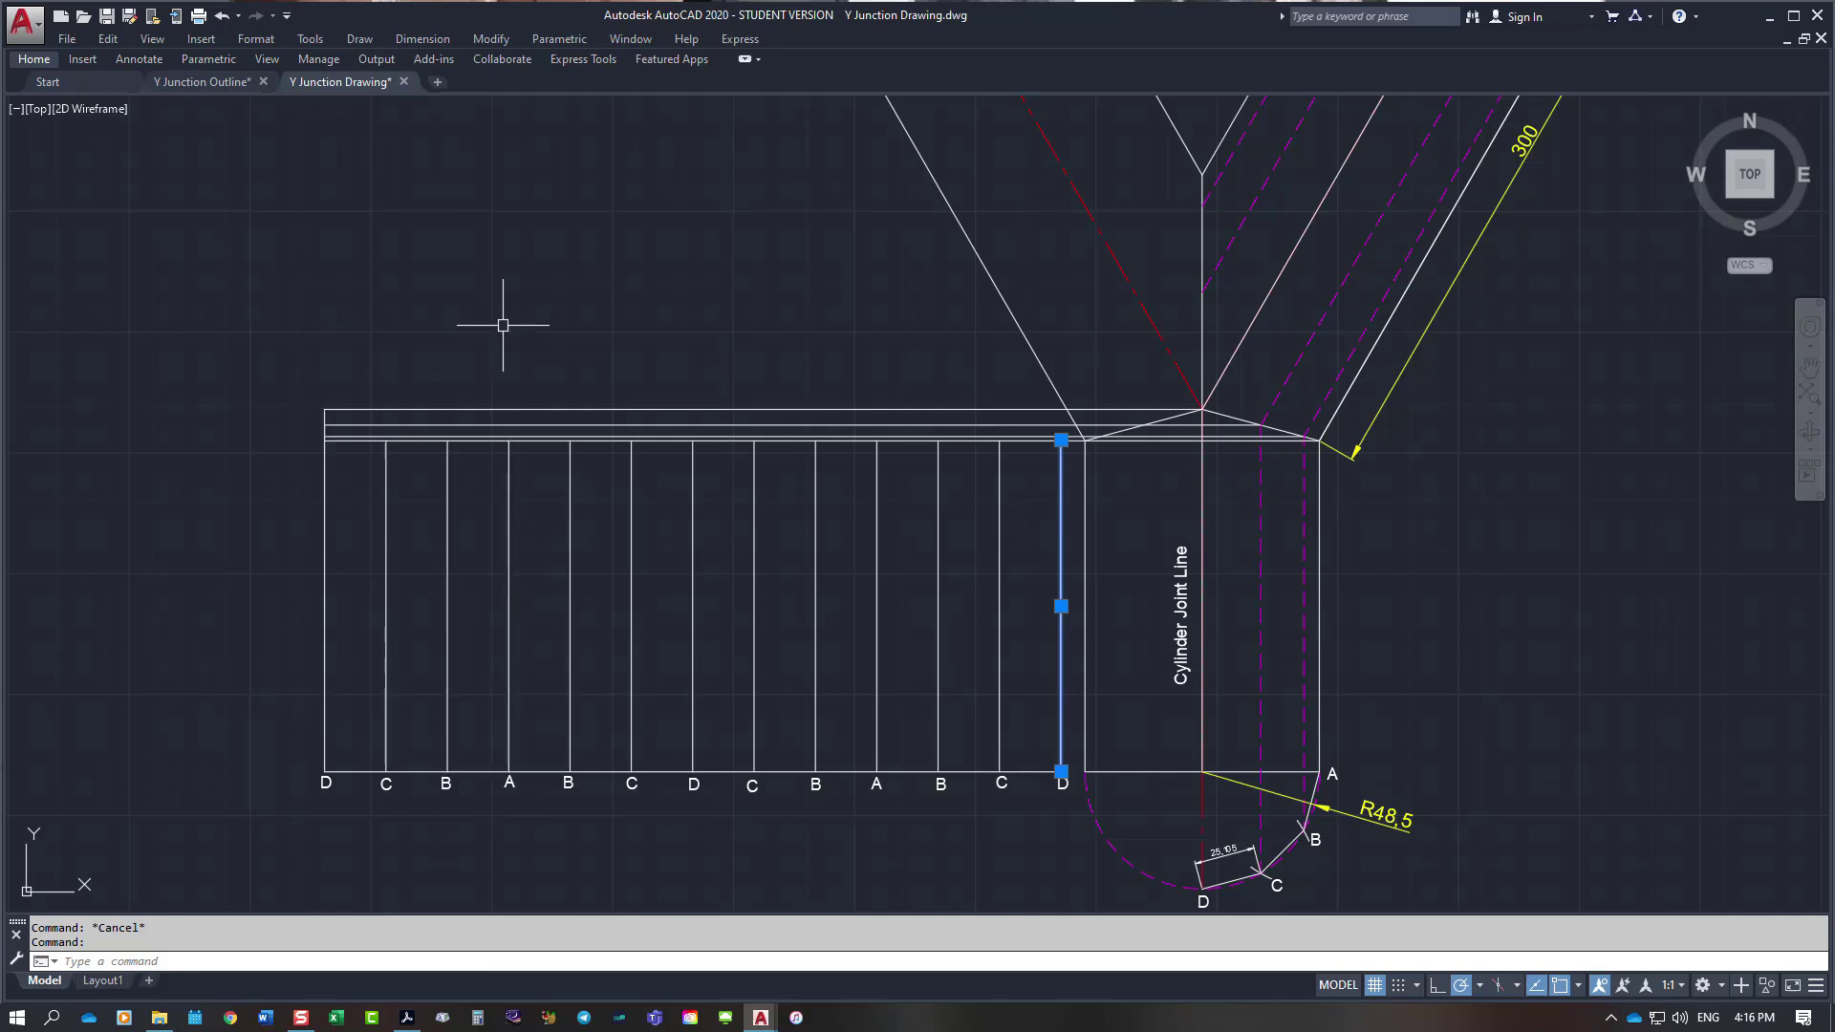
{"action": "key", "text": "Escape"}
Step: Extend the twelve vertical division lines, from the rightmost D to the leftmost C, up to the pattern's uppermost horizontal line
{"action": "type", "text": "e"}
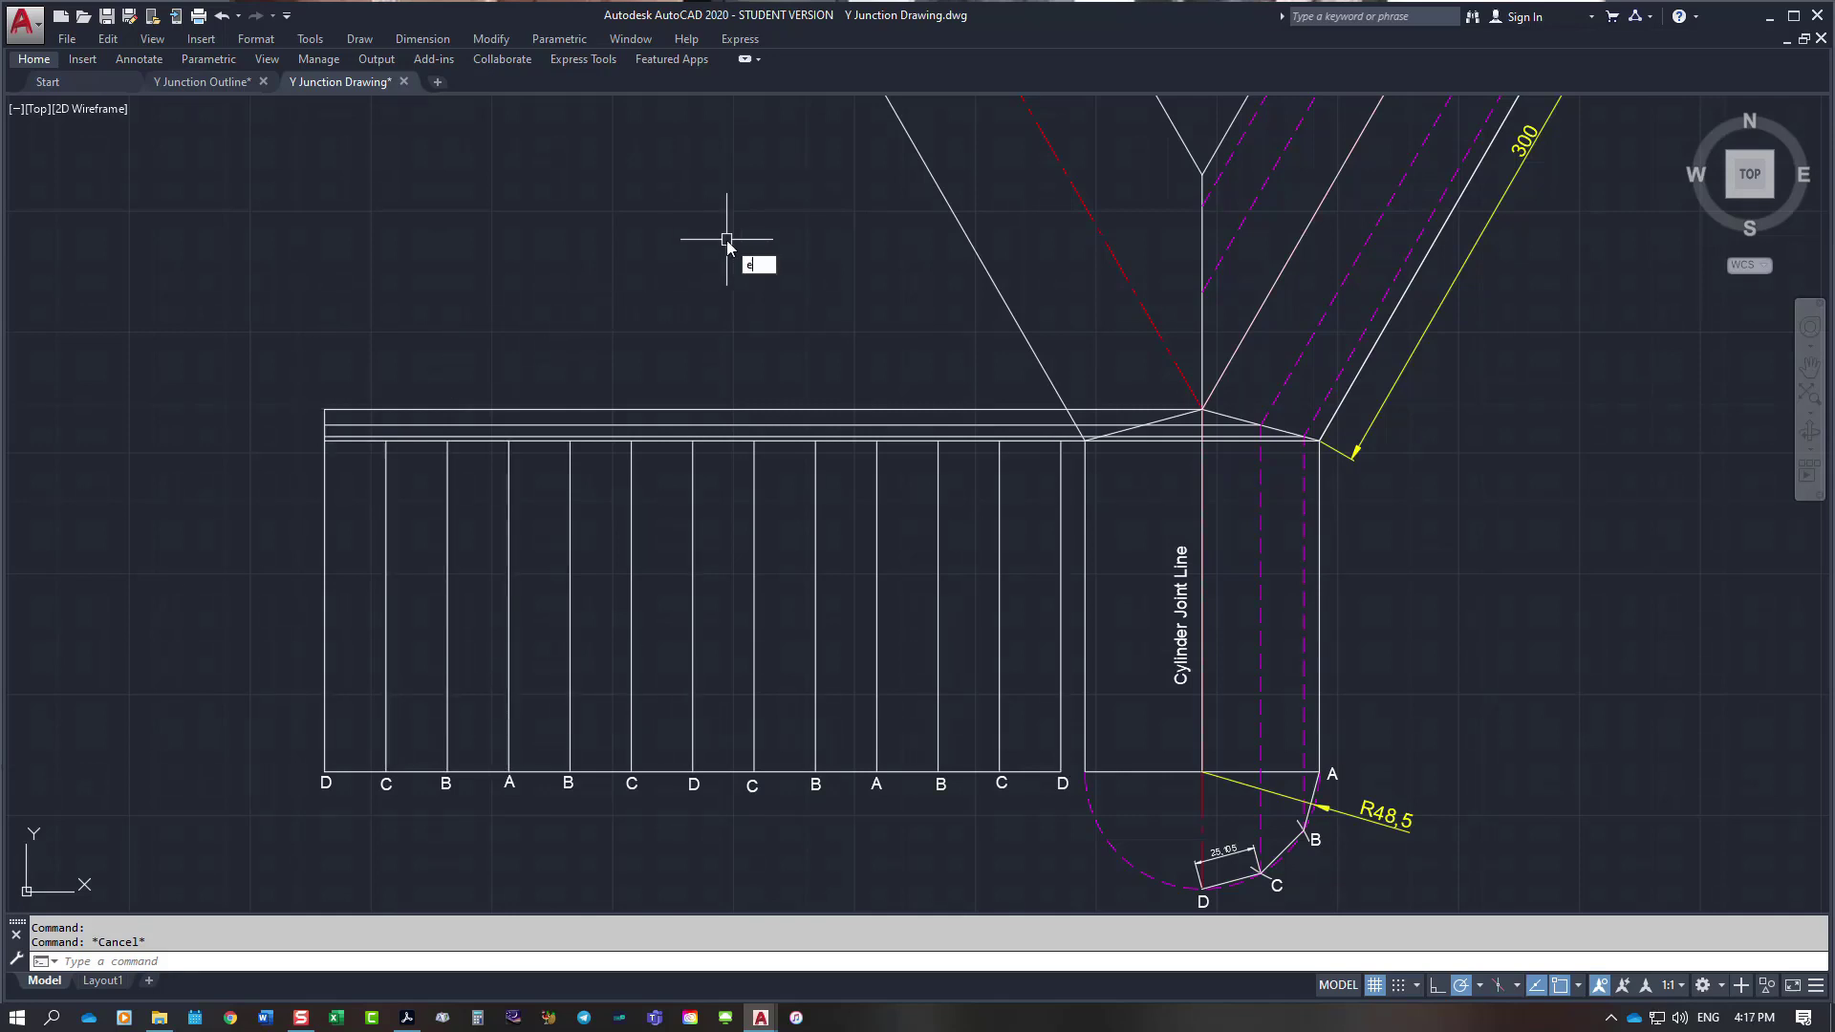
{"action": "type", "text": "x"}
{"action": "key", "text": "Return"}
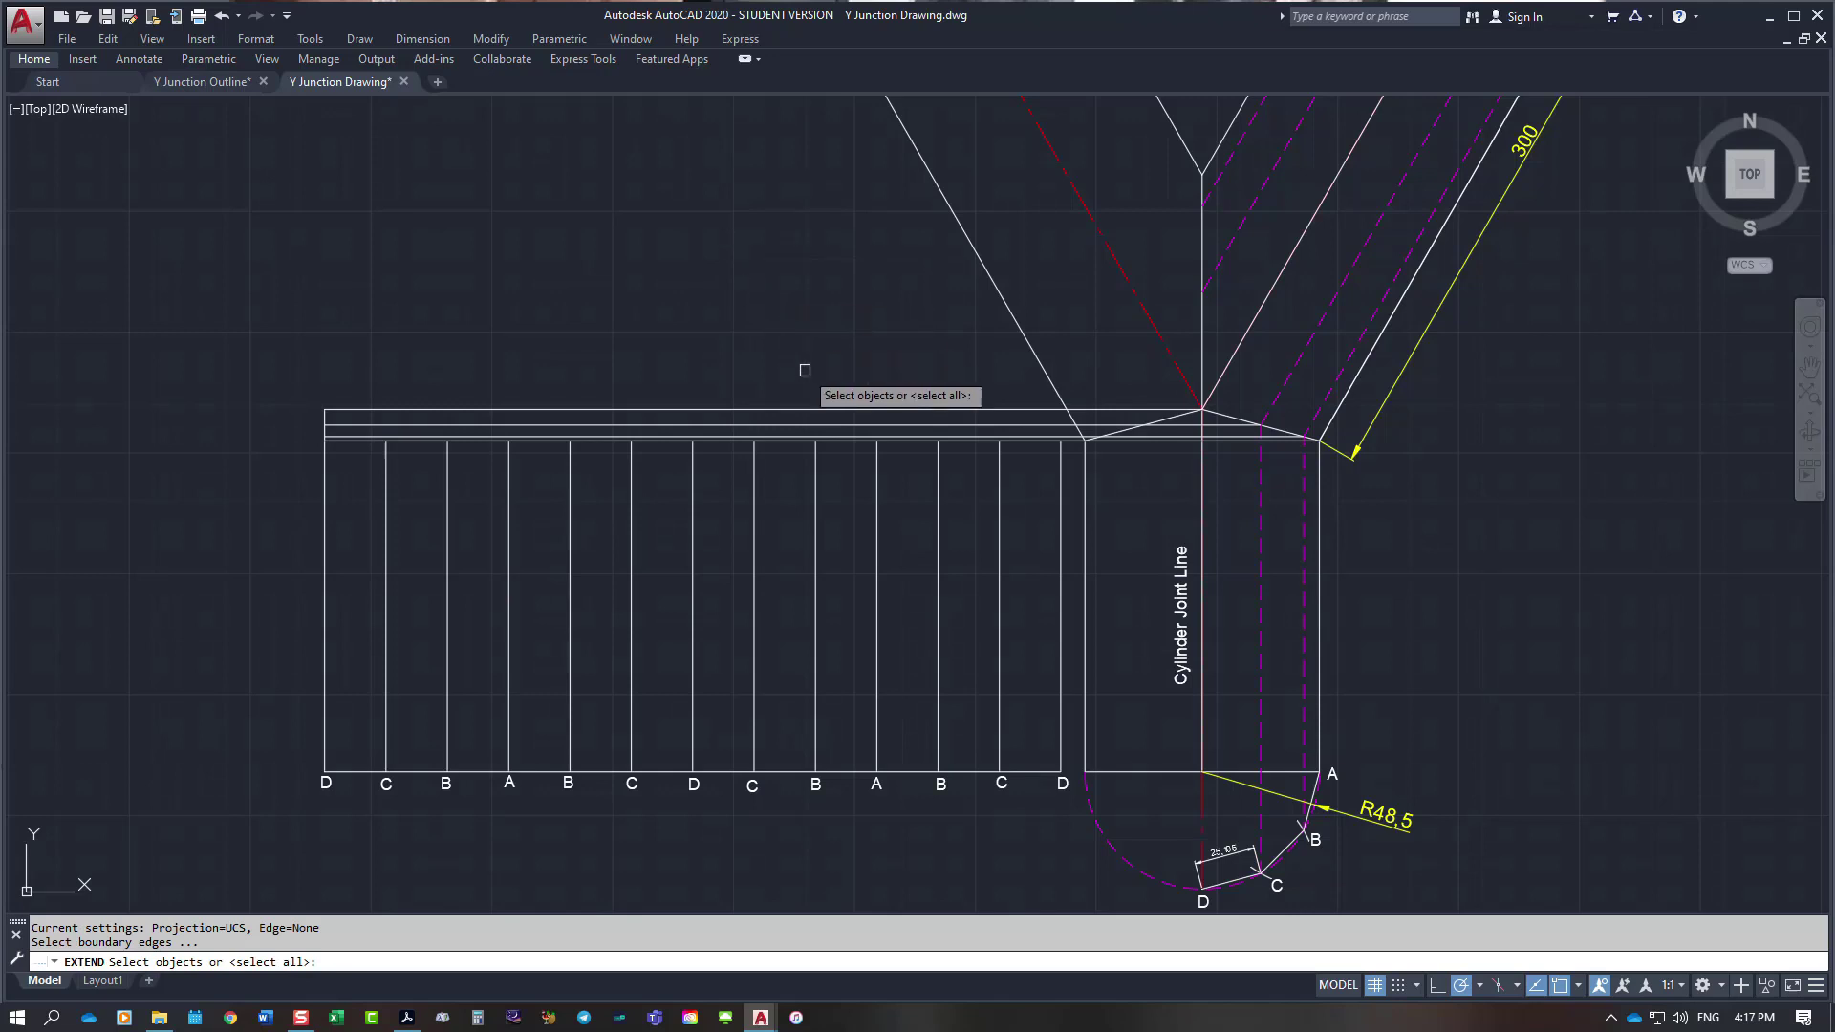
{"action": "left_click", "coordinate": [833, 410]}
{"action": "key", "text": "Return"}
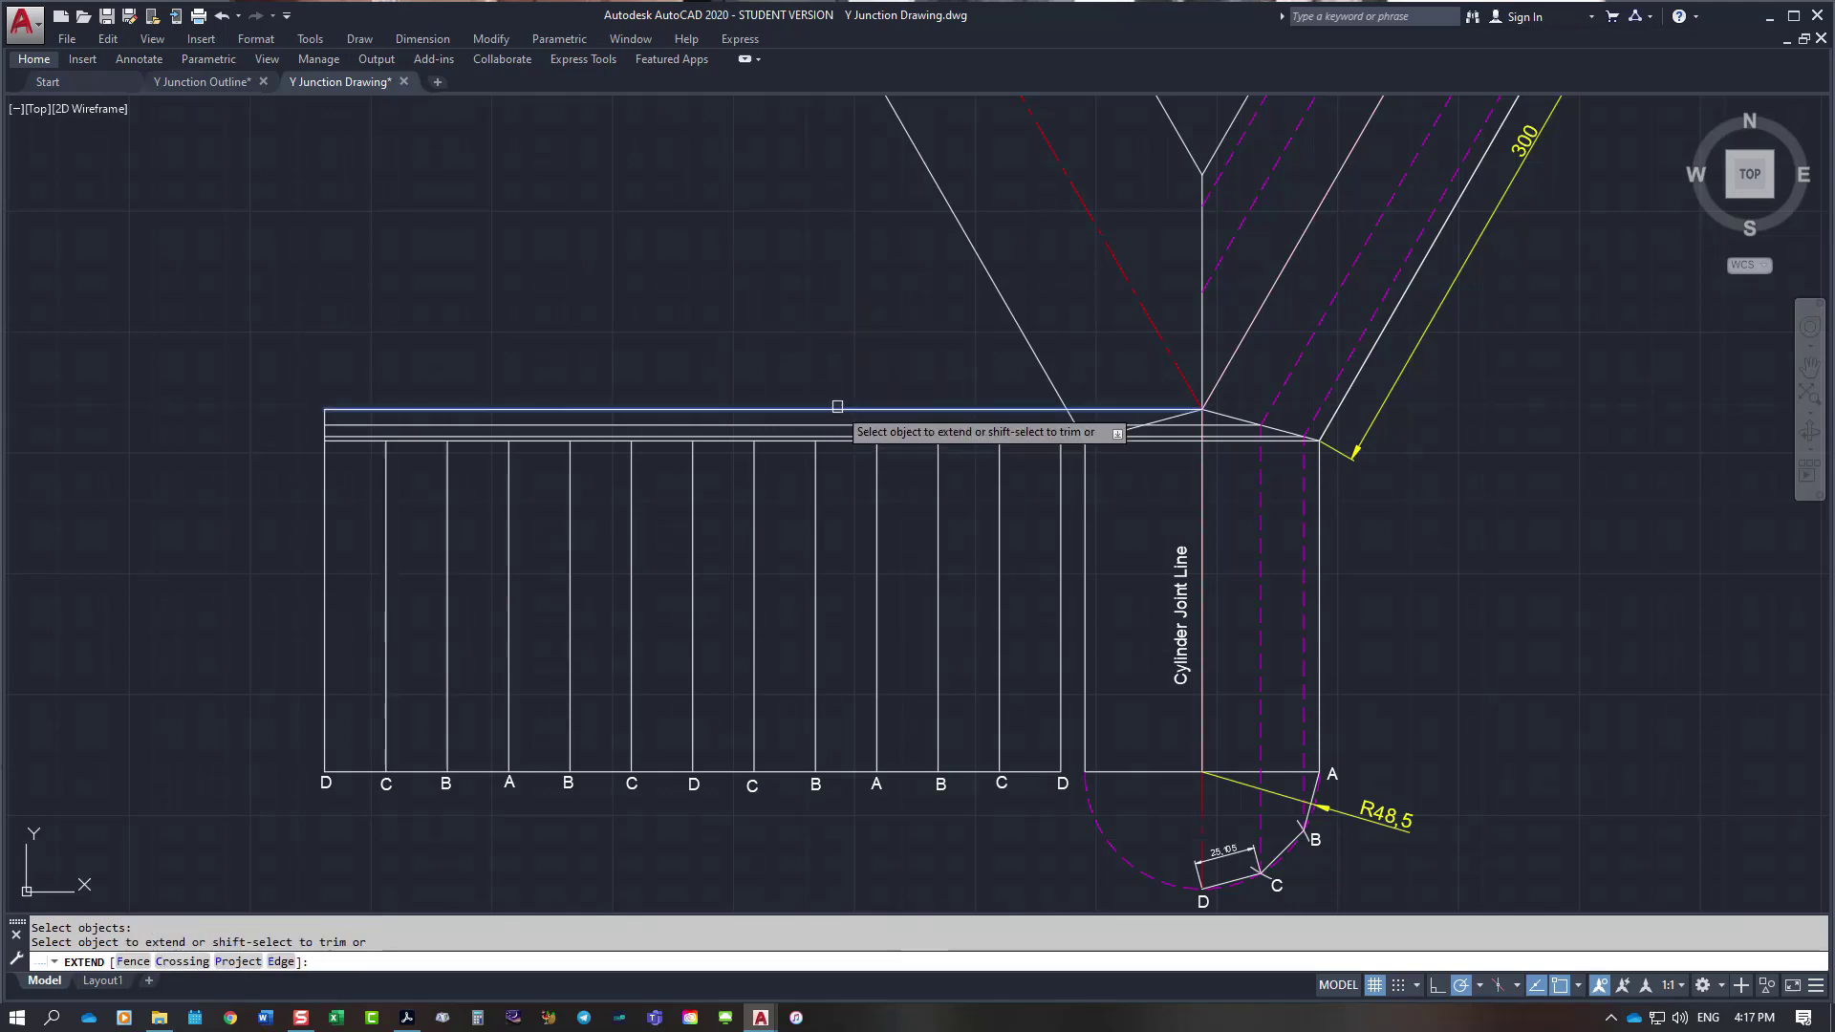
{"action": "left_click", "coordinate": [1057, 469]}
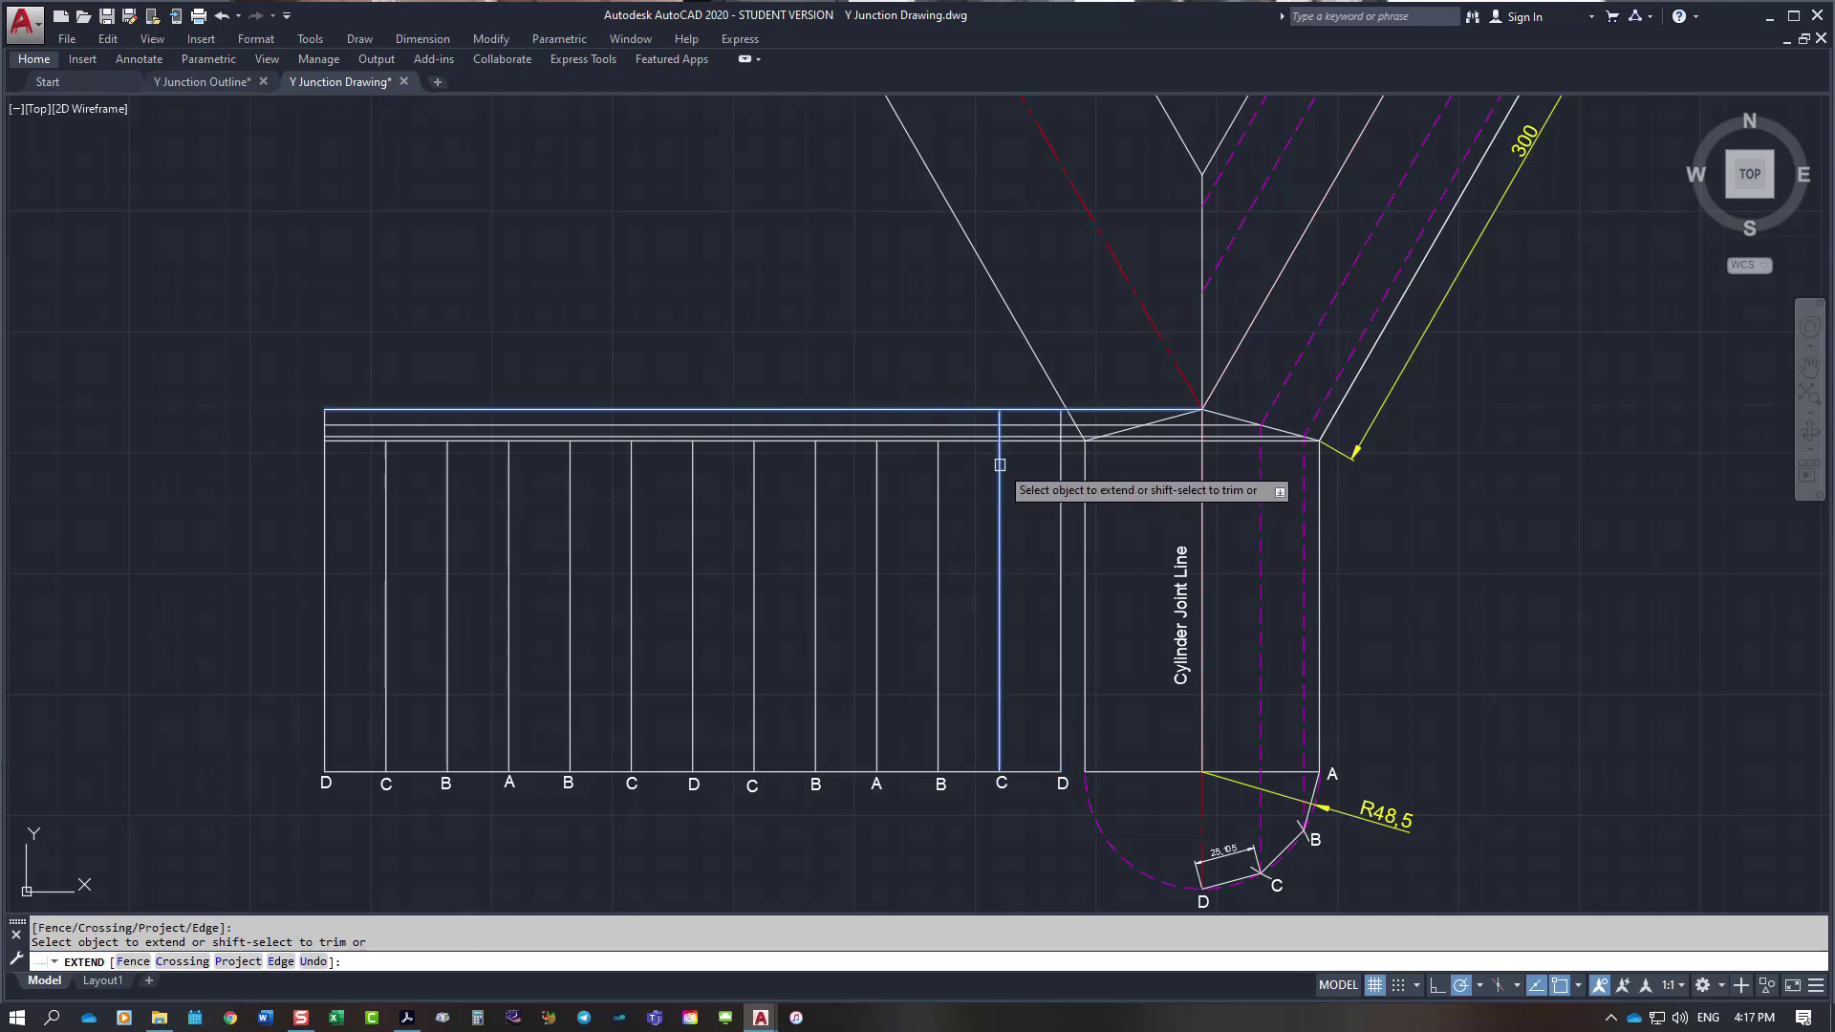
{"action": "left_click", "coordinate": [999, 471]}
{"action": "left_click", "coordinate": [937, 470]}
{"action": "left_click", "coordinate": [876, 473]}
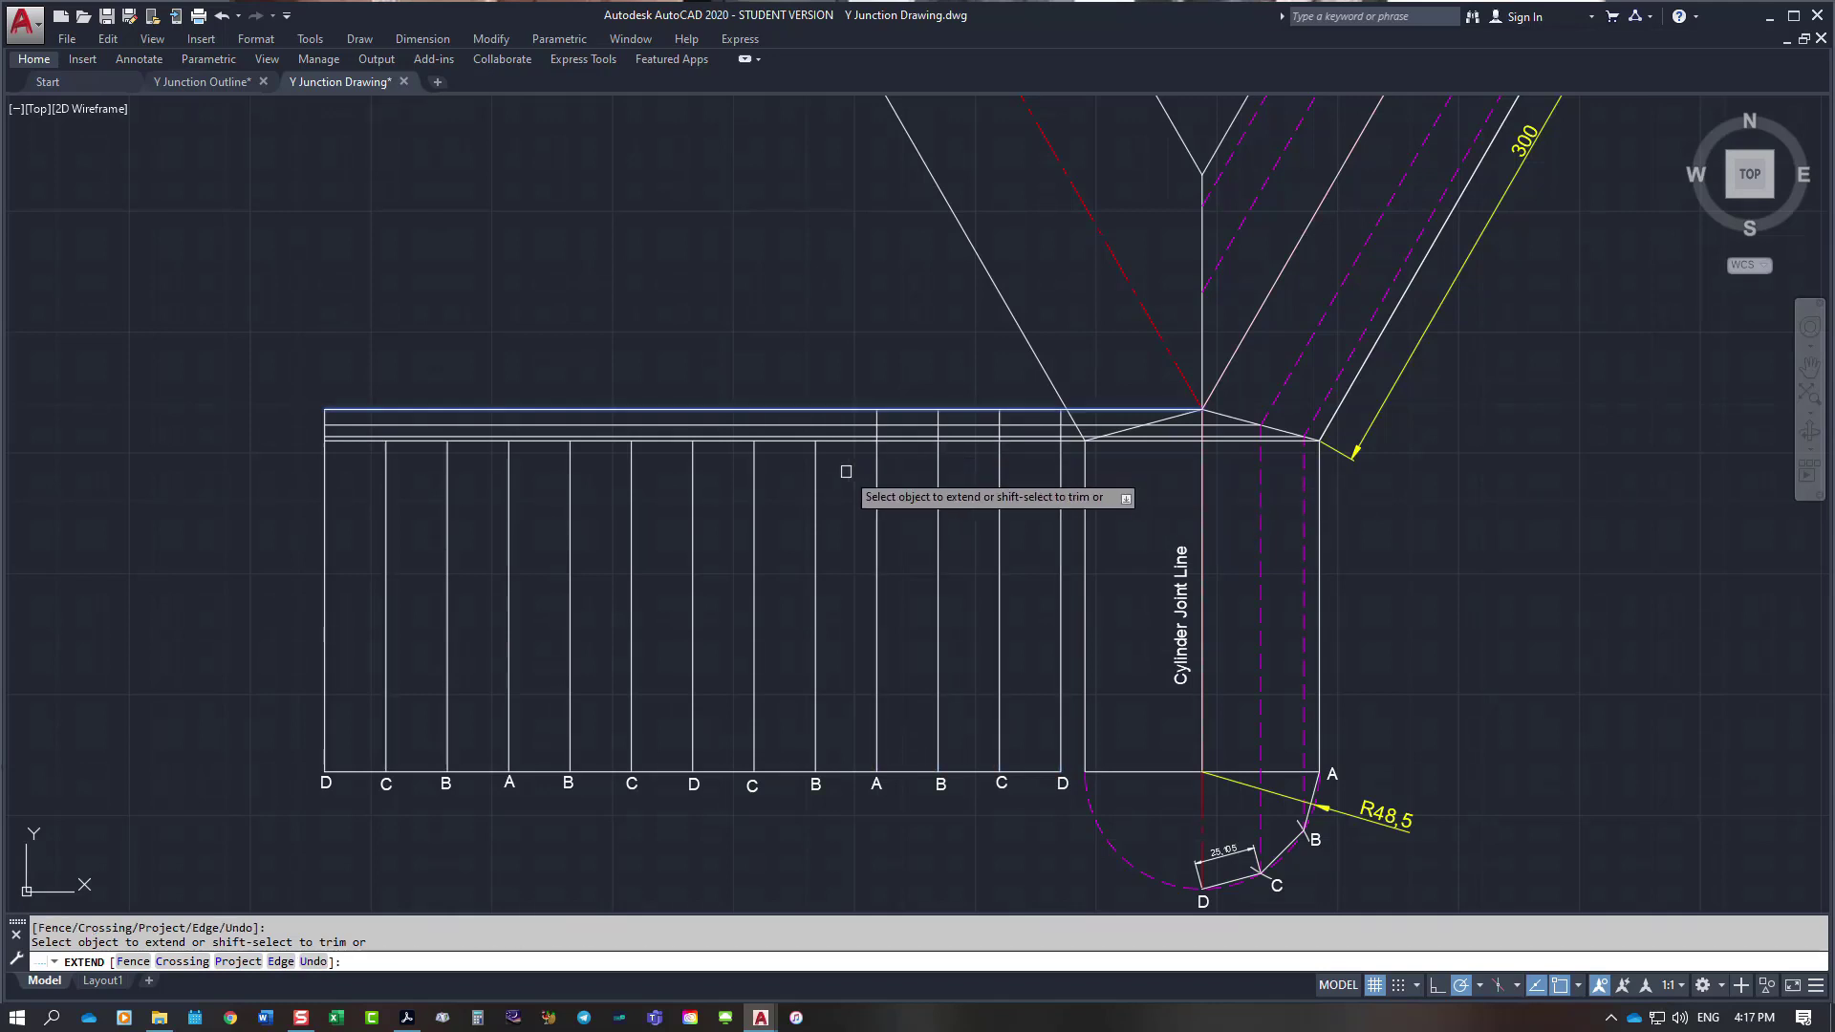
{"action": "left_click", "coordinate": [815, 475]}
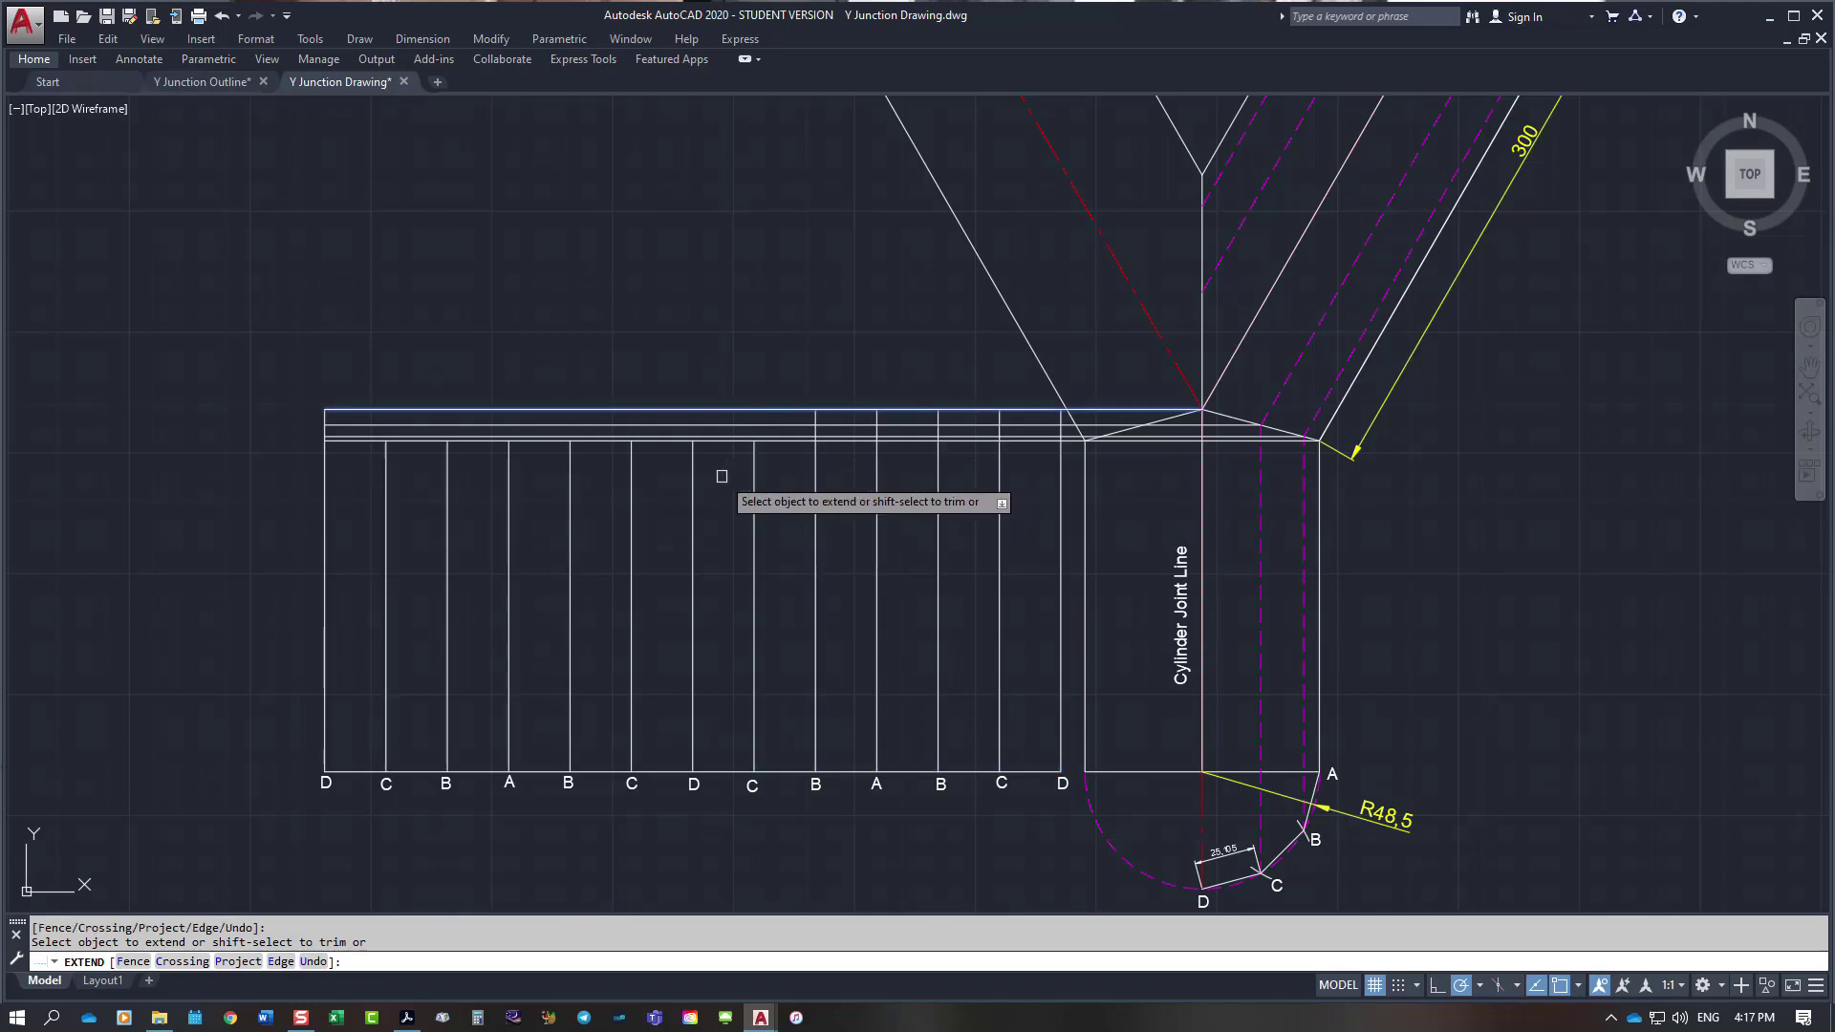
{"action": "left_click", "coordinate": [691, 473]}
{"action": "left_click", "coordinate": [751, 467]}
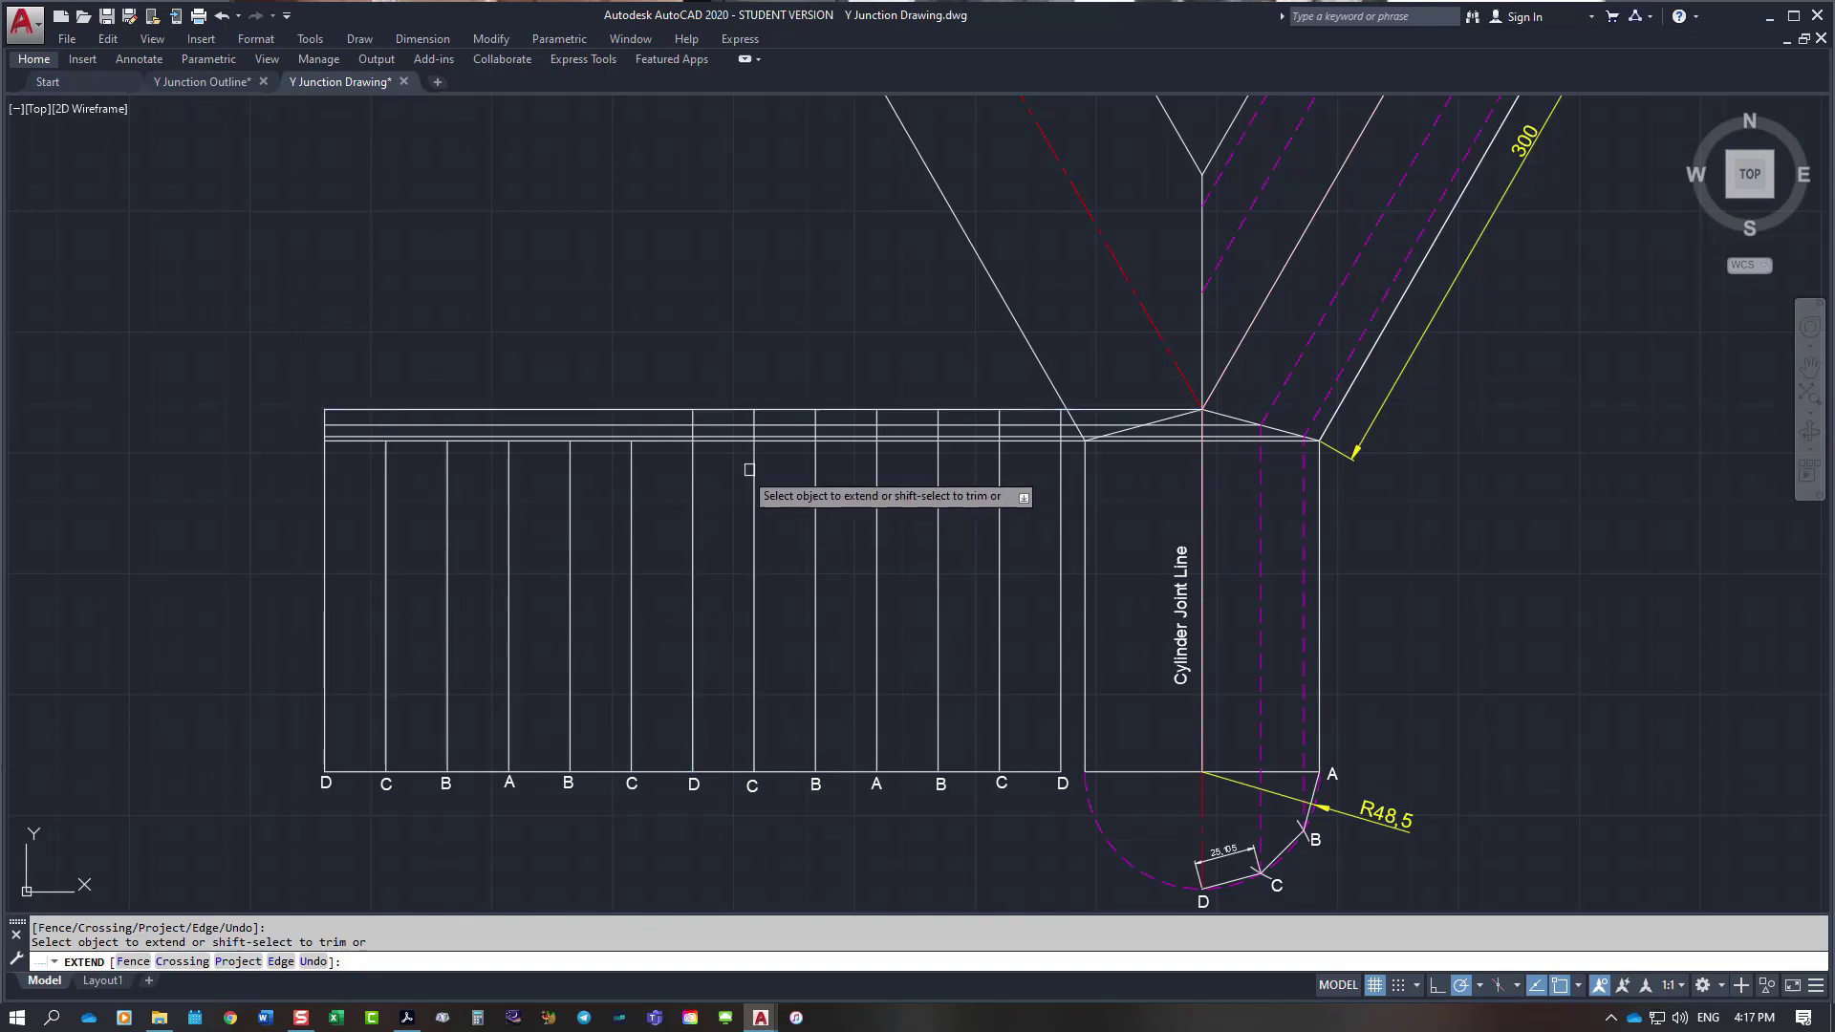
{"action": "left_click", "coordinate": [629, 477]}
{"action": "left_click", "coordinate": [571, 466]}
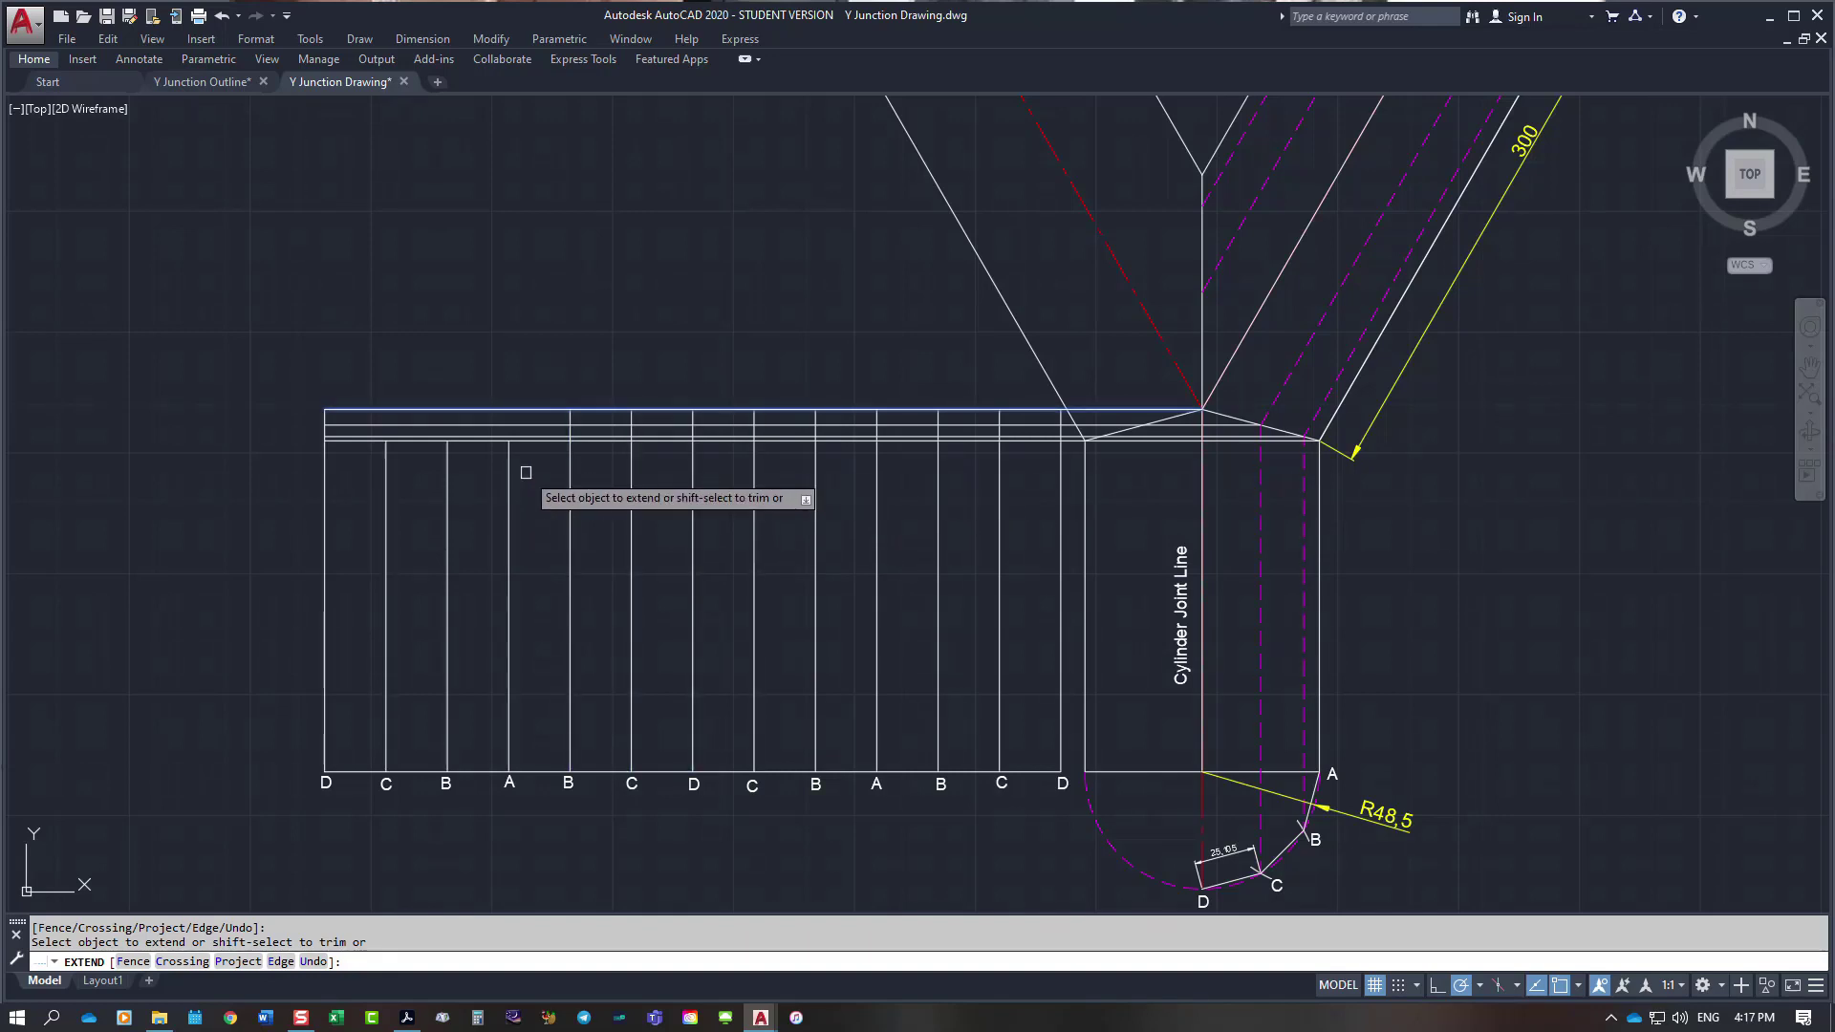
{"action": "left_click", "coordinate": [509, 475]}
{"action": "left_click", "coordinate": [448, 478]}
{"action": "left_click", "coordinate": [386, 483]}
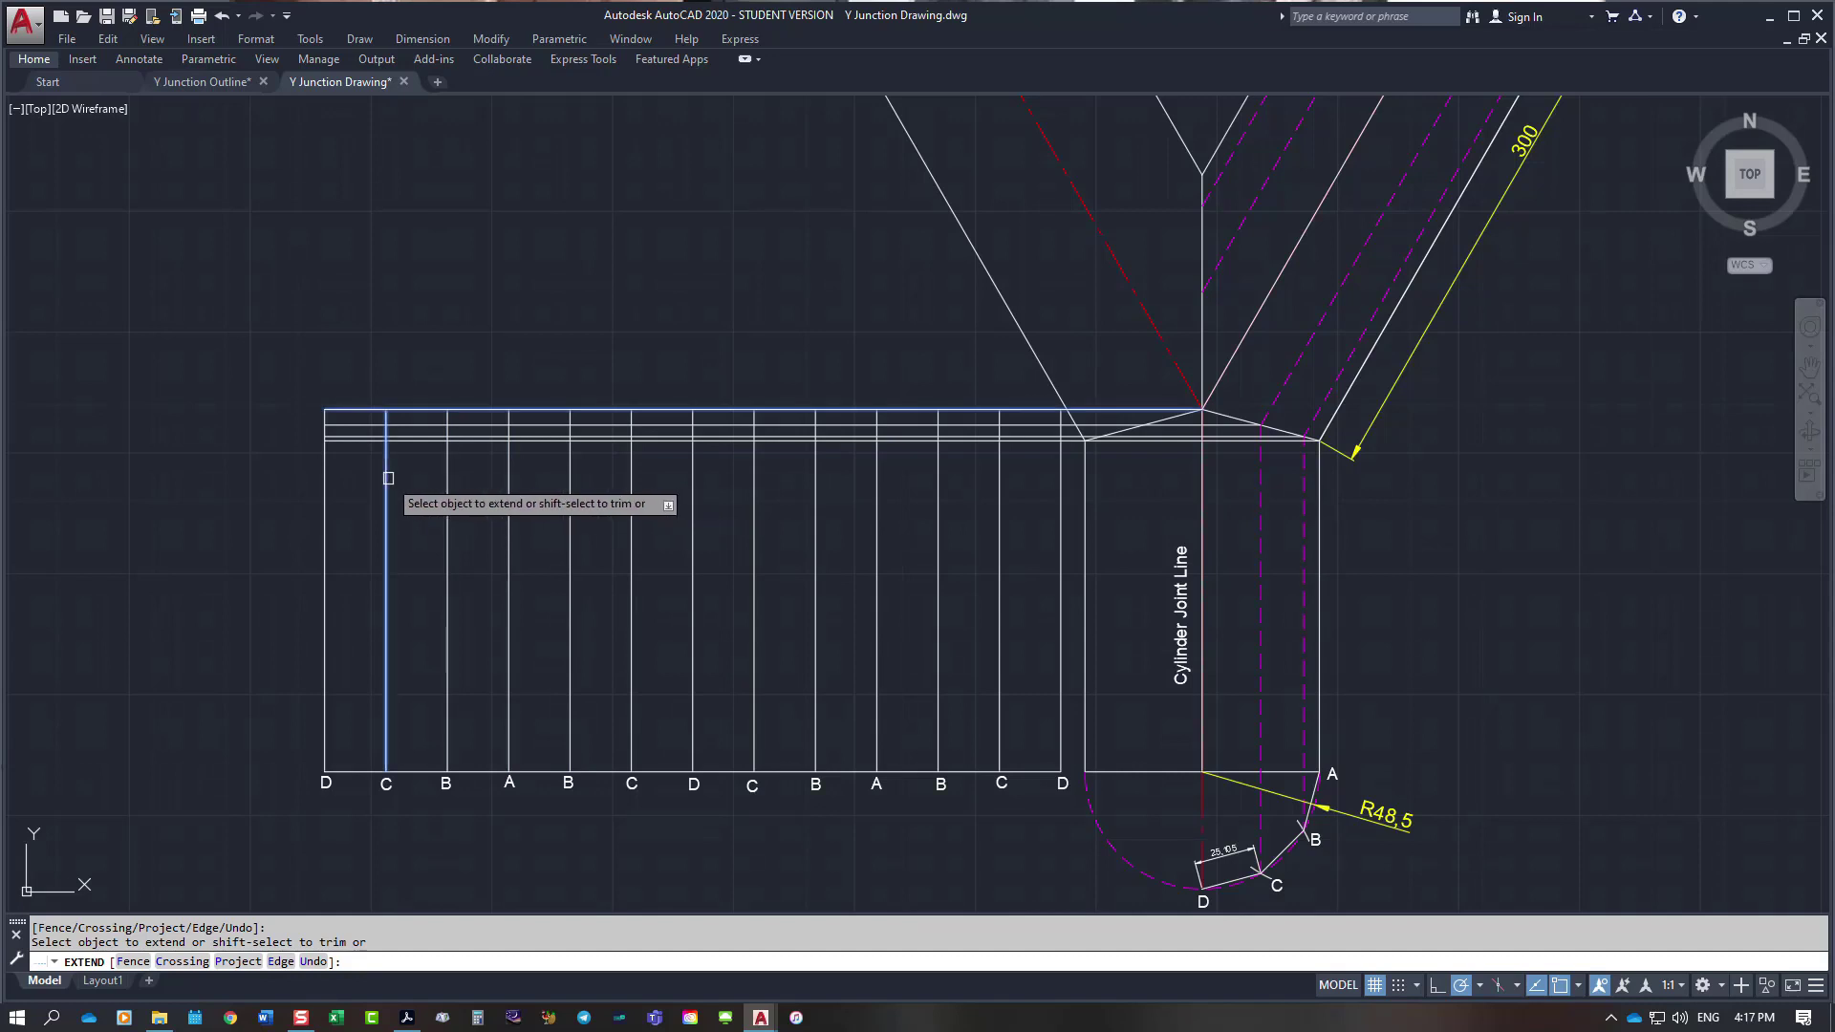
{"action": "key", "text": "Escape"}
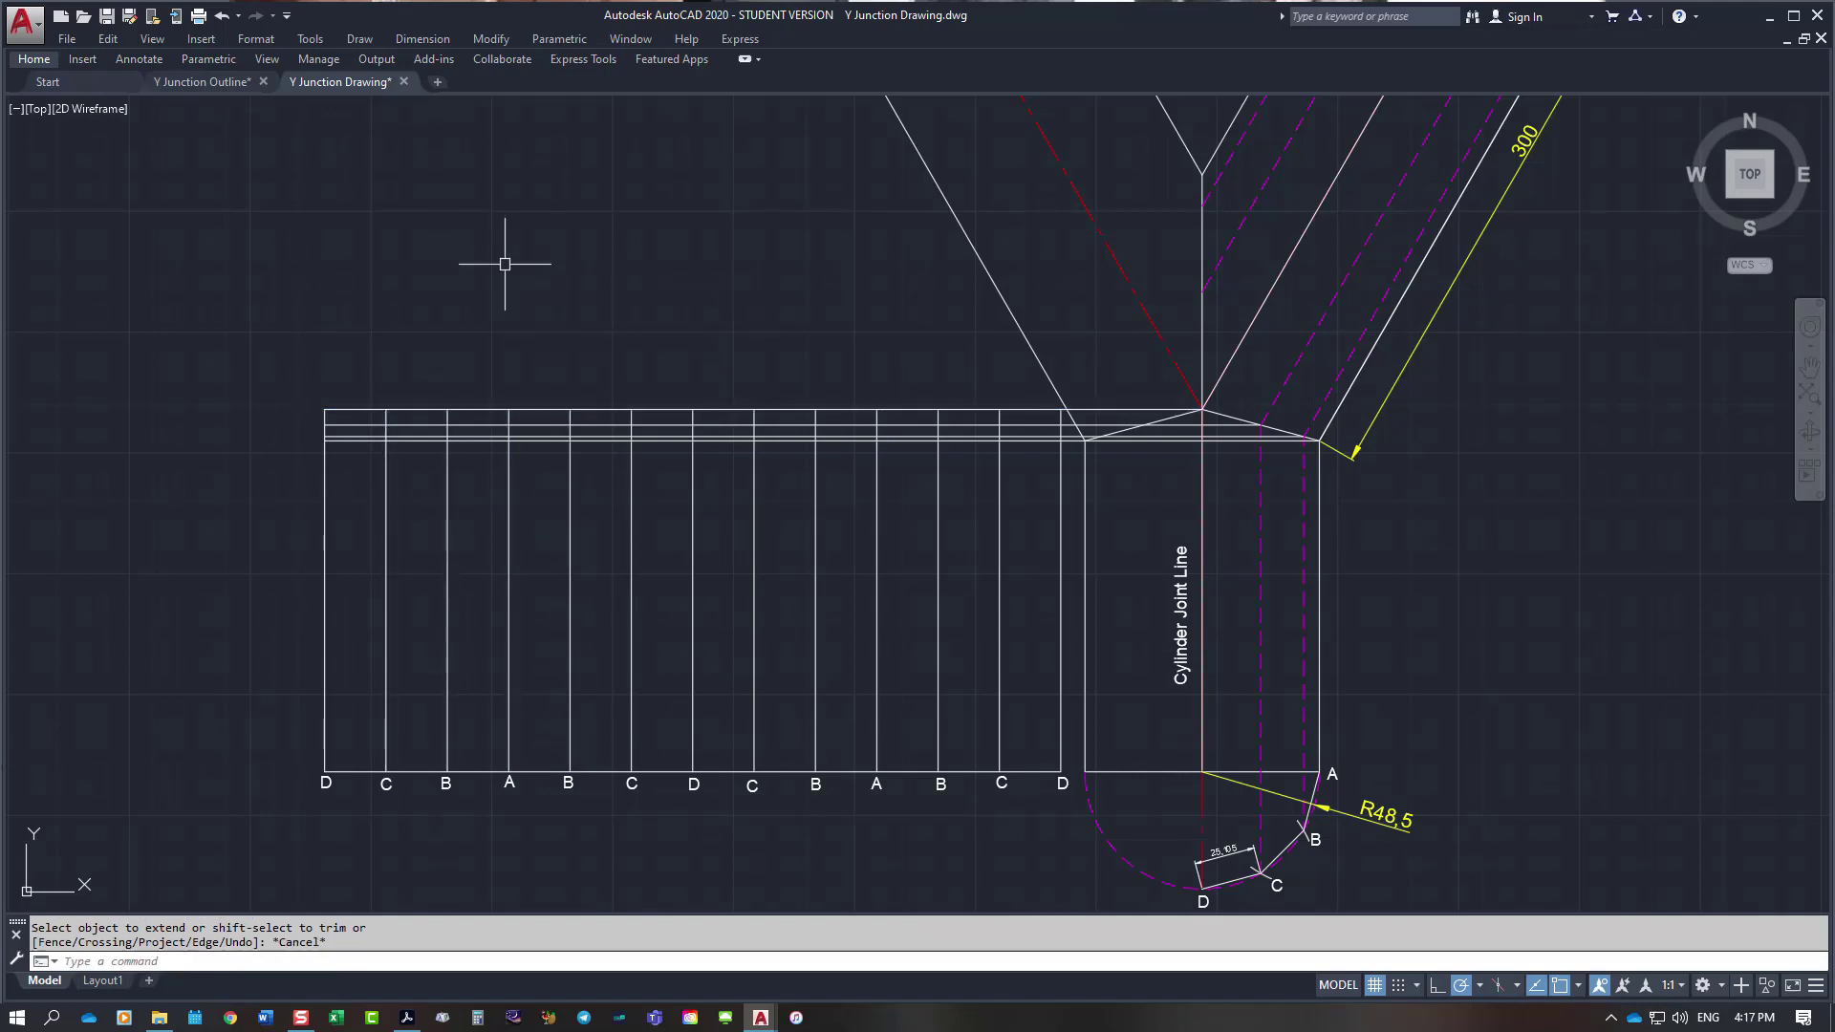
{"action": "key", "text": "Escape"}
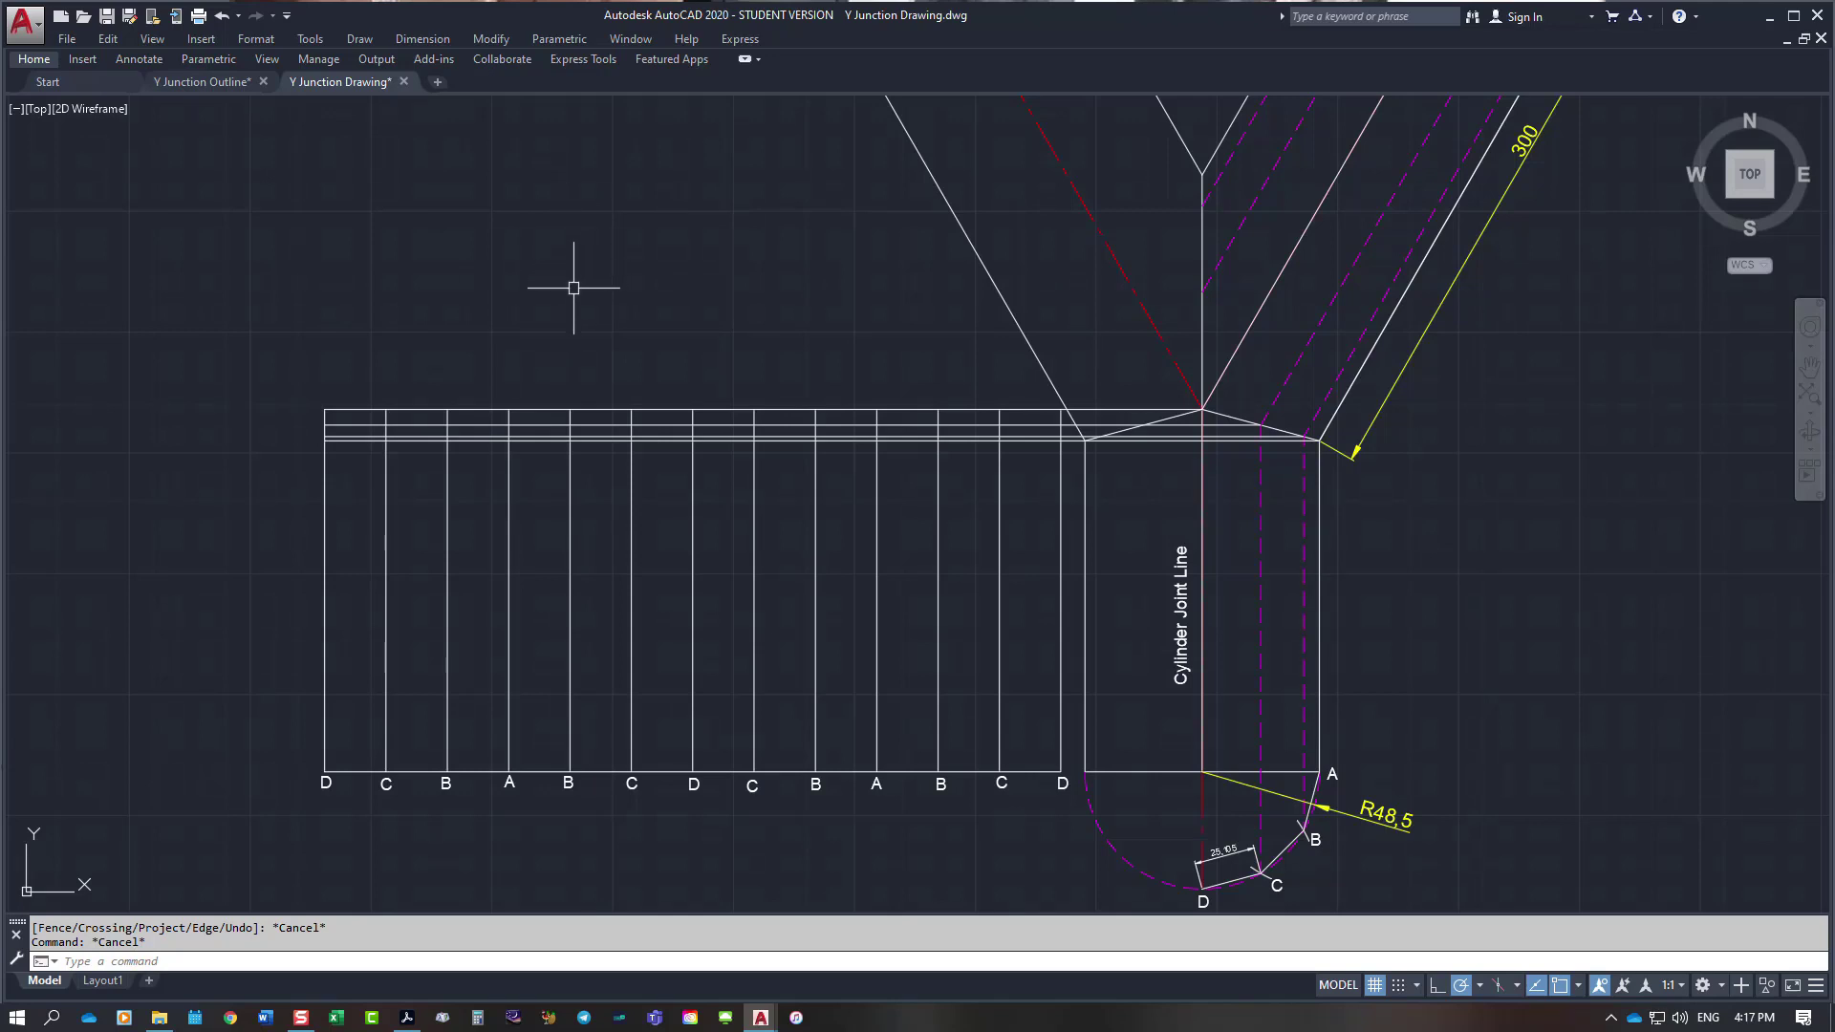
{"action": "scroll", "coordinate": [582, 371], "scroll_direction": "up", "scroll_amount": 2}
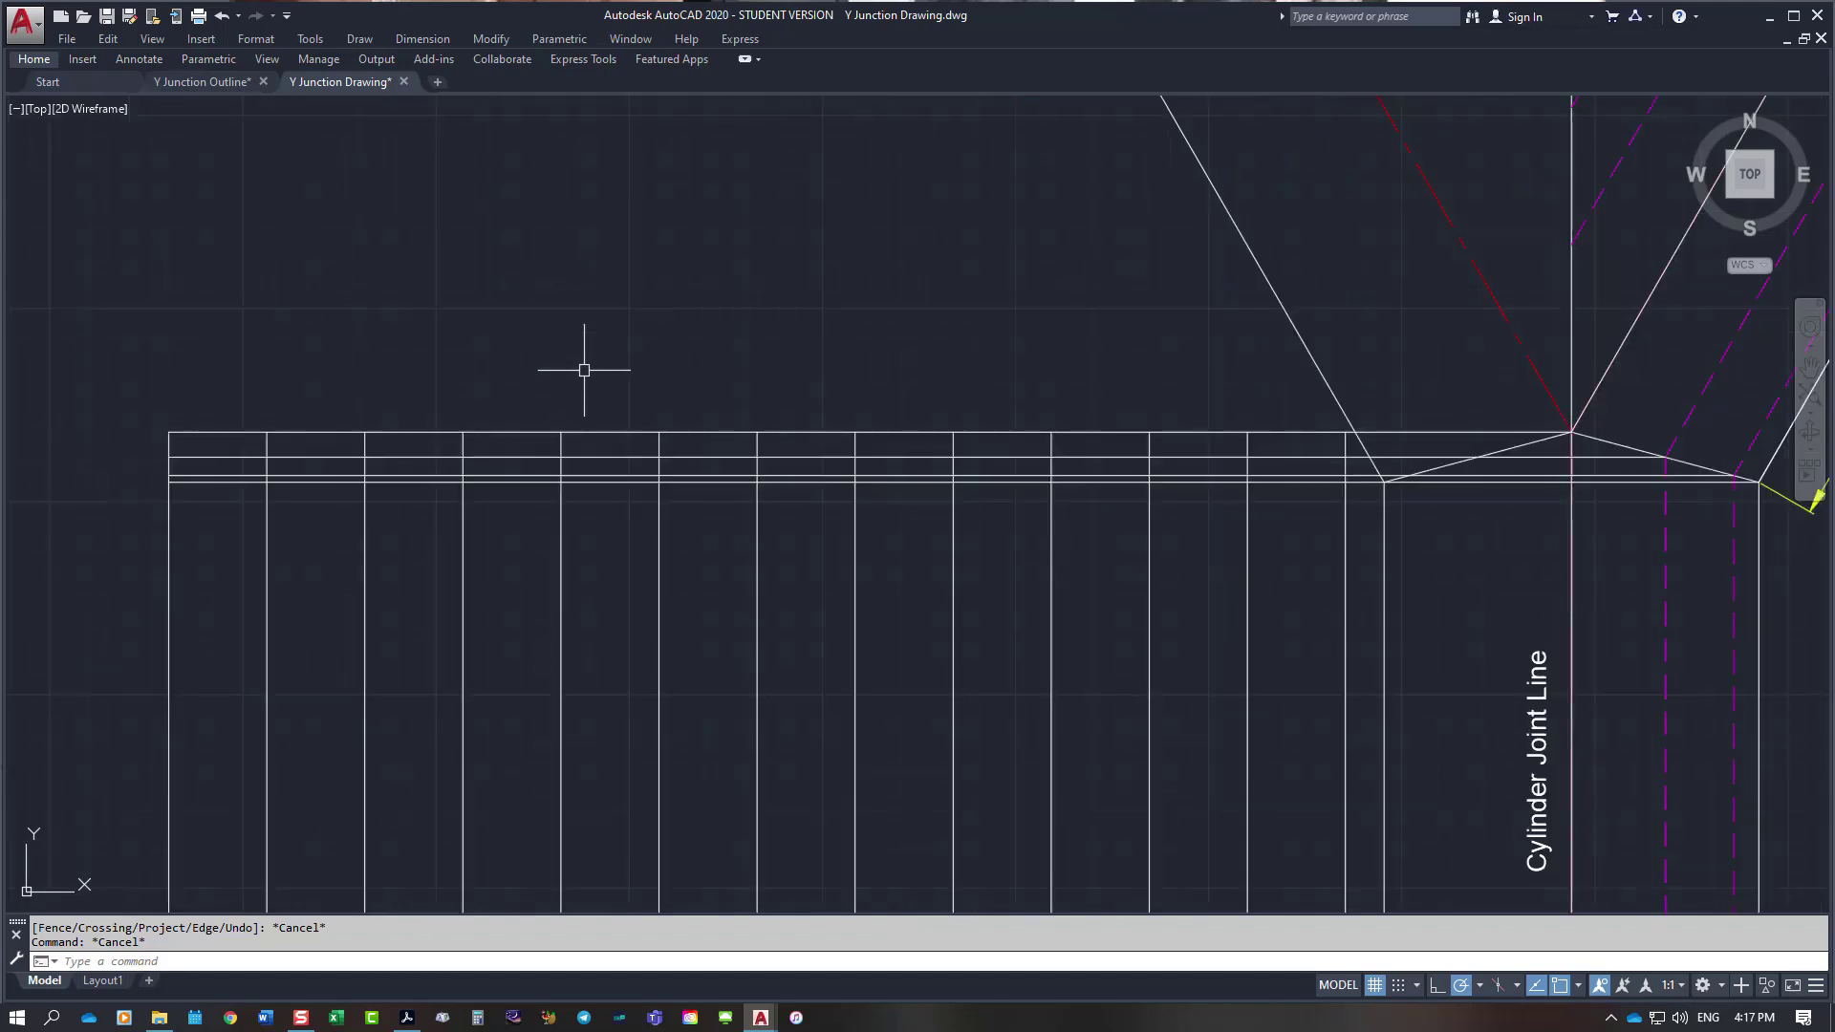
{"action": "scroll", "coordinate": [585, 371], "scroll_direction": "down", "scroll_amount": 2}
{"action": "scroll", "coordinate": [407, 434], "scroll_direction": "up", "scroll_amount": 2}
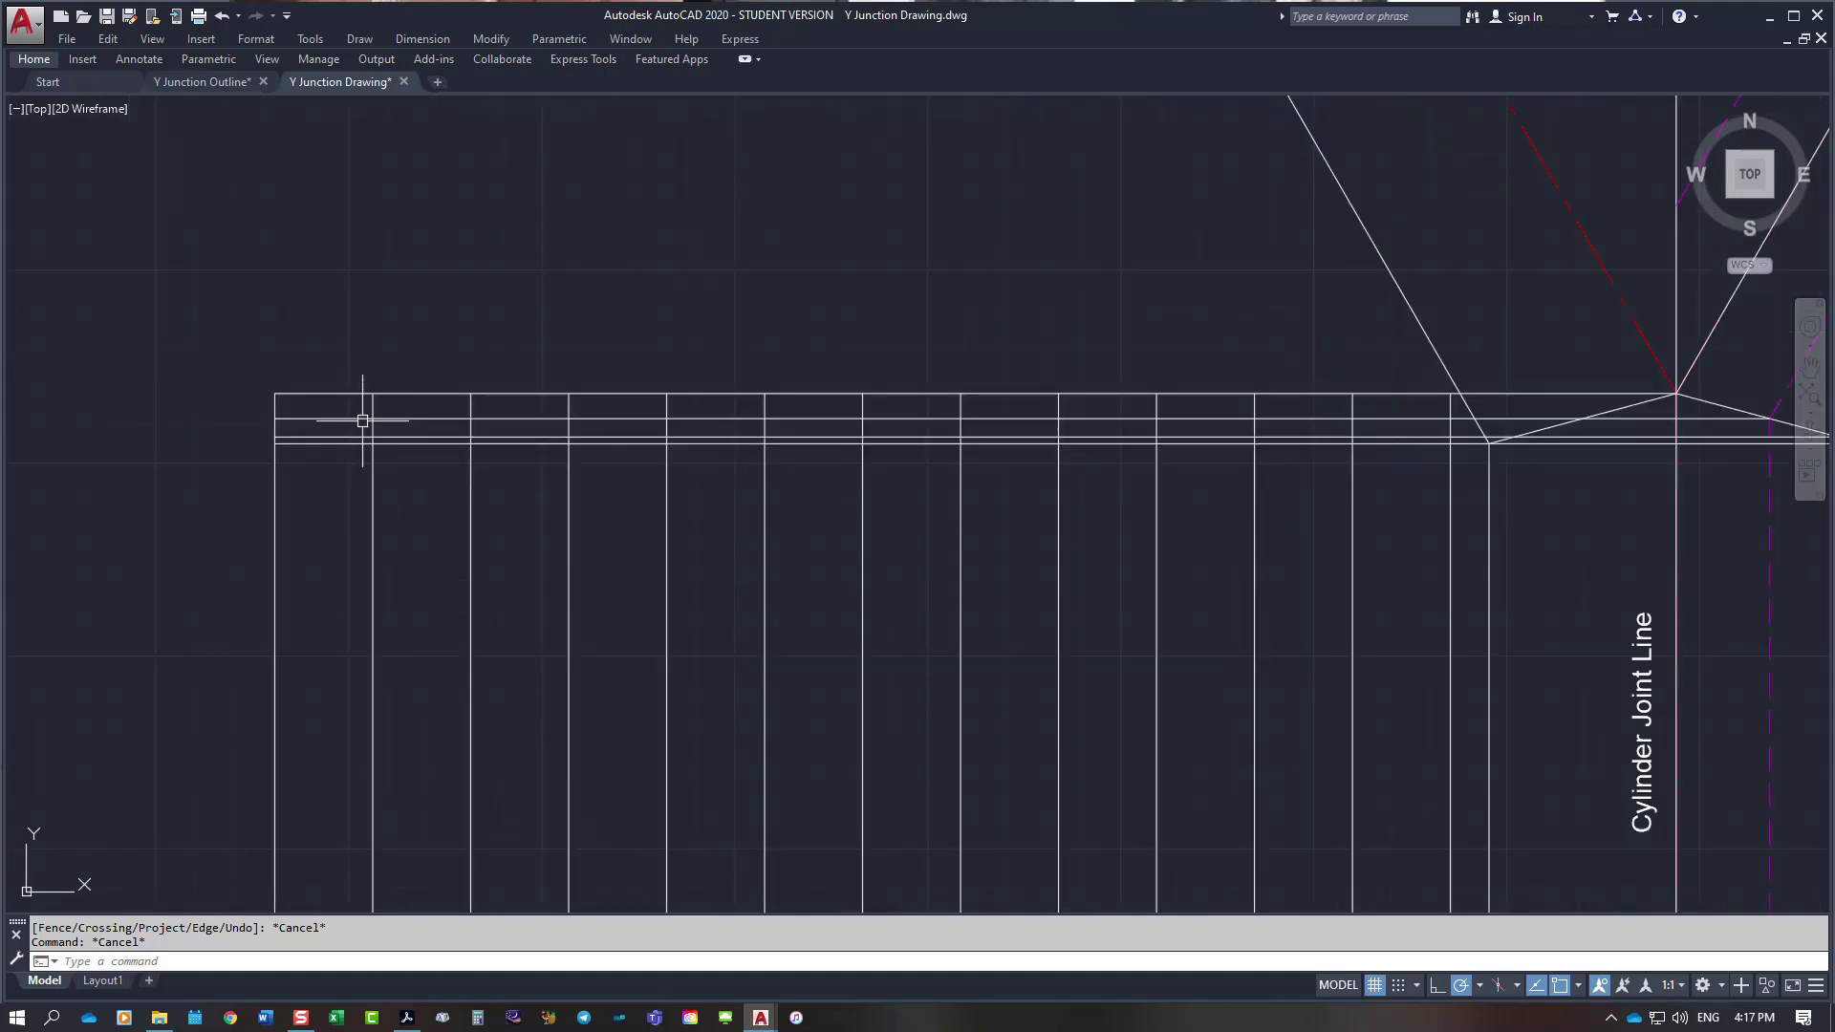
{"action": "key", "text": "Escape"}
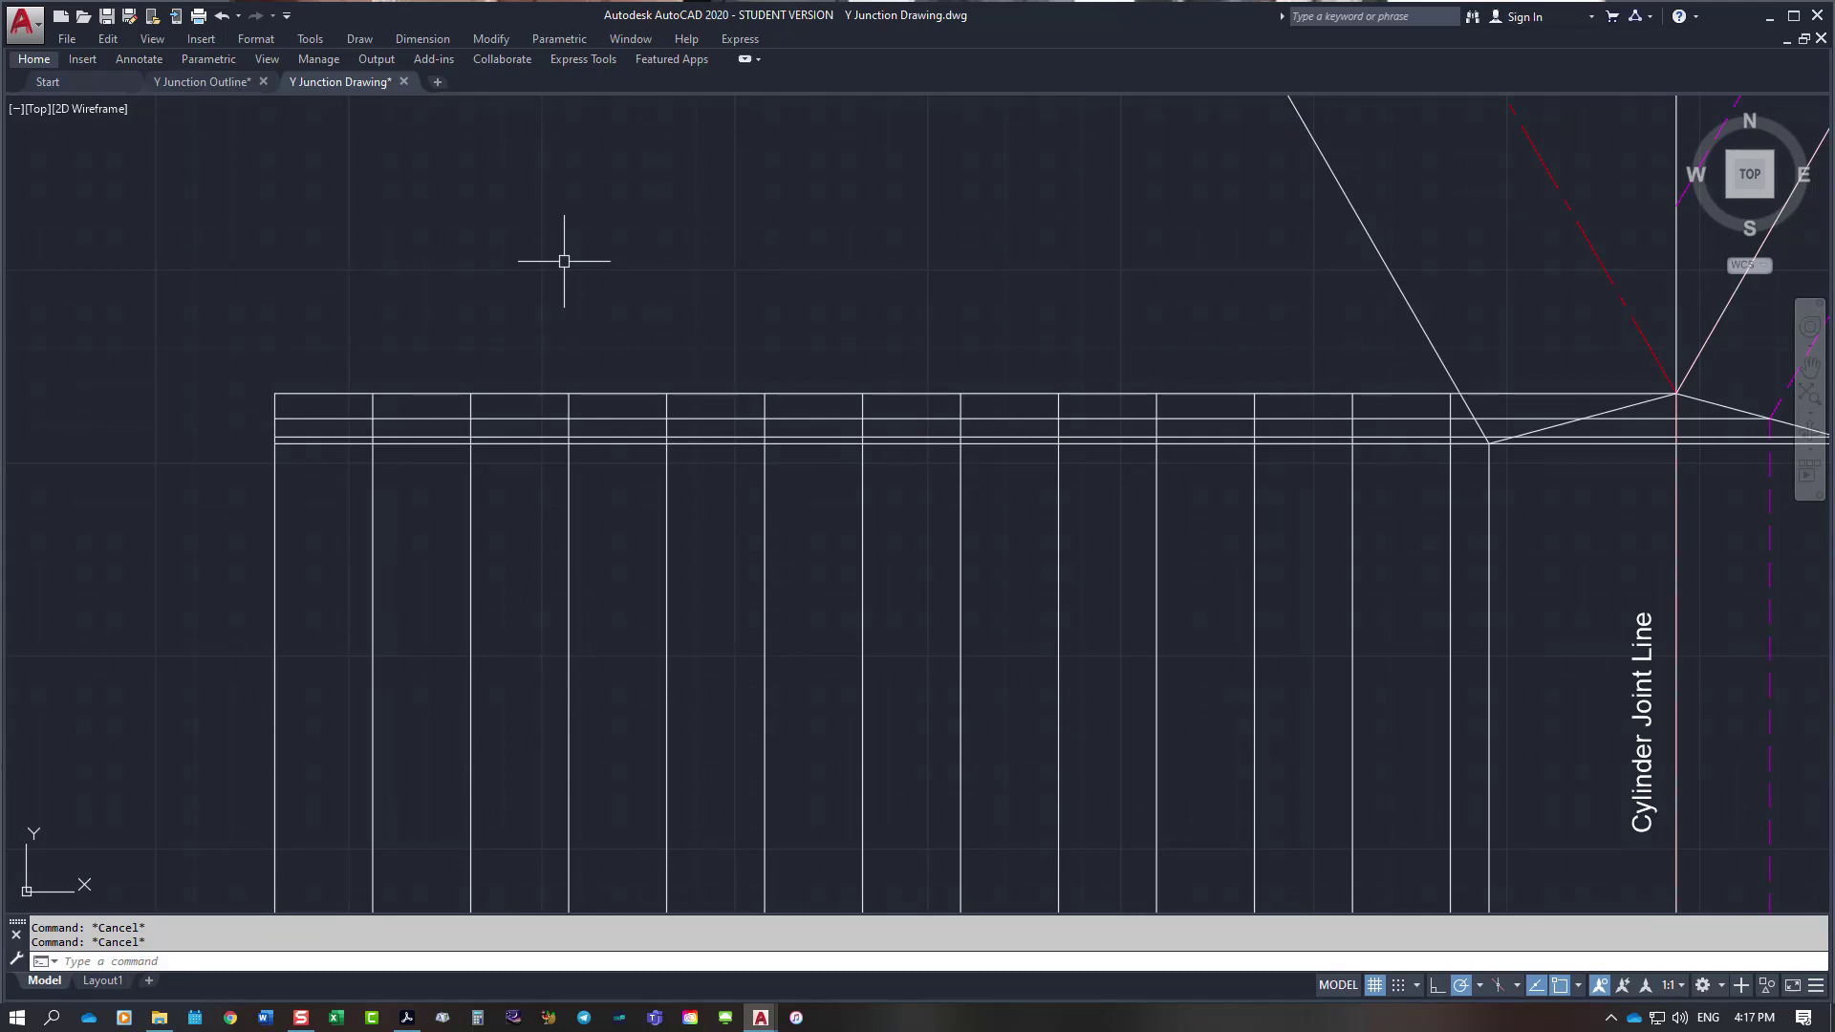
Step: Highlight the pattern's rightmost D line and the uppermost horizontal line to examine where they meet
{"action": "scroll", "coordinate": [828, 519], "scroll_direction": "down", "scroll_amount": 4}
{"action": "scroll", "coordinate": [885, 532], "scroll_direction": "up", "scroll_amount": 4}
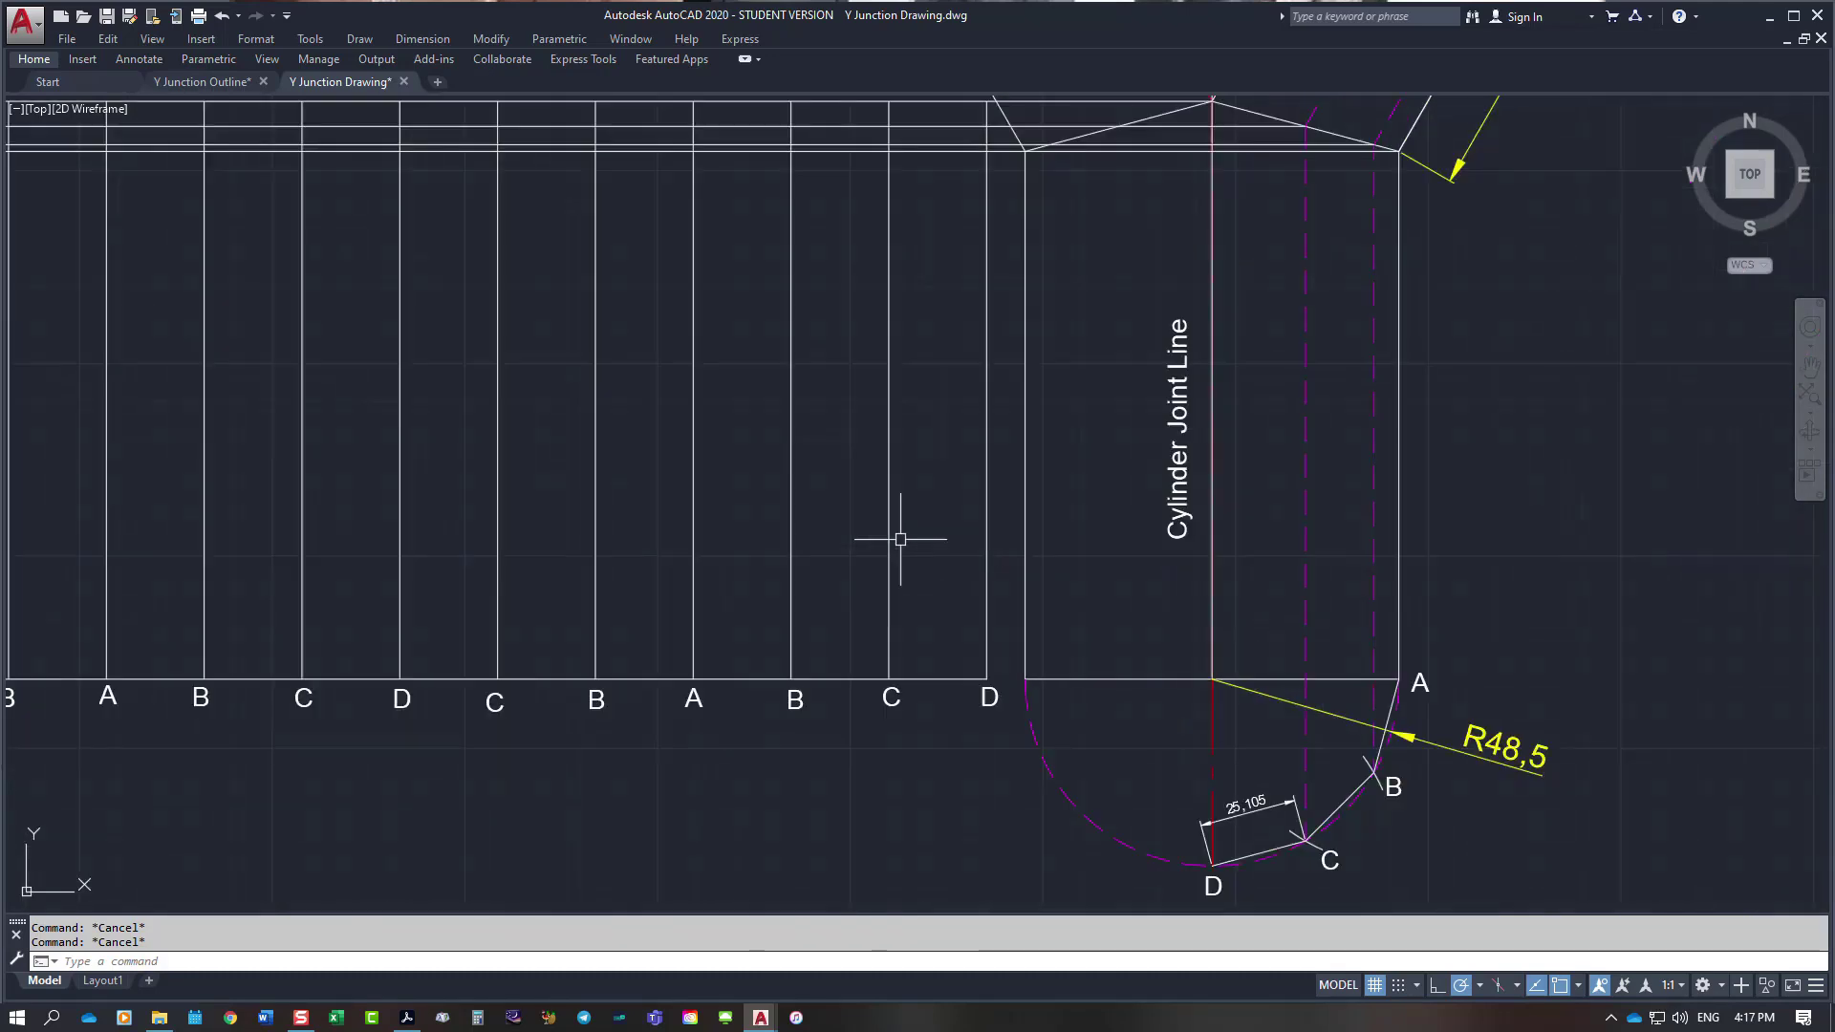
{"action": "left_click", "coordinate": [986, 635]}
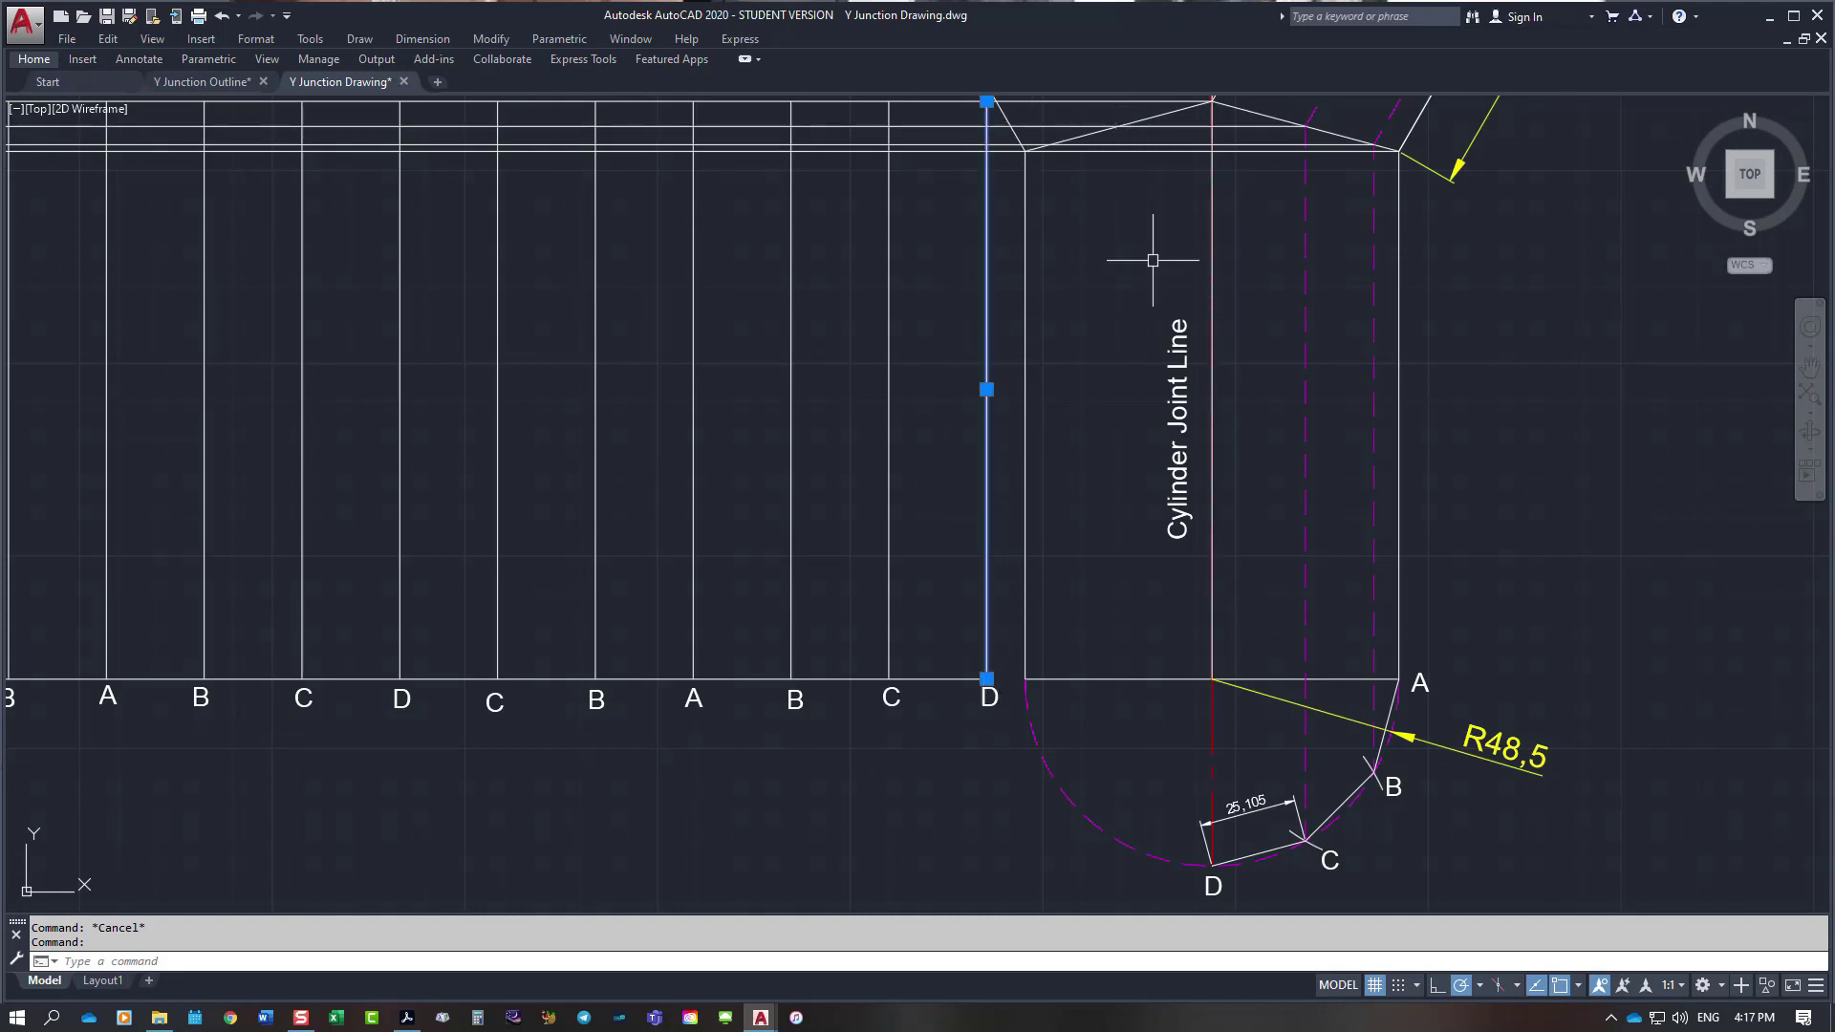
{"action": "scroll", "coordinate": [1172, 204], "scroll_direction": "down", "scroll_amount": 2}
{"action": "scroll", "coordinate": [1152, 122], "scroll_direction": "up", "scroll_amount": 2}
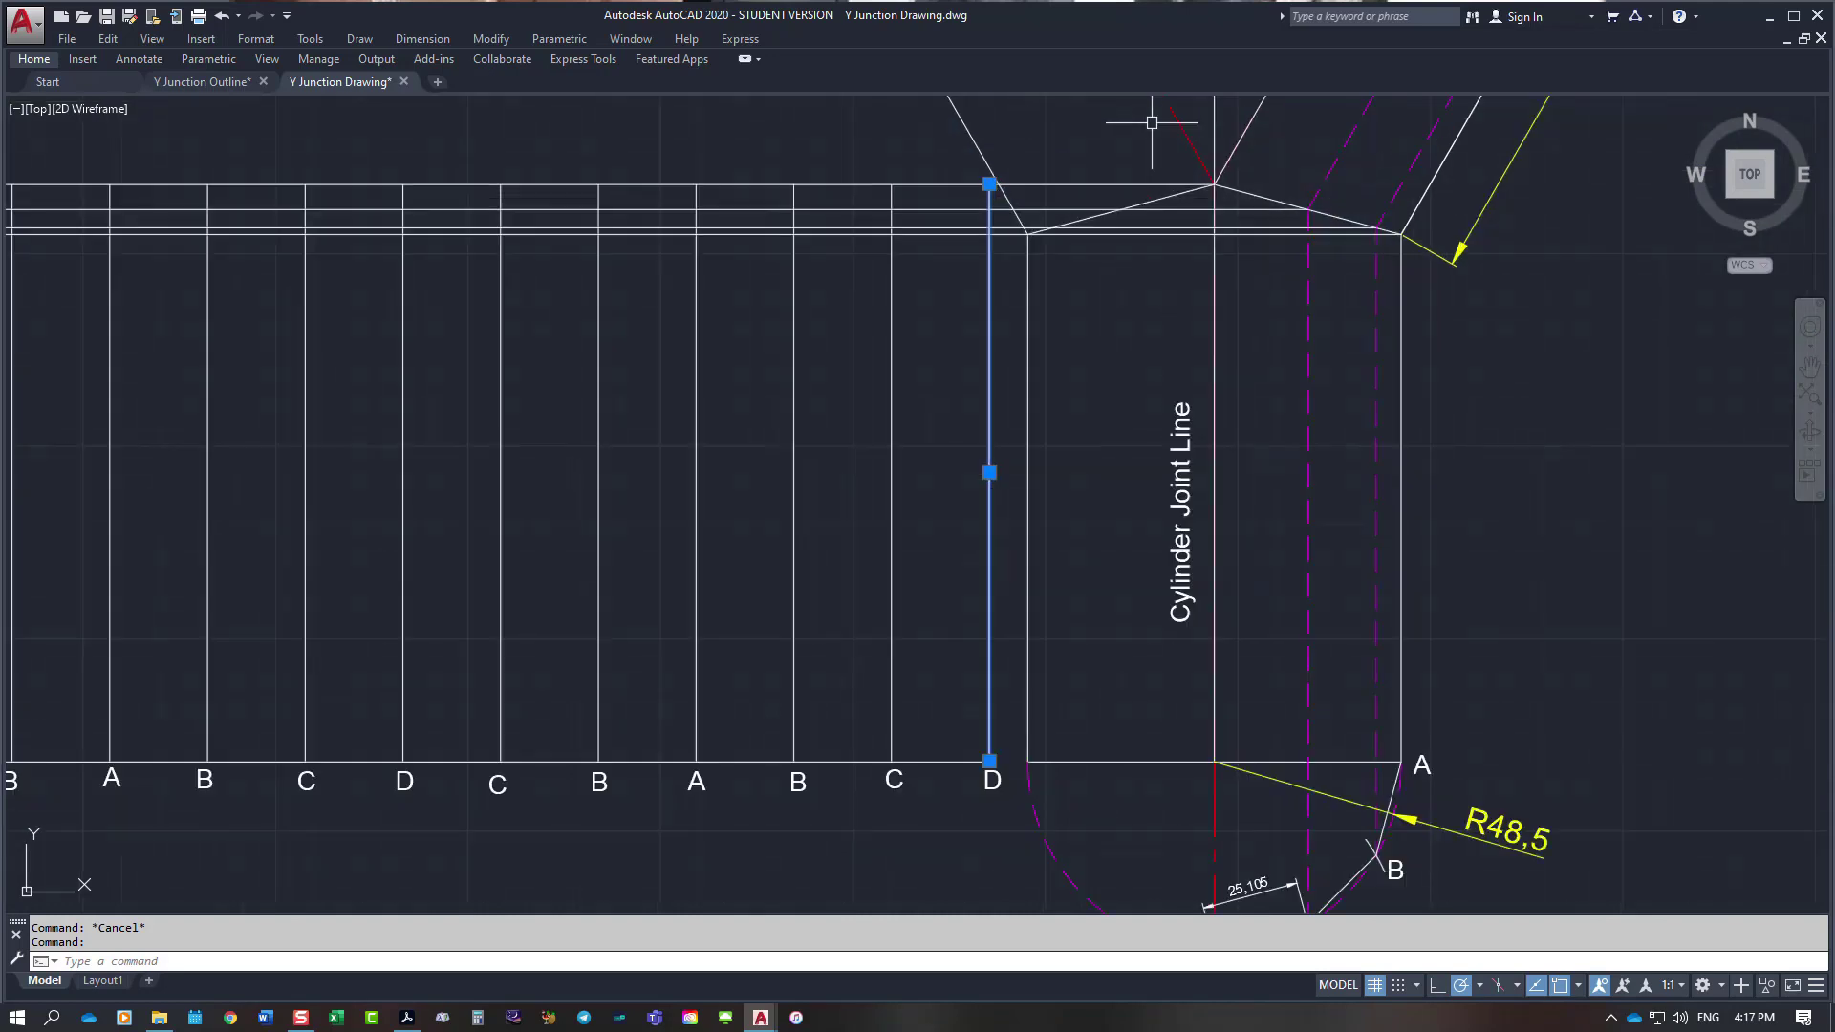
{"action": "left_click", "coordinate": [1146, 185]}
{"action": "mouse_move", "coordinate": [990, 185]}
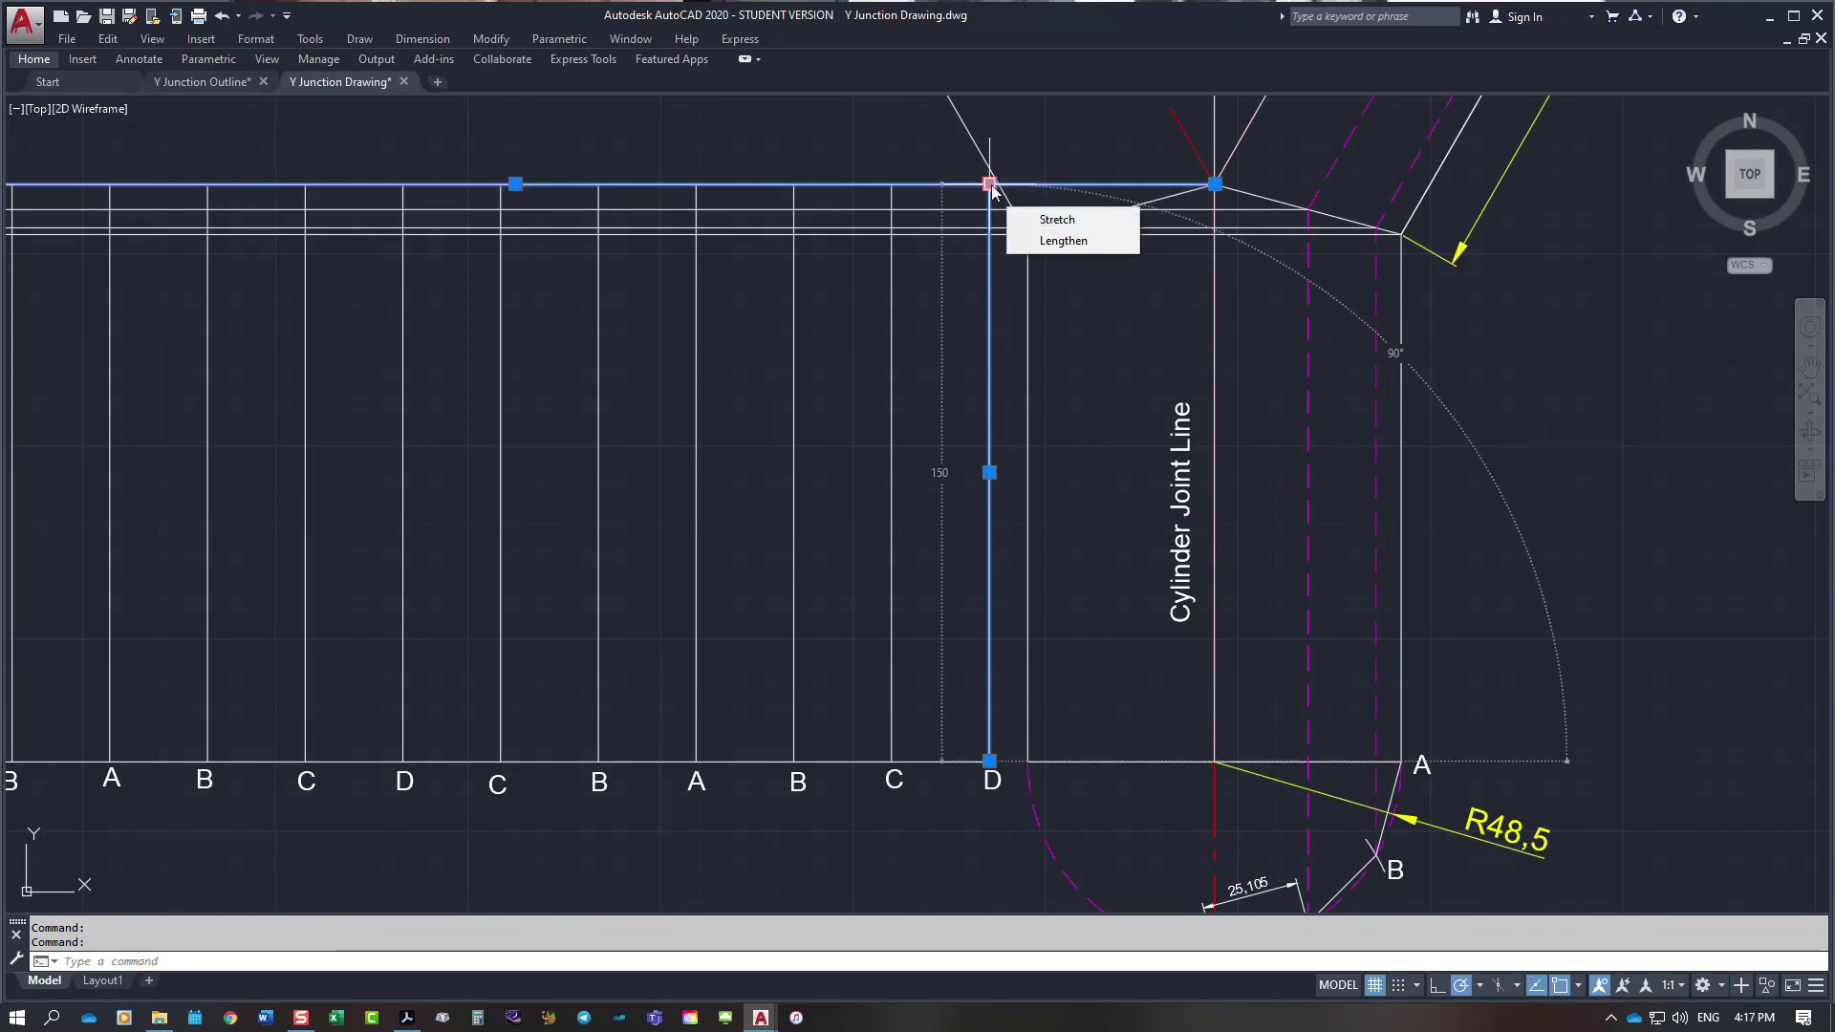
{"action": "key", "text": "Escape"}
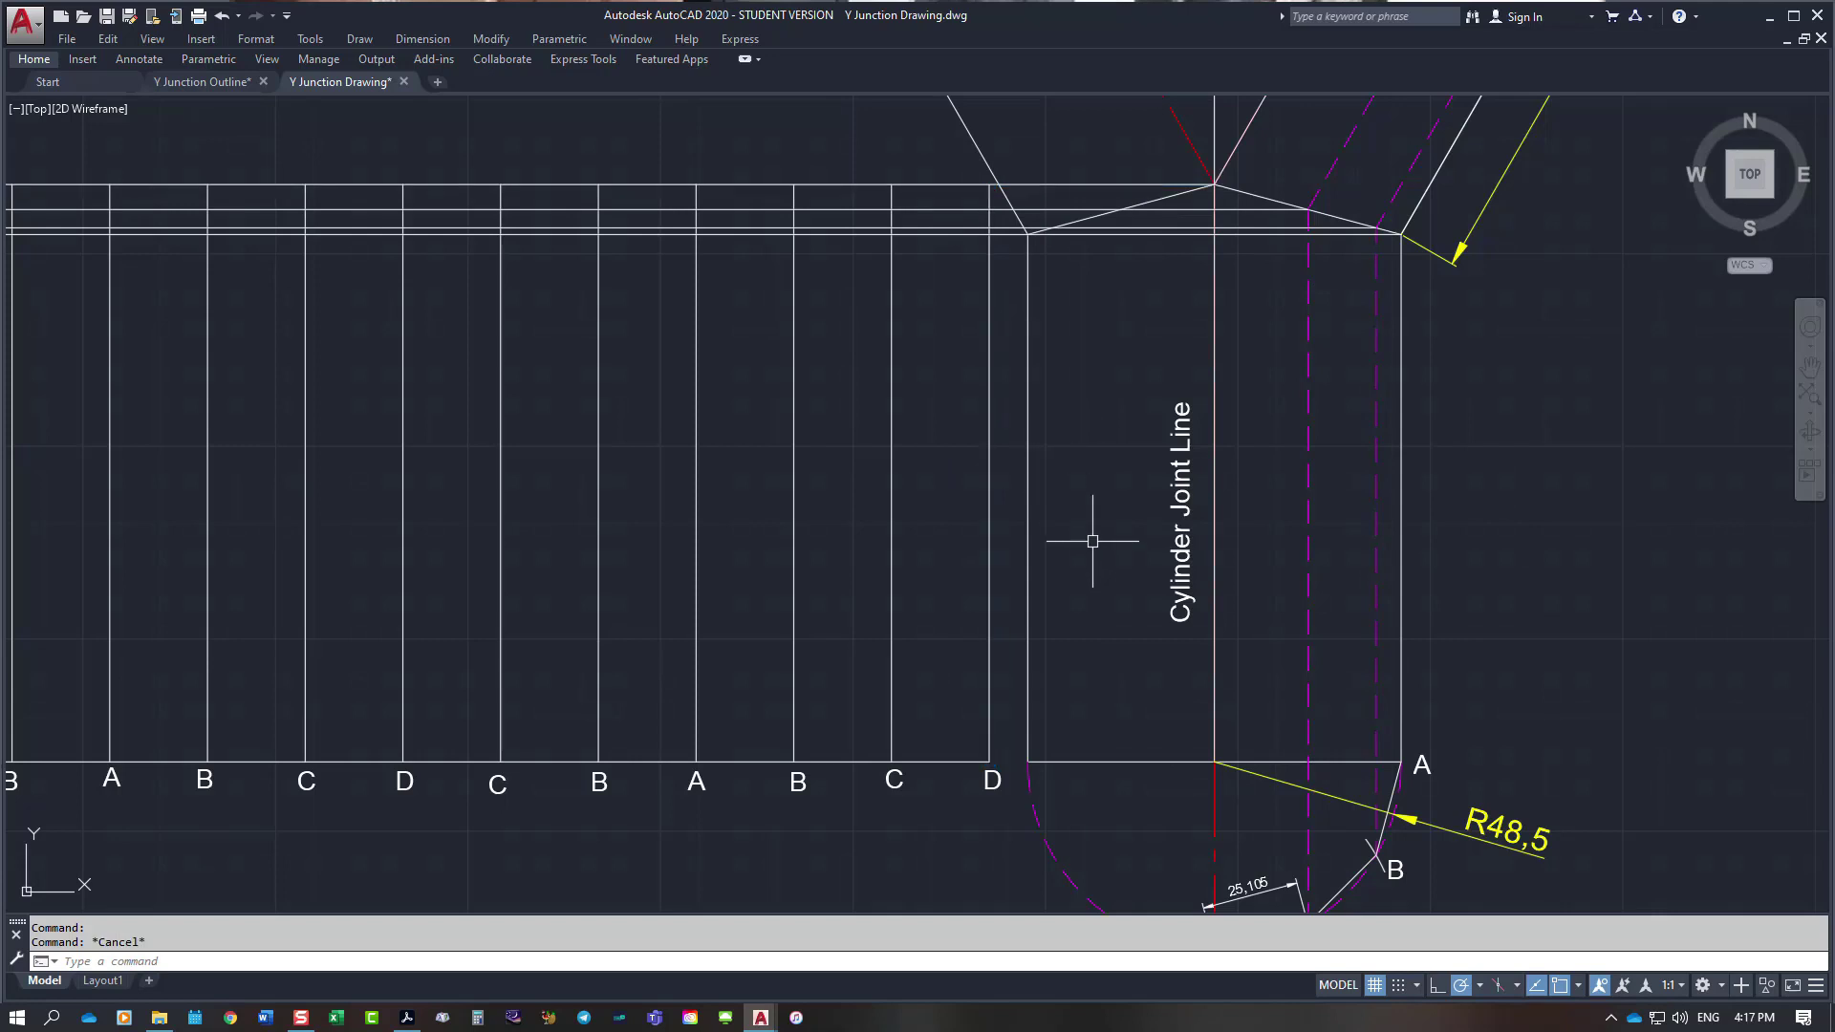
Step: Highlight the cylinder's dashed C line, its projected height line and three C division lines of the pattern to examine their intersections
{"action": "left_click", "coordinate": [1308, 635]}
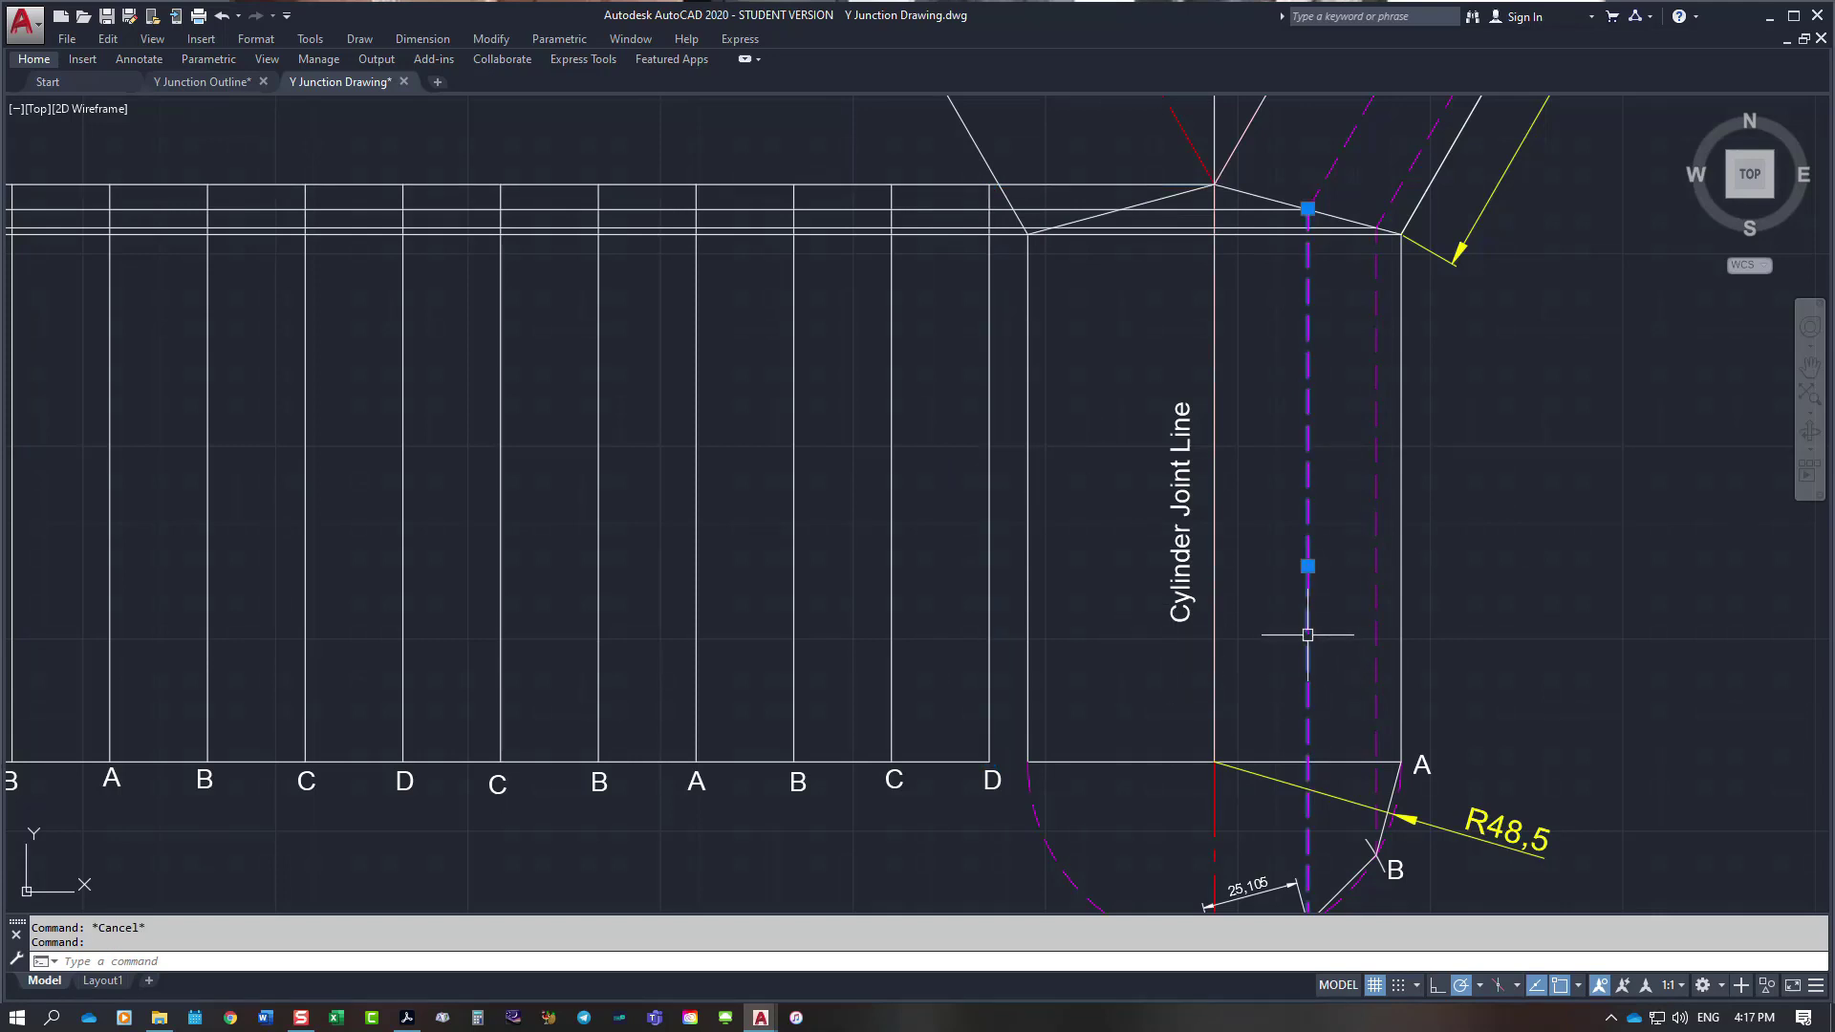
{"action": "key", "text": "Escape"}
{"action": "left_click", "coordinate": [951, 211]}
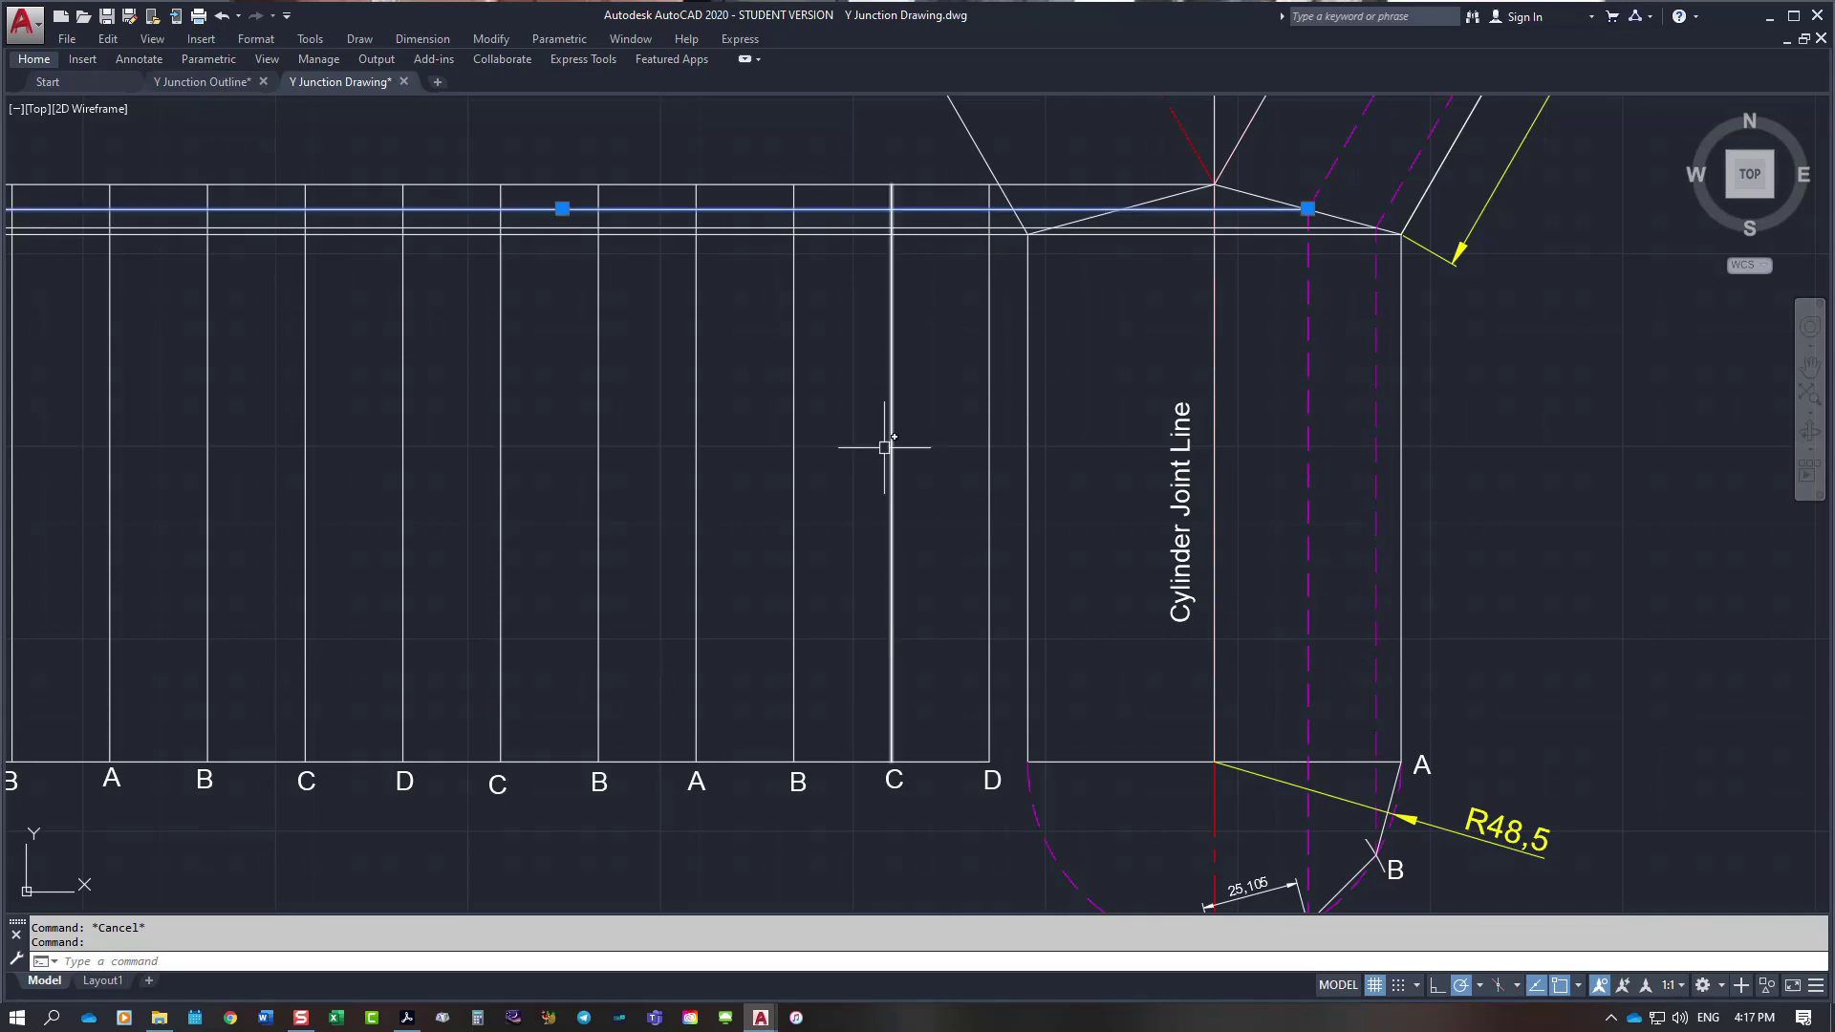
{"action": "left_click", "coordinate": [893, 436]}
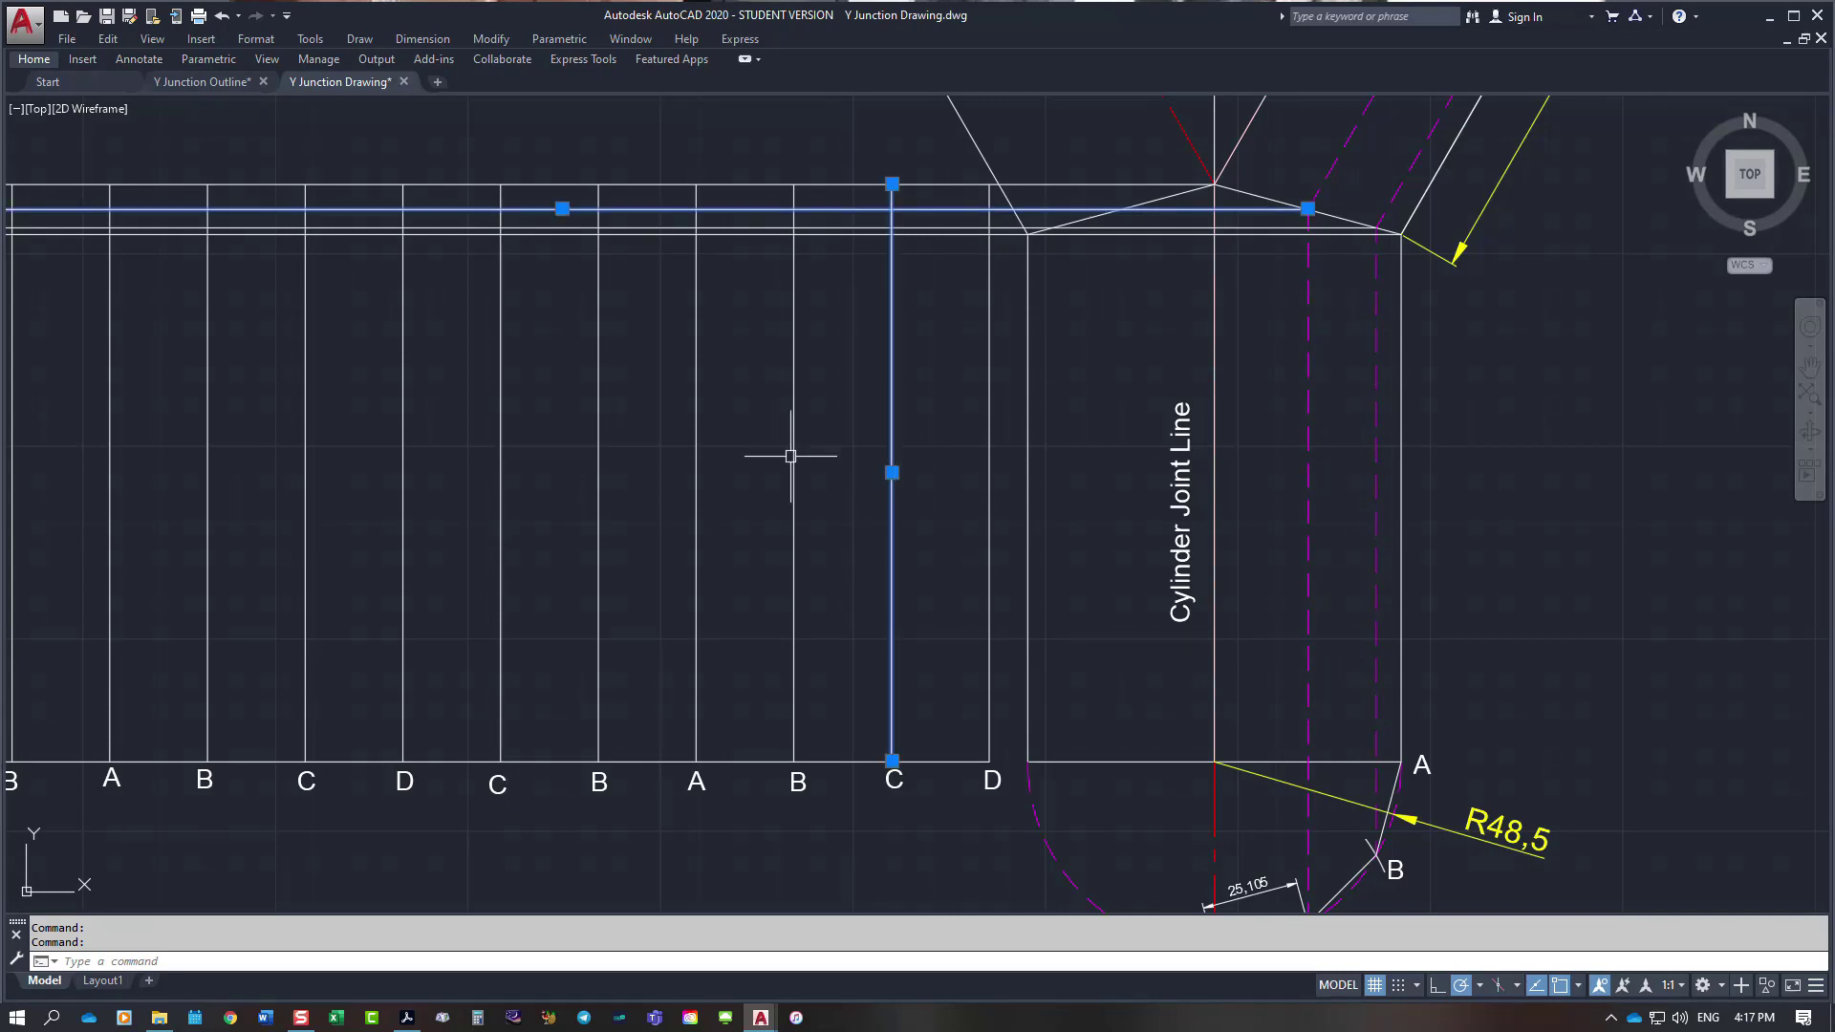
{"action": "left_click", "coordinate": [501, 476]}
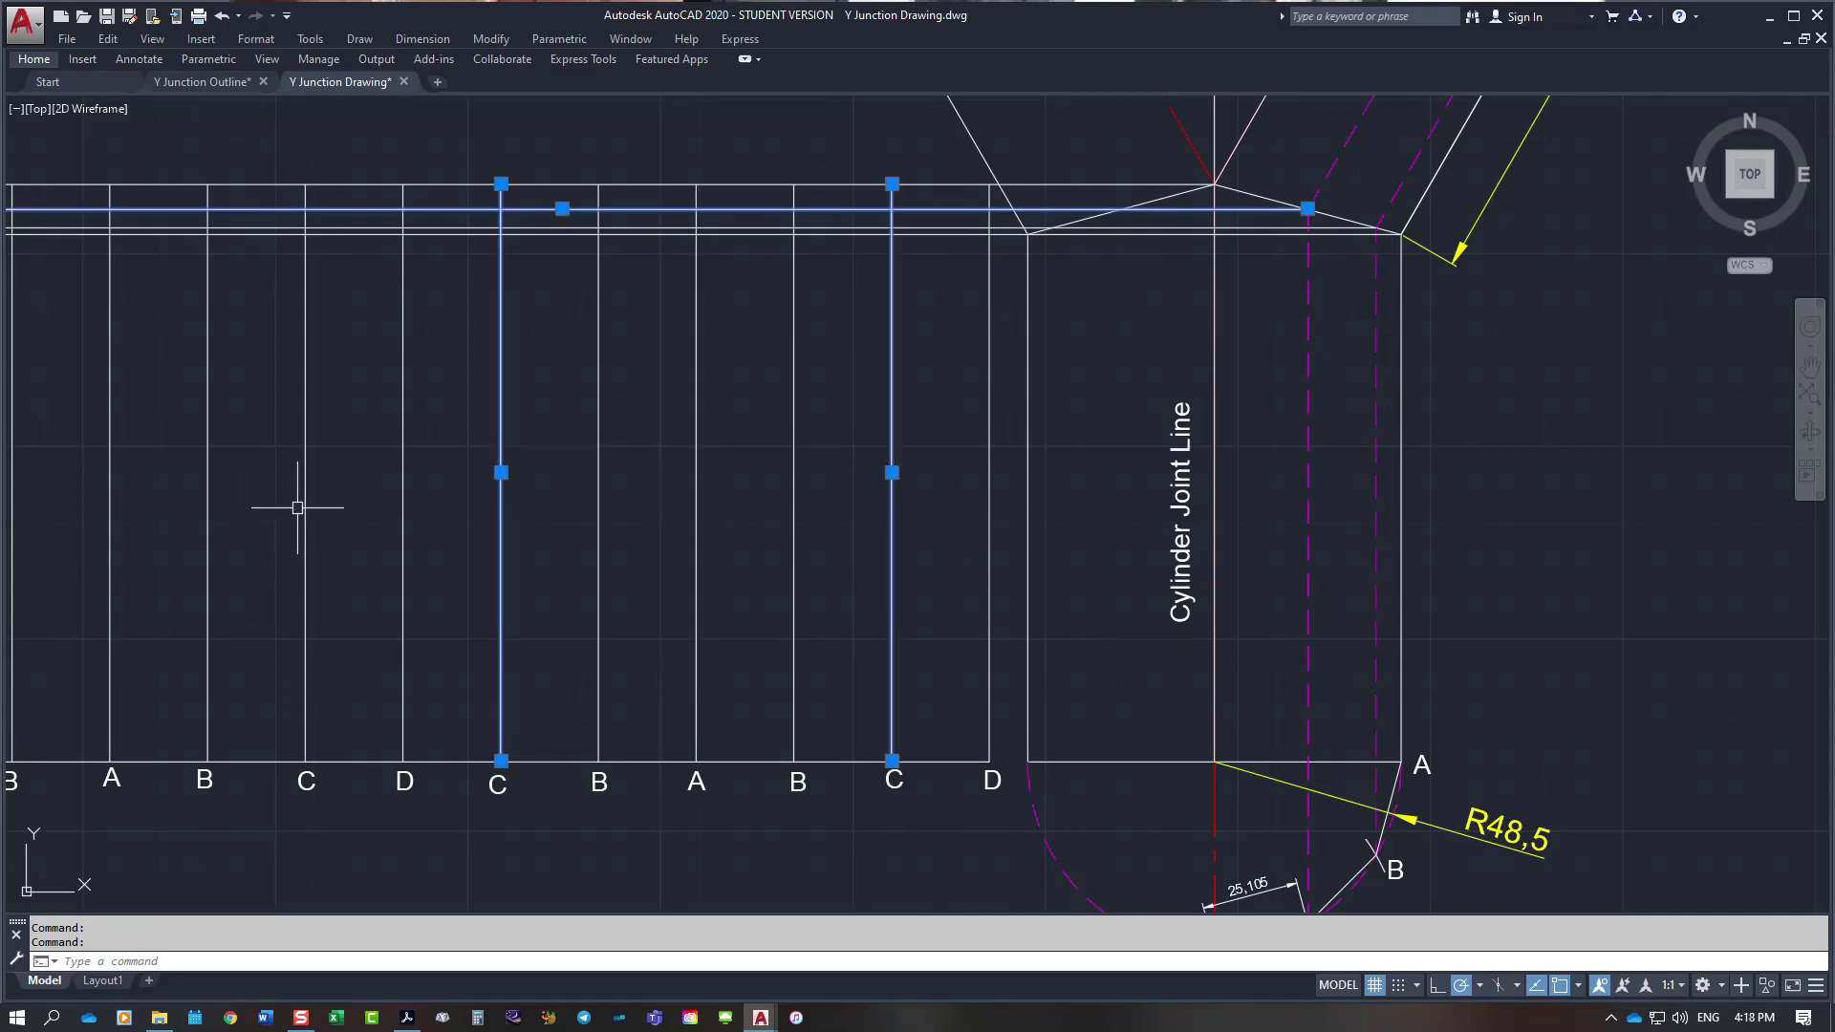
{"action": "left_click", "coordinate": [305, 499]}
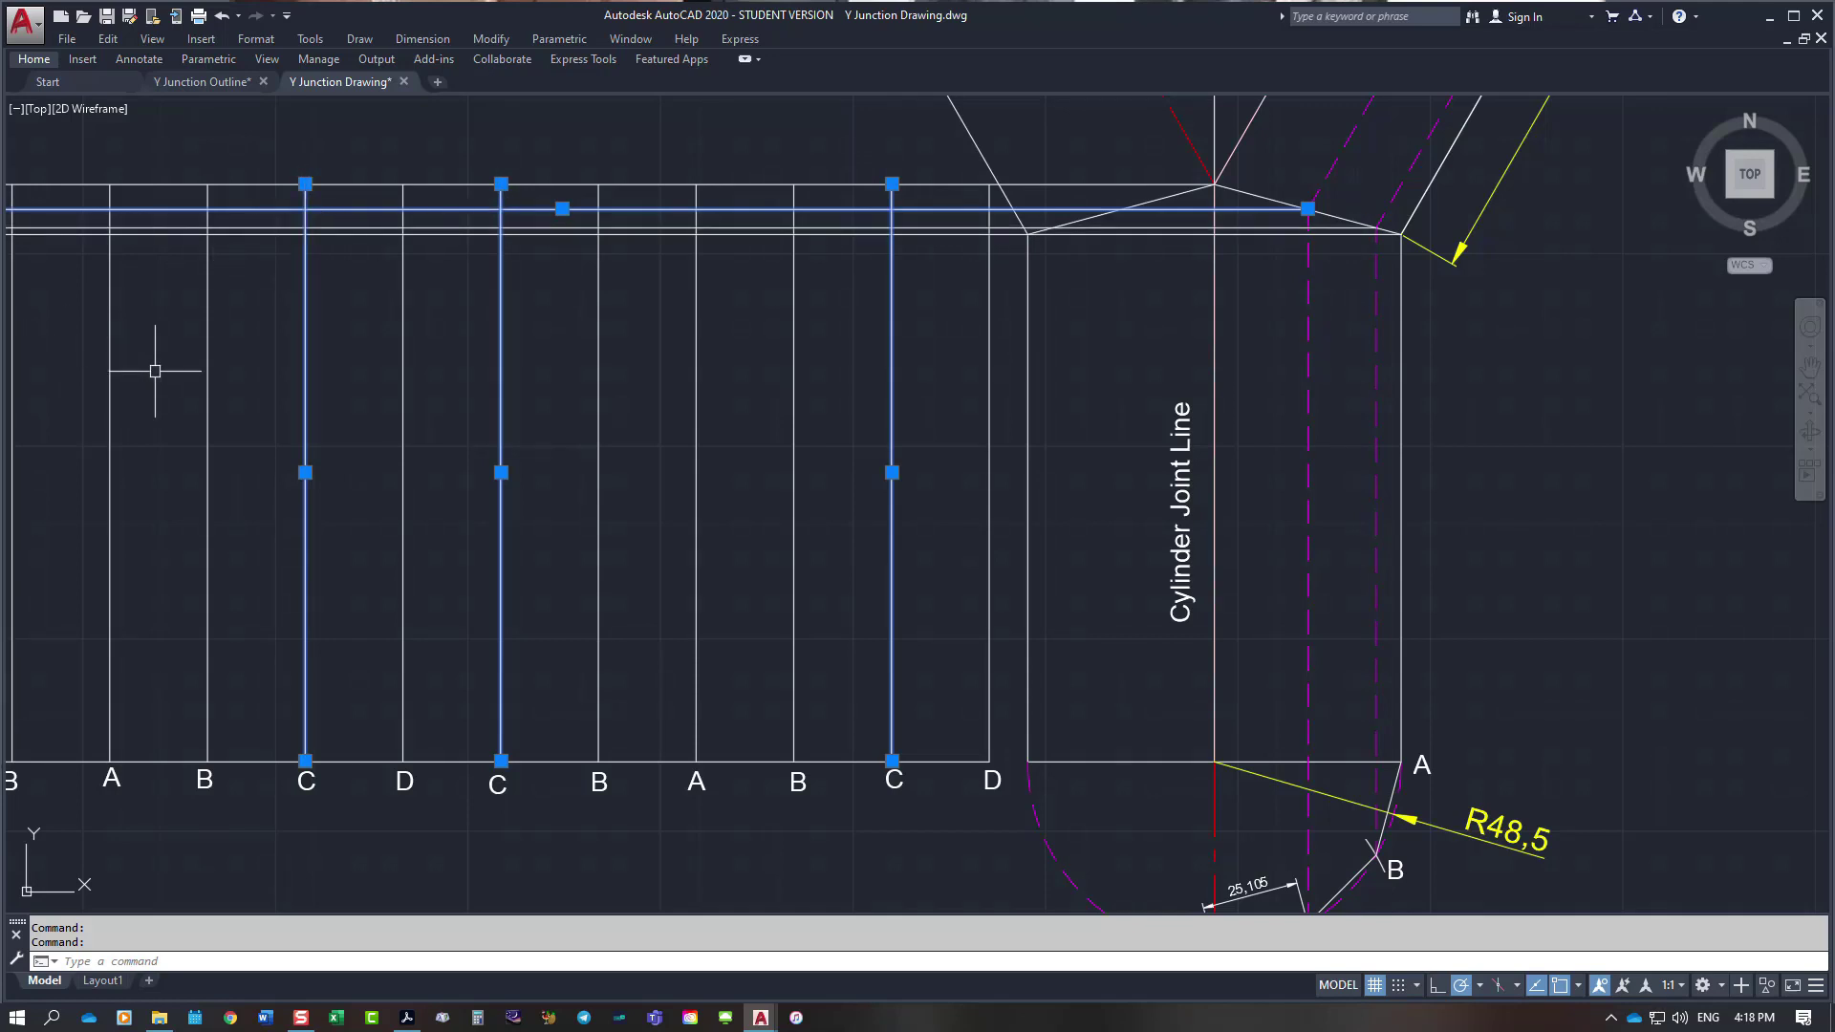
{"action": "key", "text": "Escape"}
Step: Draw a fit spline from the leftmost D to the middle D through the C, B, A, B and C height intersections, finishing with end tangency
{"action": "scroll", "coordinate": [749, 461], "scroll_direction": "down", "scroll_amount": 2}
{"action": "scroll", "coordinate": [179, 265], "scroll_direction": "up", "scroll_amount": 2}
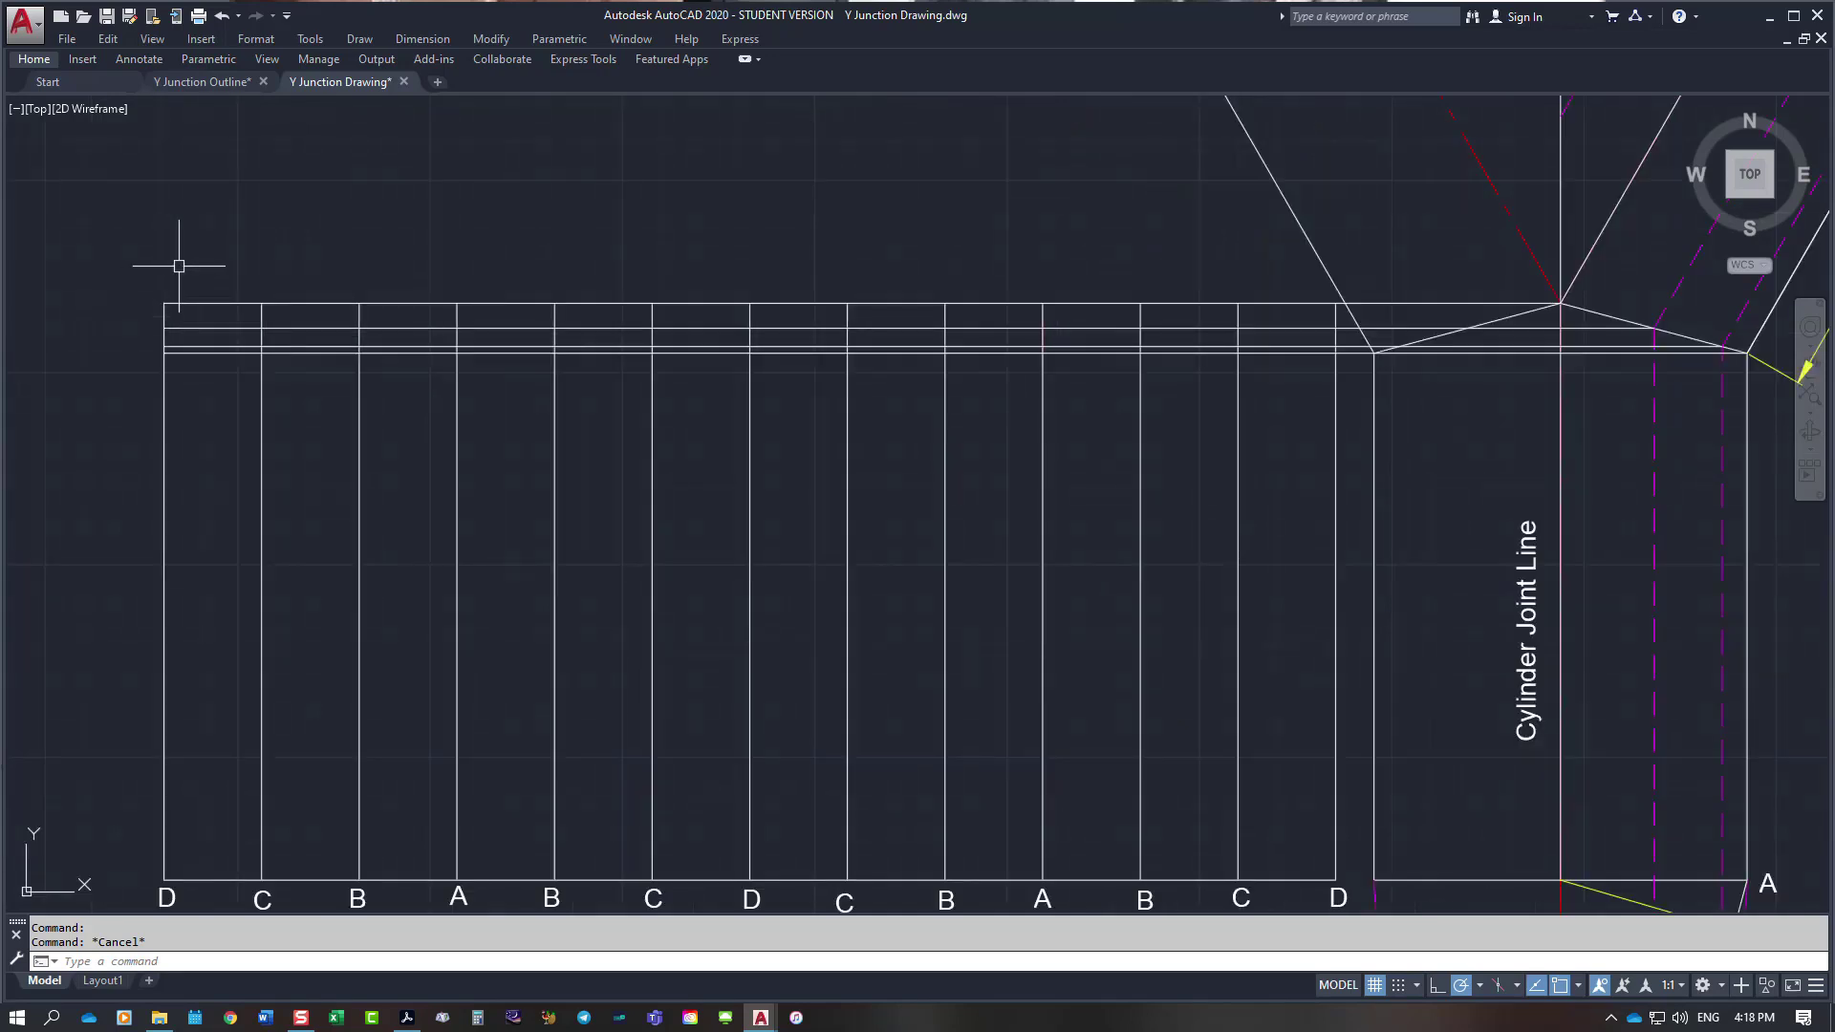
{"action": "key", "text": "Escape"}
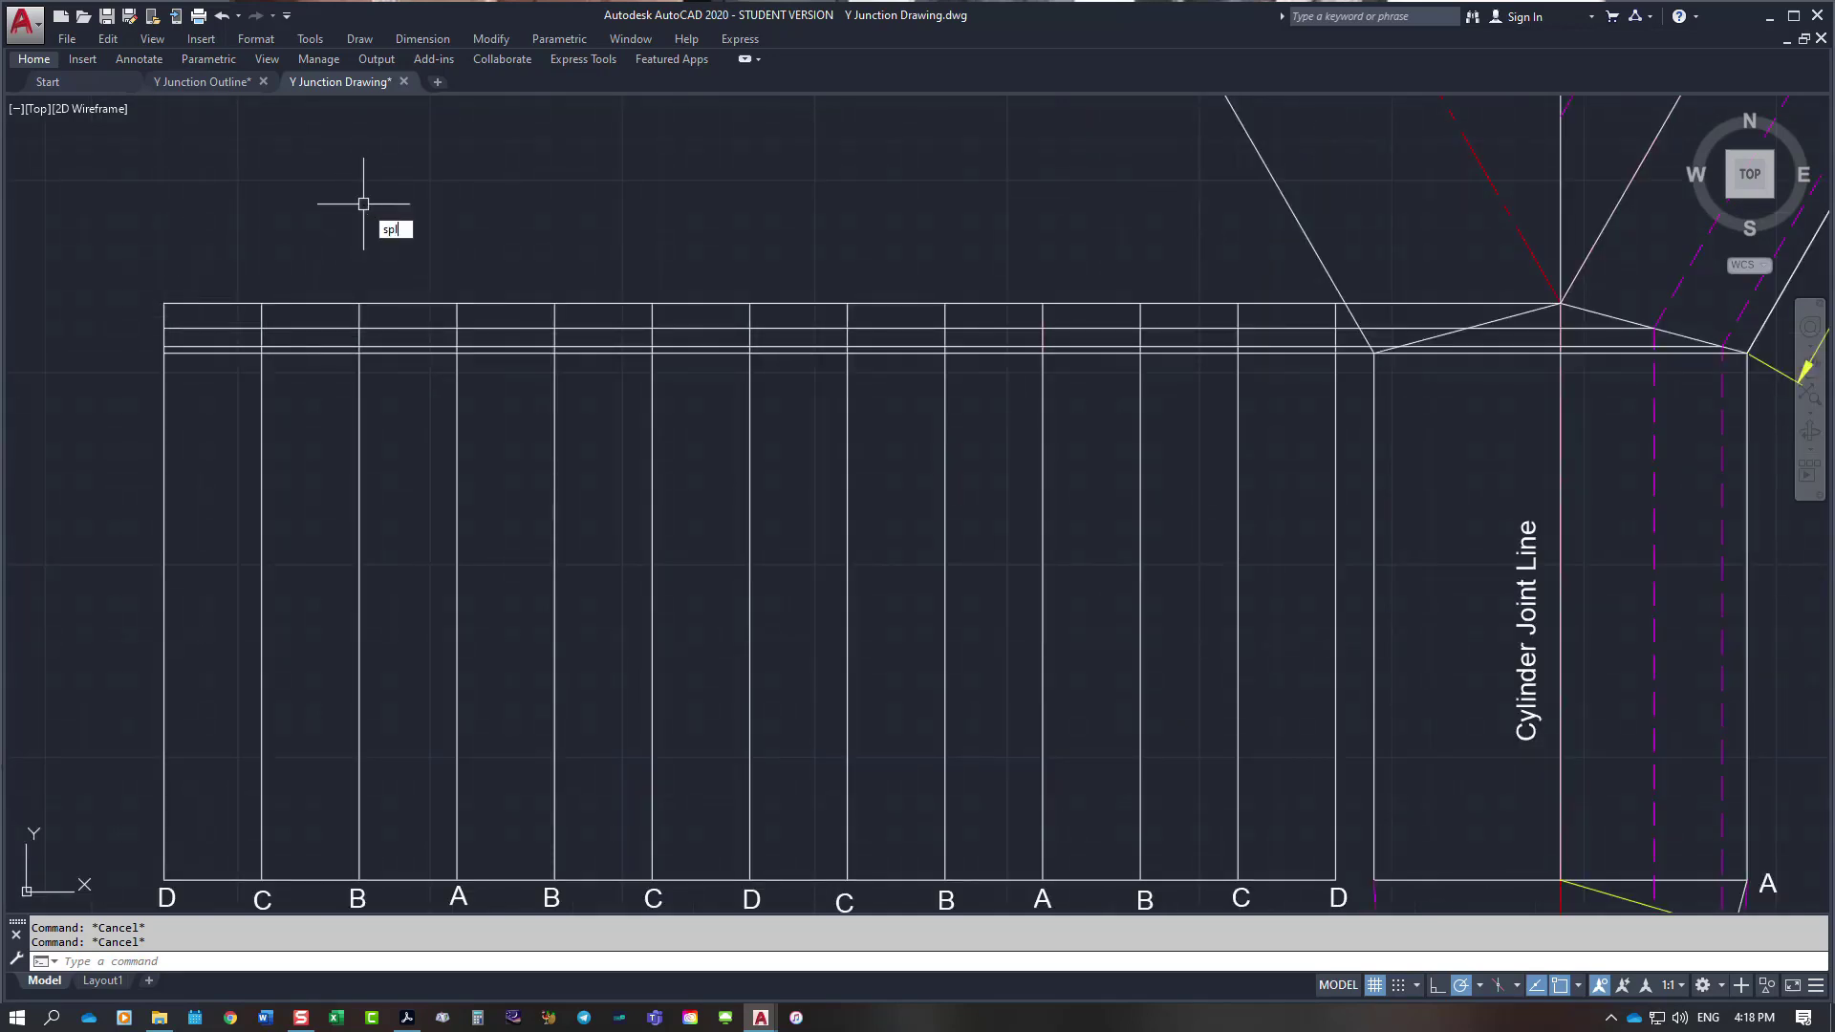
{"action": "key", "text": "Return"}
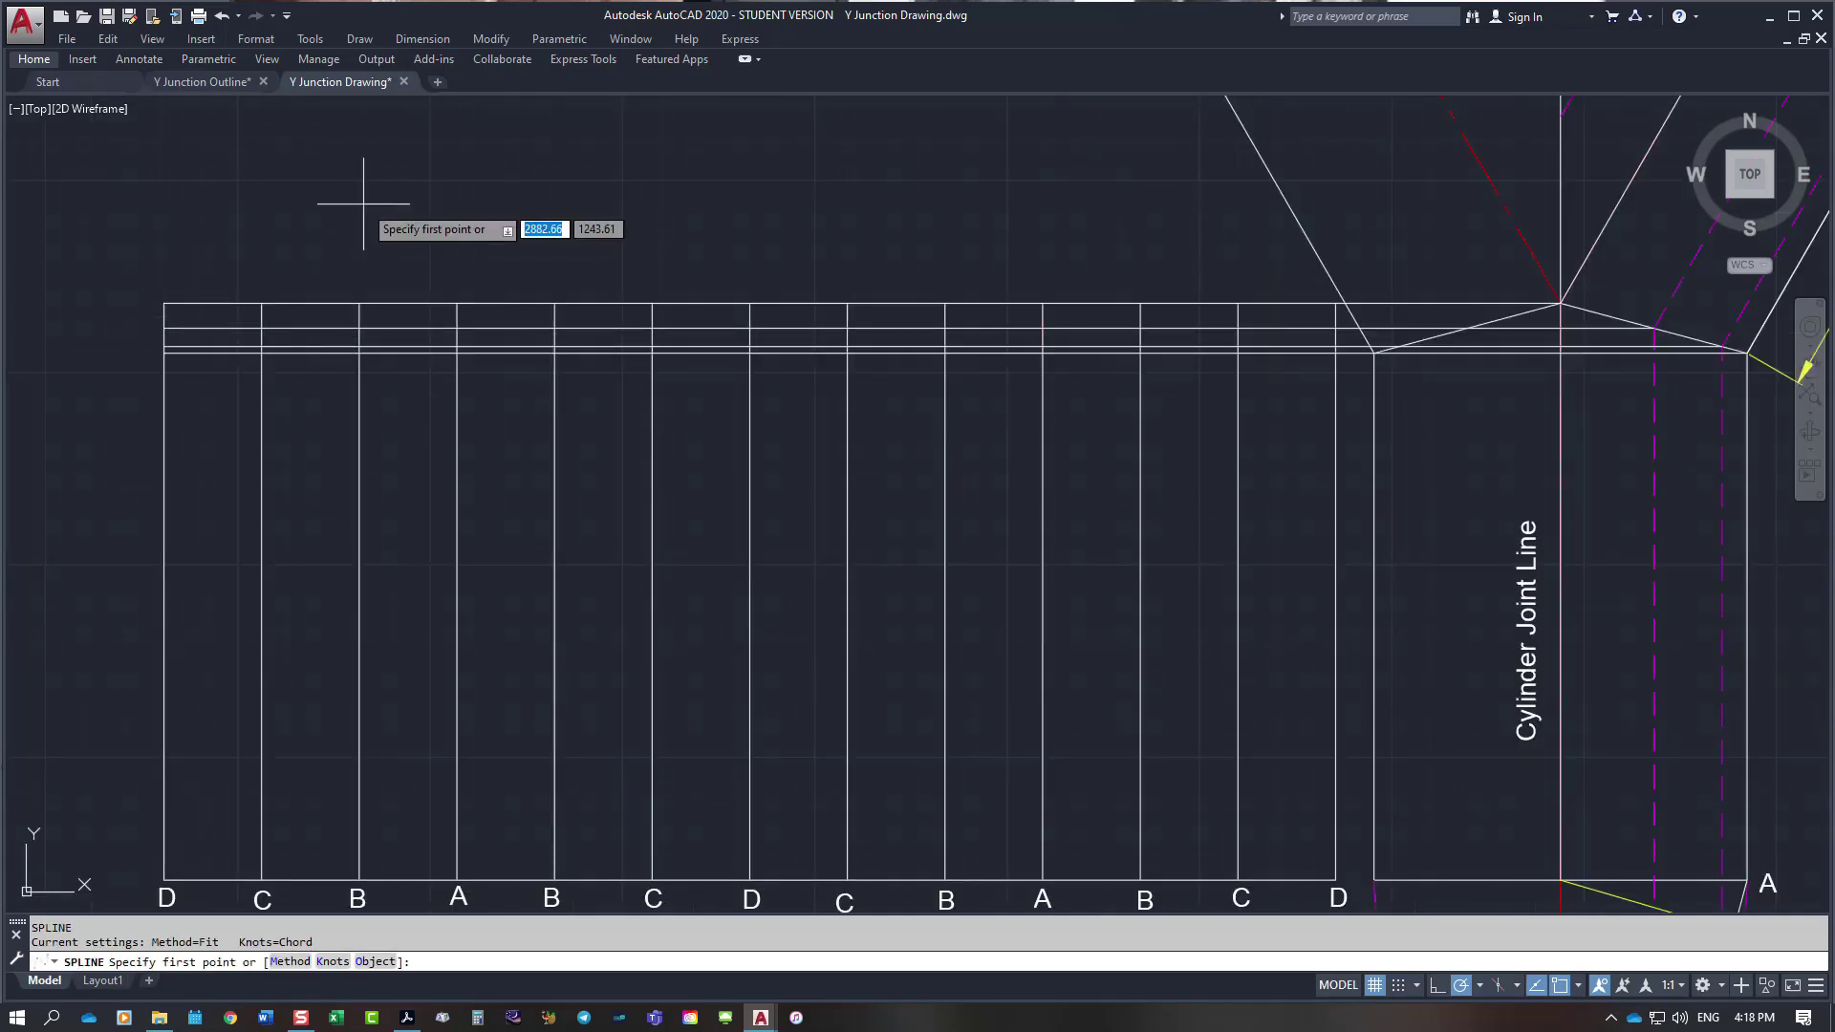
{"action": "left_click", "coordinate": [165, 304]}
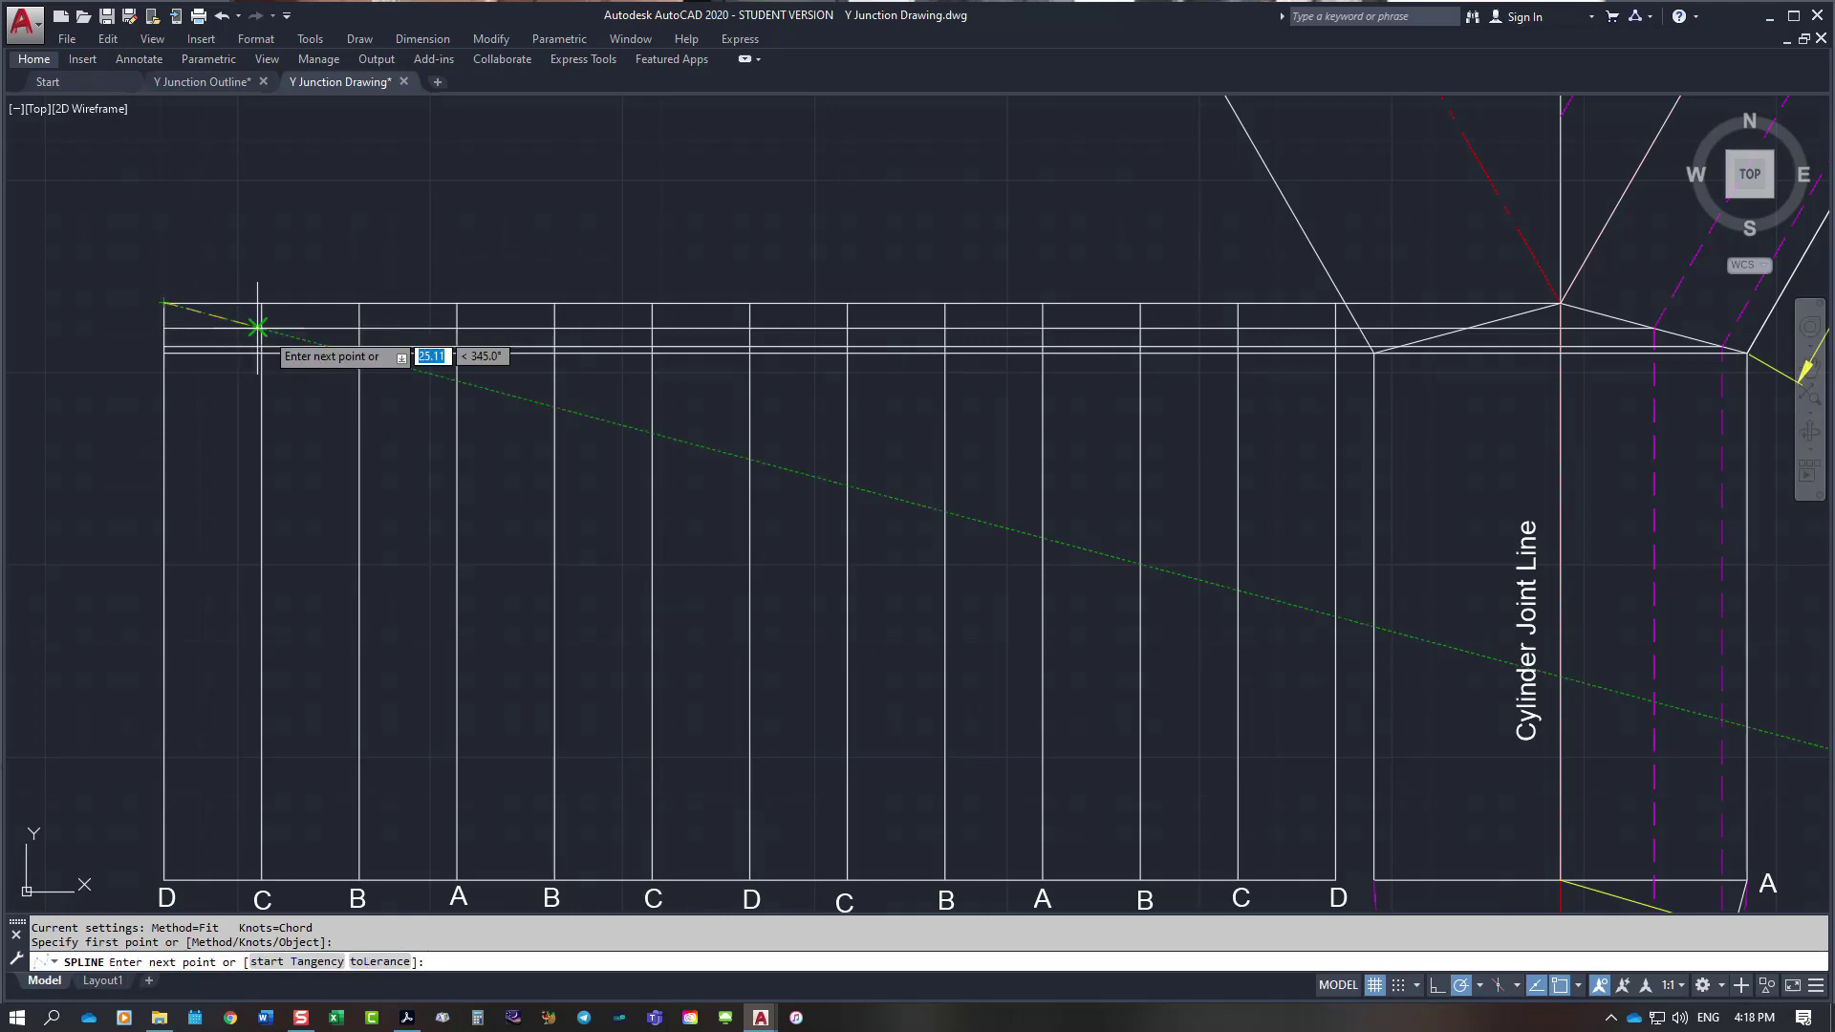
{"action": "left_click", "coordinate": [261, 329]}
{"action": "left_click", "coordinate": [359, 347]}
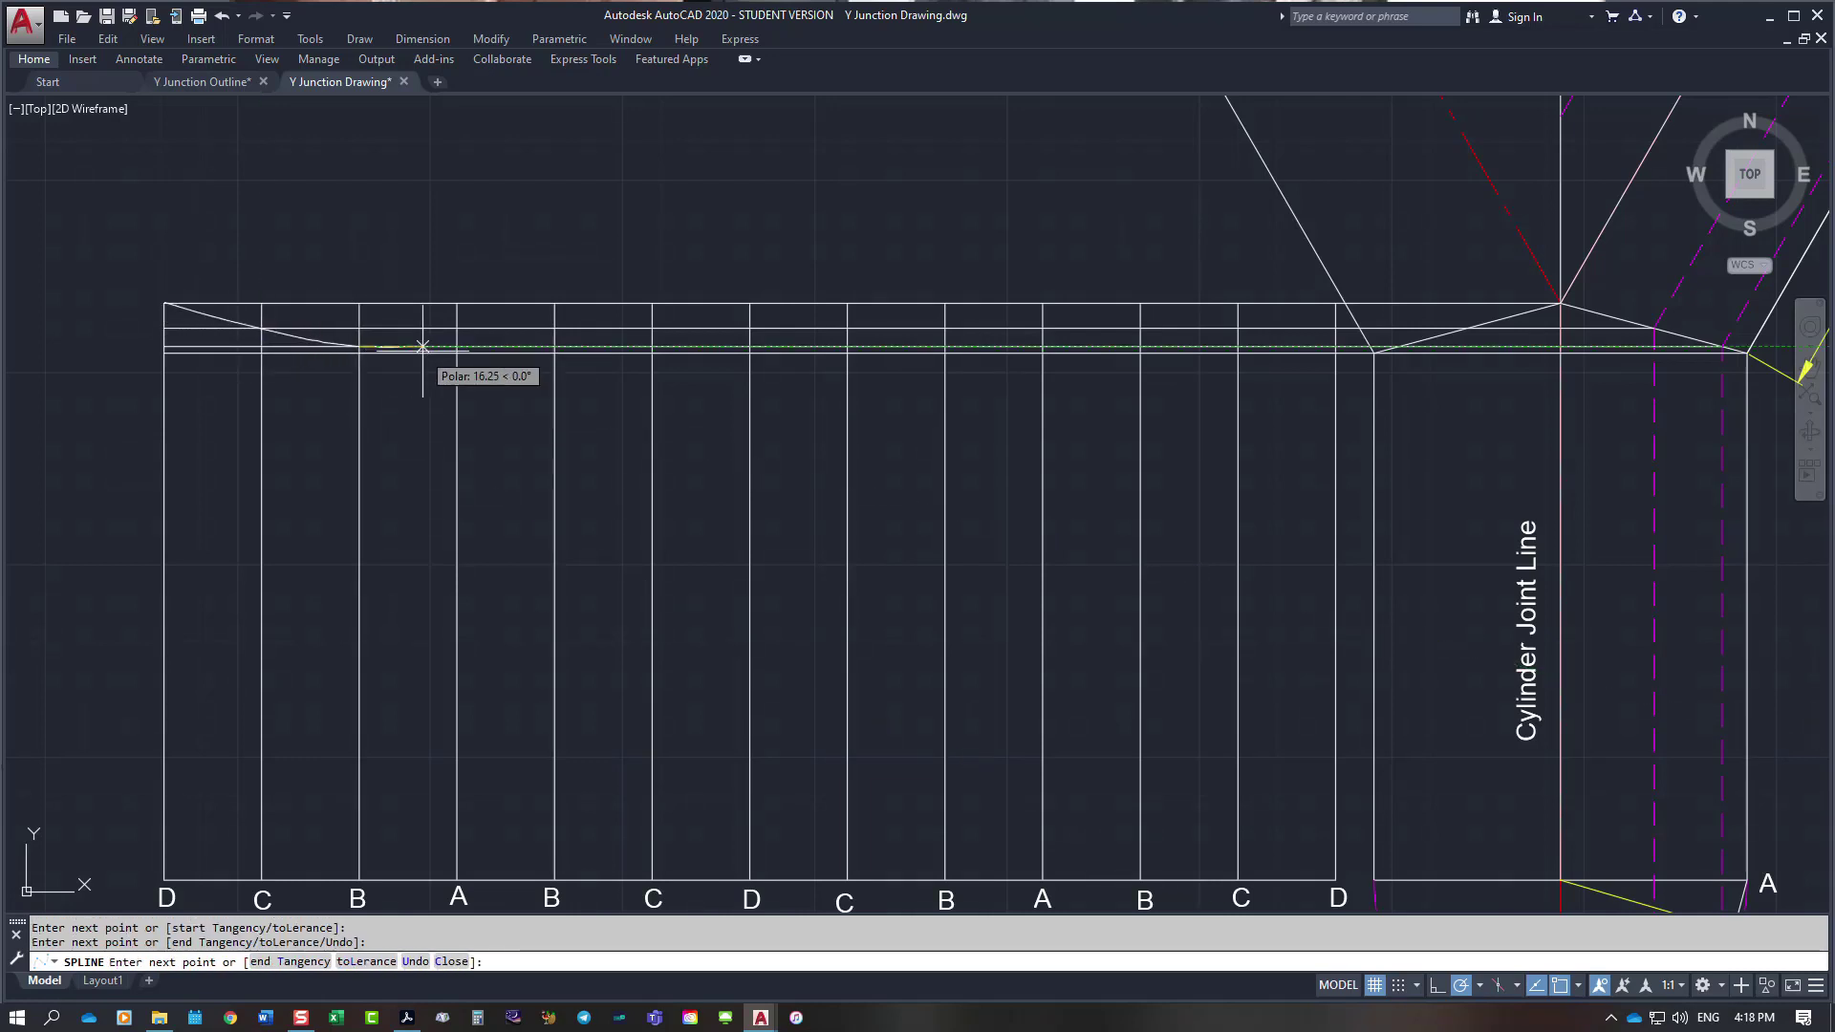
{"action": "left_click", "coordinate": [457, 353]}
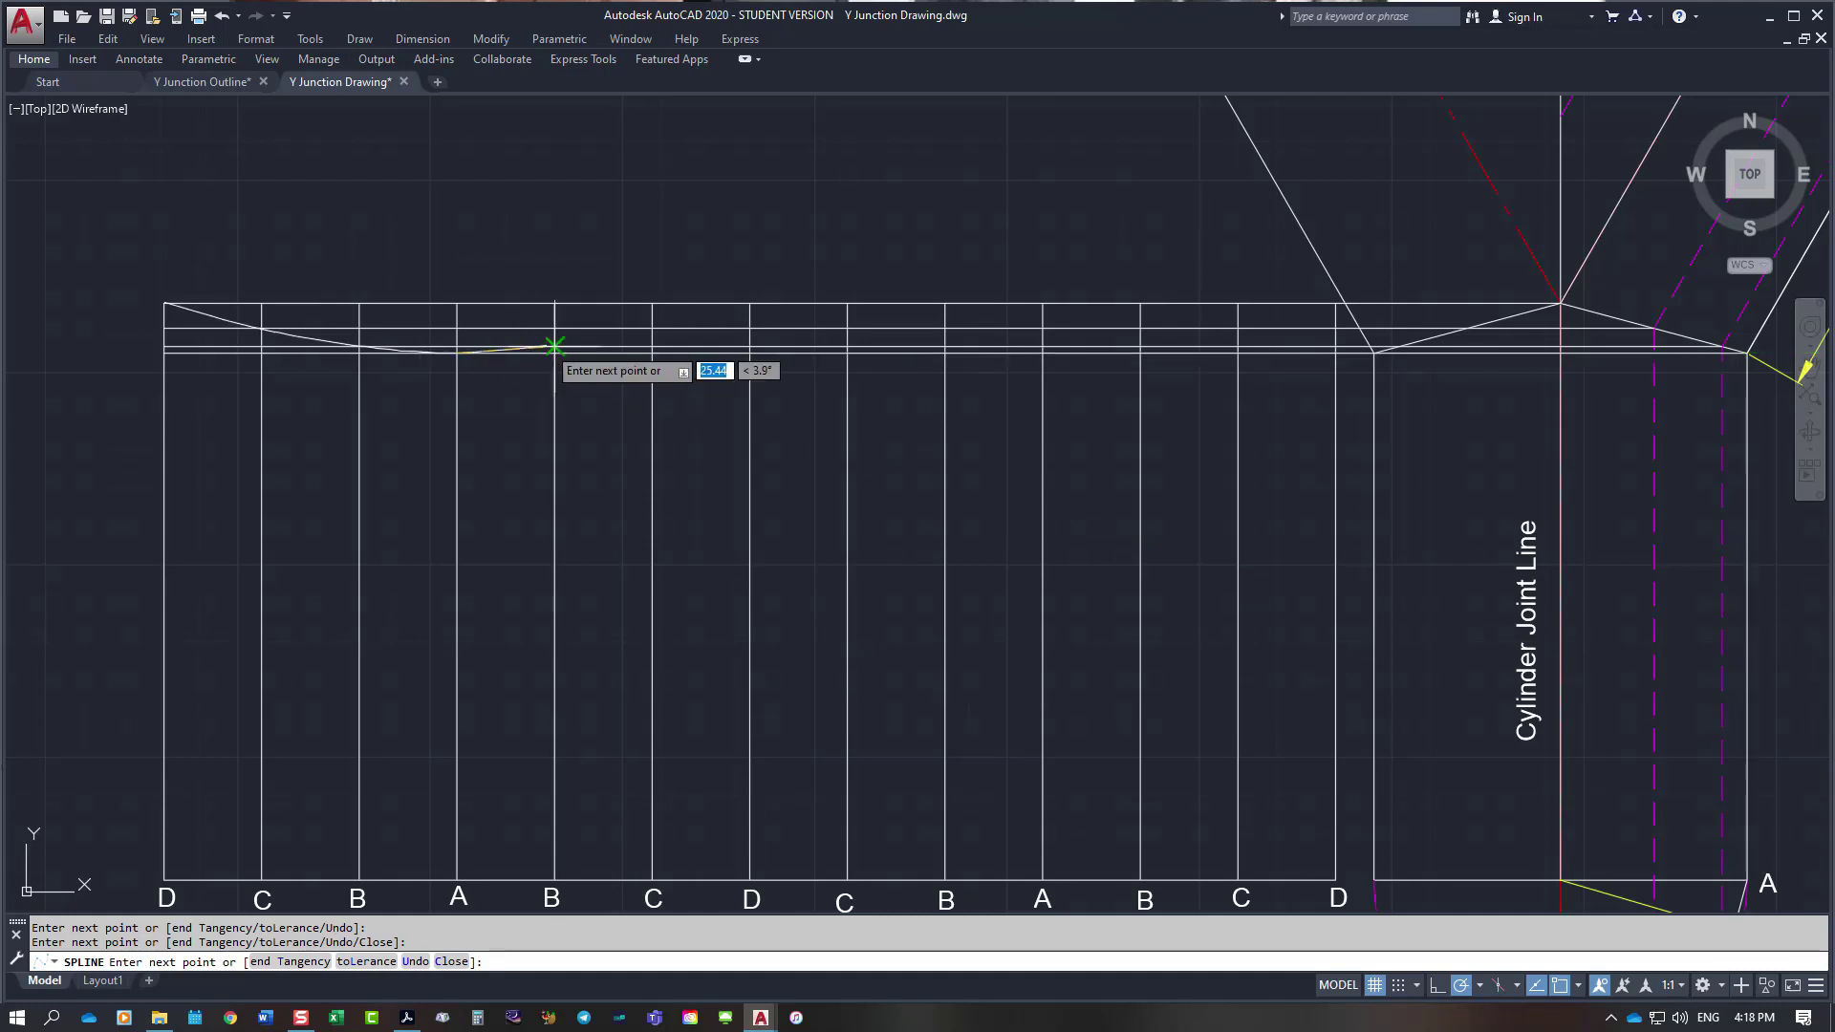
{"action": "left_click", "coordinate": [555, 346]}
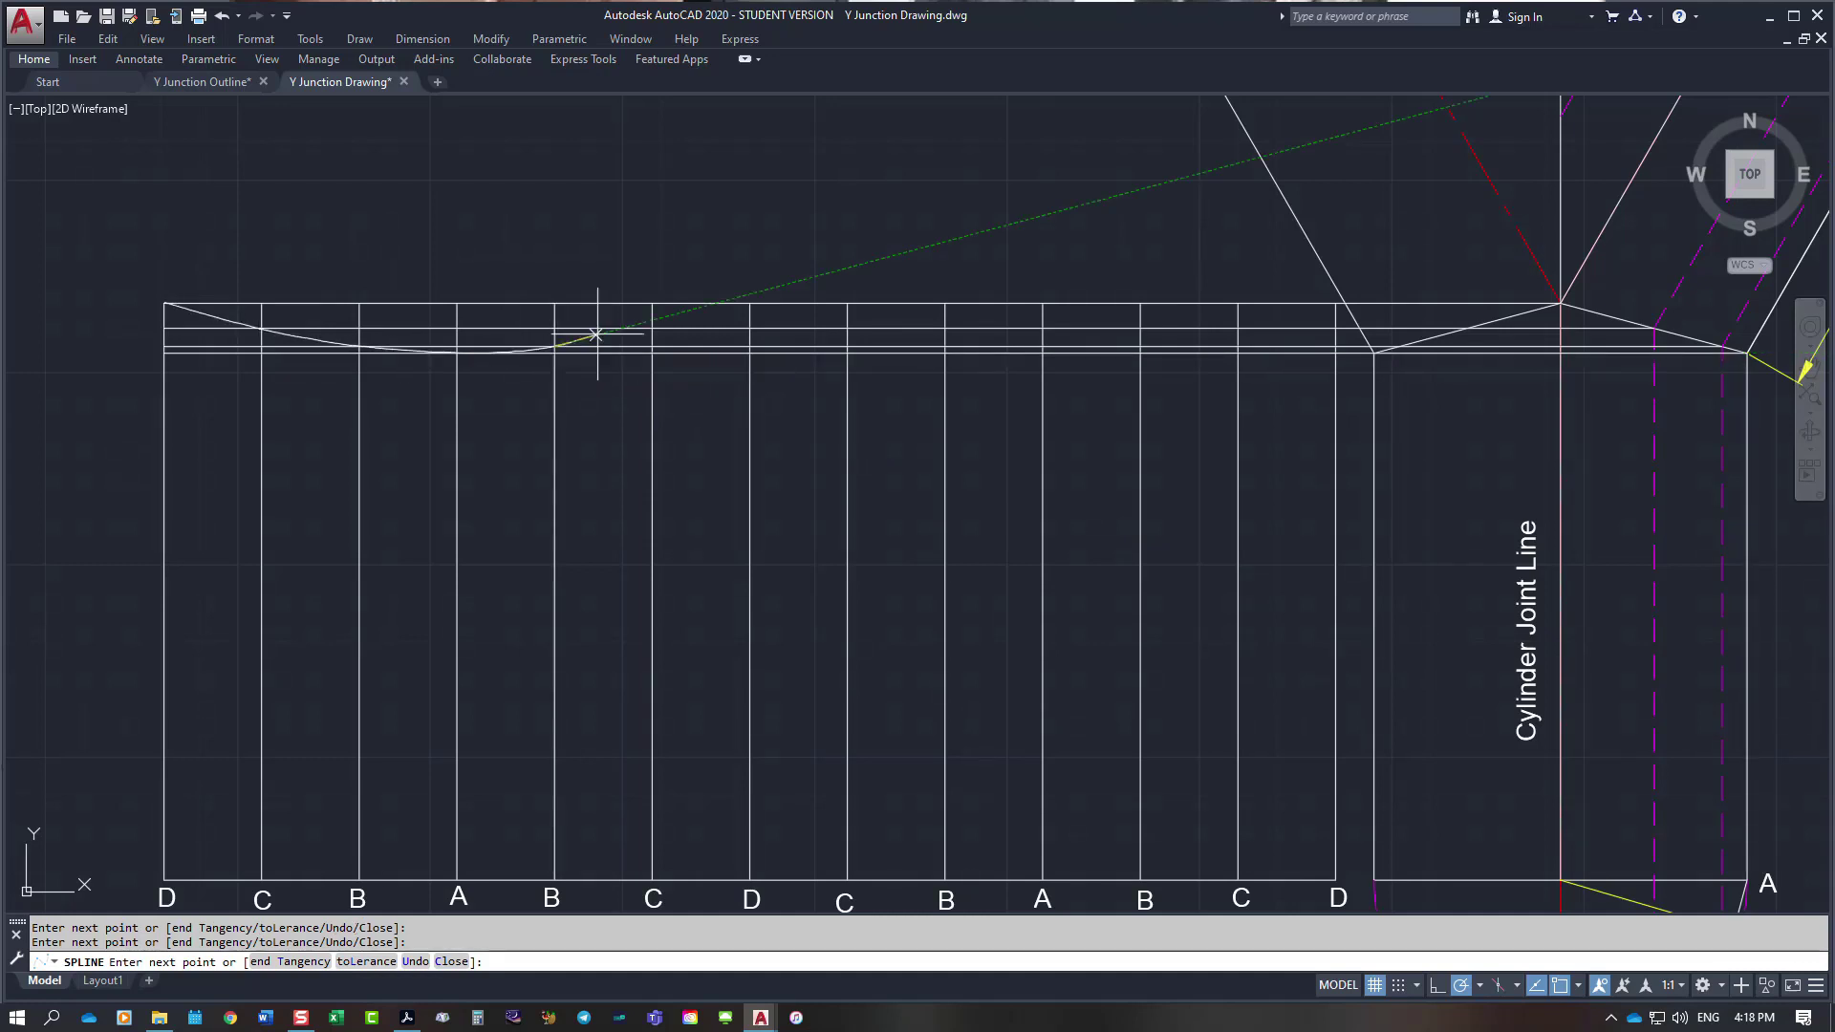
{"action": "left_click", "coordinate": [651, 328]}
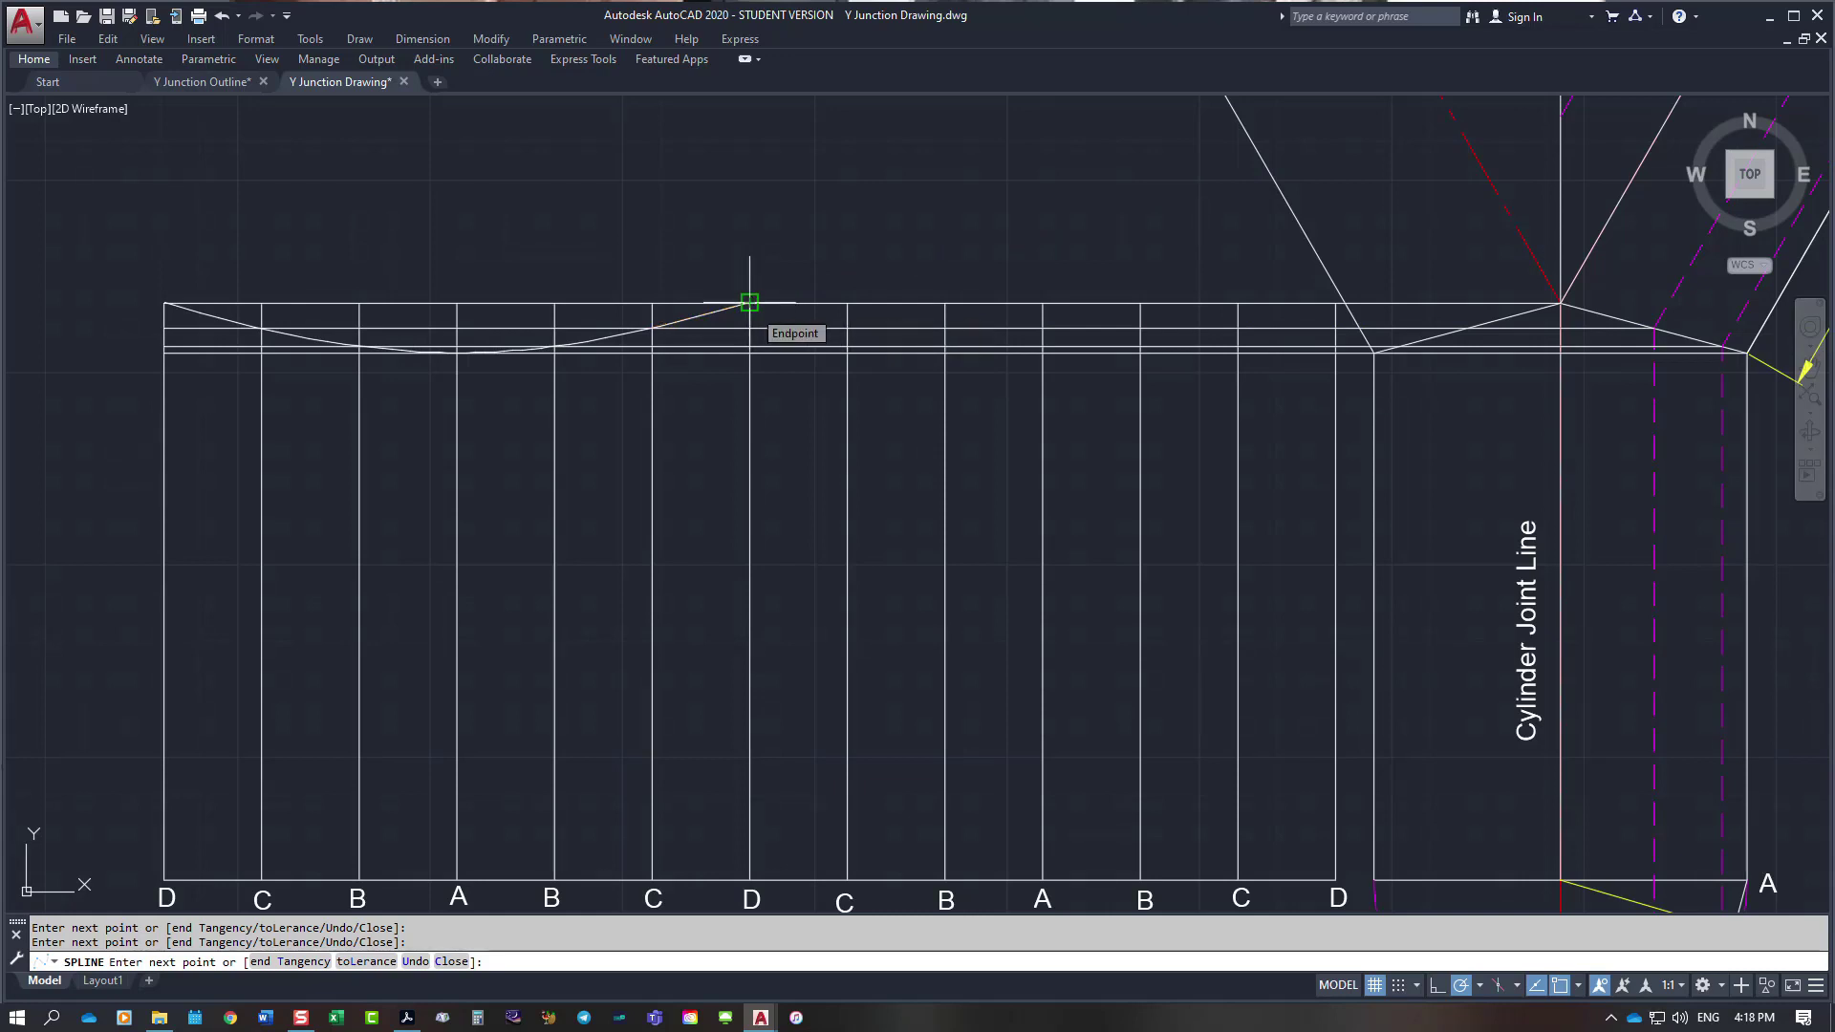
{"action": "type", "text": "t"}
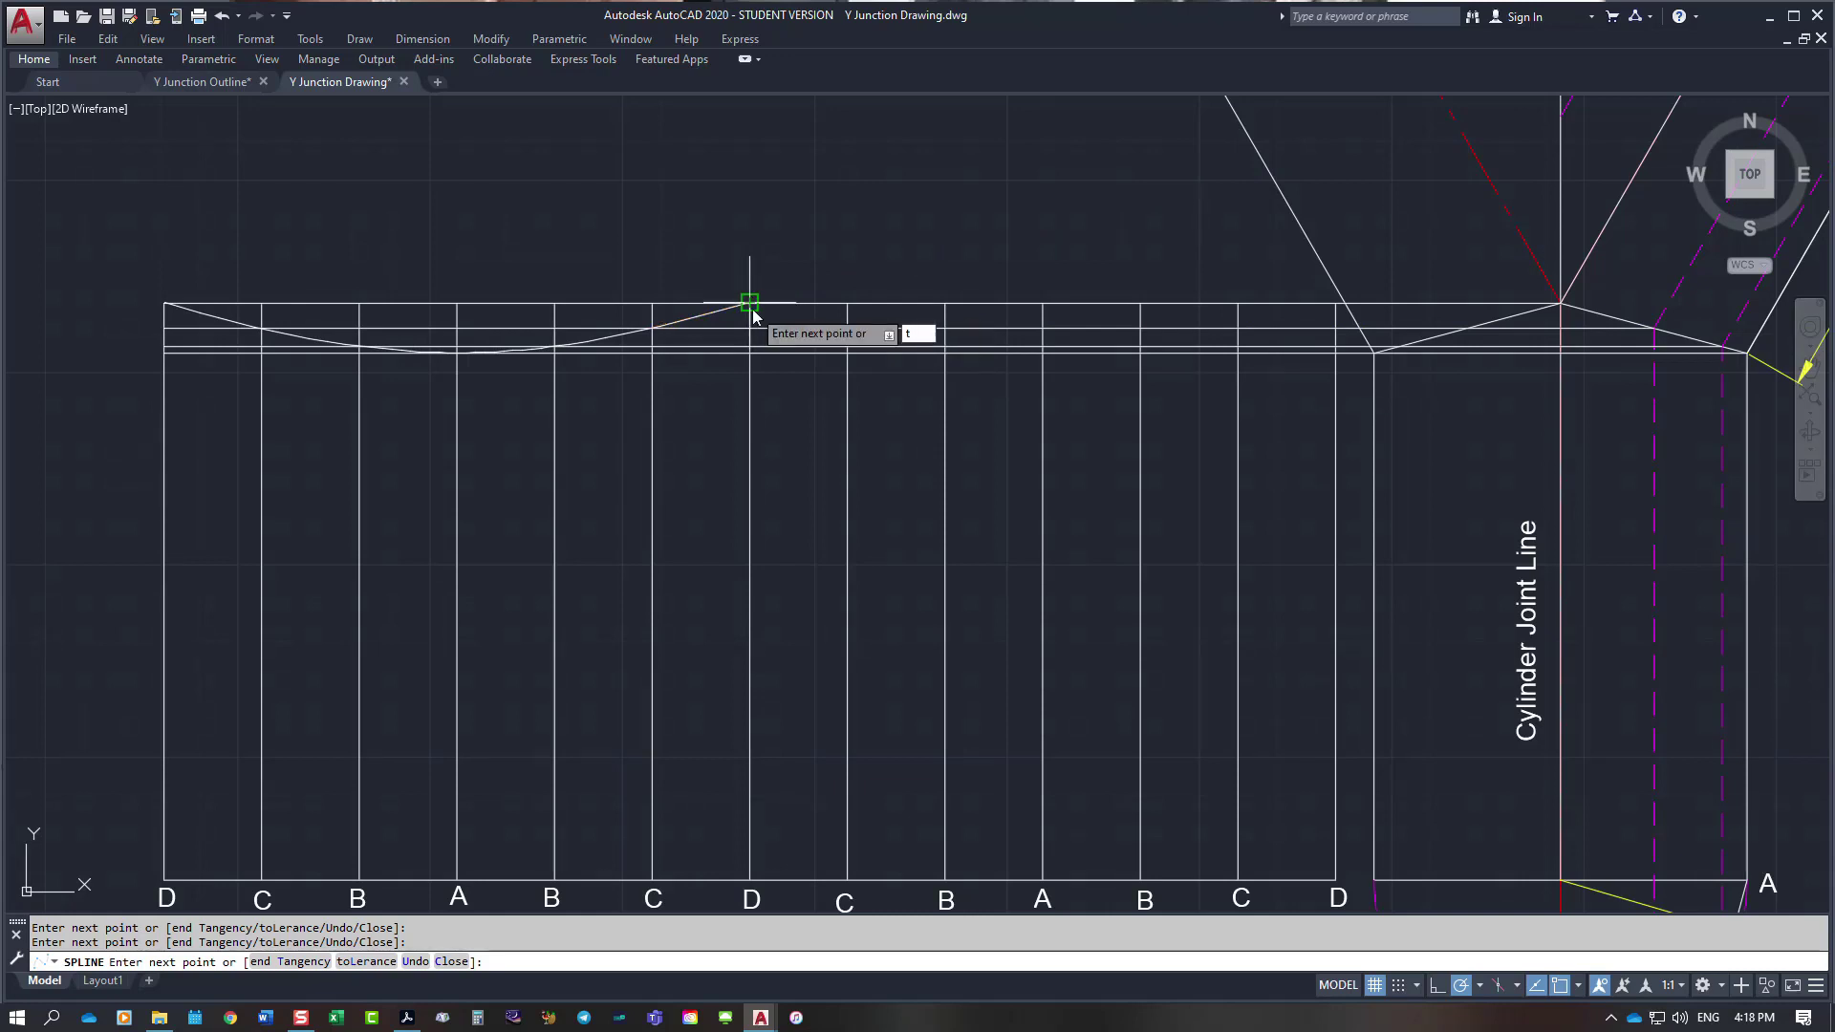
{"action": "key", "text": "Return"}
{"action": "key", "text": "Return"}
Step: Draw a second fit spline from the middle D to the rightmost D through the C, B, A, B and C height intersections, specifying an end tangent
{"action": "right_click", "coordinate": [777, 217]}
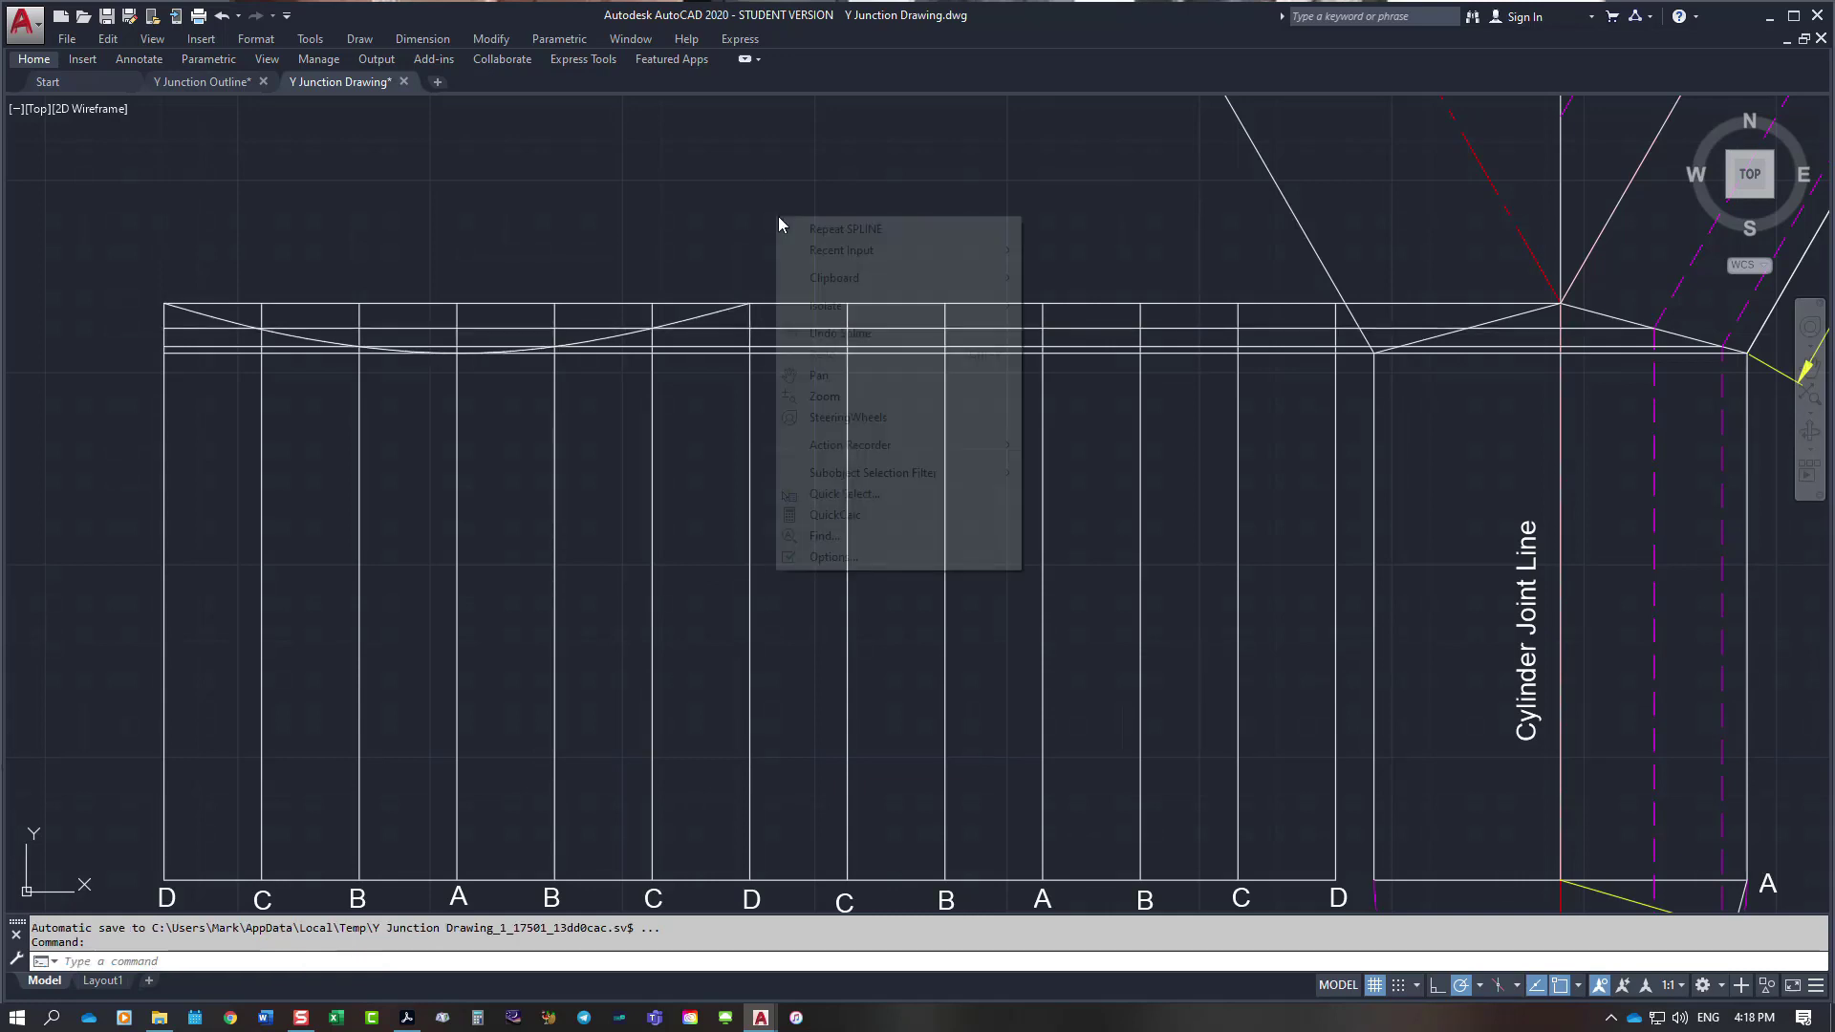
{"action": "left_click", "coordinate": [784, 230]}
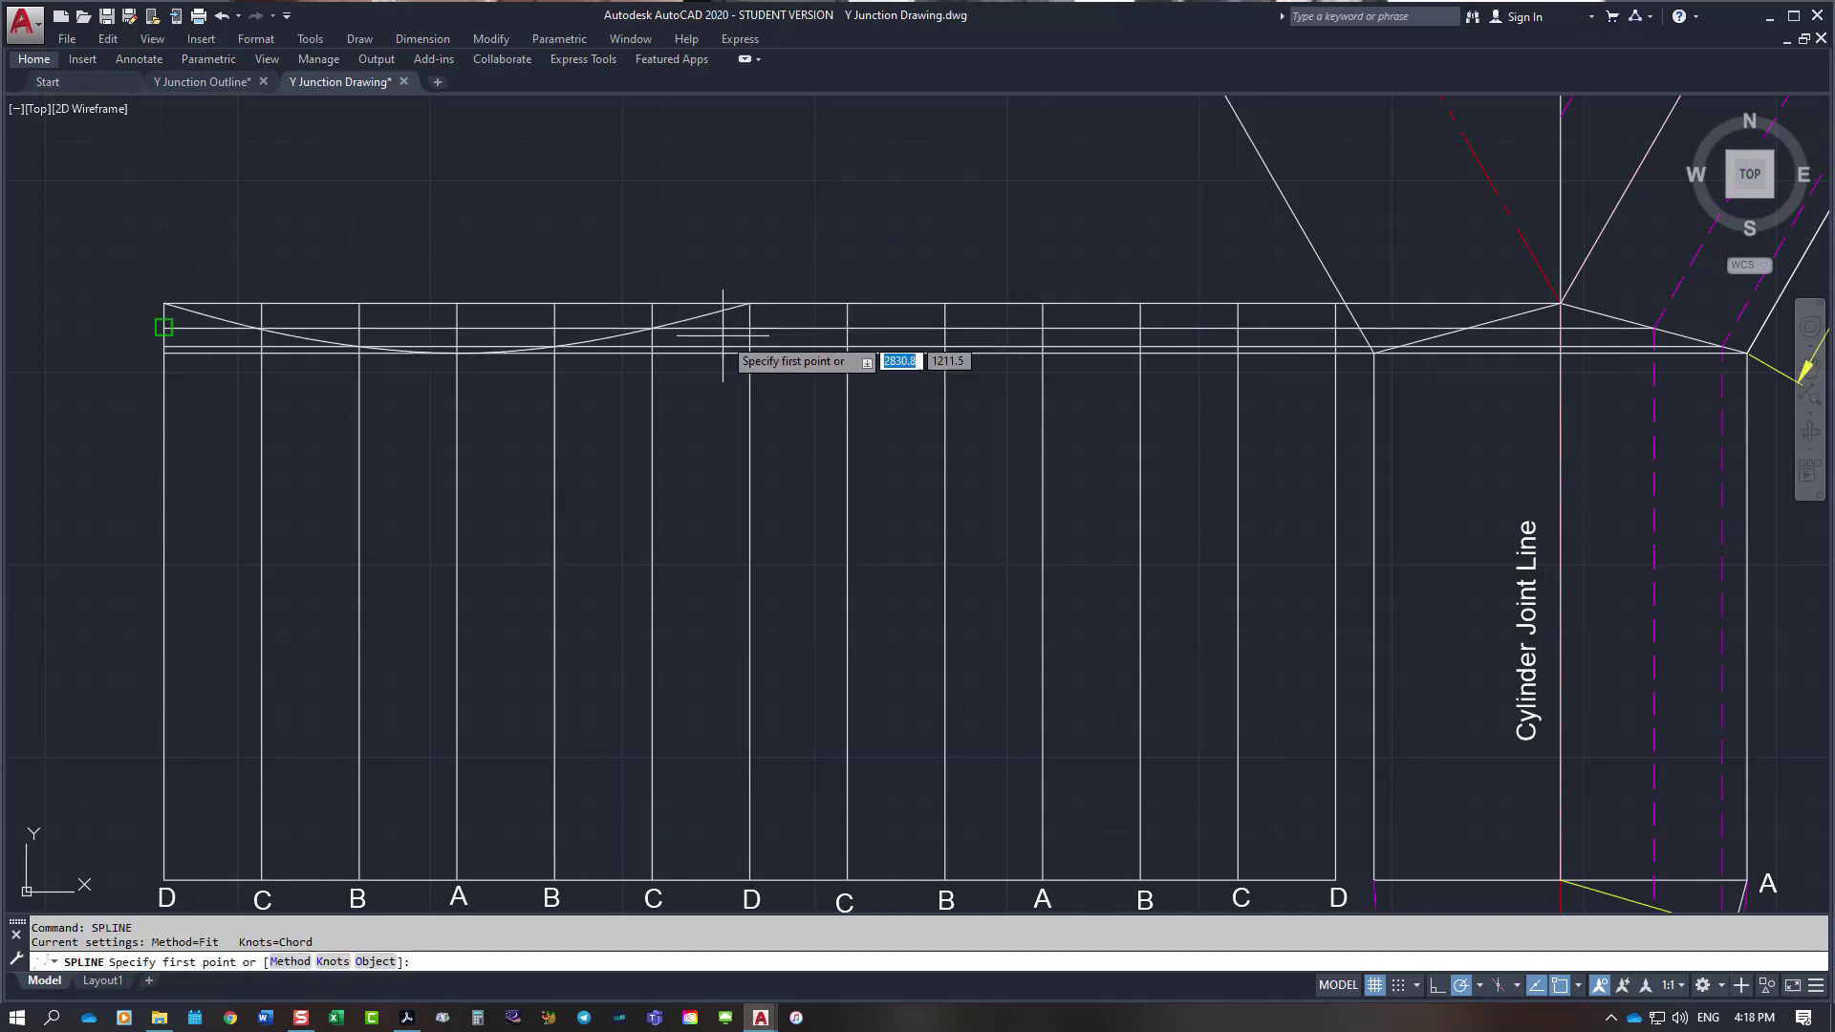
{"action": "left_click", "coordinate": [750, 304]}
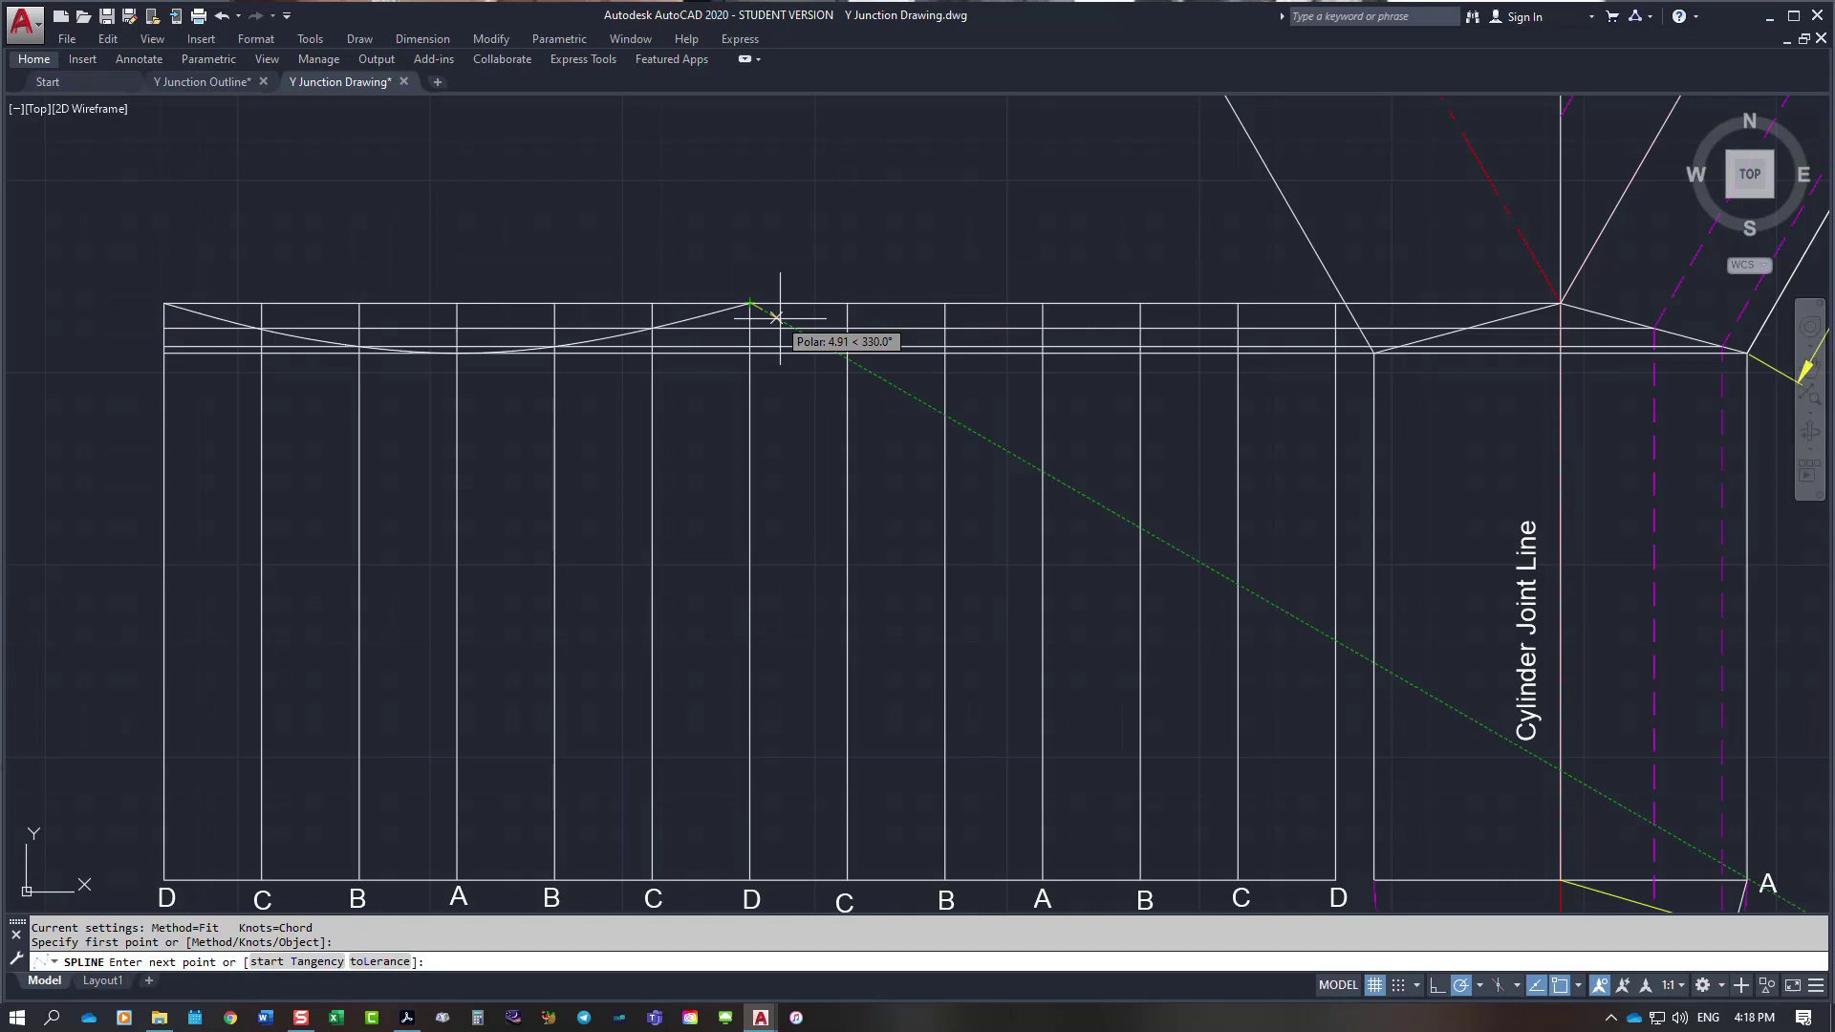
{"action": "left_click", "coordinate": [848, 328]}
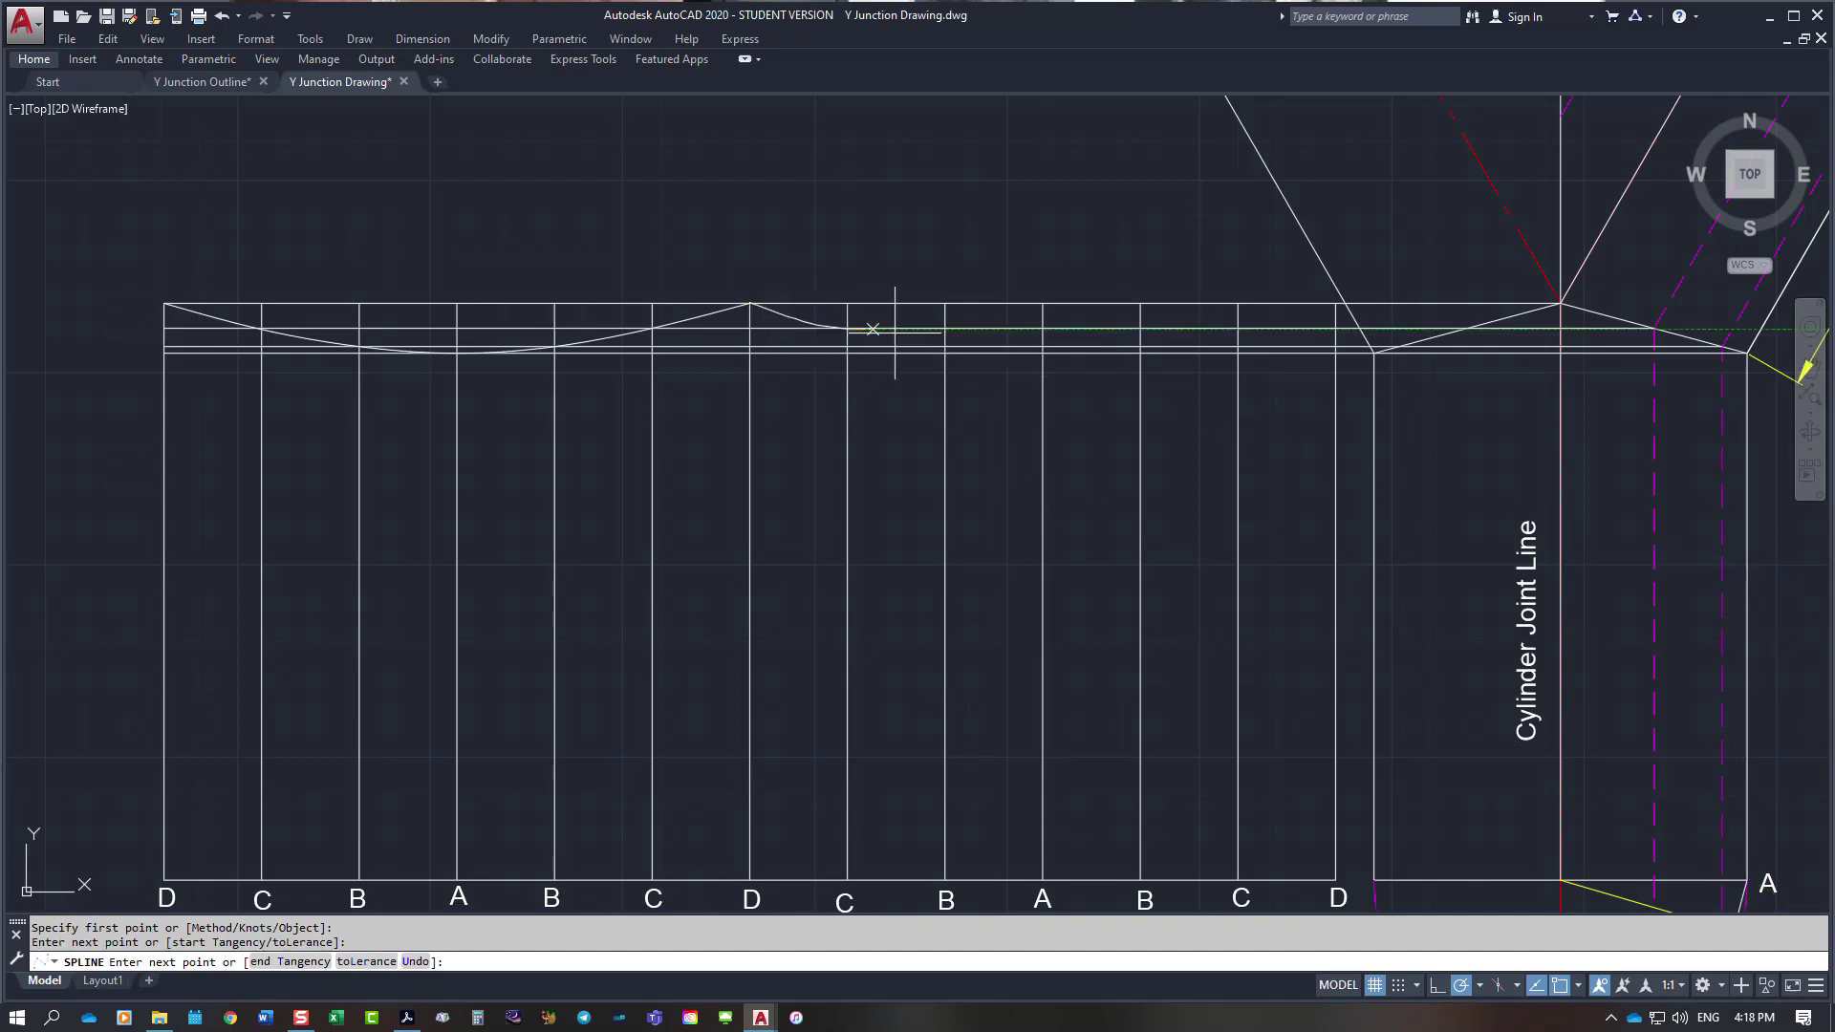
{"action": "left_click", "coordinate": [945, 346]}
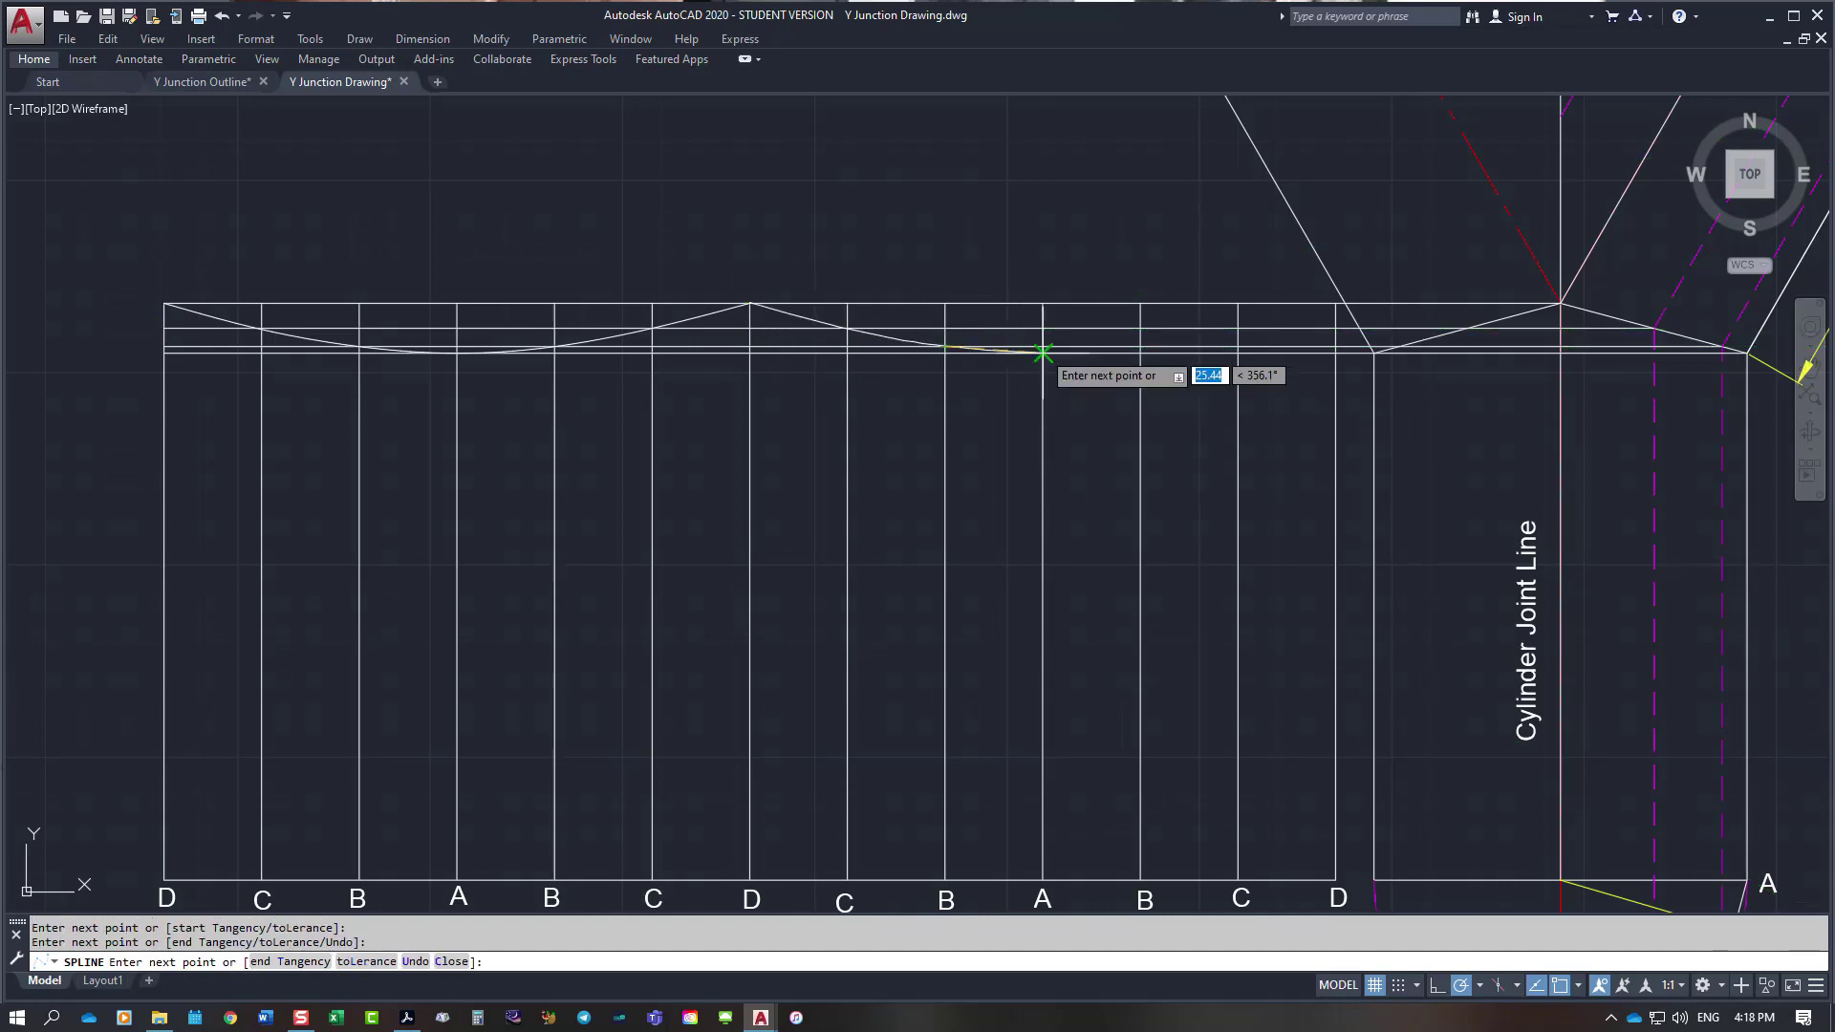
{"action": "left_click", "coordinate": [1042, 352]}
{"action": "left_click", "coordinate": [1140, 345]}
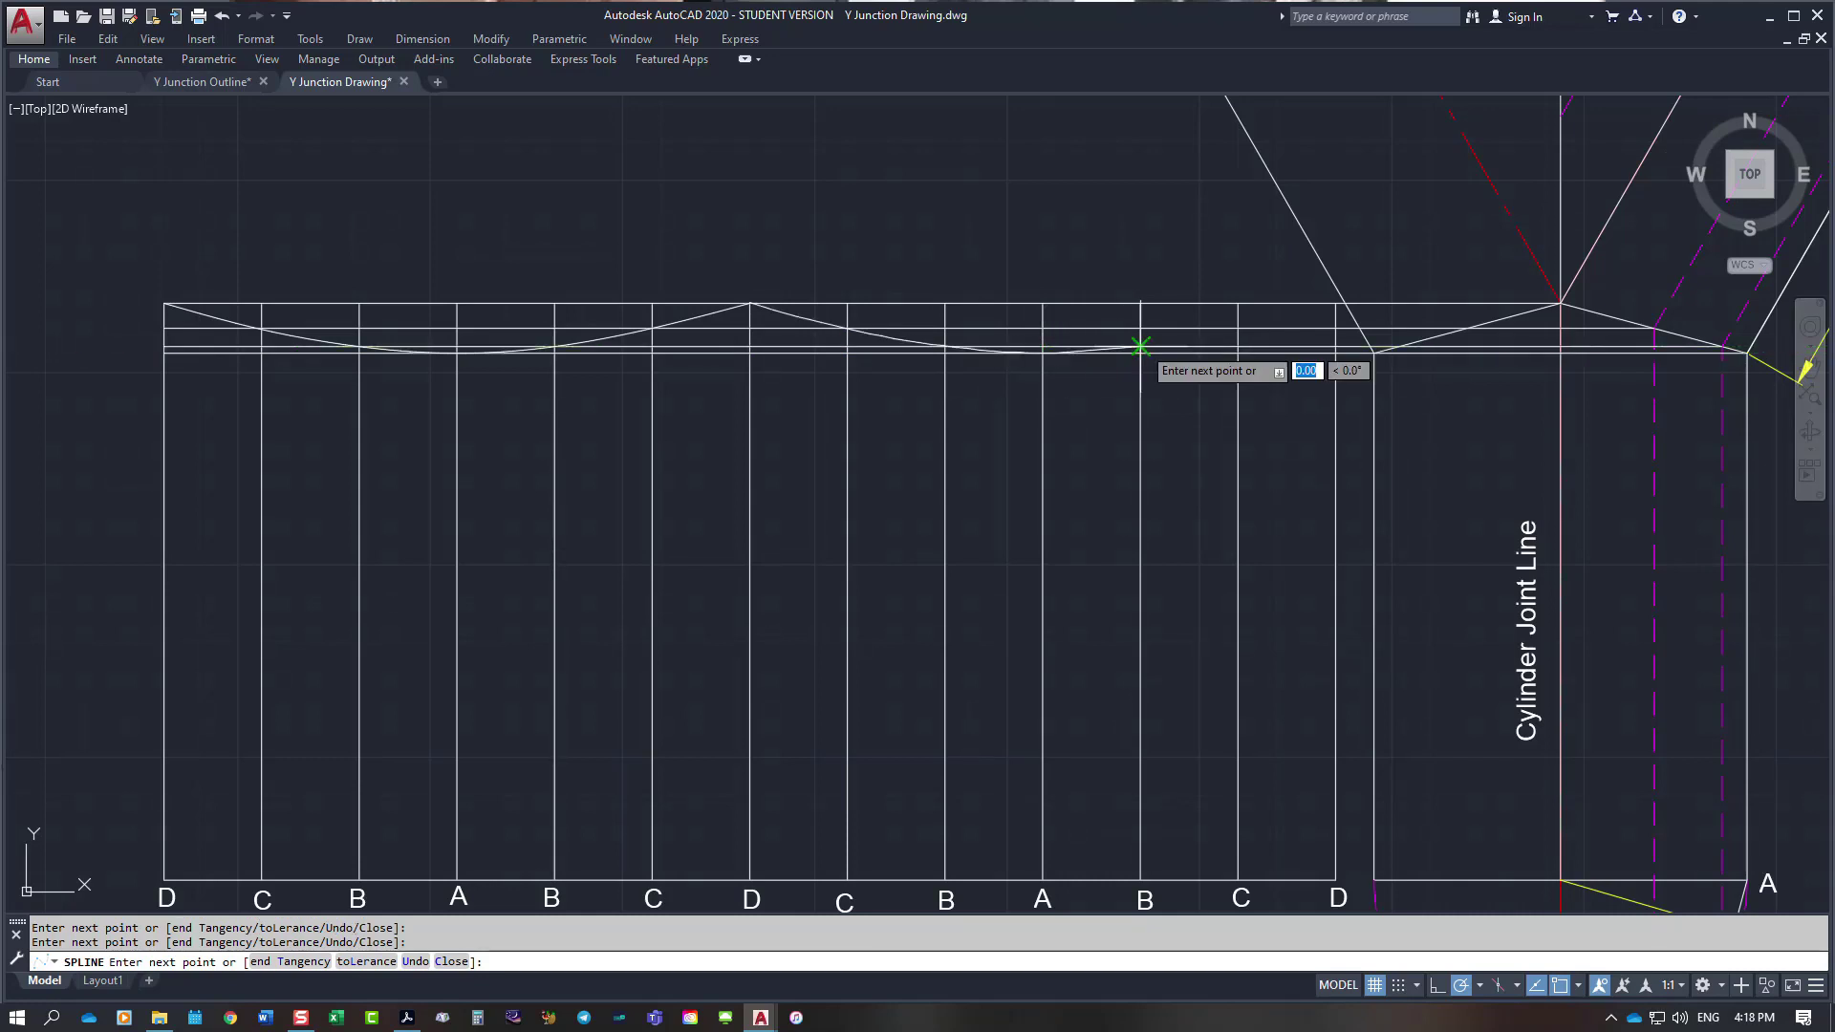
{"action": "left_click", "coordinate": [1238, 329]}
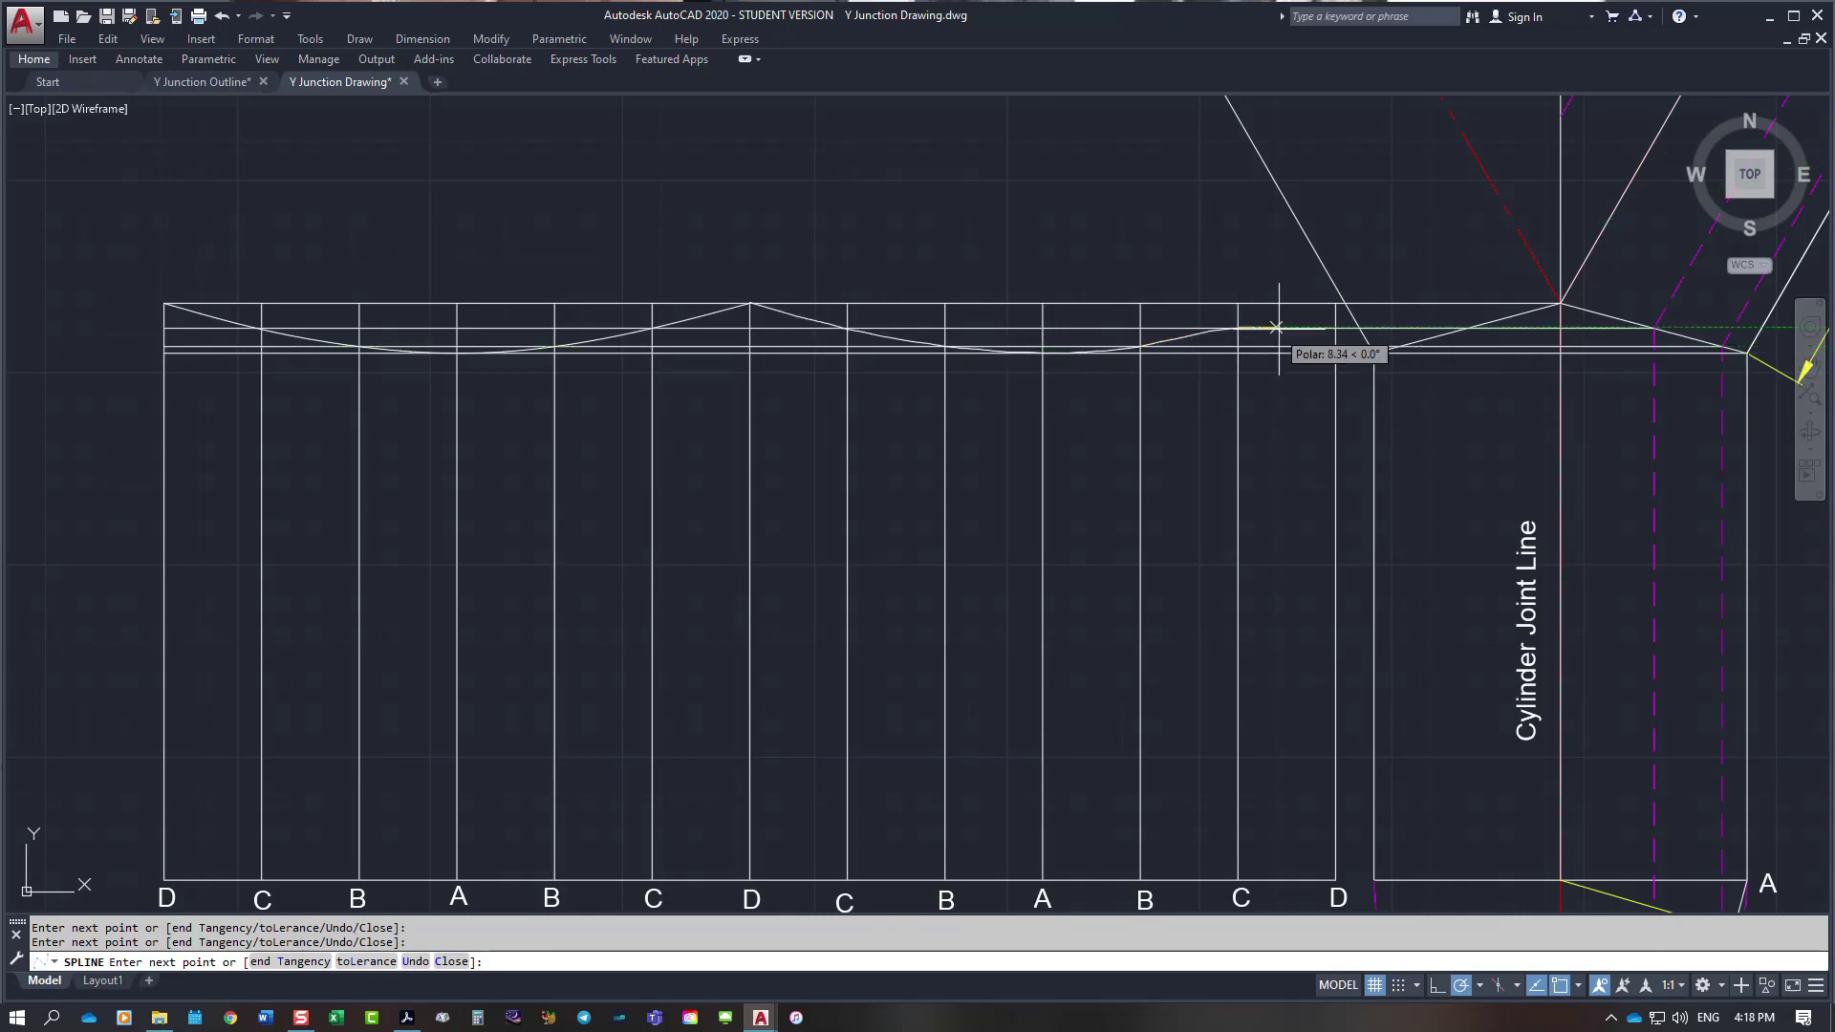
{"action": "left_click", "coordinate": [1335, 302]}
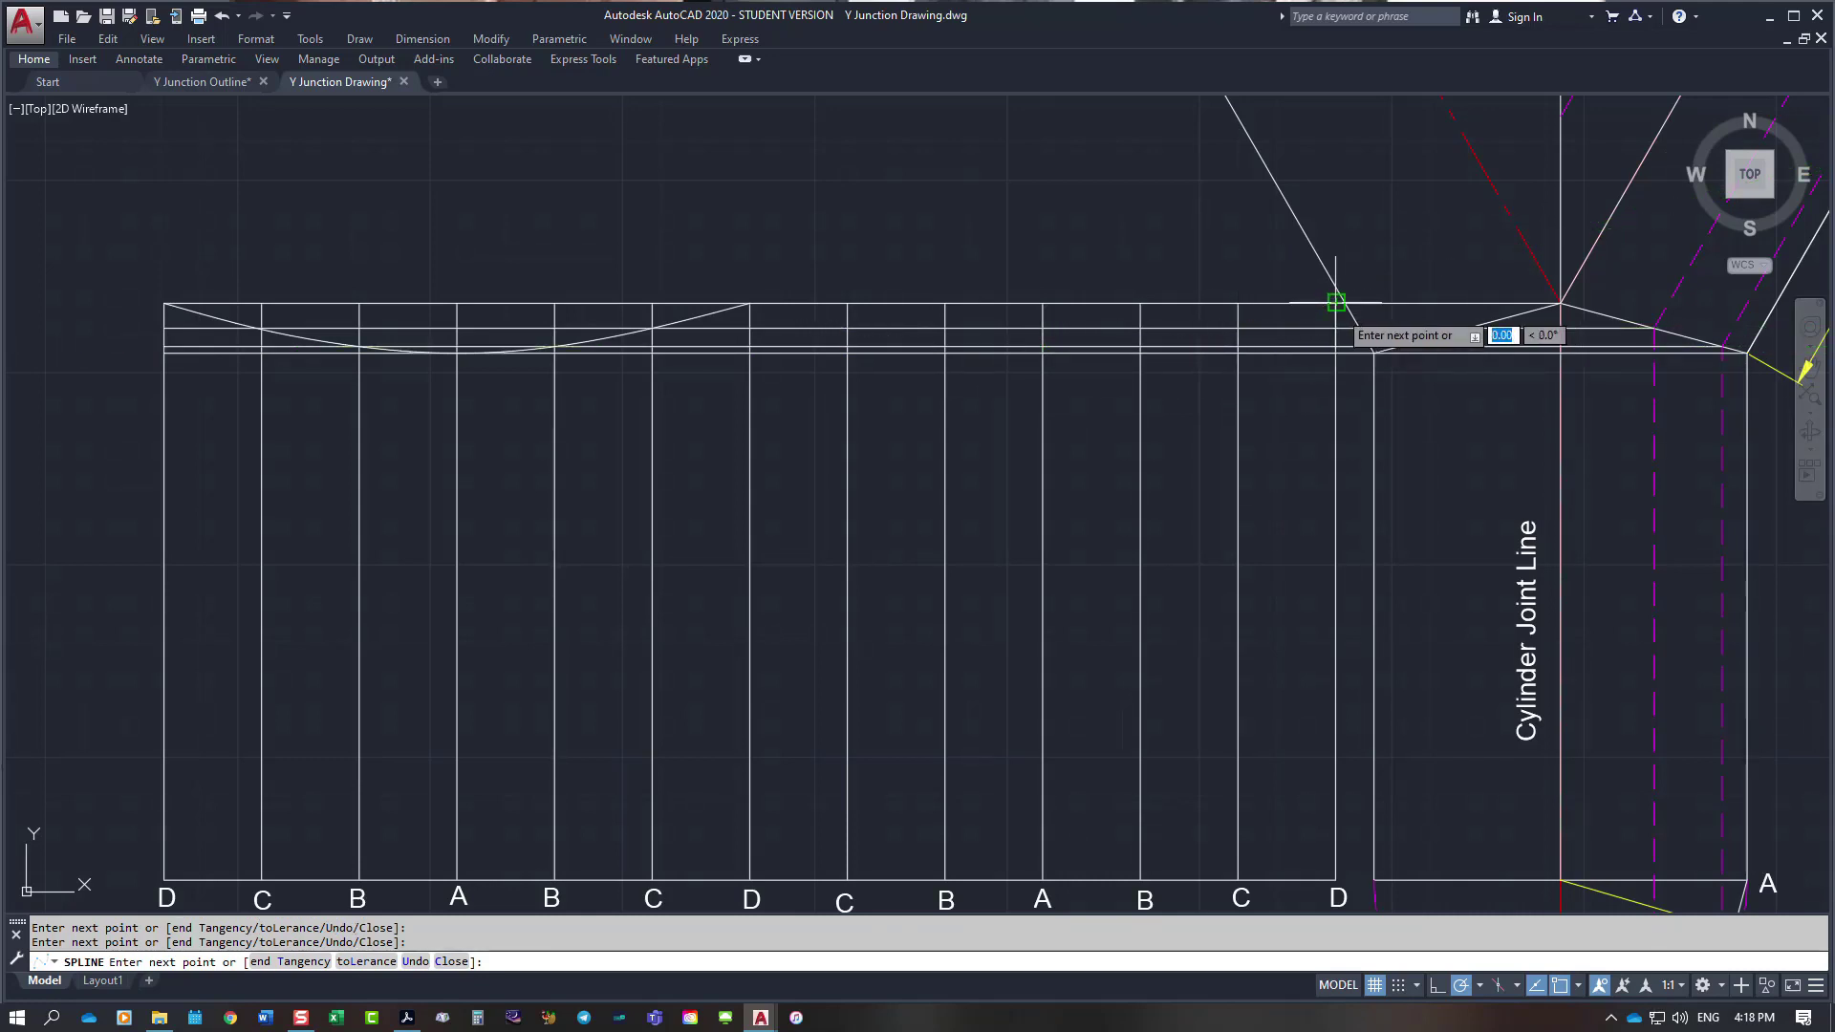
{"action": "type", "text": "t"}
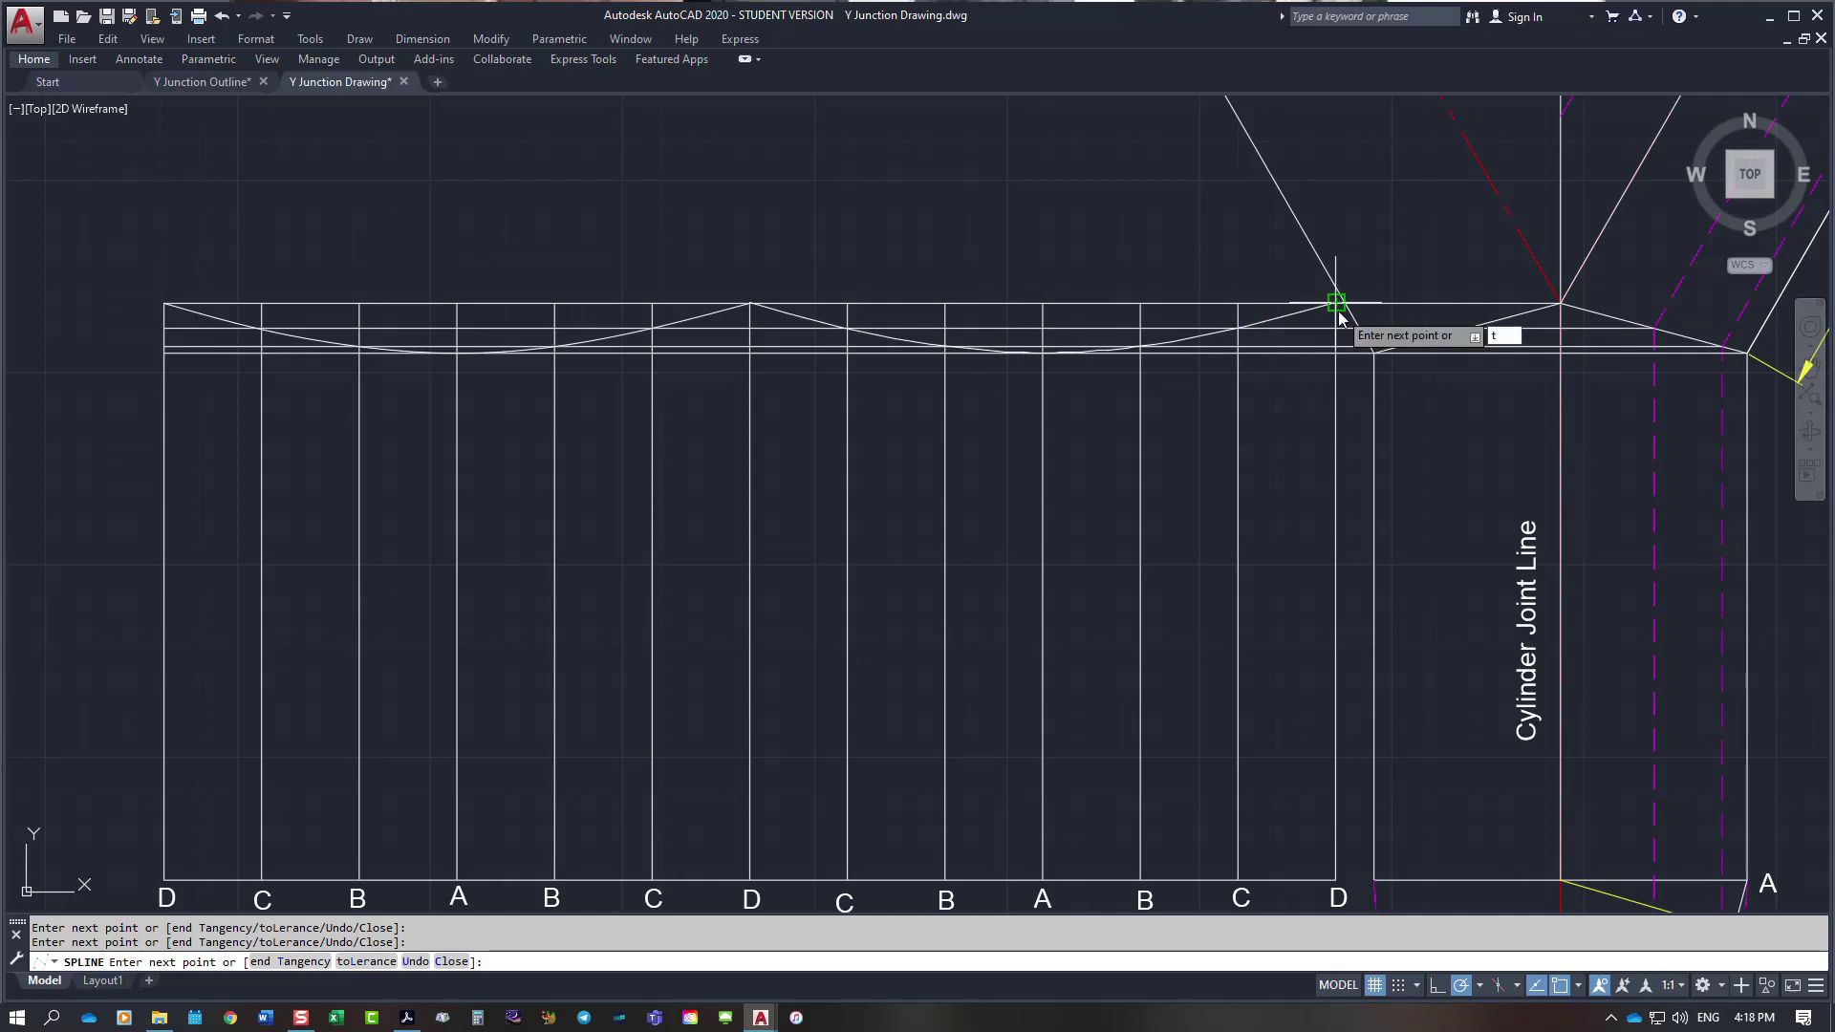
{"action": "key", "text": "Return"}
{"action": "left_click", "coordinate": [1249, 484]}
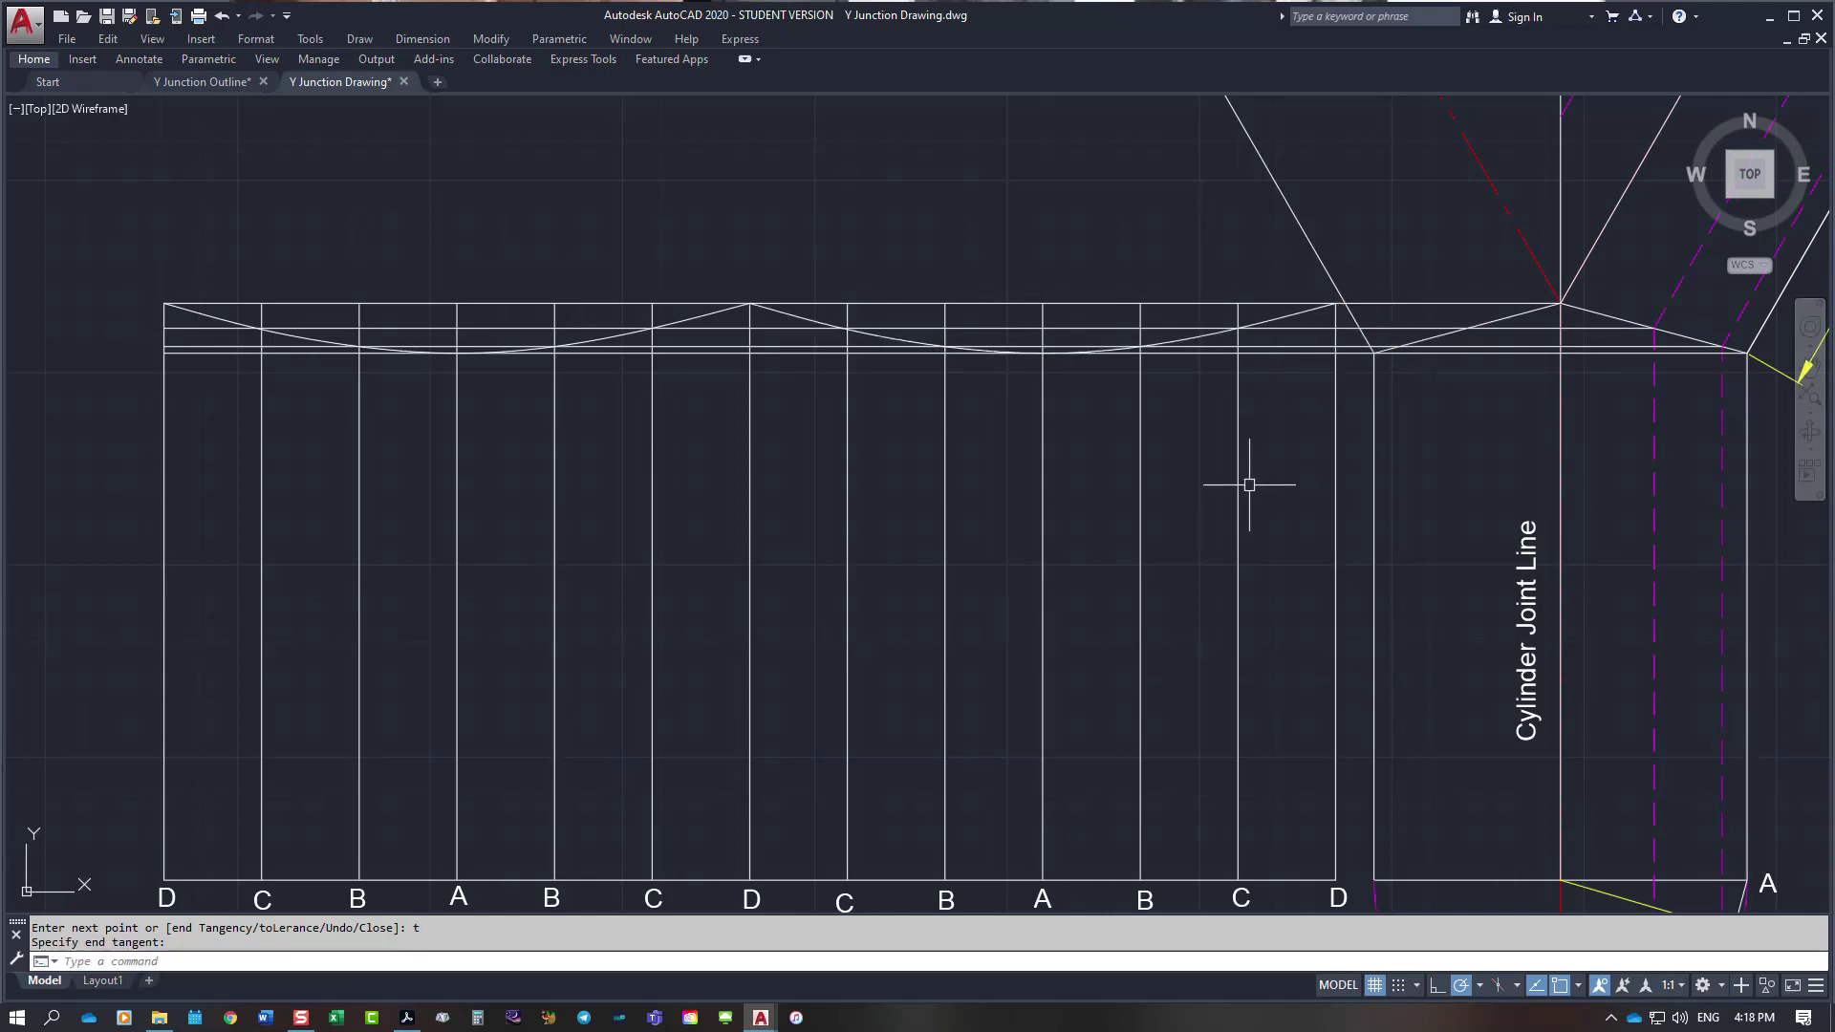
{"action": "key", "text": "Escape"}
{"action": "scroll", "coordinate": [448, 347], "scroll_direction": "up", "scroll_amount": 2}
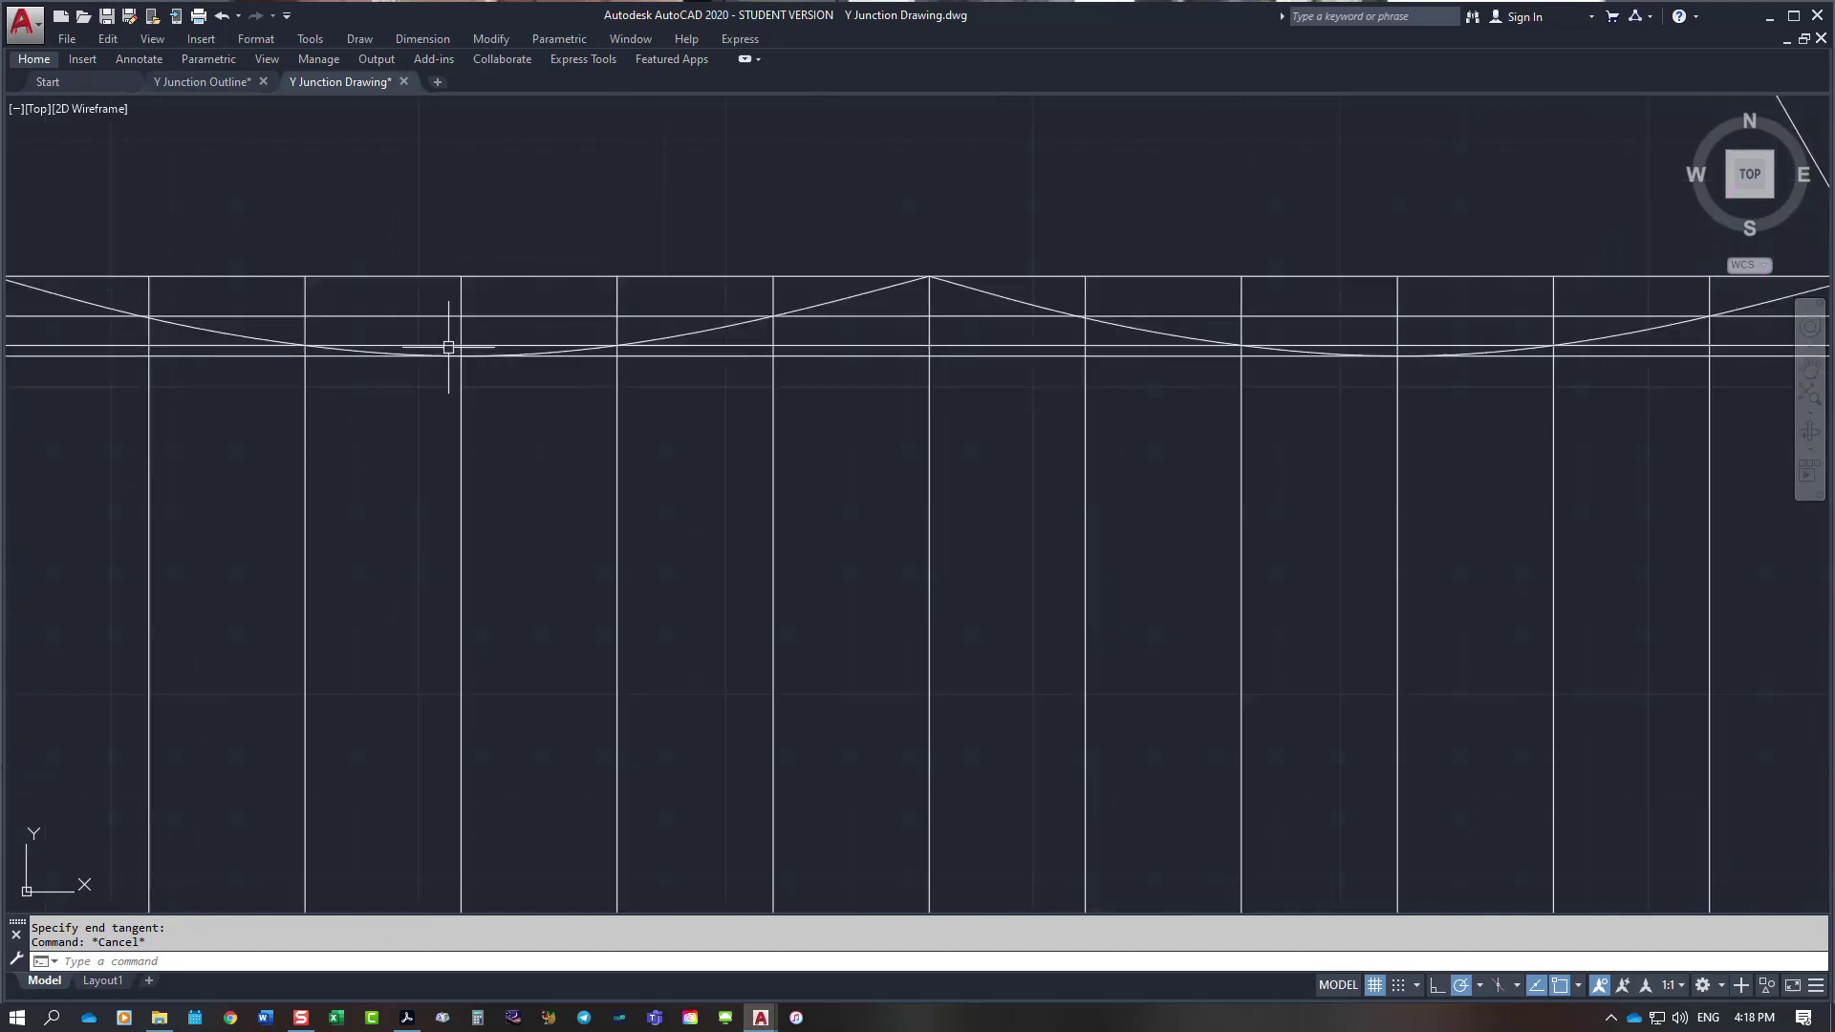
Step: Trim the C, B, A and B division lines just right of the middle D back to the spline curve, using both splines as cutting edges
{"action": "scroll", "coordinate": [610, 212], "scroll_direction": "down", "scroll_amount": 2}
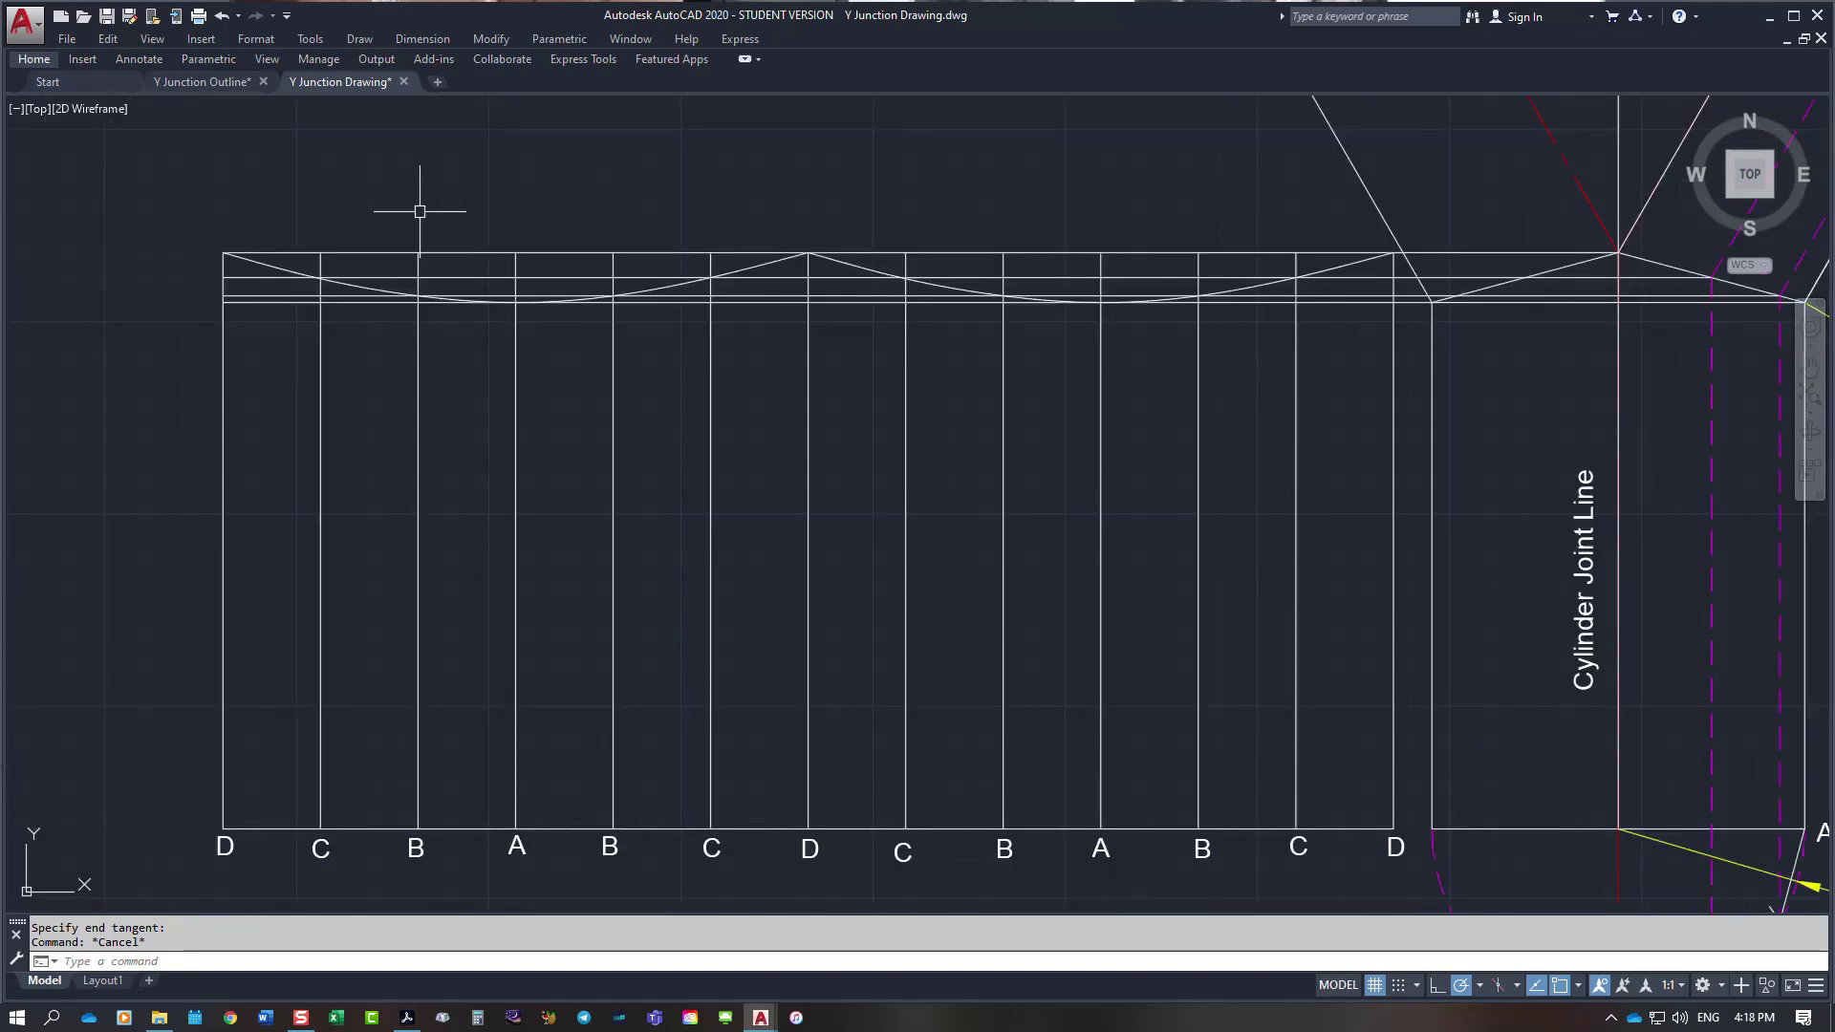
{"action": "scroll", "coordinate": [418, 213], "scroll_direction": "up", "scroll_amount": 2}
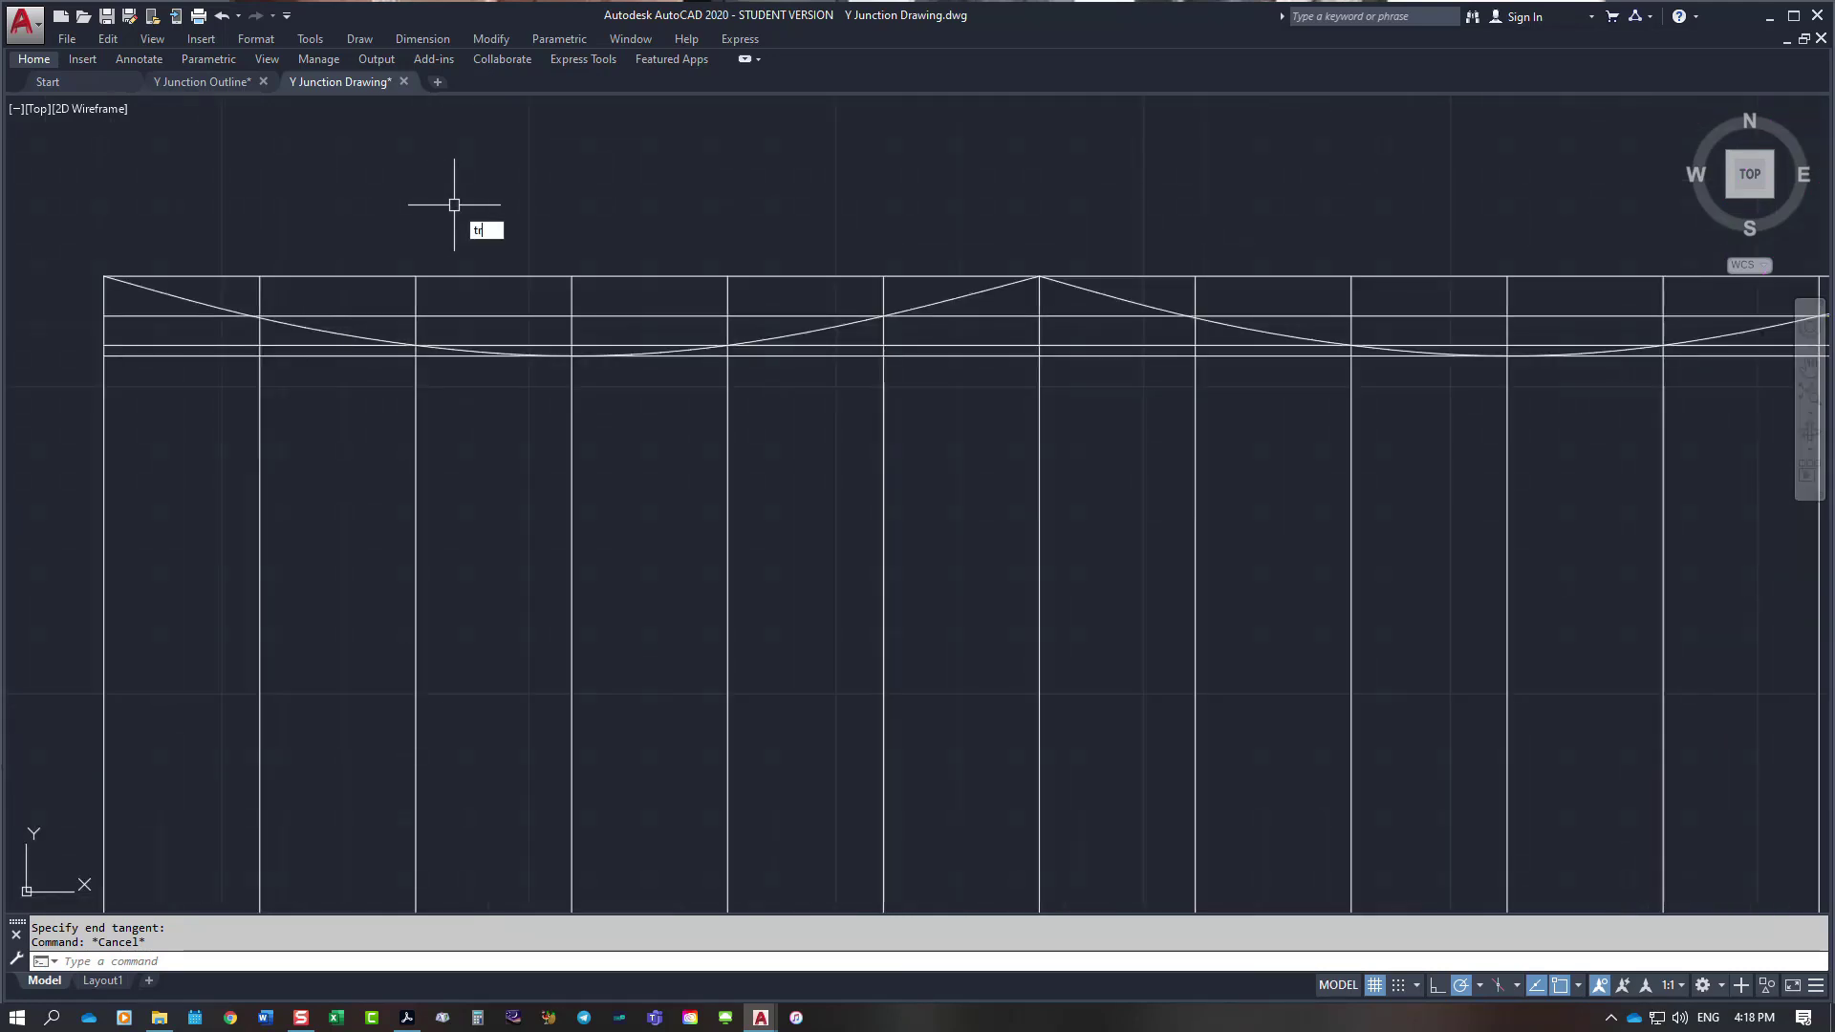
{"action": "key", "text": "Return"}
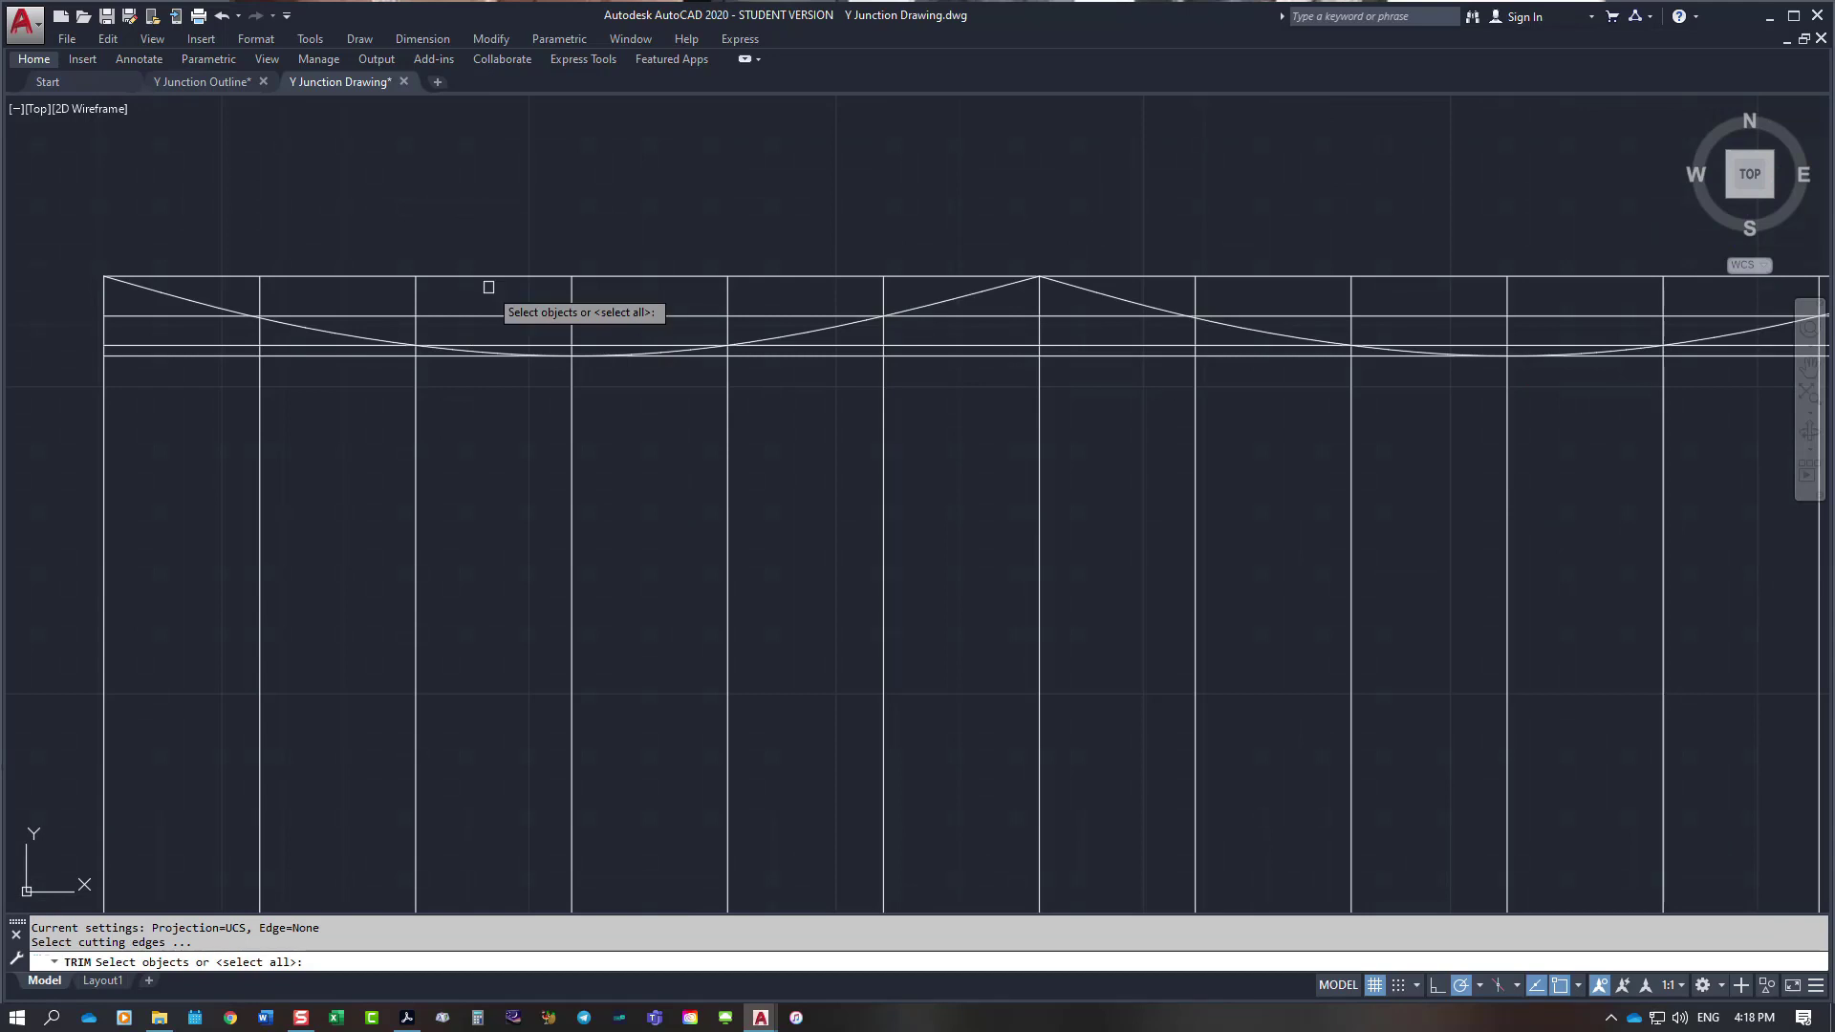
{"action": "left_click", "coordinate": [787, 336]}
{"action": "left_click", "coordinate": [1237, 323]}
{"action": "key", "text": "Return"}
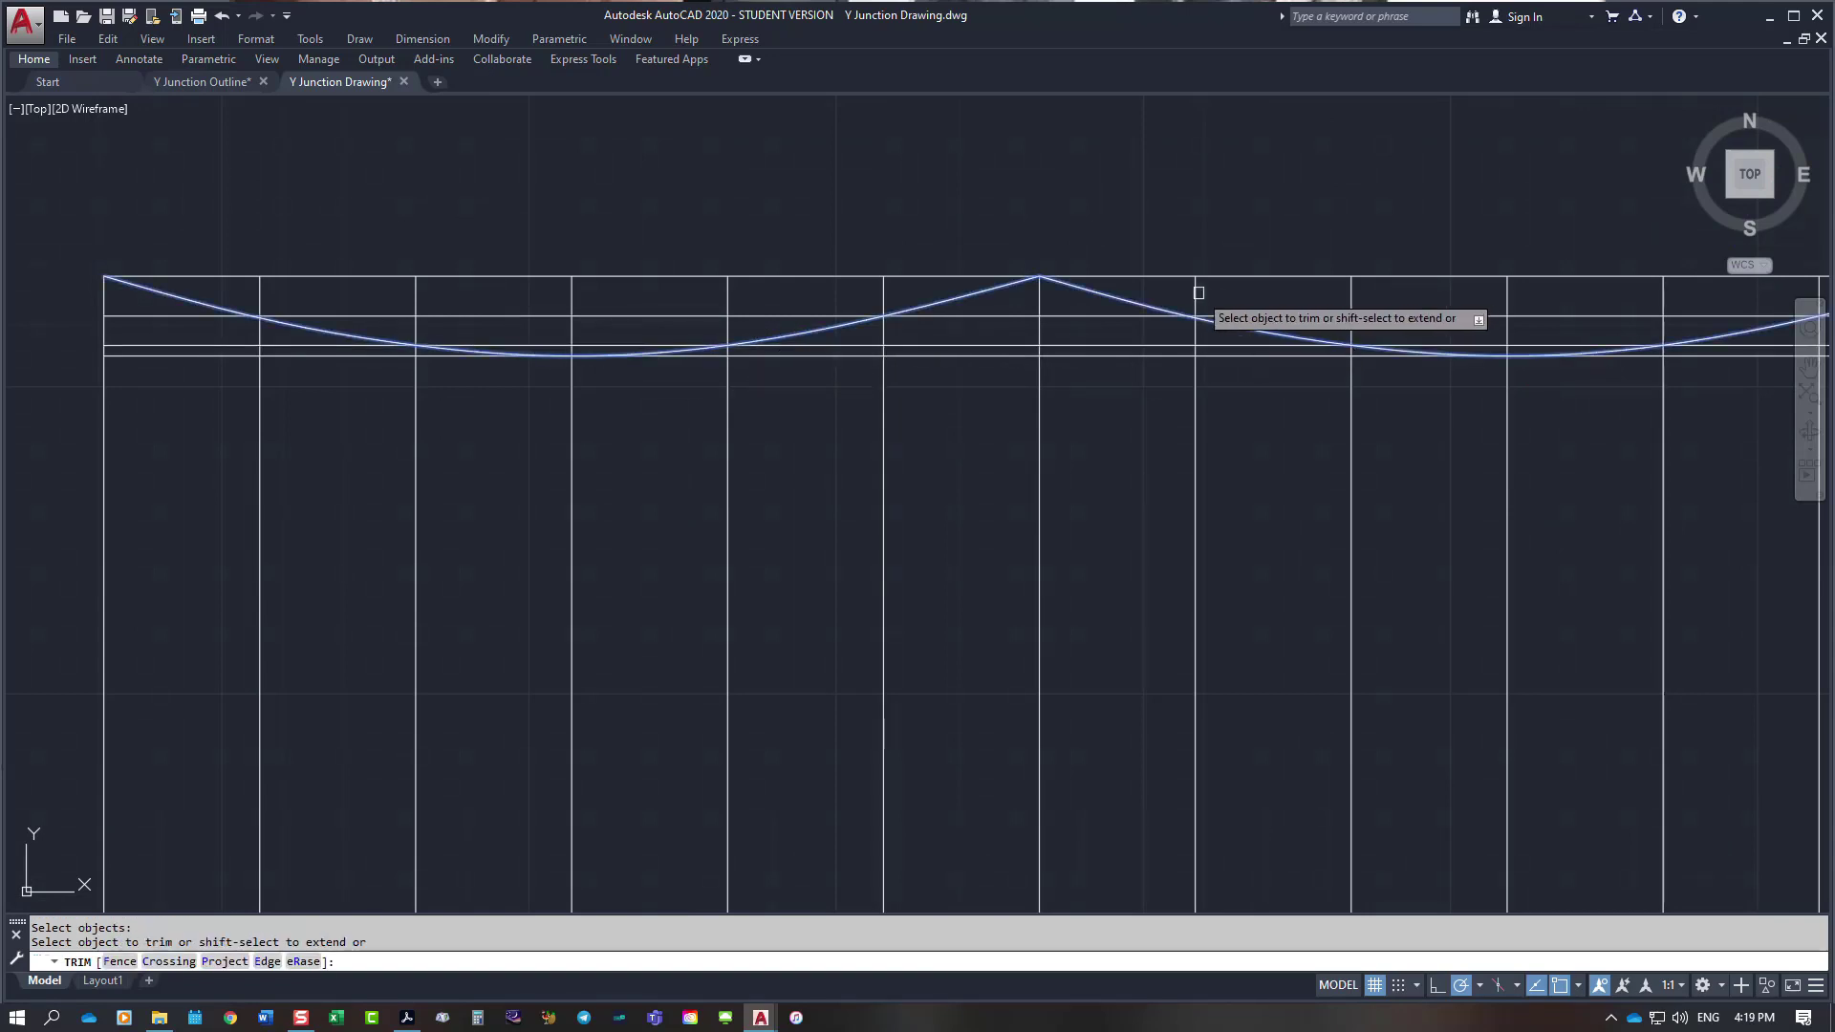
{"action": "left_click", "coordinate": [1197, 292]}
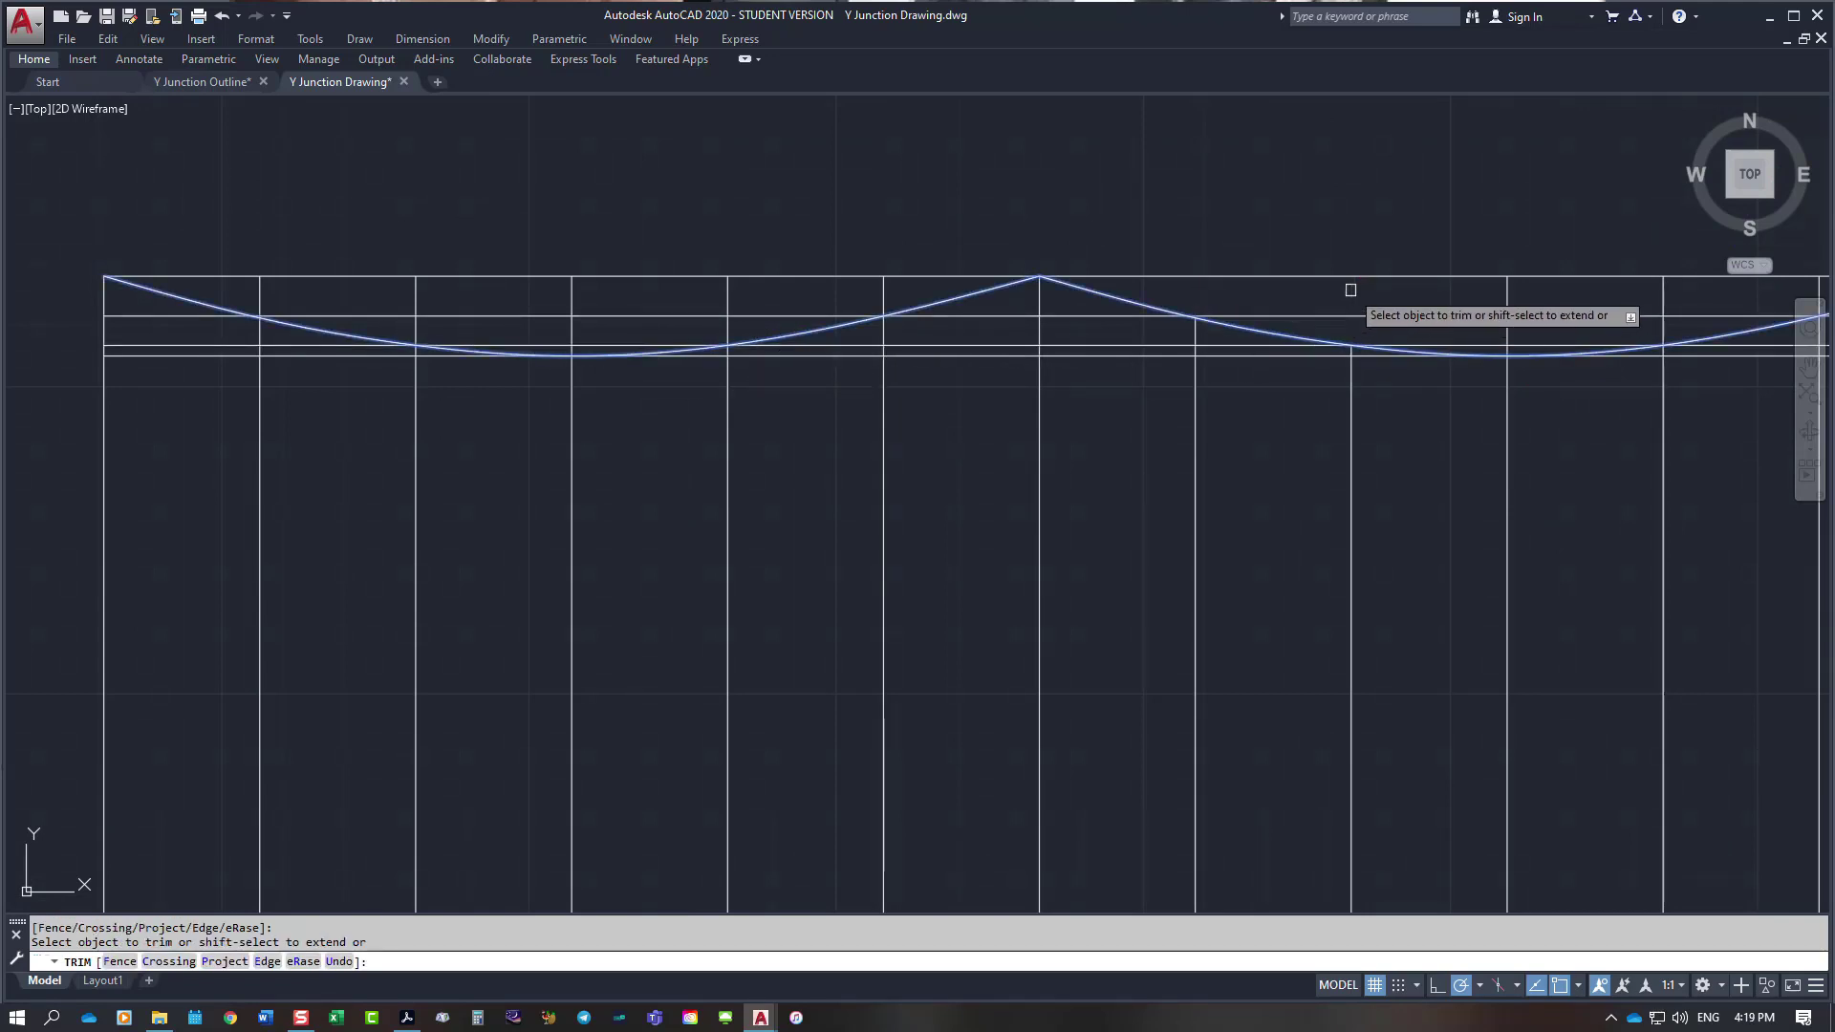
{"action": "left_click", "coordinate": [1351, 289]}
{"action": "left_click", "coordinate": [1507, 295]}
{"action": "left_click", "coordinate": [1663, 296]}
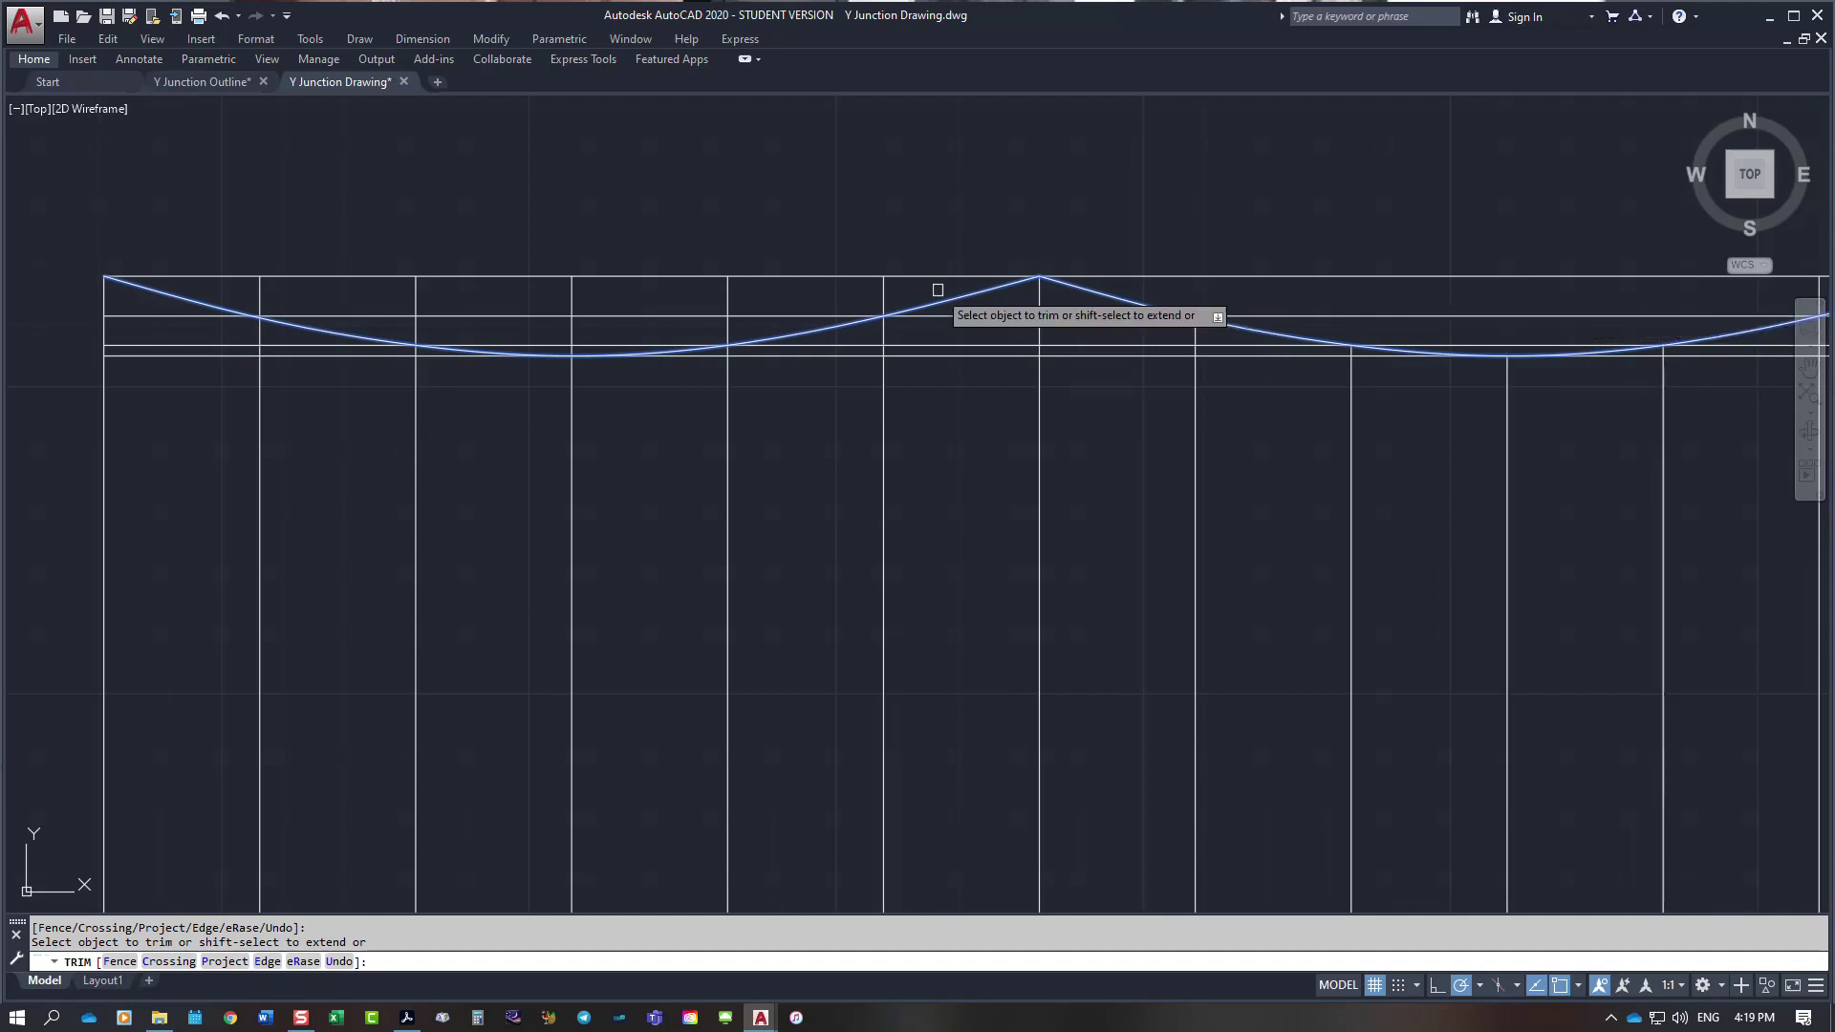
Step: Trim the five division lines between the leftmost and middle D, plus the rightmost C line, back to the spline curves
{"action": "left_click", "coordinate": [882, 297]}
{"action": "left_click", "coordinate": [727, 295]}
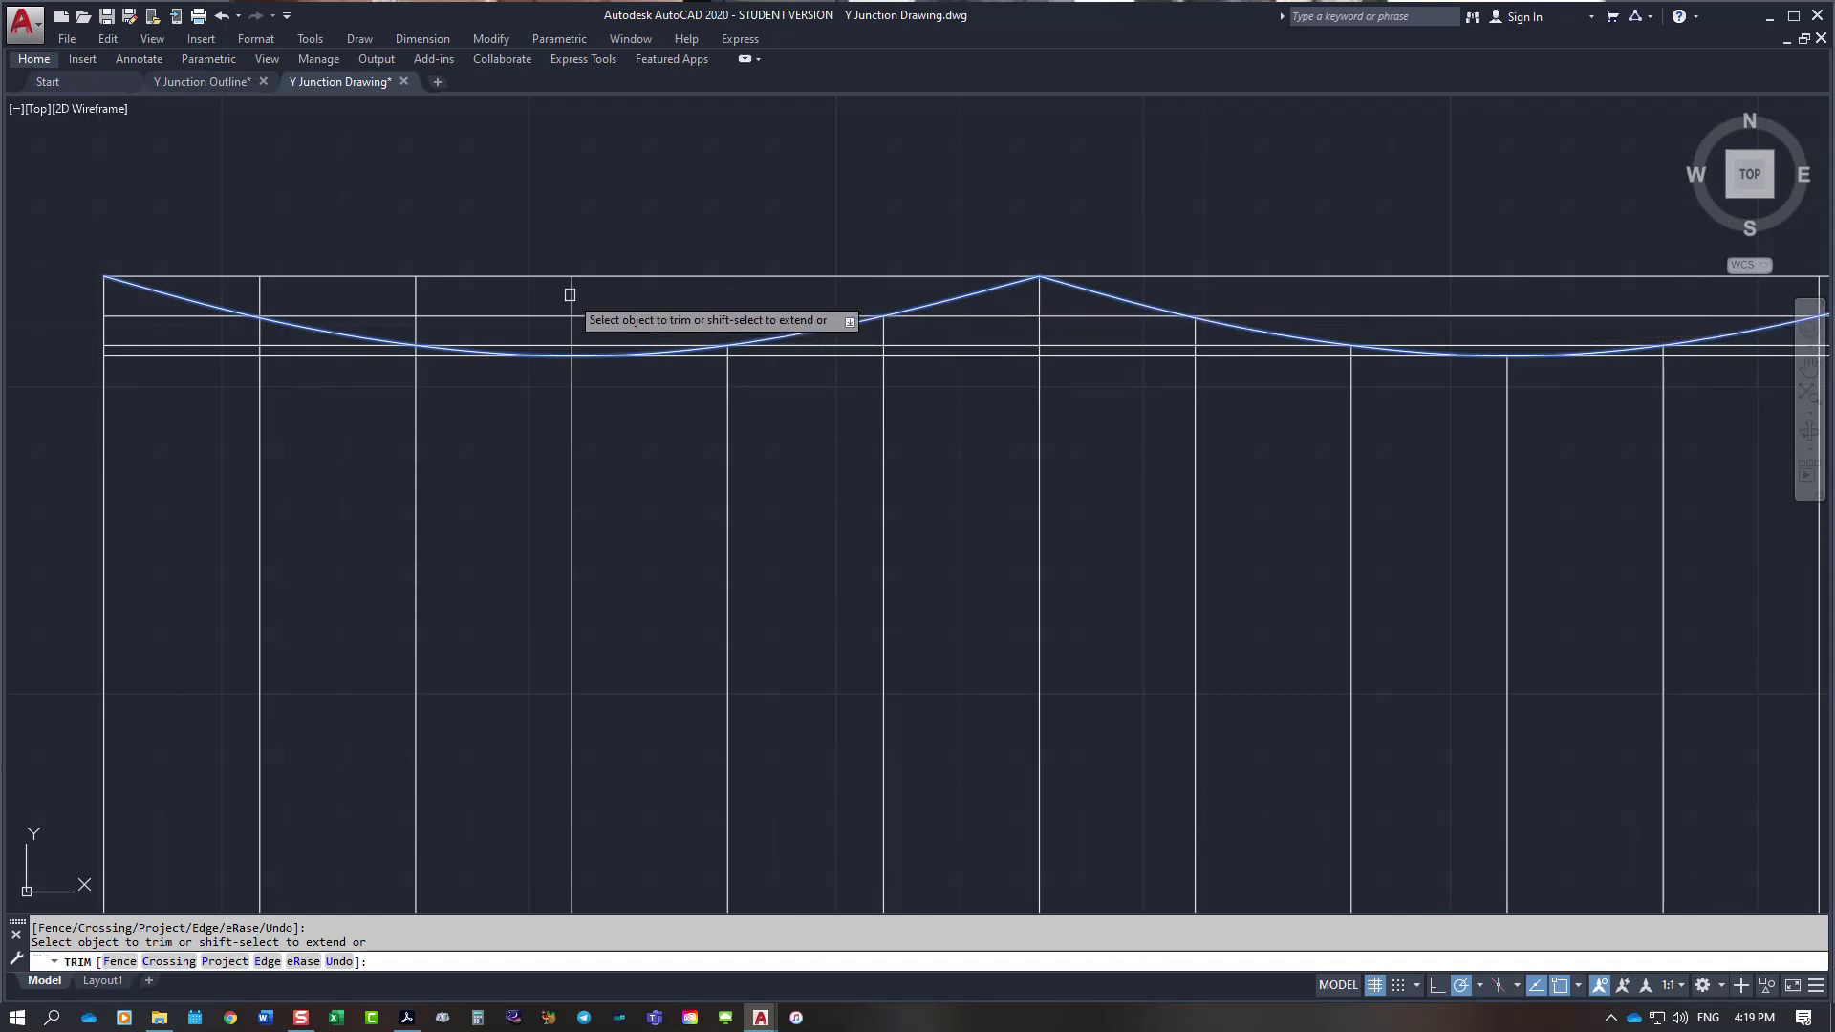
{"action": "left_click", "coordinate": [571, 294]}
{"action": "left_click", "coordinate": [416, 295]}
{"action": "left_click", "coordinate": [256, 290]}
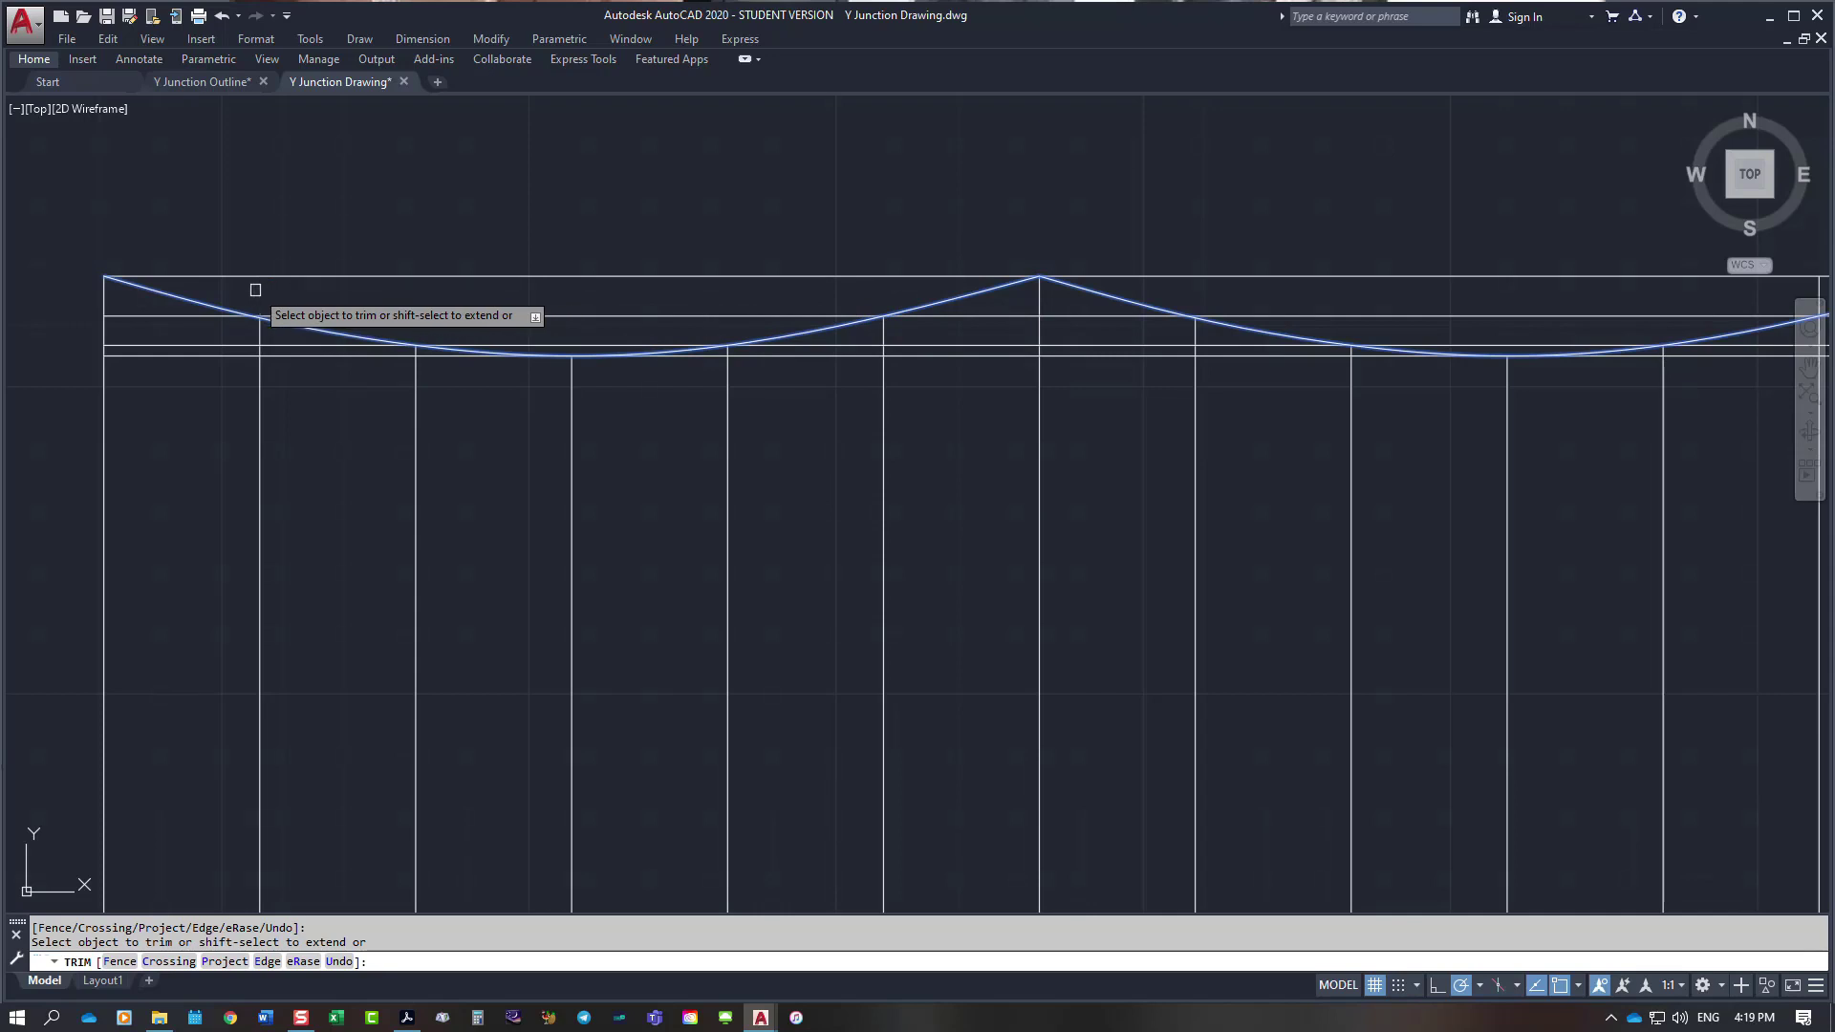
{"action": "scroll", "coordinate": [934, 435], "scroll_direction": "down", "scroll_amount": 2}
{"action": "scroll", "coordinate": [1380, 389], "scroll_direction": "down", "scroll_amount": 2}
{"action": "scroll", "coordinate": [1249, 385], "scroll_direction": "up", "scroll_amount": 4}
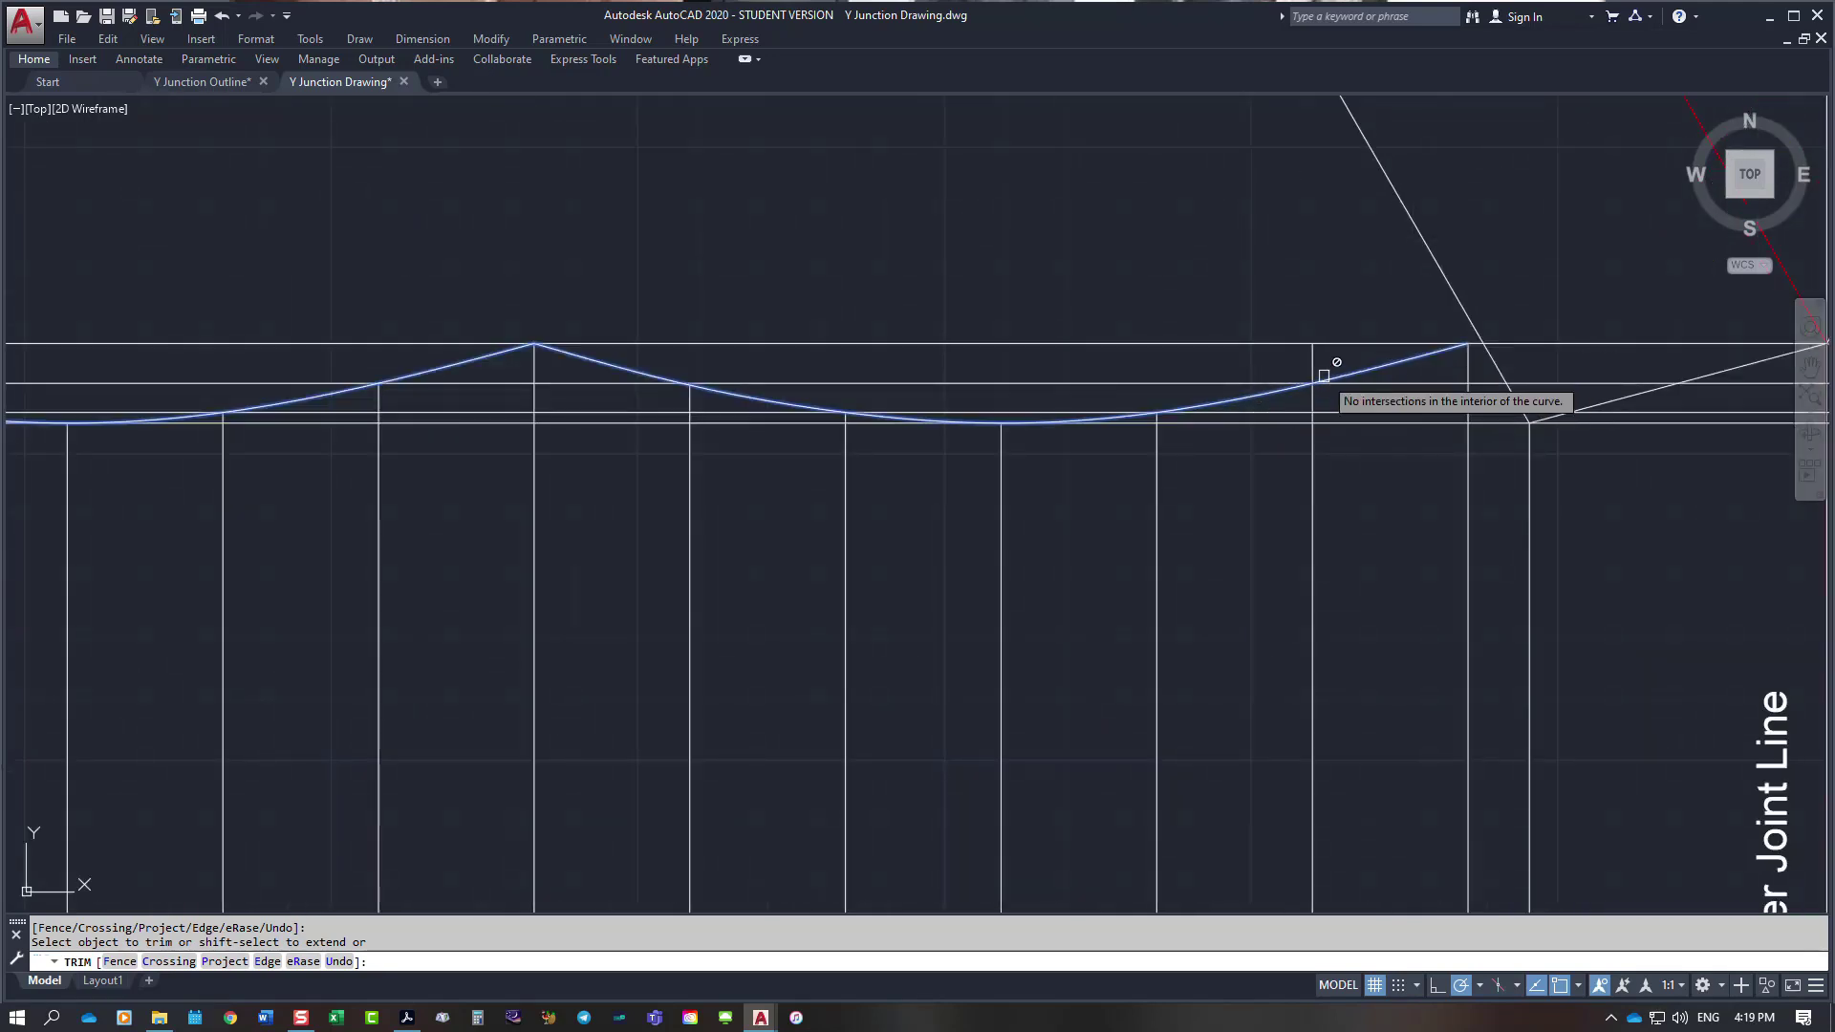
{"action": "scroll", "coordinate": [1367, 508], "scroll_direction": "down", "scroll_amount": 2}
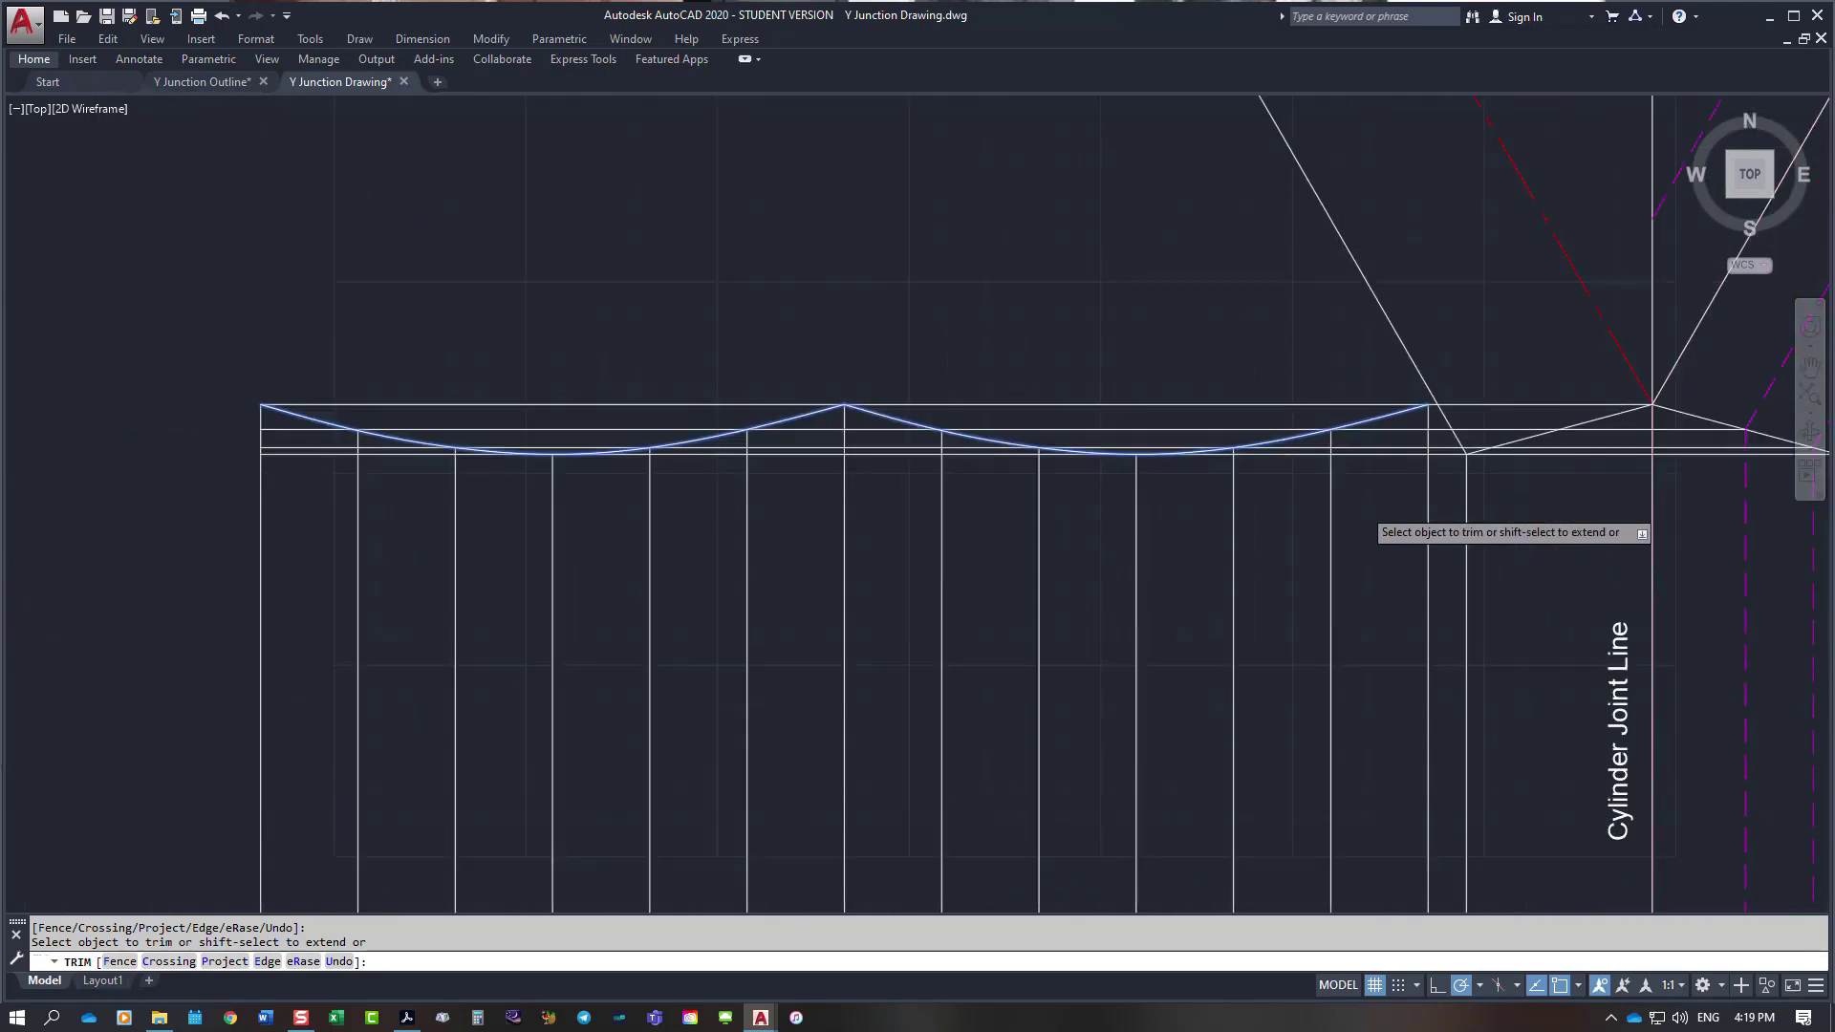
{"action": "key", "text": "Escape"}
Step: Move the four horizontal height lines across the top of the pattern to the Projection Lines layer
{"action": "left_click", "coordinate": [1549, 448]}
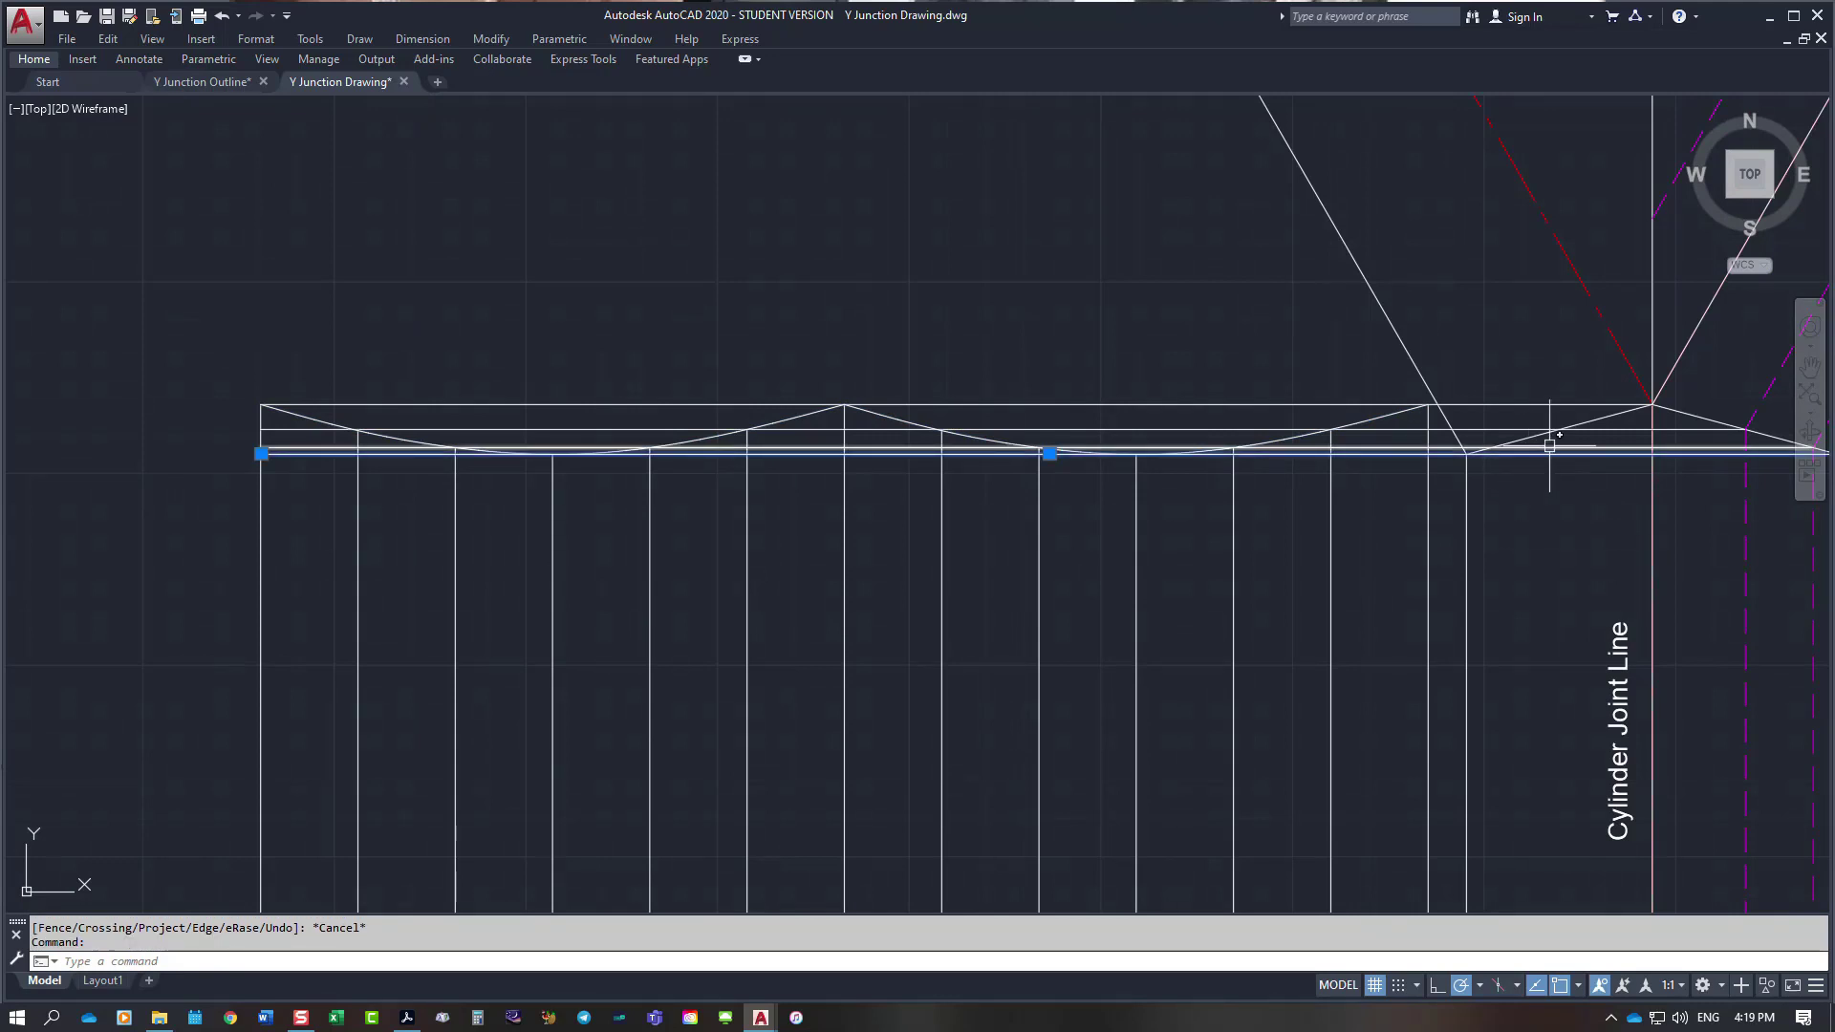
{"action": "left_click", "coordinate": [1549, 447]}
{"action": "left_click", "coordinate": [1607, 429]}
{"action": "left_click", "coordinate": [1555, 404]}
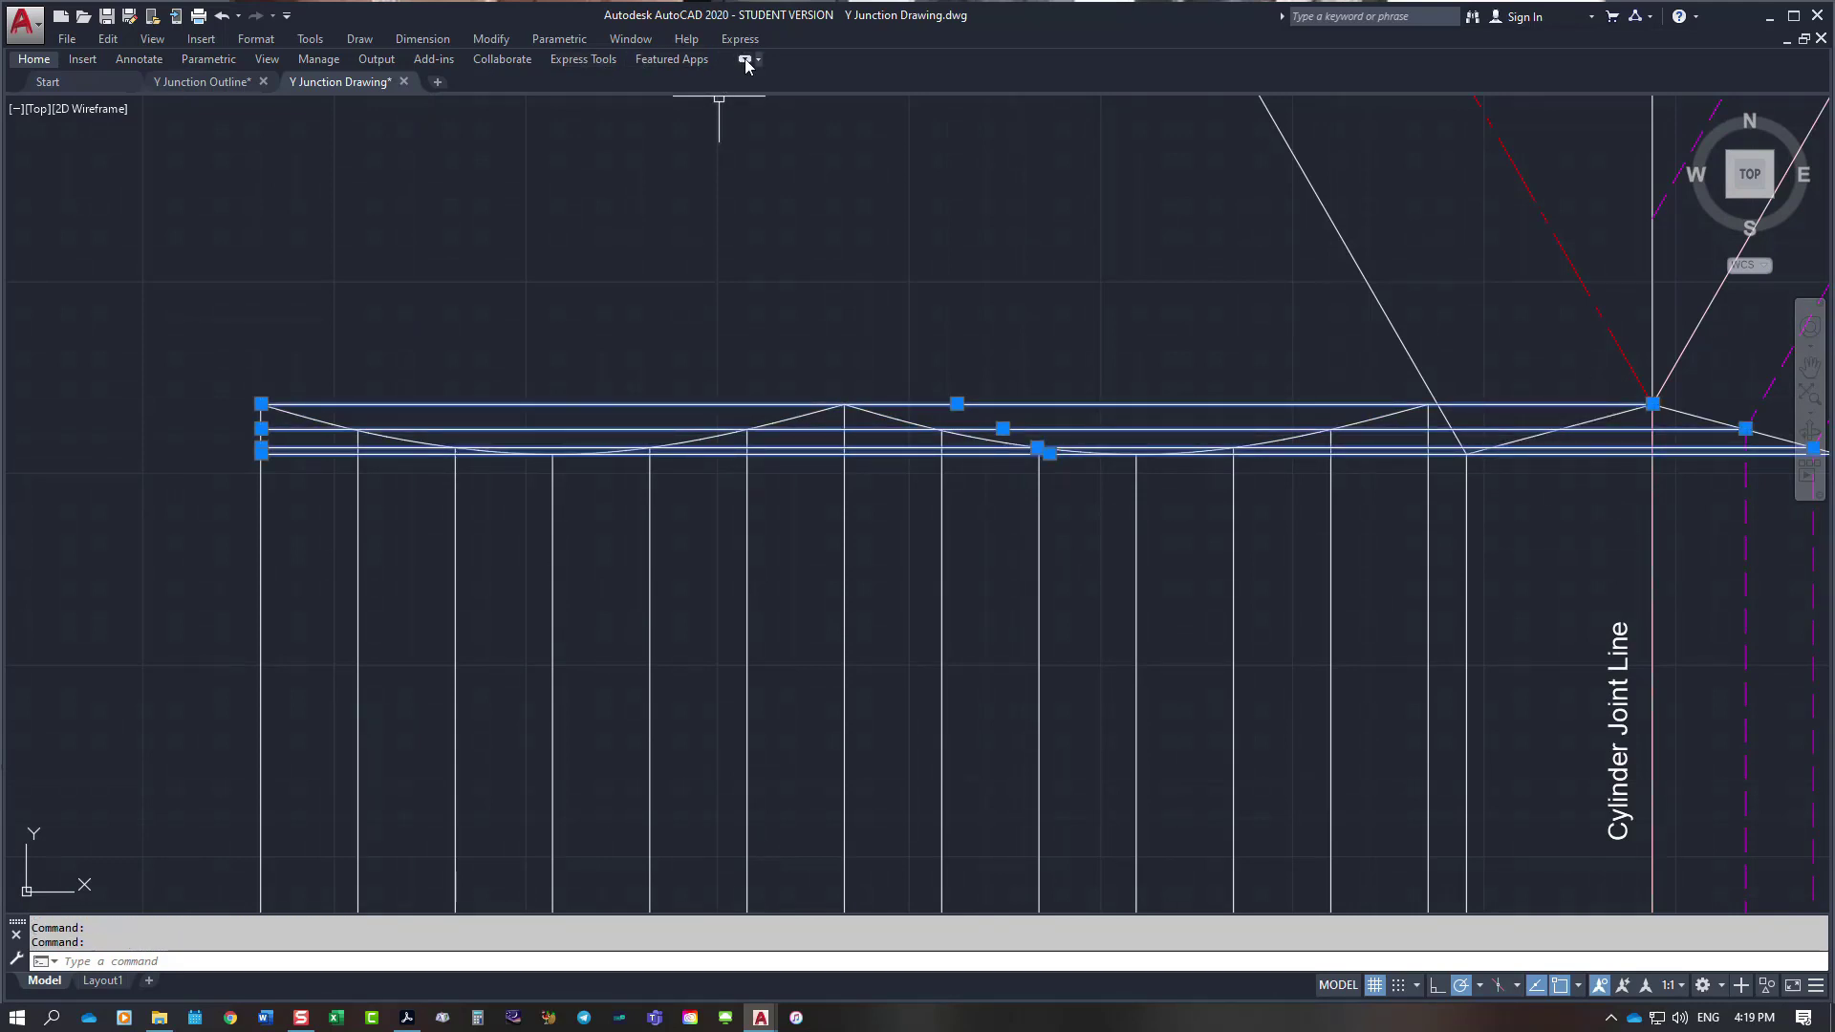
{"action": "left_click", "coordinate": [892, 85]}
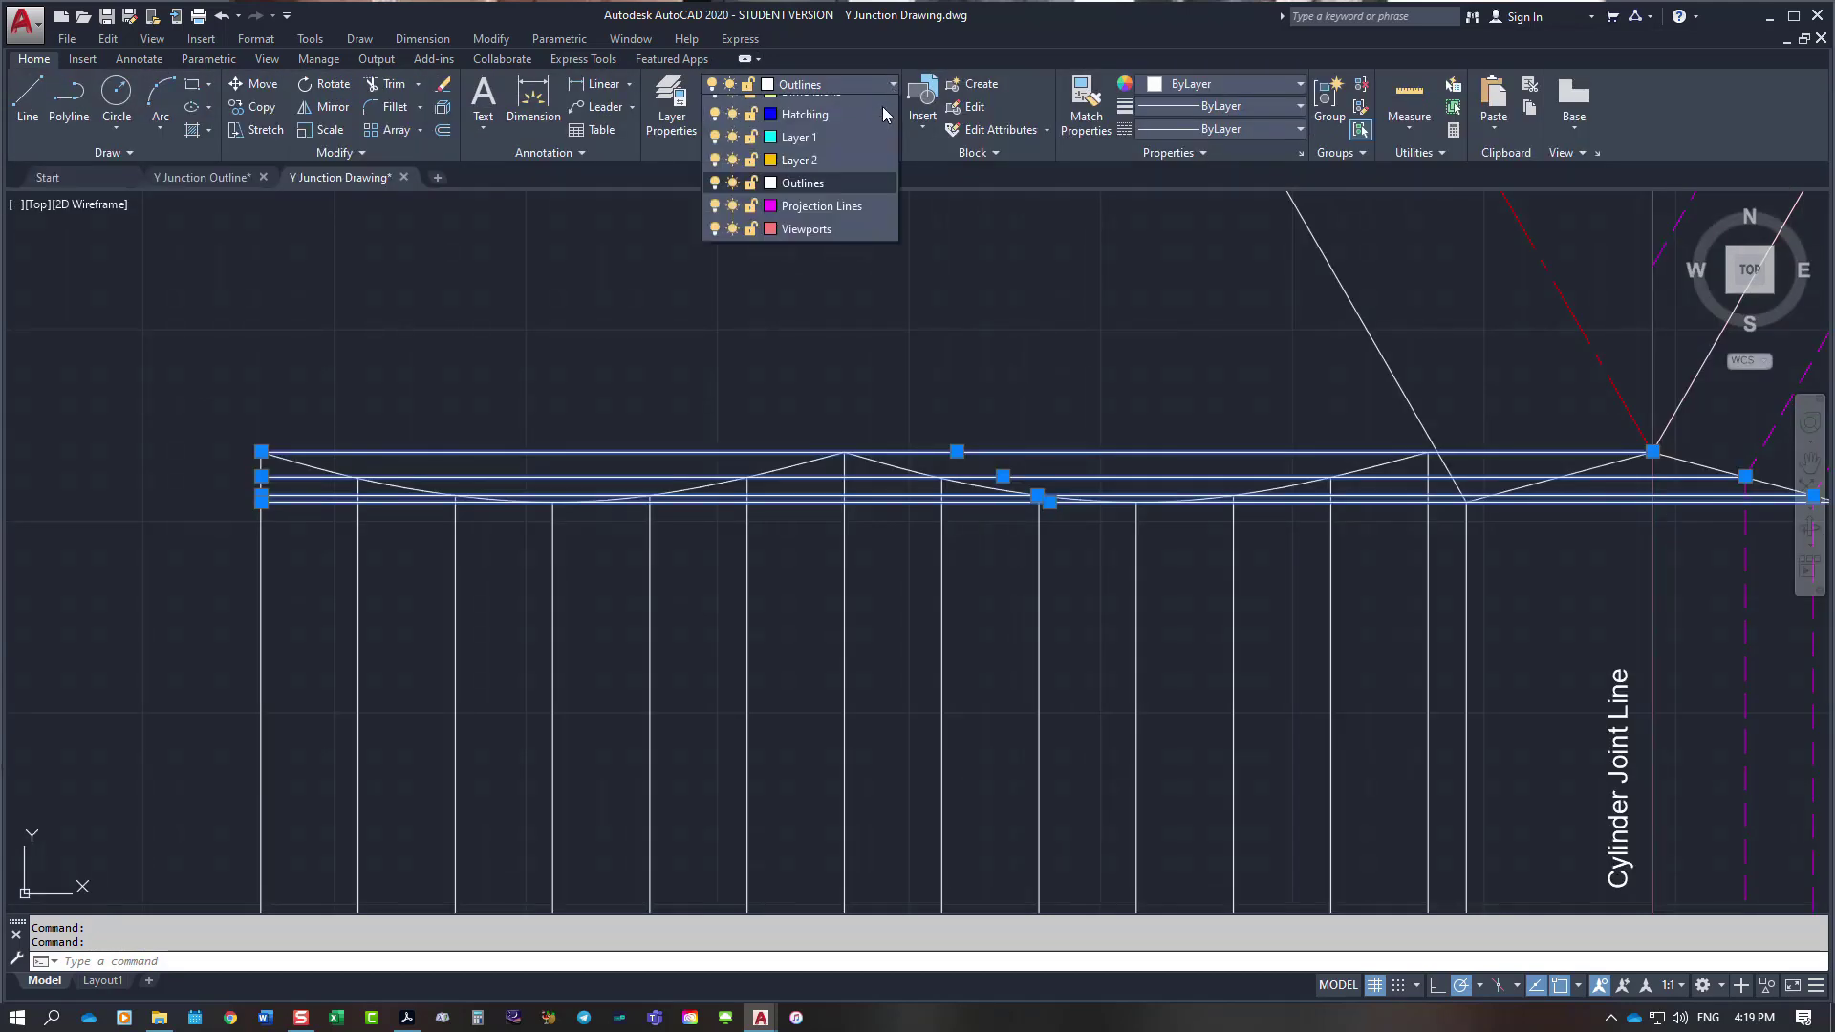
{"action": "left_click", "coordinate": [820, 290]}
{"action": "key", "text": "Escape"}
Step: Move the eleven inner vertical division lines of the pattern to the Projection Lines layer
{"action": "scroll", "coordinate": [901, 286], "scroll_direction": "down", "scroll_amount": 2}
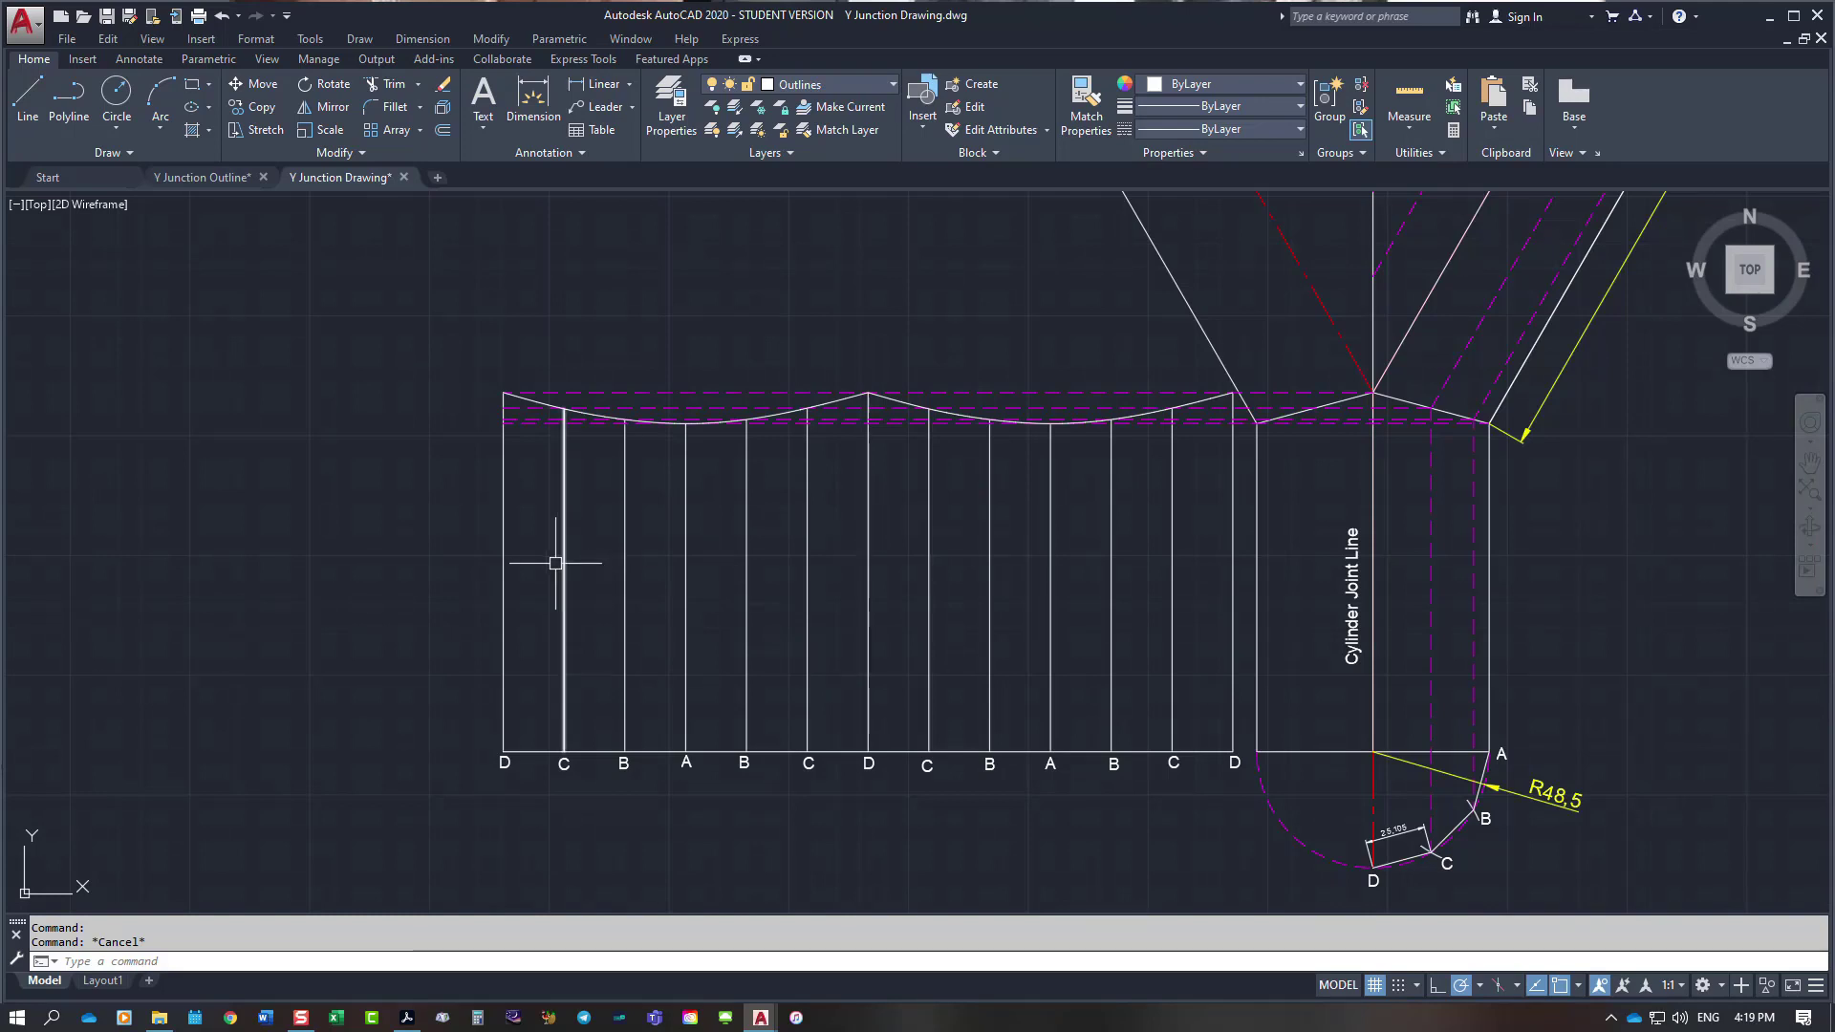
{"action": "mouse_move", "coordinate": [1207, 494]}
{"action": "left_mouse_down"}
{"action": "mouse_move", "coordinate": [757, 605]}
{"action": "mouse_move", "coordinate": [499, 544]}
{"action": "mouse_move", "coordinate": [536, 550]}
{"action": "left_mouse_up"}
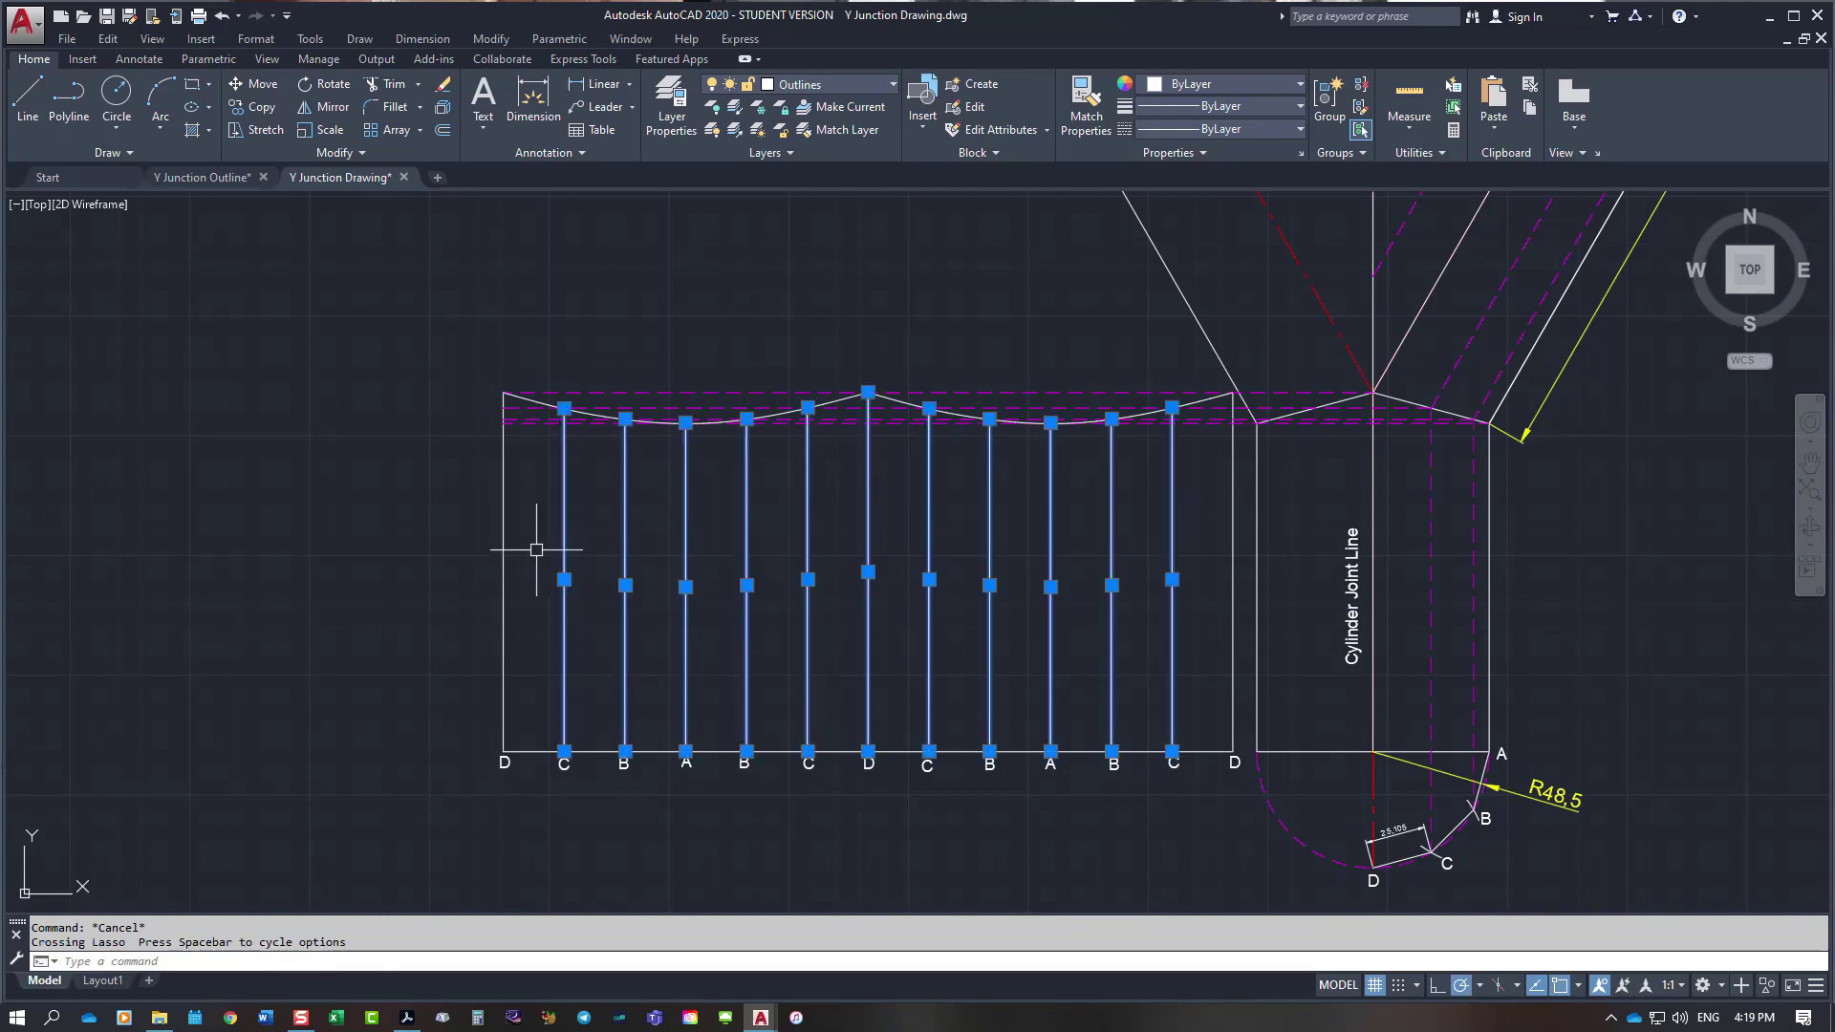
{"action": "left_click", "coordinate": [897, 90]}
{"action": "left_click", "coordinate": [846, 294]}
{"action": "key", "text": "Escape"}
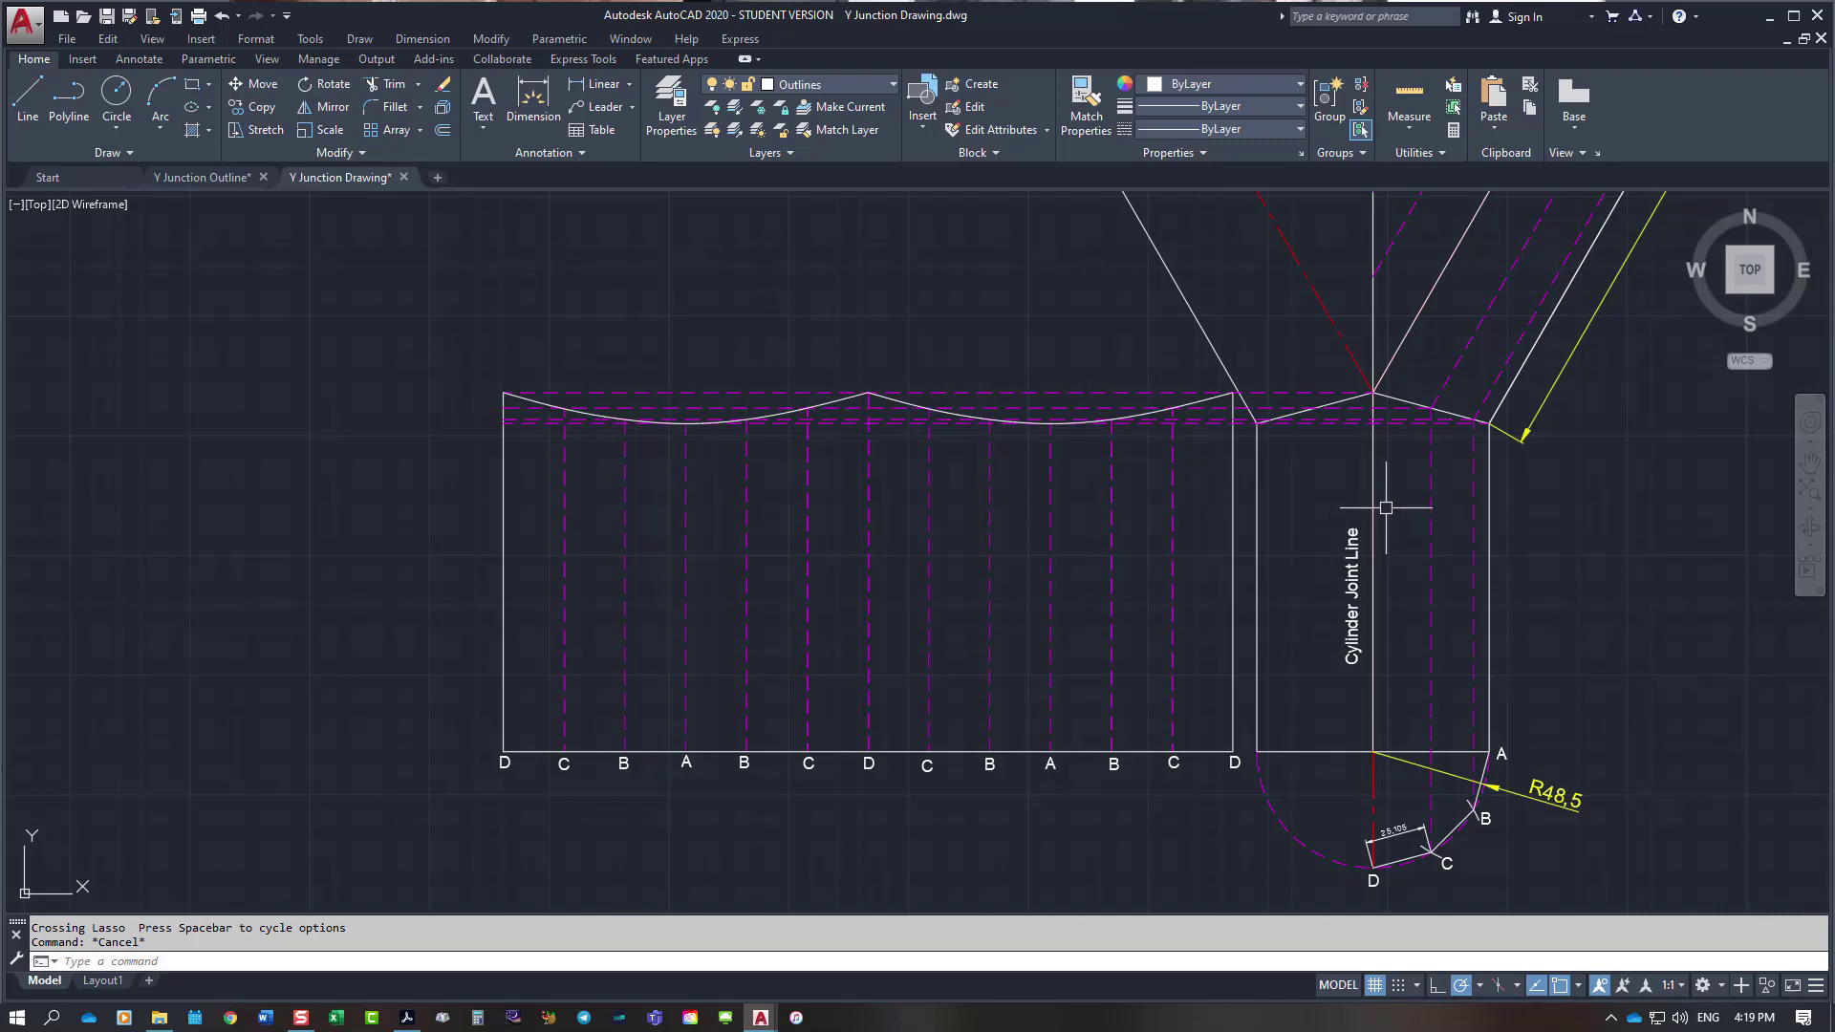
Step: Highlight the cylinder joint line to examine its run from the junction apex down to the base line
{"action": "left_click", "coordinate": [1373, 394]}
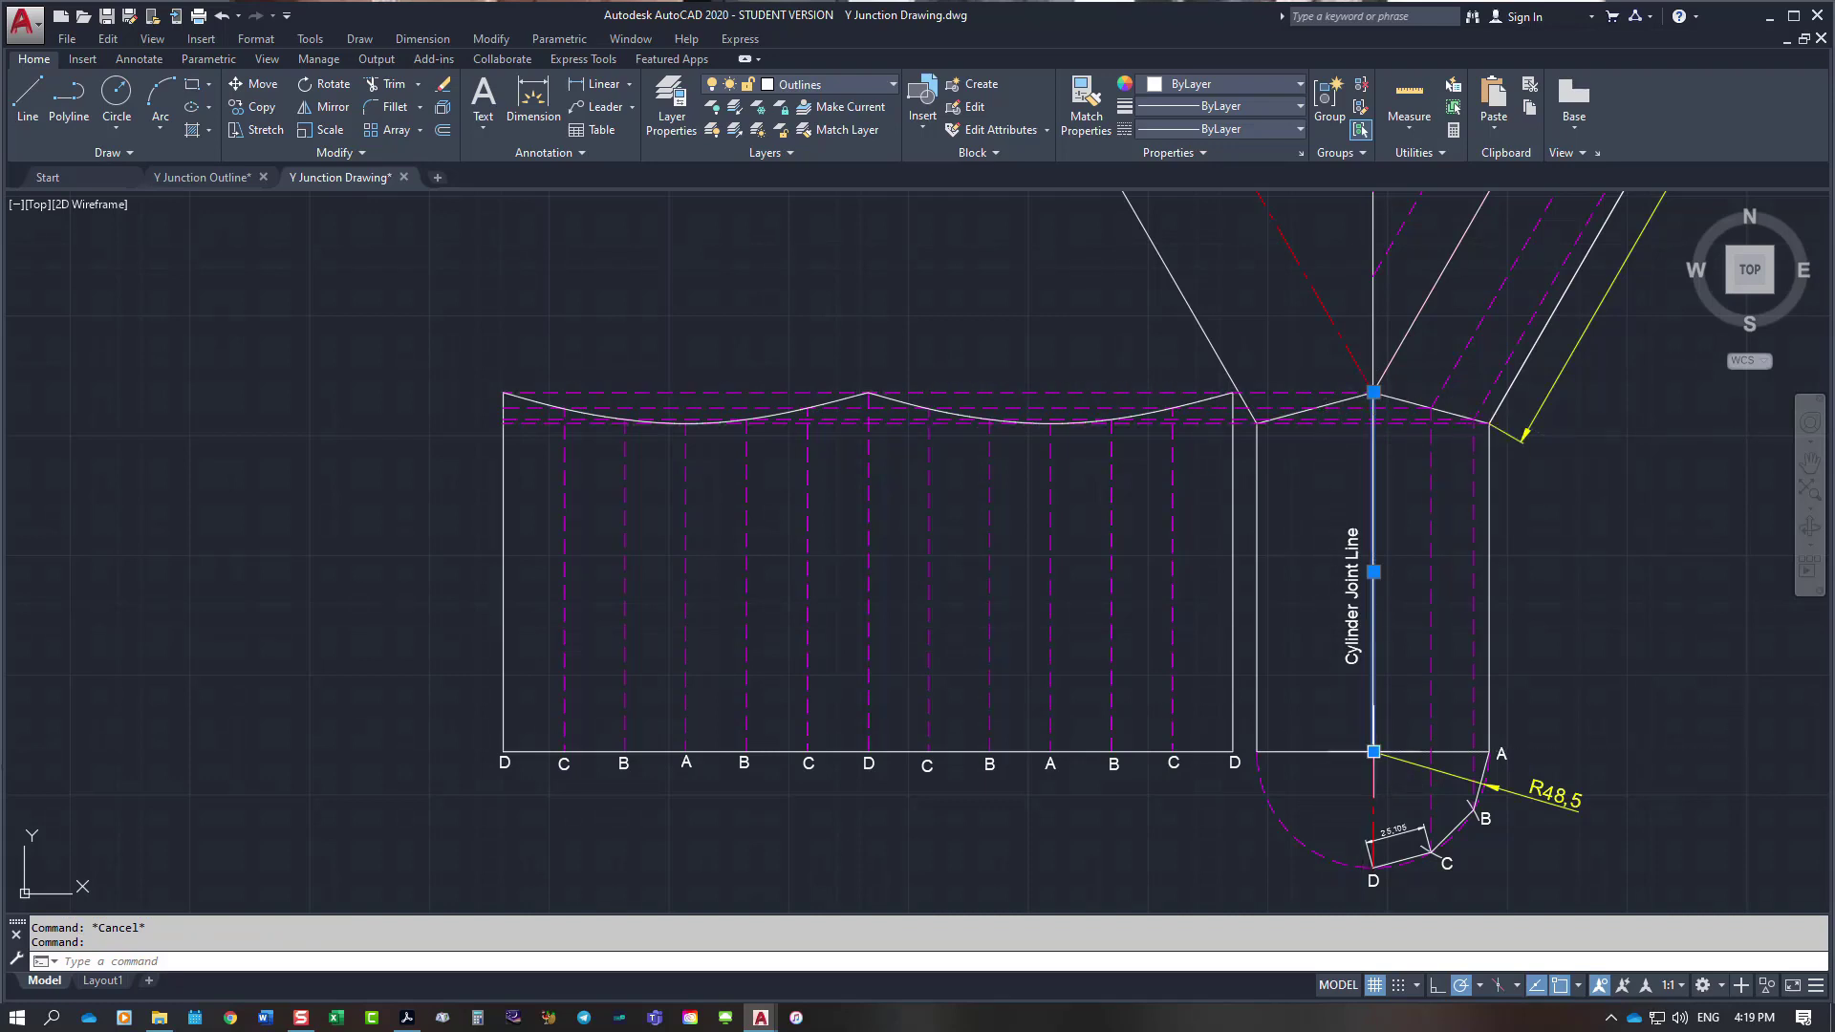
{"action": "mouse_move", "coordinate": [1373, 752]}
{"action": "key", "text": "Escape"}
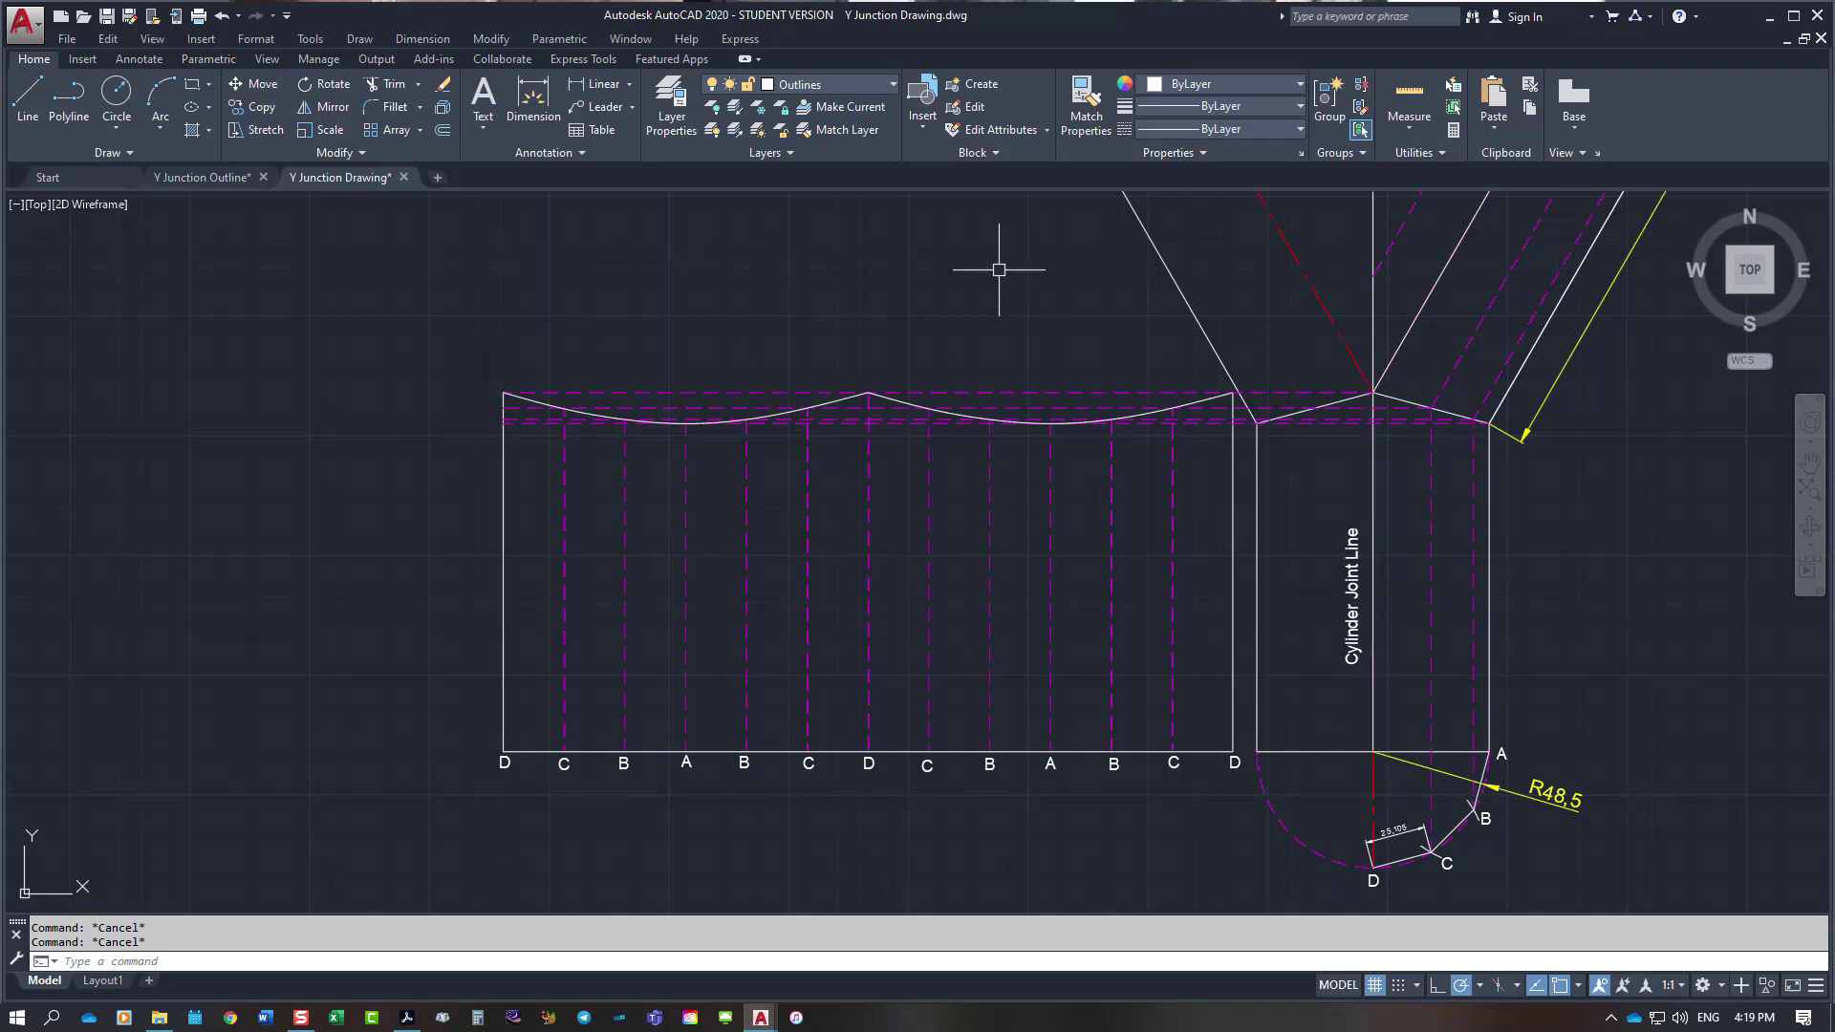
Step: Add an angular dimension between the cylinder joint line and the cylinder's base line, placed inside the left half of the cylinder
{"action": "type", "text": "dimang"}
{"action": "key", "text": "Return"}
{"action": "left_click", "coordinate": [1374, 707]}
{"action": "left_click", "coordinate": [1309, 750]}
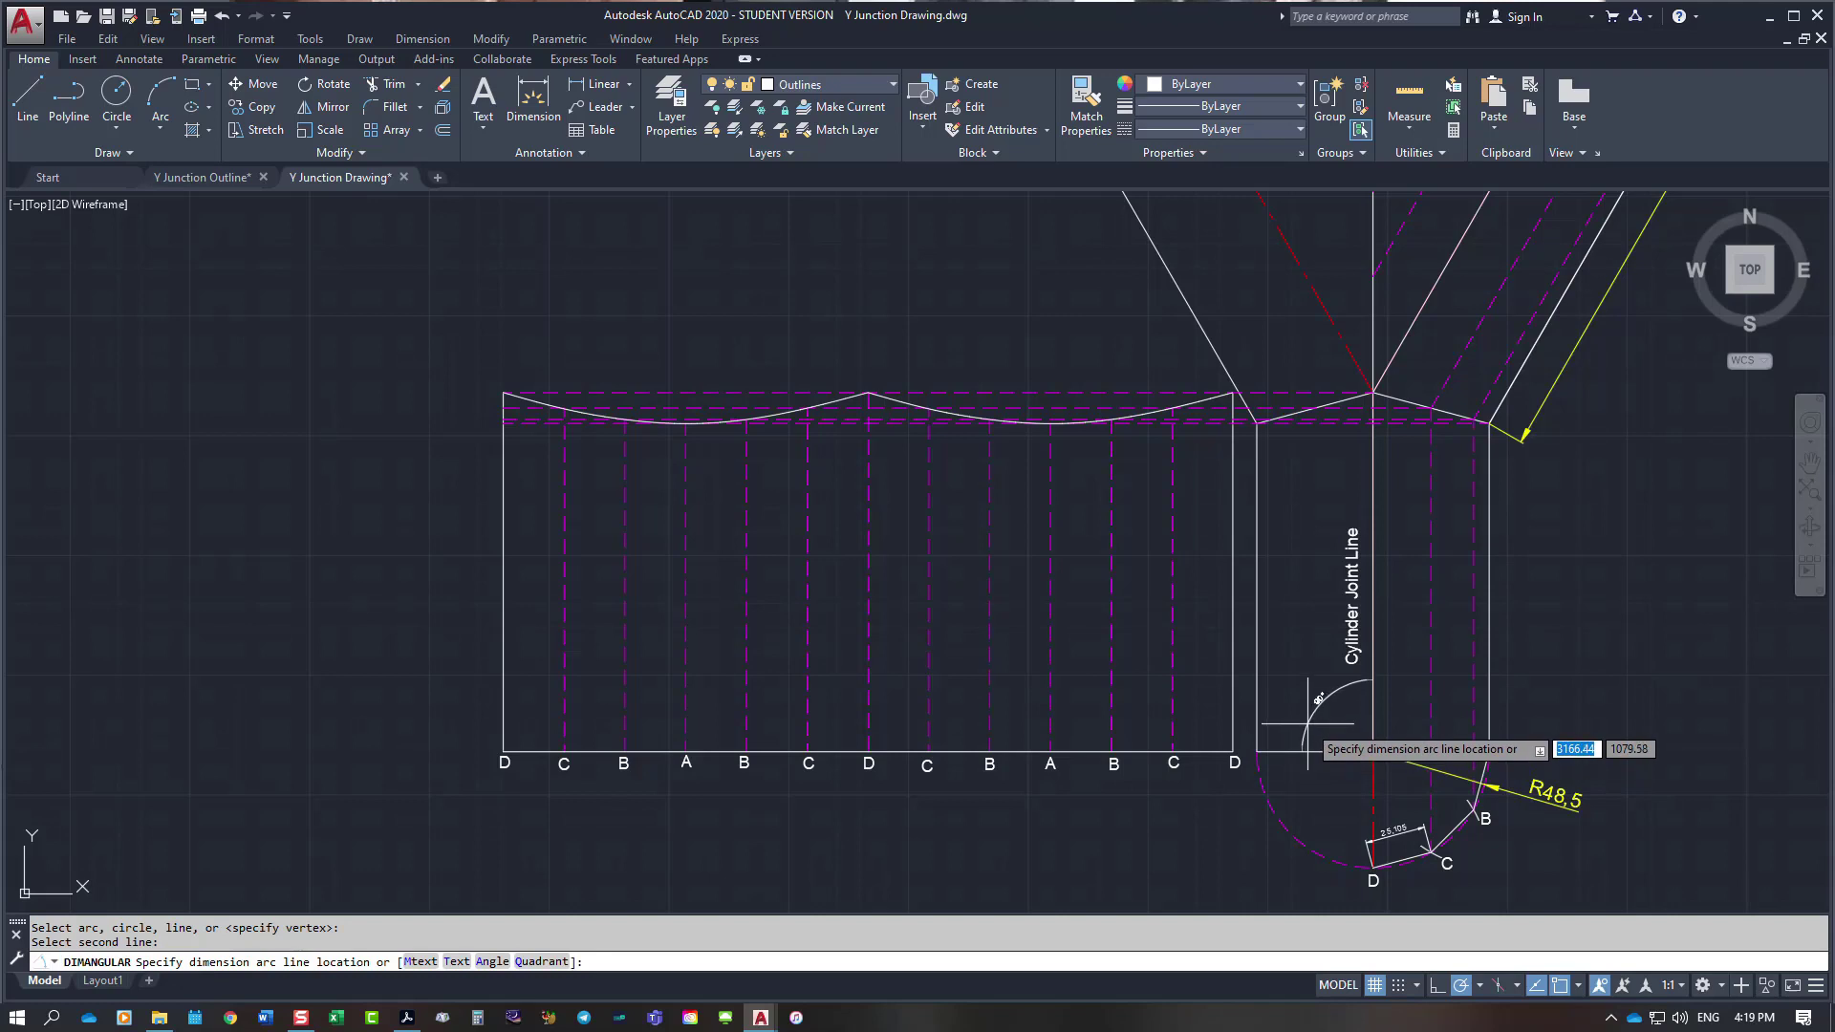
{"action": "left_click", "coordinate": [1329, 697]}
{"action": "scroll", "coordinate": [1329, 697], "scroll_direction": "up", "scroll_amount": 5}
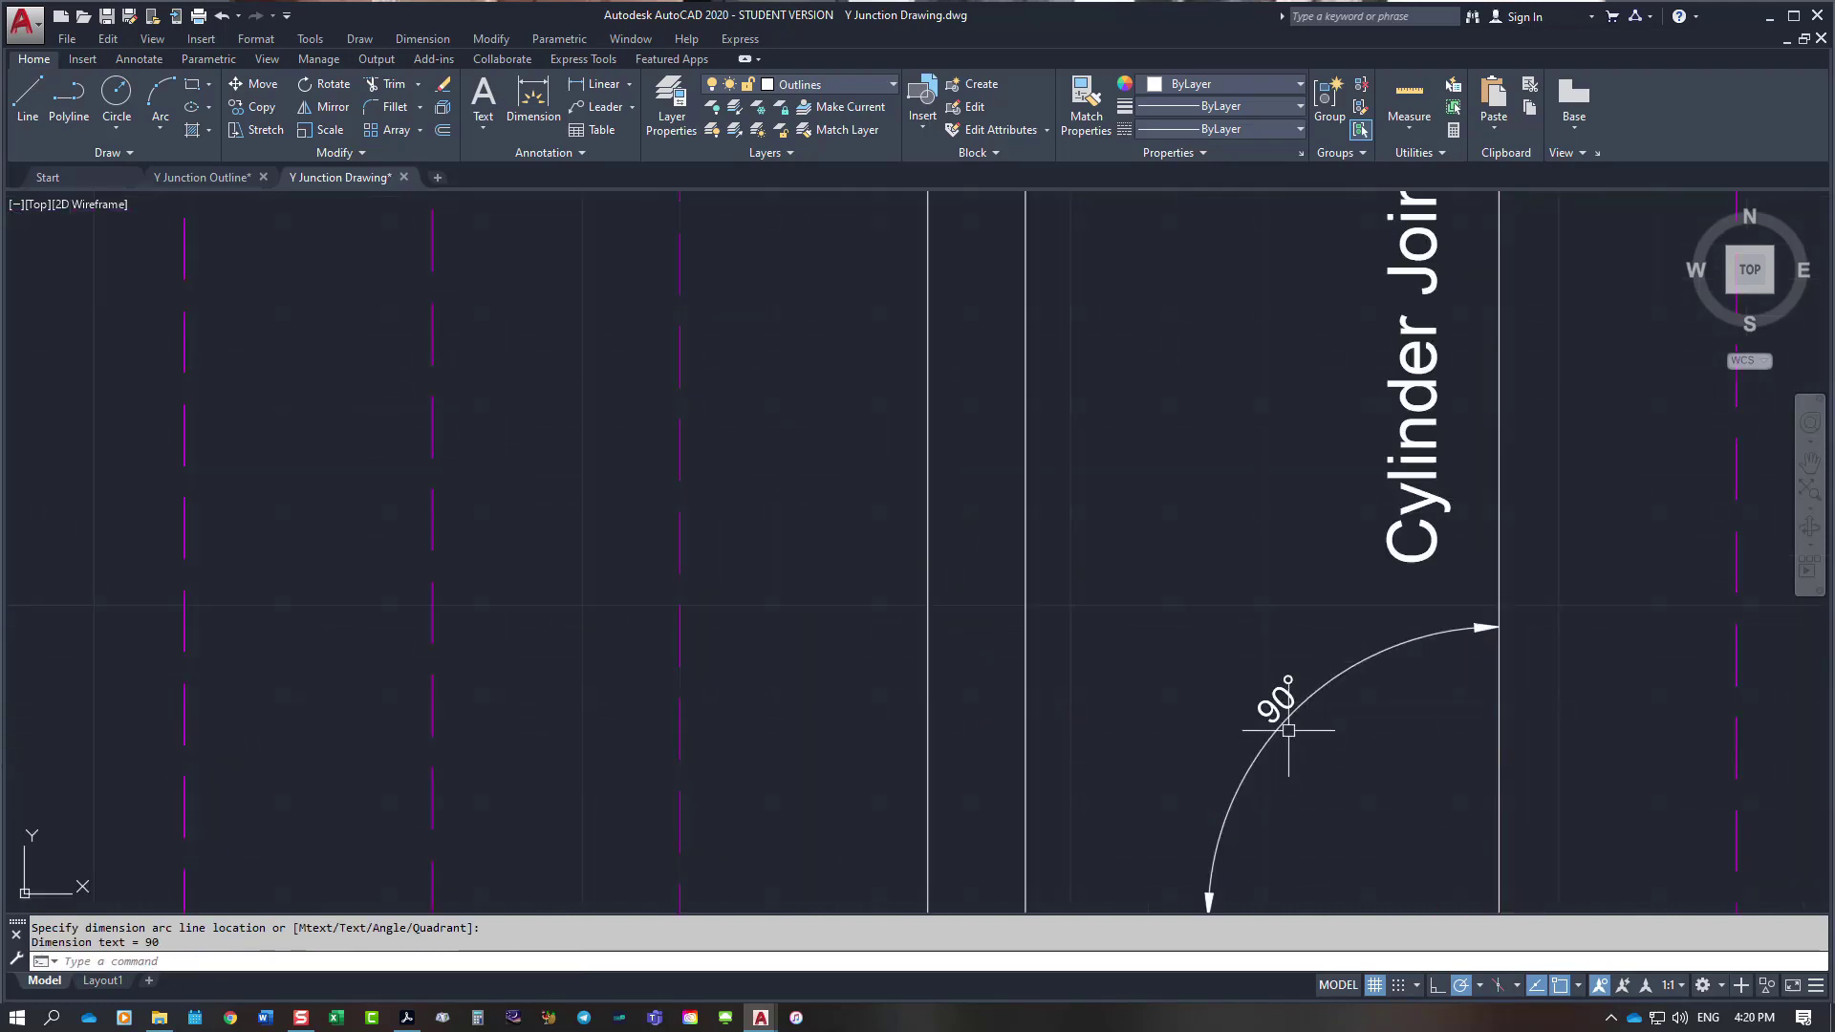
{"action": "scroll", "coordinate": [1288, 730], "scroll_direction": "down", "scroll_amount": 5}
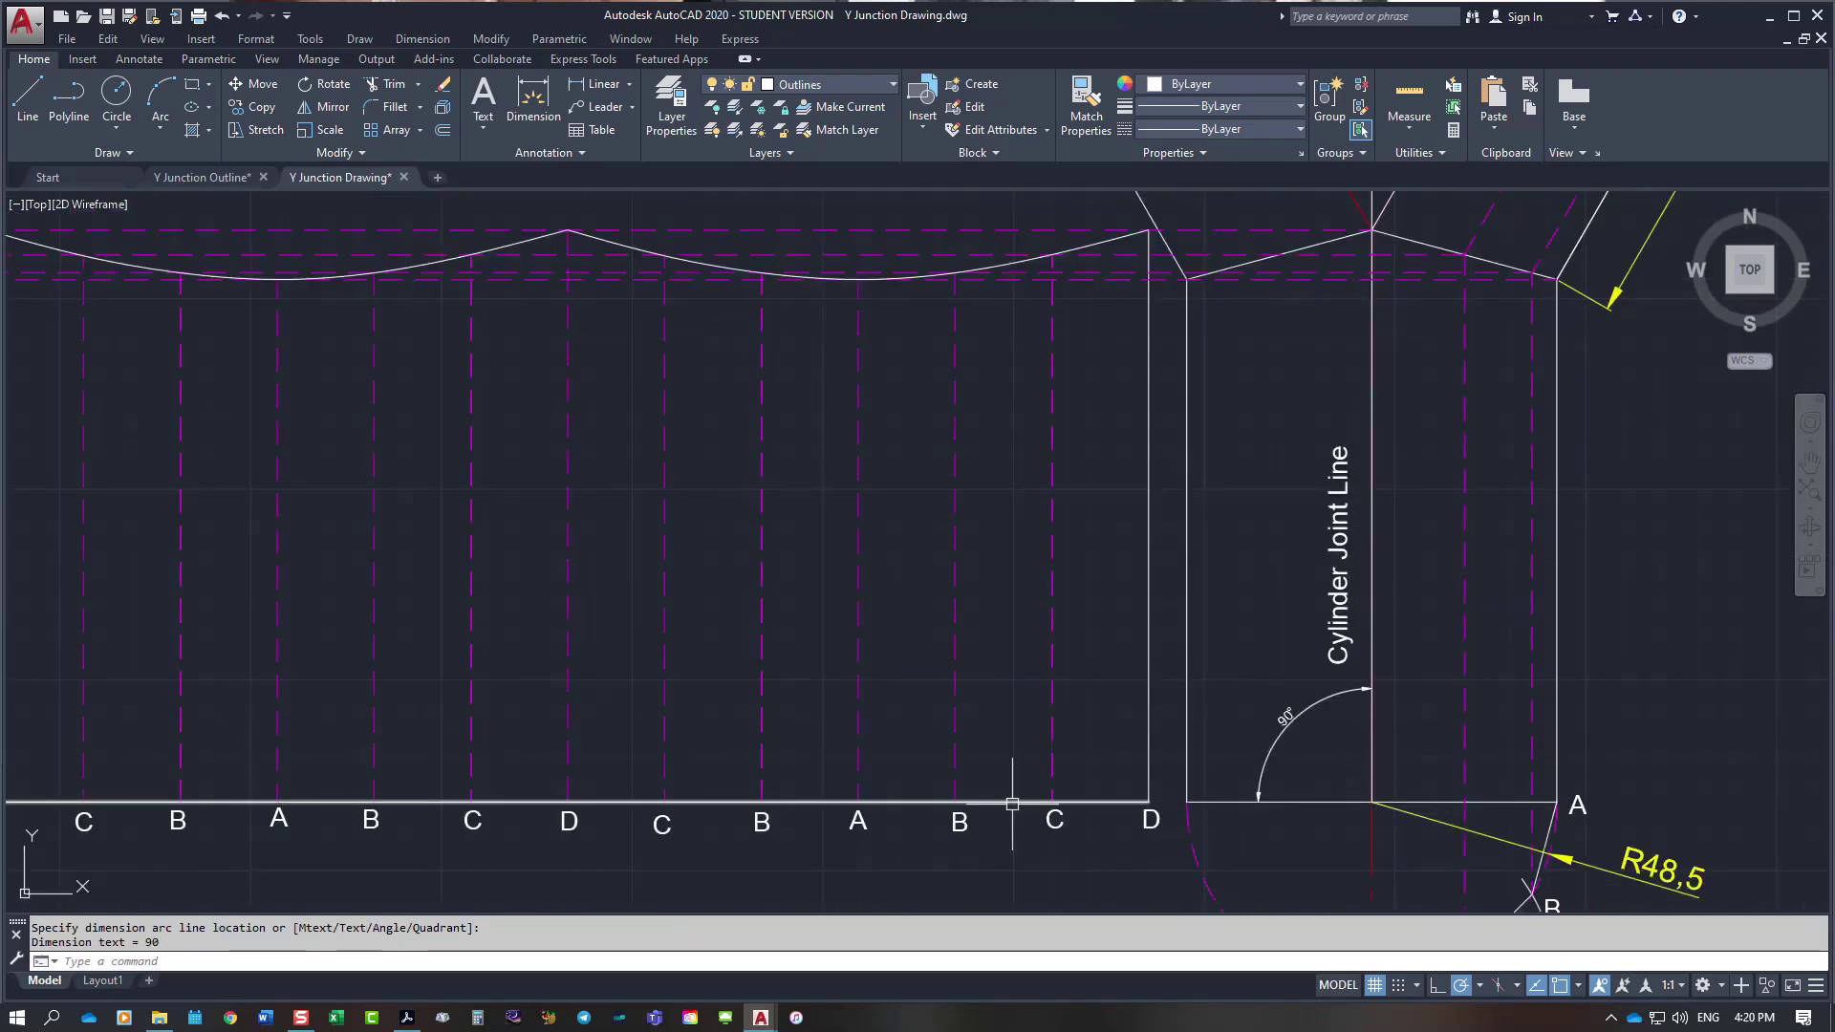
{"action": "scroll", "coordinate": [765, 772], "scroll_direction": "down", "scroll_amount": 3}
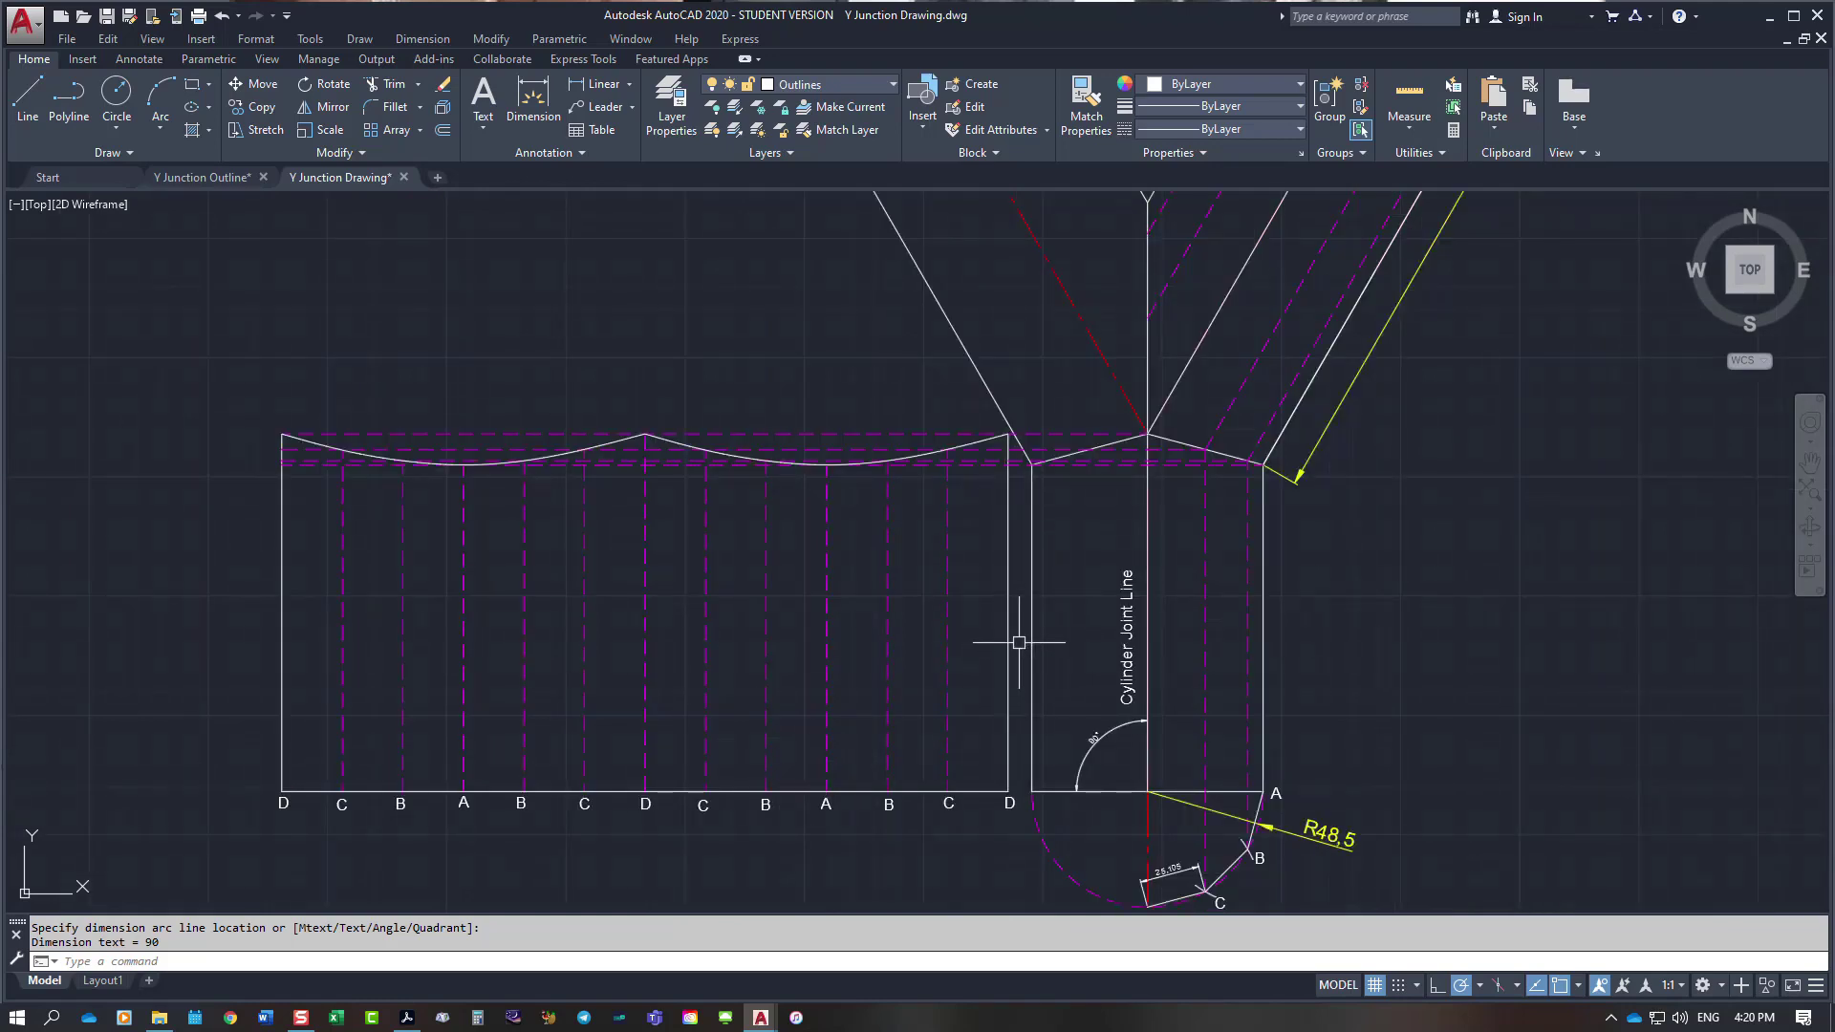
Step: Highlight the rightmost and leftmost D lines of the pattern to examine the two joint edges
{"action": "key", "text": "Escape"}
{"action": "left_click", "coordinate": [1009, 612]}
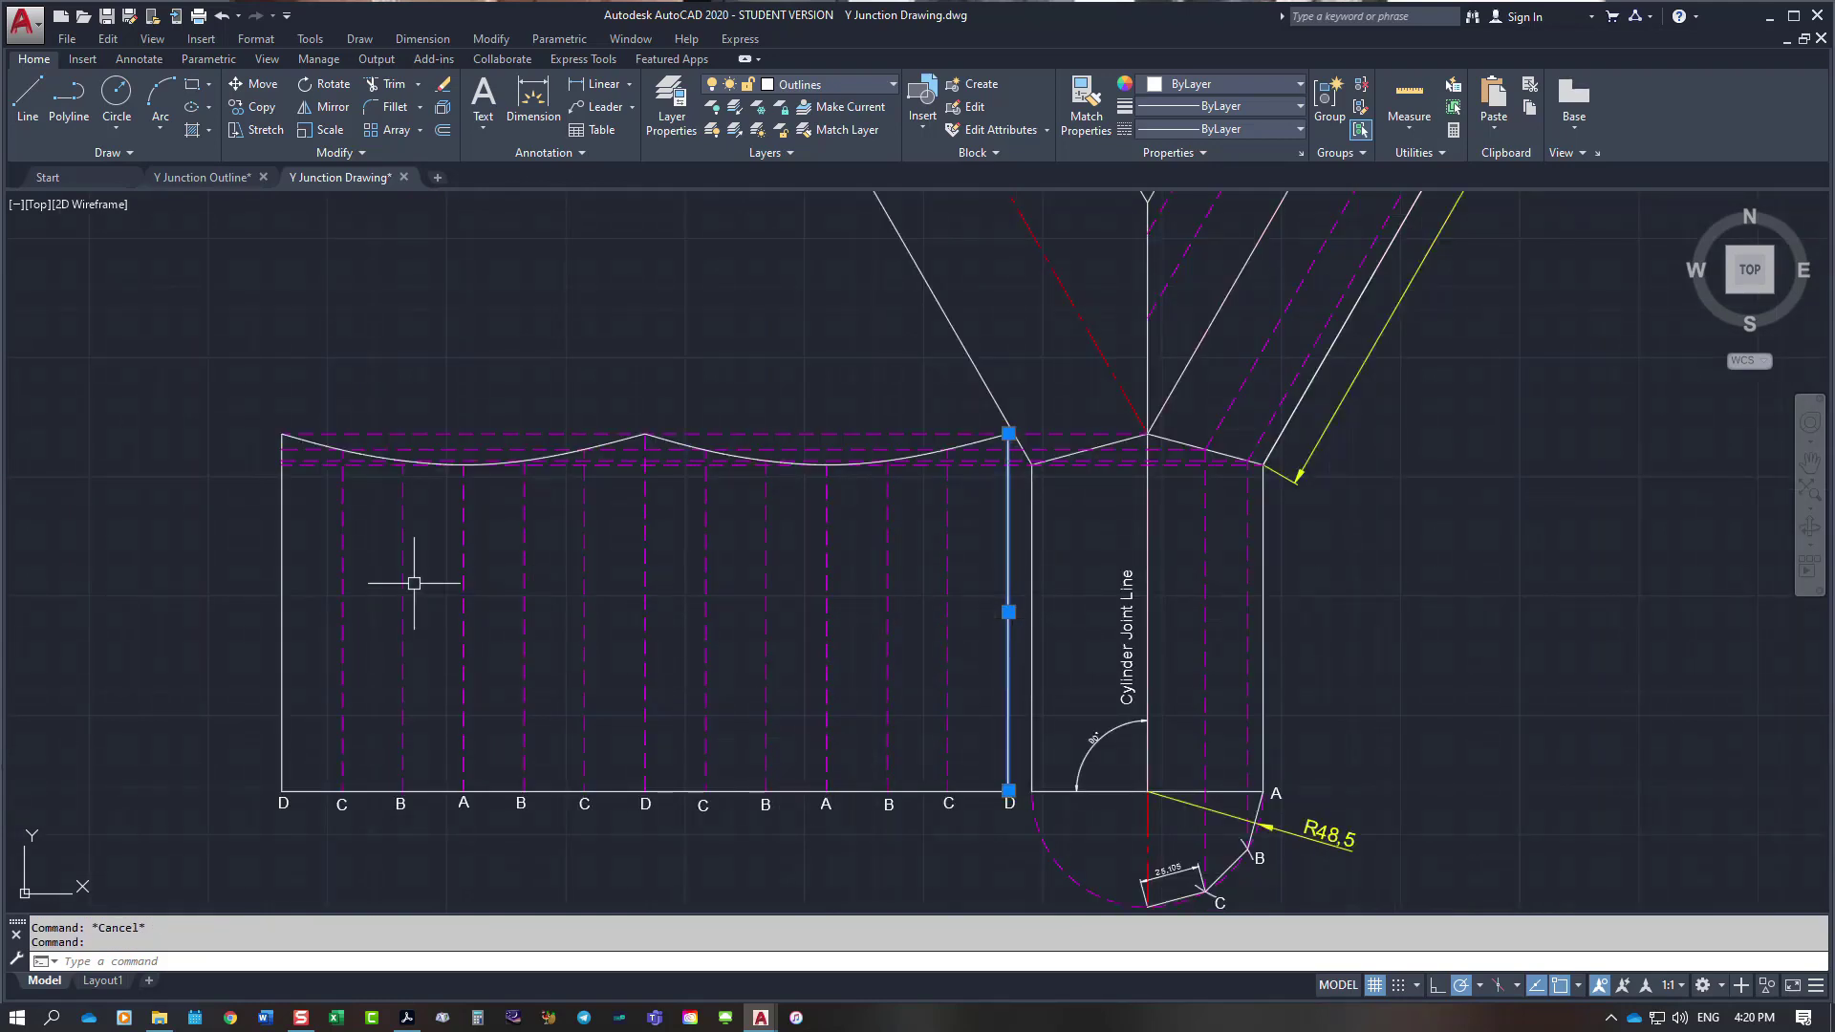
{"action": "left_click", "coordinate": [282, 590]}
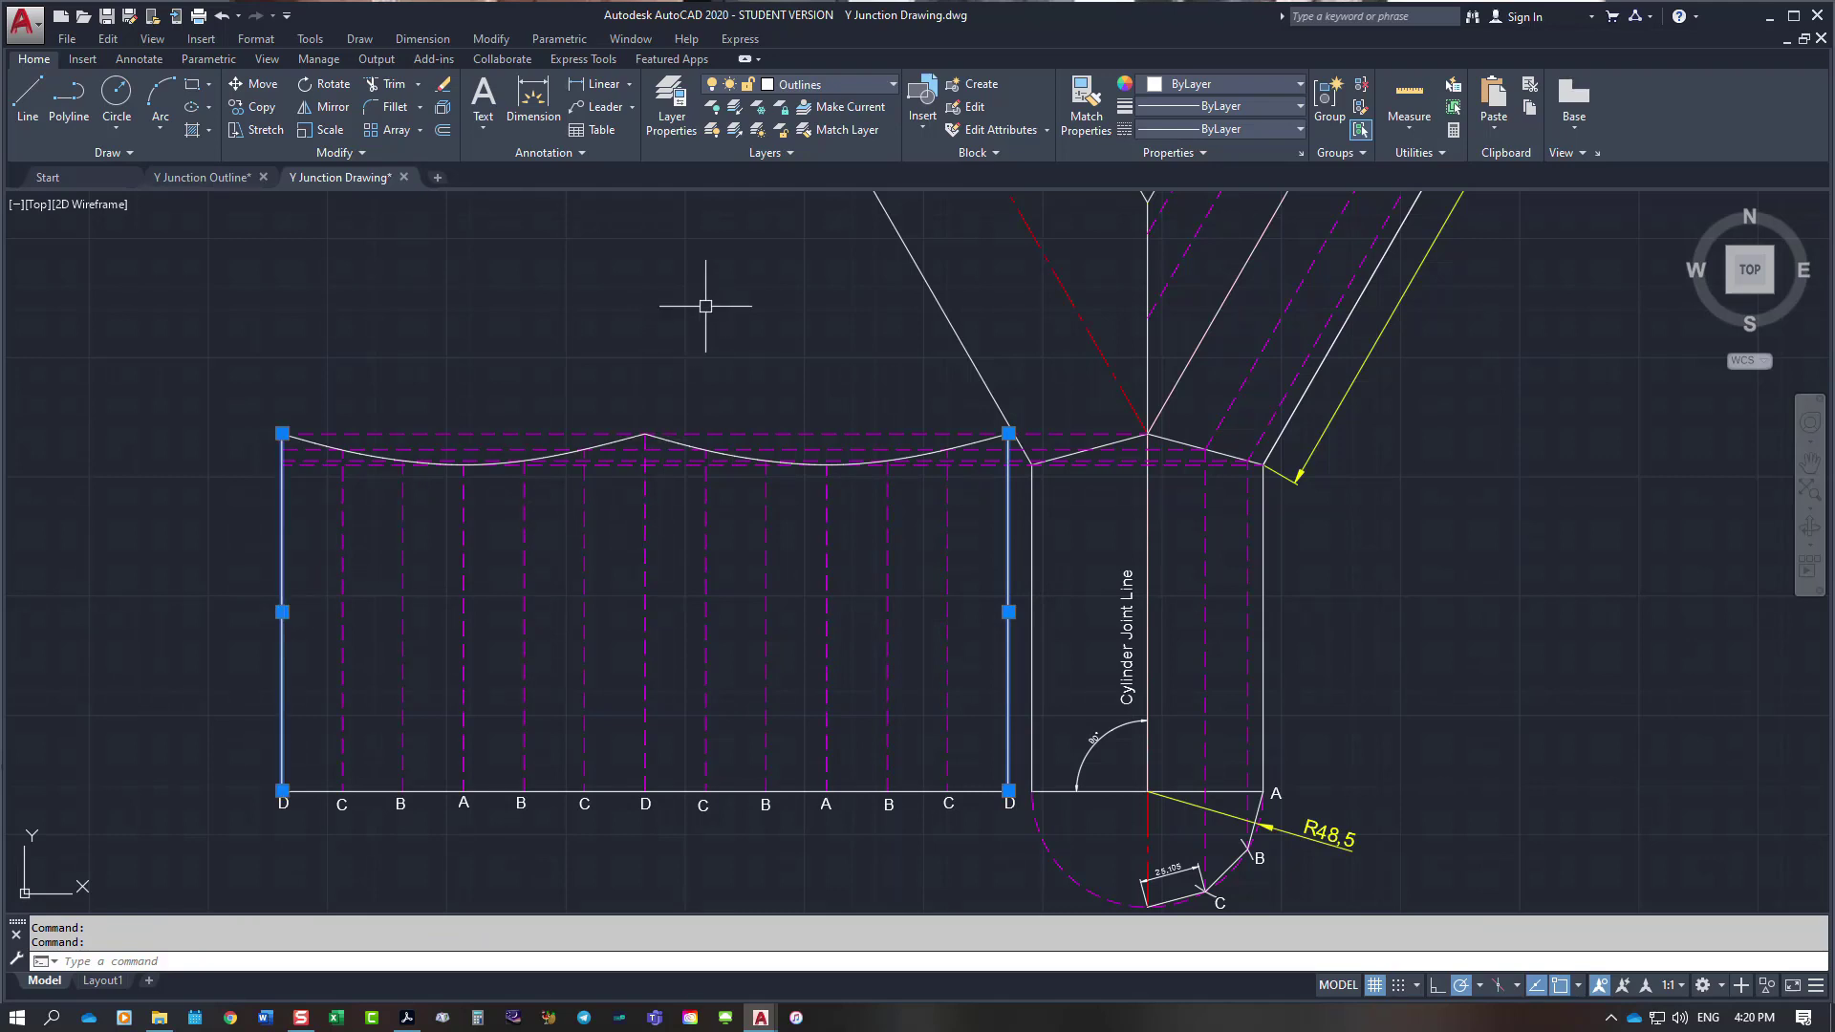
{"action": "key", "text": "Escape"}
Step: Add the multiline text "Inside" near the middle of the flat pattern
{"action": "scroll", "coordinate": [561, 606], "scroll_direction": "up", "scroll_amount": 2}
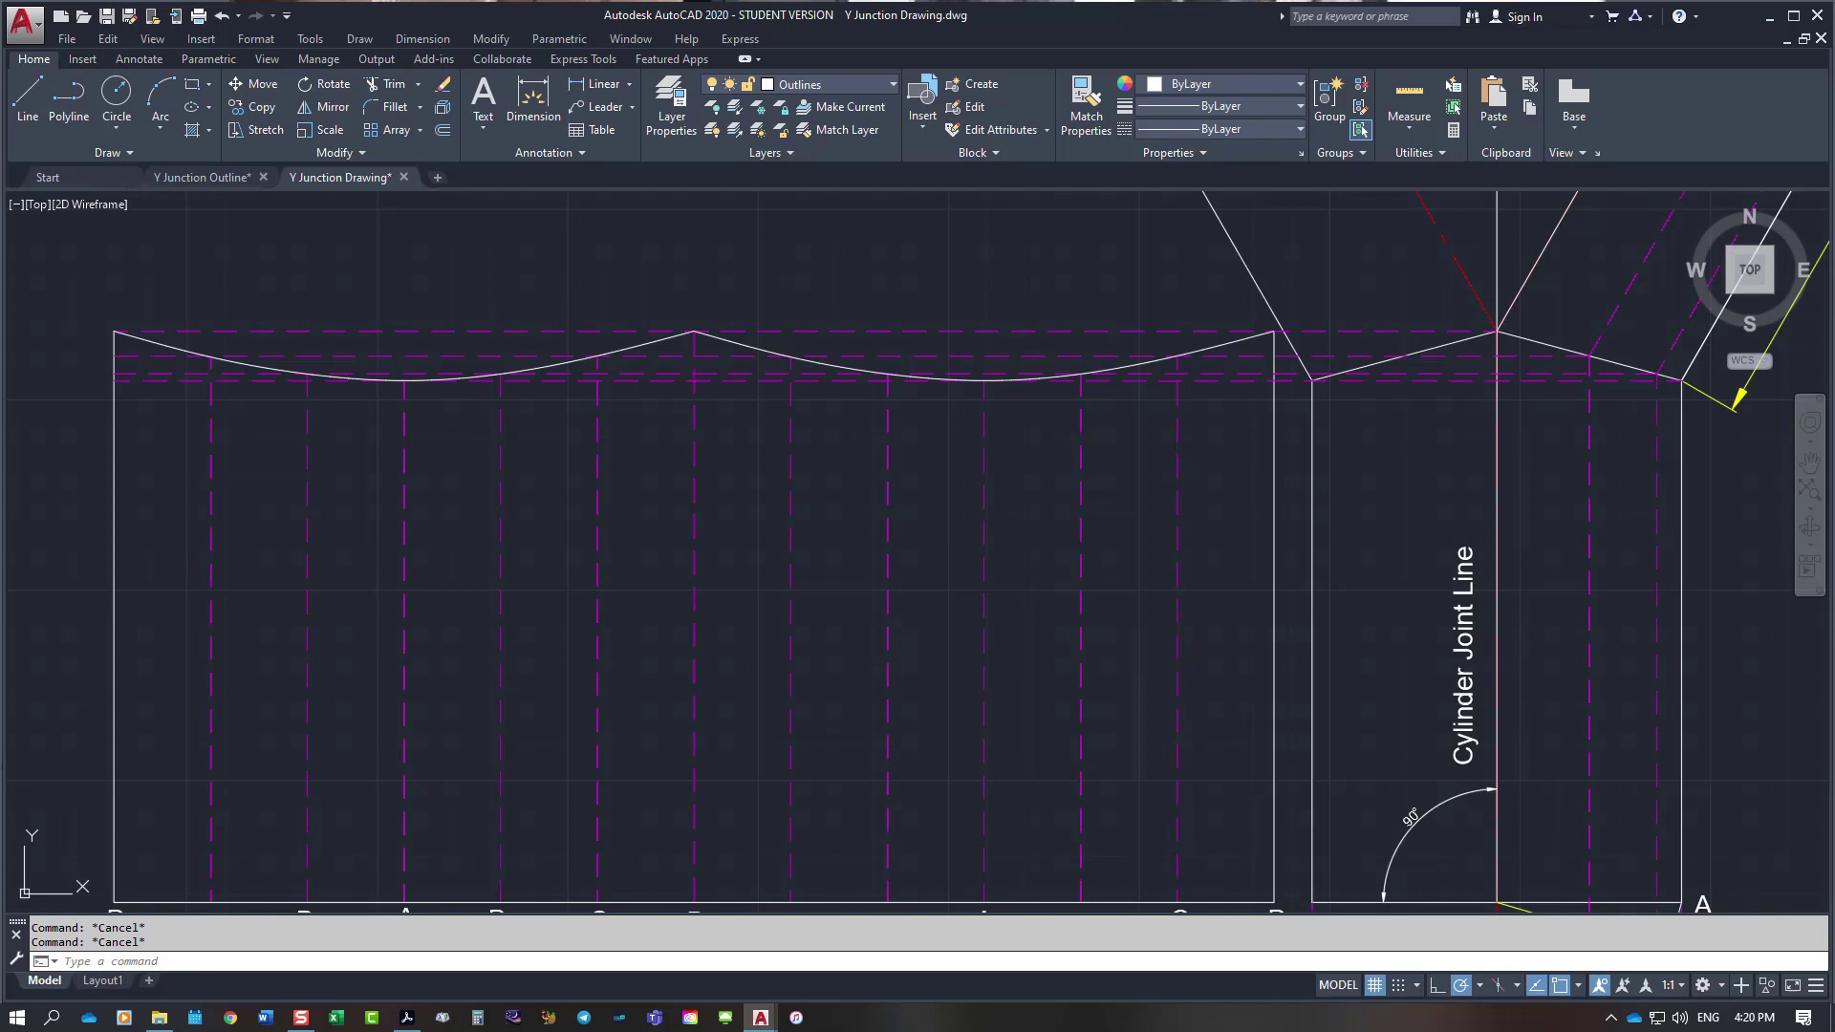
{"action": "type", "text": "t"}
{"action": "key", "text": "Return"}
{"action": "left_click", "coordinate": [651, 580]}
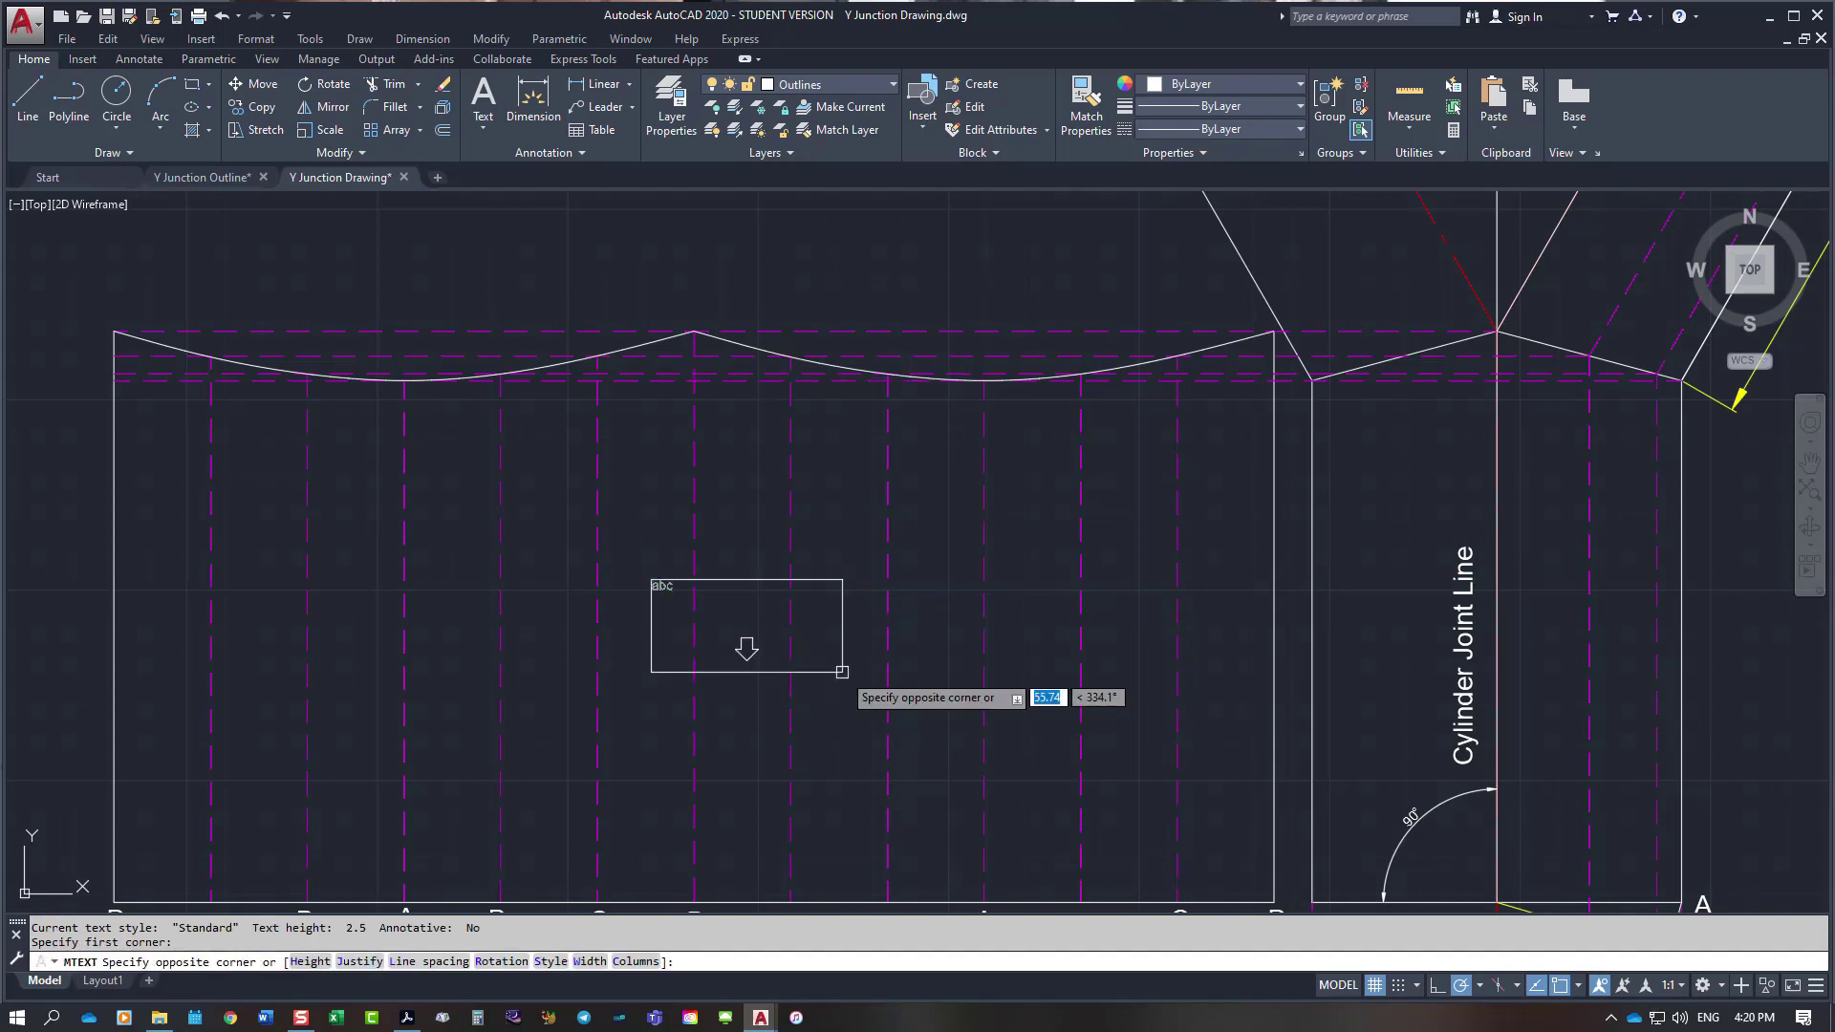
{"action": "left_click", "coordinate": [841, 671]}
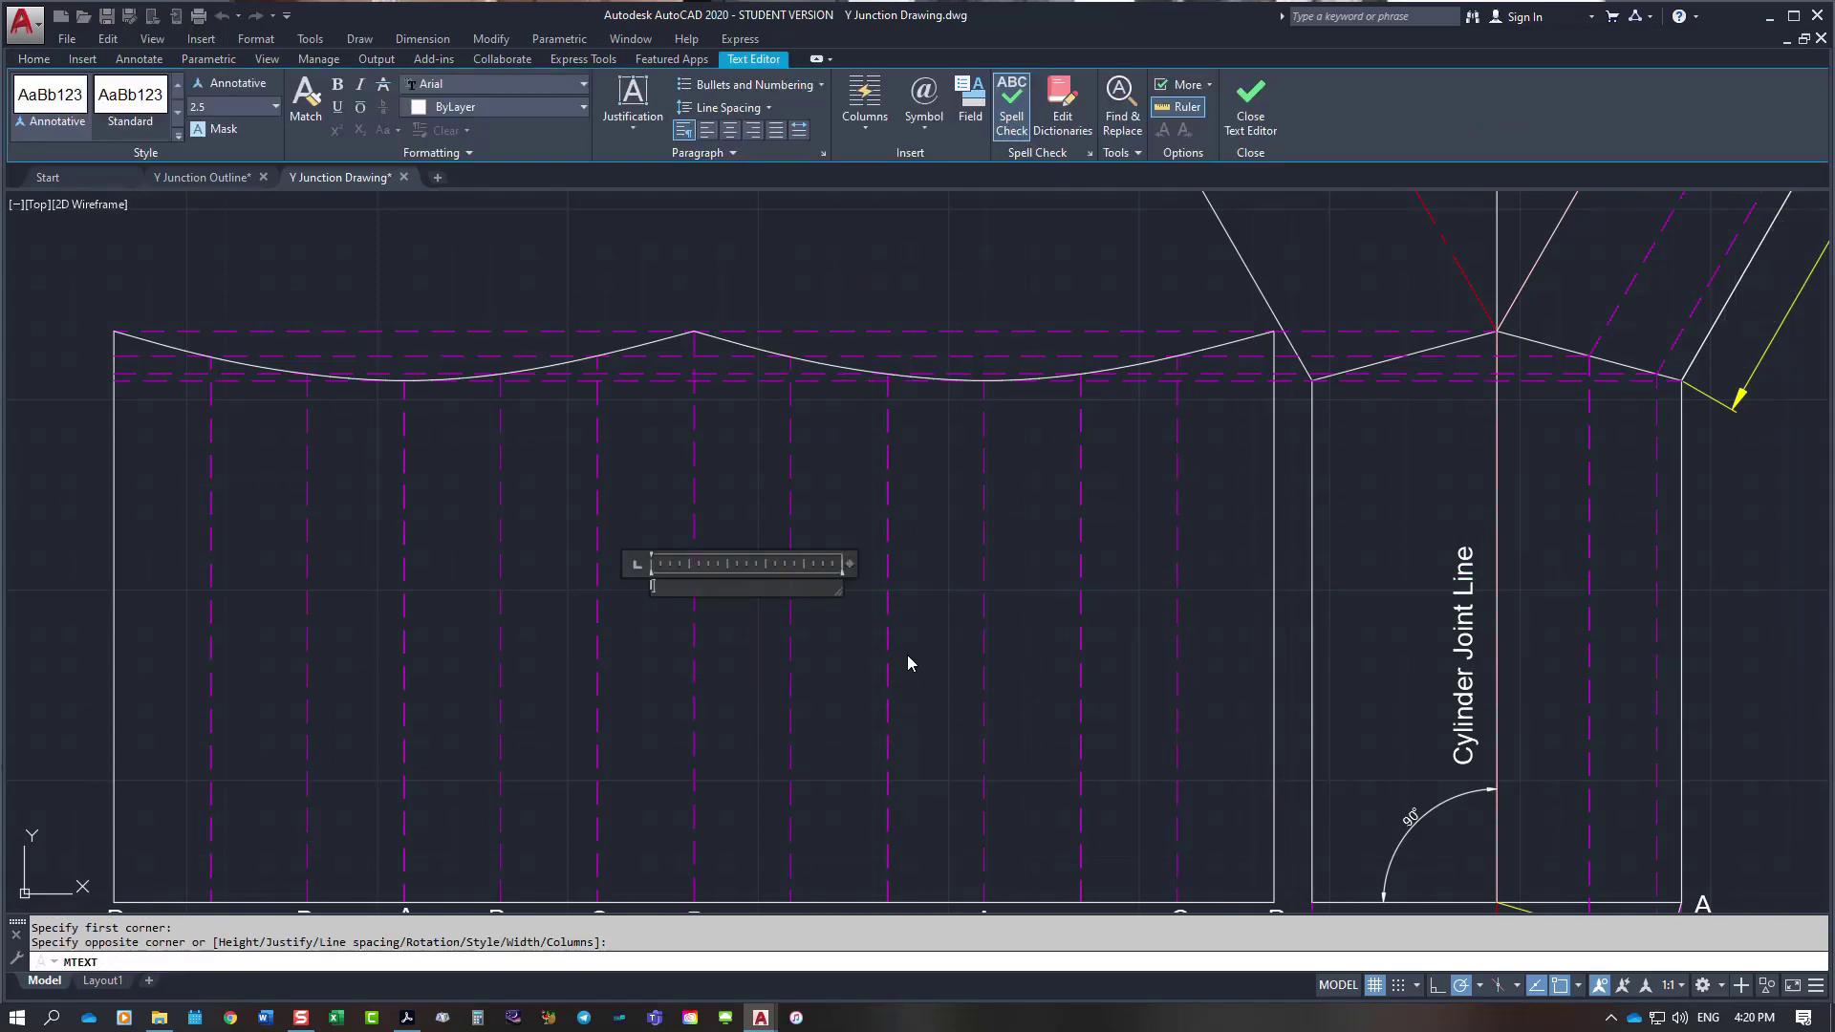
{"action": "type", "text": "Inside"}
{"action": "key", "text": "Return"}
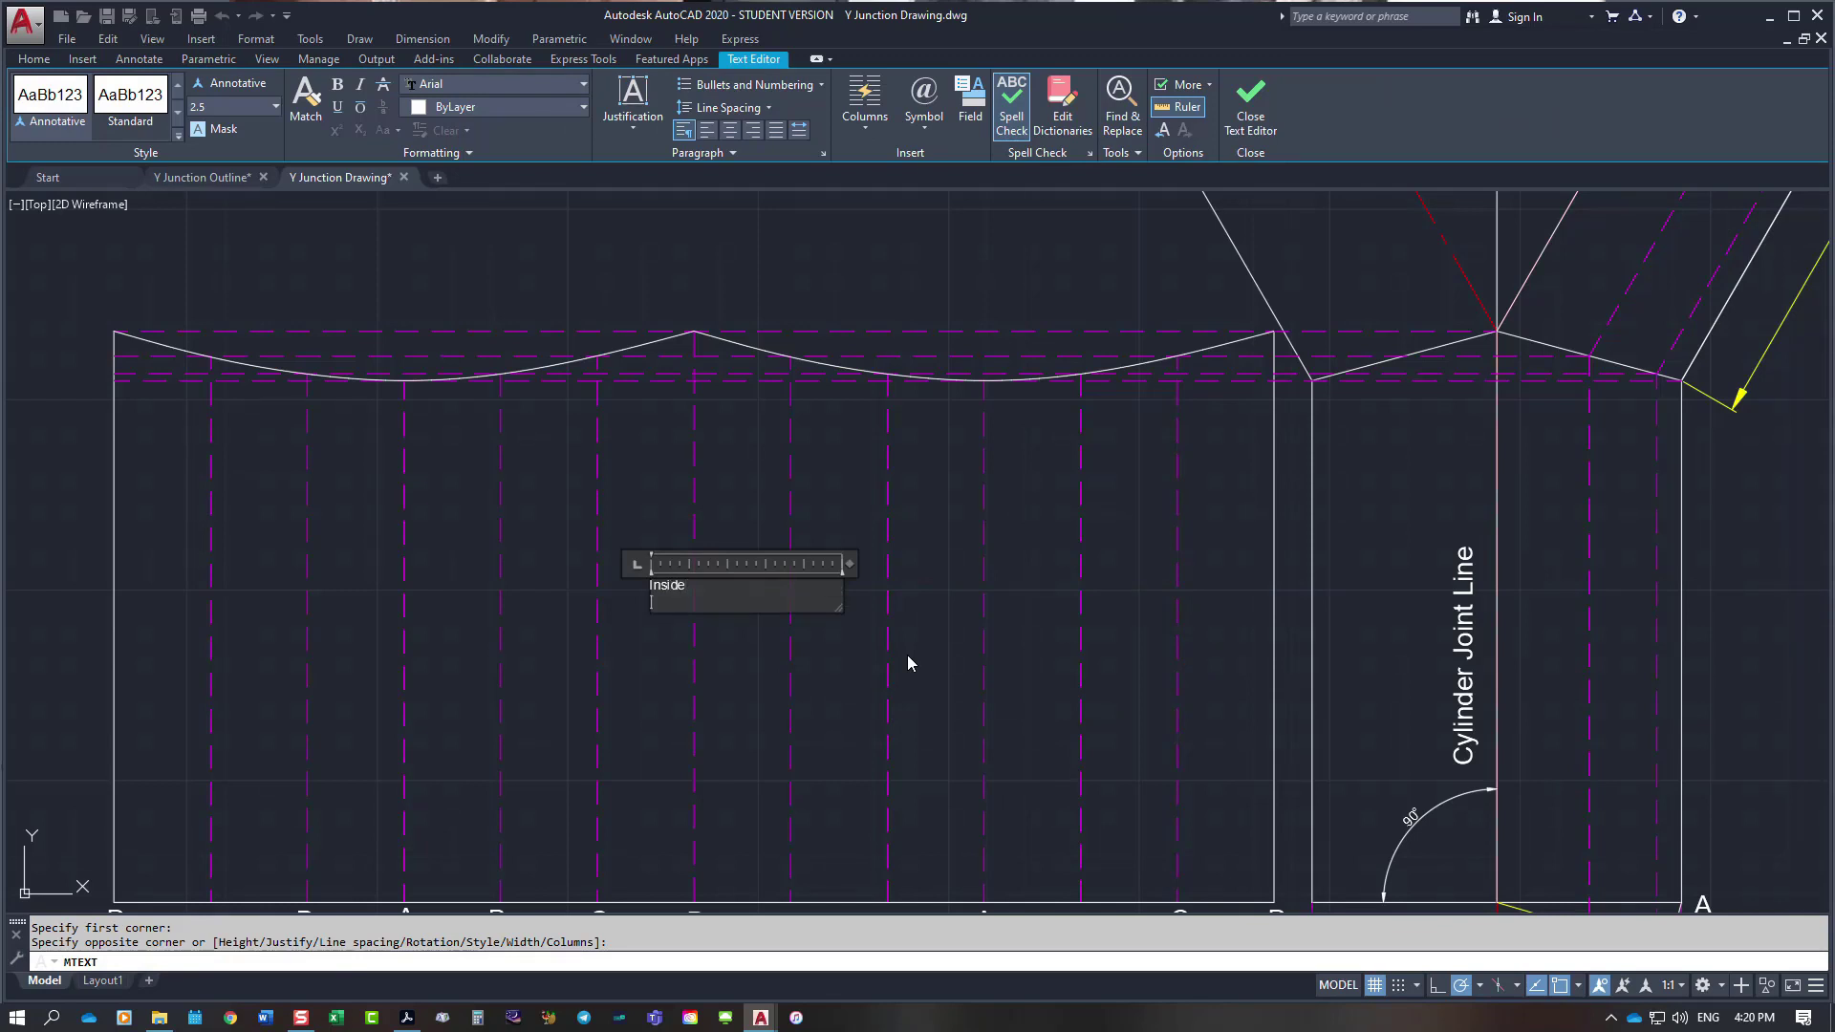
{"action": "left_click", "coordinate": [908, 655]}
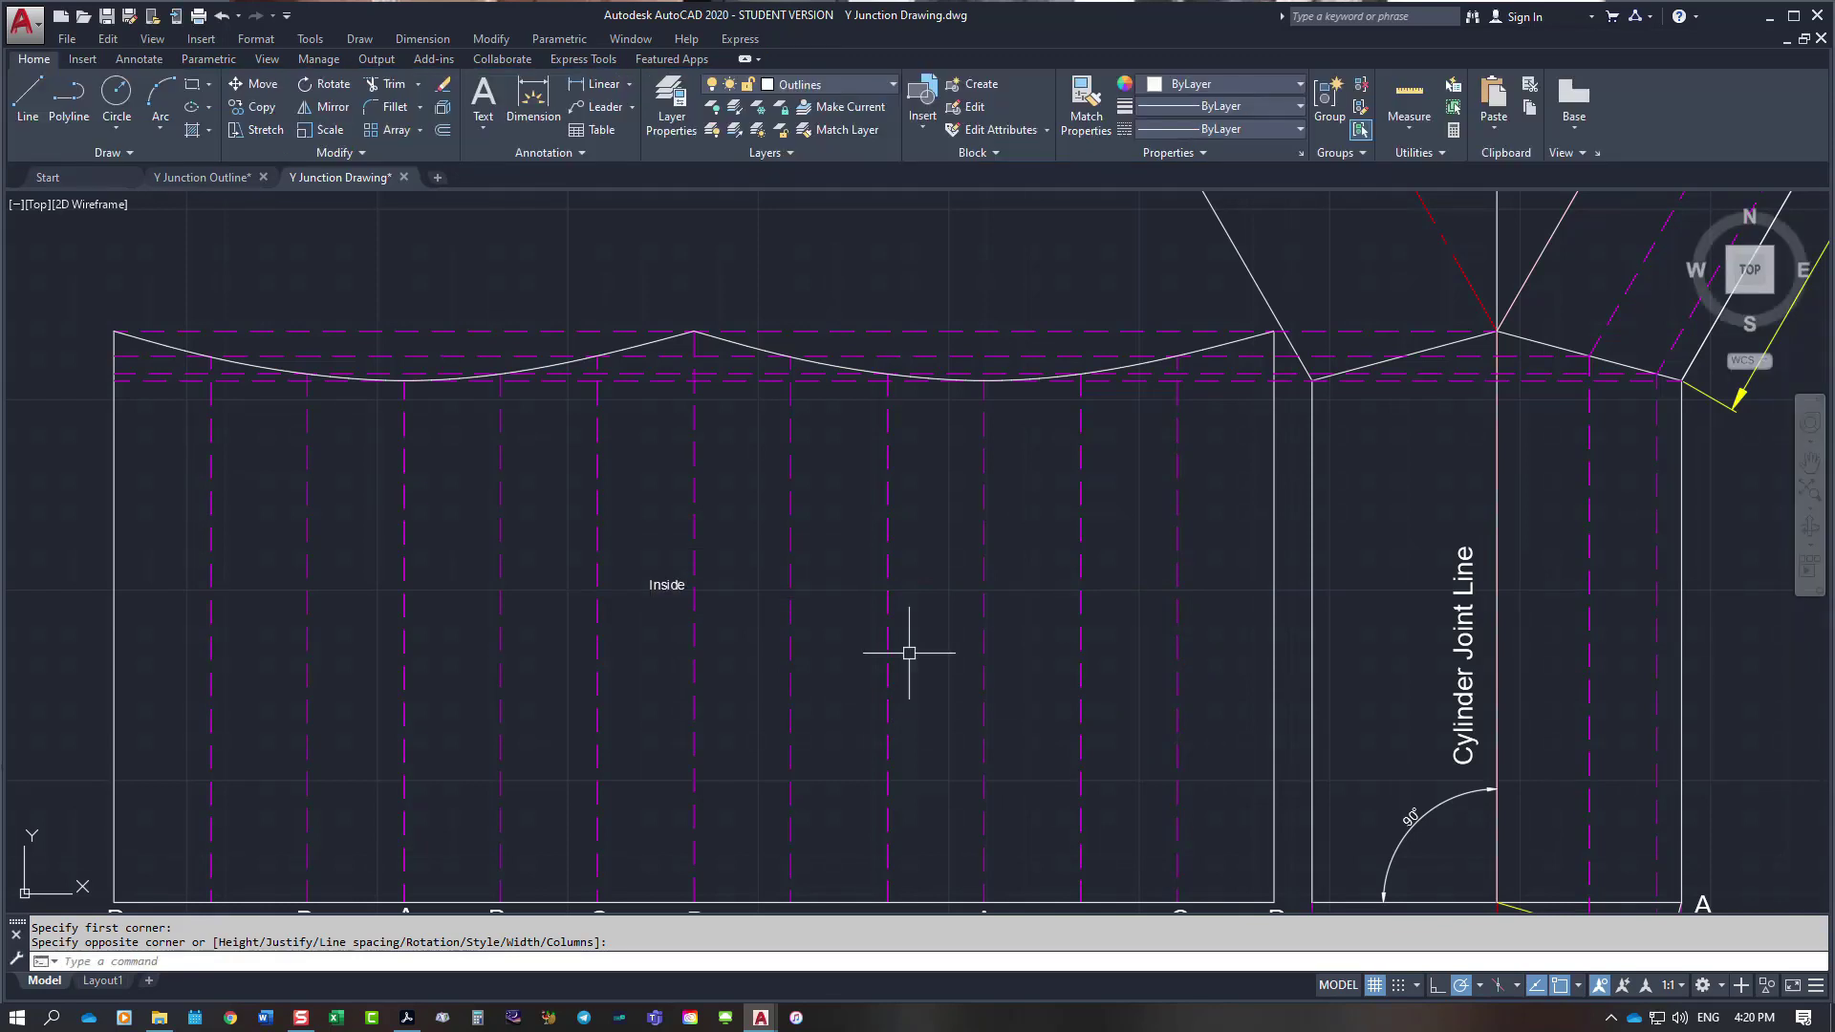
Step: Set the text height of the "Inside" label to 8 in its properties
{"action": "left_click", "coordinate": [655, 582]}
{"action": "right_click", "coordinate": [653, 582]}
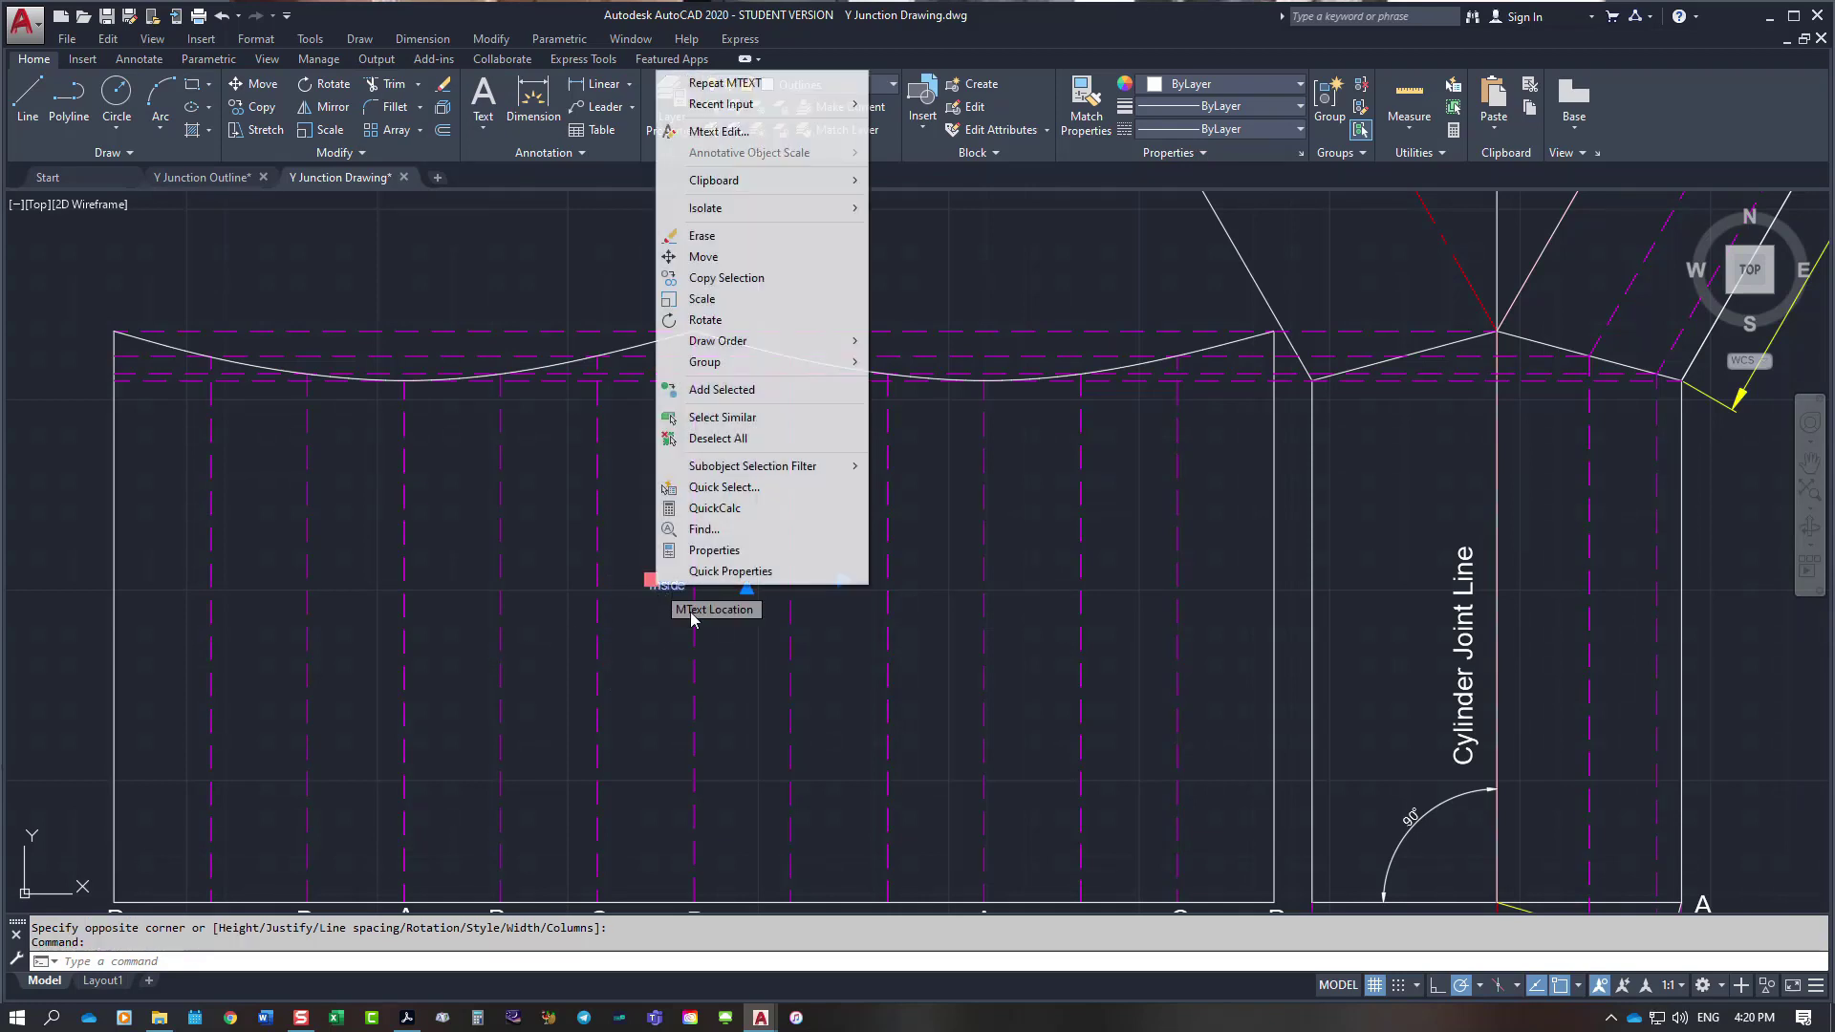
{"action": "left_click", "coordinate": [736, 549]}
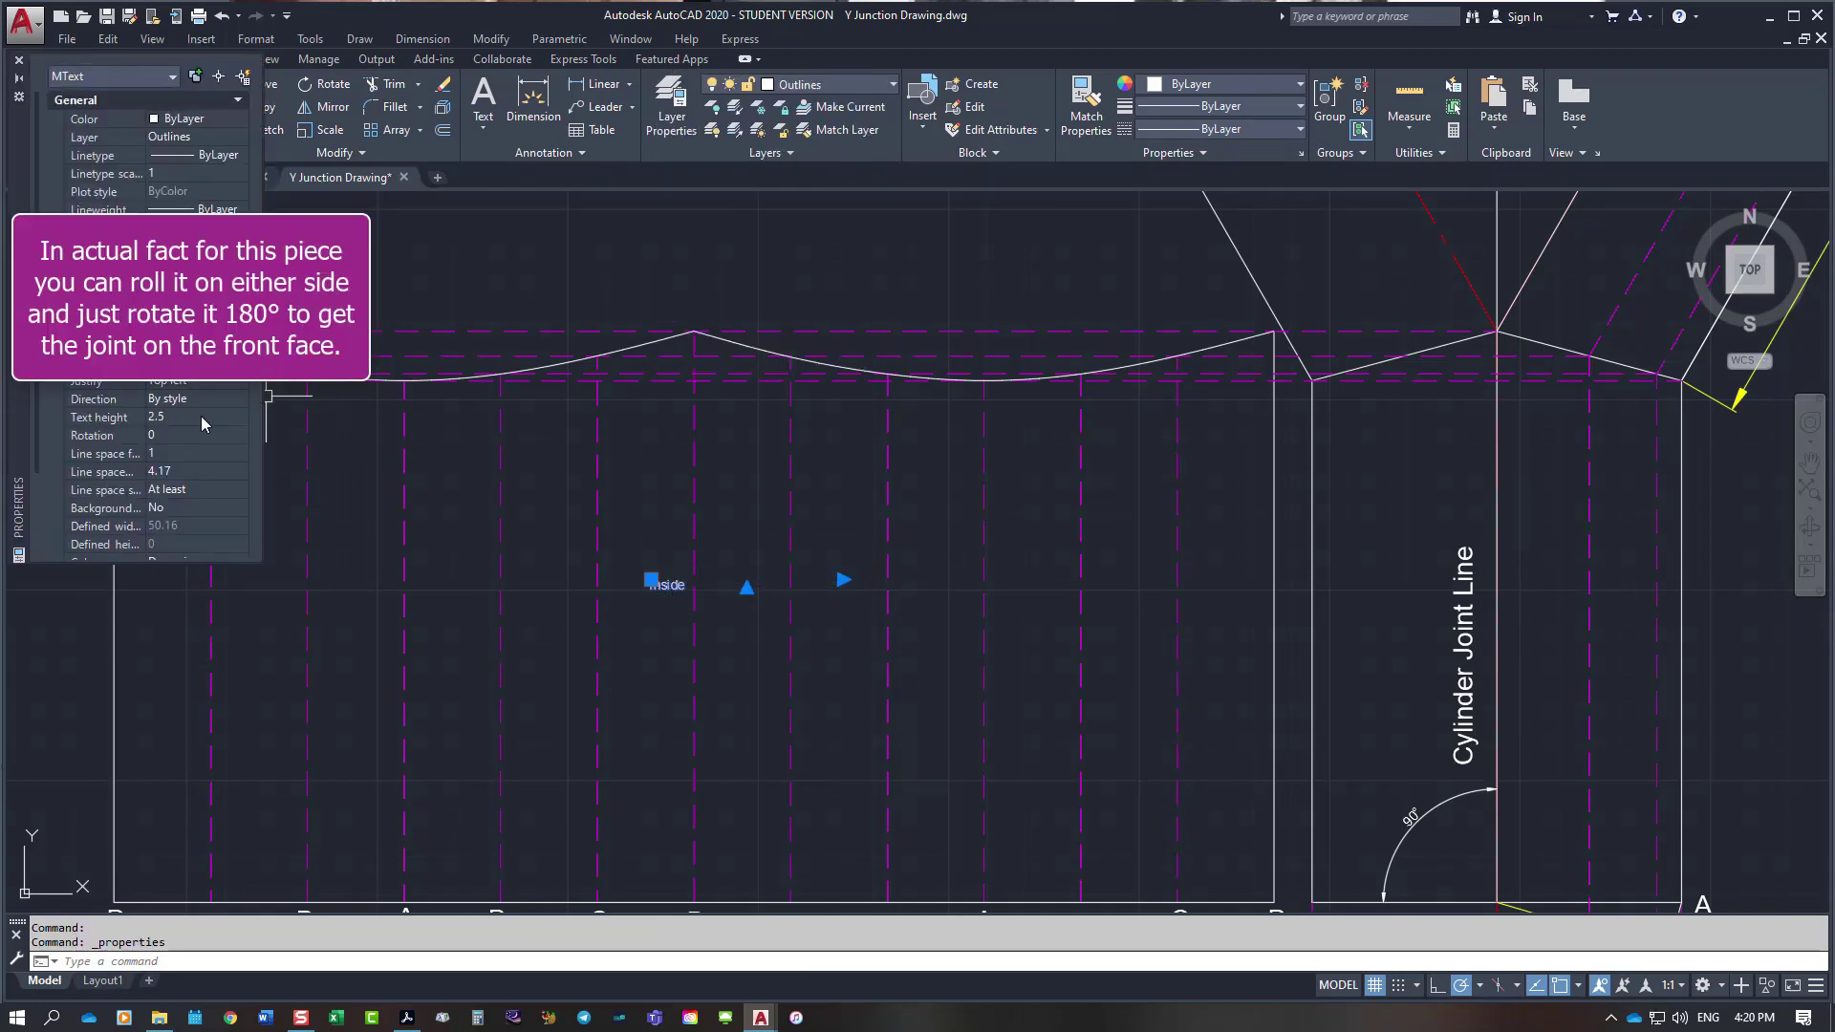
{"action": "left_click", "coordinate": [219, 417]}
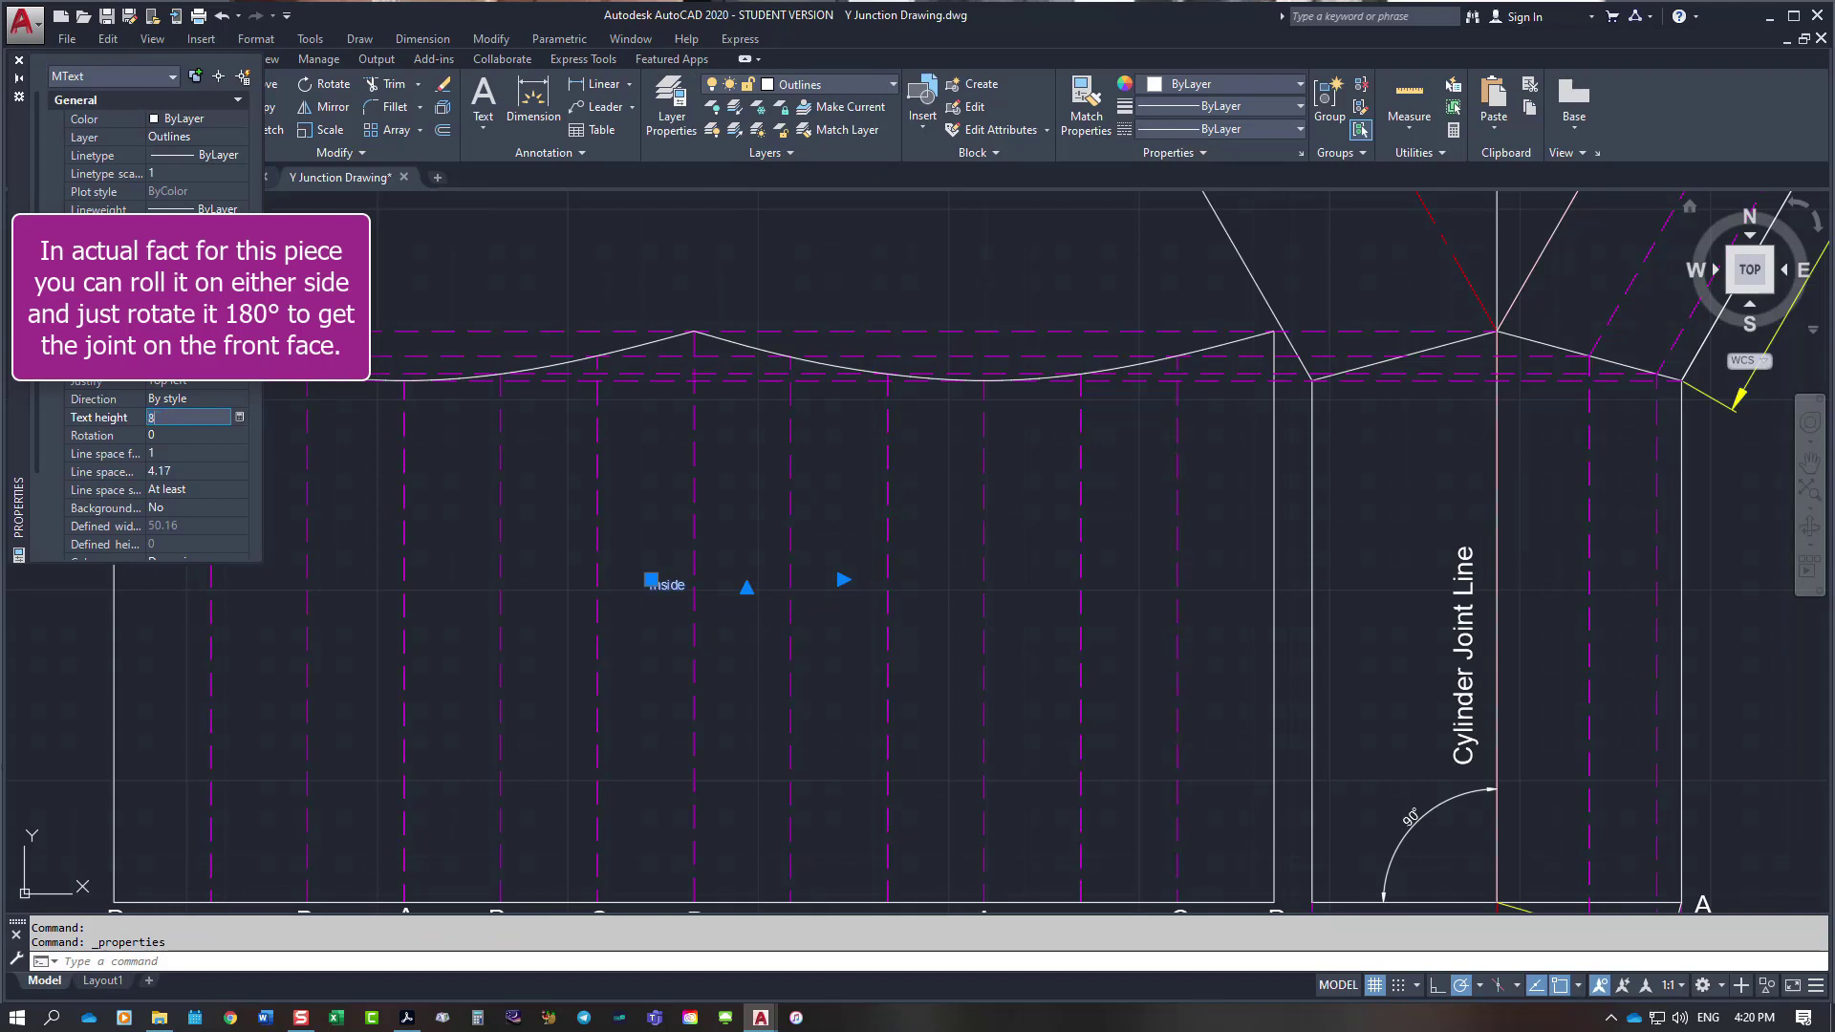
{"action": "key", "text": "Return"}
{"action": "key", "text": "Escape"}
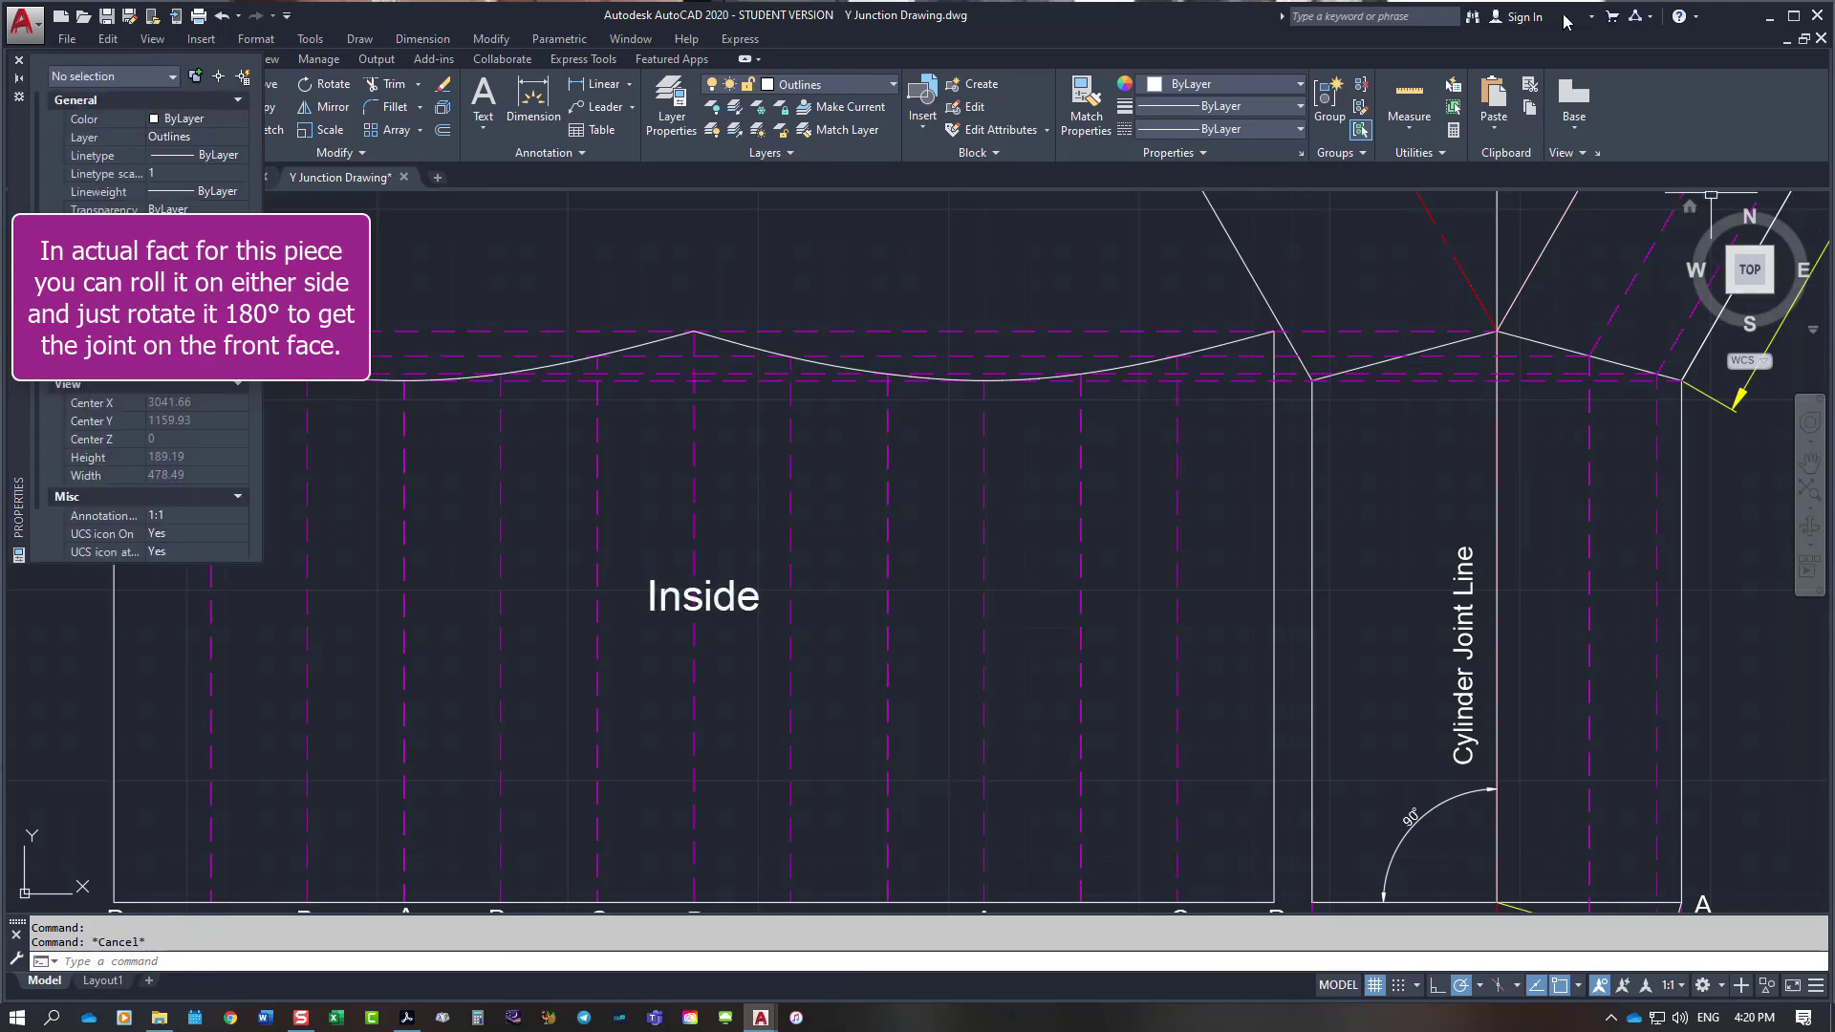
{"action": "left_click", "coordinate": [19, 63]}
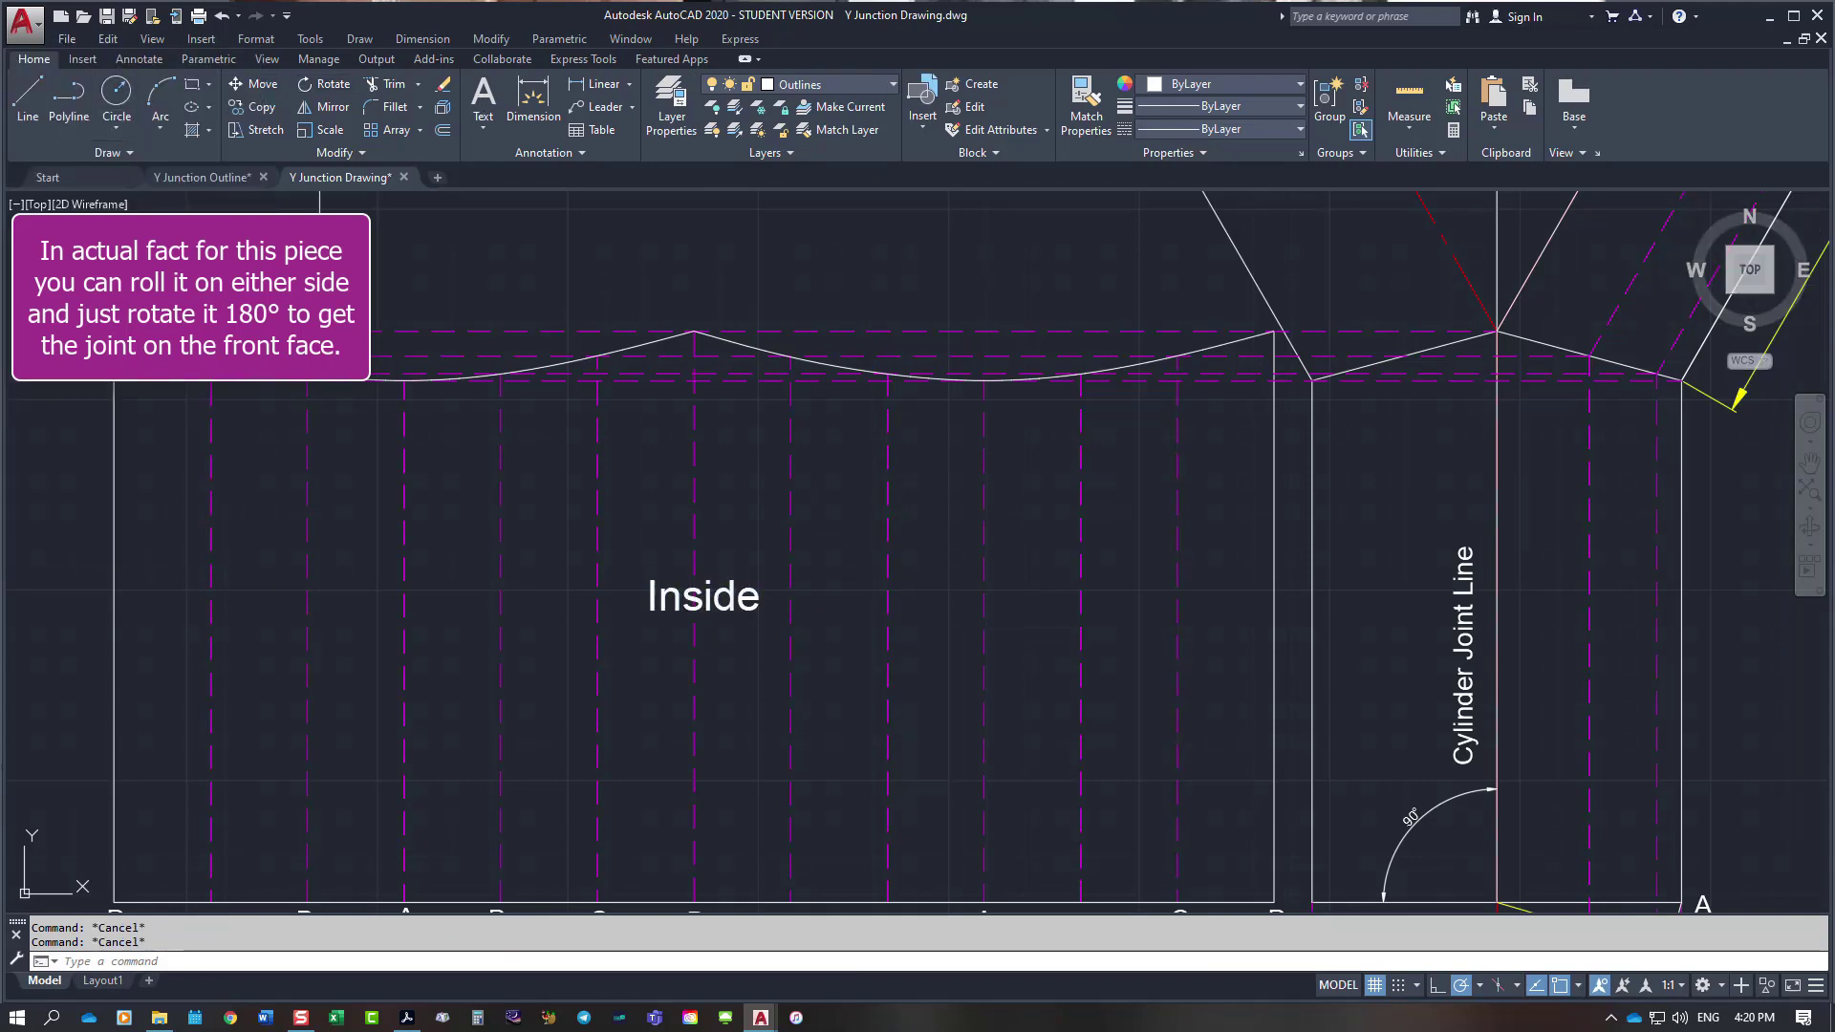
{"action": "scroll", "coordinate": [707, 420], "scroll_direction": "down", "scroll_amount": 3}
{"action": "scroll", "coordinate": [704, 459], "scroll_direction": "up", "scroll_amount": 2}
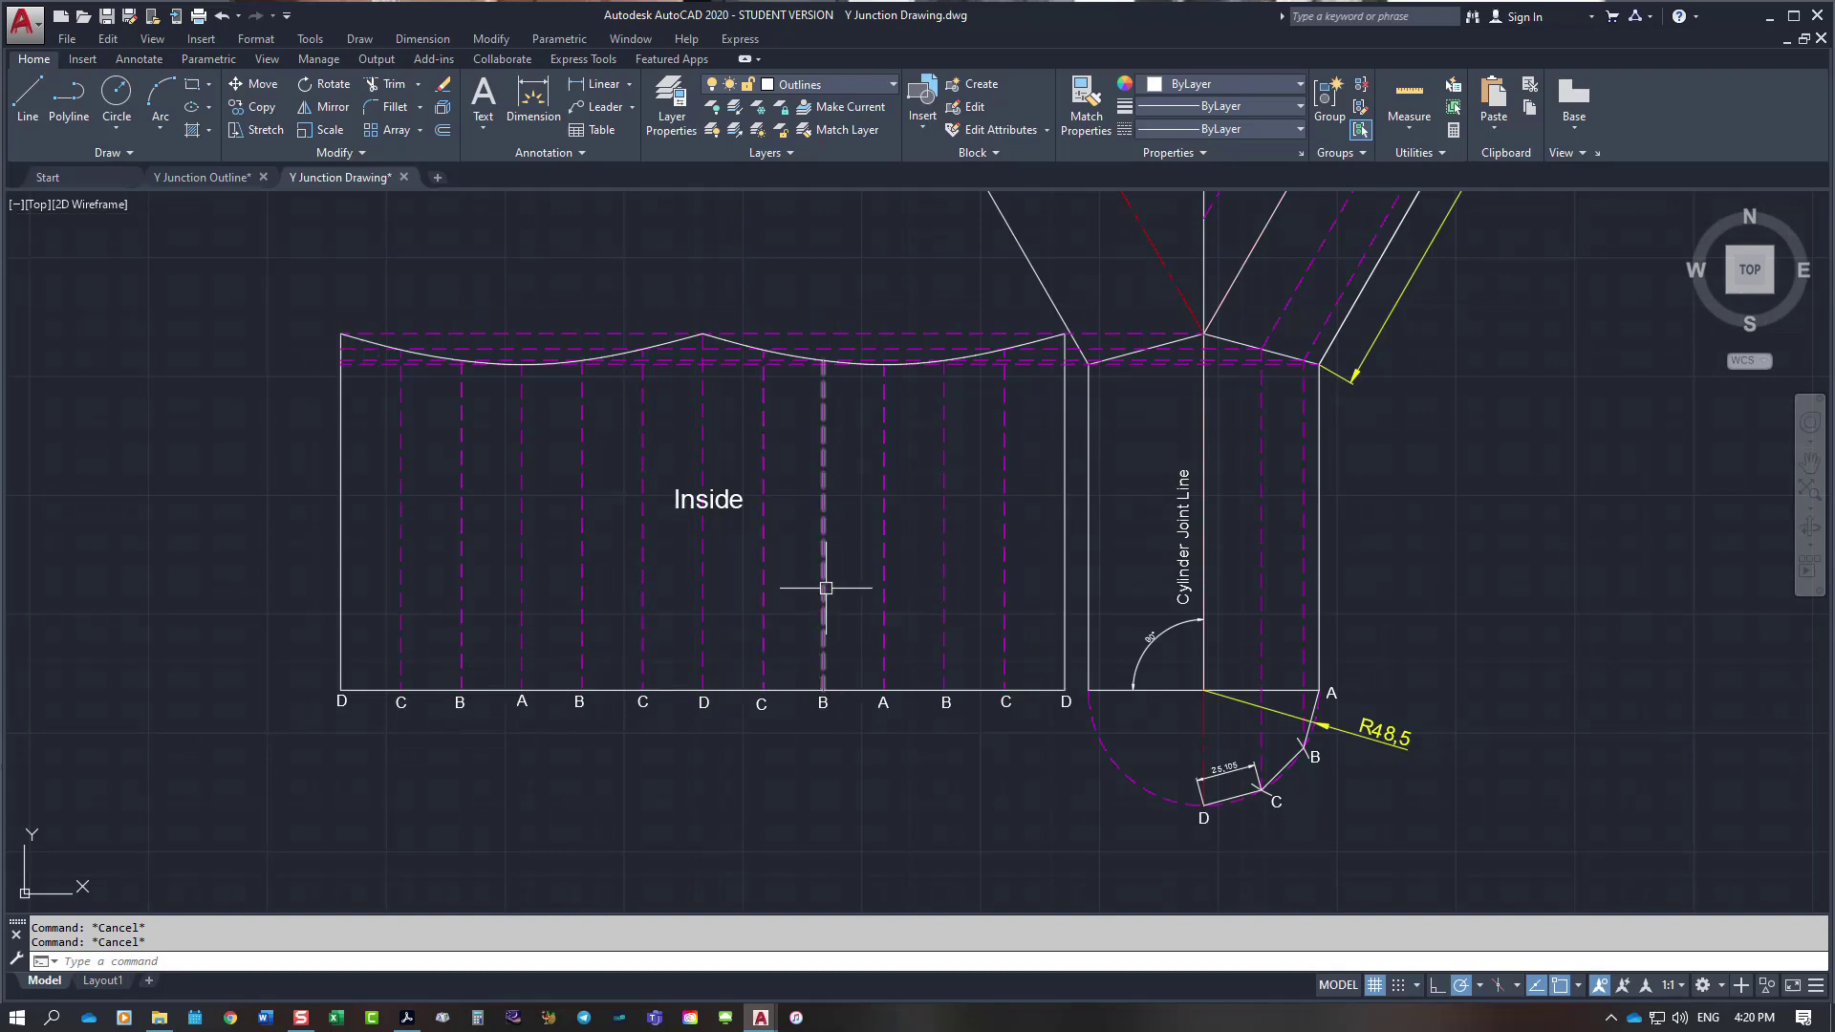
Step: Erase the Y junction's left branch together with its 97 and 60° dimensions
{"action": "mouse_move", "coordinate": [825, 588]}
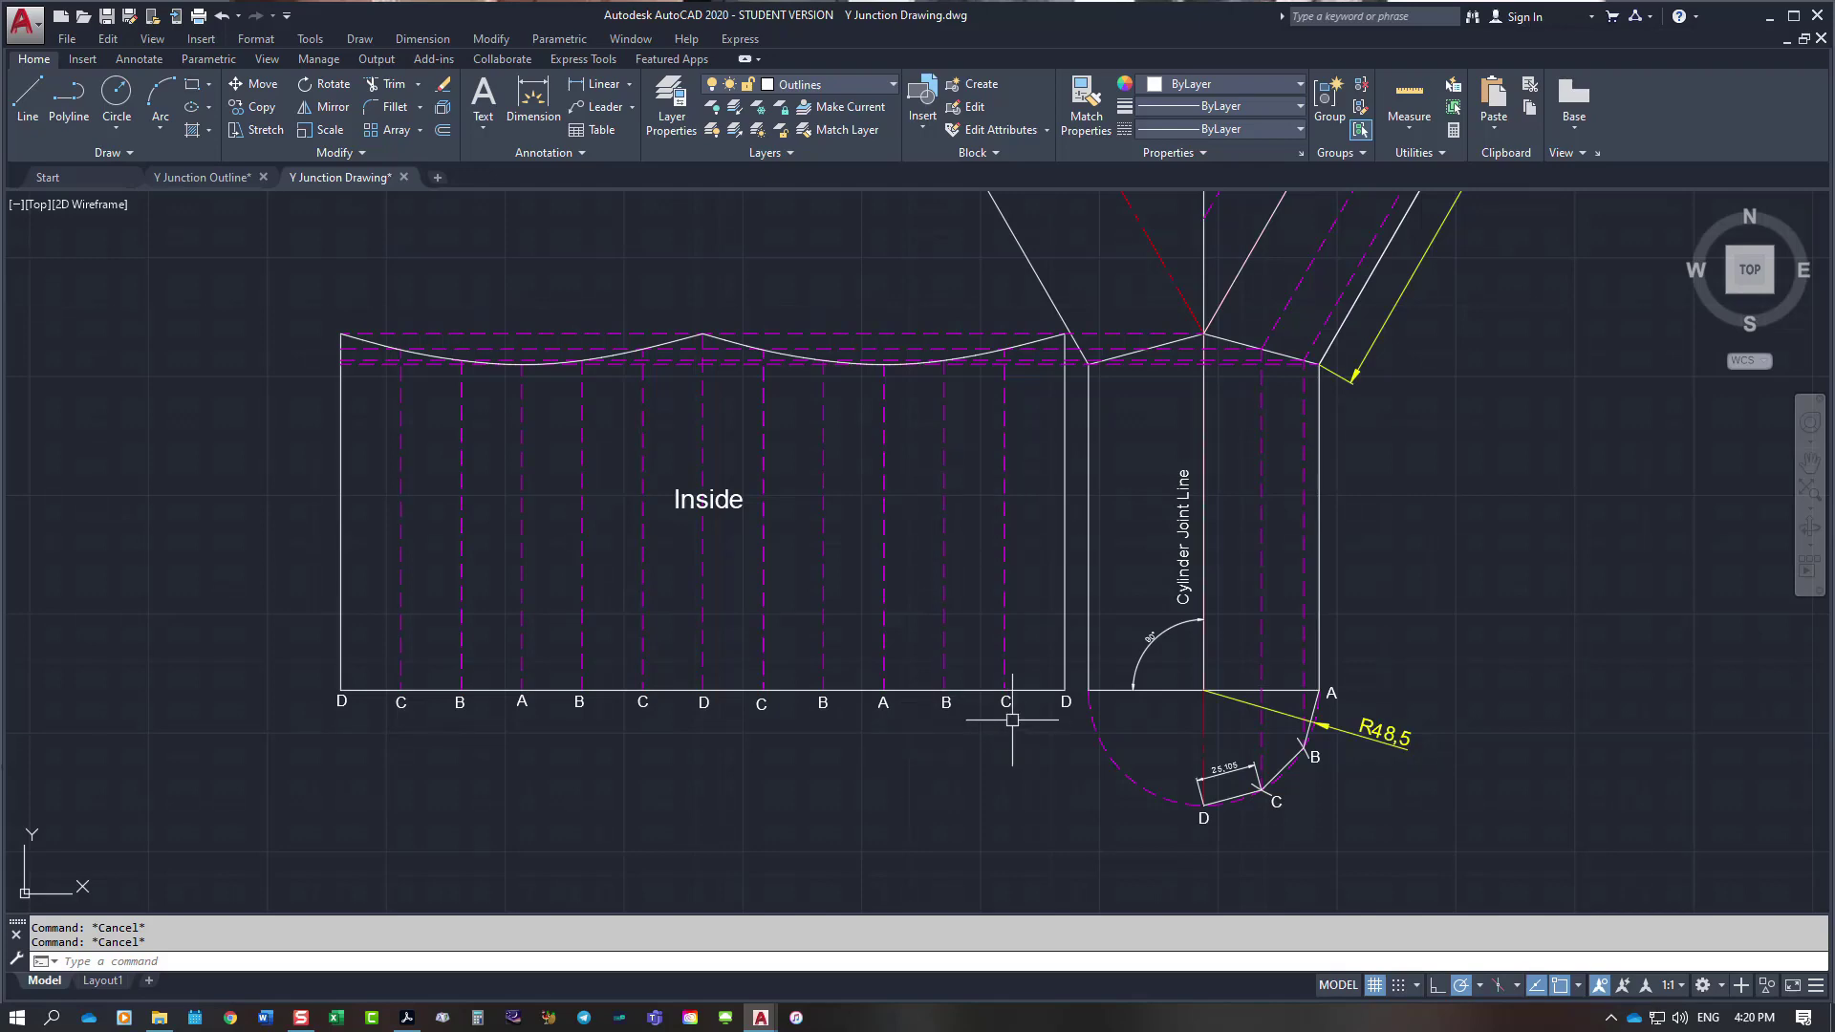
{"action": "scroll", "coordinate": [995, 717], "scroll_direction": "down", "scroll_amount": 8}
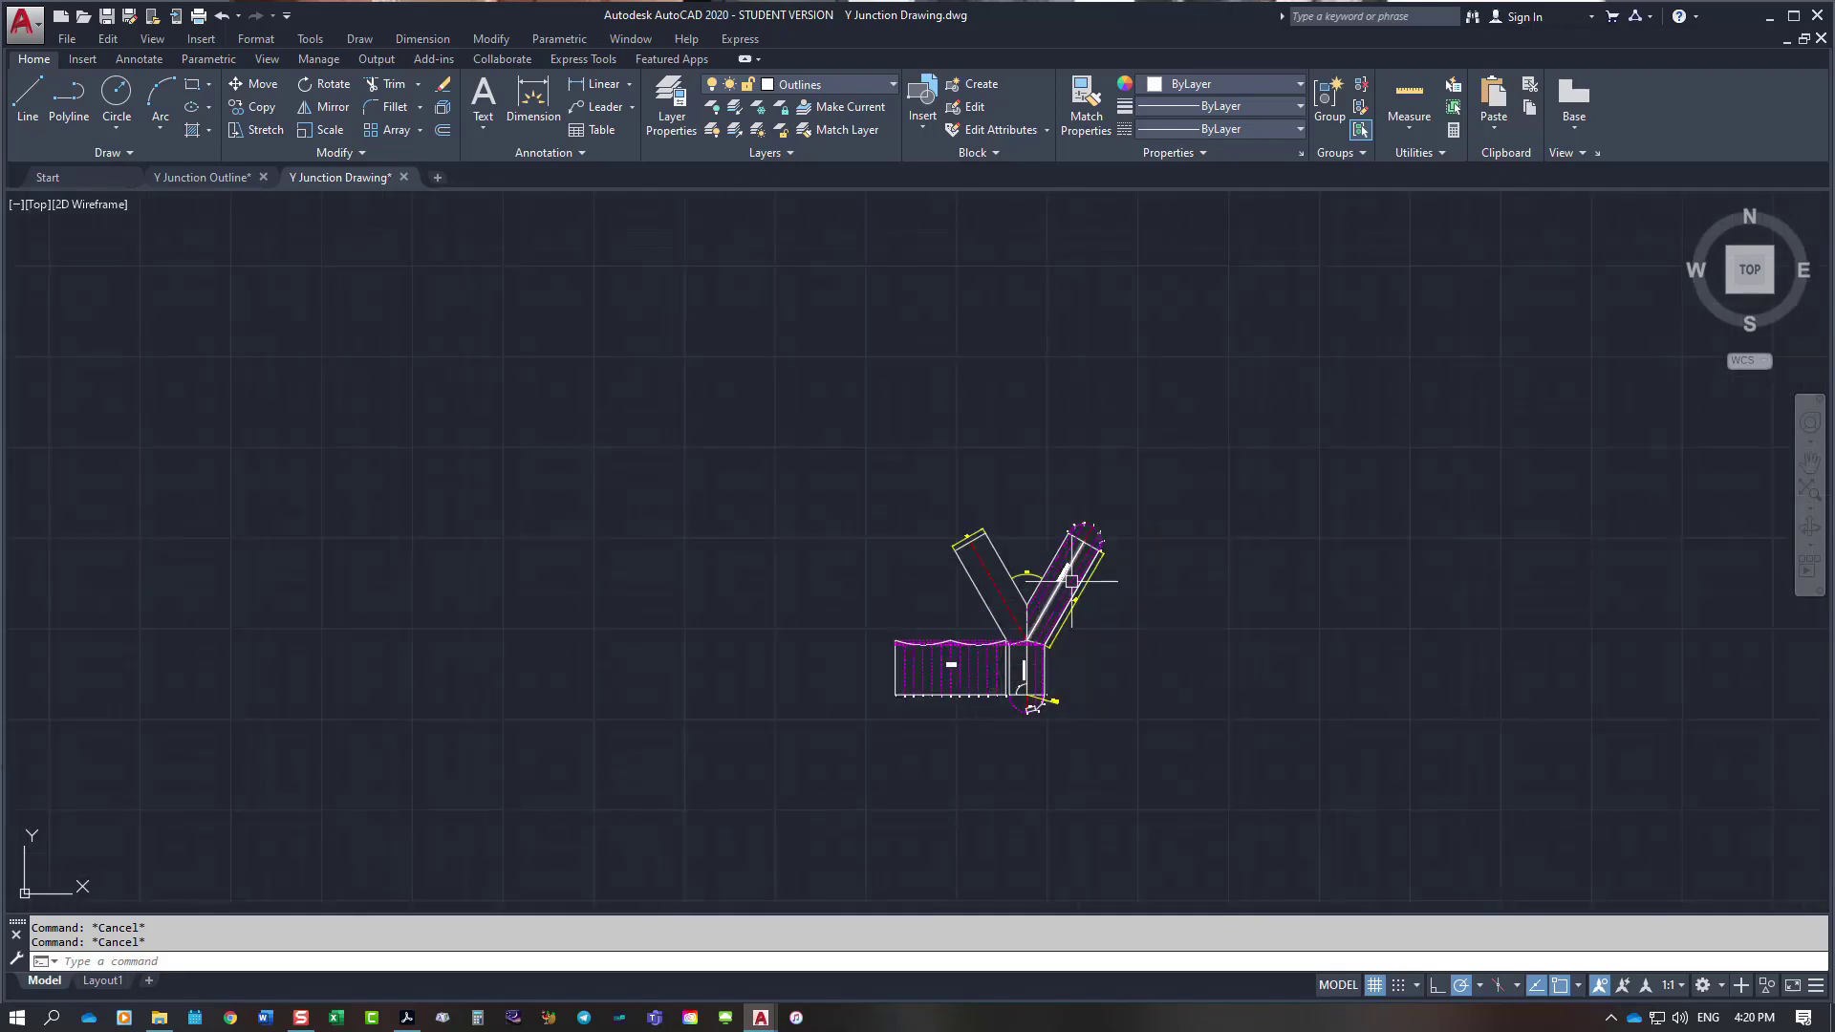
{"action": "scroll", "coordinate": [1071, 580], "scroll_direction": "up", "scroll_amount": 3}
{"action": "scroll", "coordinate": [844, 807], "scroll_direction": "up", "scroll_amount": 5}
{"action": "scroll", "coordinate": [844, 807], "scroll_direction": "down", "scroll_amount": 2}
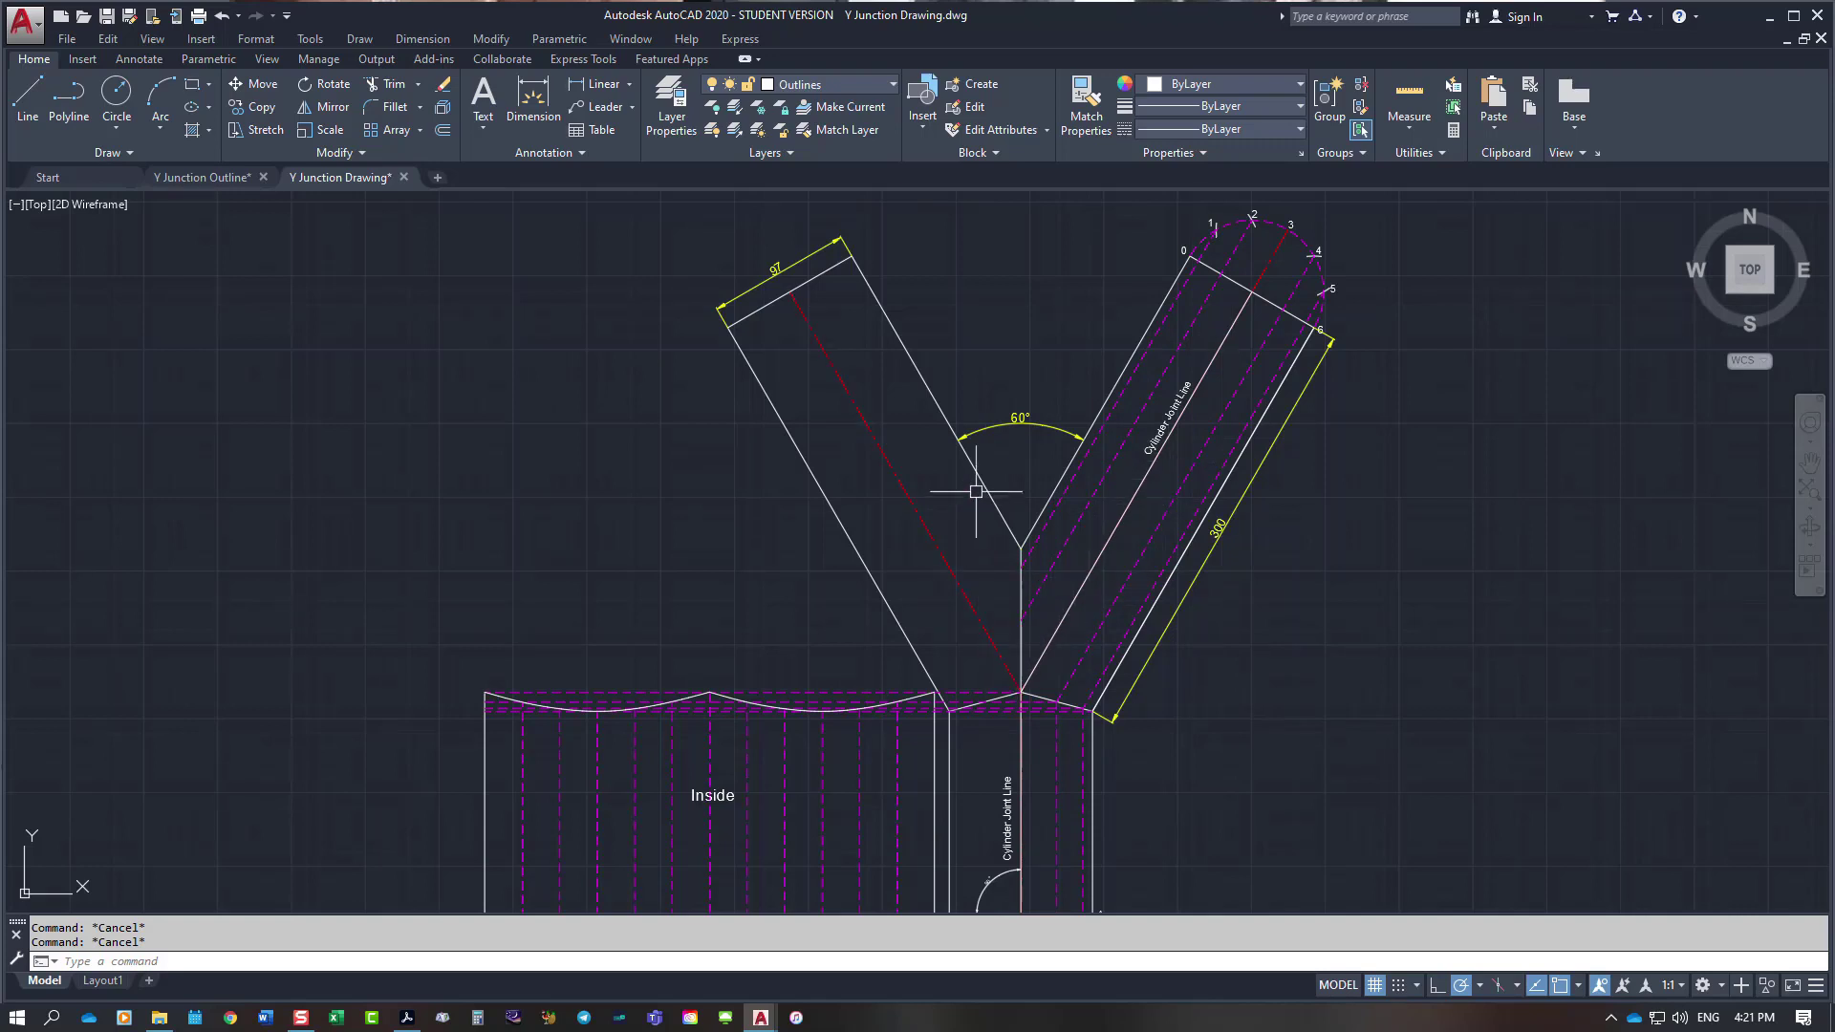
{"action": "mouse_move", "coordinate": [1031, 339]}
{"action": "left_mouse_down"}
{"action": "mouse_move", "coordinate": [614, 525]}
{"action": "mouse_move", "coordinate": [787, 197]}
{"action": "mouse_move", "coordinate": [870, 197]}
{"action": "left_mouse_up"}
{"action": "key", "text": "Delete"}
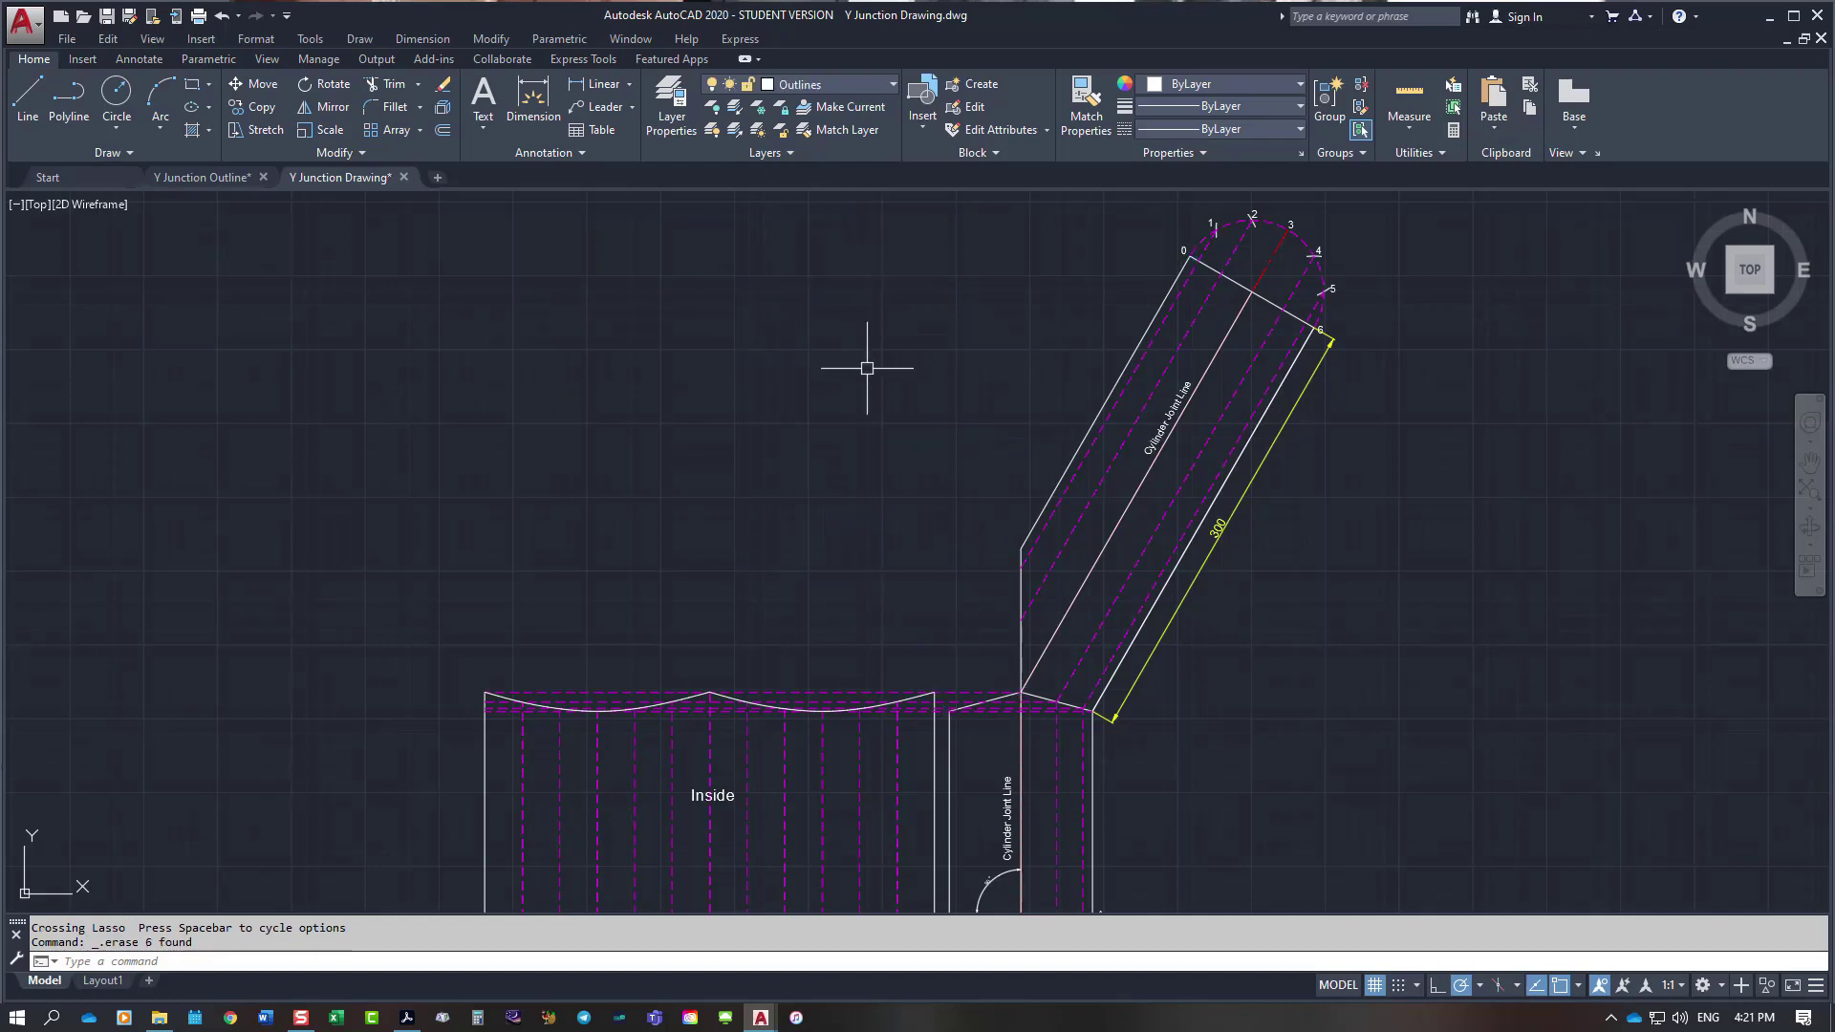
Step: Offset the outer left edge of the remaining branch 10 units outward, away from the branch
{"action": "scroll", "coordinate": [869, 406], "scroll_direction": "down", "scroll_amount": 6}
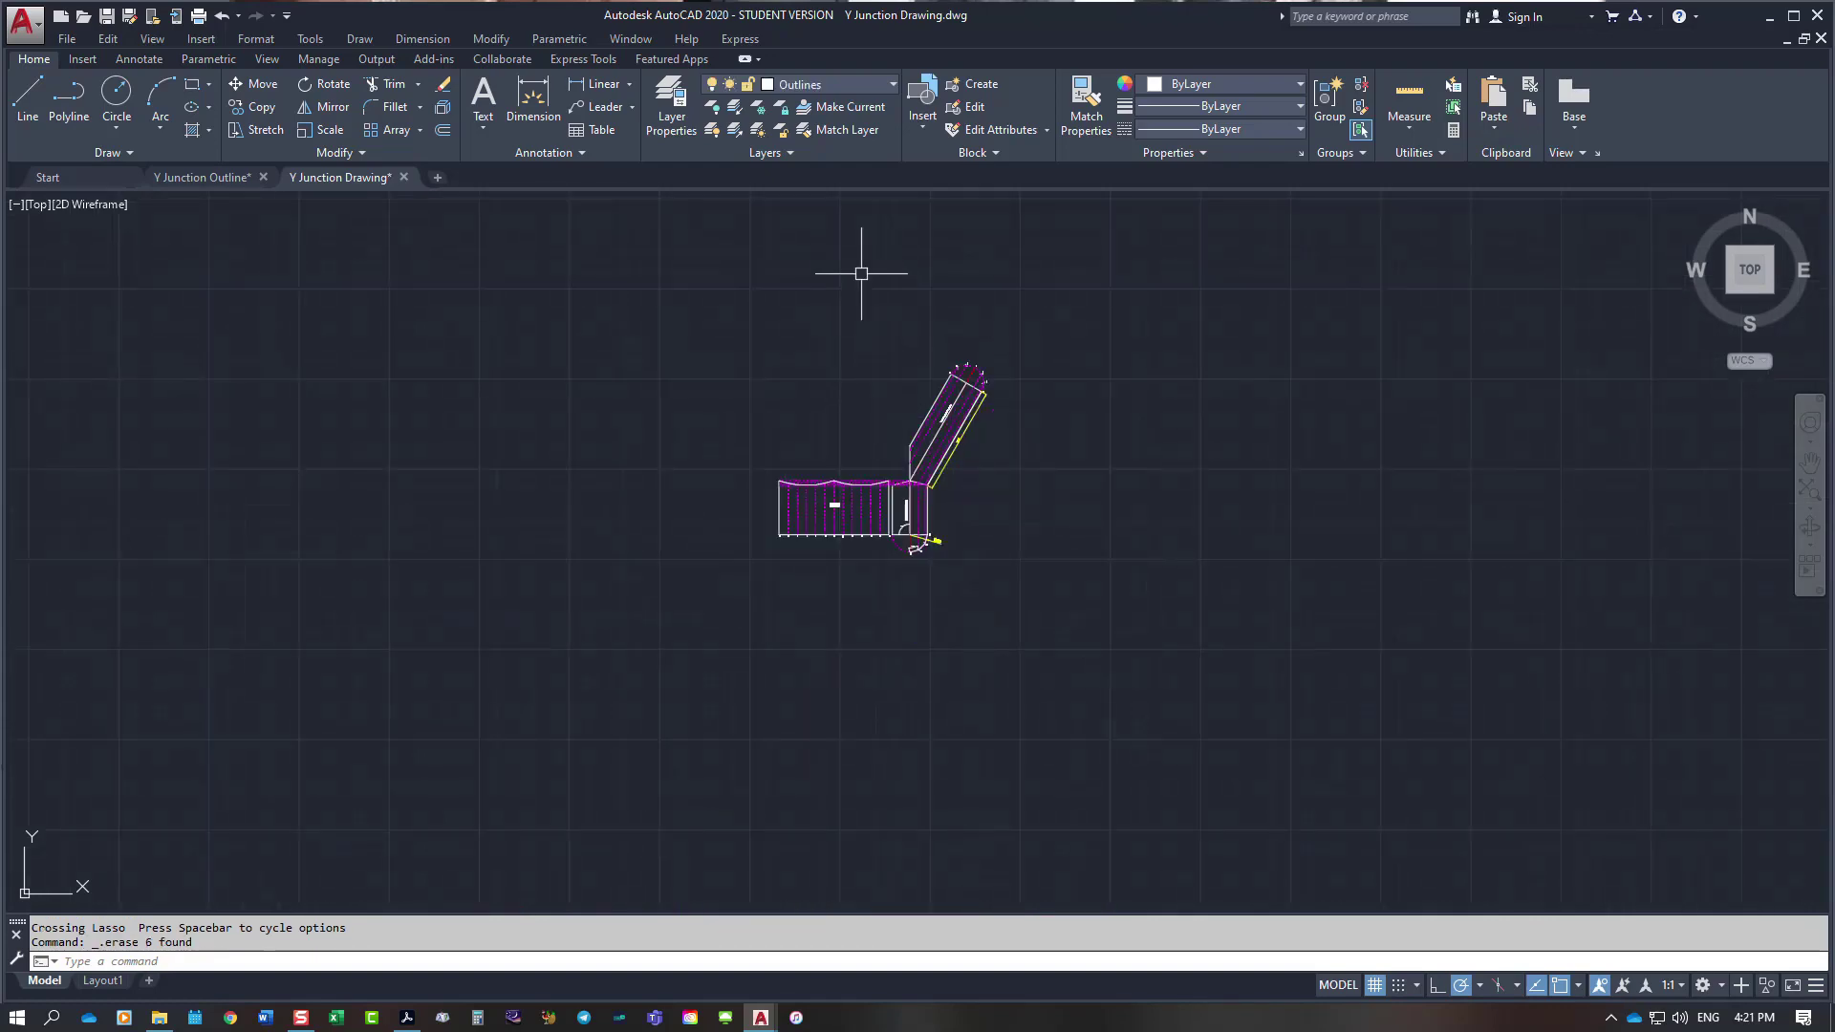
{"action": "scroll", "coordinate": [863, 262], "scroll_direction": "up", "scroll_amount": 4}
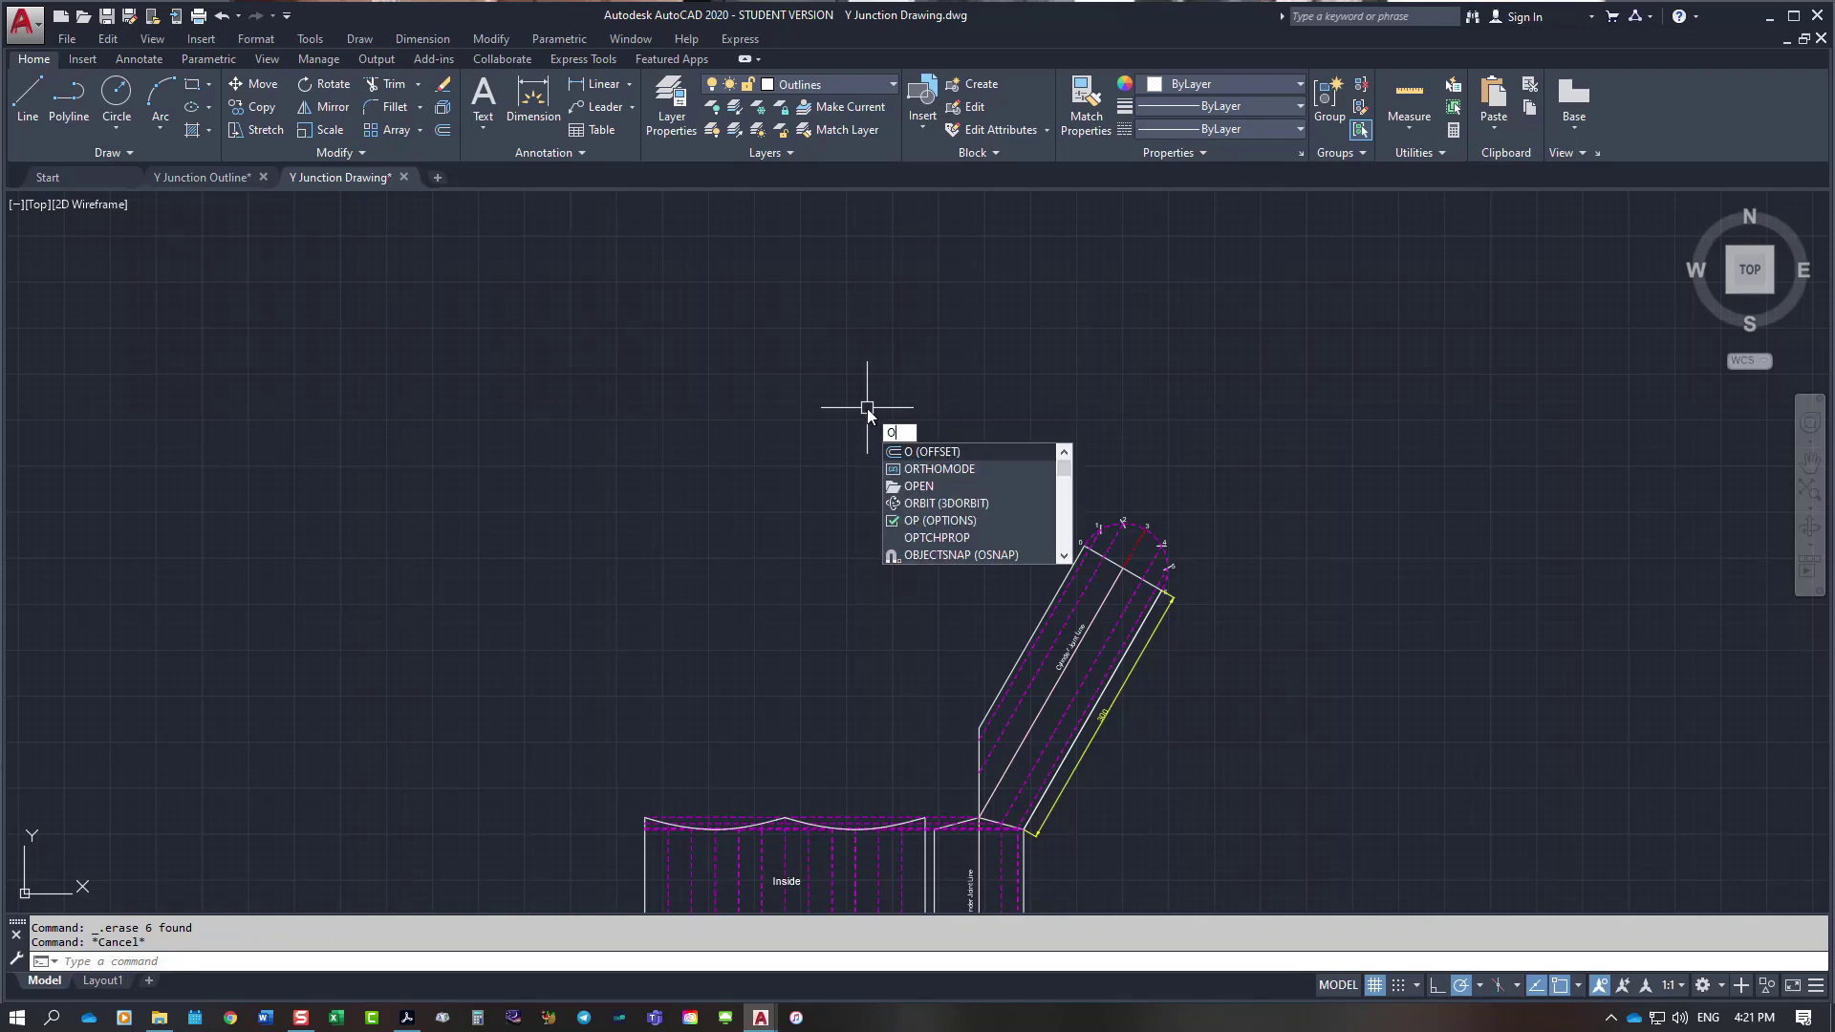
{"action": "key", "text": "Return"}
{"action": "type", "text": "1"}
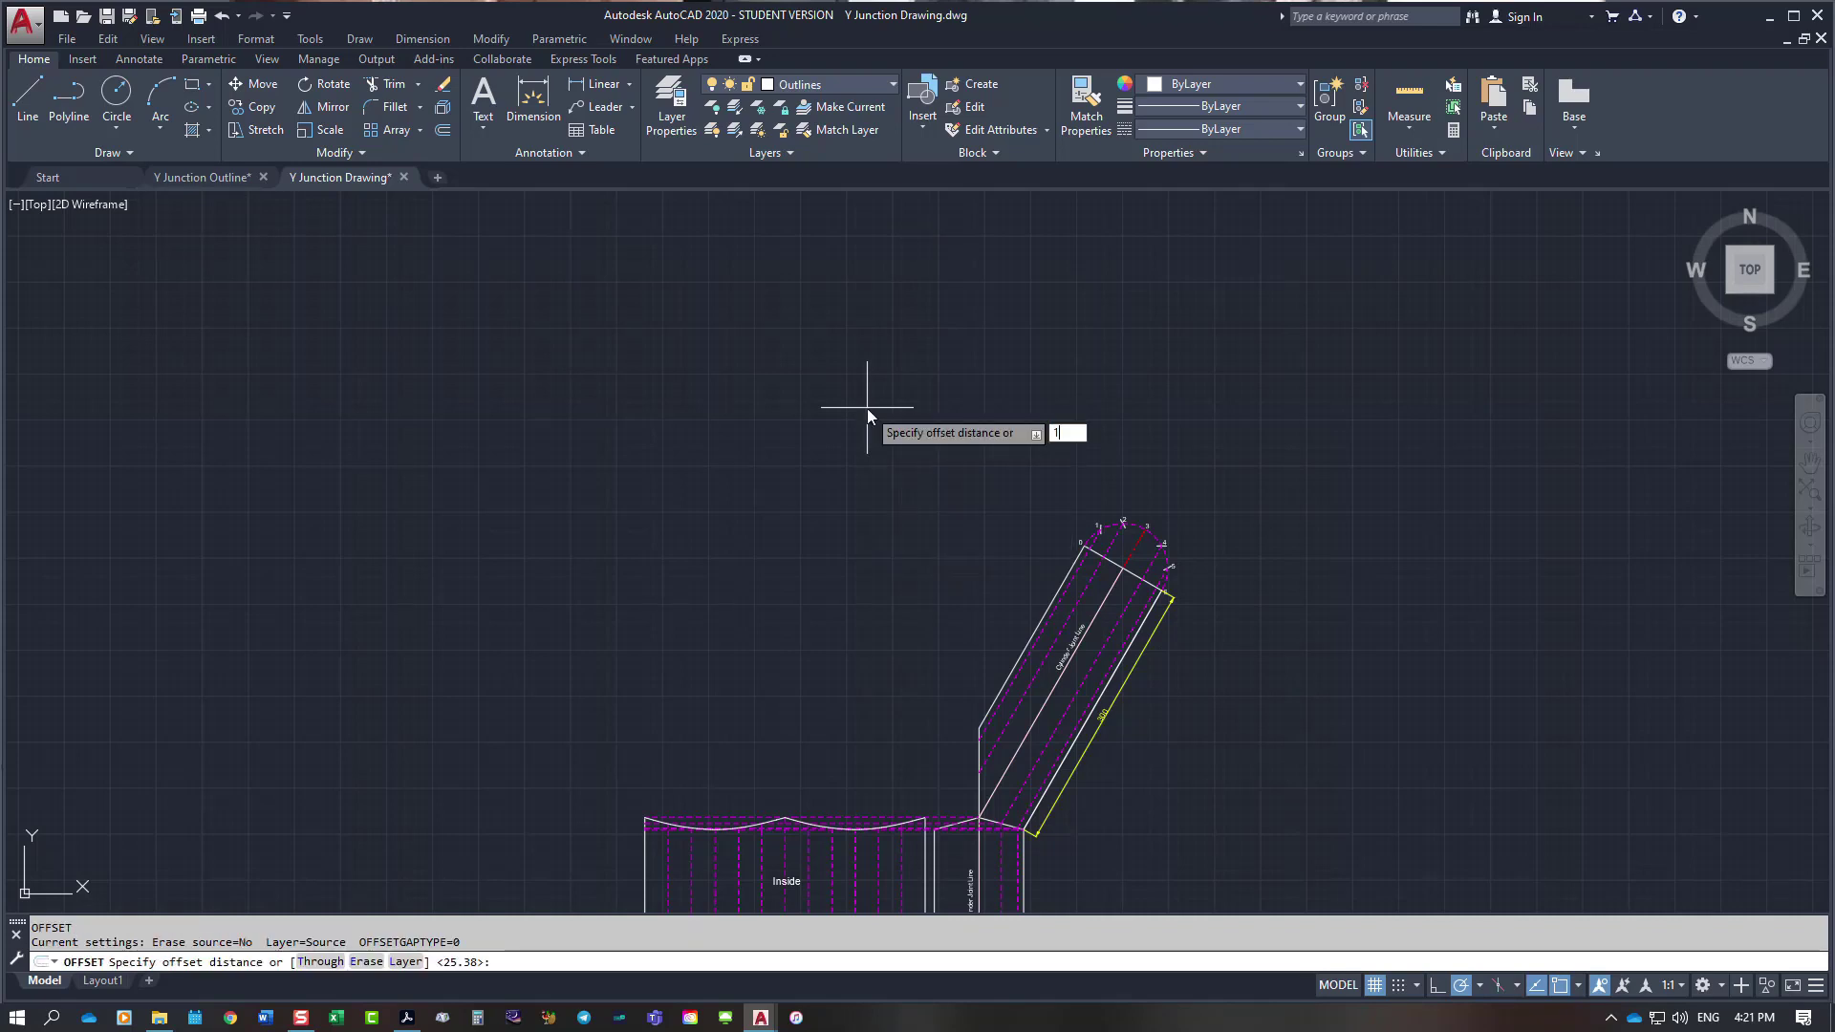
{"action": "type", "text": "0"}
{"action": "key", "text": "Return"}
{"action": "scroll", "coordinate": [989, 664], "scroll_direction": "up", "scroll_amount": 4}
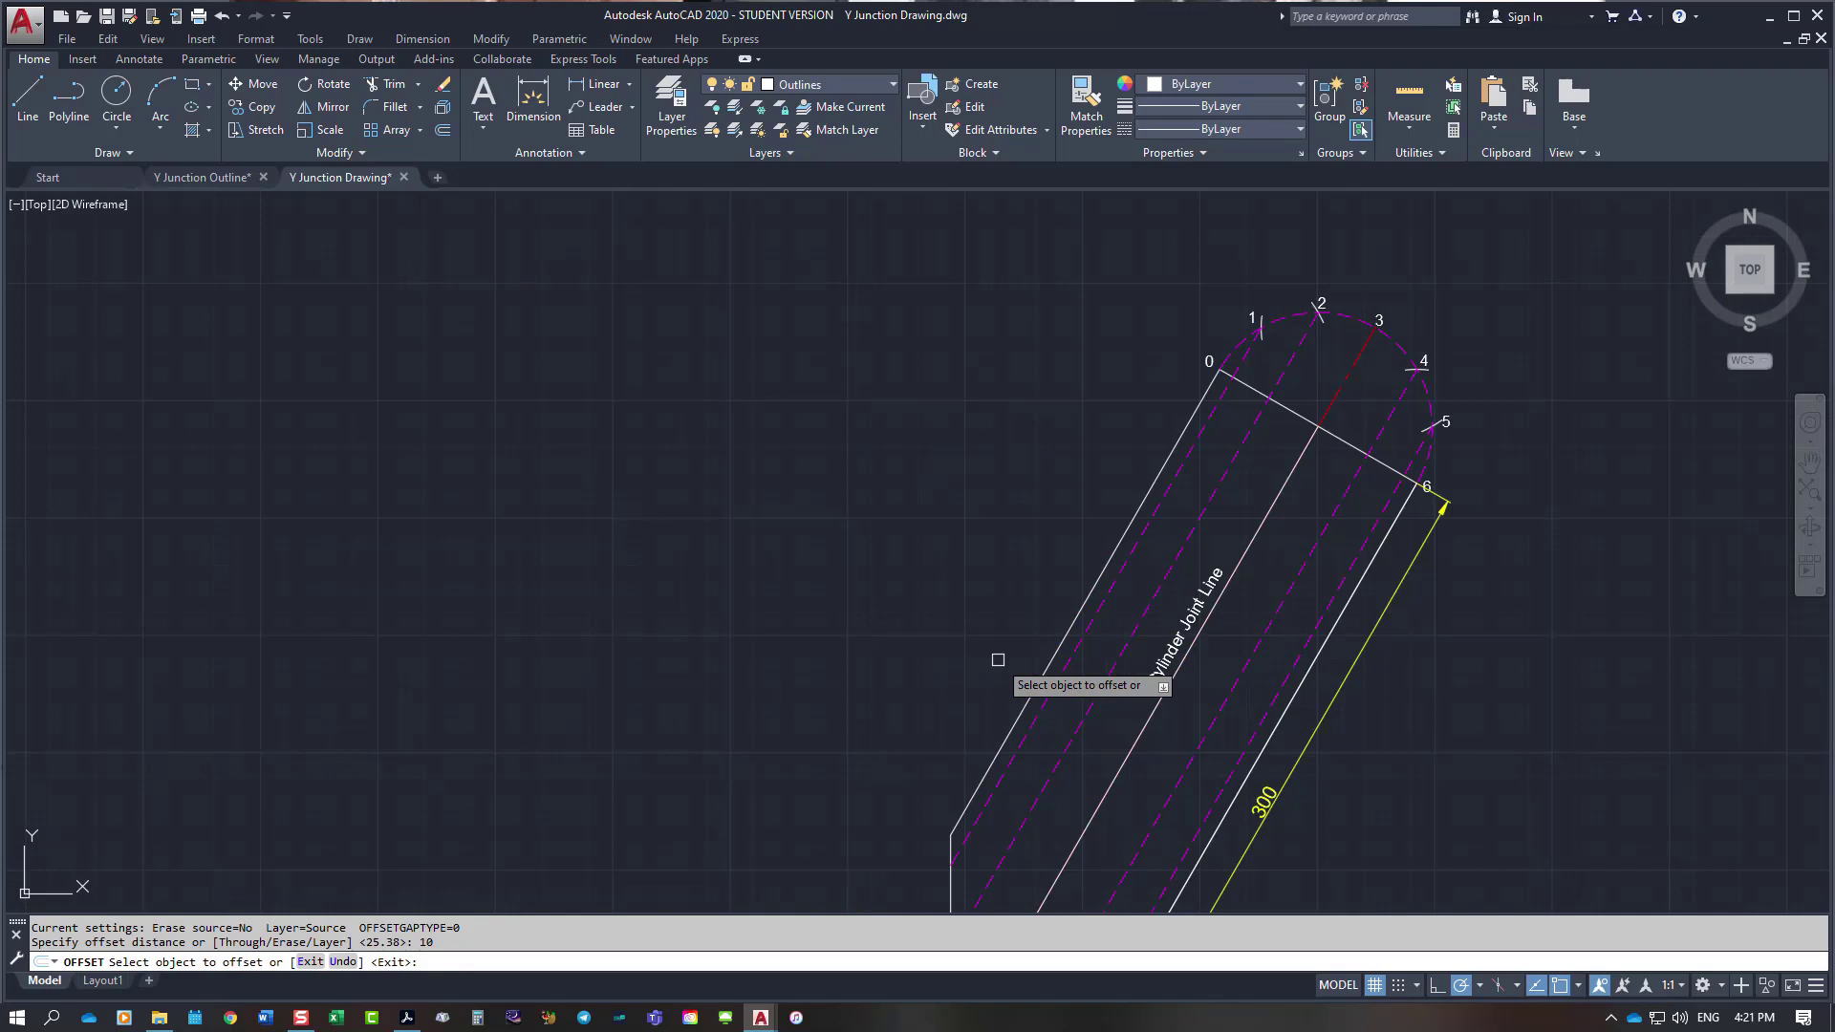
{"action": "left_click", "coordinate": [1069, 624]}
{"action": "left_click", "coordinate": [1051, 600]}
{"action": "key", "text": "Escape"}
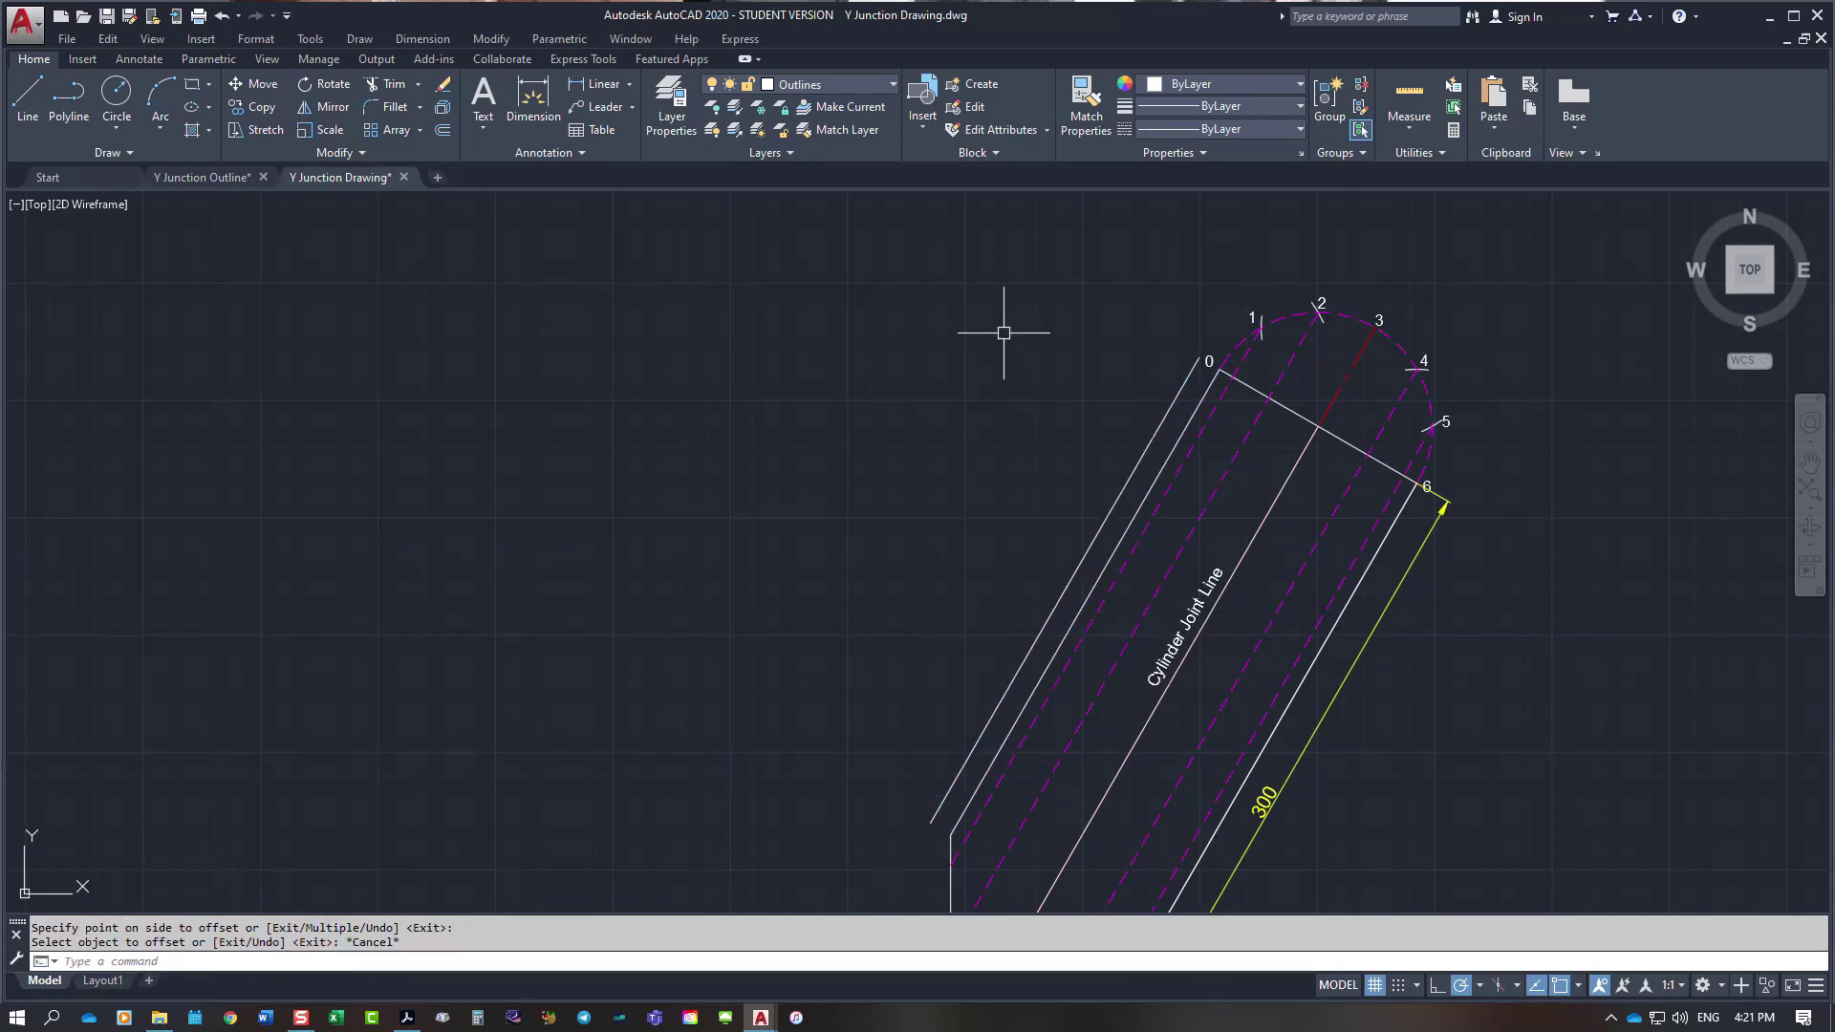
Step: Draw a line 304.58 long at 150° from the upper end of the offset line
{"action": "right_click", "coordinate": [1004, 332]}
{"action": "mouse_move", "coordinate": [1089, 372]}
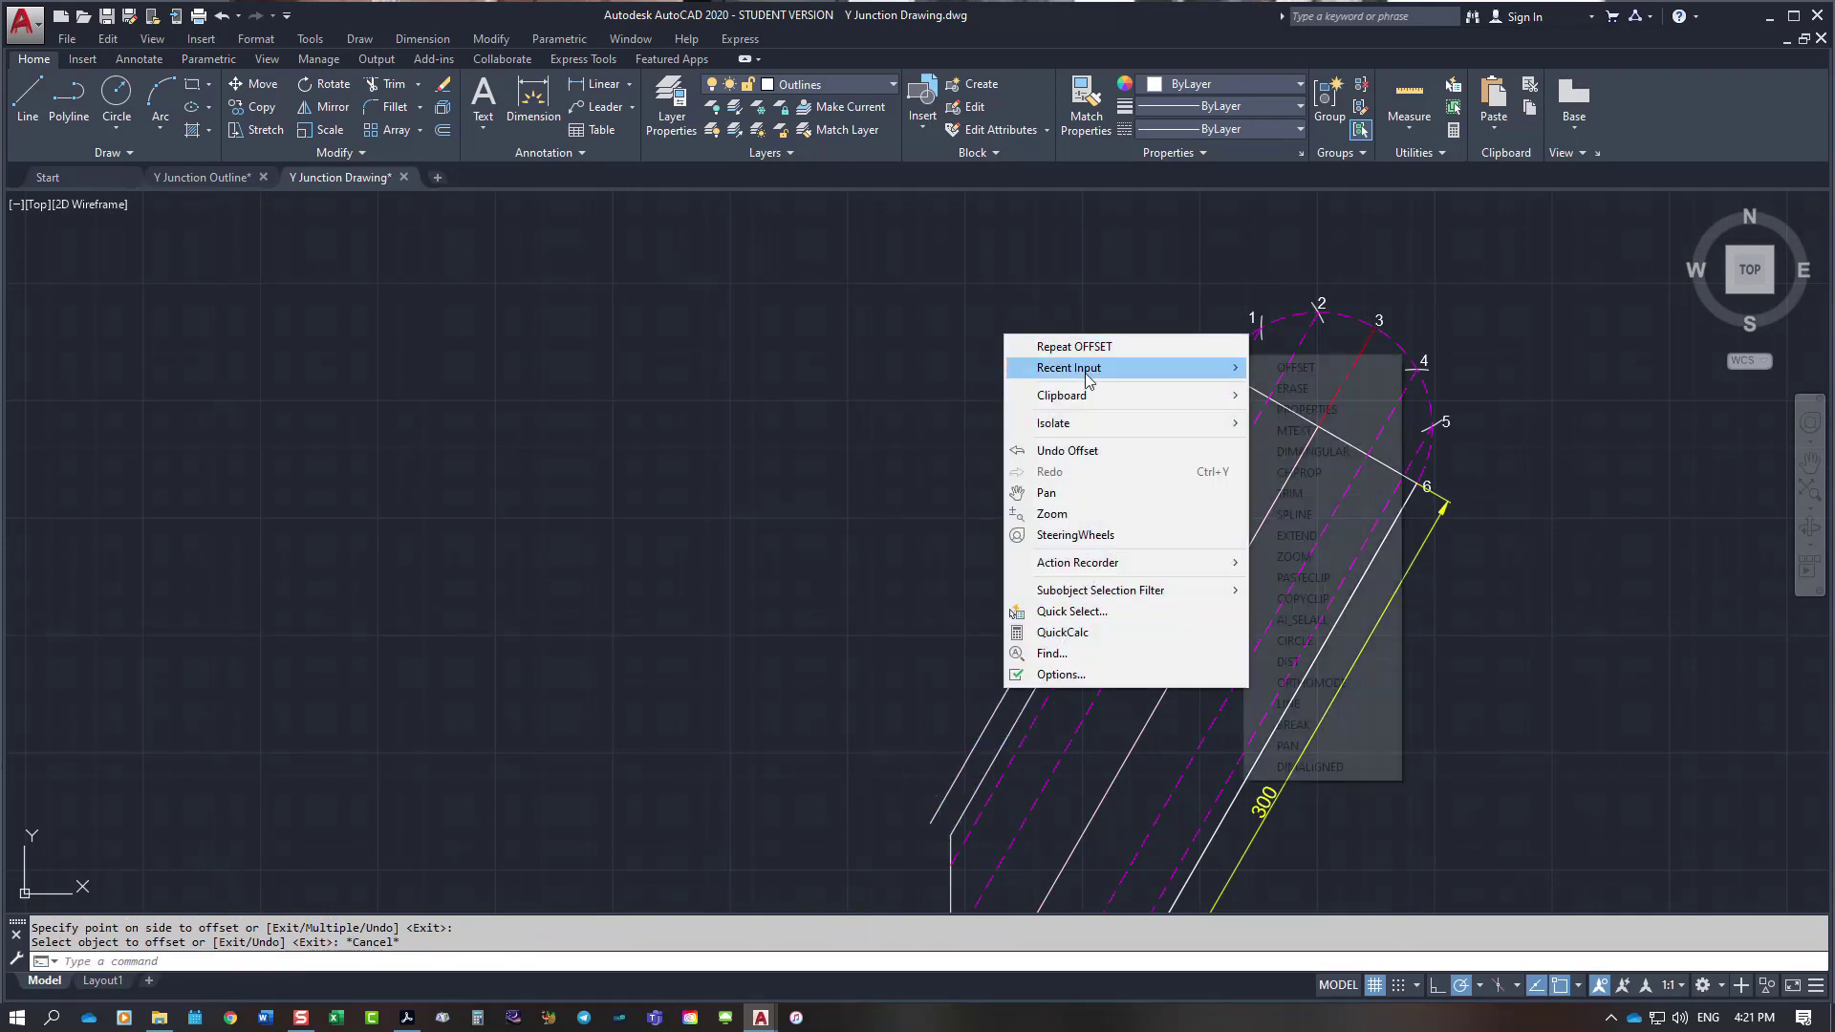
{"action": "left_click", "coordinate": [1289, 705]}
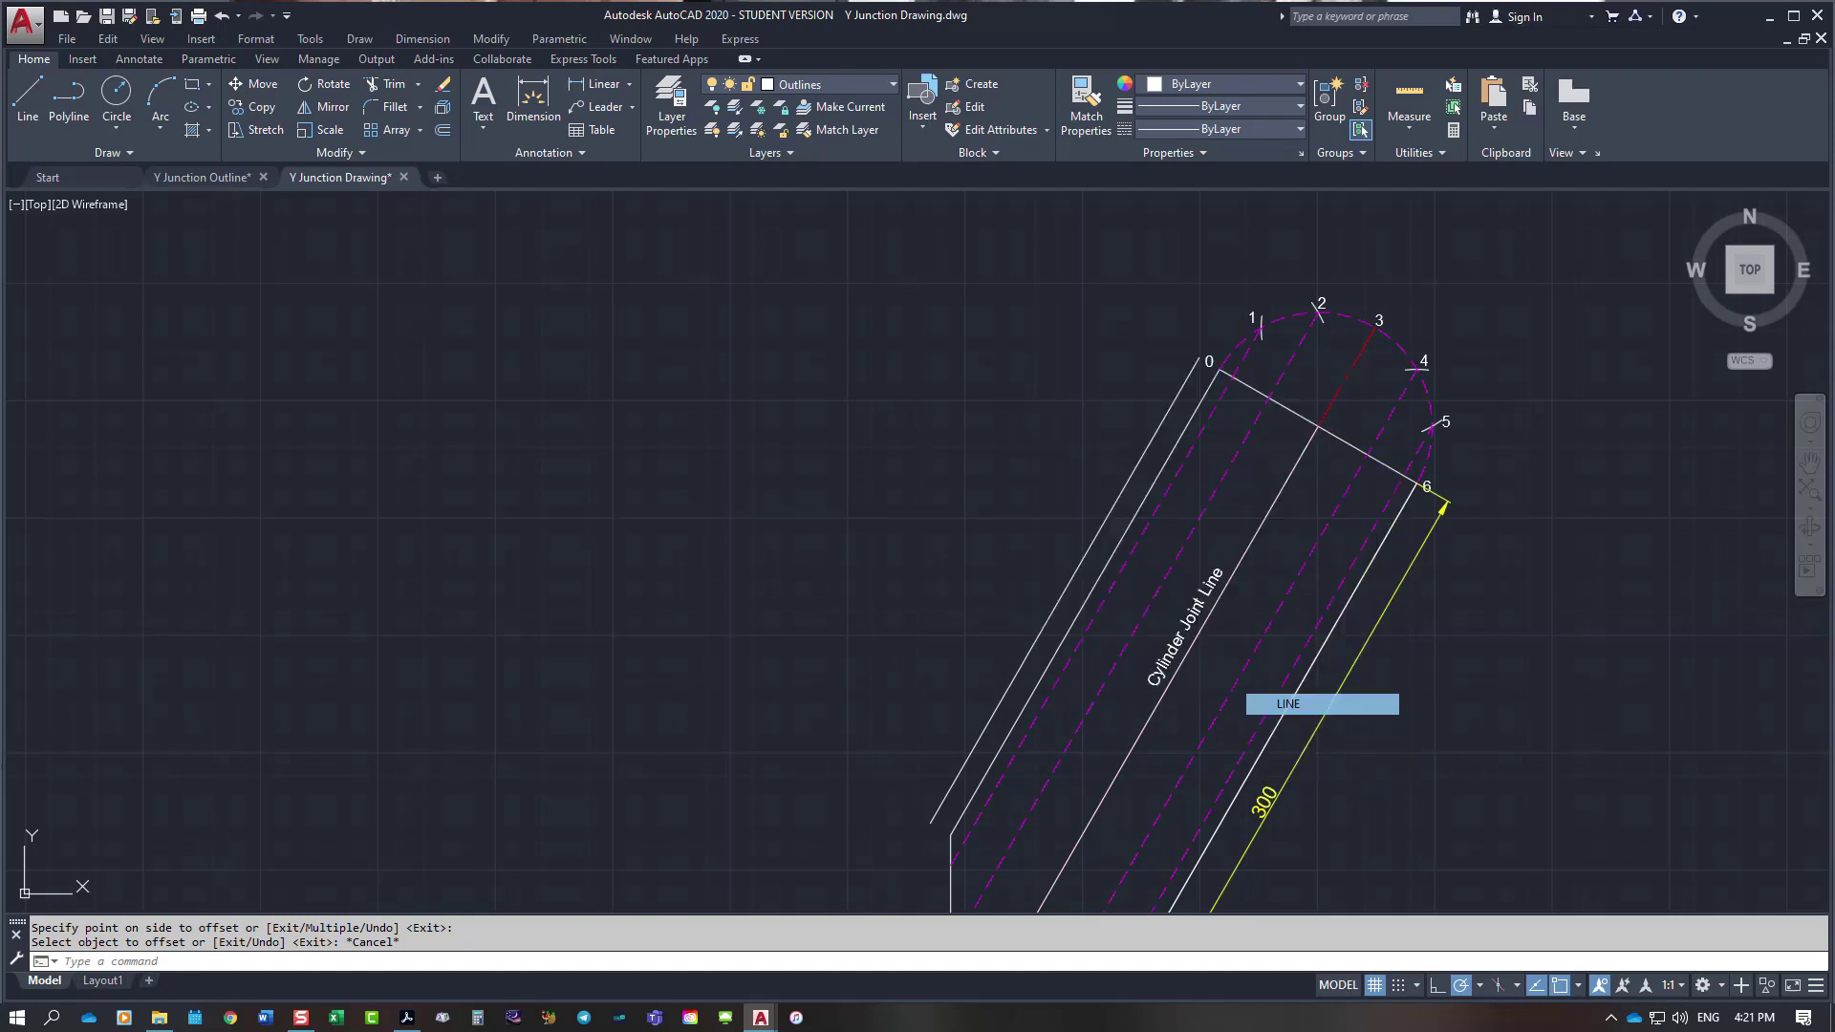
{"action": "left_click", "coordinate": [1197, 358]}
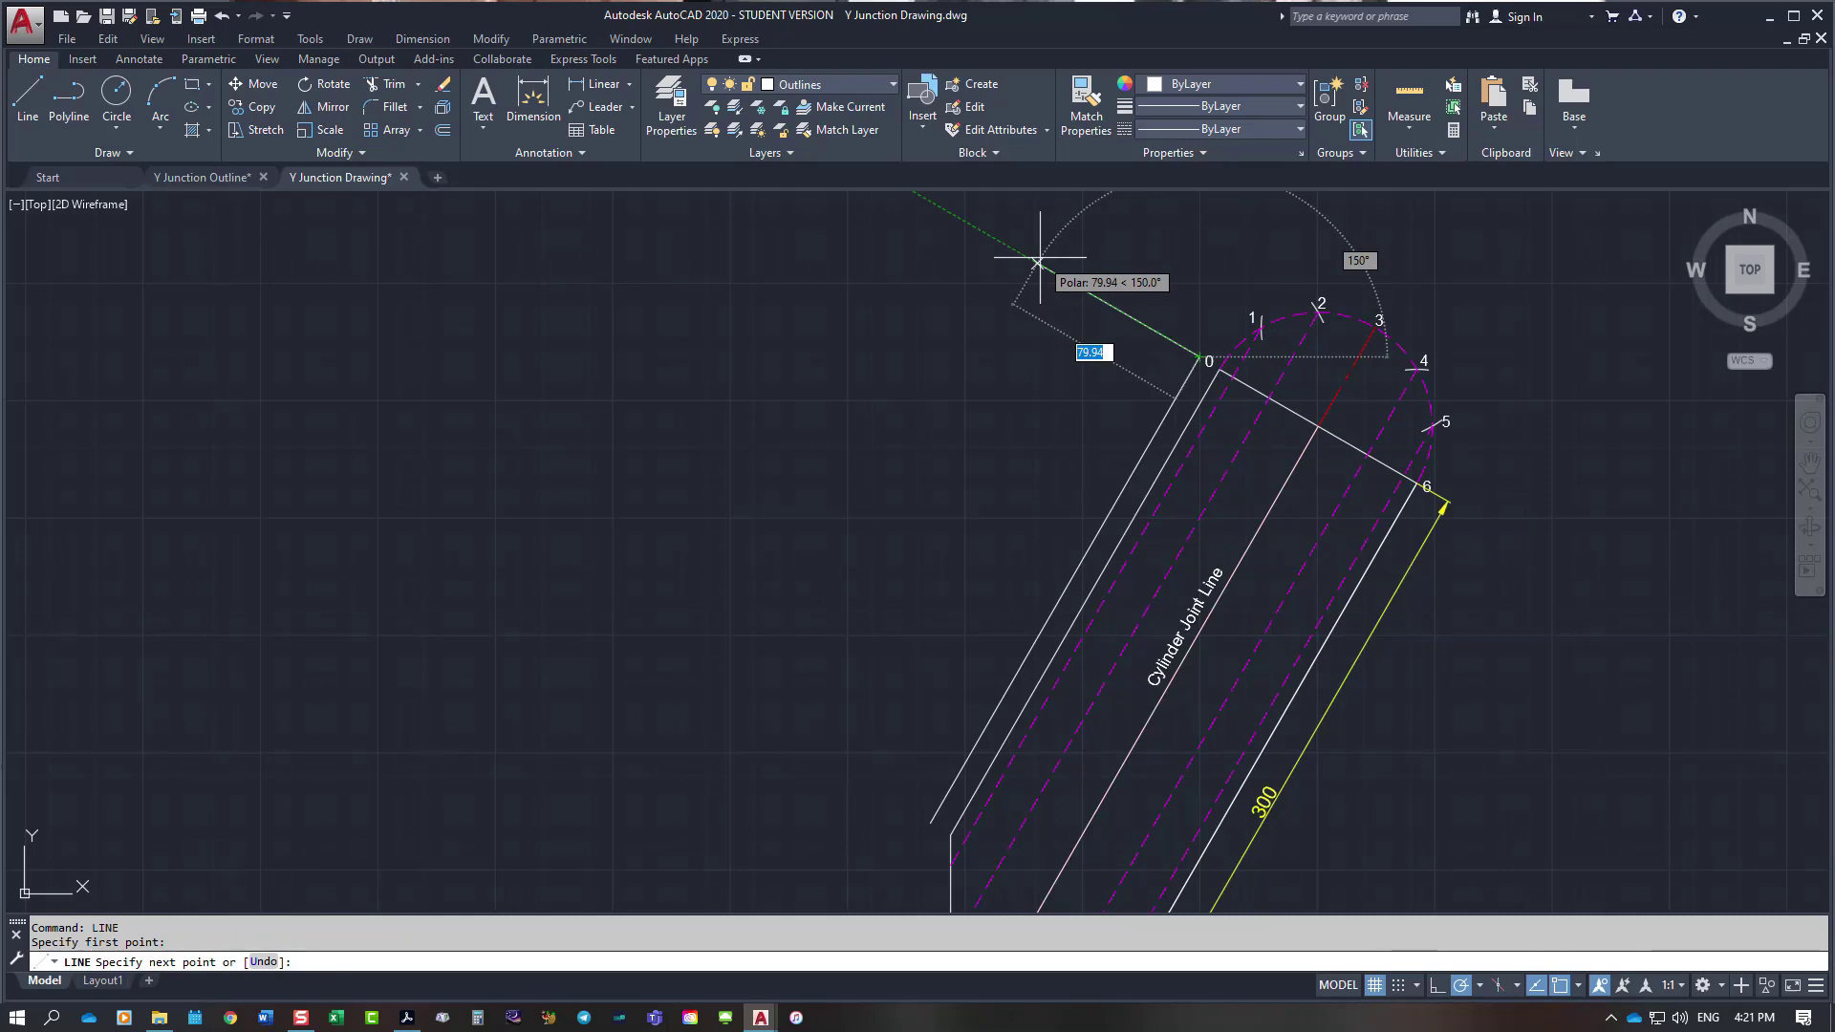
{"action": "type", "text": "304.58"}
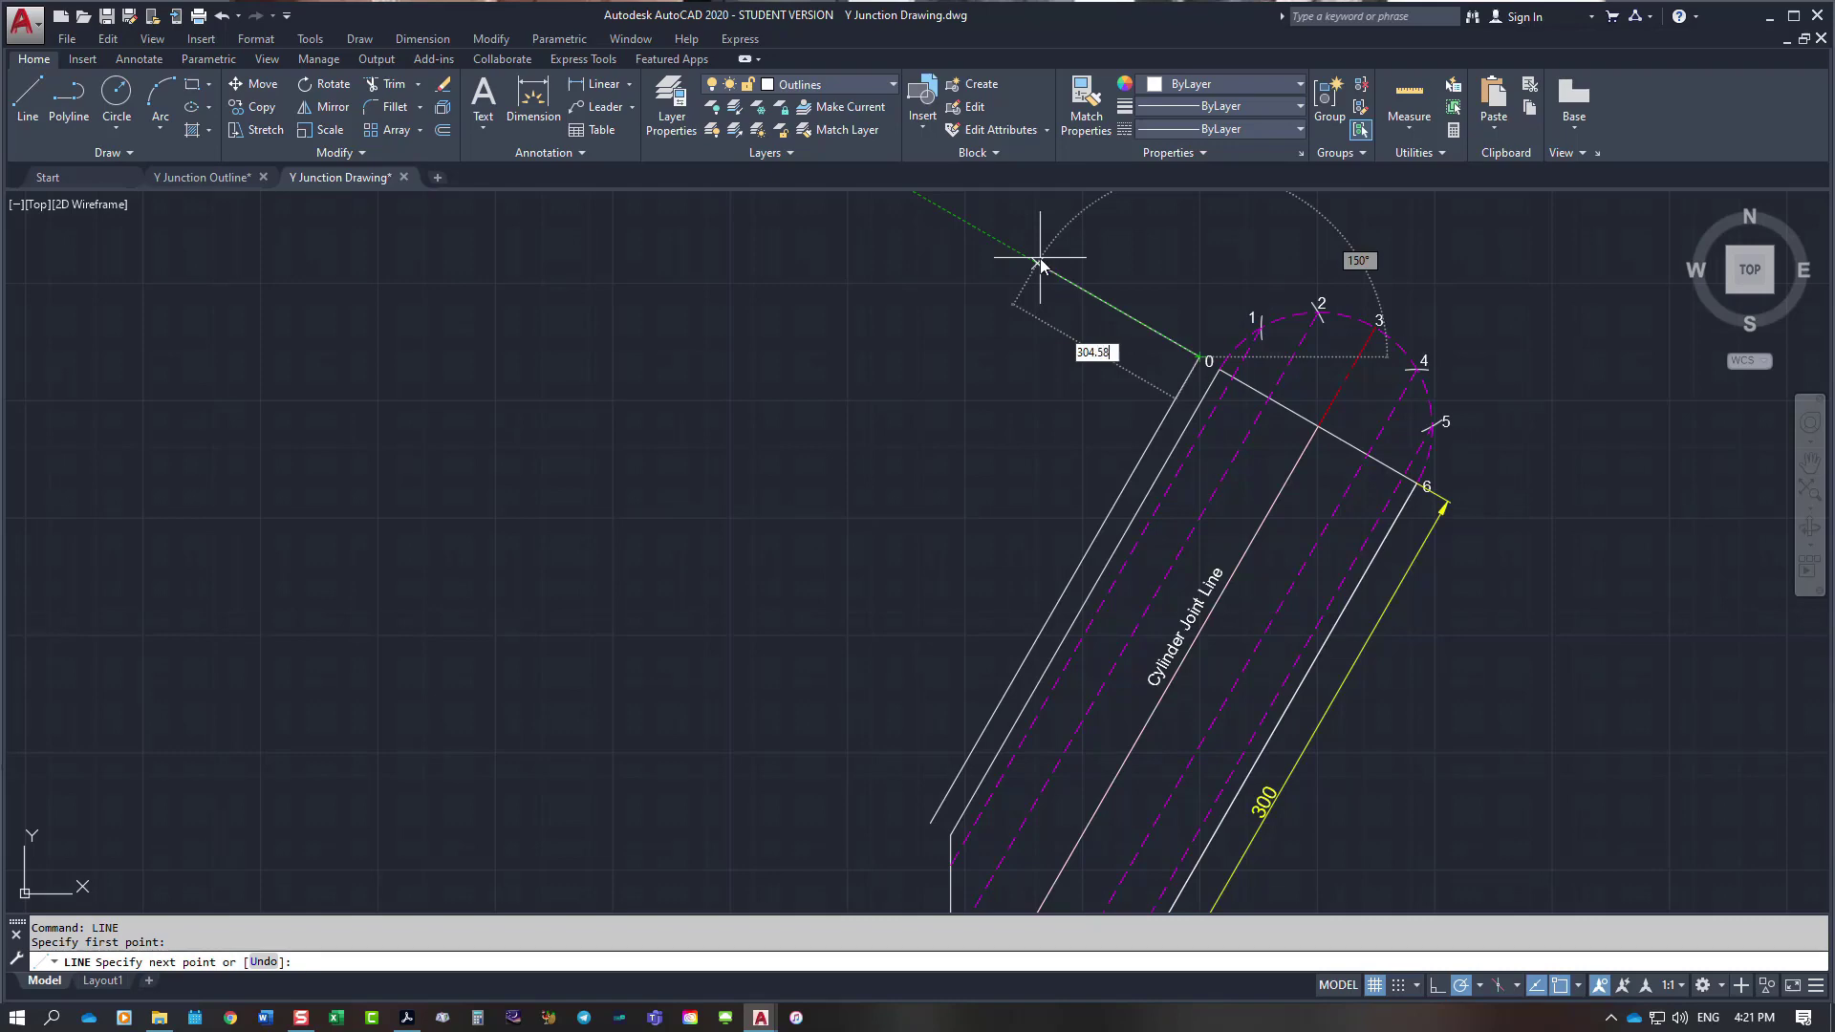
{"action": "key", "text": "Return"}
Step: Continue from the far end of the 304.58 line with a 400 long segment running back down parallel to the branch
{"action": "scroll", "coordinate": [1040, 259], "scroll_direction": "down", "scroll_amount": 5}
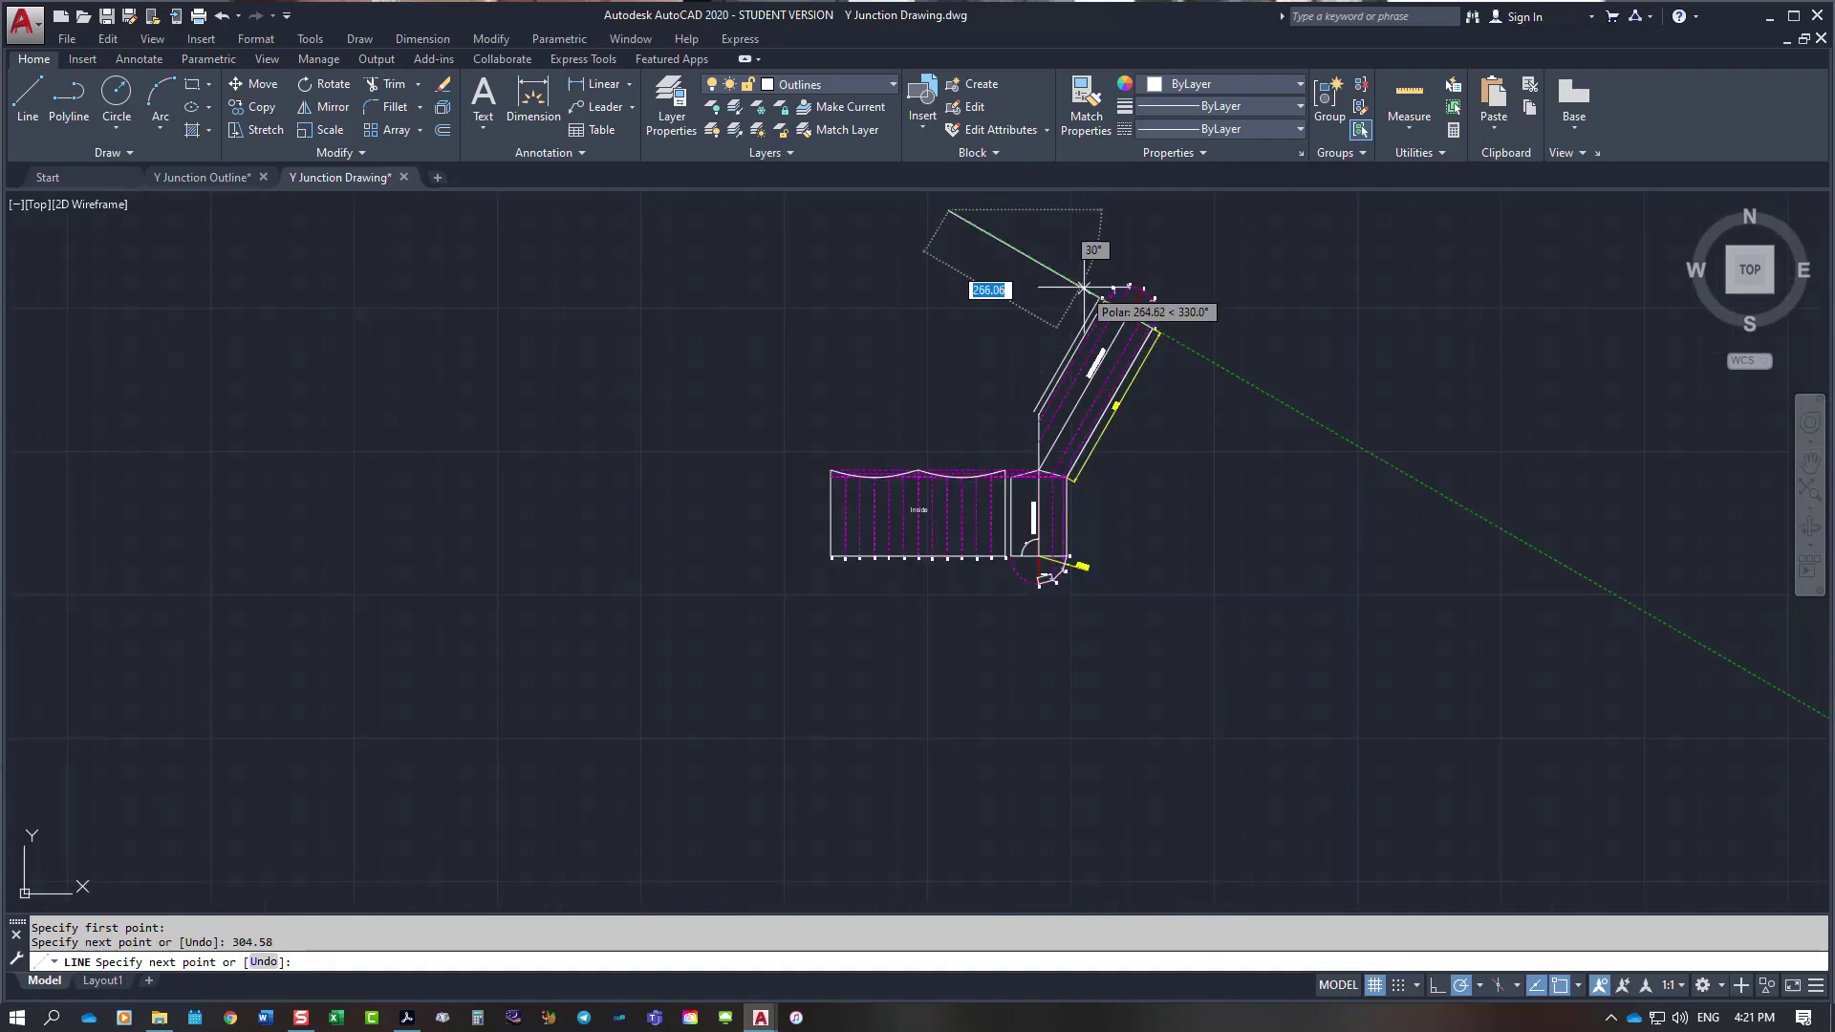
{"action": "scroll", "coordinate": [956, 257], "scroll_direction": "up", "scroll_amount": 3}
{"action": "scroll", "coordinate": [969, 289], "scroll_direction": "down", "scroll_amount": 3}
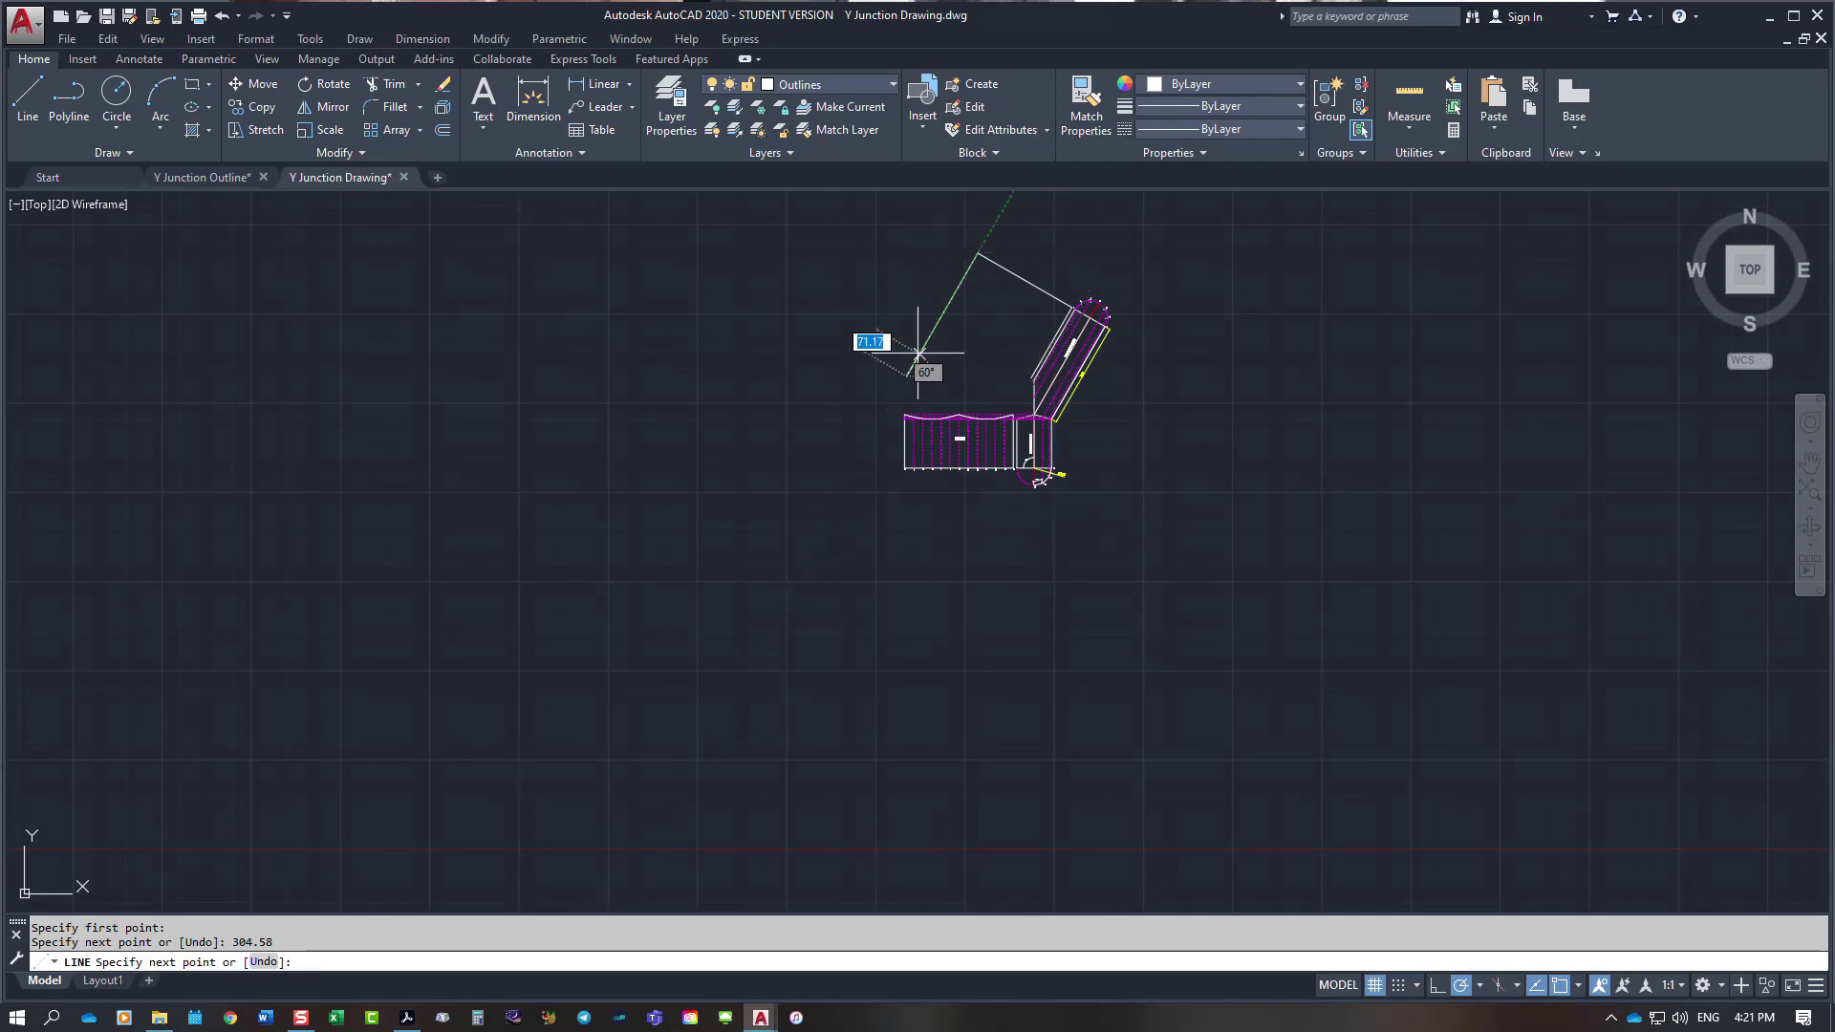
{"action": "type", "text": "400"}
{"action": "key", "text": "Return"}
{"action": "key", "text": "Escape"}
Step: Draw a line 314.58 long at 150° from the lower end of the branch's left edge
{"action": "scroll", "coordinate": [923, 356], "scroll_direction": "up", "scroll_amount": 4}
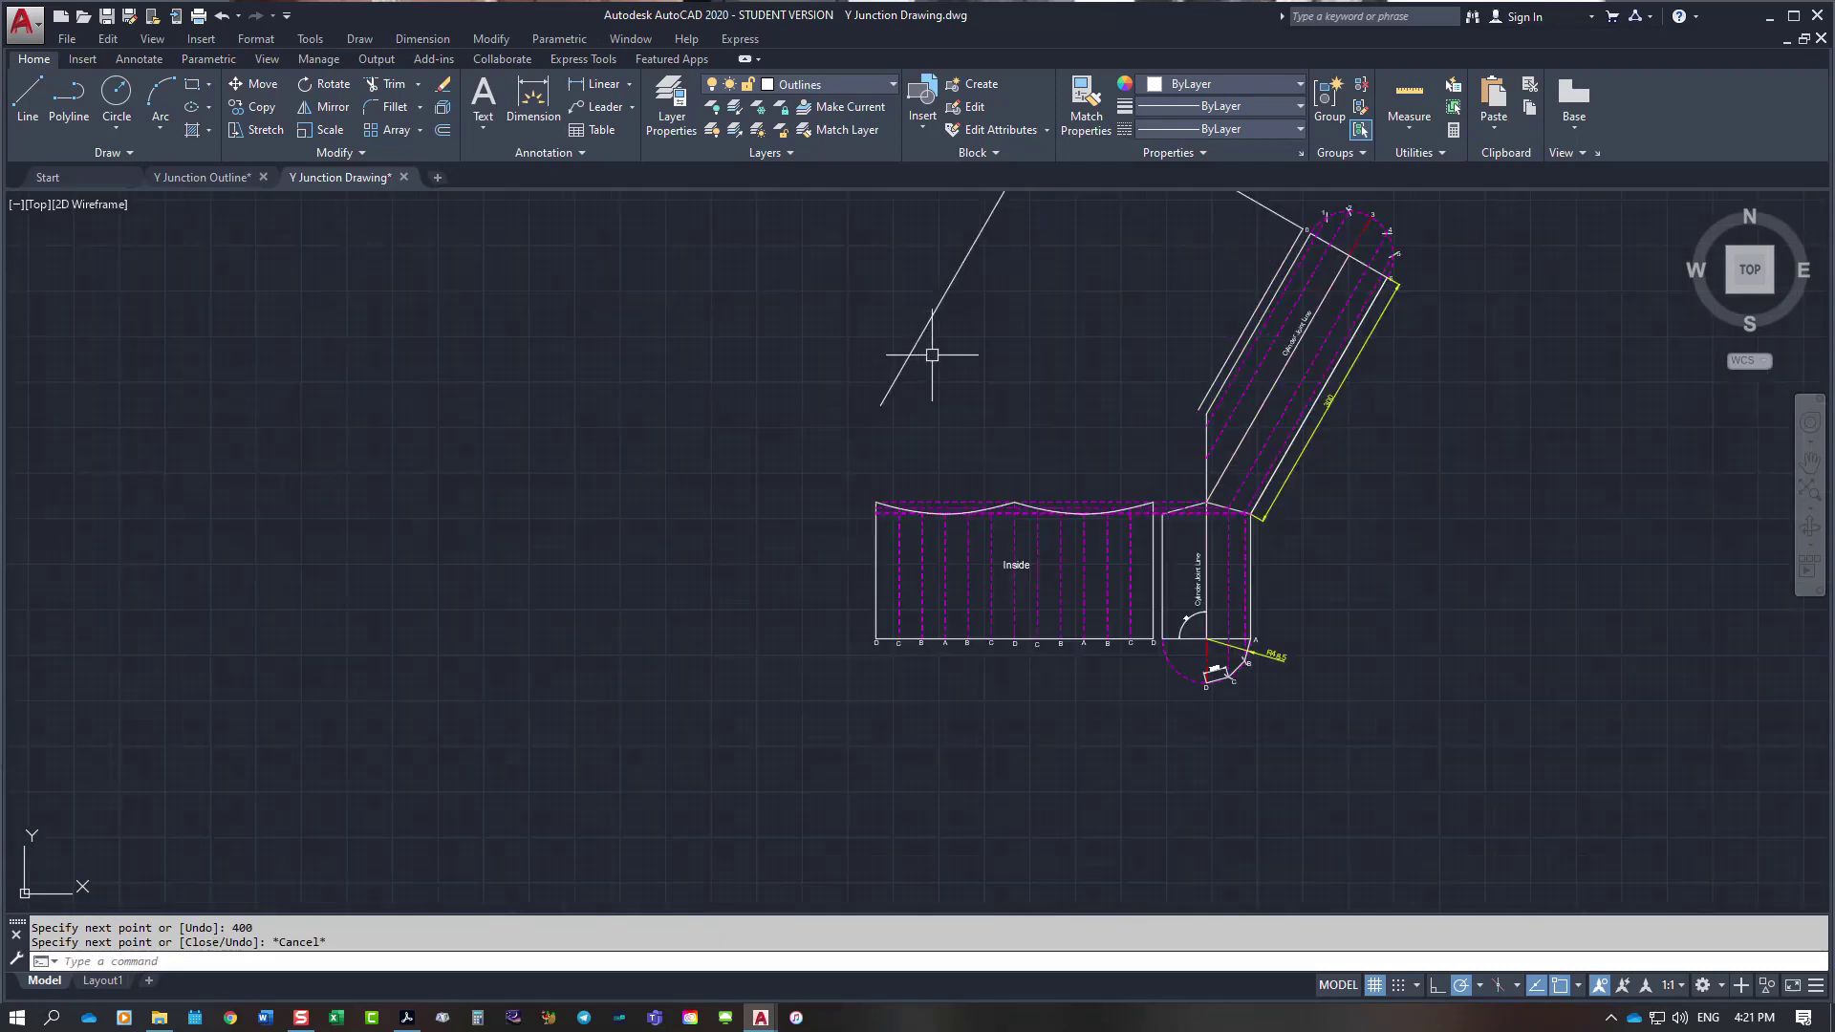
{"action": "scroll", "coordinate": [1357, 307], "scroll_direction": "up", "scroll_amount": 4}
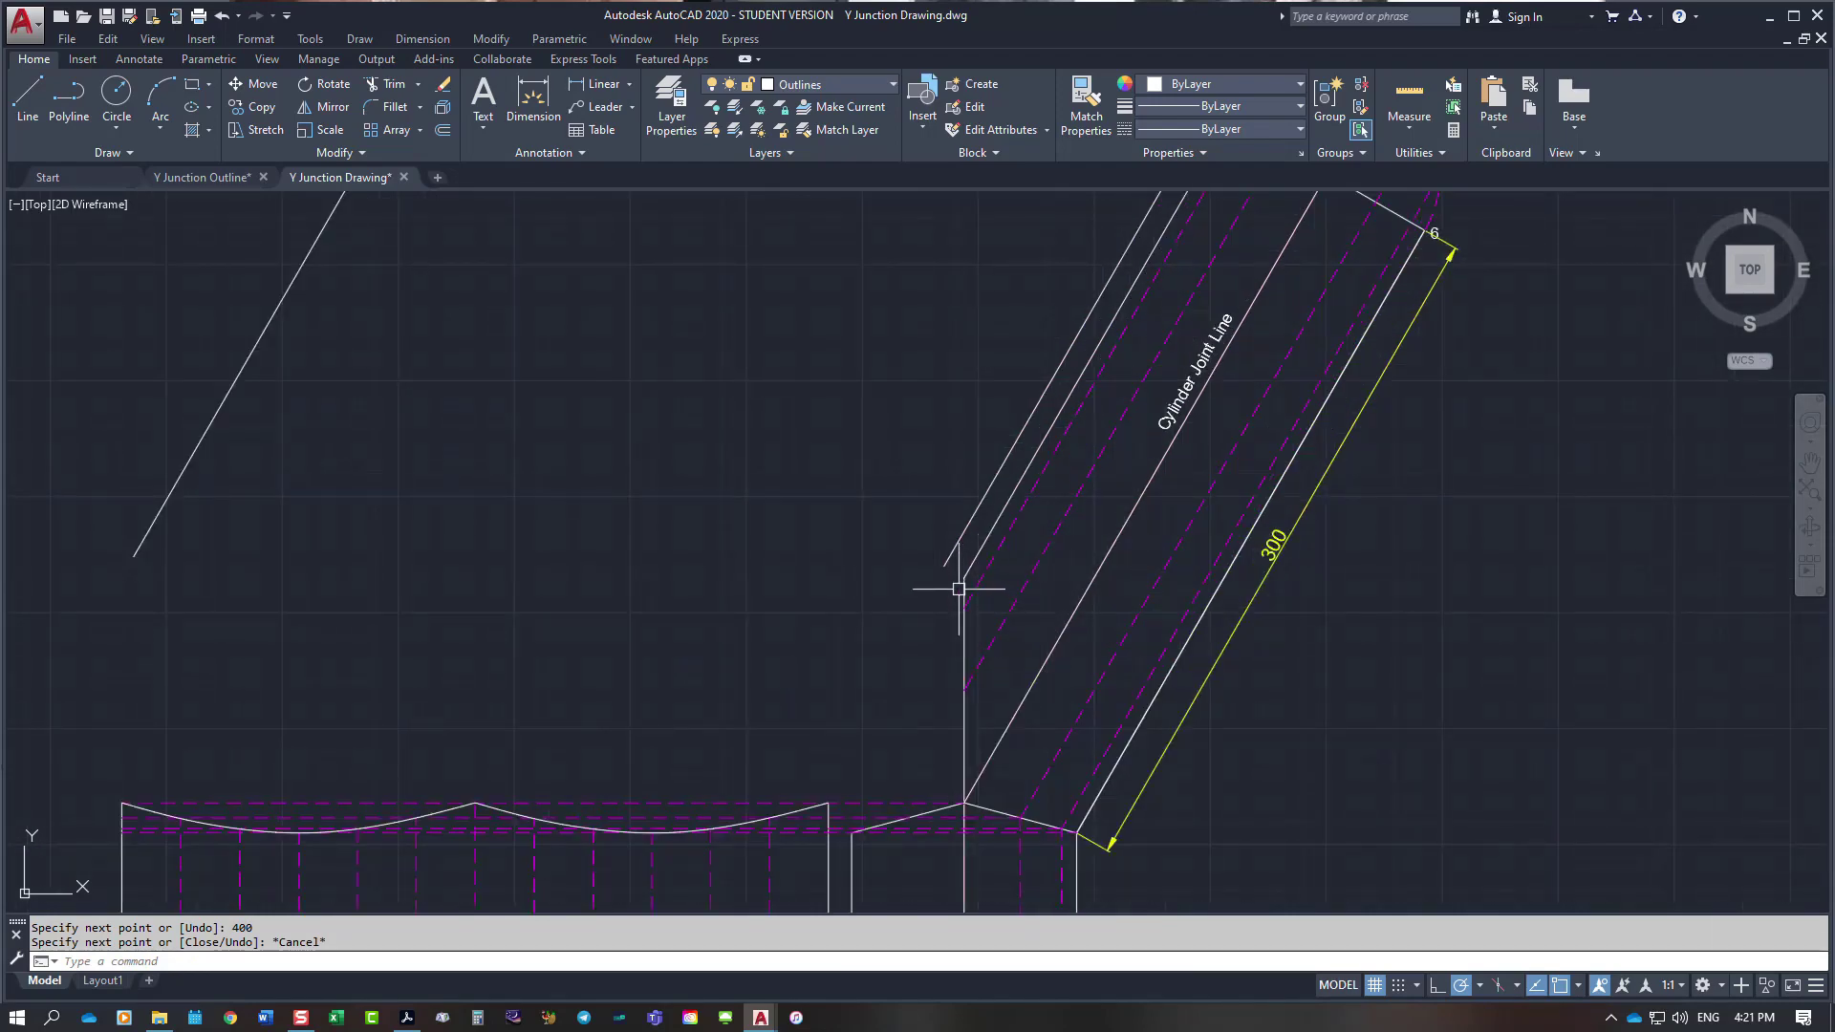
{"action": "right_click", "coordinate": [822, 468]}
{"action": "left_click", "coordinate": [865, 476]}
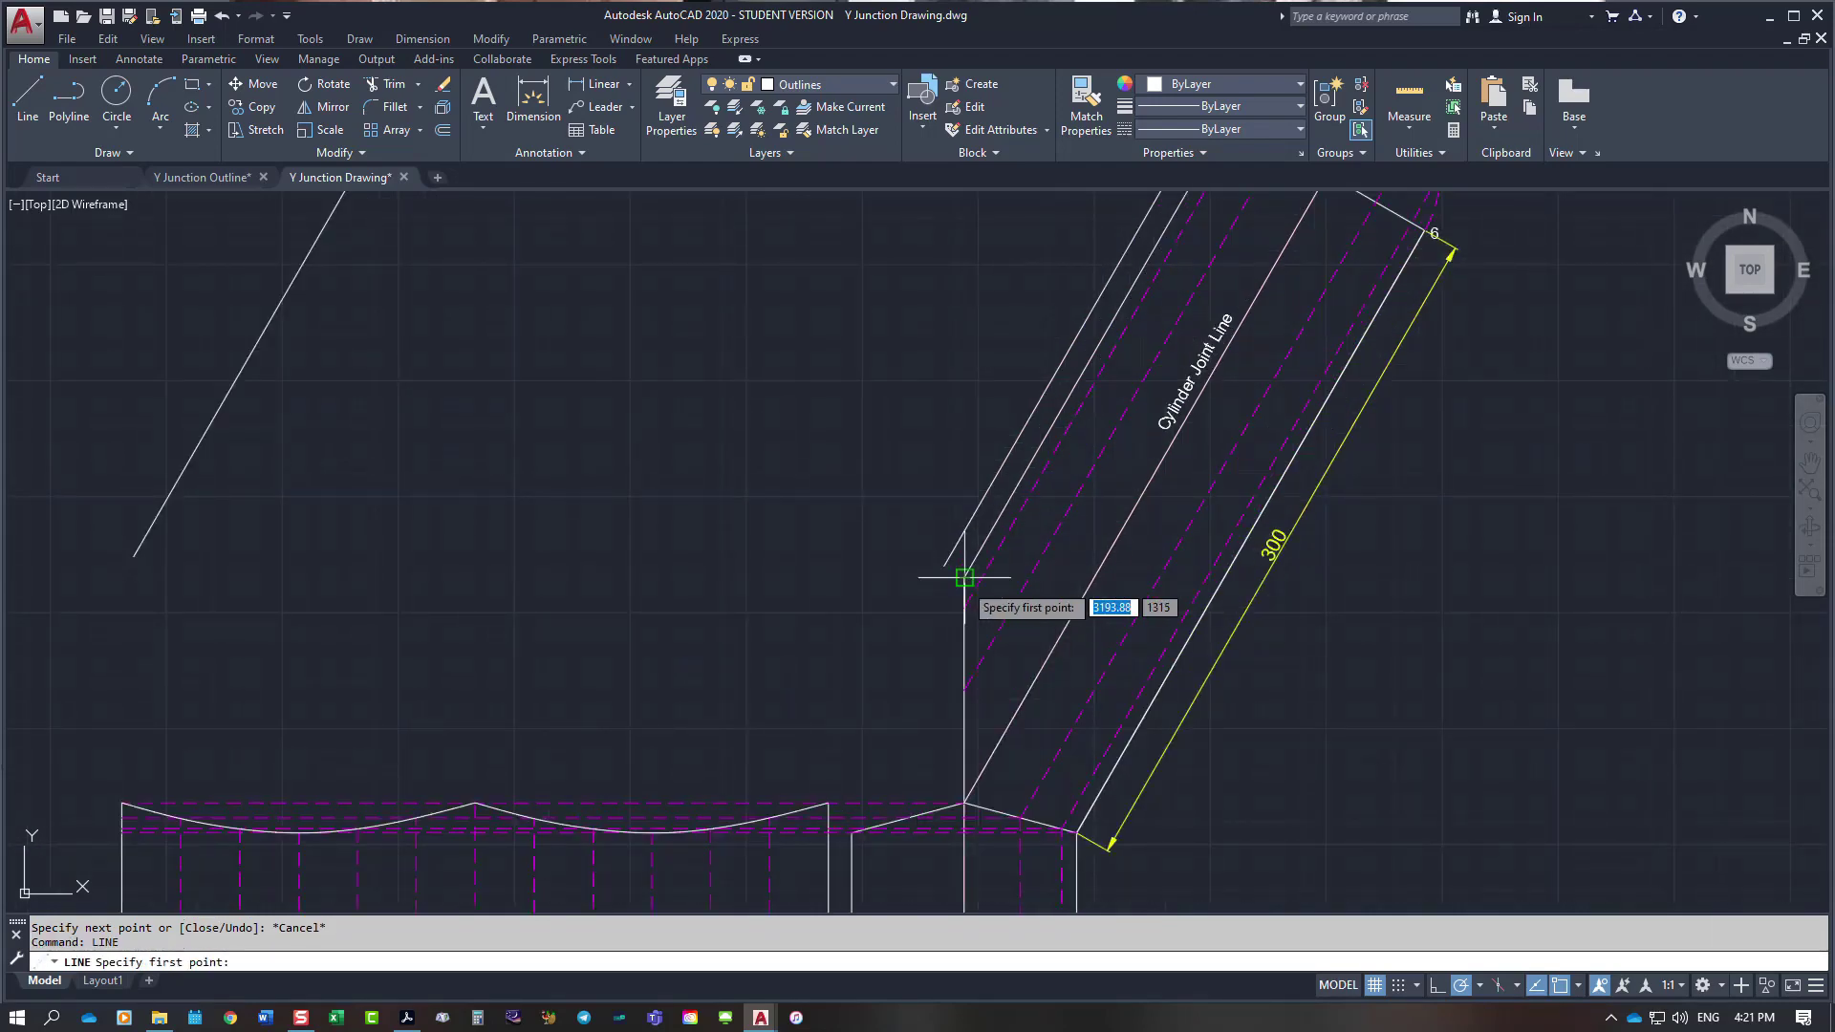
{"action": "left_click", "coordinate": [963, 577]}
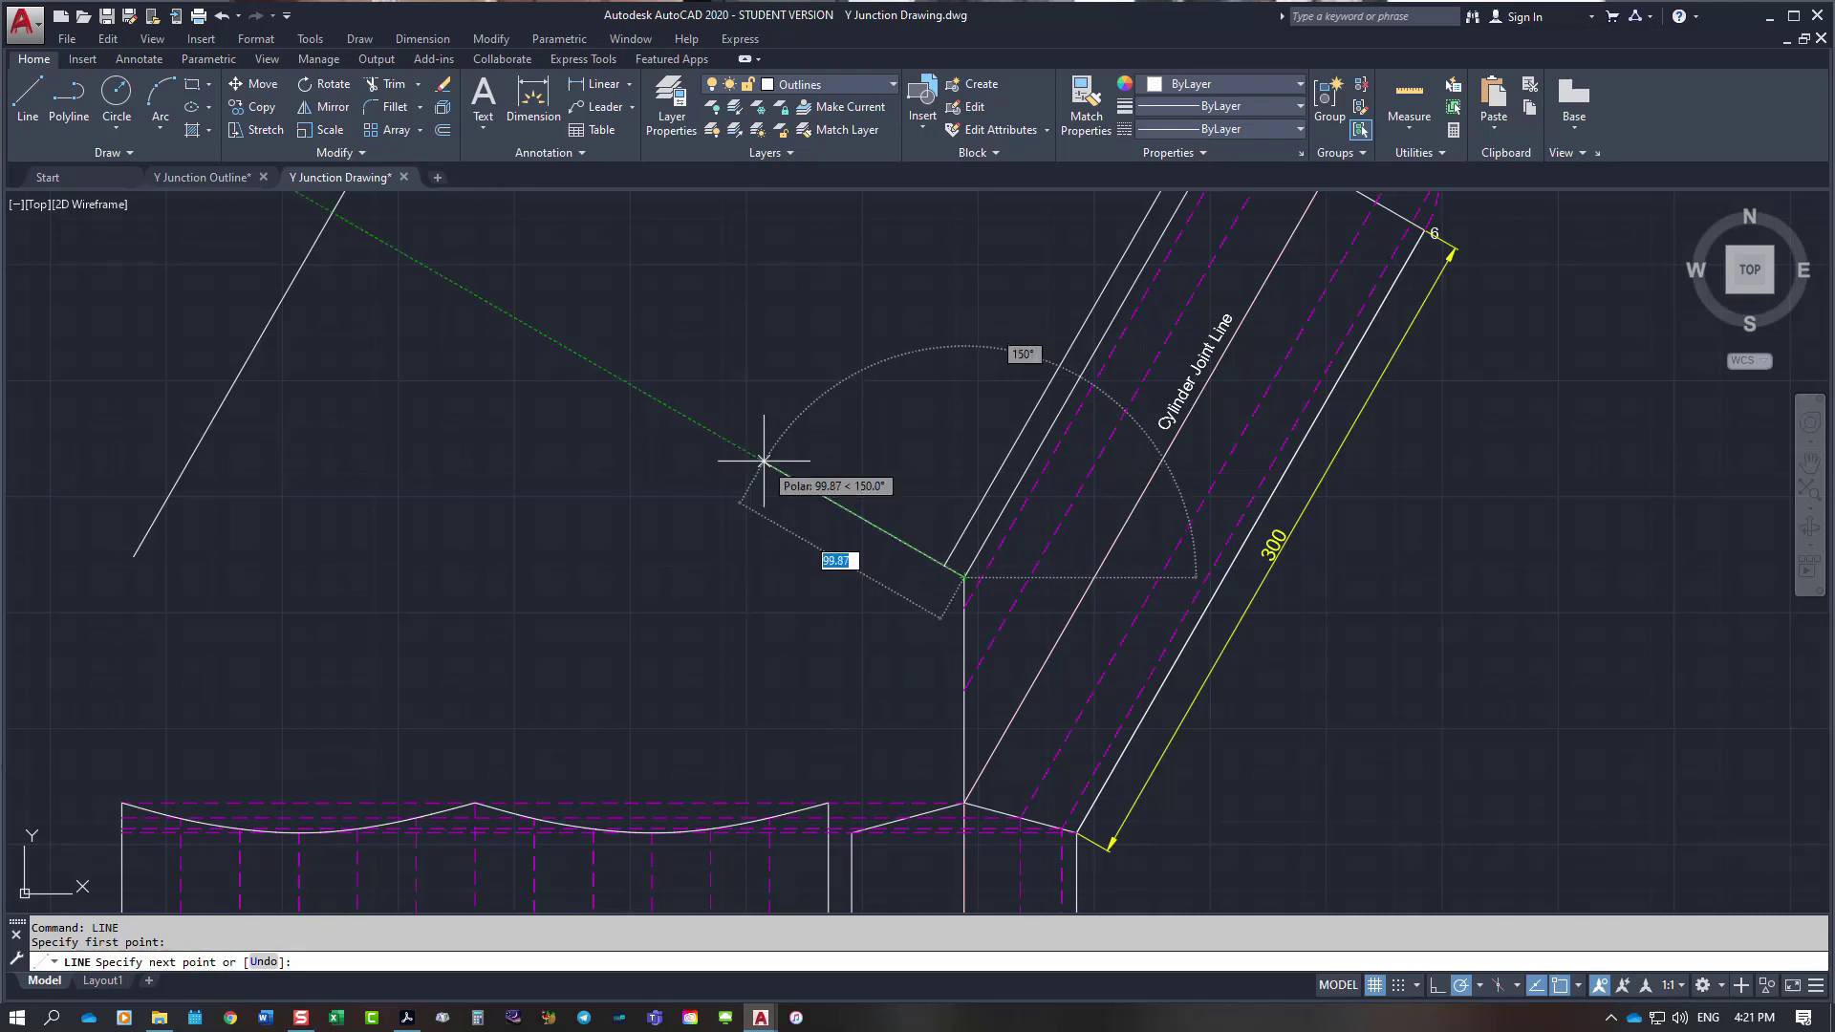
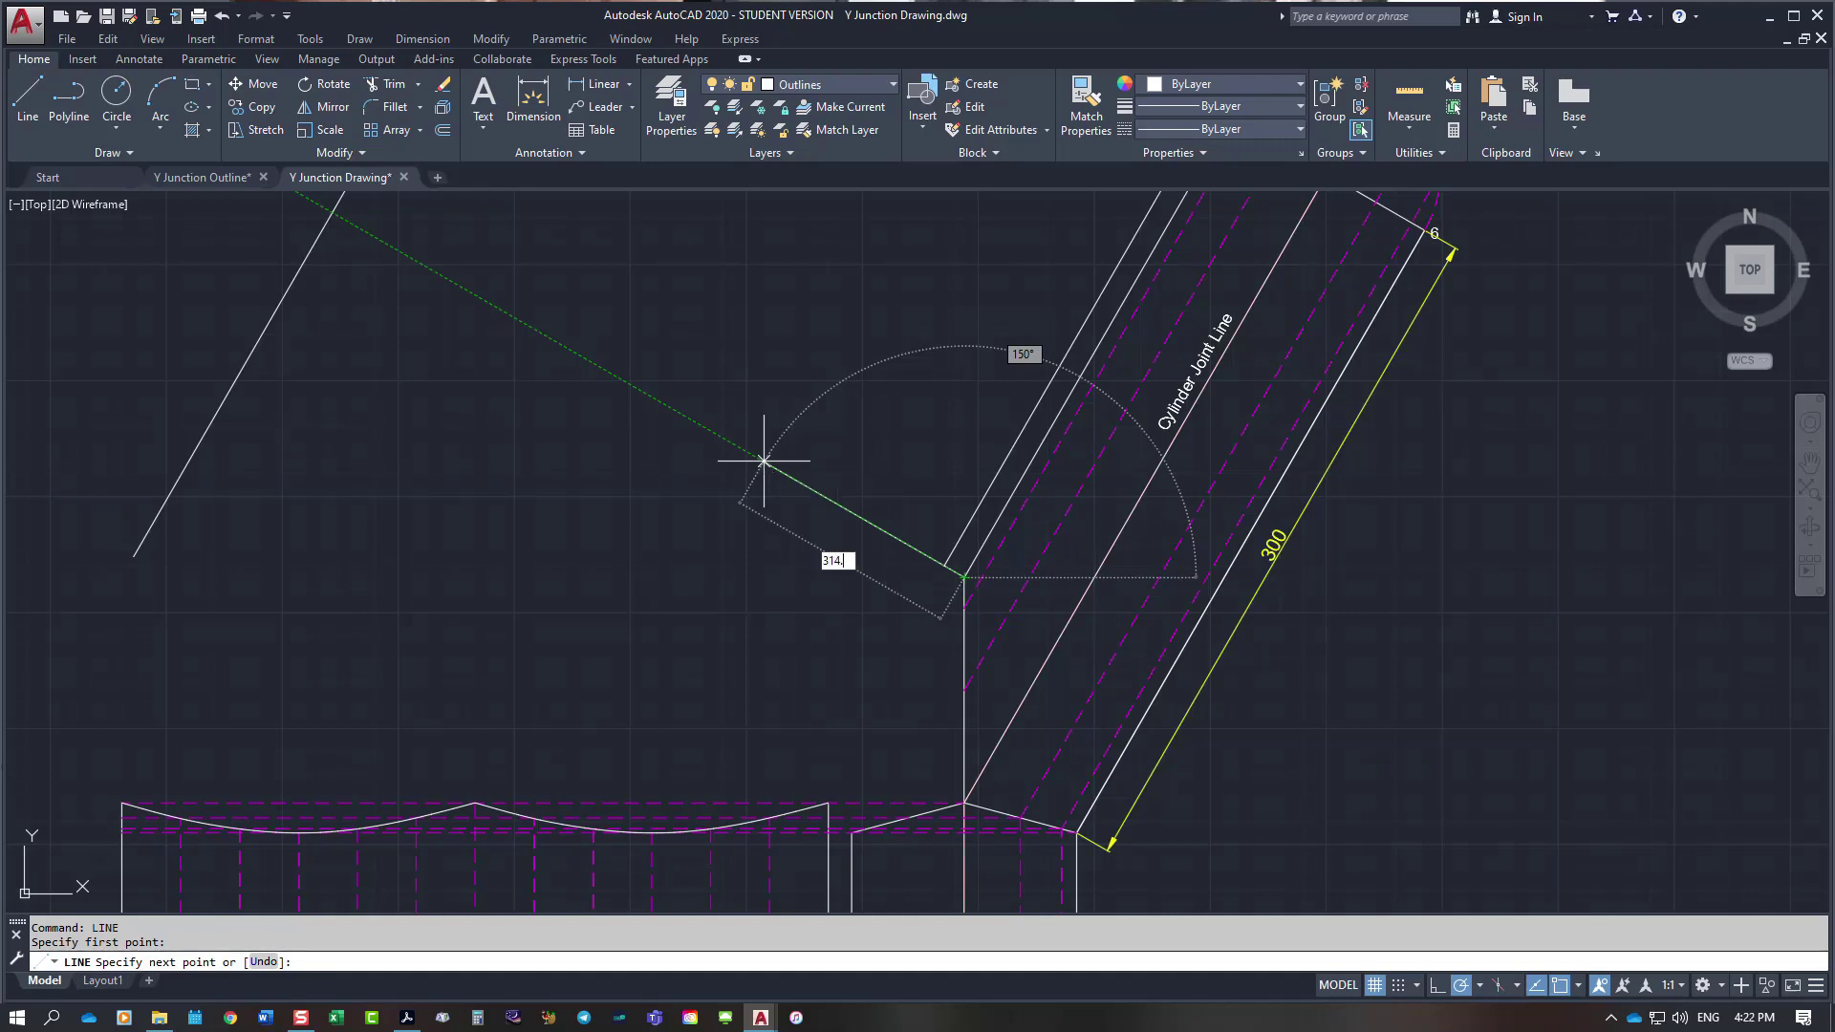
{"action": "key", "text": "Return"}
{"action": "key", "text": "Escape"}
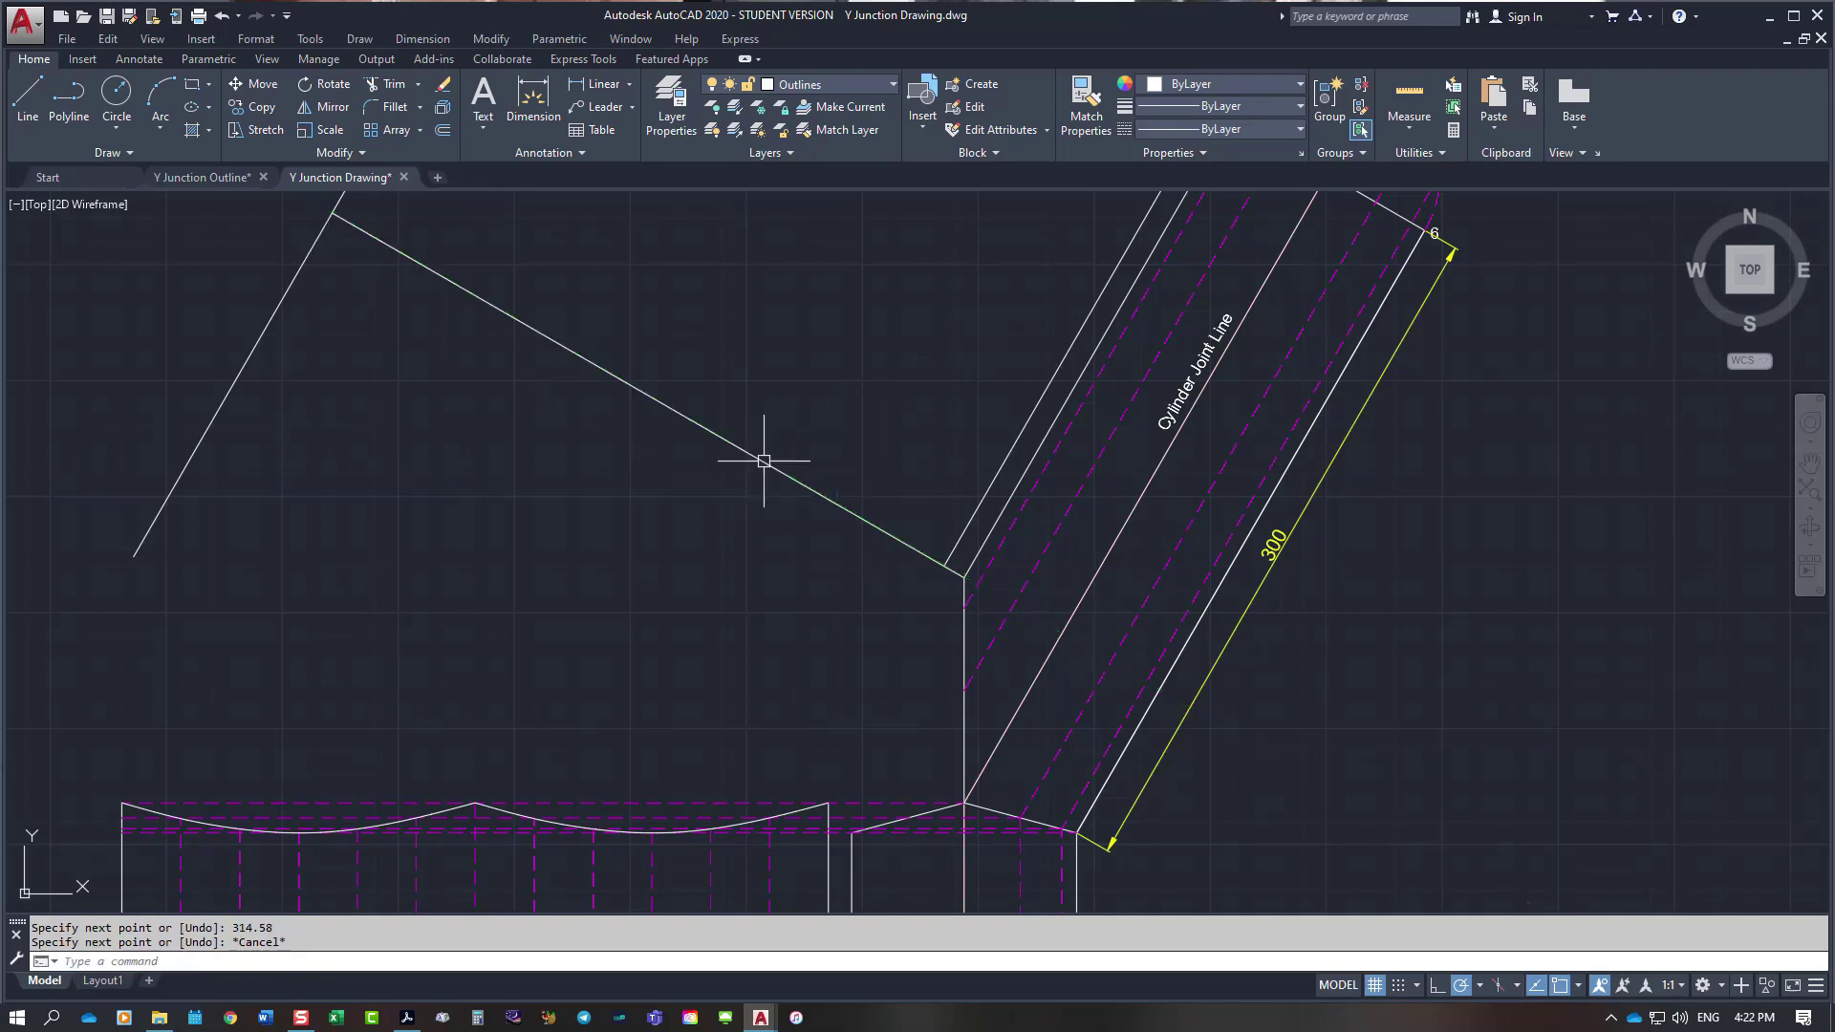
Step: Draw a 400 long line at 150° from where dashed line 1 meets the branch's vertical joint edge
{"action": "right_click", "coordinate": [823, 403]}
{"action": "left_click", "coordinate": [865, 414]}
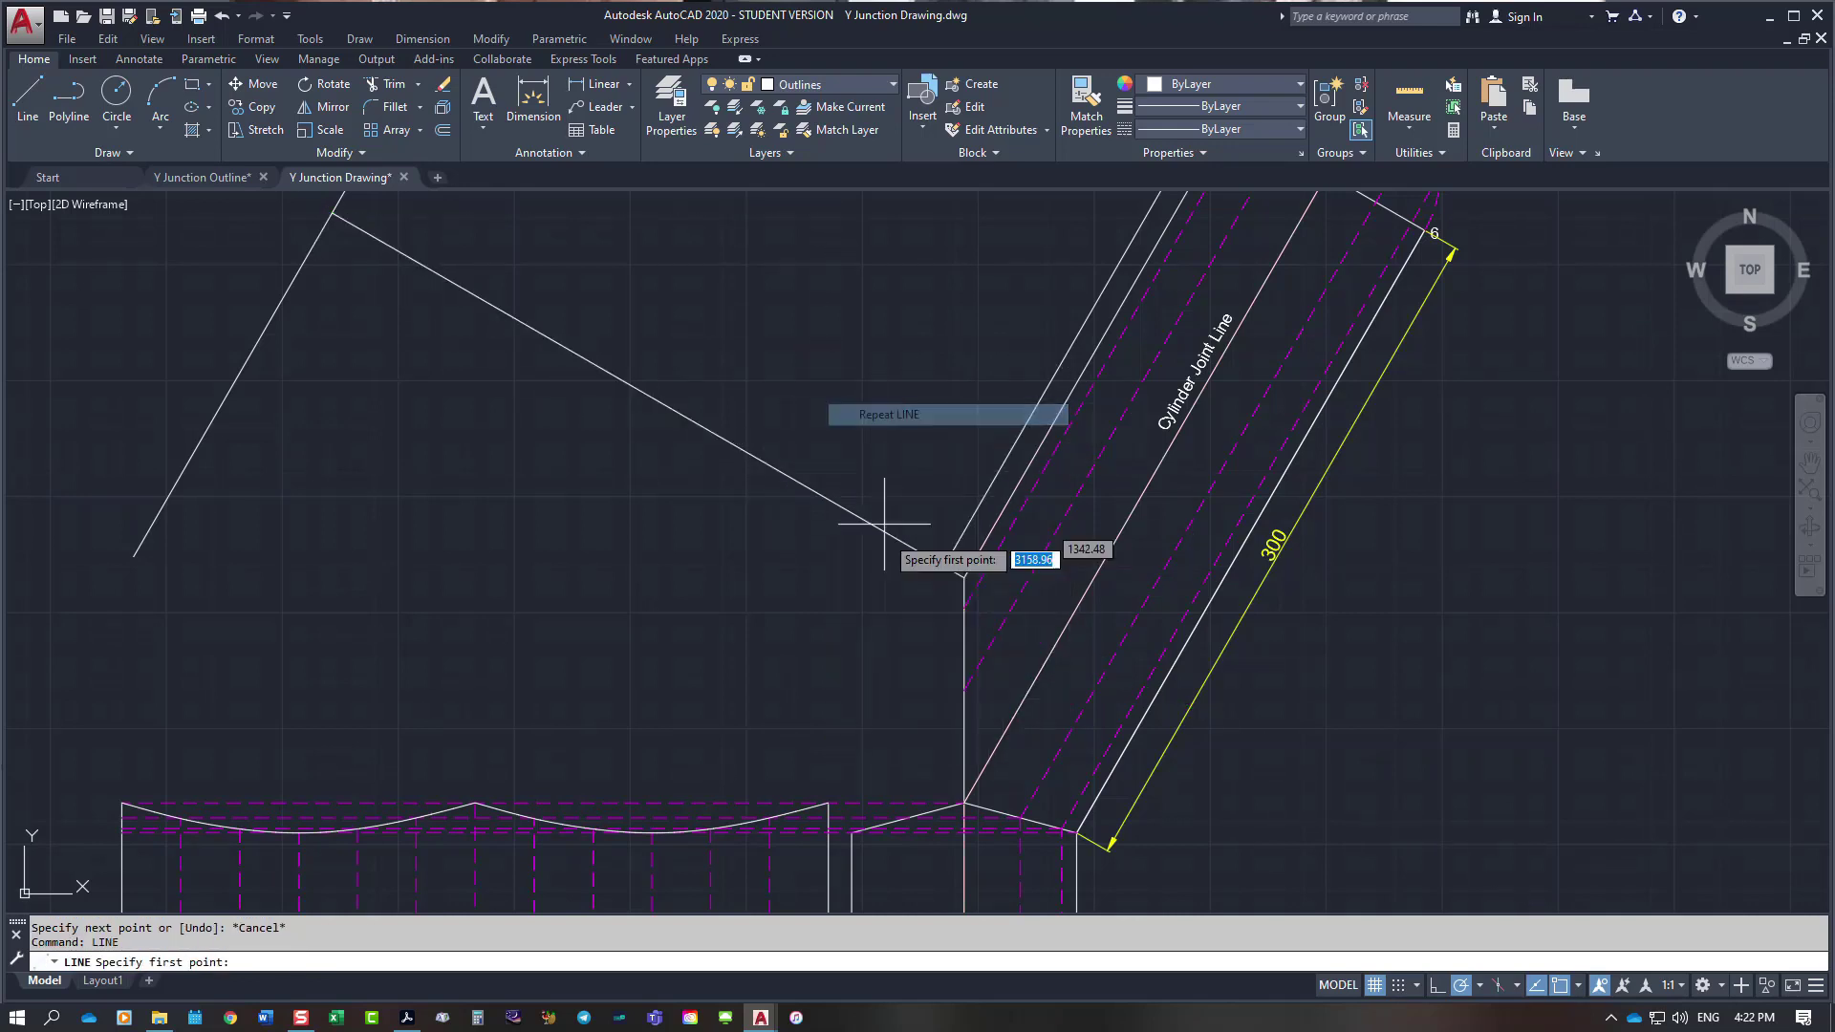
{"action": "left_click", "coordinate": [963, 606]}
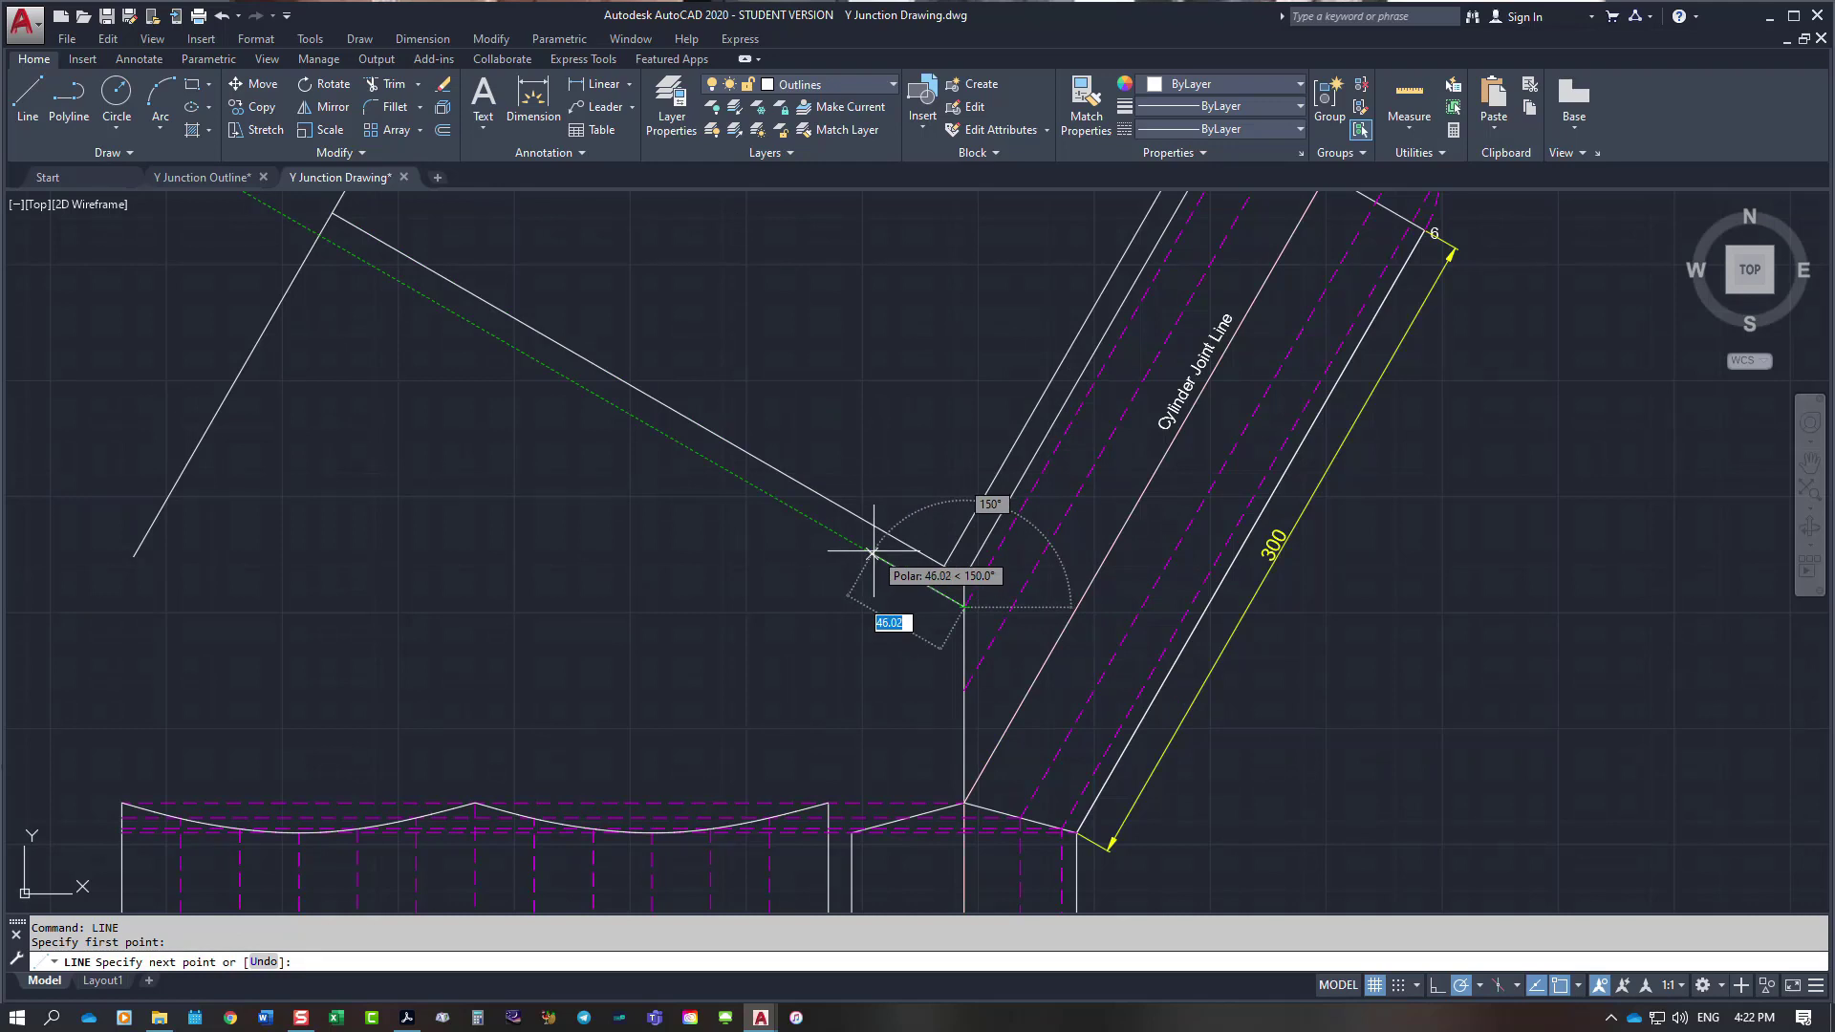
{"action": "type", "text": "400"}
{"action": "key", "text": "Return"}
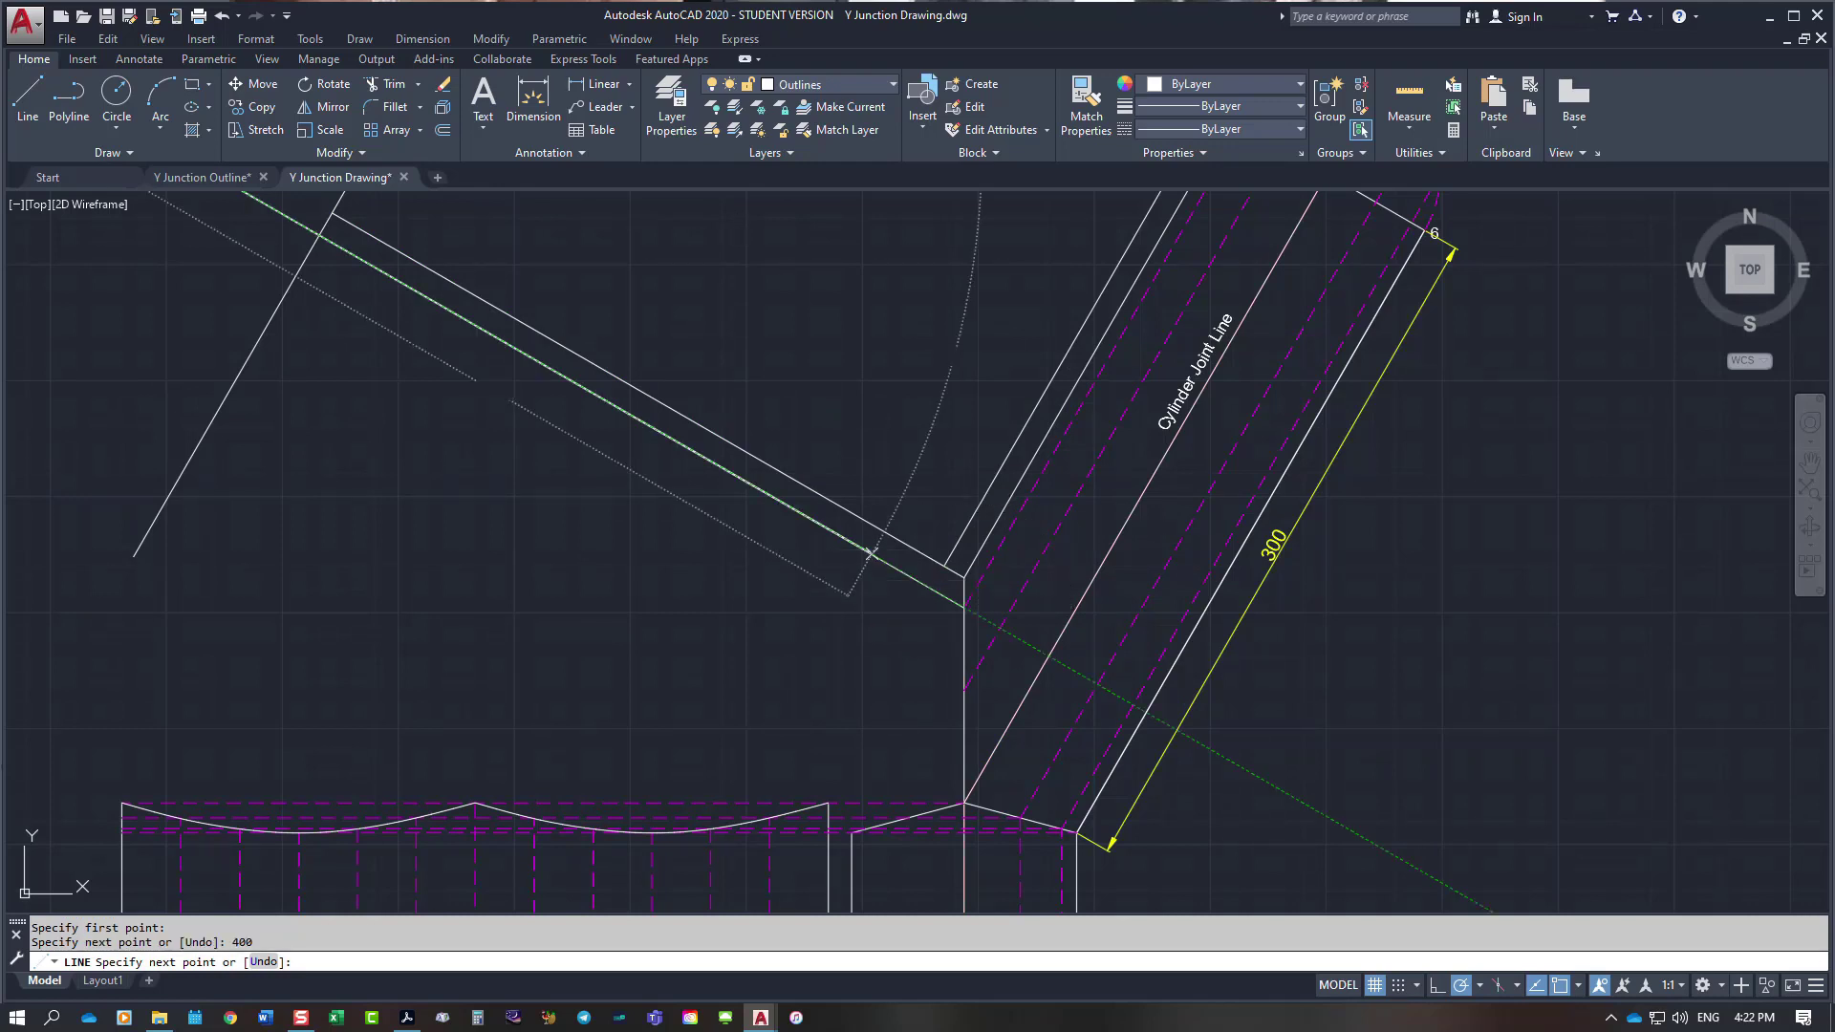
{"action": "key", "text": "Escape"}
Step: Draw a 400 long line at 150° from where dashed line 2 meets the vertical joint edge
{"action": "right_click", "coordinate": [883, 394]}
{"action": "left_click", "coordinate": [946, 408]}
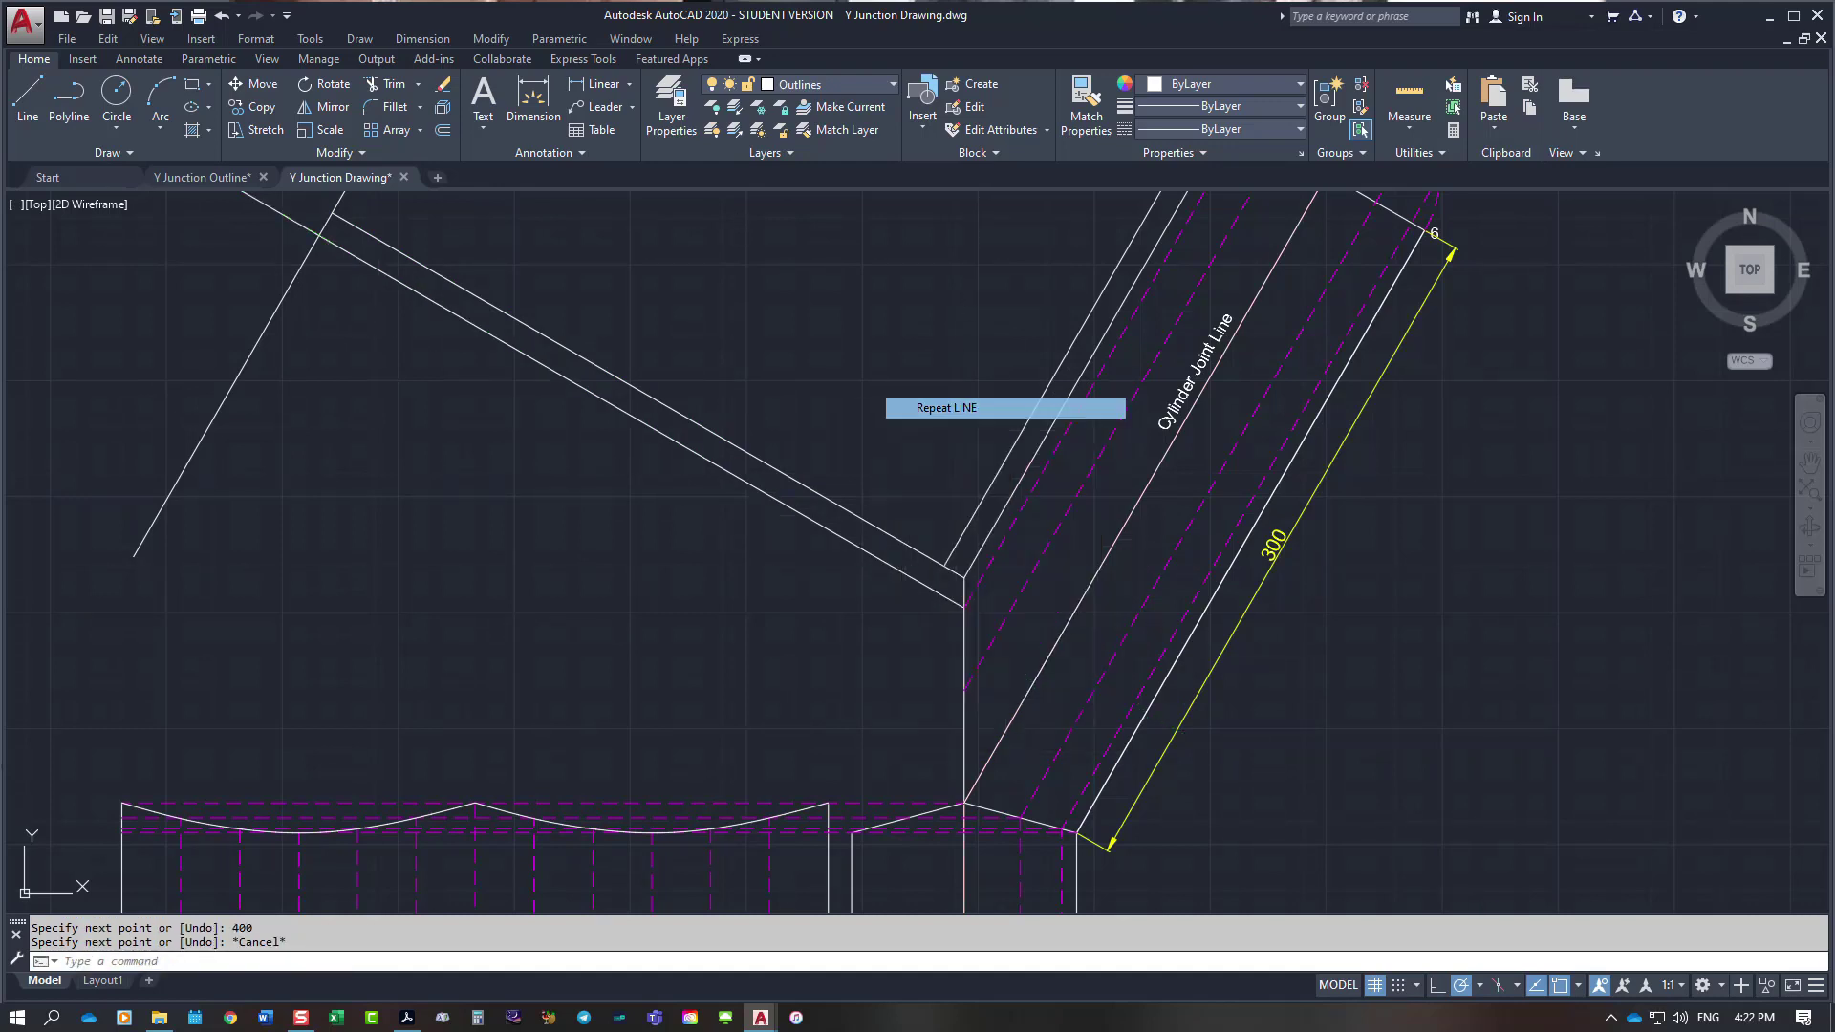
{"action": "left_click", "coordinate": [963, 688]}
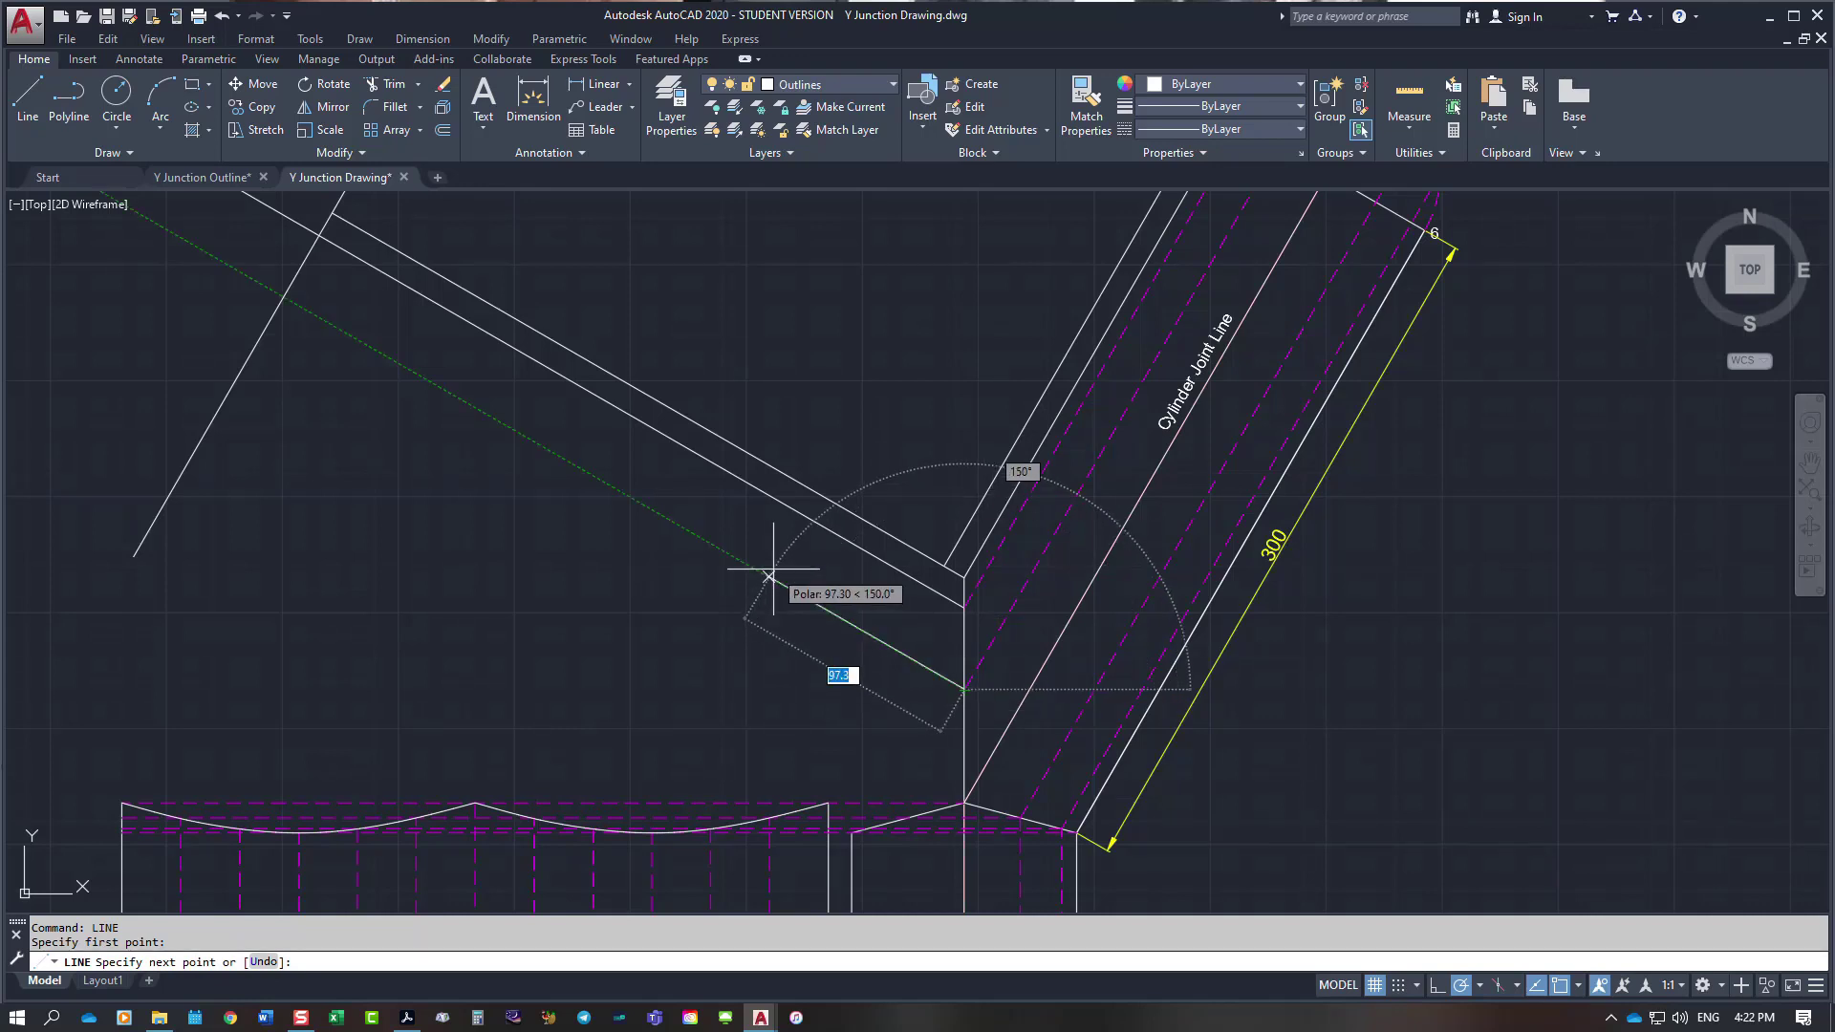
{"action": "type", "text": "400"}
{"action": "key", "text": "Return"}
{"action": "key", "text": "Escape"}
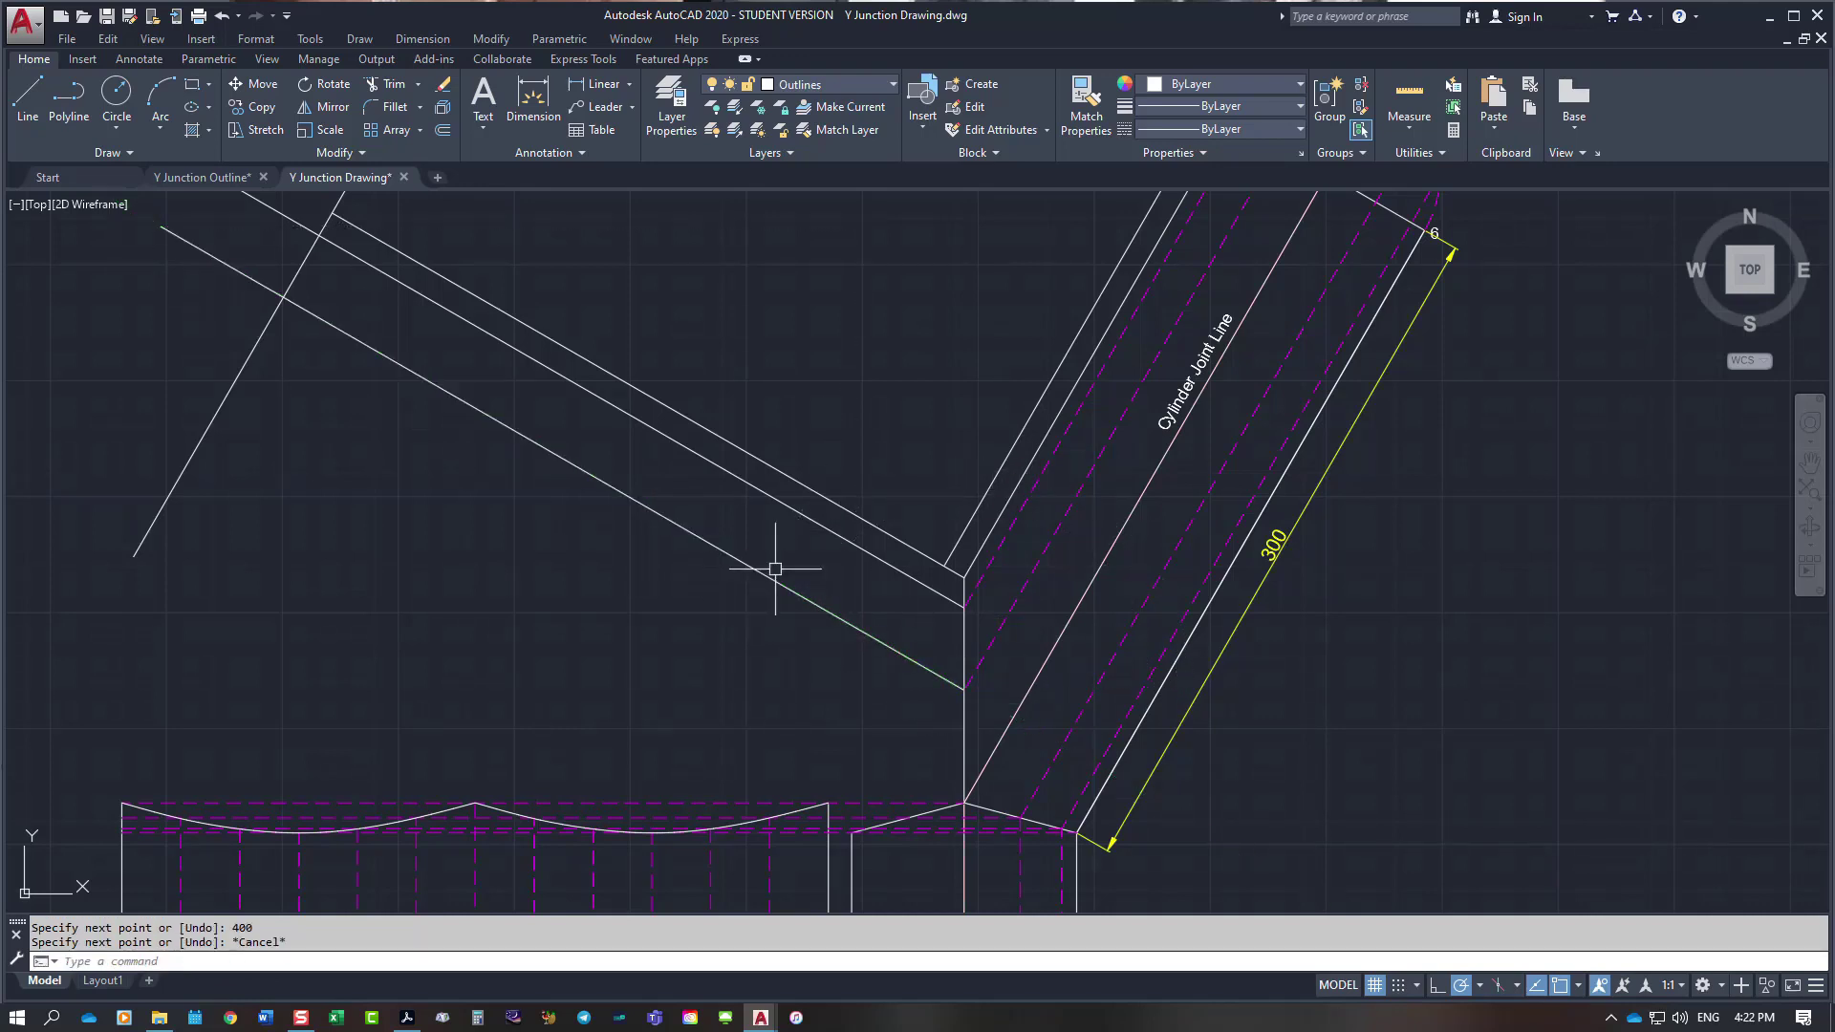
Step: Draw a 400 long line at 150° from the lower end of the branch's cylinder joint line
{"action": "right_click", "coordinate": [817, 385]}
{"action": "left_click", "coordinate": [846, 395]}
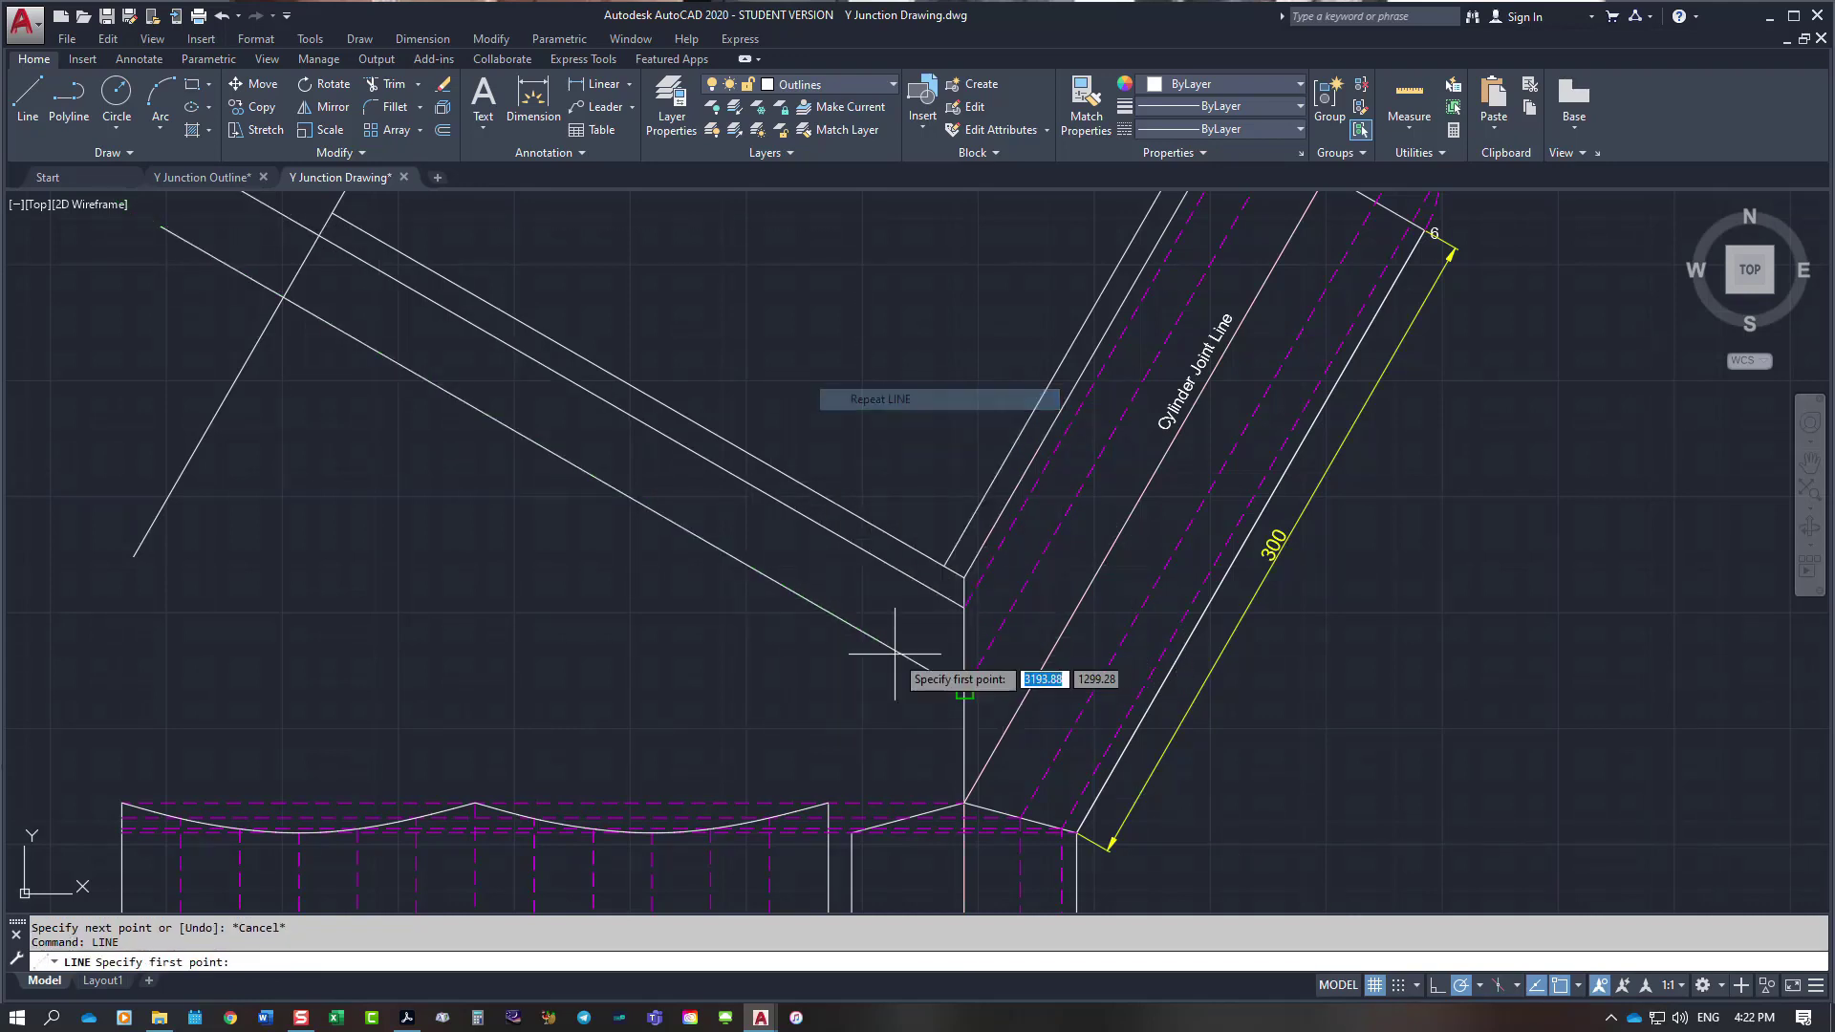
{"action": "left_click", "coordinate": [963, 803]}
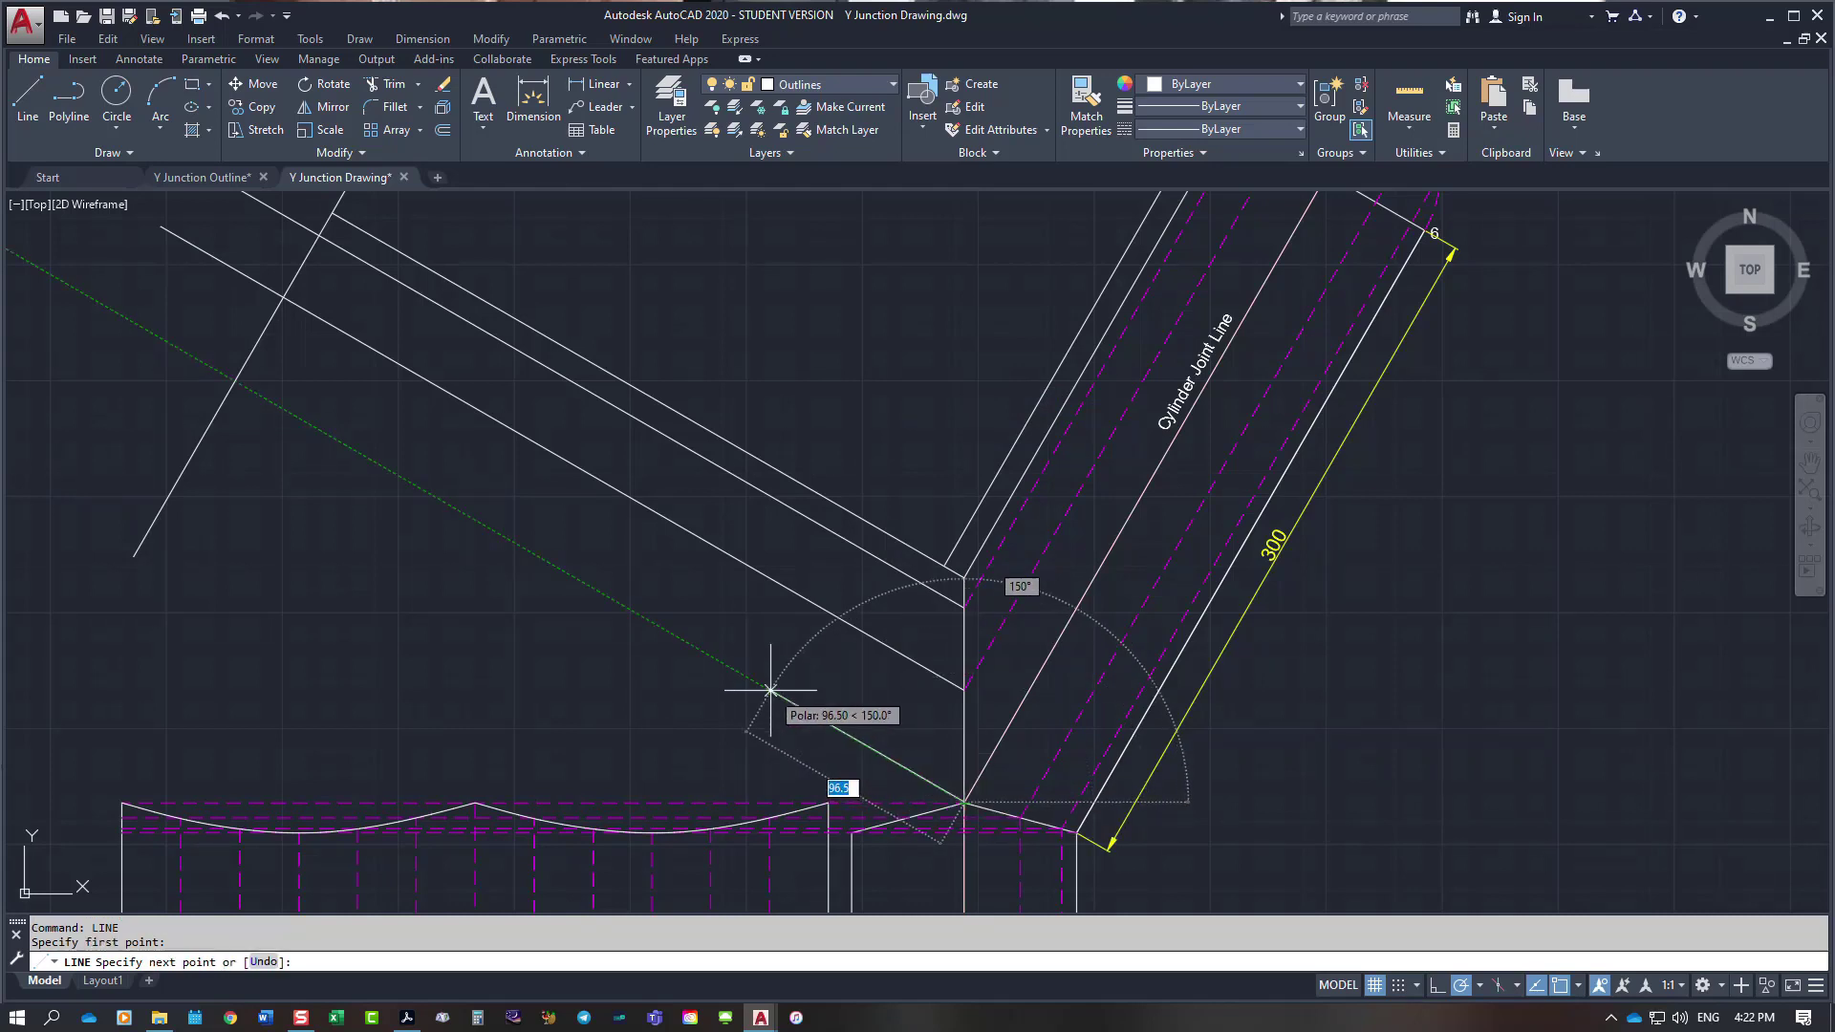
{"action": "type", "text": "0"}
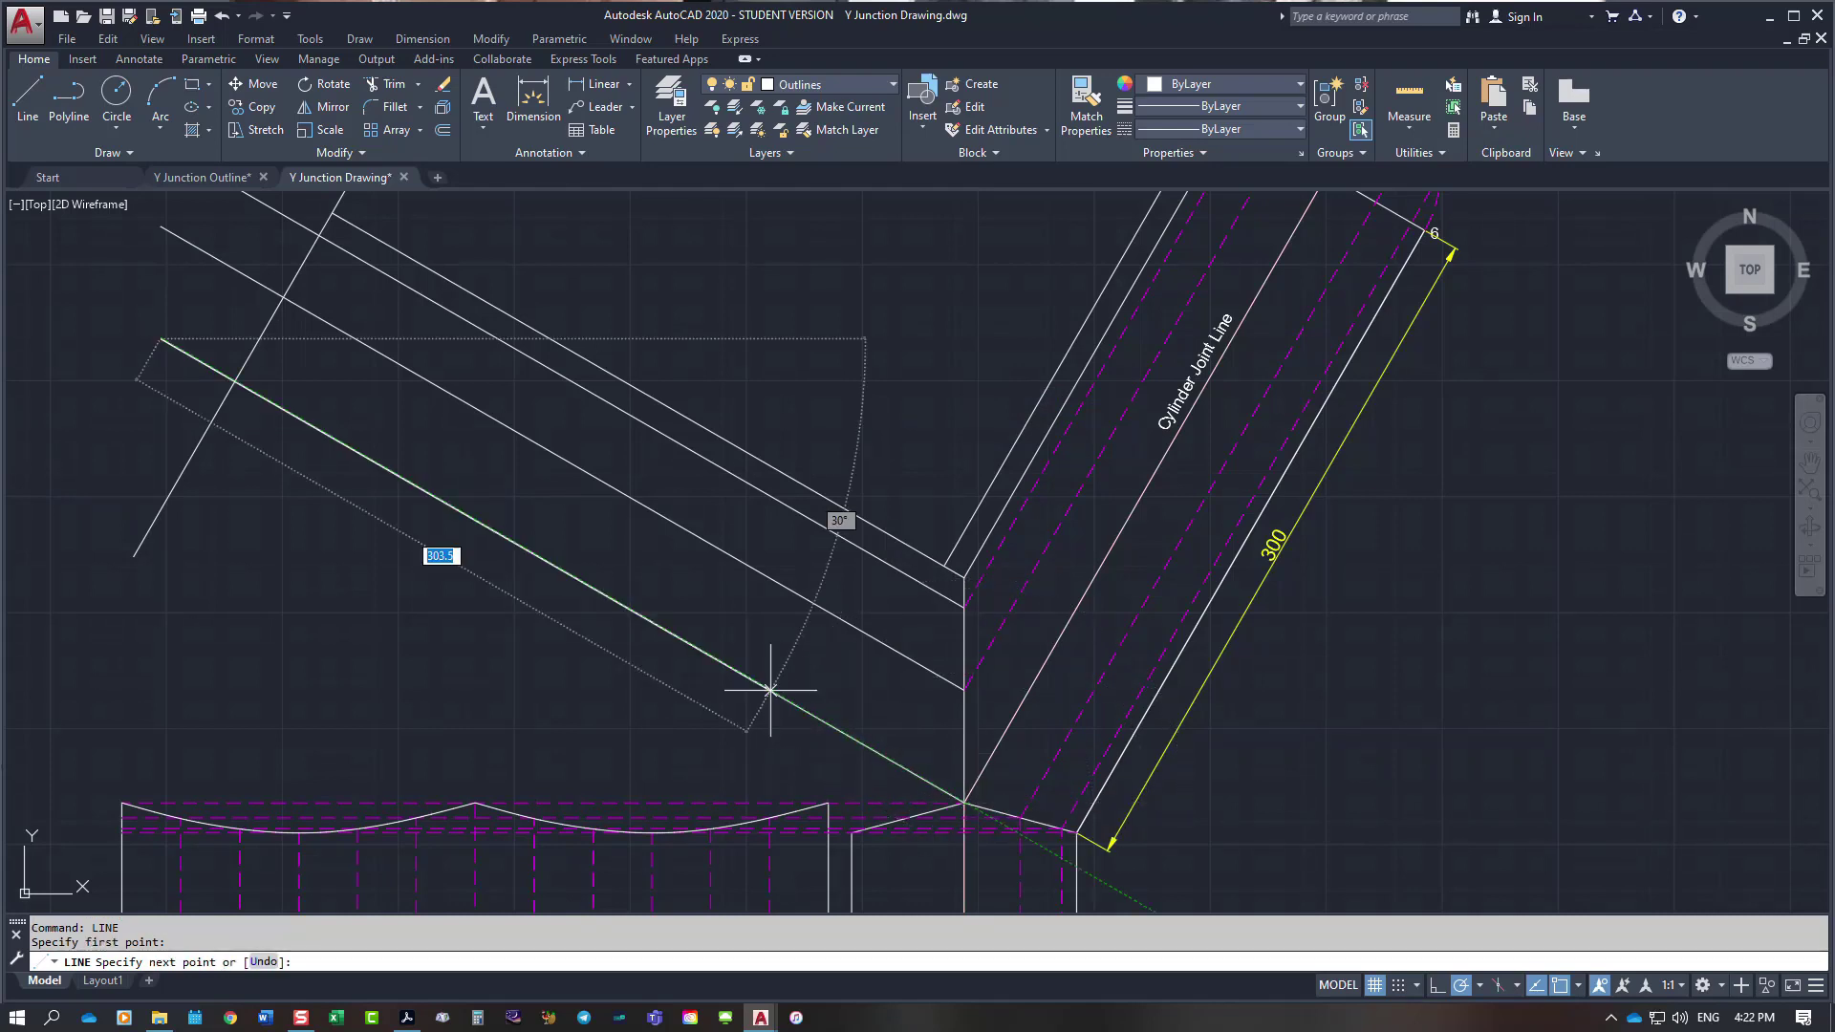
{"action": "key", "text": "Return"}
{"action": "key", "text": "Escape"}
Step: Draw a 400 long line at 150° from where dashed line 4 meets the branch's sloping lower joint edge
{"action": "right_click", "coordinate": [815, 667]}
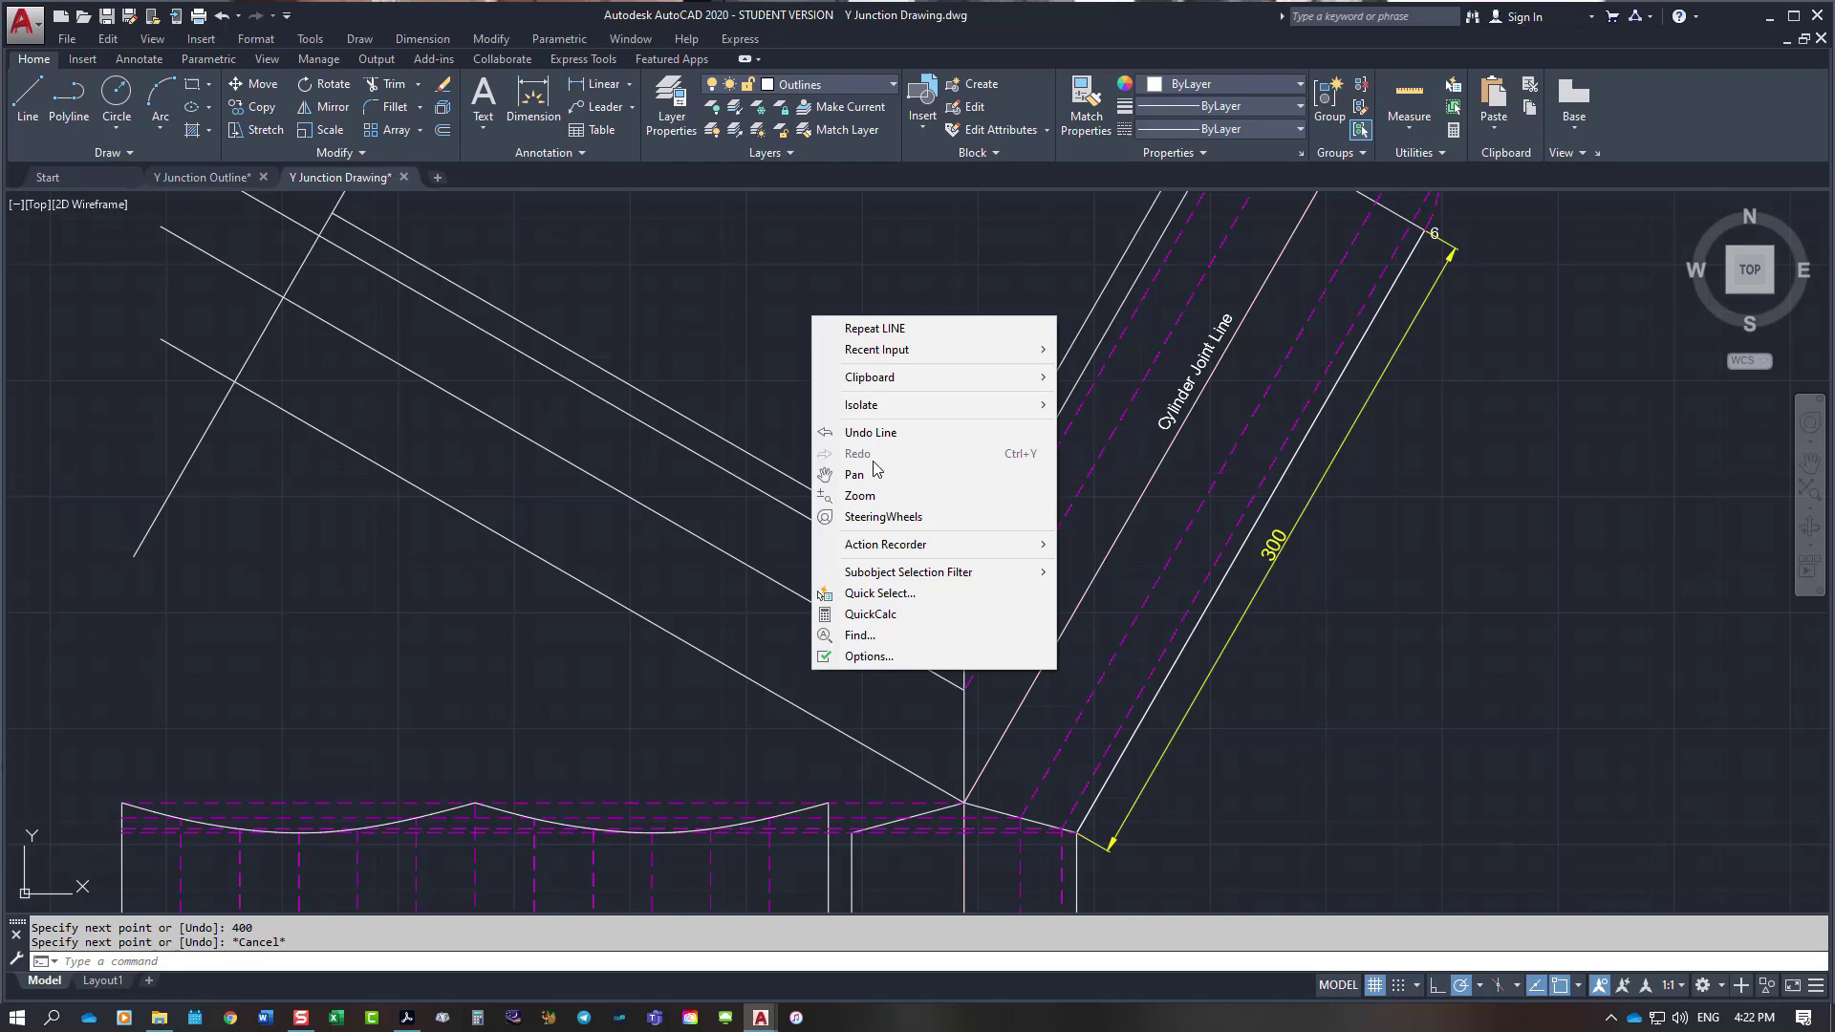
{"action": "left_click", "coordinate": [883, 331]}
{"action": "scroll", "coordinate": [993, 850], "scroll_direction": "up", "scroll_amount": 2}
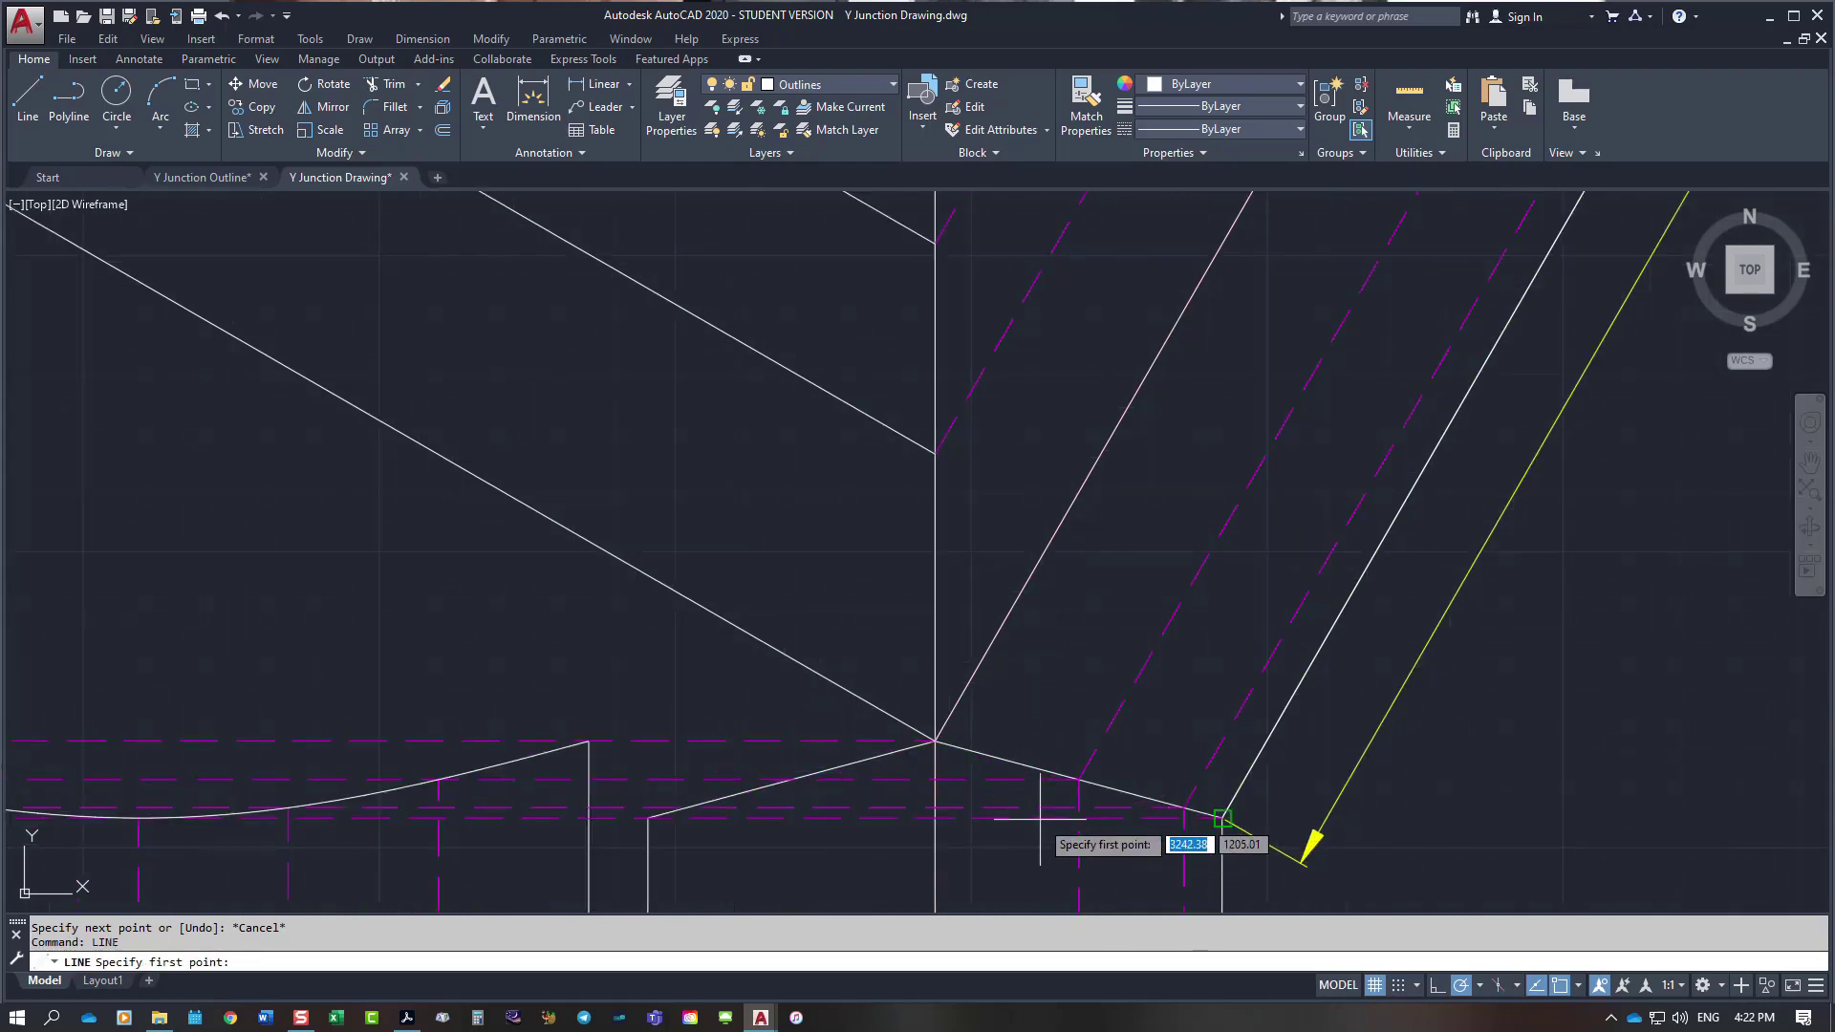
{"action": "left_click", "coordinate": [1079, 779]}
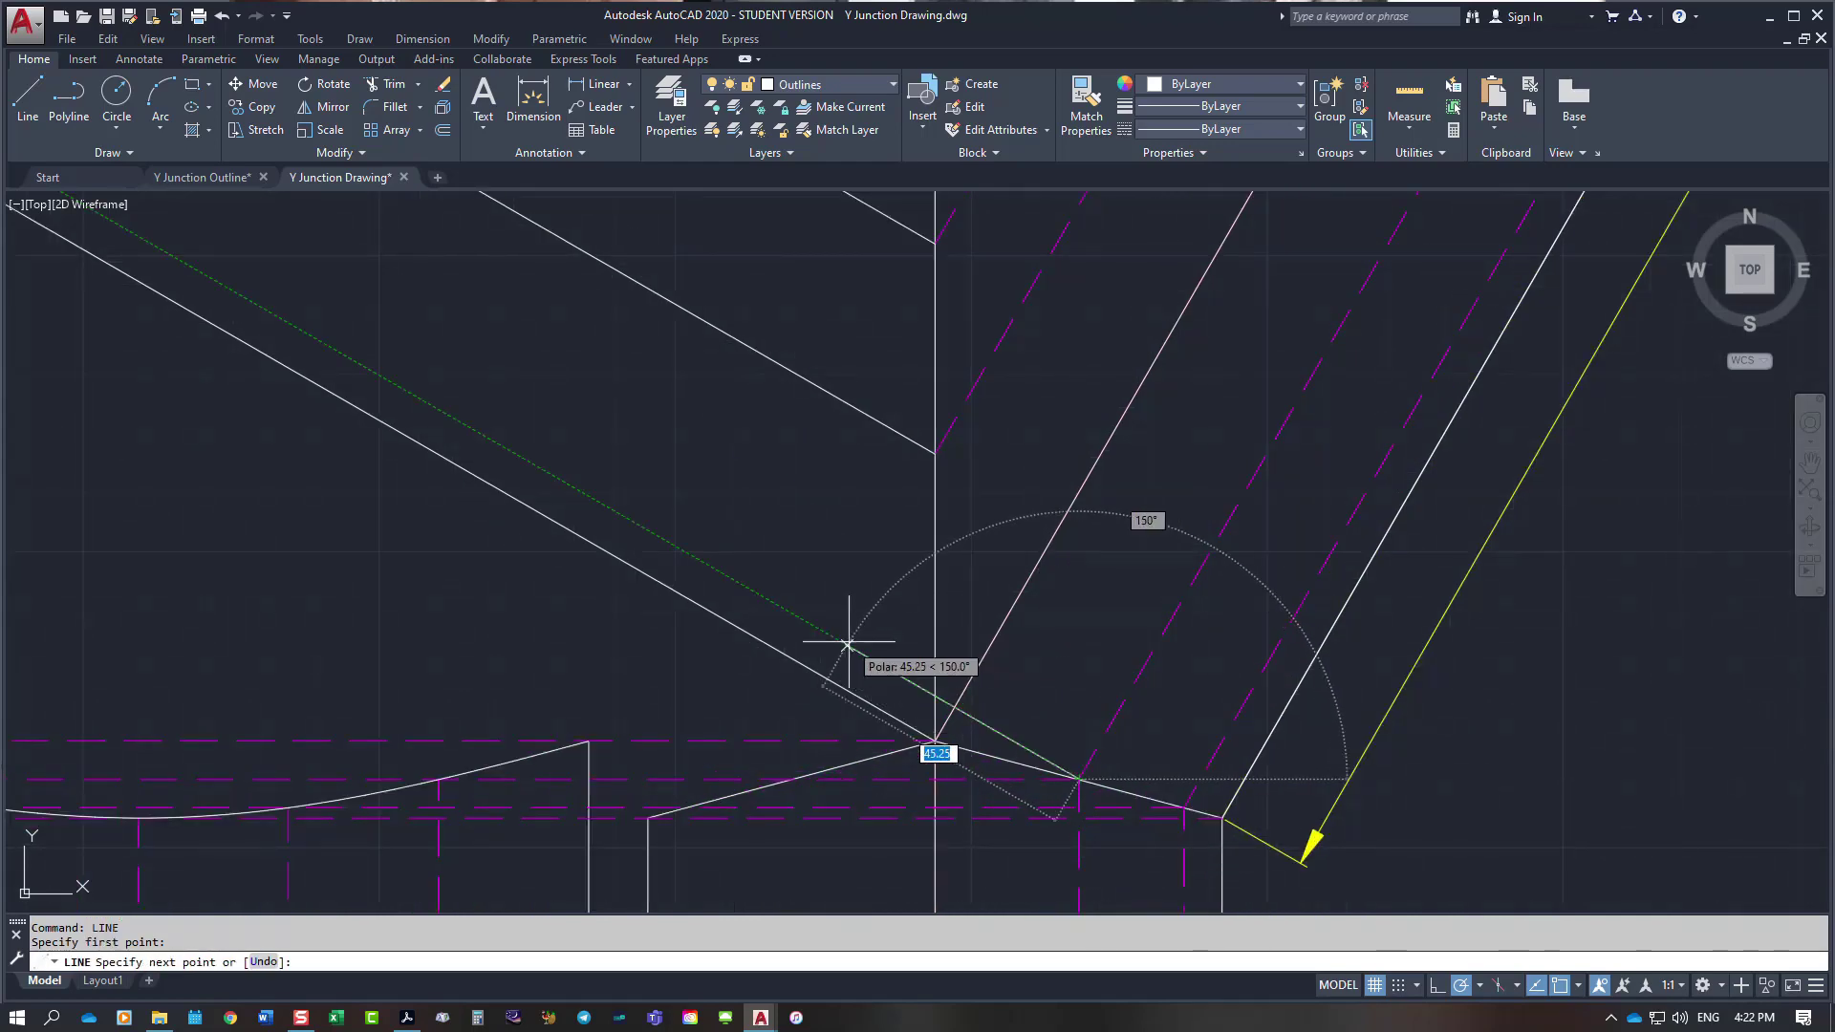
{"action": "type", "text": "400"}
{"action": "key", "text": "Return"}
{"action": "key", "text": "Escape"}
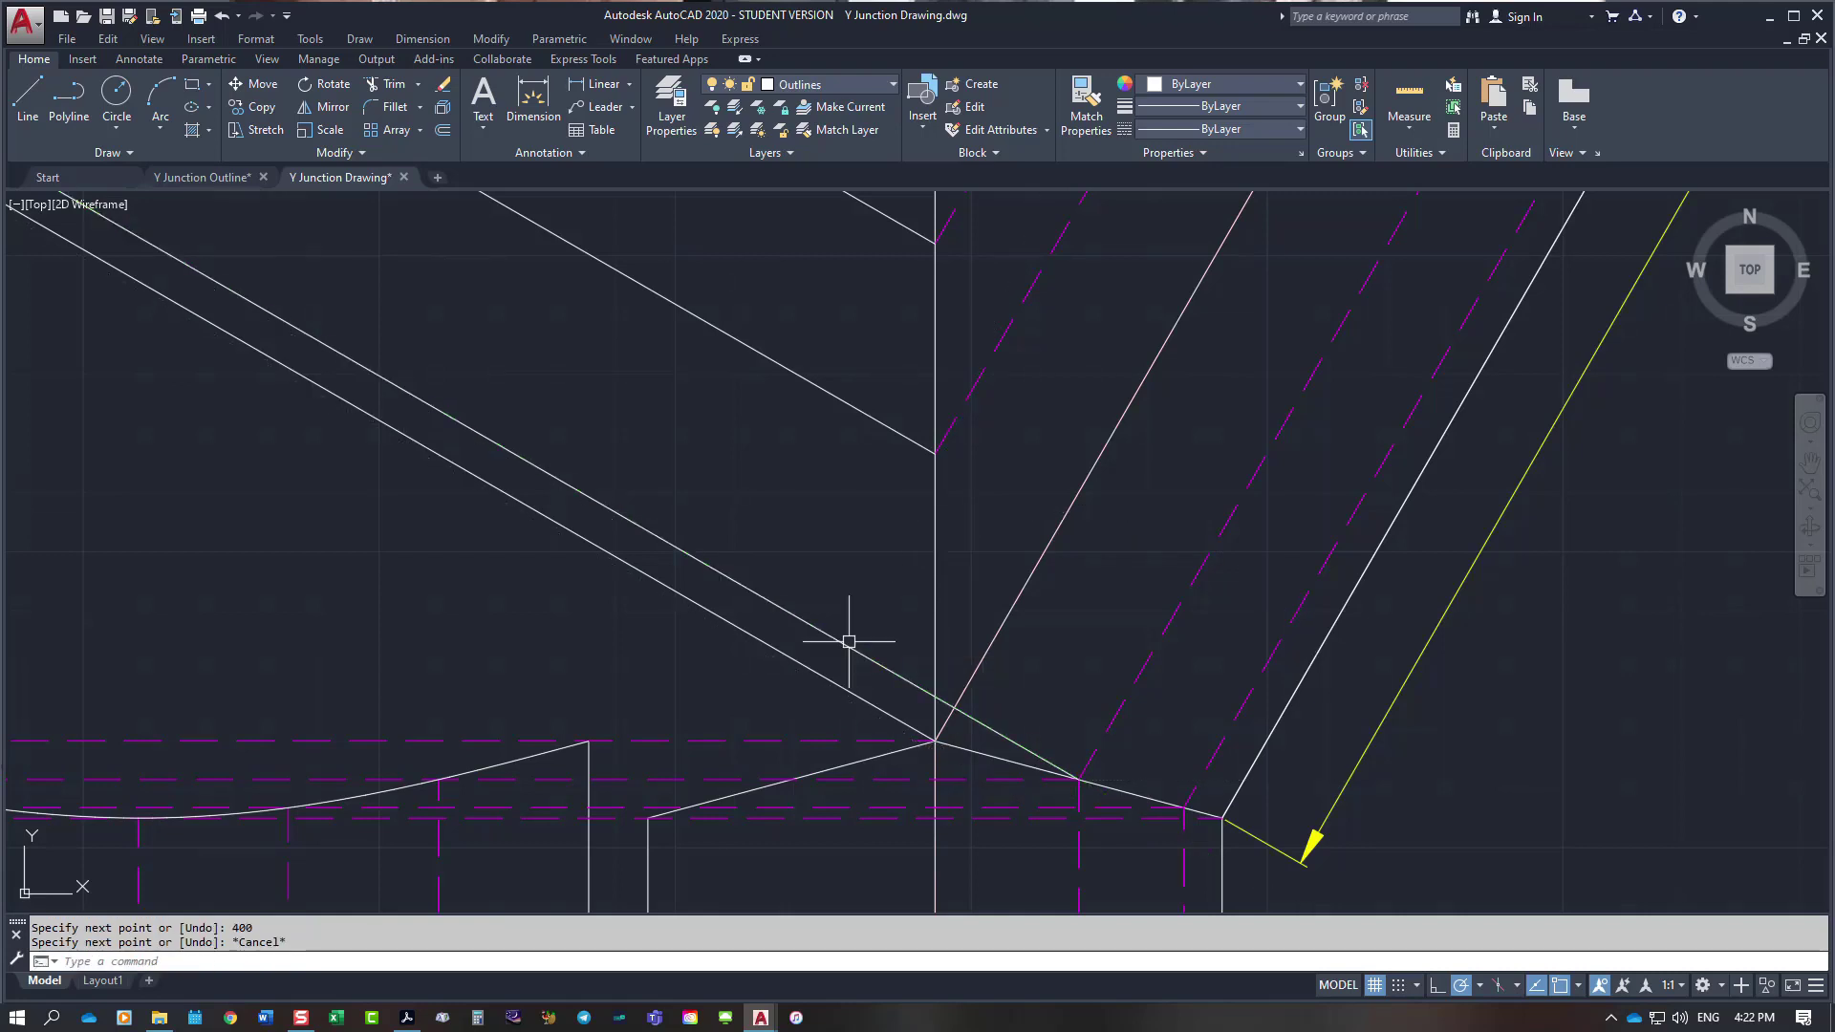
Step: Draw a 500 long line at 150° from where dashed line 5 meets the branch's sloping lower joint edge
{"action": "scroll", "coordinate": [858, 652], "scroll_direction": "down", "scroll_amount": 3}
{"action": "right_click", "coordinate": [823, 579]}
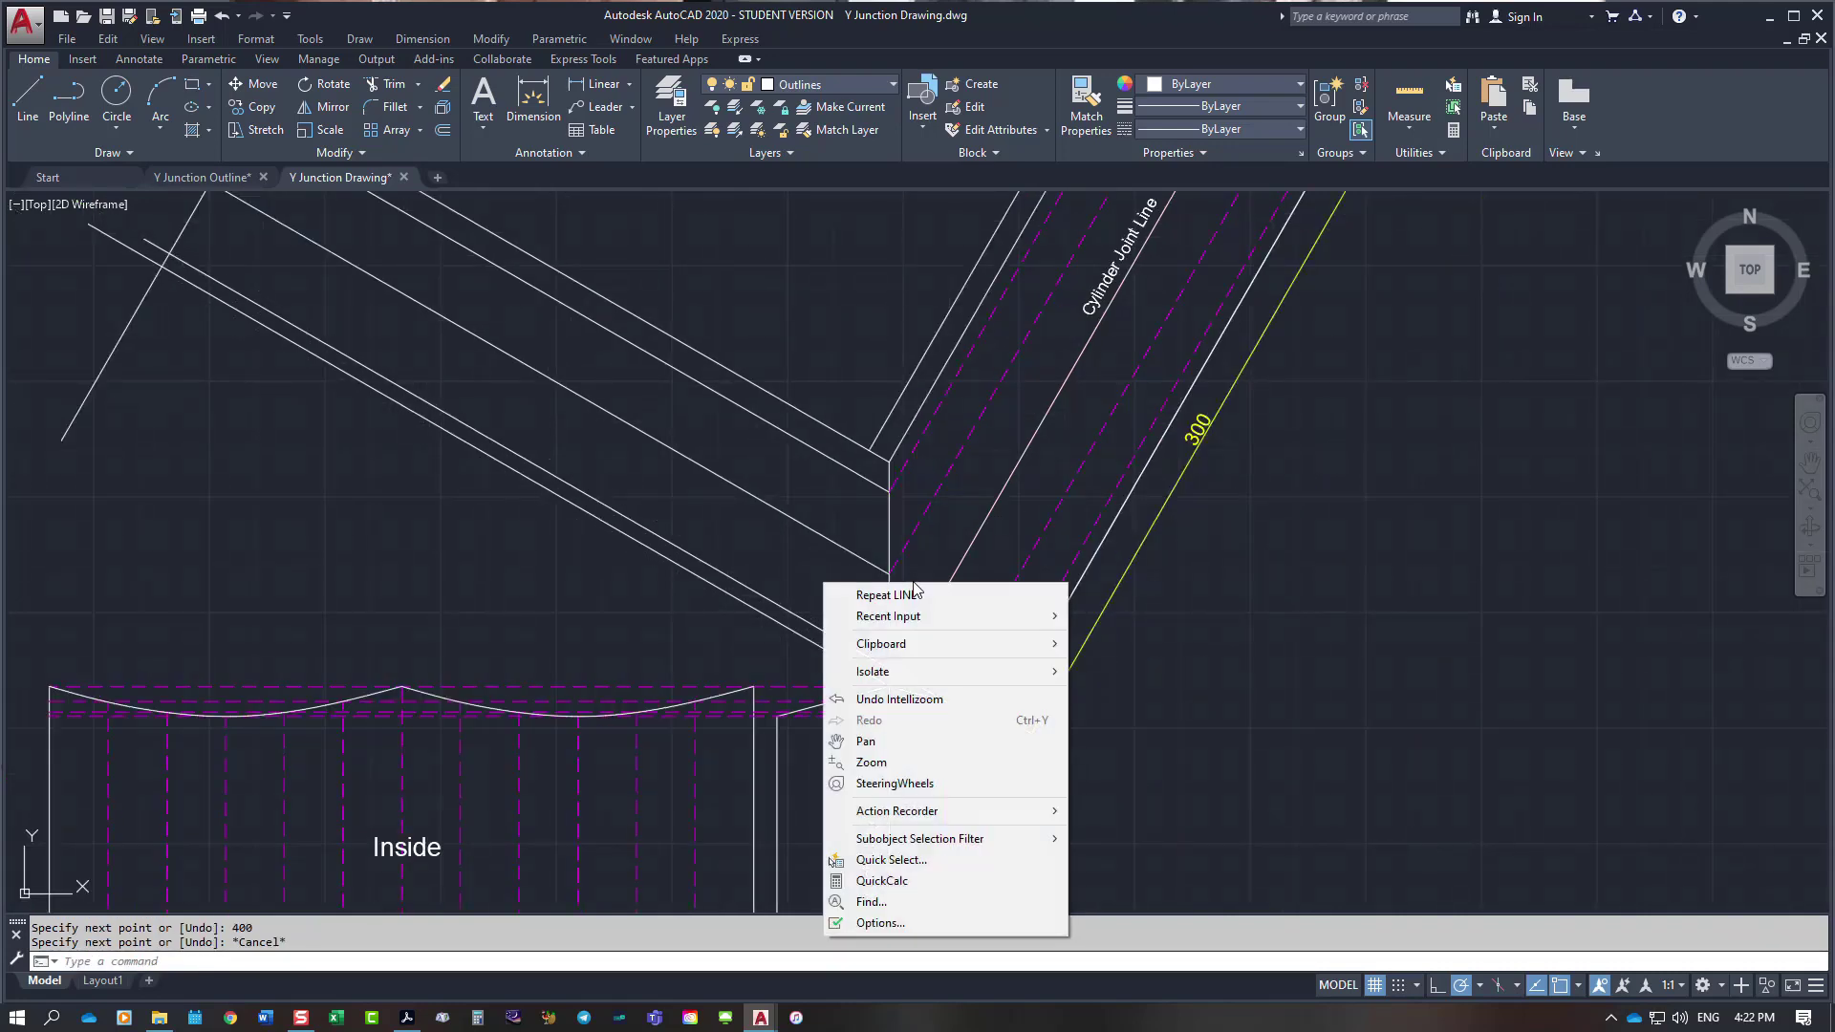
{"action": "left_click", "coordinate": [865, 594]}
{"action": "scroll", "coordinate": [982, 712], "scroll_direction": "up", "scroll_amount": 4}
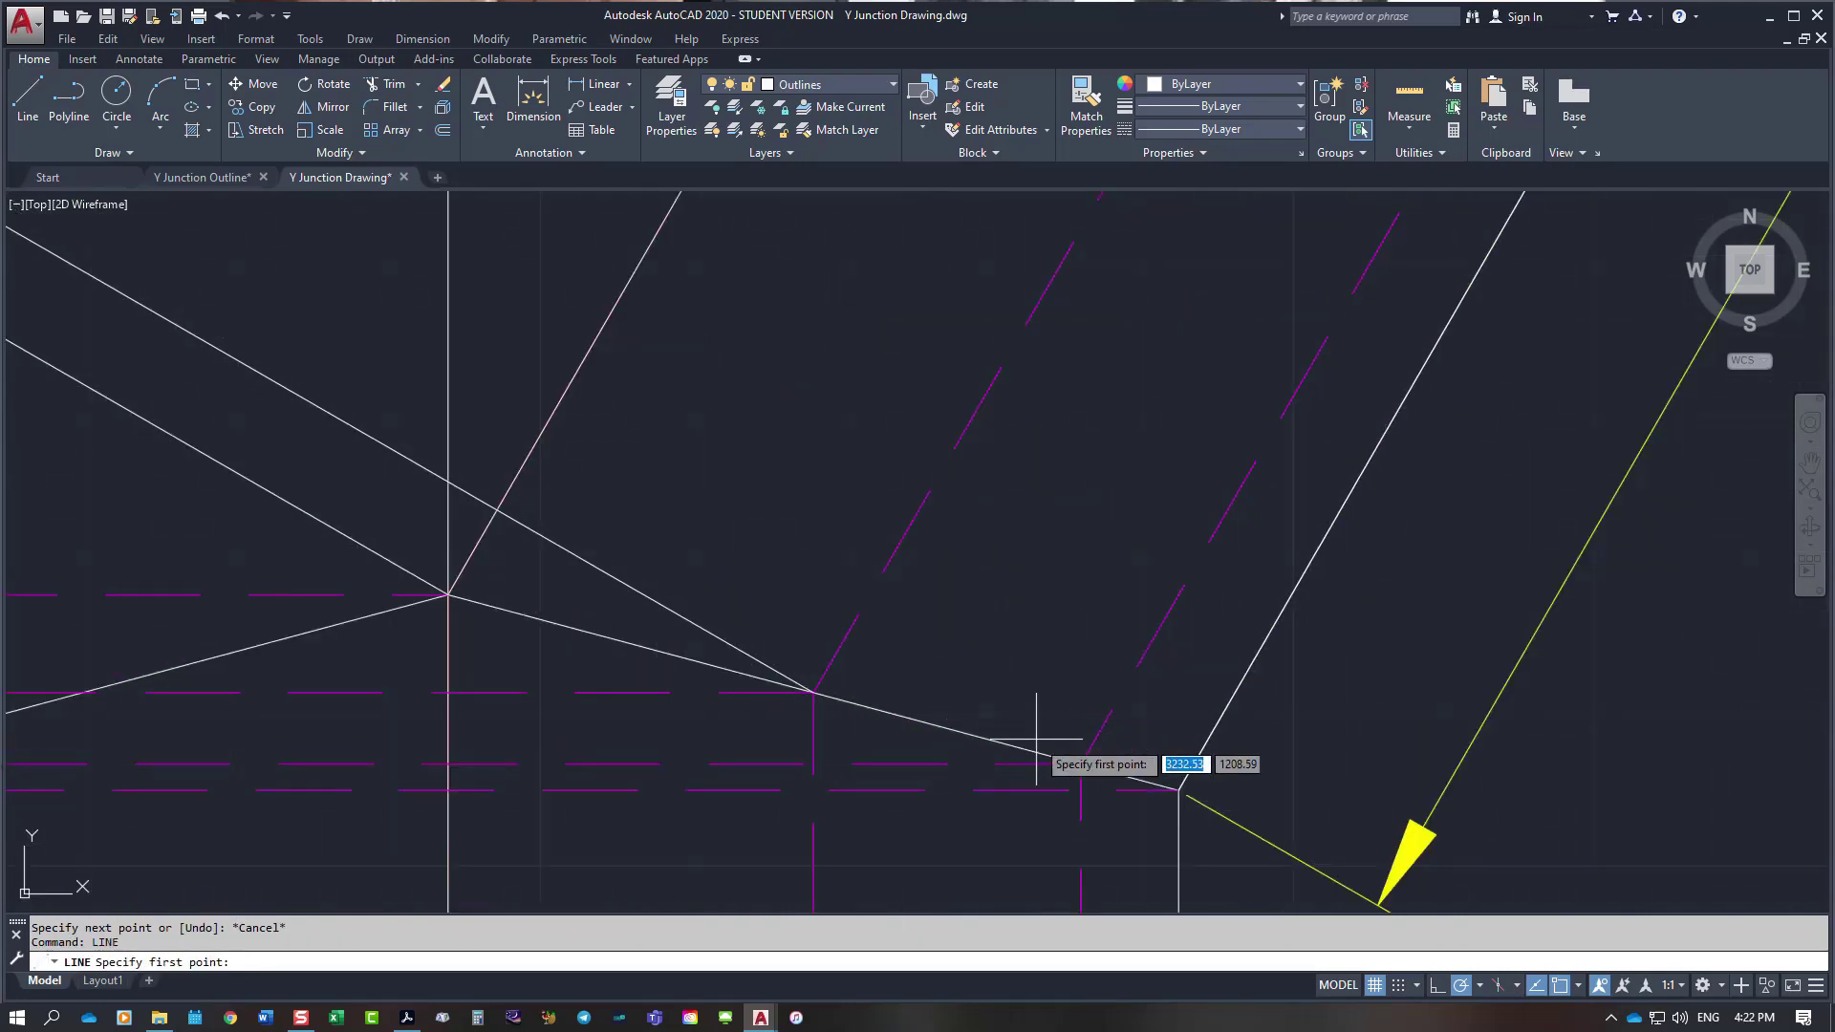
{"action": "left_click", "coordinate": [1081, 764]}
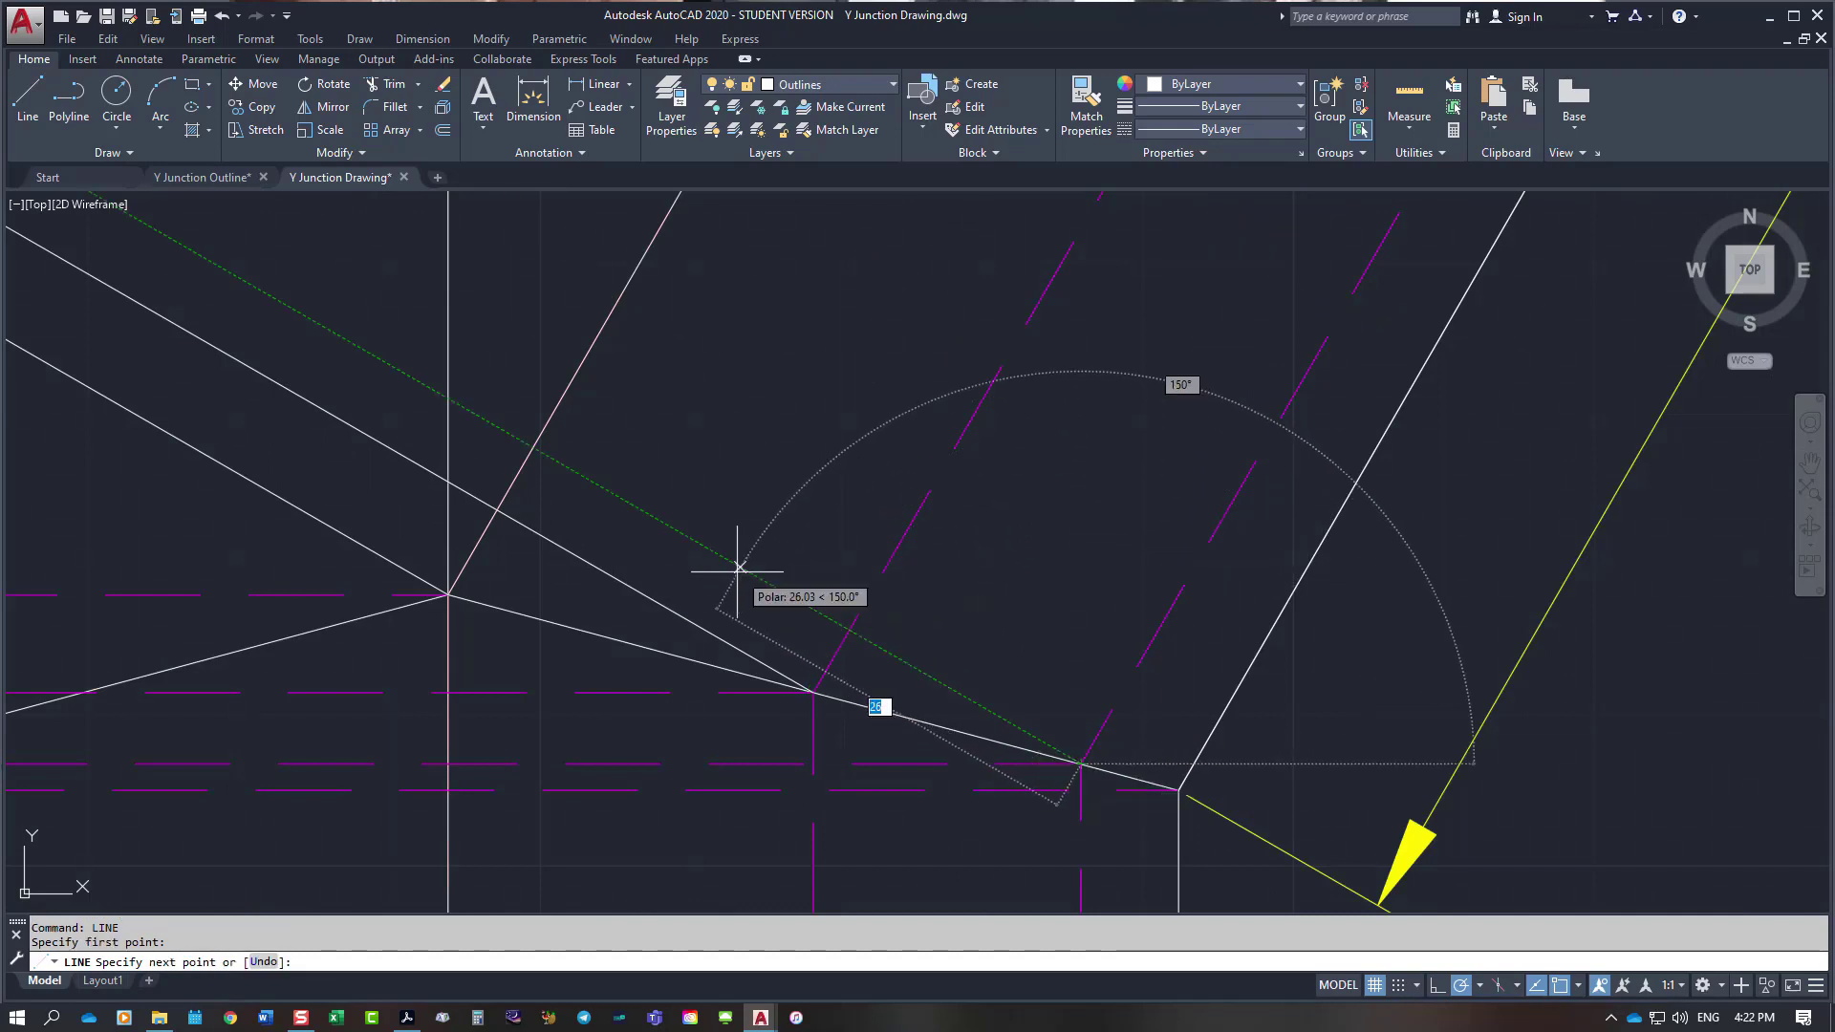
{"action": "key", "text": "Return"}
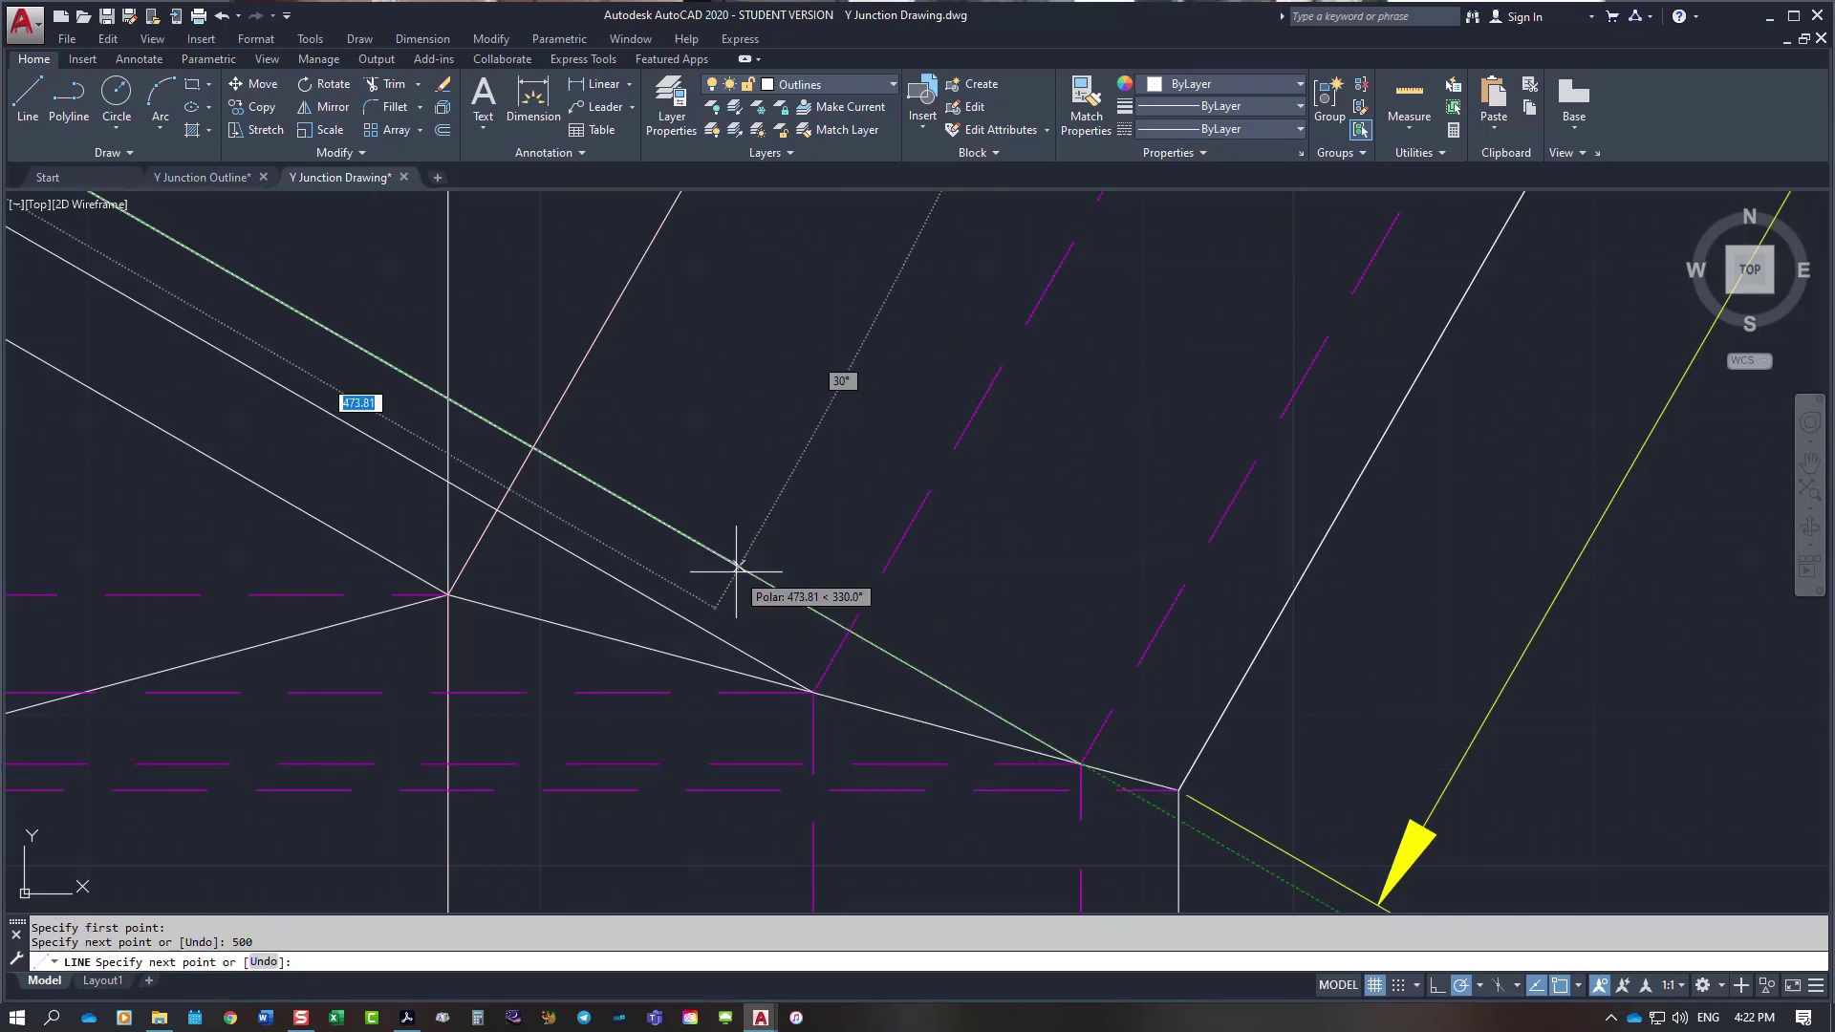
{"action": "key", "text": "Escape"}
Step: Draw a 500 long line at 150° from the branch's lower outer corner, at the end of line 6
{"action": "right_click", "coordinate": [999, 579]}
{"action": "left_click", "coordinate": [1061, 591]}
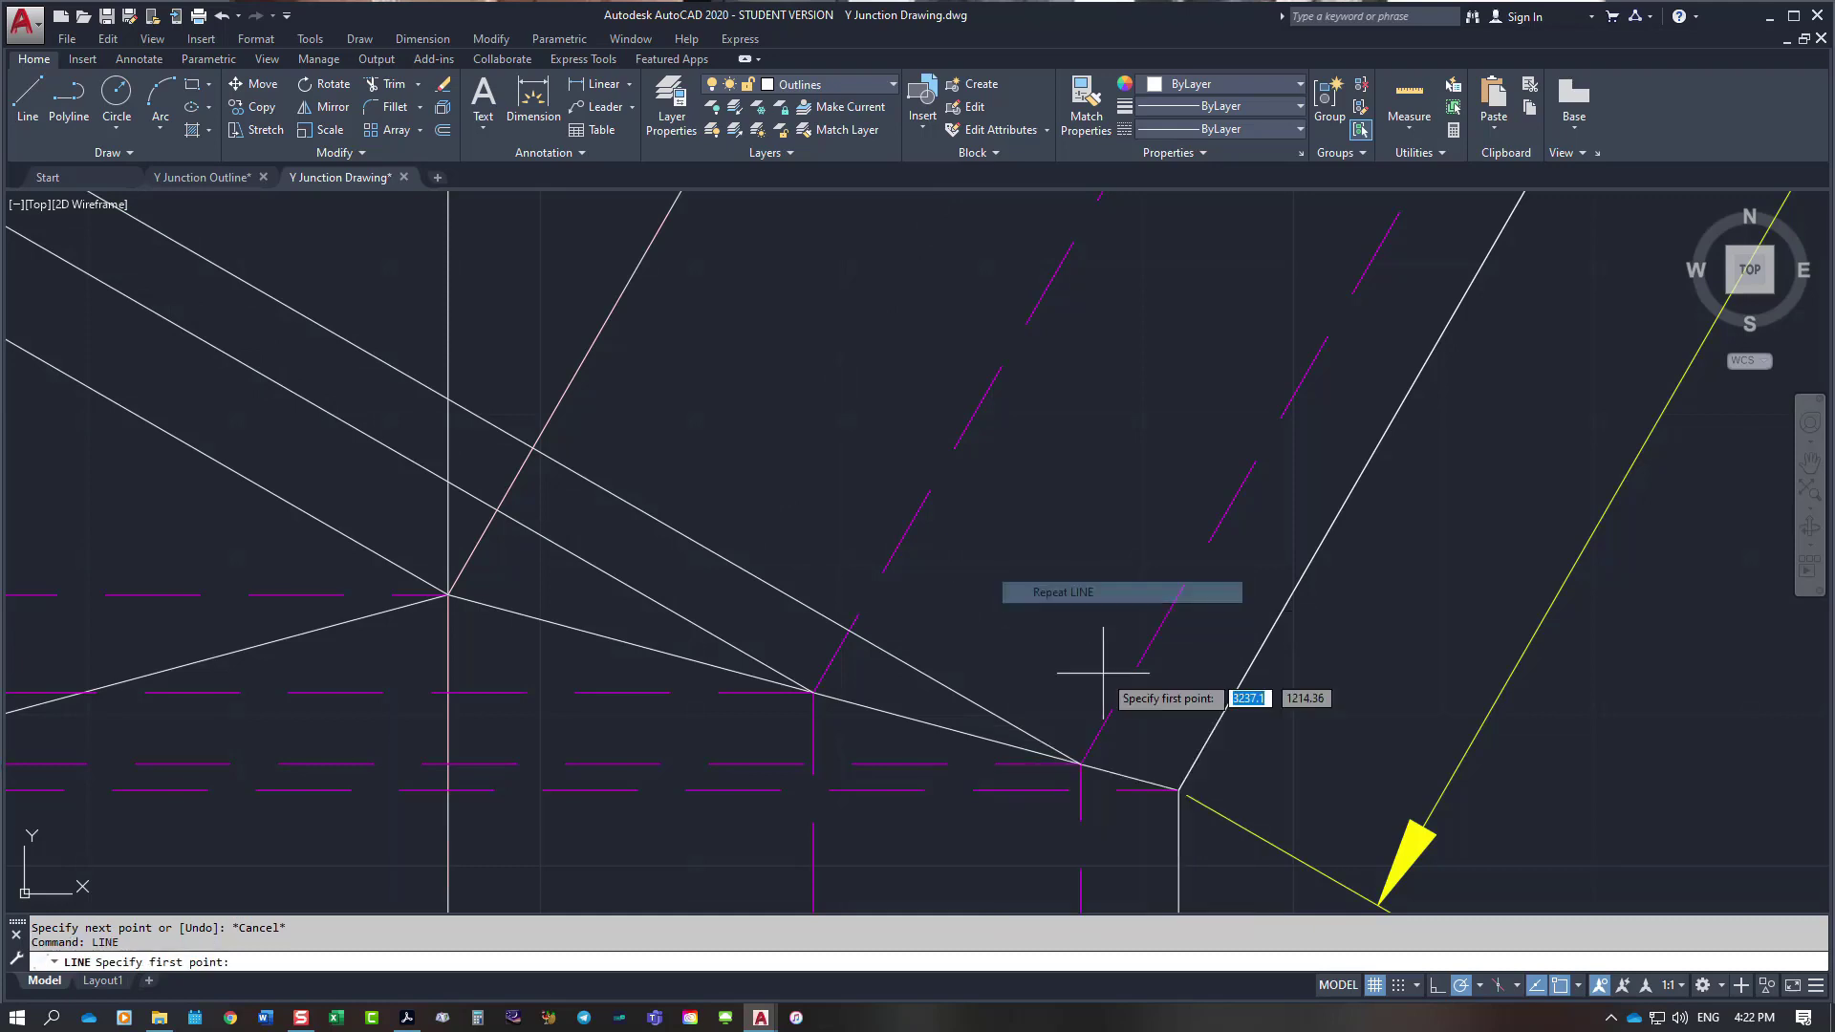
{"action": "left_click", "coordinate": [1179, 789]}
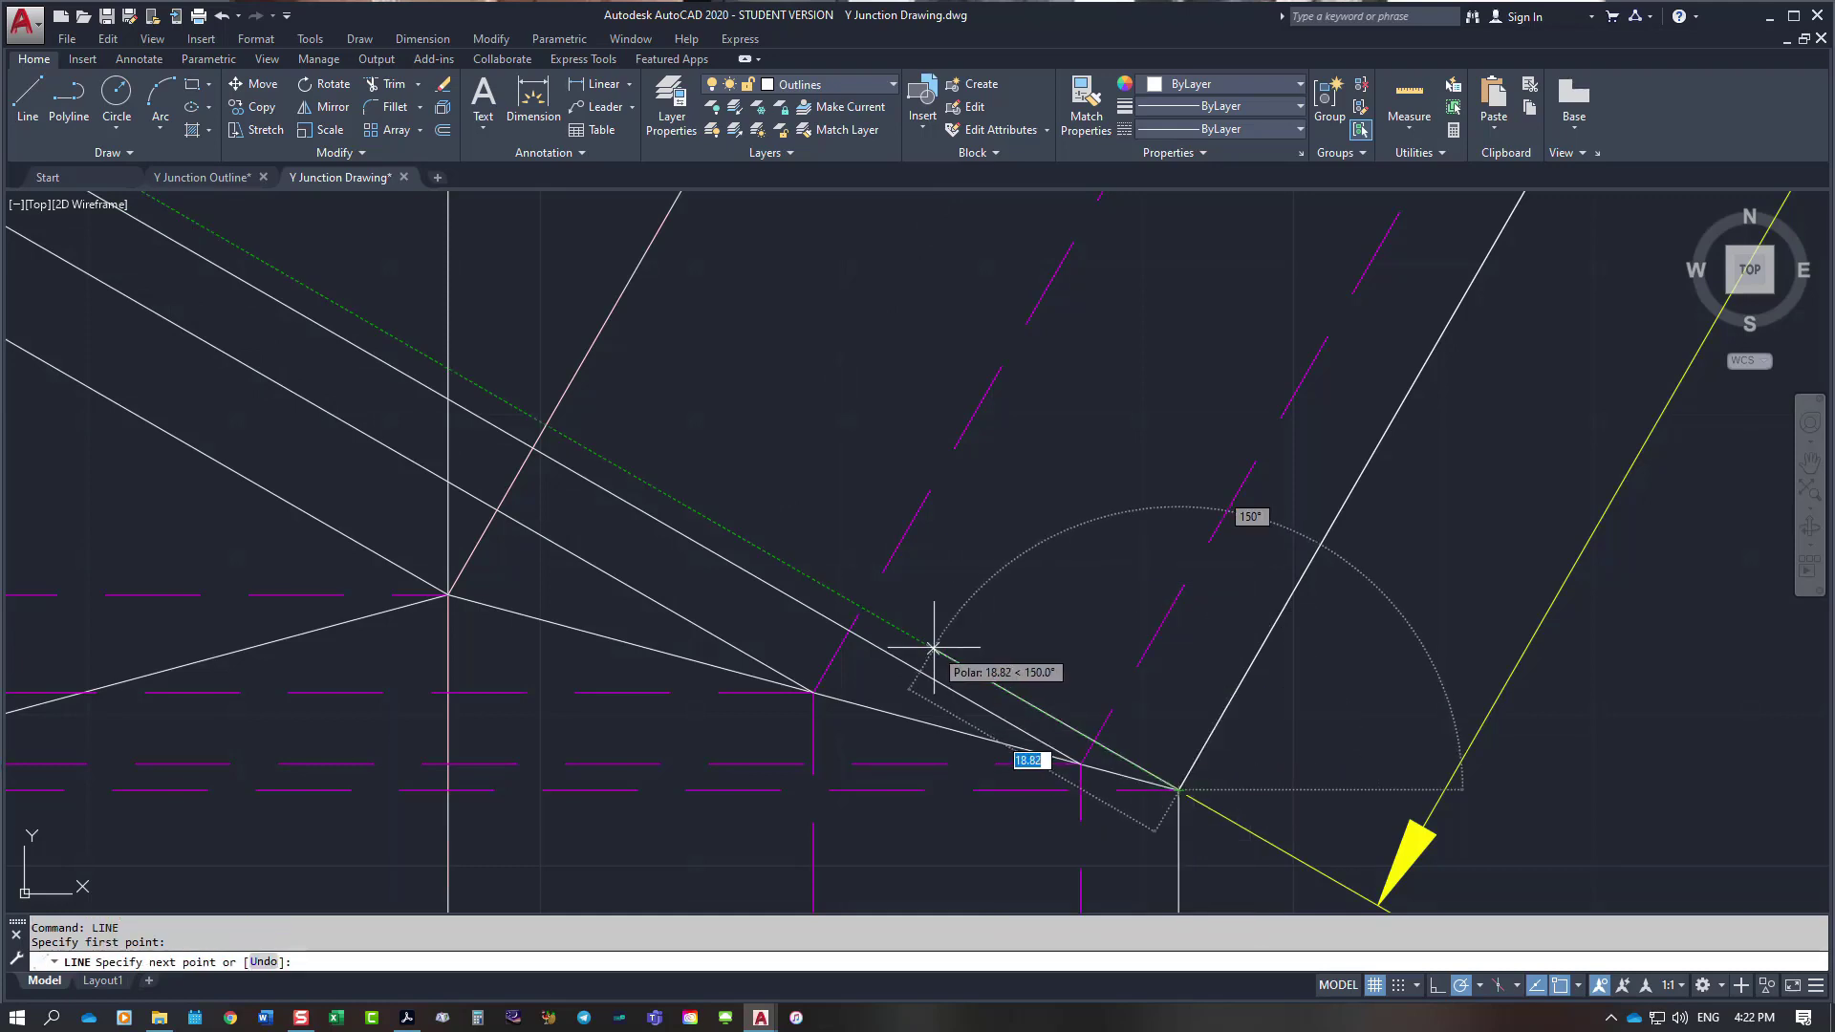
{"action": "type", "text": "5"}
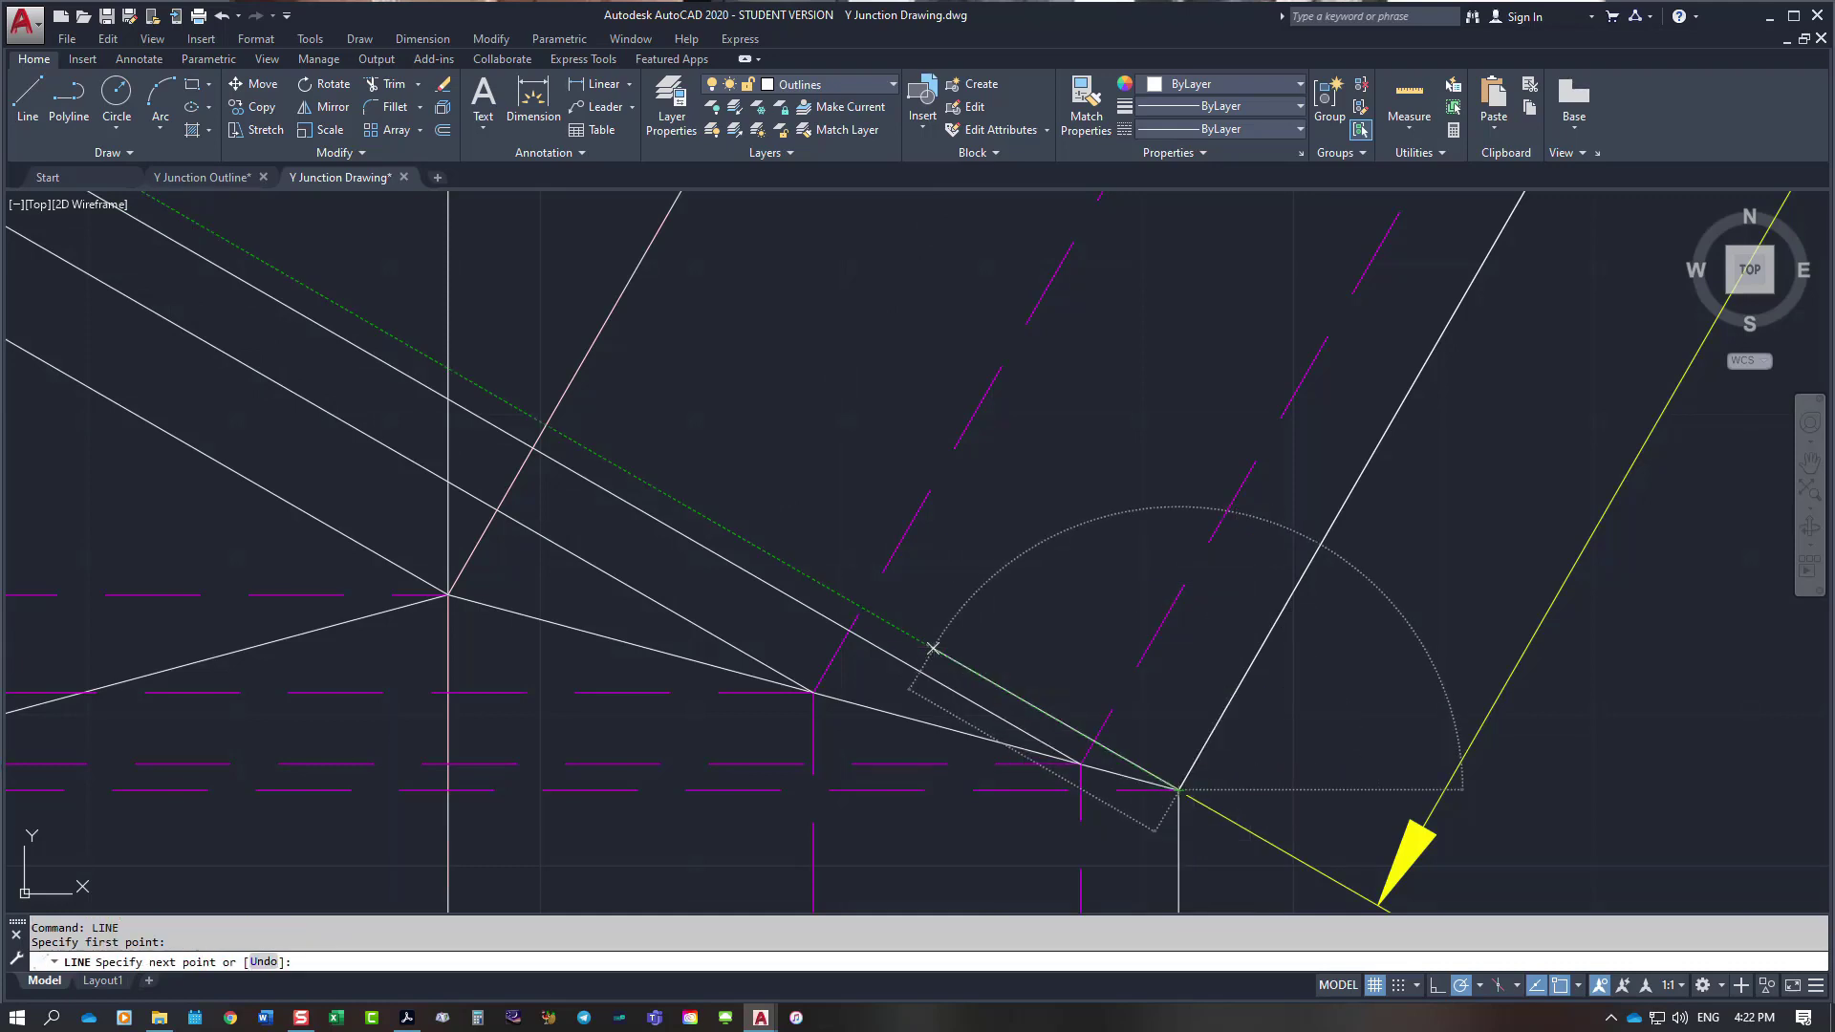
{"action": "type", "text": "00"}
{"action": "key", "text": "Return"}
{"action": "key", "text": "Escape"}
Step: Trim the ends of the projection lines that run past the layout's far side line
{"action": "scroll", "coordinate": [933, 649], "scroll_direction": "down", "scroll_amount": 6}
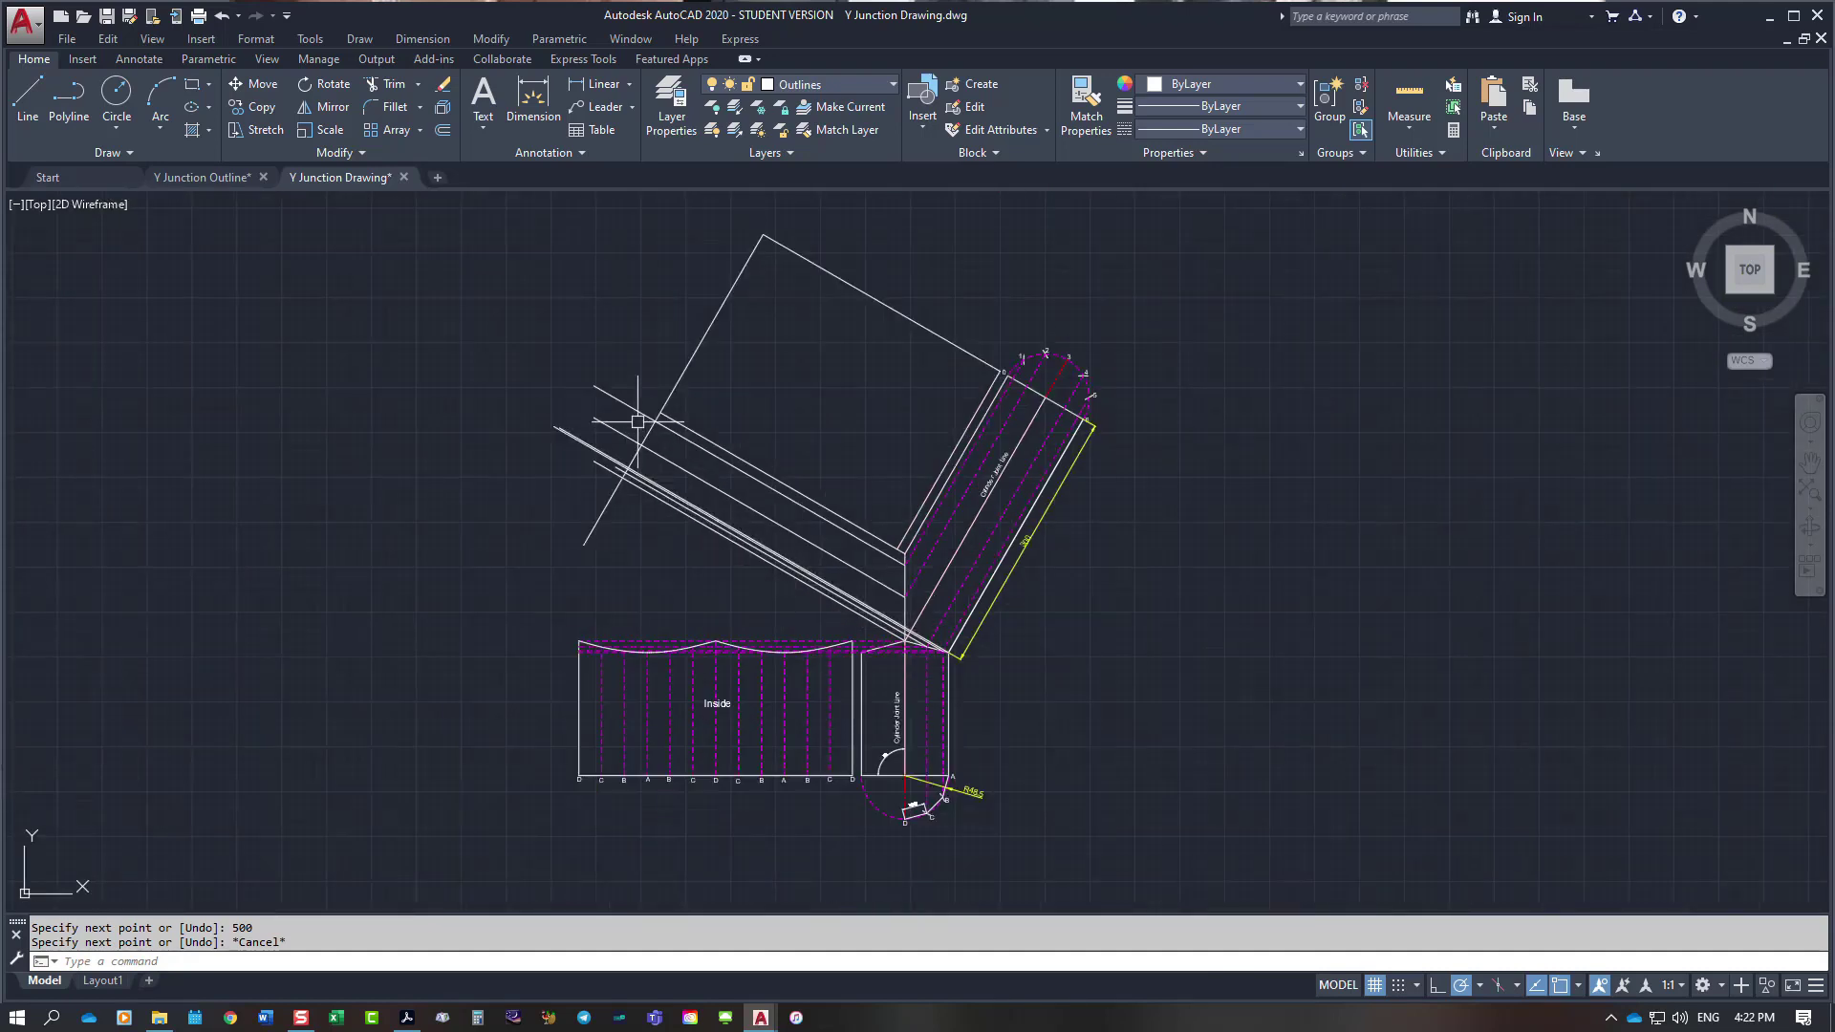
{"action": "scroll", "coordinate": [638, 420], "scroll_direction": "up", "scroll_amount": 2}
{"action": "right_click", "coordinate": [640, 372]}
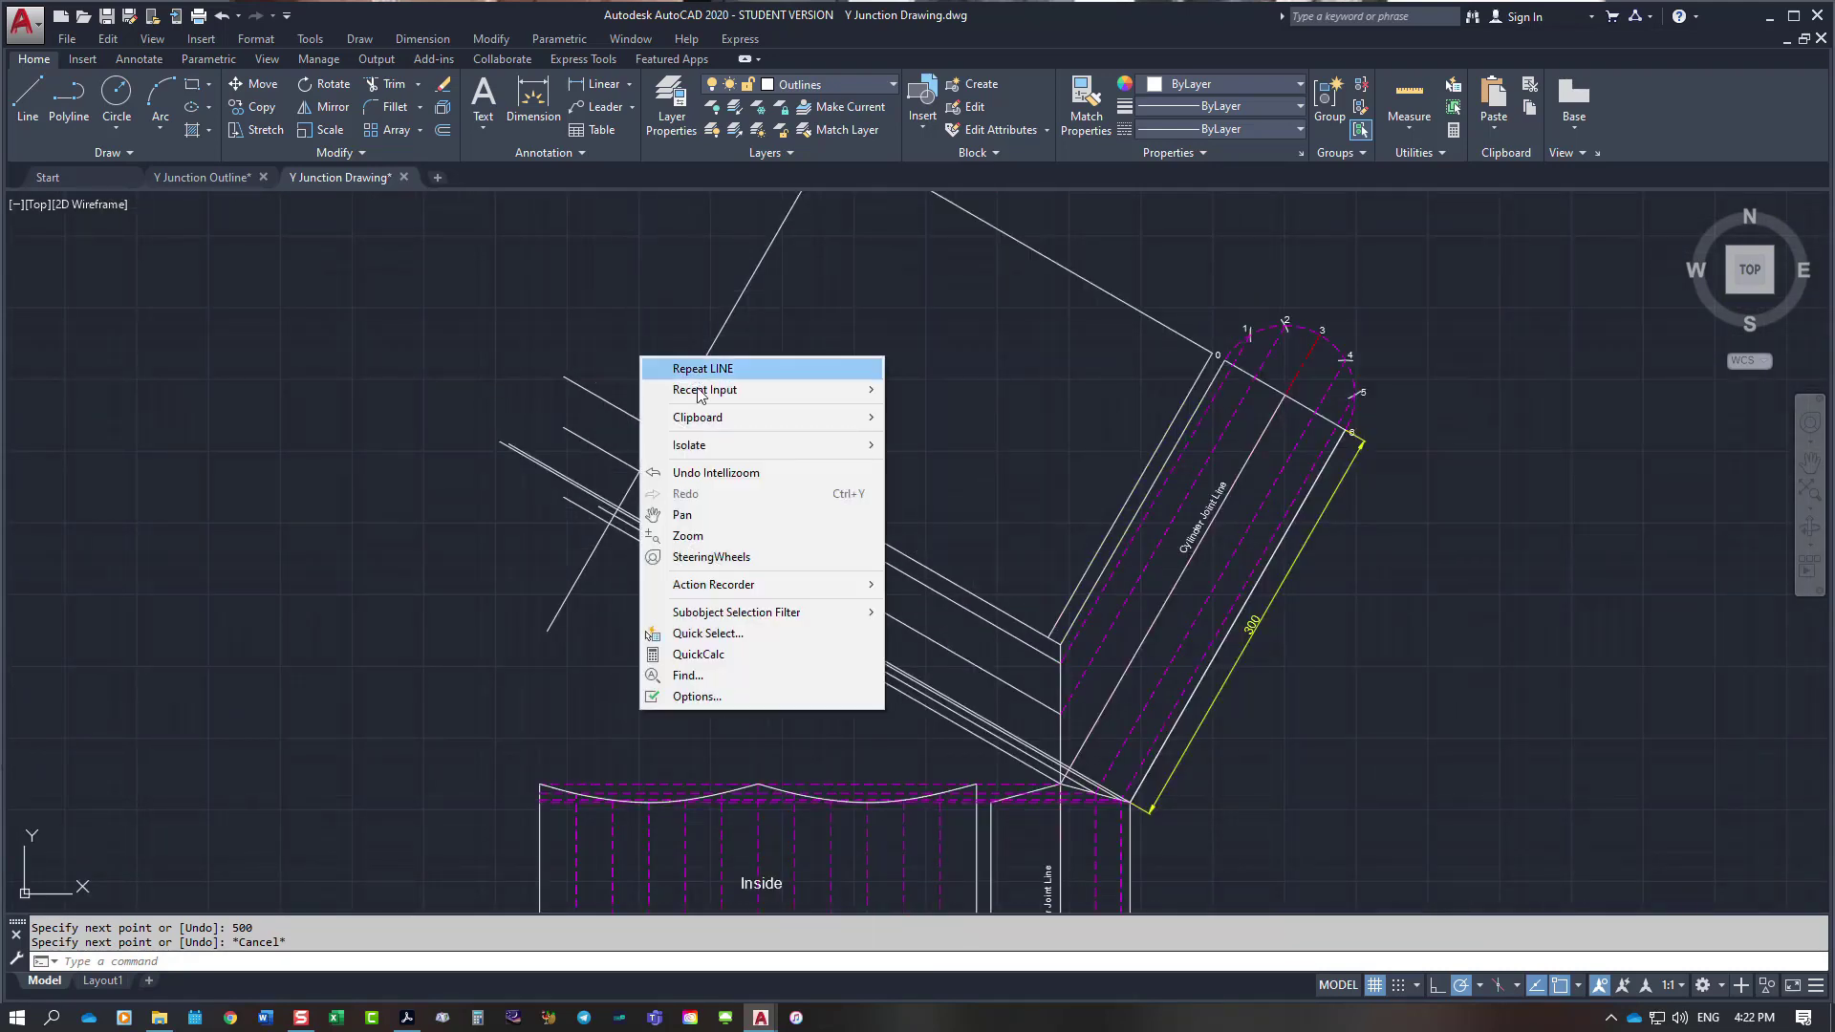
{"action": "mouse_move", "coordinate": [702, 390]}
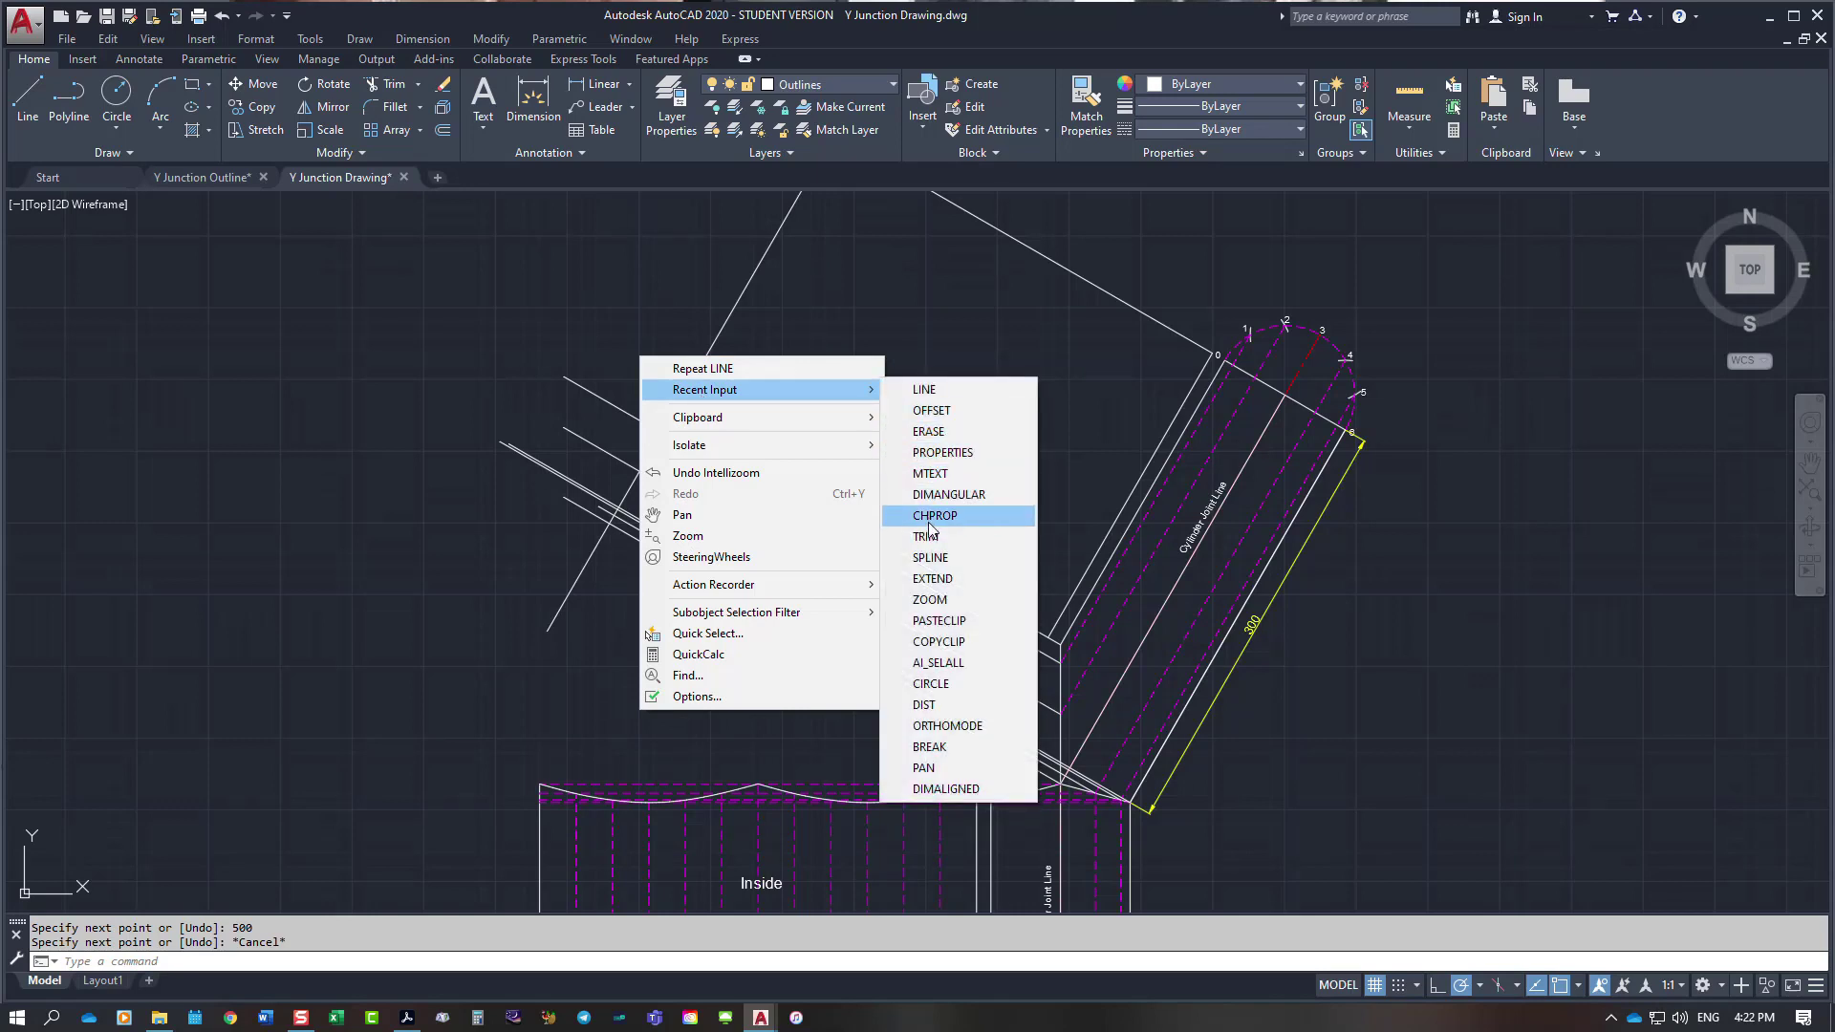
{"action": "left_click", "coordinate": [926, 536]}
{"action": "left_click", "coordinate": [636, 476]}
{"action": "key", "text": "Return"}
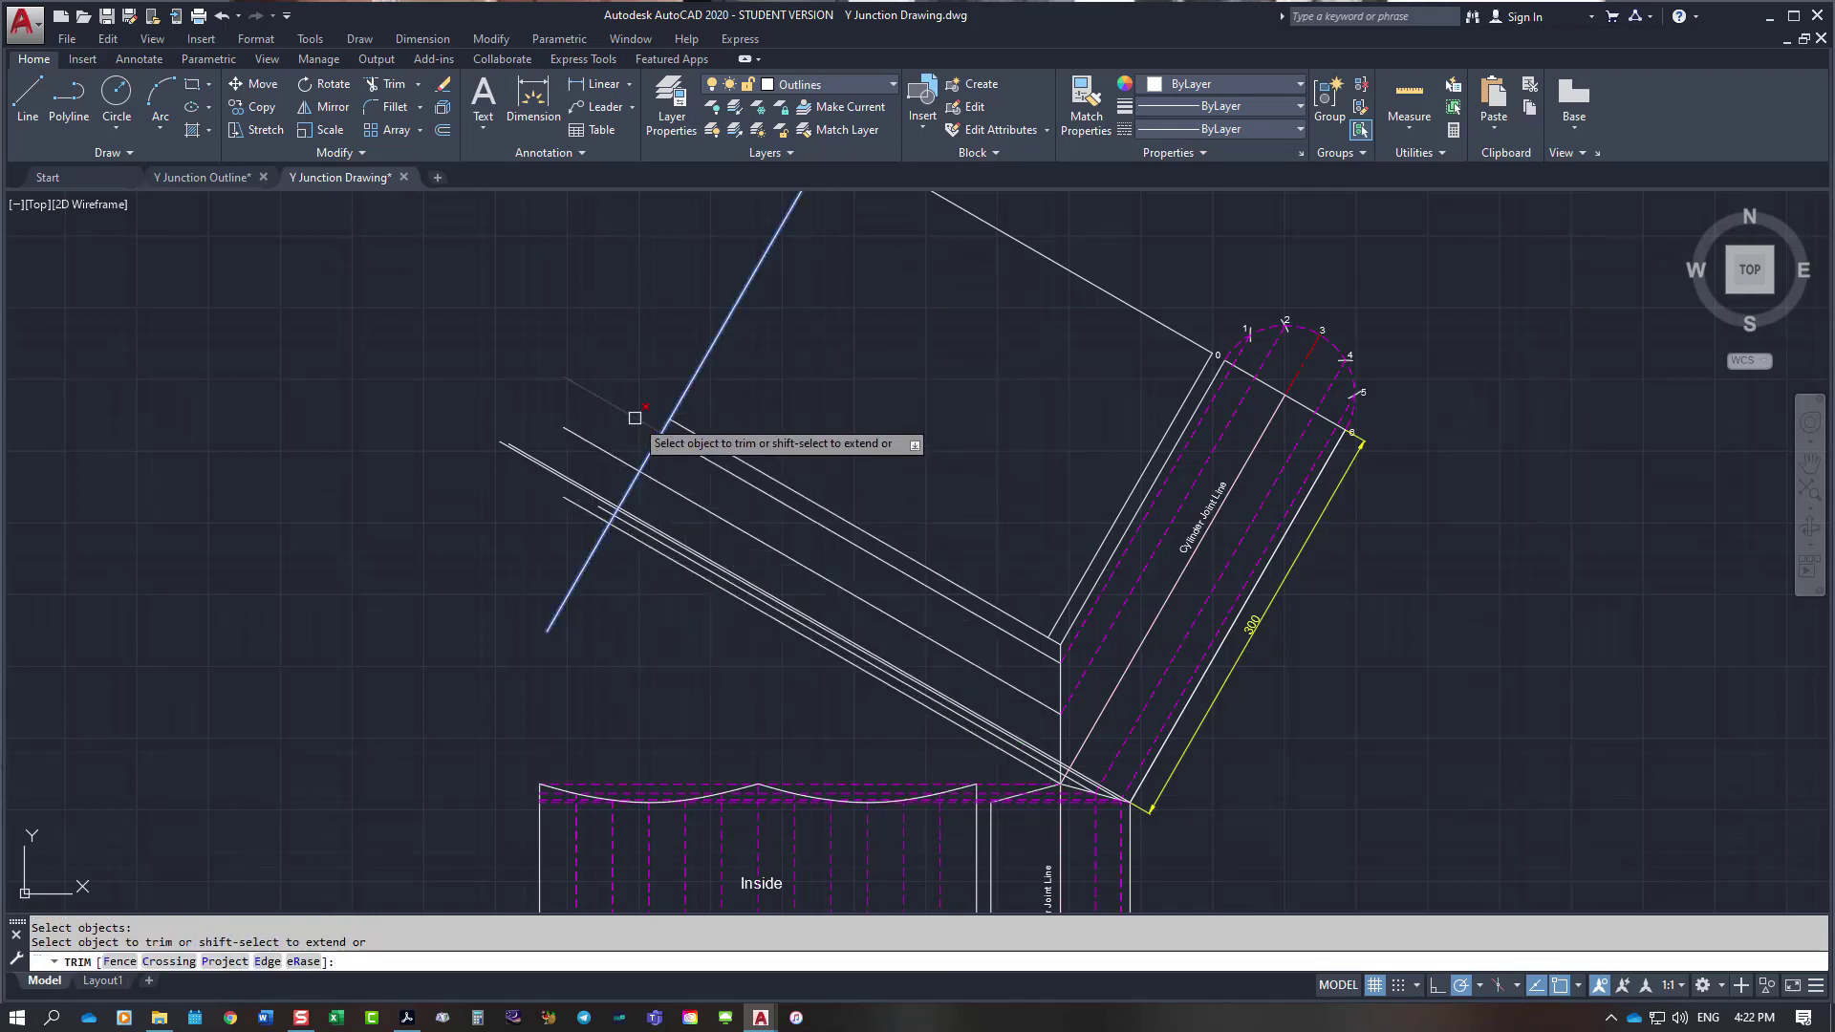
{"action": "left_click", "coordinate": [635, 418]}
{"action": "left_click", "coordinate": [607, 452]}
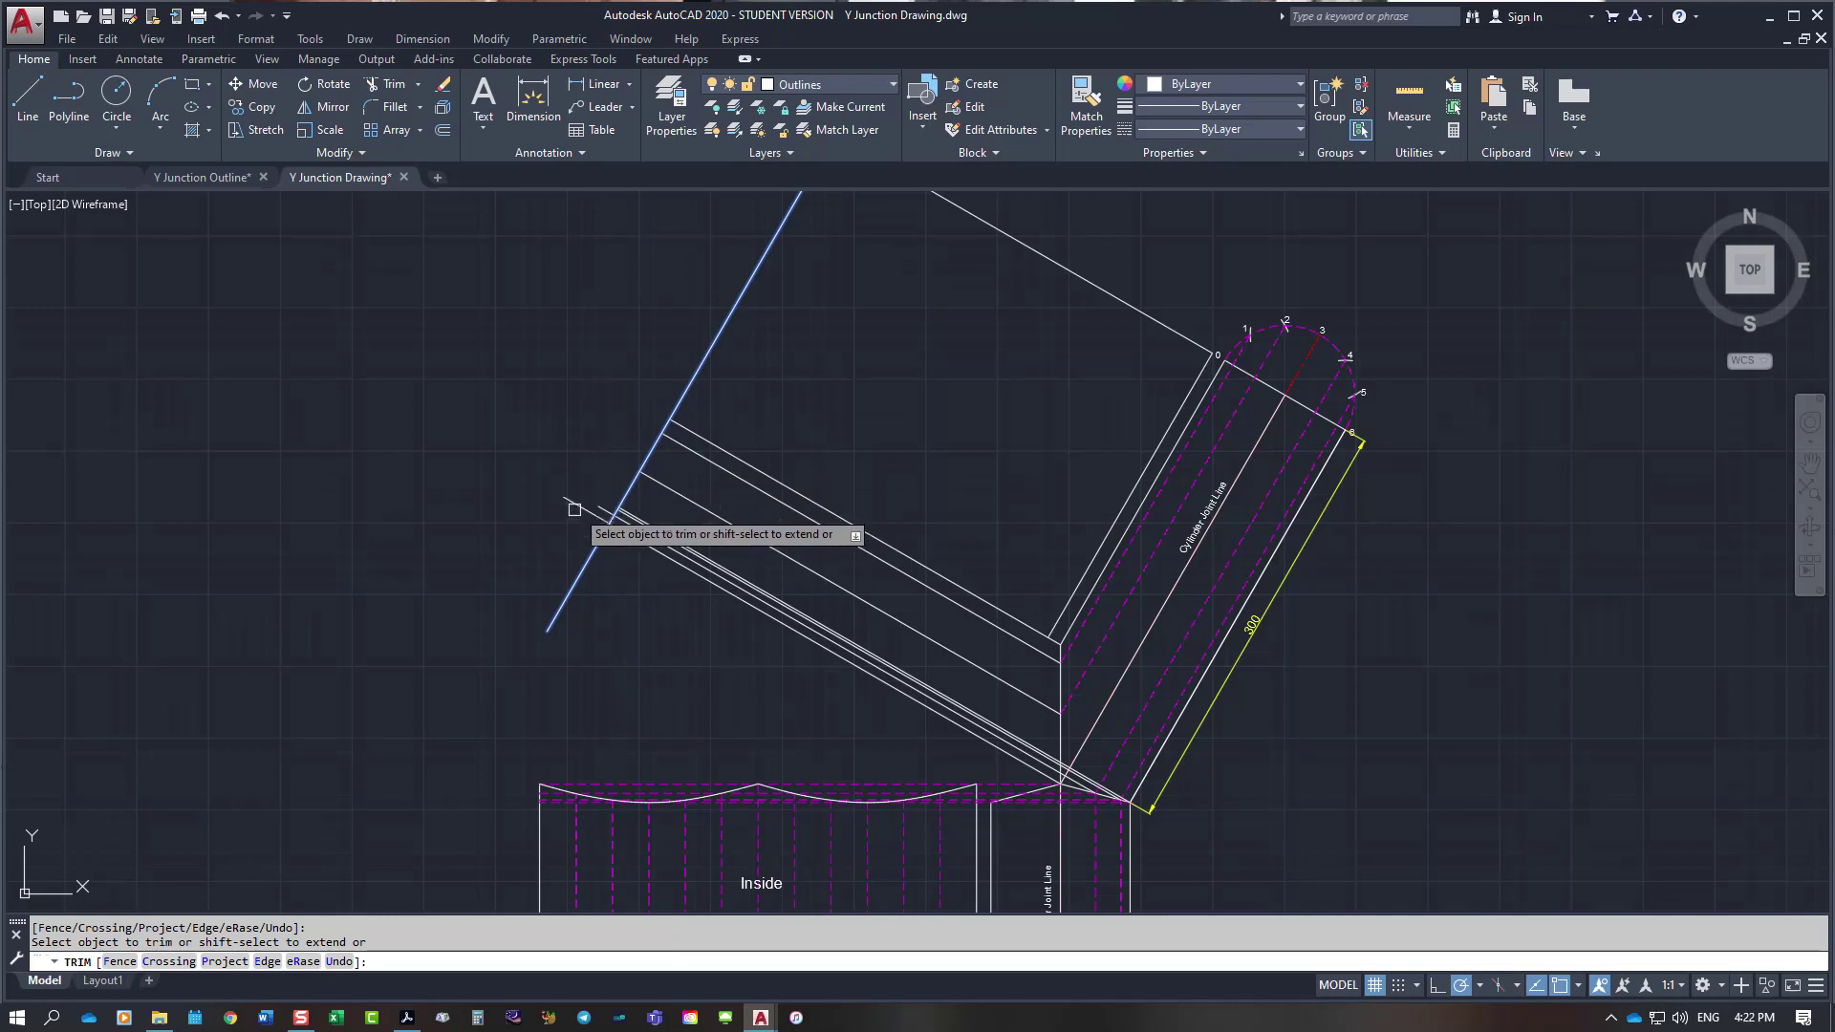
{"action": "key", "text": "Return"}
Step: Trim the layout's far side line where it extends below the lowest projection line
{"action": "right_click", "coordinate": [530, 470]}
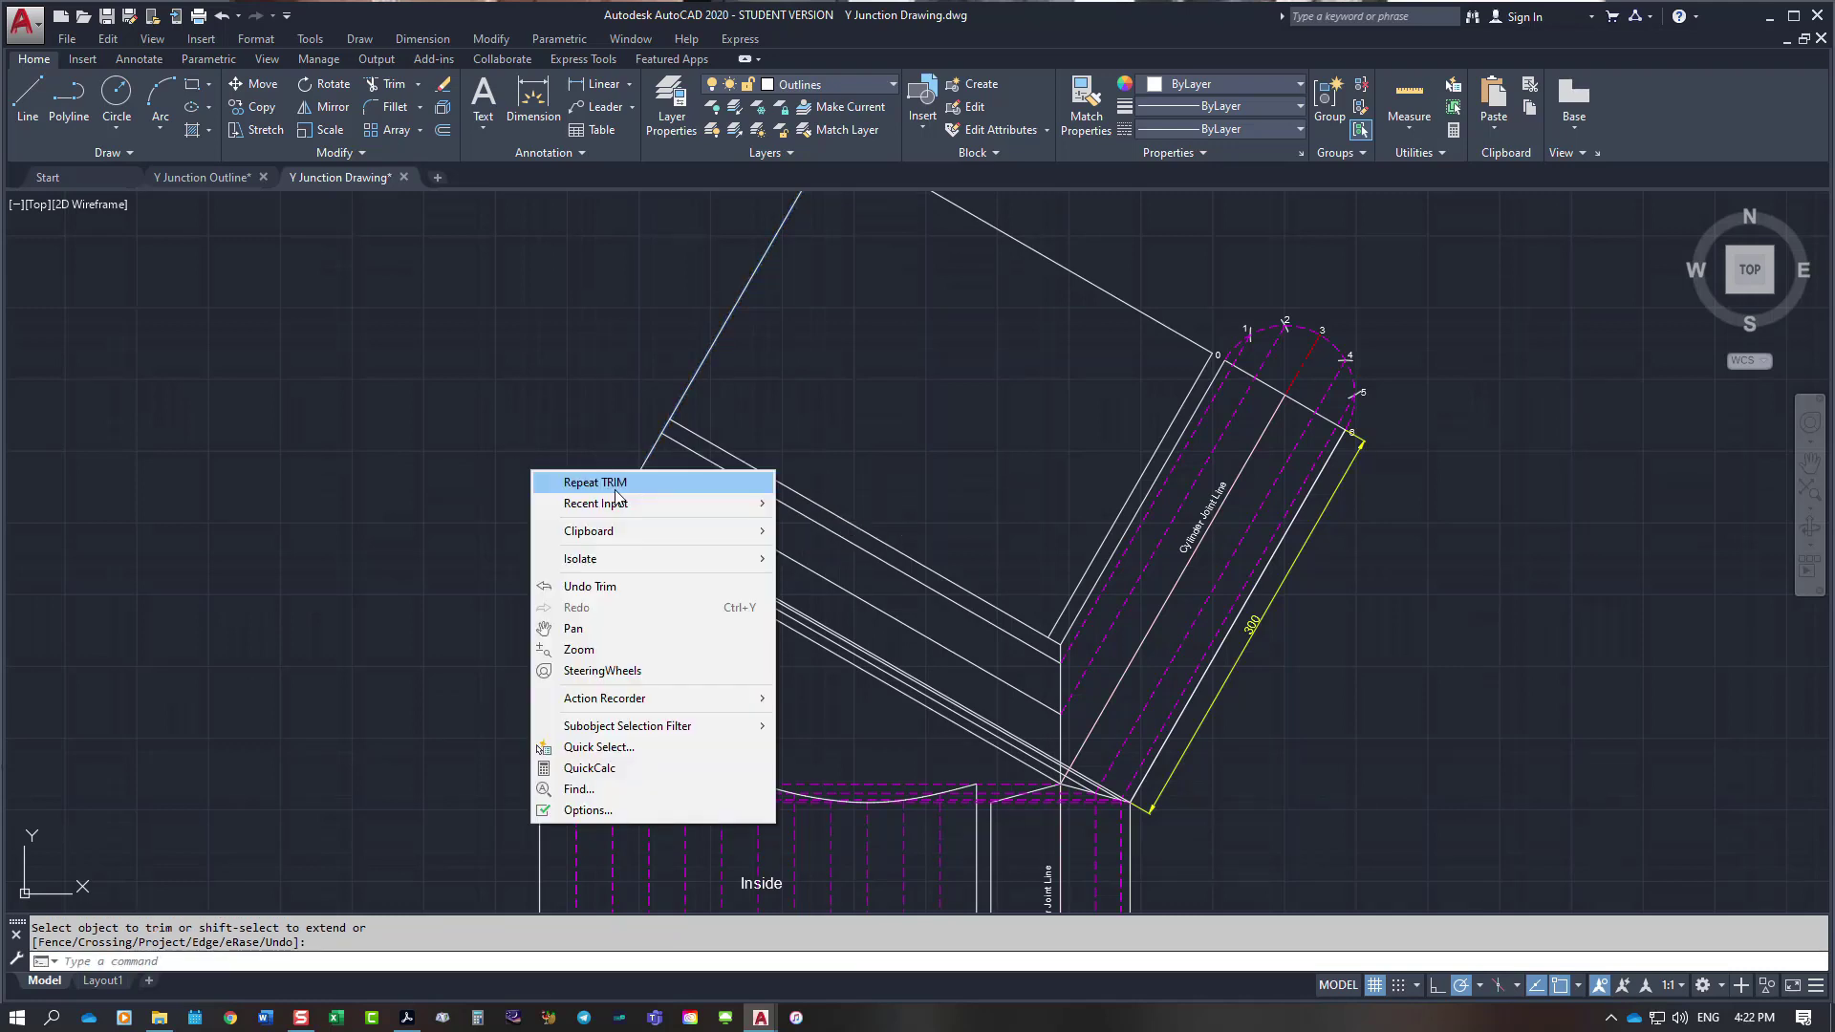
{"action": "left_click", "coordinate": [596, 482]}
{"action": "left_click", "coordinate": [636, 541]}
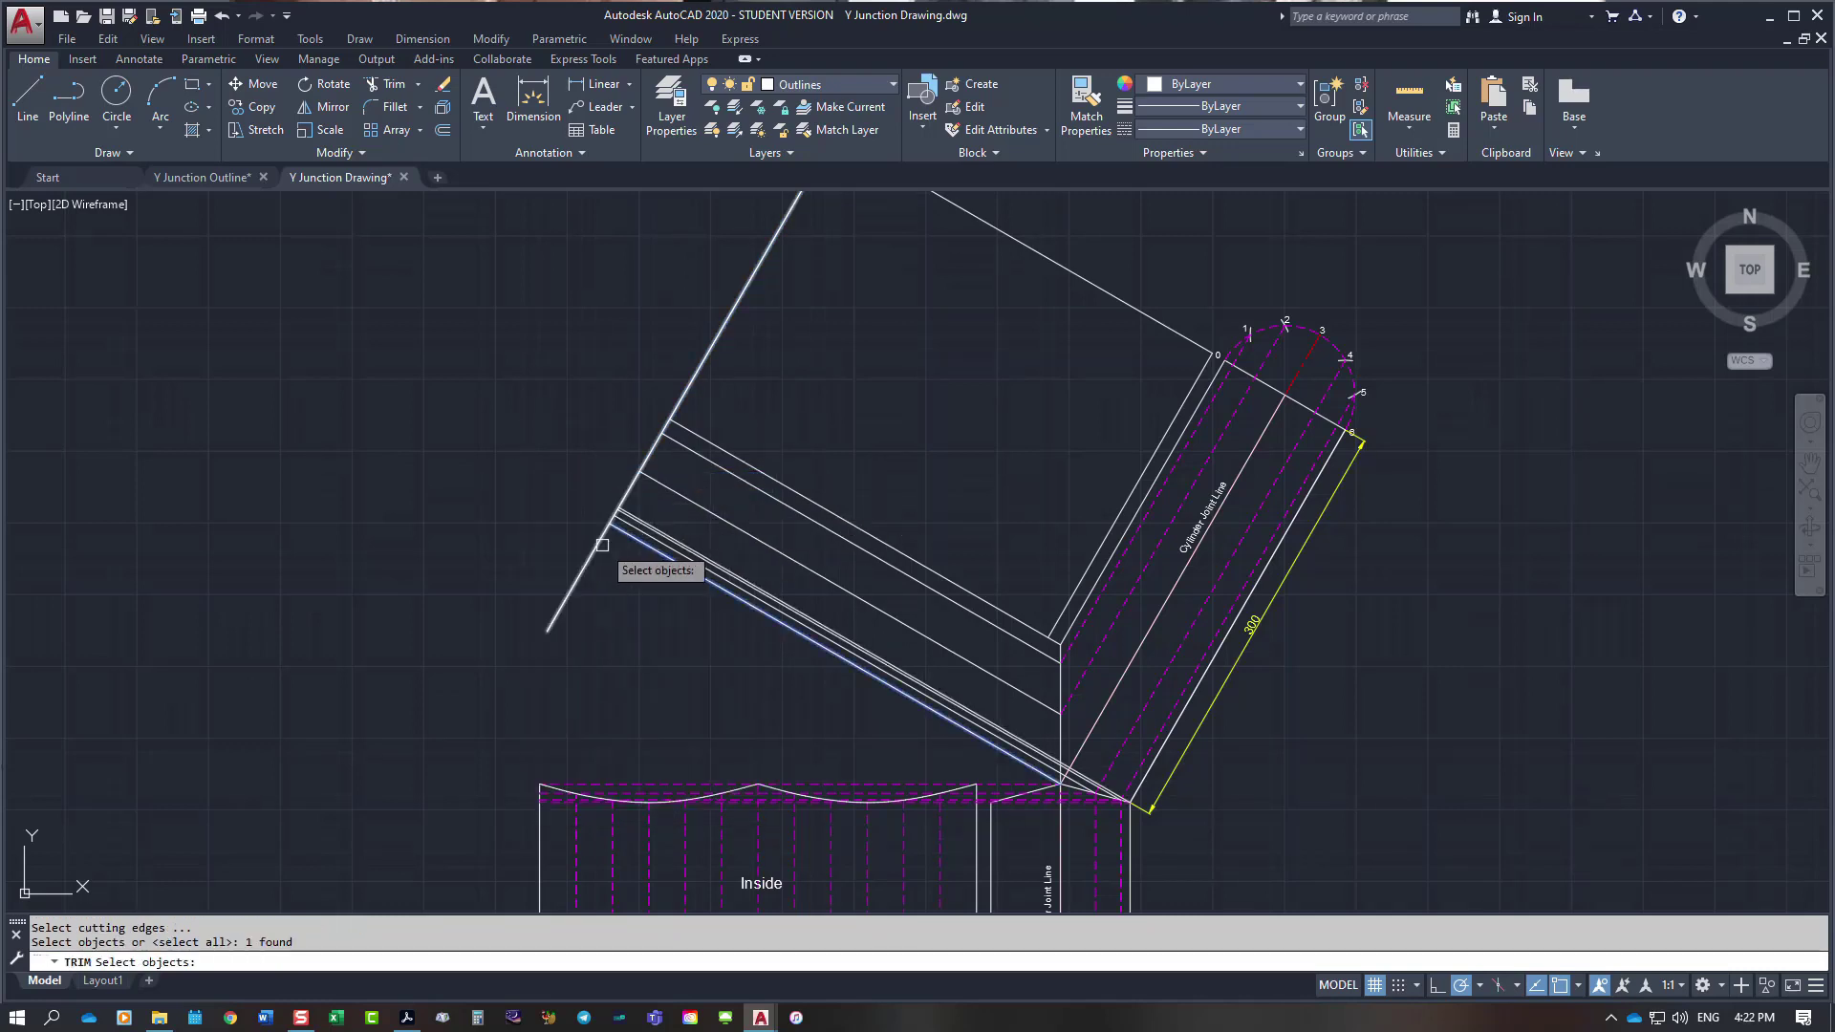
{"action": "key", "text": "Return"}
Step: Draw a circle of radius 25.382 centred on the layout's upper corner beside point 0
{"action": "scroll", "coordinate": [926, 503], "scroll_direction": "down", "scroll_amount": 3}
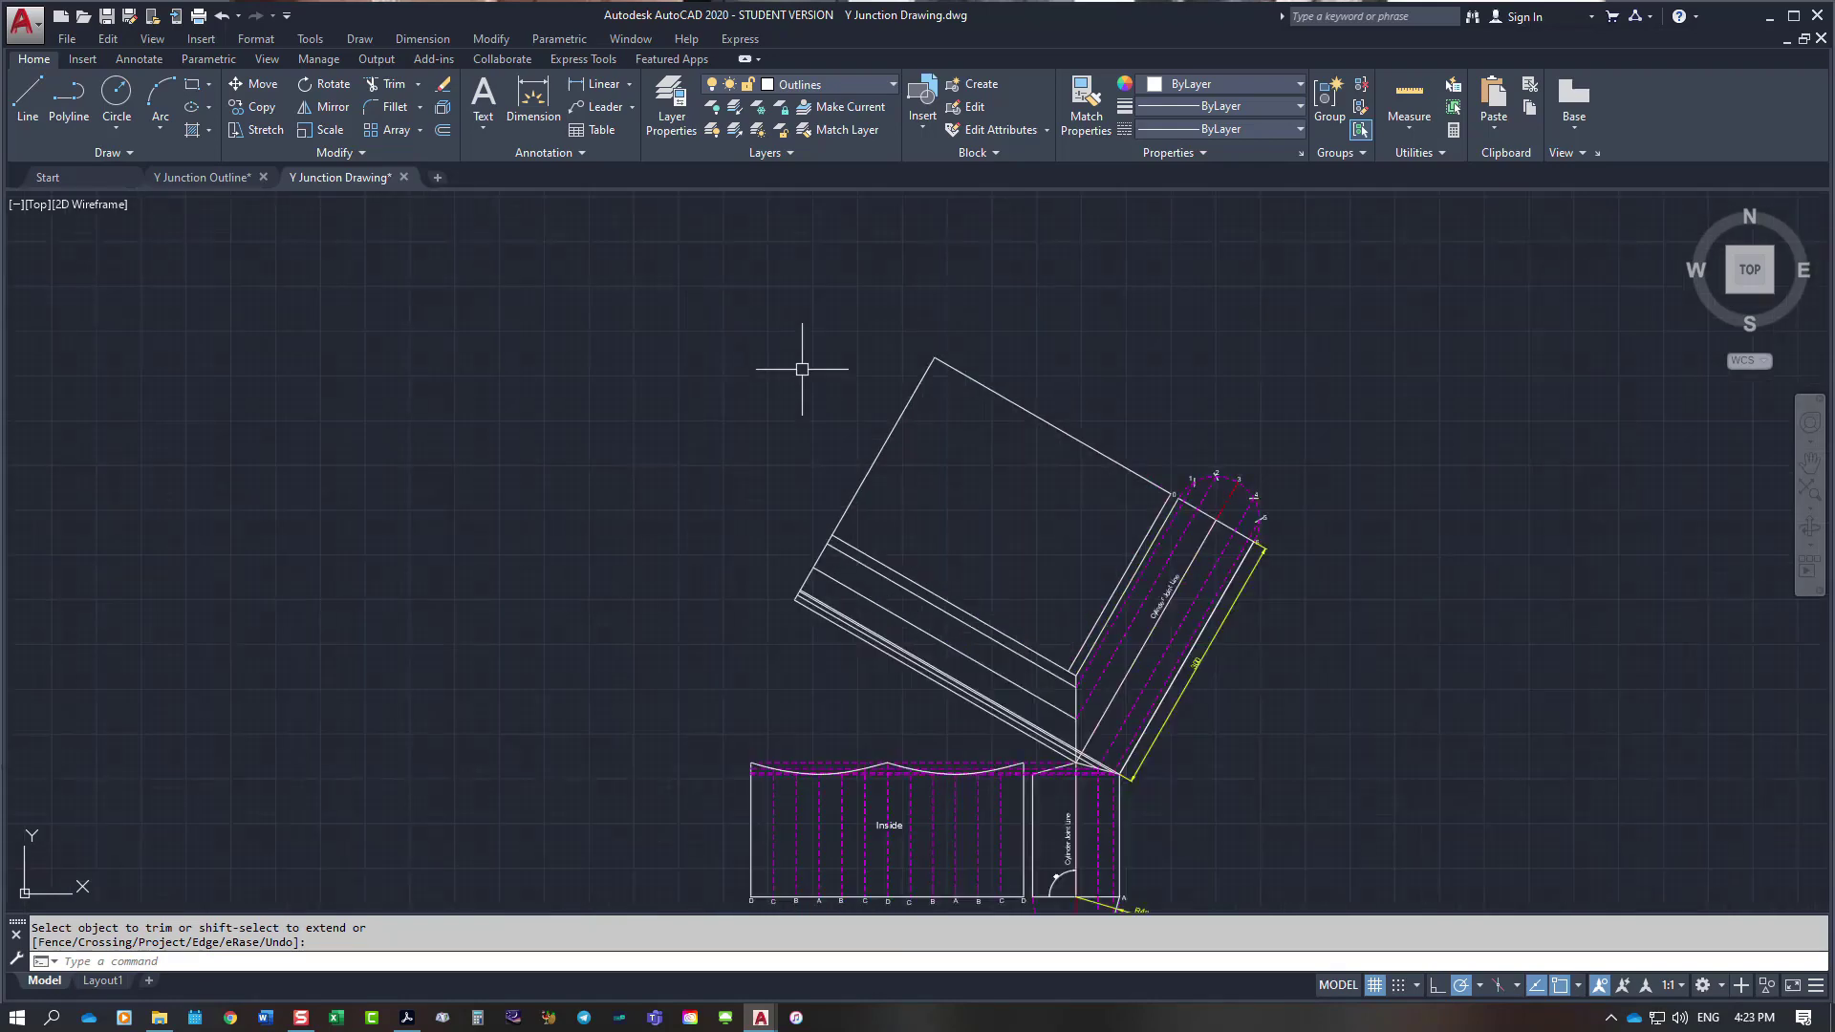
{"action": "scroll", "coordinate": [984, 433], "scroll_direction": "up", "scroll_amount": 2}
{"action": "scroll", "coordinate": [1171, 464], "scroll_direction": "up", "scroll_amount": 2}
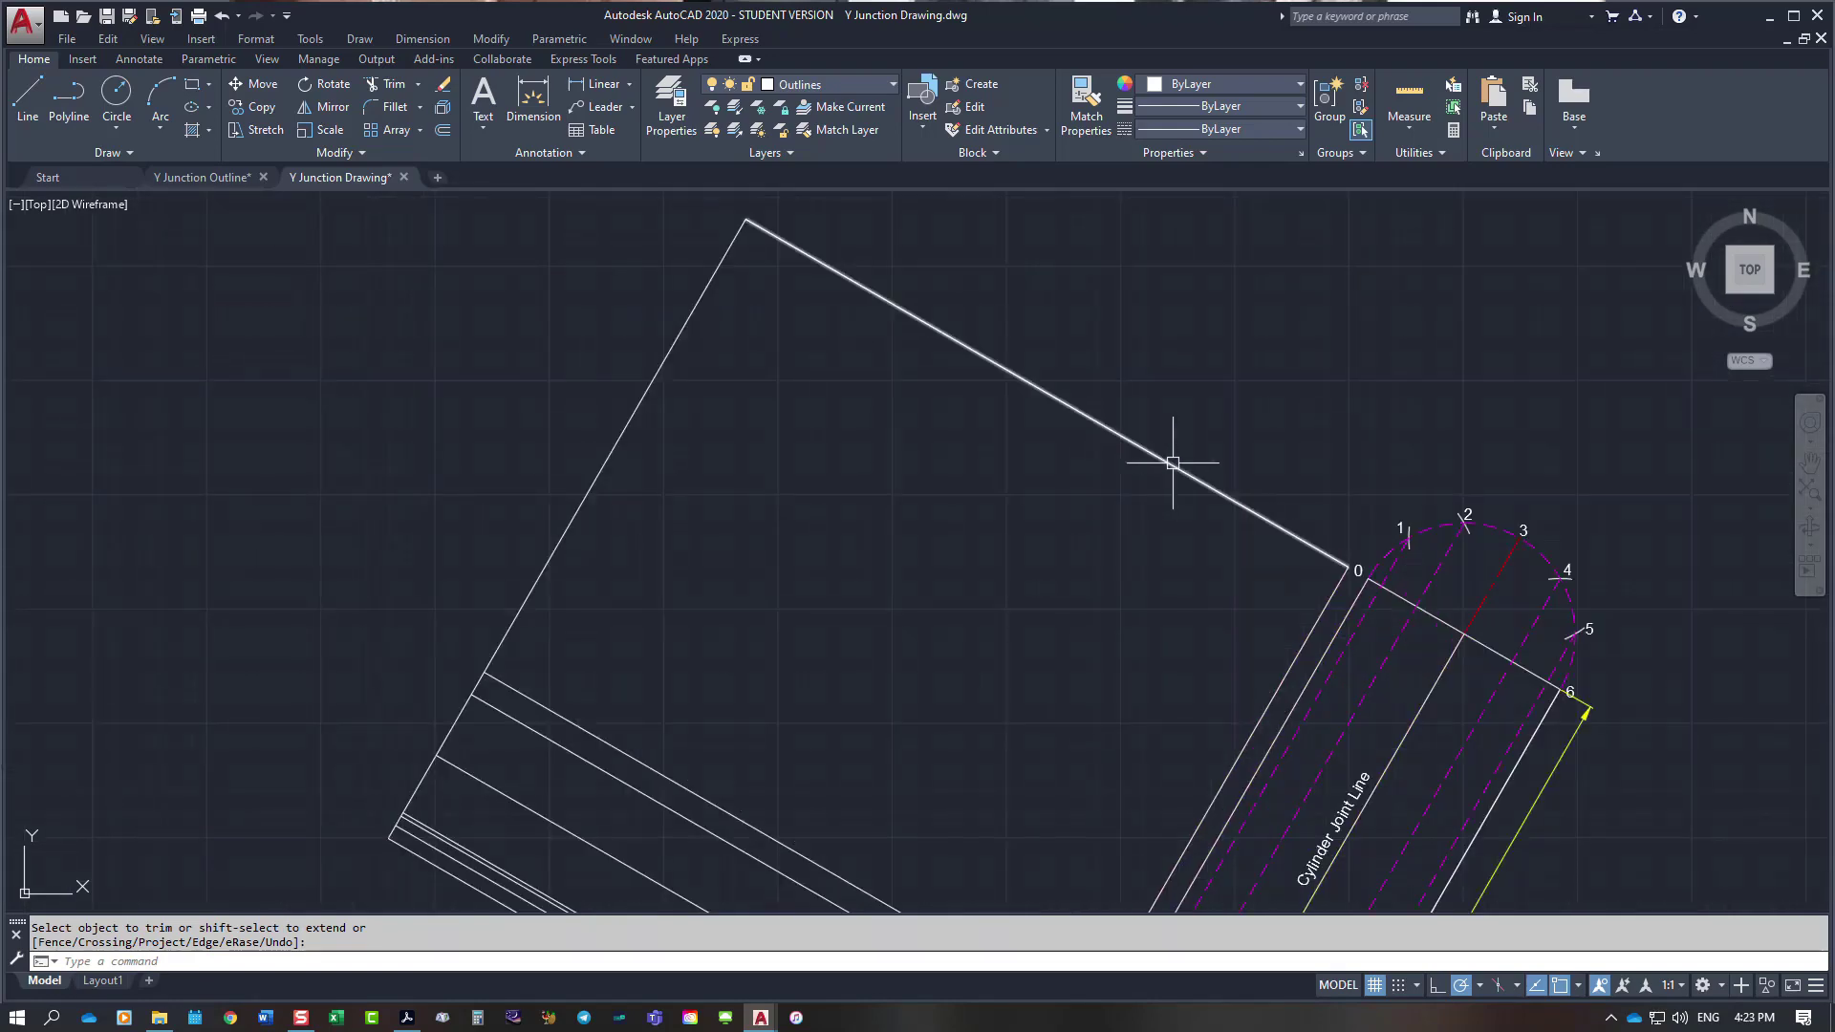
{"action": "key", "text": "Escape"}
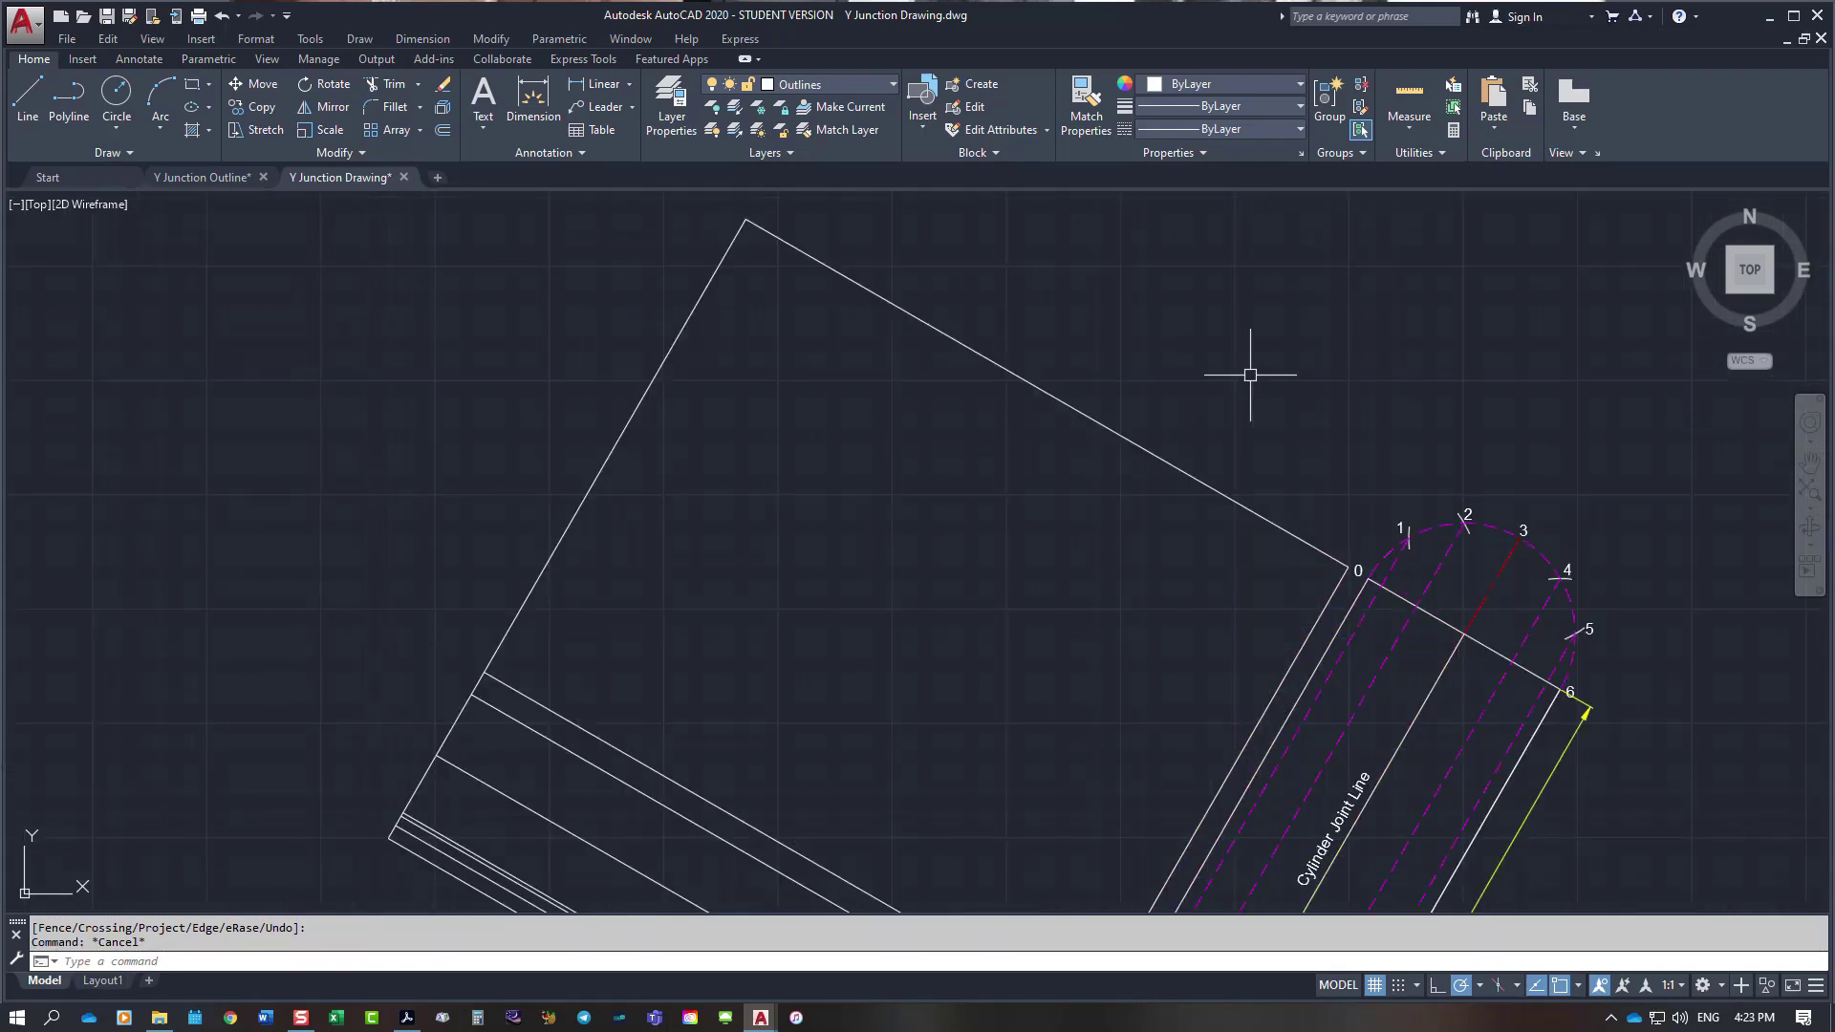
{"action": "type", "text": "c"}
{"action": "key", "text": "Return"}
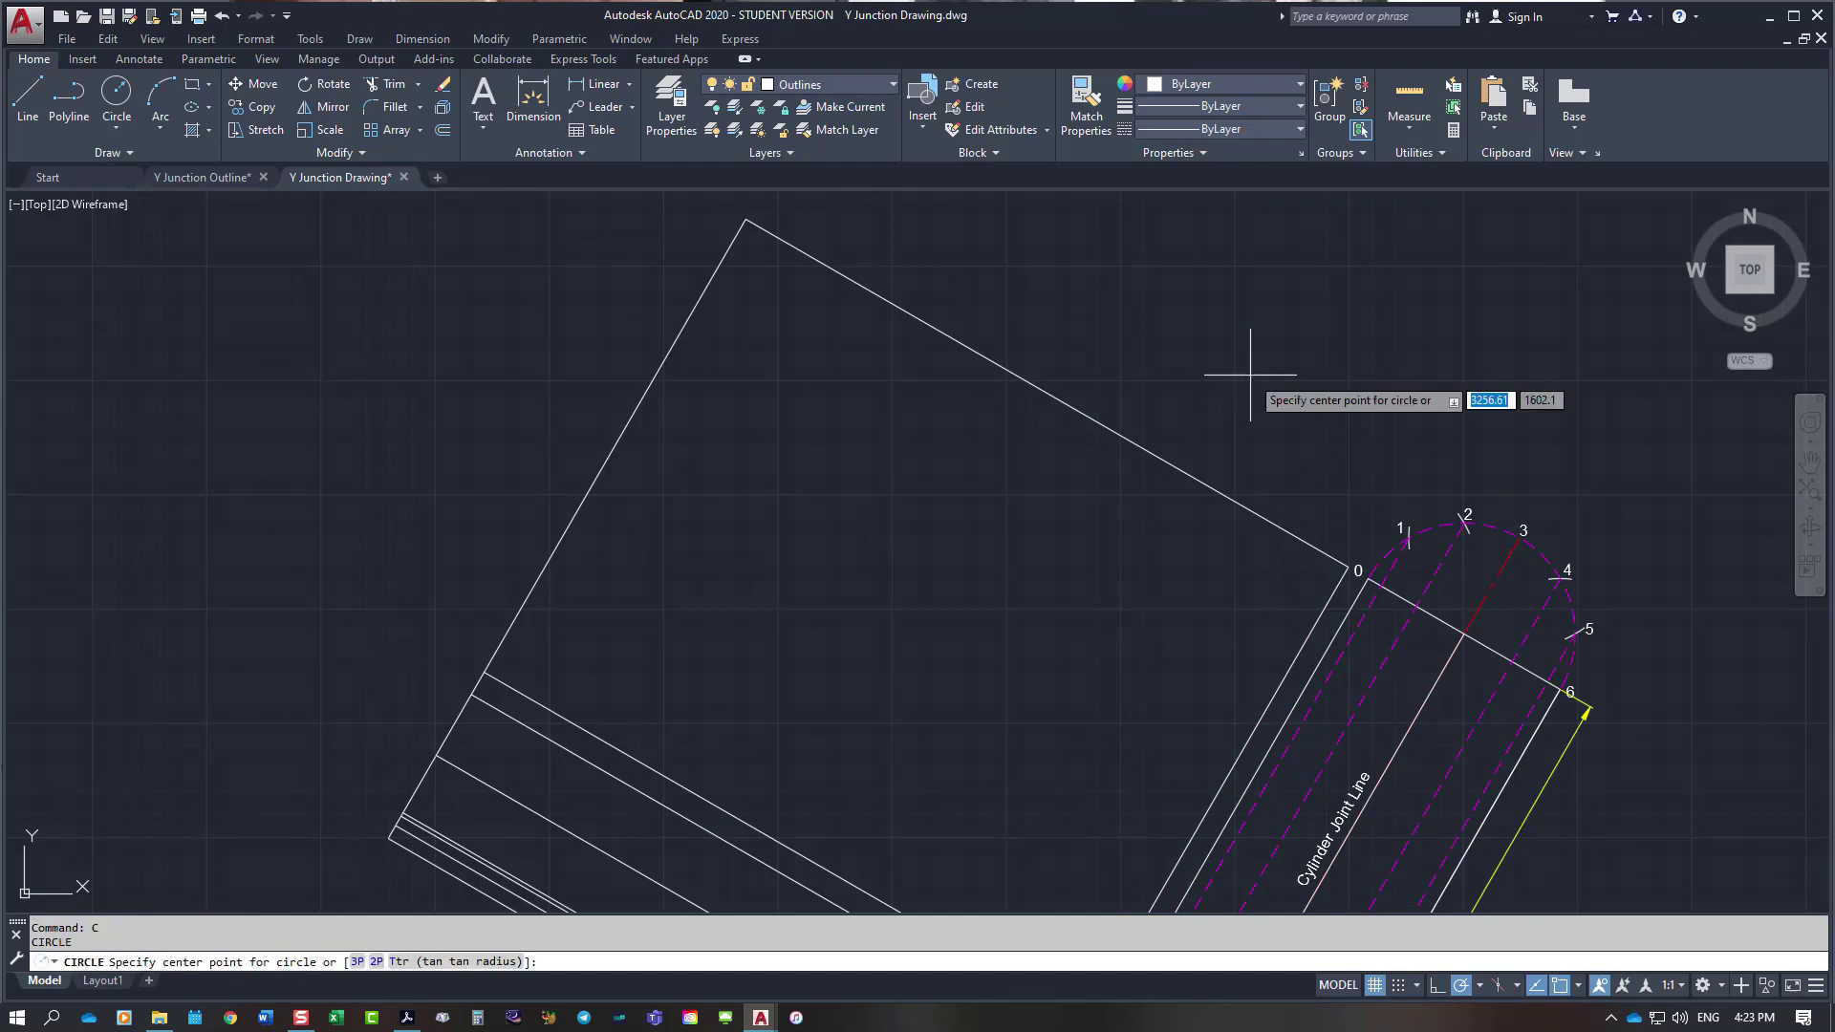
{"action": "left_click", "coordinate": [1348, 569]}
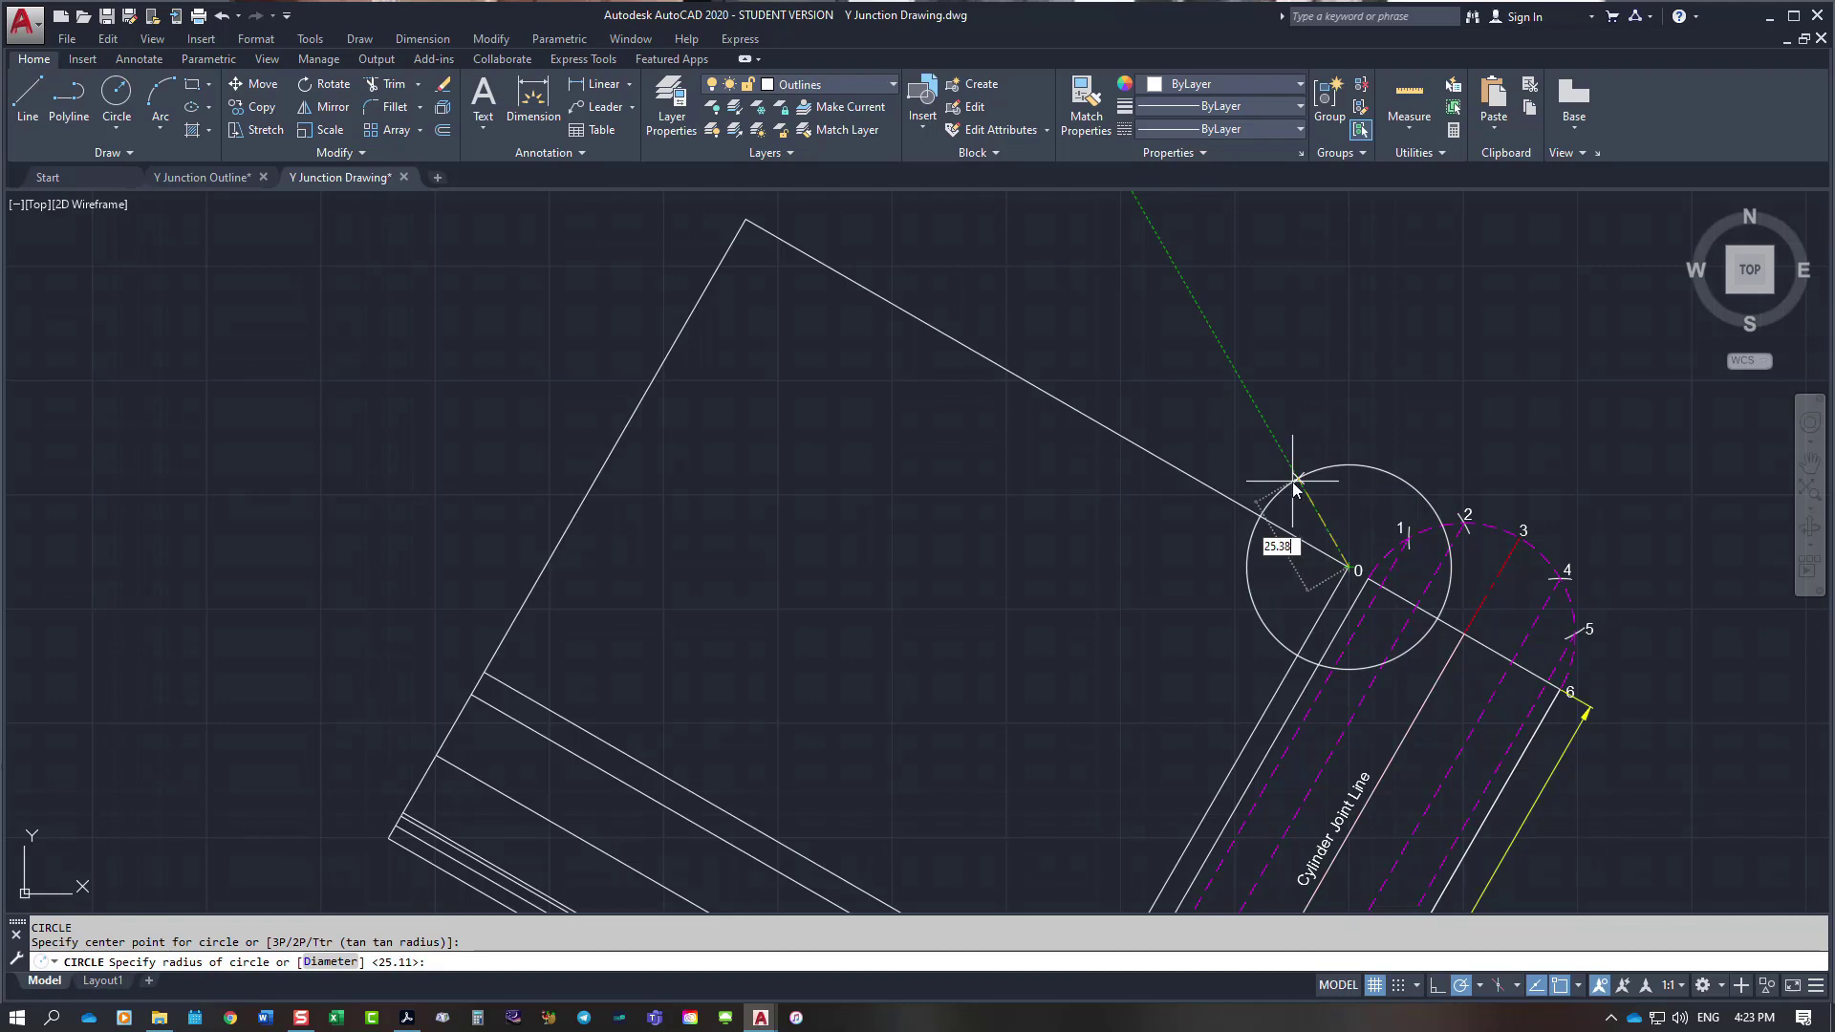
{"action": "type", "text": "25.382"}
{"action": "key", "text": "Return"}
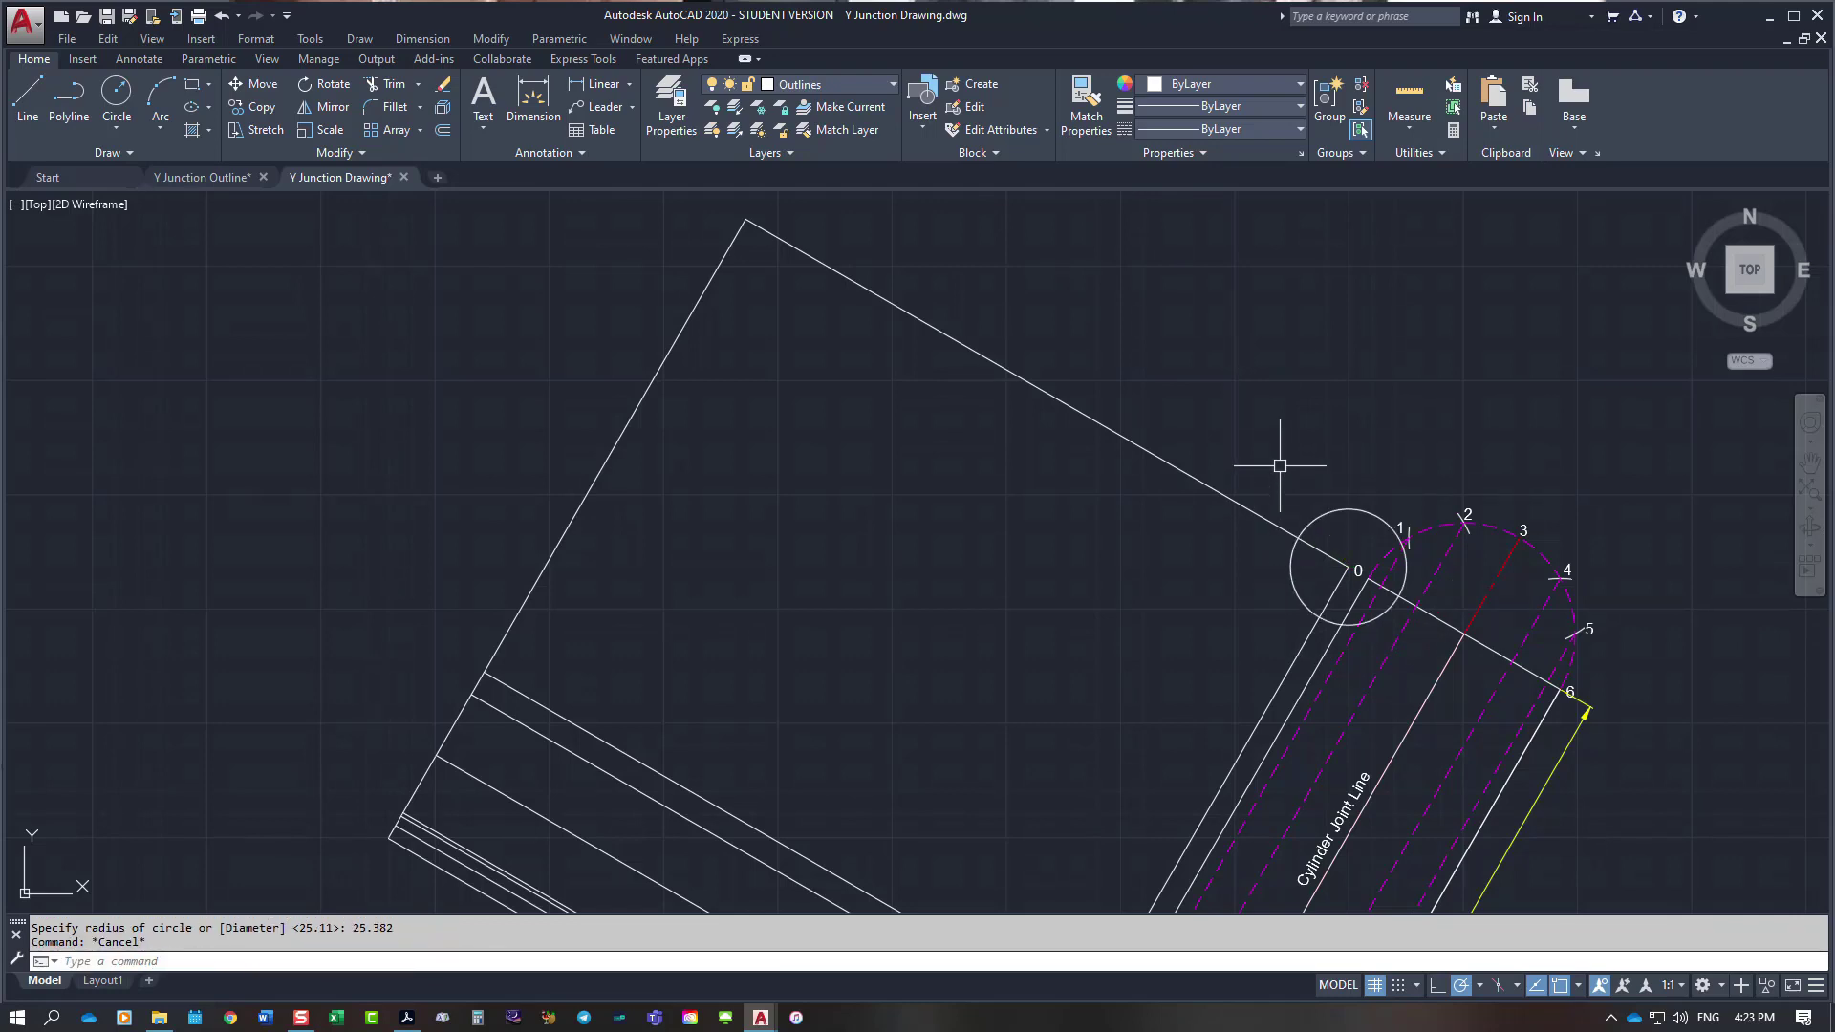
Step: Draw ten more circles of radius 25.382 along the layout's upper edge, centring each where the previous circle crosses that edge
{"action": "key", "text": "Return"}
{"action": "key", "text": "Return"}
{"action": "left_click", "coordinate": [1297, 538]}
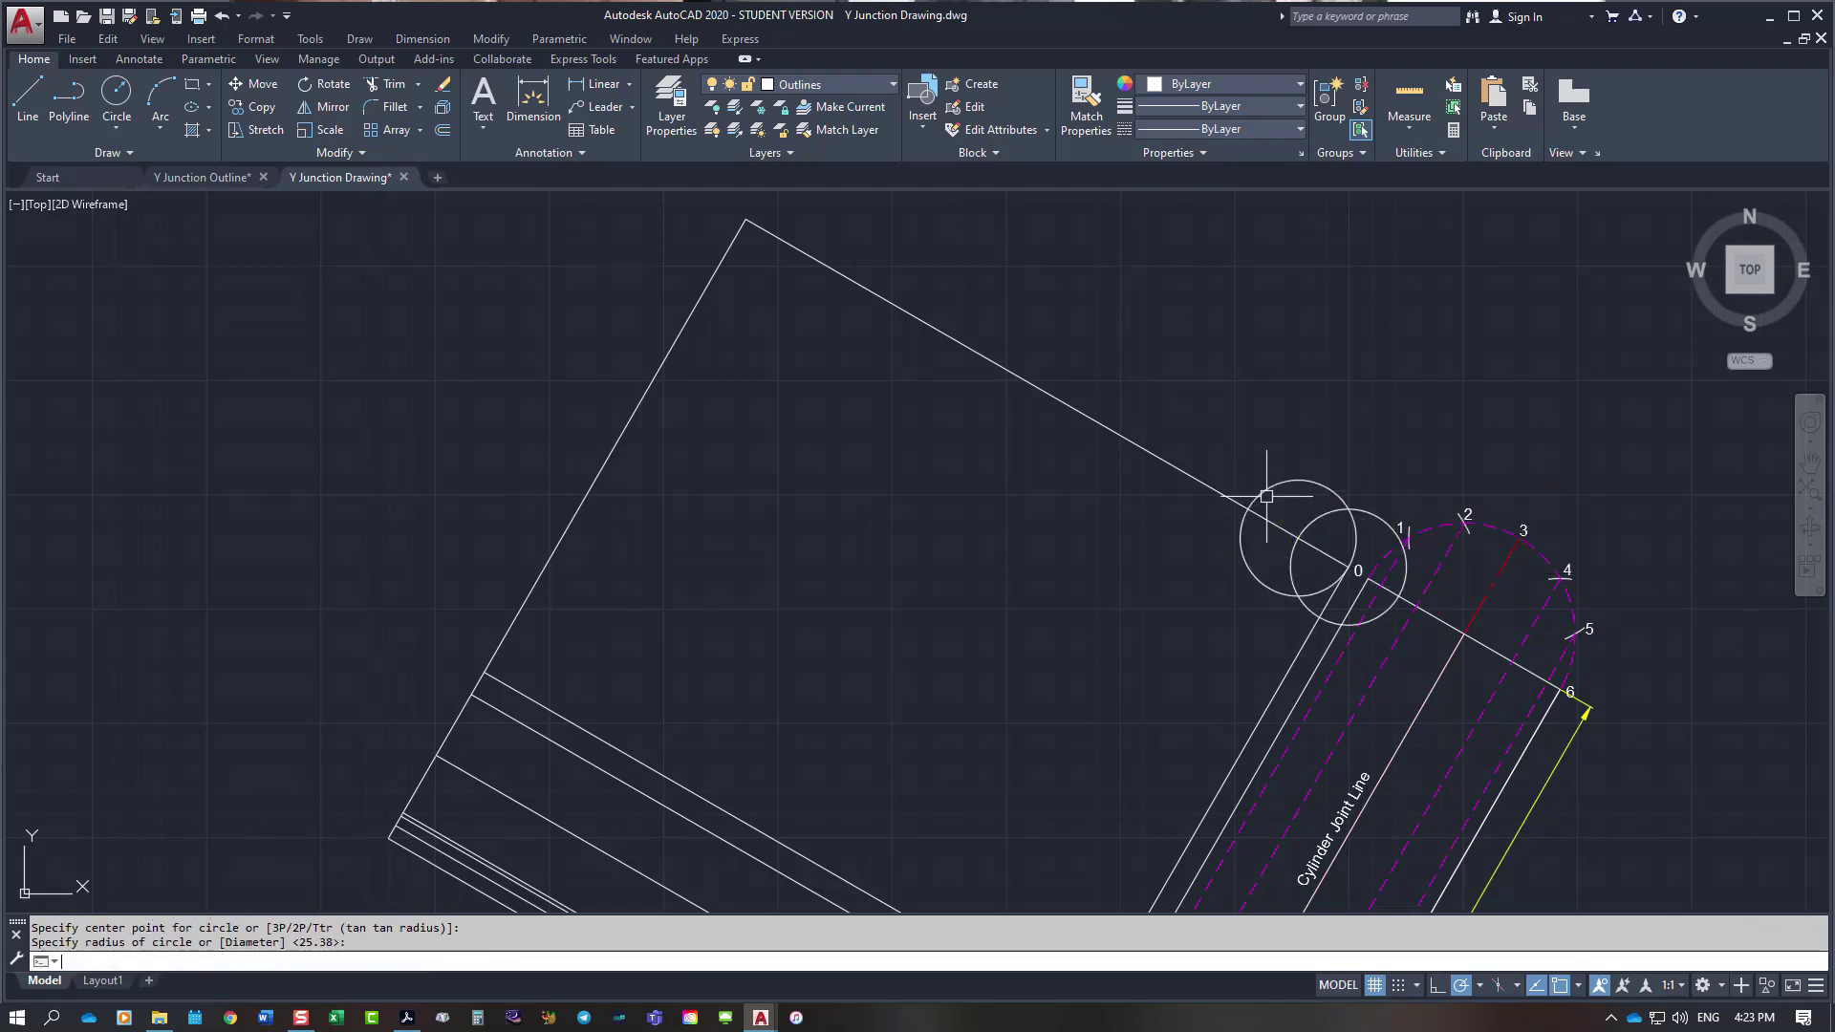
{"action": "key", "text": "Return"}
{"action": "key", "text": "Return"}
{"action": "left_click", "coordinate": [1247, 507]}
{"action": "key", "text": "Return"}
{"action": "key", "text": "Return"}
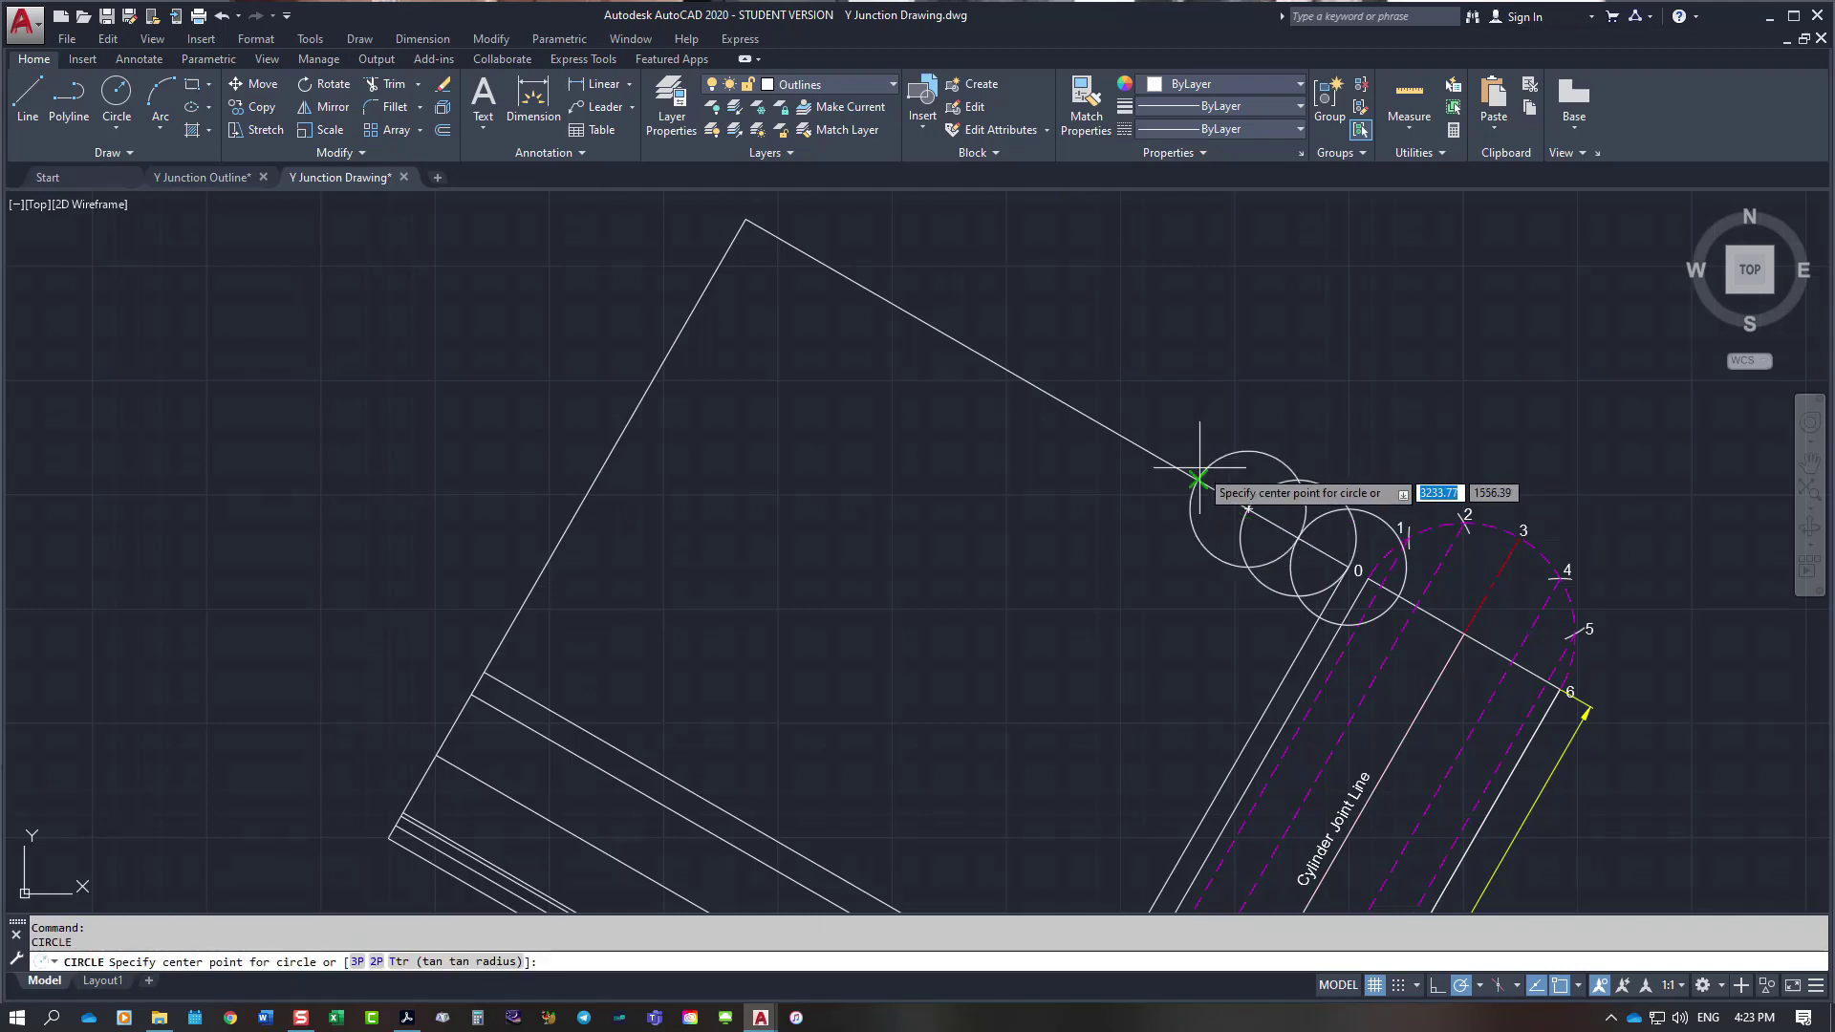
{"action": "left_click", "coordinate": [1196, 480]}
{"action": "key", "text": "Return"}
{"action": "key", "text": "Return"}
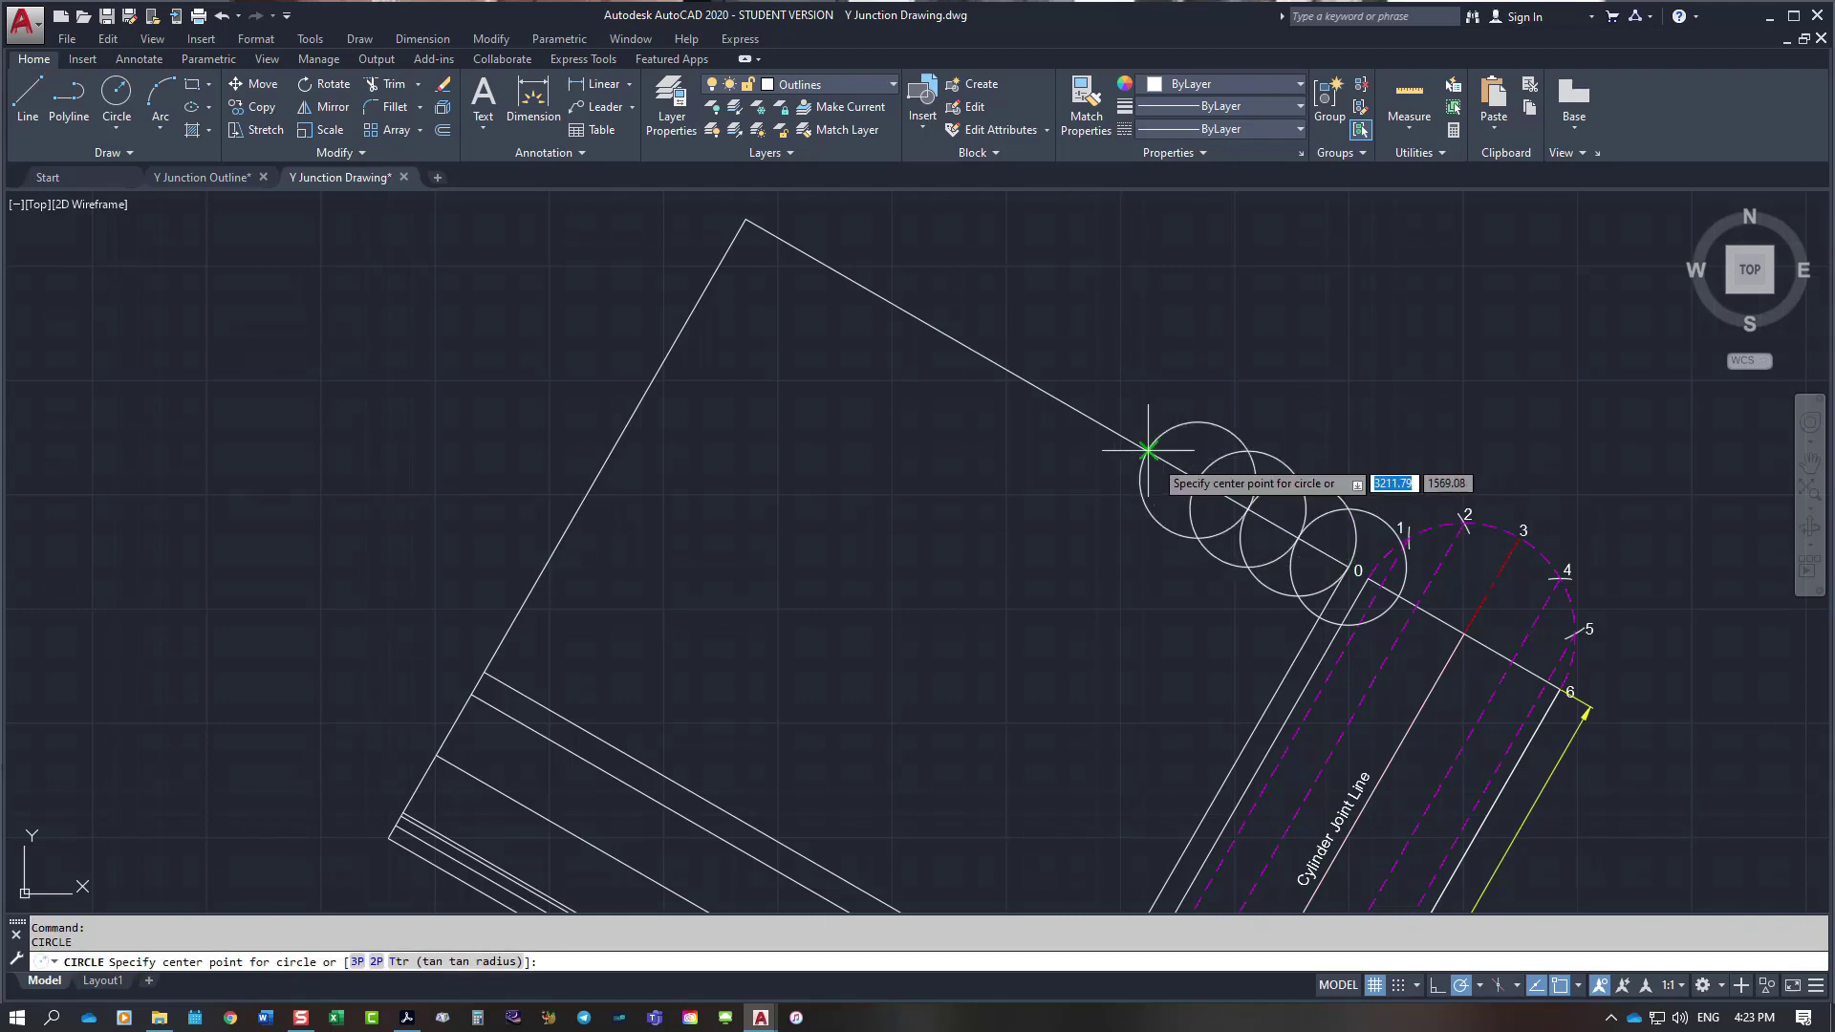
{"action": "left_click", "coordinate": [1148, 448]}
{"action": "key", "text": "Return"}
{"action": "key", "text": "Return"}
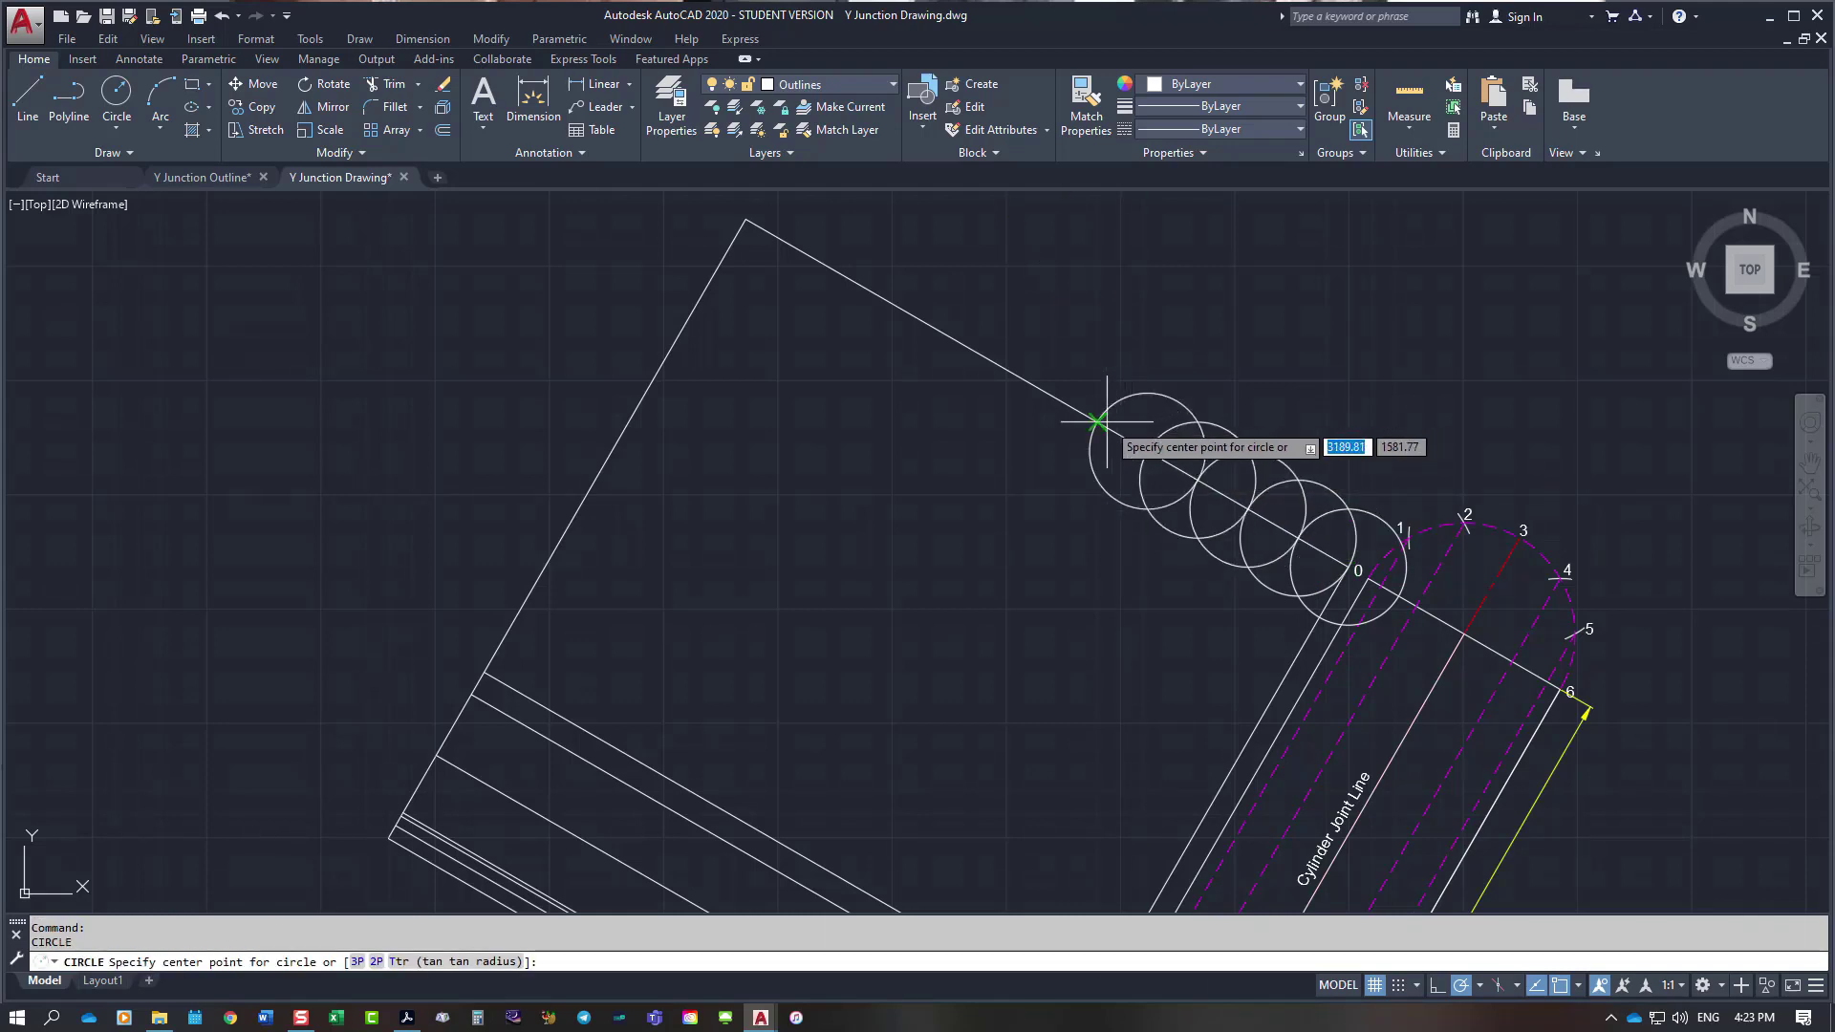
{"action": "left_click", "coordinate": [1098, 420]}
{"action": "key", "text": "Return"}
{"action": "key", "text": "Return"}
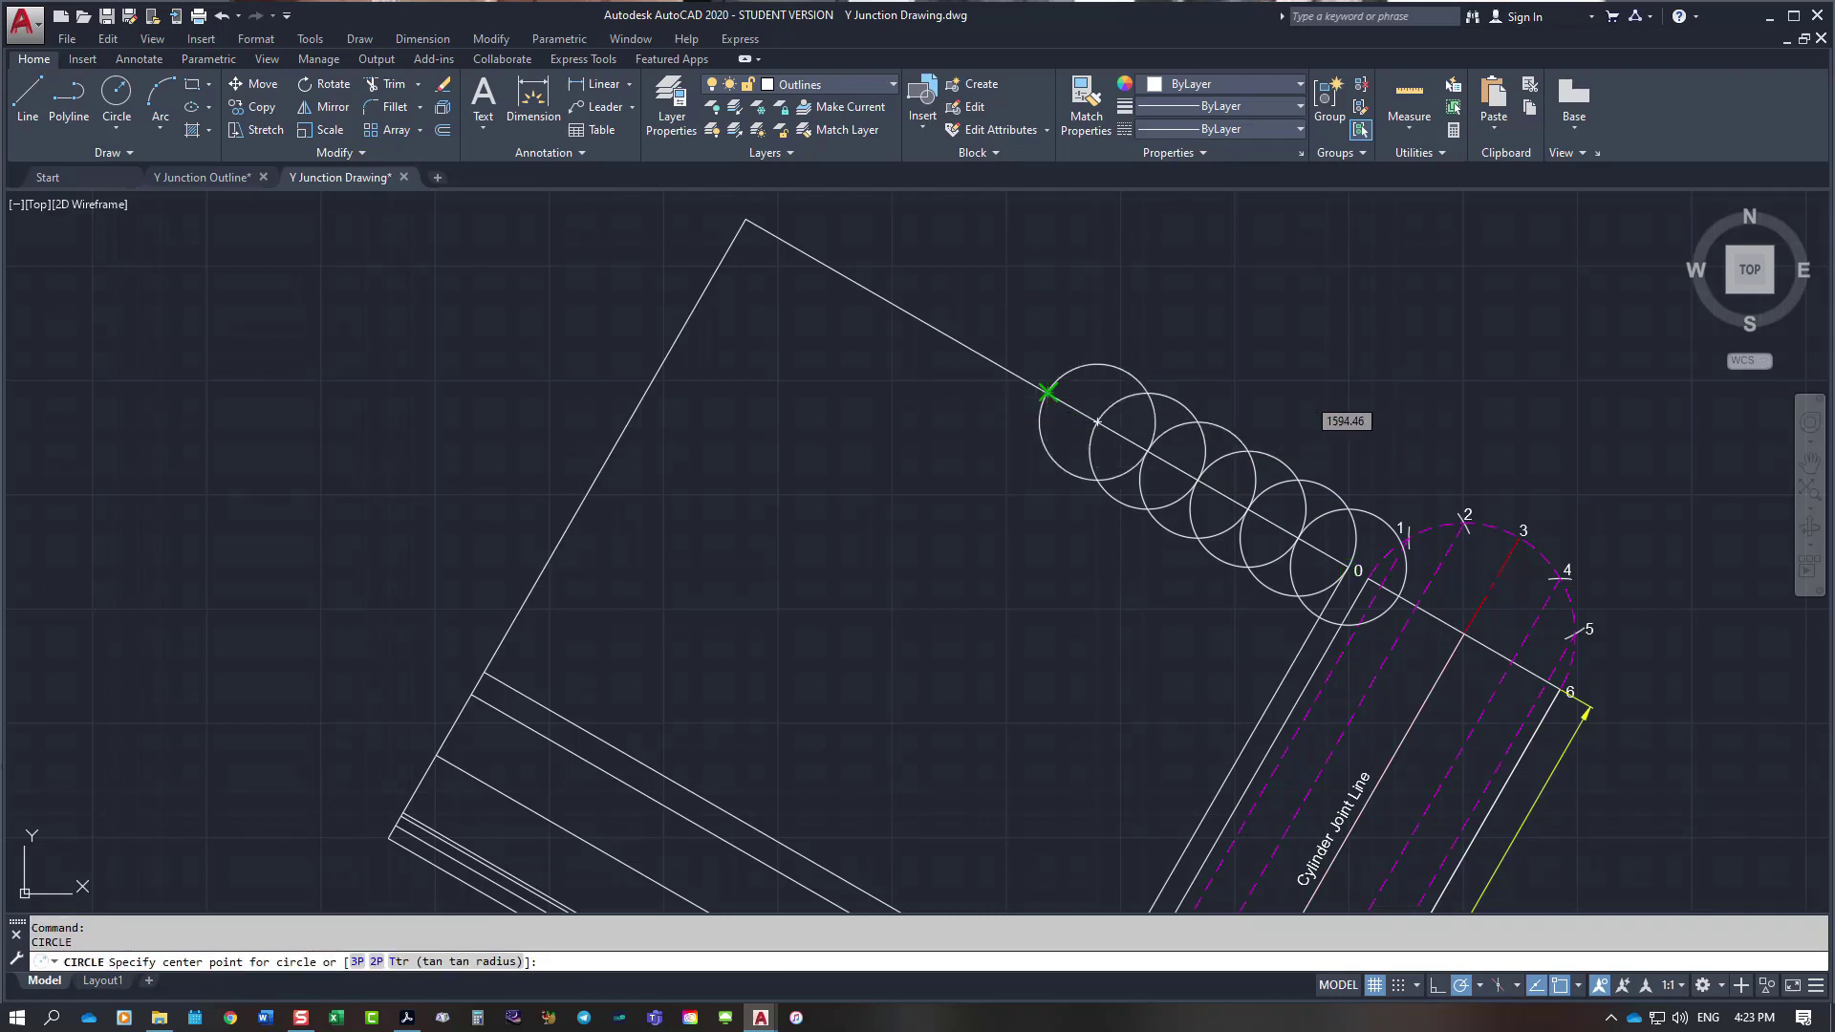
{"action": "left_click", "coordinate": [1048, 392]}
{"action": "key", "text": "Return"}
{"action": "key", "text": "Return"}
{"action": "left_click", "coordinate": [998, 364]}
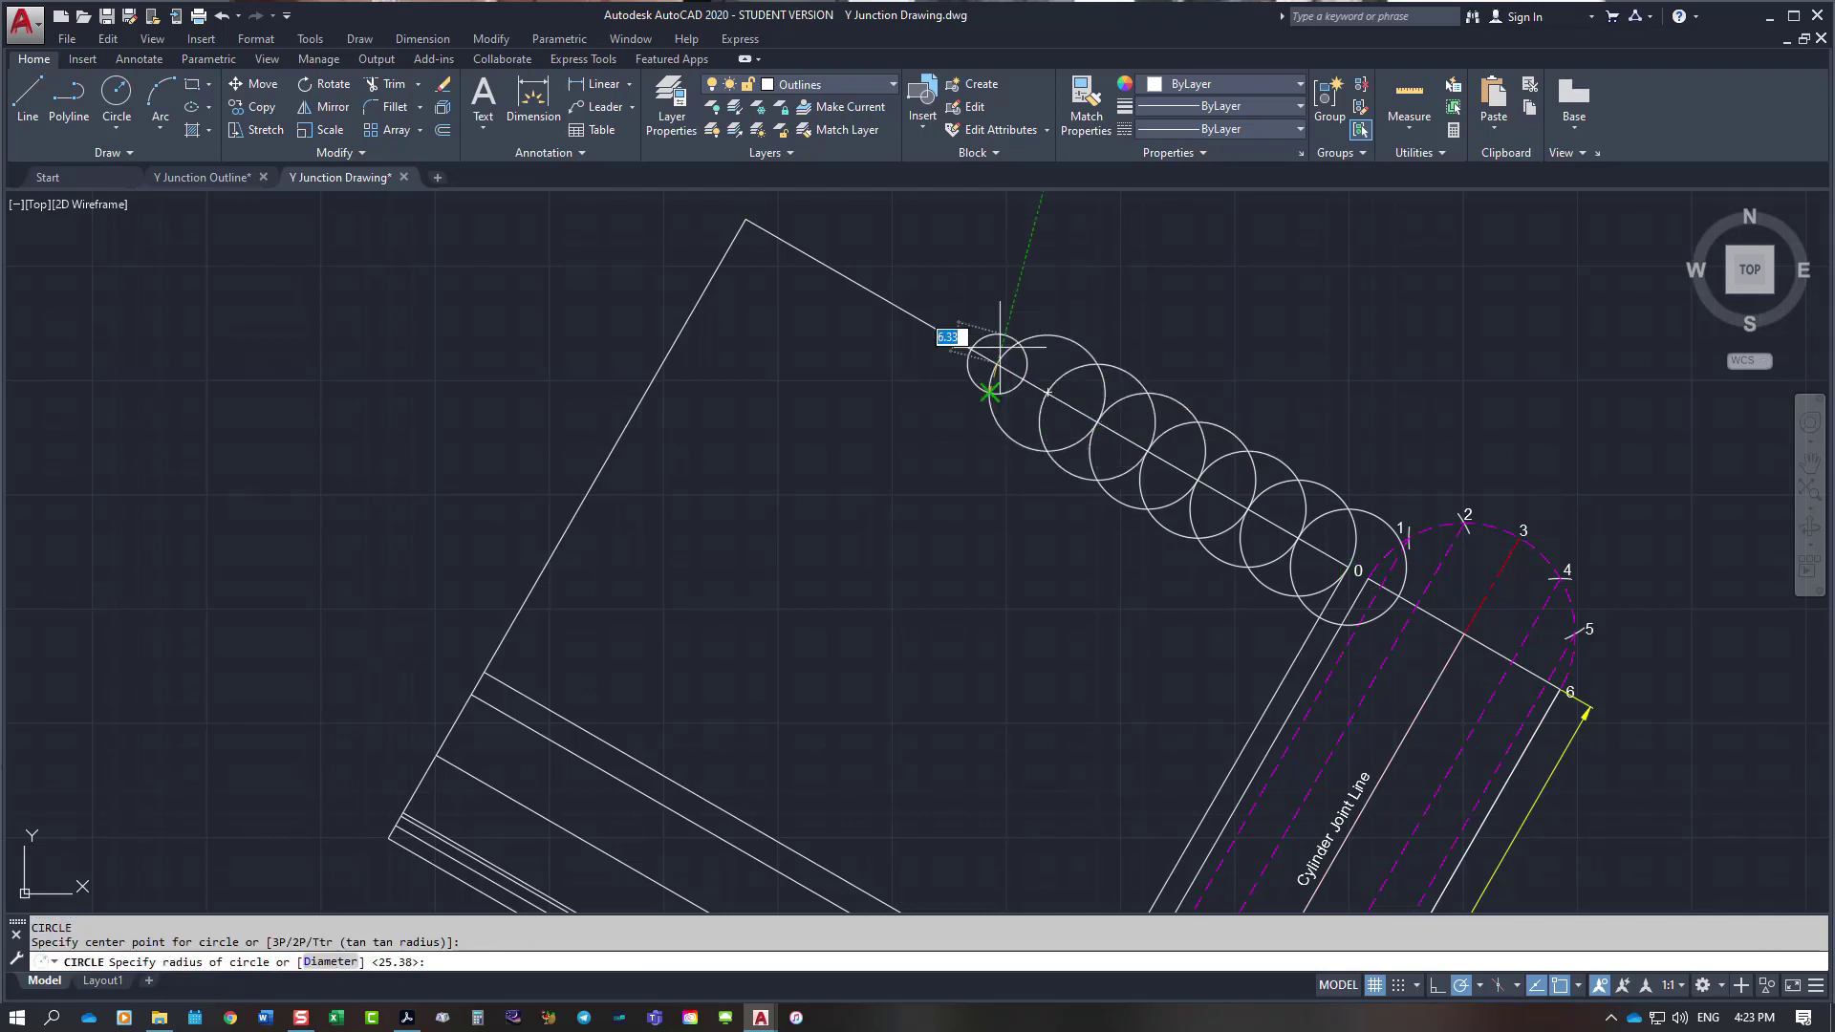
{"action": "key", "text": "Return"}
{"action": "key", "text": "Return"}
{"action": "left_click", "coordinate": [946, 335]}
{"action": "key", "text": "Return"}
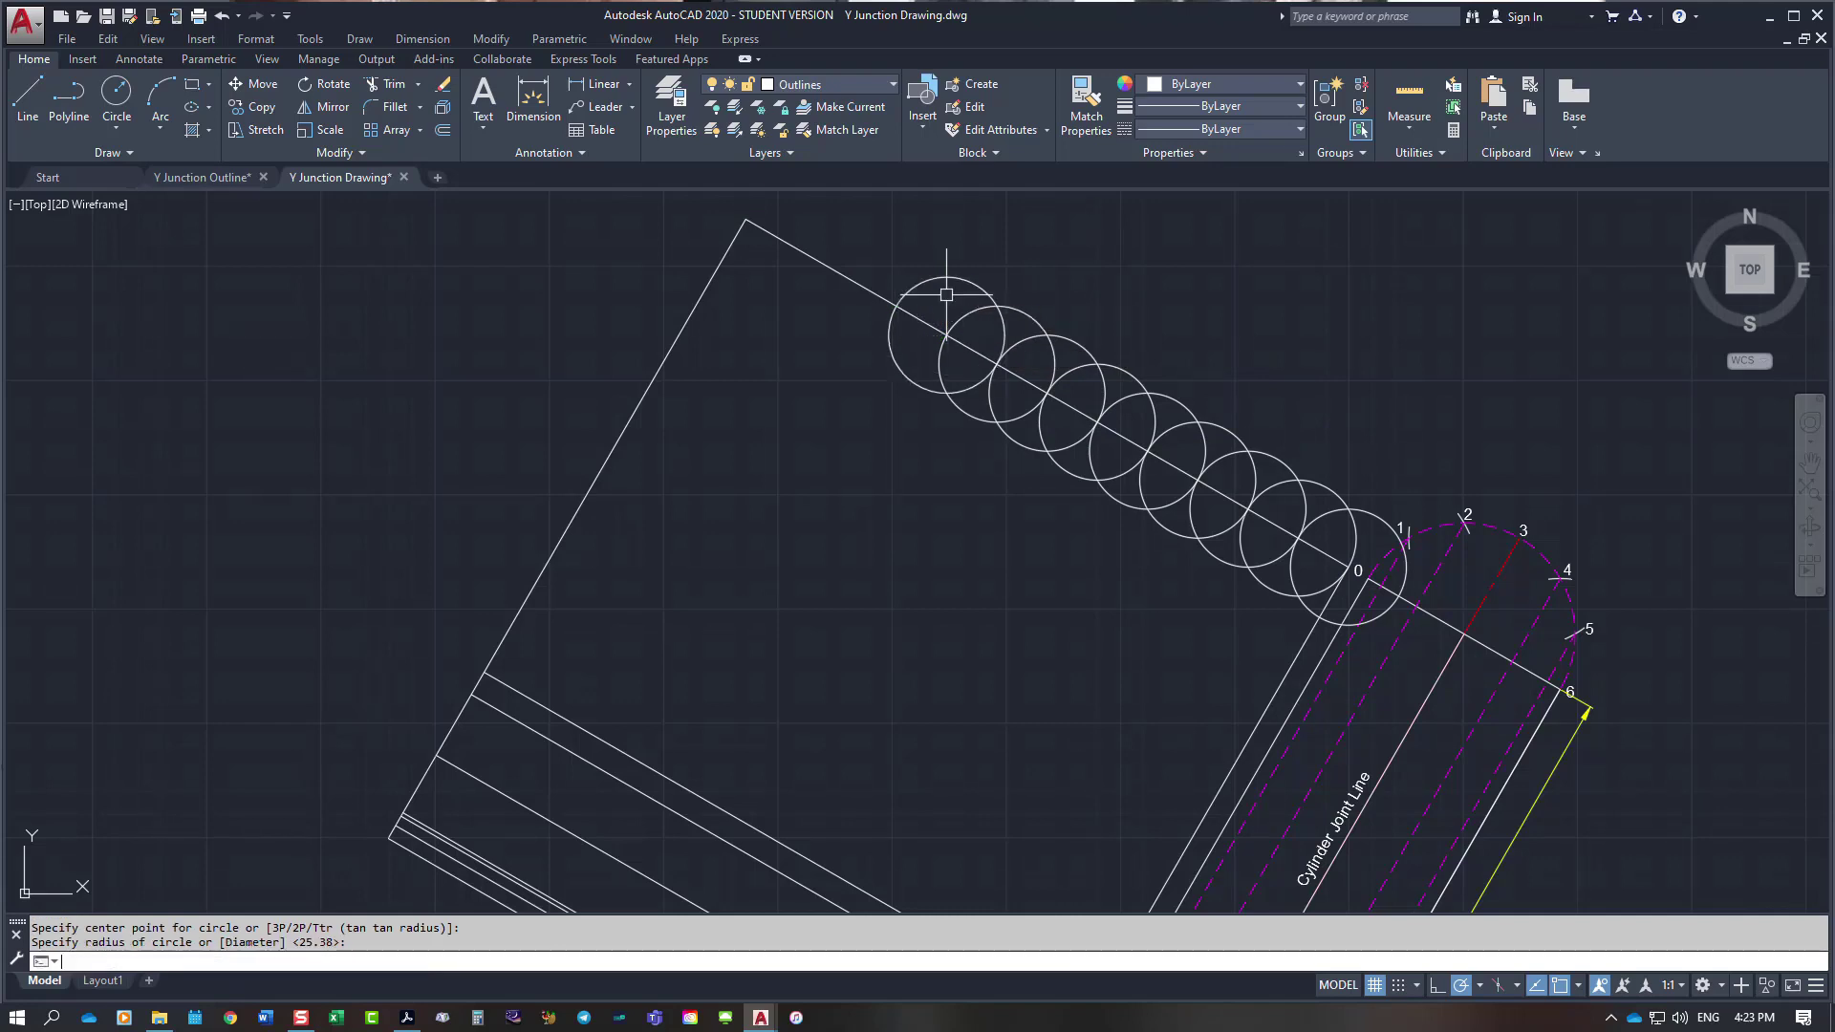
{"action": "key", "text": "Return"}
{"action": "left_click", "coordinate": [895, 306]}
{"action": "key", "text": "Return"}
{"action": "key", "text": "Return"}
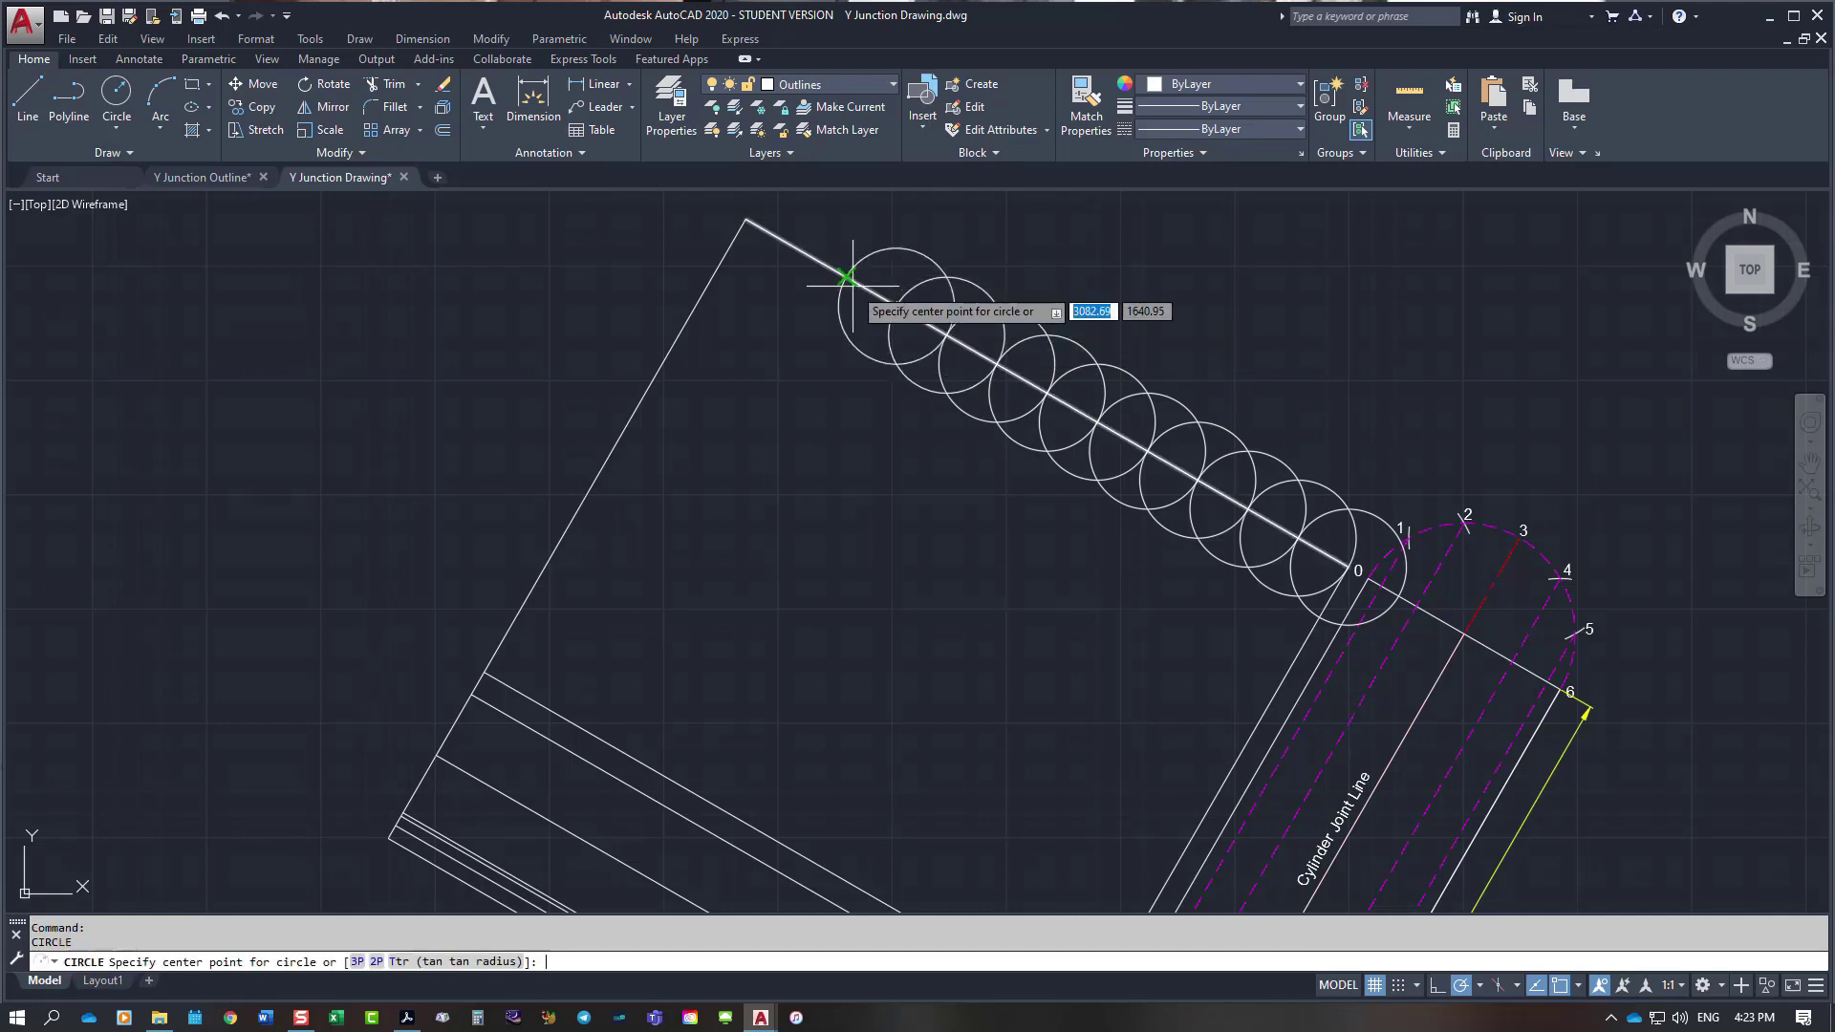
{"action": "left_click", "coordinate": [846, 277]}
{"action": "key", "text": "Return"}
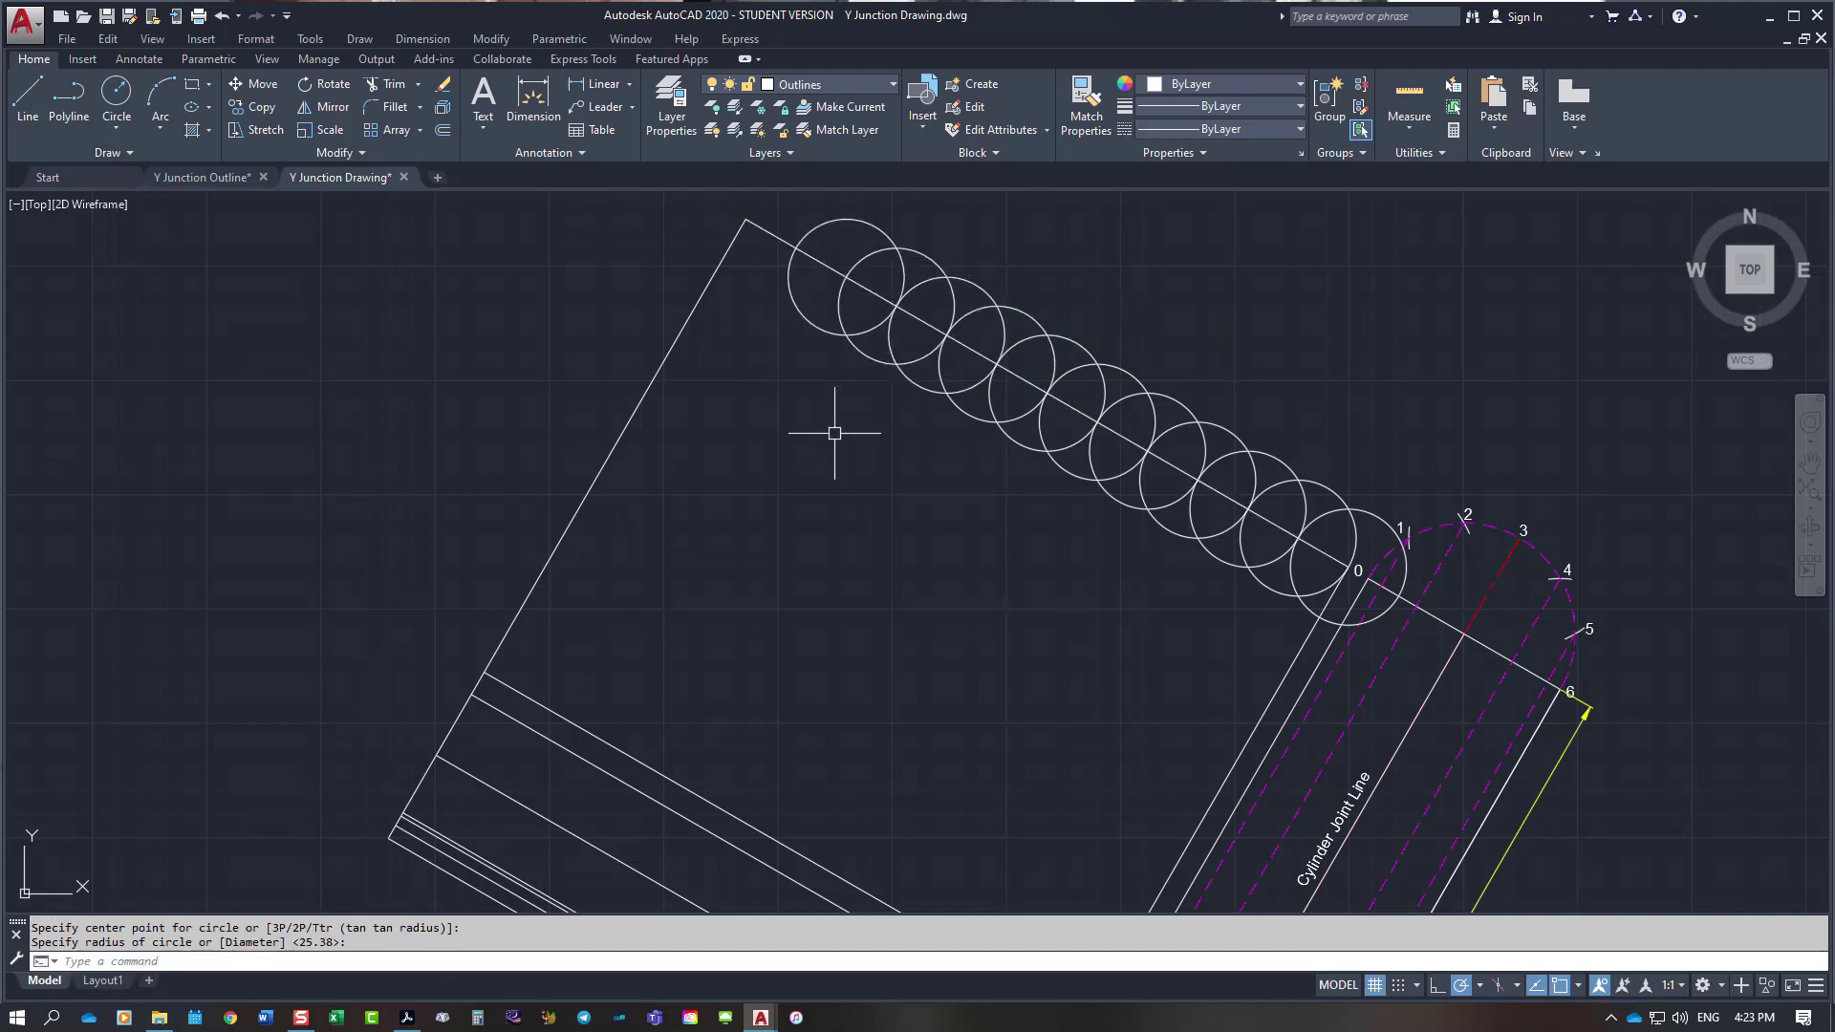
{"action": "scroll", "coordinate": [879, 469], "scroll_direction": "down", "scroll_amount": 6}
{"action": "scroll", "coordinate": [881, 636], "scroll_direction": "up", "scroll_amount": 4}
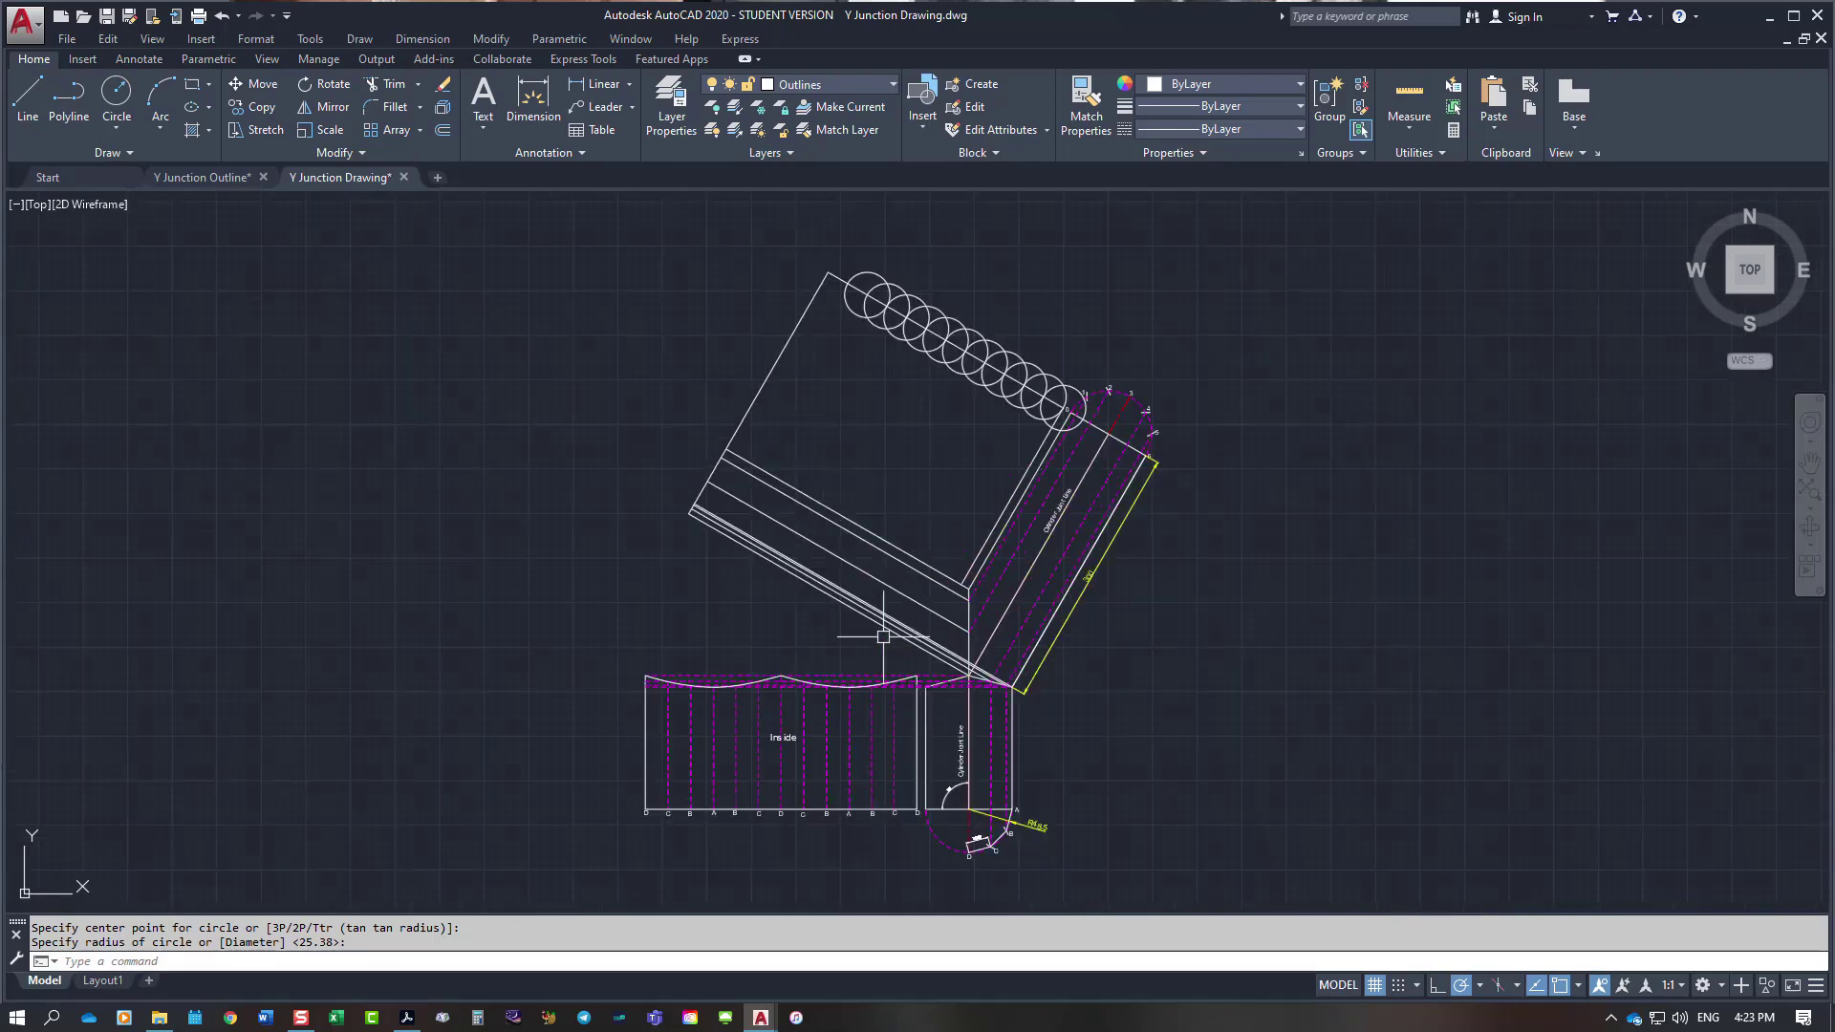
{"action": "scroll", "coordinate": [883, 636], "scroll_direction": "down", "scroll_amount": 2}
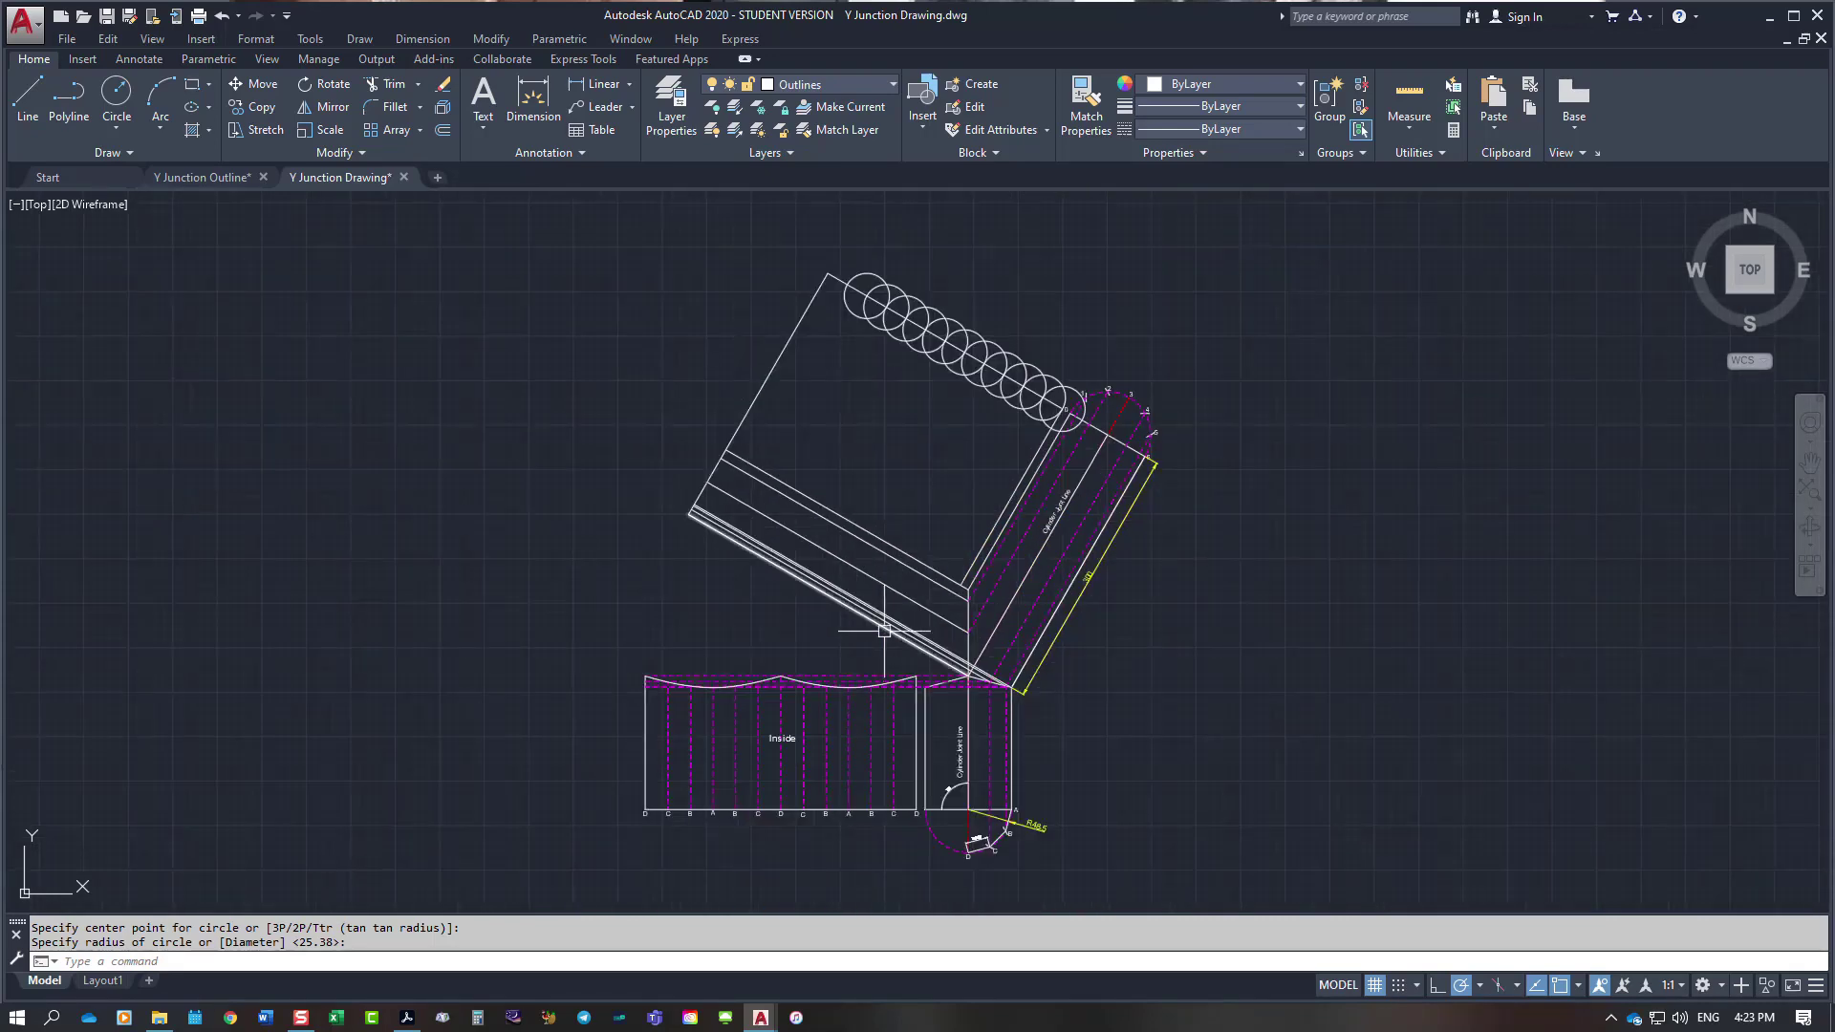
{"action": "right_click", "coordinate": [927, 483]}
{"action": "left_click", "coordinate": [980, 493]}
{"action": "scroll", "coordinate": [1048, 418], "scroll_direction": "up", "scroll_amount": 2}
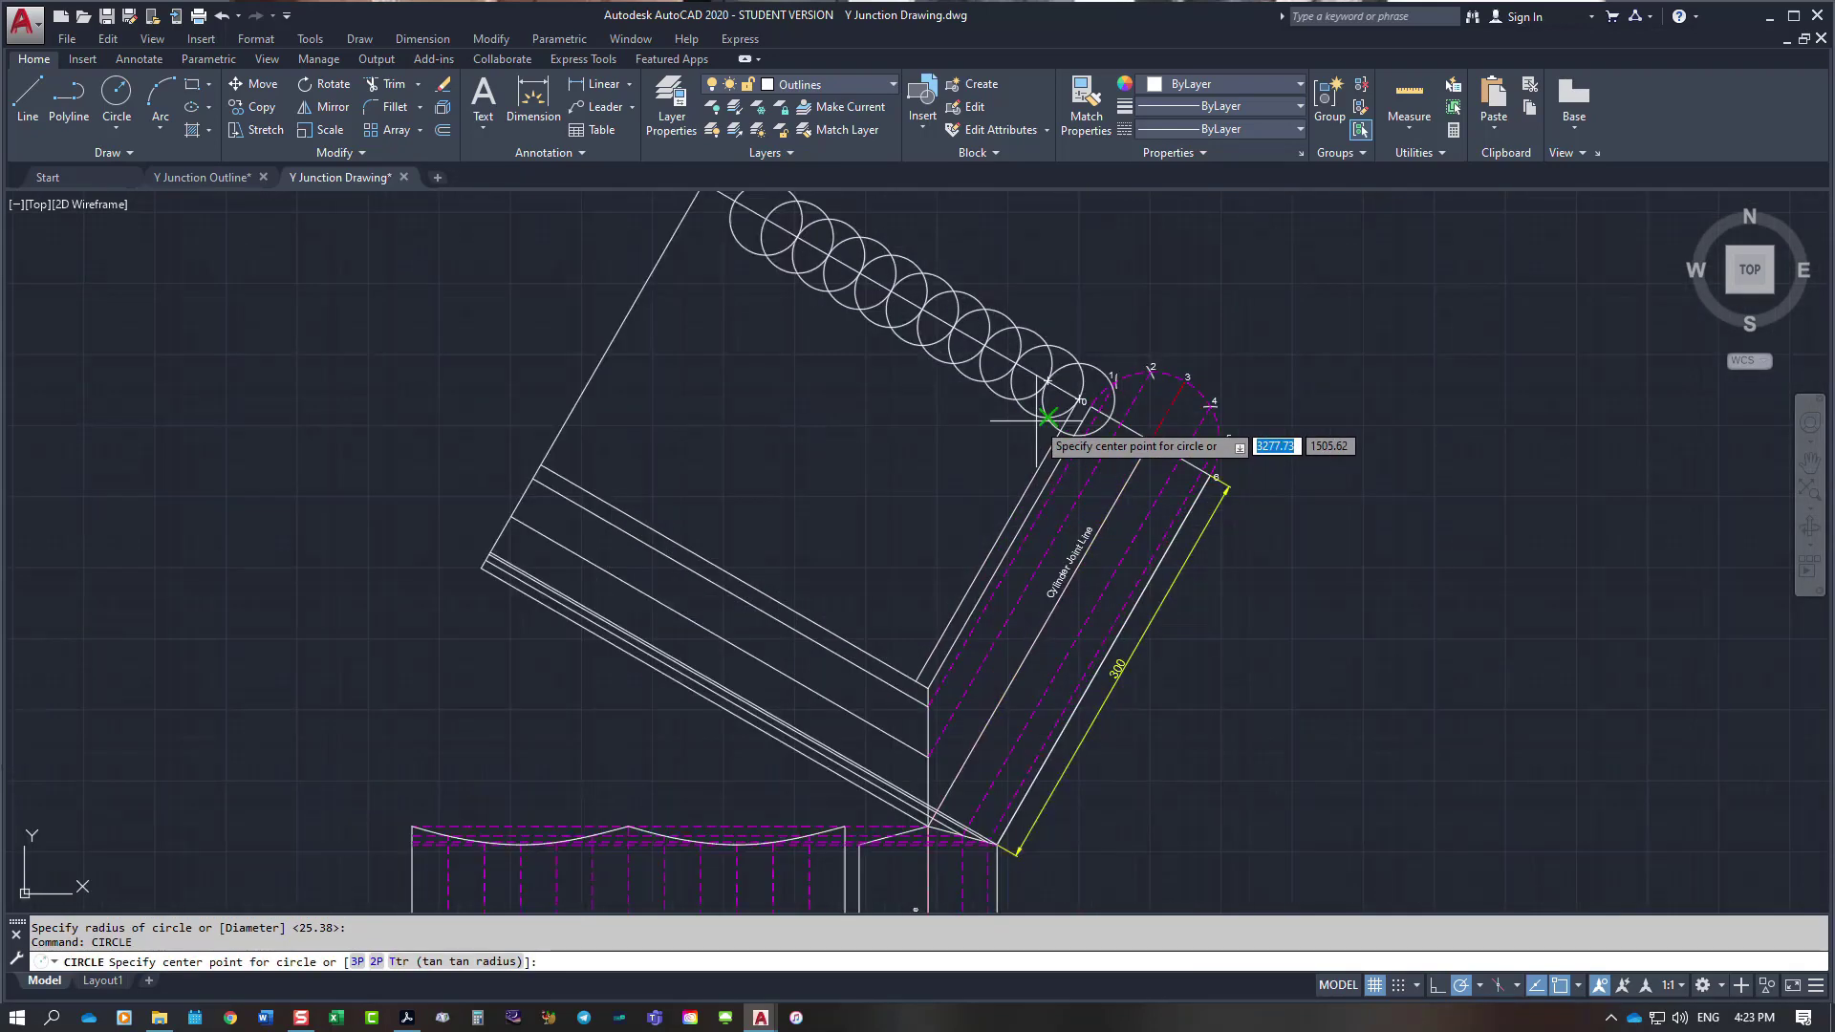
{"action": "left_click", "coordinate": [1047, 381]}
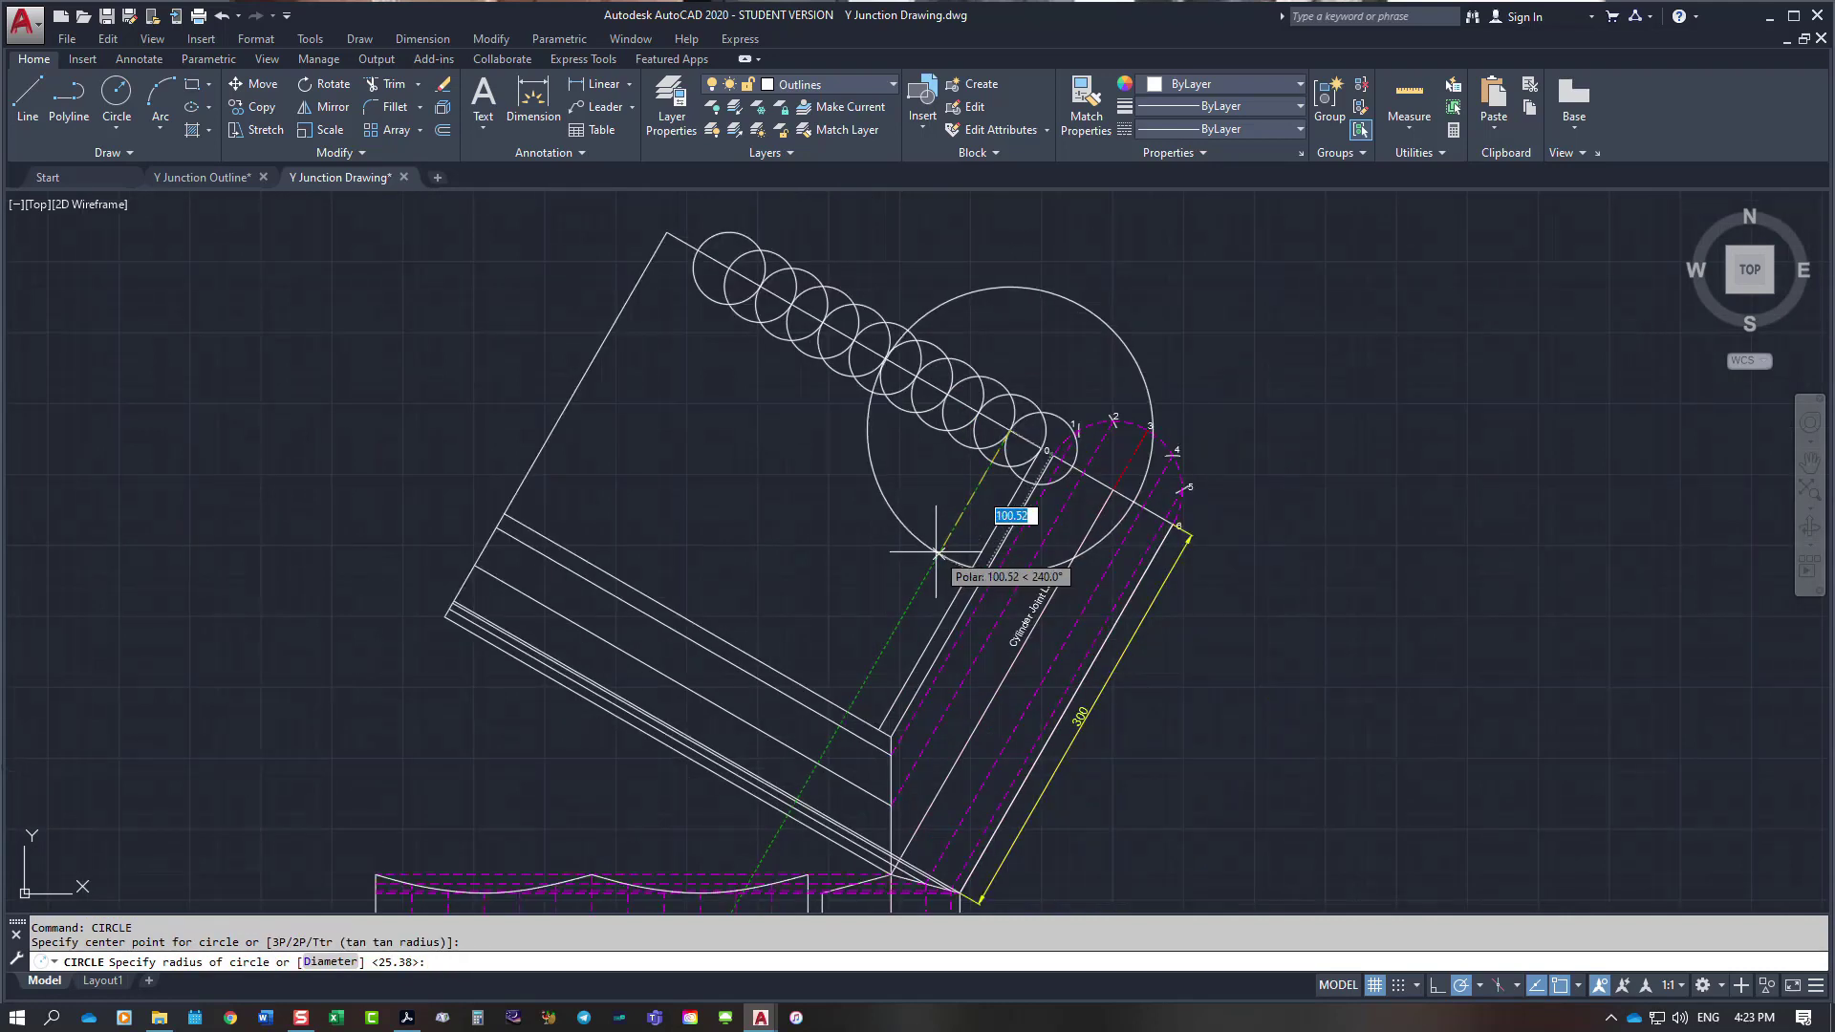
{"action": "key", "text": "Escape"}
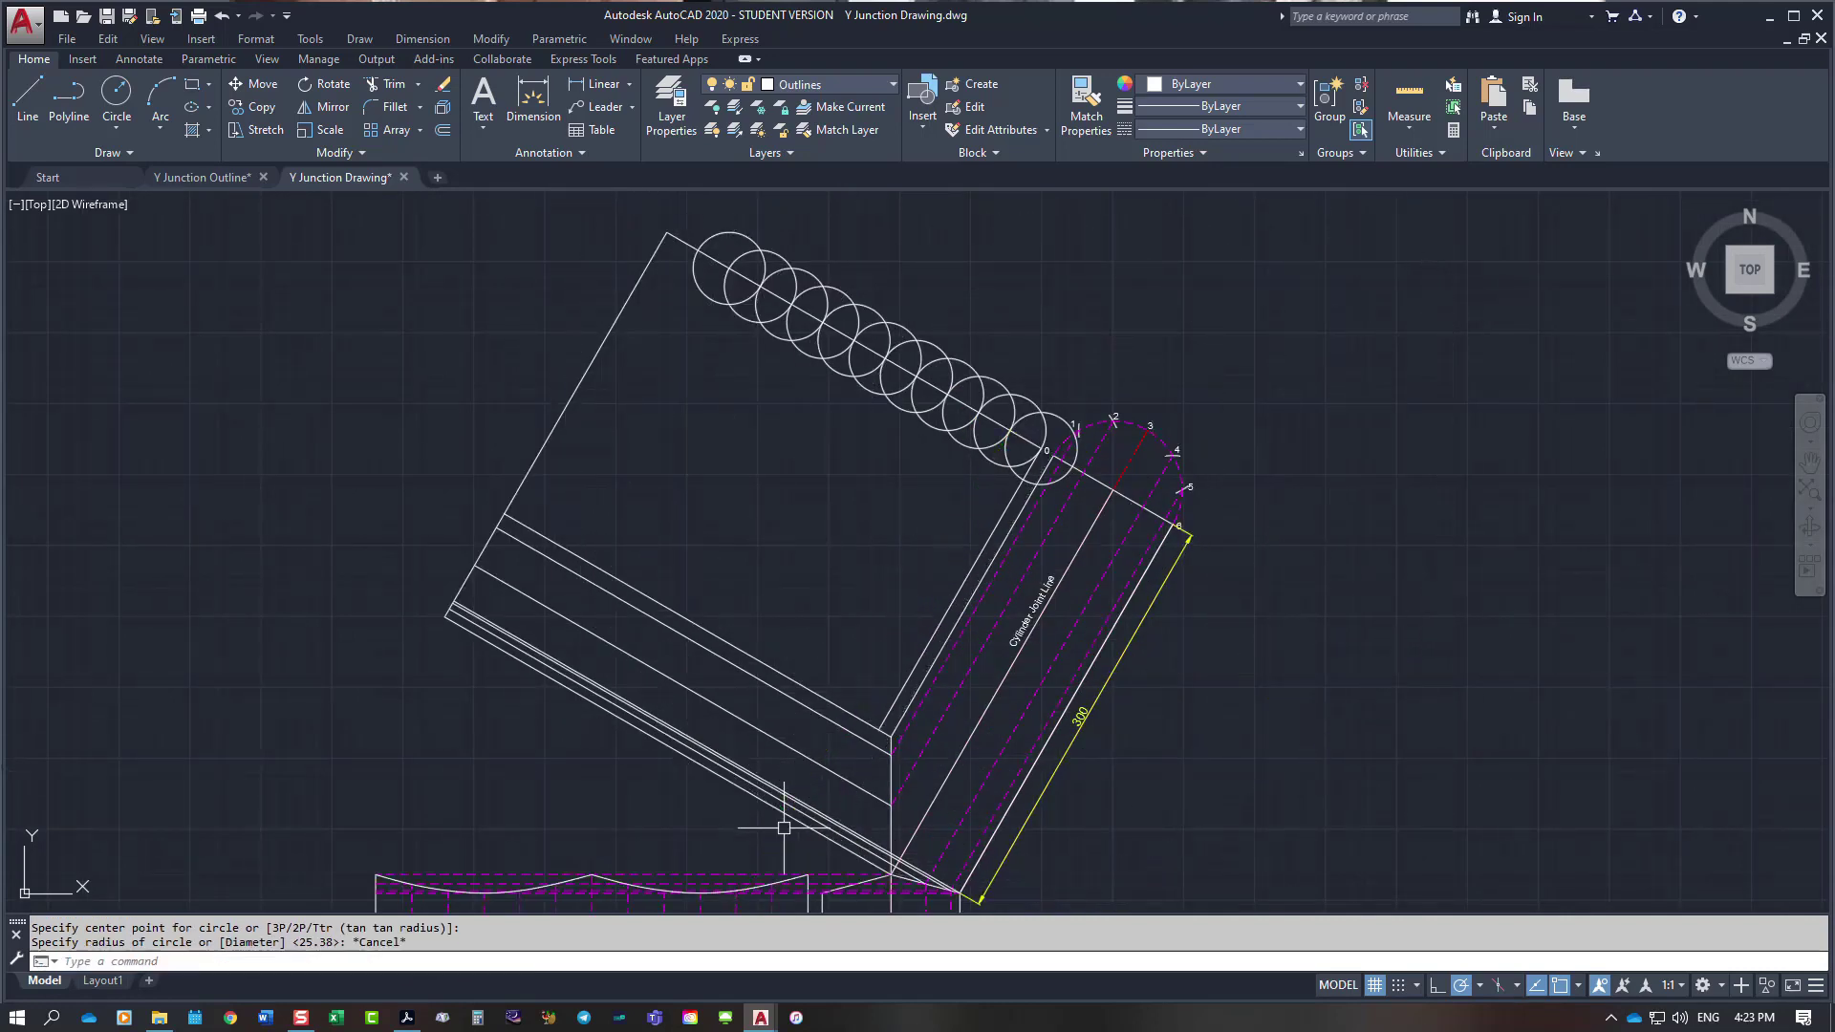
{"action": "key", "text": "Escape"}
Step: Draw a line from the second circle's centre, square to the layout's upper edge, ending past the lowest projection line
{"action": "right_click", "coordinate": [864, 563]}
{"action": "mouse_move", "coordinate": [1089, 594]}
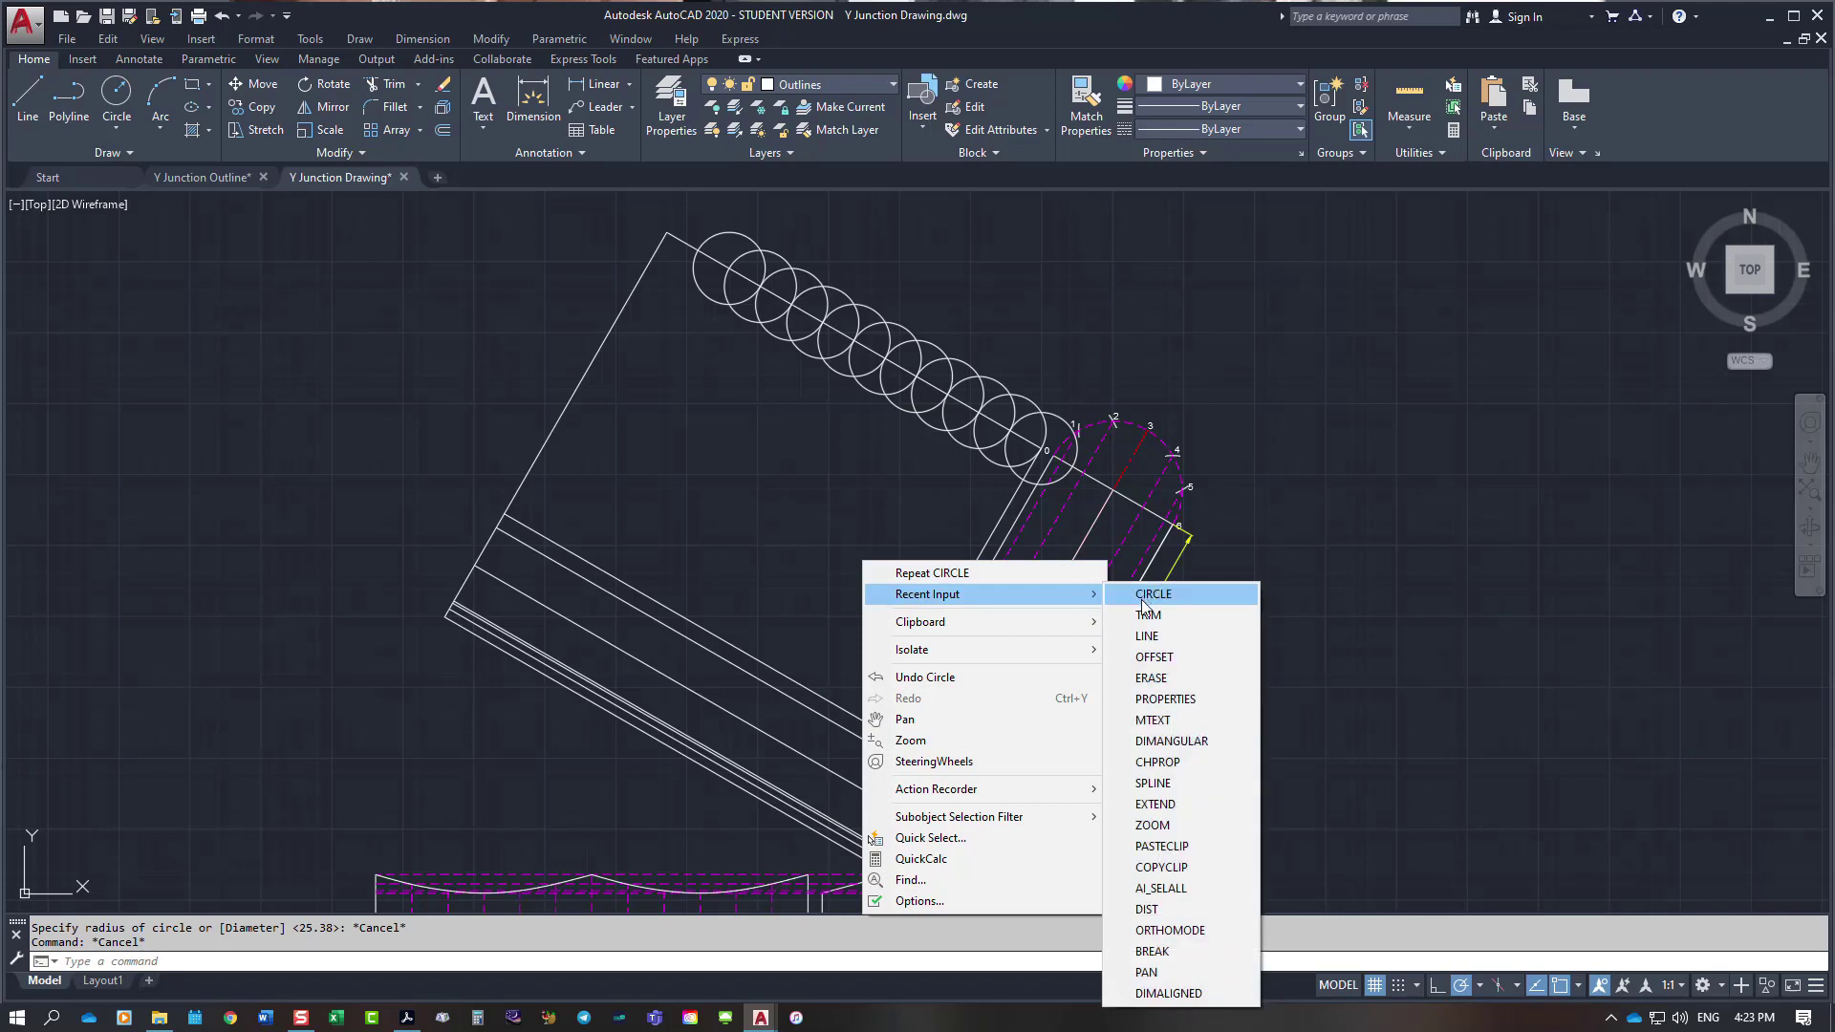
{"action": "left_click", "coordinate": [1146, 636]}
{"action": "left_click", "coordinate": [1010, 429]}
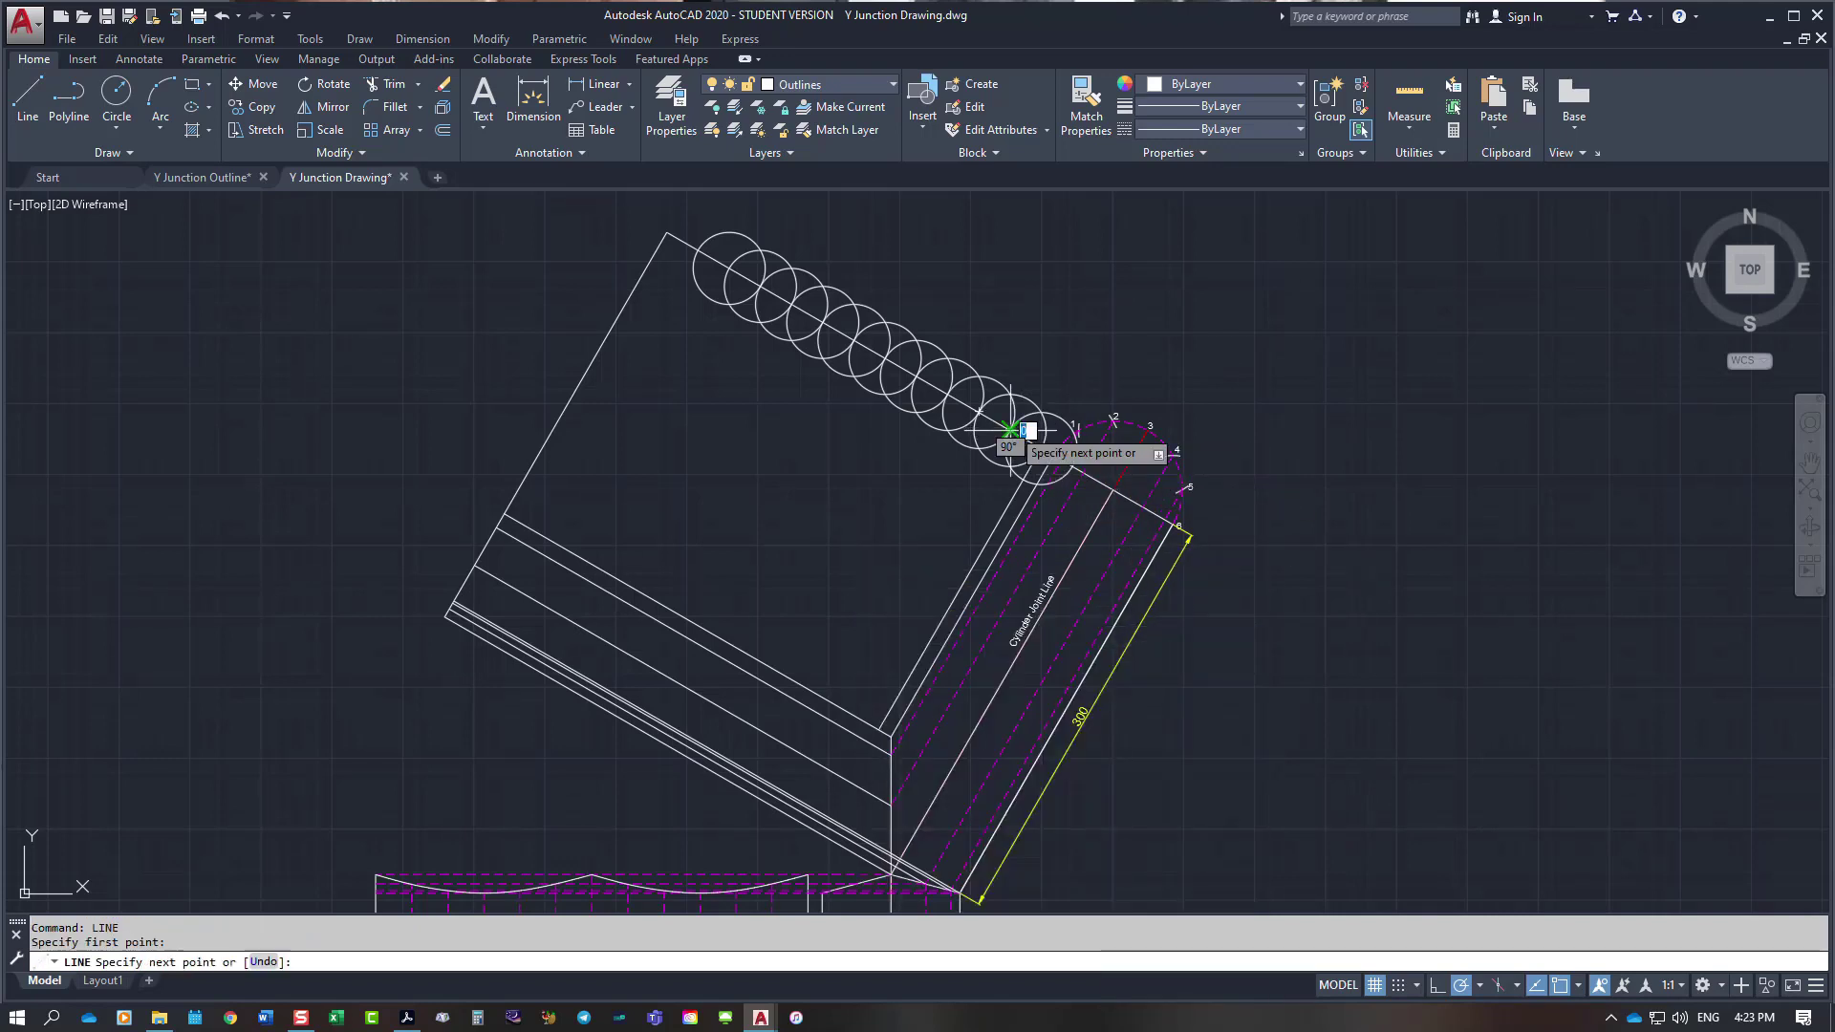
{"action": "left_click", "coordinate": [773, 839]}
{"action": "key", "text": "Escape"}
Step: Draw ten more parallel division lines from the remaining circle centres and the last circle's outer crossing on the upper edge, past the lowest projection line
{"action": "right_click", "coordinate": [783, 569]}
{"action": "left_click", "coordinate": [841, 580]}
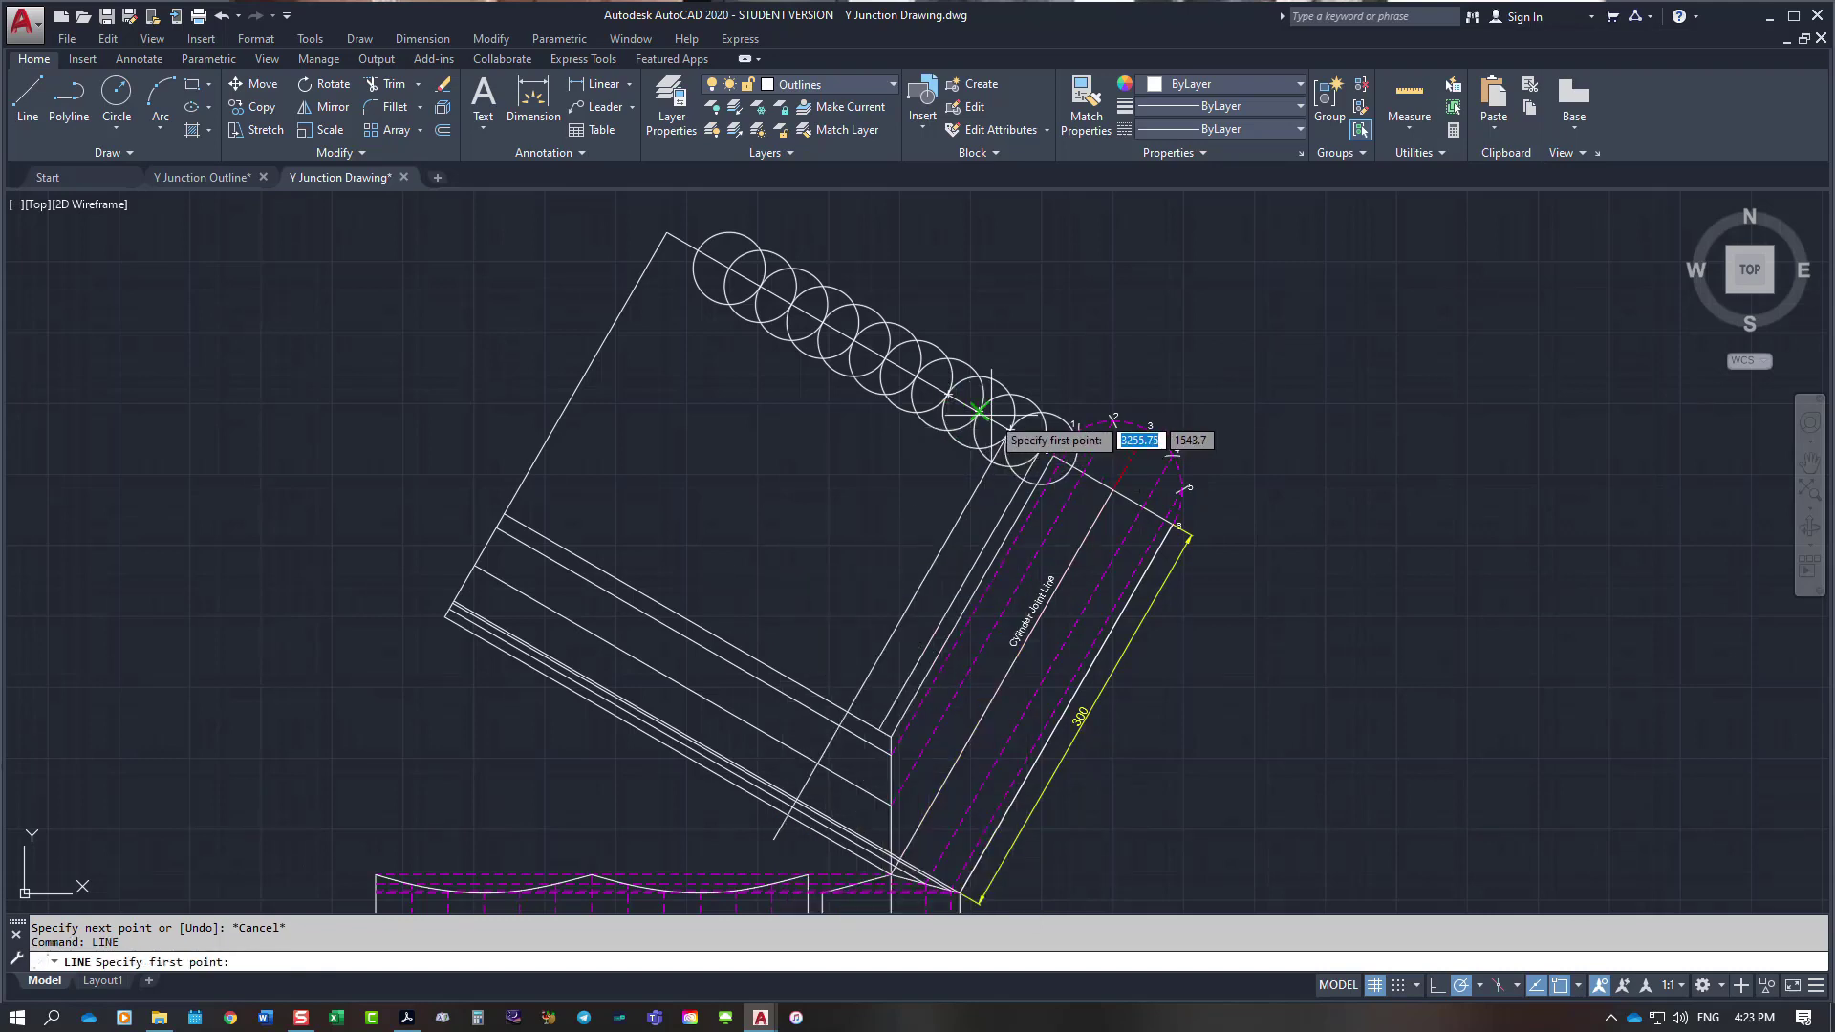
{"action": "left_click", "coordinate": [978, 411]}
{"action": "left_click", "coordinate": [741, 827]}
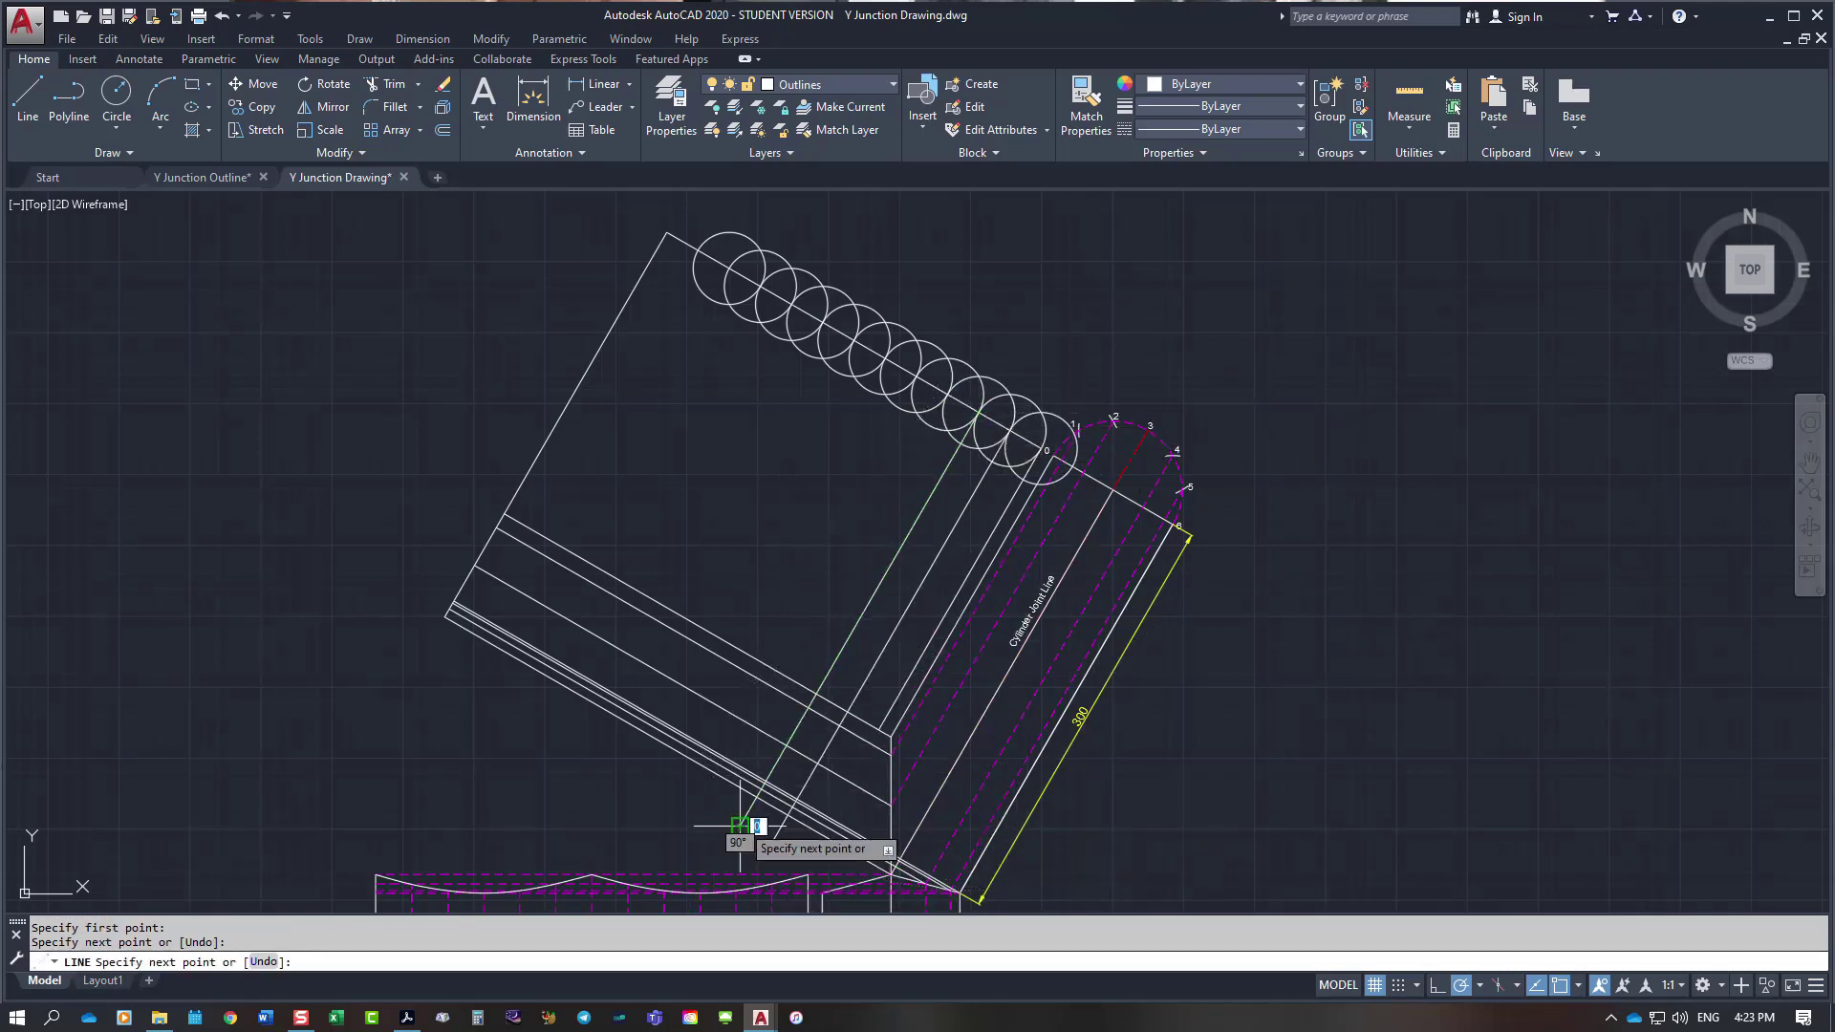
{"action": "key", "text": "Escape"}
{"action": "right_click", "coordinate": [838, 518]}
{"action": "left_click", "coordinate": [860, 524]}
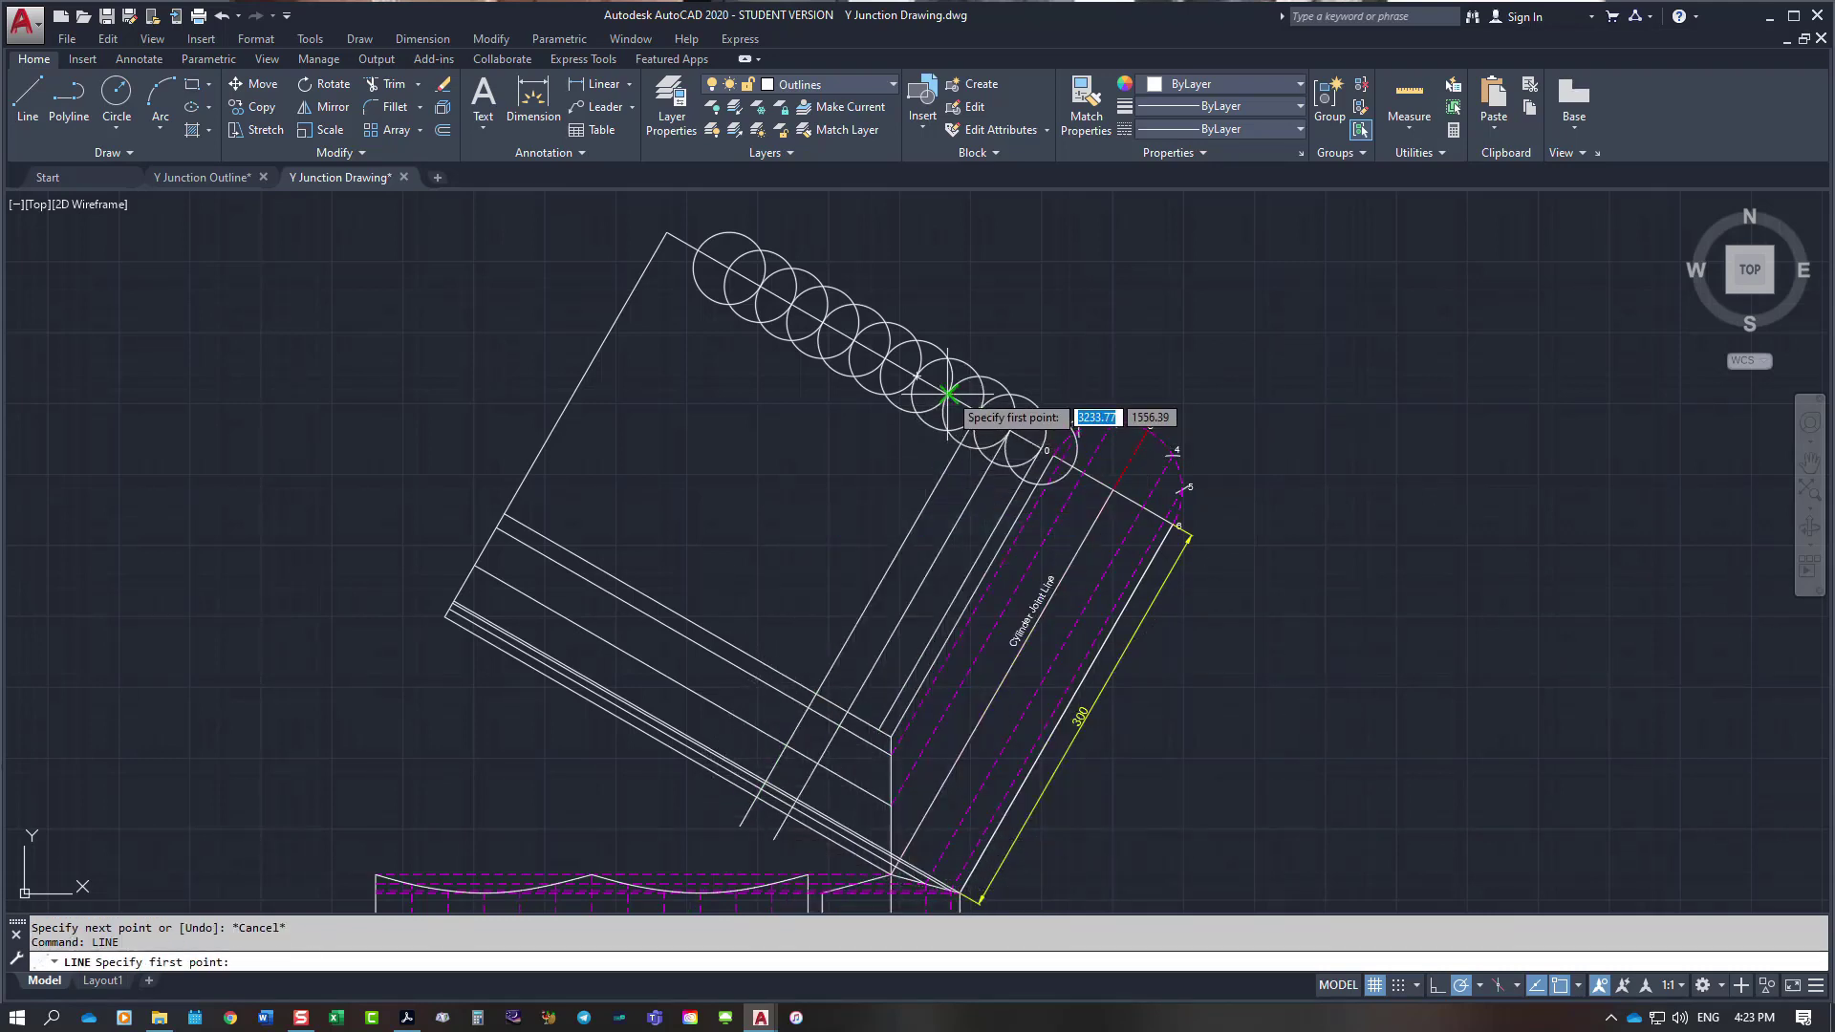
{"action": "left_click", "coordinate": [948, 393]}
{"action": "left_click", "coordinate": [716, 794]}
{"action": "key", "text": "Escape"}
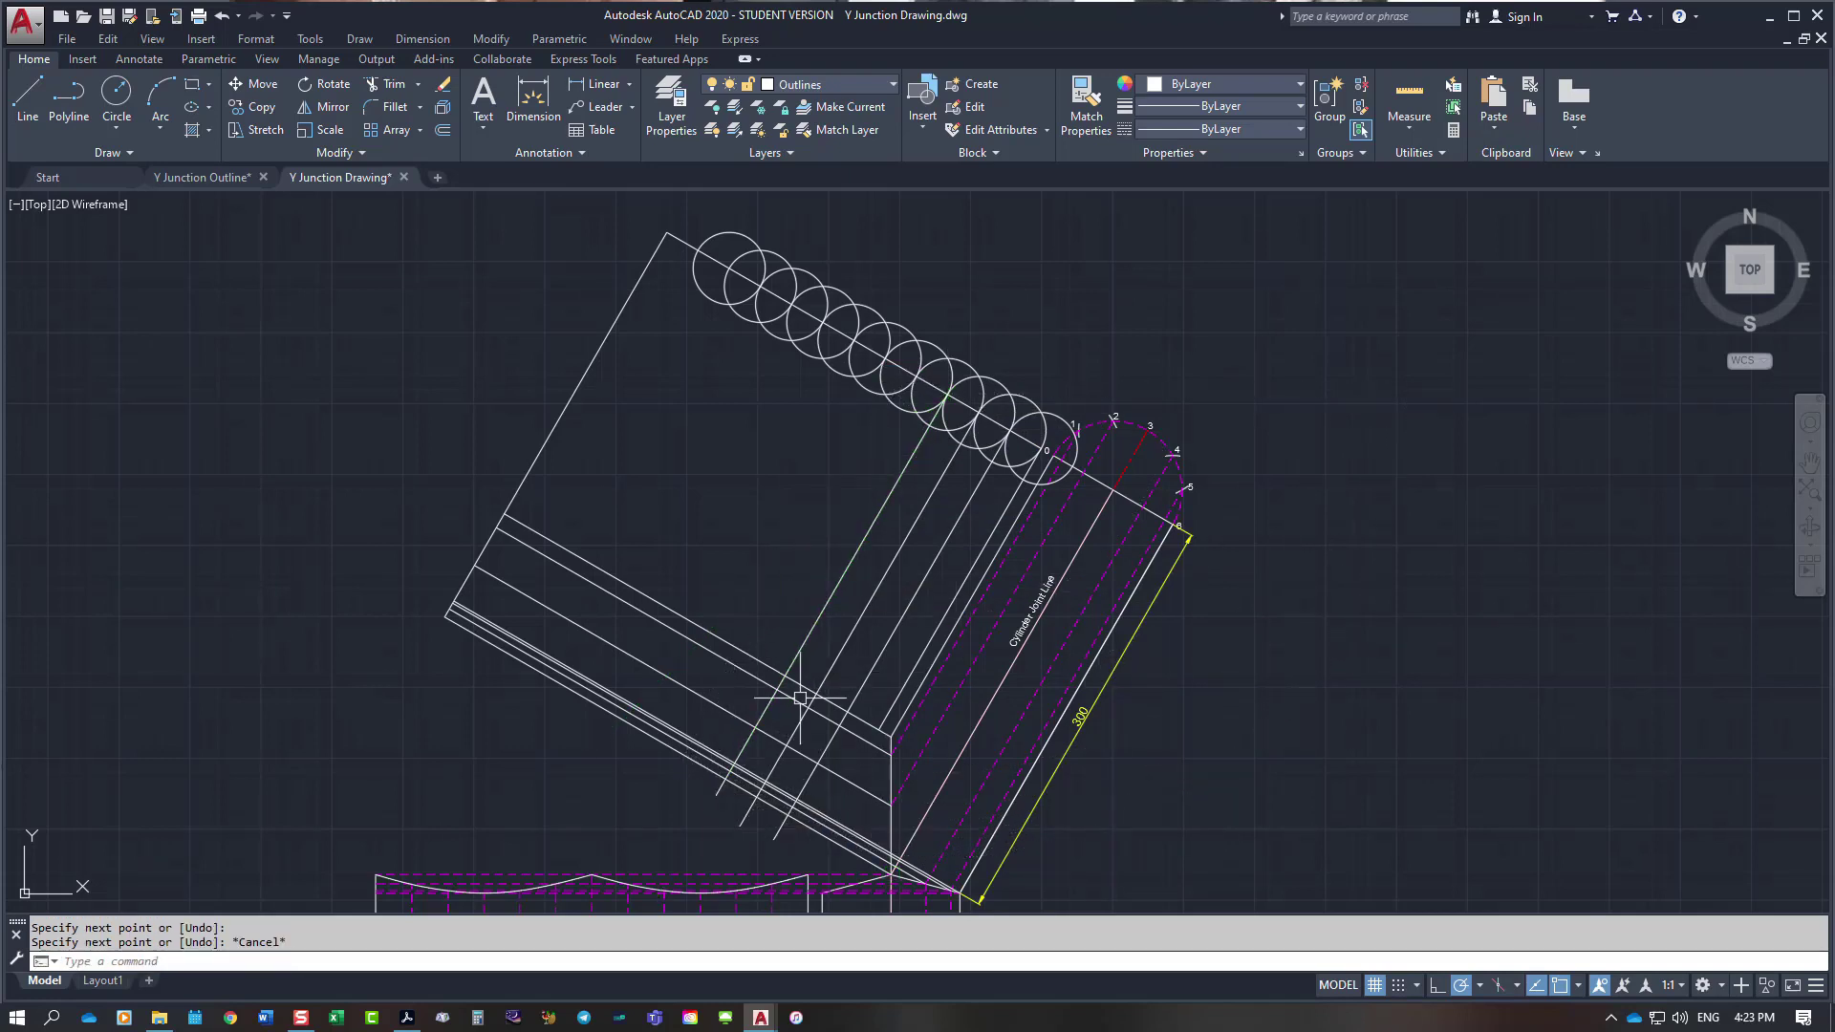
{"action": "right_click", "coordinate": [820, 539]}
{"action": "left_click", "coordinate": [880, 552]}
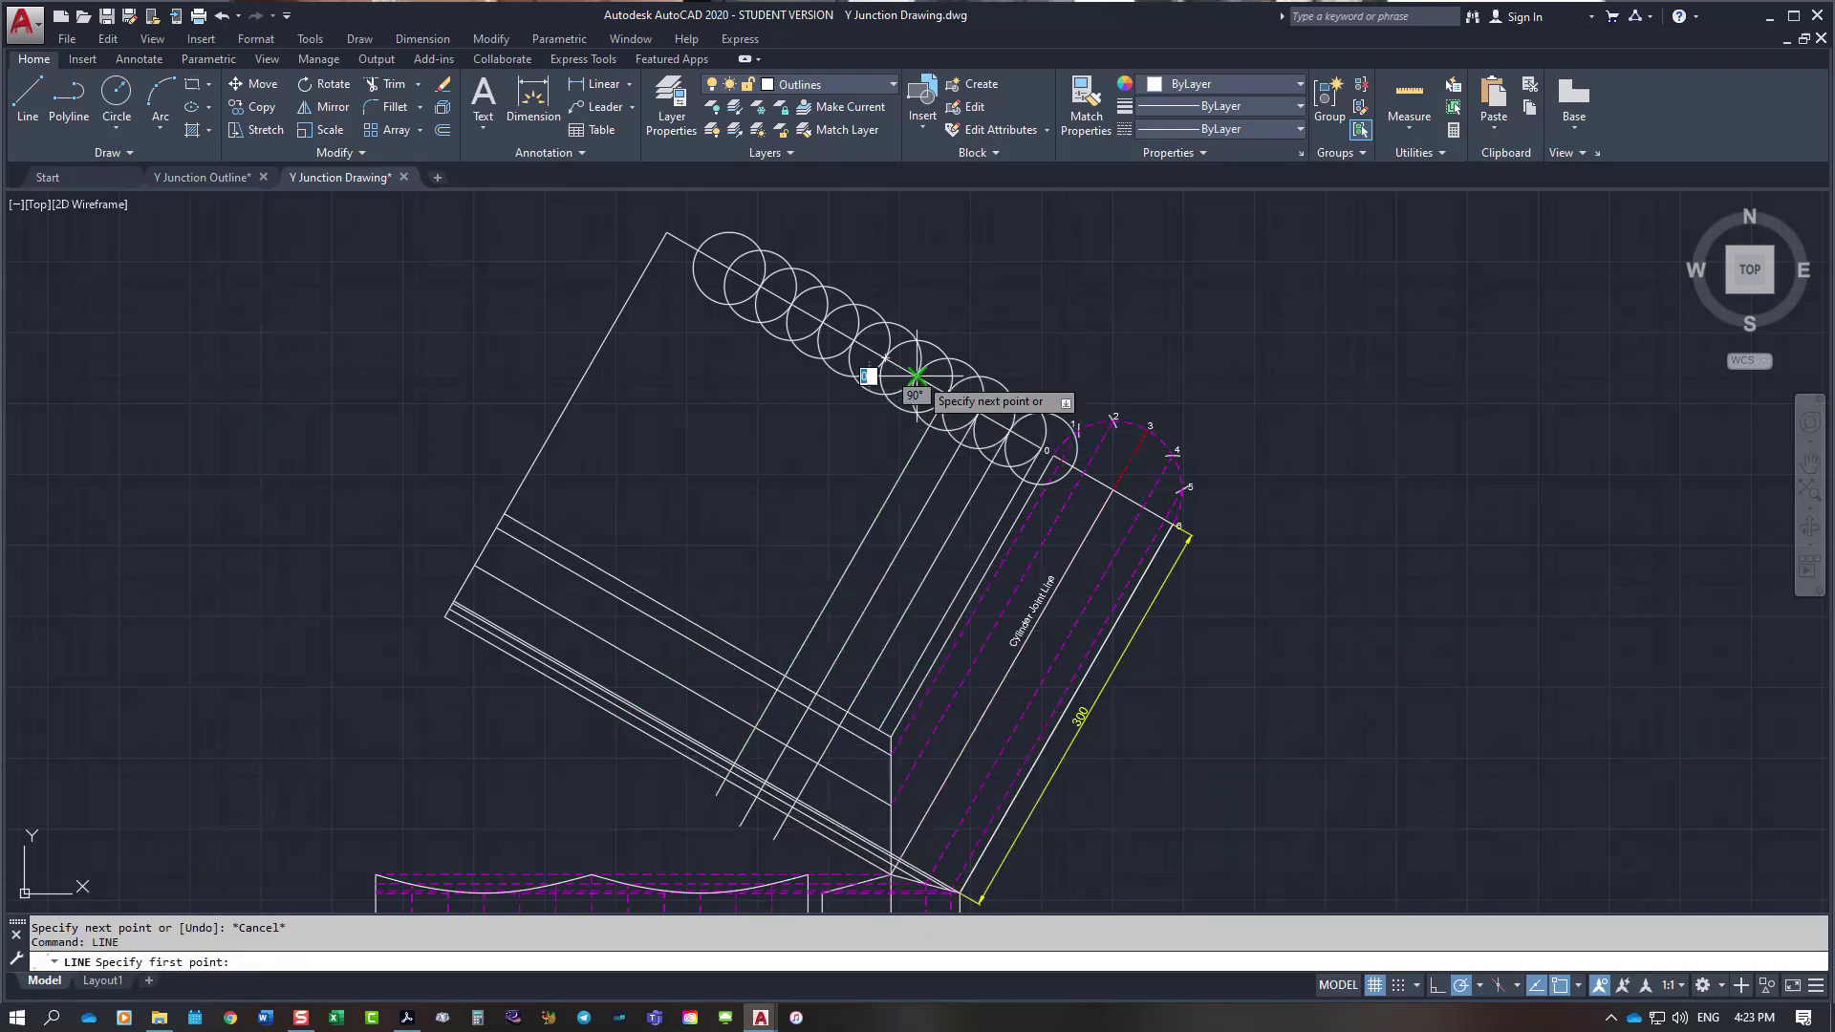
{"action": "left_click", "coordinate": [916, 376]}
{"action": "left_click", "coordinate": [658, 824]}
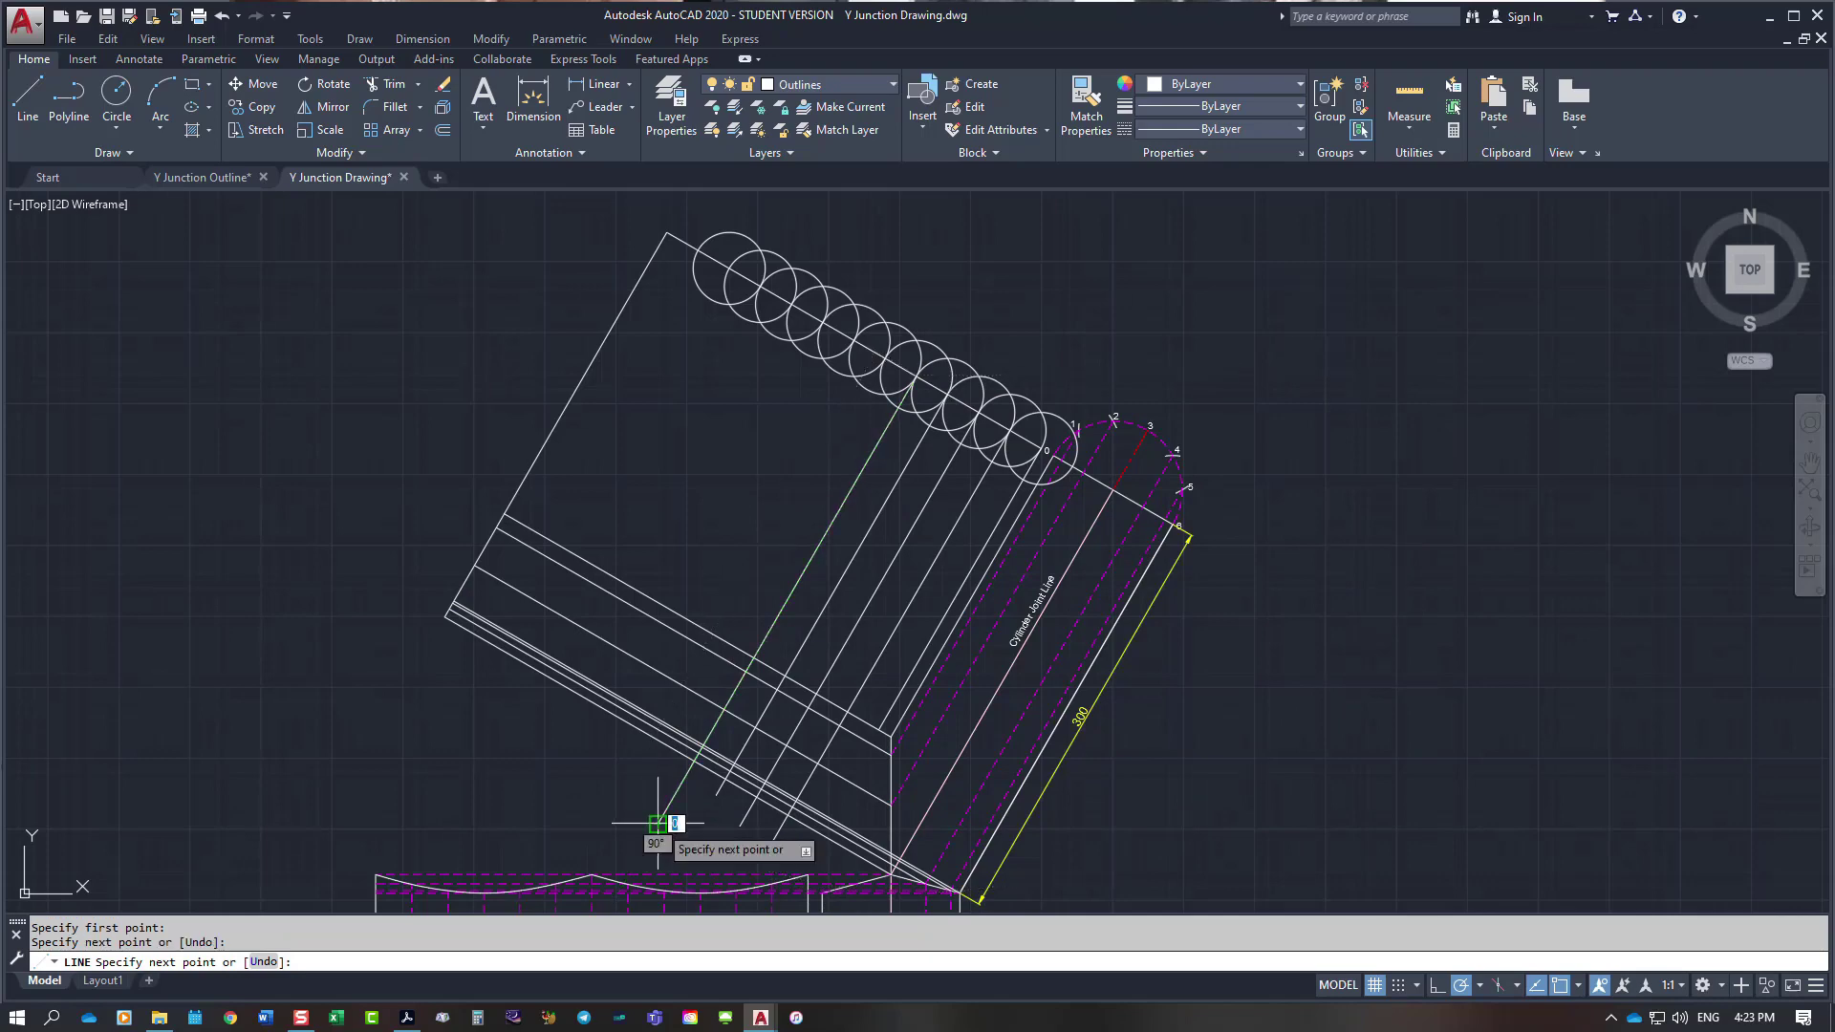
{"action": "key", "text": "Escape"}
{"action": "right_click", "coordinate": [716, 498]}
{"action": "left_click", "coordinate": [779, 521]}
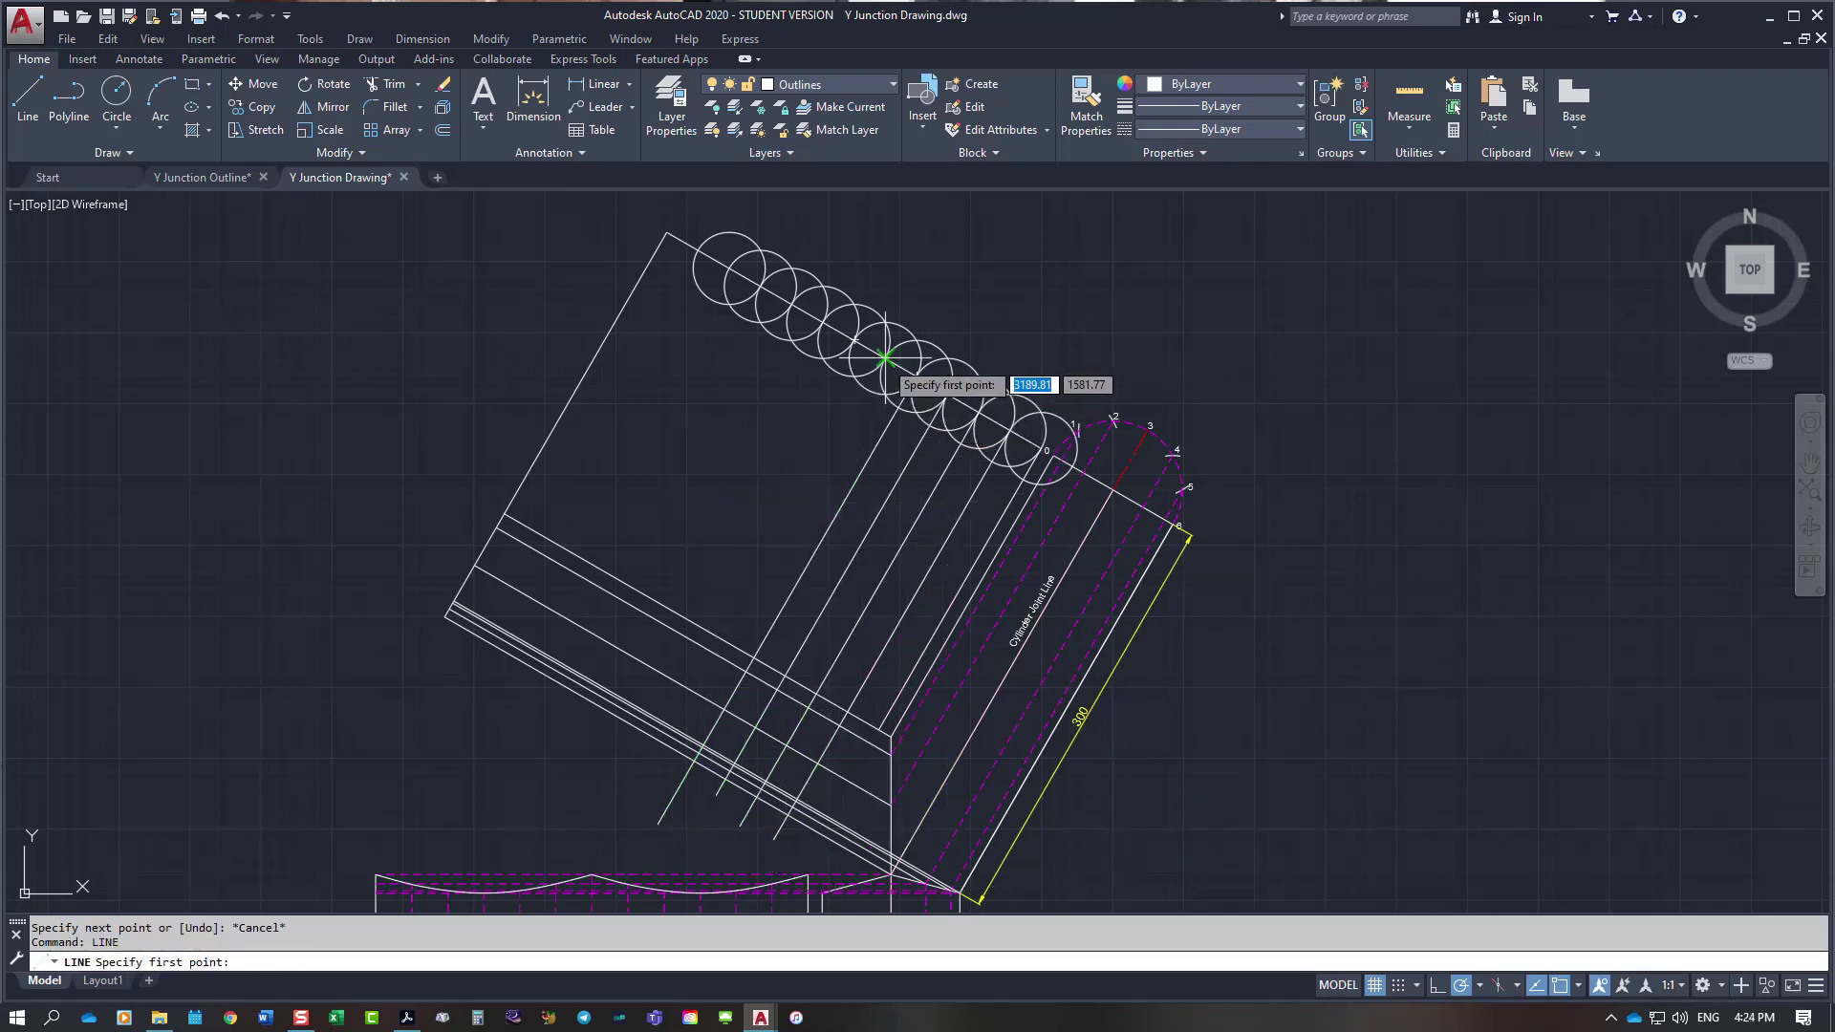
{"action": "left_click", "coordinate": [883, 358]}
{"action": "left_click", "coordinate": [632, 795]}
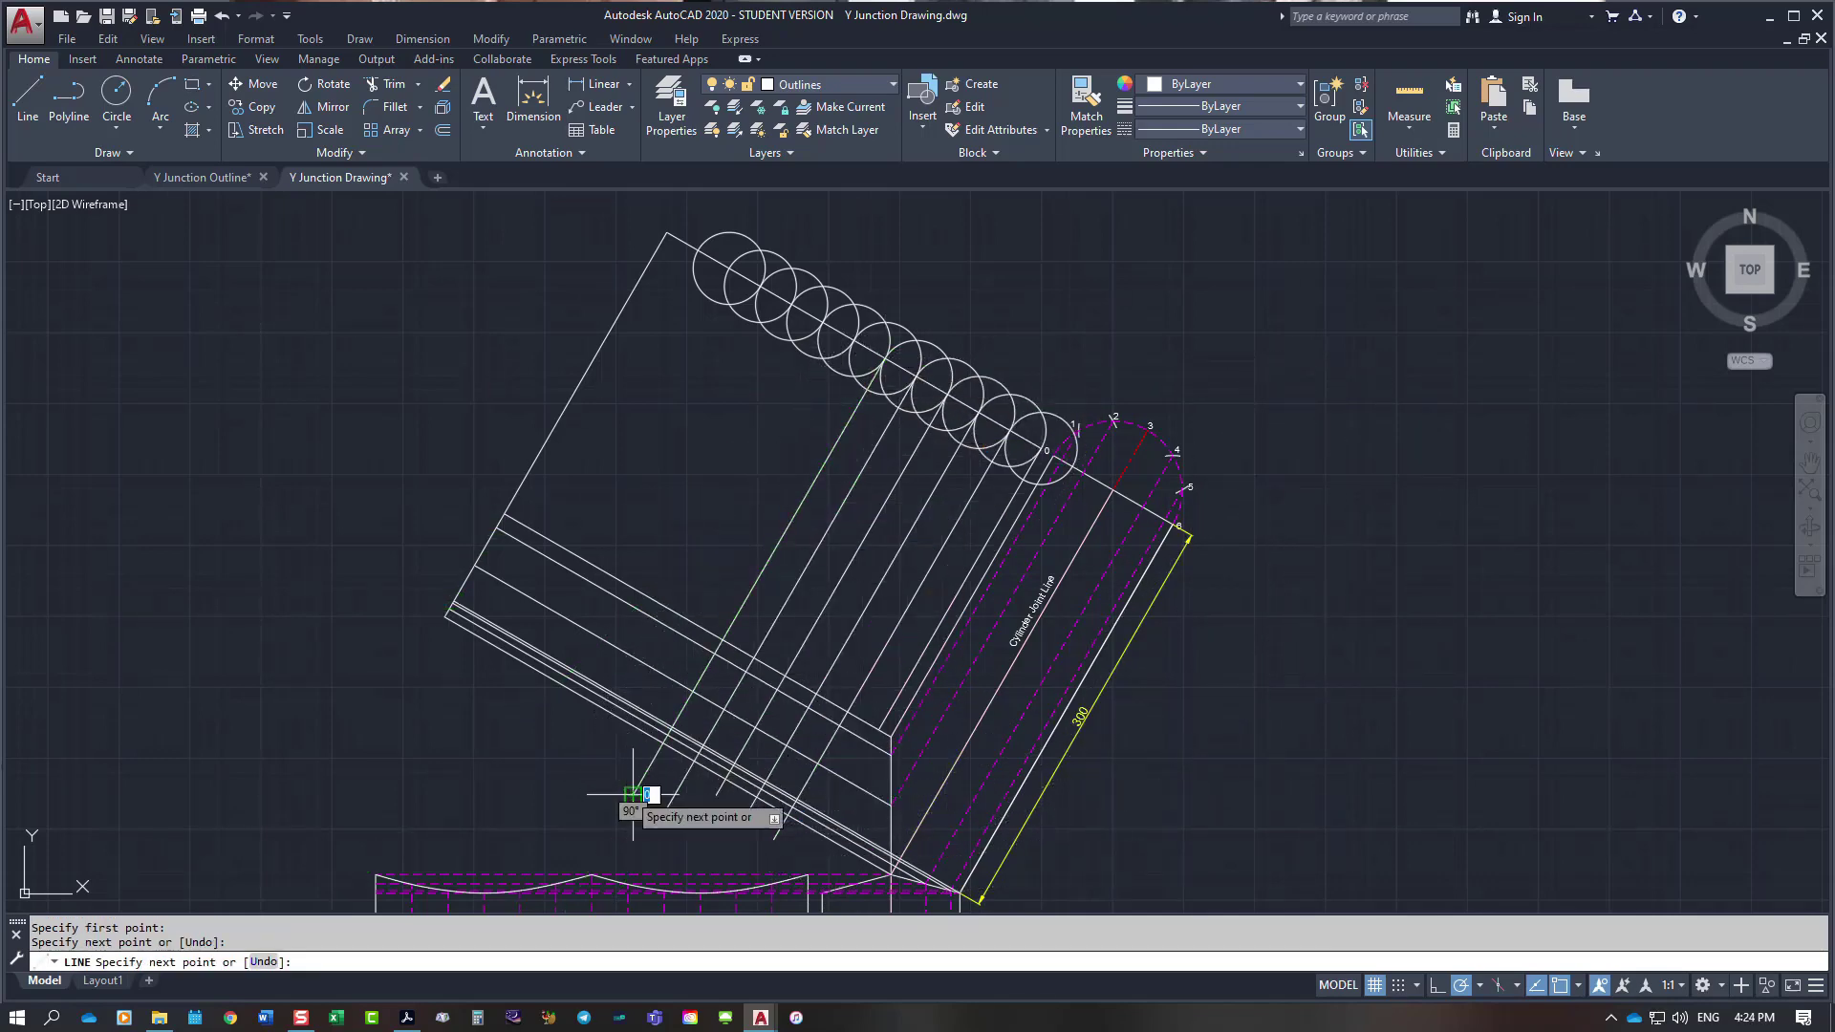
{"action": "key", "text": "Escape"}
{"action": "right_click", "coordinate": [696, 466]}
{"action": "left_click", "coordinate": [741, 480]}
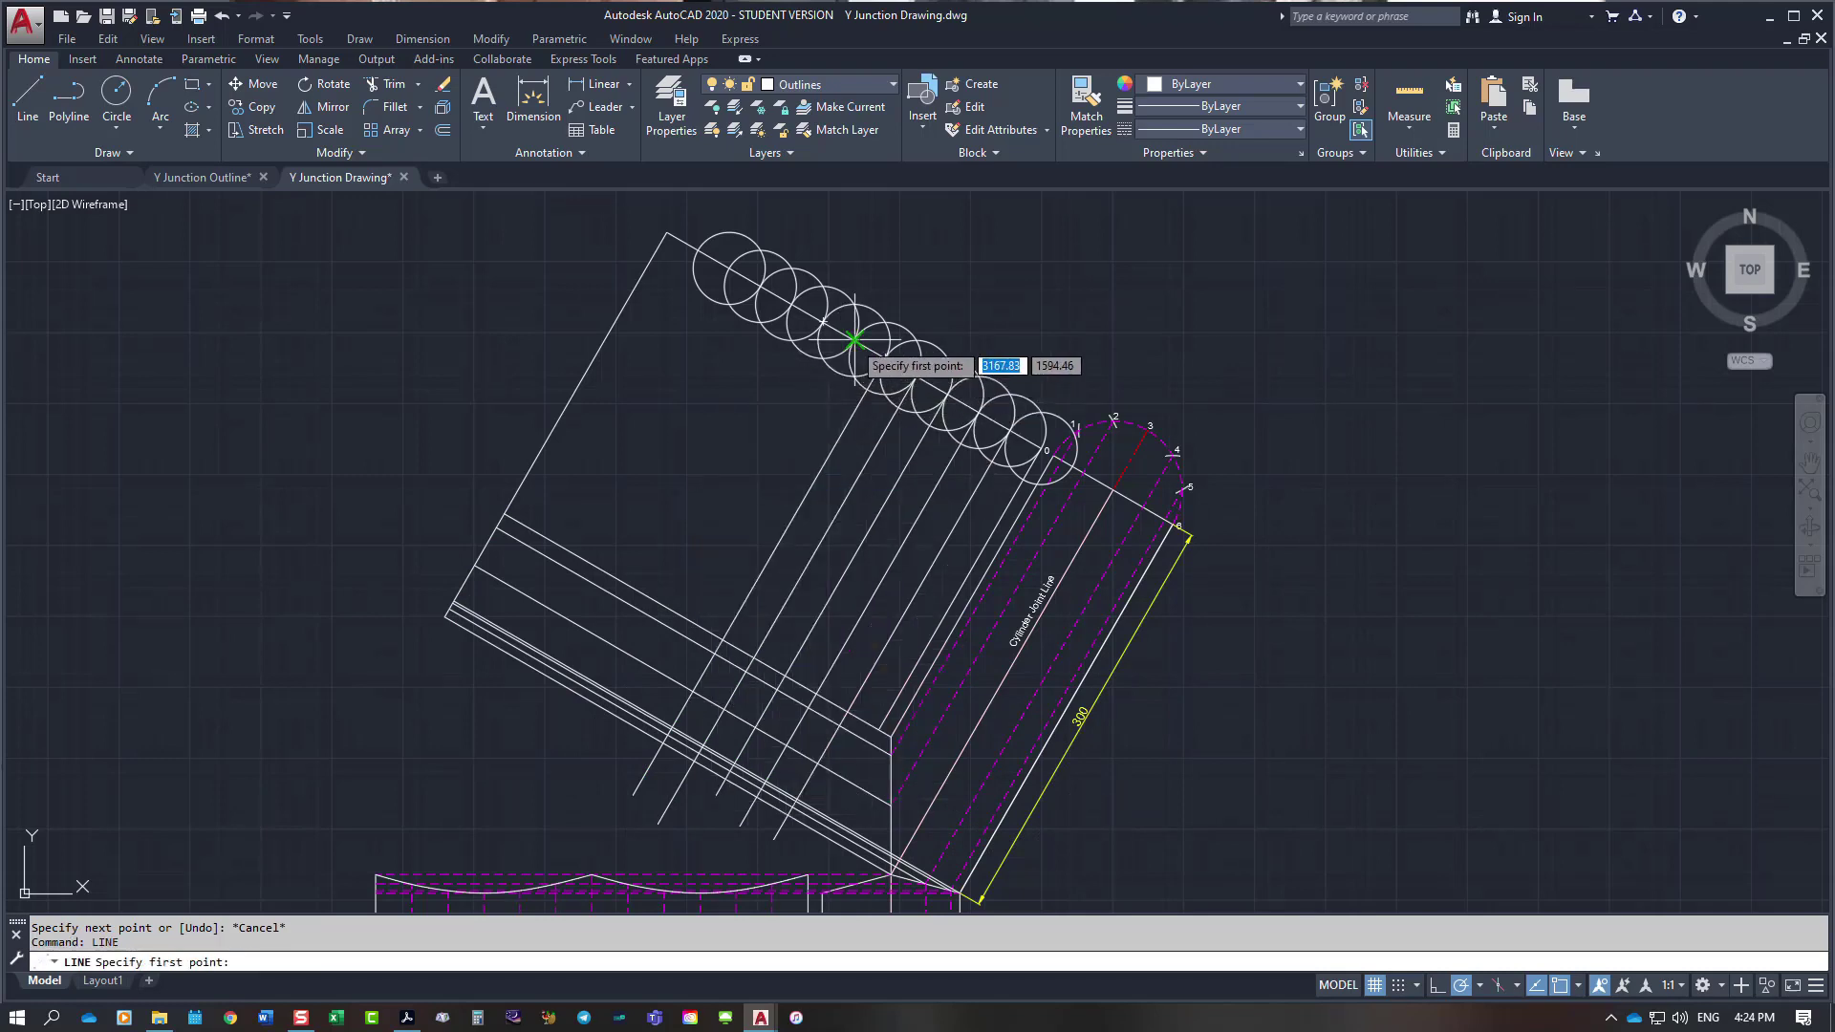
{"action": "left_click", "coordinate": [853, 340]}
{"action": "left_click", "coordinate": [600, 779]}
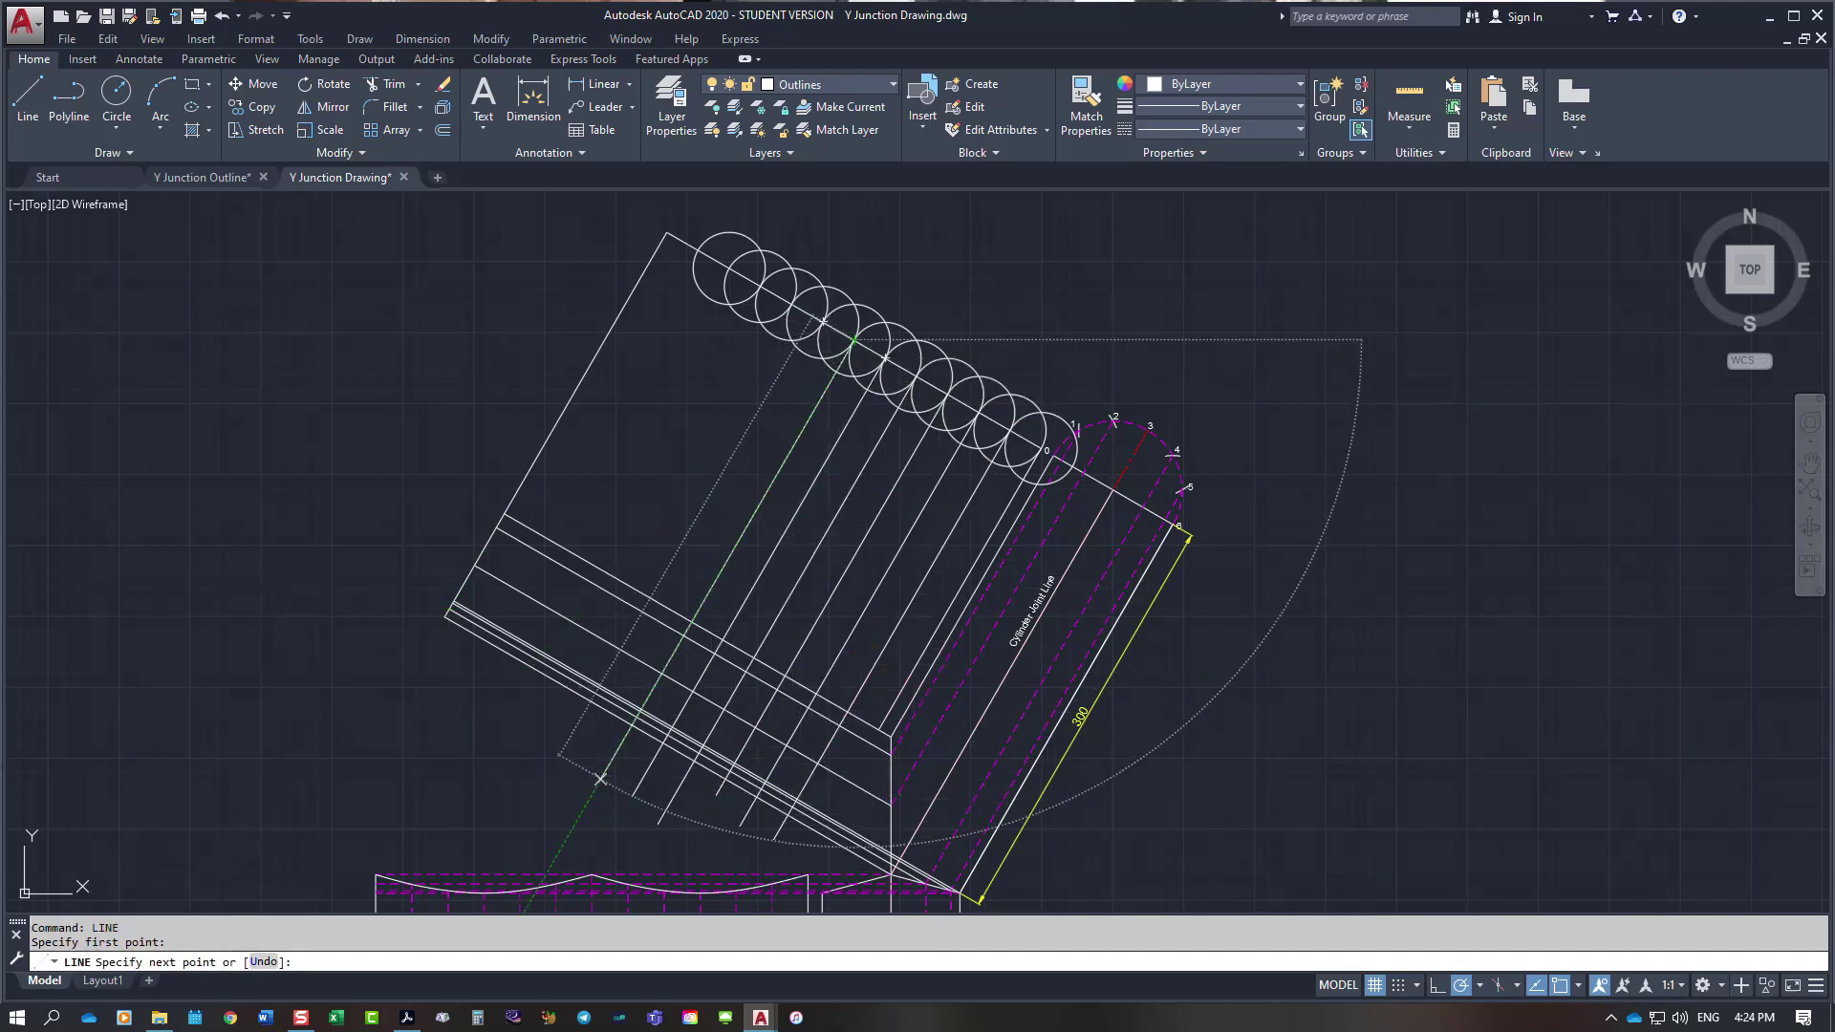
{"action": "key", "text": "Escape"}
{"action": "right_click", "coordinate": [648, 454]}
{"action": "left_click", "coordinate": [693, 470]}
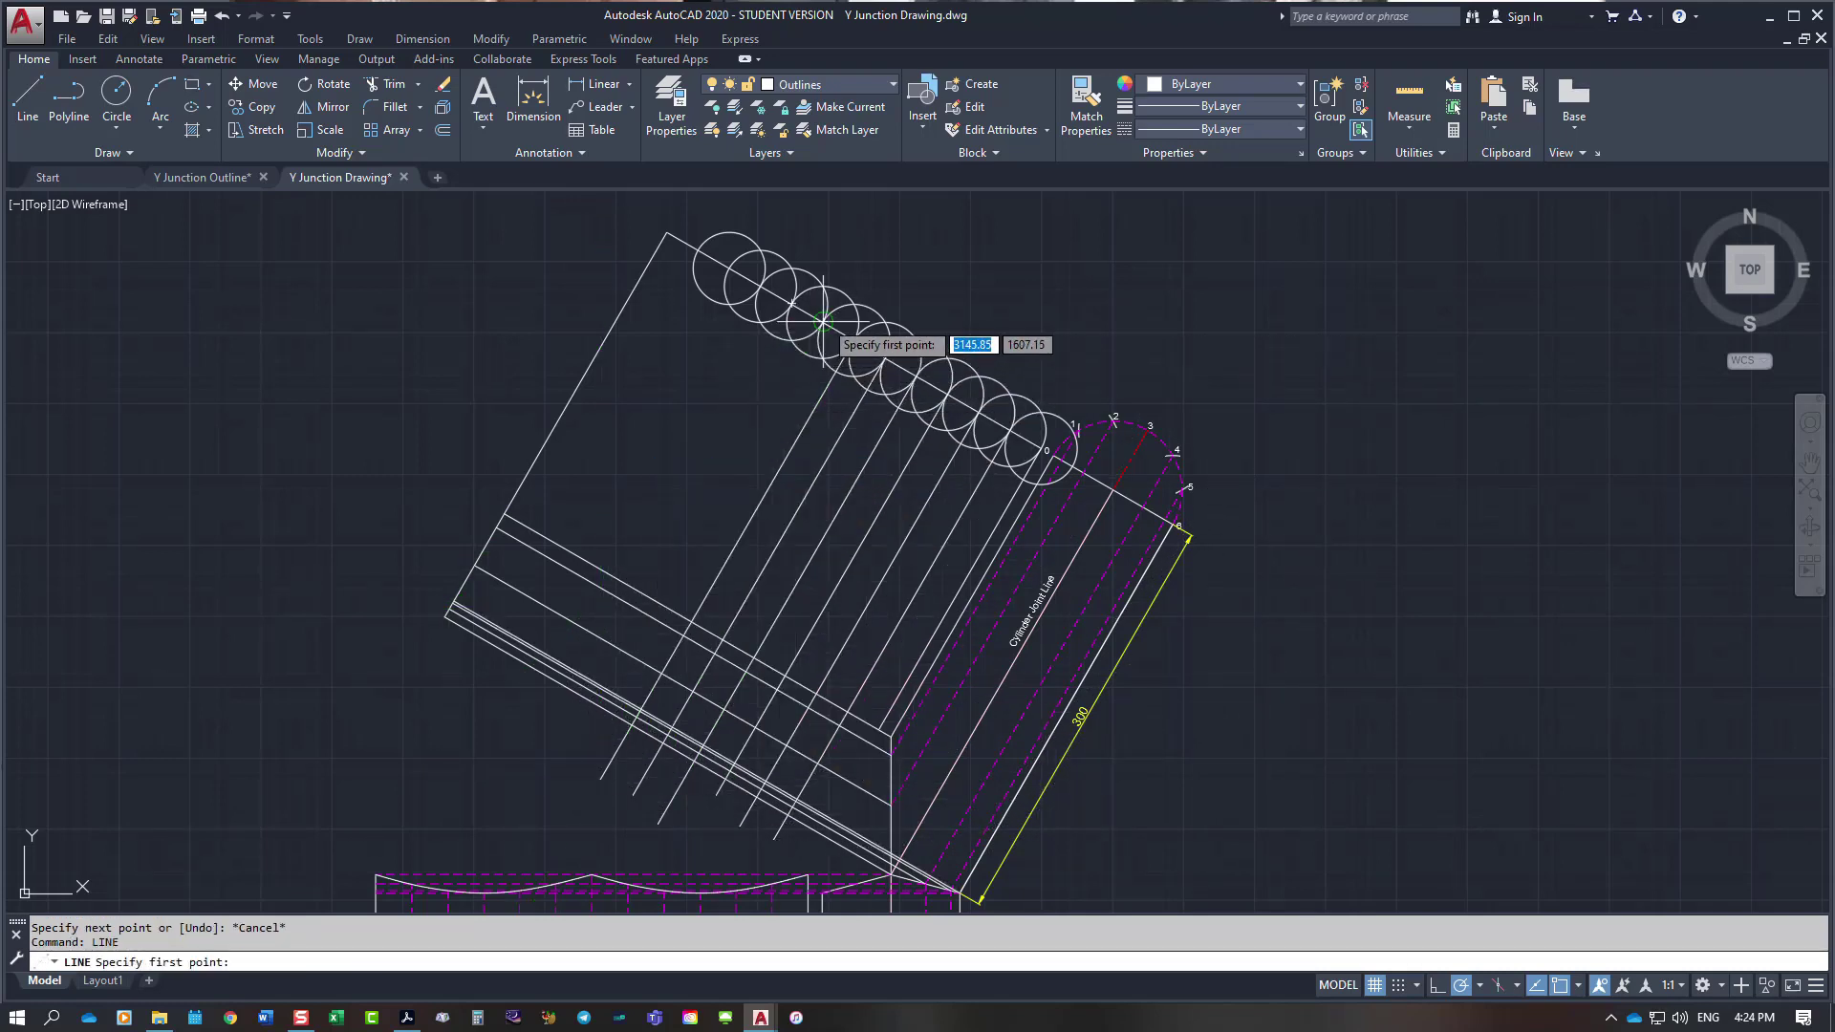
{"action": "left_click", "coordinate": [820, 325]}
{"action": "left_click", "coordinate": [567, 765]}
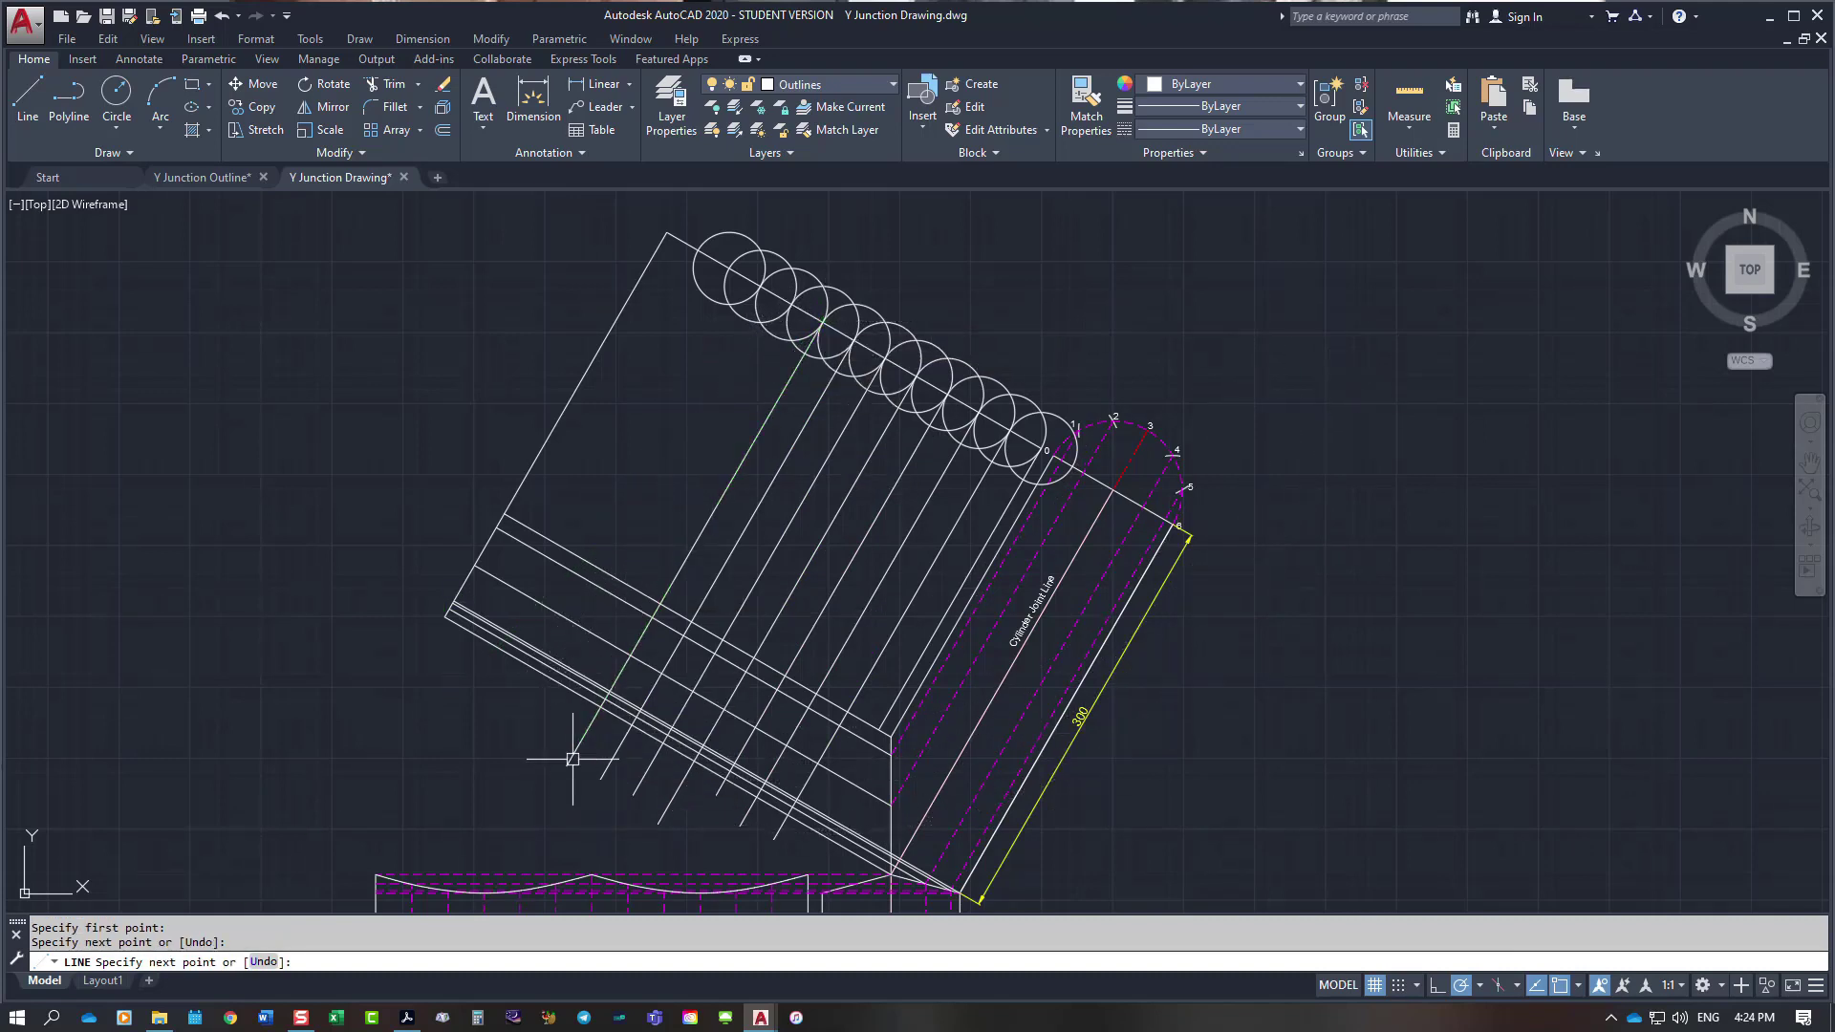
{"action": "key", "text": "Escape"}
{"action": "right_click", "coordinate": [668, 480]}
{"action": "left_click", "coordinate": [712, 489]}
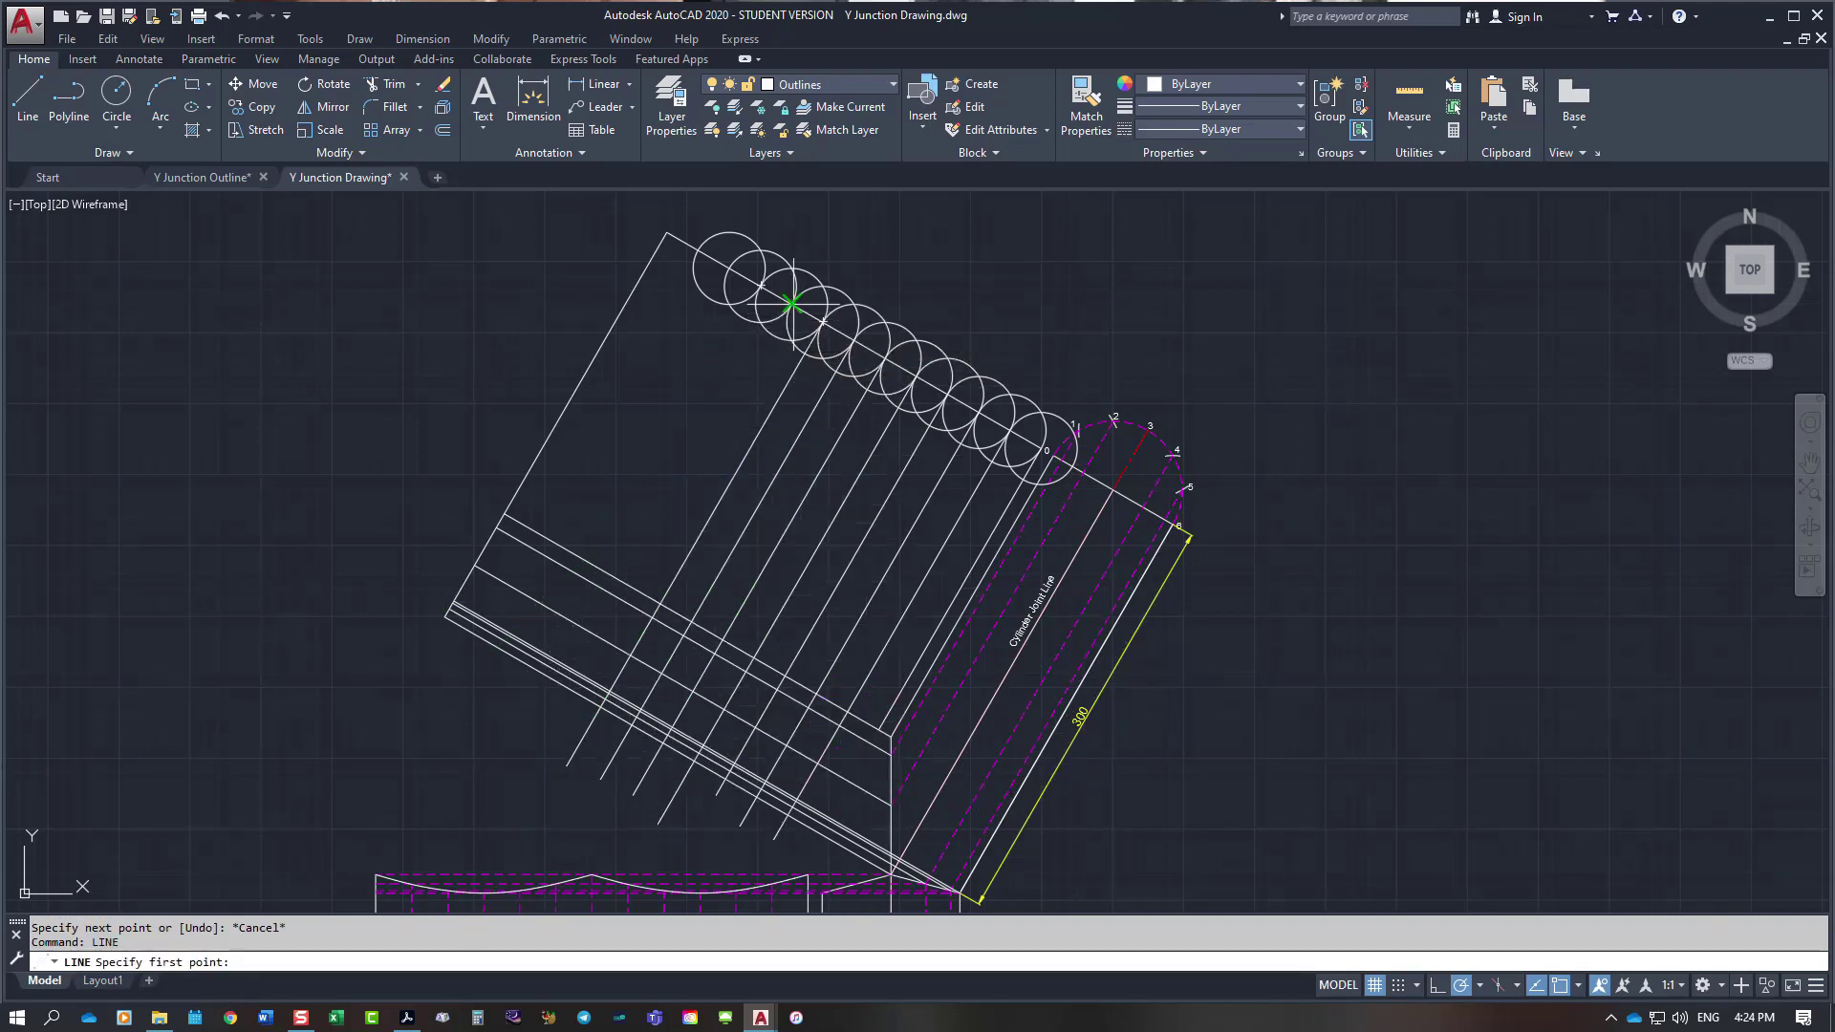
{"action": "left_click", "coordinate": [791, 303]}
{"action": "left_click", "coordinate": [536, 746]}
{"action": "key", "text": "Escape"}
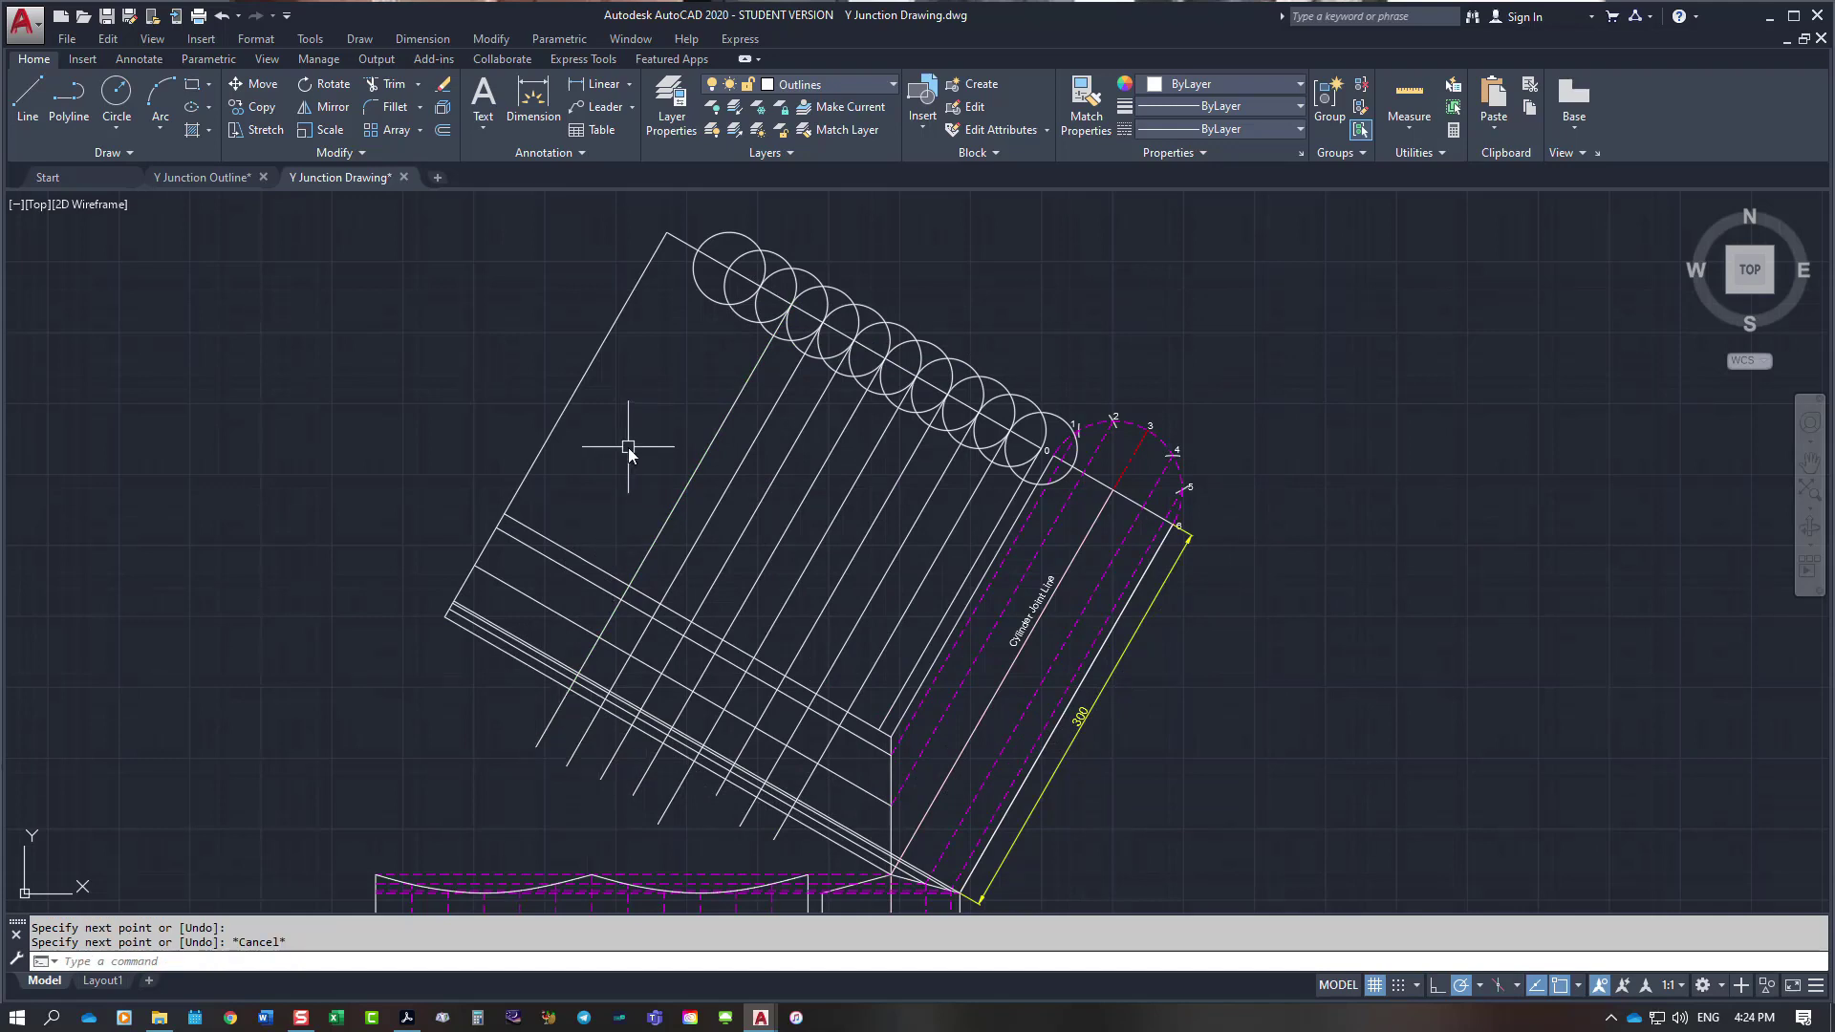
{"action": "right_click", "coordinate": [628, 449]}
{"action": "left_click", "coordinate": [679, 463]}
{"action": "left_click", "coordinate": [762, 285]}
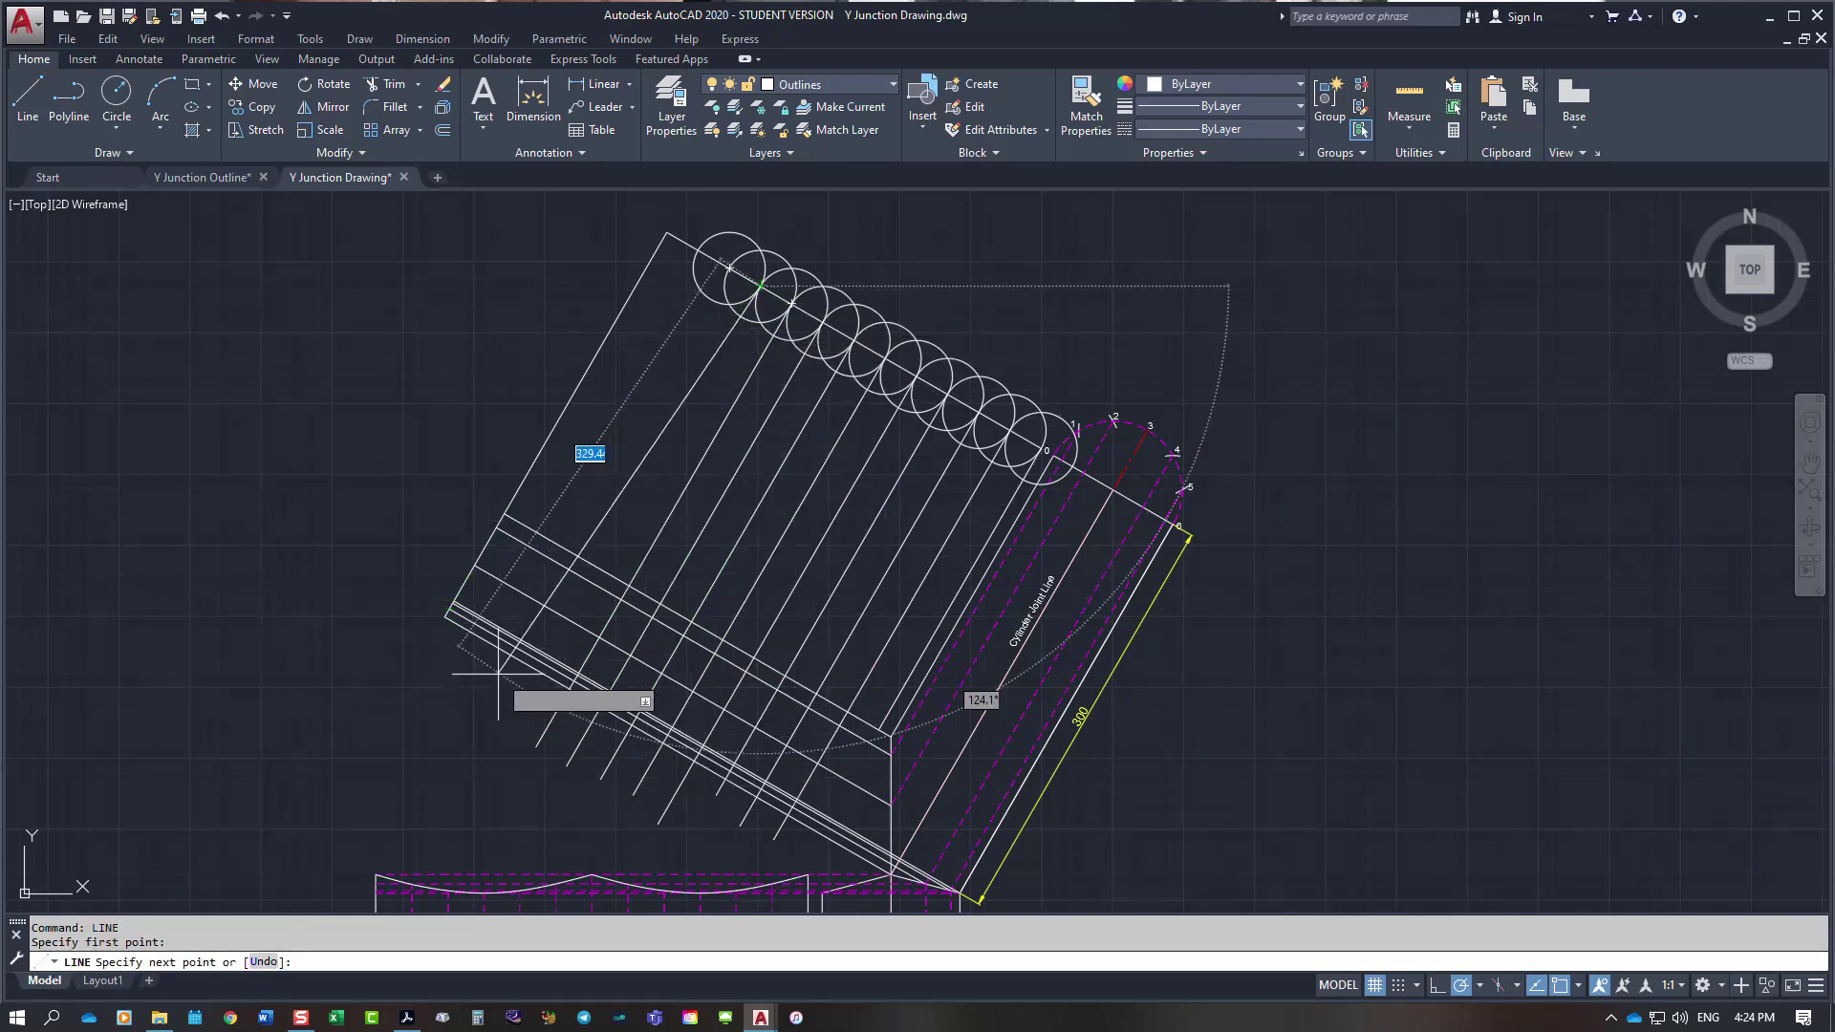
{"action": "key", "text": "Escape"}
{"action": "right_click", "coordinate": [626, 413]}
{"action": "left_click", "coordinate": [673, 426]}
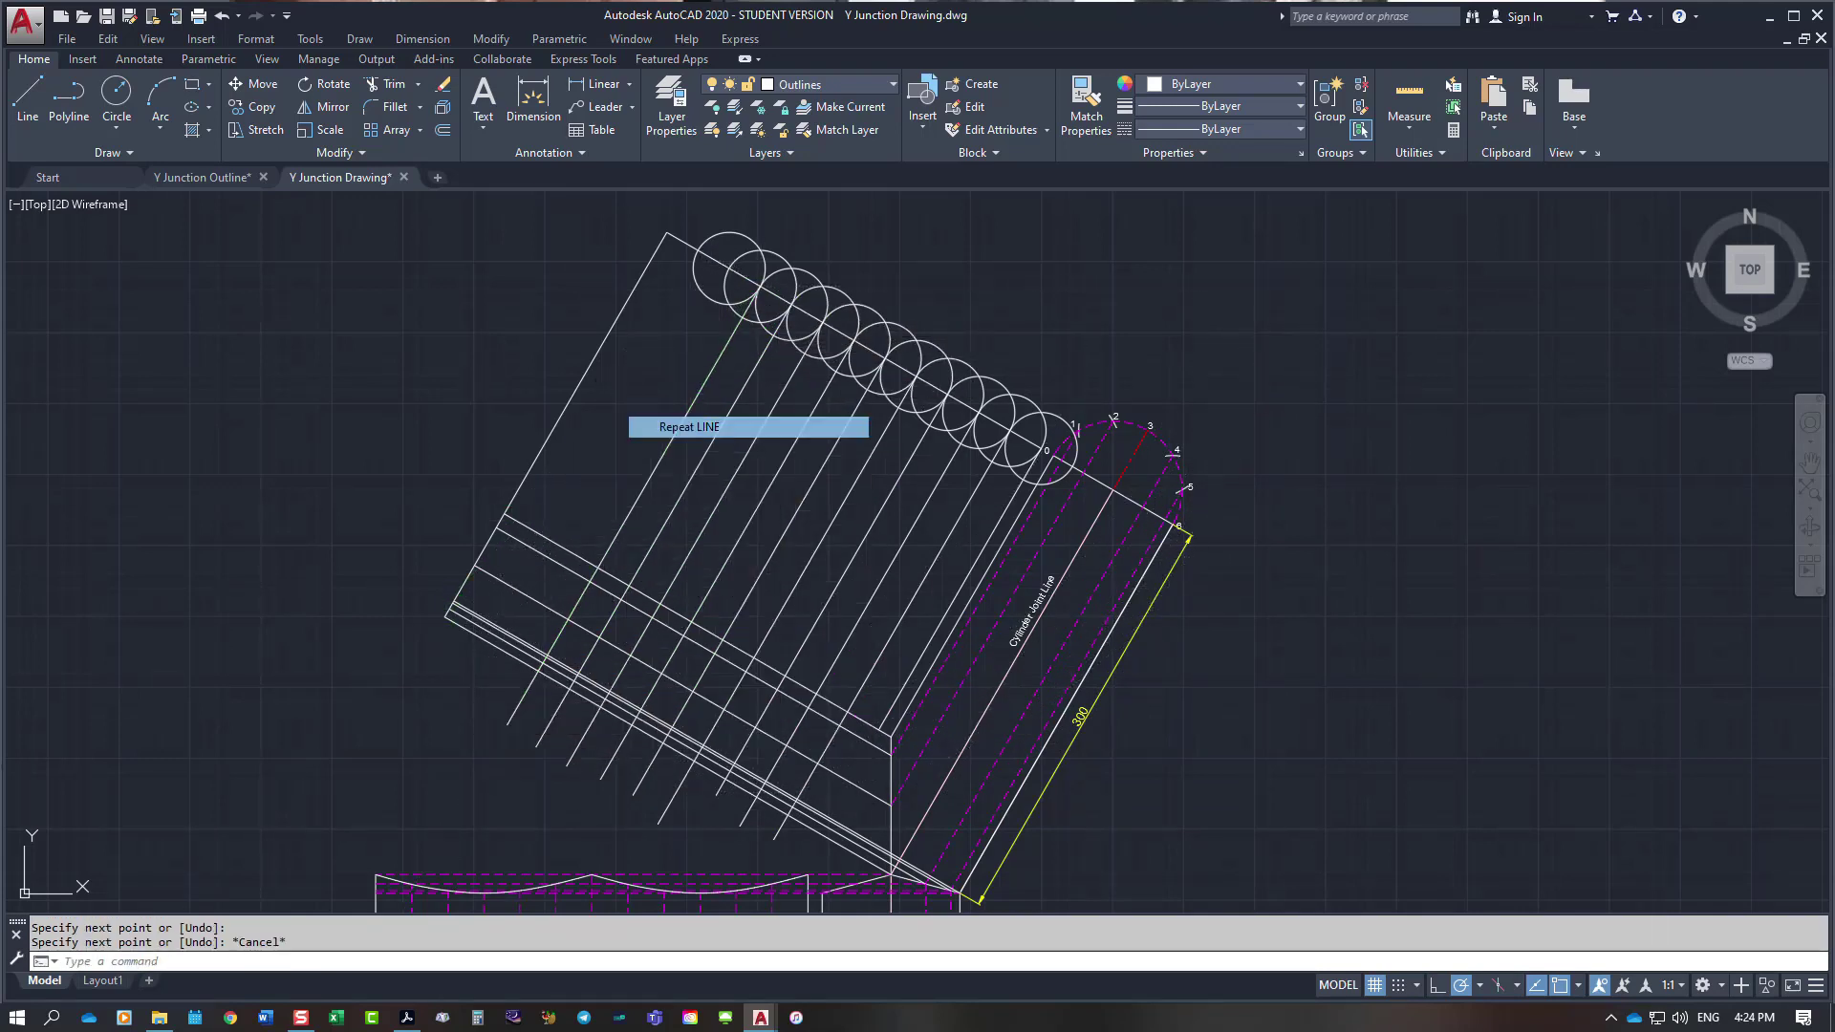
{"action": "left_click", "coordinate": [728, 269]}
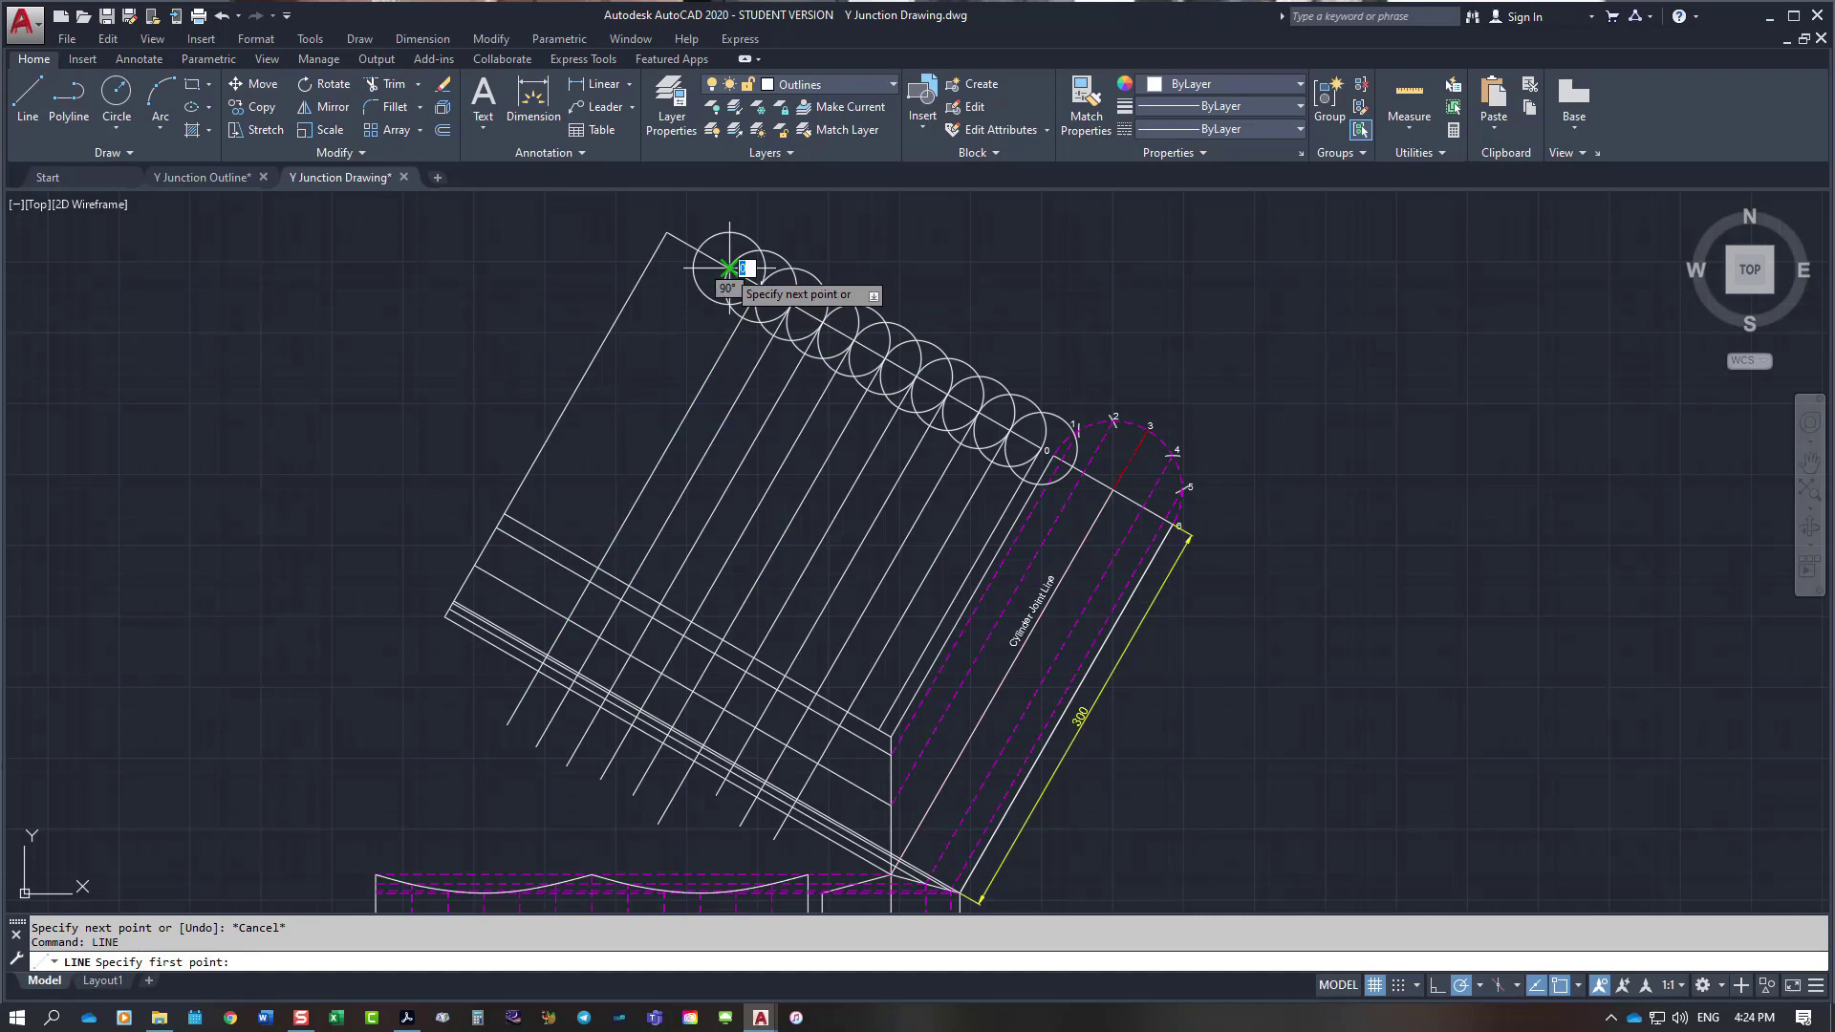
{"action": "left_click", "coordinate": [485, 691]}
{"action": "key", "text": "Escape"}
{"action": "right_click", "coordinate": [577, 443]}
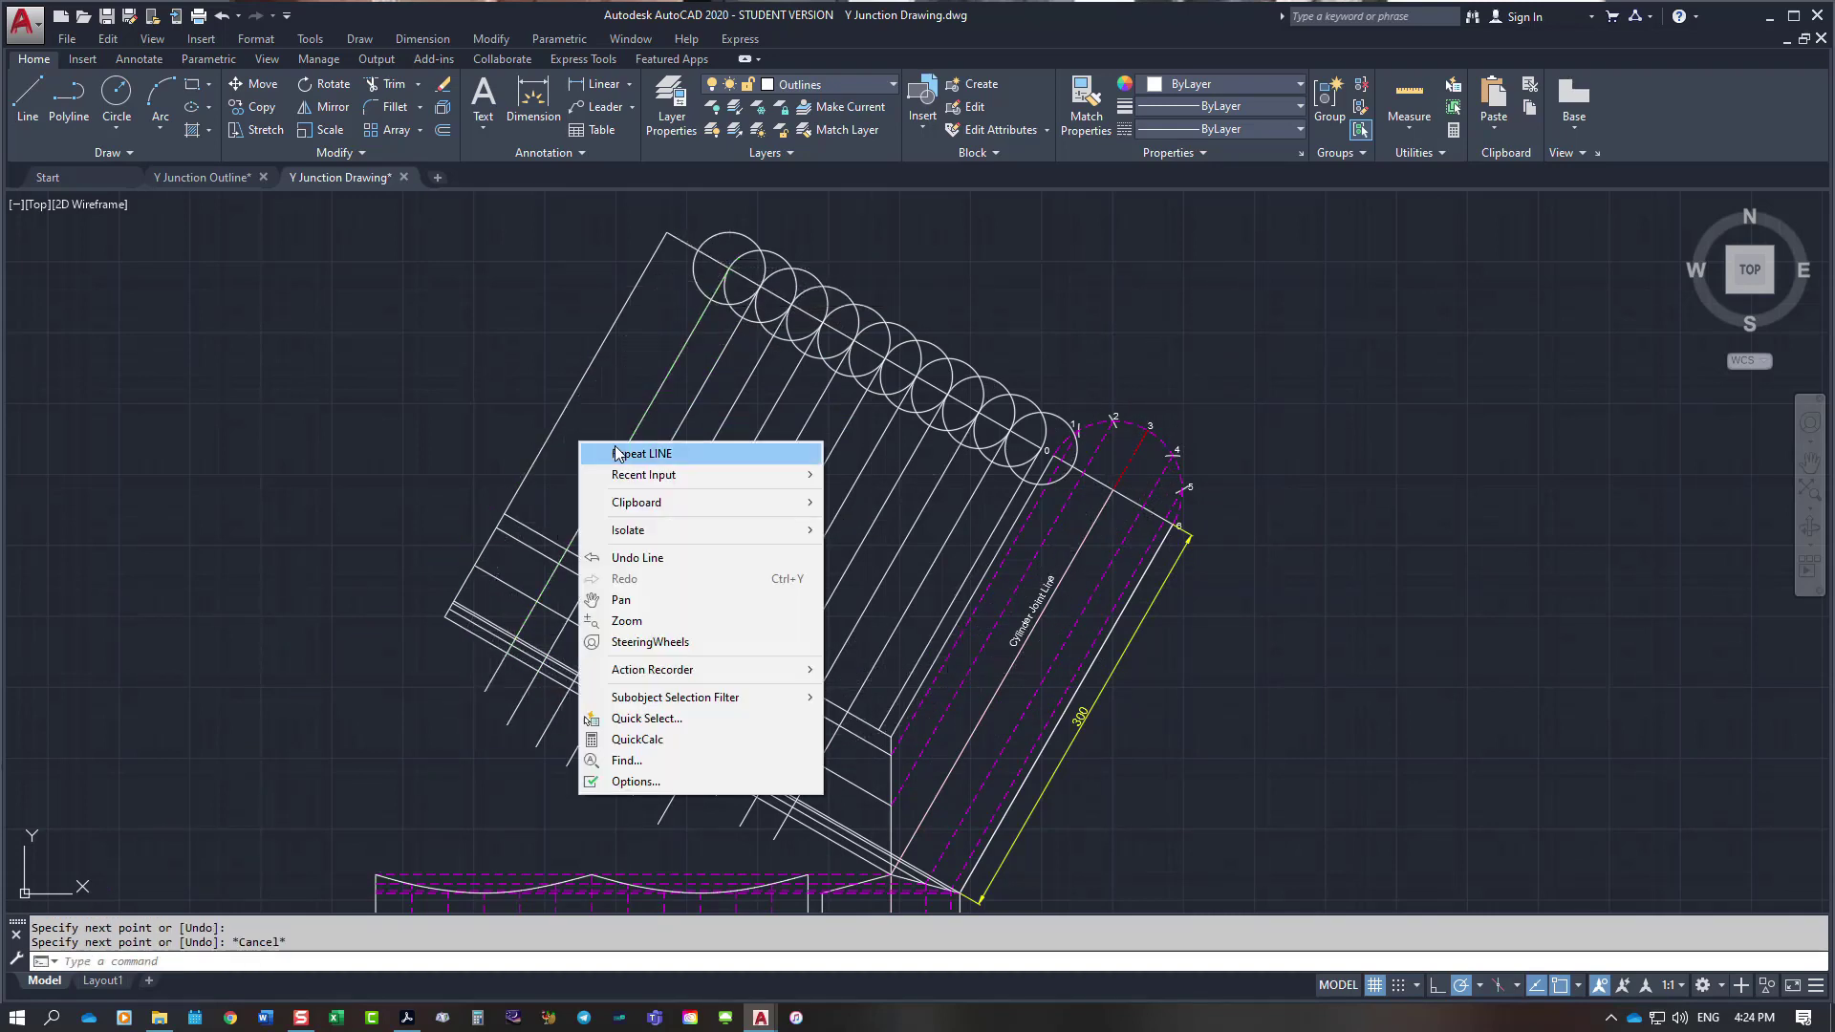
{"action": "left_click", "coordinate": [698, 250]}
{"action": "key", "text": "Escape"}
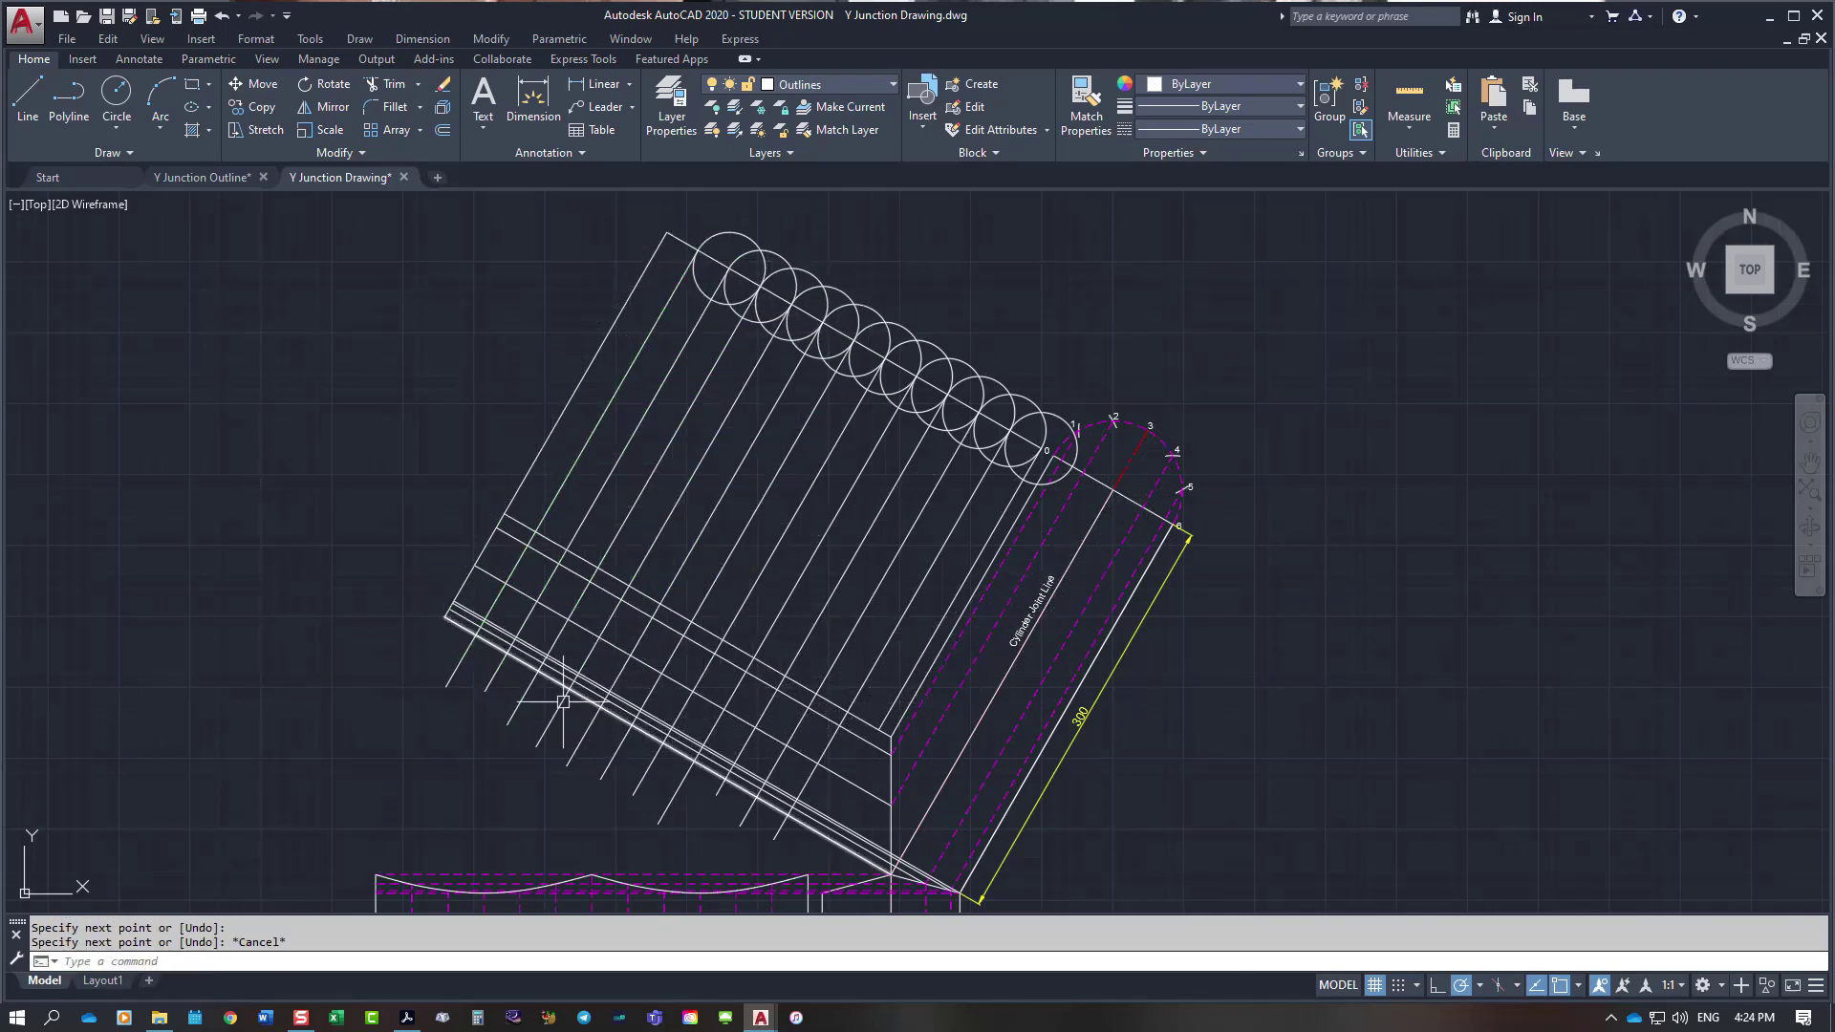
Step: Trim the ends of the division lines that run past the layout's lowest projection line
{"action": "scroll", "coordinate": [547, 821], "scroll_direction": "up", "scroll_amount": 2}
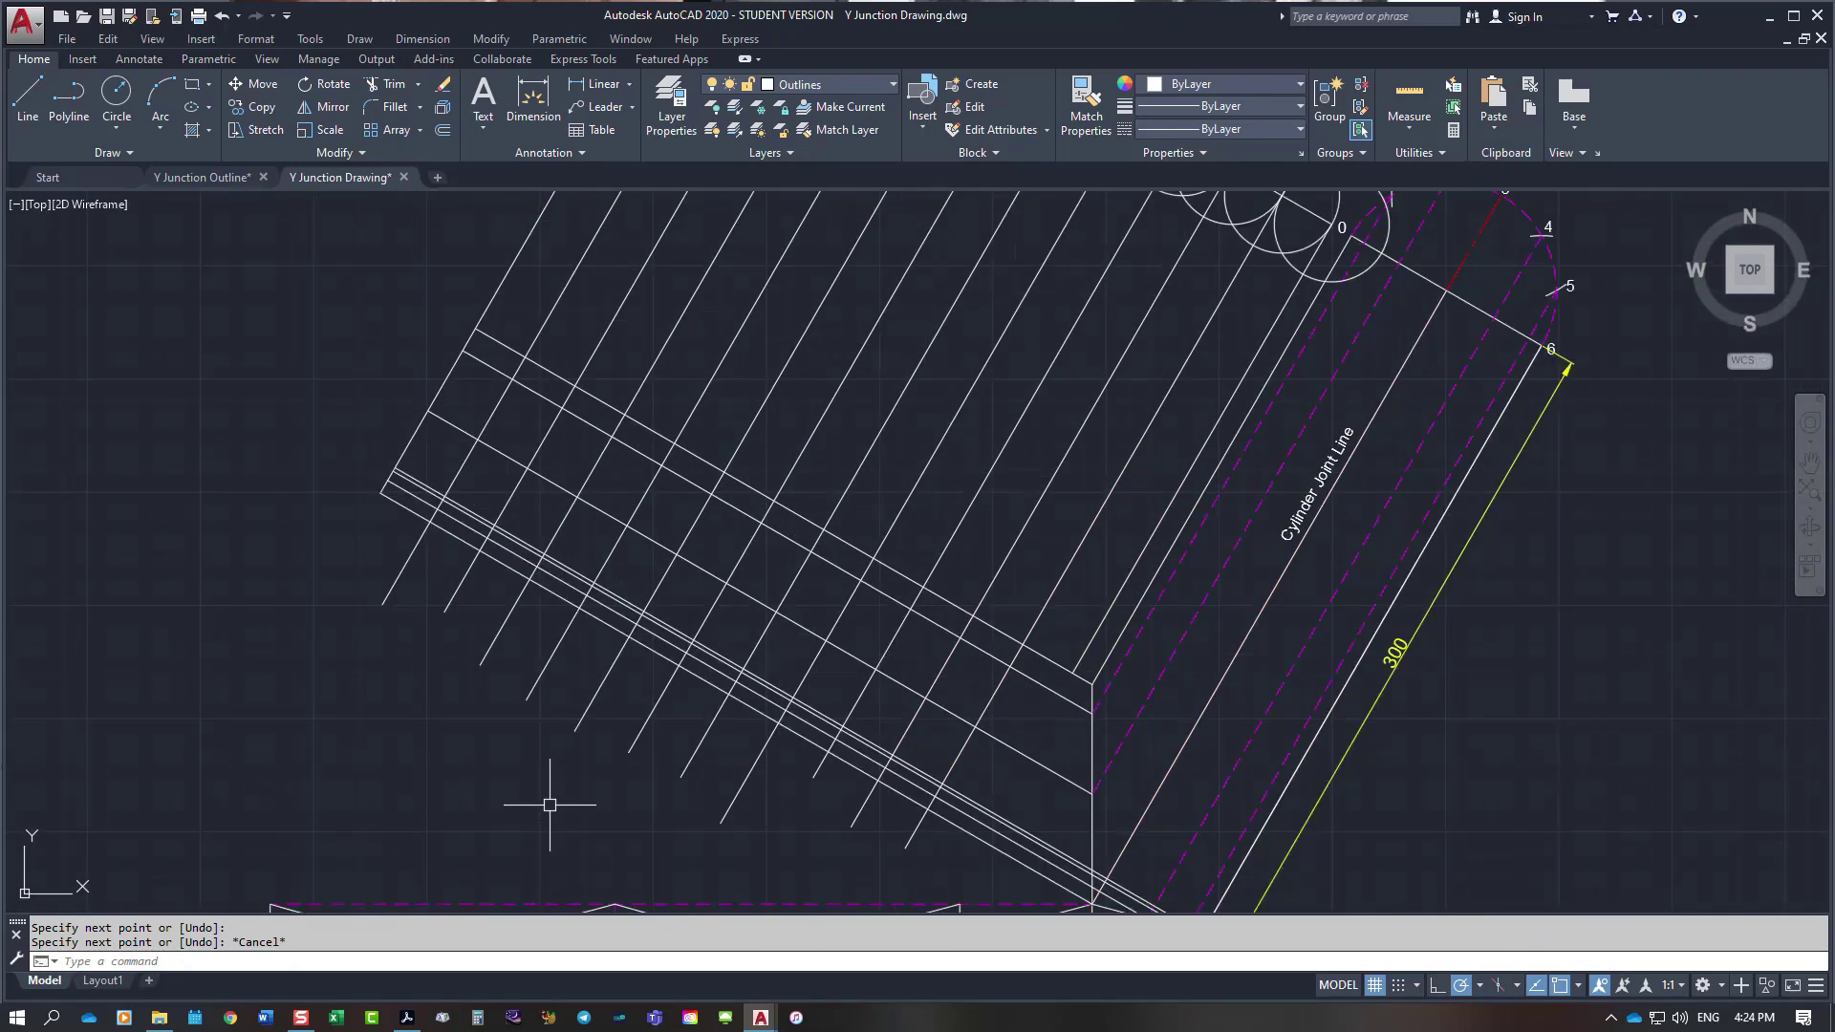
{"action": "type", "text": "tr"}
{"action": "key", "text": "Return"}
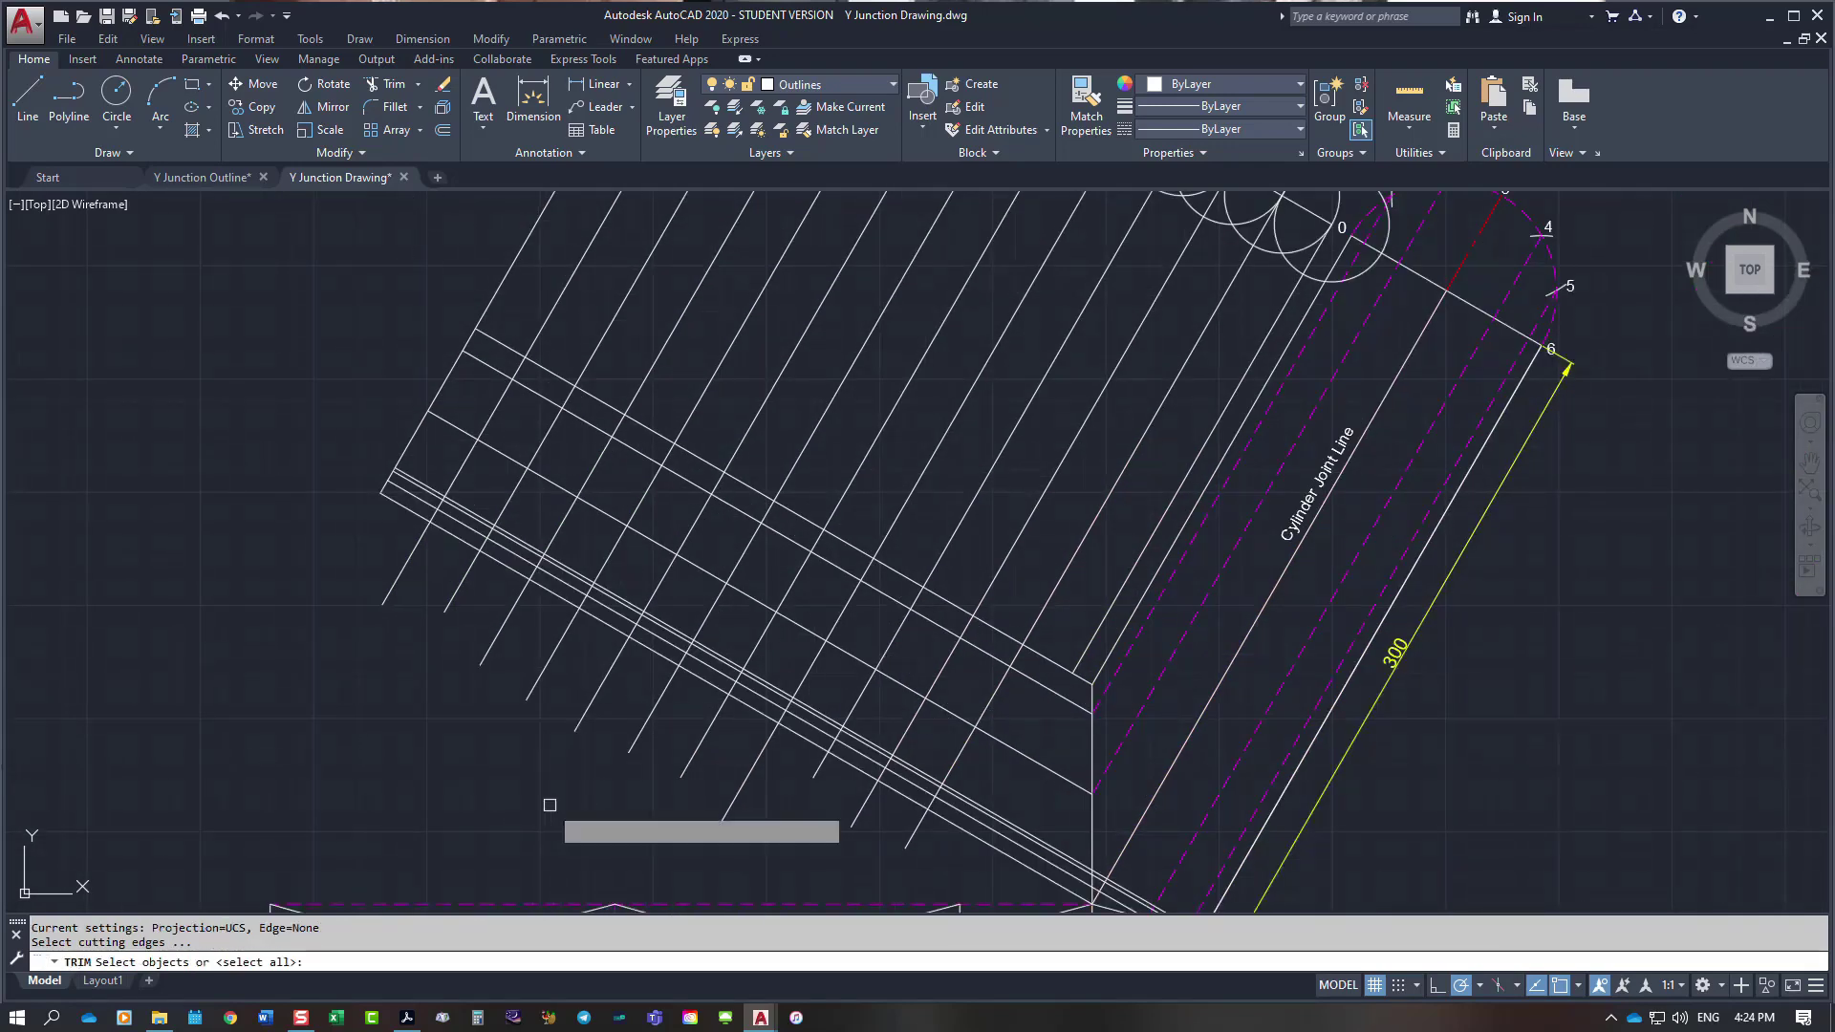
{"action": "left_click", "coordinate": [705, 737]}
{"action": "left_click", "coordinate": [738, 786]}
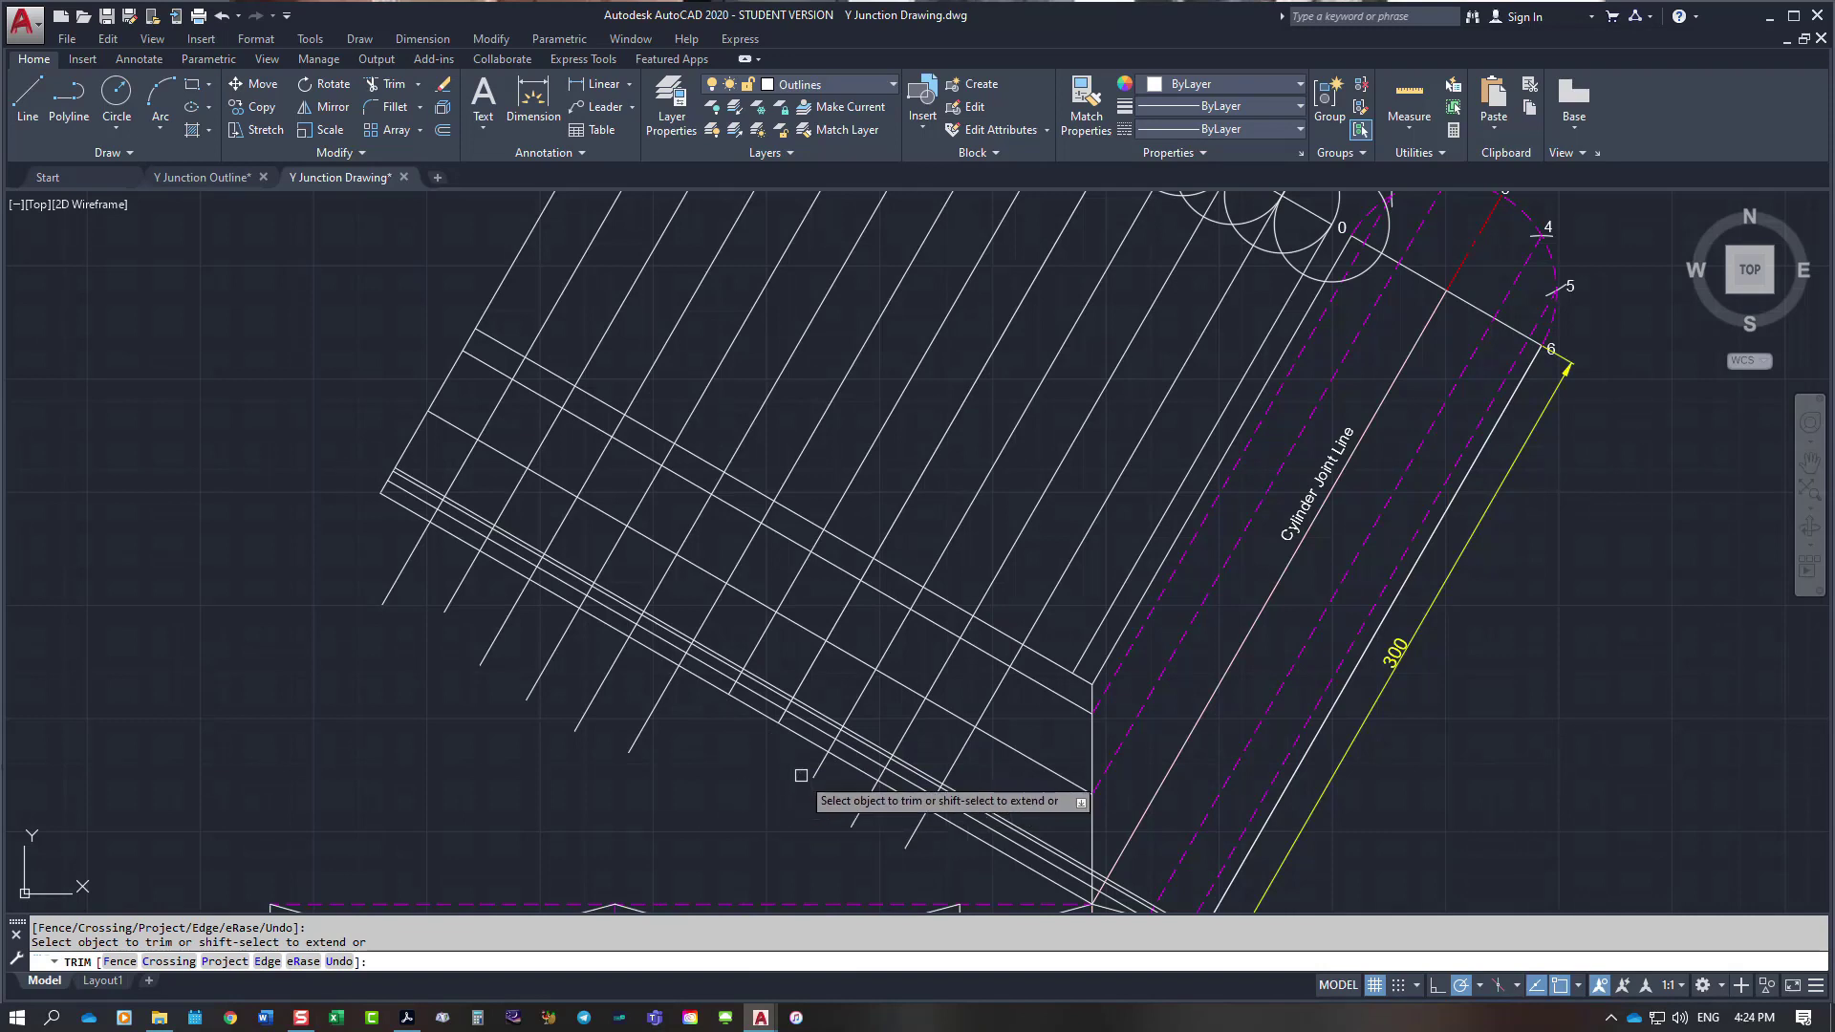
{"action": "left_click", "coordinate": [855, 812]}
{"action": "left_click", "coordinate": [910, 829]}
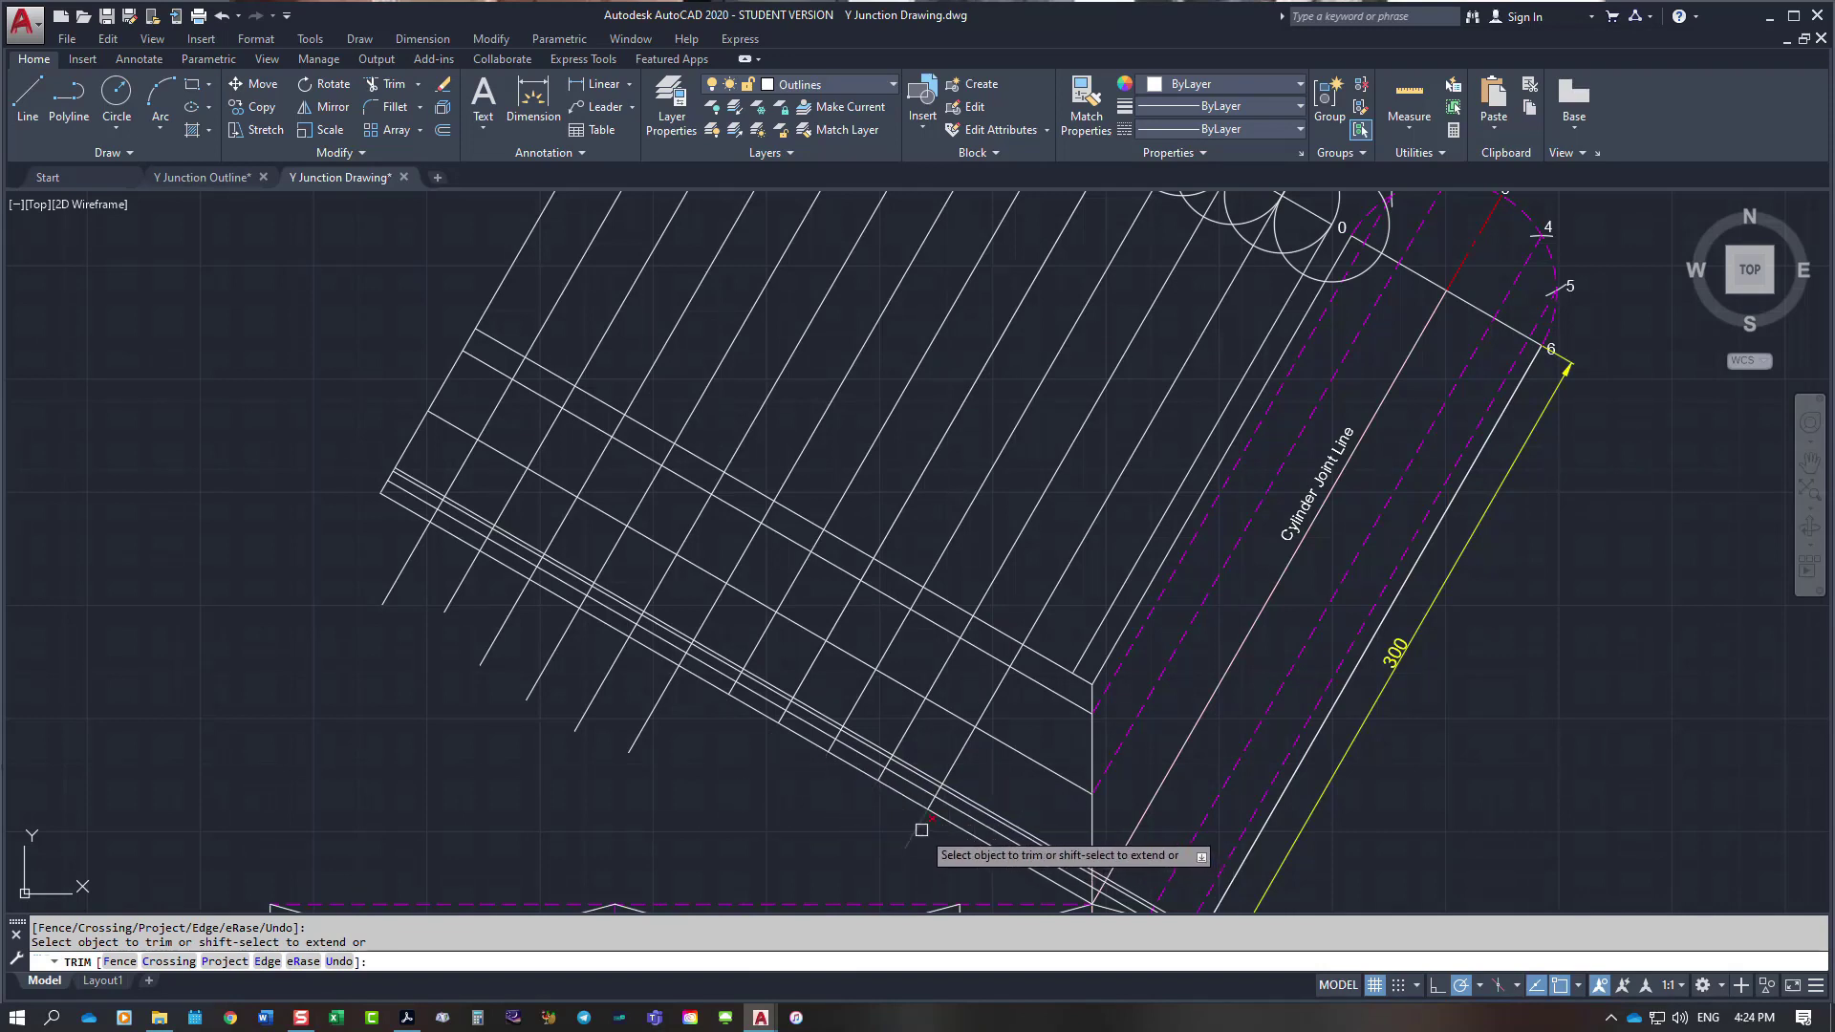
{"action": "left_click", "coordinate": [653, 695]}
{"action": "left_click", "coordinate": [600, 669]}
{"action": "left_click", "coordinate": [552, 639]}
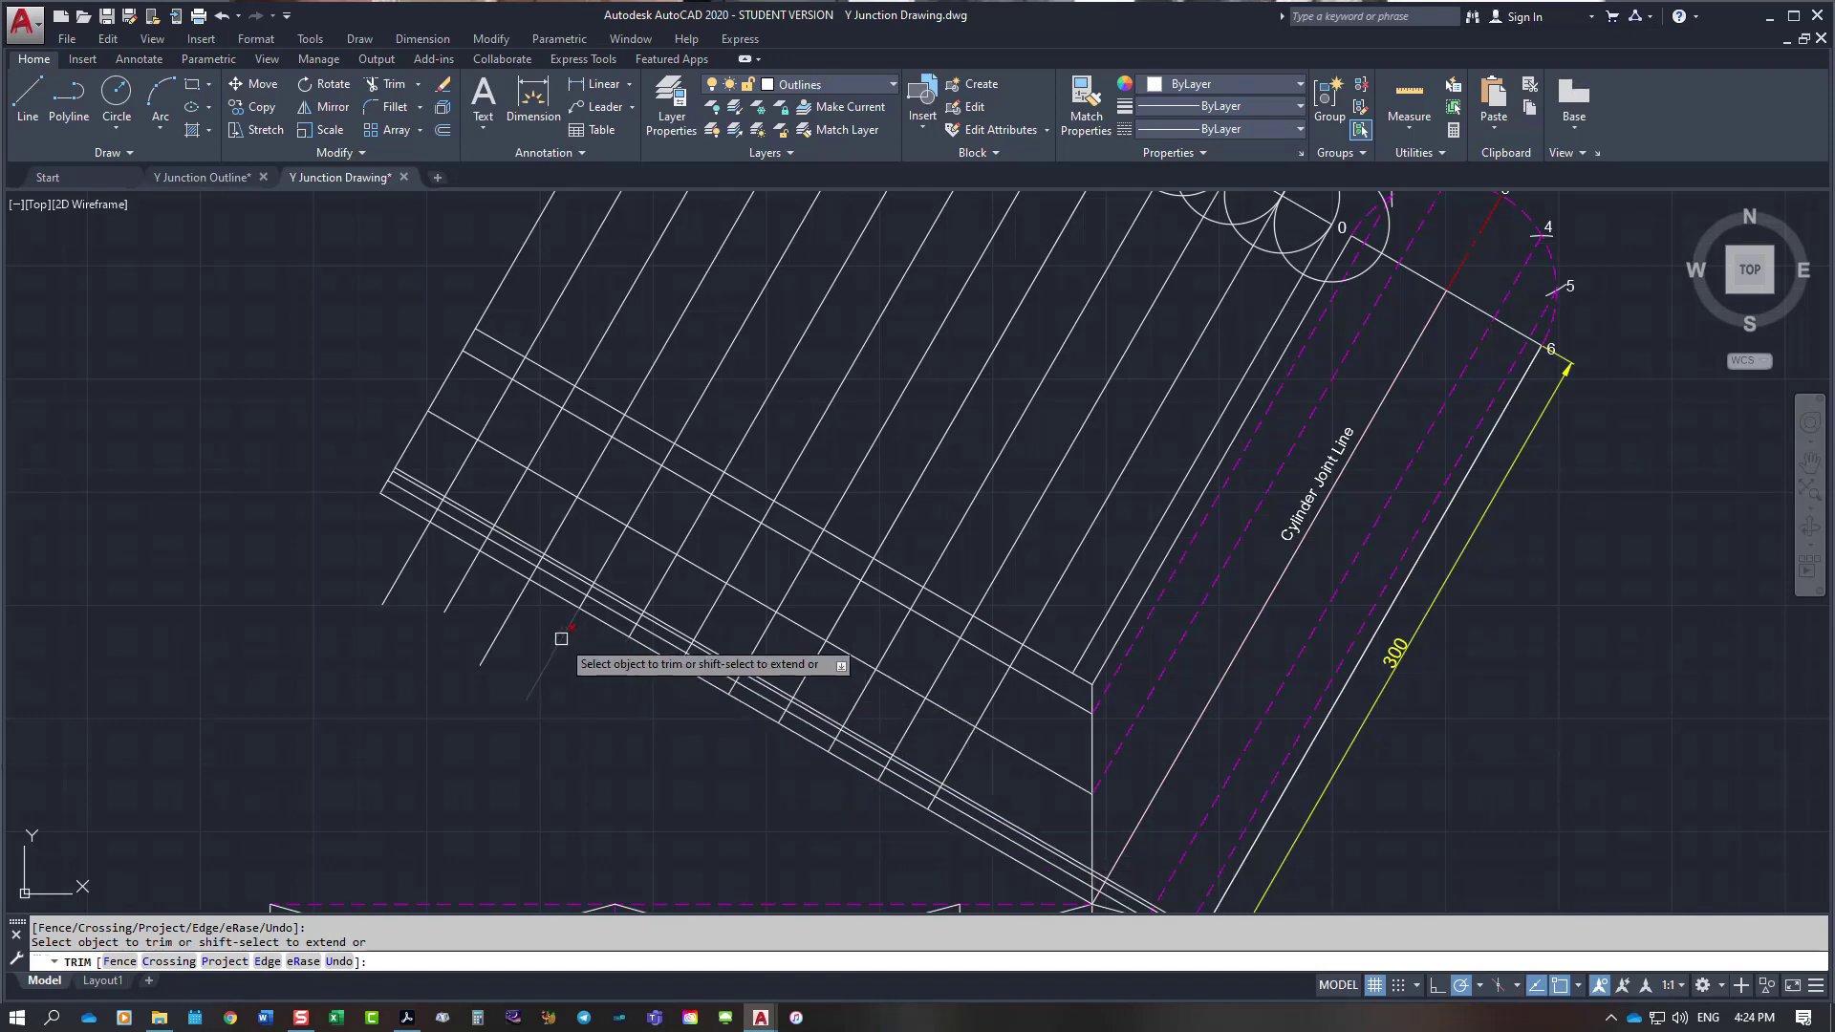
{"action": "left_click", "coordinate": [501, 605]}
{"action": "left_click", "coordinate": [467, 579]}
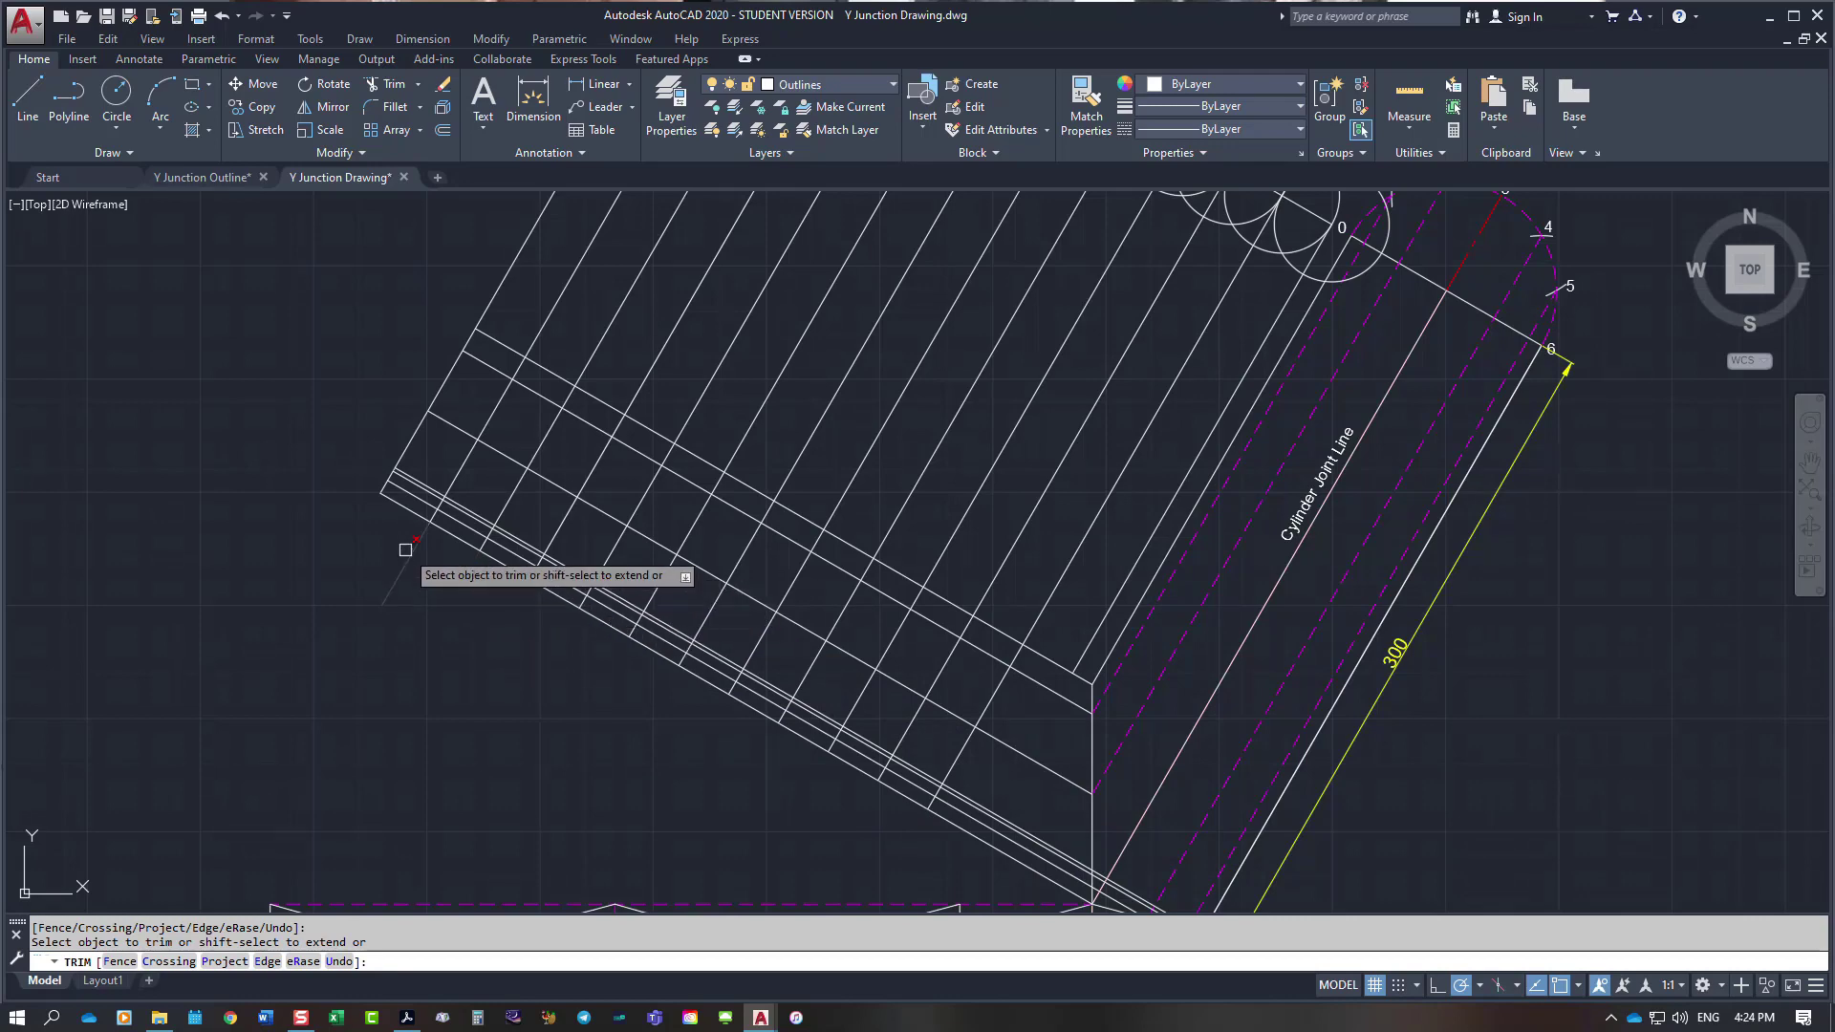
{"action": "scroll", "coordinate": [794, 731], "scroll_direction": "down", "scroll_amount": 5}
{"action": "scroll", "coordinate": [663, 664], "scroll_direction": "up", "scroll_amount": 4}
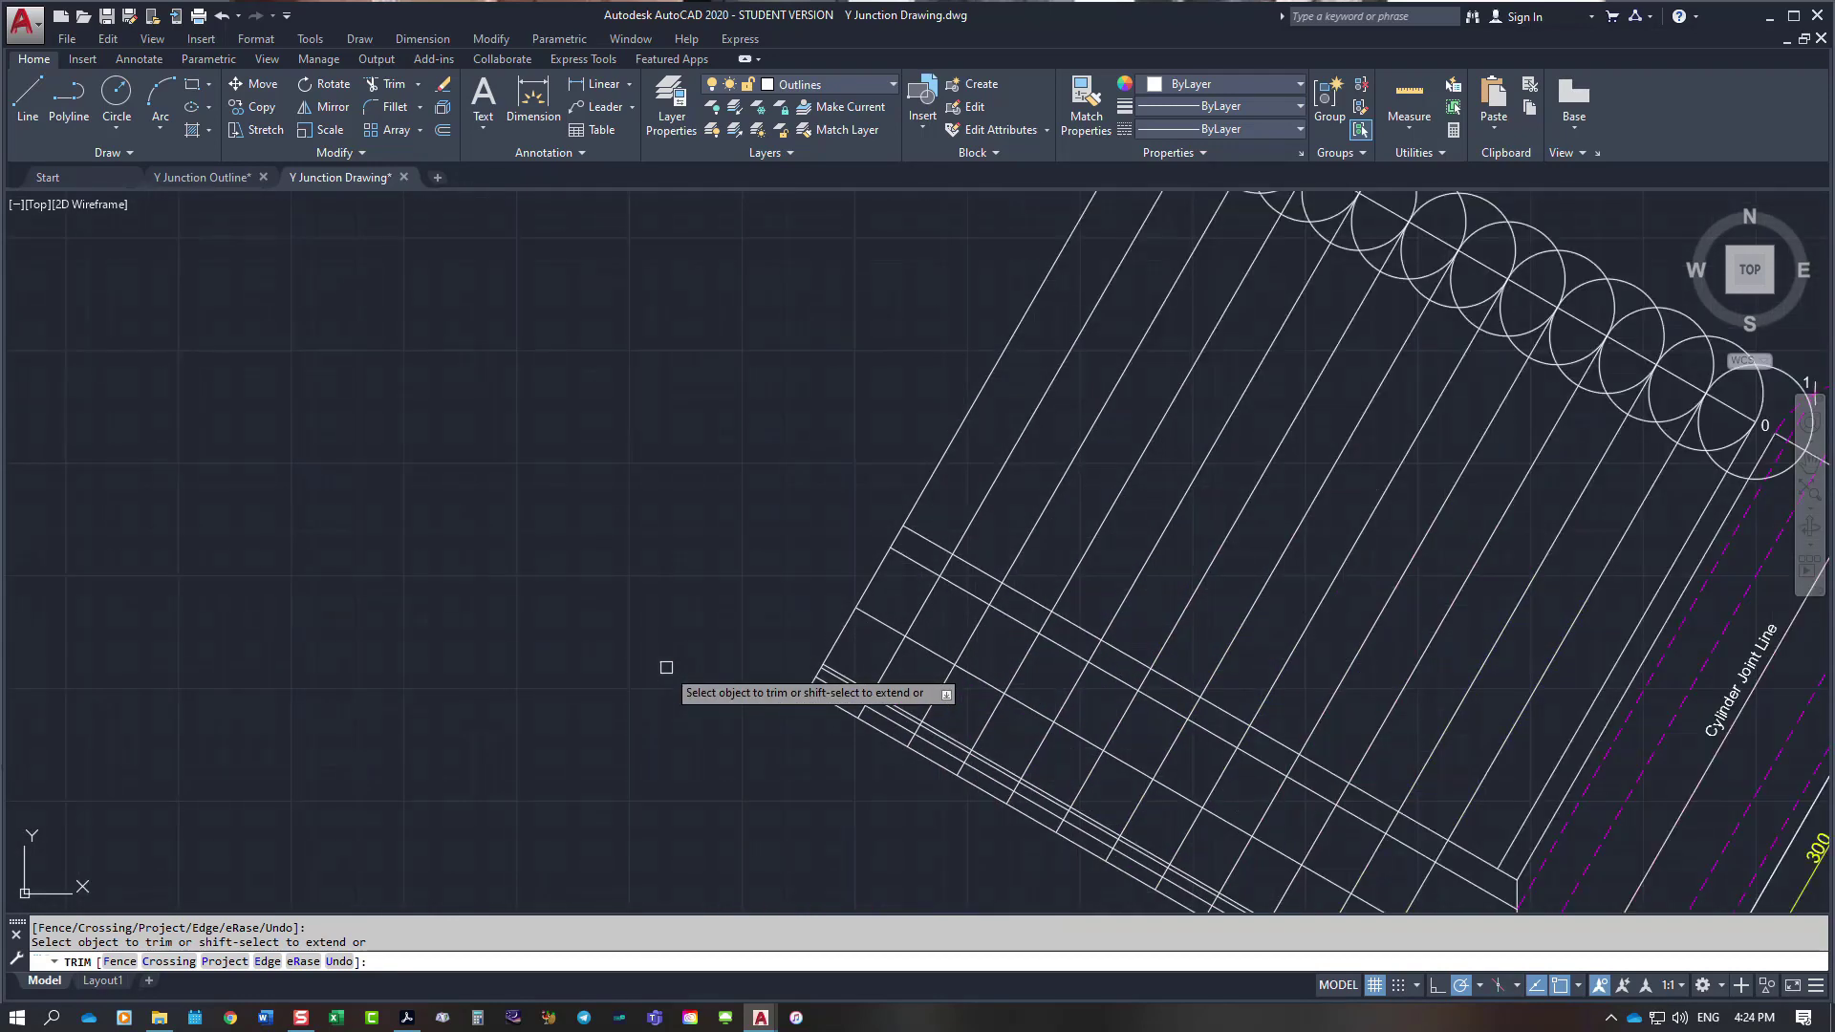
{"action": "scroll", "coordinate": [675, 670], "scroll_direction": "down", "scroll_amount": 2}
{"action": "key", "text": "Escape"}
Step: Erase all eleven construction circles along the layout's upper edge
{"action": "scroll", "coordinate": [1017, 735], "scroll_direction": "up", "scroll_amount": 2}
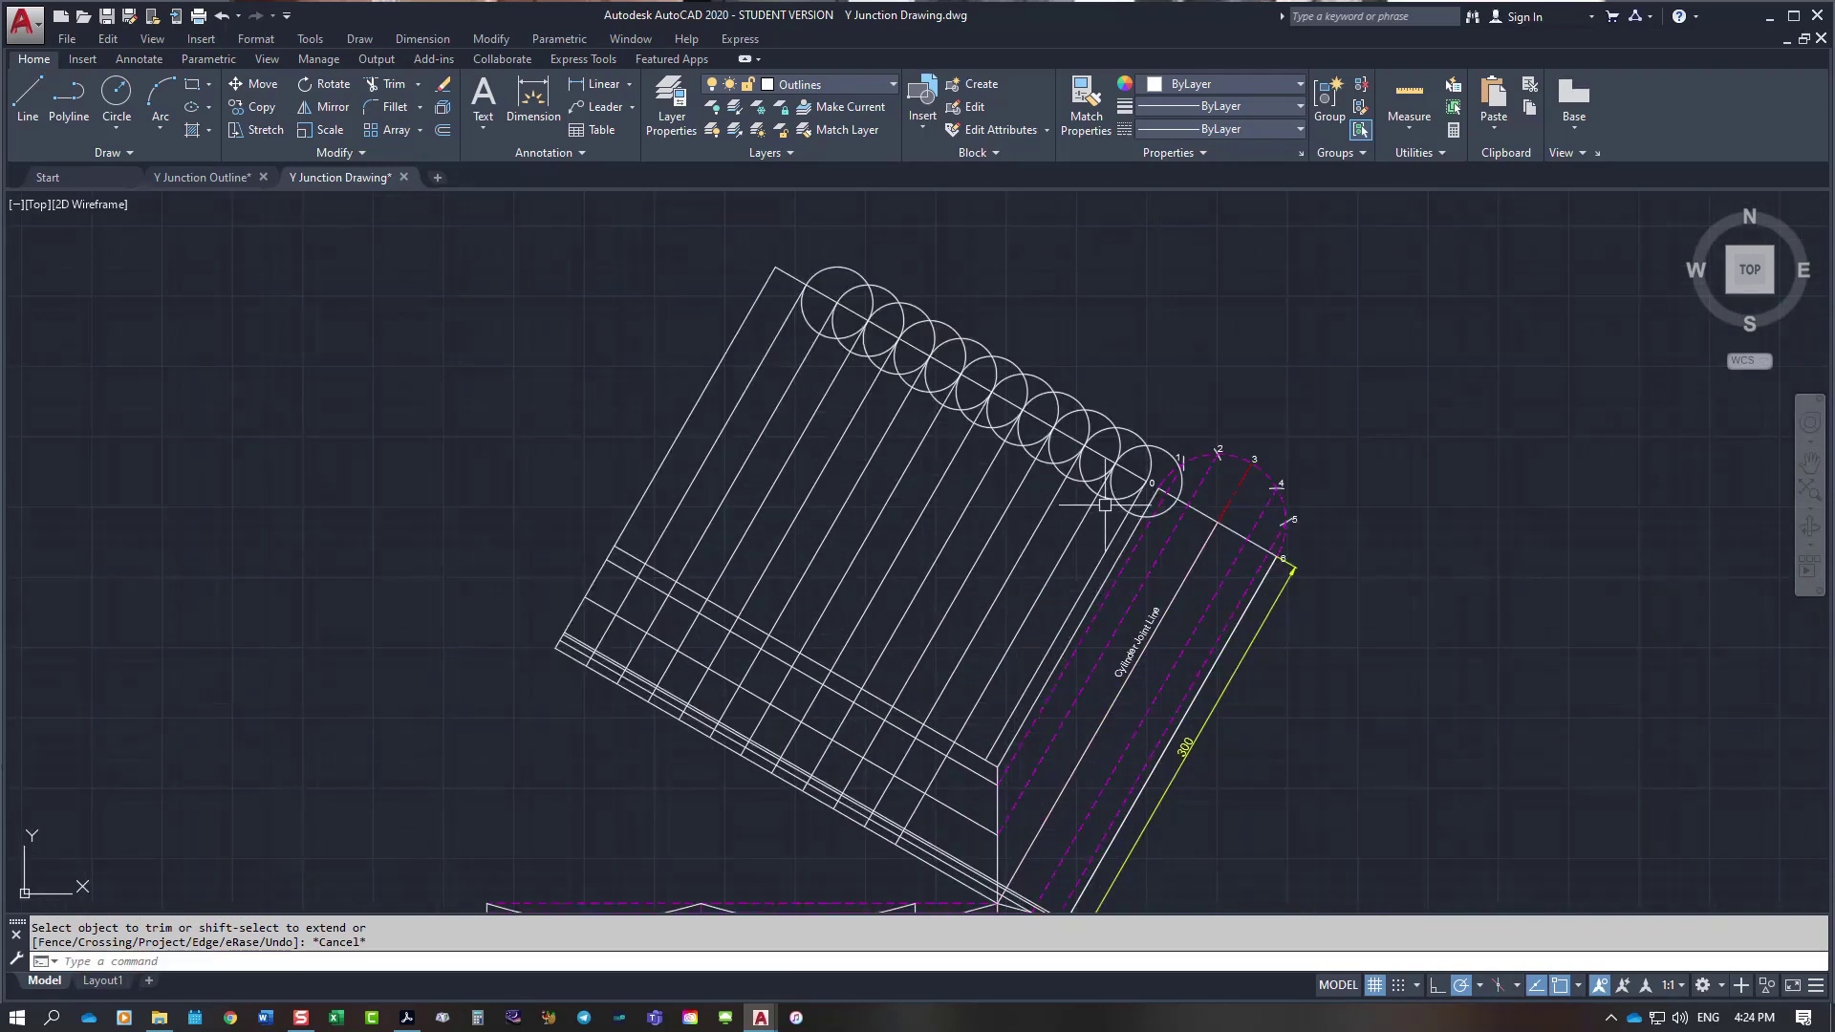
{"action": "left_click", "coordinate": [1146, 445]}
{"action": "left_click", "coordinate": [1168, 454]}
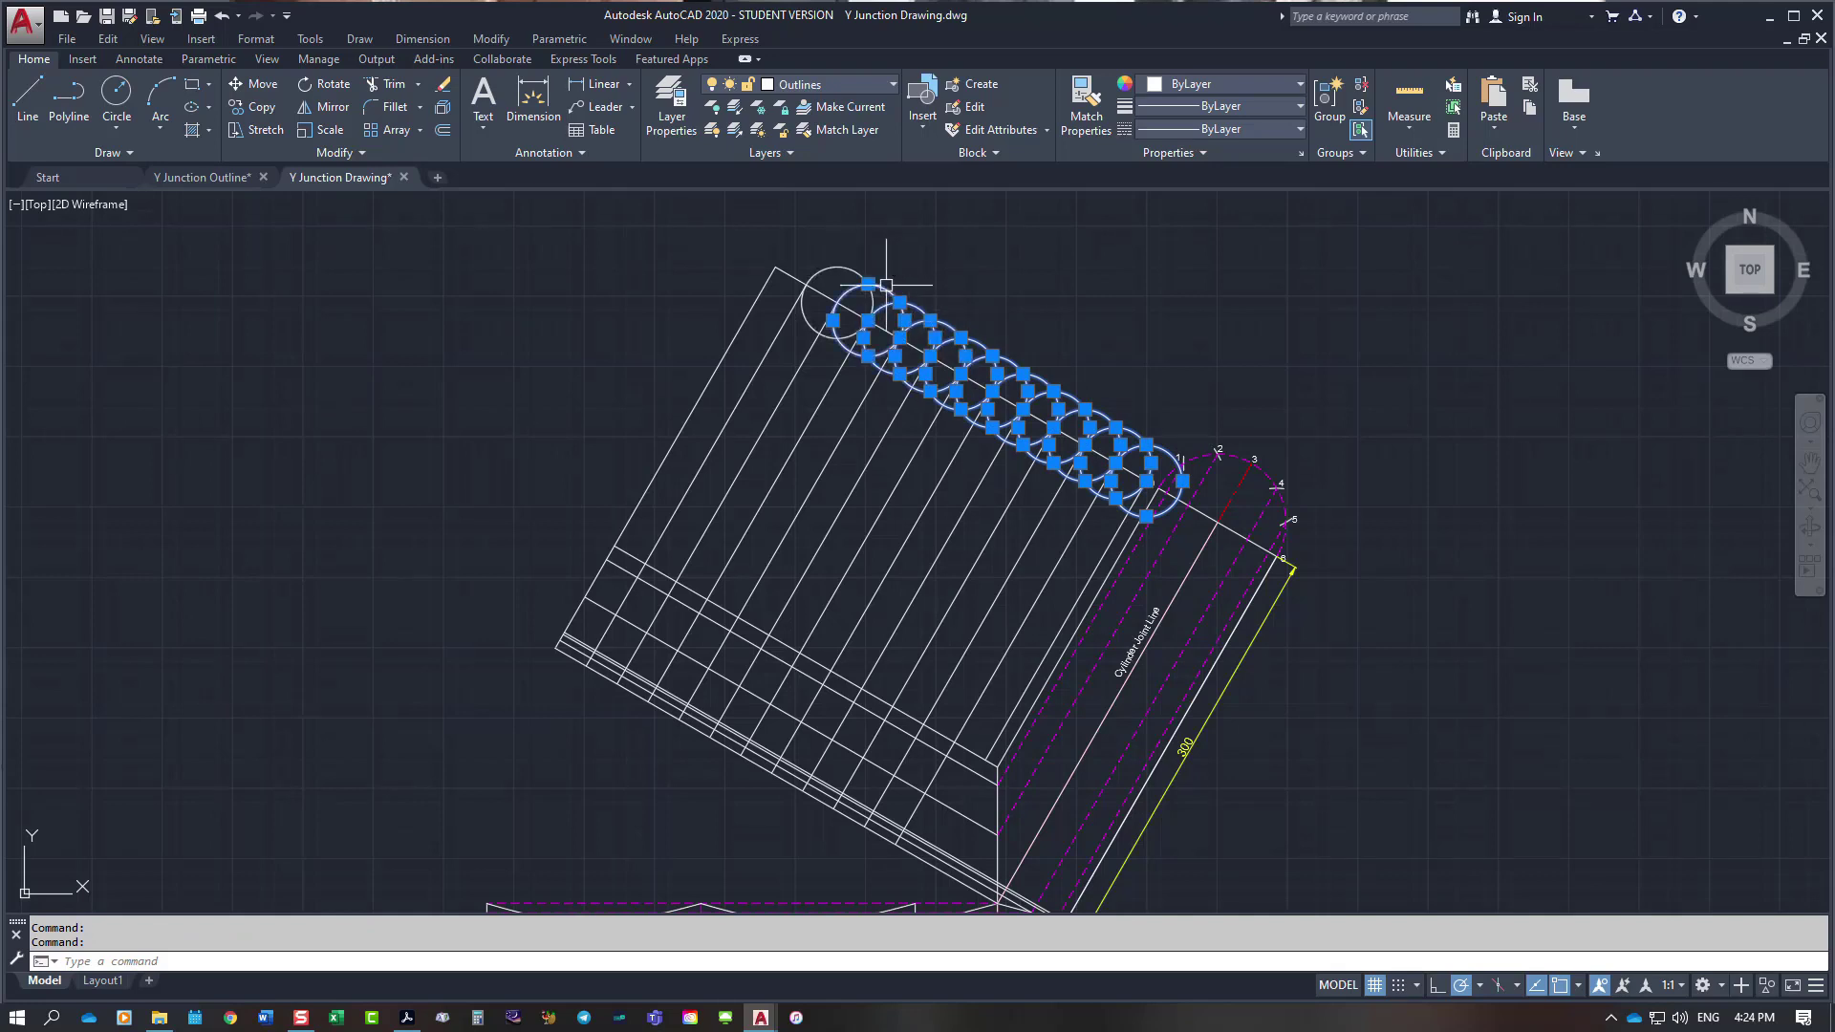
{"action": "key", "text": "Delete"}
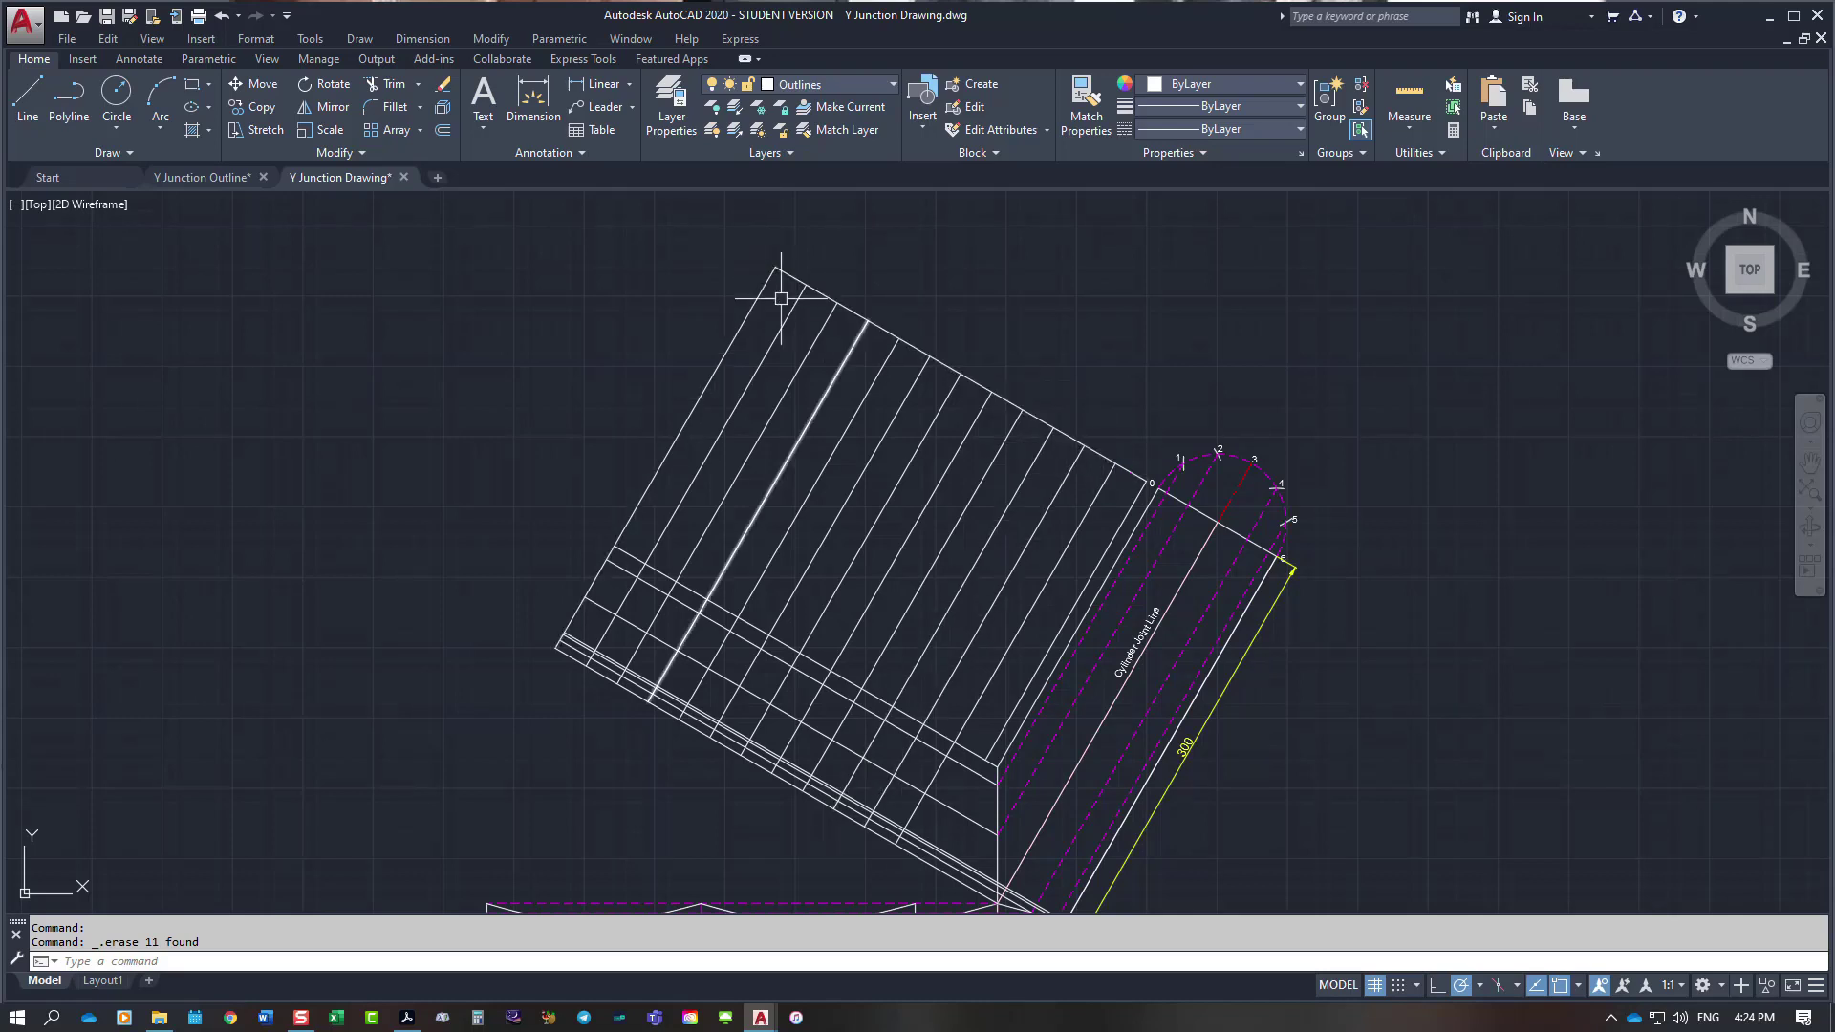
Step: Compare the branch's cylinder joint line with the layout's two outer side edges, and view the whole drawing
{"action": "left_click", "coordinate": [1182, 581]}
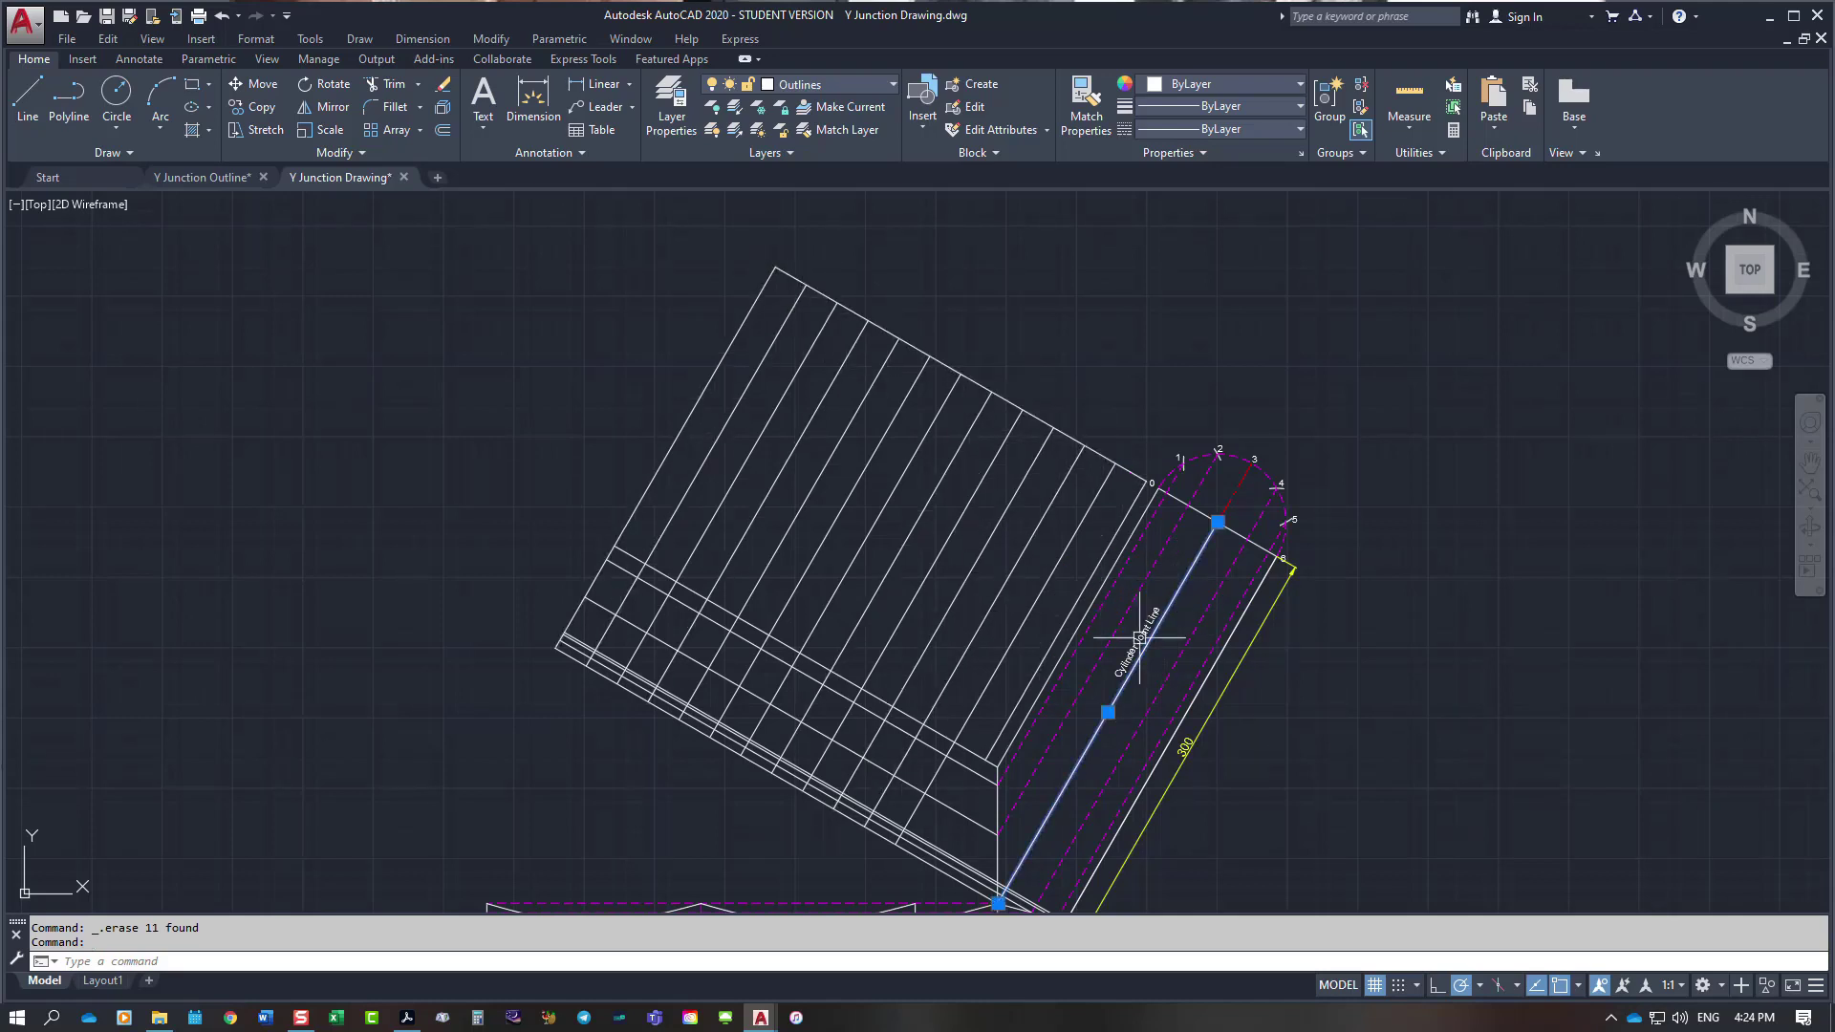
{"action": "key", "text": "Escape"}
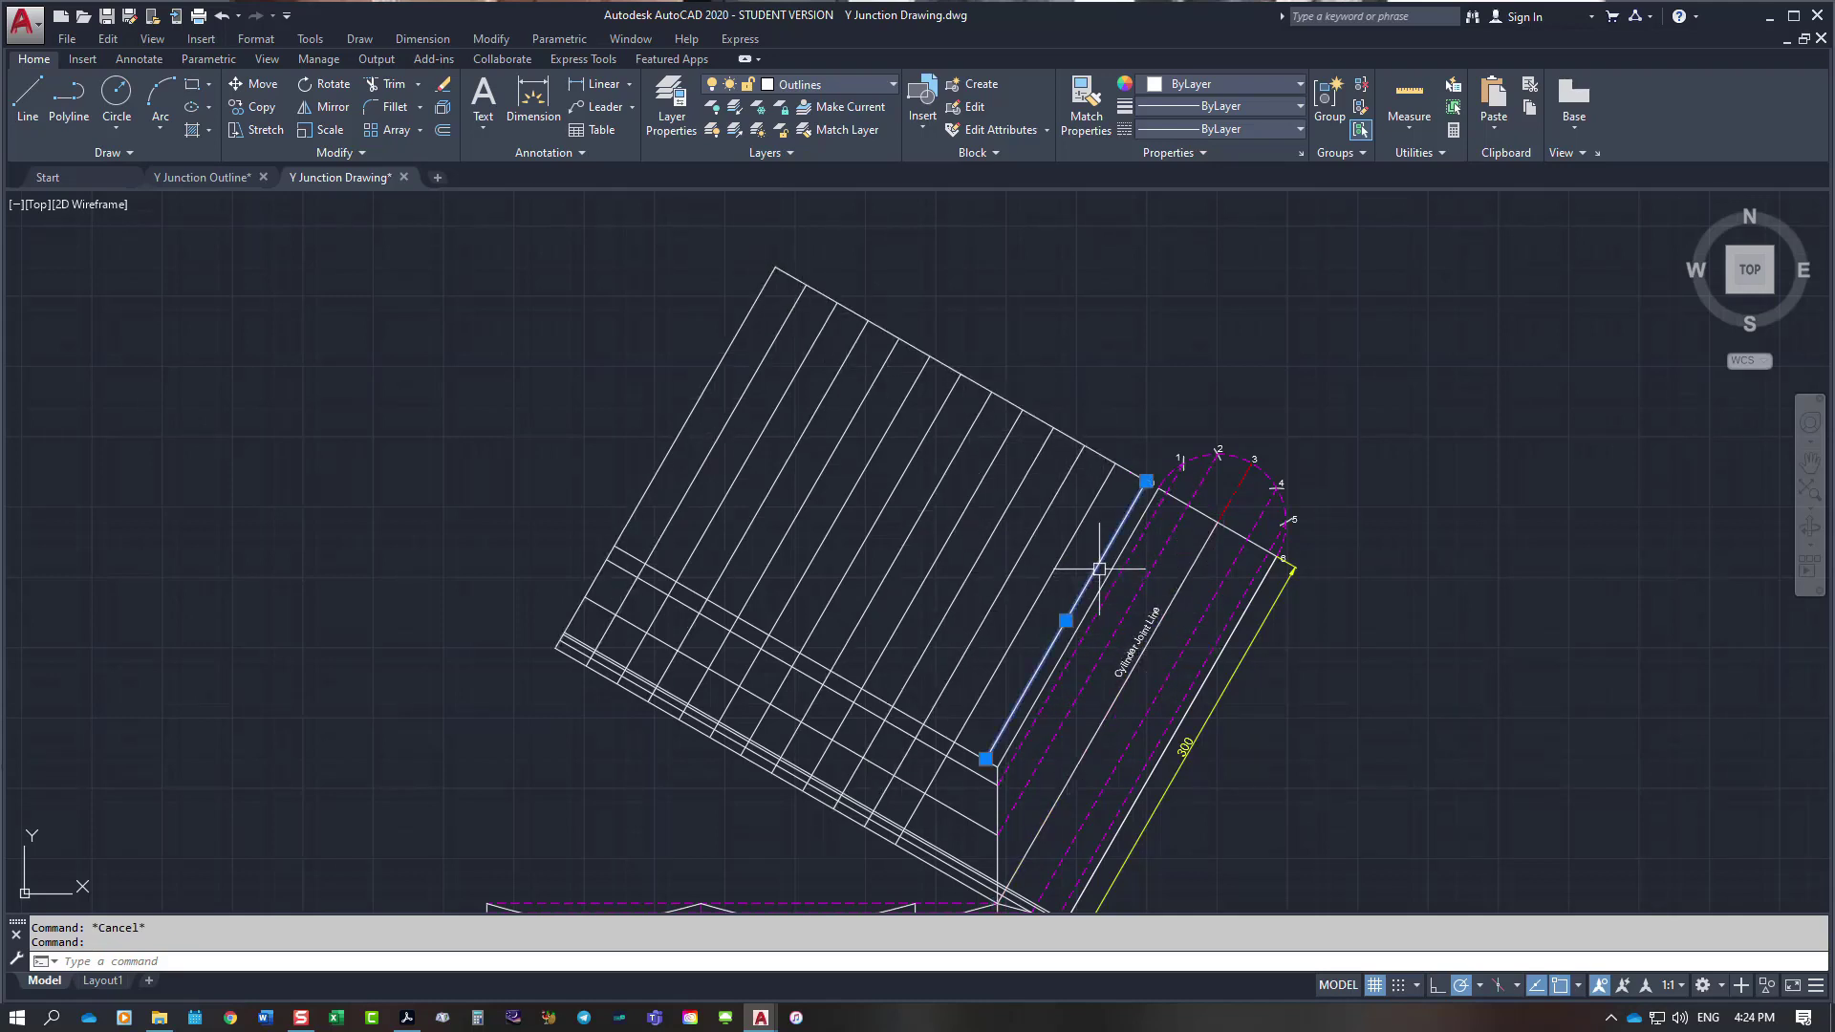
{"action": "left_click", "coordinate": [715, 375]}
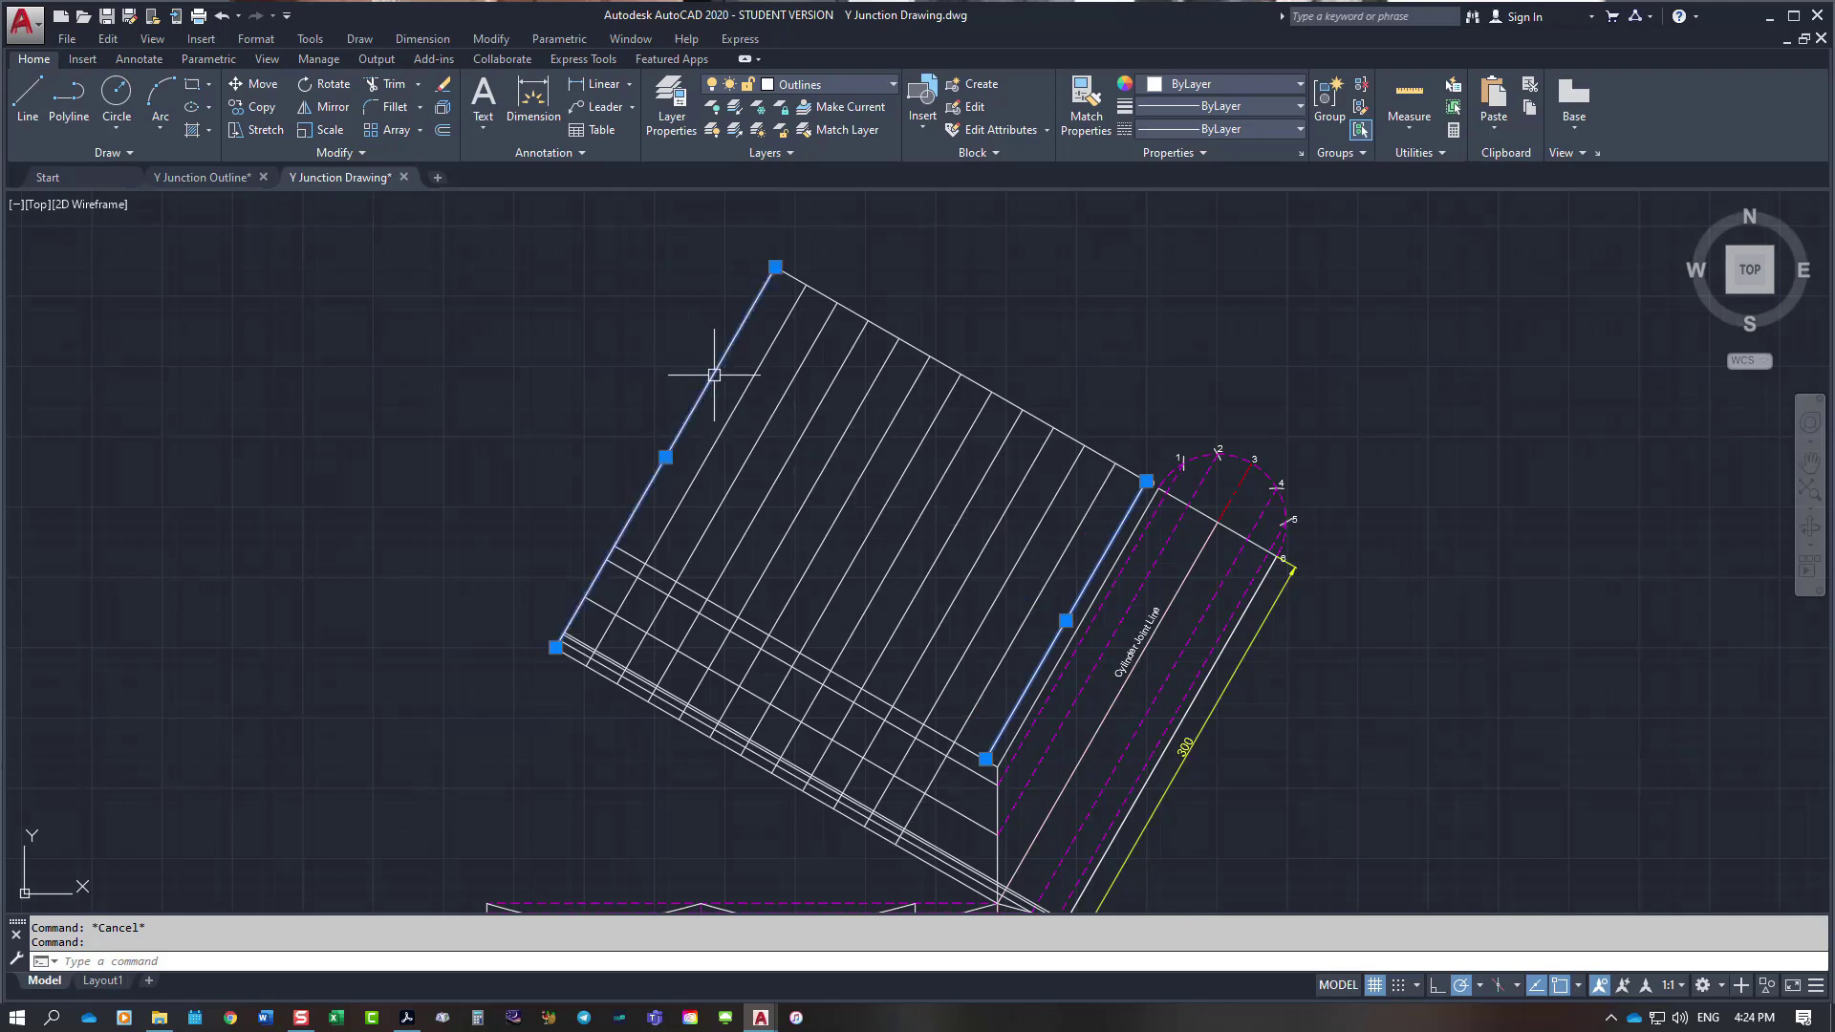
{"action": "key", "text": "Escape"}
{"action": "type", "text": "e"}
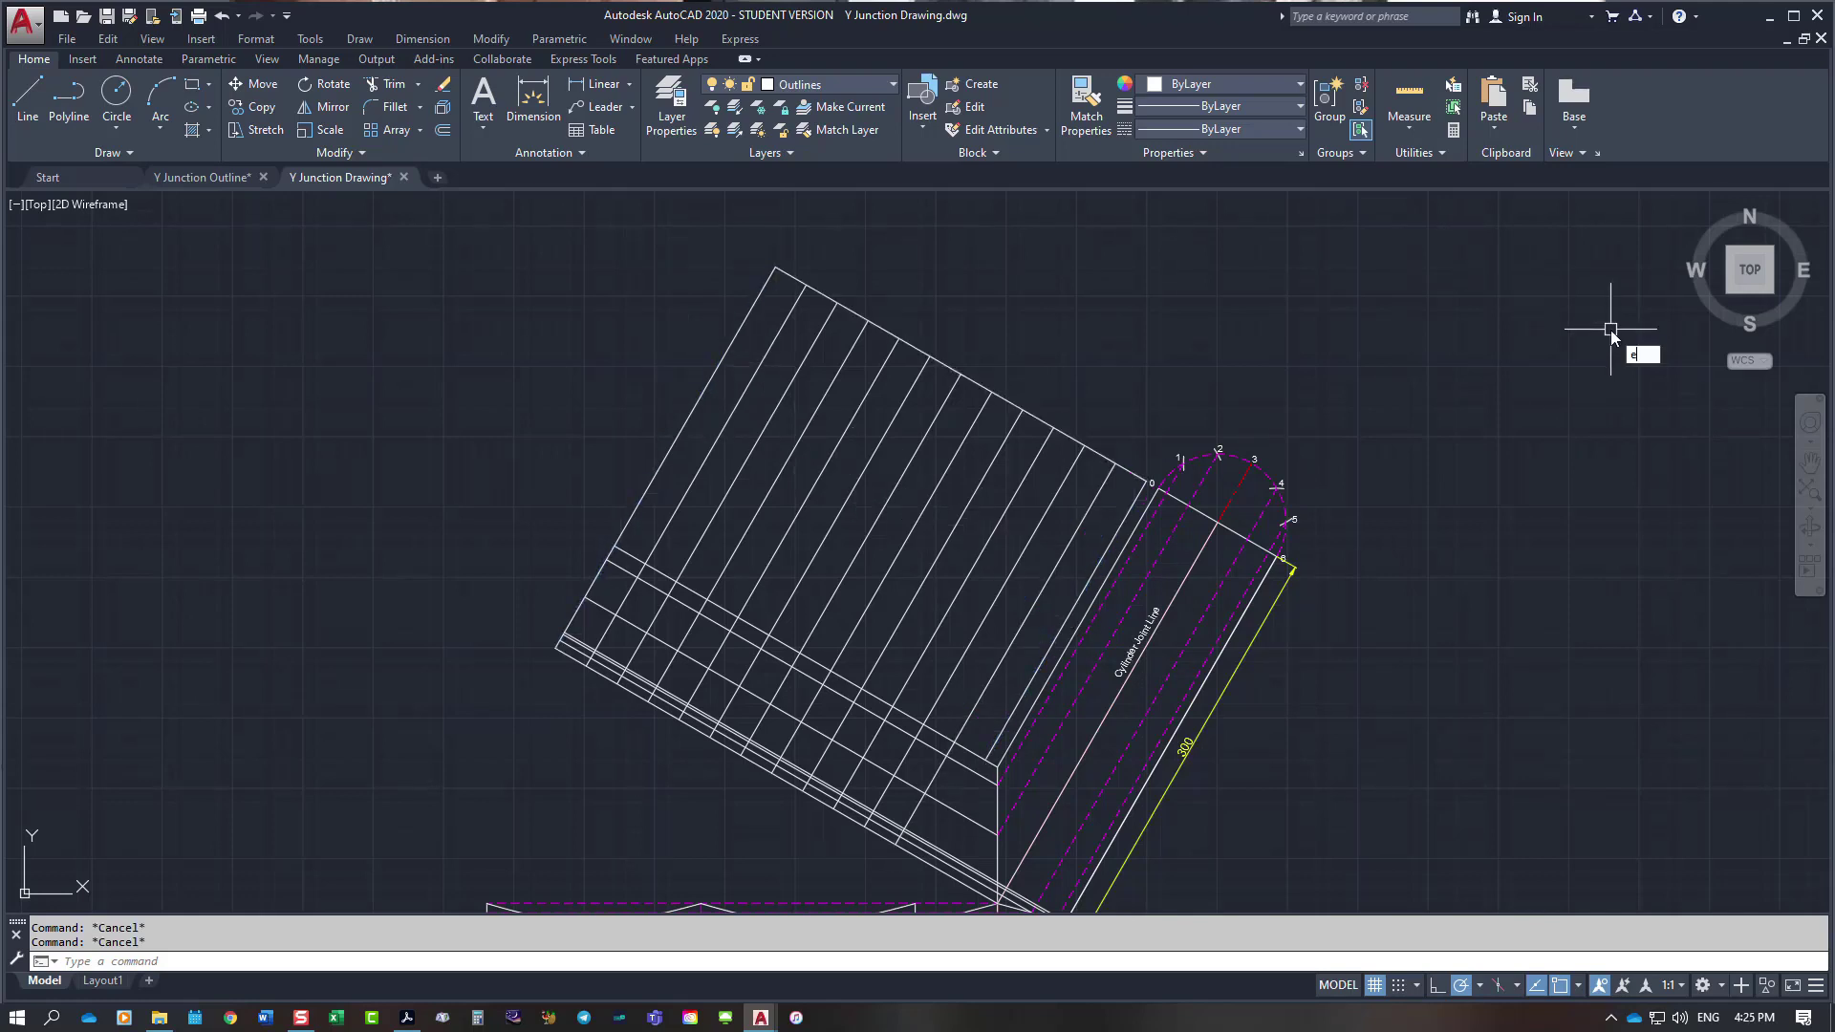
{"action": "type", "text": "x"}
{"action": "key", "text": "Return"}
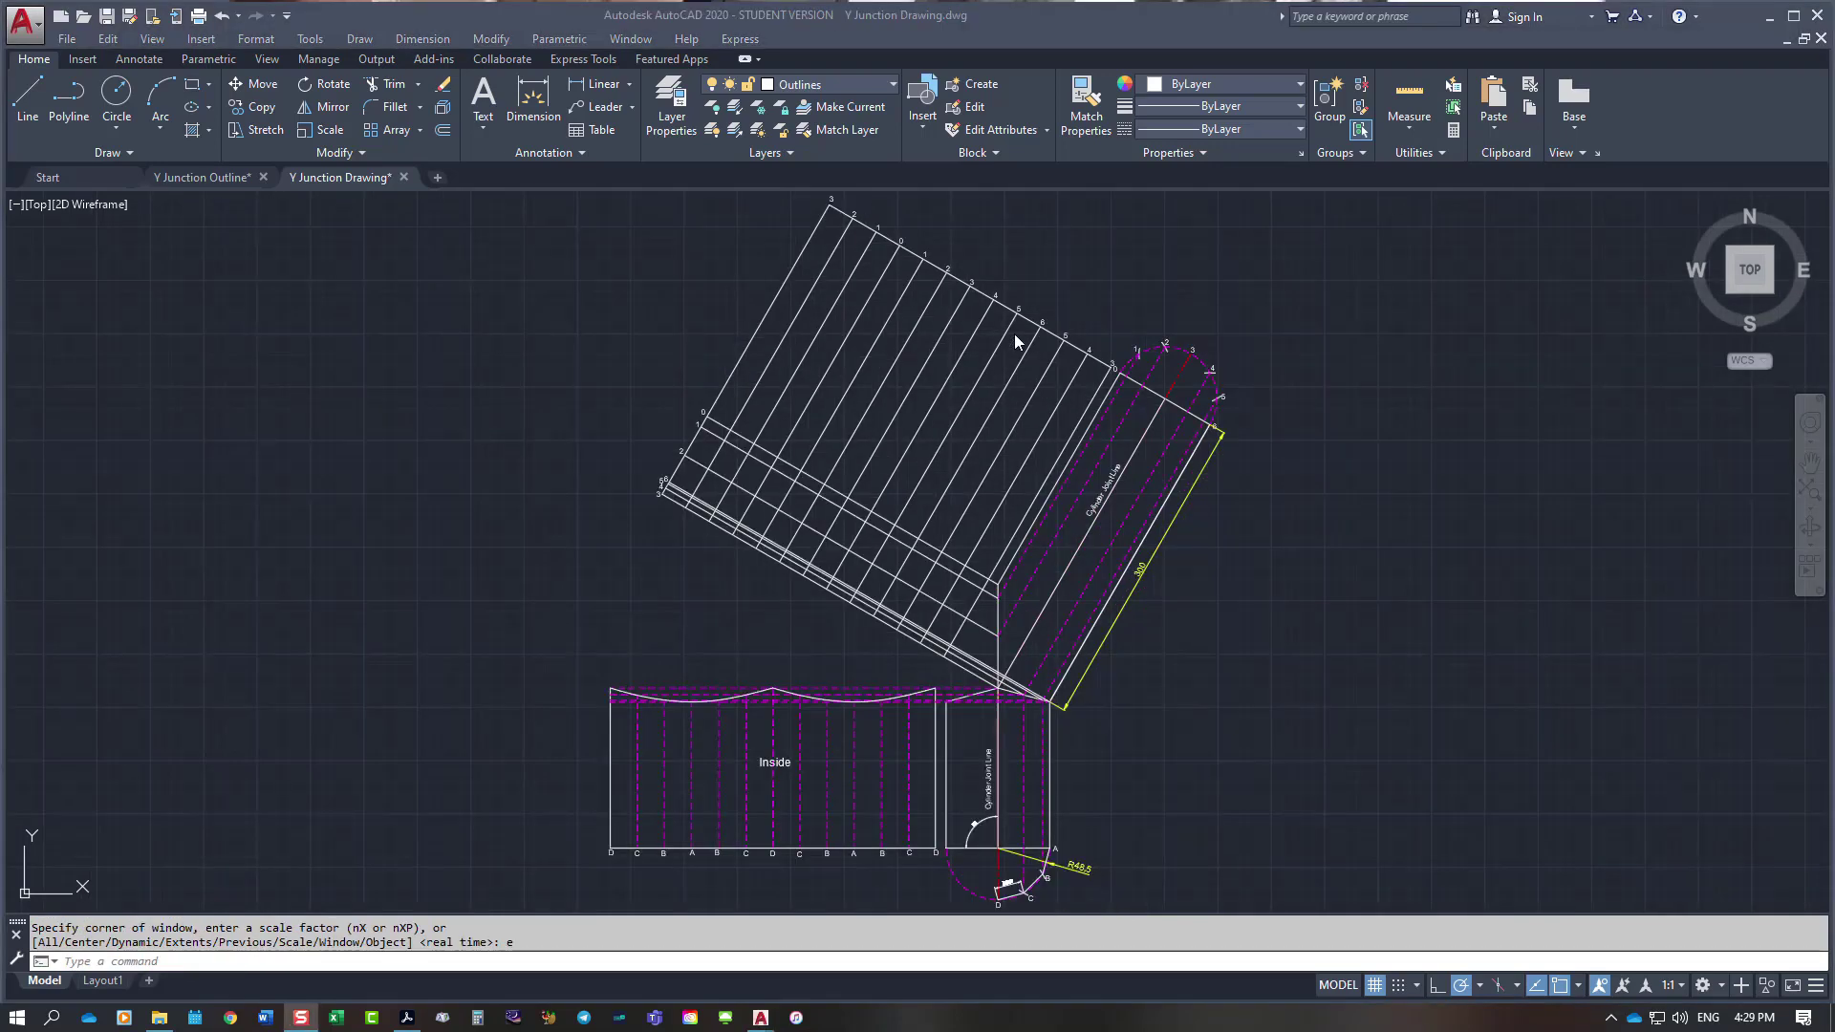
Step: Move the eleven inner division lines of the branch layout to the Projection Lines layer
{"action": "left_click", "coordinate": [833, 304]}
{"action": "left_click", "coordinate": [817, 296]}
{"action": "left_click", "coordinate": [812, 291]}
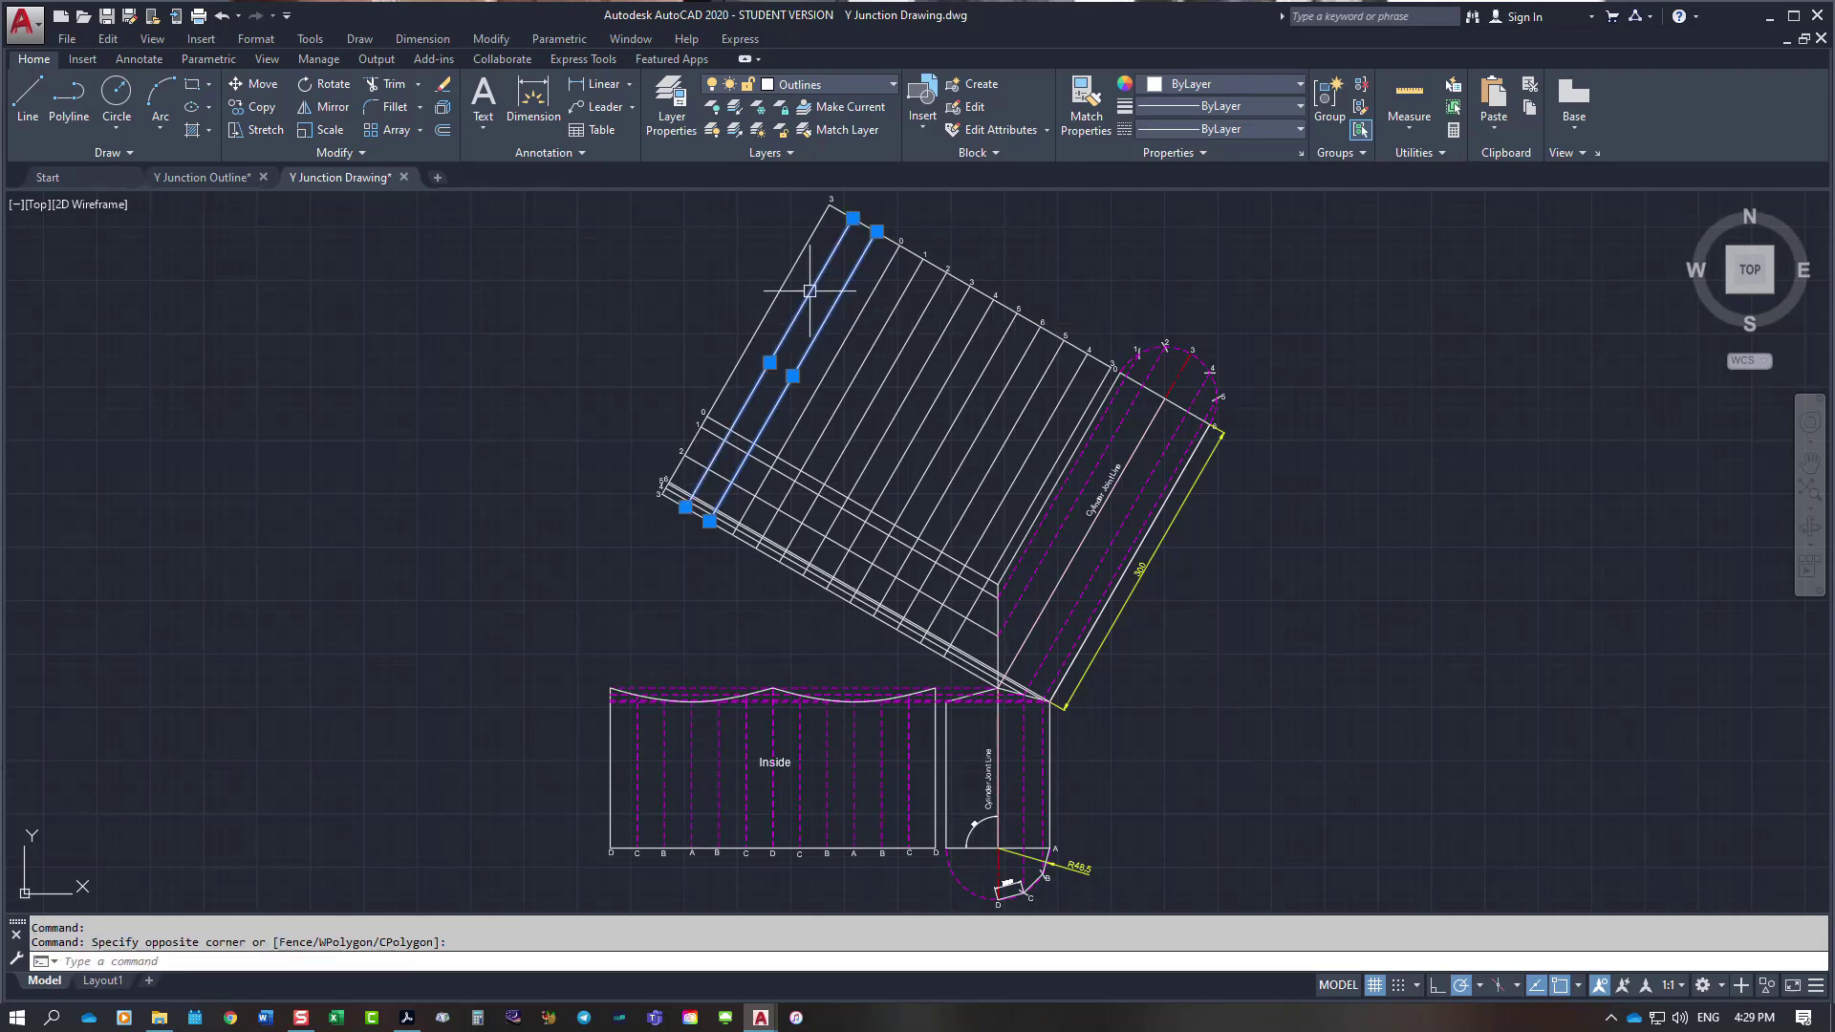
{"action": "left_click", "coordinate": [856, 318]}
{"action": "left_click", "coordinate": [879, 339]}
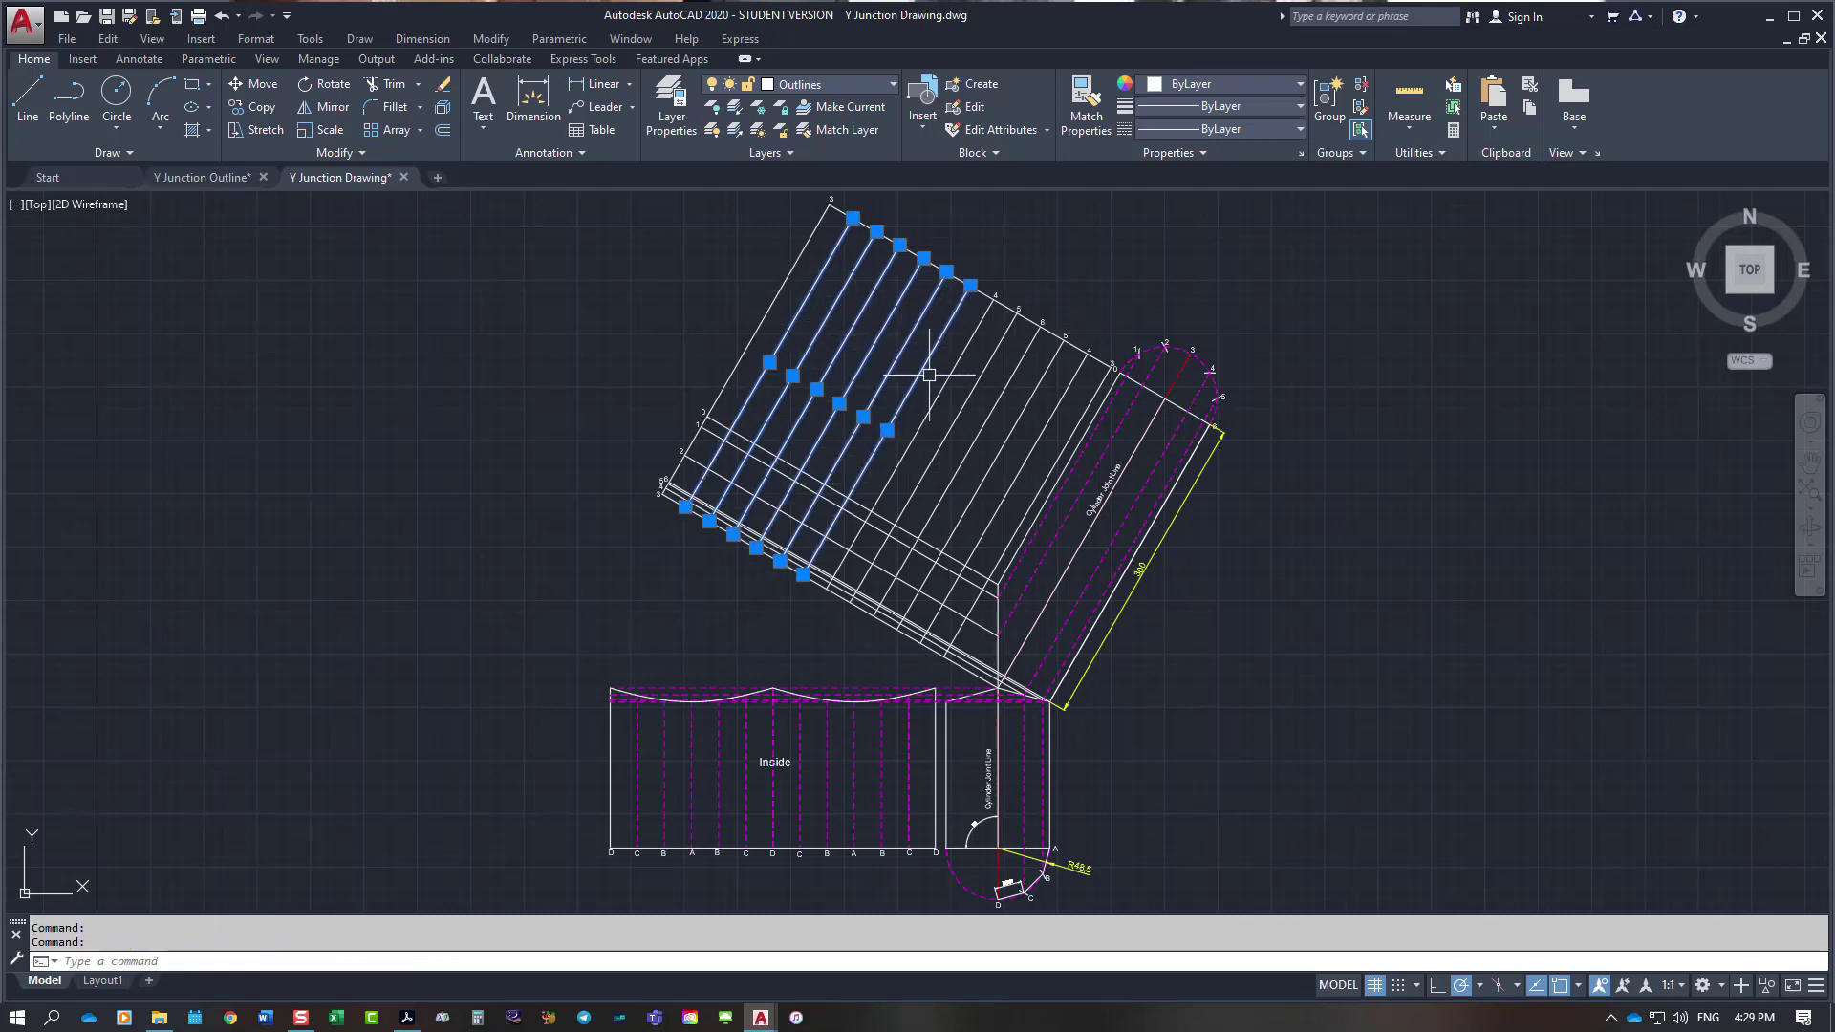
{"action": "left_click", "coordinate": [963, 392]}
{"action": "left_click", "coordinate": [996, 406]}
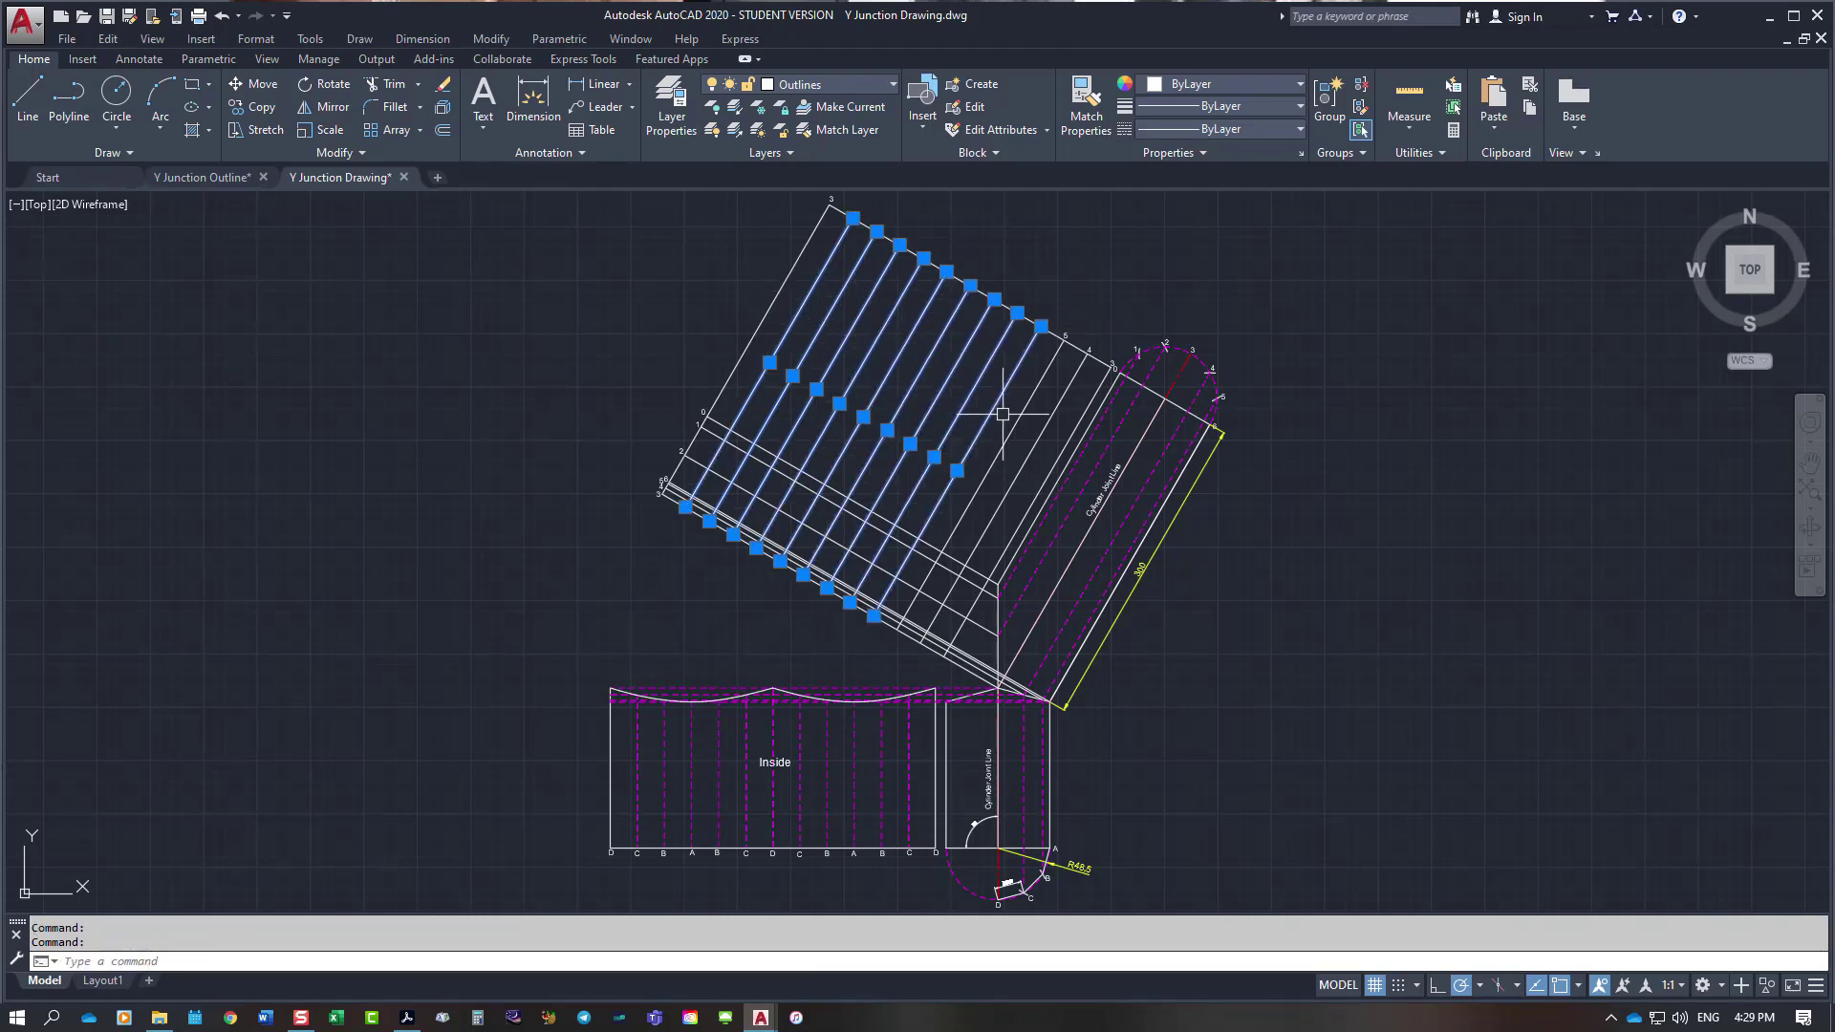
{"action": "left_click", "coordinate": [1020, 423]}
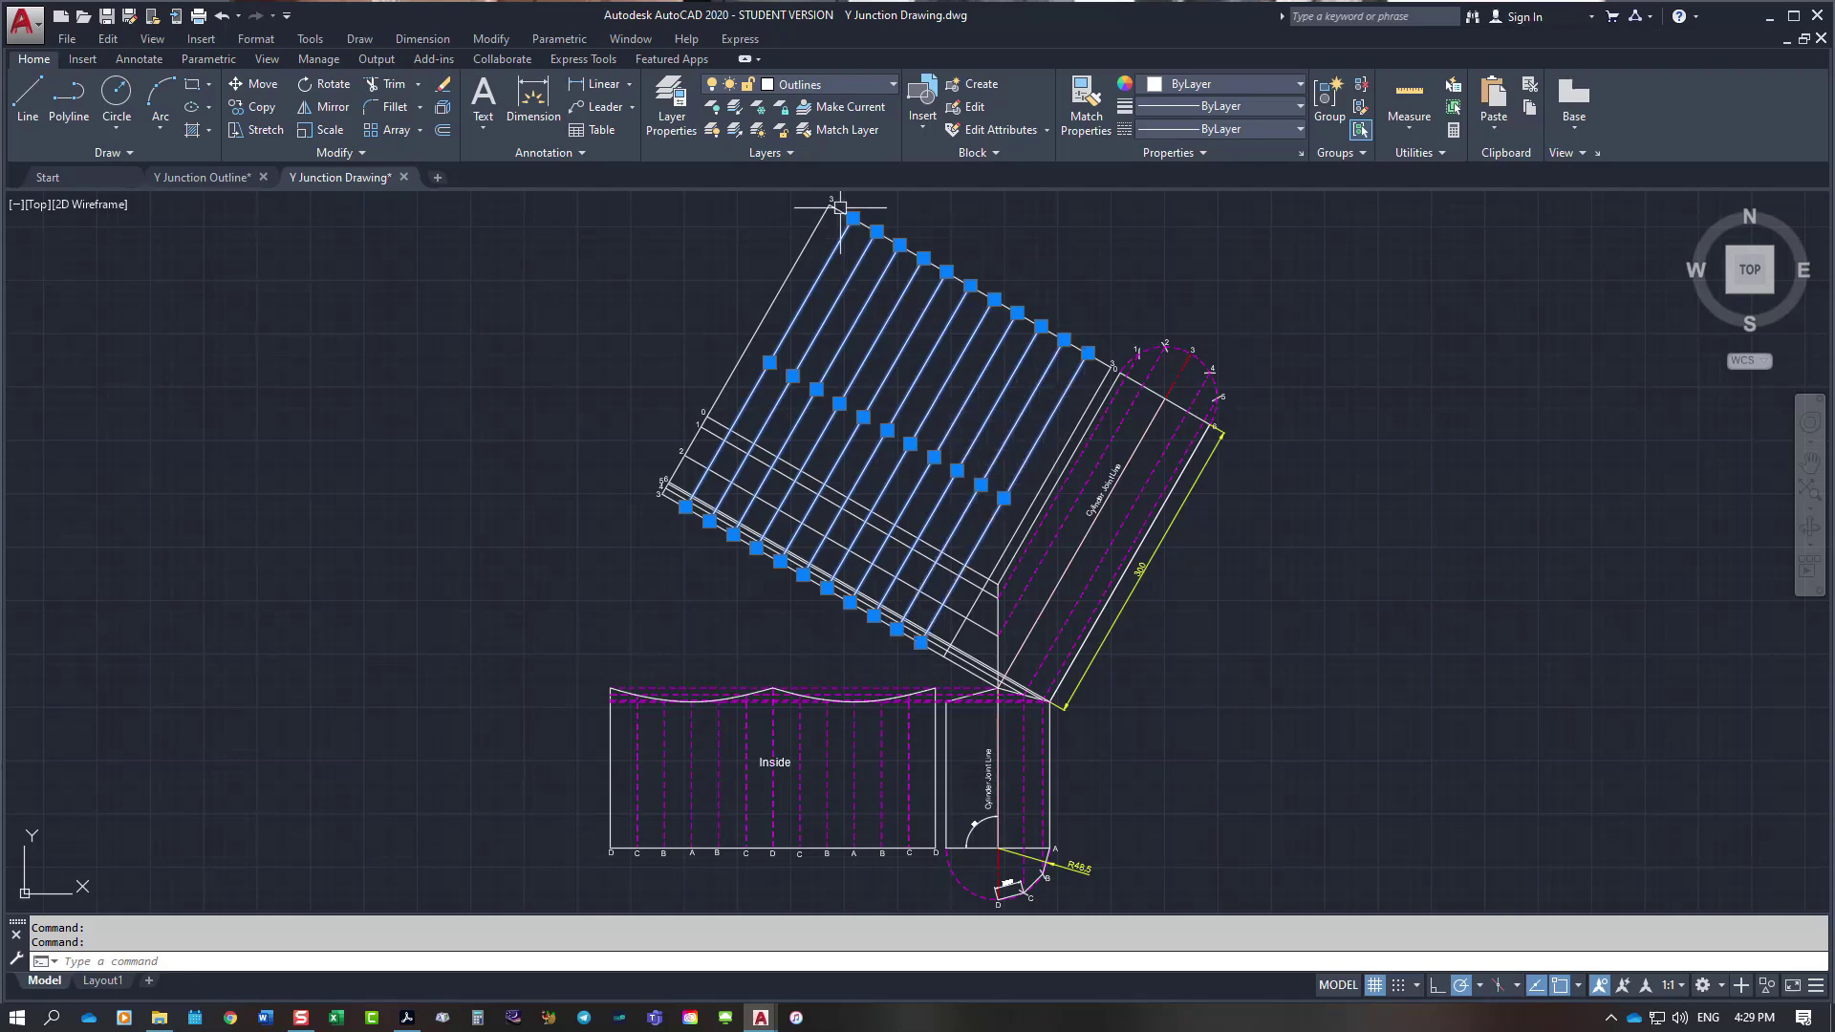
{"action": "left_click", "coordinate": [893, 85]}
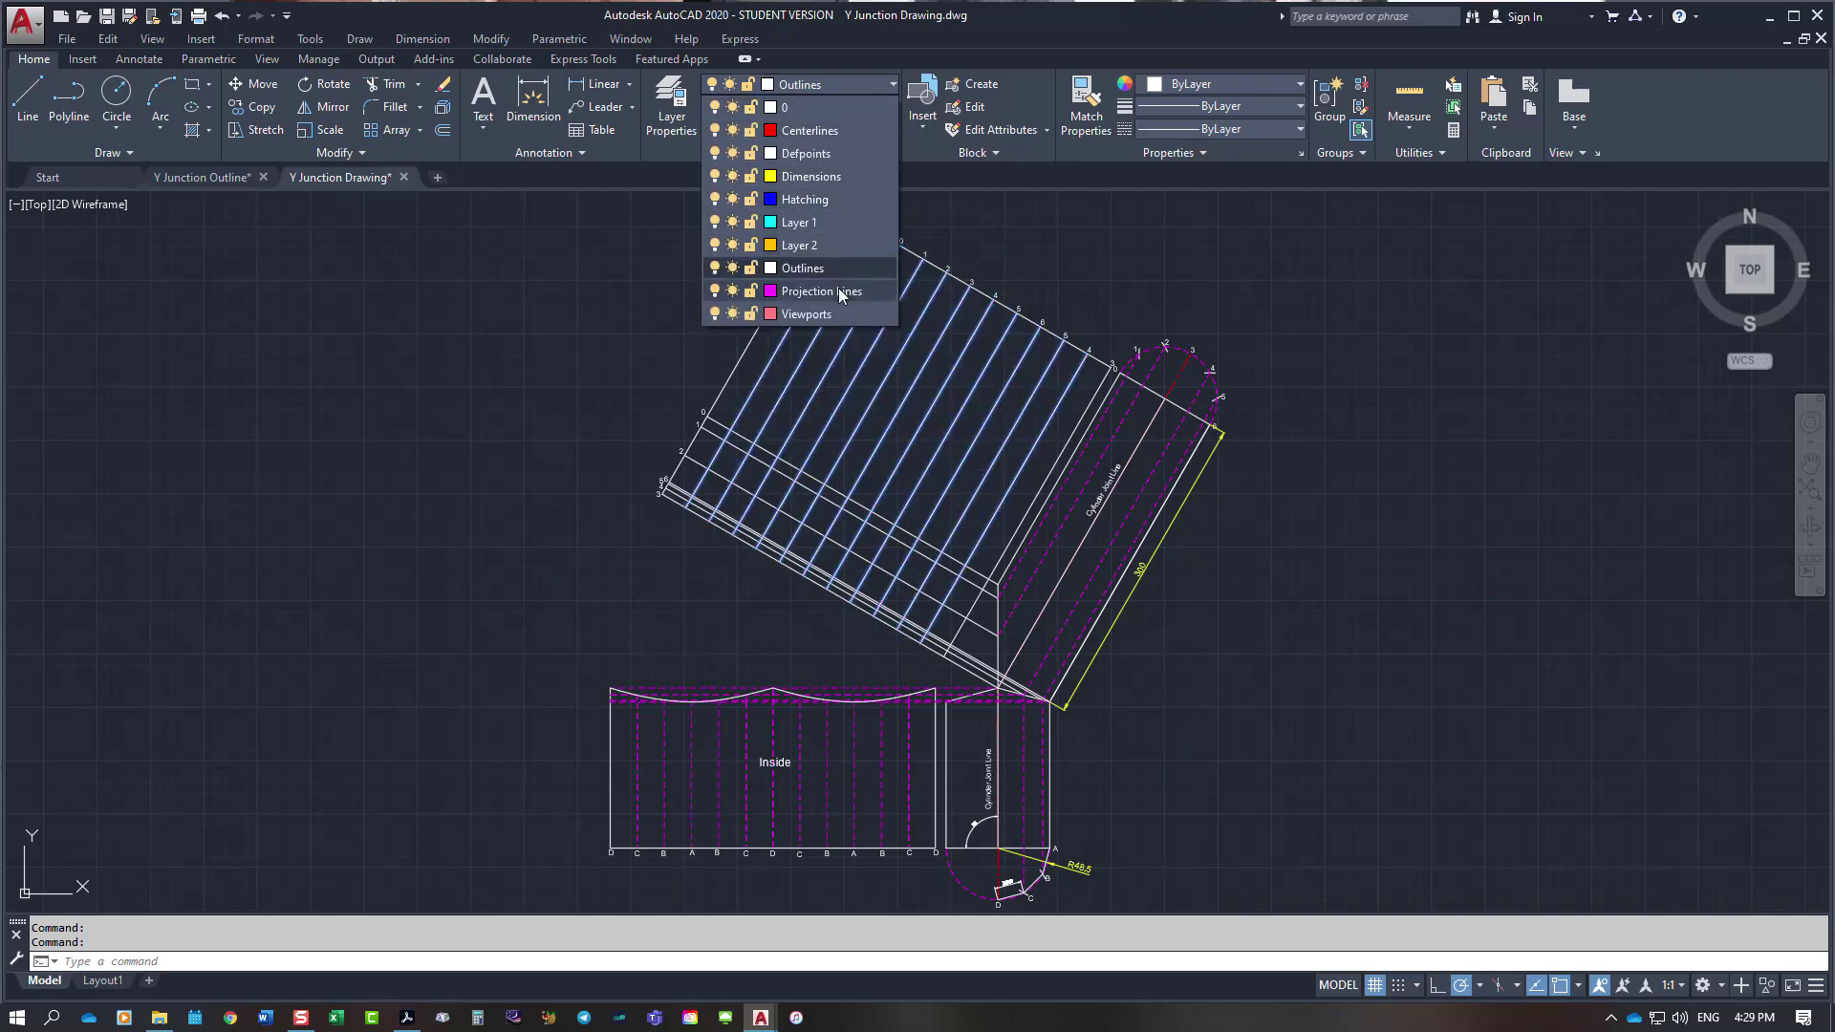
{"action": "left_click", "coordinate": [839, 289]}
{"action": "key", "text": "Escape"}
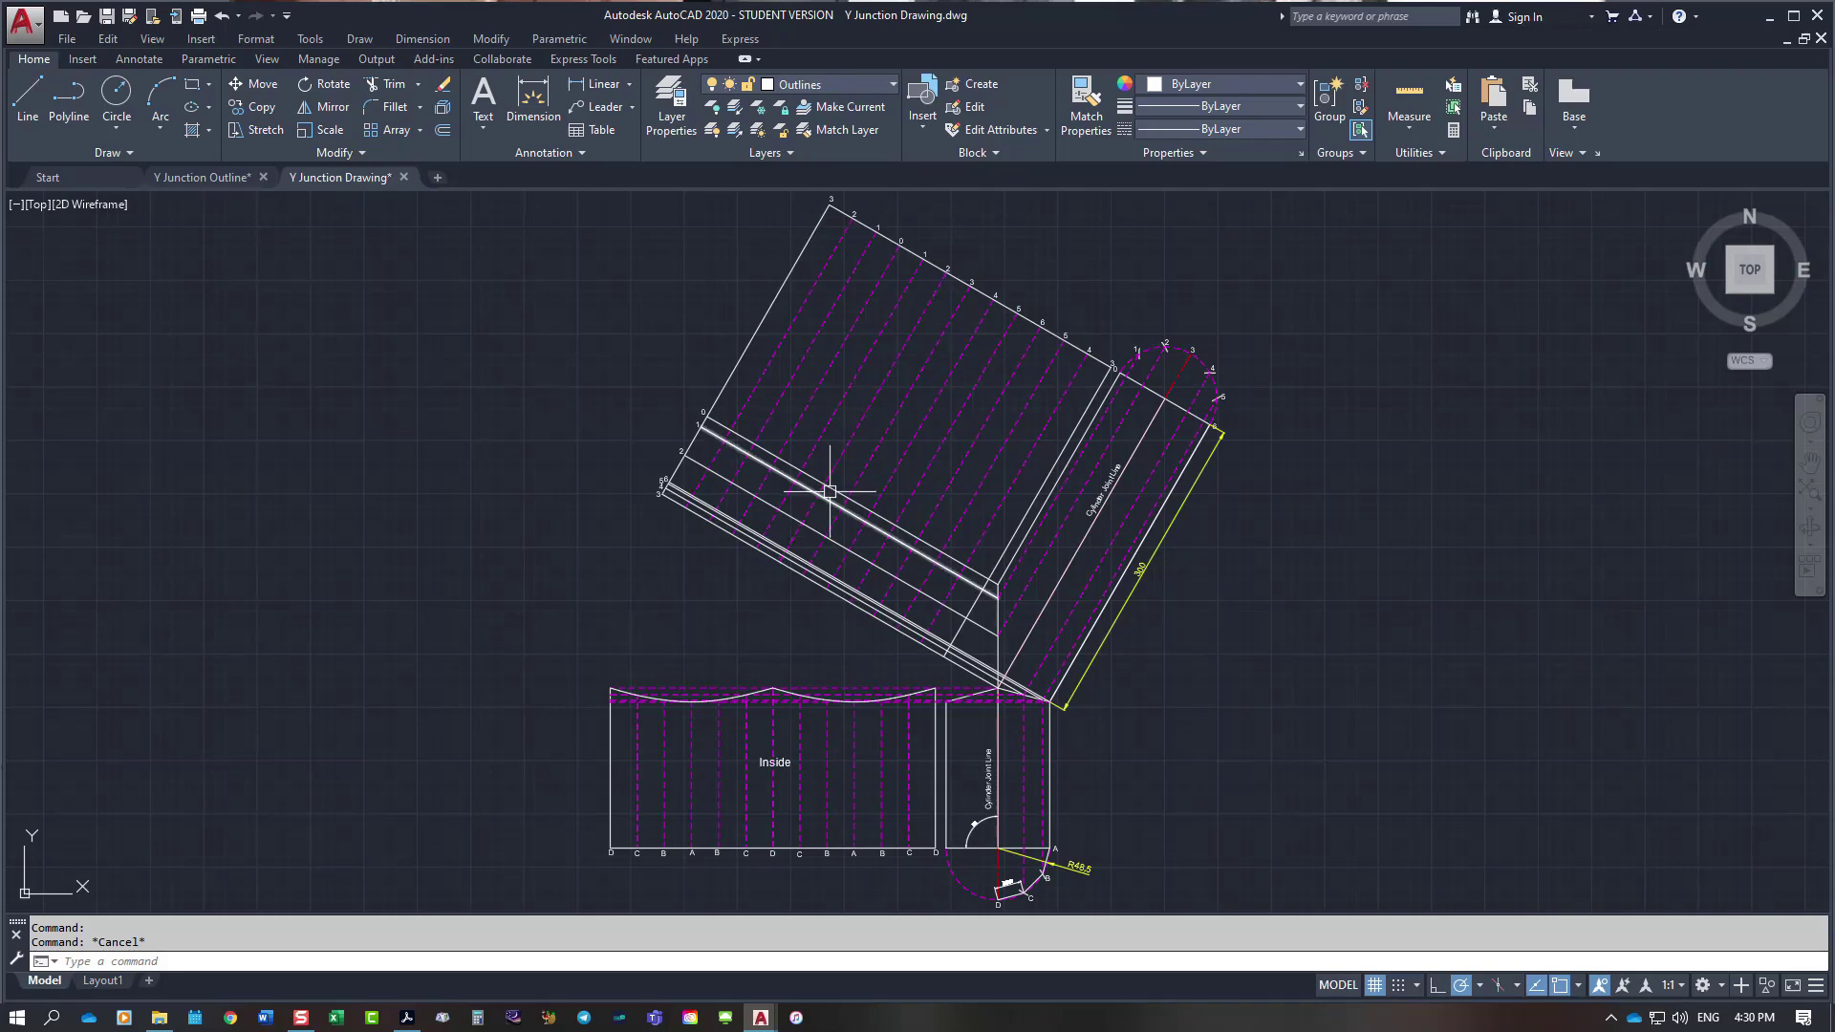
Step: Move the seven long projection lines crossing the branch layout's division lines to the Projection Lines layer
{"action": "left_click", "coordinate": [831, 500]}
{"action": "left_click", "coordinate": [828, 498]}
{"action": "left_click", "coordinate": [817, 531]}
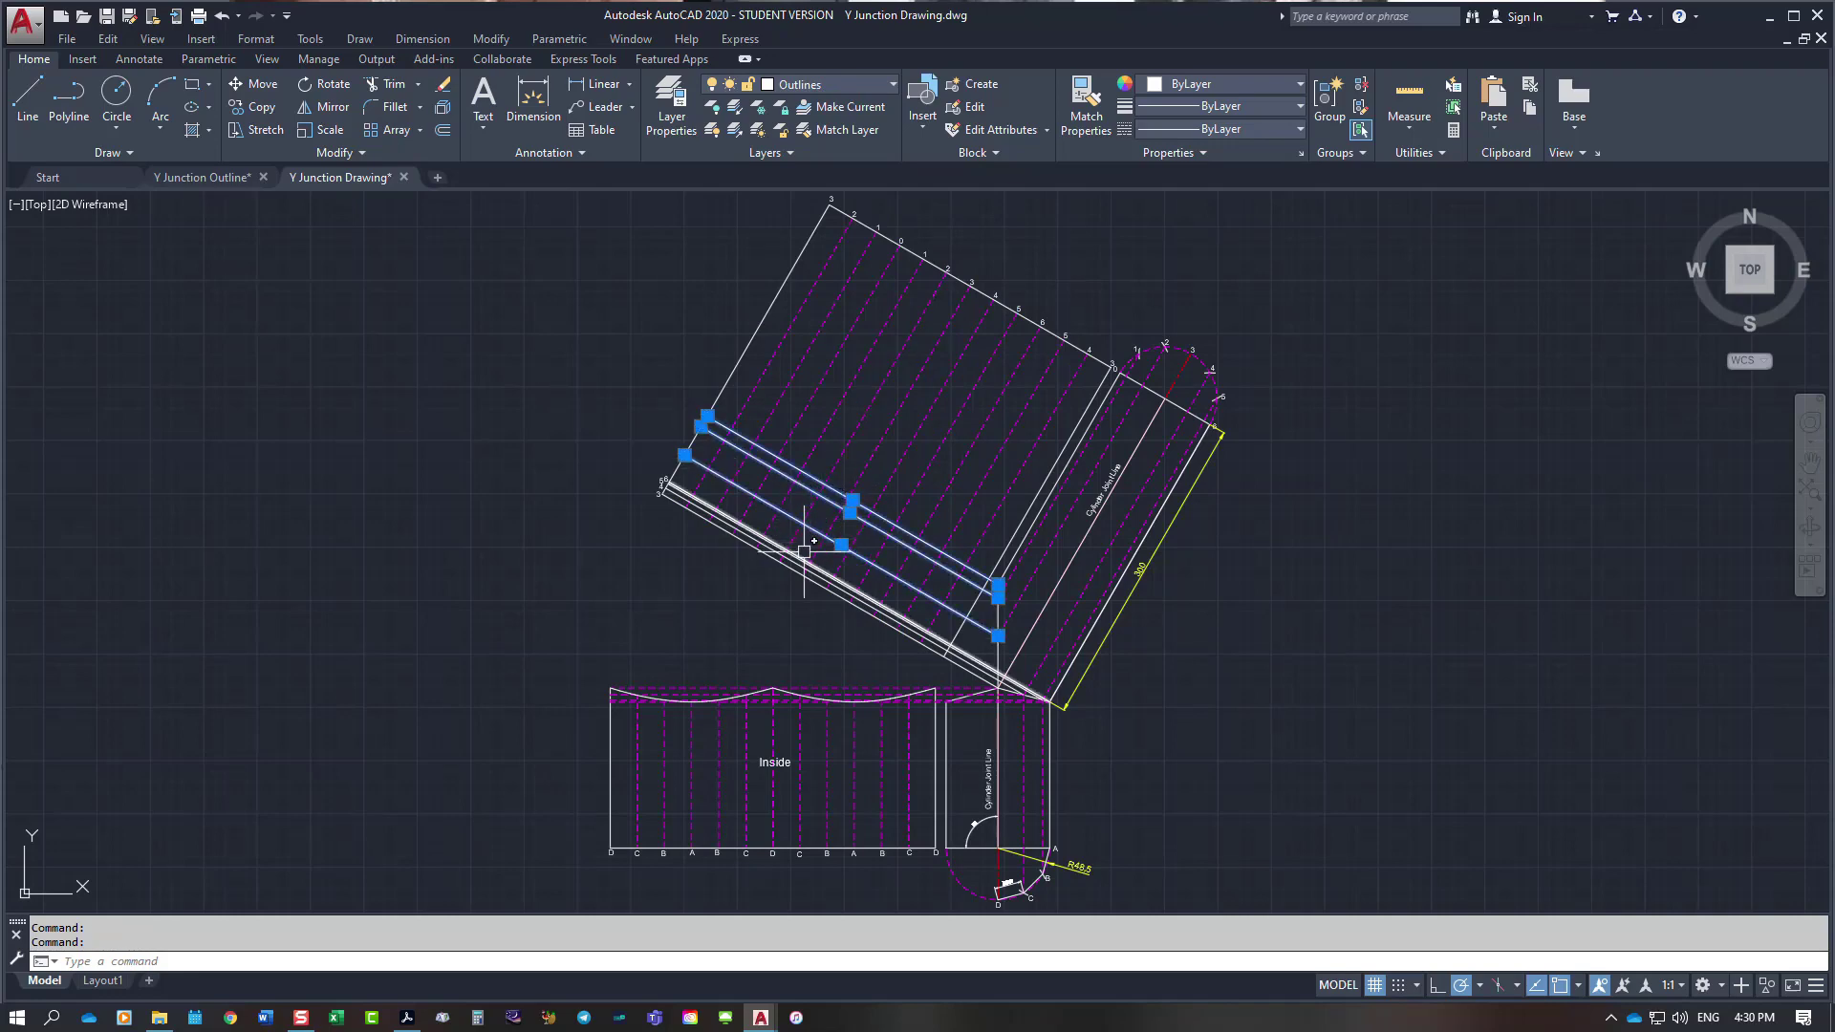
{"action": "left_click", "coordinate": [802, 558]}
{"action": "scroll", "coordinate": [803, 555], "scroll_direction": "up", "scroll_amount": 5}
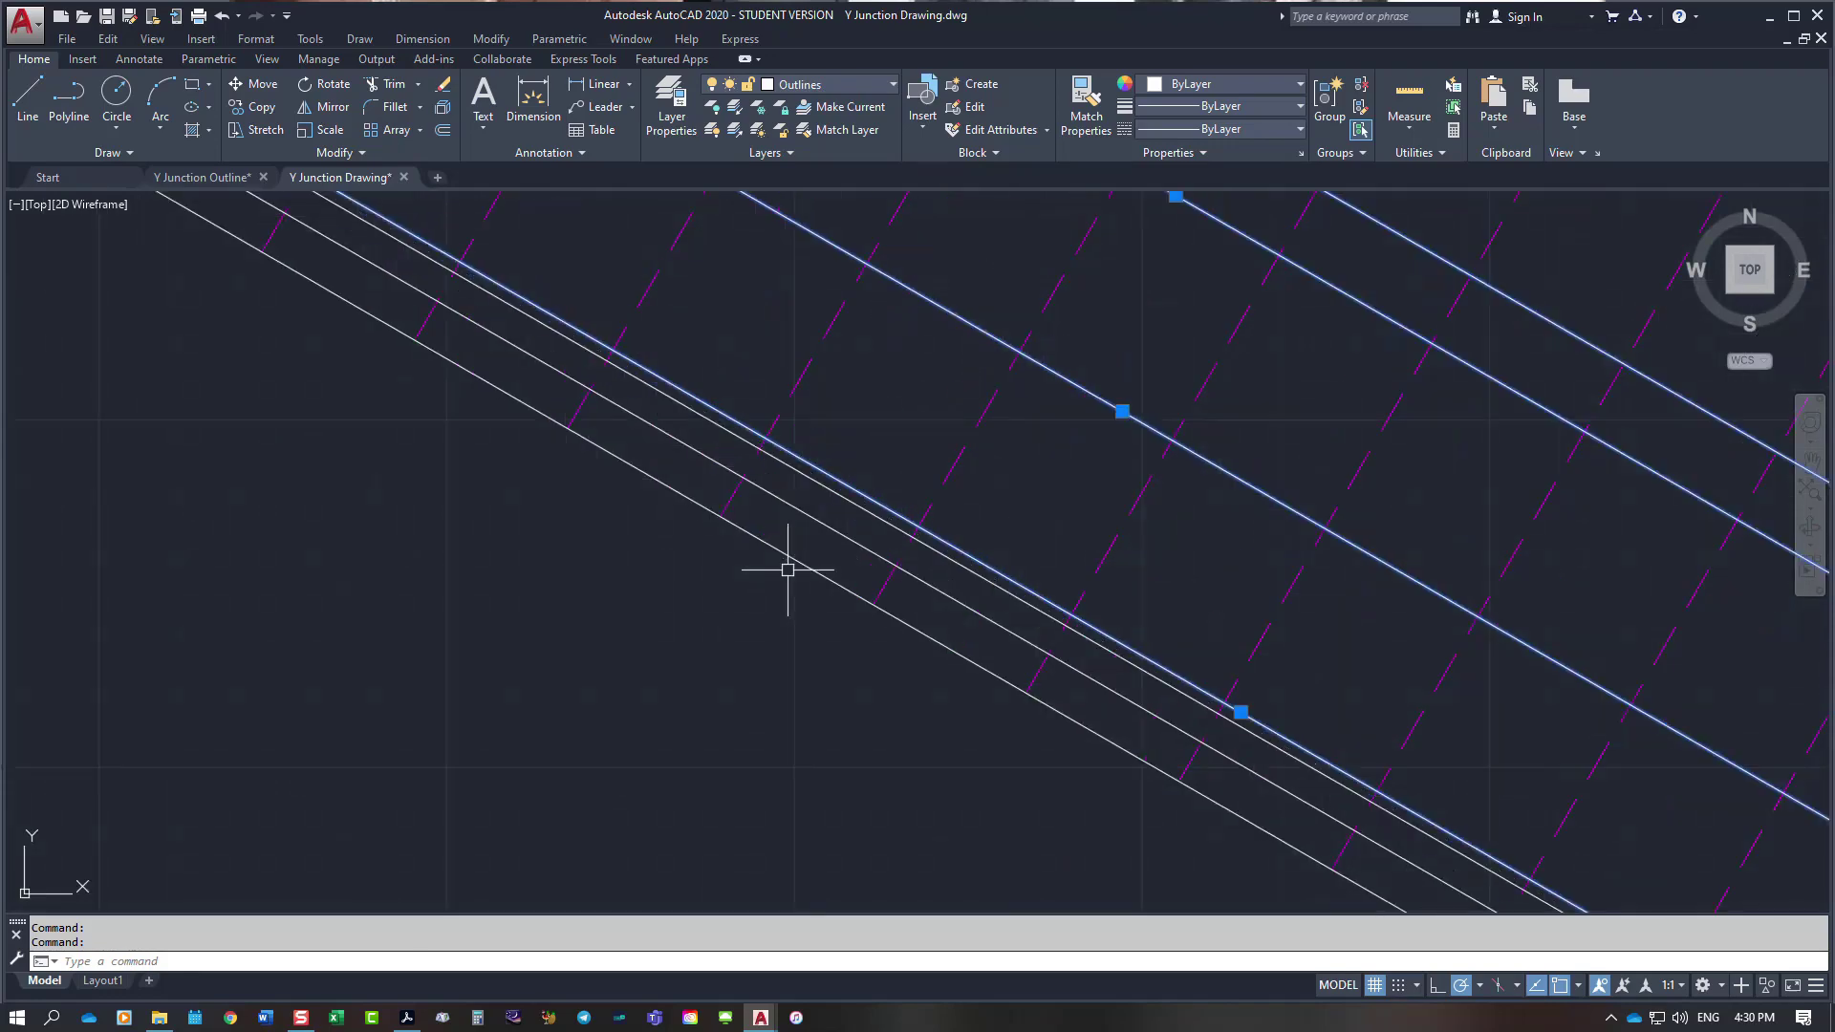
{"action": "left_click", "coordinate": [835, 501]}
{"action": "left_click", "coordinate": [812, 532]}
{"action": "left_click", "coordinate": [804, 554]}
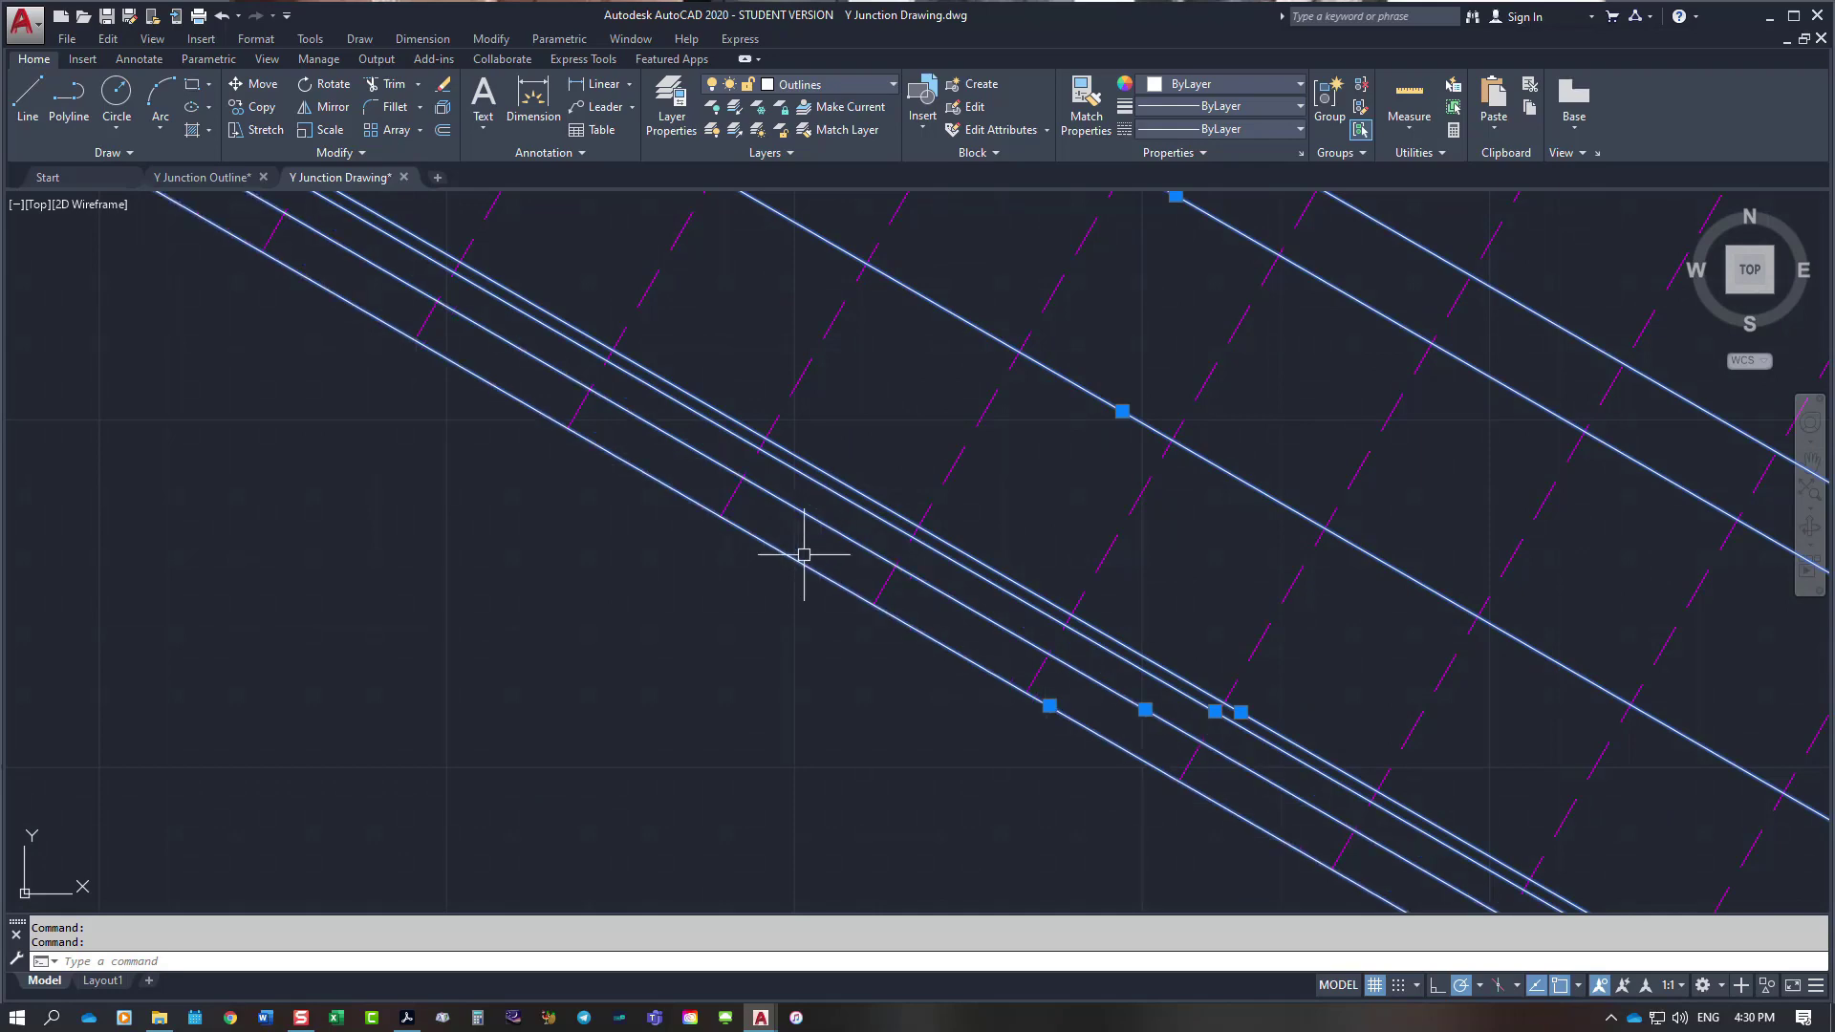
{"action": "left_click", "coordinate": [894, 87]}
{"action": "left_click", "coordinate": [817, 291]}
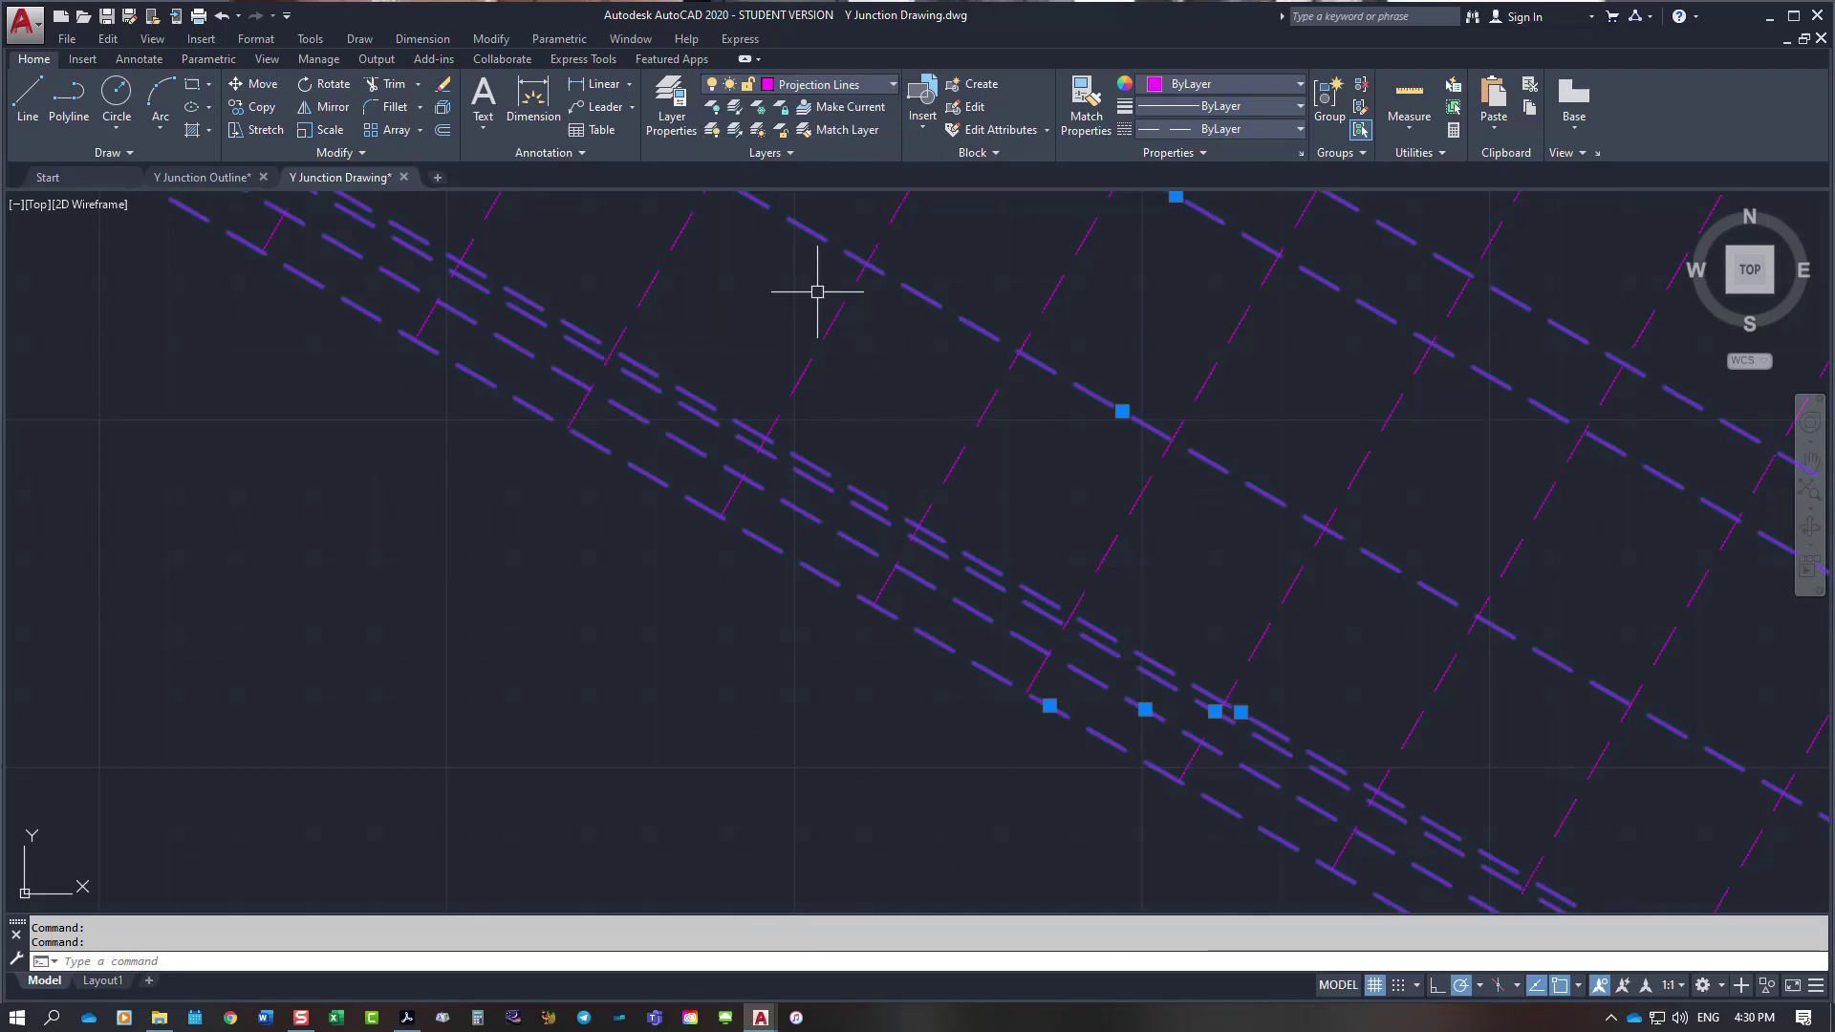
{"action": "scroll", "coordinate": [1120, 206], "scroll_direction": "down", "scroll_amount": 6}
{"action": "key", "text": "Escape"}
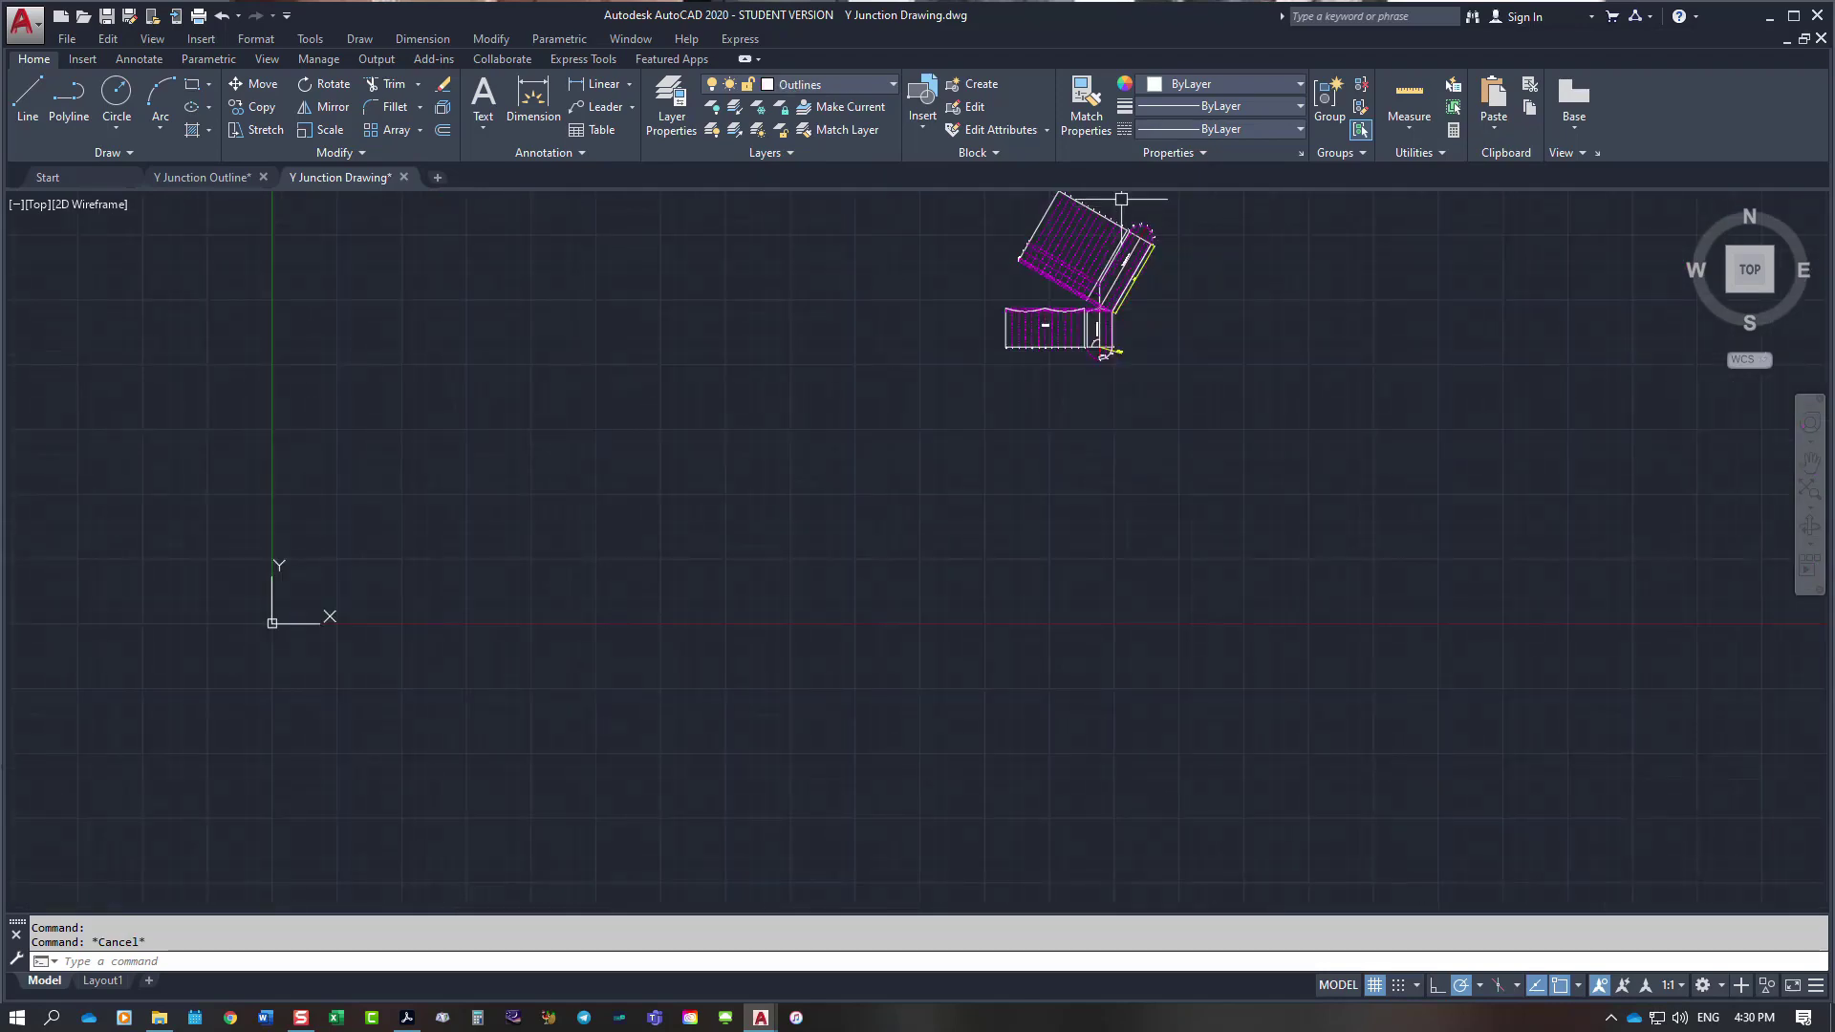
Step: Examine the division numbering along the layout's upper edge against the cylinder joint line and the numbered semicircle
{"action": "scroll", "coordinate": [1121, 199], "scroll_direction": "up", "scroll_amount": 6}
{"action": "right_click", "coordinate": [1044, 352]}
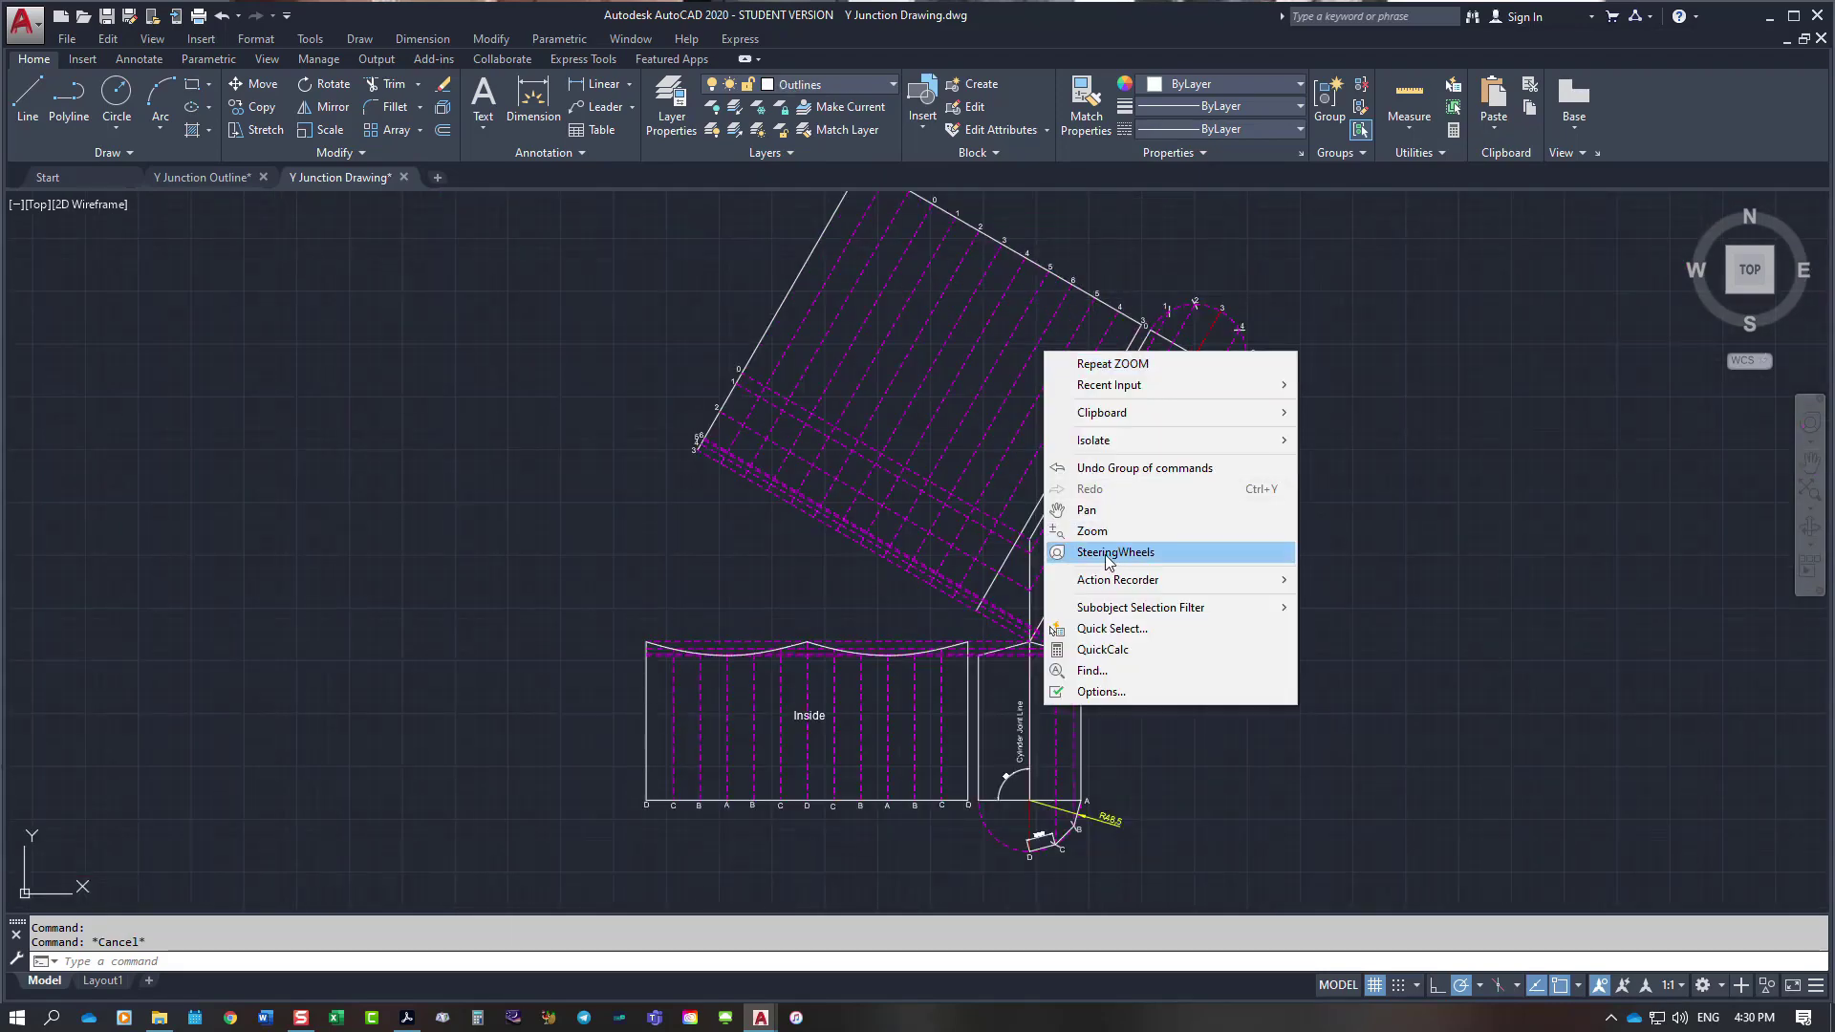
{"action": "left_click", "coordinate": [1087, 510]}
{"action": "left_click_drag", "start_coordinate": [995, 418], "coordinate": [1041, 549]}
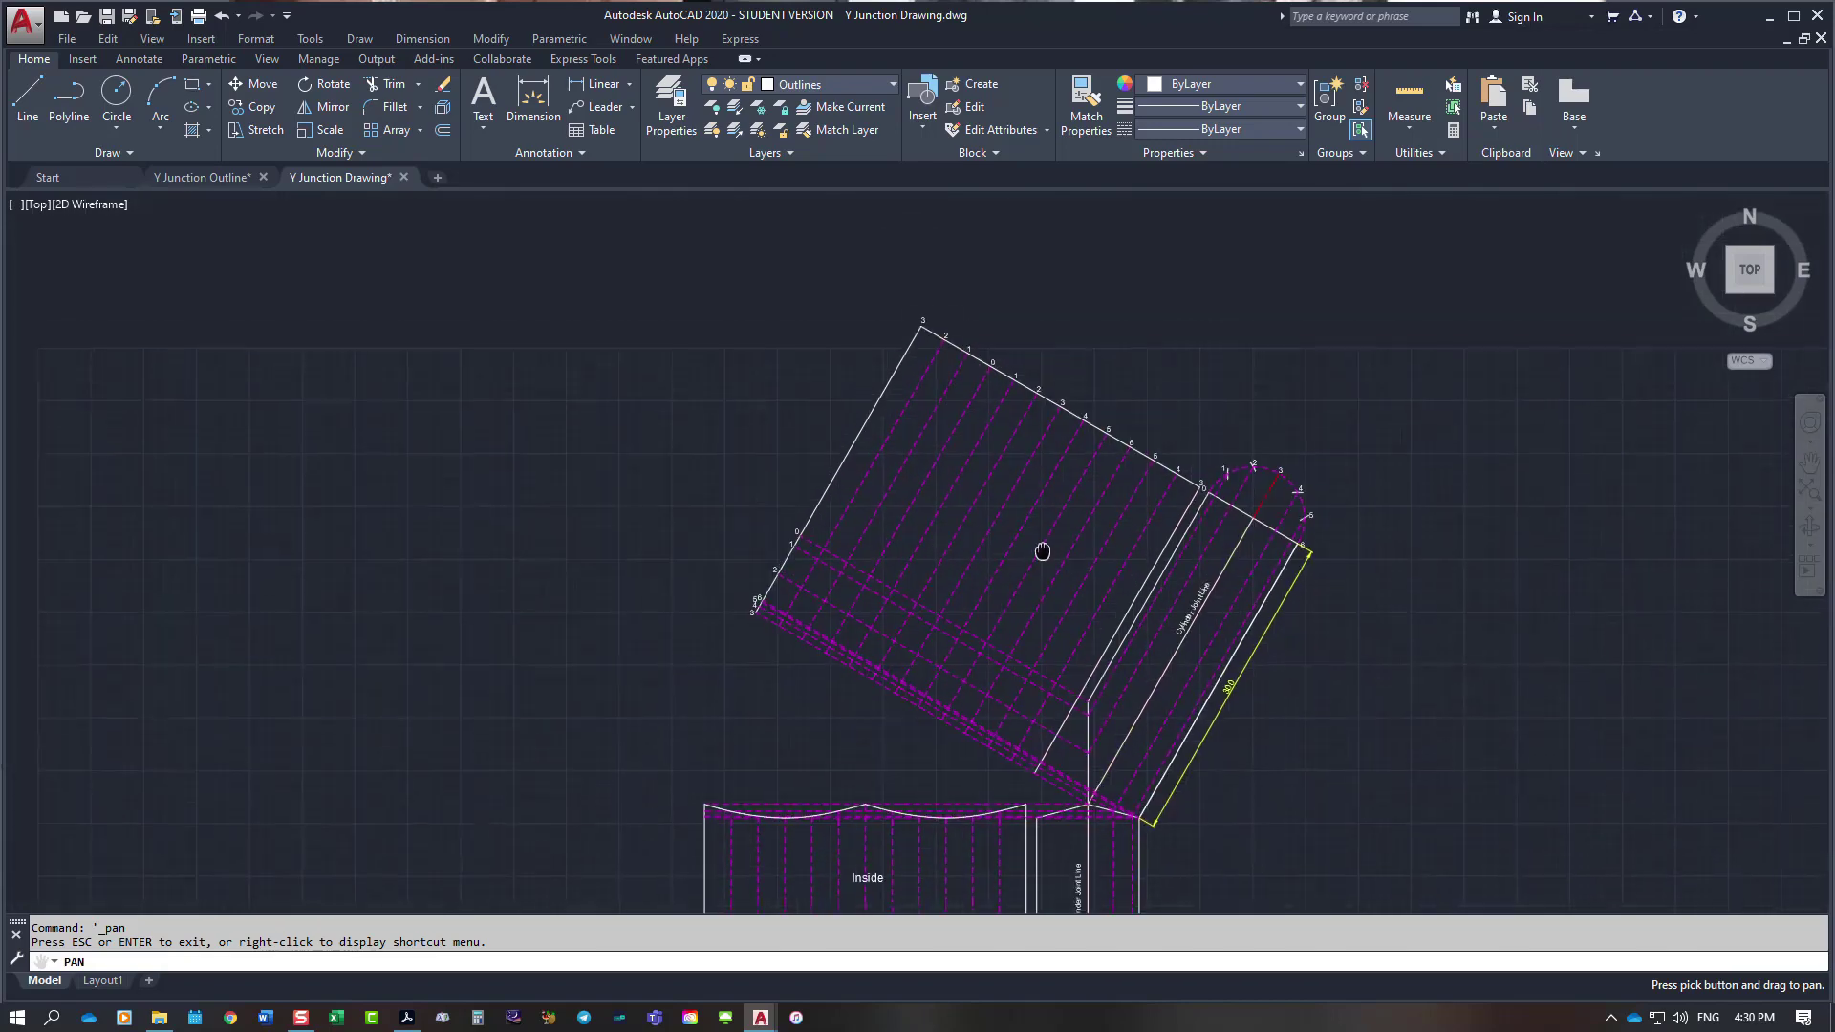
{"action": "scroll", "coordinate": [1114, 418], "scroll_direction": "up", "scroll_amount": 2}
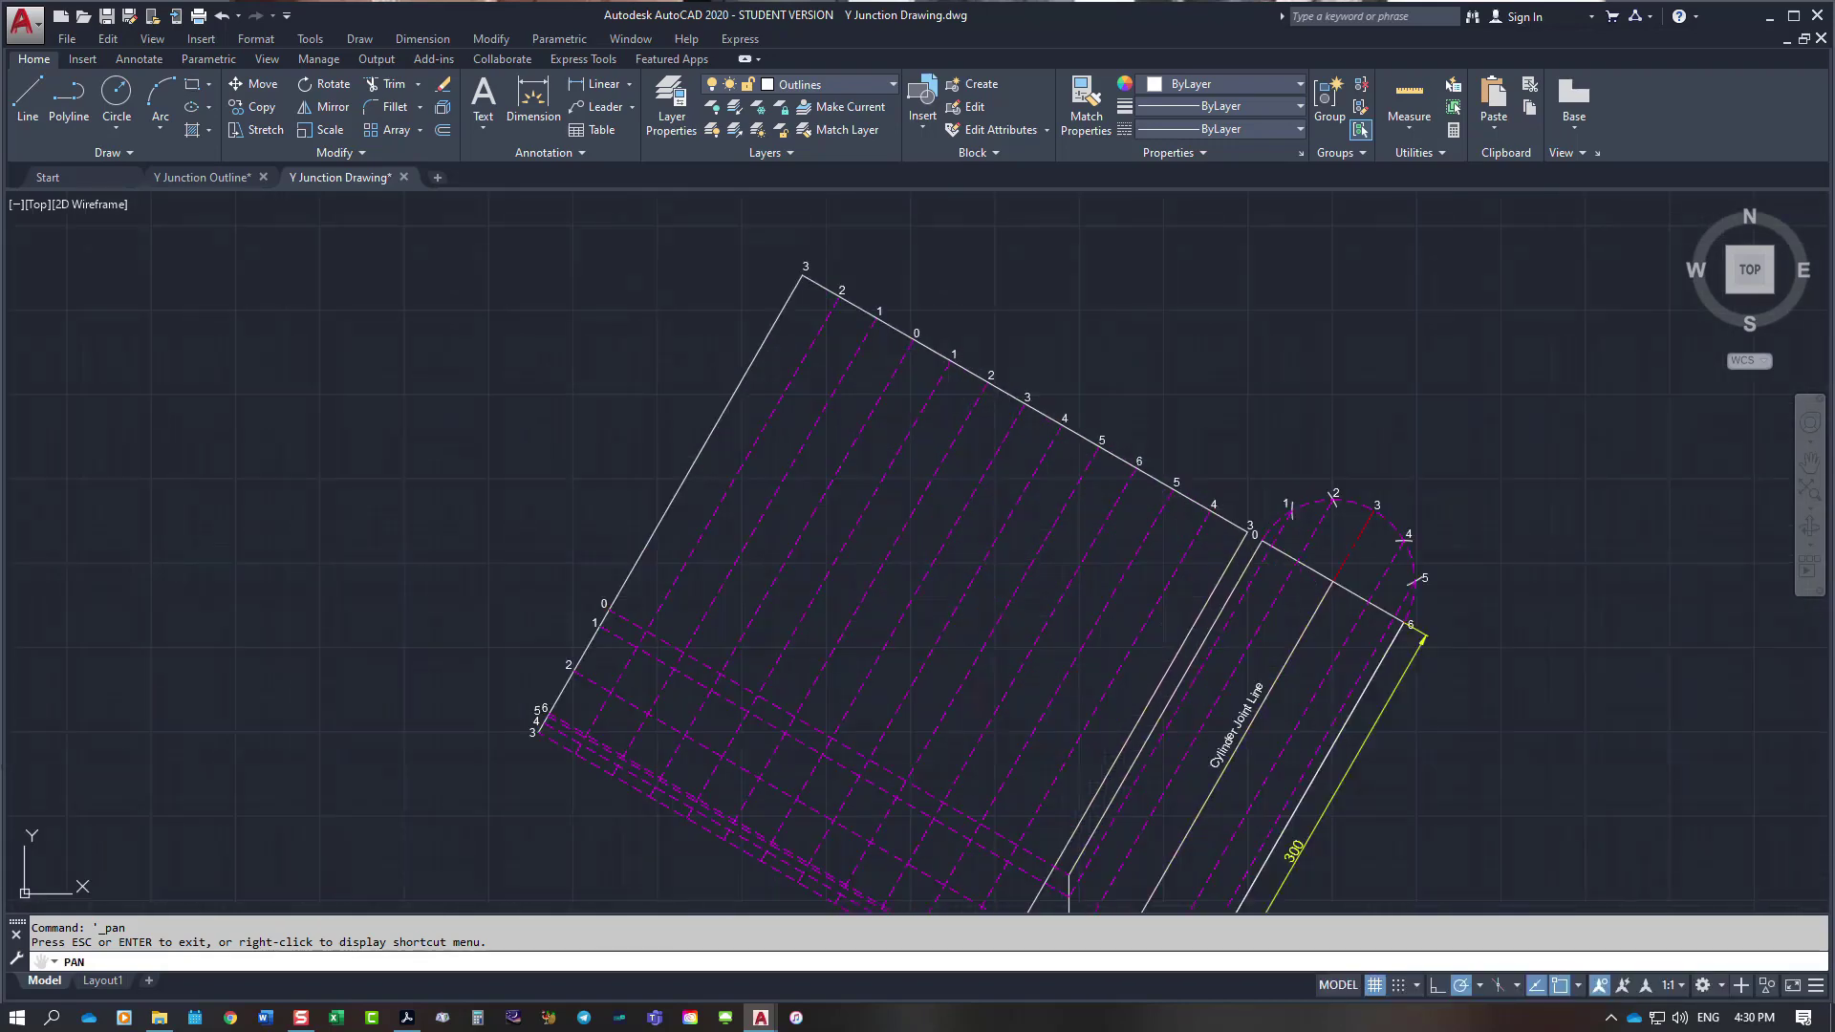
{"action": "key", "text": "Escape"}
{"action": "left_click", "coordinate": [1318, 622]}
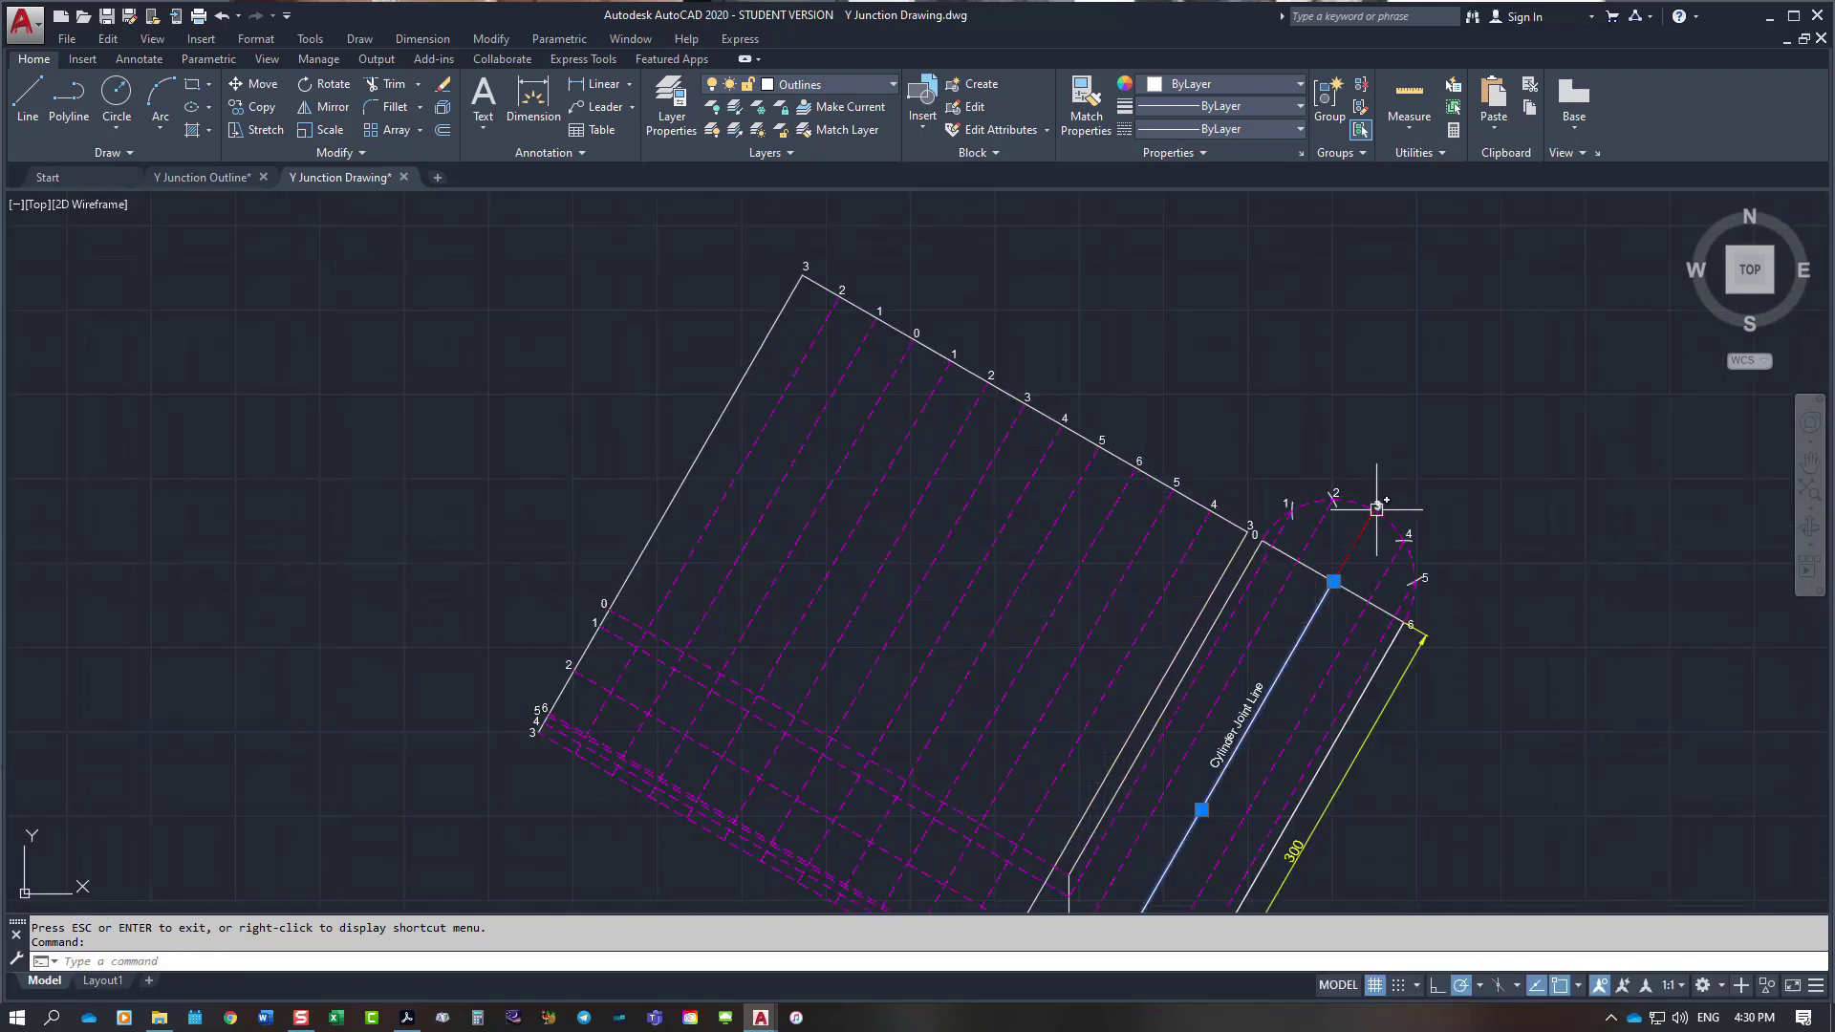
{"action": "key", "text": "Escape"}
{"action": "left_click", "coordinate": [1233, 554]}
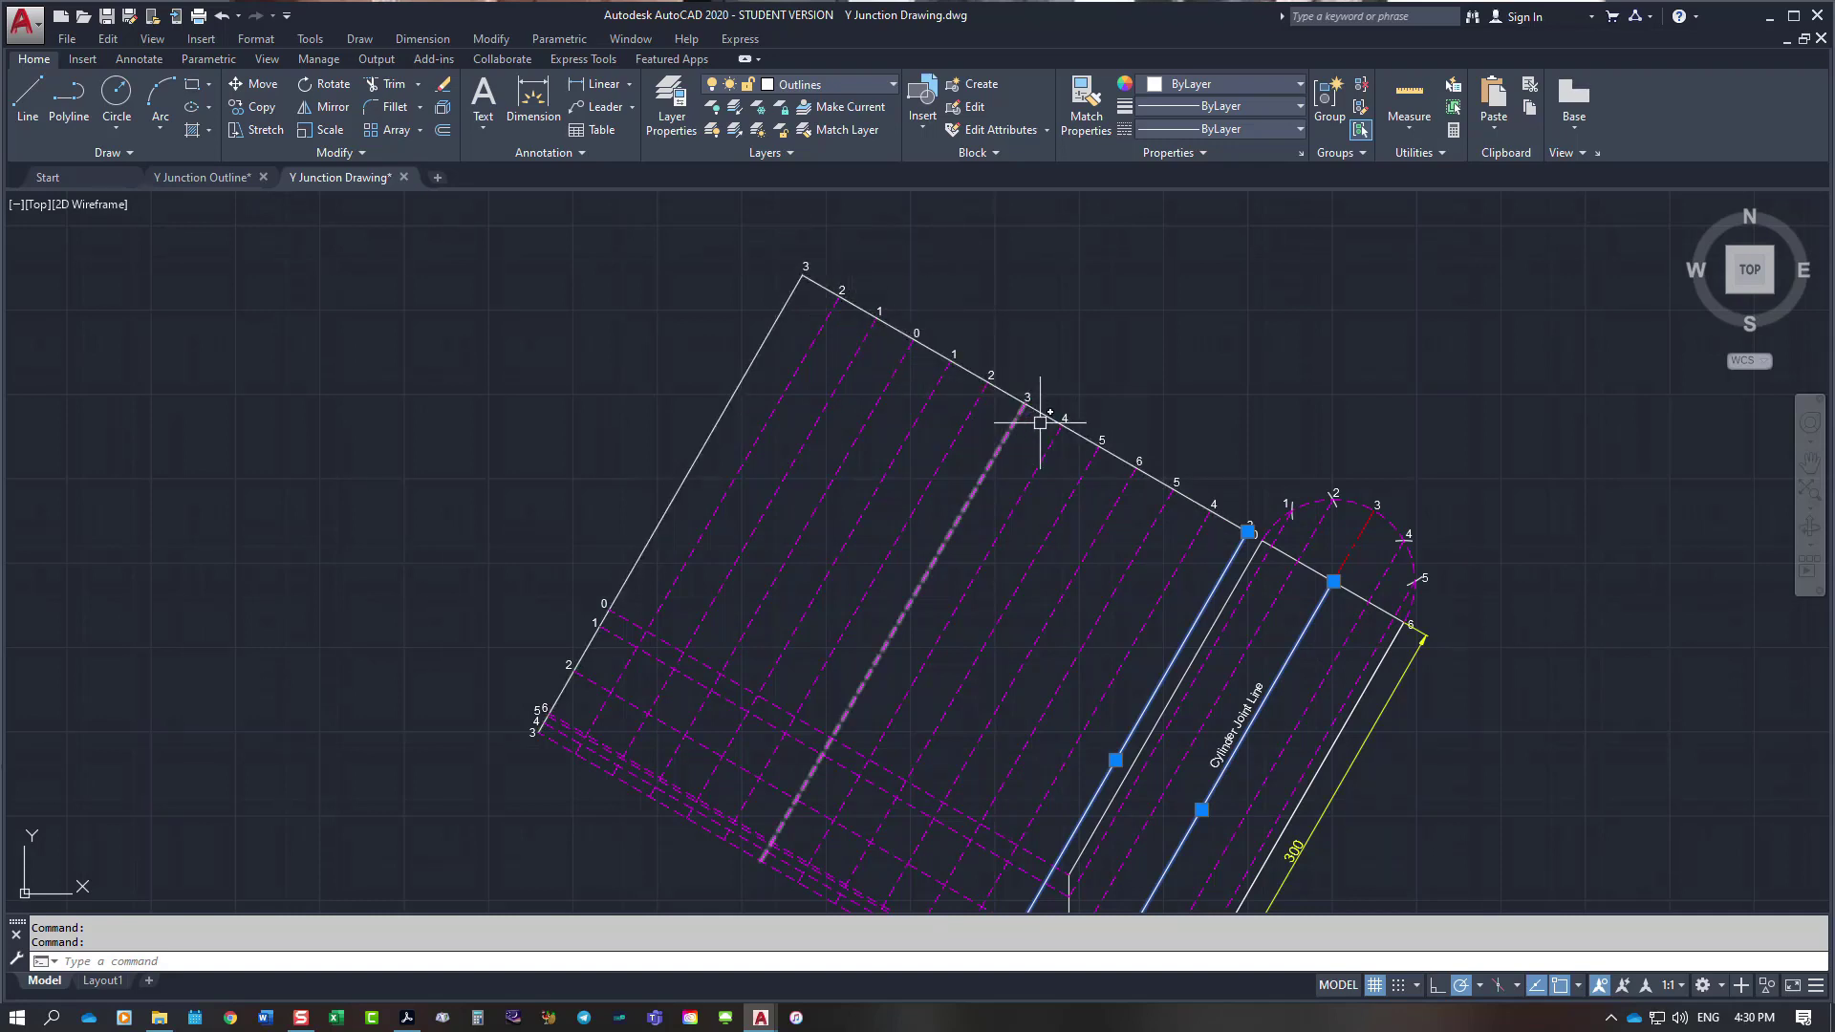
{"action": "key", "text": "Escape"}
{"action": "left_click", "coordinate": [1311, 616]}
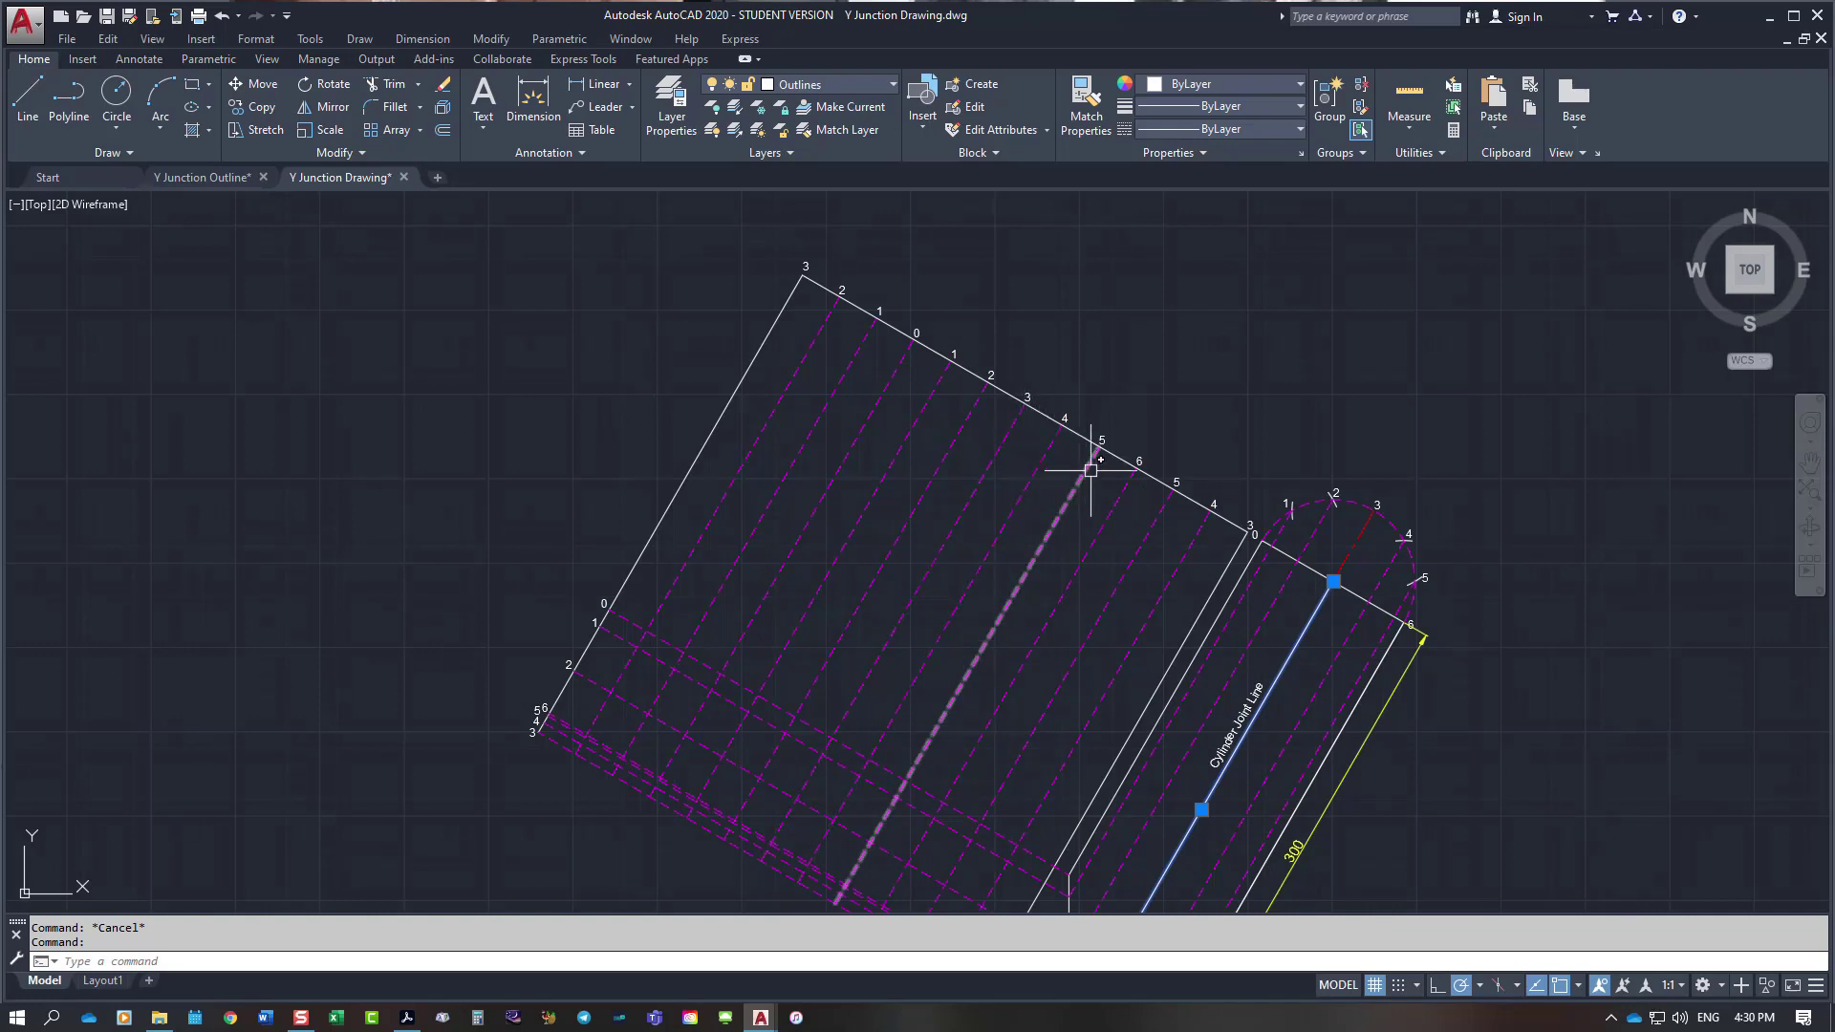
{"action": "key", "text": "Escape"}
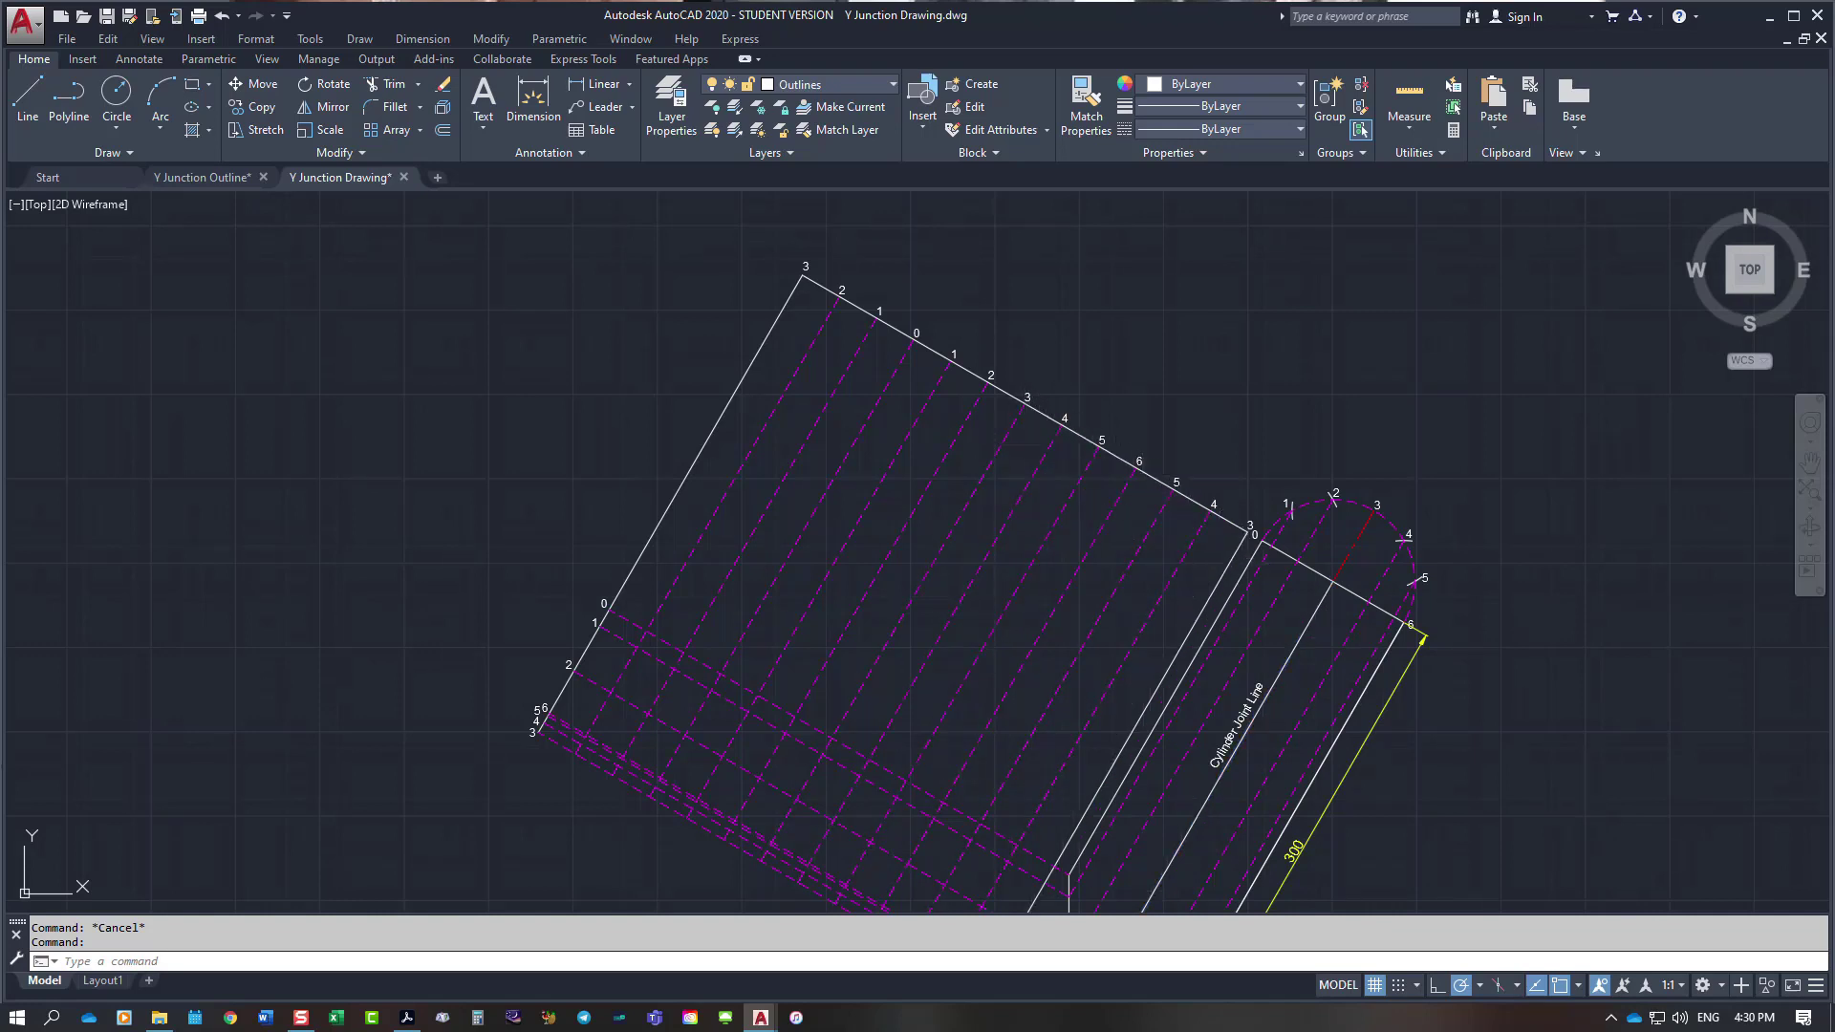
Step: Examine how the branch's cylinder joint line and the lines beyond it up to the outer edge meet the lower joint
{"action": "scroll", "coordinate": [1202, 371], "scroll_direction": "down", "scroll_amount": 2}
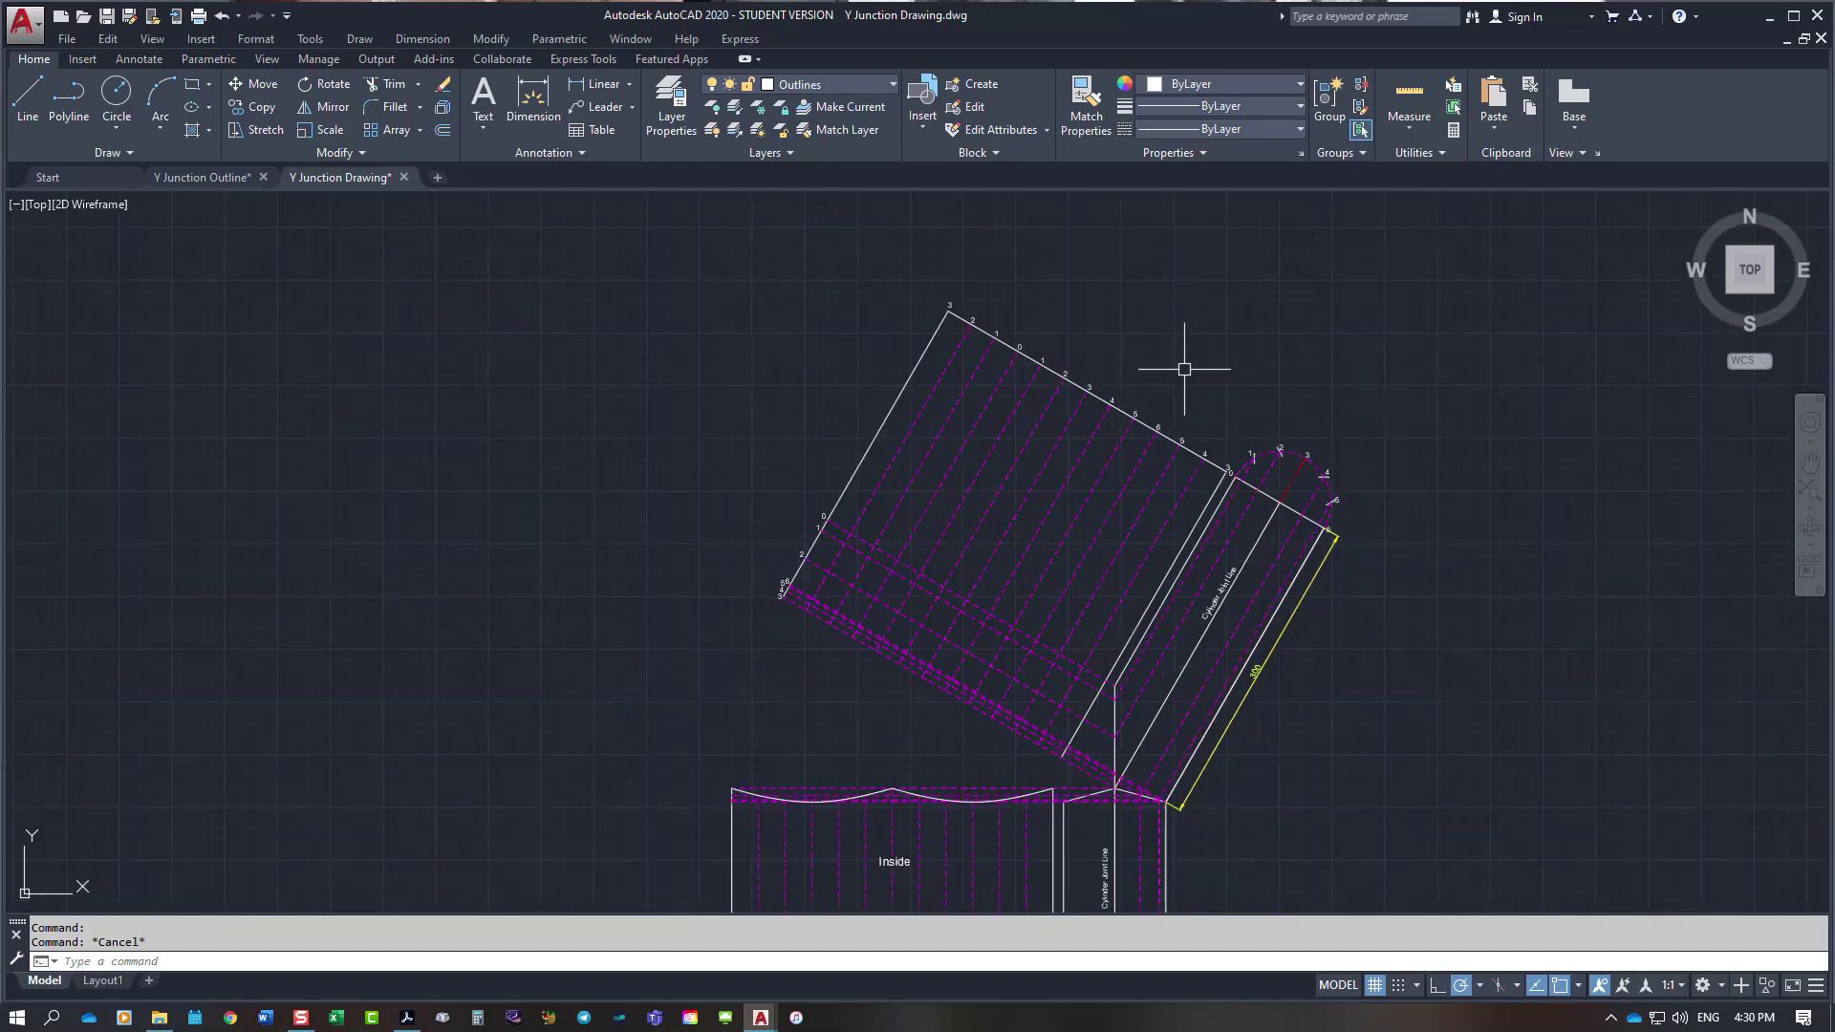
{"action": "scroll", "coordinate": [1188, 642], "scroll_direction": "up", "scroll_amount": 2}
{"action": "scroll", "coordinate": [1187, 630], "scroll_direction": "down", "scroll_amount": 2}
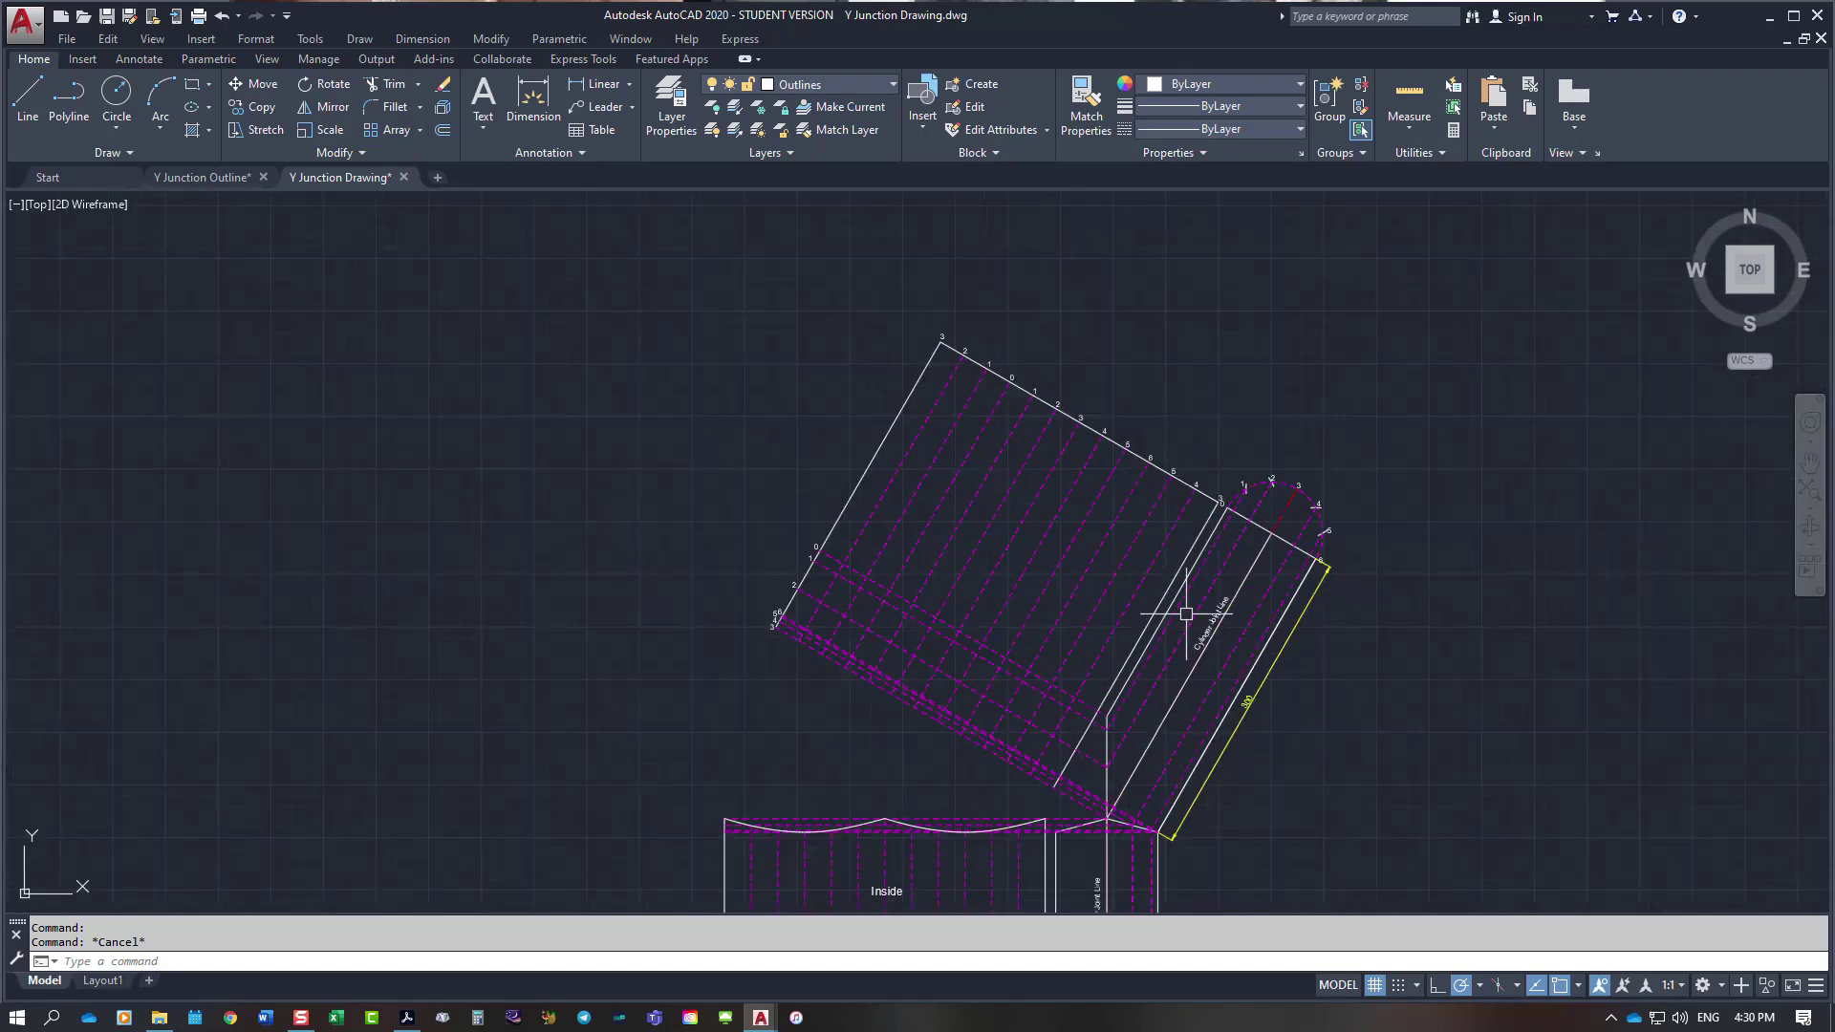
{"action": "scroll", "coordinate": [1170, 678], "scroll_direction": "up", "scroll_amount": 2}
{"action": "key", "text": "Escape"}
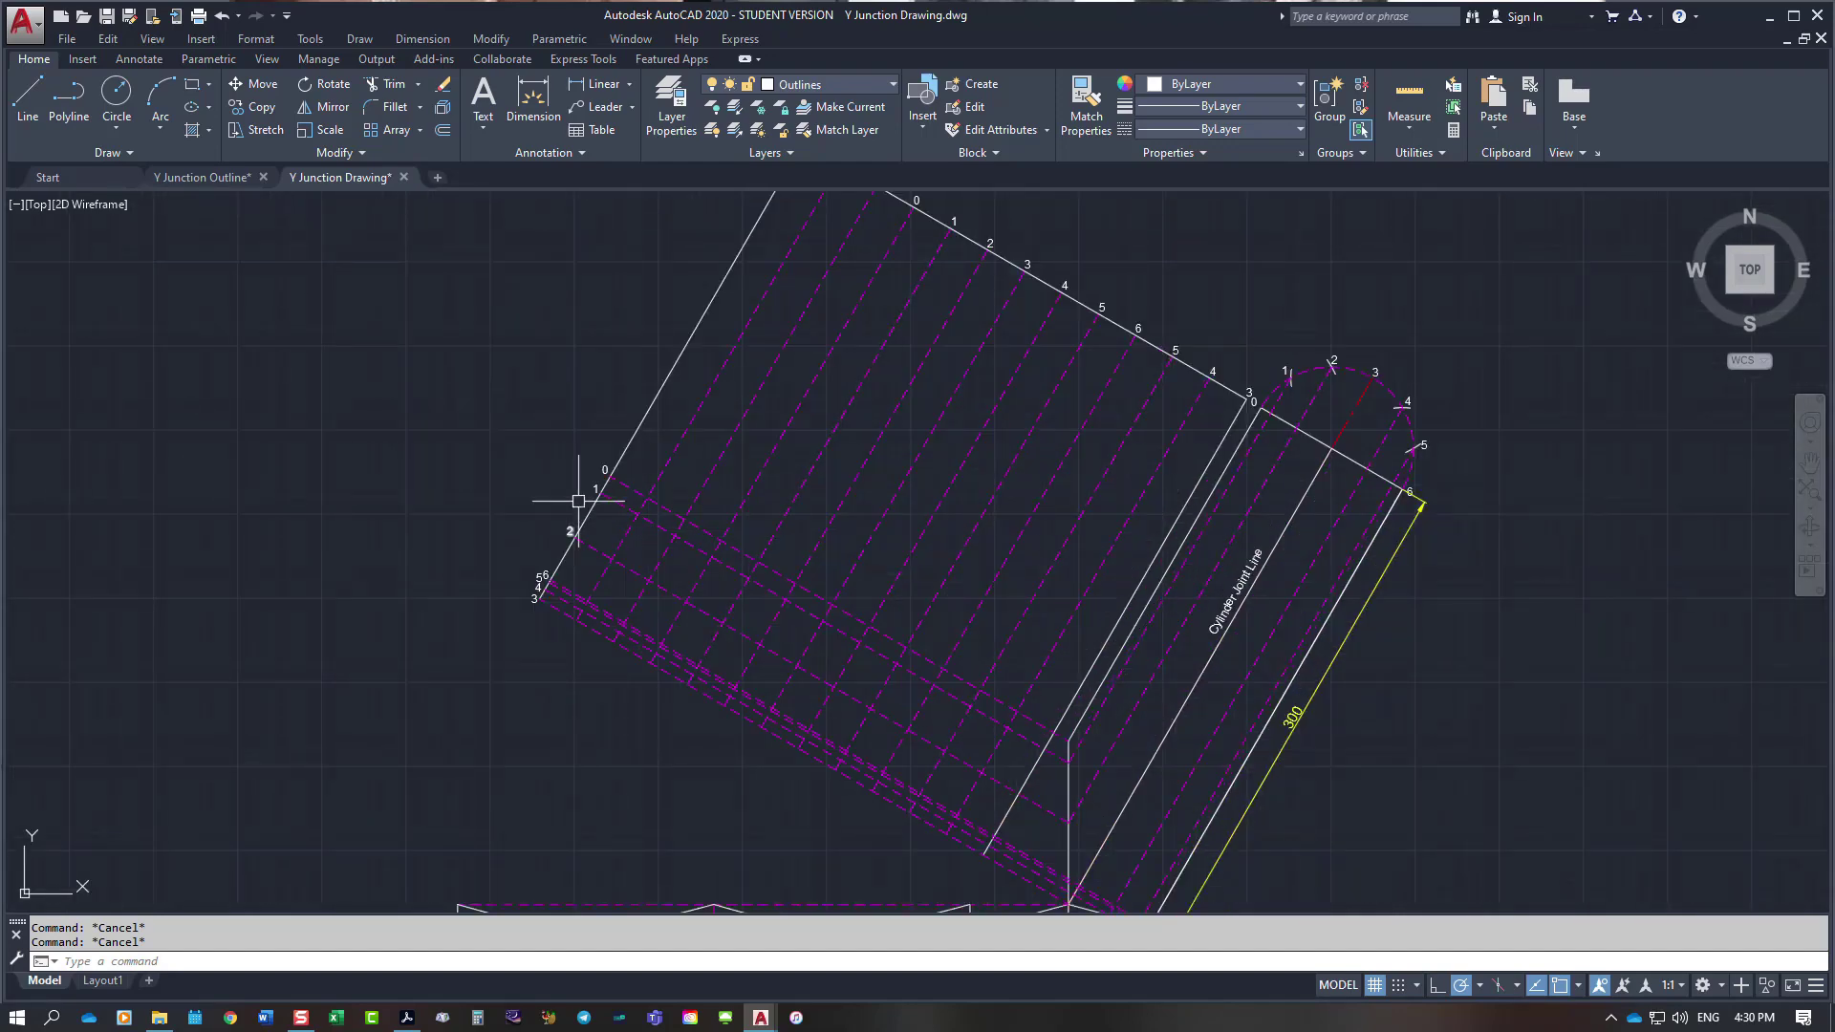
{"action": "scroll", "coordinate": [1089, 749], "scroll_direction": "down", "scroll_amount": 2}
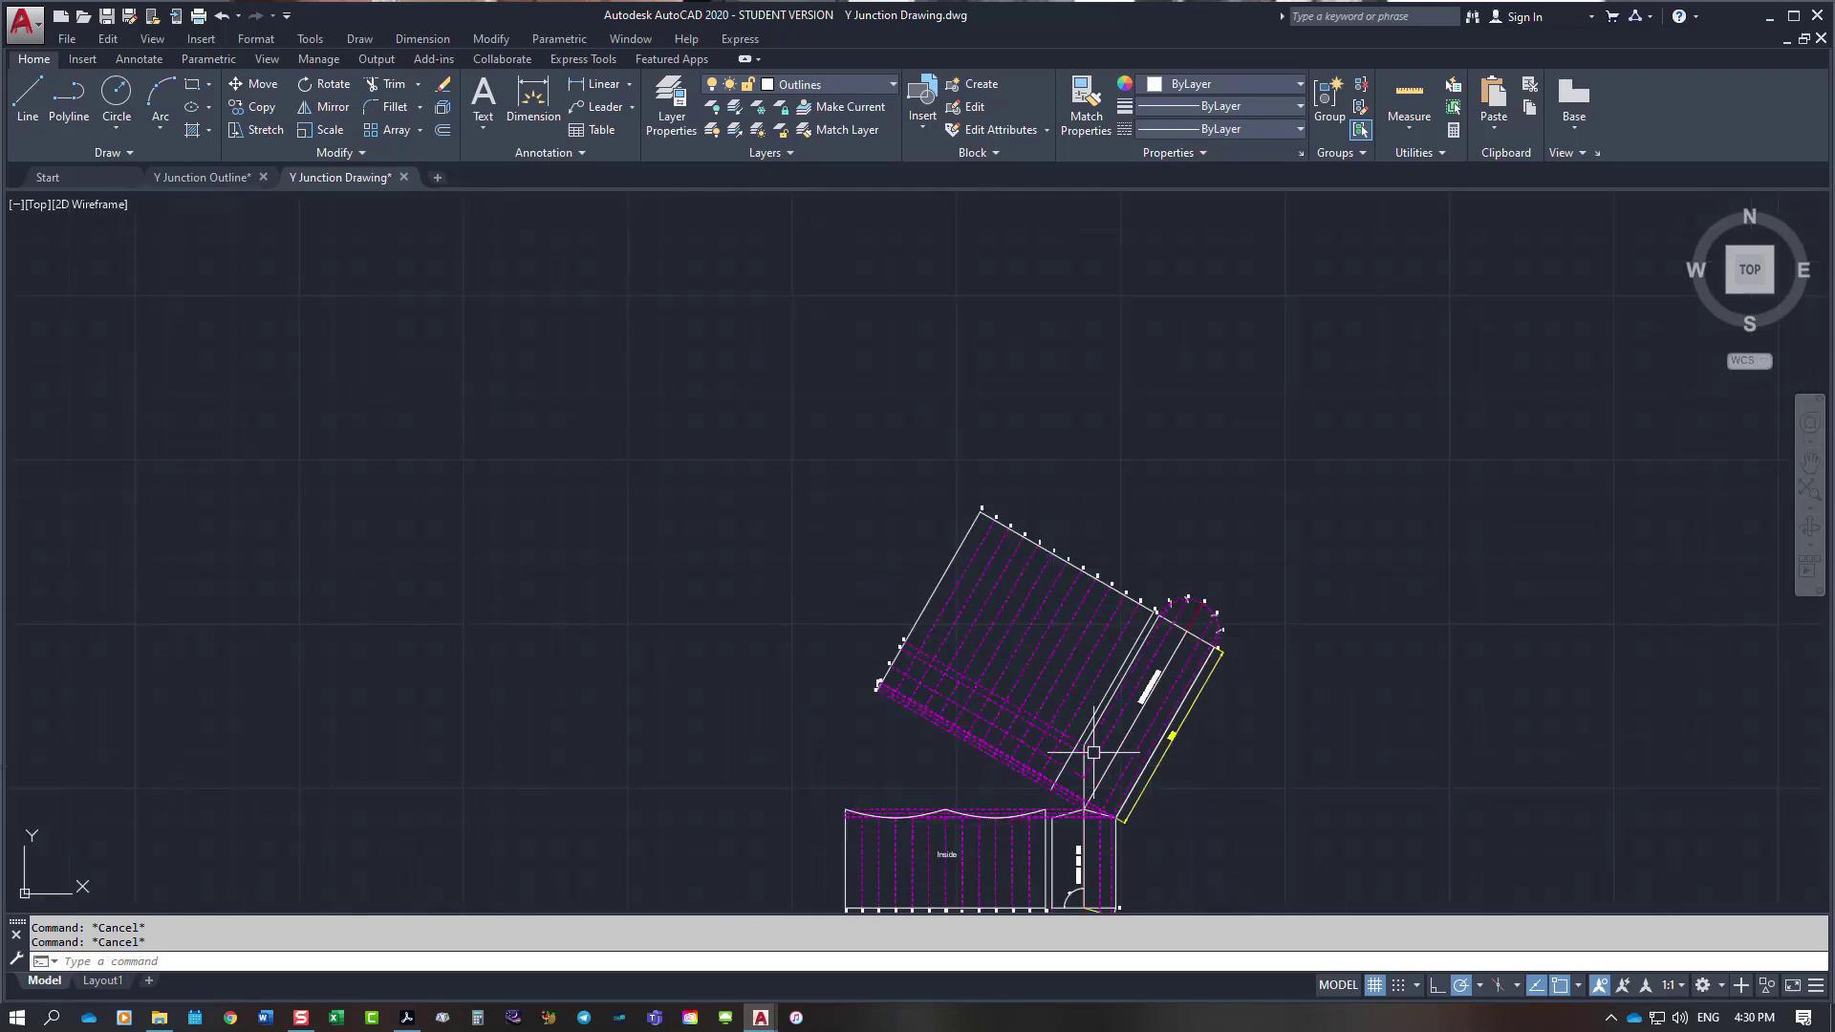
{"action": "scroll", "coordinate": [1061, 806], "scroll_direction": "up", "scroll_amount": 4}
{"action": "scroll", "coordinate": [1264, 817], "scroll_direction": "down", "scroll_amount": 3}
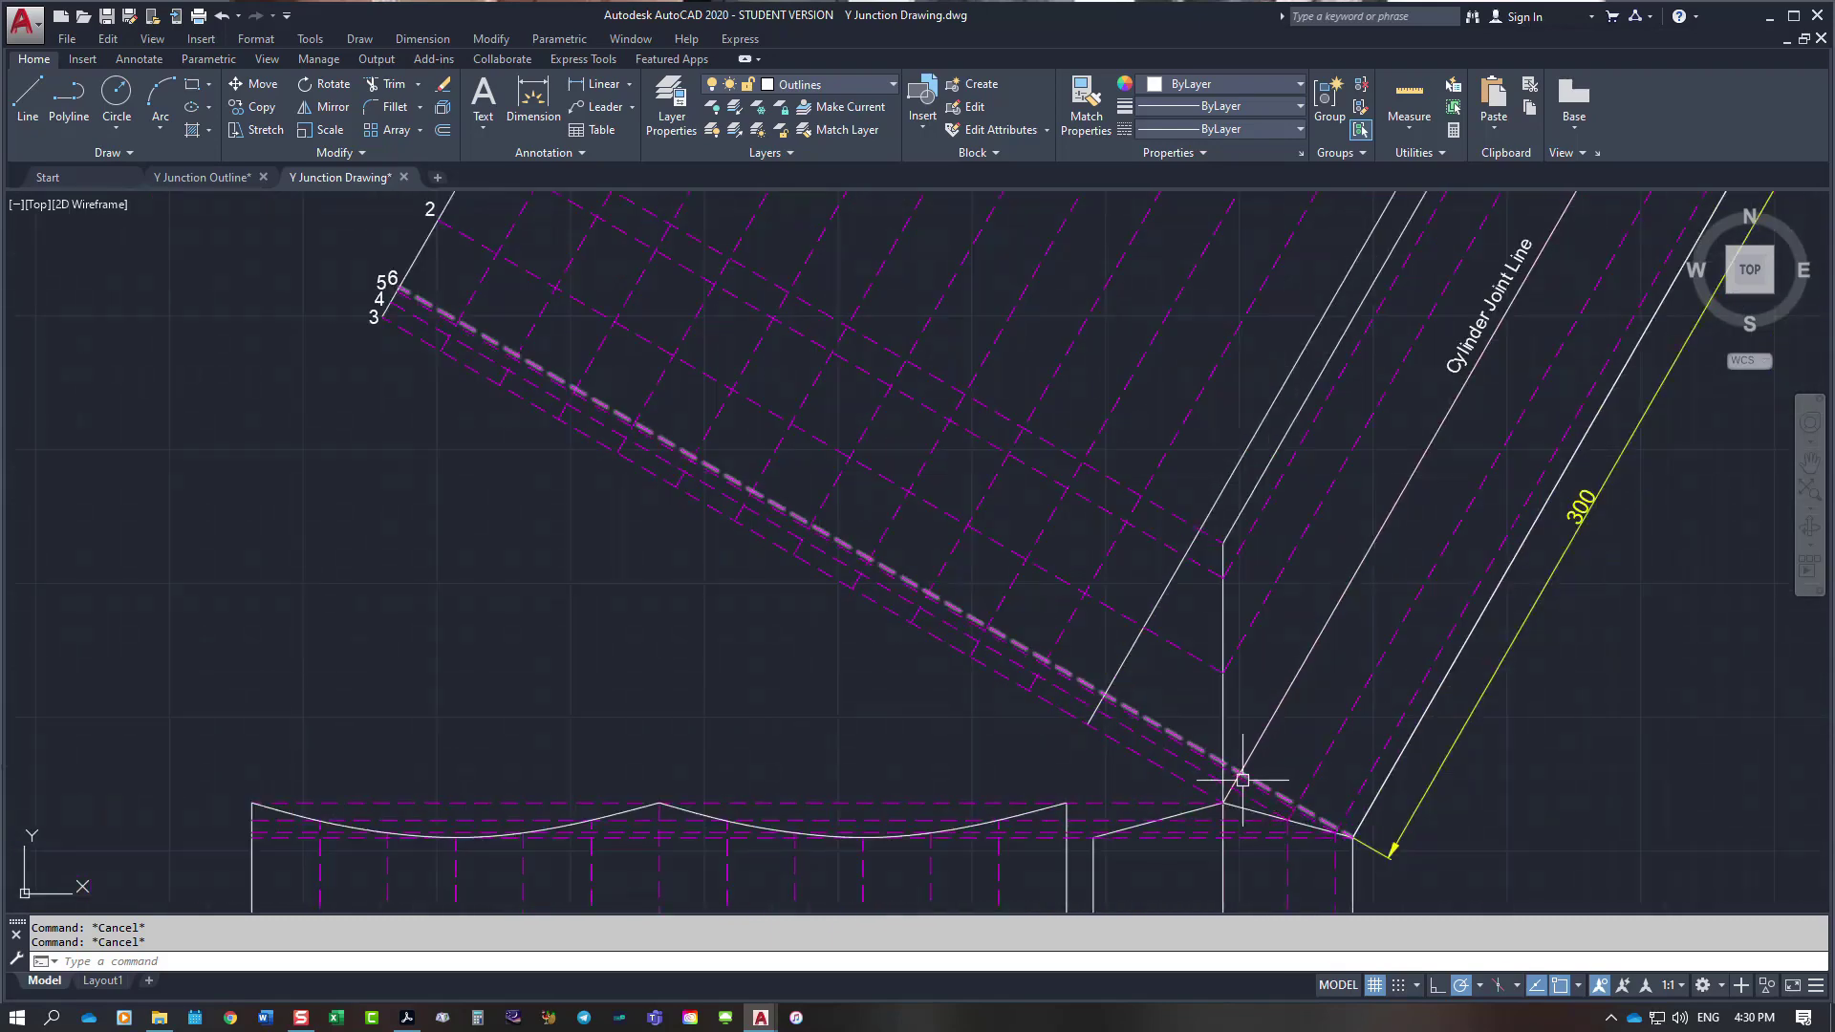
{"action": "left_click", "coordinate": [1266, 735]}
{"action": "left_click", "coordinate": [1318, 772]}
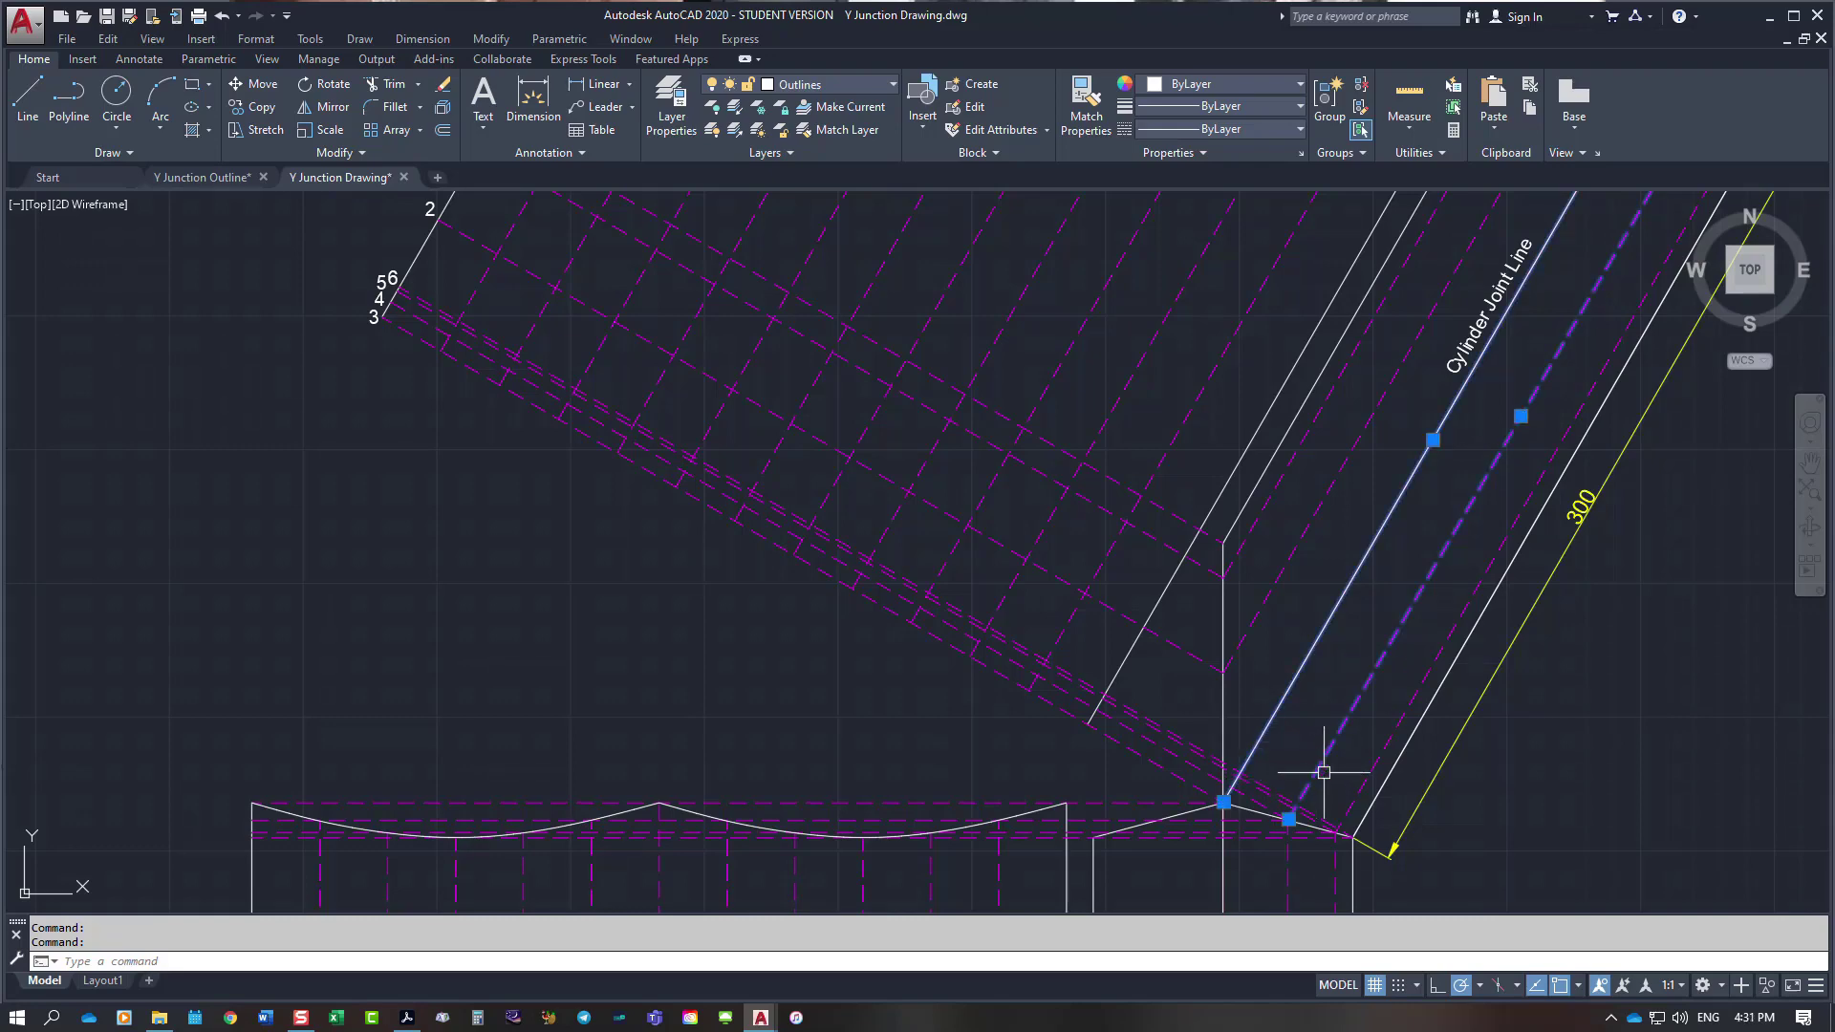
{"action": "left_click", "coordinate": [1370, 771]}
{"action": "left_click", "coordinate": [1395, 768]}
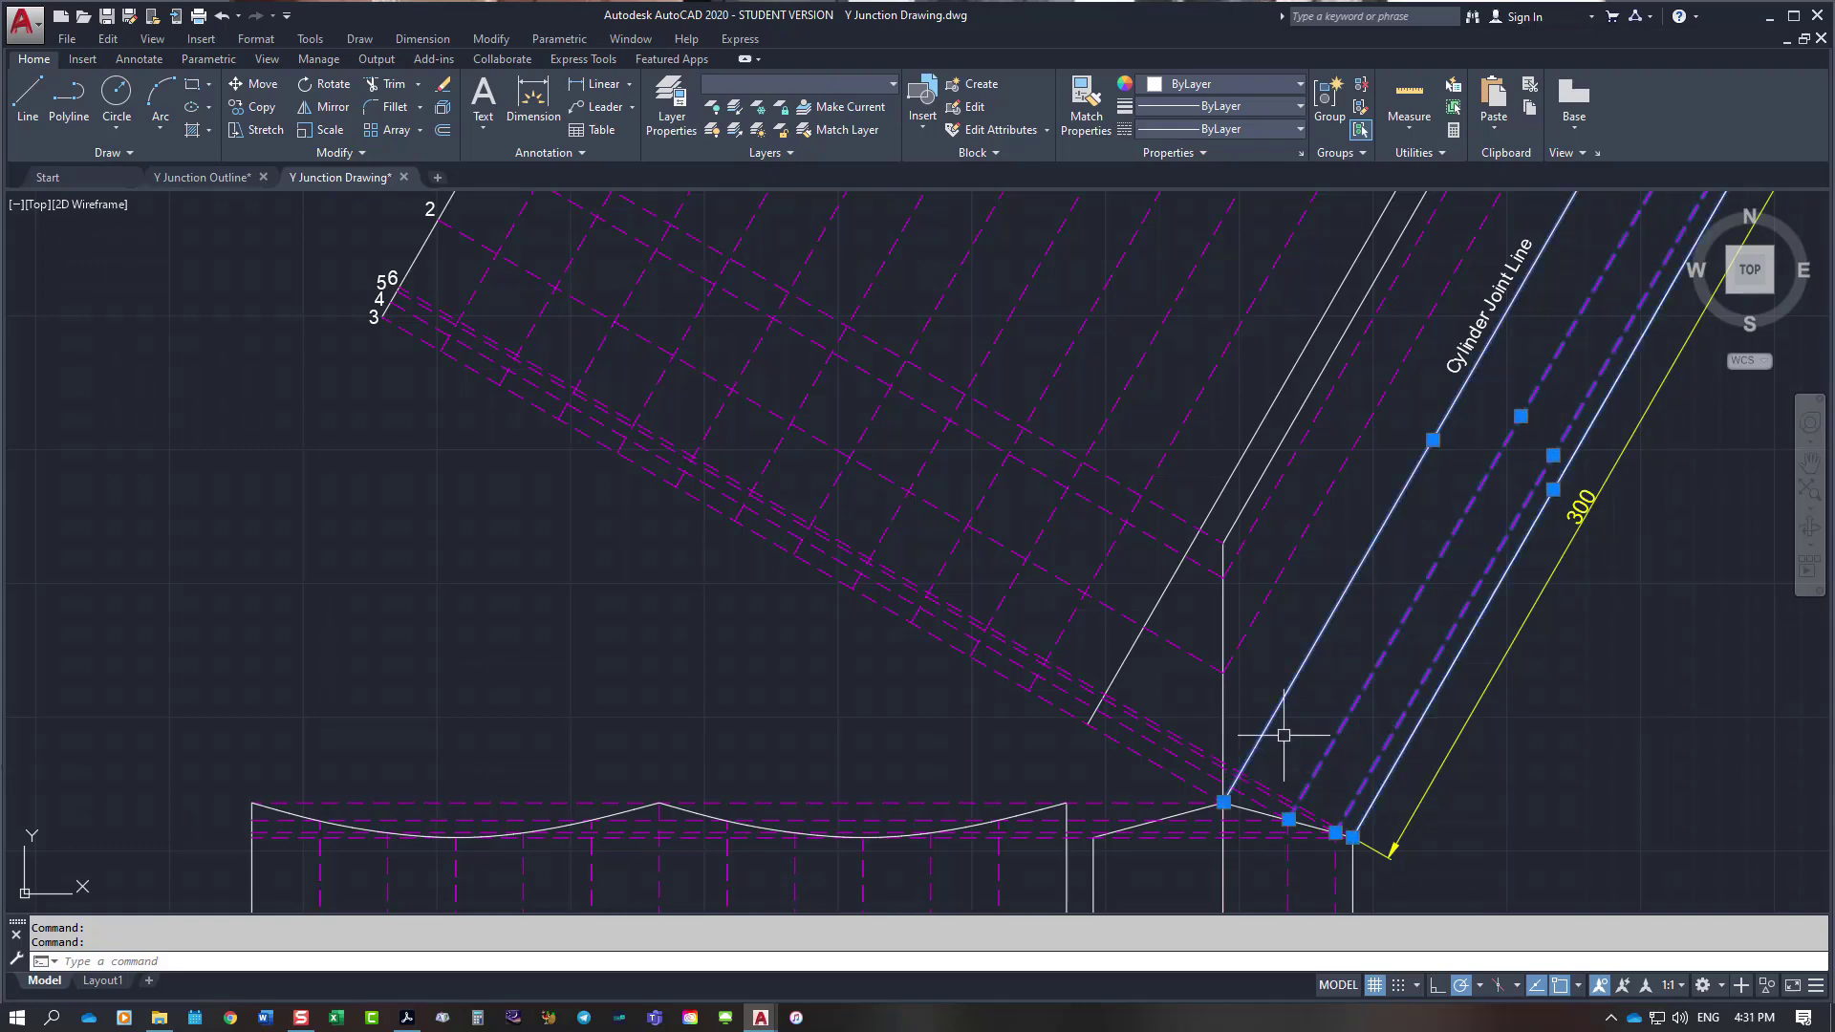
{"action": "scroll", "coordinate": [1248, 716], "scroll_direction": "down", "scroll_amount": 3}
{"action": "scroll", "coordinate": [907, 528], "scroll_direction": "up", "scroll_amount": 6}
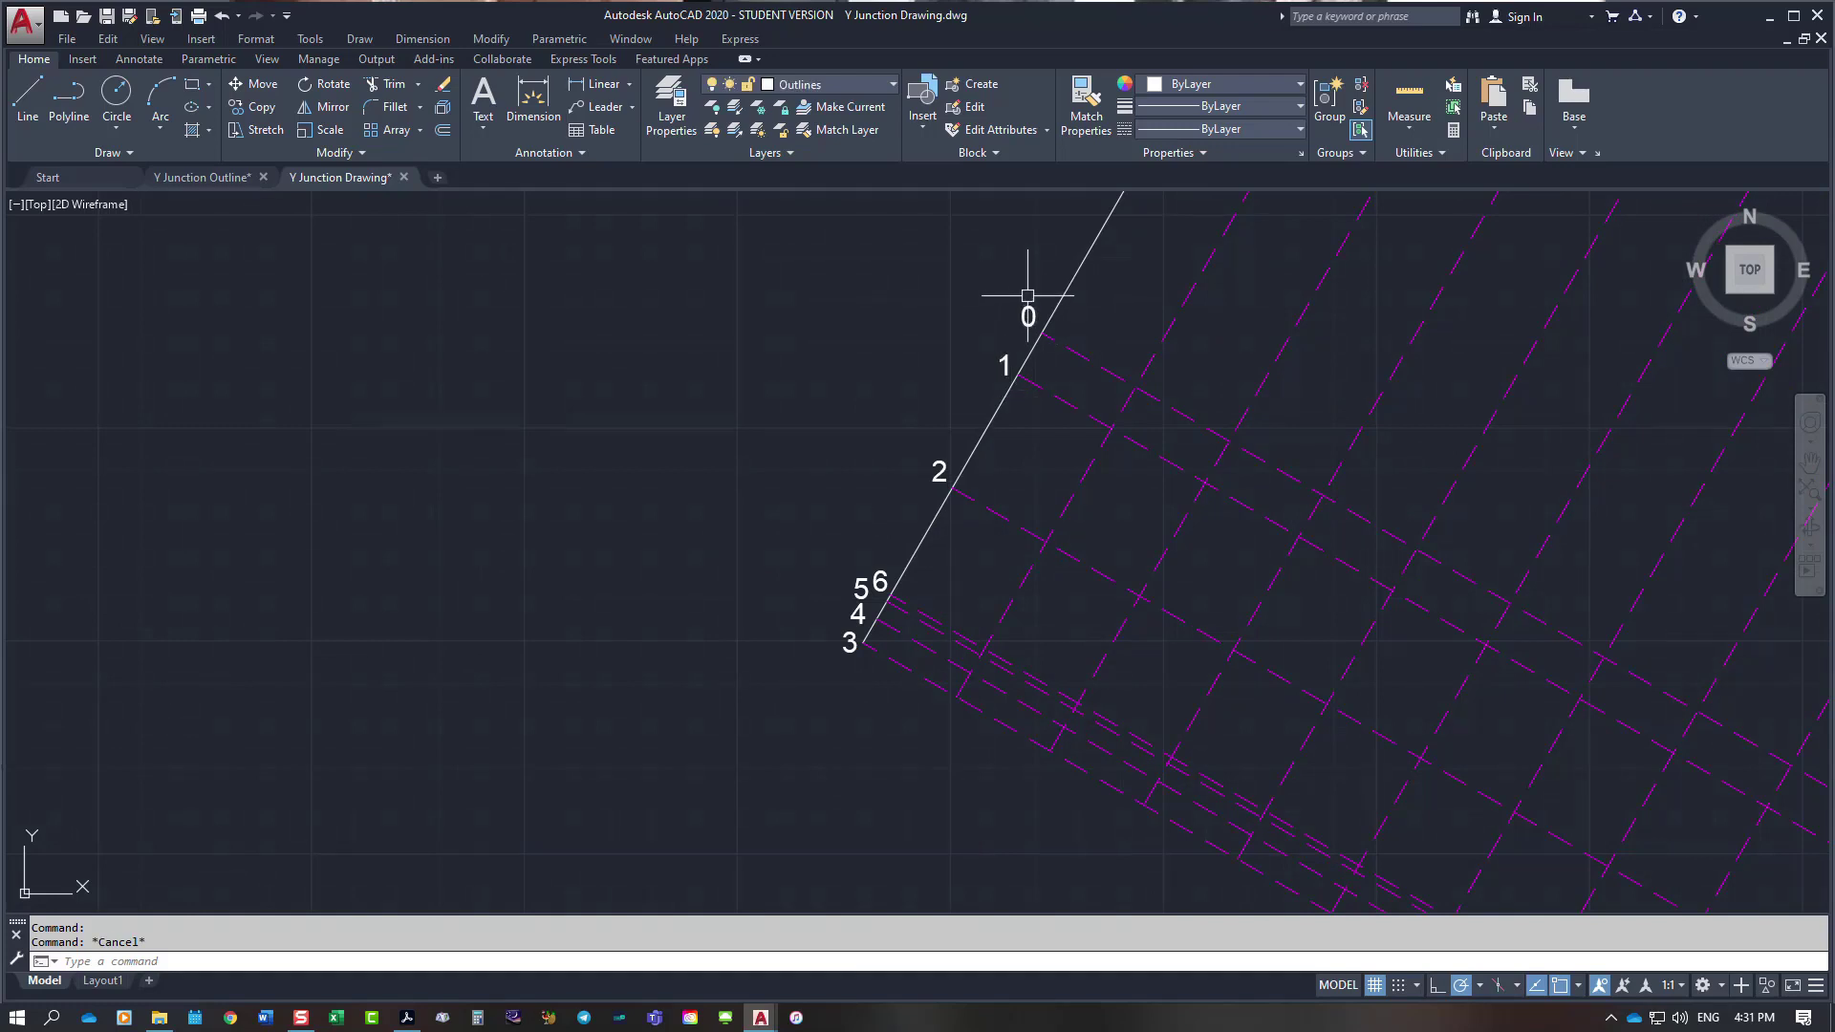
Step: Examine the seven projection lines running across the layout from labels 0 to 6 on its outer edge
{"action": "left_click", "coordinate": [1063, 345]}
{"action": "left_click", "coordinate": [1060, 397]}
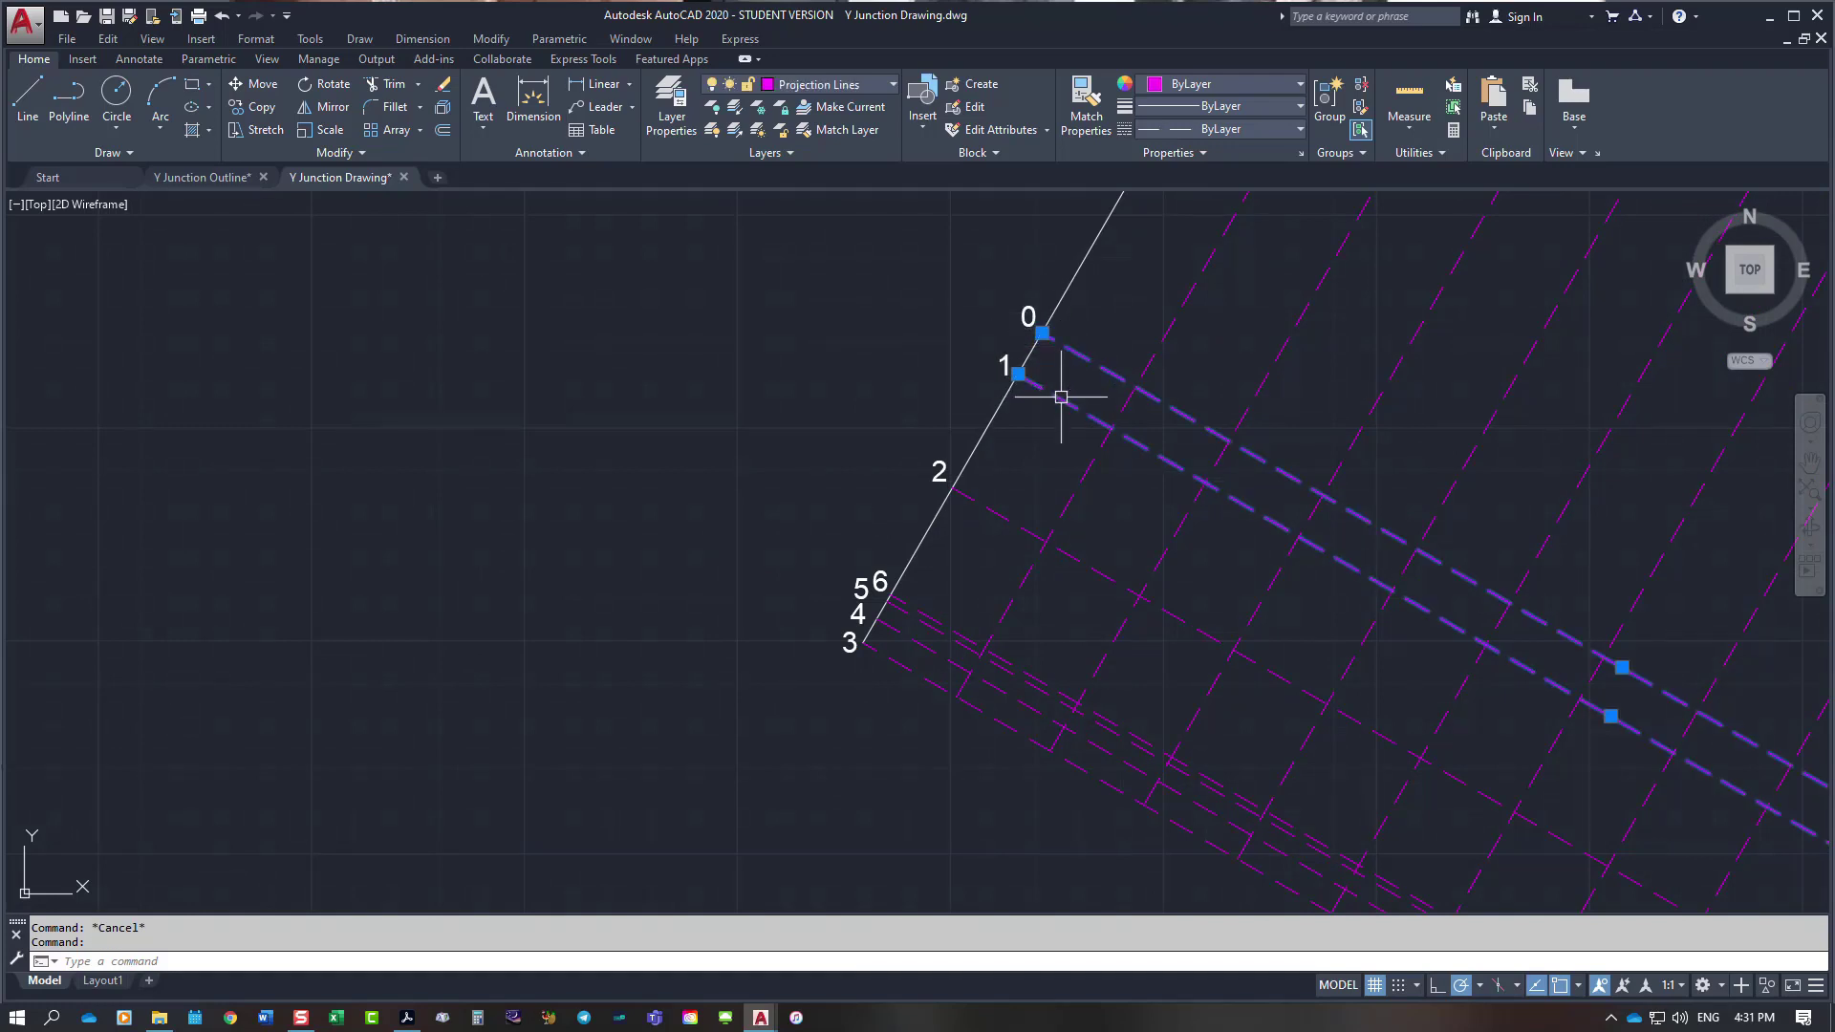
{"action": "left_click", "coordinate": [1014, 529]}
{"action": "left_click", "coordinate": [1013, 534]}
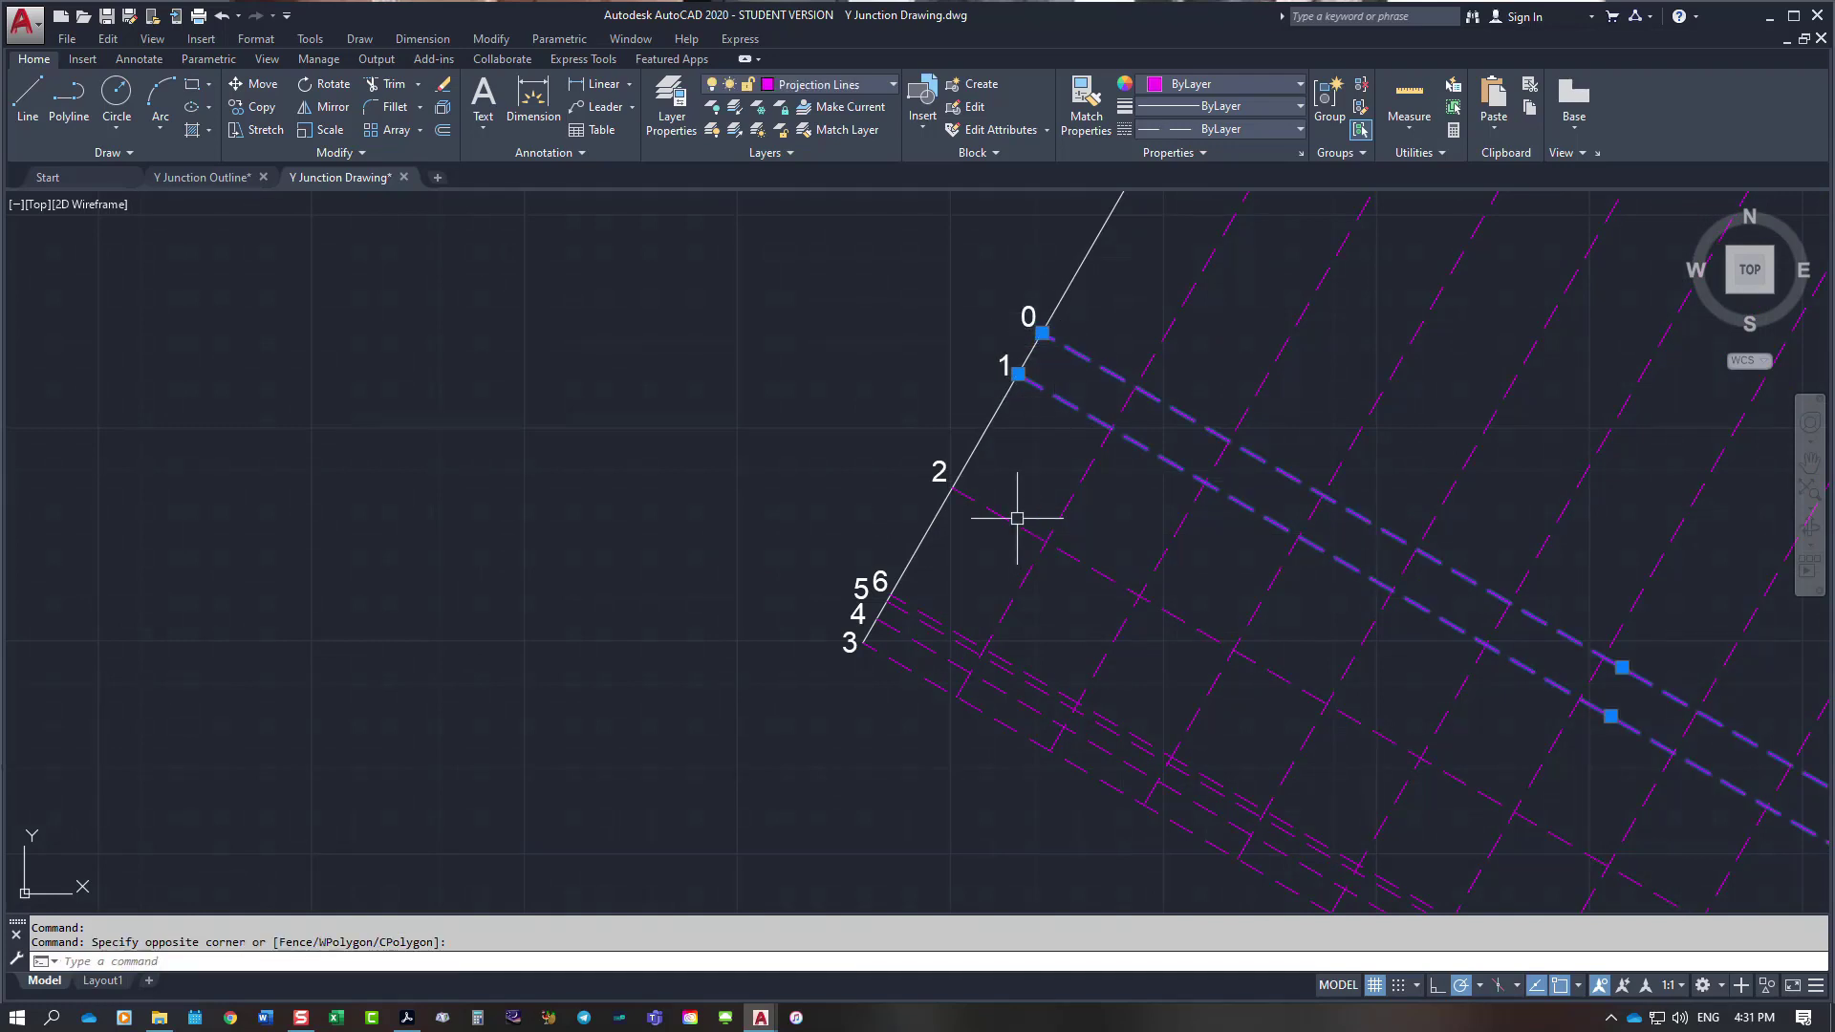
{"action": "left_click", "coordinate": [961, 623]}
{"action": "left_click", "coordinate": [955, 656]}
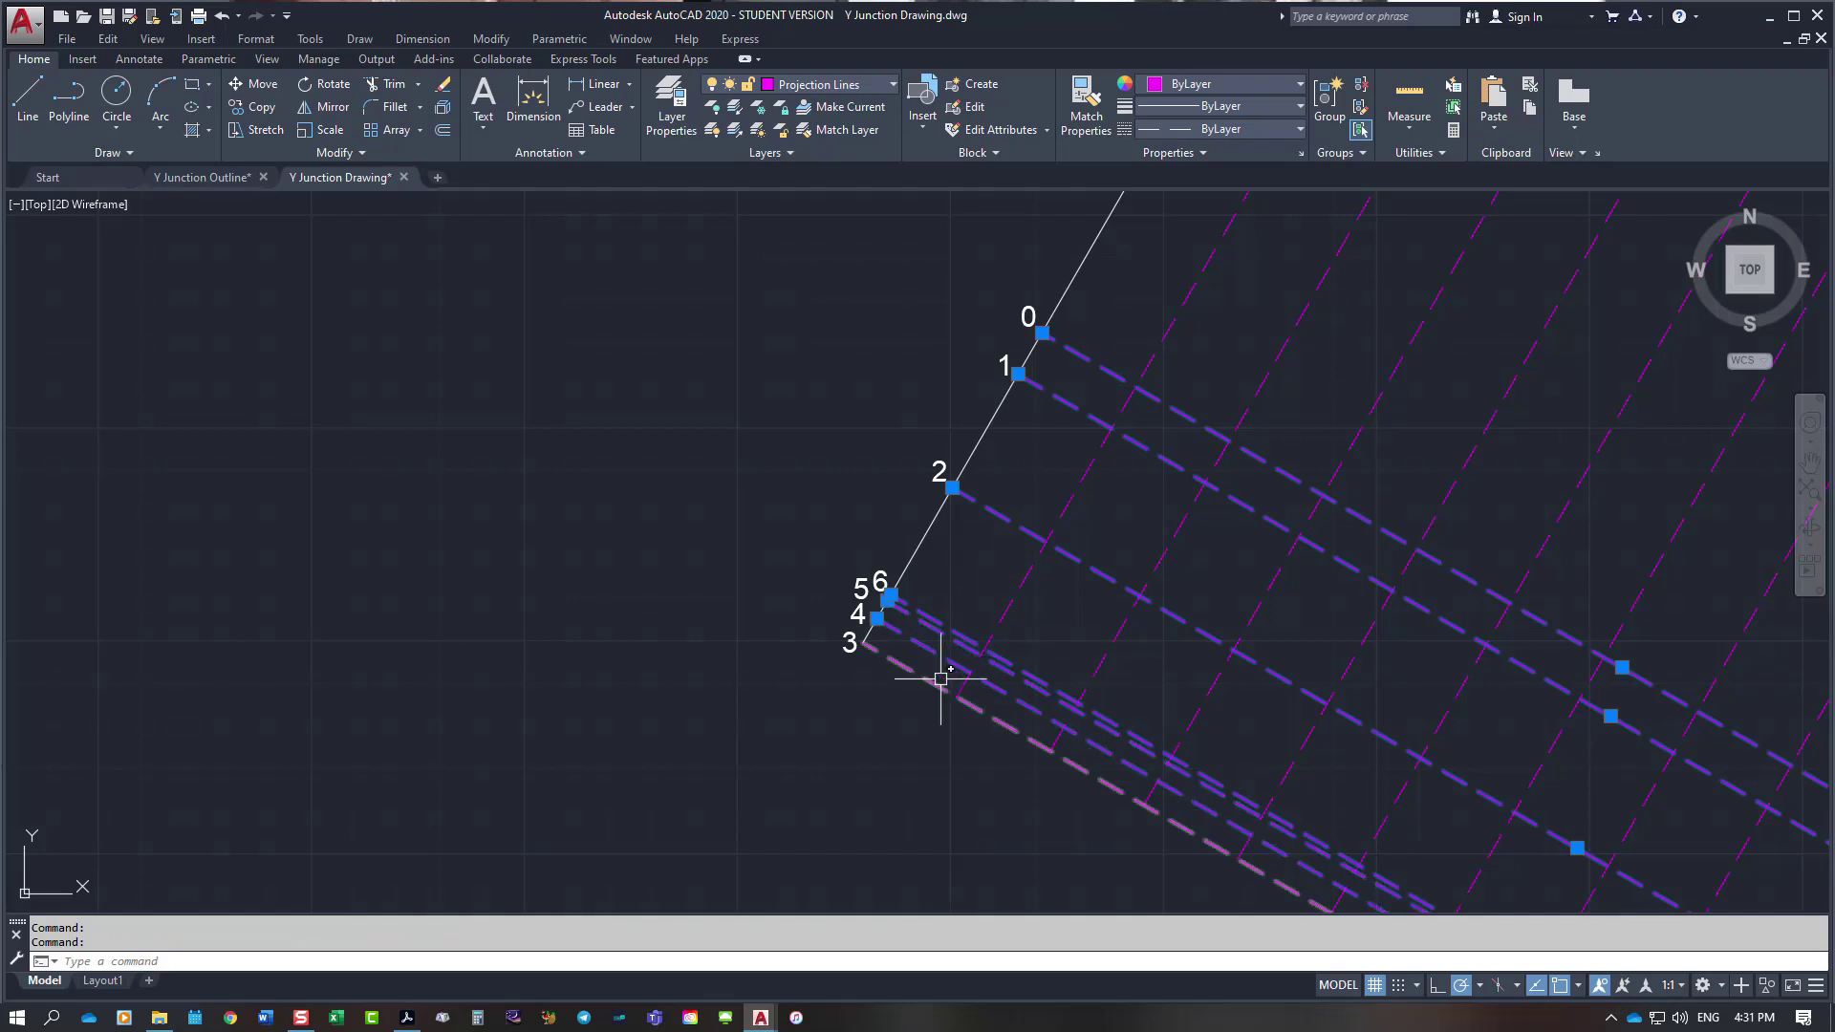
{"action": "key", "text": "Escape"}
{"action": "left_click", "coordinate": [1072, 351]}
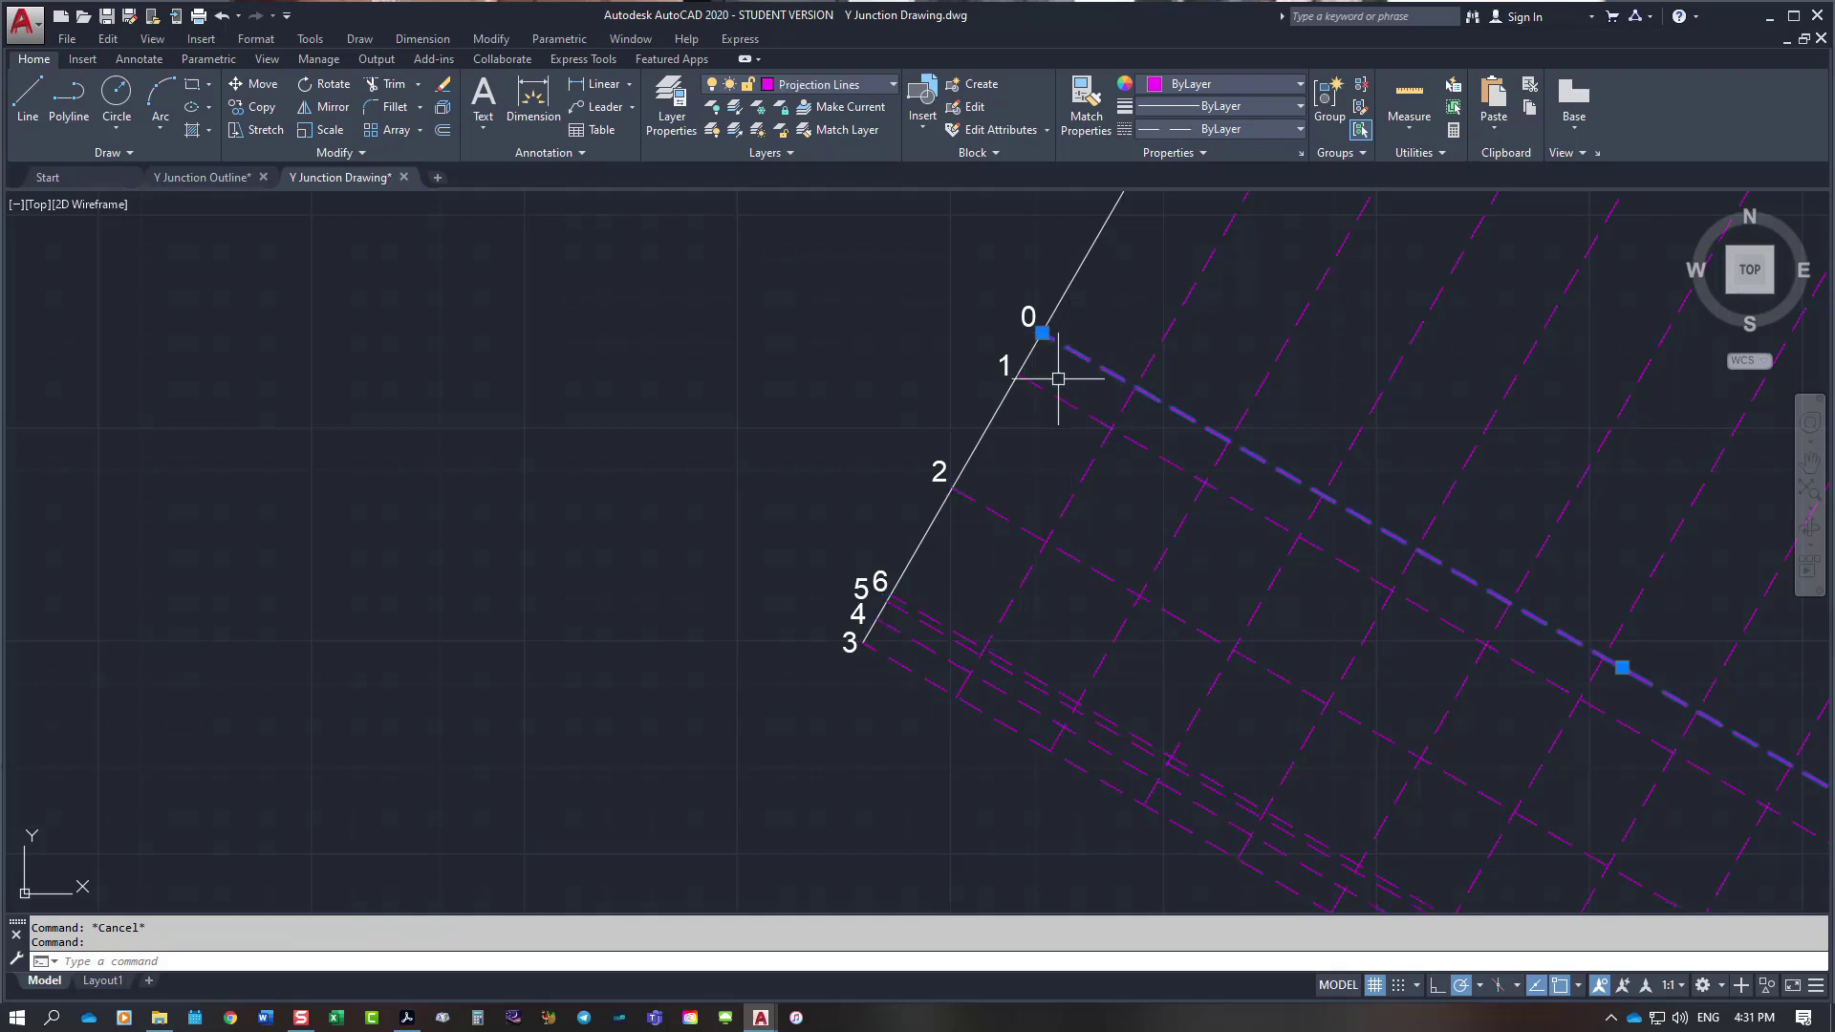
{"action": "left_click", "coordinate": [1052, 391]}
{"action": "left_click", "coordinate": [986, 507]}
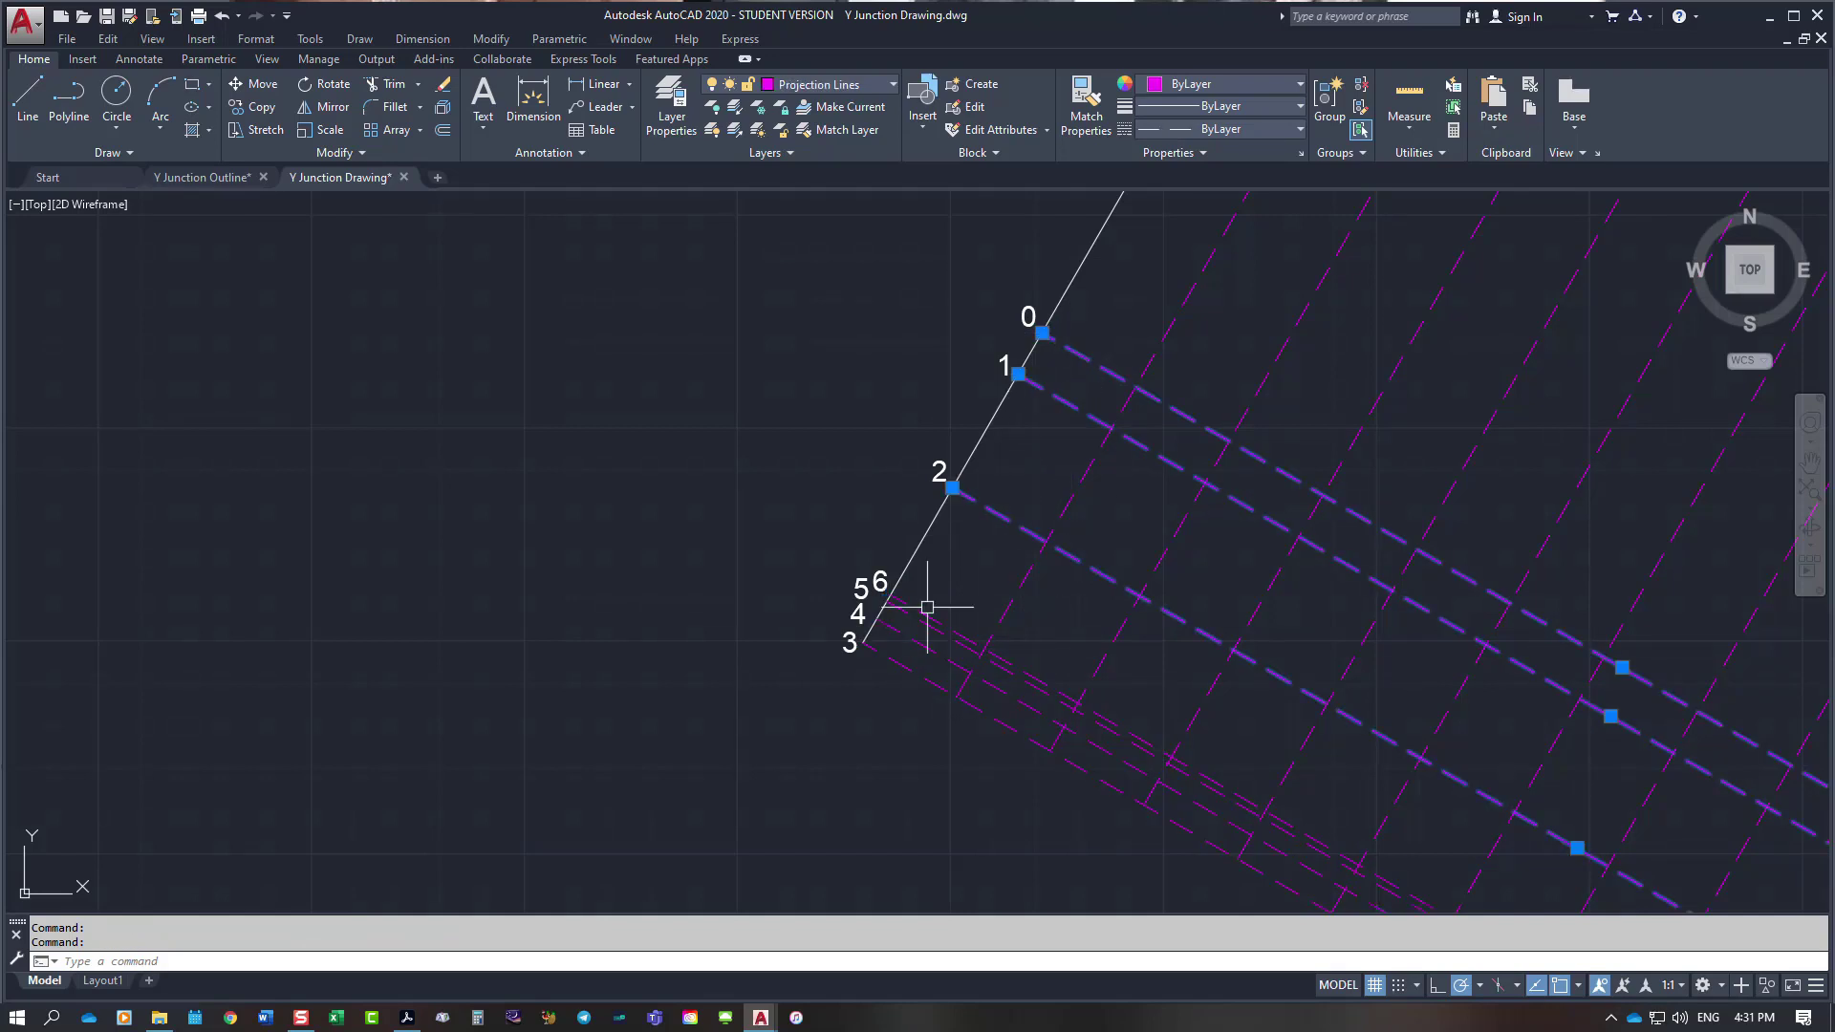
{"action": "left_click", "coordinate": [892, 665]}
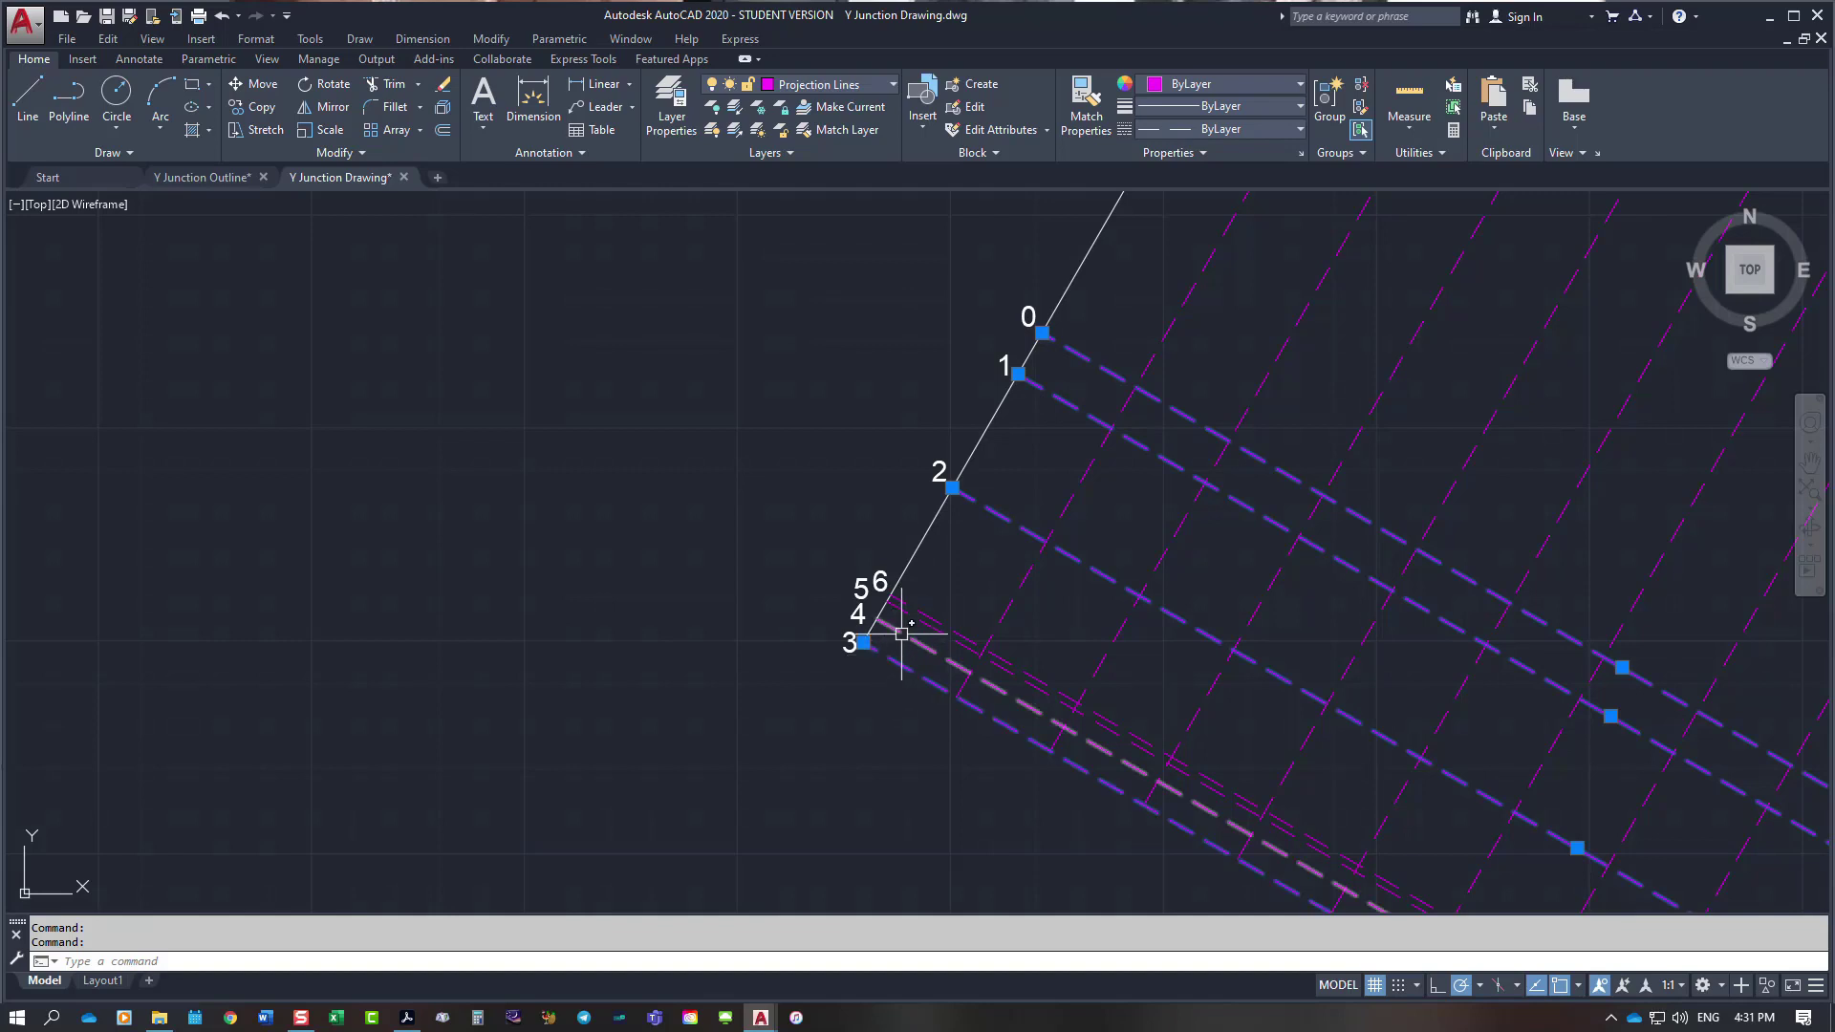
{"action": "left_click", "coordinate": [910, 604]}
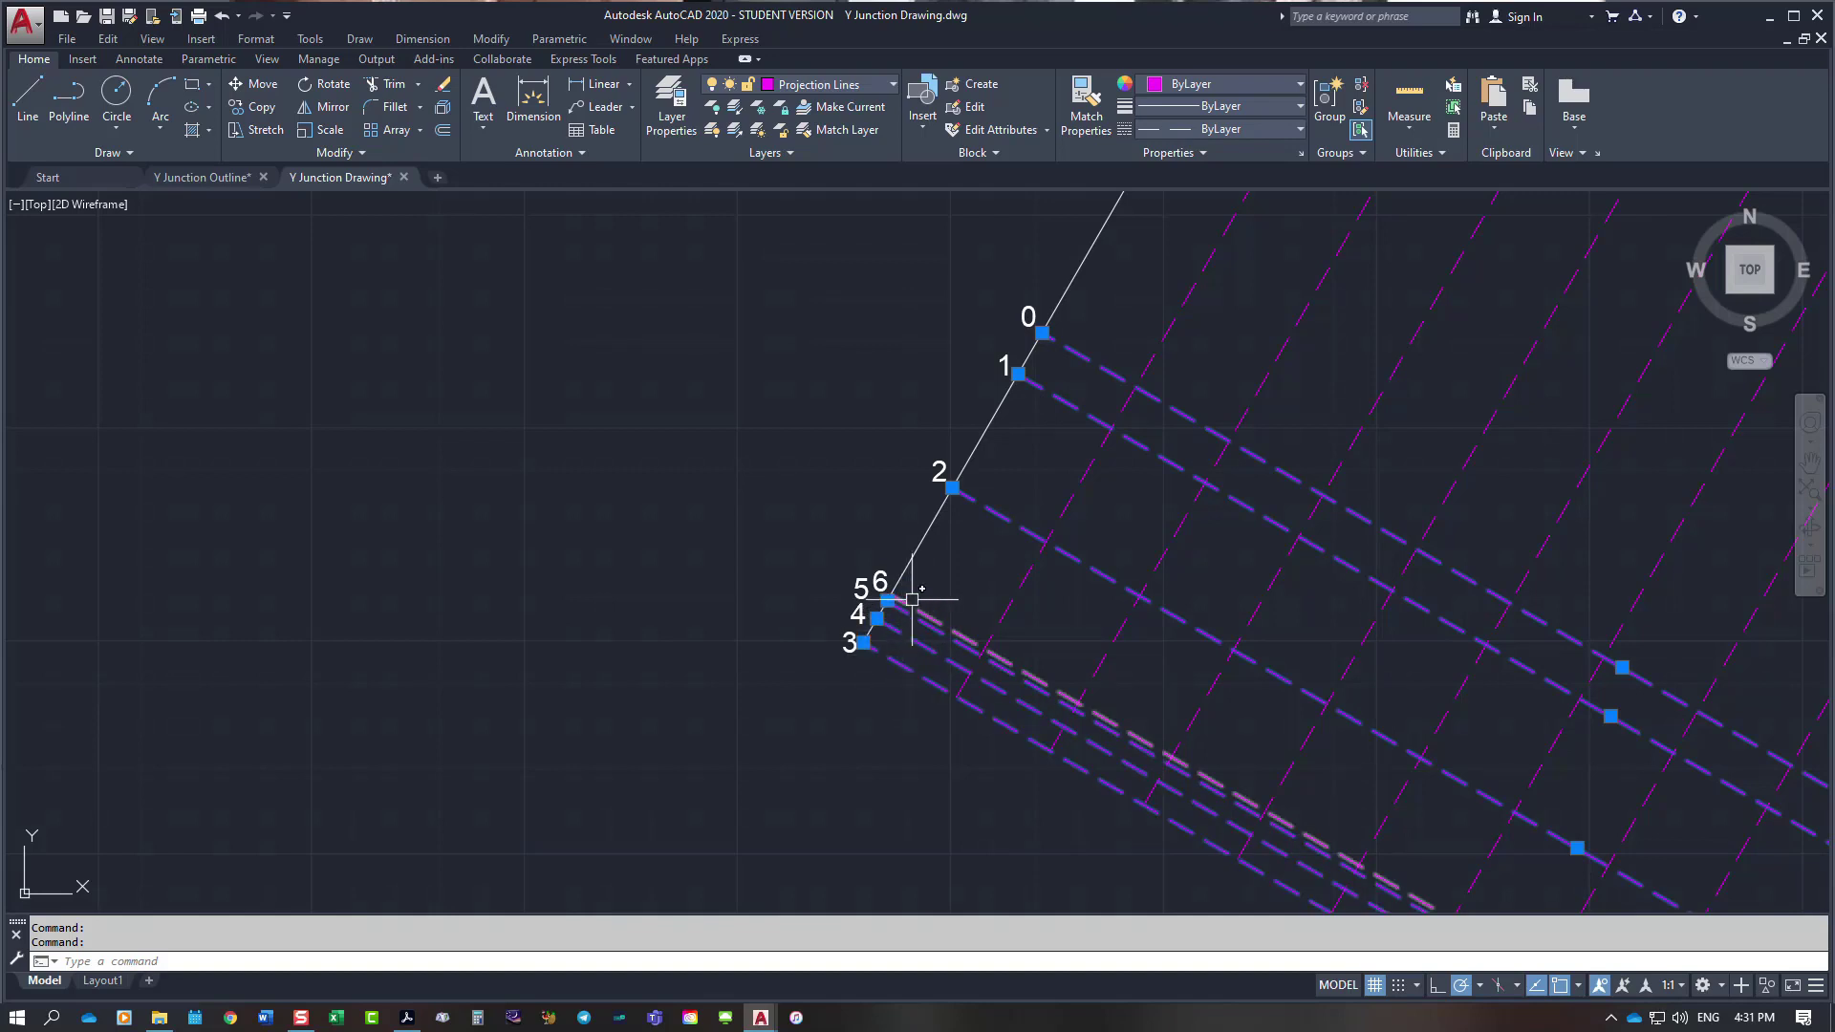
{"action": "key", "text": "Escape"}
Step: Examine how the numbered division lines cross the projection lines, matching division line 2 with projection line 2 and checking division line 1
{"action": "scroll", "coordinate": [903, 585], "scroll_direction": "down", "scroll_amount": 3}
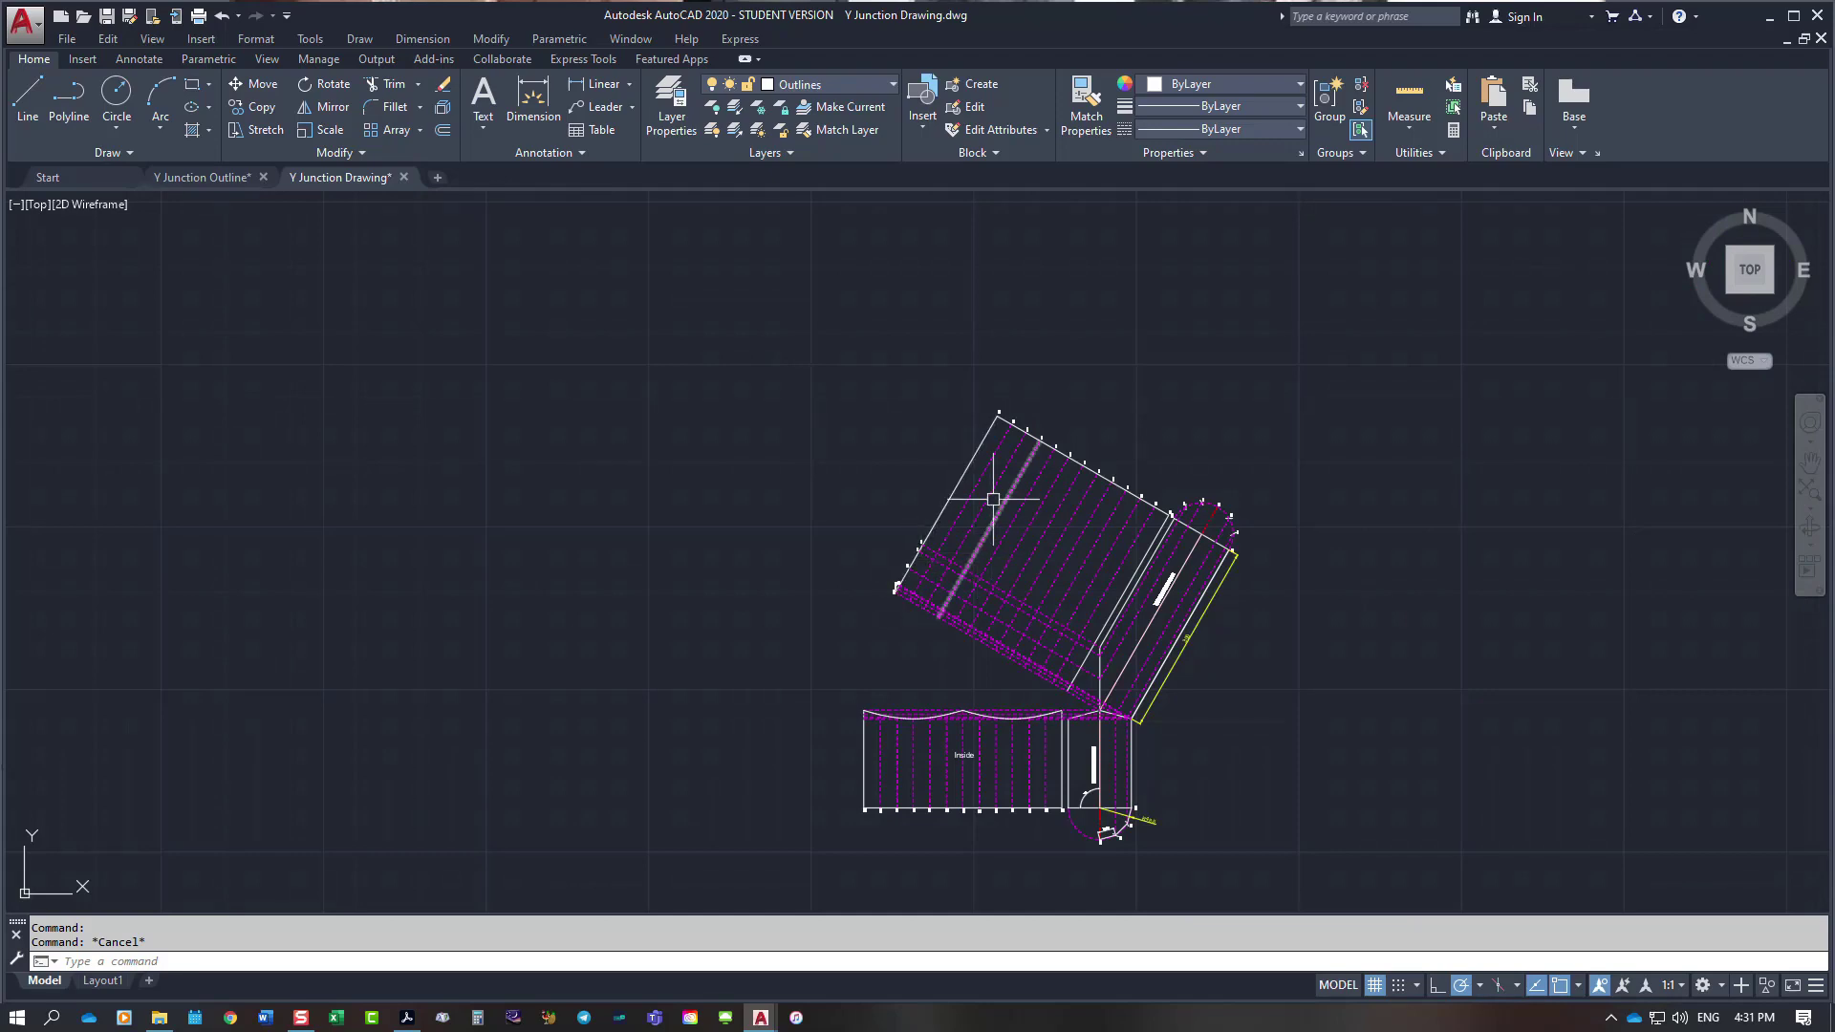
{"action": "scroll", "coordinate": [993, 470], "scroll_direction": "up", "scroll_amount": 2}
{"action": "scroll", "coordinate": [994, 474], "scroll_direction": "up", "scroll_amount": 1}
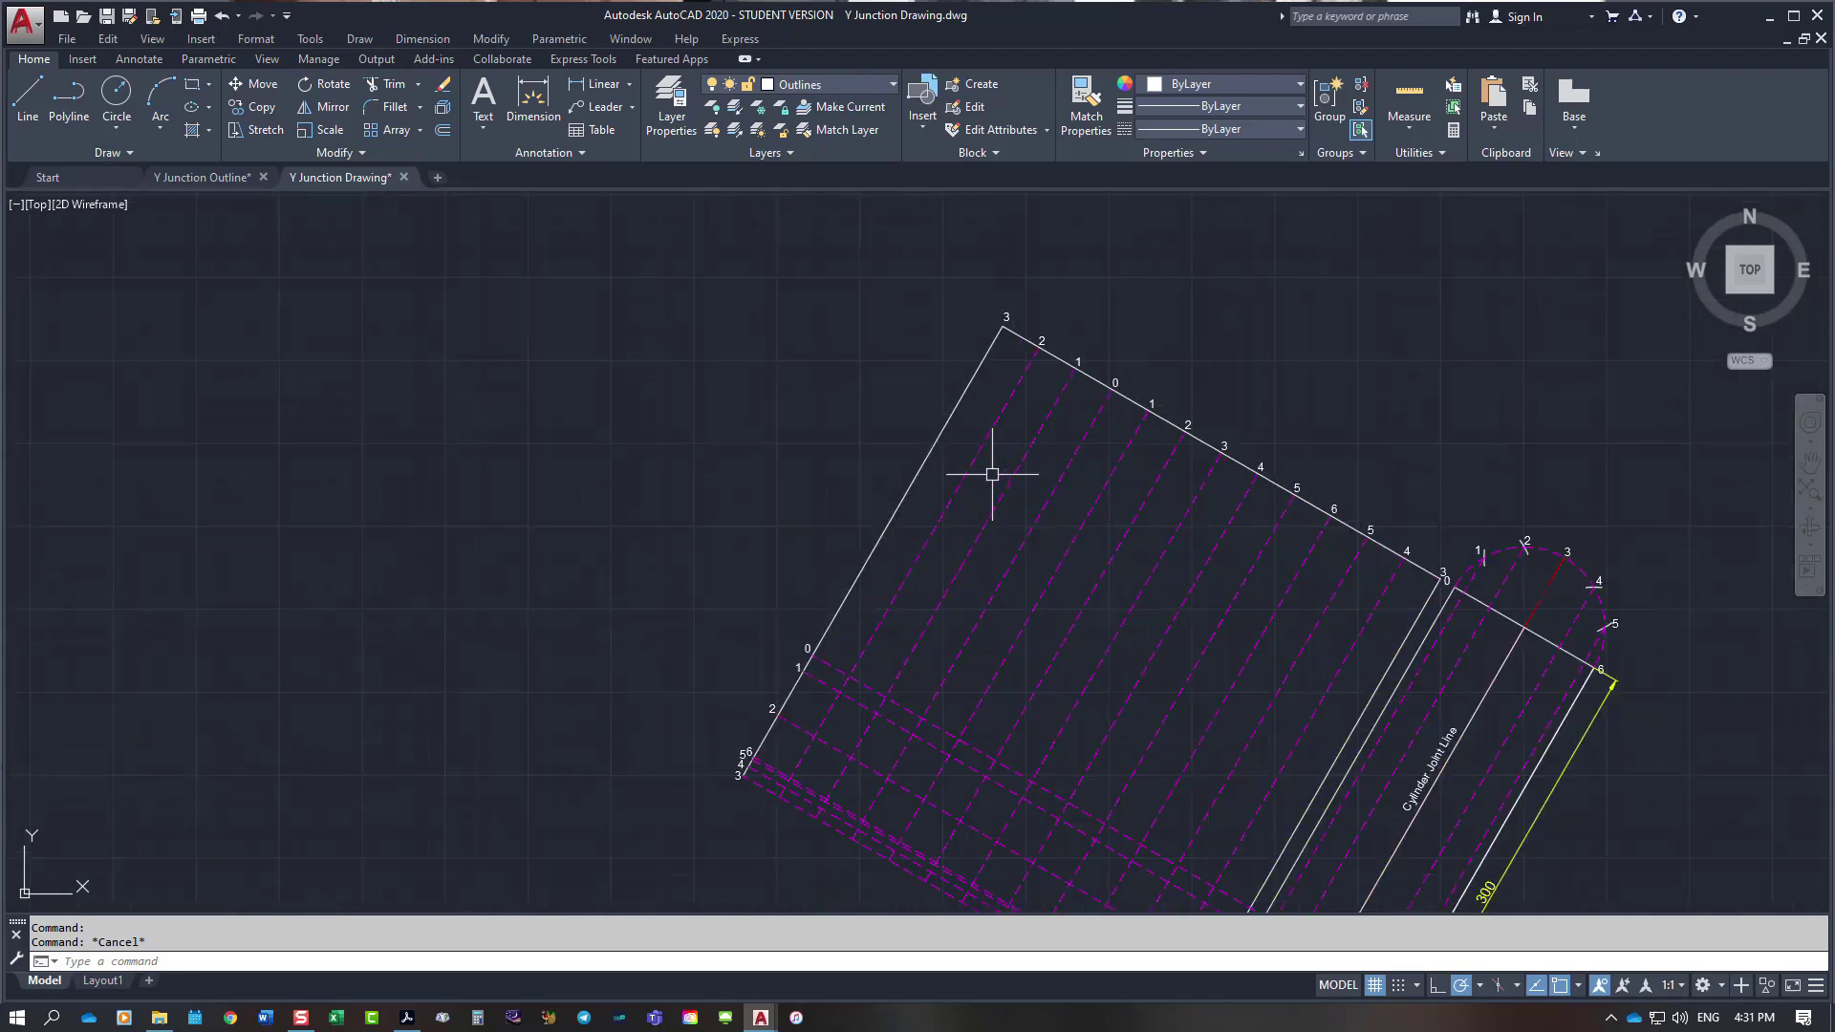
{"action": "scroll", "coordinate": [984, 468], "scroll_direction": "down", "scroll_amount": 2}
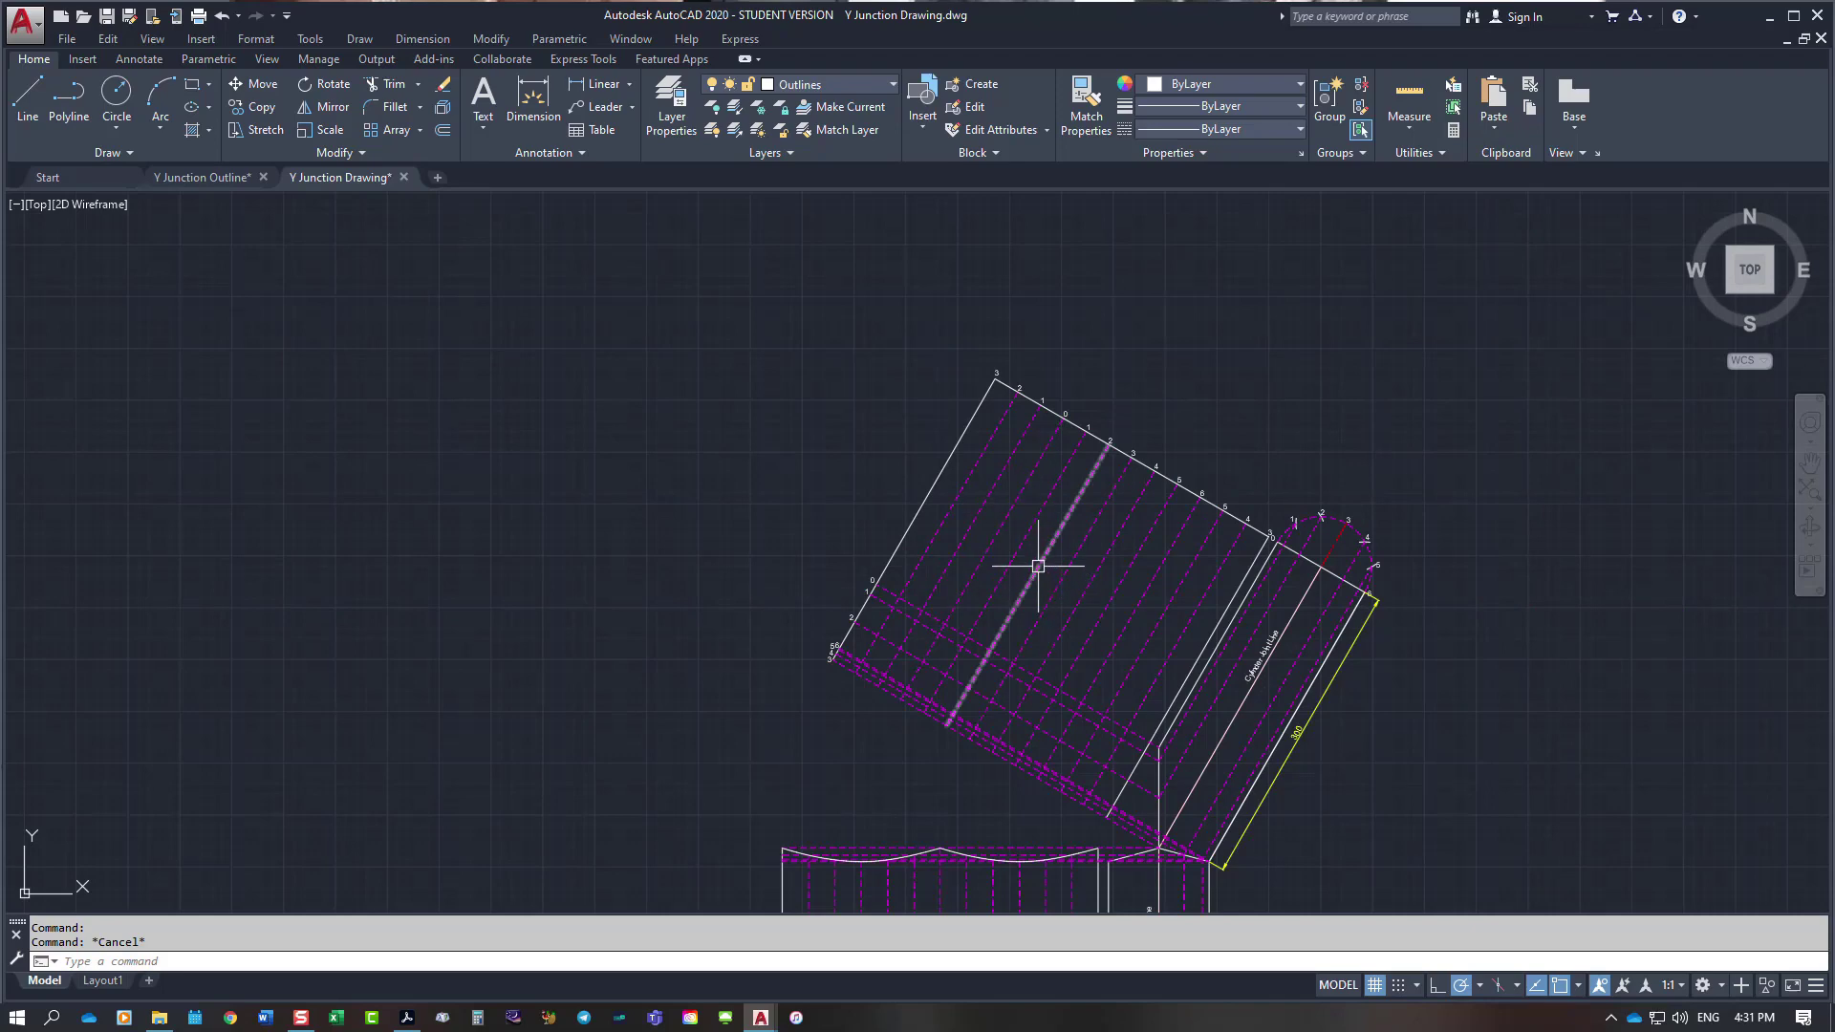
{"action": "scroll", "coordinate": [981, 592], "scroll_direction": "up", "scroll_amount": 4}
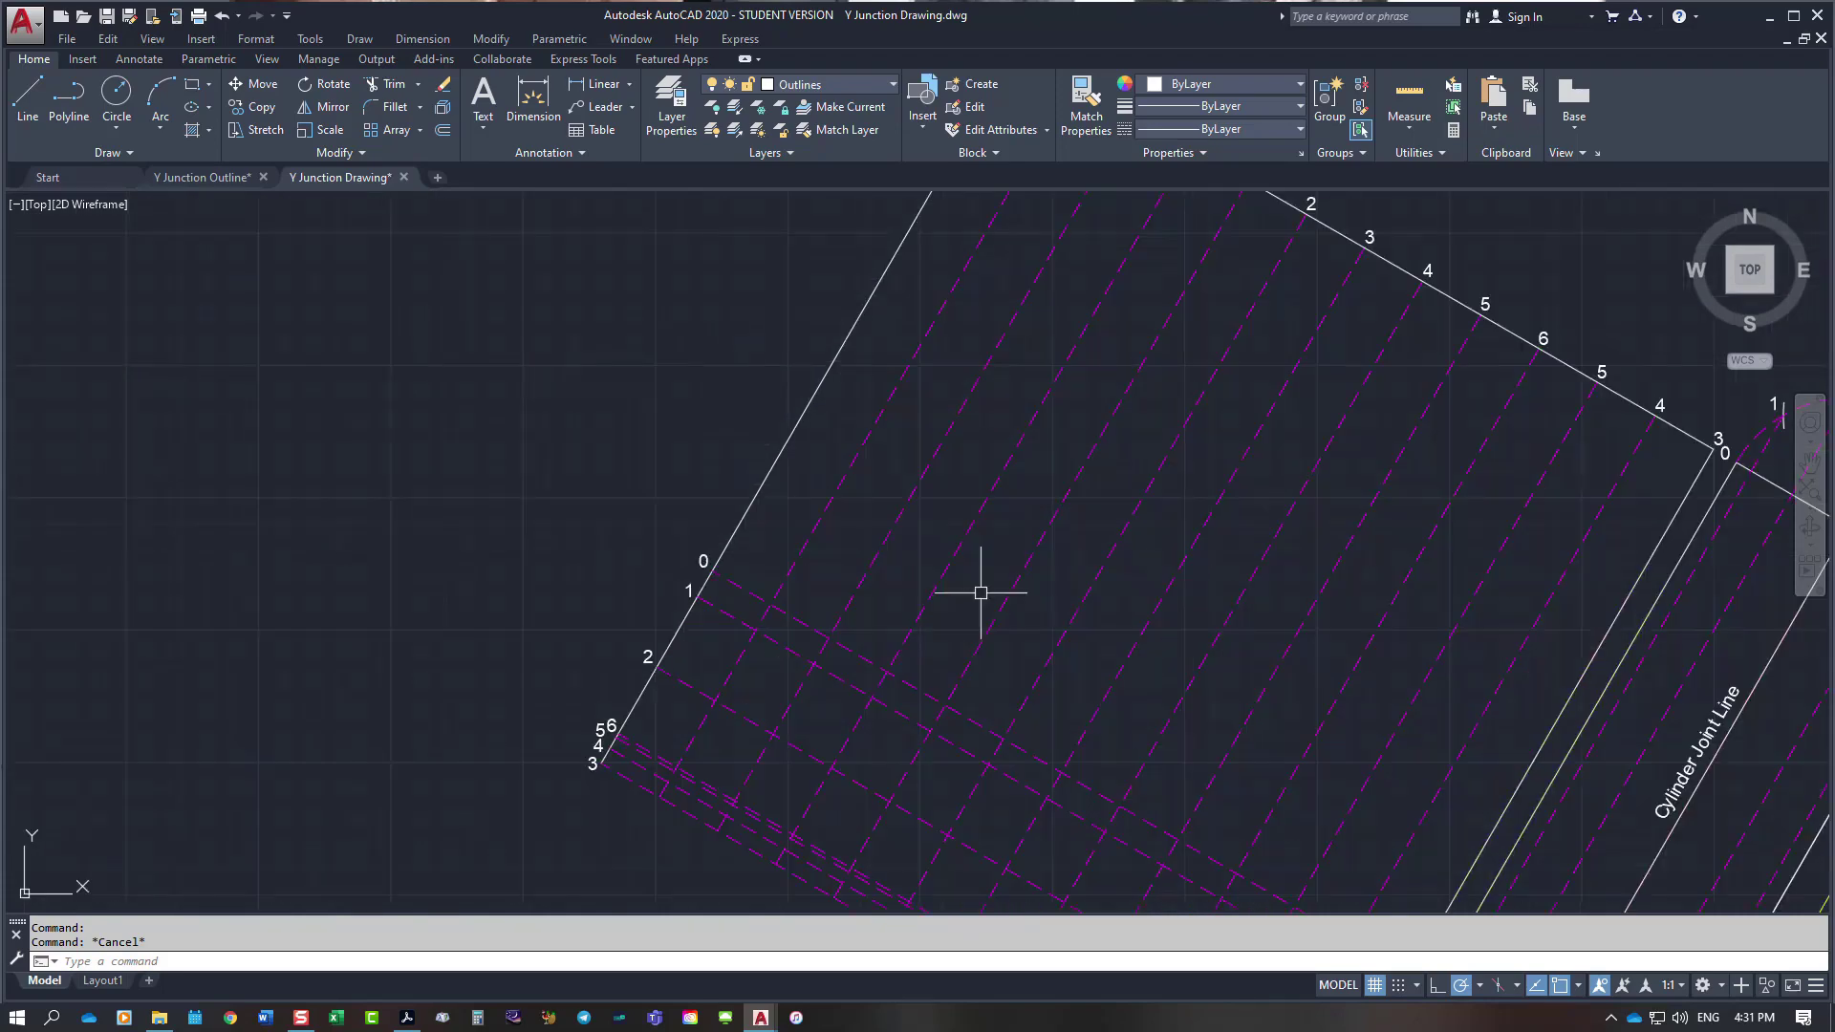
{"action": "scroll", "coordinate": [980, 585], "scroll_direction": "down", "scroll_amount": 2}
{"action": "scroll", "coordinate": [982, 669], "scroll_direction": "up", "scroll_amount": 2}
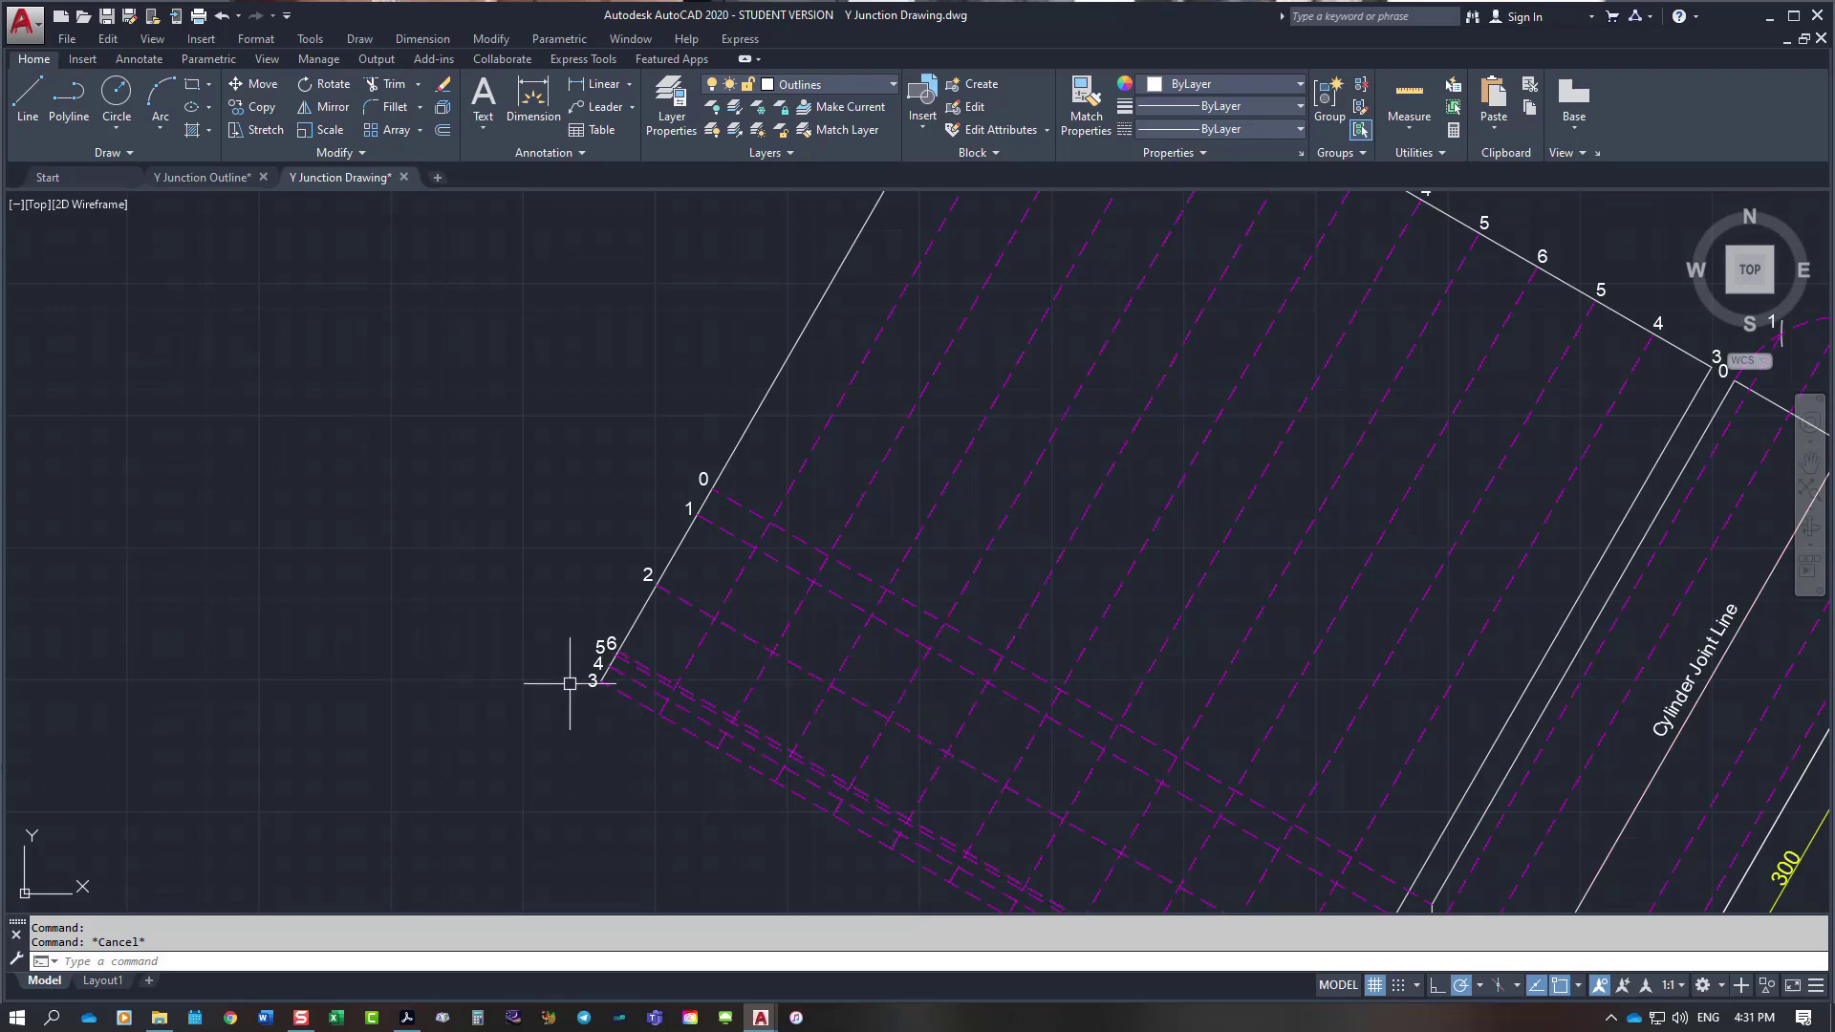
{"action": "scroll", "coordinate": [782, 525], "scroll_direction": "down", "scroll_amount": 2}
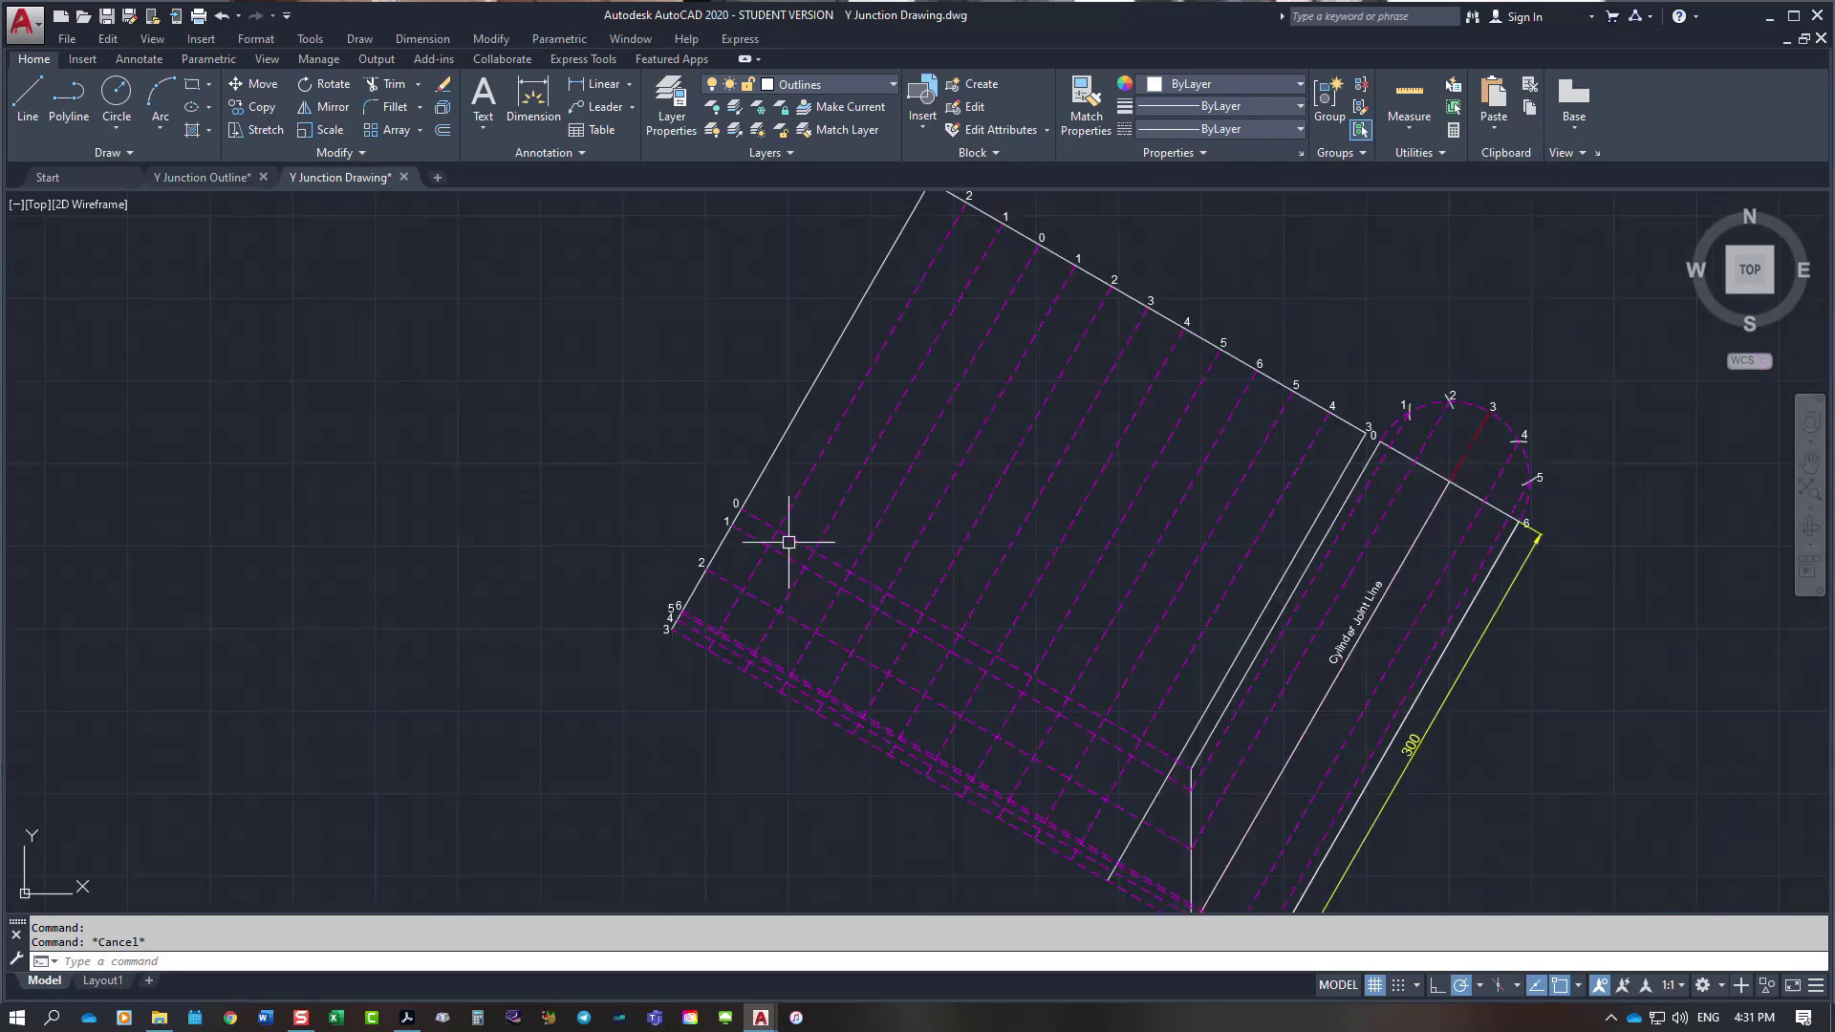
{"action": "left_click", "coordinate": [933, 277]}
{"action": "left_click", "coordinate": [923, 279]}
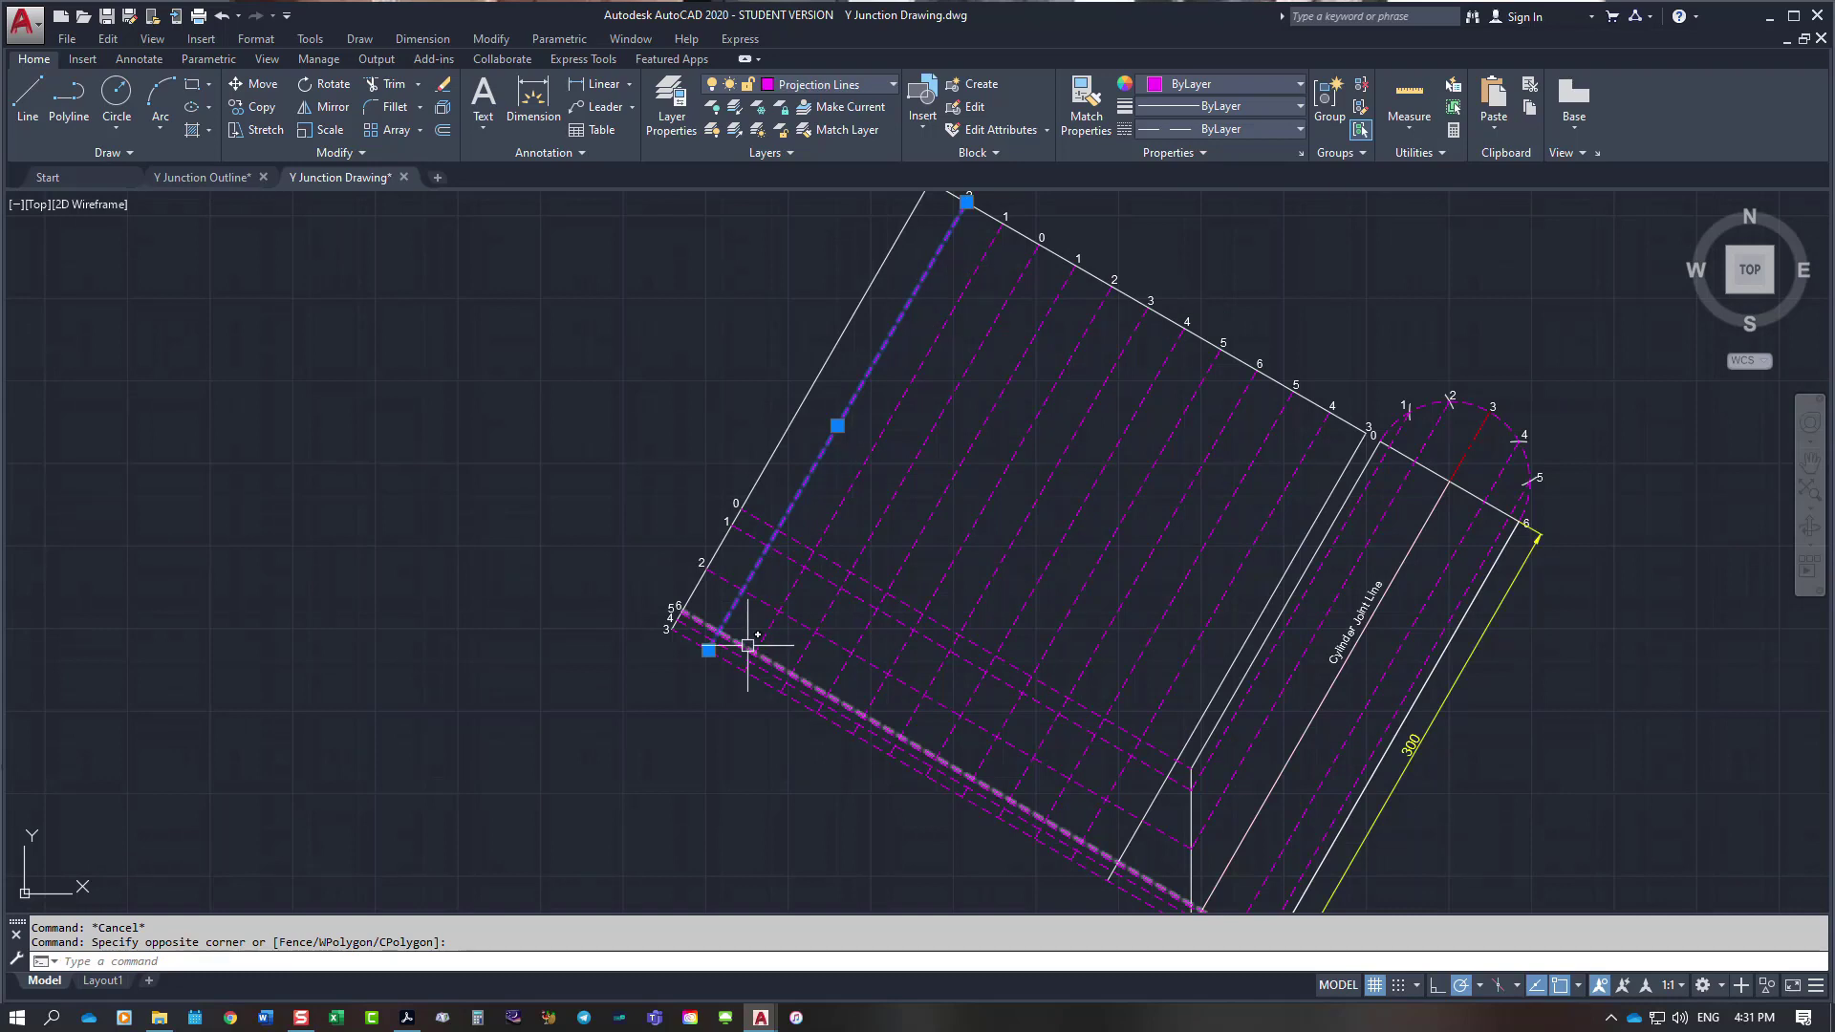
{"action": "left_click", "coordinate": [733, 577]}
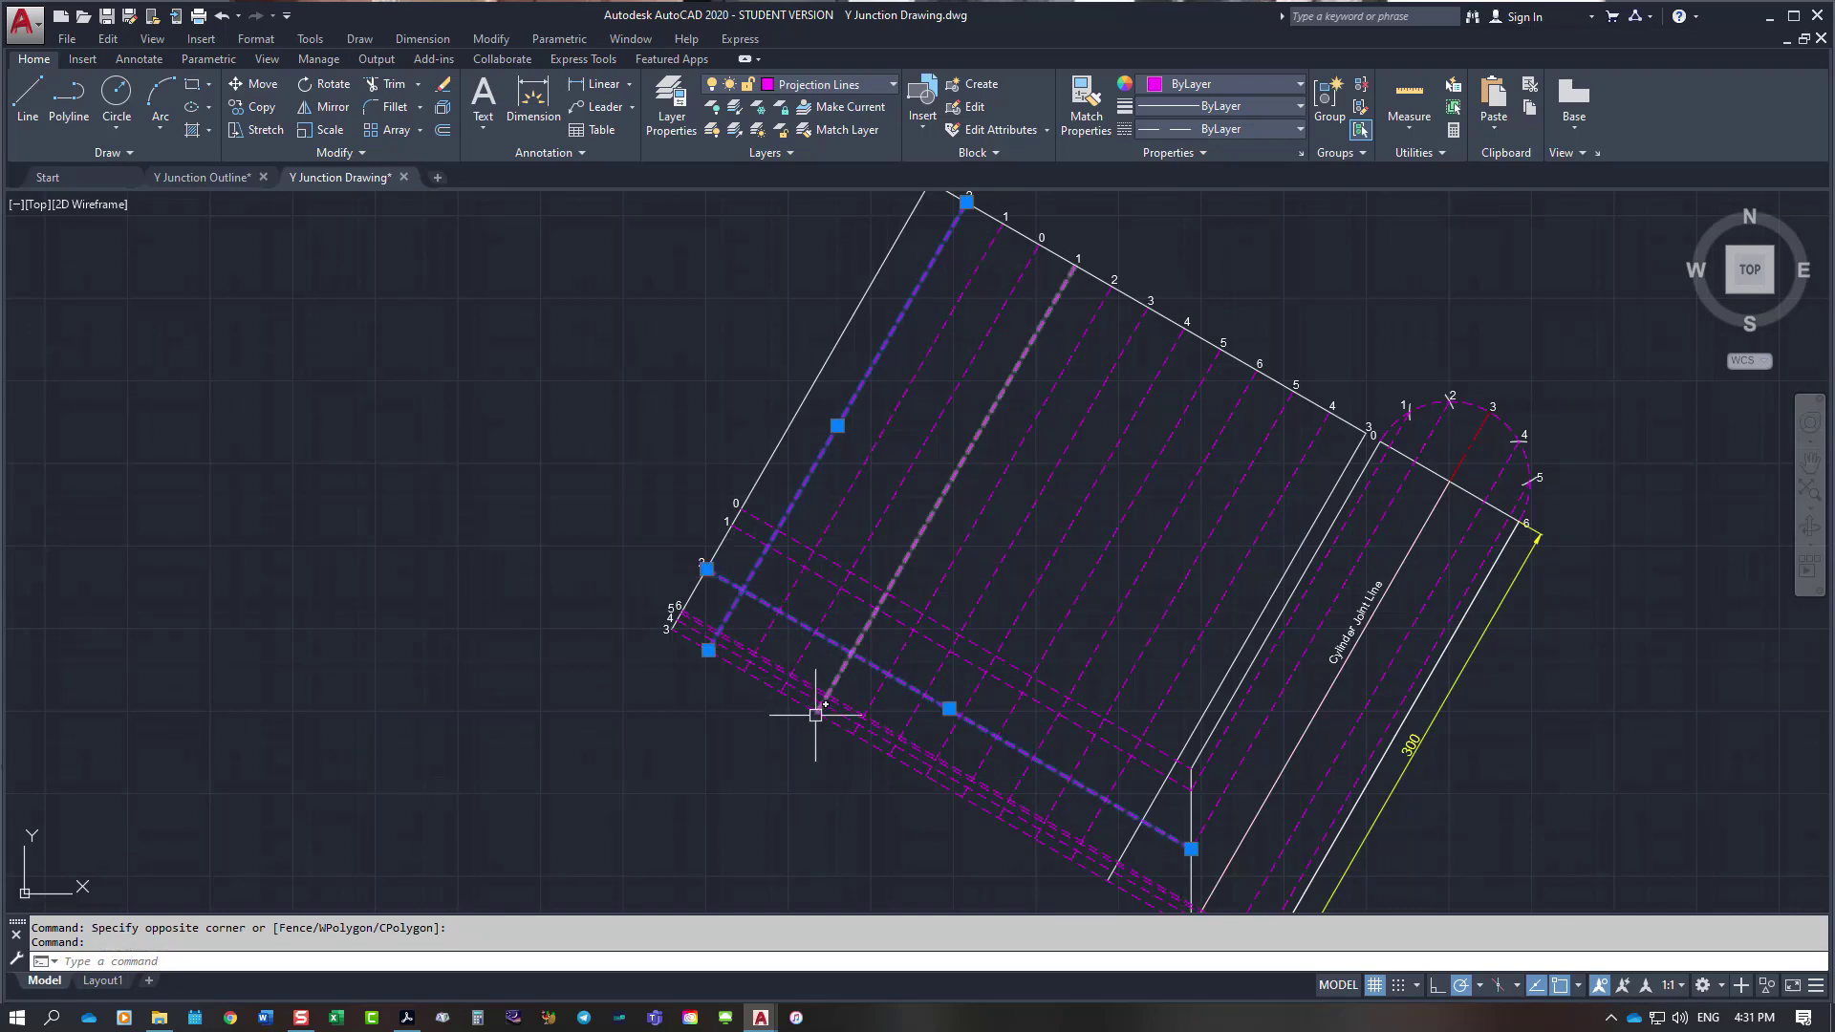
{"action": "key", "text": "Escape"}
{"action": "left_click", "coordinate": [892, 414]}
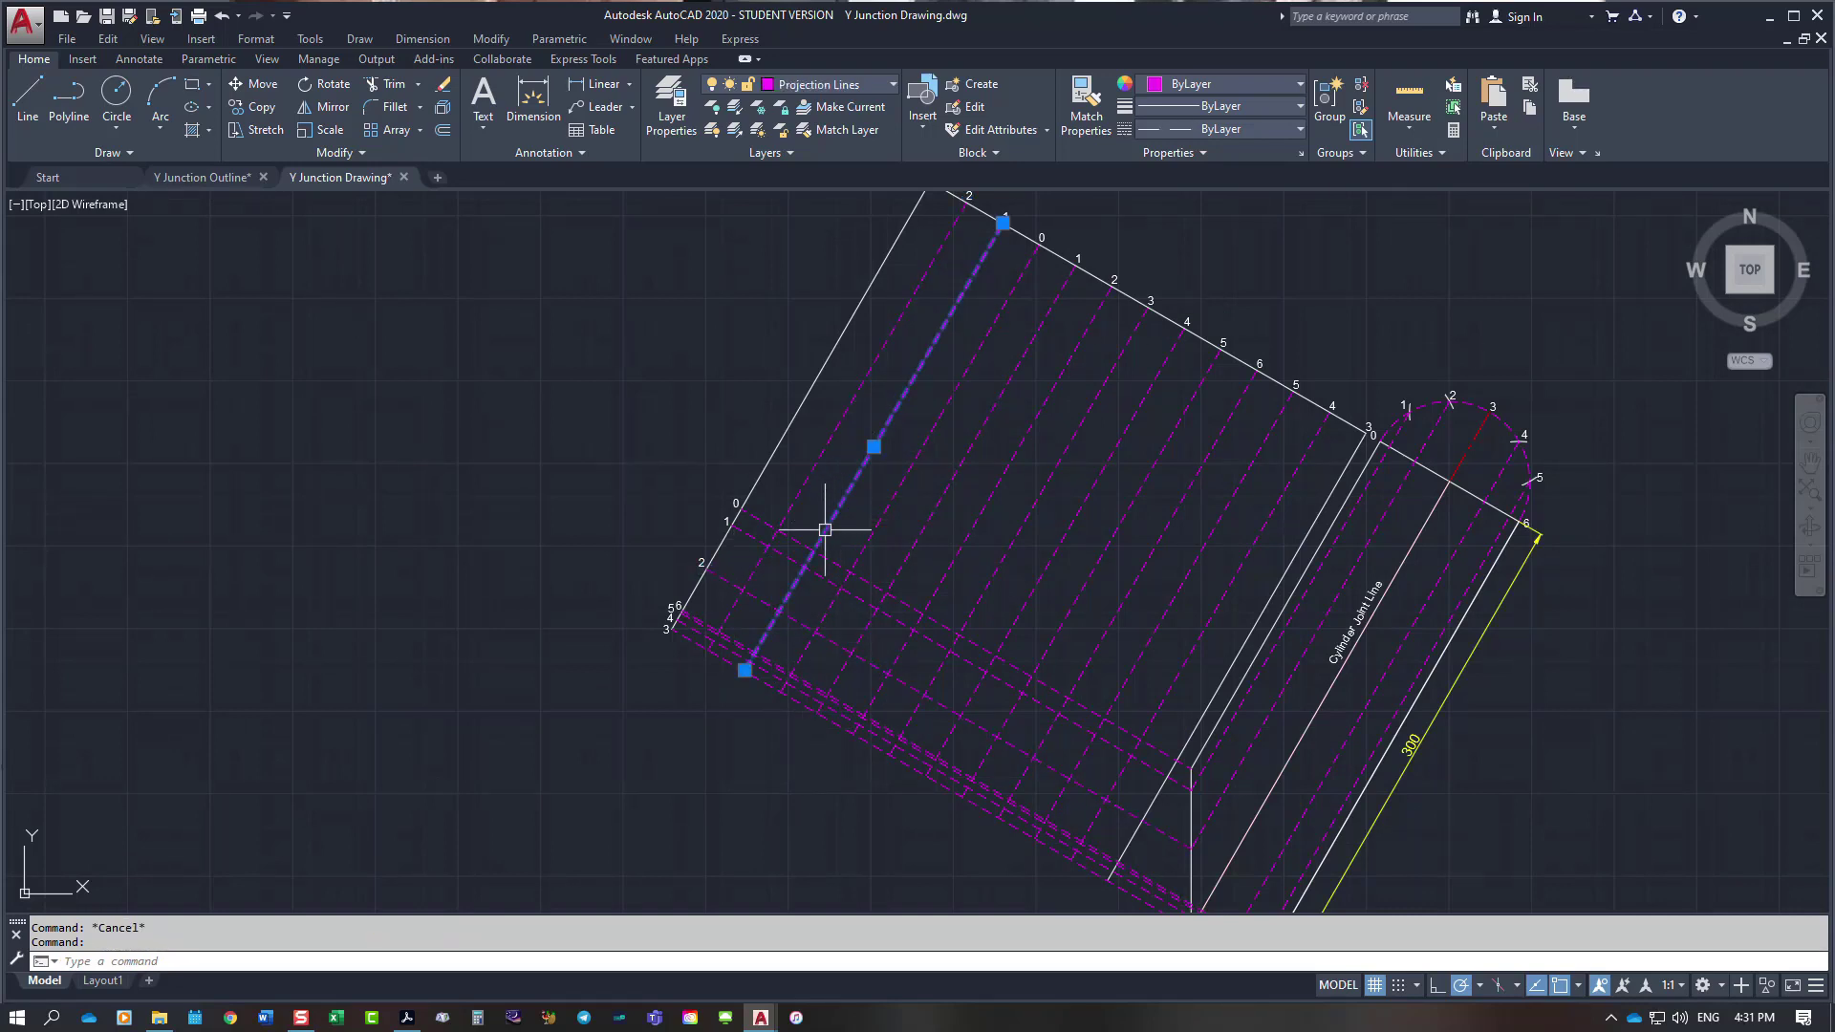
{"action": "key", "text": "Escape"}
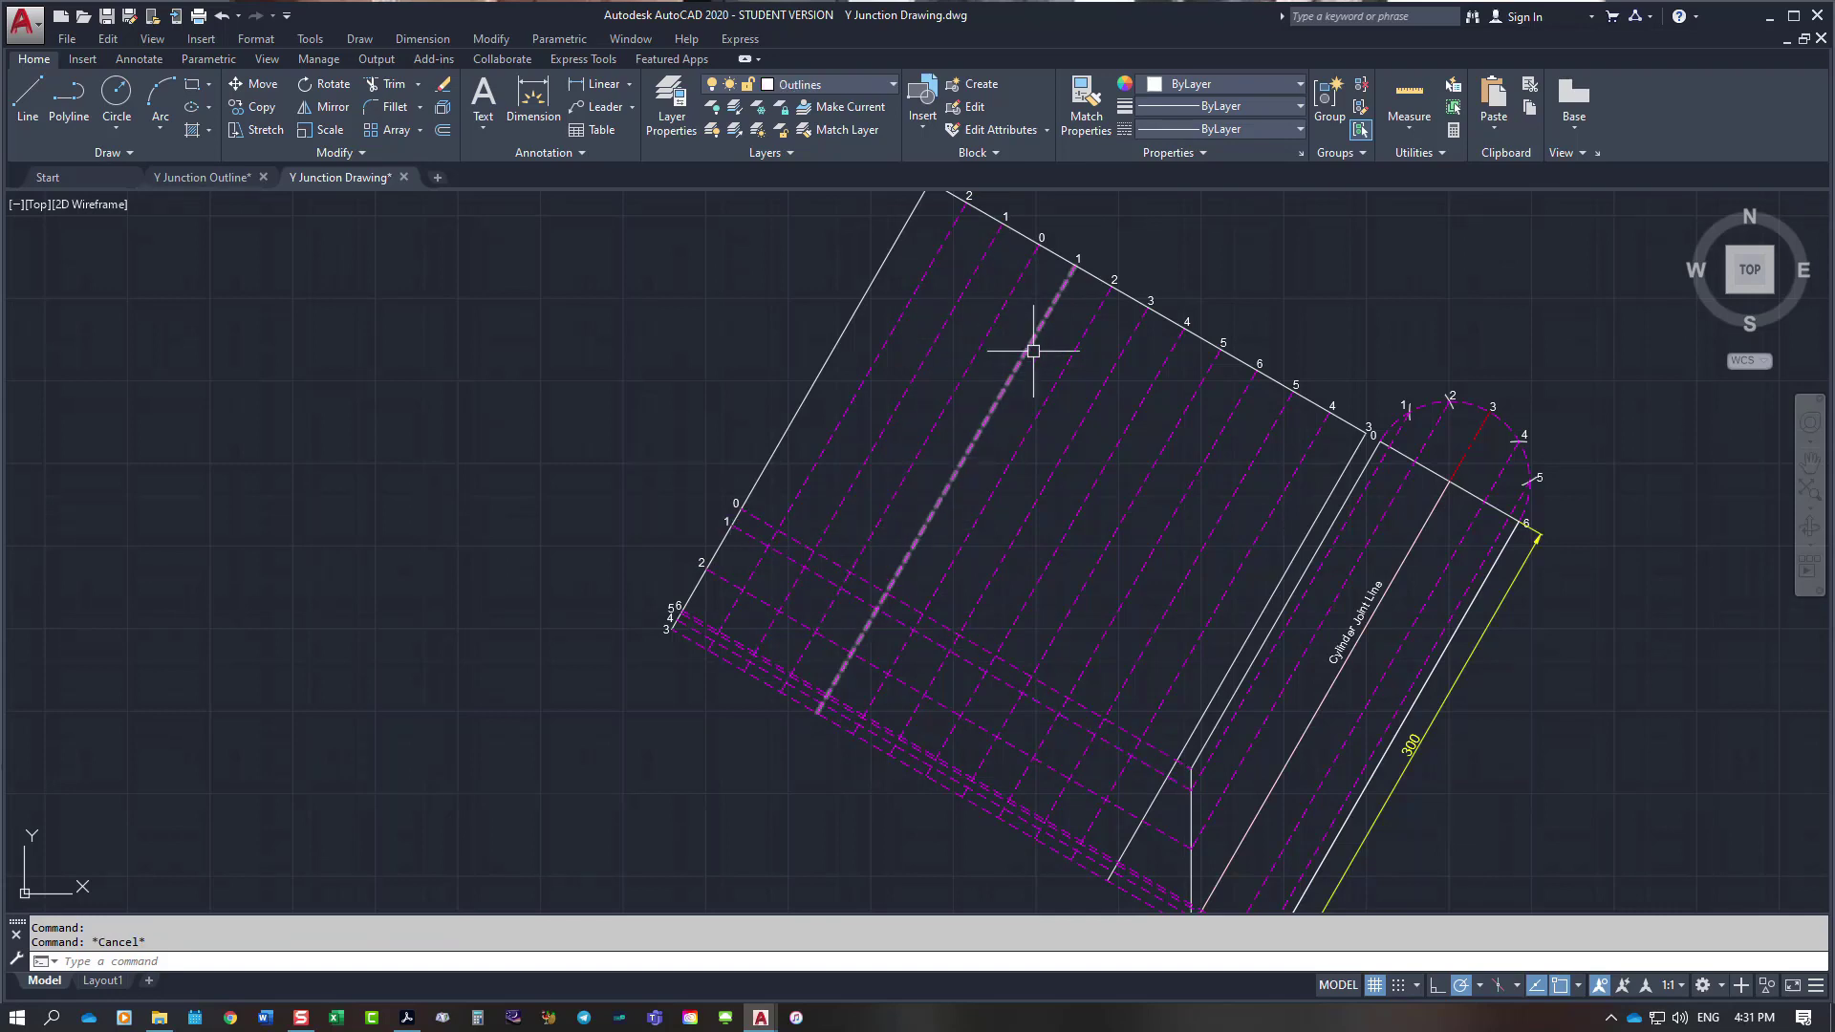
{"action": "mouse_move", "coordinate": [1033, 351]}
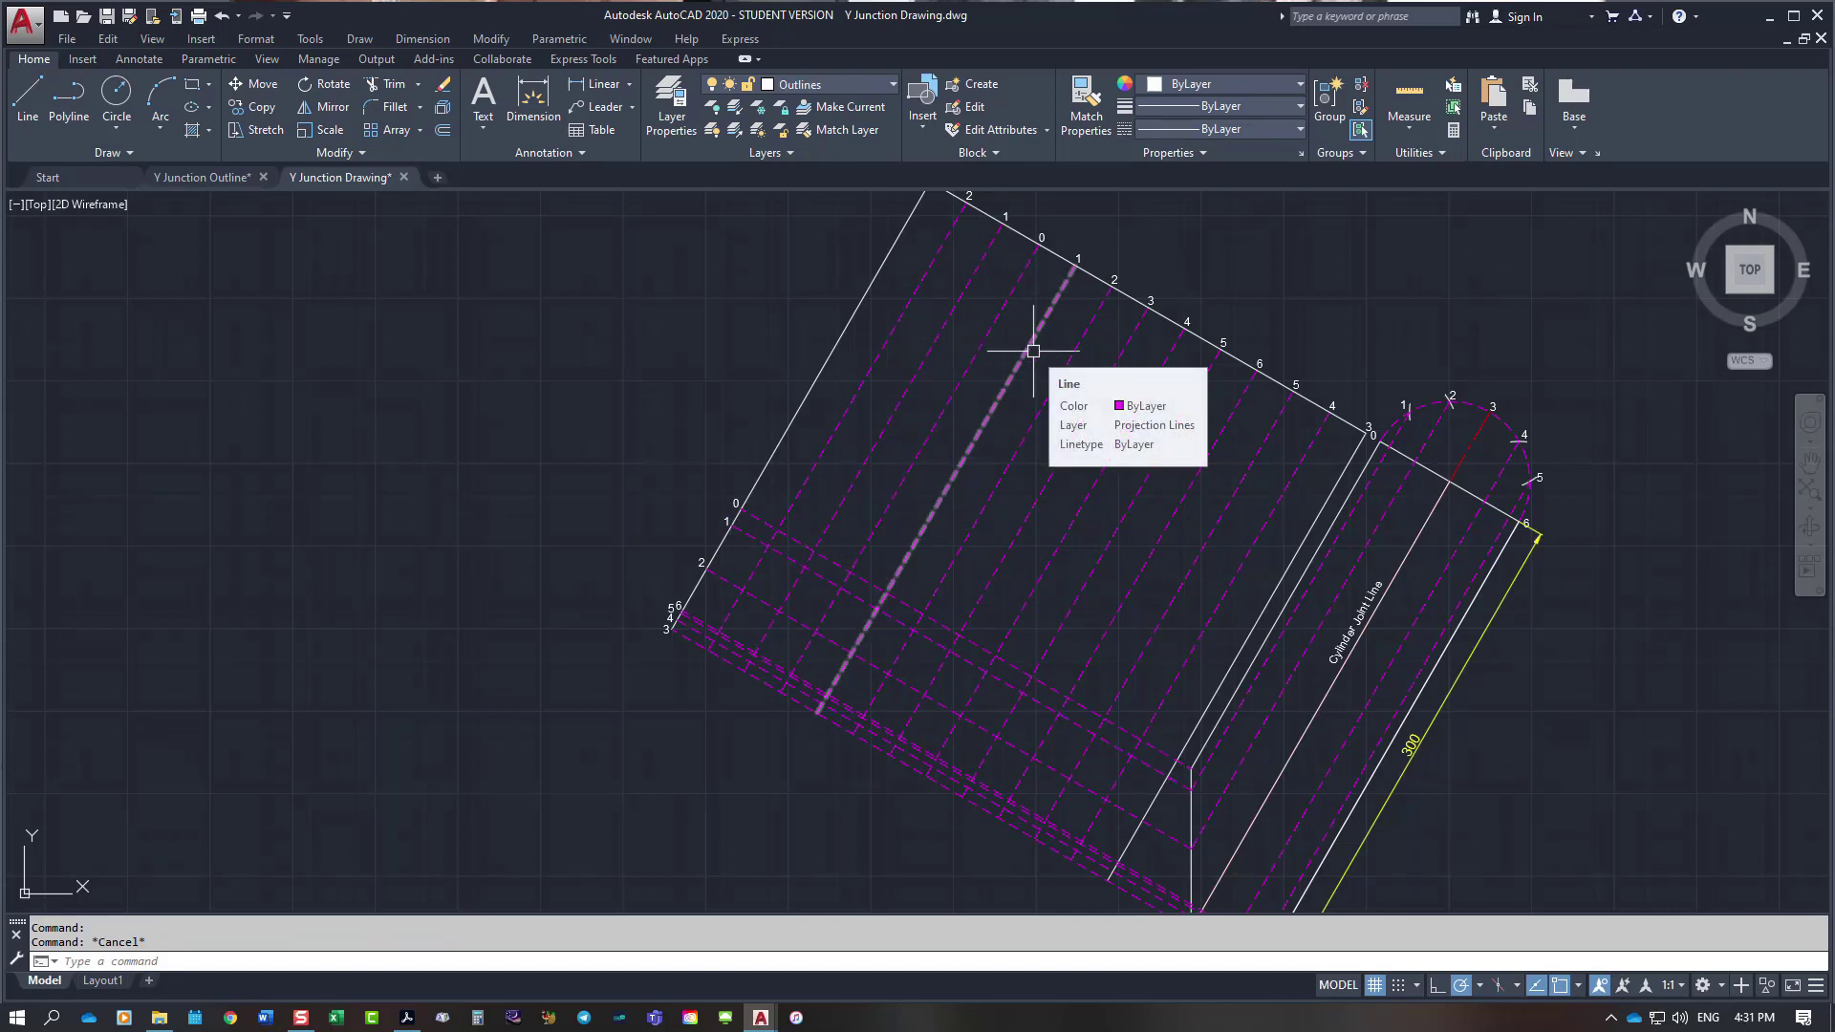
{"action": "type", "text": "spl"}
{"action": "key", "text": "Return"}
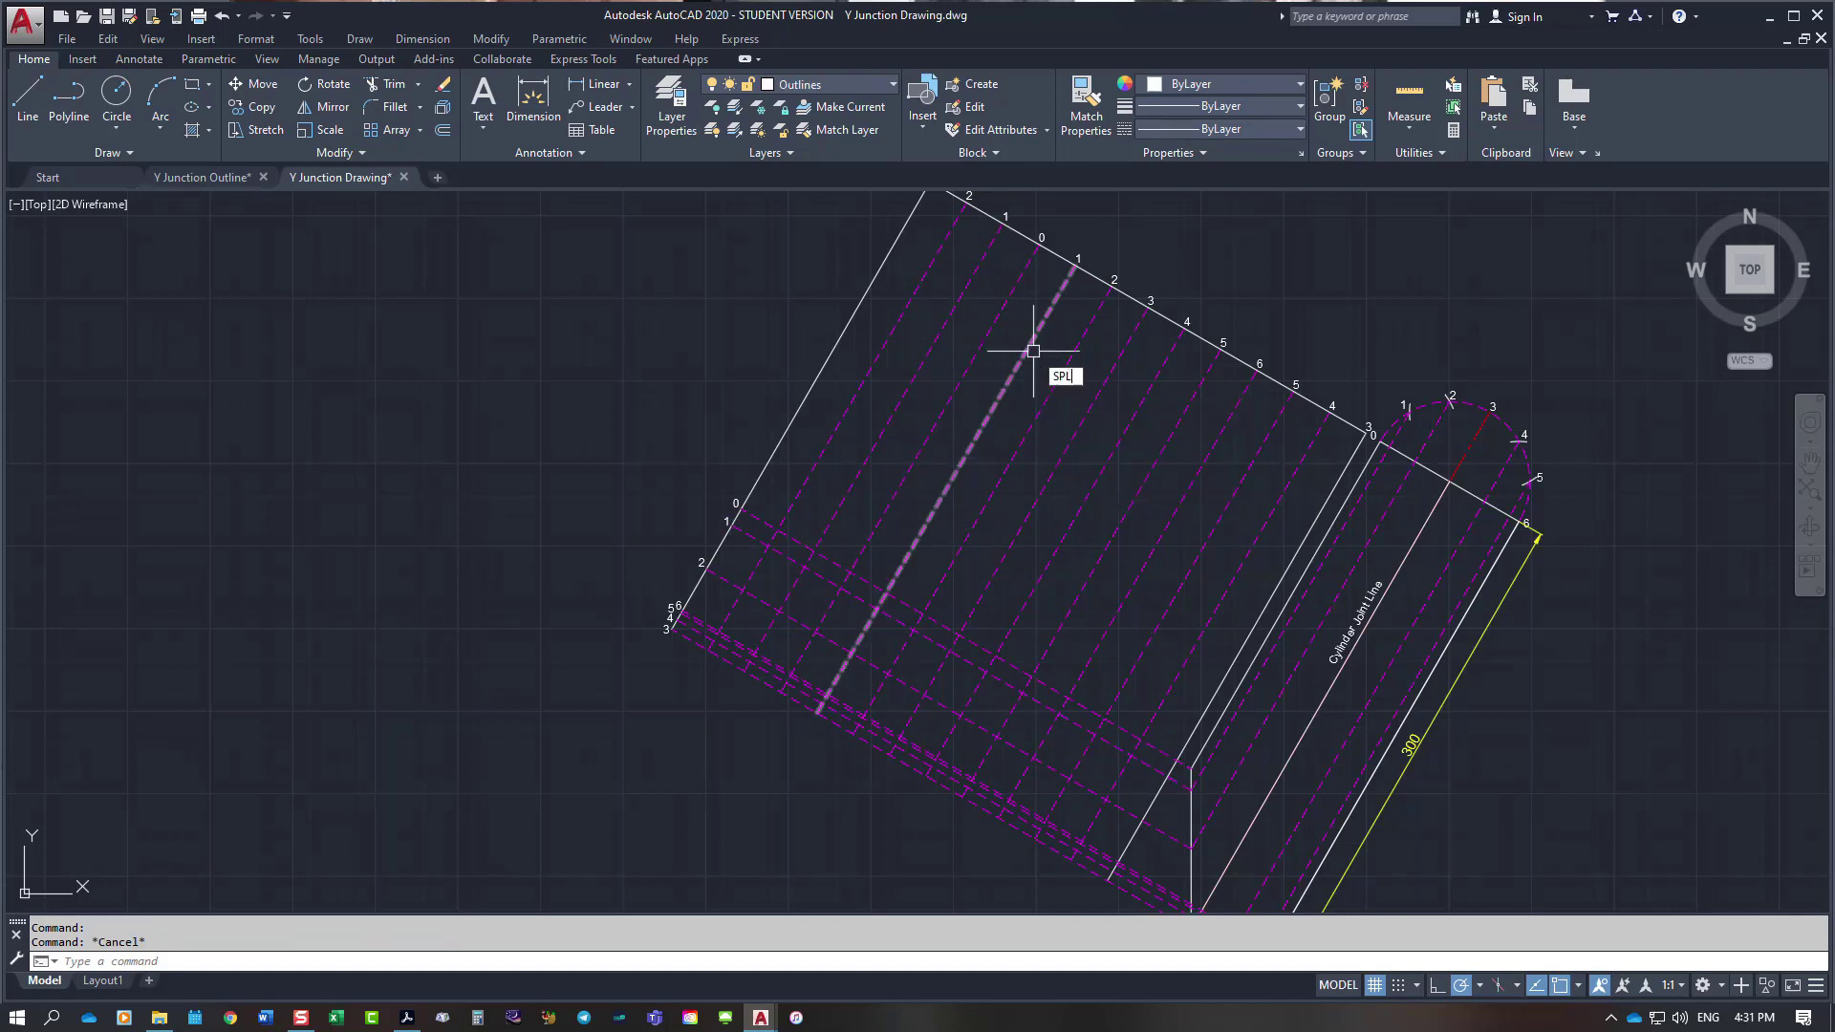
{"action": "scroll", "coordinate": [682, 639], "scroll_direction": "up", "scroll_amount": 2}
{"action": "left_click", "coordinate": [682, 640]}
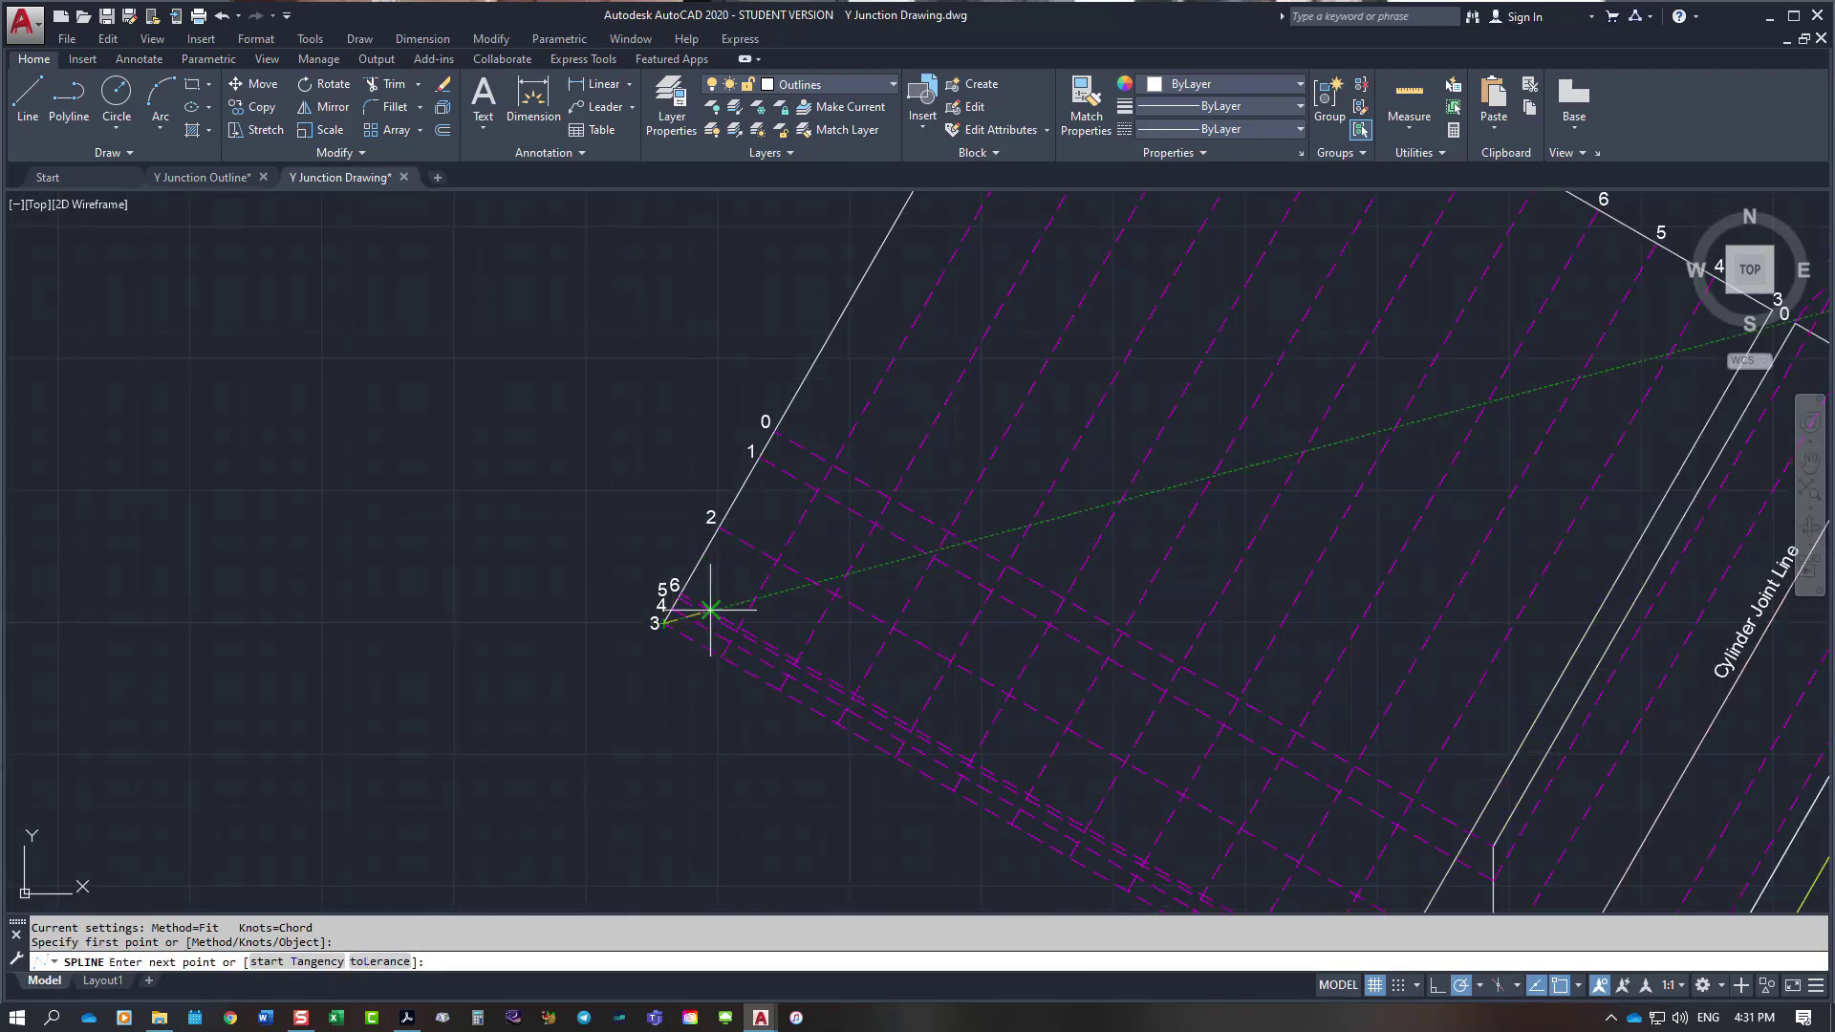
{"action": "left_click", "coordinate": [774, 559]}
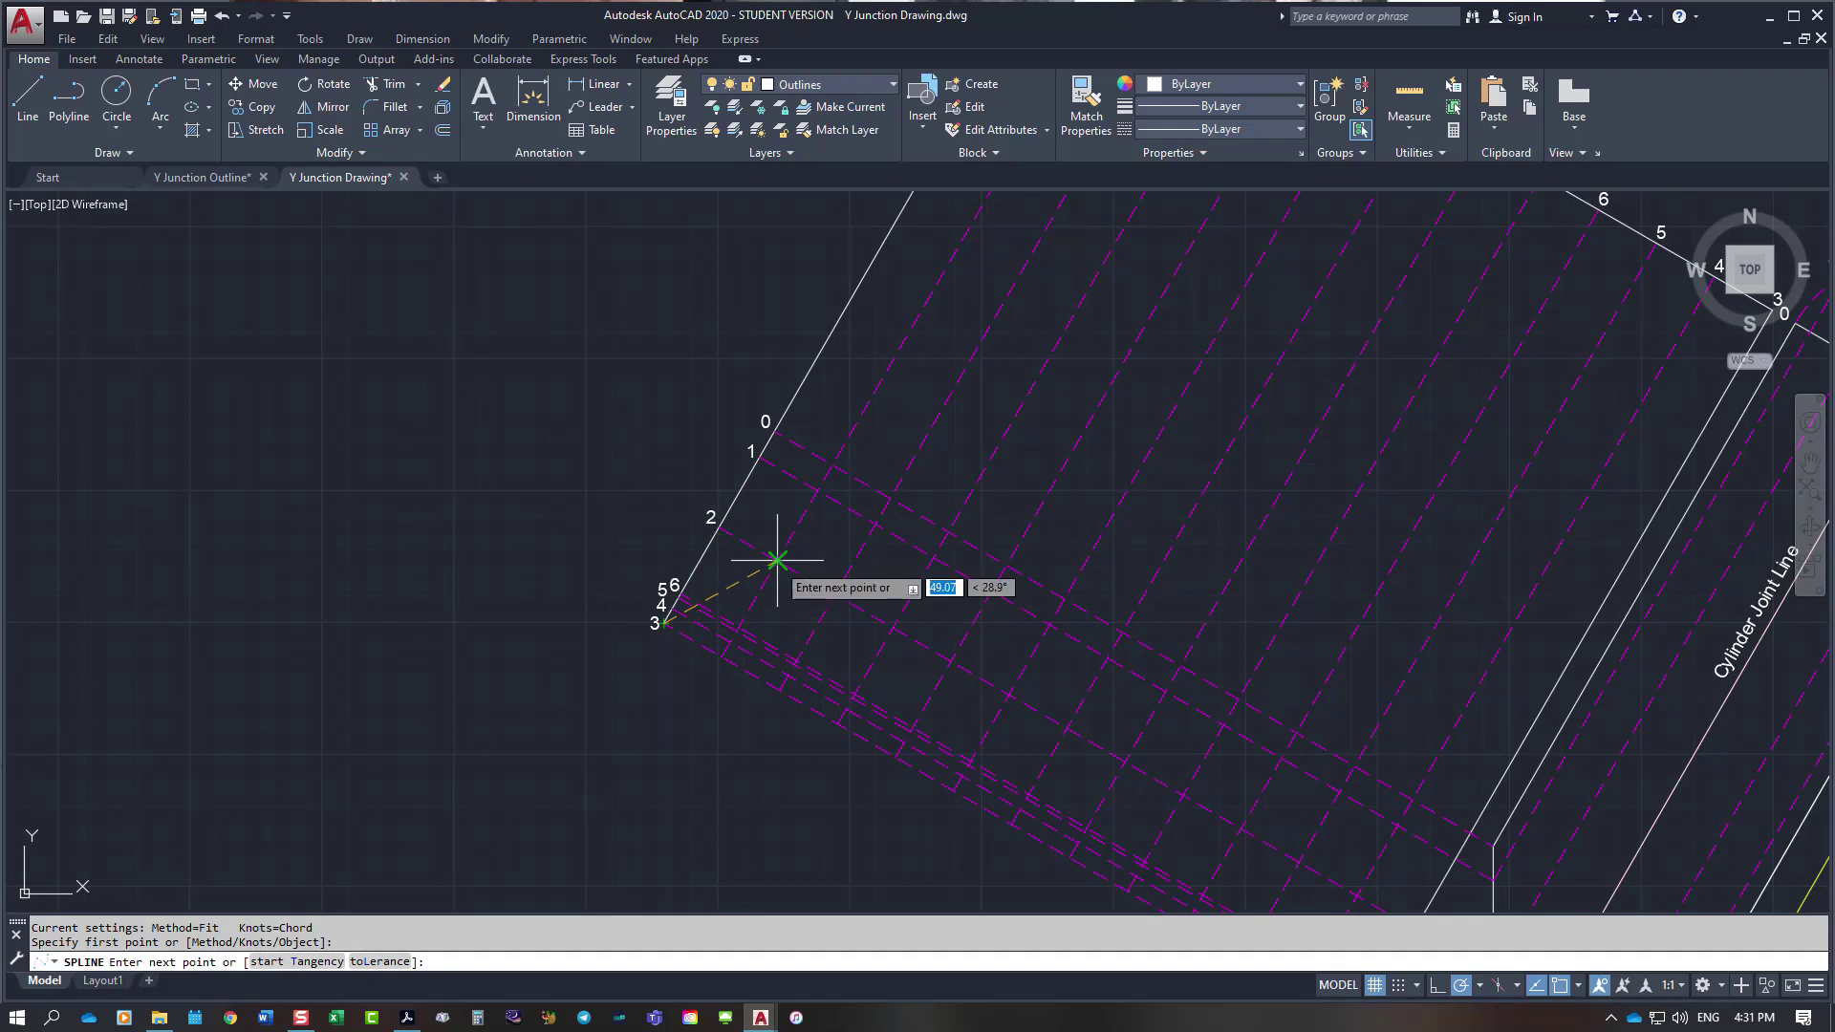
{"action": "left_click", "coordinate": [875, 524]}
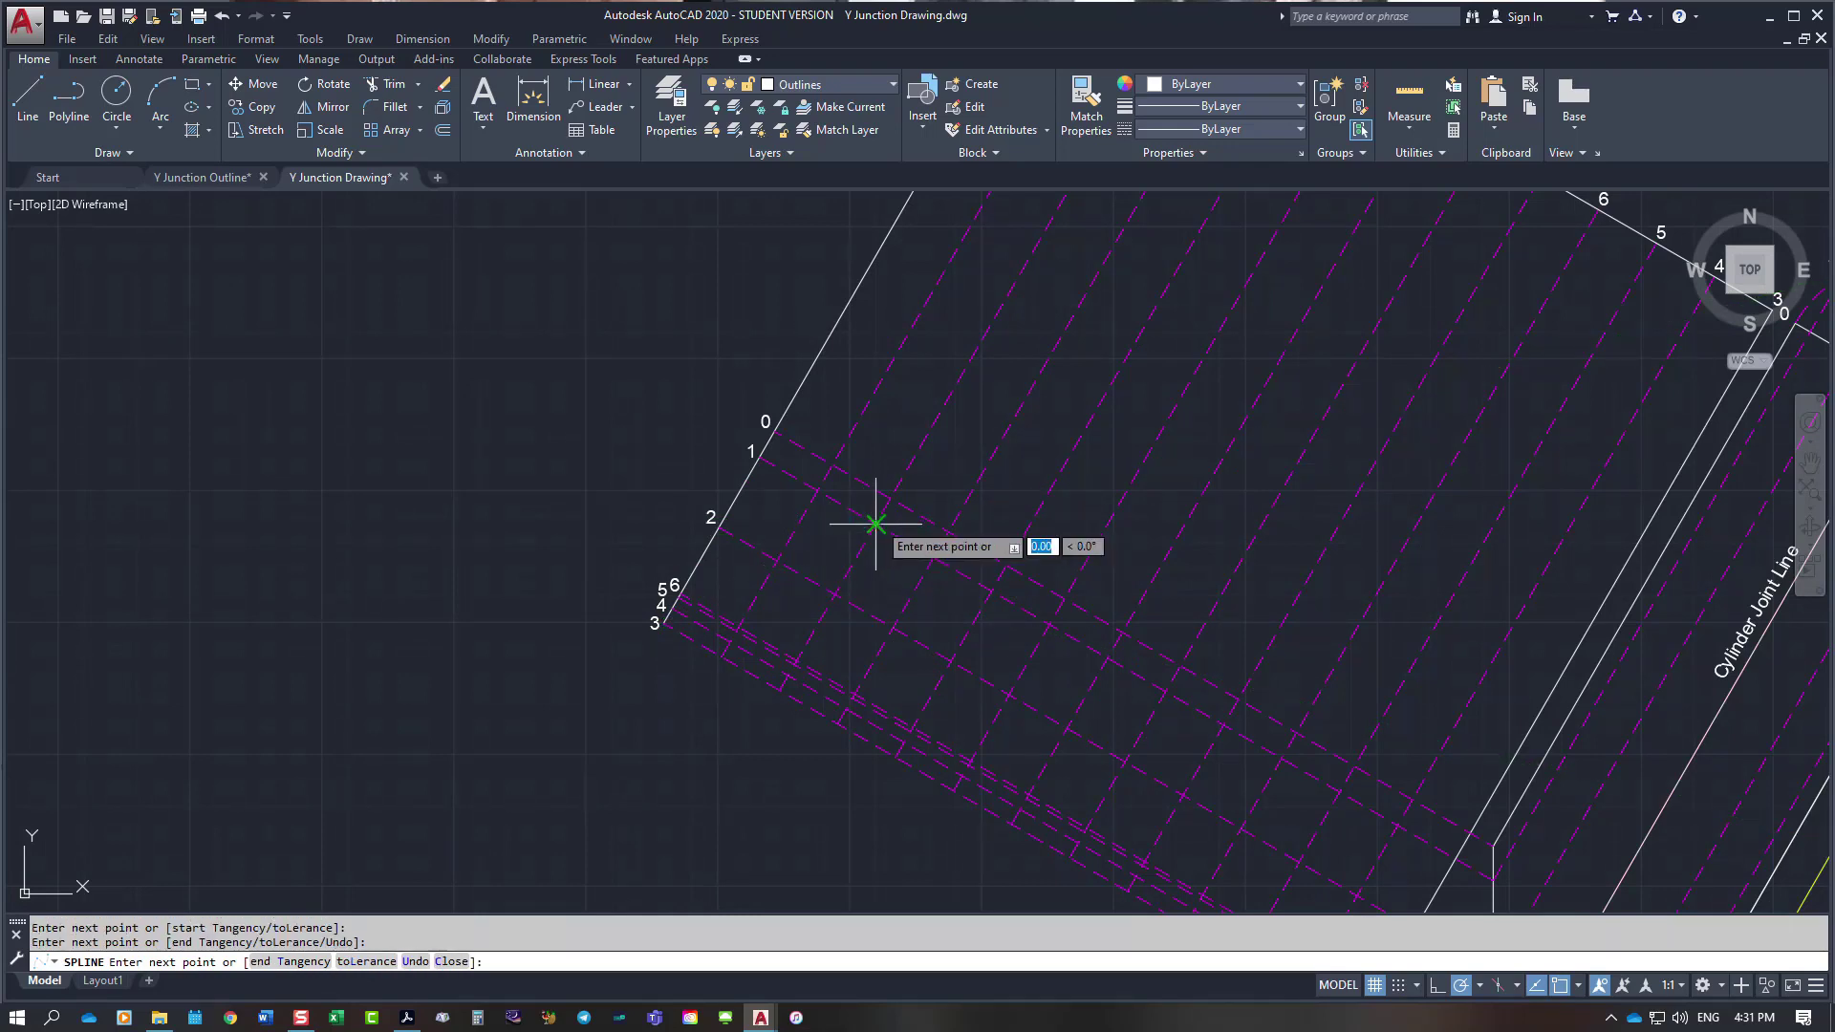
{"action": "left_click", "coordinate": [946, 525]}
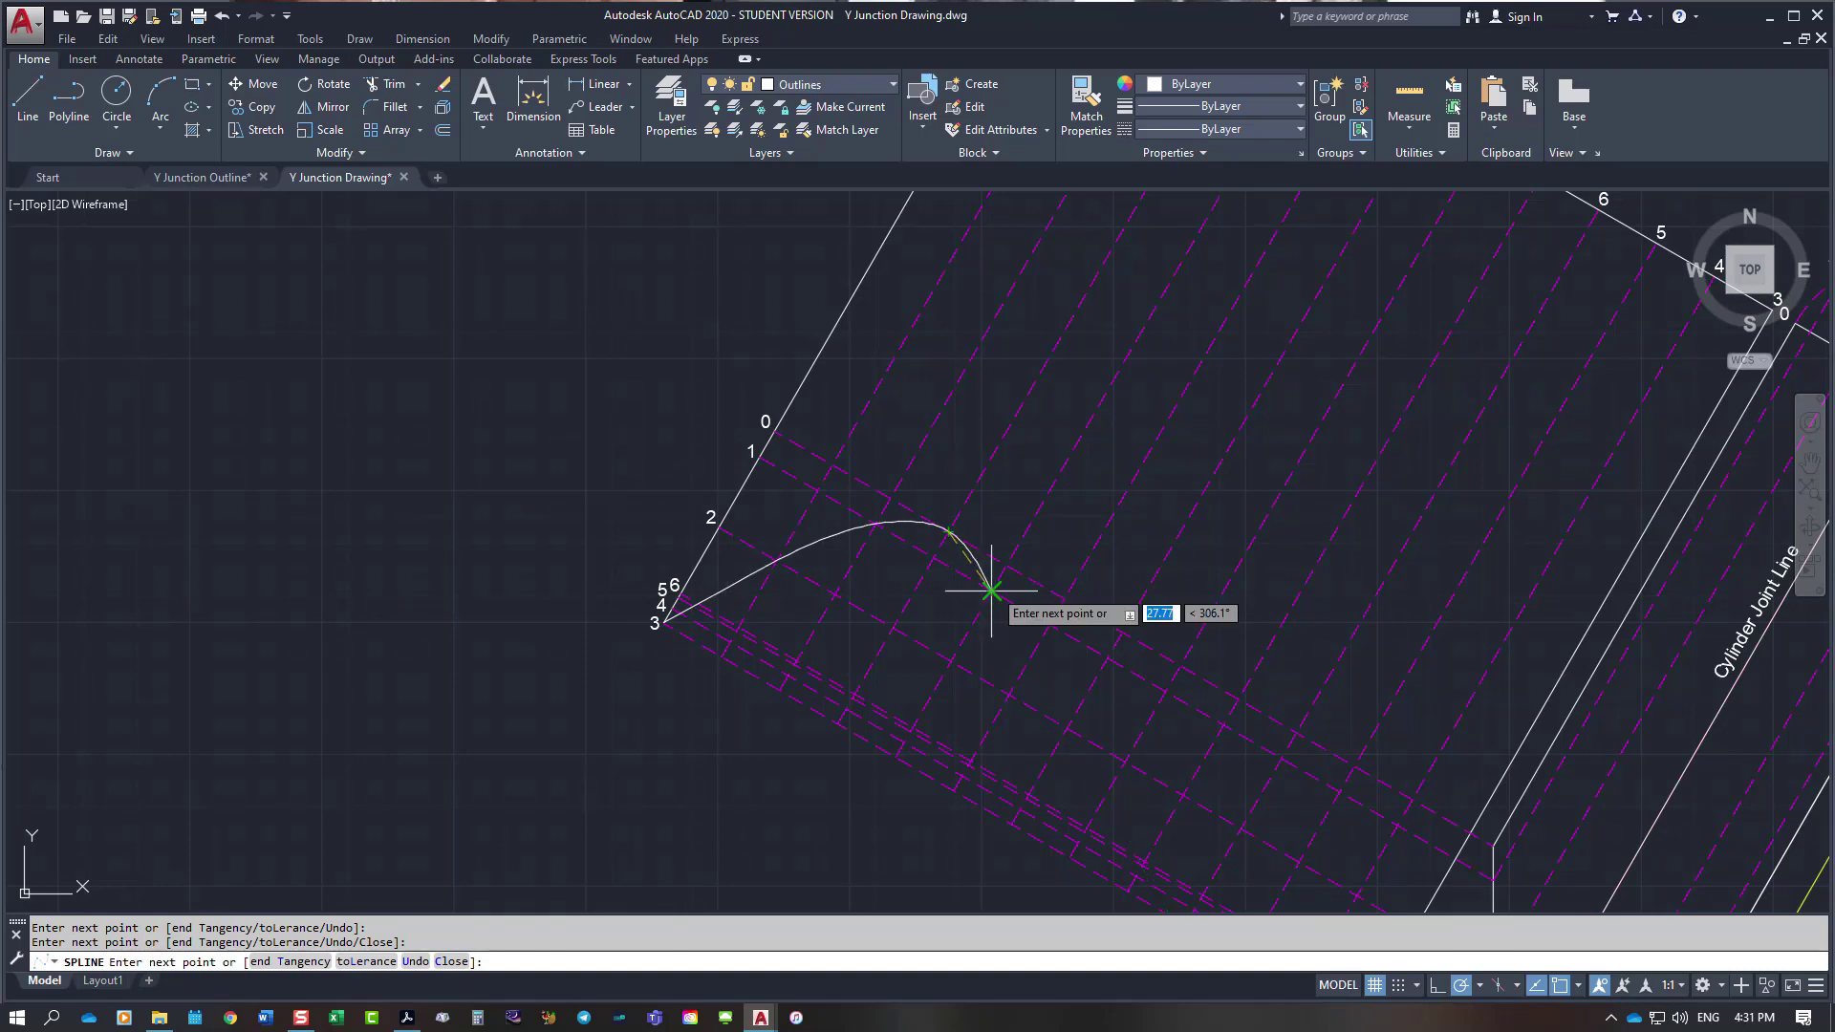
{"action": "left_click", "coordinate": [1007, 695]}
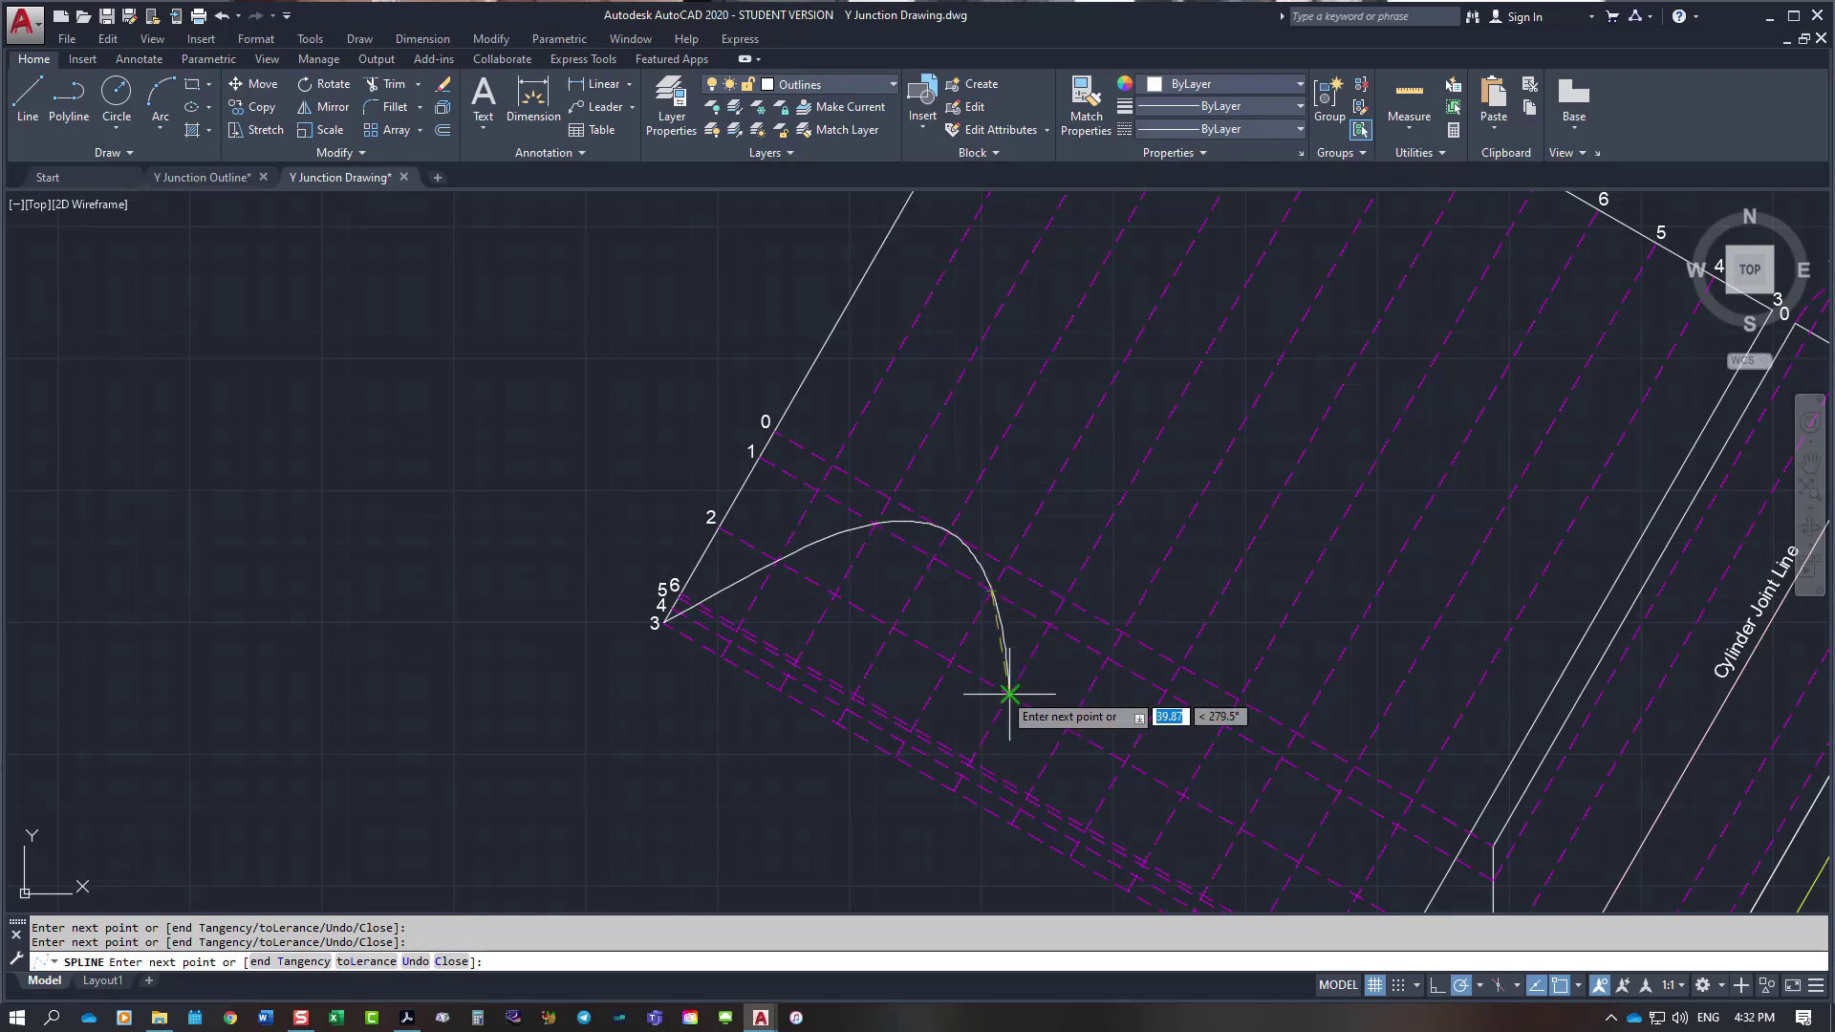
{"action": "left_click", "coordinate": [1011, 823]}
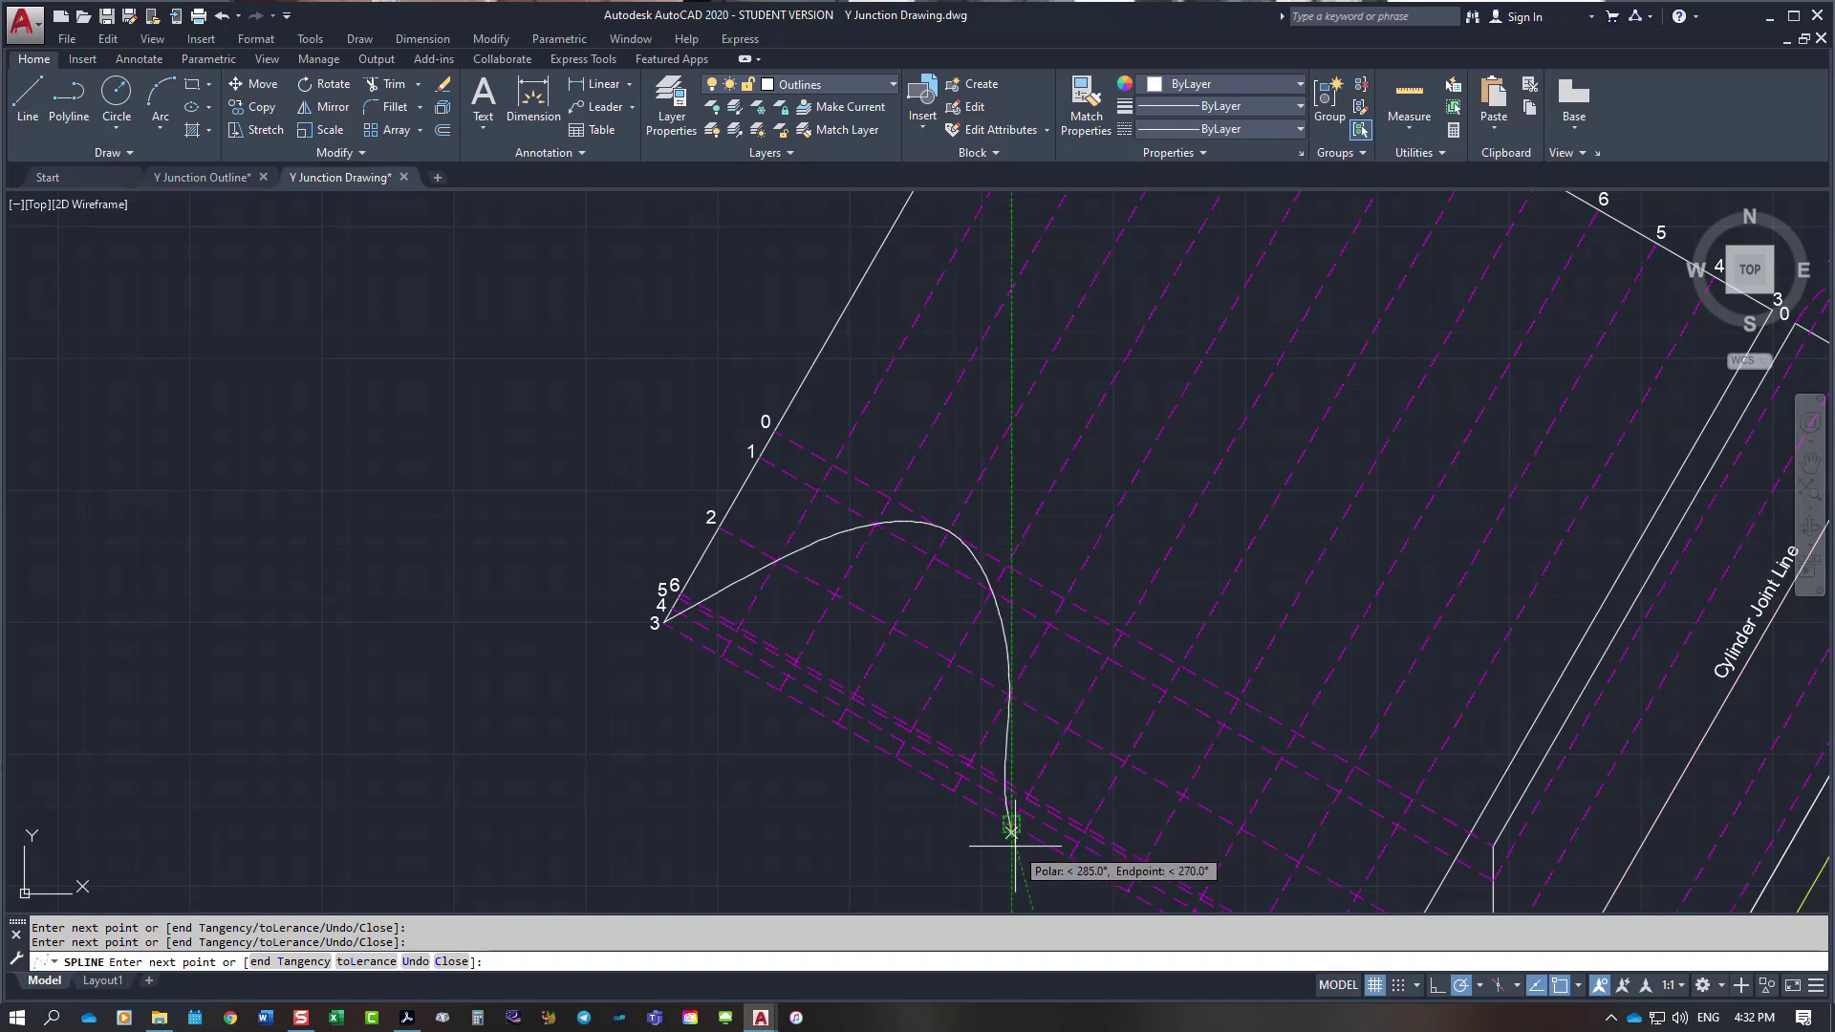
{"action": "key", "text": "Escape"}
Step: Draw a fit spline from the layout's corner 3 through the matching intersections 2, 1, 0, 1, 2 to 3, accepting the default end tangent
{"action": "right_click", "coordinate": [618, 463]}
{"action": "left_click", "coordinate": [666, 474]}
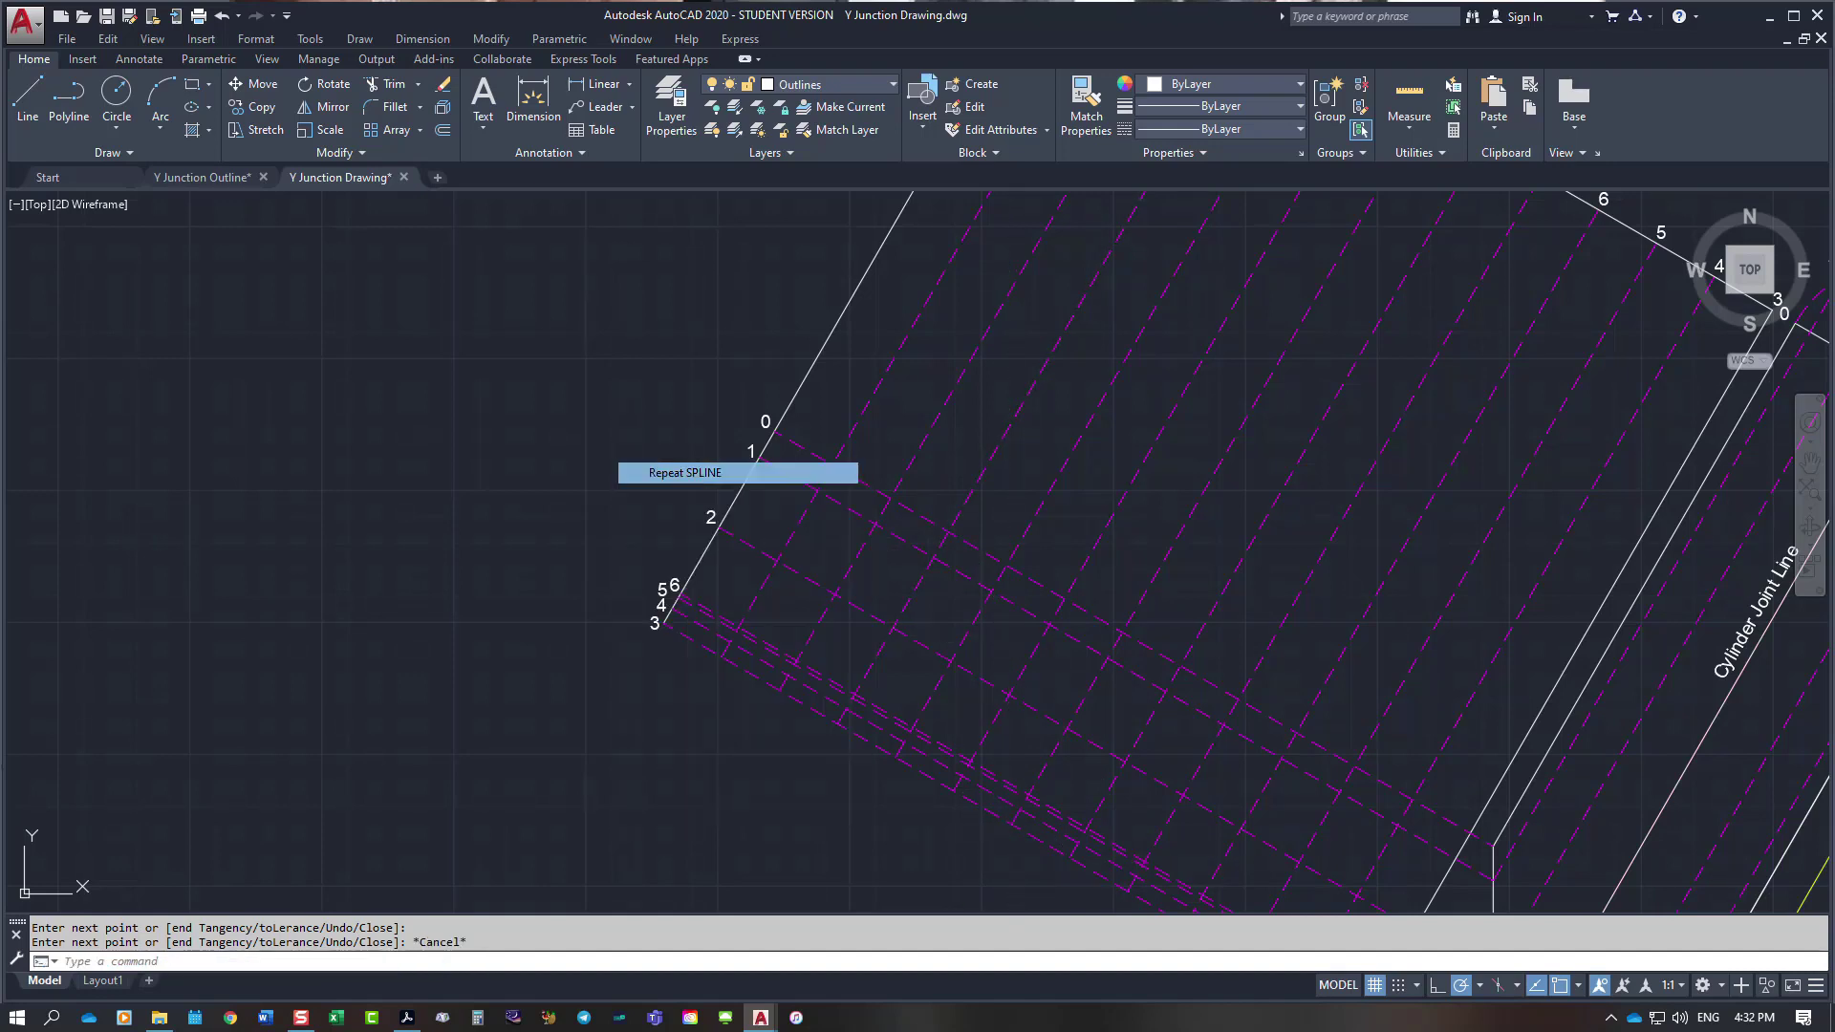
{"action": "scroll", "coordinate": [669, 640], "scroll_direction": "up", "scroll_amount": 2}
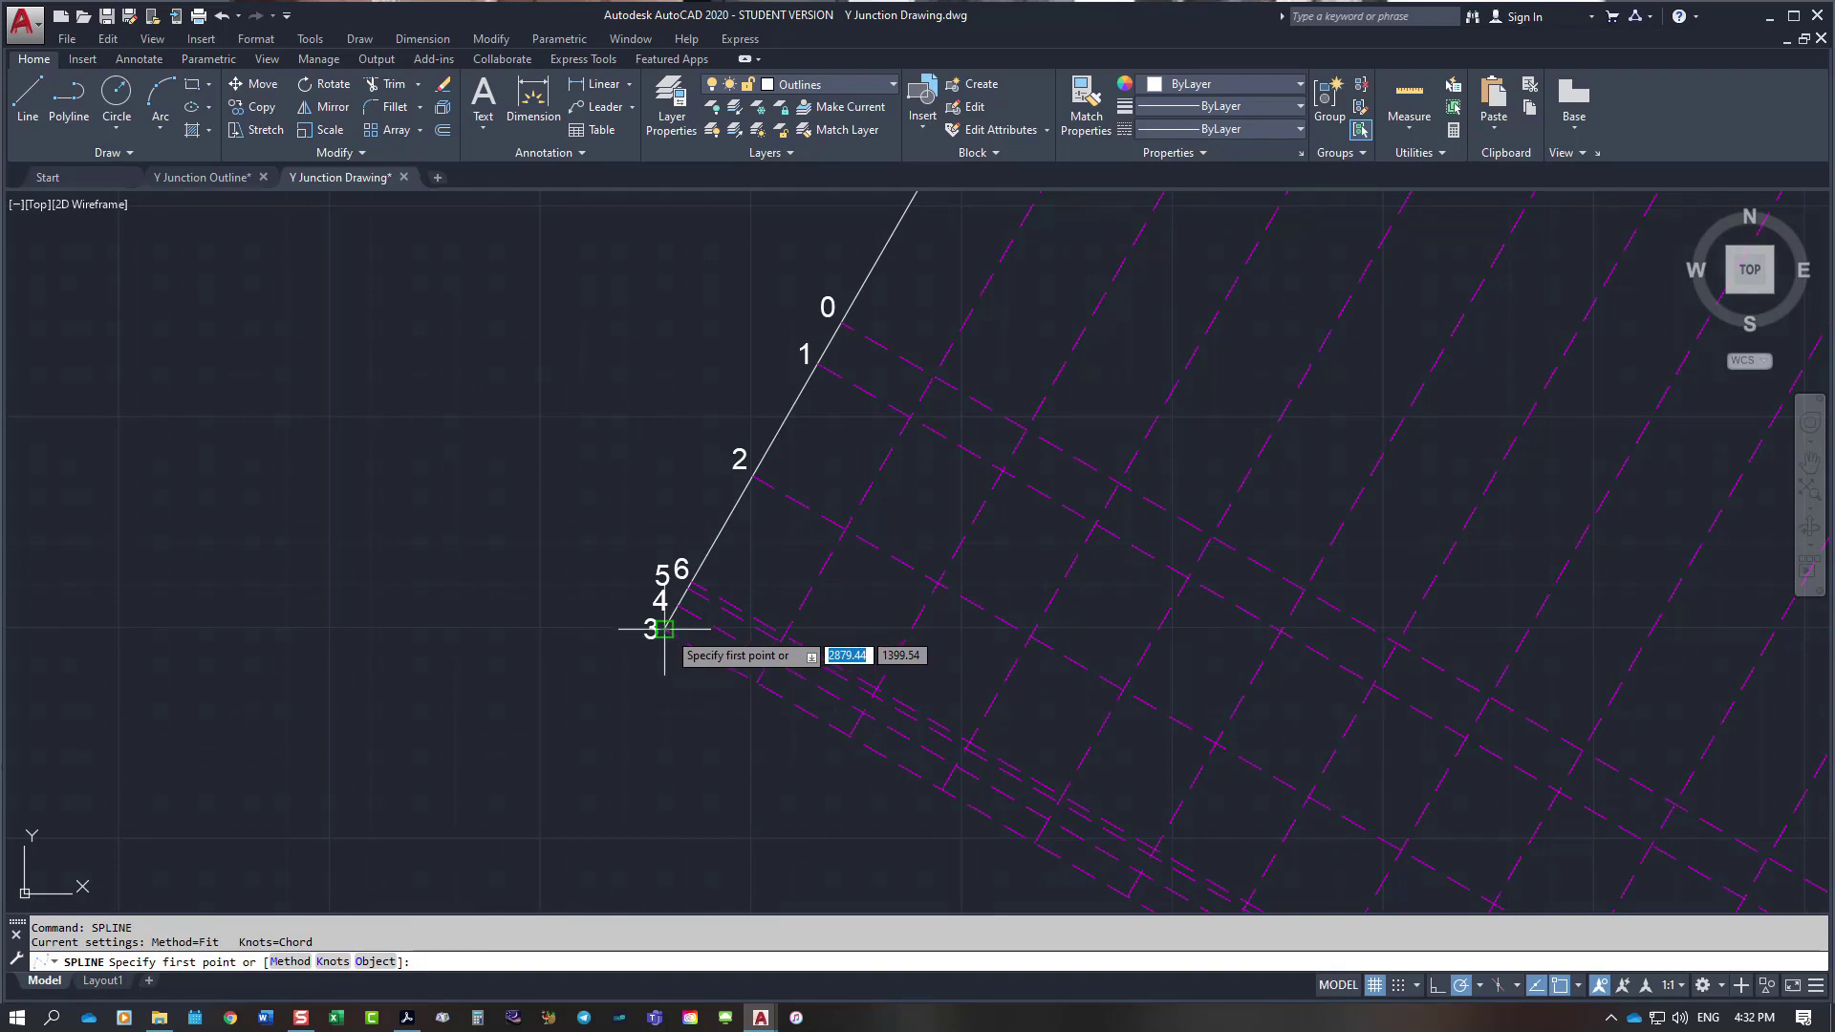
{"action": "left_click", "coordinate": [667, 628]}
{"action": "left_click", "coordinate": [848, 528]}
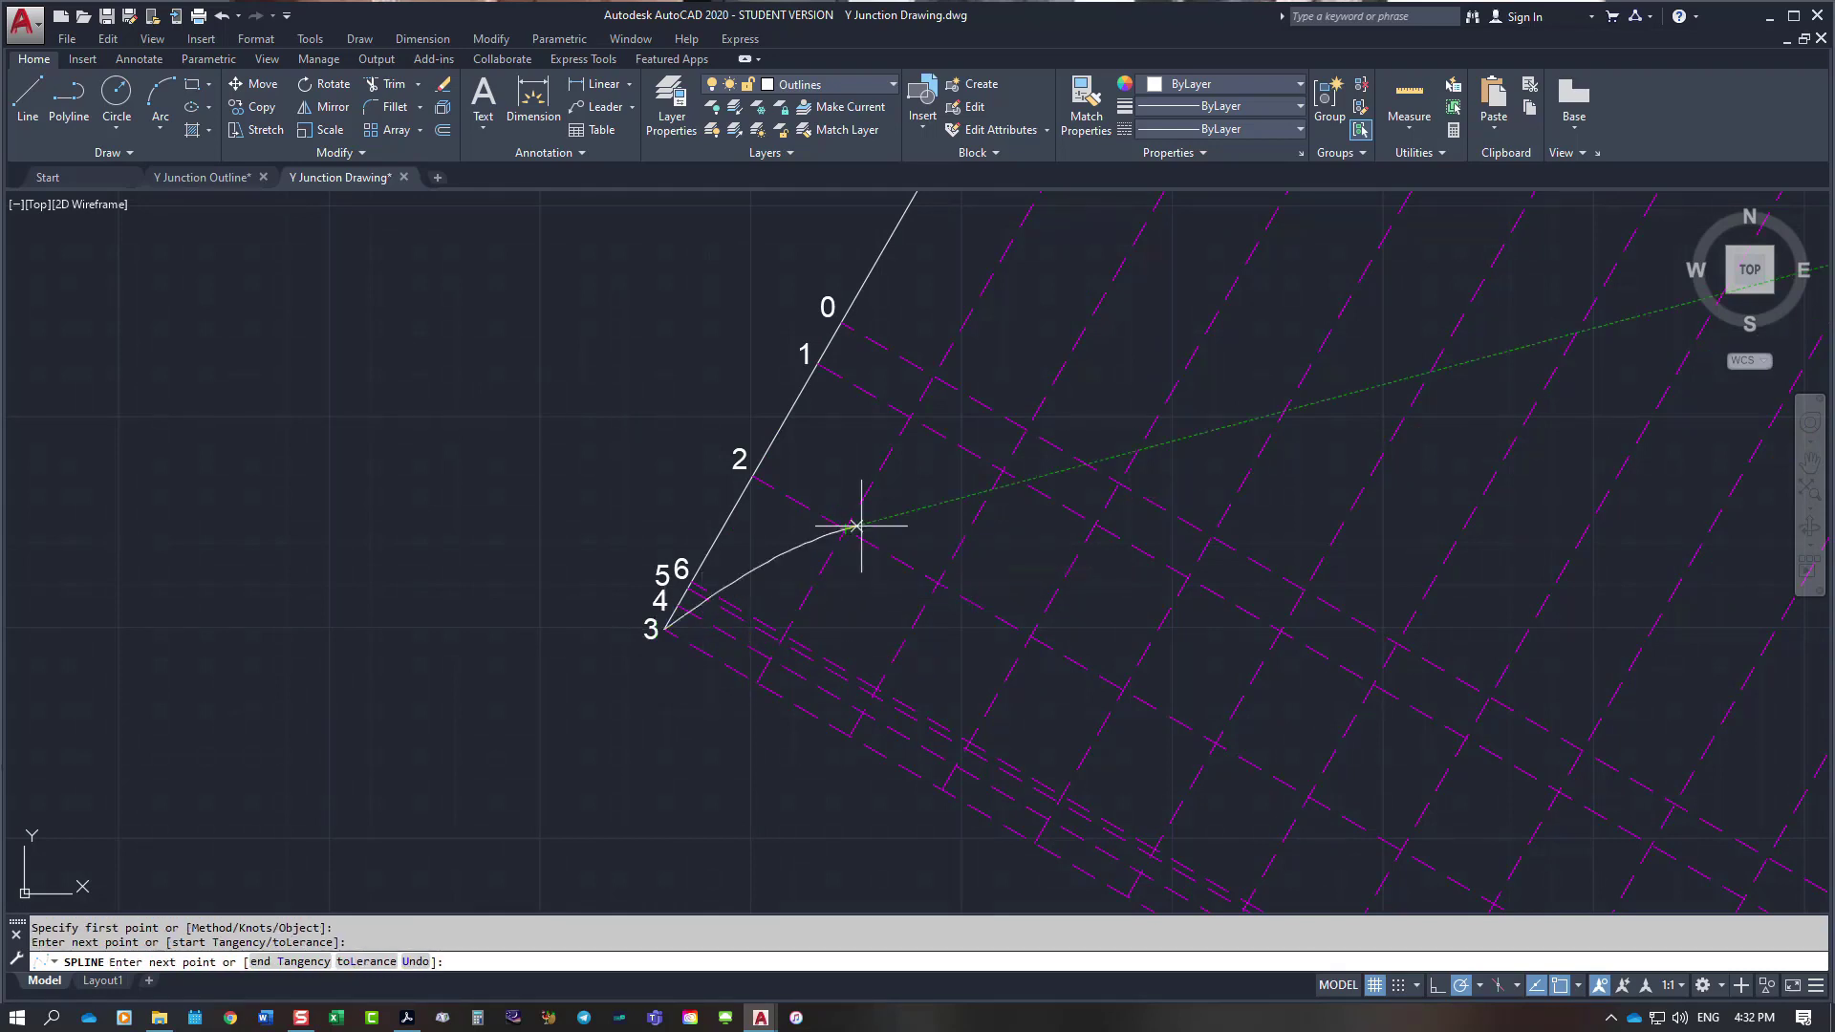
{"action": "left_click", "coordinate": [1002, 470]}
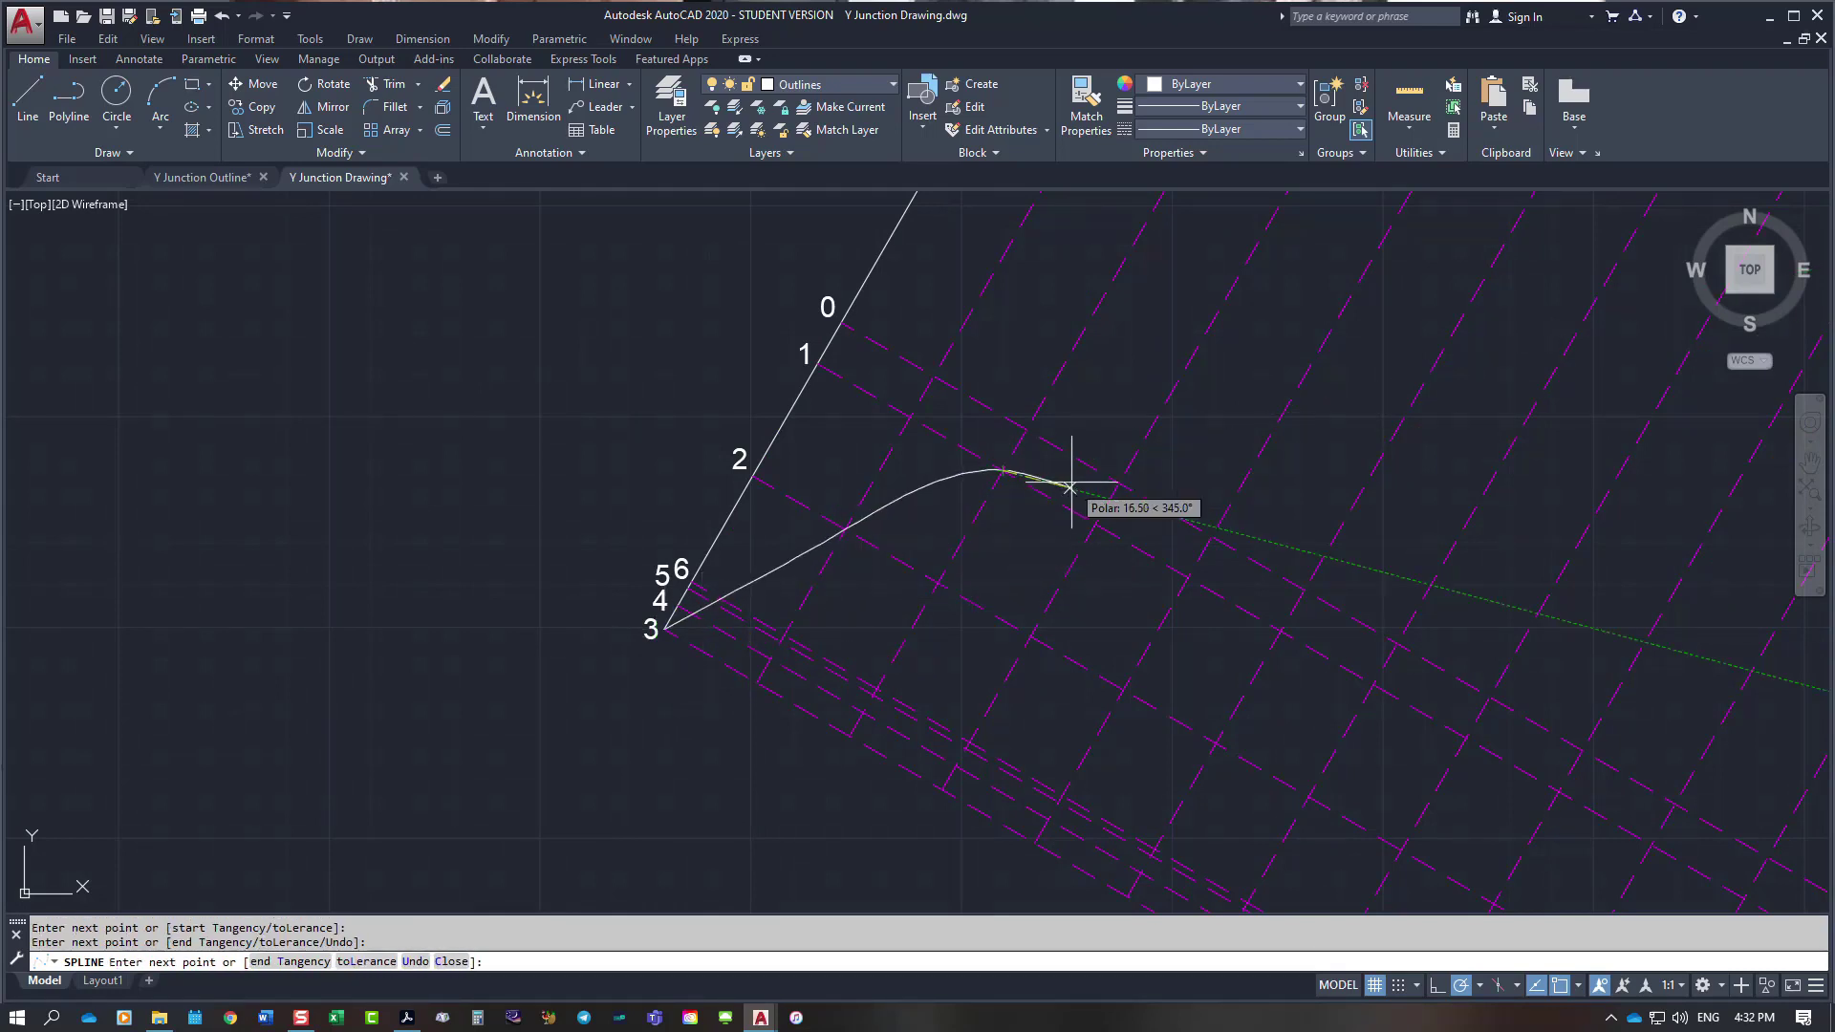
{"action": "left_click", "coordinate": [1119, 482]}
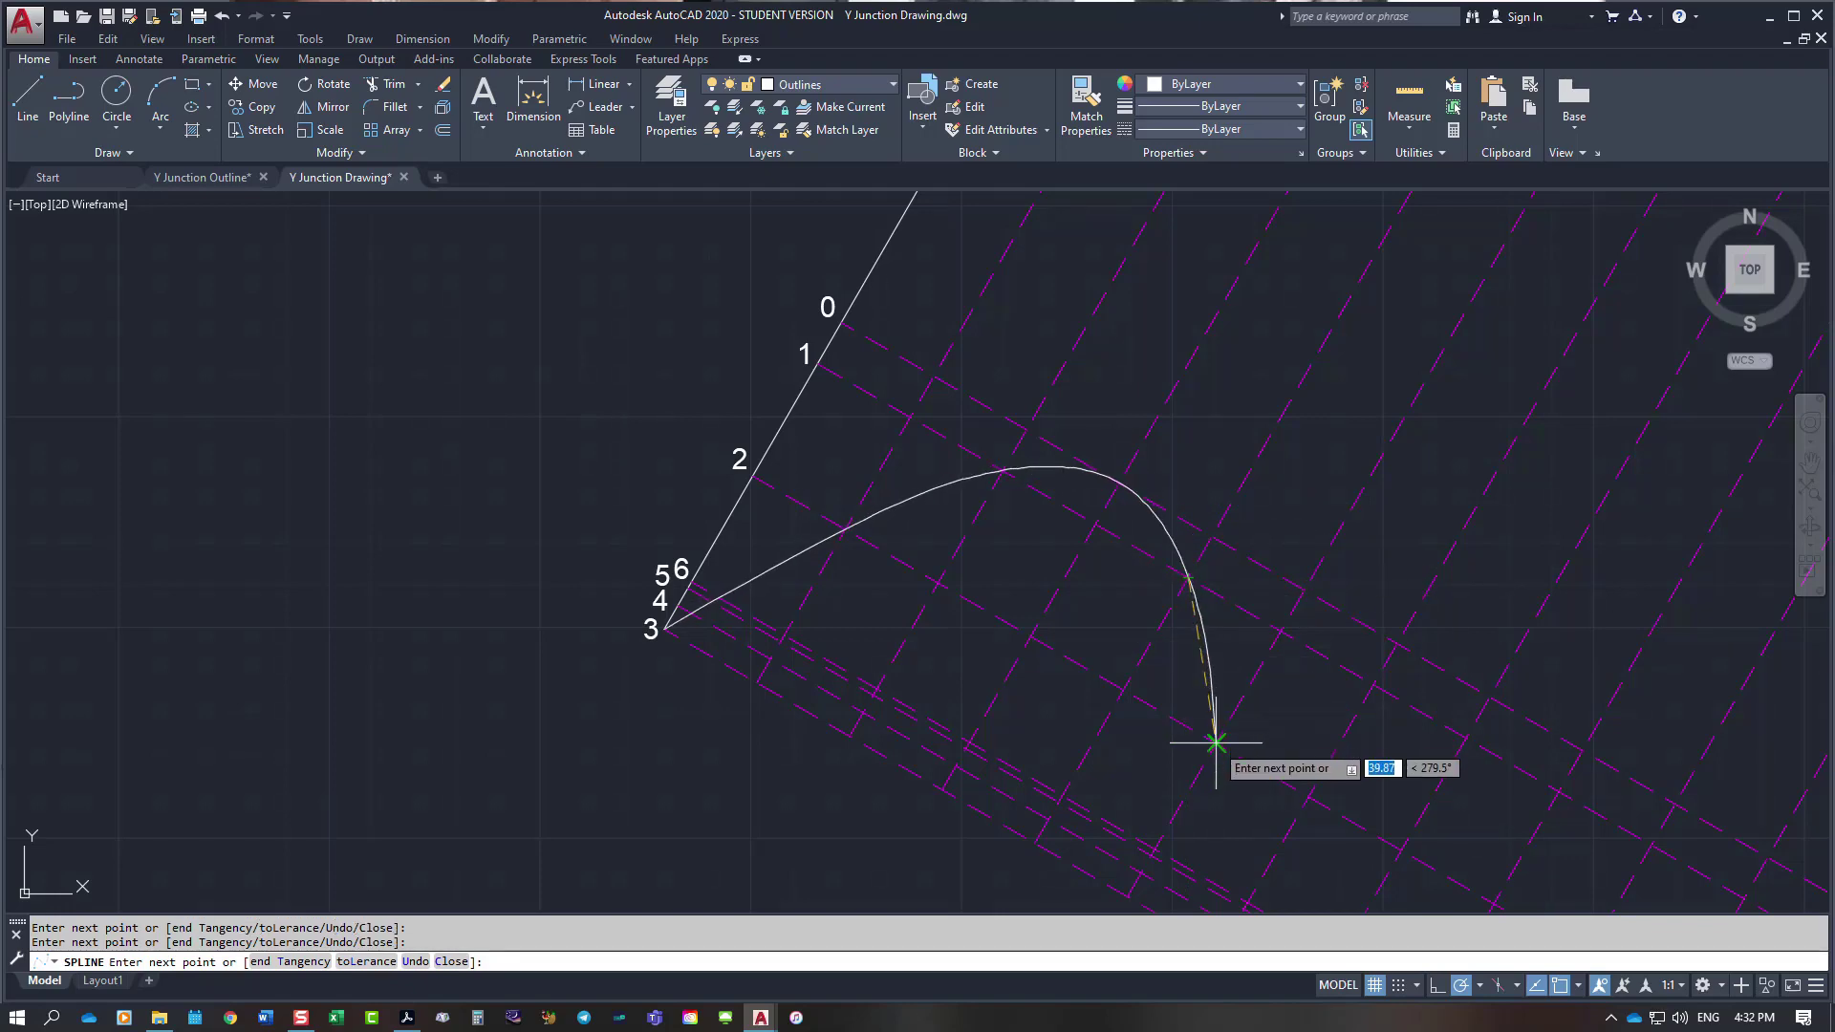
{"action": "scroll", "coordinate": [1206, 751], "scroll_direction": "down", "scroll_amount": 6}
{"action": "scroll", "coordinate": [1222, 781], "scroll_direction": "up", "scroll_amount": 8}
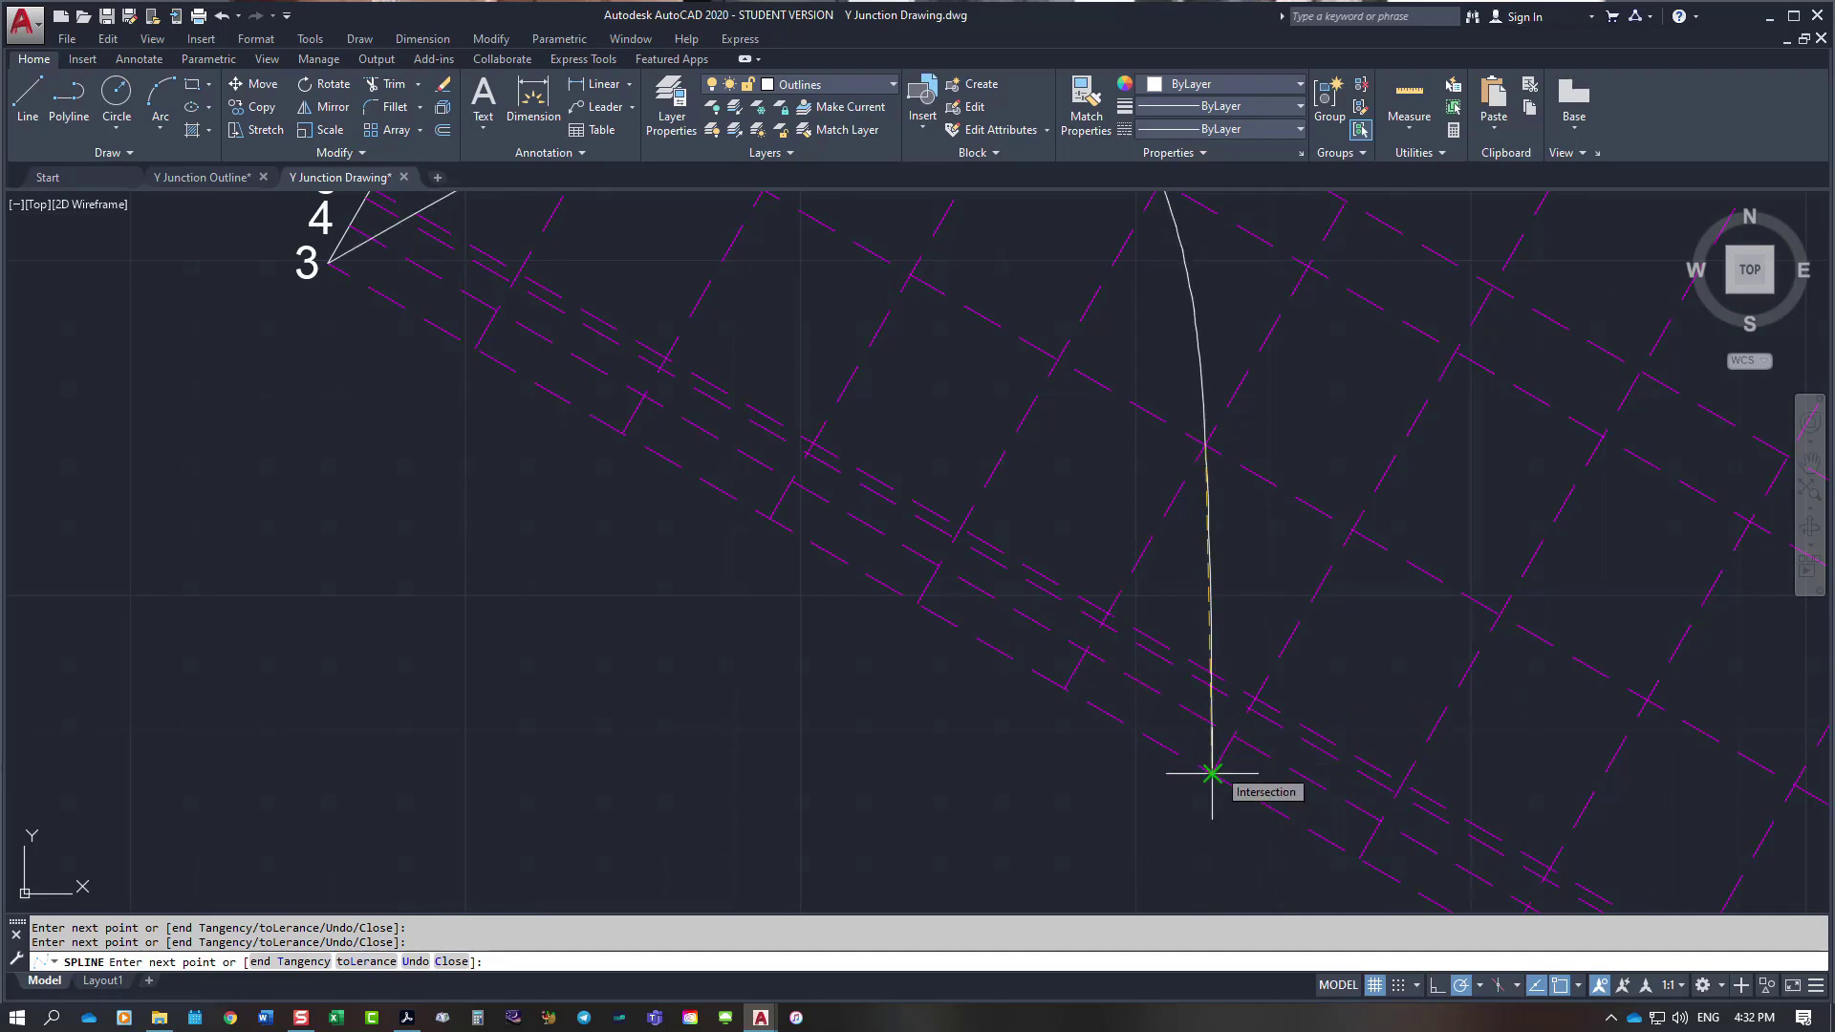
{"action": "left_click", "coordinate": [1212, 773]}
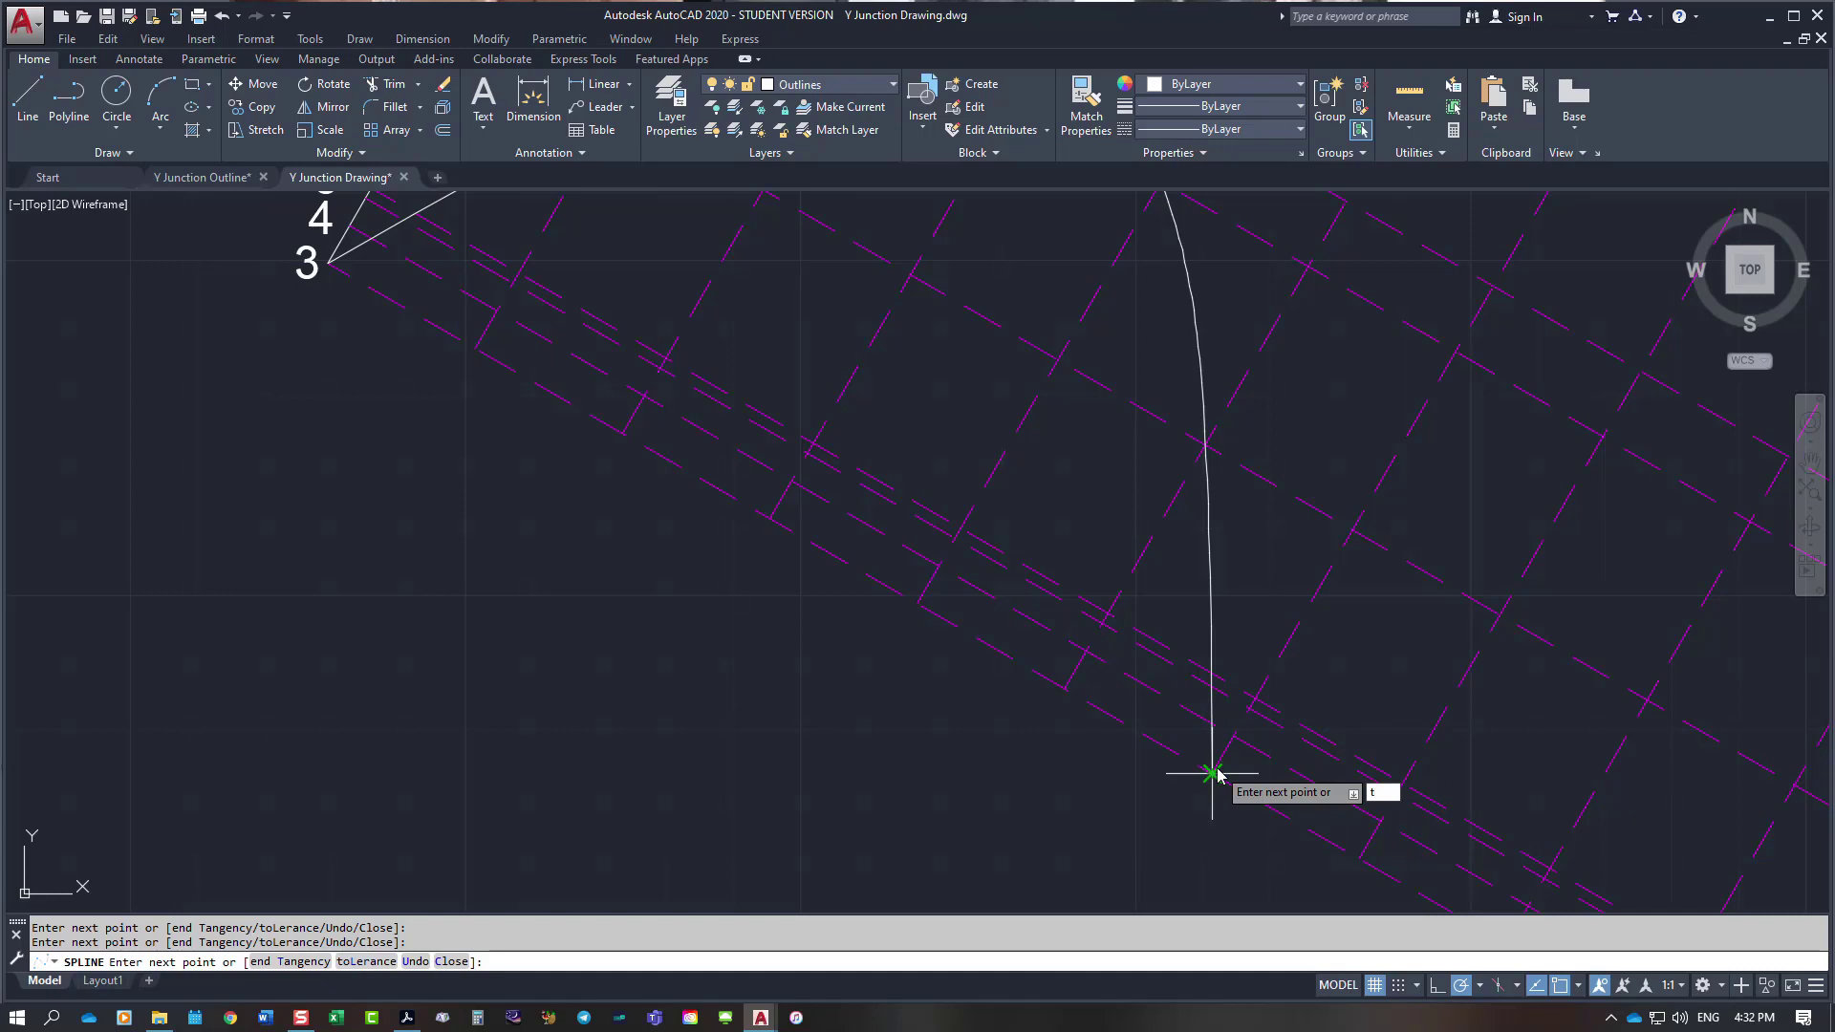
{"action": "key", "text": "Return"}
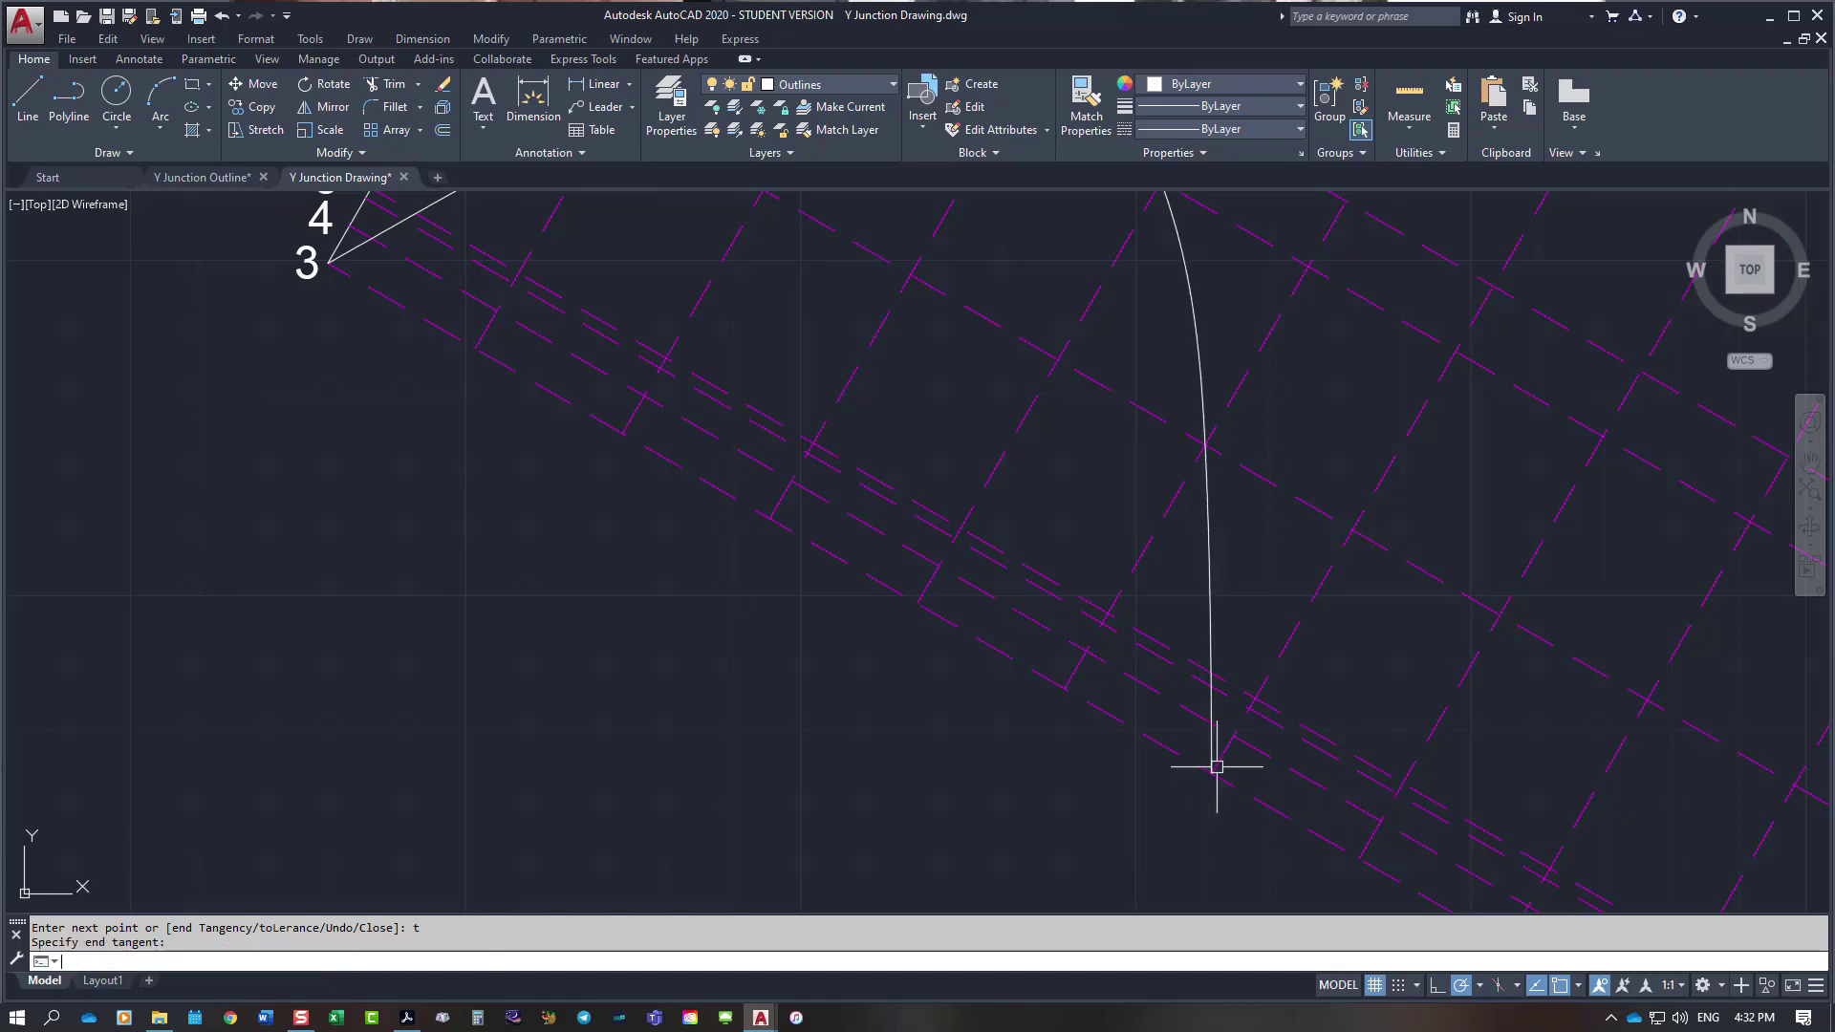
{"action": "scroll", "coordinate": [1218, 679], "scroll_direction": "down", "scroll_amount": 4}
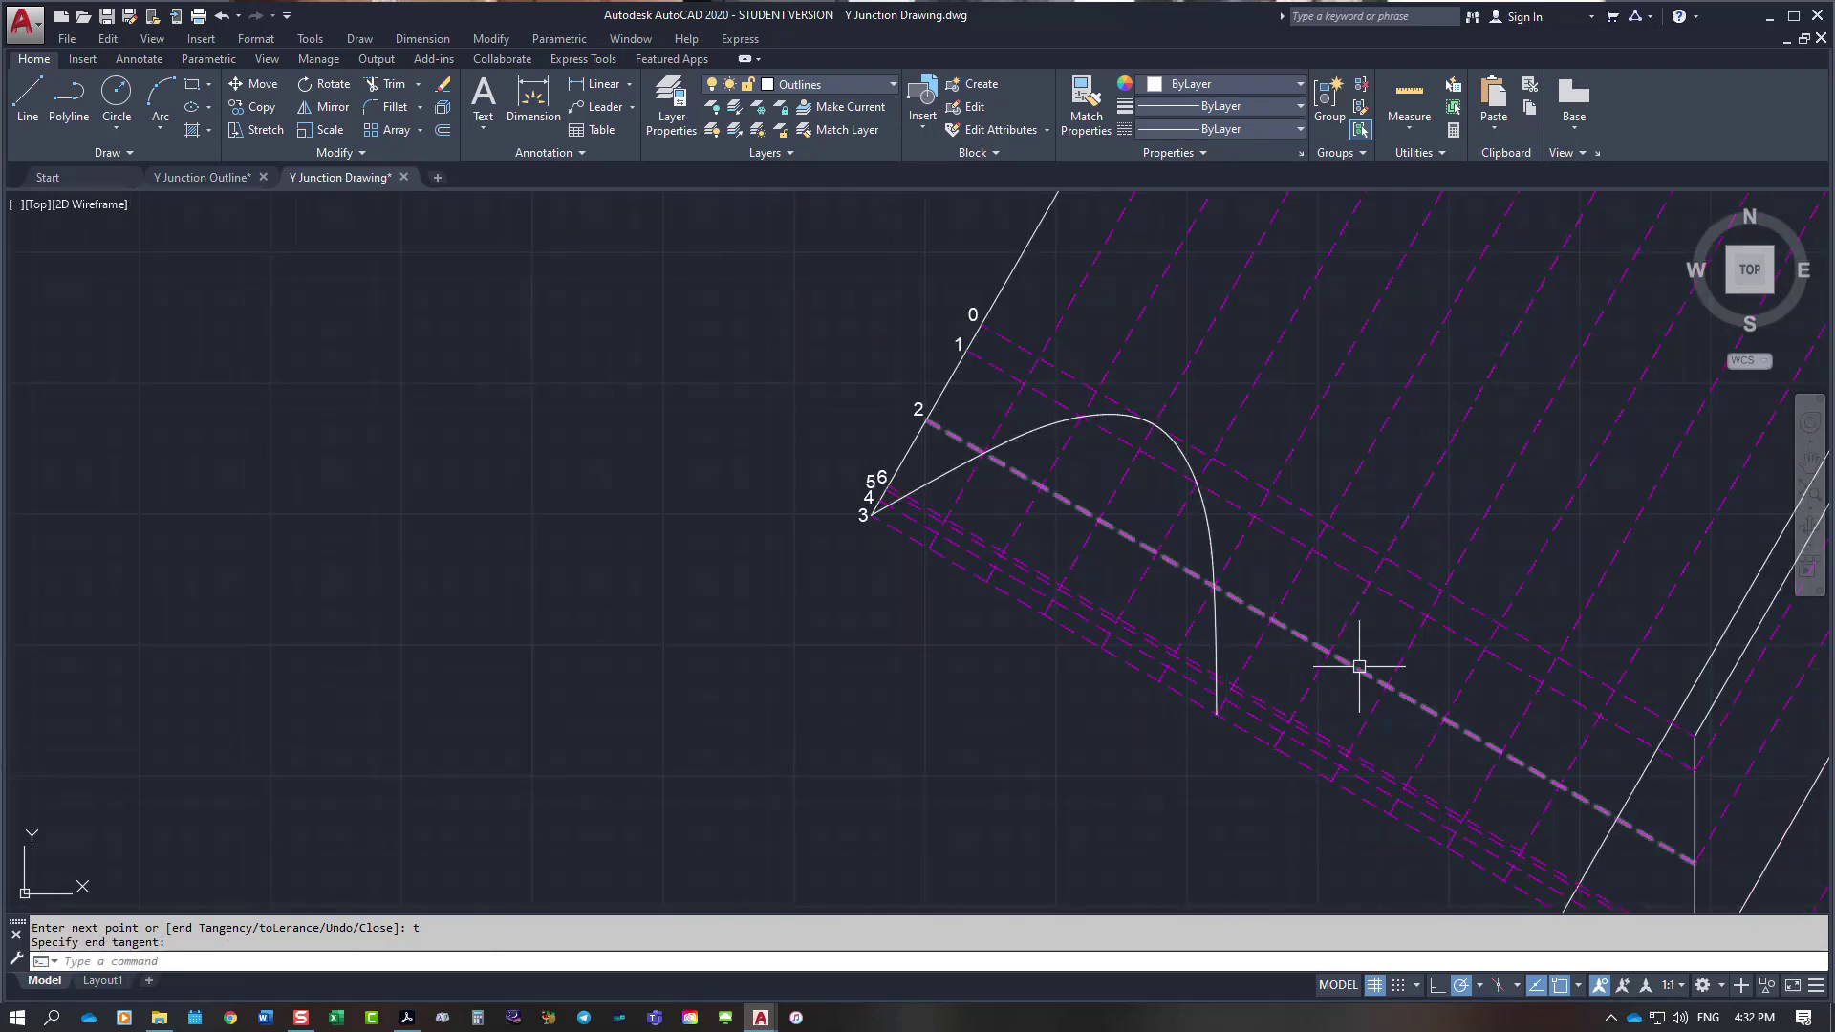
{"action": "scroll", "coordinate": [1576, 798], "scroll_direction": "down", "scroll_amount": 2}
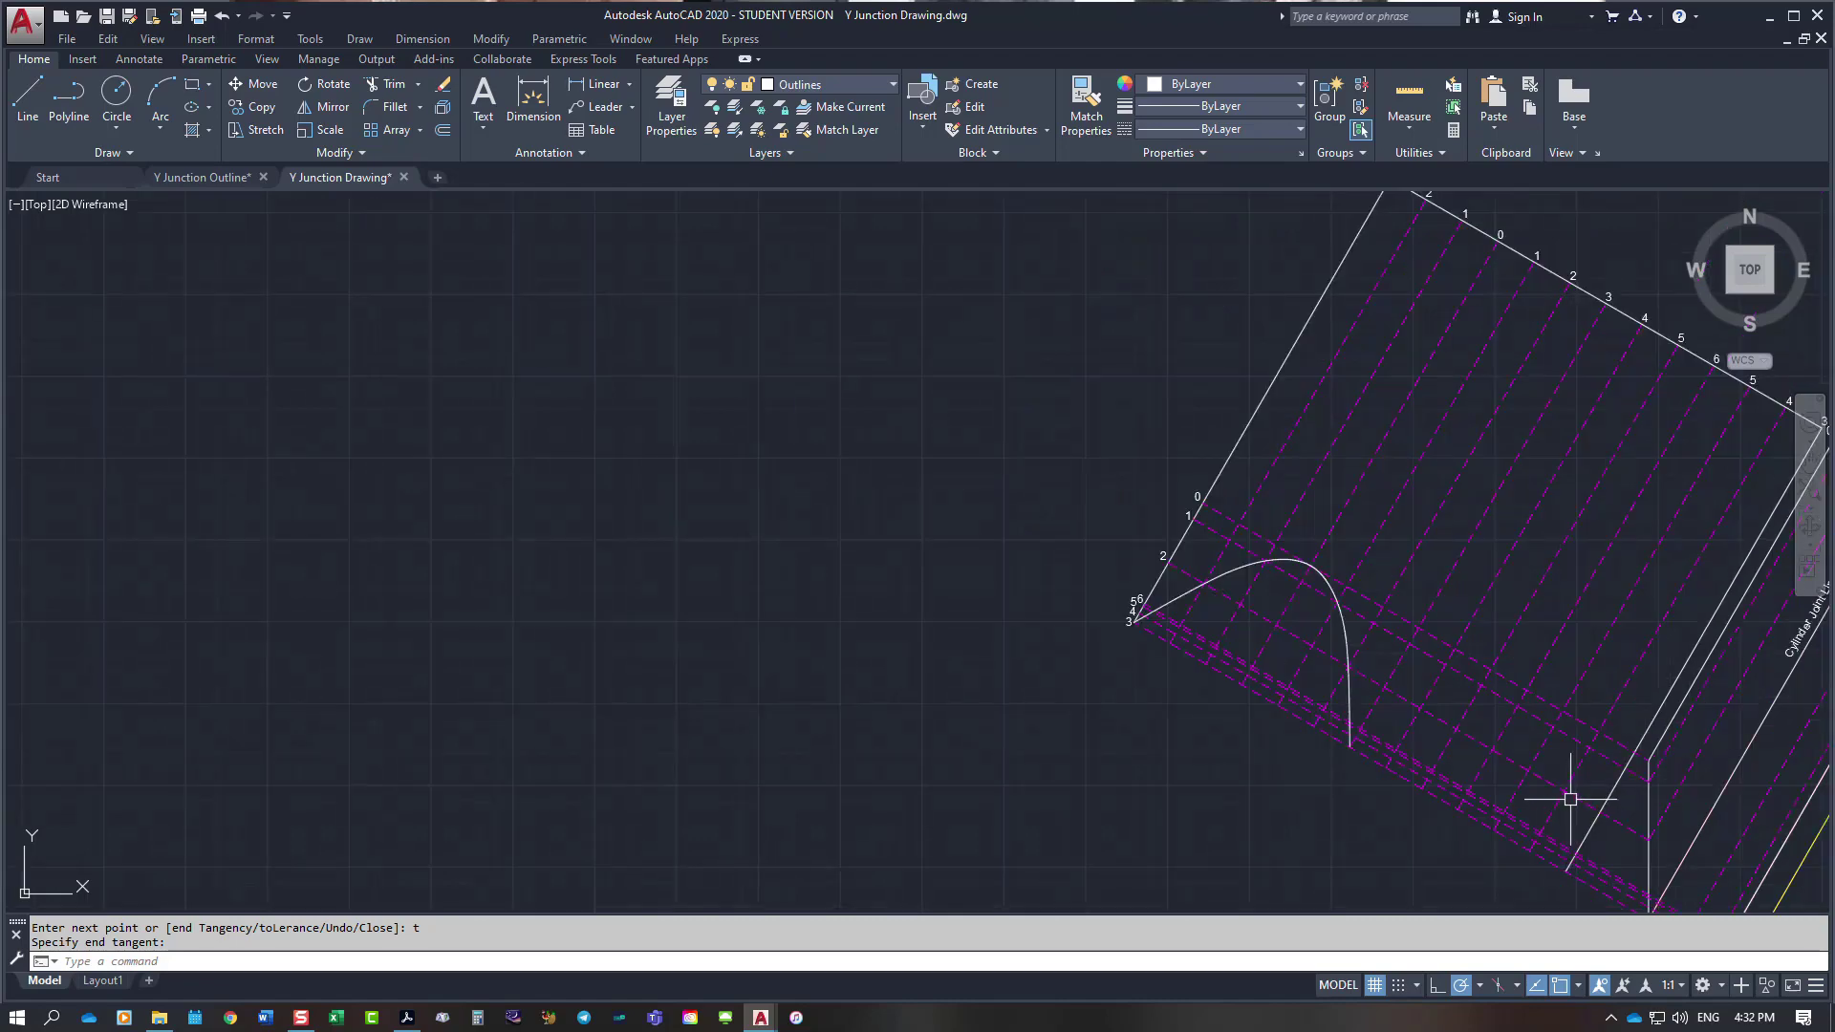
Step: Draw a fit spline from the first curve's lower end through matching intersections 4, 5, 6, 5, 4 to the edge endpoint at 3, accepting the default end tangent
{"action": "scroll", "coordinate": [1615, 845], "scroll_direction": "up", "scroll_amount": 4}
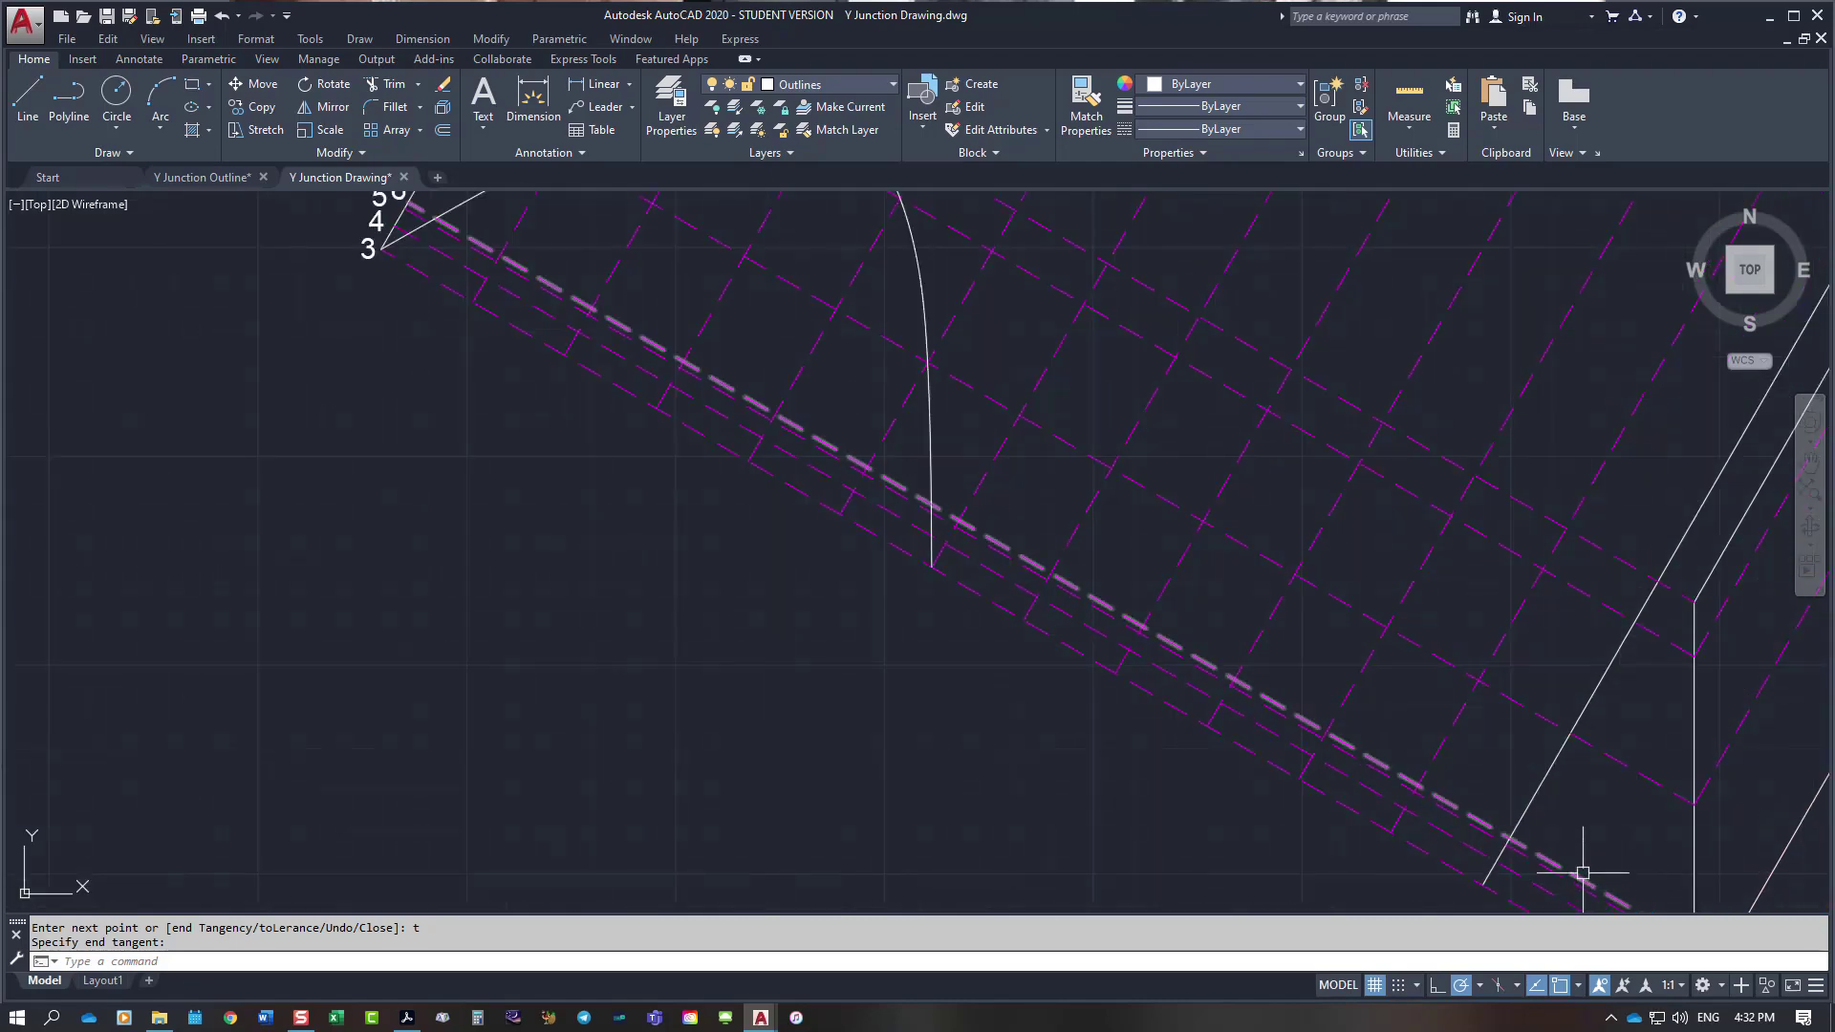
{"action": "scroll", "coordinate": [1582, 868], "scroll_direction": "down", "scroll_amount": 2}
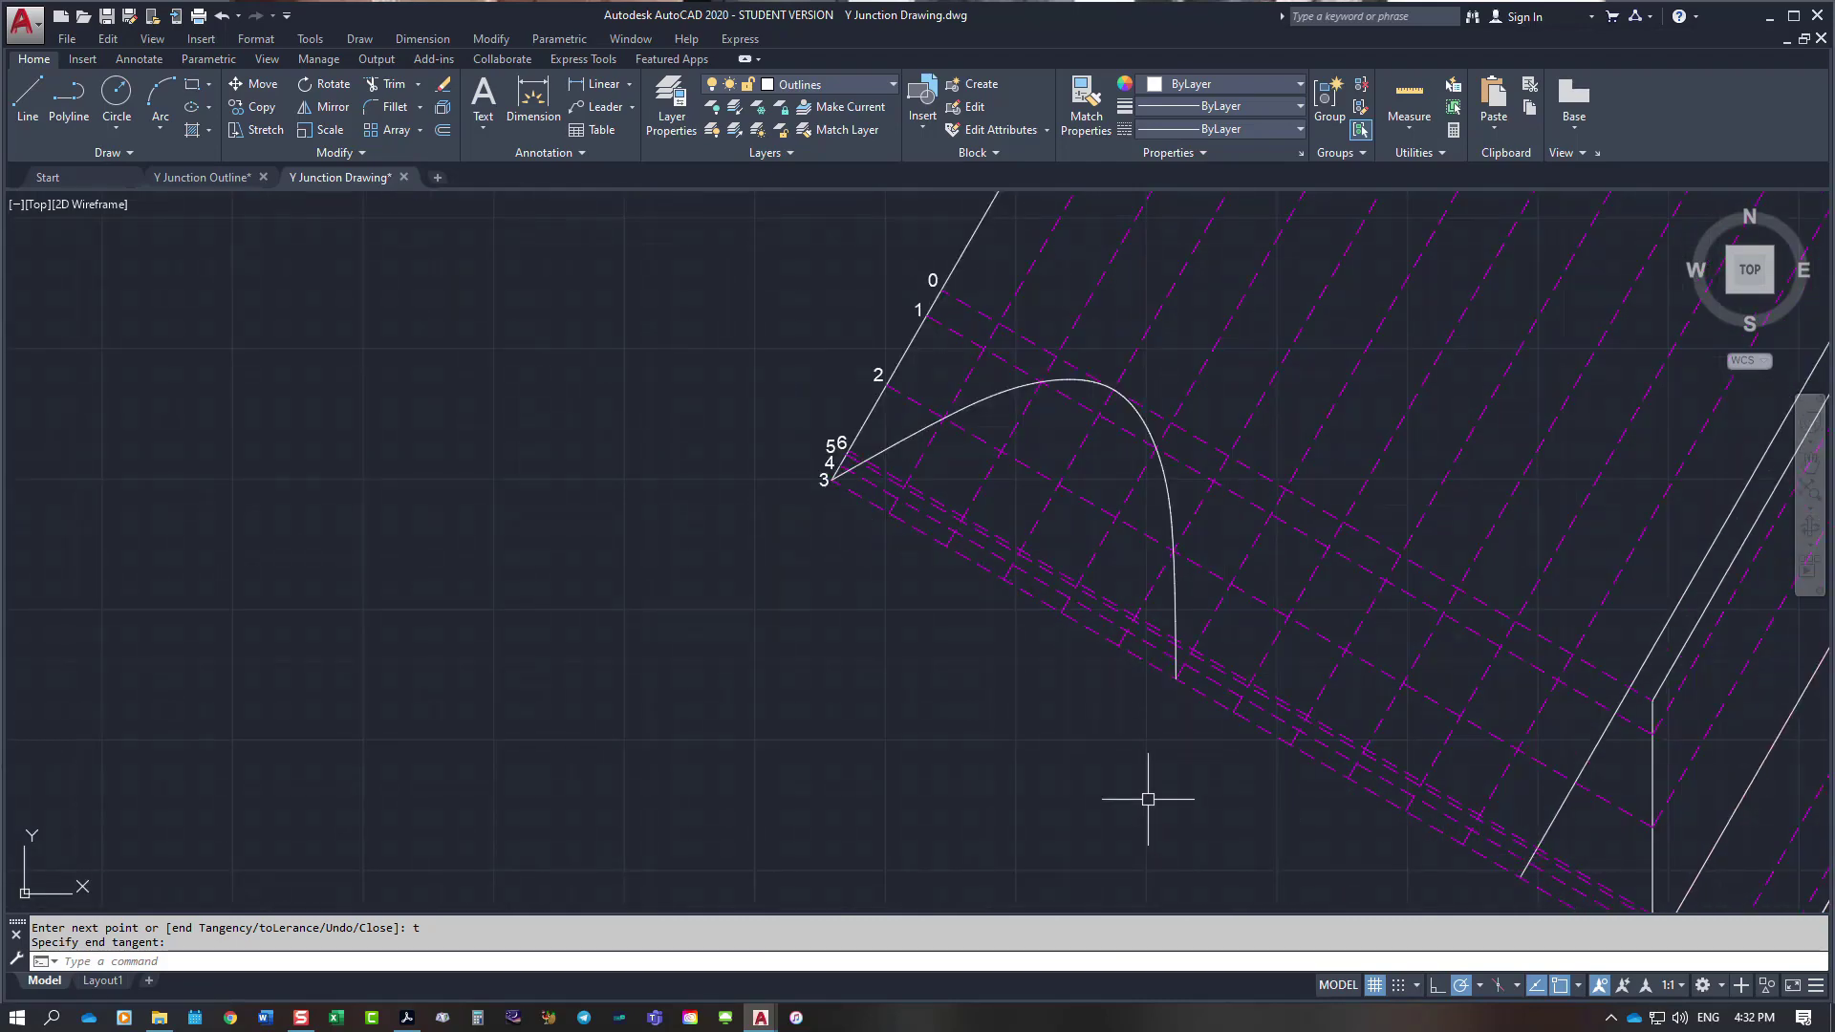
{"action": "right_click", "coordinate": [1262, 577]}
{"action": "left_click", "coordinate": [1292, 582]}
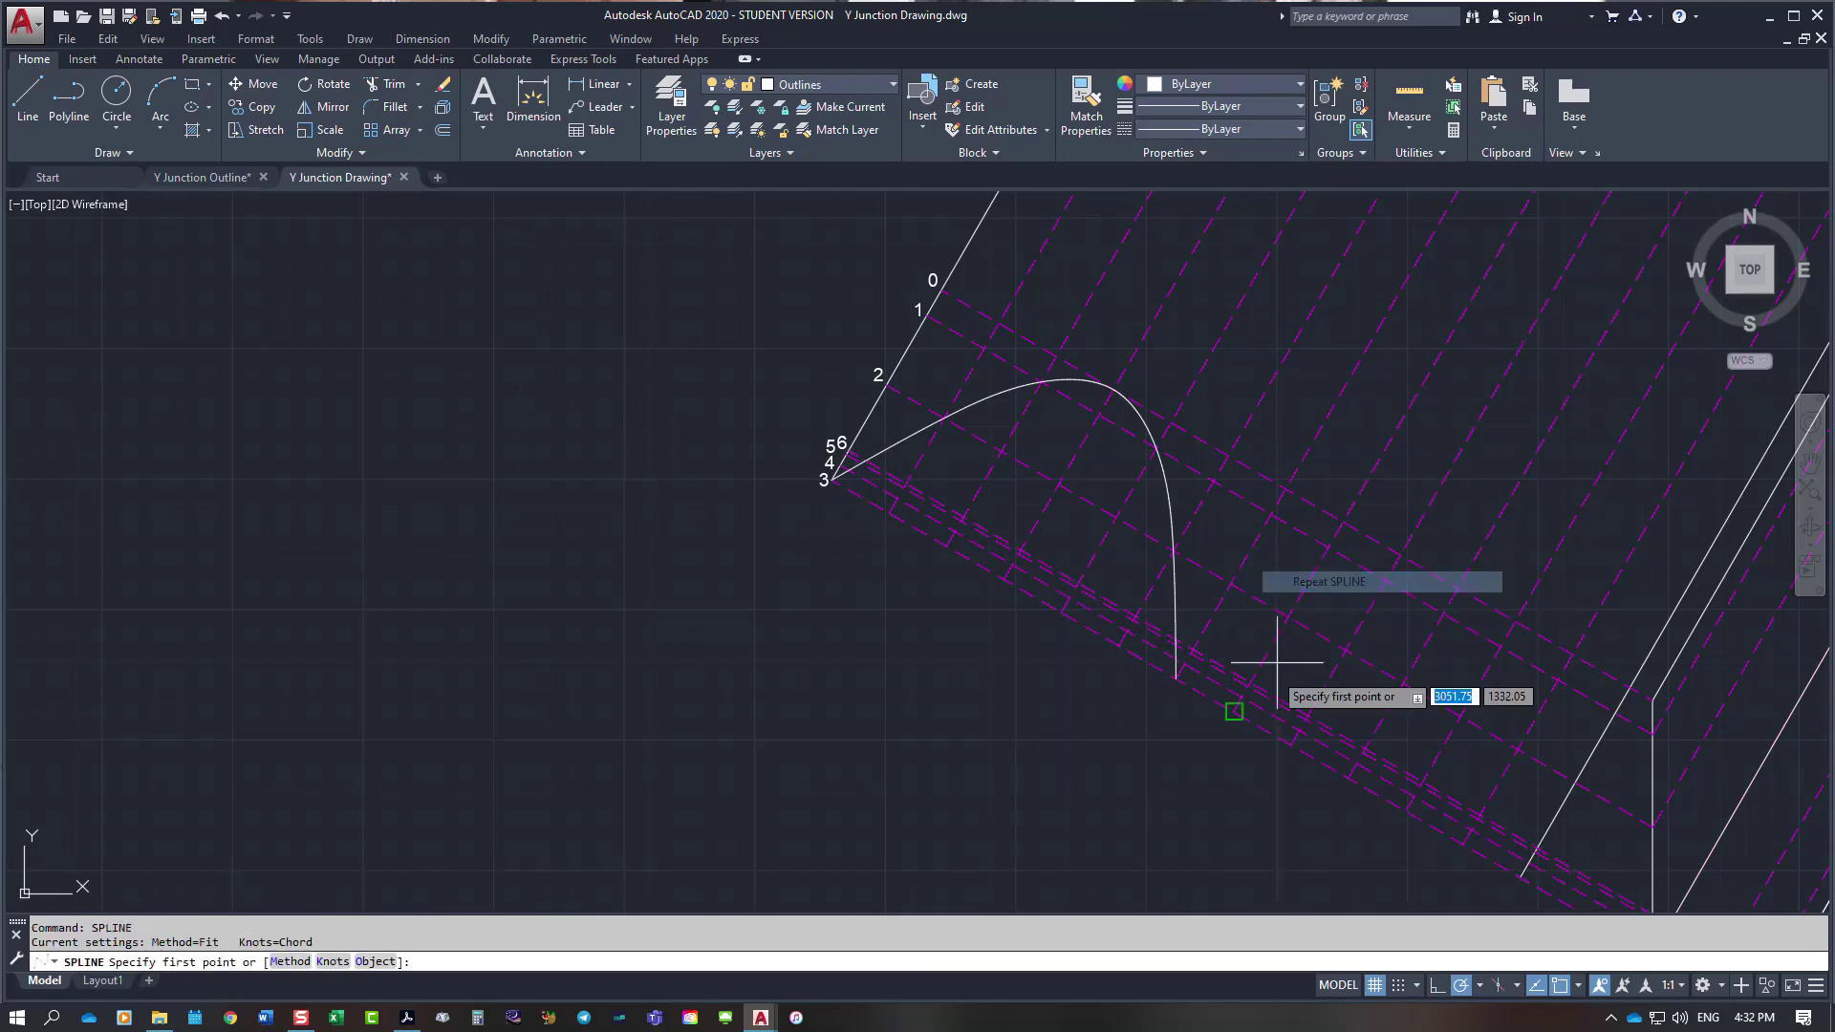
{"action": "left_click", "coordinate": [1175, 679]}
{"action": "scroll", "coordinate": [1240, 720], "scroll_direction": "up", "scroll_amount": 3}
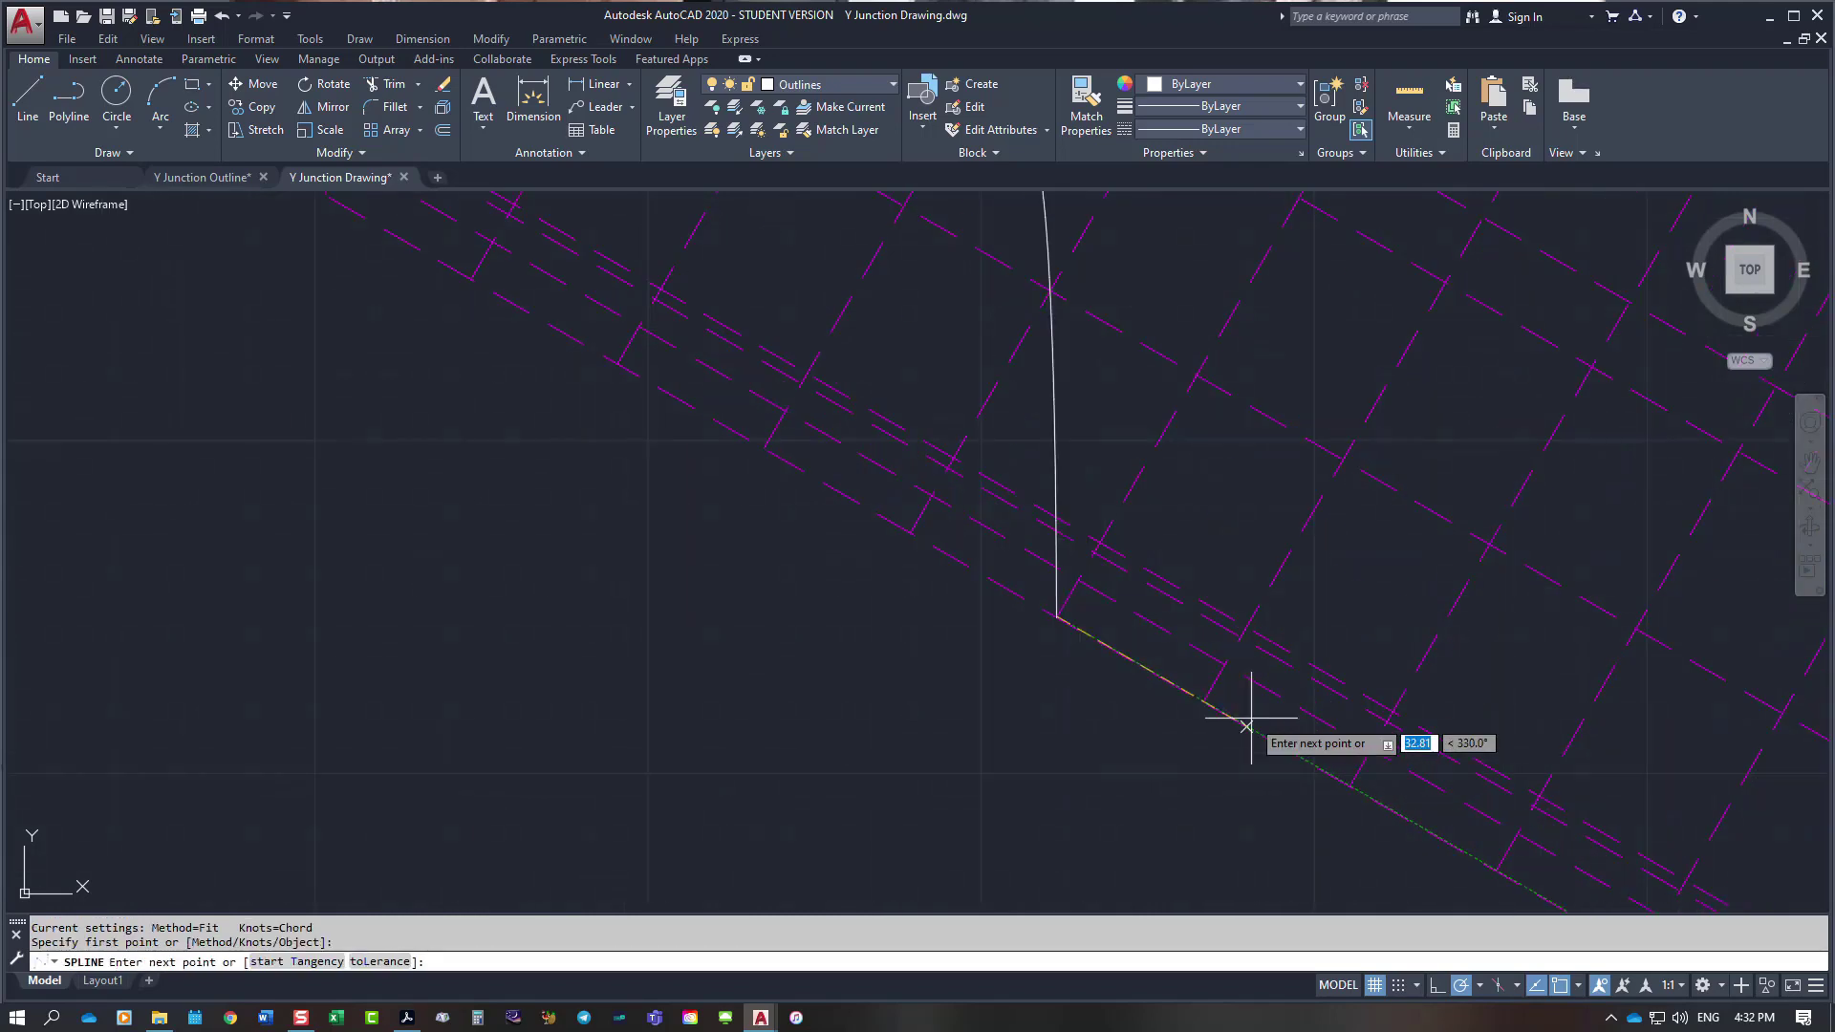
{"action": "left_click", "coordinate": [1224, 662]}
{"action": "left_click", "coordinate": [1386, 720]}
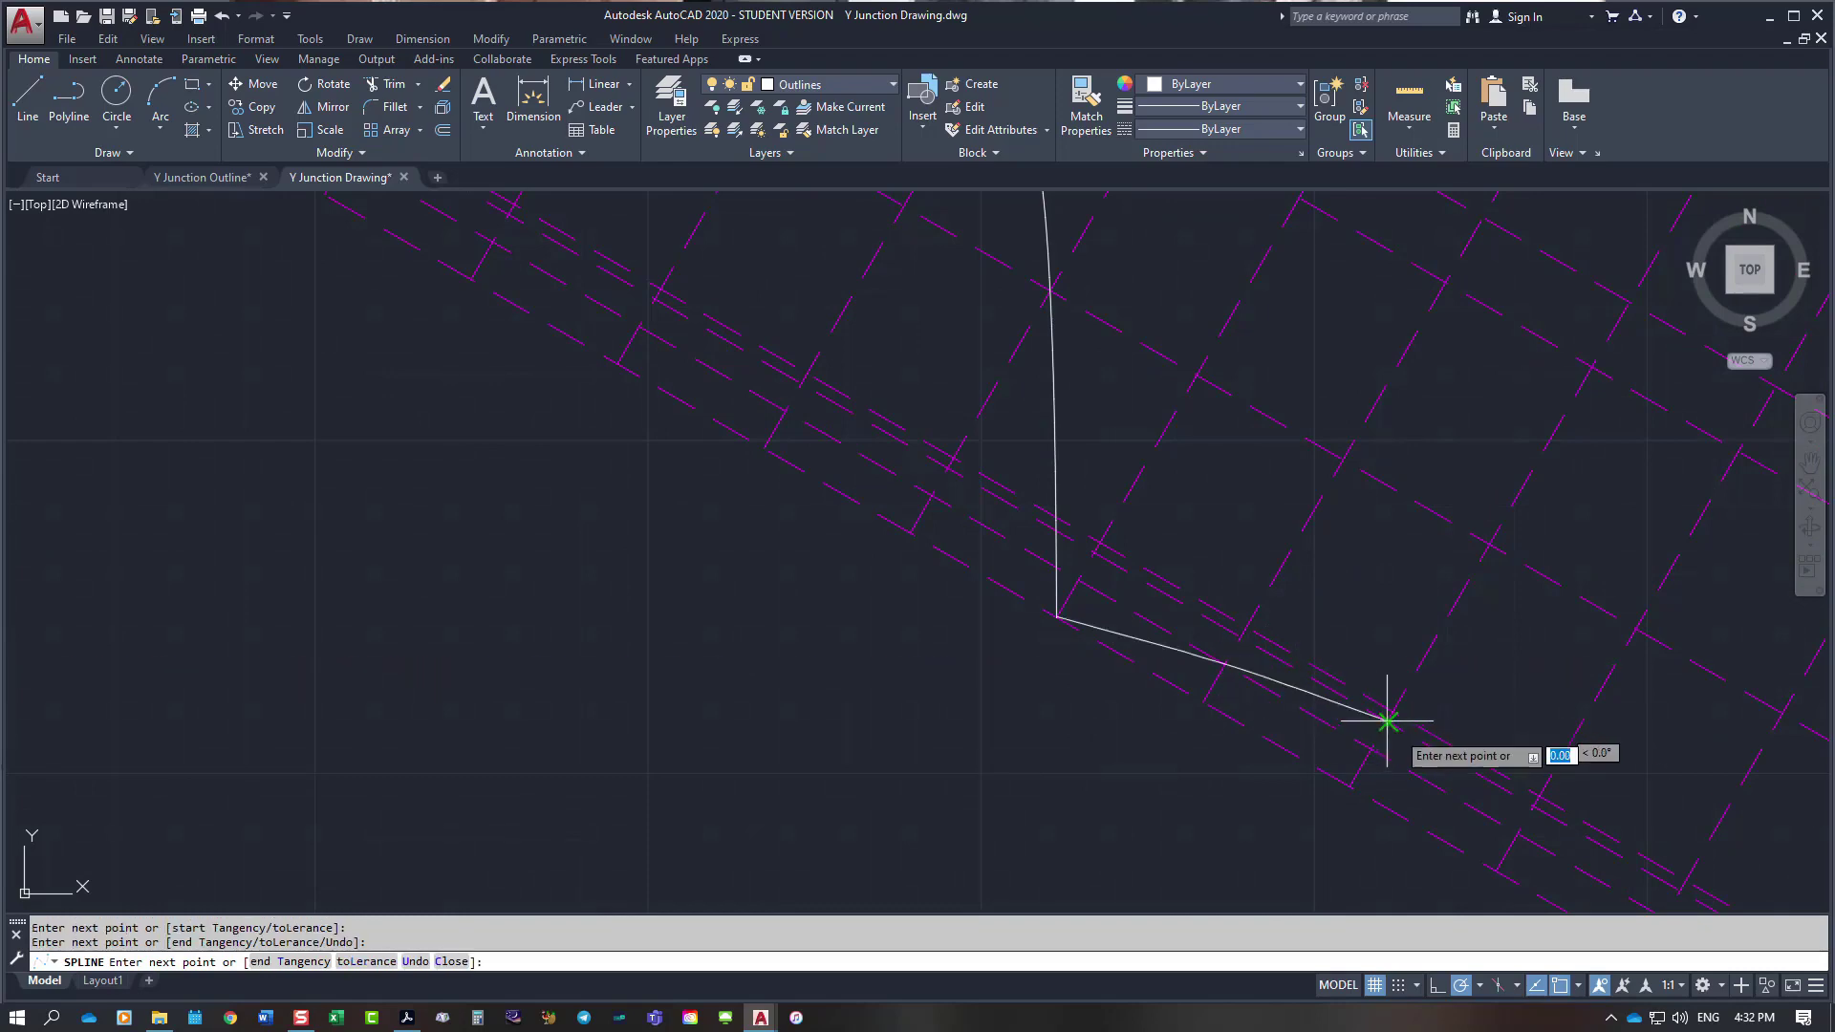
{"action": "left_click", "coordinate": [1539, 788]}
{"action": "scroll", "coordinate": [1557, 844], "scroll_direction": "down", "scroll_amount": 3}
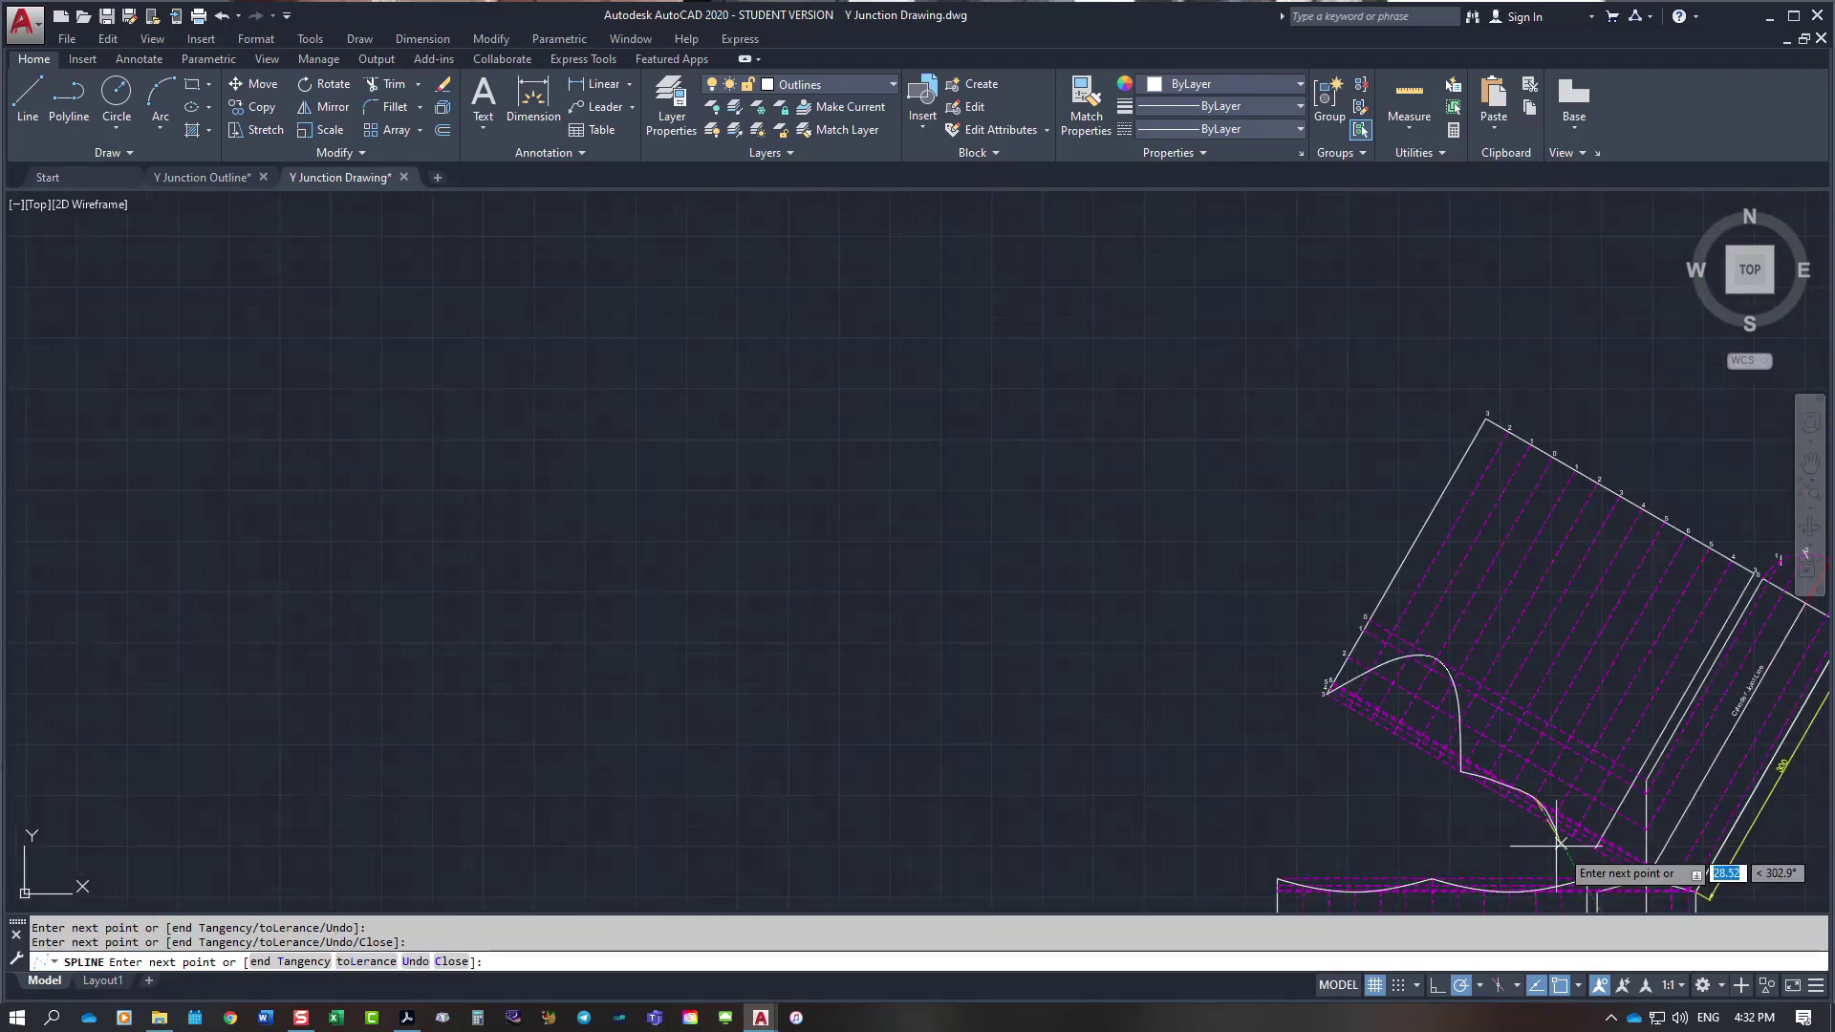
{"action": "scroll", "coordinate": [1559, 844], "scroll_direction": "up", "scroll_amount": 4}
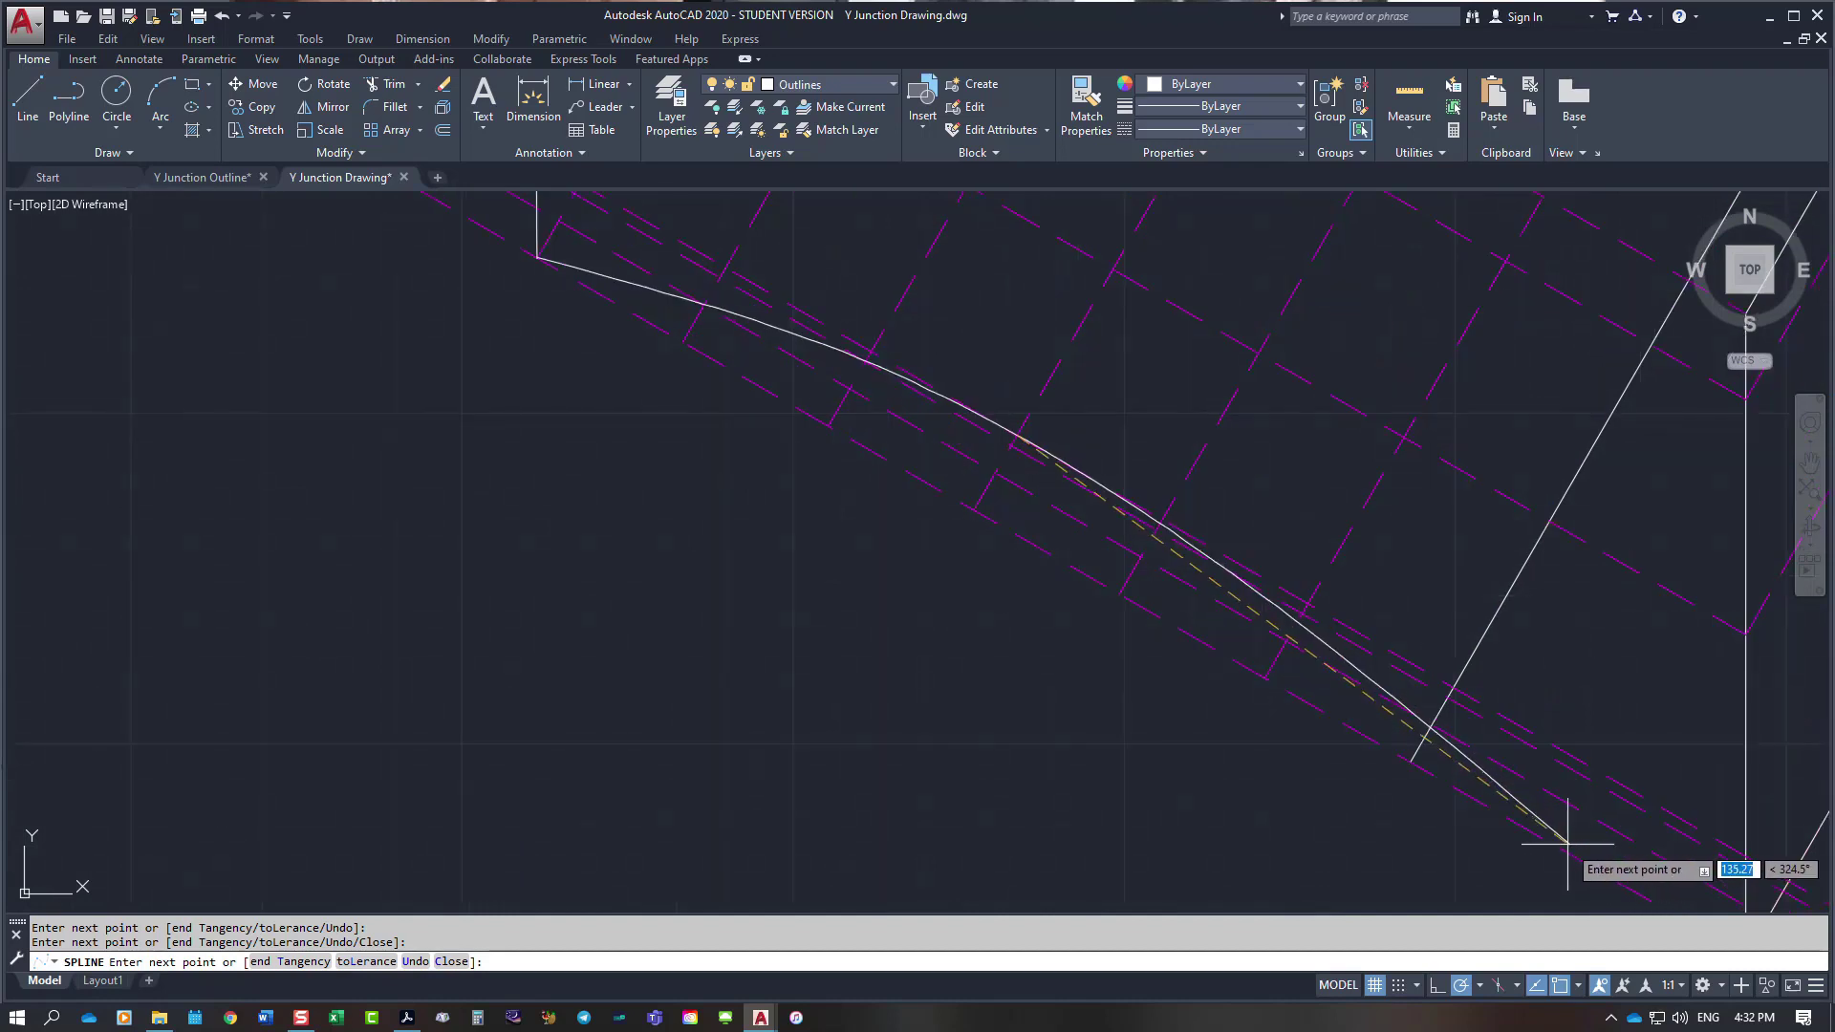
{"action": "left_click", "coordinate": [1156, 528]}
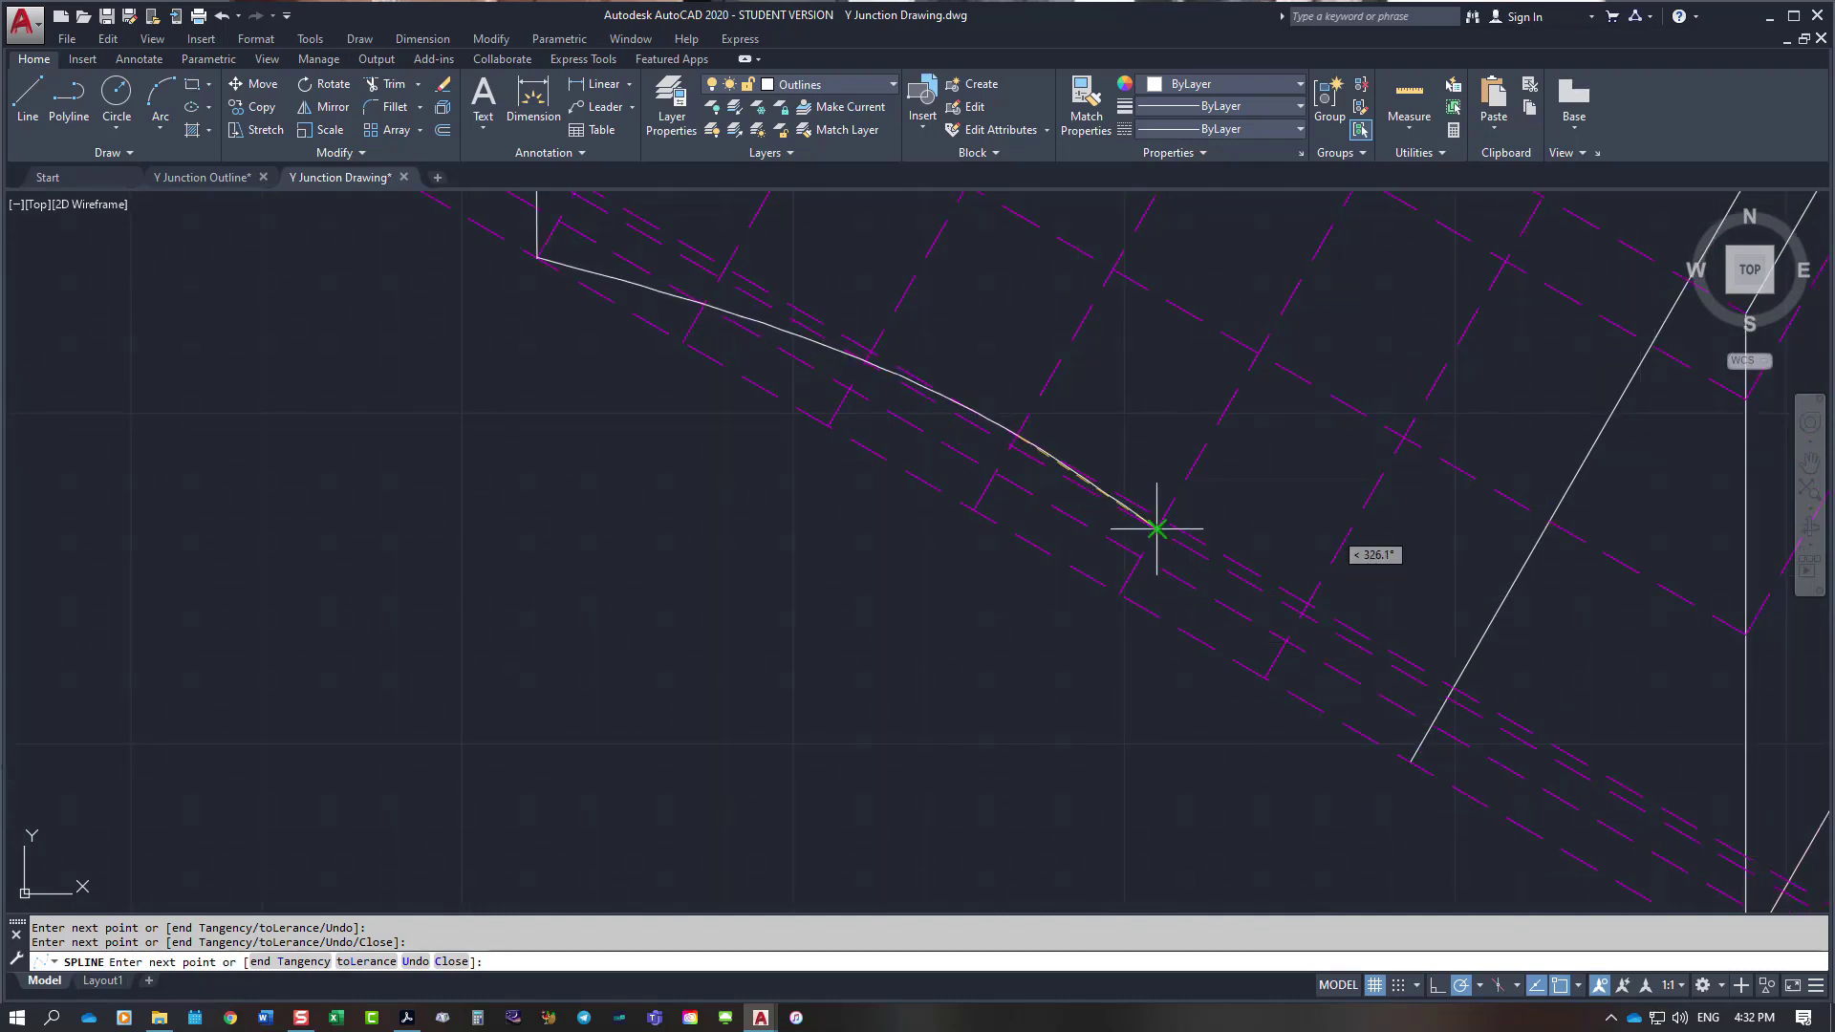
{"action": "left_click", "coordinate": [1286, 639]}
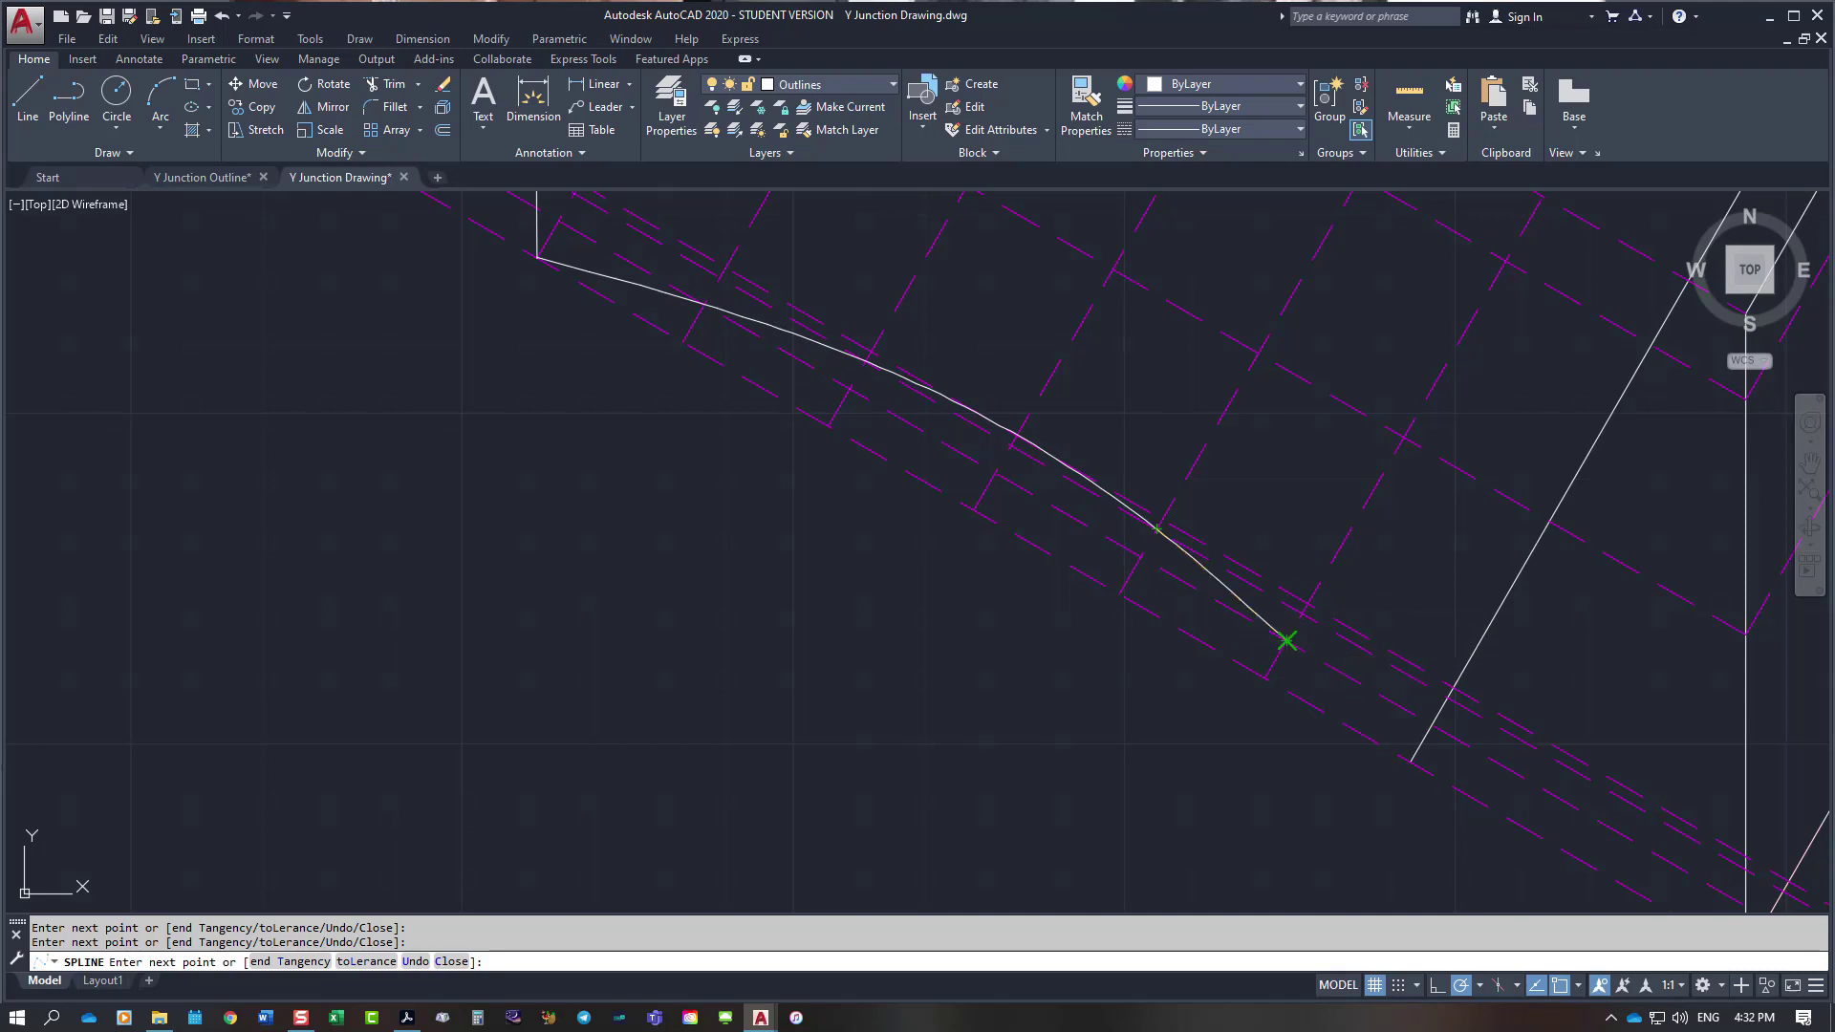
{"action": "left_click", "coordinate": [1411, 762]}
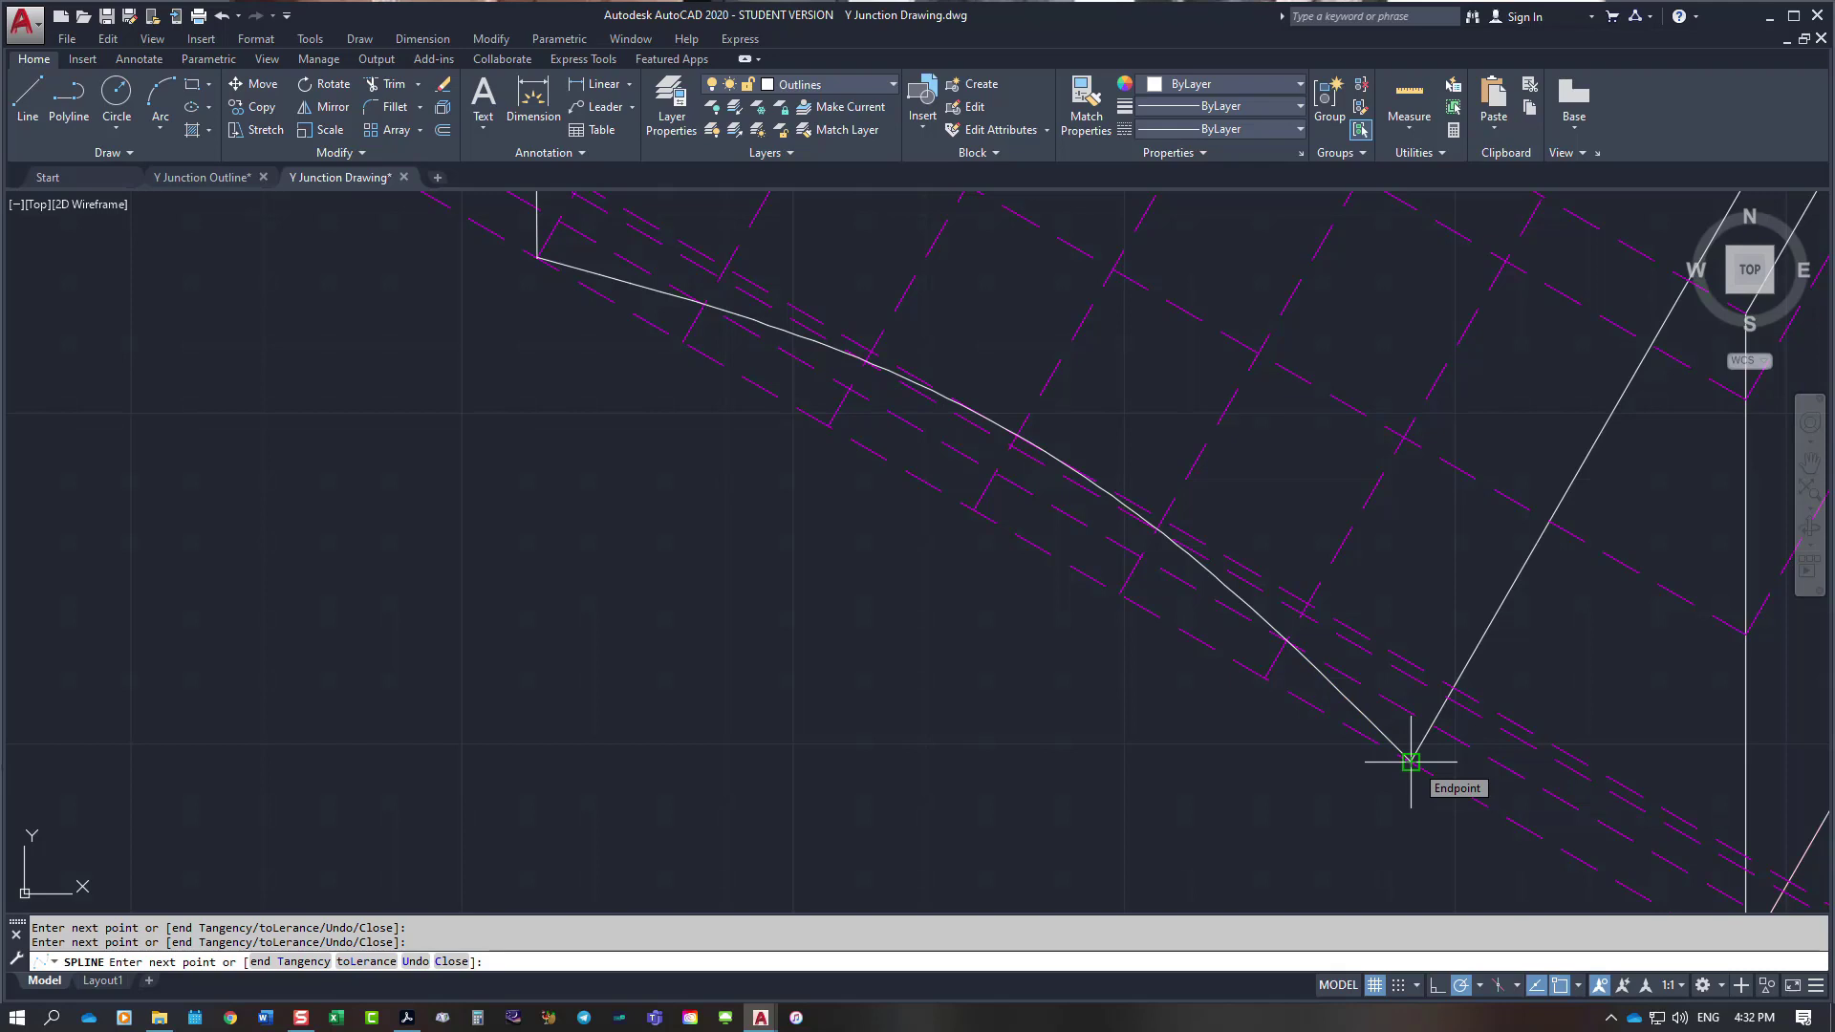
{"action": "type", "text": "t"}
{"action": "key", "text": "Return"}
{"action": "key", "text": "Return"}
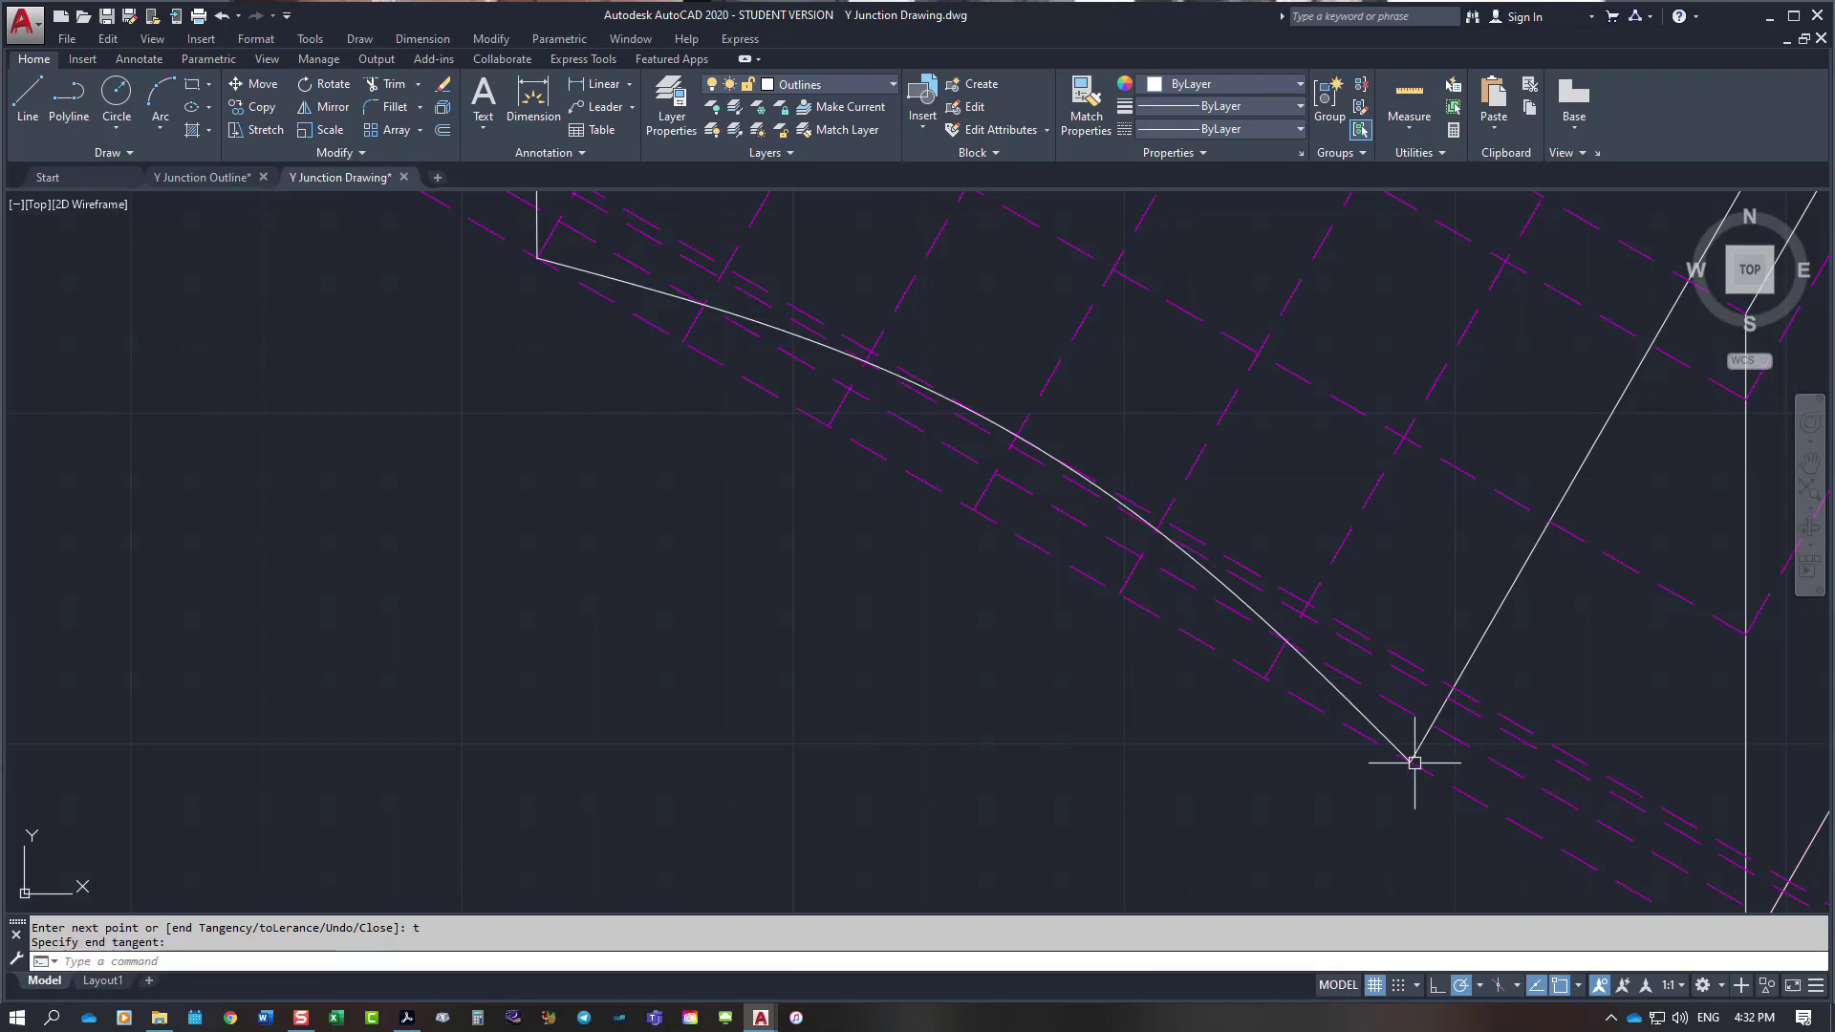
Step: Trim the division line tails extending below the second spline, using that spline as the cutting edge
{"action": "scroll", "coordinate": [1326, 853], "scroll_direction": "down", "scroll_amount": 6}
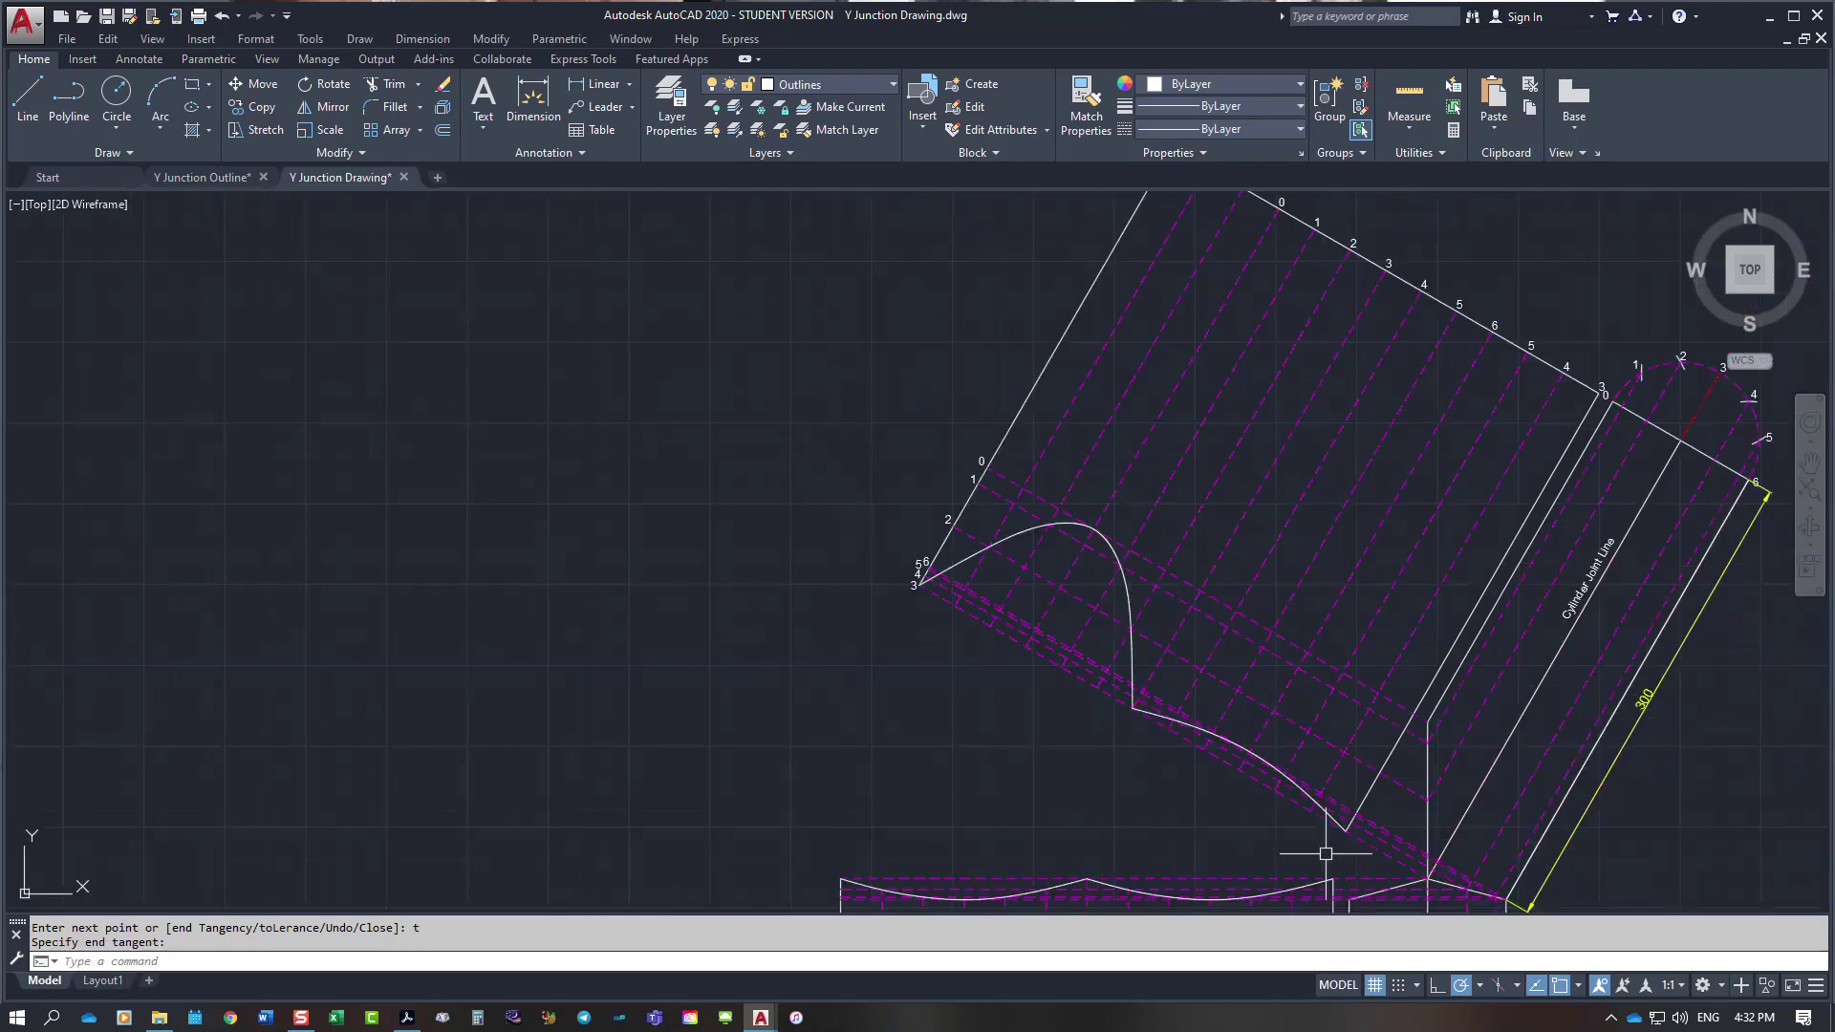
{"action": "right_click", "coordinate": [930, 716]}
{"action": "mouse_move", "coordinate": [996, 400]}
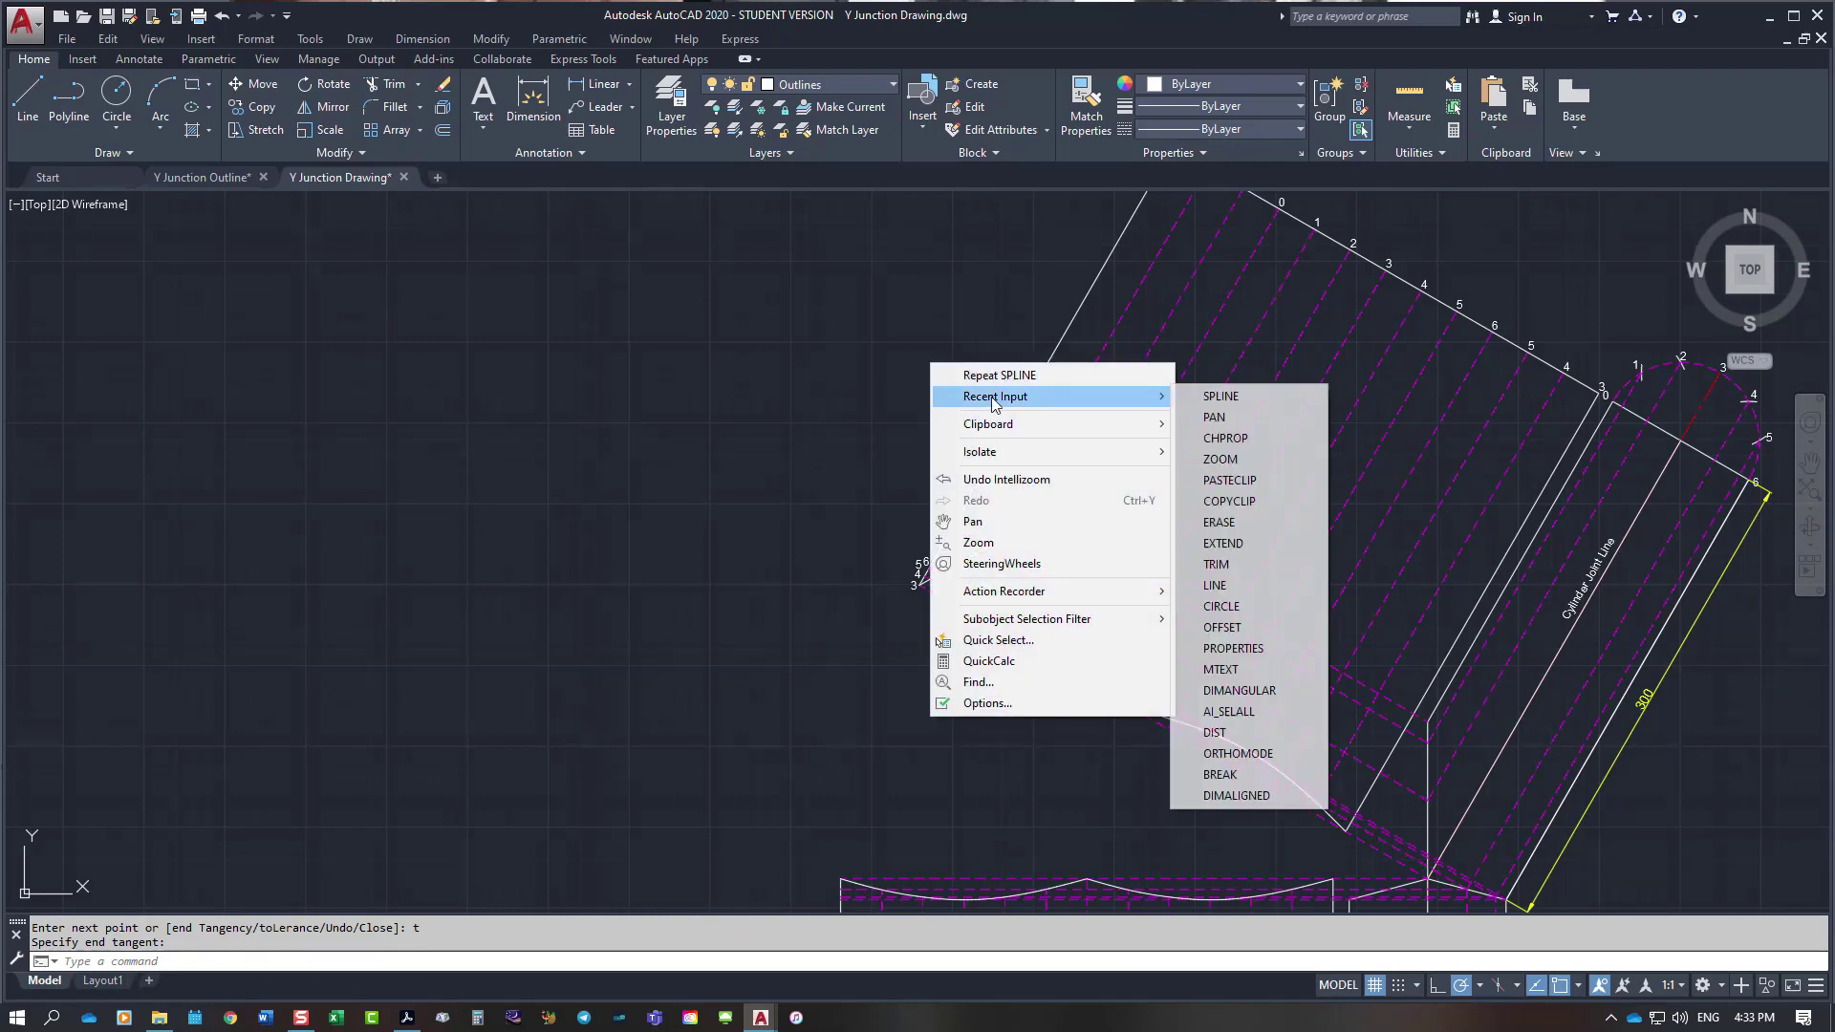
{"action": "left_click", "coordinate": [1248, 565]}
{"action": "scroll", "coordinate": [1307, 754], "scroll_direction": "up", "scroll_amount": 4}
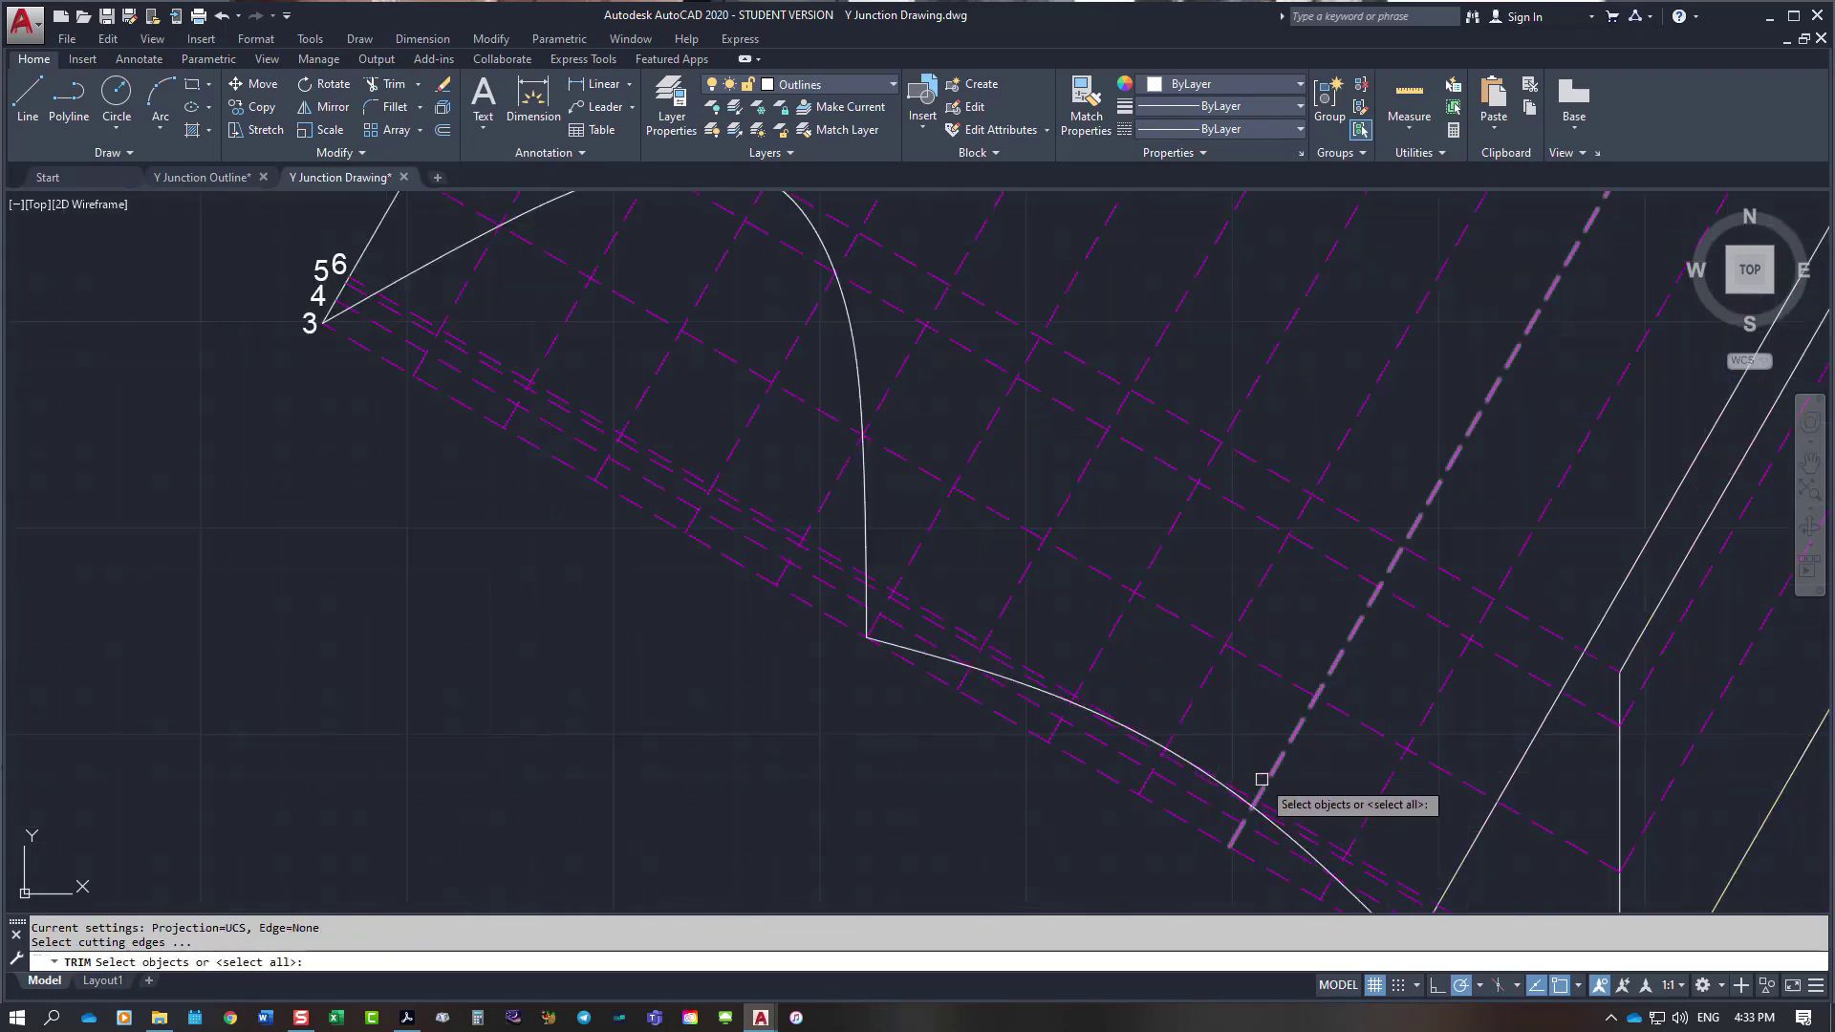
{"action": "left_click", "coordinate": [1195, 762]}
{"action": "key", "text": "Return"}
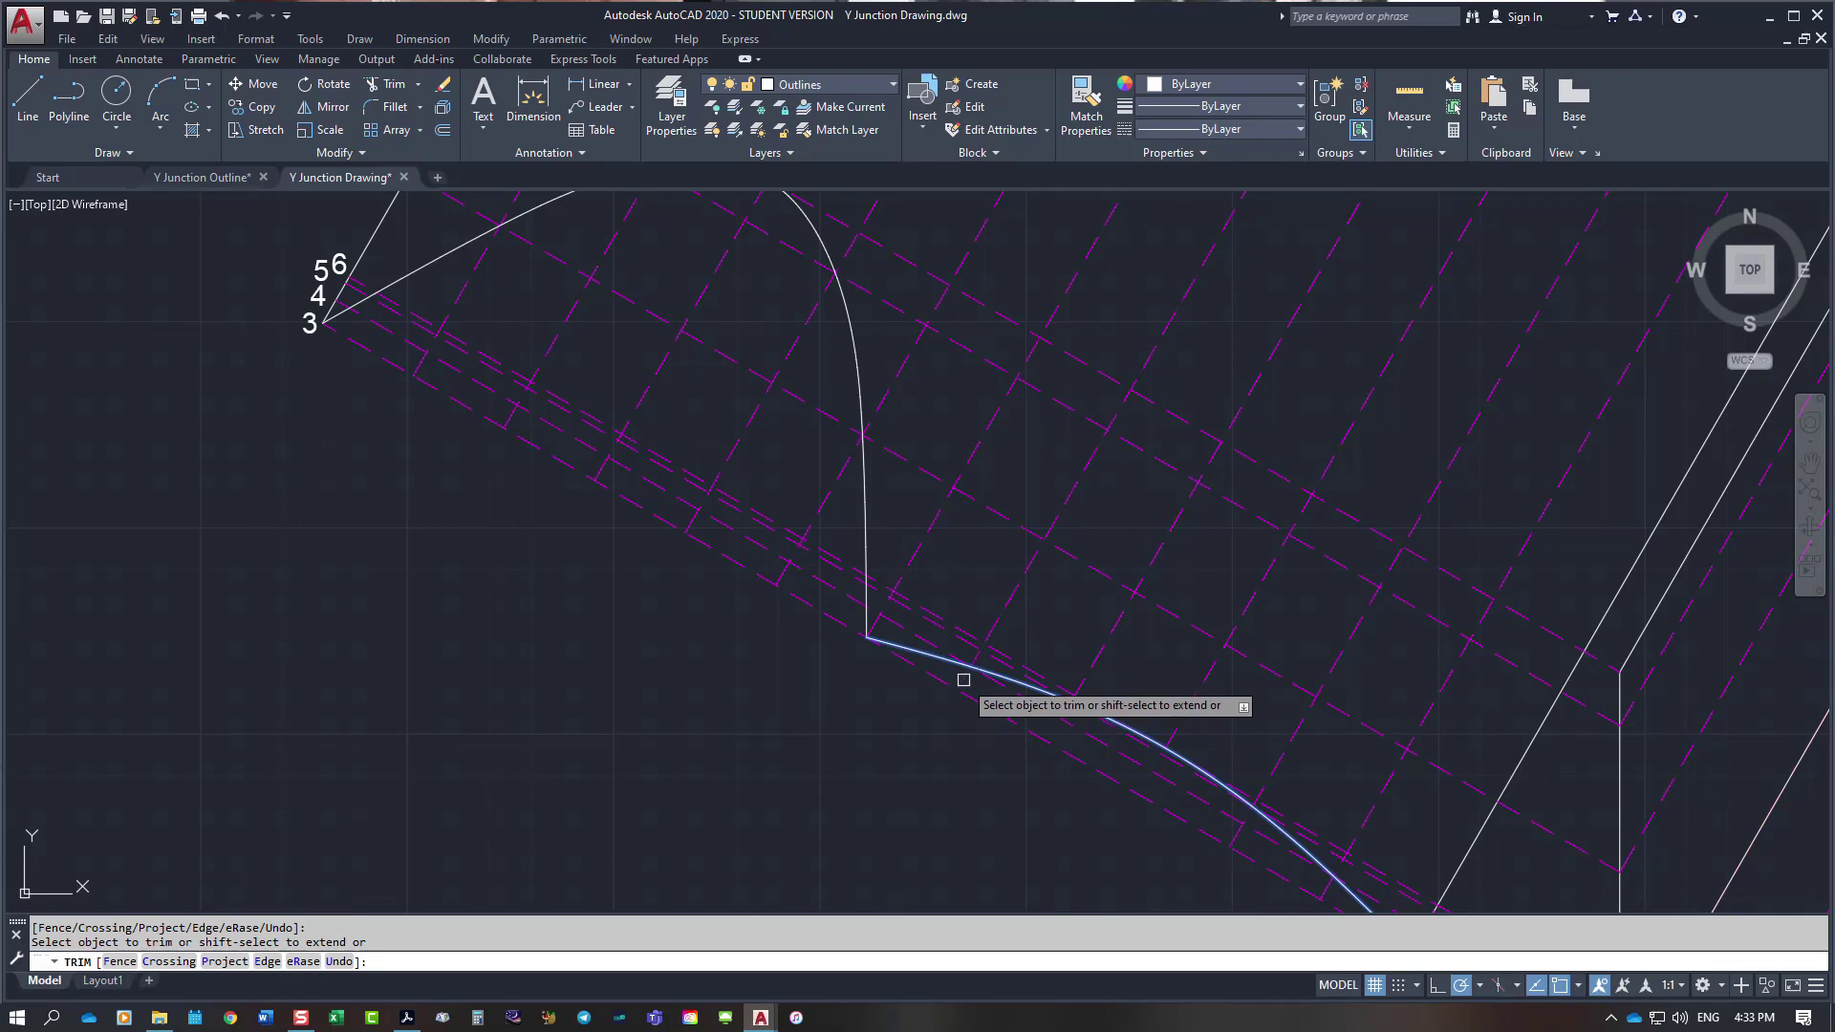
{"action": "scroll", "coordinate": [1257, 848], "scroll_direction": "down", "scroll_amount": 5}
{"action": "scroll", "coordinate": [1309, 850], "scroll_direction": "up", "scroll_amount": 5}
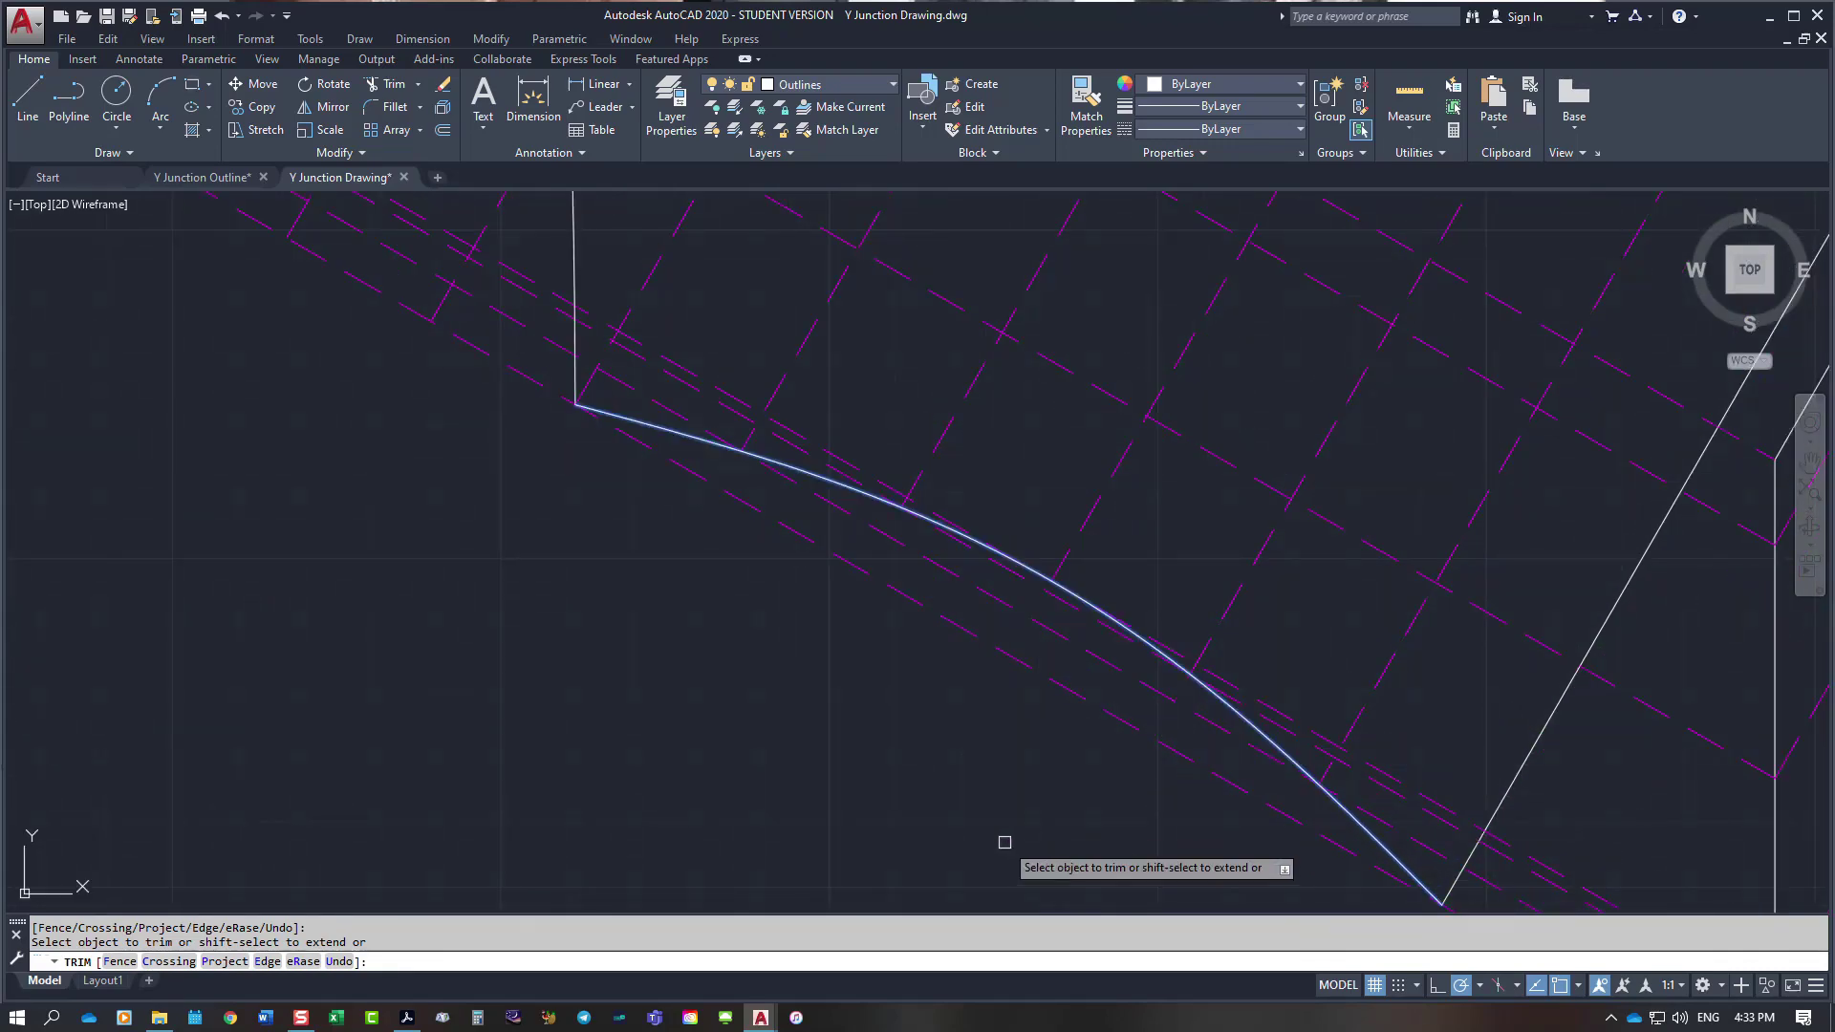
{"action": "key", "text": "Escape"}
Step: Trim the division and projection line portions beneath the first spline's arch, using that spline as the cutting edge
{"action": "scroll", "coordinate": [1003, 819], "scroll_direction": "down", "scroll_amount": 8}
{"action": "scroll", "coordinate": [649, 614], "scroll_direction": "up", "scroll_amount": 6}
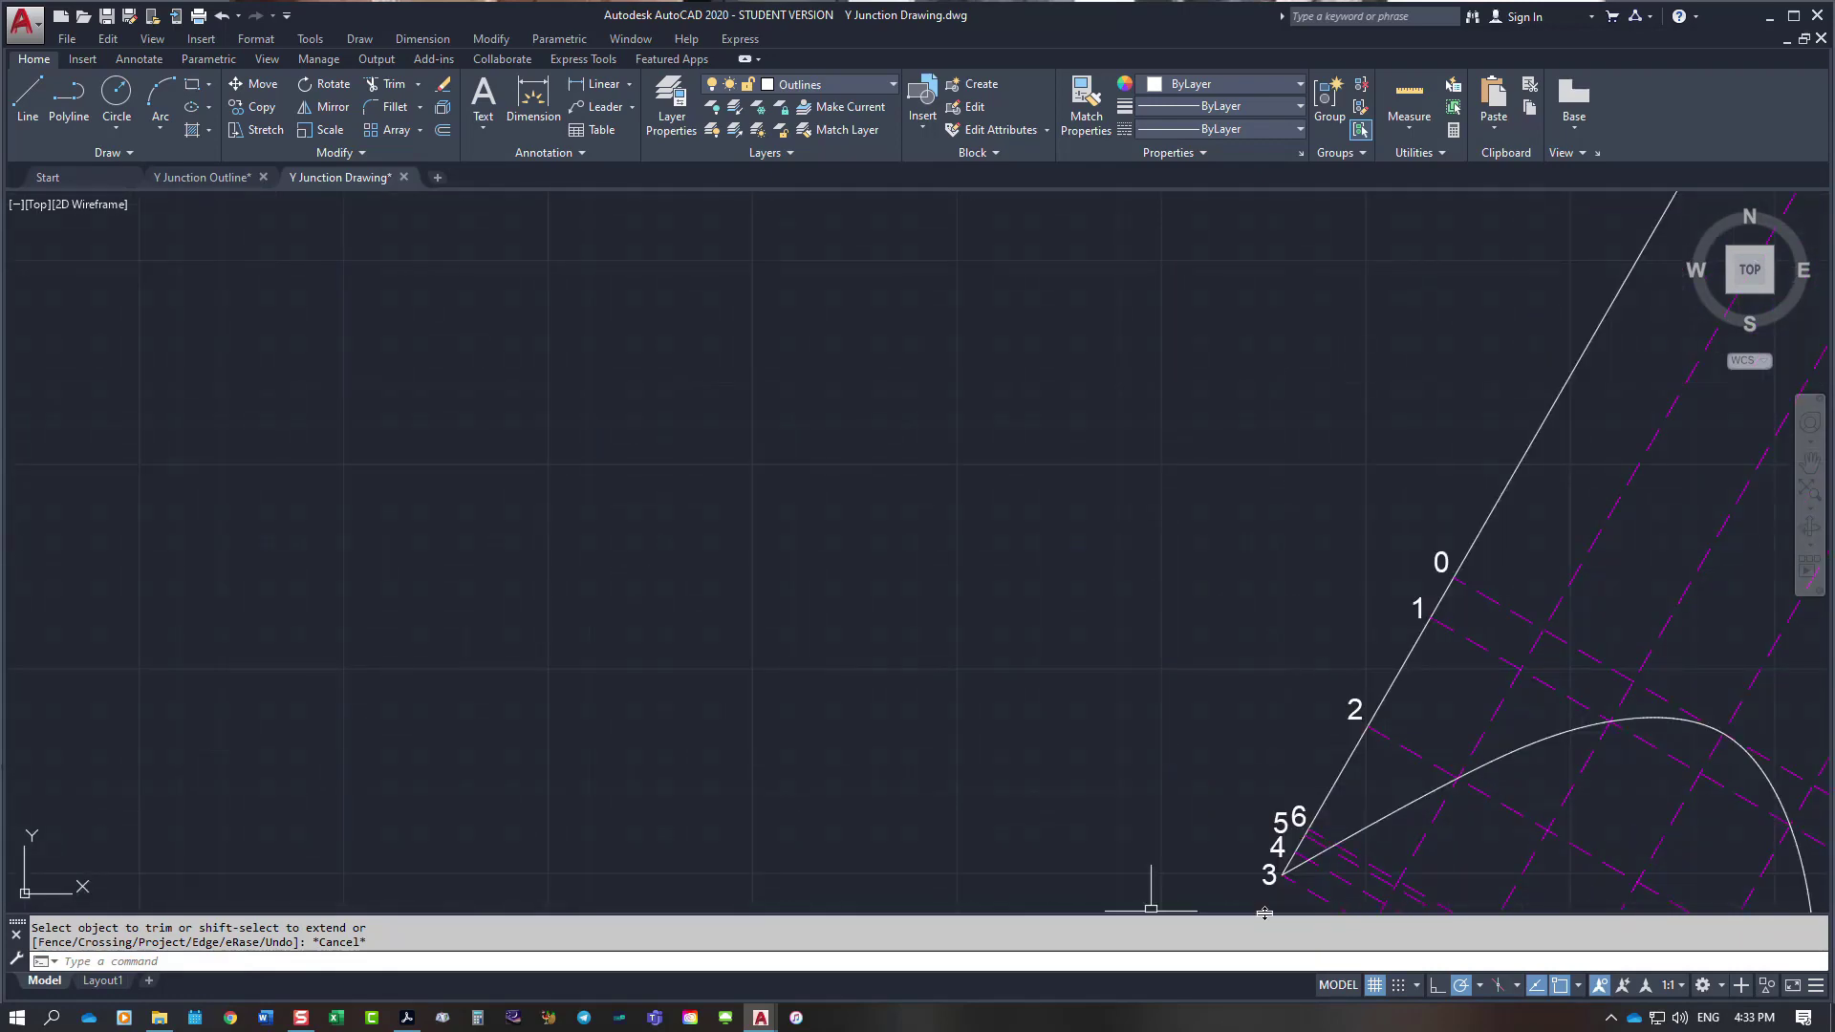
{"action": "scroll", "coordinate": [1304, 870], "scroll_direction": "down", "scroll_amount": 8}
{"action": "scroll", "coordinate": [1258, 857], "scroll_direction": "down", "scroll_amount": 5}
{"action": "scroll", "coordinate": [1280, 895], "scroll_direction": "up", "scroll_amount": 8}
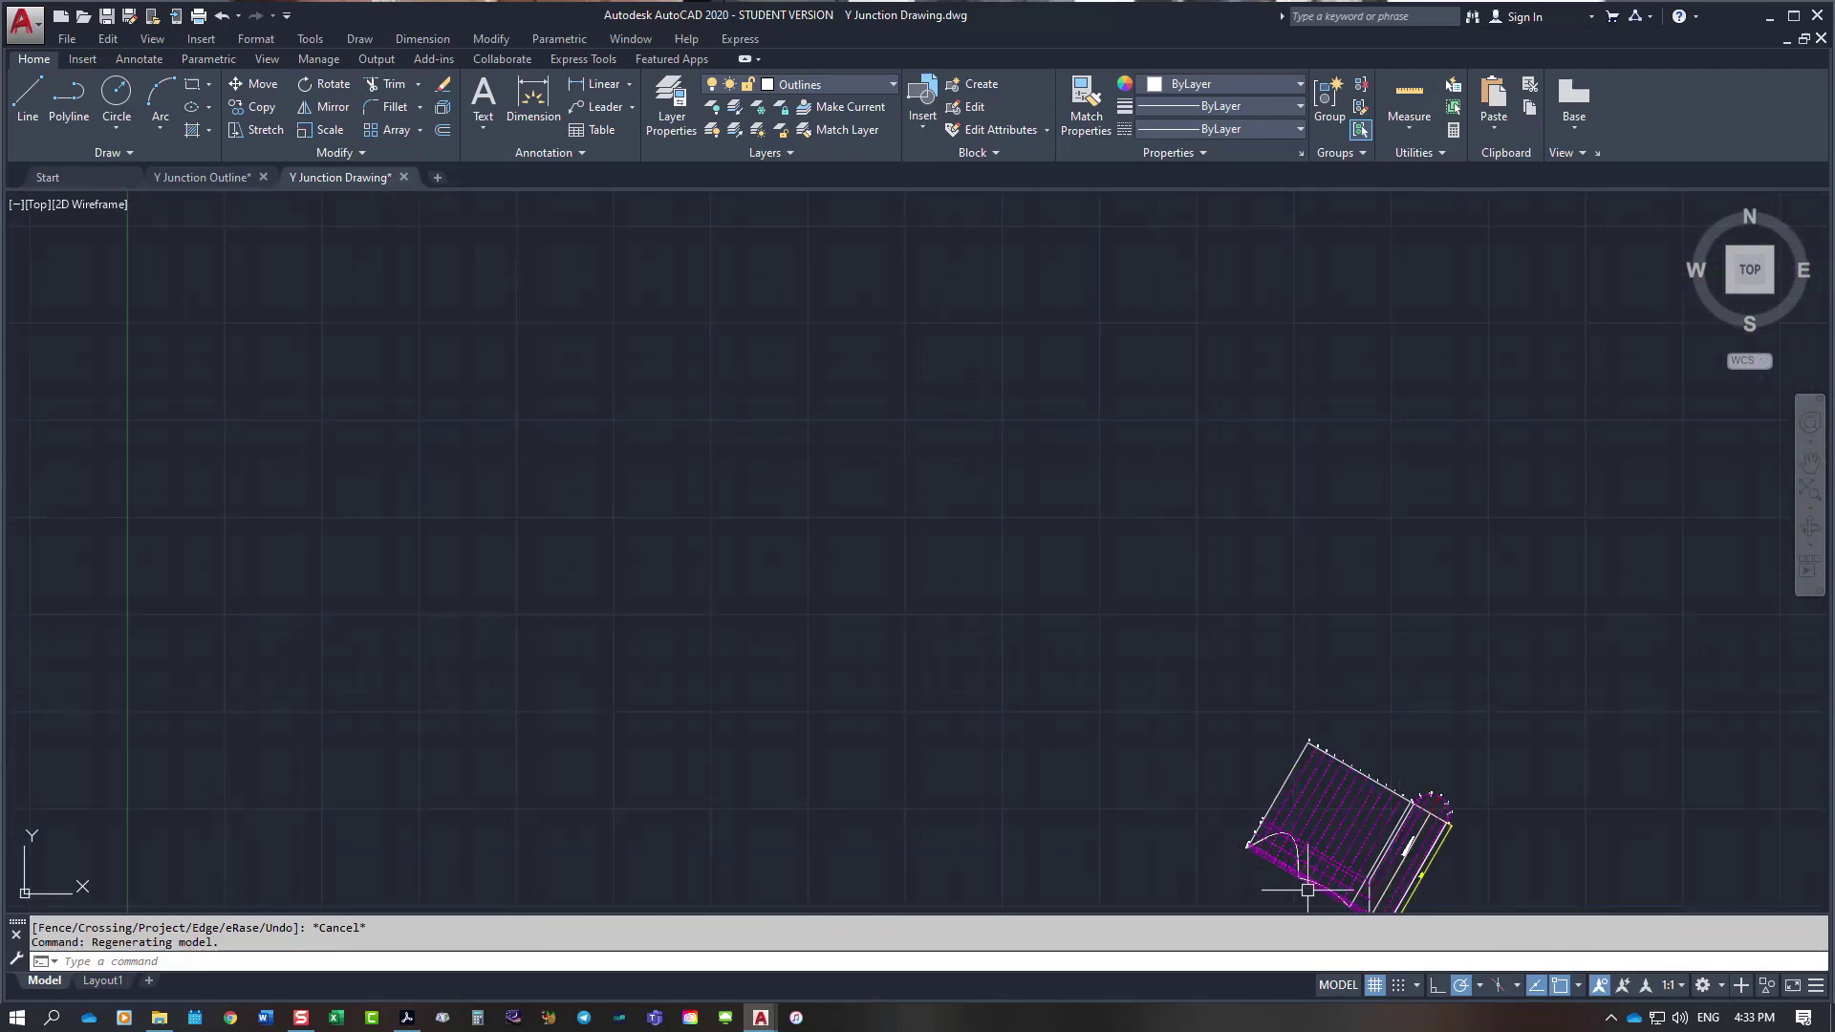
{"action": "right_click", "coordinate": [908, 595]}
{"action": "left_click", "coordinate": [941, 604]}
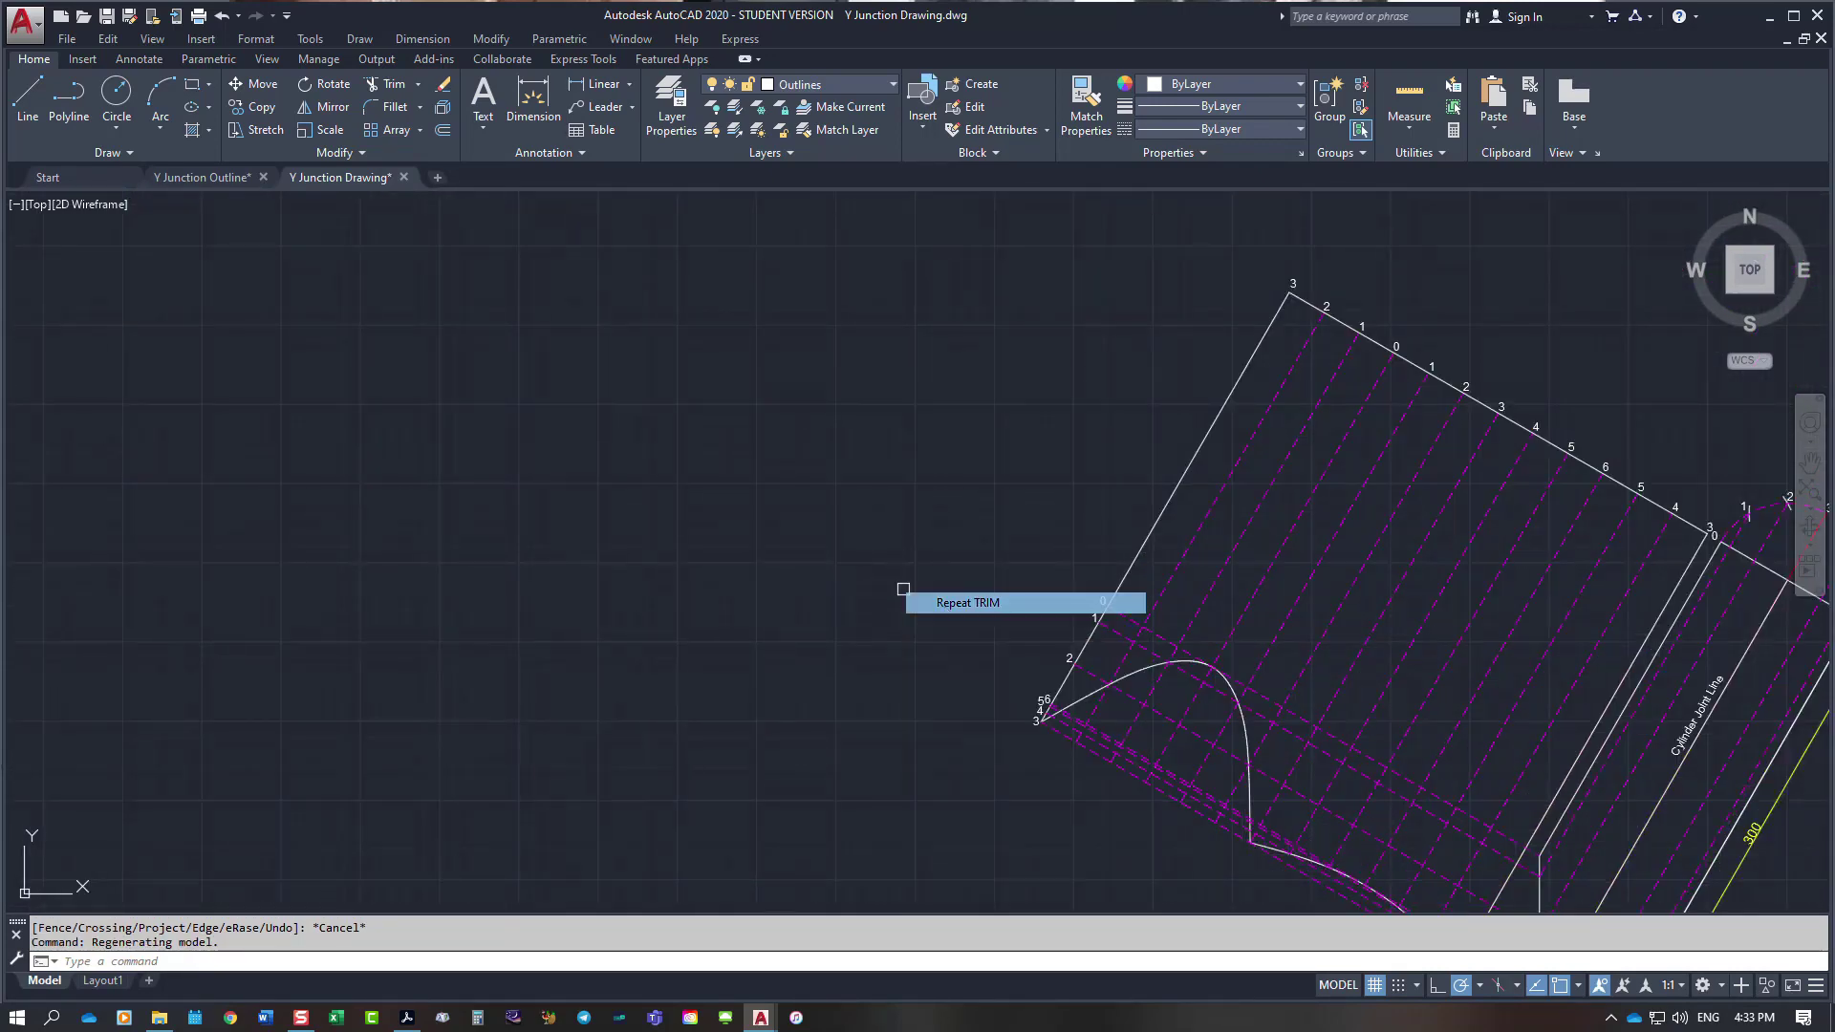
{"action": "left_click", "coordinate": [1249, 807]}
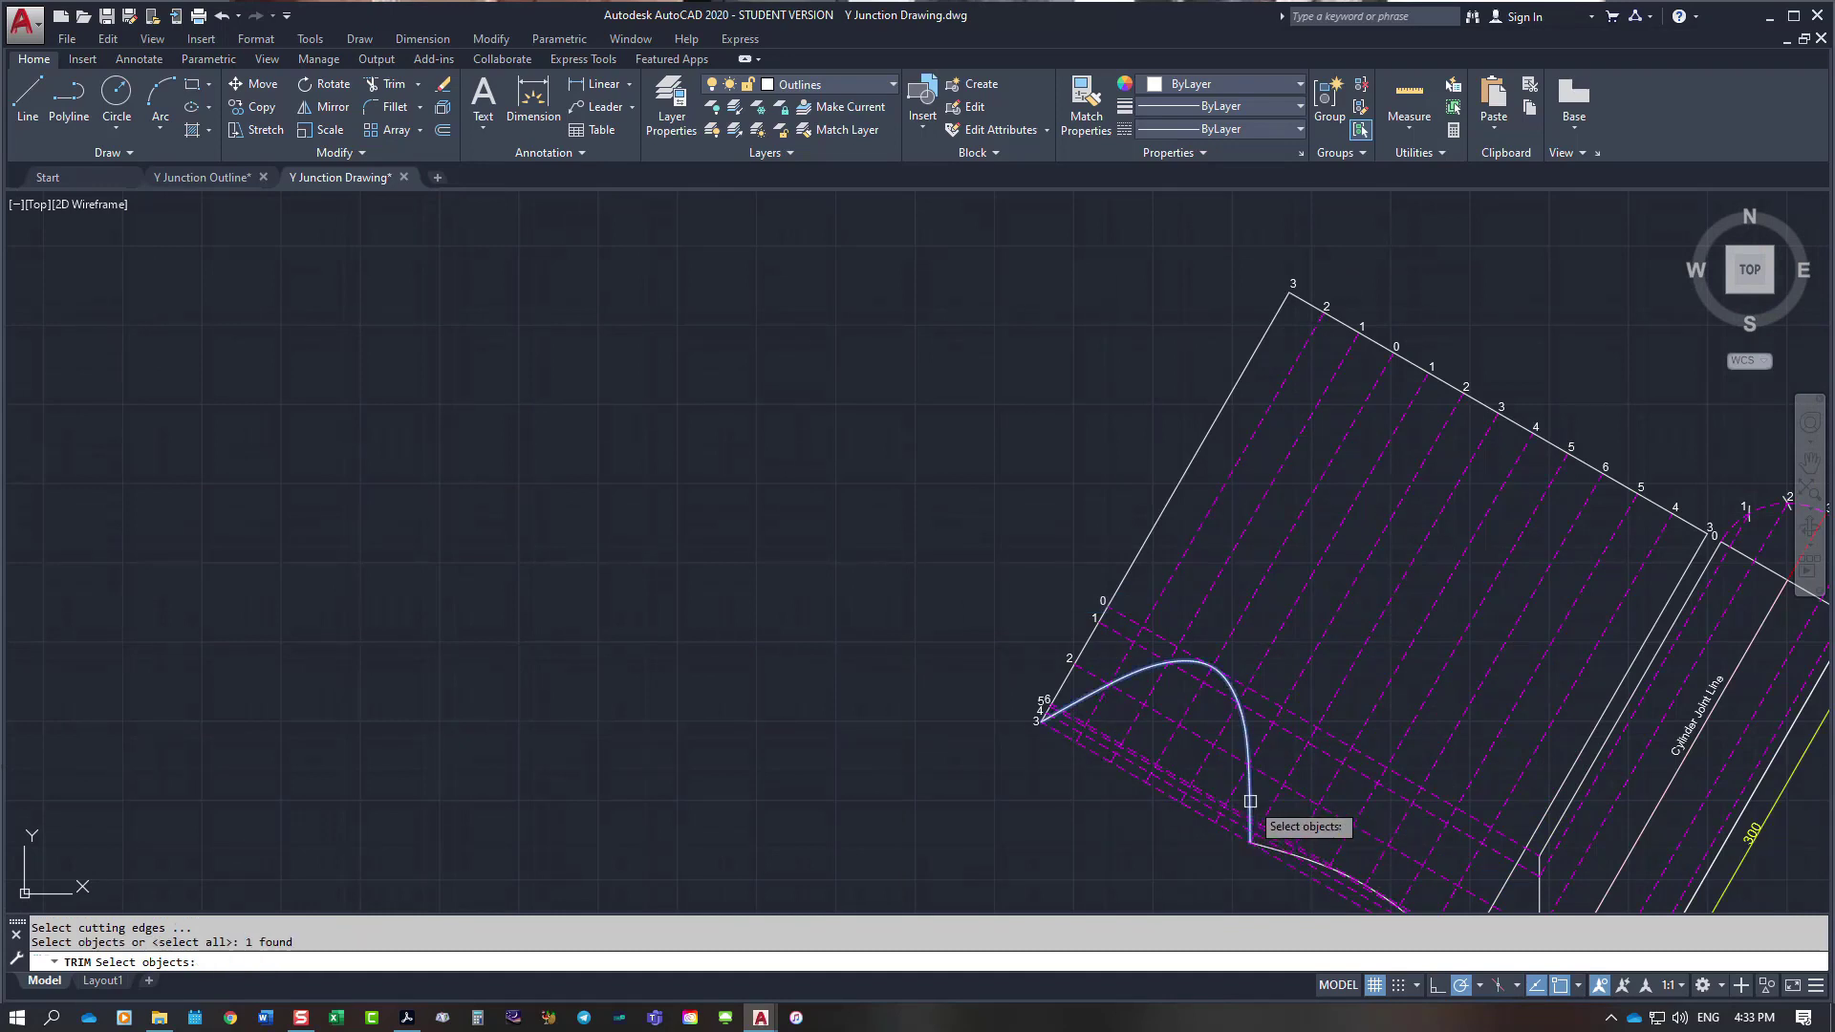
{"action": "key", "text": "Return"}
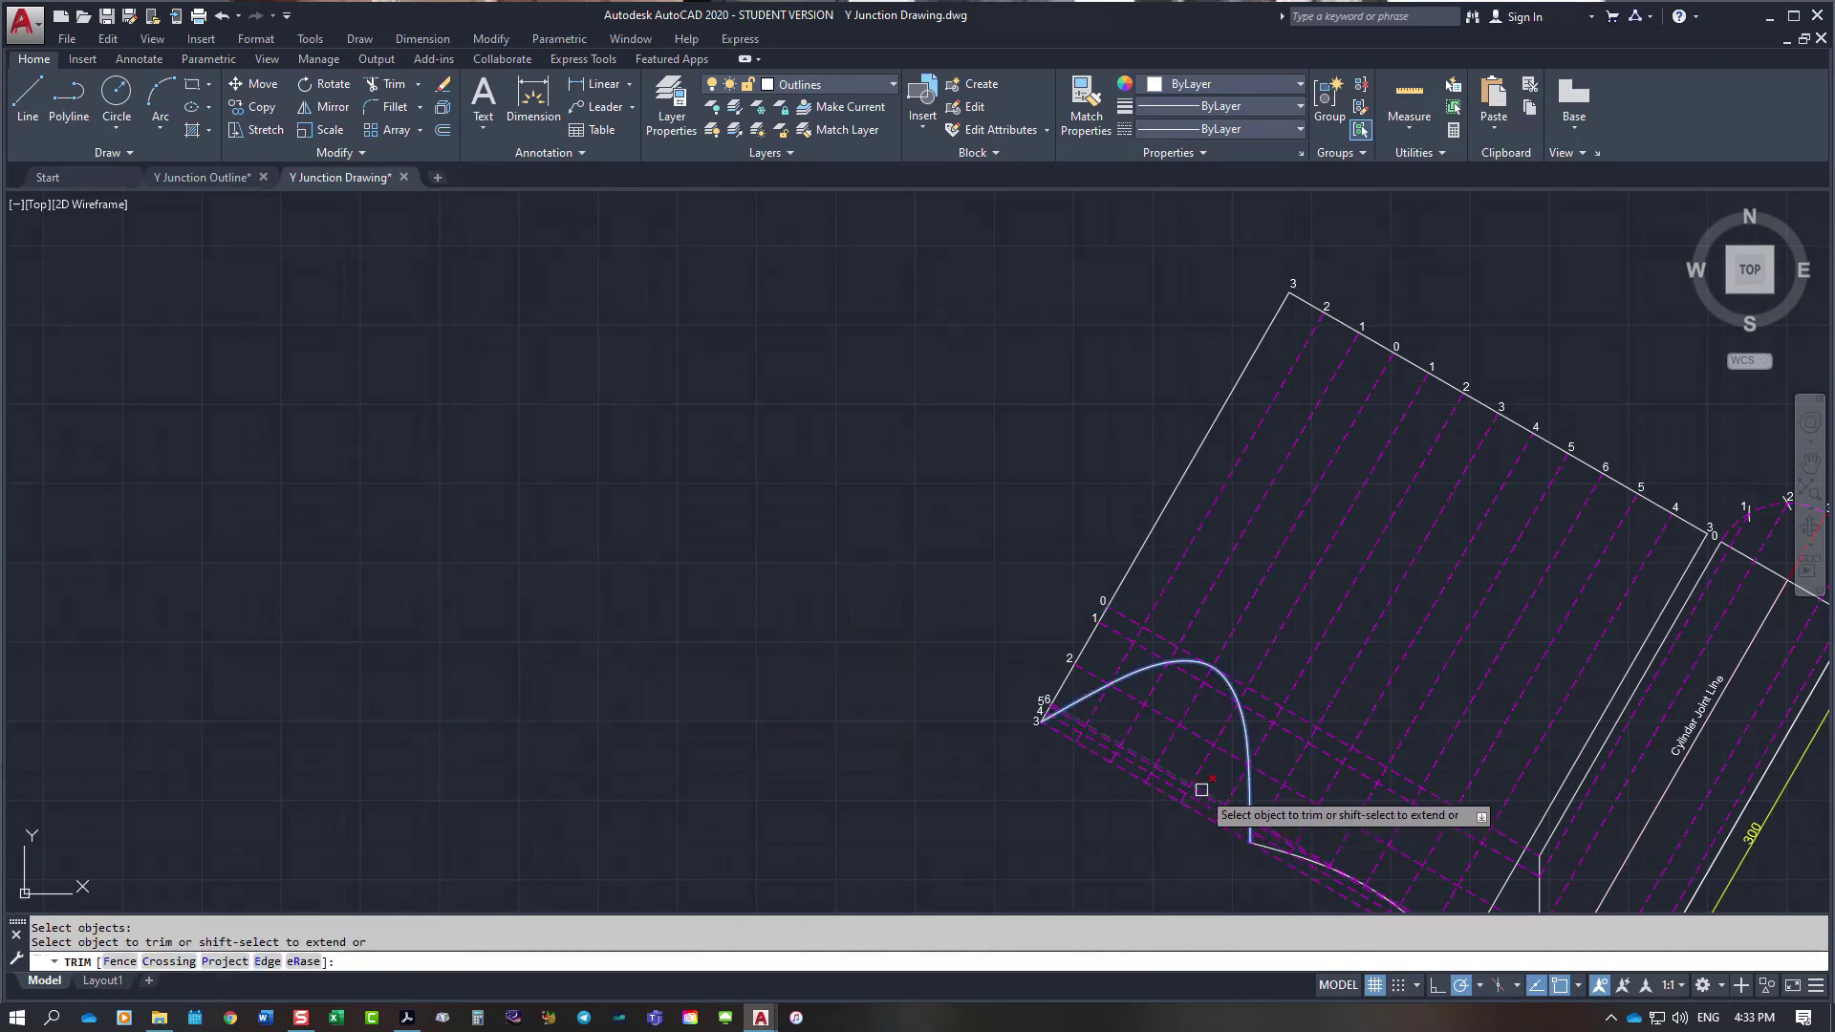
{"action": "left_click", "coordinate": [1203, 795]}
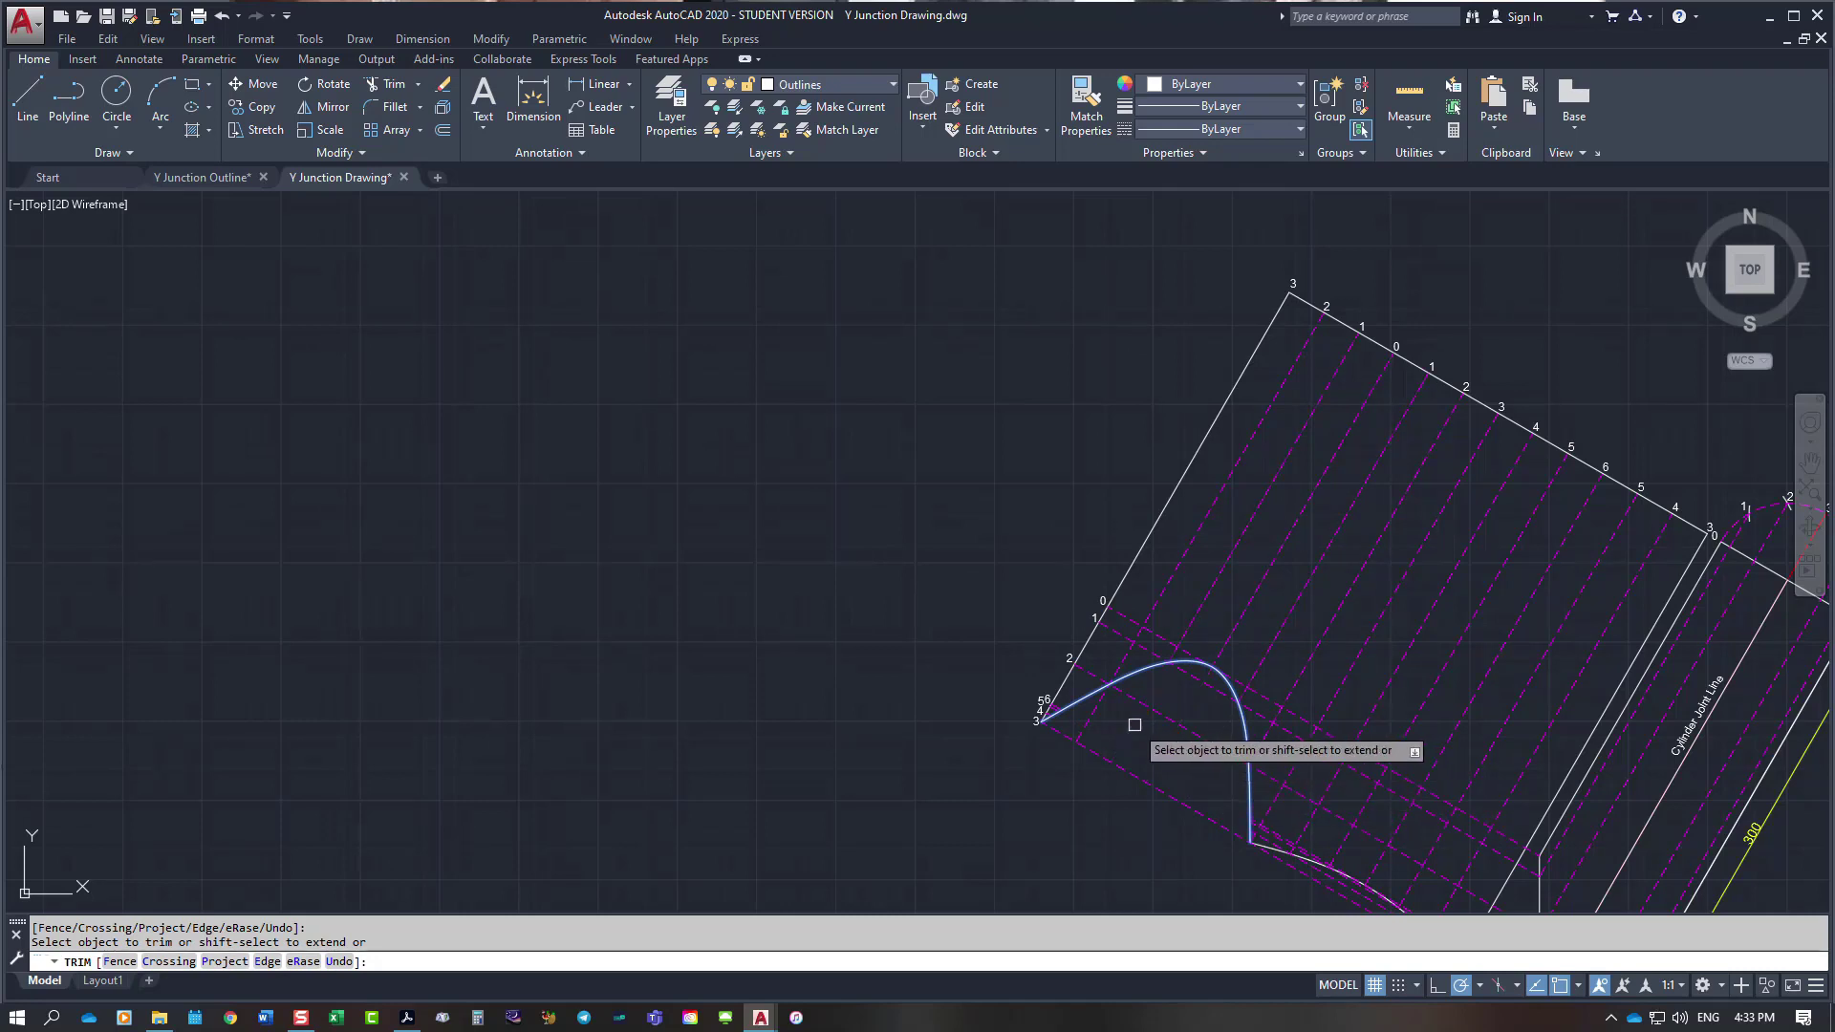
{"action": "scroll", "coordinate": [1067, 728], "scroll_direction": "up", "scroll_amount": 5}
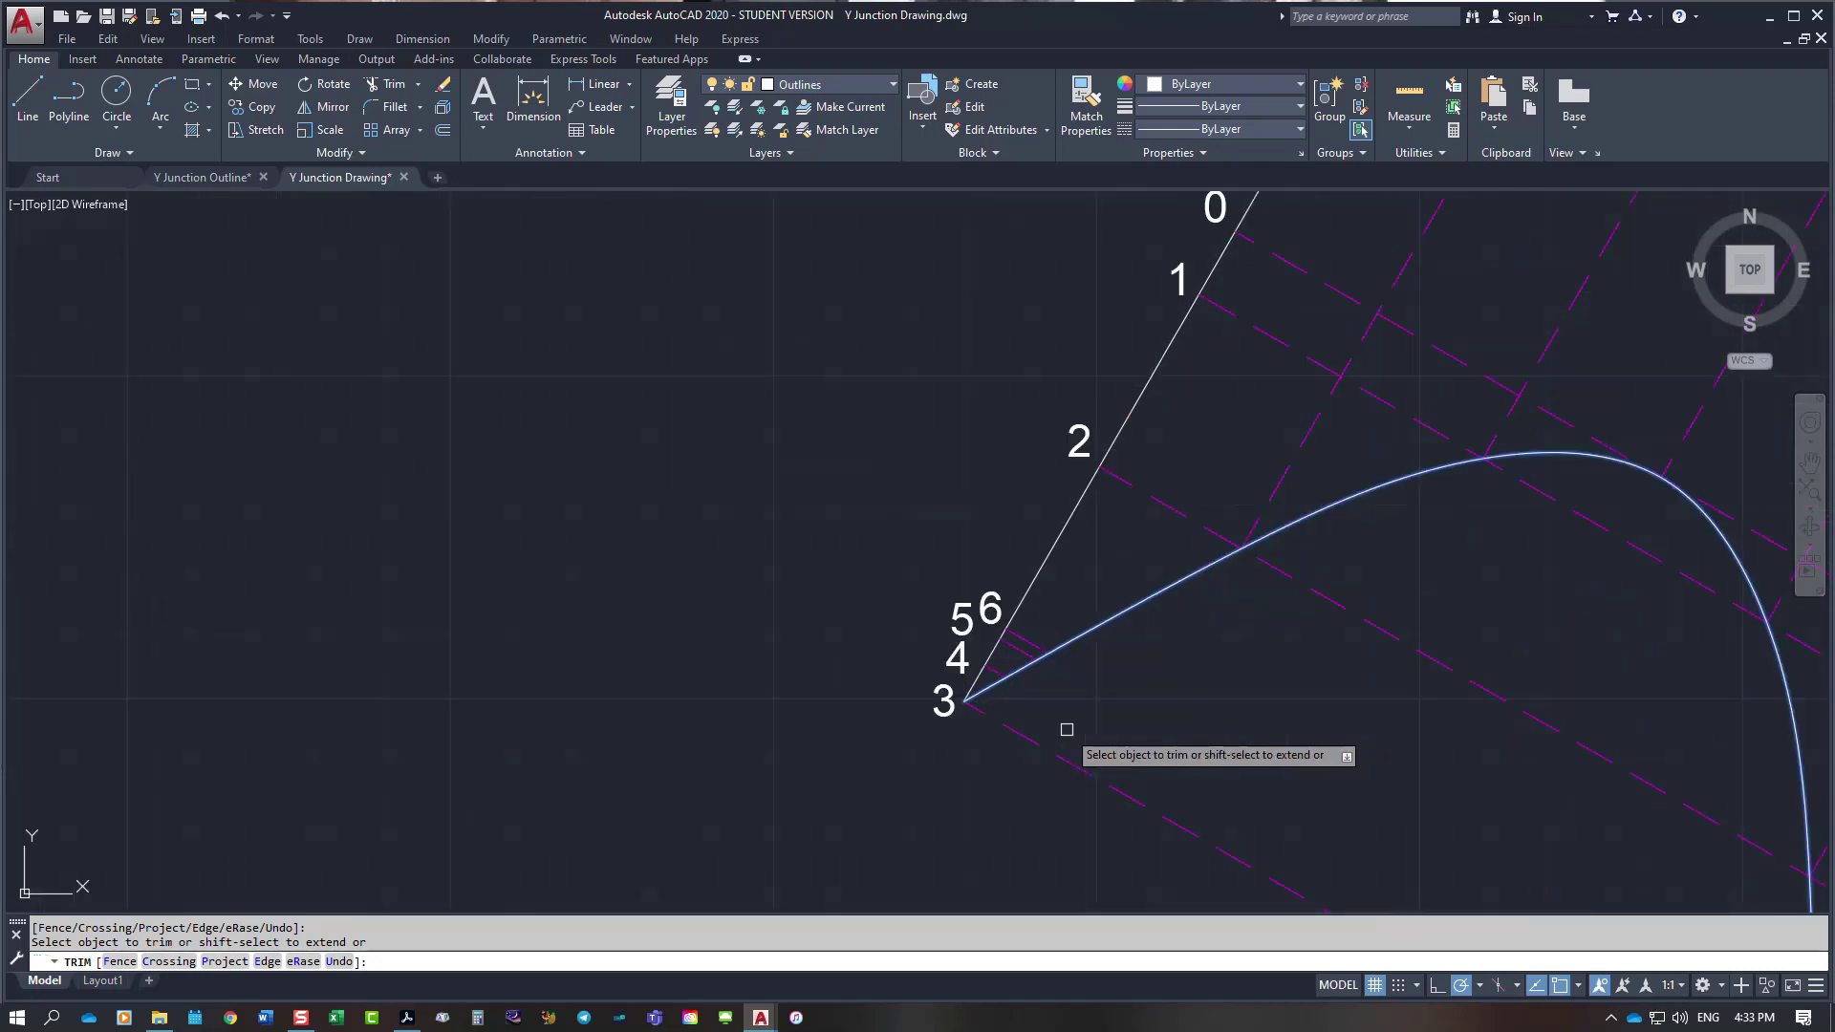
{"action": "scroll", "coordinate": [1068, 728], "scroll_direction": "up", "scroll_amount": 2}
{"action": "key", "text": "Escape"}
Step: Delete the three short leftover pieces of projection lines 4, 5 and 6 near corner 3, and zoom to the drawing extents
{"action": "left_click", "coordinate": [1008, 584]}
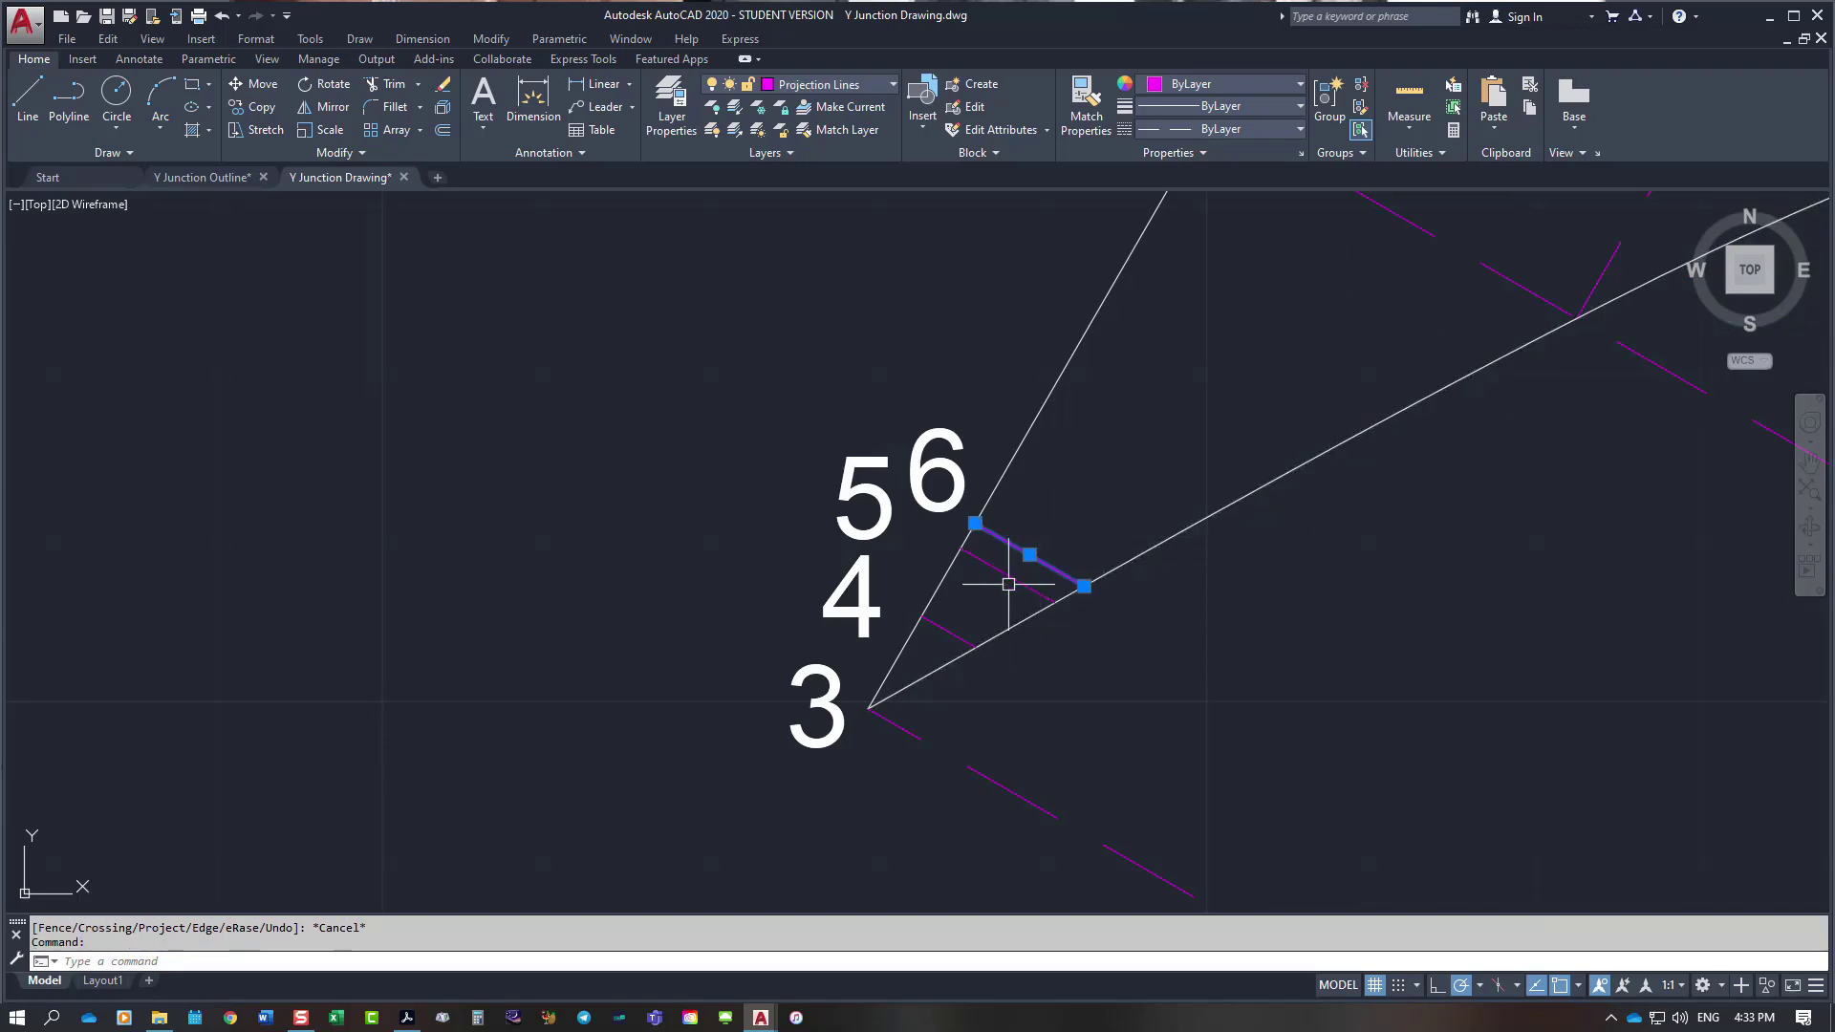
{"action": "left_click", "coordinate": [1008, 575]}
{"action": "left_click", "coordinate": [947, 627]}
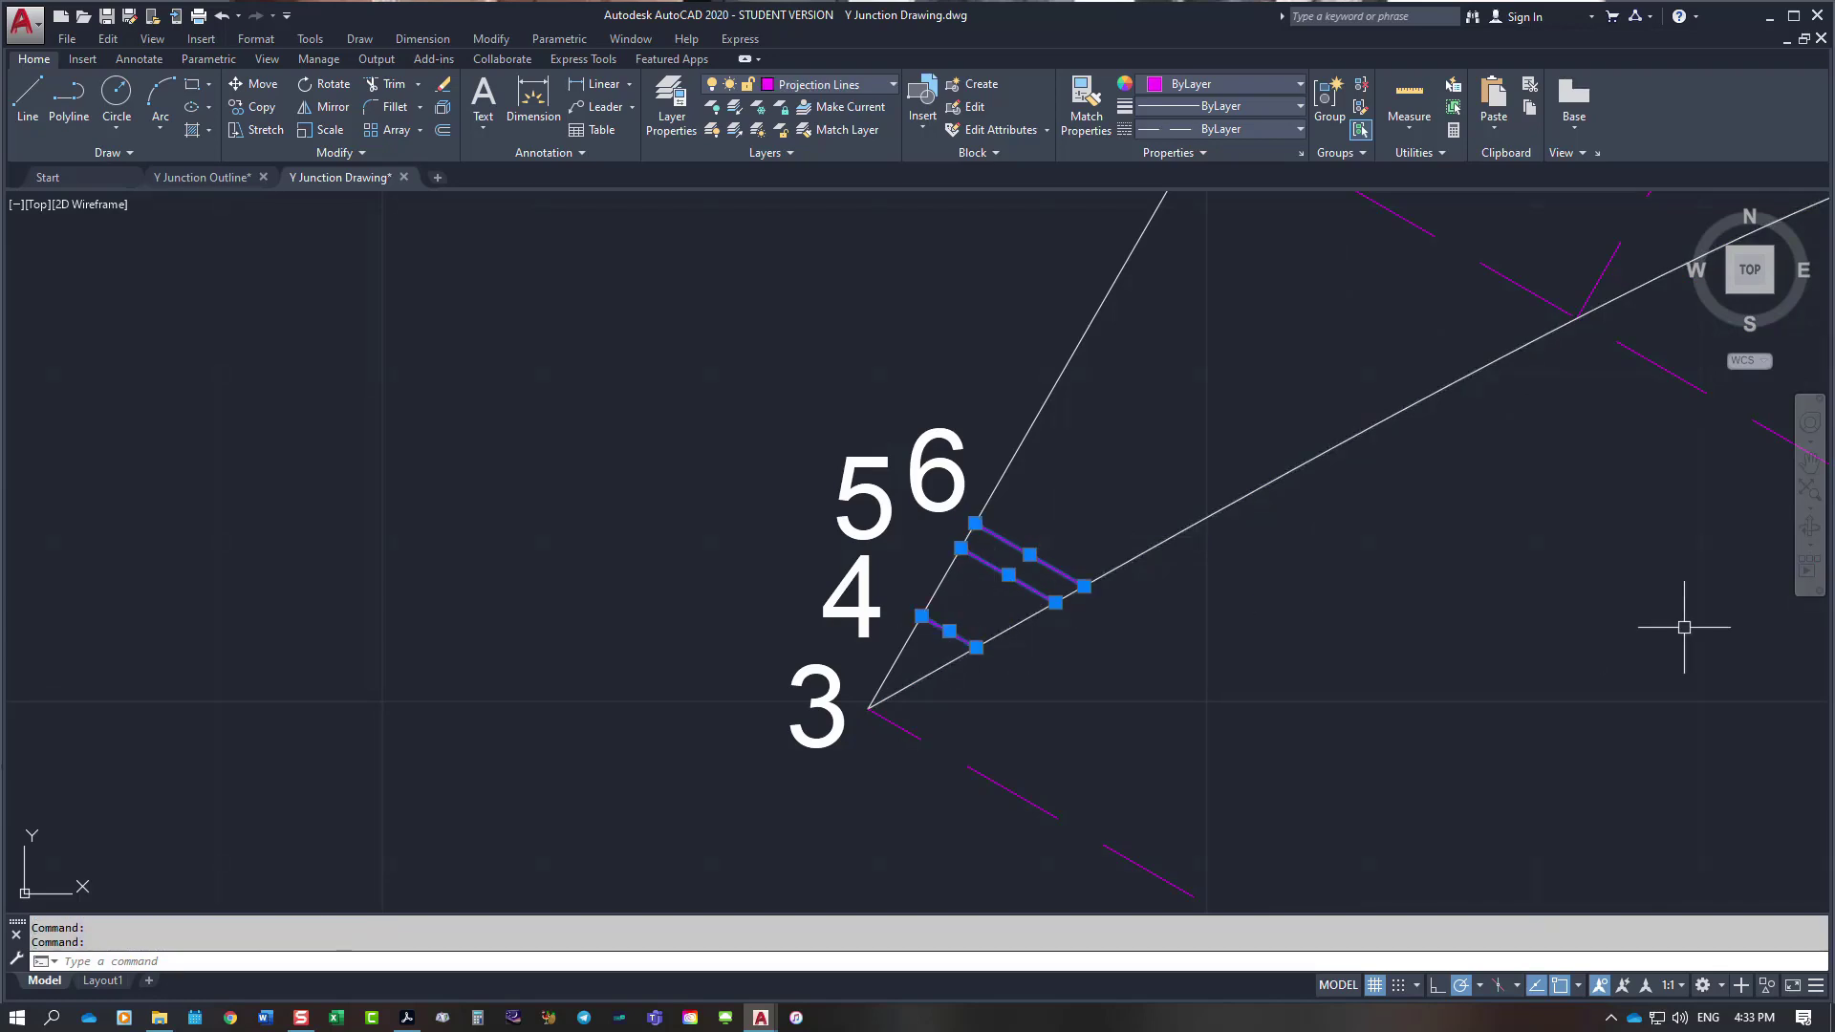
{"action": "key", "text": "Delete"}
{"action": "type", "text": "z"}
{"action": "key", "text": "Return"}
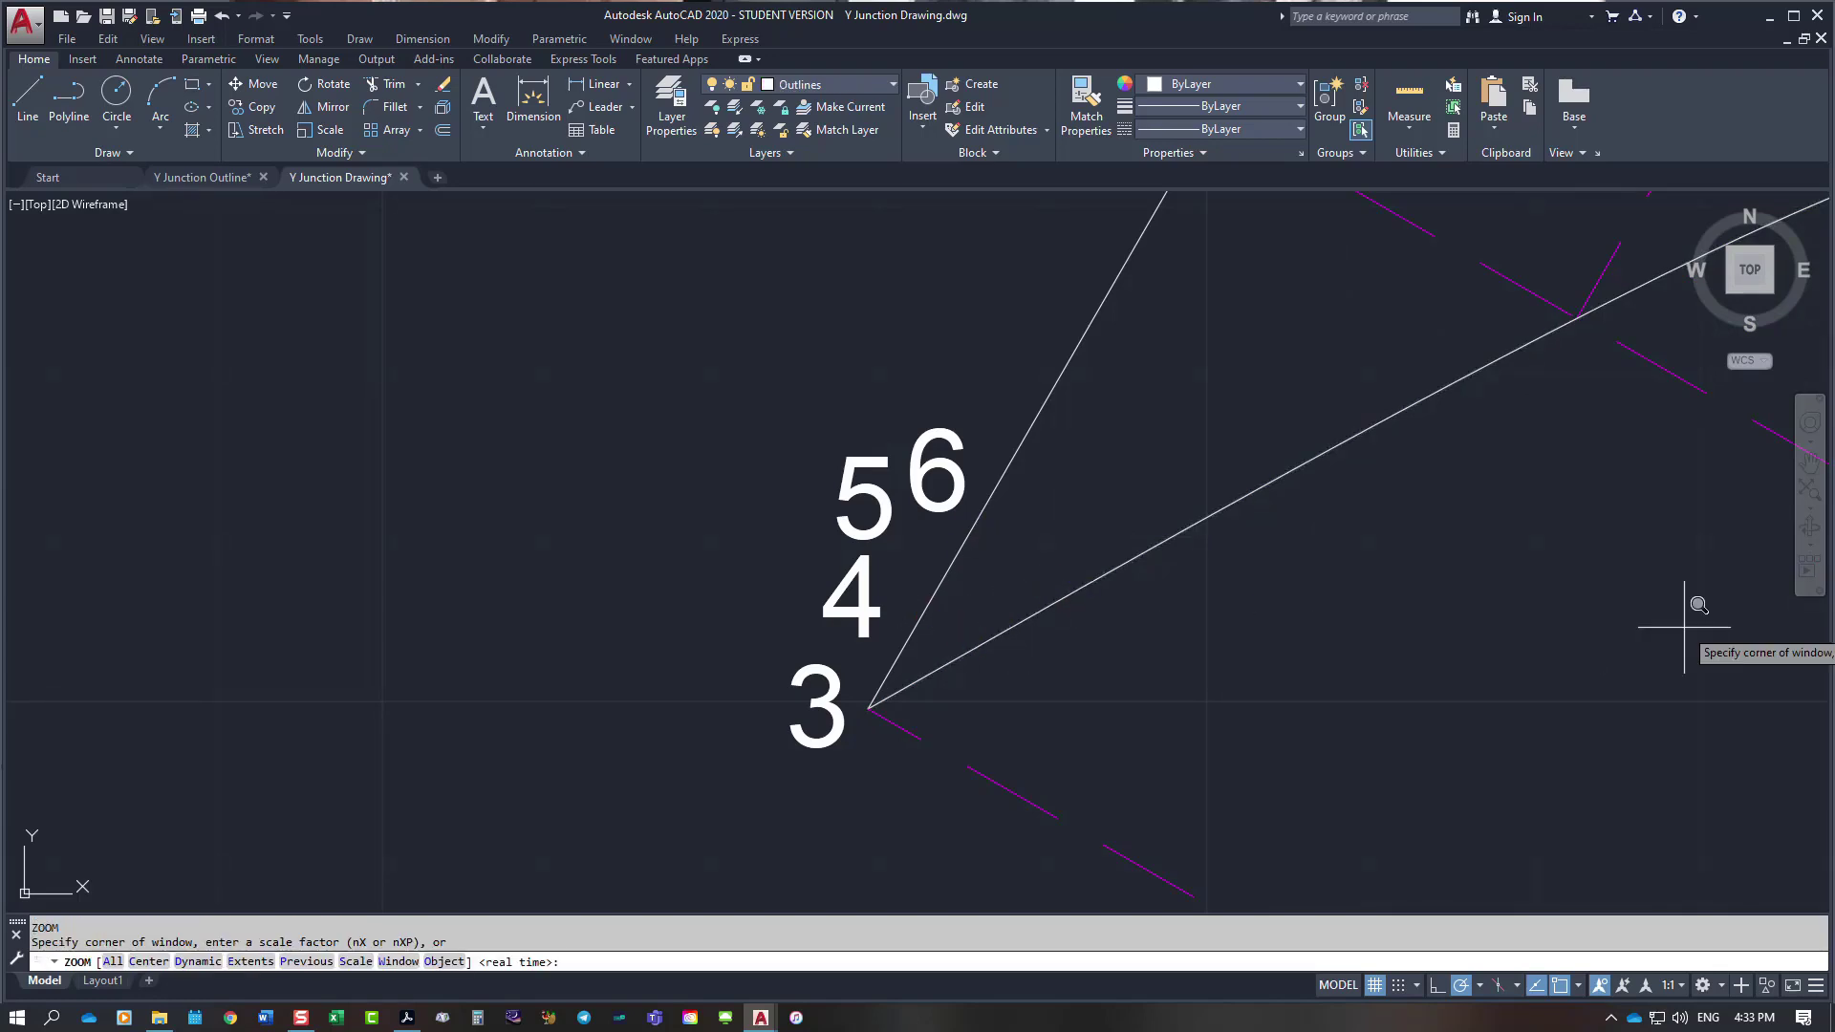
{"action": "type", "text": "e"}
{"action": "key", "text": "Return"}
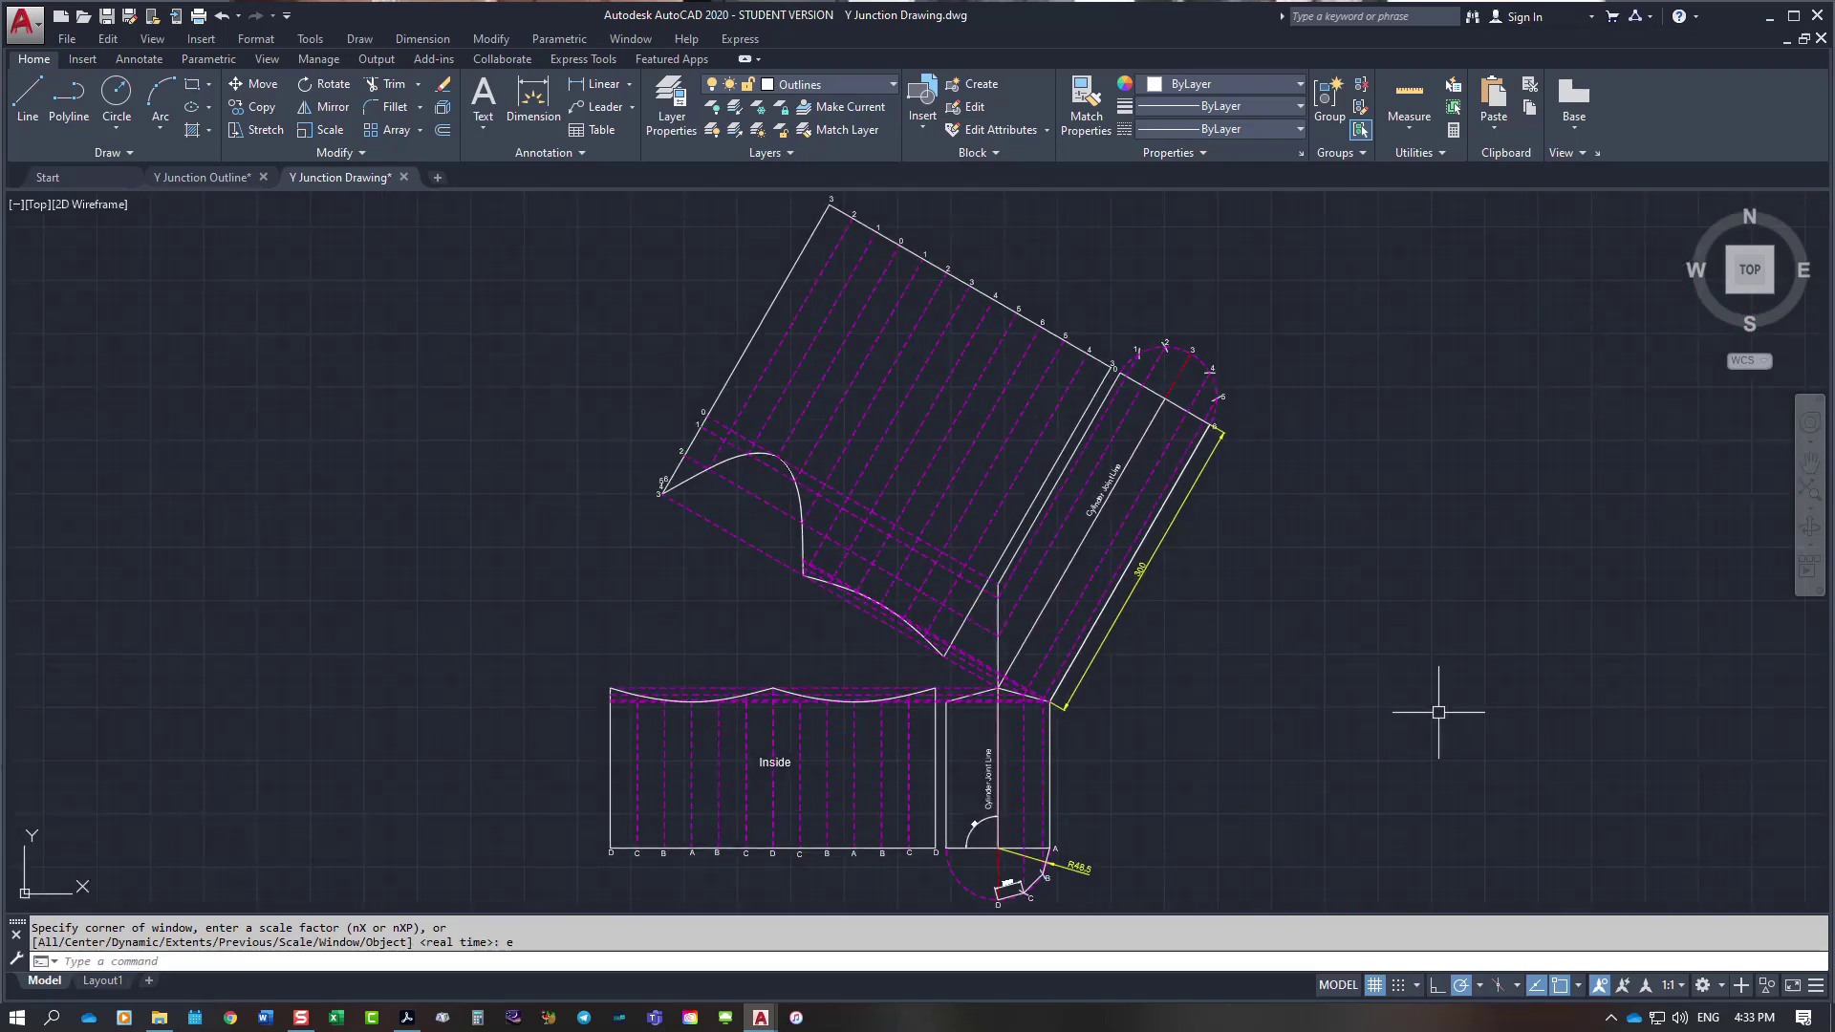
{"action": "key", "text": "Escape"}
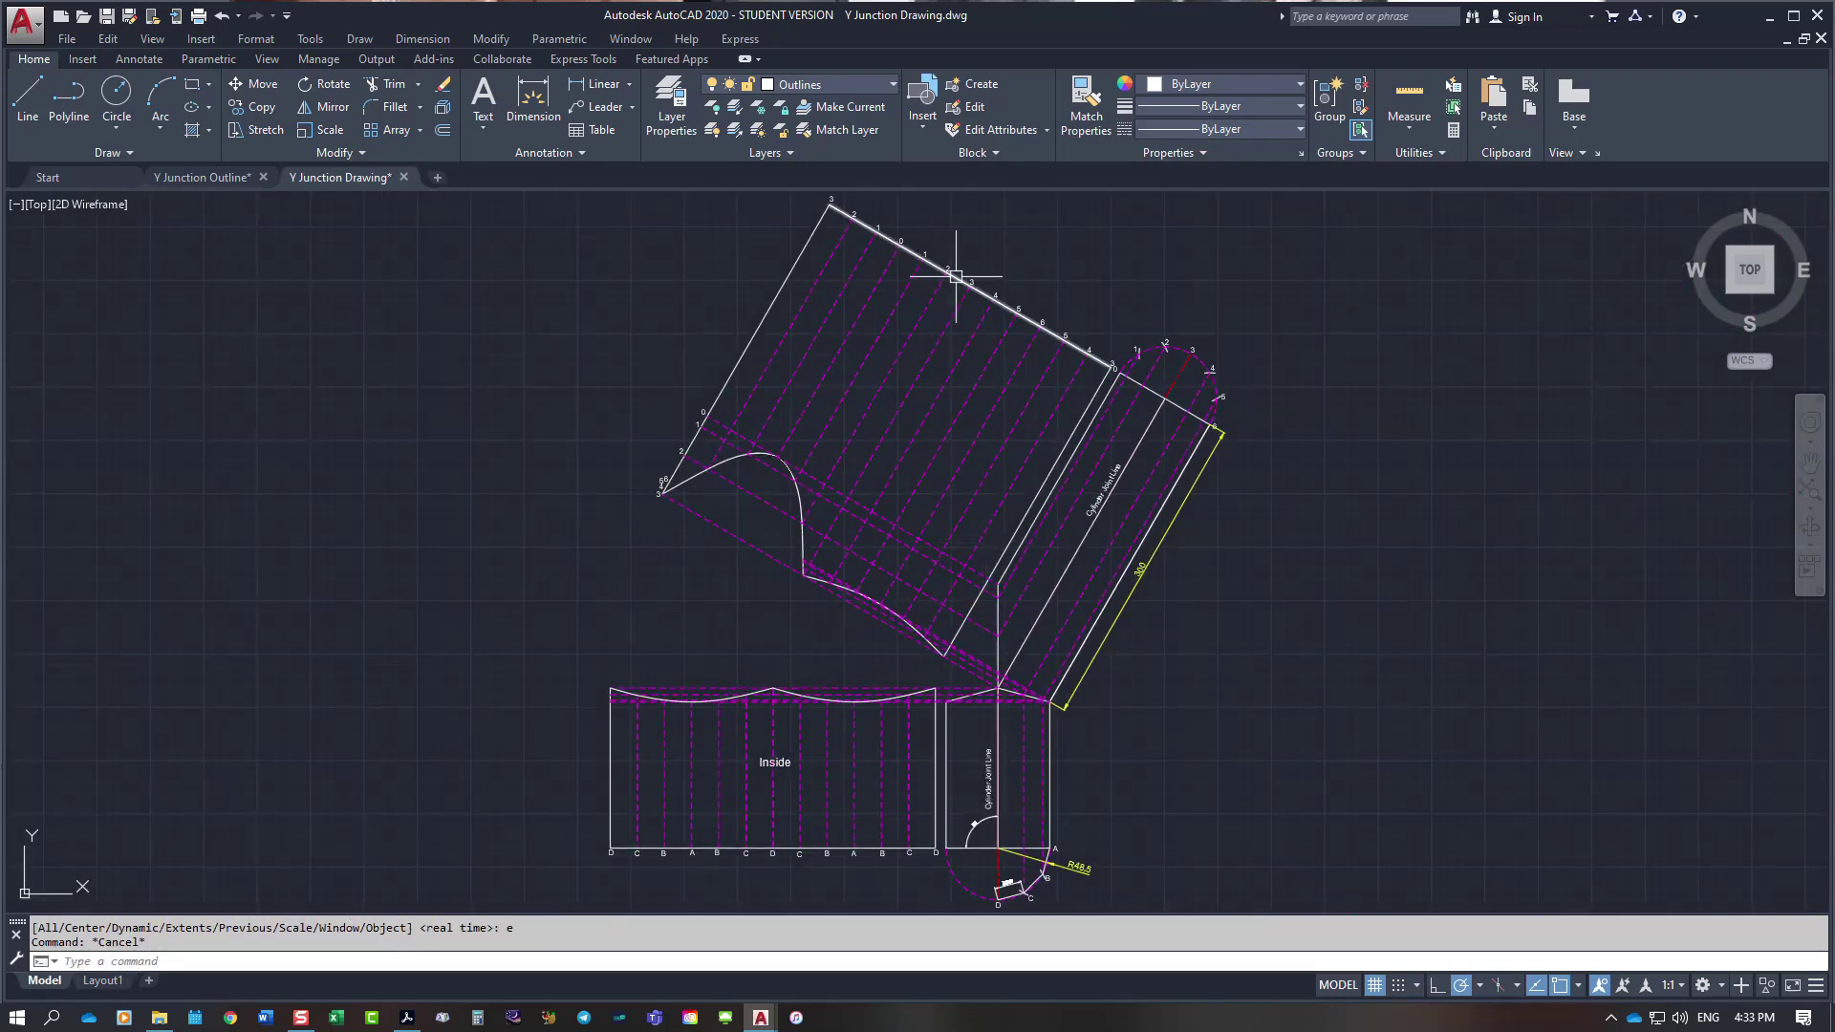
Step: Inspect the two long side edges of the branch's flat pattern by selecting them together, and clear the selection
{"action": "left_click", "coordinate": [792, 271]}
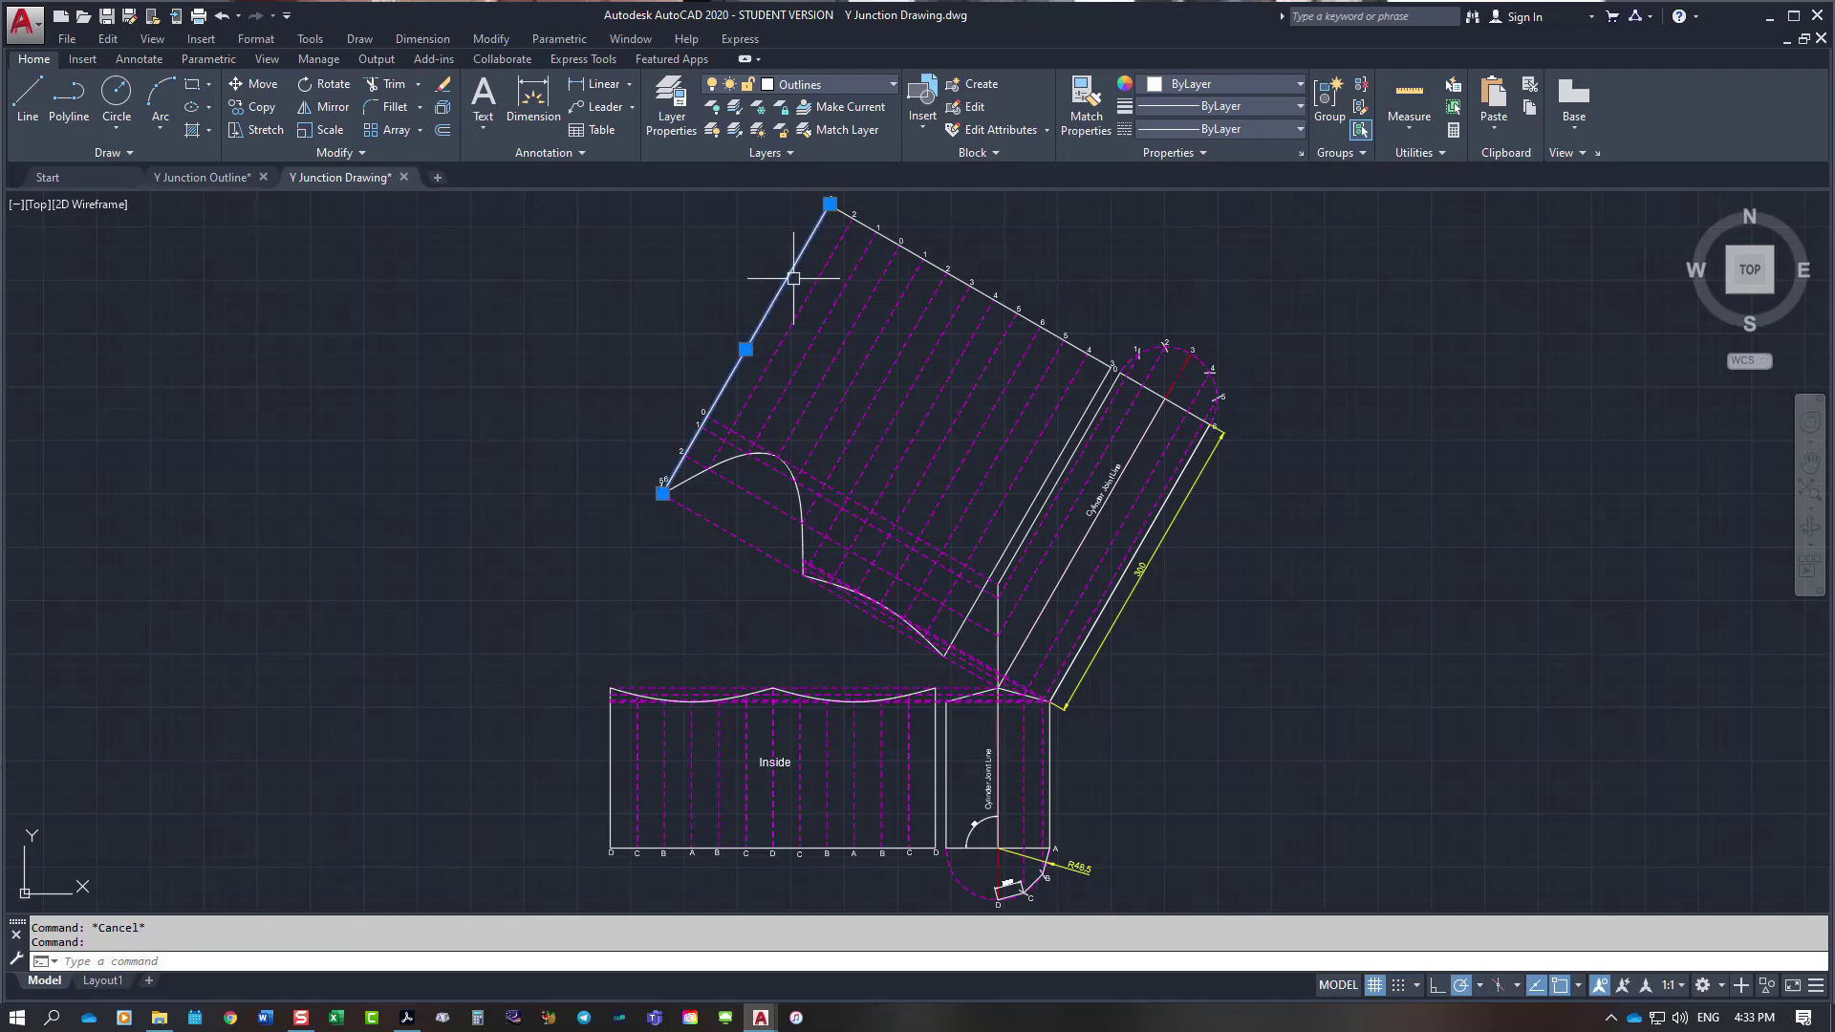
{"action": "left_click", "coordinate": [1065, 449]}
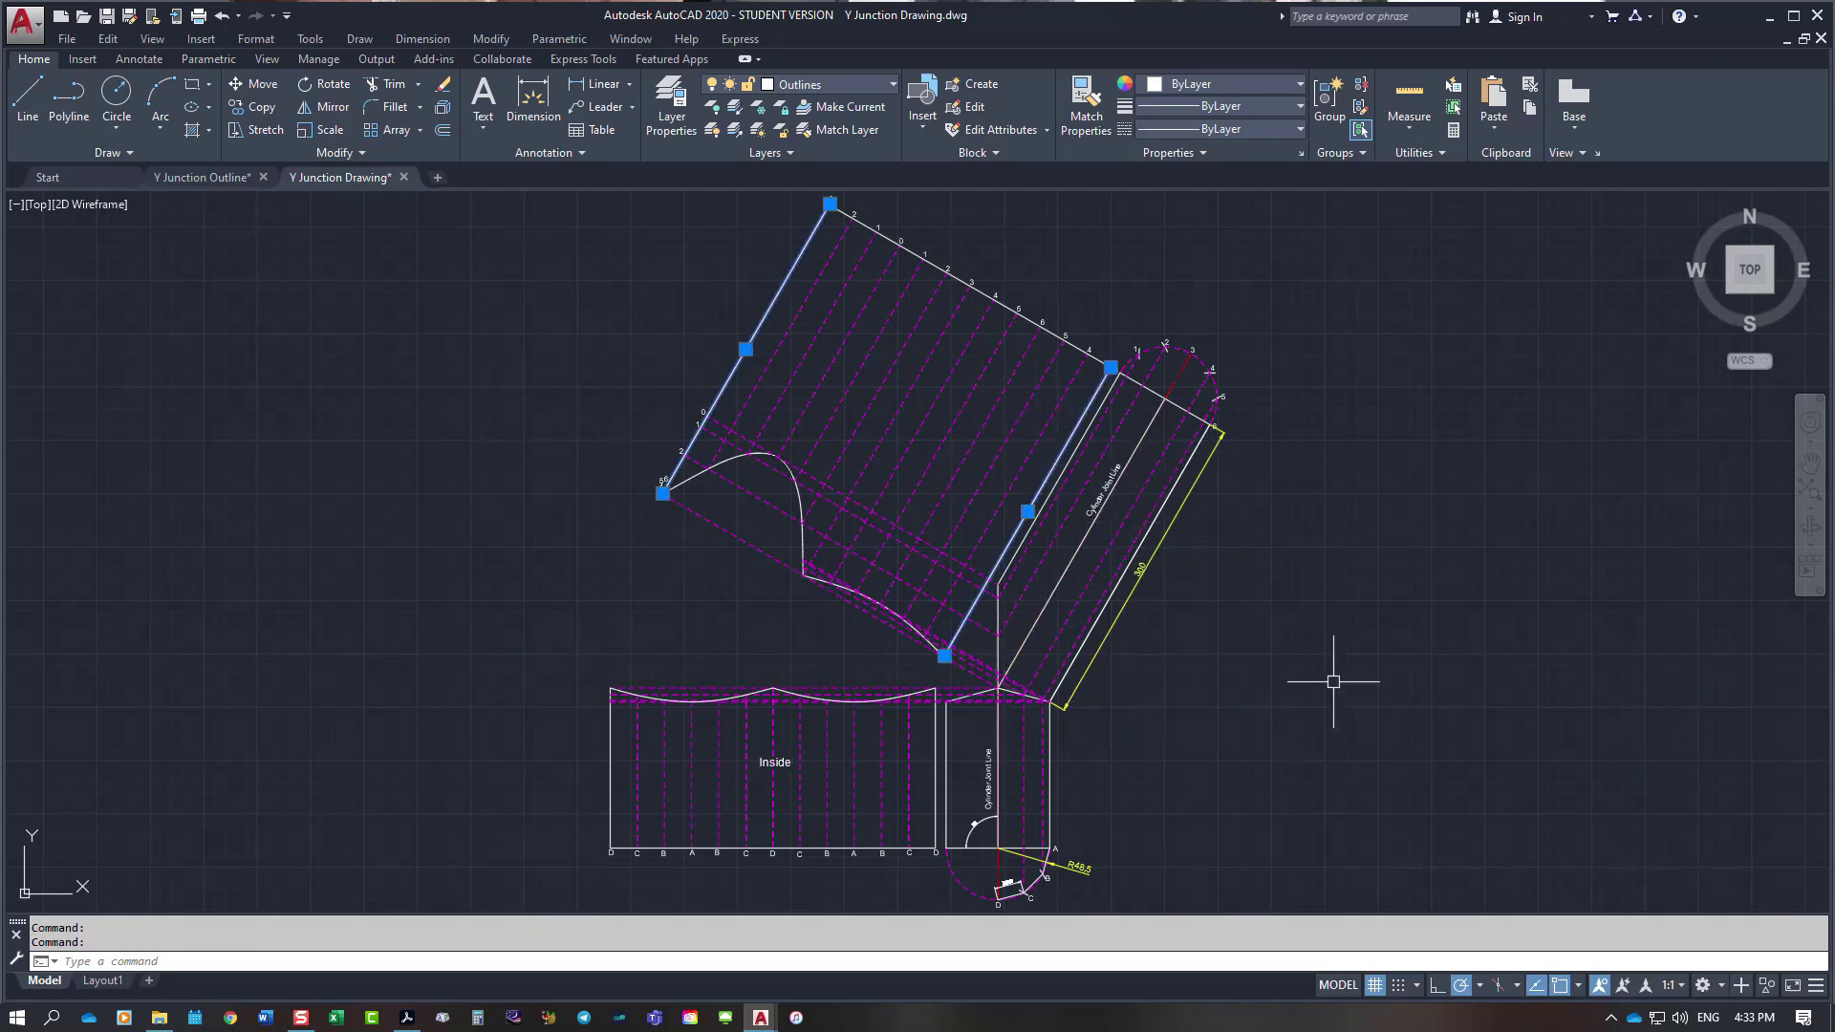
{"action": "key", "text": "Escape"}
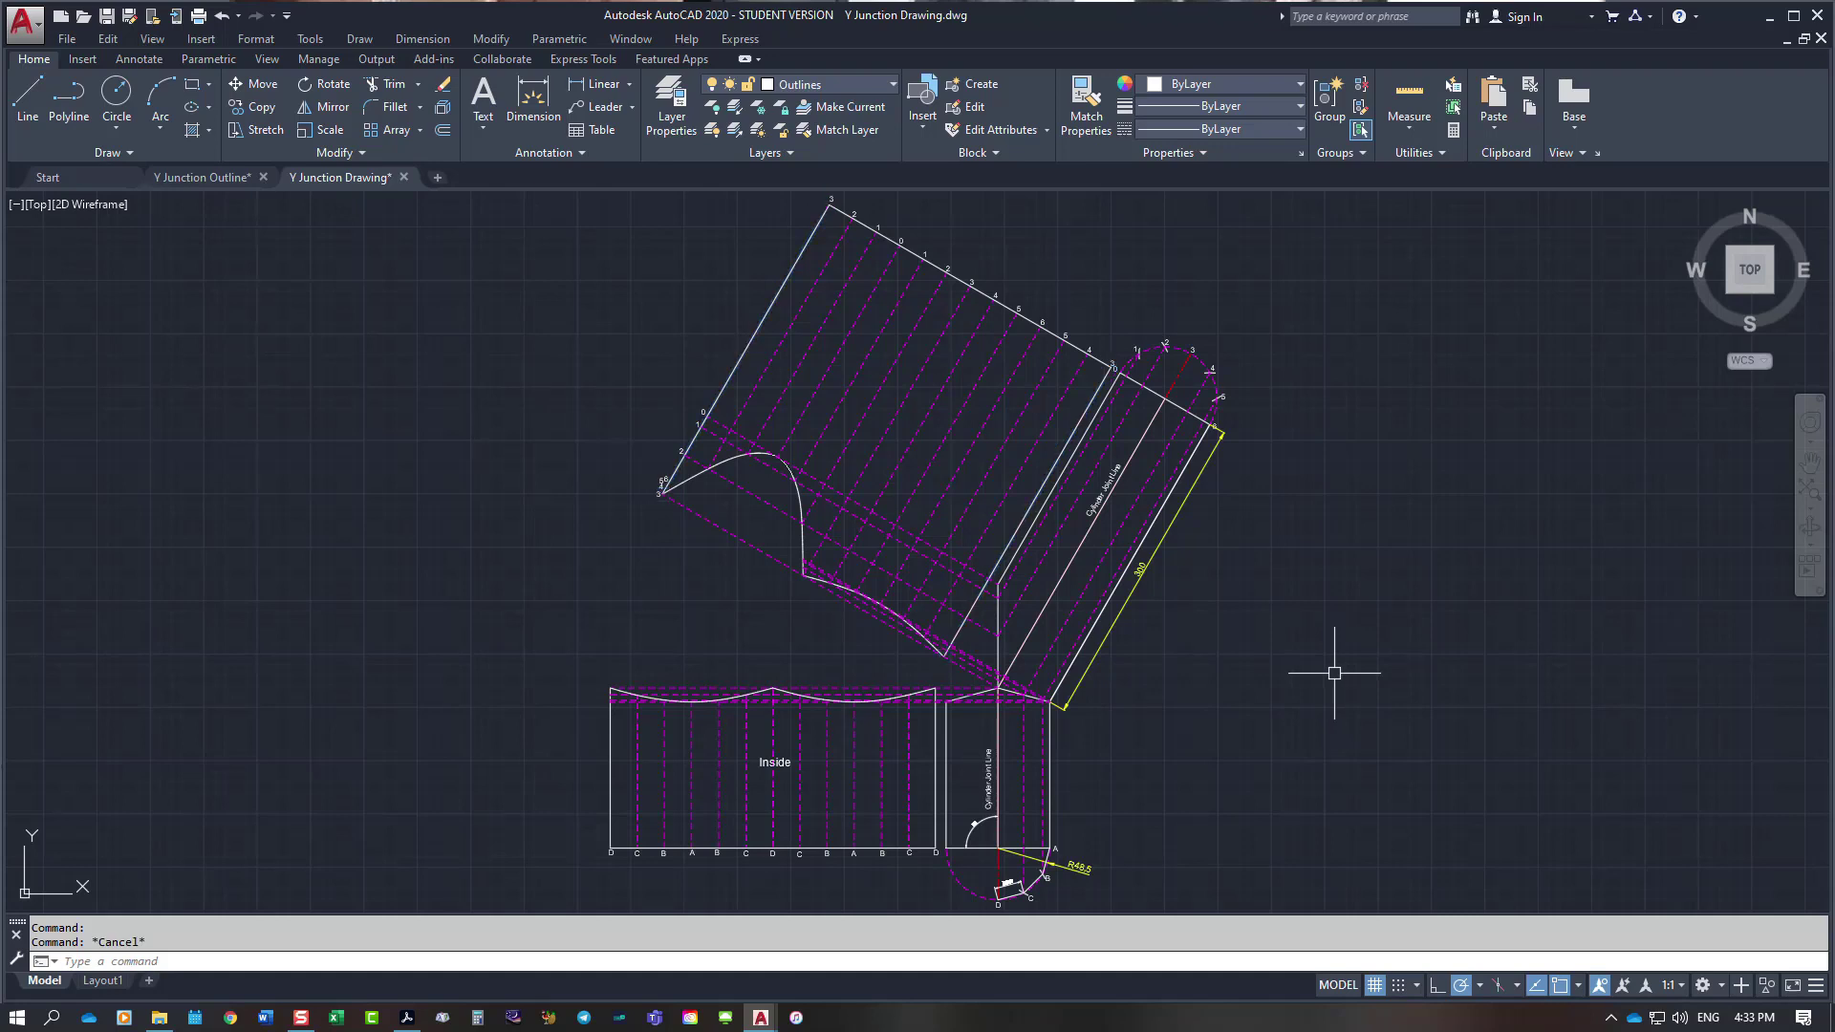
Step: Copy the Inside label from the lower cylinder's flat pattern and paste it beside the upper edge of the right branch's pattern
{"action": "left_click", "coordinate": [786, 762]}
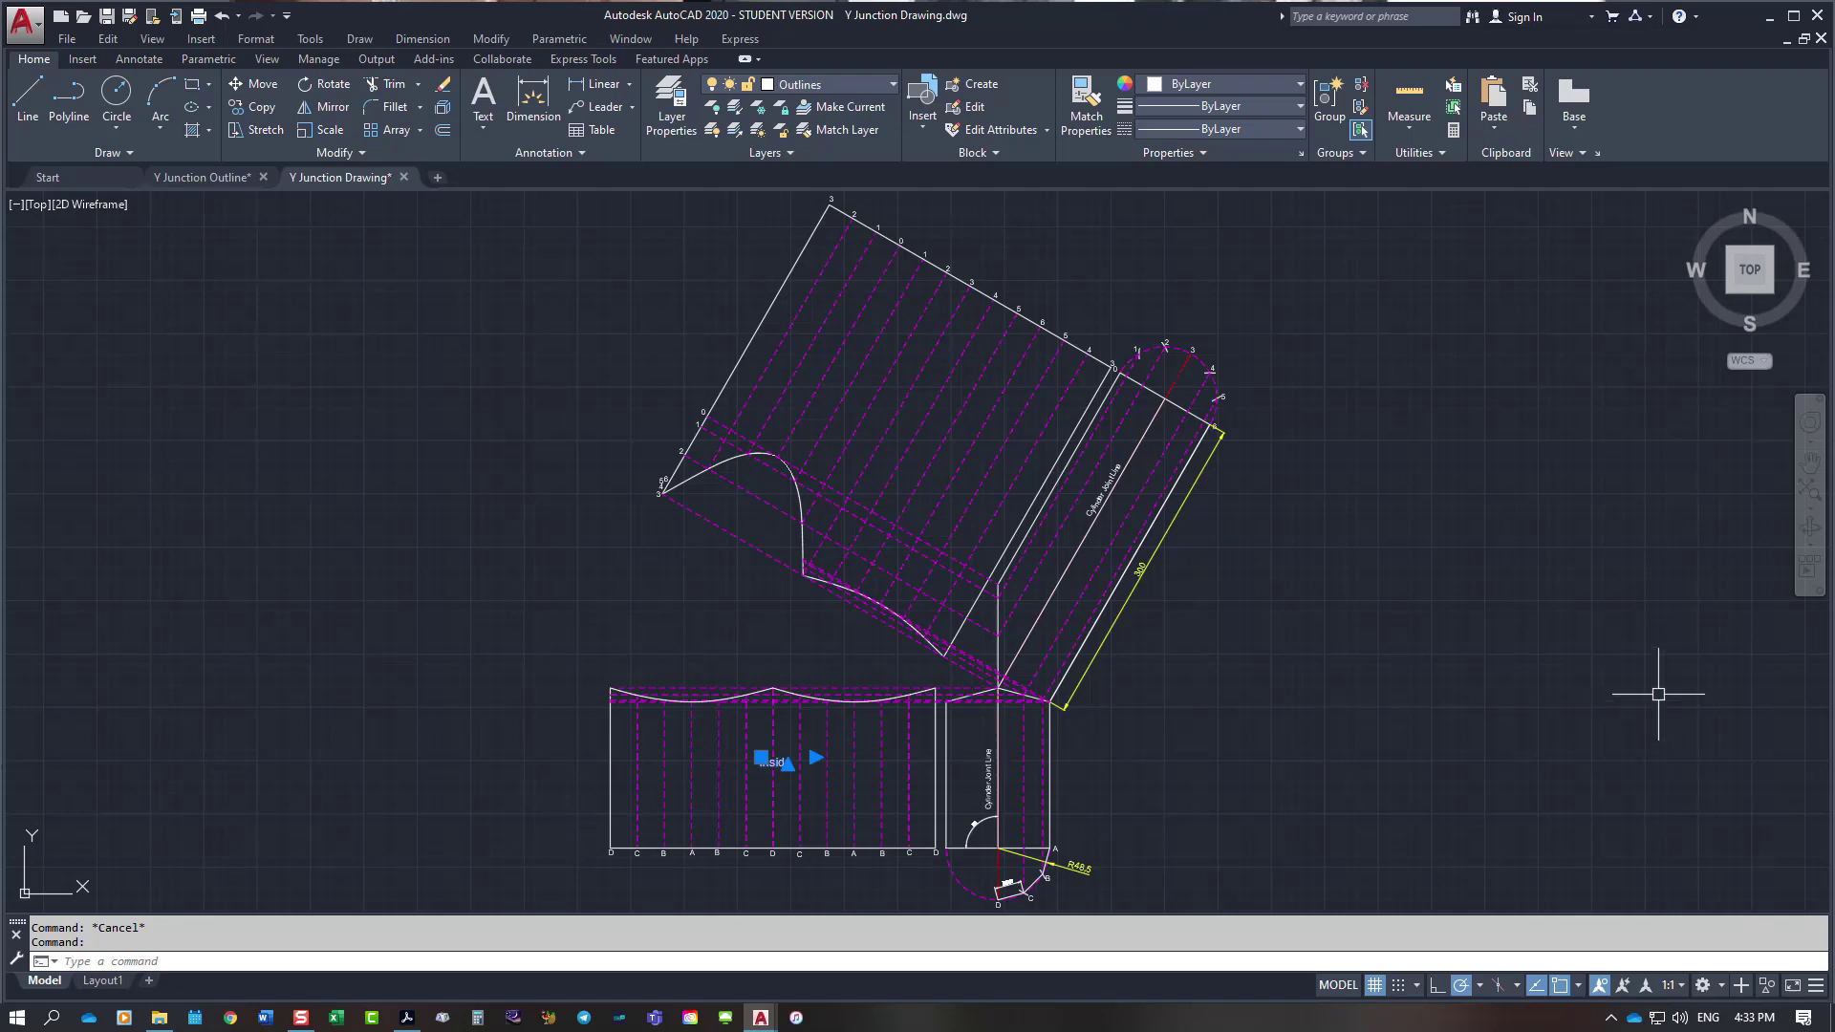
{"action": "key", "text": "ctrl+c"}
{"action": "key", "text": "Escape"}
{"action": "key", "text": "ctrl+v"}
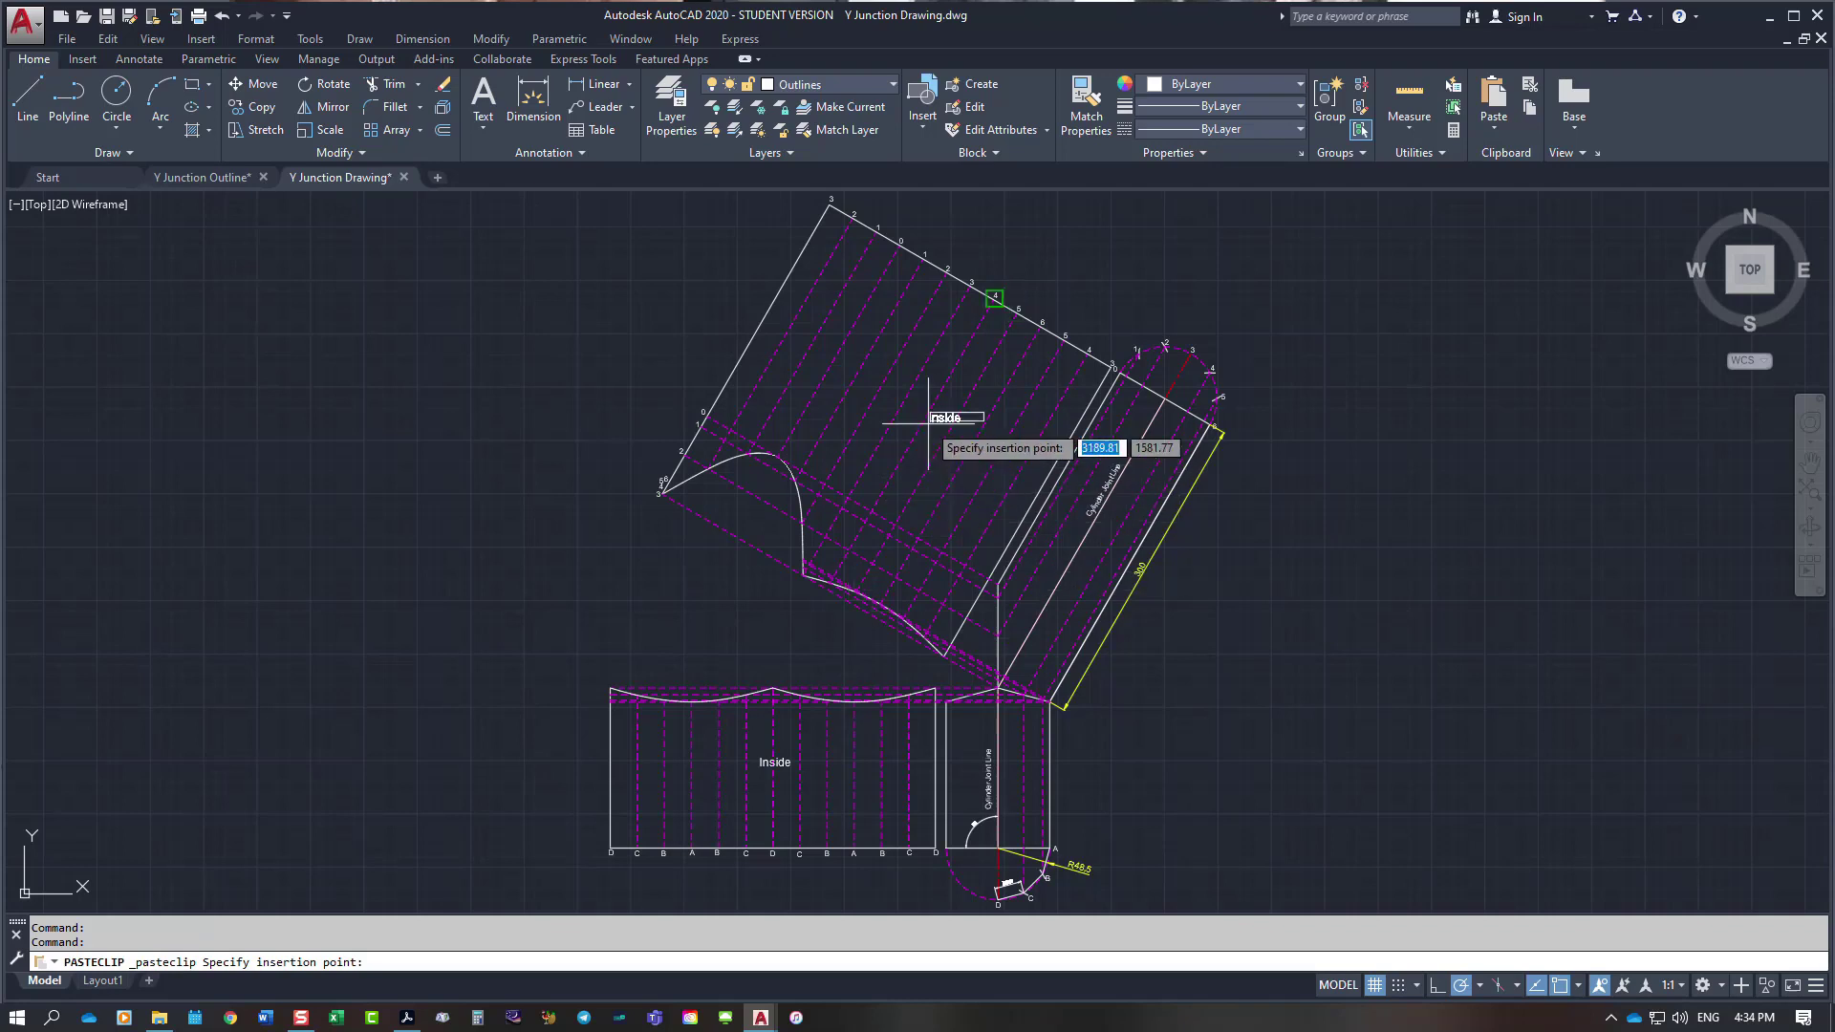
{"action": "key", "text": "Escape"}
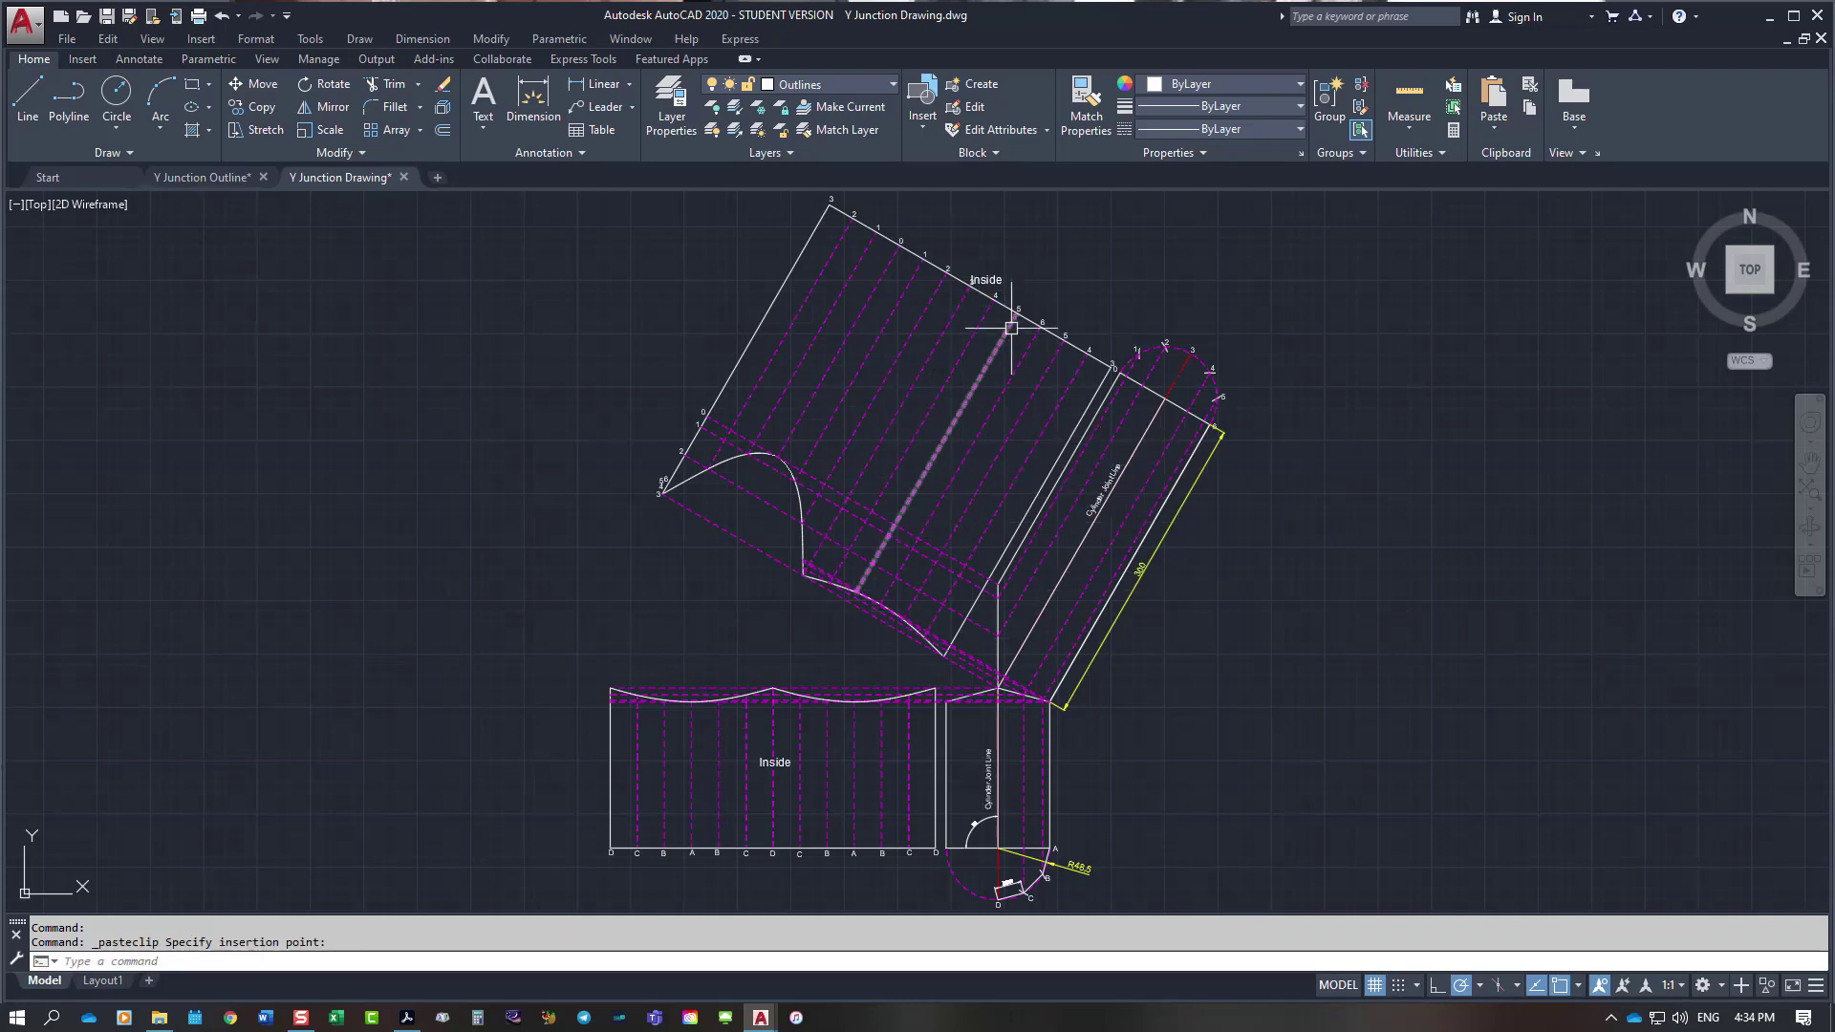
Step: Try to move the pasted Inside label from the upper edge into the right branch's flat pattern
{"action": "left_click", "coordinate": [997, 277]}
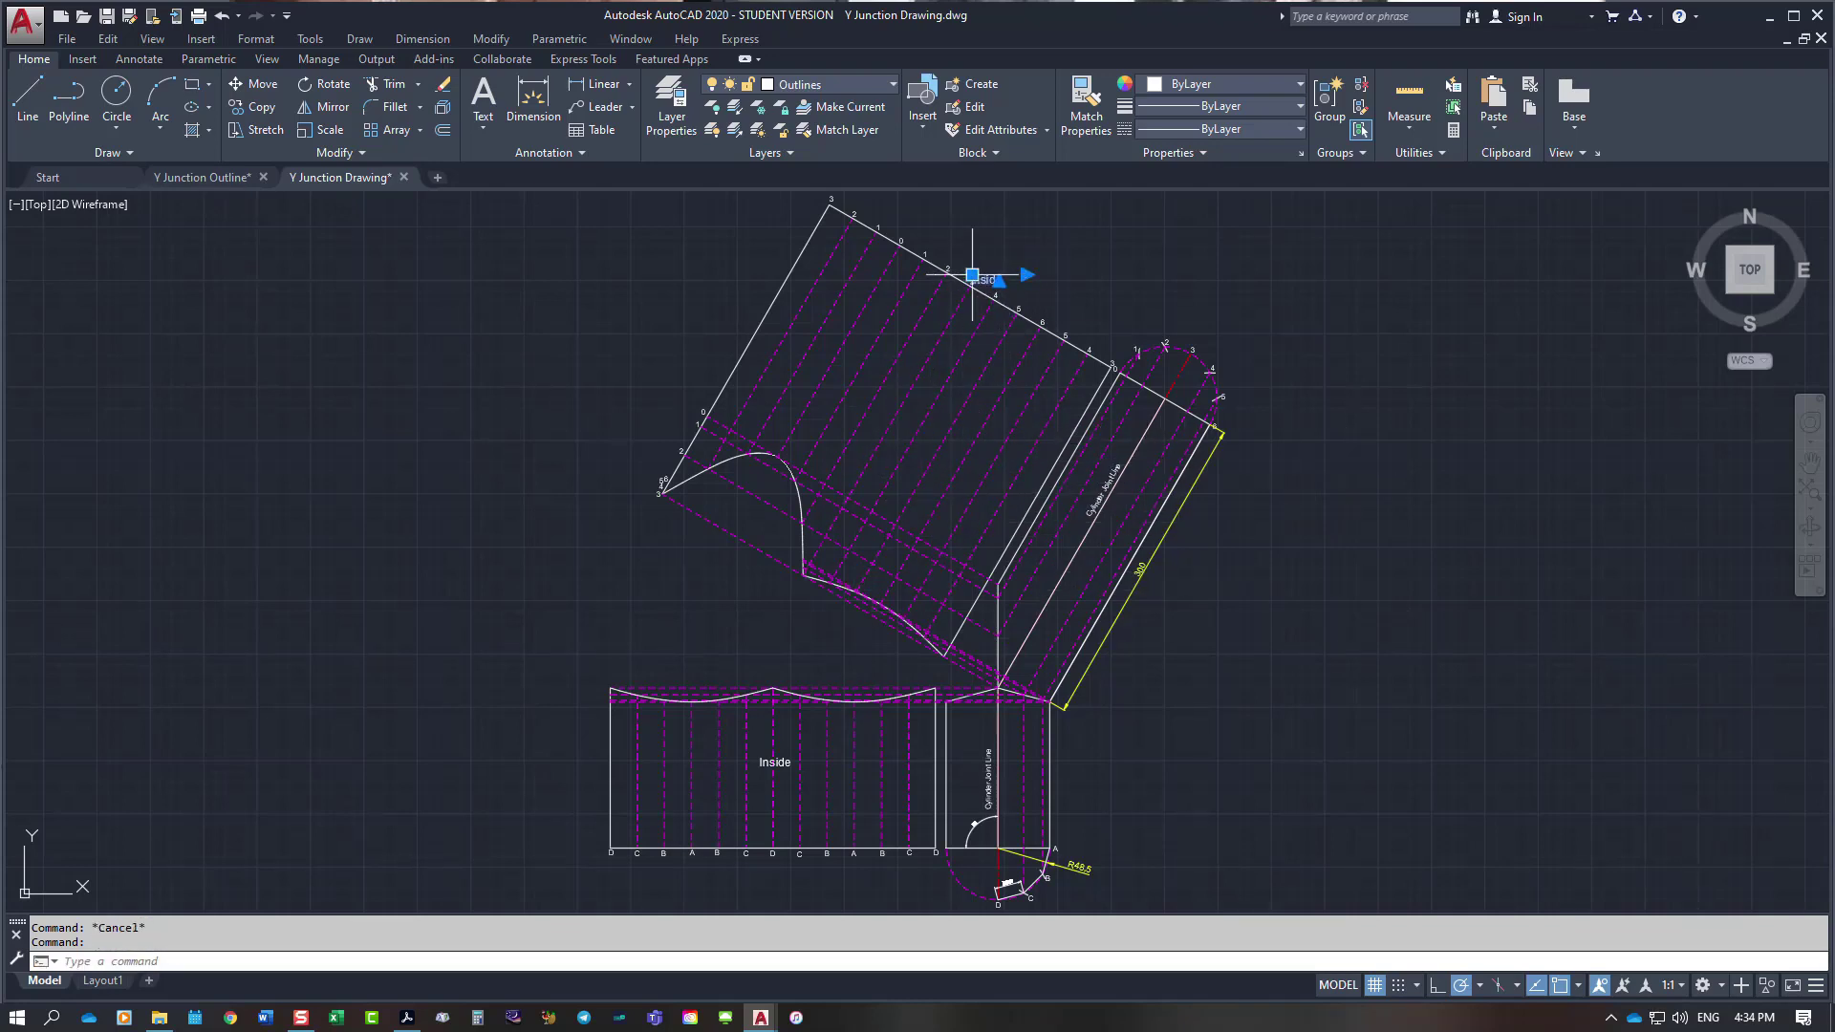
{"action": "left_click", "coordinate": [972, 275]}
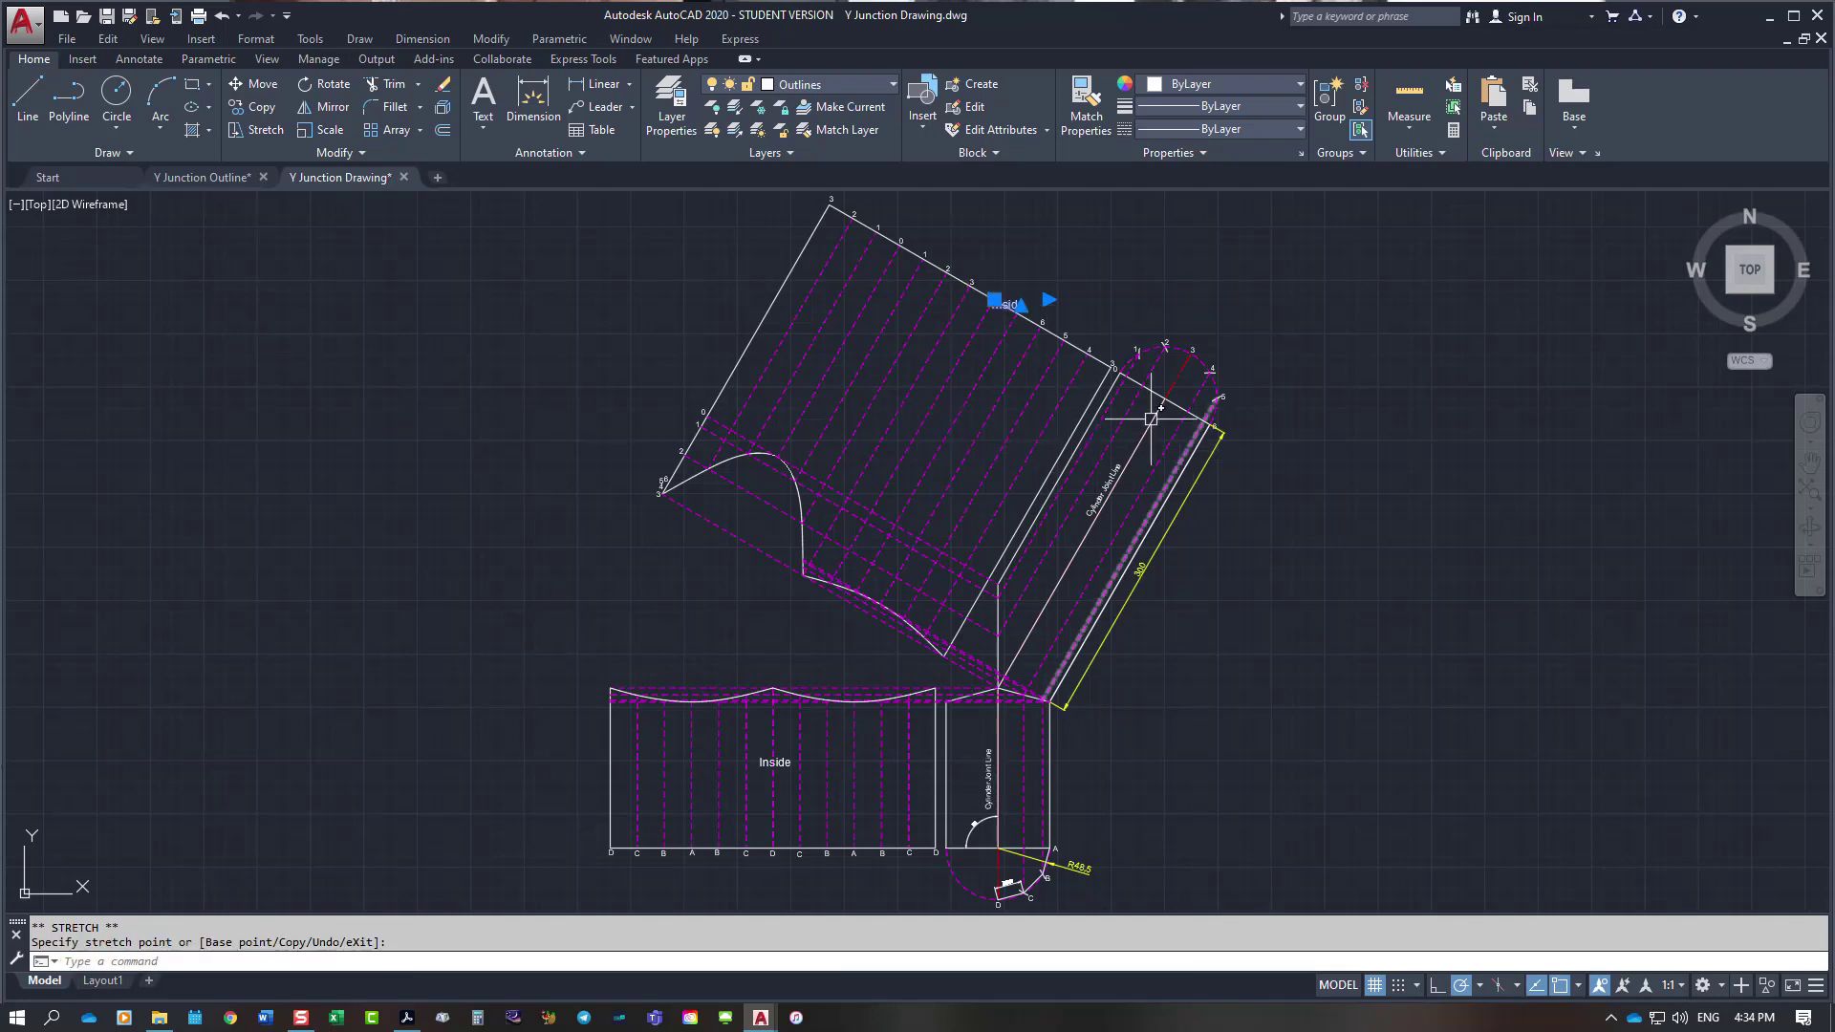
{"action": "right_click", "coordinate": [1094, 251]}
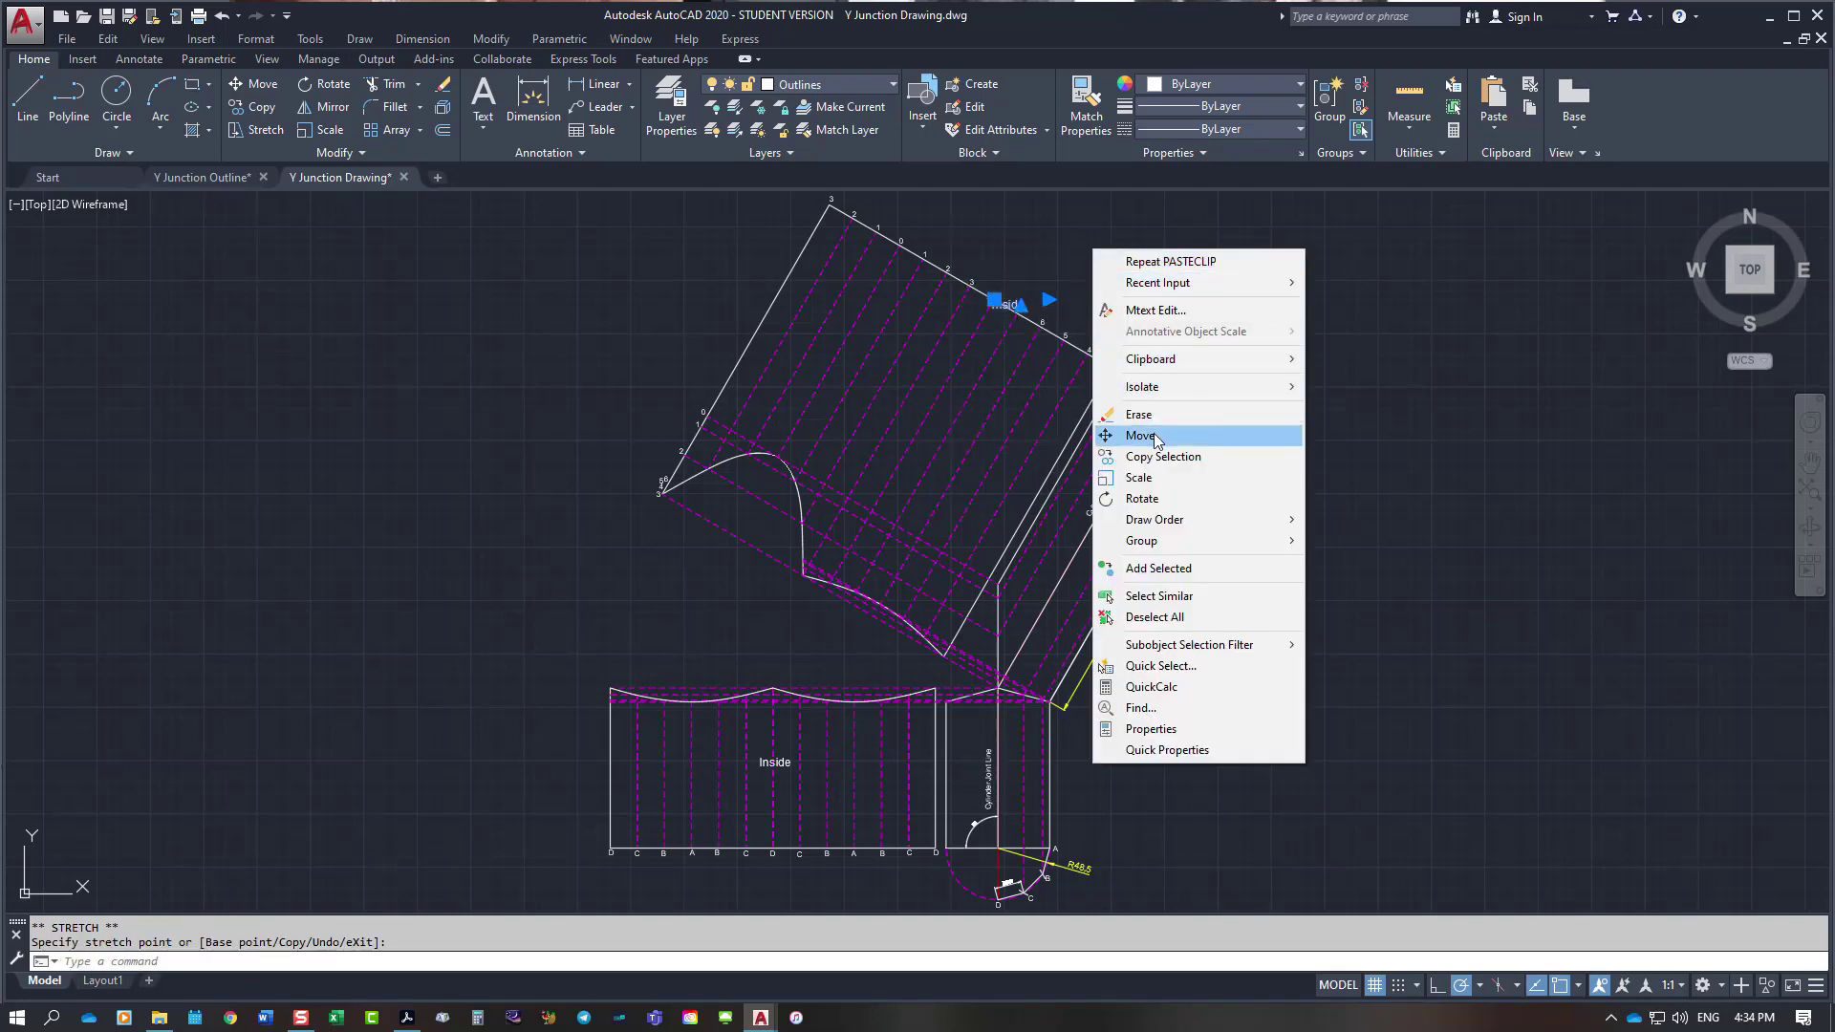
{"action": "left_click", "coordinate": [1151, 426]}
{"action": "left_click", "coordinate": [1008, 306]}
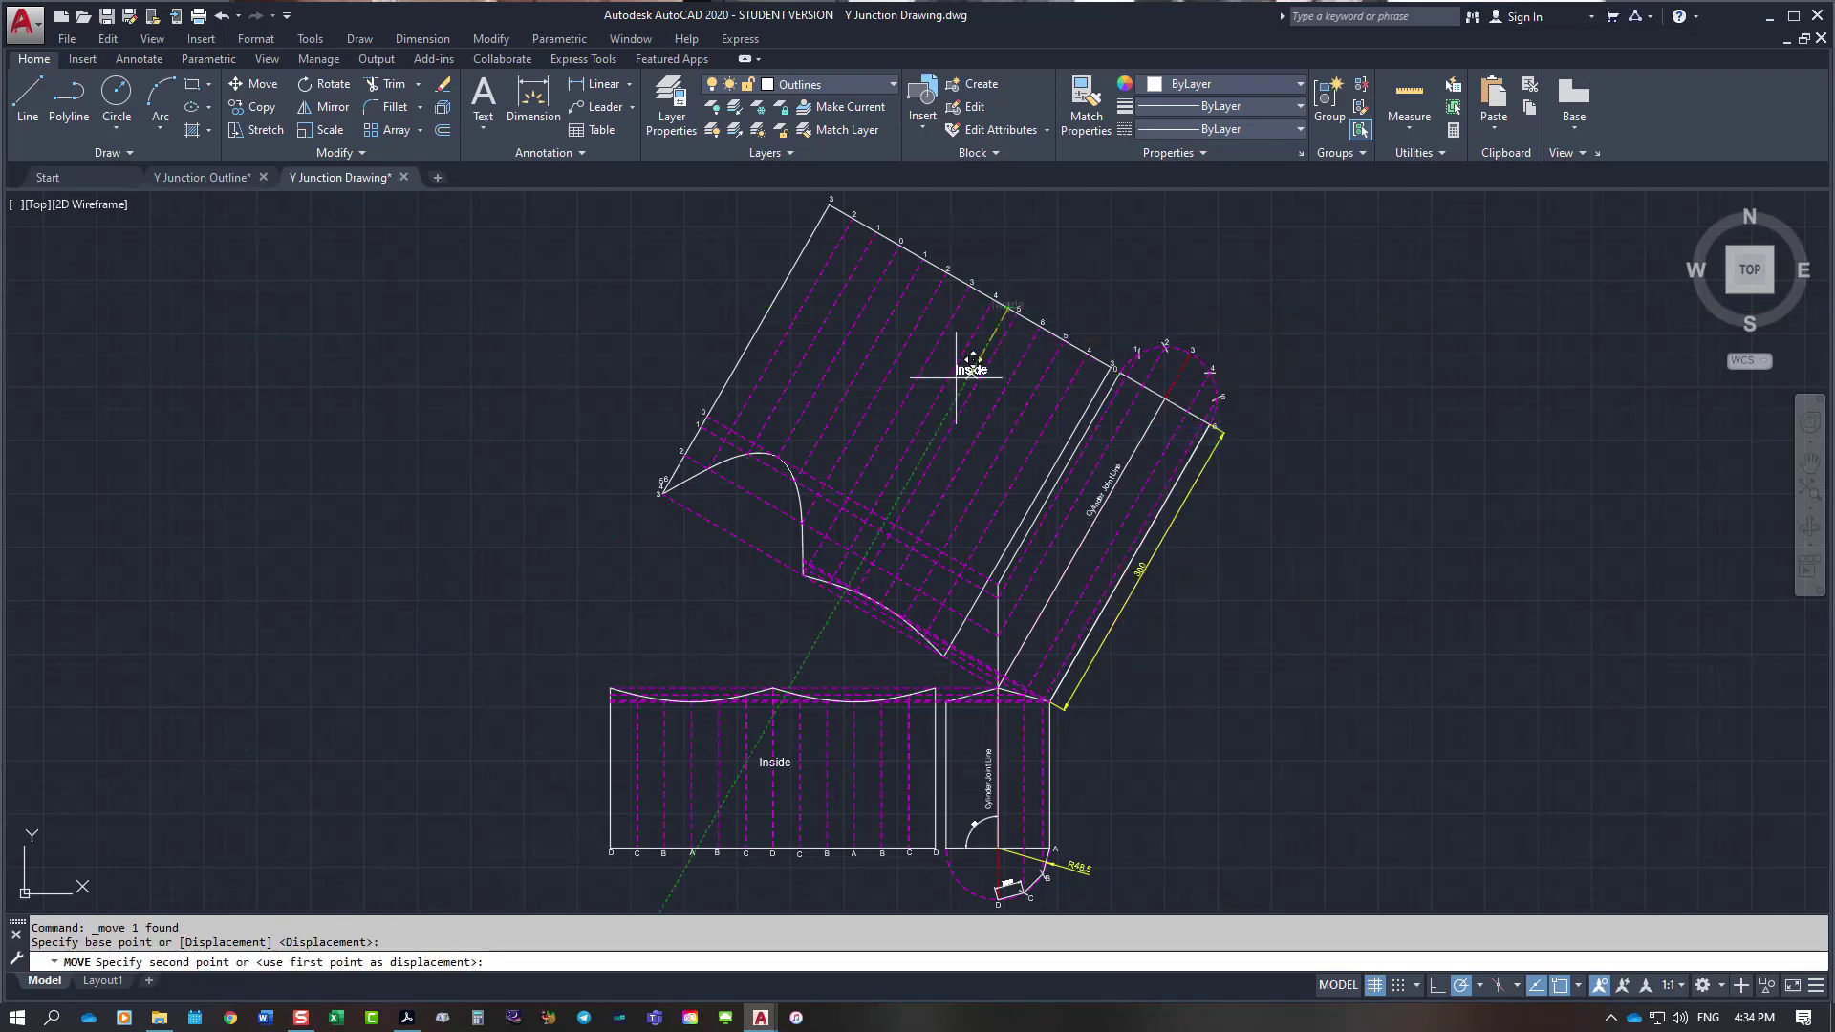
{"action": "left_click", "coordinate": [924, 420]}
{"action": "key", "text": "Escape"}
{"action": "key", "text": "Escape"}
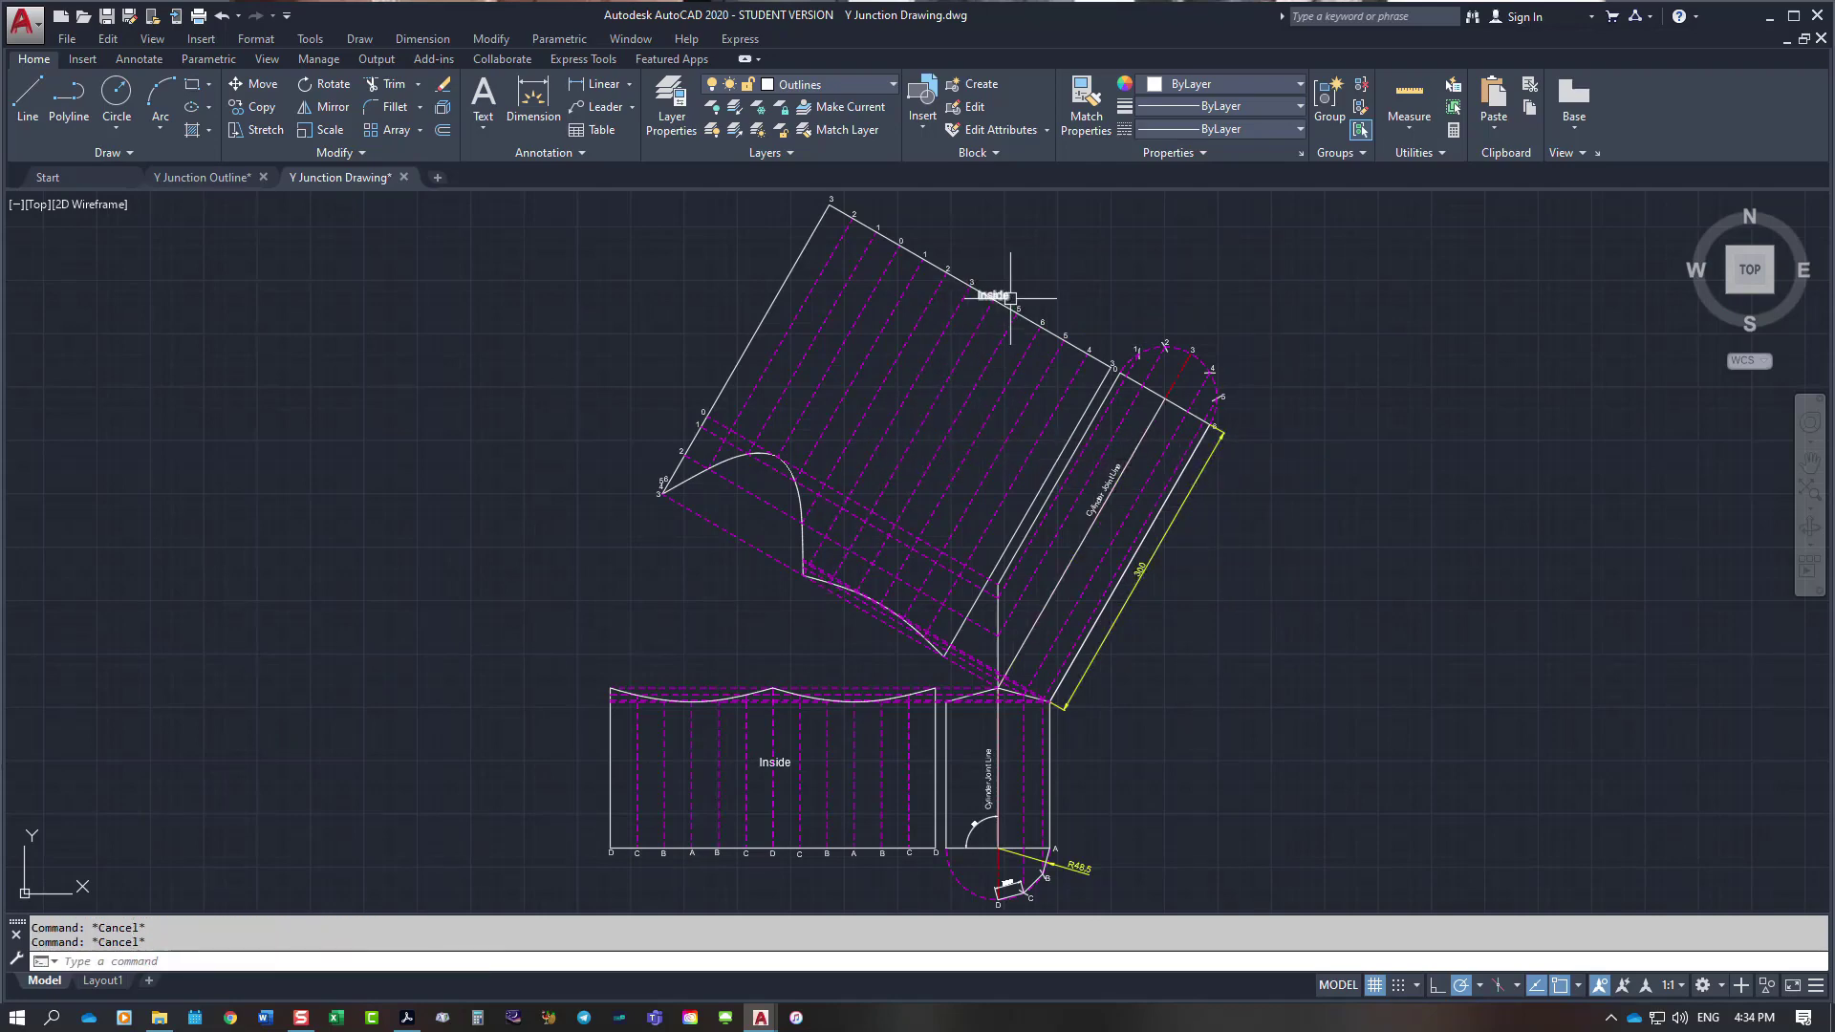
Step: Move the pasted Inside label about 152 units at 240° into the middle of the right branch's flat pattern
{"action": "scroll", "coordinate": [1000, 289], "scroll_direction": "up", "scroll_amount": 5}
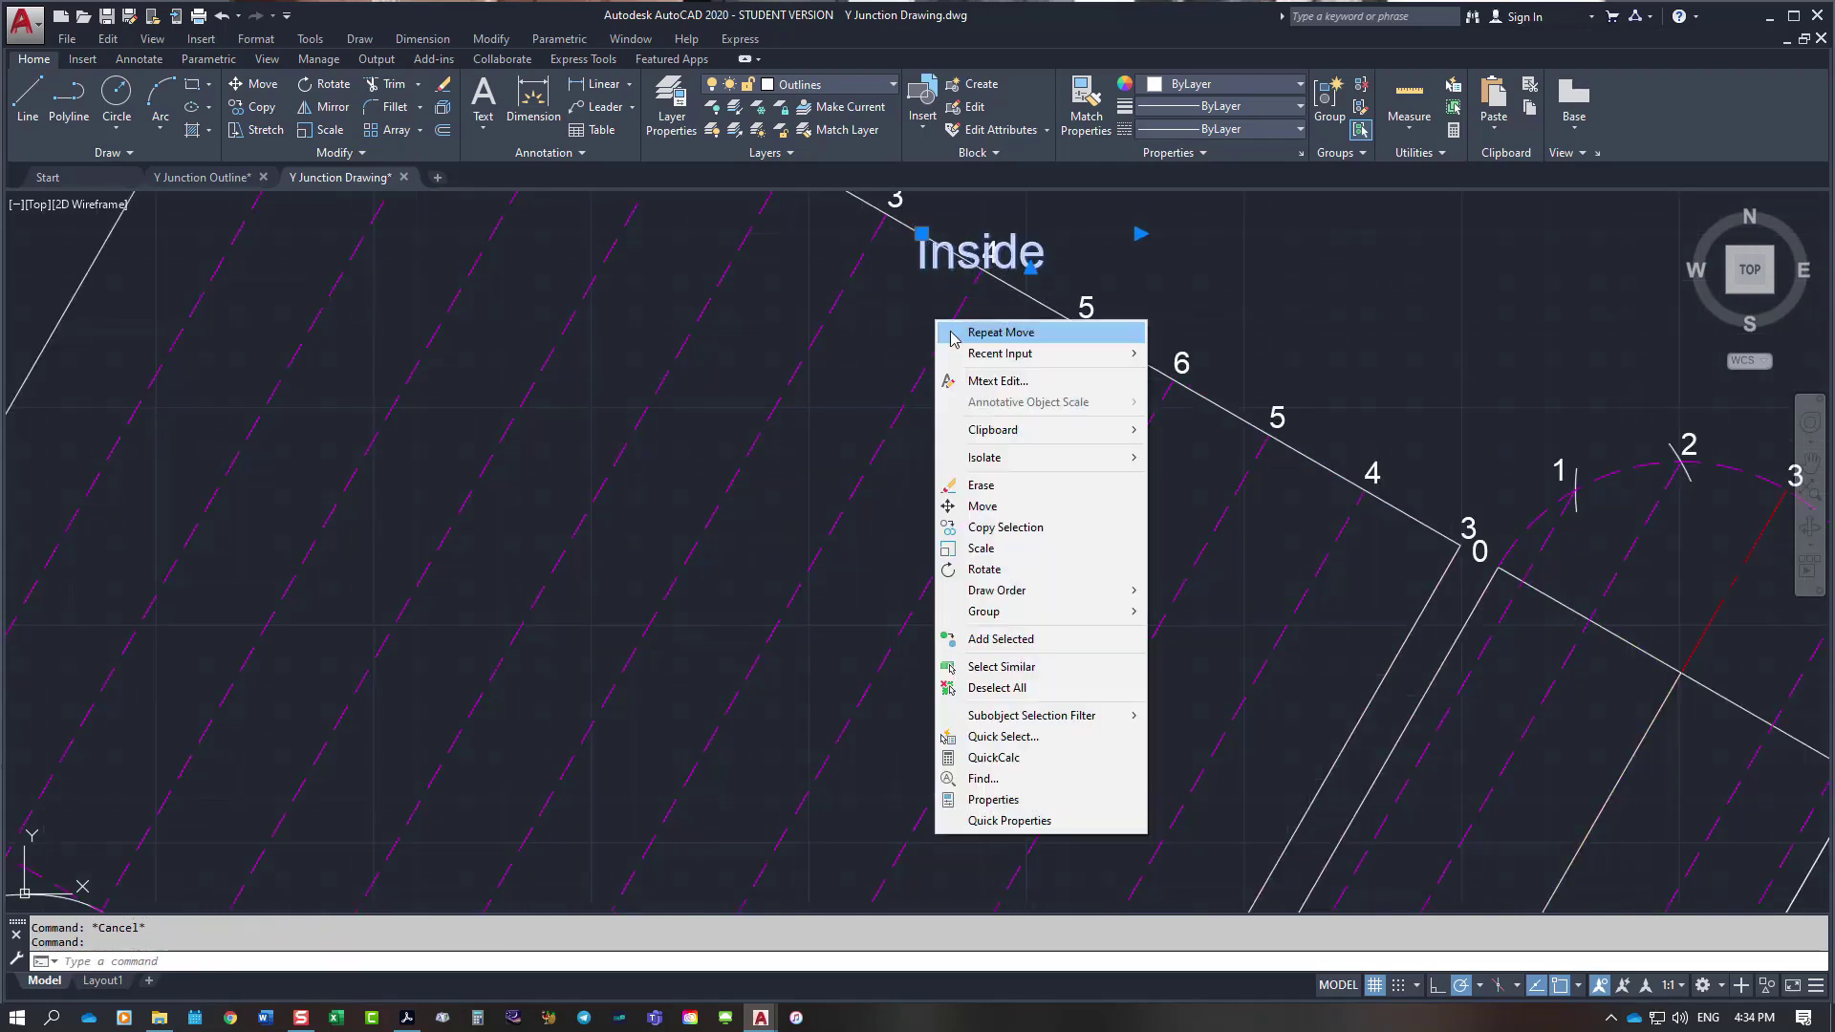
{"action": "right_click", "coordinate": [936, 322]}
{"action": "left_click", "coordinate": [982, 506]}
{"action": "left_click", "coordinate": [922, 252]}
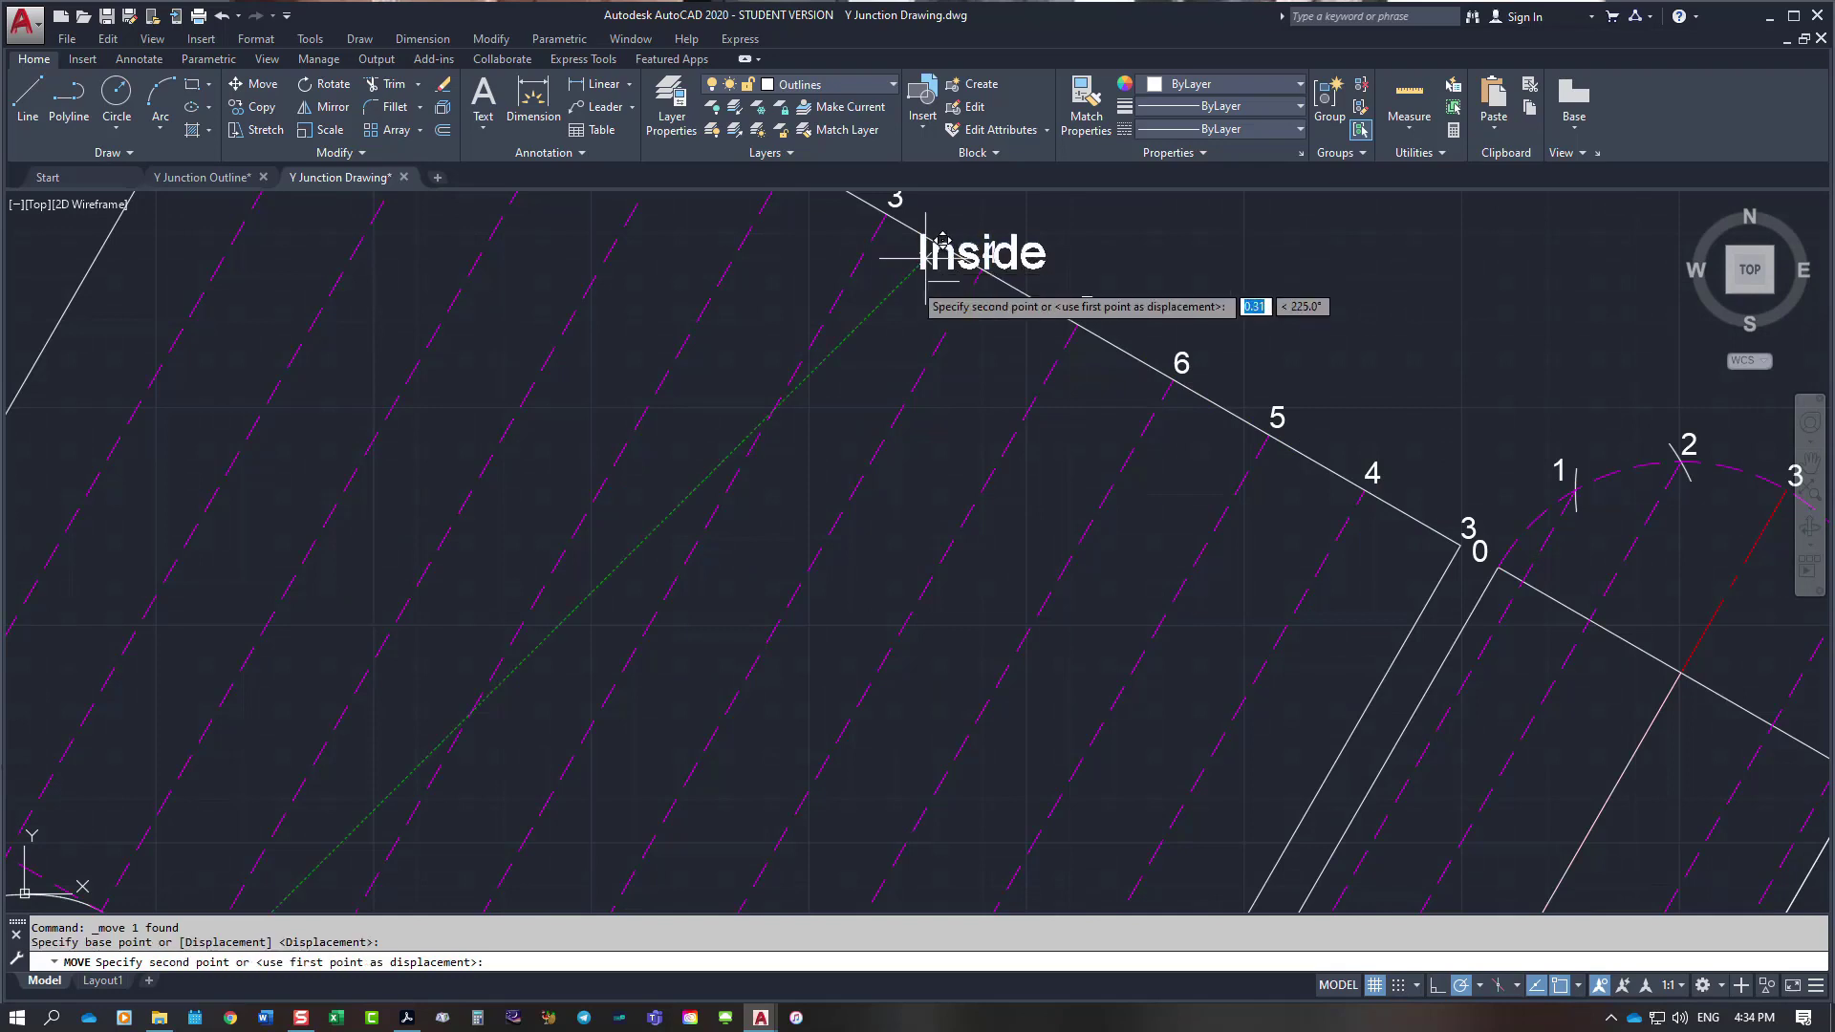
{"action": "scroll", "coordinate": [621, 750], "scroll_direction": "down", "scroll_amount": 4}
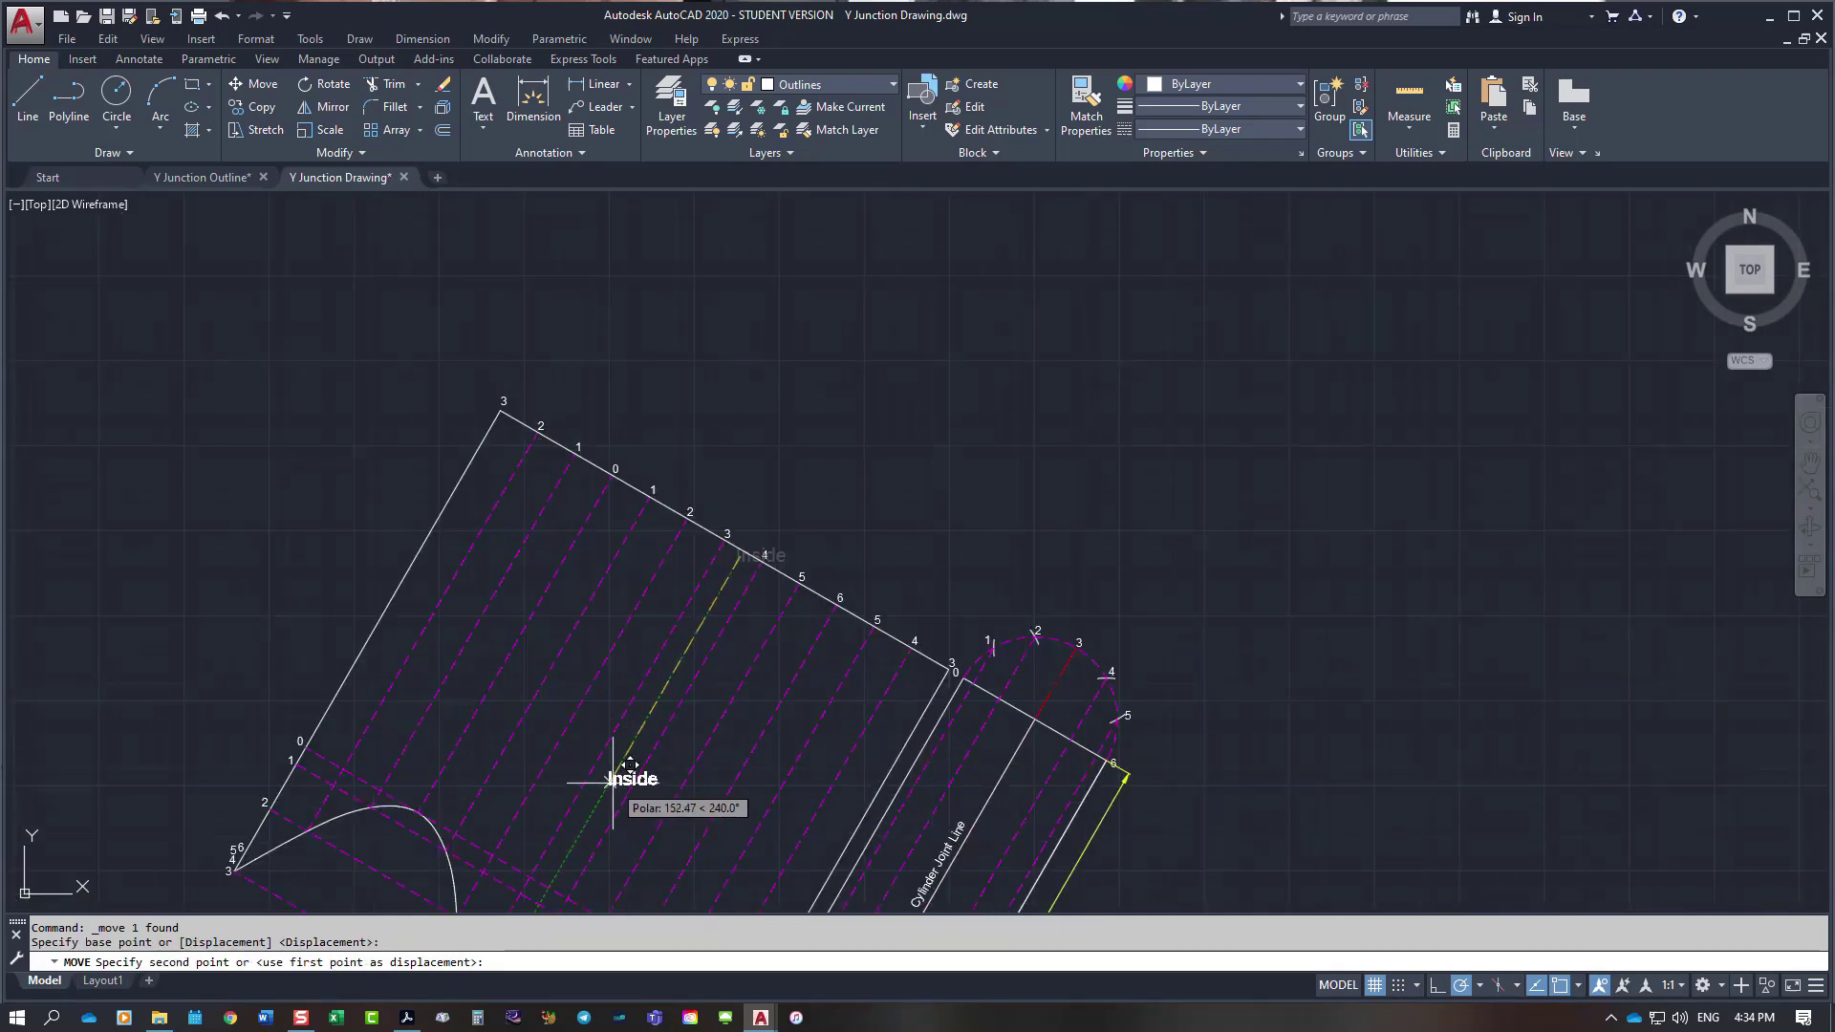
{"action": "left_click", "coordinate": [613, 782]}
{"action": "key", "text": "Escape"}
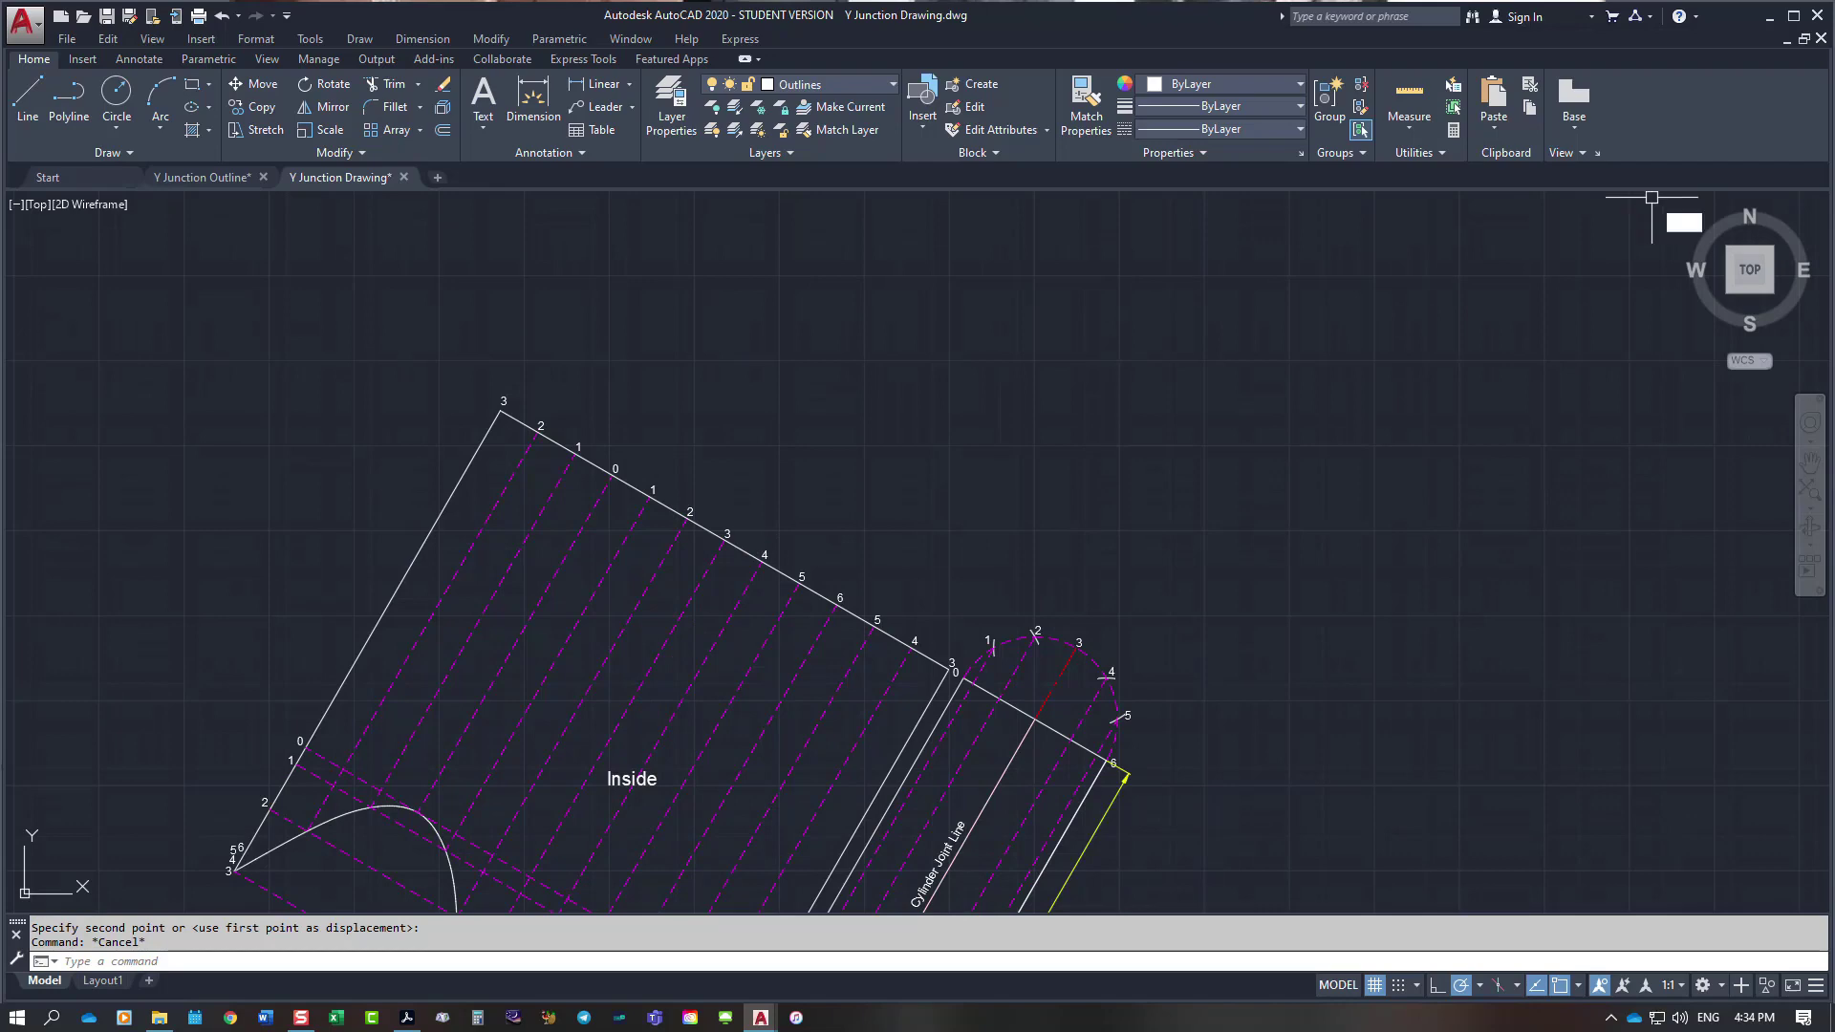
{"action": "type", "text": "z"}
{"action": "key", "text": "Return"}
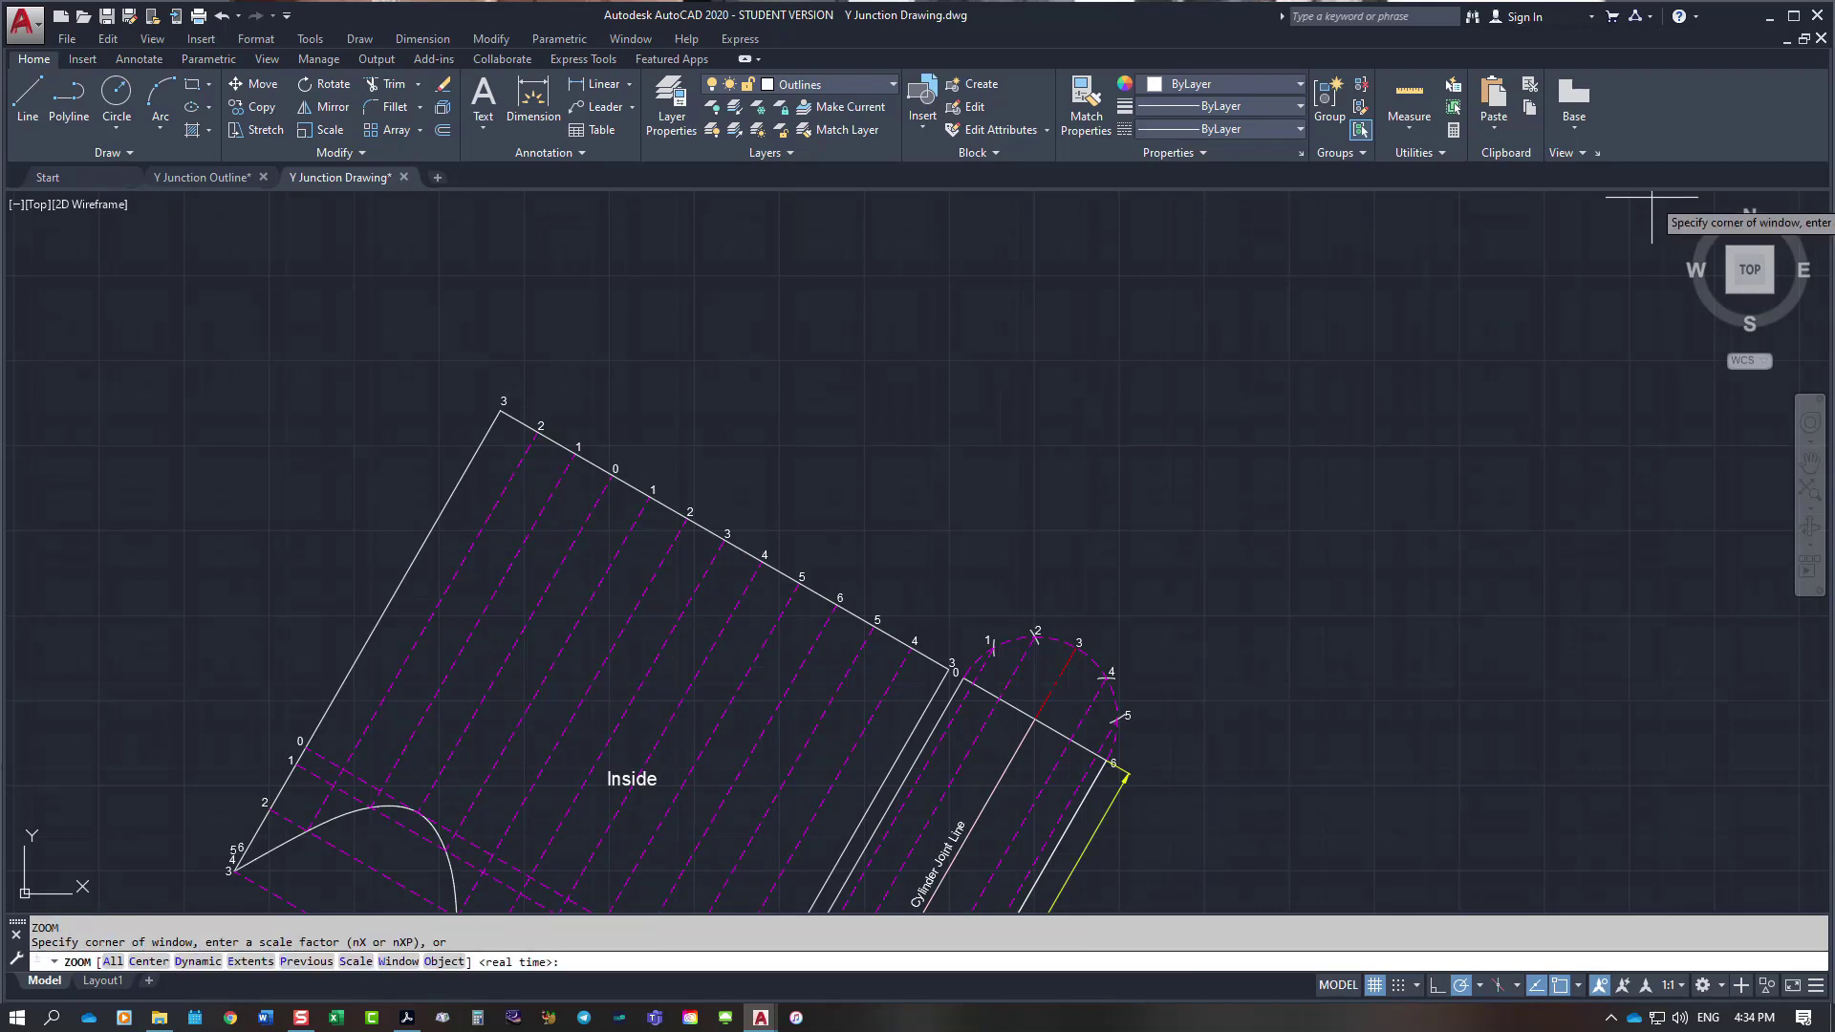
{"action": "type", "text": "e"}
{"action": "key", "text": "Return"}
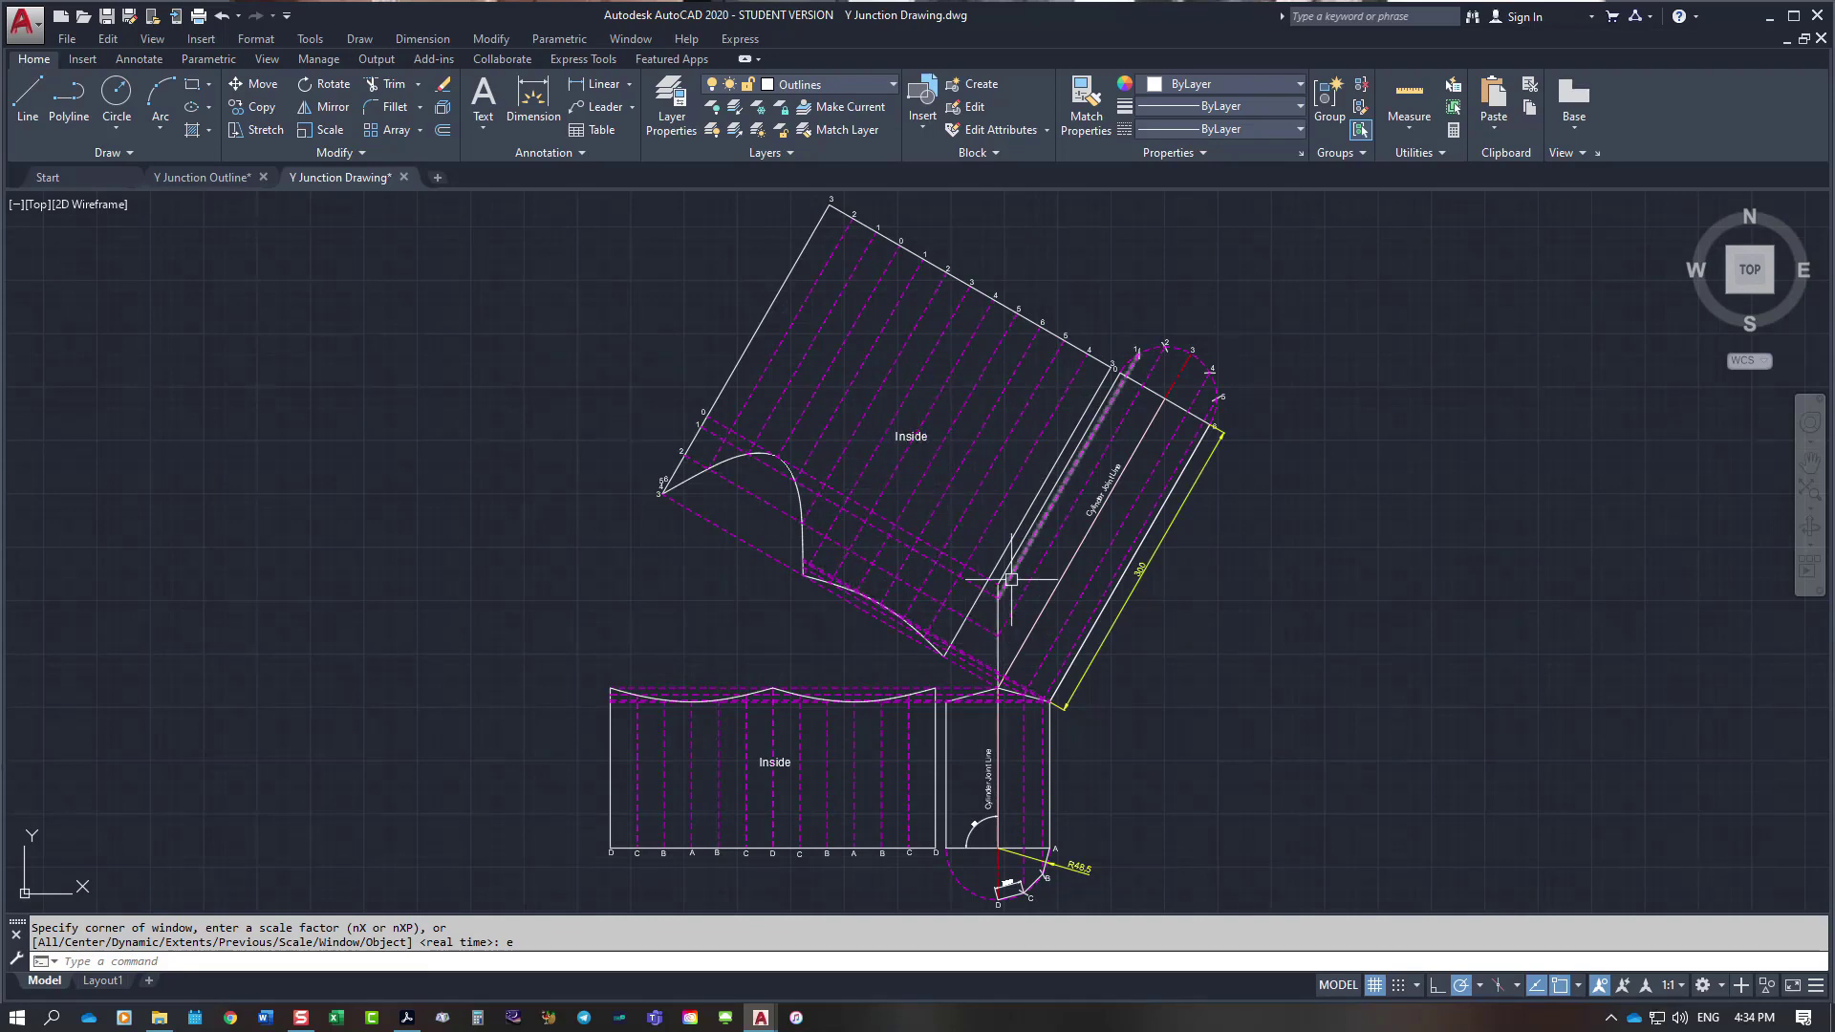
{"action": "mouse_move", "coordinate": [1011, 578]}
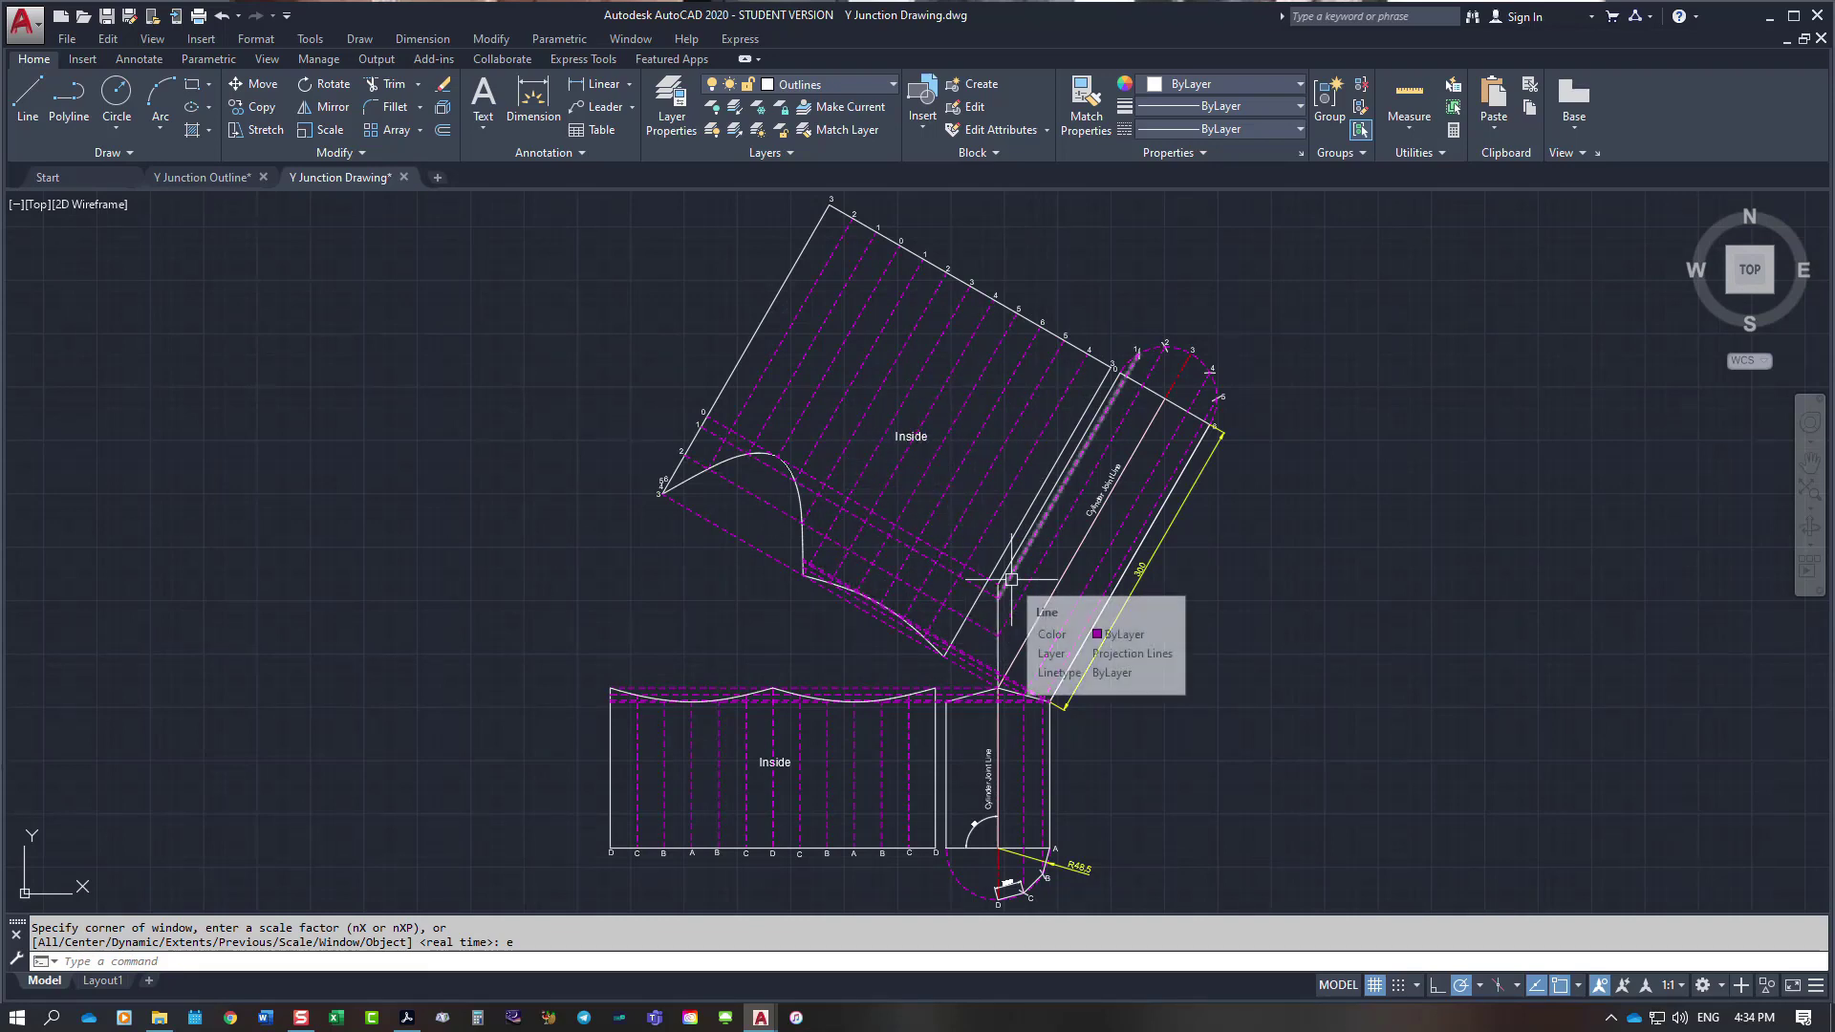
{"action": "left_click", "coordinate": [1082, 540]}
{"action": "left_click", "coordinate": [998, 711]}
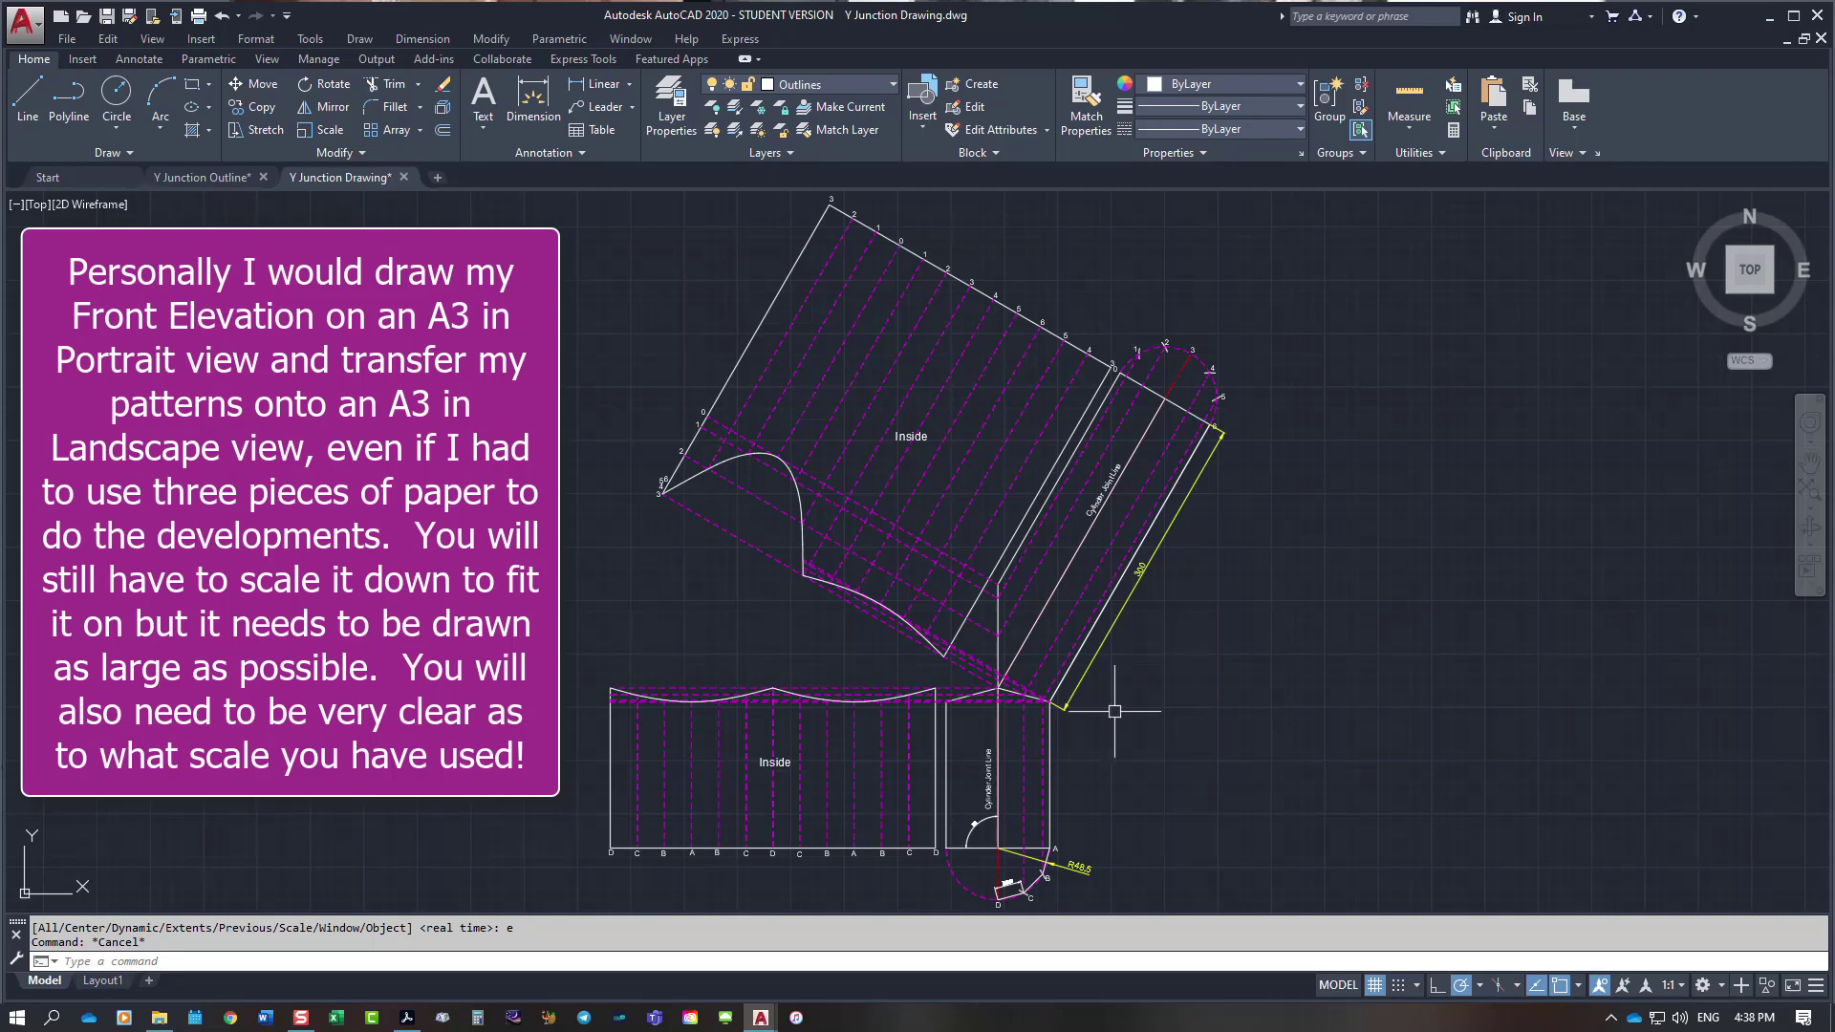
Step: List the properties of the front elevation's horizontal base line to read its length, and close the listing
{"action": "scroll", "coordinate": [994, 860], "scroll_direction": "up", "scroll_amount": 5}
{"action": "left_click", "coordinate": [966, 803]}
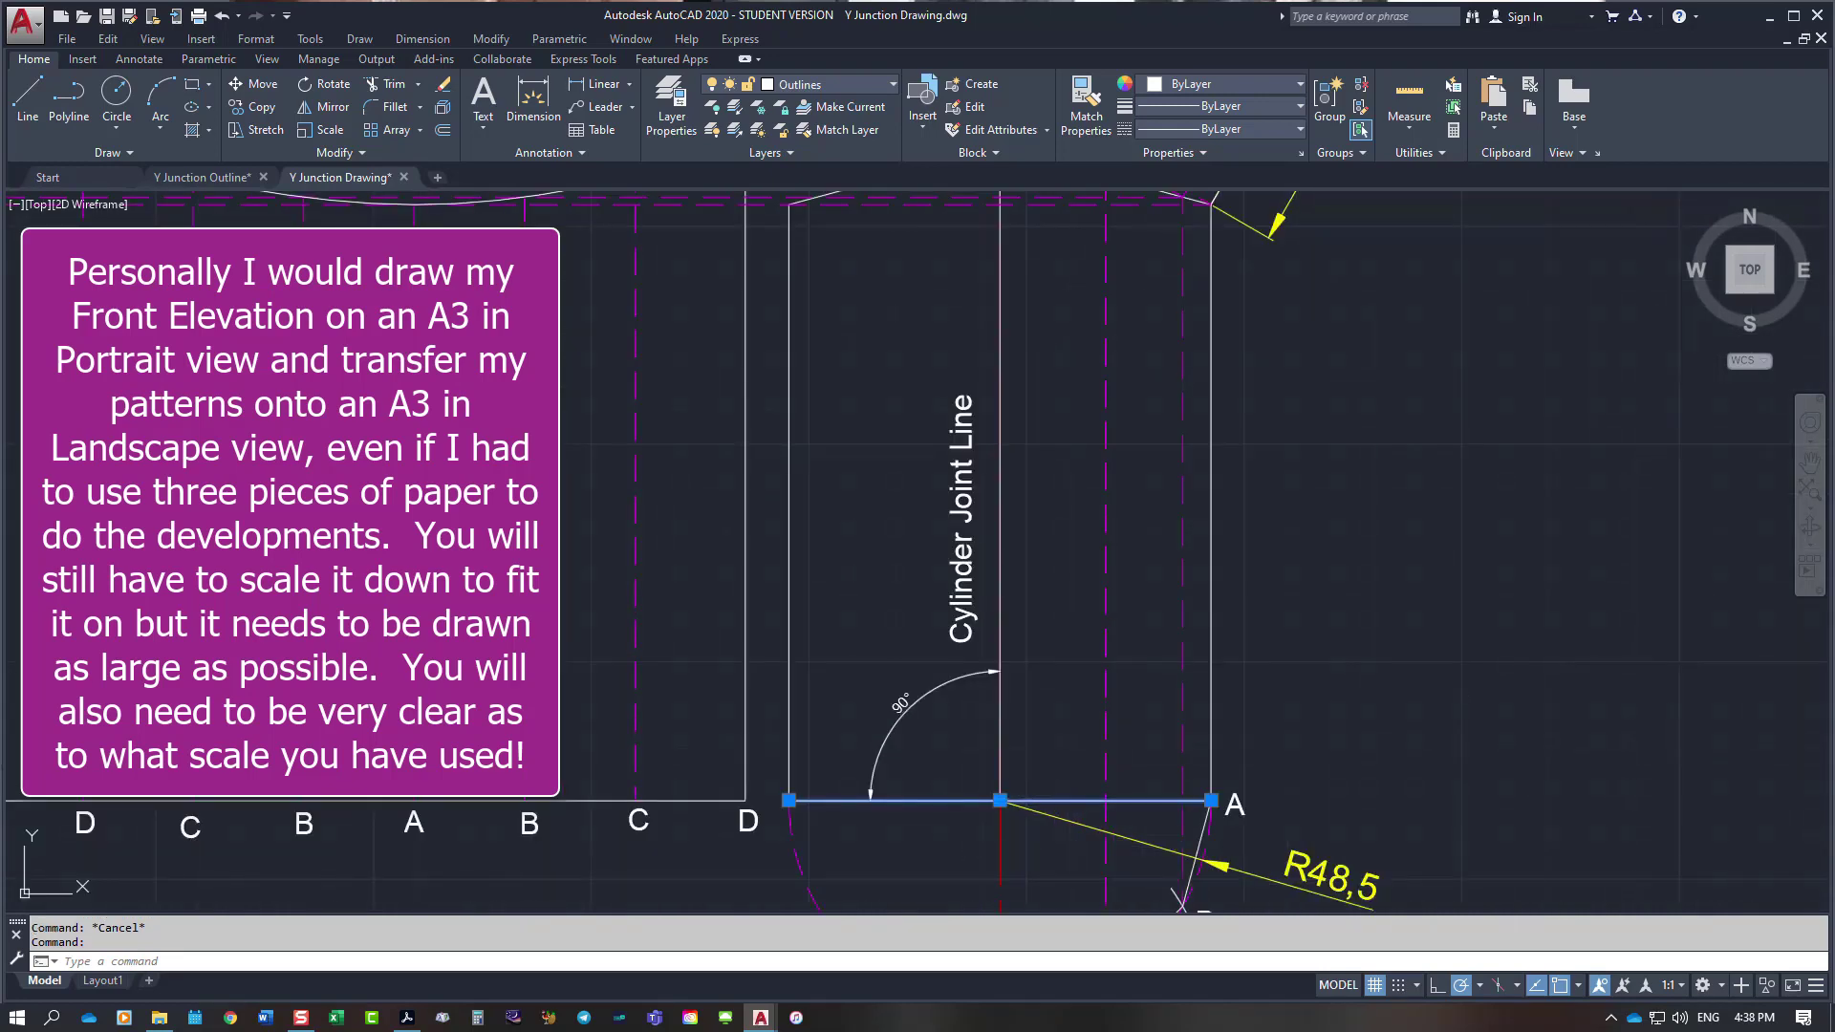
{"action": "key", "text": "Return"}
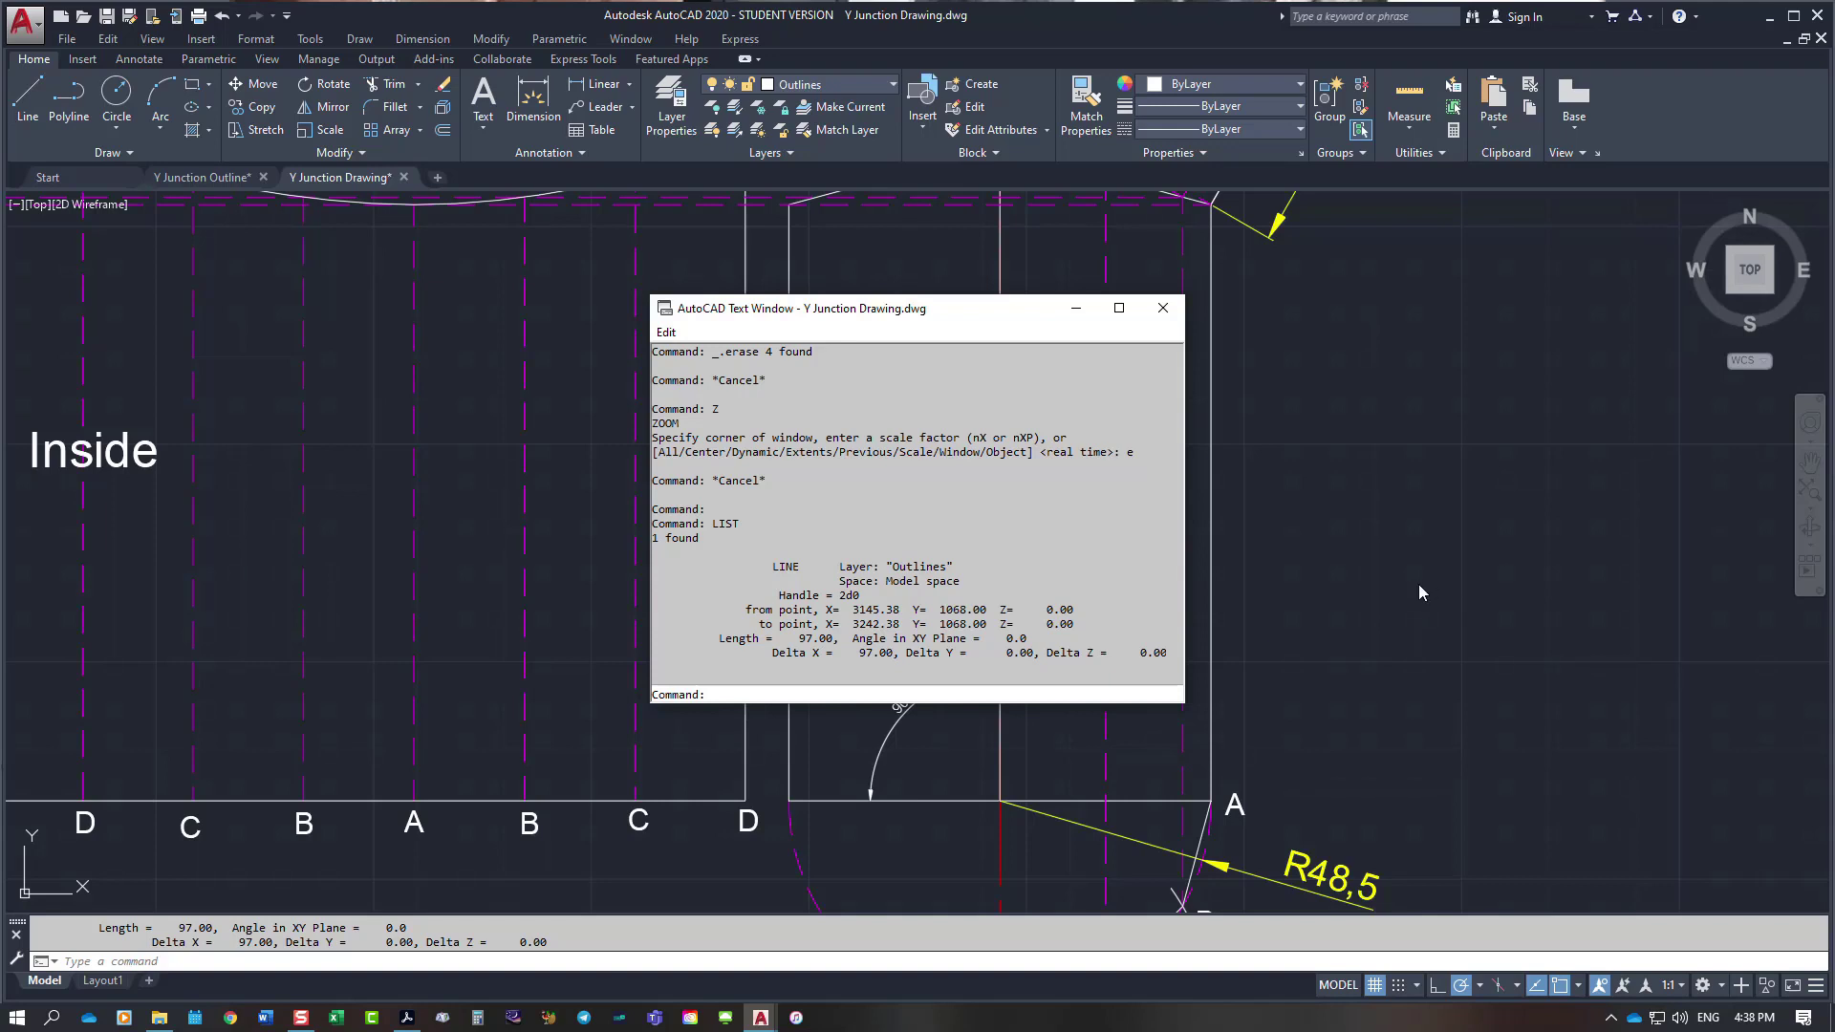
{"action": "key", "text": "Escape"}
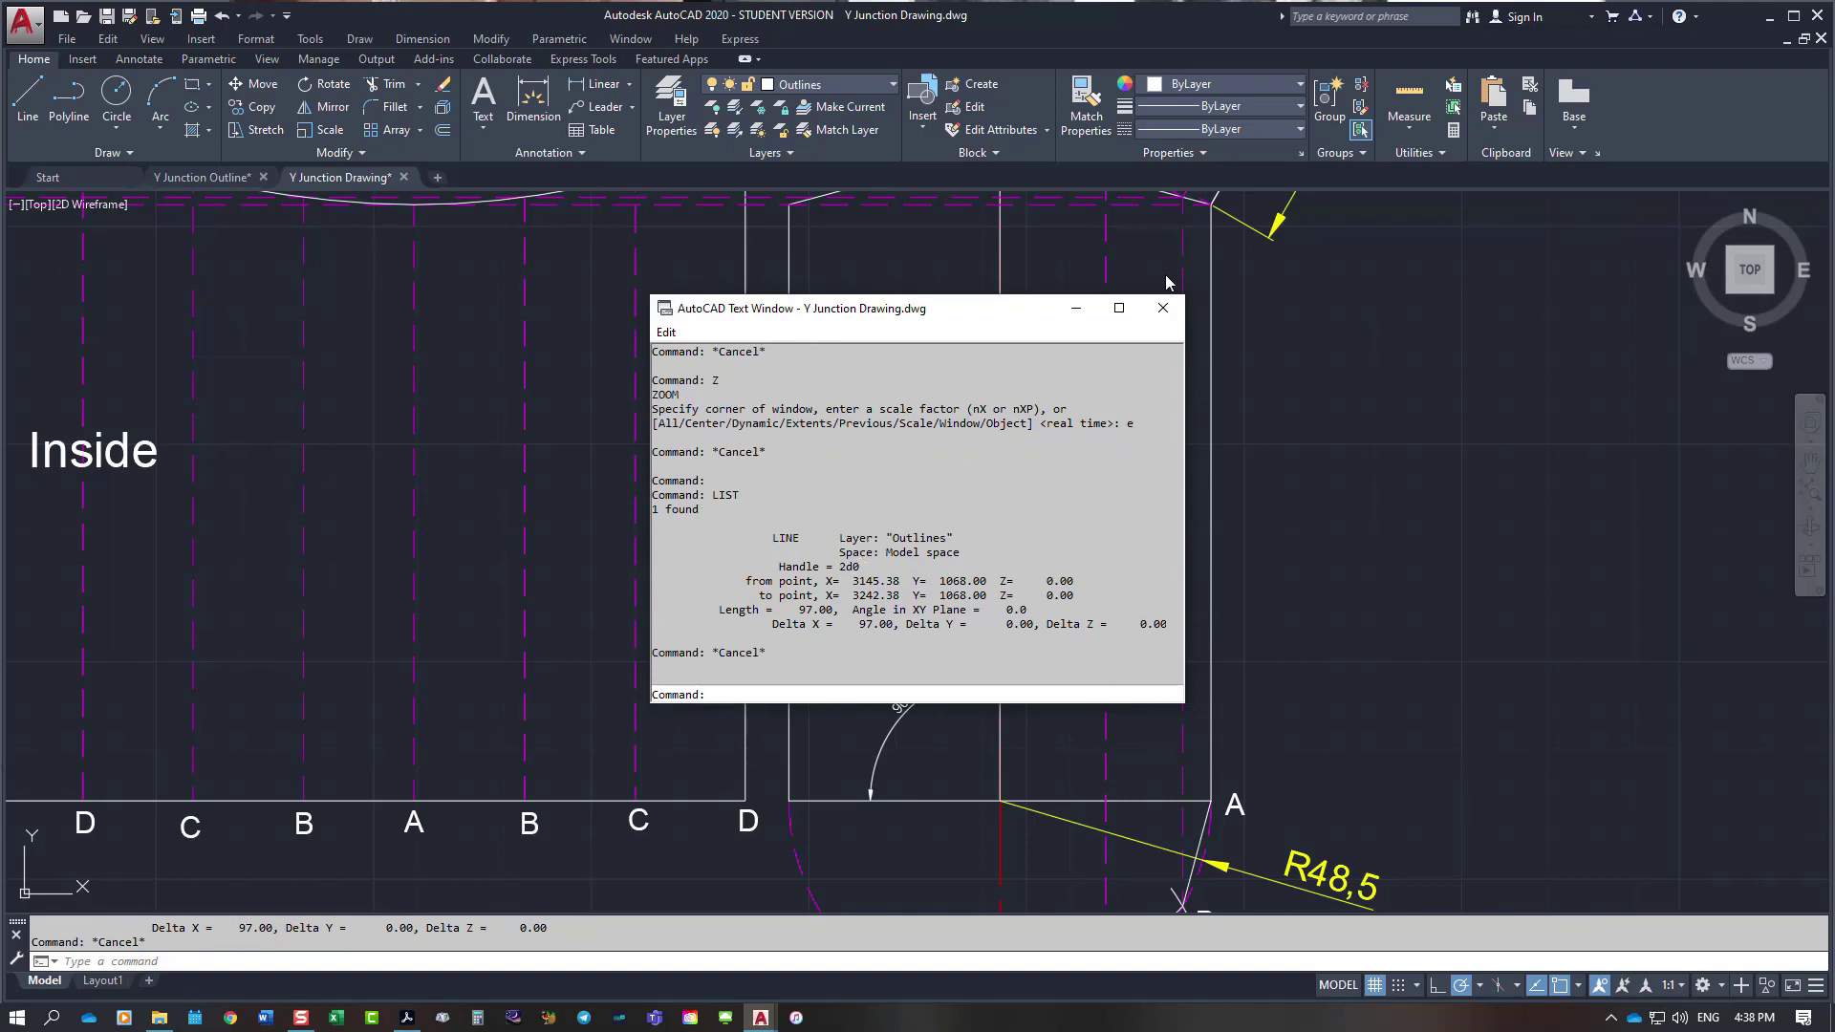
{"action": "left_click", "coordinate": [1162, 310]}
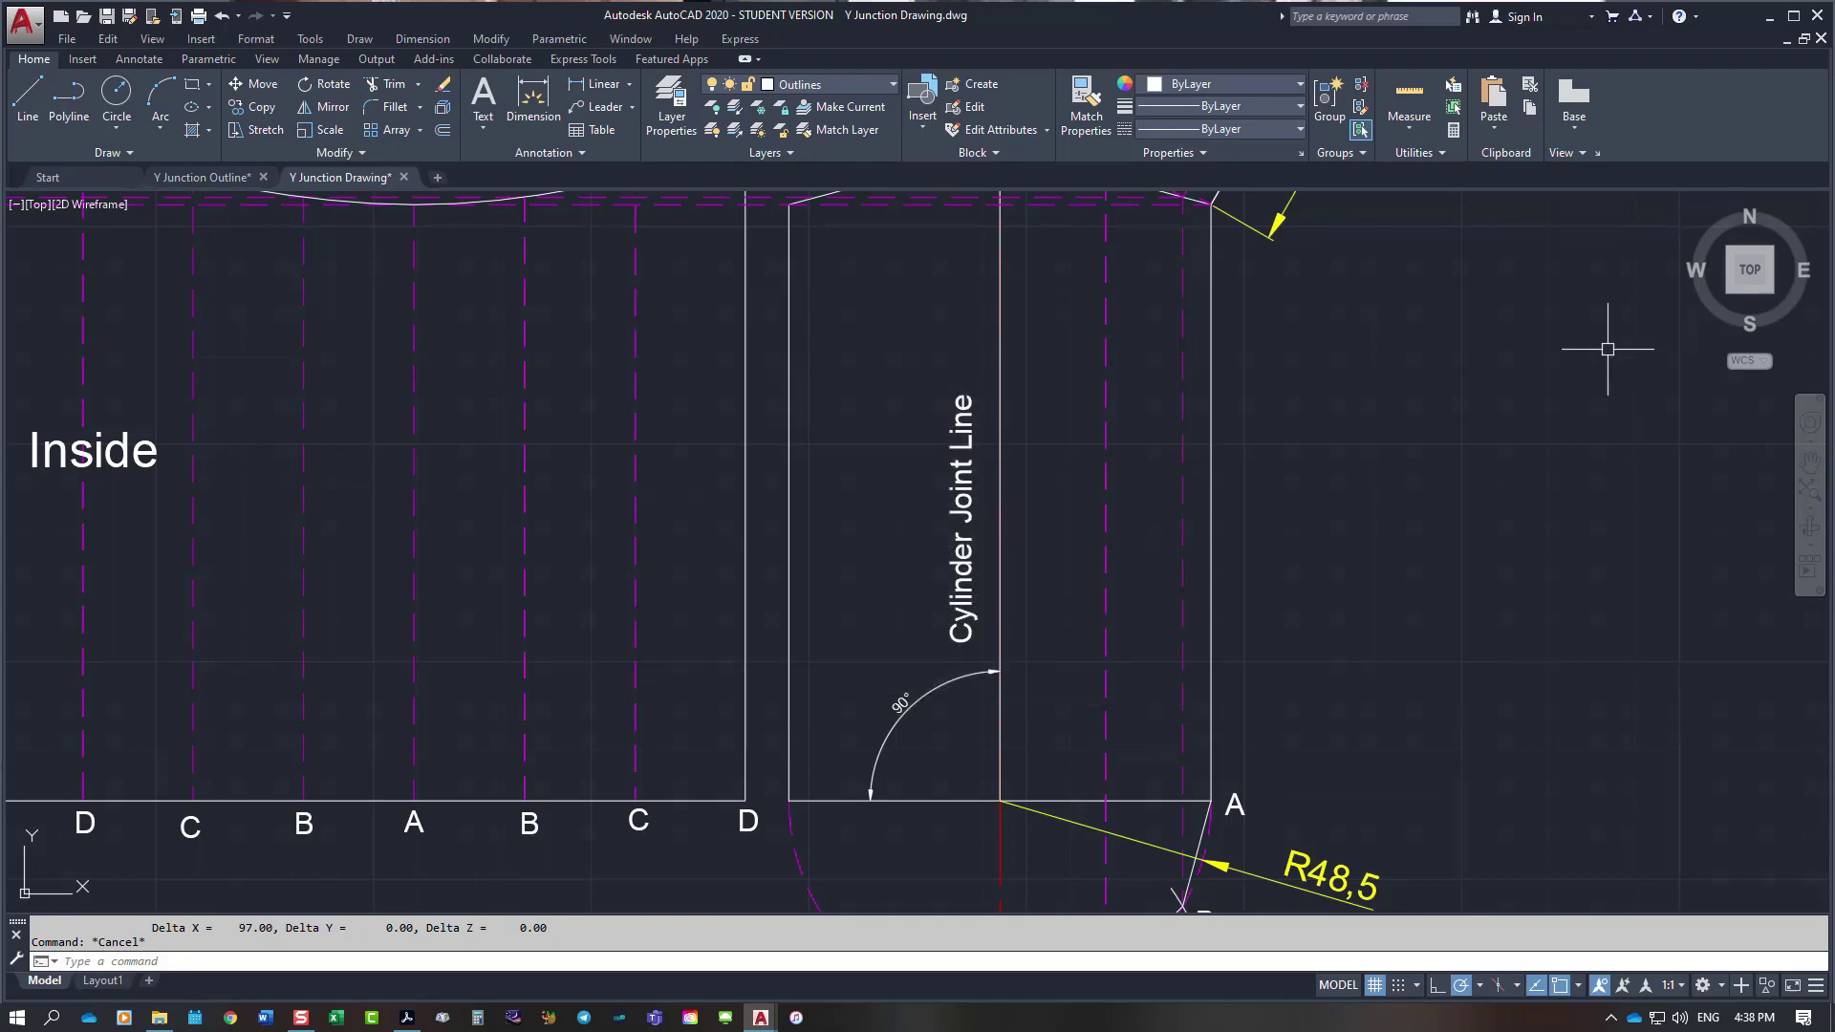
{"action": "key", "text": "Escape"}
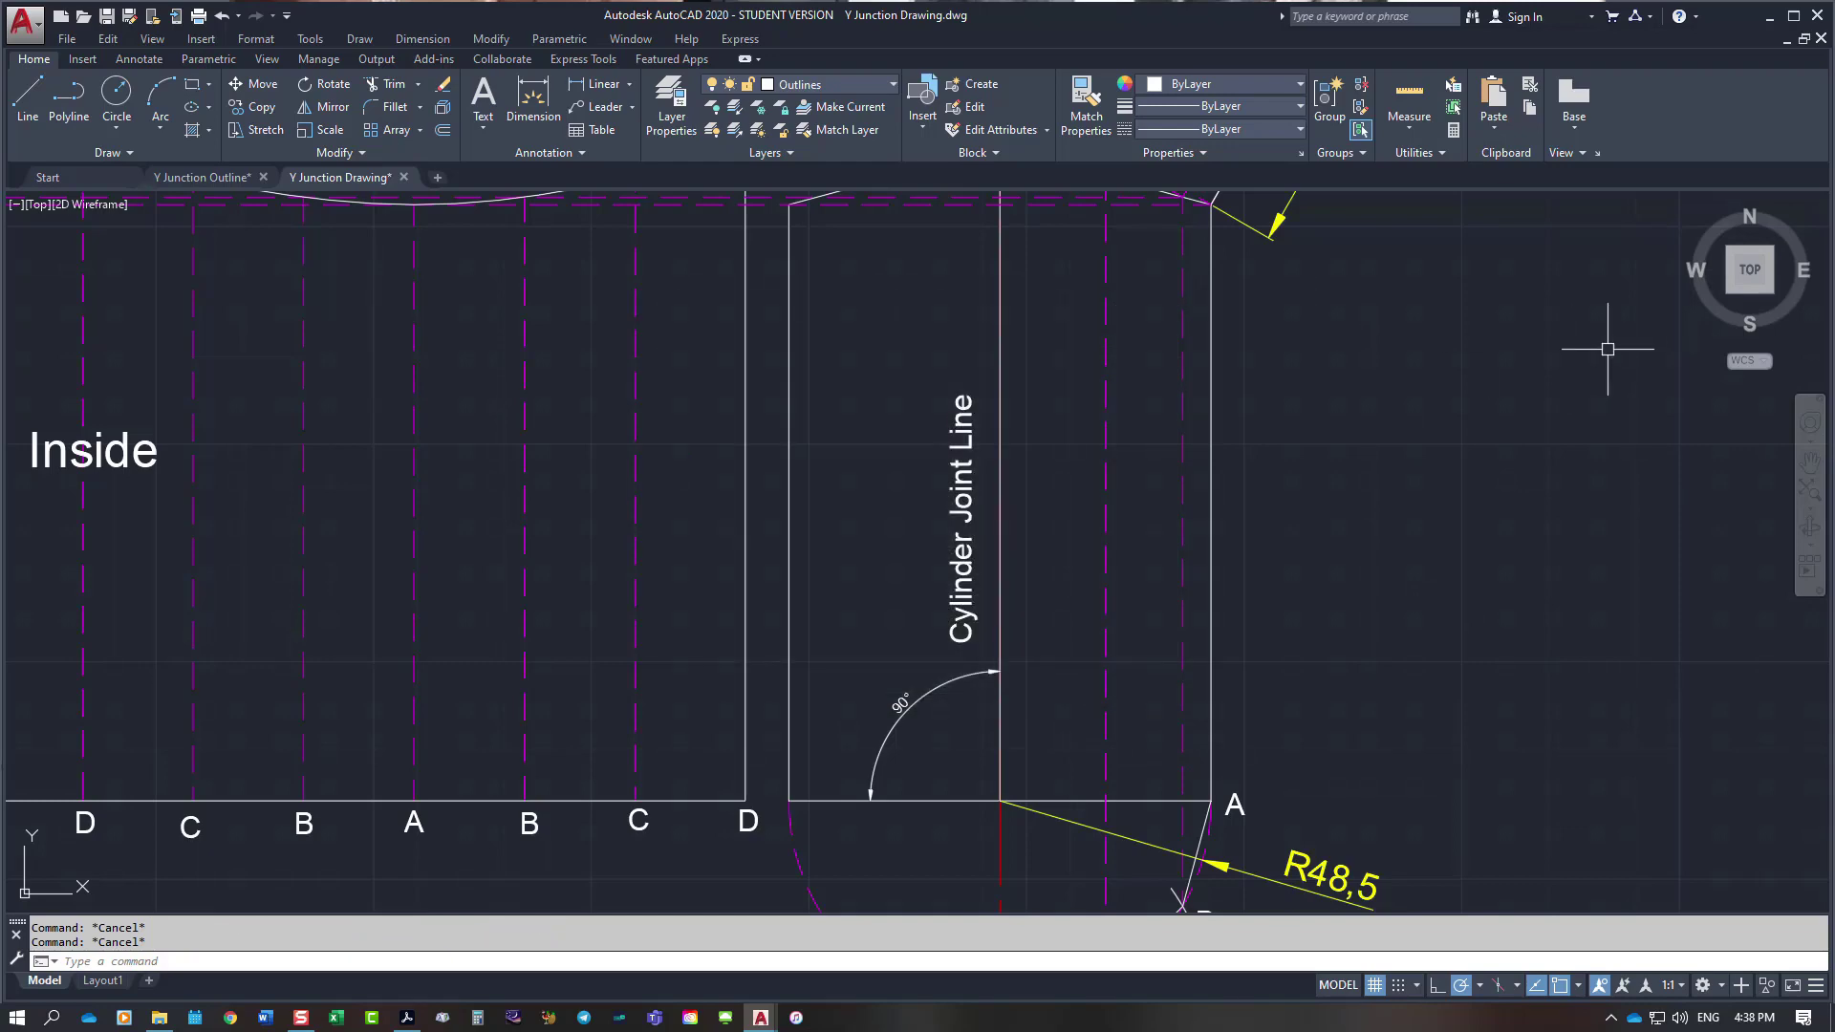
Step: Show the full extents of the drawing in model space and switch to the Layout1 sheet
{"action": "type", "text": "z"}
{"action": "key", "text": "Return"}
{"action": "type", "text": "e"}
{"action": "key", "text": "Return"}
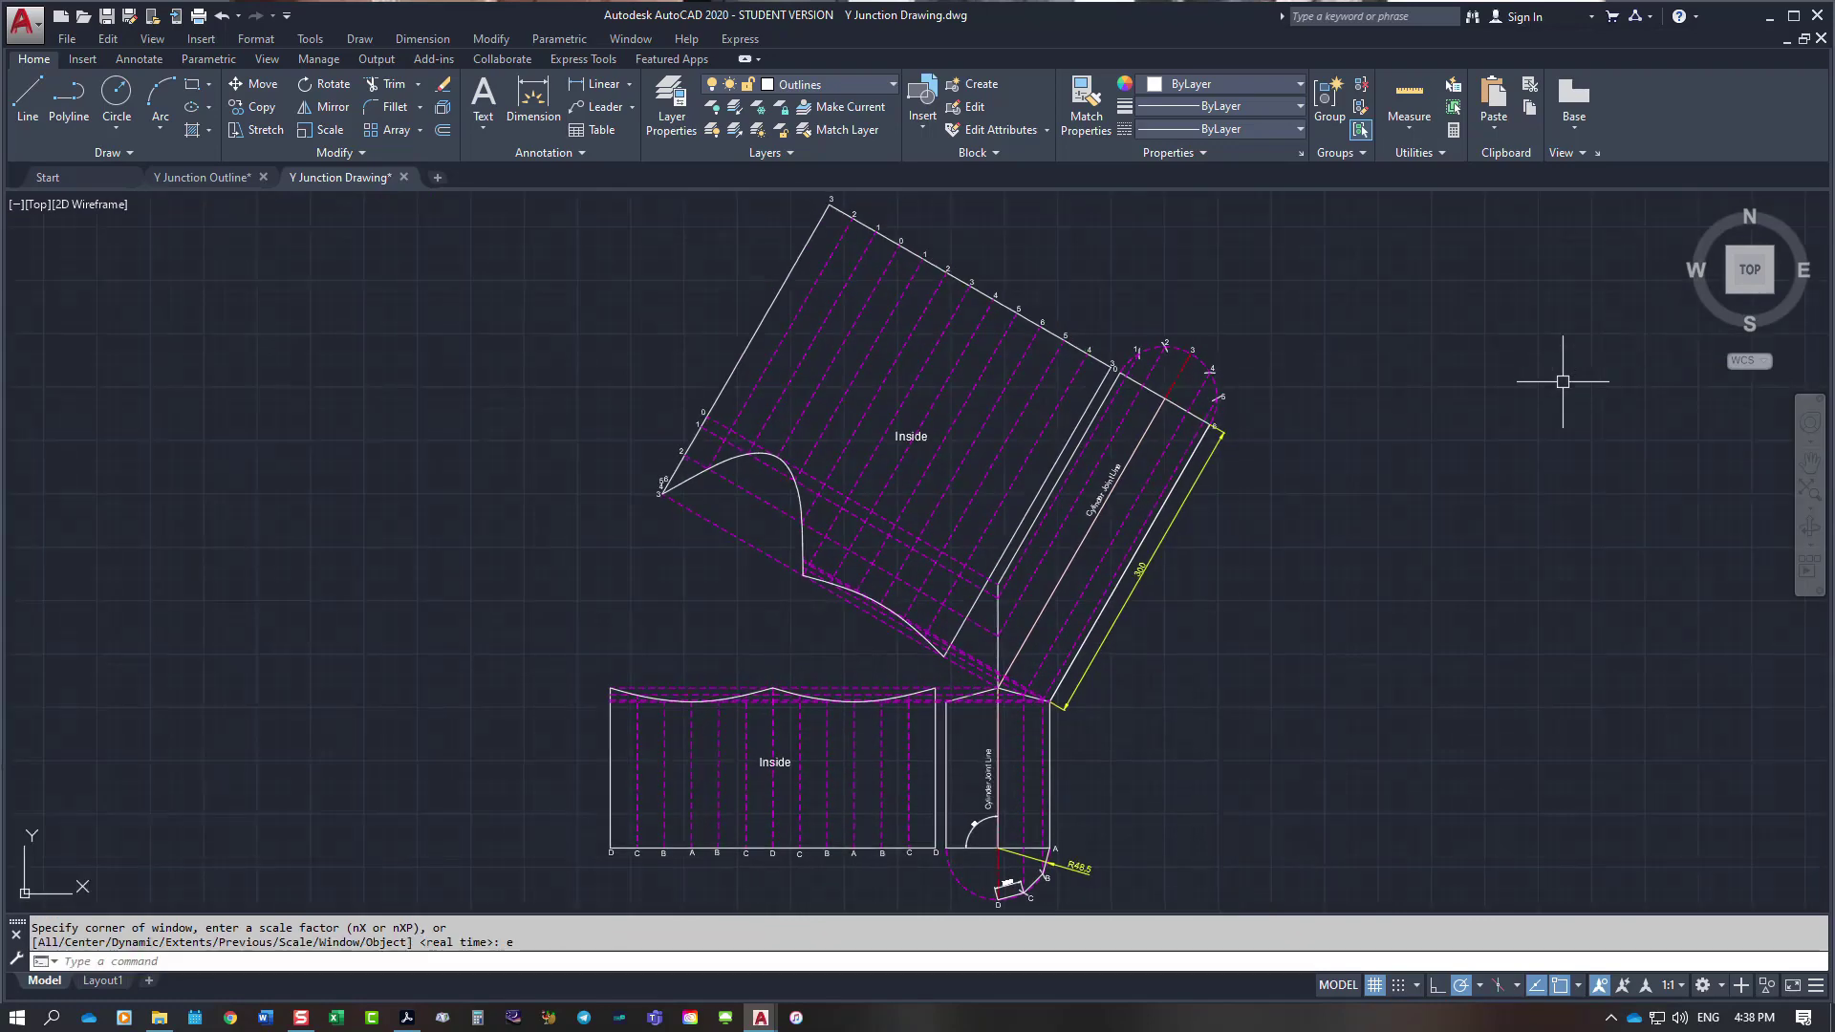
{"action": "left_click", "coordinate": [103, 980]}
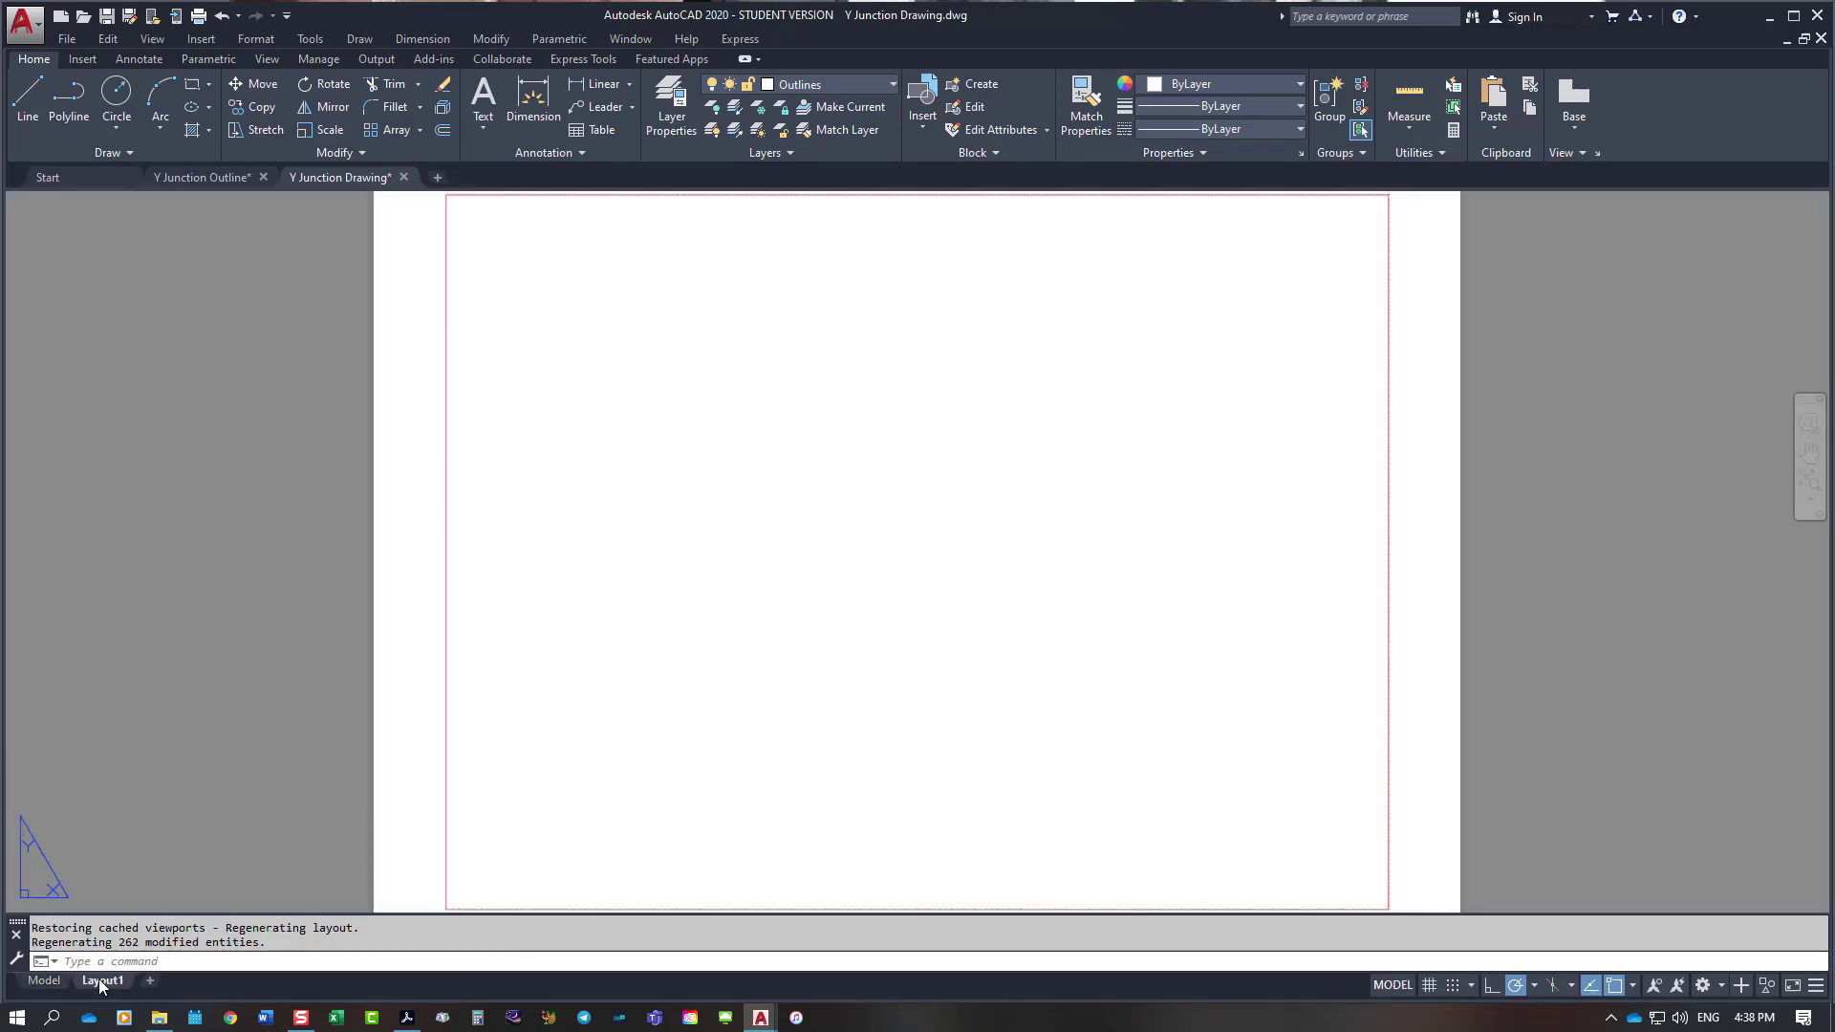